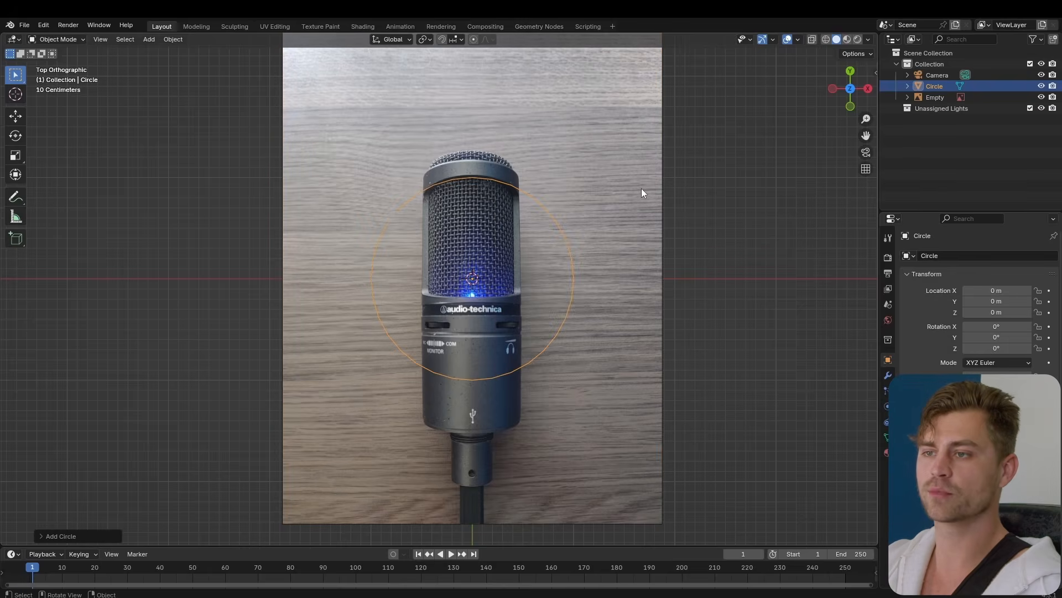
Step: Rotate the circle 90° about the global X axis so it stands upright across the microphone reference
middle_drag(596, 291, 617, 296)
middle_drag(617, 296, 578, 280)
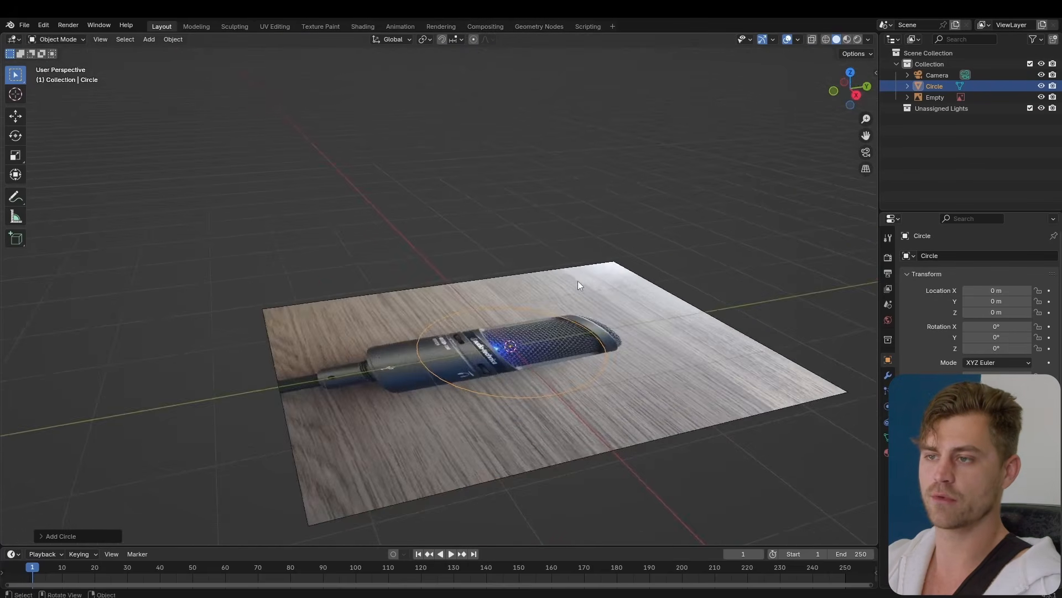
scroll(578, 288, up, 3)
shift+middle_drag(586, 323, 537, 269)
text(rx)
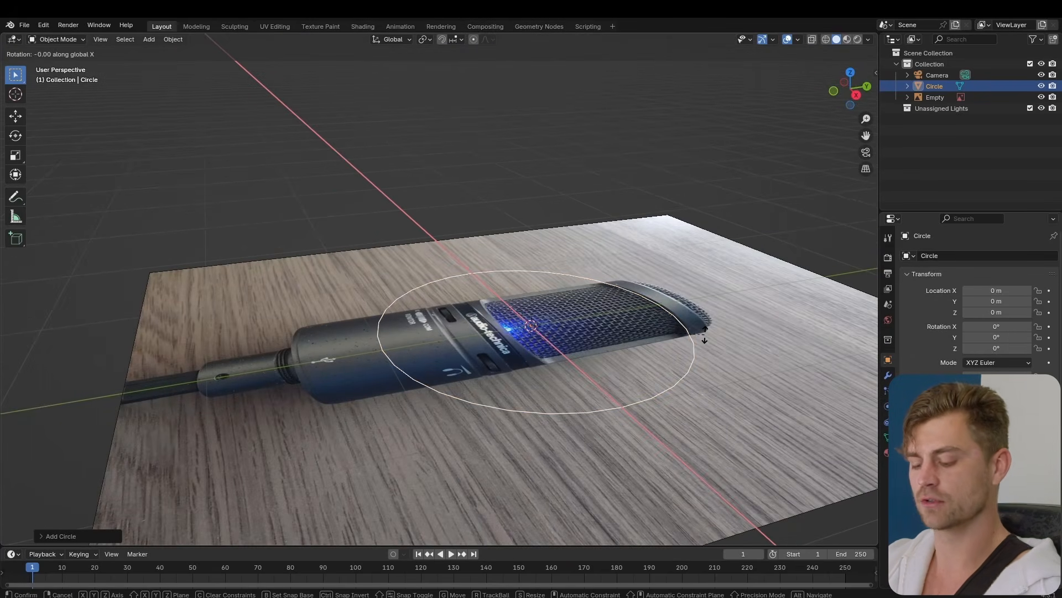
text(90)
key(Return)
Step: Move the circle along Y to about -1.486 m at the microphone's lower end and raise it to about 1 m on Z
key(g)
key(y)
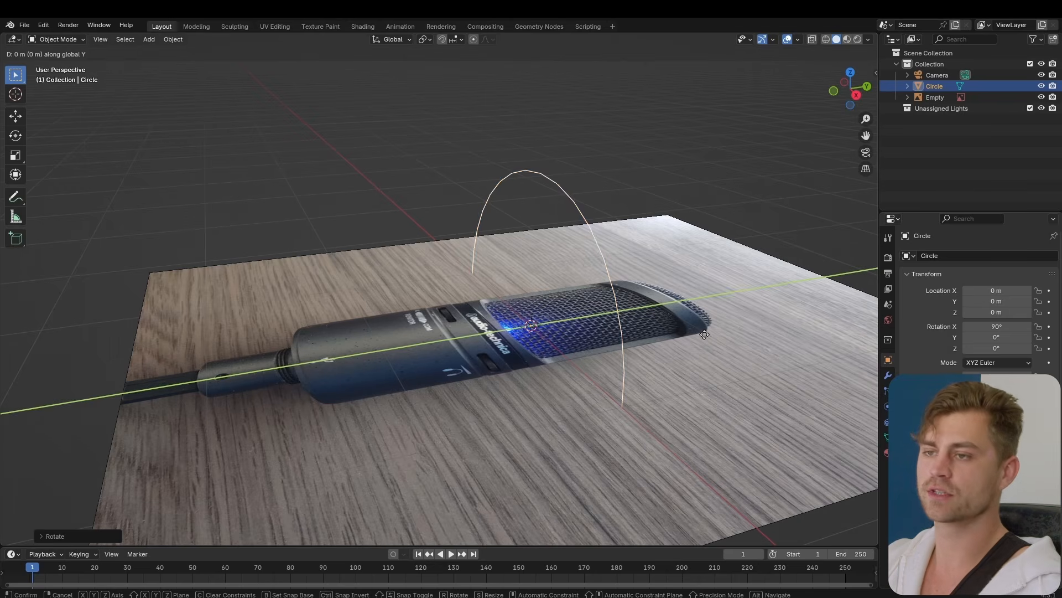
click(490, 391)
key(g)
key(z)
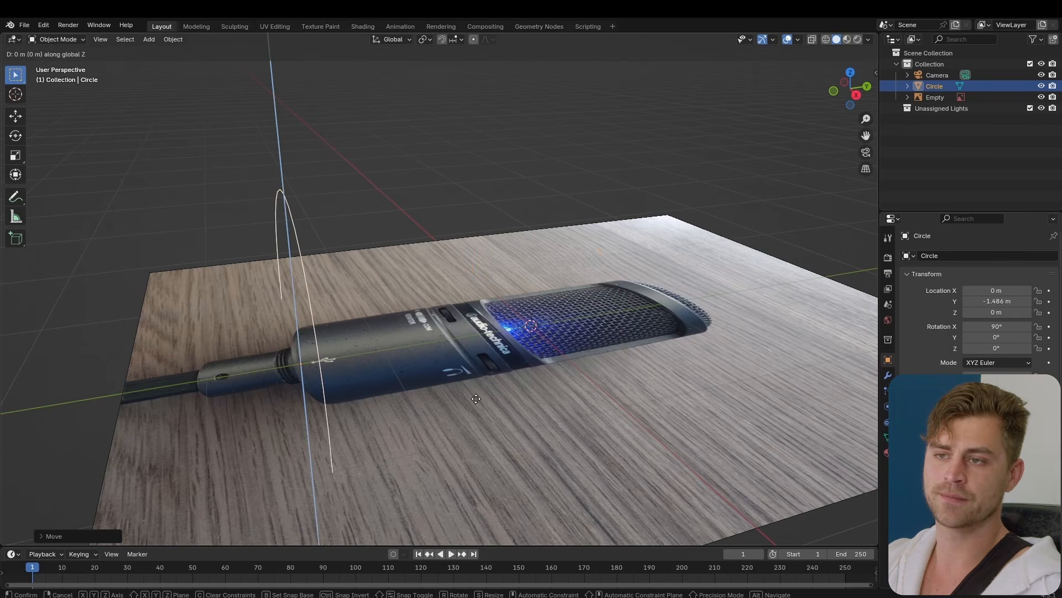
click(502, 307)
Step: Scale the upright circle down uniformly to roughly two thirds of its size
scroll(540, 339, down, 3)
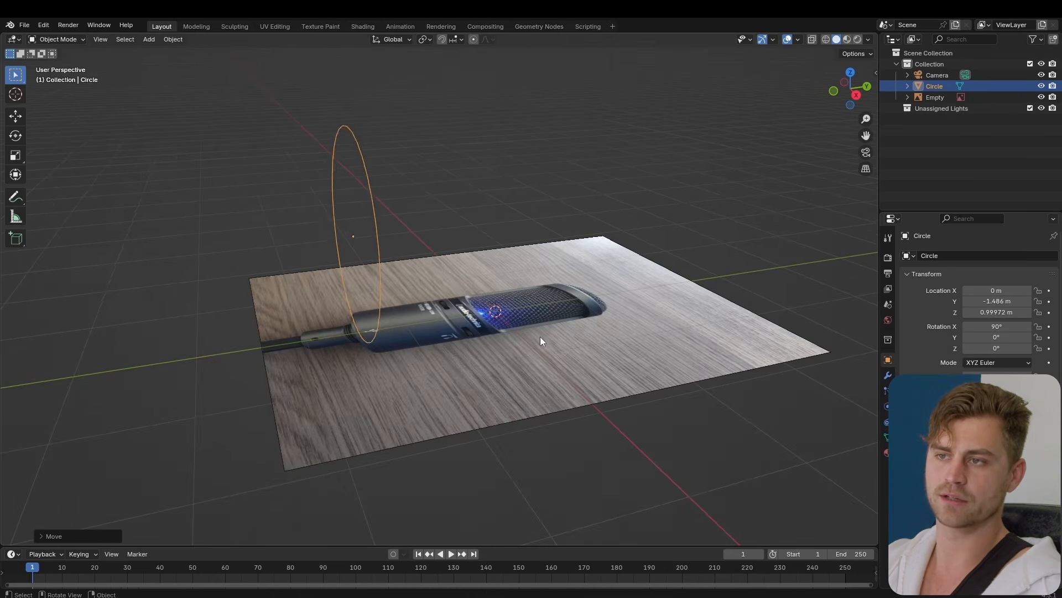
key(s)
click(471, 283)
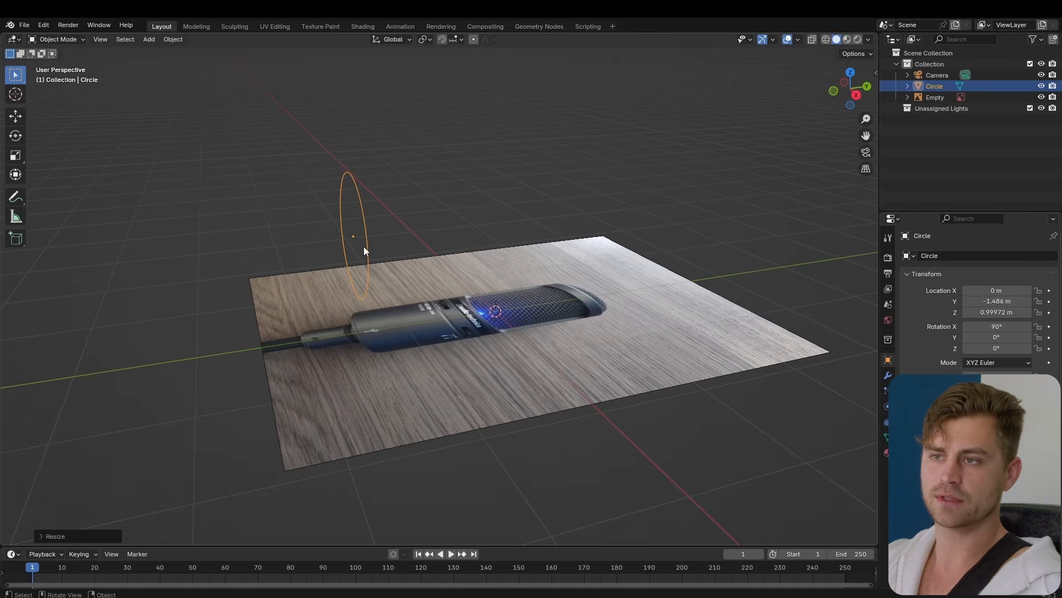
Step: Add the photo of the microphone's underside held in a hand as a second reference image
middle_drag(420, 284, 454, 323)
key(shift+a)
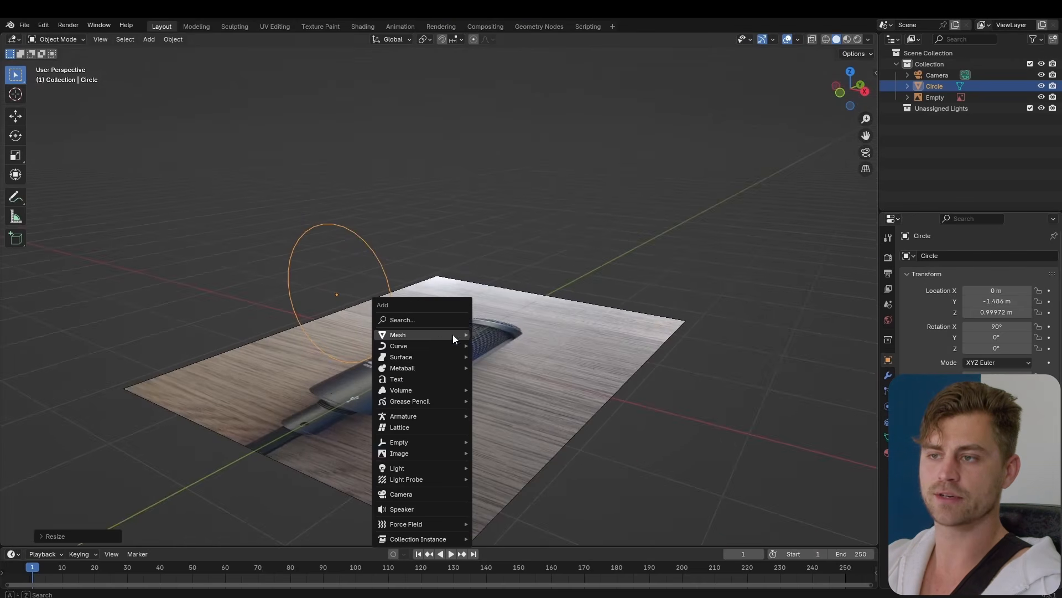
mouse_move(453, 334)
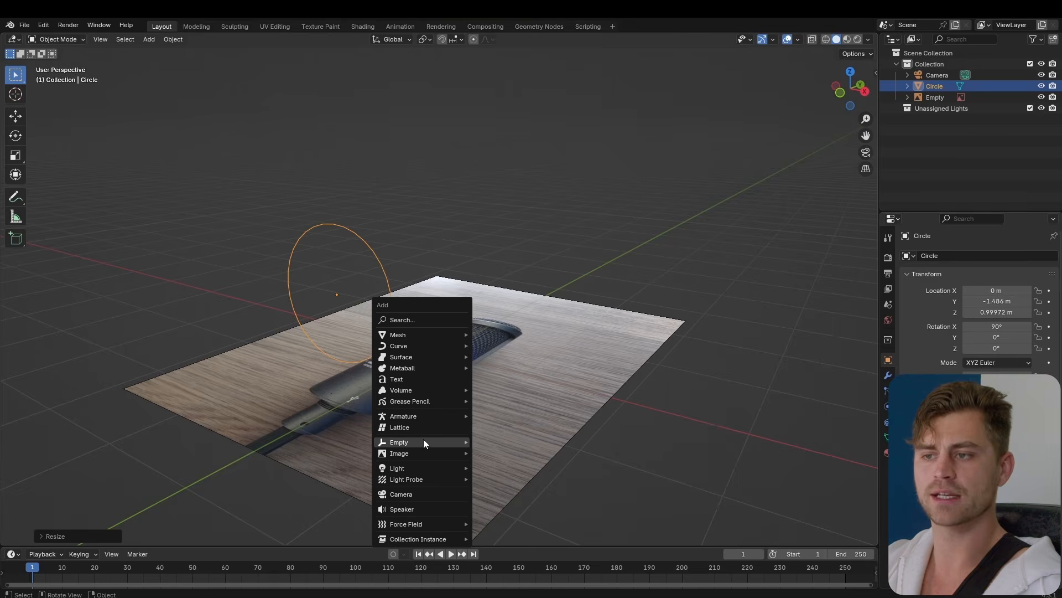
mouse_move(423, 441)
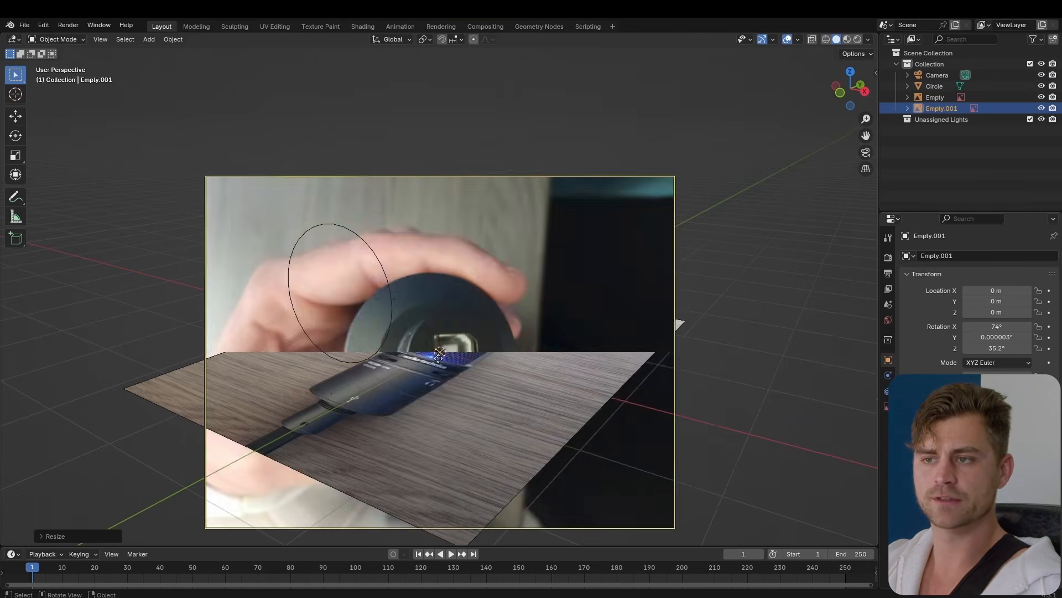
Step: Reset the underside image, stand it upright at 90° about X, and place it behind the circle at about X 0.63, Y 0.88, Z 1.23 m
key(alt+g)
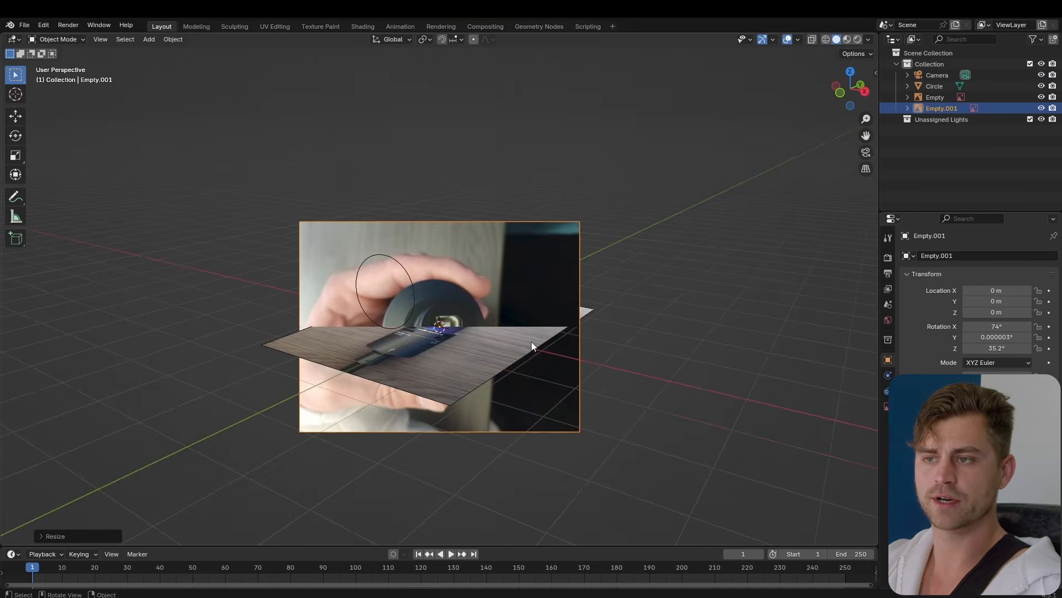
key(alt+r)
key(r)
key(x)
key(9)
key(0)
key(Return)
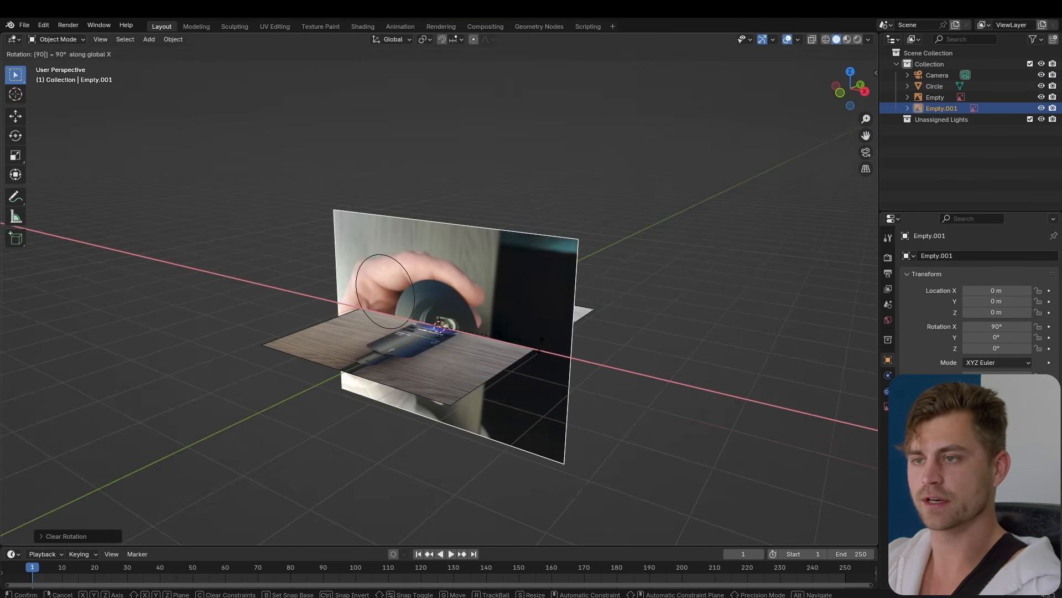
key(g)
click(596, 273)
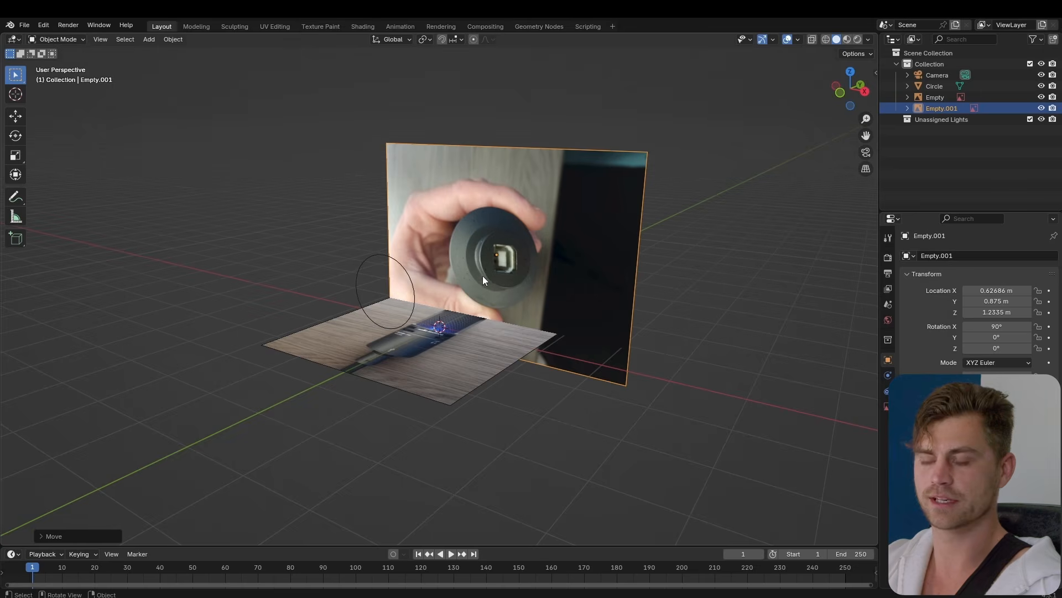
Step: Scale the circle up slightly in front view against the microphone underside photo
key(KP_1)
scroll(506, 283, up, 5)
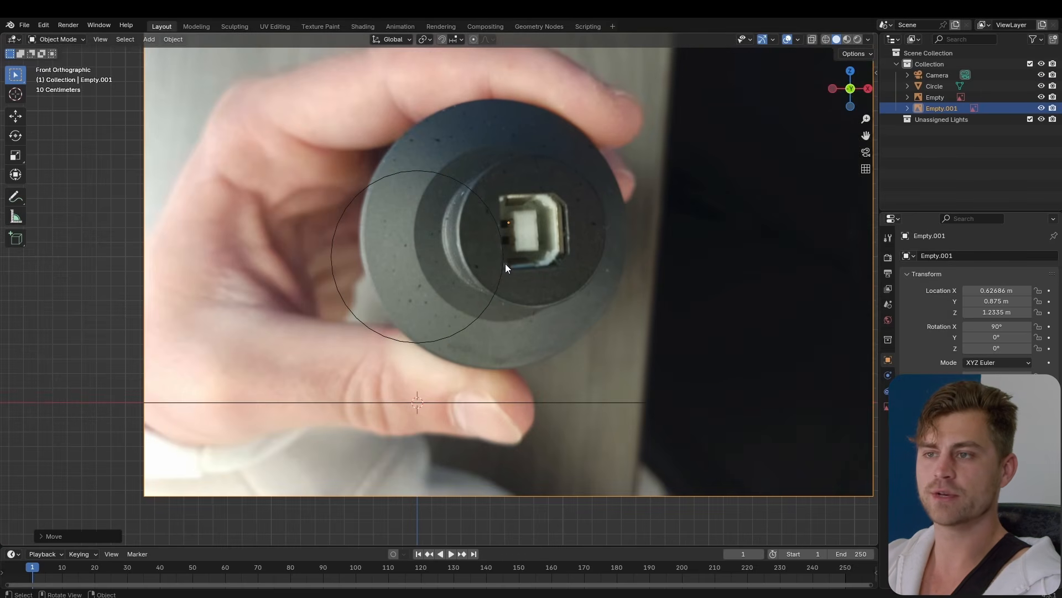
shift+middle_drag(506, 265, 526, 280)
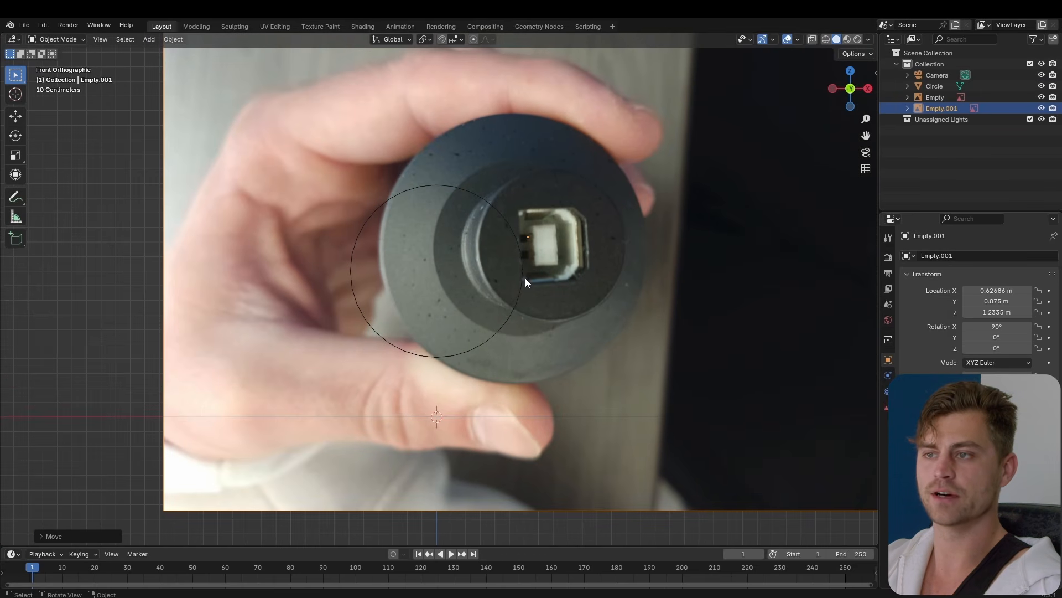
click(522, 276)
key(s)
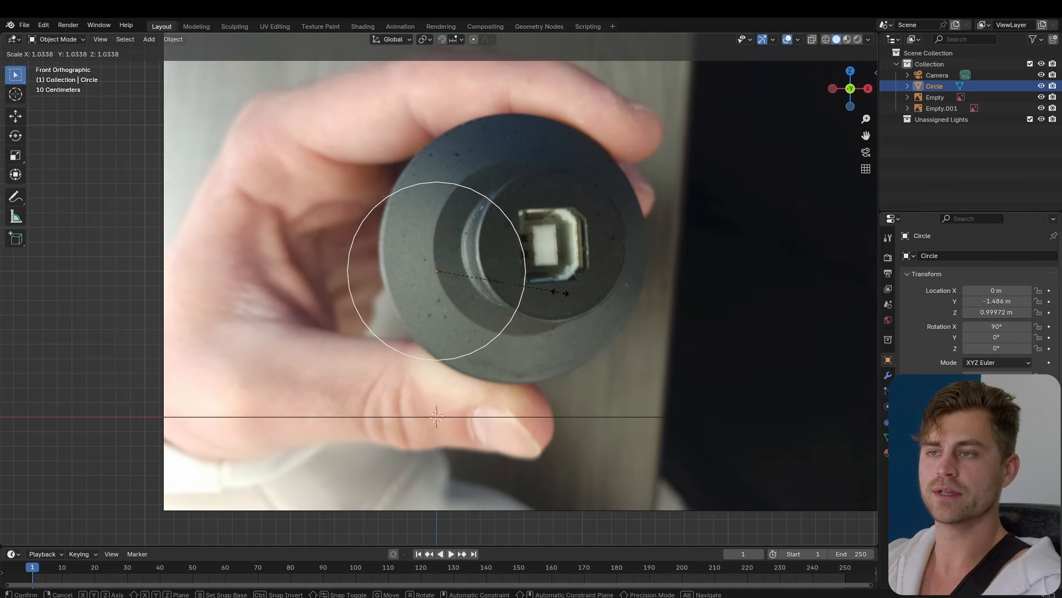
click(572, 295)
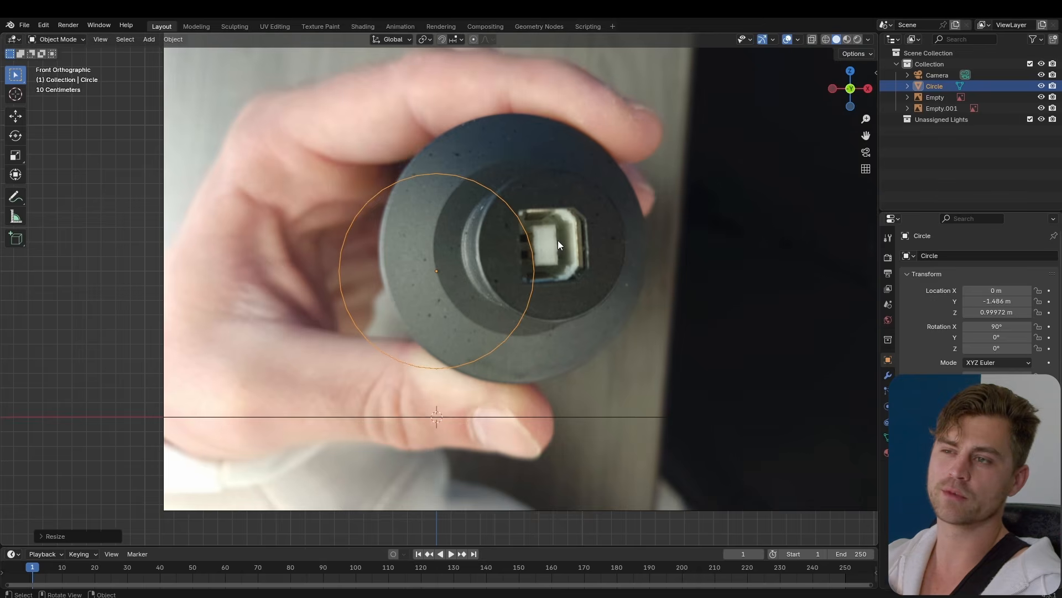
Step: Scale the circle down very slightly while viewing both reference images in perspective
scroll(556, 266, down, 3)
middle_drag(556, 295, 406, 378)
key(s)
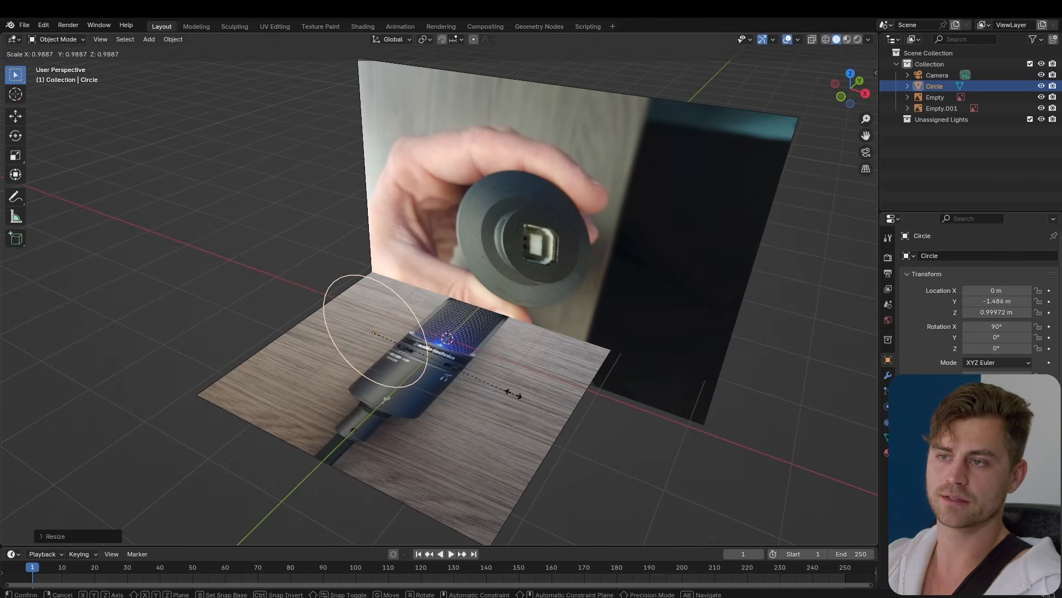
click(507, 391)
Step: Delete the upright reference image of the microphone's underside
click(589, 188)
key(x)
click(589, 187)
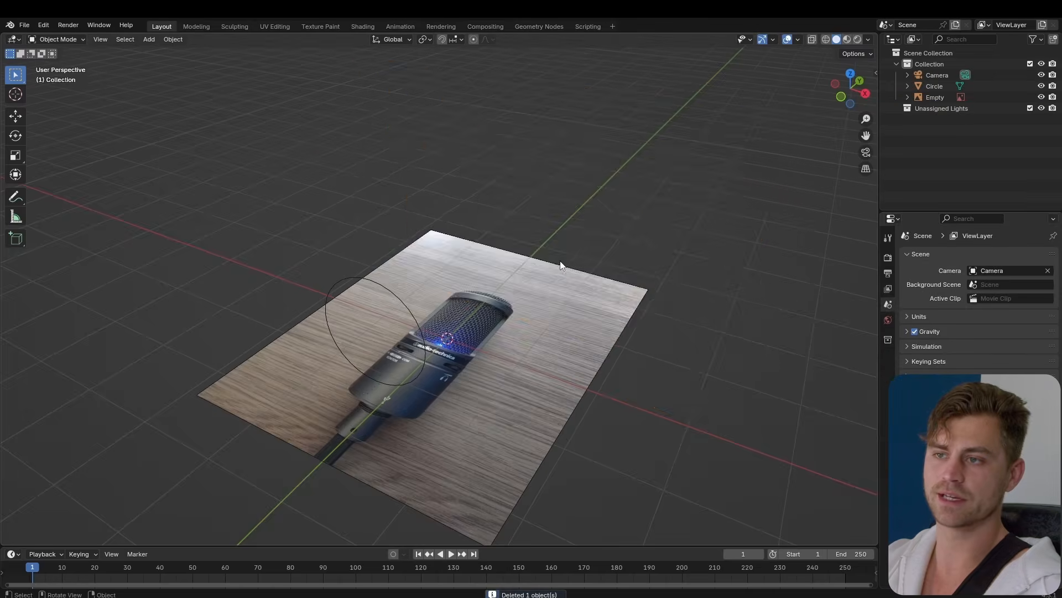
Step: Edit the circle's mesh and extrude its whole ring along Y by about 0.014 m toward the microphone body
middle_drag(560, 260, 432, 297)
click(377, 267)
shift+middle_drag(378, 266, 450, 314)
key(Tab)
scroll(449, 277, up, 4)
scroll(449, 313, down, 1)
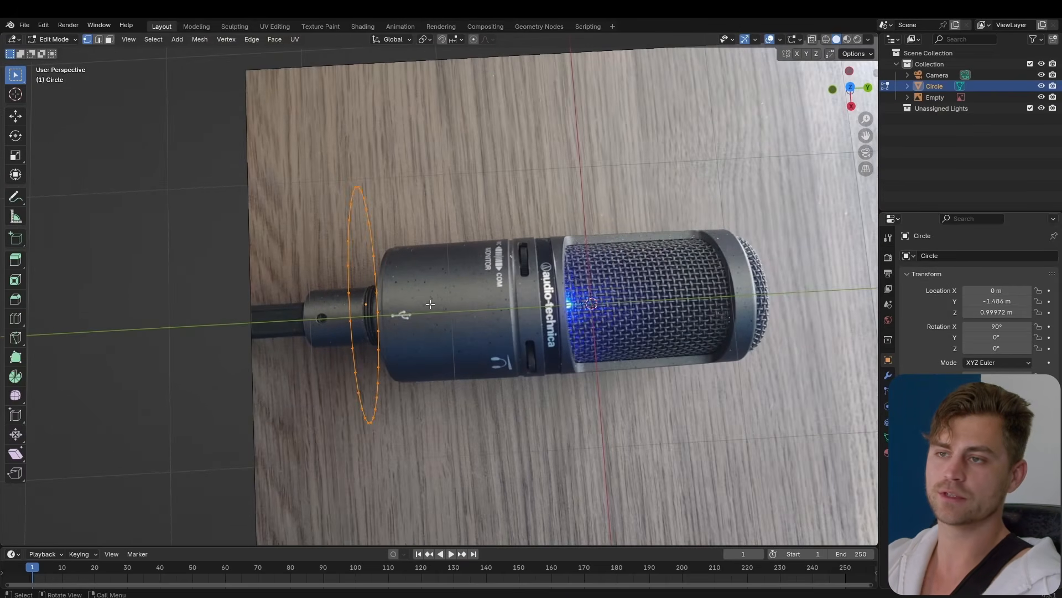
scroll(429, 306, up, 2)
key(e)
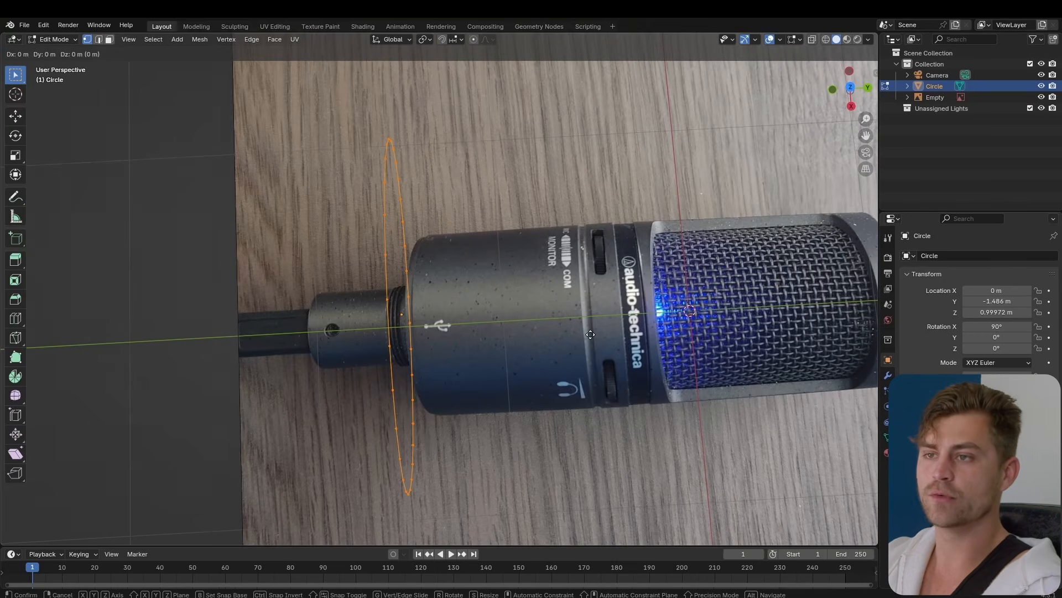
key(y)
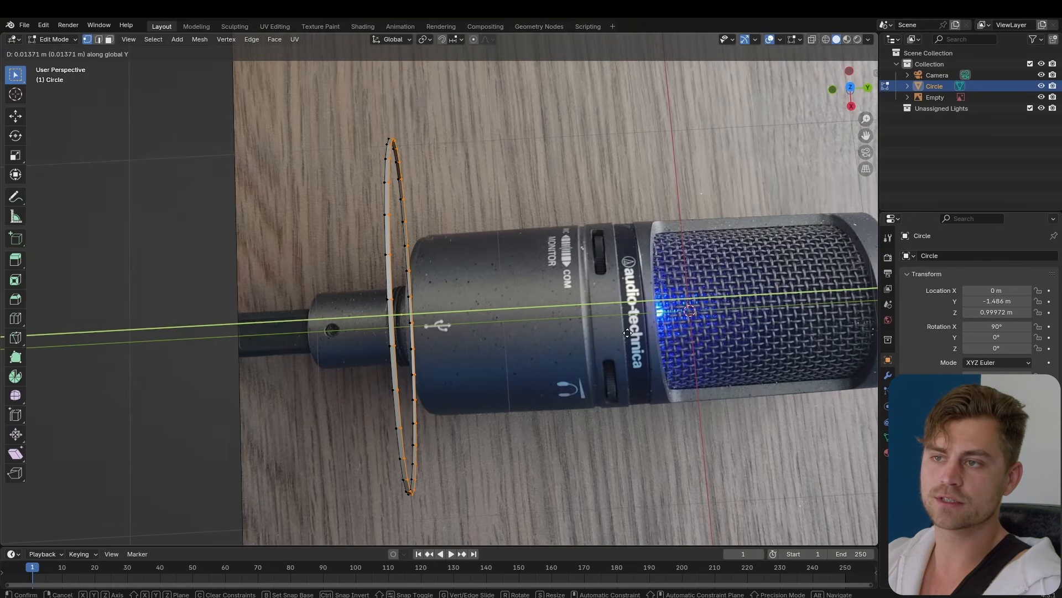
click(615, 331)
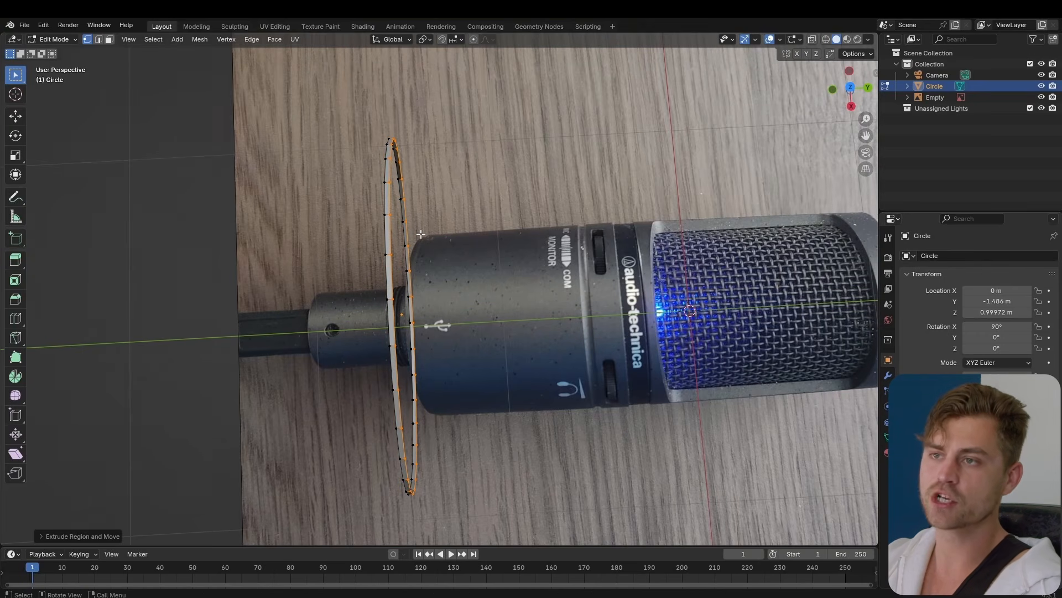
Step: Widen the extruded ring slightly and extrude it a tiny distance further along Y to form a stepped edge
key(s)
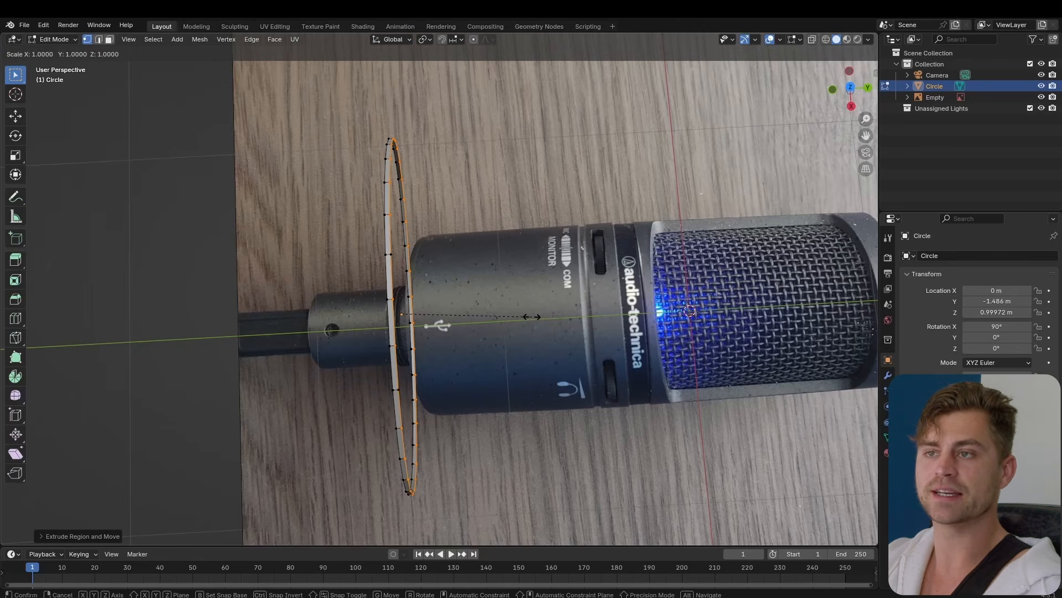
click(572, 316)
key(e)
key(y)
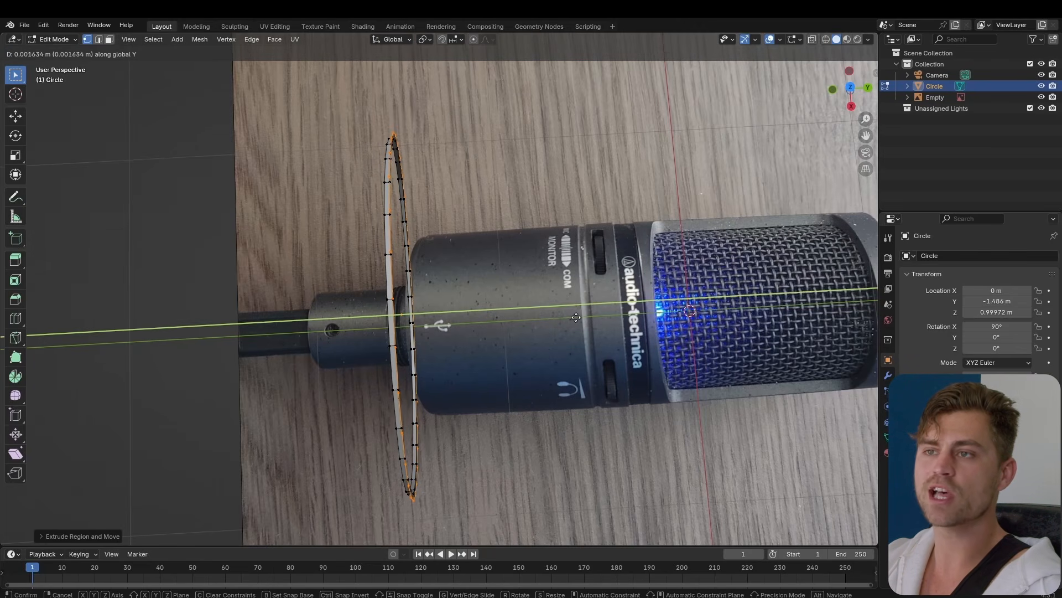
click(582, 317)
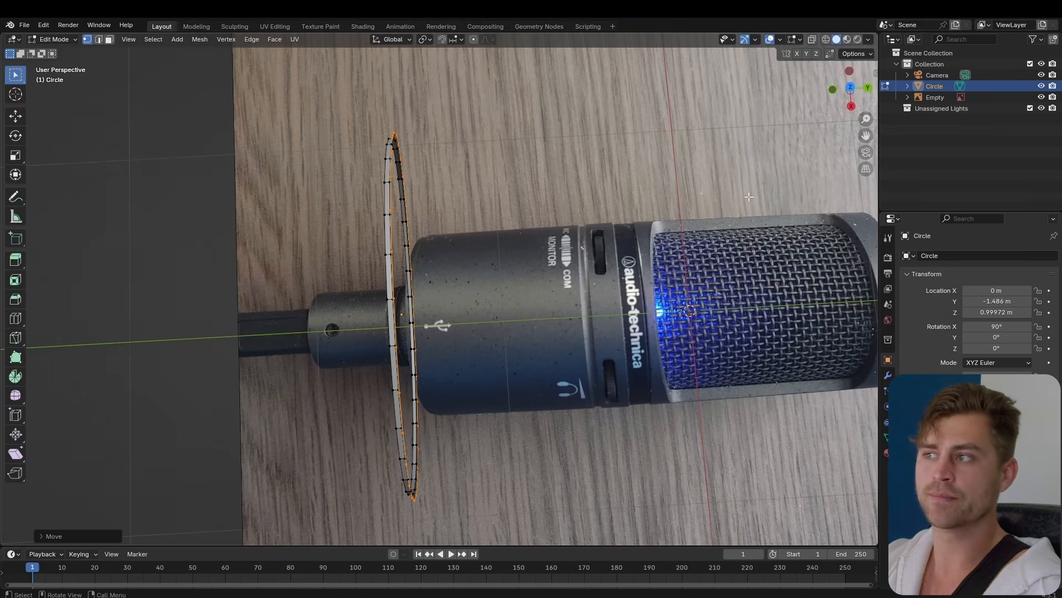
Step: Turn on the Screencast Keys overlay in the viewport
key(n)
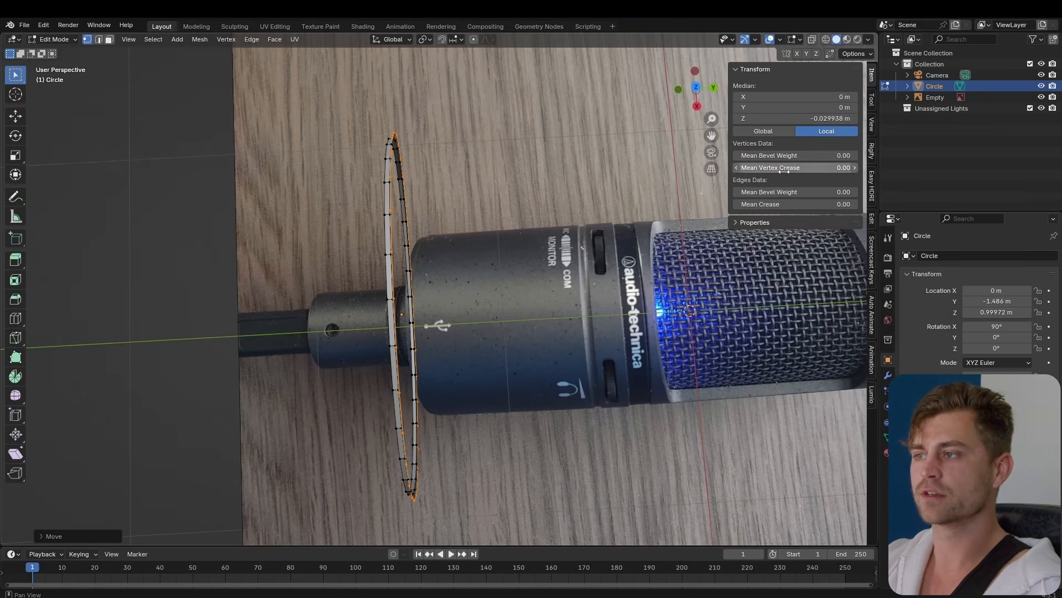
click(873, 260)
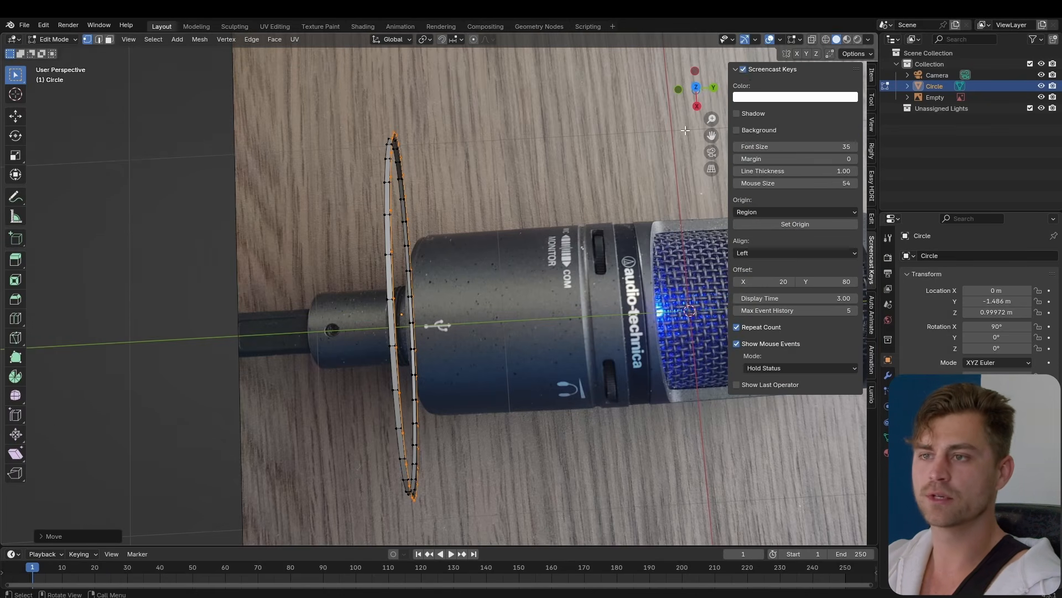
key(n)
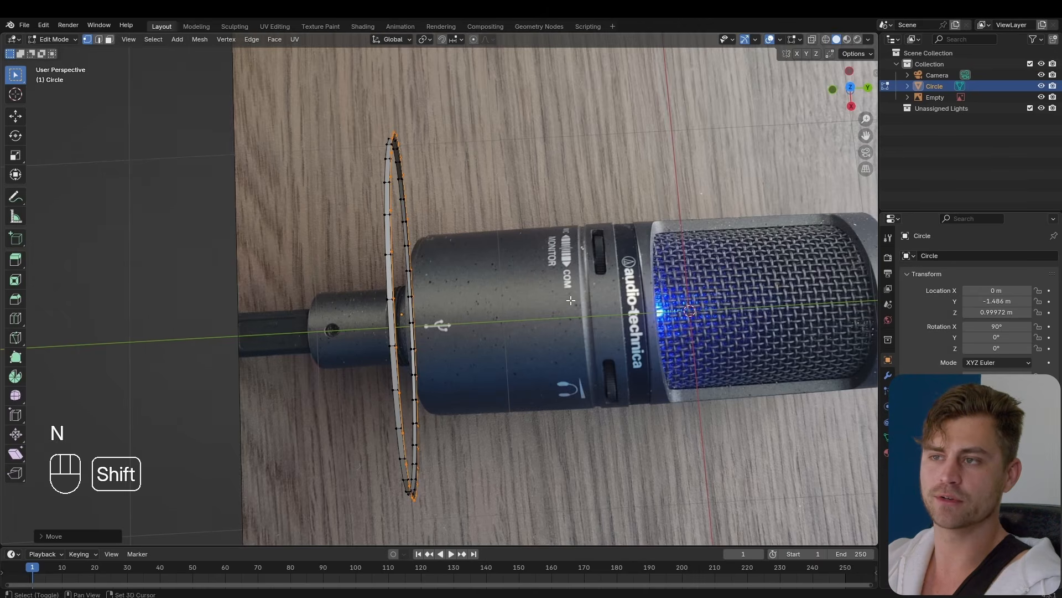
Step: Scale the entire ring mesh in top view by about 0.738 to match the microphone body's width
shift+middle_drag(537, 283, 498, 318)
key(KP_7)
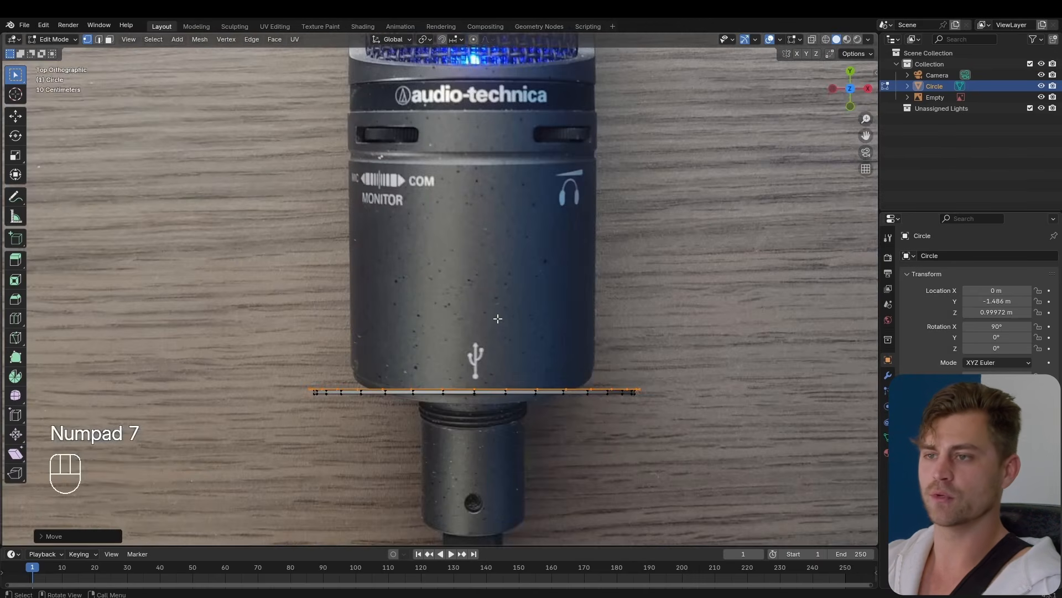
shift+middle_drag(562, 301, 568, 346)
key(a)
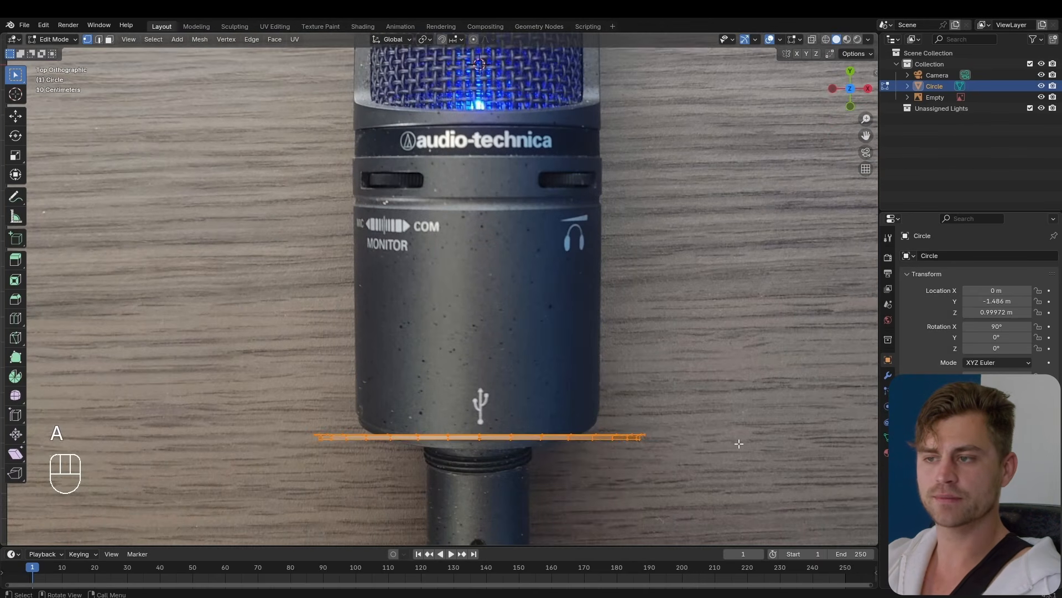
key(s)
right_click(712, 441)
key(s)
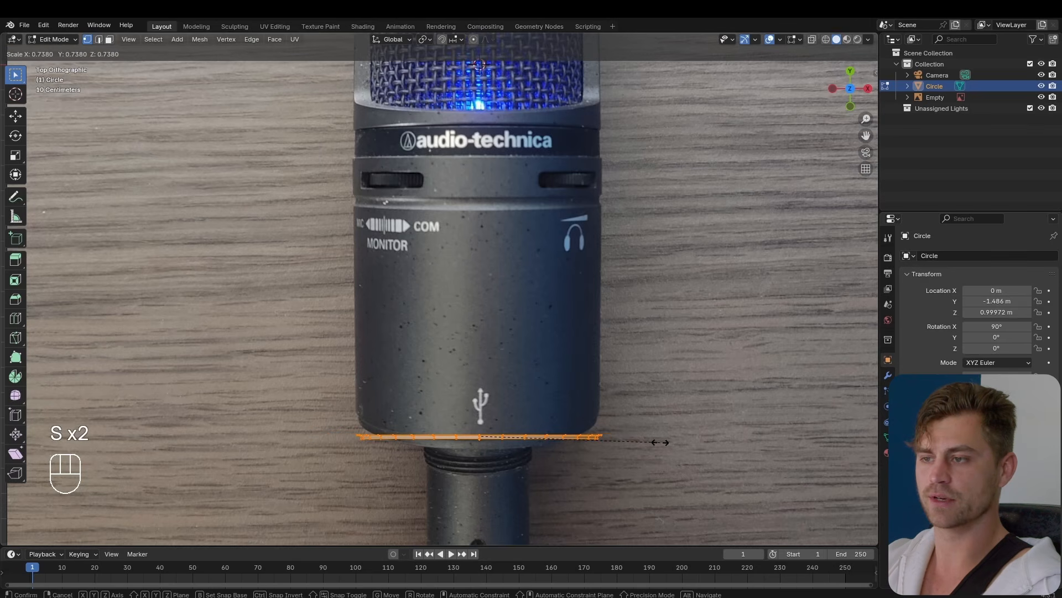
click(660, 442)
Step: Extrude the ring's upper edge loop along Y by about 0.88 m, up to the groove below the control dials
key(2)
alt+click(581, 437)
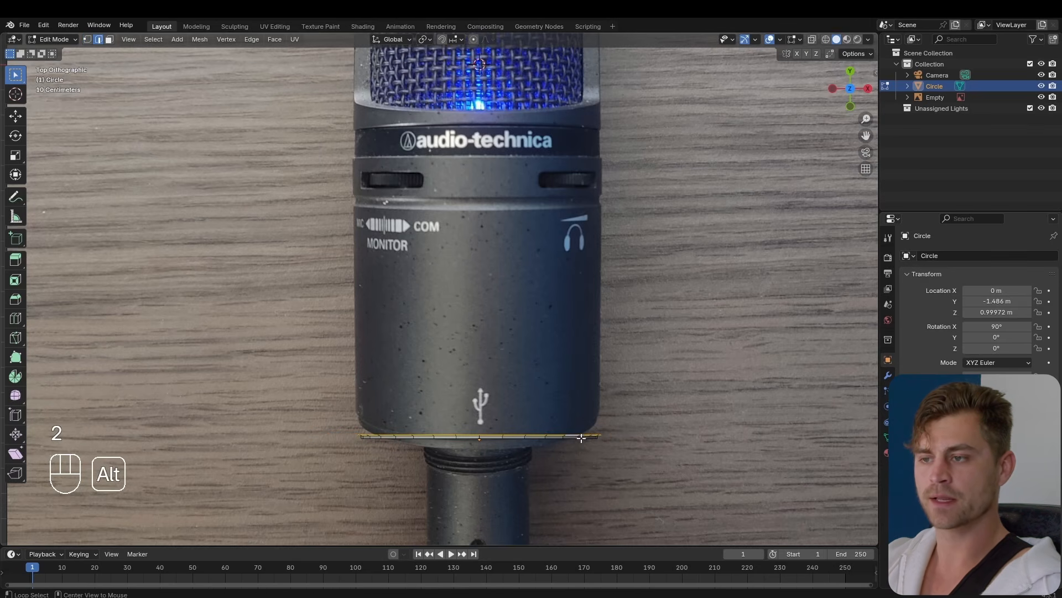
shift+middle_drag(594, 419, 598, 455)
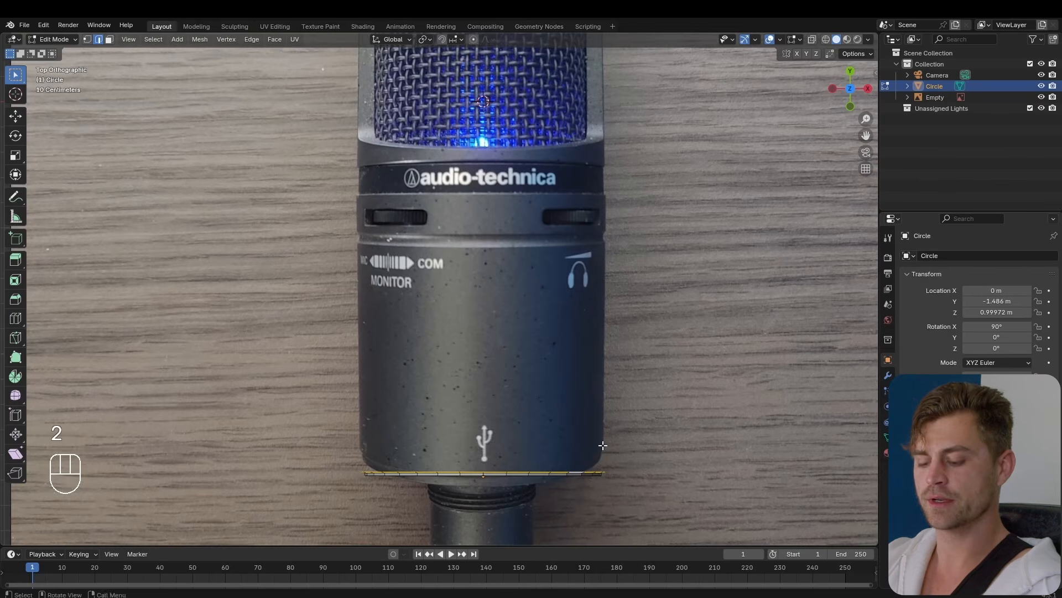
key(e)
key(y)
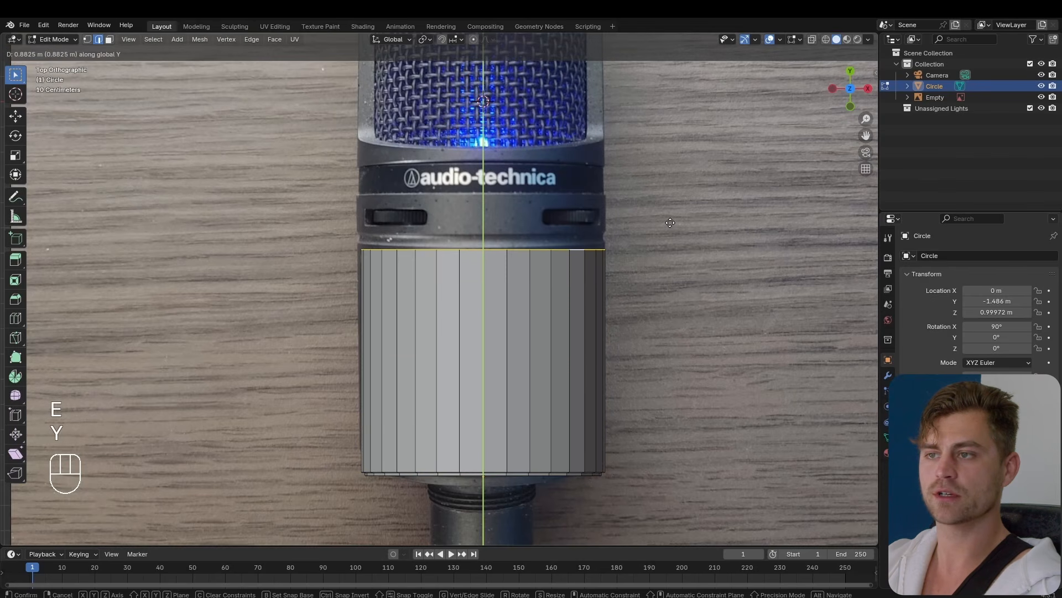
click(669, 222)
shift+middle_drag(636, 230, 621, 338)
scroll(456, 370, up, 6)
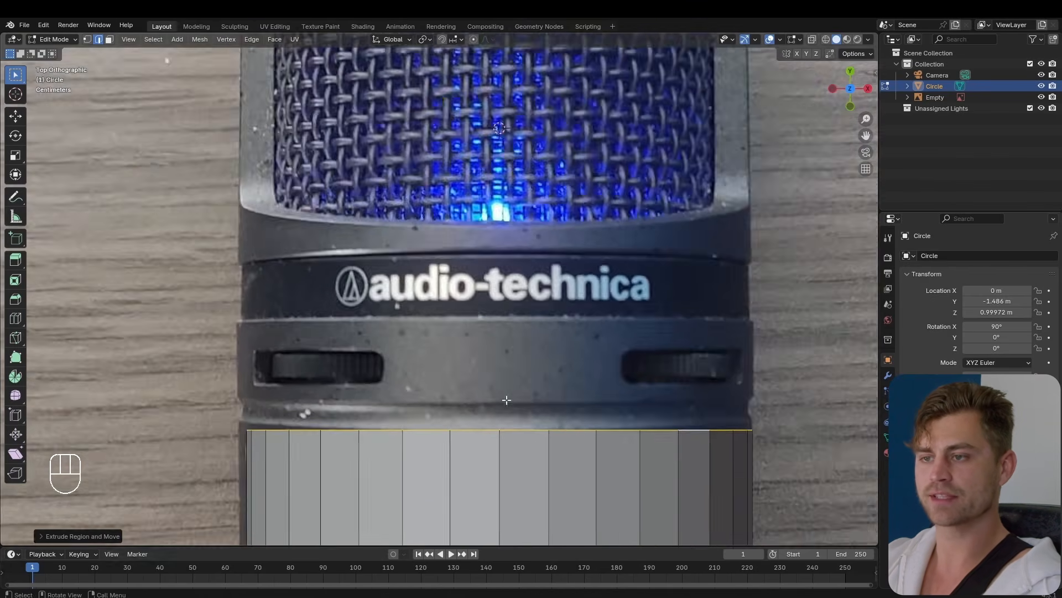
Step: Extrude the body's upper edge loop a short distance along Y to the lower edge of the control-dial band
shift+middle_drag(514, 416, 488, 370)
scroll(529, 385, down, 3)
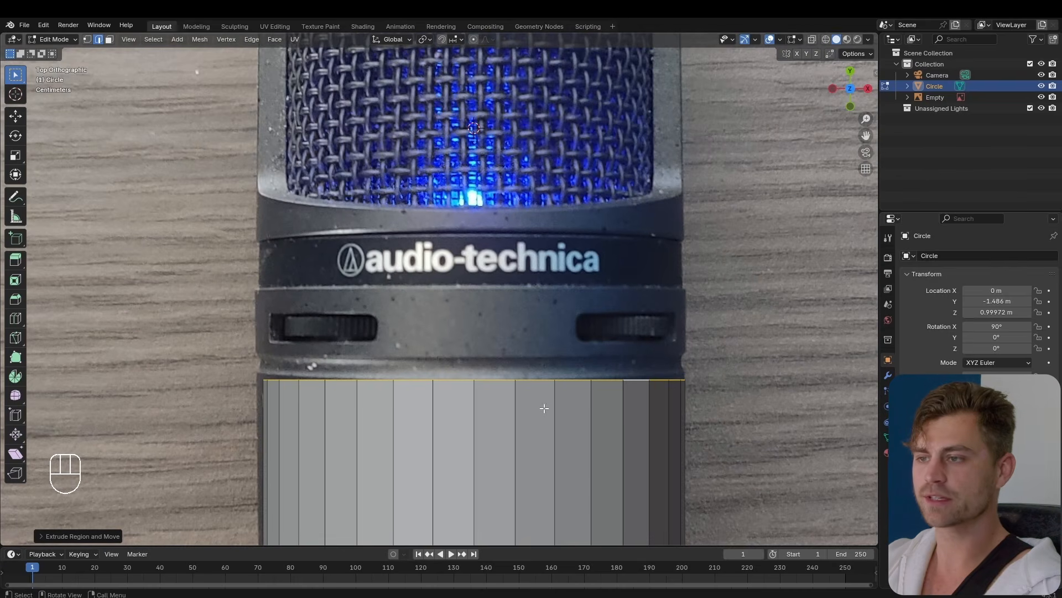
key(e)
key(y)
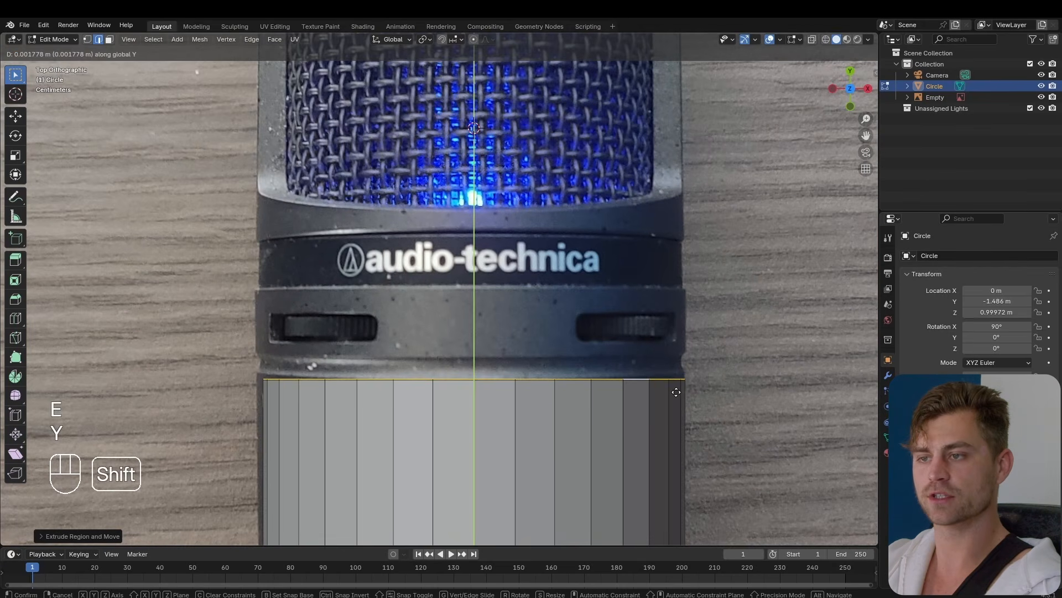
click(718, 181)
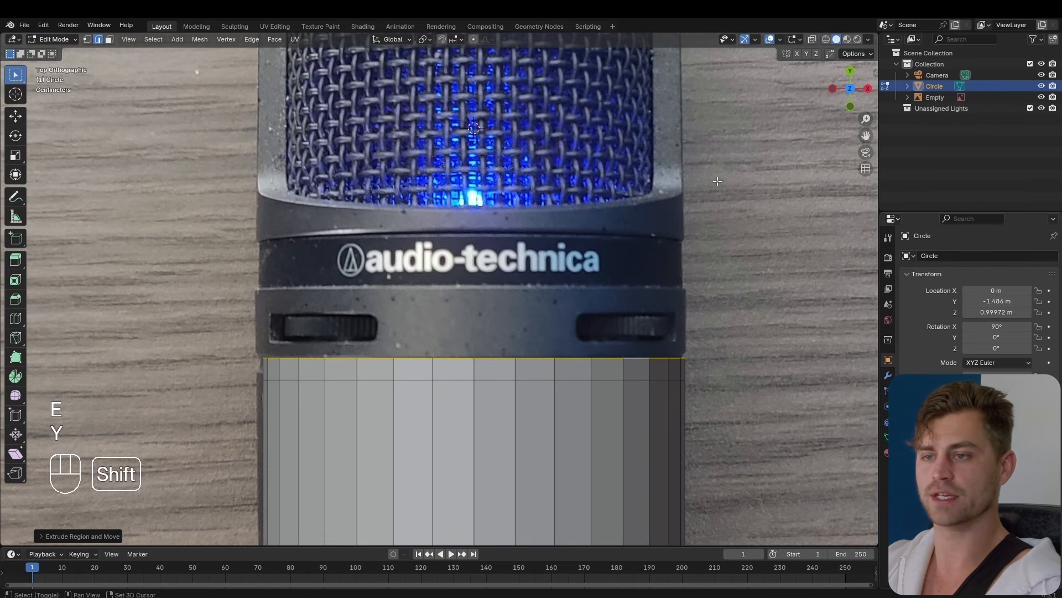
Step: Extrude the edge loop by about 0.155 m along Y, past the control dials to the lower edge of the logo band
shift+middle_drag(559, 349, 555, 430)
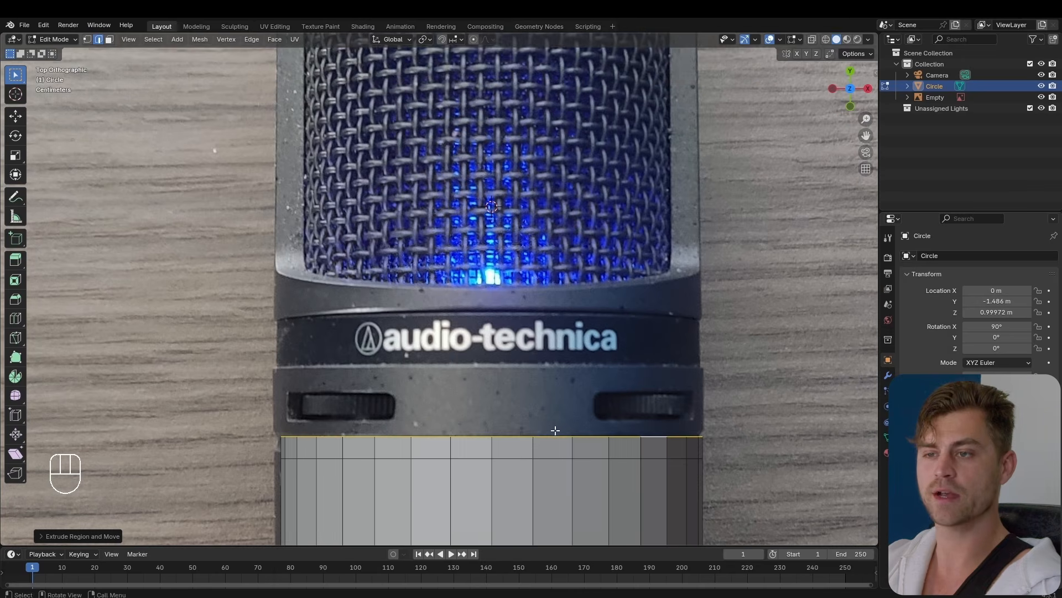
key(e)
key(y)
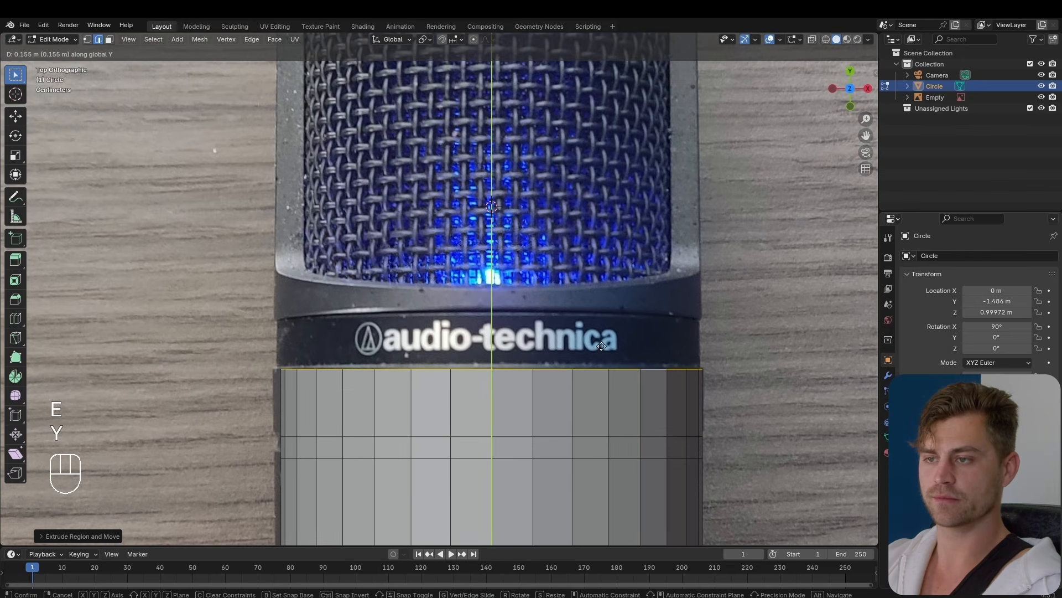
click(602, 345)
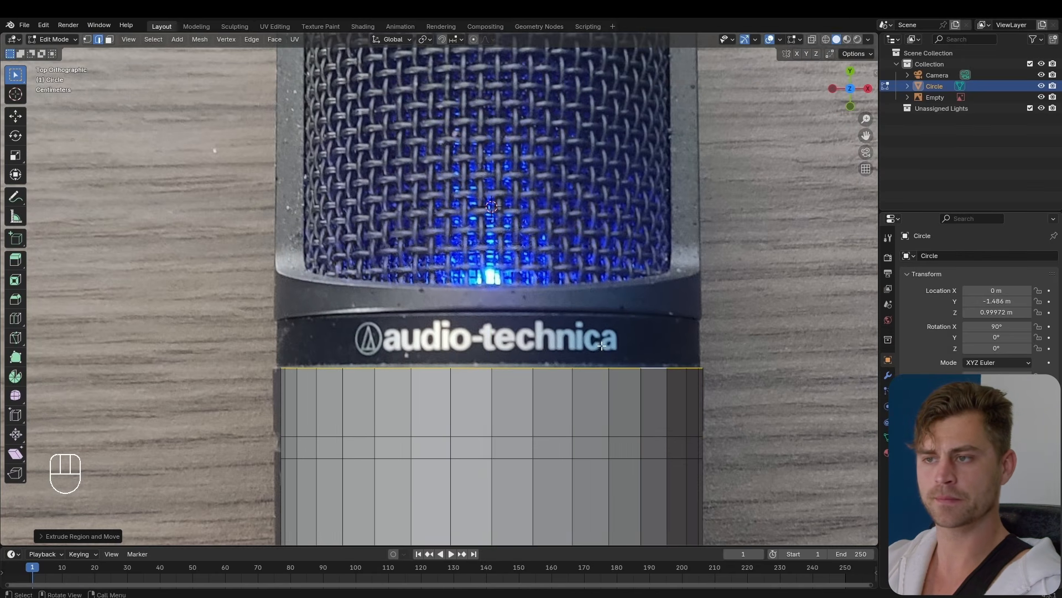
Step: Extrude the edge loop along Y across the audio-technica logo band to its upper edge
shift+middle_drag(601, 345, 597, 392)
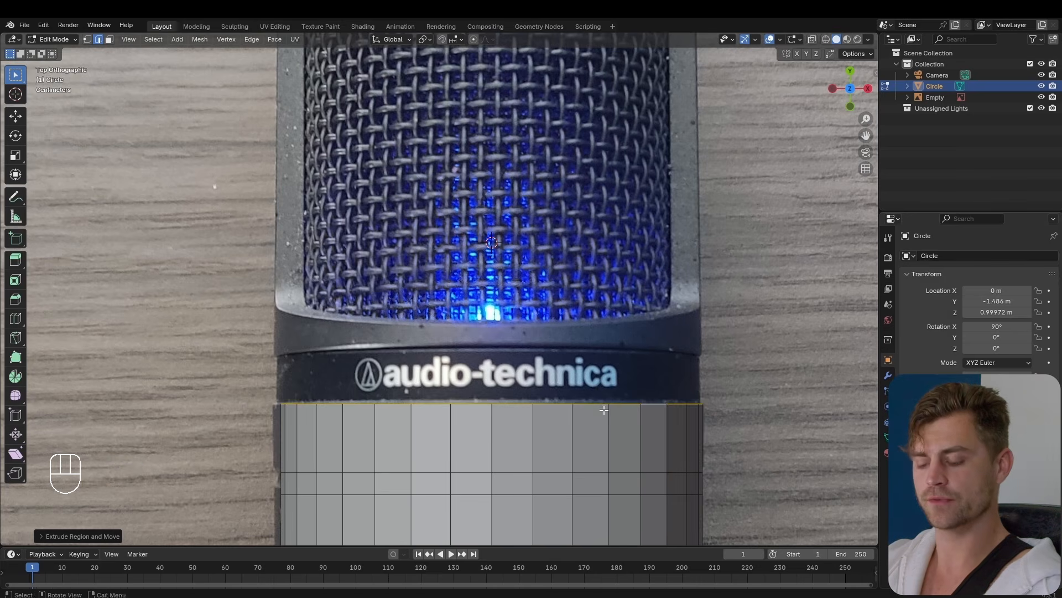
key(e)
key(y)
click(617, 350)
scroll(616, 351, down, 5)
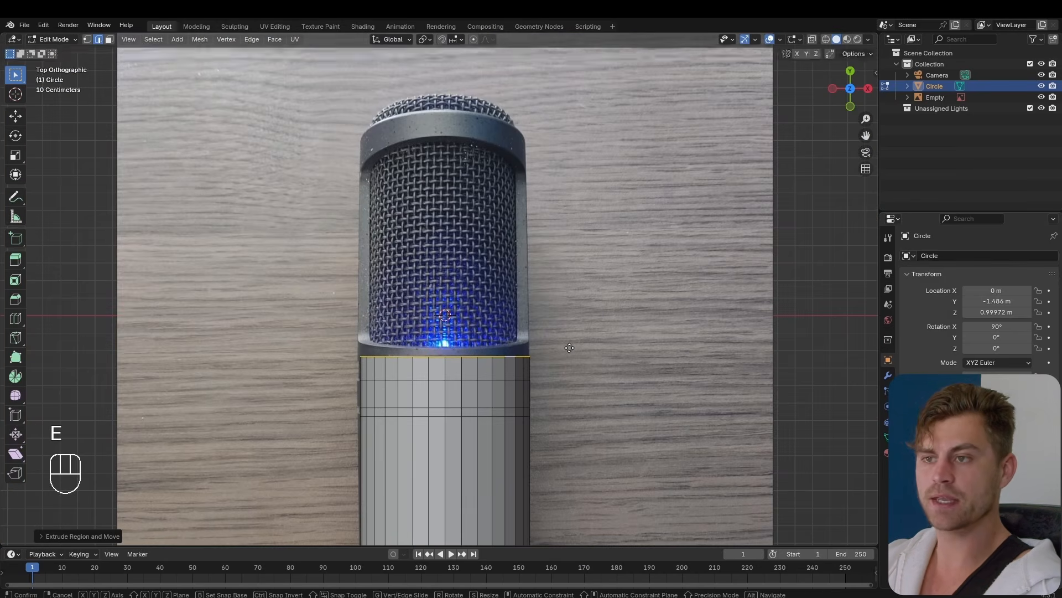
Step: Extrude the edge loop by about 1.33 m along Y, over the grille to the upper part of the microphone head
key(e)
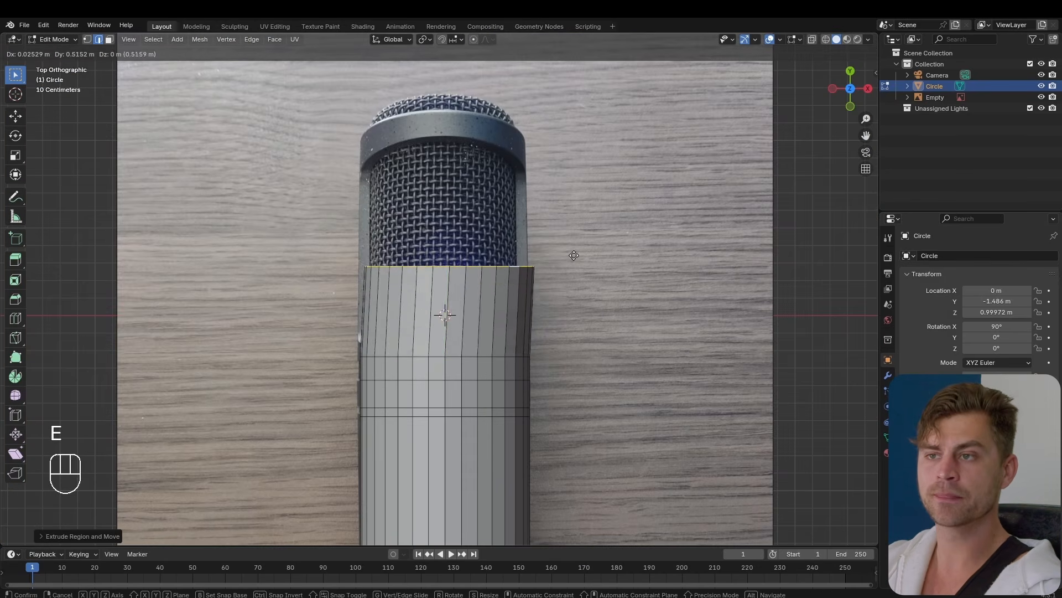
key(y)
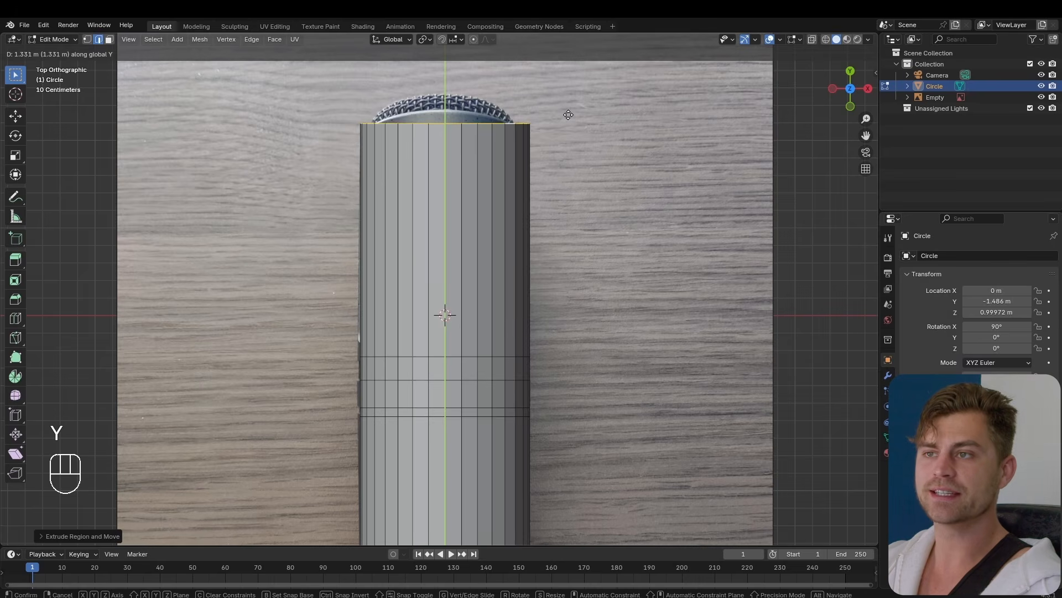
click(568, 115)
key(s)
click(605, 169)
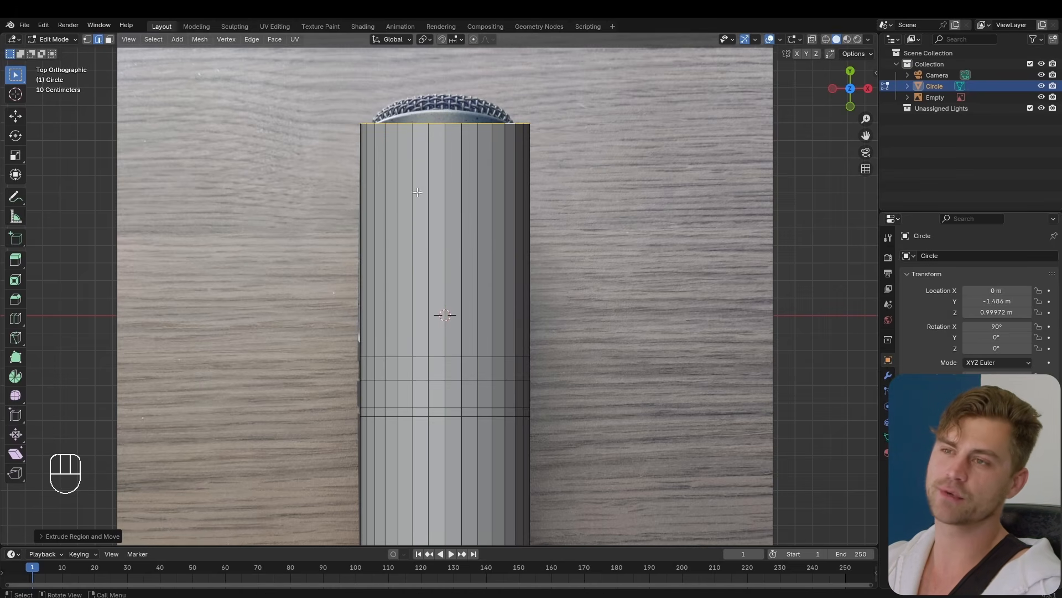
Step: Move the topmost edge loop slightly further along Y towards the upper rim of the microphone head
scroll(359, 365, down, 2)
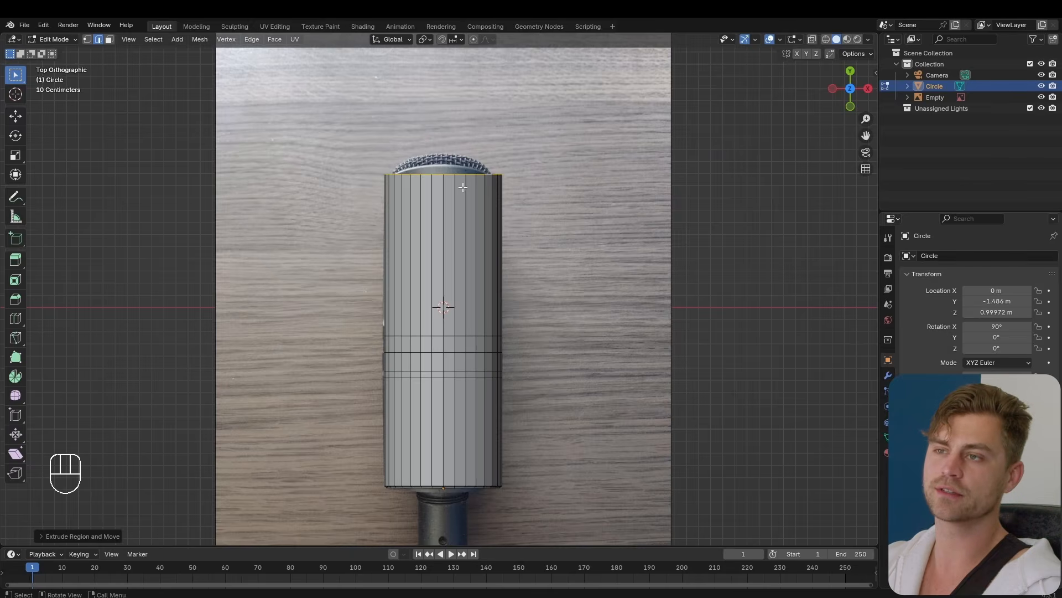
scroll(462, 188, up, 3)
shift+middle_drag(463, 187, 487, 290)
scroll(496, 287, up, 1)
key(g)
key(y)
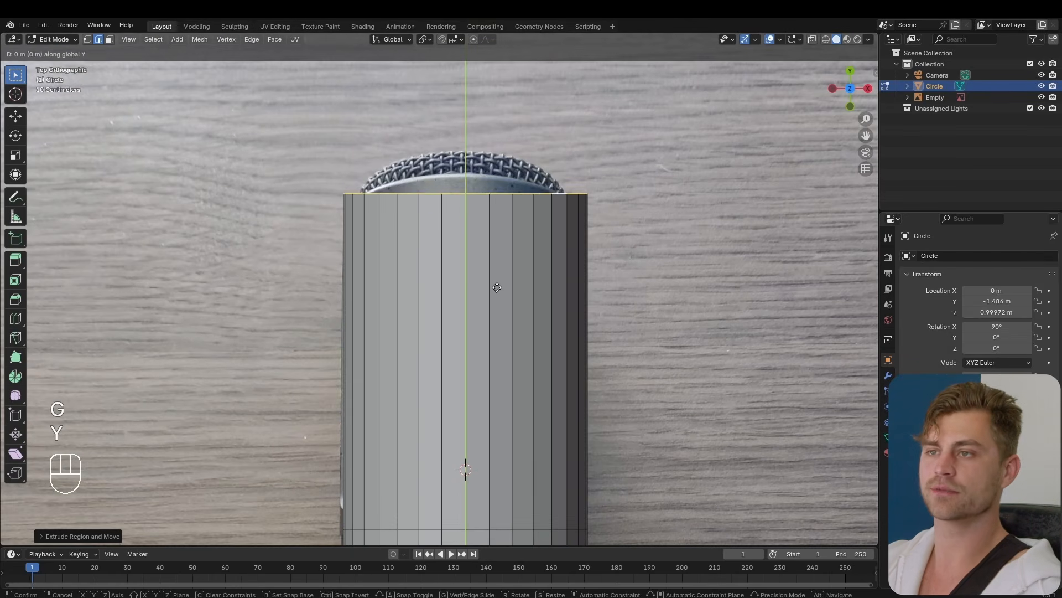
click(496, 274)
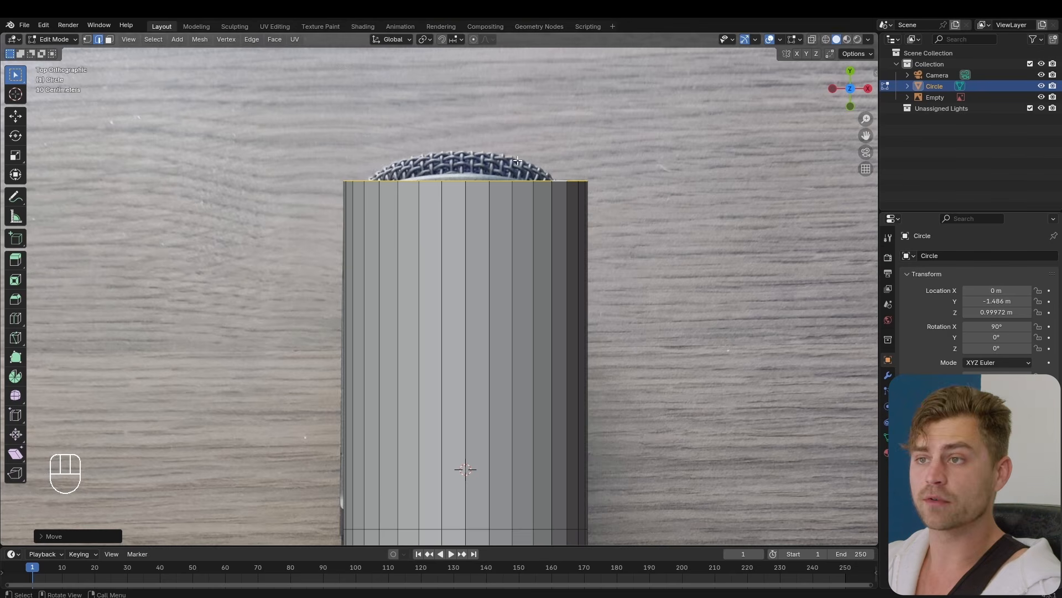
Step: Close the open top of the body with Grid Fill, using a span of 8 and an offset of 7
middle_drag(517, 161, 541, 245)
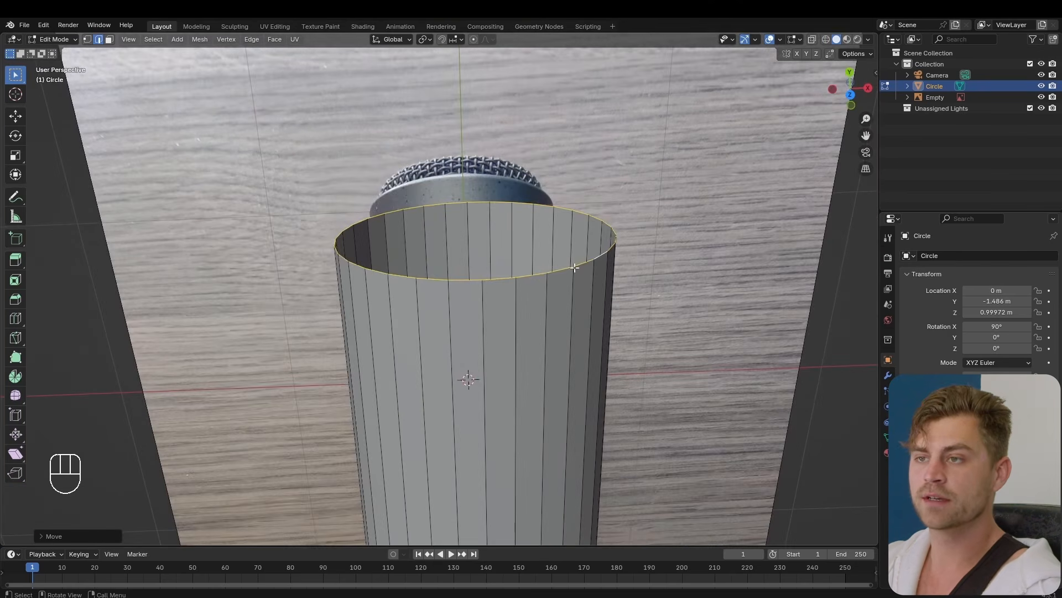
key(space)
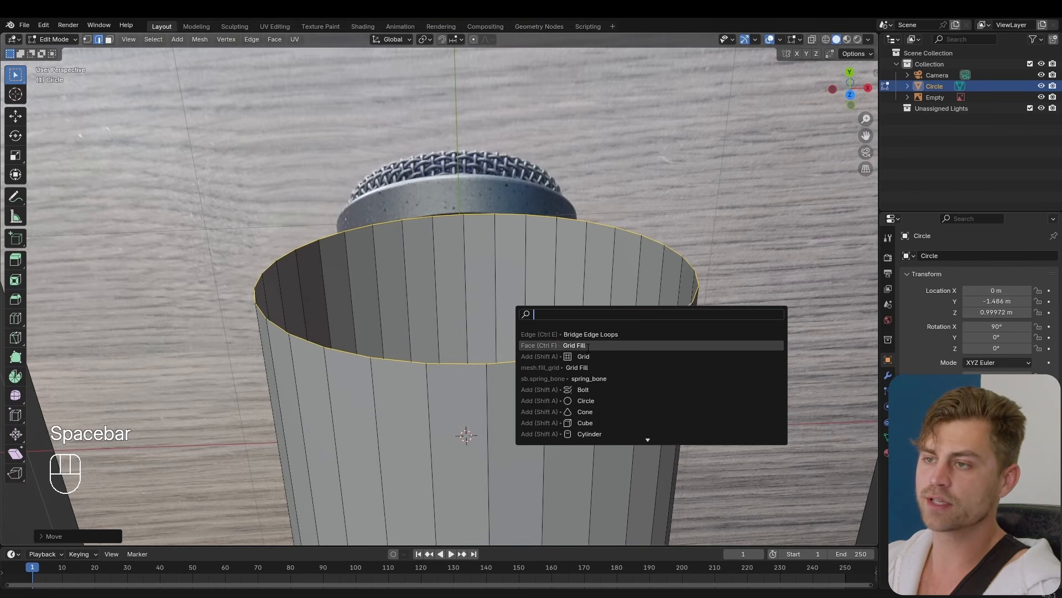
click(586, 346)
click(42, 535)
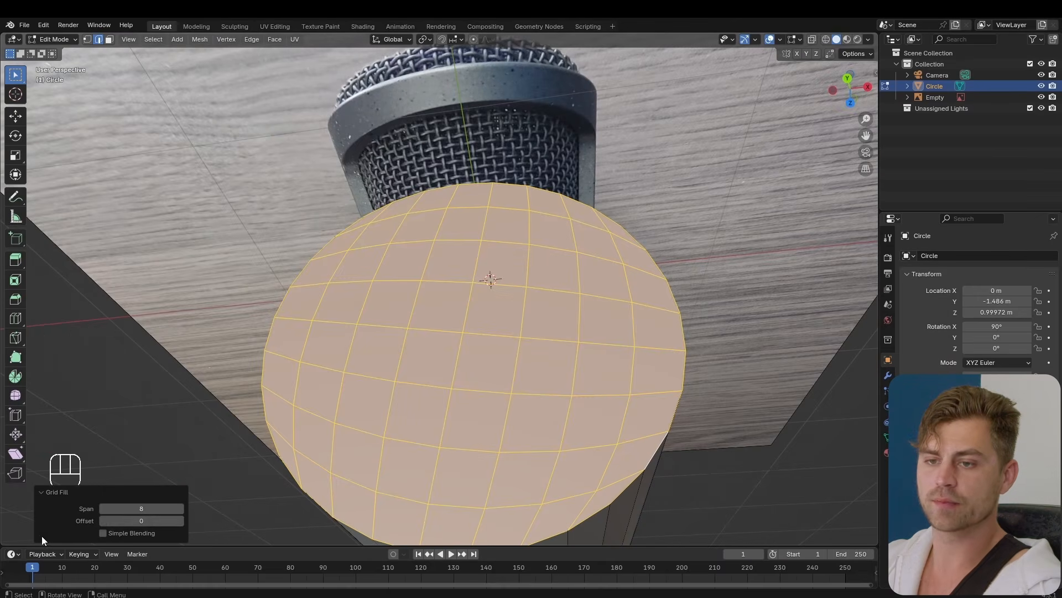
click(179, 520)
click(179, 520)
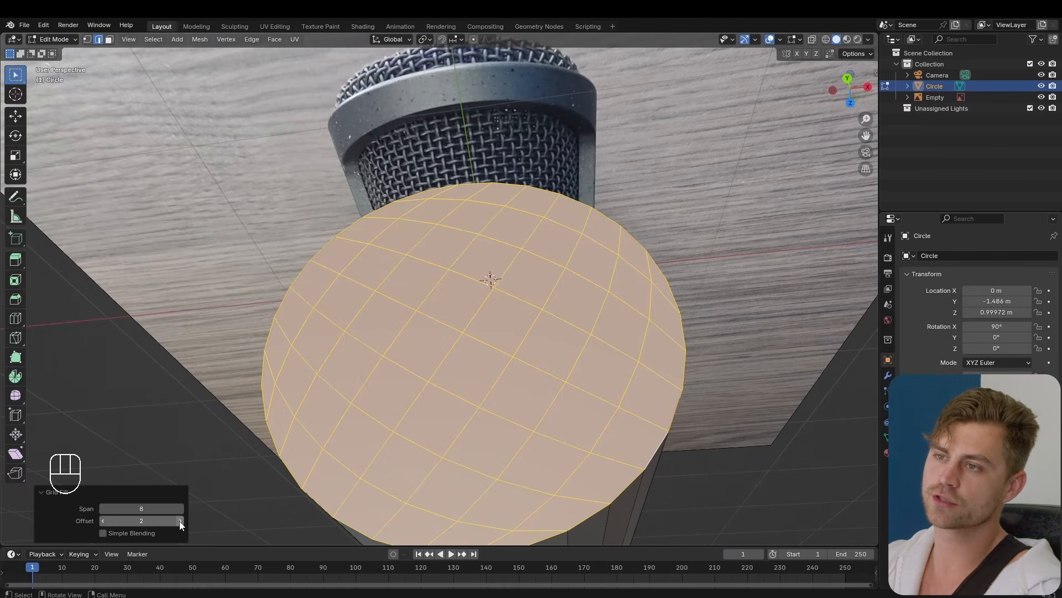
click(179, 520)
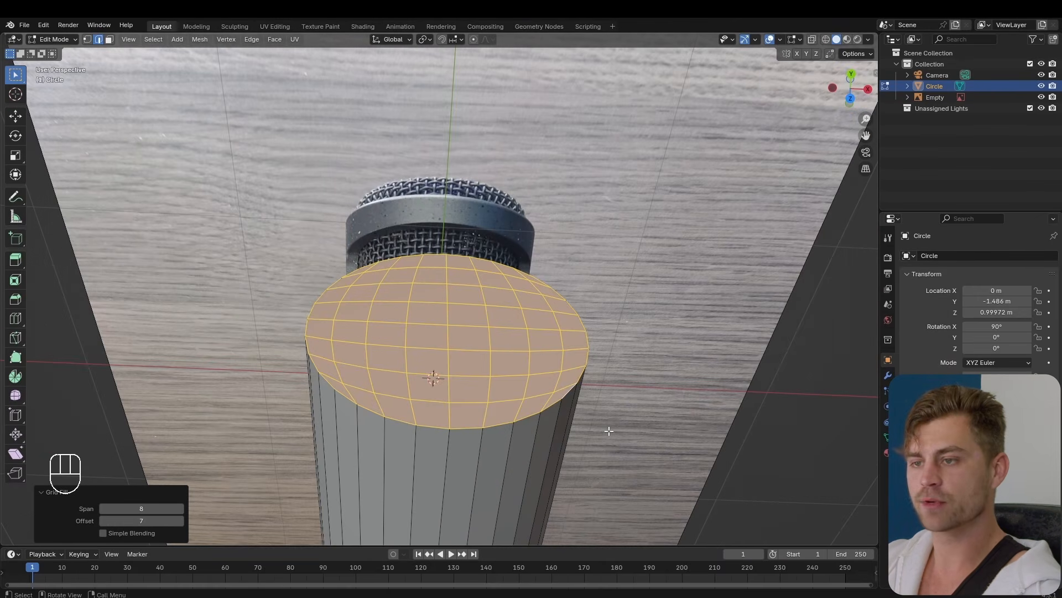
Step: Inset the top cap faces by about 0.049 m and extrude them outward by about 0.041 m
key(i)
click(602, 425)
key(e)
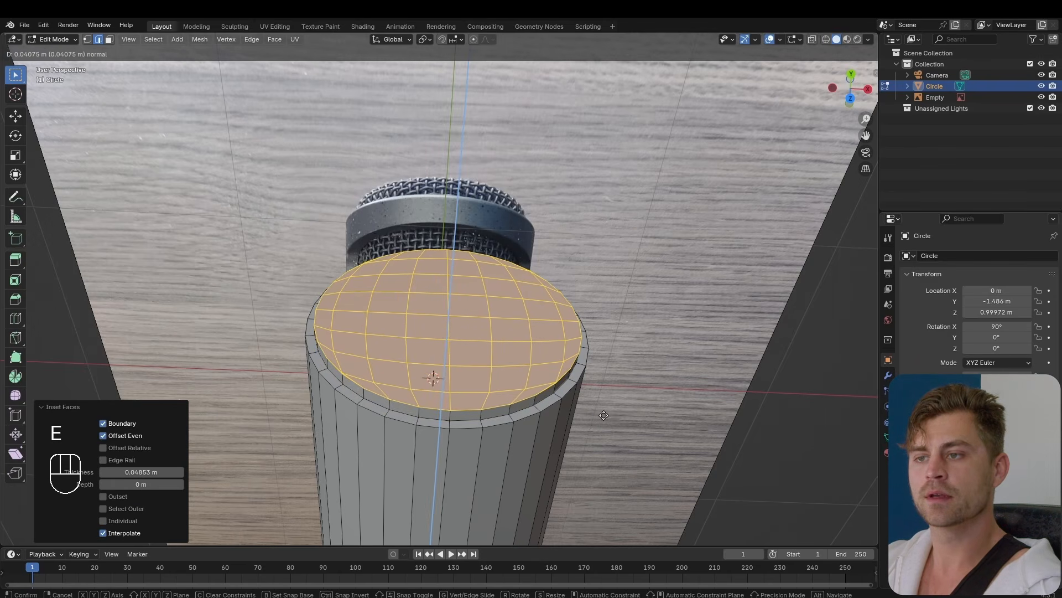
click(603, 415)
Step: Scale the raised top cap faces to about 0.978 so the step tapers slightly inward
key(s)
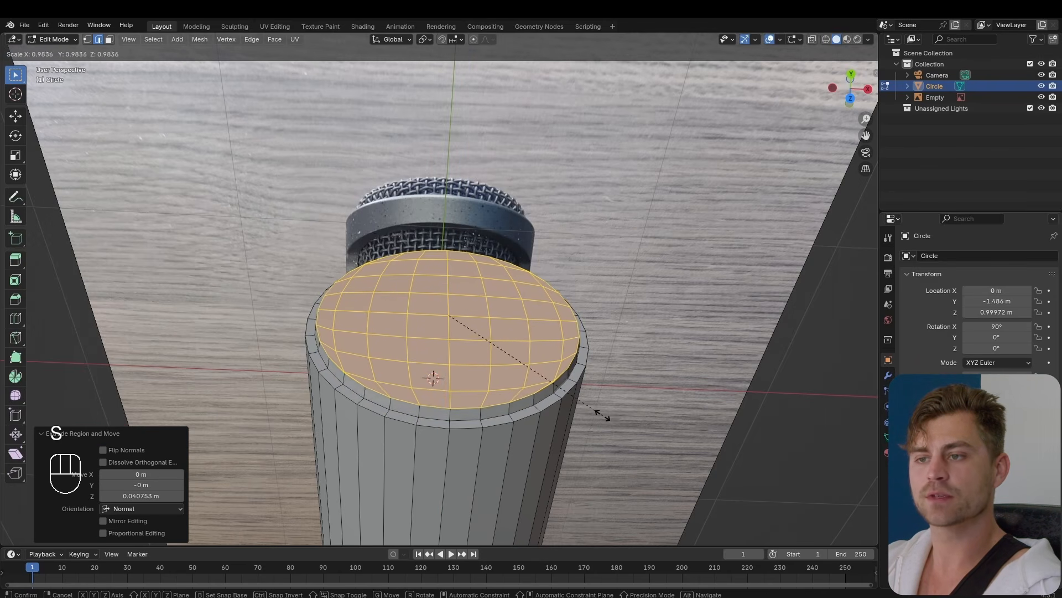
click(603, 416)
middle_drag(603, 416, 598, 382)
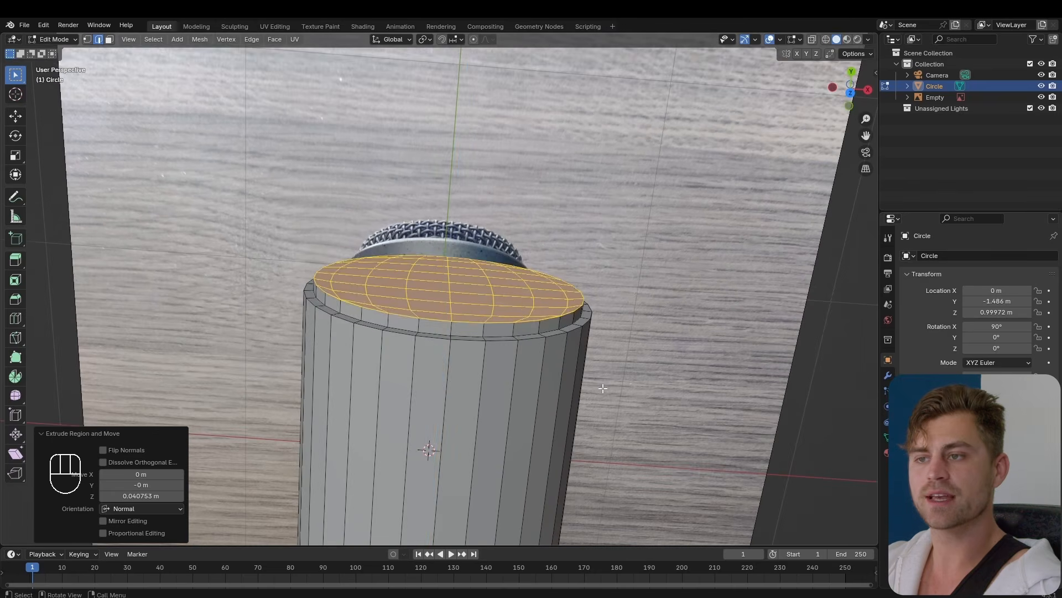
key(e)
right_click(592, 366)
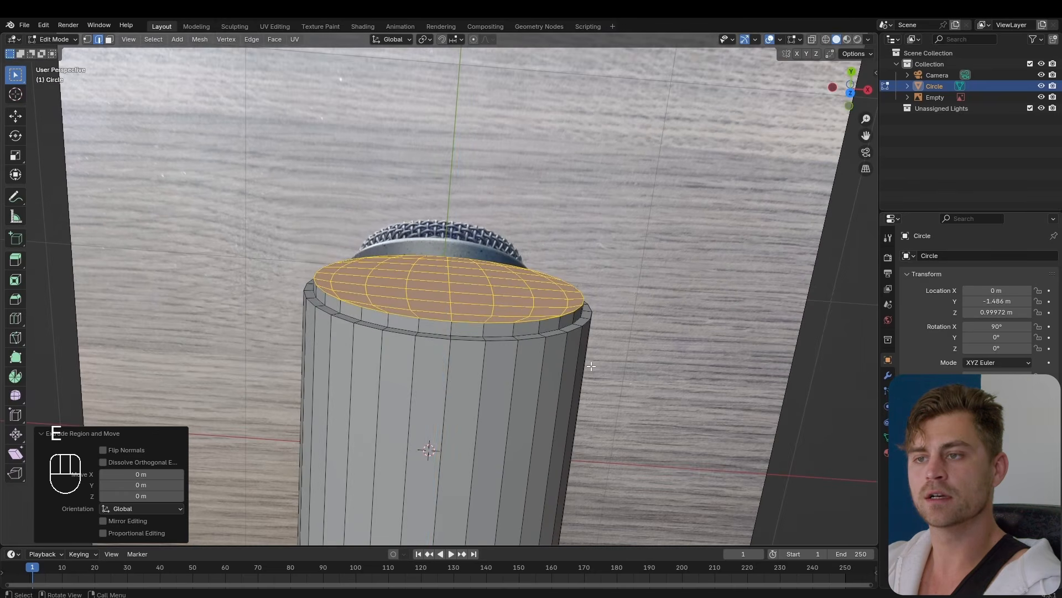
key(ctrl+z)
key(s)
click(636, 400)
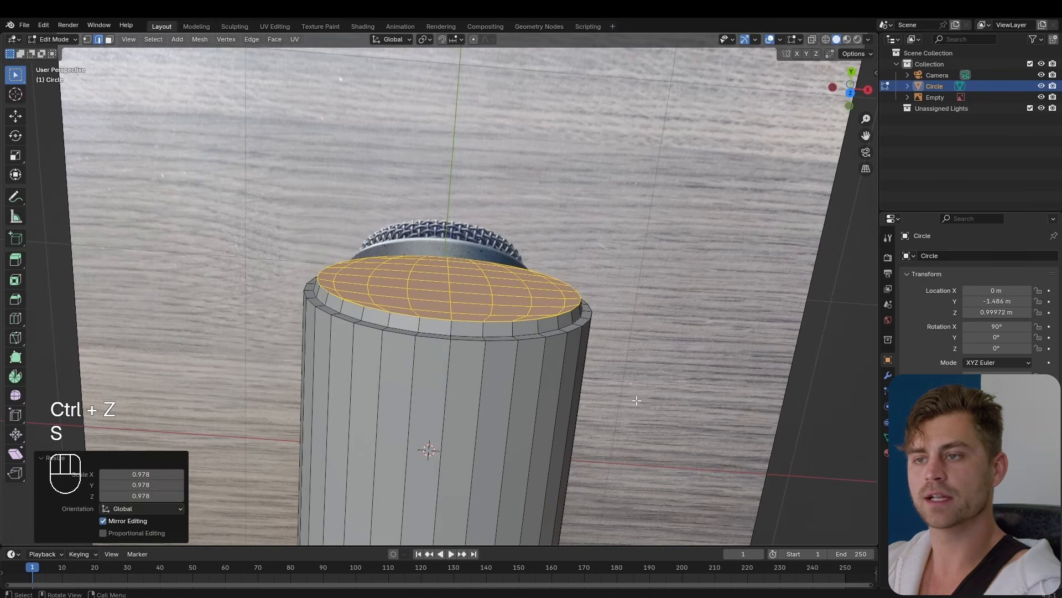
Step: Extrude the top cap faces once more and scale them smaller to form a sloped shoulder
key(e)
click(640, 405)
key(s)
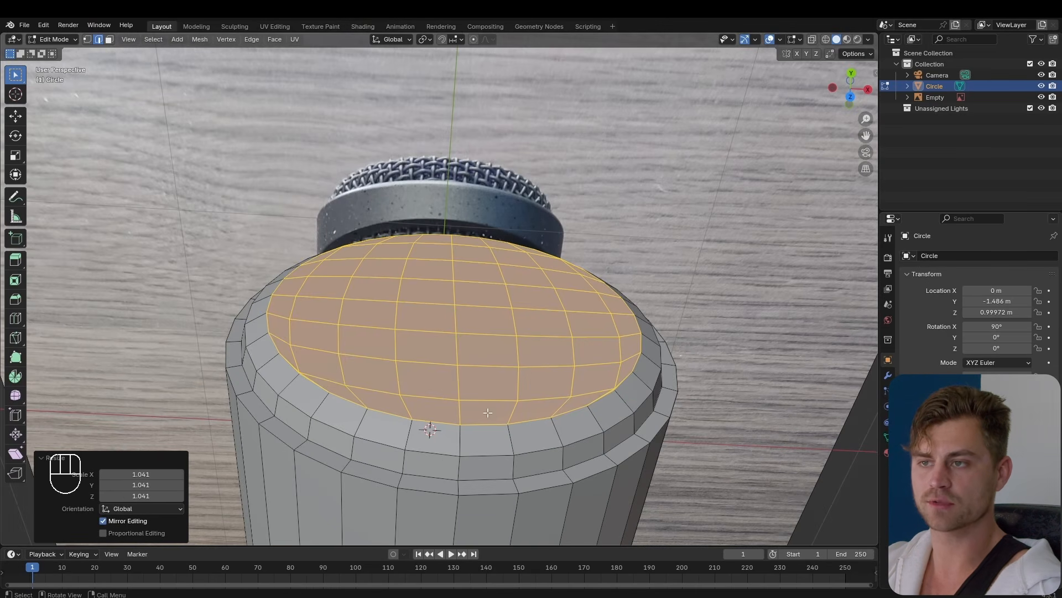
middle_drag(487, 413, 497, 390)
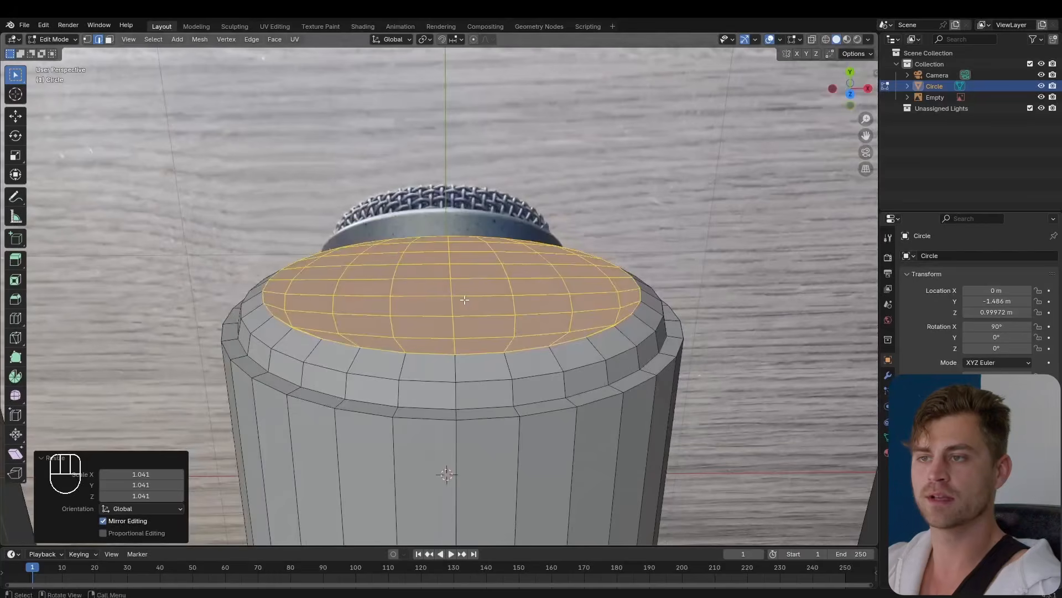
Step: Select the centre vertex of the top cap, leave Edit Mode and inspect the body from its top to its open bottom
drag(461, 298, 449, 280)
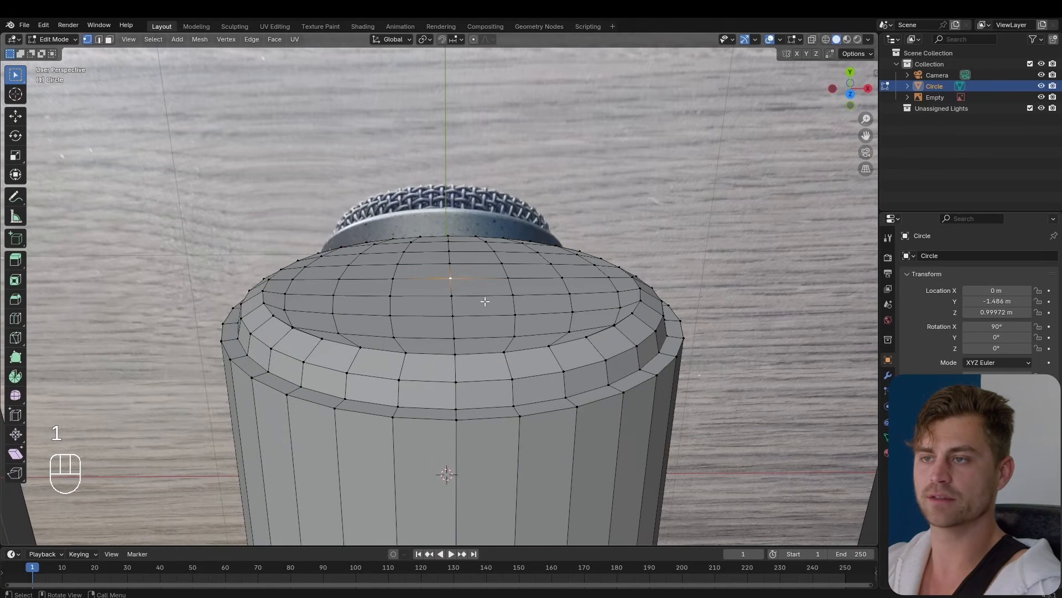
mouse_move(484, 301)
middle_down()
mouse_move(491, 332)
mouse_move(490, 307)
middle_up()
key(Tab)
scroll(404, 237, down, 4)
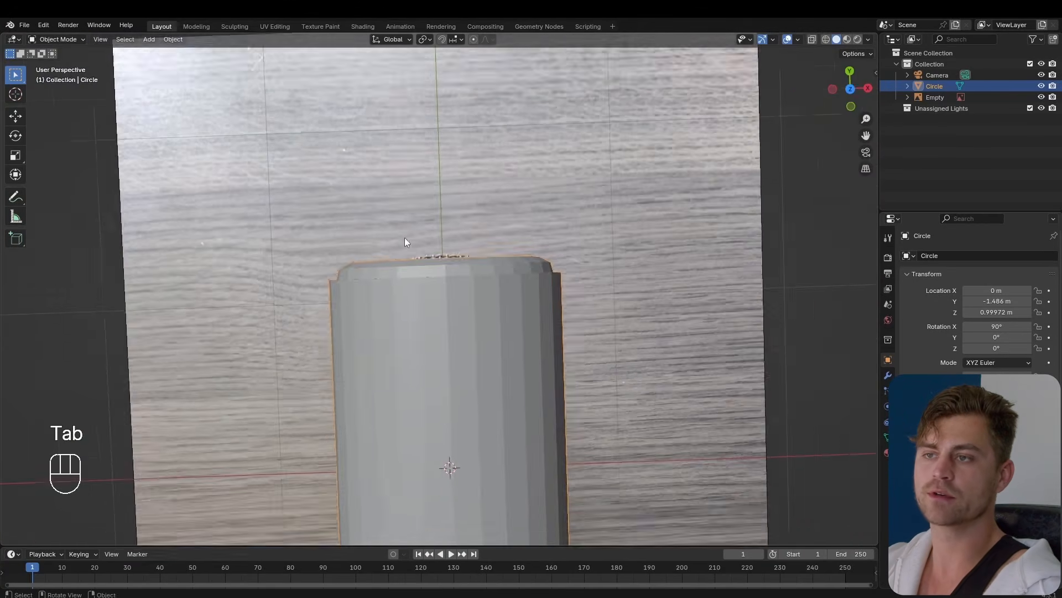
middle_drag(404, 237, 458, 344)
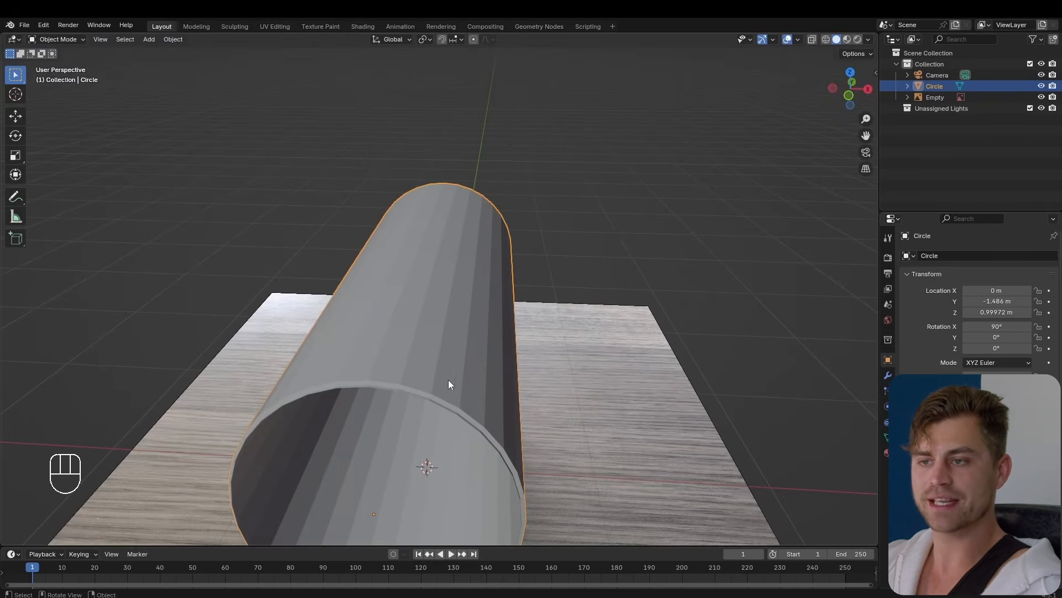
Step: Select the open bottom edge loop of the body in edge select mode and compare it with the reference photo from above
key(Tab)
scroll(431, 417, up, 3)
shift+middle_drag(430, 426, 552, 226)
key(2)
alt+click(468, 316)
key(KP_7)
scroll(576, 371, up, 3)
scroll(575, 371, up, 1)
shift+middle_drag(581, 416, 505, 345)
scroll(548, 413, up, 2)
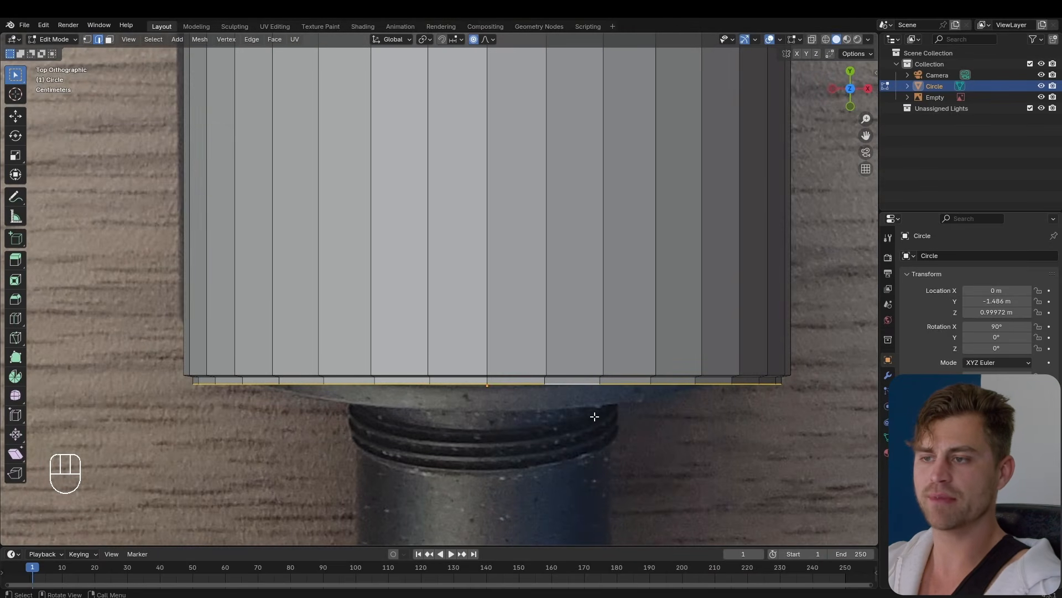
Step: Close the open bottom of the body with Grid Fill, using a span of 8 and an offset of 4
middle_drag(517, 470, 517, 372)
key(space)
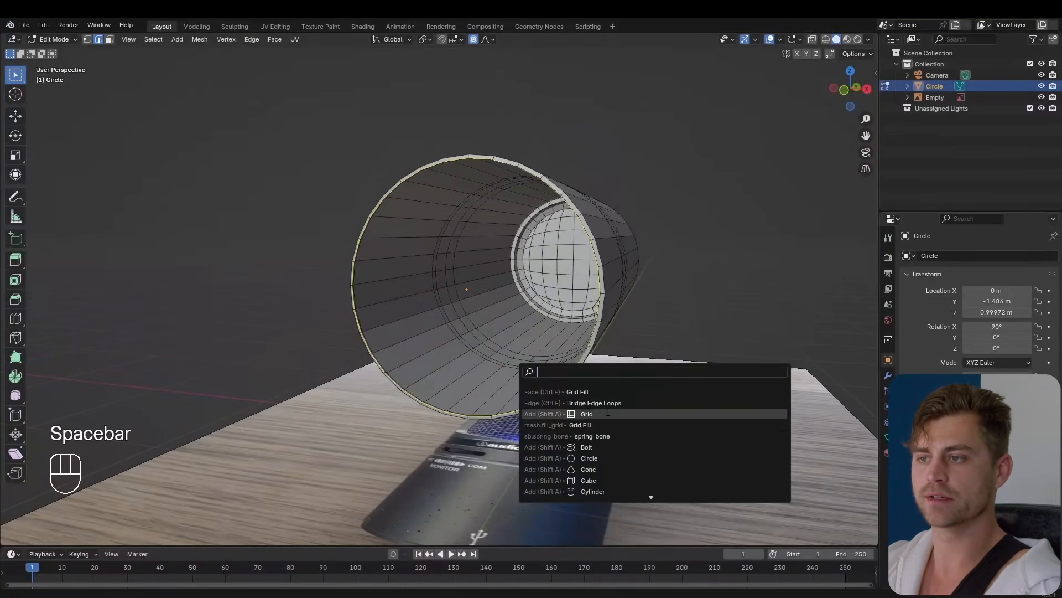
click(526, 423)
middle_drag(523, 324, 510, 365)
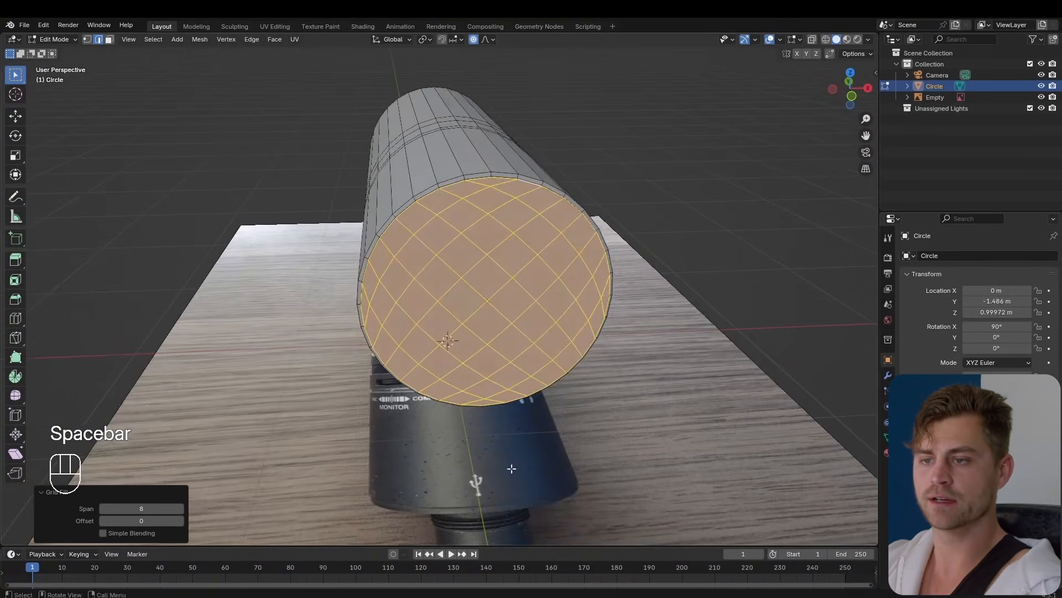
click(178, 519)
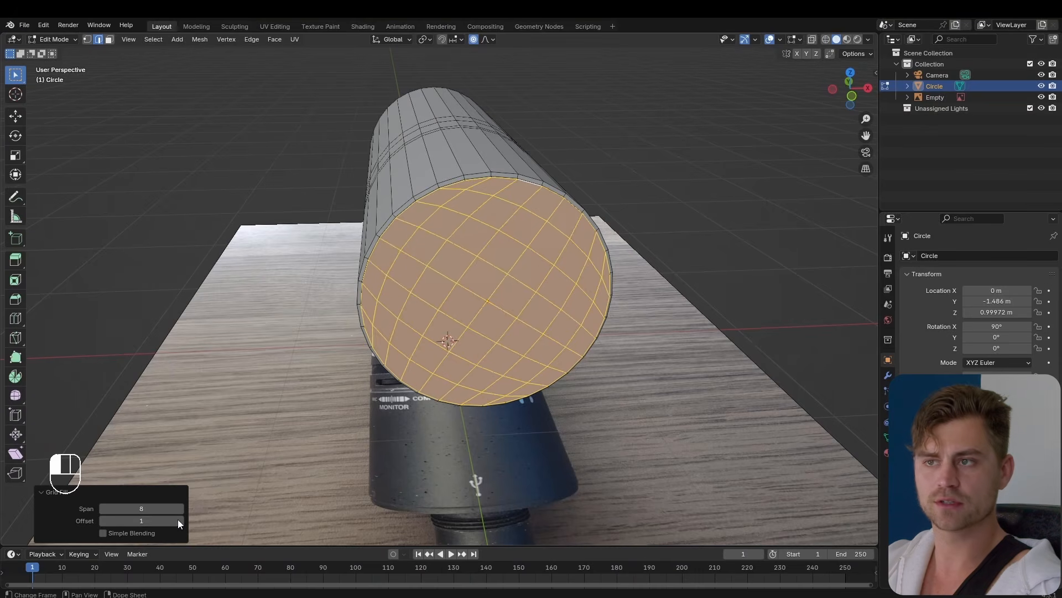
click(178, 519)
click(177, 519)
click(178, 519)
middle_drag(526, 273, 532, 289)
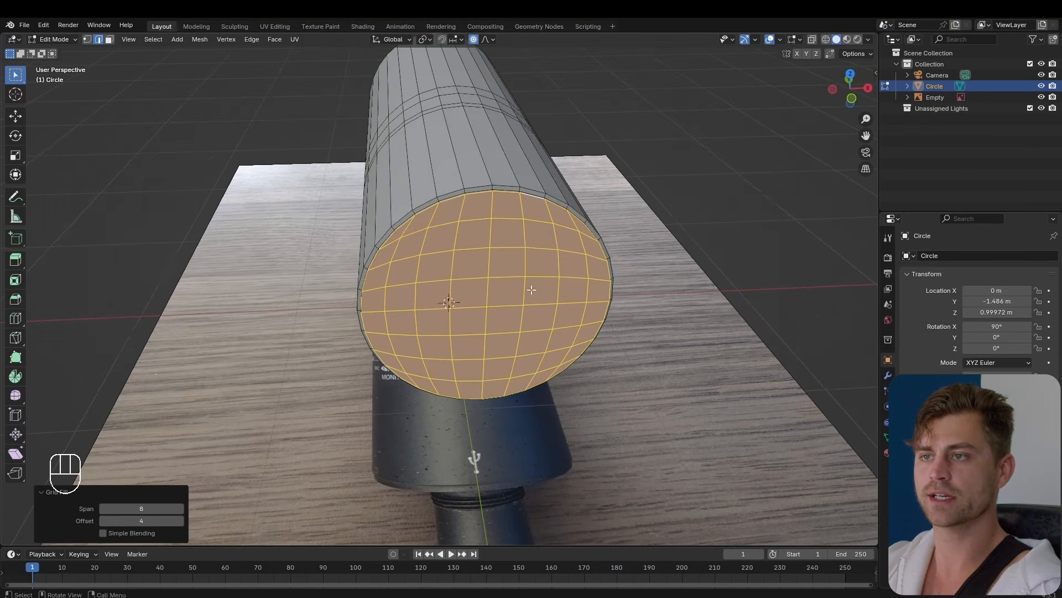
key(g)
right_click(778, 260)
key(KP_7)
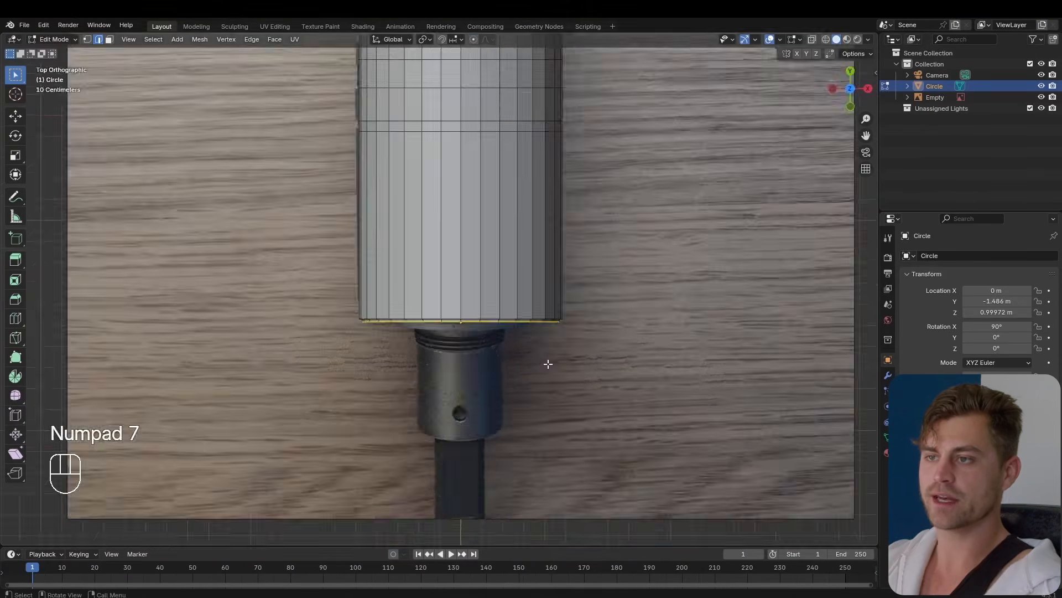
middle_drag(548, 363, 526, 219)
scroll(548, 239, up, 2)
key(i)
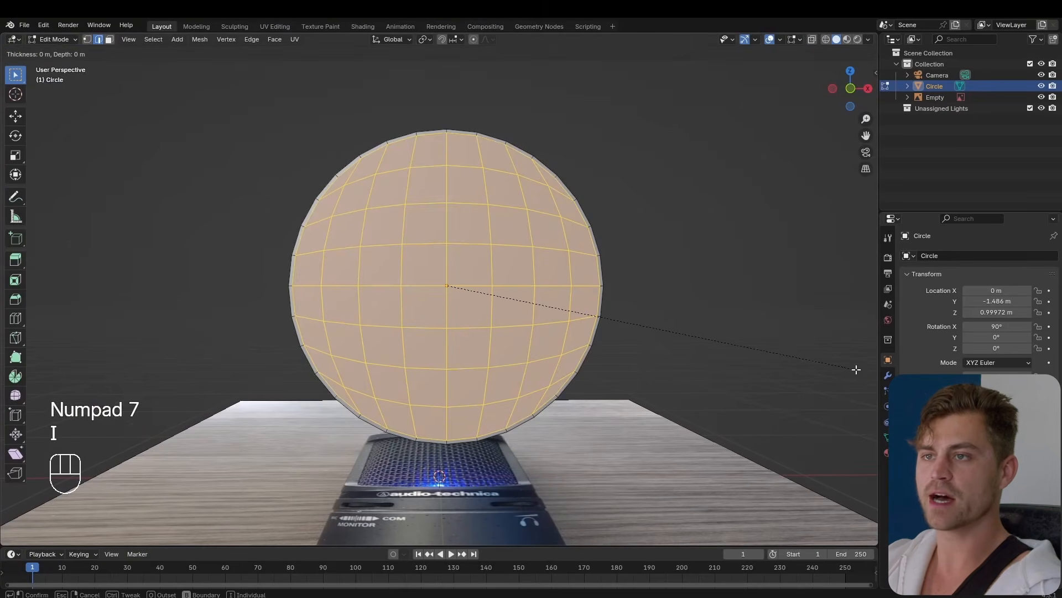
right_click(731, 335)
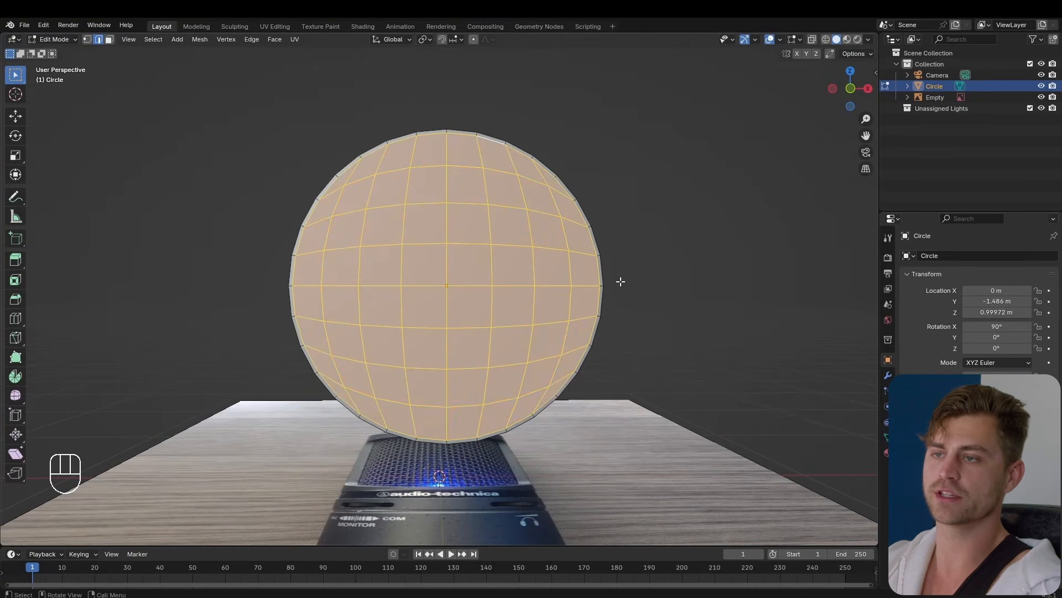
Step: Replace the grid fill in the body's bottom opening with a single face and inset it about 0.36 m
middle_drag(621, 282, 488, 290)
key(ctrl+z)
key(f)
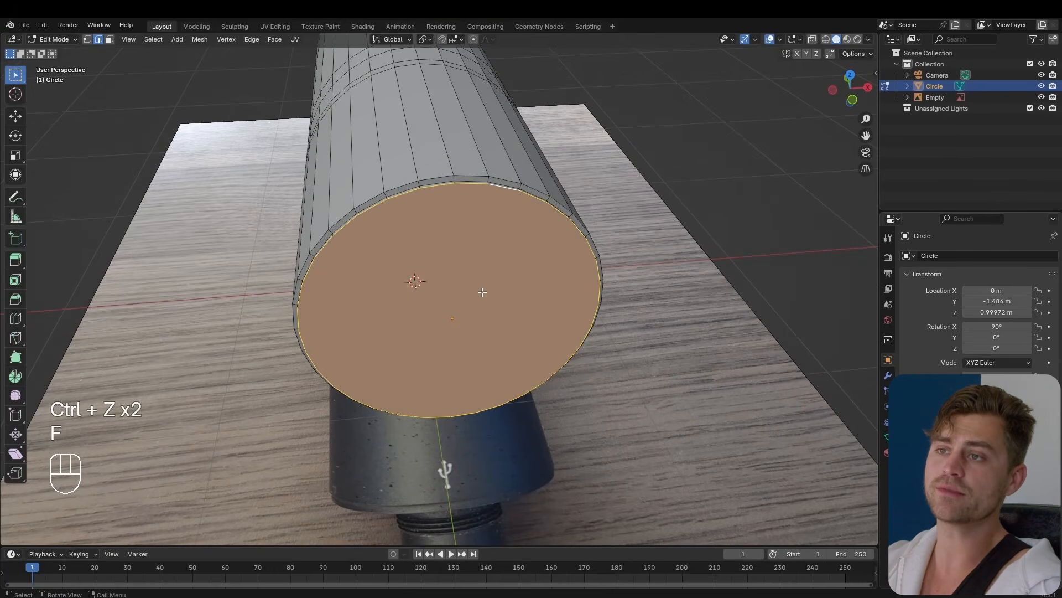
key(i)
click(631, 354)
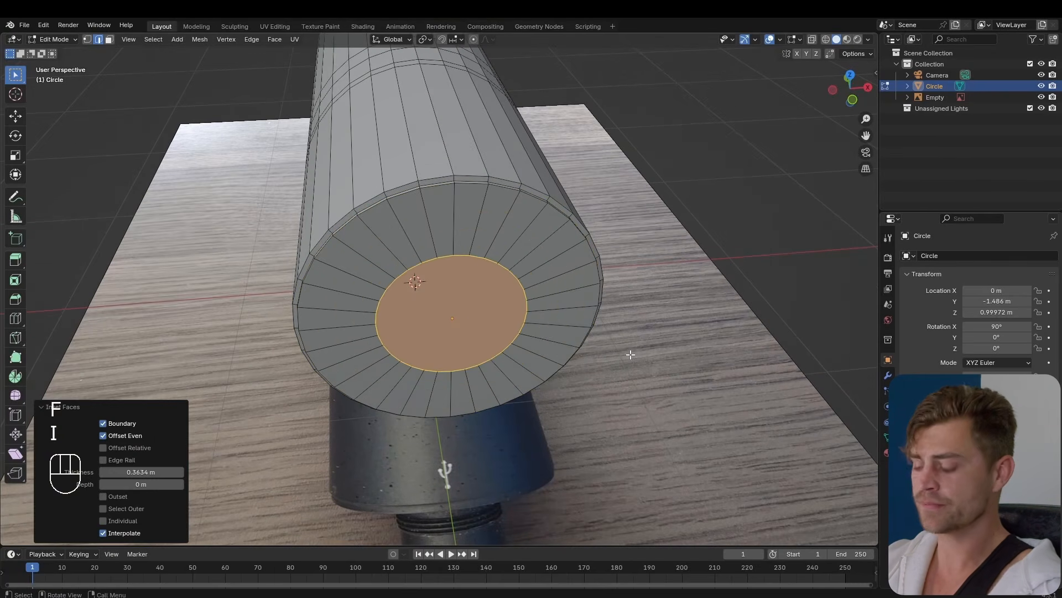
Step: With X-ray on, scale the inset bottom face by 0.97 to match the neck width in the reference photo
key(KP_7)
key(alt+z)
scroll(594, 363, up, 3)
shift+scroll(604, 363, down, 1)
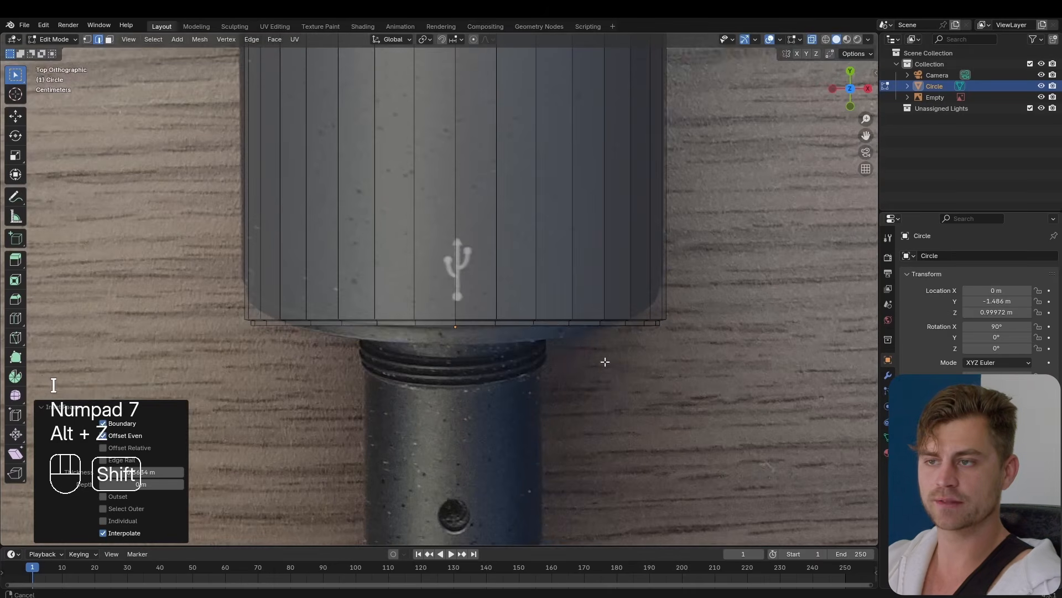
key(g)
key(s)
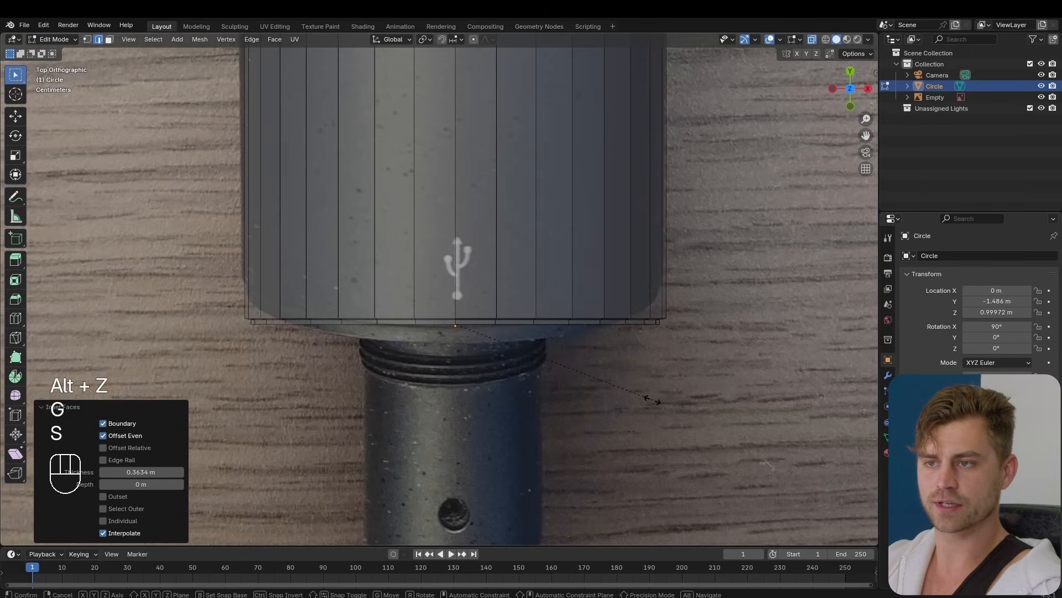
click(620, 393)
key(s)
click(620, 392)
middle_drag(614, 390, 594, 374)
scroll(542, 329, down, 3)
key(s)
click(653, 333)
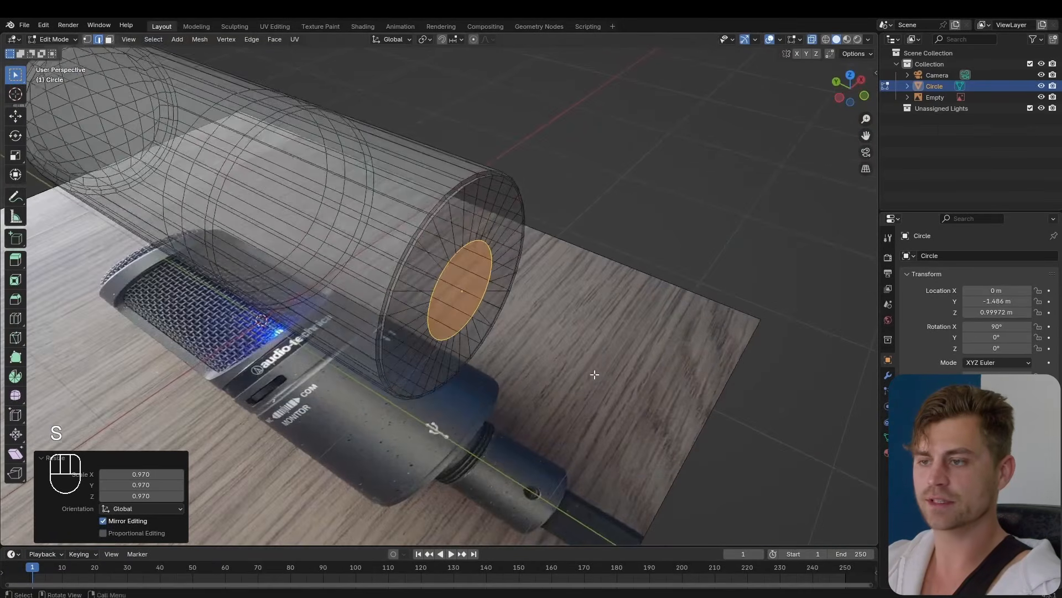
Step: Extrude the inset bottom face about 0.053 m for the neck and inset its end face about 0.049 m
key(KP_7)
scroll(546, 375, up, 3)
shift+scroll(525, 355, down, 4)
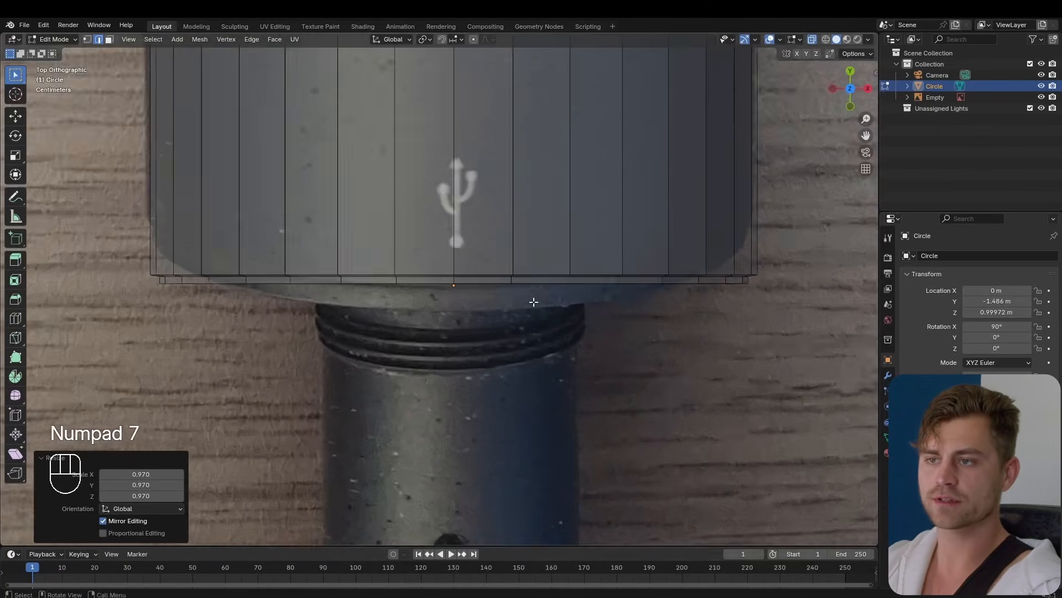
shift+middle_drag(524, 354, 541, 332)
key(e)
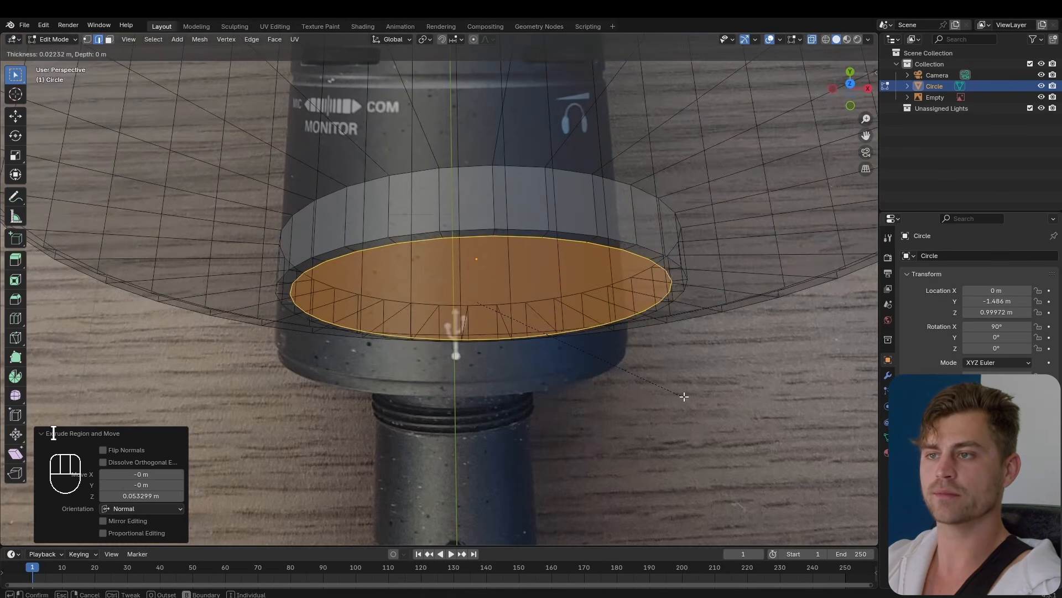
click(674, 390)
Step: Extrude the inset end face of the neck a short distance to form the first thread groove
key(e)
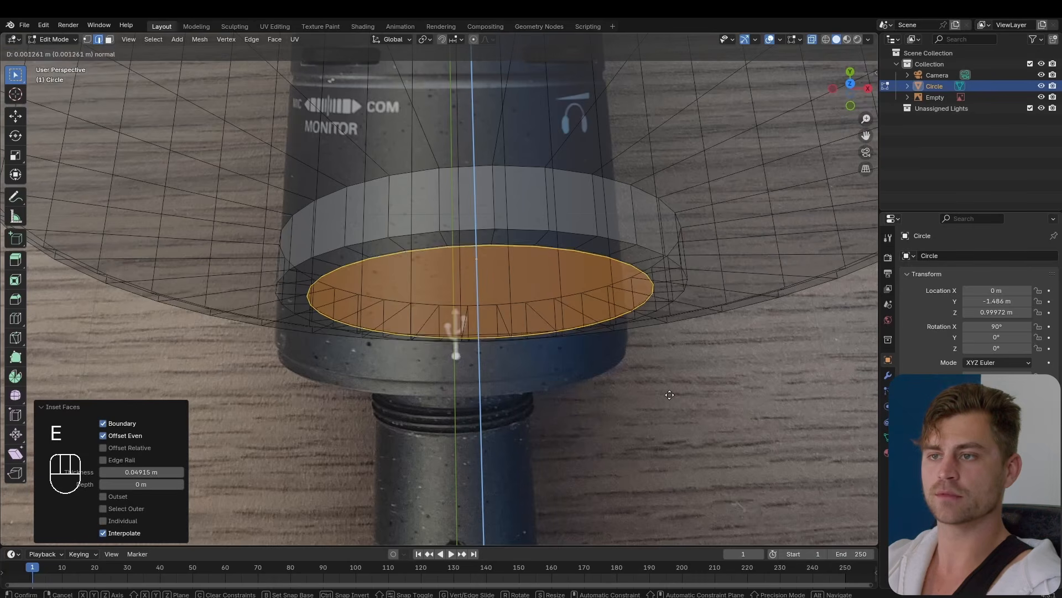
click(673, 401)
key(KP_7)
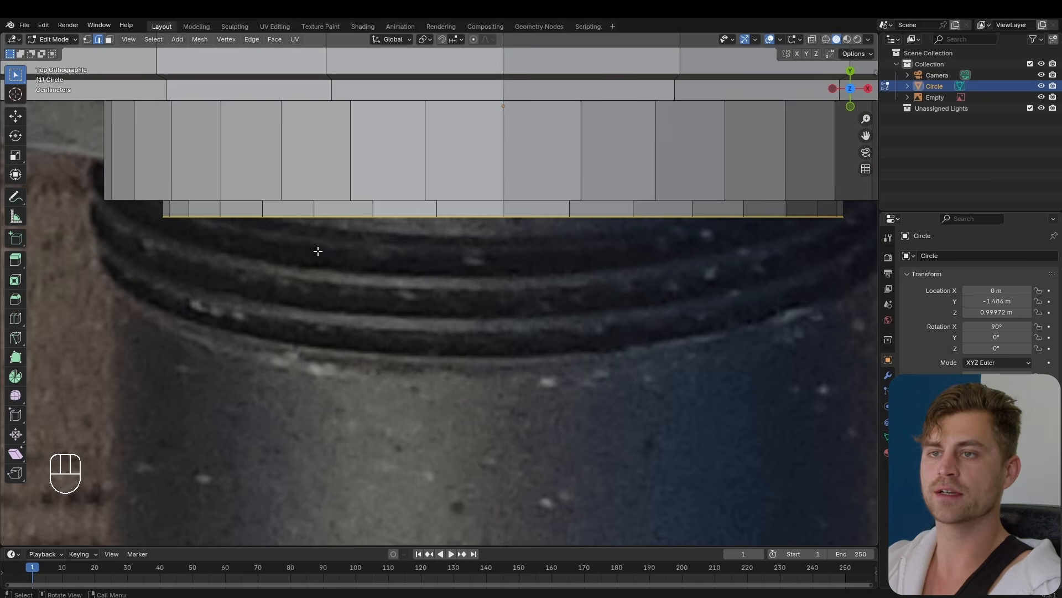
scroll(455, 283, down, 1)
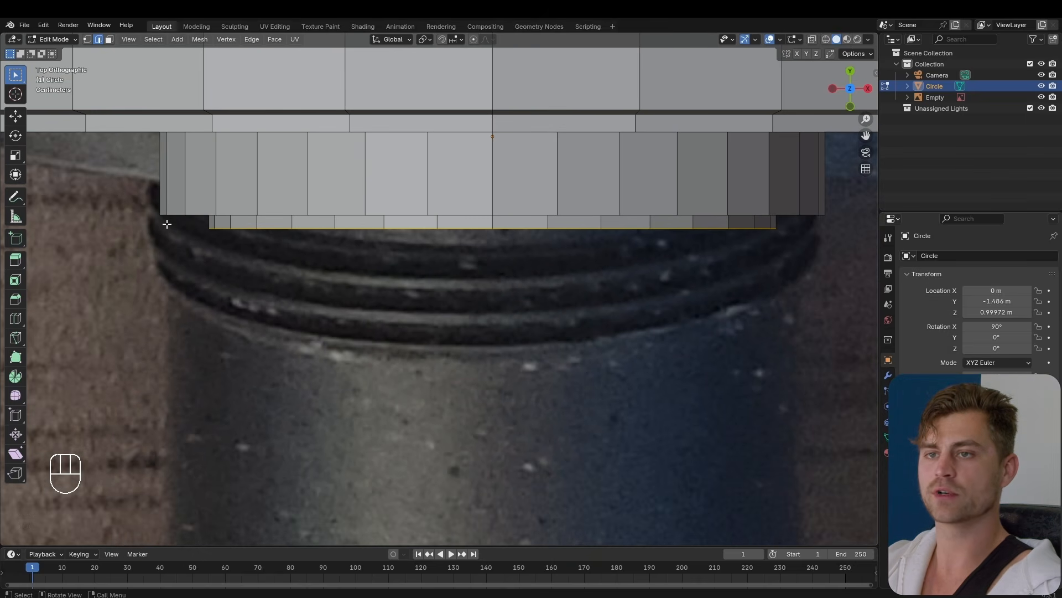
Step: Extrude the groove's end face about 0.007 m and scale it by 1.172 to flare out the first thread ridge
key(e)
click(655, 287)
key(s)
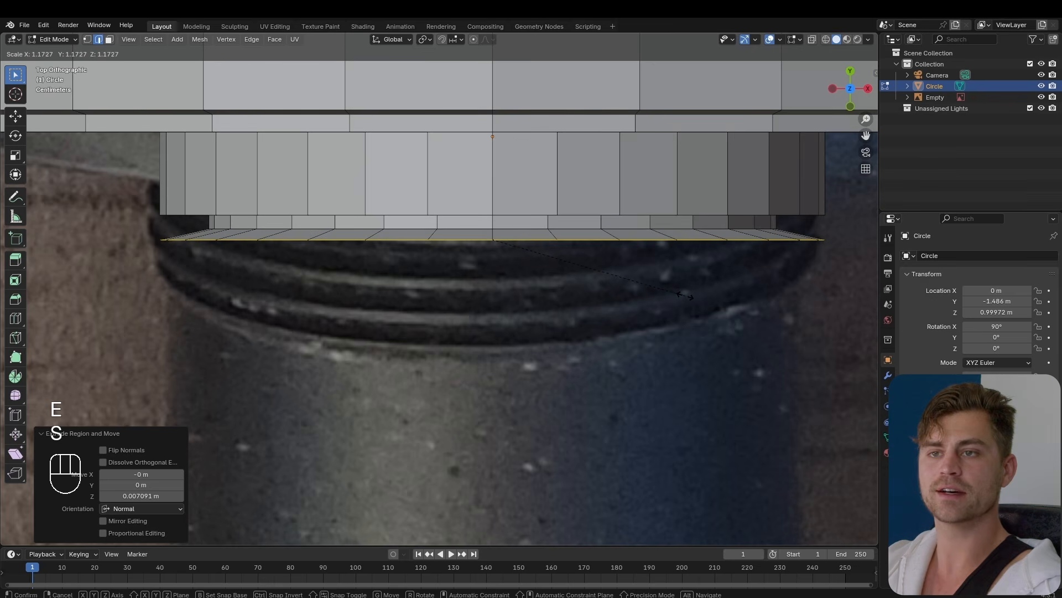
key(shift)
click(685, 295)
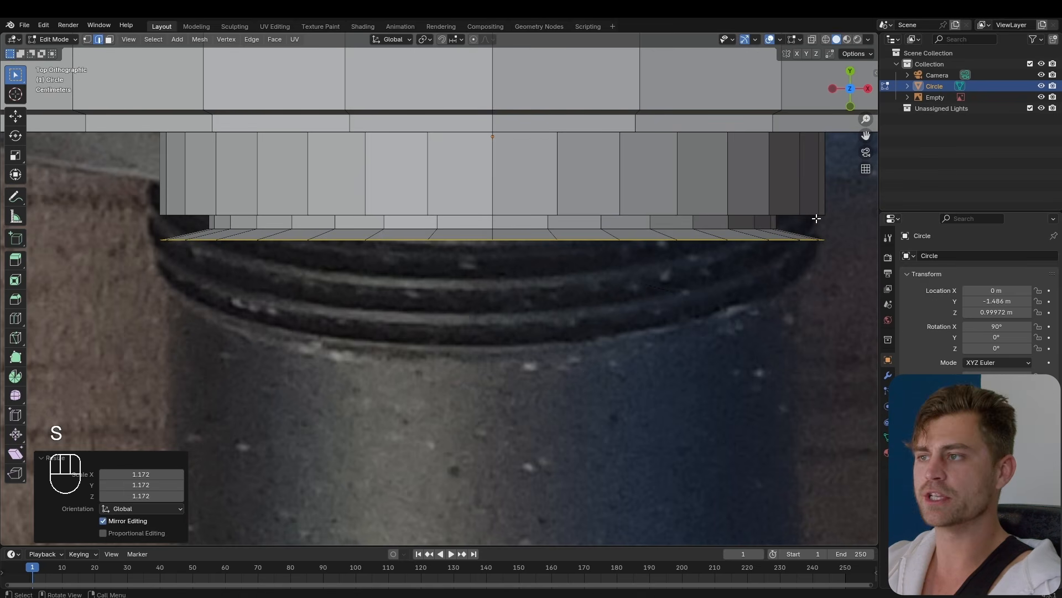
Step: Finish the first thread ridge with a rim extruded 0.0039 m and a further 0.007 m extrusion scaled by 0.851
shift+middle_drag(661, 339, 663, 335)
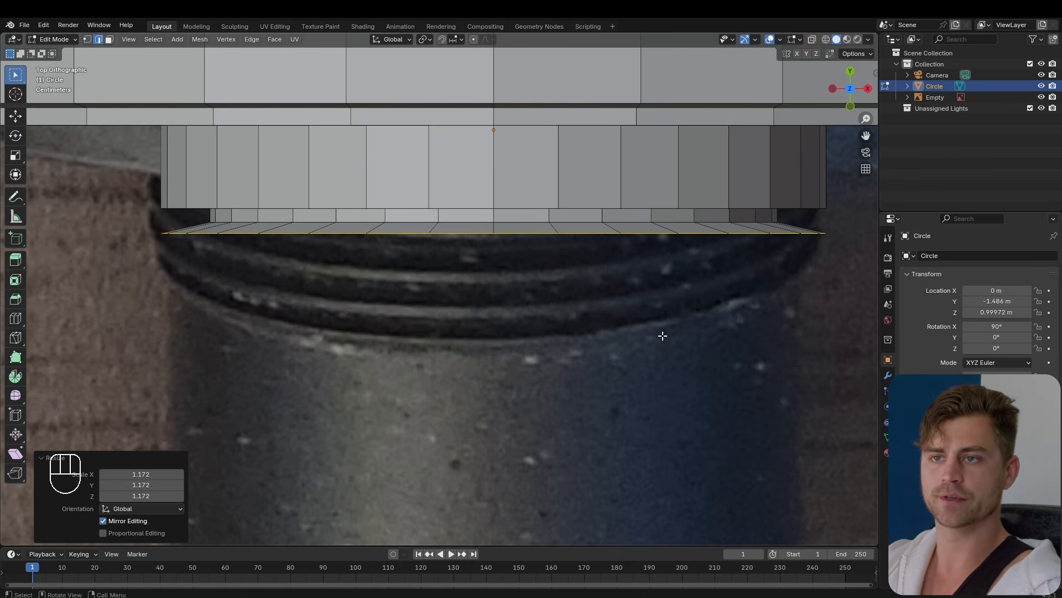
key(e)
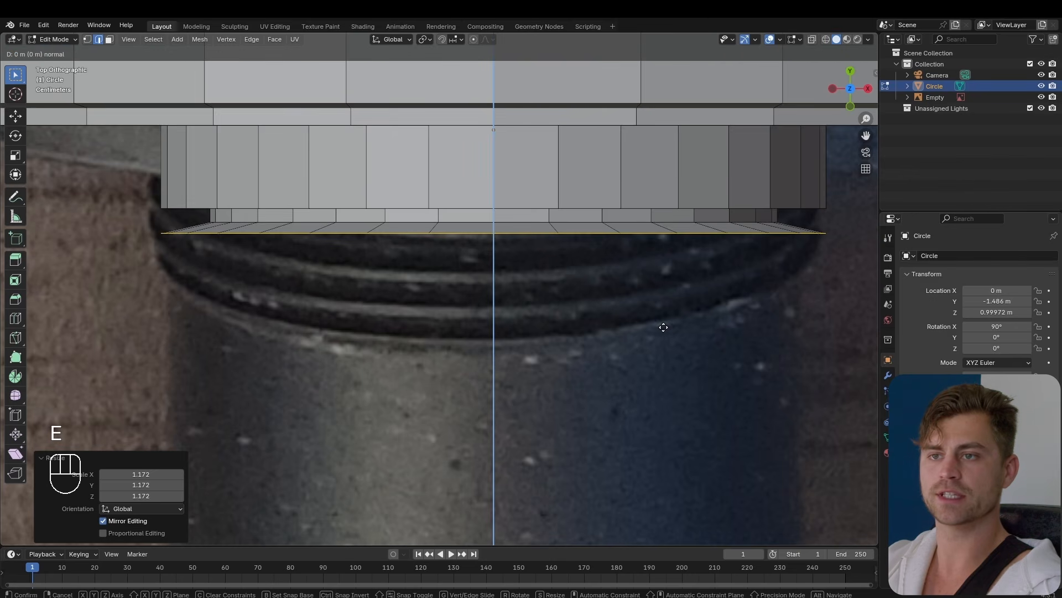
click(665, 333)
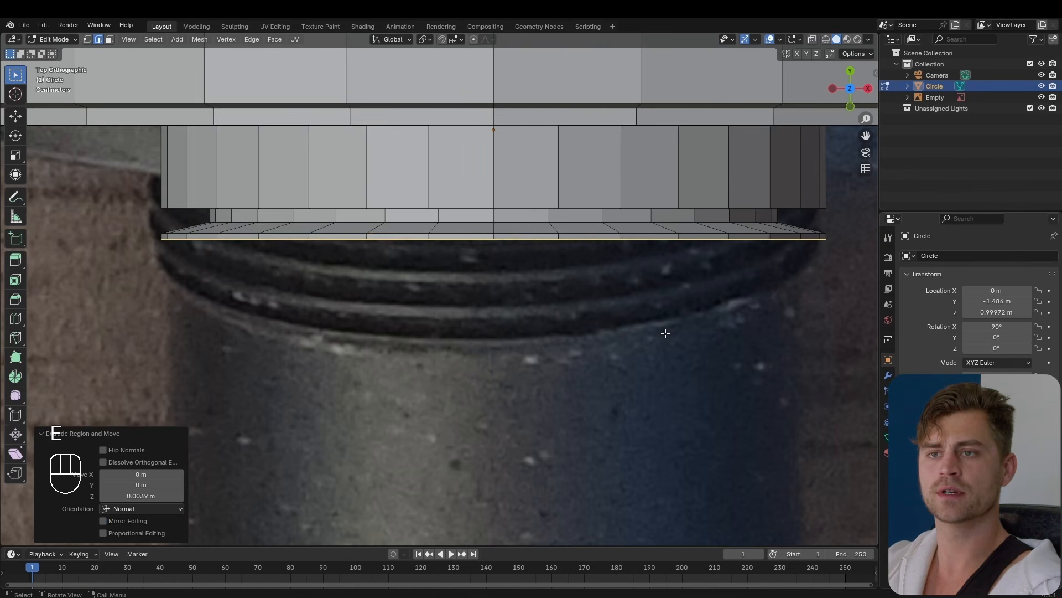
key(e)
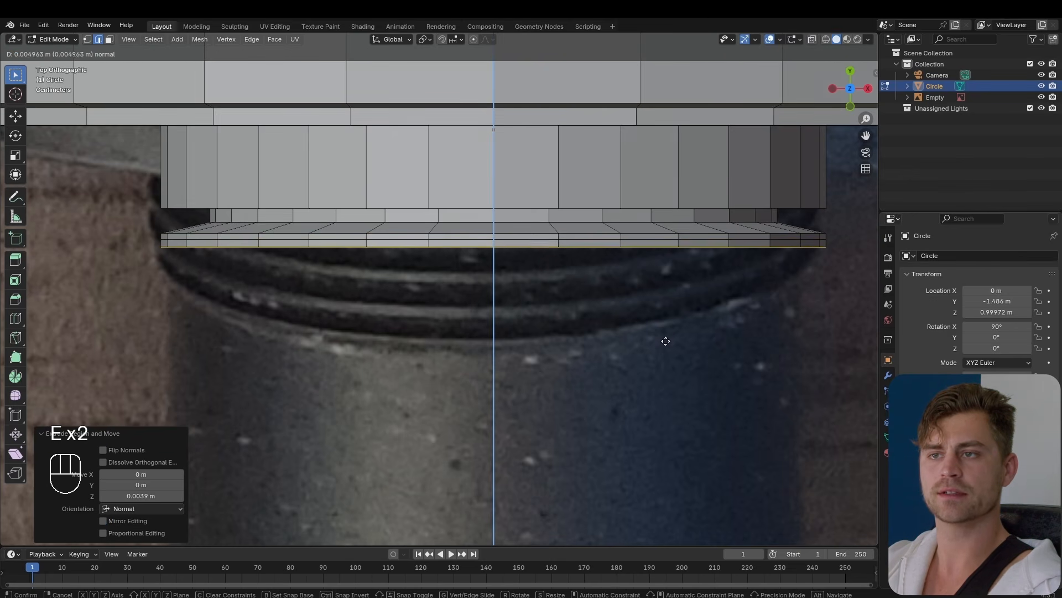
click(666, 345)
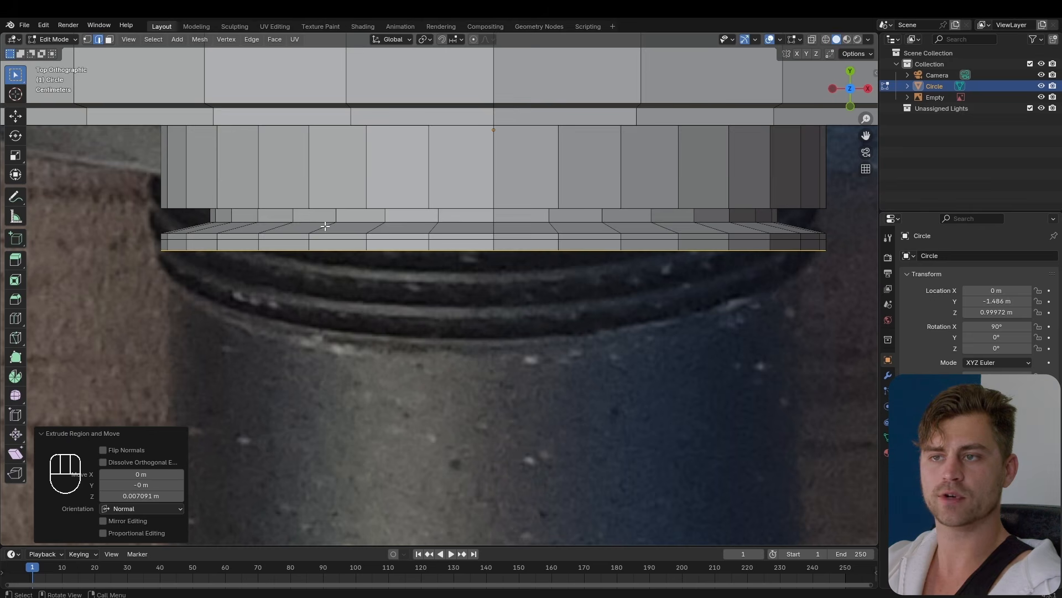
key(s)
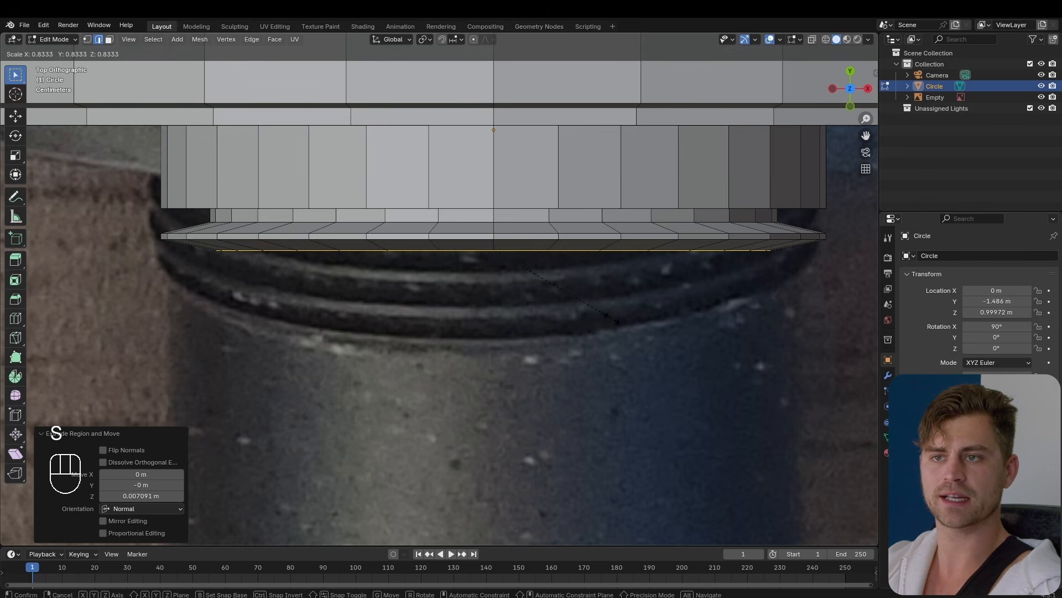
click(614, 319)
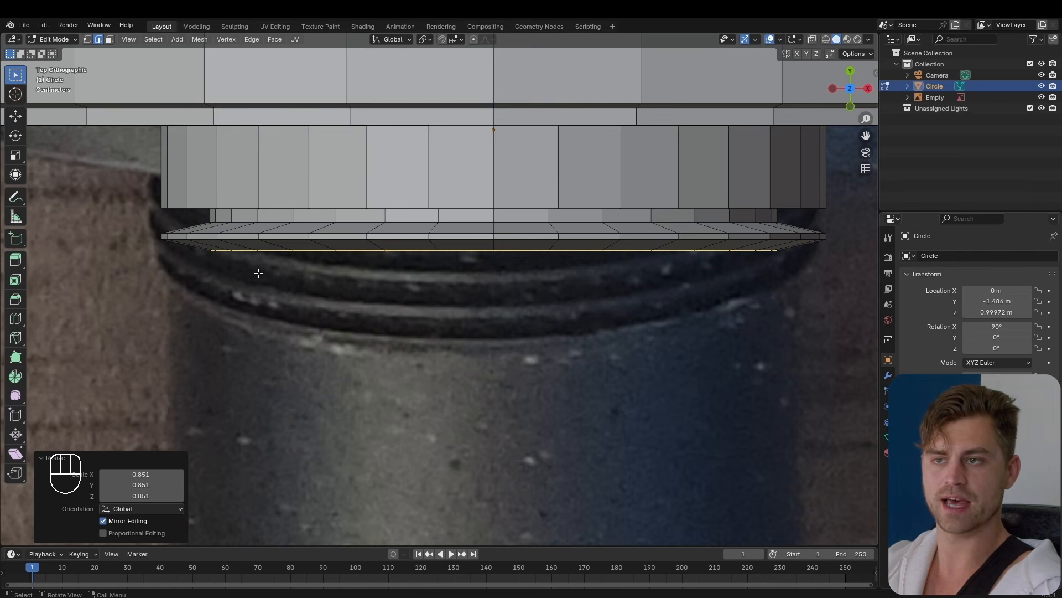
Step: Extrude the second thread groove about 0.0074 m and move its end face about 0.0009 m back along Y
key(e)
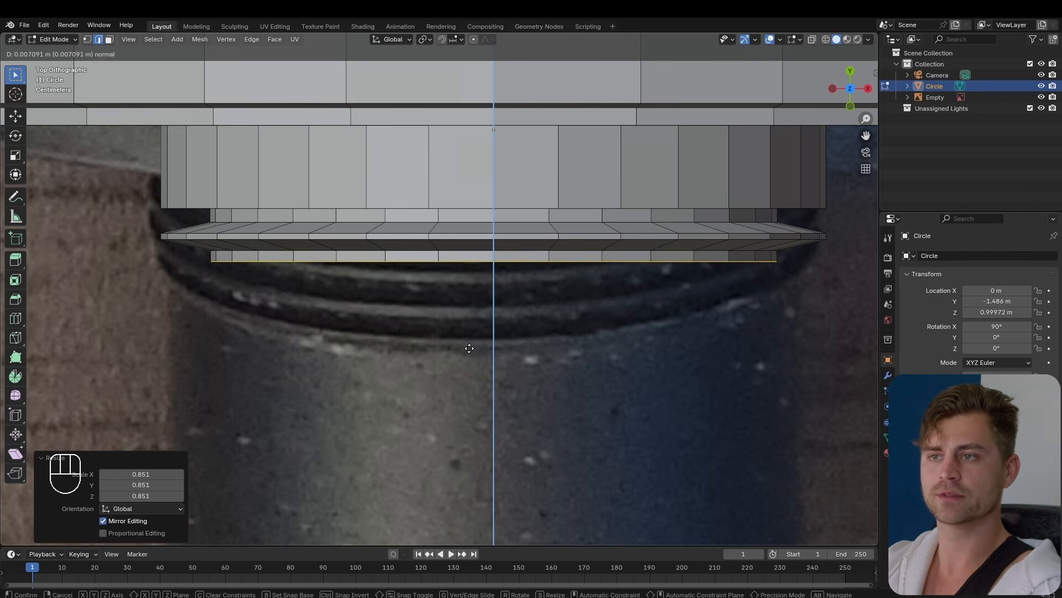
click(470, 347)
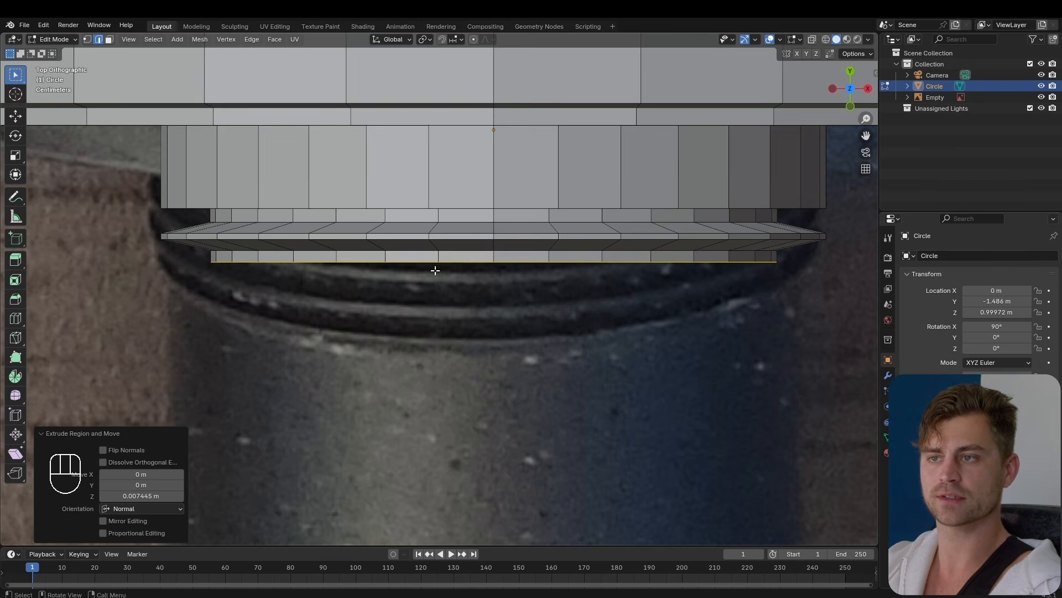
key(g)
key(z)
key(y)
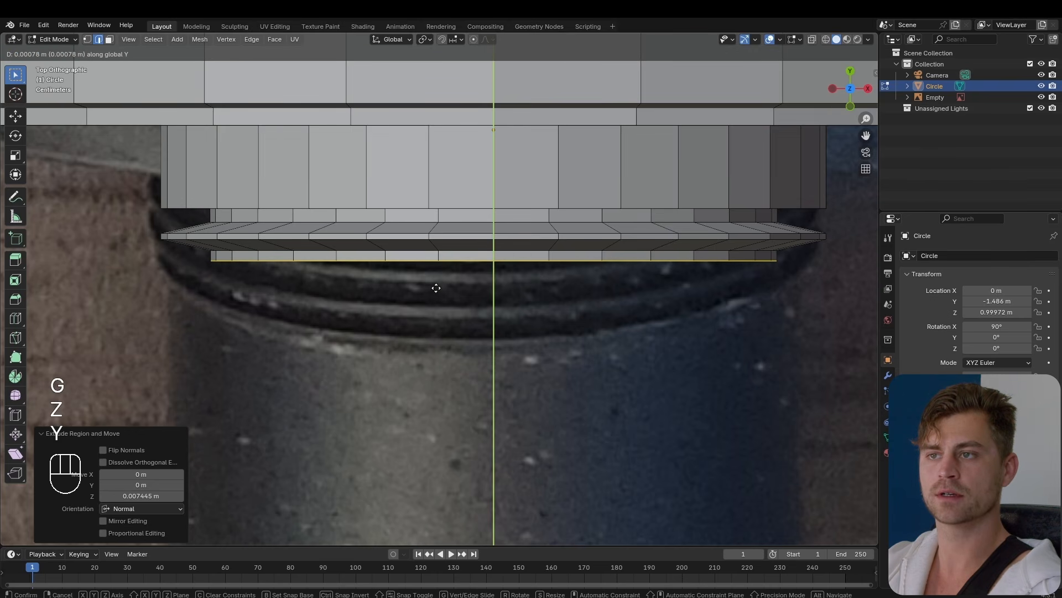
shift+click(453, 295)
Step: Extrude the second groove's end face, scale it by 1.17 and move it -0.0057 m along Y to flare the second ridge
key(e)
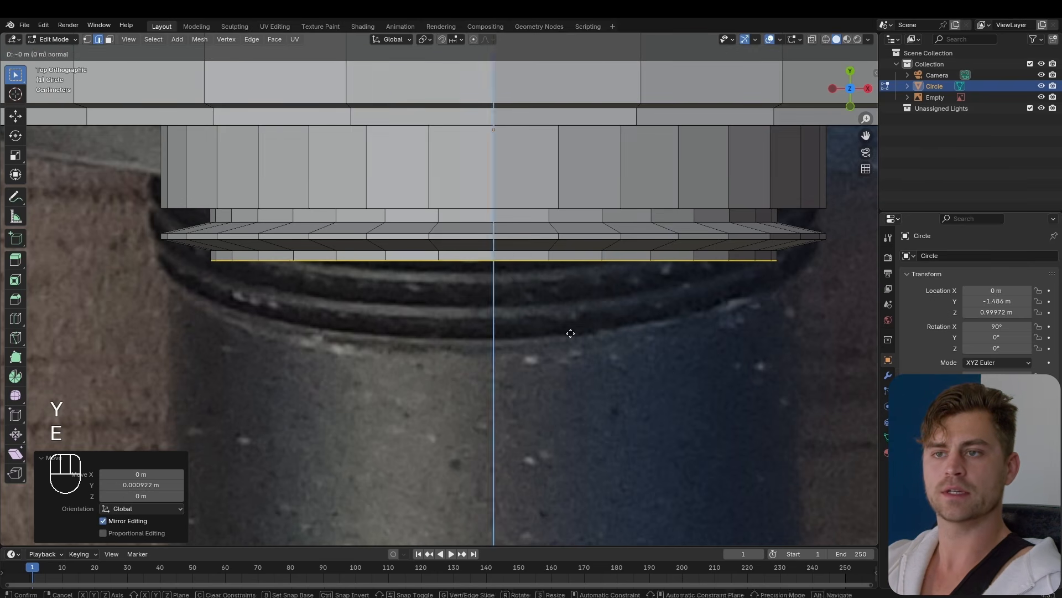
key(s)
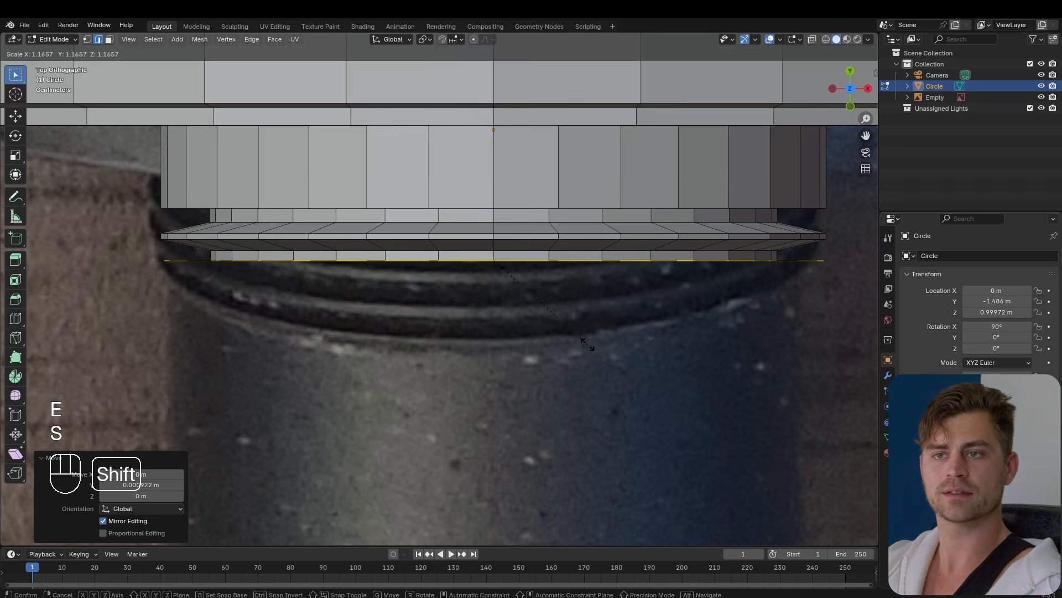
shift+click(587, 345)
key(g)
key(z)
key(y)
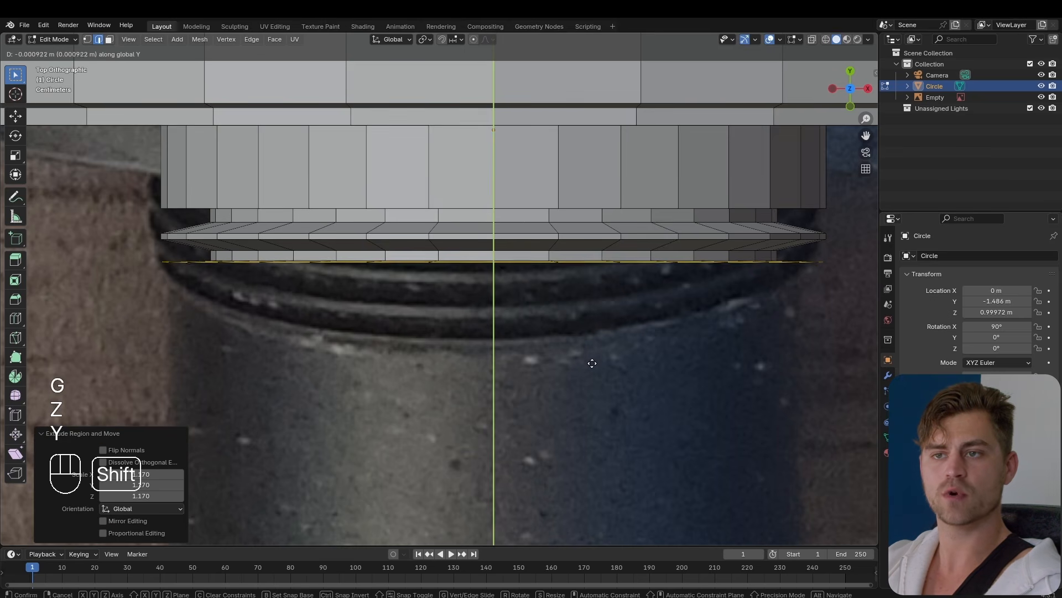
click(594, 426)
Step: Finish the second ridge with a short rim and a 0.0043 m extrusion, moved -0.0028 m along Y and scaled to about 0.84
key(e)
key(z)
key(y)
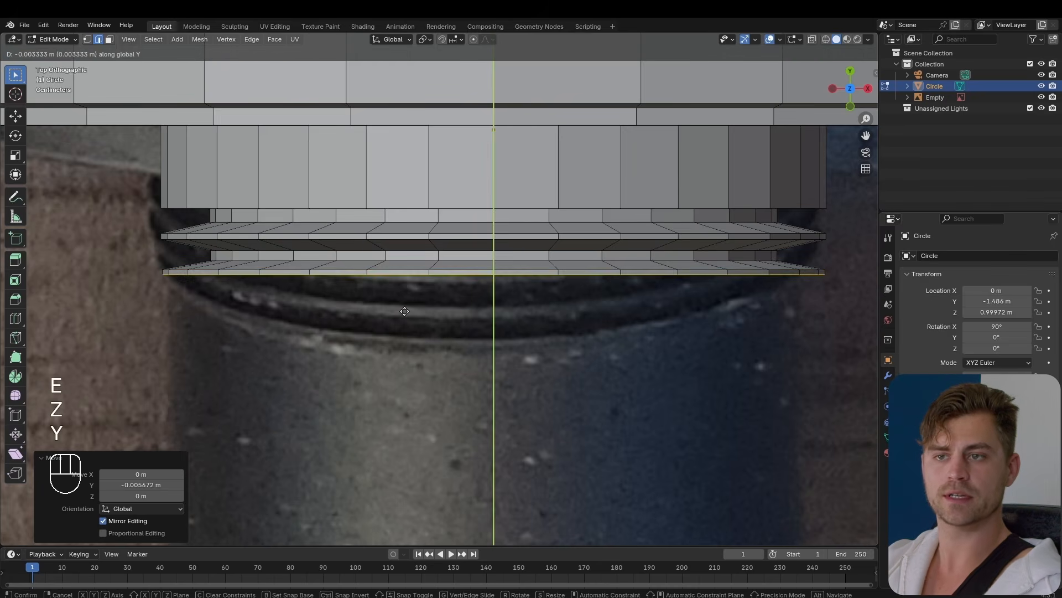
shift+click(415, 343)
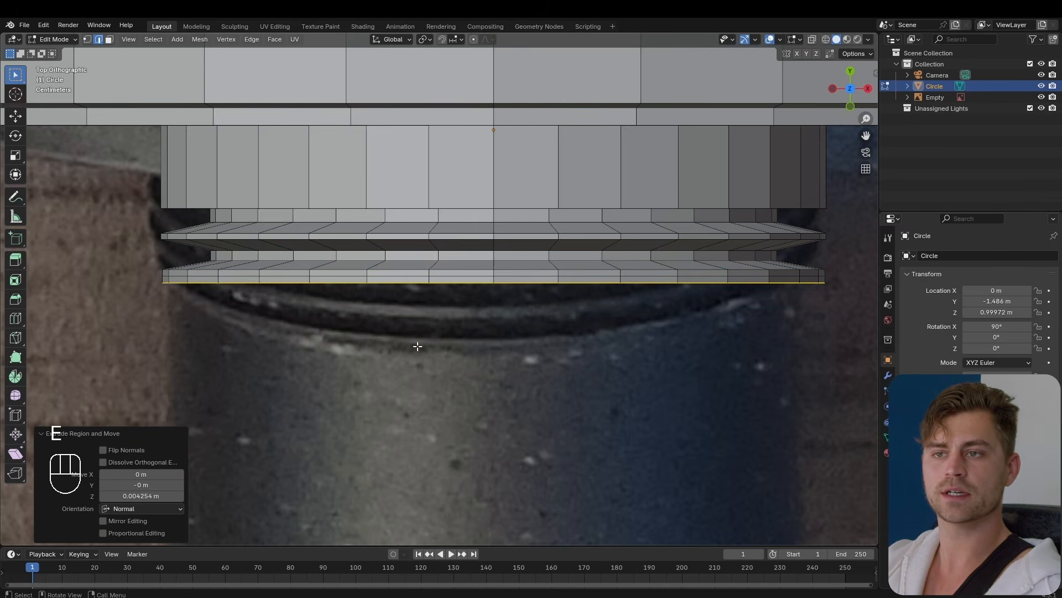
key(g)
key(y)
click(479, 388)
key(s)
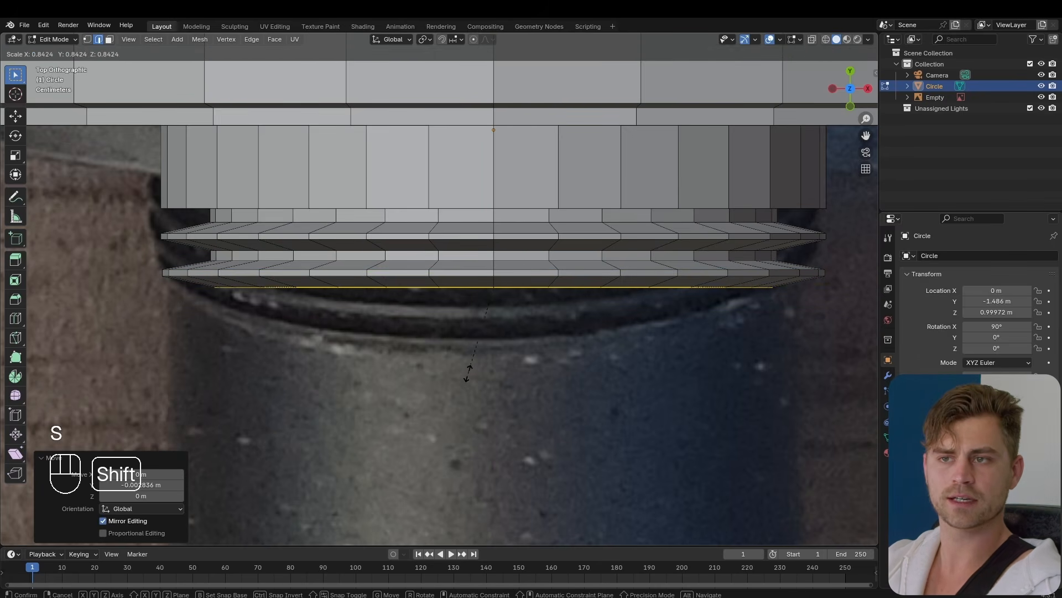
shift+click(479, 380)
Step: Extrude the third thread groove about 0.005 m and flare the third ridge with a 0.0064 m extrusion scaled by 1.174
key(e)
click(463, 359)
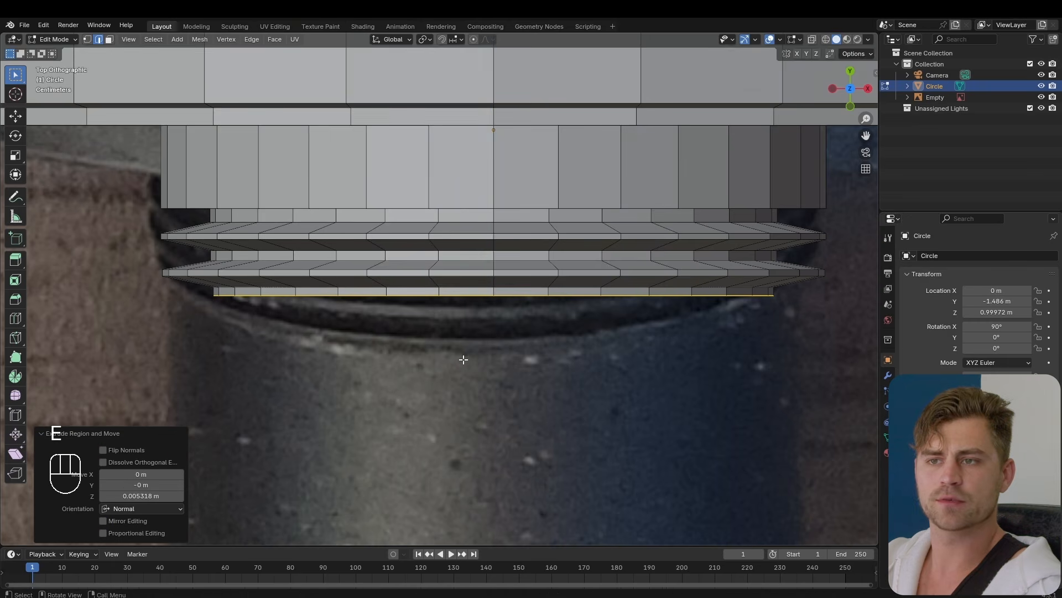
key(e)
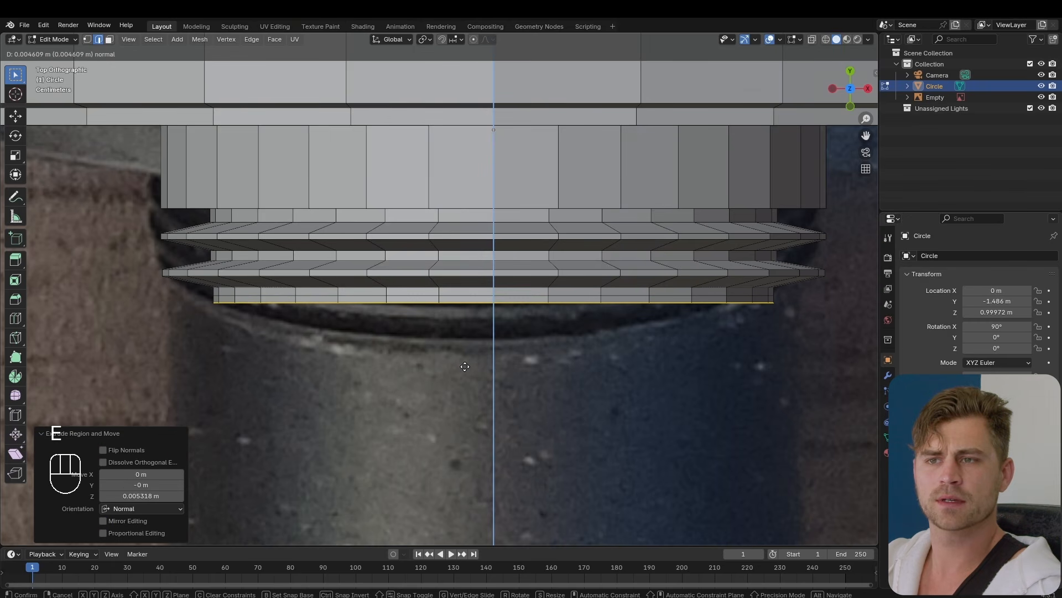
click(464, 367)
key(s)
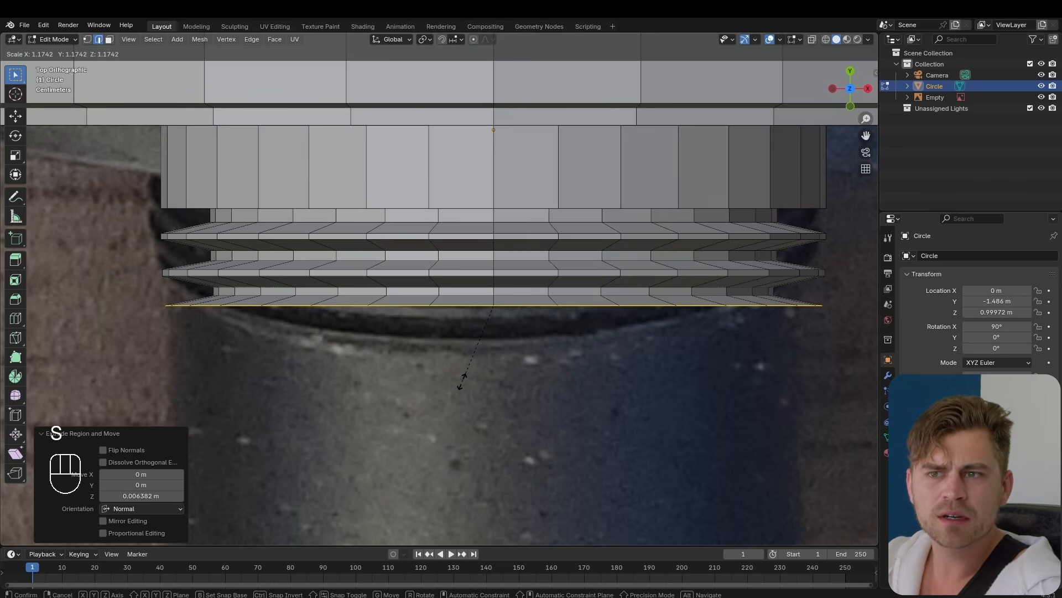
key(shift)
click(462, 381)
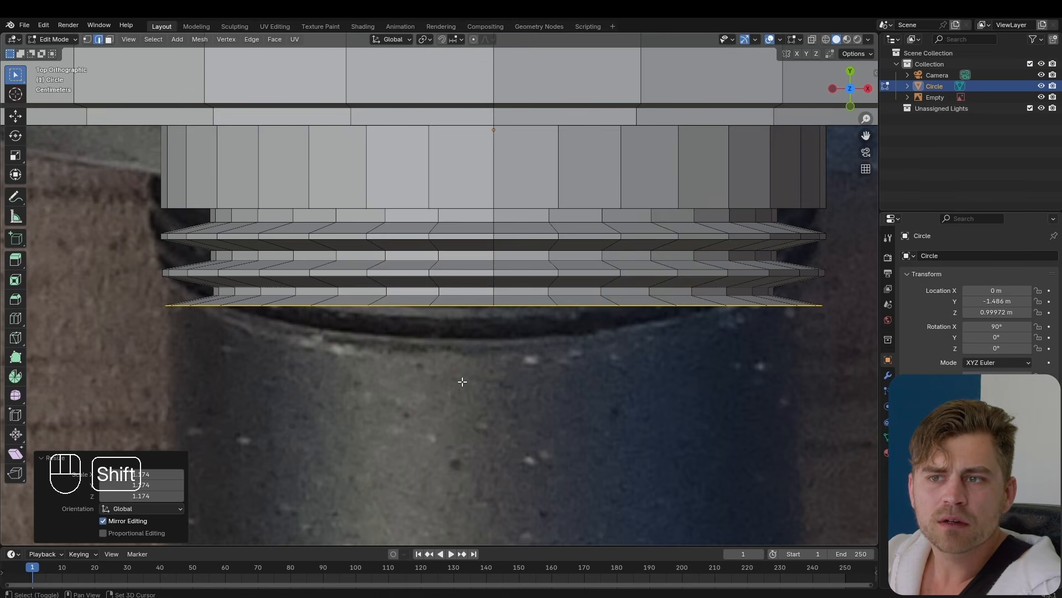
Step: Finish the third ridge with a 0.0043 m rim and a 0.0082 m extrusion scaled to about 0.82
key(e)
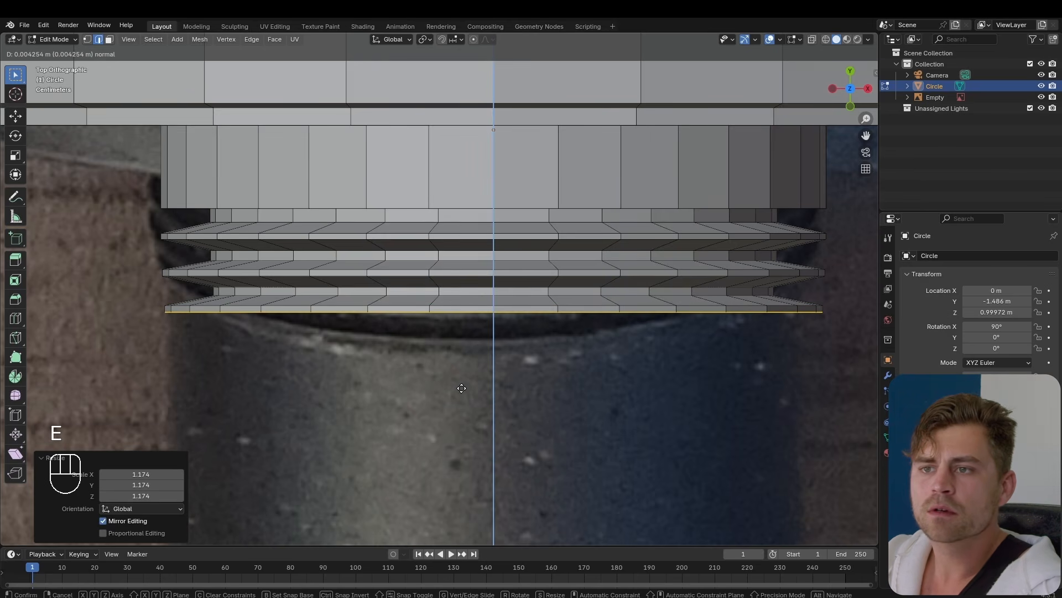
click(462, 388)
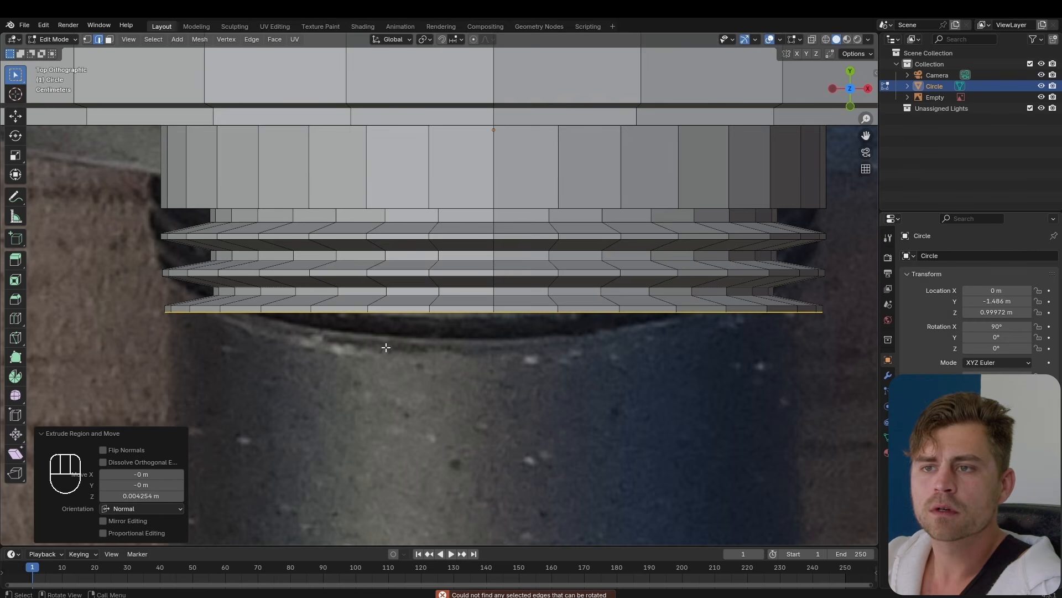
key(e)
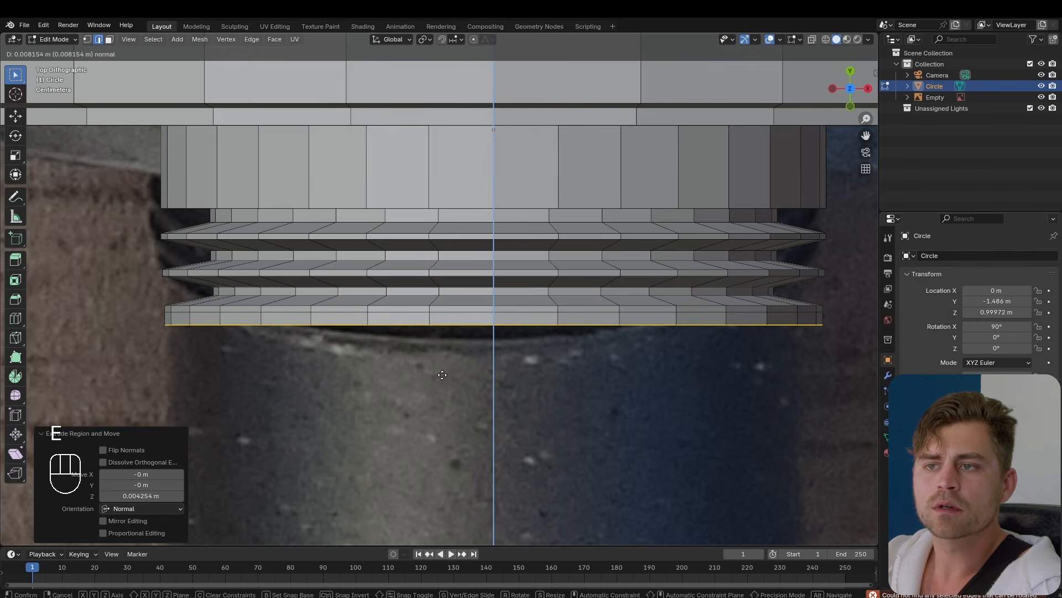
click(443, 375)
key(s)
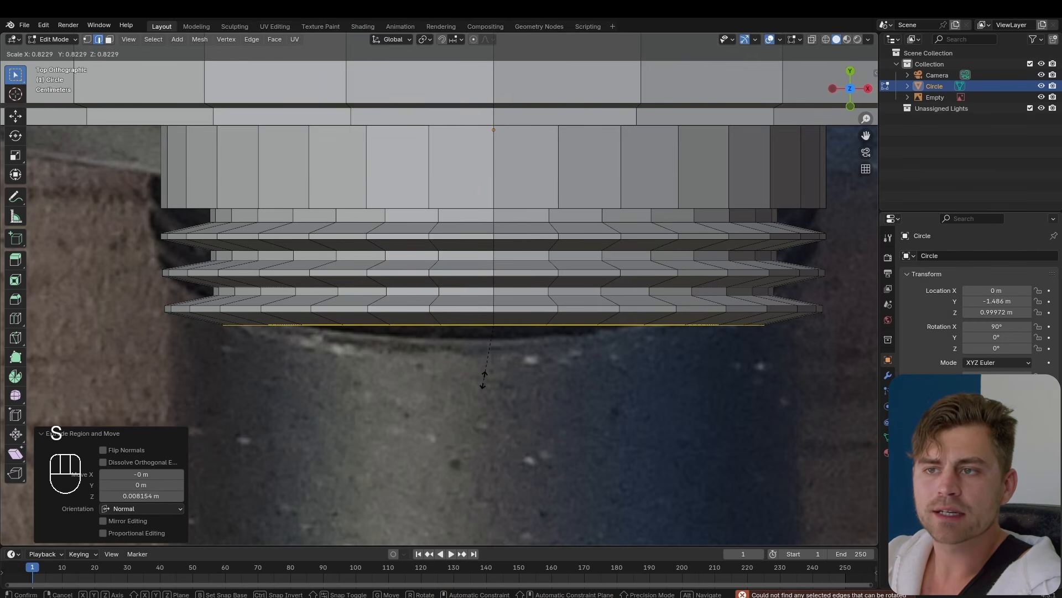
click(484, 380)
Step: Extrude the neck's end face about 0.0018 m and scale it by 1.204 to start the lower sleeve
key(e)
click(489, 389)
key(s)
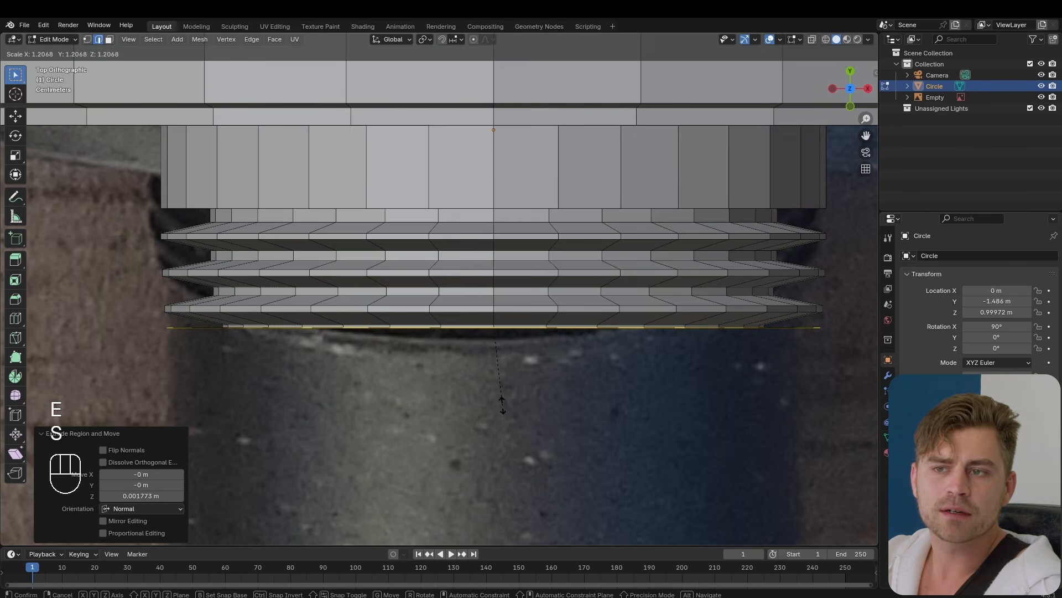
key(shift)
click(498, 403)
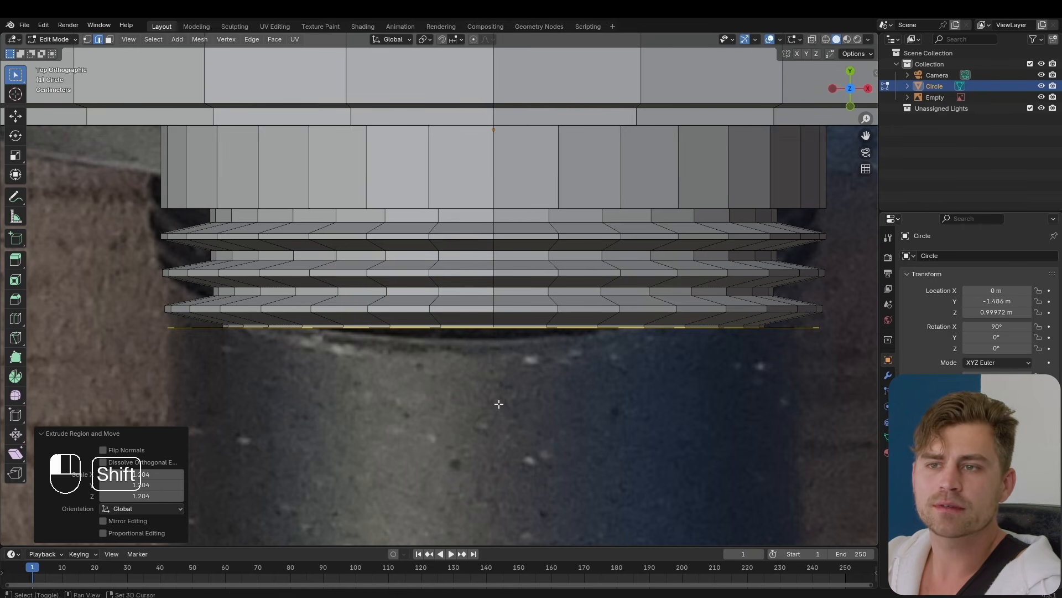
Step: Extrude the lower sleeve about 0.095 m and move its end face about -0.308 m along Y to match the photo
scroll(491, 394, down, 1)
key(e)
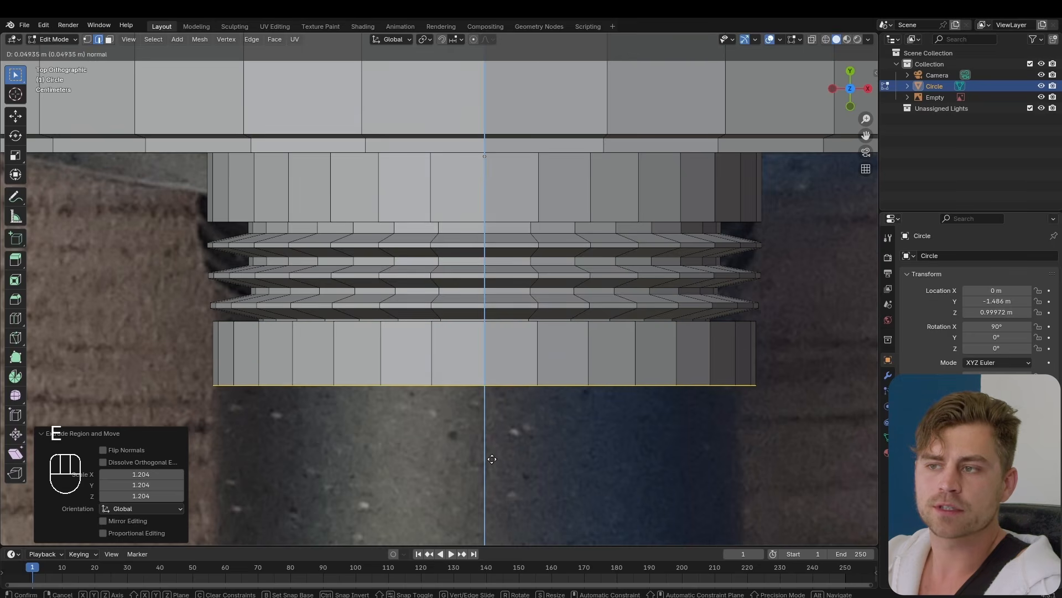
click(492, 460)
scroll(461, 399, down, 3)
scroll(464, 365, up, 4)
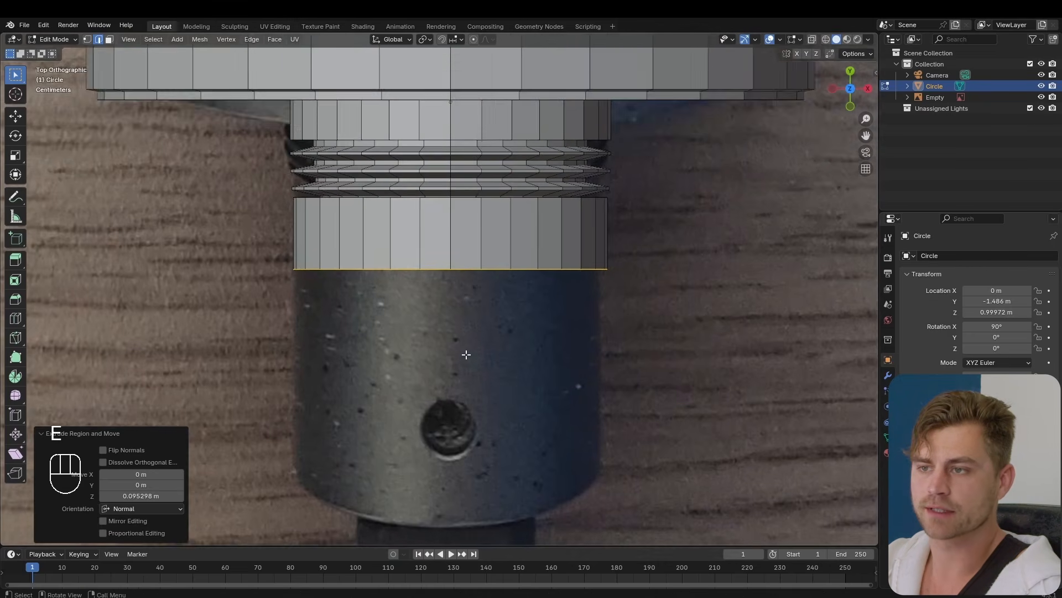
shift+scroll(462, 310, down, 4)
key(g)
key(z)
key(y)
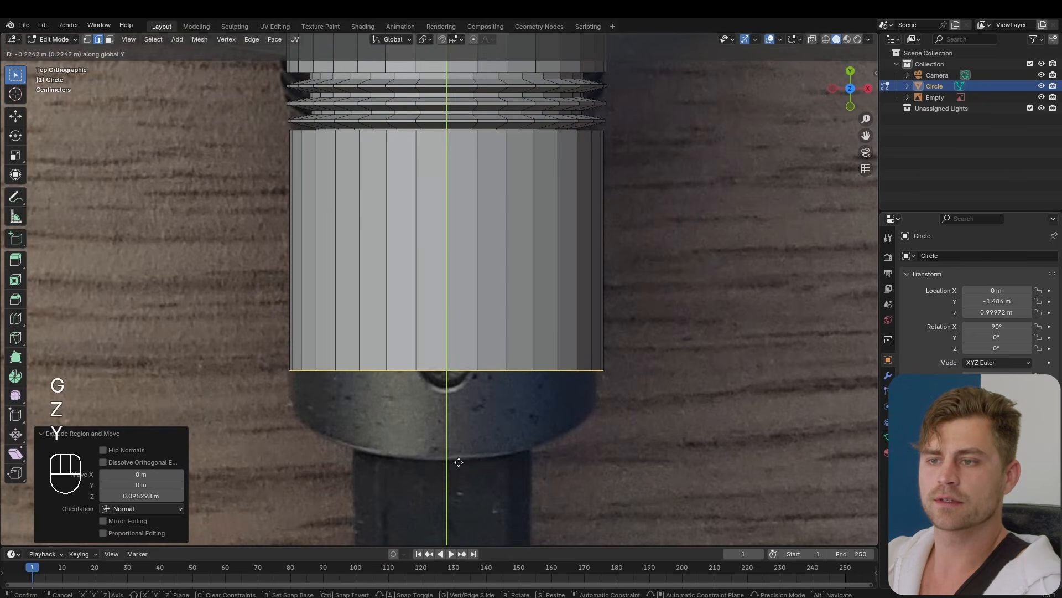
click(464, 523)
Step: Add a level 3 subdivision to the microphone object
scroll(484, 410, down, 1)
scroll(485, 409, down, 4)
shift+middle_drag(486, 349, 486, 472)
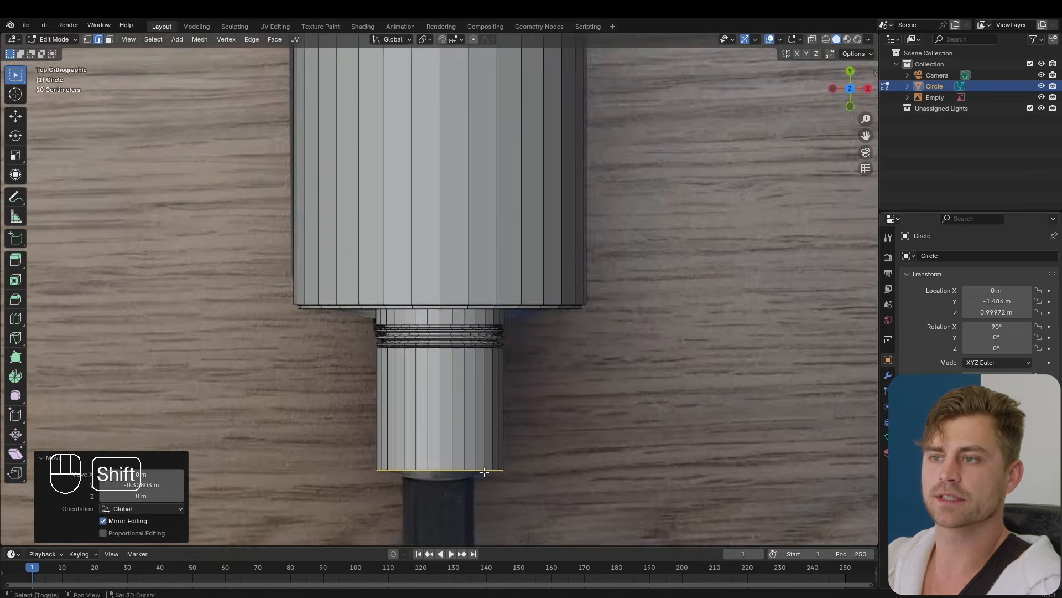
scroll(487, 470, down, 6)
shift+middle_drag(484, 297, 450, 389)
key(Tab)
key(ctrl+3)
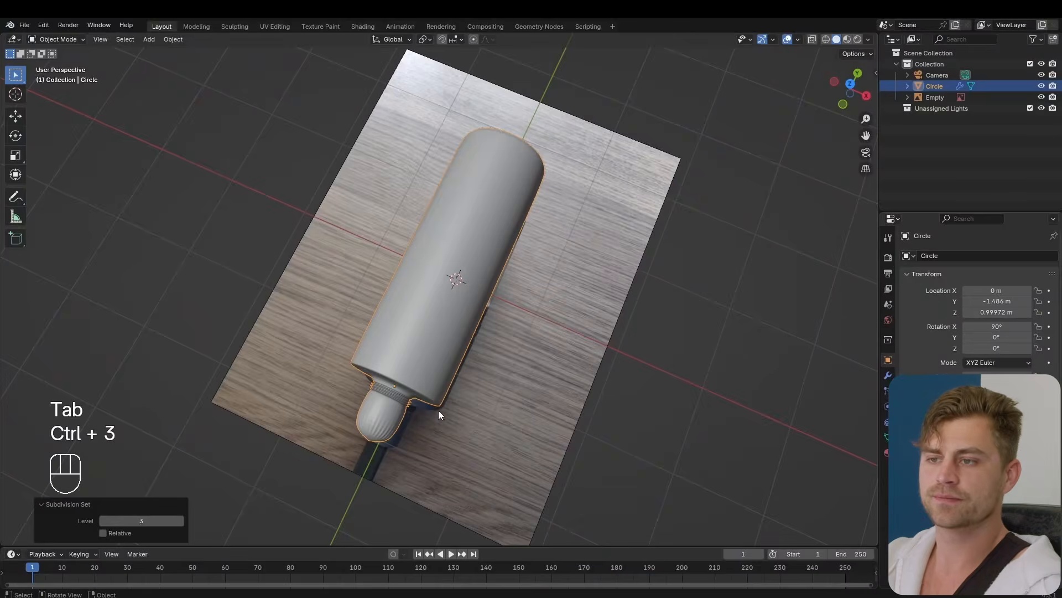
Step: Fill the lower sleeve's end with a face and inset it slightly to hold the rim under subdivision
key(ctrl+z)
key(ctrl+z)
key(f)
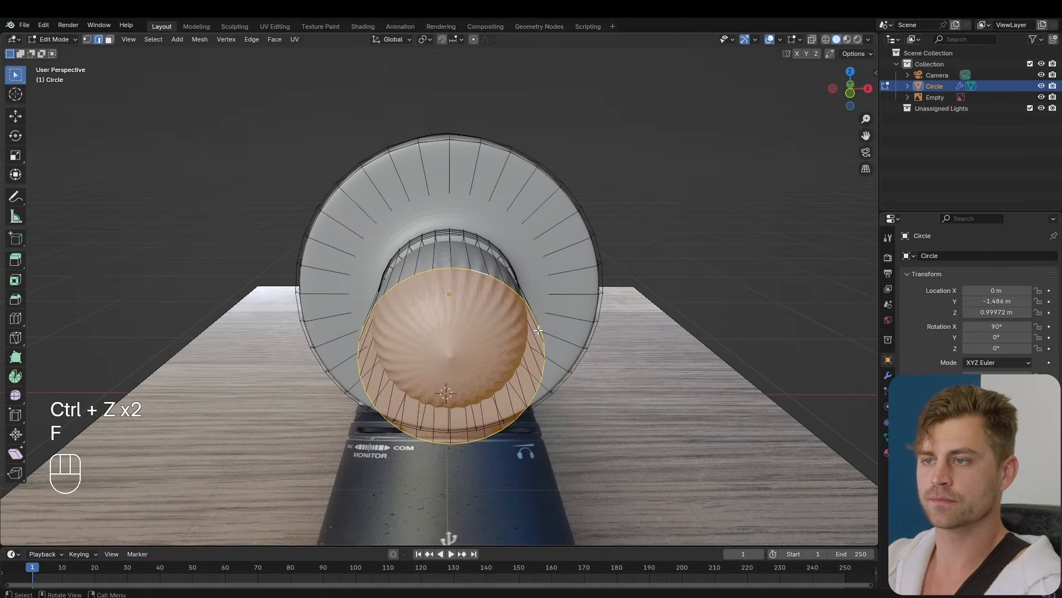
middle_drag(515, 365, 562, 310)
key(i)
click(561, 397)
key(Tab)
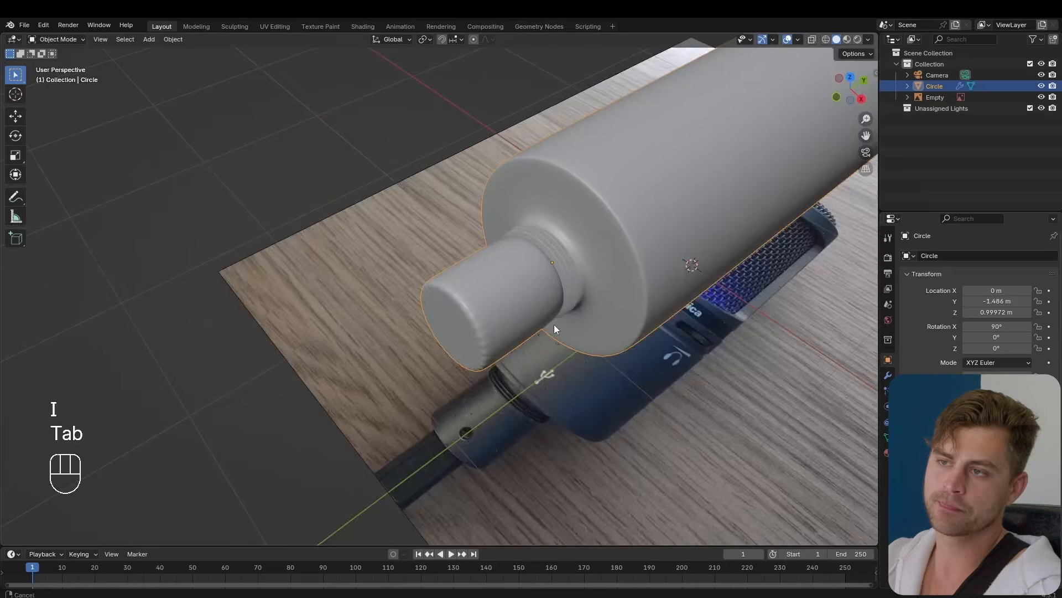
Step: Apply Shade Auto Smooth to the microphone with a 30° angle
scroll(554, 327, up, 3)
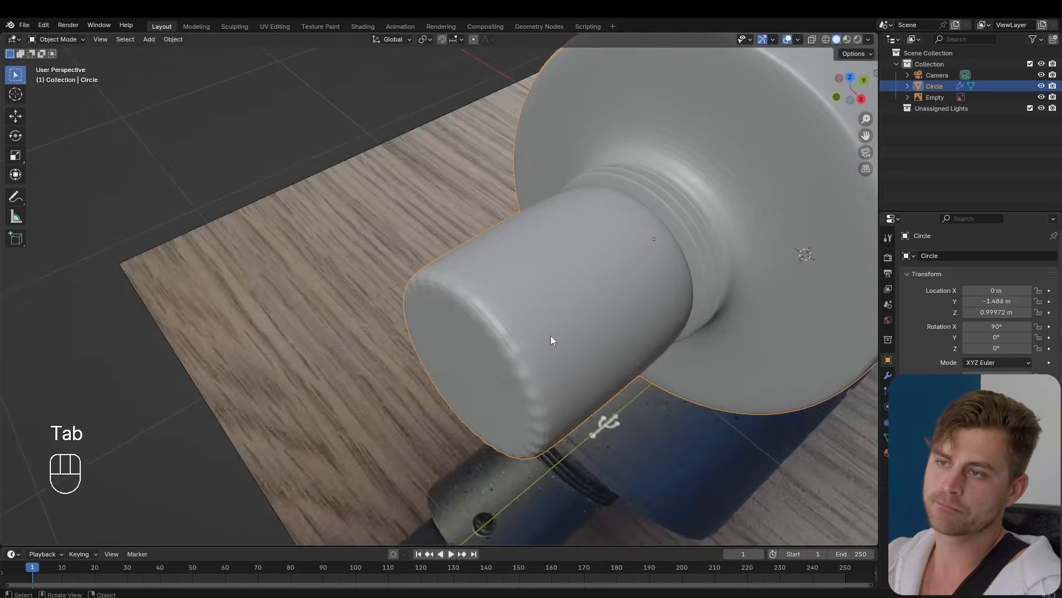
middle_drag(550, 335, 489, 306)
key(Tab)
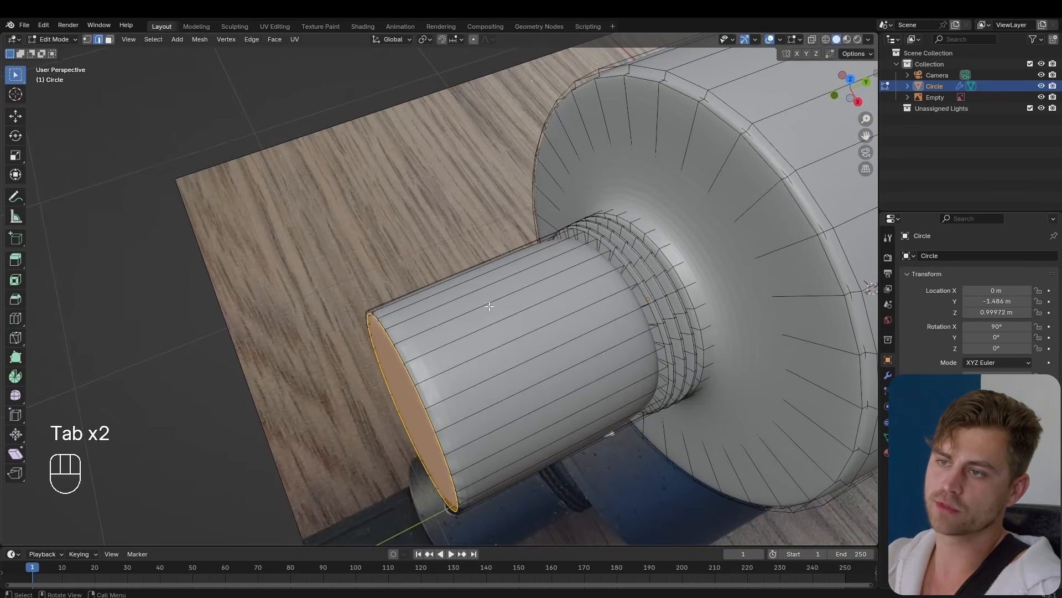
key(Tab)
right_click(493, 317)
click(487, 326)
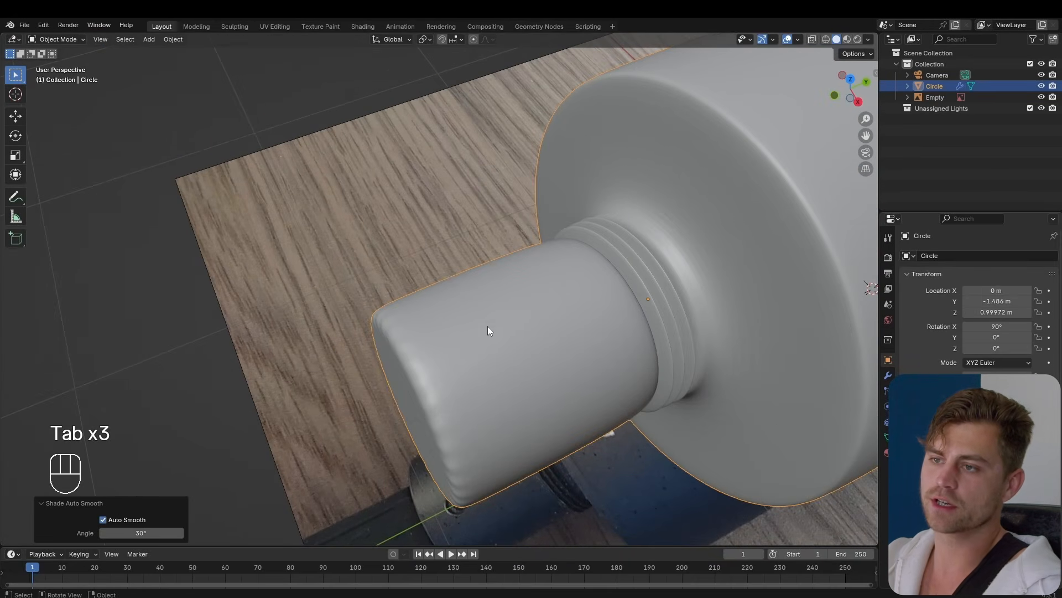
Step: Try a supporting loop cut around the lower sleeve close to its end face
key(Tab)
key(ctrl+r)
click(467, 304)
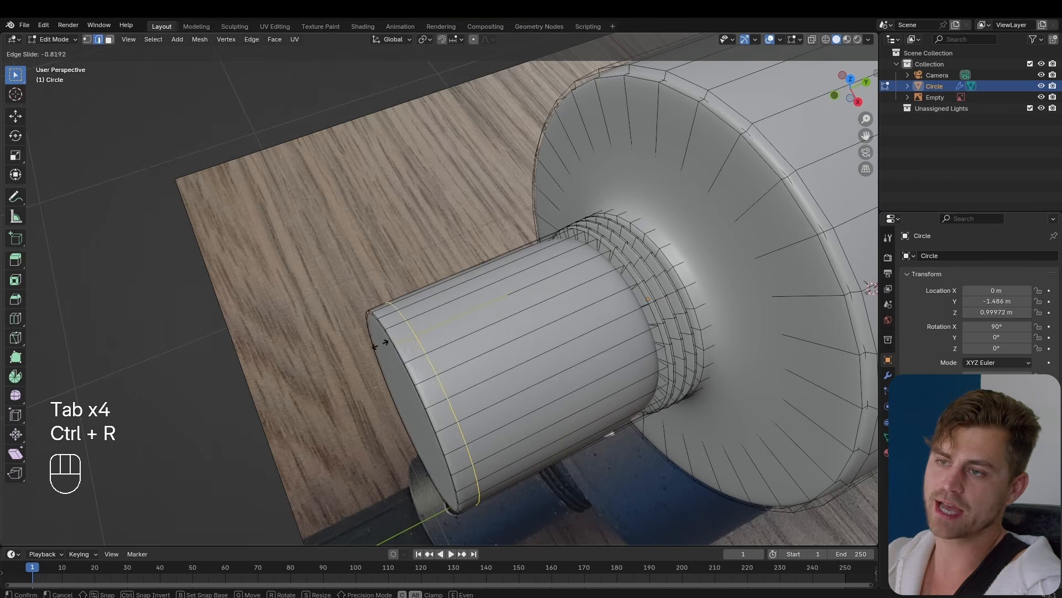
click(370, 353)
key(Tab)
middle_drag(416, 361, 473, 344)
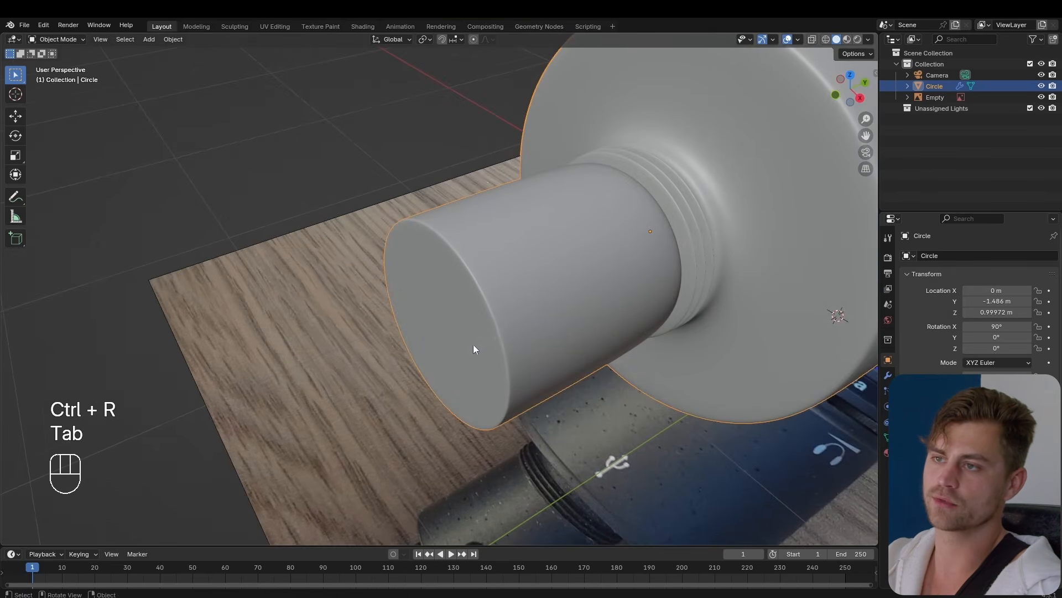
middle_drag(576, 250, 505, 315)
key(ctrl+z)
key(ctrl+z)
key(ctrl+z)
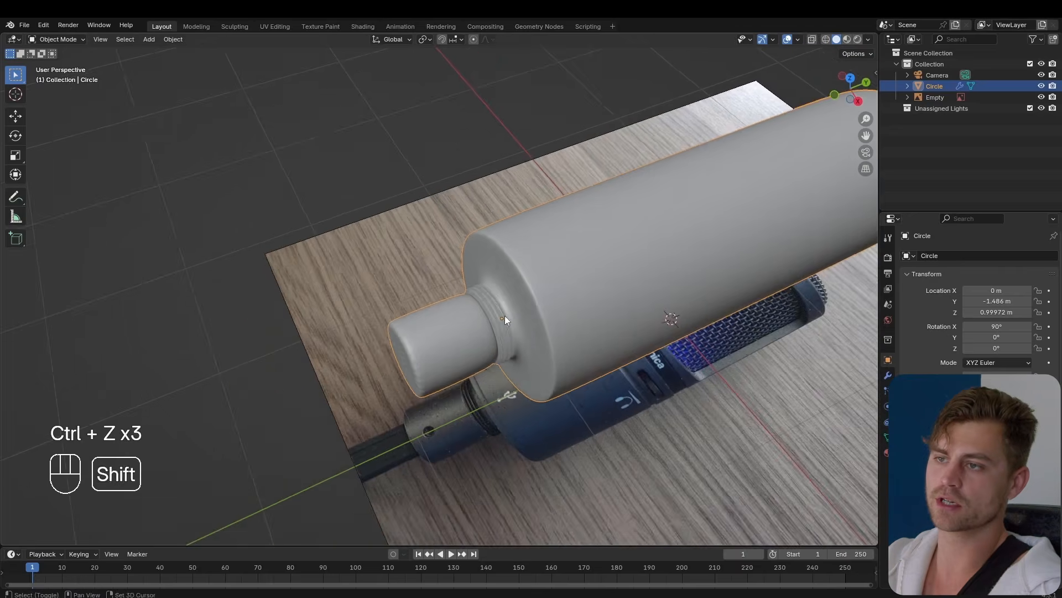
Step: Crease the edge loop where the neck meets the main body with a factor of 1
scroll(483, 383, up, 5)
middle_drag(470, 424, 476, 417)
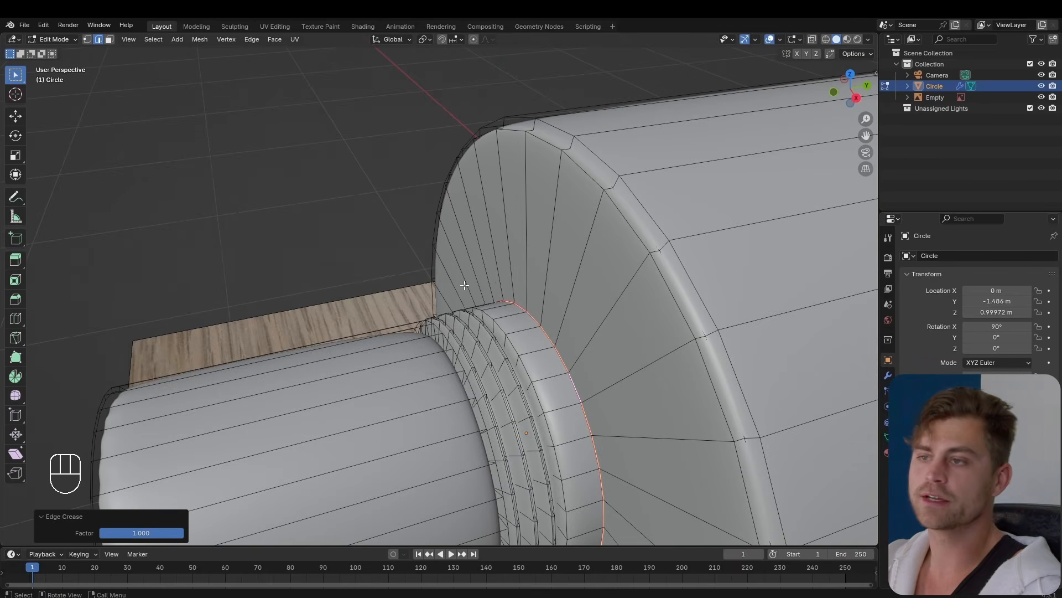
key(Tab)
middle_drag(515, 316, 496, 366)
key(Tab)
key(2)
alt+click(496, 366)
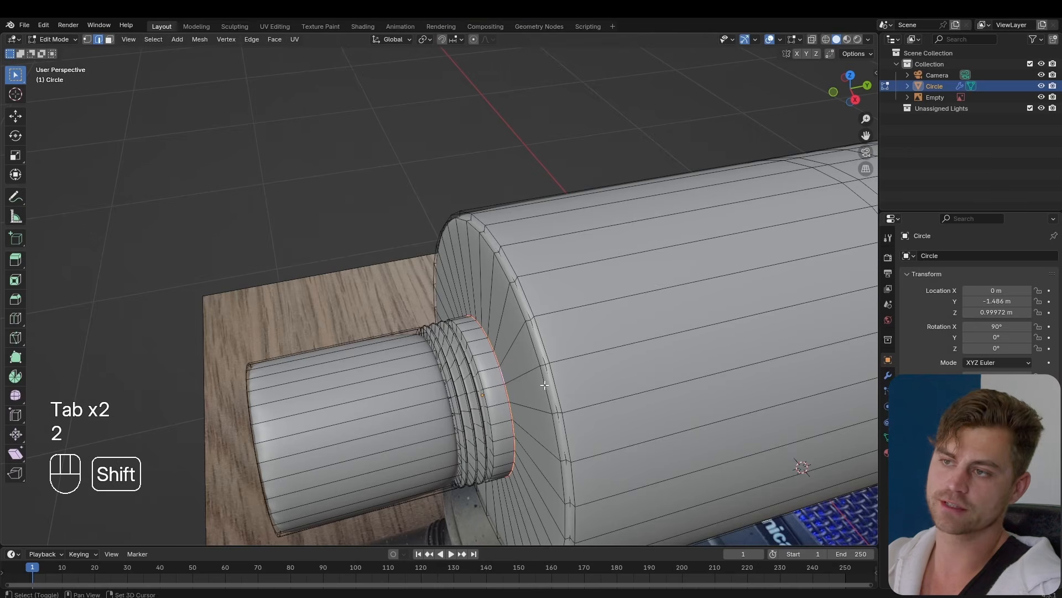
key(shift+e)
click(724, 219)
key(Tab)
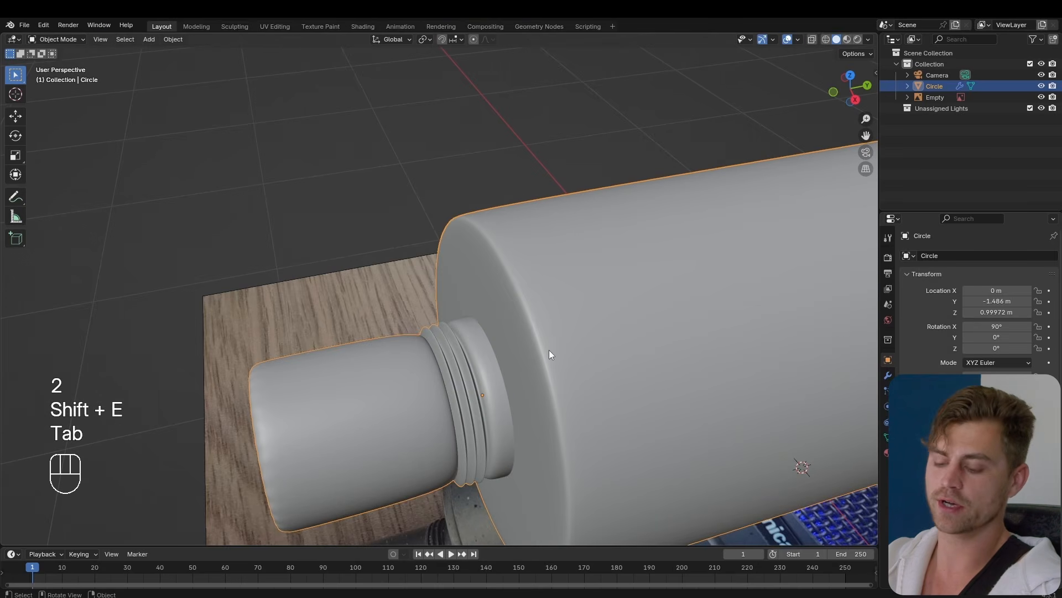
Step: Show the item properties of the creased edge loop to inspect its mean crease
key(Tab)
key(n)
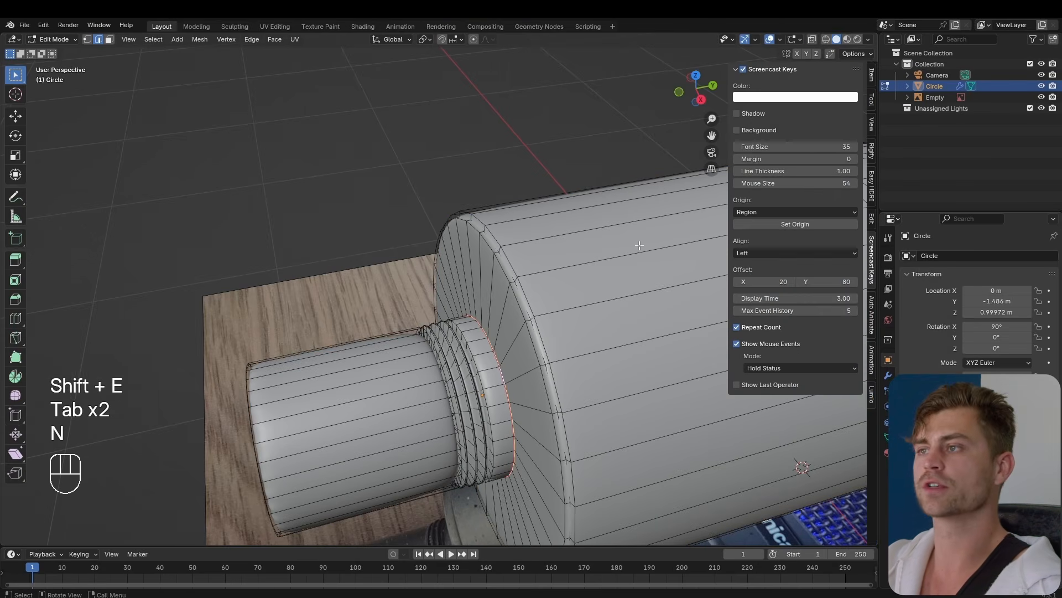
click(873, 74)
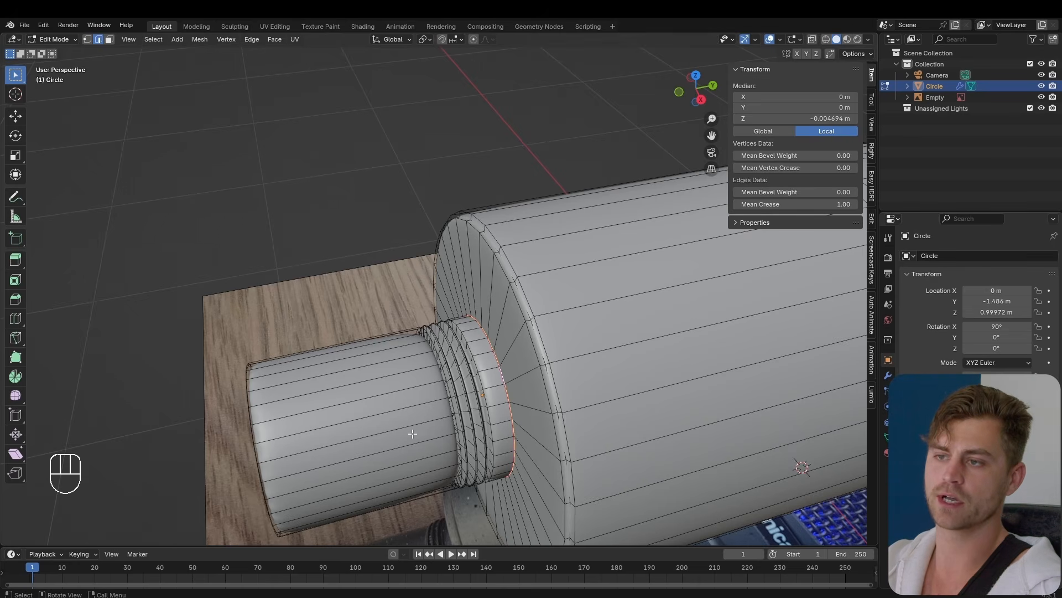
Step: Slide the uppermost of the closely spaced edge loops around the mid-body slightly to line up with the reference photo
scroll(412, 434, up, 3)
shift+middle_drag(413, 434, 416, 355)
scroll(394, 359, up, 2)
scroll(414, 335, down, 4)
key(KP_7)
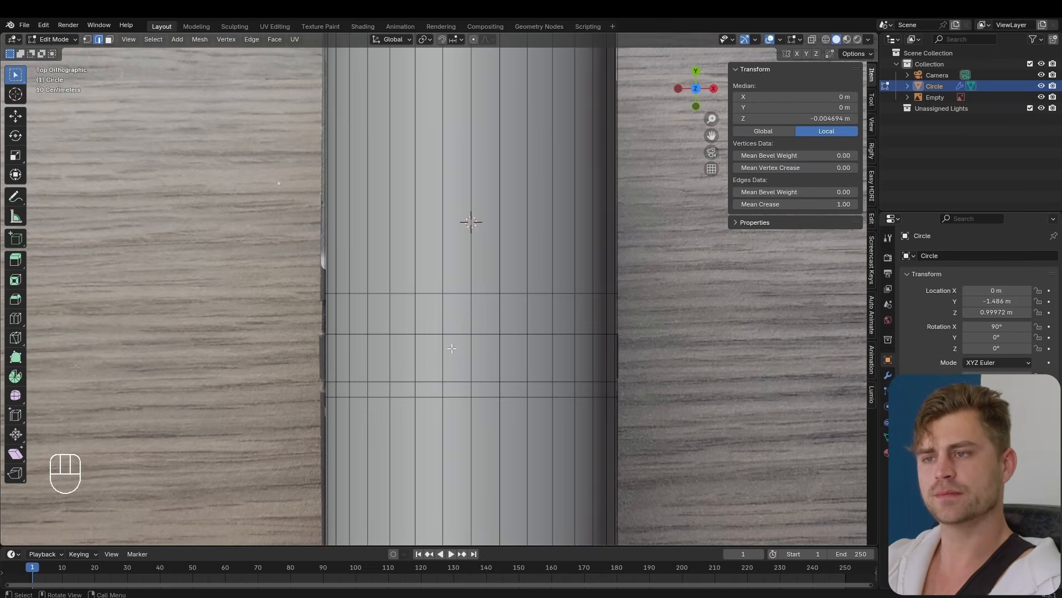
scroll(452, 348, up, 3)
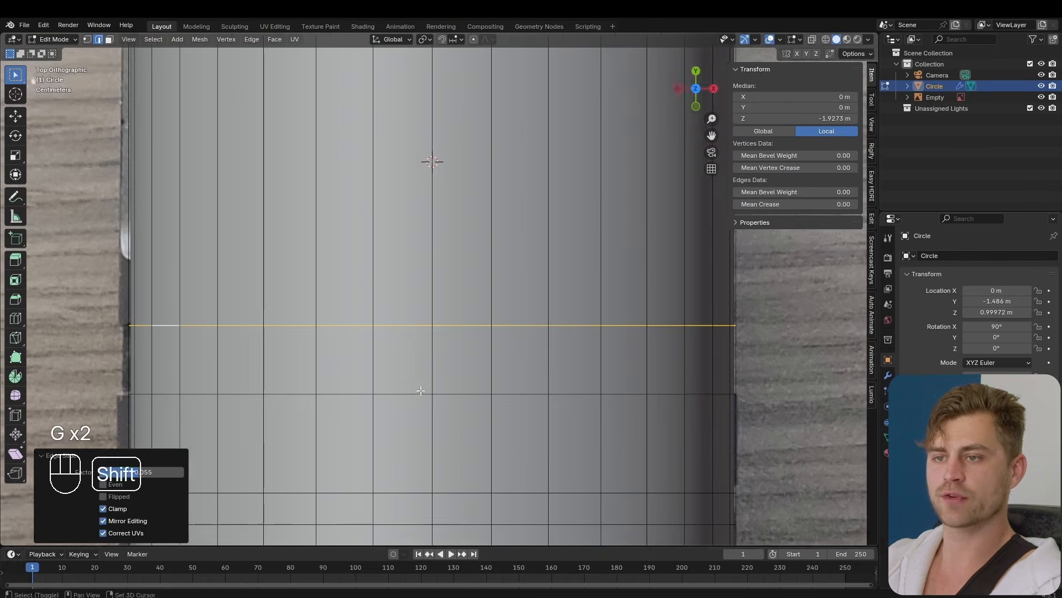
shift+middle_drag(422, 386, 437, 367)
scroll(524, 350, down, 3)
Step: Examine the face ring between the upper two mid-body loops and the narrow face ring below it against the photo
key(3)
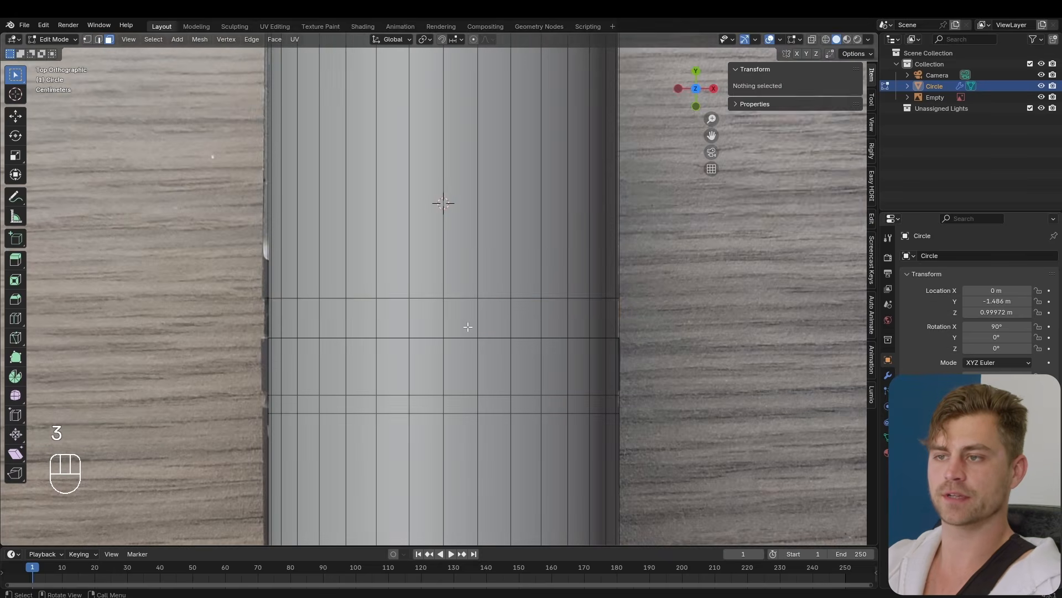
alt+click(464, 319)
shift+middle_drag(476, 375, 482, 358)
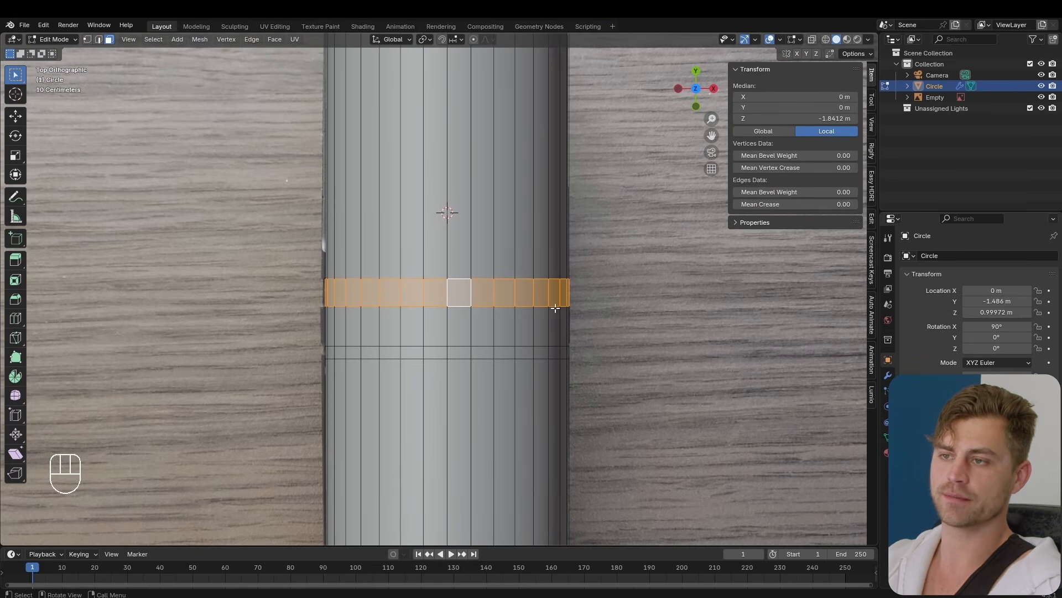
scroll(554, 310, up, 3)
alt+click(495, 399)
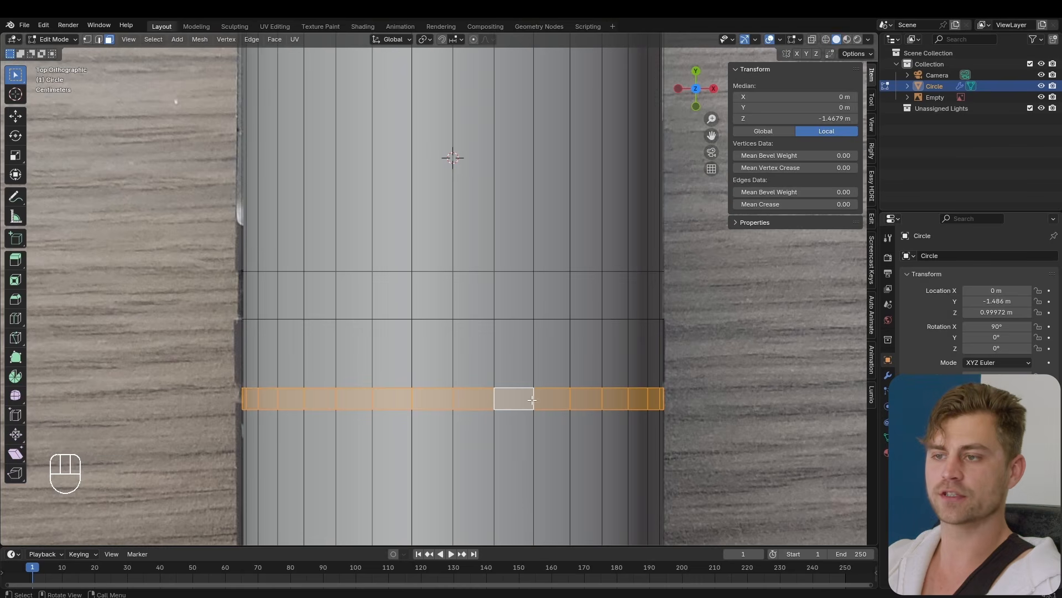
scroll(475, 394, up, 2)
Step: Edge-slide the upper loop of the narrow mid-body ring by about 0.3 toward the loops above to widen the ring
key(2)
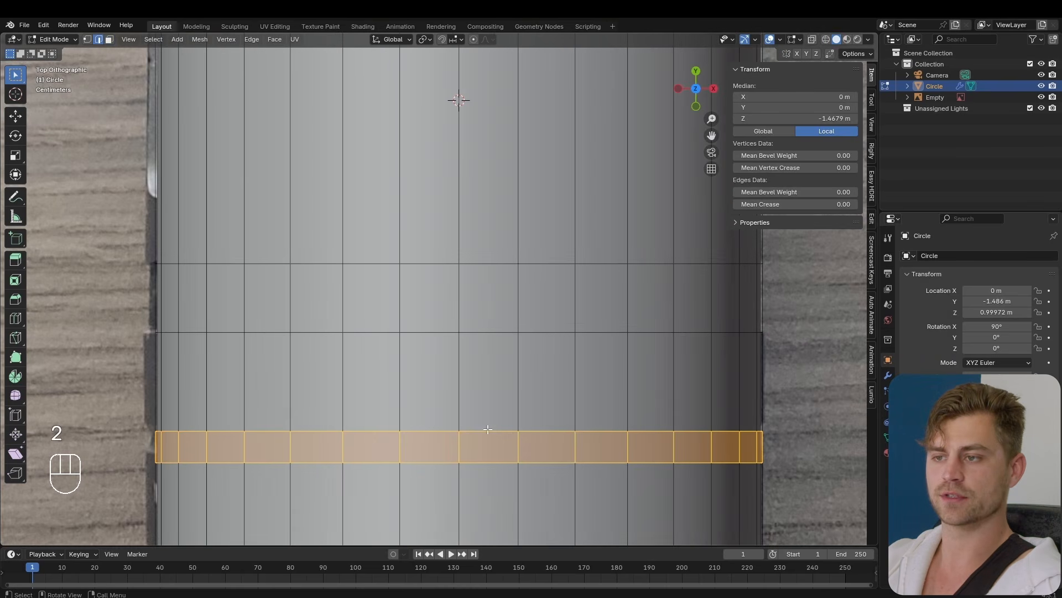
alt+click(490, 430)
key(g)
key(g)
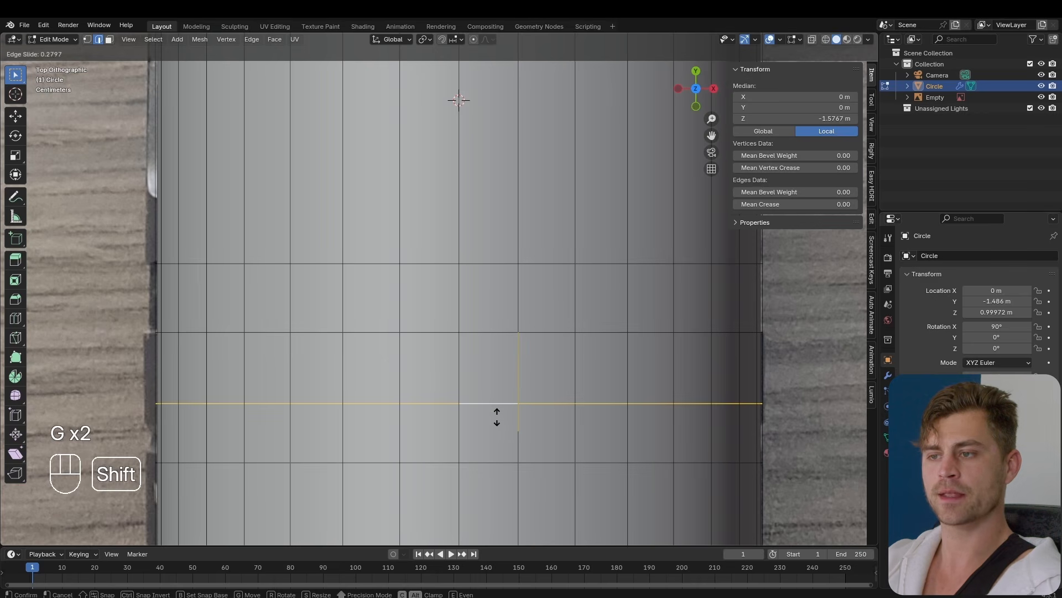
shift+click(498, 409)
Step: Add a single centred loop cut through the lowest mid-body face ring
key(3)
click(487, 315)
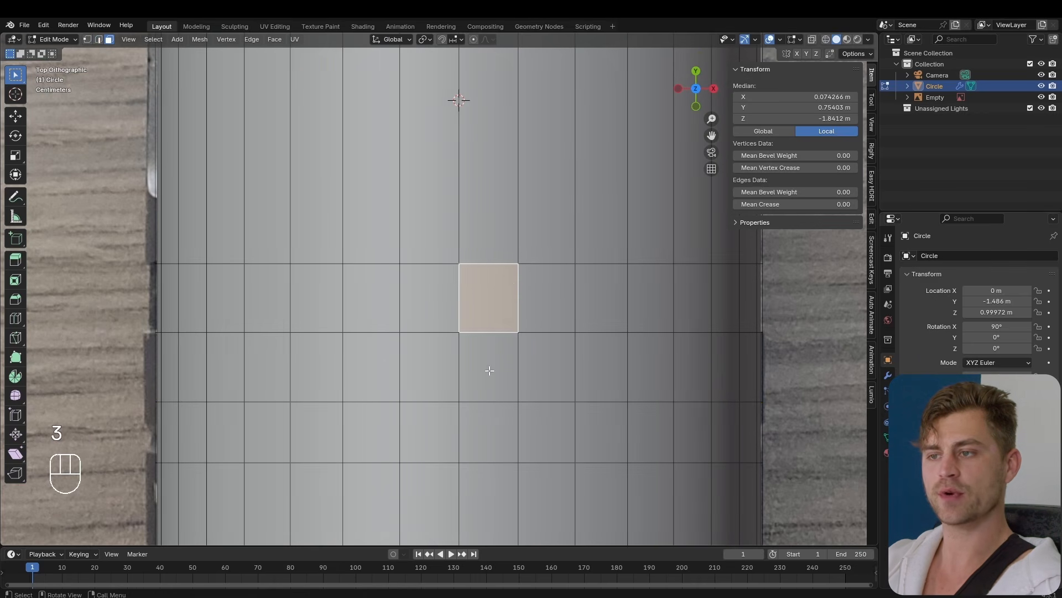
click(490, 371)
click(490, 420)
key(ctrl+r)
click(523, 425)
right_click(522, 424)
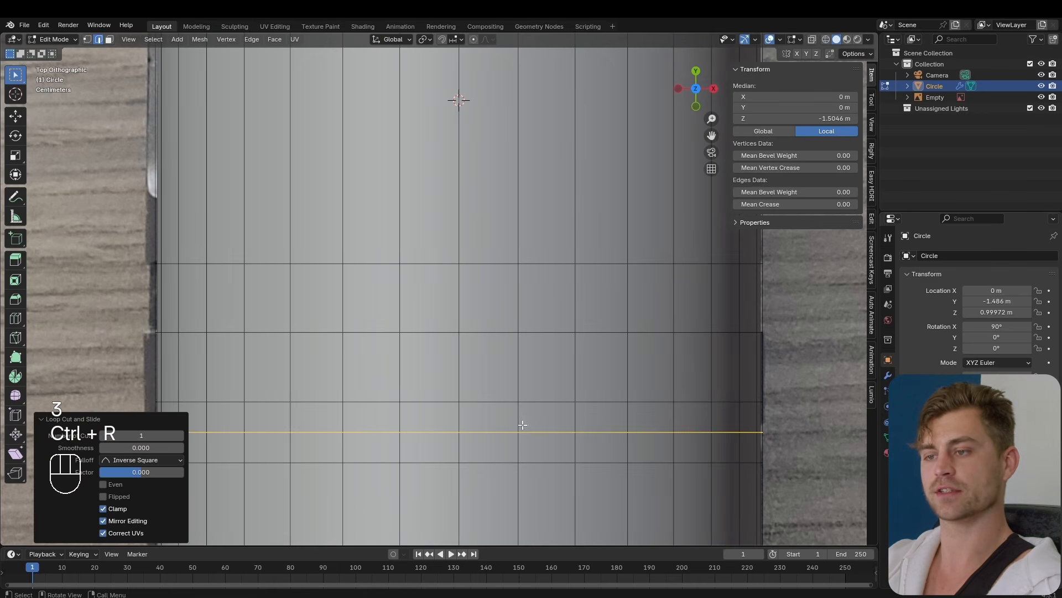
scroll(465, 426, down, 2)
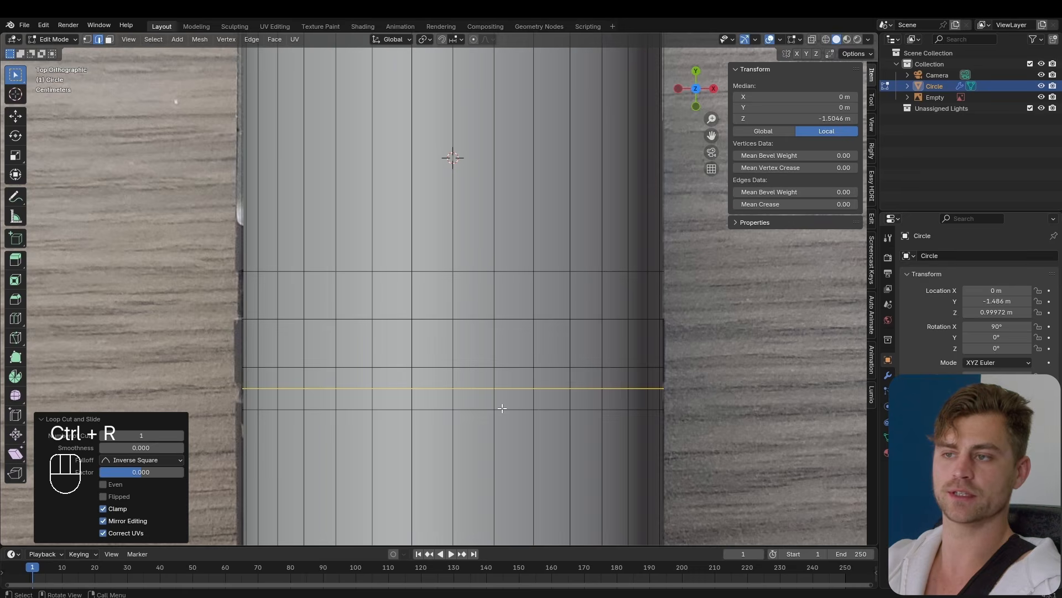
scroll(504, 410, down, 4)
shift+middle_drag(504, 412, 507, 368)
scroll(508, 390, up, 1)
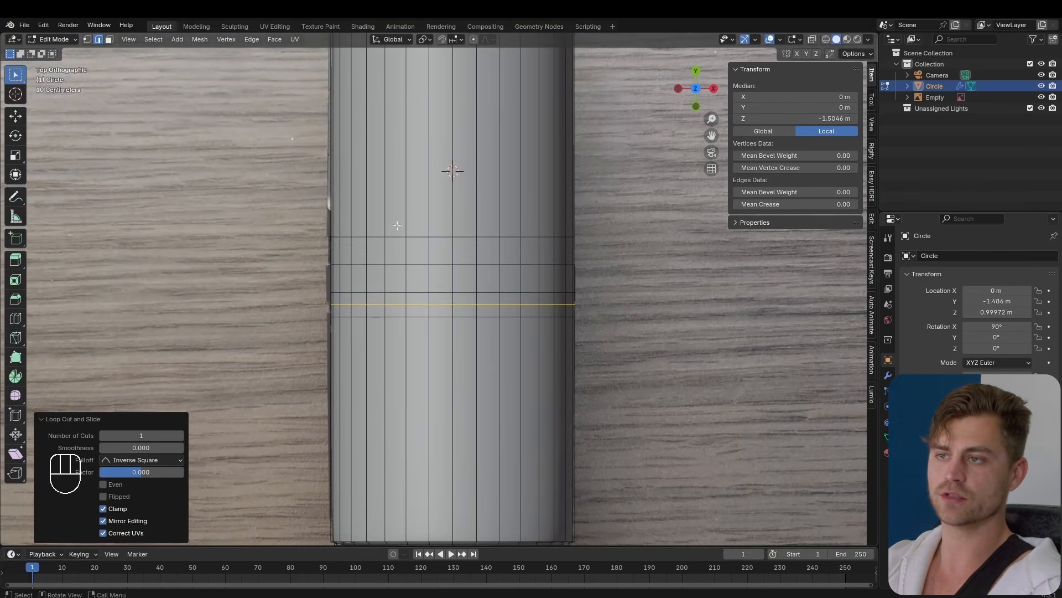
Step: Add 8 evenly spaced, centred loop cuts to the lower body between the narrow ring and the base
key(ctrl+r)
scroll(500, 356, up, 6)
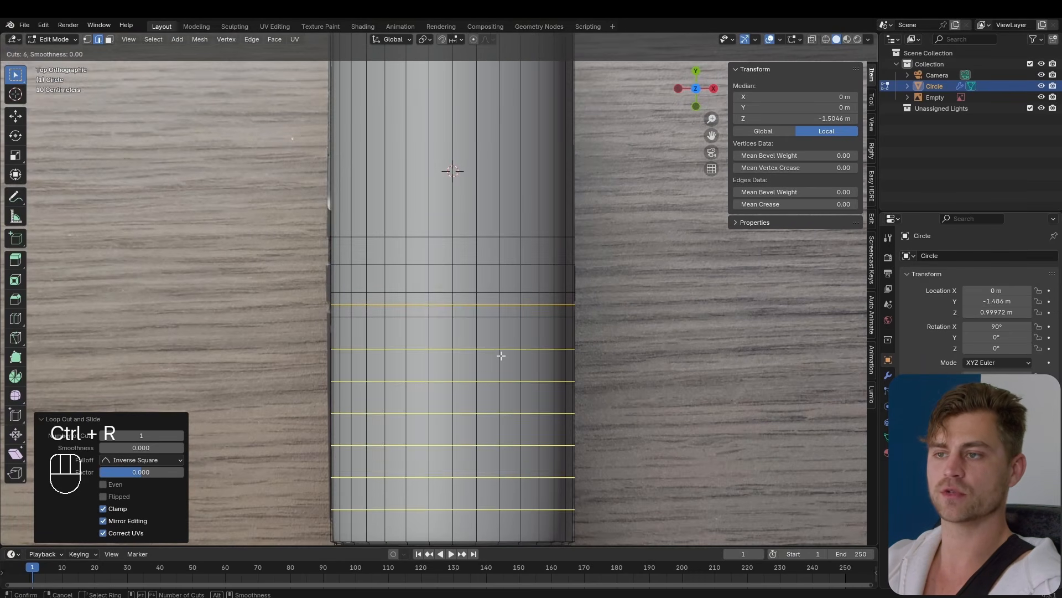
scroll(501, 356, up, 1)
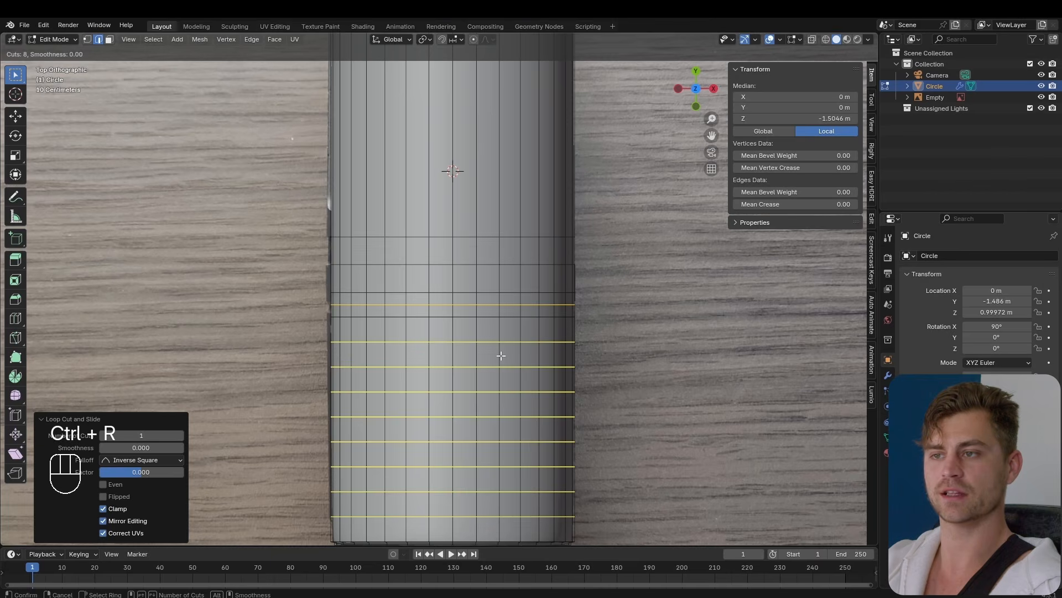
click(501, 355)
right_click(471, 249)
Step: Examine the new lower-body face grid, checking a vertical strip of faces and the narrow mid-body ring
key(3)
click(465, 251)
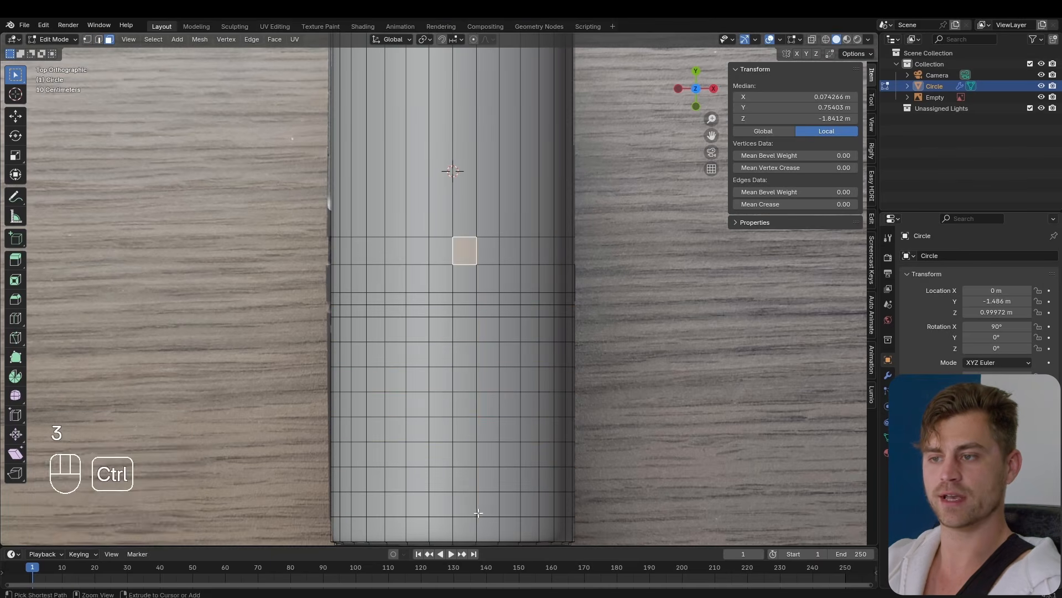
ctrl+click(465, 528)
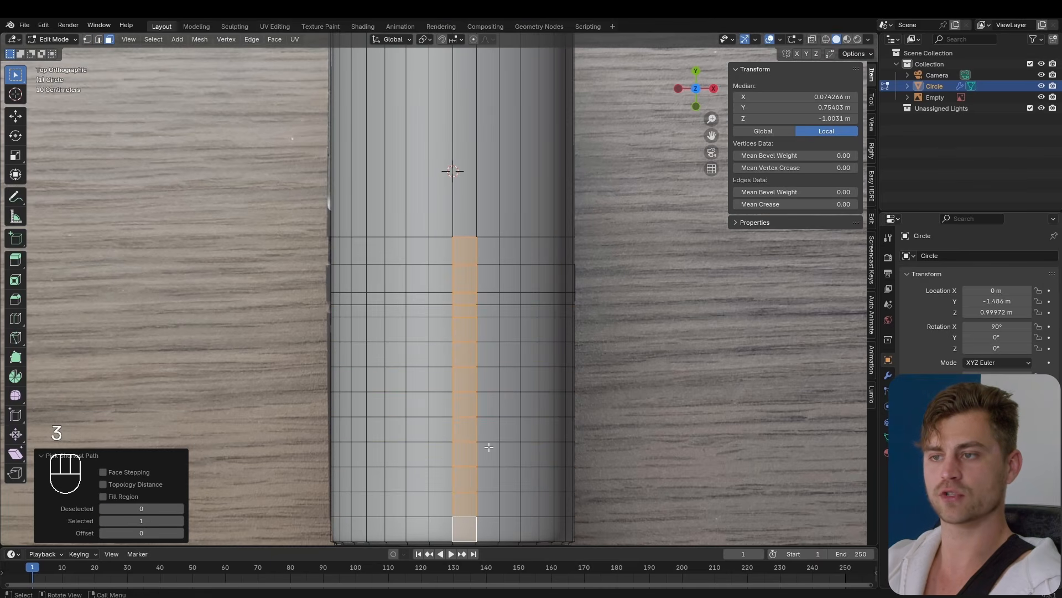
alt+click(467, 308)
scroll(561, 338, down, 3)
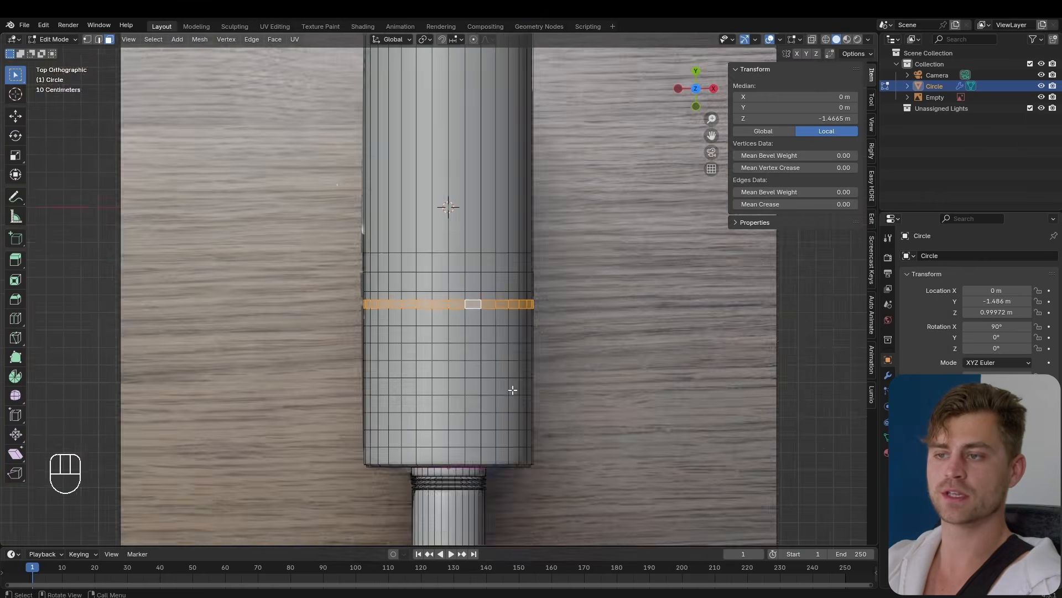
middle_drag(512, 387, 539, 331)
key(Tab)
key(Tab)
middle_drag(572, 295, 507, 314)
key(ctrl+r)
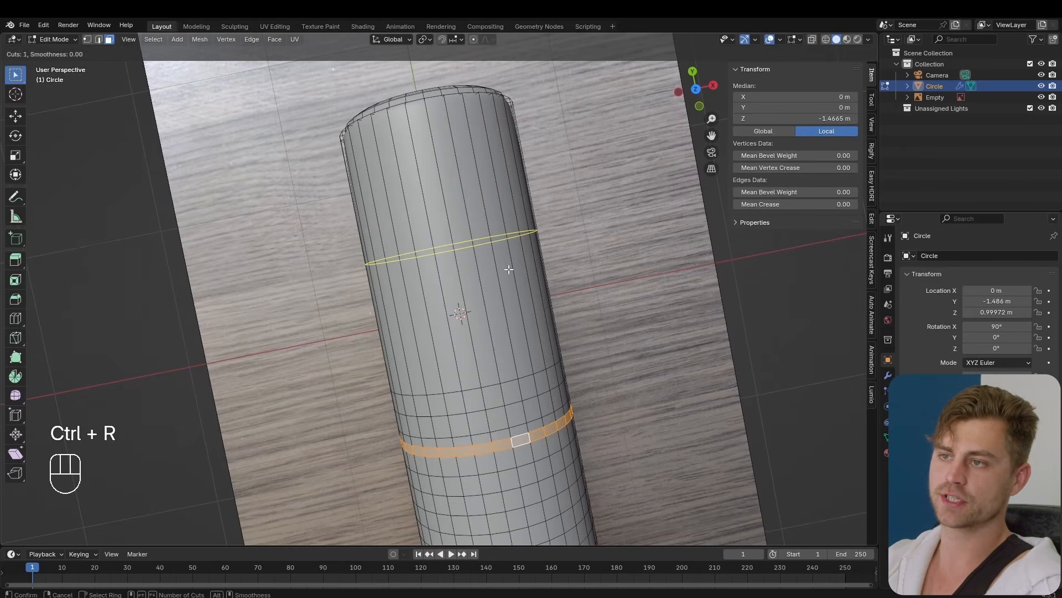
scroll(509, 270, up, 4)
right_click(509, 270)
Step: Add 13 evenly spaced, centred loop cuts along the long upper body section in top view
key(KP_7)
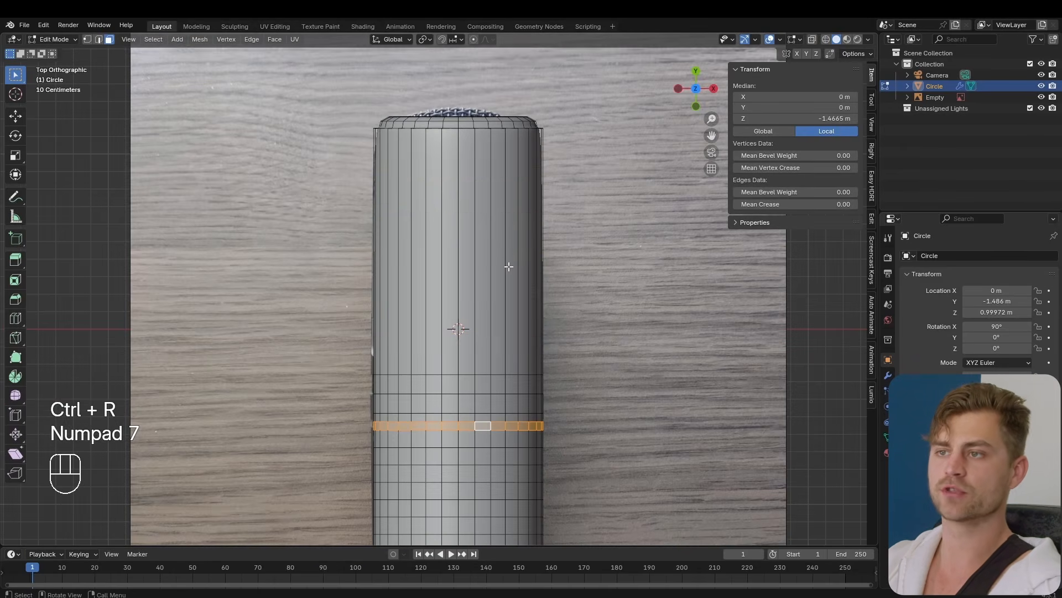
key(ctrl+r)
scroll(509, 266, up, 3)
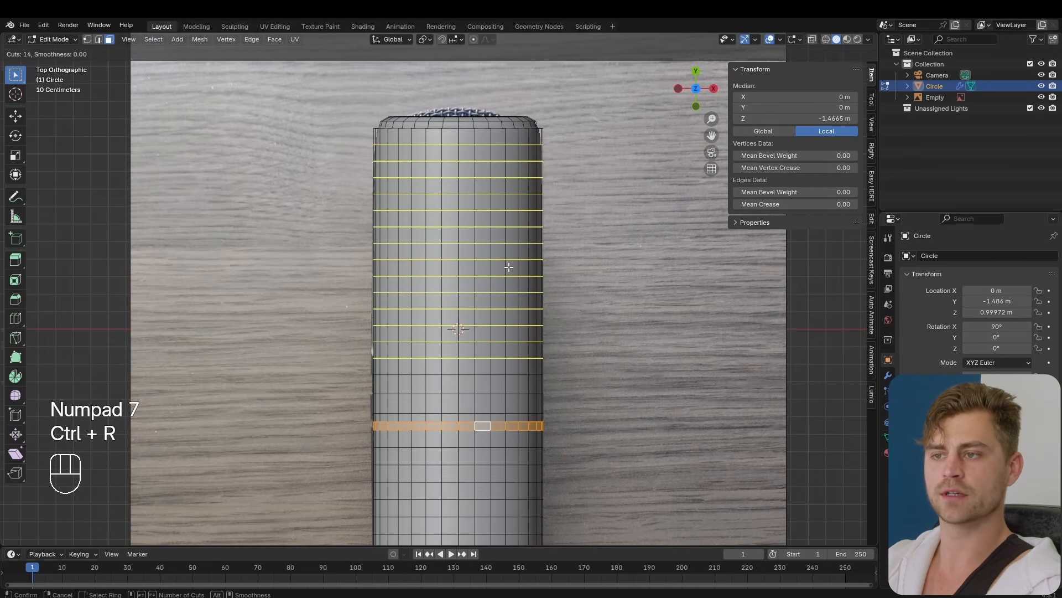
scroll(508, 267, down, 1)
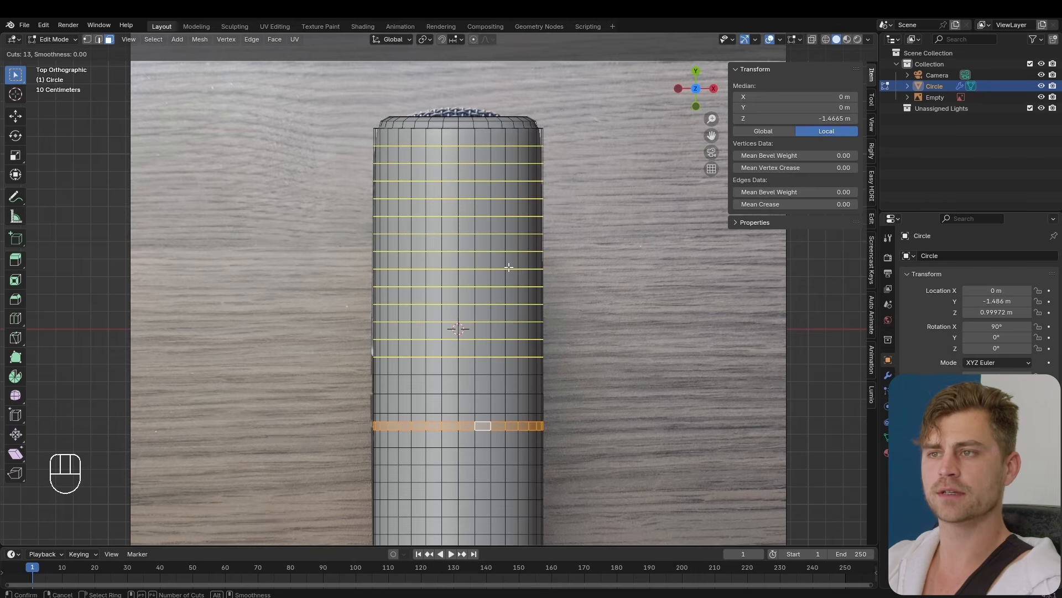
scroll(508, 267, down, 1)
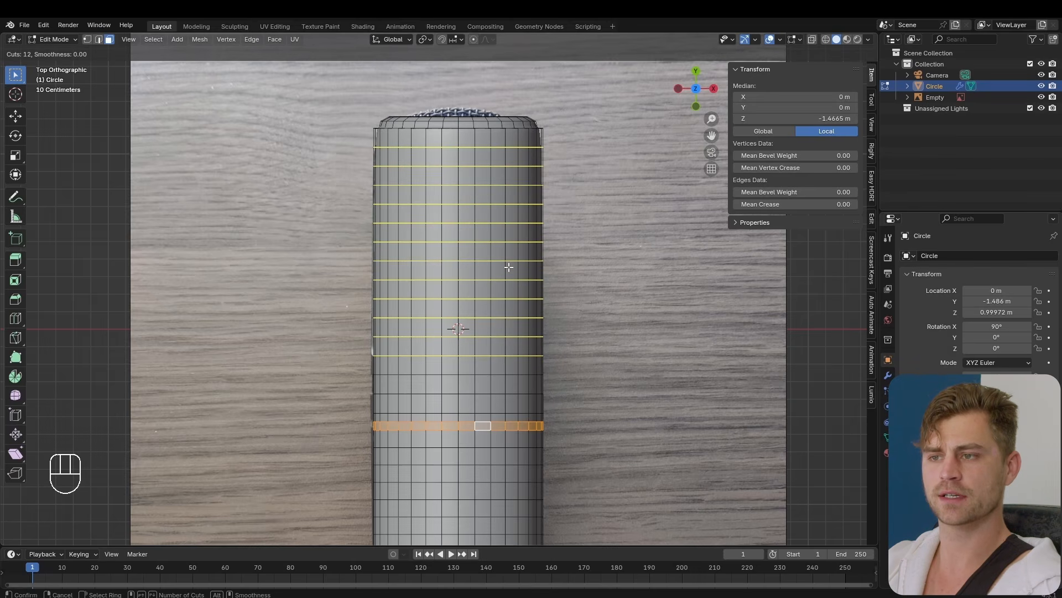
scroll(508, 267, down, 1)
click(509, 267)
right_click(509, 267)
Step: Inspect the smoothed body in Object Mode and save the file
key(Tab)
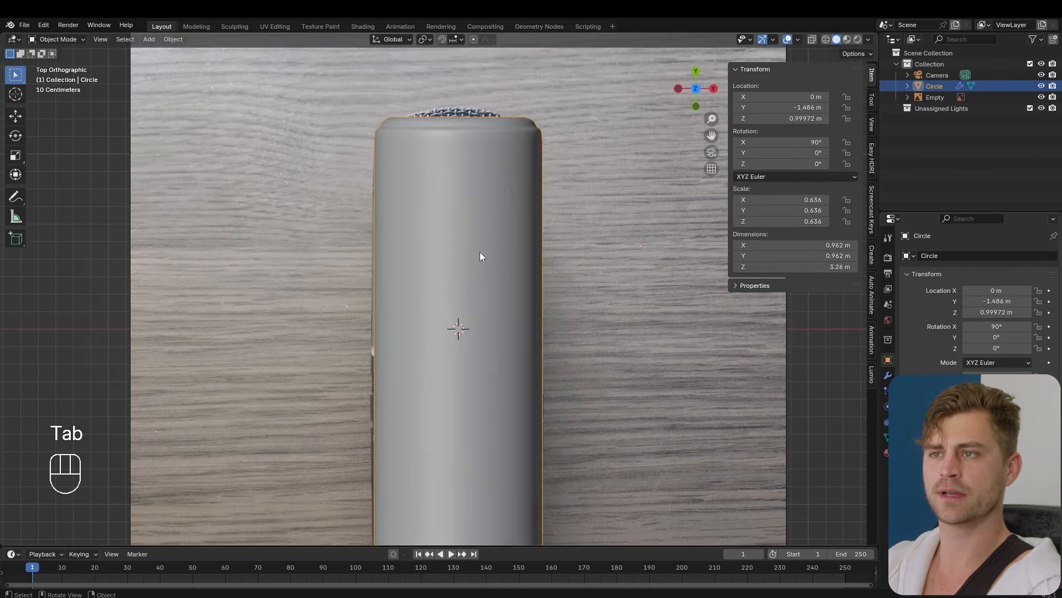
key(Tab)
shift+middle_drag(492, 254, 483, 297)
middle_drag(483, 298, 553, 394)
key(Tab)
key(ctrl+s)
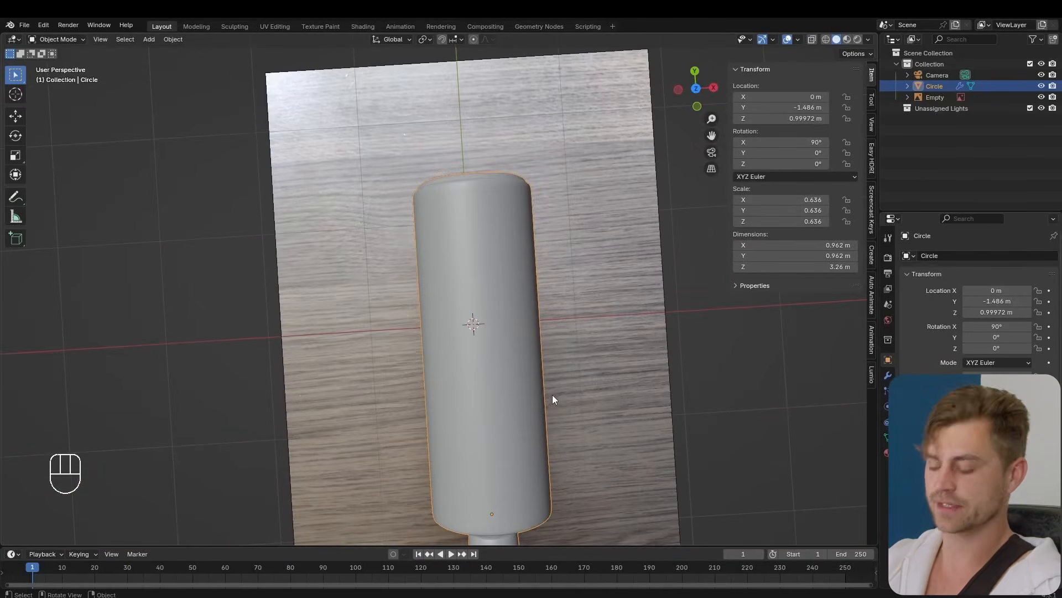
Step: Examine the photo's mid-body groove below the audio-technica lettering through the X-ray mesh from the top view
key(Tab)
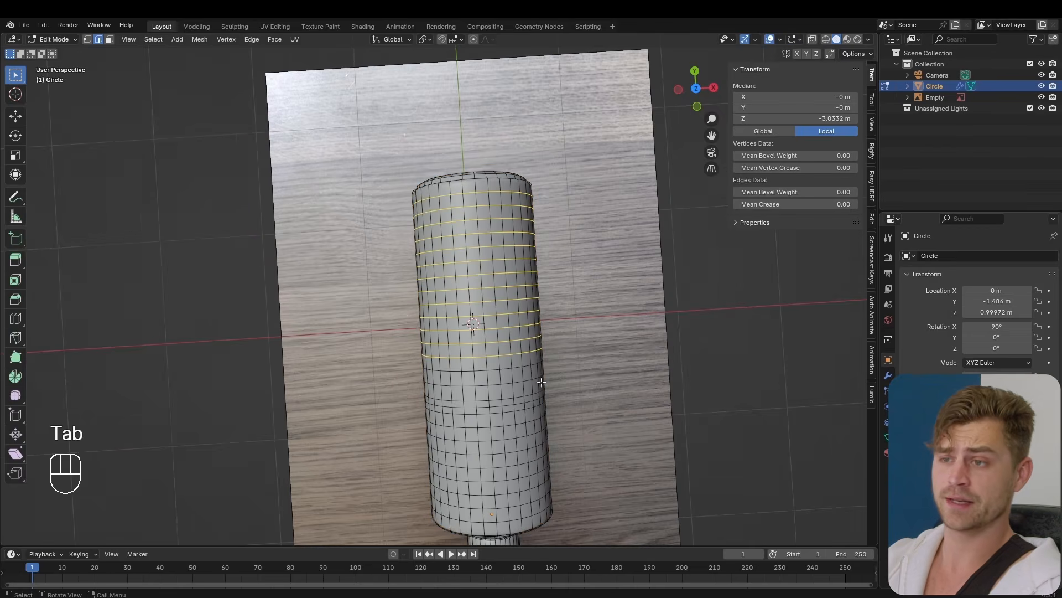
scroll(539, 379, up, 4)
key(KP_7)
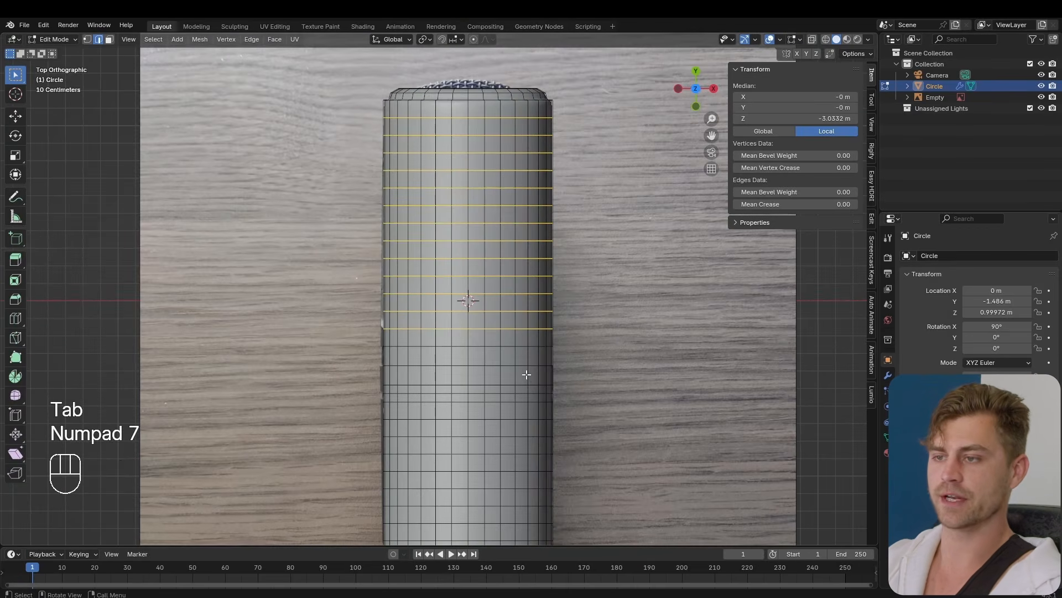
key(alt+z)
scroll(528, 388, up, 4)
shift+scroll(532, 425, down, 3)
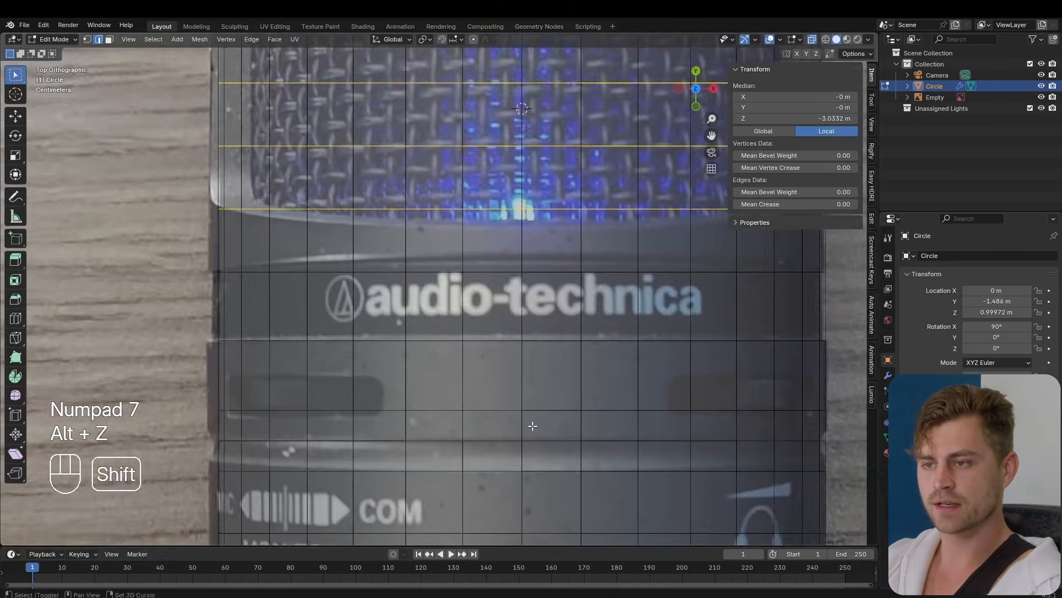
scroll(532, 426, up, 2)
shift+scroll(498, 377, down, 2)
scroll(464, 328, up, 1)
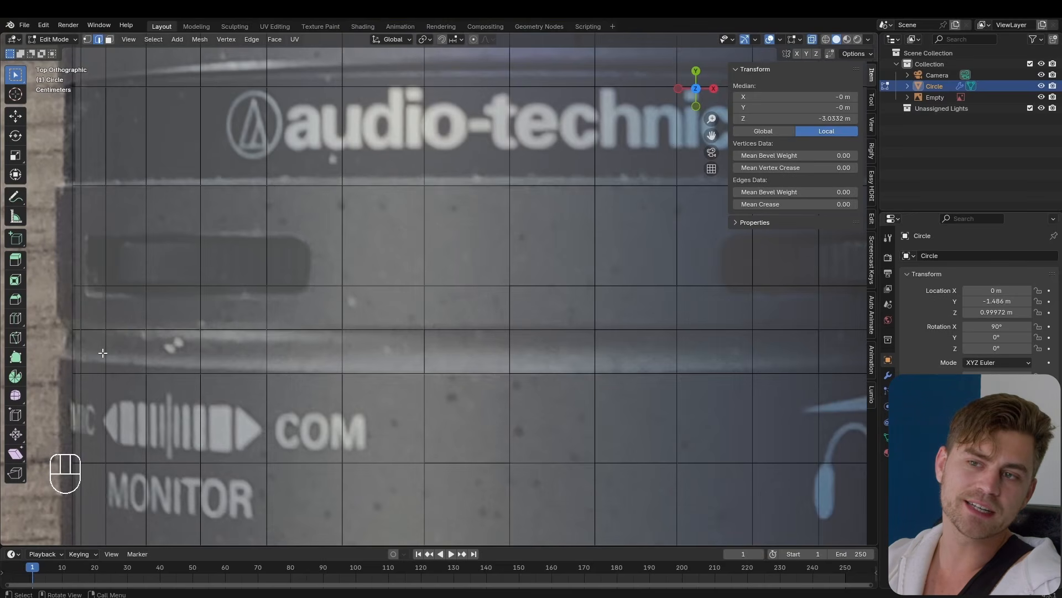
scroll(144, 355, up, 1)
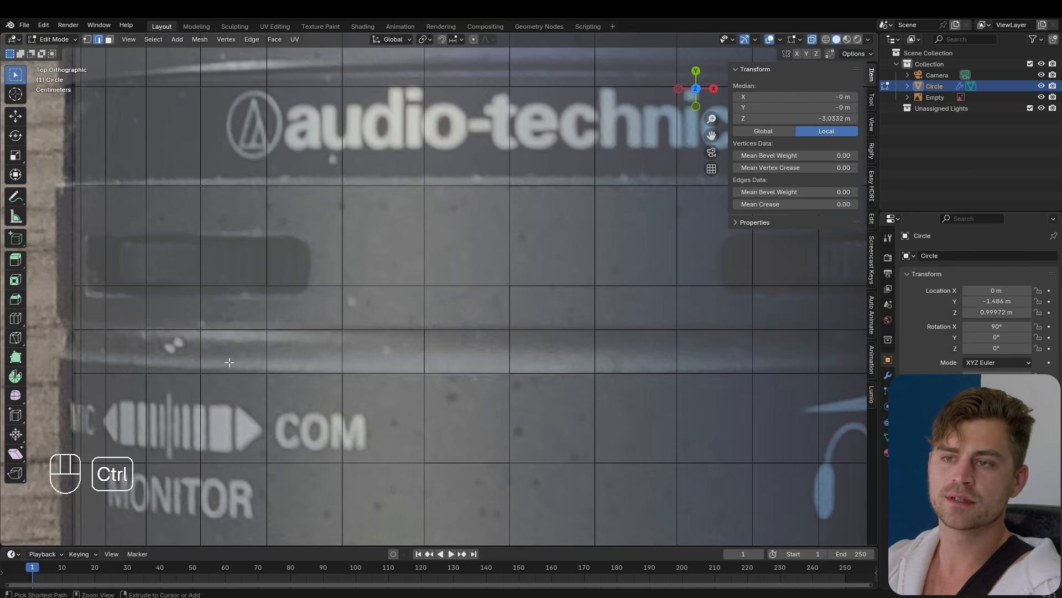
Step: Extrude the narrow mid-body face ring inward along its normals by about 0.0176 m
key(3)
alt+click(270, 349)
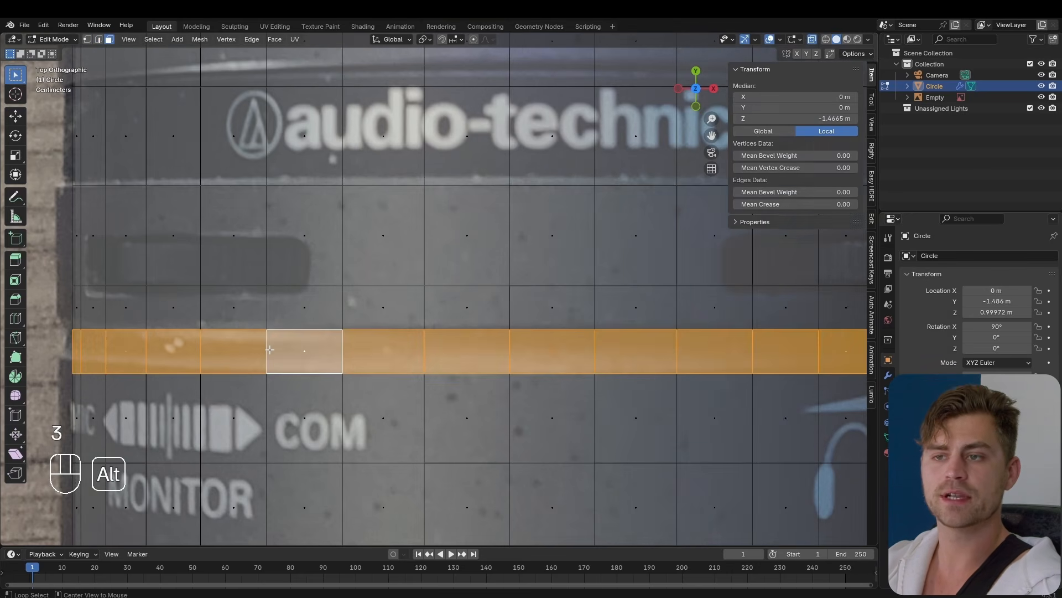
scroll(470, 354, down, 1)
shift+middle_drag(452, 349, 464, 360)
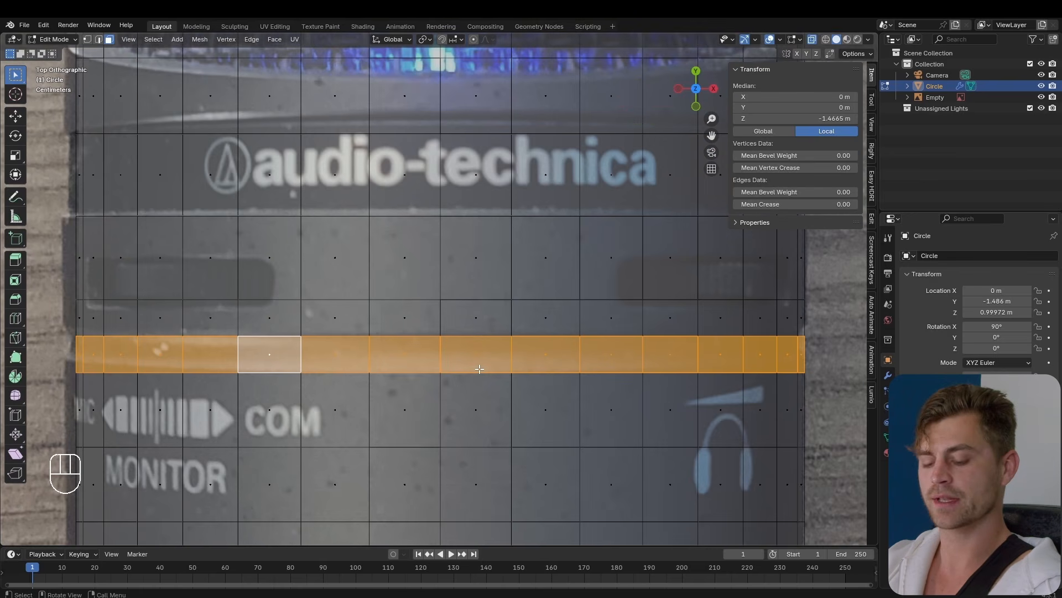
key(alt+e)
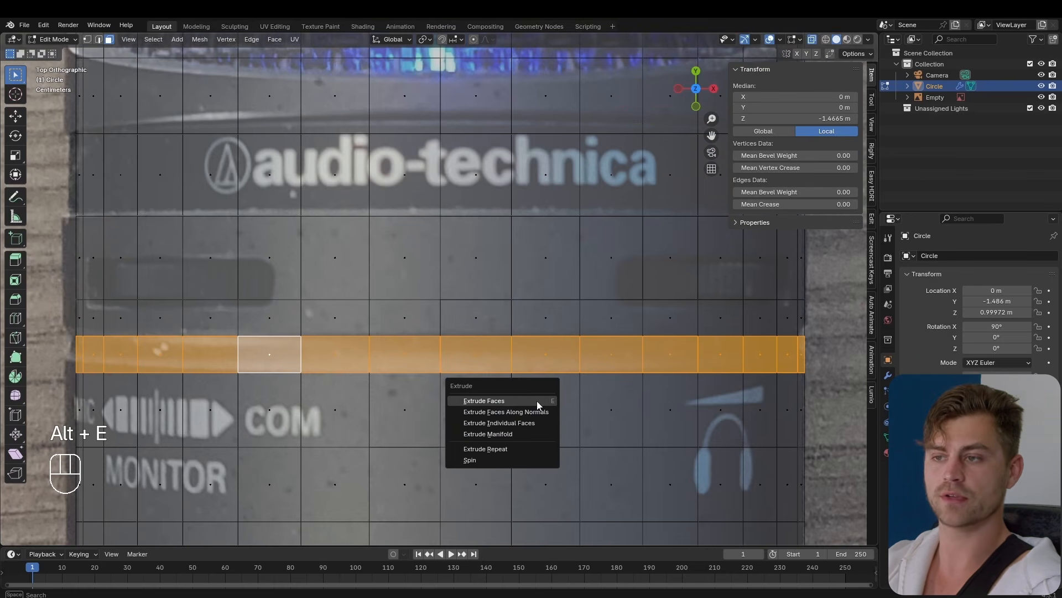
click(532, 410)
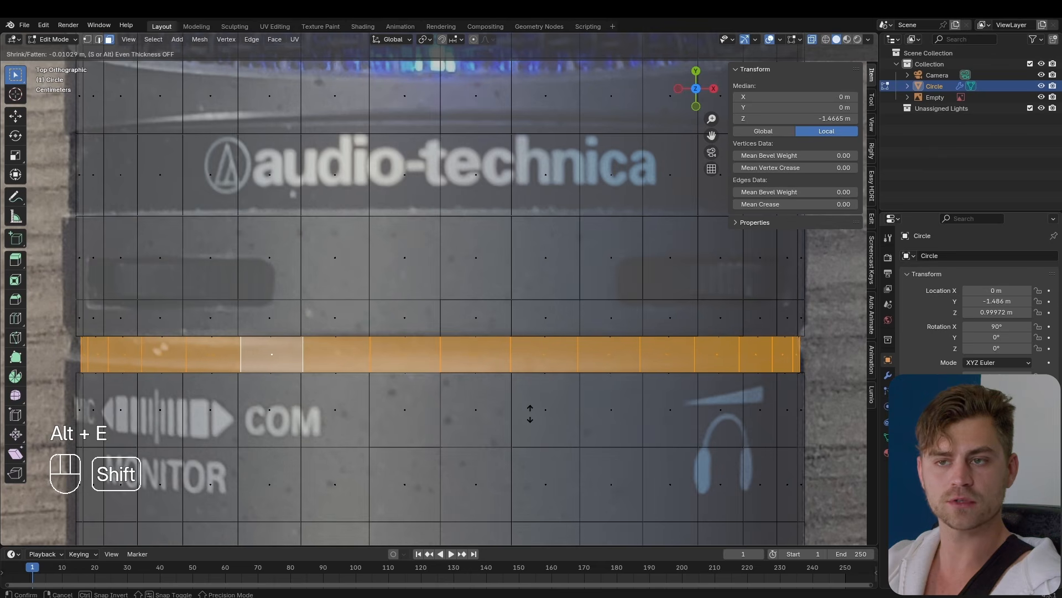
click(531, 418)
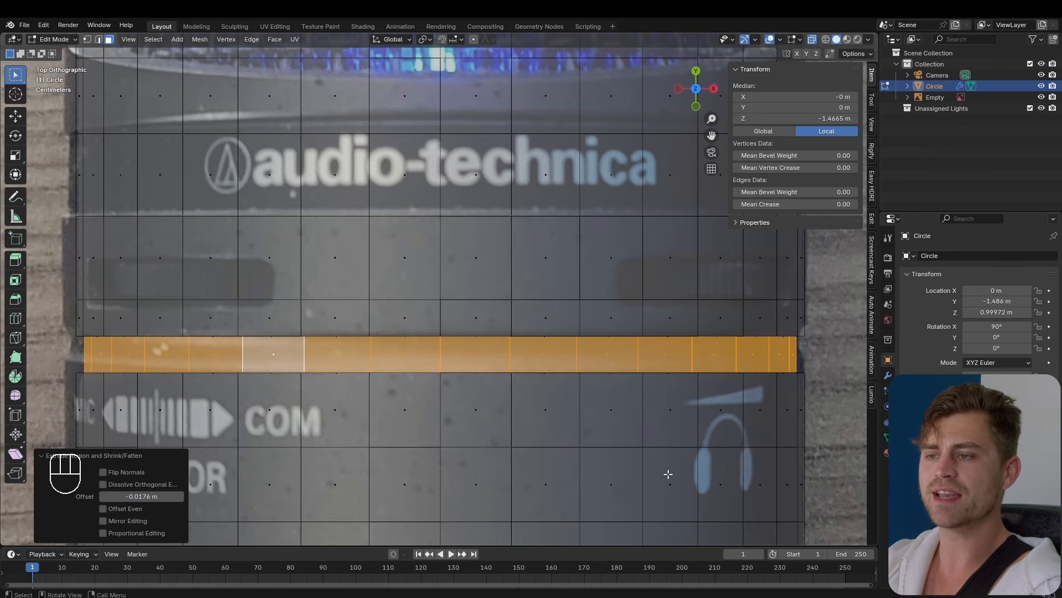
Step: Narrow the recessed ring faces along the global Y axis and inspect the smoothed groove with X-ray off
key(s)
alt+middle_drag(674, 476, 576, 426)
key(y)
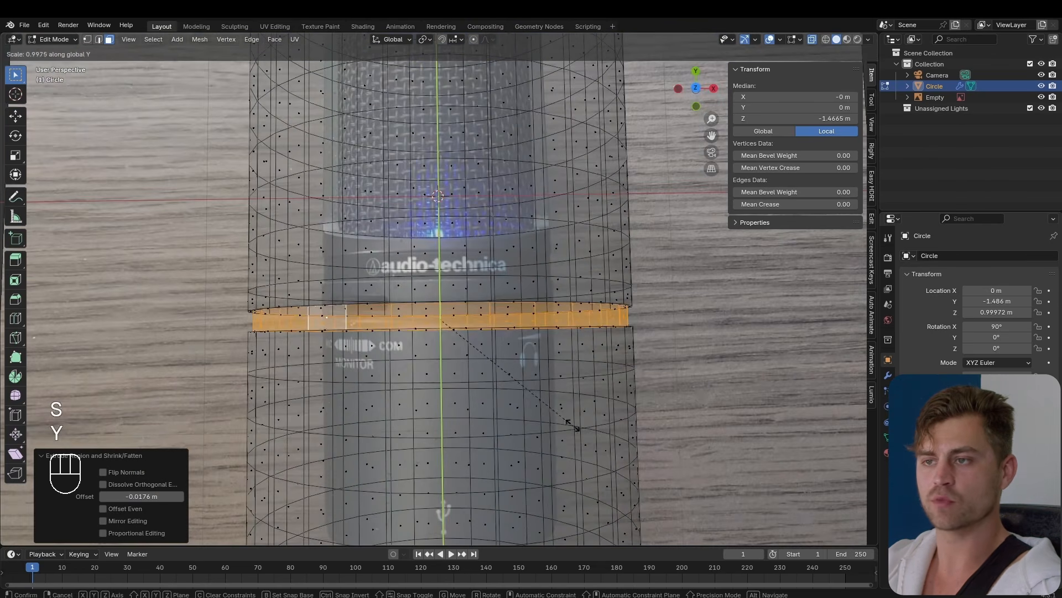
click(446, 381)
key(Tab)
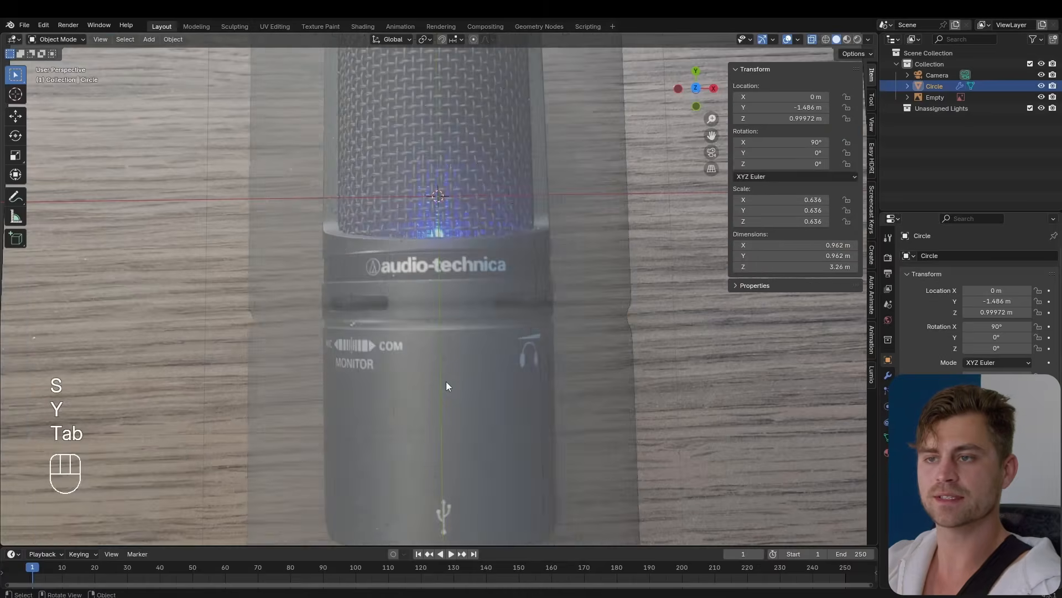
key(alt+z)
middle_drag(458, 377, 547, 449)
scroll(566, 318, up, 1)
scroll(548, 447, down, 4)
scroll(549, 446, up, 4)
Step: Add a loop cut to the face ring just above the groove, slid about 0.53 toward the groove edge
key(Tab)
mouse_move(495, 361)
middle_down()
mouse_move(488, 384)
mouse_move(486, 368)
middle_up()
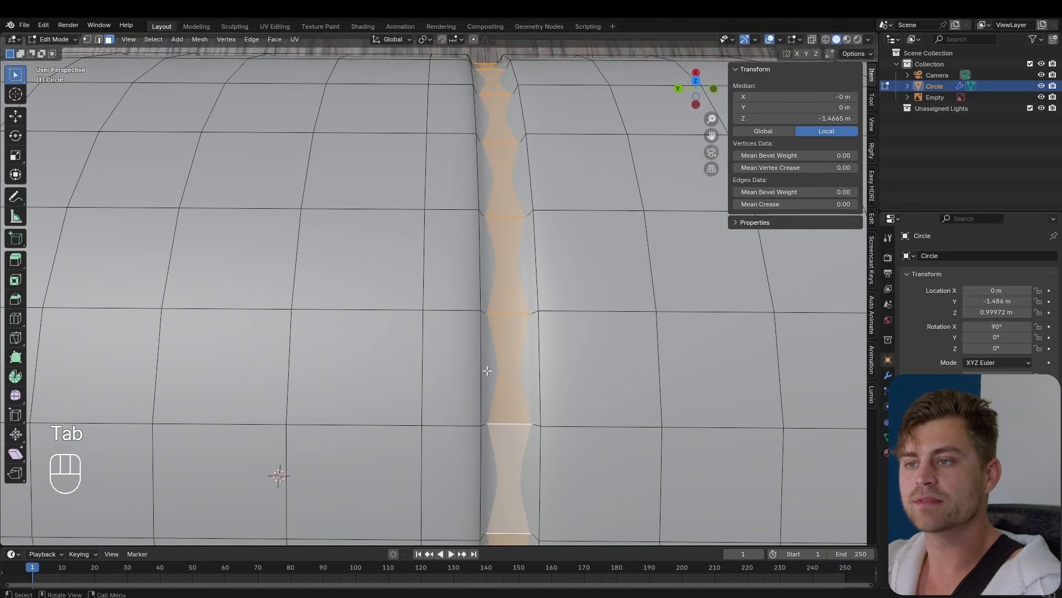
key(ctrl+r)
click(446, 308)
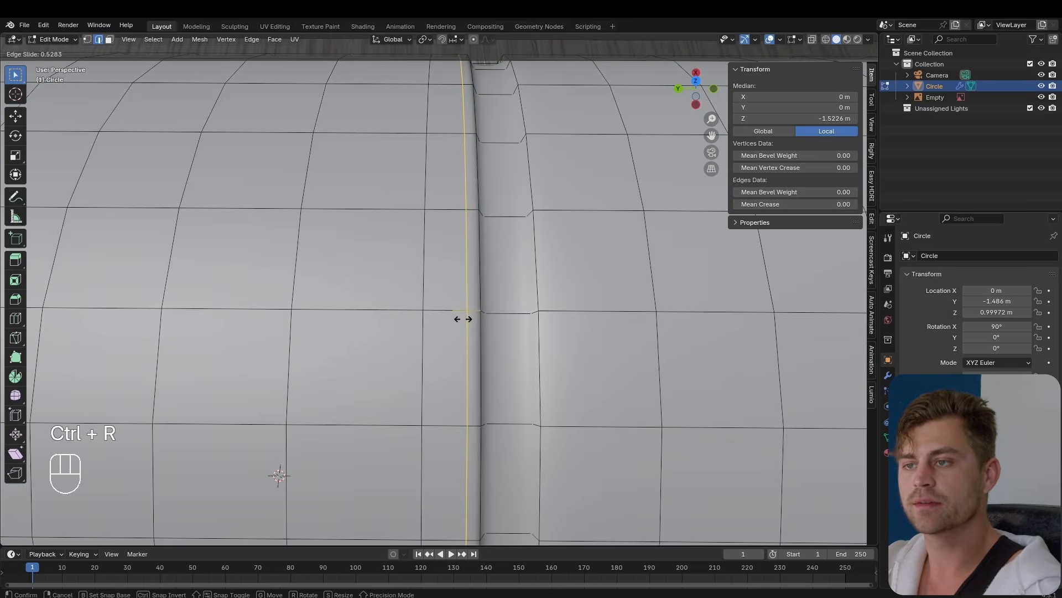
click(463, 316)
Step: Extrude the thin ring above the groove outward along normals by 0.0032 m and scale it to 0.481 along Y
key(3)
alt+click(473, 277)
key(alt+e)
click(538, 327)
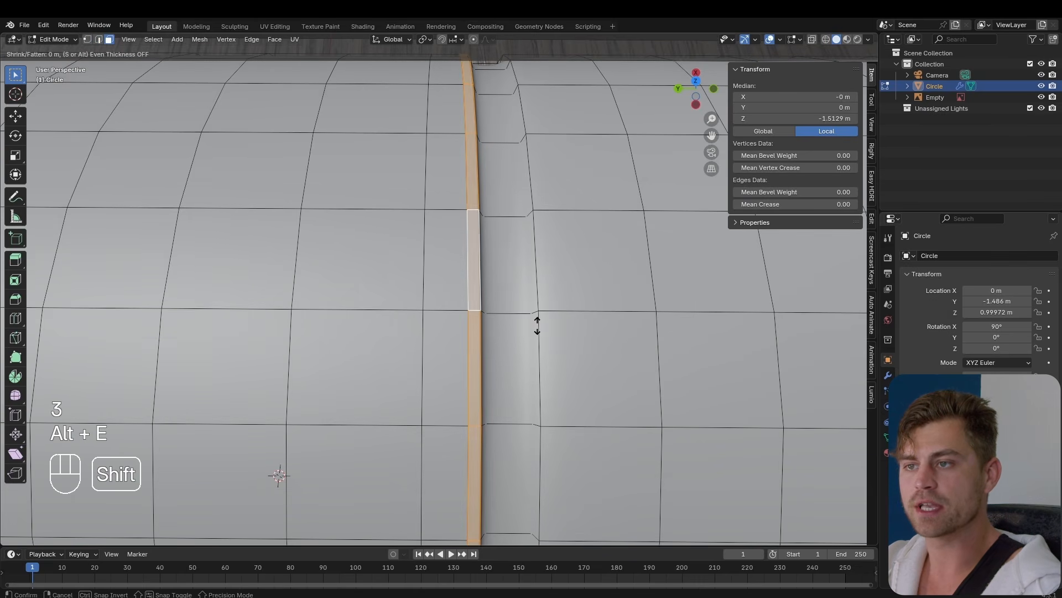
click(536, 317)
key(s)
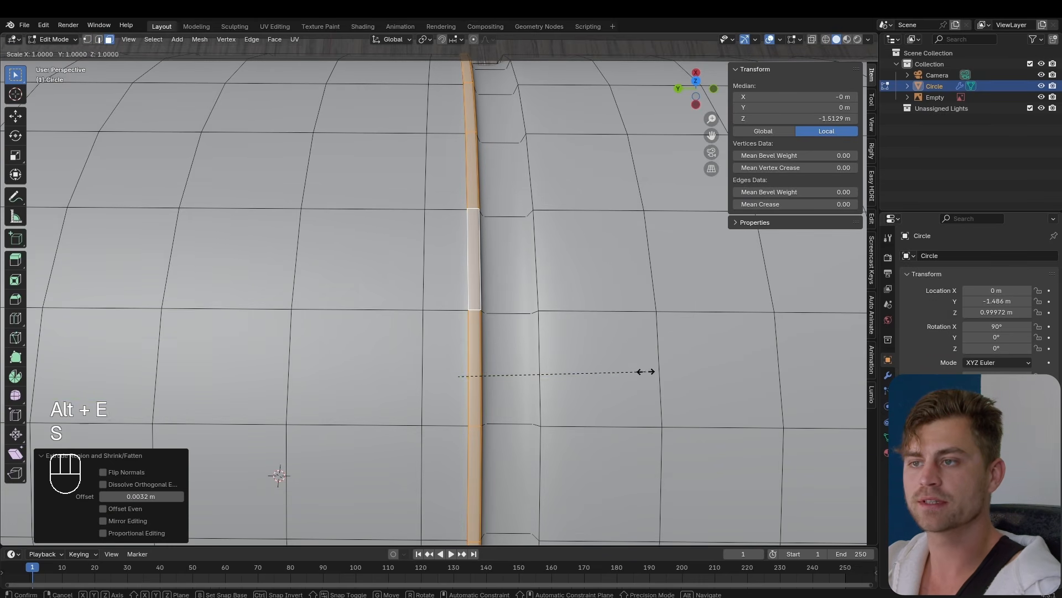
key(y)
click(574, 374)
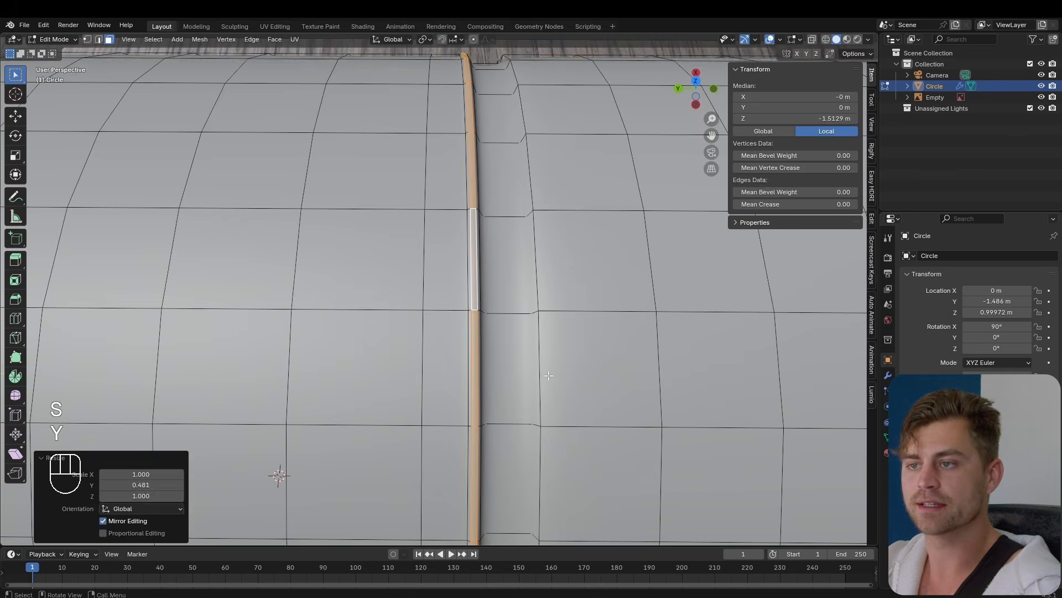
Step: Set a crease of 1.00 on the outer edge loop along the groove's lower side
key(Tab)
scroll(546, 368, down, 5)
middle_drag(546, 368, 456, 340)
key(Tab)
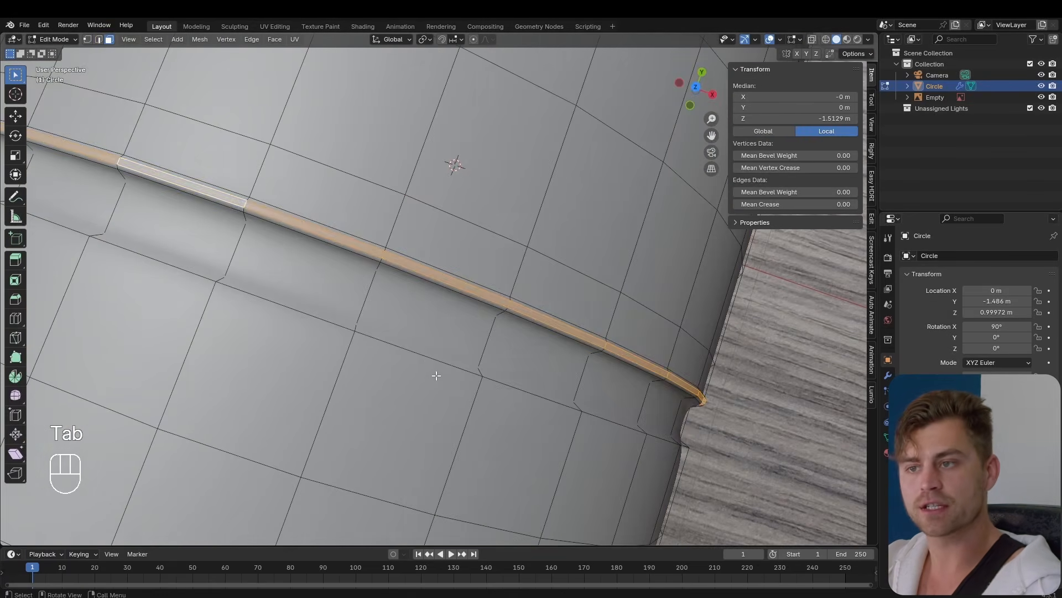
key(2)
alt+click(427, 360)
scroll(428, 359, down, 5)
key(shift+e)
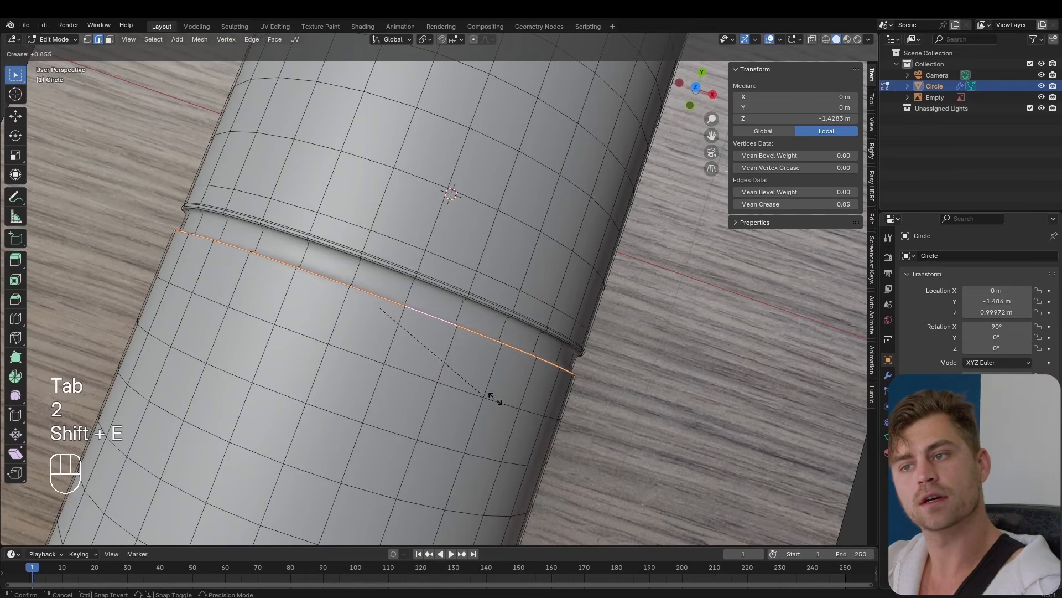
click(725, 482)
Step: Crease the inner edge loop along the groove's lower side and check the sharpened result in Object Mode
key(Tab)
middle_drag(440, 368, 291, 309)
scroll(490, 310, up, 2)
shift+middle_drag(490, 310, 513, 391)
key(Tab)
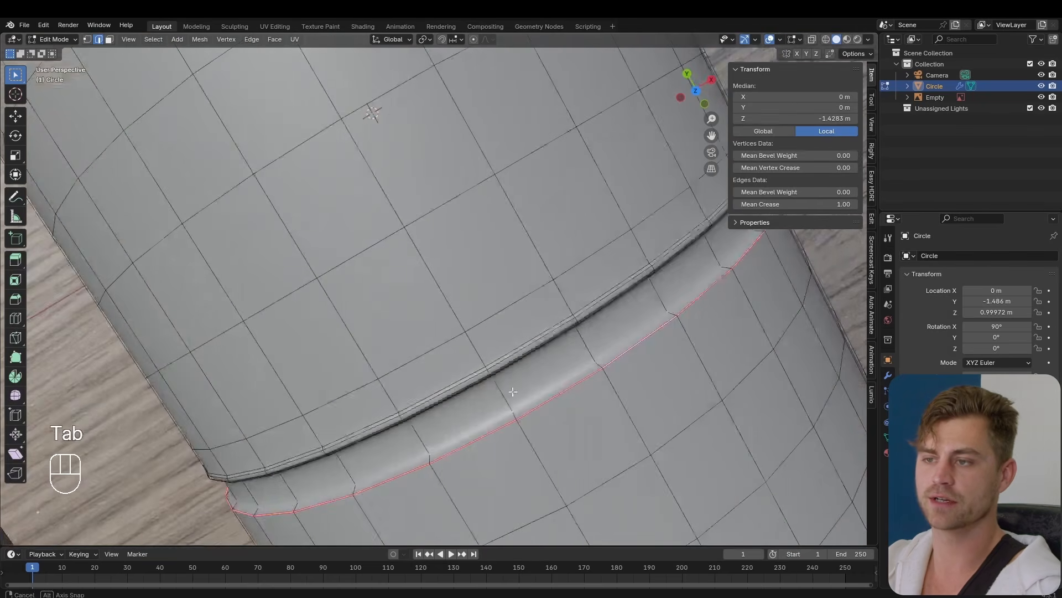
alt+click(557, 388)
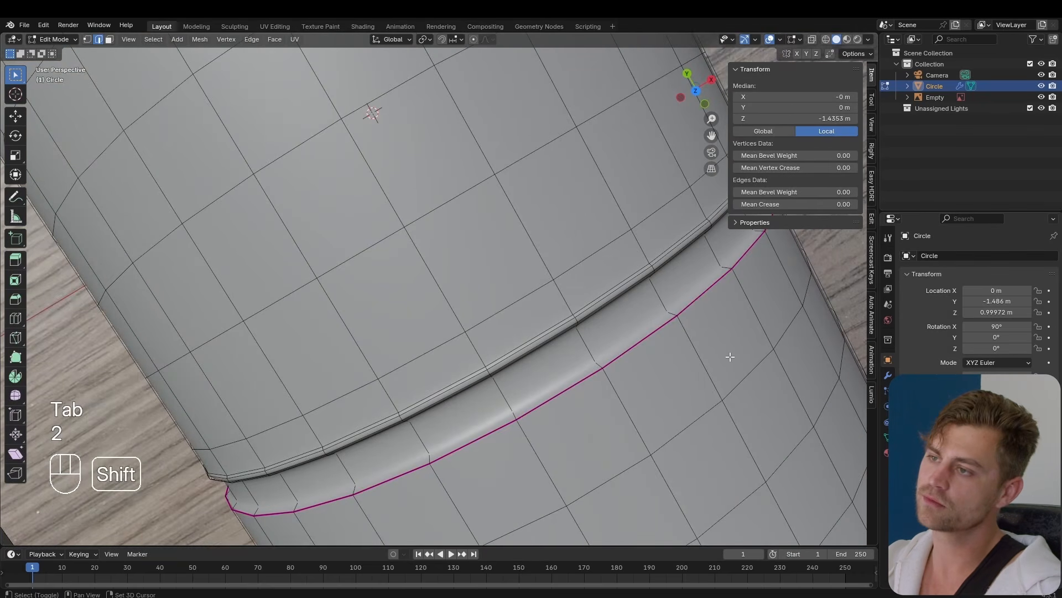
key(shift+e)
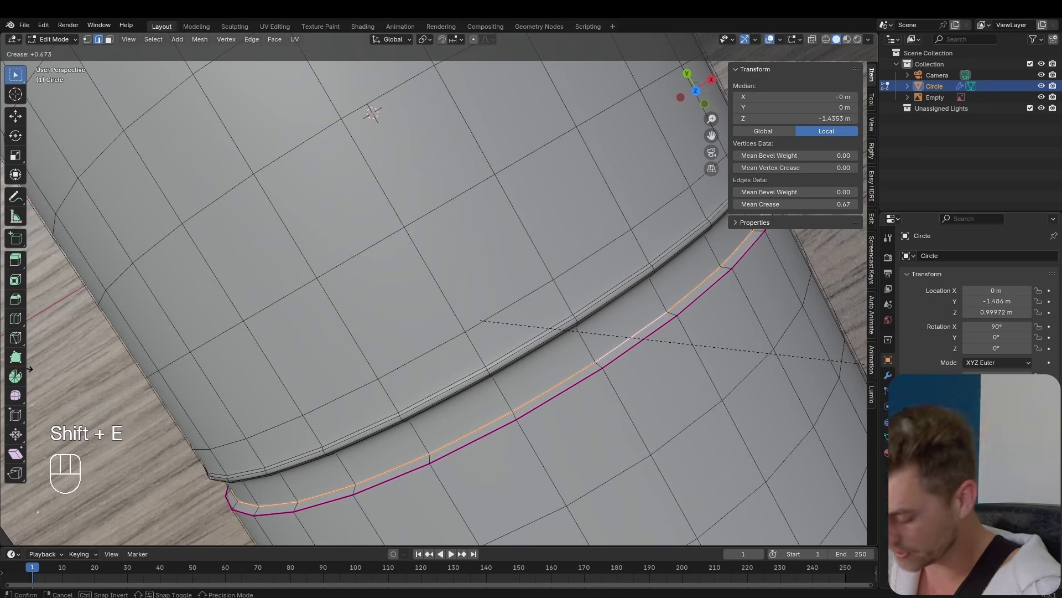
key(Tab)
key(Tab)
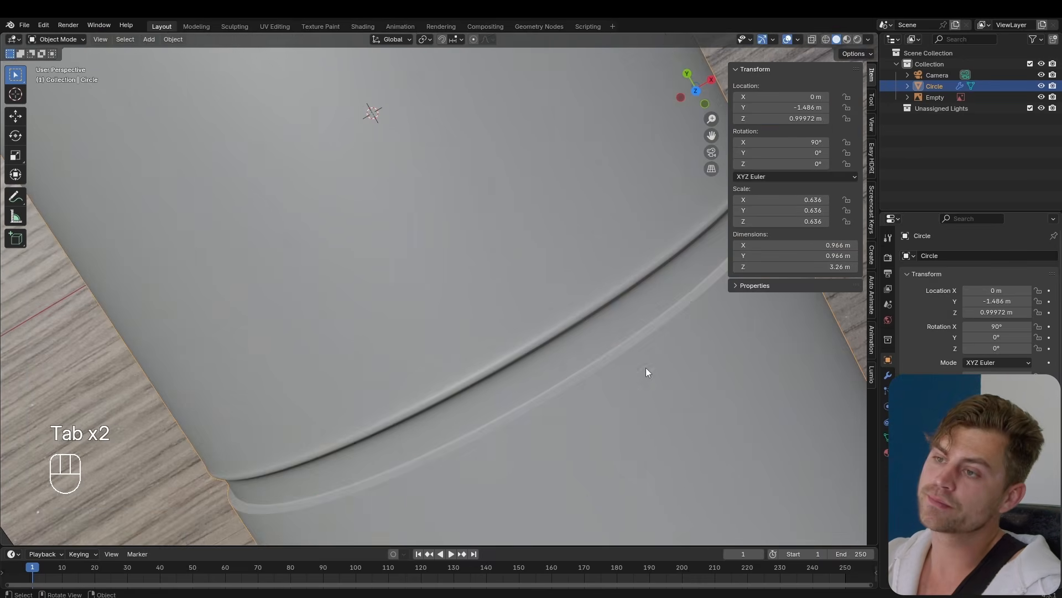
Step: Save the project and view the whole microphone body
scroll(646, 367, down, 5)
key(ctrl+s)
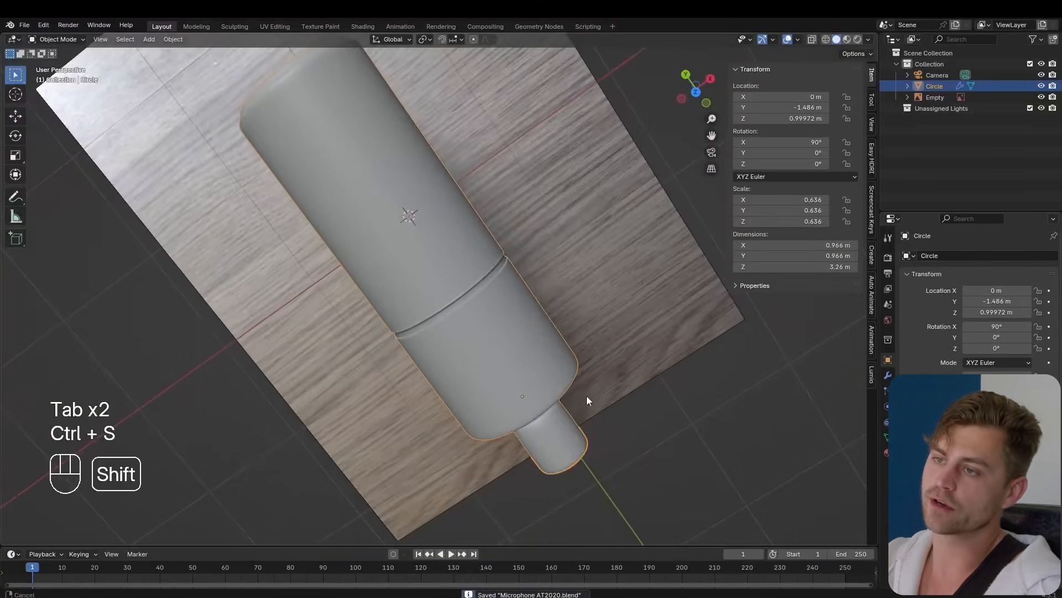
middle_drag(587, 396, 635, 408)
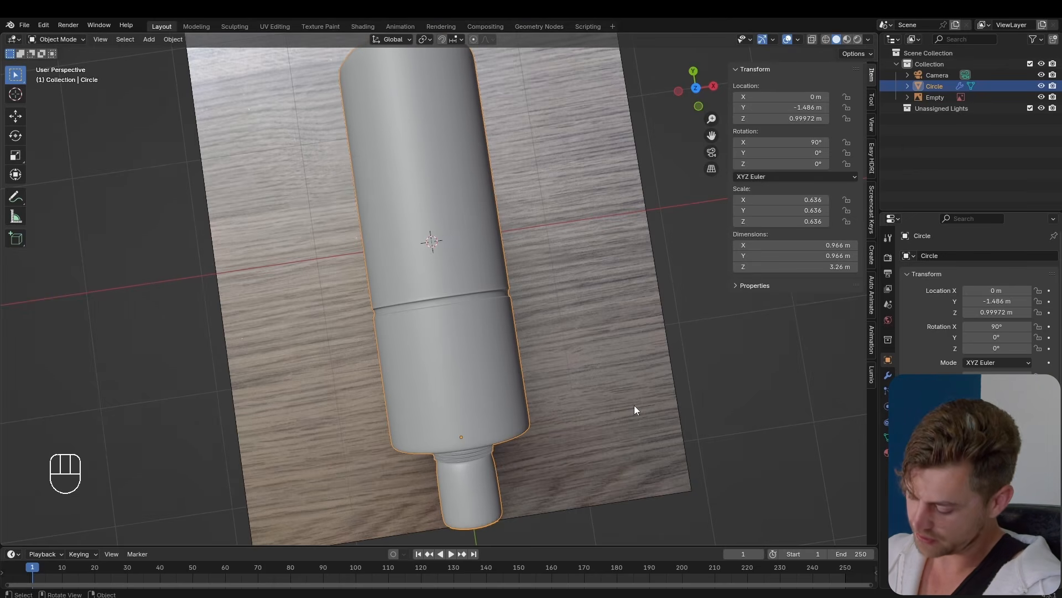
Step: Select the face ring over the audio-technica logo in see-through top view and inset it by about 0.0075 m
scroll(634, 409, up, 2)
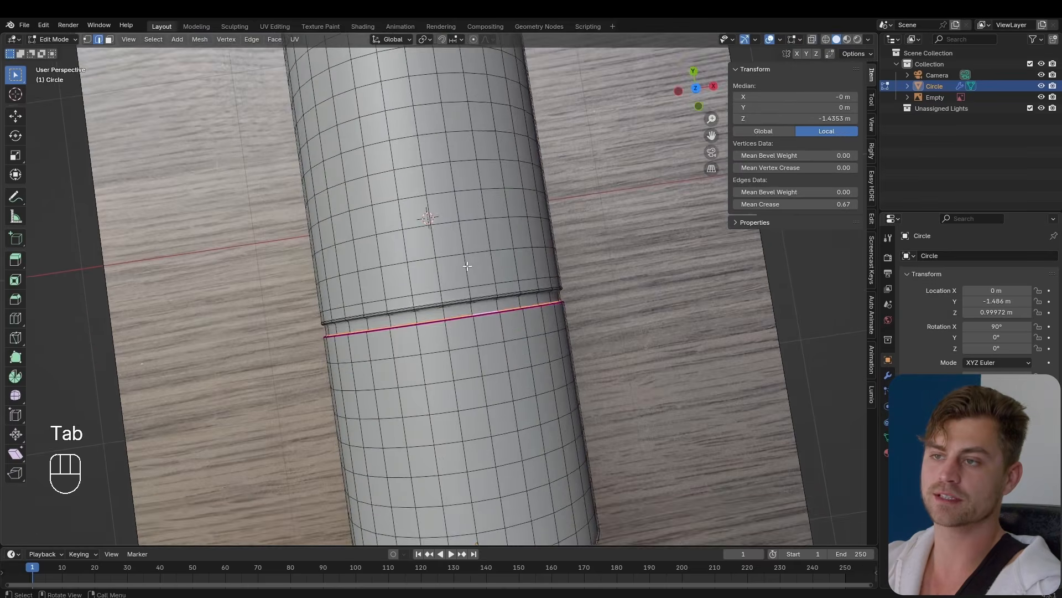
key(alt+z)
key(KP_7)
key(3)
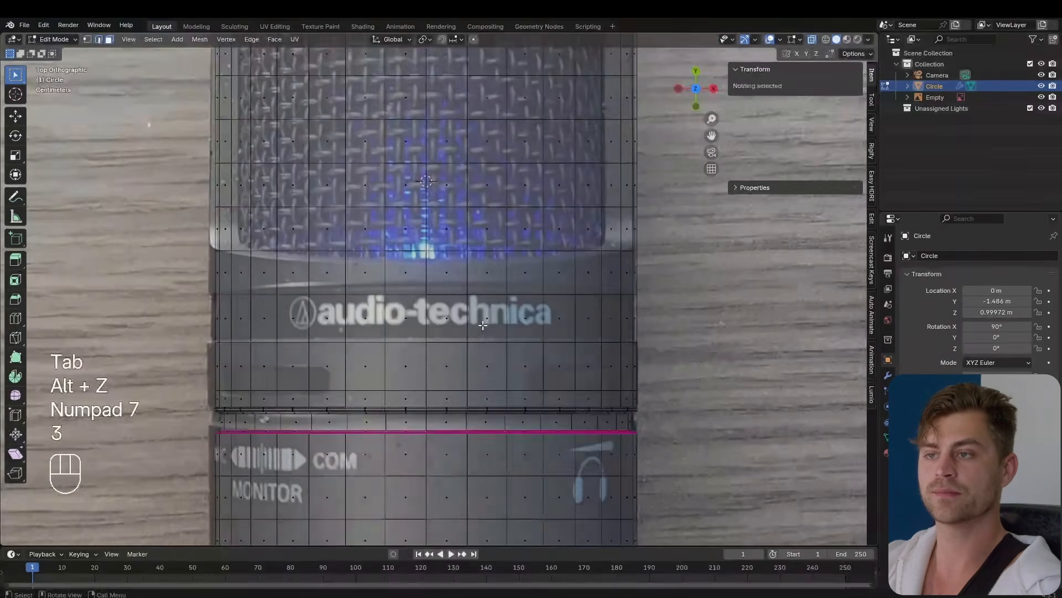
alt+click(469, 315)
scroll(469, 315, up, 4)
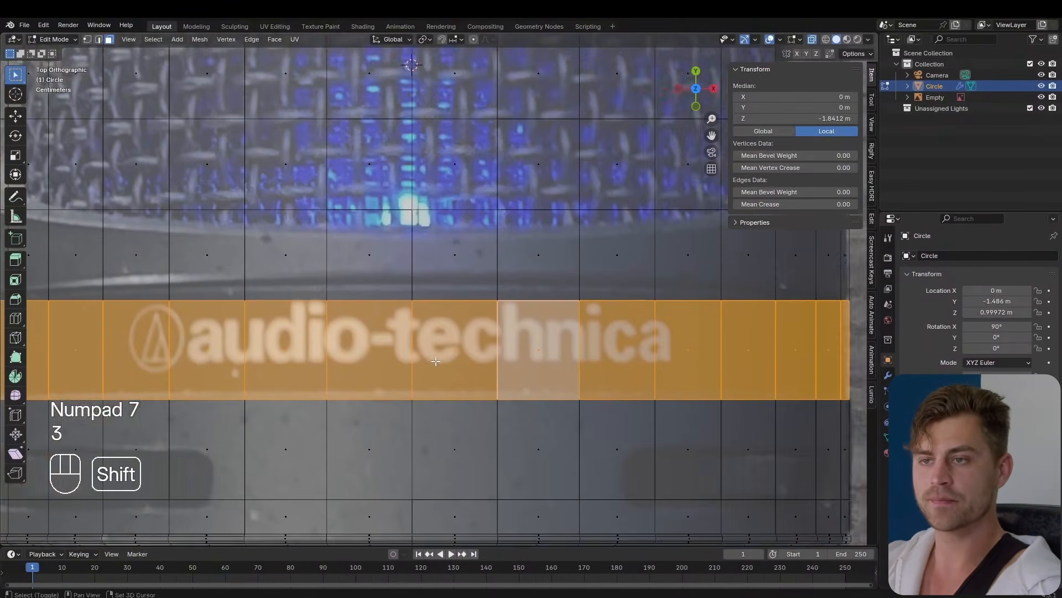
shift+middle_drag(445, 359, 533, 347)
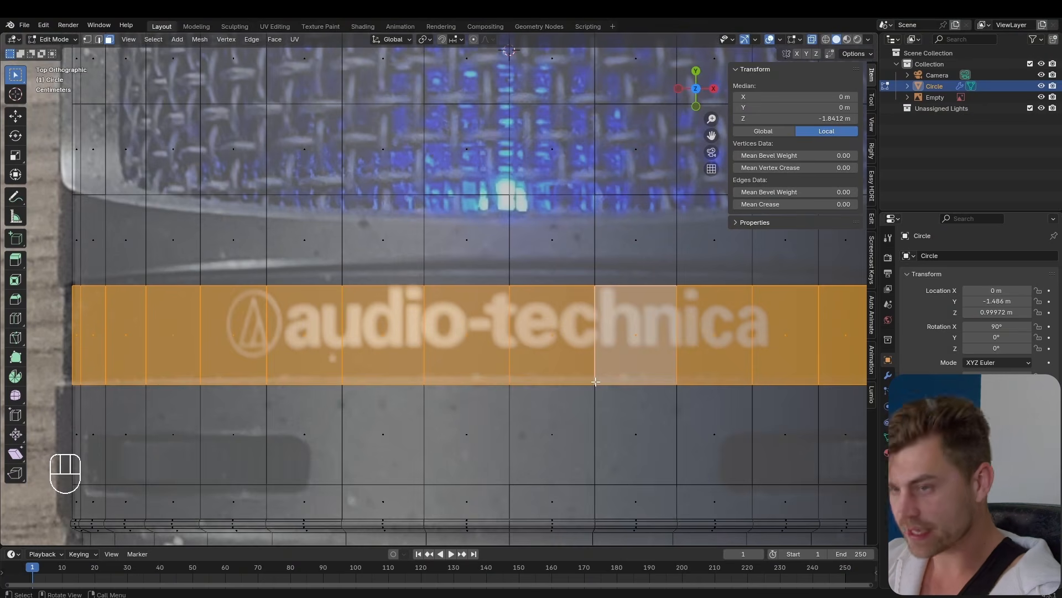
key(i)
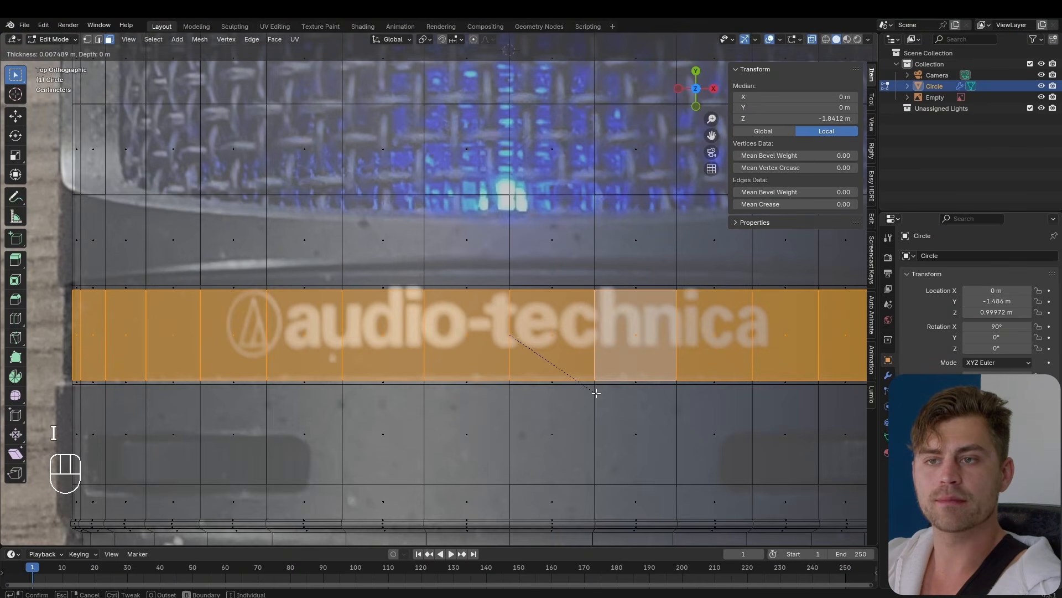
click(596, 393)
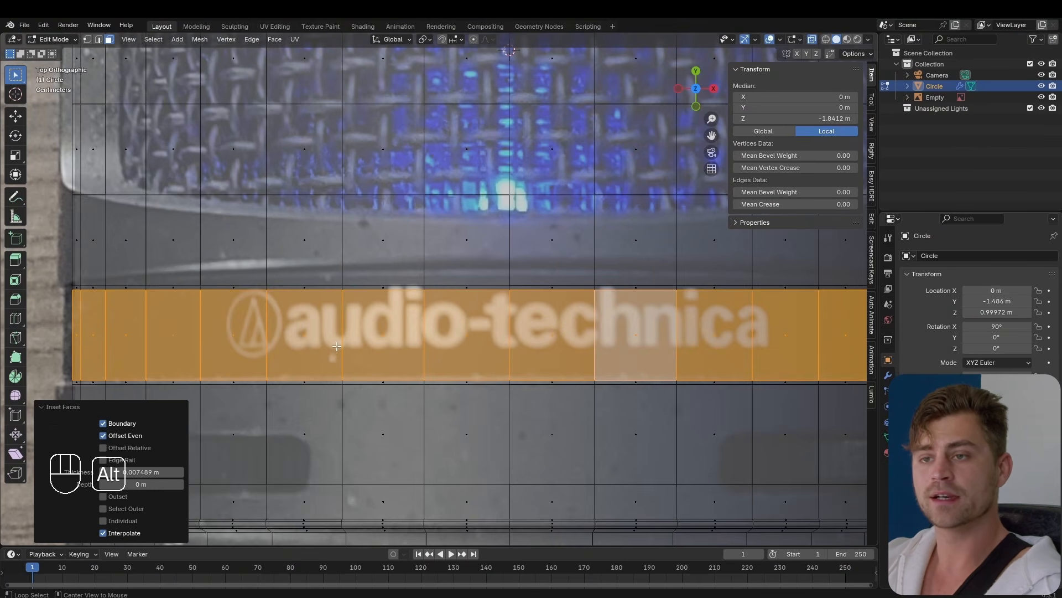
Step: Extrude the inset logo ring inward along its normals with an offset of -0.0137 m
key(alt+s)
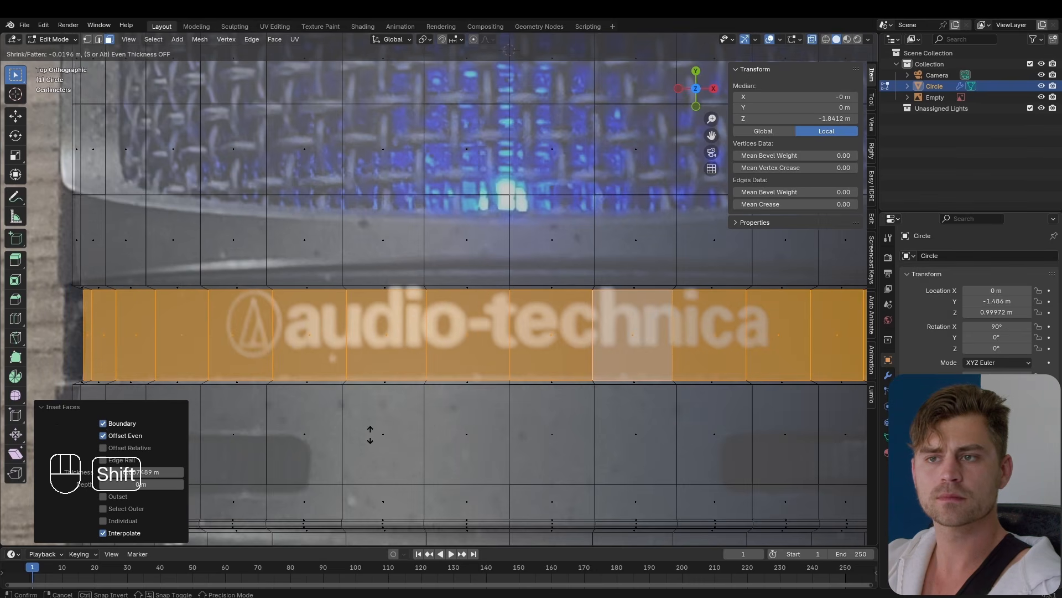
click(371, 434)
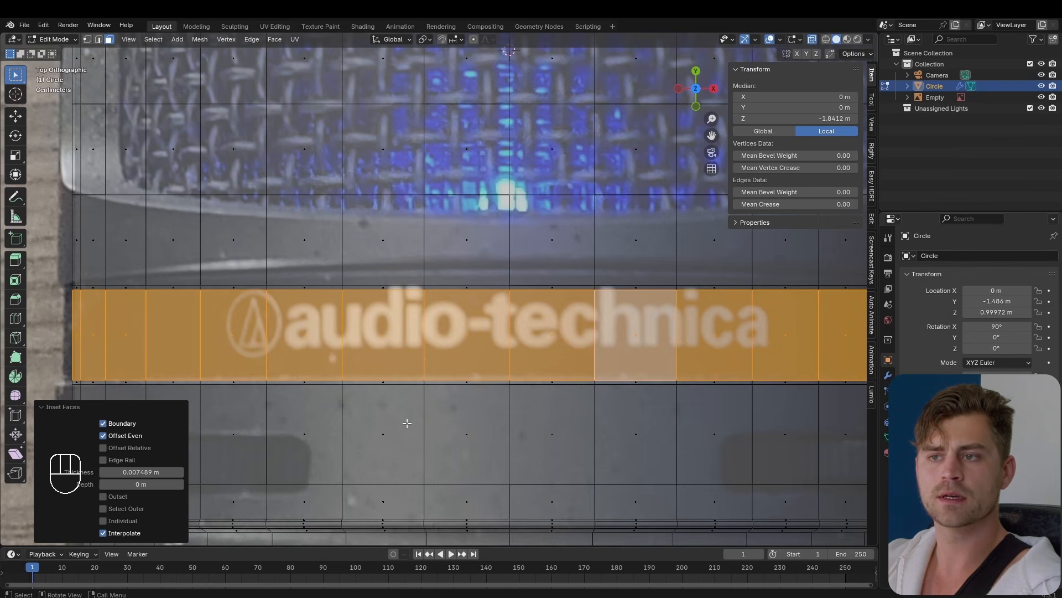
key(alt+e)
click(432, 418)
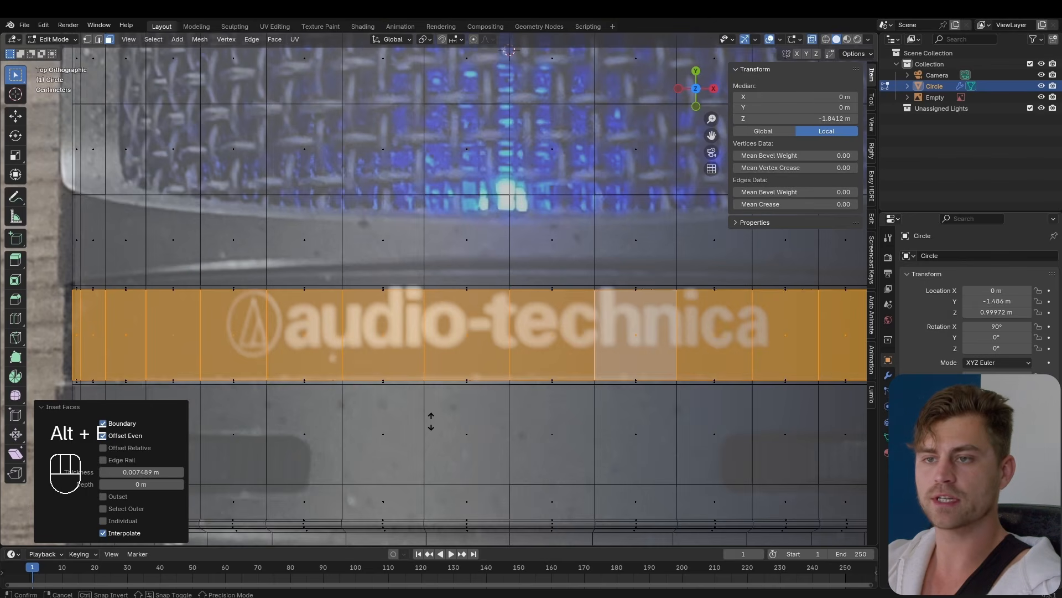
click(462, 483)
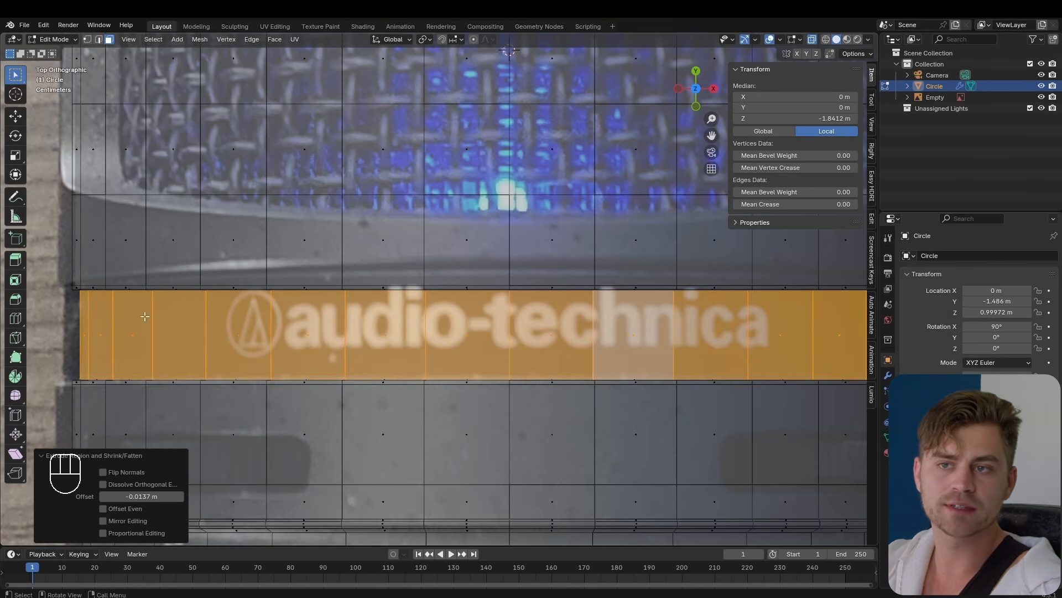
Step: Check the recessed logo band as a solid surface in Object Mode and save the project
key(Tab)
key(alt+z)
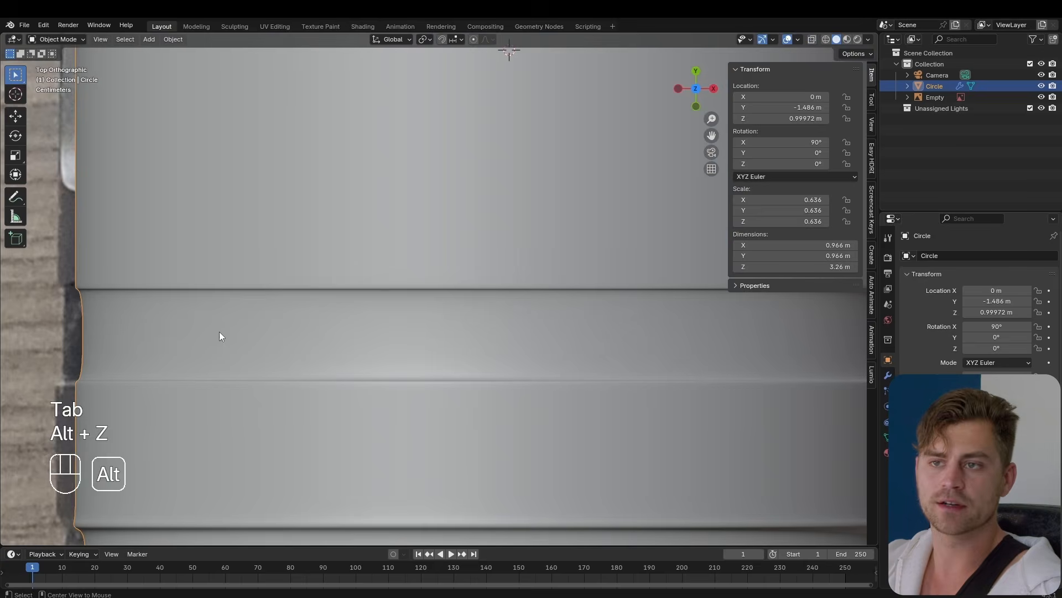
scroll(260, 334, down, 3)
shift+middle_drag(304, 338, 424, 334)
key(ctrl+s)
Step: Examine the mesh over the reference photo in see-through top view, from the grille down to the lower body
scroll(425, 301, down, 4)
key(KP_7)
key(Tab)
scroll(446, 308, up, 6)
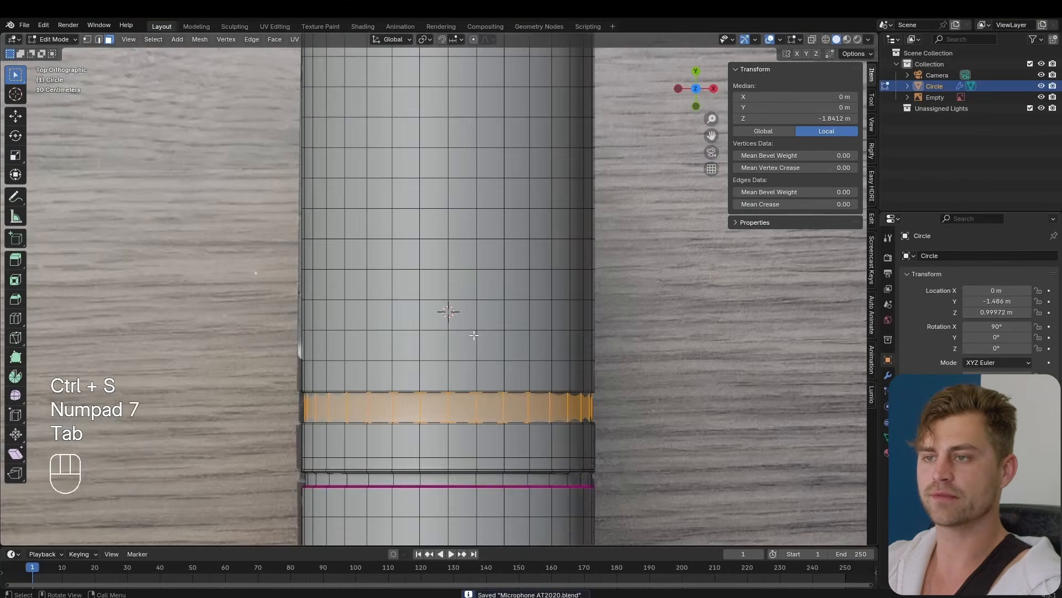
key(alt+z)
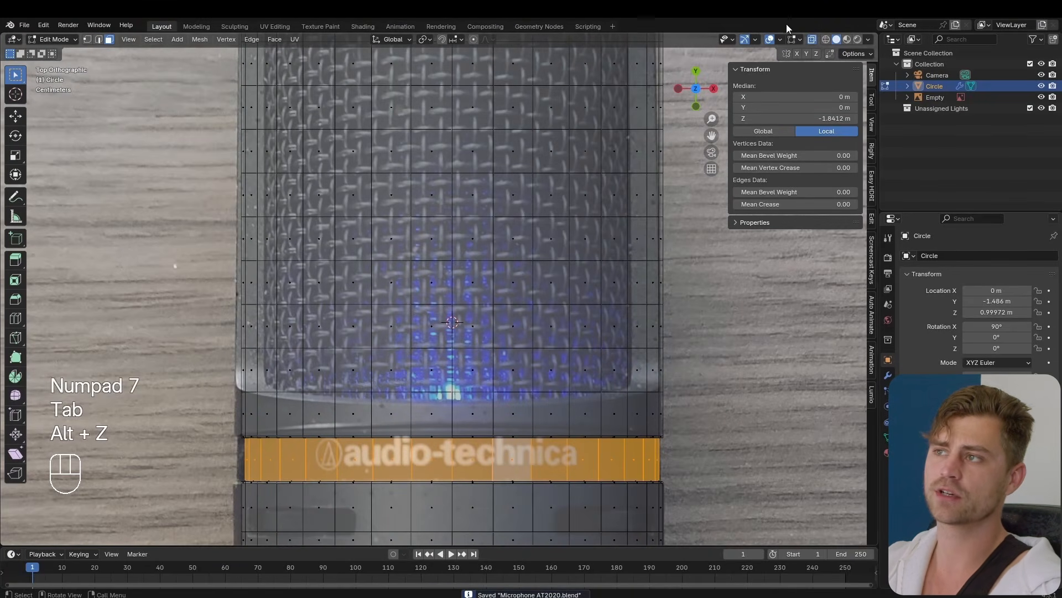
click(813, 40)
click(812, 39)
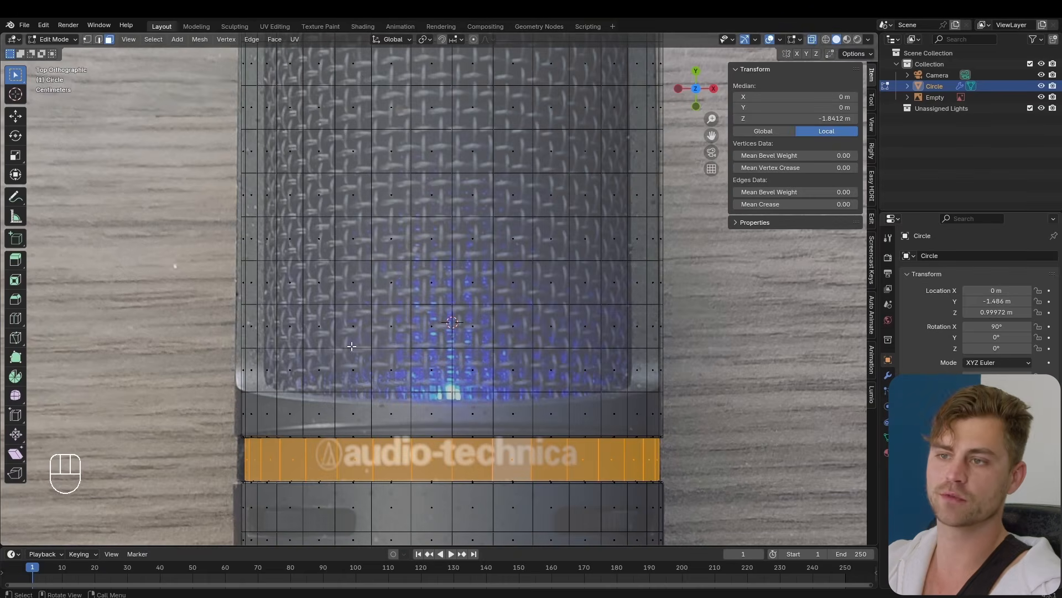
scroll(445, 409, up, 2)
shift+middle_drag(353, 439, 356, 408)
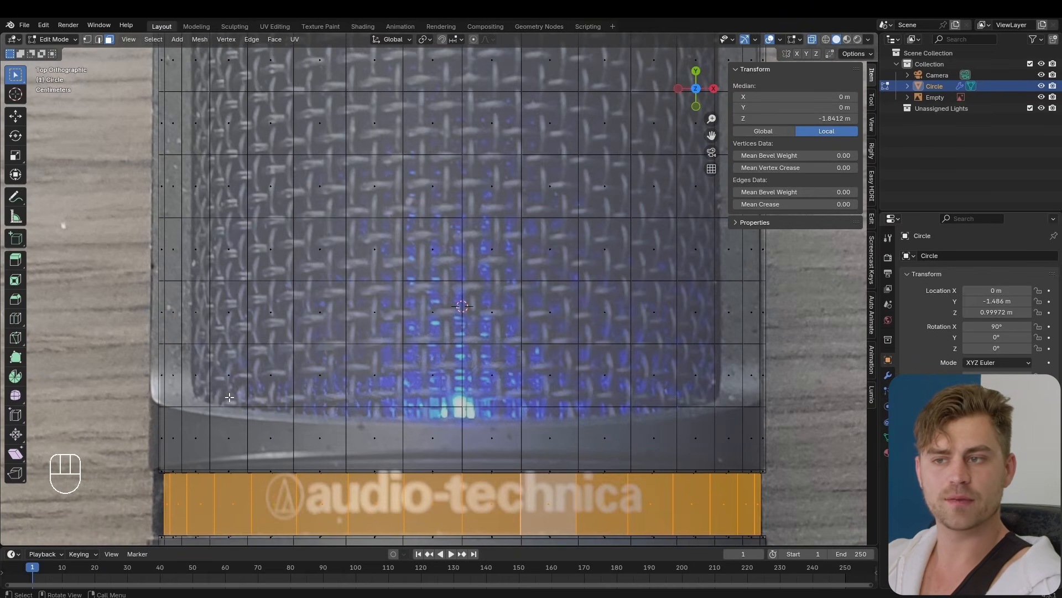
scroll(691, 320, down, 3)
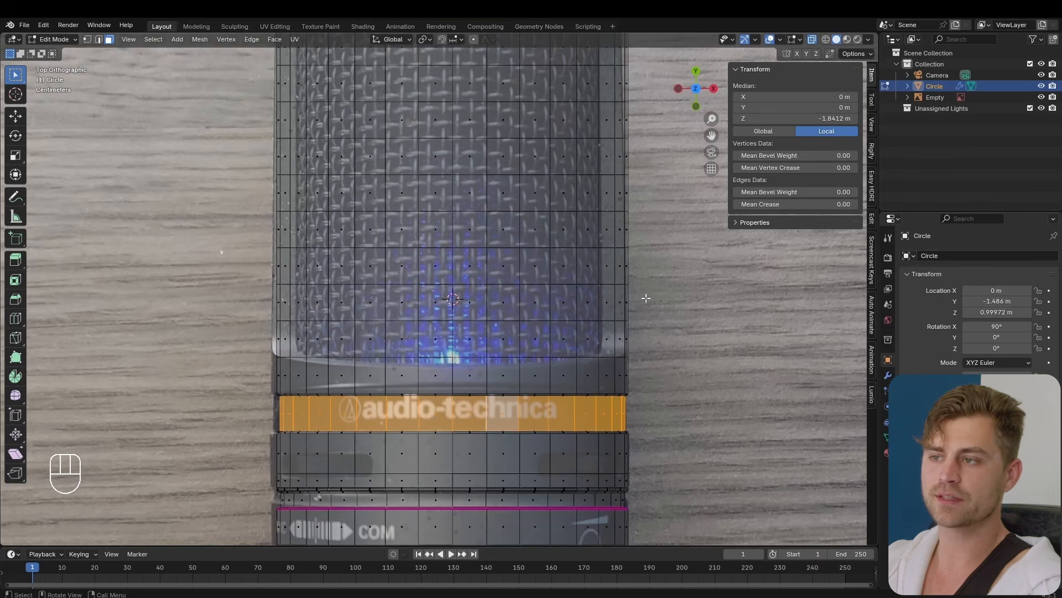
shift+middle_drag(624, 159, 628, 276)
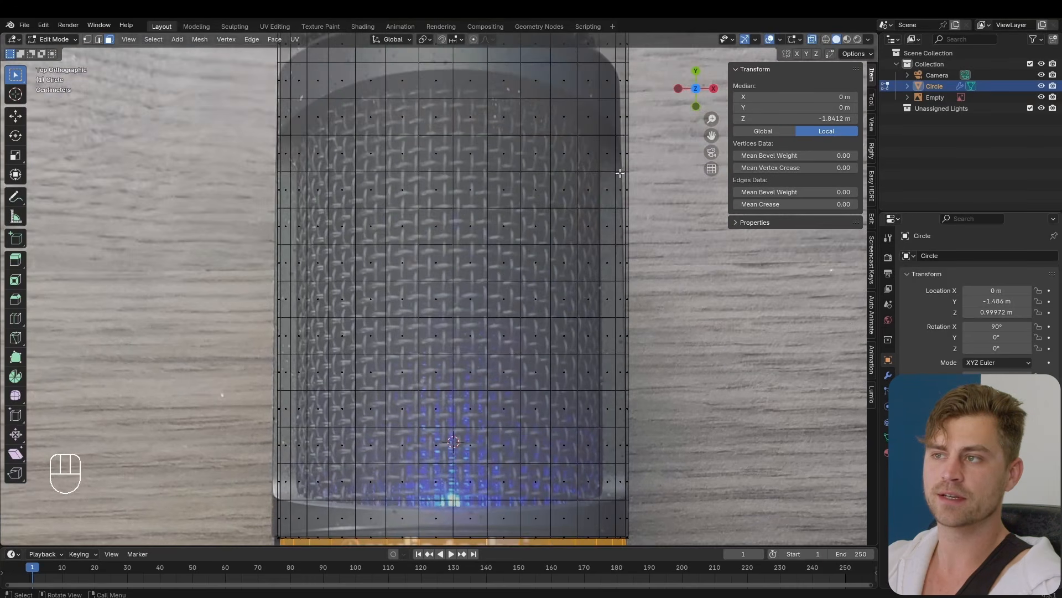
scroll(627, 277, down, 2)
shift+middle_drag(543, 520, 493, 285)
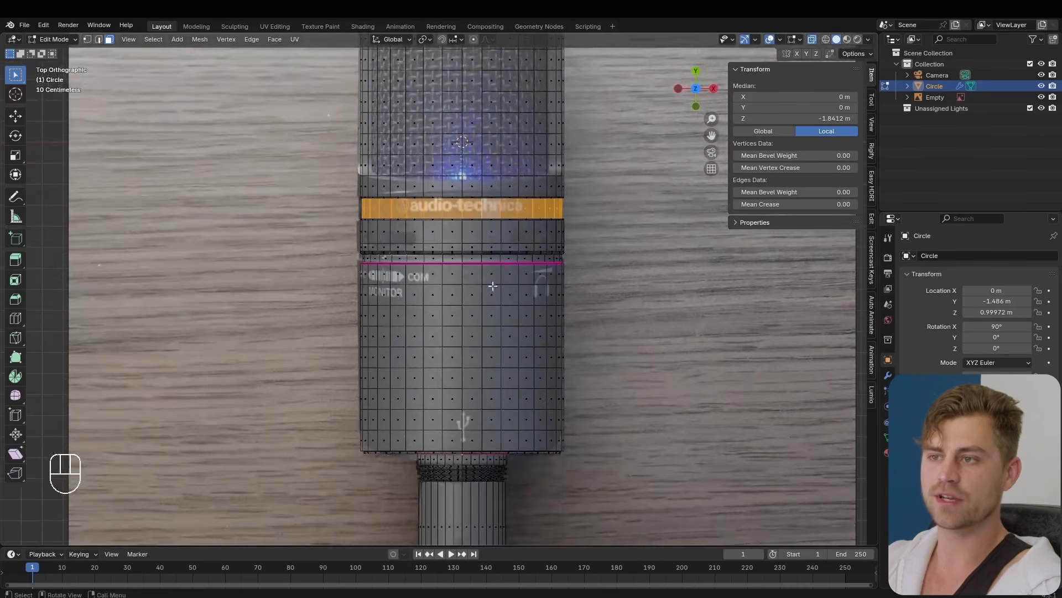
Step: Examine the face ring just below the groove and the grille's lower edge against the reference photo
alt+click(442, 269)
alt+click(445, 280)
scroll(518, 326, up, 3)
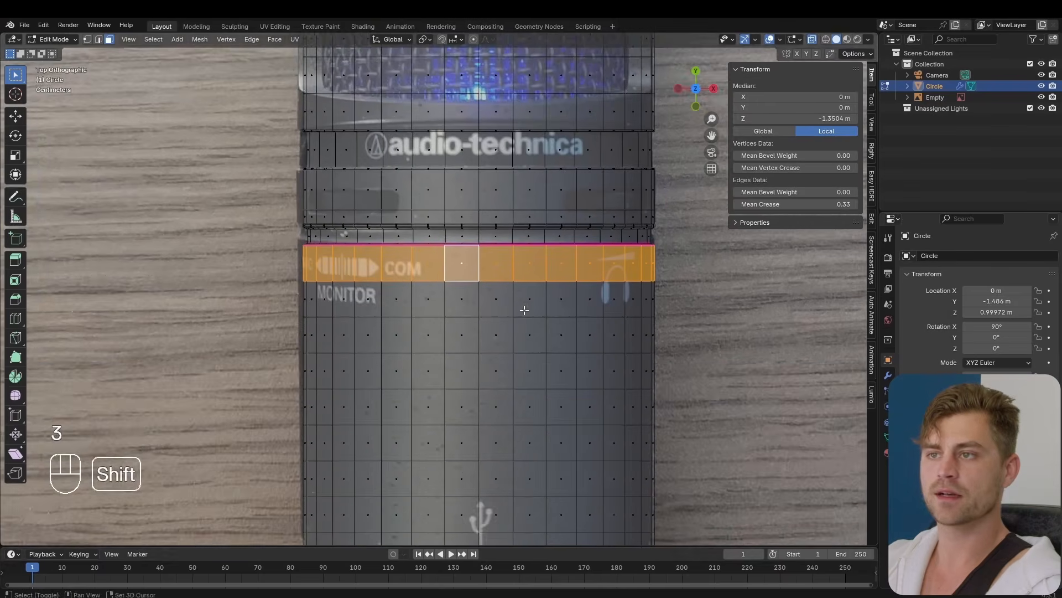
shift+middle_drag(524, 308, 510, 488)
shift+middle_drag(335, 294, 333, 349)
shift+middle_drag(430, 334, 430, 302)
scroll(435, 356, up, 3)
scroll(436, 386, up, 2)
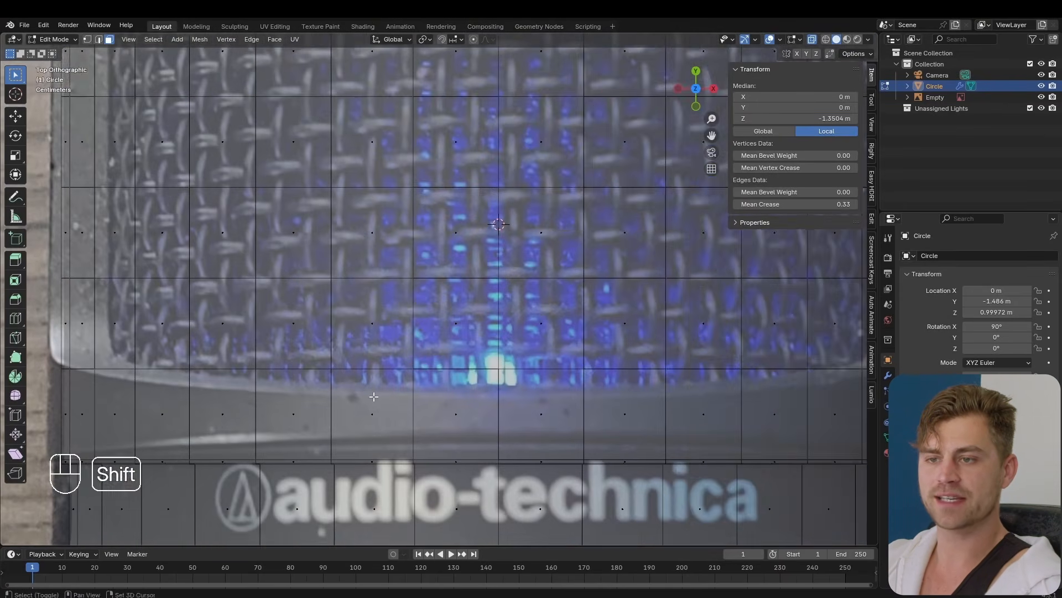
shift+middle_drag(377, 390, 512, 423)
scroll(551, 410, down, 3)
shift+middle_drag(513, 423, 498, 426)
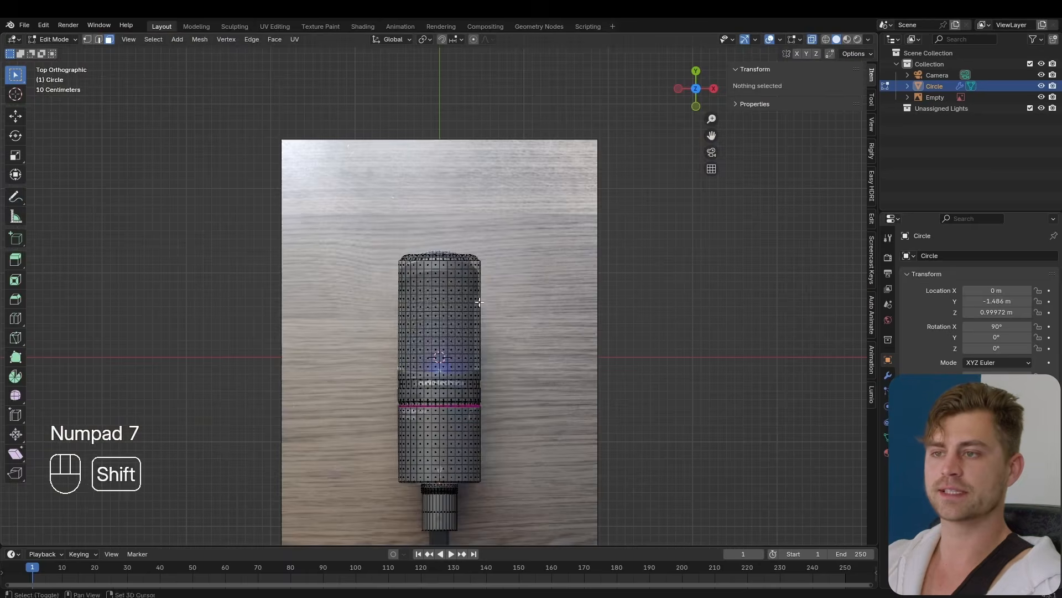
Step: Select all faces above the recessed logo band and separate them into their own object
scroll(495, 264, up, 2)
shift+middle_drag(480, 302, 489, 281)
scroll(496, 264, up, 1)
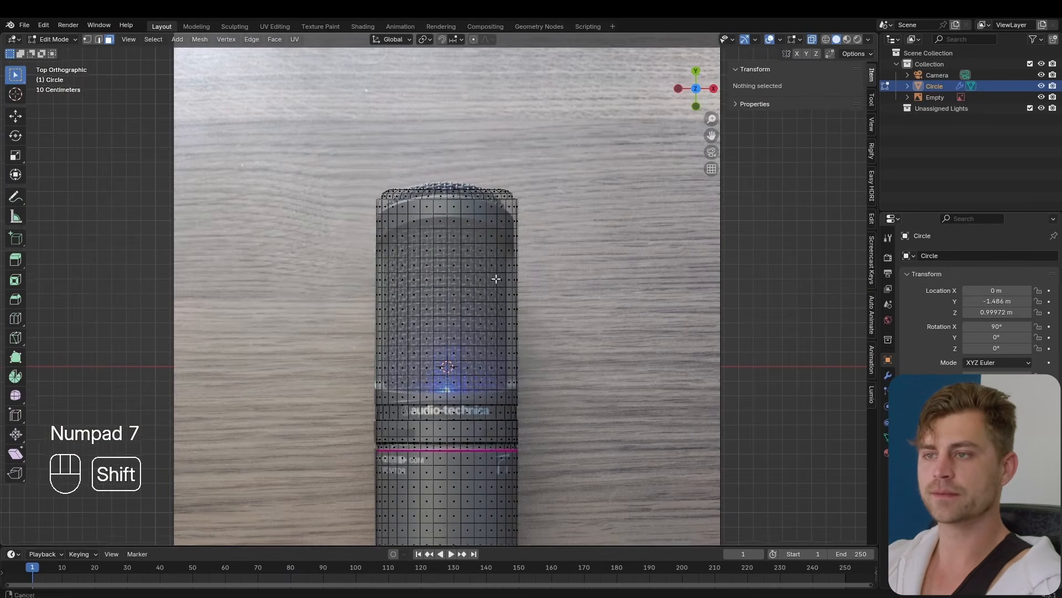
drag(605, 135, 299, 405)
scroll(458, 518, up, 6)
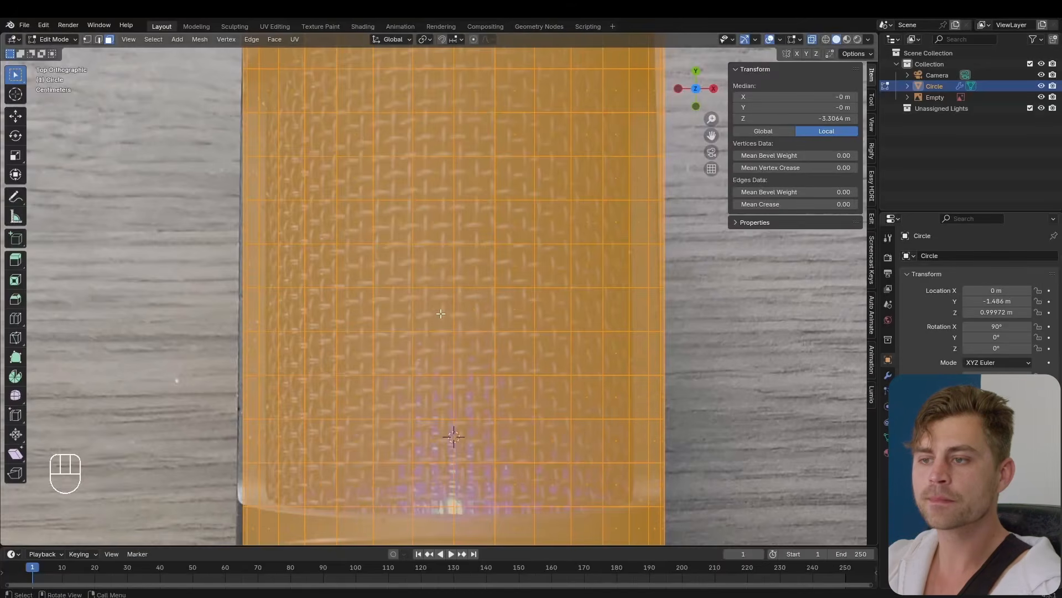
scroll(441, 314, down, 2)
key(g)
right_click(617, 177)
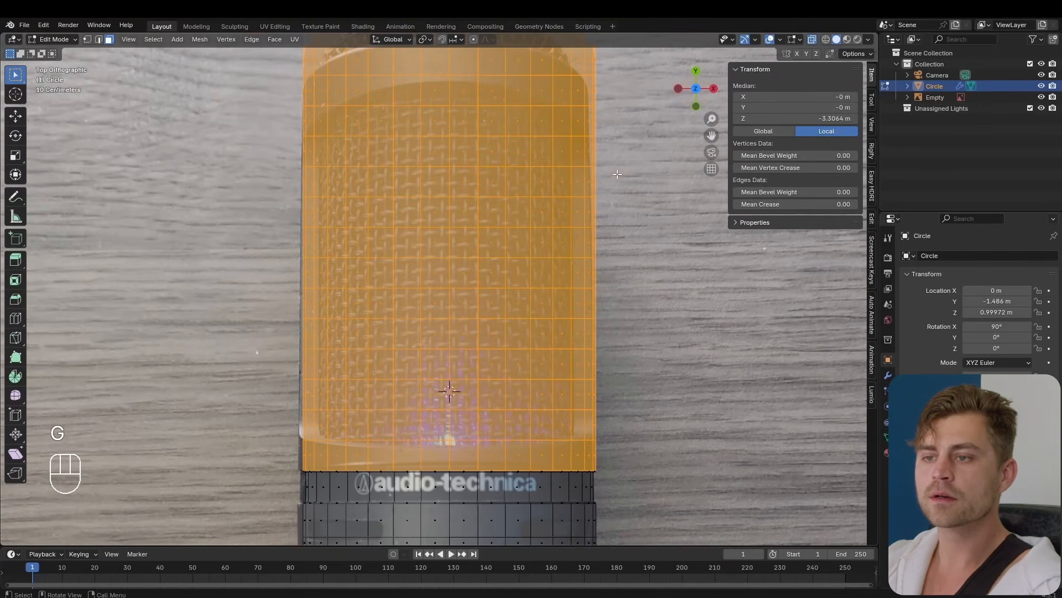
key(p)
click(457, 349)
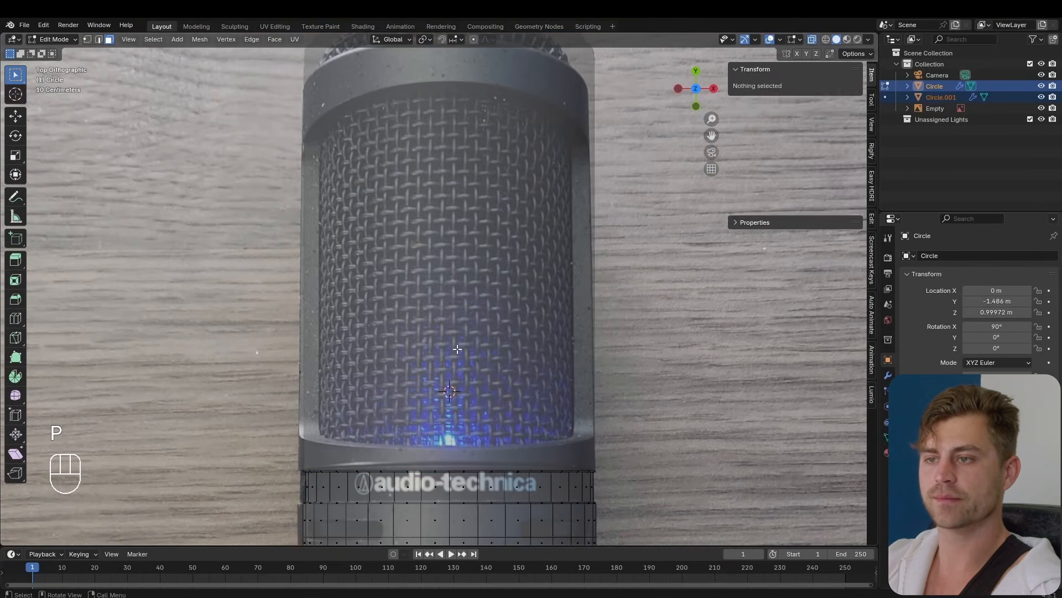
Step: Try moving the separated upper part off the body and inspect its mesh over the photo
key(Tab)
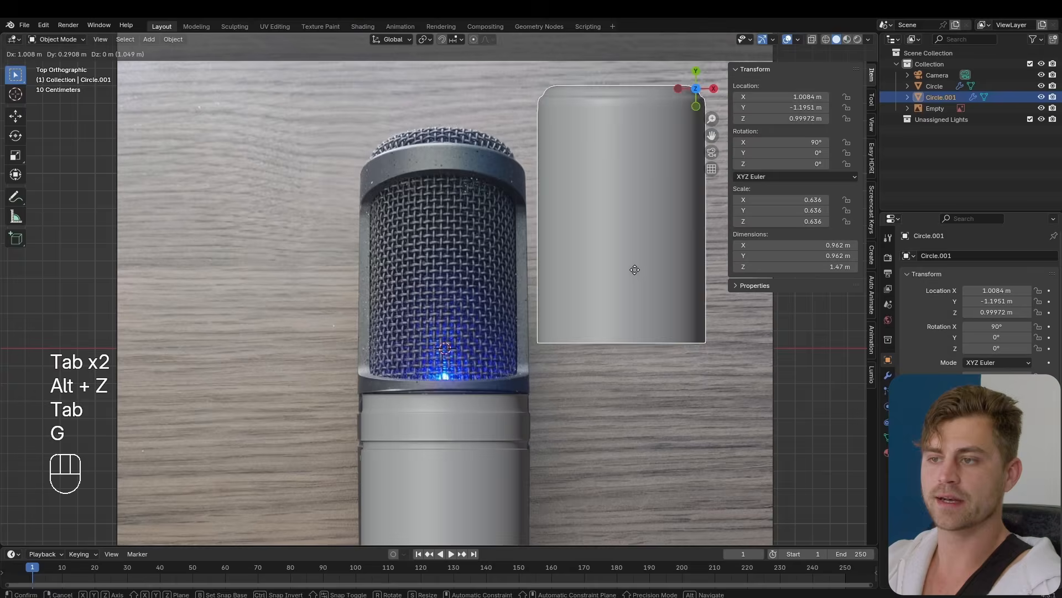
right_click(529, 358)
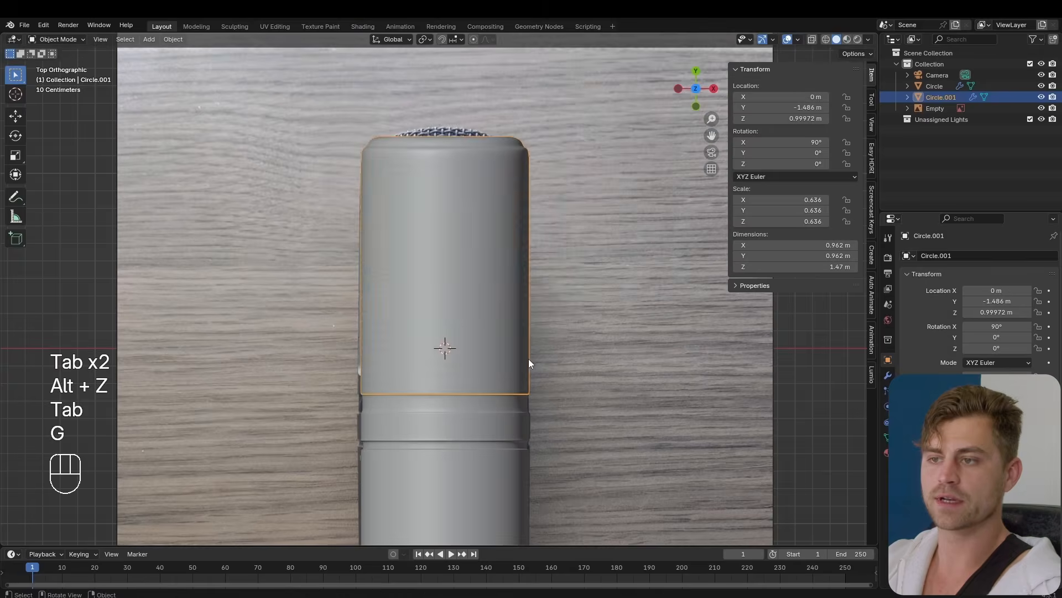
scroll(525, 387, up, 5)
shift+middle_drag(513, 445, 514, 284)
key(g)
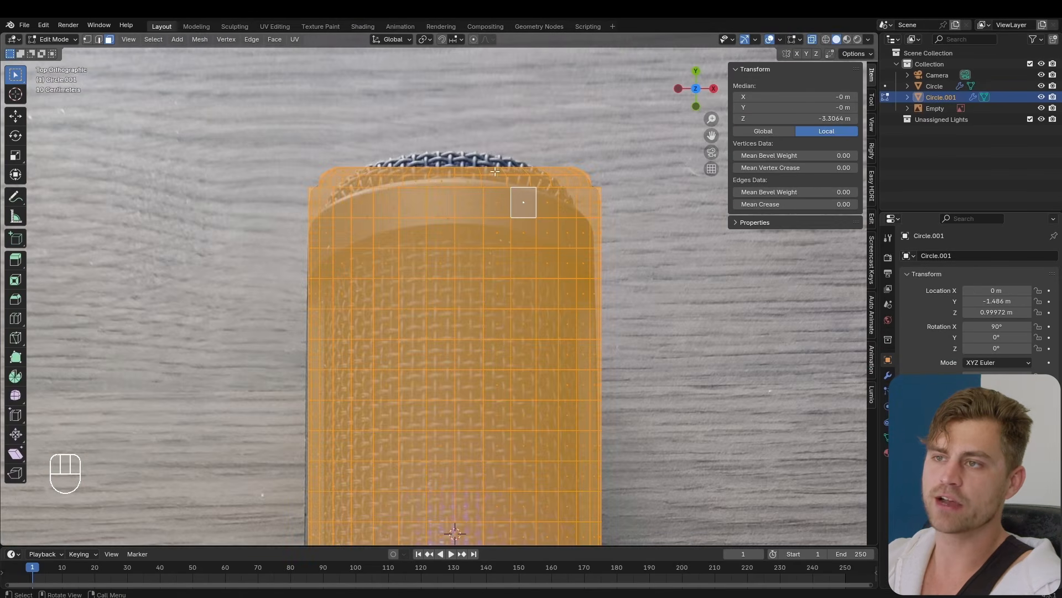
scroll(427, 184, down, 3)
shift+middle_drag(454, 269, 462, 225)
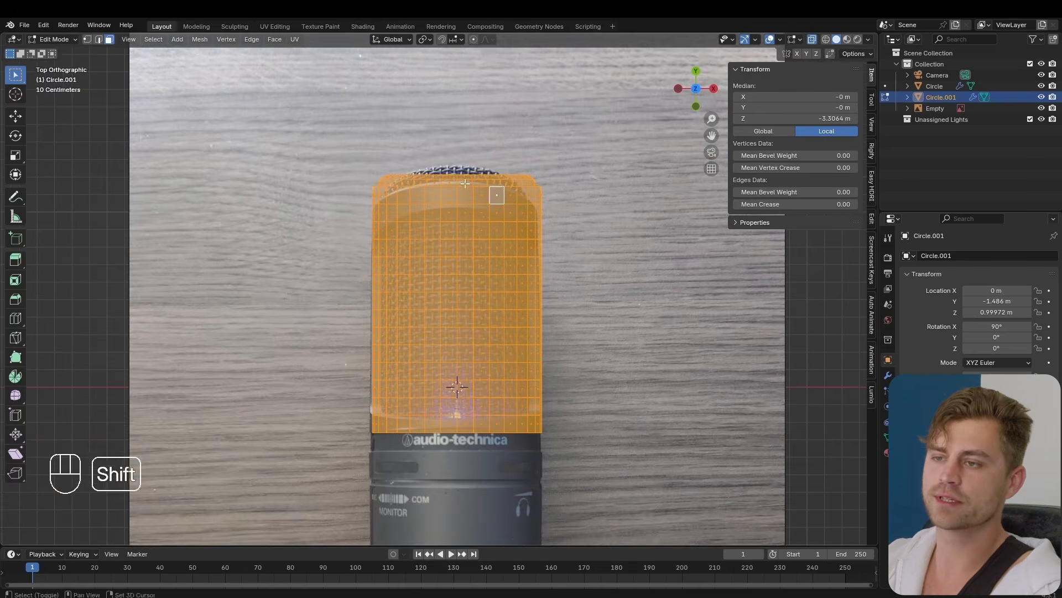
scroll(462, 226, up, 3)
scroll(520, 279, down, 2)
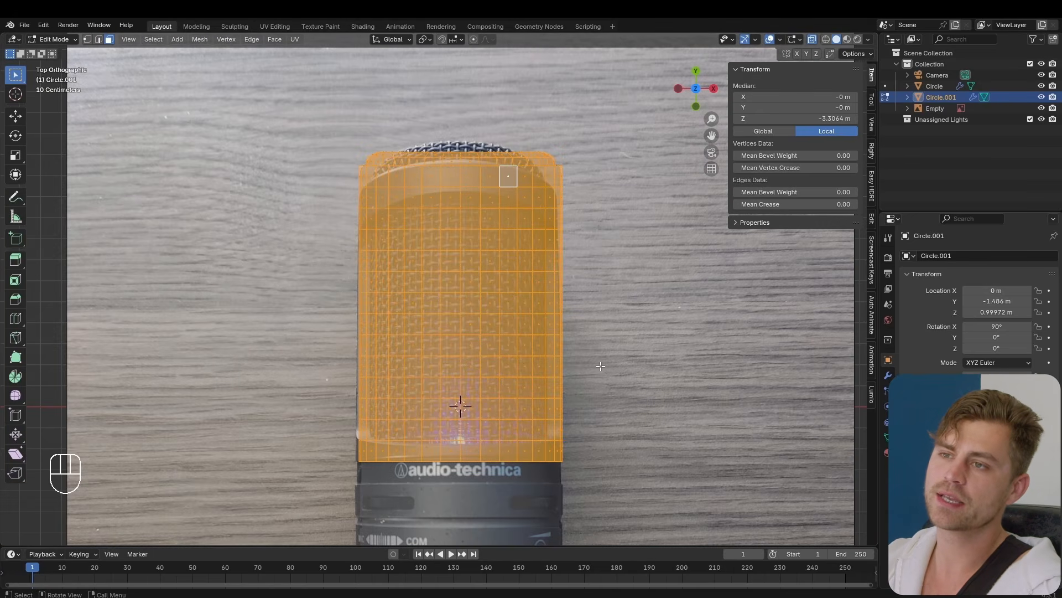
Step: Return to Object Mode with see-through display off and try scaling the separated upper part about its Median Point
key(Tab)
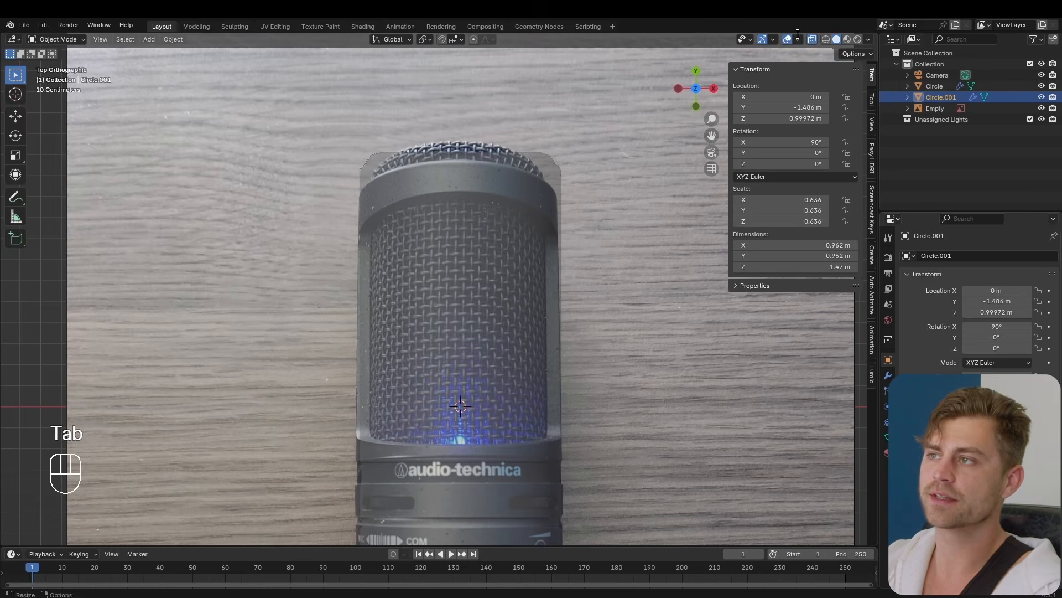
key(alt+z)
key(s)
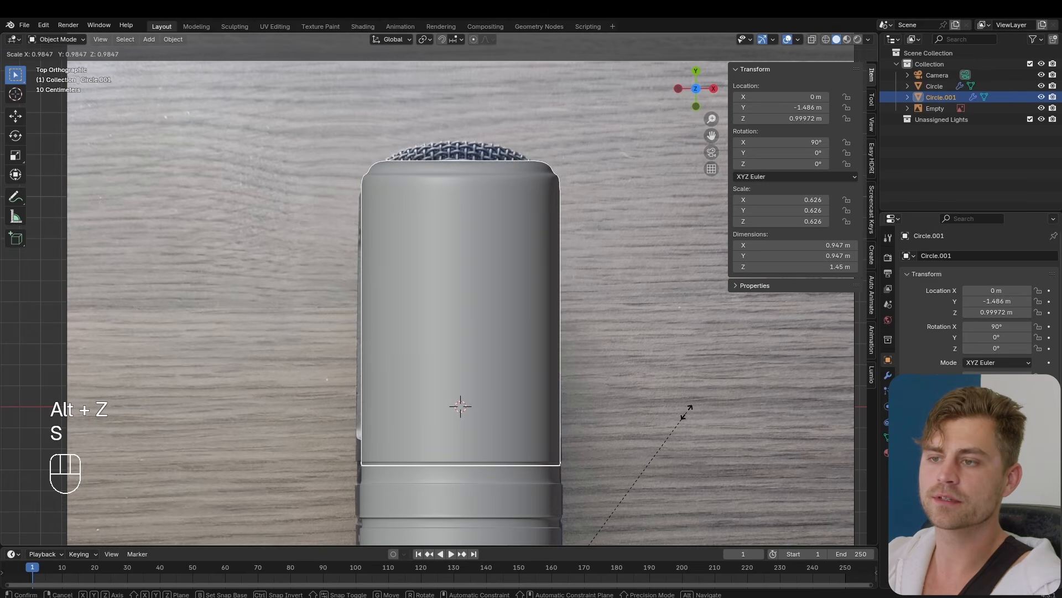
right_click(683, 414)
click(423, 39)
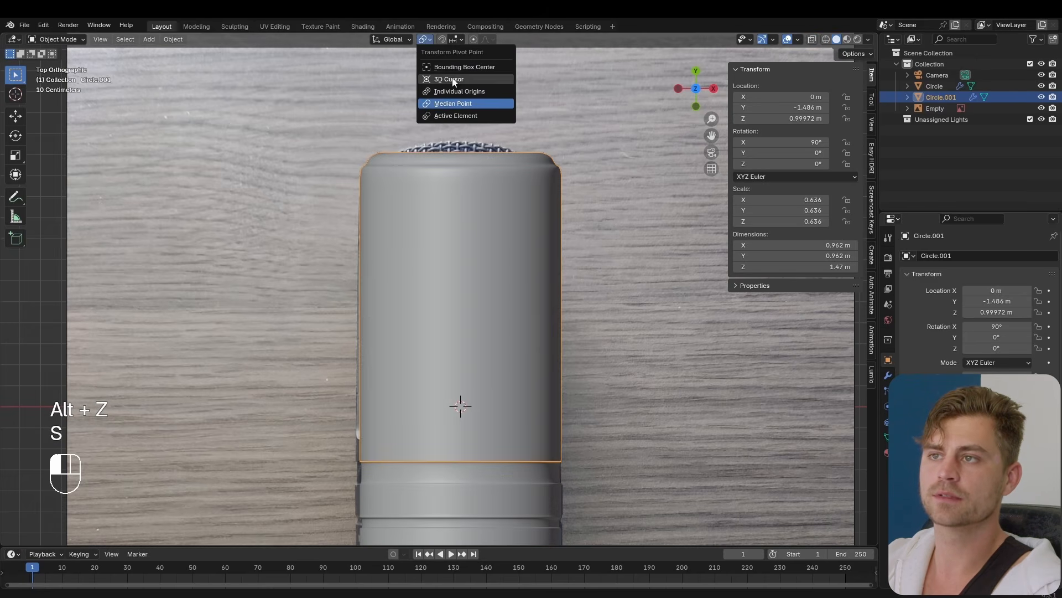
click(473, 103)
Step: Set the upper part's origin to its geometry and scale the part uniformly by about 0.912
click(156, 40)
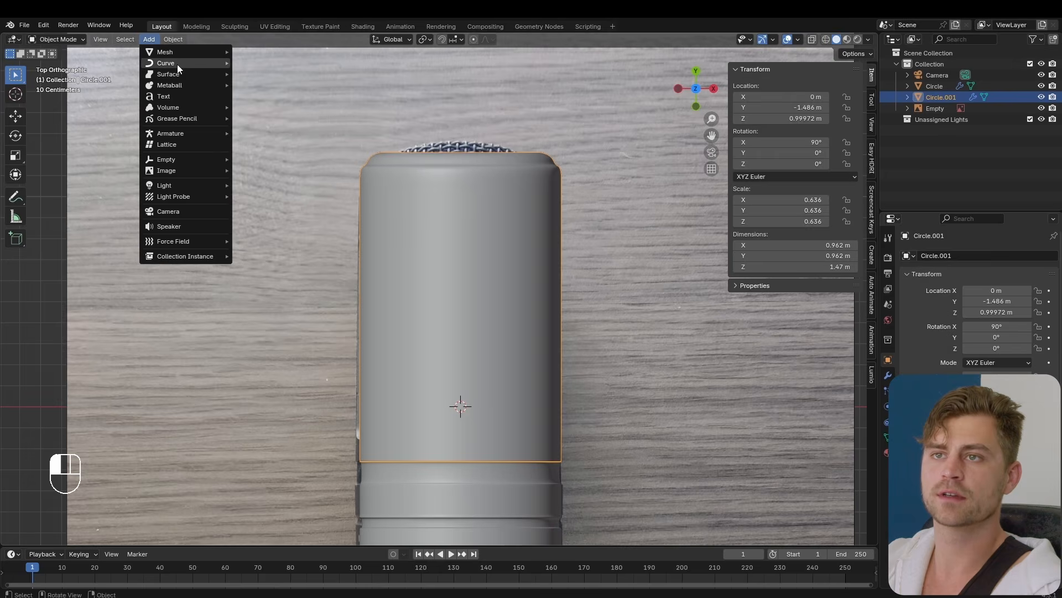
click(176, 38)
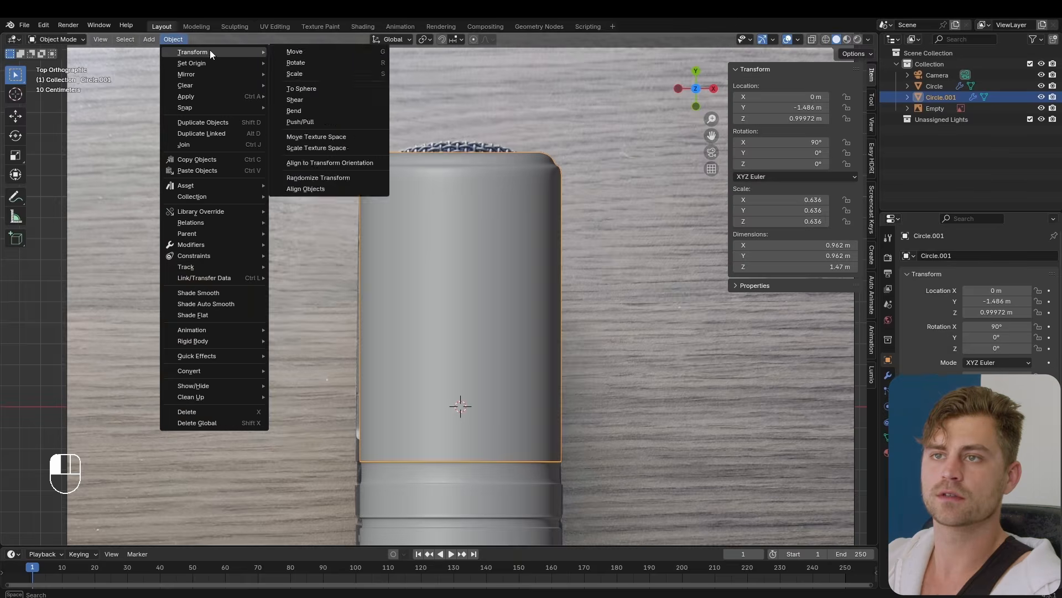
mouse_move(216, 62)
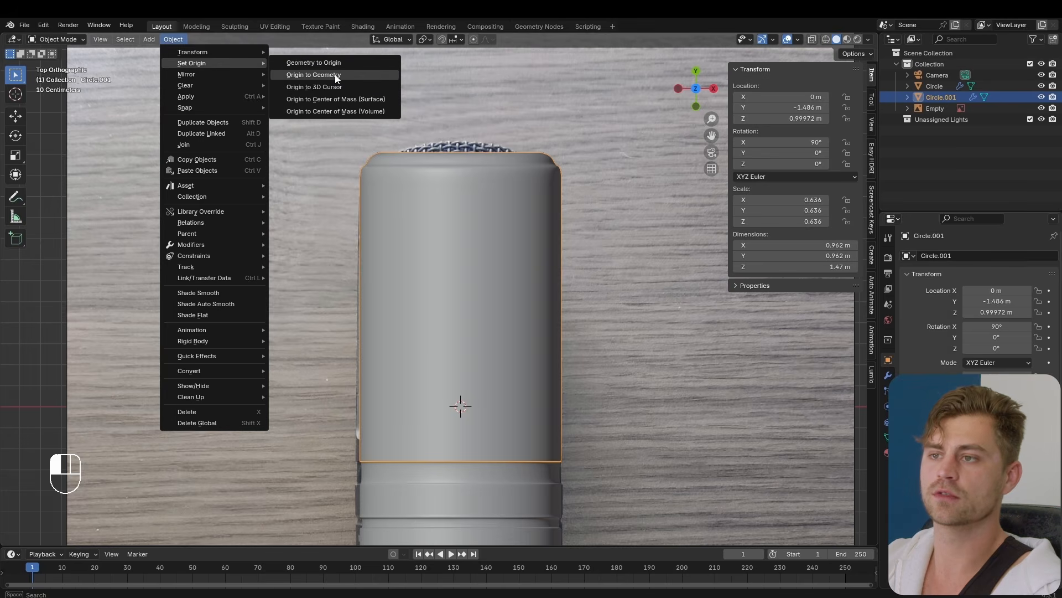
click(314, 75)
key(s)
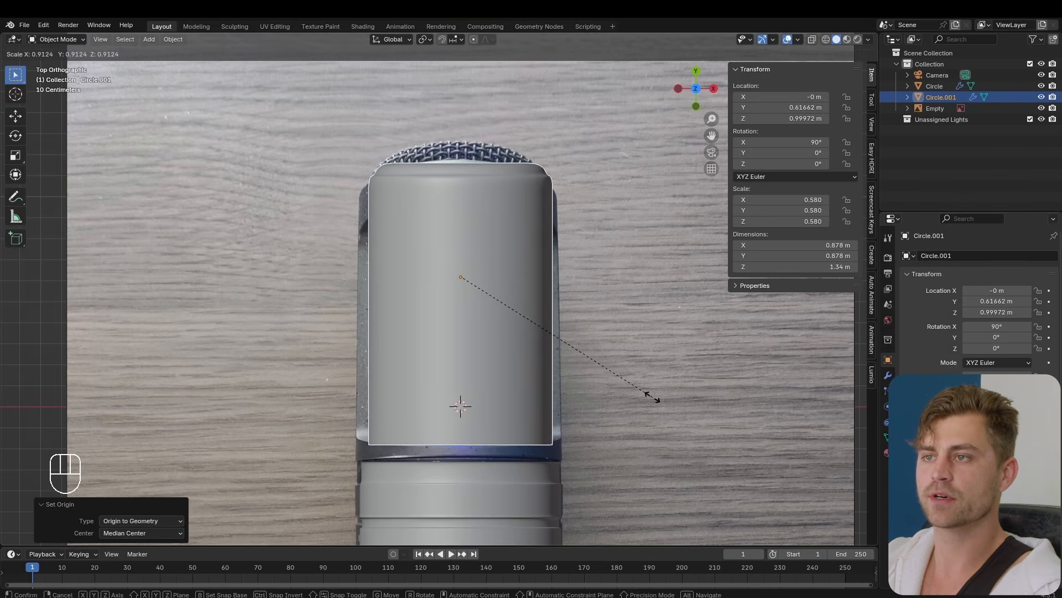
click(653, 397)
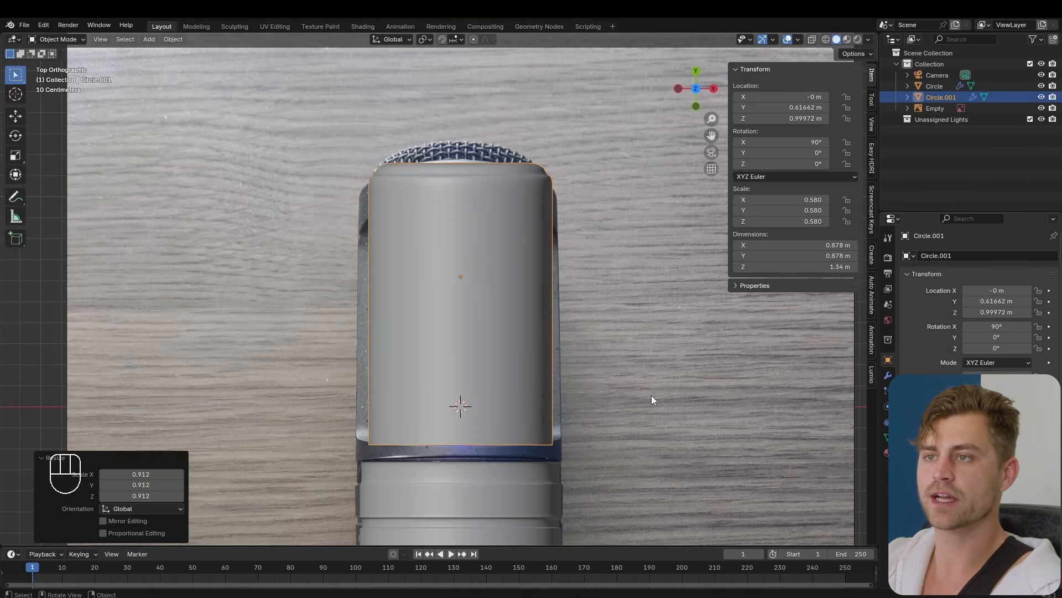
Step: Extrude the upper part's bottom edge loop about 0.081 m down along global Y to meet the logo band
shift+middle_drag(595, 358, 600, 373)
key(Tab)
shift+middle_drag(588, 458, 595, 429)
mouse_move(596, 426)
mouse_down()
mouse_move(556, 437)
mouse_move(581, 435)
mouse_up()
key(2)
alt+click(531, 434)
key(e)
key(z)
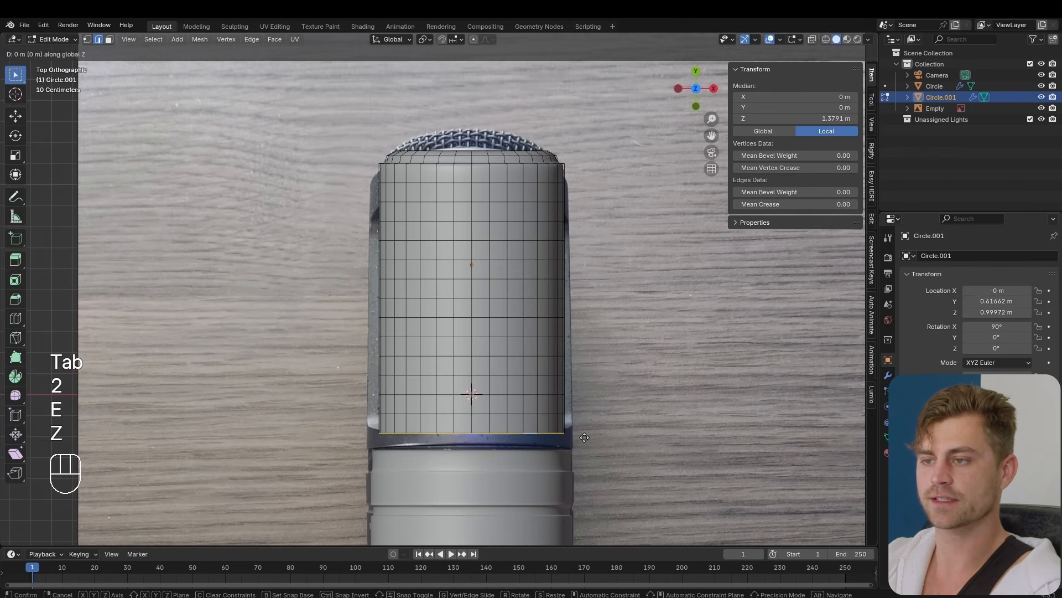
key(y)
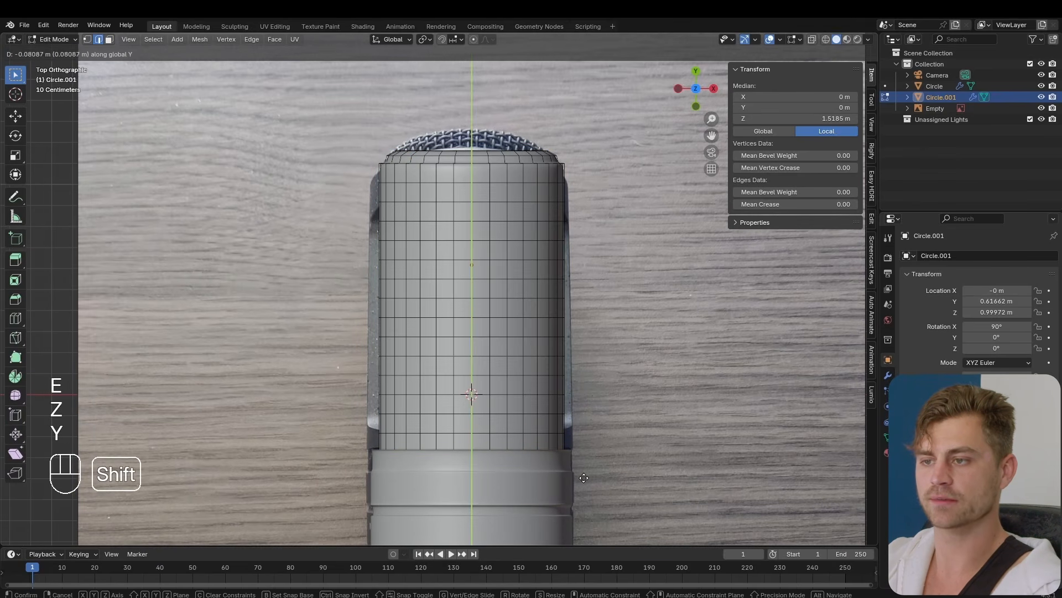
click(583, 478)
Step: Try raising the ring around the flat top about 0.051 m along global Y and shrinking it
shift+middle_drag(555, 285, 556, 380)
scroll(545, 332, up, 3)
shift+middle_drag(534, 227, 505, 321)
scroll(505, 320, up, 2)
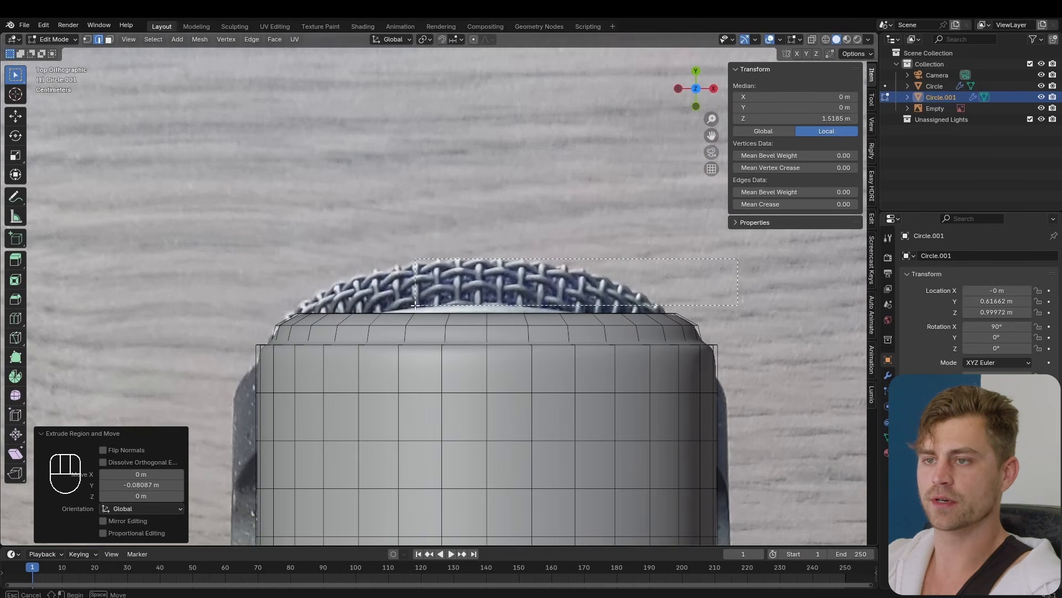
alt+click(266, 324)
key(g)
key(z)
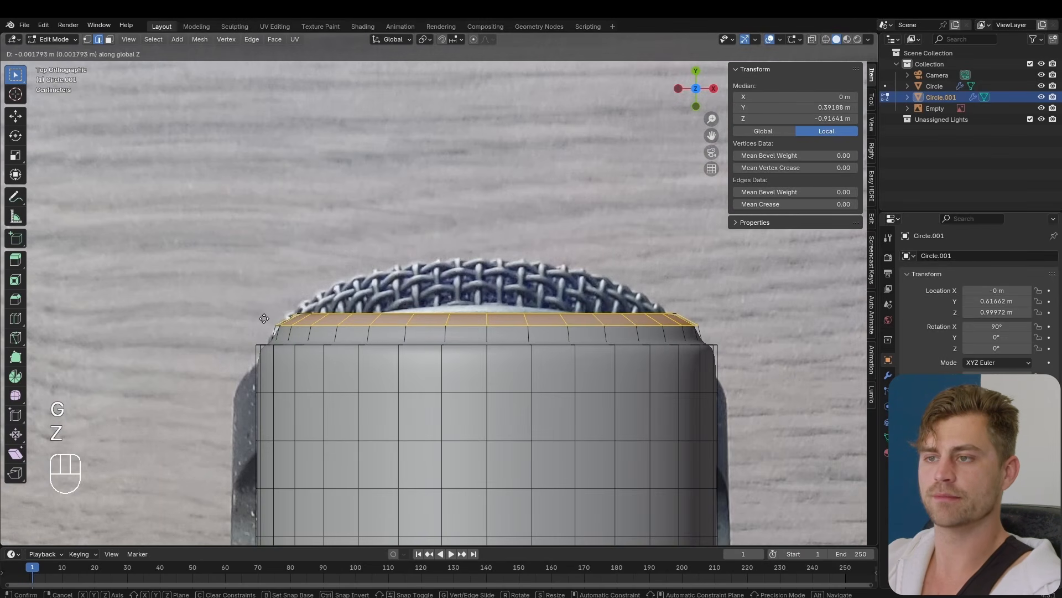
key(y)
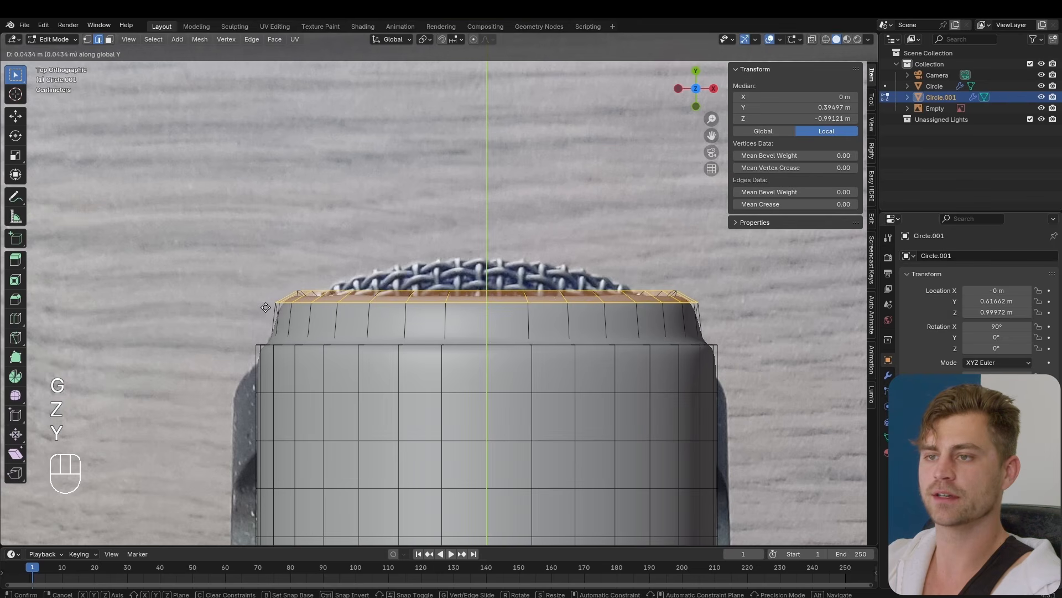
click(265, 306)
key(s)
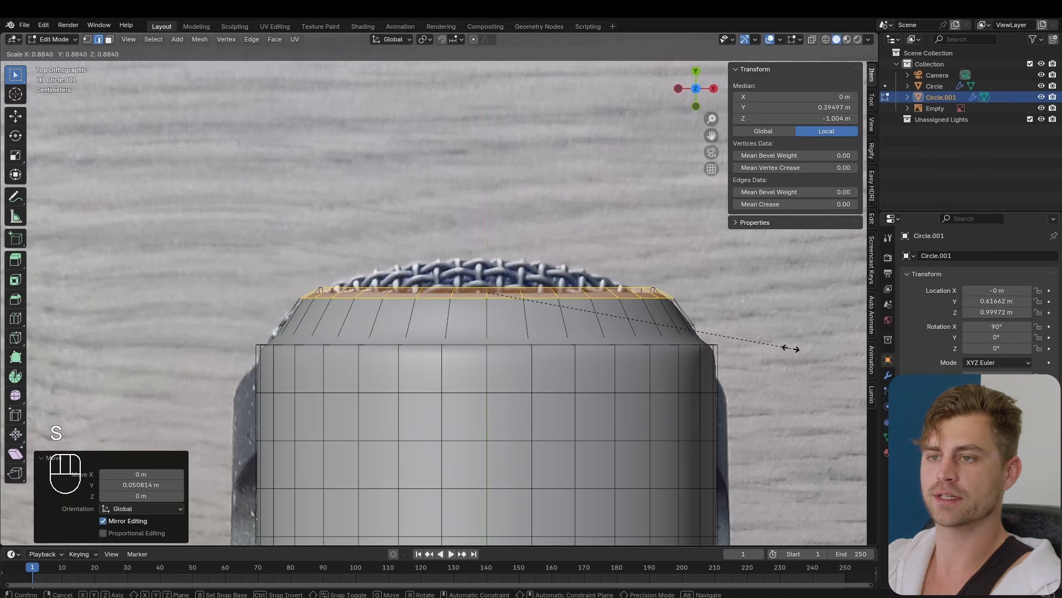
right_click(792, 349)
key(ctrl+z)
key(ctrl+z)
Step: Select all faces of the flat circular top inside its rounded rim
scroll(609, 354, down, 4)
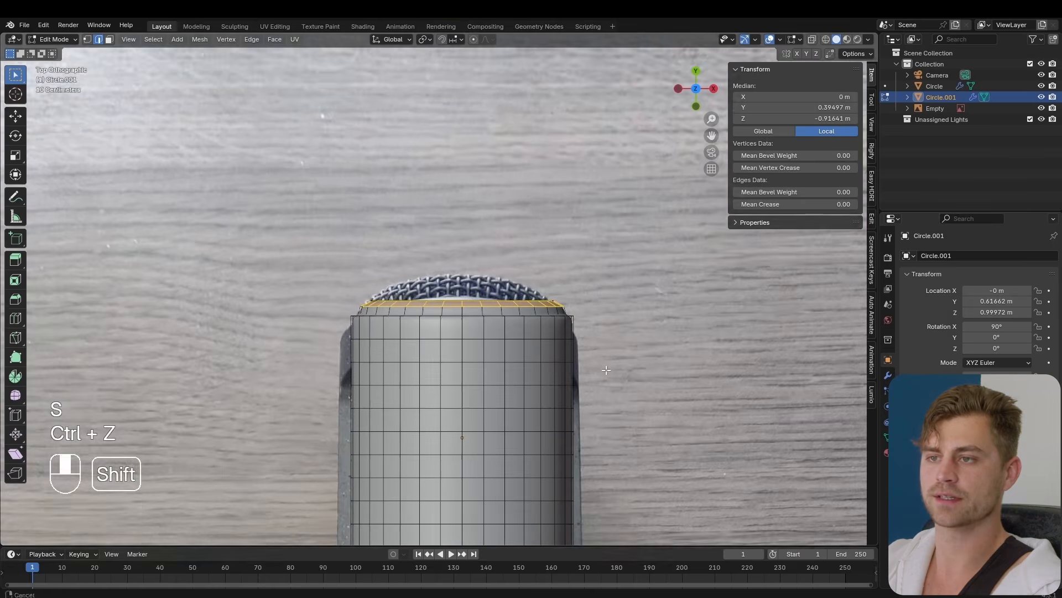
shift+middle_drag(603, 384, 603, 349)
scroll(603, 349, up, 1)
shift+middle_drag(543, 286, 536, 326)
scroll(537, 326, up, 3)
key(3)
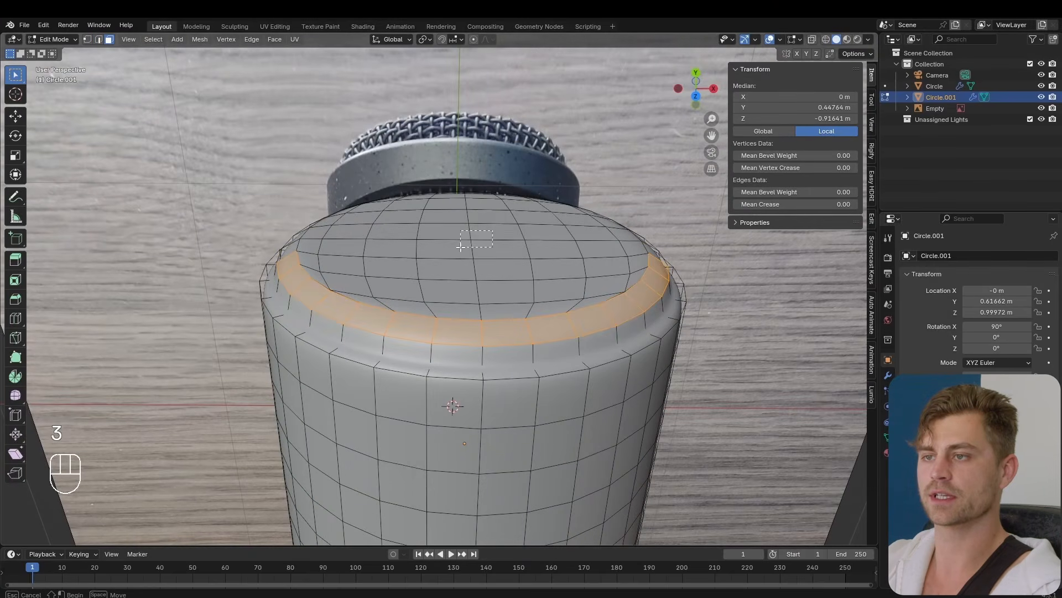
drag(460, 247, 461, 247)
key(ctrl+KP_Add)
key(ctrl+KP_Add)
key(ctrl+KP_Add)
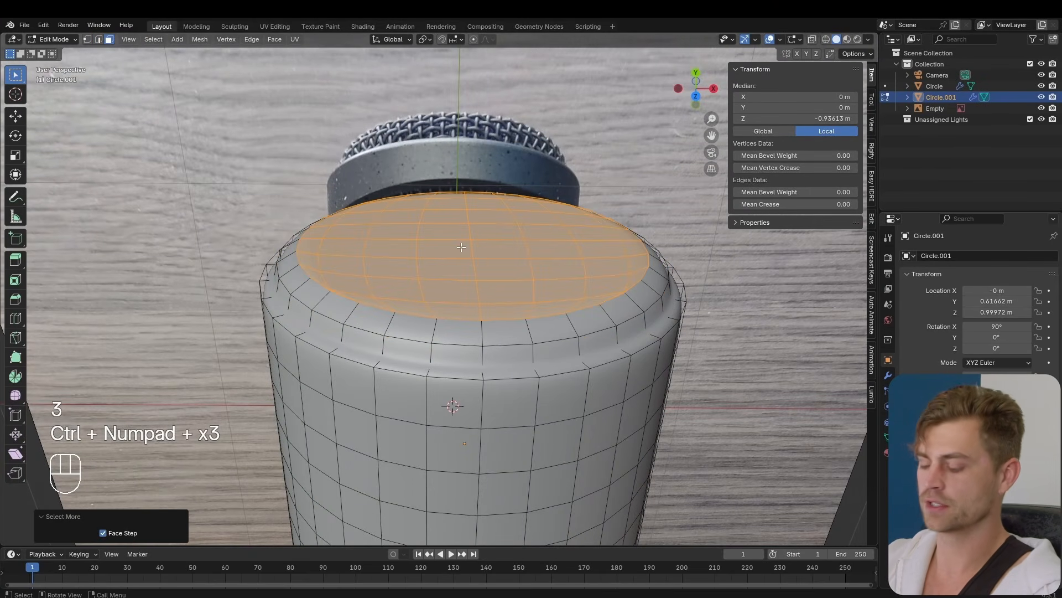
Step: Extrude the flat top upward, scale it to about 0.711 and lower it about 0.021 m along global Y
key(KP_1)
key(KP_3)
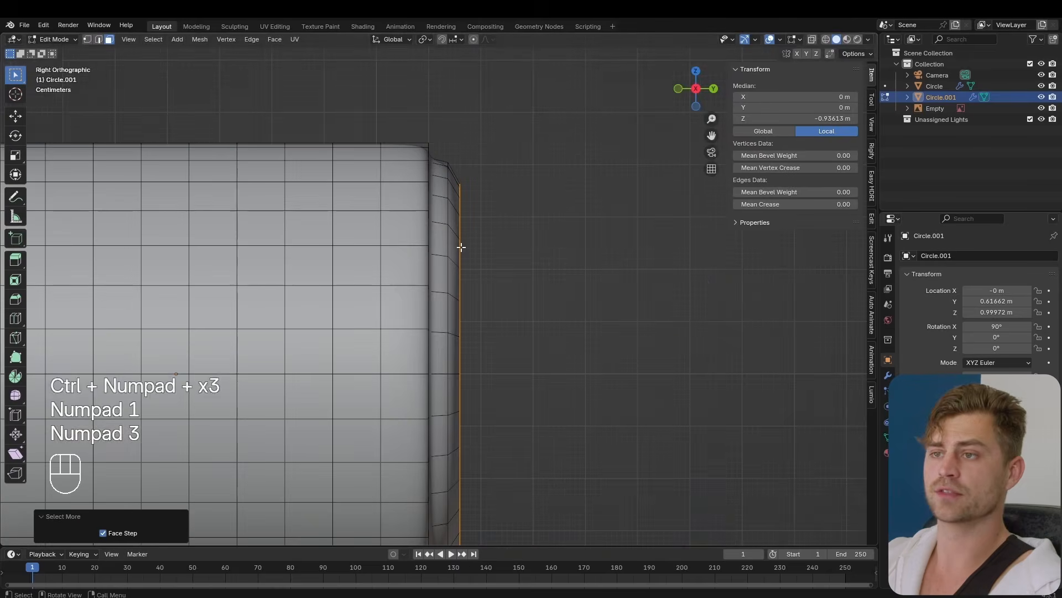
key(KP_7)
scroll(461, 246, up, 1)
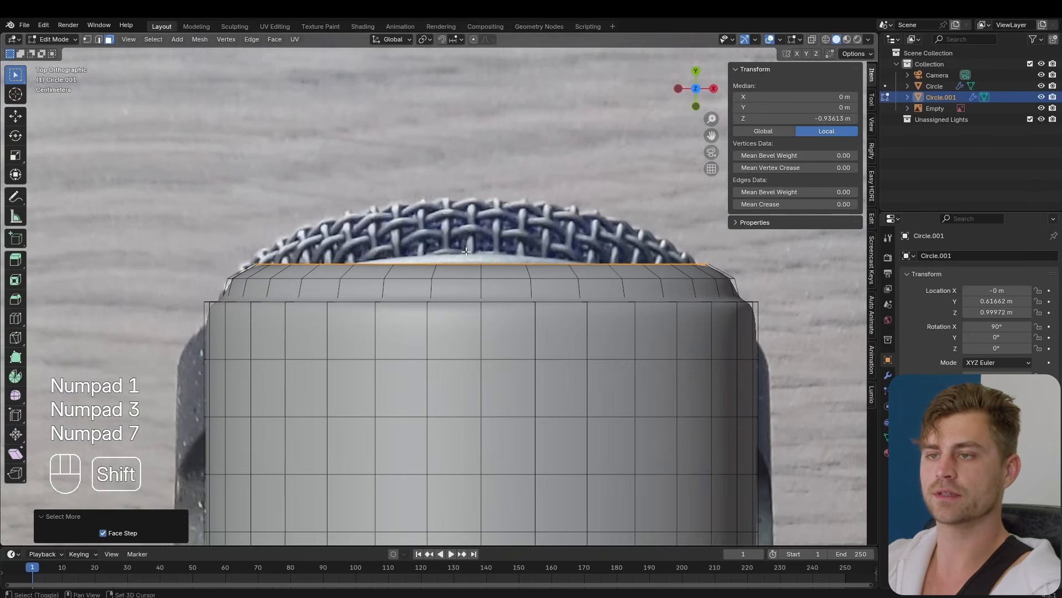
shift+middle_drag(466, 249, 450, 296)
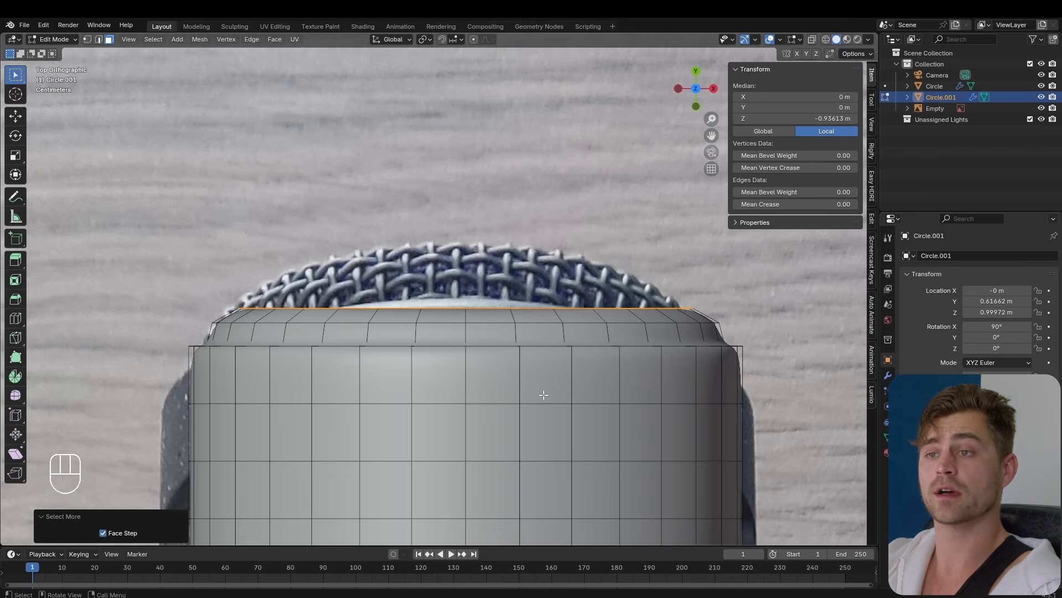
key(e)
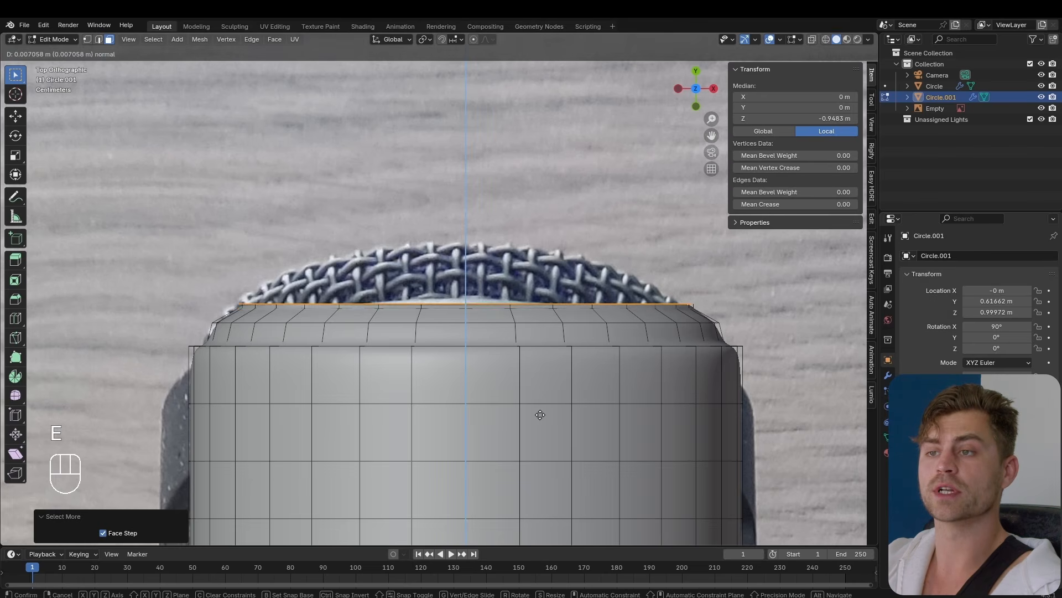
click(549, 393)
key(s)
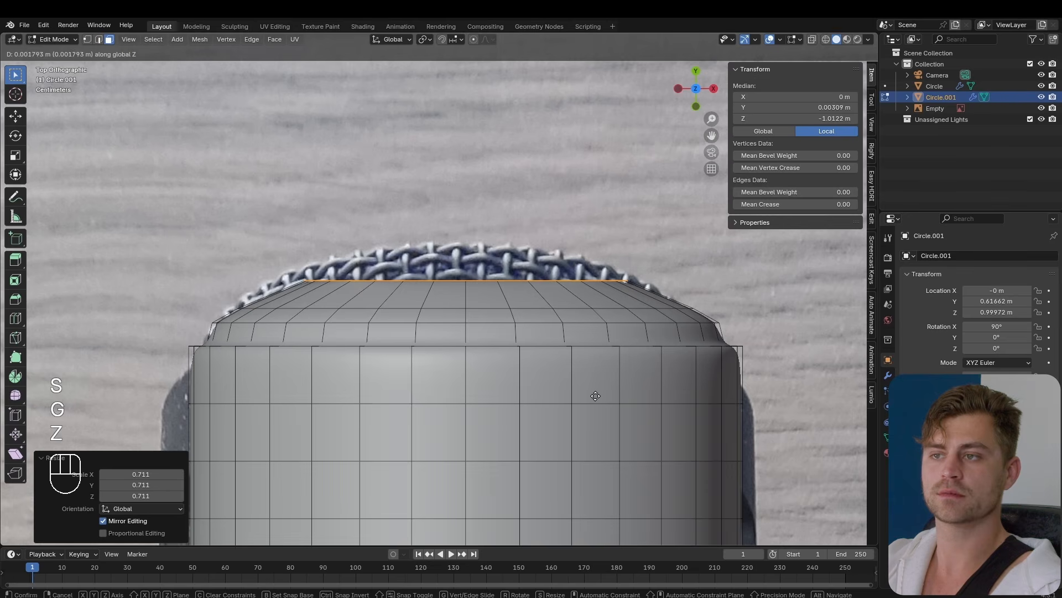
key(y)
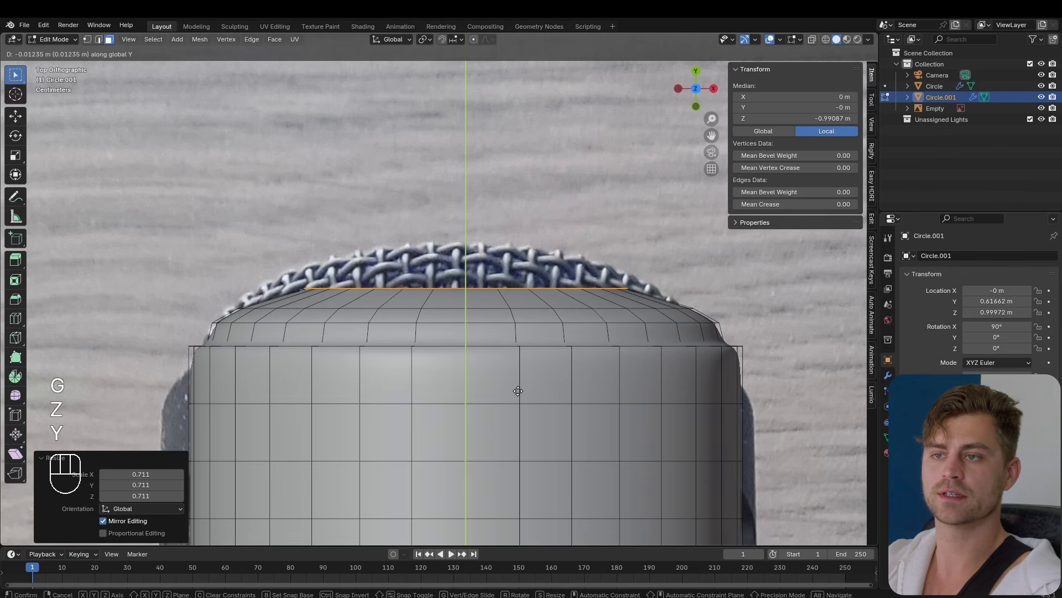
click(518, 396)
Step: Compare the domed top with the reference photo and try enlarging its flat centre faces
scroll(518, 396, down, 8)
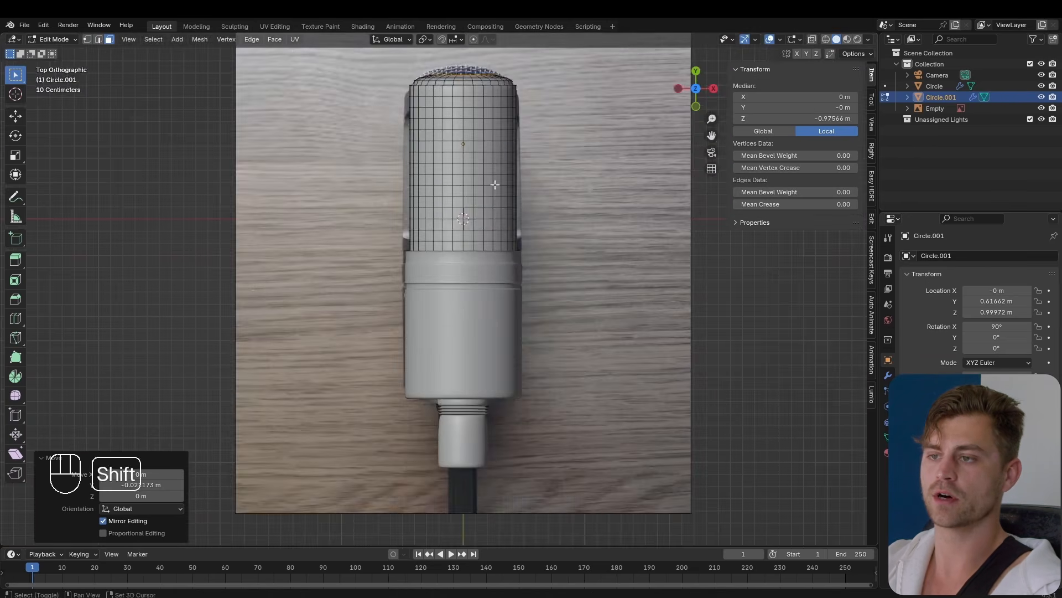
shift+middle_drag(500, 223, 501, 347)
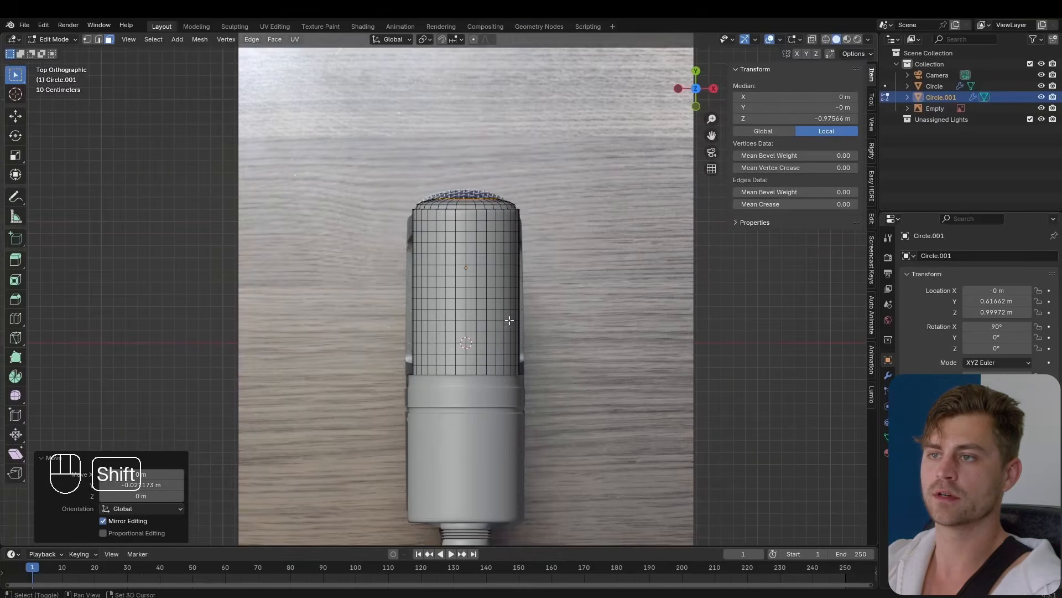
shift+middle_drag(512, 287, 507, 335)
scroll(518, 278, up, 4)
shift+middle_drag(519, 278, 480, 349)
scroll(481, 348, up, 3)
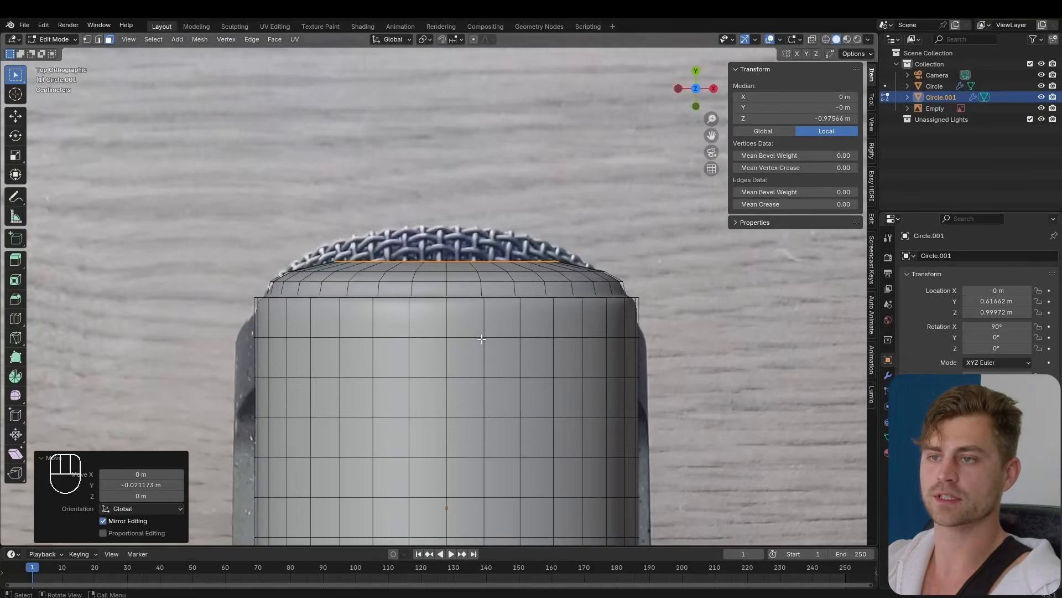
scroll(480, 341, down, 1)
shift+middle_drag(467, 289, 461, 360)
key(s)
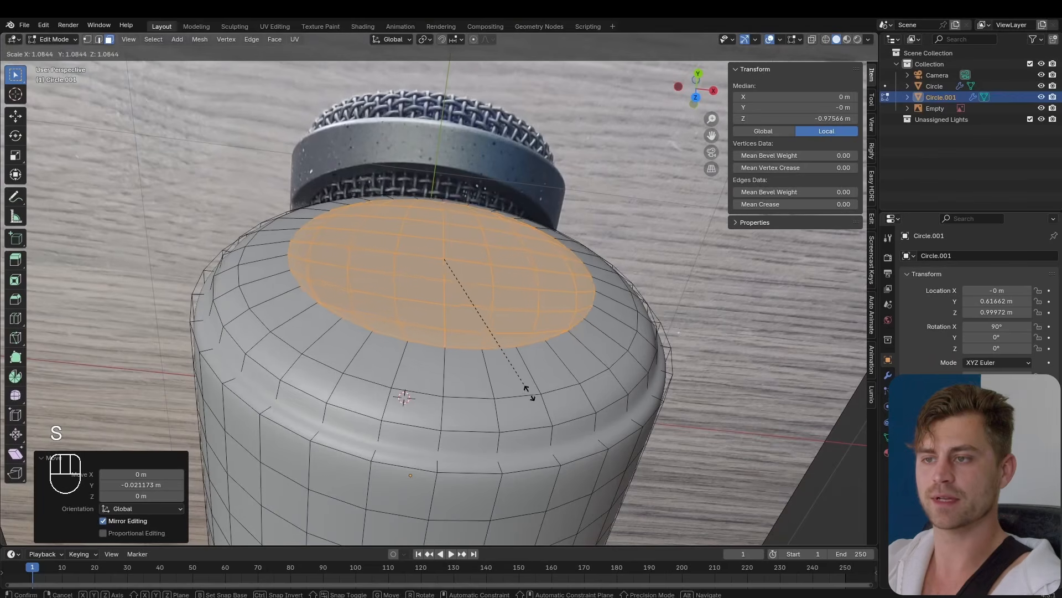
right_click(536, 397)
Step: Add one centred edge loop around the sloped ring of the domed top and save the file
key(ctrl+r)
click(450, 359)
right_click(449, 359)
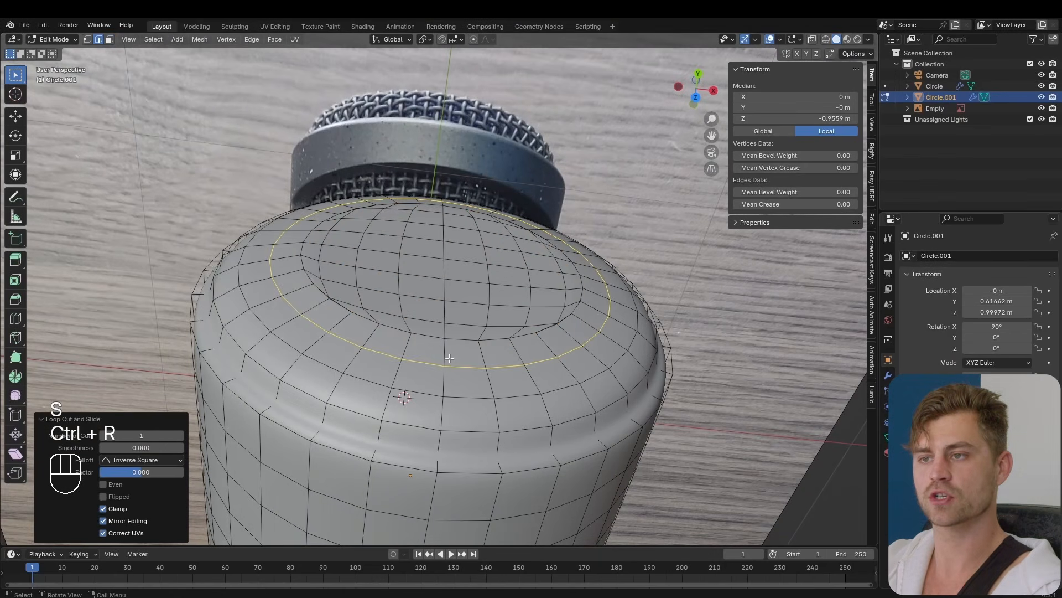
key(Tab)
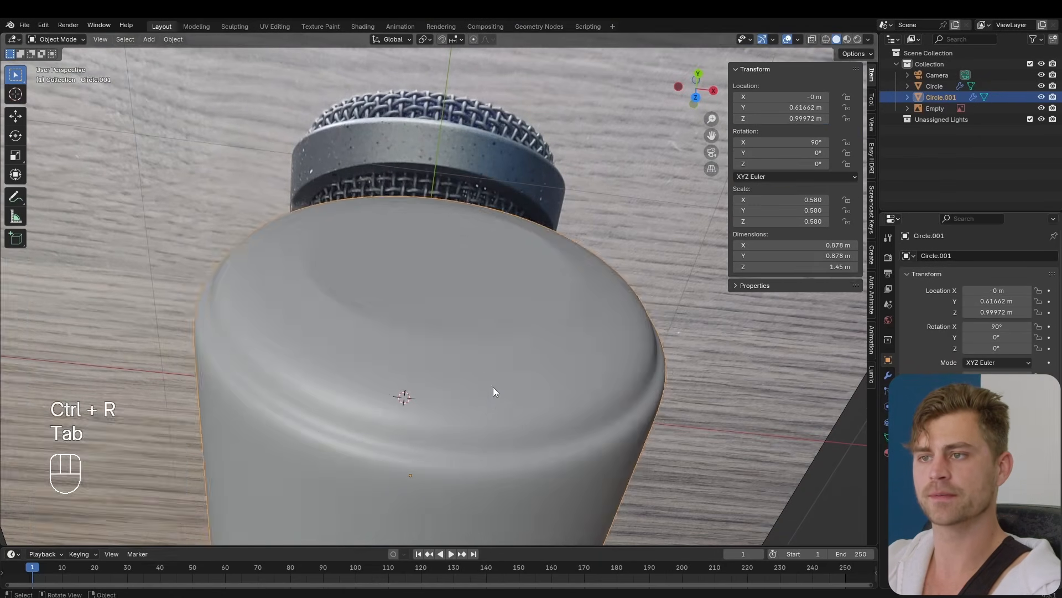
middle_drag(493, 387, 476, 354)
key(ctrl+s)
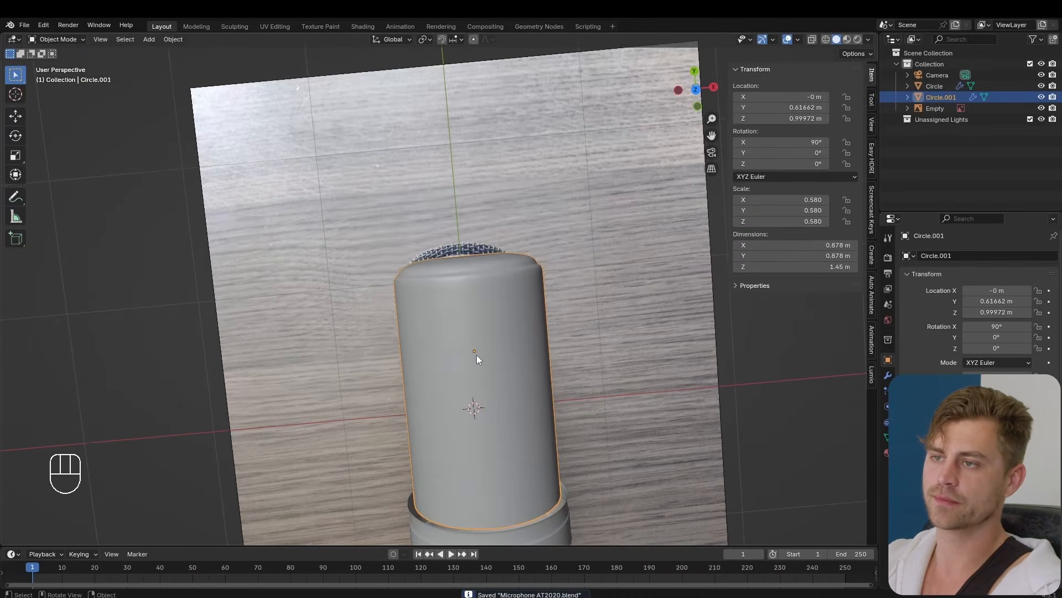
Step: Select all cylindrical faces of the upper part below the domed top, using see-through top view
key(Tab)
key(KP_7)
key(alt+z)
scroll(474, 353, up, 4)
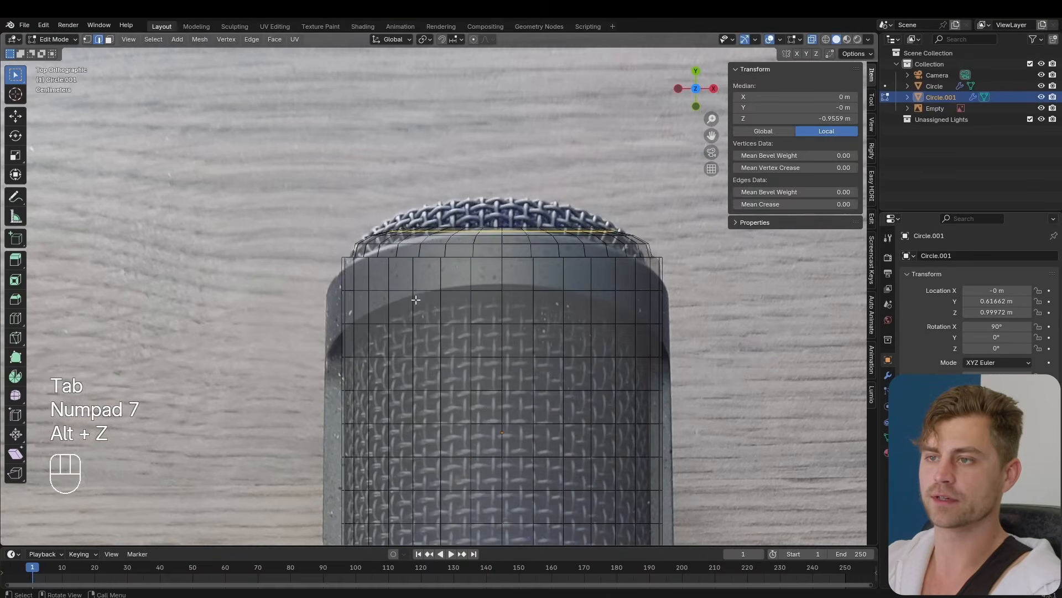
key(3)
alt+click(469, 272)
scroll(470, 272, down, 3)
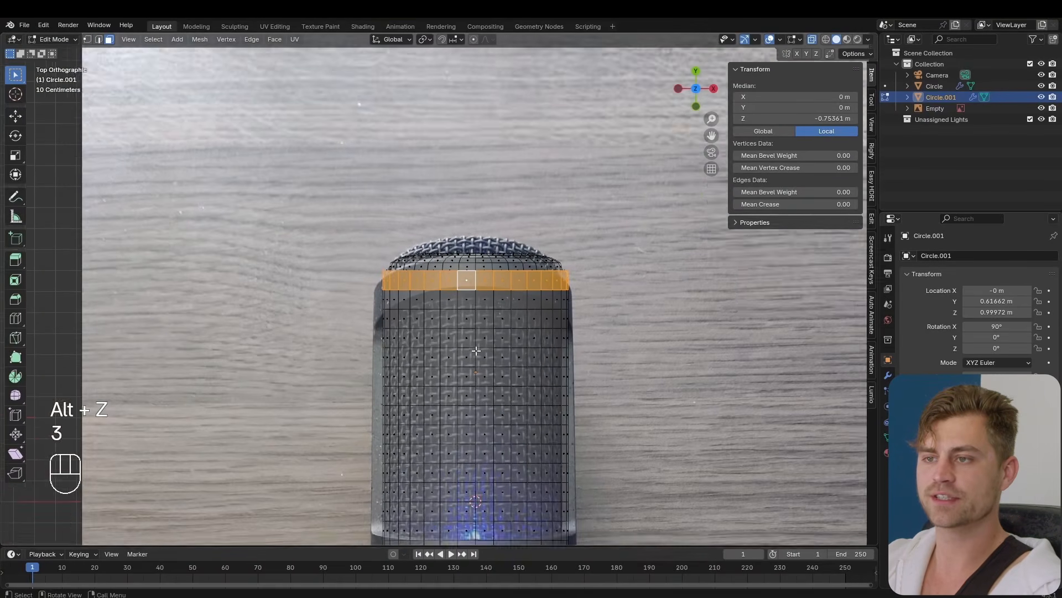
shift+middle_drag(466, 351, 466, 264)
drag(603, 183, 246, 462)
Step: Duplicate the selected cylinder faces in place and scale the copy uniformly by about 1.119
key(shift+d)
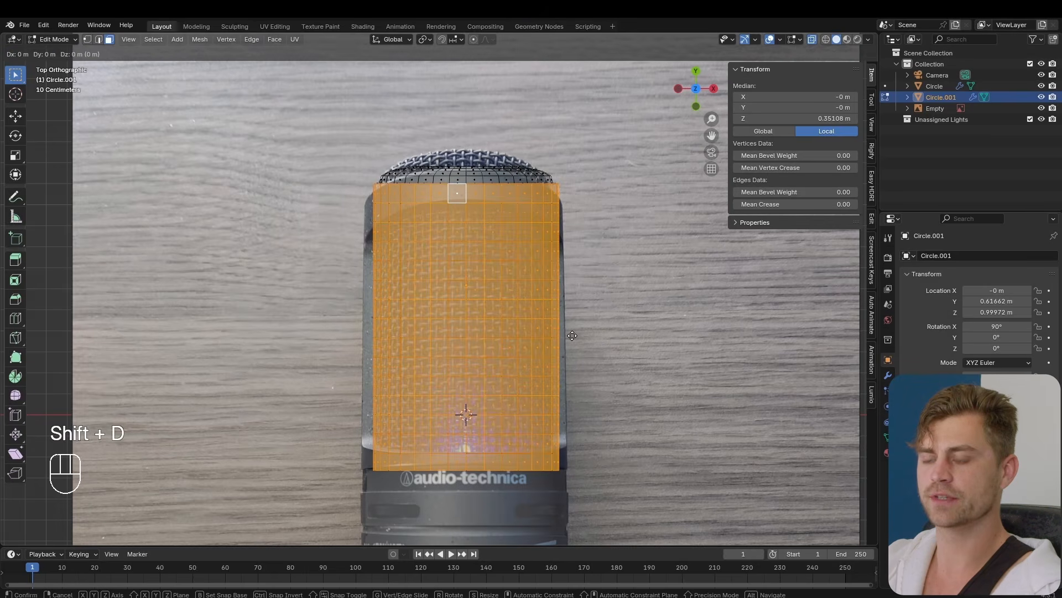
right_click(574, 335)
key(s)
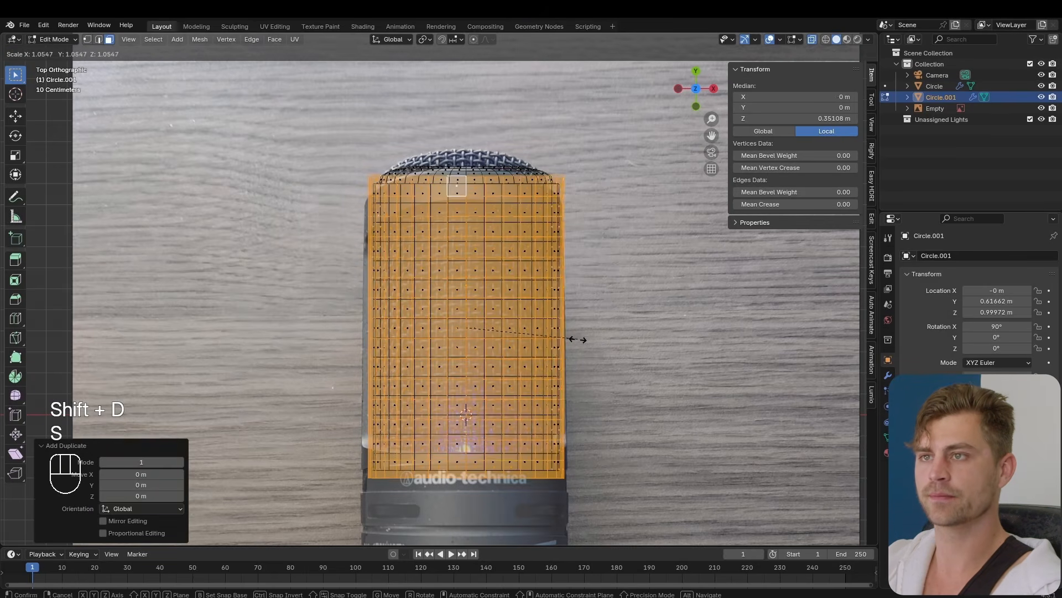
click(585, 342)
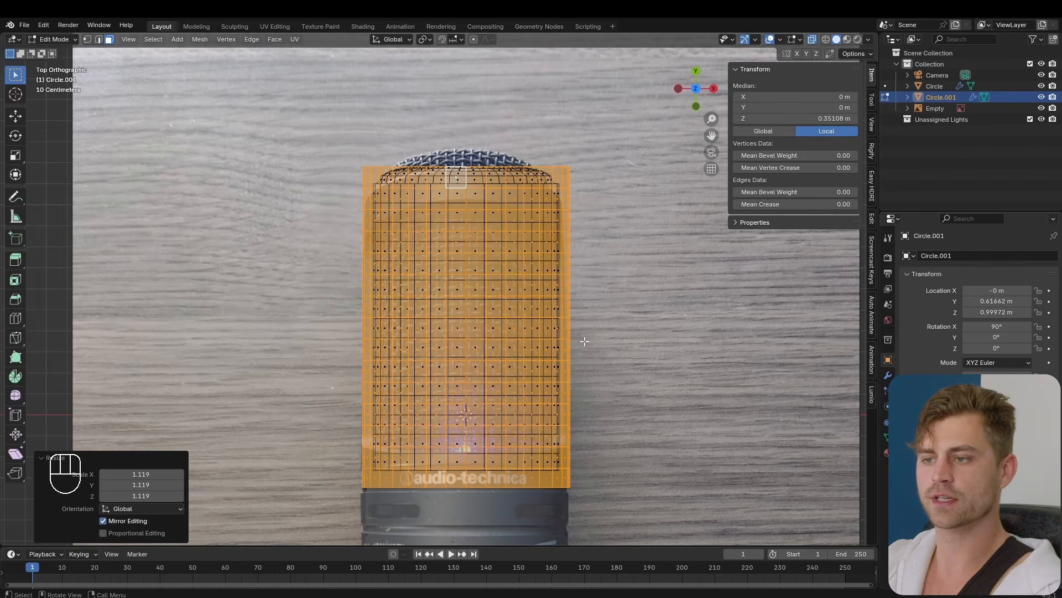
Step: Separate the scaled cylinder copy into its own object and make it the active object in Object Mode
key(p)
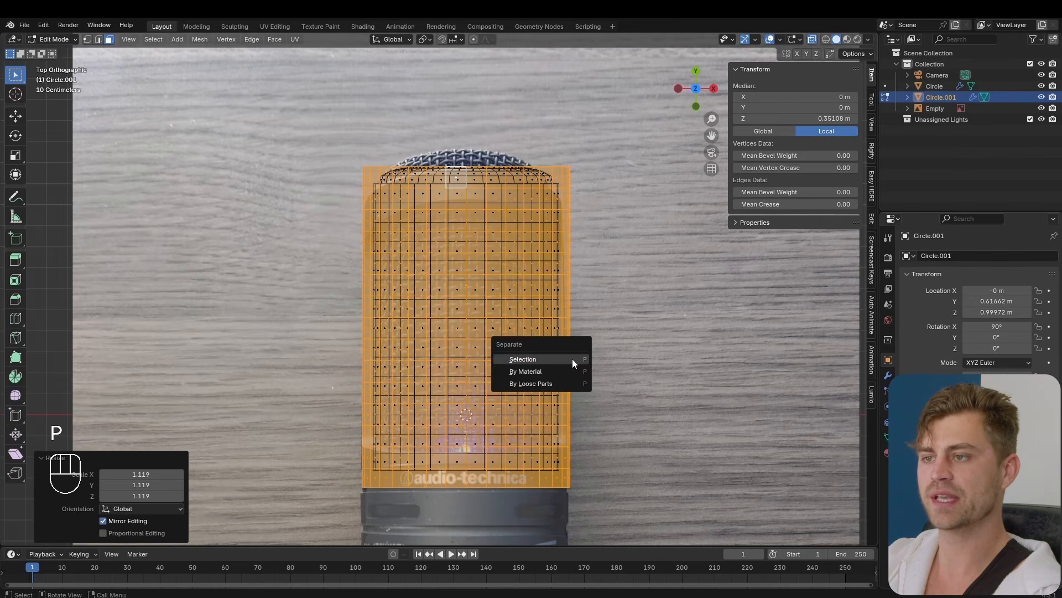
click(572, 358)
key(Tab)
click(566, 192)
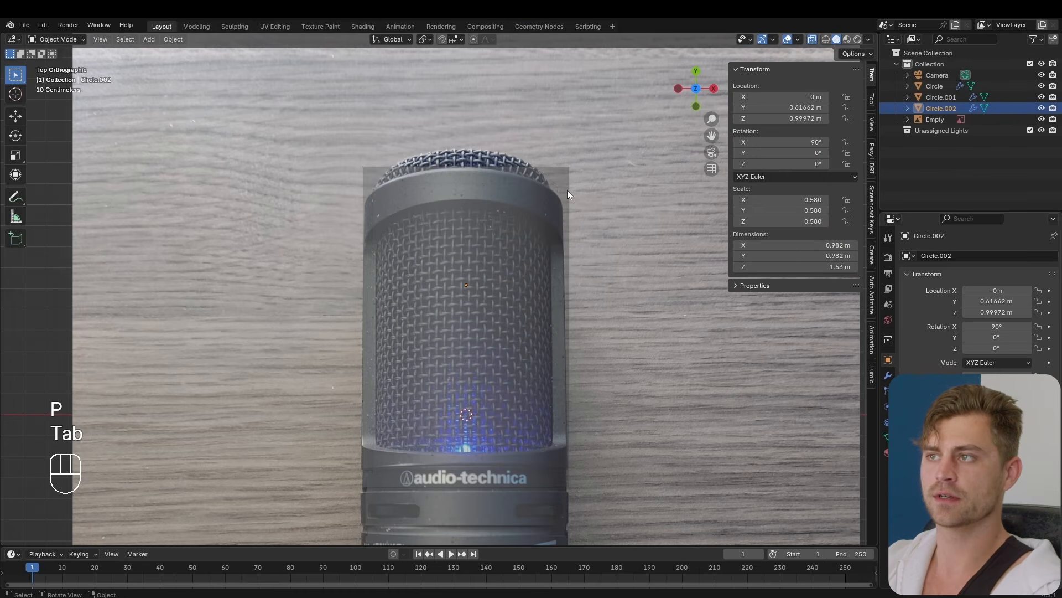
Step: Turn off see-through display and move the separated cylinder about 0.101 m up along Y
key(alt+z)
key(g)
key(y)
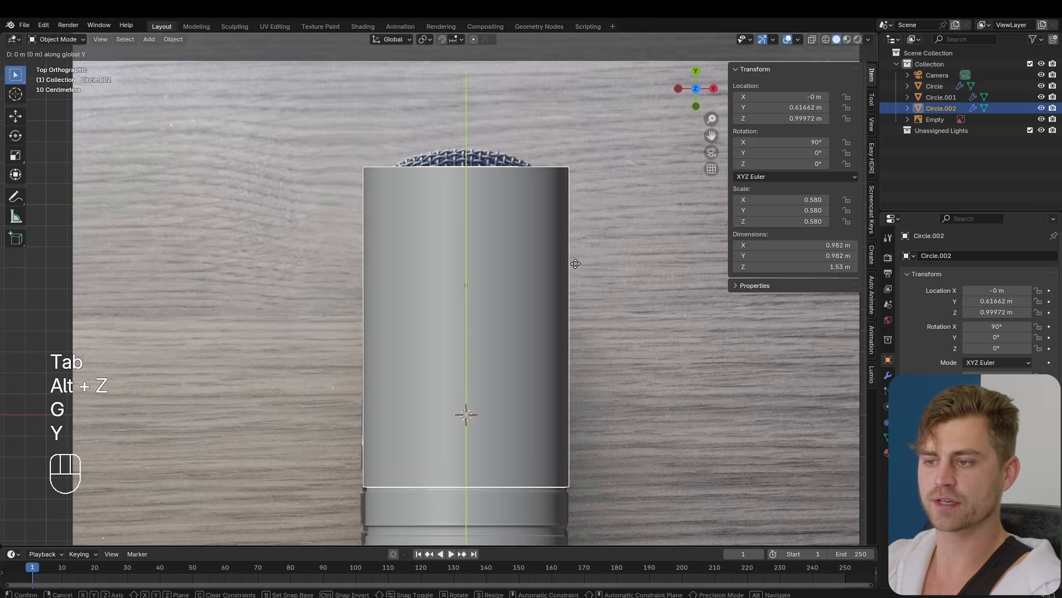
right_click(574, 264)
scroll(512, 459, up, 3)
shift+middle_drag(508, 498, 513, 142)
scroll(400, 260, up, 5)
scroll(513, 397, up, 2)
shift+middle_drag(400, 260, 446, 296)
key(KP_7)
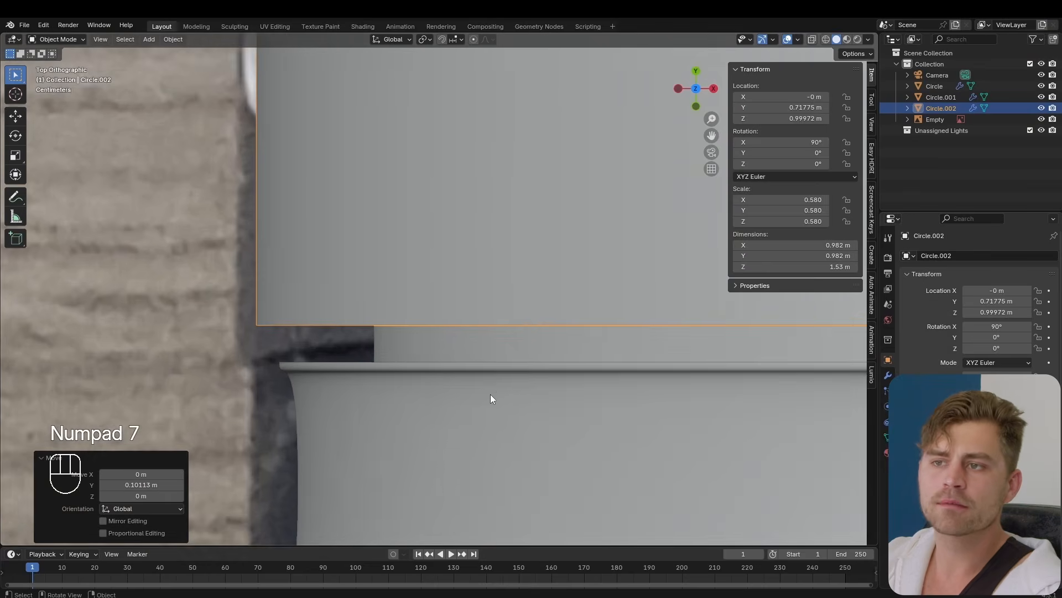
Step: Scale the separated cylinder uniformly by 0.982 and move it down along Y to about 0.684 m, just above the microphone body's rim
scroll(404, 427, down, 2)
shift+middle_drag(403, 427, 348, 345)
scroll(641, 432, up, 4)
key(s)
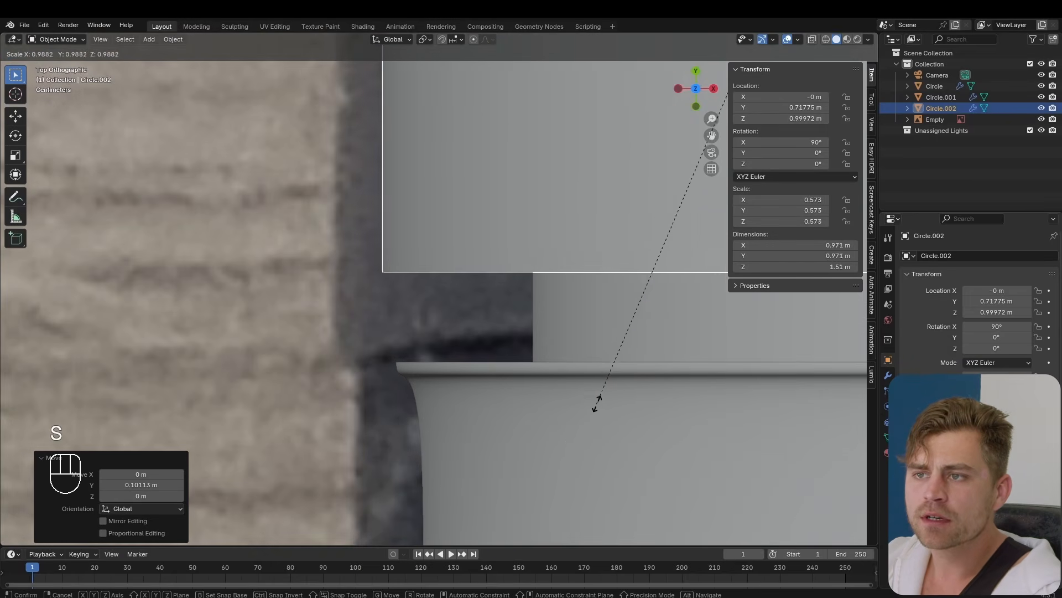
right_click(609, 386)
key(g)
key(y)
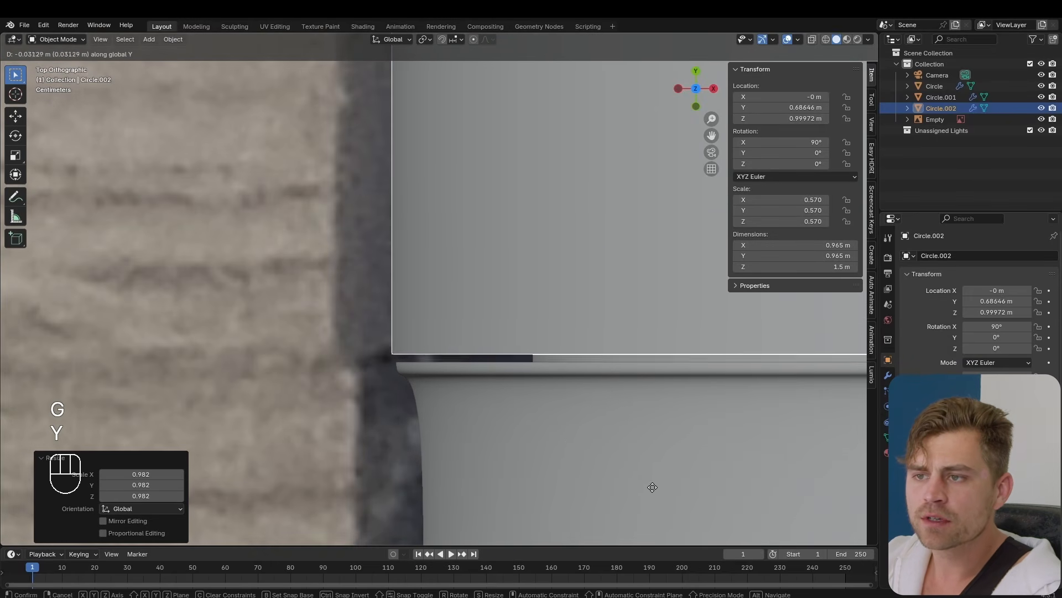
click(657, 498)
Step: Scale the cylinder by 0.996 to match the rim's width and move it -0.00359 m along Y onto the rim
key(s)
click(636, 497)
key(g)
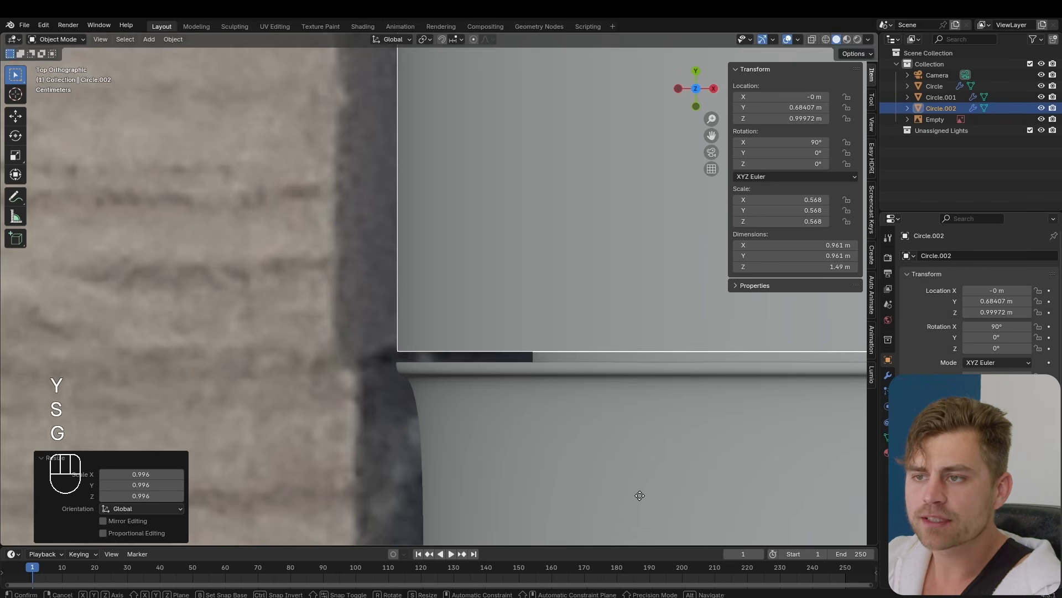
key(y)
click(638, 507)
Step: Fine-tune the cylinder's fit on the rim by scaling it 1.001 and nudging it up along Y to about 0.6816 m
scroll(446, 464, up, 5)
shift+middle_drag(436, 465, 477, 360)
scroll(469, 421, up, 2)
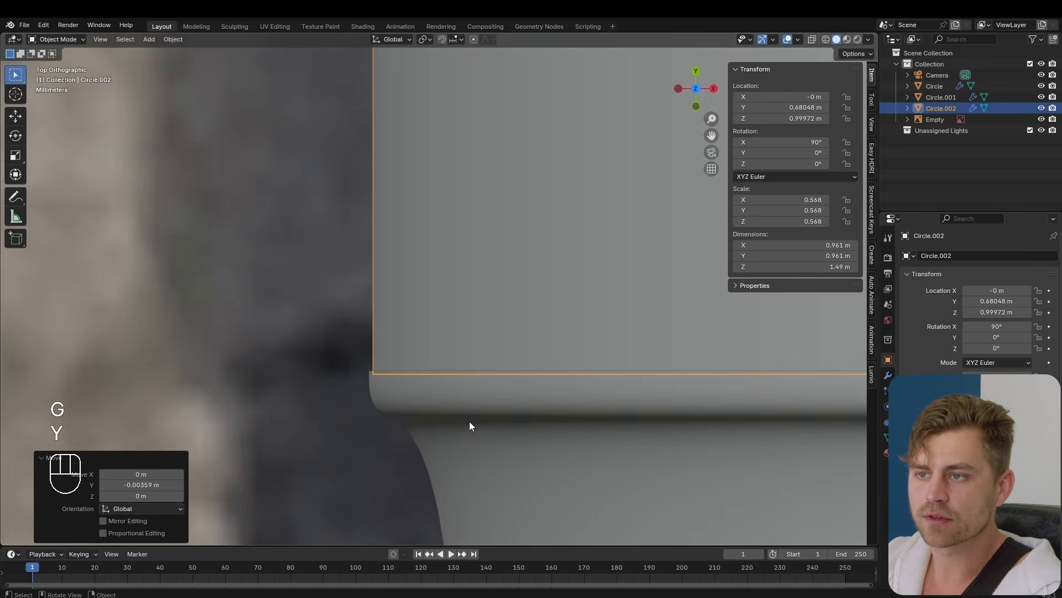
key(g)
key(y)
click(471, 413)
key(g)
key(y)
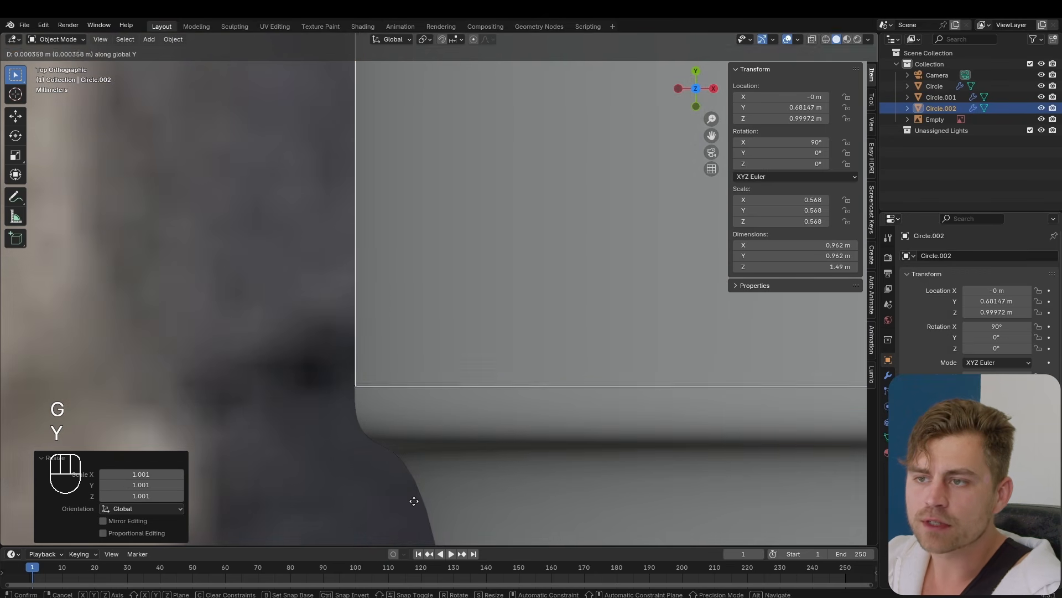
click(415, 499)
Step: Delete the topmost ring of faces from the cylinder, selecting it in see-through view
scroll(454, 410, down, 5)
shift+middle_drag(653, 308, 301, 387)
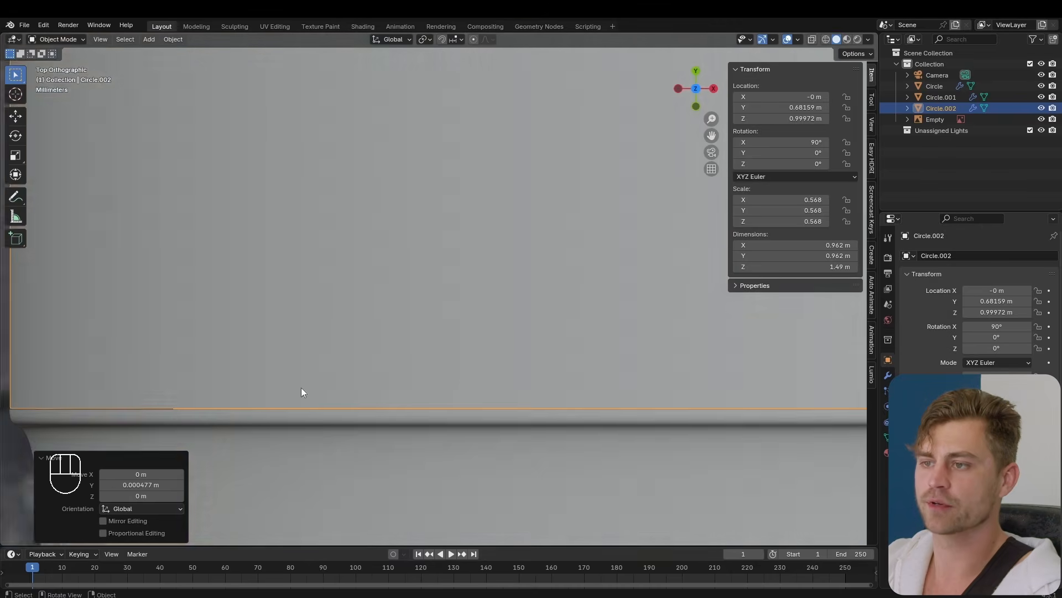
scroll(498, 349, down, 7)
shift+middle_drag(703, 271, 489, 483)
scroll(478, 366, down, 5)
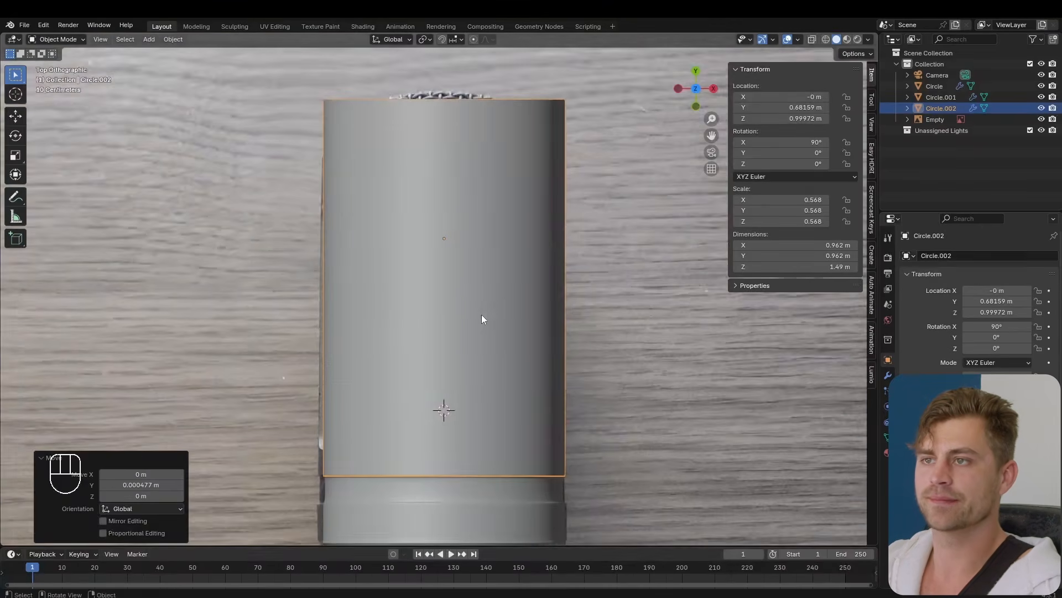
key(Tab)
key(Tab)
key(alt+z)
key(Tab)
drag(290, 146, 285, 151)
key(x)
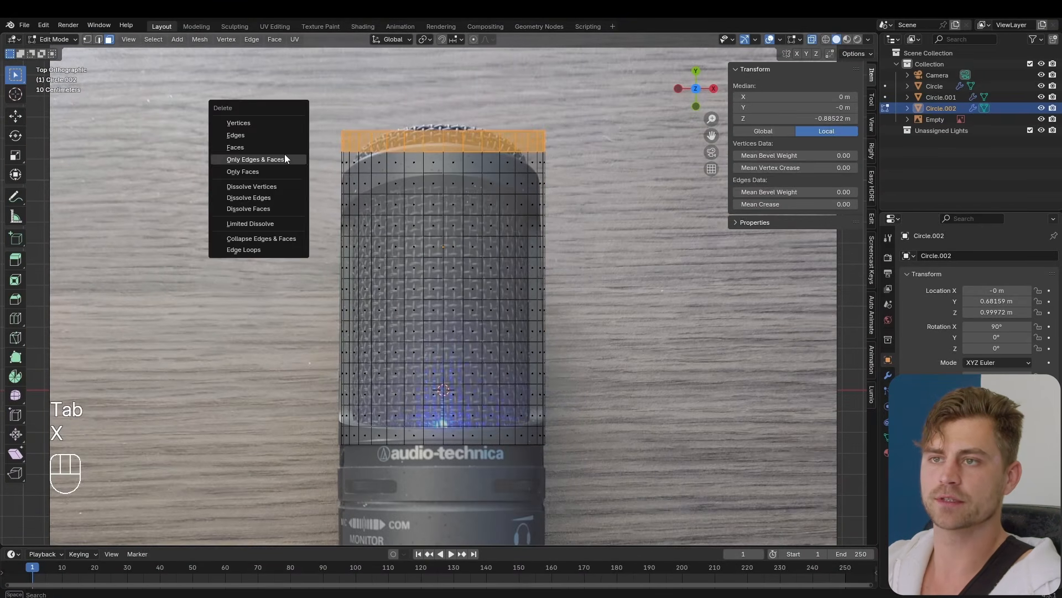
click(286, 152)
Step: Delete the cylinder's central front and back faces, leaving two upper rows, a narrow strip on each side and the lower band
scroll(507, 173, up, 1)
shift+middle_drag(510, 178, 513, 201)
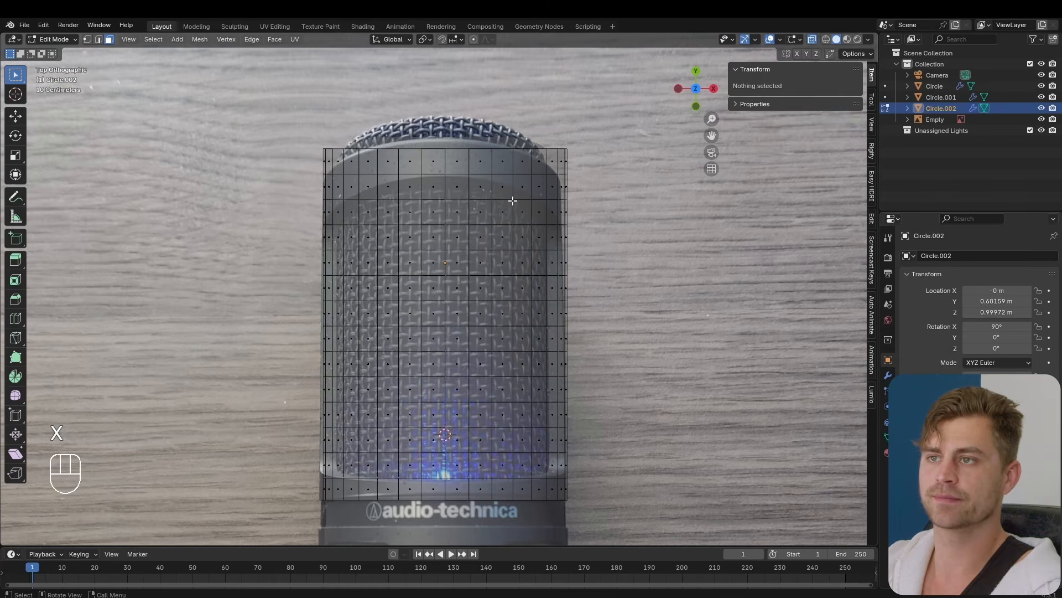
key(Tab)
key(Tab)
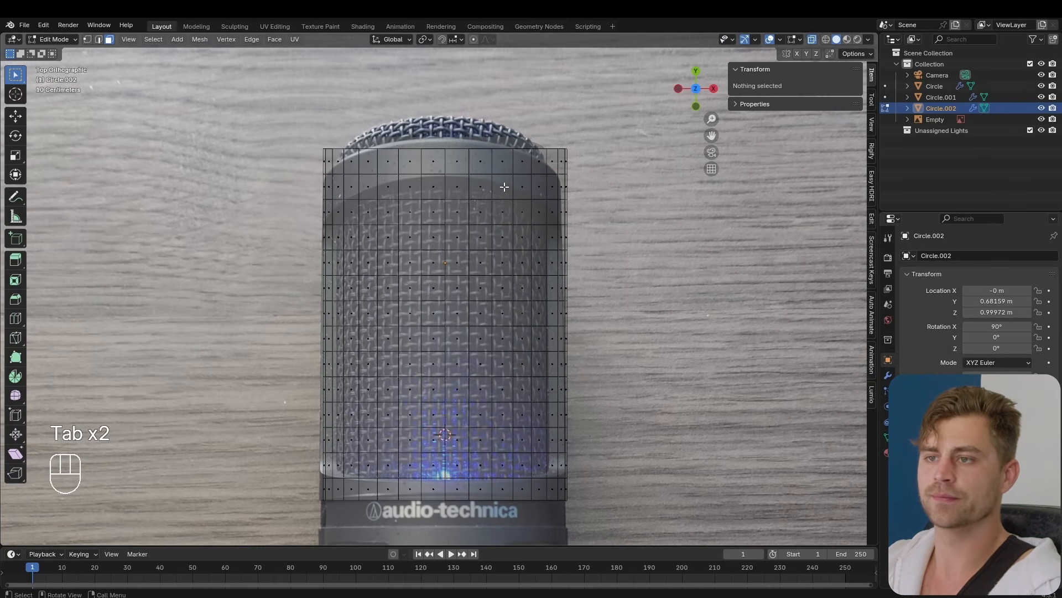
mouse_move(458, 282)
shift+middle_down()
mouse_move(484, 267)
mouse_move(518, 287)
shift+middle_up()
key(alt+z)
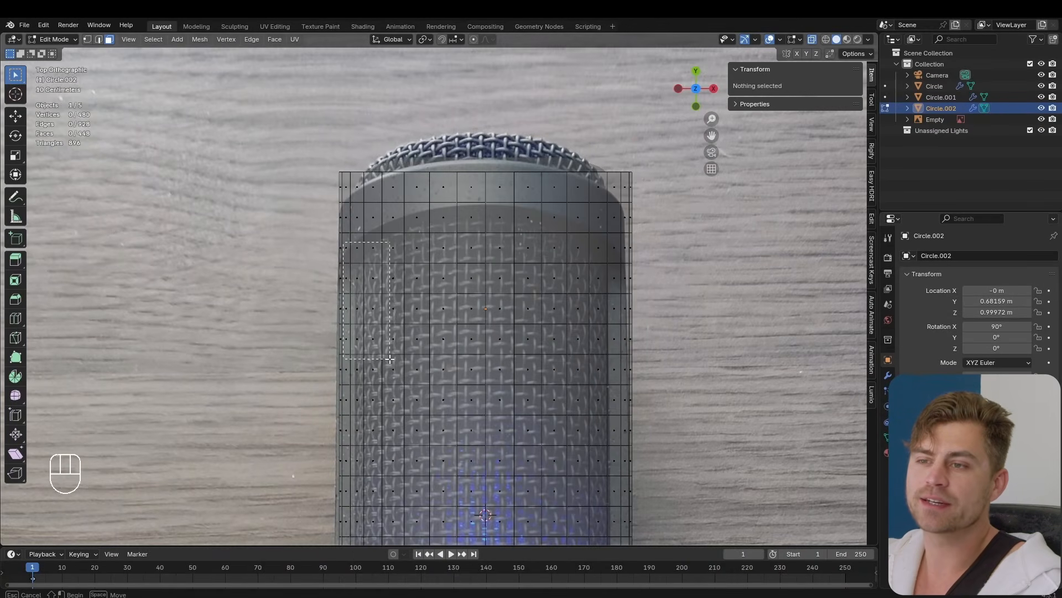
drag(390, 358, 627, 547)
shift+middle_drag(627, 338, 552, 410)
key(x)
click(552, 410)
Step: Move the three centre vertices of the upper band's inner edge, front and back, about 0.064 m up along Y with proportional editing
key(Tab)
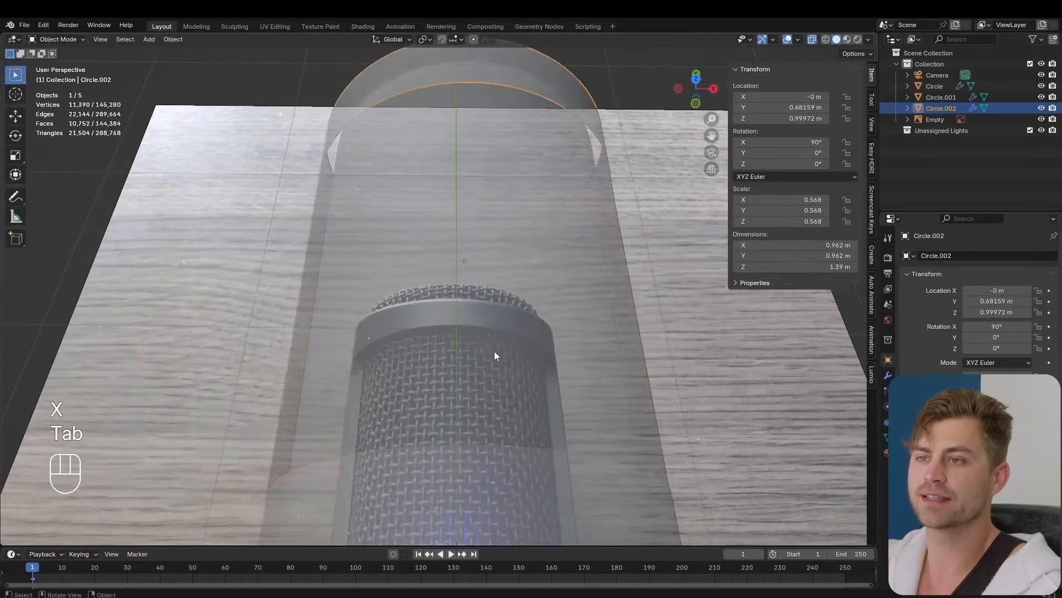
key(alt+z)
middle_drag(493, 350, 597, 340)
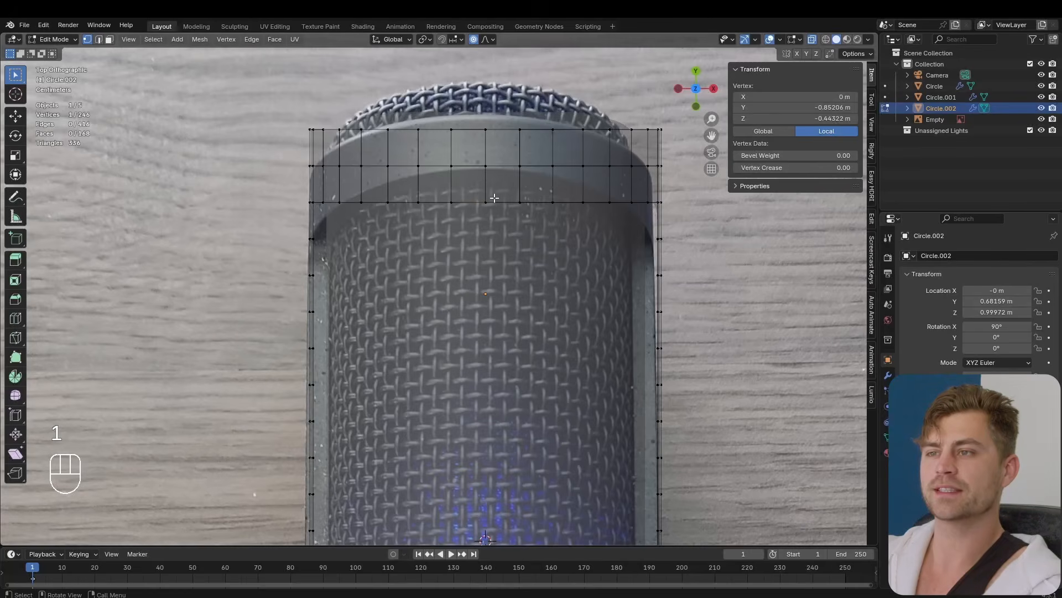
drag(450, 226, 451, 226)
shift+click(516, 207)
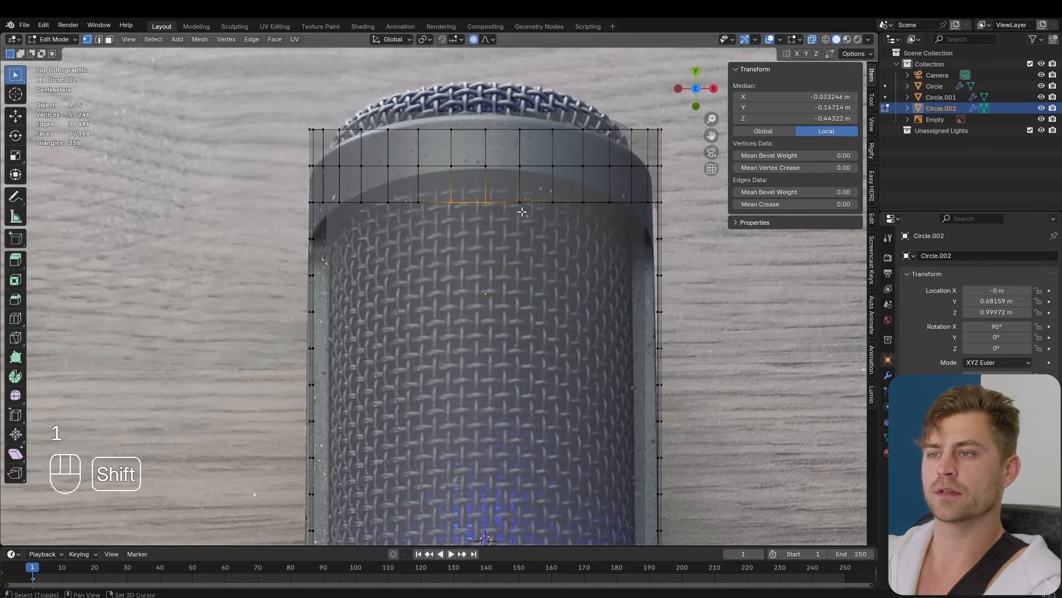
shift+click(522, 208)
key(g)
key(y)
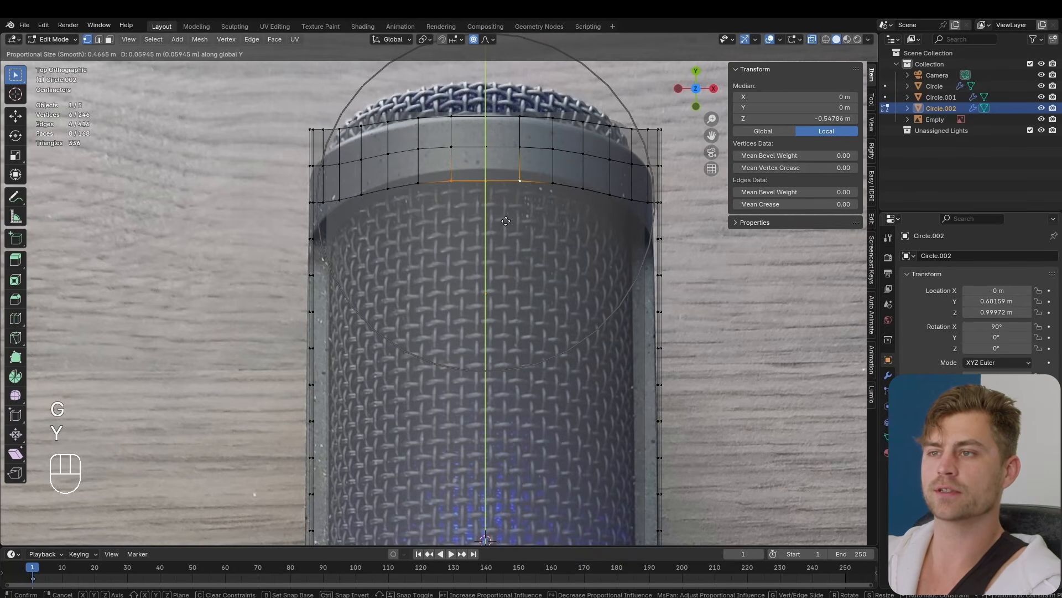
scroll(505, 220, down, 1)
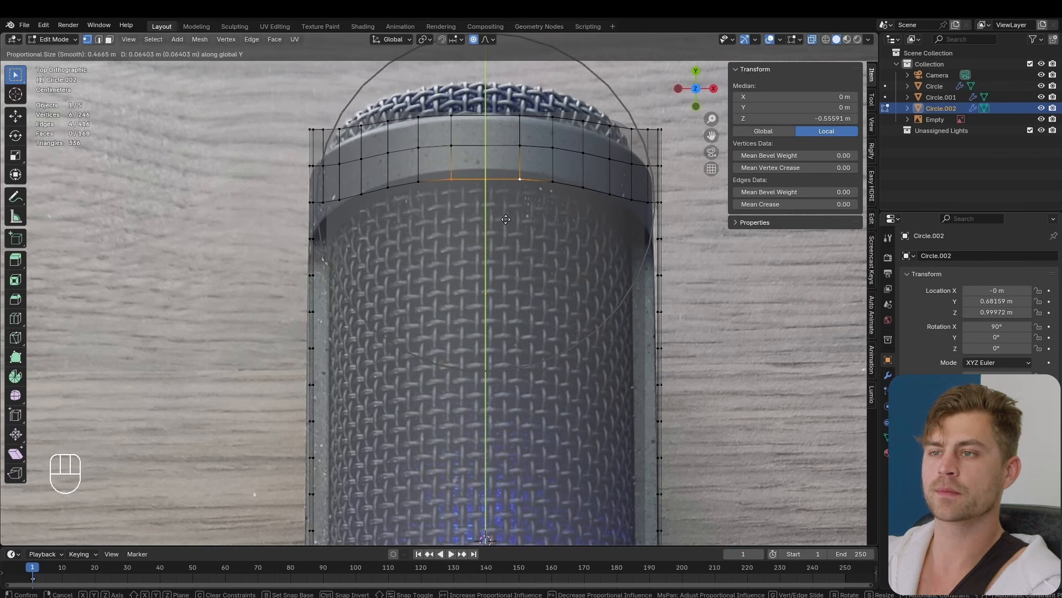
click(506, 219)
Step: Turn off proportional editing and flatten the frame's top edge loop by scaling it to 0 along Y
key(2)
alt+click(503, 116)
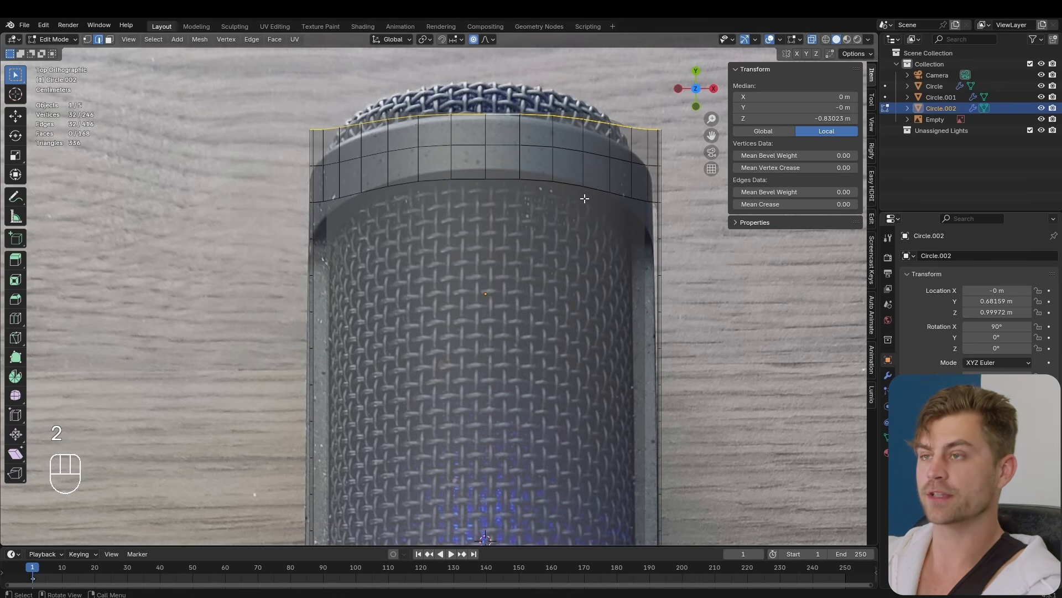
key(s)
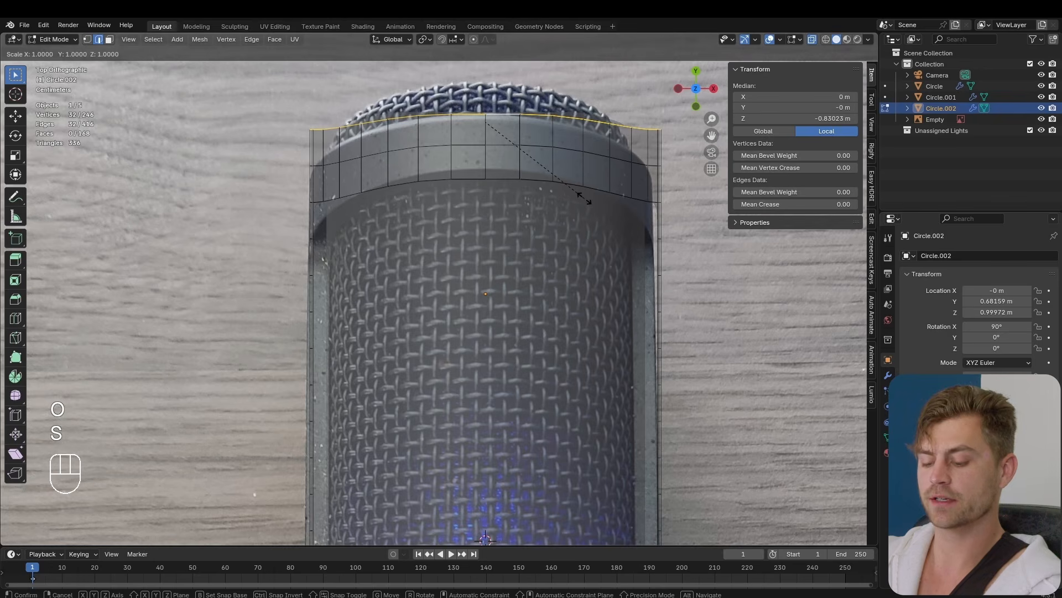
key(y)
key(0)
click(580, 204)
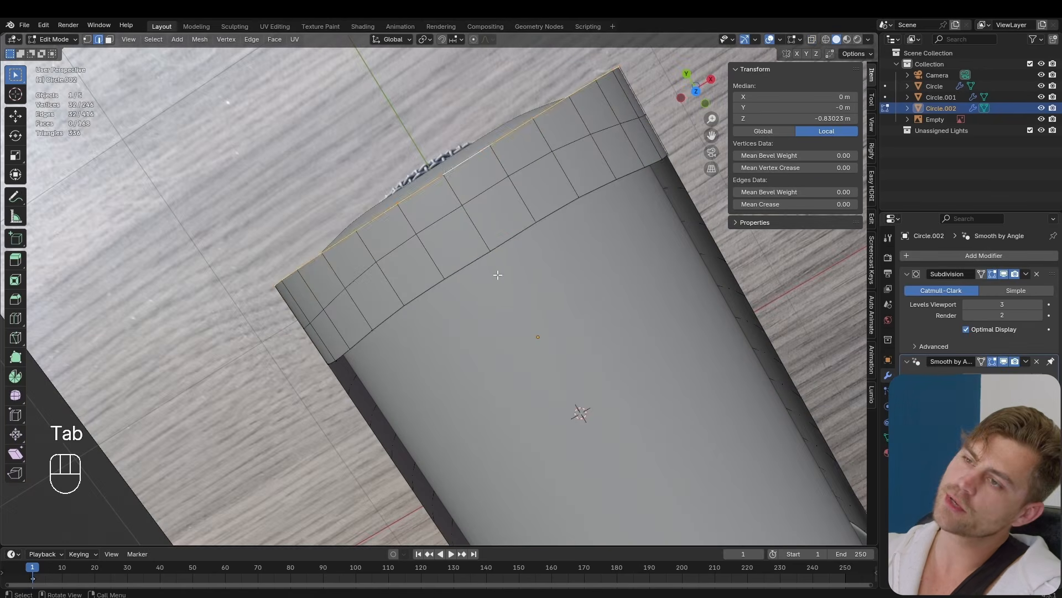
key(1)
click(490, 250)
key(g)
key(g)
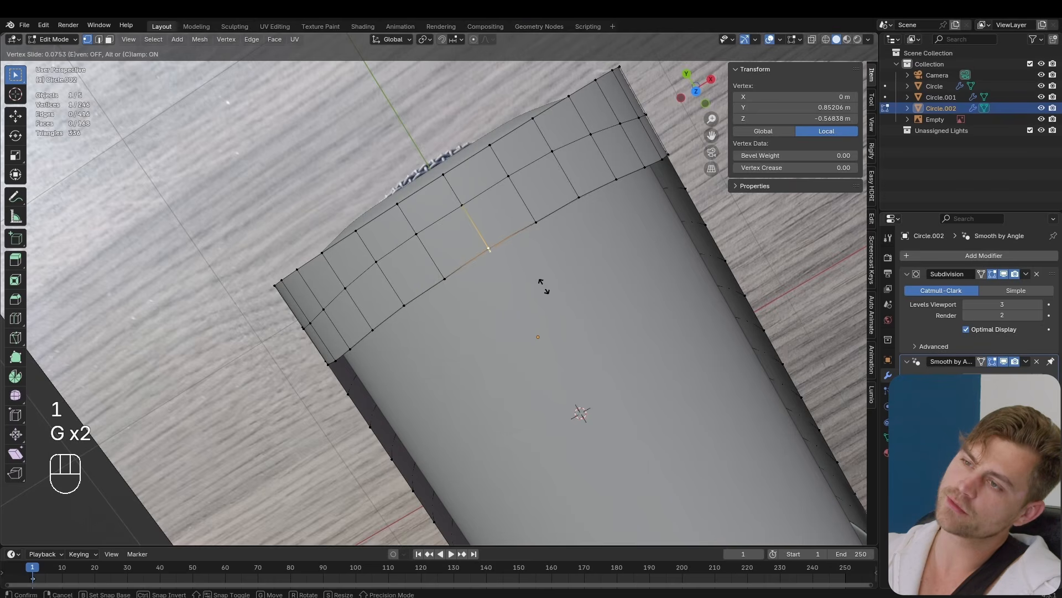
key(ctrl+z)
key(ctrl+z)
Step: Slide the front and back centre vertices of the upper band's inner edge slightly upward, using see-through top view
key(alt+z)
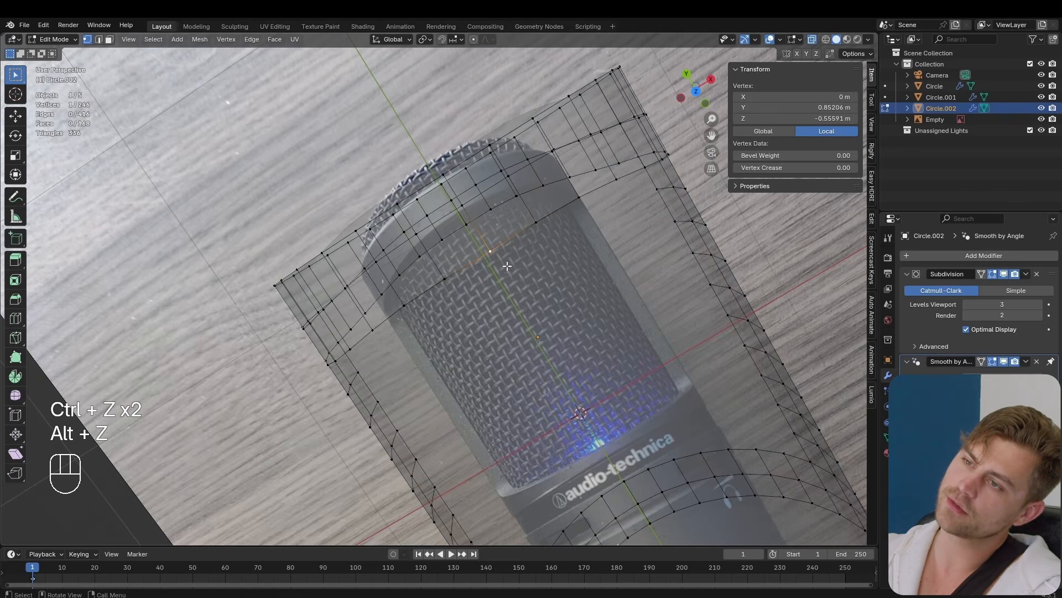
key(KP_7)
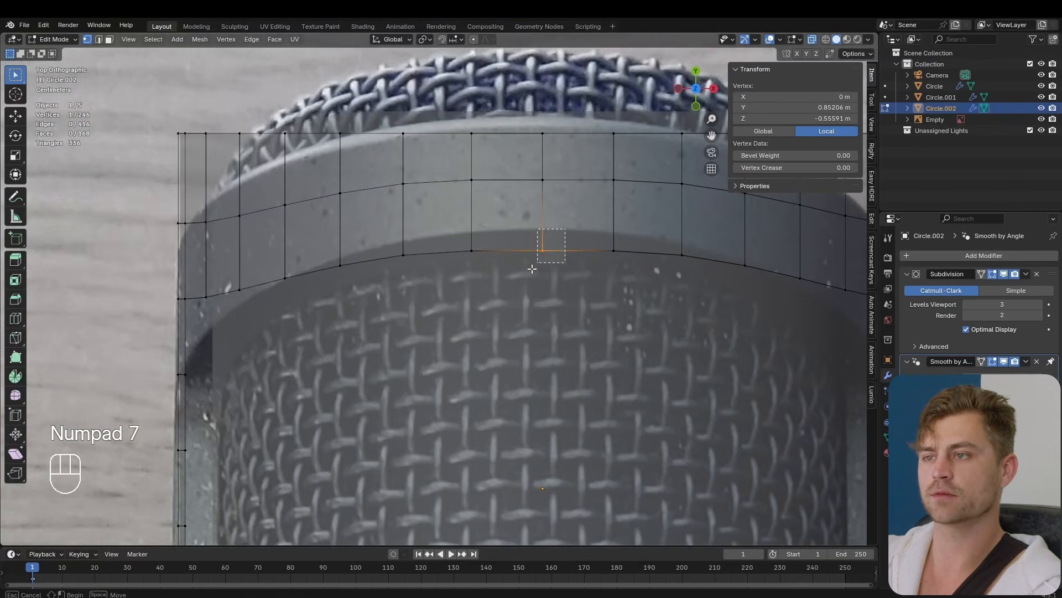
drag(532, 269, 501, 301)
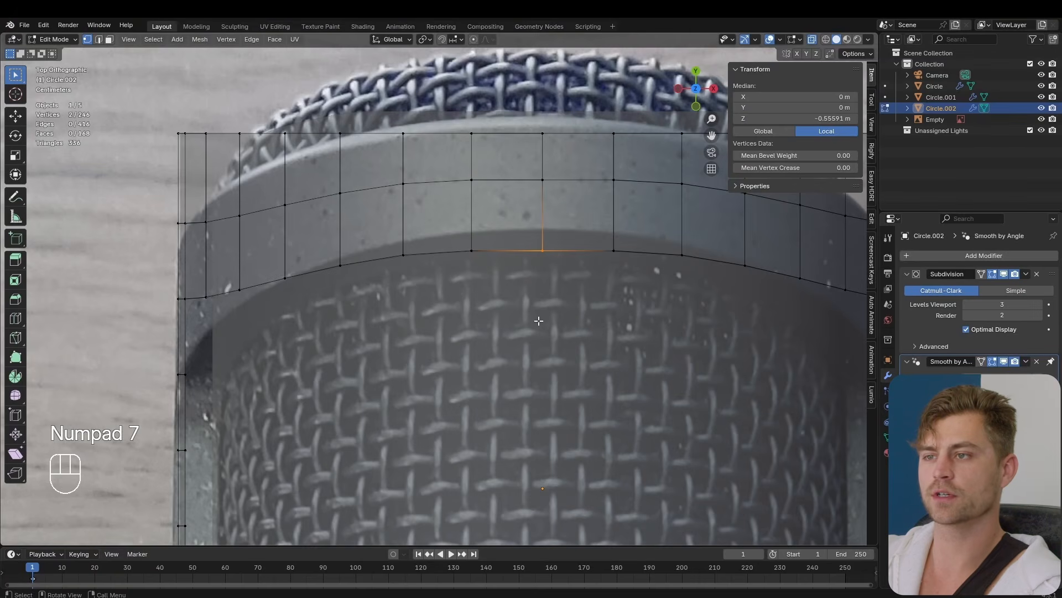
key(g)
key(g)
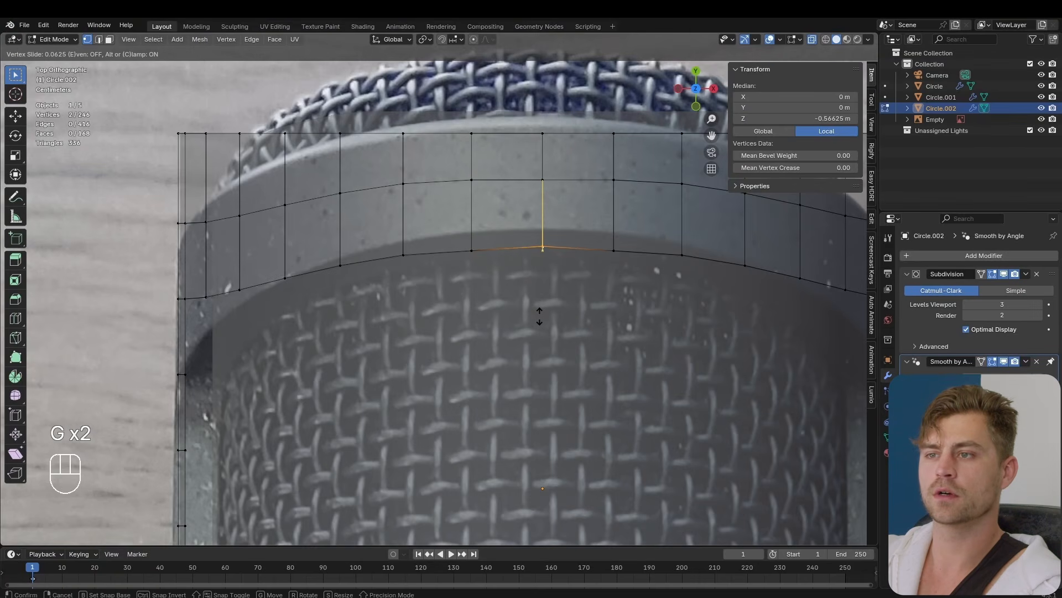
click(540, 315)
Step: Slide the vertices on either side of the centre up along their edges by a factor of about 0.07, front and back
shift+middle_drag(613, 274, 555, 283)
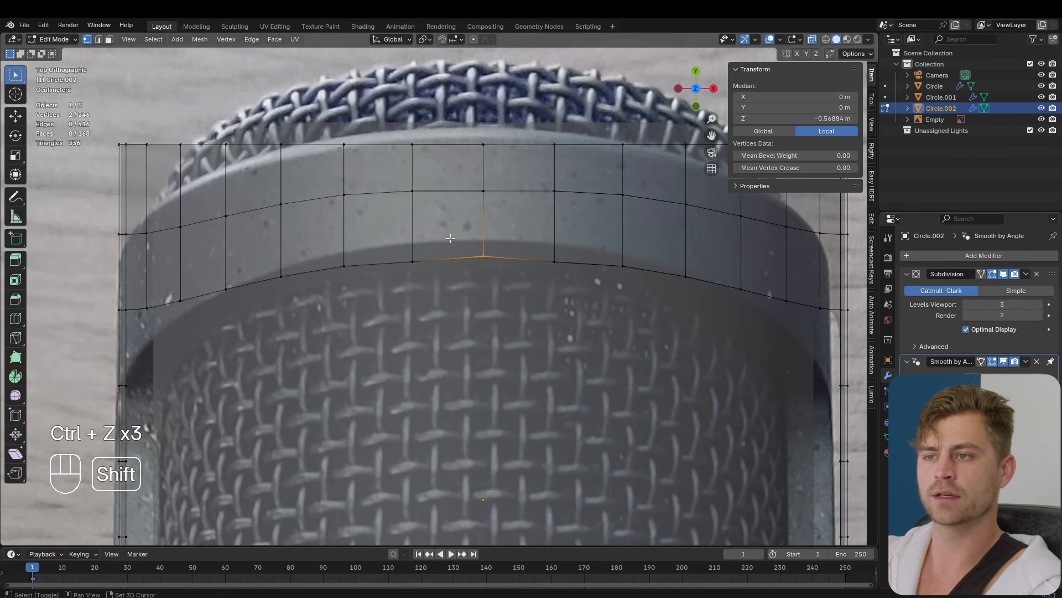
click(408, 269)
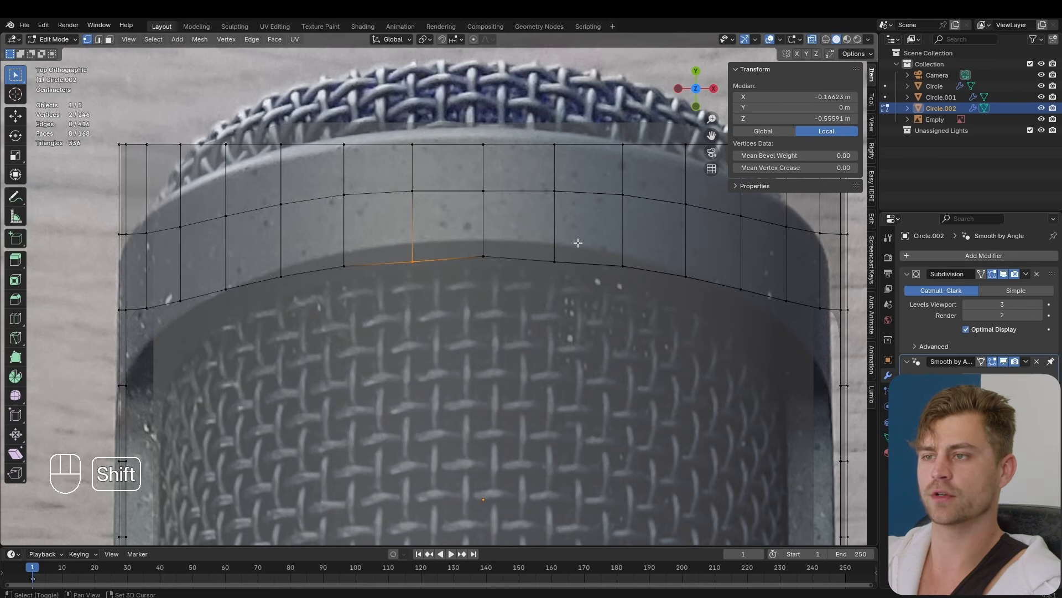
shift+click(550, 262)
key(g)
key(g)
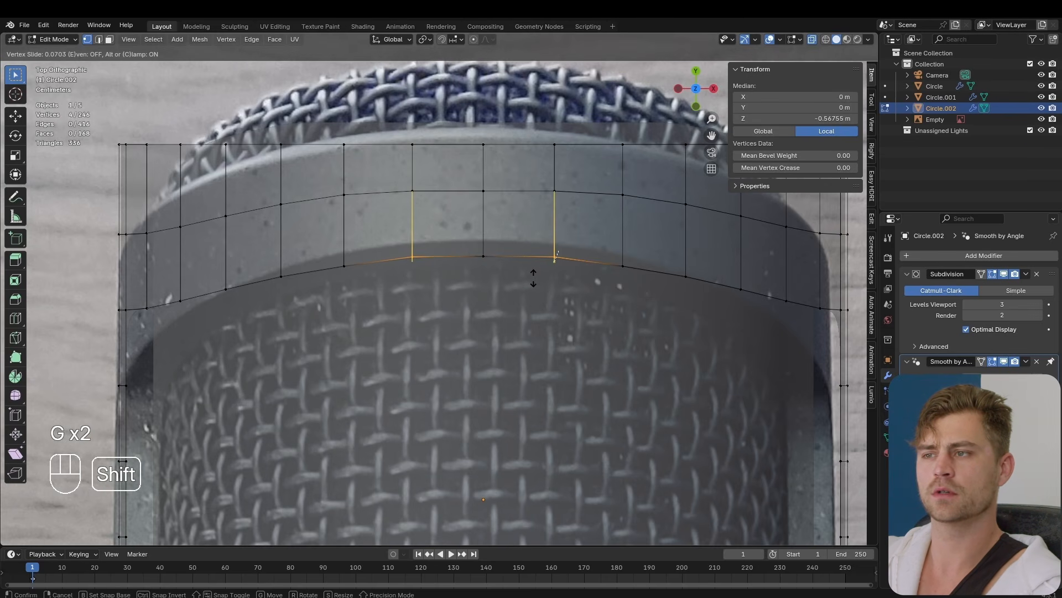
click(534, 278)
scroll(547, 288, down, 4)
key(Tab)
middle_drag(546, 317, 424, 379)
key(alt+z)
key(Tab)
click(408, 381)
key(g)
key(g)
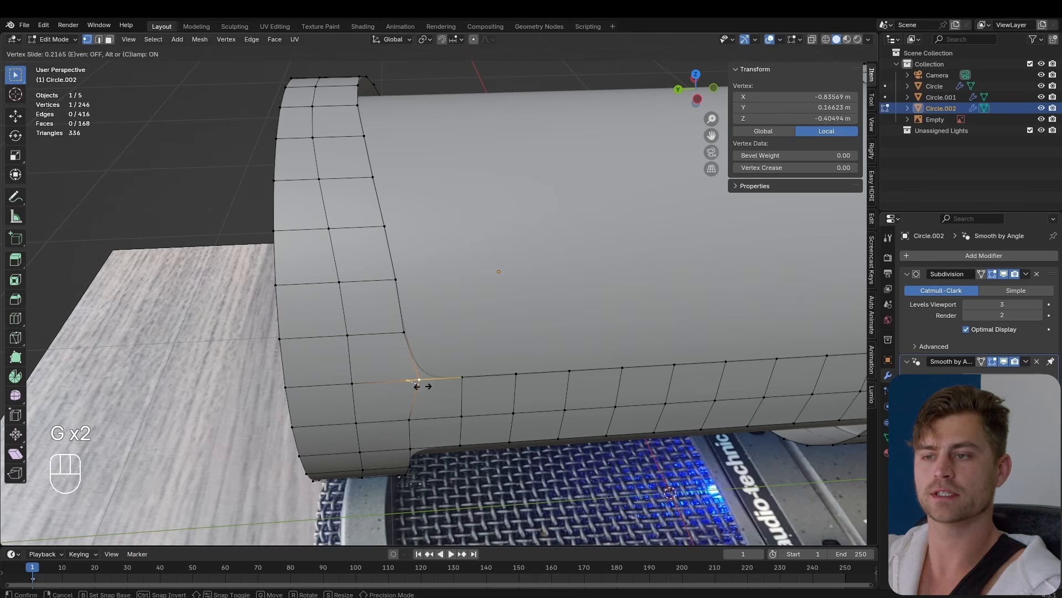
right_click(423, 386)
Step: Slide the cross edges where both side strips meet the upper band along the strips by a factor of about 0.36
key(2)
alt+click(408, 399)
key(g)
key(g)
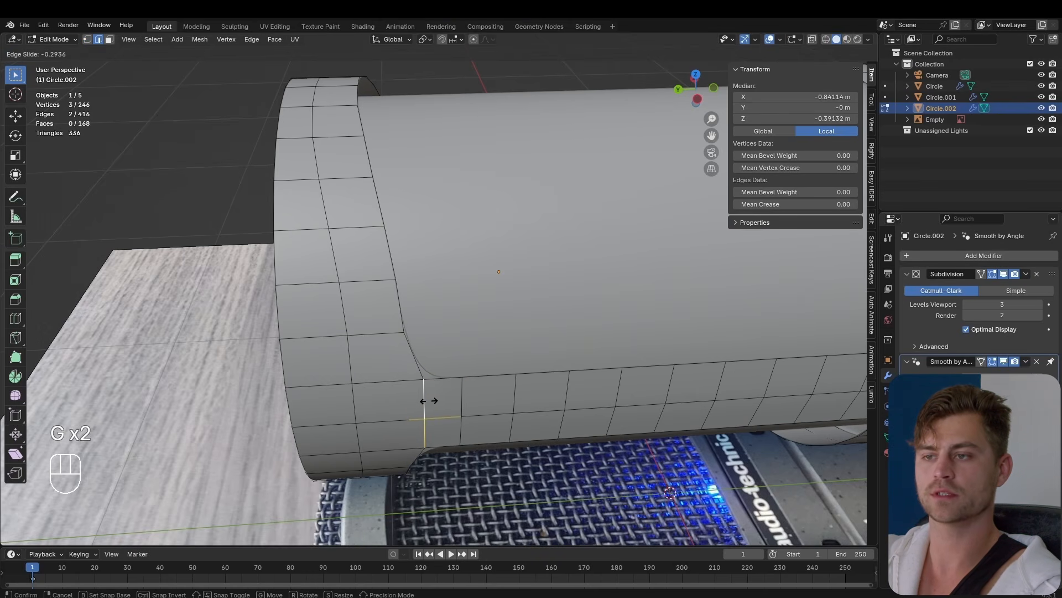
click(431, 400)
middle_drag(431, 401, 625, 420)
alt+shift+click(679, 466)
key(g)
key(g)
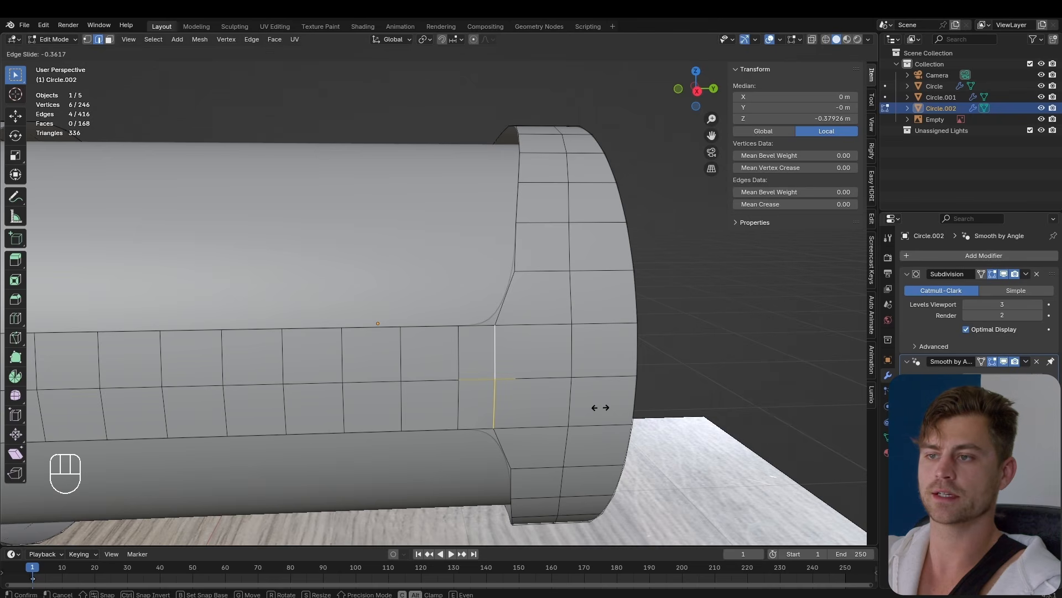
click(600, 407)
Step: Slide the cross edges where the side strips meet the frame's lower band along the strips by a factor of about 0.36
middle_drag(454, 364, 402, 274)
key(Tab)
key(Tab)
scroll(376, 343, up, 2)
middle_drag(368, 374, 625, 337)
alt+shift+click(631, 320)
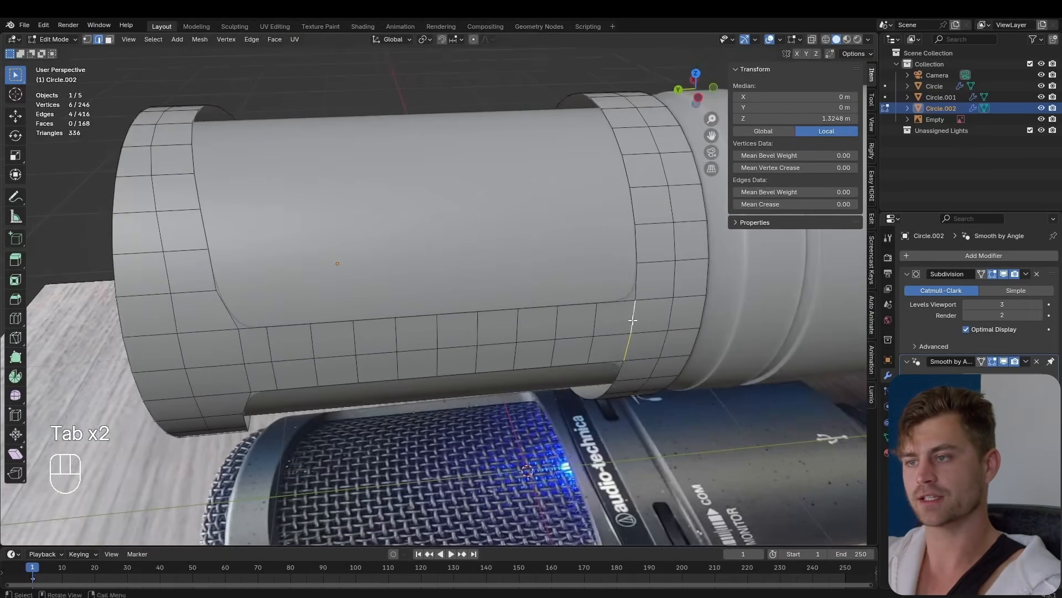
key(g)
key(g)
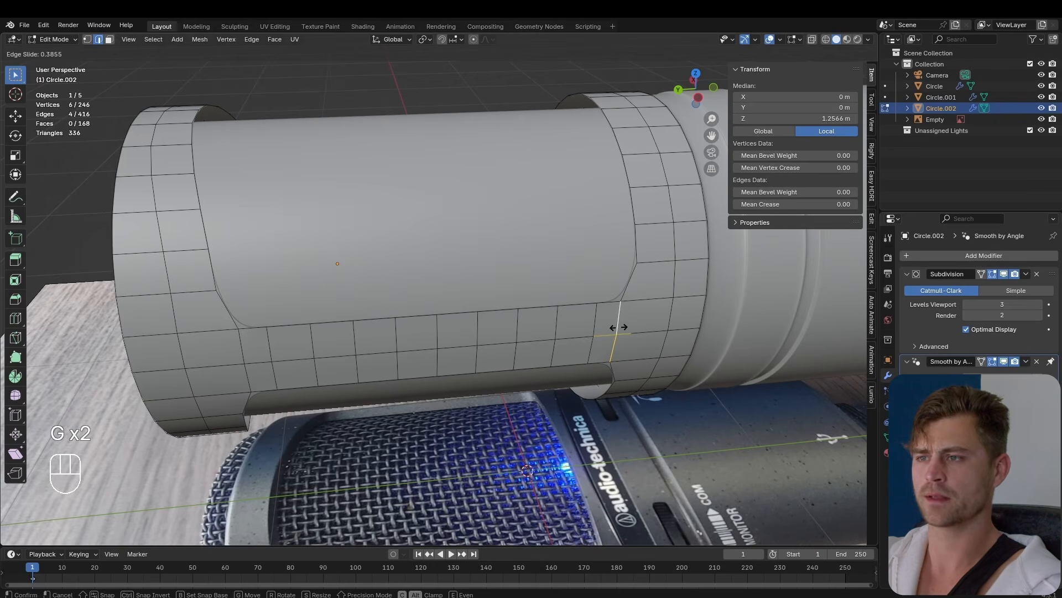
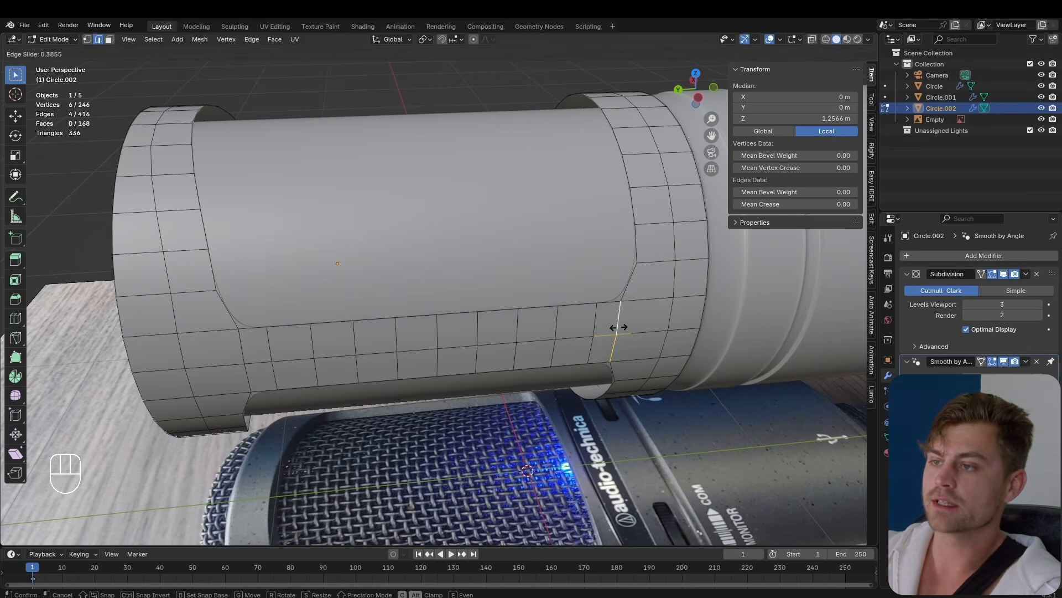
click(620, 327)
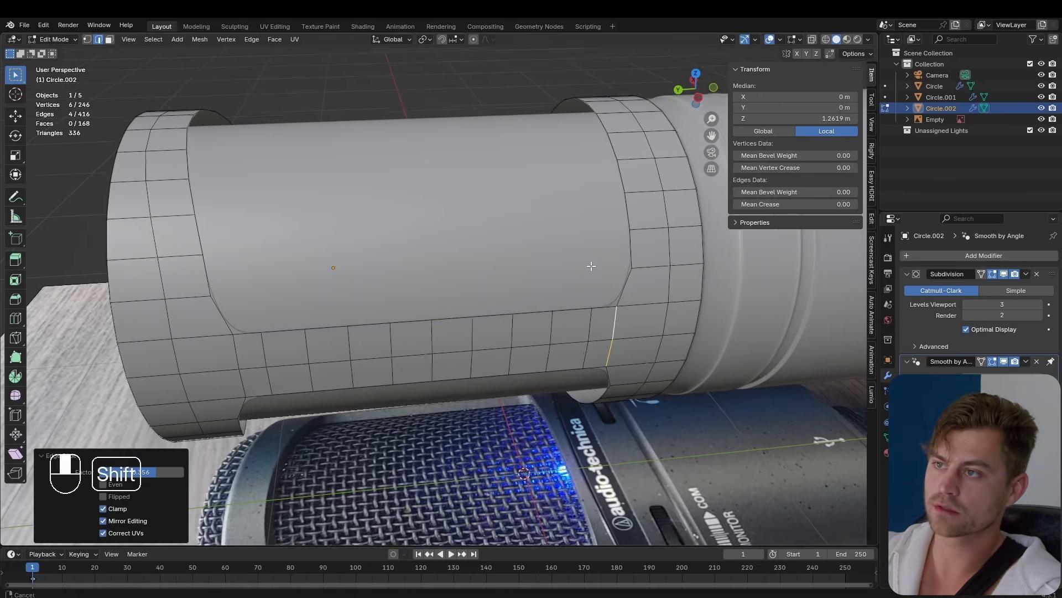
Step: Move the front and back centre vertices of the lower band's inner edge down along Y about 0.034 m with proportional editing
middle_drag(620, 327, 482, 360)
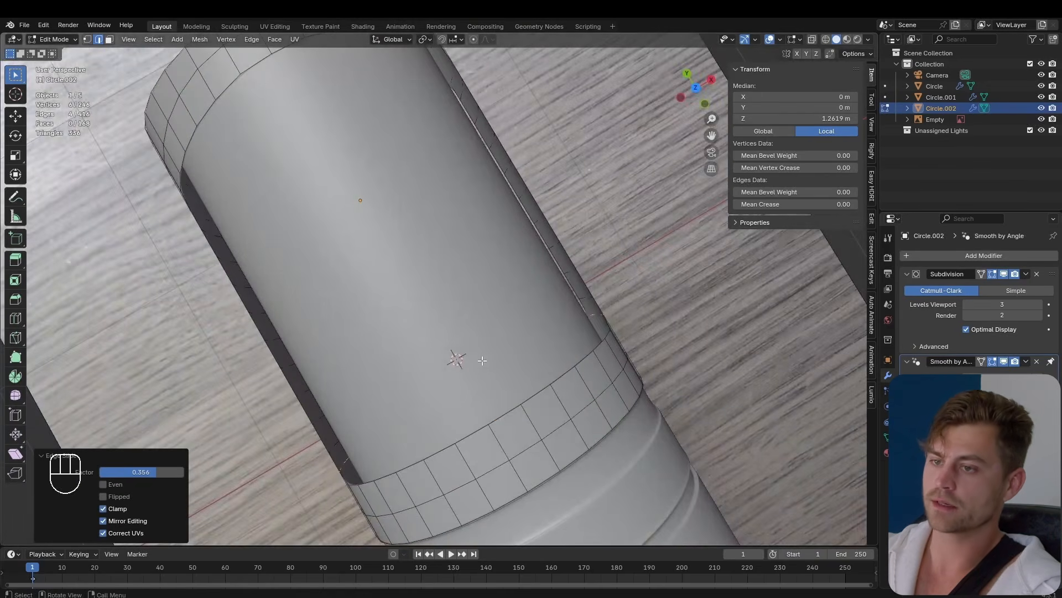
key(KP_7)
key(alt+z)
key(1)
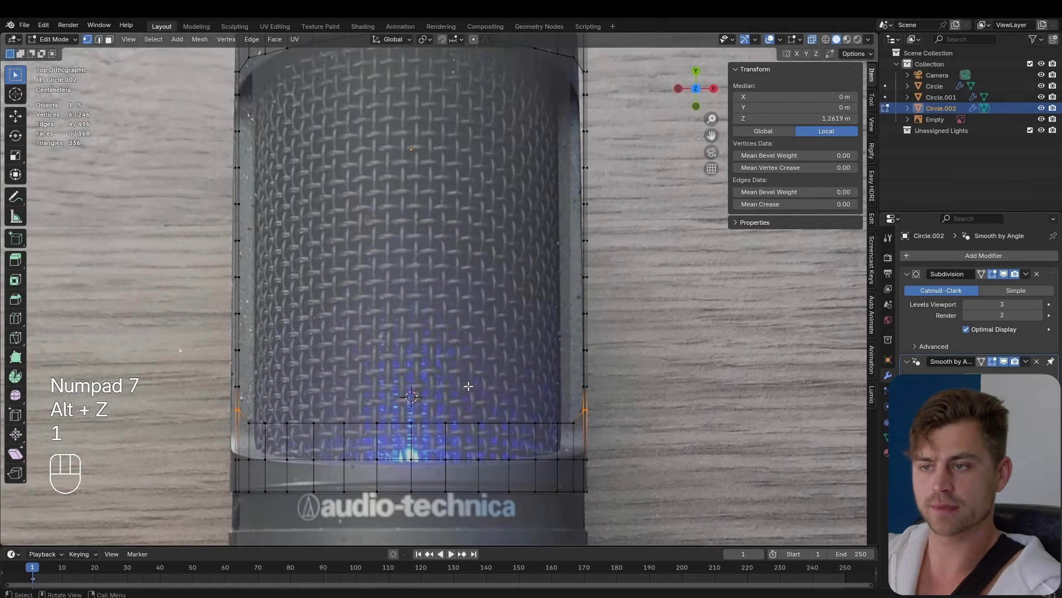
shift+middle_drag(468, 386, 478, 350)
drag(424, 391, 425, 391)
shift+middle_drag(435, 398, 465, 344)
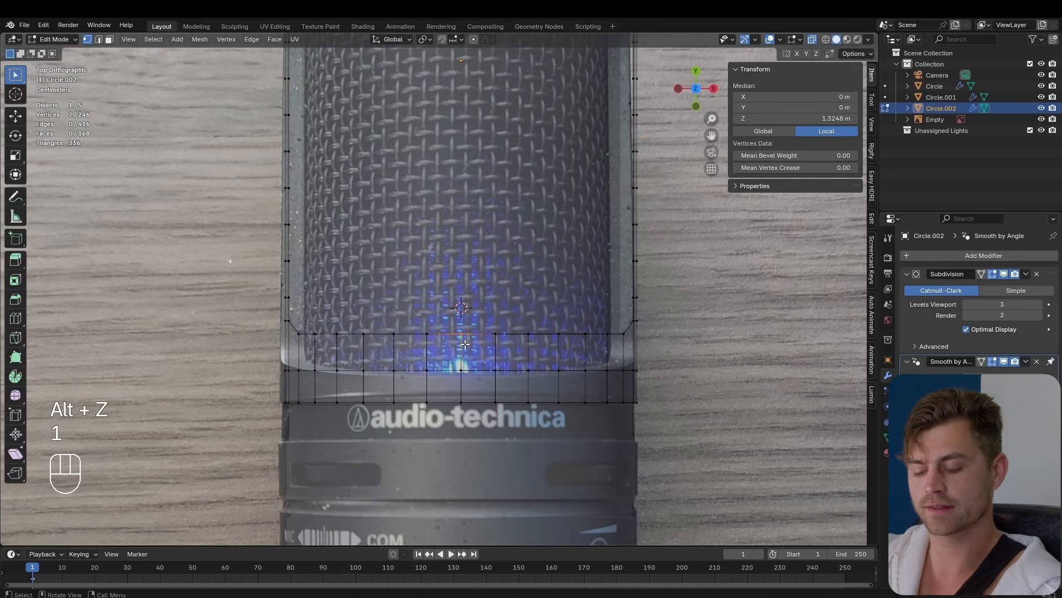
key(g)
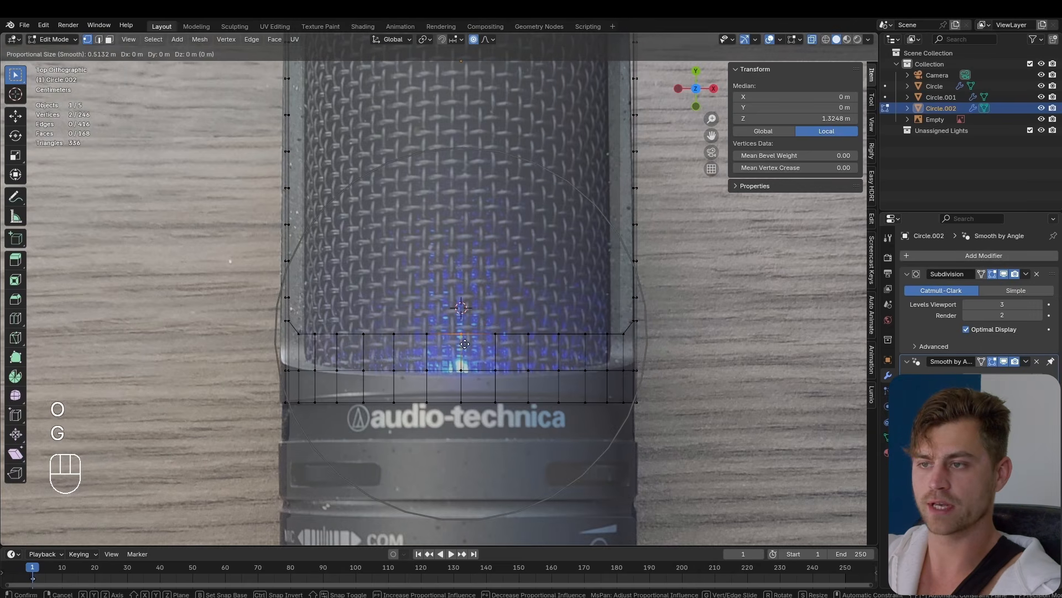
key(y)
scroll(465, 353, down, 1)
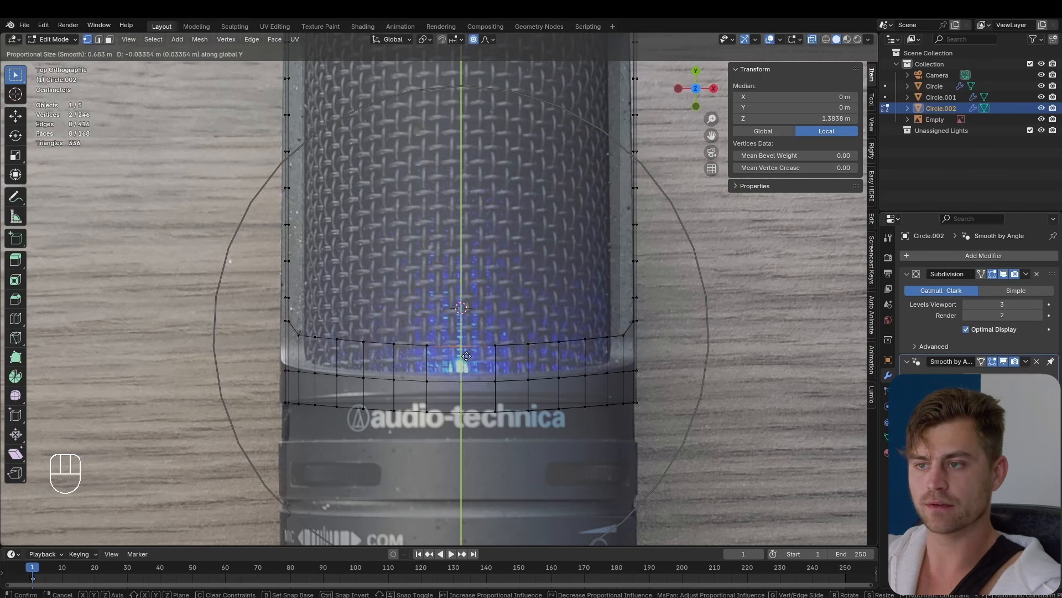
Step: Delete the inner row of faces along the lower band beneath the front window, between the two side strips
key(3)
middle_drag(614, 404, 470, 316)
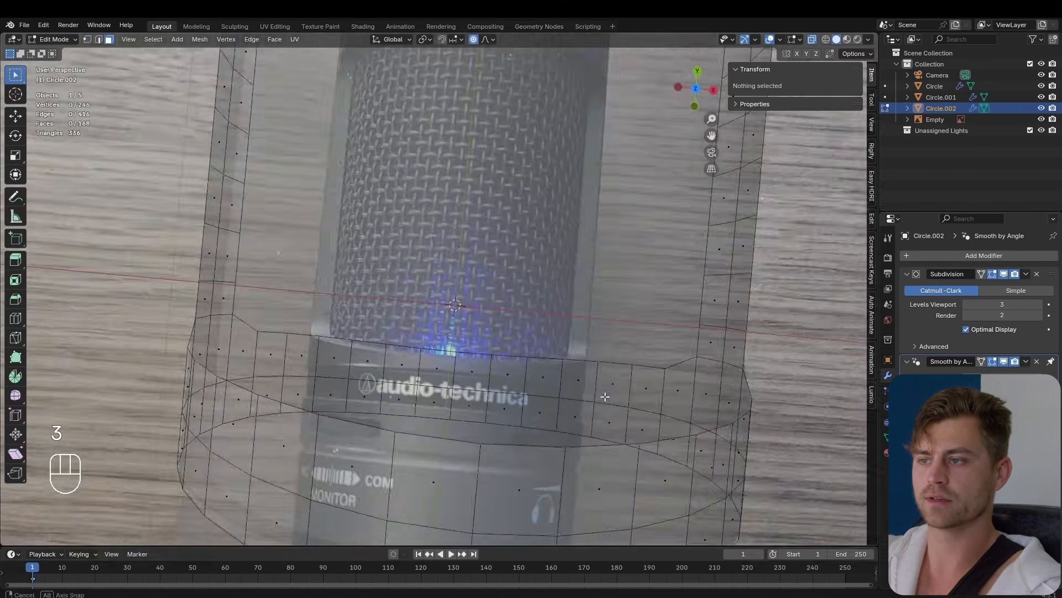
key(alt+z)
click(389, 345)
middle_drag(389, 345, 500, 329)
ctrl+click(434, 354)
key(x)
click(434, 355)
scroll(515, 351, up, 1)
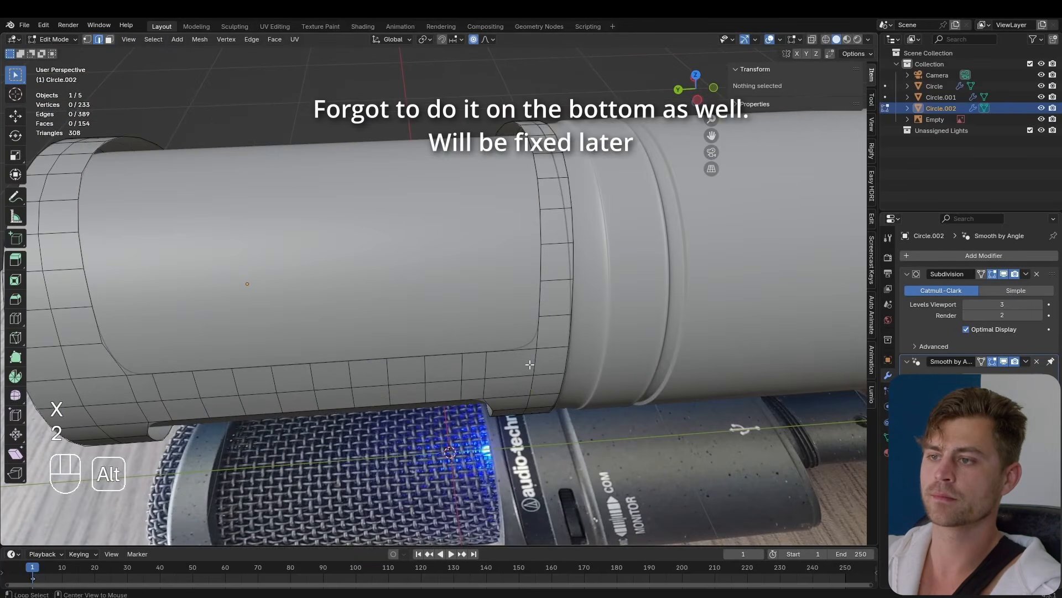
Step: With proportional editing off, slide the lower band's remaining middle edge loop towards the window by a factor of about 0.28 and save the file
alt+click(529, 364)
middle_drag(530, 364, 526, 290)
key(g)
key(g)
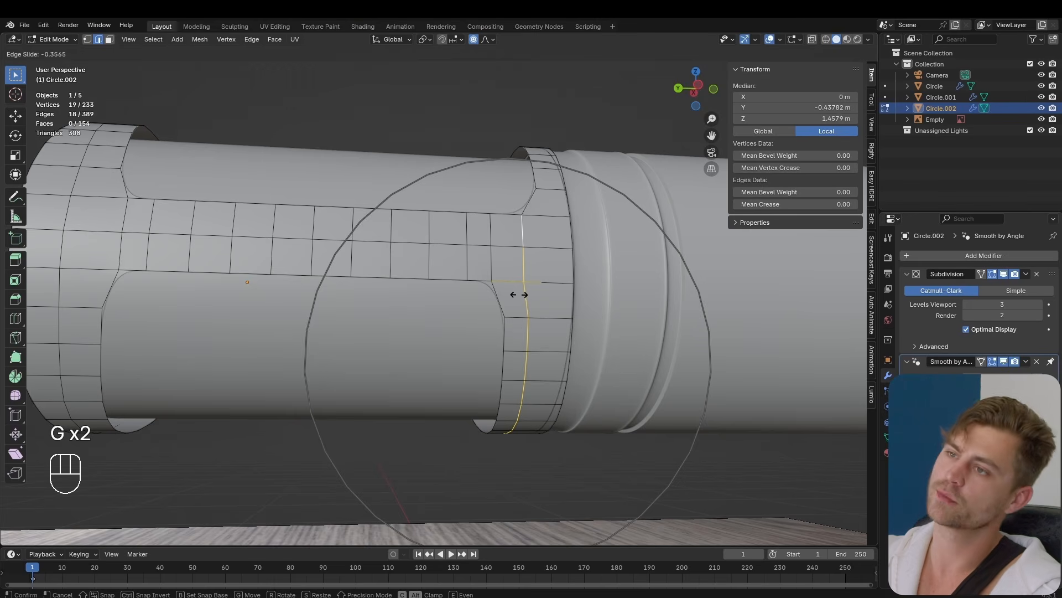
right_click(519, 295)
key(o)
key(g)
key(y)
key(y)
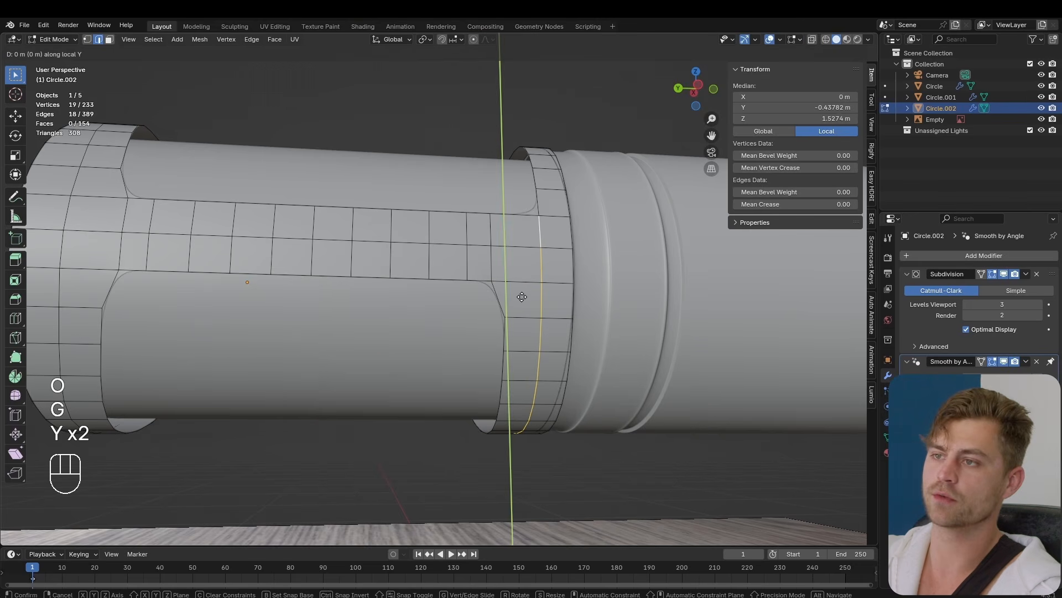
key(g)
key(g)
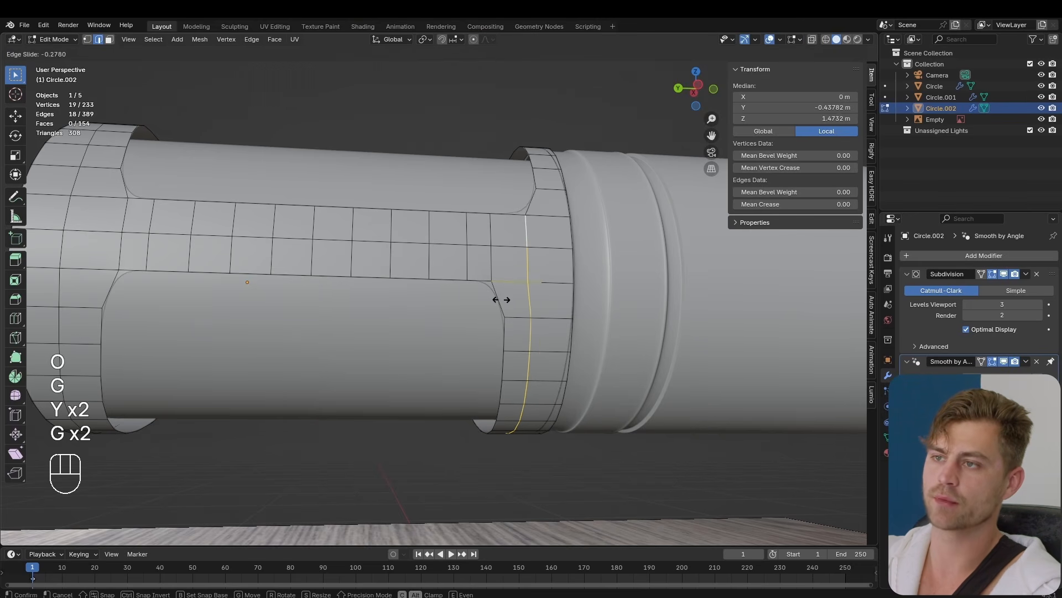
click(502, 299)
key(ctrl+s)
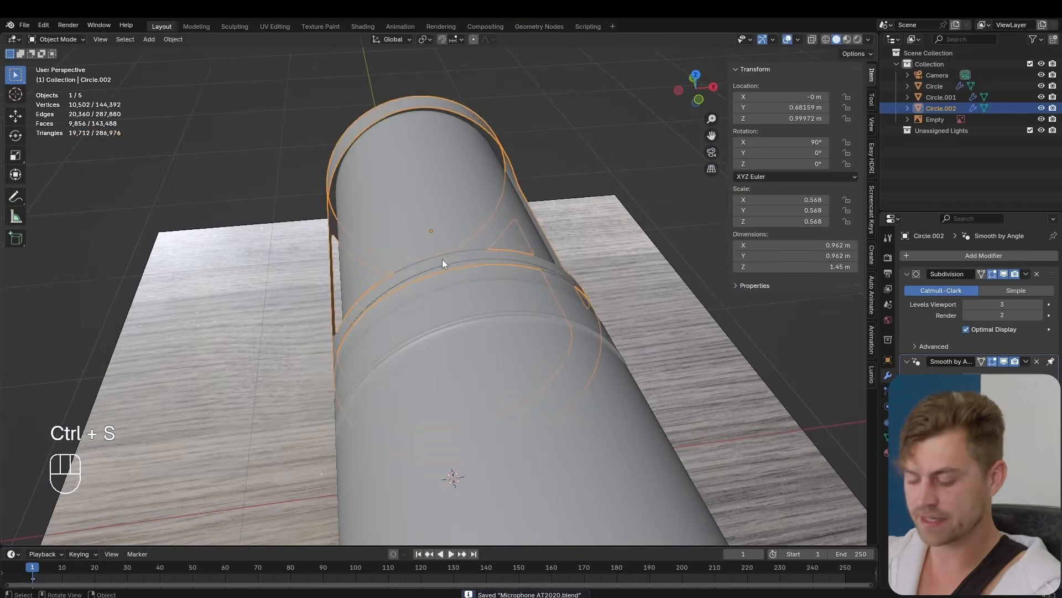
Step: Extrude all faces of the frame along their normals to give it thickness
key(Tab)
key(a)
shift+middle_drag(456, 208, 450, 294)
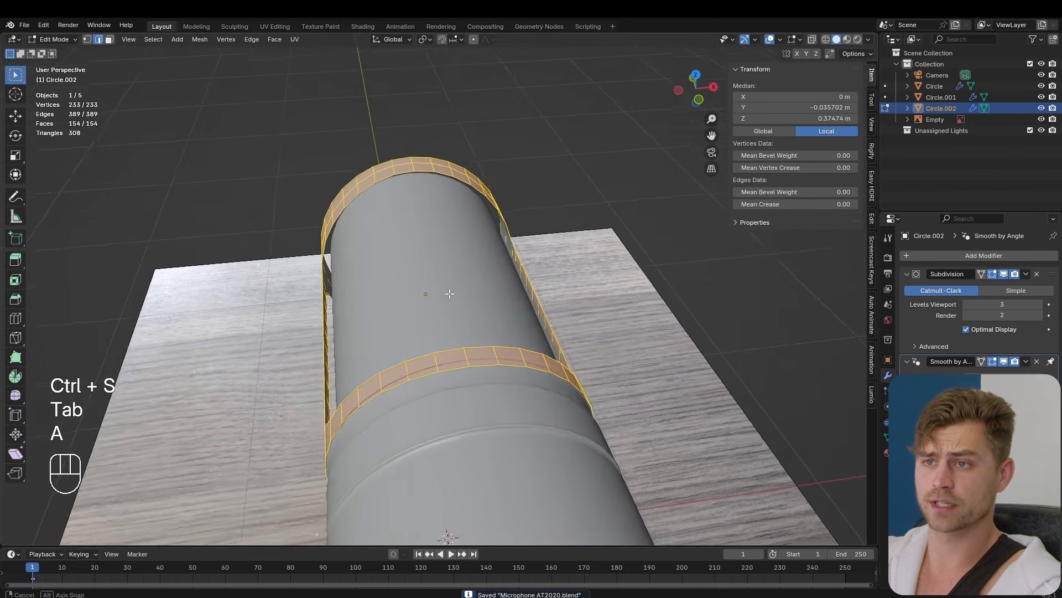
scroll(449, 294, up, 3)
key(alt+e)
click(447, 292)
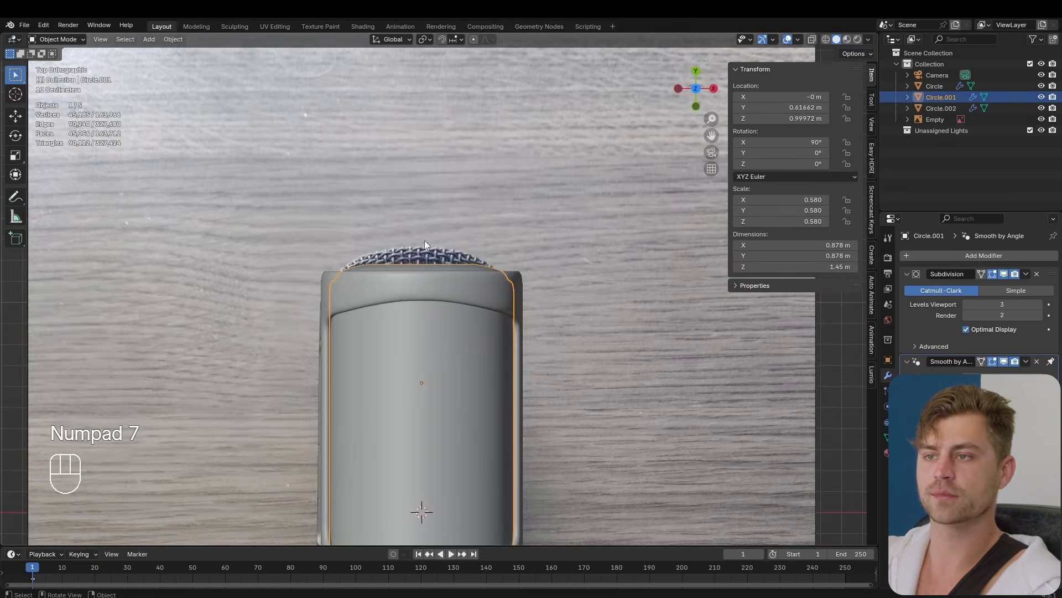
key(alt+z)
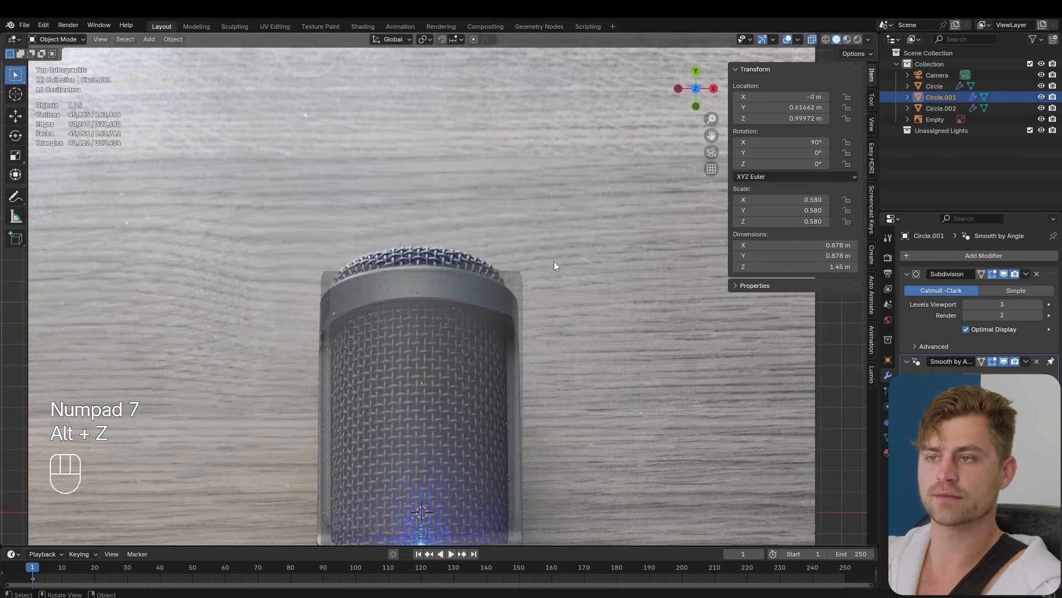
drag(576, 223, 437, 335)
key(alt+z)
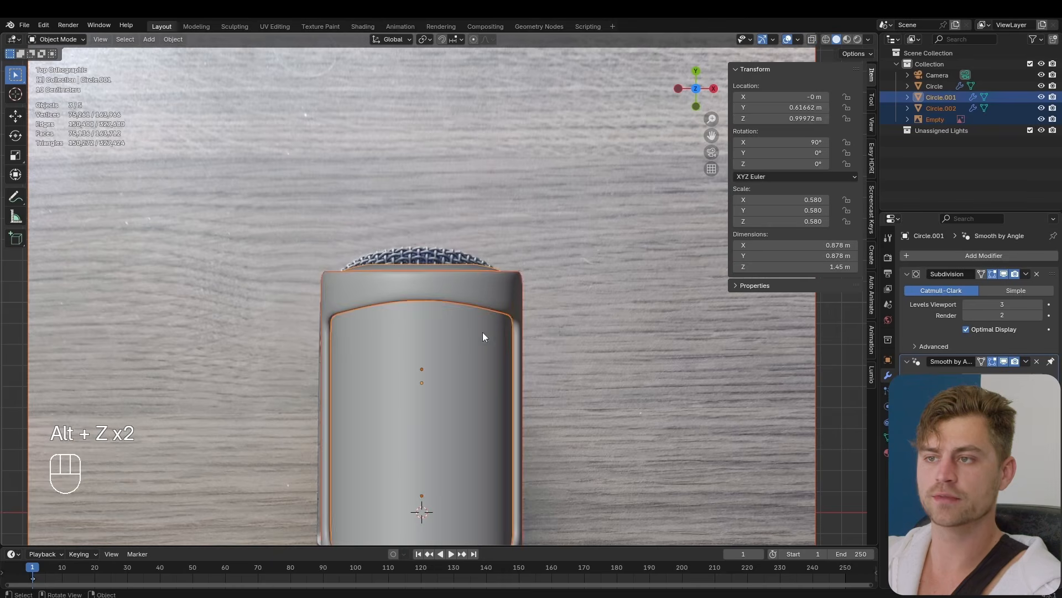
Step: Move the top cap faces of the inner grille up along Y about 0.066 m to match the reference photo, selecting them in see-through view
key(Tab)
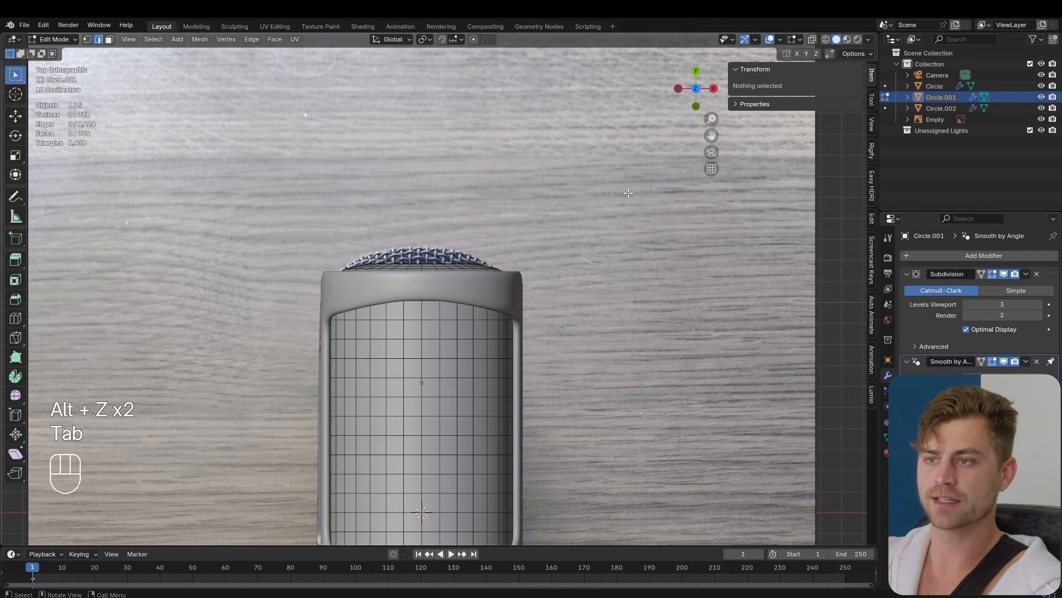
drag(251, 302, 234, 308)
key(g)
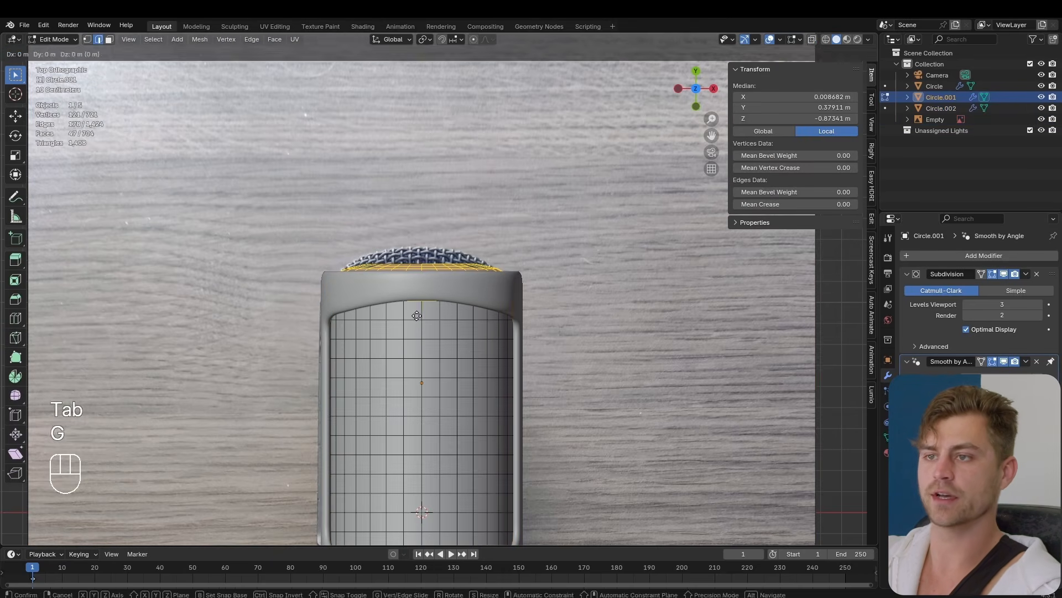
key(y)
key(alt+z)
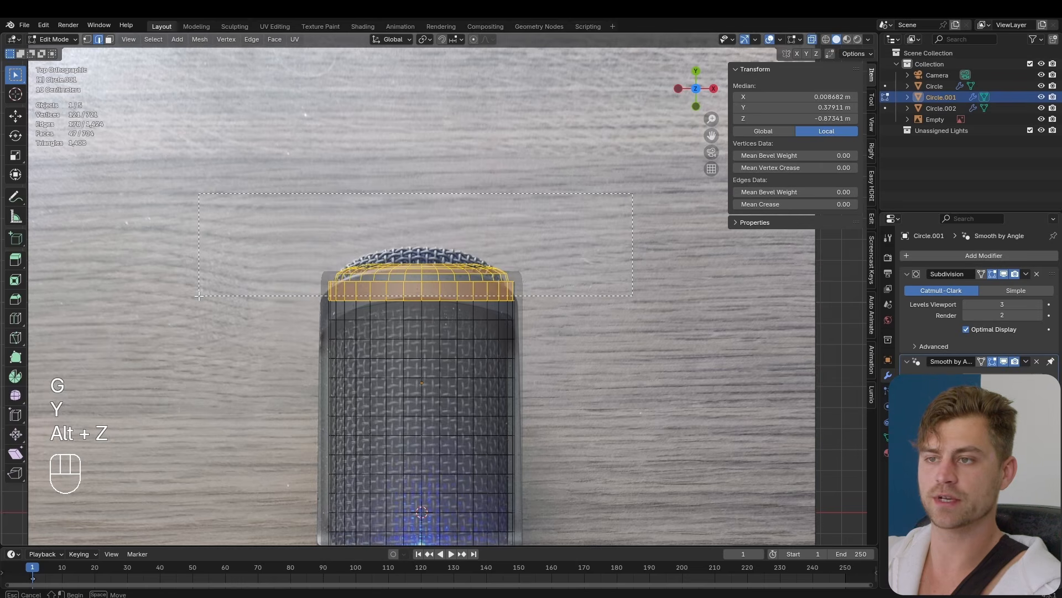
drag(200, 296, 200, 295)
key(3)
drag(211, 218, 340, 264)
drag(576, 298, 577, 298)
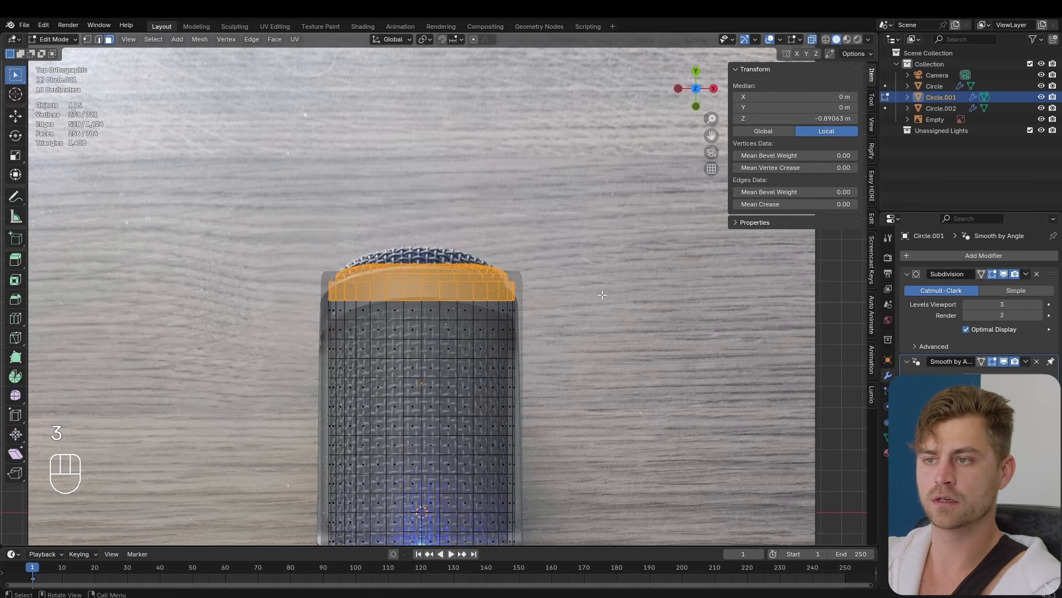
key(g)
key(y)
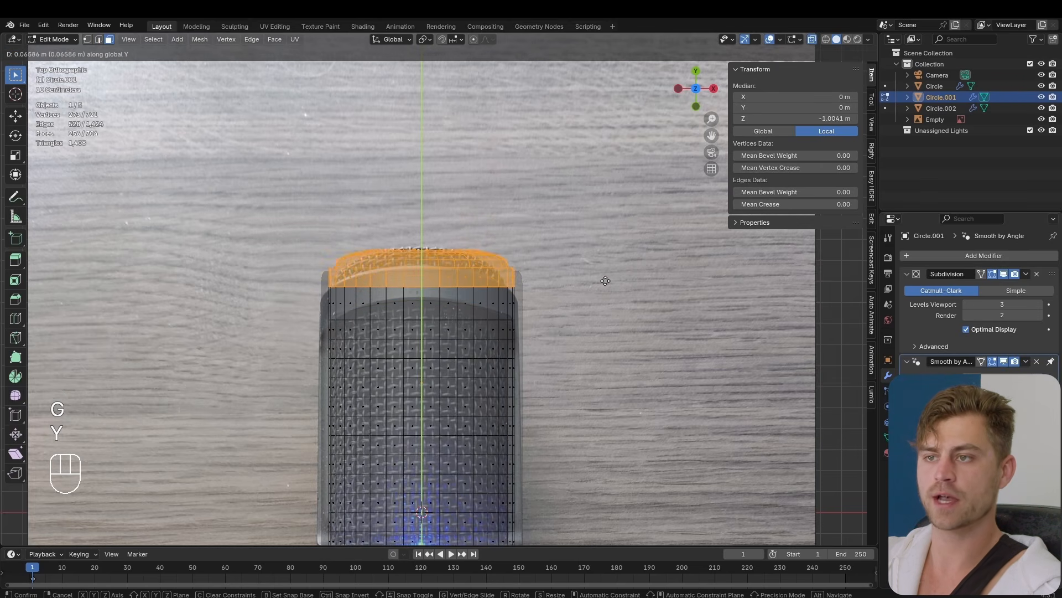
click(606, 282)
key(Tab)
key(alt+z)
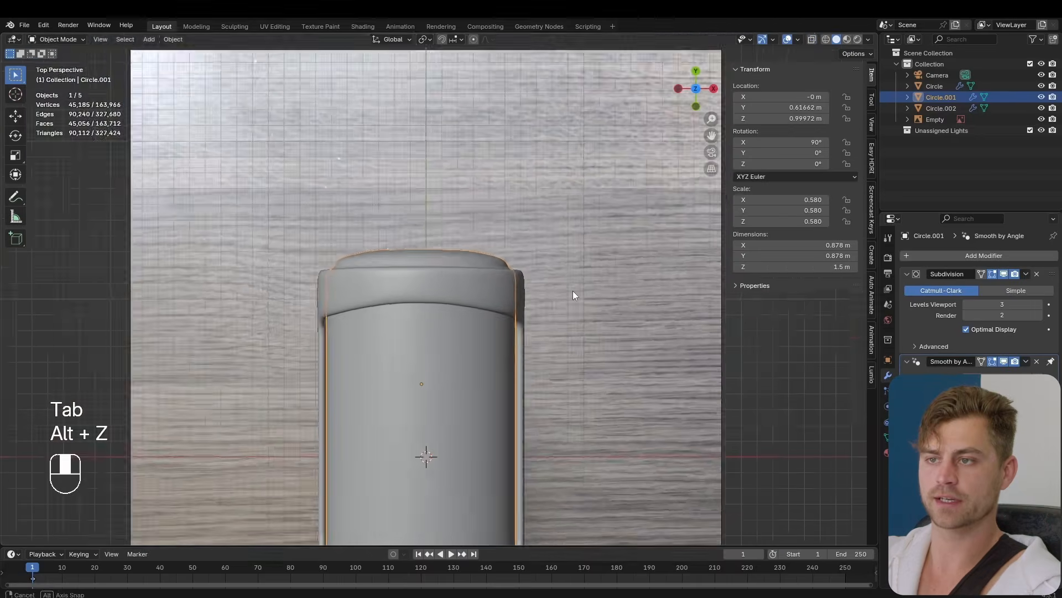
Step: Examine the grille's rounded cap and the gap between it and the surrounding frame rim
middle_drag(572, 291, 559, 337)
scroll(456, 287, up, 4)
middle_drag(456, 287, 420, 327)
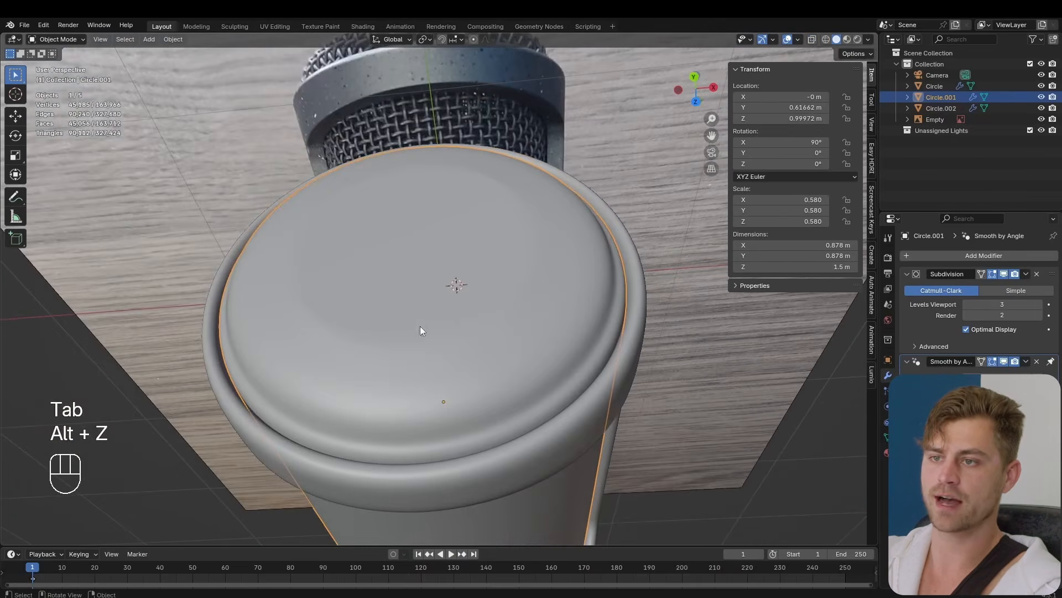
middle_drag(456, 263, 440, 329)
key(Tab)
key(Tab)
scroll(440, 329, up, 3)
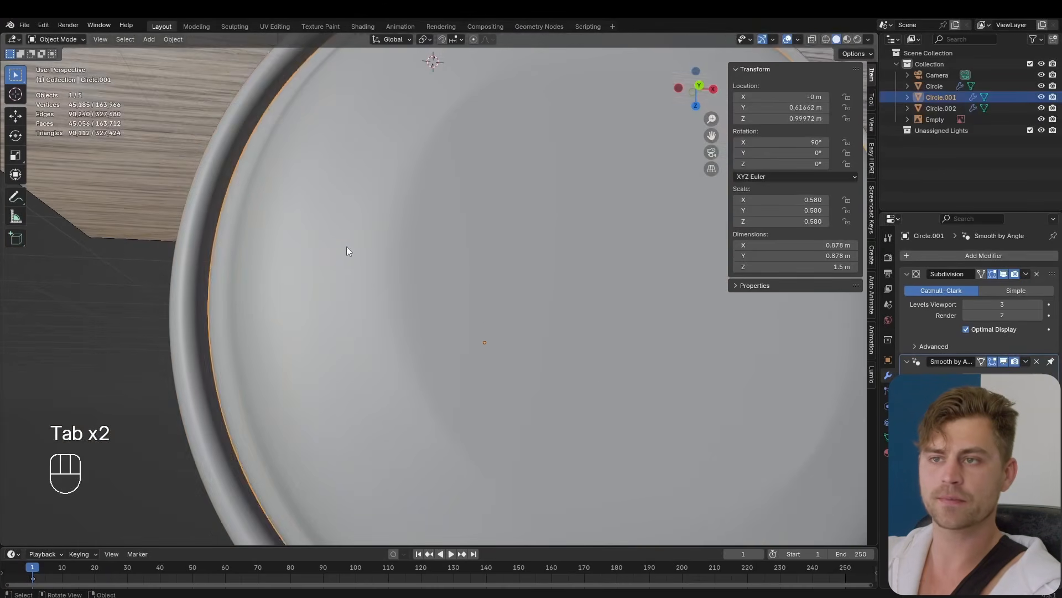
Step: Try adding an edge loop on the frame's top rim, slid fully to its inner edge, and undo it
click(208, 202)
key(Tab)
key(ctrl+r)
click(206, 193)
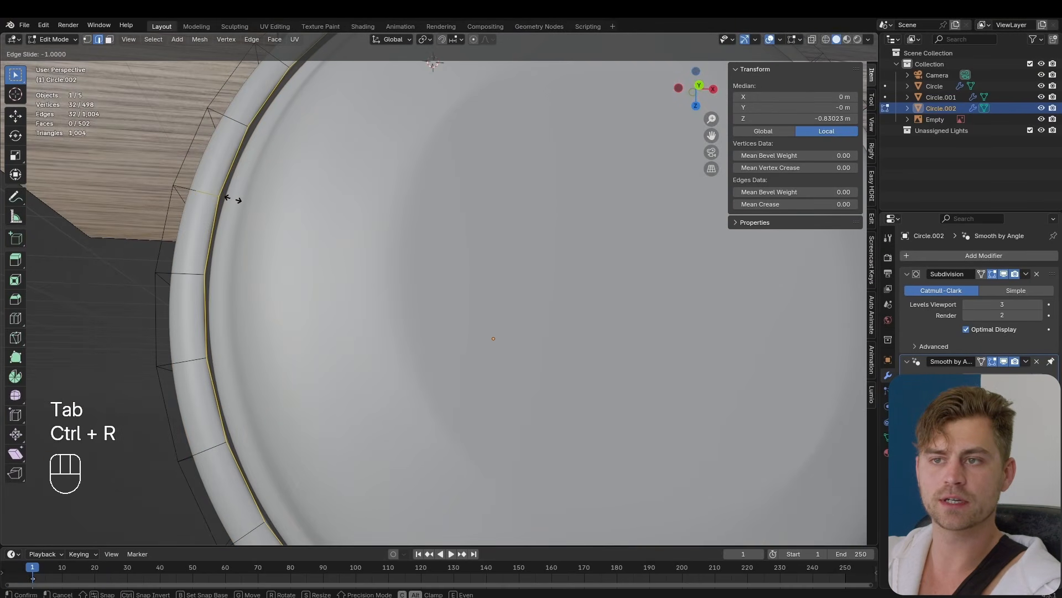
click(238, 203)
scroll(312, 234, up, 3)
shift+middle_drag(242, 230, 409, 263)
scroll(420, 261, up, 3)
key(ctrl+z)
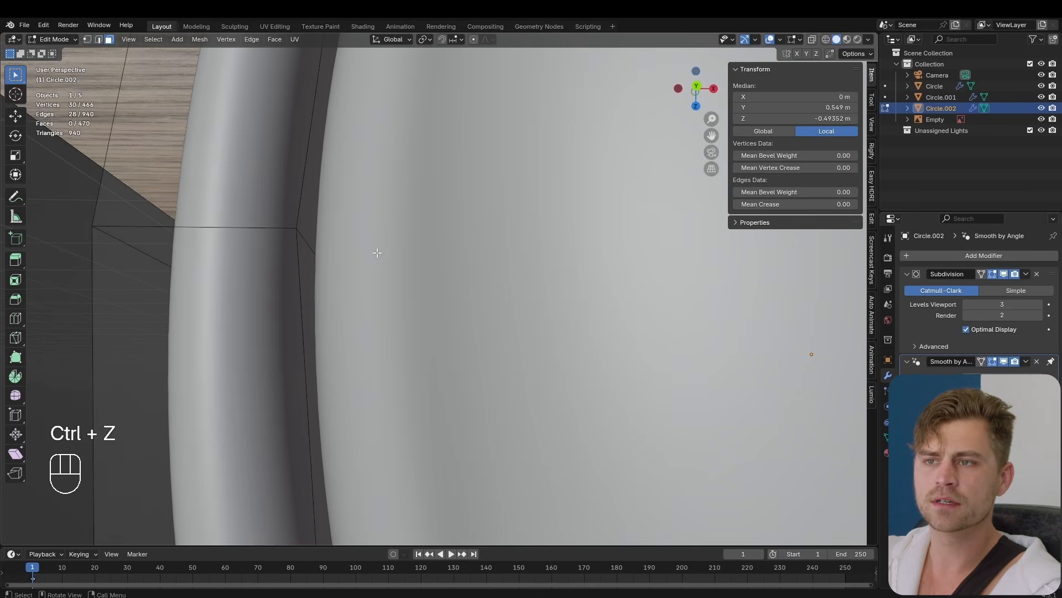
Step: Scale the inner grille up uniformly by a factor of about 1.009 to narrow the gap to the frame
scroll(376, 253, down, 3)
key(Tab)
click(433, 261)
key(s)
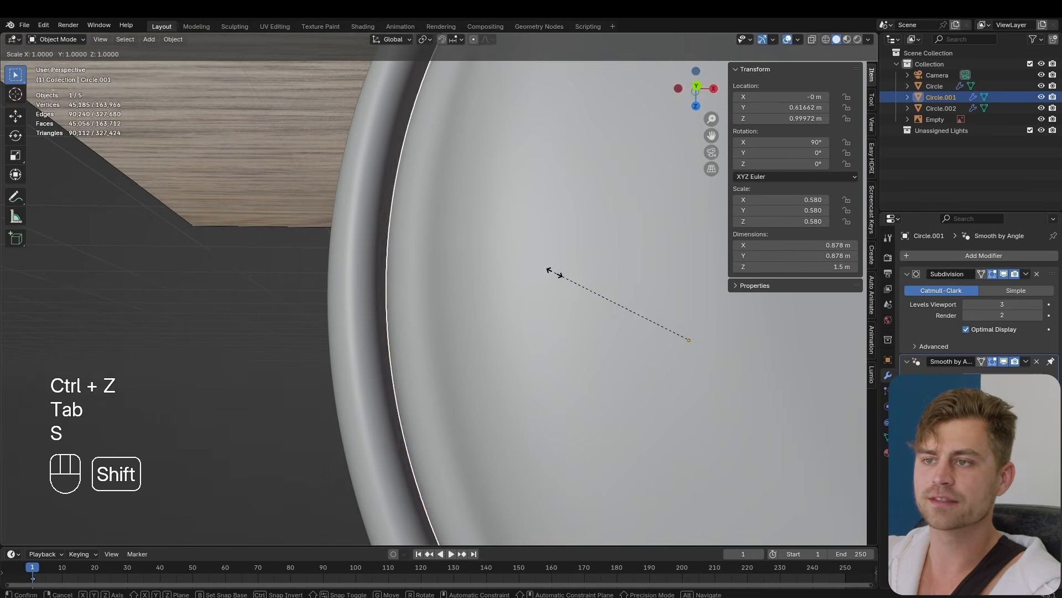
click(542, 267)
scroll(543, 260, down, 4)
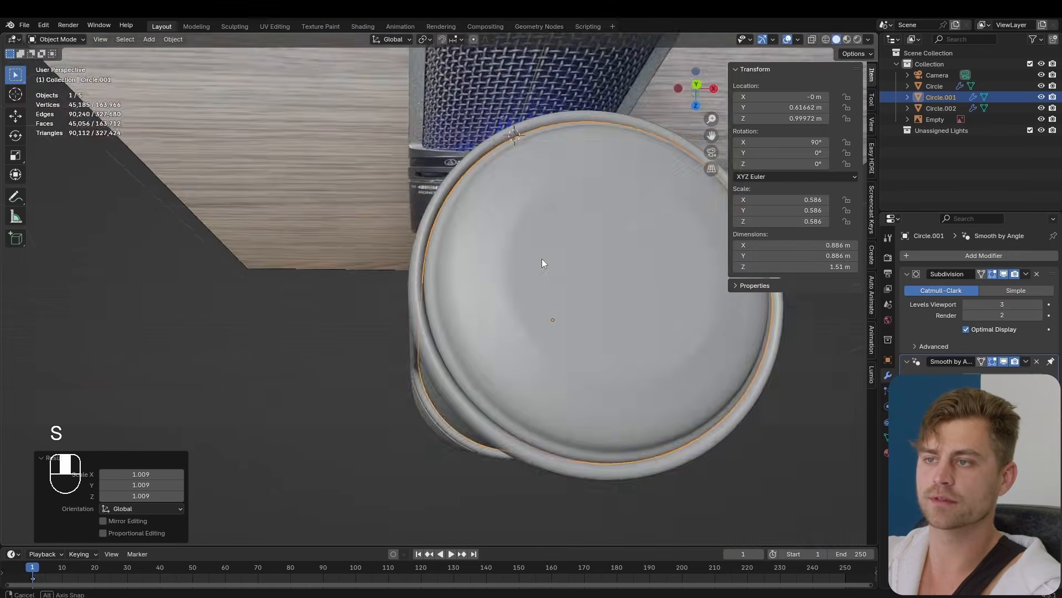
middle_drag(543, 263, 588, 315)
click(588, 315)
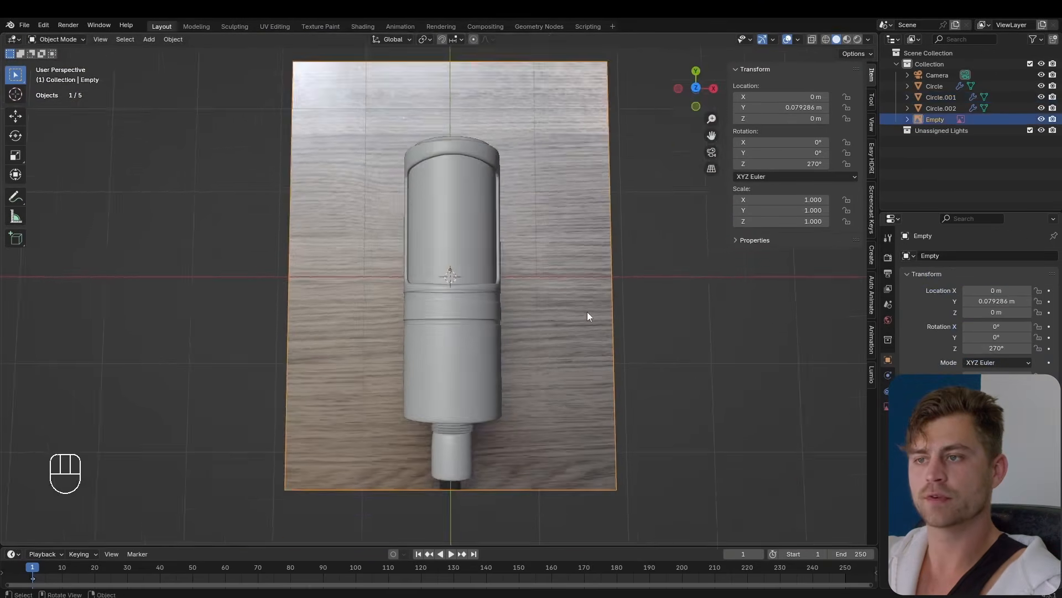
Step: Undo the last ten changes to return to editing the frame's mesh
scroll(589, 327, up, 8)
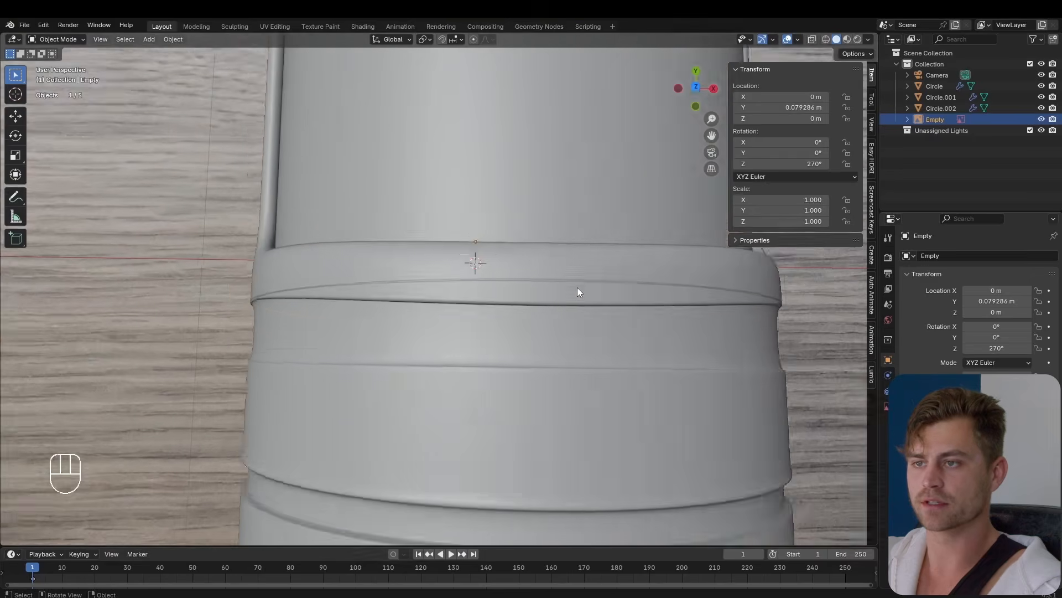
key(ctrl+z)
key(ctrl+z)
key(ctrl+z)
key(ctrl+z)
key(ctrl+z)
key(ctrl+z)
key(ctrl+z)
key(ctrl+z)
key(ctrl+z)
key(ctrl+z)
Step: Try to flatten the frame's lower outer edge loop by scaling it to 0 along Y
key(2)
key(KP_7)
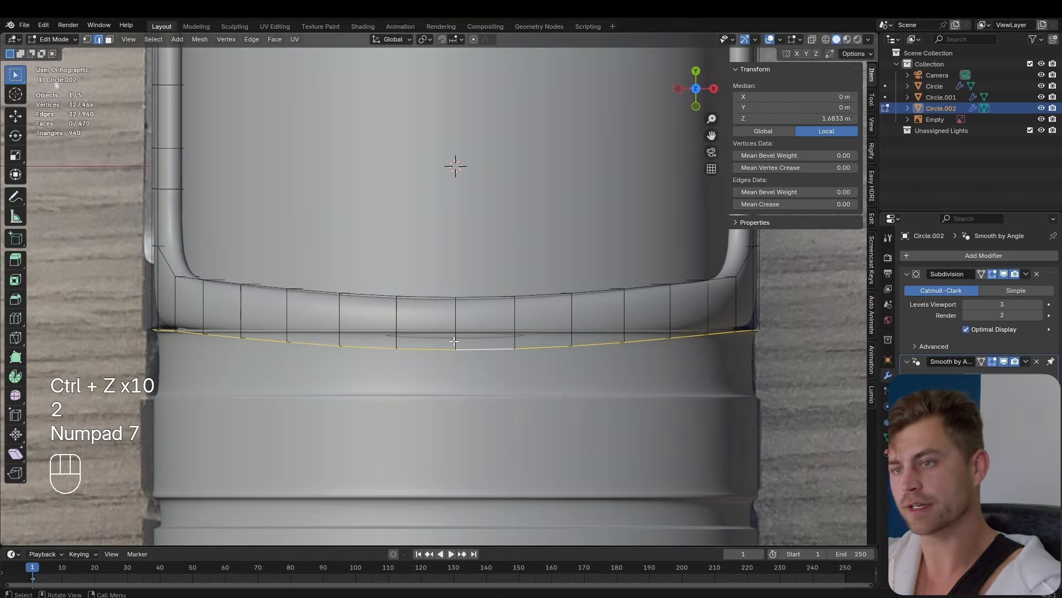
key(alt+z)
scroll(267, 343, up, 2)
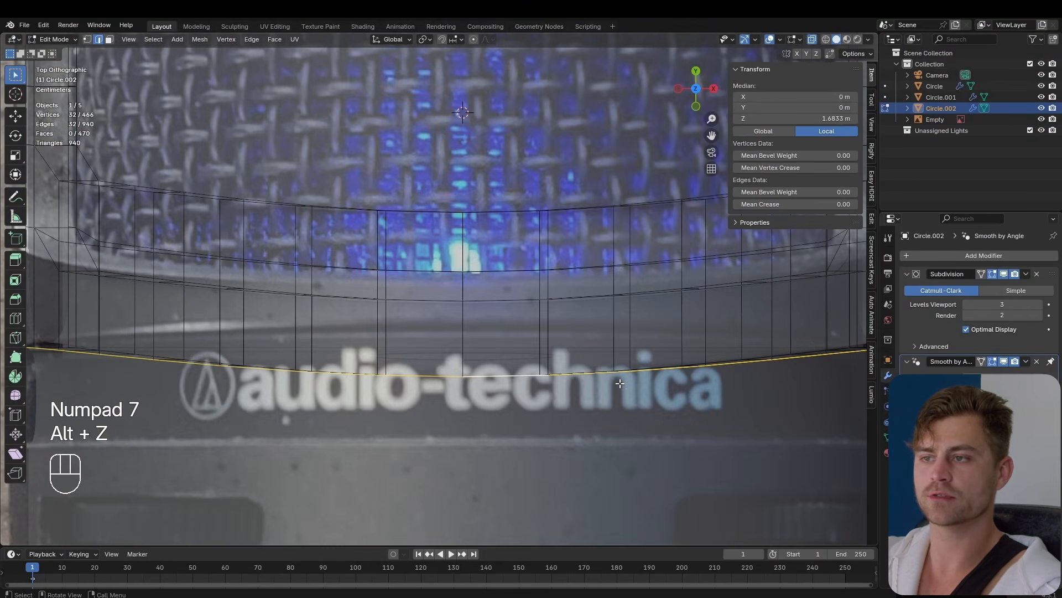
scroll(567, 369, down, 2)
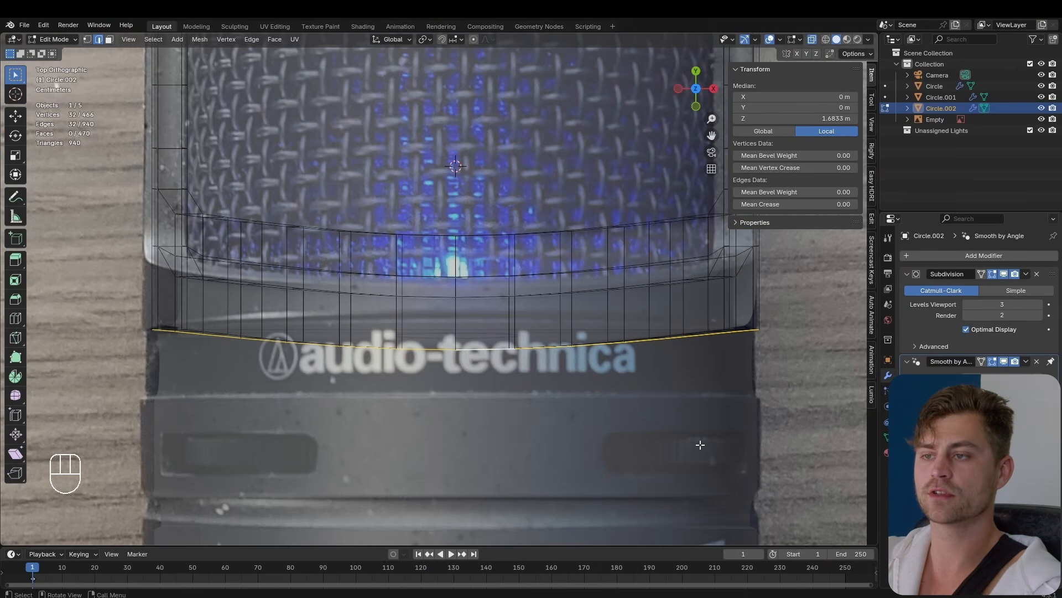
key(s)
key(y)
key(0)
key(Return)
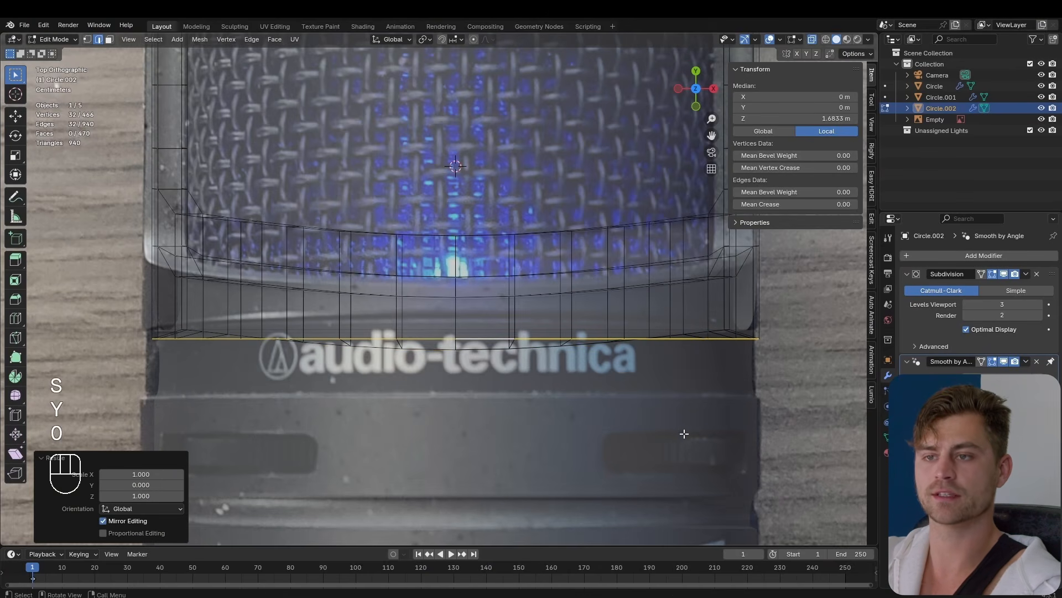
key(ctrl+z)
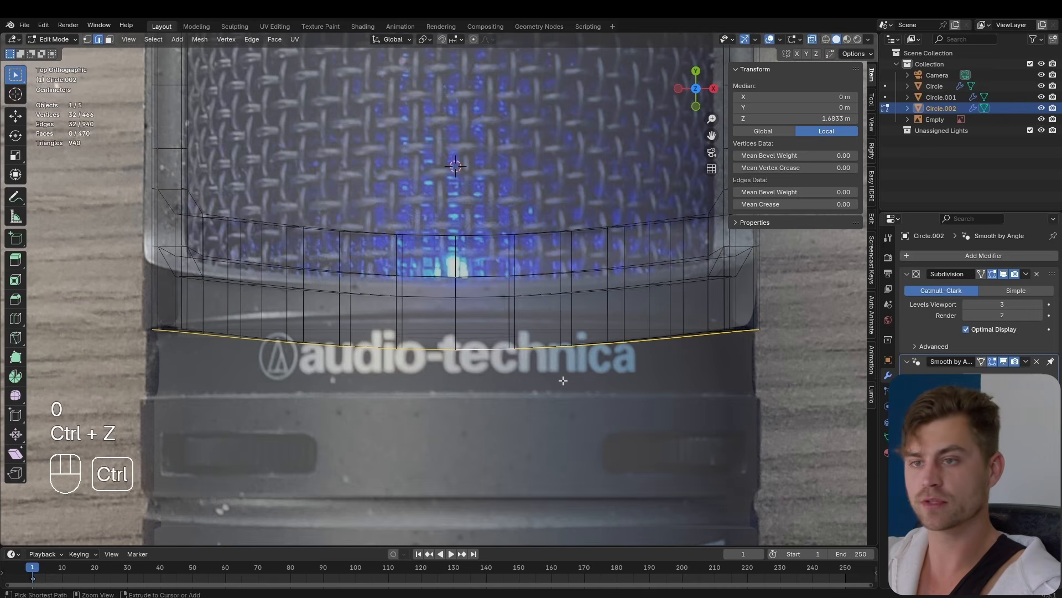
Step: Flatten the face loop on the frame's bottom rim by scaling it to 0 along Y
middle_drag(545, 327, 633, 335)
key(3)
alt+click(539, 111)
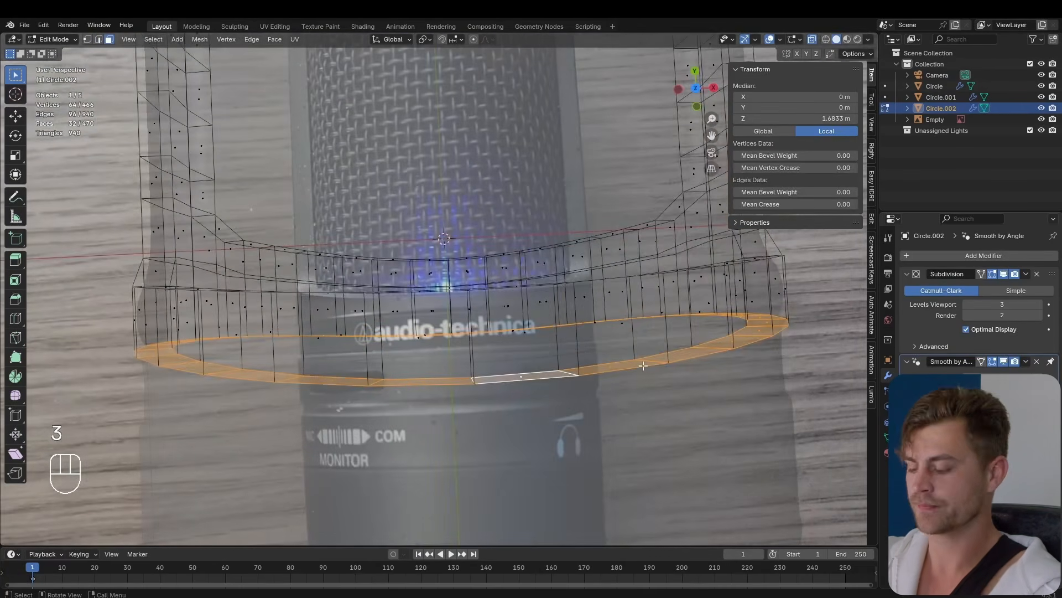
key(KP_7)
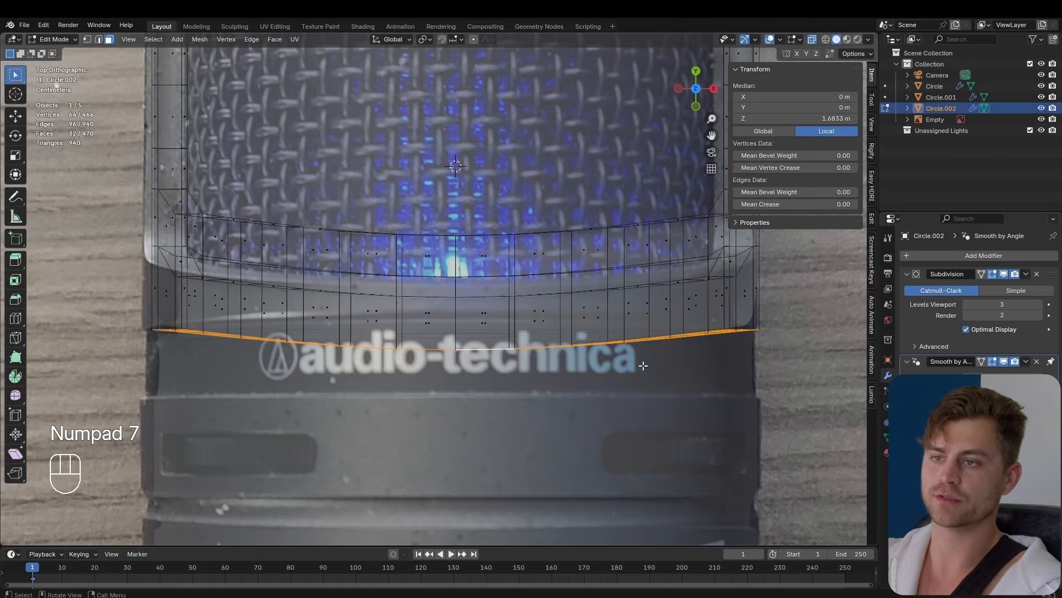
key(s)
key(y)
key(0)
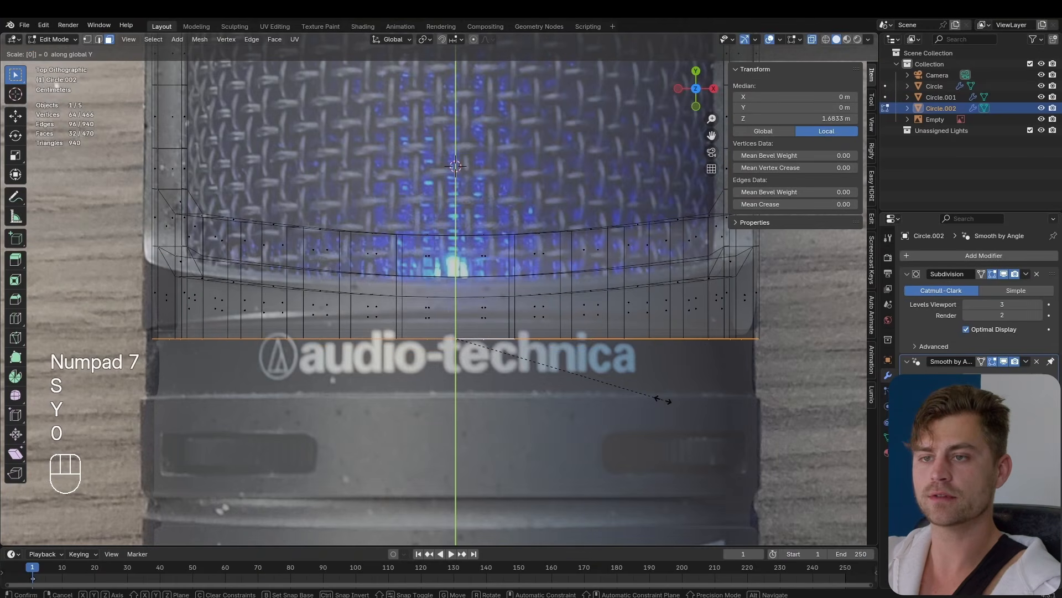
click(663, 400)
Step: Raise the flattened bottom face loop by about 0.0176 m along Y
key(g)
key(z)
key(y)
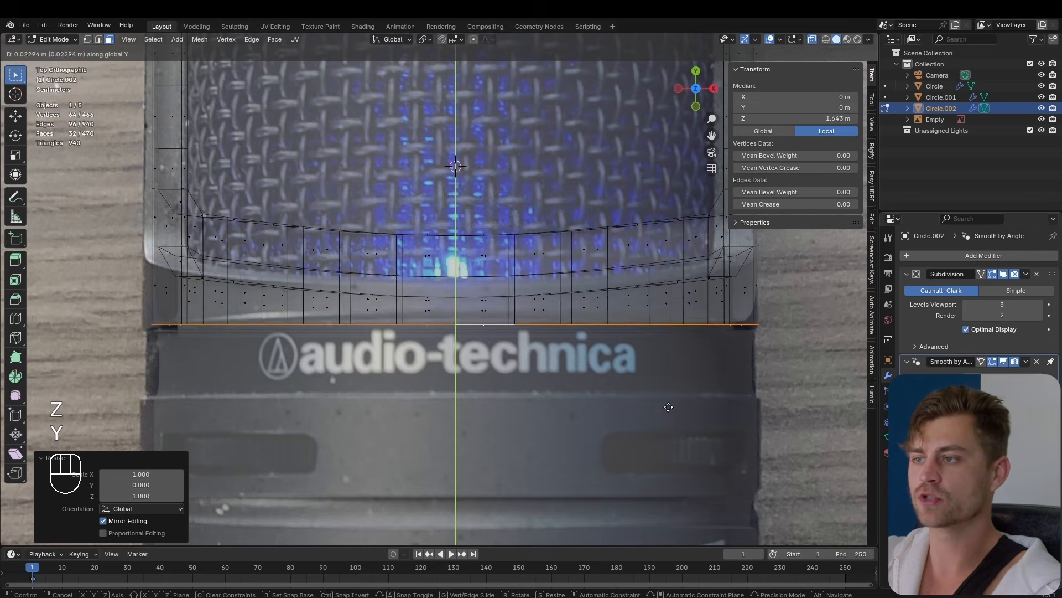
click(669, 407)
Step: Lower the bottom face loop by about 0.003 m along Y to meet the body's upper edge
scroll(669, 407, up, 3)
shift+middle_drag(676, 373, 299, 288)
scroll(682, 237, up, 4)
shift+middle_drag(775, 240, 587, 303)
scroll(409, 315, up, 4)
scroll(531, 351, up, 4)
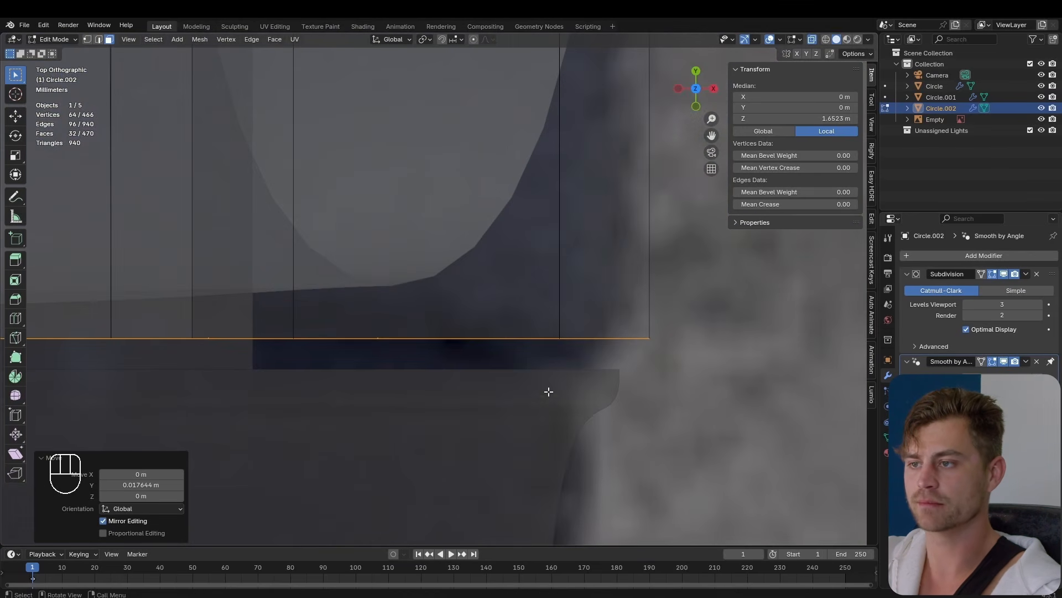
key(g)
key(y)
click(549, 427)
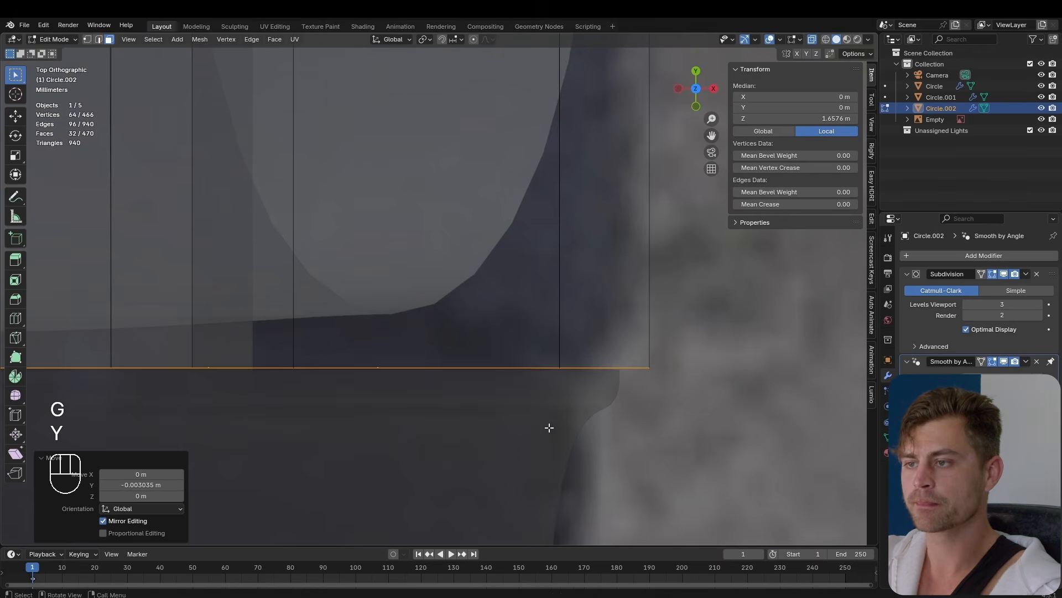
scroll(556, 429, down, 2)
key(s)
right_click(639, 442)
scroll(443, 390, down, 5)
shift+middle_drag(372, 371, 484, 366)
scroll(399, 393, up, 5)
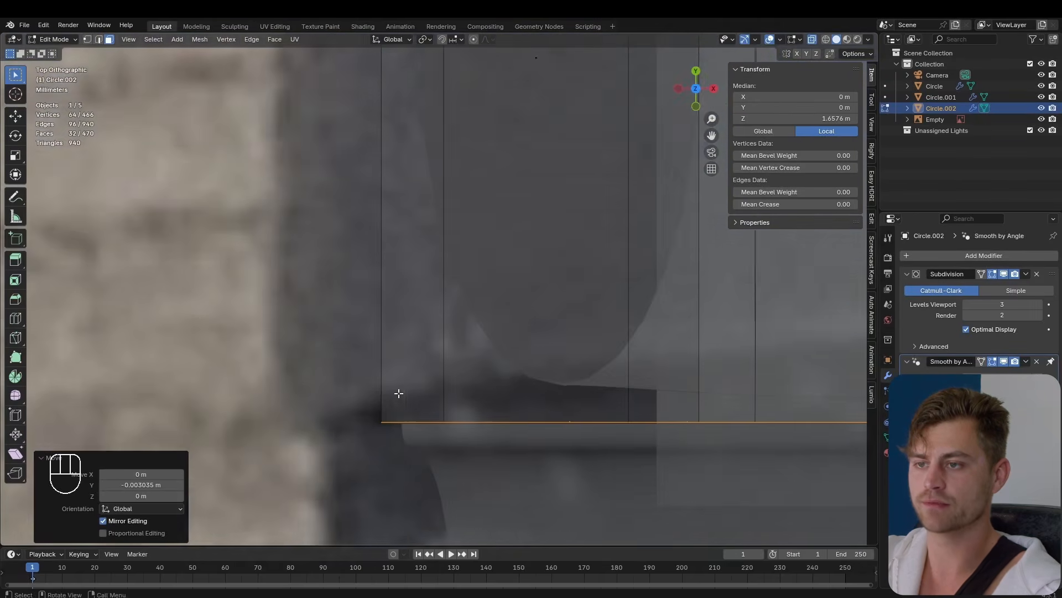
shift+middle_drag(474, 487, 477, 391)
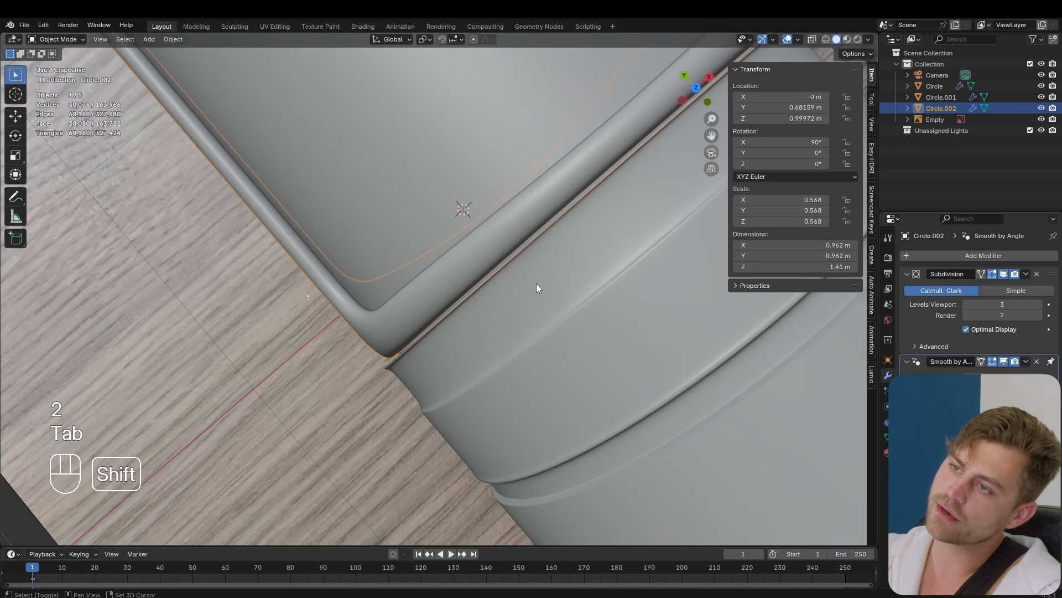
Step: Join the outer grille frame and the lower microphone body into one object
shift+click(536, 284)
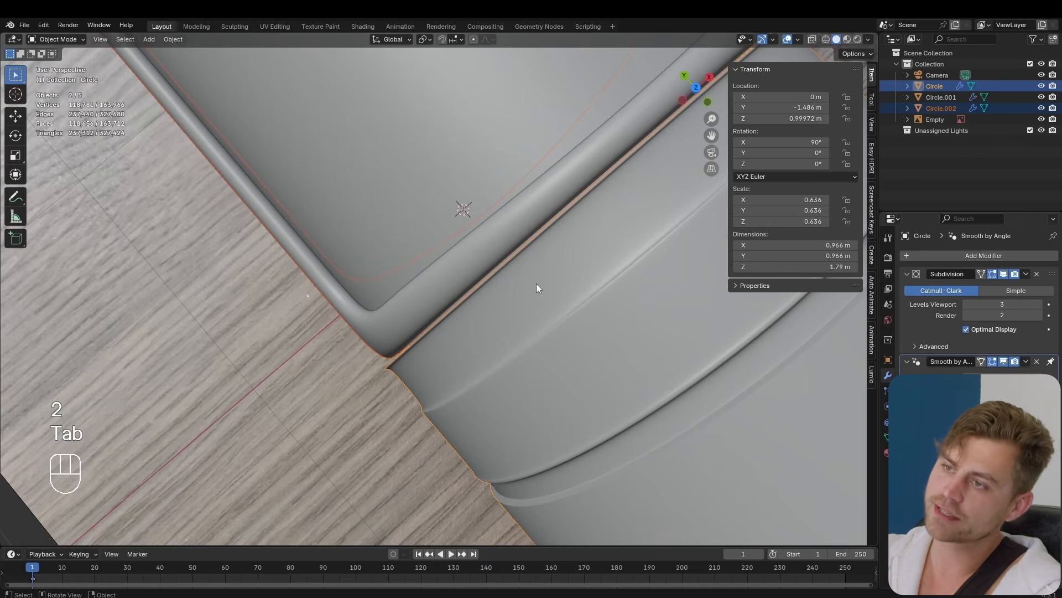
key(ctrl+super+j)
scroll(536, 283, up, 2)
click(491, 241)
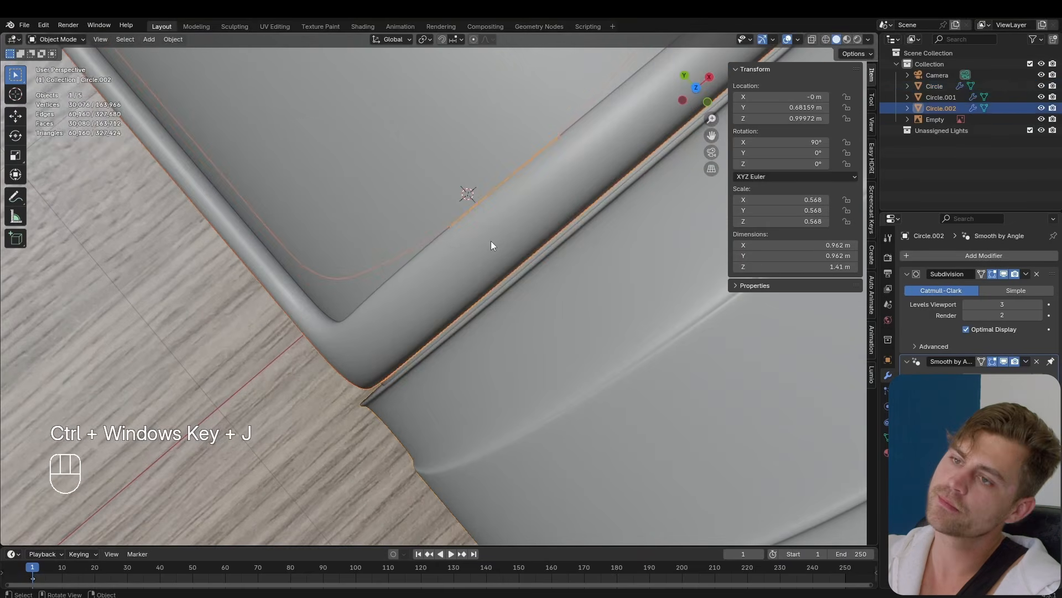
shift+click(542, 321)
key(ctrl+j)
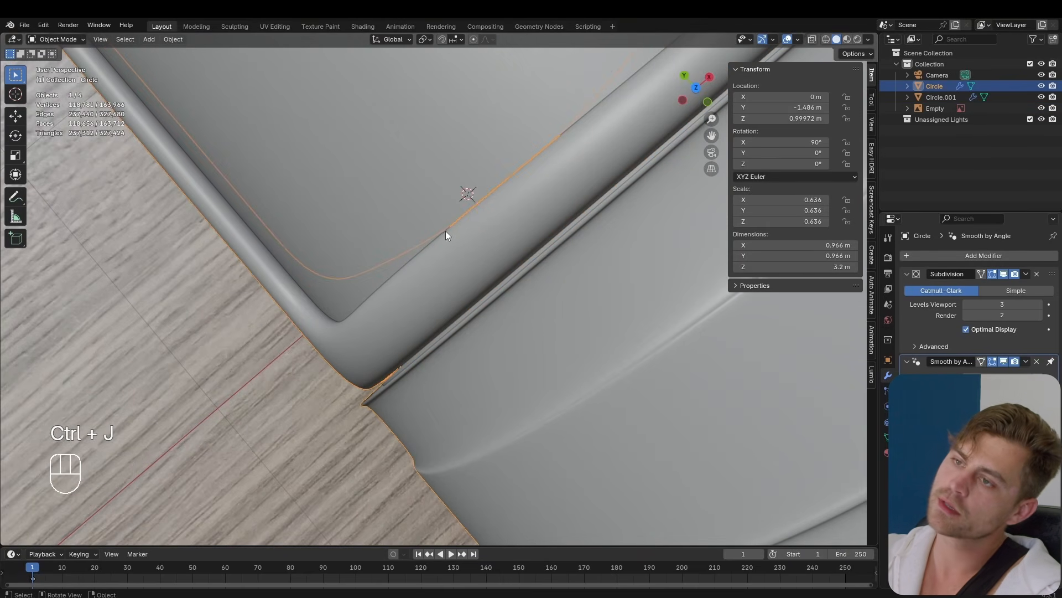
Step: Bridge the frame's bottom edge loop with the body's top edge loop and save the file
key(Tab)
click(486, 291)
scroll(486, 292, up, 1)
key(2)
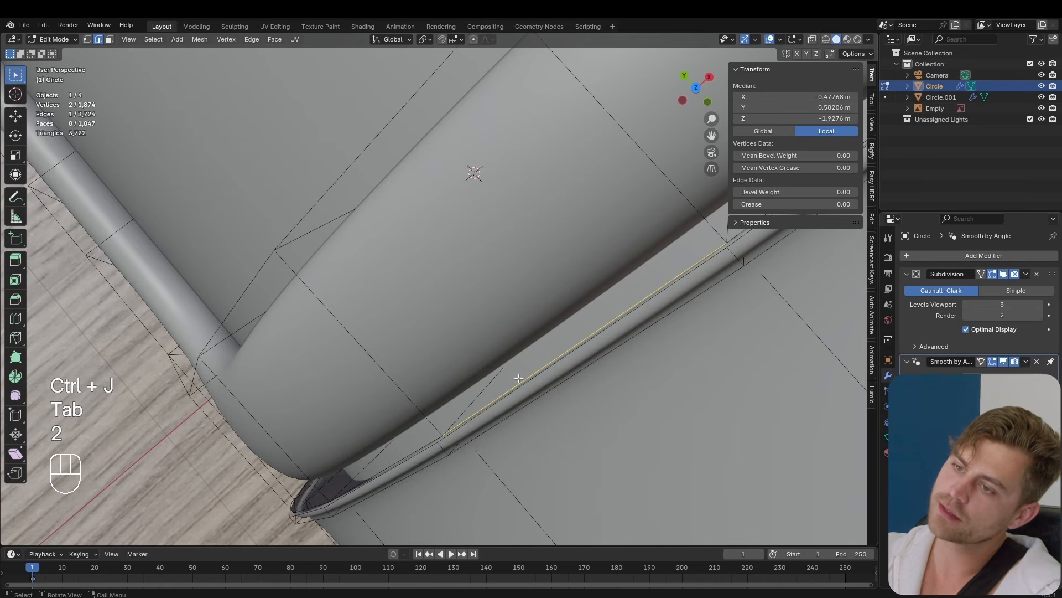
alt+click(464, 422)
scroll(476, 422, up, 4)
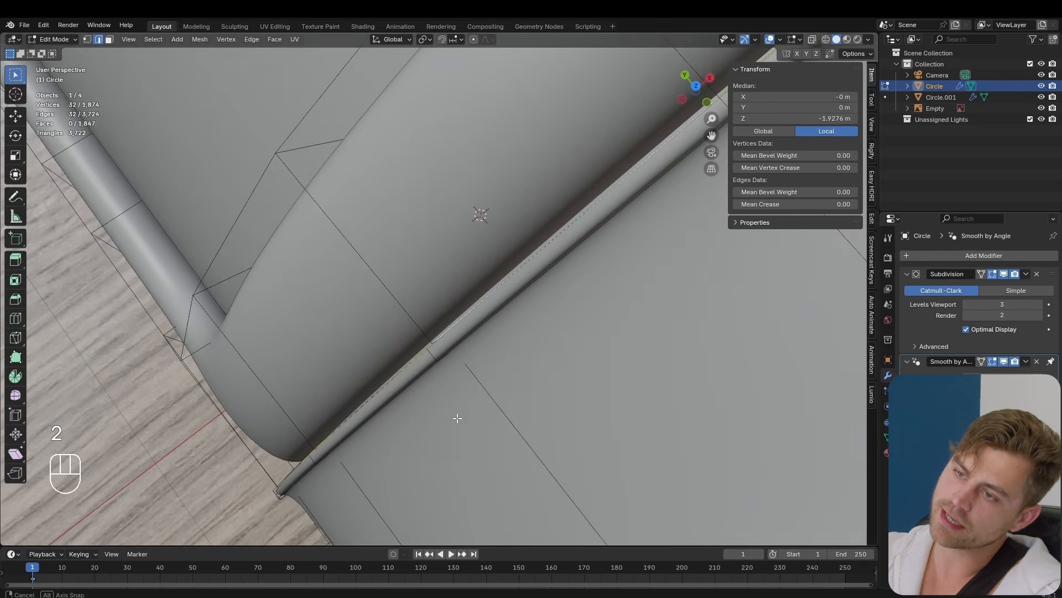
shift+middle_drag(487, 421, 490, 432)
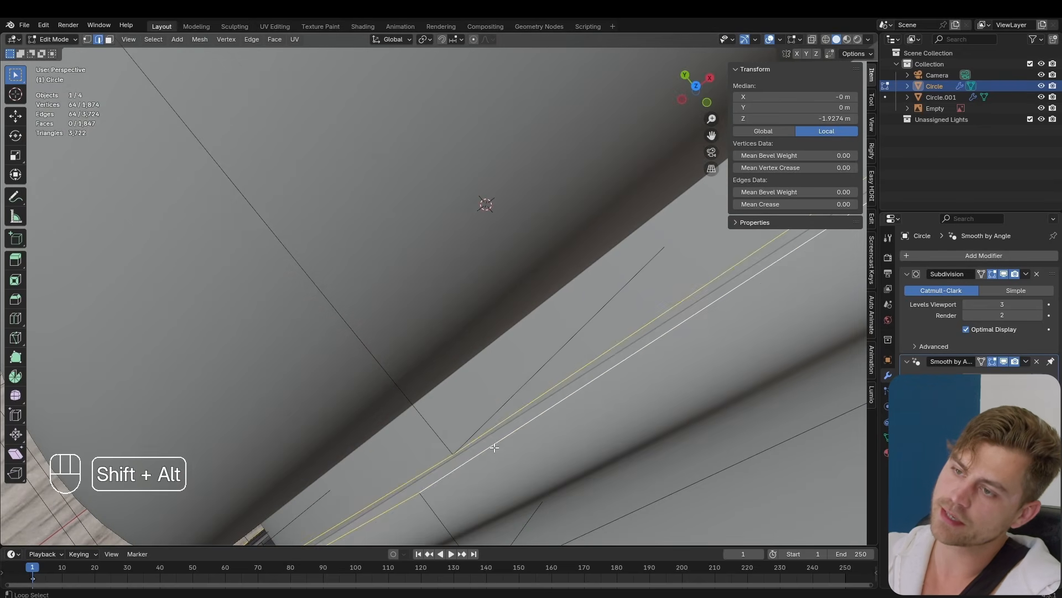
scroll(494, 447, down, 3)
key(space)
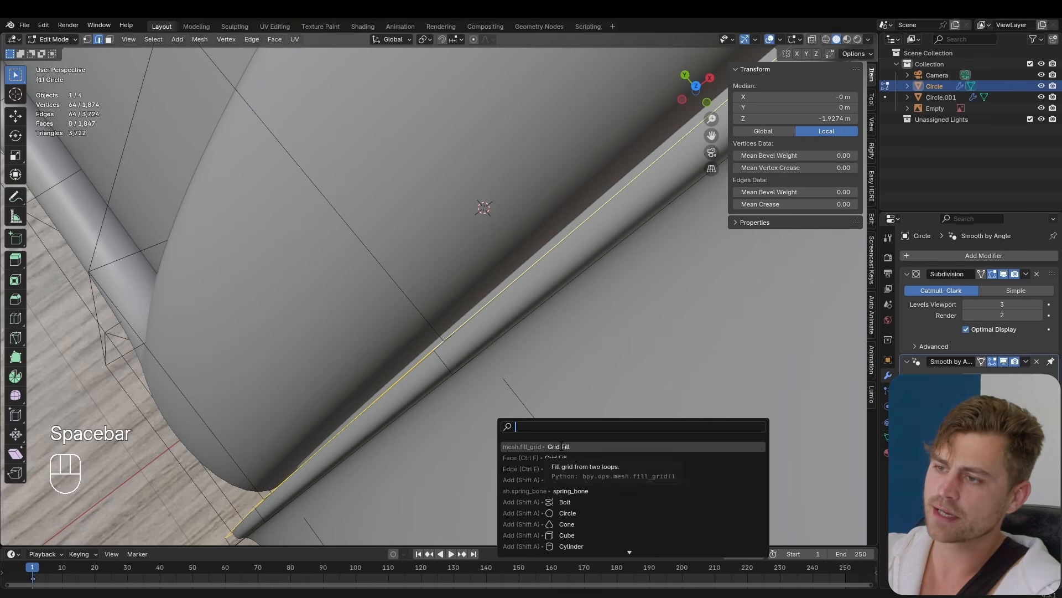
text(bridge)
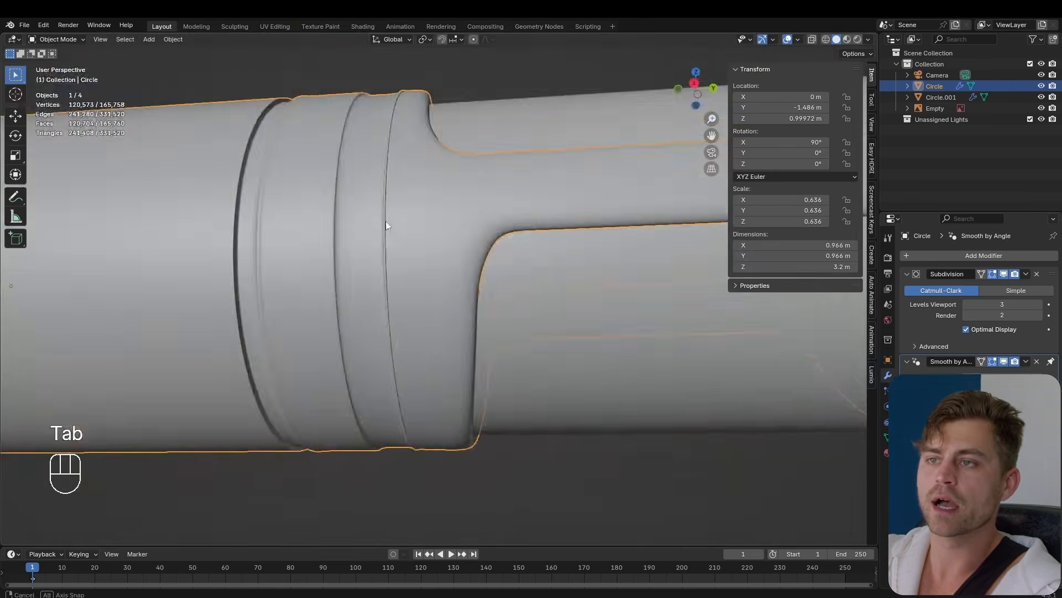
middle_drag(387, 225, 414, 340)
key(ctrl+s)
scroll(453, 367, down, 5)
key(g)
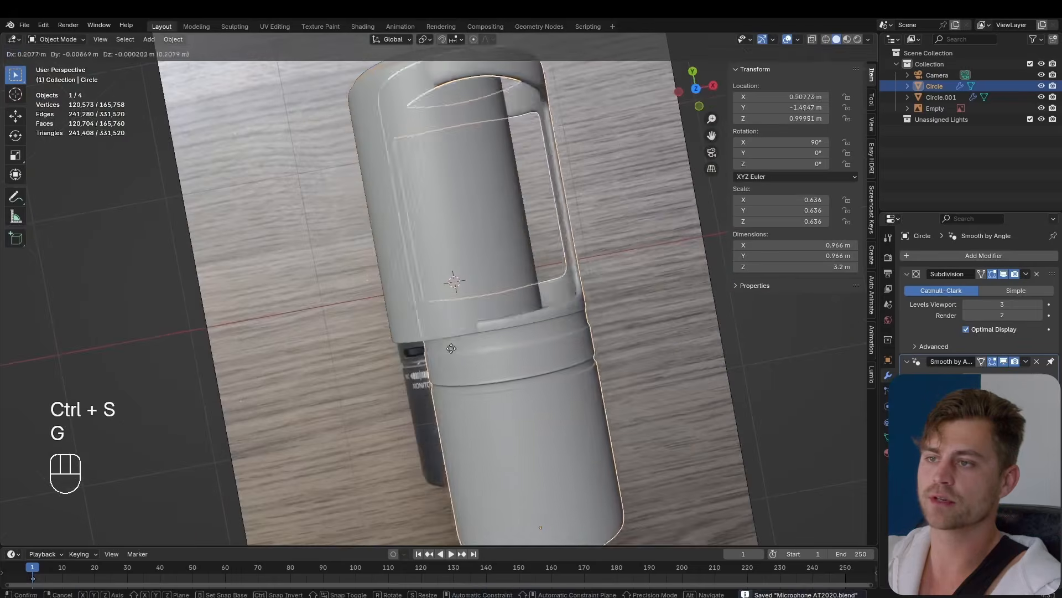
right_click(531, 340)
key(g)
right_click(610, 363)
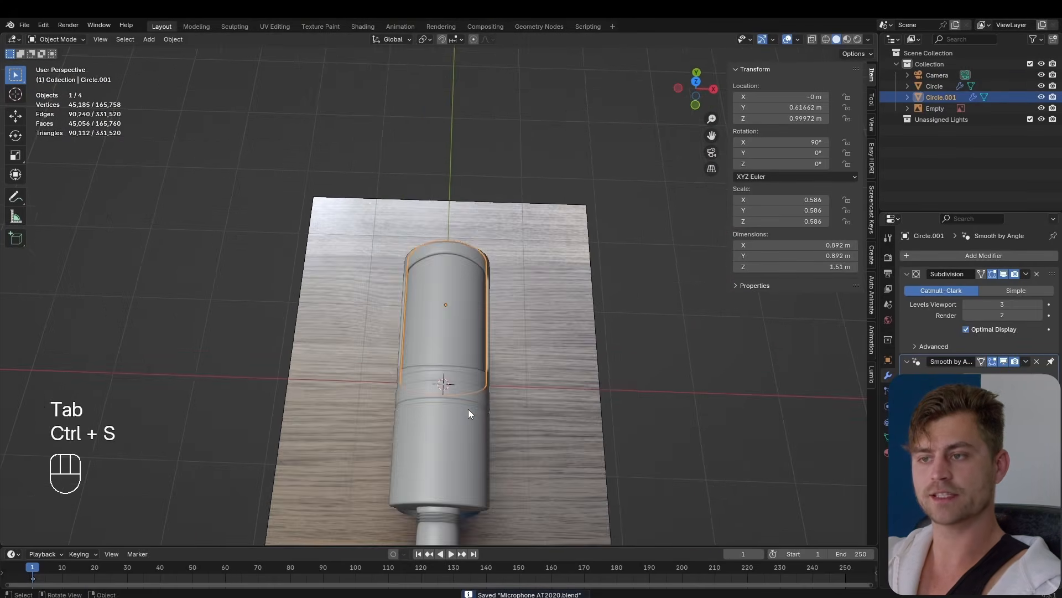
Step: Duplicate the microphone body and inner grille together, offset 7.2773 m along X
shift+click(468, 413)
shift+middle_drag(470, 410, 295, 332)
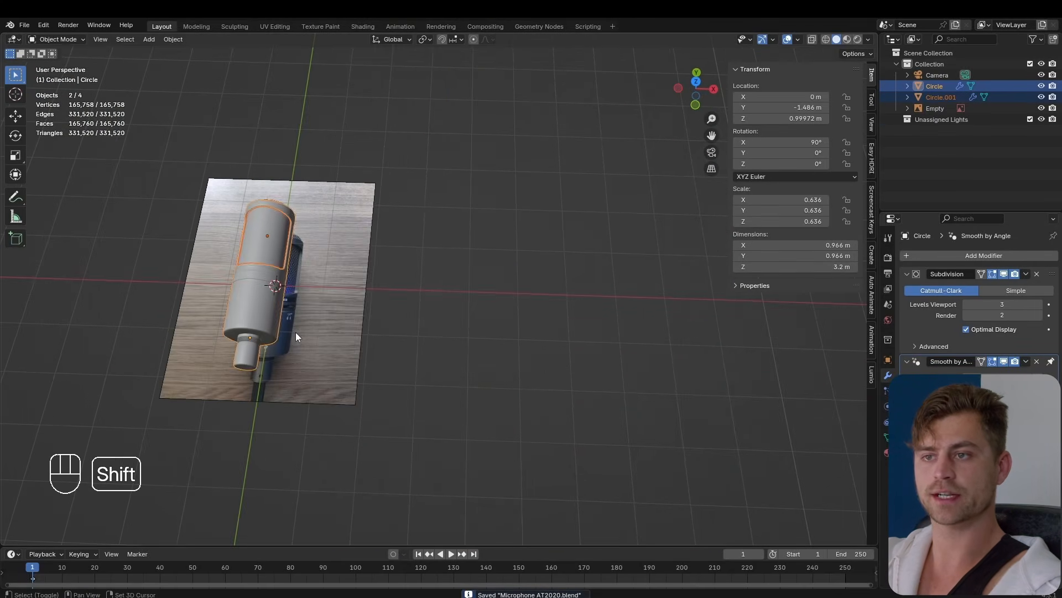
key(shift+d)
key(x)
click(682, 372)
Step: Put the duplicated parts in a new collection named Microphone Backup and exclude it from the view layer
key(m)
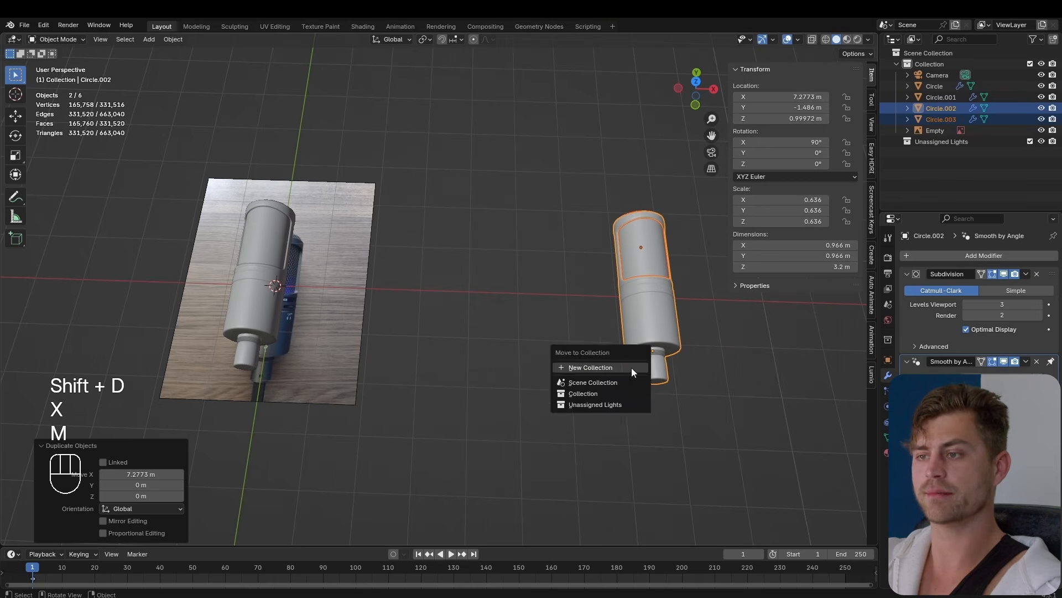
click(632, 367)
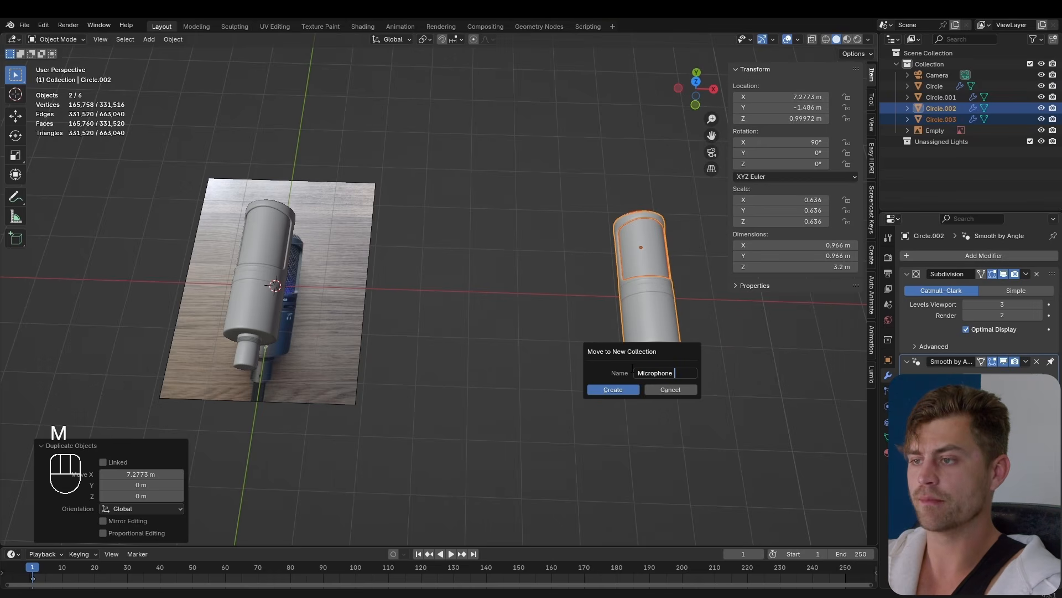
text(Microphone Backup)
key(Return)
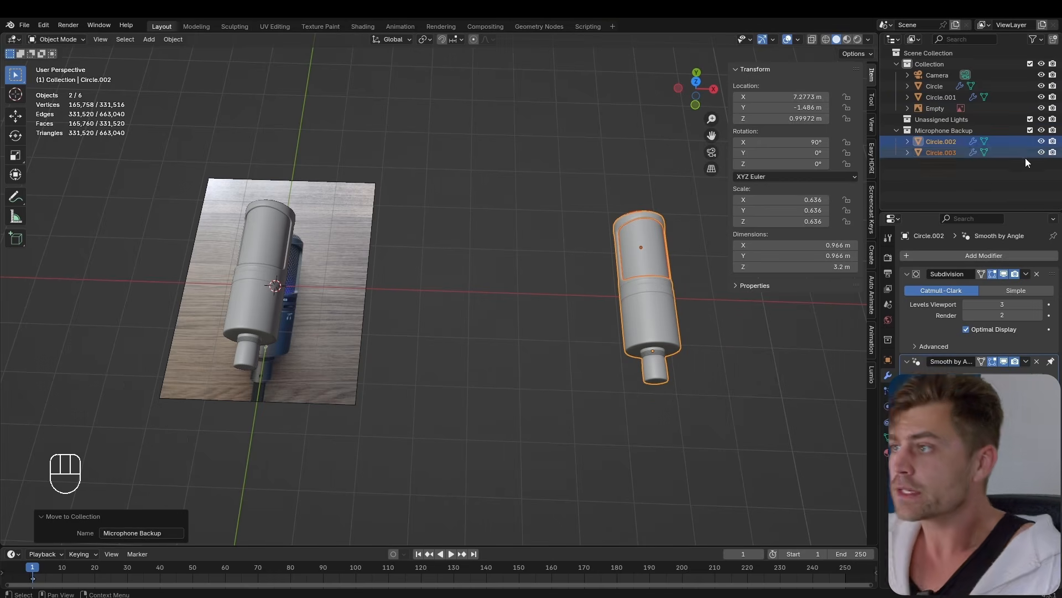
click(1030, 130)
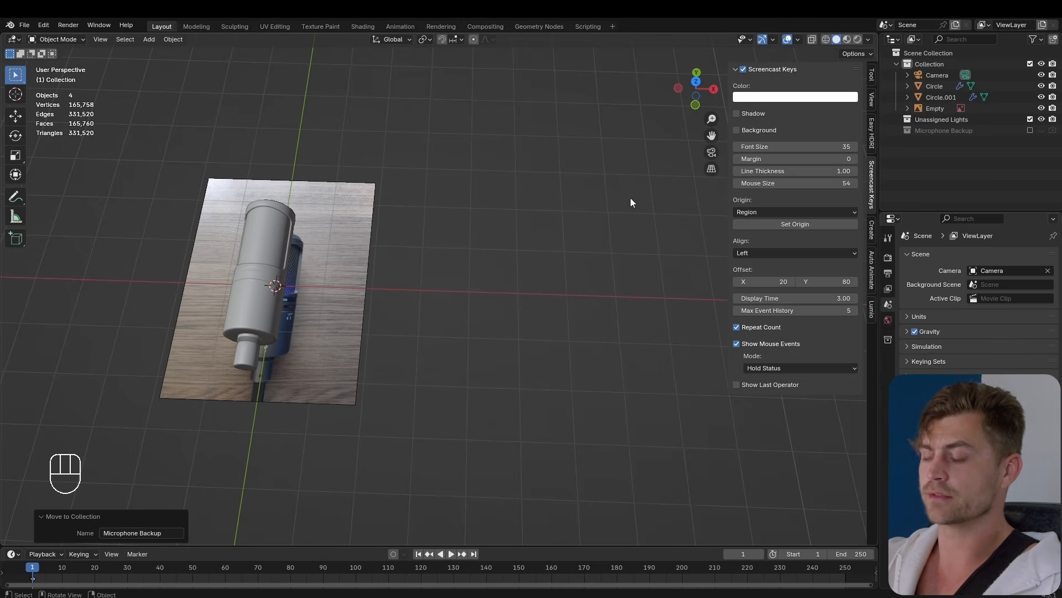
Step: Add a Bevel modifier to the joined microphone body and place it above Subdivision in the modifier stack
key(n)
shift+middle_drag(382, 294, 422, 330)
scroll(627, 310, up, 5)
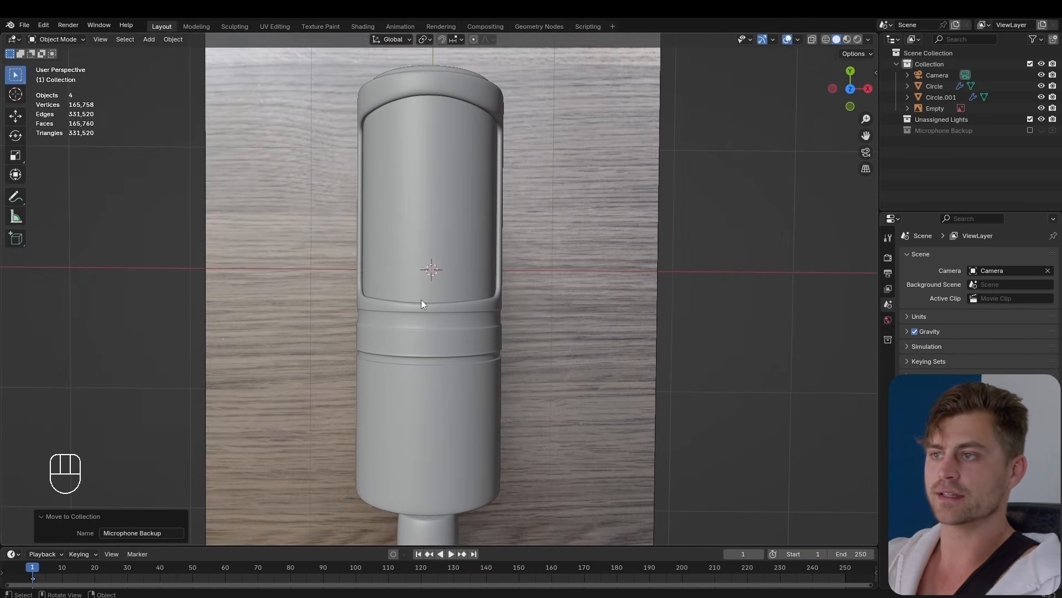
click(460, 84)
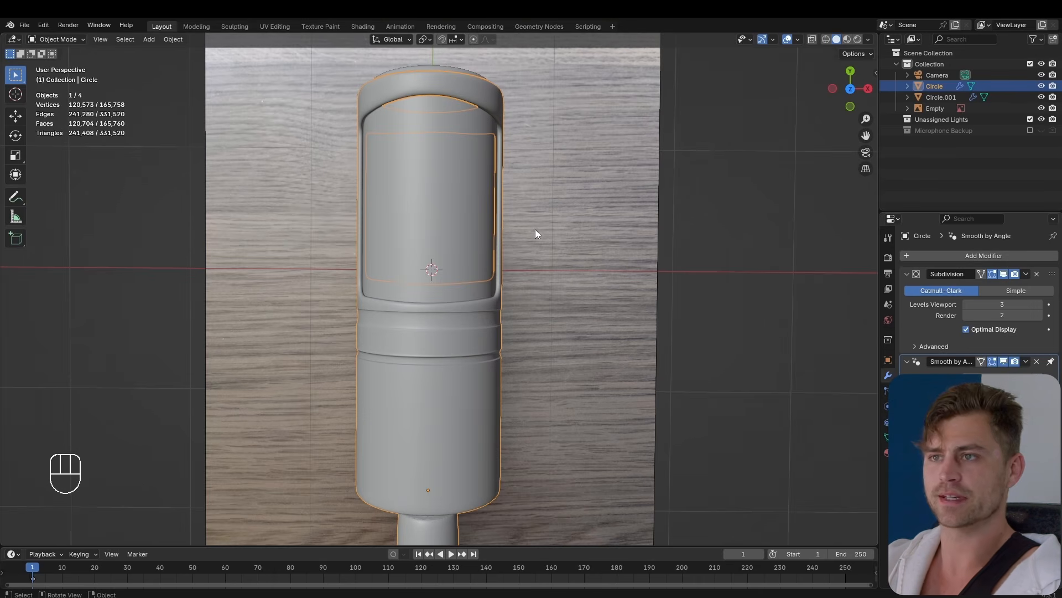
shift+middle_drag(541, 229, 551, 311)
click(983, 255)
text(b)
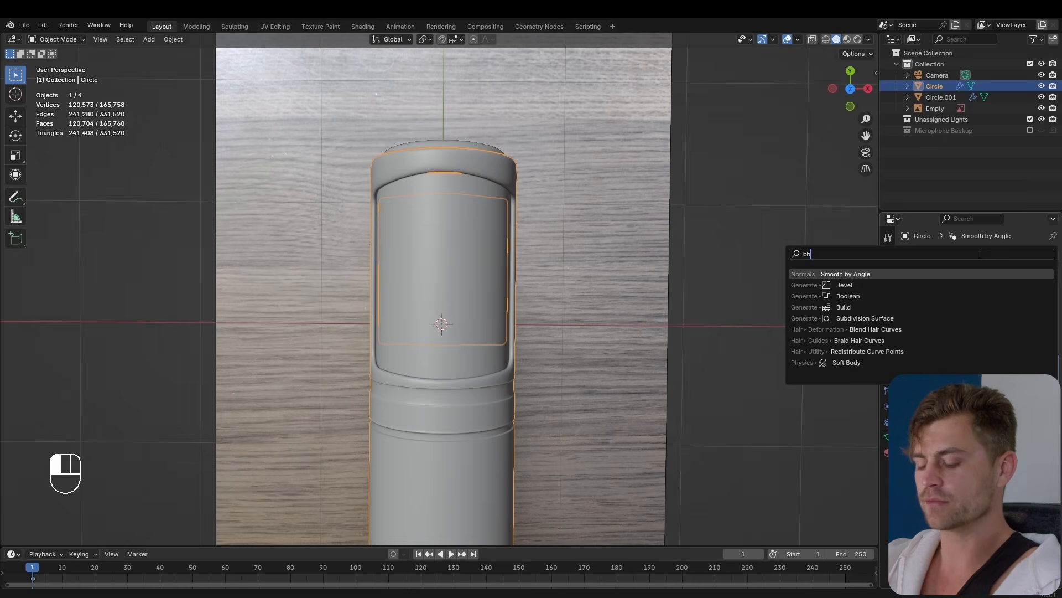
text(evel)
key(Return)
drag(1055, 366, 1053, 274)
Step: Set the bevel to 3 segments, an amount of 0.155 m and an angle limit of 80.7°
middle_drag(357, 206, 553, 261)
key(KP_Decimal)
scroll(487, 257, up, 4)
middle_drag(450, 267, 570, 360)
scroll(569, 360, up, 3)
shift+middle_drag(265, 360, 545, 362)
middle_drag(545, 362, 655, 356)
click(1040, 330)
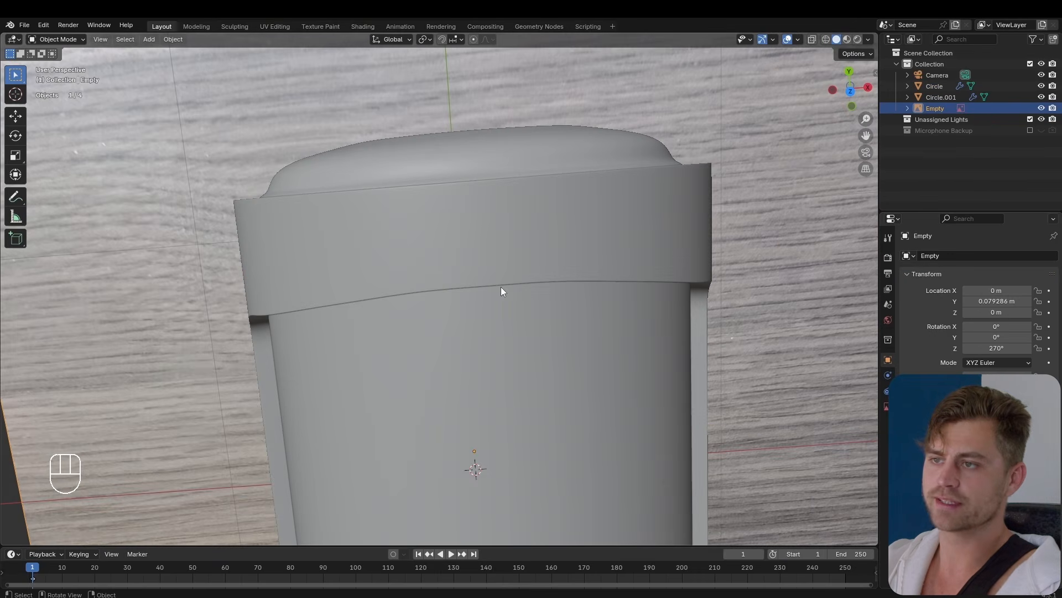
Step: Try to raise the centre of the grille frame's upper opening edge about 0.0086 m along Y, without proportional editing
key(Tab)
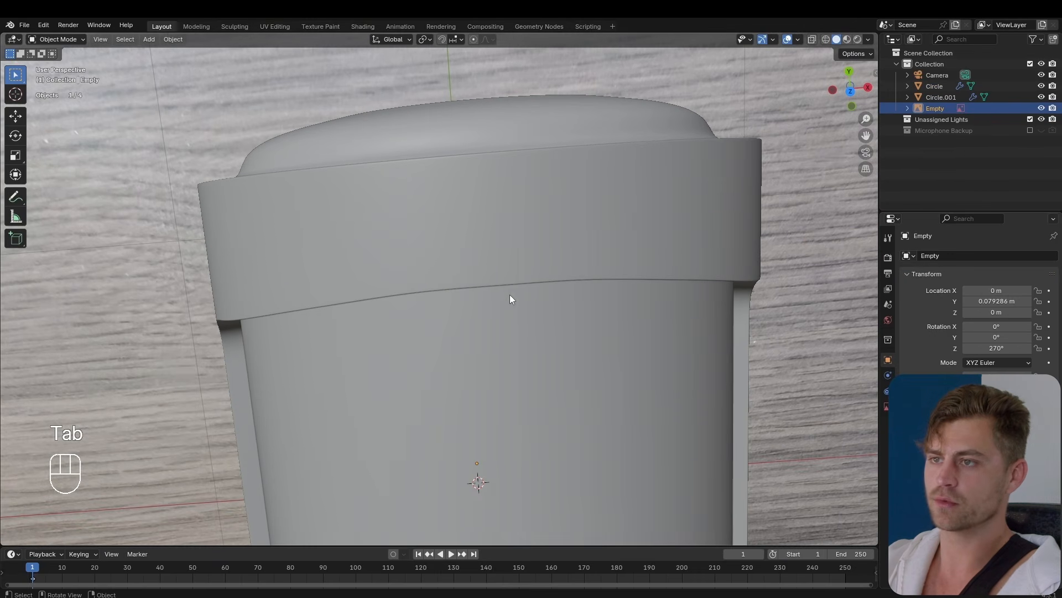
click(523, 265)
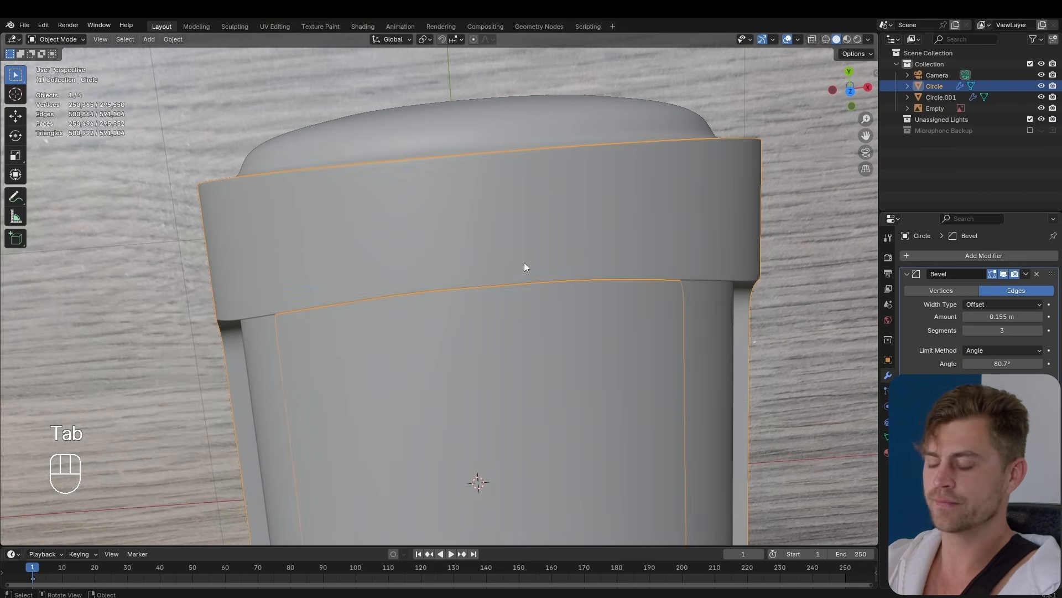
key(KP_7)
key(alt+z)
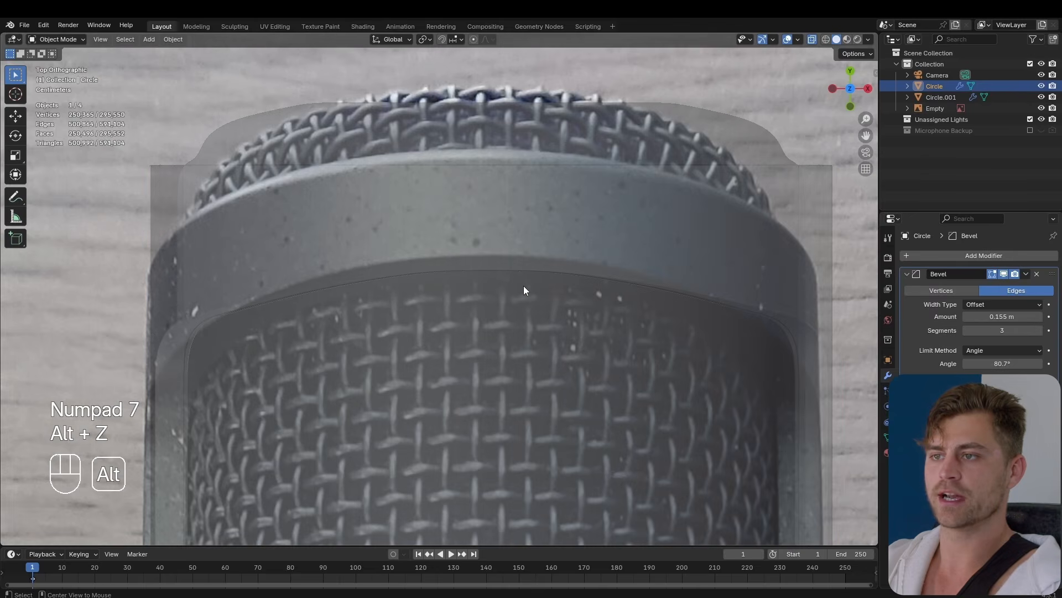
key(Tab)
drag(467, 244, 518, 301)
key(o)
key(g)
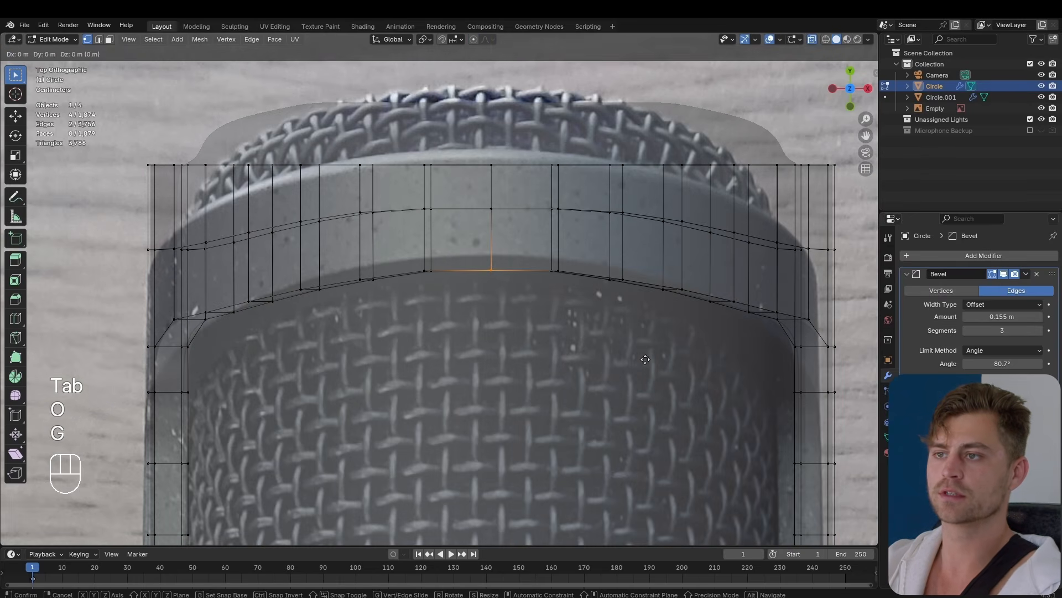
key(y)
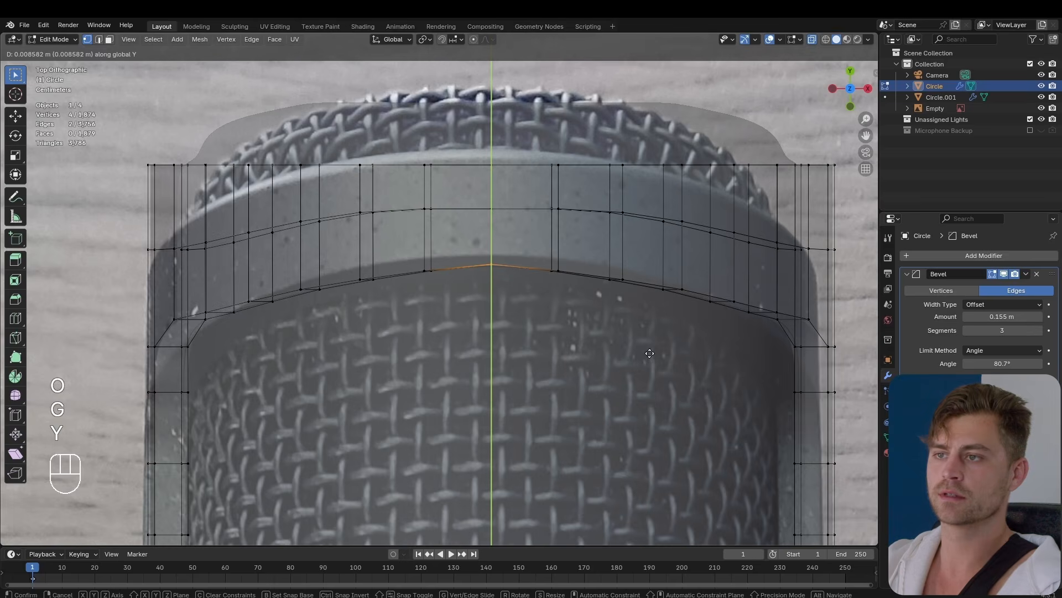
click(650, 353)
key(Tab)
key(alt+z)
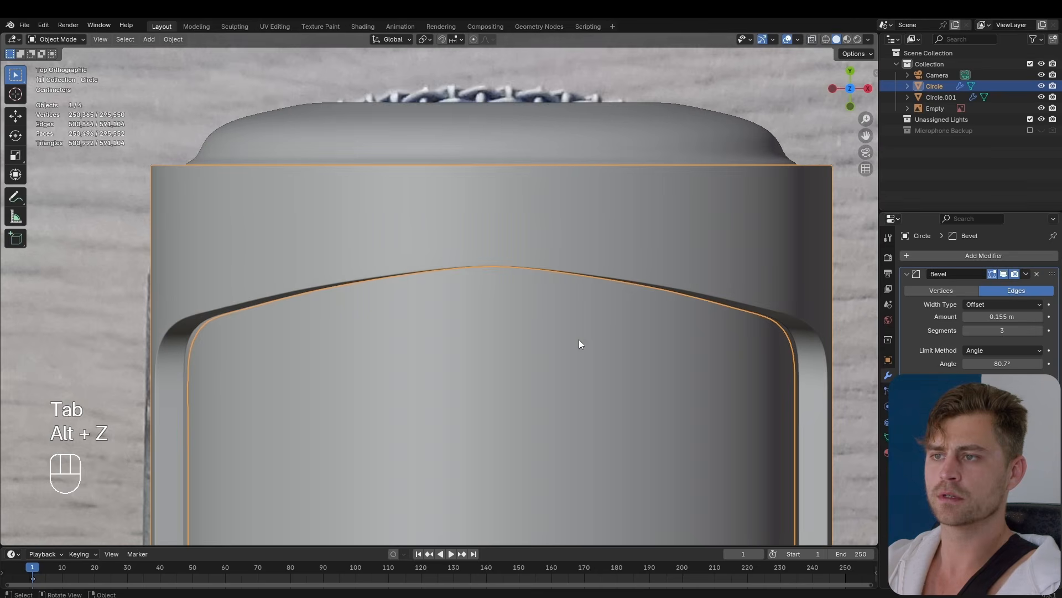
Step: Undo the last move of the vertices at the centre of the frame's upper opening edge
scroll(579, 340, down, 2)
mouse_move(578, 340)
middle_down()
mouse_move(582, 296)
mouse_move(578, 331)
middle_up()
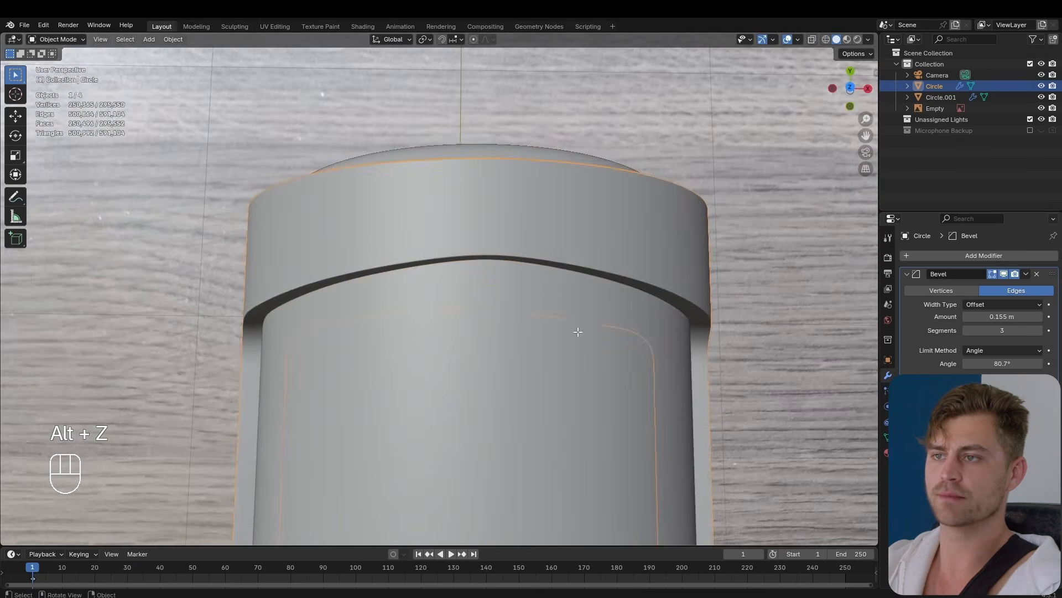
key(Tab)
key(Tab)
click(735, 341)
scroll(734, 354, down, 4)
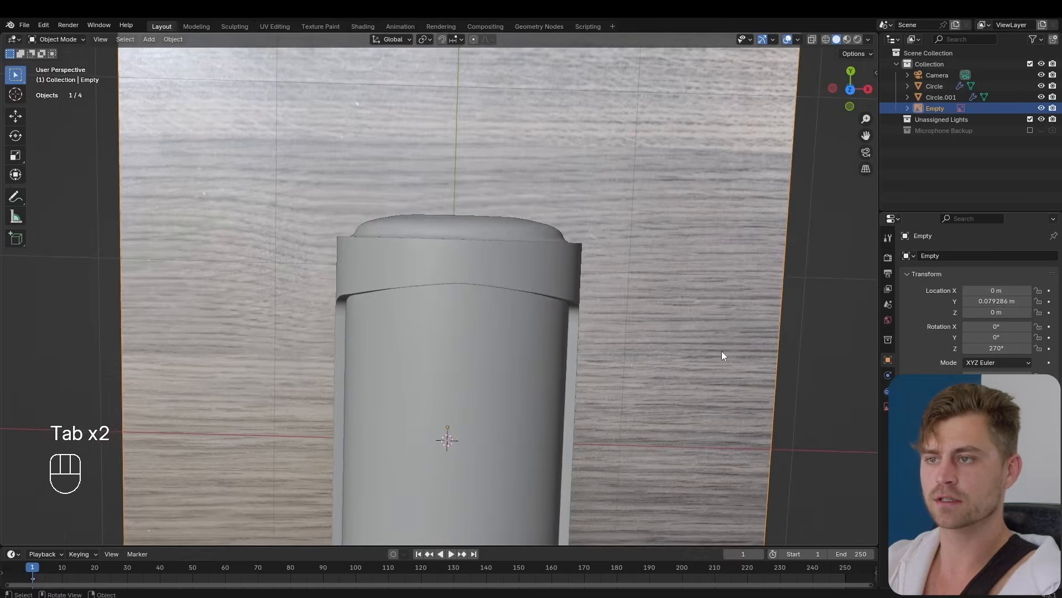
scroll(708, 349, up, 3)
key(ctrl+z)
key(ctrl+z)
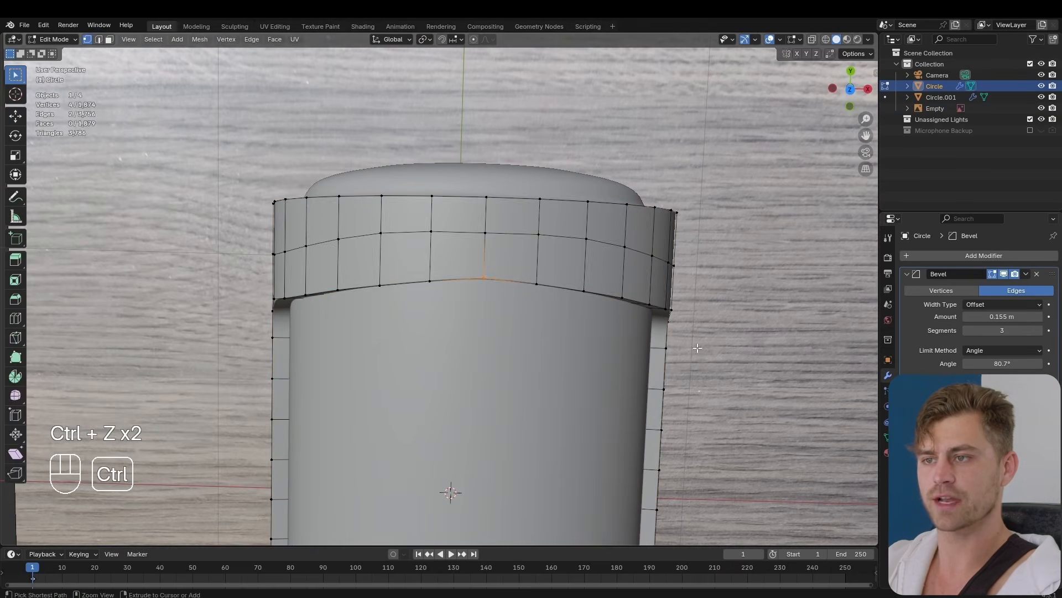
key(ctrl+z)
key(KP_7)
key(ctrl+z)
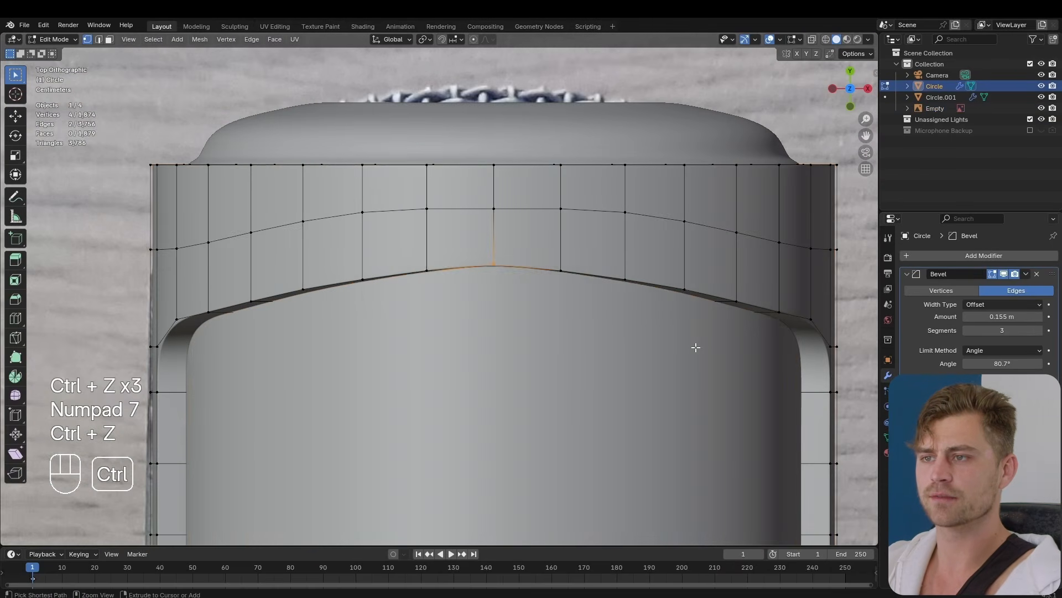
key(ctrl+z)
Step: Raise the vertices at the centre of the frame's upper opening edge about 0.004 m along Y
key(g)
key(y)
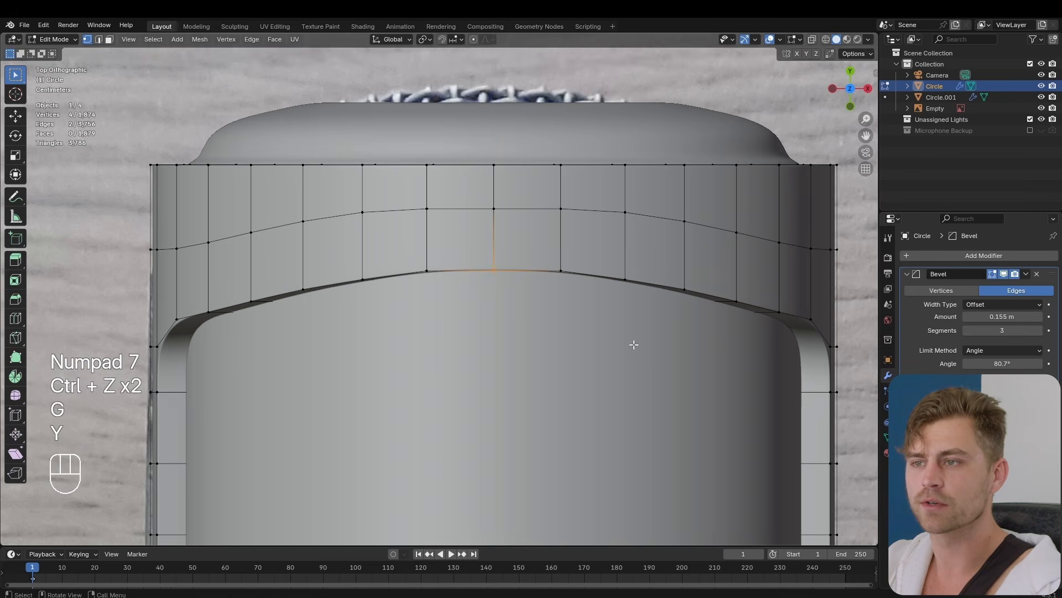
key(g)
key(g)
key(g)
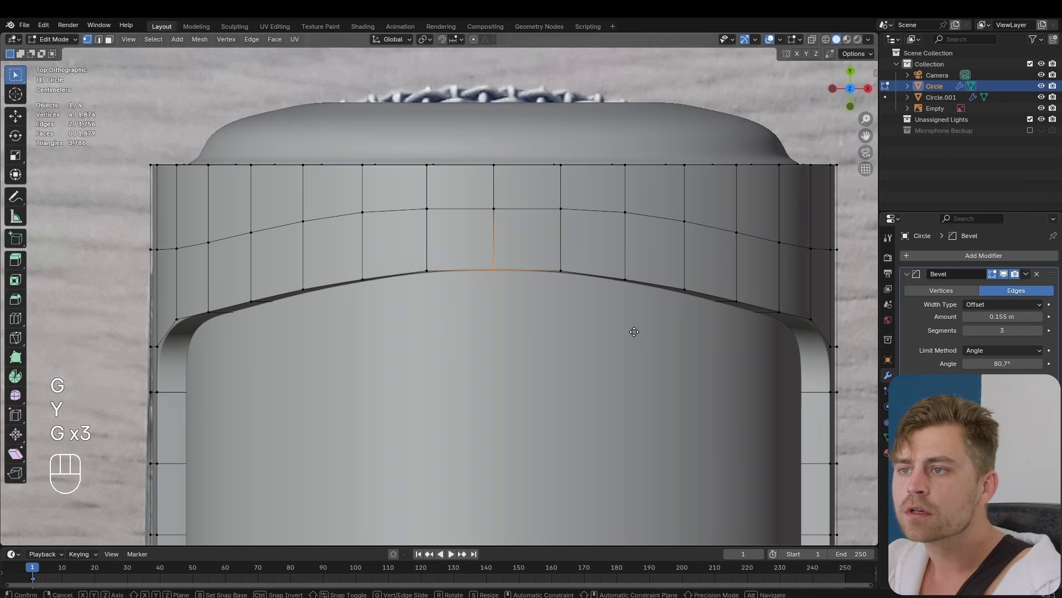
key(y)
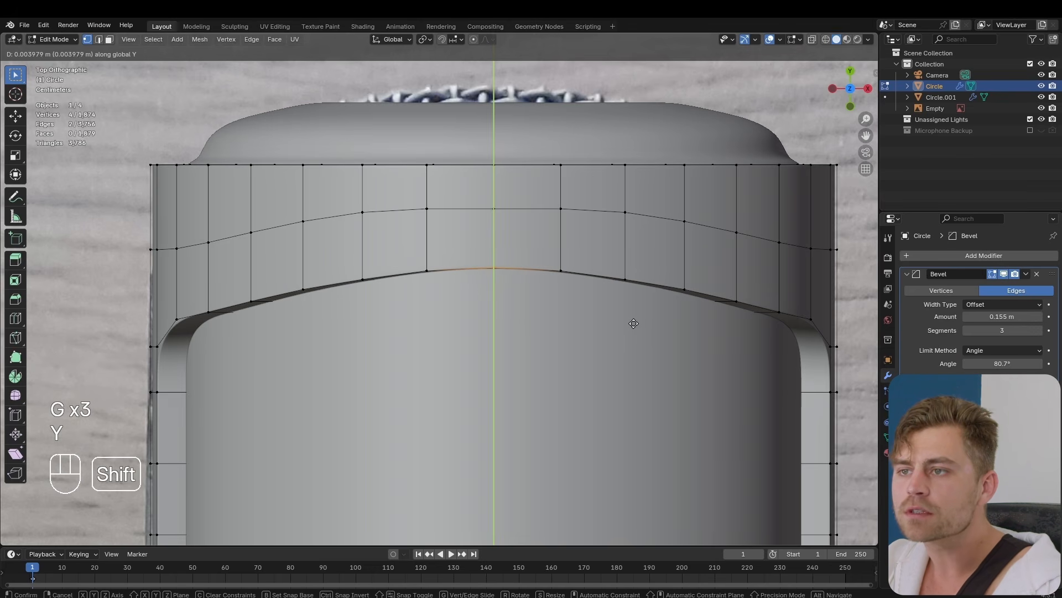
click(633, 318)
key(Tab)
scroll(639, 327, down, 3)
key(alt+z)
key(alt+z)
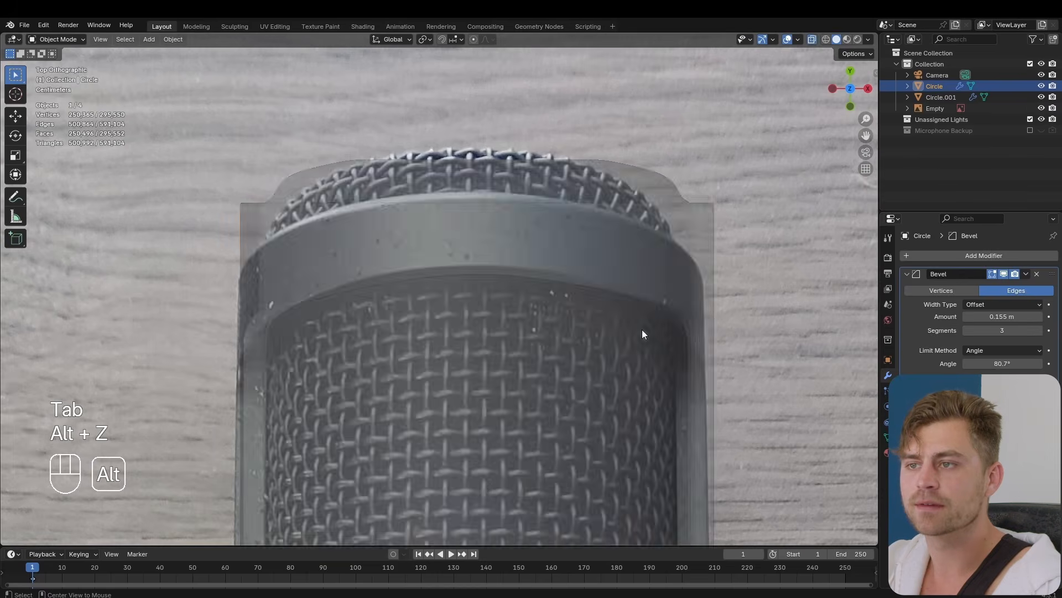
Step: Examine the frame's upper opening and top rim from several angles
click(712, 332)
scroll(736, 332, down, 1)
scroll(579, 336, down, 4)
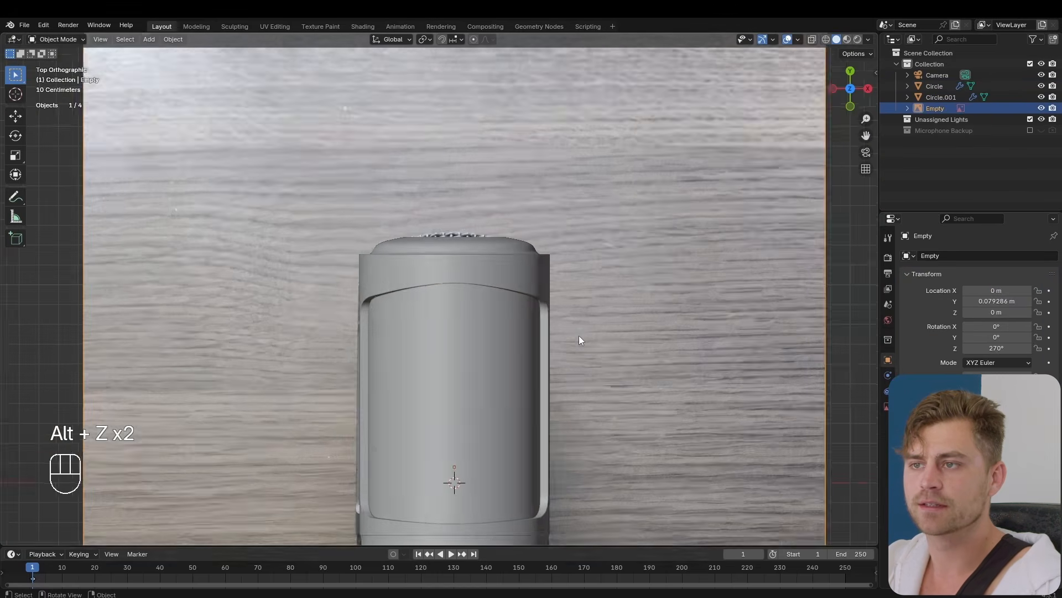
middle_drag(579, 345, 600, 326)
mouse_move(498, 332)
middle_down()
mouse_move(493, 305)
mouse_move(498, 333)
middle_up()
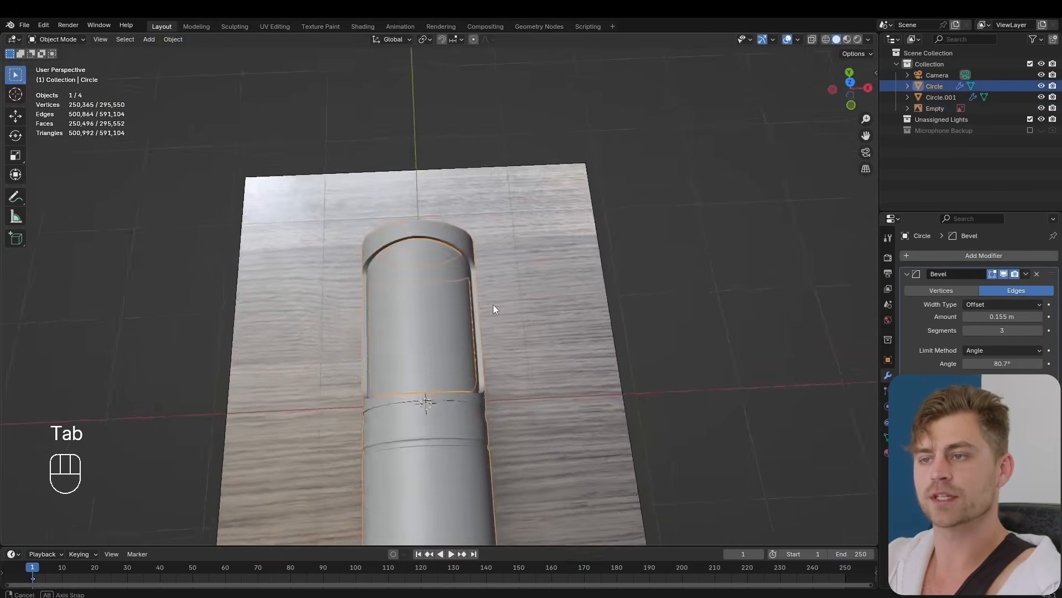
scroll(492, 321, up, 4)
shift+middle_drag(462, 215, 493, 451)
scroll(450, 286, up, 2)
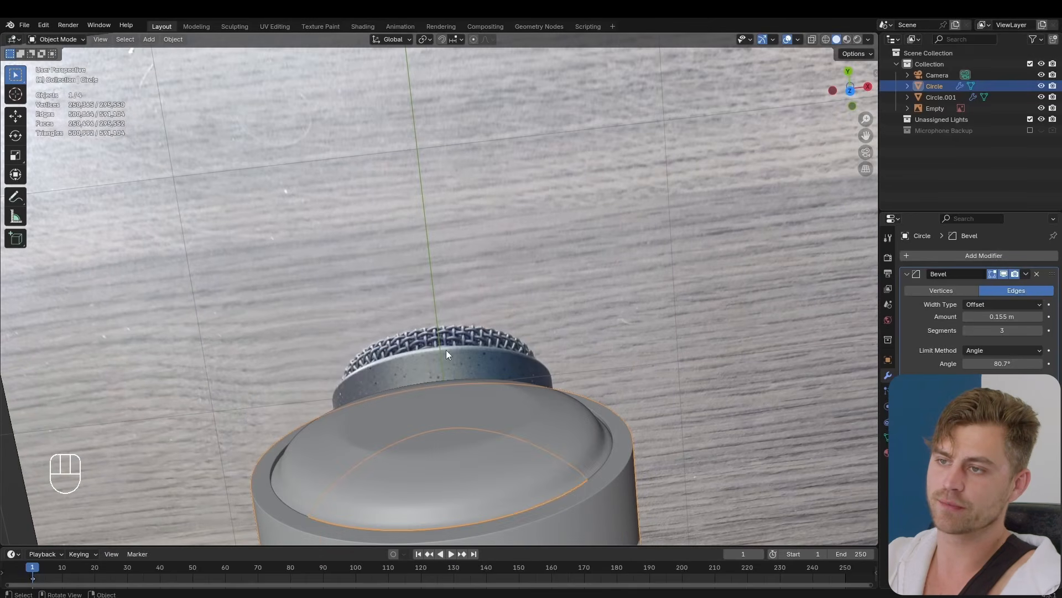
shift+middle_drag(446, 350, 466, 228)
Step: Lower the outer edge loop of the grille frame's top rim along Y to make the rim slope outward
key(Tab)
scroll(492, 348, up, 2)
key(Tab)
scroll(503, 316, down, 5)
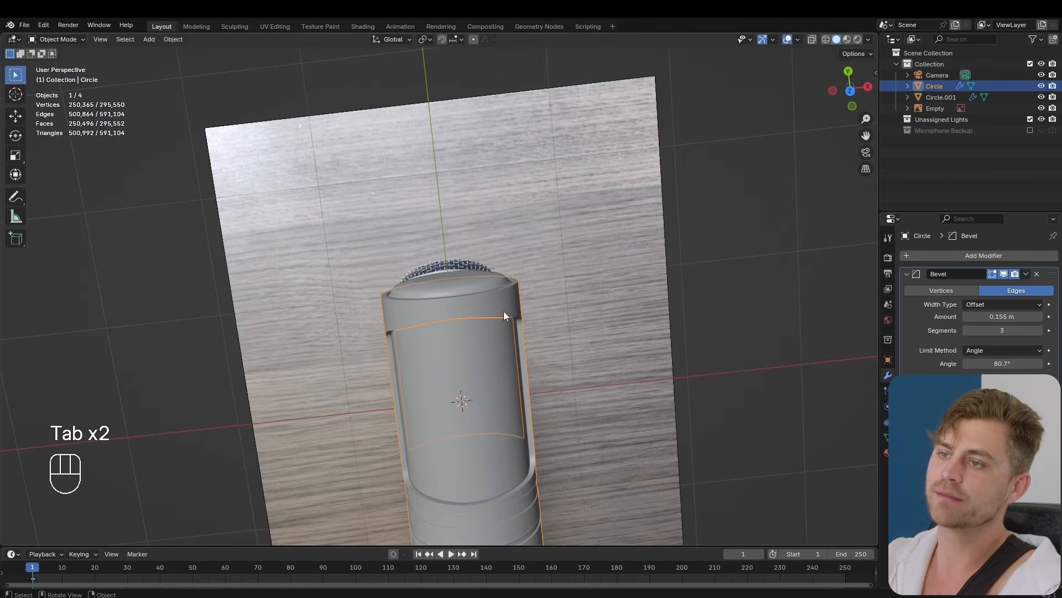
scroll(505, 310, up, 4)
key(Tab)
scroll(499, 317, up, 4)
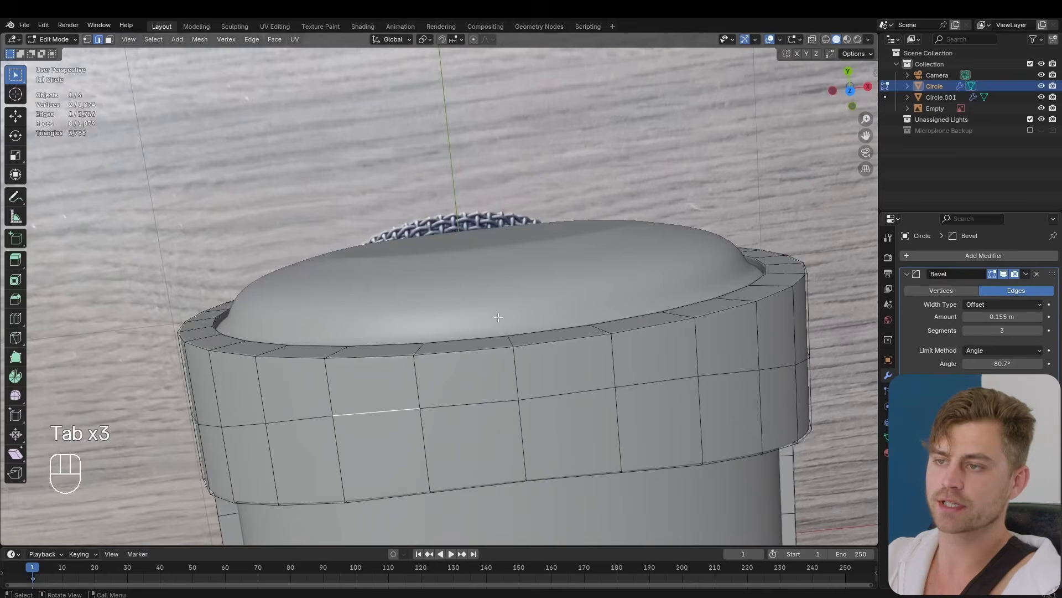
alt+click(468, 350)
key(g)
key(y)
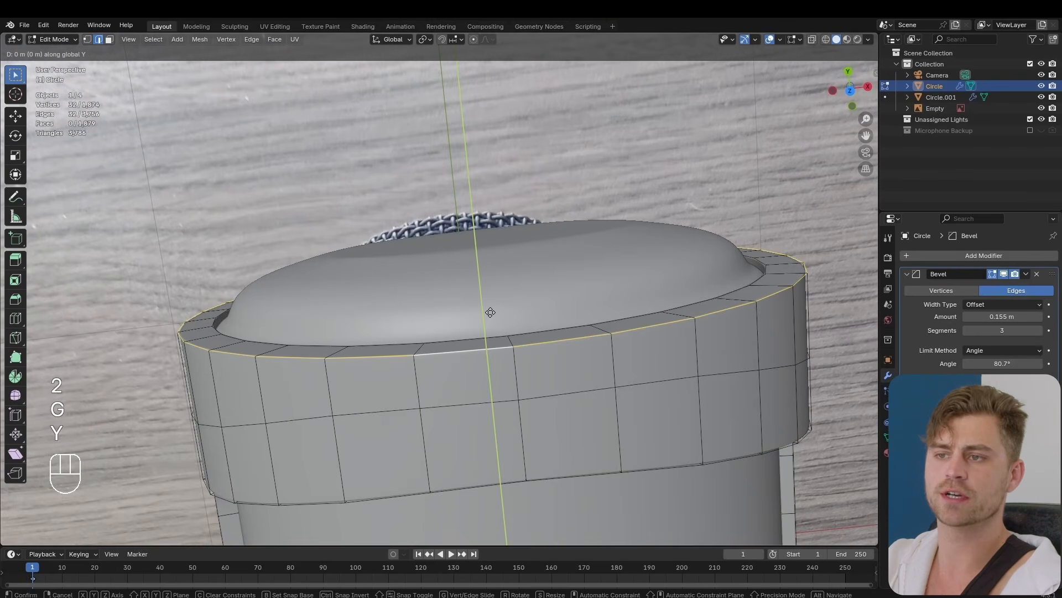
click(490, 358)
key(Tab)
scroll(481, 354, down, 2)
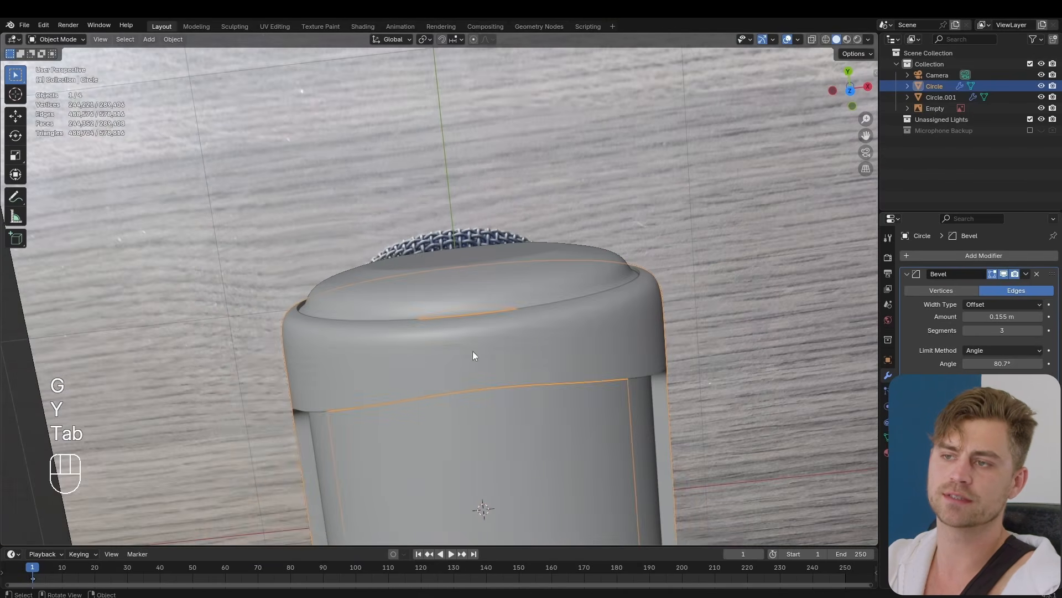
Step: Check the microphone from above and from the connector end, and save the project
scroll(516, 313, down, 8)
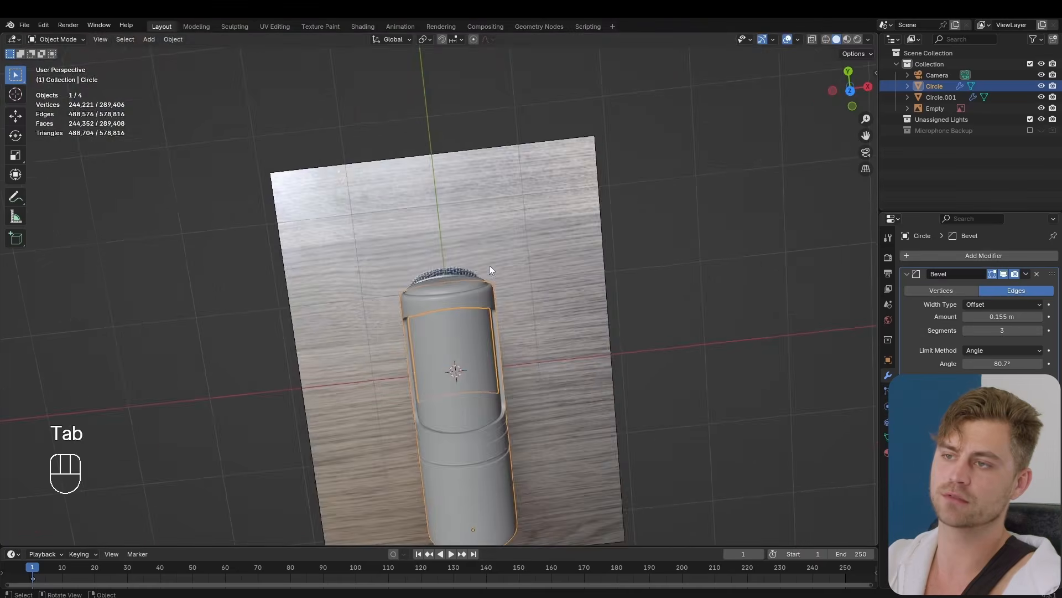
middle_drag(514, 313, 510, 254)
mouse_move(527, 386)
shift+middle_down()
mouse_move(504, 271)
mouse_move(528, 367)
shift+middle_up()
scroll(513, 312, up, 5)
scroll(528, 367, down, 4)
key(ctrl+s)
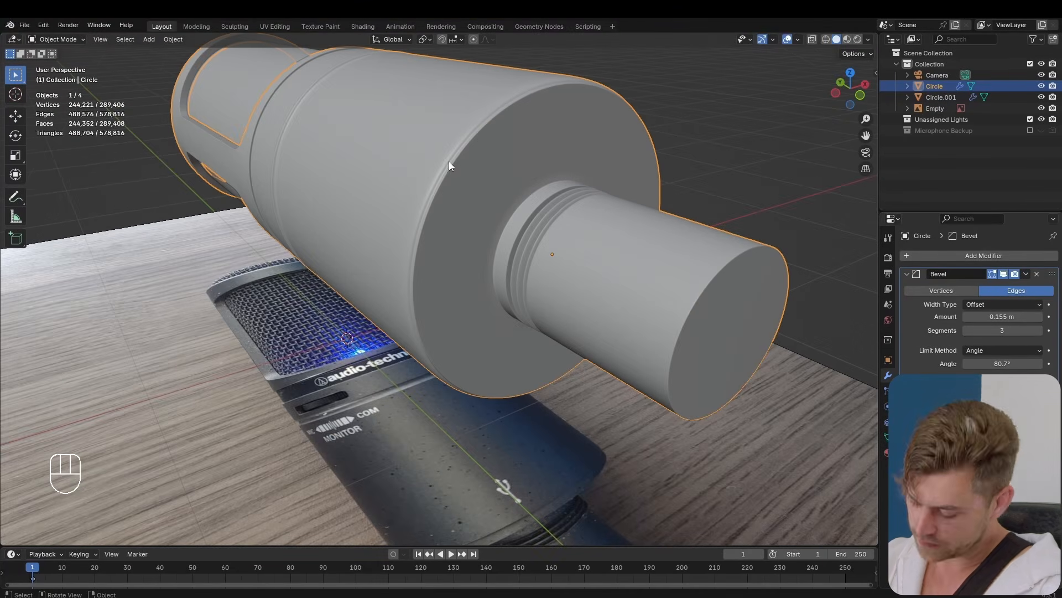
Step: Examine the slots below the logo in the reference photo and compare them with the body's mesh around that band
key(KP_7)
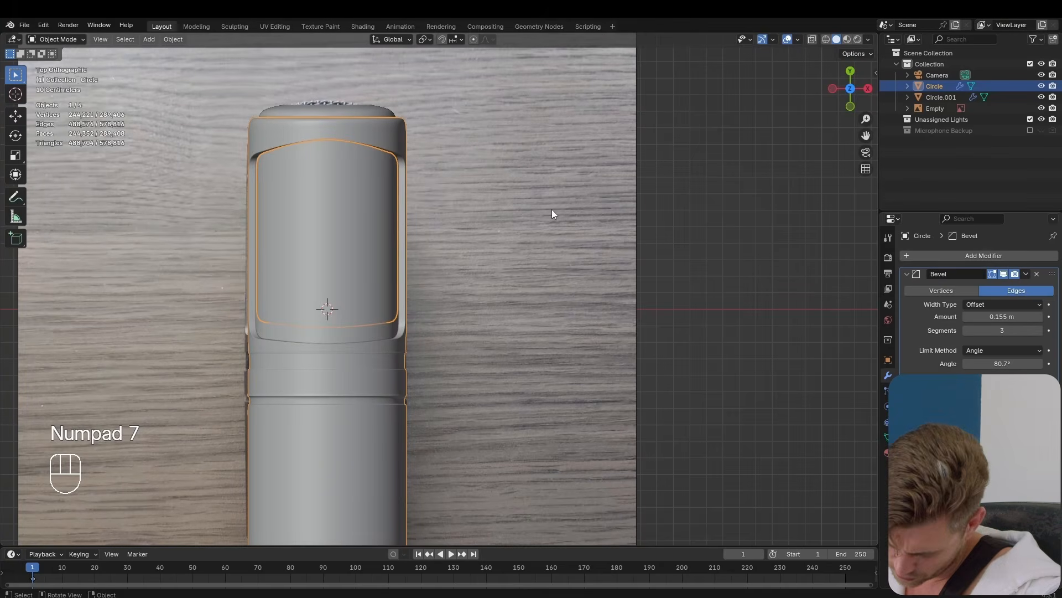
key(alt+z)
scroll(480, 309, up, 3)
shift+middle_drag(350, 453, 538, 291)
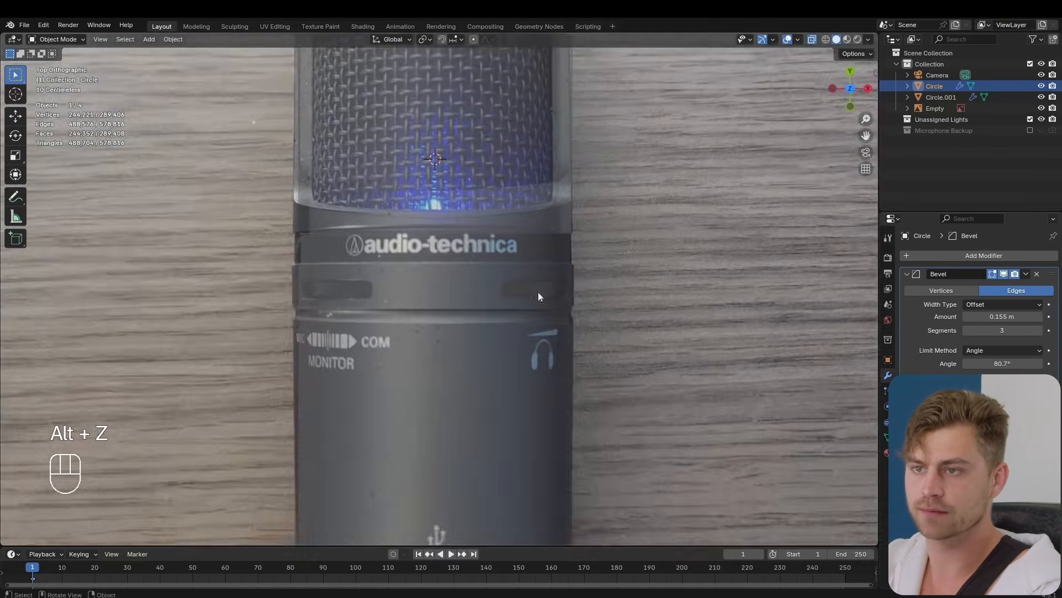
scroll(515, 293, up, 3)
shift+middle_drag(410, 304, 327, 295)
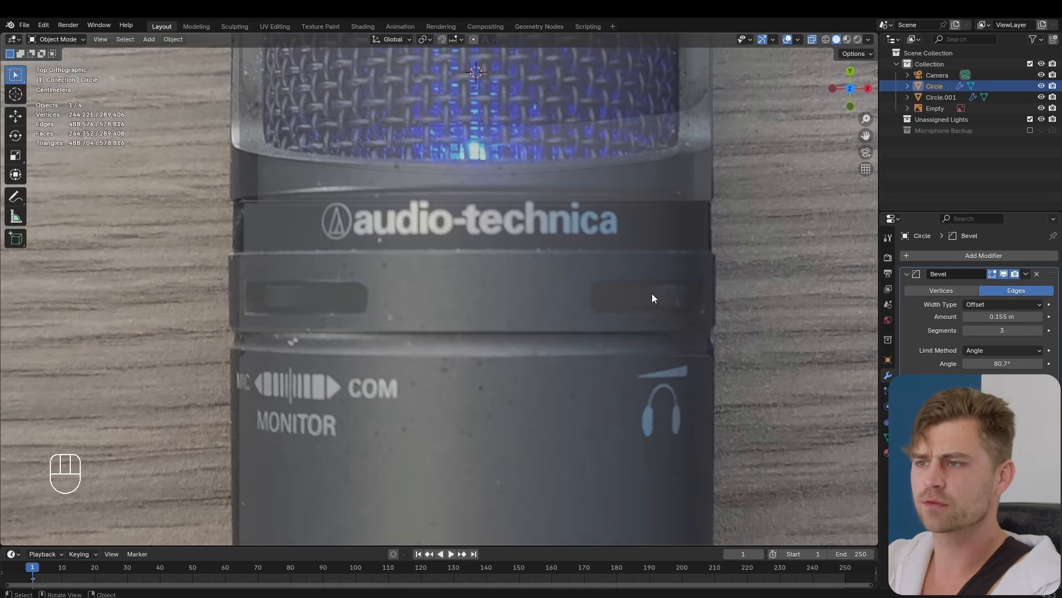
key(alt+z)
key(Tab)
shift+middle_drag(657, 309, 625, 318)
scroll(534, 308, down, 6)
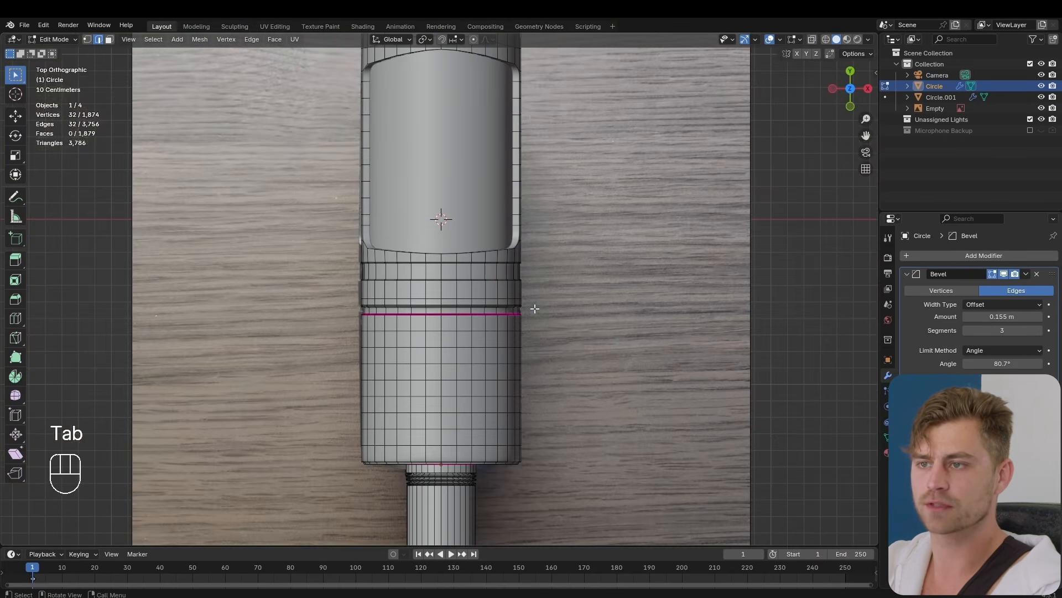
shift+middle_drag(535, 309, 533, 376)
scroll(534, 387, down, 3)
key(Tab)
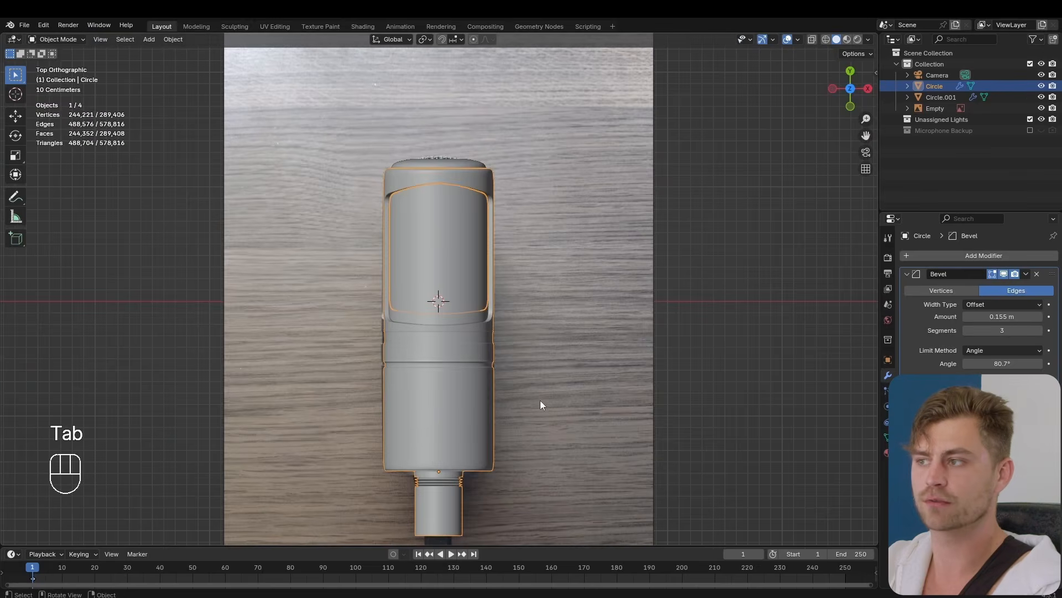
Step: Duplicate the microphone body and inner grille together along X and move the copies to the Microphone Backup collection
scroll(581, 343, down, 6)
shift+click(443, 278)
scroll(444, 278, down, 2)
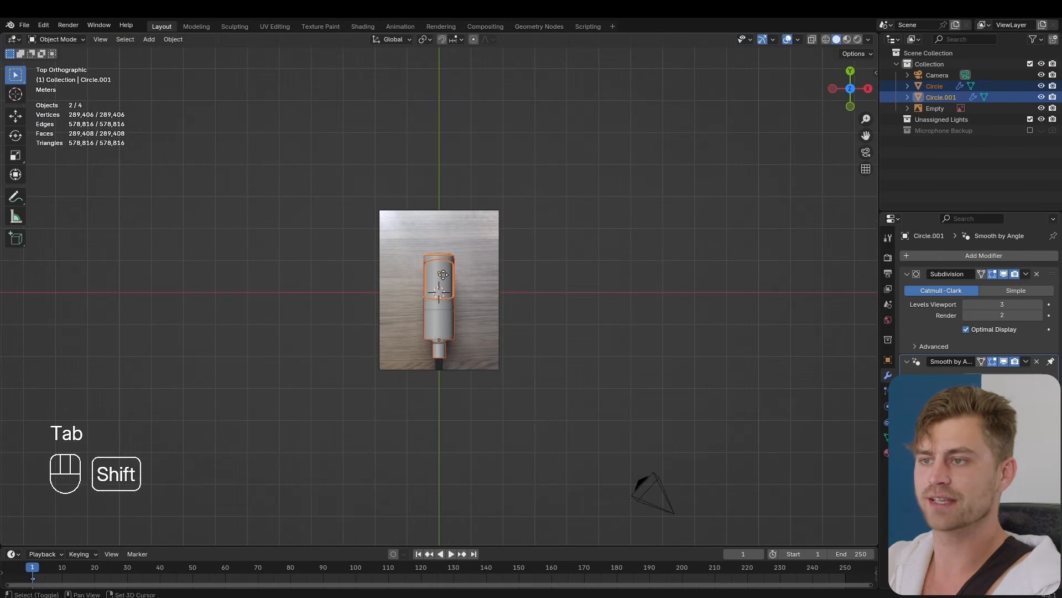
key(shift+d)
key(x)
click(696, 293)
key(m)
click(682, 342)
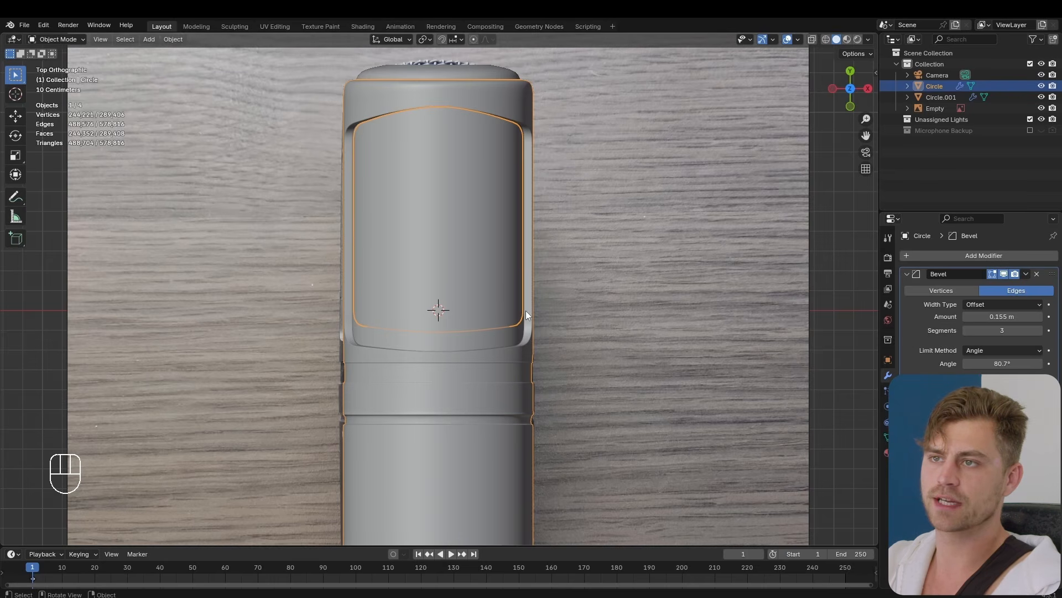
Step: Add two centred edge loops around the body's band below the logo, lined up with the slots in the reference photo
scroll(511, 370, up, 3)
shift+middle_drag(513, 386, 531, 299)
scroll(546, 391, up, 1)
key(Tab)
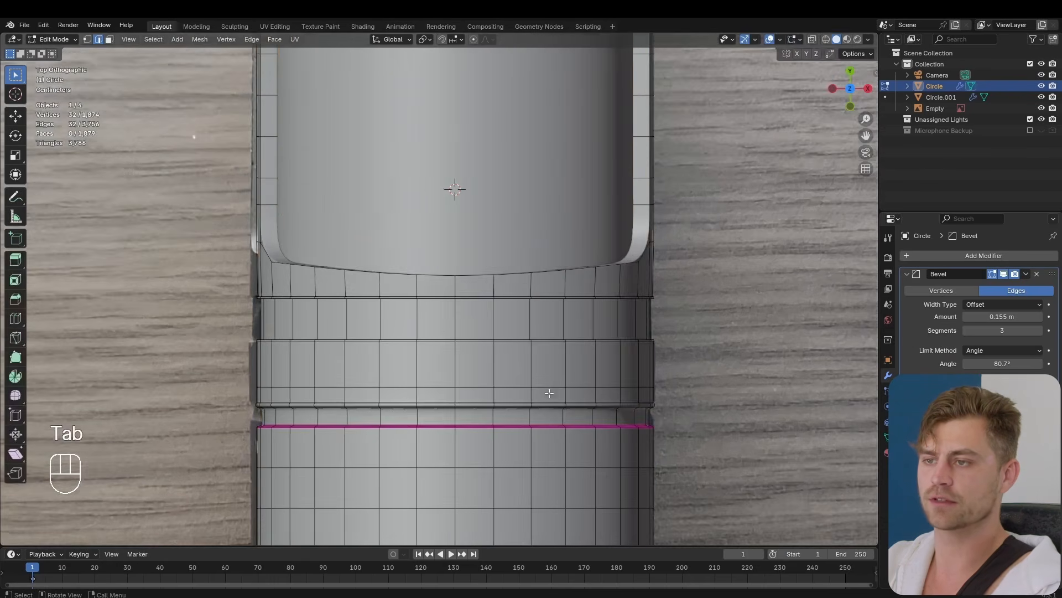
shift+middle_drag(545, 391, 521, 342)
scroll(523, 332, up, 1)
key(ctrl+r)
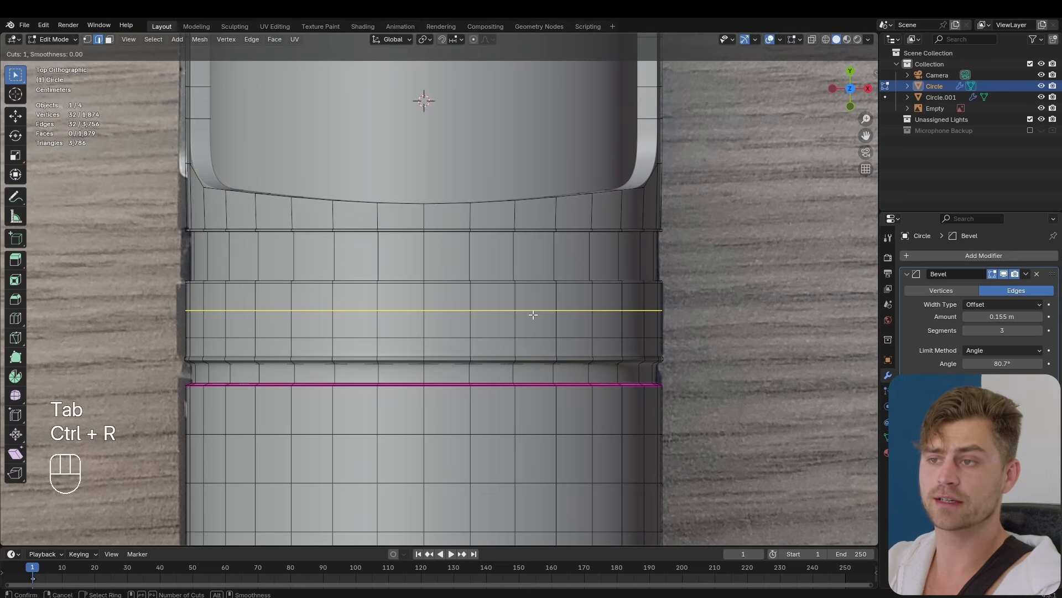
right_click(533, 314)
key(alt+z)
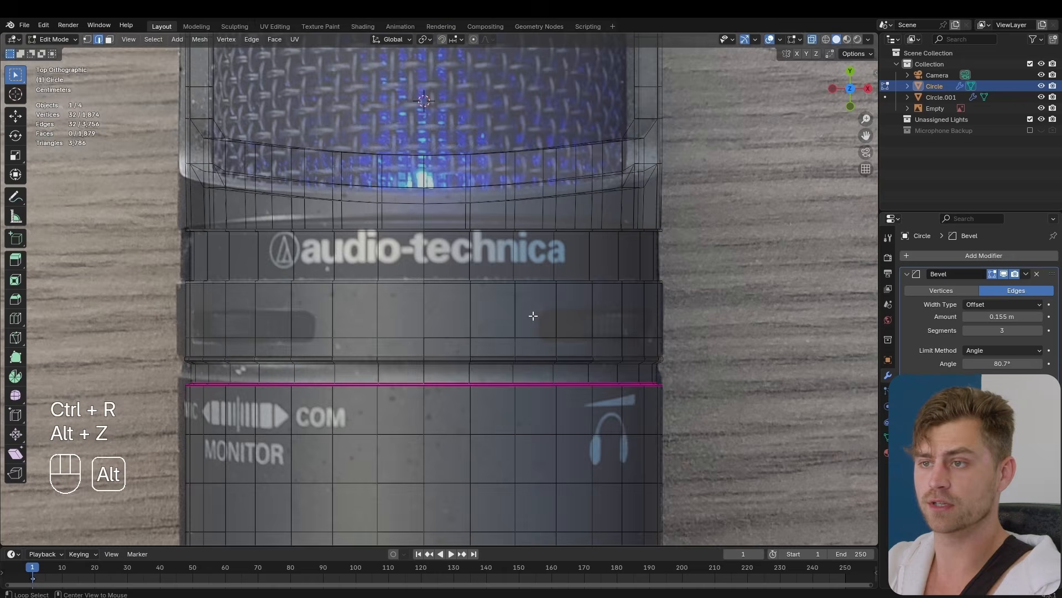
scroll(534, 313, up, 1)
key(ctrl+r)
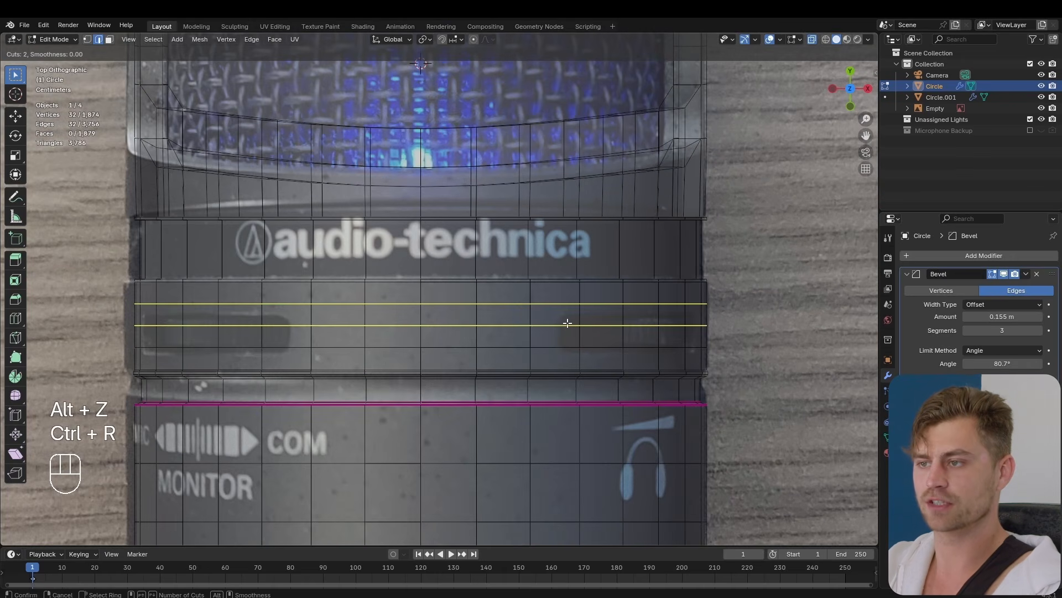
click(564, 323)
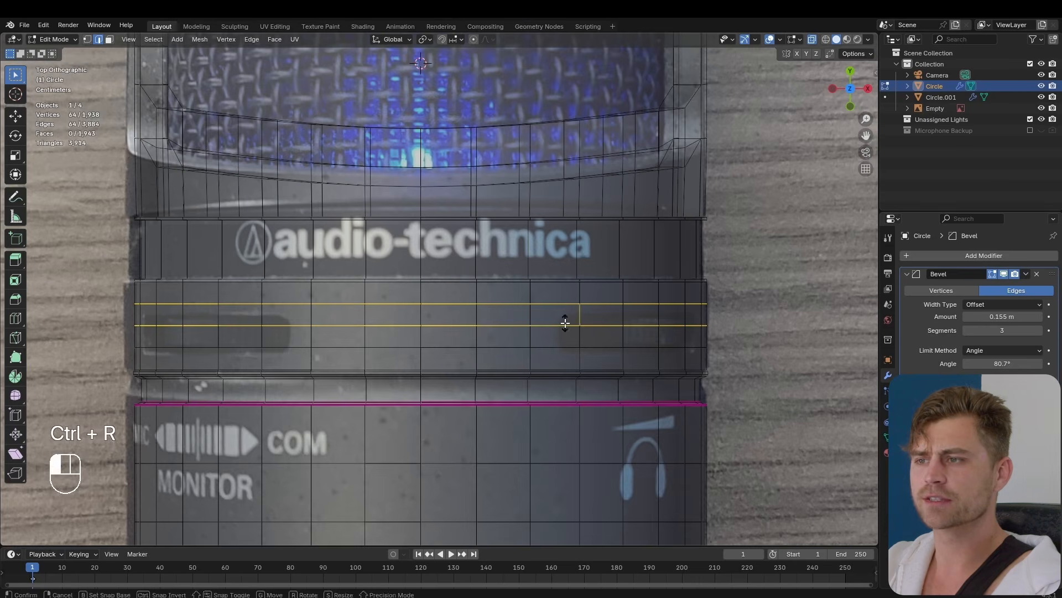
right_click(565, 322)
Step: Select a block of eight faces, two wide and four long, between the new loops where the side slot sits
shift+middle_drag(607, 358, 569, 350)
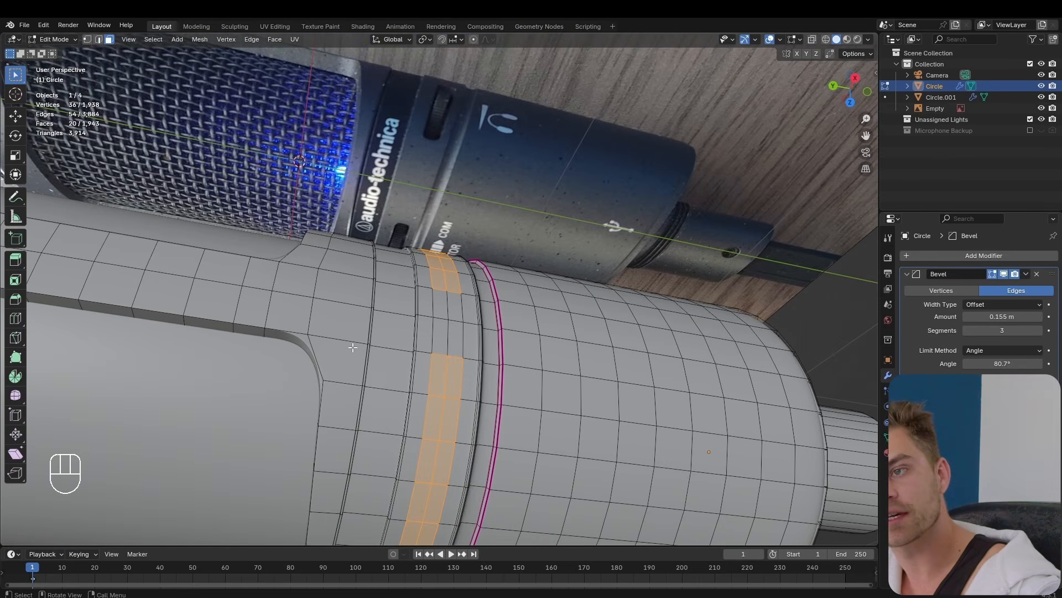
click(441, 371)
shift+click(459, 396)
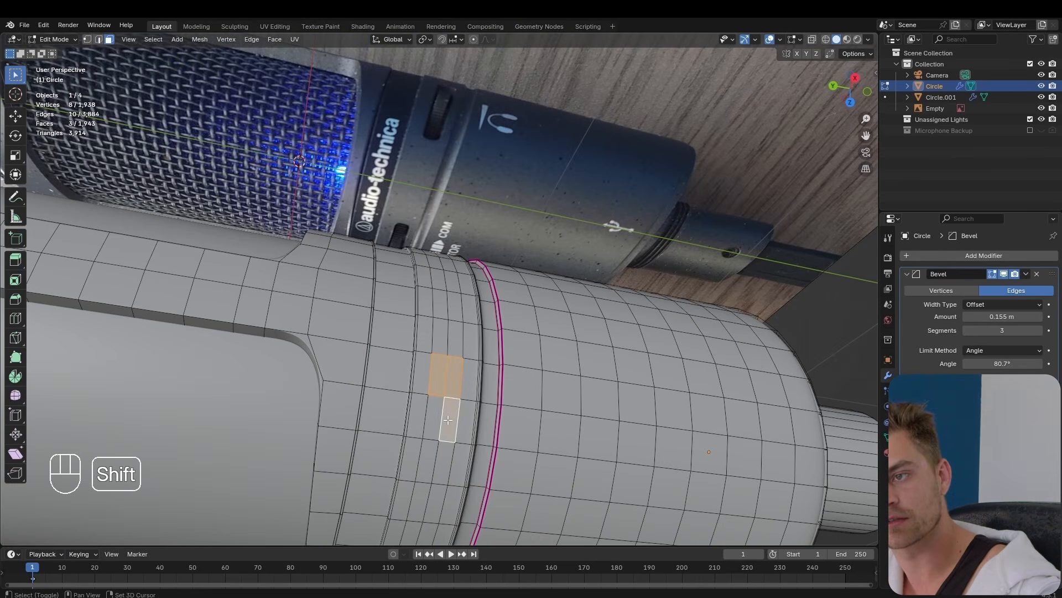
shift+middle_drag(443, 459, 427, 441)
shift+click(427, 441)
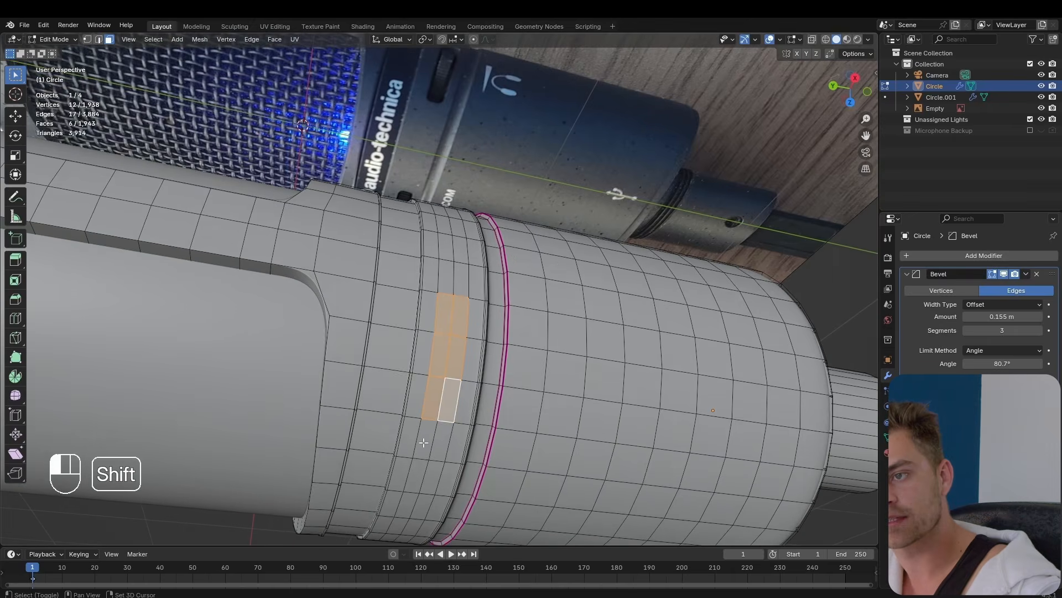
Step: Try to open the slot by deleting the eight selected faces, and inspect the resulting hole in Object Mode
key(x)
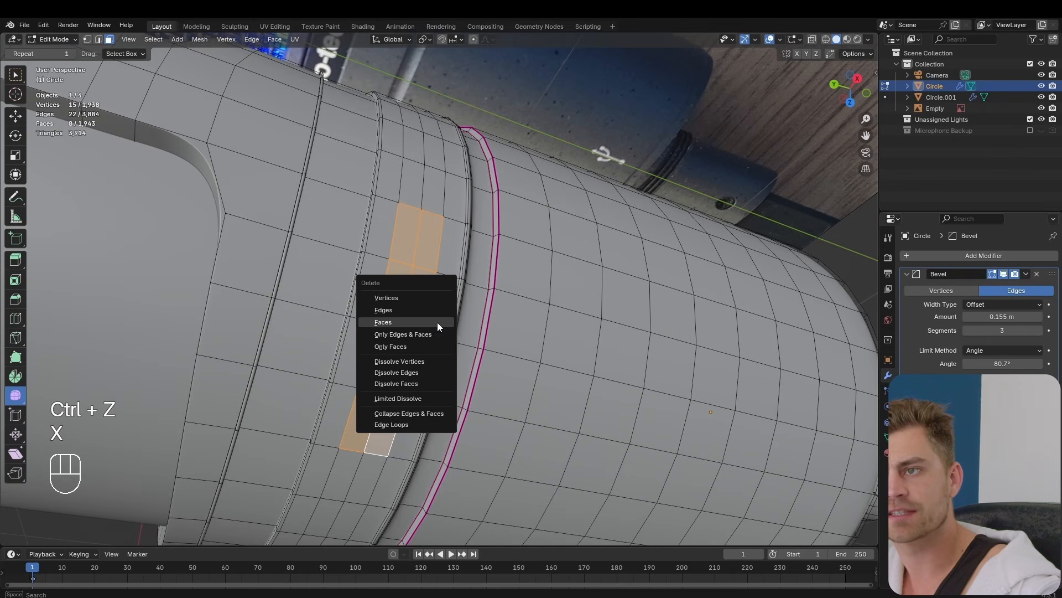
click(437, 322)
key(Tab)
mouse_move(446, 300)
middle_down()
mouse_move(450, 330)
mouse_move(402, 252)
mouse_move(500, 266)
mouse_move(501, 301)
mouse_move(450, 232)
mouse_move(441, 314)
middle_up()
scroll(452, 224, up, 4)
key(Tab)
key(2)
Step: Try to extrude the edge loop around the slot opening, and undo back to the eight selected faces
alt+click(445, 265)
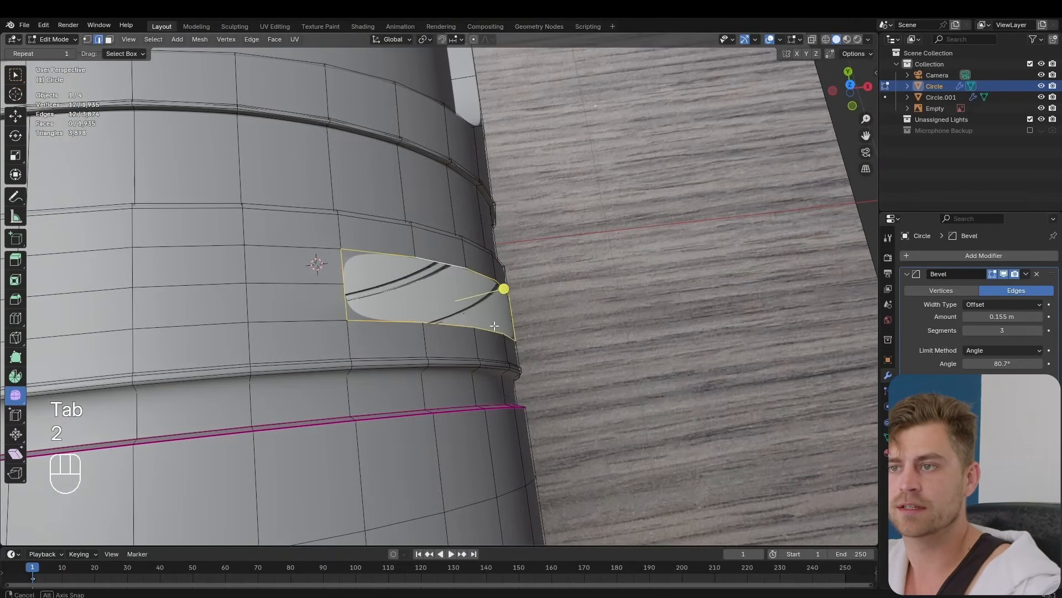
middle_drag(445, 265, 396, 299)
middle_drag(396, 299, 424, 299)
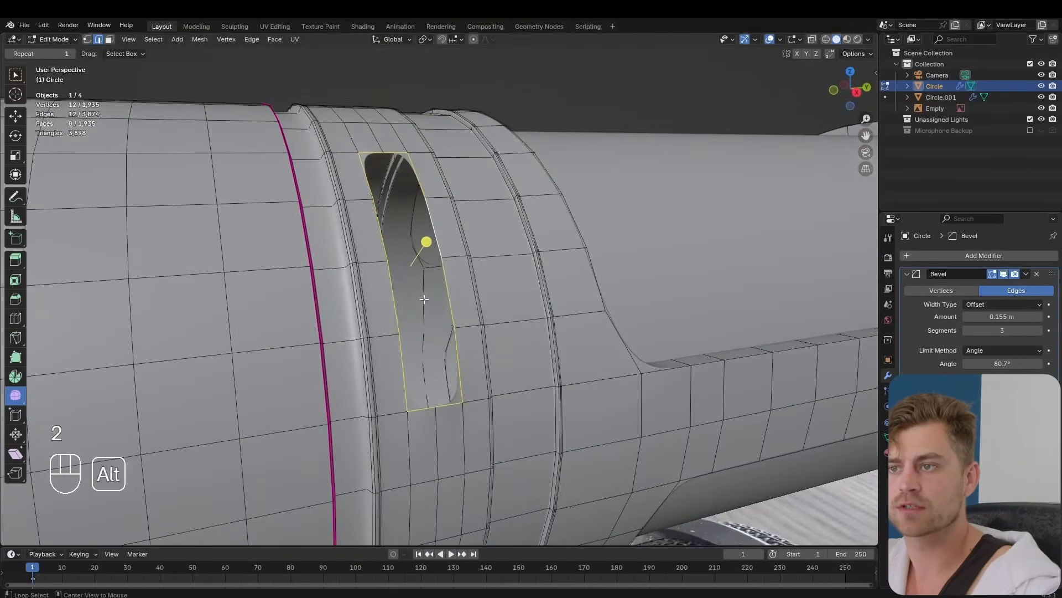
key(alt+e)
click(423, 299)
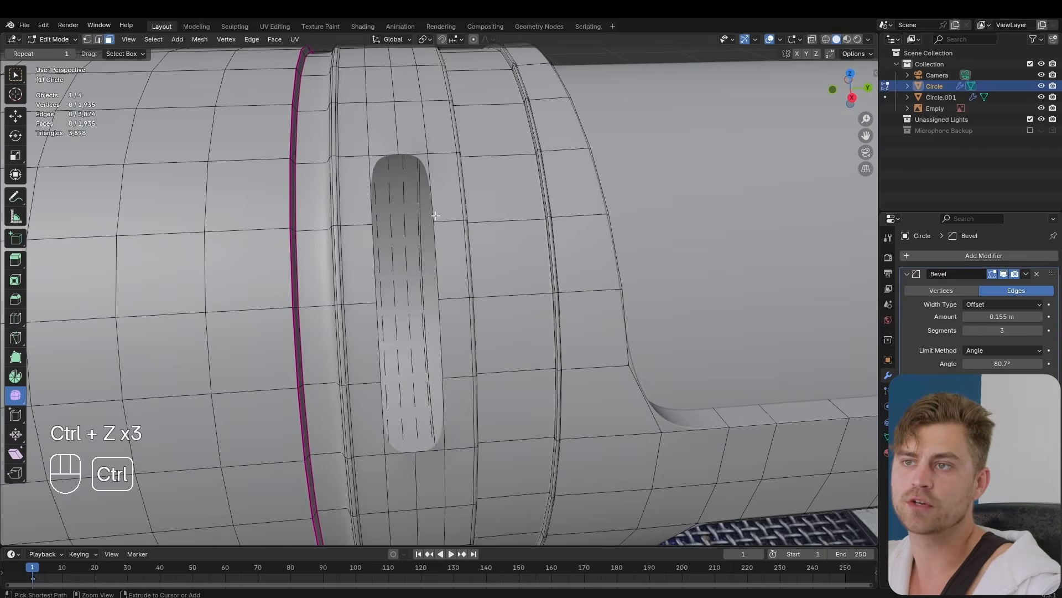
key(ctrl+z)
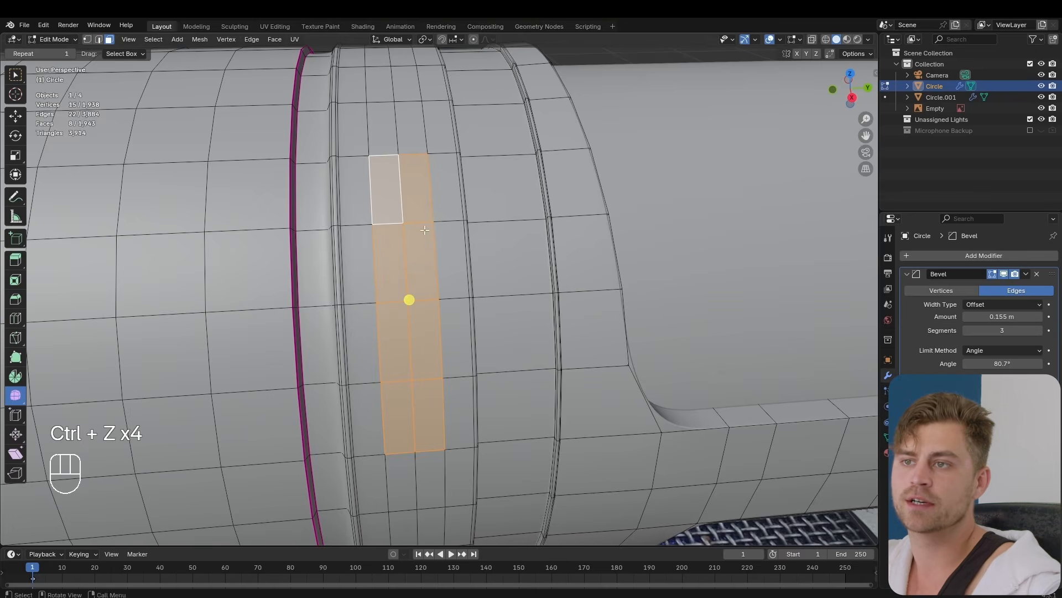
Step: Extrude the eight slot faces inward along their normal by about 0.043 m and delete the recessed faces to leave only the slot walls
middle_drag(424, 229, 447, 341)
key(e)
click(505, 351)
key(x)
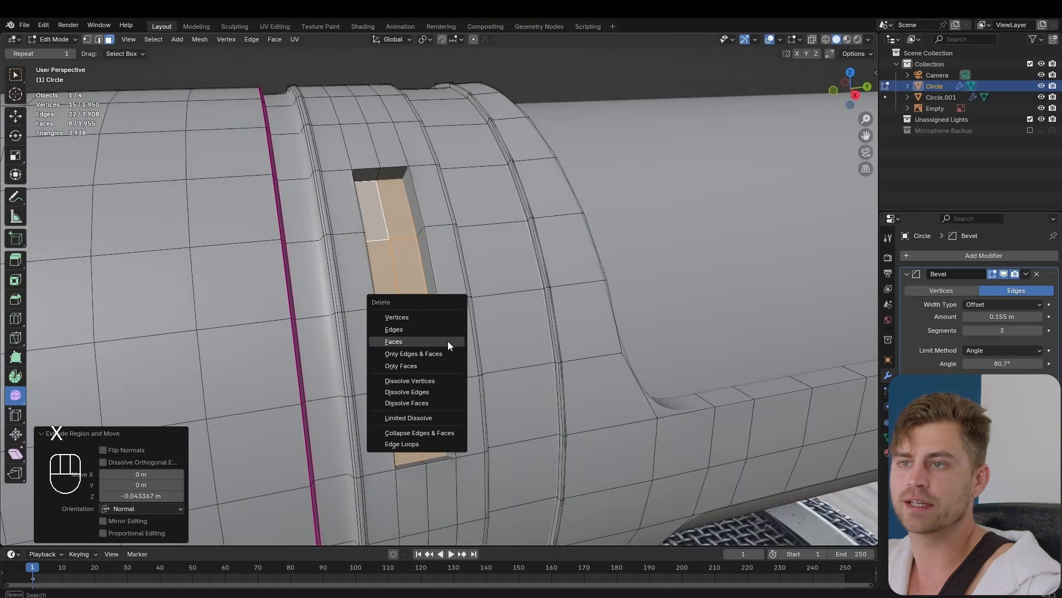
click(447, 340)
Step: Bevel the two inner corner edges at one end of the slot to round it
key(2)
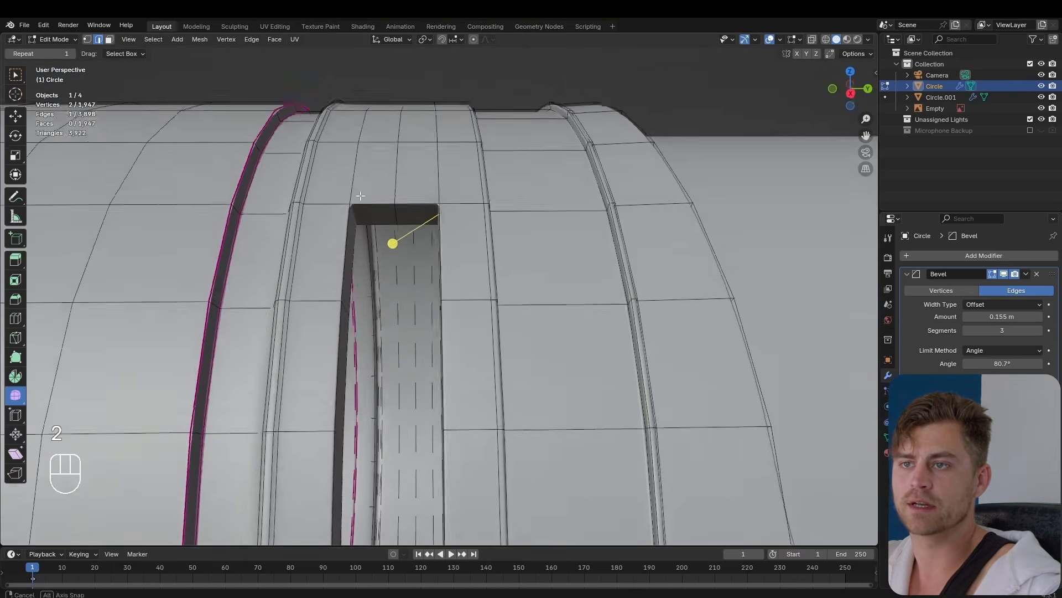
middle_drag(360, 195, 355, 221)
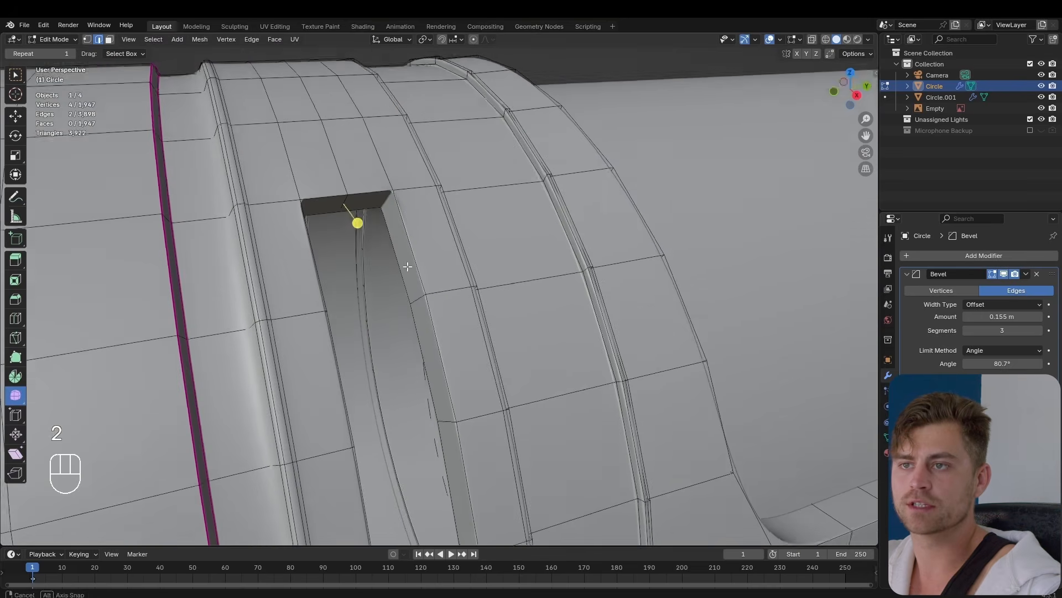
key(ctrl+b)
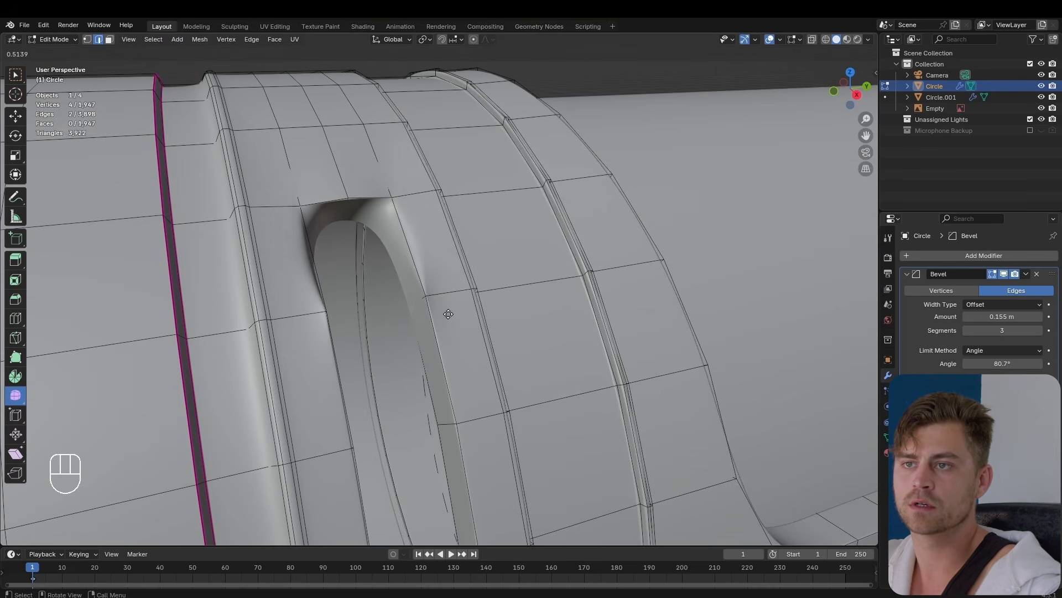
Step: Round the upper end of the slot in the ring by smoothing its selected corner vertices by 0.338
click(432, 295)
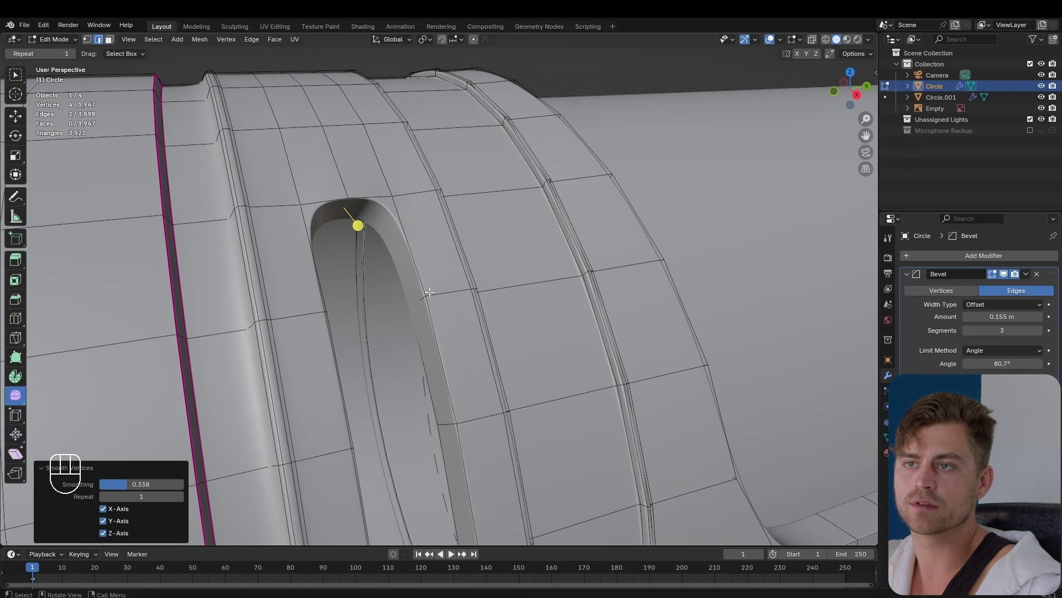
scroll(400, 304, down, 3)
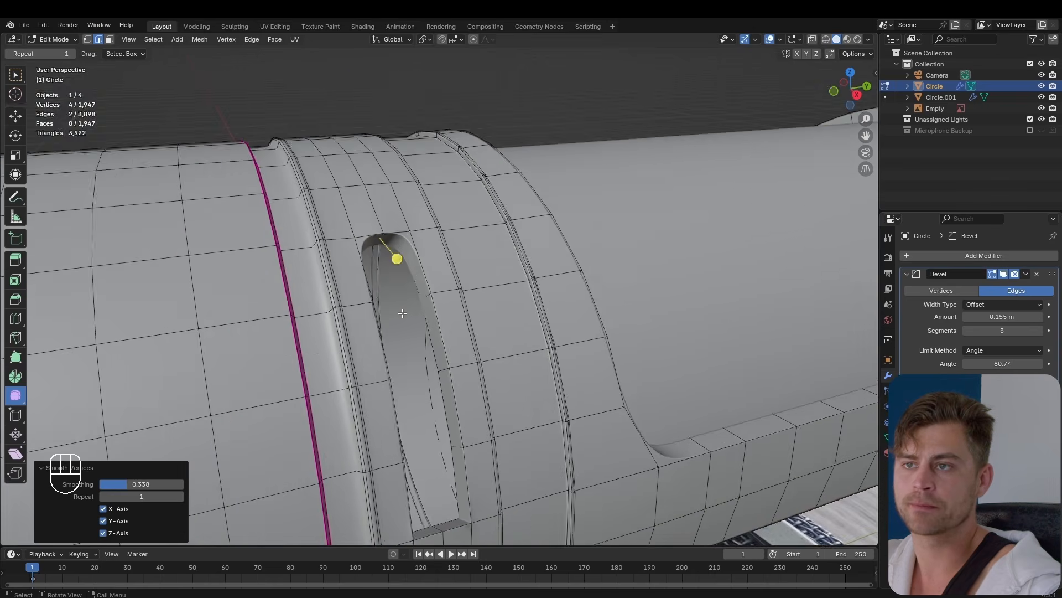
Step: Select the two corner edges at the slot's lower end and smooth their vertices into a rounded end
shift+middle_drag(426, 397, 398, 357)
scroll(388, 442, up, 3)
shift+middle_drag(382, 472, 440, 429)
click(483, 418)
shift+click(379, 440)
drag(433, 450, 434, 431)
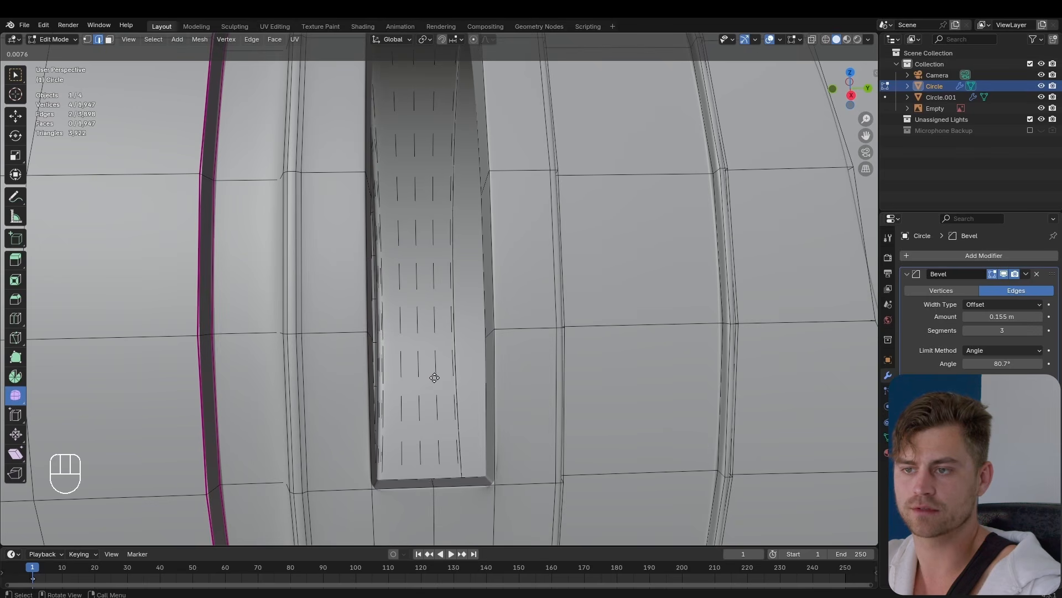
drag(508, 78, 514, 22)
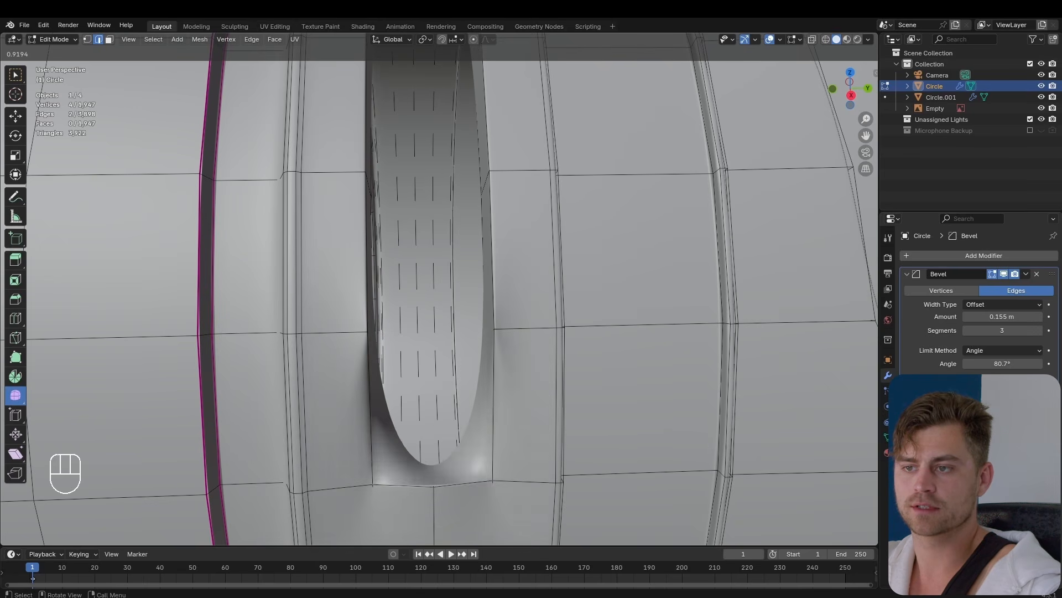
drag(601, 142, 526, 373)
scroll(416, 387, down, 3)
middle_drag(408, 288, 422, 266)
key(Tab)
key(Tab)
Step: Select the inner edge loop of the slot opening and fill it with a face
scroll(388, 199, up, 2)
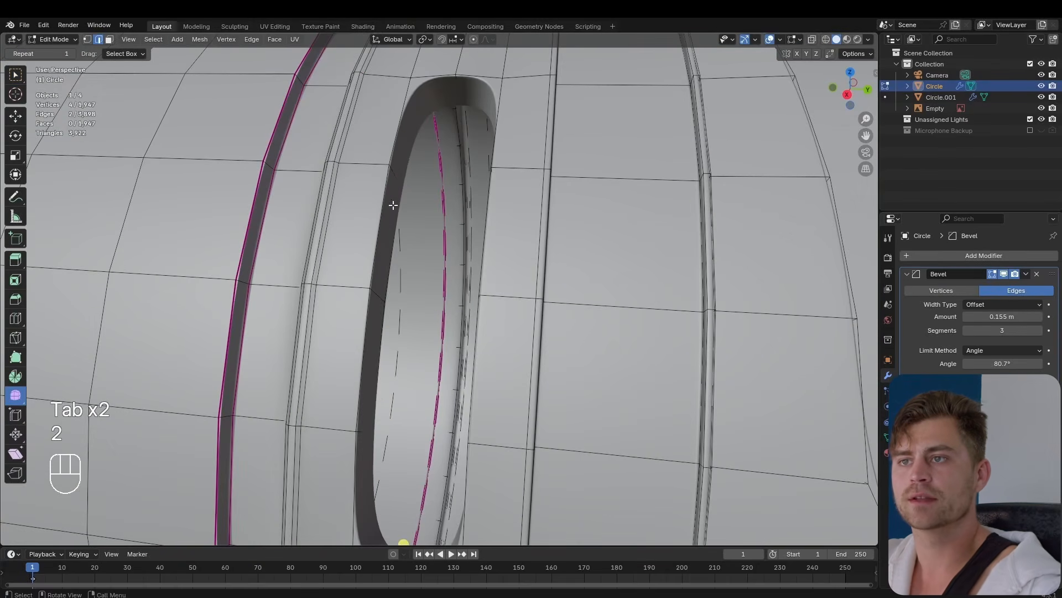
alt+click(403, 210)
scroll(471, 254, down, 3)
middle_drag(490, 247, 488, 209)
key(f)
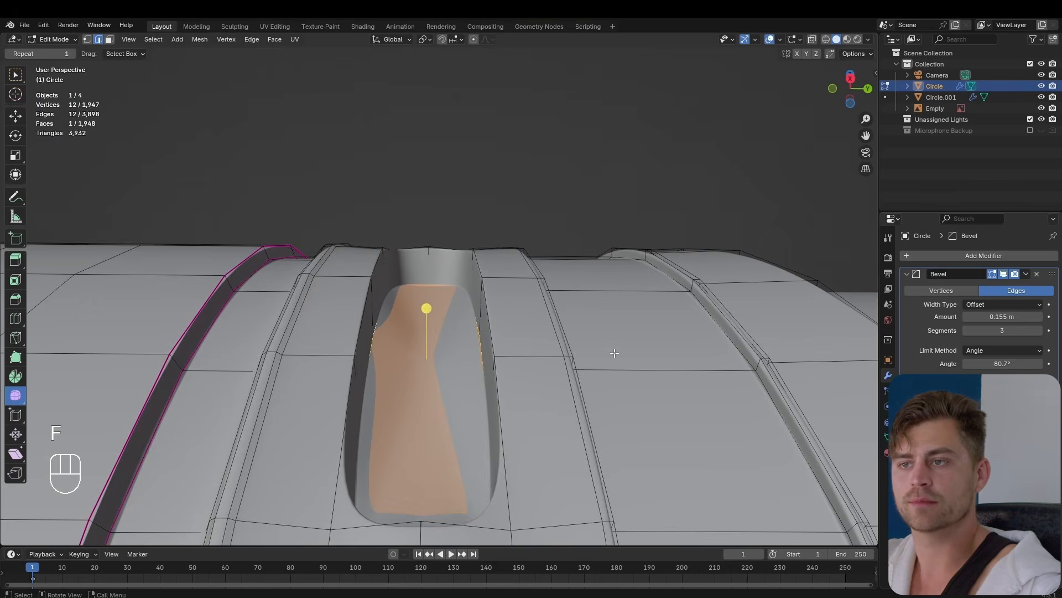
middle_drag(533, 328, 529, 351)
key(Tab)
key(Tab)
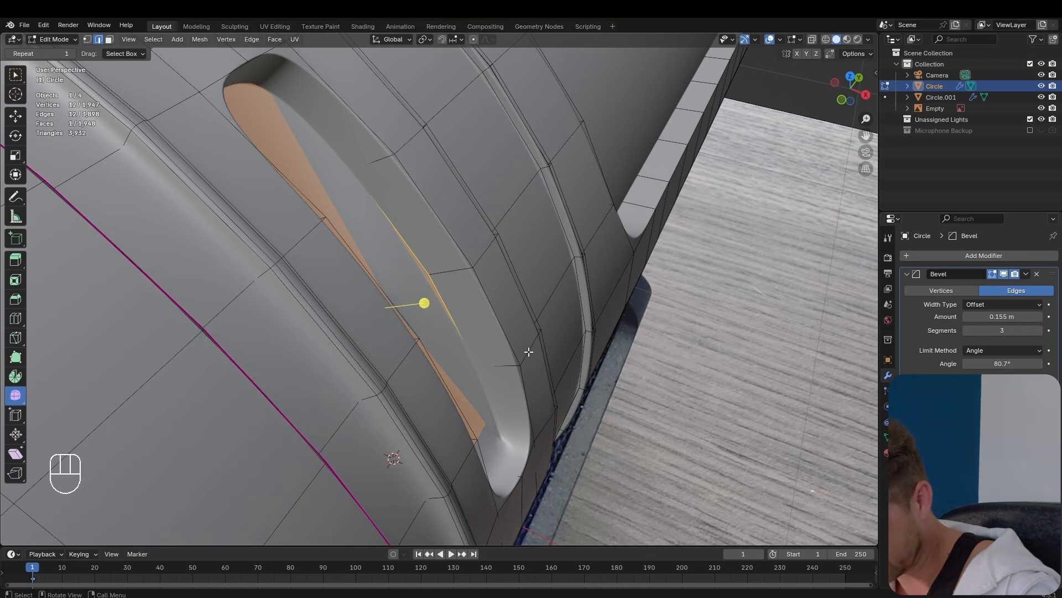
middle_drag(528, 357, 382, 306)
key(x)
click(376, 327)
key(ctrl+z)
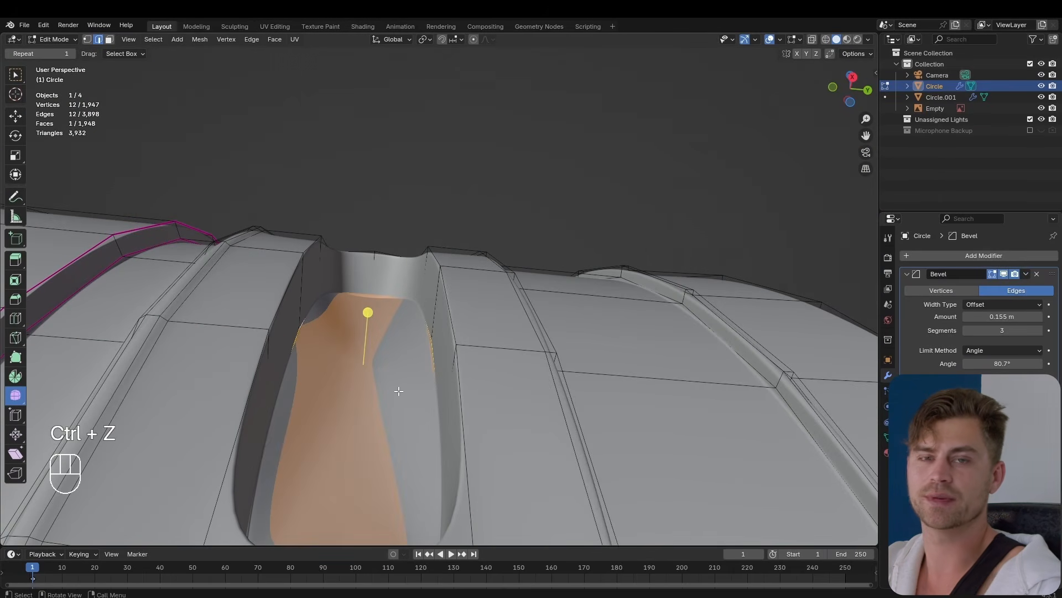
Step: Snap the 3D cursor to the filled face inside the slot and add a cylinder there within the mesh
middle_drag(399, 391, 399, 361)
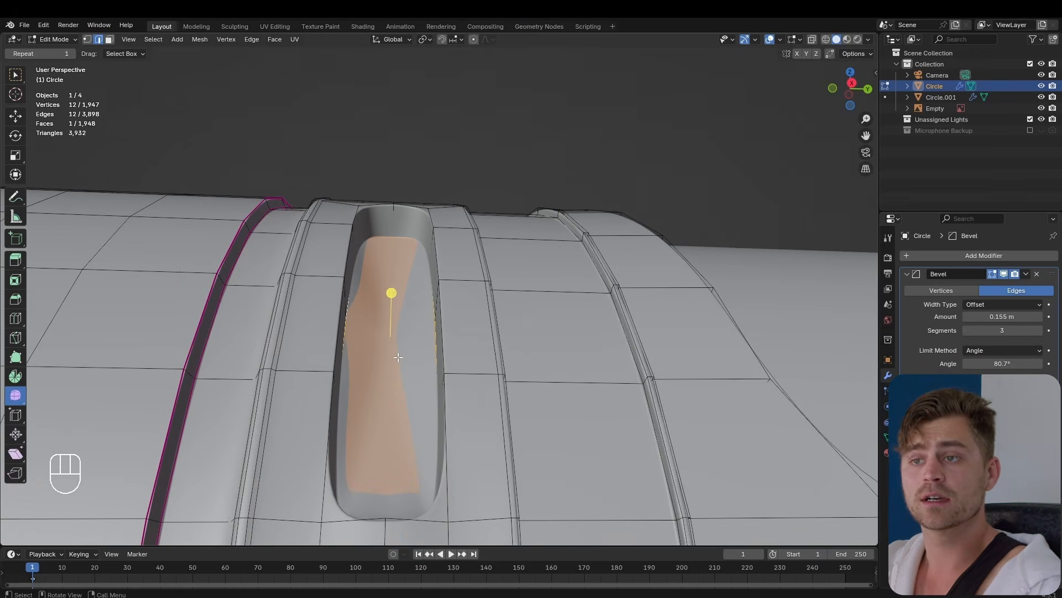
key(shift+s)
click(406, 421)
key(shift+a)
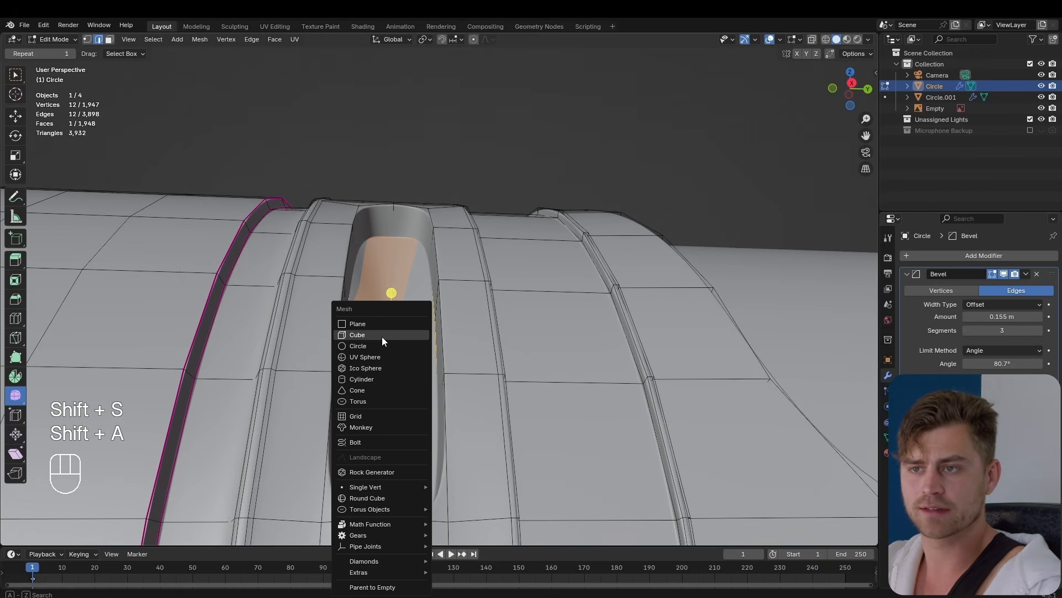
click(378, 379)
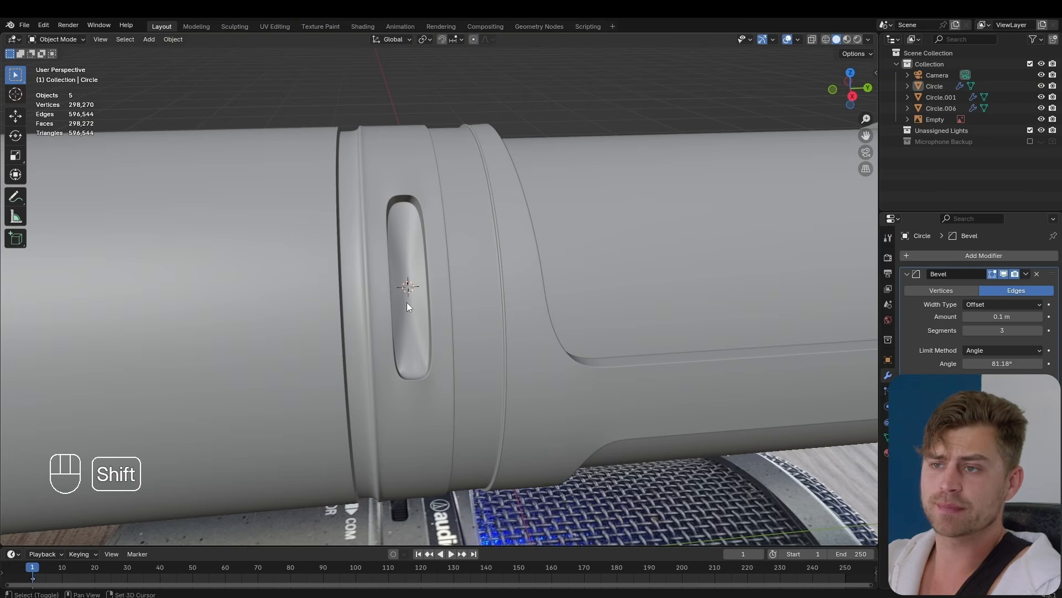
Step: Add a separate cylinder object at the 3D cursor in the slot and scale it to 0.153
key(shift+a)
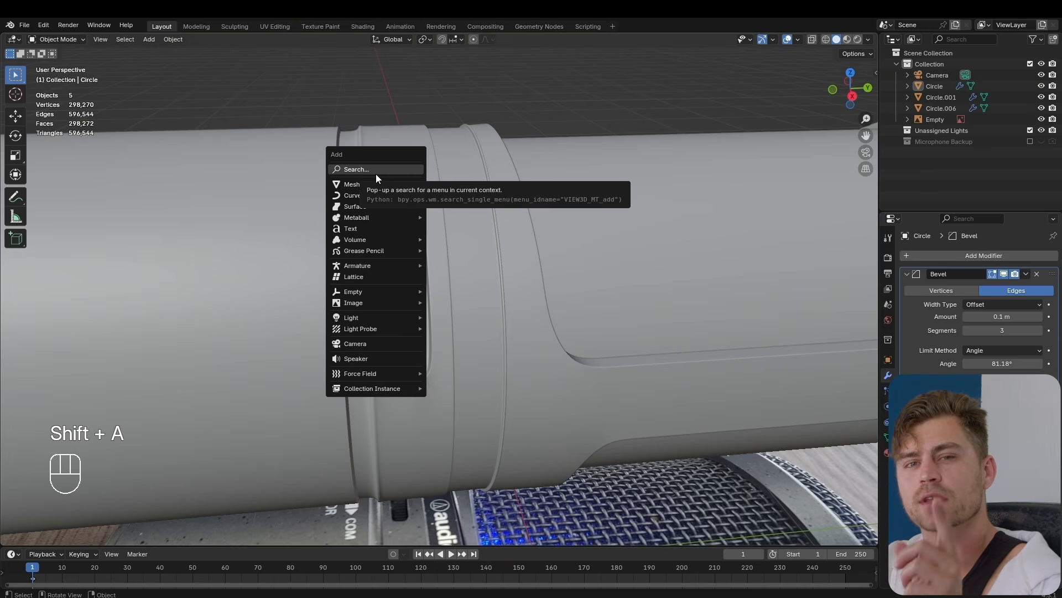
mouse_move(380, 185)
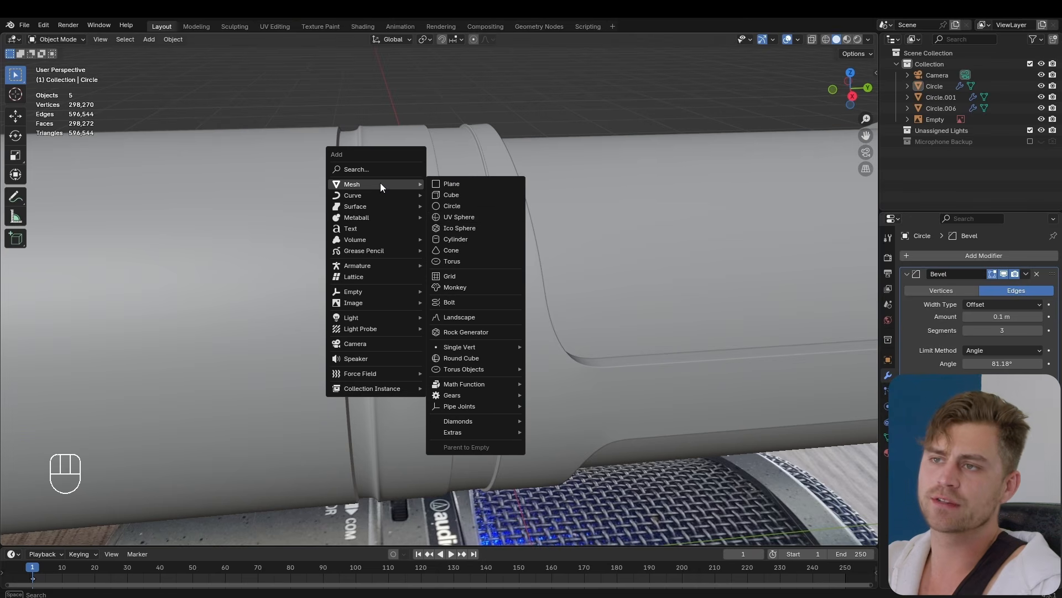
click(456, 238)
scroll(465, 255, down, 5)
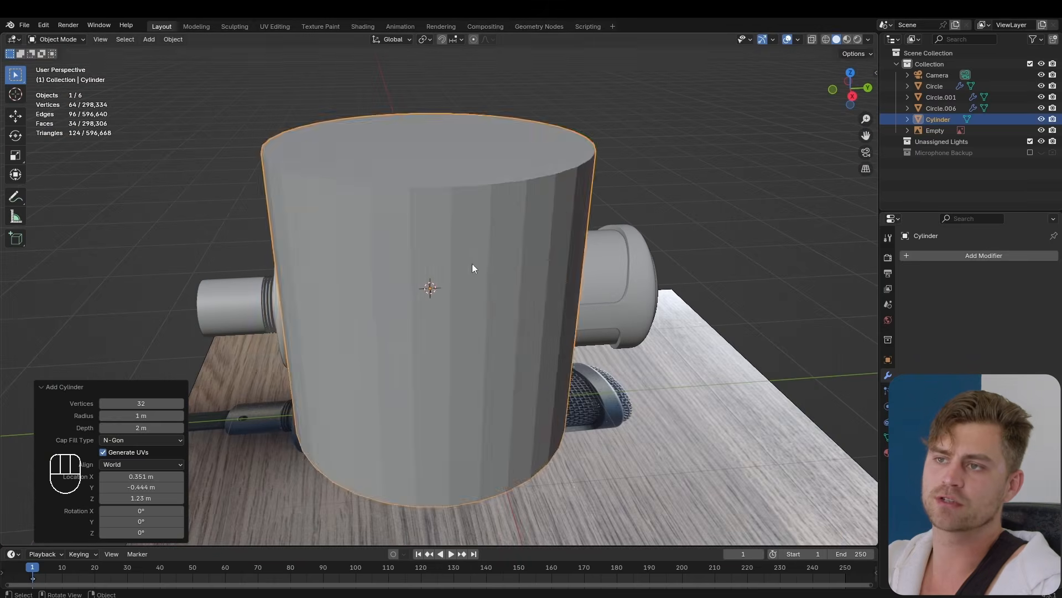
key(s)
click(437, 287)
Step: Rotate the cylinder 90° about the X axis and flatten it to 0.203 along the Y axis
scroll(474, 287, up, 5)
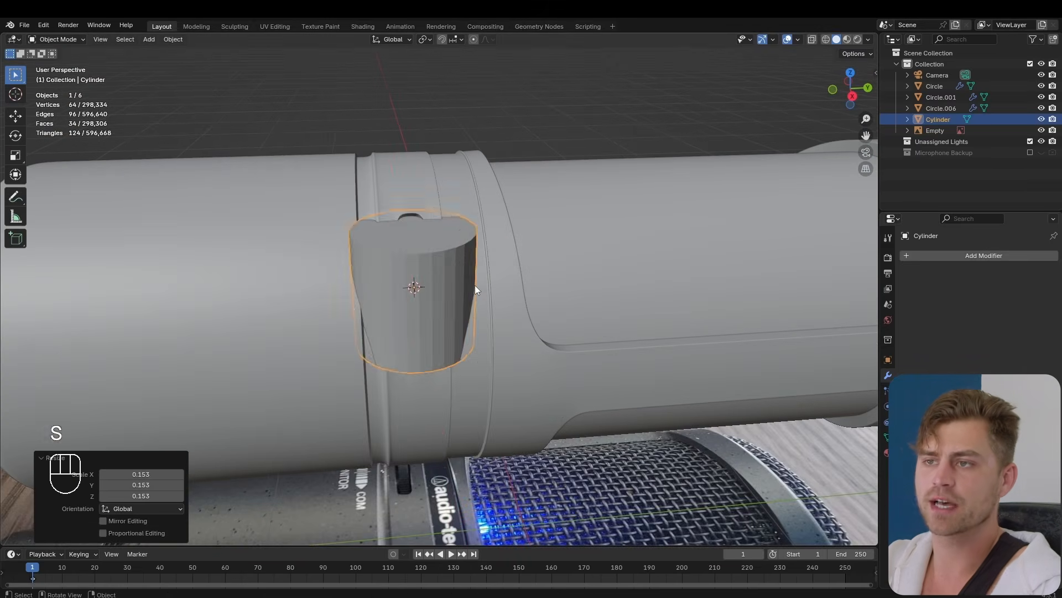
key(r)
key(x)
key(9)
key(0)
click(474, 287)
key(s)
key(x)
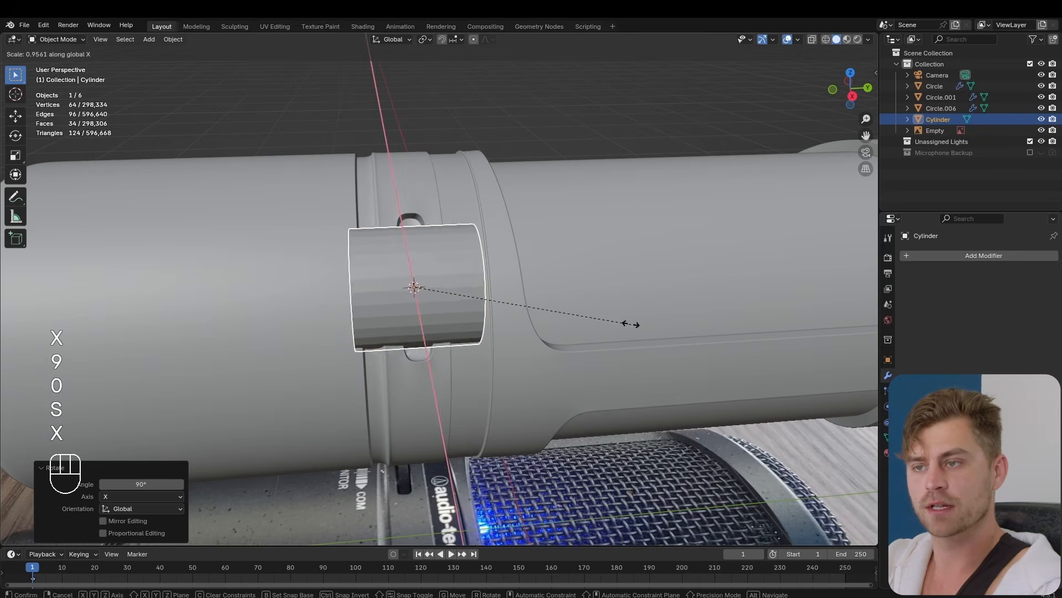
key(y)
click(460, 297)
Step: Fit the cylinder into the slot by scaling it 0.774 along Y and 1.044 uniformly
middle_drag(460, 298, 420, 333)
scroll(496, 293, up, 5)
middle_drag(565, 349, 522, 345)
scroll(523, 345, down, 3)
key(s)
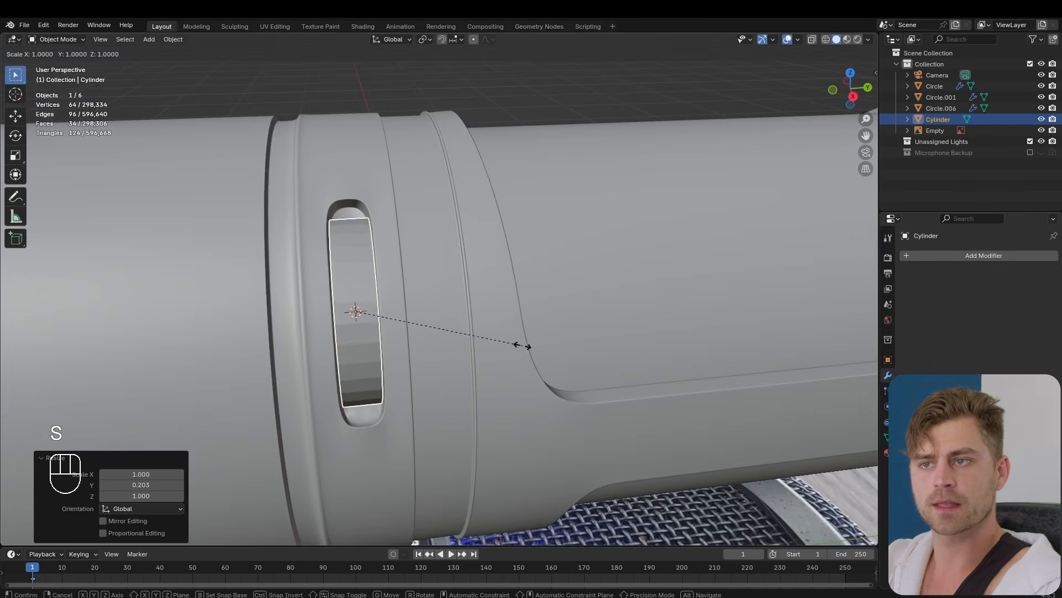
key(s)
key(y)
click(490, 335)
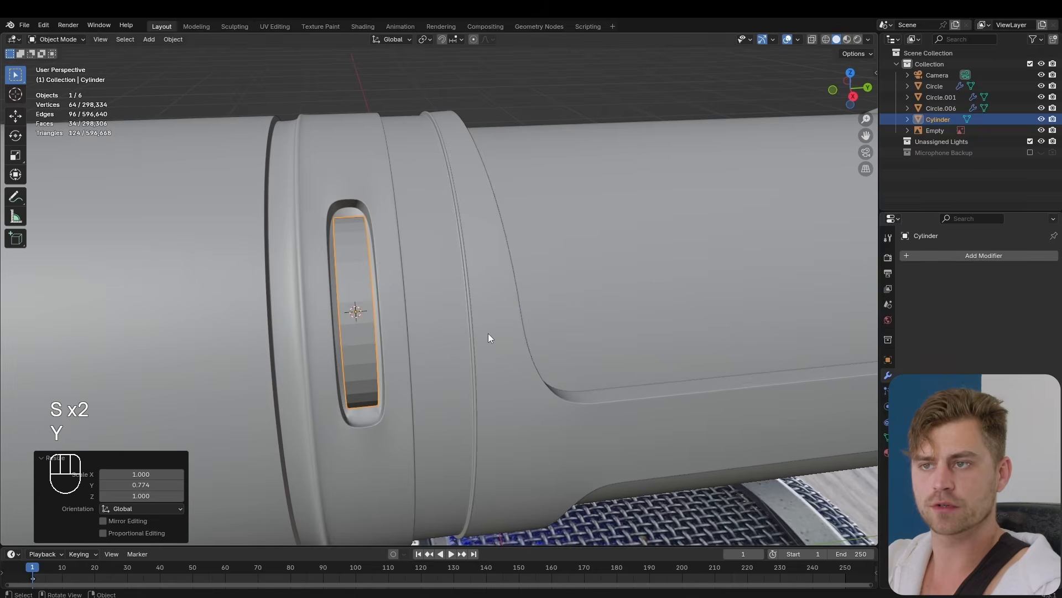
key(s)
click(493, 336)
Step: Enlarge the timeline area below the viewport and switch it to the Shader Editor
middle_drag(494, 337, 536, 337)
scroll(526, 339, up, 3)
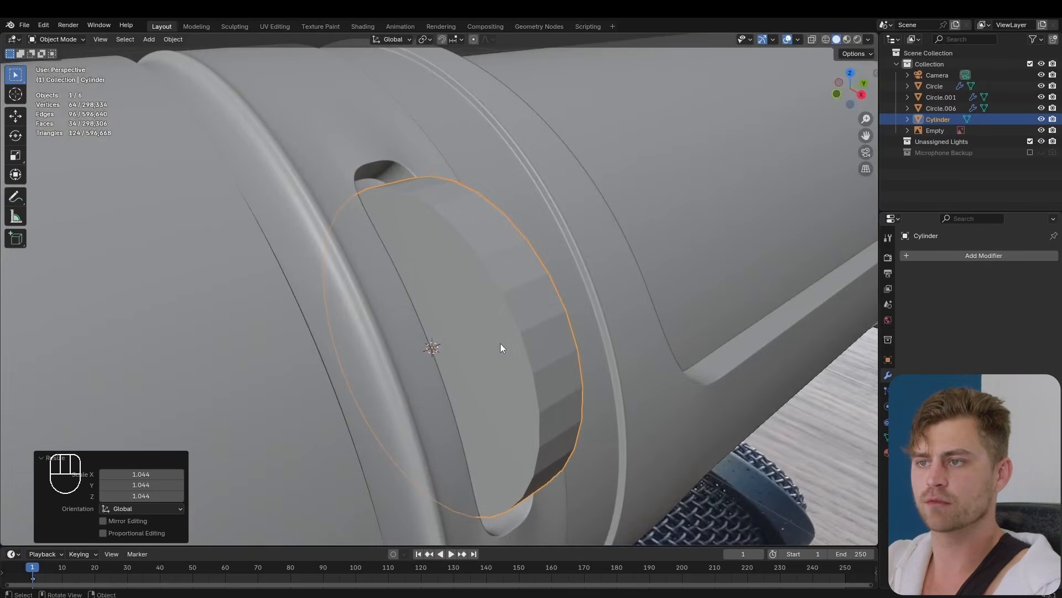
shift+middle_drag(452, 271, 425, 312)
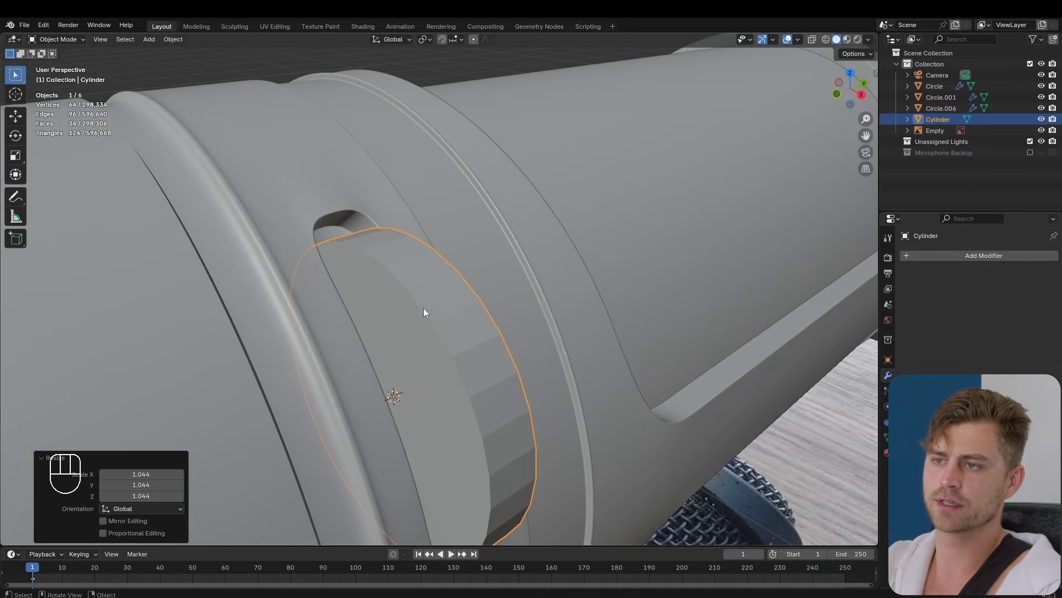
scroll(446, 354, down, 1)
shift+middle_drag(467, 510, 474, 494)
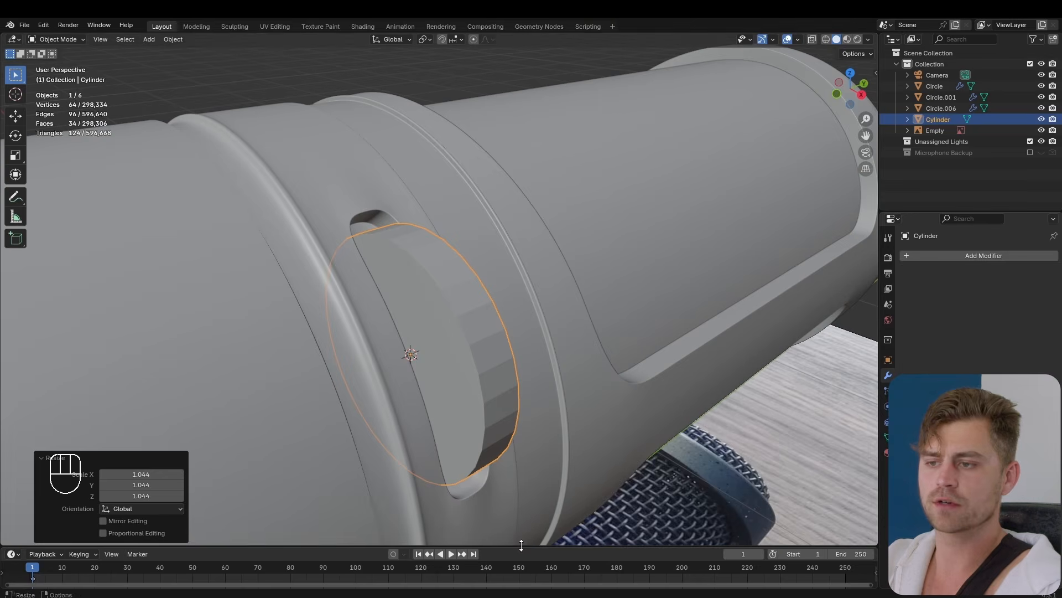
drag(522, 545, 521, 305)
click(15, 312)
click(63, 412)
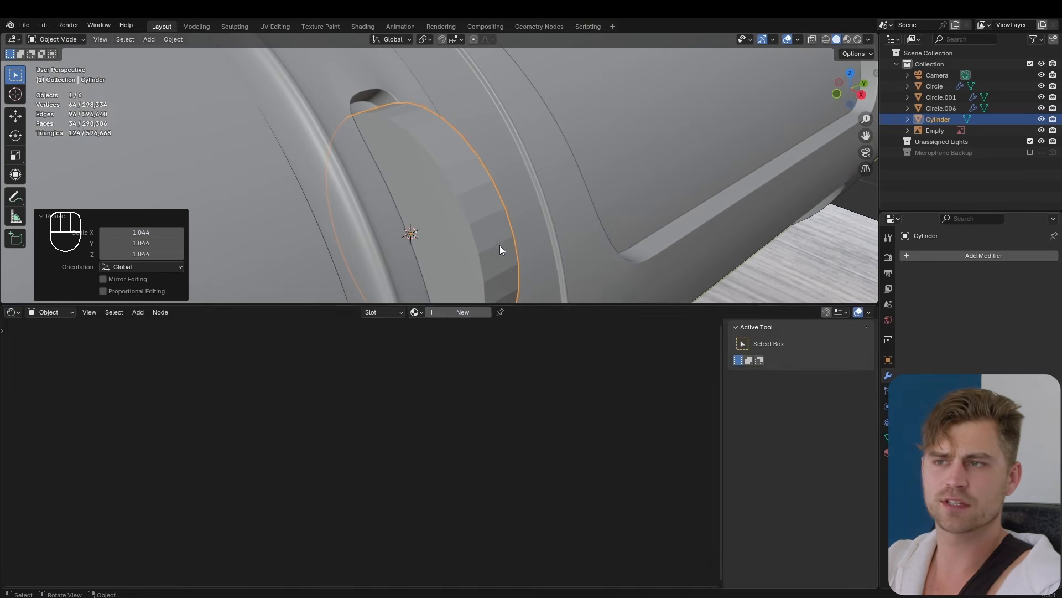
Step: Show the viewport in Material Preview and create a new material for the cylinder
scroll(500, 246, down, 5)
mouse_move(437, 149)
middle_down()
mouse_move(440, 202)
mouse_move(453, 158)
middle_up()
scroll(443, 221, up, 4)
click(847, 39)
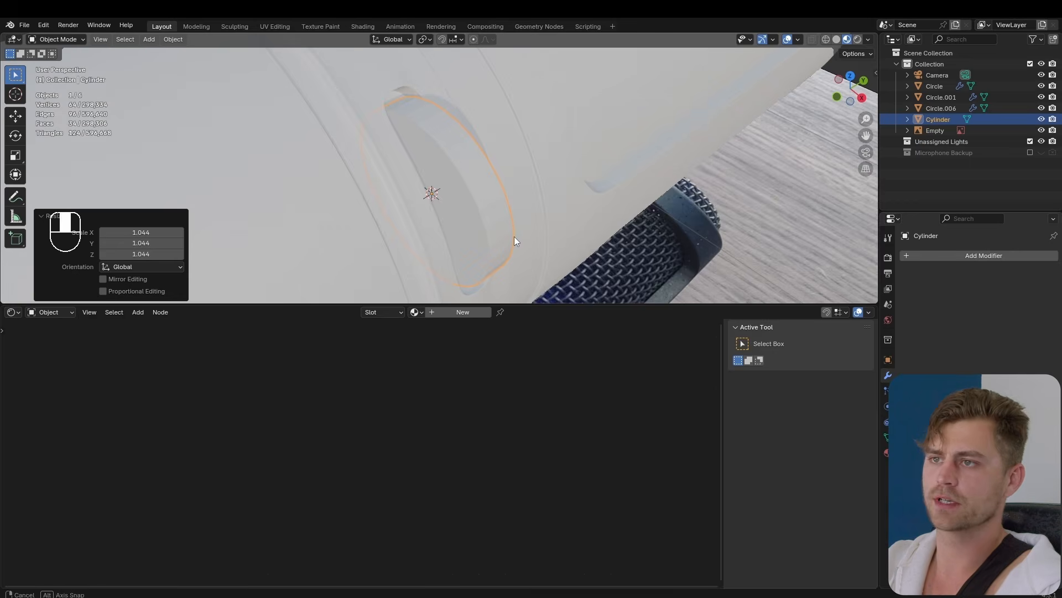
middle_drag(513, 241, 498, 232)
click(462, 312)
Step: Add a Wave Texture node and connect its Color to the Principled BSDF's Base Color
middle_drag(213, 465, 286, 449)
key(shift+a)
text(wave)
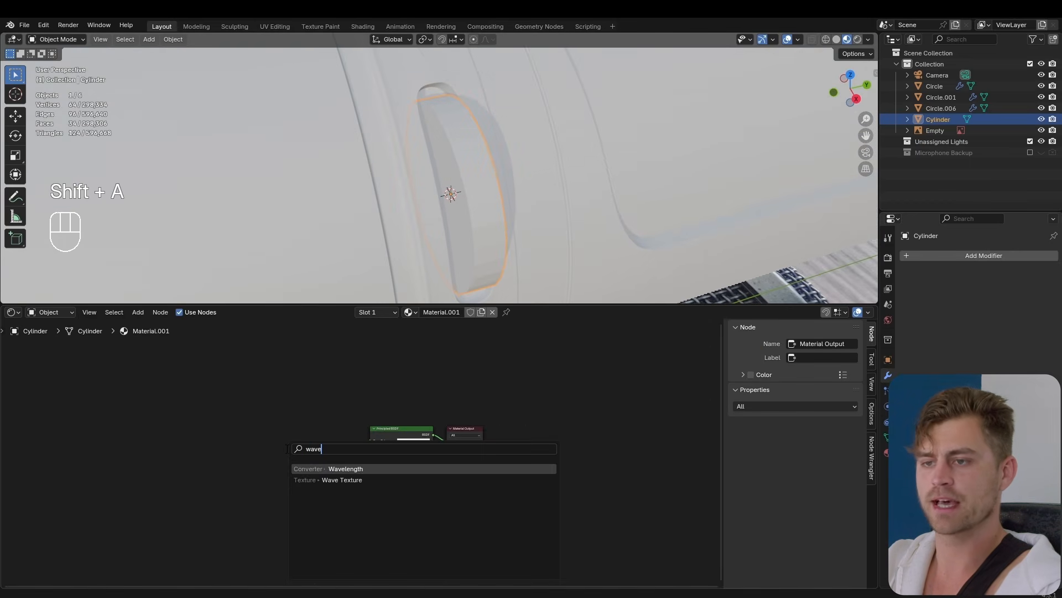
click(360, 480)
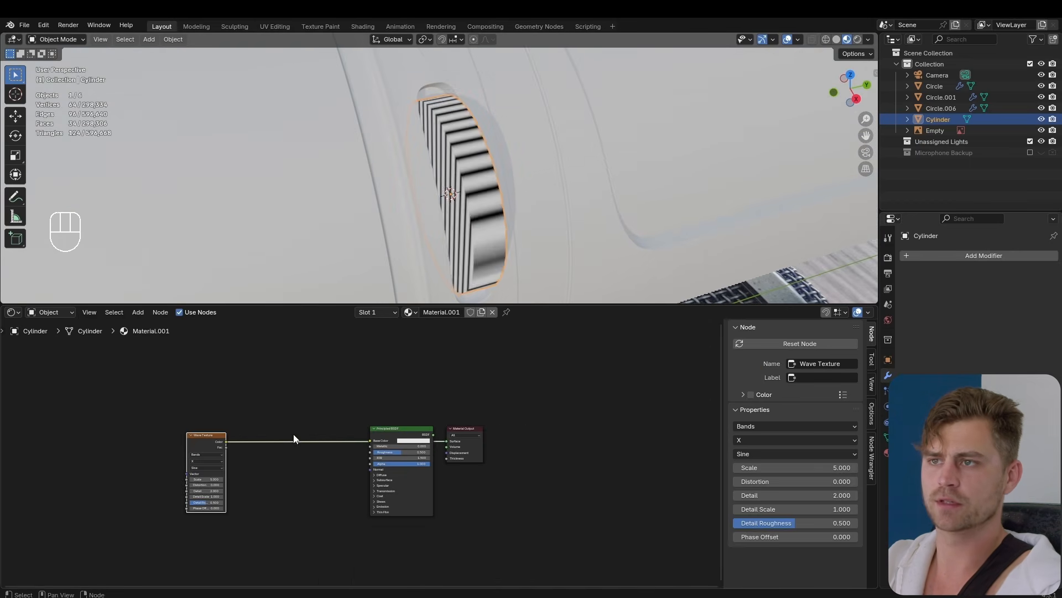
scroll(420, 217, up, 2)
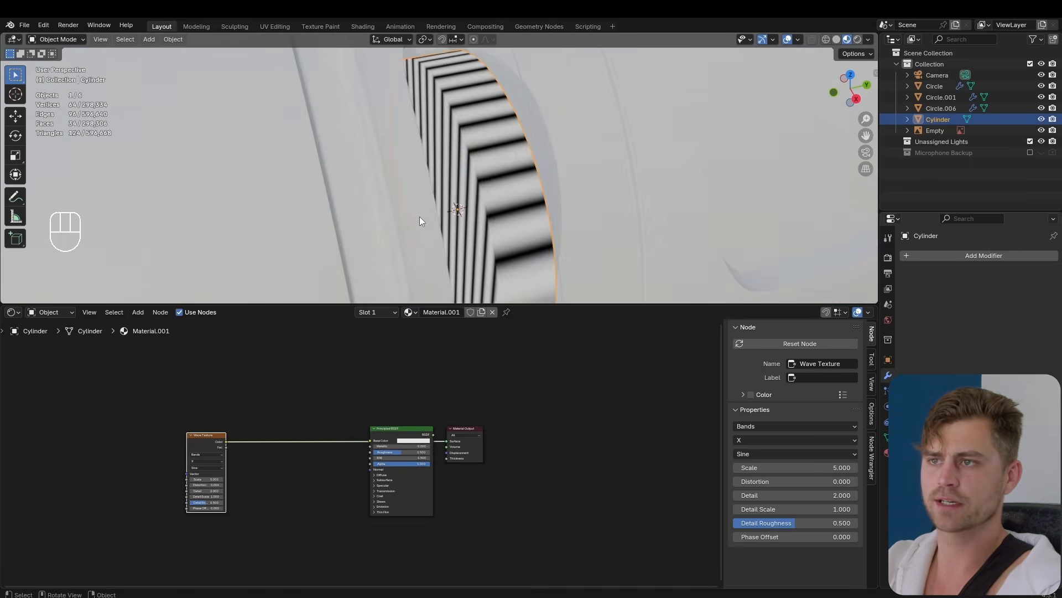
Step: Rotate the cylinder about the global Y axis to turn the wave stripes
middle_drag(419, 217, 466, 168)
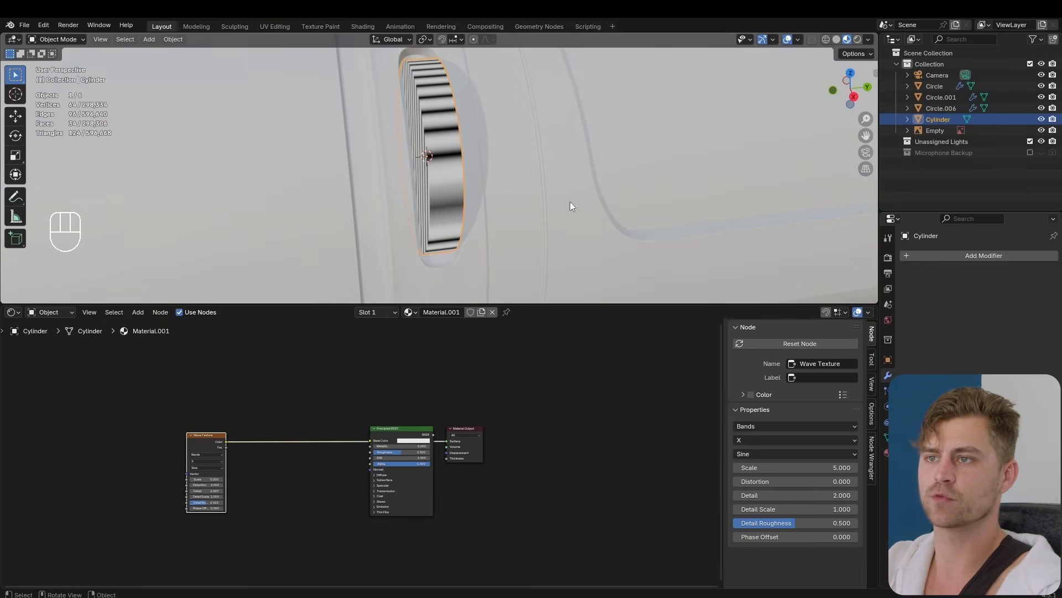
key(r)
key(x)
key(y)
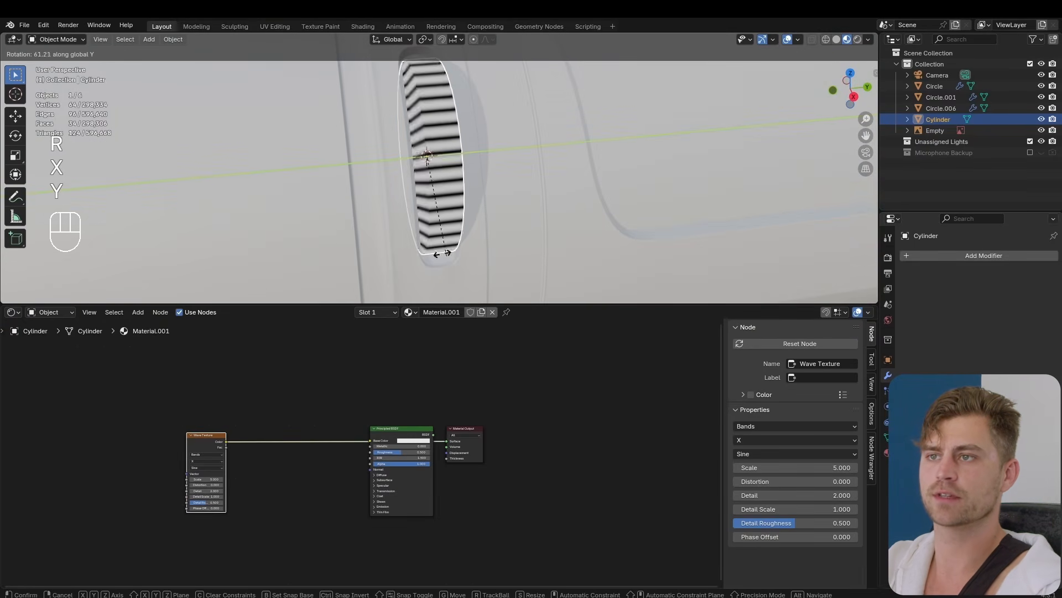
Step: Add Texture Coordinate and Mapping nodes to the Rings-type Wave Texture and feed the Mapping vector from UV
key(ctrl+t)
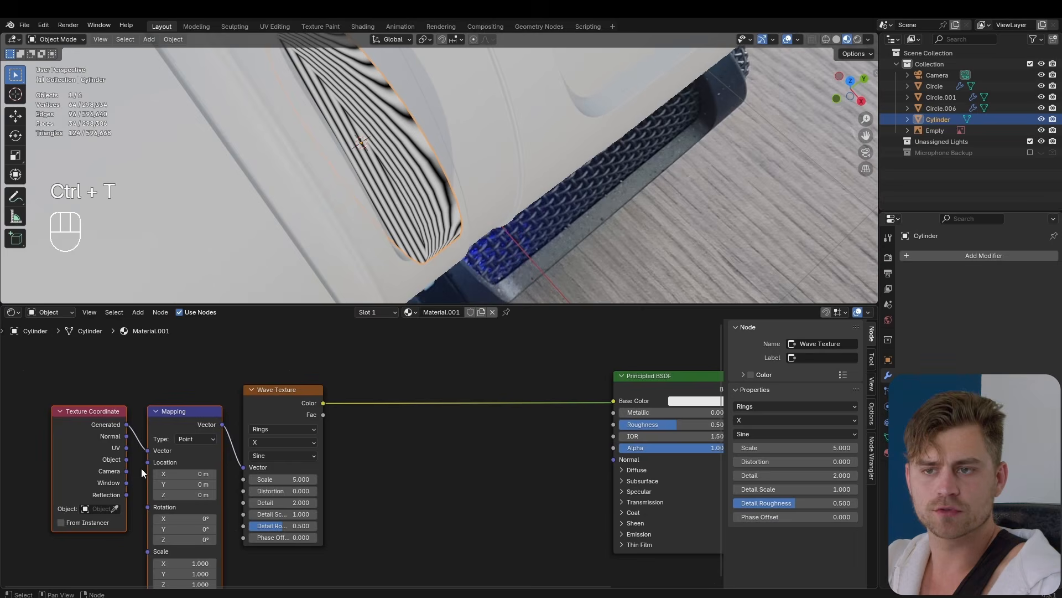
drag(127, 448, 148, 451)
middle_drag(350, 274, 385, 176)
Step: Select the cylinder's loop of side faces, unwrap it with Angle Based, and display its UVs in the UV Editor
key(Tab)
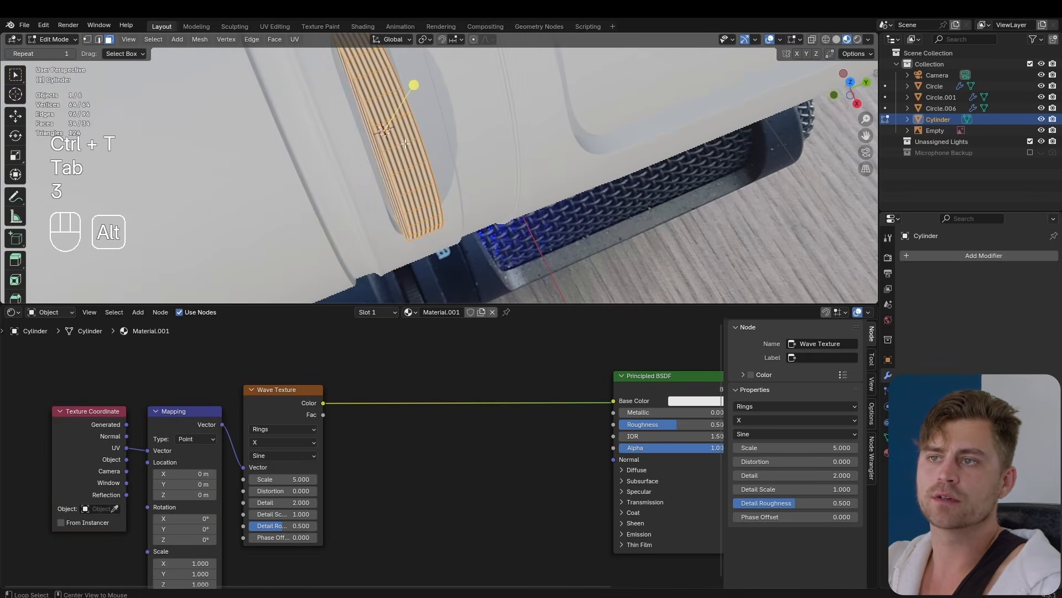
key(3)
key(u)
mouse_move(412, 152)
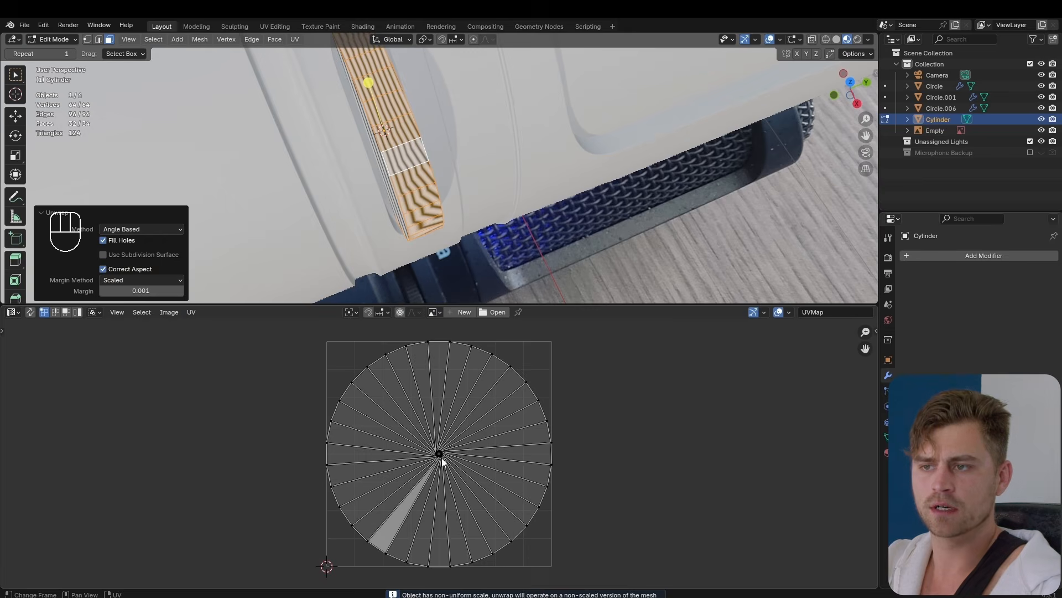
shift+middle_drag(445, 427, 448, 455)
scroll(418, 233, up, 1)
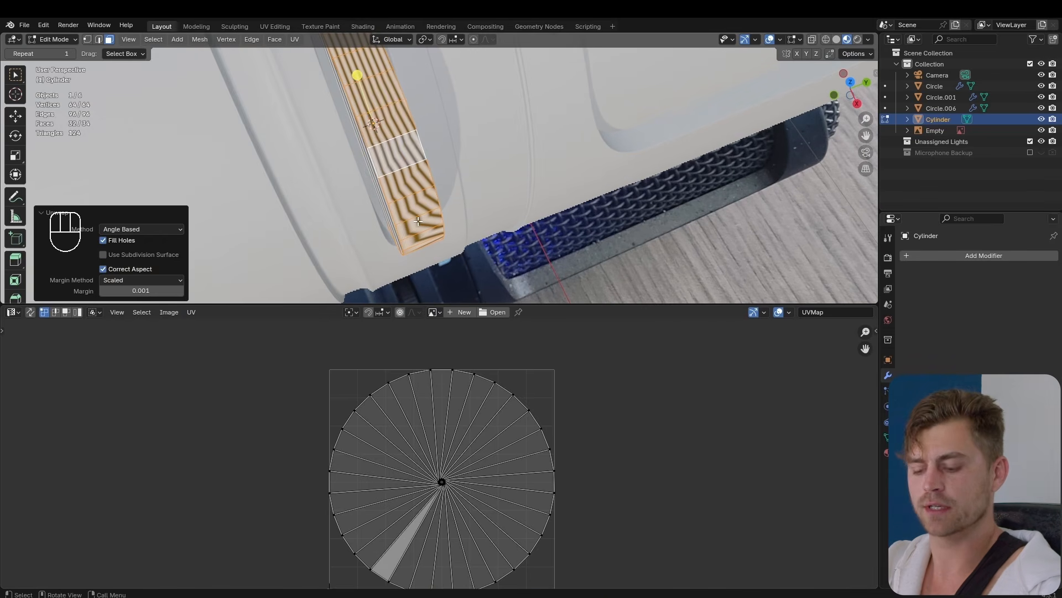
Step: Split the selected side faces from the cylinder's caps and unwrap them with Cube Projection
key(y)
key(u)
mouse_move(406, 189)
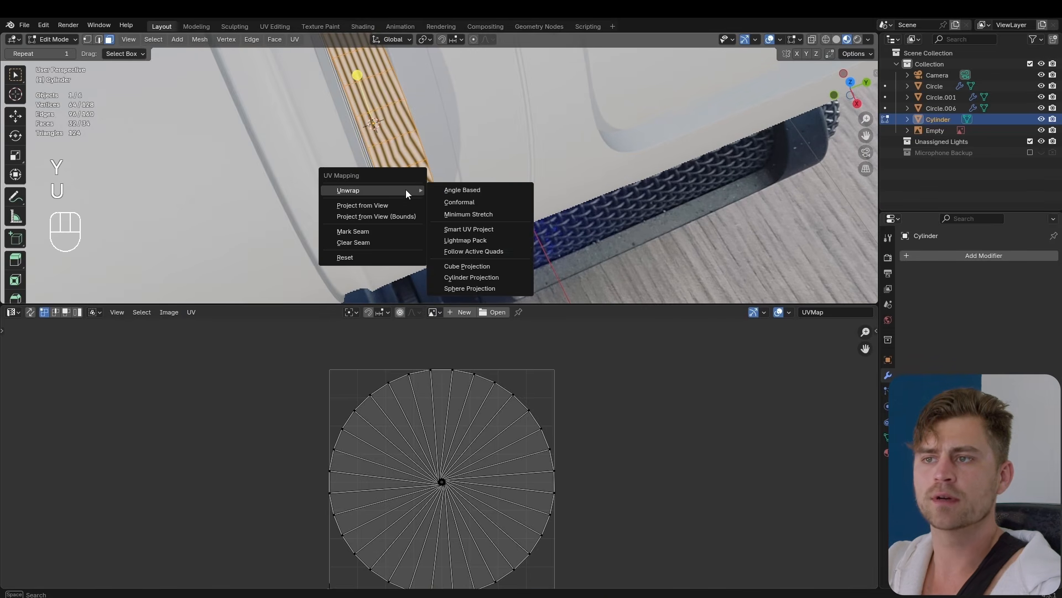
click(473, 262)
Step: Select all UVs of the side faces and rotate them 90° so the stripes run across the rim
scroll(468, 273, down, 1)
text(a)
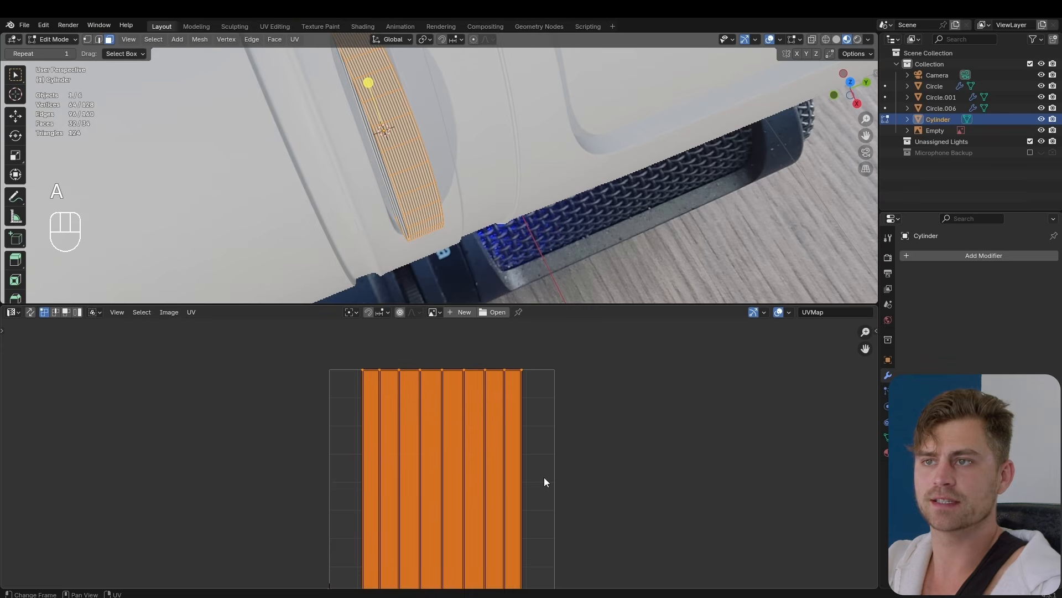
text(r90)
click(545, 477)
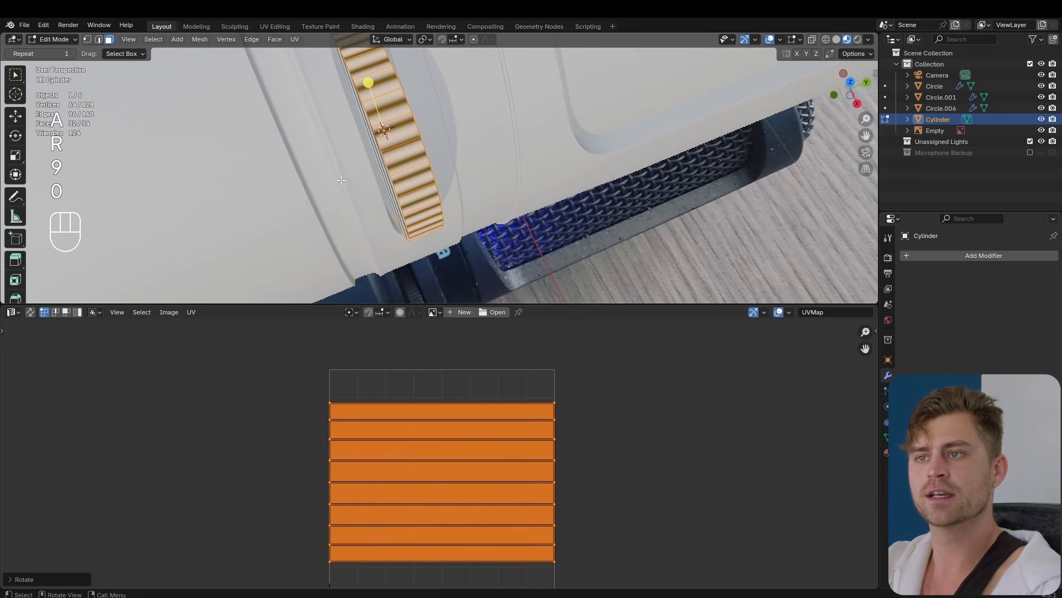
Step: Leave Edit Mode on the cylinder and display its material nodes in the Shader Editor
middle_drag(368, 83, 243, 177)
scroll(450, 203, up, 4)
key(Tab)
key(Tab)
key(3)
click(325, 230)
shift+click(436, 144)
middle_drag(436, 144, 562, 188)
scroll(533, 145, down, 2)
key(Tab)
click(12, 312)
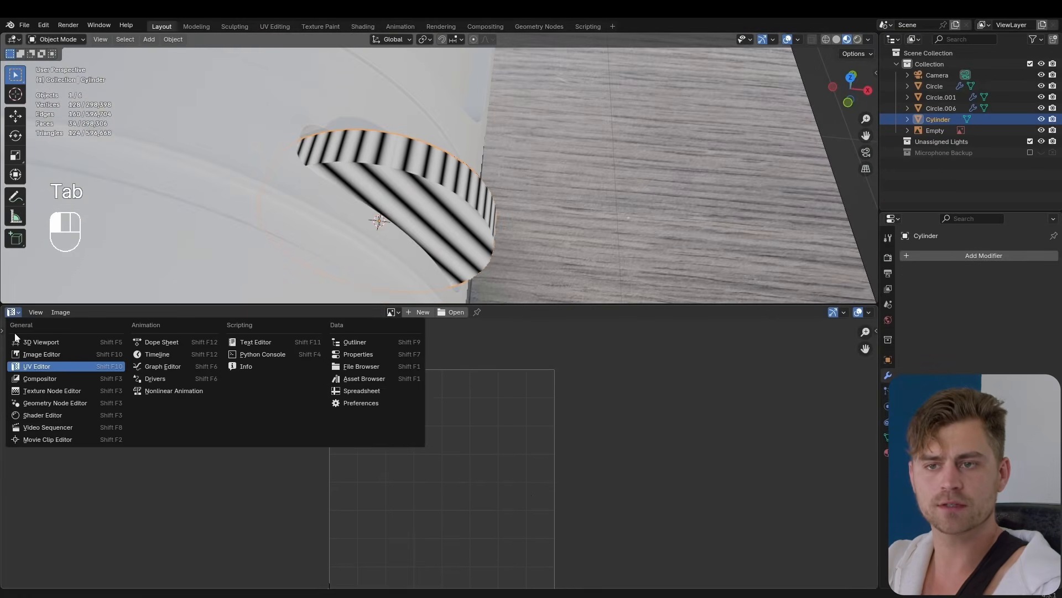
click(55, 415)
Step: Set the Wave Texture's Scale to 5.740
scroll(365, 445, up, 2)
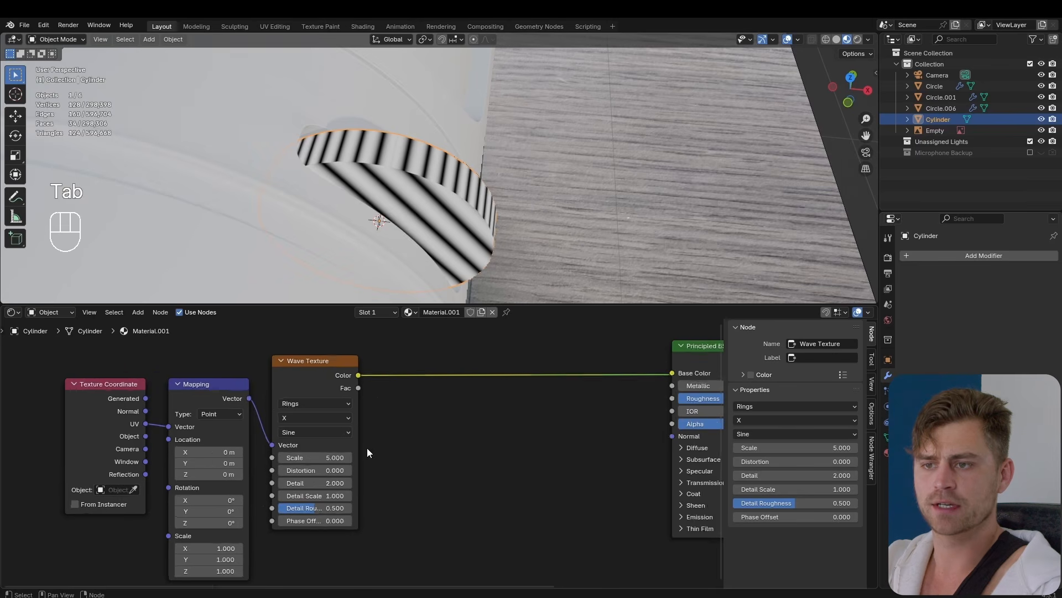
mouse_move(324, 457)
mouse_down()
mouse_move(382, 458)
mouse_move(327, 457)
mouse_up()
scroll(327, 166, up, 4)
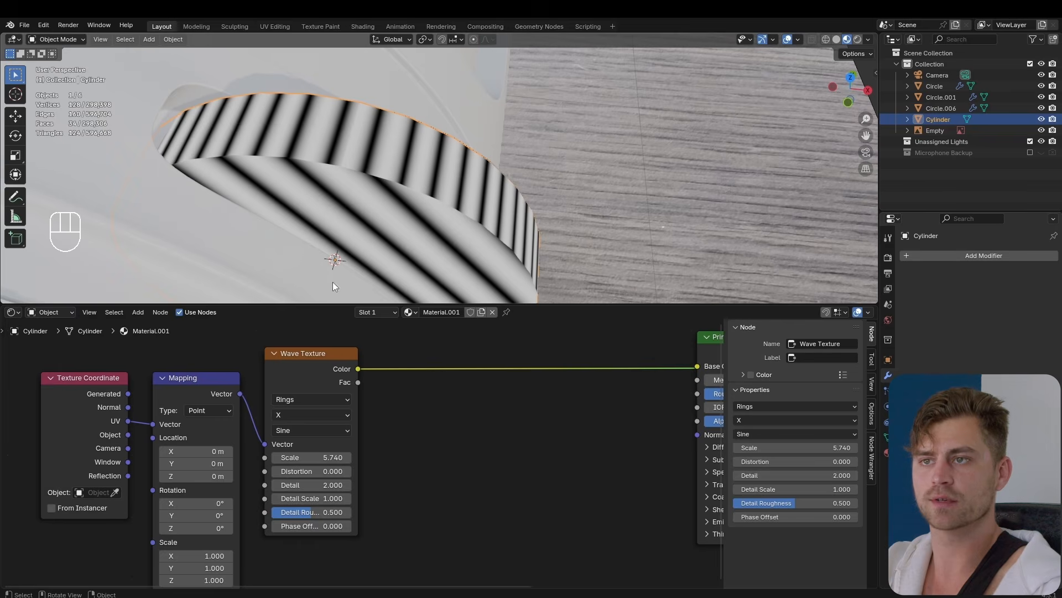
Step: Insert a Color Ramp after the Wave Texture, with the black stop at 0.436 and the white stop at 0.968
key(ctrl+q)
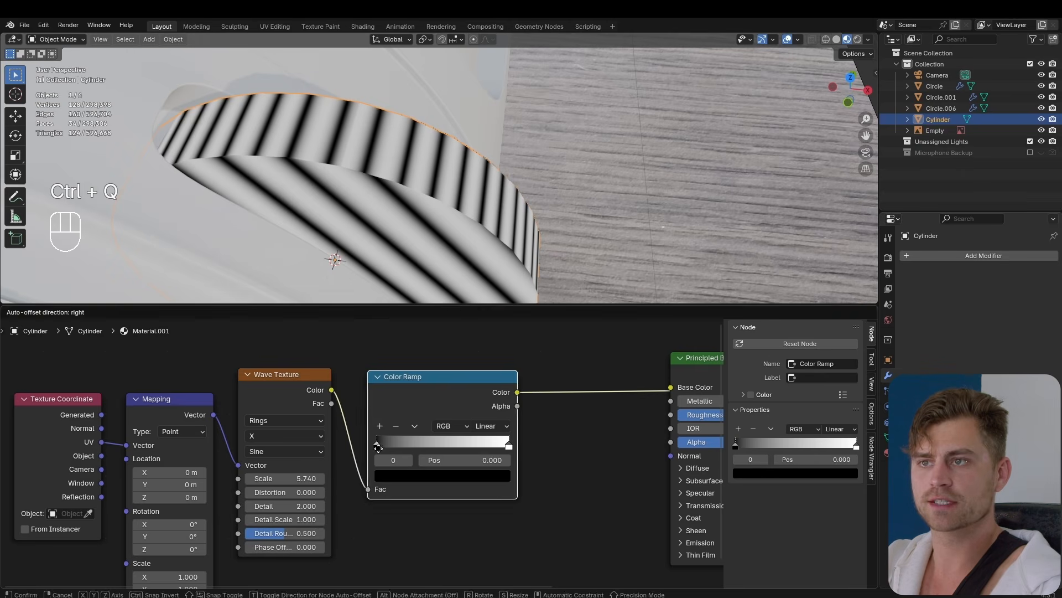
click(387, 448)
drag(387, 448, 445, 449)
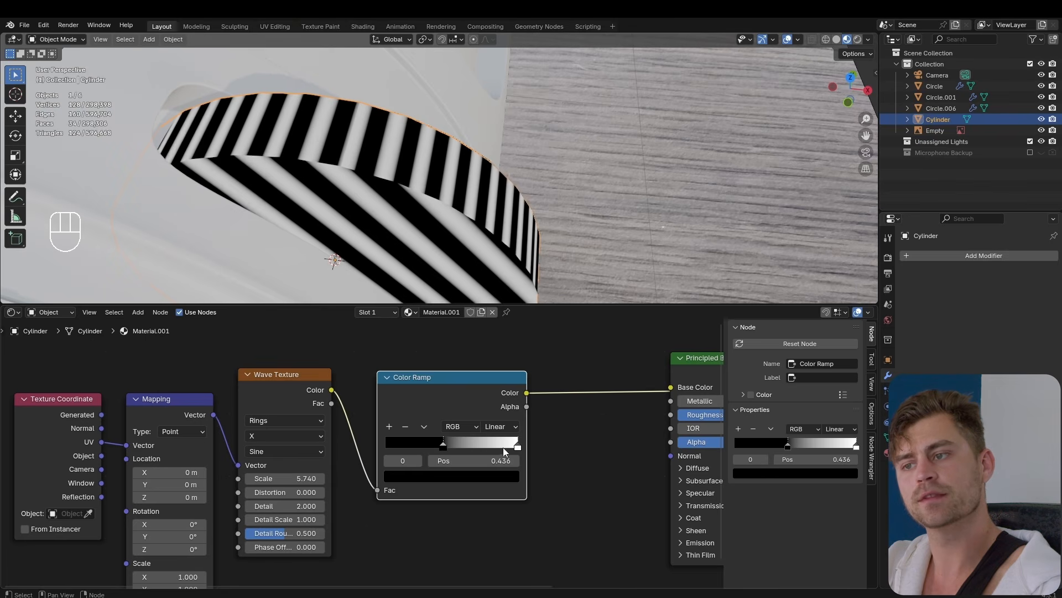
mouse_move(517, 445)
mouse_down()
mouse_move(447, 444)
mouse_move(515, 448)
mouse_up()
Step: Move the texture, mapping and Color Ramp nodes away from the Principled BSDF to make room between them
scroll(542, 482, down, 3)
middle_drag(545, 487, 470, 437)
scroll(404, 468, down, 3)
drag(454, 470, 134, 417)
key(g)
click(25, 458)
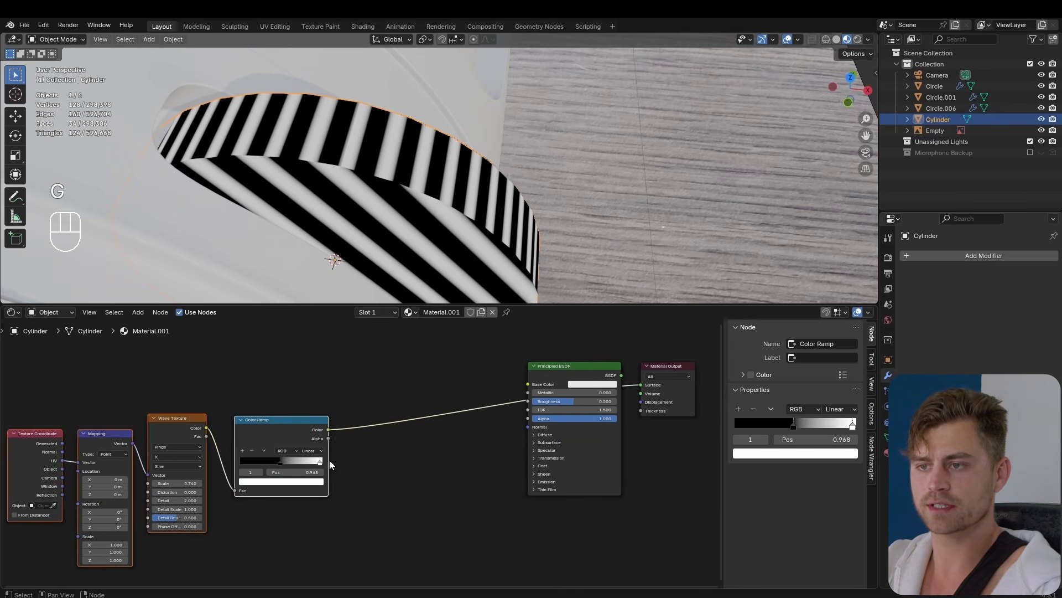
Step: Add a Bump node and connect the Color Ramp's Color output to its Height input
click(401, 467)
key(shift+a)
text(bump)
key(Return)
click(433, 457)
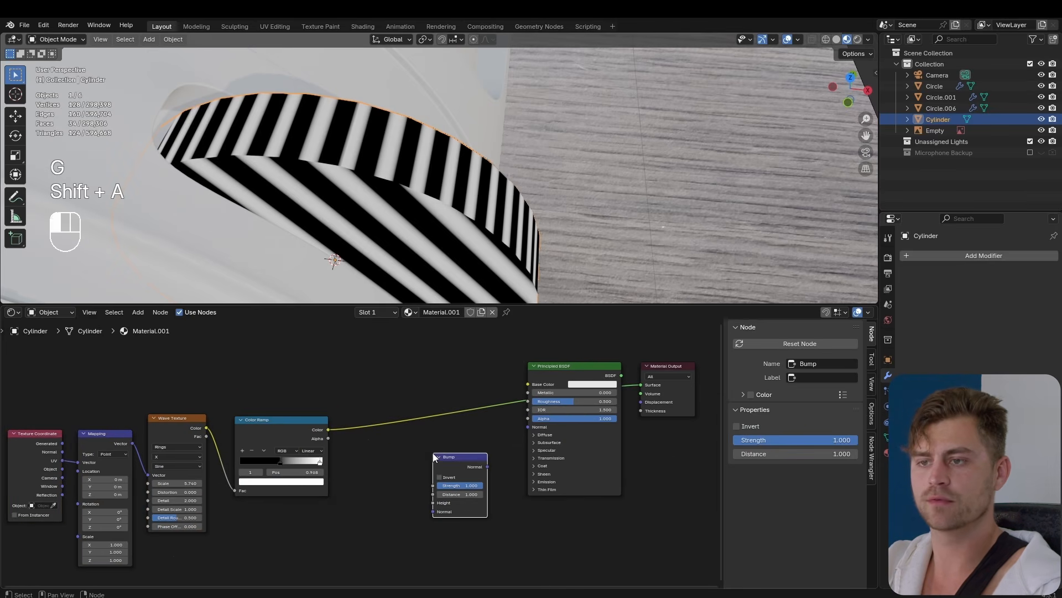
drag(335, 425, 415, 496)
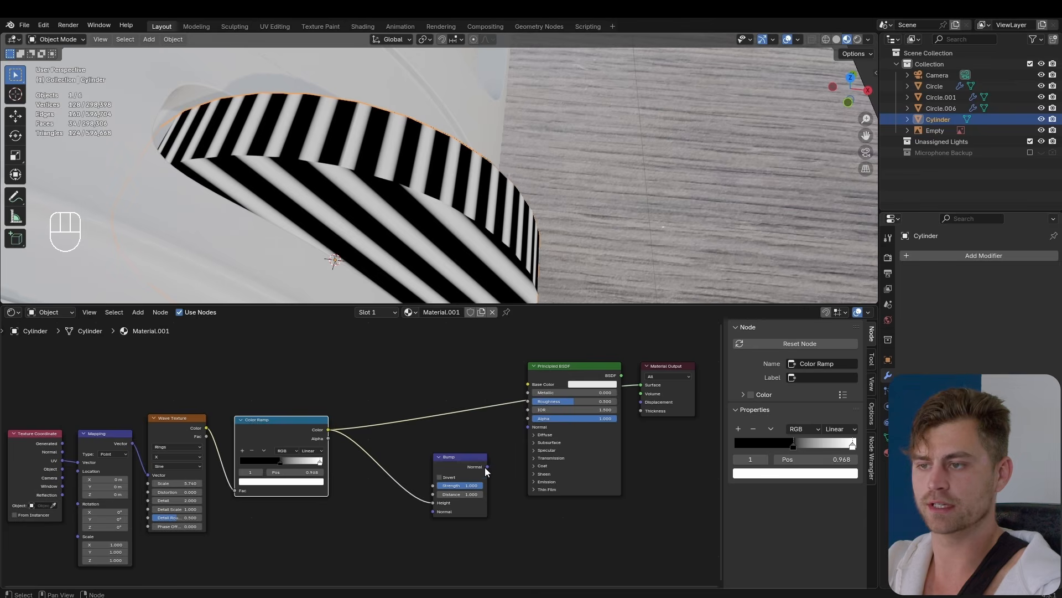
Step: Connect the Bump's Normal output to the Principled BSDF's Normal input and route the shader to the Material Output
drag(487, 466, 527, 435)
ctrl+shift+click(574, 369)
middle_drag(573, 370, 460, 387)
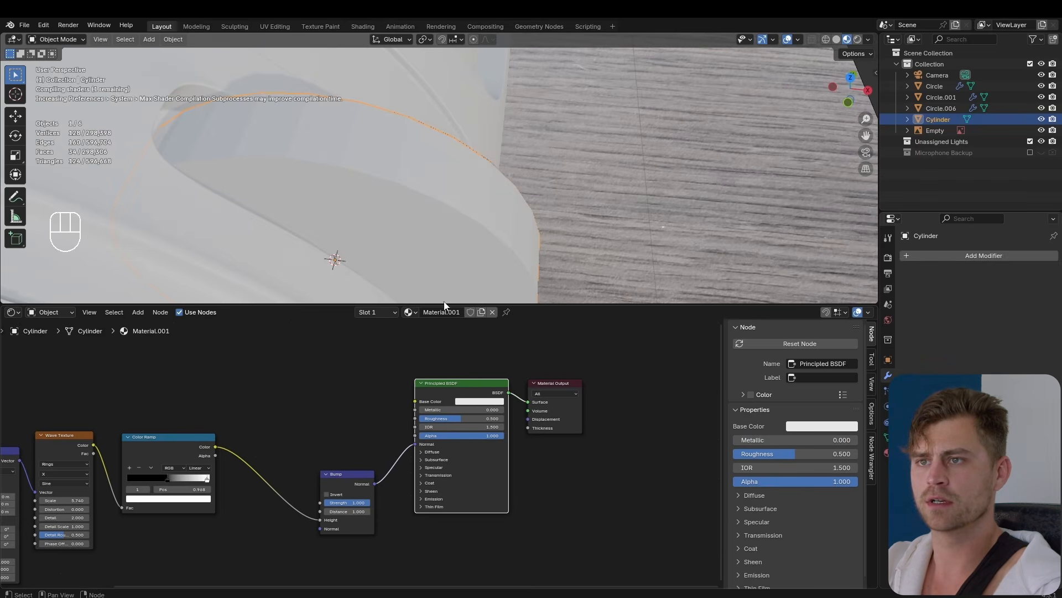
Step: Set the Principled BSDF's Base Color to near-black
middle_drag(438, 238, 432, 293)
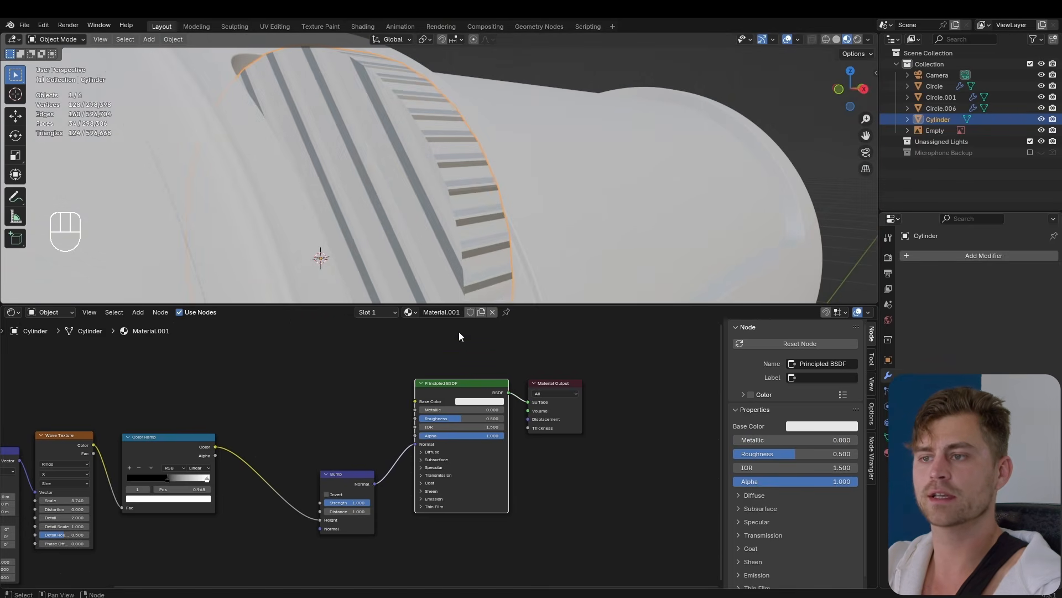
click(478, 403)
drag(523, 308, 525, 334)
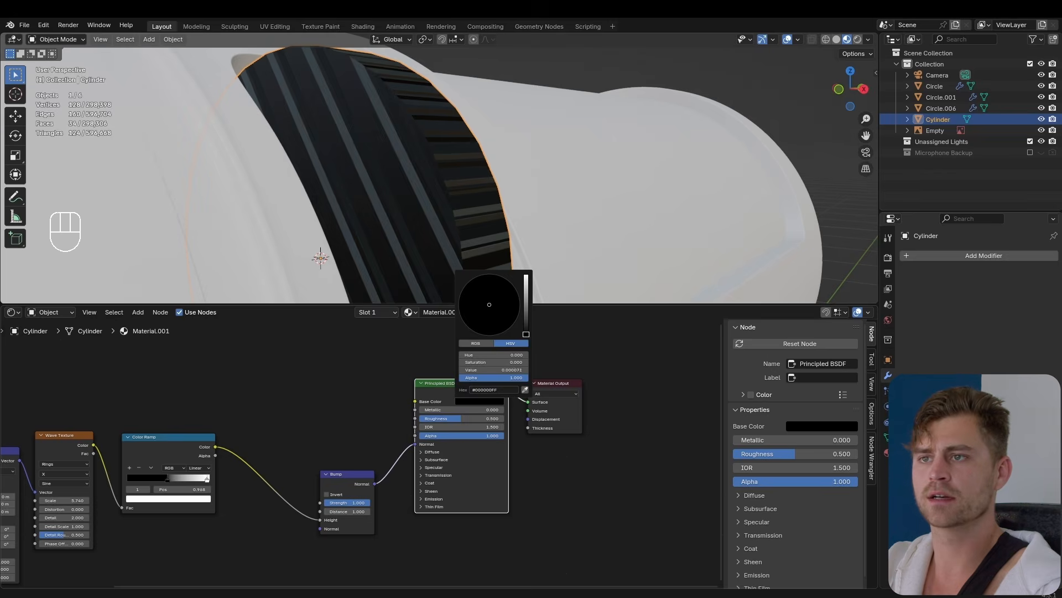
Step: Select both circular cap faces of the cylinder and unwrap them with Angle Based
middle_drag(418, 182, 413, 204)
key(Tab)
key(3)
middle_drag(368, 238, 461, 203)
shift+click(403, 198)
key(u)
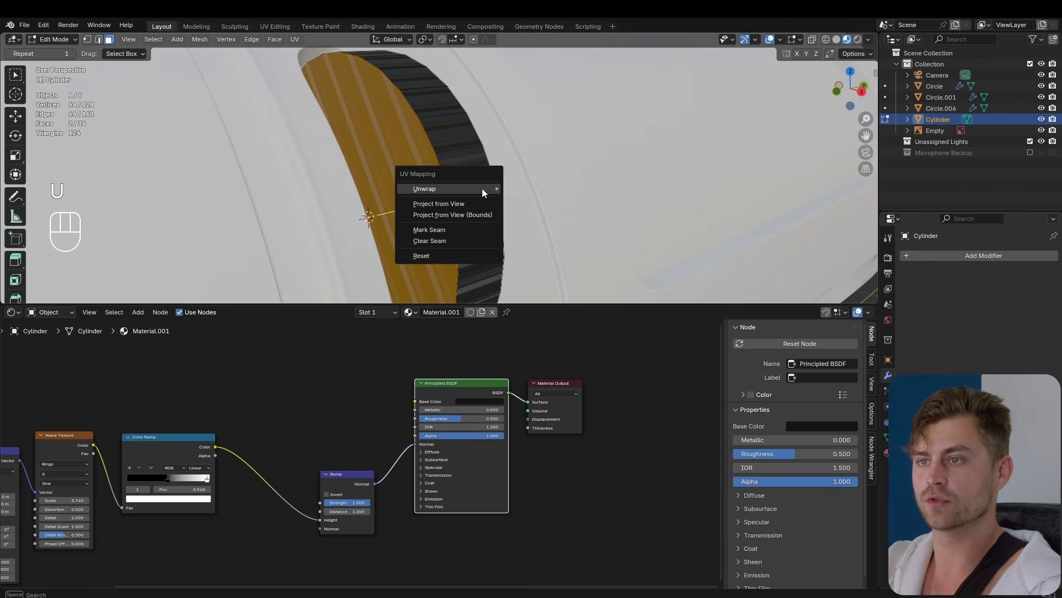
mouse_move(482, 188)
click(550, 191)
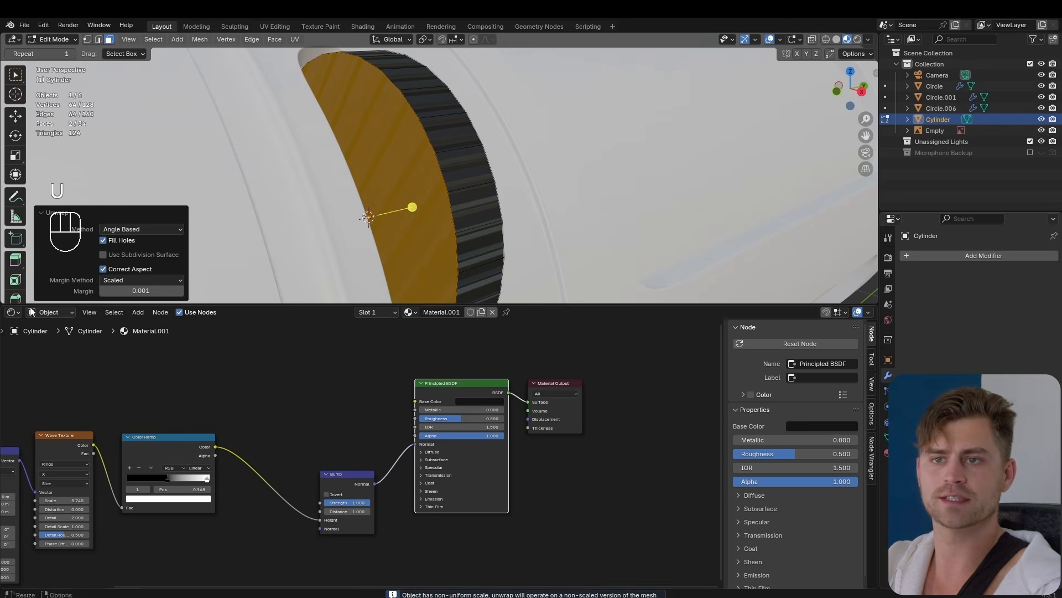
Step: Display the cap faces in the UV Editor and scale all their UVs down to a tiny spot
click(11, 312)
click(62, 372)
key(a)
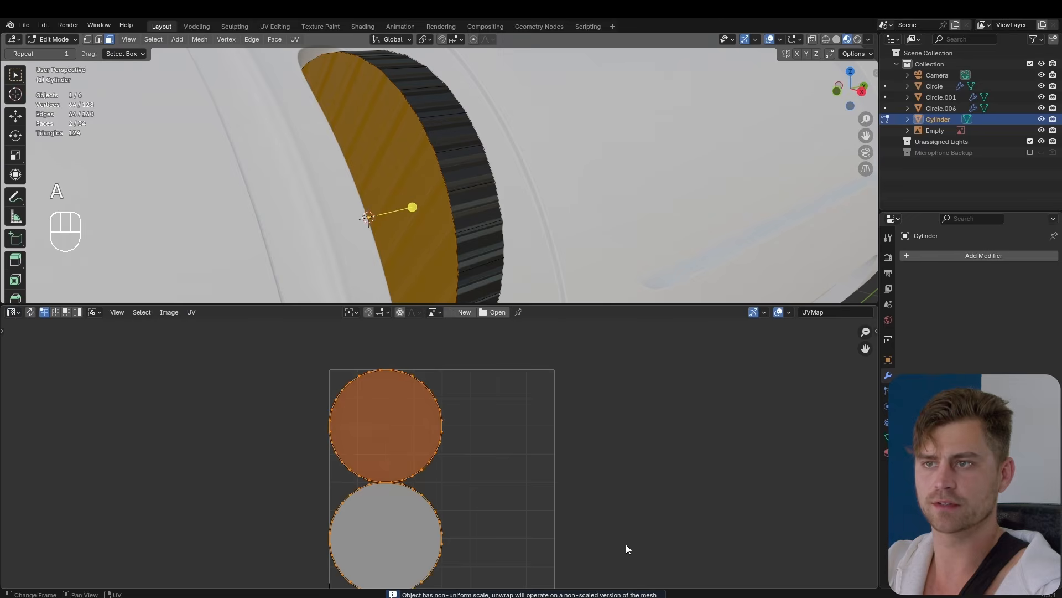
key(s)
click(390, 483)
key(s)
click(431, 485)
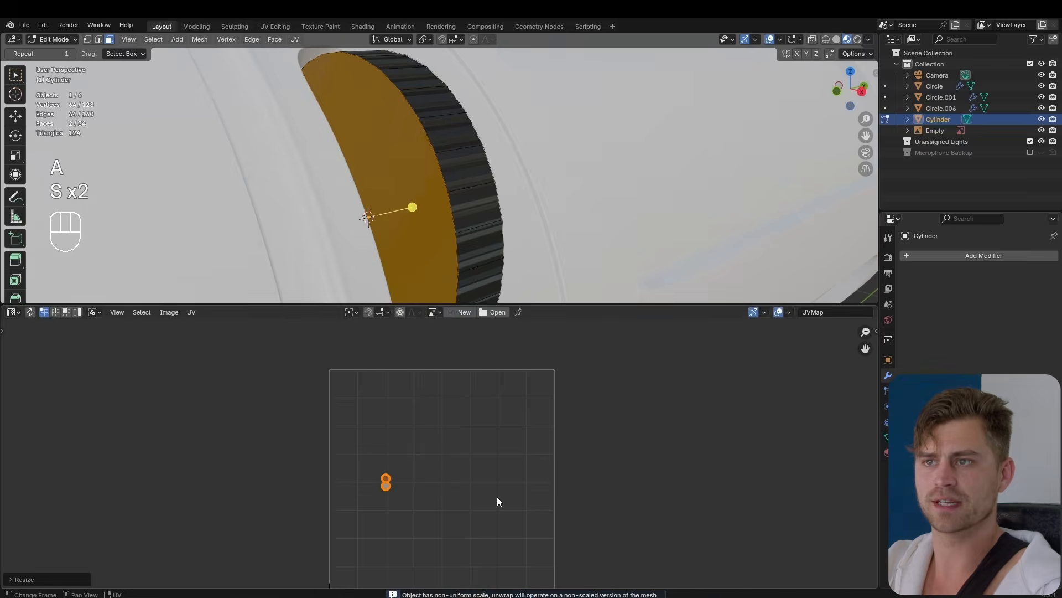
key(s)
click(422, 474)
Step: Reposition the shrunken cap UVs within the texture space and return to Object Mode
key(Tab)
key(Tab)
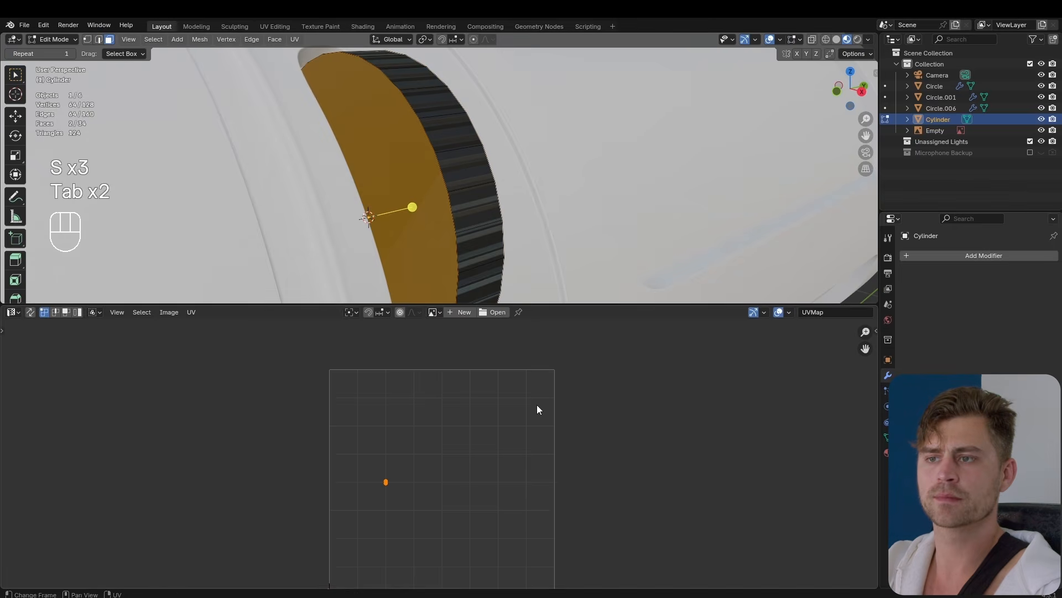
key(g)
click(510, 523)
key(Tab)
middle_drag(427, 177, 459, 186)
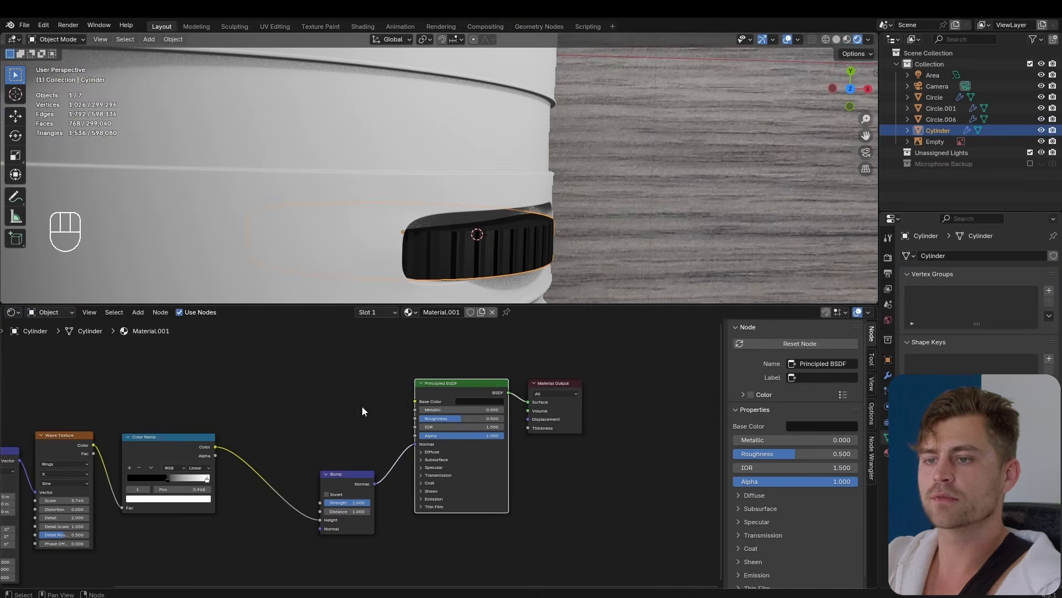
Step: Set the Wave Texture's Scale to 29.140 for finer ridges on the thumbwheel rim
middle_drag(107, 490, 436, 435)
scroll(436, 434, up, 3)
drag(432, 435, 562, 435)
shift+middle_drag(617, 225, 516, 157)
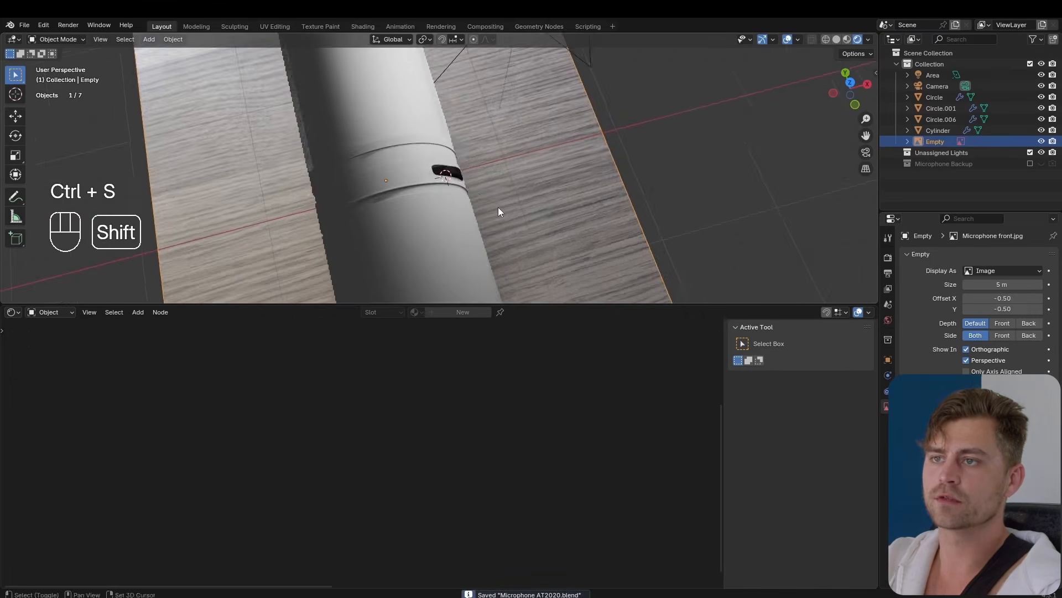
Step: Select the microphone body, switch to Solid shading and enter face editing in the top orthographic view
middle_drag(498, 212, 438, 173)
click(443, 172)
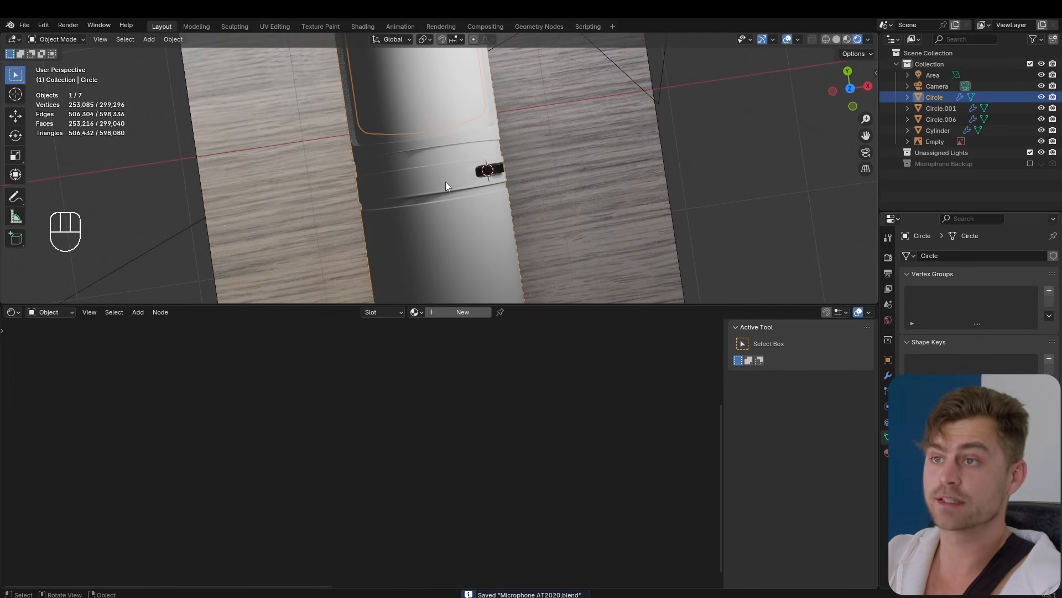
click(835, 39)
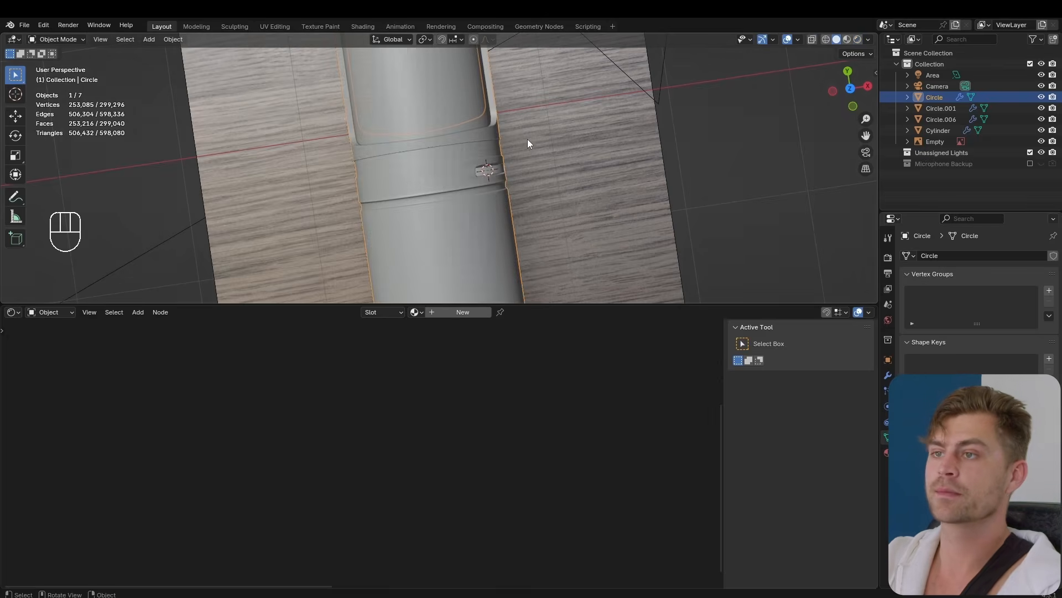
key(alt+z)
key(Tab)
shift+middle_drag(412, 185, 662, 231)
key(KP_7)
key(alt+z)
scroll(492, 161, up, 3)
scroll(631, 194, down, 4)
key(3)
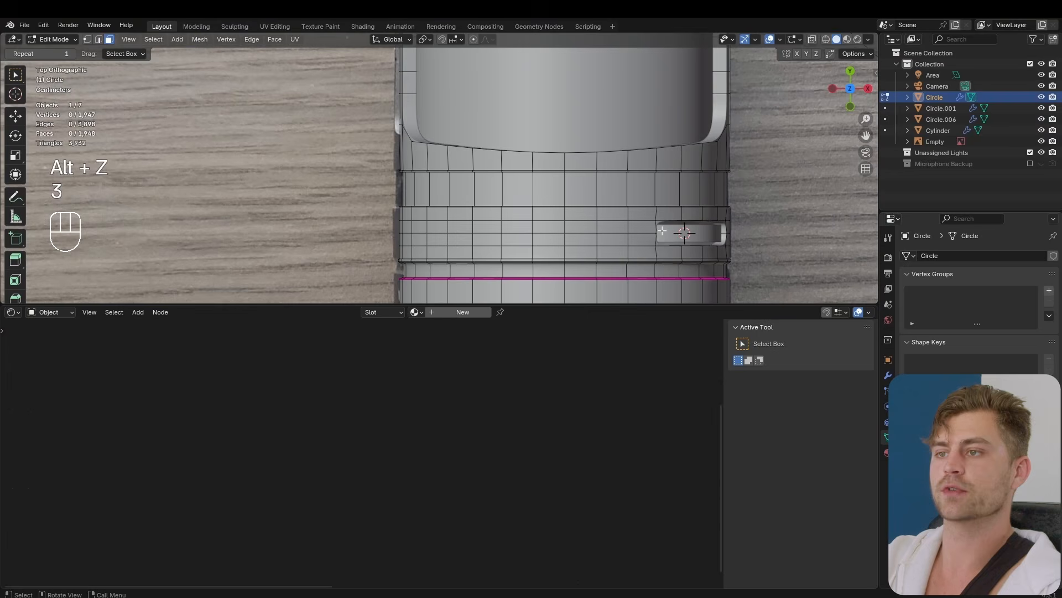
Step: Select a two-by-four block of faces on the ring opposite the existing slot and extrude it inward about 0.048 m
shift+click(478, 226)
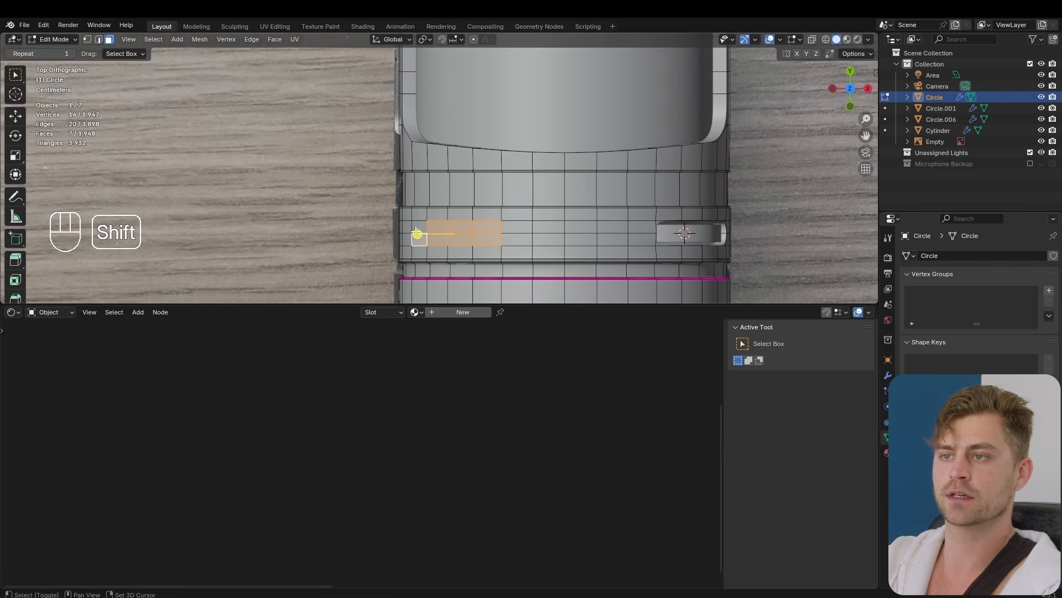
key(x)
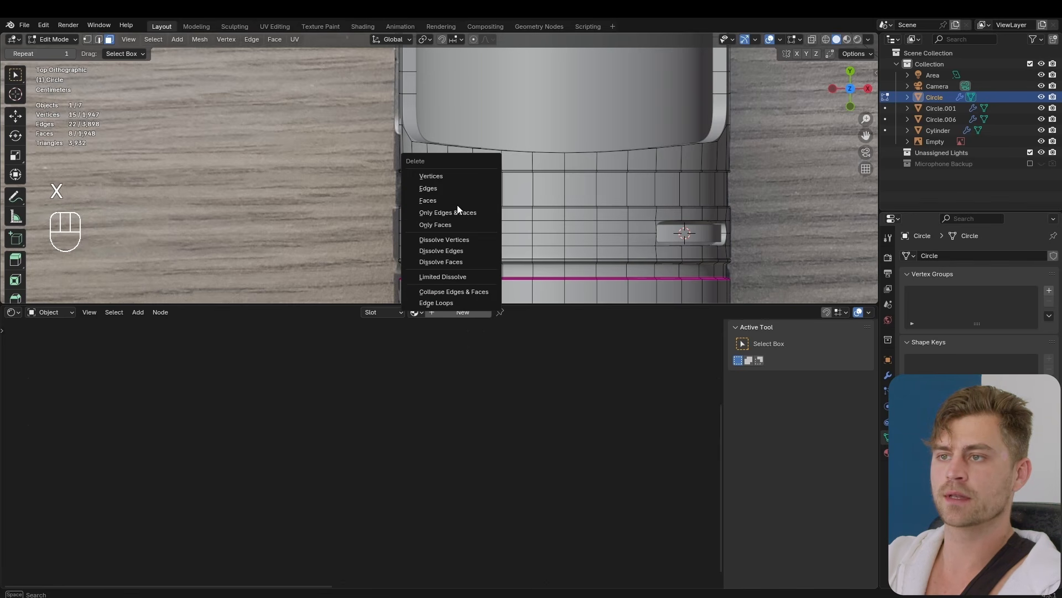
middle_drag(473, 249, 603, 183)
scroll(548, 150, up, 2)
shift+middle_drag(545, 144, 498, 224)
scroll(503, 152, down, 2)
key(e)
click(493, 161)
Step: Delete the extruded inner faces to open up the second slot
key(x)
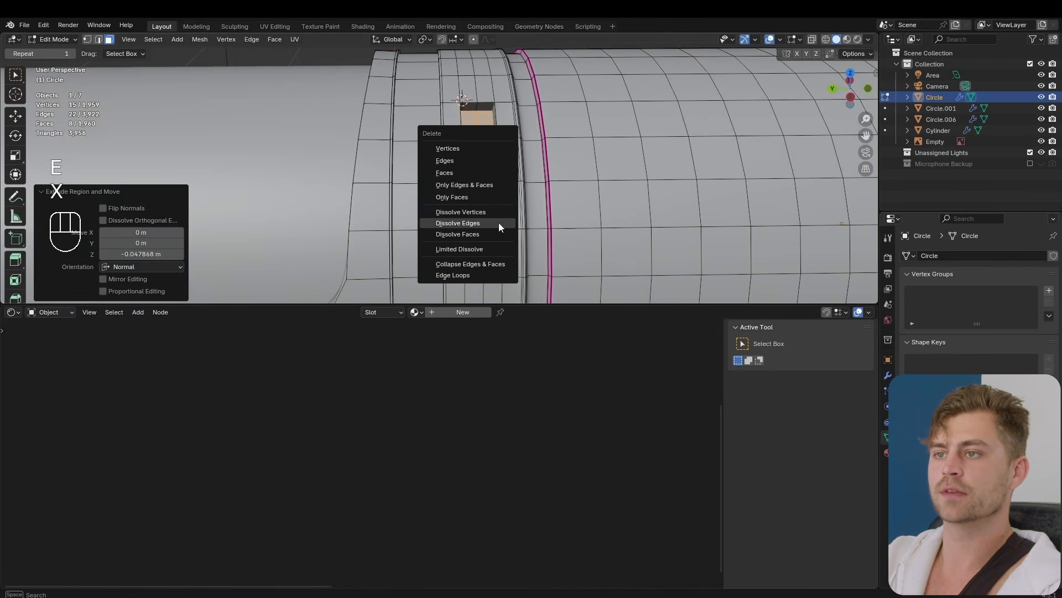
click(481, 176)
shift+middle_drag(481, 176, 461, 202)
Step: Edge-slide the middle edges at the upper end of the second slot by about 0.24 to round it
middle_drag(460, 202, 470, 227)
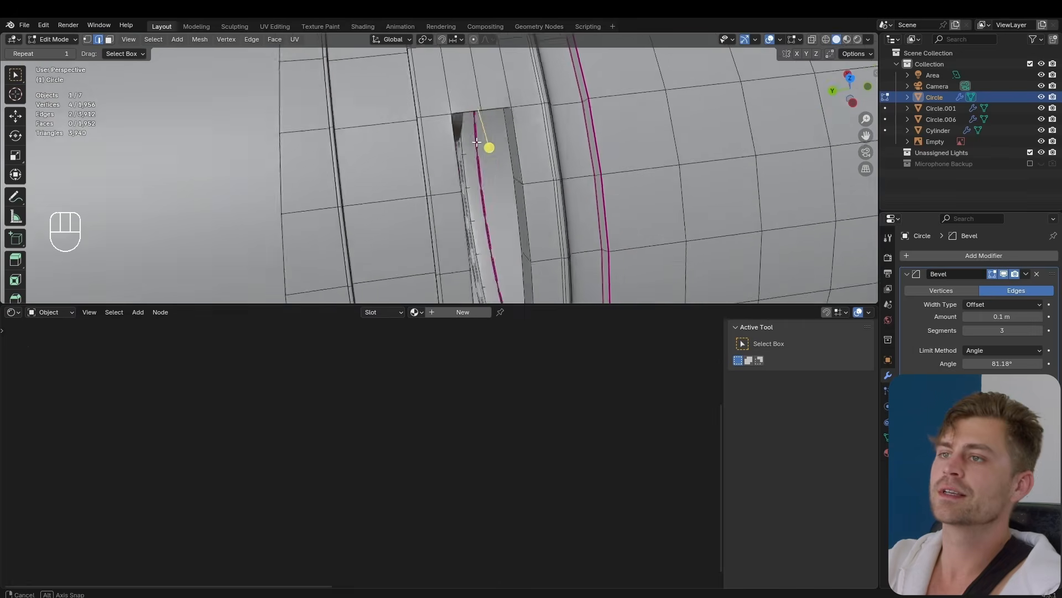
middle_drag(514, 160, 484, 148)
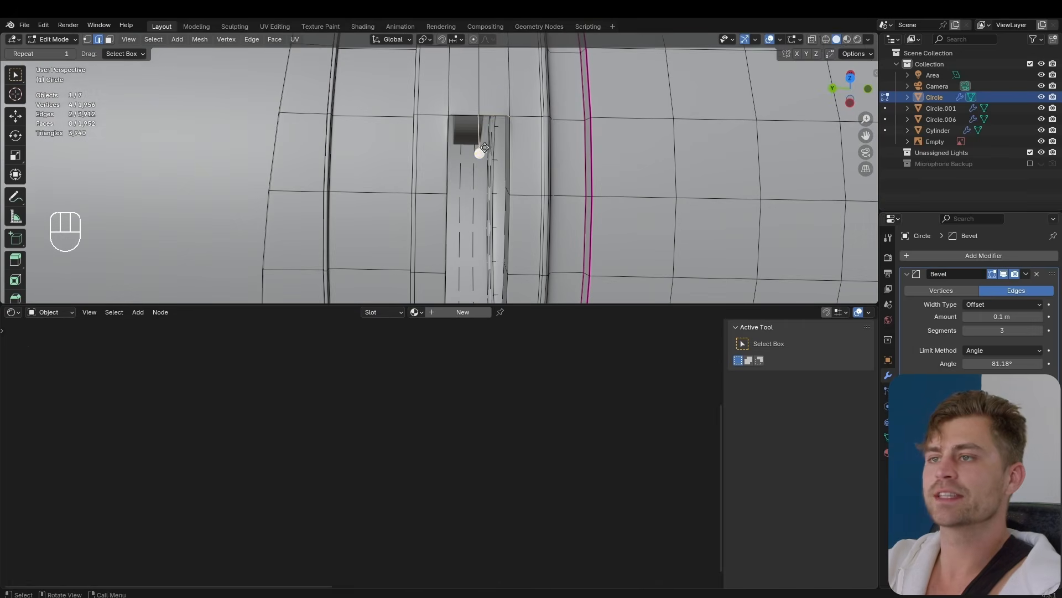
key(g)
key(g)
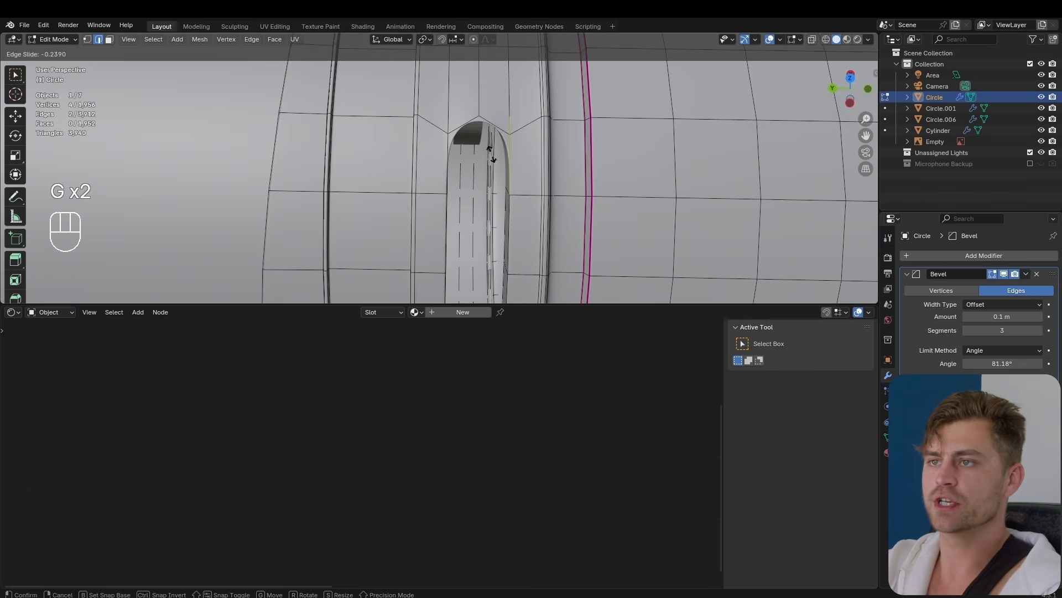
click(491, 151)
Step: Edge-slide the middle edges at the second slot's lower end by about 0.13 and leave Edit Mode
middle_drag(494, 169, 463, 277)
key(Tab)
key(Tab)
shift+middle_drag(463, 276, 493, 155)
key(g)
key(g)
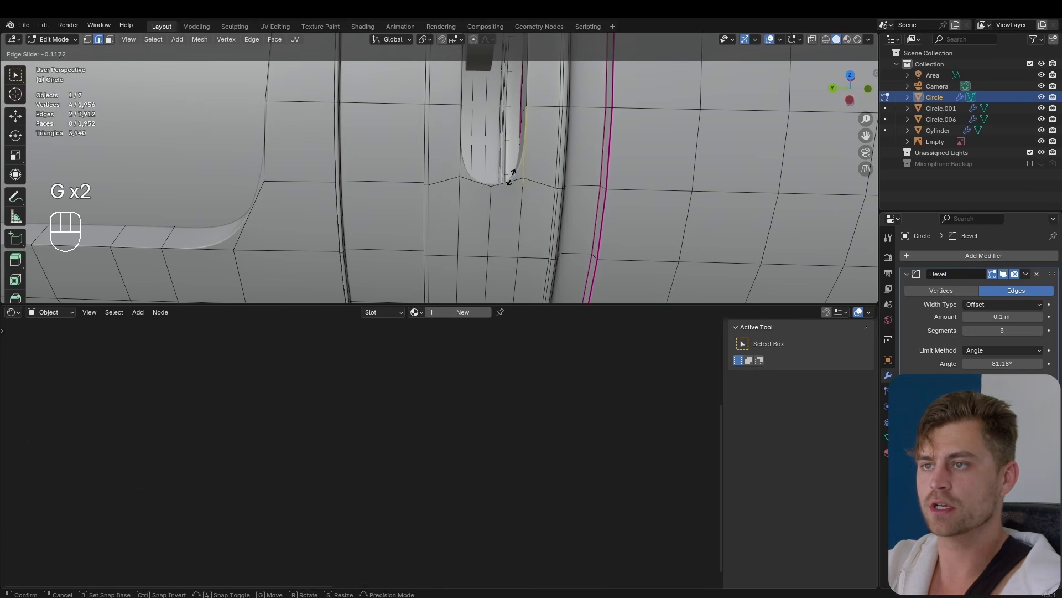
click(512, 175)
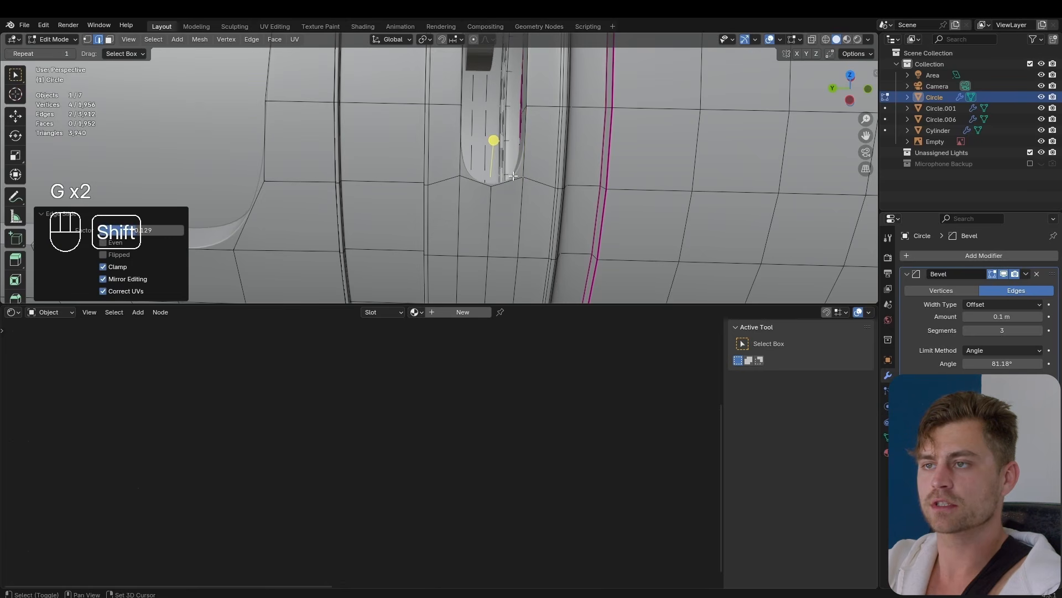
middle_drag(512, 175, 463, 175)
key(Tab)
Step: Duplicate the thumbwheel cylinder and move the copy about -0.509 m along X to the second slot
scroll(475, 181, down, 4)
scroll(464, 175, down, 4)
click(330, 208)
middle_drag(330, 208, 309, 254)
click(578, 187)
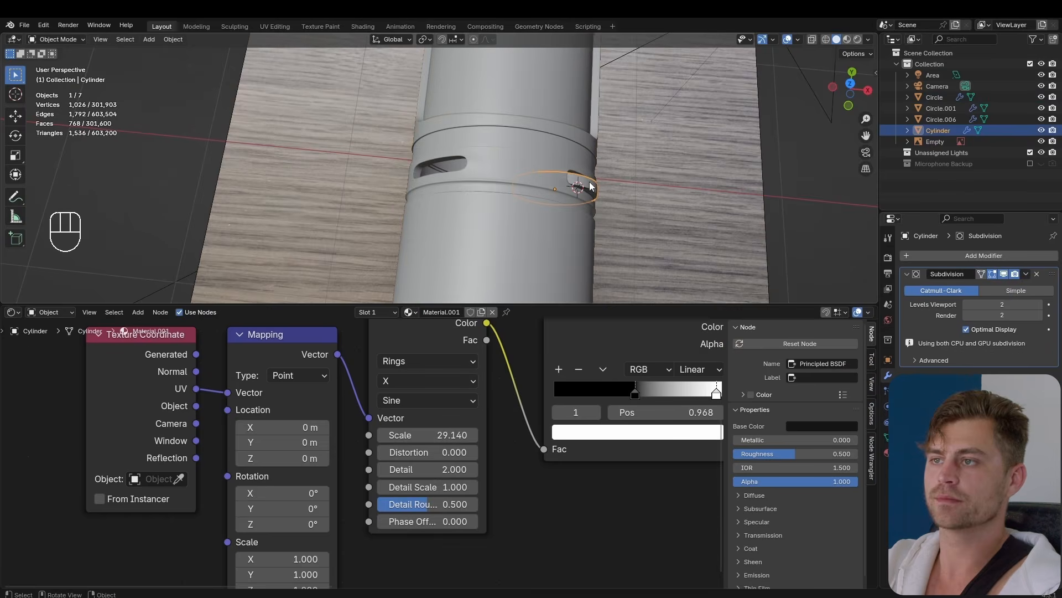
middle_drag(580, 181, 592, 194)
key(shift+d)
key(x)
click(477, 205)
Step: Raise the duplicated thumbwheel along Z within the second slot
middle_drag(477, 205, 555, 176)
scroll(564, 101, up, 4)
key(g)
key(z)
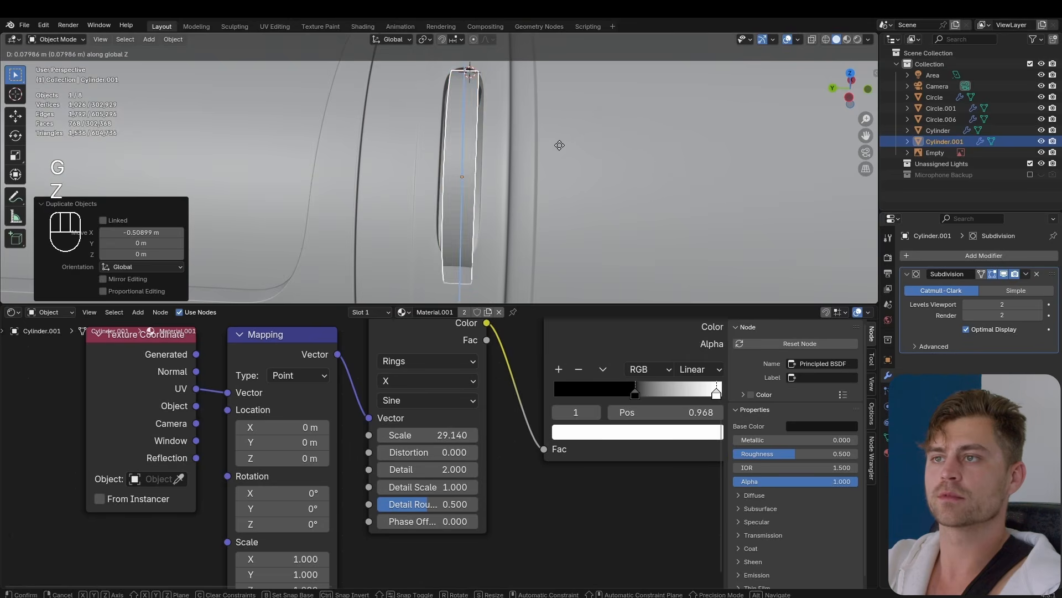
click(552, 154)
Step: Hide the duplicated thumbwheel and fill the open inner edges of the second slot in the microphone body
key(h)
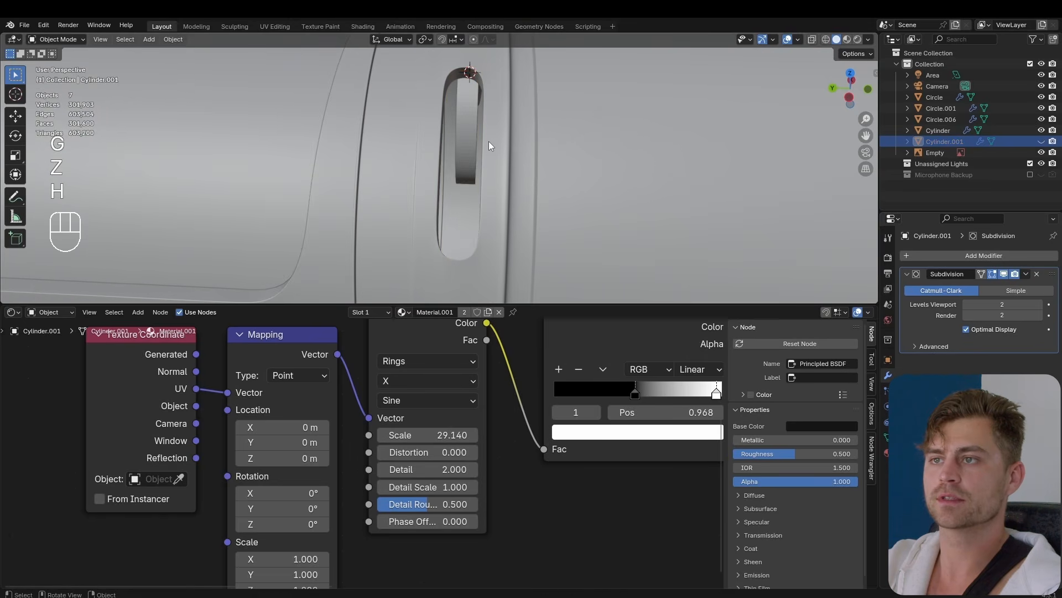
click(489, 141)
key(Tab)
middle_drag(490, 141, 510, 132)
scroll(446, 140, up, 3)
key(2)
key(f)
key(Tab)
scroll(459, 149, down, 5)
Step: Unhide the duplicated thumbwheel and move it in front view by about 0.029 m in X and -0.041 m in Z
key(alt+h)
click(429, 154)
scroll(520, 161, up, 5)
scroll(517, 182, down, 6)
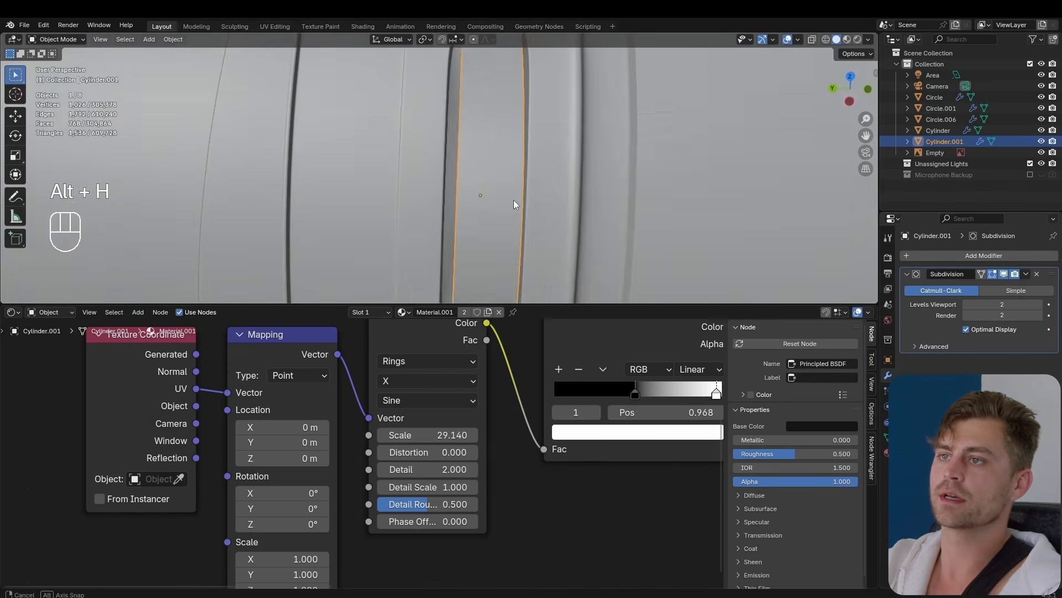
middle_drag(516, 195, 416, 172)
key(KP_1)
key(g)
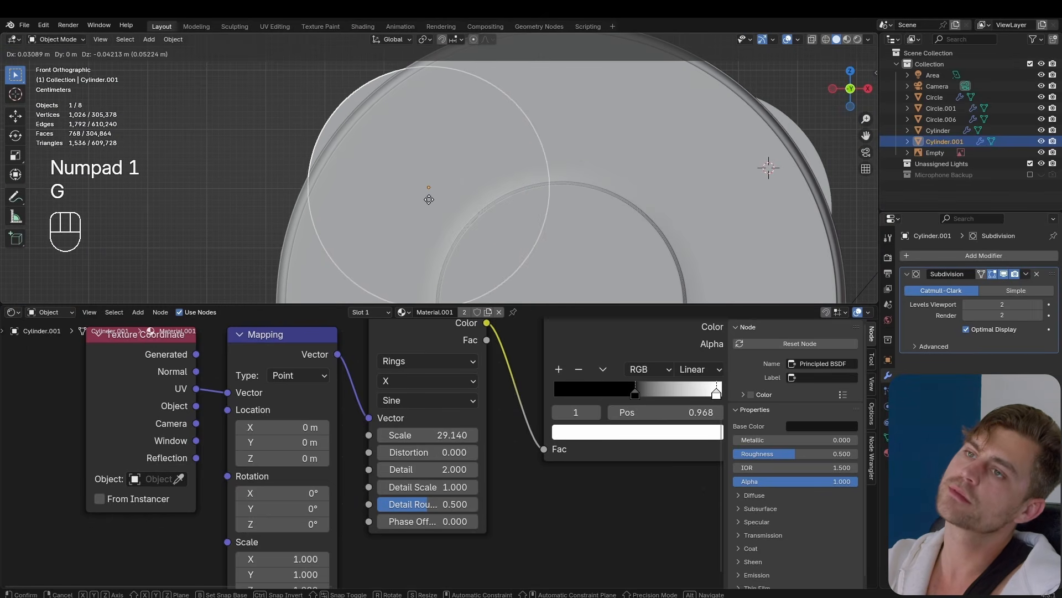
click(429, 195)
middle_drag(431, 188, 504, 259)
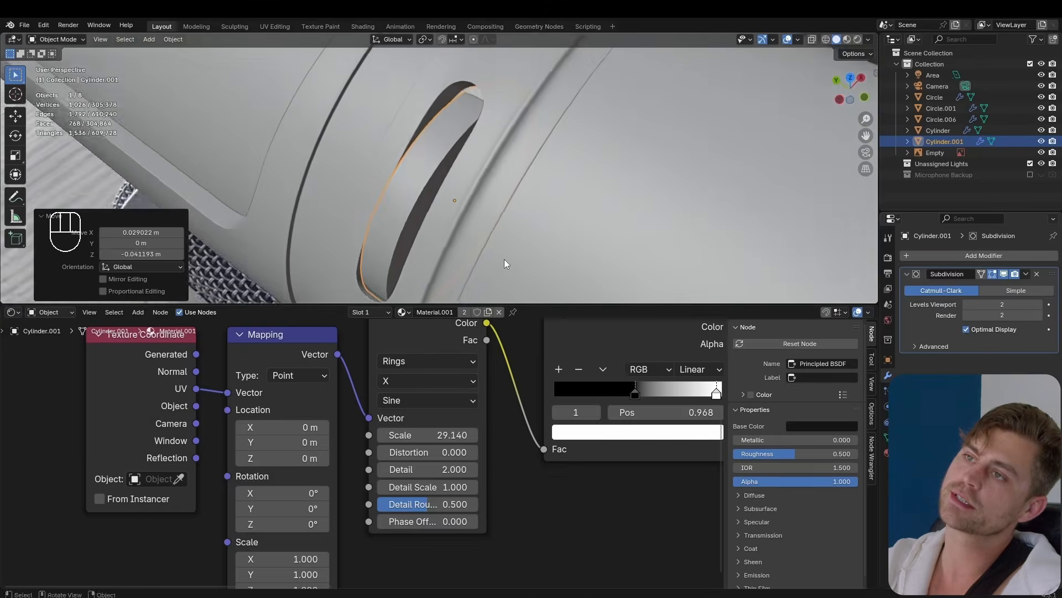
Step: Save the file and hide the reference image lying beneath the microphone
key(ctrl+s)
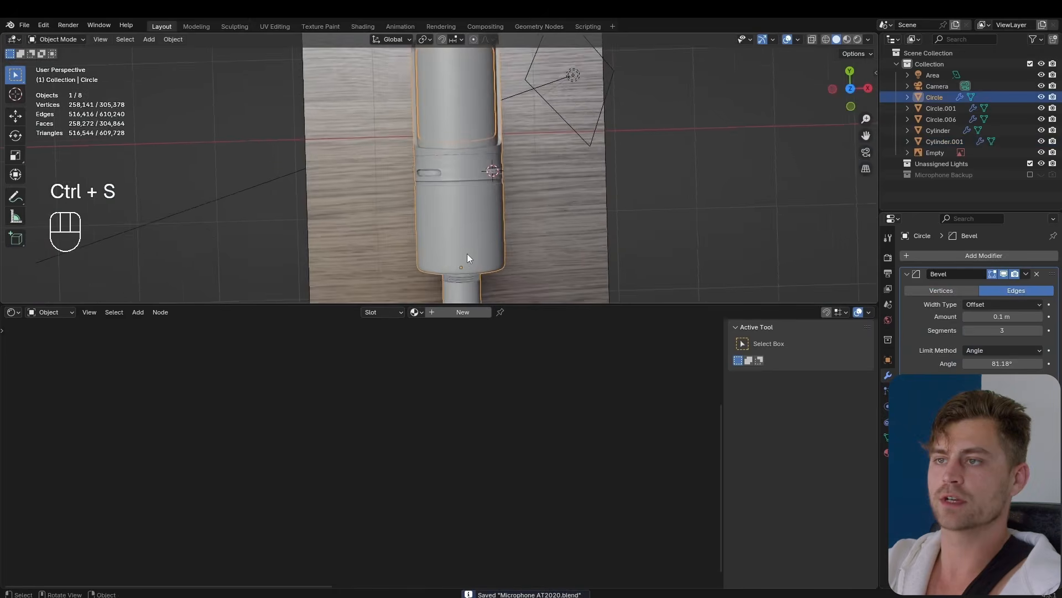
scroll(467, 253, up, 4)
middle_drag(470, 248, 443, 182)
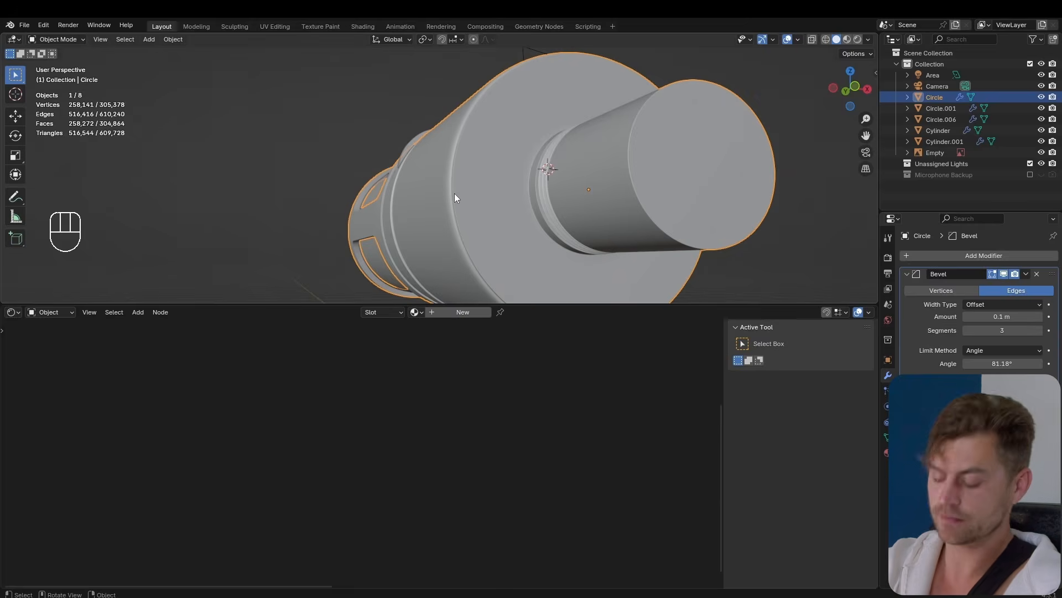
mouse_move(454, 194)
middle_down()
mouse_move(456, 138)
mouse_move(448, 190)
middle_up()
scroll(476, 223, down, 2)
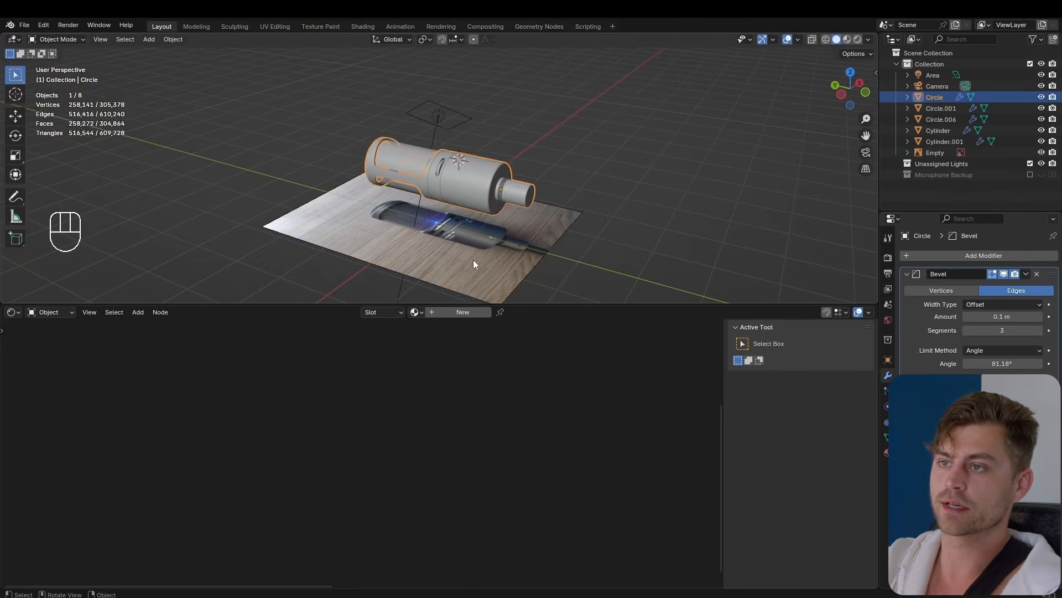
click(474, 262)
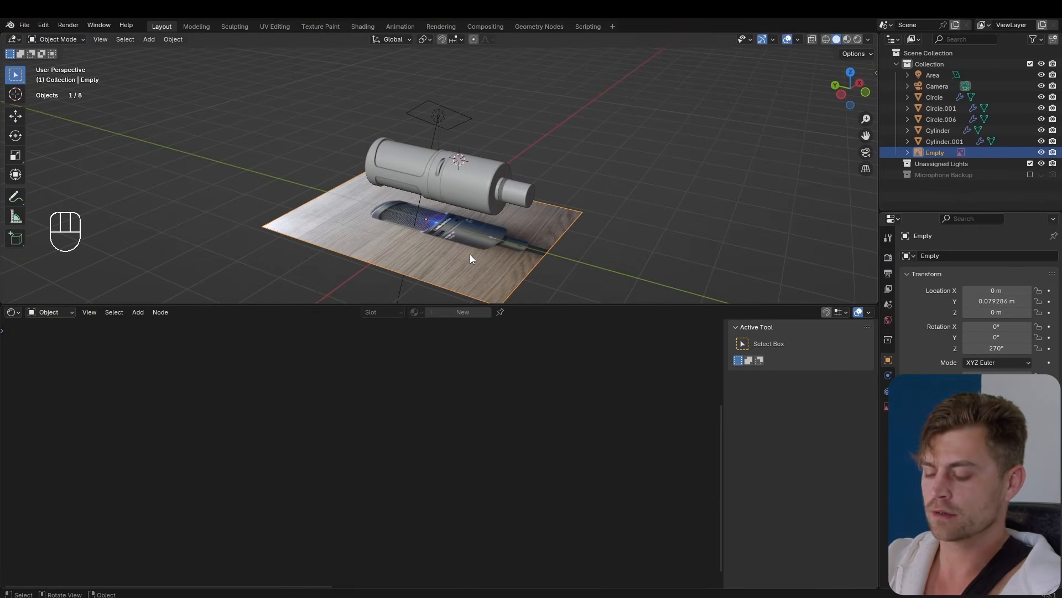
key(h)
Step: Inset a two-by-two block of faces on the microphone body's ring by about 0.014 m and delete the inset faces
middle_drag(469, 254, 476, 166)
click(477, 167)
key(Tab)
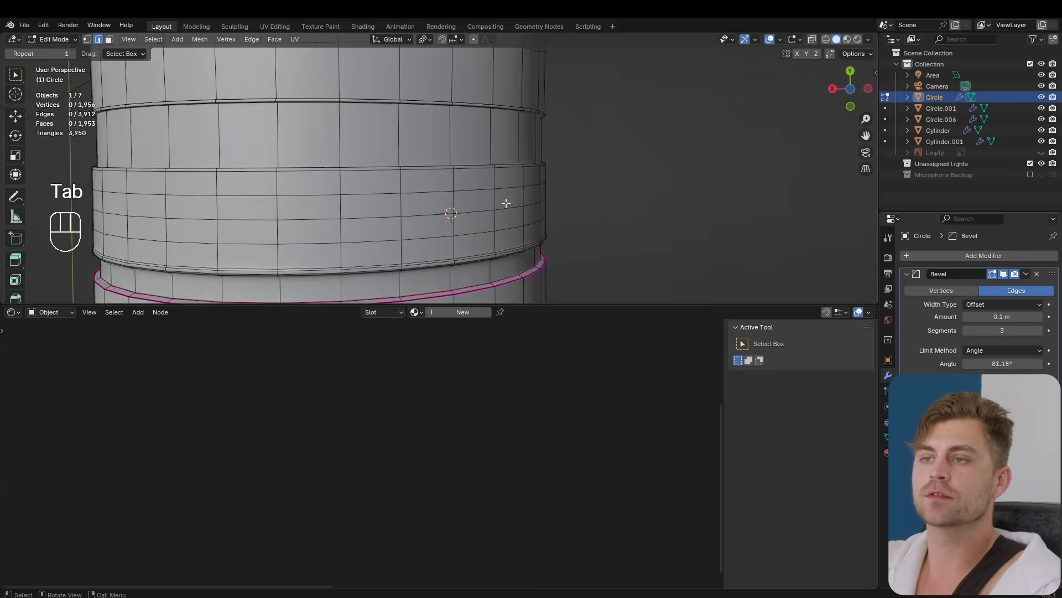
middle_drag(505, 203, 506, 192)
scroll(505, 191, down, 11)
scroll(506, 191, up, 10)
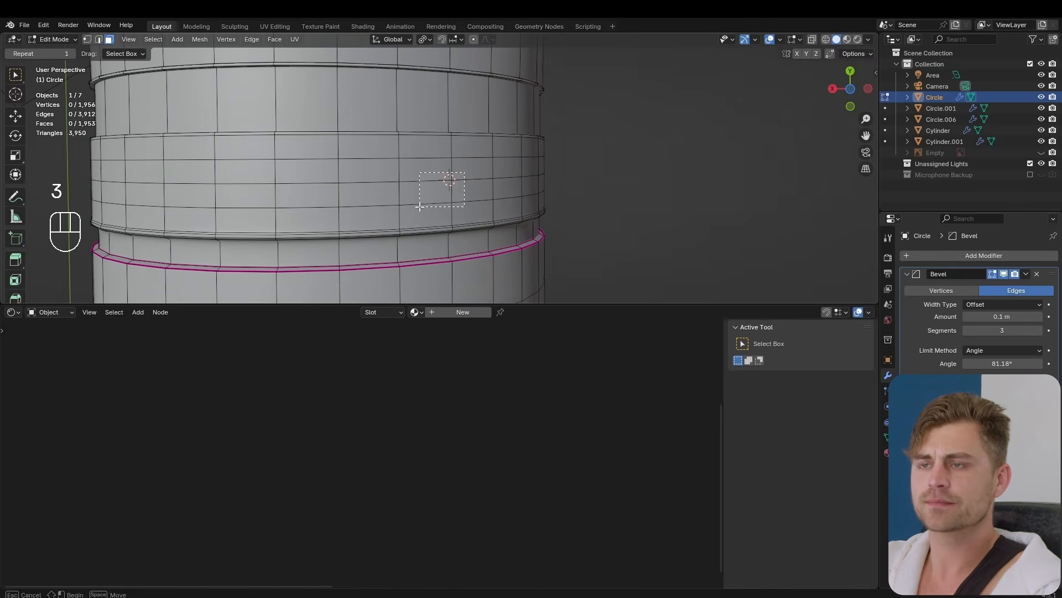
drag(419, 207, 418, 209)
scroll(544, 241, up, 5)
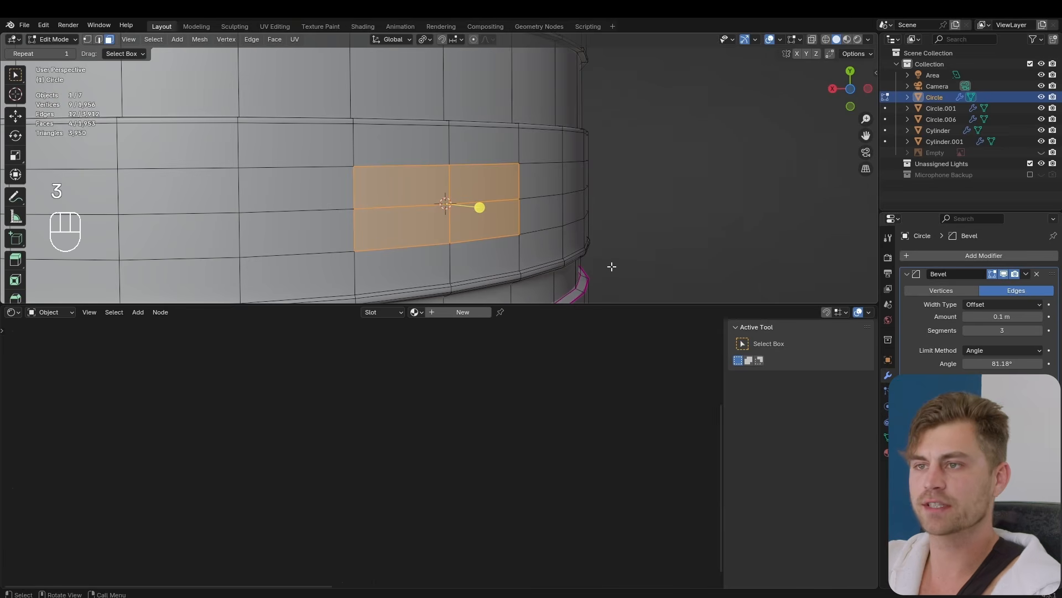
key(i)
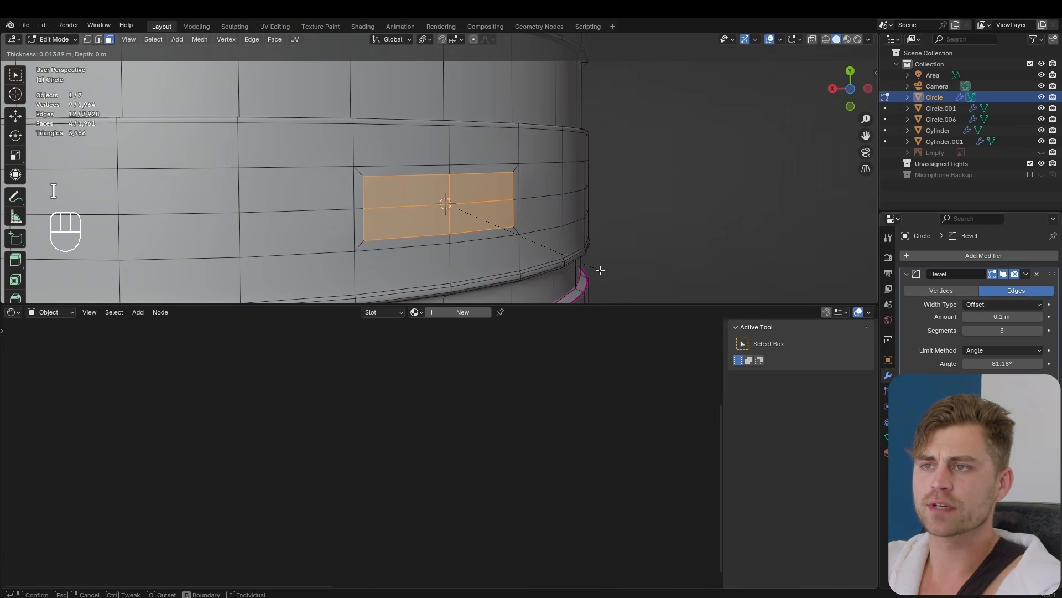
click(600, 270)
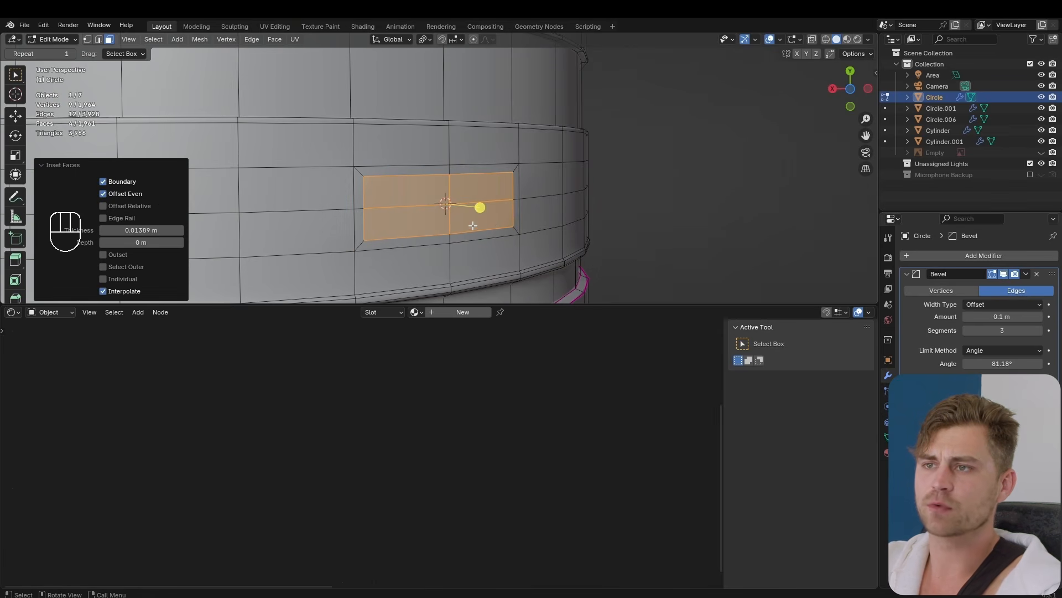
key(x)
click(519, 225)
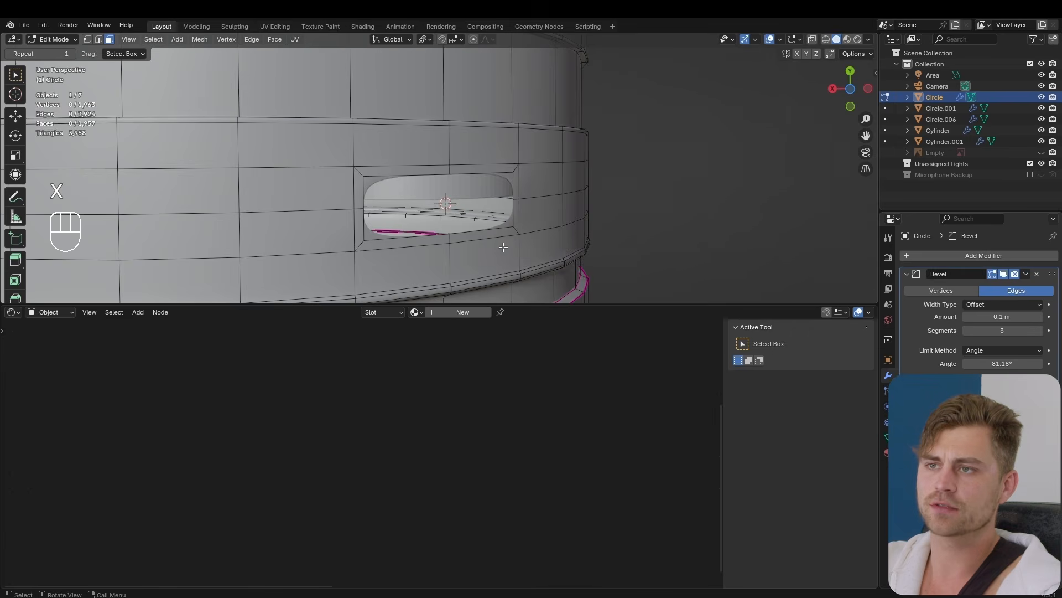
Step: Partly round the boundary edge loop of the new rectangular opening into an elongated octagon
middle_drag(503, 248, 480, 248)
key(2)
alt+click(486, 165)
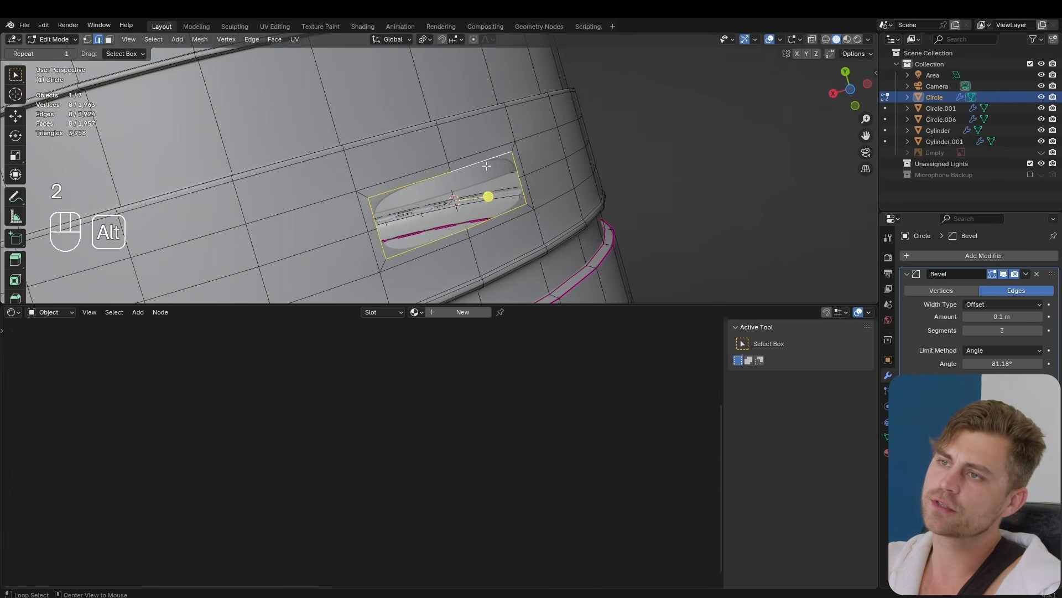
drag(488, 196, 518, 194)
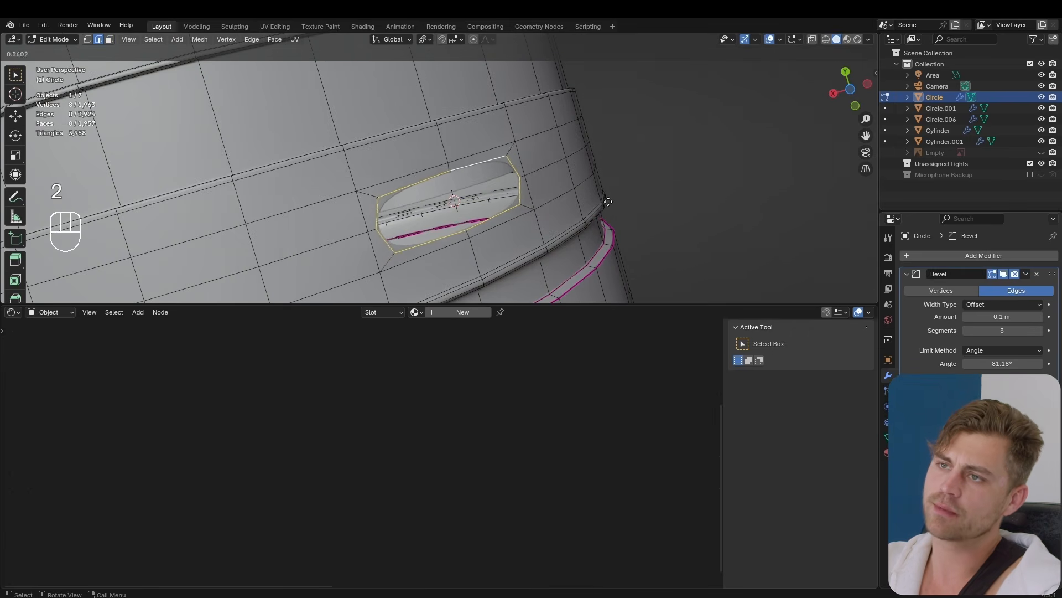
mouse_move(607, 201)
mouse_down()
mouse_move(629, 207)
mouse_move(603, 212)
mouse_up()
middle_drag(576, 234, 414, 202)
key(Tab)
key(Tab)
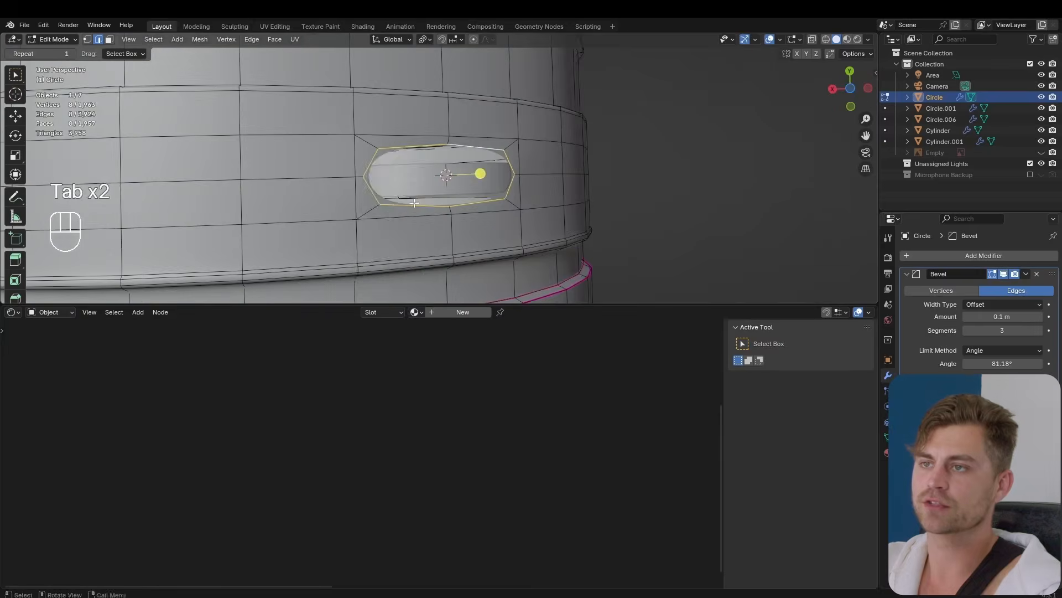
Step: Add an 8-vertex circle to the body mesh at the opening and scale it down to about 0.135
key(shift+a)
click(414, 201)
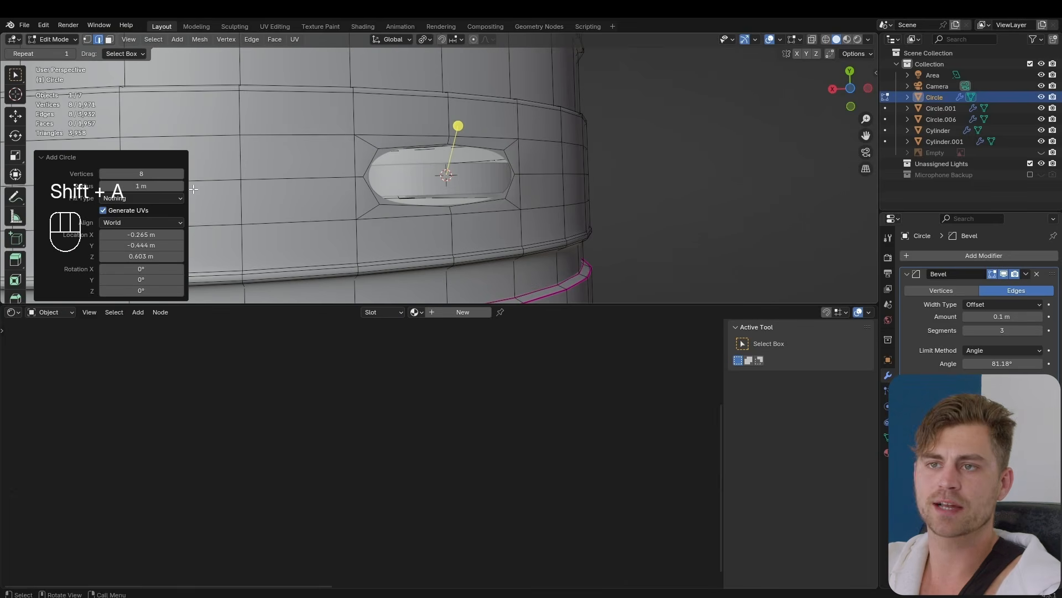
click(162, 176)
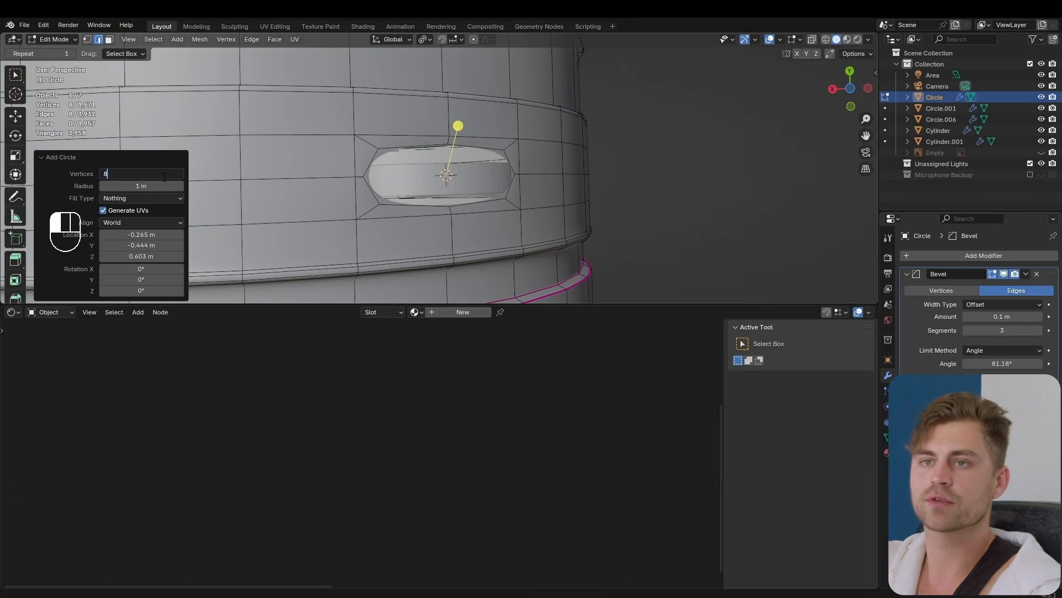
middle_drag(422, 174, 482, 186)
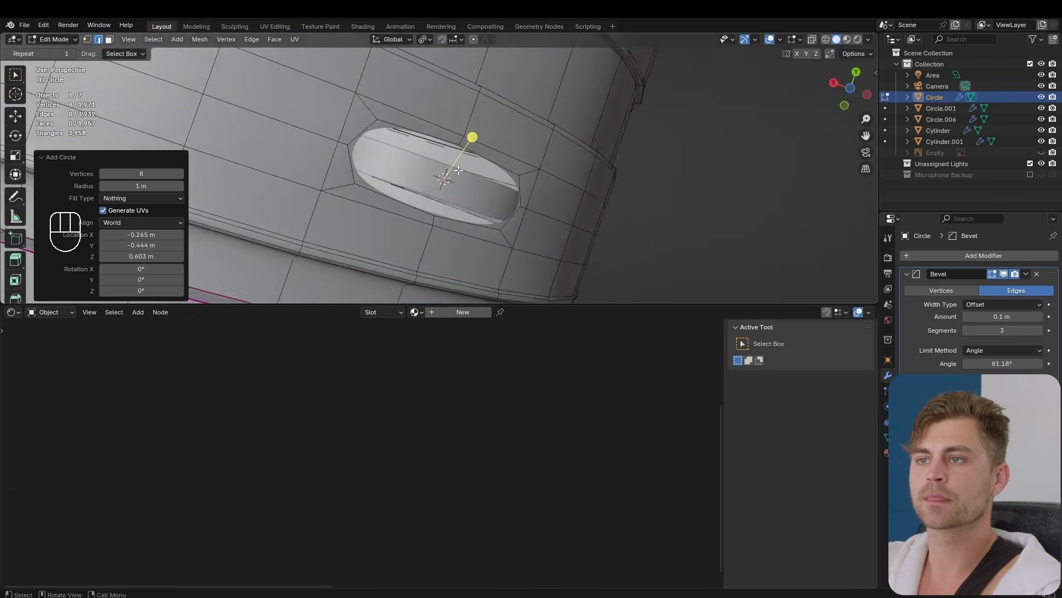
scroll(481, 186, down, 12)
key(s)
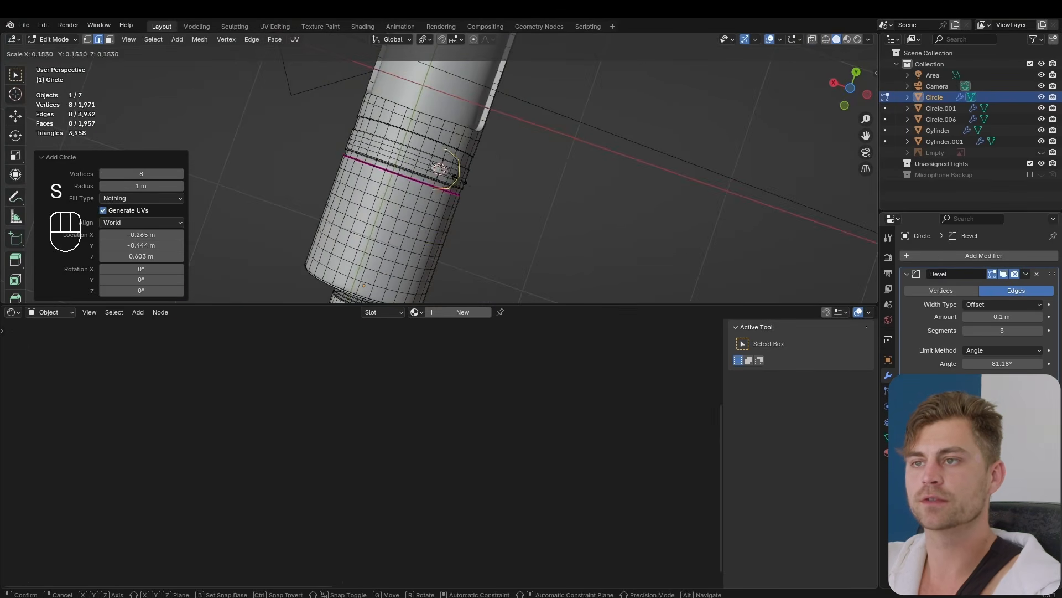
click(456, 178)
Step: Try rotating the circle by 36° about the local Y and local Z axes
scroll(471, 184, up, 5)
mouse_move(482, 190)
middle_down()
mouse_move(460, 226)
mouse_move(496, 159)
mouse_move(496, 210)
mouse_move(478, 177)
middle_up()
scroll(496, 160, up, 2)
key(r)
key(y)
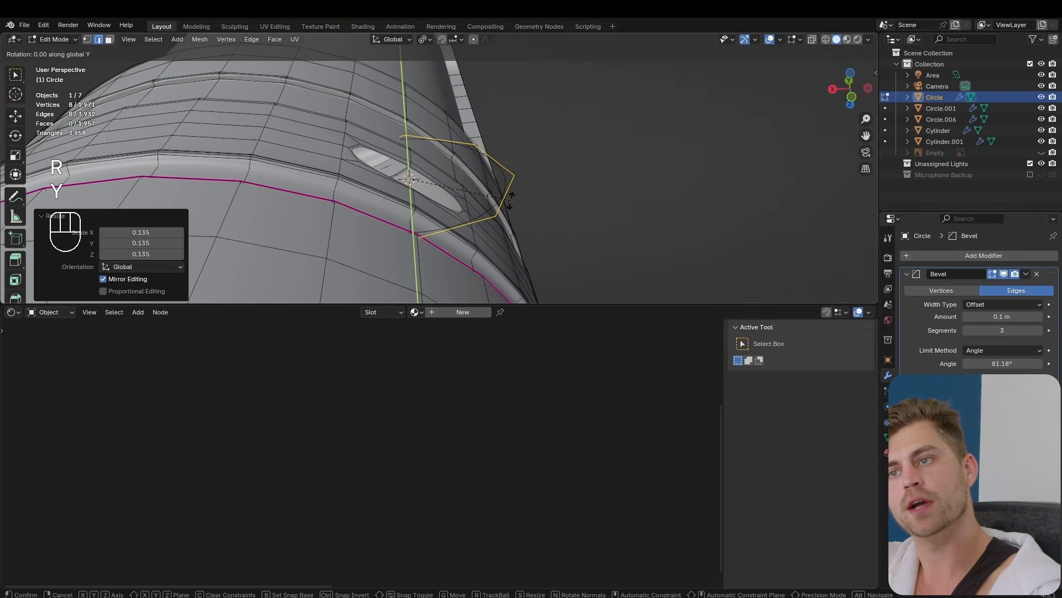
key(y)
key(3)
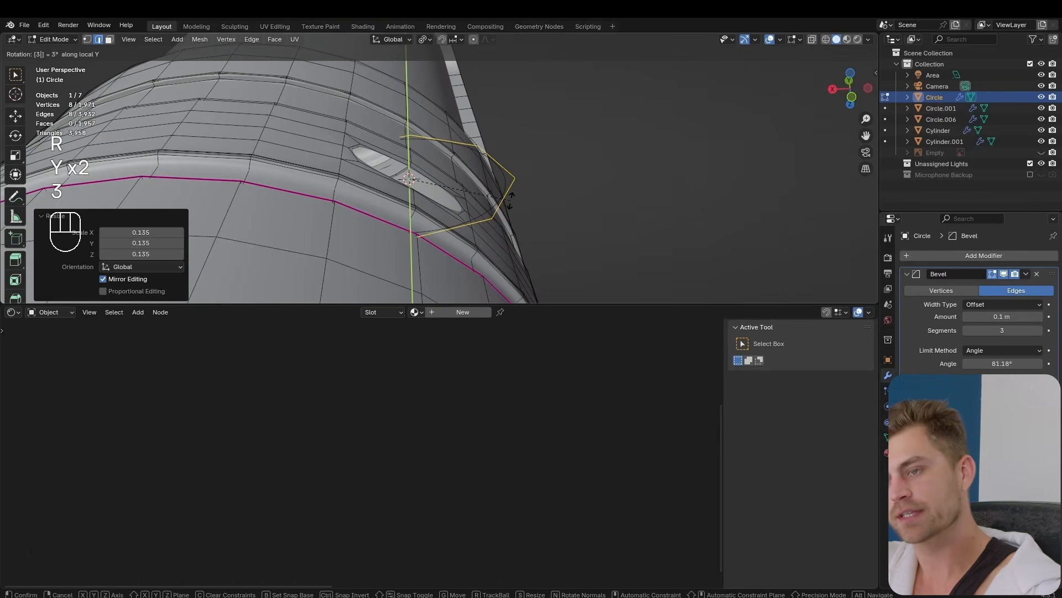
key(6)
click(510, 198)
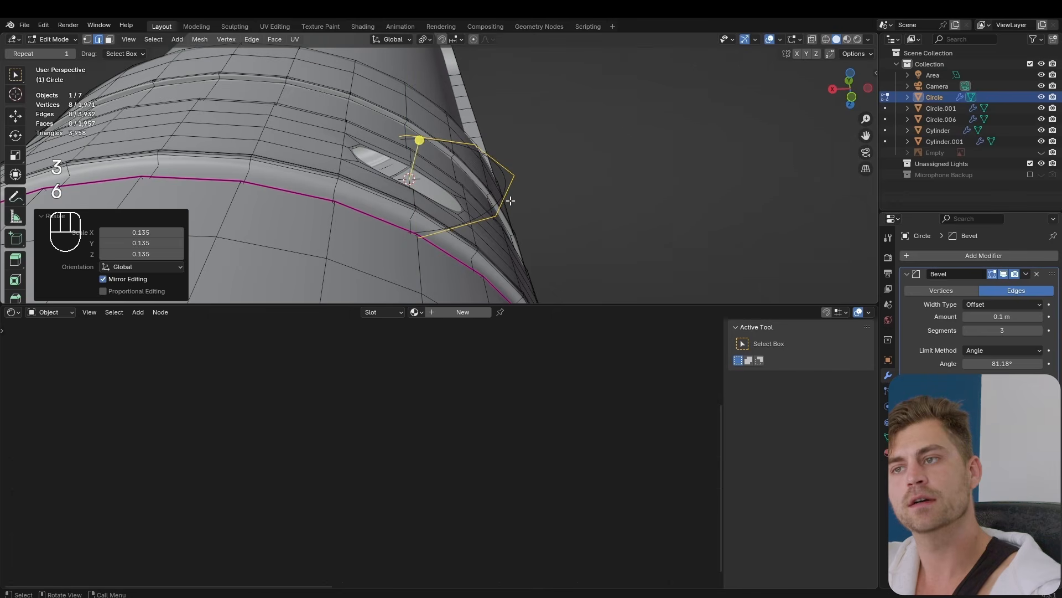
key(r)
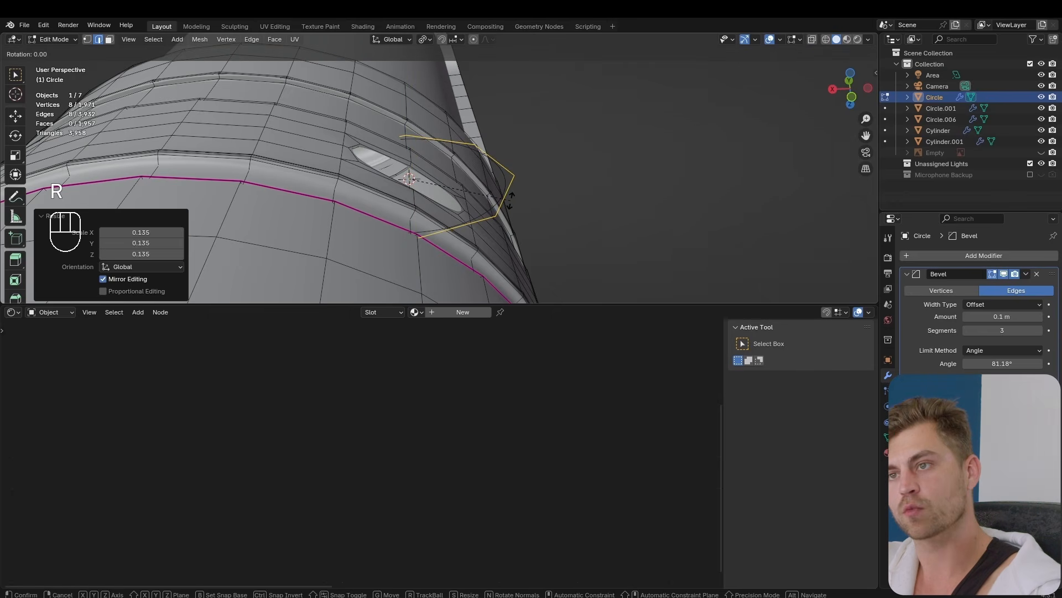
key(y)
key(y)
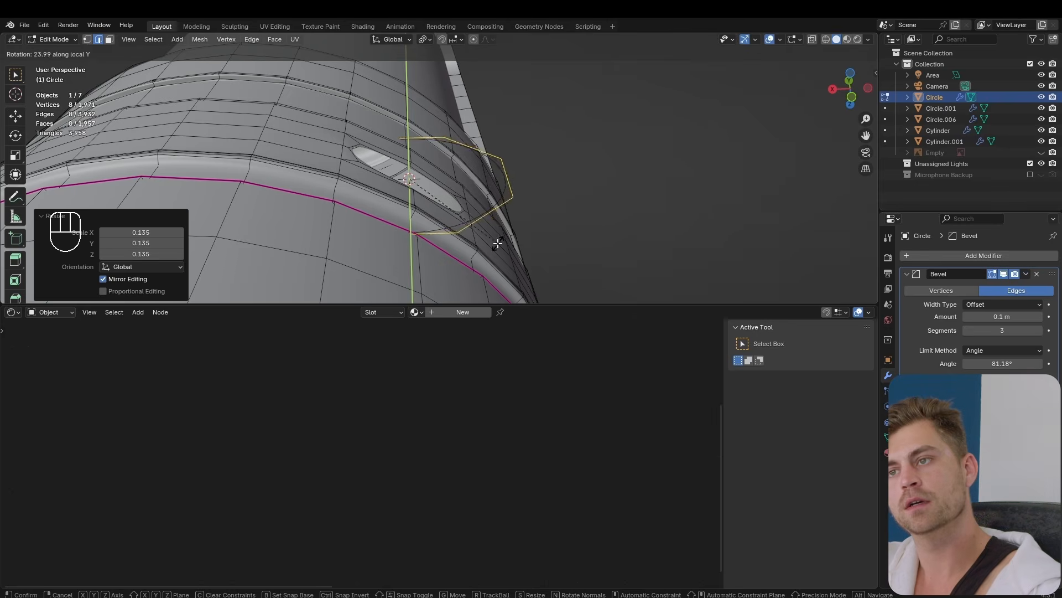
key(z)
key(z)
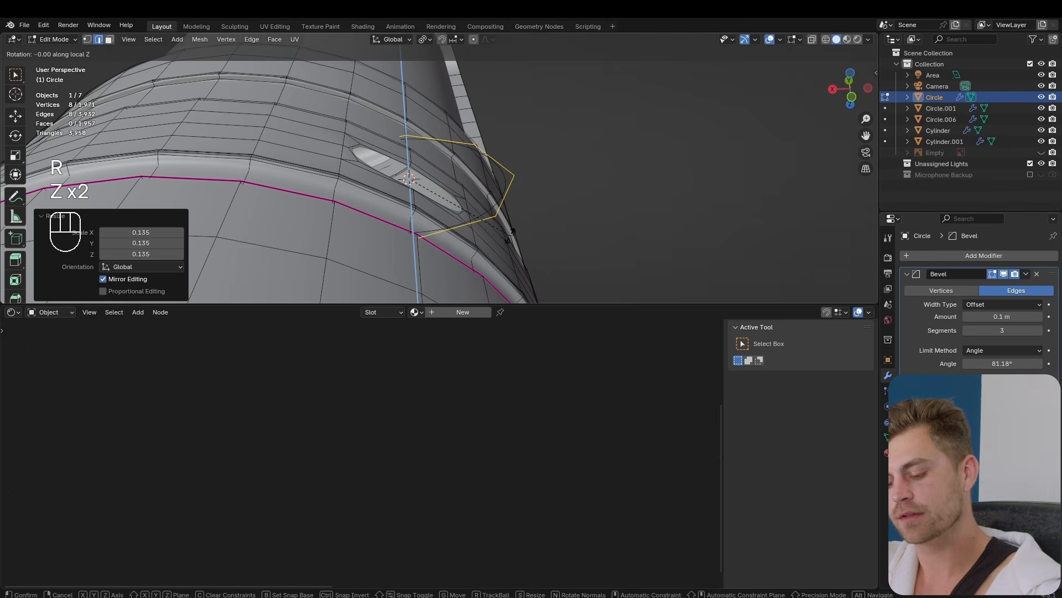
text(36)
click(509, 236)
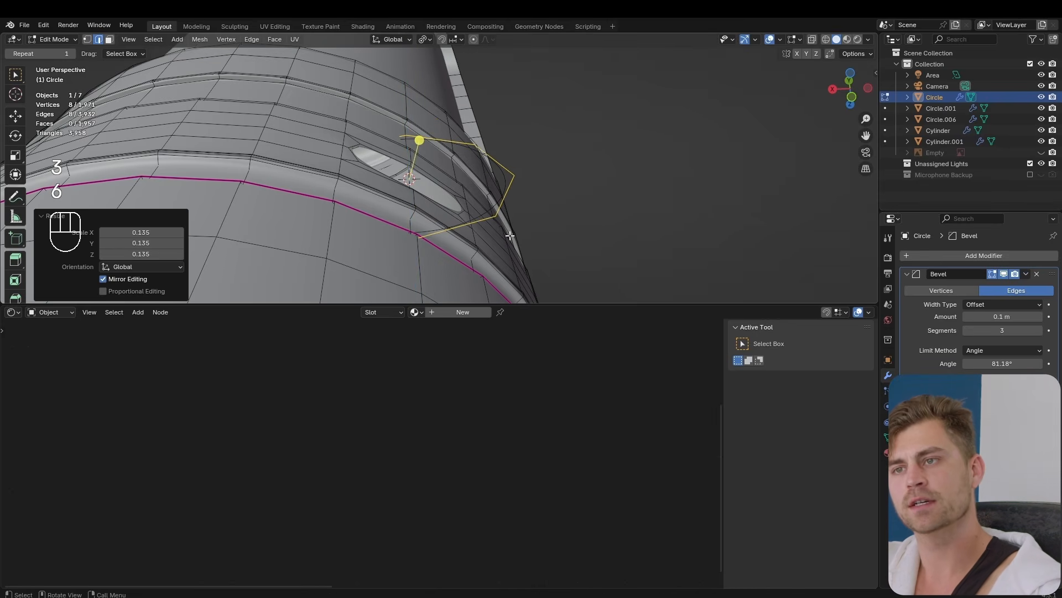
Step: Rotate the circle -36° about the local Z axis and scale it by about 1.054
key(r)
key(z)
key(z)
text(-)
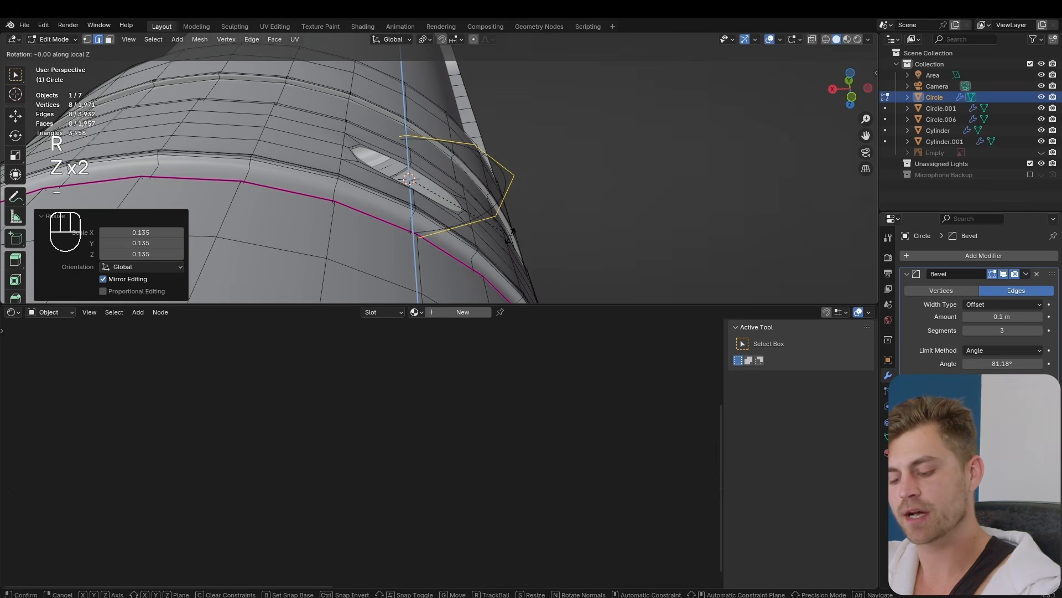
text(36)
click(506, 236)
middle_drag(506, 235, 486, 258)
key(s)
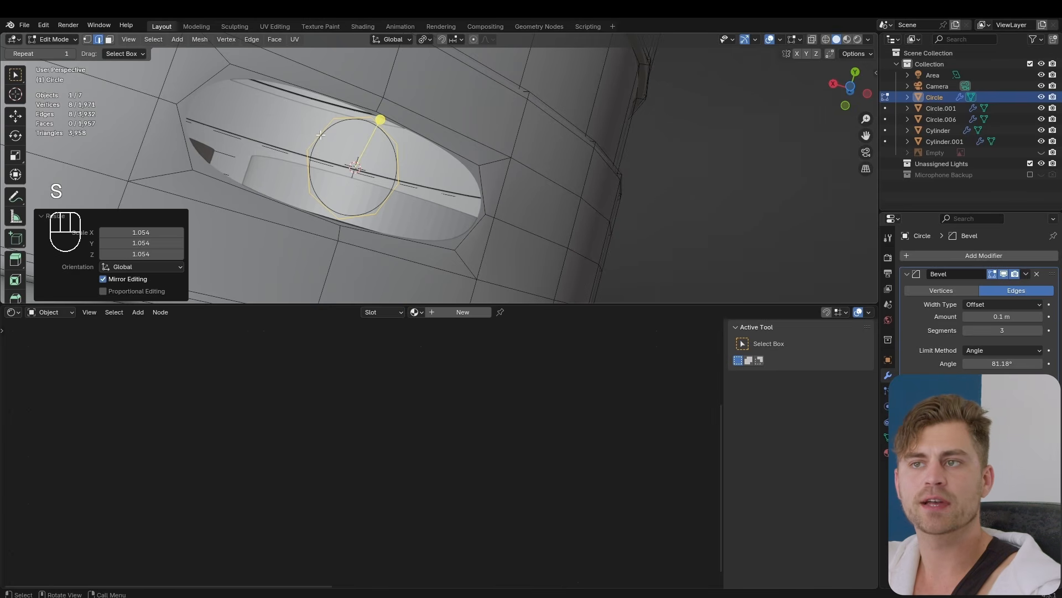
Step: Select the opening's boundary loop together with the circle and join them with Bridge Edge Loops
alt+shift+click(421, 133)
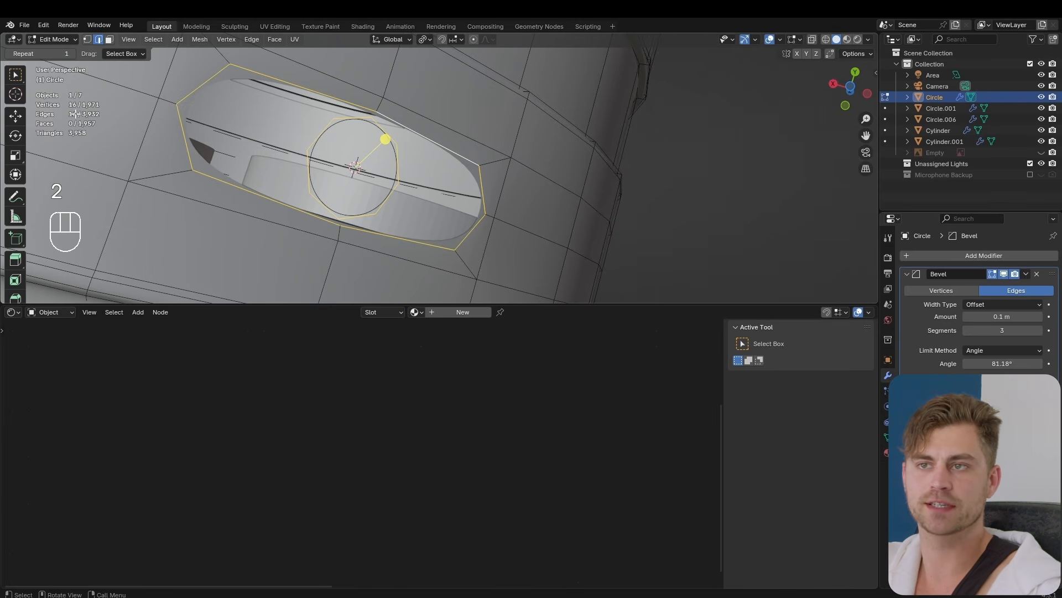
key(space)
click(465, 180)
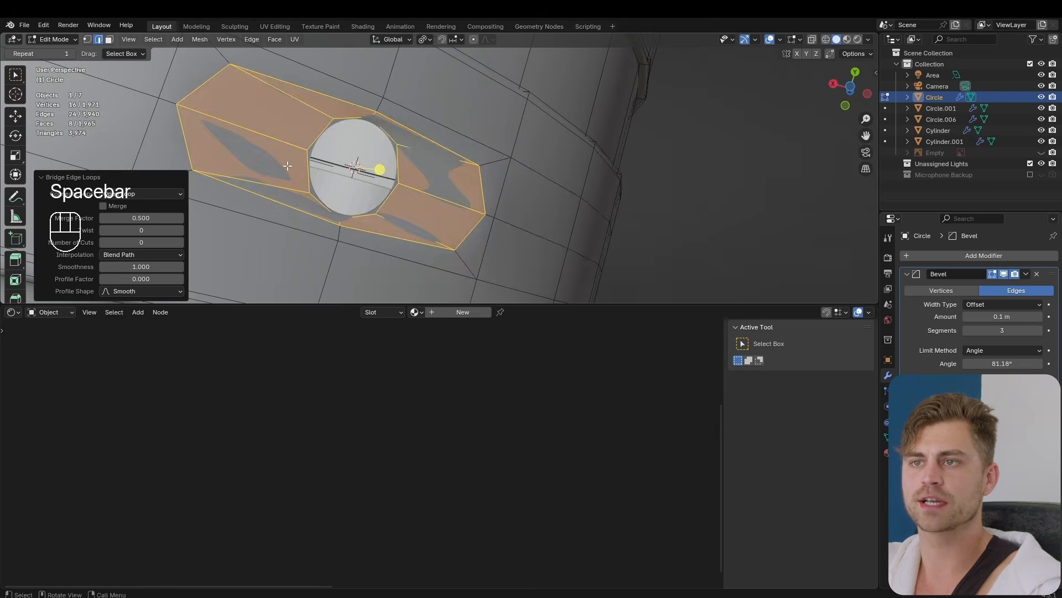
middle_drag(375, 203, 445, 176)
key(Tab)
key(Tab)
Step: Try moving the inner circle's edge loop along the local Z and local Y axes
key(2)
alt+click(428, 167)
key(g)
key(z)
key(z)
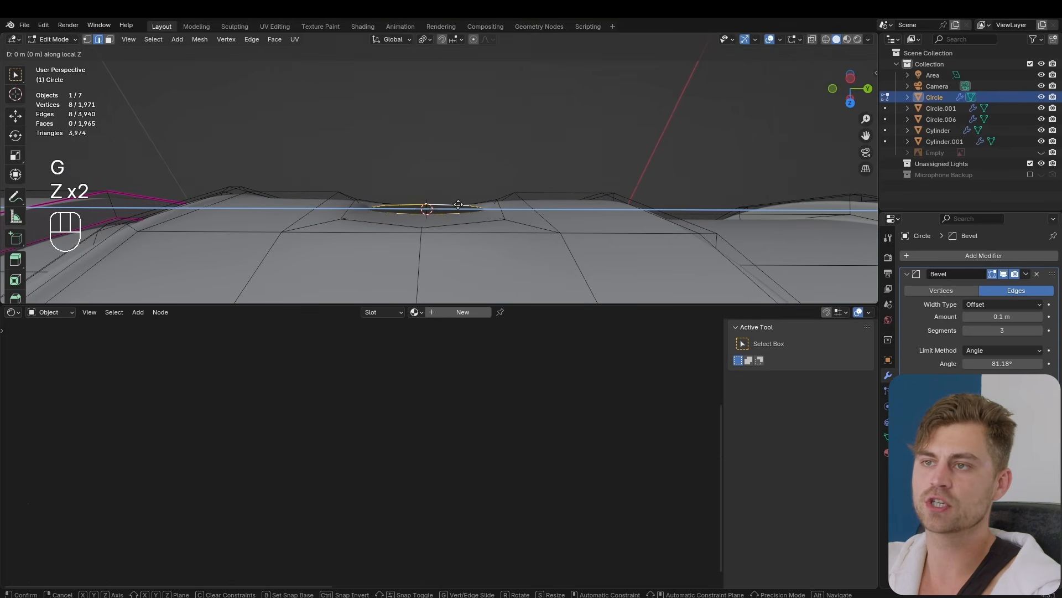
key(y)
key(y)
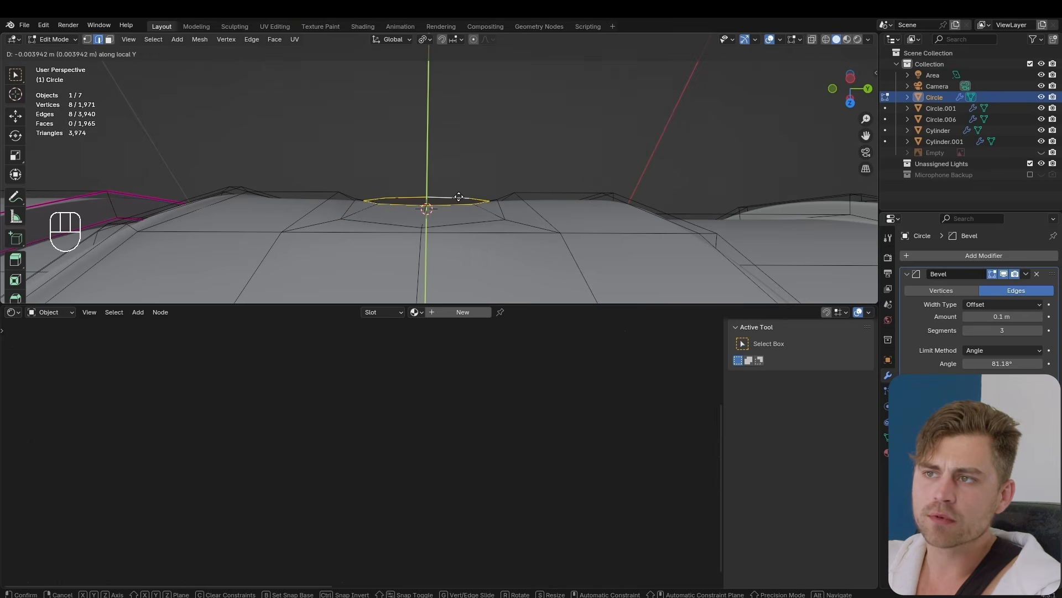
right_click(459, 197)
Step: Grow the selection to the bridged faces around the circle and move them outward along local Y
mouse_move(458, 198)
middle_down()
mouse_move(459, 237)
mouse_move(451, 204)
middle_up()
key(ctrl+KP_Add)
key(g)
key(z)
key(z)
key(y)
key(y)
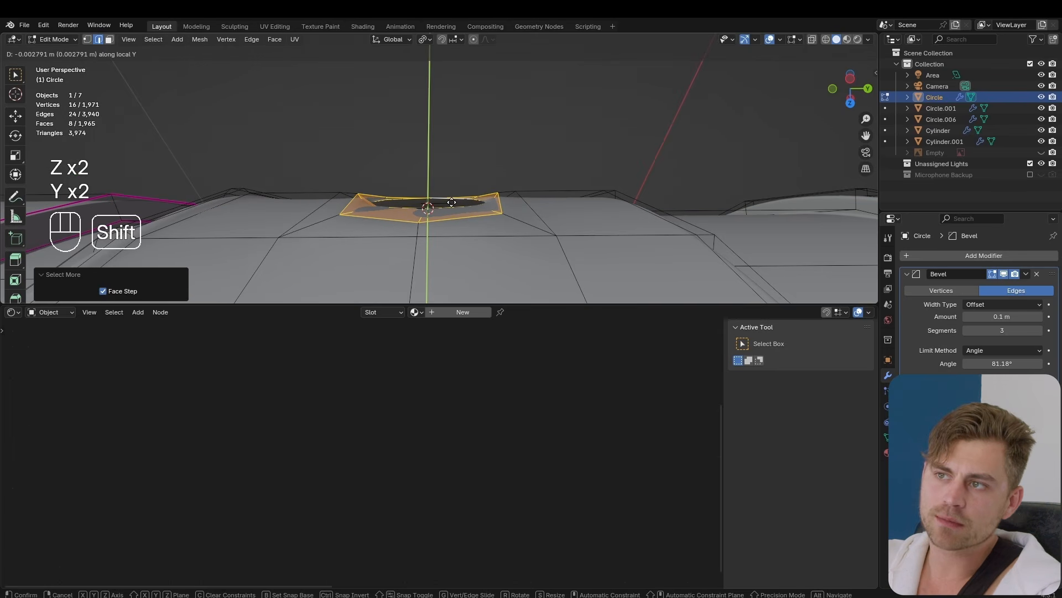
click(463, 194)
Step: Move only the circular hole's edge loop outward along local Y by about 0.005 m
key(2)
middle_drag(463, 195, 471, 209)
alt+click(466, 196)
key(g)
key(y)
key(y)
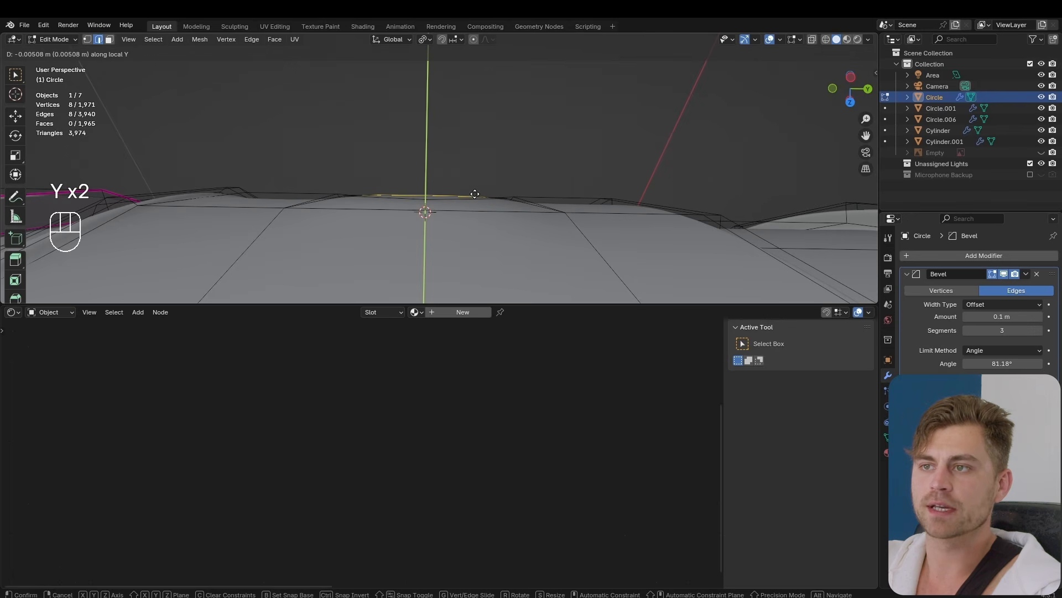
click(474, 193)
key(Tab)
middle_drag(463, 192, 483, 201)
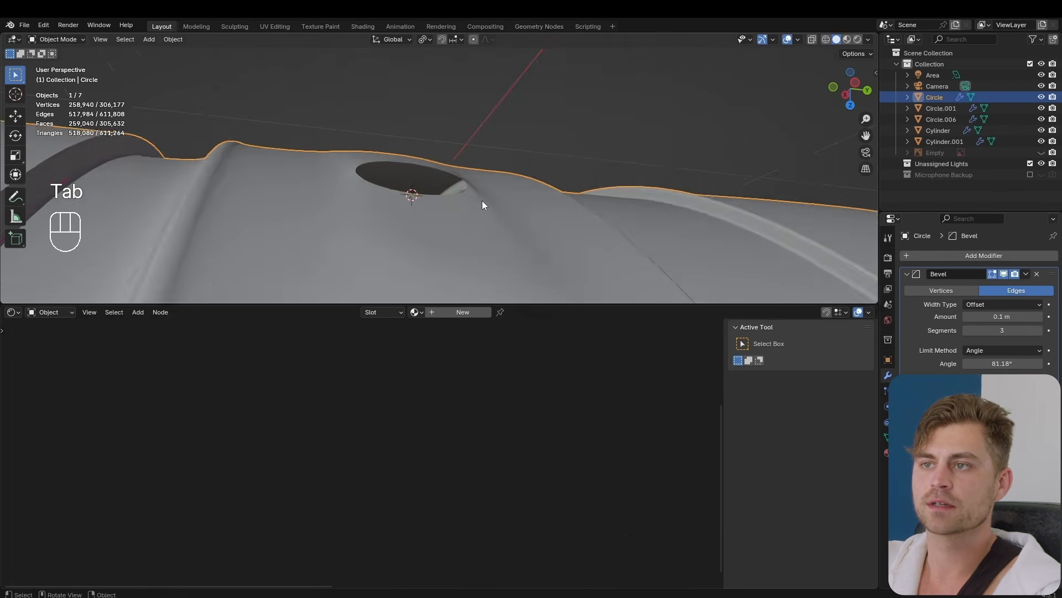
Step: Try moving the circular hole's edge loop further along the global and local Y axes
key(Tab)
key(g)
key(g)
key(y)
key(g)
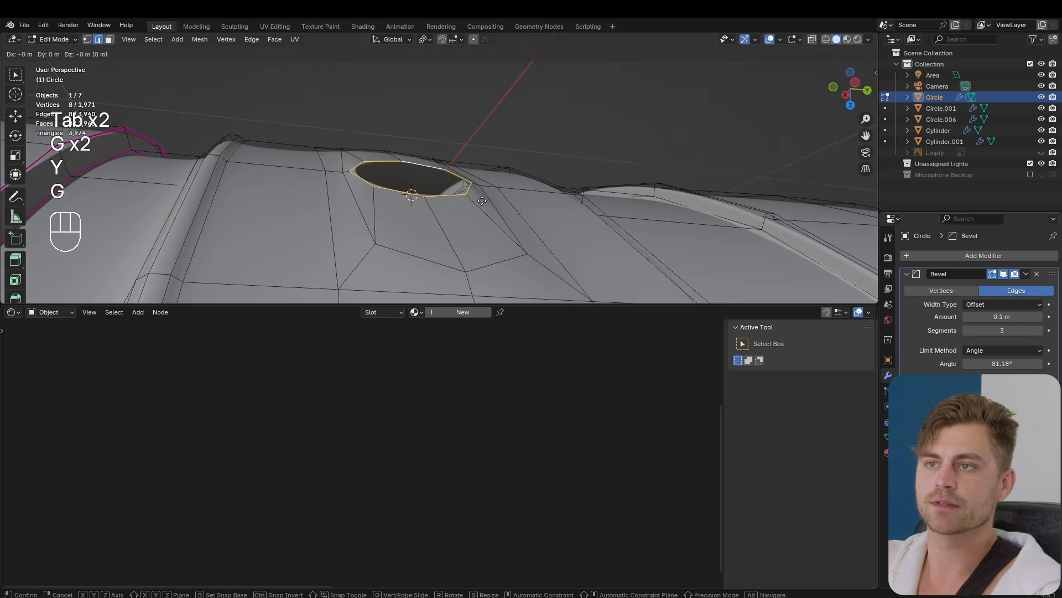
key(y)
key(y)
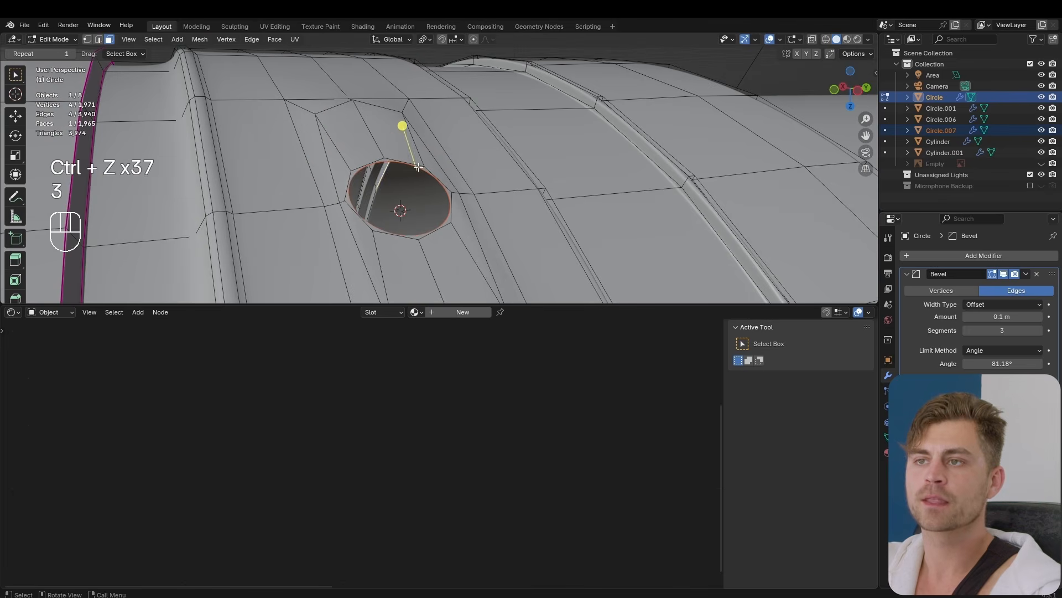
Step: Select the circular hole's edge loop and separate the selection into its own object
key(2)
alt+click(433, 184)
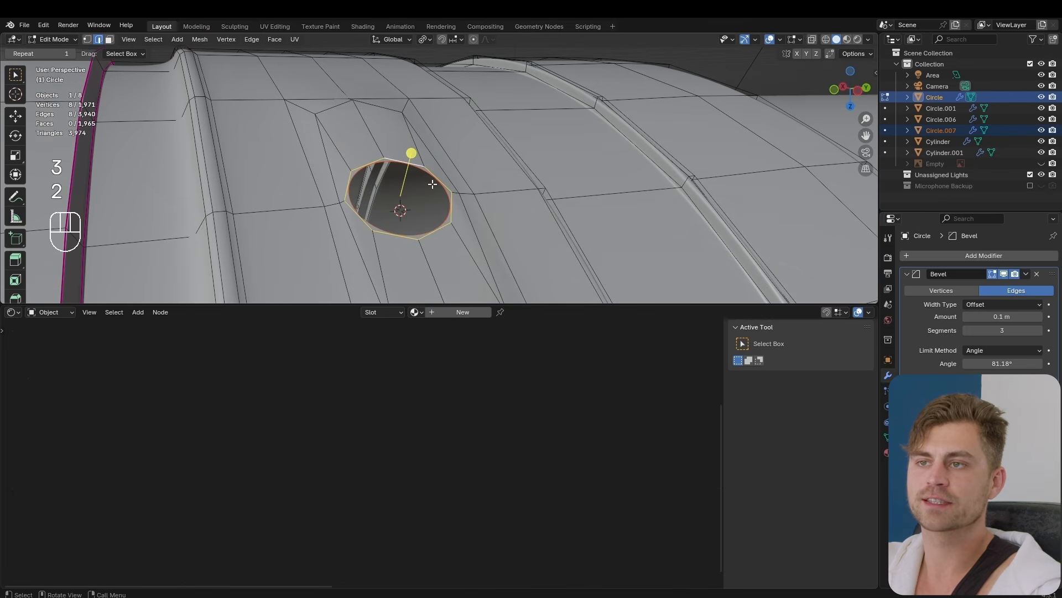
key(space)
key(p)
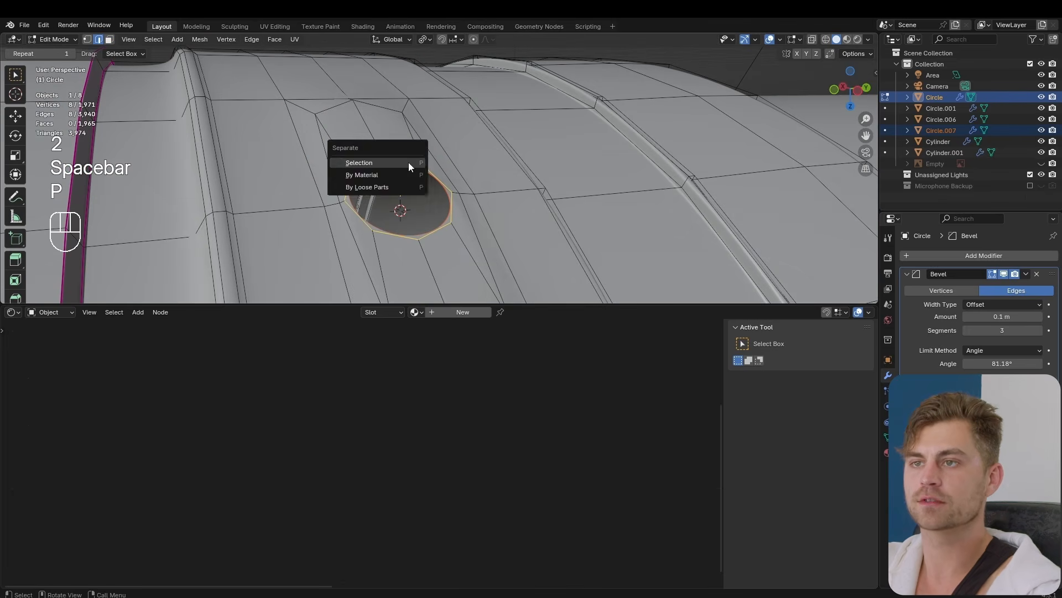
click(408, 162)
key(Tab)
key(Tab)
Step: Select all the faces surrounding the circular hole on the body ring and delete them
click(314, 129)
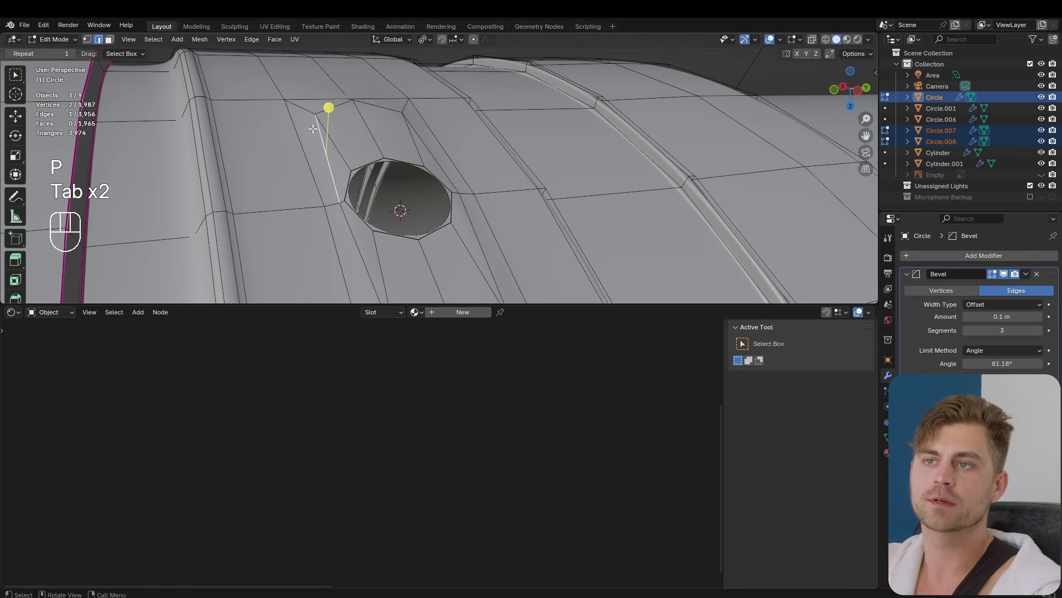
key(3)
click(312, 130)
ctrl+click(391, 104)
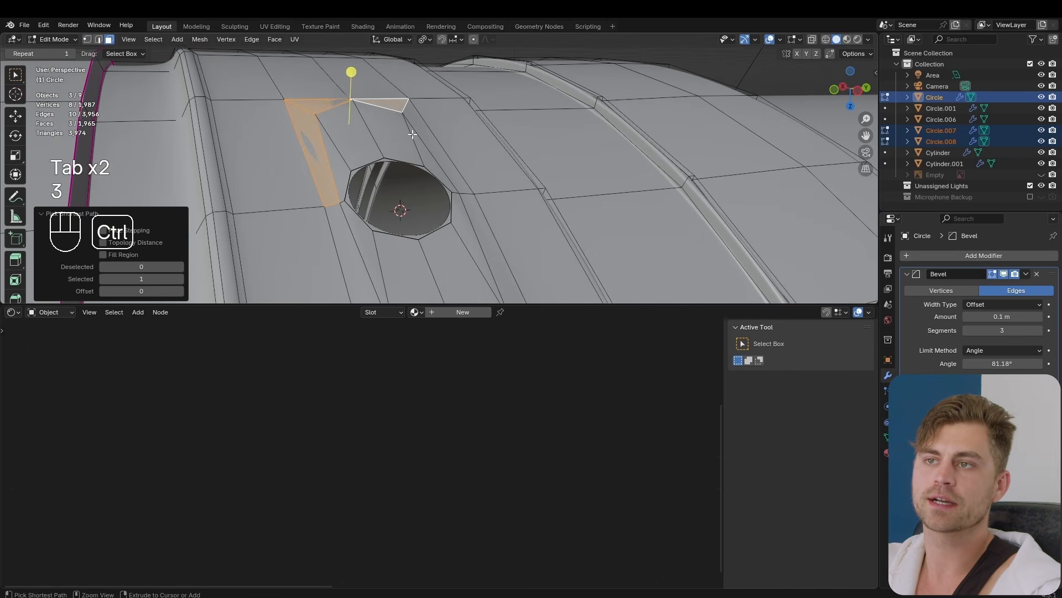
ctrl+click(424, 136)
ctrl+click(337, 165)
shift+middle_drag(352, 210, 347, 167)
shift+click(347, 207)
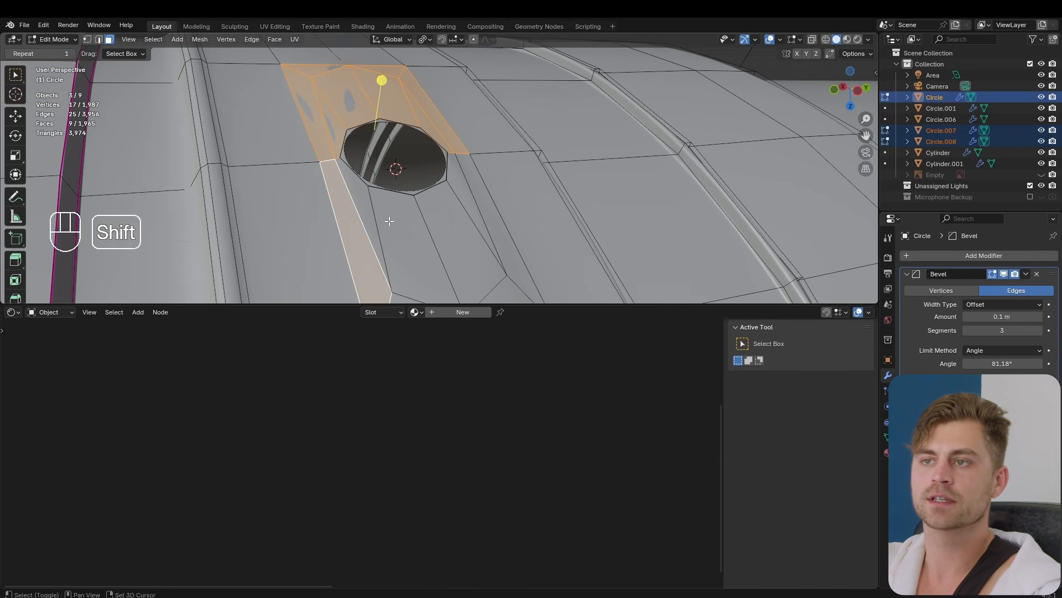
ctrl+shift+click(453, 207)
ctrl+shift+click(465, 195)
ctrl+shift+click(478, 201)
shift+middle_drag(480, 223, 412, 144)
key(x)
click(466, 149)
scroll(556, 197, down, 6)
scroll(475, 207, up, 4)
Step: Join both separated circle loops, Circle.008 and Circle.007, back into the microphone body object
key(Tab)
click(406, 132)
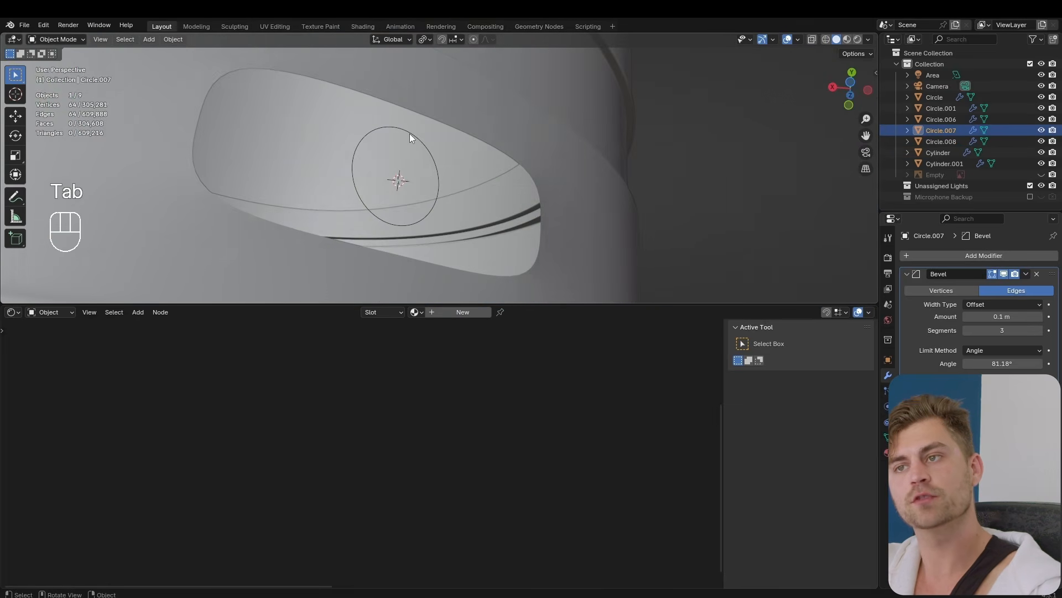
shift+click(486, 115)
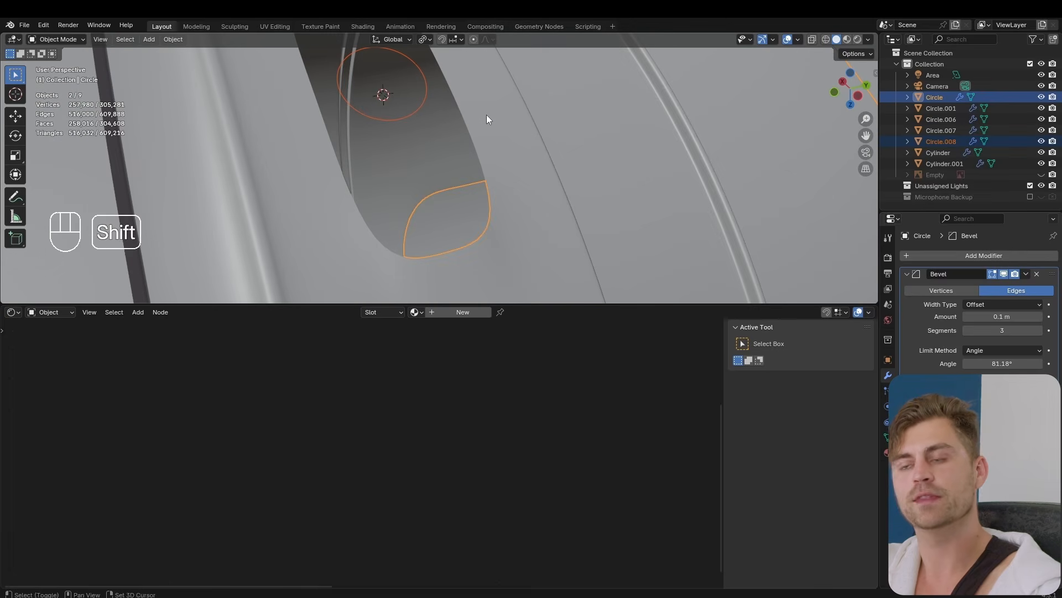
key(ctrl+j)
click(413, 112)
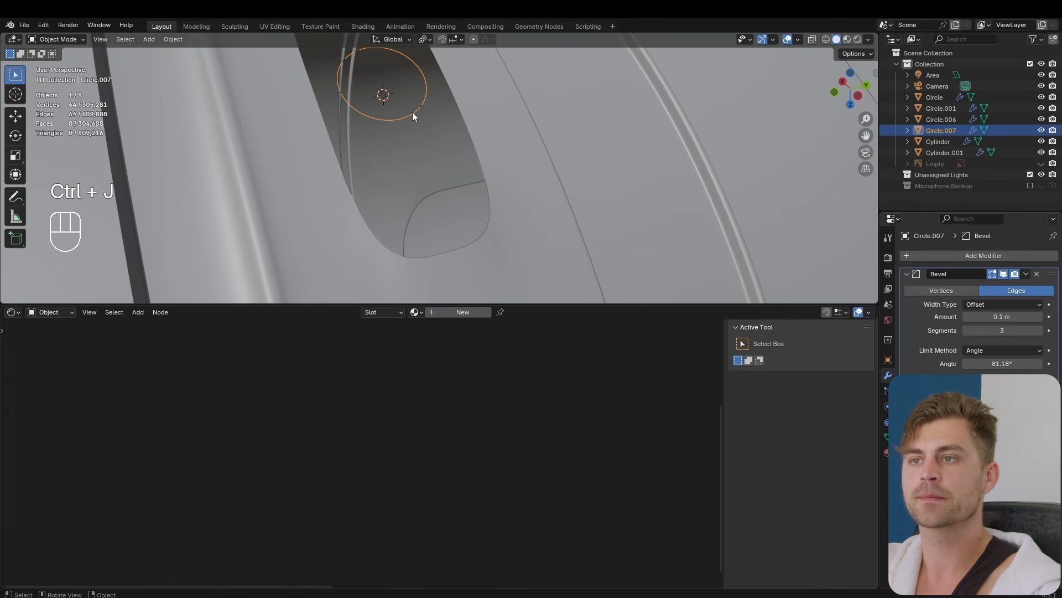
middle_drag(413, 112, 458, 158)
key(Tab)
key(Tab)
ctrl+click(484, 114)
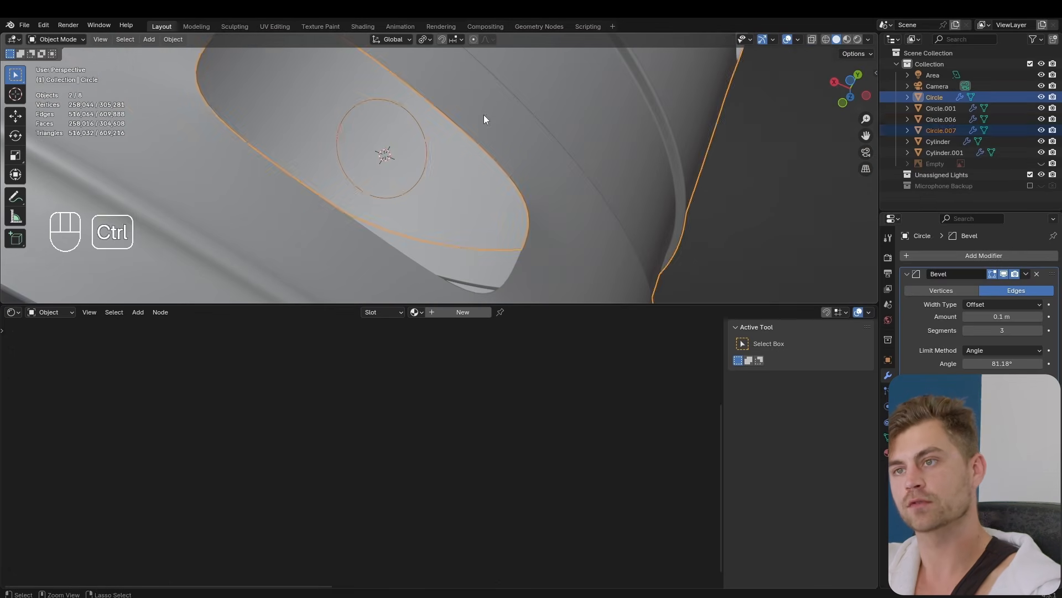
key(ctrl+j)
Step: Select the enlarged opening's boundary loop together with a circle loop and connect them with Bridge Edge Loops
click(426, 148)
key(Tab)
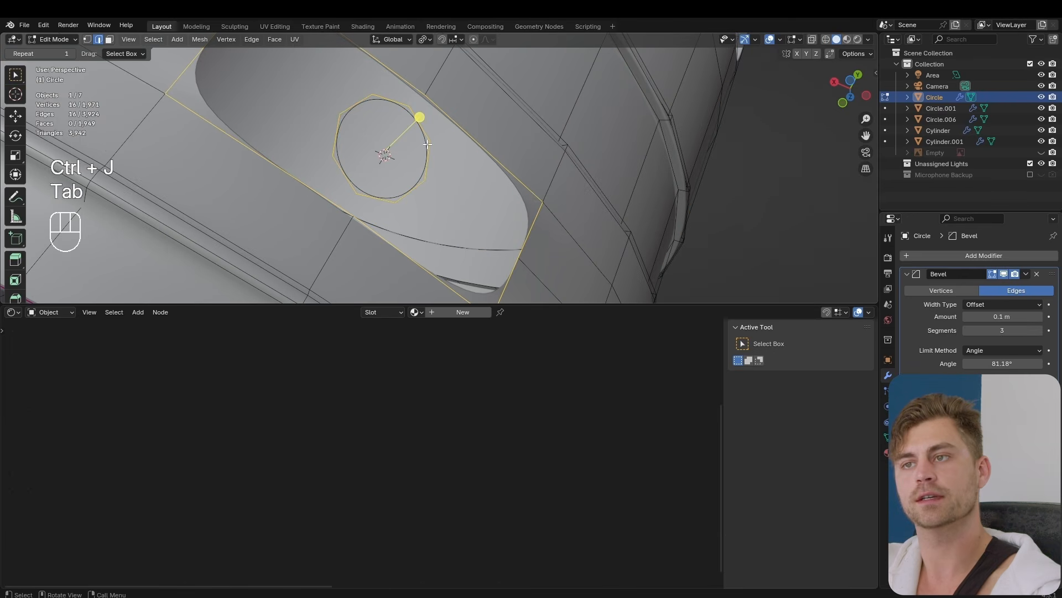
key(2)
alt+click(456, 117)
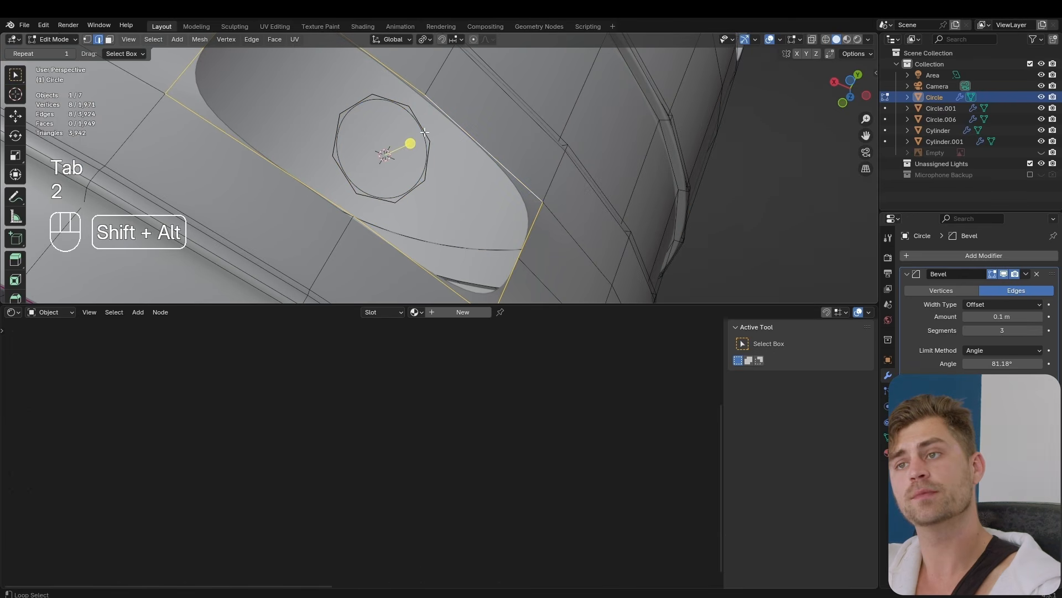
alt+shift+click(427, 133)
key(space)
click(481, 151)
Step: Extrude the hole's edge loop inward, scaling it to about 0.87 to form a narrow rim
mouse_move(480, 211)
middle_down()
mouse_move(439, 192)
mouse_move(408, 104)
mouse_move(408, 156)
mouse_move(427, 218)
mouse_move(592, 235)
mouse_move(536, 259)
mouse_move(467, 227)
mouse_move(546, 249)
mouse_move(471, 207)
middle_up()
key(Tab)
key(Tab)
key(e)
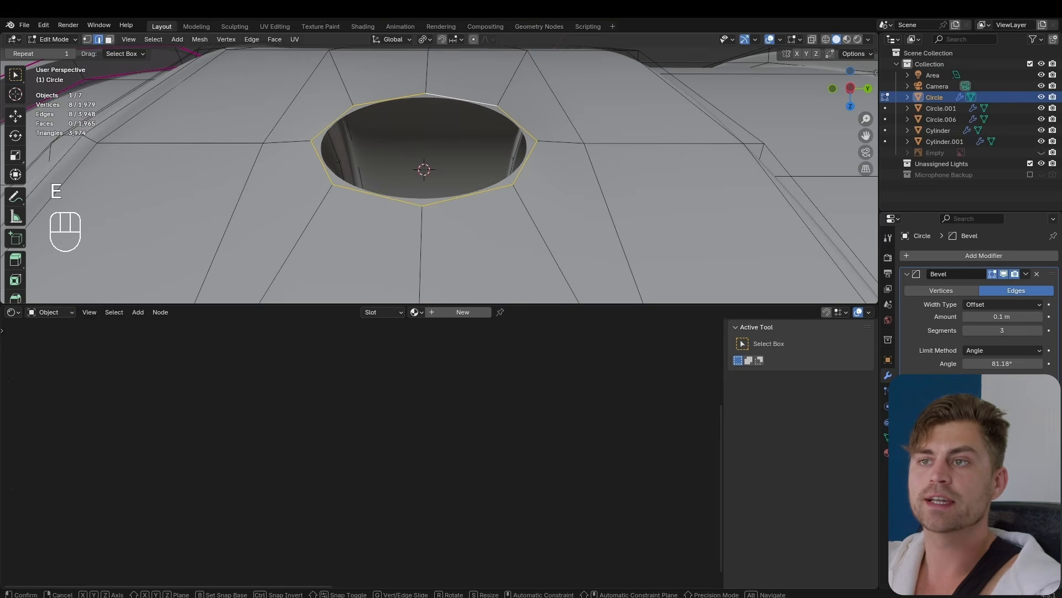
key(s)
click(617, 221)
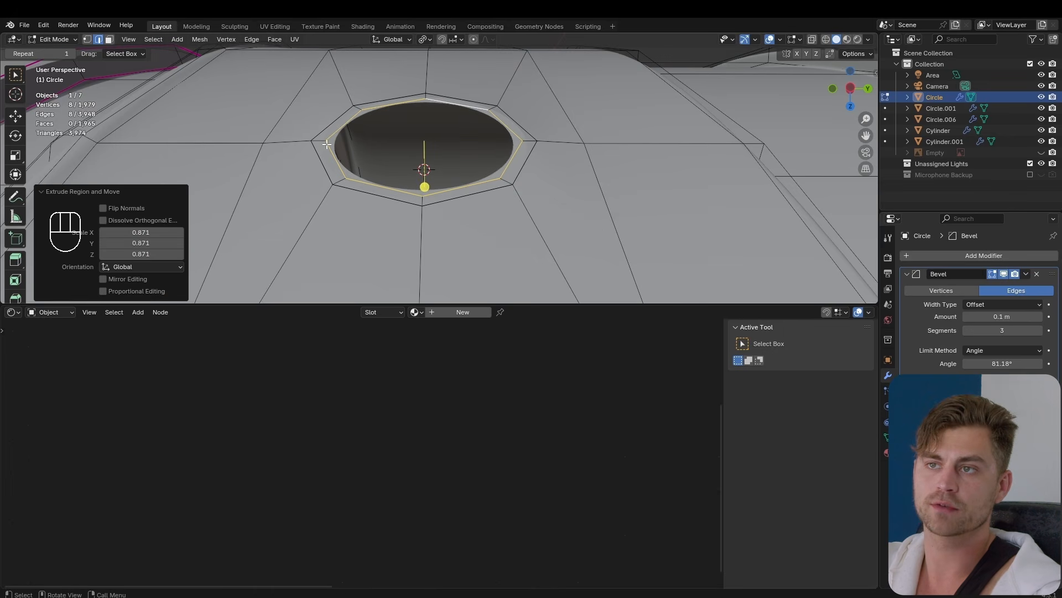
key(e)
right_click(426, 170)
Step: Fill the rim's inner loop with a face and extrude that face down into the body as a recess
key(f)
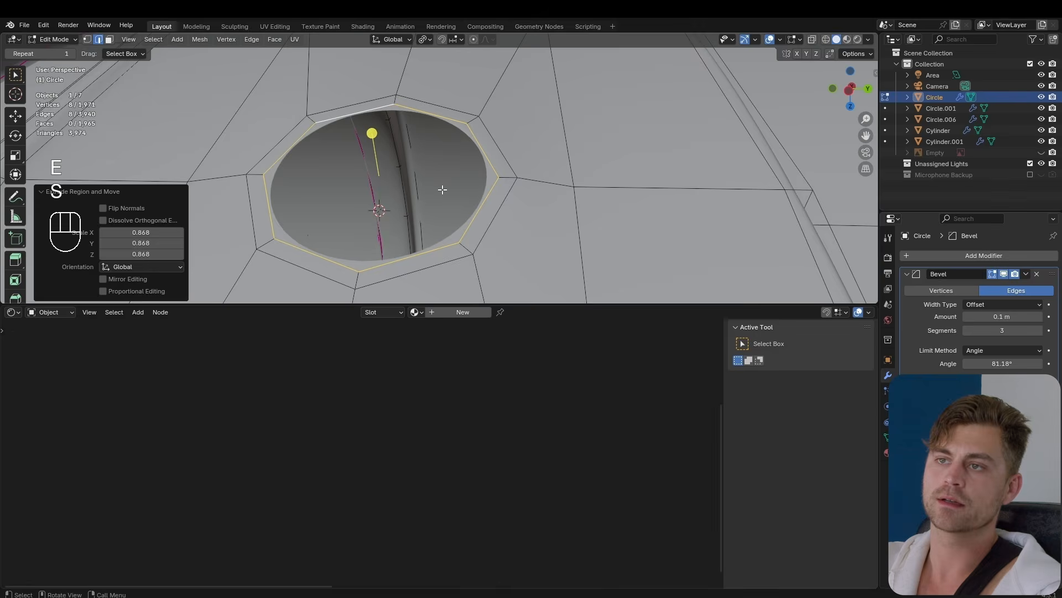
key(f)
key(e)
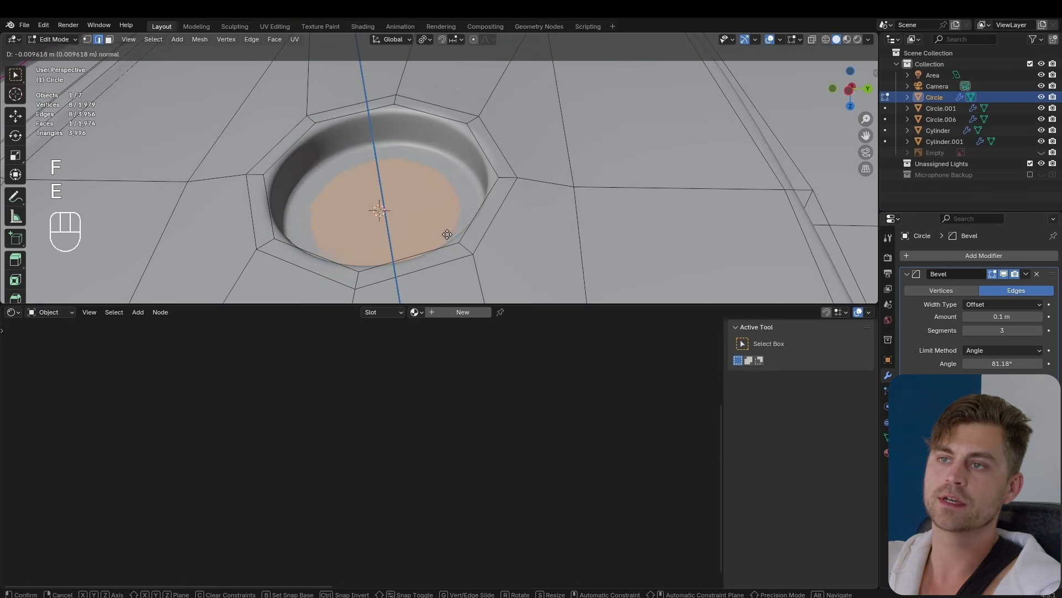
click(476, 58)
Step: Extrude the hole's rim faces about 0.005 m along their normals and add one loop cut around the raised rim
key(3)
alt+click(313, 122)
key(alt+e)
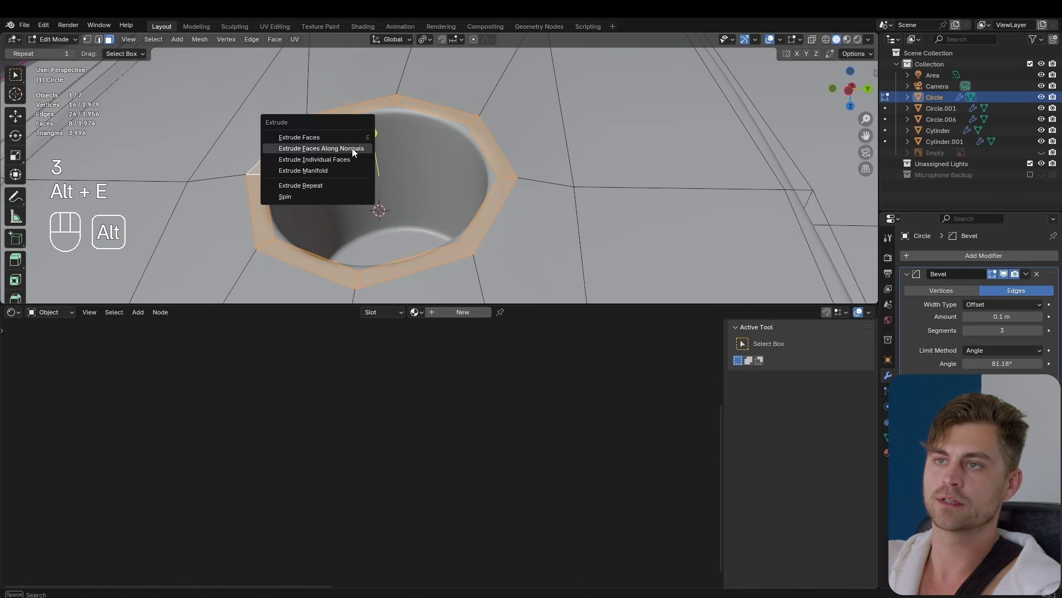
click(352, 148)
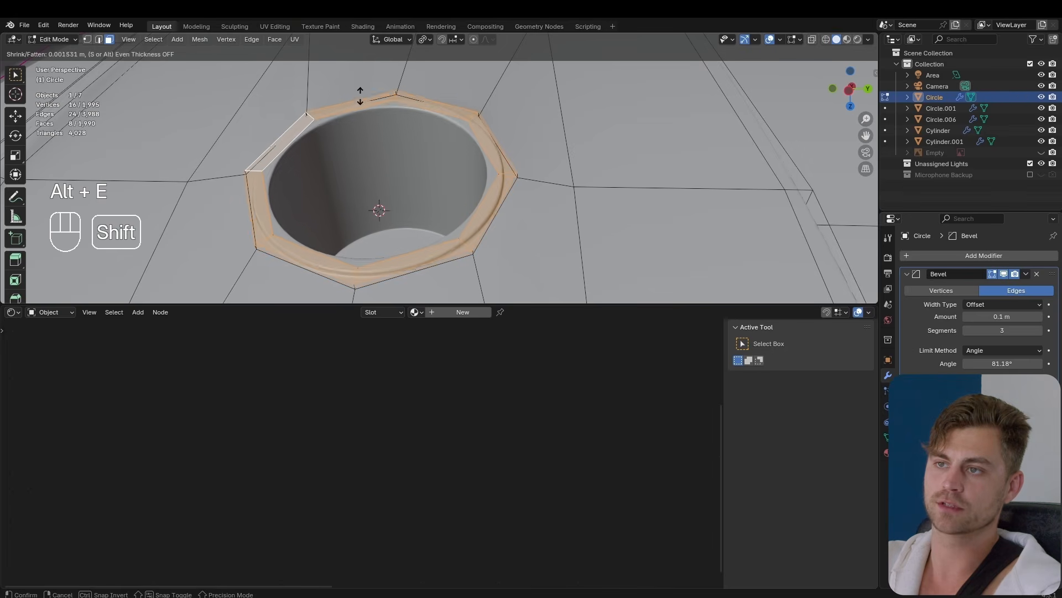
shift+click(372, 279)
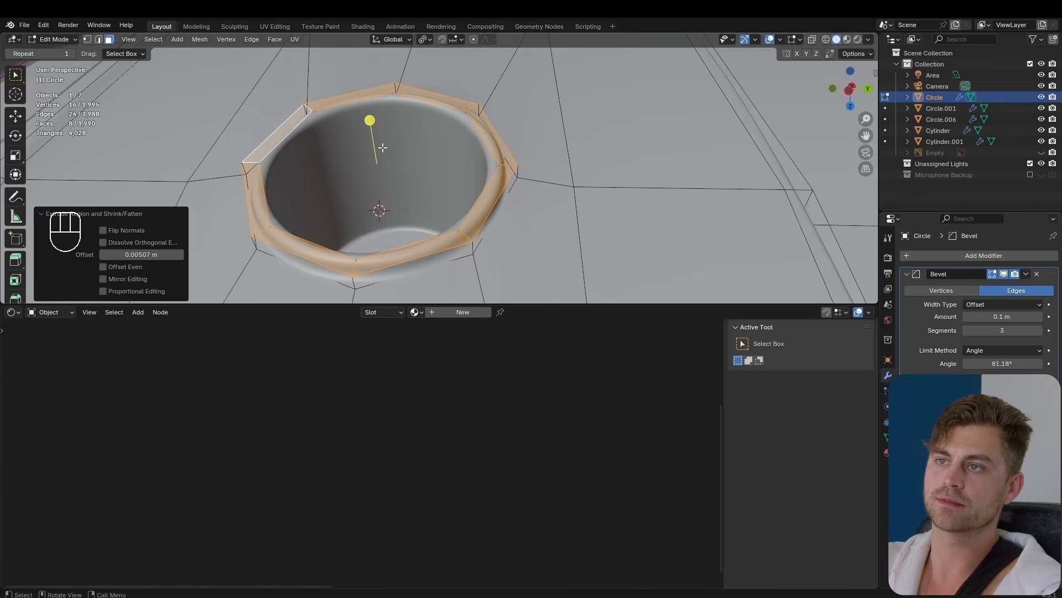
shift+middle_drag(391, 145, 398, 155)
key(ctrl+r)
click(421, 172)
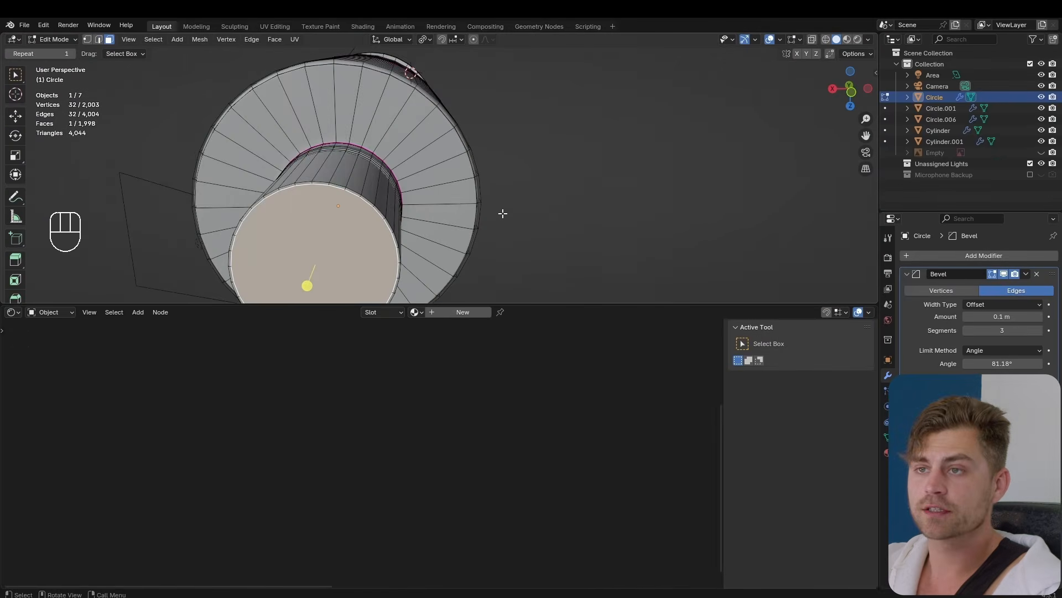
Step: Inset the body's round end face by about 0.083 m and delete the inner face to open the end
shift+middle_drag(498, 213, 567, 199)
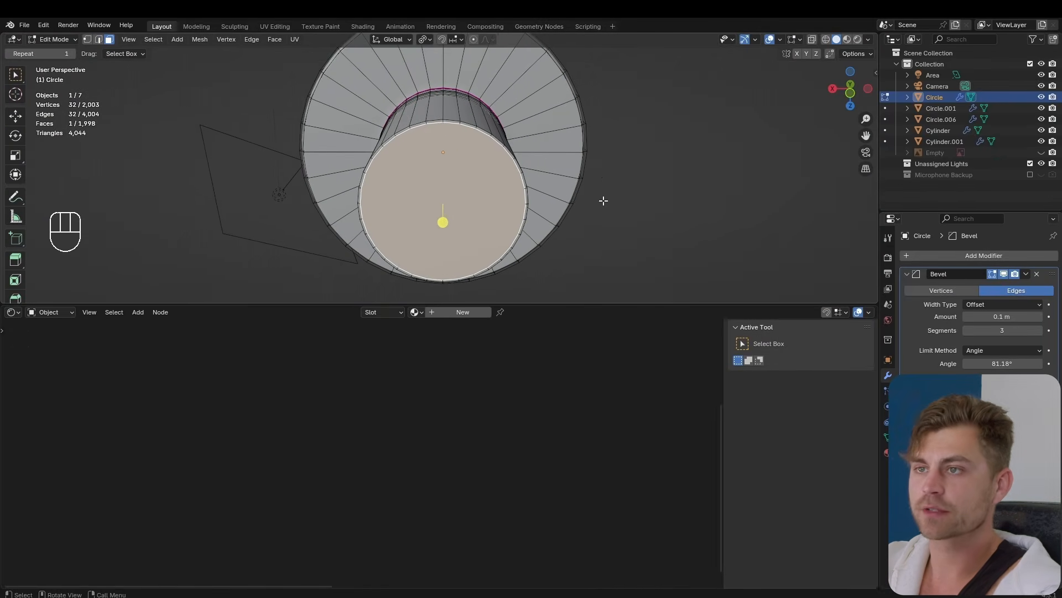
key(i)
click(576, 206)
key(x)
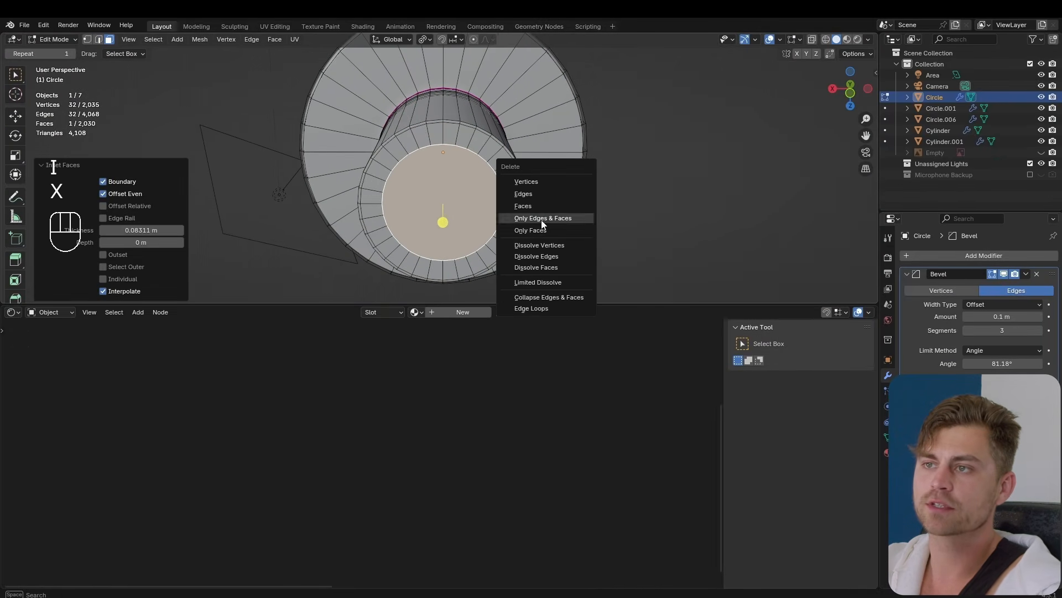
click(546, 206)
middle_drag(546, 206, 488, 204)
scroll(488, 204, up, 1)
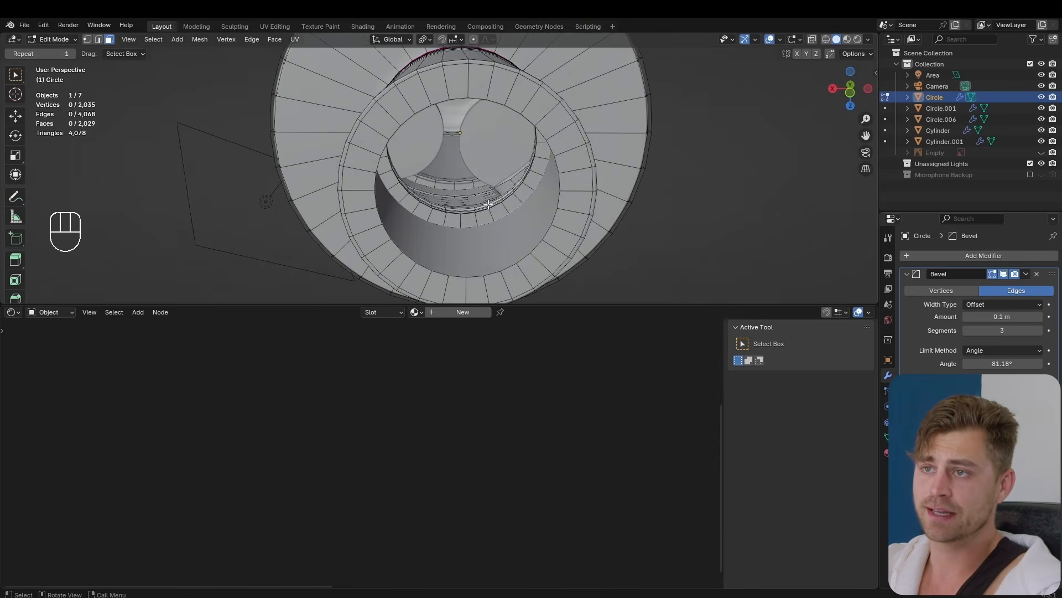
scroll(490, 193, down, 1)
Step: Snap the 3D cursor to the end opening's inner edge loop and add a plane there, scaled to about 0.57
key(2)
alt+click(511, 152)
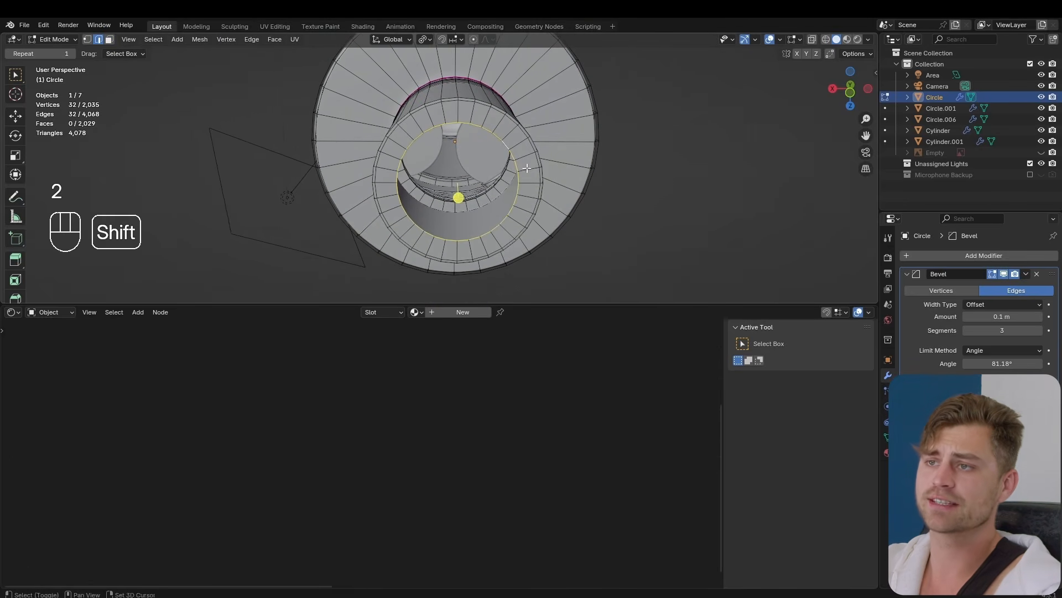
key(shift+s)
click(520, 224)
key(shift+a)
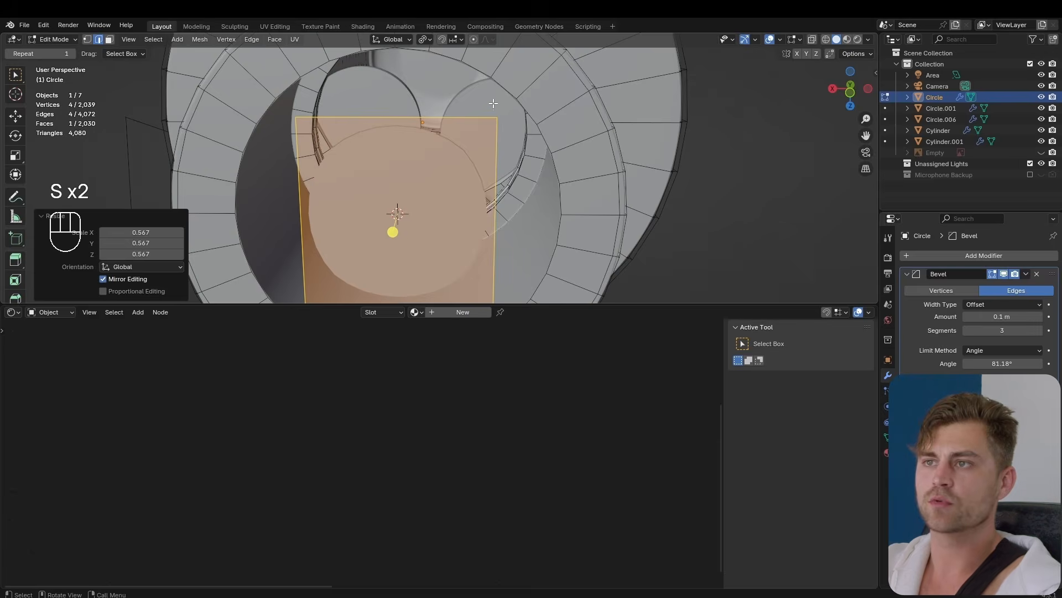
Step: Select the new plane in the end opening and widen it along global X to about 1.17
key(1)
key(2)
alt+click(509, 90)
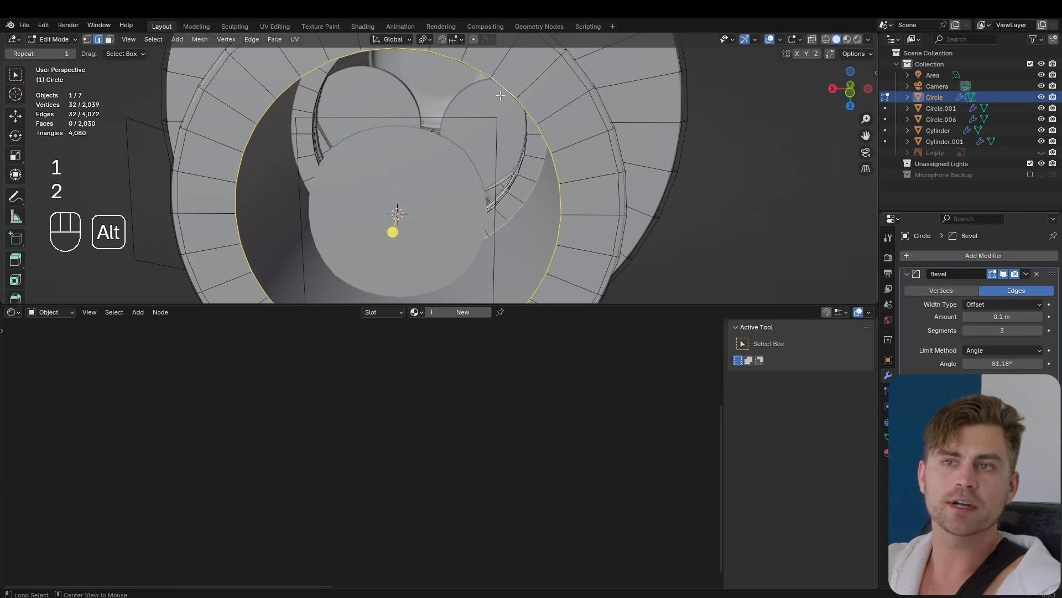
alt+click(391, 118)
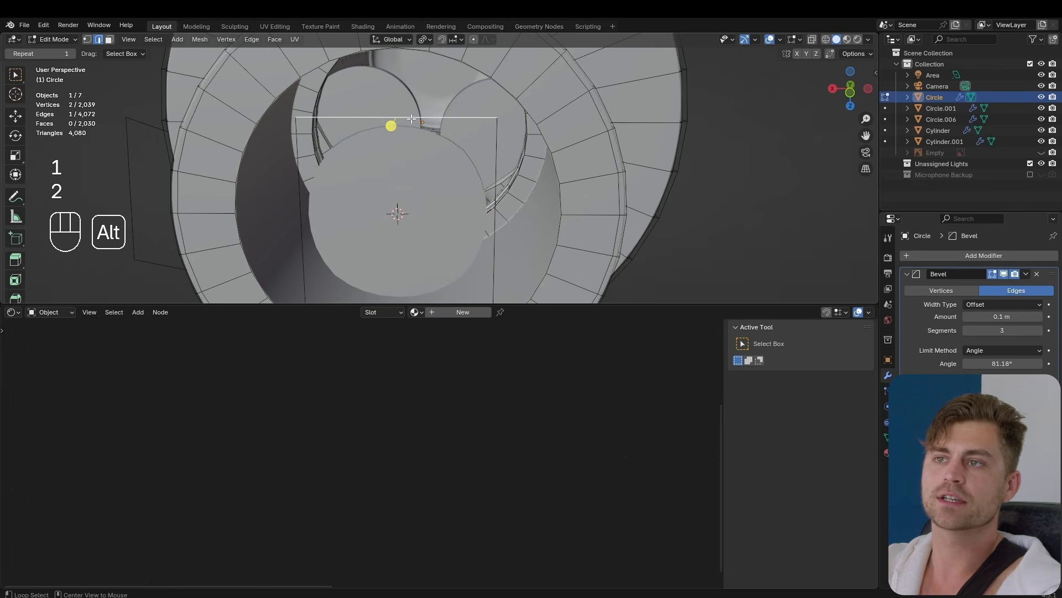
scroll(427, 122, down, 5)
shift+middle_drag(443, 176, 446, 163)
scroll(446, 163, up, 2)
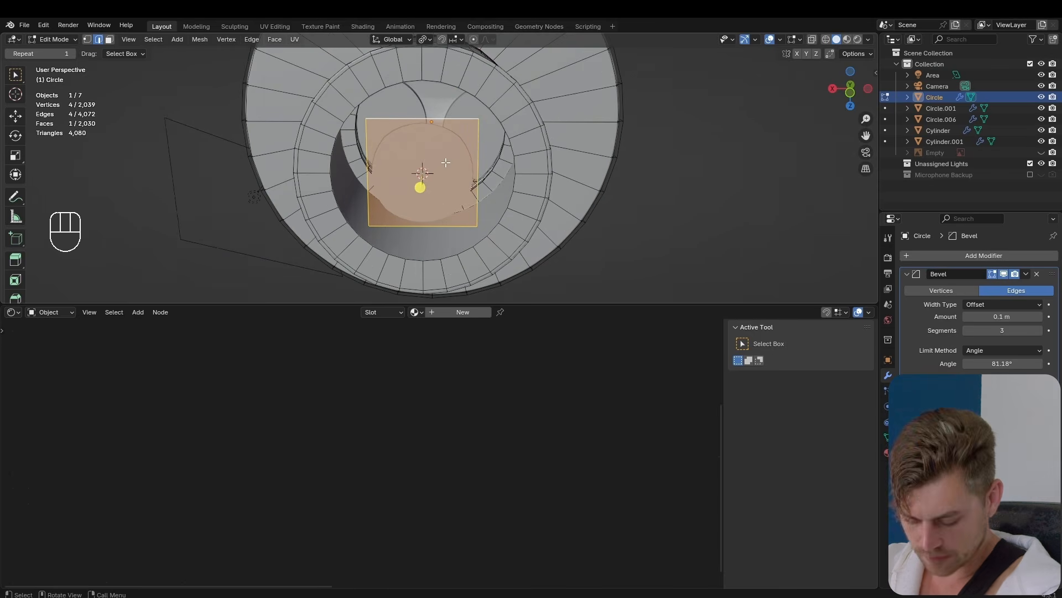
key(s)
key(x)
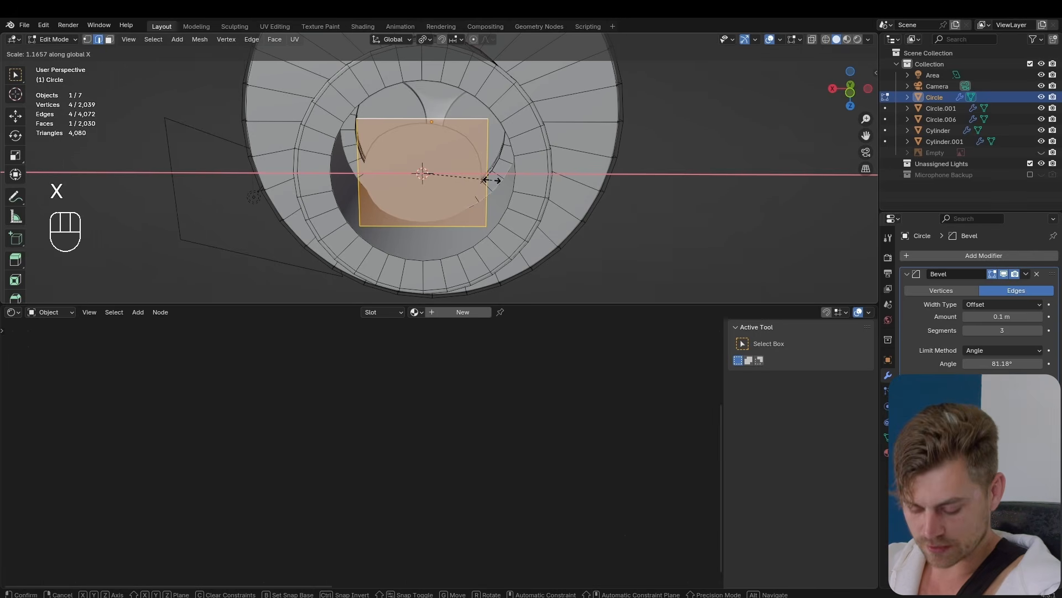
click(485, 180)
Step: Add two vertical loop cuts to the plane and move its lower middle edge about 0.019 m along global Z
key(ctrl+r)
scroll(437, 112, up, 1)
click(437, 112)
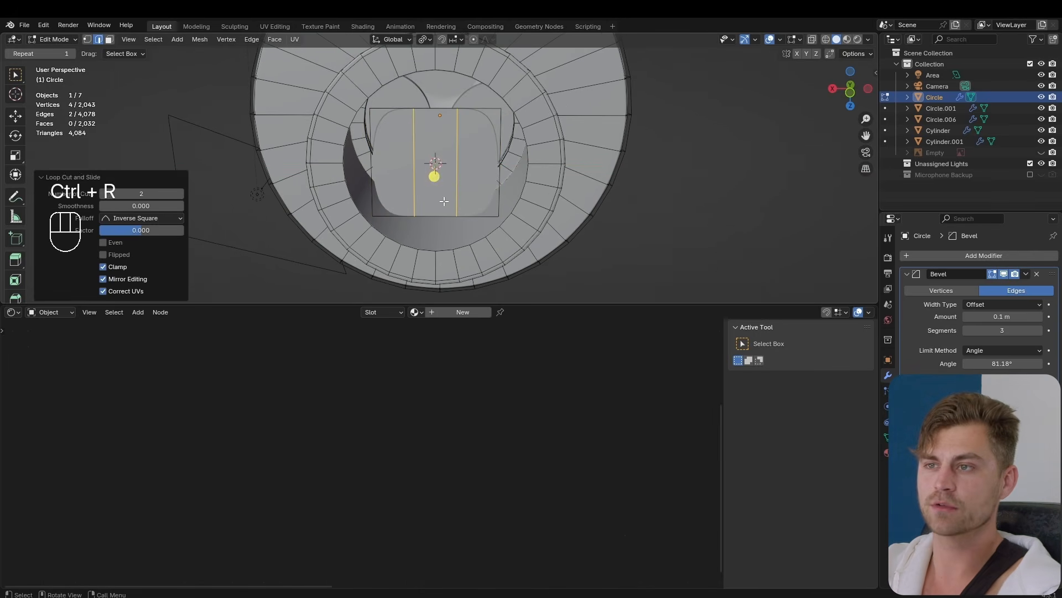
key(2)
click(435, 216)
key(g)
key(y)
key(z)
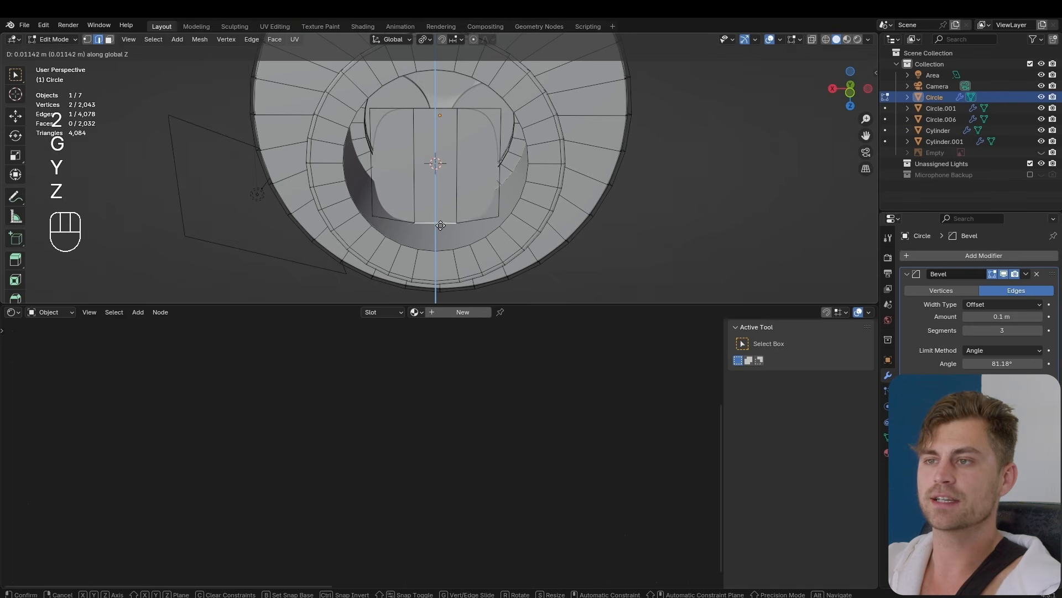
click(440, 225)
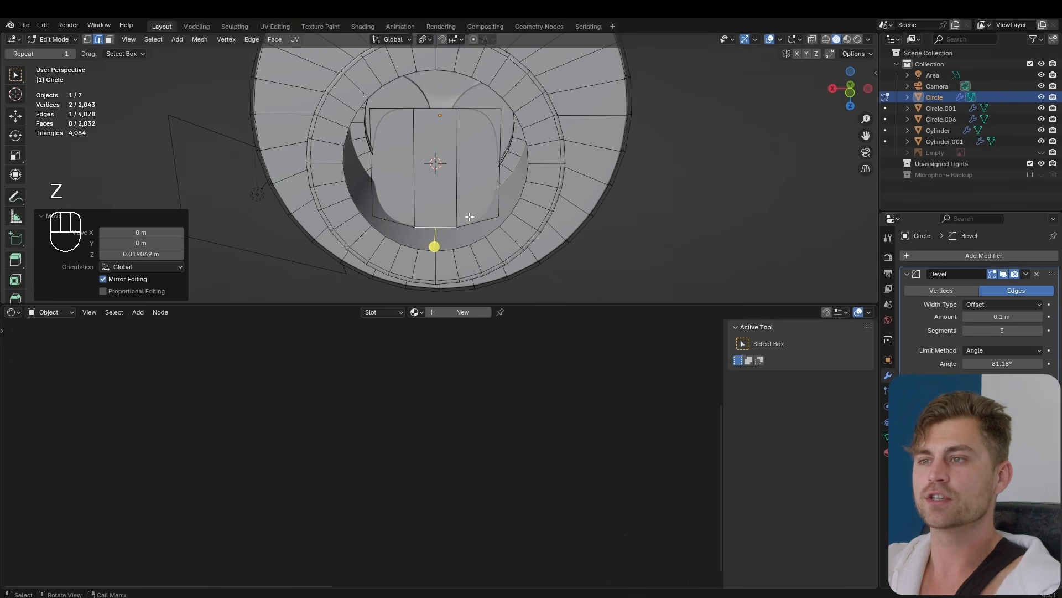
Step: Select the plane's two lower corner vertices and move them about -0.015 m along global Z
key(1)
click(498, 216)
shift+click(378, 216)
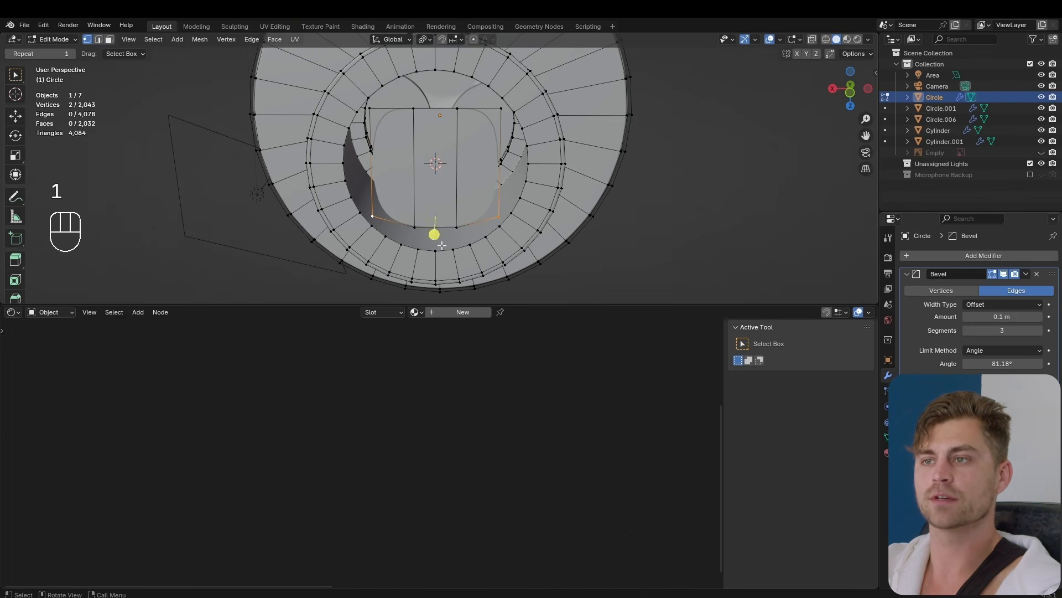
key(g)
key(z)
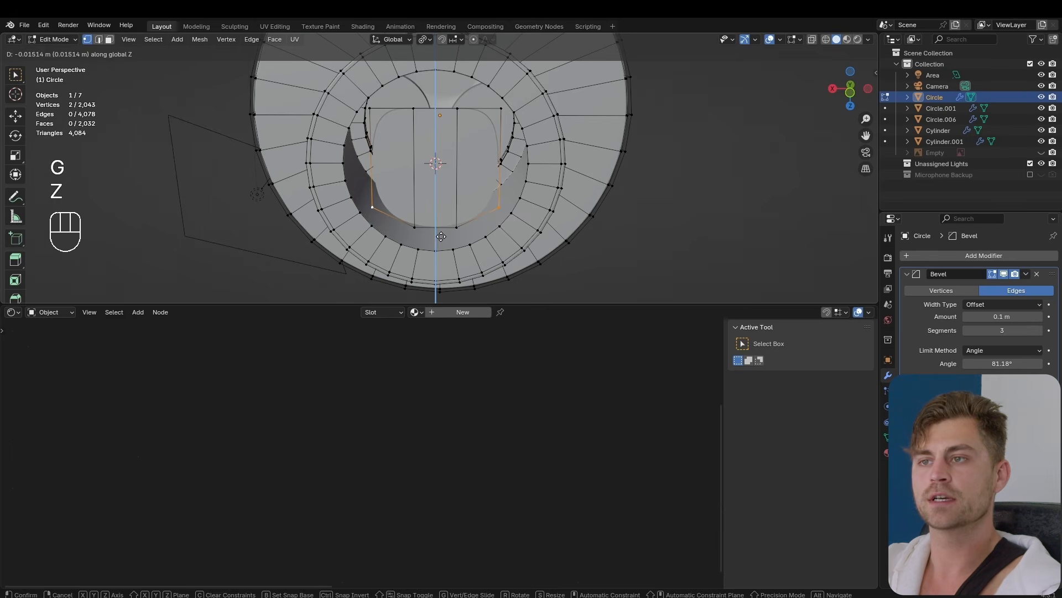
click(441, 236)
key(Tab)
mouse_move(470, 180)
middle_down()
mouse_move(469, 190)
mouse_move(472, 179)
middle_up()
key(Tab)
Step: Select all three faces of the plane in the end opening and subdivide them twice with one cut each
click(453, 207)
key(3)
click(465, 216)
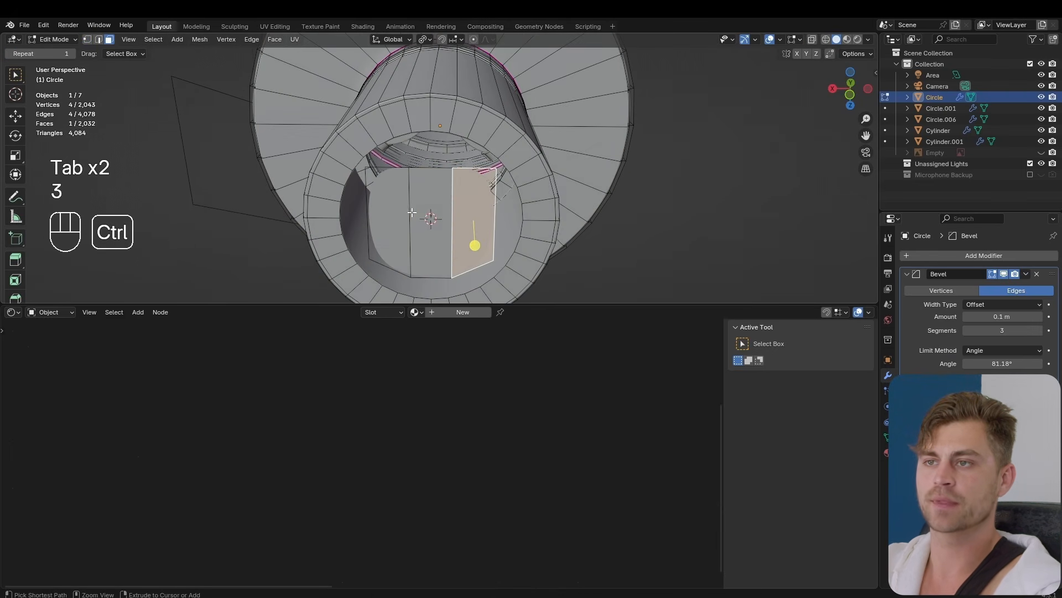
ctrl+click(400, 213)
right_click(458, 218)
click(446, 229)
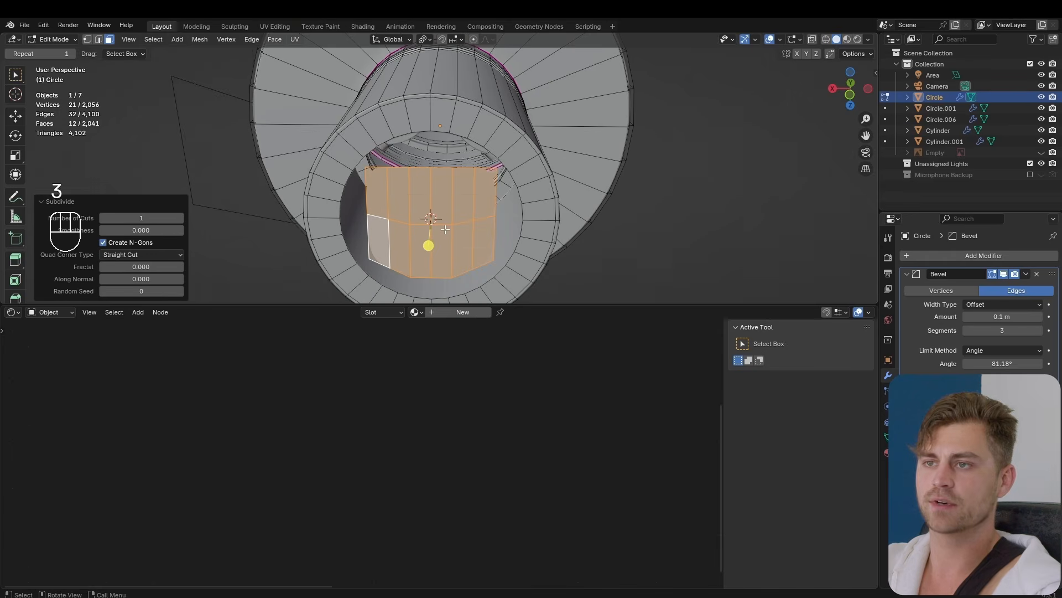
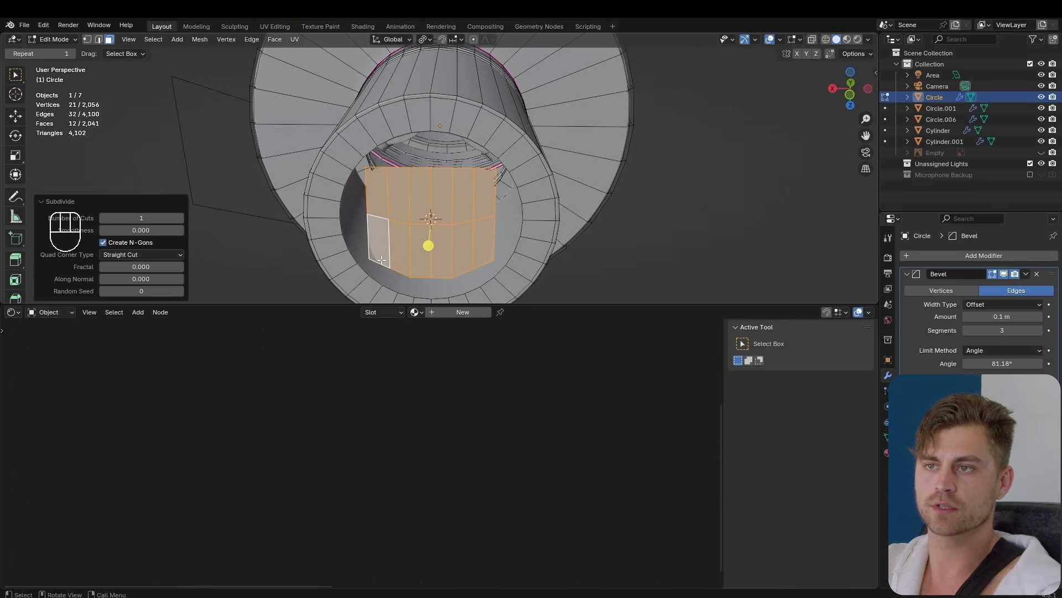
right_click(398, 198)
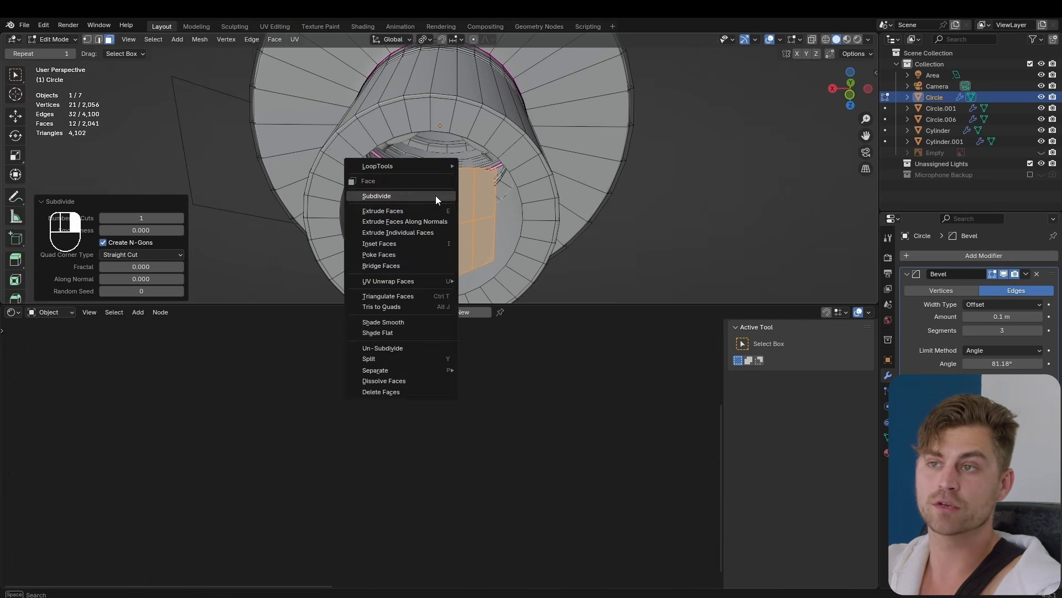
click(399, 197)
scroll(483, 197, up, 4)
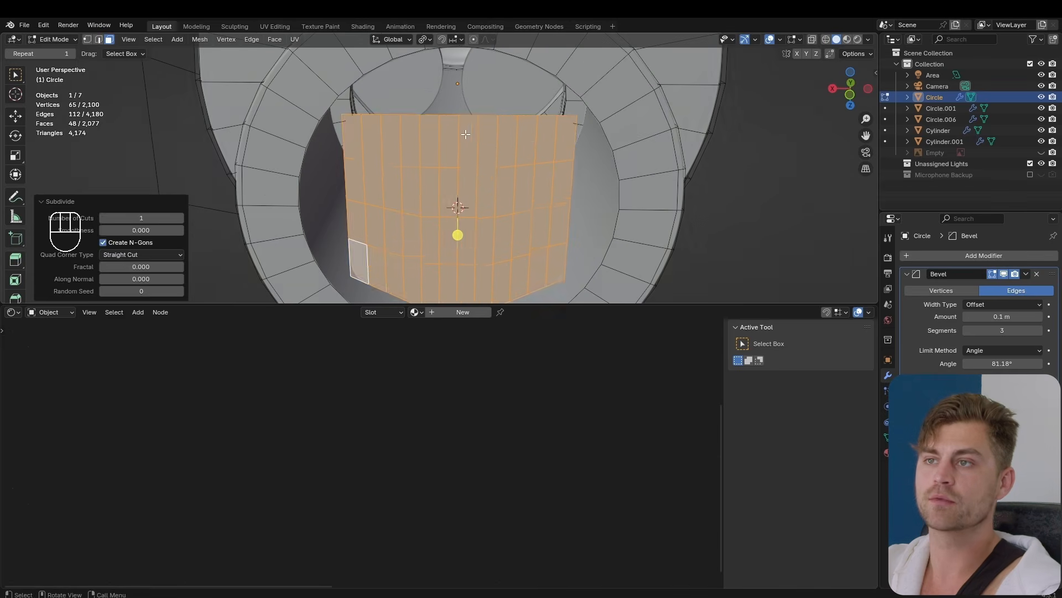
Step: Select the plane's outer edges together with the round opening's inner edge loop and bridge them
key(2)
alt+click(472, 118)
alt+shift+click(573, 137)
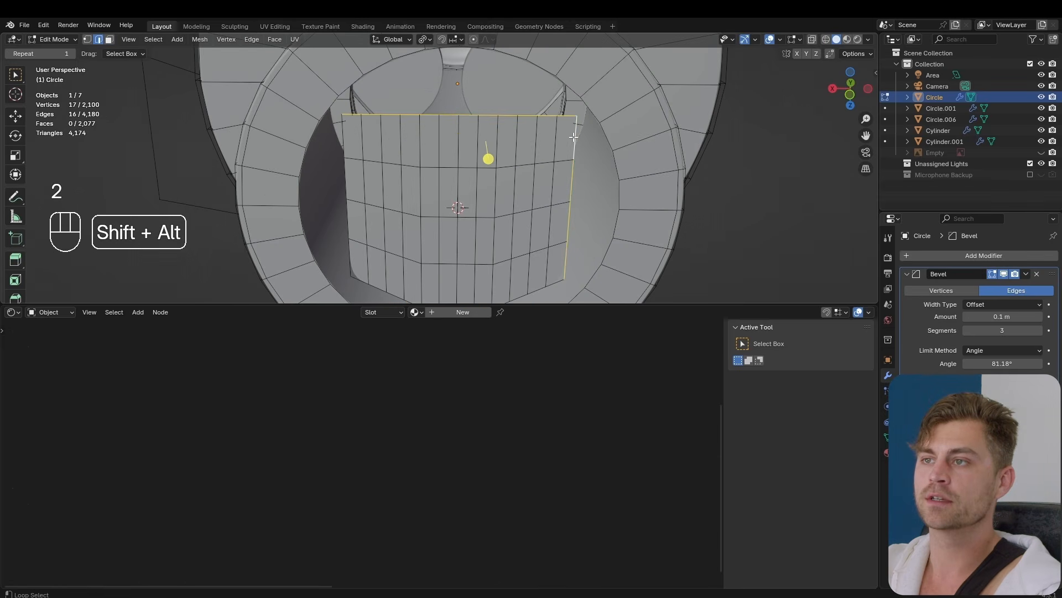
alt+shift+click(405, 58)
key(ctrl+z)
alt+shift+click(388, 62)
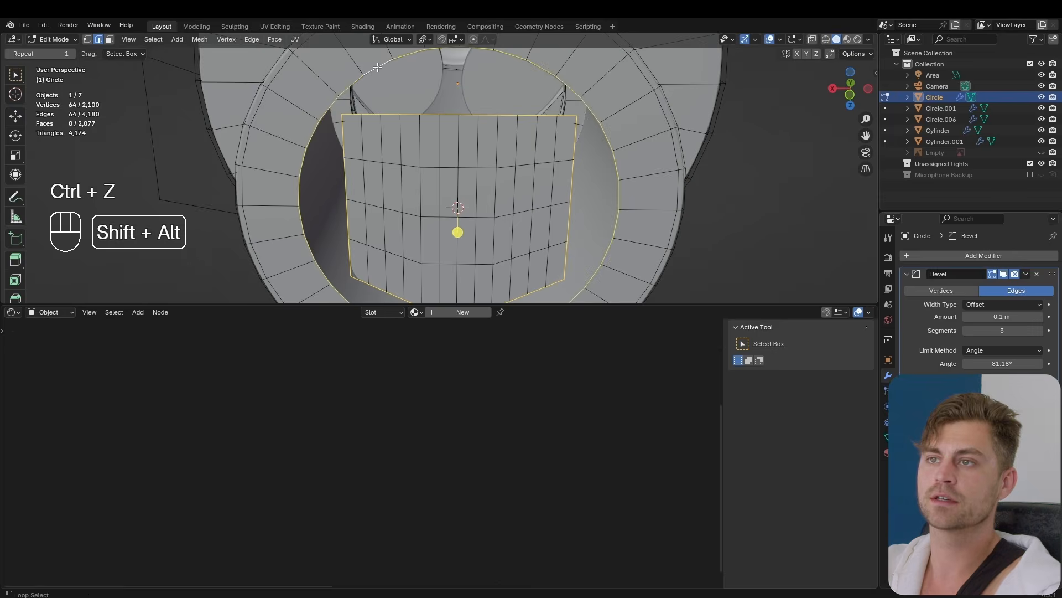
key(space)
click(475, 102)
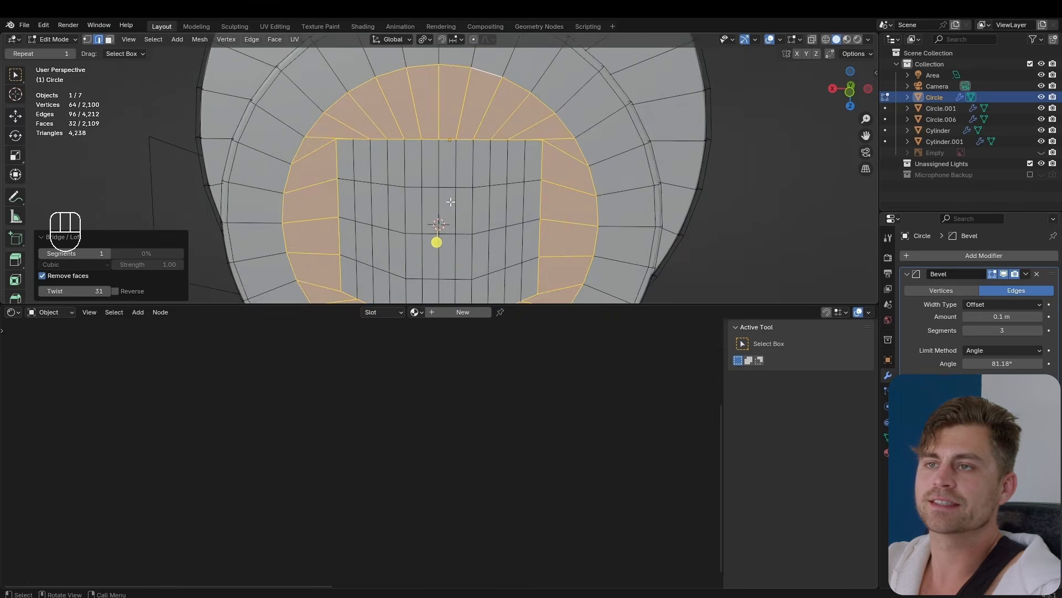
scroll(451, 202, down, 3)
key(Tab)
key(Tab)
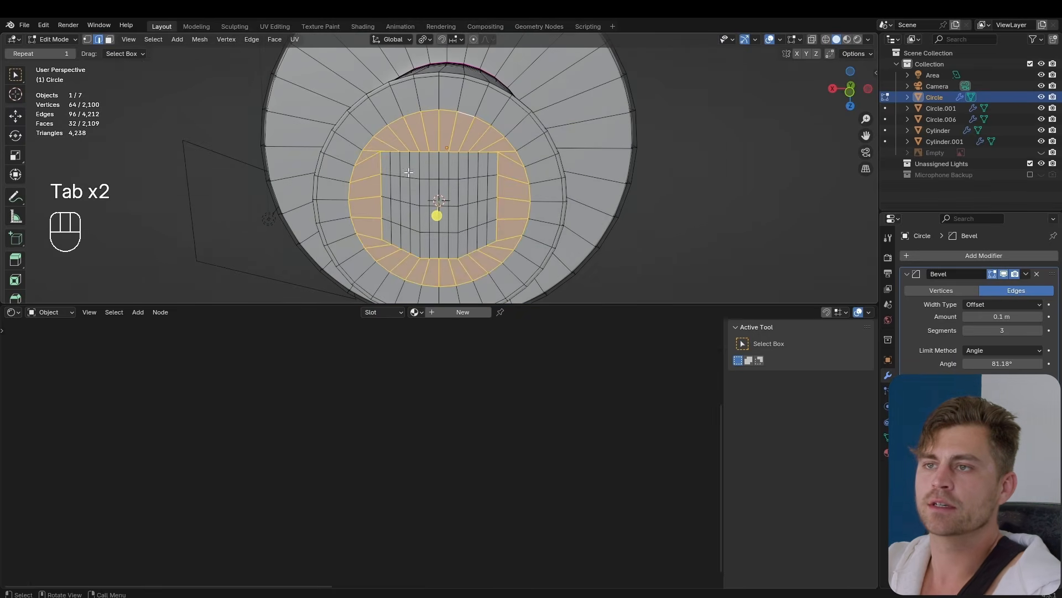
Step: Select the subdivided plane's faces and extrude them about 0.12 m into the body to form the socket recess
key(3)
drag(384, 163, 491, 237)
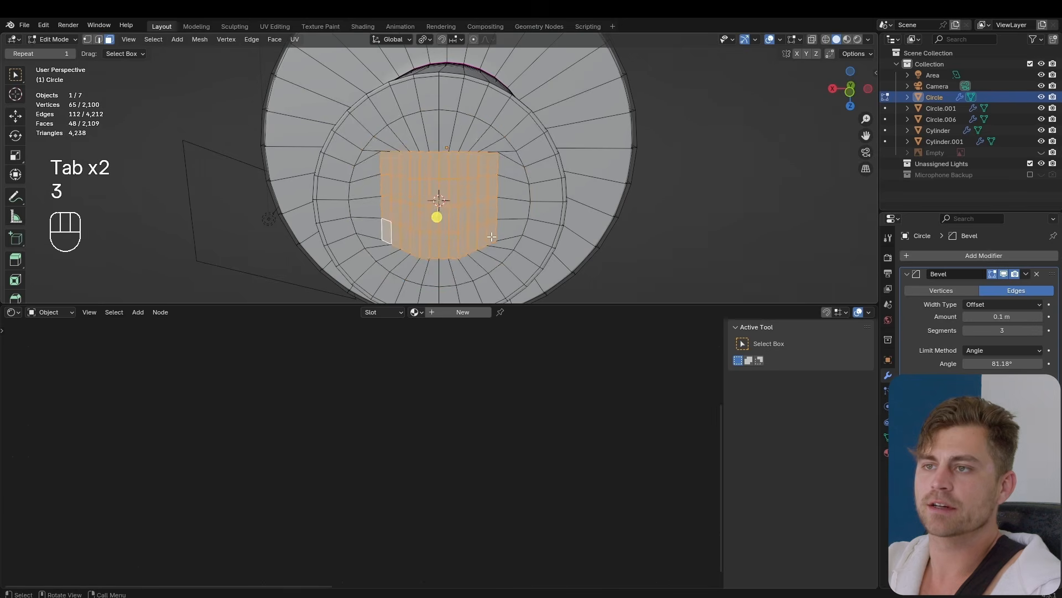
middle_drag(388, 225, 813, 240)
key(e)
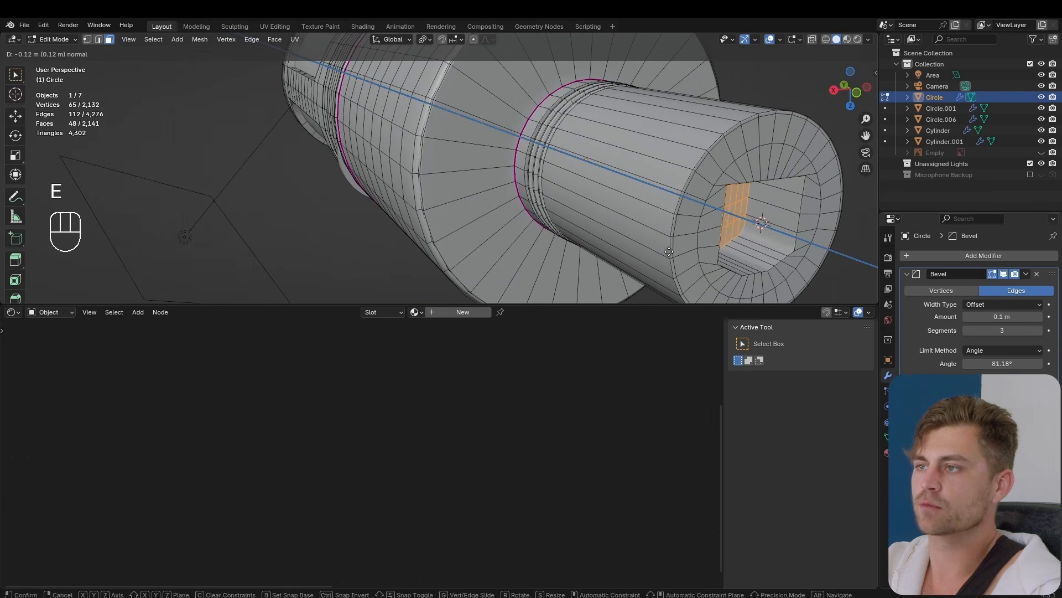
click(657, 250)
middle_drag(656, 251, 638, 225)
key(Tab)
Step: Select the socket mouth's two upper corner vertices and move them slightly along global Z to cut the corners
scroll(634, 234, down, 5)
shift+middle_drag(639, 225, 603, 244)
scroll(595, 233, up, 3)
middle_drag(603, 244, 579, 241)
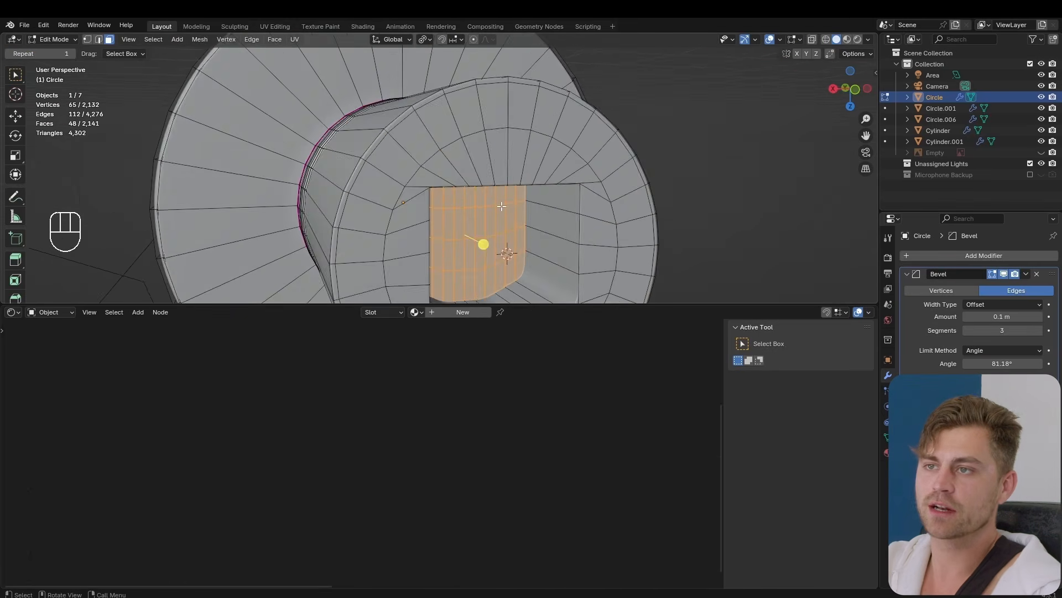
middle_drag(502, 203, 488, 198)
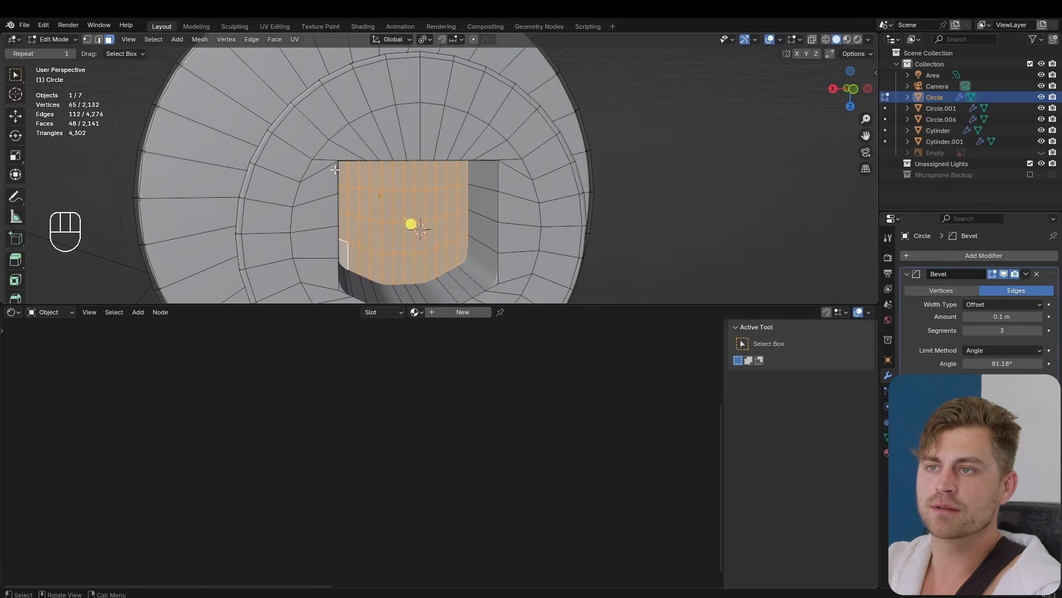
key(1)
click(340, 163)
shift+click(498, 165)
key(g)
key(z)
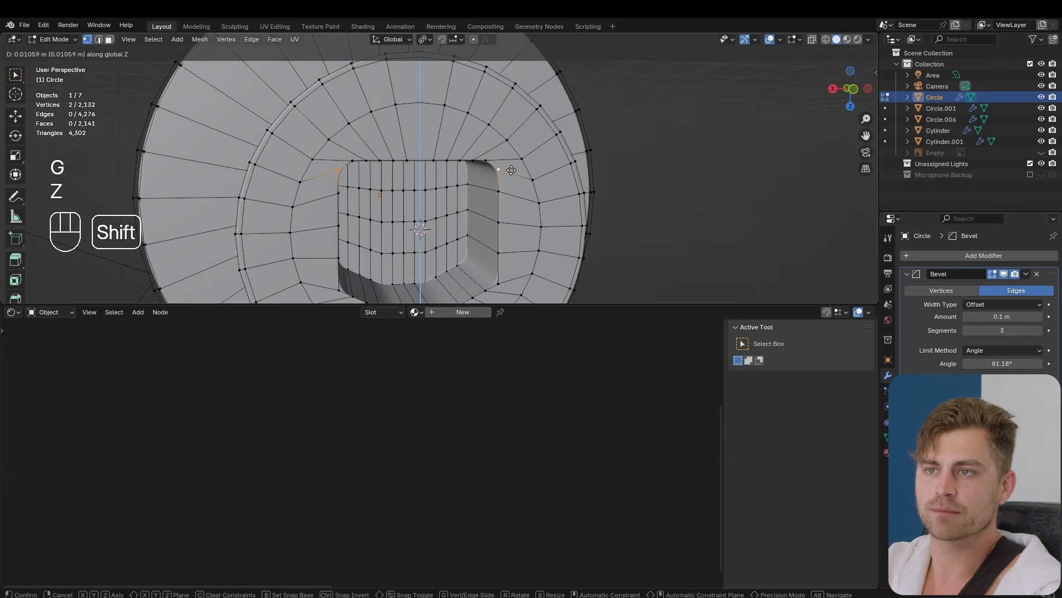
click(516, 148)
key(Tab)
scroll(518, 178, down, 3)
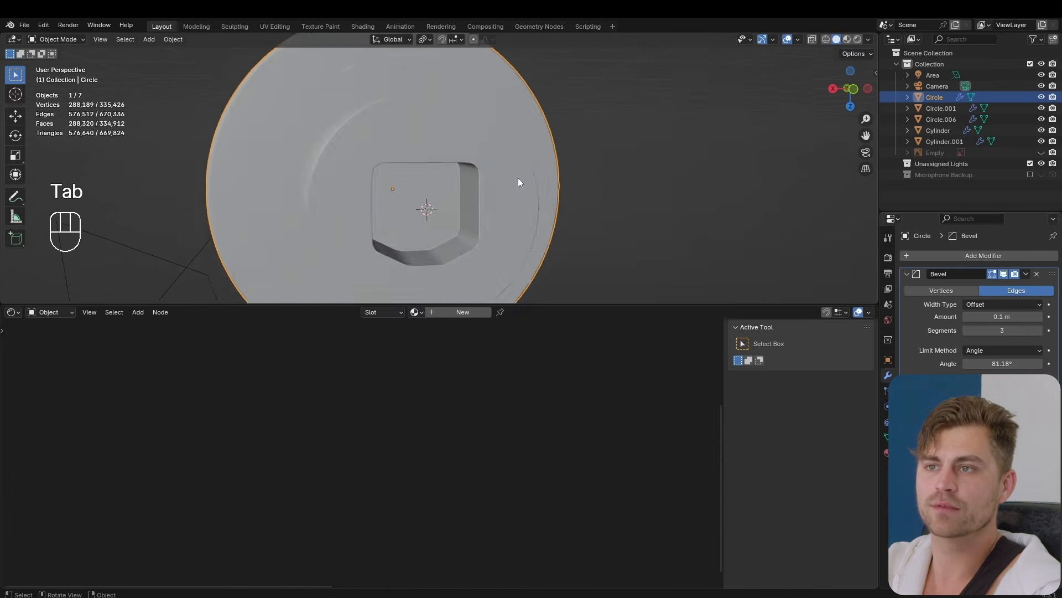
middle_drag(518, 178, 472, 178)
Step: Select all faces at the back of the socket recess and inset them by about 0.025 m
key(Tab)
scroll(535, 200, up, 2)
key(Tab)
scroll(492, 206, down, 4)
scroll(470, 166, up, 4)
key(Tab)
key(3)
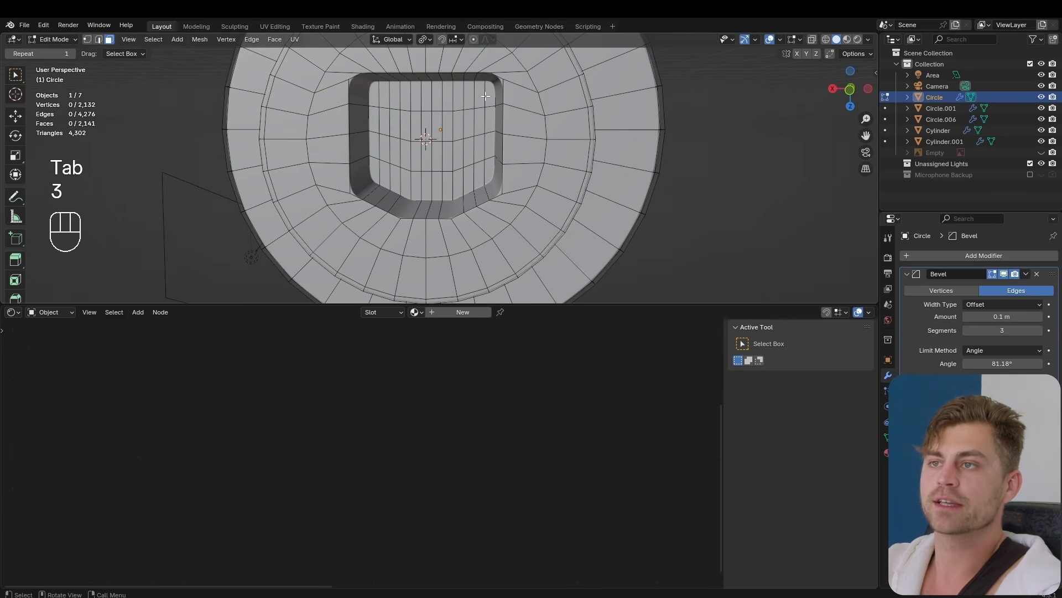
drag(477, 98, 428, 139)
drag(374, 96, 426, 140)
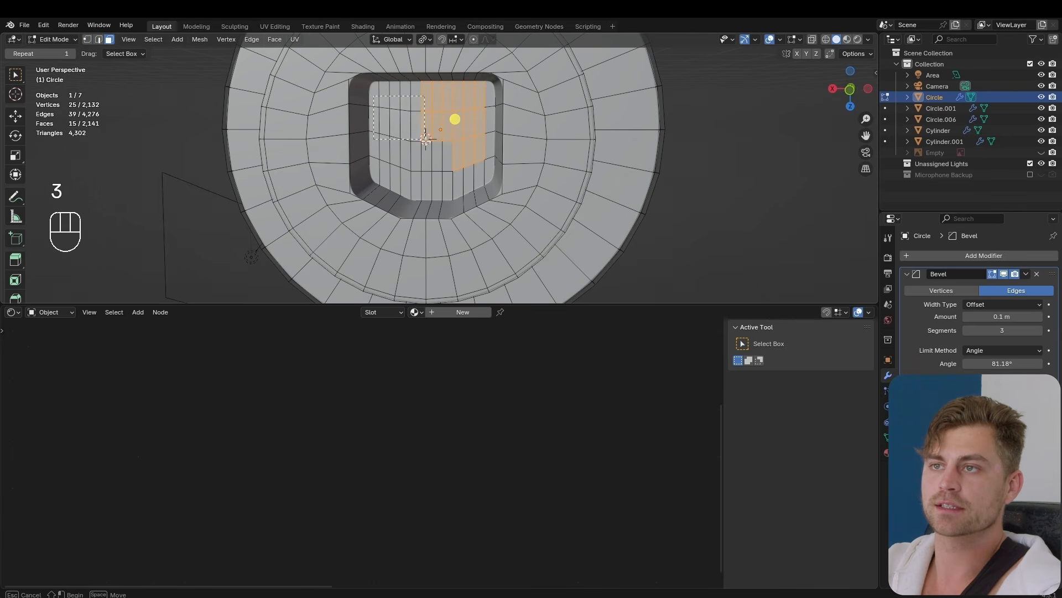
drag(496, 178, 488, 177)
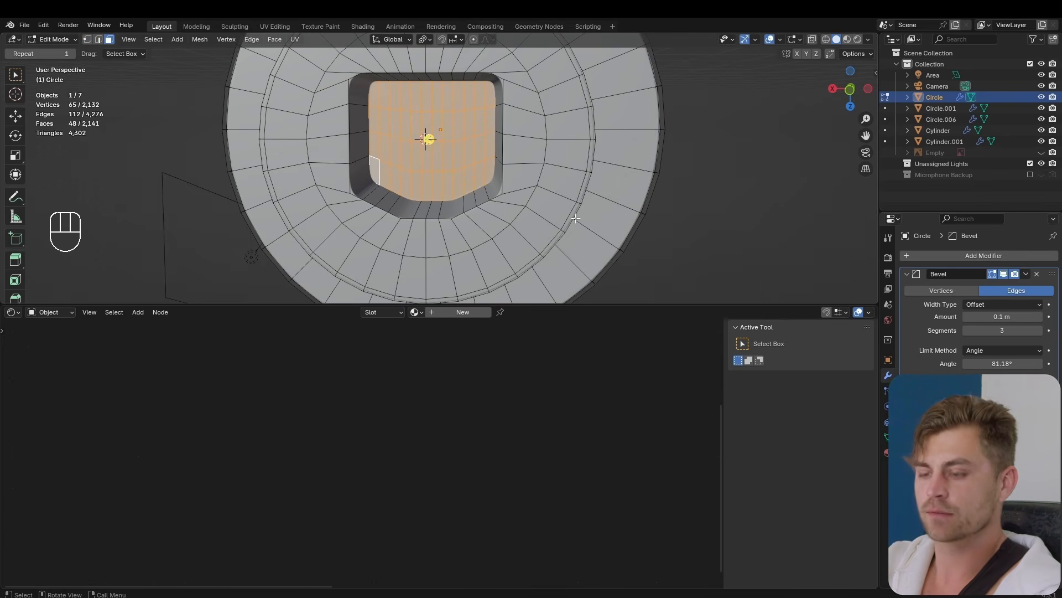
key(i)
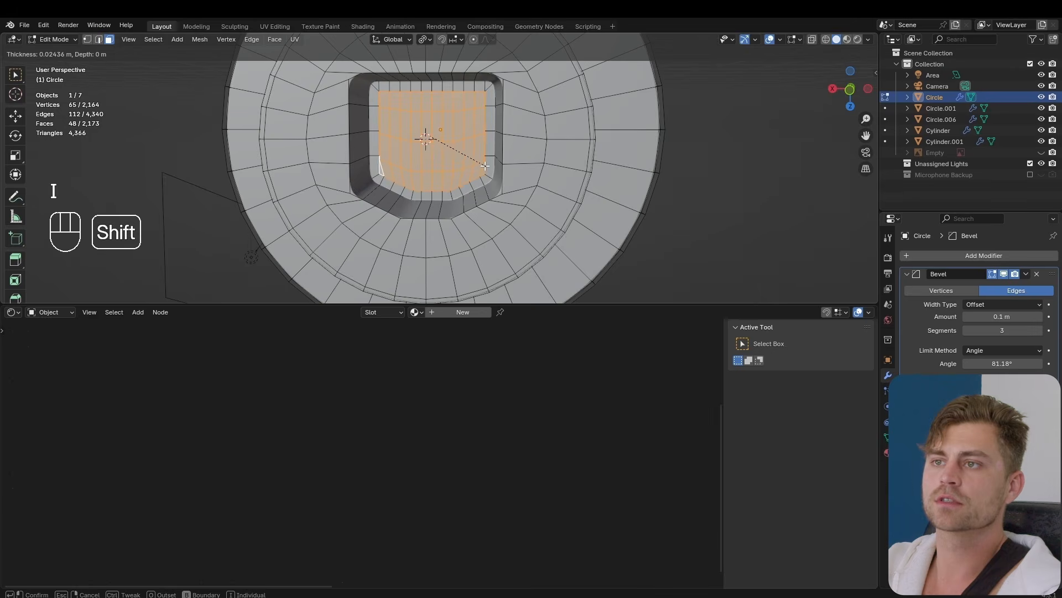
click(484, 165)
Step: Extrude the inset back faces about 0.142 m outward to form the connector tongue inside the socket
middle_drag(484, 166, 495, 180)
key(e)
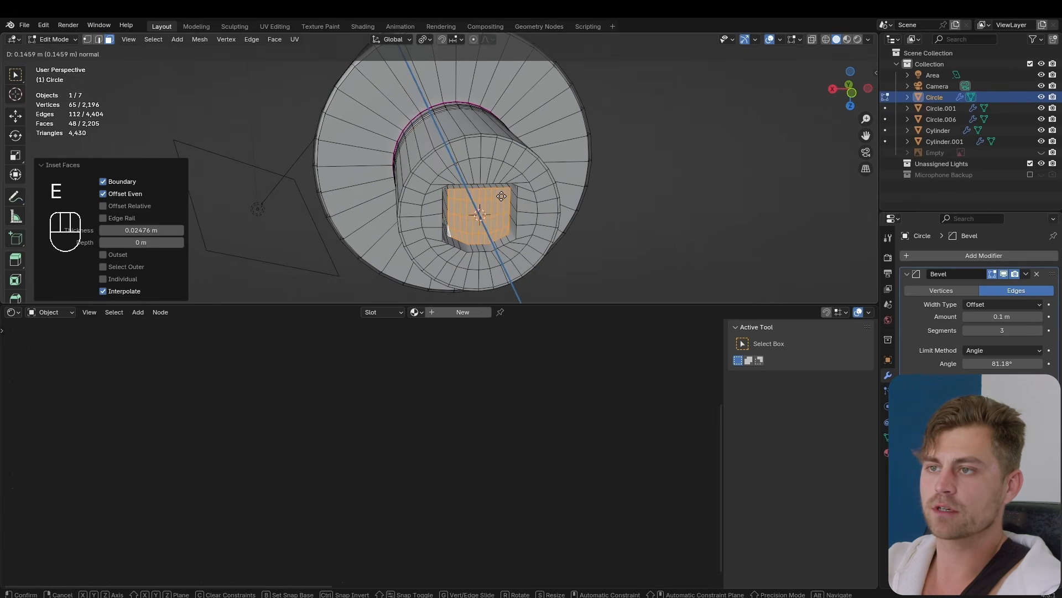
click(500, 195)
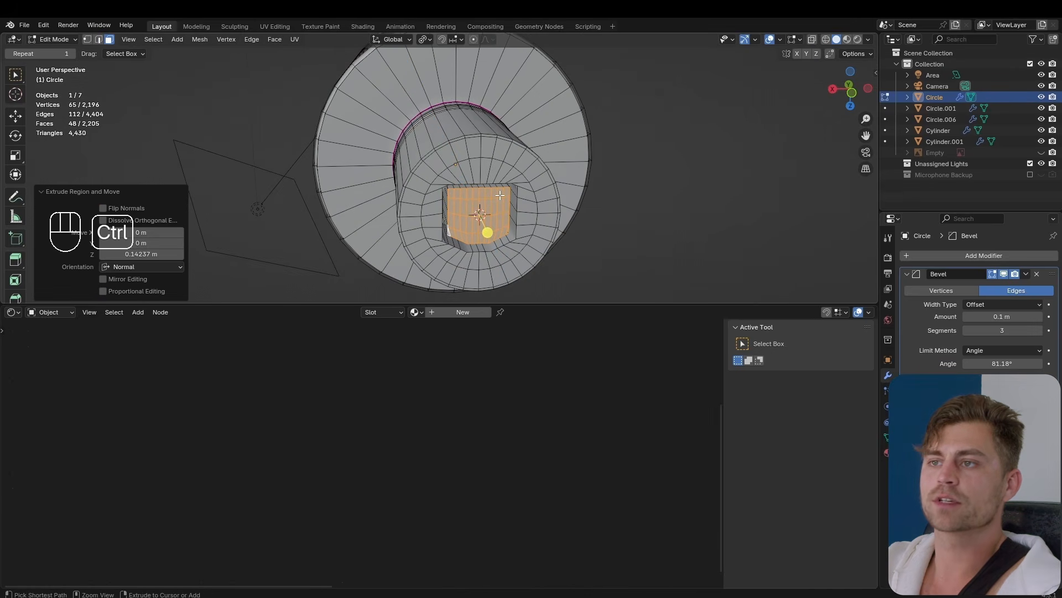
Step: Grow the selection to include the tongue's sides and create a new material named "Inside USB" on the body
key(ctrl+KP_Add)
click(888, 452)
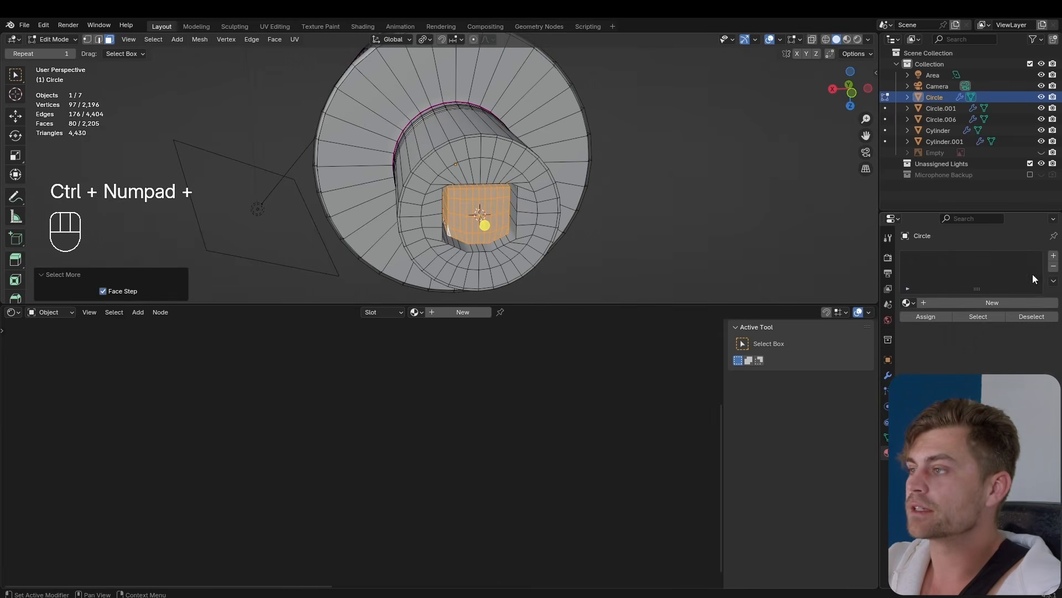
click(1053, 256)
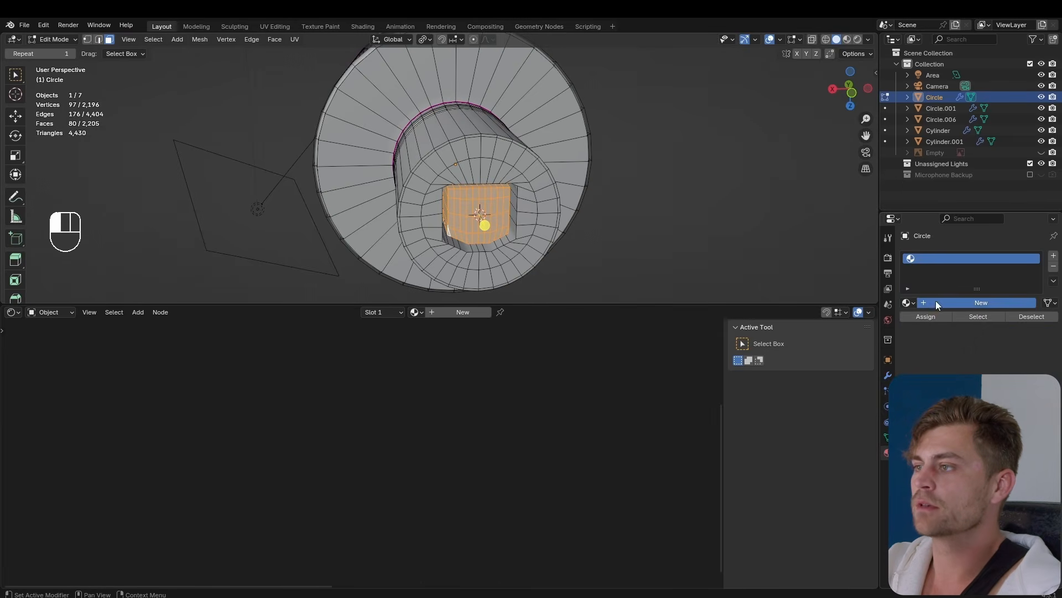
click(981, 302)
double_click(937, 257)
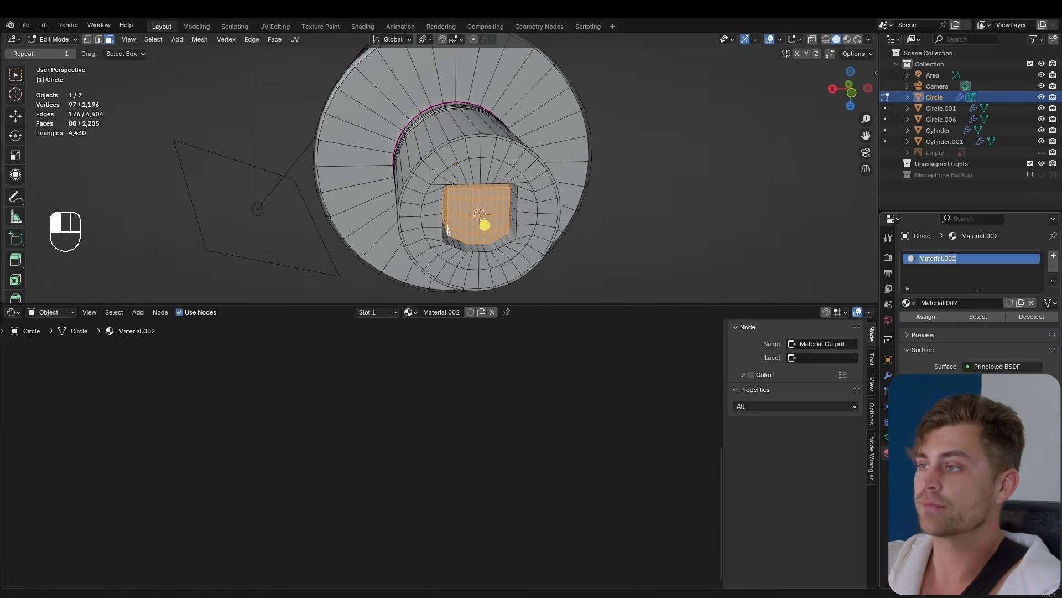
text(Inside)
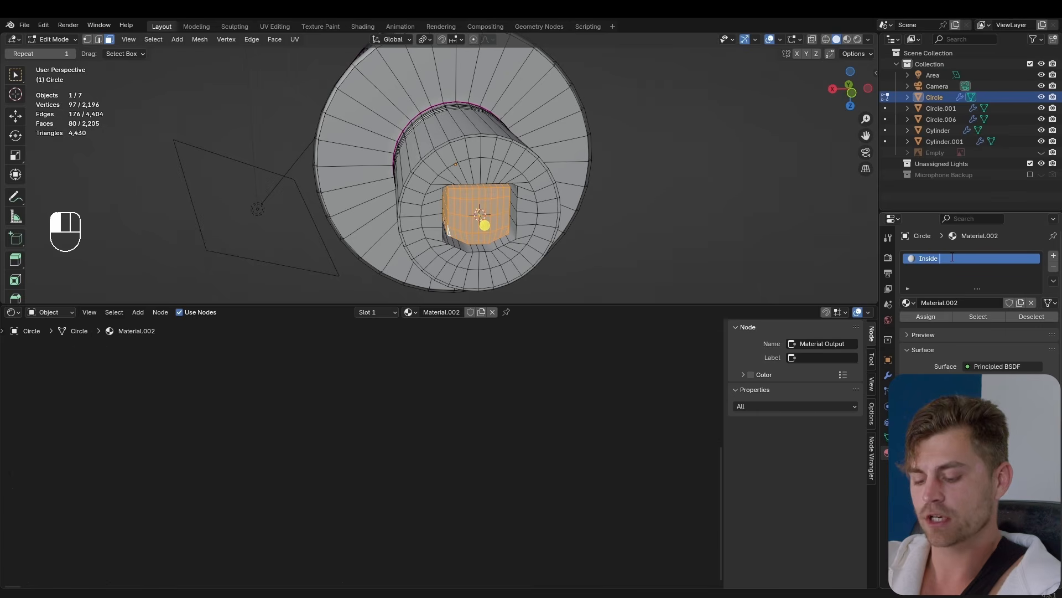
text( USB)
key(Return)
Step: Invert the selection to the rest of the body and assign it a second new material named "Microphone Body"
key(ctrl+KP_Subtract)
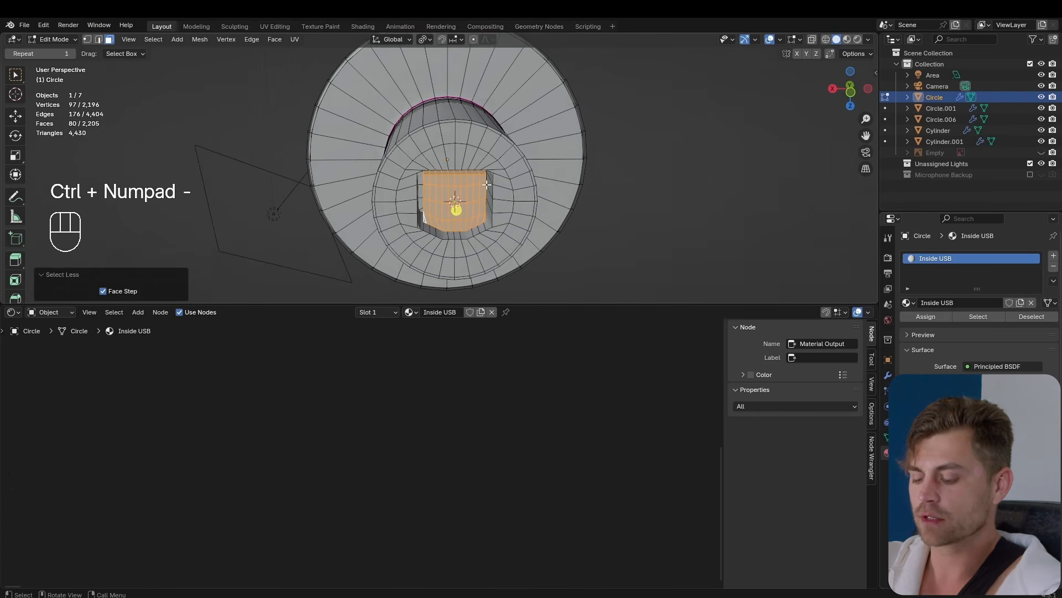
key(ctrl+i)
click(1053, 255)
click(936, 324)
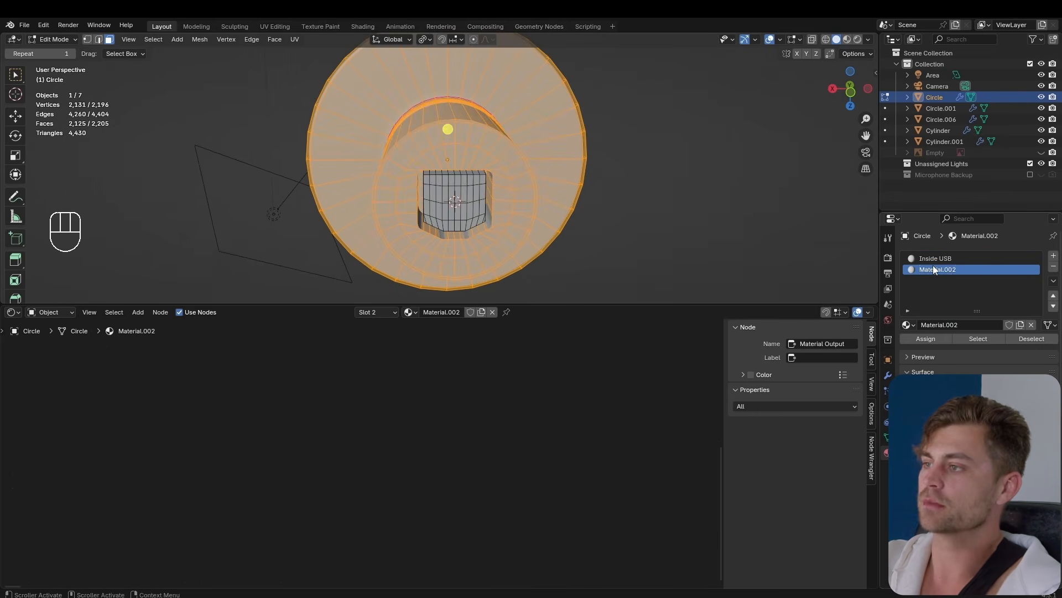
double_click(936, 269)
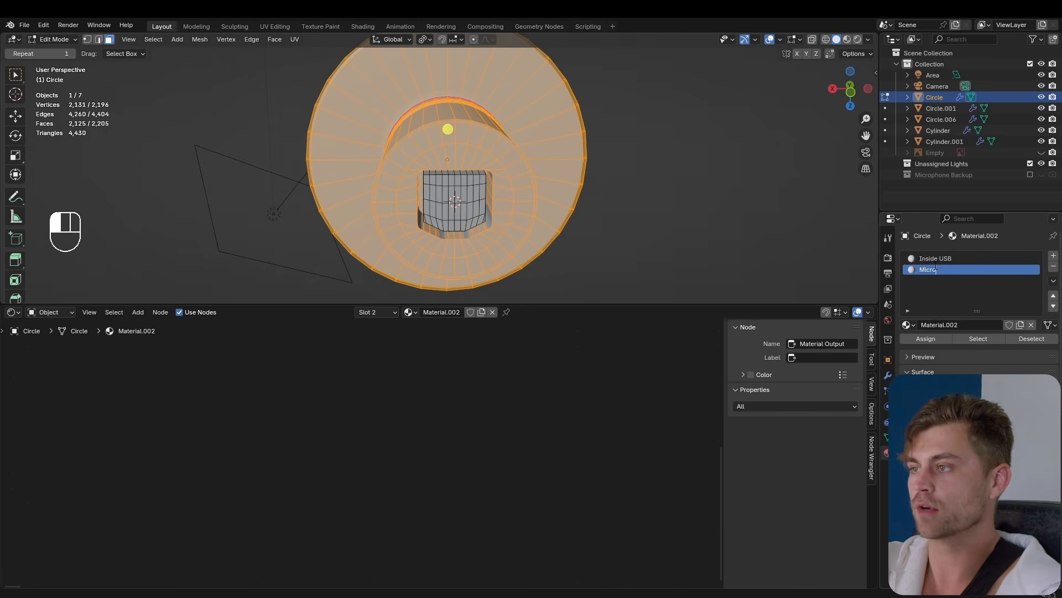
text(Microphone Body)
key(Return)
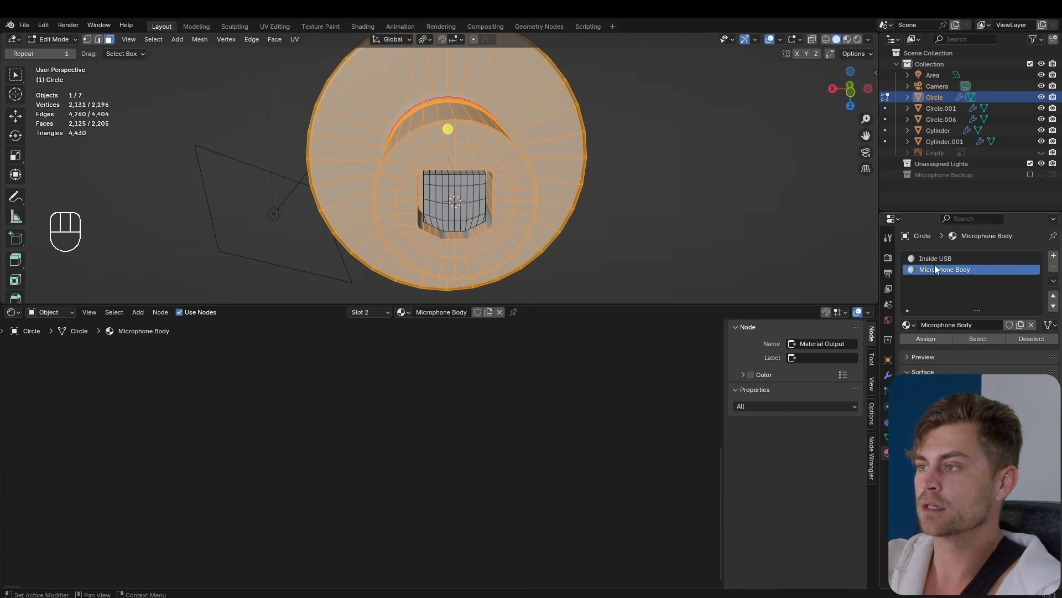
click(934, 338)
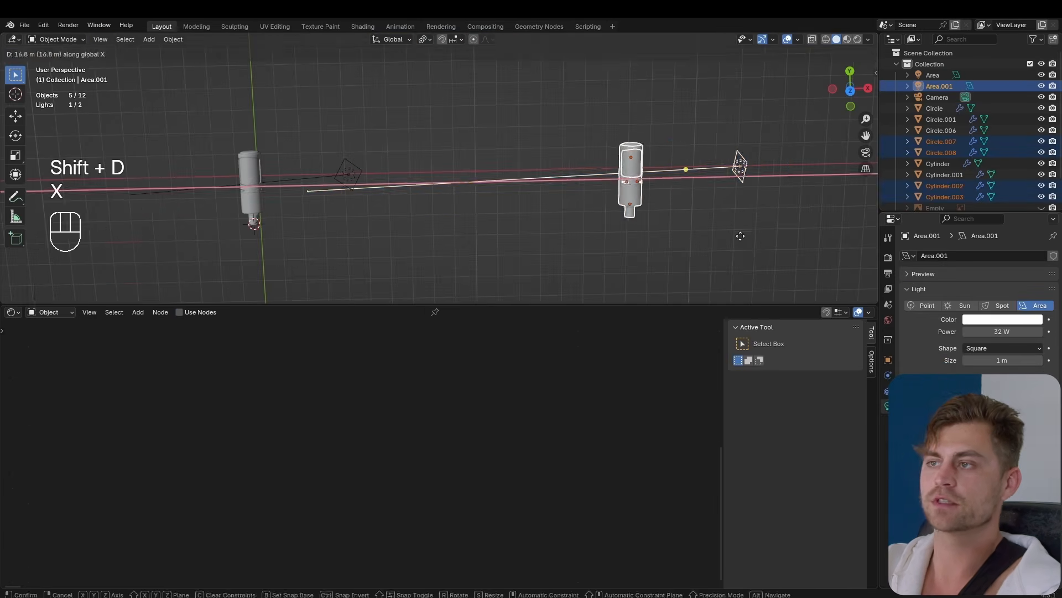
Step: Place the duplicated microphone parts and light about 18.7 m along global X and move them to a new collection named "Non-Destructive Final Model"
click(763, 234)
key(m)
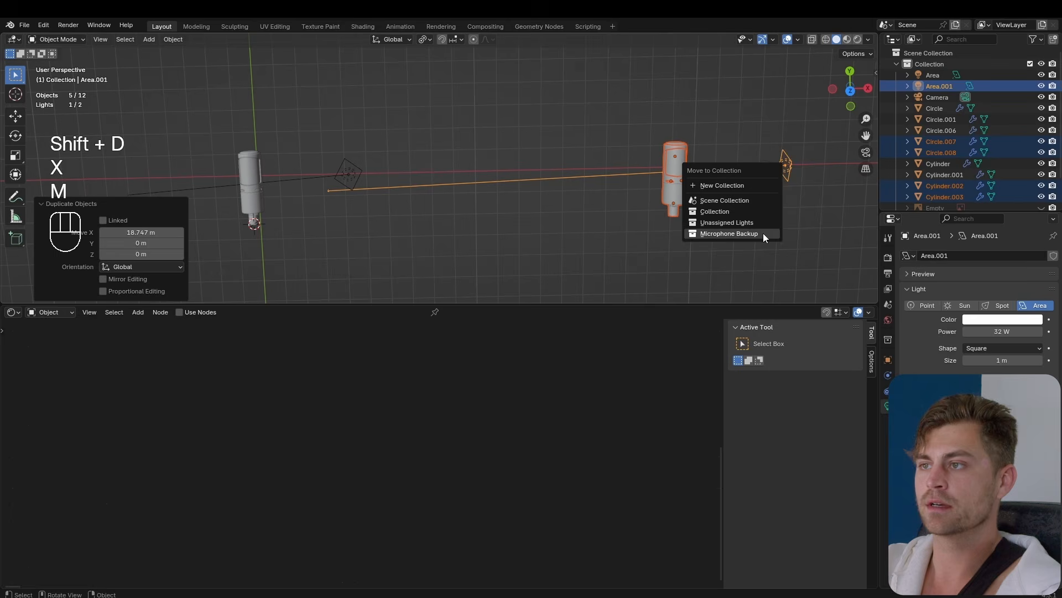
click(742, 183)
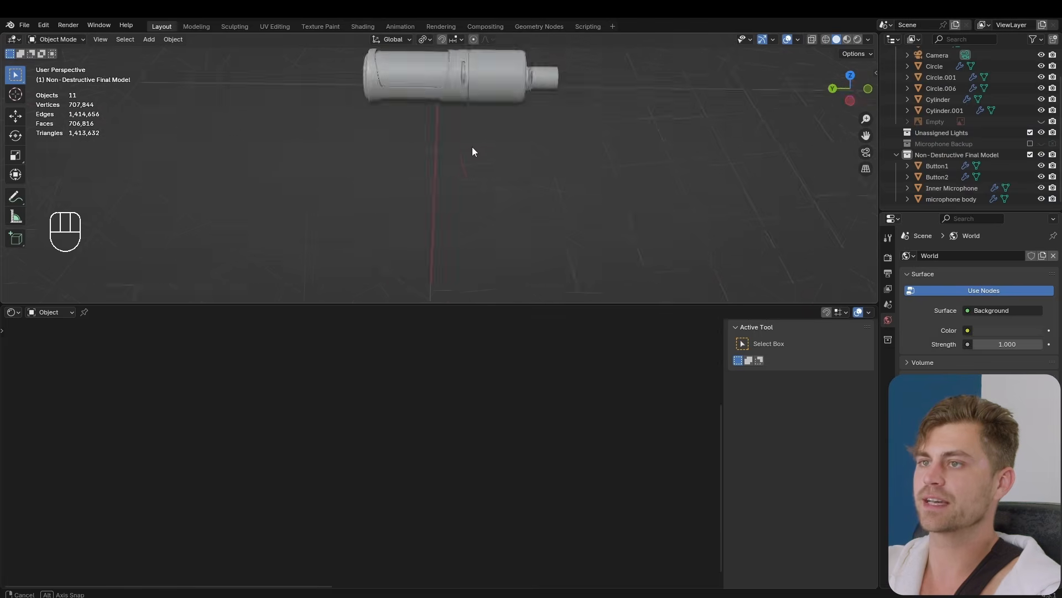
Step: Select the original microphone body and remove its Bevel modifier
middle_drag(473, 147, 670, 216)
scroll(581, 222, up, 5)
click(514, 225)
click(888, 375)
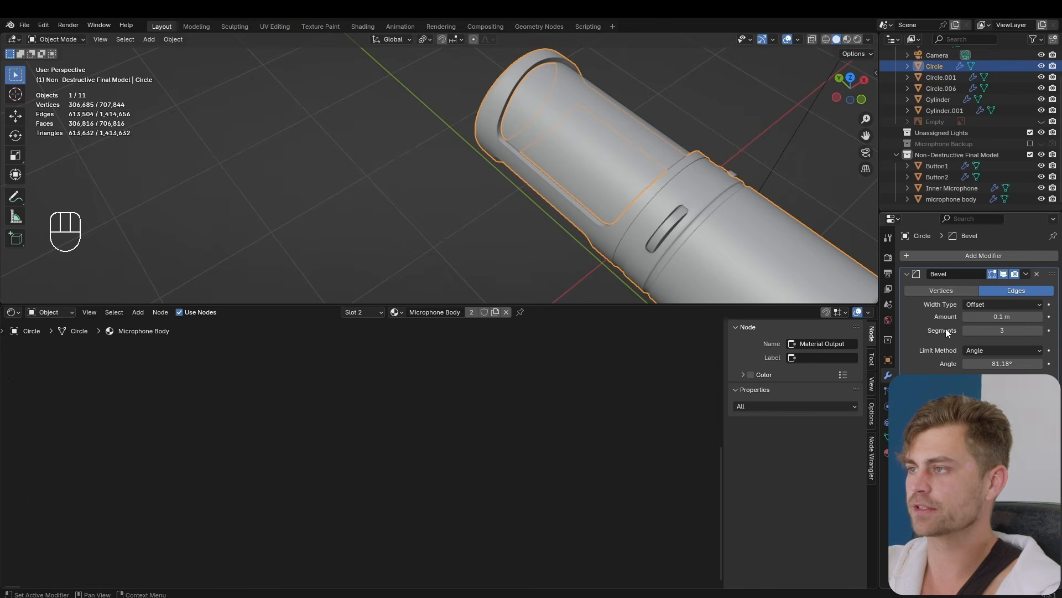
click(1037, 273)
Step: Bevel the edge loop around the USB socket opening by about 0.0065 m with 7 segments and check the smoothed result
middle_drag(729, 227, 593, 200)
key(KP_Decimal)
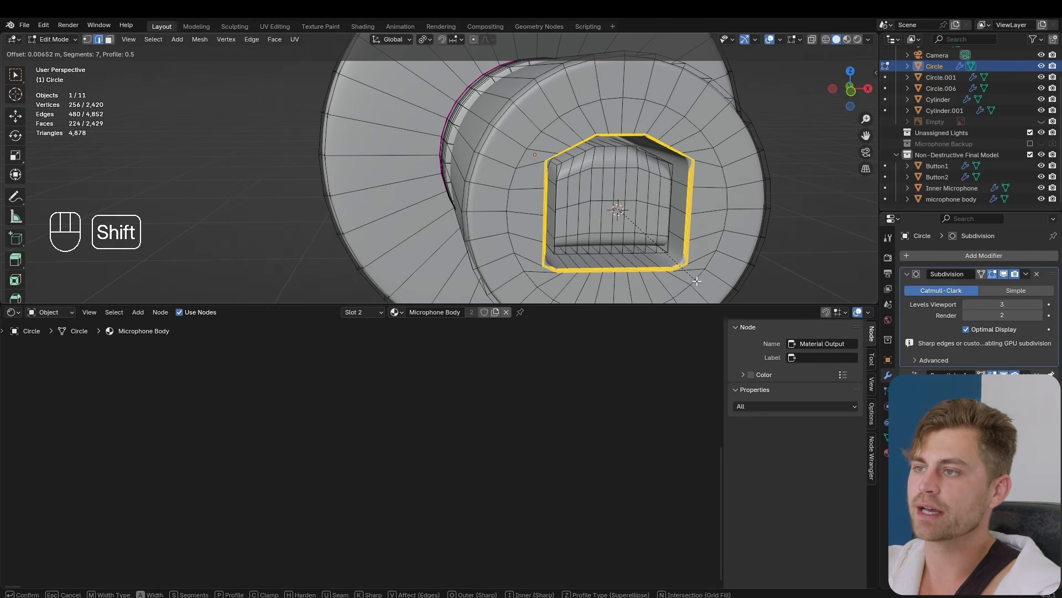
click(697, 280)
key(Tab)
middle_drag(702, 280, 648, 254)
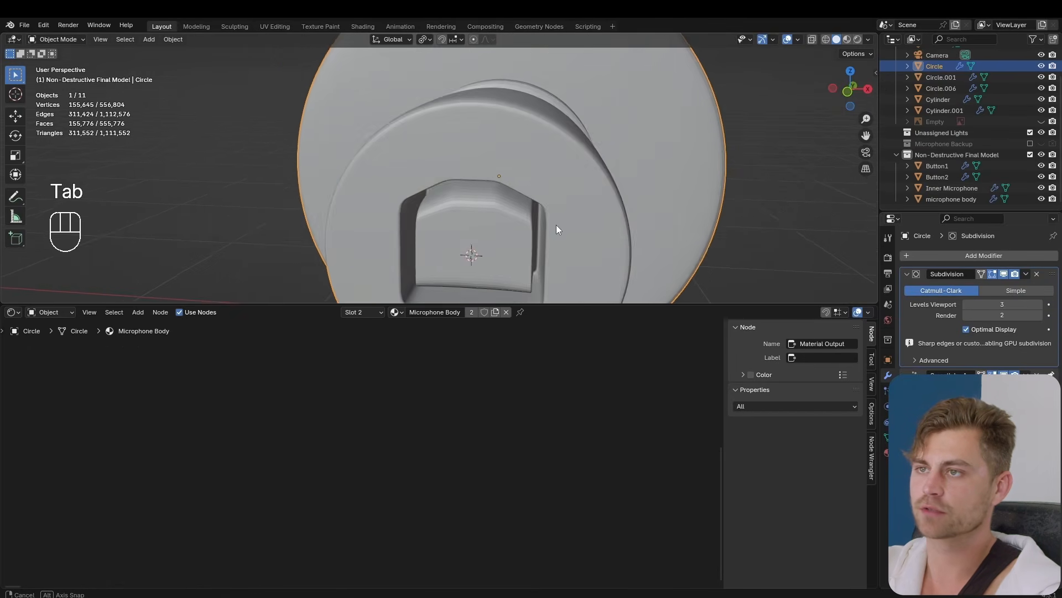
middle_drag(557, 227, 631, 162)
Step: Bevel the outer rim loop of the narrow connector end by about 0.001 m with 7 segments
key(Tab)
key(2)
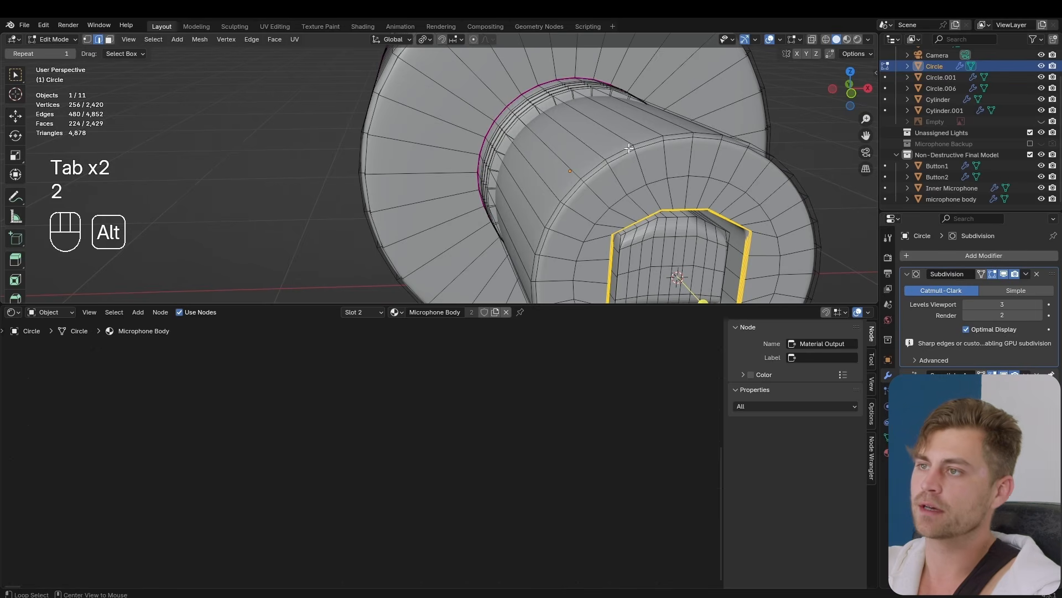
key(ctrl+b)
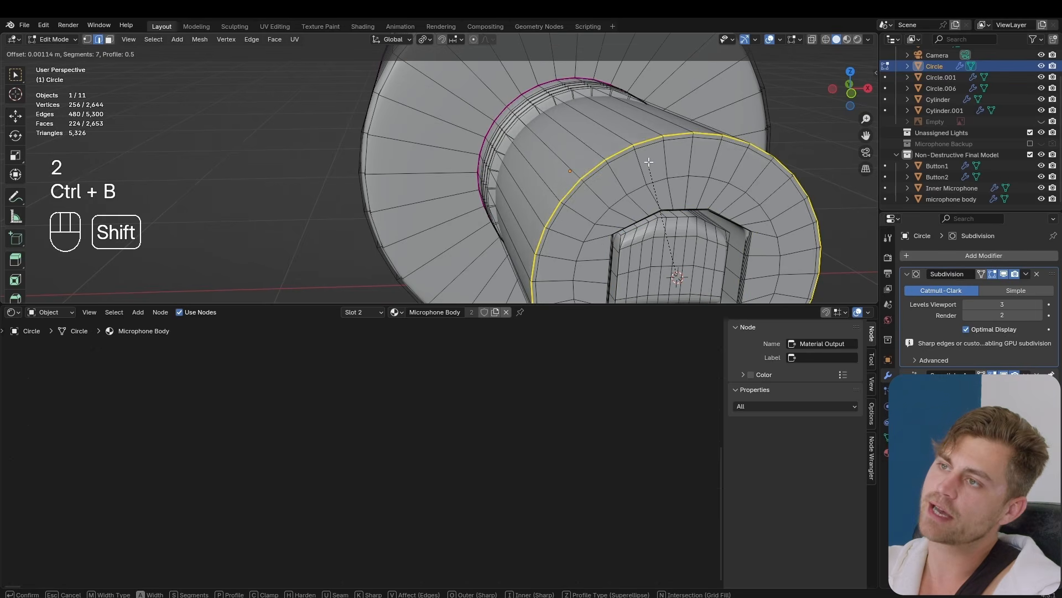
click(649, 155)
key(Tab)
middle_drag(654, 166, 660, 191)
Step: Bevel all edge loops of the thin grooves on the connector neck by about 0.0017 m with 2 segments
scroll(684, 180, up, 3)
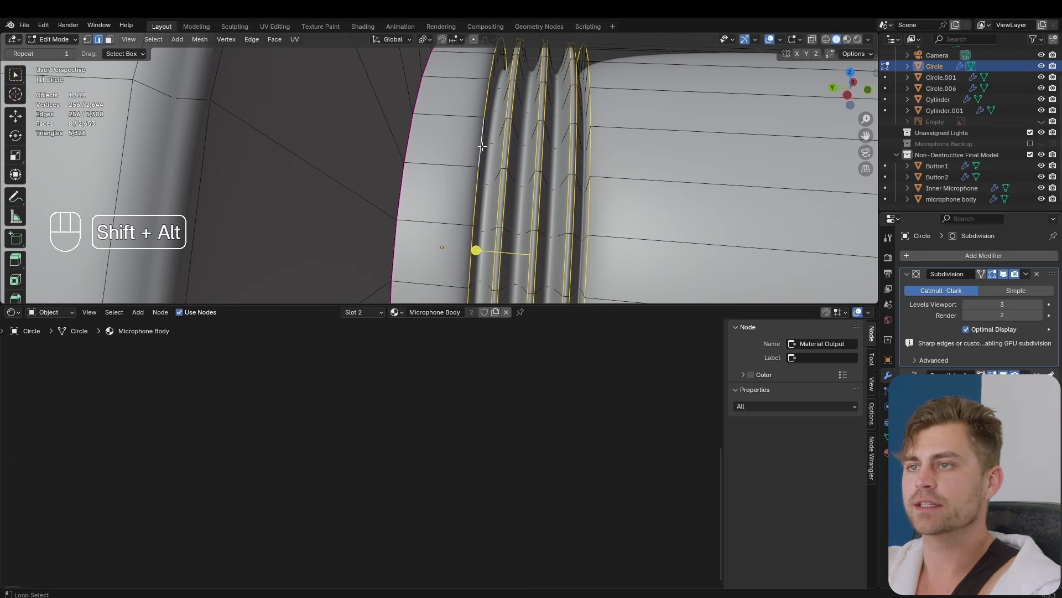
key(ctrl+b)
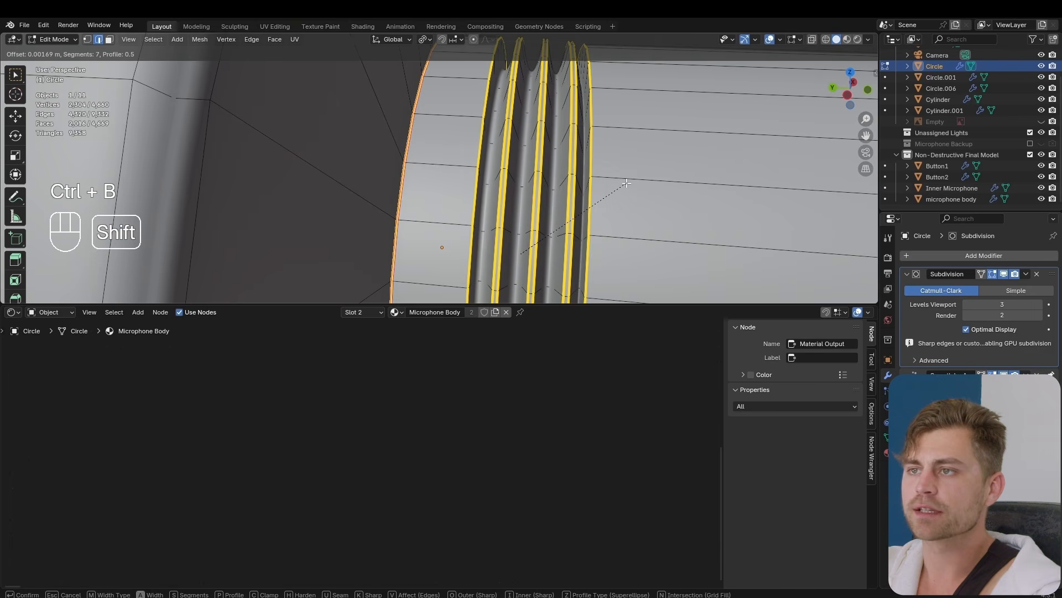
scroll(627, 183, down, 1)
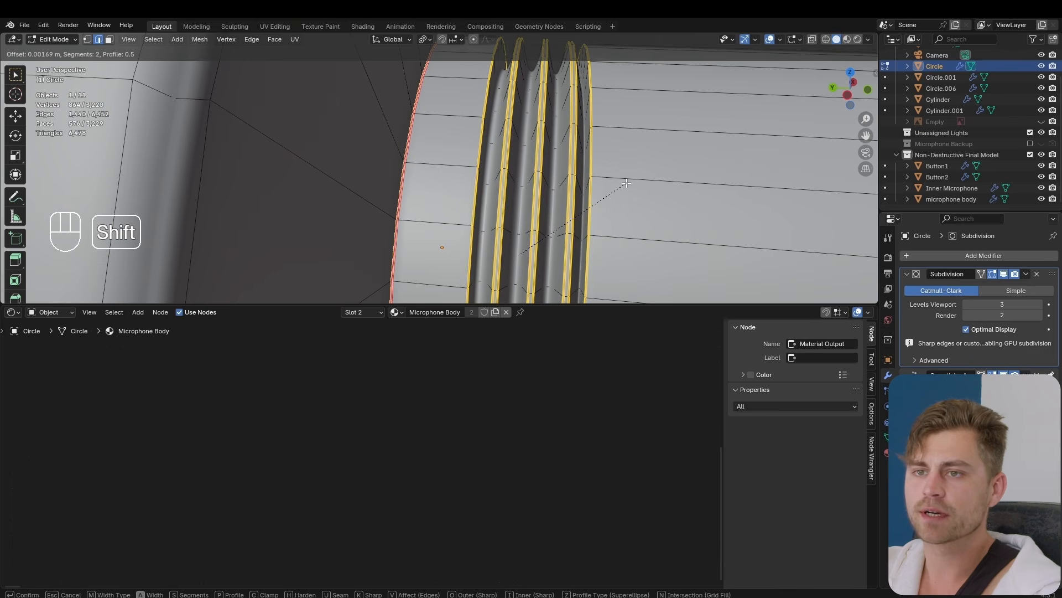
click(626, 185)
key(Tab)
mouse_move(582, 203)
middle_down()
mouse_move(552, 232)
mouse_move(581, 184)
middle_up()
Step: Select the body's entire mesh and set the edges' mean crease to 0
key(Tab)
key(a)
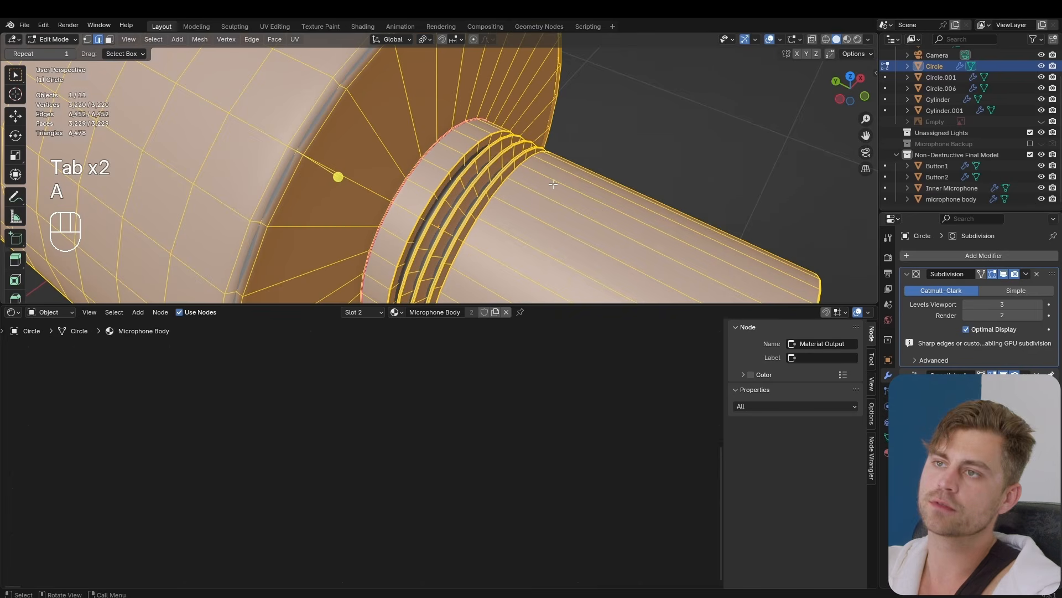
key(n)
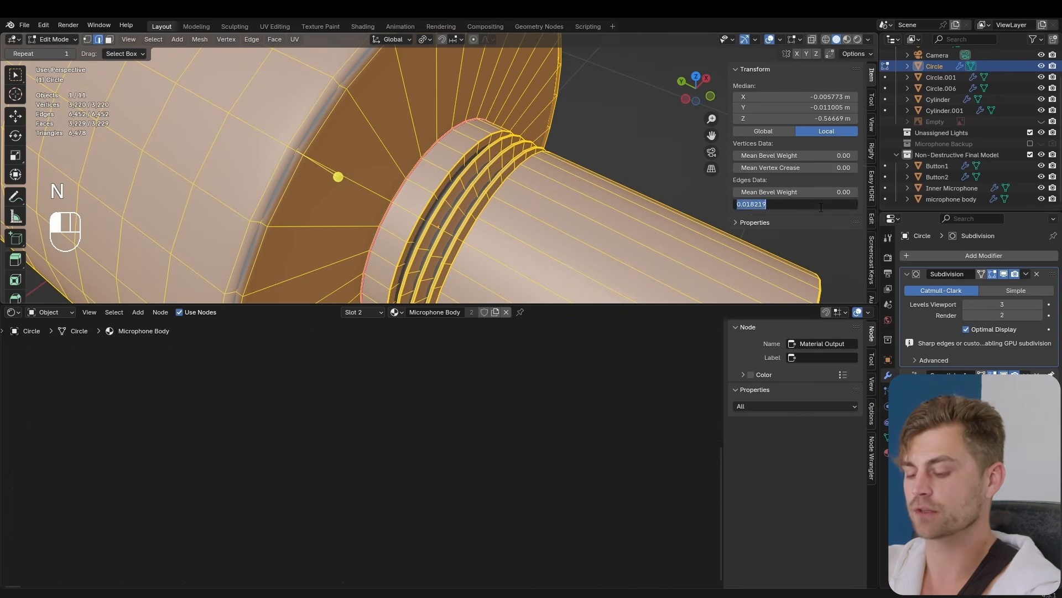
key(Tab)
scroll(523, 150, down, 4)
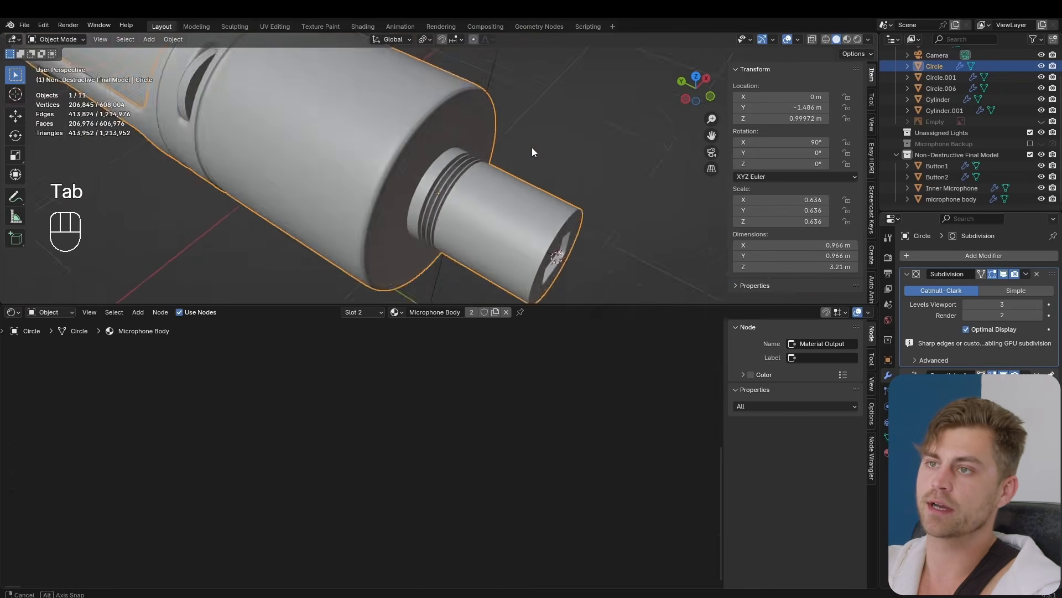
Step: Bevel the edge loop around the main body's rear face by about 0.001 m with 2 segments
mouse_move(531, 152)
middle_down()
mouse_move(419, 194)
mouse_move(390, 127)
mouse_move(437, 220)
mouse_move(363, 162)
mouse_move(504, 236)
mouse_move(531, 178)
mouse_move(503, 200)
mouse_move(519, 187)
mouse_move(477, 195)
mouse_move(450, 161)
mouse_move(516, 159)
middle_up()
scroll(397, 187, up, 4)
scroll(519, 187, up, 3)
key(Tab)
key(2)
alt+click(490, 213)
key(ctrl+b)
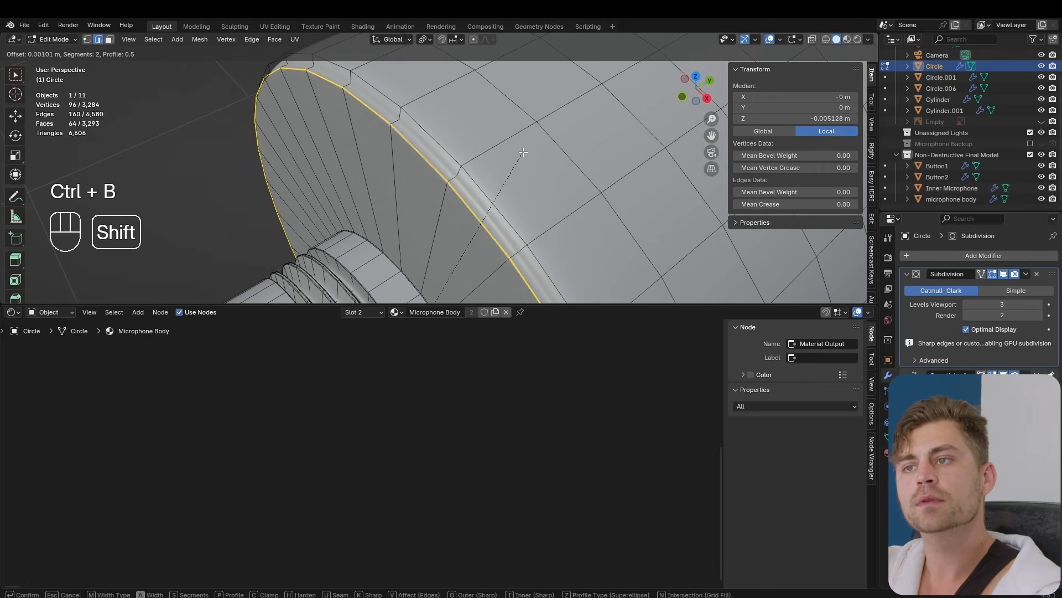
click(532, 142)
key(Tab)
scroll(515, 158, up, 6)
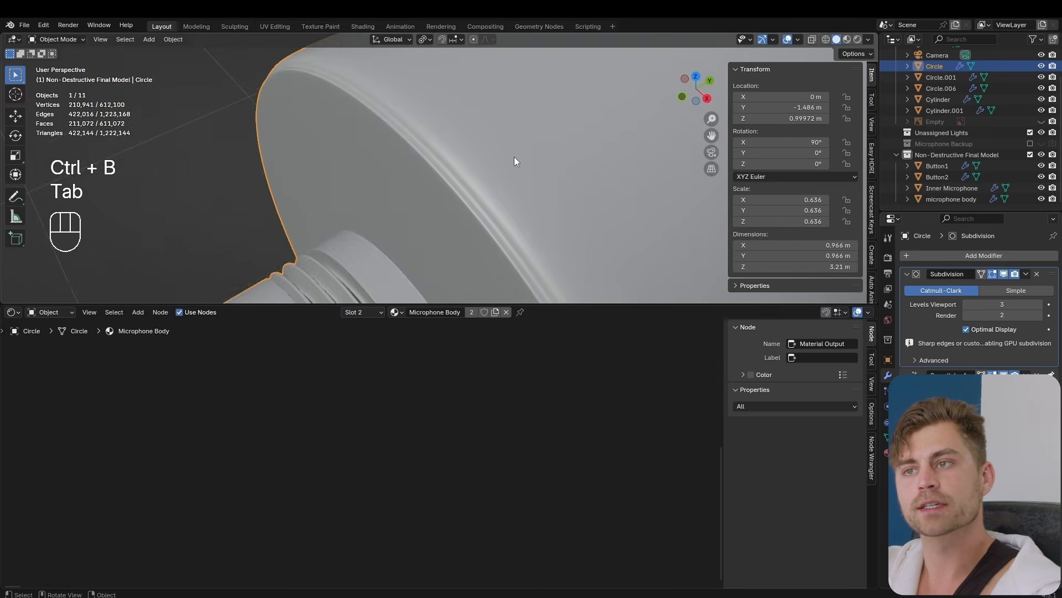
Step: Bevel the neighbouring loop on the outer side of the rear rounding by about 0.005 m with 2 segments
key(Tab)
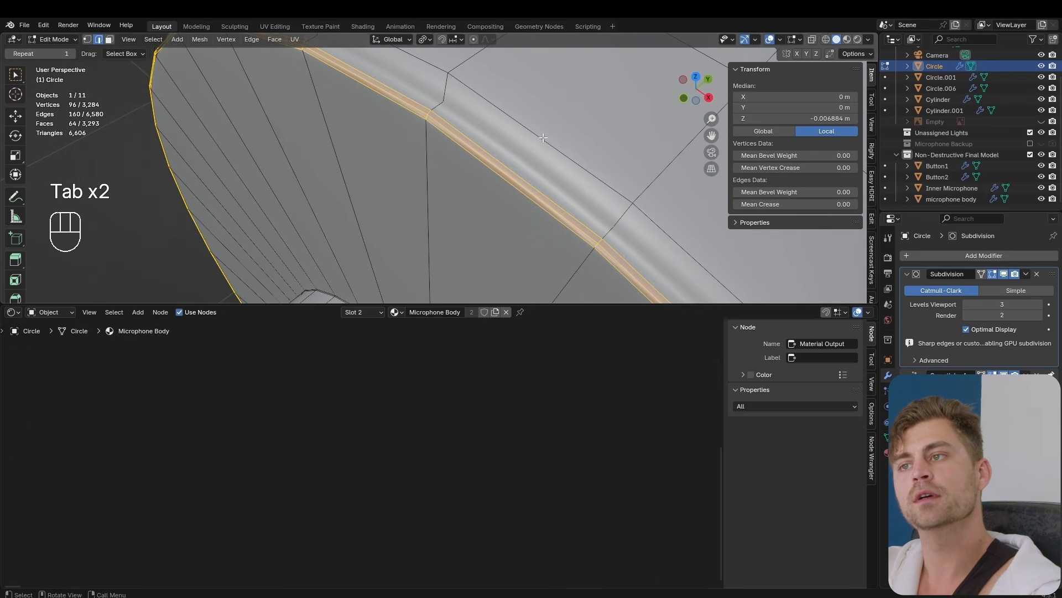
key(ctrl+b)
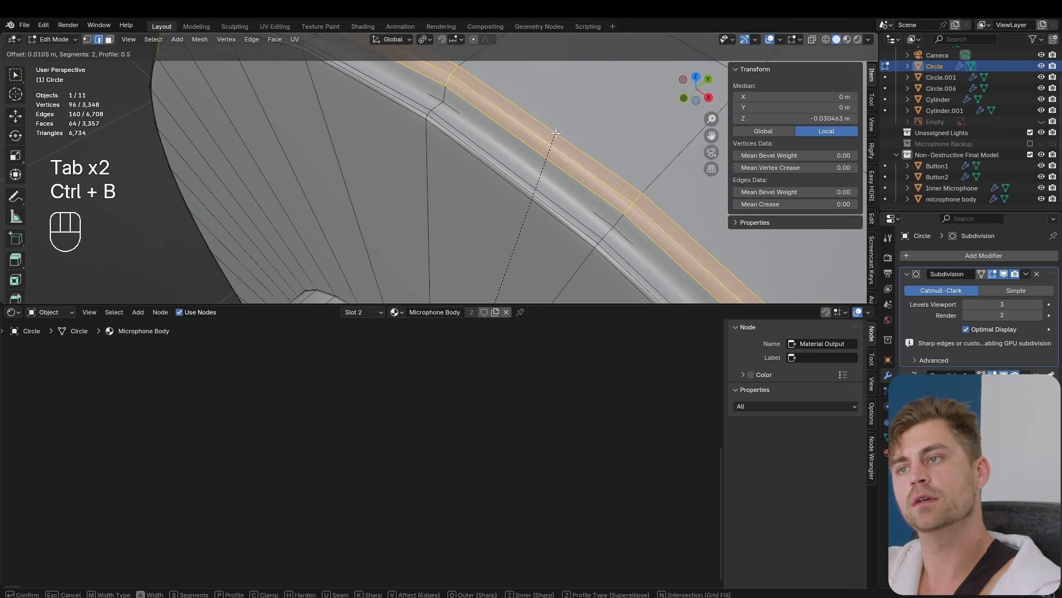
click(553, 136)
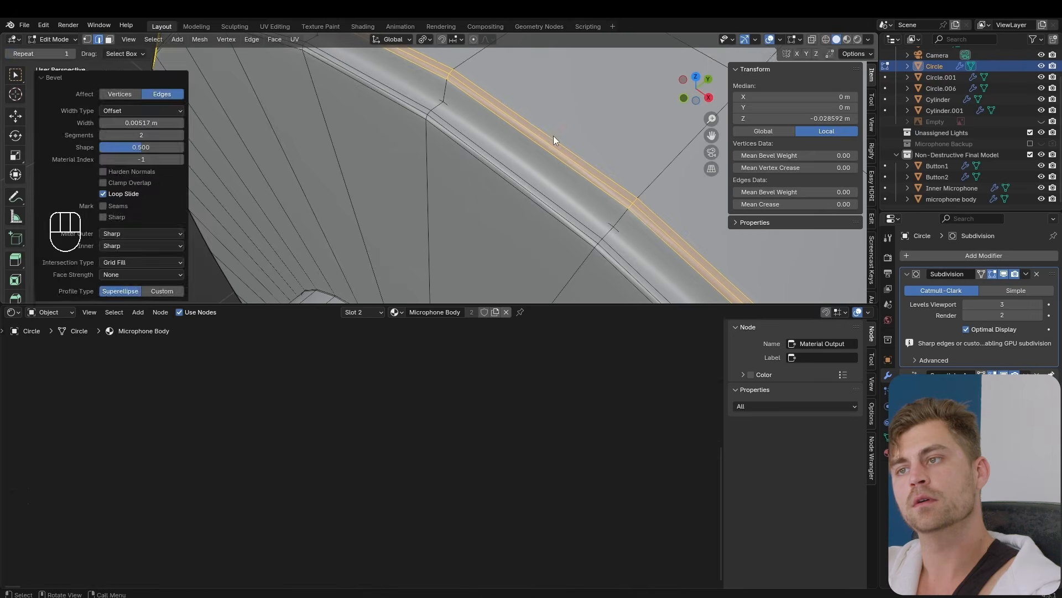
key(Tab)
scroll(569, 151, down, 8)
middle_drag(568, 150, 410, 200)
Step: Bevel the edge loop on the main-body side of the ring groove near the button slots
scroll(475, 188, up, 8)
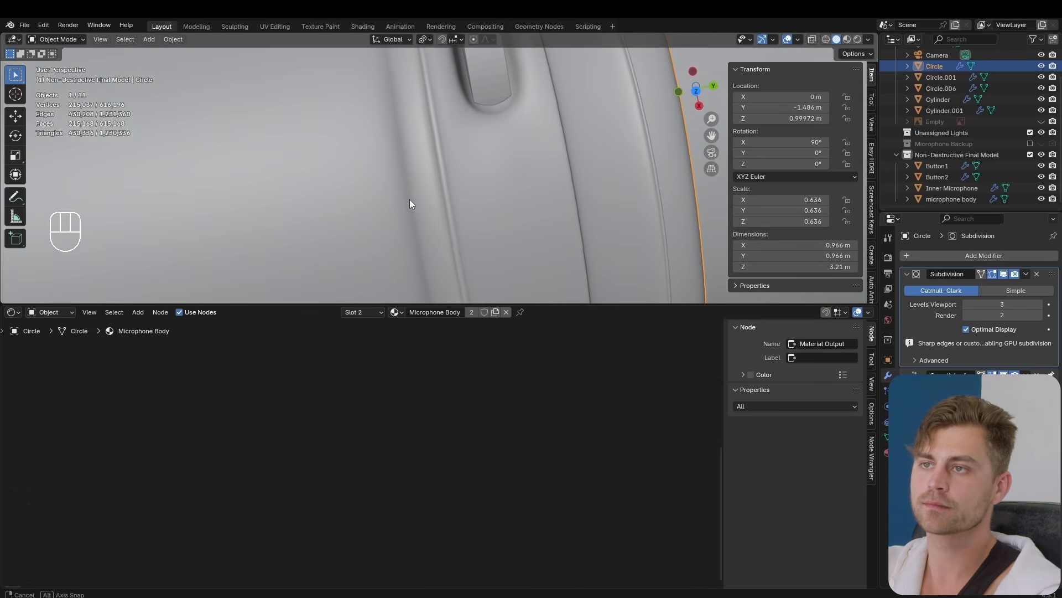
key(Tab)
key(2)
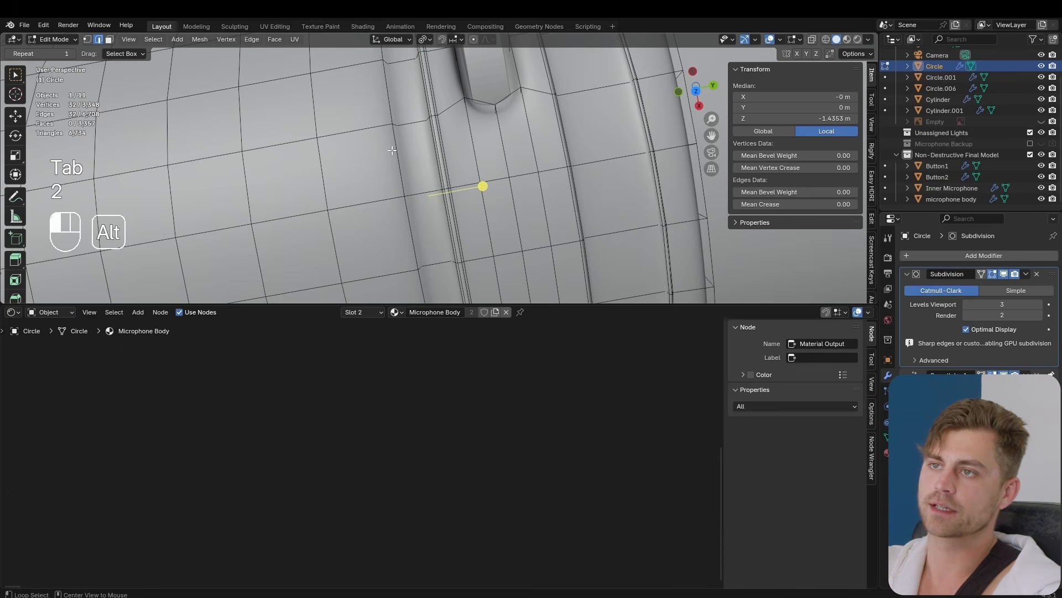
alt+click(392, 150)
middle_drag(393, 151, 446, 78)
key(ctrl+b)
click(460, 175)
key(Tab)
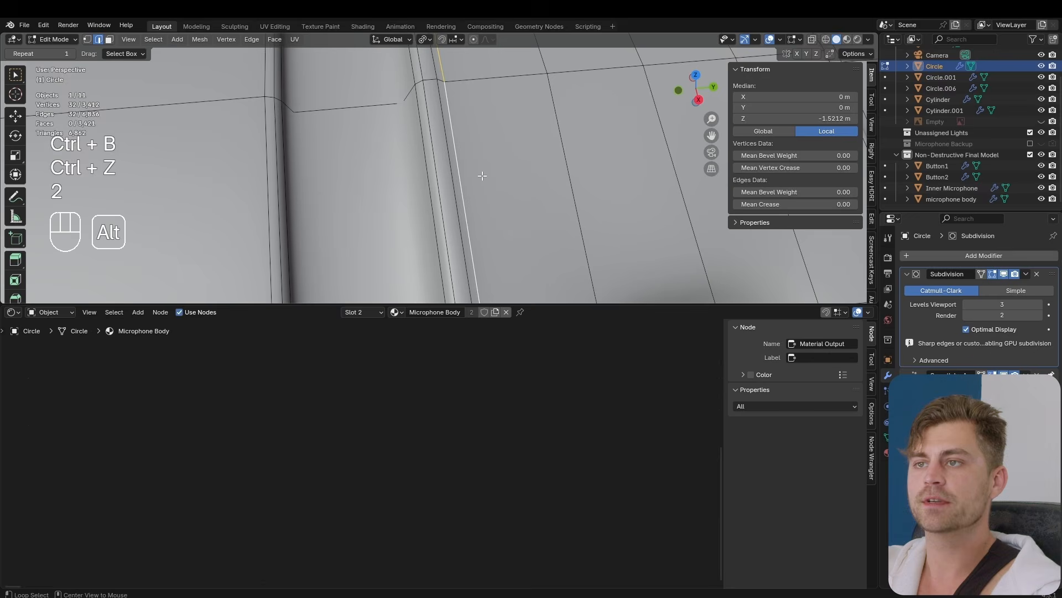
Step: Set a full edge crease of 1 on the loop between the ring groove and the button slots
key(shift+e)
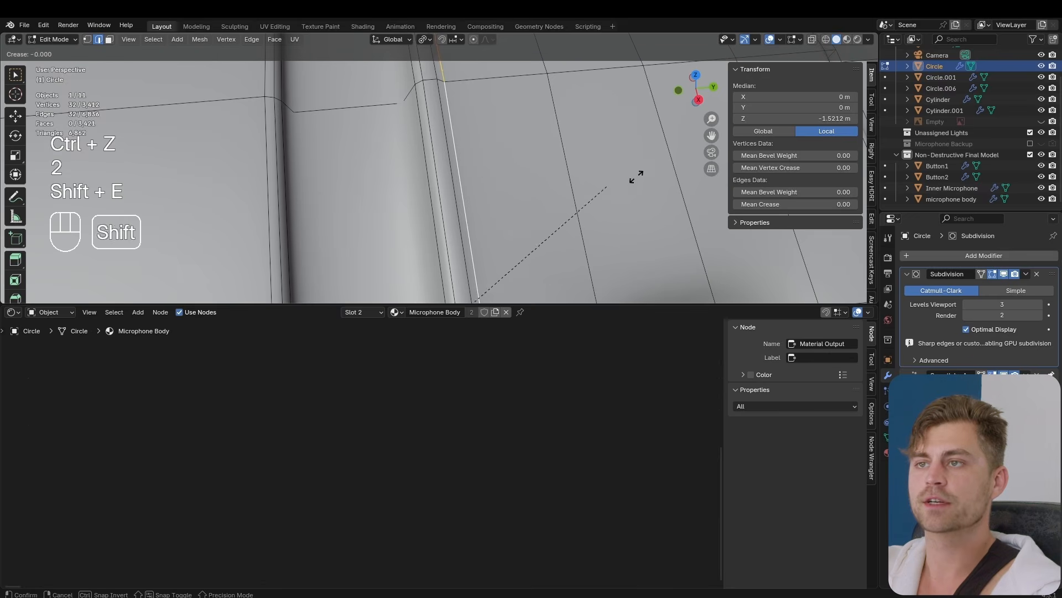
click(520, 237)
key(Tab)
middle_drag(521, 237, 447, 221)
key(Tab)
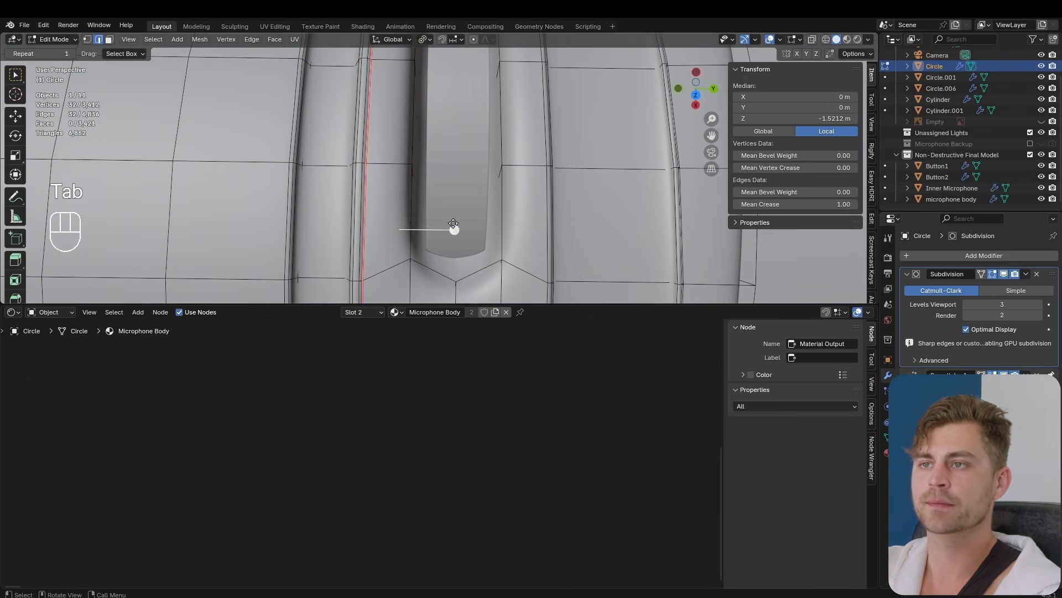
Step: Bevel the edge loop around the first elongated button slot's opening
middle_drag(470, 176, 474, 206)
scroll(474, 183, down, 5)
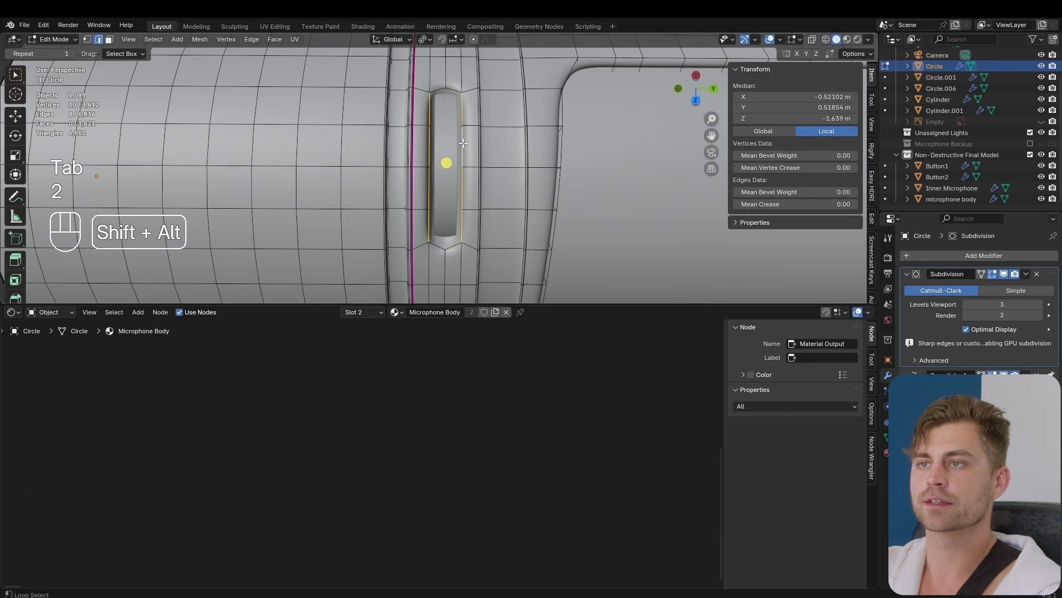
scroll(453, 247, up, 3)
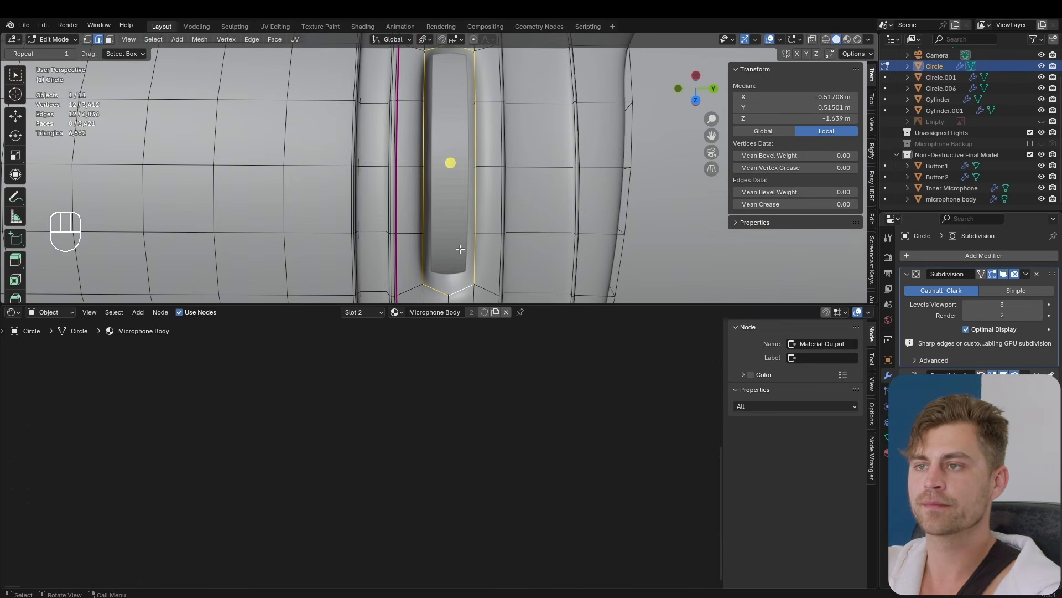
key(ctrl+b)
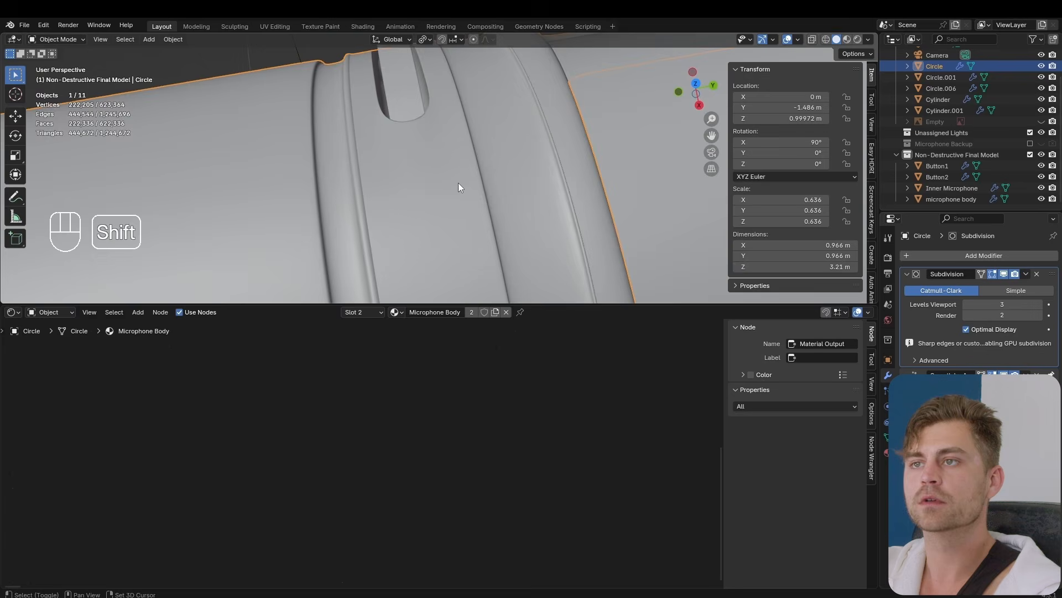
scroll(458, 182, down, 4)
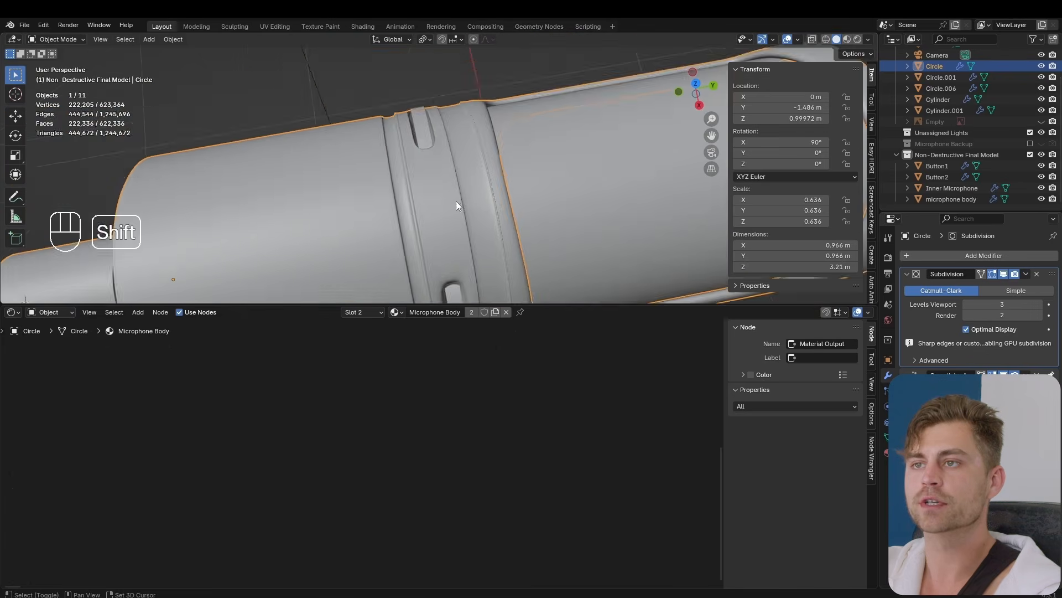
middle_drag(456, 201, 443, 134)
scroll(455, 145, up, 4)
Step: Bevel the edge loop around the second elongated slot's opening by about 0.002 m with 4 segments
key(Tab)
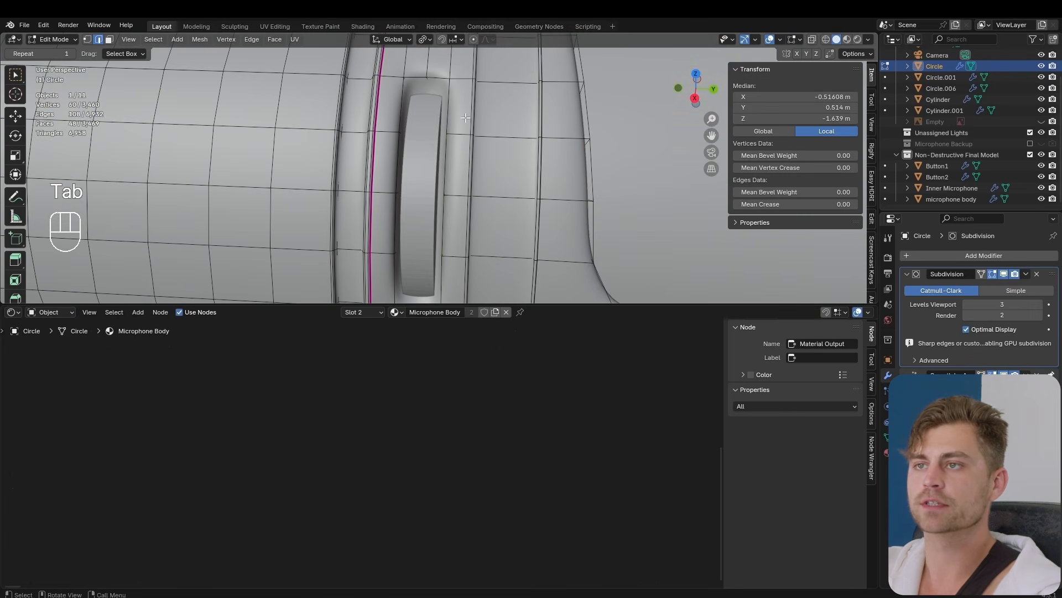
alt+shift+click(398, 99)
shift+middle_drag(419, 226, 423, 135)
scroll(432, 214, up, 3)
key(ctrl+b)
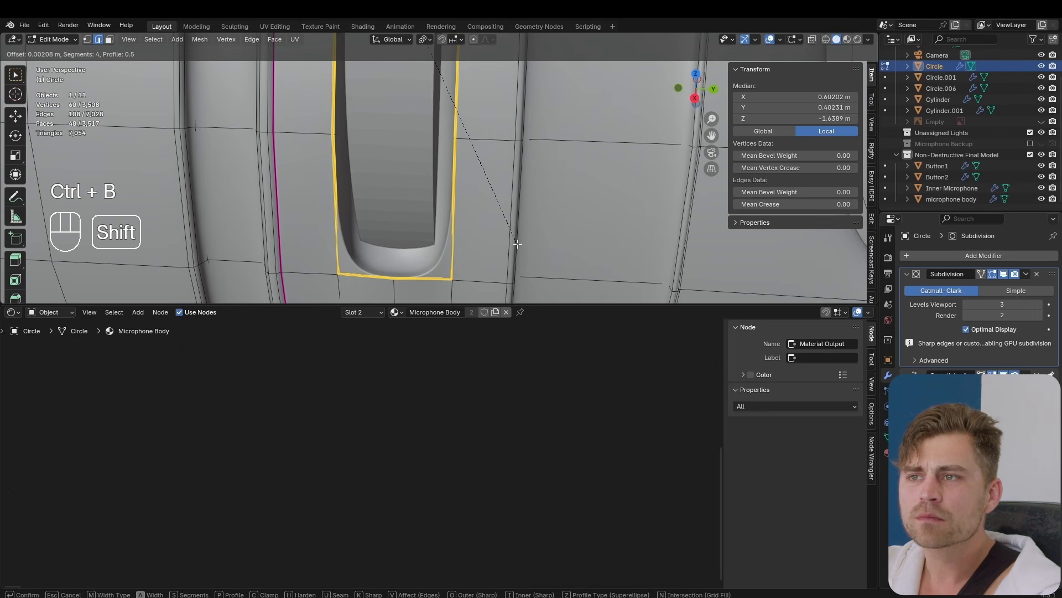
click(517, 244)
key(Tab)
scroll(517, 242, down, 5)
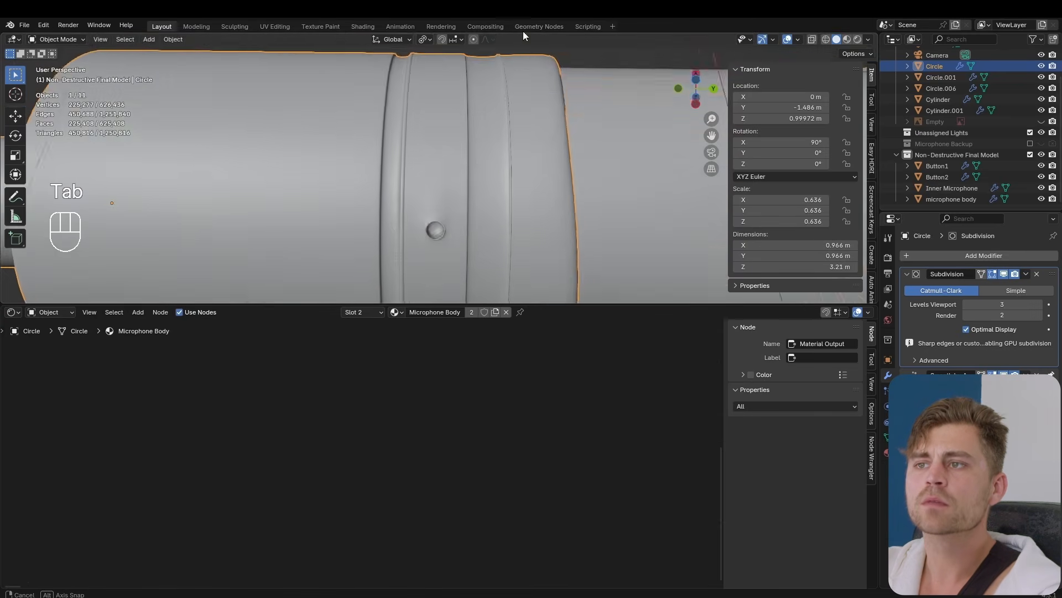
Step: Bevel the rim of the small round hole in the body and add a supporting edge loop around it
scroll(472, 222, up, 6)
key(Tab)
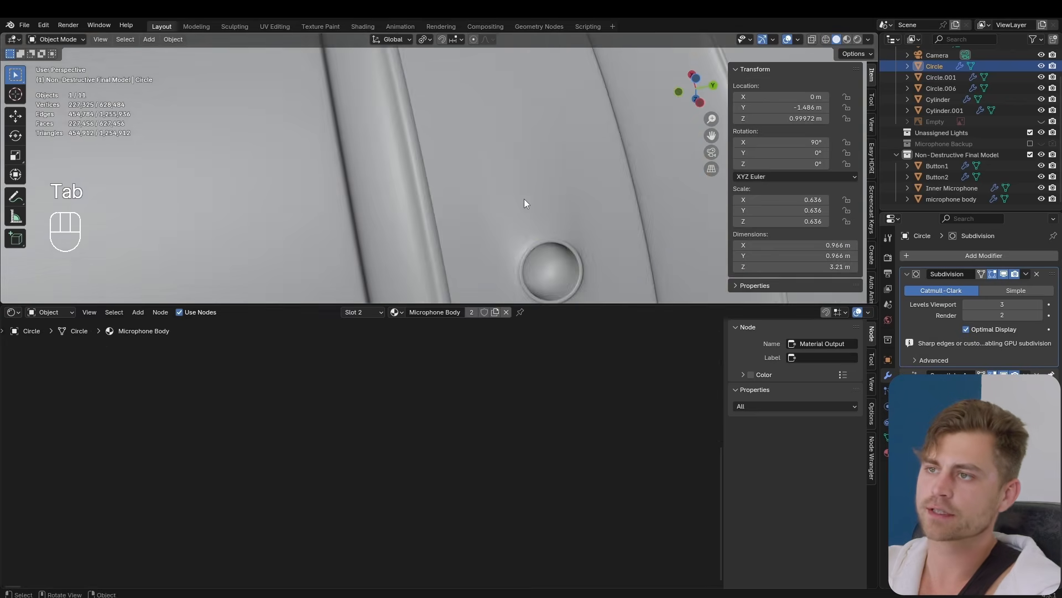
scroll(523, 198, up, 3)
key(Tab)
scroll(509, 182, up, 2)
key(ctrl+r)
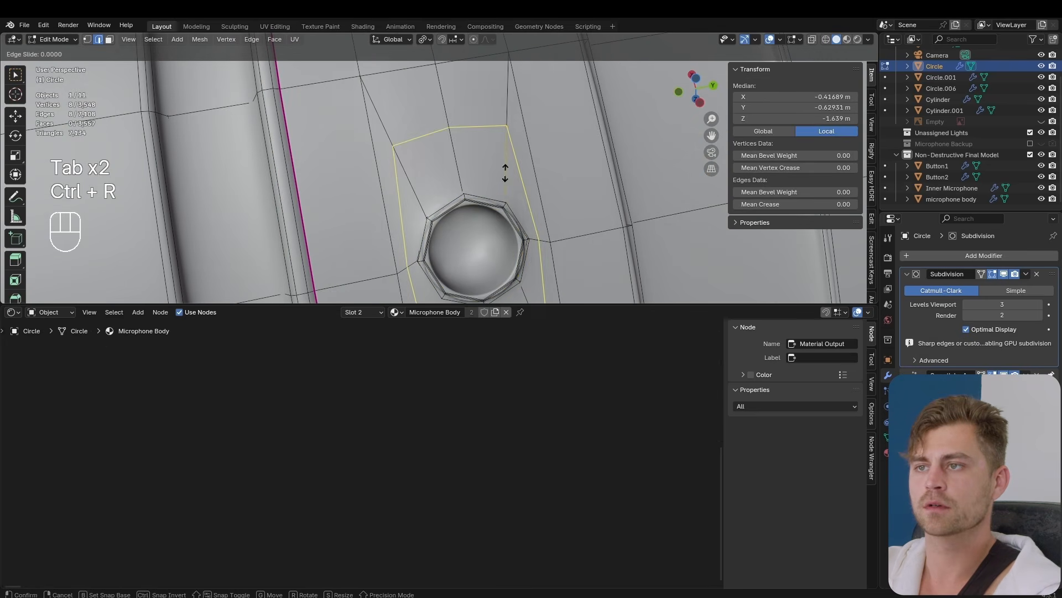
click(475, 247)
key(Tab)
middle_drag(485, 234, 477, 264)
middle_drag(477, 263, 498, 224)
scroll(503, 235, down, 5)
mouse_move(498, 224)
middle_down()
mouse_move(474, 239)
mouse_move(447, 233)
mouse_move(486, 220)
middle_up()
Step: Bevel the edge loops around both large window openings of the microphone body by about 0.002 m with 4 segments
shift+middle_drag(598, 211, 626, 163)
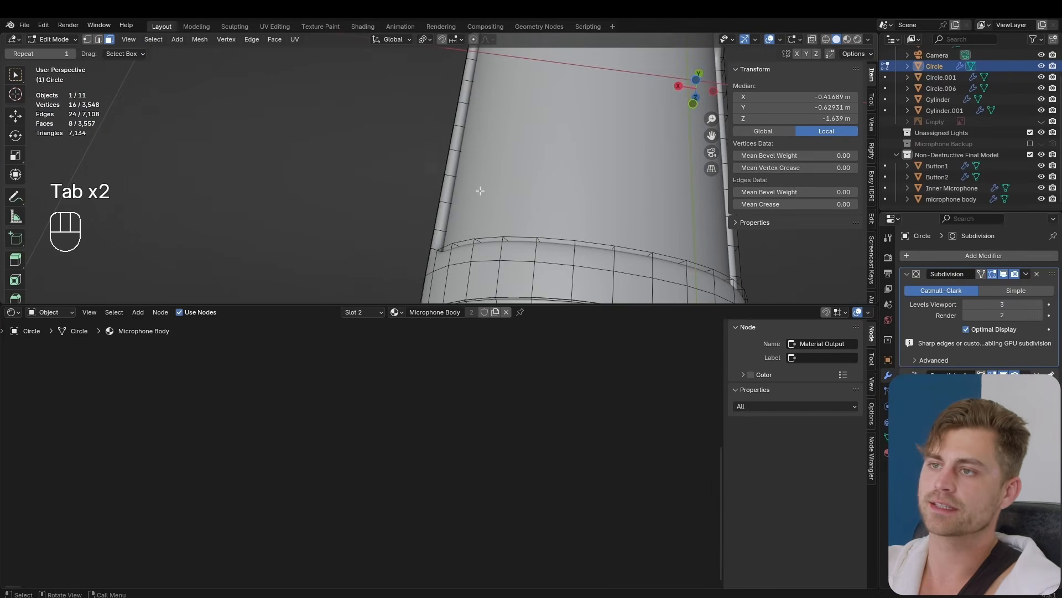
alt+click(443, 187)
middle_drag(445, 189, 465, 216)
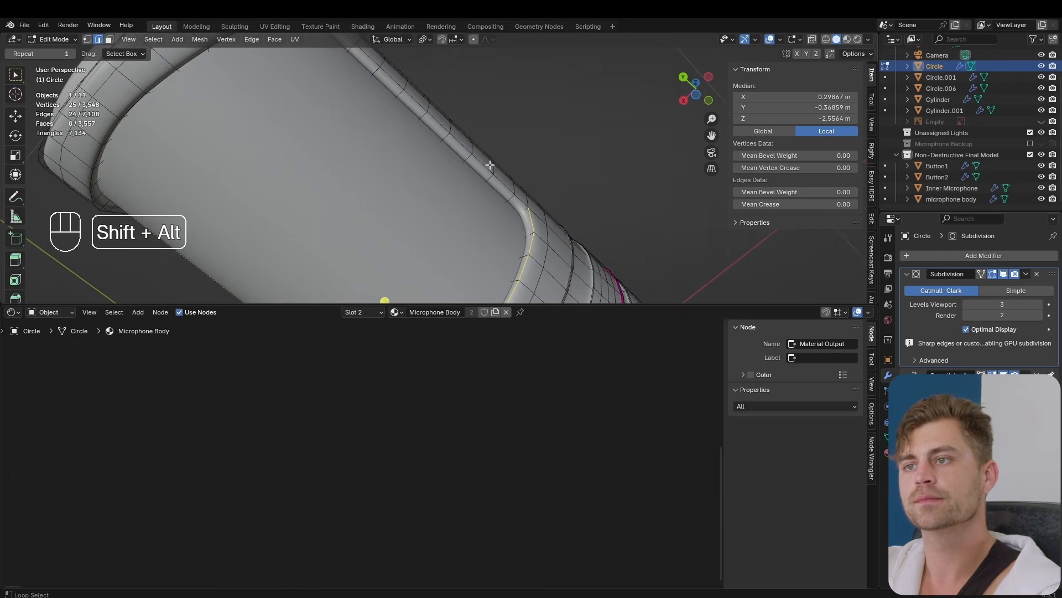
alt+shift+click(489, 164)
shift+middle_drag(320, 92, 416, 186)
alt+shift+click(378, 131)
middle_drag(377, 131, 432, 159)
middle_drag(450, 197, 298, 170)
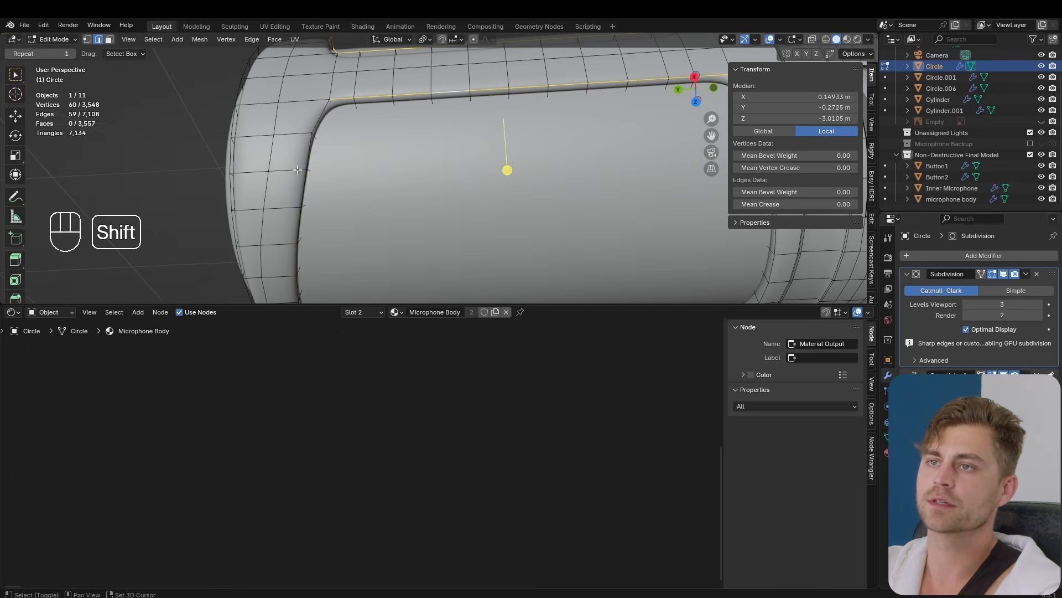
alt+shift+click(316, 120)
shift+middle_drag(719, 127, 505, 184)
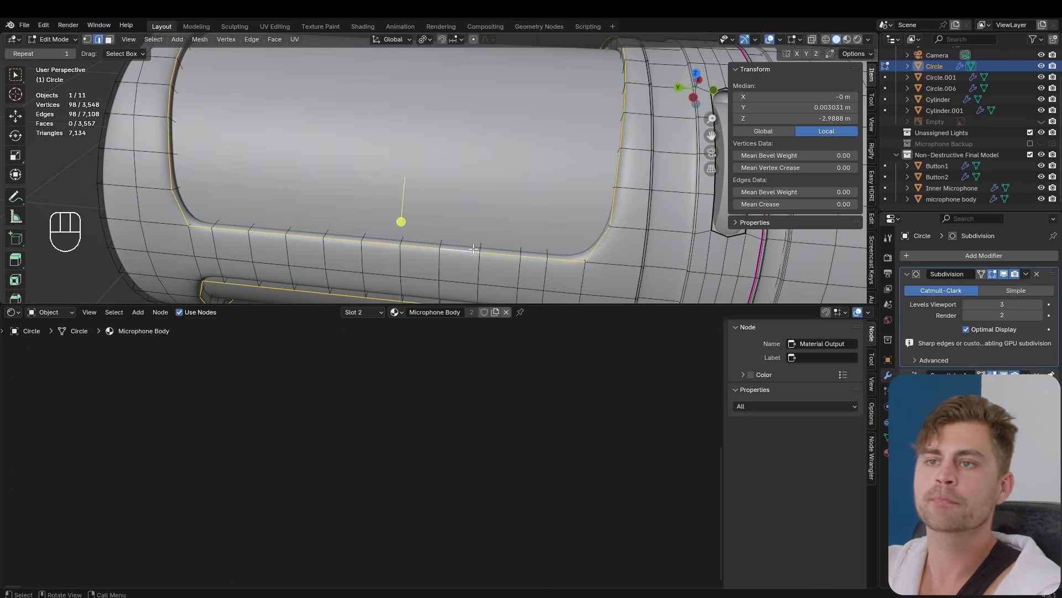
middle_drag(474, 249, 437, 224)
key(ctrl+b)
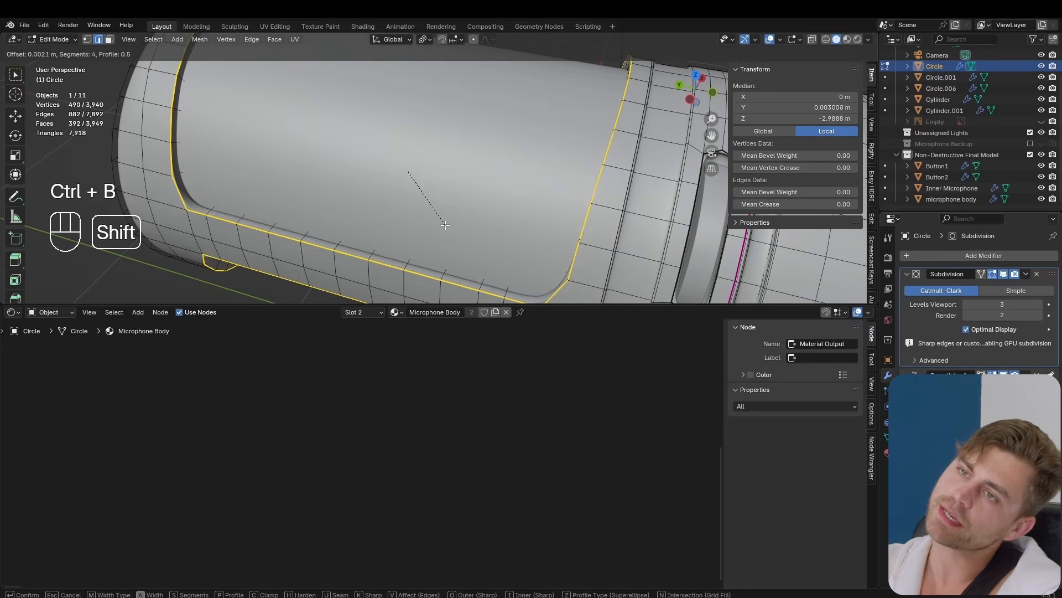
click(446, 226)
scroll(448, 222, up, 6)
scroll(469, 209, down, 8)
Step: Add a supporting edge loop along the inner wall of the first large window opening
key(Tab)
middle_drag(471, 189, 449, 266)
middle_drag(448, 267, 427, 180)
scroll(427, 176, up, 3)
key(Tab)
scroll(412, 165, up, 3)
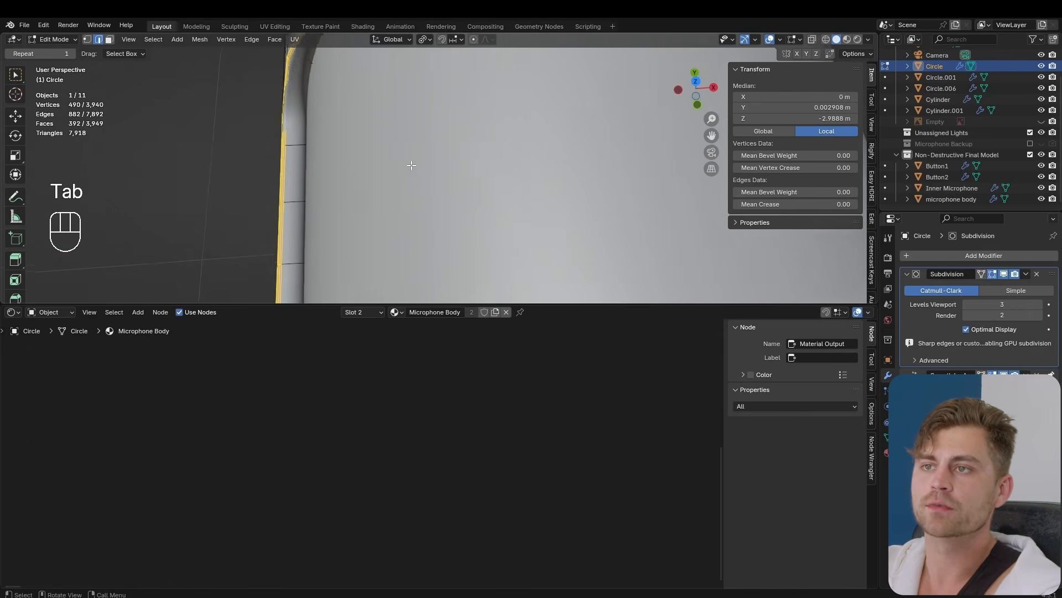
scroll(345, 133, down, 3)
key(ctrl+r)
click(332, 138)
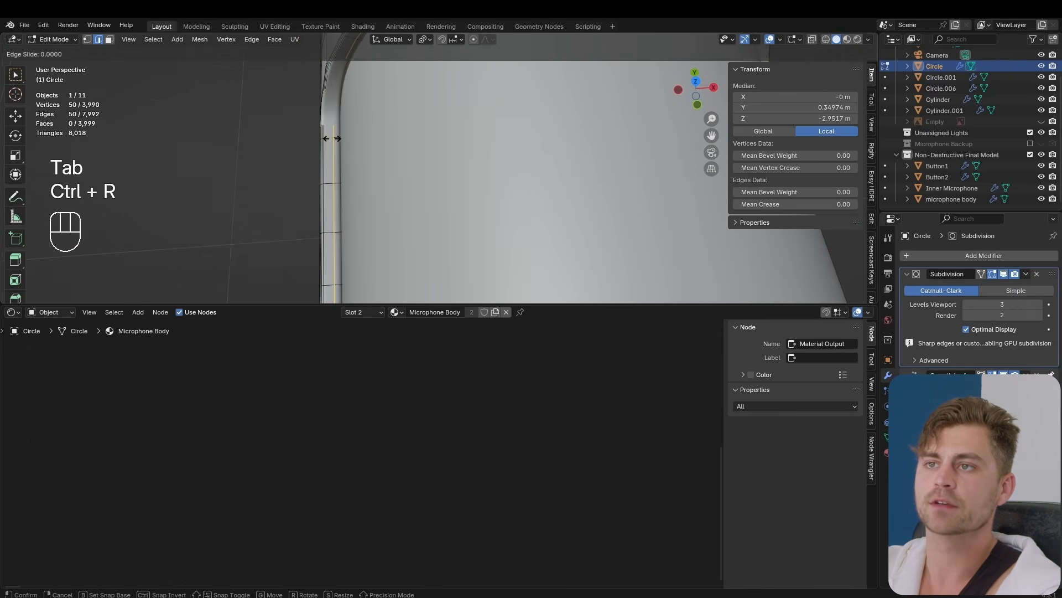
click(336, 139)
key(Tab)
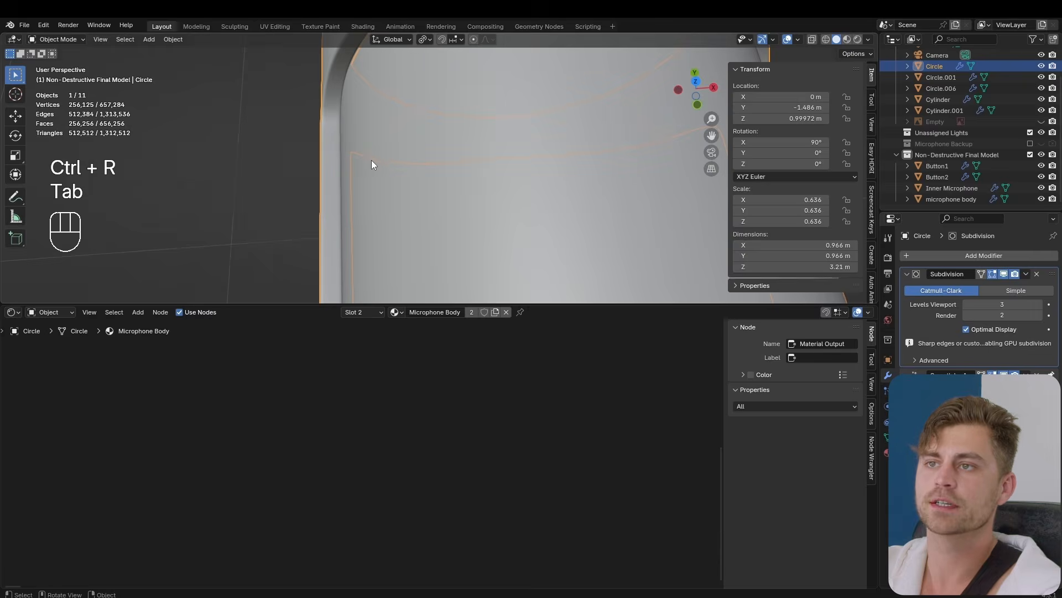
Step: Add a supporting edge loop inside the opposite large window opening, slid off centre by about -0.53
key(Tab)
scroll(370, 161, down, 2)
key(ctrl+r)
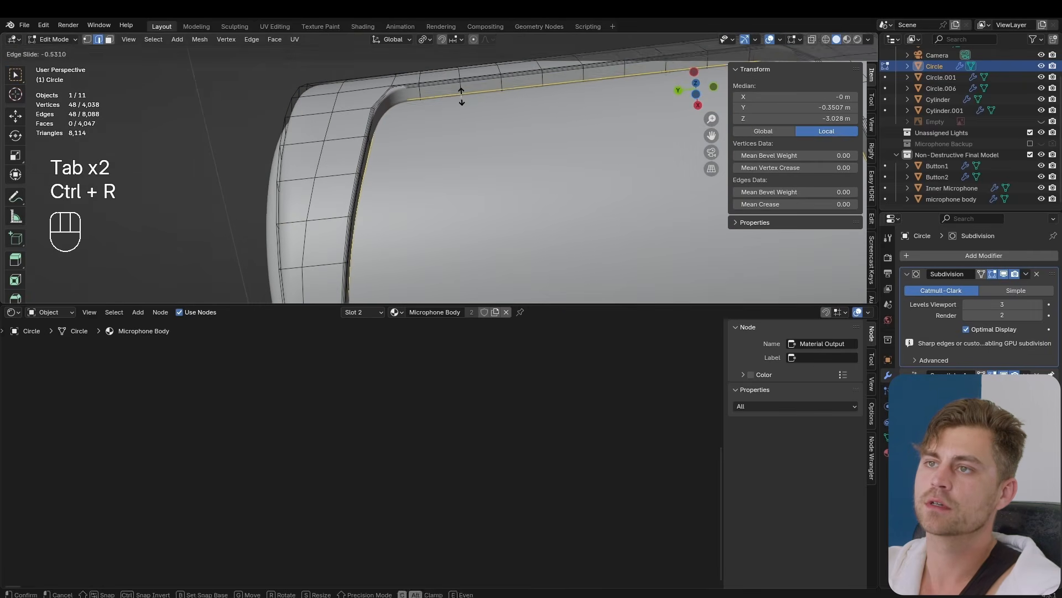
click(461, 96)
key(Tab)
Step: Examine the subdivided microphone body's end cap, window openings and button slots from several angles
scroll(464, 74, down, 4)
scroll(493, 112, up, 6)
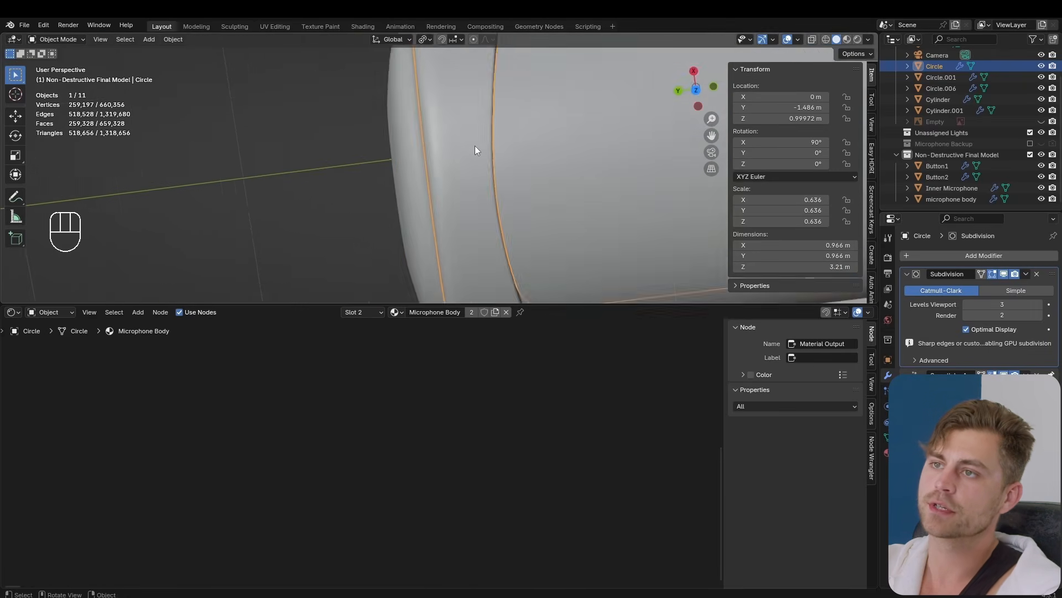
shift+middle_drag(474, 145, 584, 172)
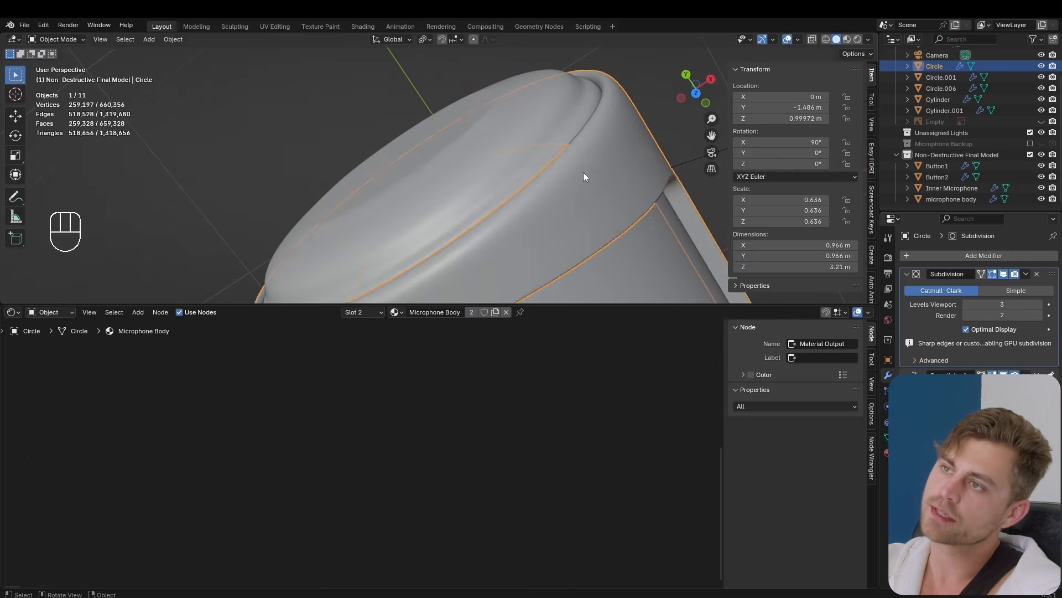
key(Tab)
scroll(586, 171, up, 3)
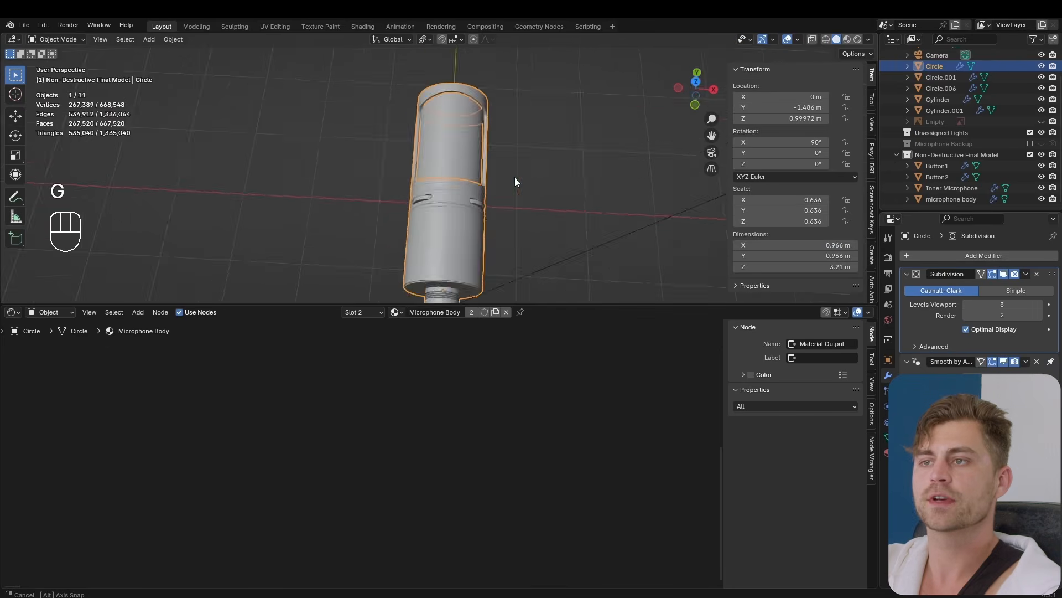
scroll(509, 190, up, 3)
middle_drag(515, 178, 510, 128)
middle_drag(510, 129, 602, 203)
scroll(502, 142, down, 5)
key(Tab)
scroll(495, 130, up, 2)
key(a)
key(Tab)
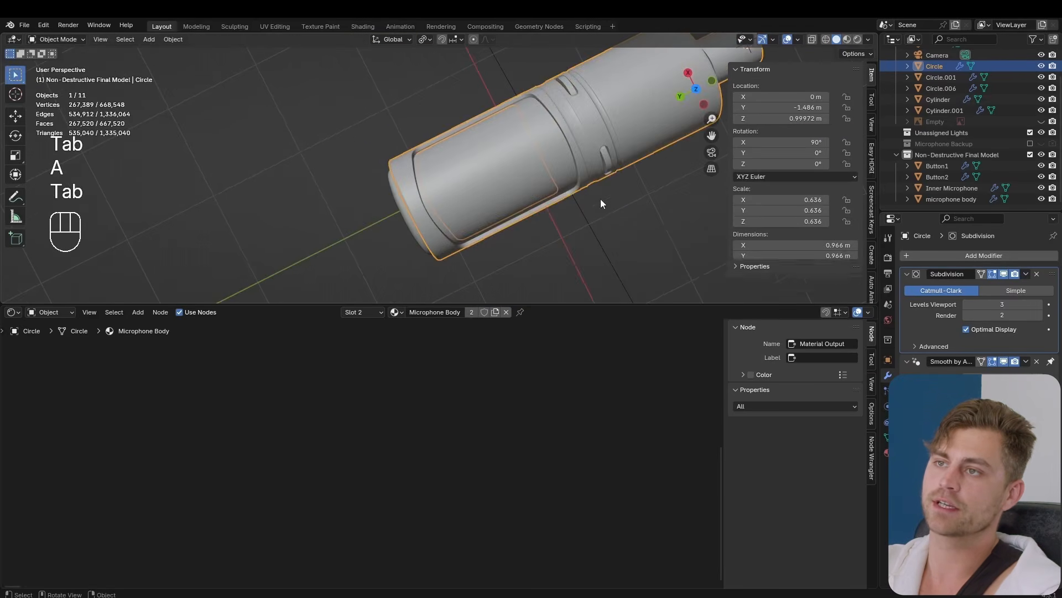
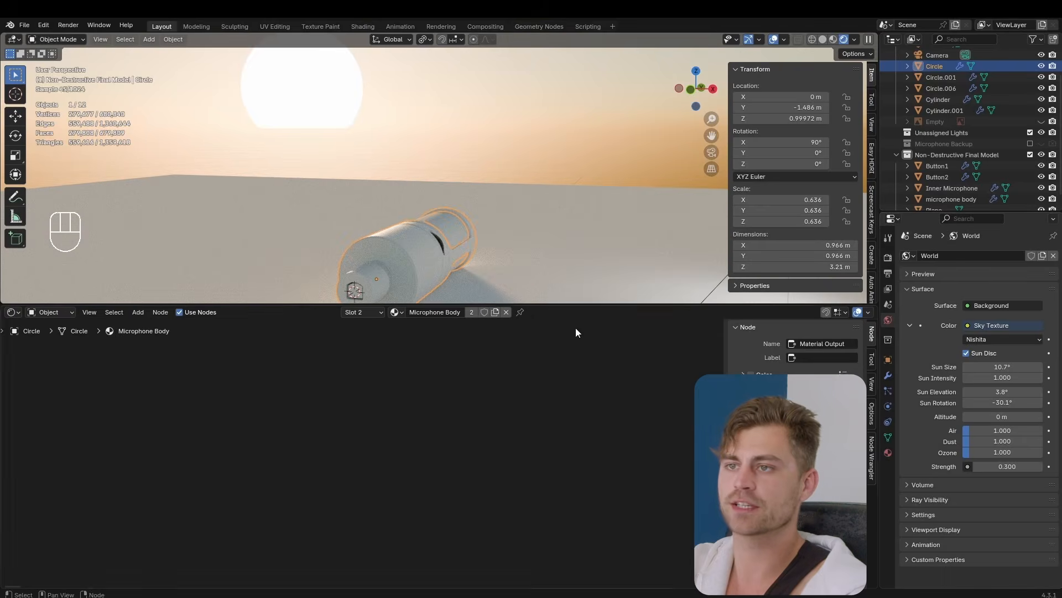
Step: Bring the Microphone Body material's nodes into view and set the Principled BSDF's Metallic to 1
middle_drag(435, 198, 470, 288)
scroll(533, 209, up, 2)
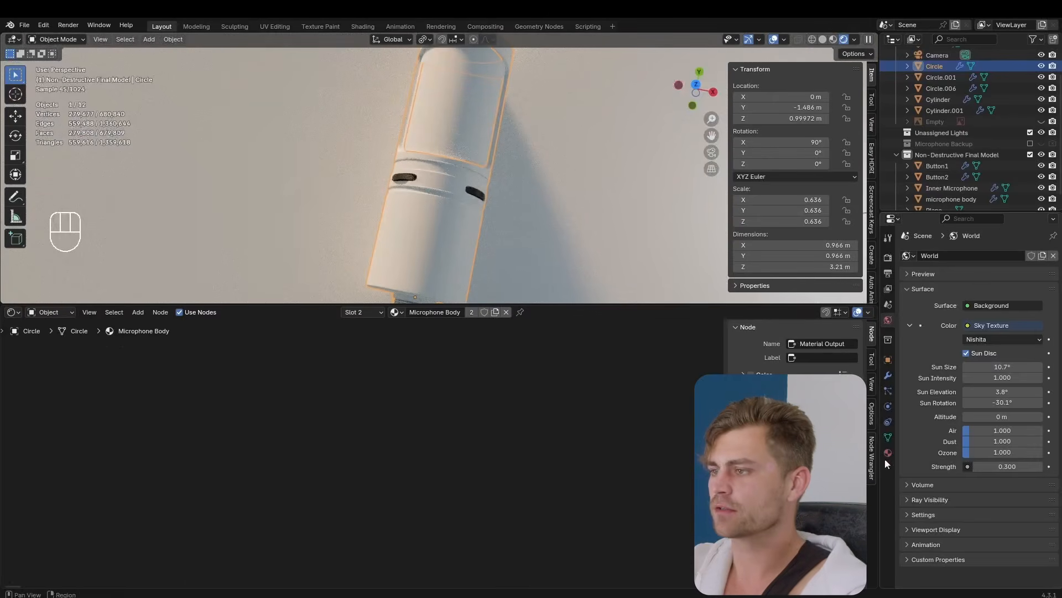
click(888, 452)
key(Tab)
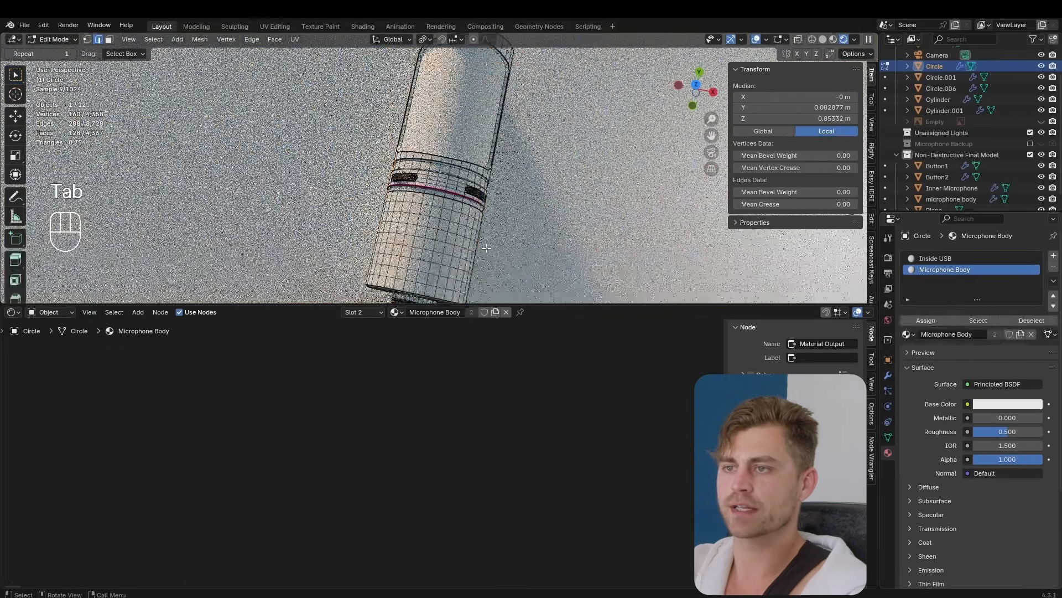
key(a)
key(KP_Decimal)
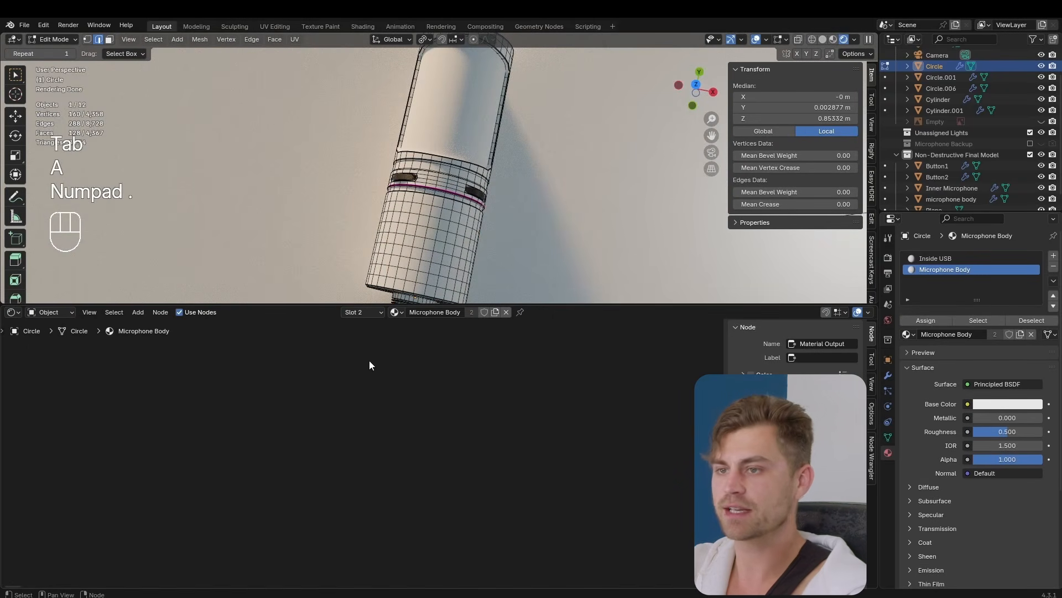
drag(369, 408, 399, 408)
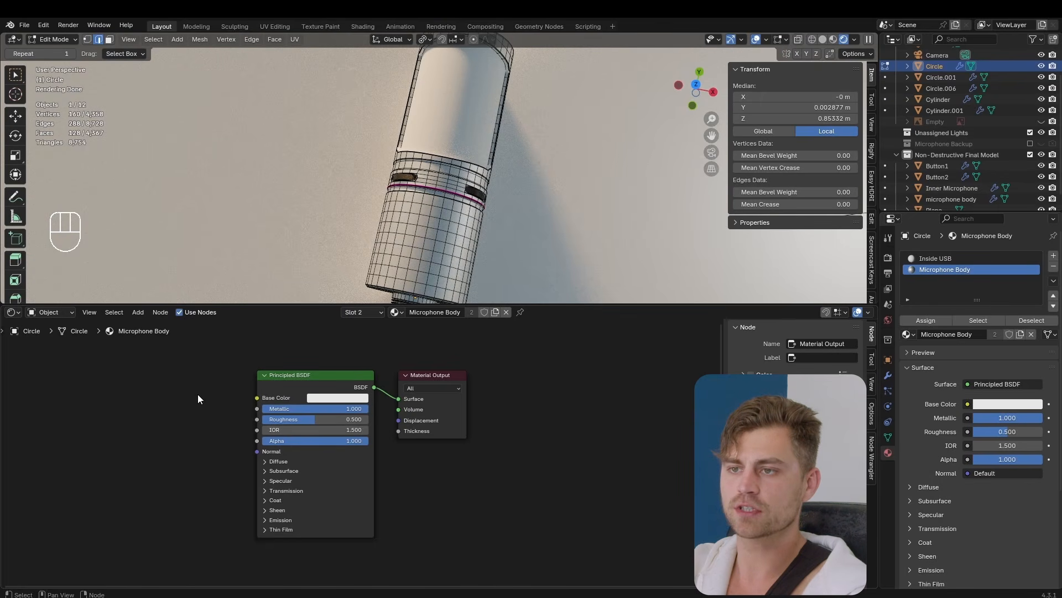
Step: Add a Noise Texture and a Color Ramp node, linking the noise Color output to the ramp's Fac
middle_drag(201, 395, 321, 398)
key(shift+1)
click(134, 392)
middle_drag(193, 405, 342, 398)
drag(340, 398, 321, 454)
key(ctrl+q)
click(306, 394)
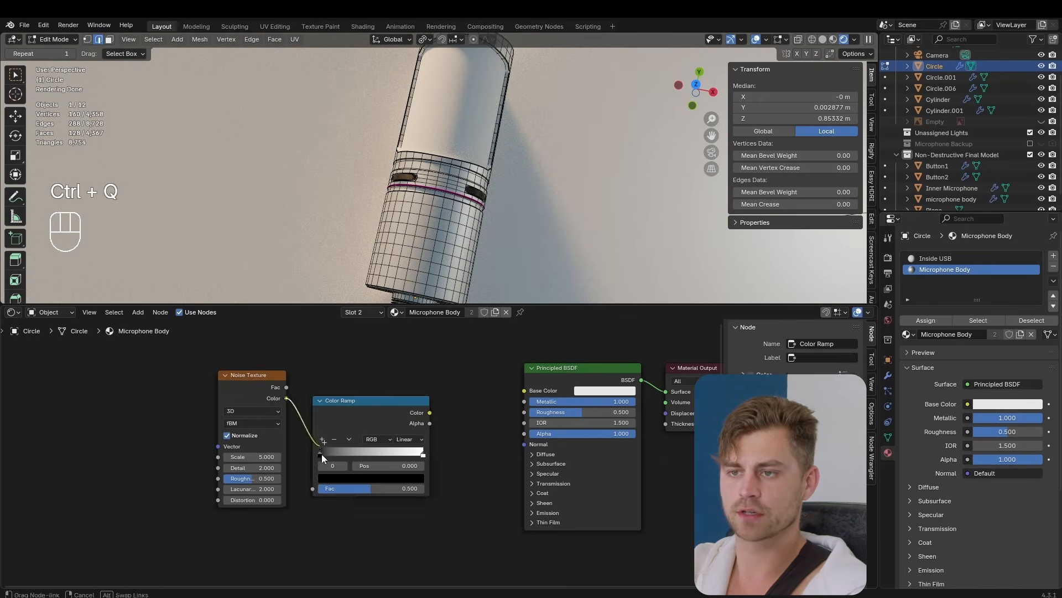
Step: Give the Noise Texture Mapping and Texture Coordinate nodes using Object coordinates, and connect the Color Ramp's Color to the shader's Roughness
click(232, 395)
key(ctrl+t)
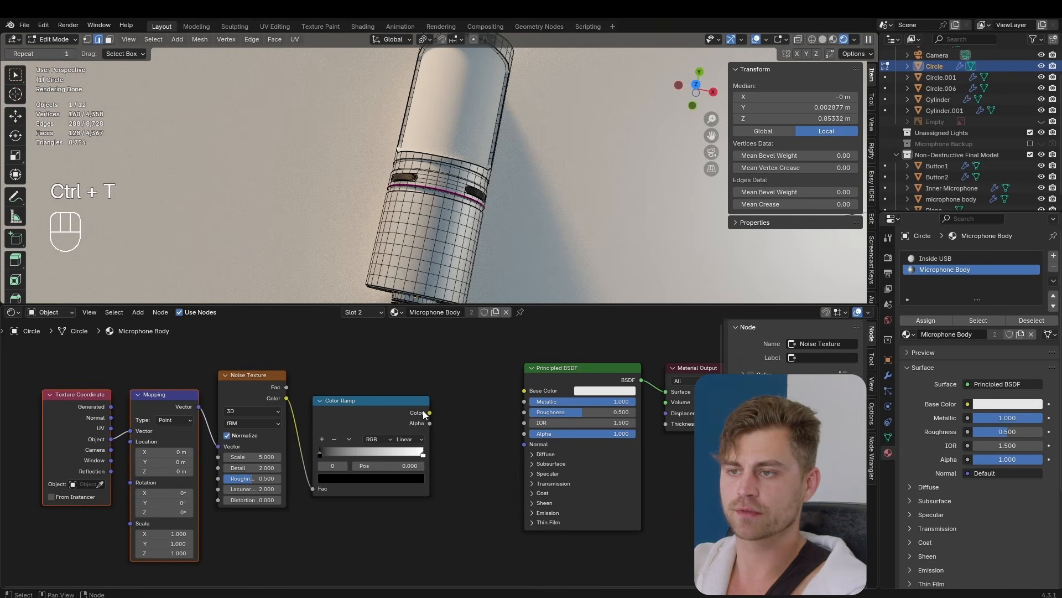
drag(513, 413, 524, 412)
shift+middle_drag(442, 288, 482, 155)
click(757, 40)
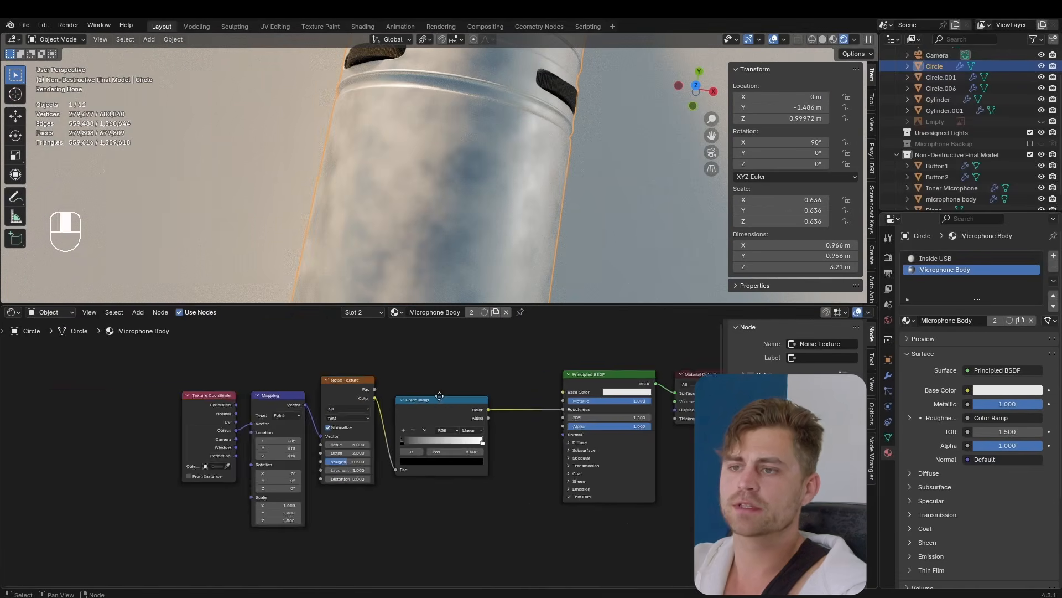
Step: Set the Noise Texture's Detail to 15, Roughness to 0.85 and Scale to 0.43, checking the effect on the body
middle_drag(349, 451, 383, 453)
scroll(383, 452, up, 8)
drag(387, 451, 417, 466)
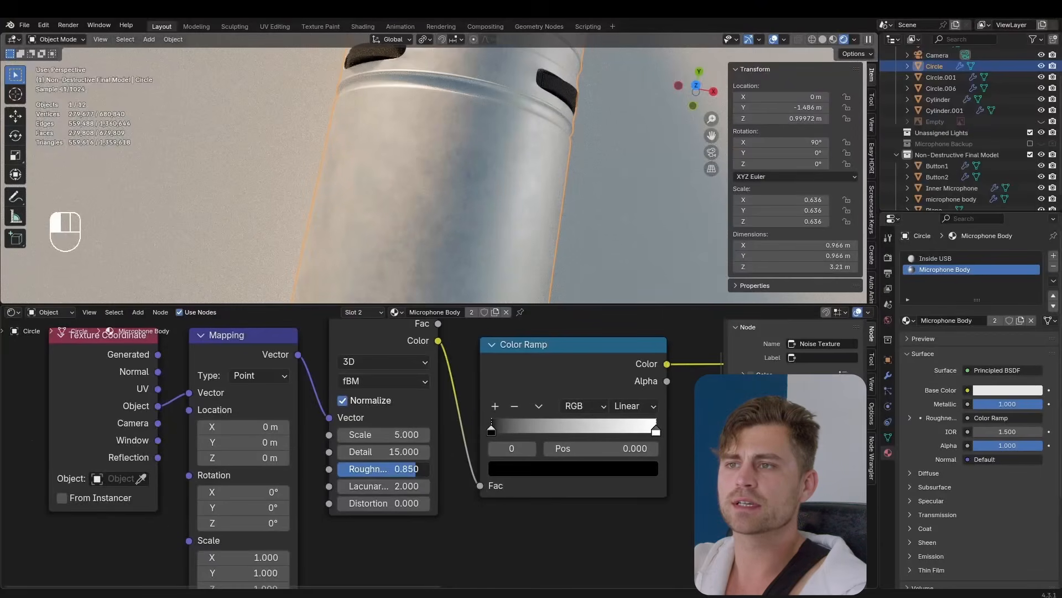
middle_drag(451, 433, 436, 439)
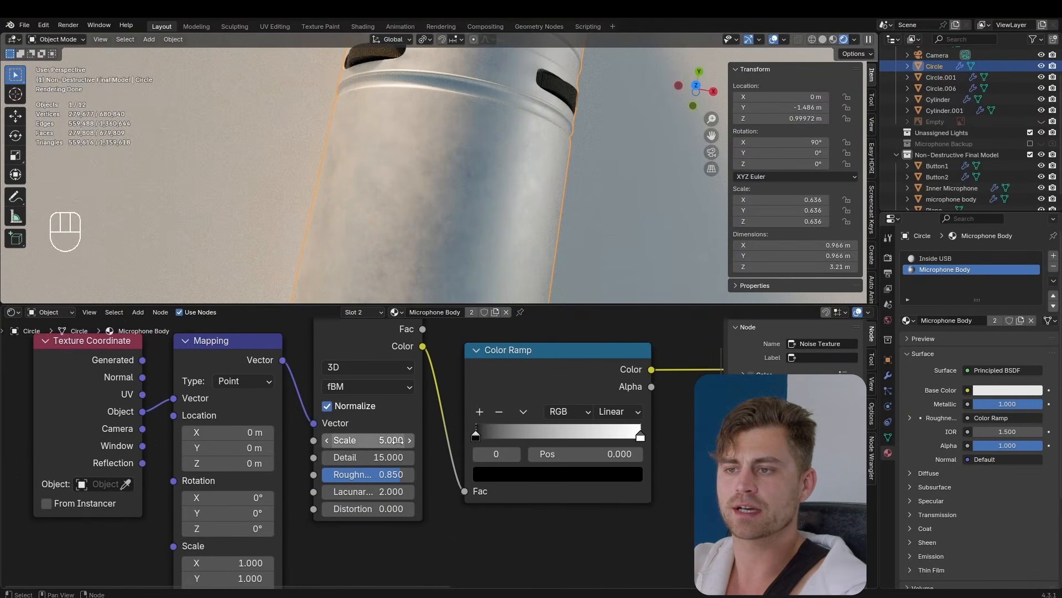
shift+drag(368, 441, 344, 441)
middle_drag(553, 177, 529, 147)
middle_drag(471, 182, 488, 182)
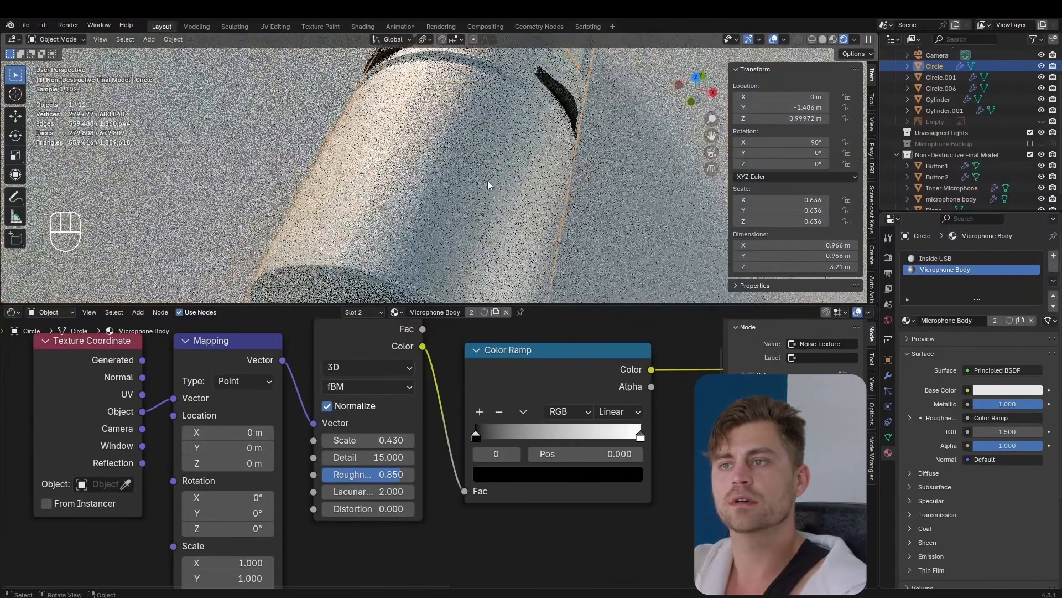
middle_drag(554, 194, 496, 251)
scroll(583, 426, down, 2)
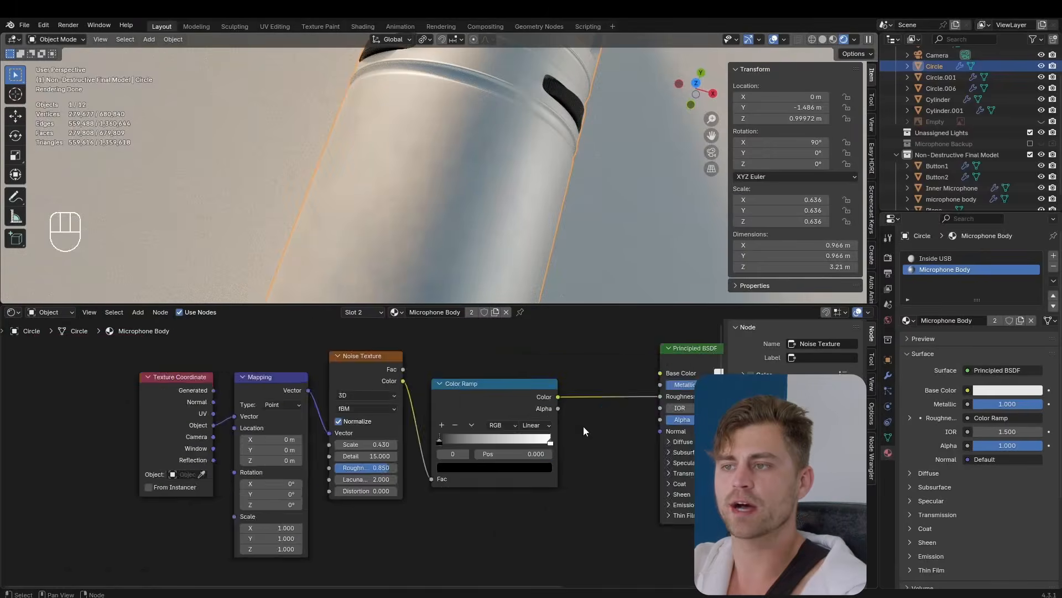
Step: Darken the Principled BSDF's Base Color to a neutral mid grey
middle_drag(584, 426, 400, 438)
click(556, 388)
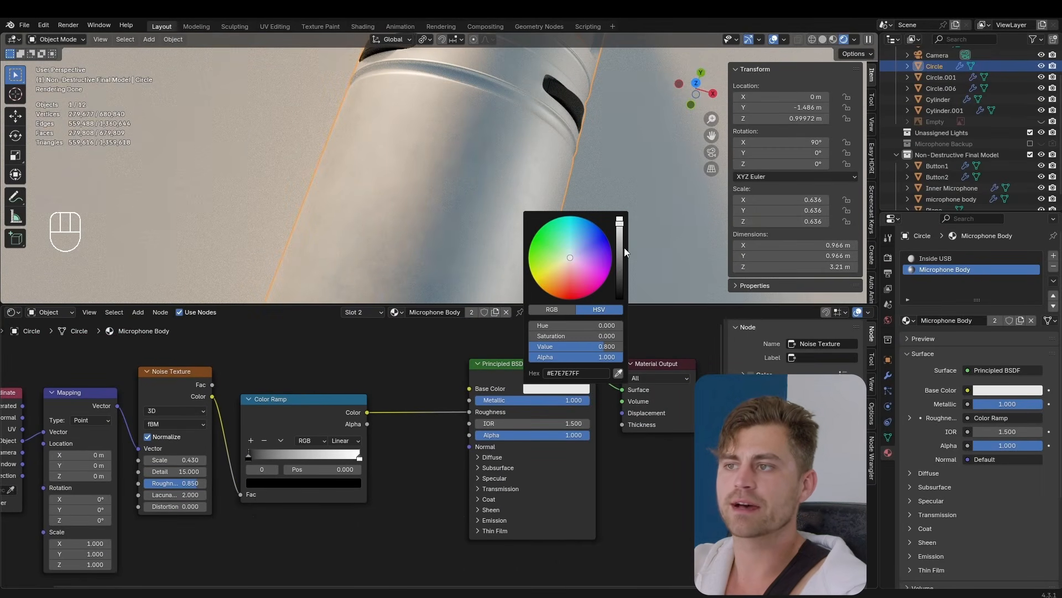
click(621, 248)
Step: Lighten the Color Ramp's black stop to grey and set the white stop's value to about 0.844
scroll(343, 464, up, 2)
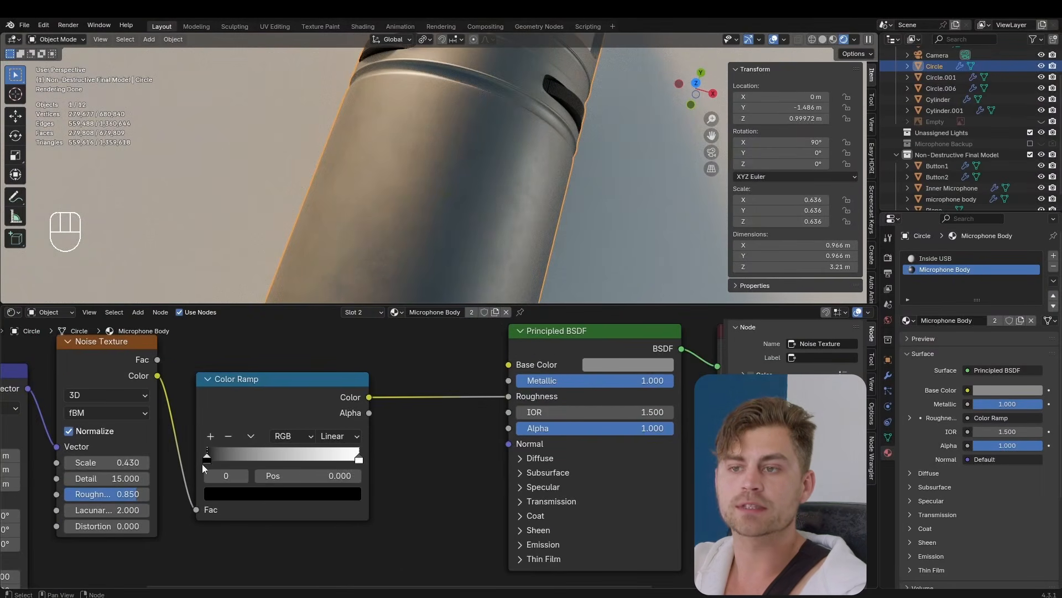
click(270, 493)
click(335, 357)
drag(335, 359, 335, 332)
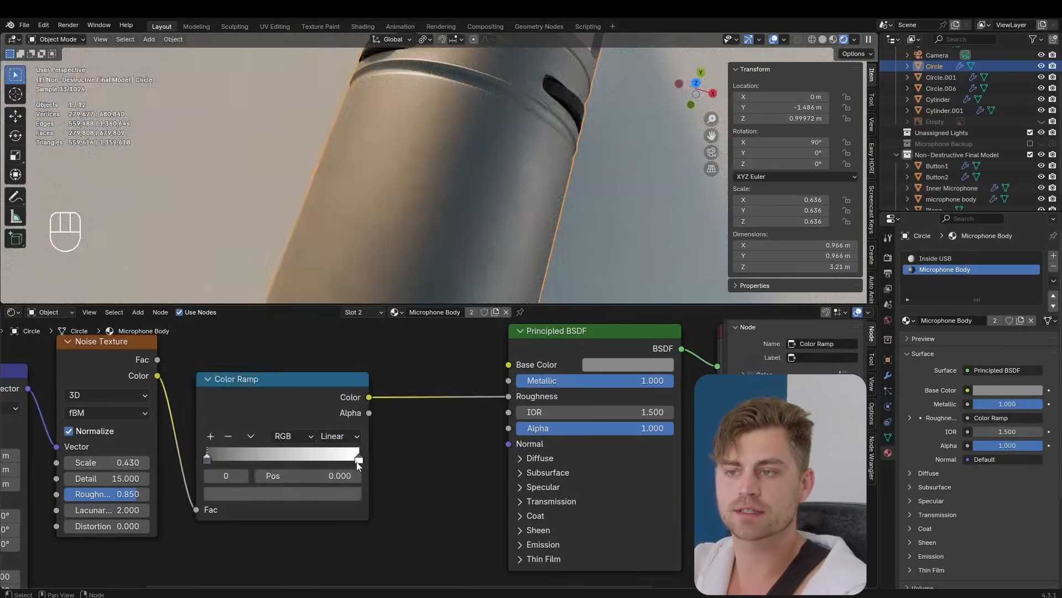
click(357, 462)
click(322, 494)
click(334, 267)
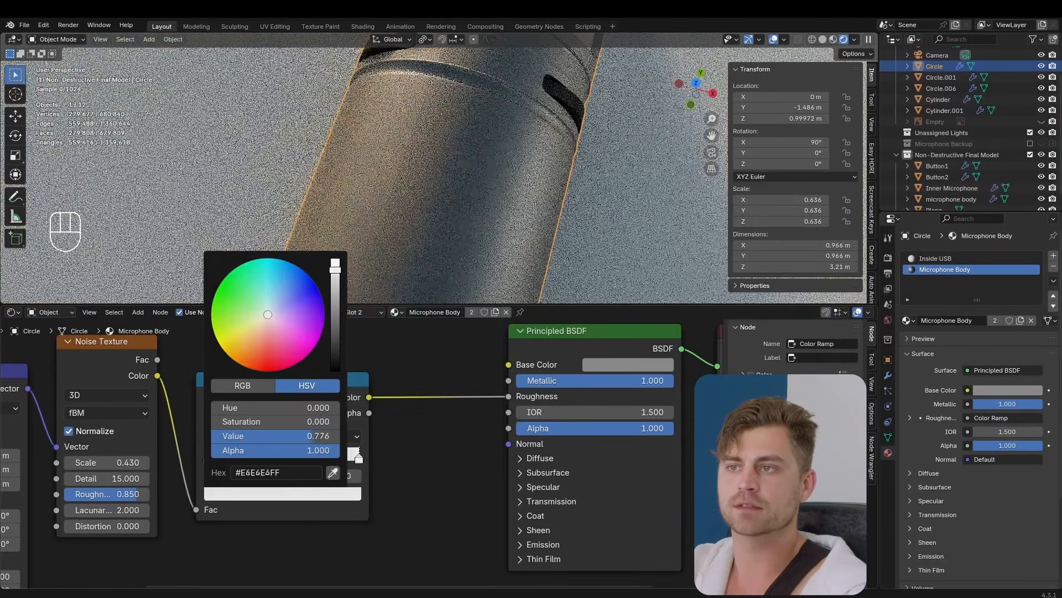
drag(335, 273, 334, 266)
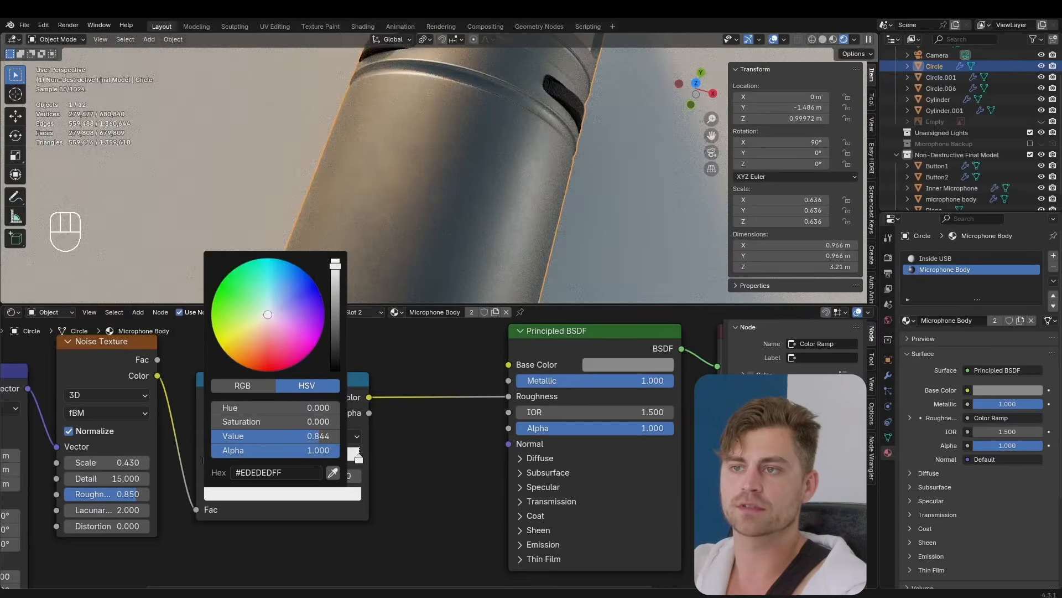
click(561, 220)
Step: Save the file and review the metal material on the whole microphone body
middle_drag(561, 220, 503, 167)
key(ctrl+s)
click(494, 177)
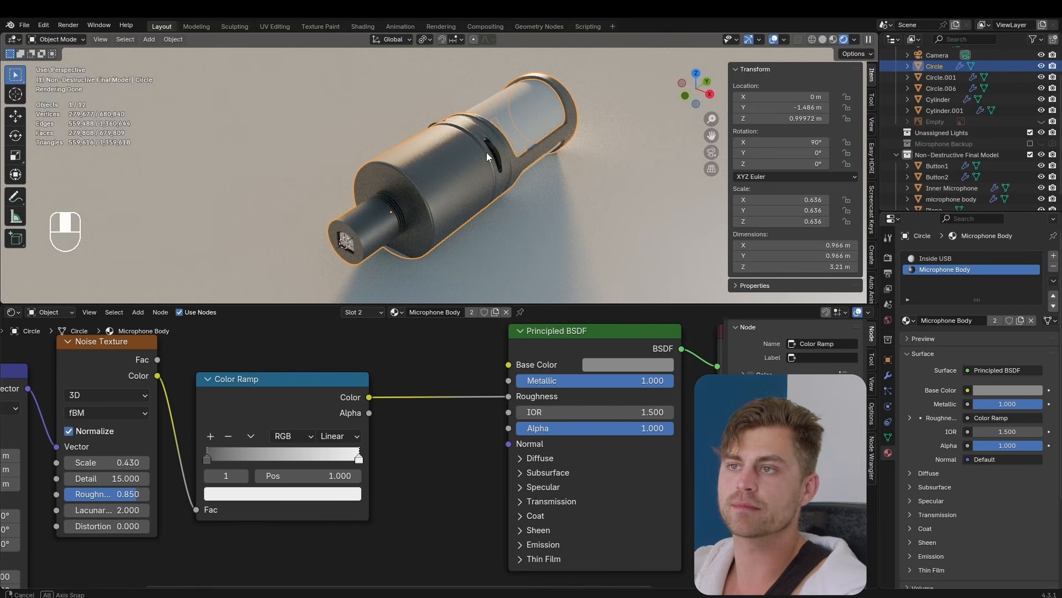
scroll(486, 152, up, 4)
Step: Duplicate the Texture Coordinate, Mapping and Noise Texture nodes and place the copies below the originals
middle_drag(400, 476, 439, 445)
scroll(439, 445, down, 4)
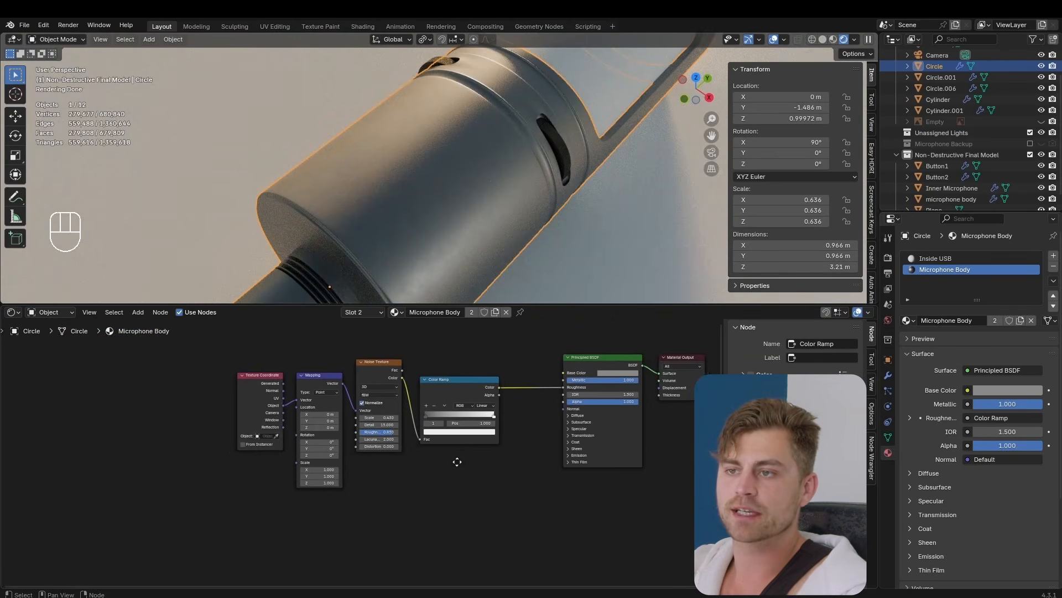
key(shift+d)
click(366, 577)
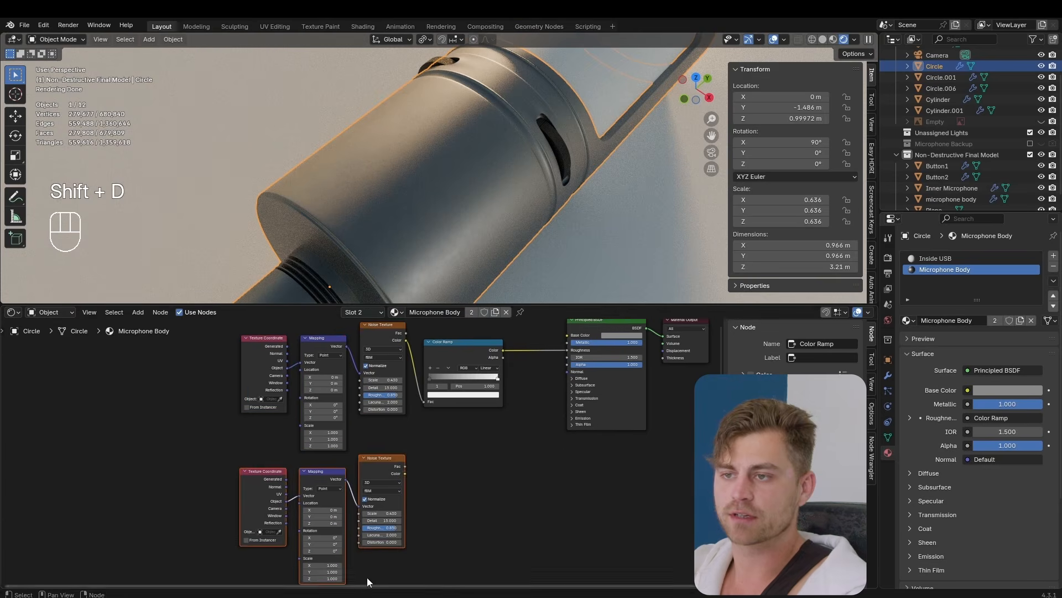
Step: Add a Bump node, feeding the duplicated Noise Texture's Fac into its Height and its Normal into the Principled BSDF's Normal
key(shift+a)
mouse_move(452, 476)
text(bump)
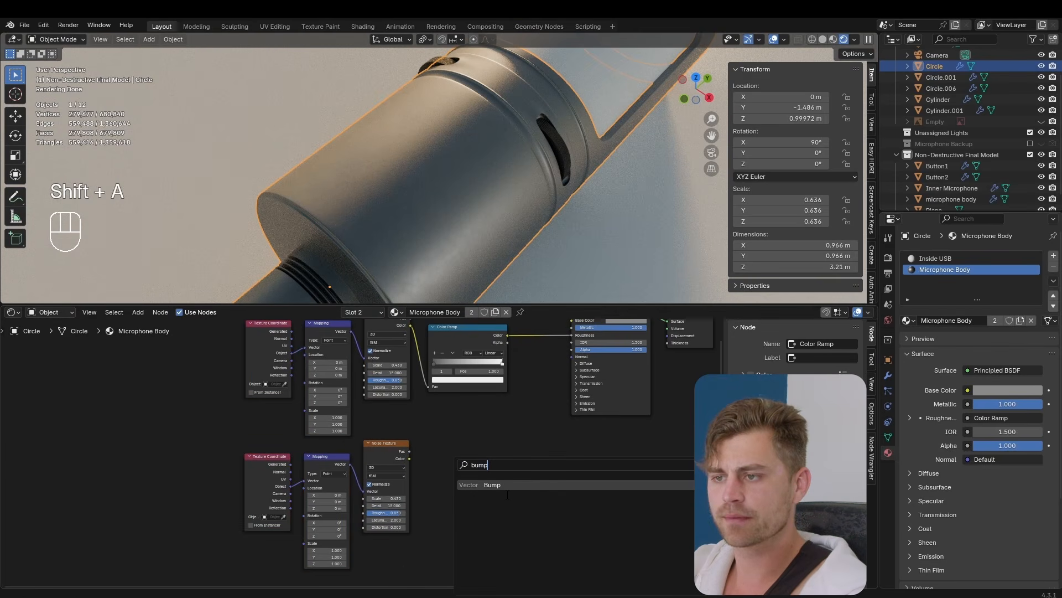
key(Return)
click(467, 443)
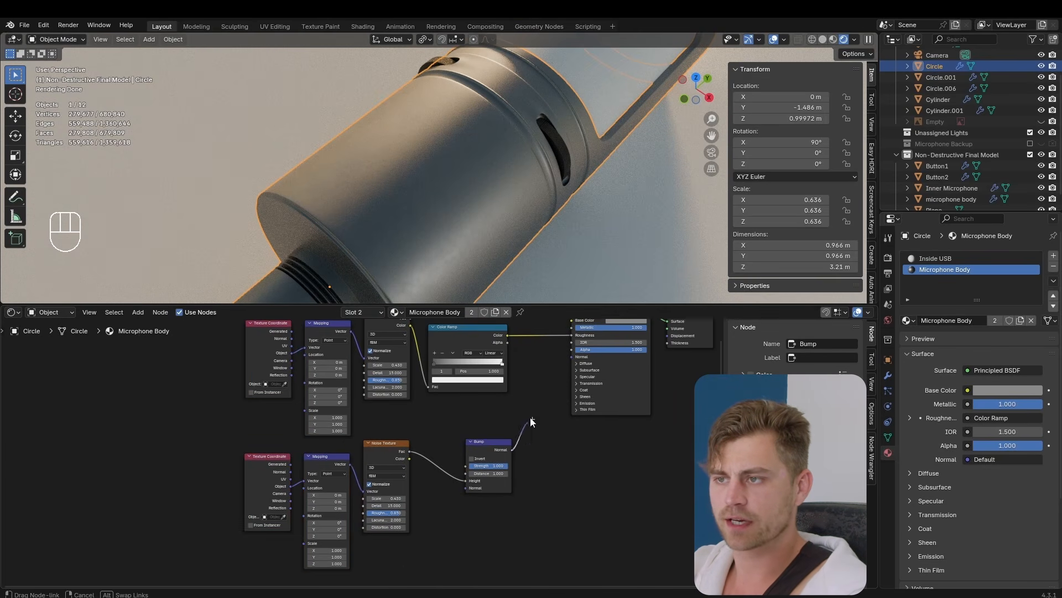
drag(573, 353, 573, 356)
scroll(466, 433, up, 4)
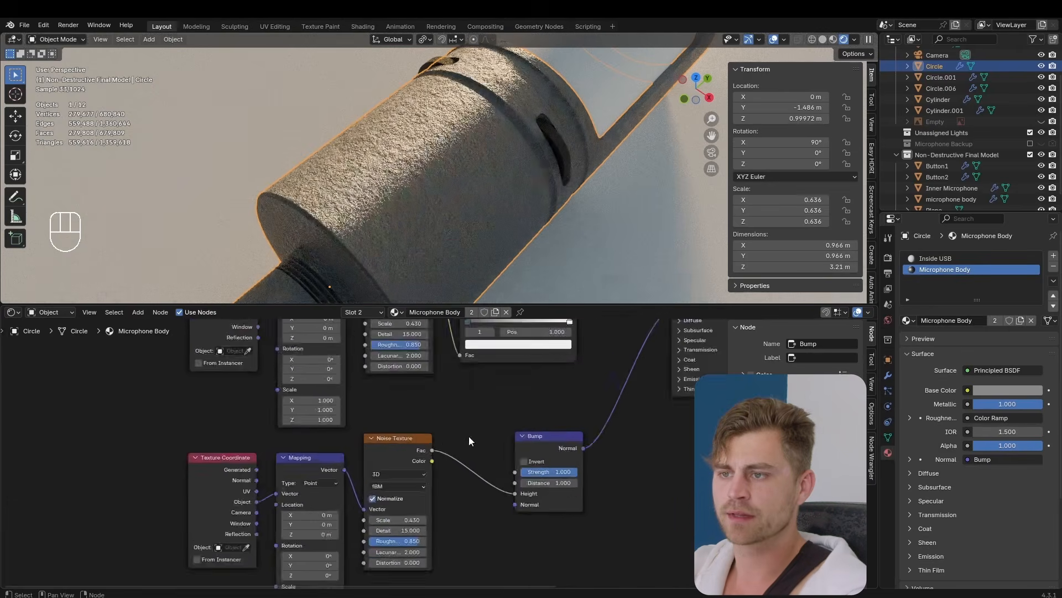
Step: Raise the Scale of the Noise Texture driving the bump to about 824
middle_drag(441, 429, 415, 414)
drag(535, 397, 582, 389)
scroll(370, 457, up, 4)
mouse_move(382, 502)
mouse_down()
mouse_move(437, 503)
mouse_move(388, 469)
mouse_move(398, 501)
mouse_up()
scroll(447, 144, up, 5)
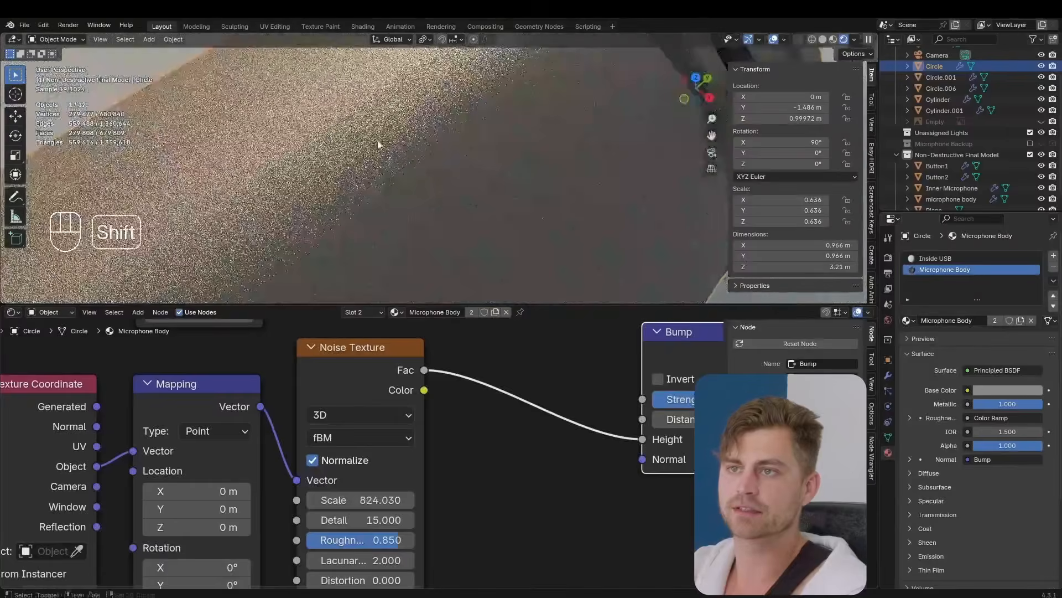
middle_drag(463, 227, 444, 205)
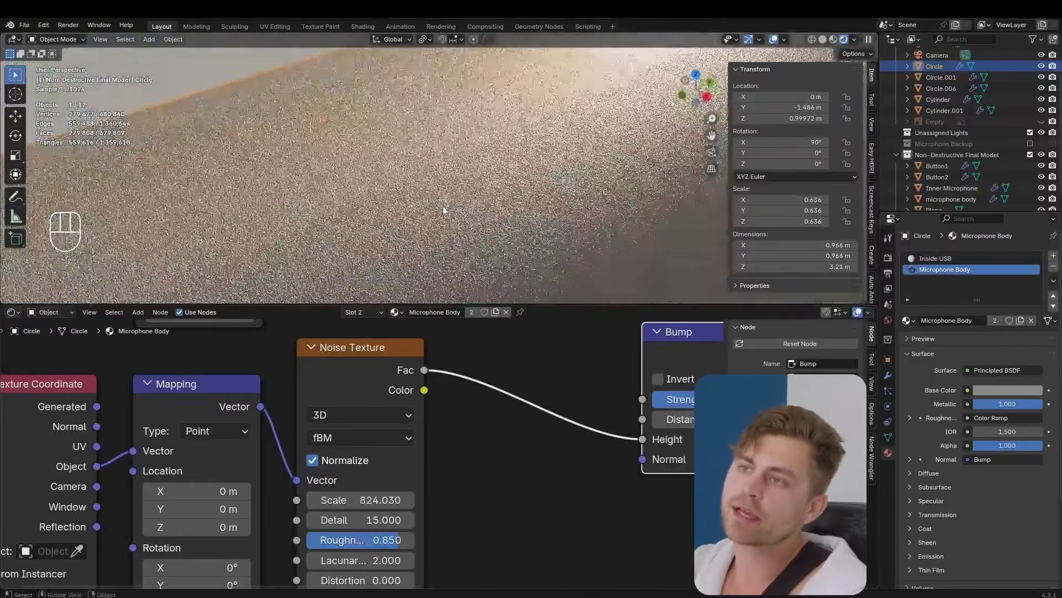
Step: Reduce the Bump node's Distance to 0.030 and its Strength to about 0.067
middle_drag(580, 471, 462, 516)
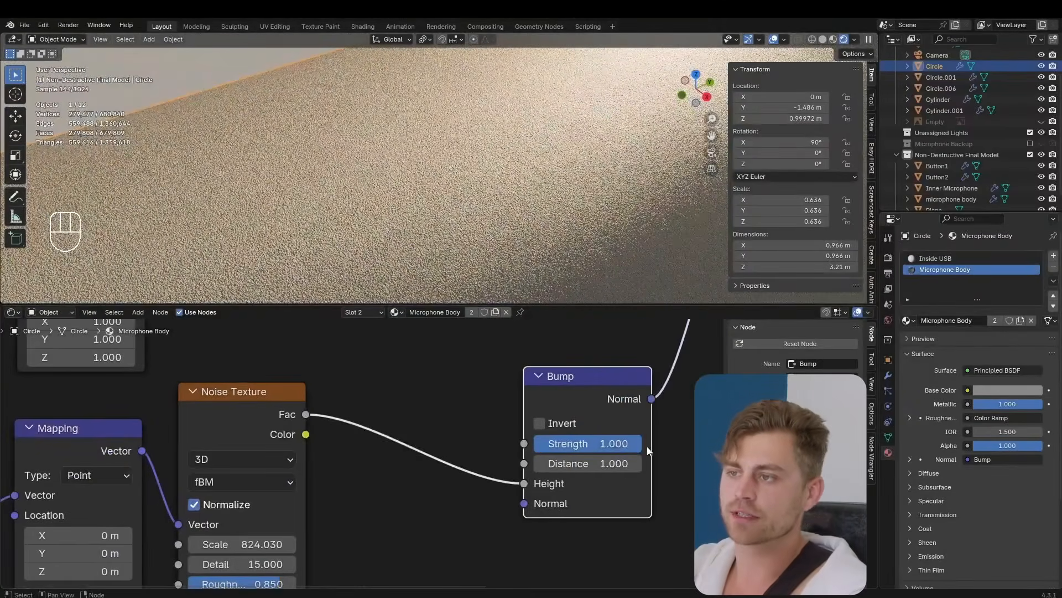
drag(625, 443, 550, 443)
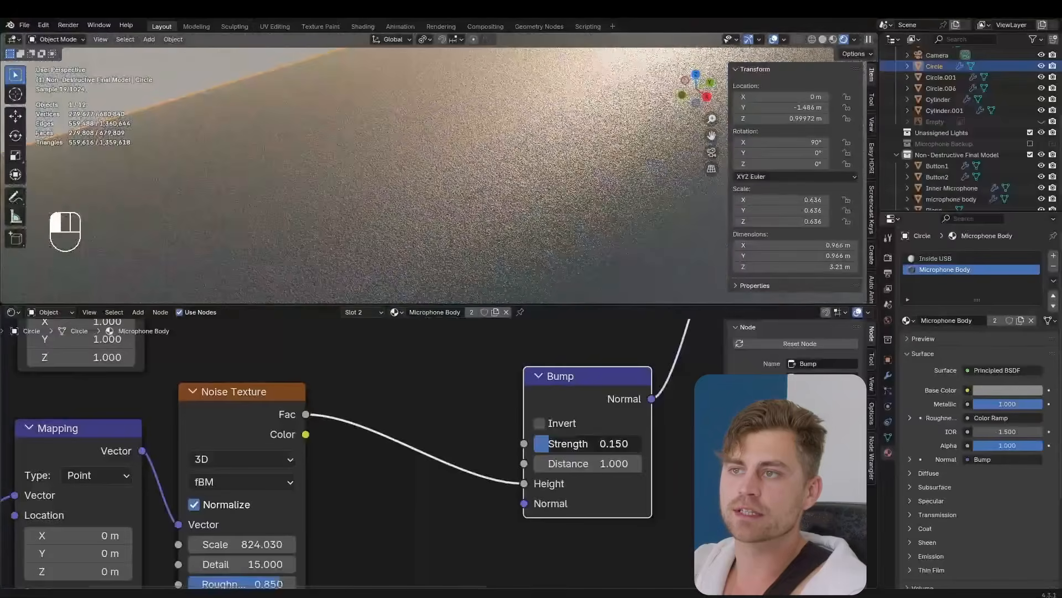
shift+drag(619, 468, 540, 468)
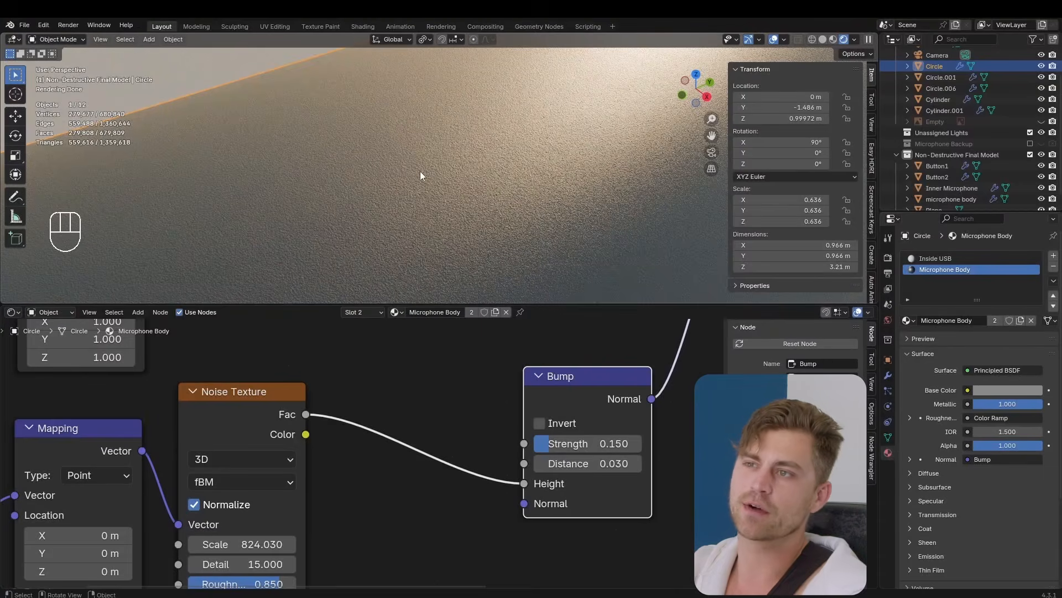
drag(550, 443, 541, 443)
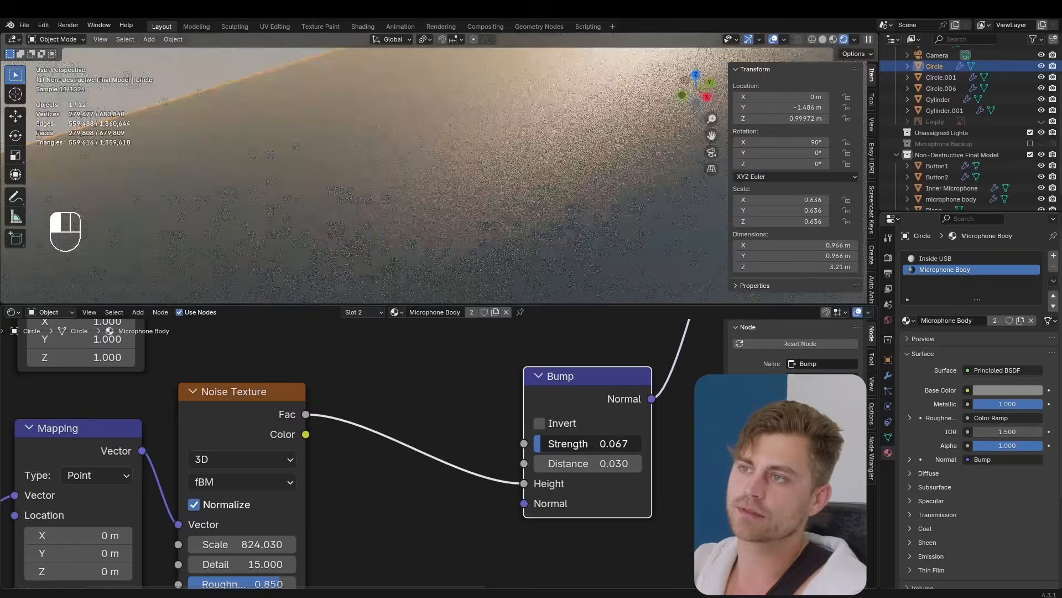
Step: Examine the softened bump on the whole microphone and the ribbed dials inside the body's slots
scroll(452, 174, down, 8)
middle_drag(531, 208, 485, 43)
click(603, 238)
middle_drag(528, 149, 479, 157)
scroll(495, 213, up, 8)
click(479, 158)
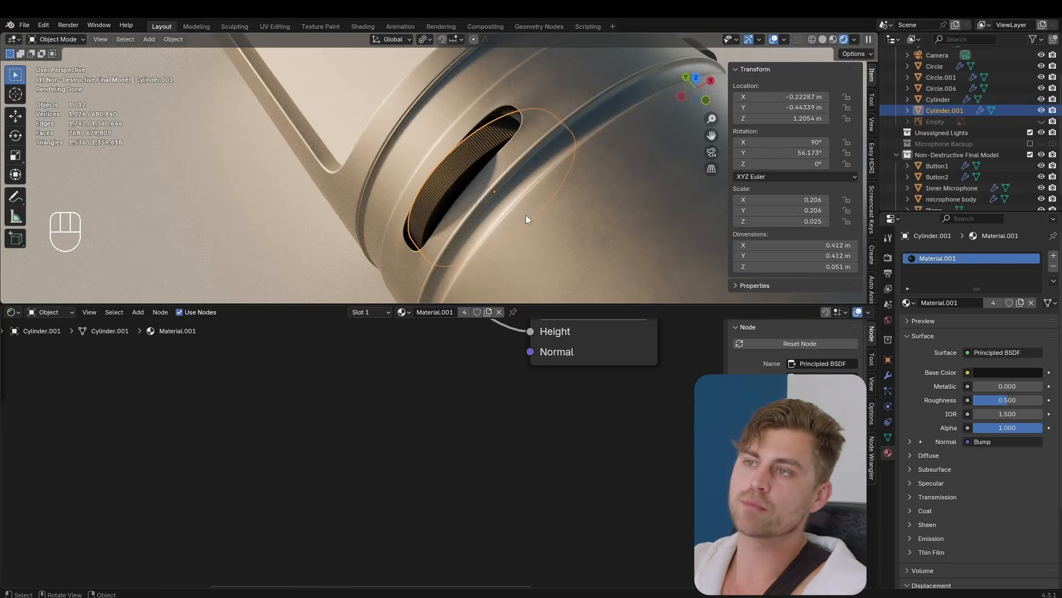
middle_drag(486, 117, 507, 177)
scroll(507, 178, up, 4)
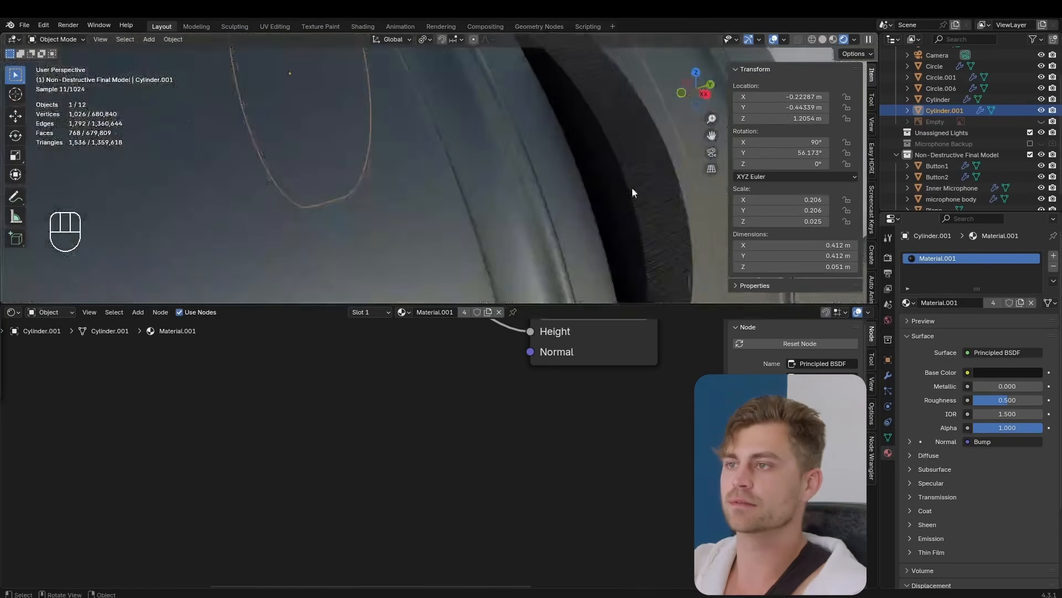
Step: Set the ribbed dial's material to a Roughness of 0.877 and a Metallic of 1.000
click(631, 190)
middle_drag(637, 402, 515, 505)
middle_drag(556, 410, 486, 528)
scroll(487, 528, down, 2)
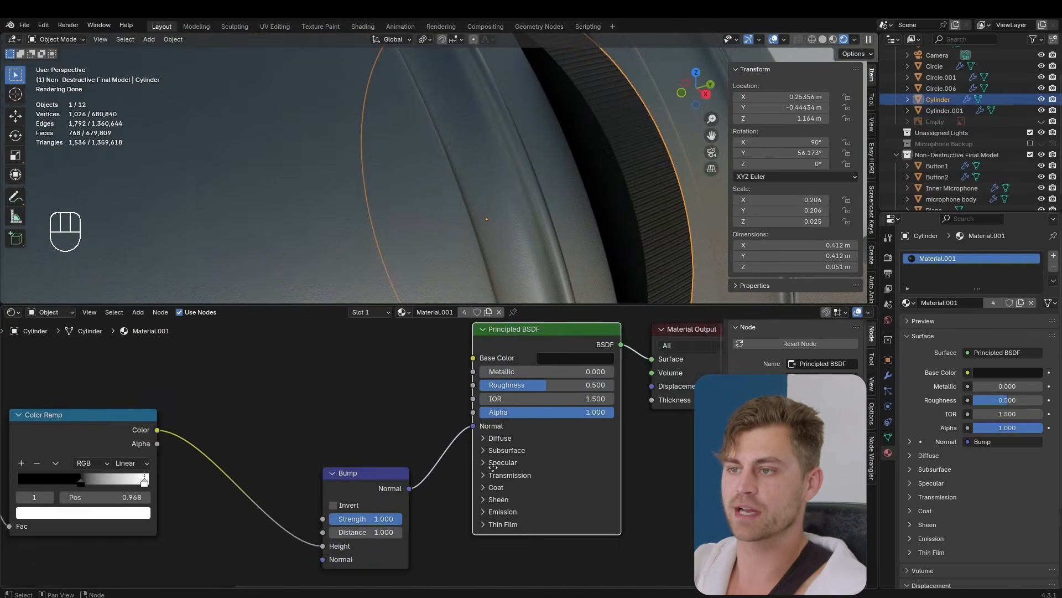
mouse_move(454, 507)
mouse_down()
mouse_move(392, 508)
mouse_move(462, 510)
mouse_up()
middle_drag(500, 505, 460, 529)
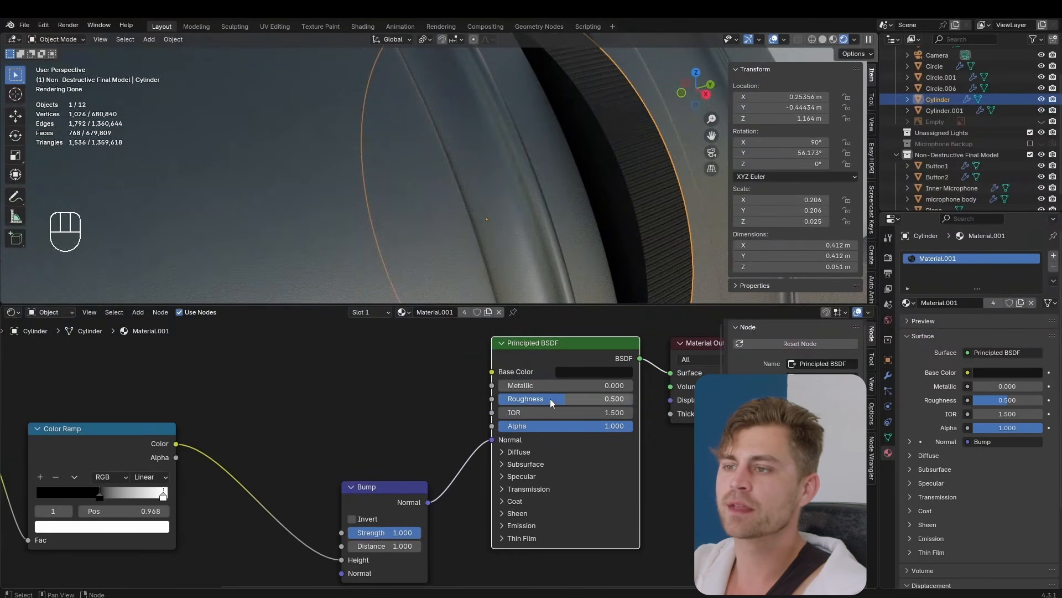
drag(557, 399, 618, 402)
middle_drag(471, 195, 546, 209)
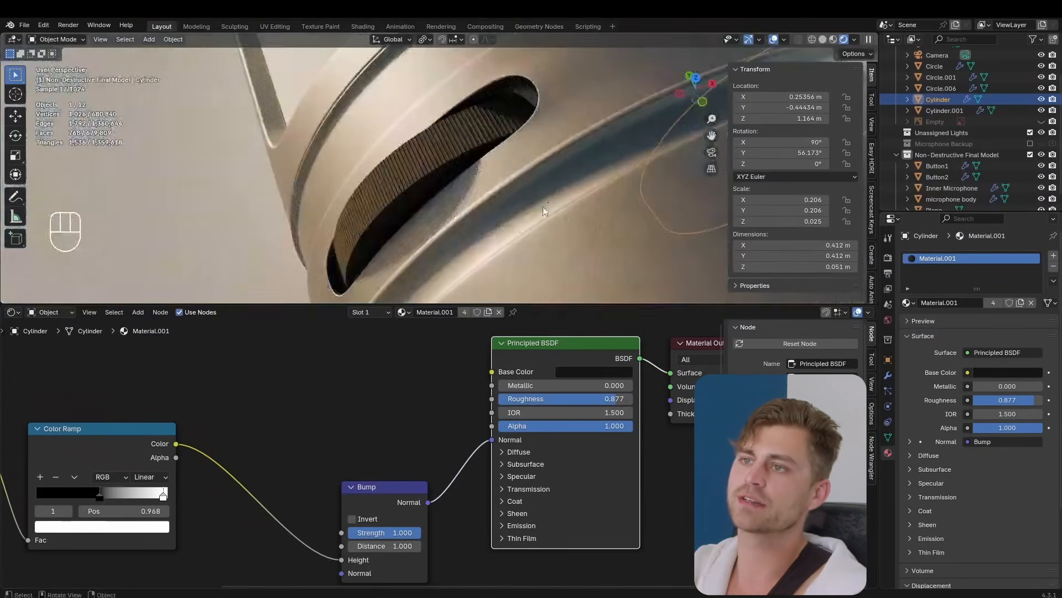
drag(540, 384, 635, 390)
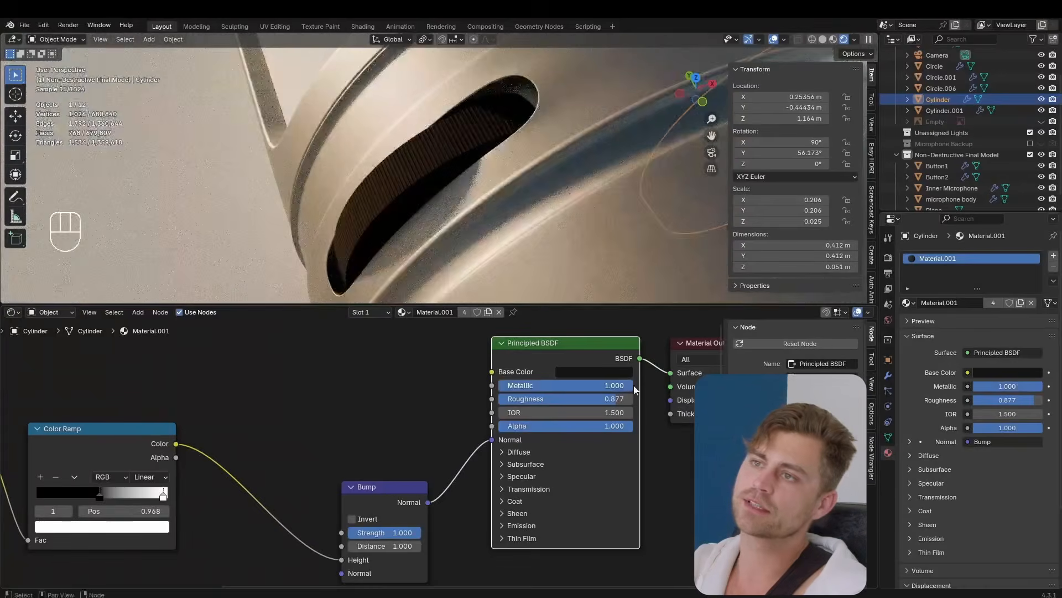
Step: Reselect the microphone body and save the file
middle_drag(529, 168, 433, 174)
click(432, 174)
scroll(433, 173, down, 6)
middle_drag(540, 185, 438, 236)
scroll(438, 236, up, 1)
key(ctrl+s)
Step: Select the body's Inside USB material and raise its Roughness to 0.741
shift+middle_drag(363, 258, 495, 176)
scroll(445, 214, up, 3)
click(954, 260)
middle_drag(443, 422, 505, 434)
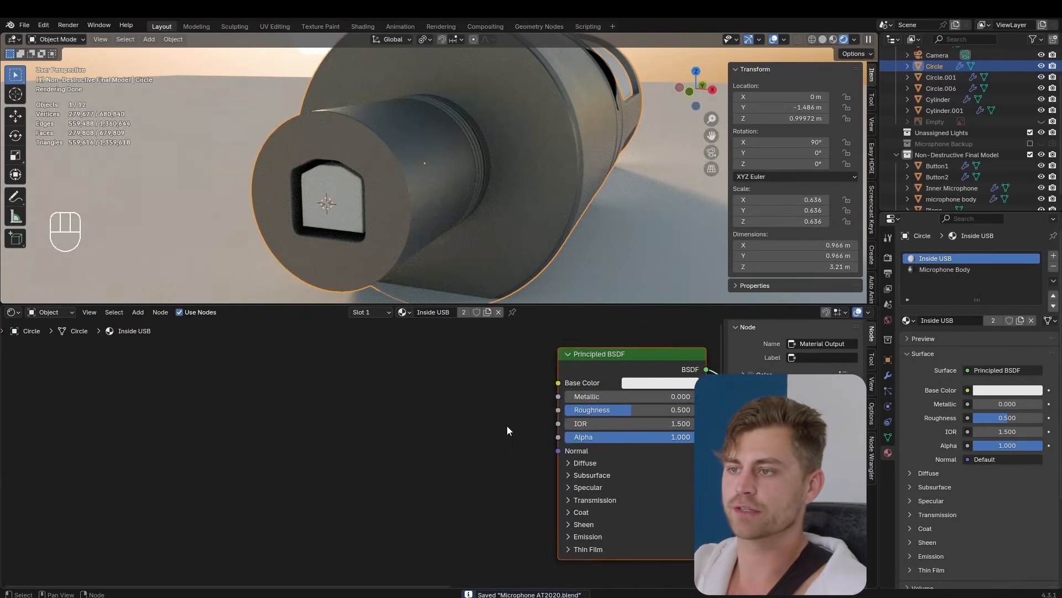
scroll(520, 426, down, 2)
mouse_move(576, 419)
mouse_down()
mouse_move(609, 419)
mouse_move(526, 419)
mouse_move(594, 419)
mouse_up()
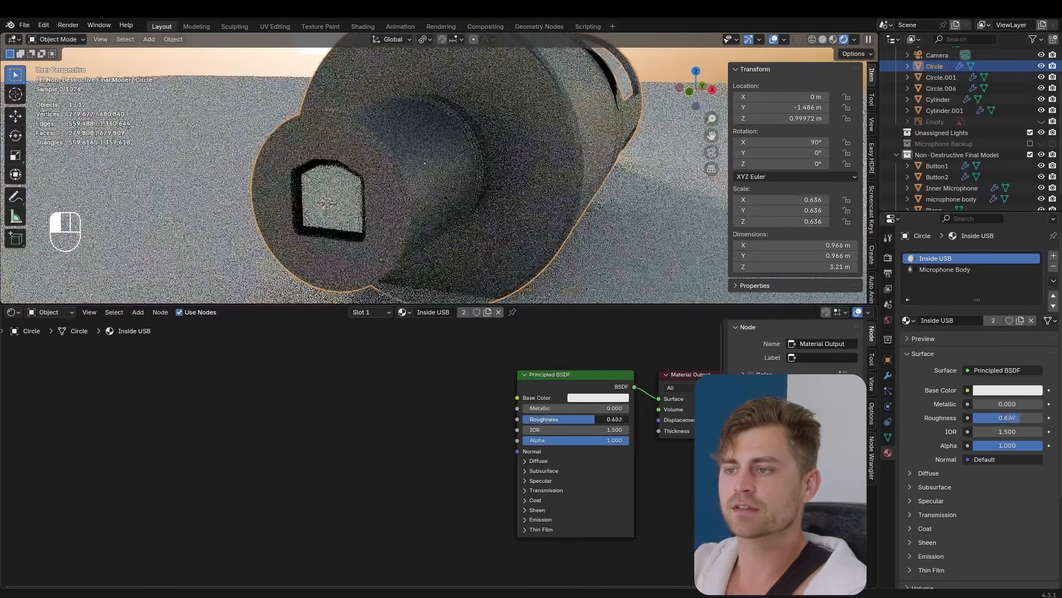
middle_drag(510, 437, 555, 423)
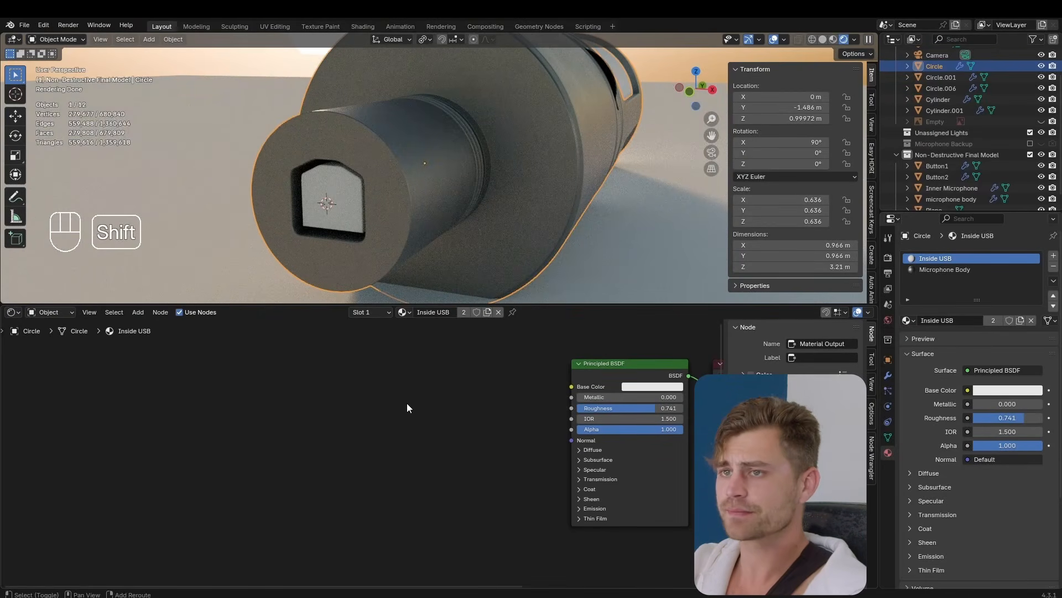
Step: Drive the Inside USB material's Roughness with a Noise Texture through a Color Ramp, using object-based Texture Coordinate and Mapping nodes
key(shift+1)
click(325, 414)
middle_drag(487, 415, 625, 418)
scroll(623, 420, up, 3)
key(ctrl+q)
click(515, 420)
click(377, 389)
key(ctrl+t)
drag(212, 466, 221, 464)
middle_drag(460, 457, 352, 407)
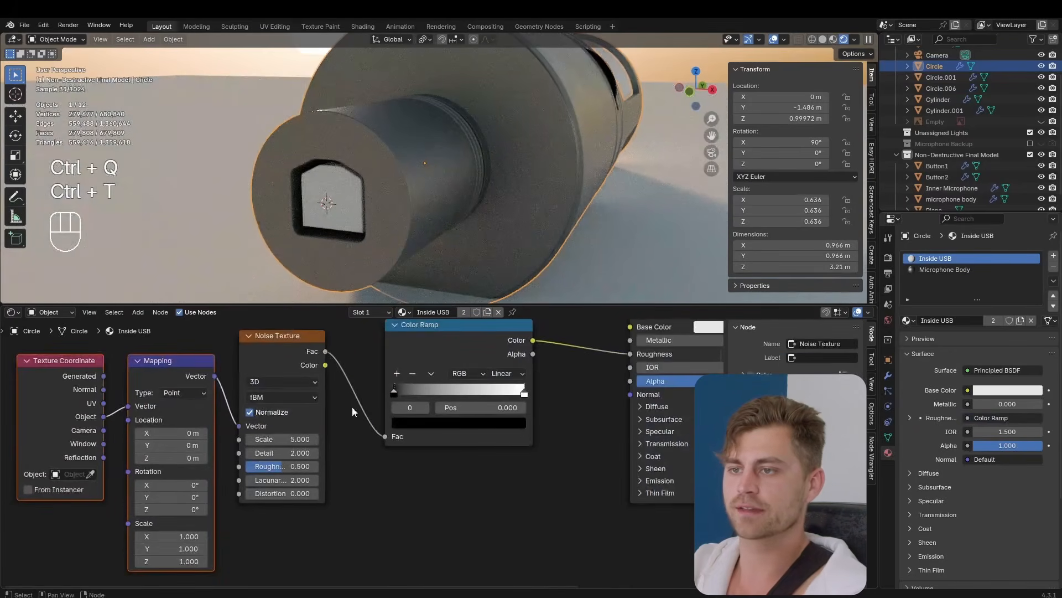
Step: Lighten the Color Ramp's black stop to grey, slightly darken its white stop, and set the Noise Texture's Scale to 11.8
click(417, 423)
drag(504, 317, 504, 262)
click(524, 393)
click(500, 423)
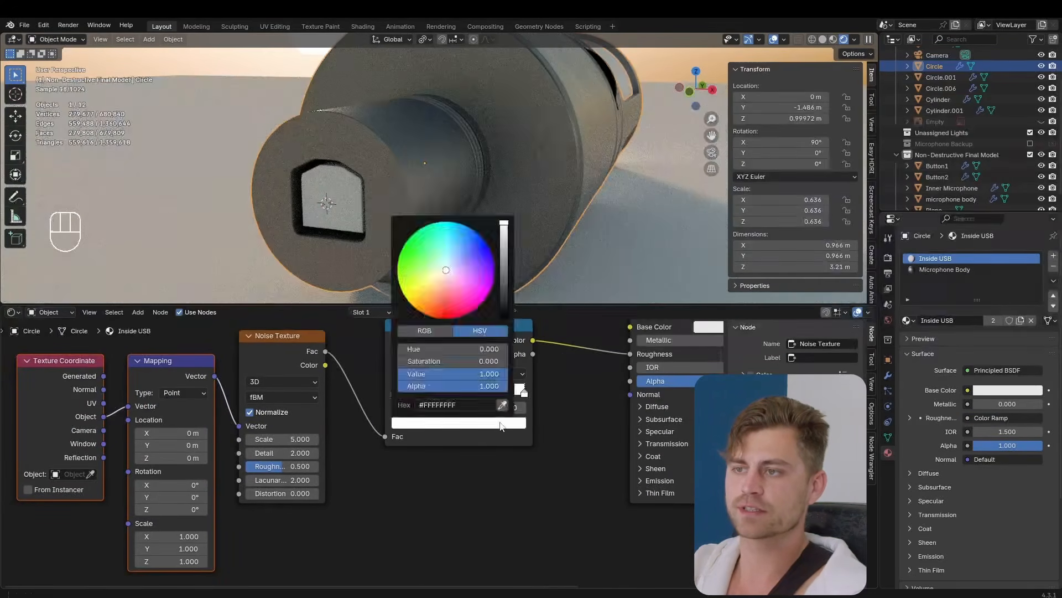
click(505, 241)
click(342, 534)
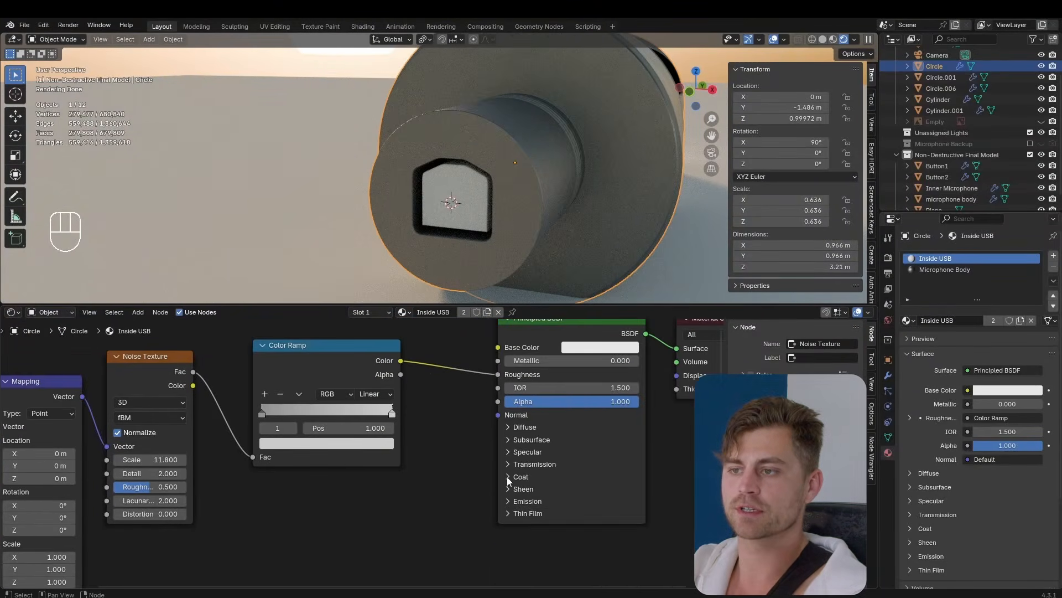
Step: Raise the Inside USB material's Coat Weight and save the file
click(521, 477)
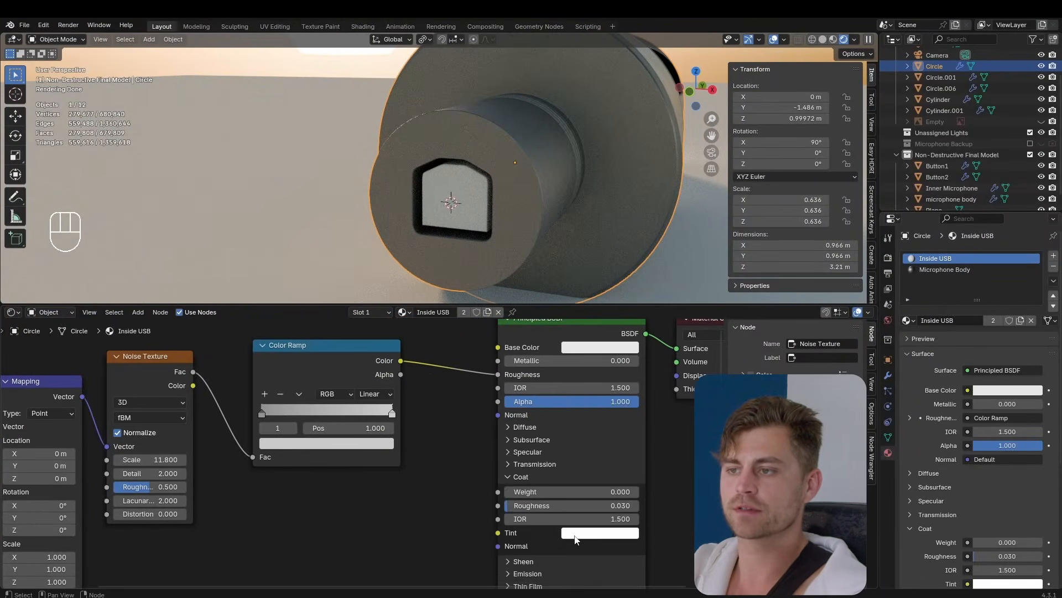
drag(542, 497, 641, 497)
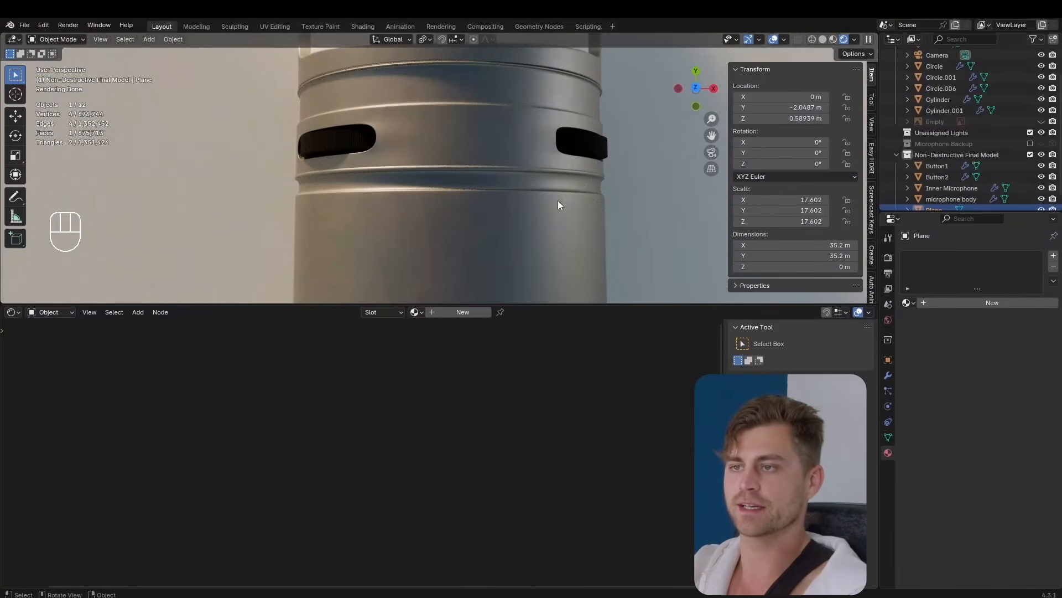
scroll(456, 135, down, 4)
shift+middle_drag(459, 118, 467, 246)
scroll(471, 212, down, 3)
key(ctrl+s)
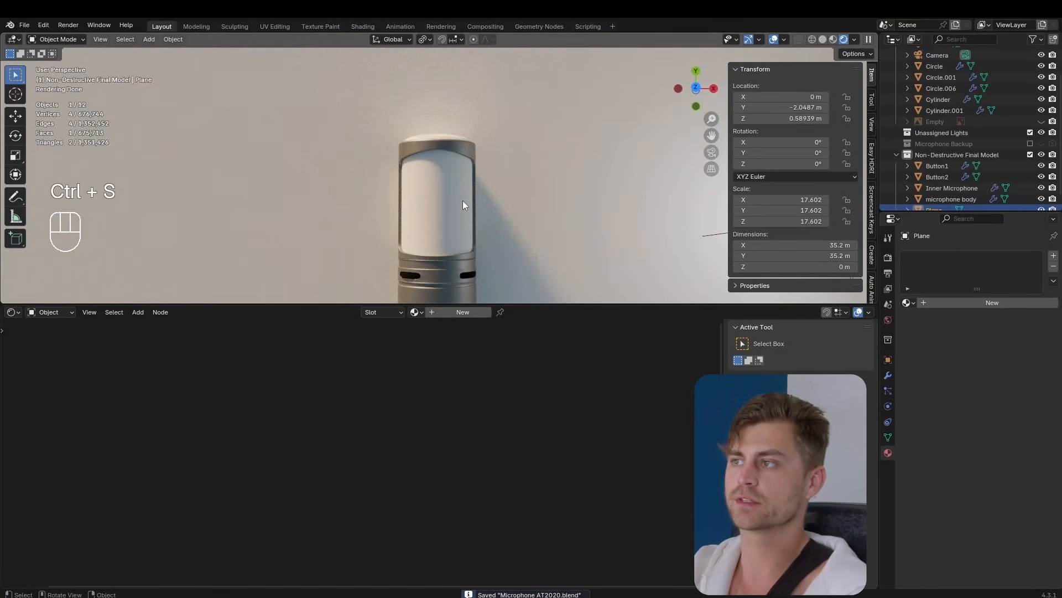
Step: Examine the finished materials on the whole microphone from several angles and distances
click(462, 200)
scroll(463, 202, up, 3)
ctrl+middle_drag(440, 194, 438, 182)
middle_drag(463, 275, 457, 157)
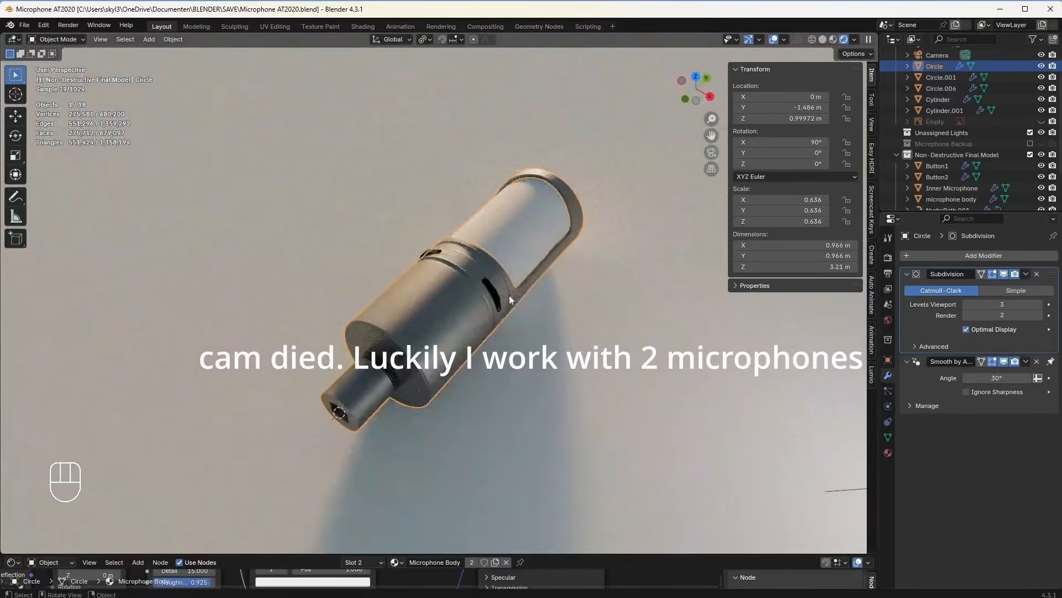
scroll(509, 296, down, 7)
scroll(488, 302, up, 7)
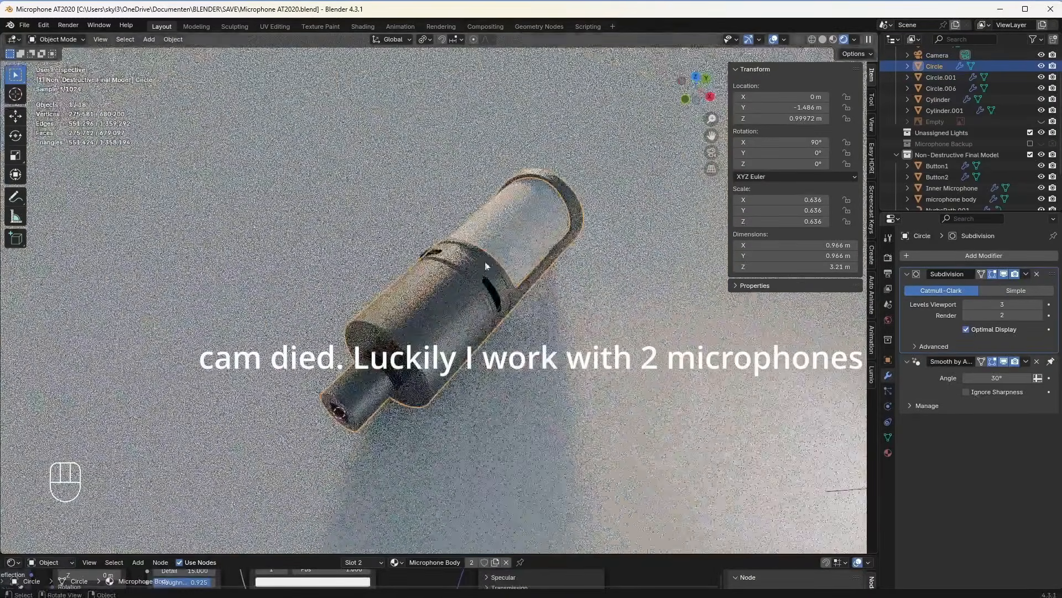
Step: Delete the three extra objects and add a Path curve in the empty area beside the floor plane
scroll(560, 266, down, 11)
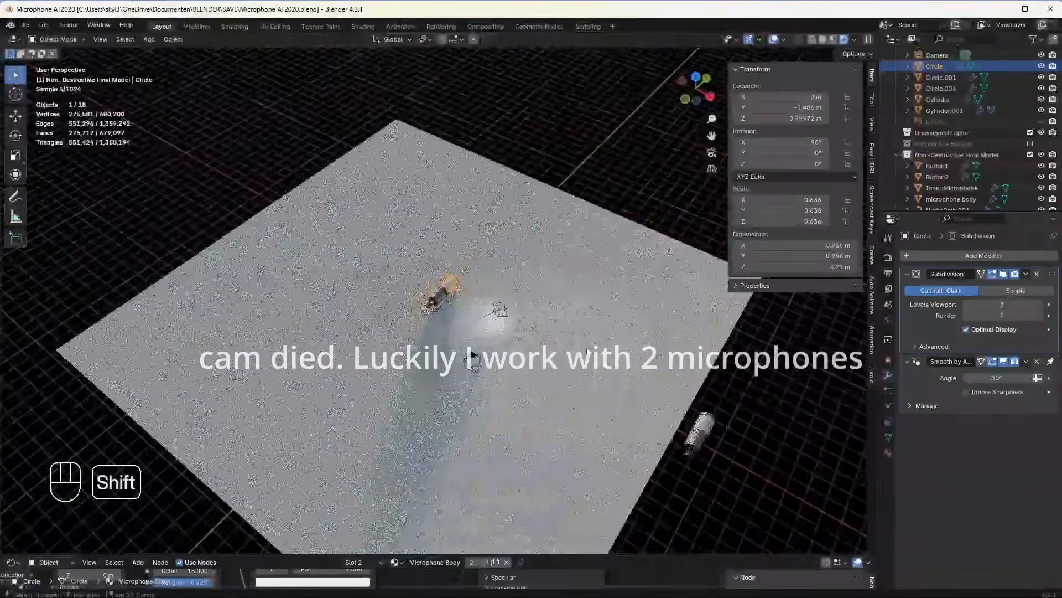
shift+middle_drag(560, 265, 390, 131)
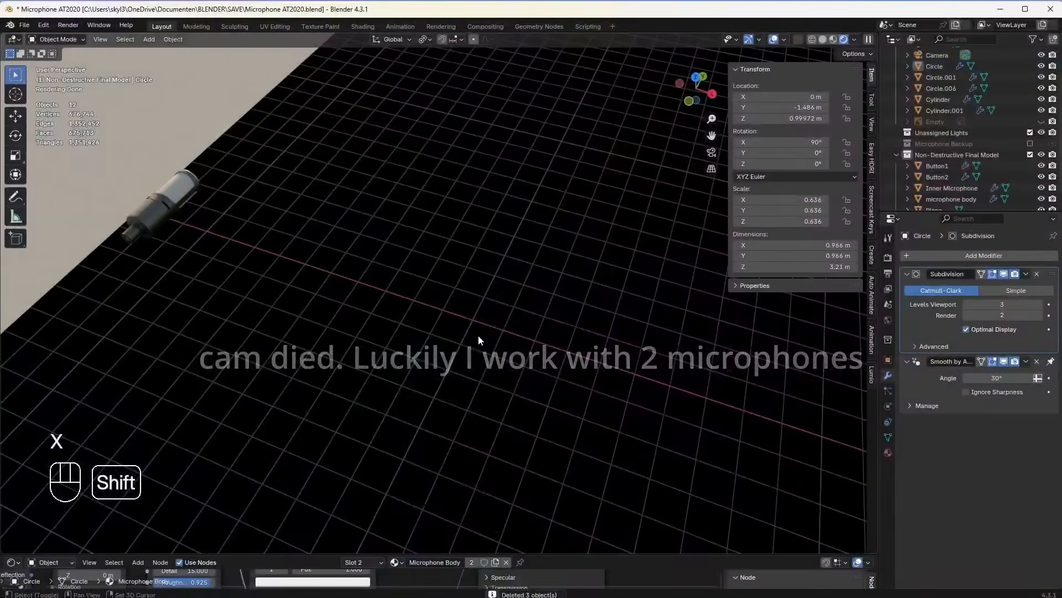
key(shift+a)
mouse_move(478, 331)
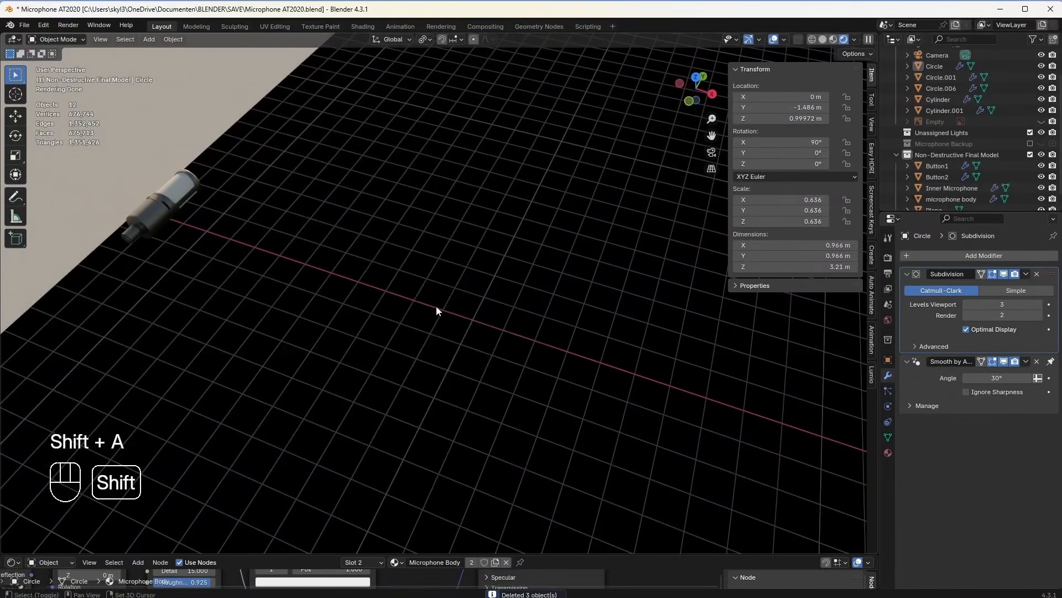
key(shift+a)
mouse_move(446, 307)
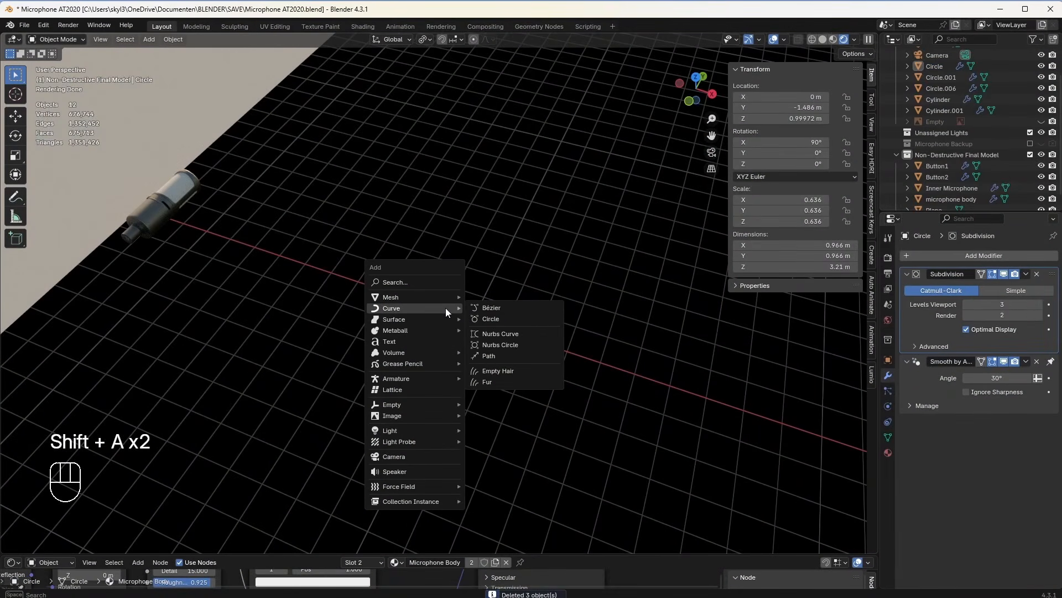
click(503, 354)
middle_drag(539, 367, 562, 360)
Step: Raise the path's middle control point about 0.88 m along Z
key(Tab)
scroll(562, 361, up, 3)
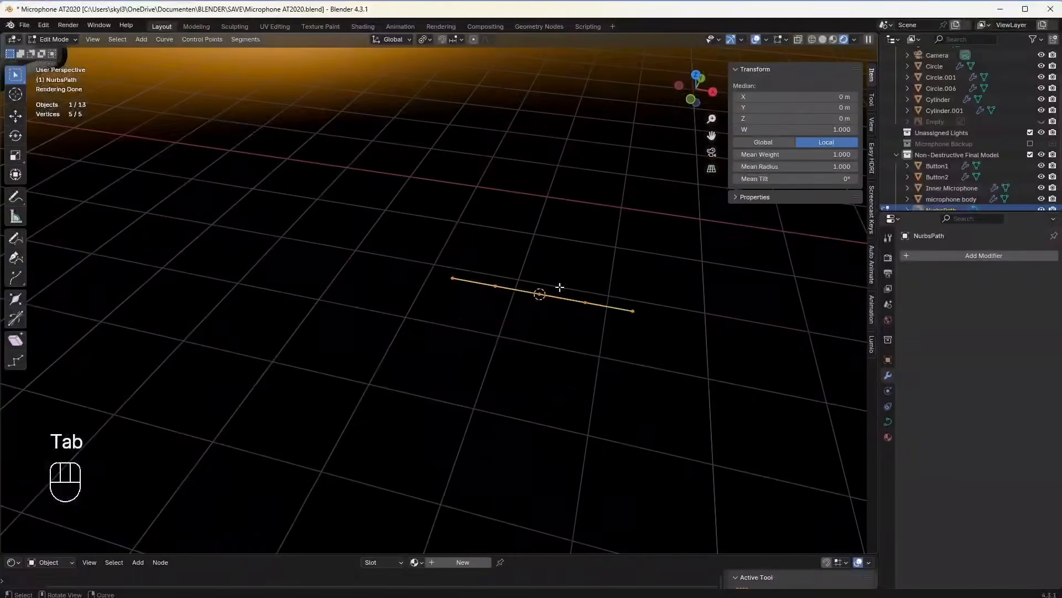
key(g)
key(z)
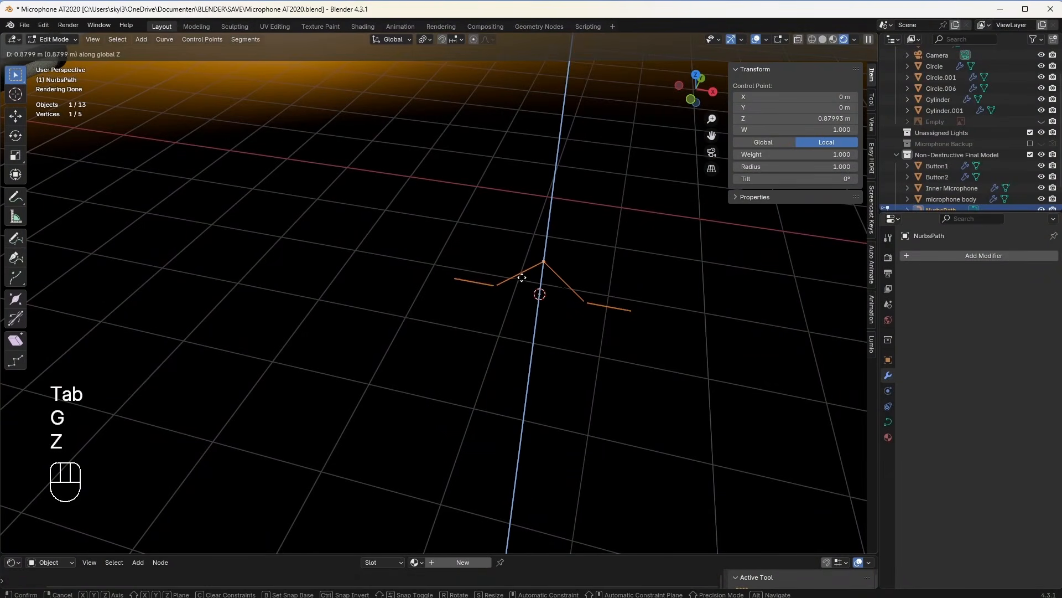
click(522, 277)
Step: Give the path a round bevel with a Depth of 0.051 m
click(887, 422)
scroll(942, 502, down, 3)
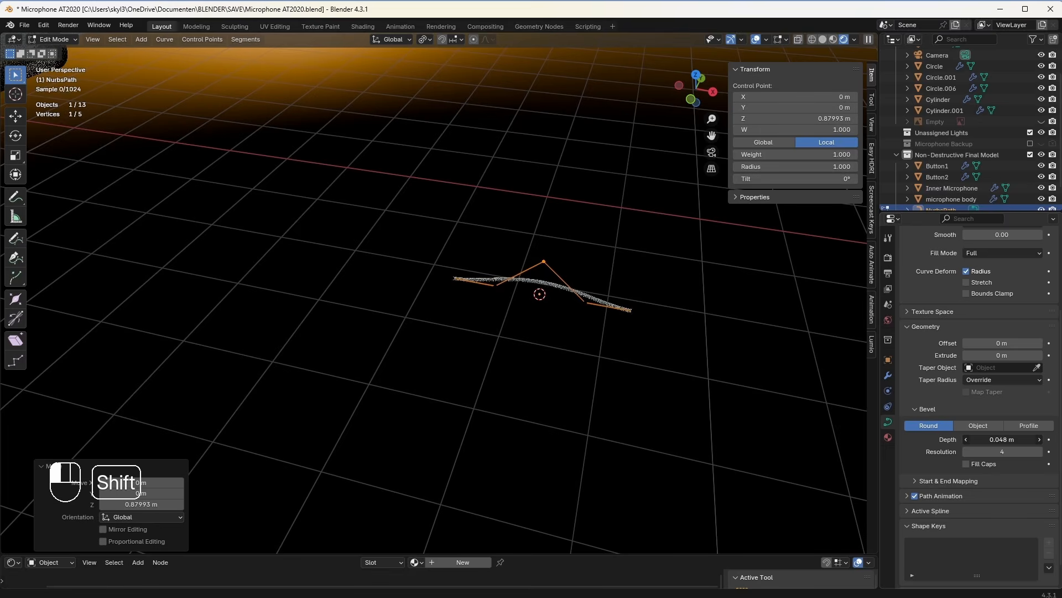
scroll(548, 282, up, 4)
shift+middle_drag(619, 293, 545, 326)
middle_drag(545, 327, 565, 350)
middle_drag(565, 350, 518, 329)
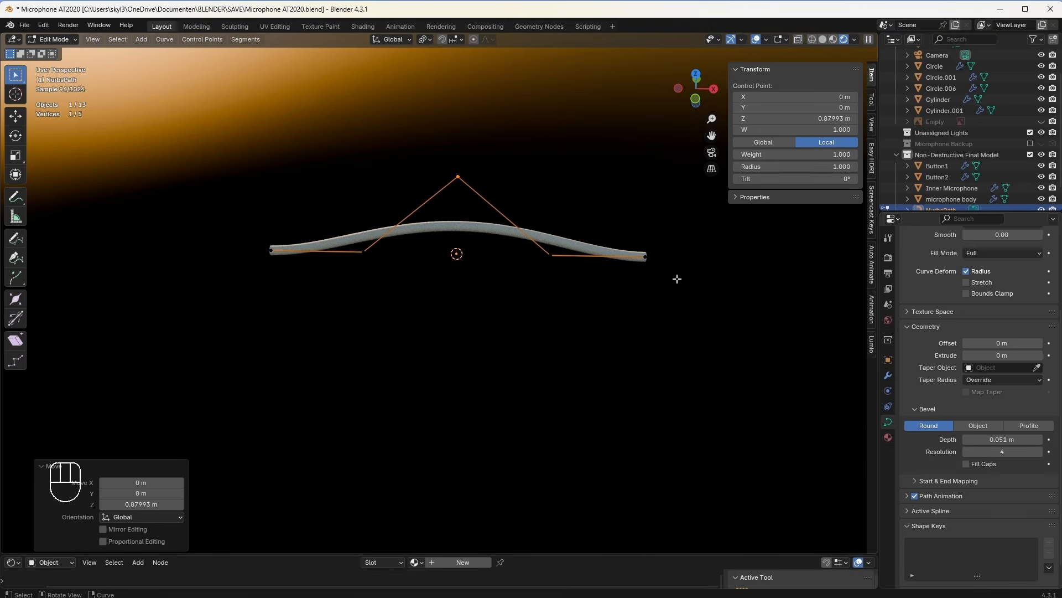
Step: Flatten the path's four base control points onto one height by scaling them to 0 along Z
drag(703, 245, 201, 285)
key(s)
key(z)
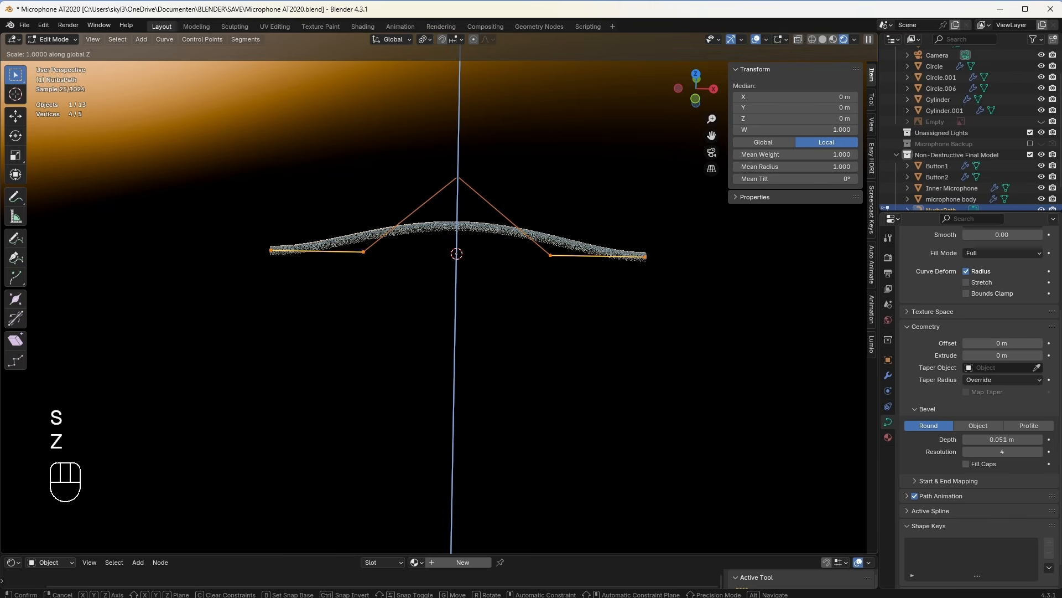
key(0)
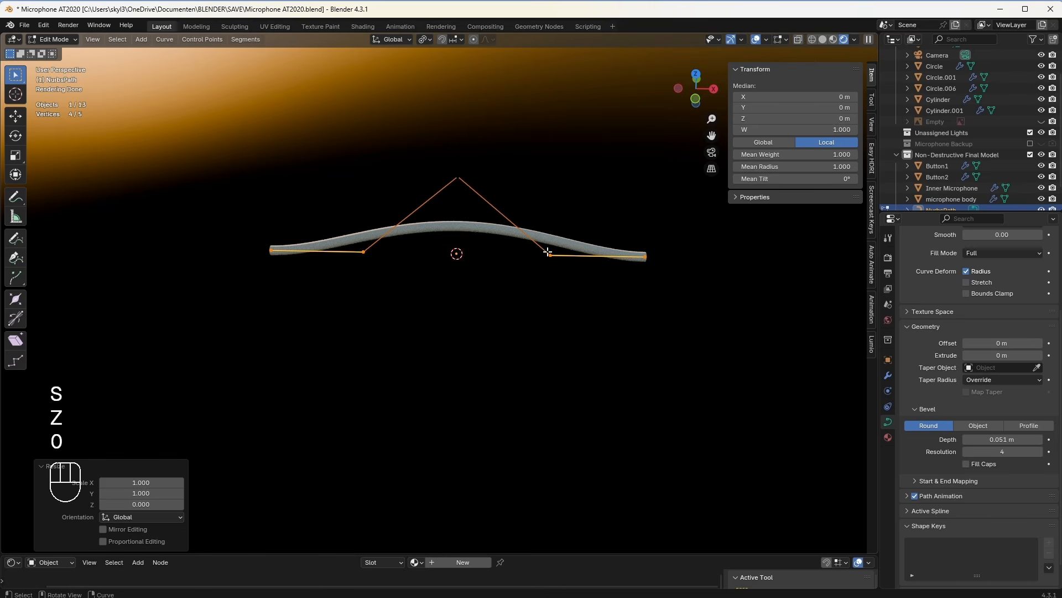
key(Tab)
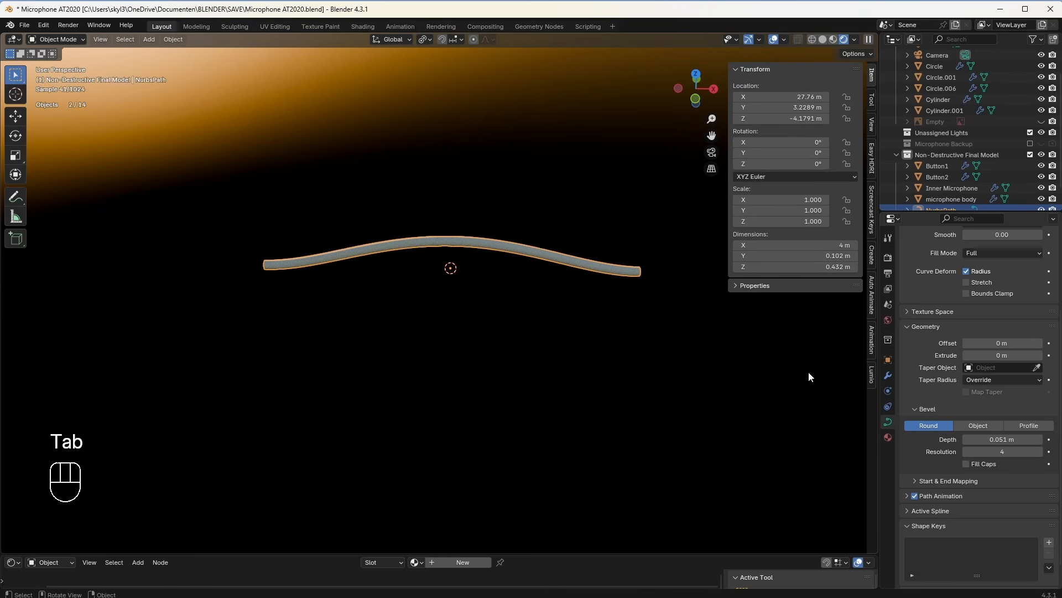
Step: Add an Array modifier to the bevelled path
click(887, 376)
click(958, 255)
text(arr)
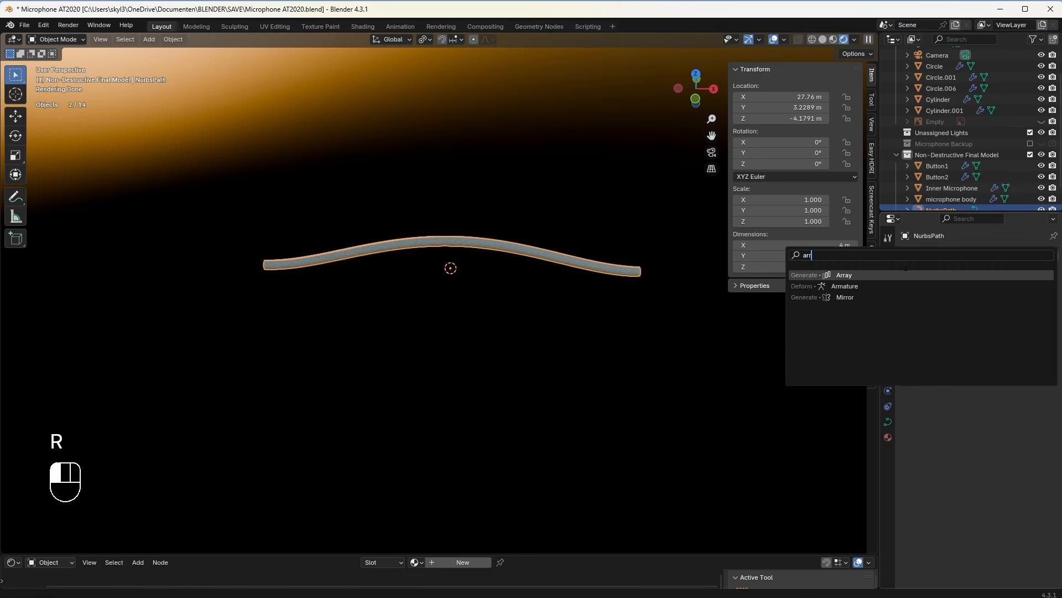
click(866, 275)
scroll(563, 317, down, 4)
shift+middle_drag(563, 316, 553, 339)
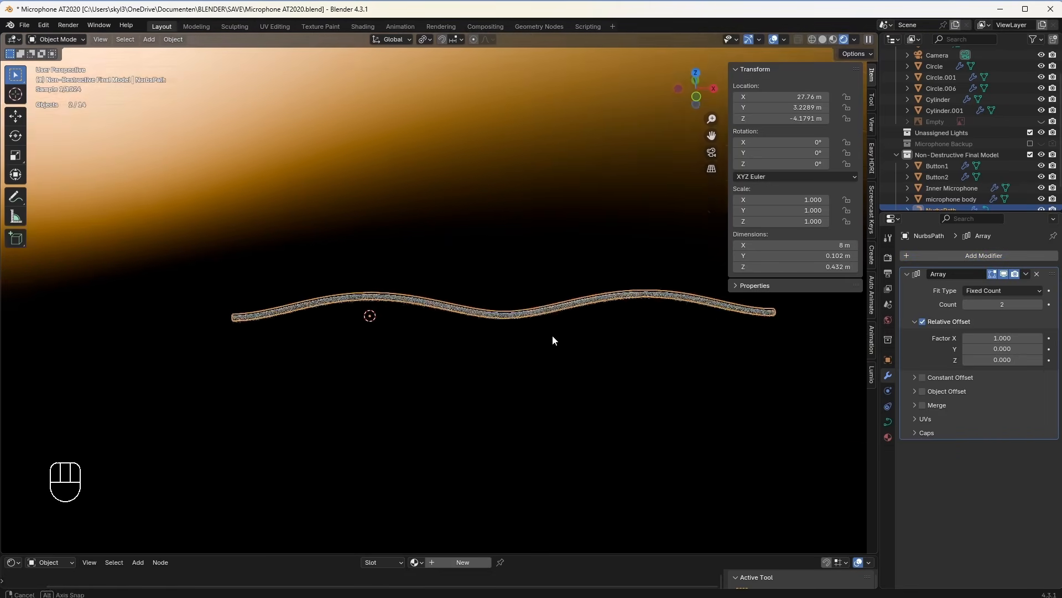
key(Tab)
key(s)
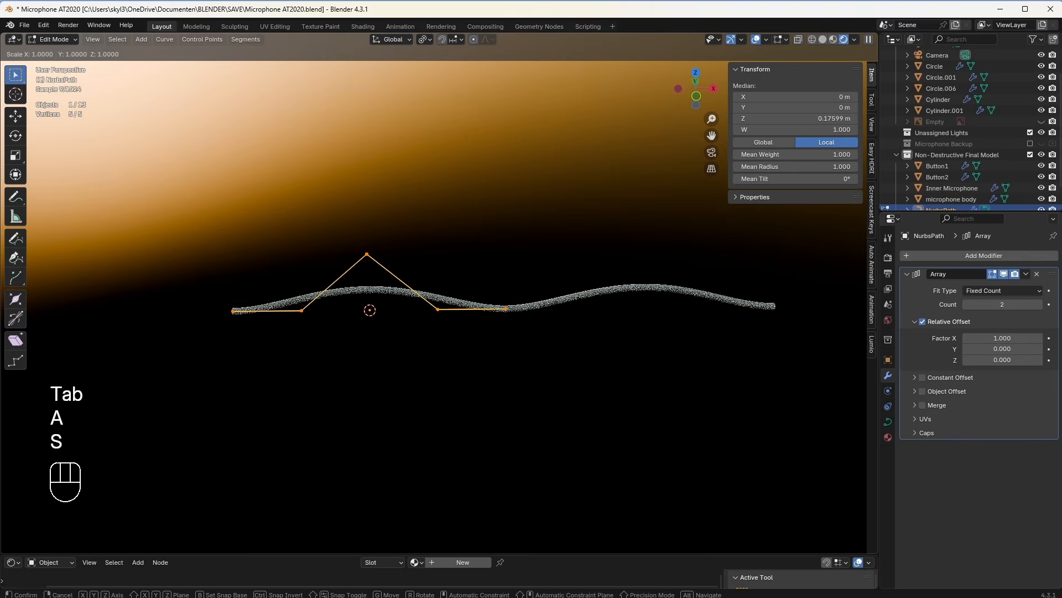
click(570, 349)
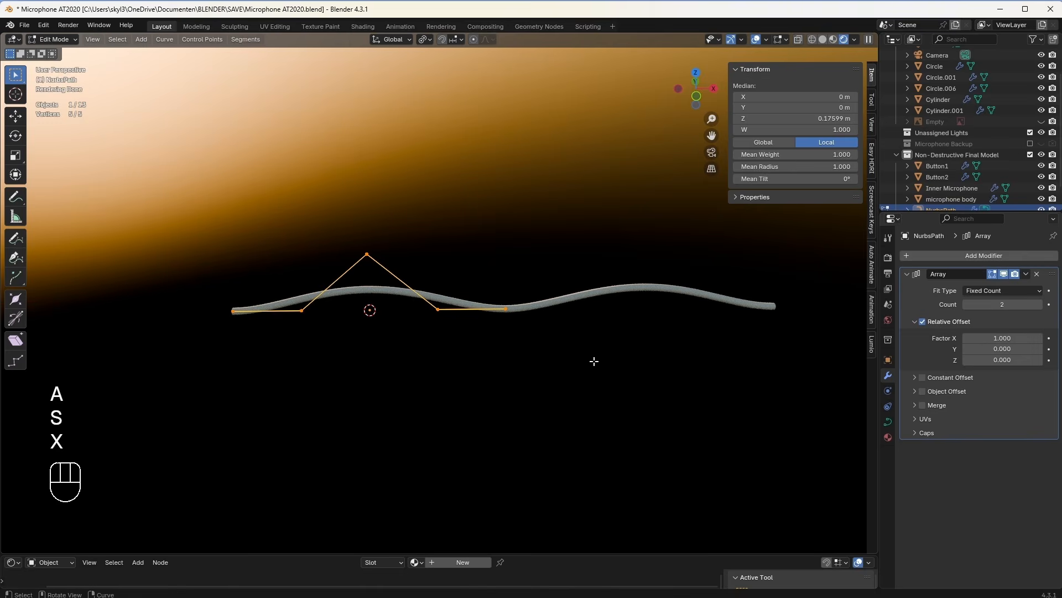
key(Tab)
Step: Compress the arrayed path along X to a scale of about 0.428
key(s)
key(x)
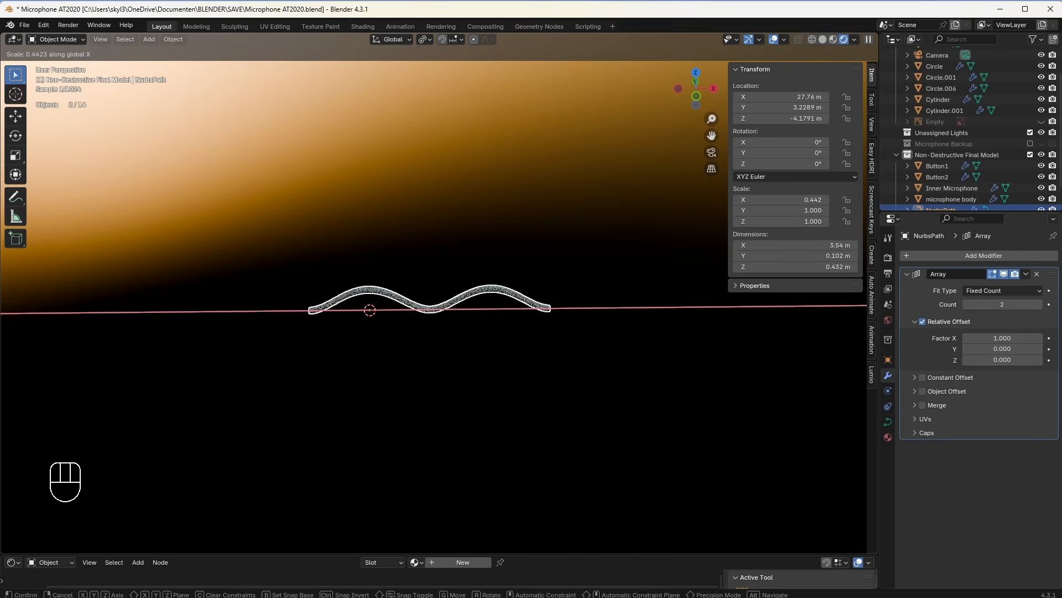
click(424, 322)
middle_drag(424, 322, 471, 340)
Step: Duplicate the wavy path, rotate the copy 90° about Z and move it about 0.905 m along X
key(shift+d)
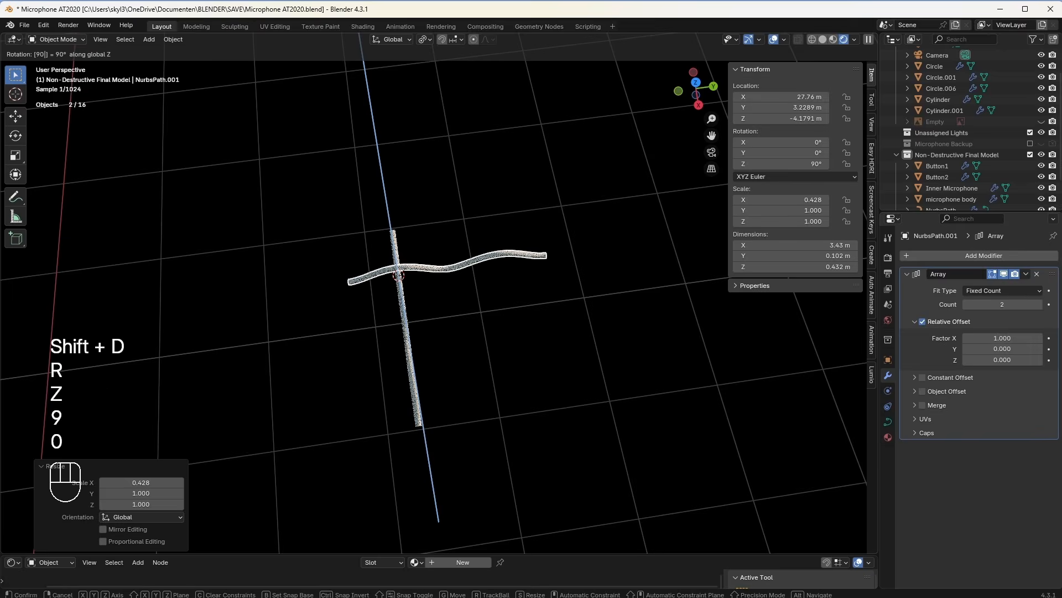
click(414, 374)
middle_drag(414, 374, 510, 320)
key(g)
key(y)
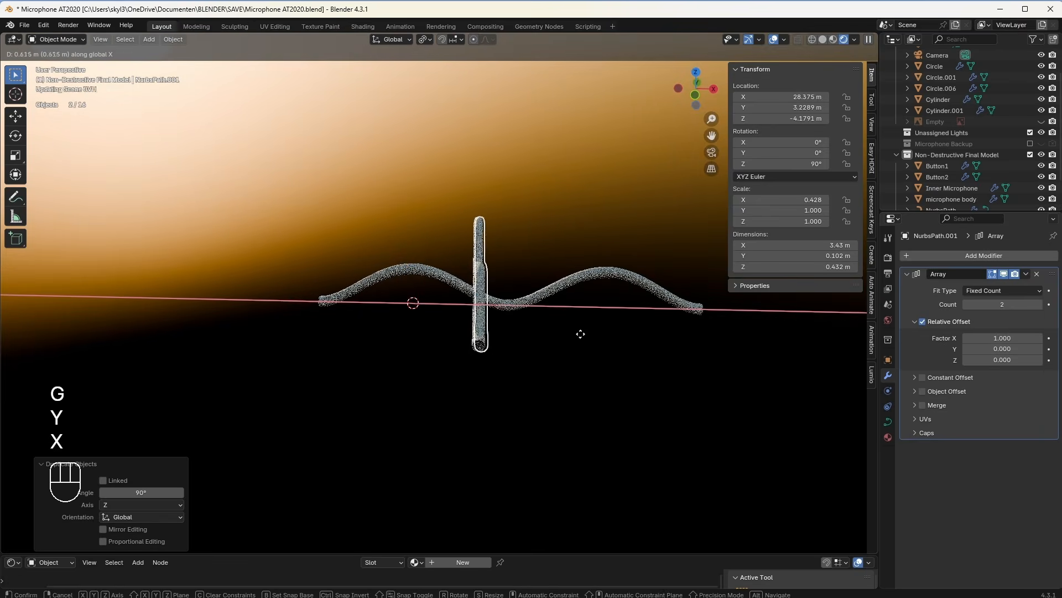
click(604, 341)
middle_drag(604, 341, 420, 271)
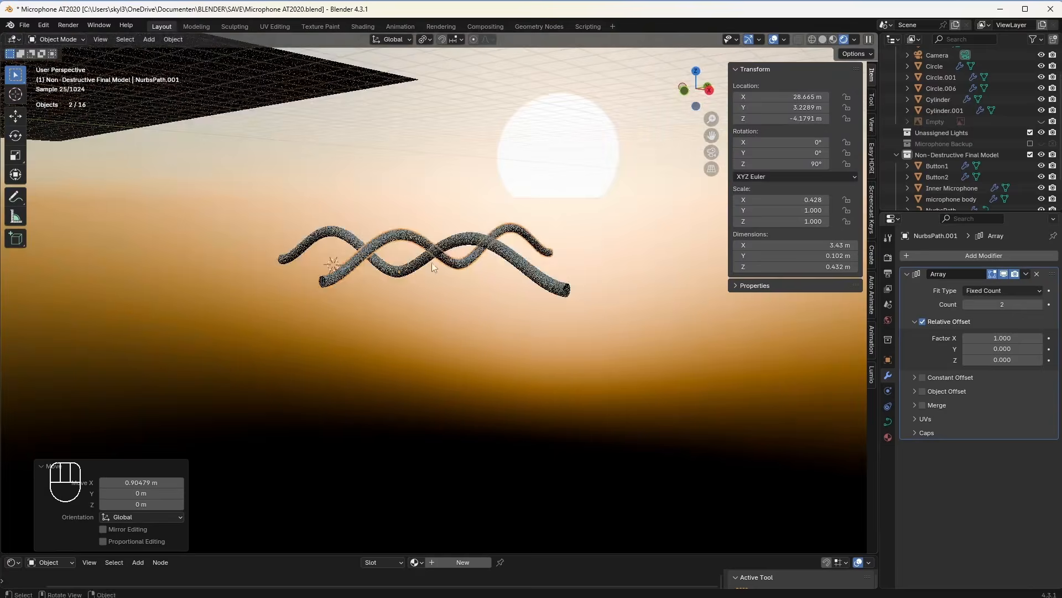
Step: Raise the original path's four base control points about 0.209 m along Z to soften the wave
click(407, 269)
key(Tab)
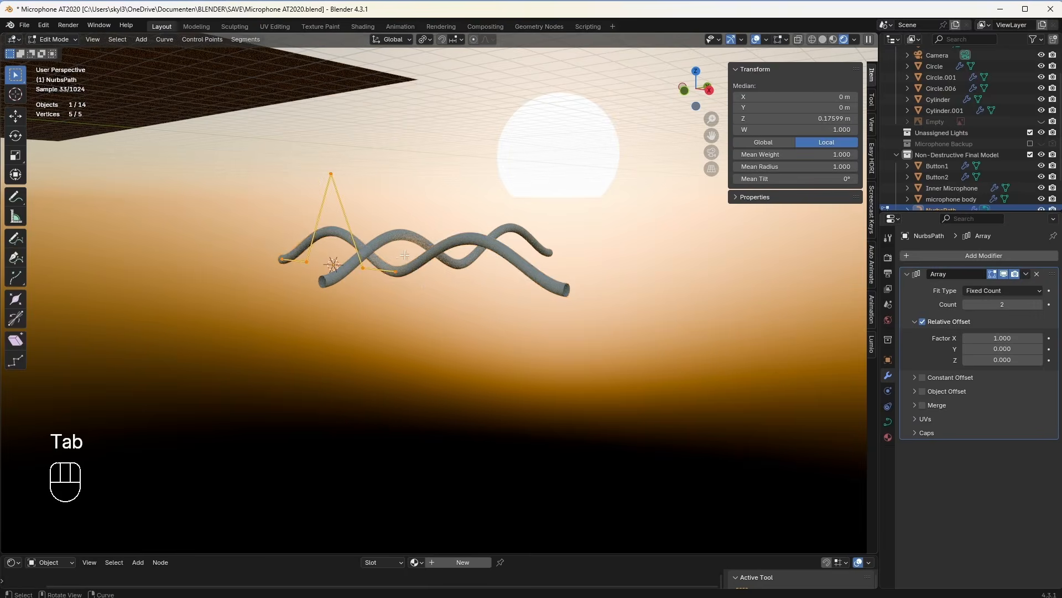
drag(386, 292, 357, 294)
middle_drag(471, 267, 517, 261)
drag(526, 255, 487, 263)
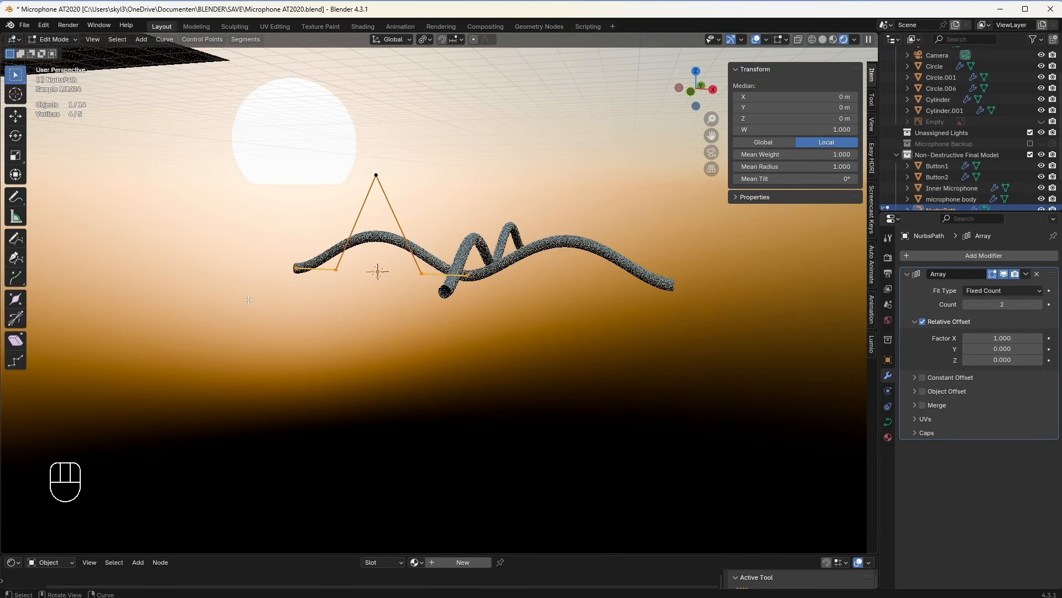
drag(248, 300, 247, 299)
key(g)
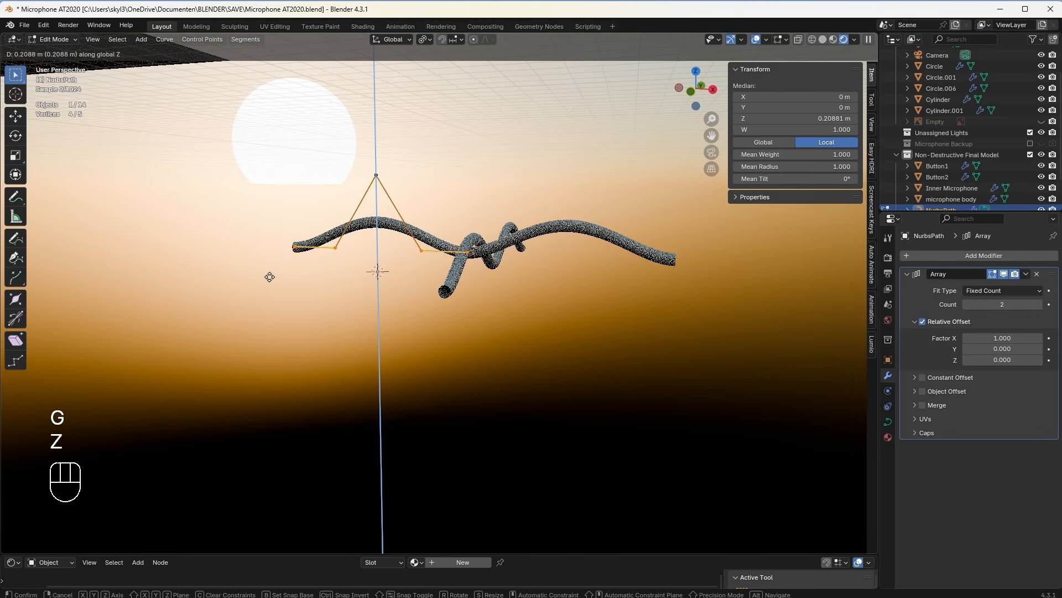
click(270, 277)
mouse_move(482, 286)
middle_down()
mouse_move(422, 297)
mouse_move(462, 287)
middle_up()
key(Tab)
Step: Replace the rotated copy with a new duplicate of the softened path, turned 90° about Z and shifted about 0.84 m along X
key(x)
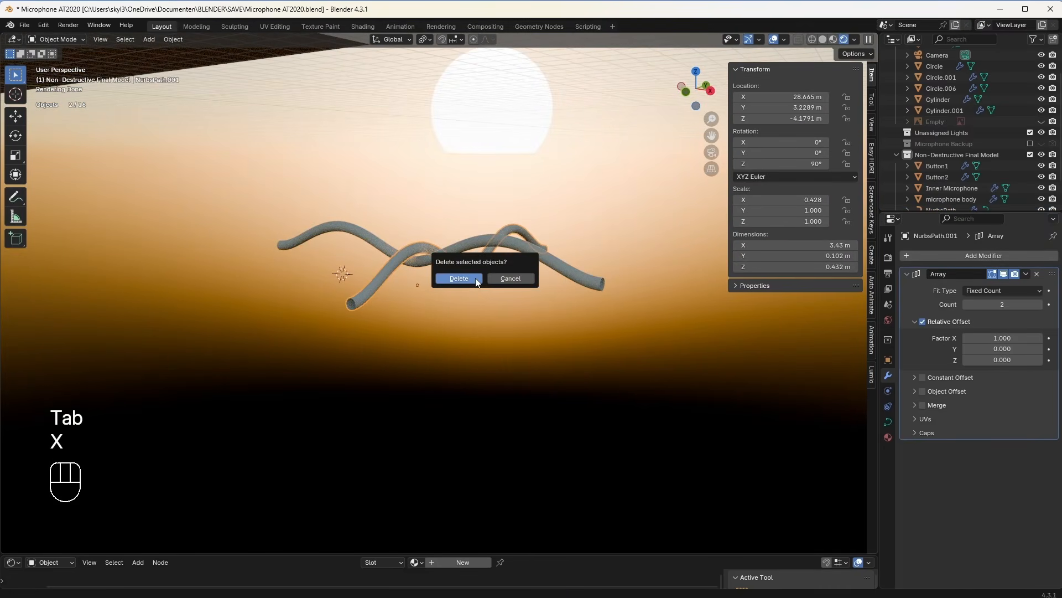
click(477, 280)
key(shift+d)
key(r)
key(z)
key(9)
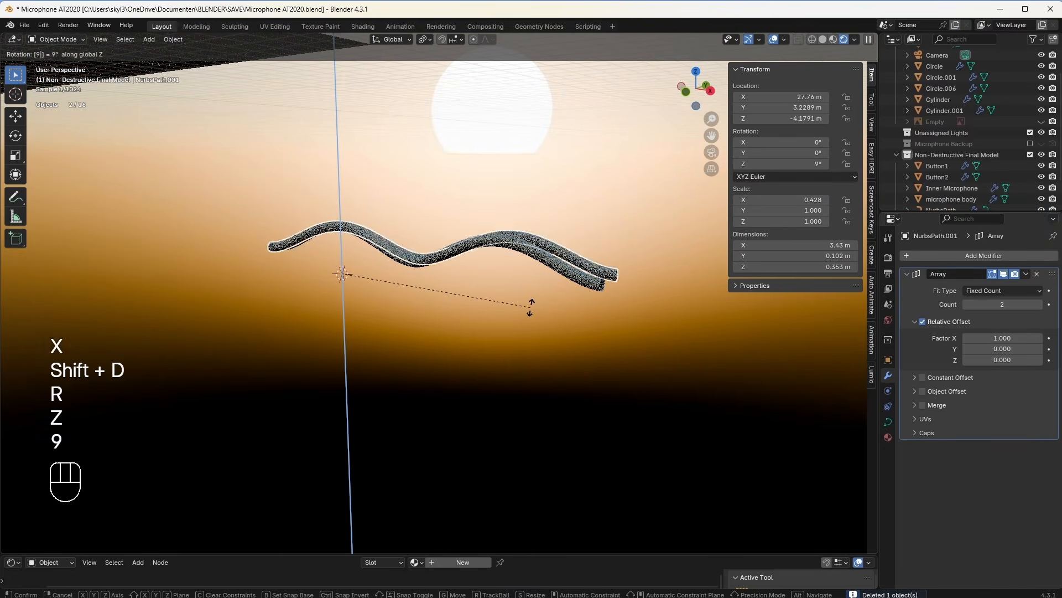
key(0)
click(531, 305)
key(g)
key(y)
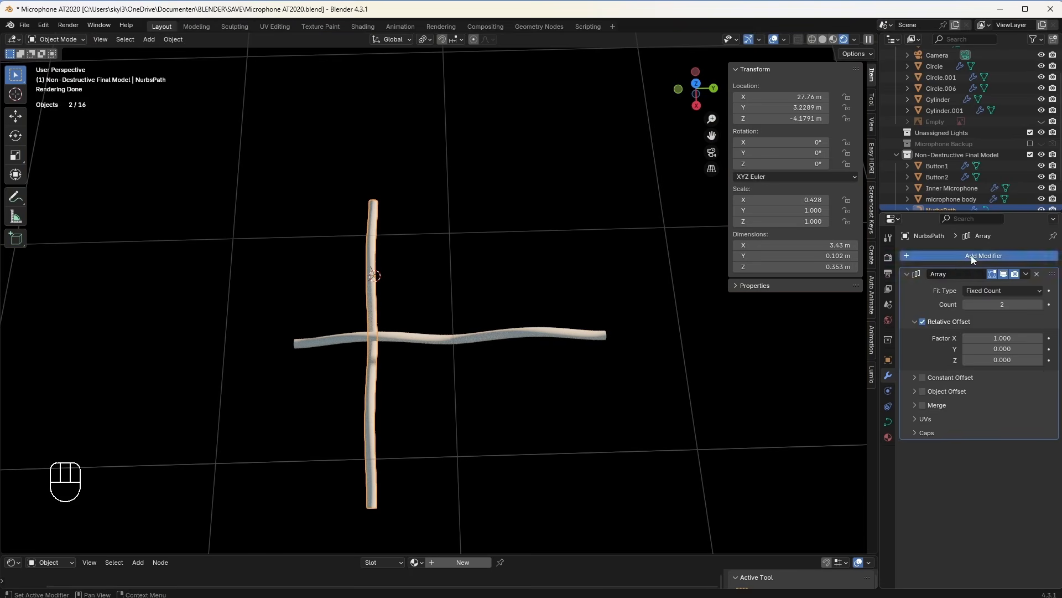
Step: Try a second Array modifier on the original path with a relative offset of 0 on X and 8.63 on Y
click(971, 255)
text(arr)
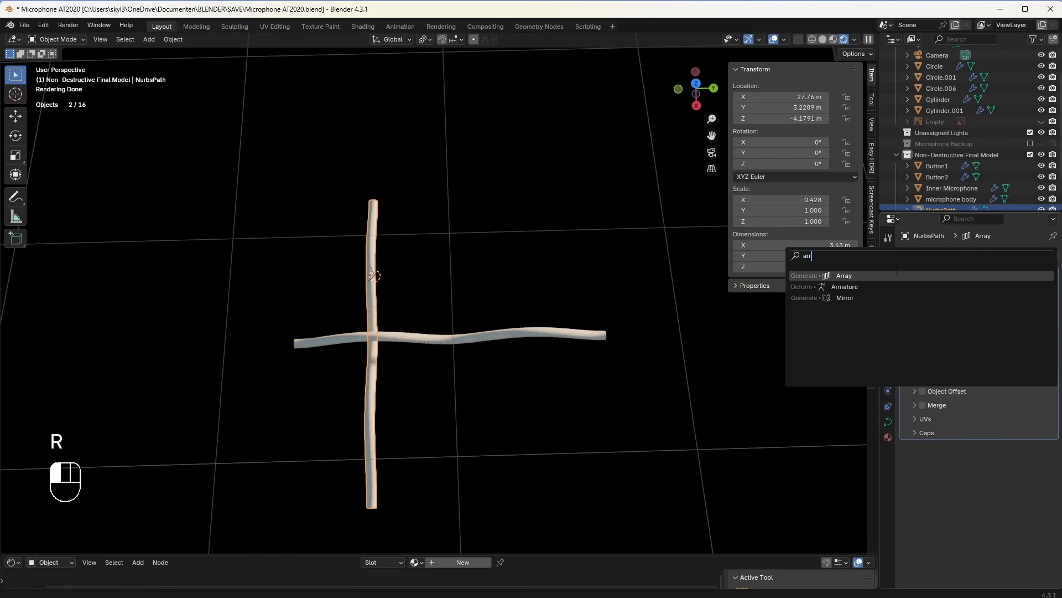
click(892, 274)
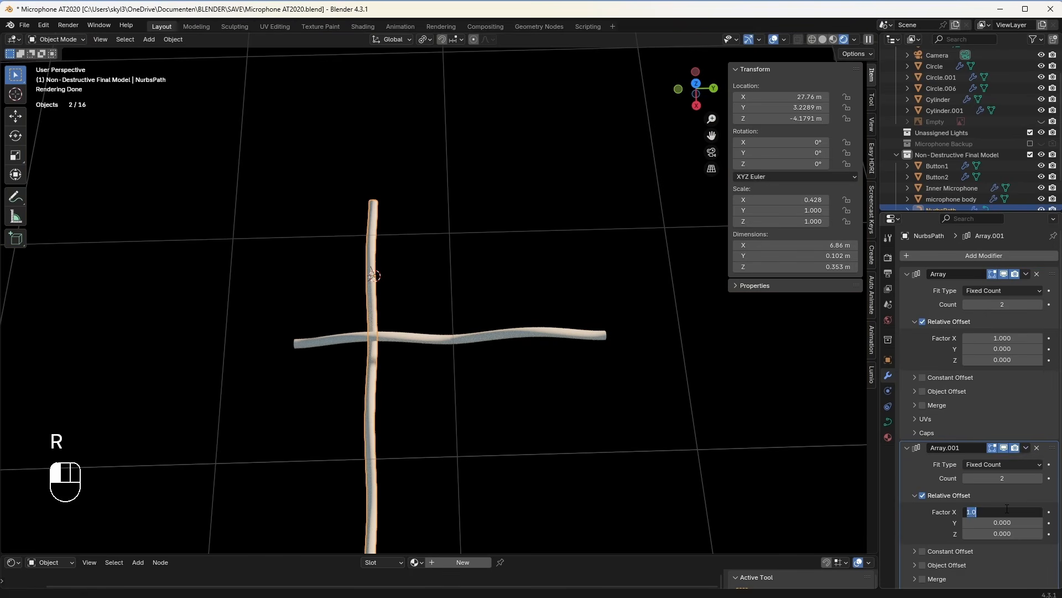
shift+drag(1002, 522, 1029, 522)
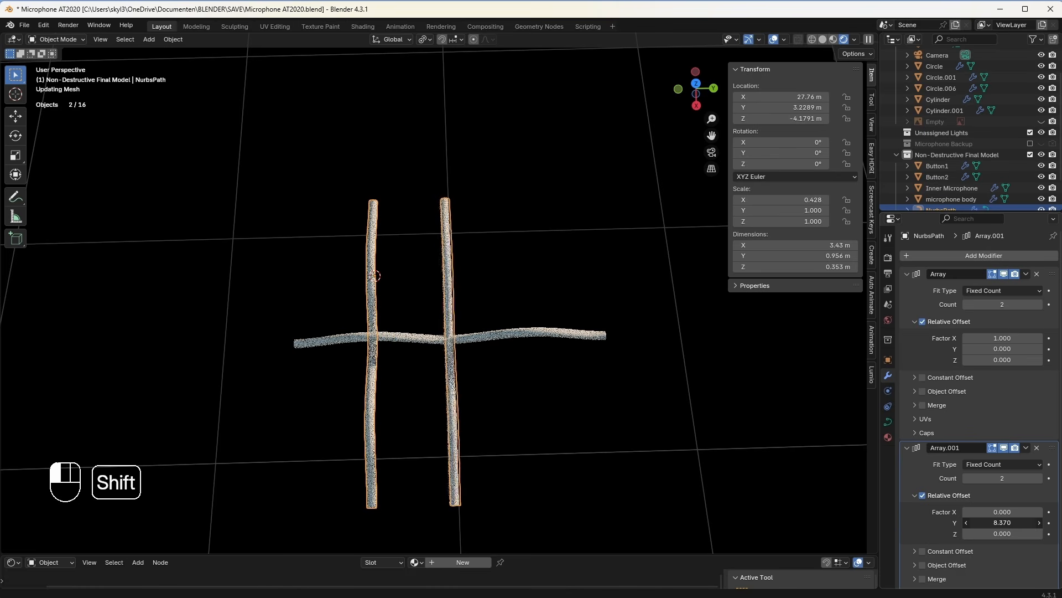
middle_drag(600, 459, 461, 340)
key(Tab)
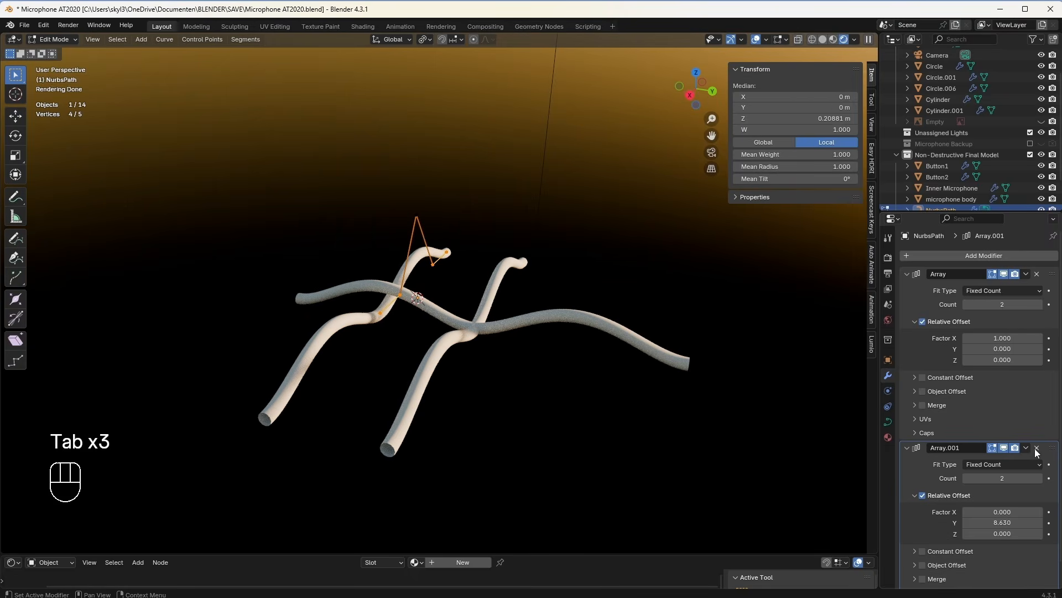
click(1037, 448)
key(Tab)
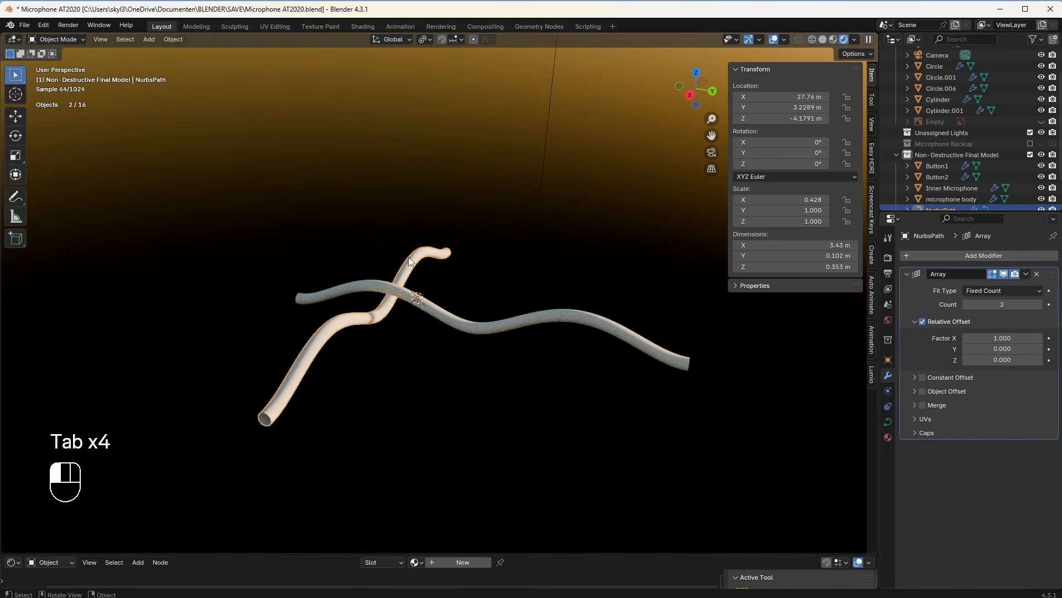
Step: Duplicate the original path and move the copy about 0.85 m along Y
key(shift+d)
key(y)
click(528, 344)
middle_drag(528, 344, 402, 335)
Step: Flip the new parallel copy vertically by scaling the object by -1 along Z
key(Tab)
shift+middle_drag(496, 353, 446, 334)
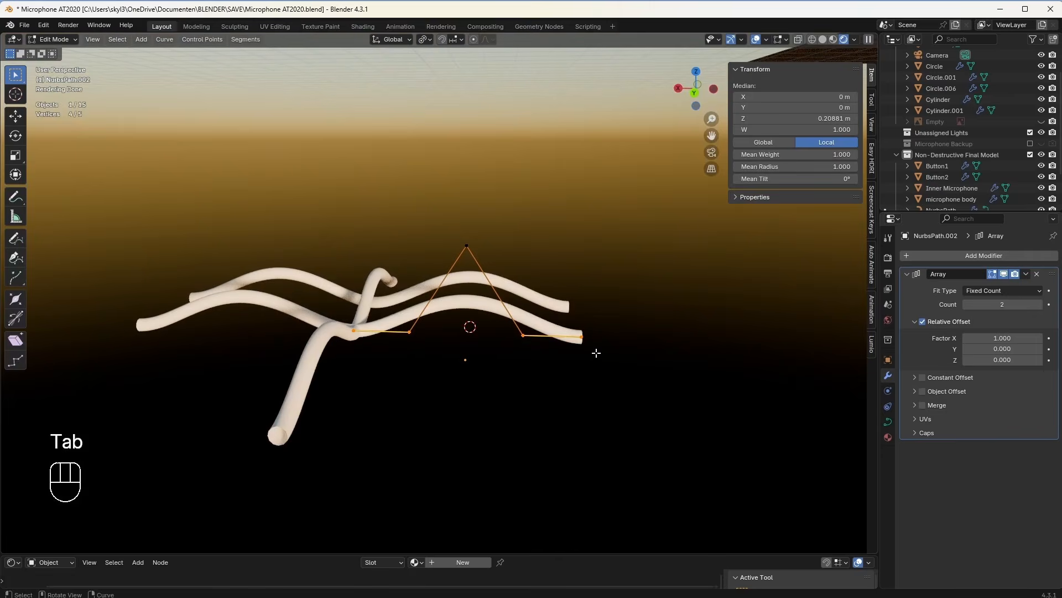
key(s)
key(Tab)
key(s)
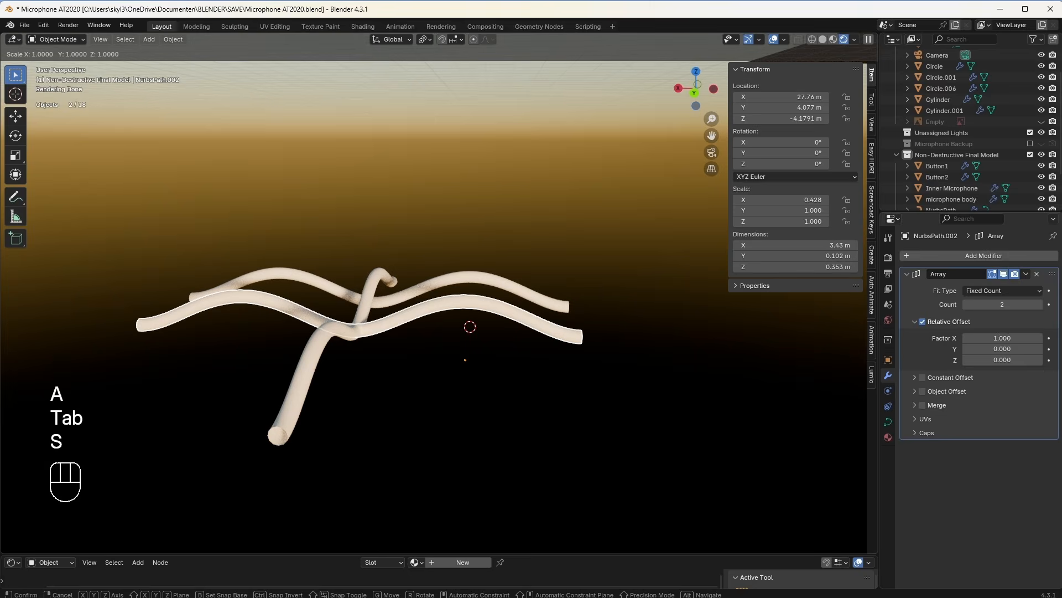
key(z)
key(minus)
key(1)
click(592, 346)
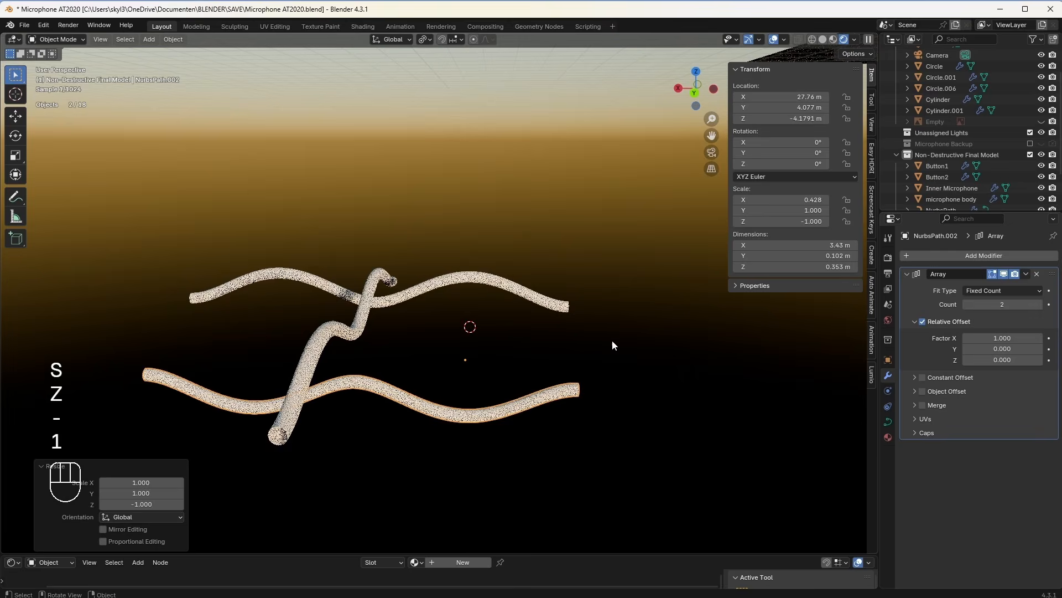
Step: Raise the flipped copy along Z, aligning it from the front view with the crossing path so the strands interweave
key(KP_1)
key(KP_3)
key(KP_1)
key(g)
key(z)
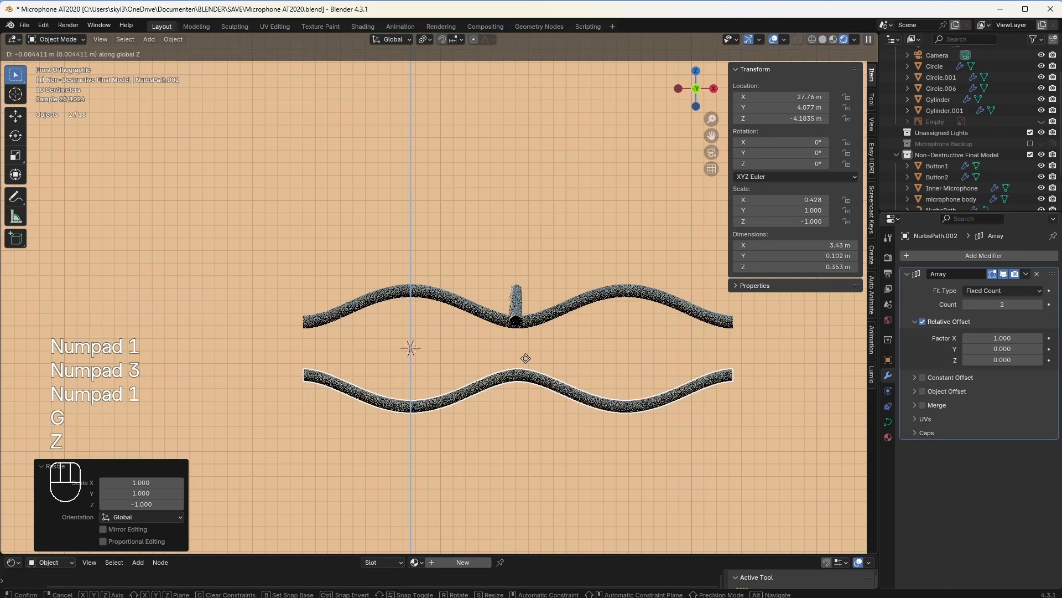
click(529, 303)
middle_drag(732, 308, 416, 387)
scroll(508, 402, up, 4)
key(KP_1)
key(g)
key(z)
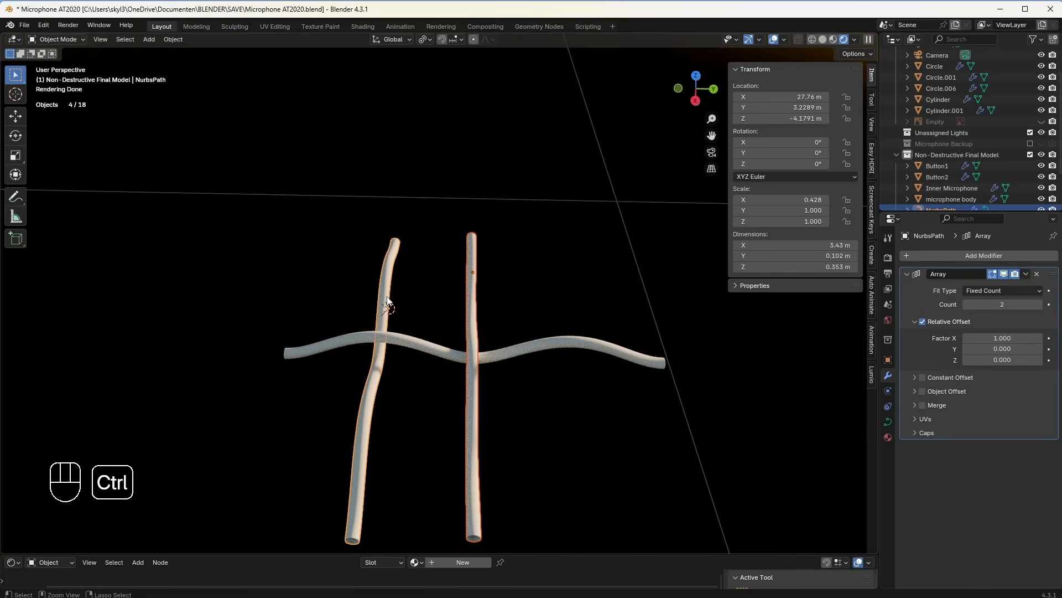
Step: Join the two parallel paths into one object and add a second Array modifier to it
key(ctrl+j)
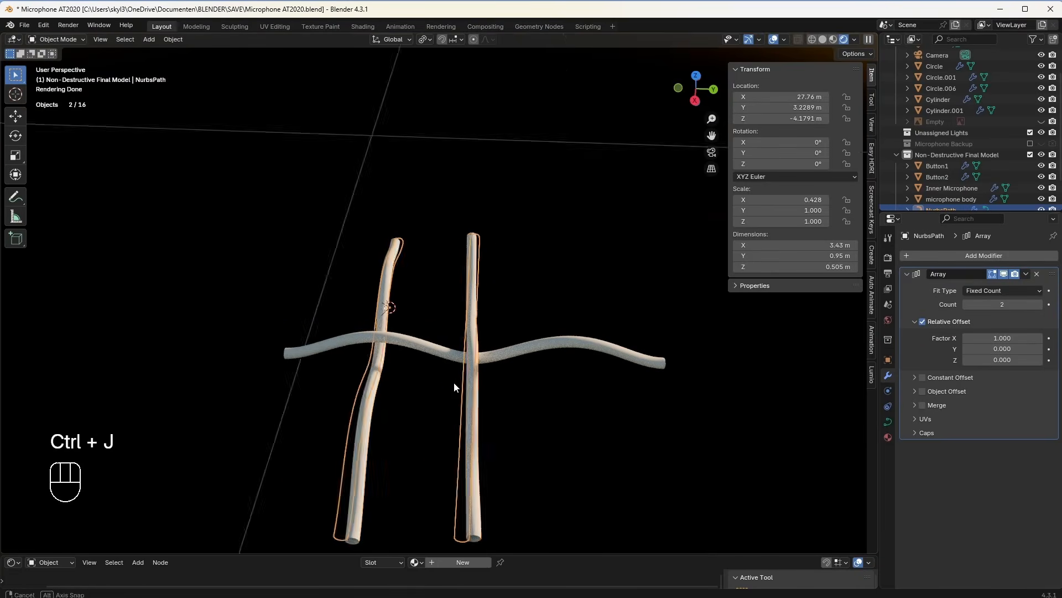
middle_drag(465, 389, 442, 387)
click(984, 255)
text(arr)
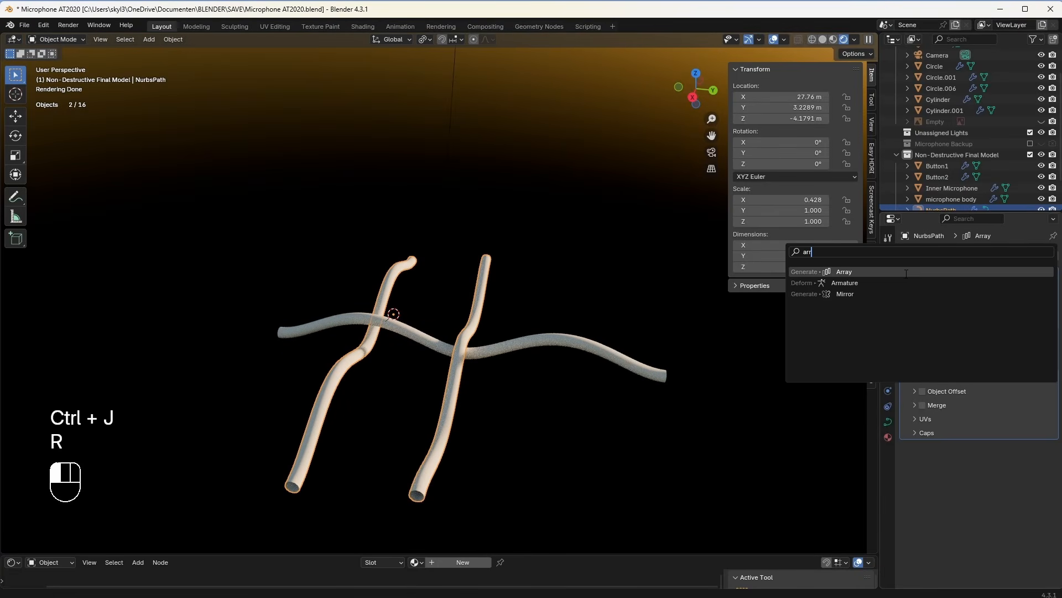
click(917, 272)
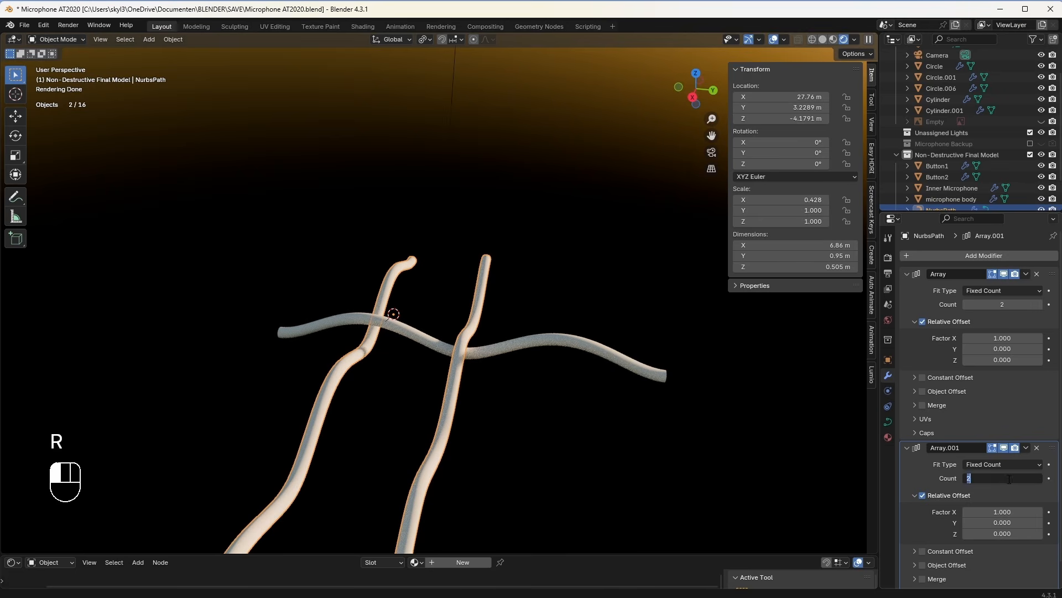
Step: Set the second array's relative offset to 0 on X and extend it along Y to form four evenly spaced strands
text(1)
key(Return)
click(1036, 478)
click(1037, 478)
click(1016, 512)
key(Return)
mouse_move(1015, 523)
mouse_down()
mouse_move(1030, 522)
mouse_move(1016, 522)
mouse_up()
middle_drag(664, 409, 646, 387)
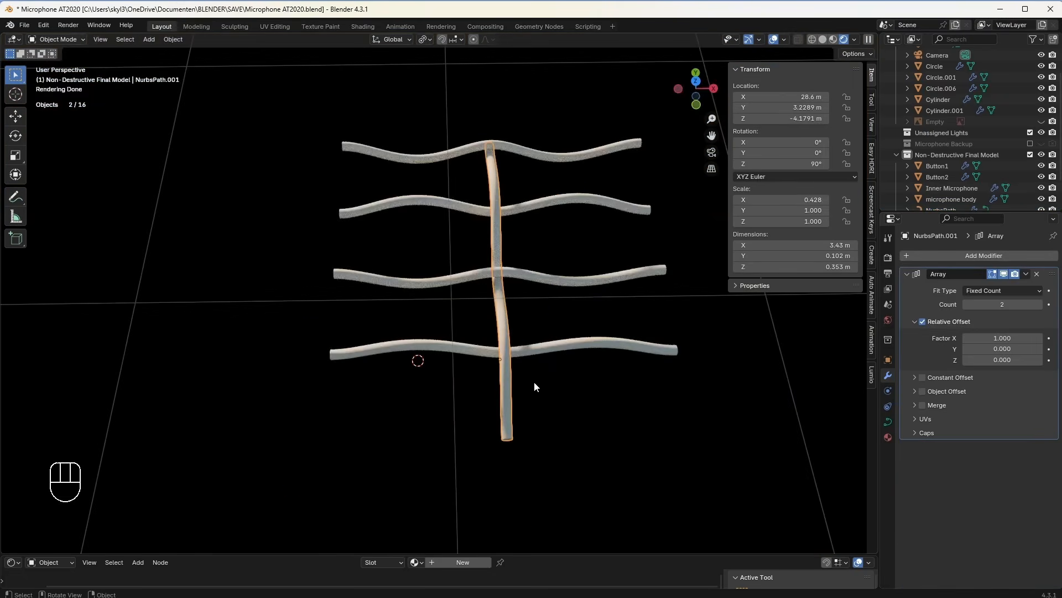
Step: Duplicate the crossing path and move the copy about -0.879 m along X
shift+middle_drag(533, 381, 539, 384)
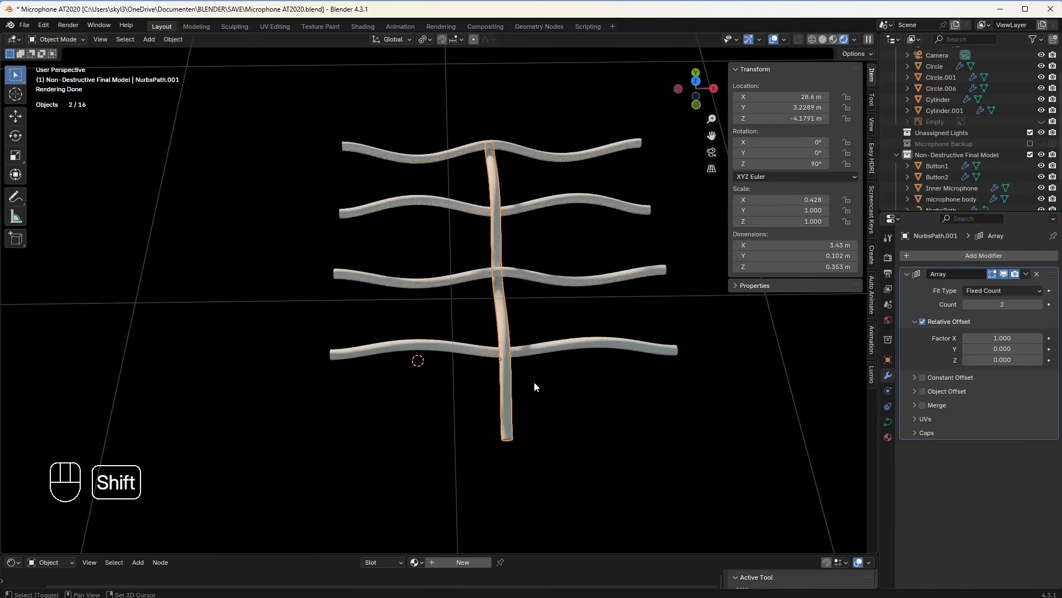
key(shift+d)
key(x)
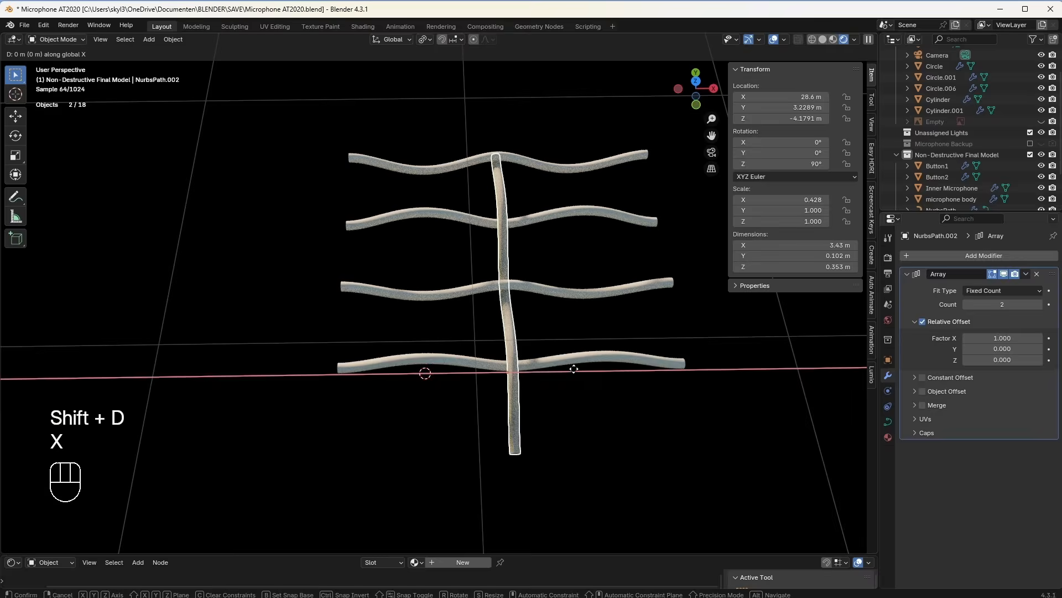
key(y)
key(x)
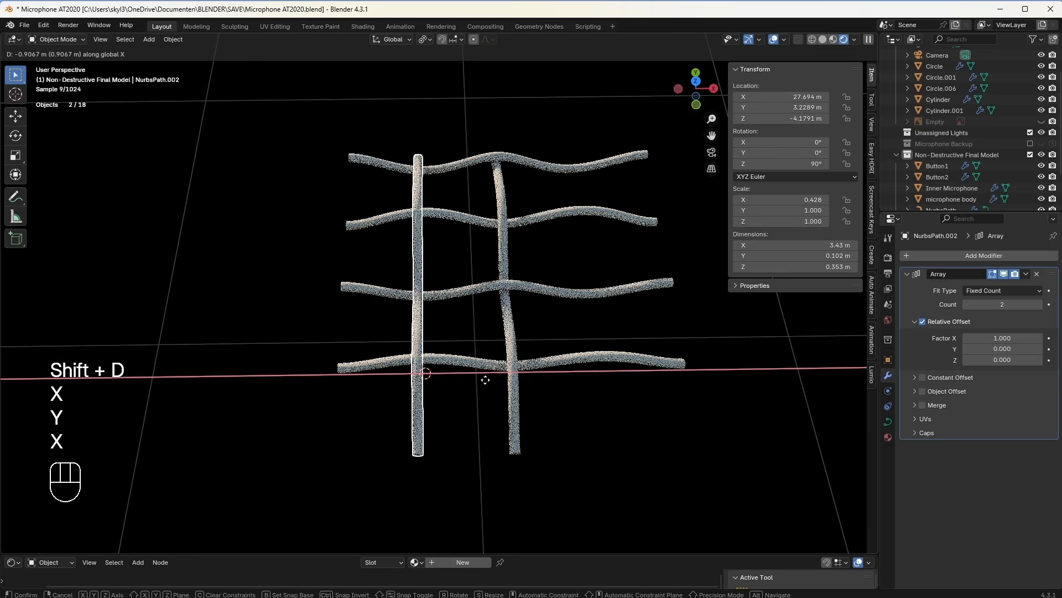
click(485, 380)
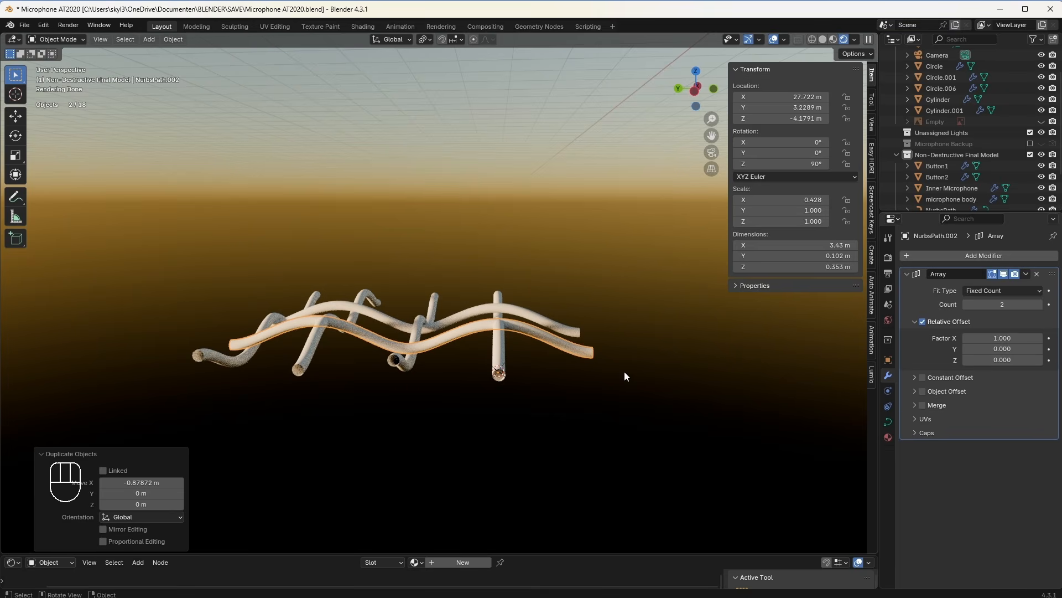
Step: Flip the duplicated crossing path upside down by scaling it -1 along Z
key(s)
key(z)
key(minus)
key(1)
click(624, 370)
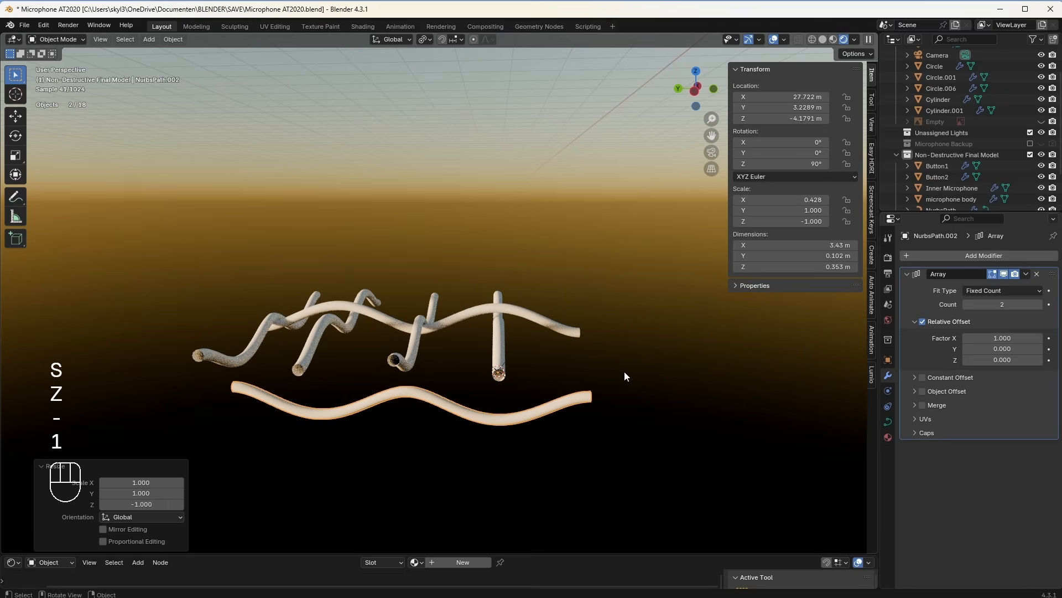
Step: Raise the flipped crossing path along Z, aligning it from the right side view so it interlaces with the perpendicular strands
key(g)
key(z)
click(626, 297)
key(KP_3)
scroll(596, 293, up, 5)
shift+middle_drag(631, 338, 389, 298)
key(g)
key(z)
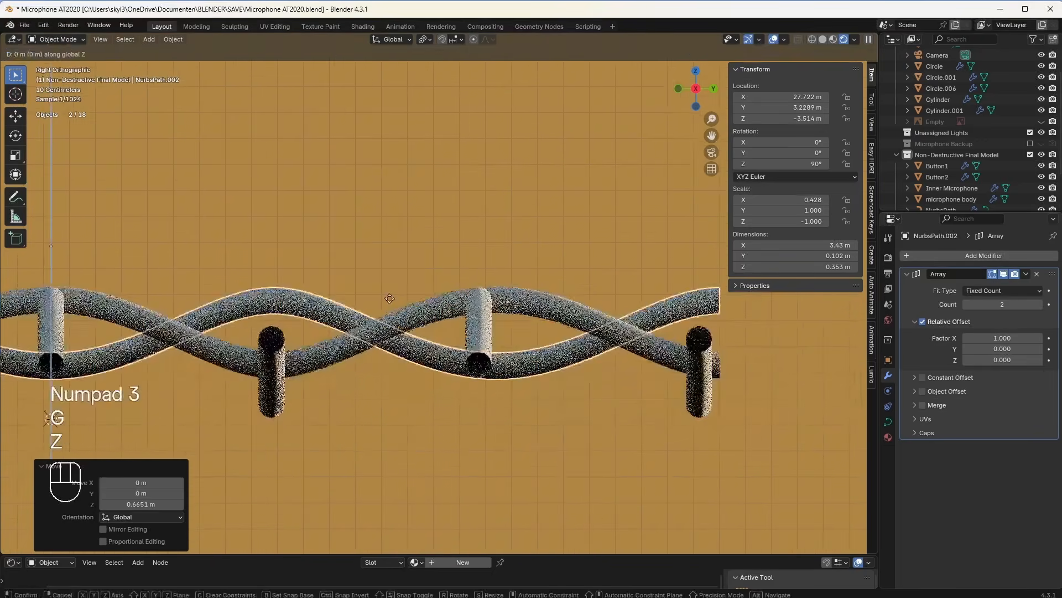
click(382, 396)
Step: Join the two parallel crossing paths into one object
middle_drag(525, 341, 536, 398)
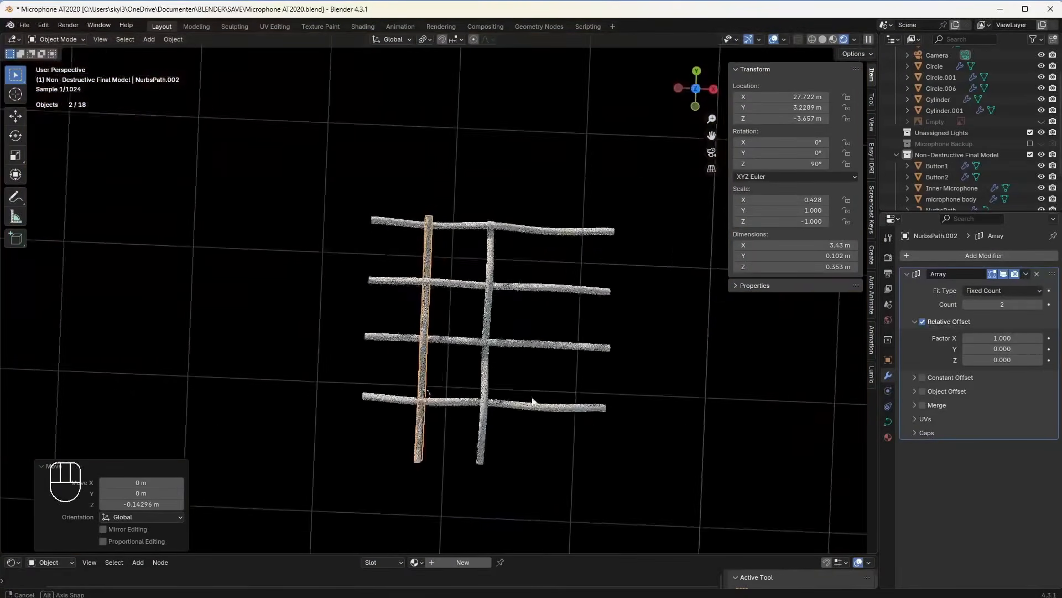
shift+click(485, 301)
shift+click(425, 304)
key(ctrl+j)
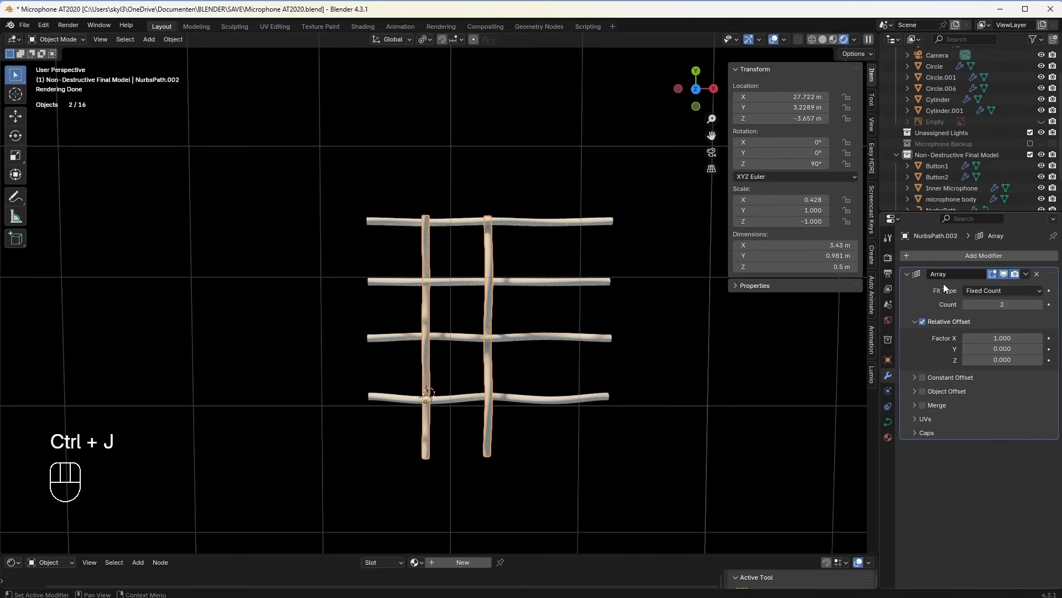
Step: Add a second Array modifier to the joined crossing paths and adjust its relative offset along Y
click(965, 257)
text(arr)
click(867, 280)
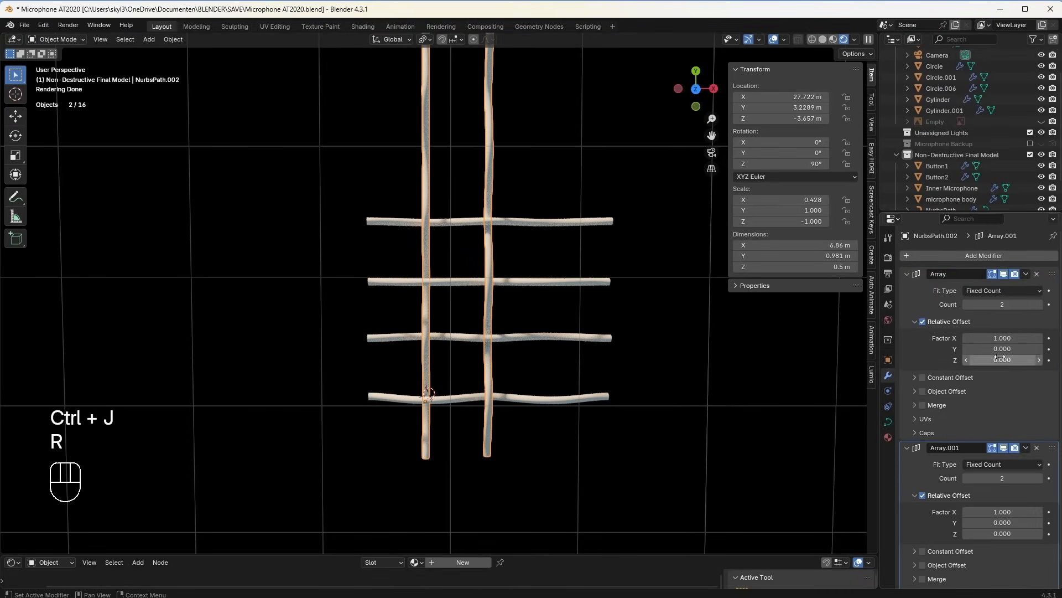
mouse_move(1002, 523)
shift+mouse_down()
mouse_move(966, 522)
mouse_move(998, 522)
shift+mouse_up()
middle_drag(594, 426, 636, 354)
scroll(636, 353, up, 5)
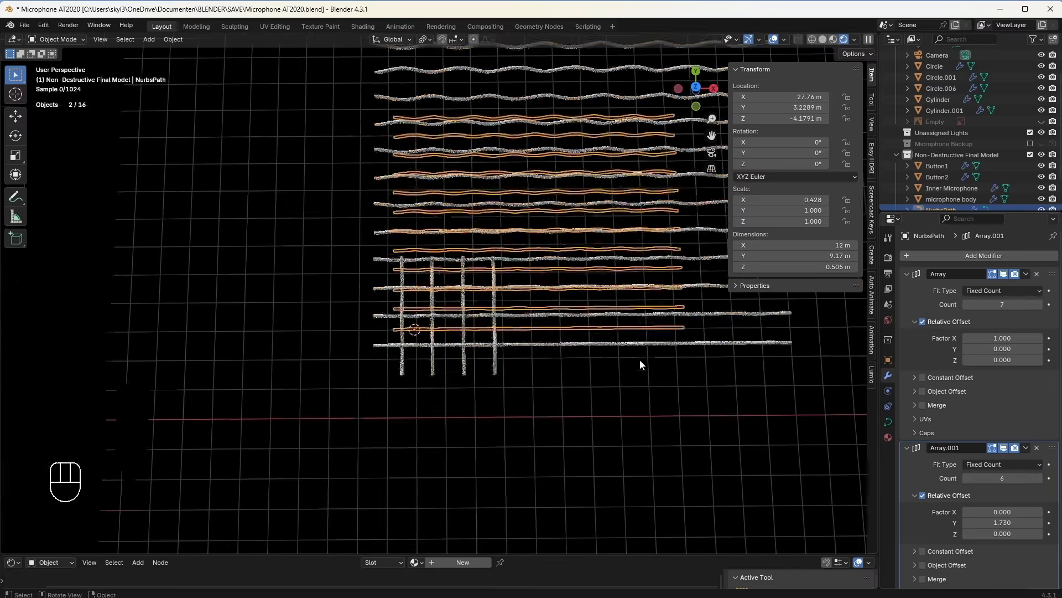
Step: Undo the latest run of changes to the strand arrays
shift+middle_drag(640, 360, 635, 373)
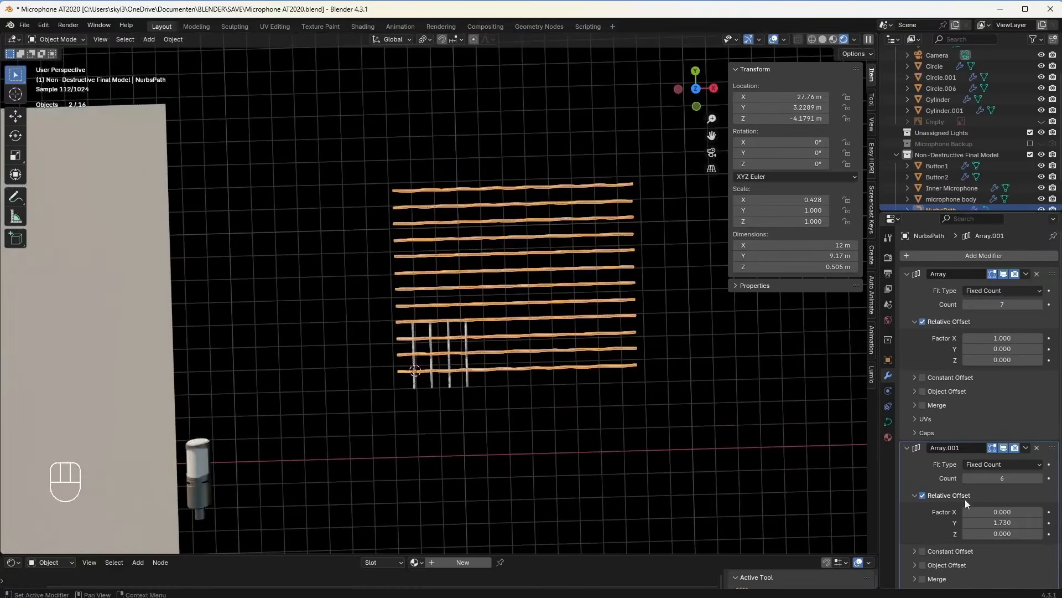
click(474, 366)
key(ctrl+z)
key(ctrl+z)
key(ctrl+z)
key(ctrl+z)
key(ctrl+z)
key(ctrl+z)
key(ctrl+z)
key(ctrl+z)
key(ctrl+z)
key(ctrl+z)
key(ctrl+z)
key(ctrl+z)
key(ctrl+z)
key(ctrl+z)
key(ctrl+z)
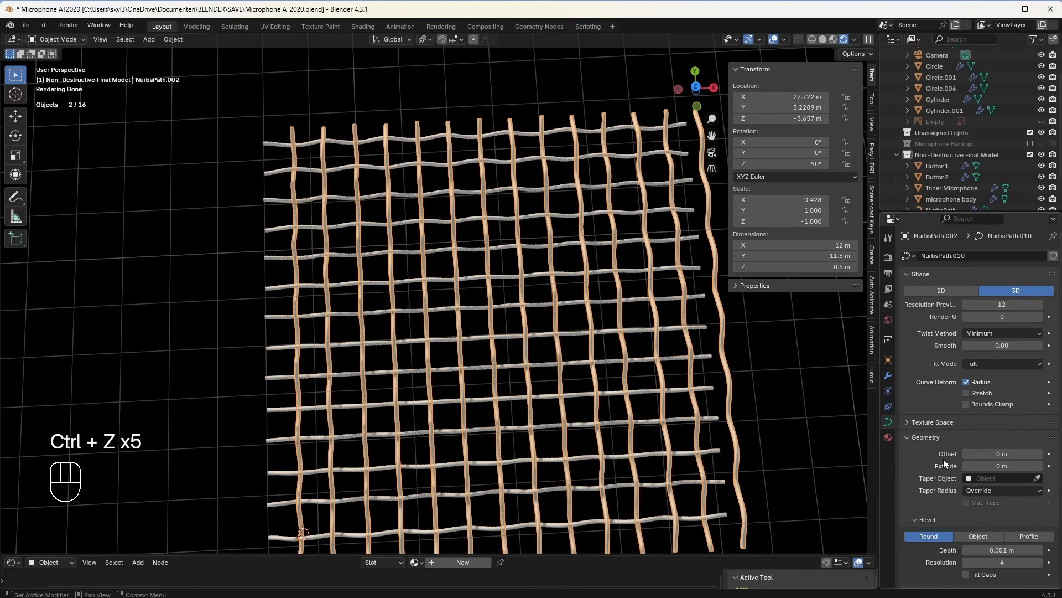
Step: Thicken both sets of mesh strands by setting their curve bevel depth to 0.116 m
shift+drag(994, 550, 1048, 550)
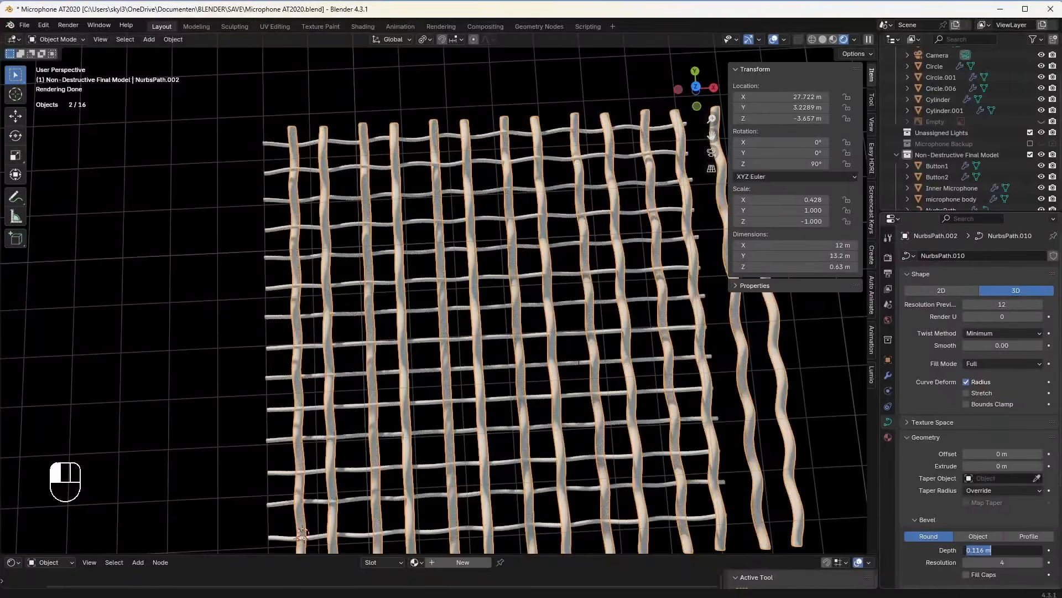
key(Return)
click(583, 366)
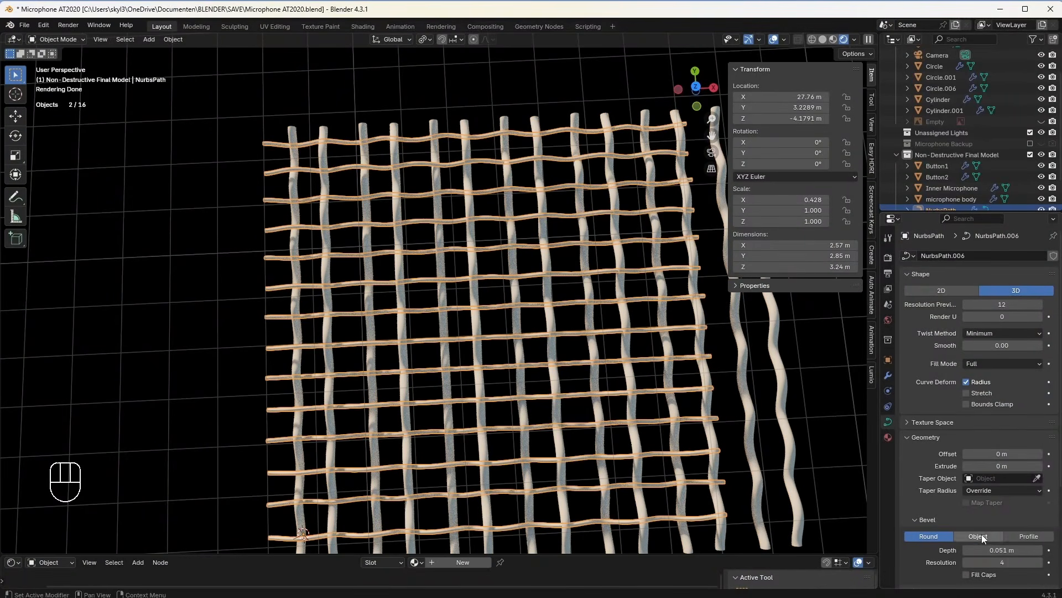
key(Return)
middle_drag(592, 466, 472, 402)
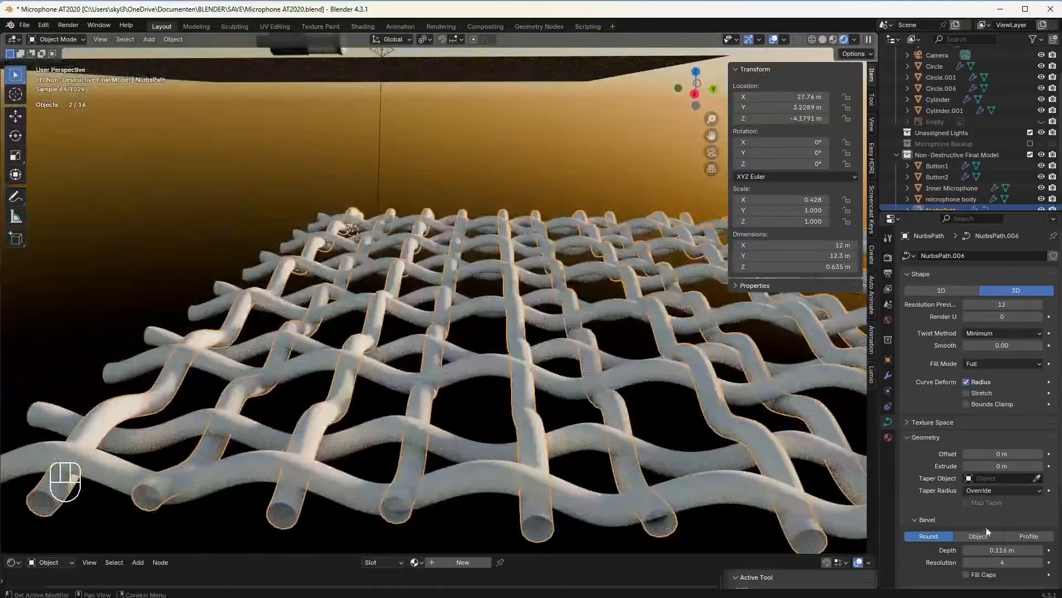
Step: Set the second array's Y factor to 1.580 on the X-direction strands, and to -1.560 with count 7 on the crossing strands
click(888, 375)
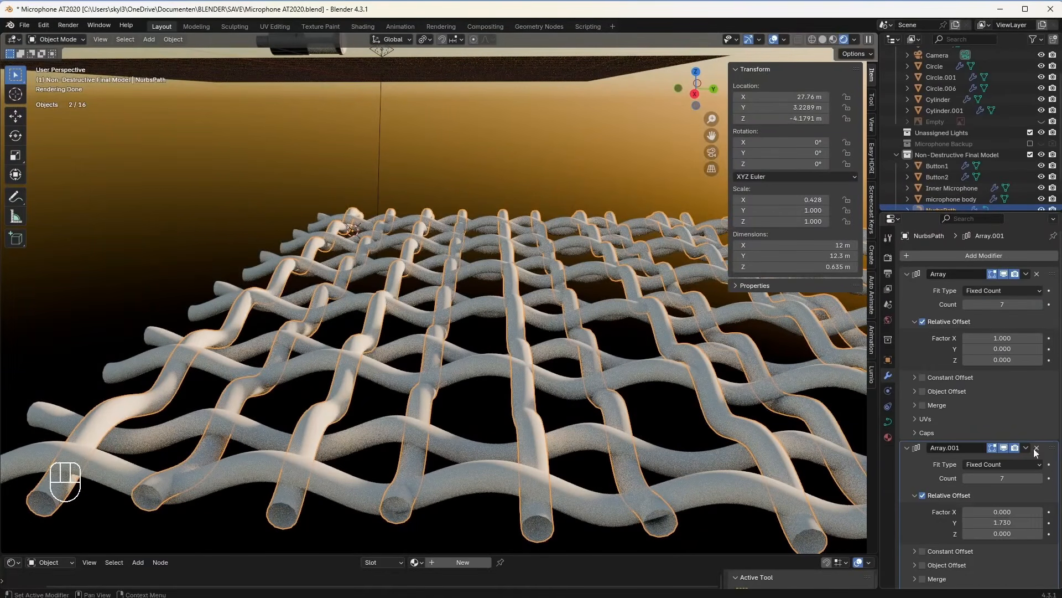
shift+drag(1020, 517, 1000, 517)
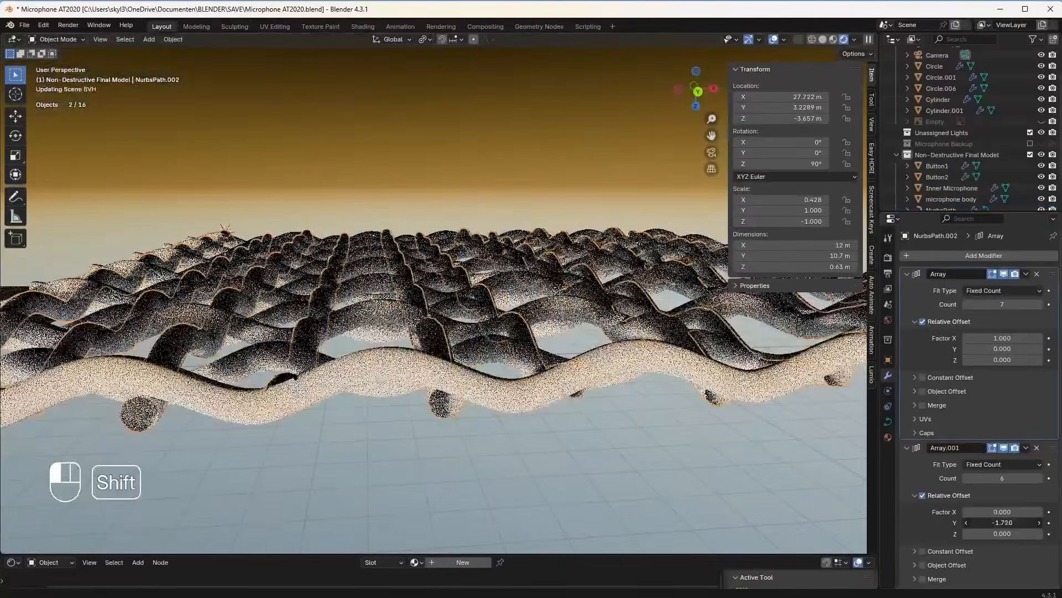
shift+drag(1002, 523, 1012, 522)
shift+middle_drag(637, 367, 505, 439)
click(1039, 478)
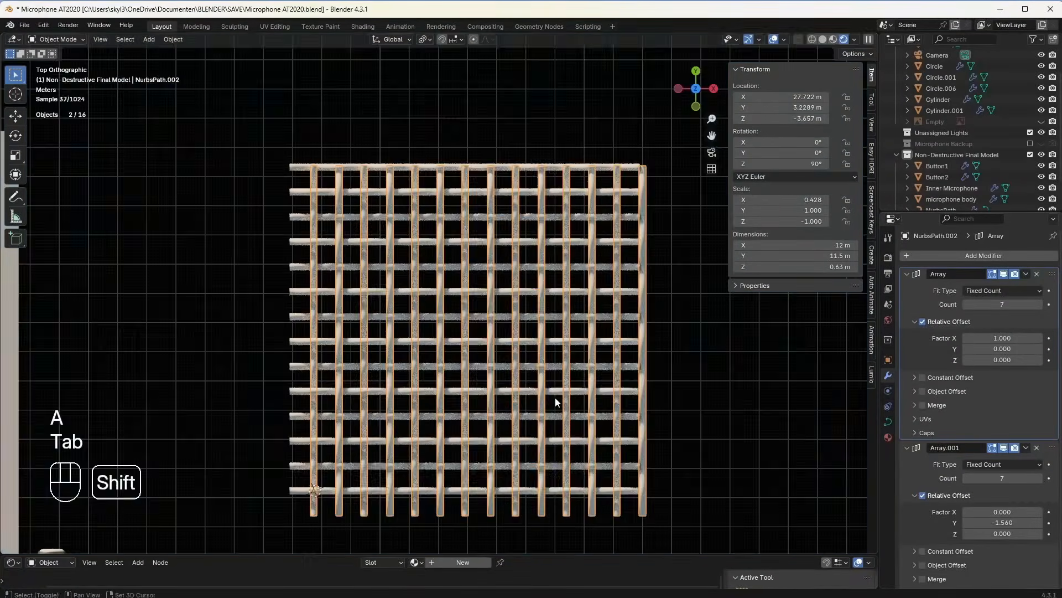
Step: Duplicate the crossing strands and move the copy about -0.692 m along X to the mesh's open edge
key(shift+d)
key(x)
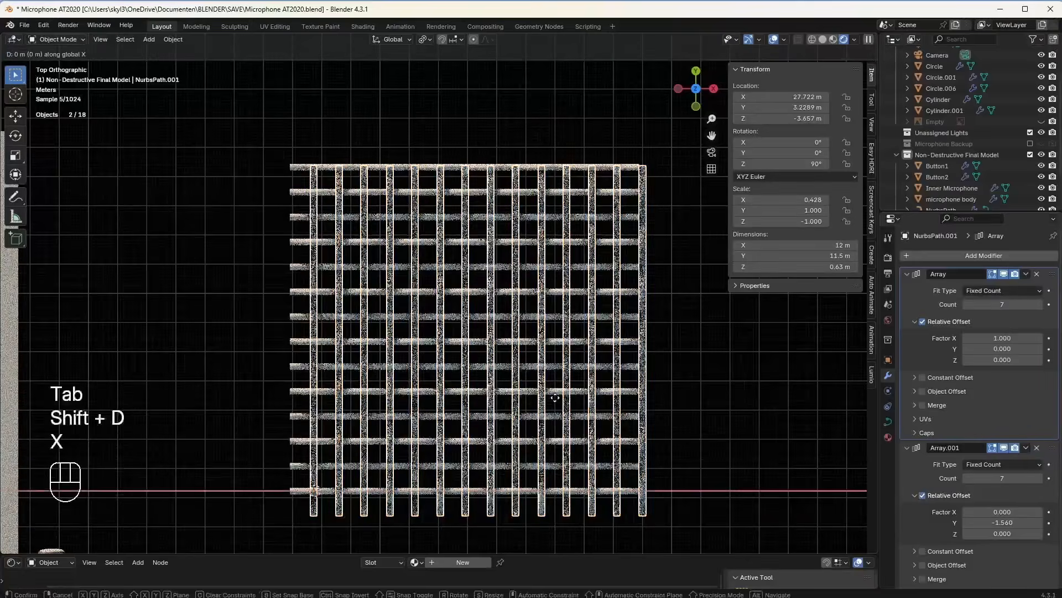
shift+click(524, 405)
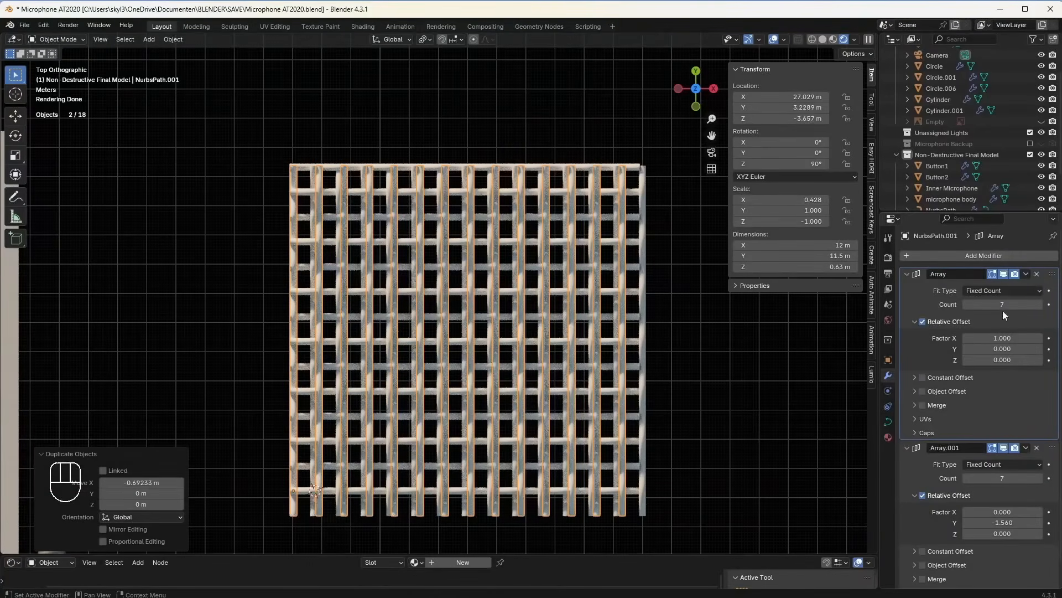
click(1036, 274)
click(1035, 273)
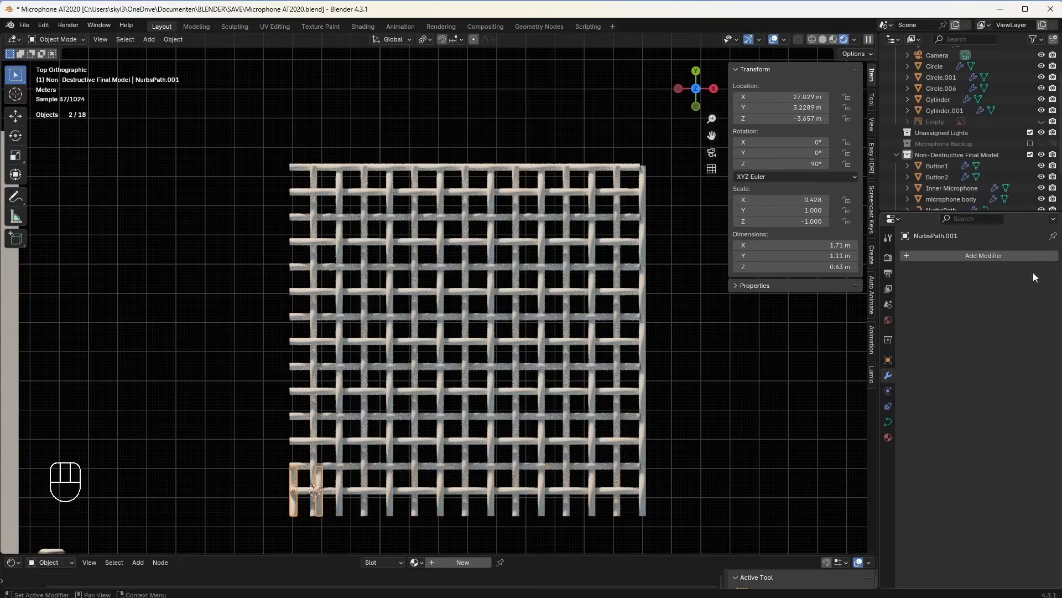
key(ctrl+z)
key(ctrl+z)
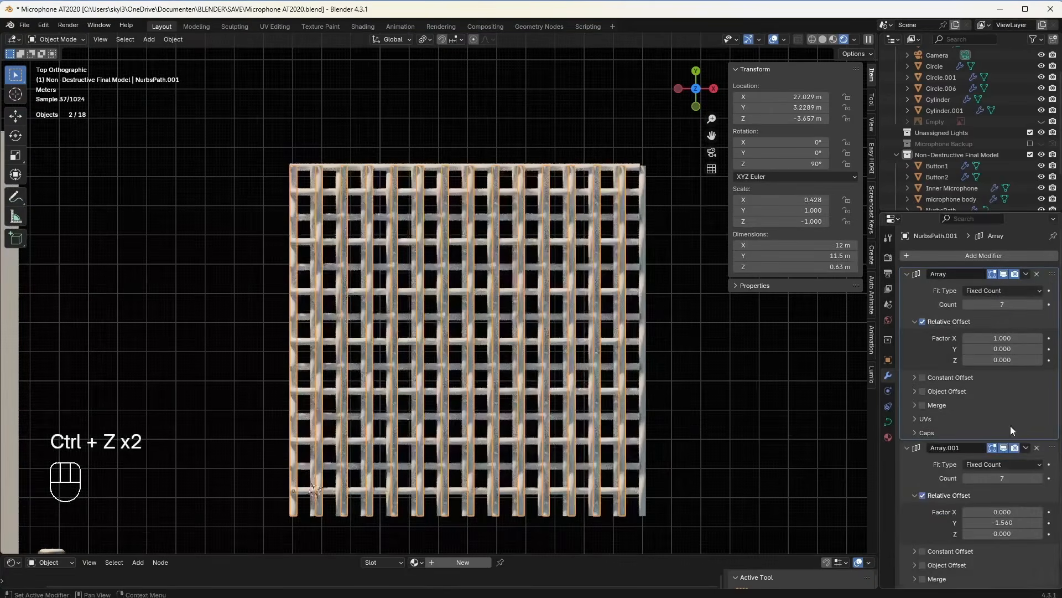
Step: Remove the second array from the duplicated crossing strands and delete its inner curve, keeping only the outermost edge strand
click(1037, 443)
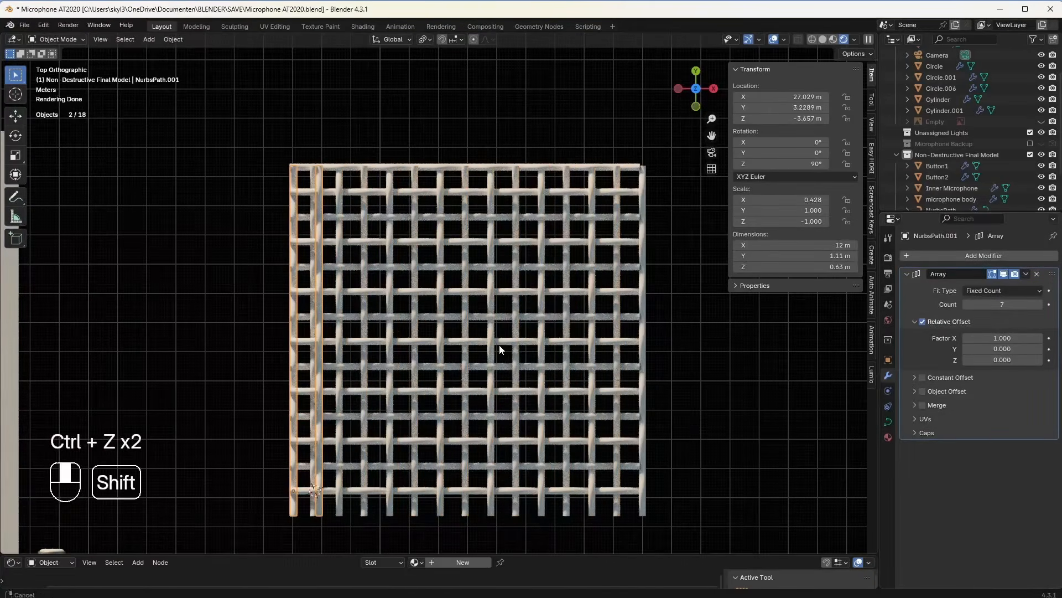
shift+middle_drag(499, 345, 615, 351)
key(Tab)
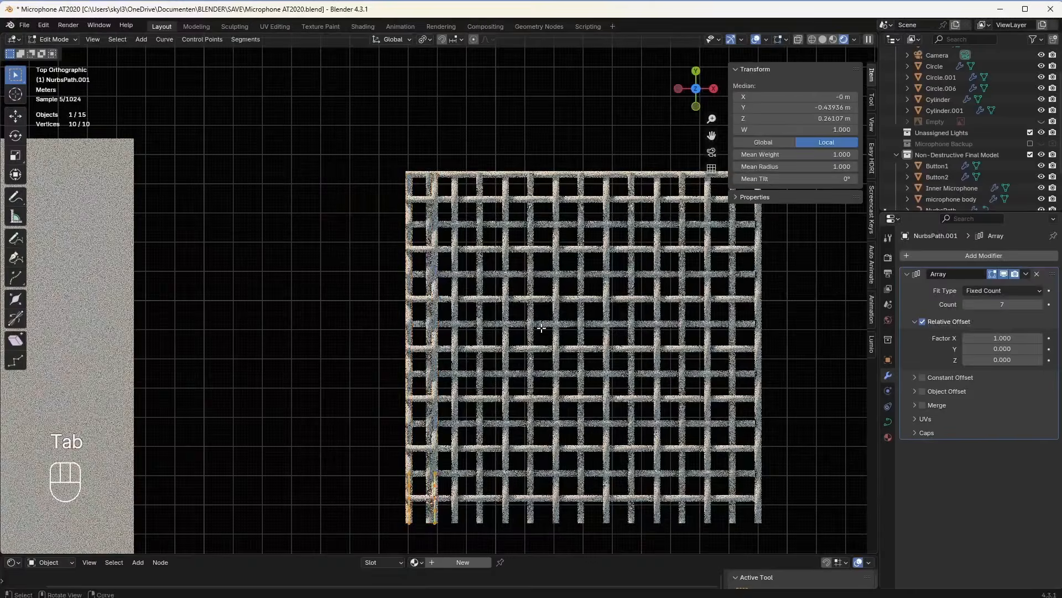
drag(429, 537, 424, 544)
key(x)
click(423, 544)
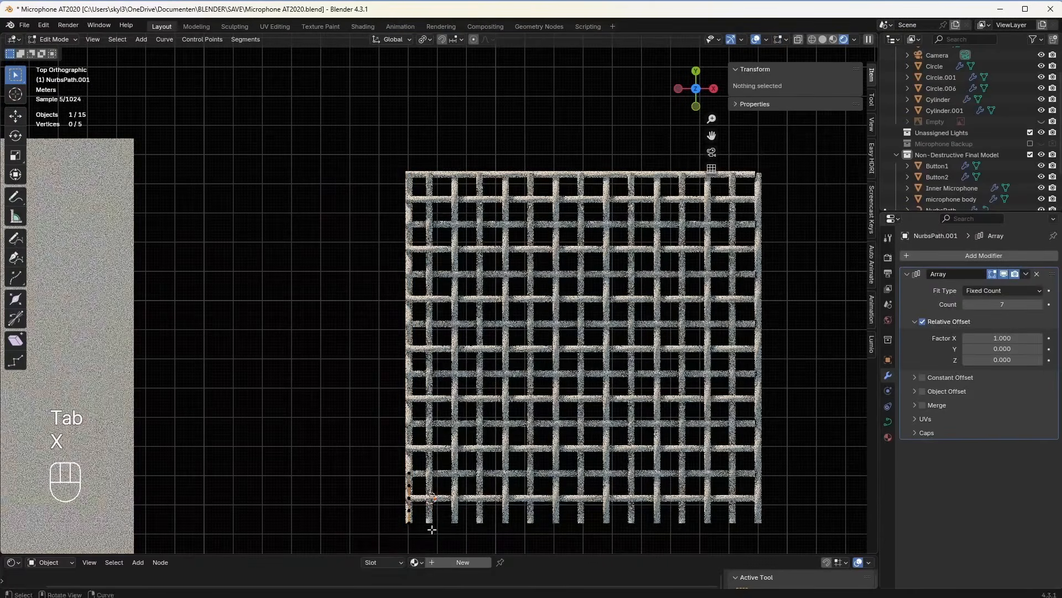
key(Tab)
Step: Duplicate the X-direction strands and move the copy about -0.725 m along Y to the mesh's open edge
shift+middle_drag(496, 442, 426, 392)
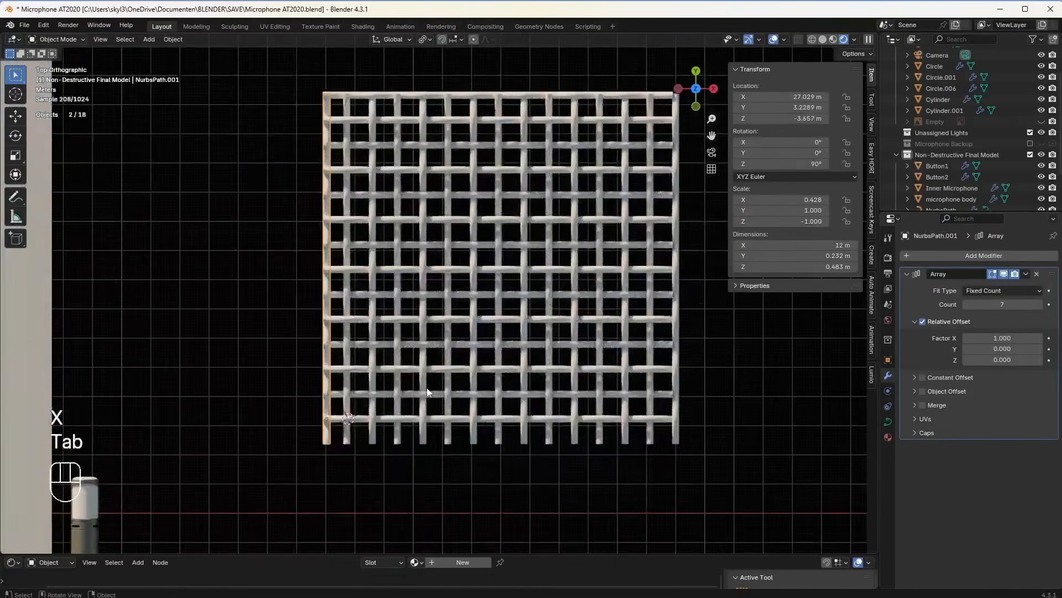
shift+click(437, 416)
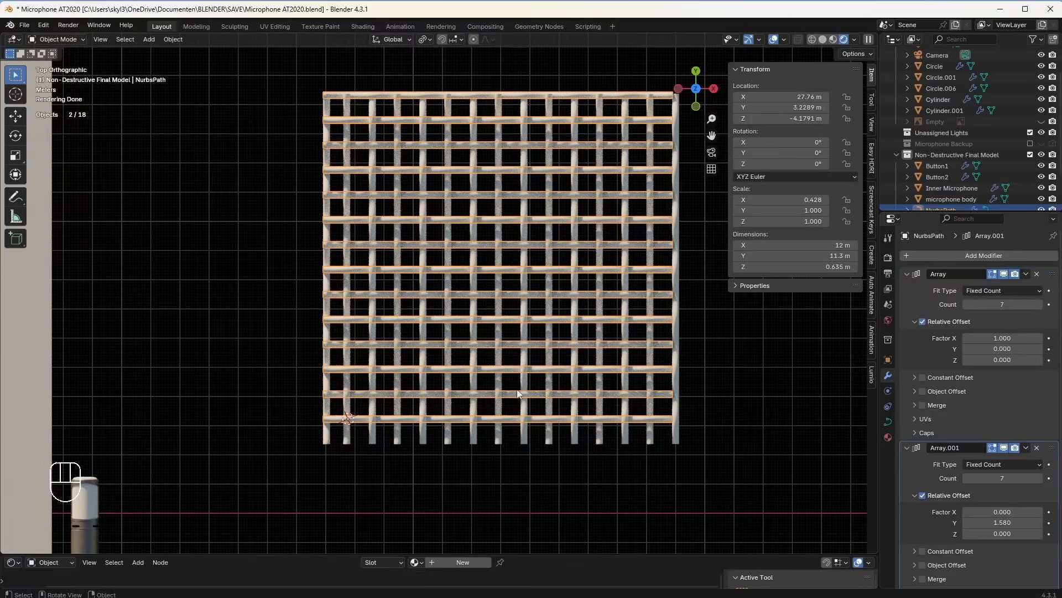
key(shift+d)
key(y)
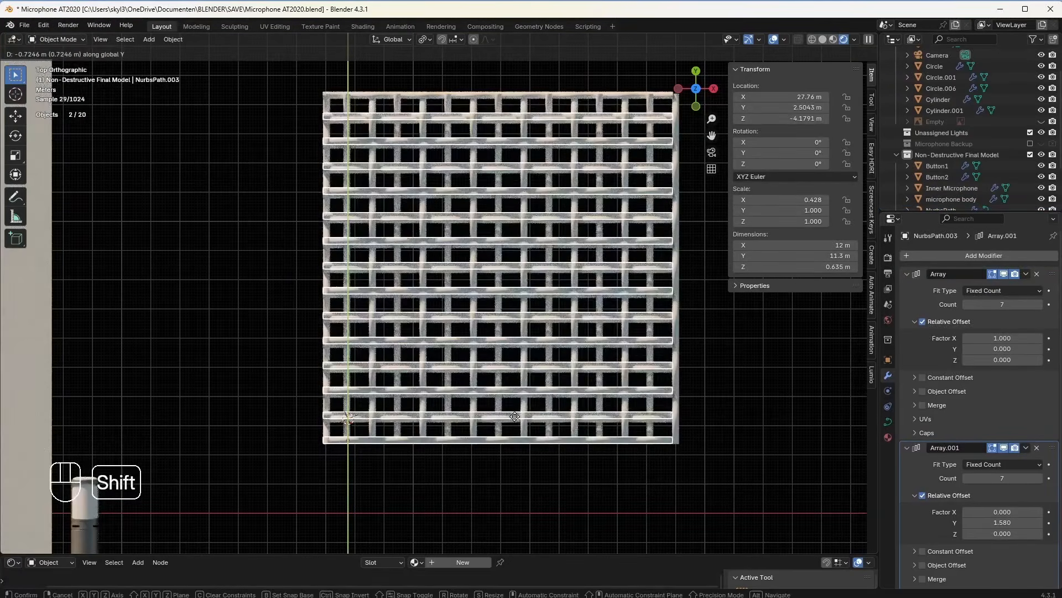
shift+click(516, 419)
Step: Remove the second array from the duplicated X-direction strands and delete the overlapping curve, keeping only the edge strand
shift+middle_drag(528, 410, 524, 426)
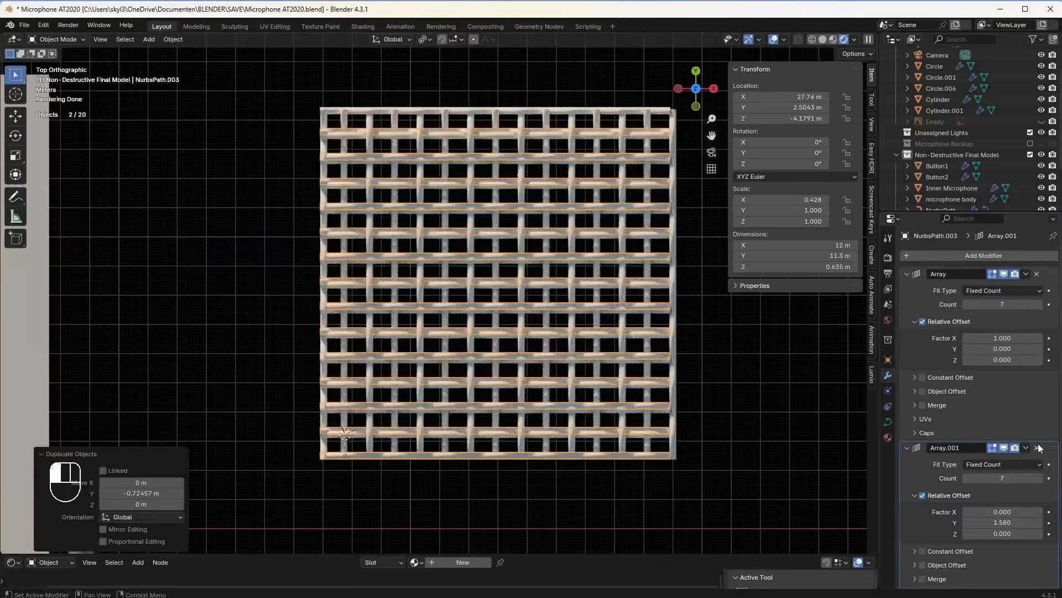
click(1037, 447)
key(Tab)
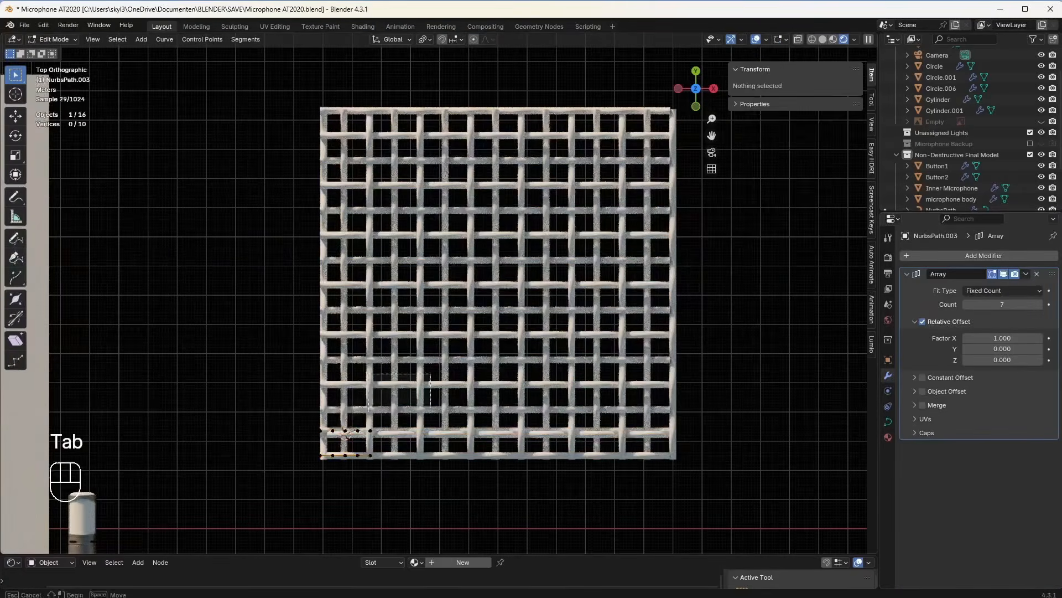
key(x)
click(293, 440)
key(Tab)
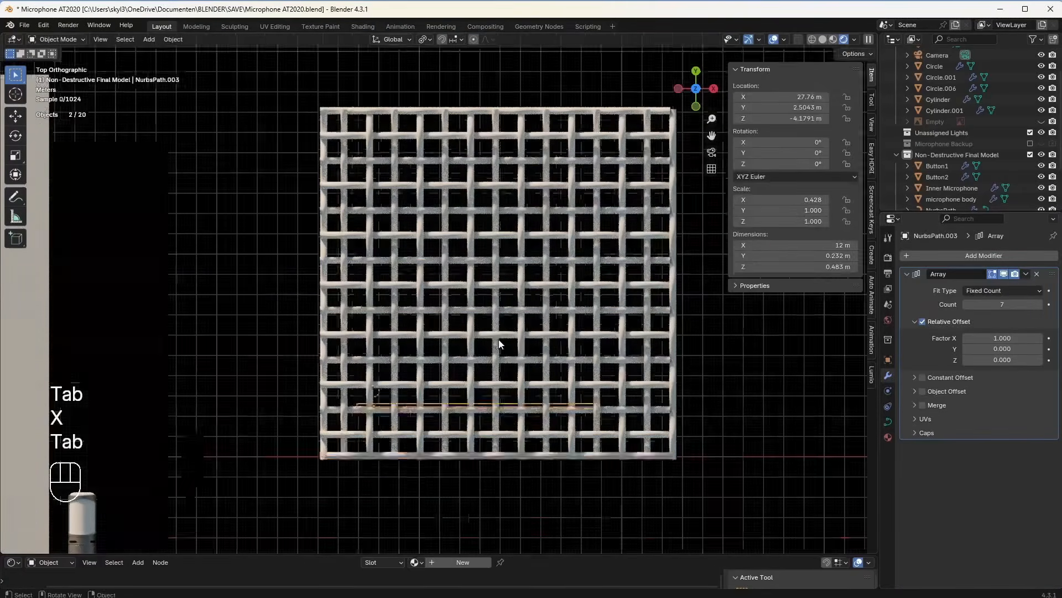
Step: Inspect the completed woven mesh and its geometry in Edit Mode
scroll(498, 365, down, 2)
key(Tab)
scroll(544, 345, up, 2)
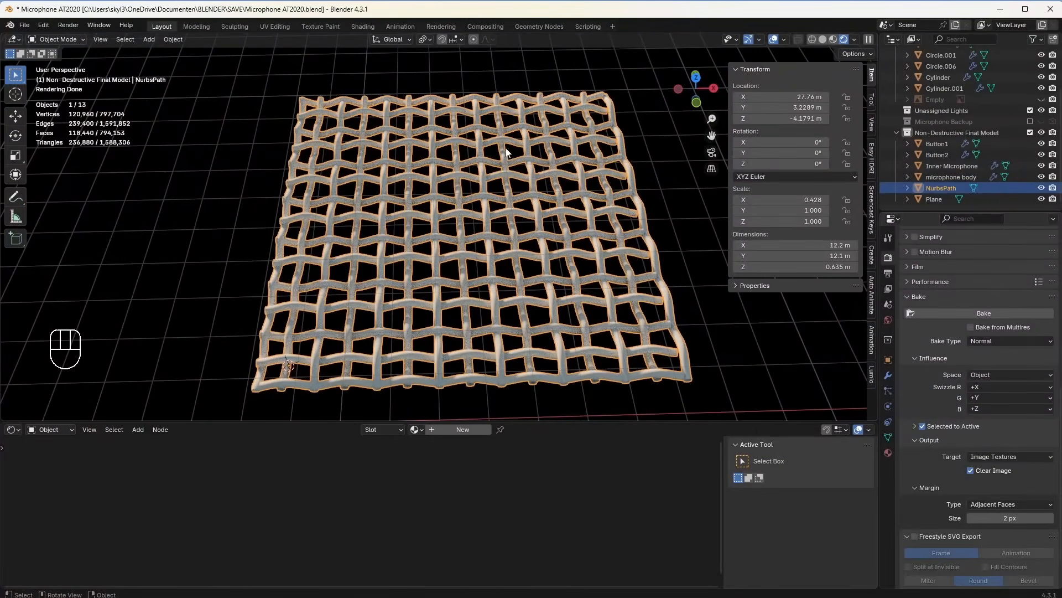
key(Tab)
scroll(490, 302, up, 3)
key(a)
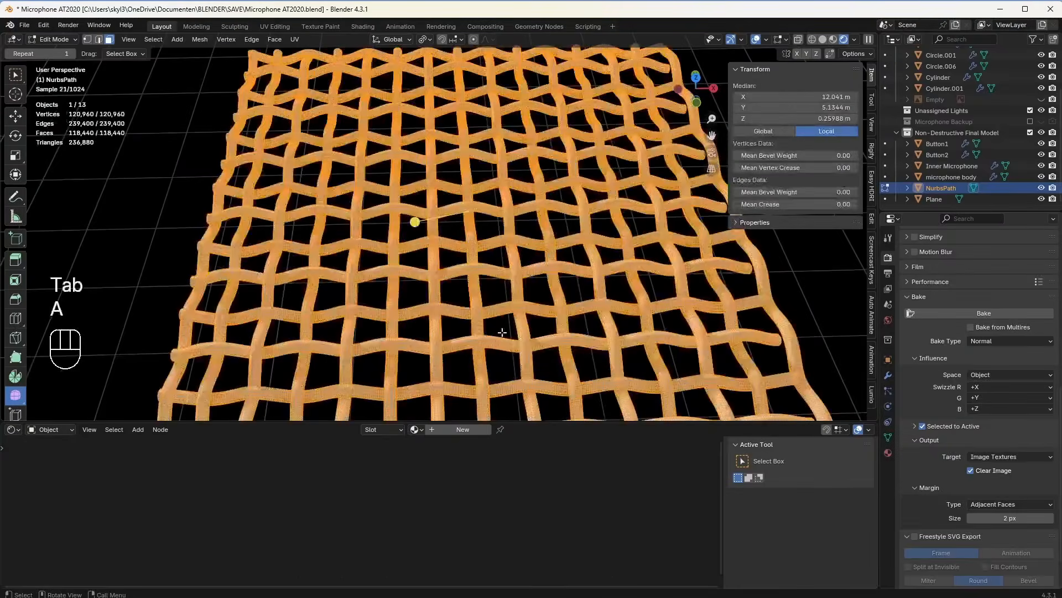
key(Tab)
middle_drag(467, 240, 465, 269)
scroll(465, 270, down, 2)
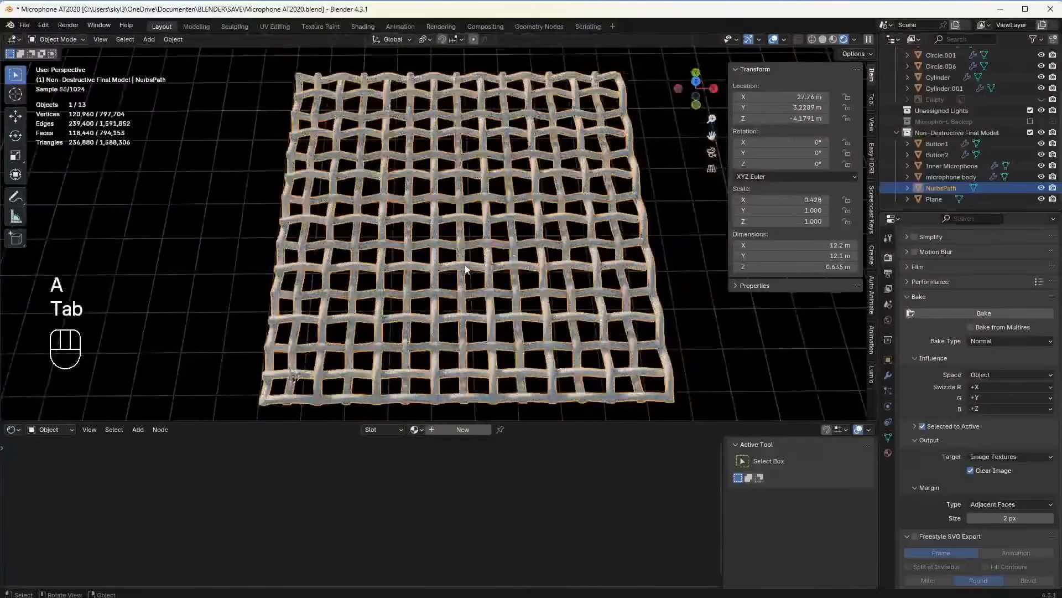
Step: UV-map the entire woven mesh from the top view using Project from View (Bounds)
key(KP_7)
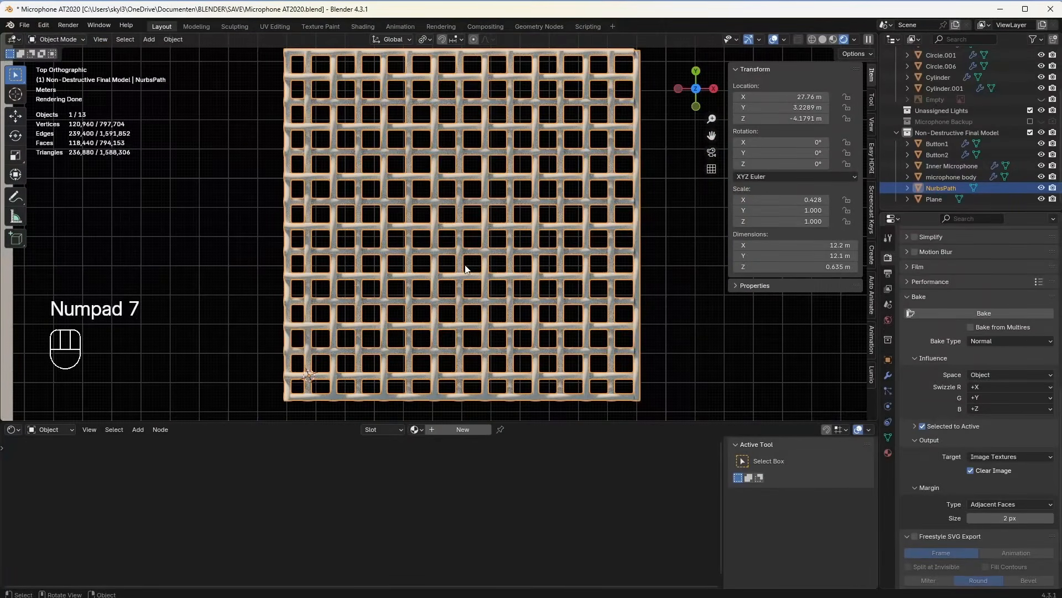
scroll(465, 273, down, 1)
key(Tab)
key(a)
key(u)
mouse_move(502, 221)
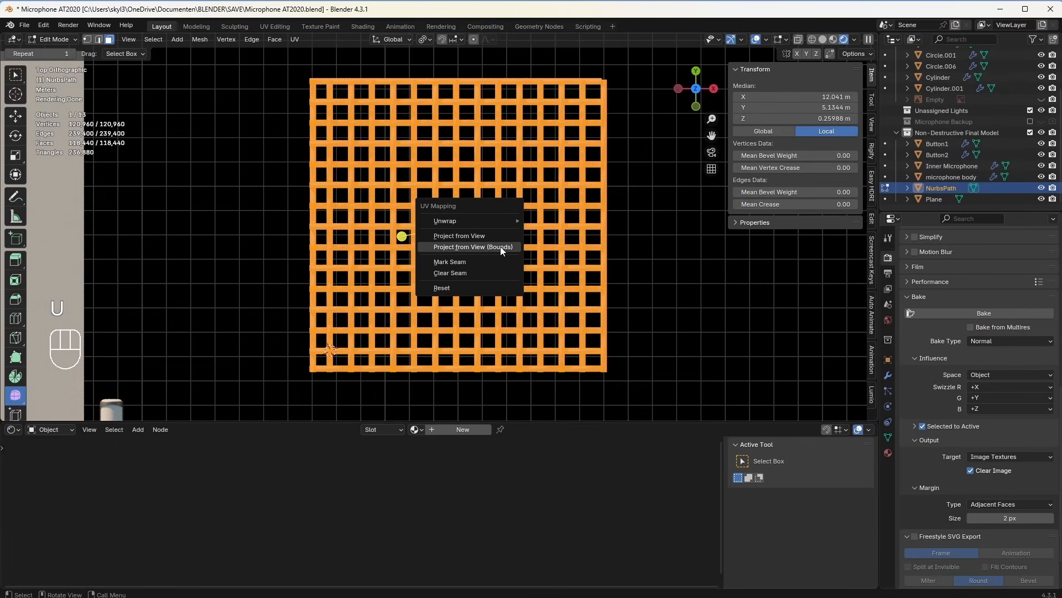
click(501, 246)
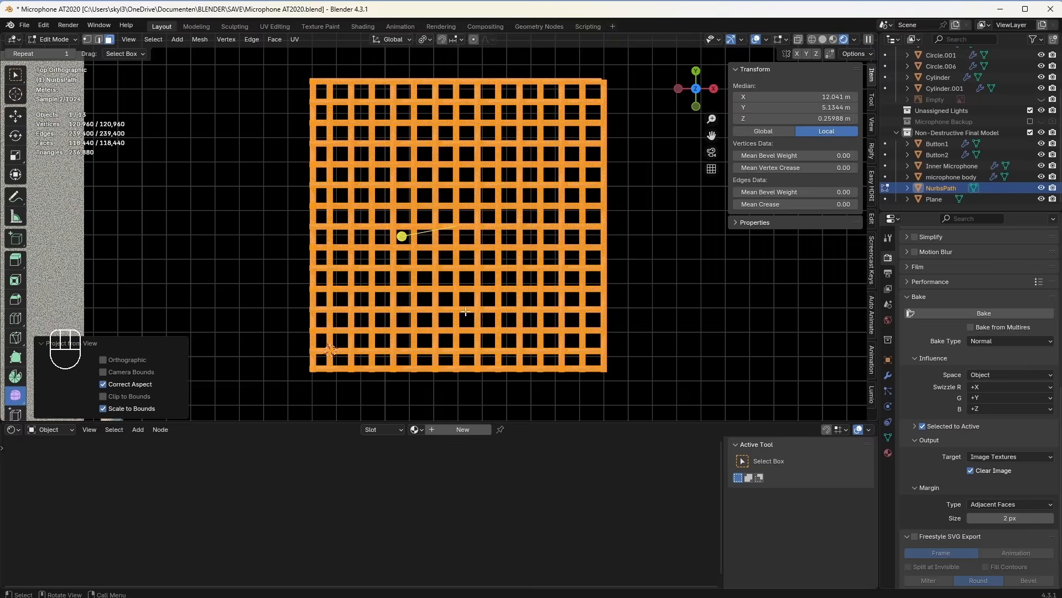
Step: Switch the lower area to the UV Editor and select all UVs to examine the projected layout
click(13, 432)
click(52, 486)
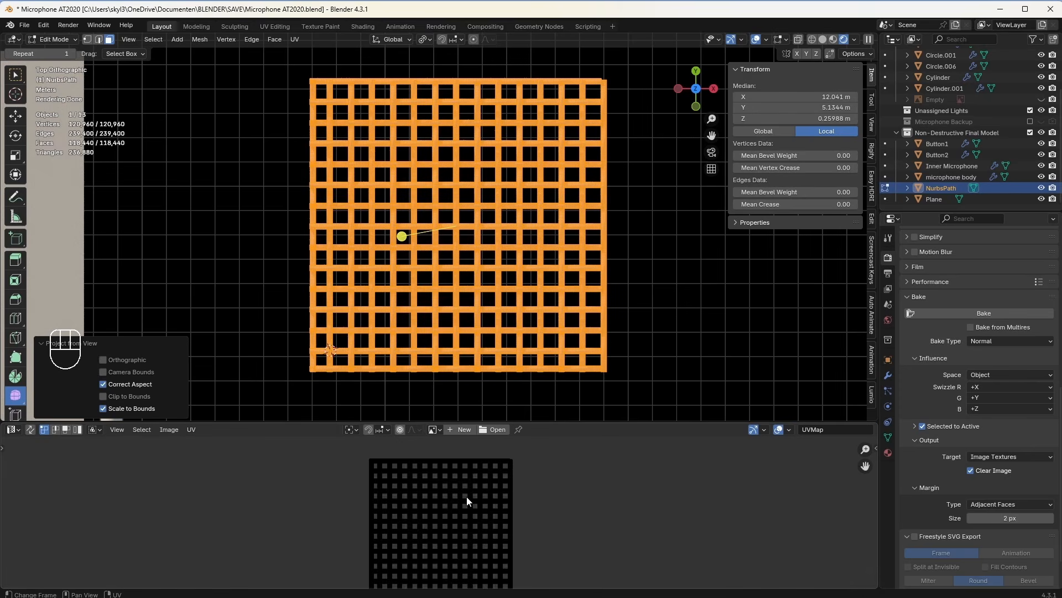
key(a)
scroll(494, 504, up, 2)
middle_drag(460, 475, 461, 464)
Step: In the Shader Editor, create a new woven mesh material with an Image Texture on Base Color, removing the coordinate and mapping nodes
click(12, 429)
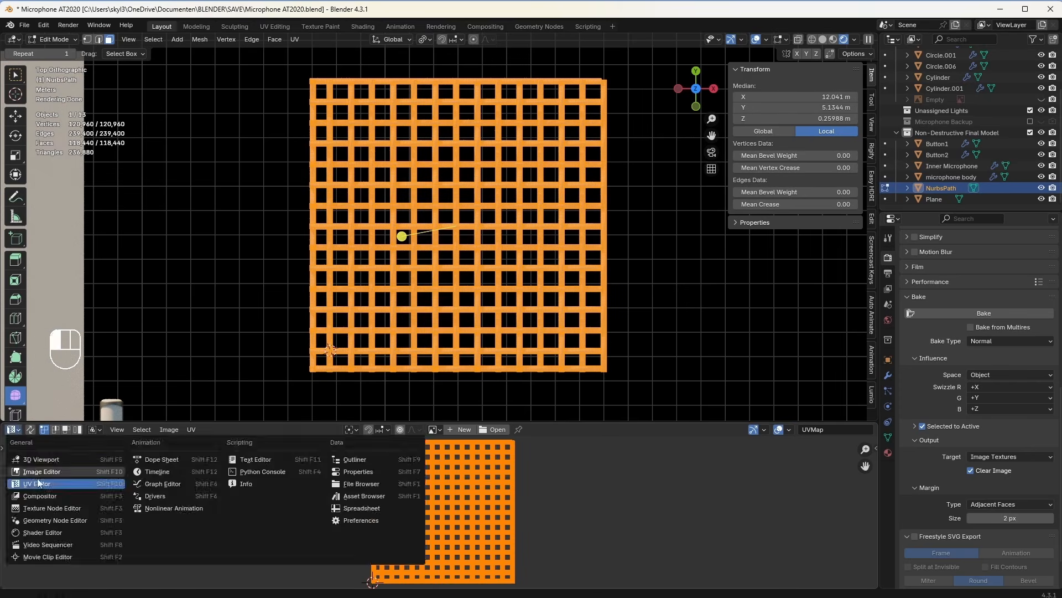
click(43, 532)
click(463, 430)
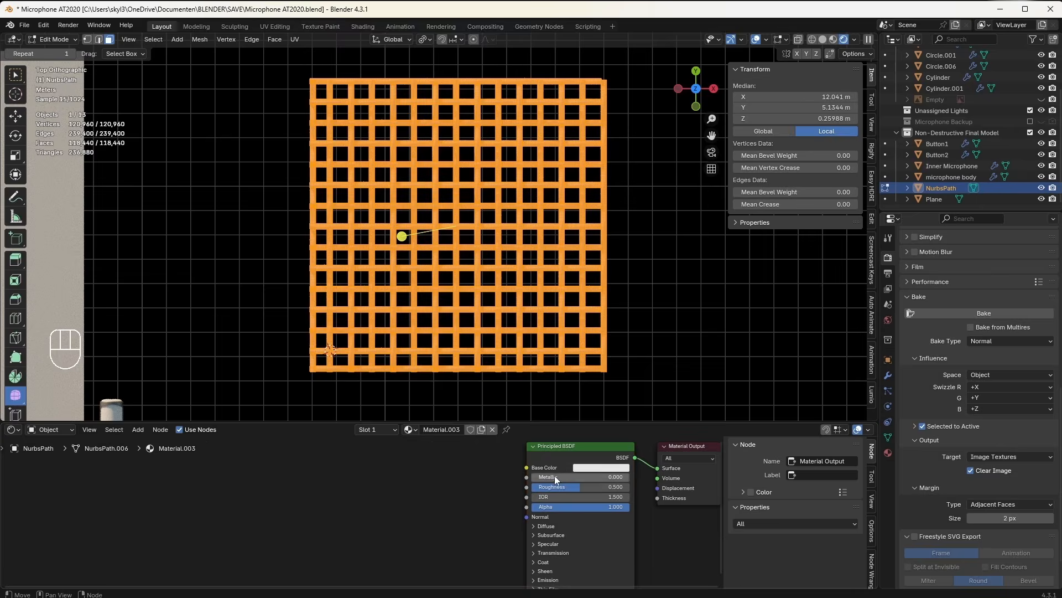
click(568, 451)
key(ctrl+t)
click(390, 456)
drag(387, 456, 296, 486)
key(Delete)
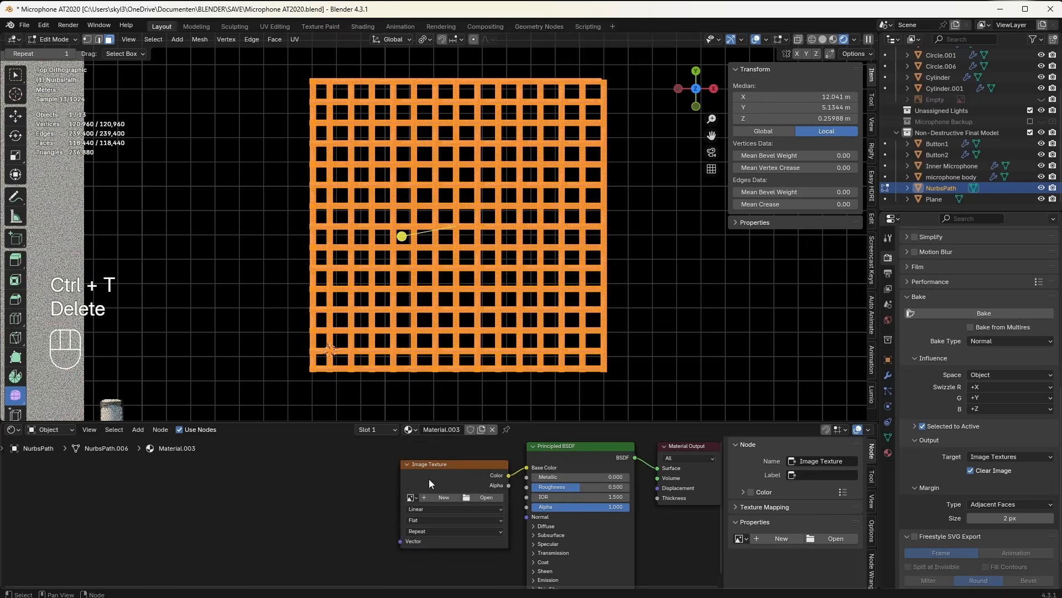
Step: Create a blank 4096 × 4096 px image named "Microphone Normal map" in the repositioned Image Texture node
drag(424, 480, 270, 484)
click(295, 496)
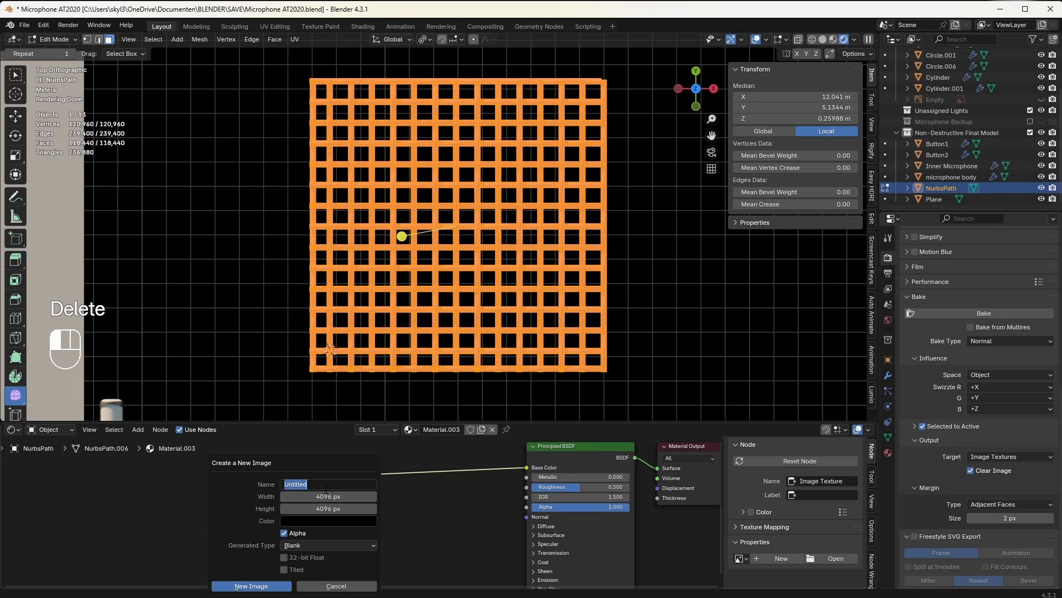
text(Microphone Normal map)
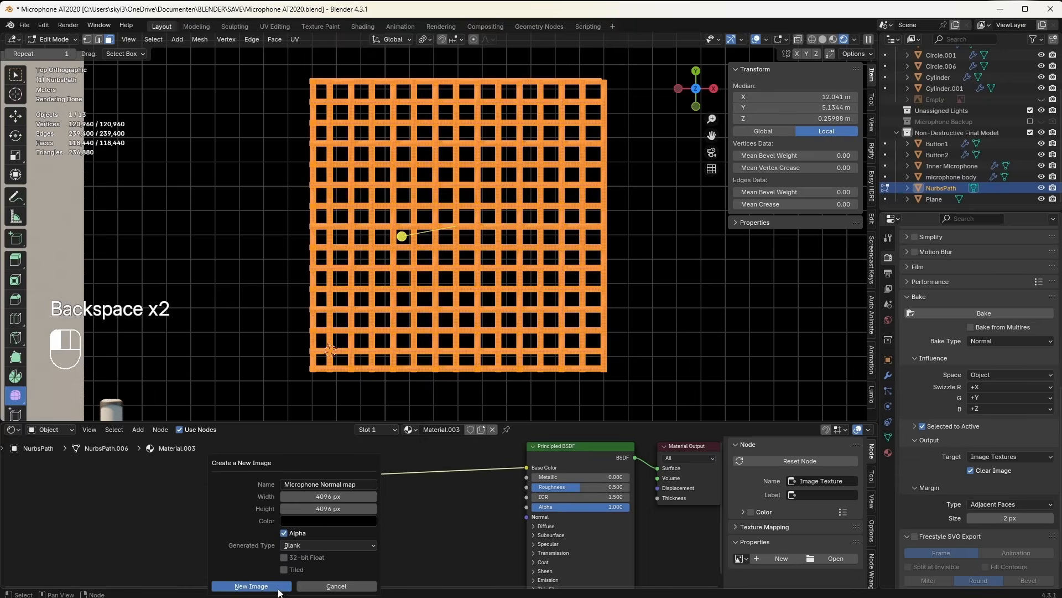
click(251, 586)
Step: Return to Object Mode and bake the mesh's Normal map in Object space with Selected to Active disabled
key(Tab)
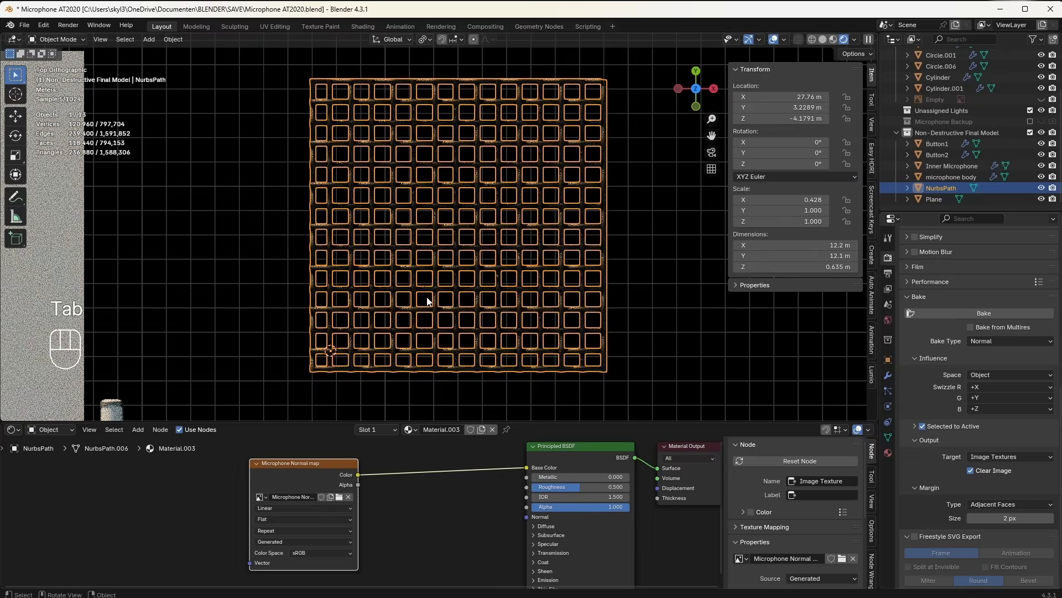
scroll(898, 258, up, 10)
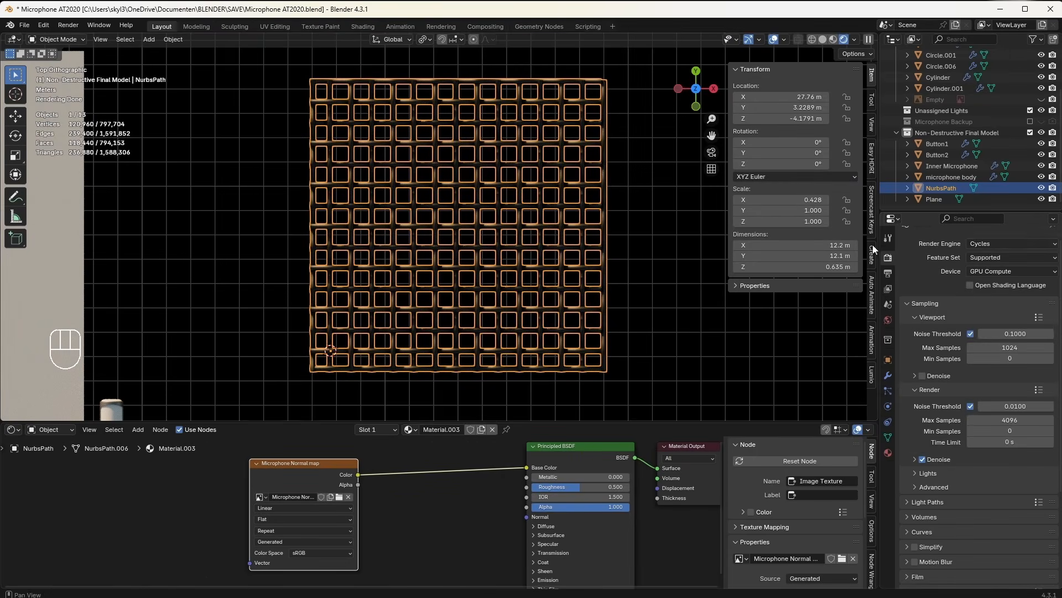
scroll(967, 354, down, 5)
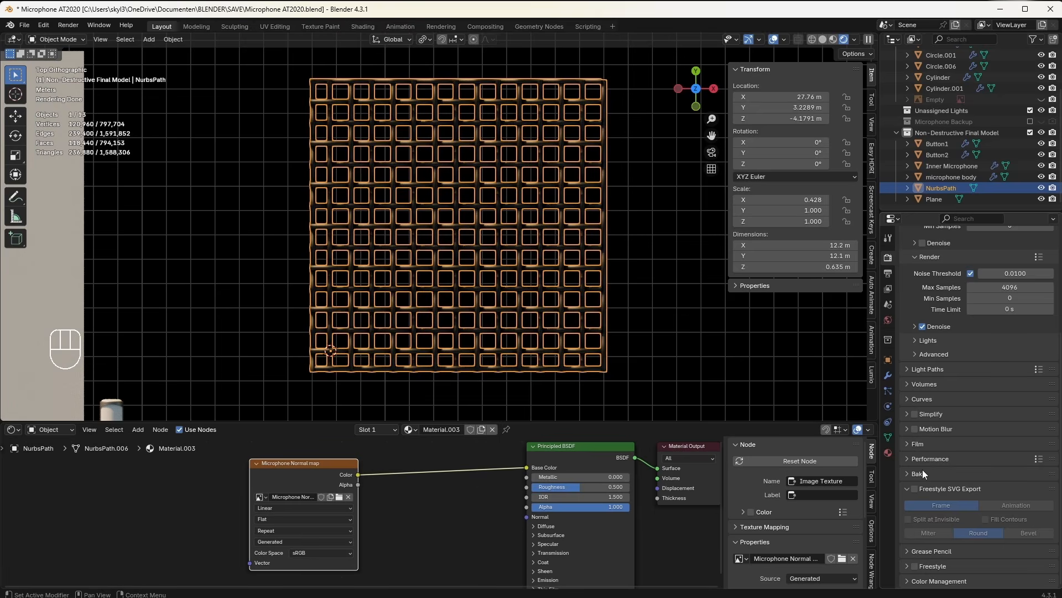
click(919, 474)
scroll(929, 463, down, 5)
click(1001, 386)
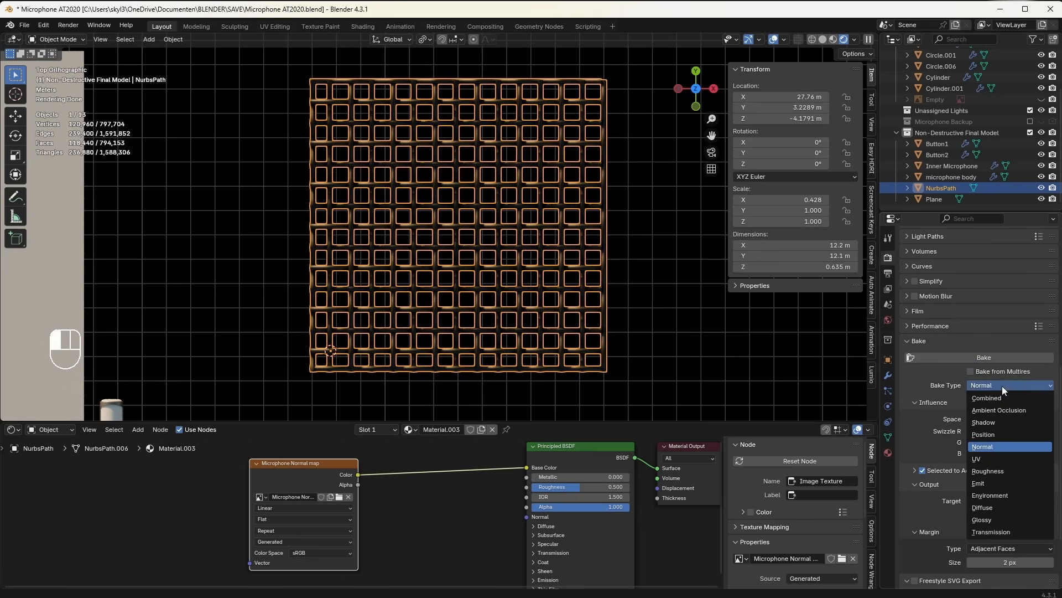
click(990, 446)
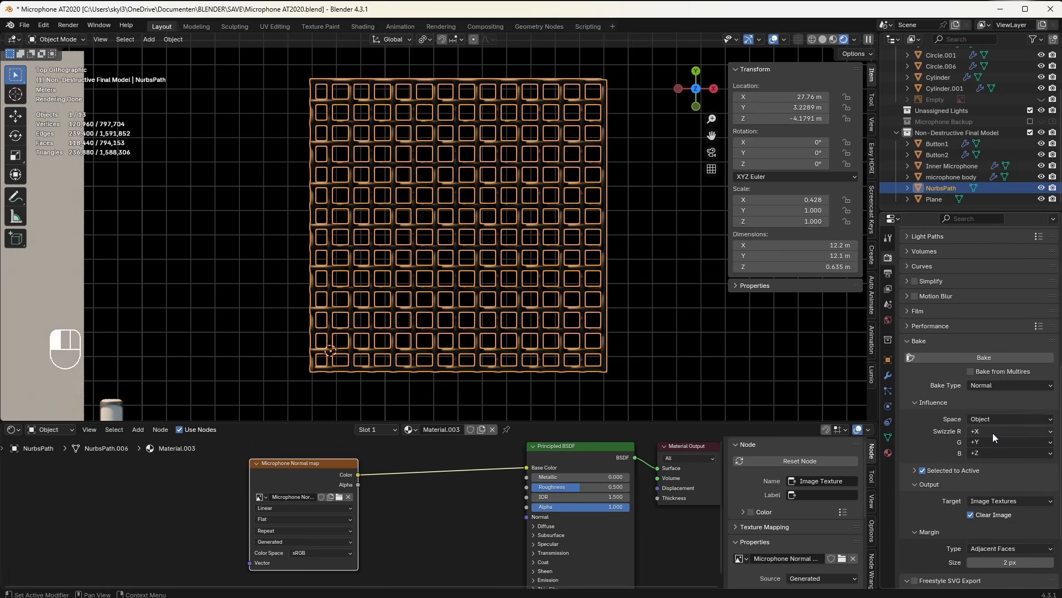
scroll(927, 465, down, 4)
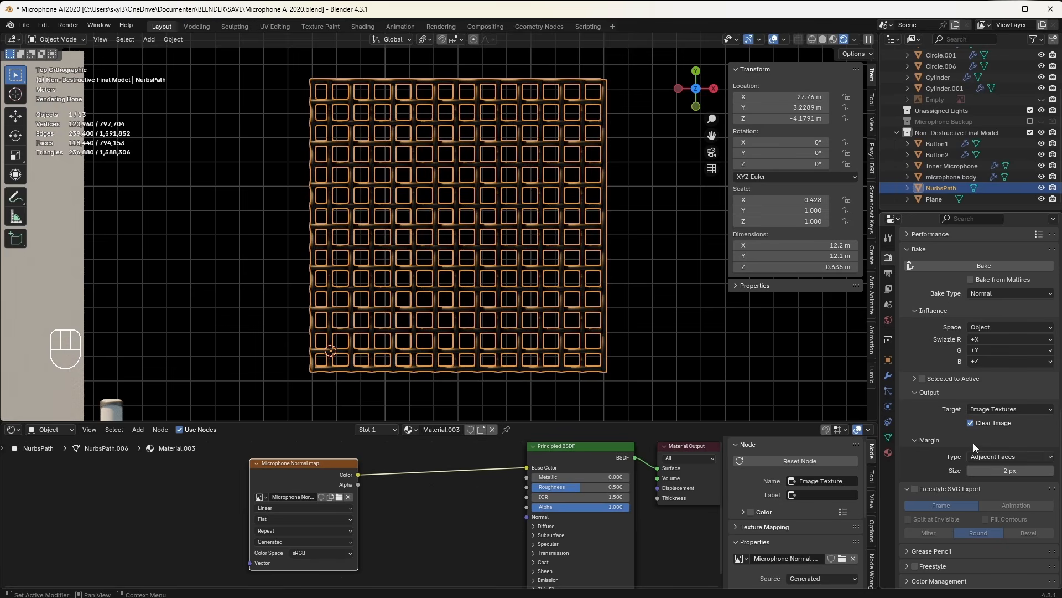
click(991, 265)
Step: Add a 2 m plane and move it about -5.17 m along Y, clear of the woven mesh
key(shift+a)
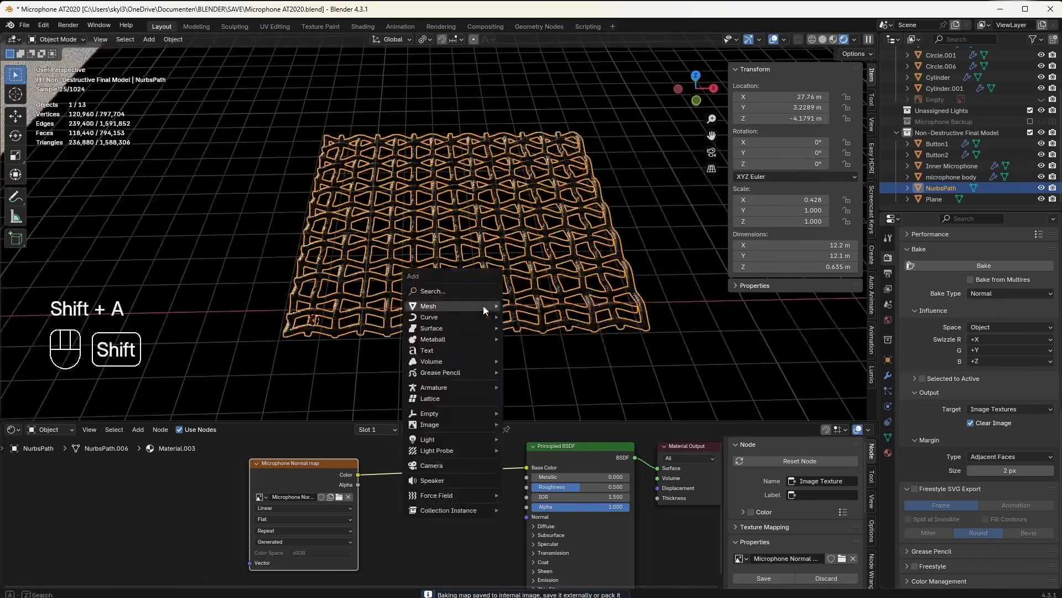
mouse_move(489, 304)
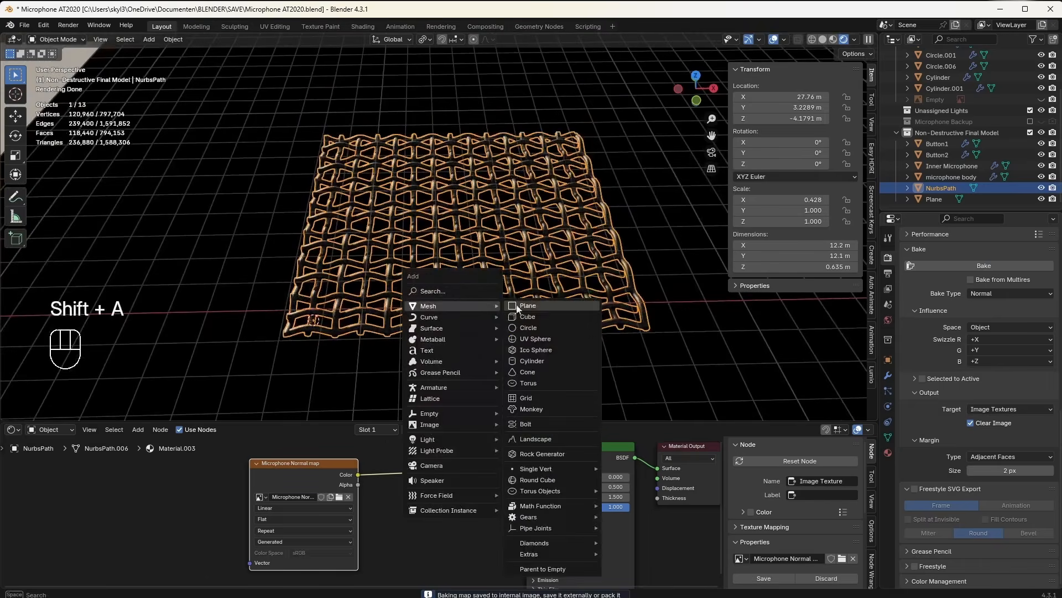
click(529, 308)
scroll(503, 314, down, 3)
key(g)
key(y)
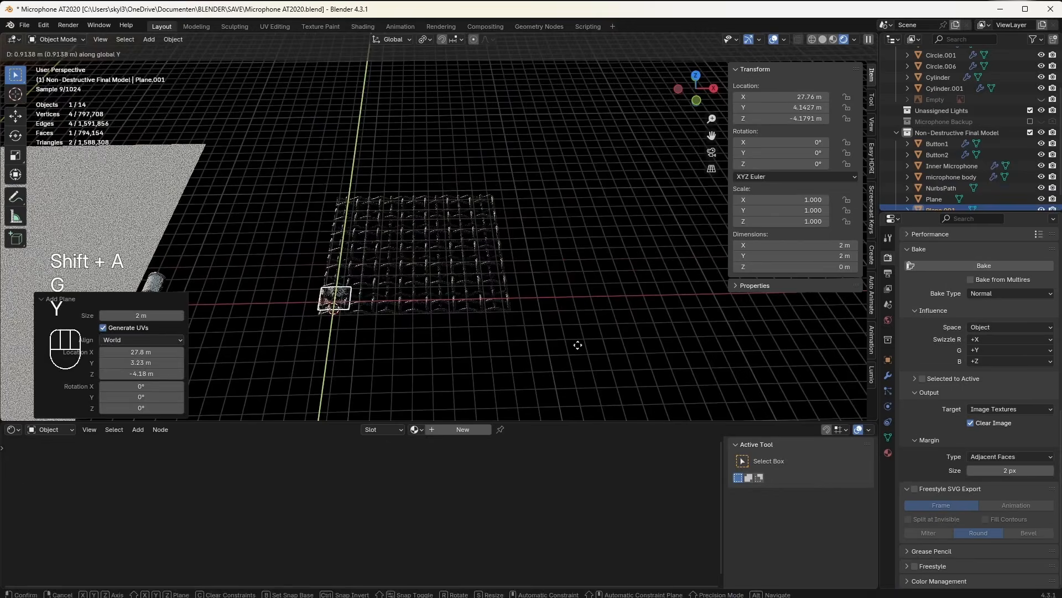
click(527, 417)
shift+middle_drag(436, 412, 534, 318)
scroll(531, 323, up, 5)
shift+middle_drag(471, 414, 482, 363)
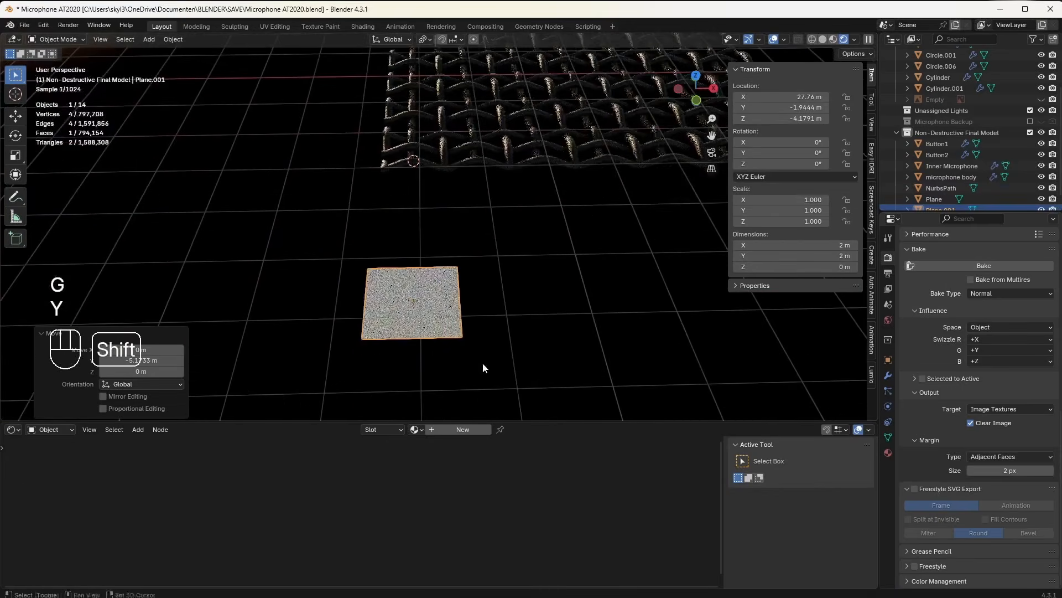
Step: Copy the Microphone Normal map image node from the woven mesh's material
click(489, 156)
click(248, 461)
right_click(287, 471)
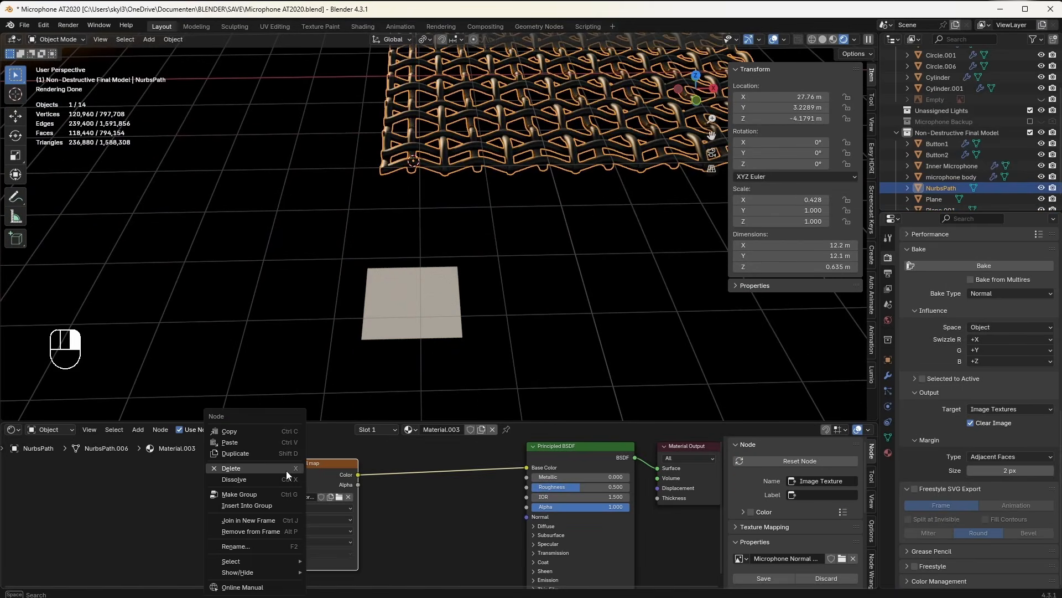
click(273, 470)
key(ctrl+z)
right_click(302, 472)
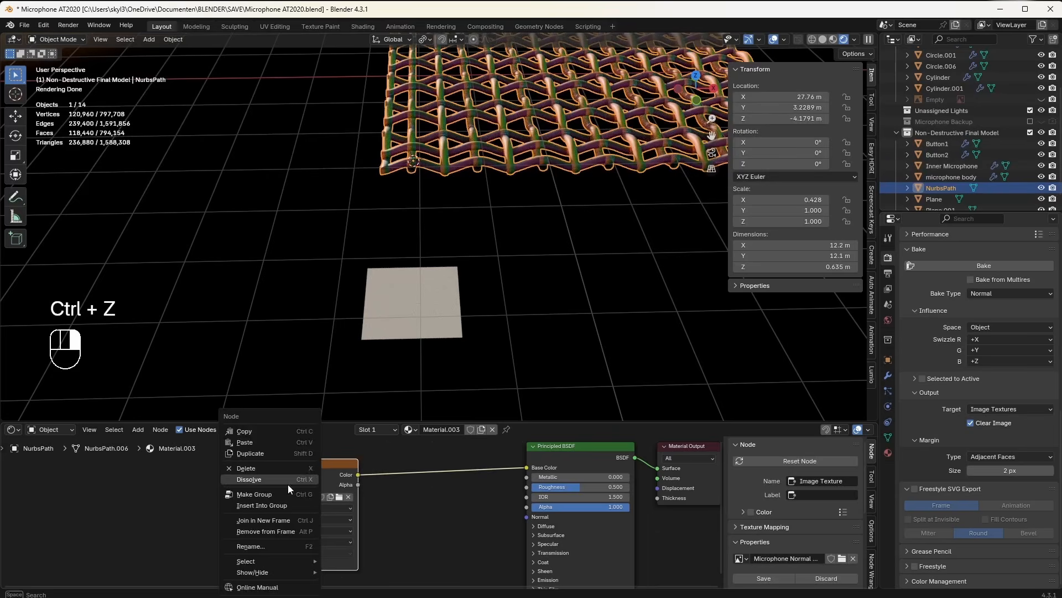
click(270, 434)
Step: Create a new material for the plane and connect the pasted Microphone Normal map node's Color to Base Color
click(421, 300)
key(ctrl+v)
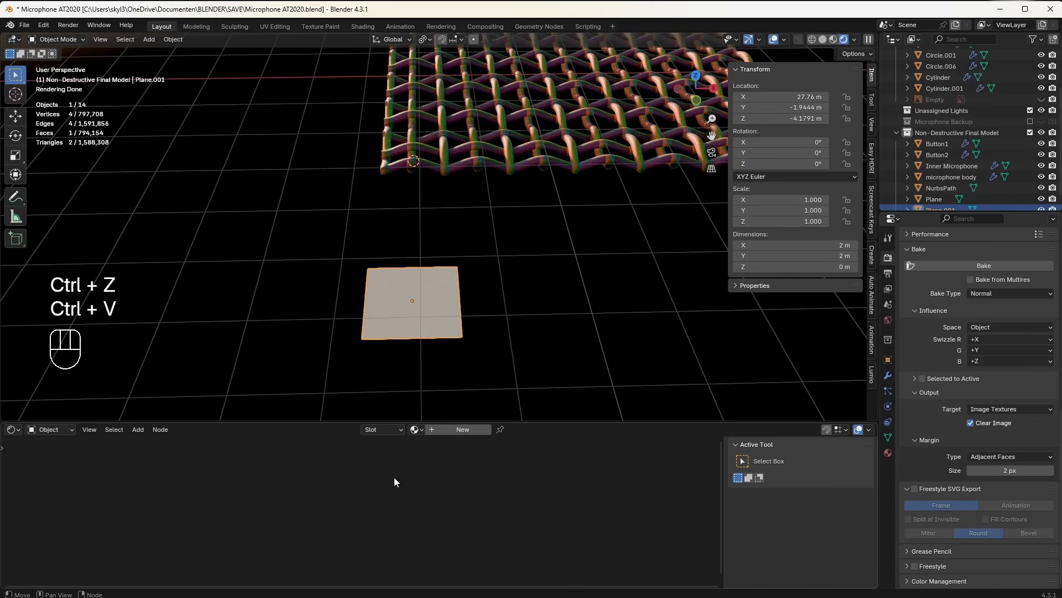
click(464, 429)
key(ctrl+v)
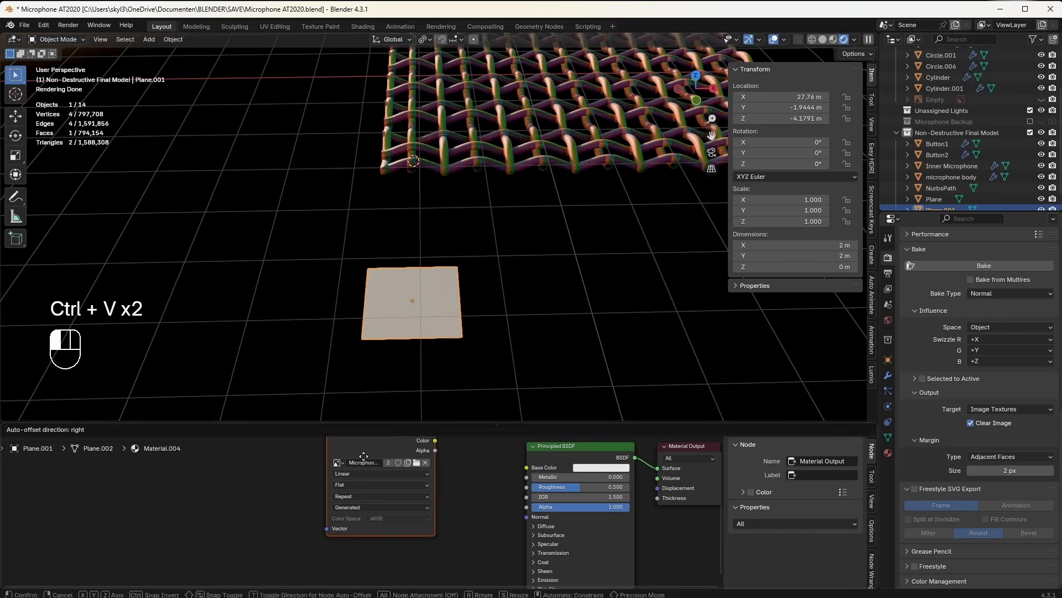
drag(384, 449, 348, 457)
drag(510, 465, 523, 467)
Step: Examine the baked mesh texture on the plane up close, including its colours and grid detail, and survey the microphone
middle_drag(403, 344, 412, 302)
scroll(411, 302, up, 6)
scroll(411, 302, up, 4)
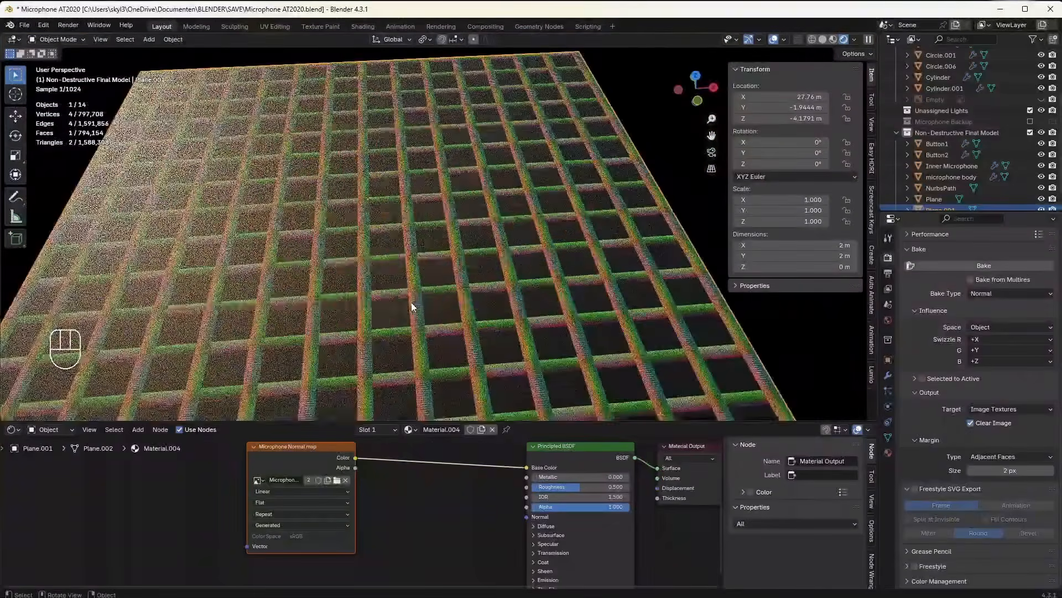
scroll(407, 295, down, 8)
scroll(407, 264, down, 8)
shift+middle_drag(406, 263, 462, 329)
shift+middle_drag(370, 333, 678, 310)
middle_drag(435, 241, 434, 258)
scroll(300, 475, up, 2)
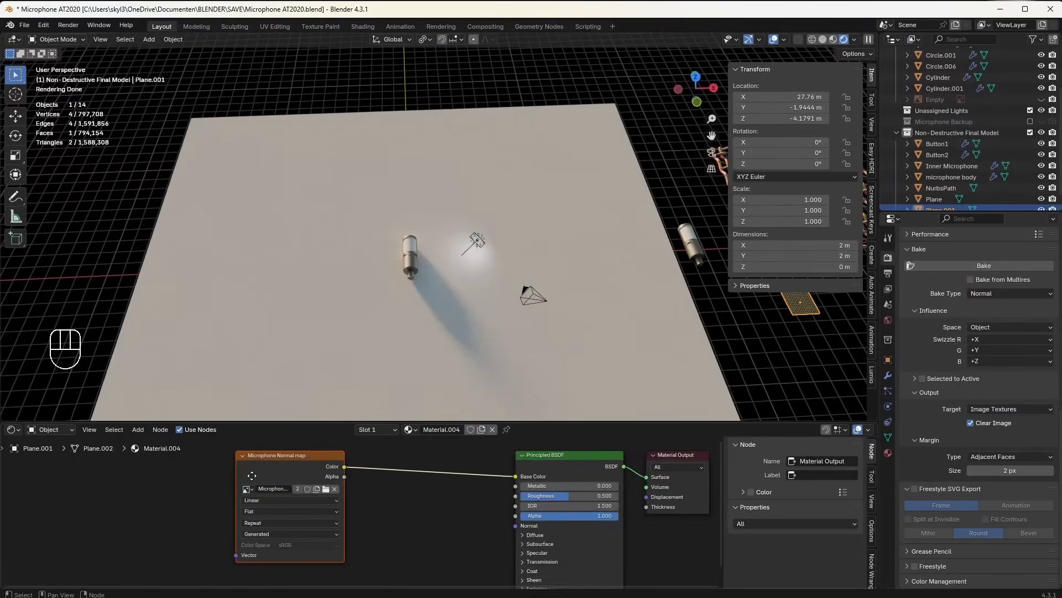
click(274, 483)
right_click(274, 470)
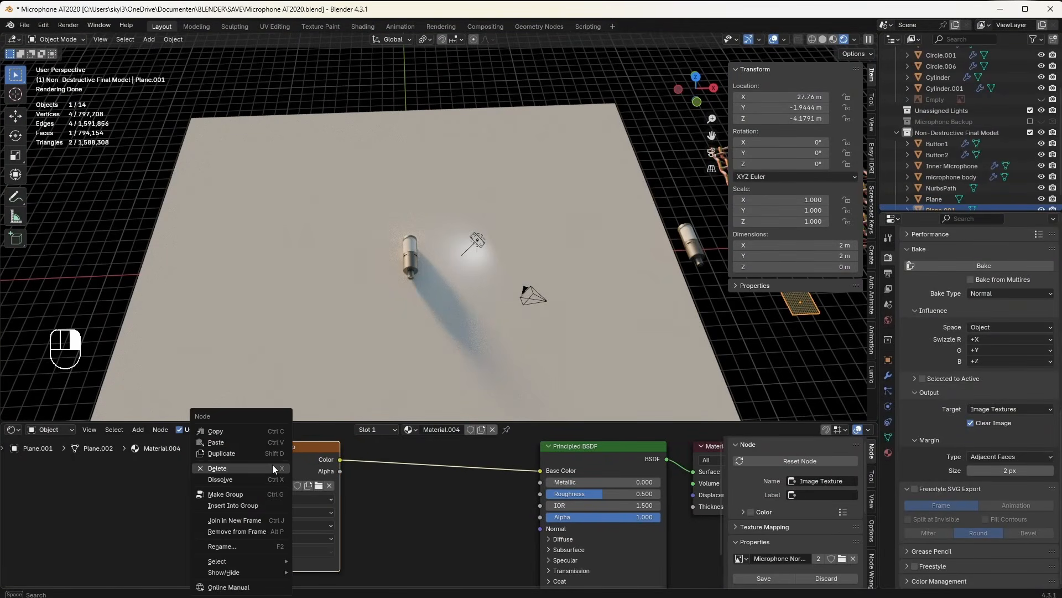
scroll(351, 490, down, 1)
Step: Display the baked Microphone Normal map image in the UV Editor and save it to disk
click(10, 432)
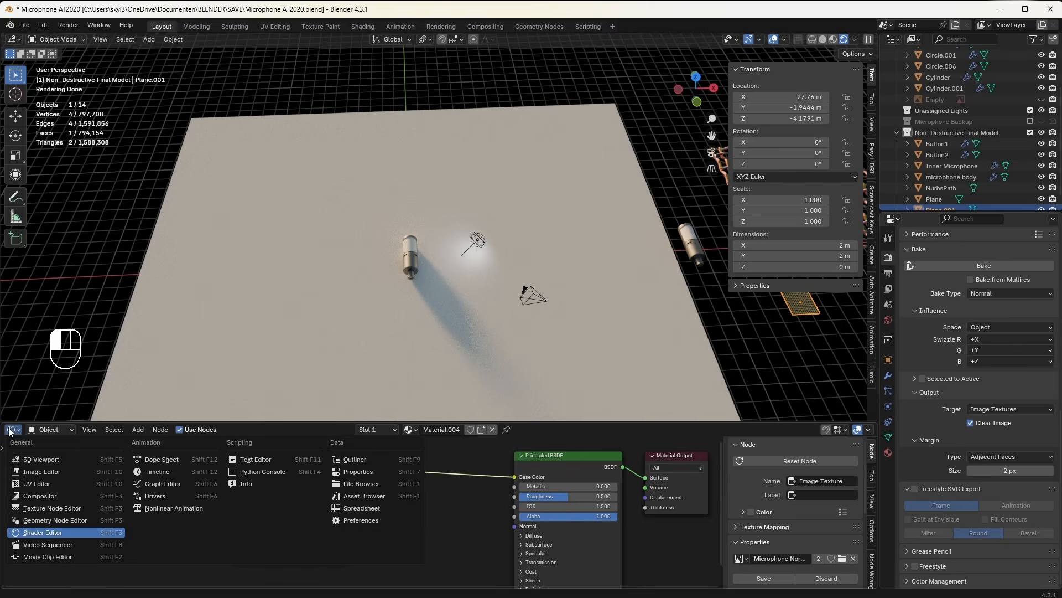
click(71, 489)
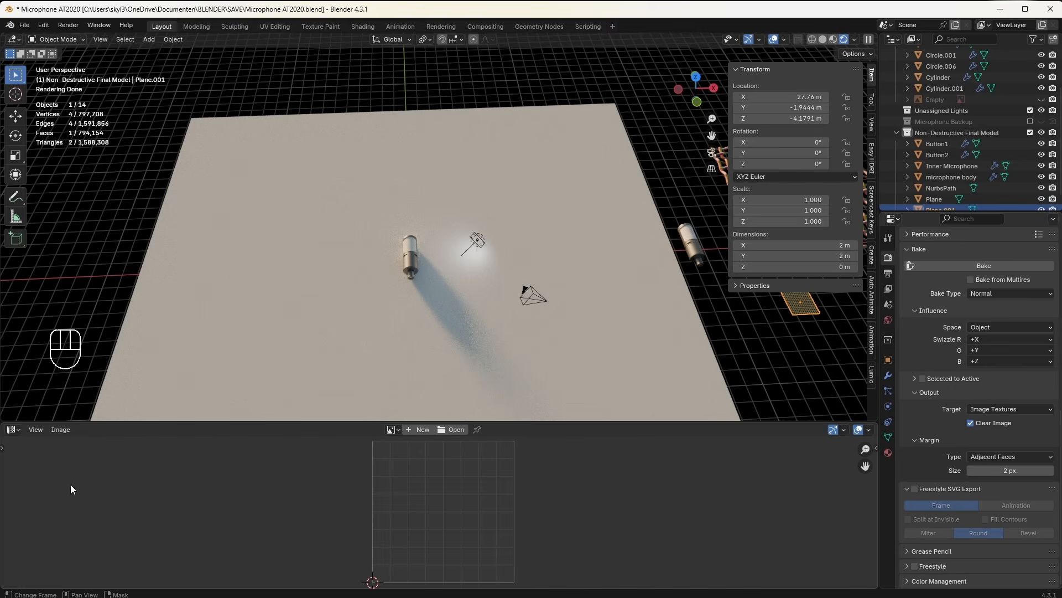
click(394, 430)
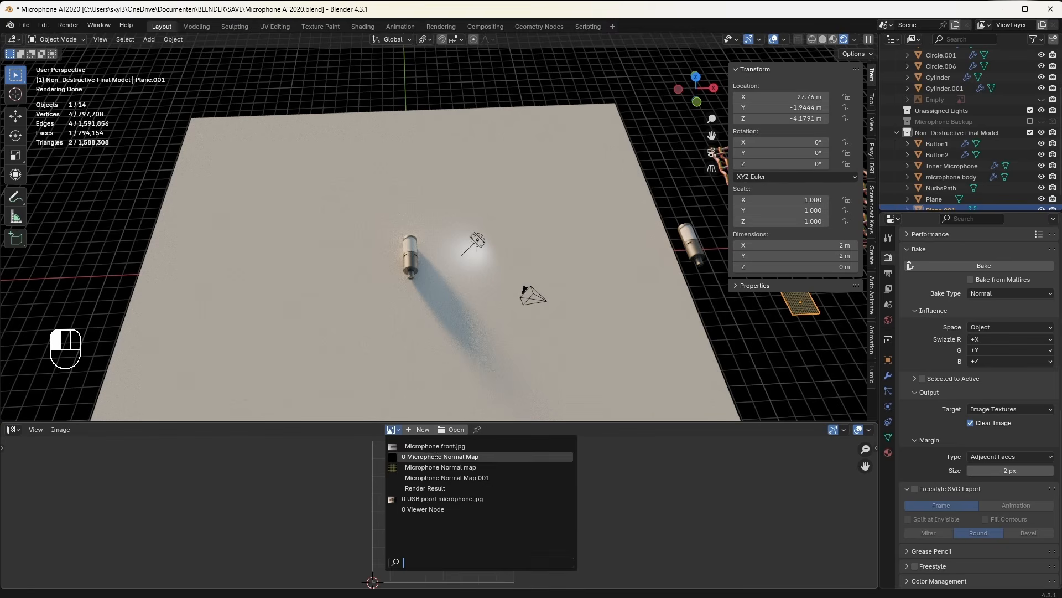
click(404, 468)
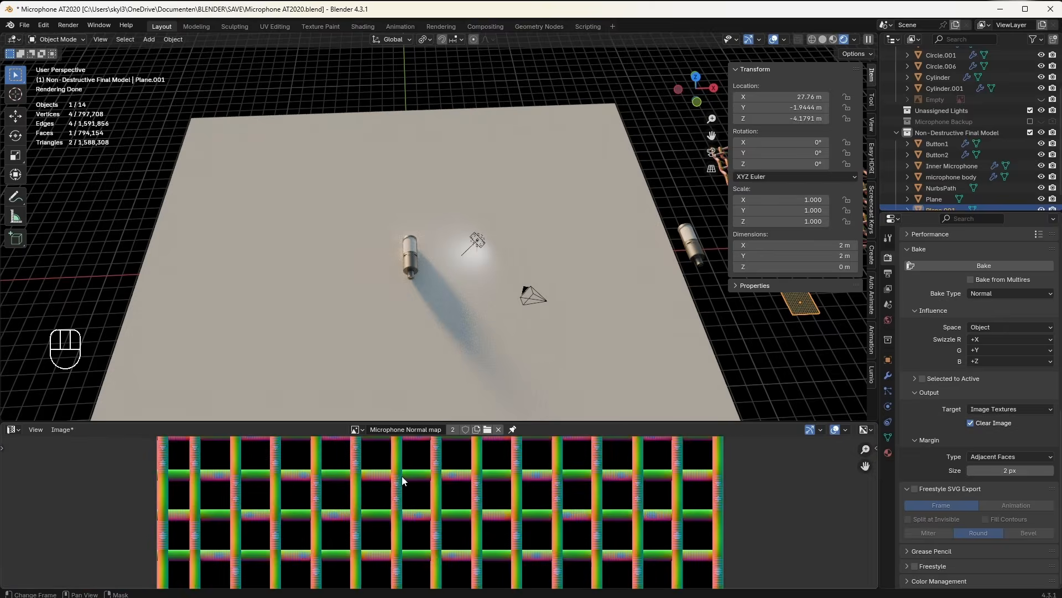
scroll(402, 480, down, 4)
click(61, 430)
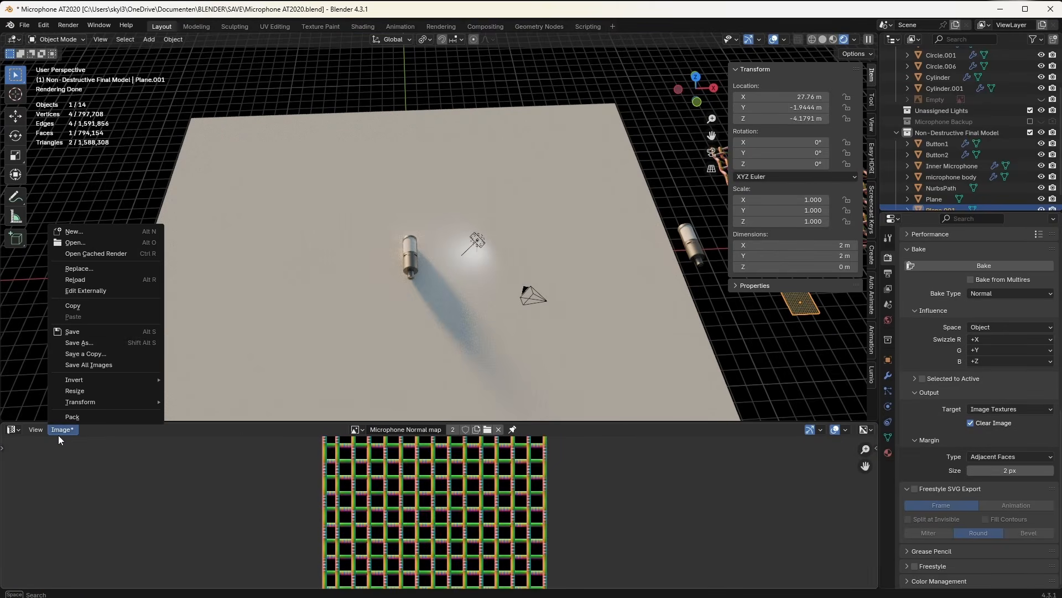
click(89, 333)
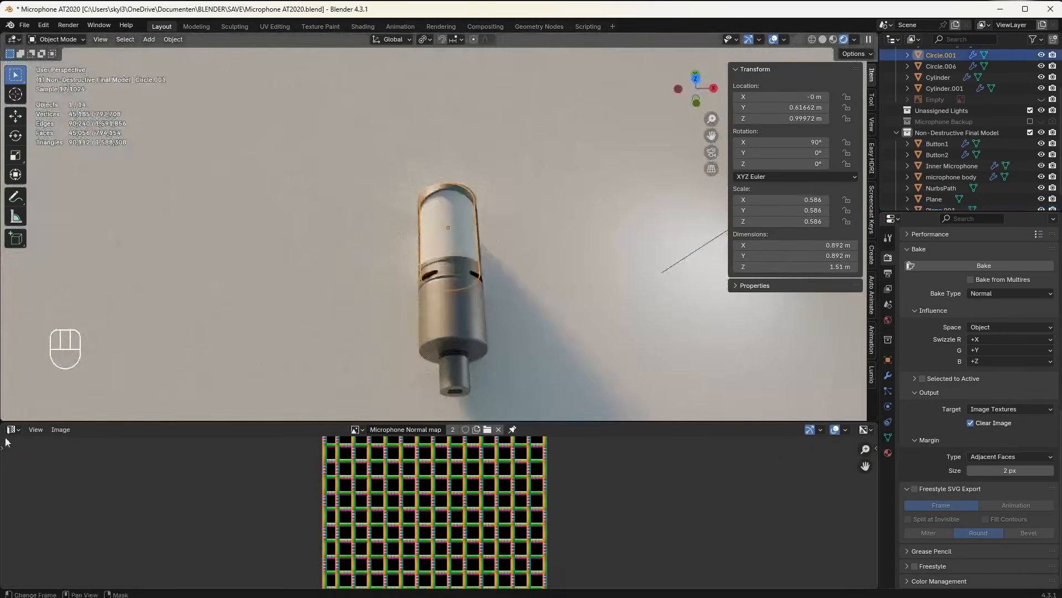
Step: Create a material for the microphone's grille in the Shader Editor and load the saved normal map into a mapped Image Texture
click(11, 430)
click(45, 522)
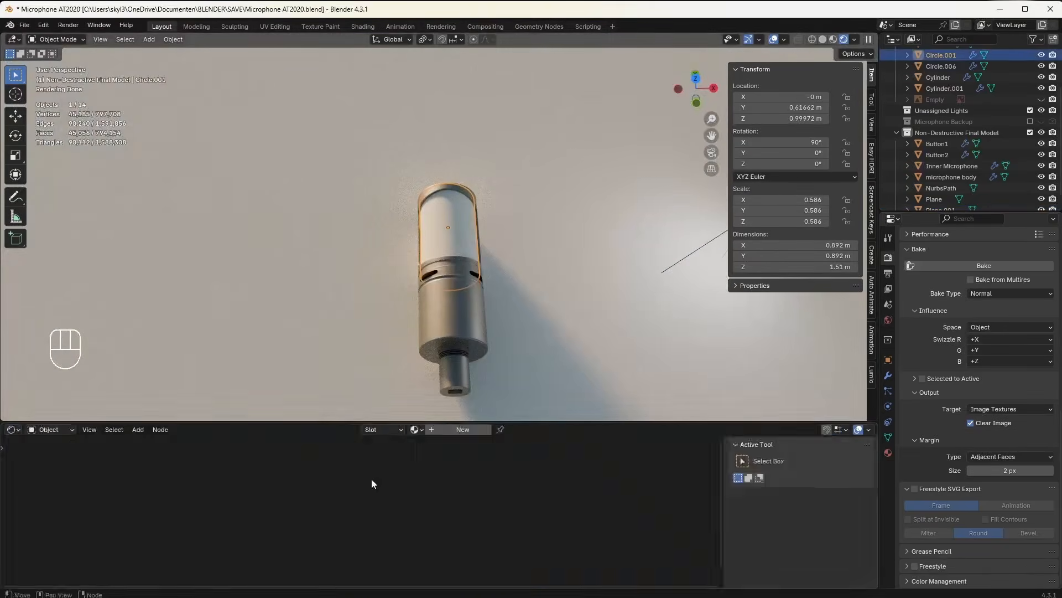
click(463, 430)
key(ctrl+t)
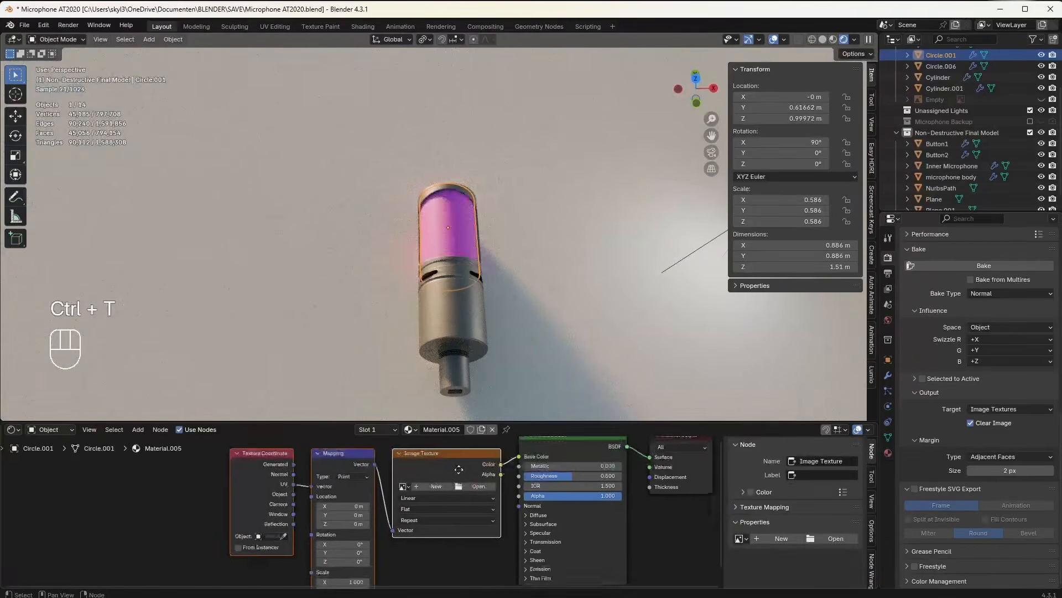
click(478, 487)
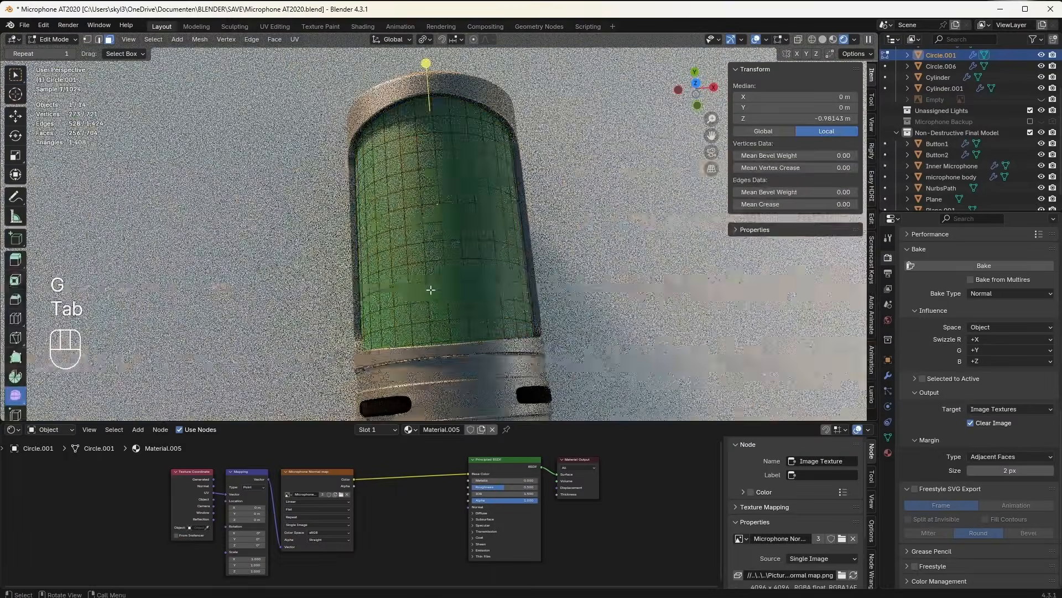
Step: Select all of the grille's faces in Edit Mode and UV-map them with Cube Projection
key(a)
key(u)
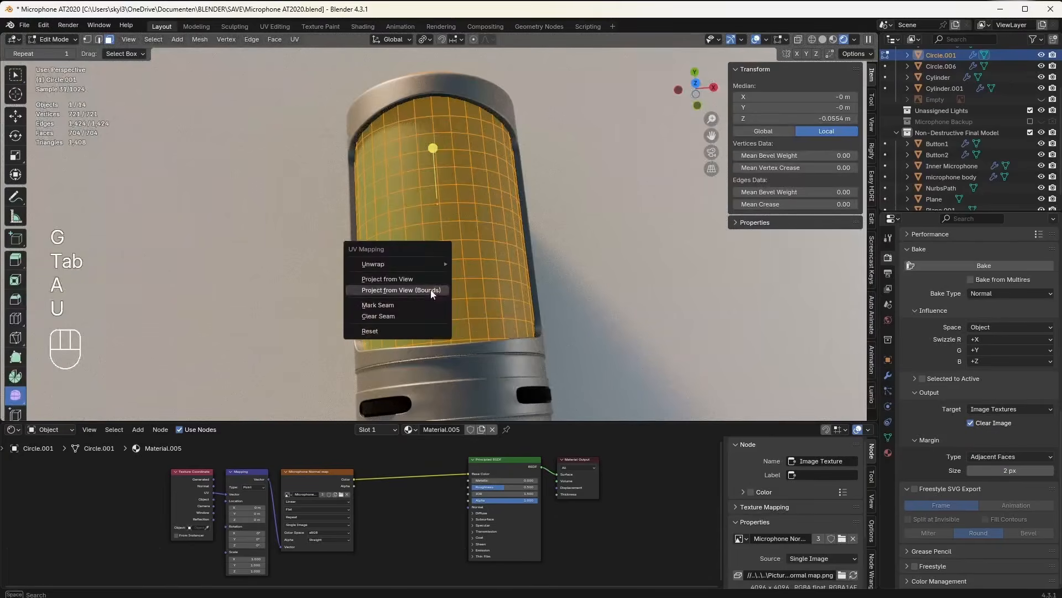
key(u)
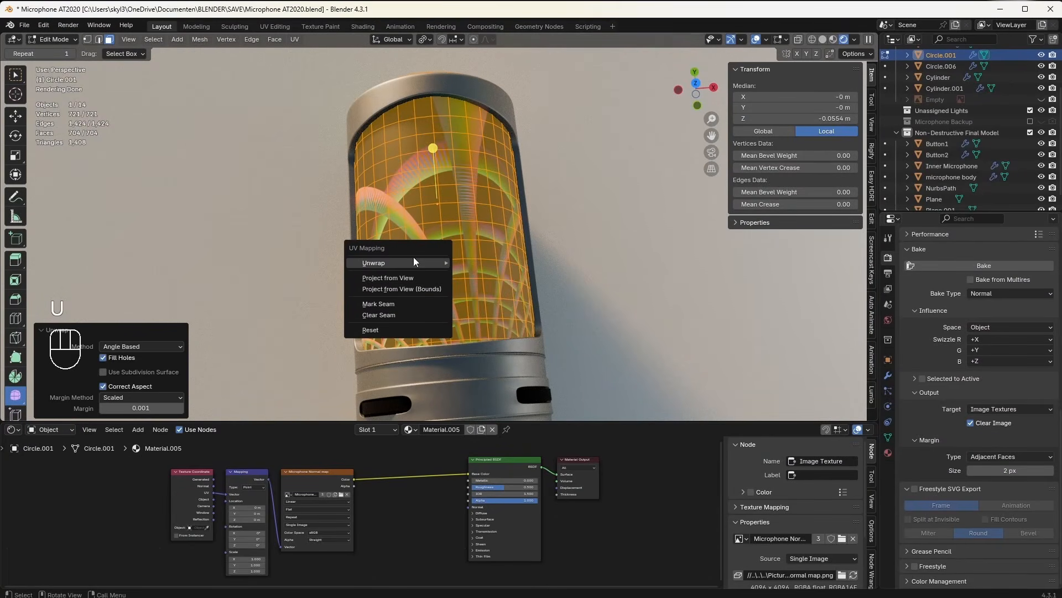
mouse_move(413, 259)
click(492, 339)
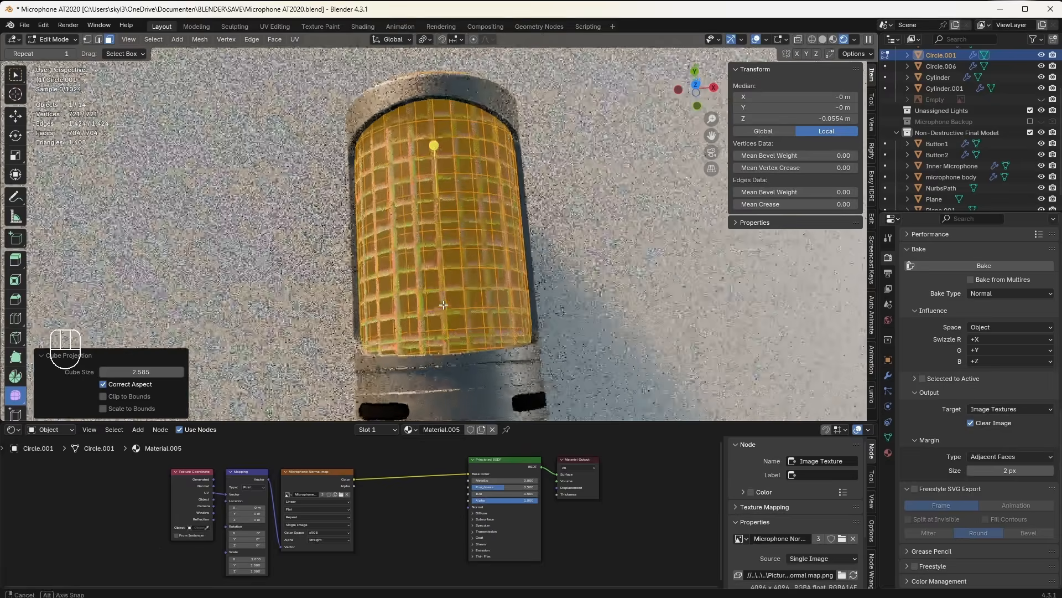
Step: Insert a Bump node that feeds the normal map's colour through Height into the shader's Normal, and unlink the texture from Base Color
scroll(400, 489, up, 1)
key(shift+a)
text(bump)
key(Return)
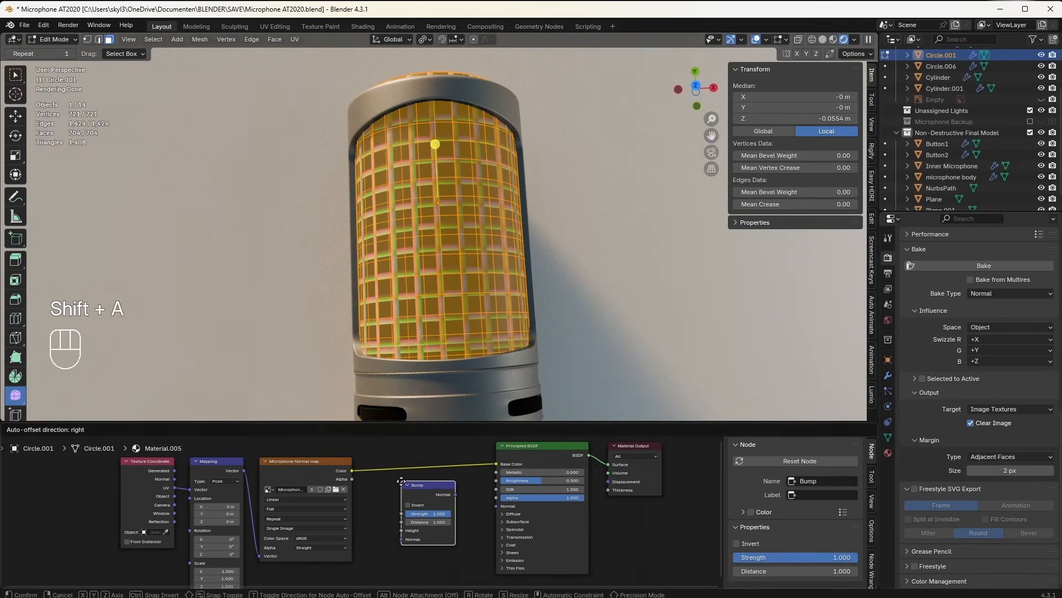
drag(461, 495, 492, 509)
drag(497, 465, 451, 463)
scroll(424, 356, up, 4)
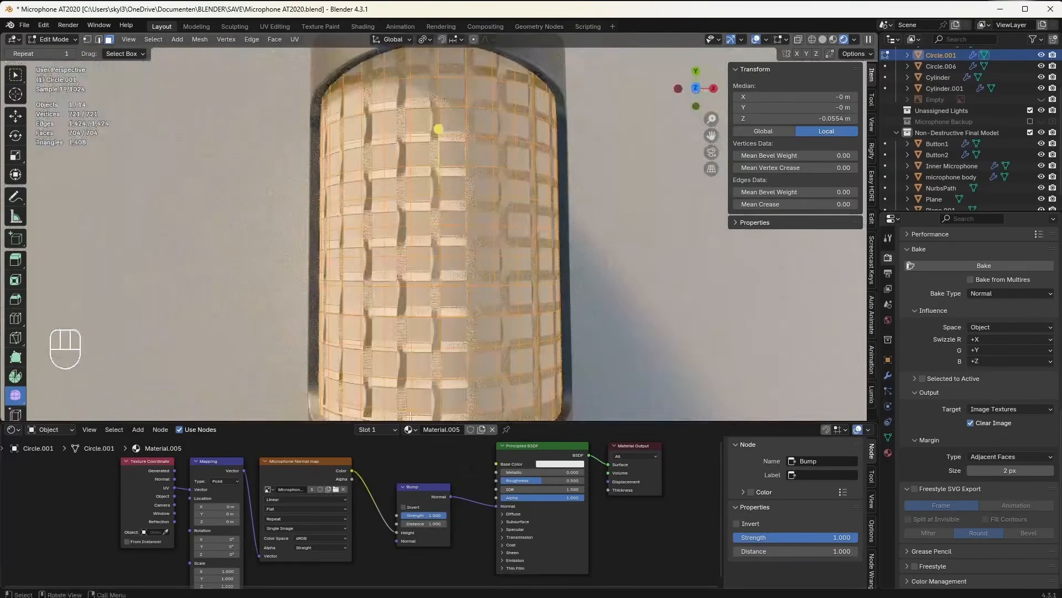
scroll(417, 477, down, 1)
Step: Set the Base Color of the grille's material to black
click(519, 469)
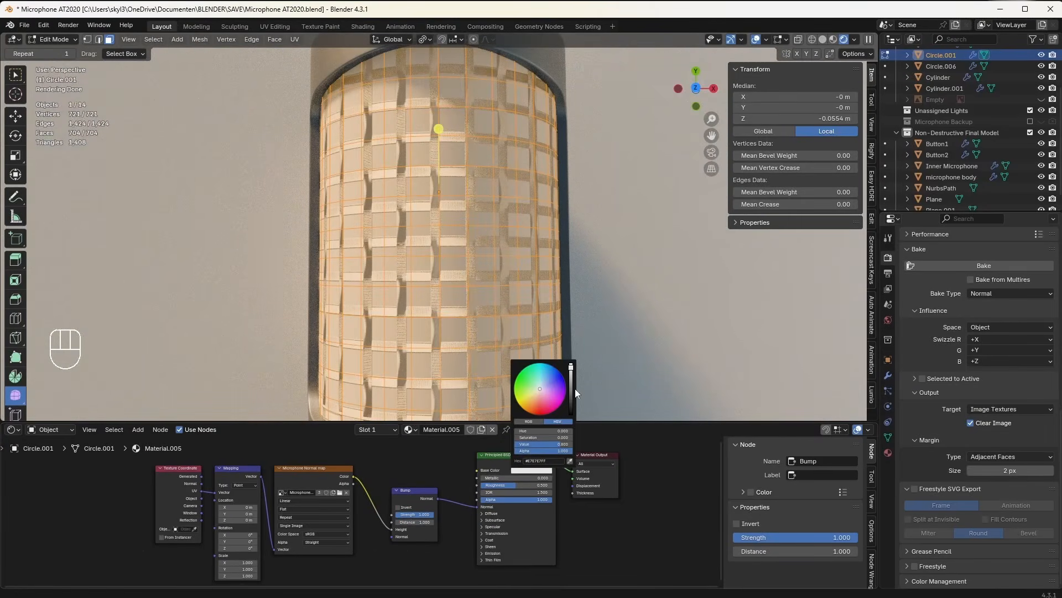
drag(575, 388, 575, 418)
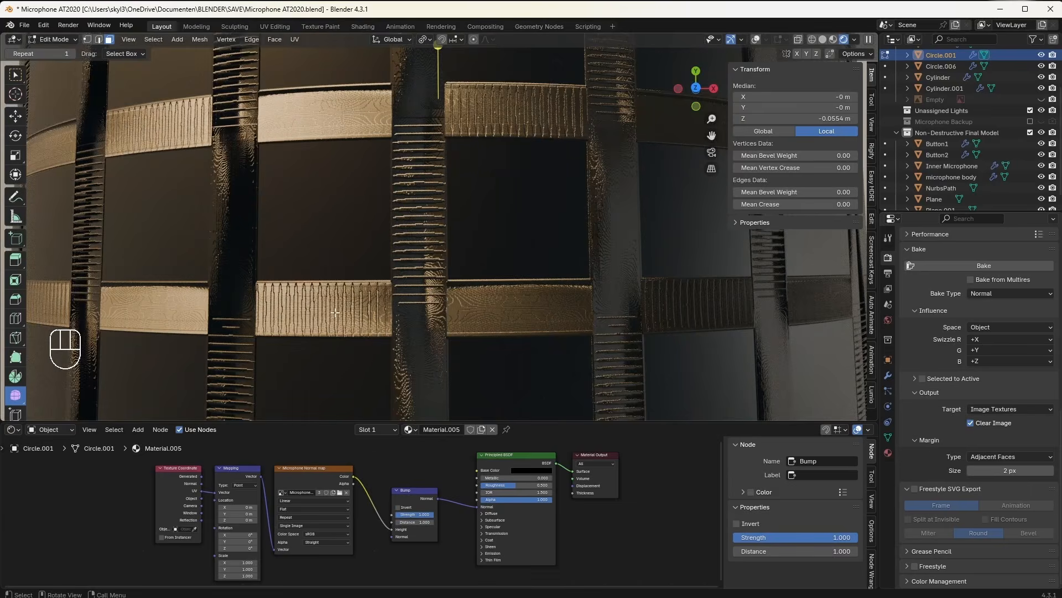
scroll(383, 303, down, 8)
Step: Set the grille texture's Mapping scale to 7.290 in X and Z and 6.480 in Y, and return to Object Mode
scroll(277, 531, up, 2)
middle_drag(277, 531, 343, 500)
drag(302, 535, 646, 551)
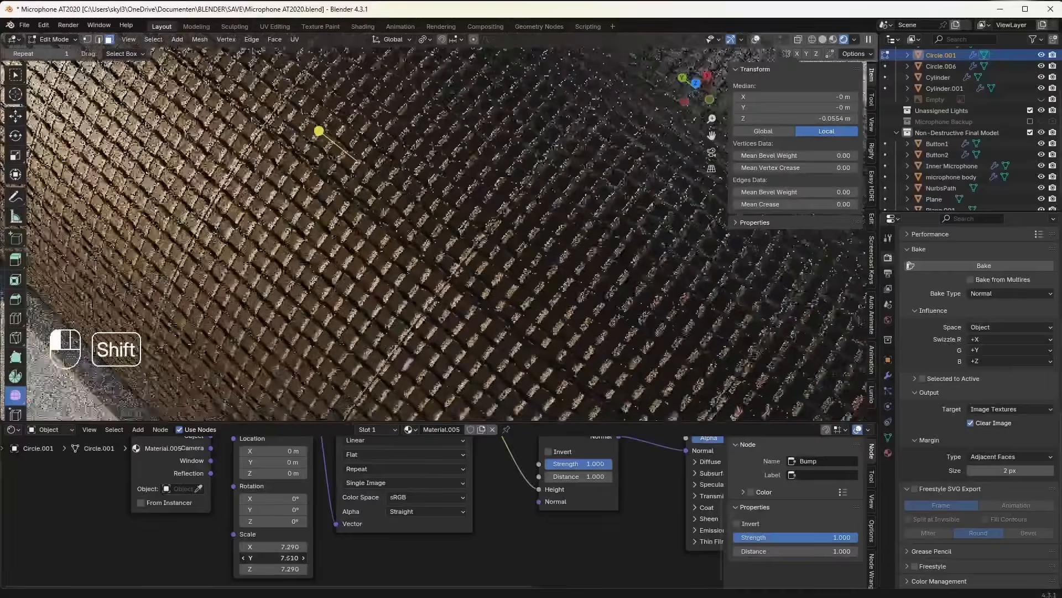
shift+drag(291, 558, 249, 558)
scroll(491, 238, down, 8)
middle_drag(491, 237, 560, 240)
scroll(449, 275, down, 3)
key(Tab)
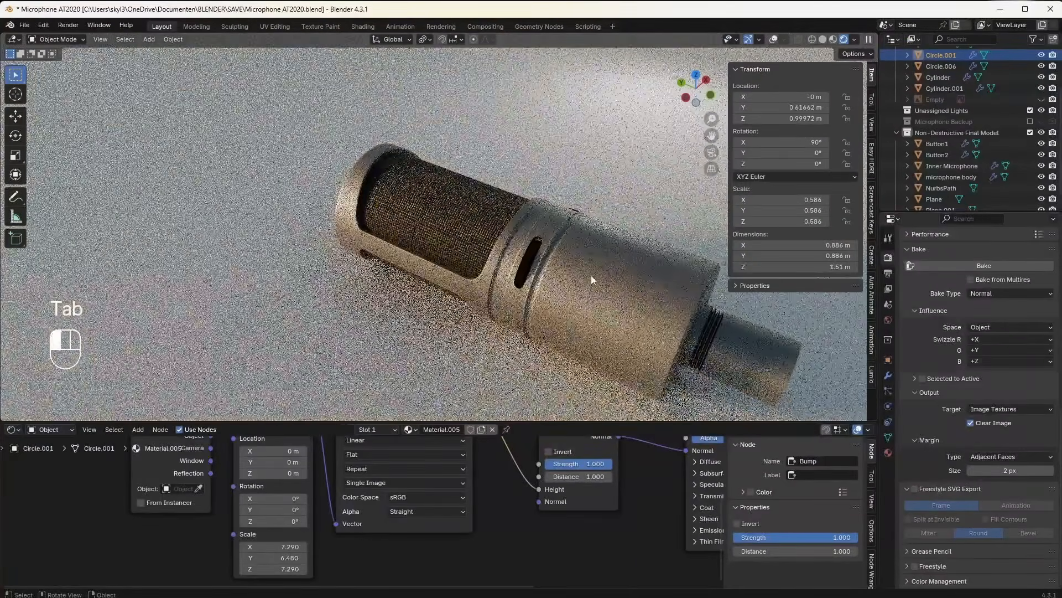
Step: Darken the Base Color of the Microphone Body material to a deeper grey
click(543, 269)
click(562, 504)
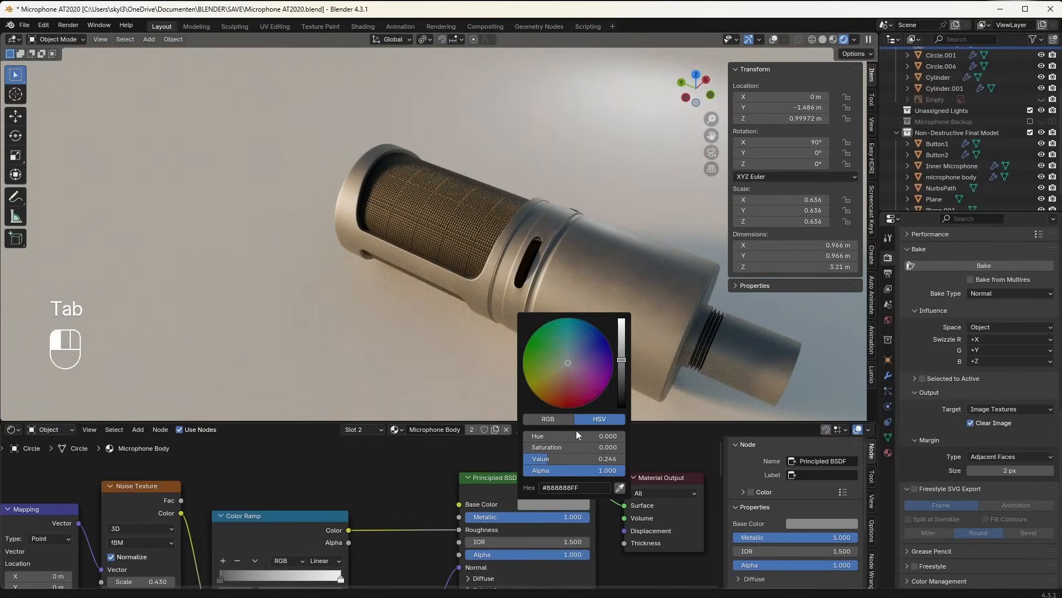
click(620, 384)
middle_drag(411, 238, 389, 280)
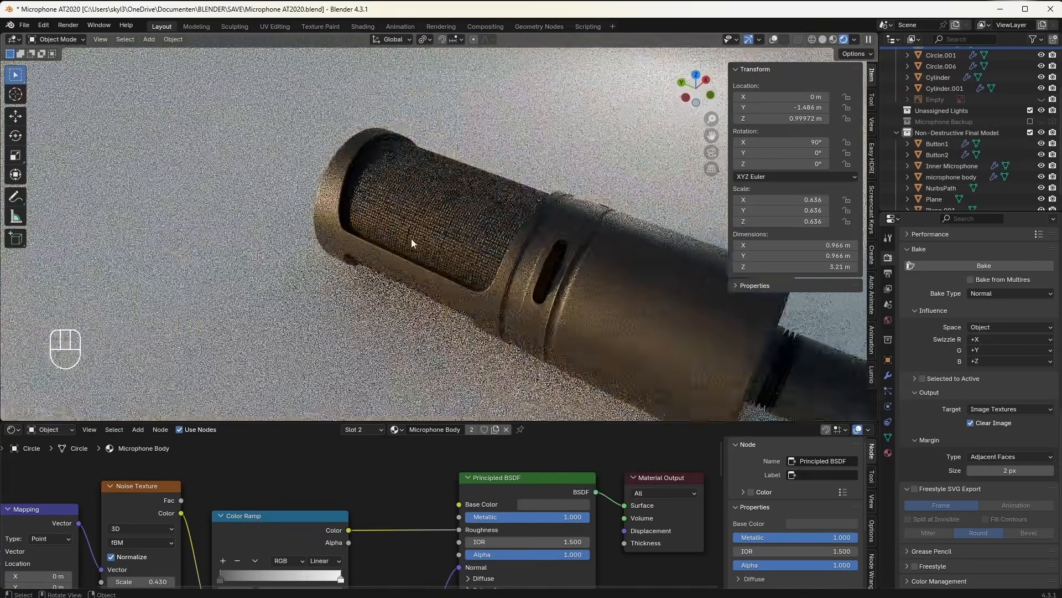
scroll(469, 251, down, 3)
middle_drag(470, 252, 357, 246)
scroll(422, 216, up, 7)
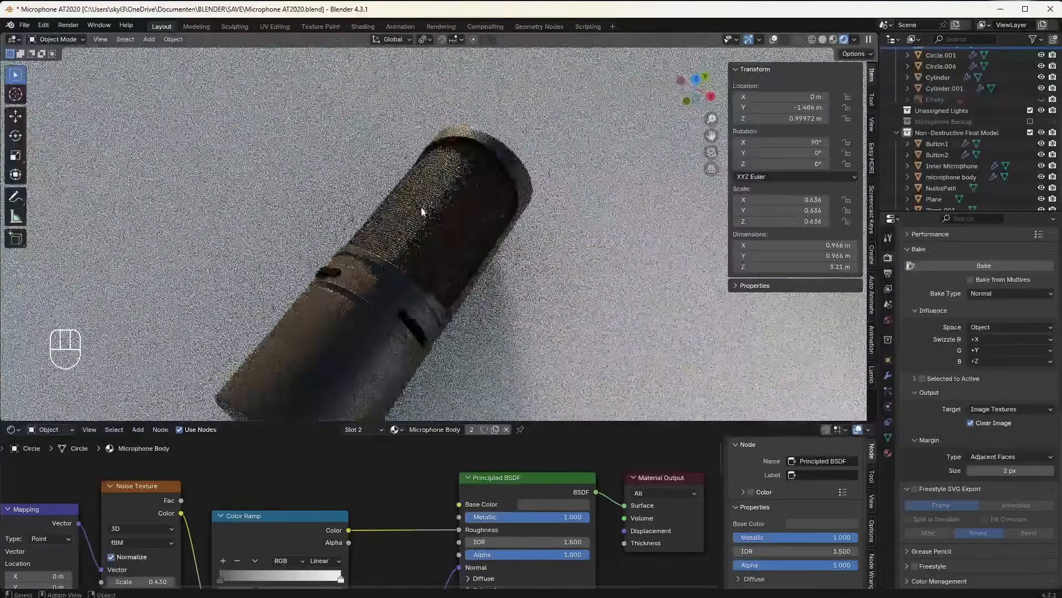
Step: Select the grille and examine its mesh pattern up close alongside the baked normal map in the UV Editor
click(376, 204)
middle_drag(425, 191, 286, 208)
scroll(387, 215, up, 4)
middle_drag(272, 247, 185, 489)
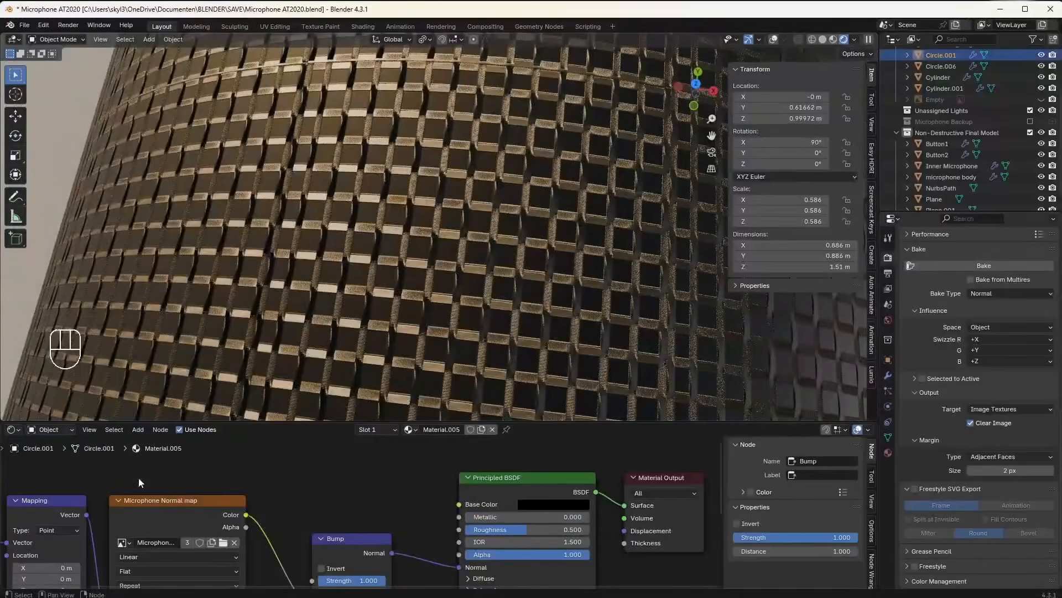
scroll(519, 475, up, 1)
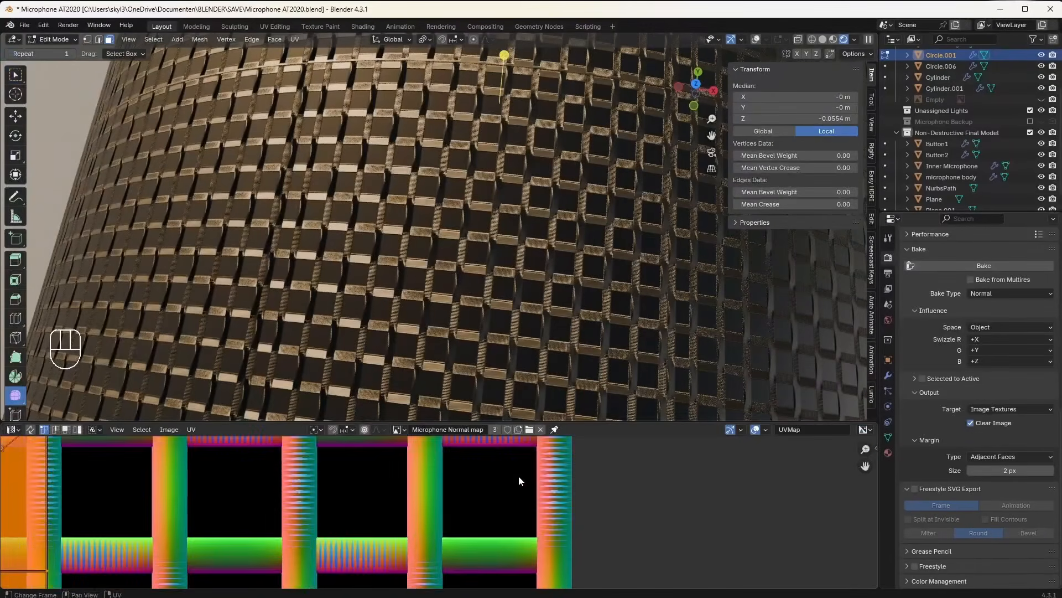
scroll(536, 471, down, 2)
shift+middle_drag(554, 467, 520, 496)
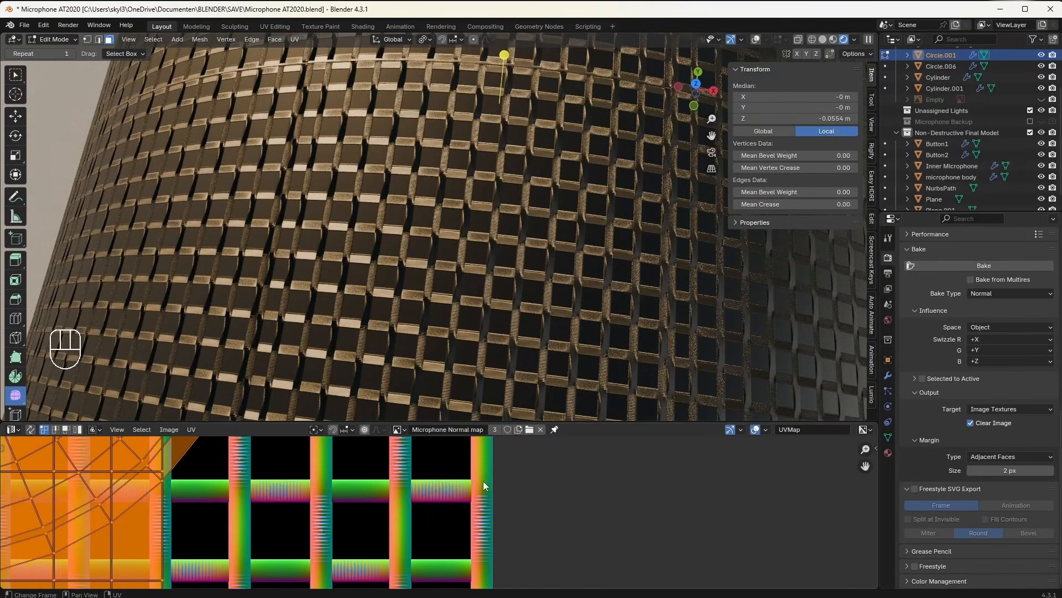
scroll(481, 243, down, 8)
key(Tab)
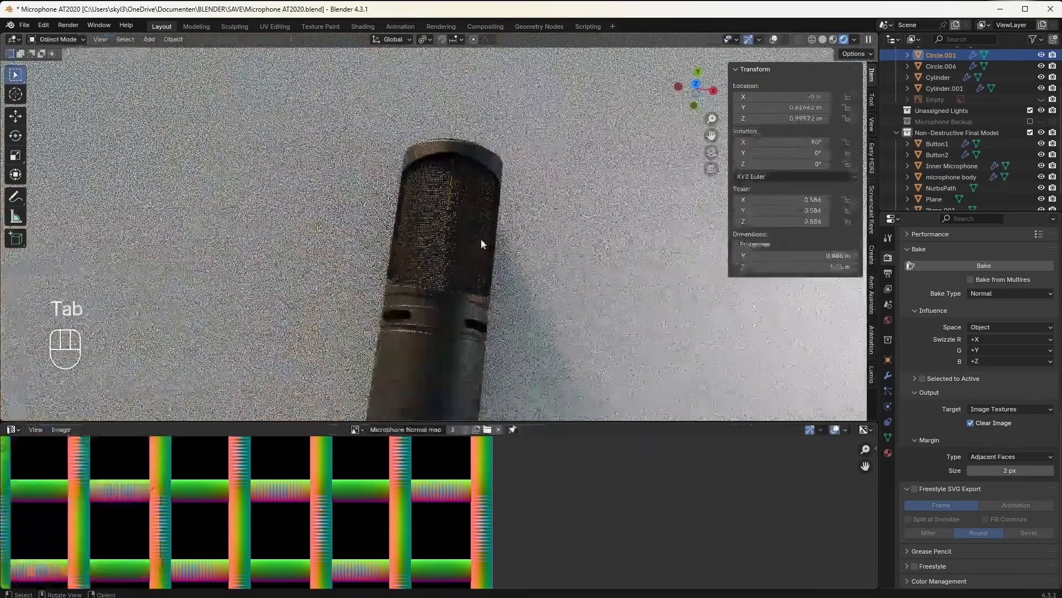
Step: Select the original woven wire mesh beside the microphone and show its material in the Shader Editor
scroll(534, 265, down, 5)
shift+middle_drag(534, 265, 244, 324)
scroll(622, 293, down, 3)
scroll(622, 293, down, 8)
shift+middle_drag(586, 296, 516, 308)
scroll(553, 283, up, 4)
click(593, 254)
shift+middle_drag(593, 254, 442, 242)
scroll(546, 269, up, 4)
mouse_move(546, 268)
shift+middle_down()
mouse_move(523, 270)
mouse_move(537, 284)
shift+middle_up()
scroll(537, 284, up, 2)
click(13, 429)
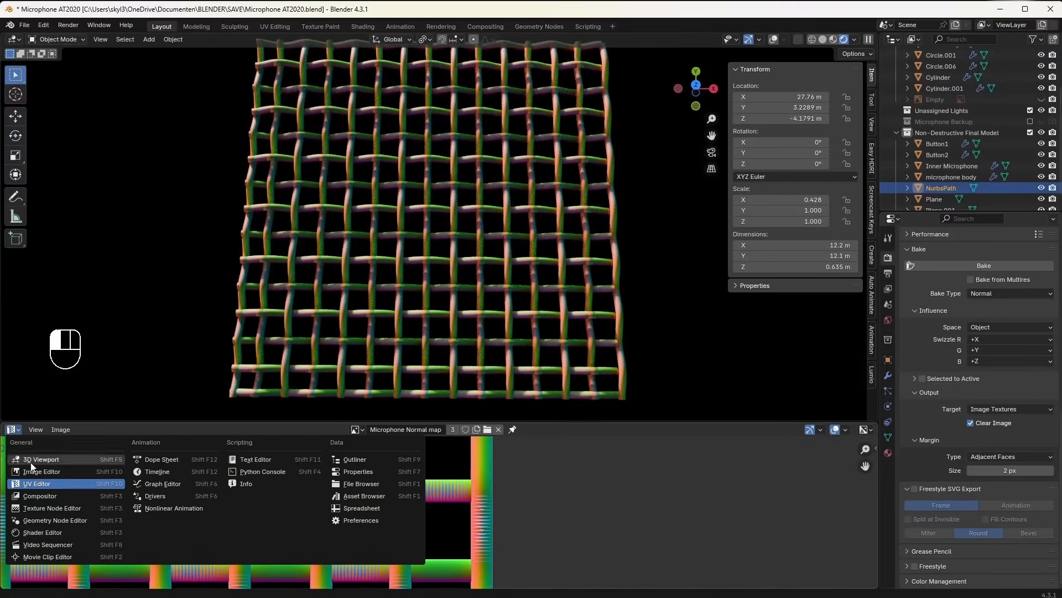
click(43, 532)
Step: Unlink the old normal map texture from the Base Color of the wire mesh's material
scroll(415, 473, down, 3)
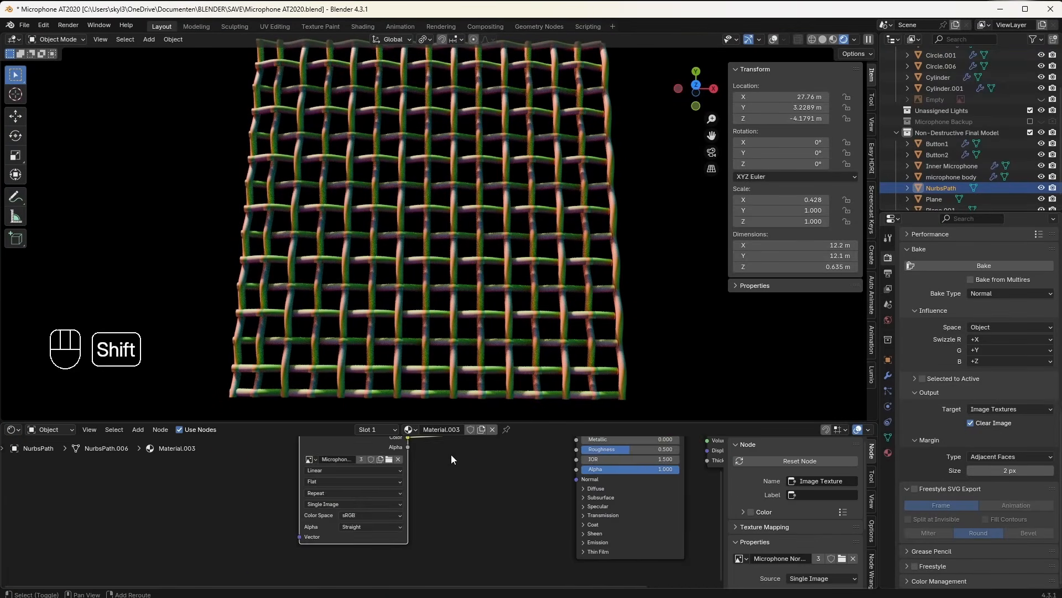
scroll(450, 474, down, 2)
drag(509, 469, 447, 471)
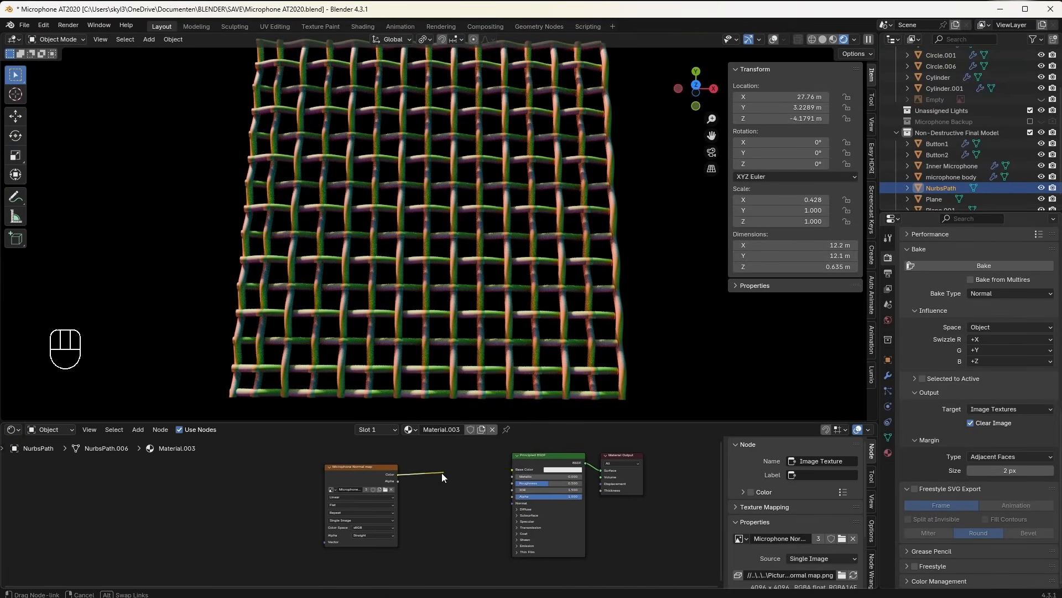
drag(448, 471, 437, 473)
Step: Create a blank 4096 × 4096 px image named Microphone Normal in a second Image Texture node of the wire mesh's material
click(350, 498)
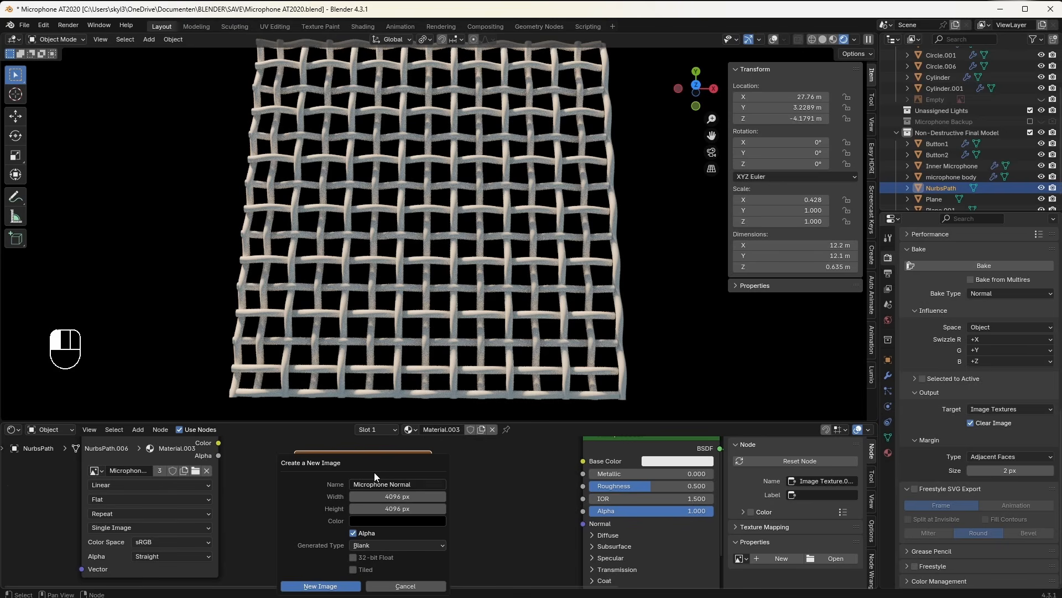
key(Return)
scroll(374, 483, down, 1)
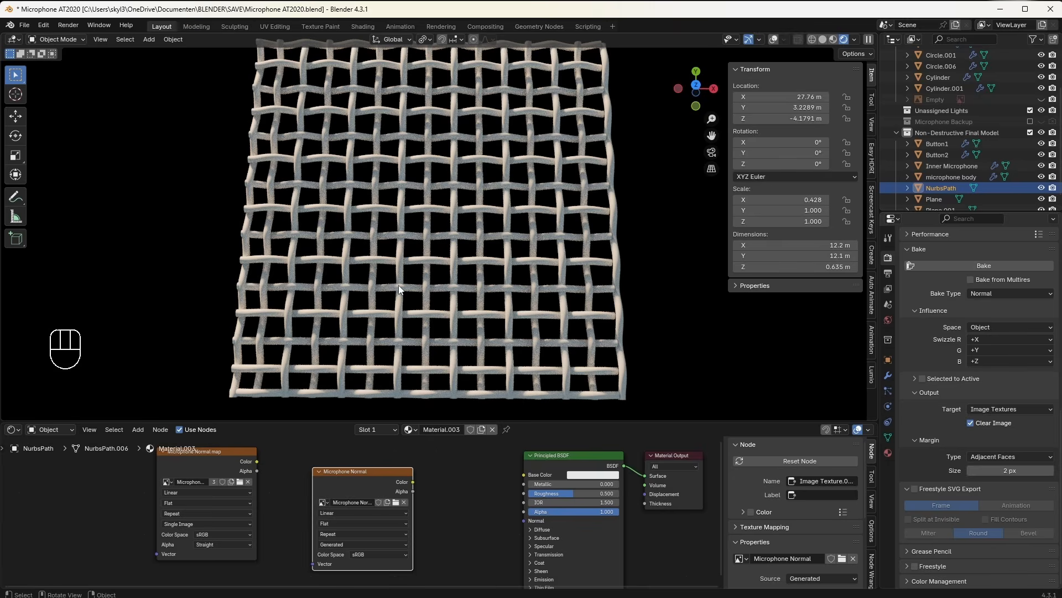
Step: Enable the viewport overlays and display the wire mesh's full UV layout over the normal map image, with all geometry selected in Edit Mode
scroll(410, 283, down, 3)
scroll(416, 268, up, 1)
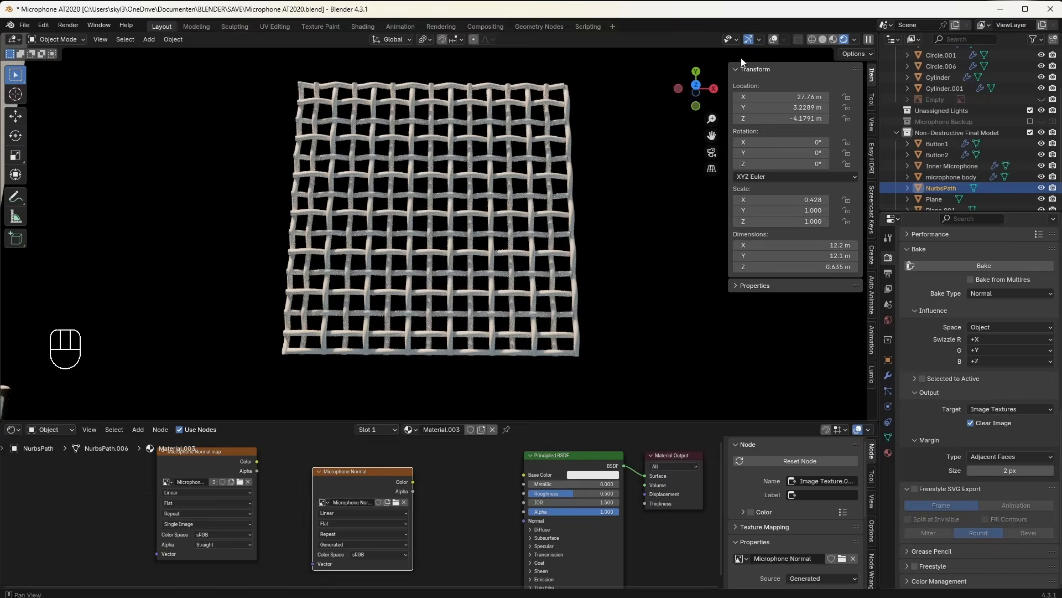
click(774, 39)
click(14, 429)
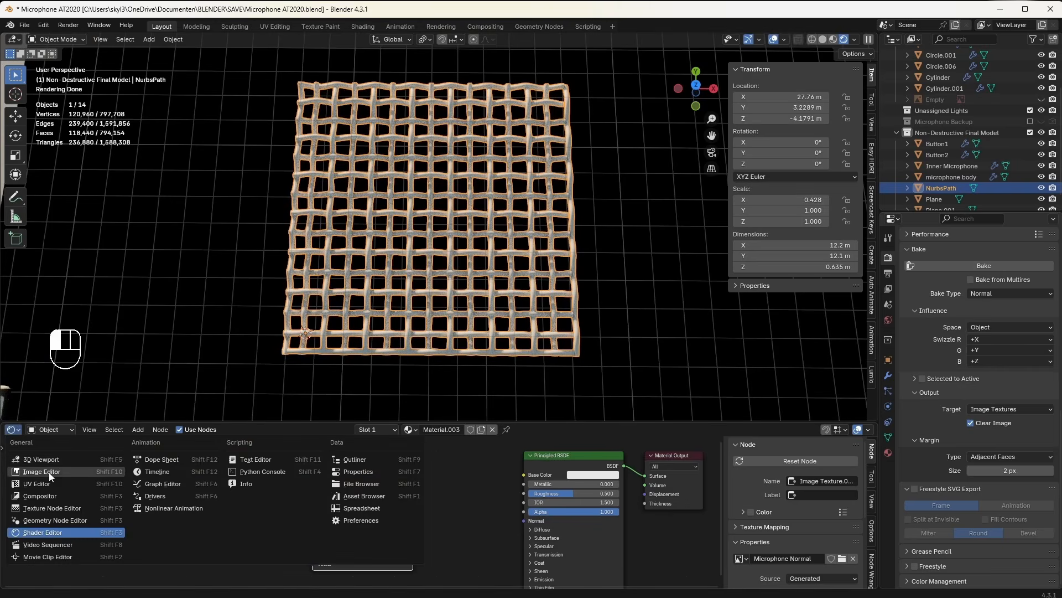
click(64, 475)
key(Tab)
key(a)
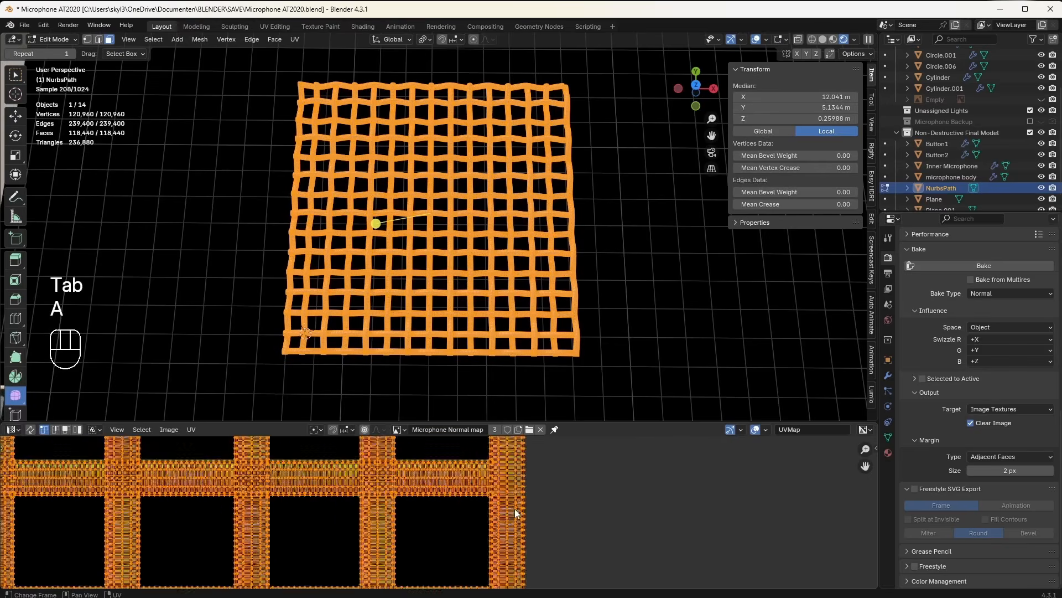
Step: Rescale the wire mesh's whole UV layout slightly to fit the image bounds
key(s)
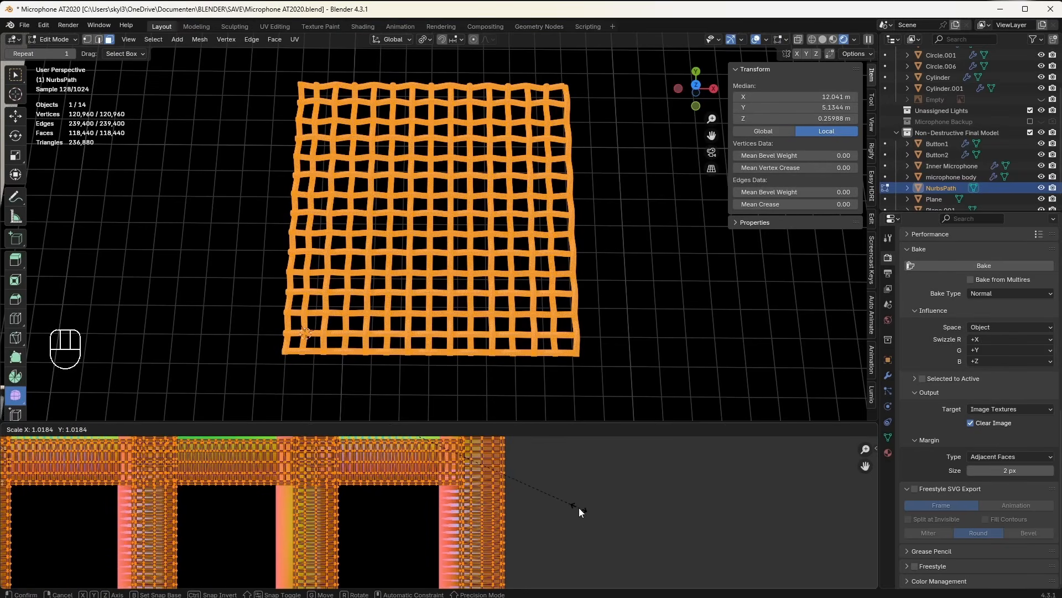
click(554, 506)
shift+middle_drag(453, 523, 523, 476)
shift+middle_drag(499, 567, 501, 548)
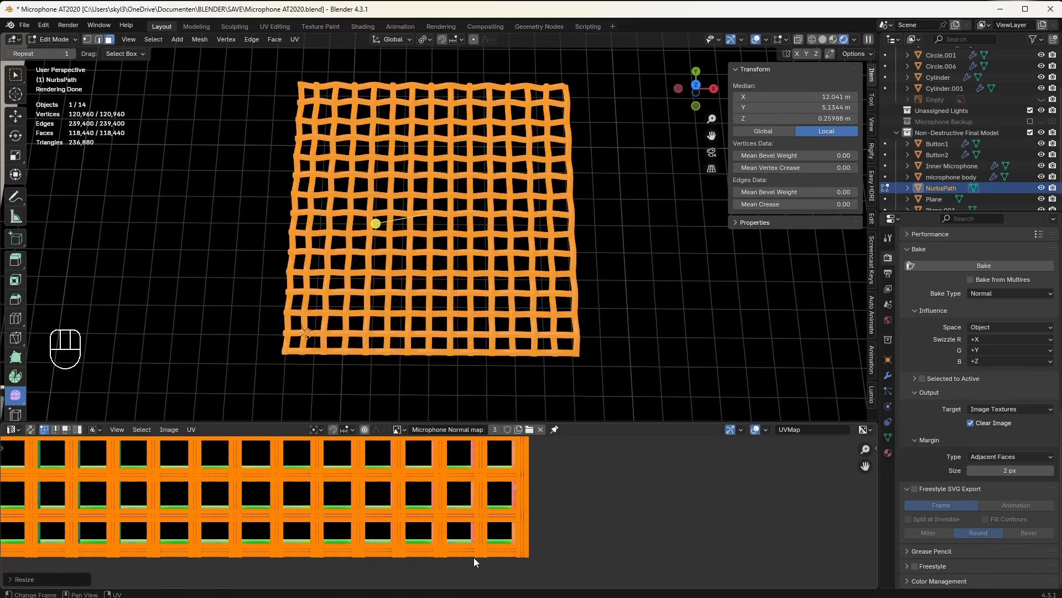
scroll(311, 535, down, 4)
shift+middle_drag(332, 479, 380, 581)
shift+middle_drag(292, 445, 283, 500)
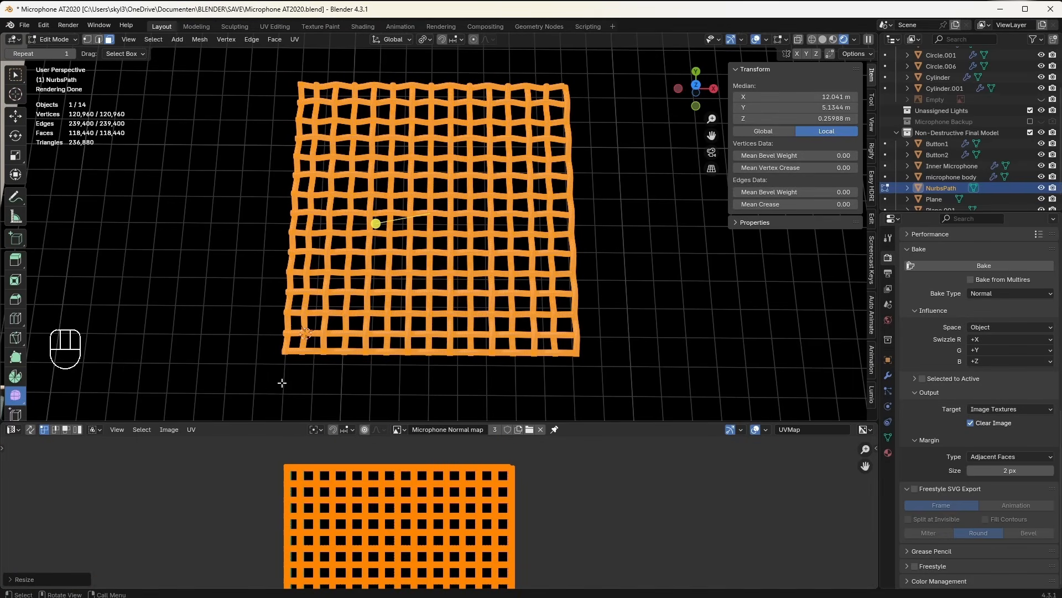
Step: Bake the wire mesh's normals to the Microphone Normal image texture, return to Object Mode and check the baked image
click(14, 430)
click(71, 532)
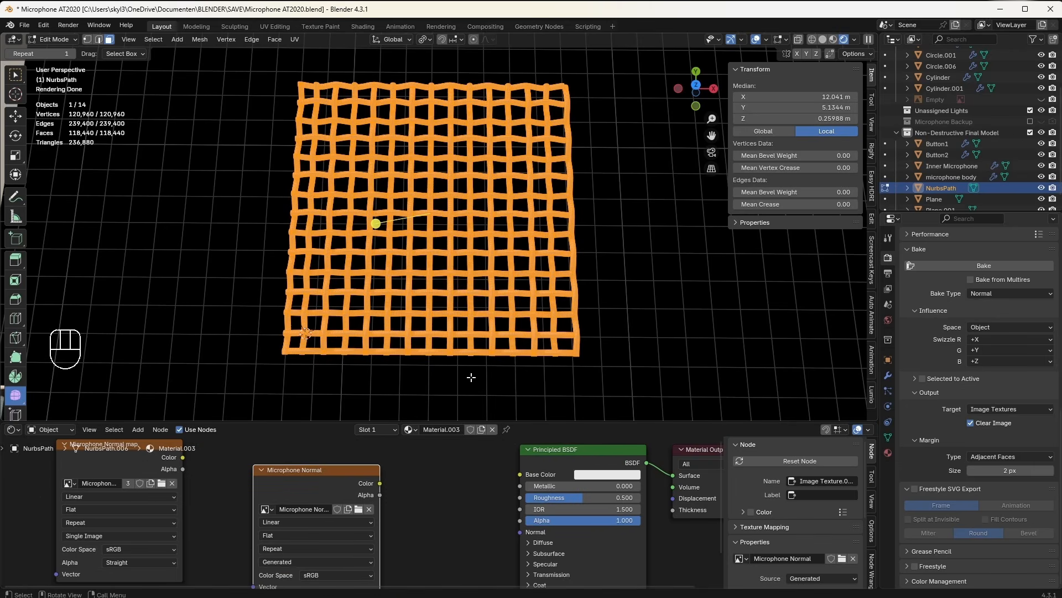
scroll(953, 305, up, 3)
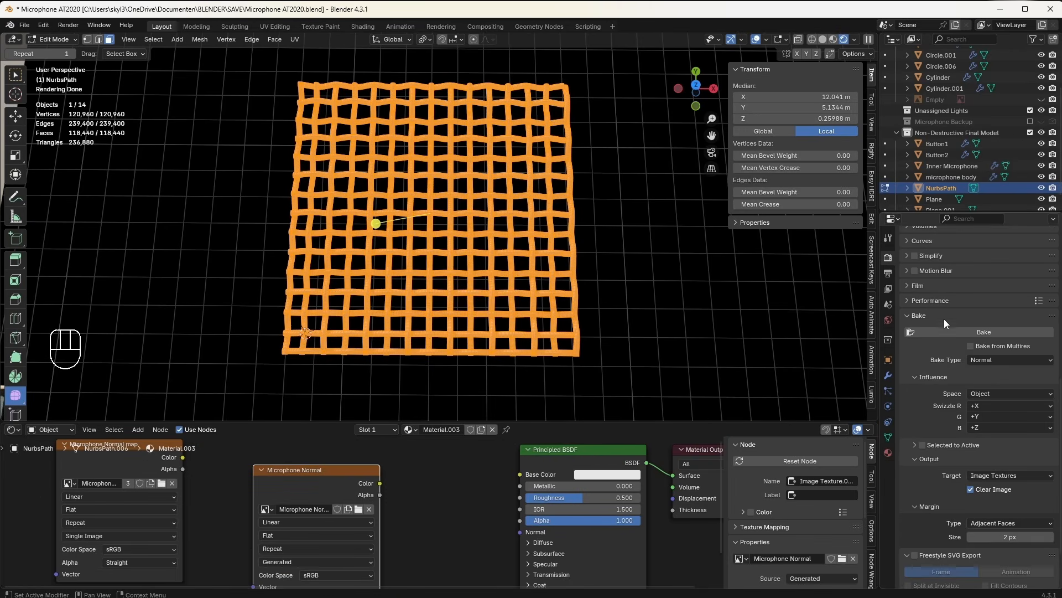
click(976, 336)
key(Tab)
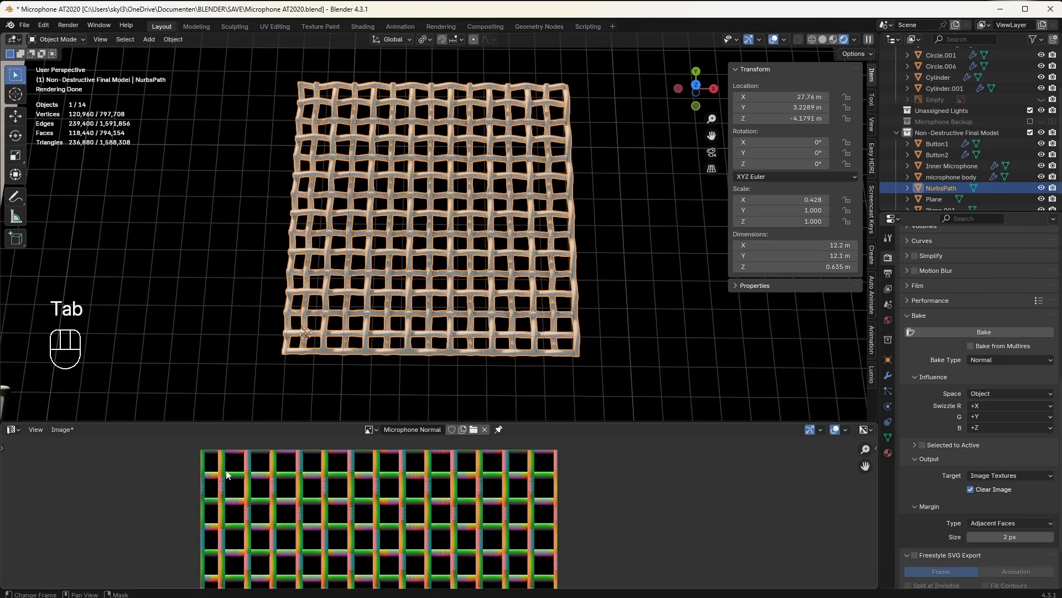
shift+middle_drag(226, 475, 230, 471)
scroll(229, 470, down, 5)
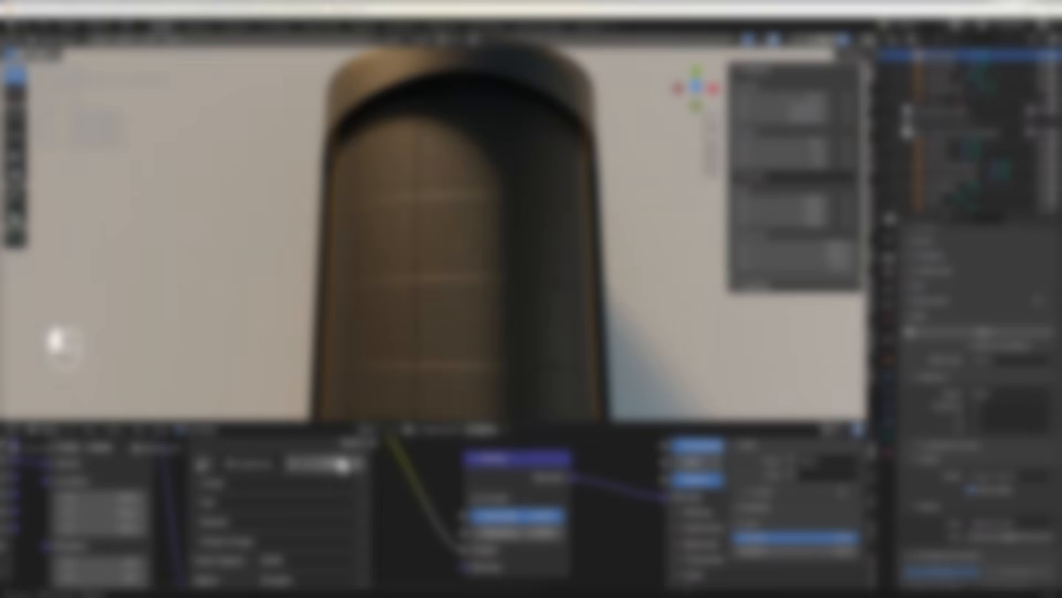
Step: Load the baked microphone normal image from disk into the Image Texture node of the grille's material
click(343, 464)
scroll(465, 399, down, 3)
click(400, 345)
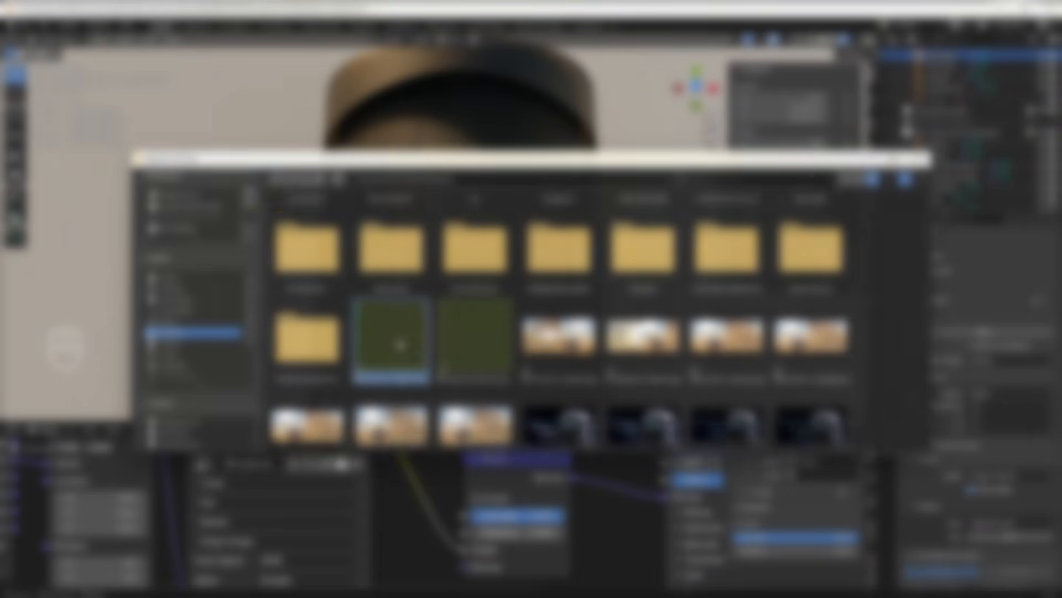
double_click(400, 346)
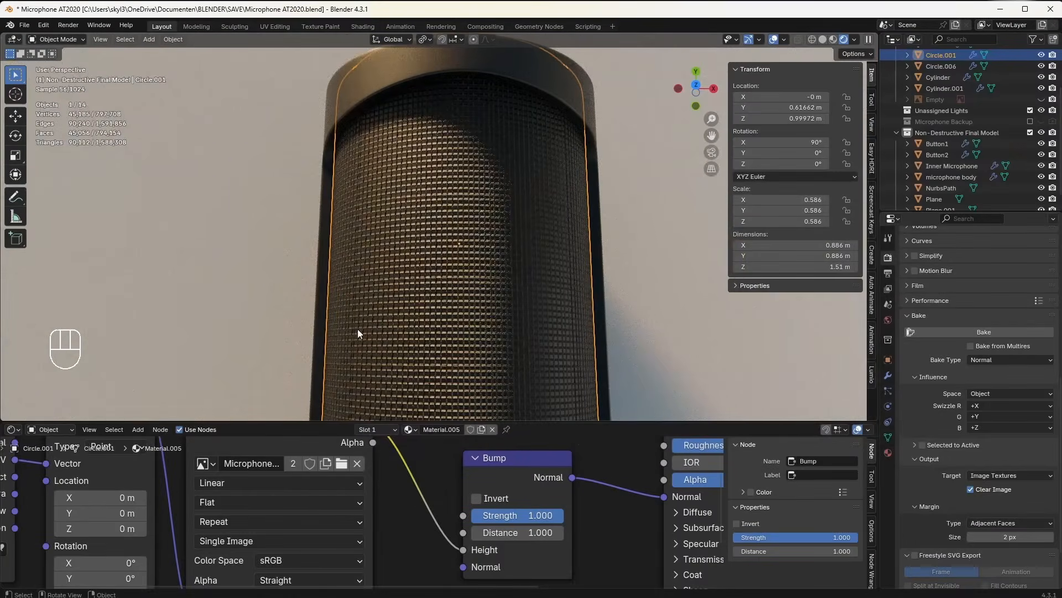
Step: Inspect the grille pattern and set its Mapping node scale to X 5.880, Y 4.980 and Z 7.670
middle_drag(515, 267, 542, 263)
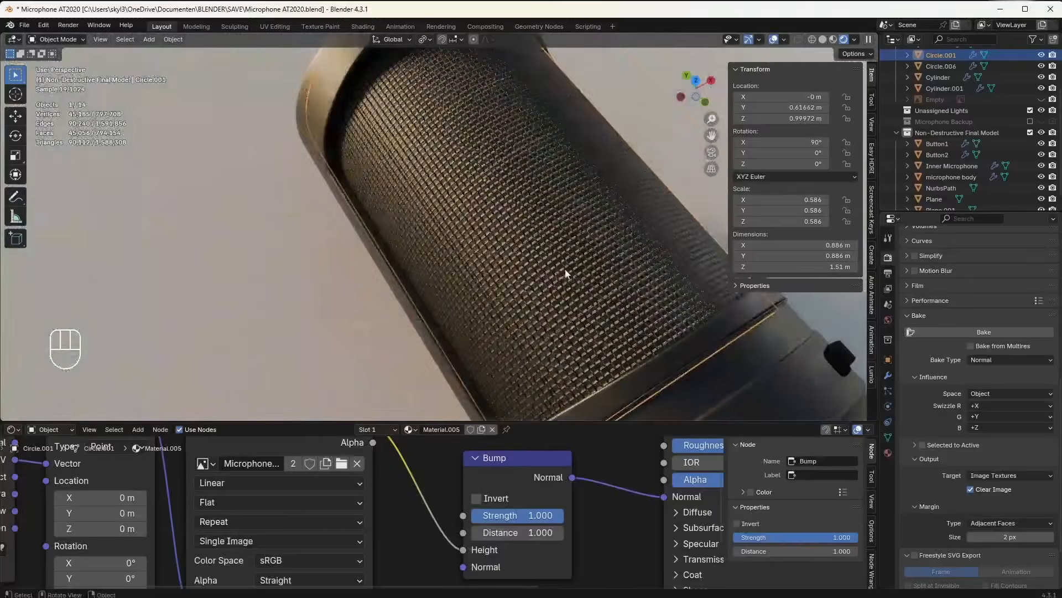
scroll(561, 283, up, 2)
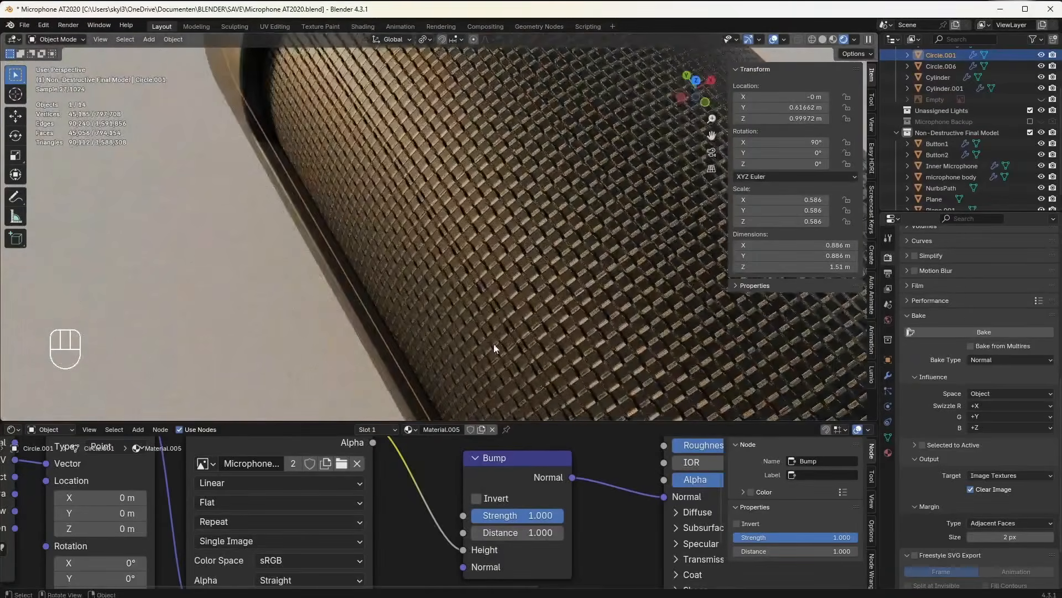
scroll(537, 256, down, 2)
shift+middle_drag(536, 256, 501, 324)
middle_drag(332, 558, 443, 421)
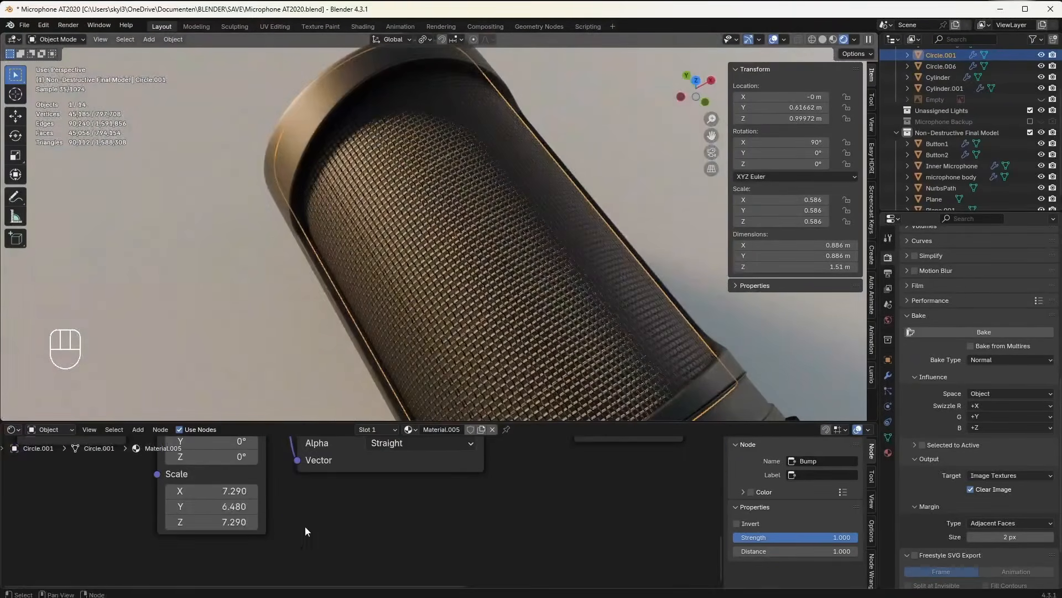
shift+drag(242, 512, 254, 511)
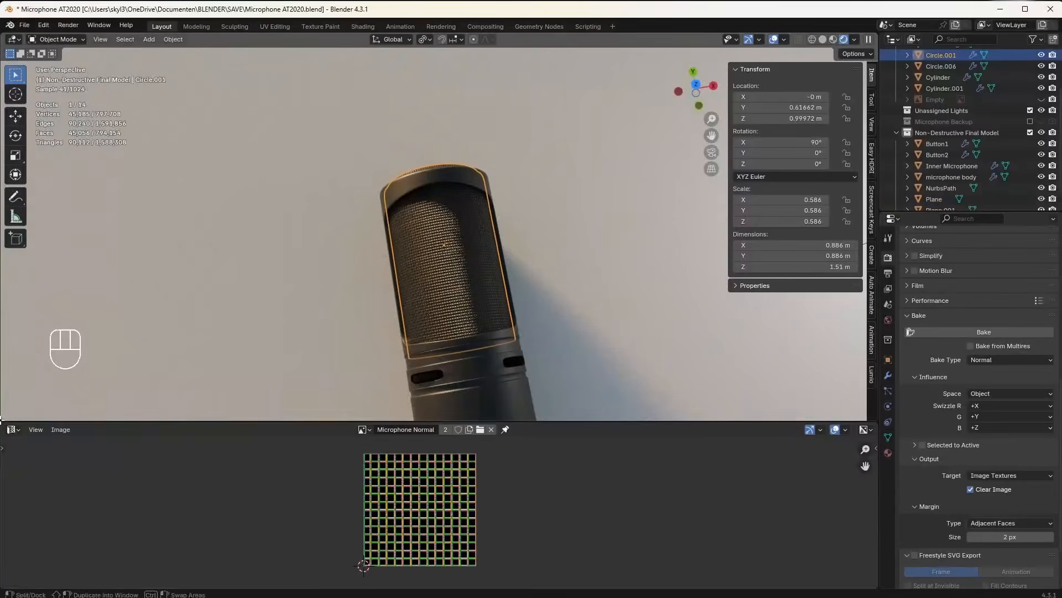
Step: Return to the grille's shader nodes and duplicate the Microphone Normal texture node with its Mapping connection kept
click(11, 430)
click(62, 530)
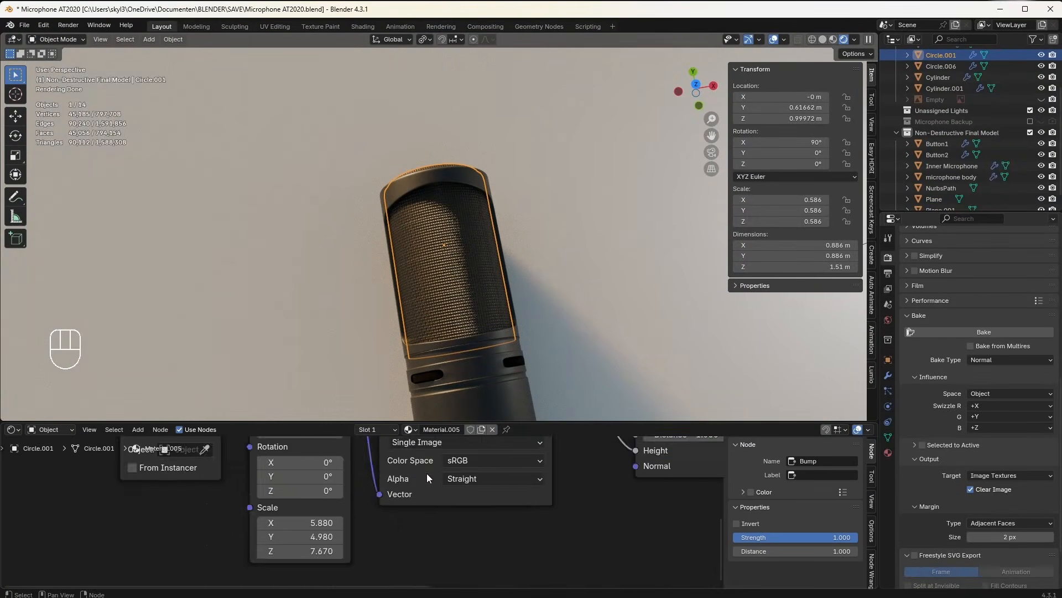
scroll(428, 477, down, 6)
middle_drag(428, 478, 351, 502)
scroll(413, 483, up, 8)
middle_drag(419, 483, 360, 520)
click(229, 478)
scroll(229, 477, down, 5)
middle_drag(229, 477, 298, 450)
scroll(287, 469, down, 3)
key(ctrl+shift+d)
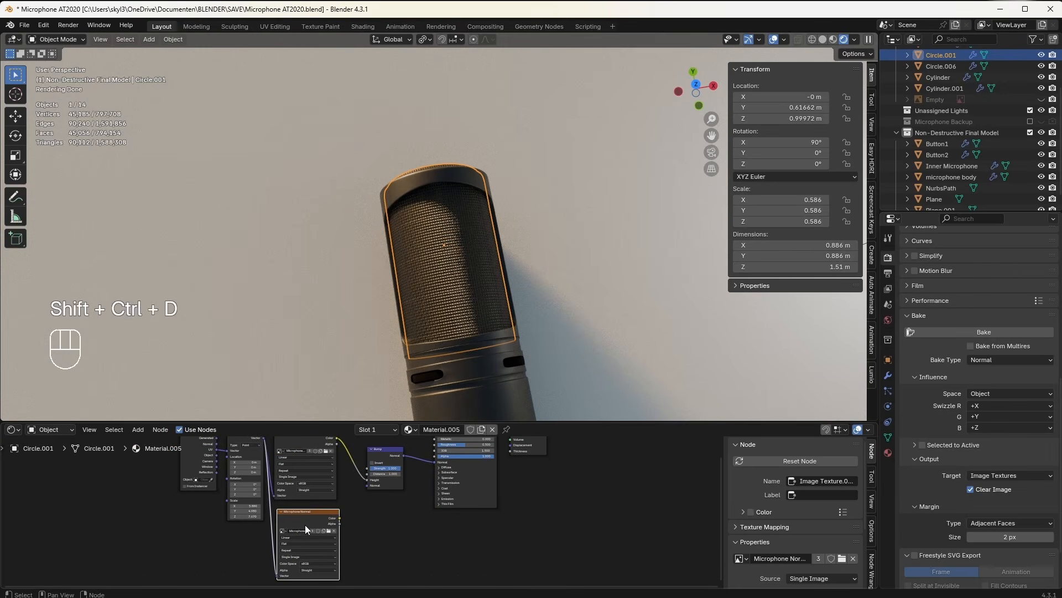
Step: Add a Color Ramp beside the duplicated Microphone Normal texture and feed the texture's Color into its Fac input
scroll(350, 495, up, 4)
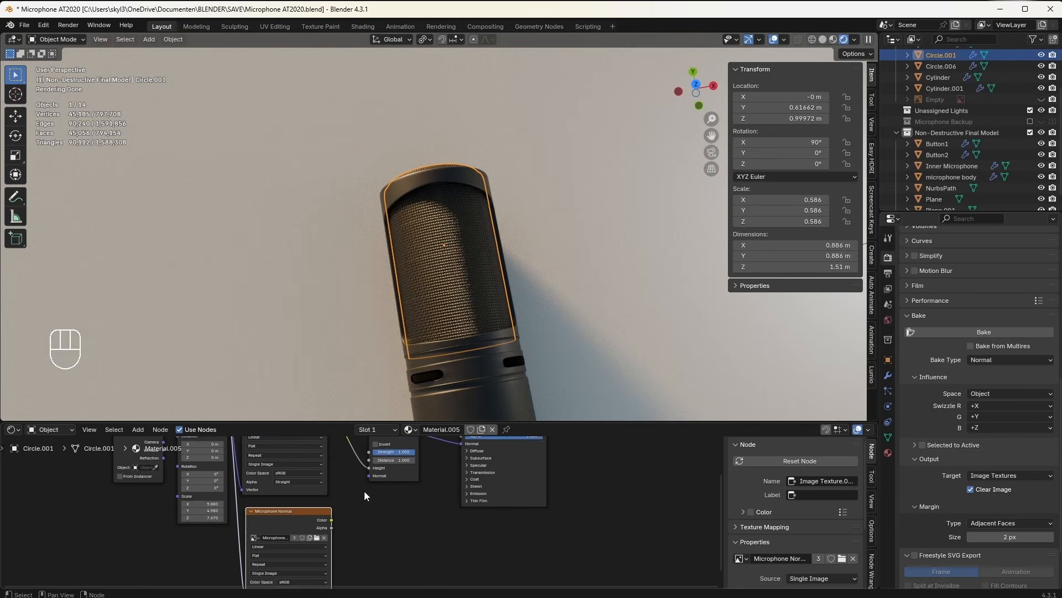
middle_drag(385, 485, 402, 495)
key(ctrl+q)
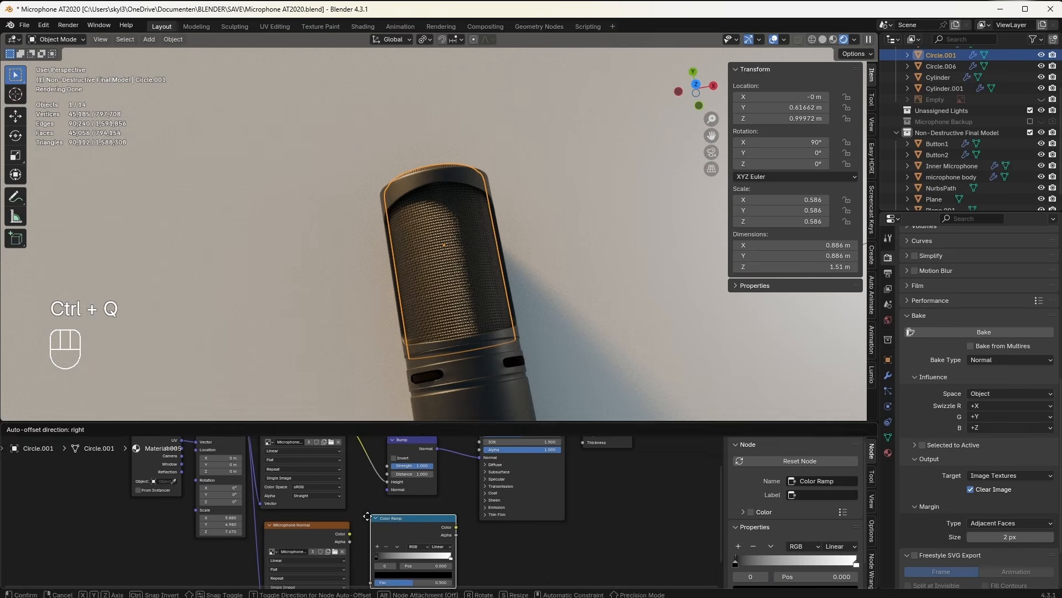
middle_drag(372, 531, 365, 519)
drag(344, 521, 363, 569)
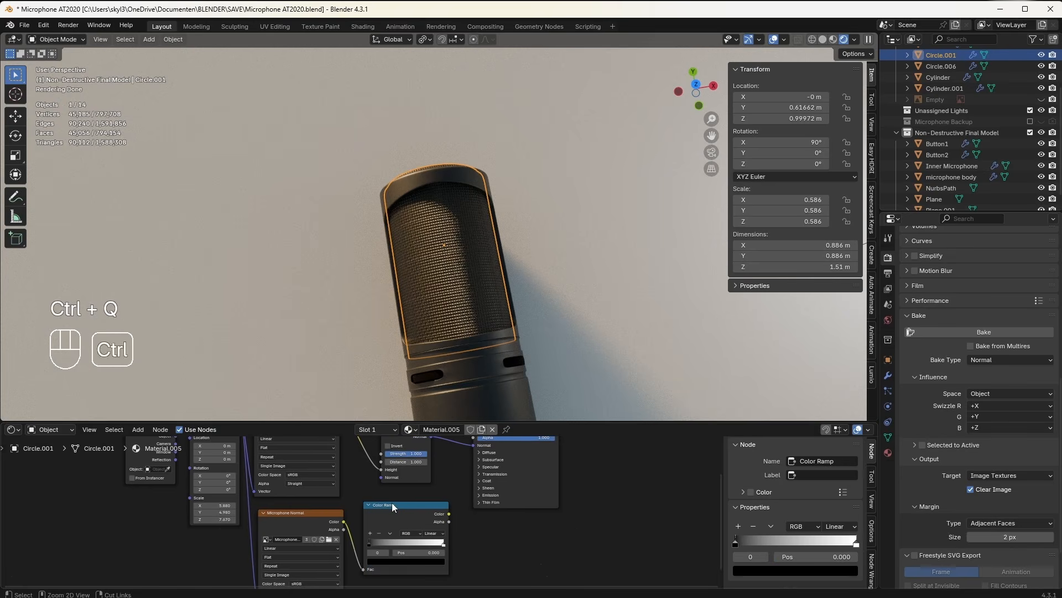
Step: Preview the Color Ramp, connect its Color to the Principled BSDF's Alpha, and restore the shader as the material output
ctrl+shift+click(394, 508)
middle_drag(407, 489, 392, 531)
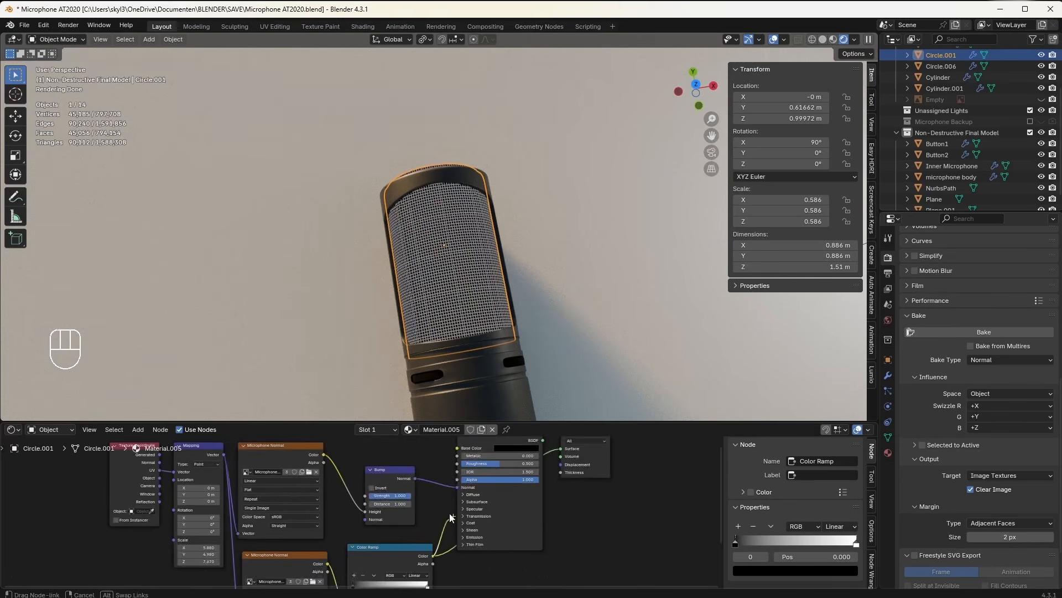
drag(455, 480, 457, 480)
middle_drag(457, 480, 447, 528)
ctrl+shift+click(477, 486)
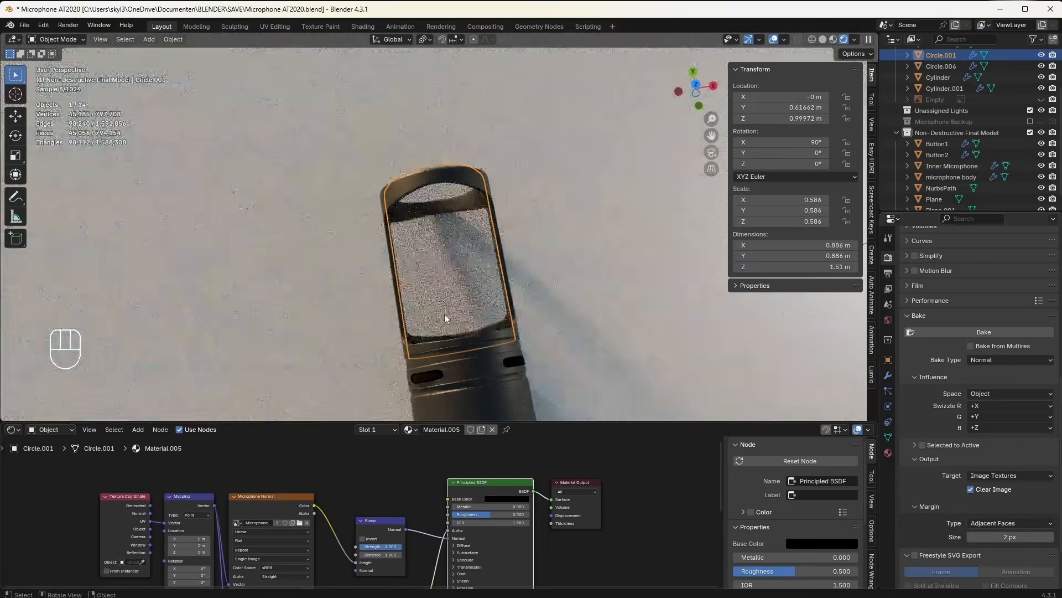
Step: Swap the Color Ramp's black and white stops to invert the grille's transparency, with white at position 0
shift+middle_drag(457, 346, 453, 422)
scroll(476, 308, up, 5)
shift+middle_drag(428, 510, 424, 455)
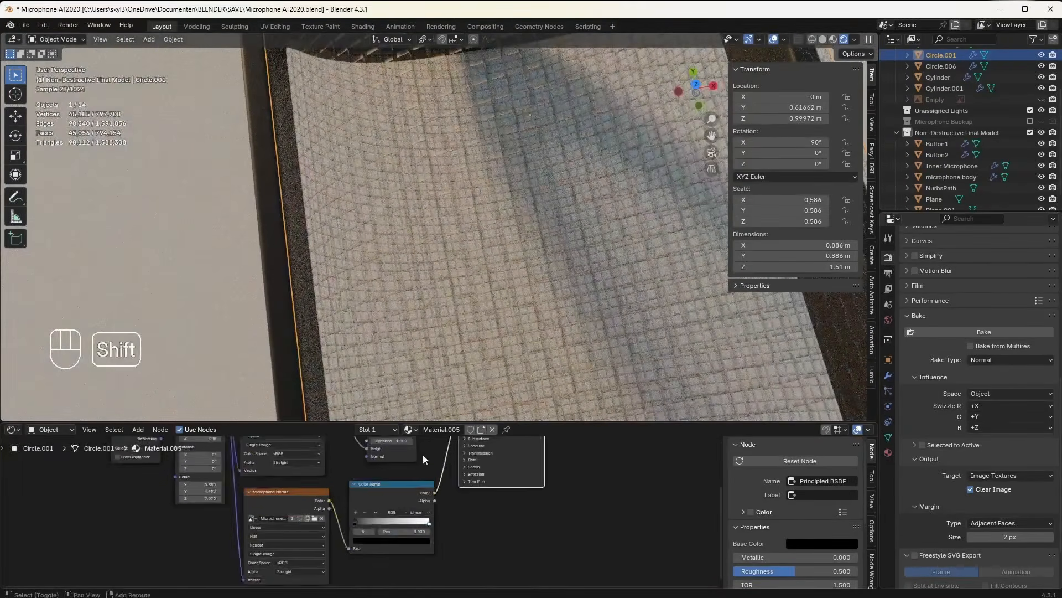
scroll(373, 524, up, 4)
drag(352, 528, 306, 535)
drag(453, 528, 512, 525)
drag(384, 530, 327, 532)
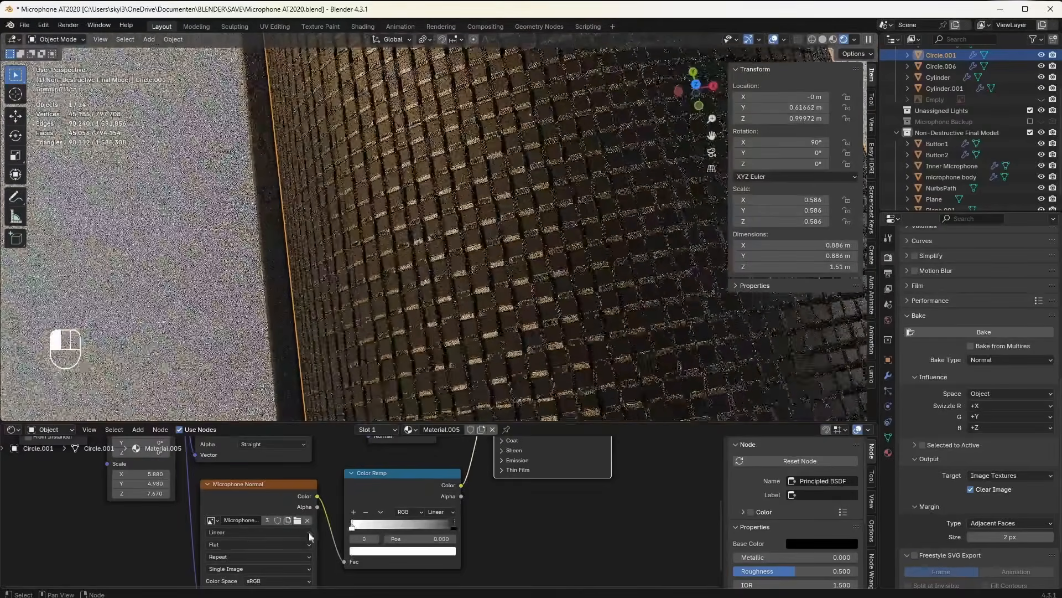
Step: Add a cube to the scene and move it close to the microphone
scroll(500, 273, down, 6)
key(shift+a)
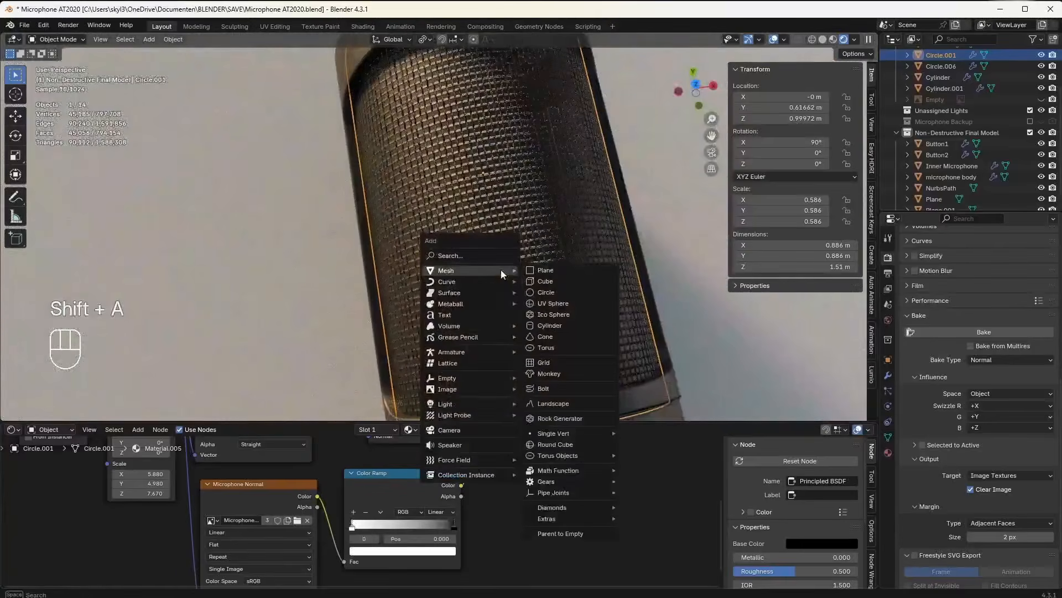
click(545, 282)
scroll(600, 299, down, 10)
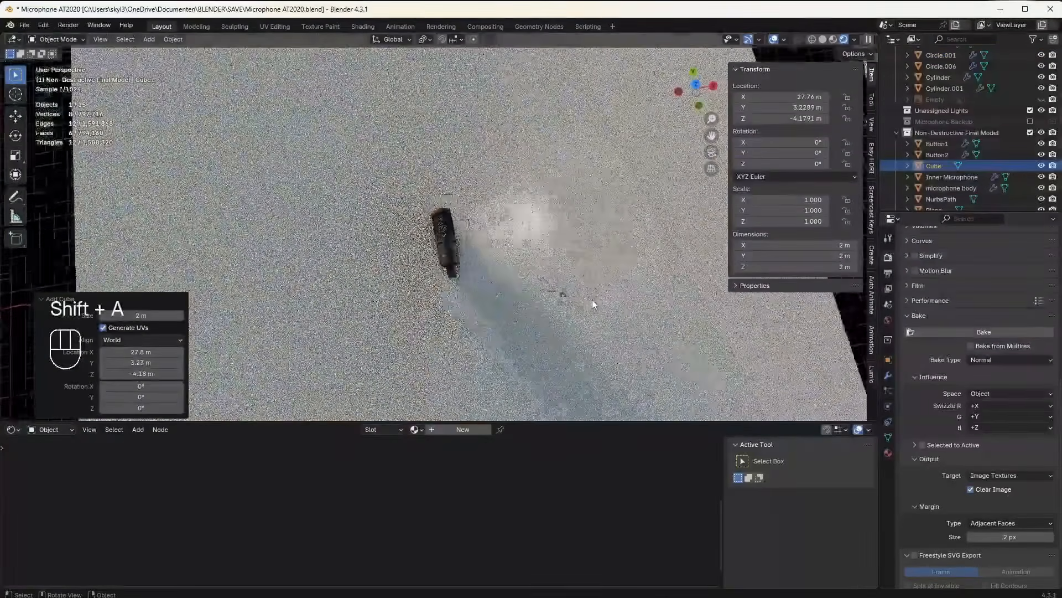
key(g)
click(388, 343)
Step: Position the cube behind the microphone head, adjusting its height along Z, and reselect the grille
scroll(423, 266, up, 10)
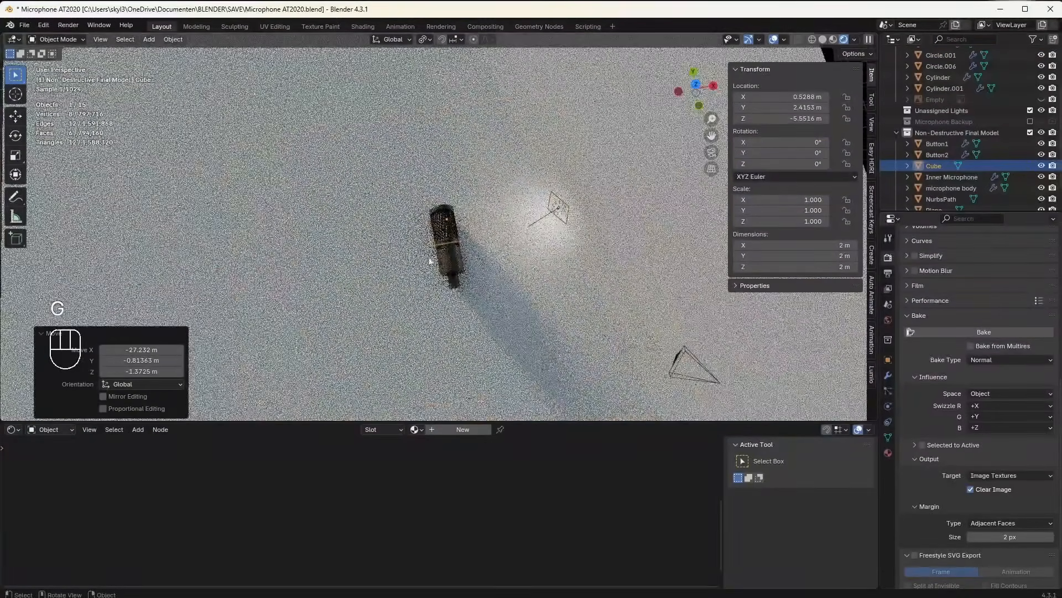
scroll(448, 269, up, 3)
key(g)
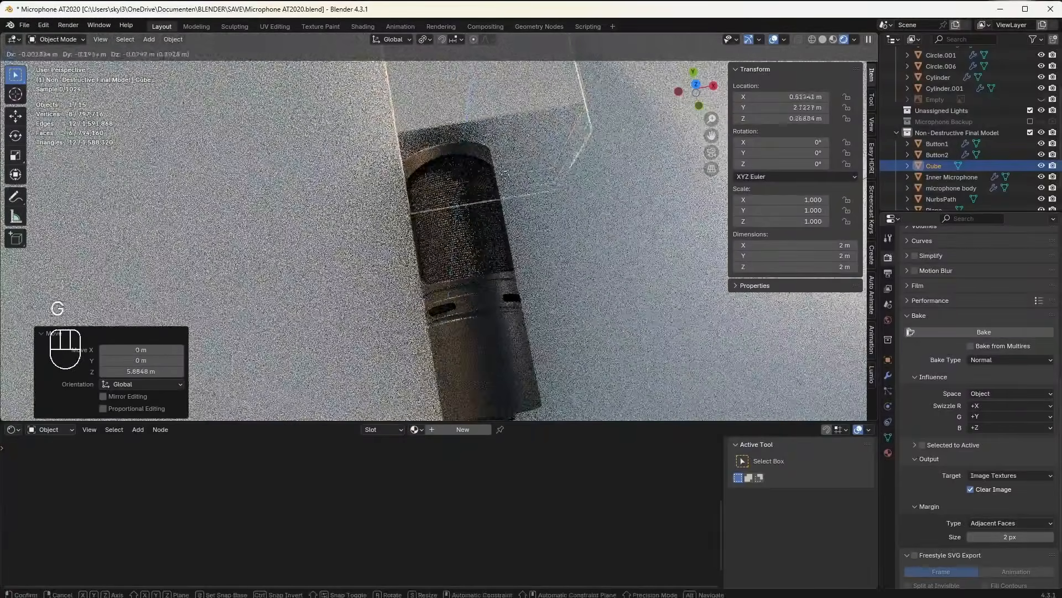
click(504, 261)
scroll(519, 279, up, 4)
middle_drag(520, 279, 507, 245)
key(g)
key(z)
scroll(507, 246, up, 5)
click(525, 275)
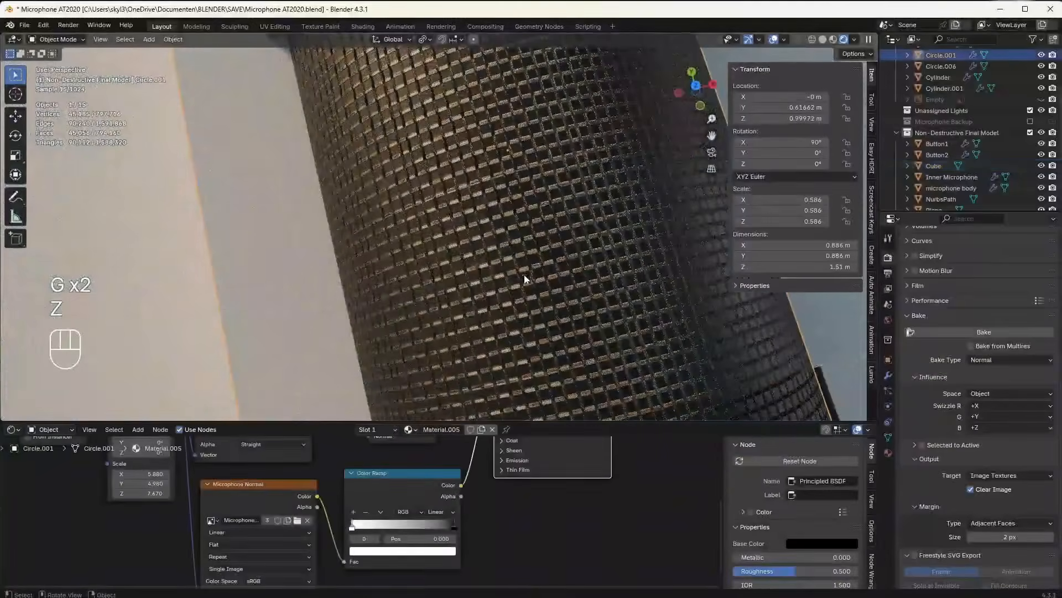
Step: Preview the Color Ramp on the grille, move its black stop to 0.114, and restore the Principled BSDF output
ctrl+shift+click(413, 480)
drag(452, 526, 360, 533)
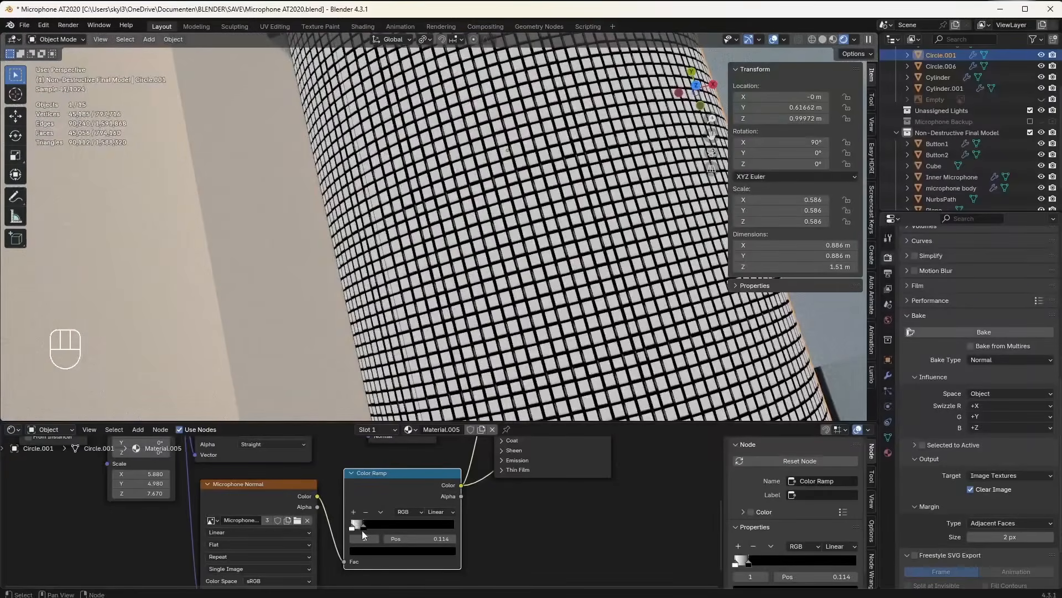
scroll(479, 339, down, 8)
scroll(487, 526, down, 3)
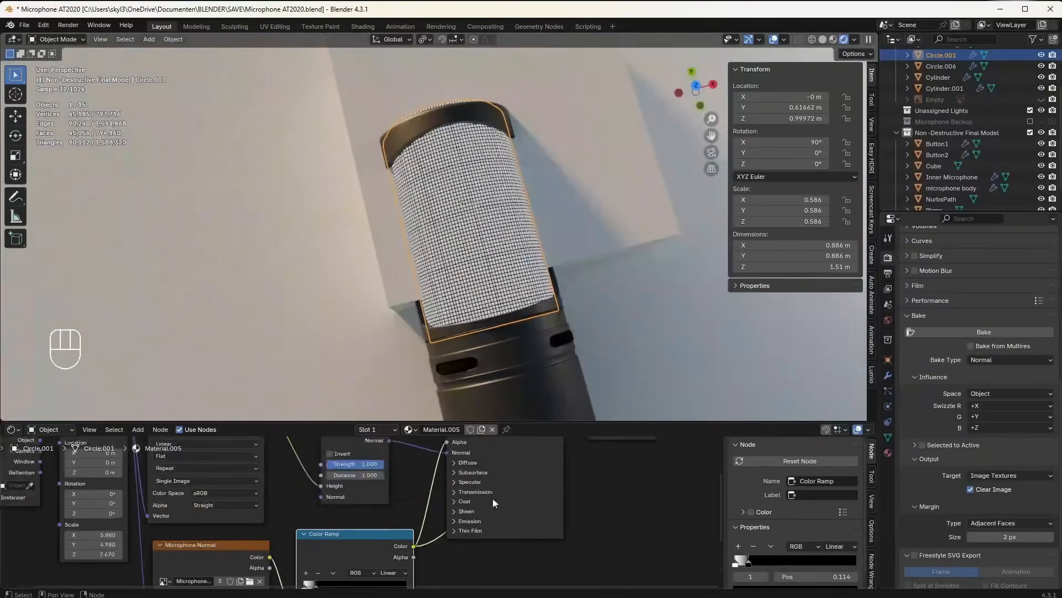
ctrl+shift+click(475, 448)
Step: Reverse the grille's Color Ramp so it starts black, with the white stop placed just after the start
scroll(486, 304, up, 6)
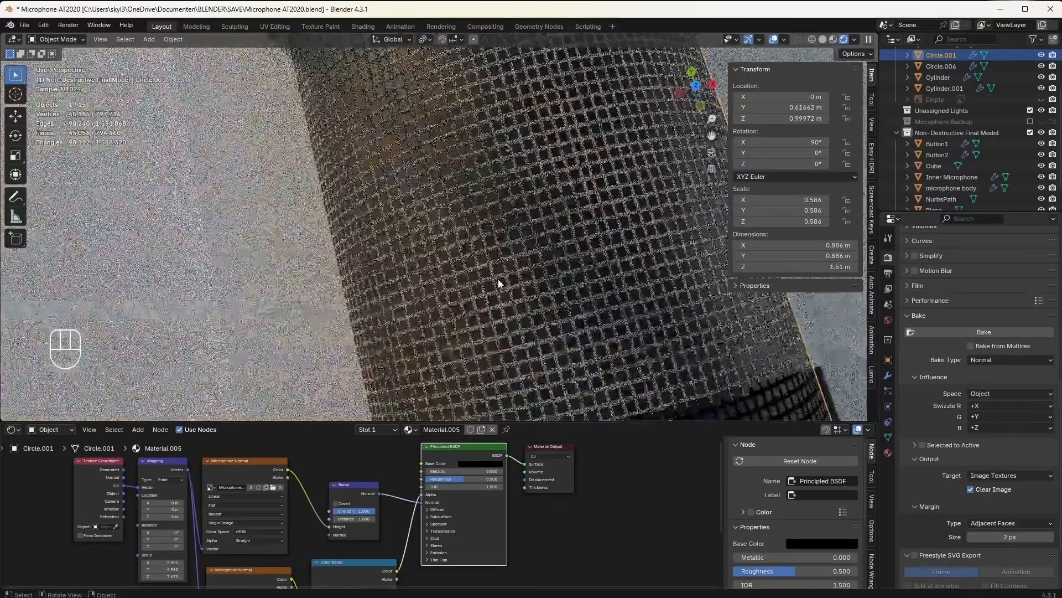
shift+middle_drag(521, 278, 480, 320)
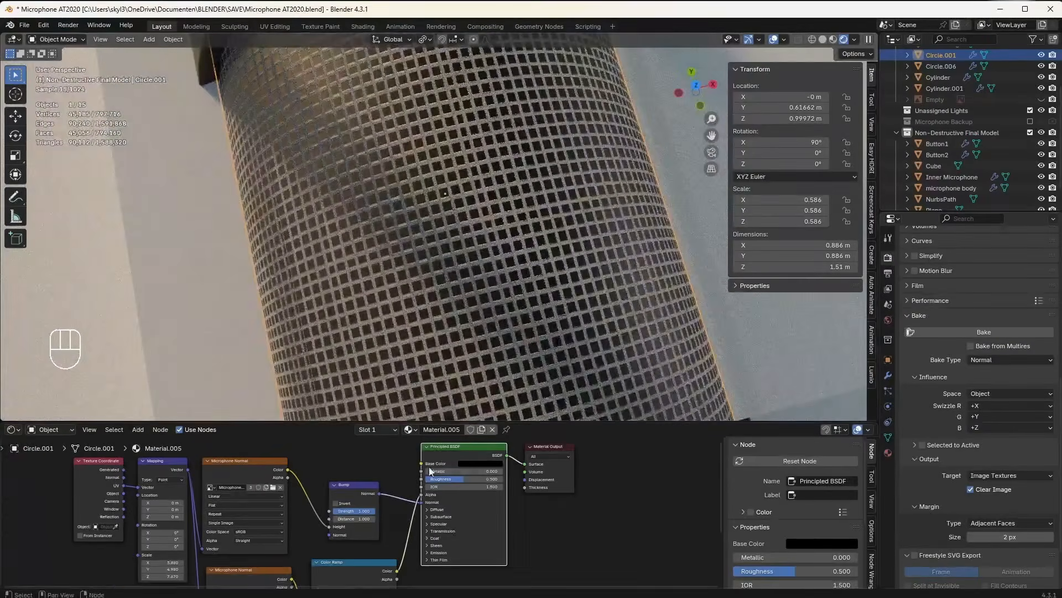
scroll(420, 501, up, 4)
middle_drag(413, 522, 514, 346)
middle_drag(407, 475, 354, 547)
drag(351, 531, 324, 525)
drag(456, 531, 358, 542)
scroll(520, 308, down, 6)
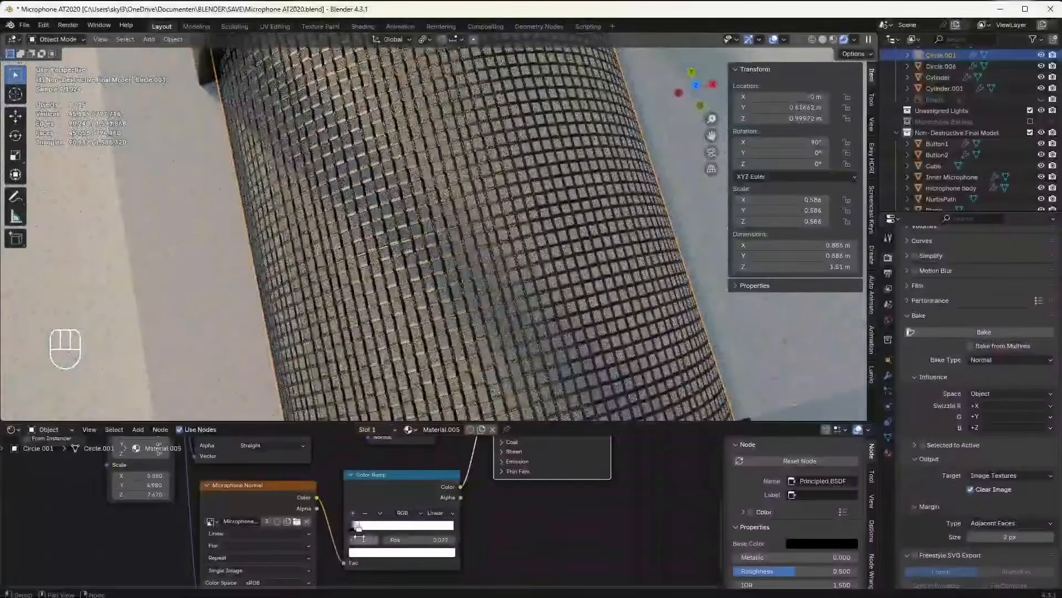
Step: Move the cube out from behind the microphone so it stands beside the microphone head
key(g)
right_click(657, 292)
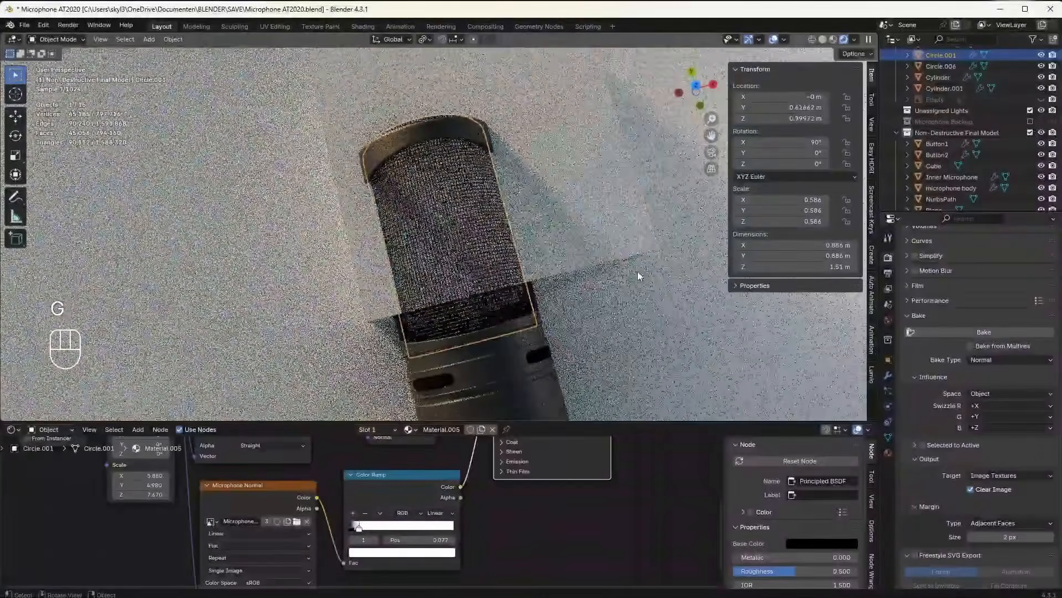
click(576, 222)
key(g)
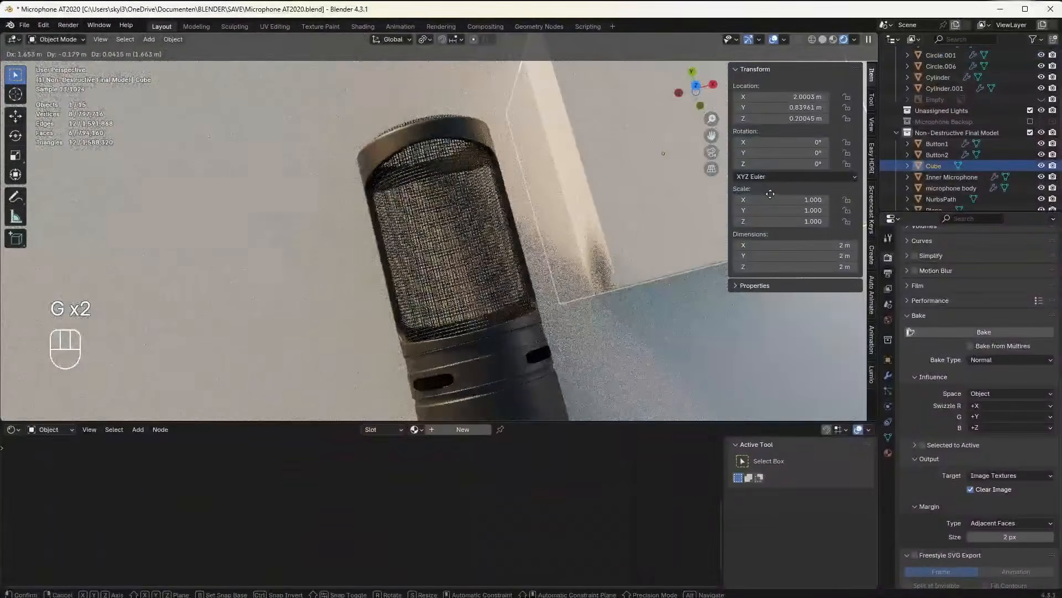
click(536, 239)
key(g)
click(769, 191)
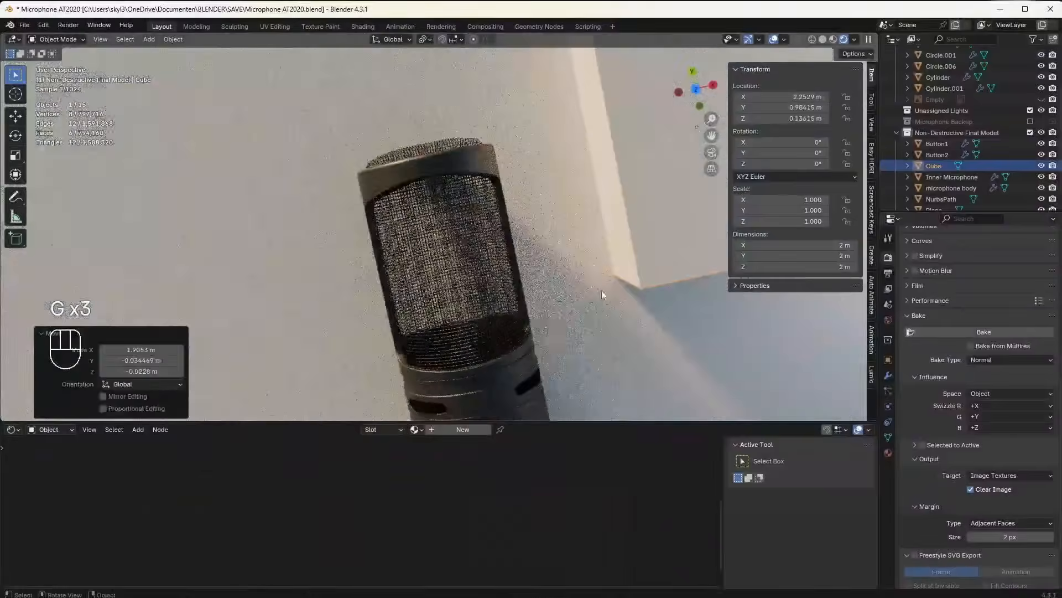
Step: Snap the 3D cursor to the microphone grille
scroll(553, 301, up, 4)
middle_drag(517, 290, 440, 242)
middle_drag(426, 193, 474, 269)
click(446, 177)
key(shift+s)
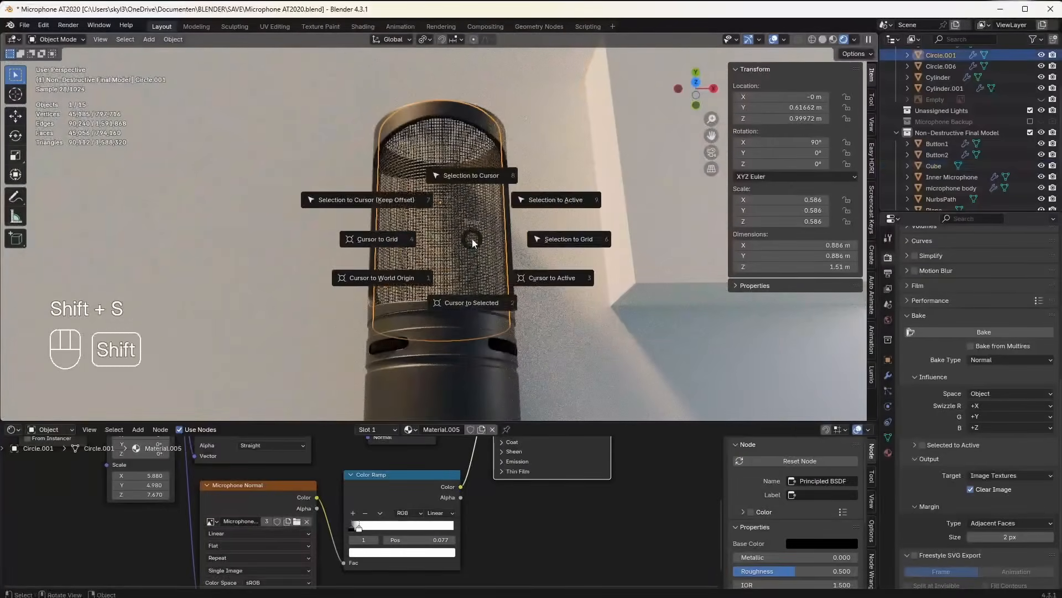
click(471, 301)
Step: Add a cylinder at the 3D cursor, rotate it 90° about X, and shrink it to fit inside the grille
key(shift+a)
mouse_move(476, 270)
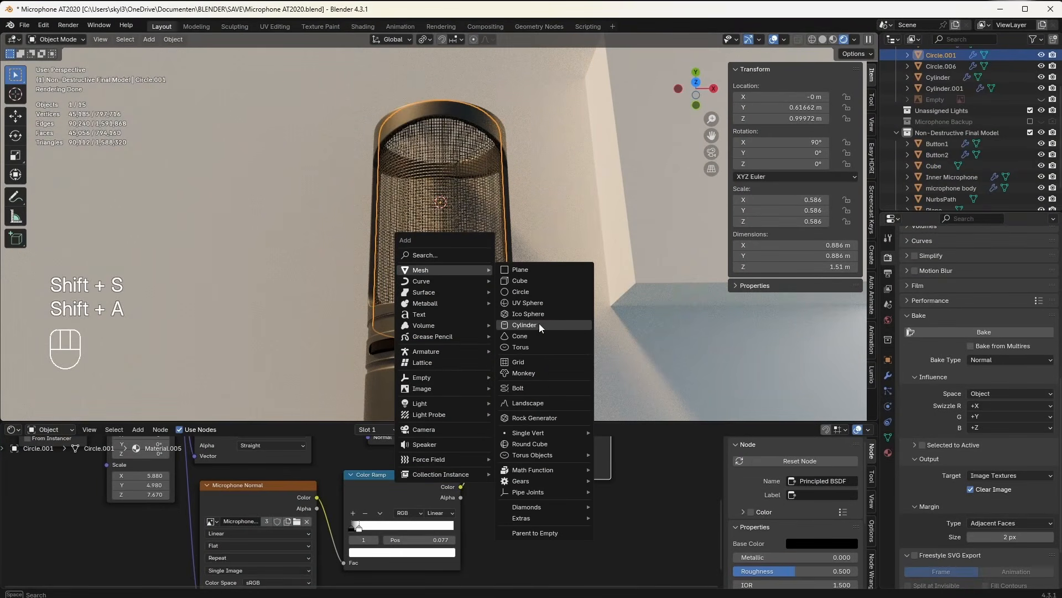
click(524, 325)
text(r)
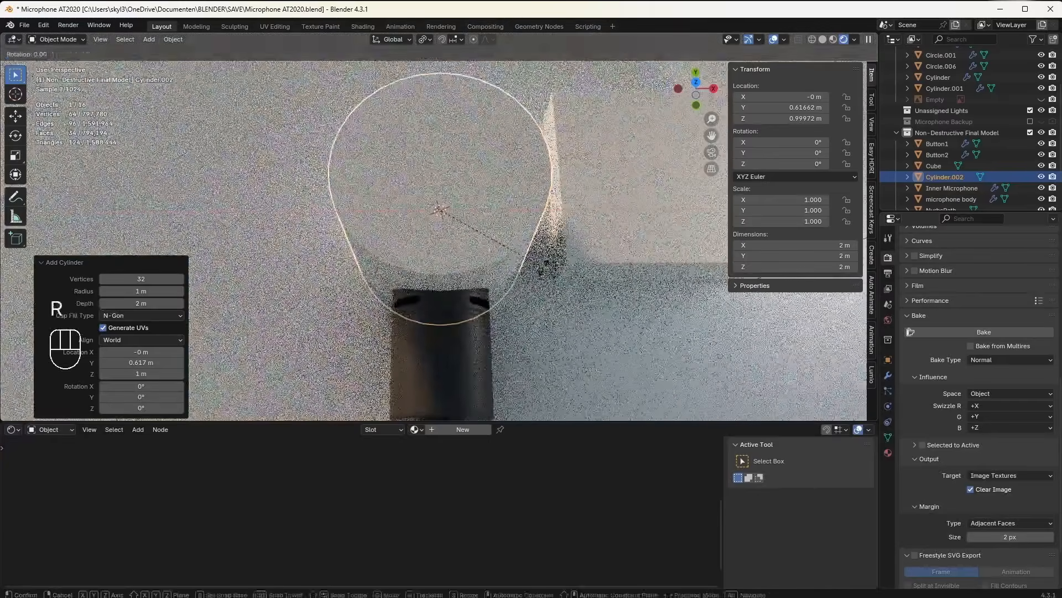
text(x90s)
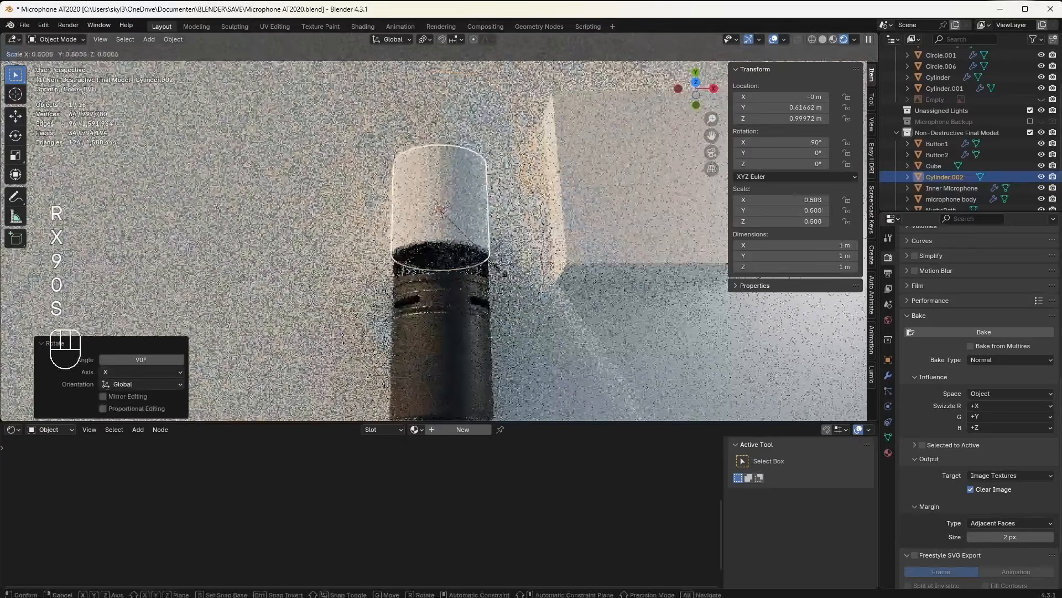
Step: Stretch the cylinder along global Y by about 1.58 and shift it along Y to line up with the grille
text(sz)
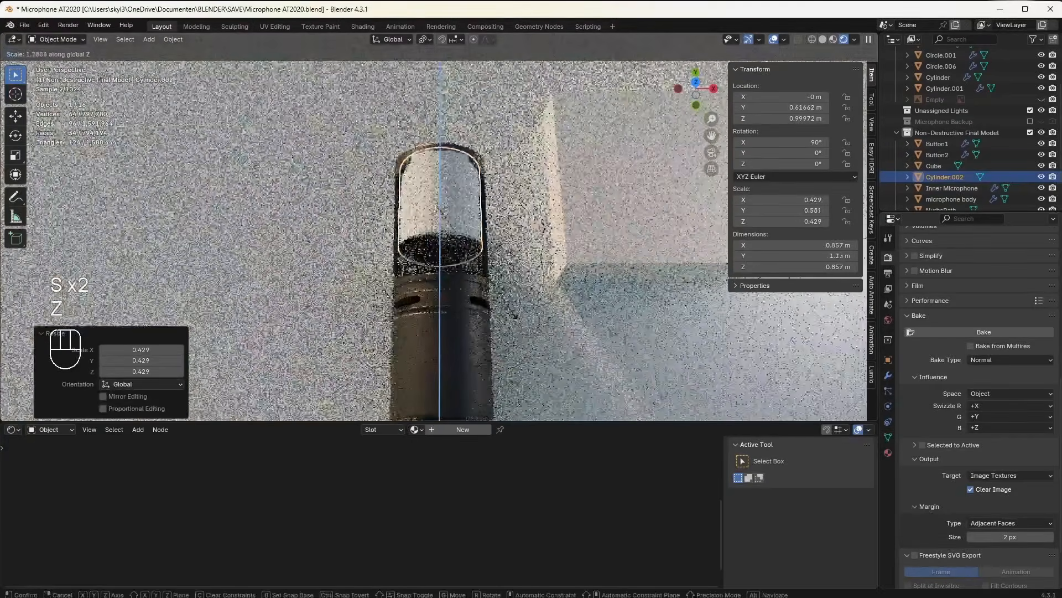
text(y)
click(518, 327)
key(g)
key(y)
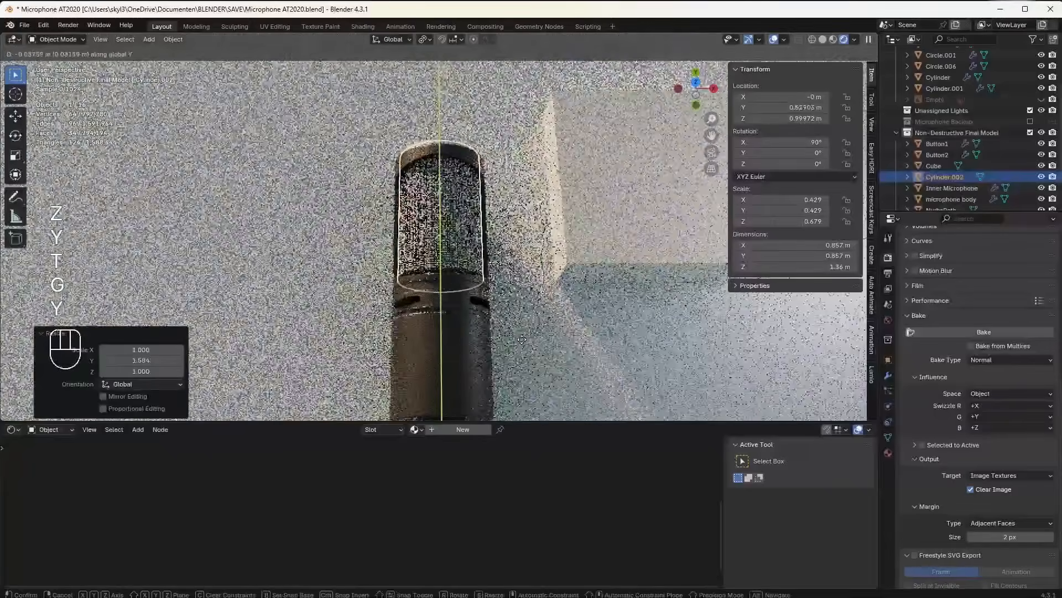
Step: Give the cylinder inside the grille a new black material and save the file
scroll(522, 355, up, 5)
click(472, 430)
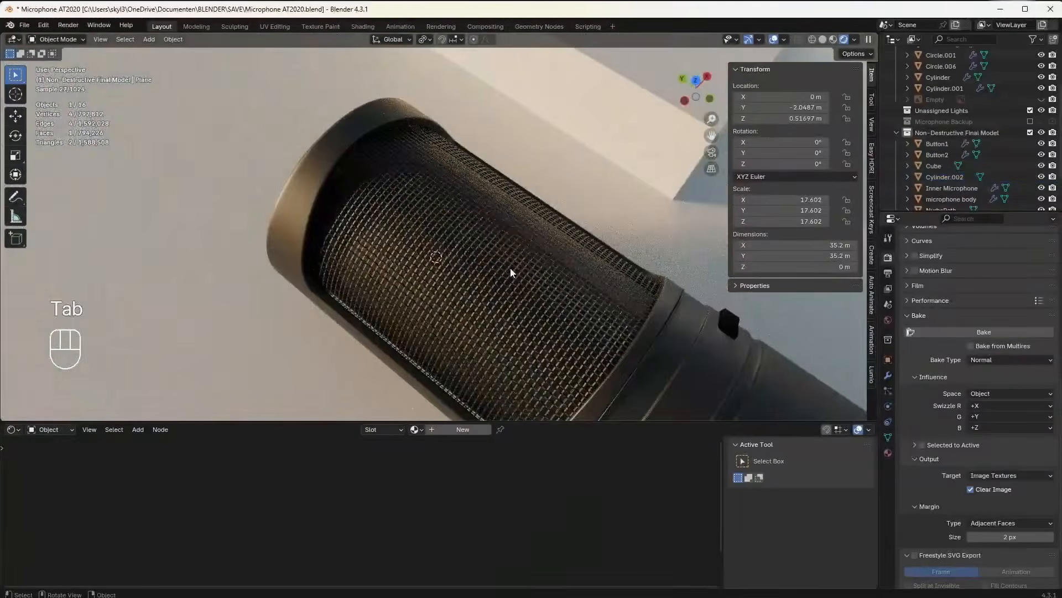
scroll(543, 278, down, 6)
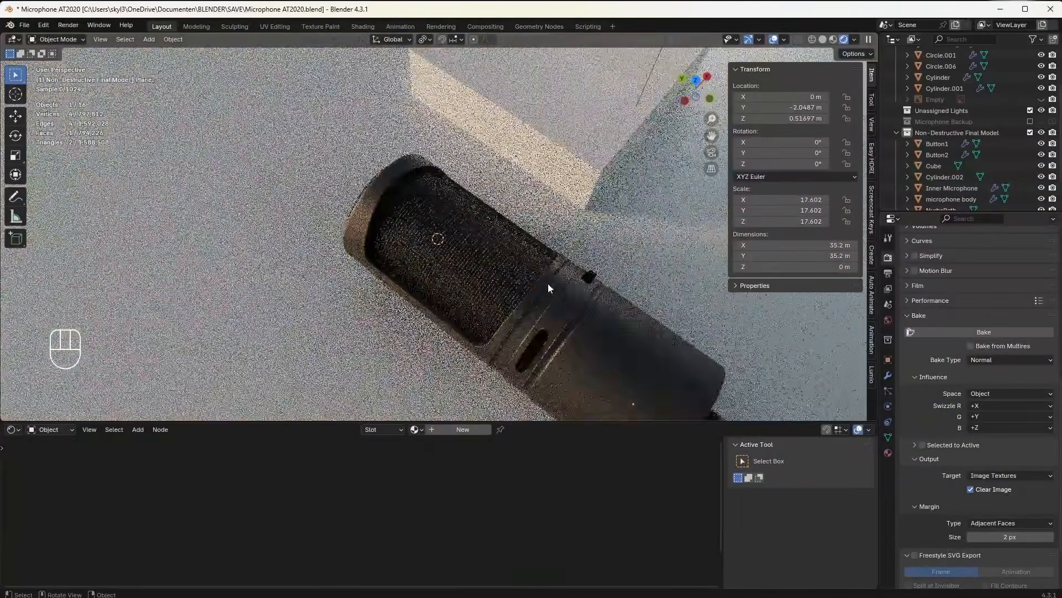
middle_drag(543, 278, 487, 287)
key(ctrl+s)
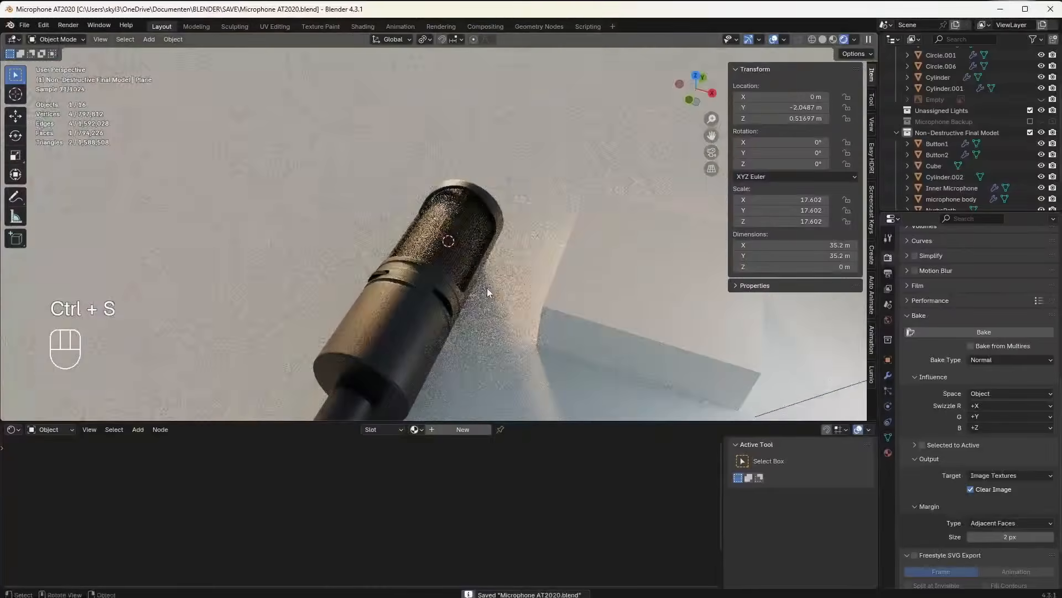
Step: In Edit Mode on the microphone body, select the band of faces between the two grooves below the grille
scroll(490, 330, up, 10)
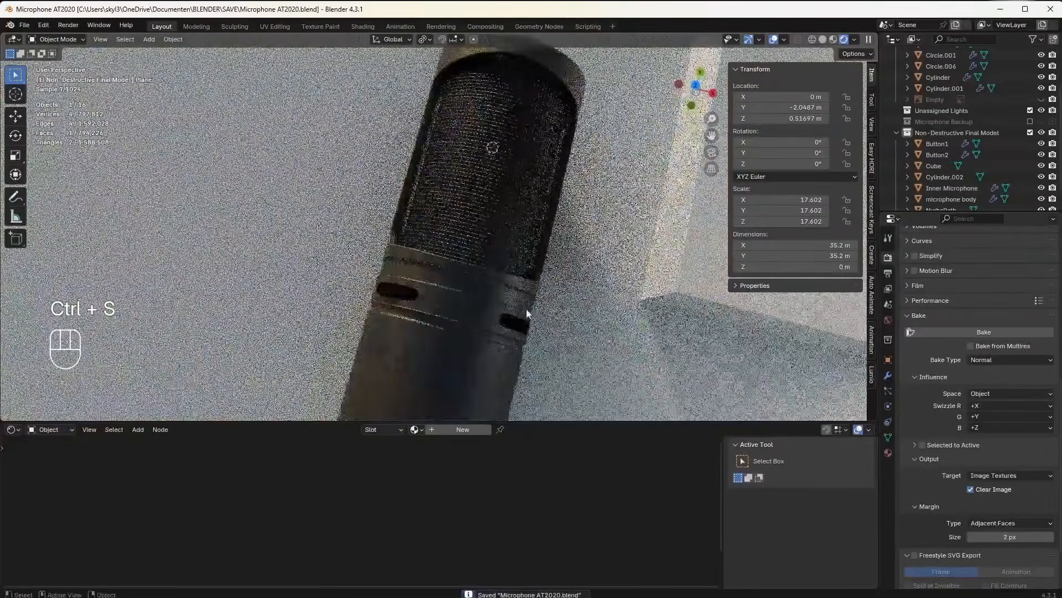
click(552, 278)
middle_drag(553, 278, 521, 278)
scroll(587, 293, up, 3)
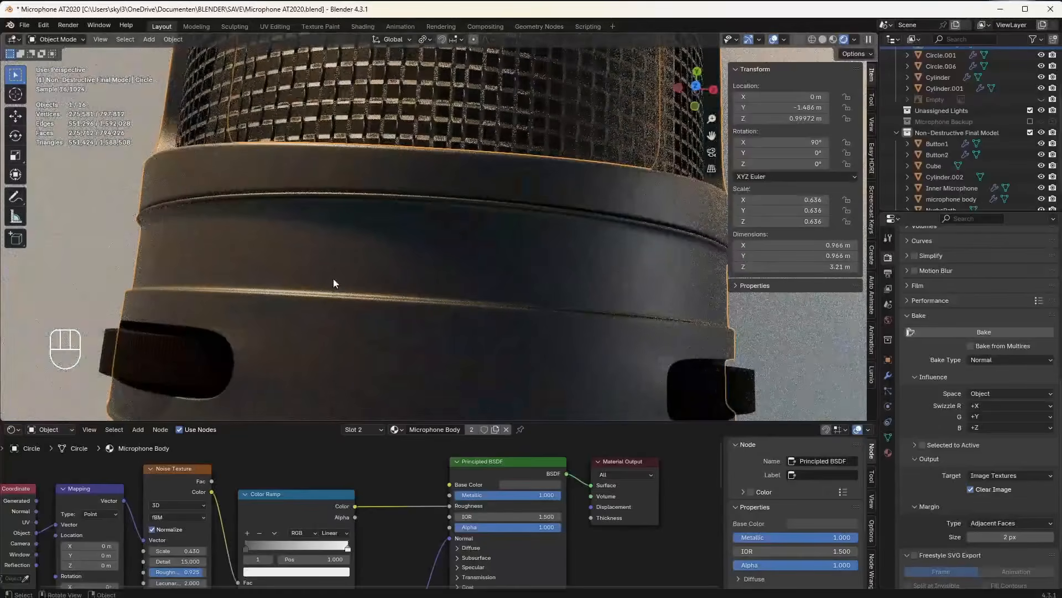
key(Tab)
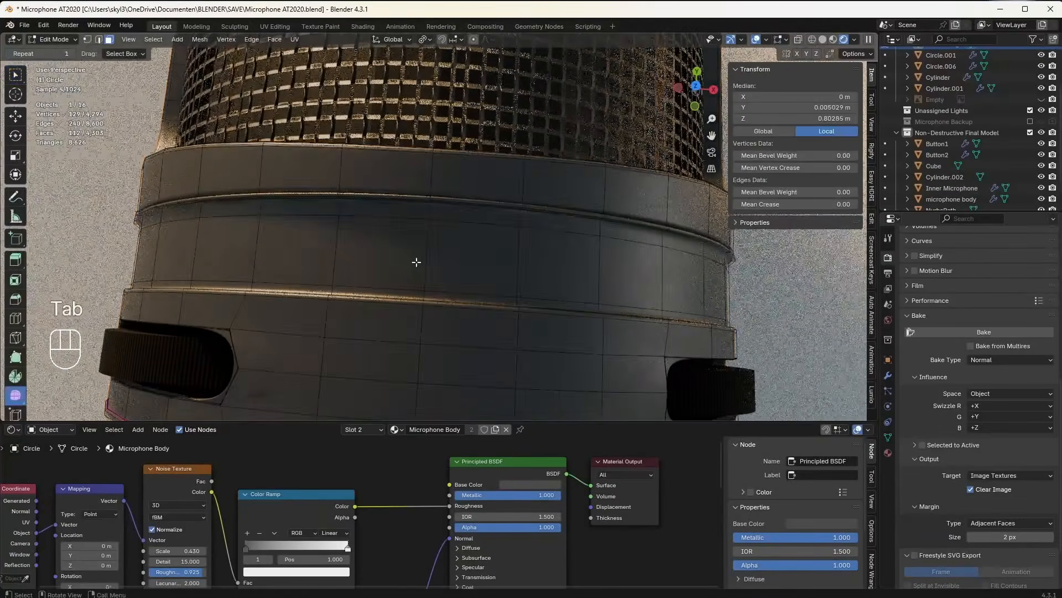
alt+click(425, 251)
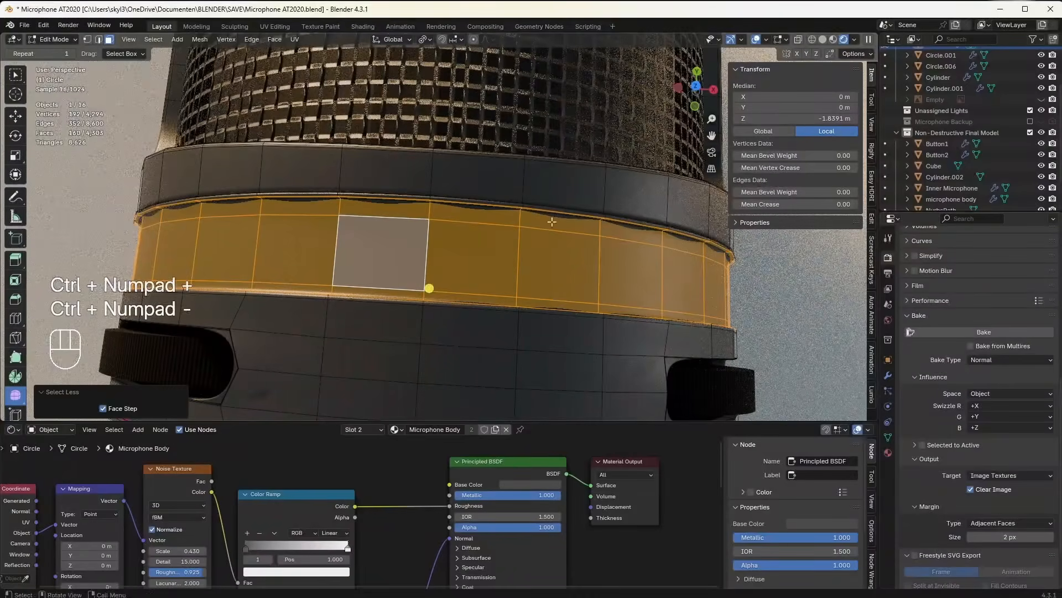
Step: Add a third material slot to the body, assign it to the selected band, and create a new material in it
click(888, 452)
scroll(1034, 241, up, 5)
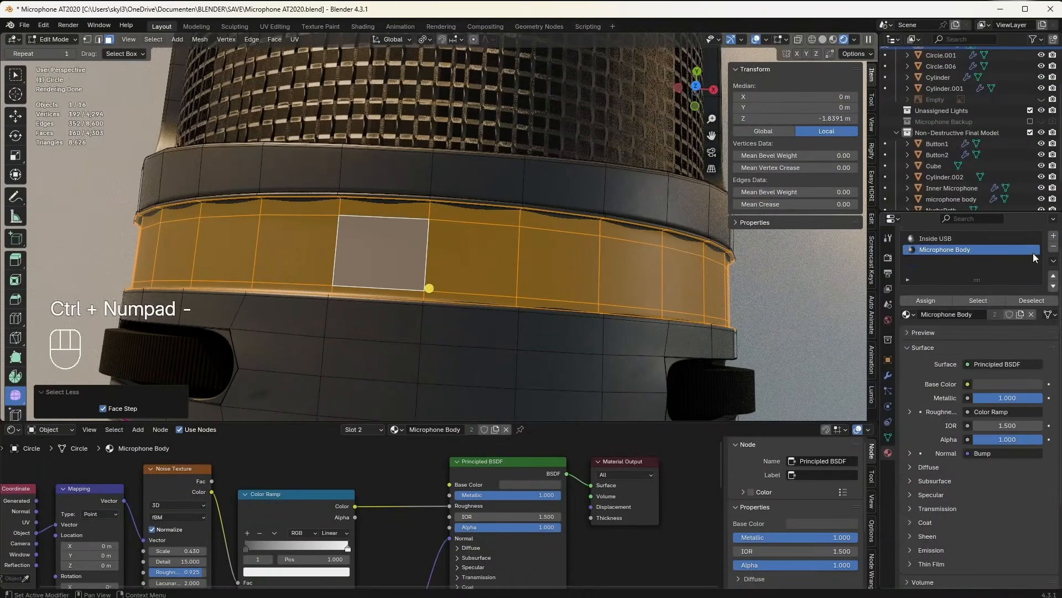
click(1053, 255)
click(939, 321)
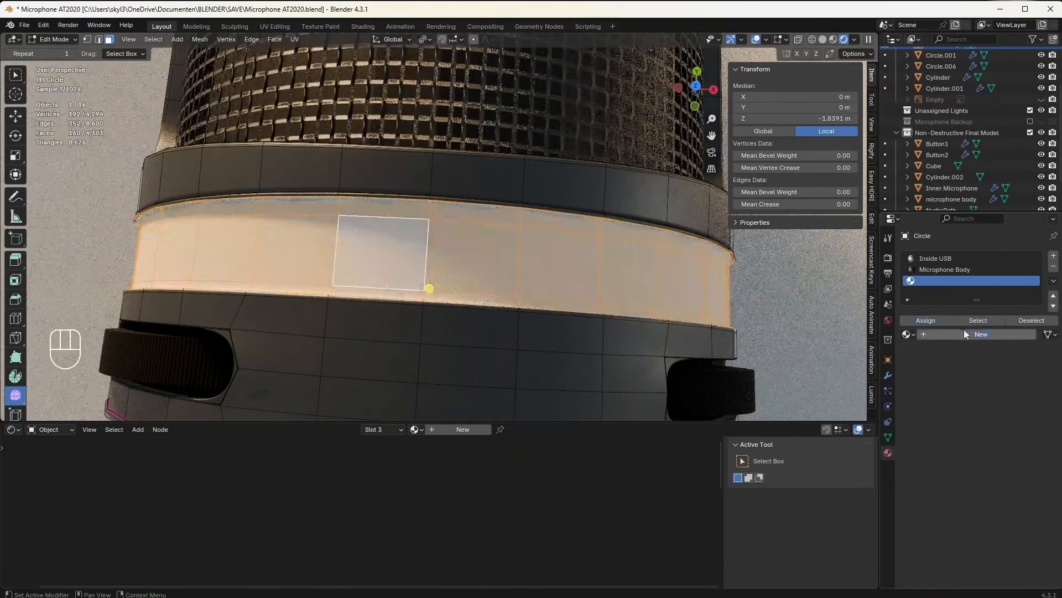
click(964, 334)
Step: Set the band material's roughness to 0.839 and base color to black #000000, returning to Object Mode
click(1035, 285)
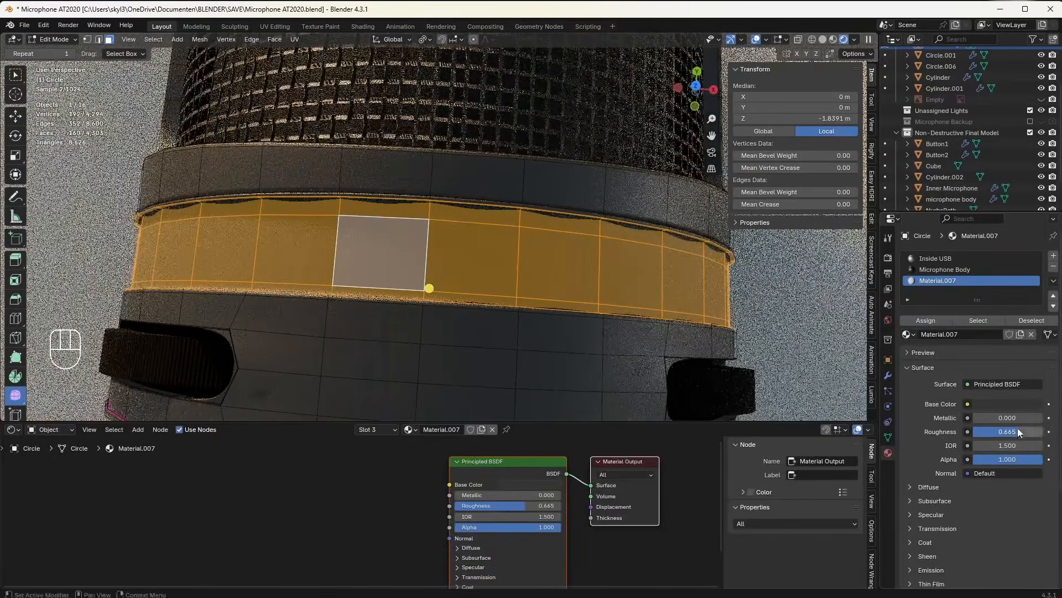
key(Tab)
scroll(469, 269, down, 2)
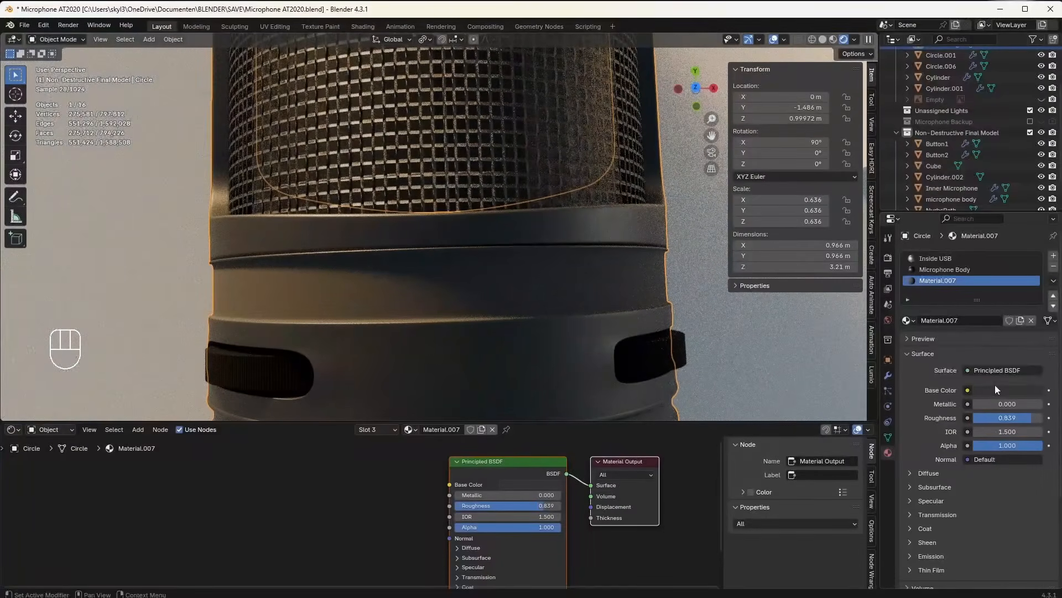
drag(1037, 282, 1034, 288)
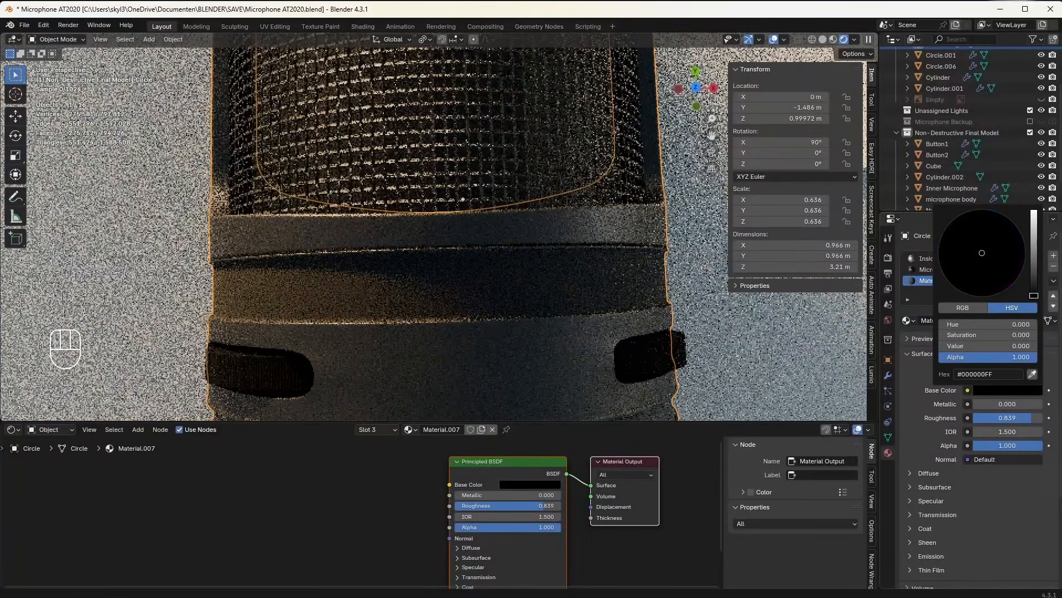
Step: Hide the black cylinder inside the grille
scroll(521, 323, down, 3)
middle_drag(521, 326, 441, 266)
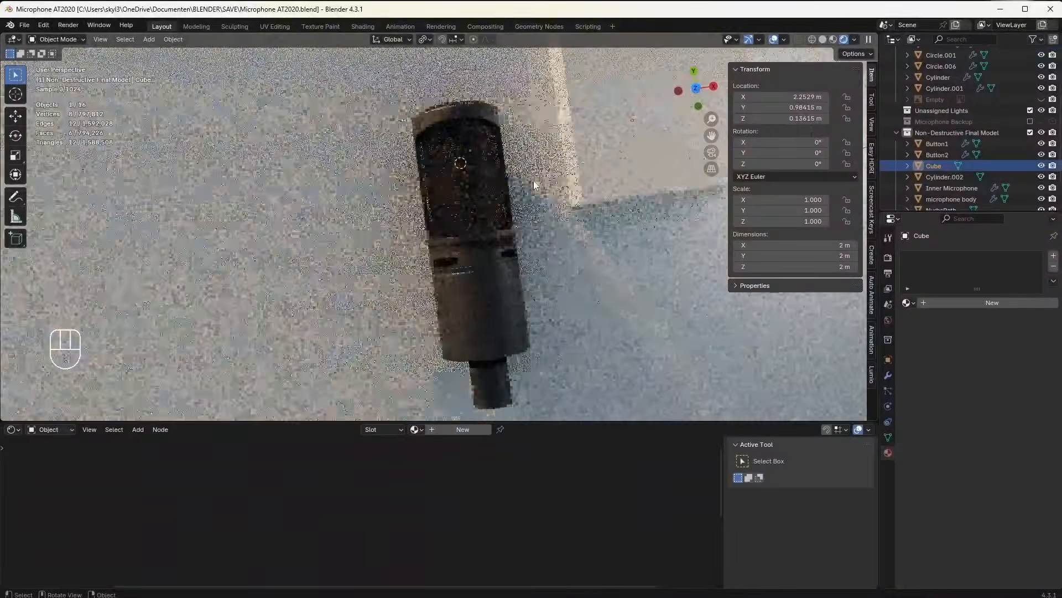
scroll(526, 175, up, 5)
shift+middle_drag(512, 165, 528, 221)
click(477, 213)
click(477, 214)
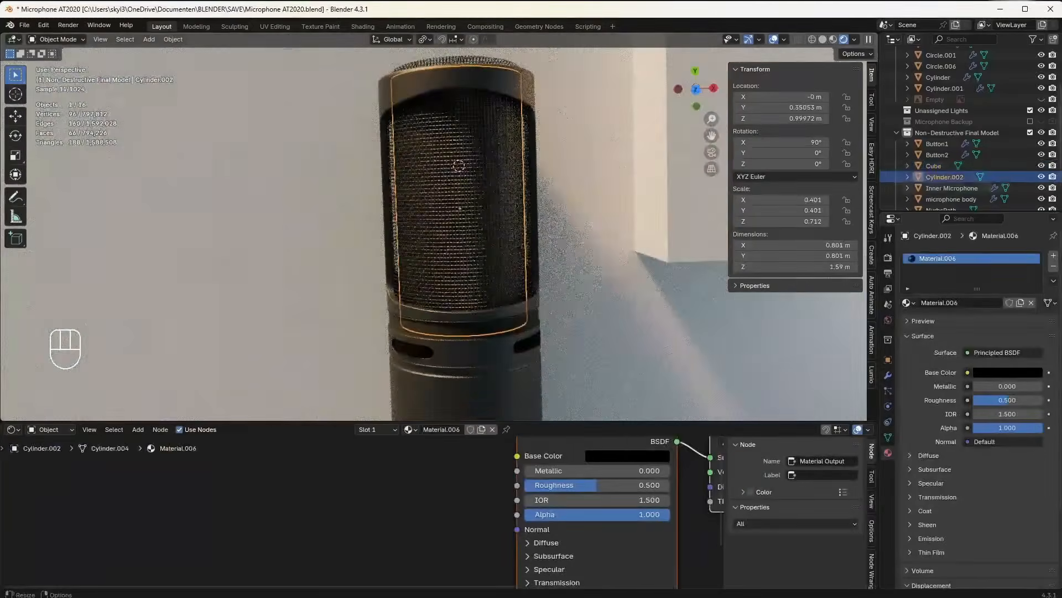
click(1043, 177)
Step: Duplicate the grille in place and scale the copy to 0.986 as an inner mesh layer
scroll(563, 255, up, 5)
click(524, 221)
middle_drag(524, 221, 558, 291)
scroll(576, 244, down, 3)
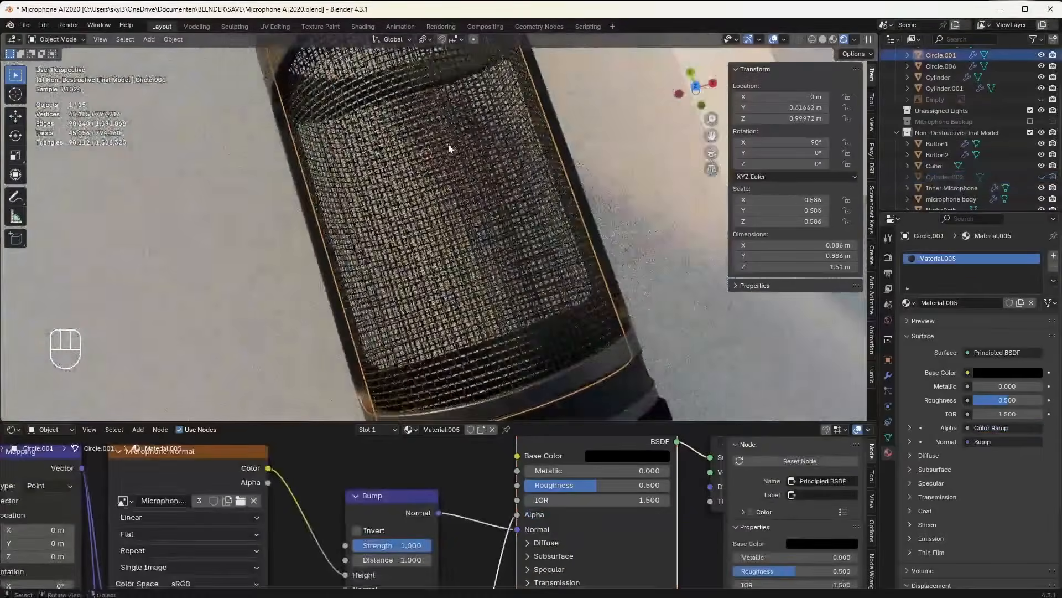
key(shift+d)
key(s)
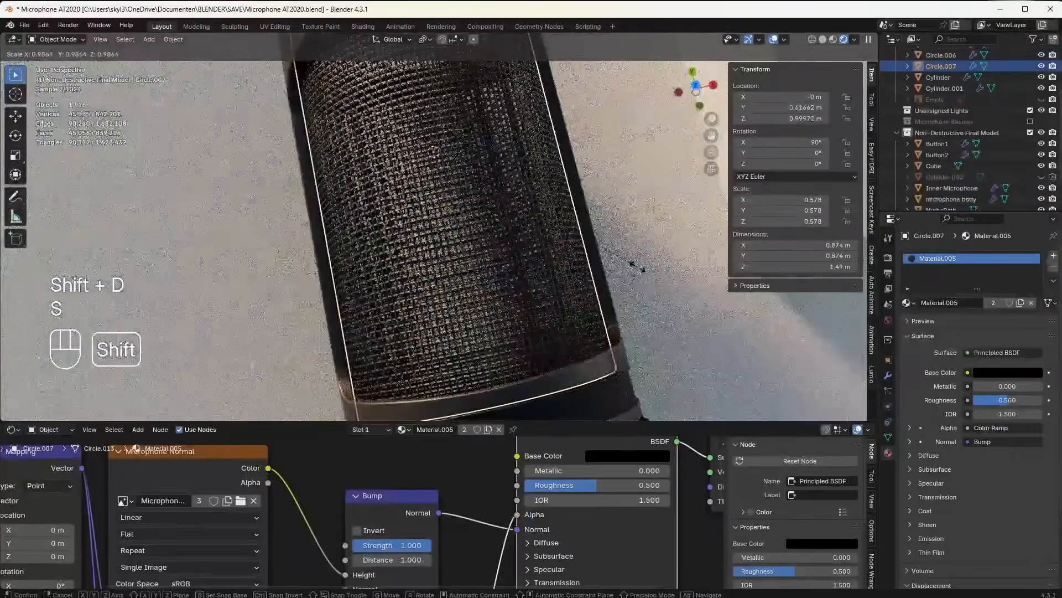
middle_drag(619, 277, 613, 313)
scroll(359, 520, down, 3)
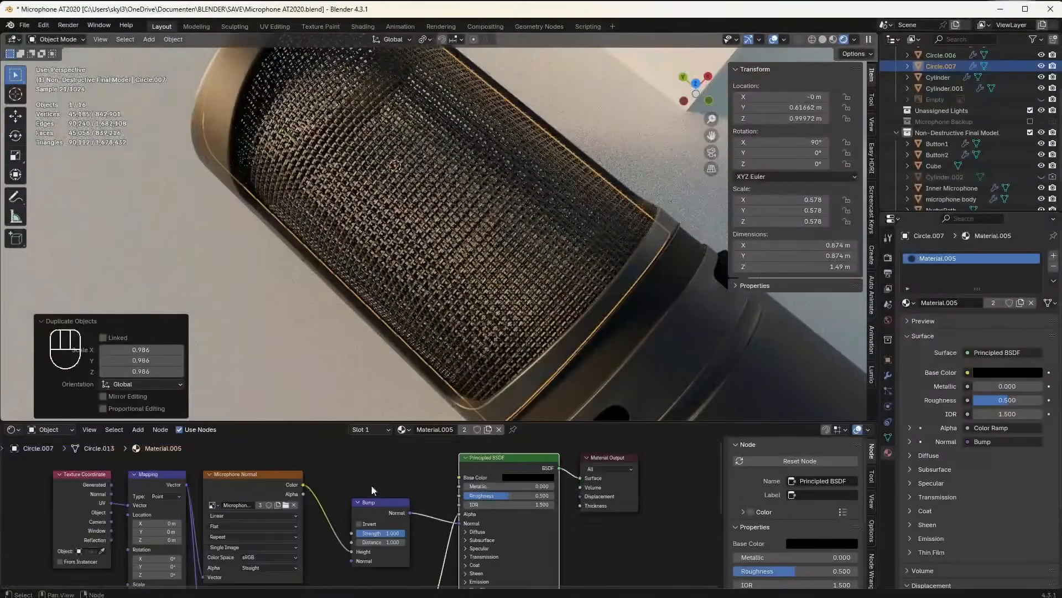
Step: Make the inner grille's material a separate copy and set its Mapping scale to X 6.410, Y 5.510, Z 8.200
click(489, 430)
middle_drag(378, 508, 437, 482)
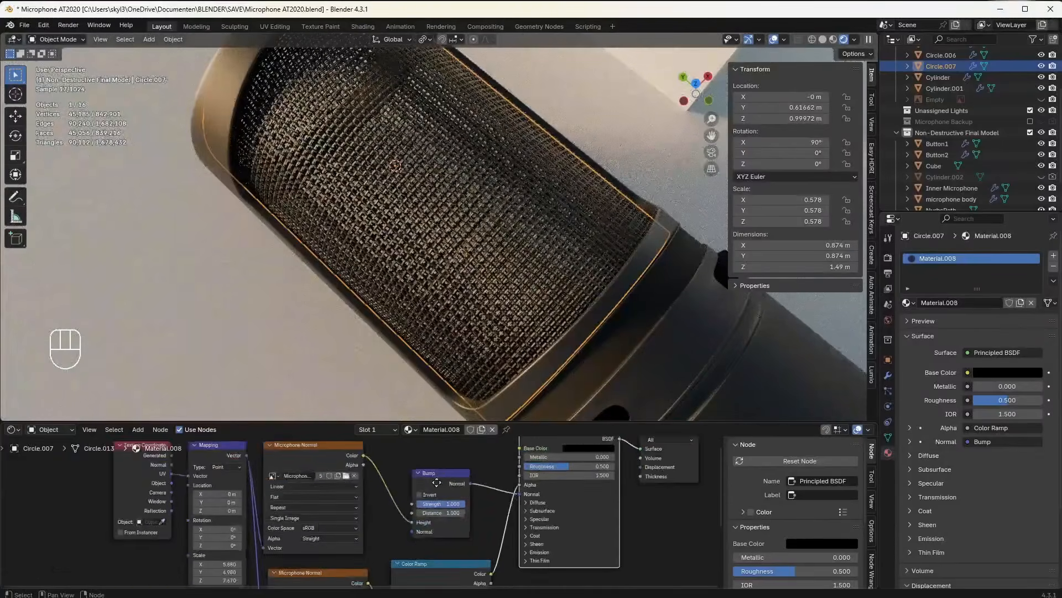
middle_drag(415, 523, 467, 472)
scroll(431, 509, up, 8)
middle_drag(310, 539, 420, 556)
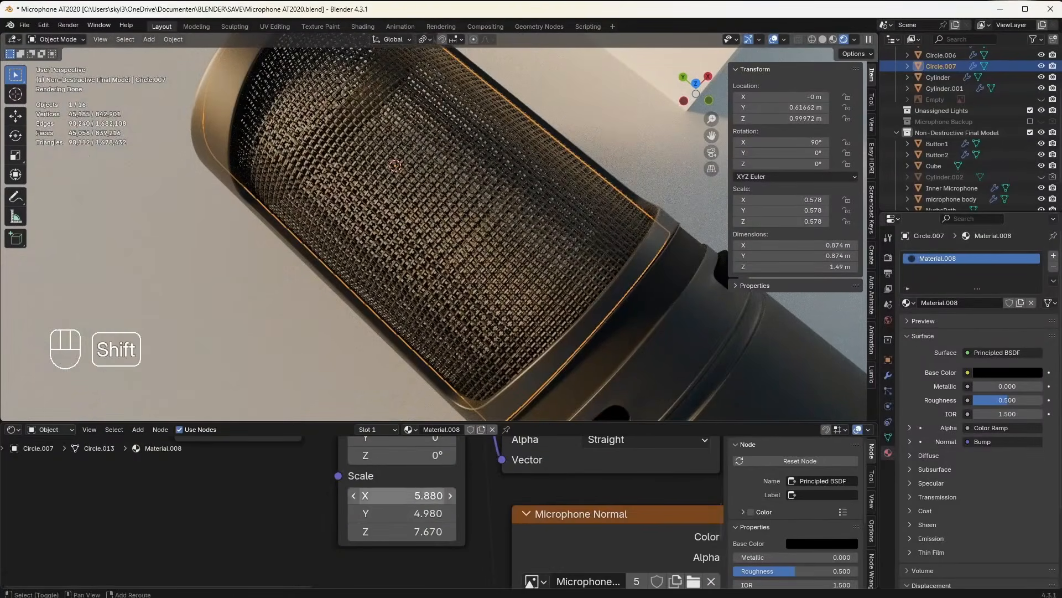
shift+drag(404, 495, 412, 531)
Step: Check the overlapping weave up close and readjust the Mapping scale of the inner grille's material
click(586, 257)
scroll(598, 257, up, 3)
middle_drag(559, 249, 605, 257)
scroll(554, 238, down, 3)
click(527, 231)
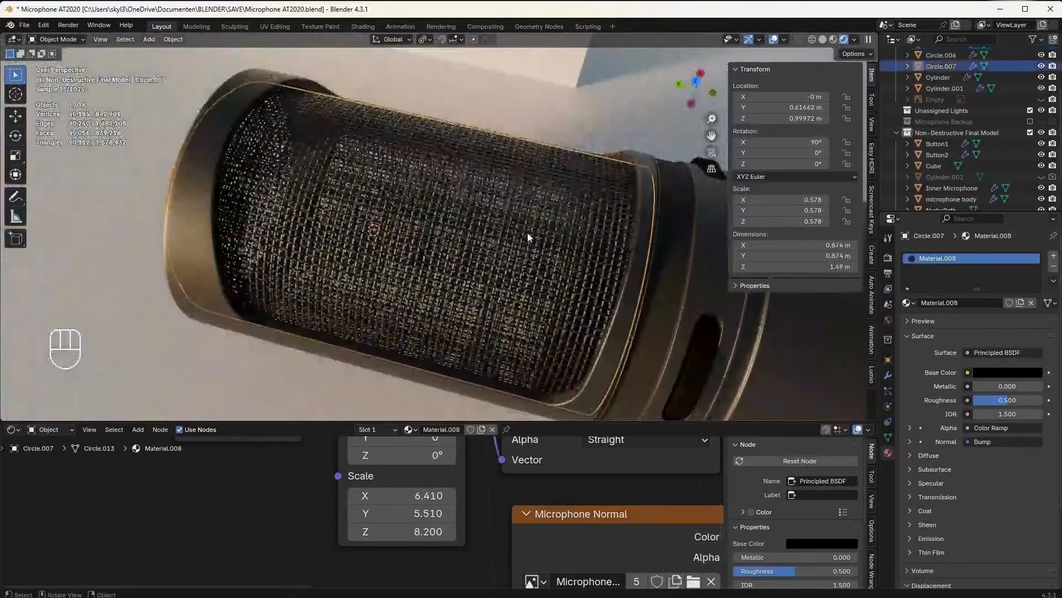
scroll(517, 277, up, 6)
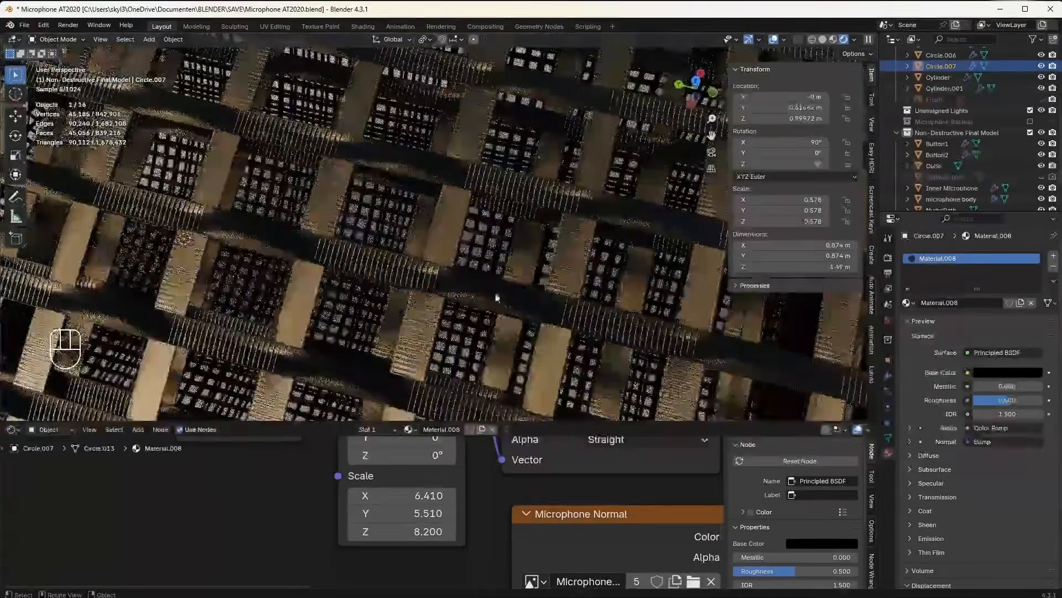
scroll(433, 495, down, 5)
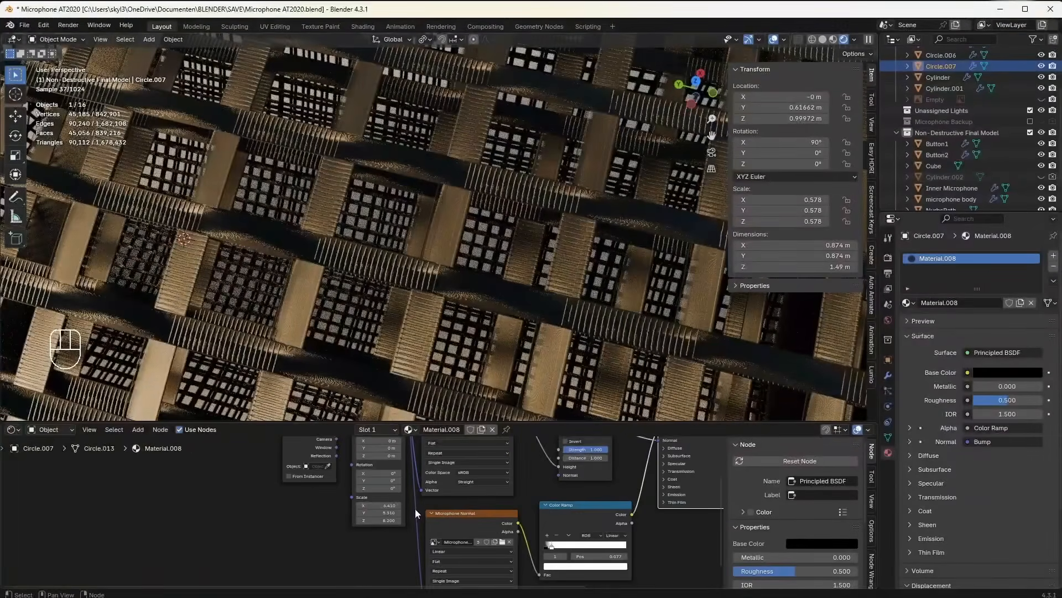
shift+drag(389, 505, 441, 505)
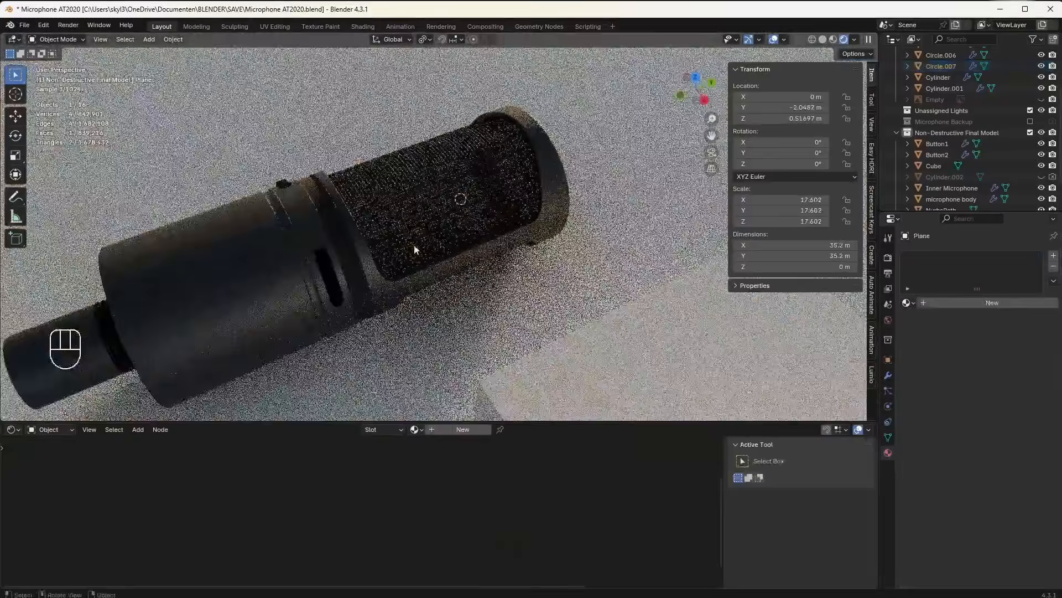
Step: Examine the layered mesh on the microphone head both up close and from farther away
scroll(415, 244, up, 6)
middle_drag(424, 212, 475, 244)
scroll(456, 253, up, 4)
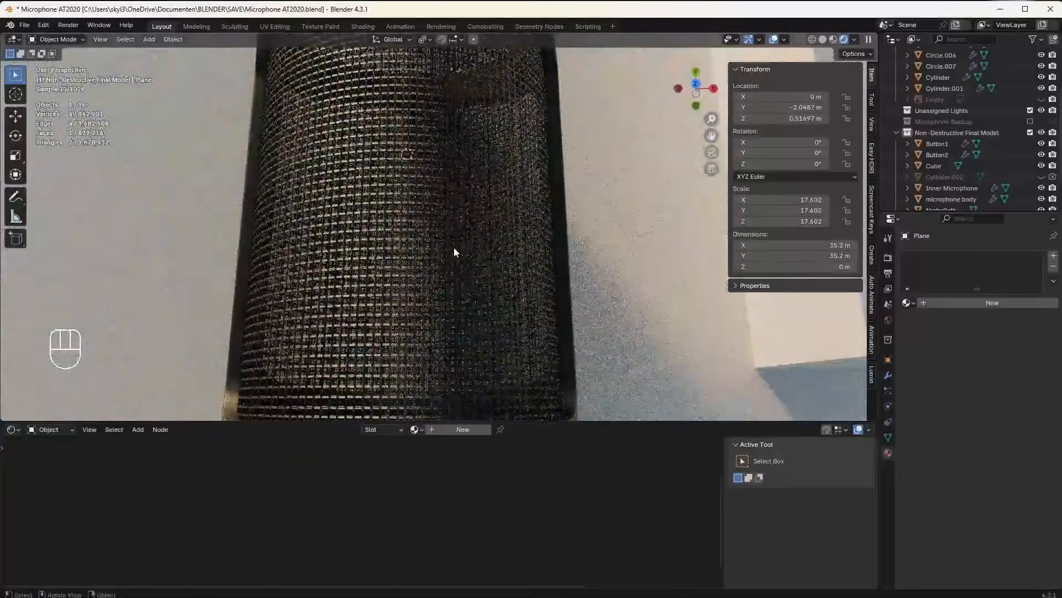
scroll(433, 253, up, 3)
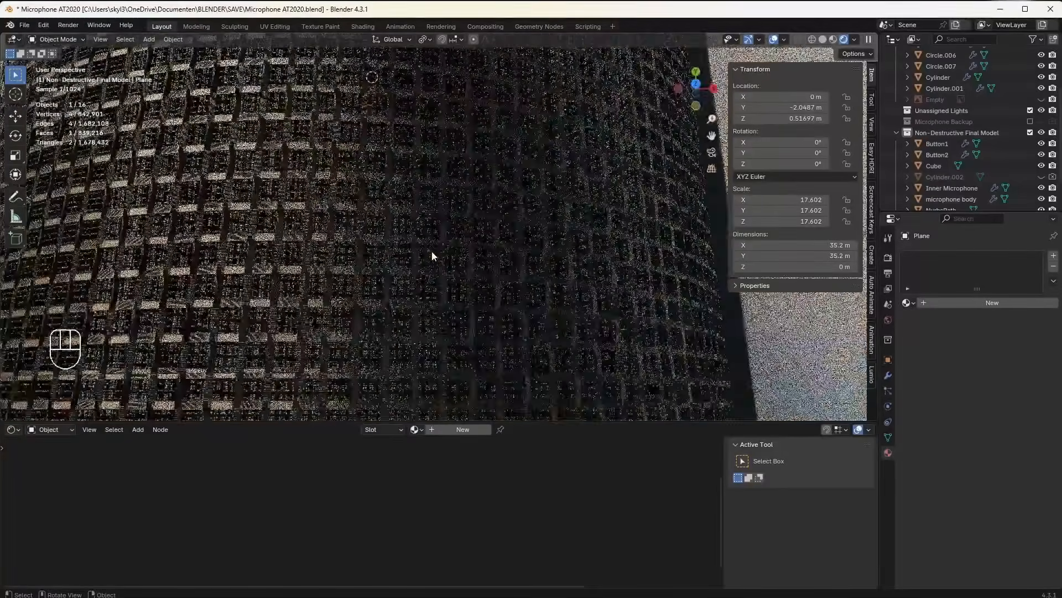
scroll(431, 251, down, 6)
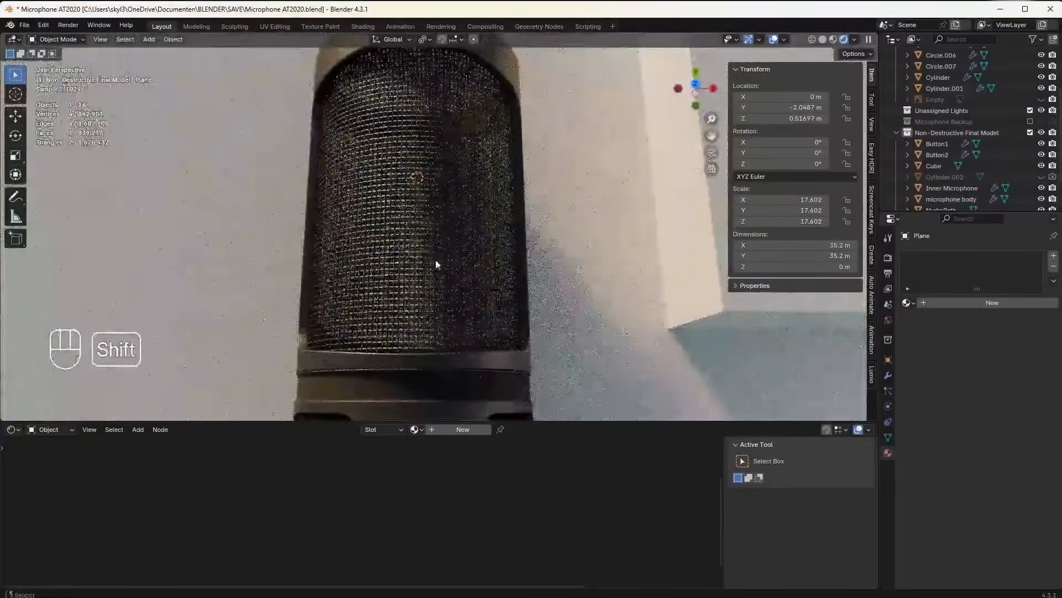
Step: Unhide the cylinder inside the microphone head, shrink it to about 1.01 m long and move it about 0.19 m along negative Y
shift+middle_drag(436, 260, 439, 290)
scroll(439, 290, down, 3)
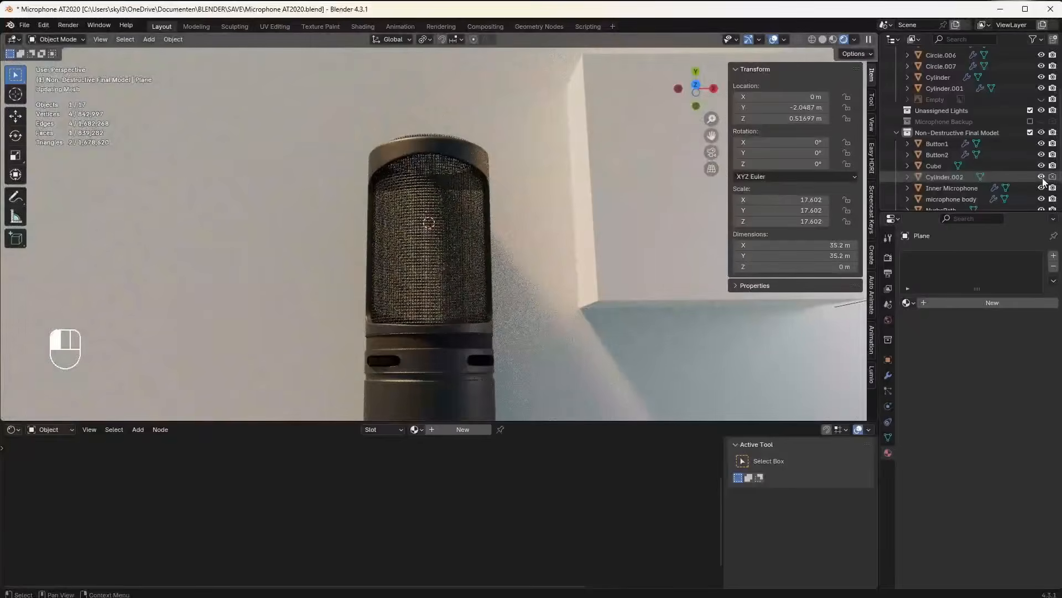
click(1042, 177)
click(452, 251)
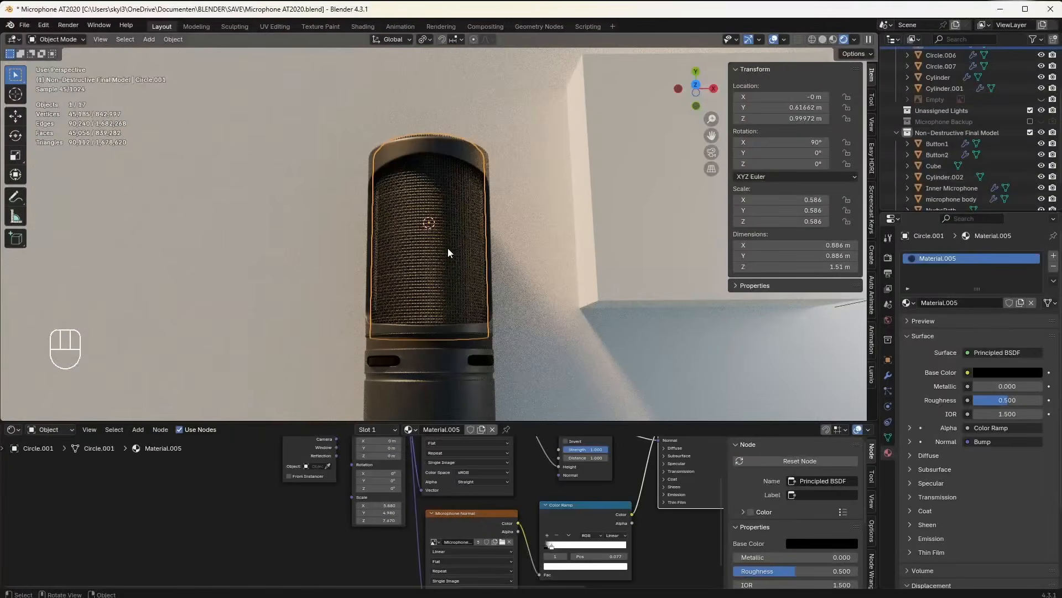
click(447, 247)
key(s)
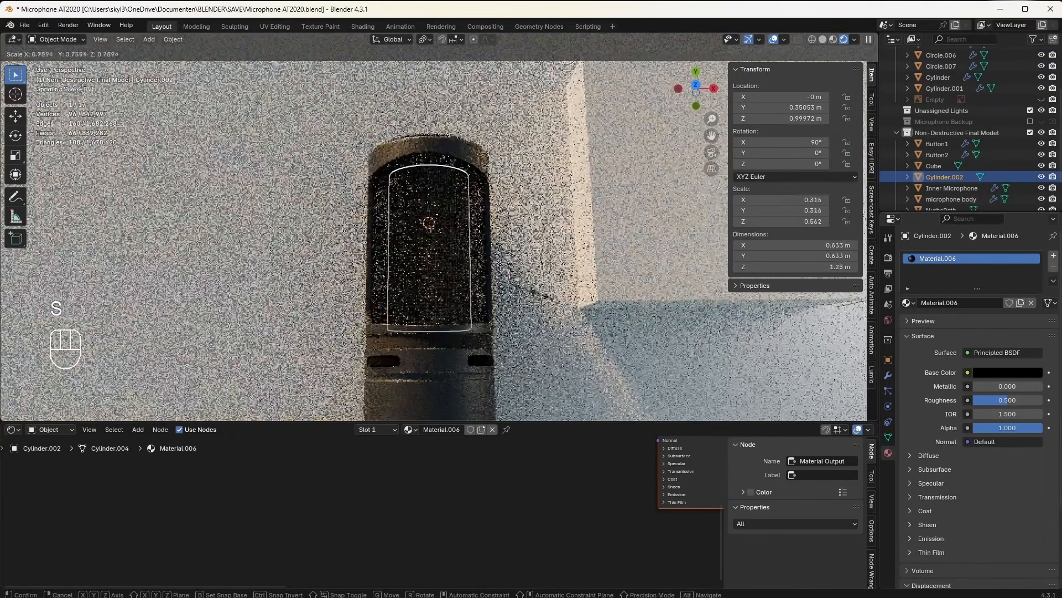
click(513, 289)
key(g)
key(z)
key(y)
scroll(524, 318, up, 3)
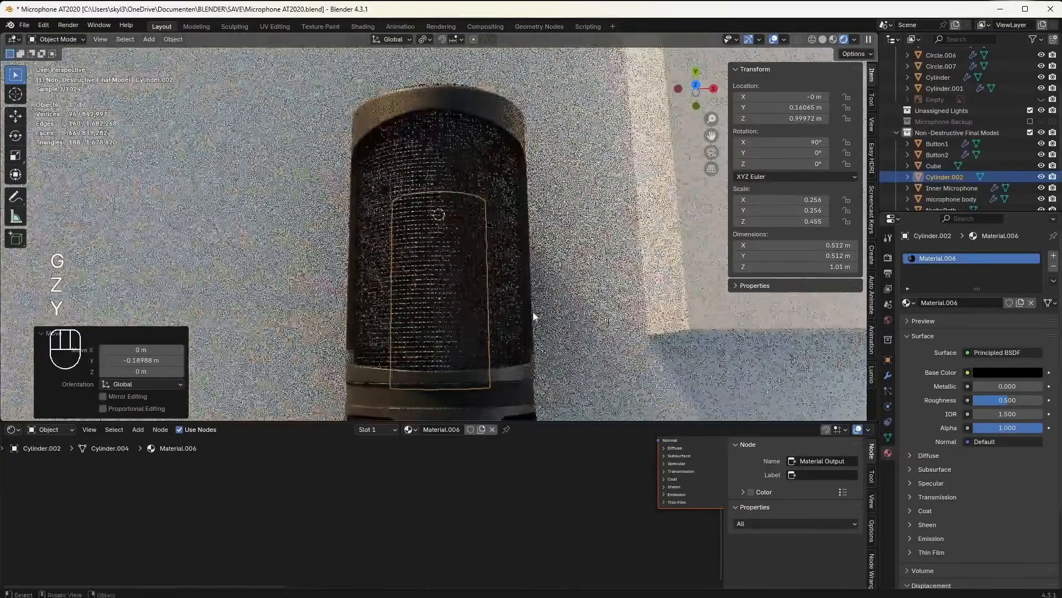
Step: Delete the inner cylinder and add a cube in its place, scaled down to 0.169
key(x)
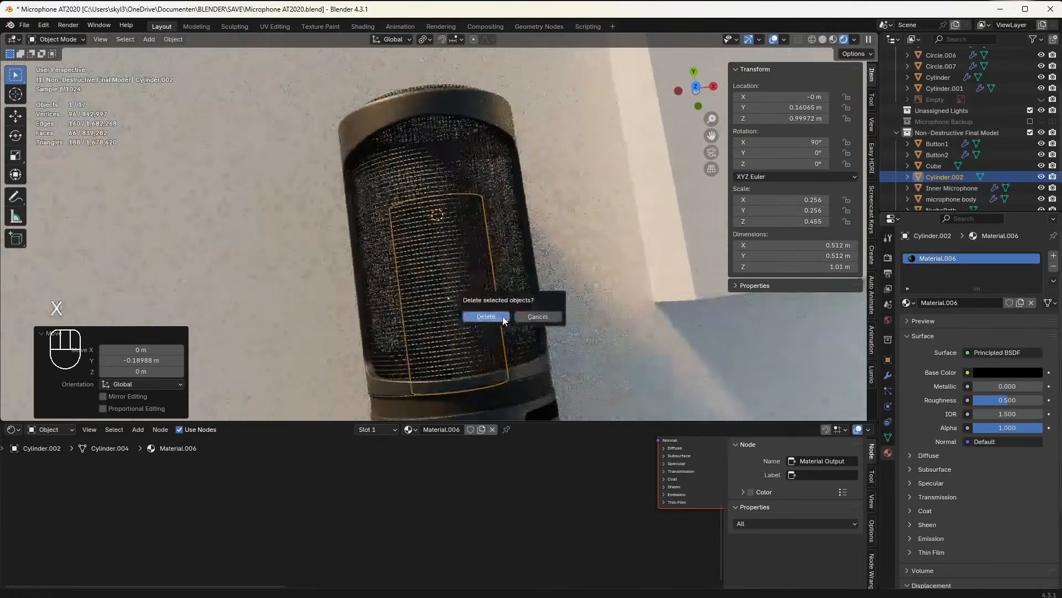
click(498, 316)
key(shift+a)
mouse_move(489, 323)
click(559, 72)
scroll(626, 264, down, 3)
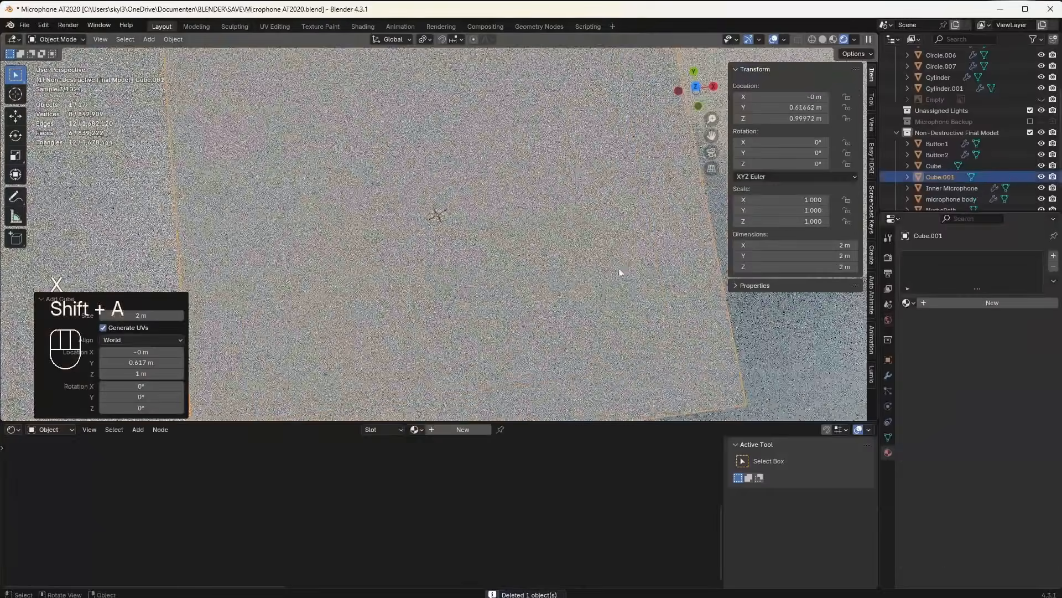
key(s)
click(473, 248)
middle_drag(473, 247, 528, 296)
scroll(529, 296, up, 2)
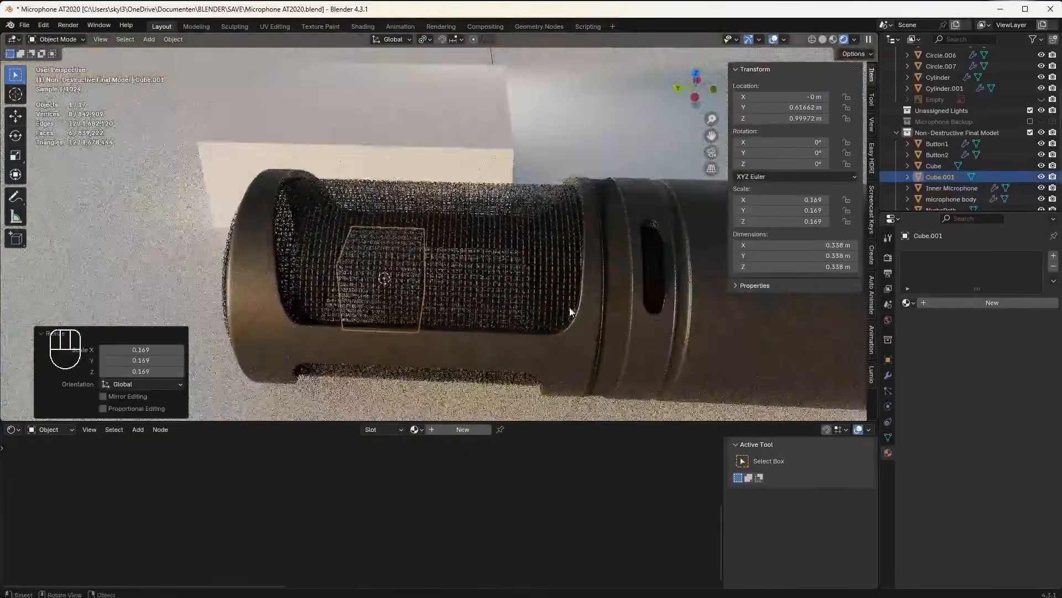
Step: Flatten the cube along Z by a factor of about 0.273 and stretch it along Y by about 2.471
key(s)
key(z)
click(423, 282)
key(s)
key(y)
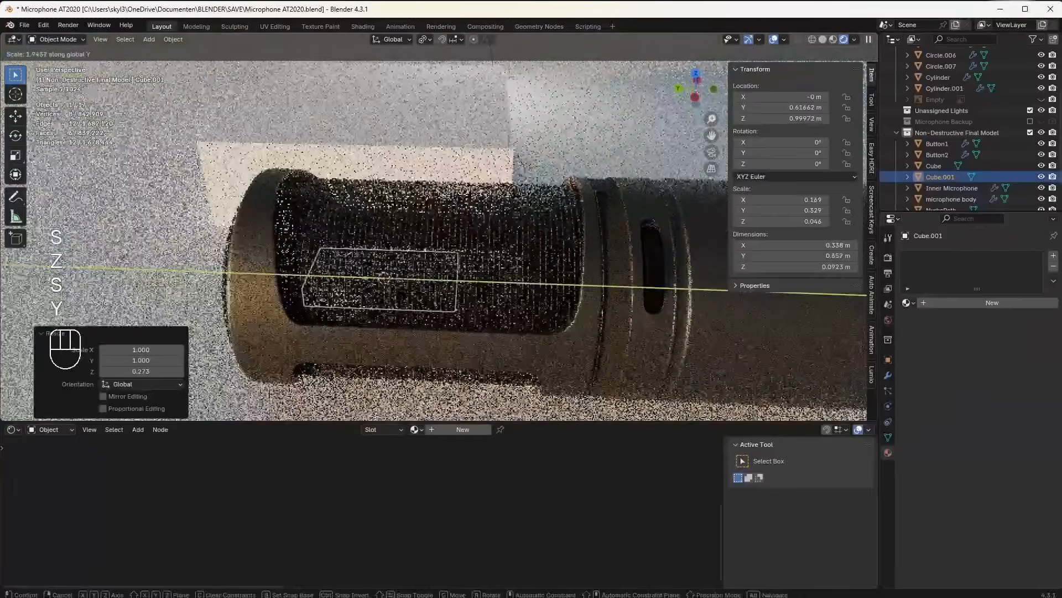
click(431, 279)
Step: Slide the flat slab along Y toward the microphone's body, to about Y -0.174 m
key(g)
key(y)
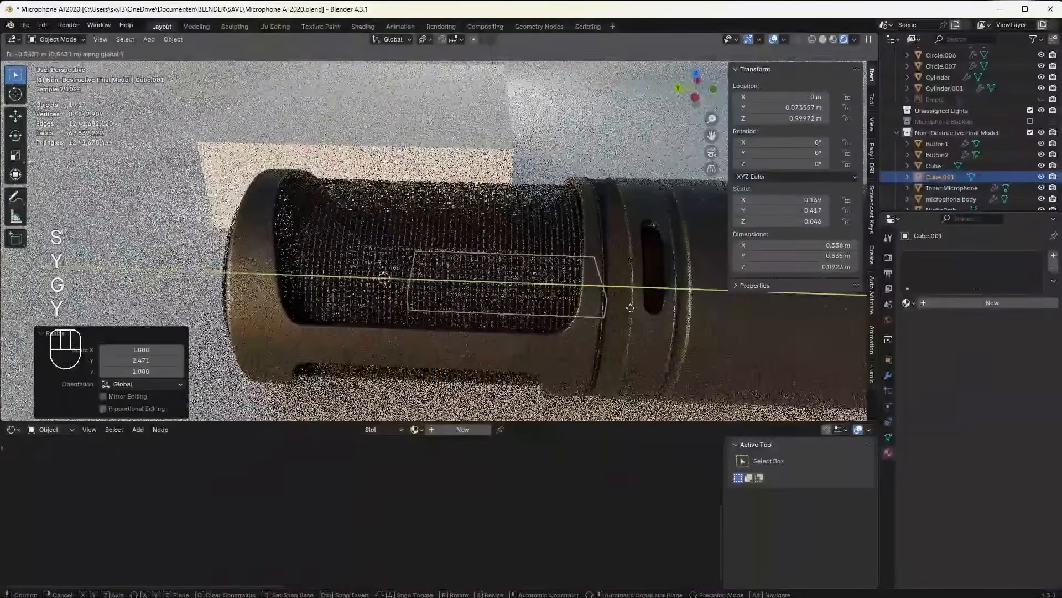
click(631, 308)
middle_drag(415, 290, 473, 283)
key(g)
key(y)
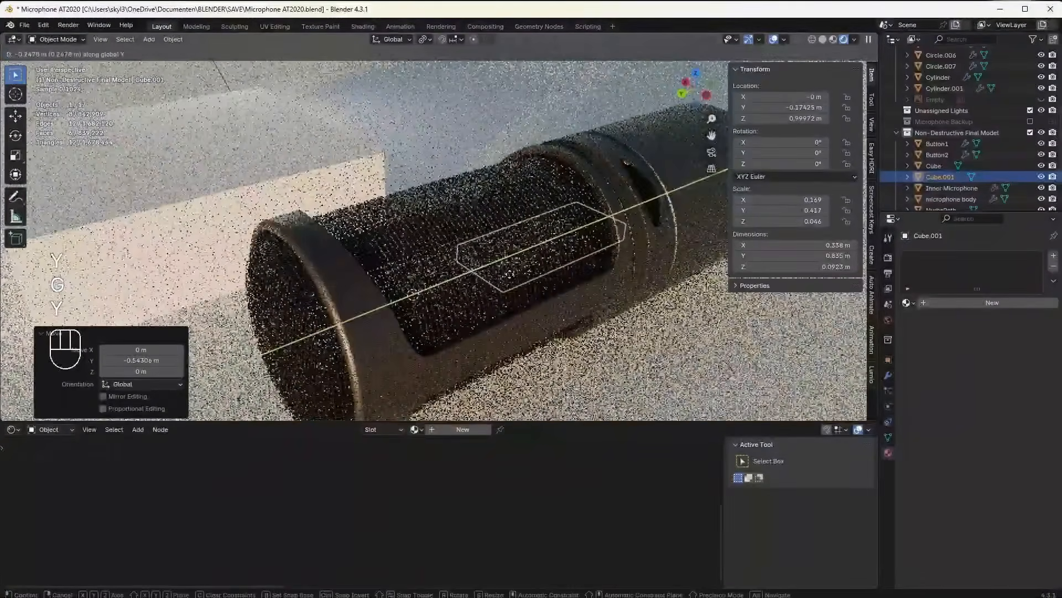
Step: Extrude the slab's end face along Y and change the viewport to solid shading with X-ray
key(Tab)
key(3)
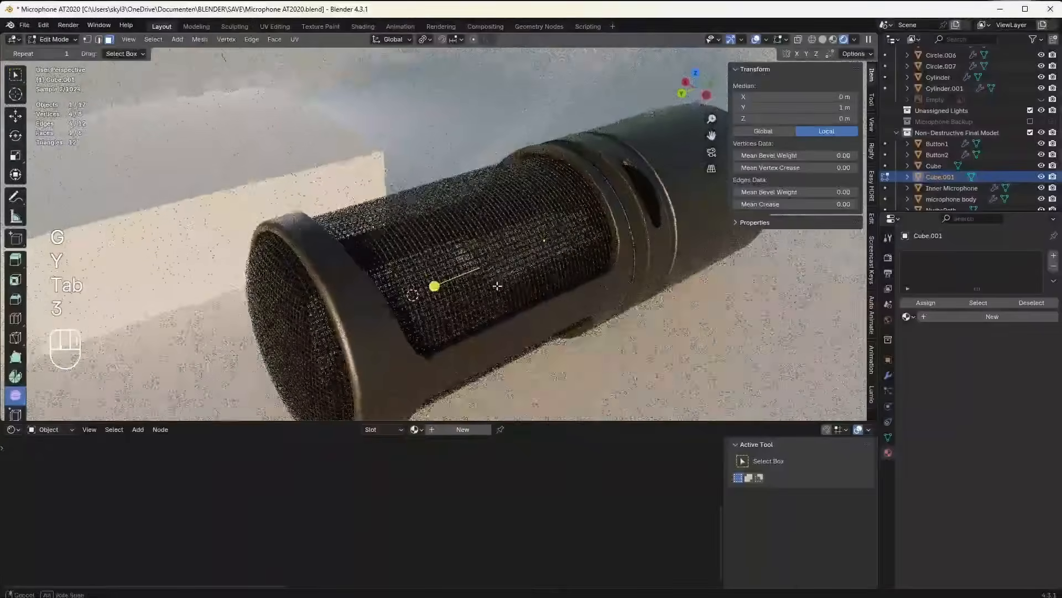
middle_drag(498, 284, 493, 278)
click(493, 300)
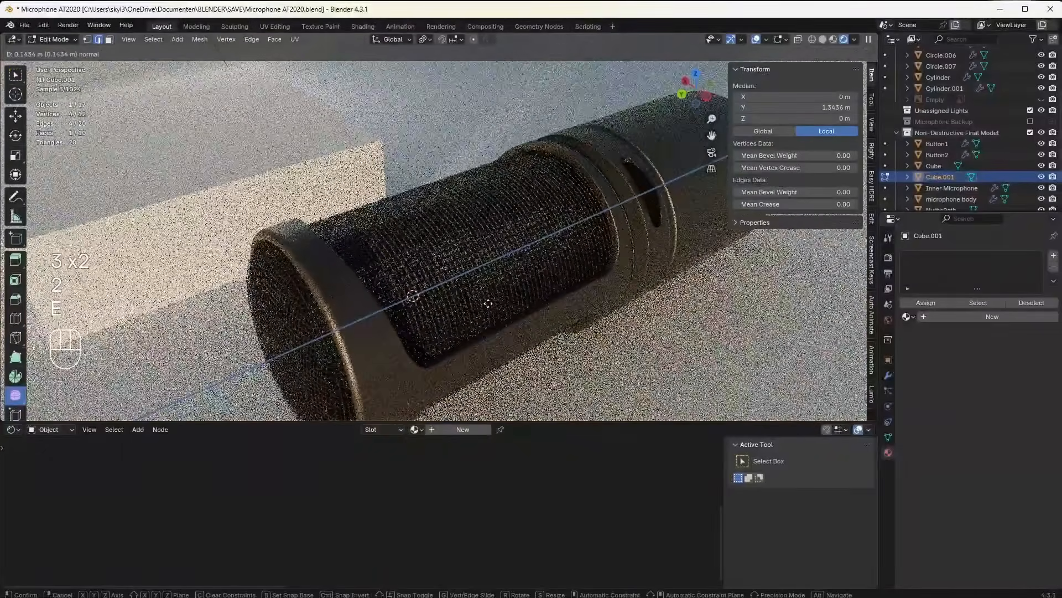
click(822, 40)
mouse_move(496, 284)
middle_down()
mouse_move(478, 301)
mouse_move(379, 209)
mouse_move(349, 301)
mouse_move(438, 275)
mouse_move(509, 284)
middle_up()
key(alt+z)
Step: Widen the extruded end along X into a flared section and shift it along Y to about 1.22 m local
scroll(477, 304, up, 3)
key(s)
key(x)
click(565, 298)
key(g)
key(y)
click(562, 314)
Step: Try to build a rounded head on the flared end with repeated extrusions and uniform scaling
key(e)
click(564, 299)
key(s)
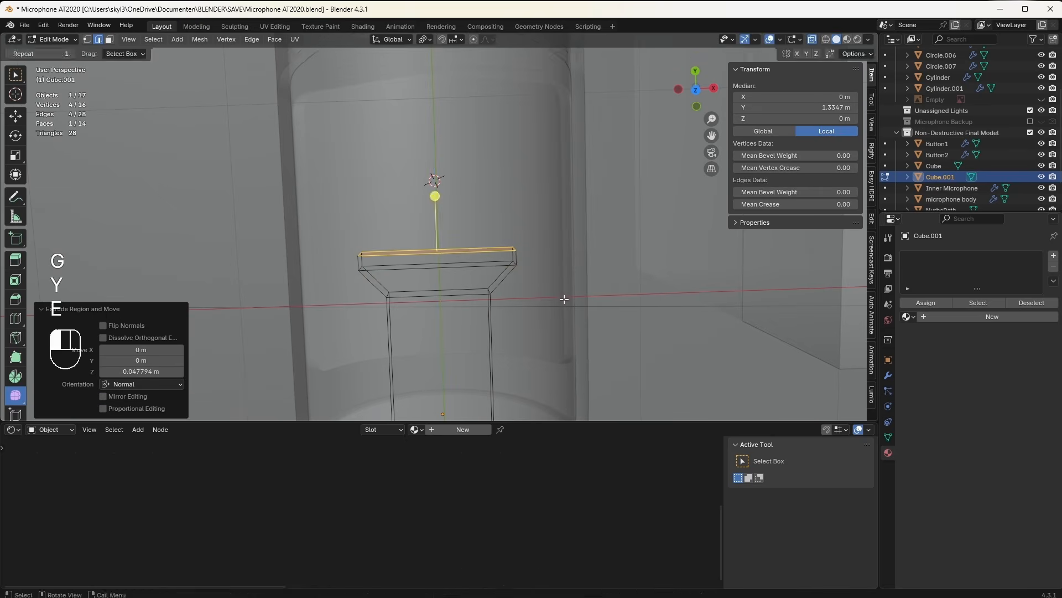
click(579, 302)
key(e)
click(585, 284)
key(s)
click(592, 289)
key(e)
click(603, 262)
key(s)
click(589, 252)
key(e)
click(592, 238)
key(s)
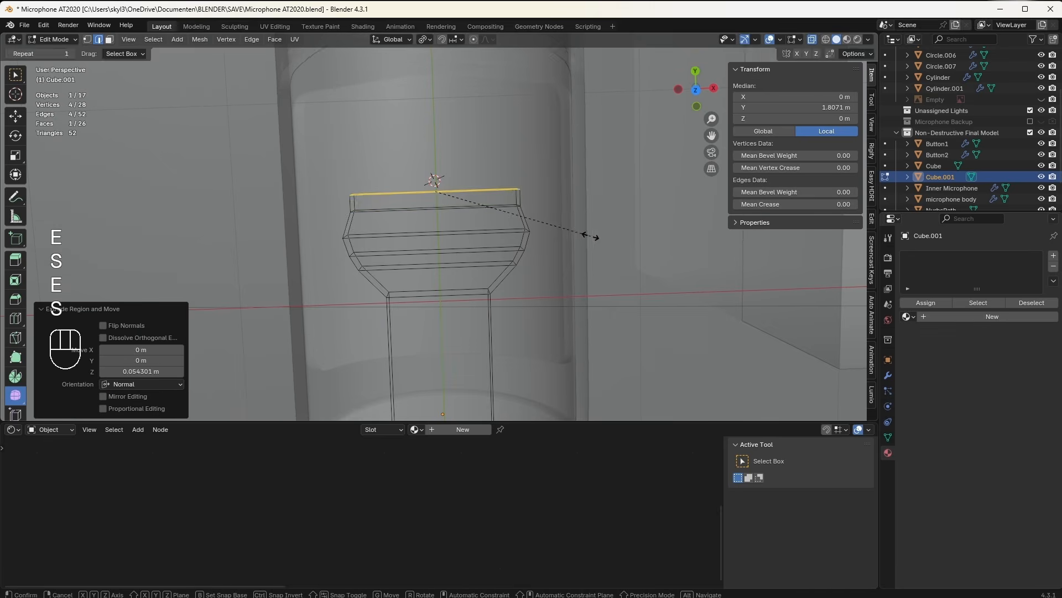
click(569, 219)
middle_drag(569, 219, 559, 209)
Step: Undo the uniformly scaled extrusions back to the flared section
key(ctrl+z)
key(ctrl+z)
key(ctrl+z)
key(ctrl+z)
key(ctrl+z)
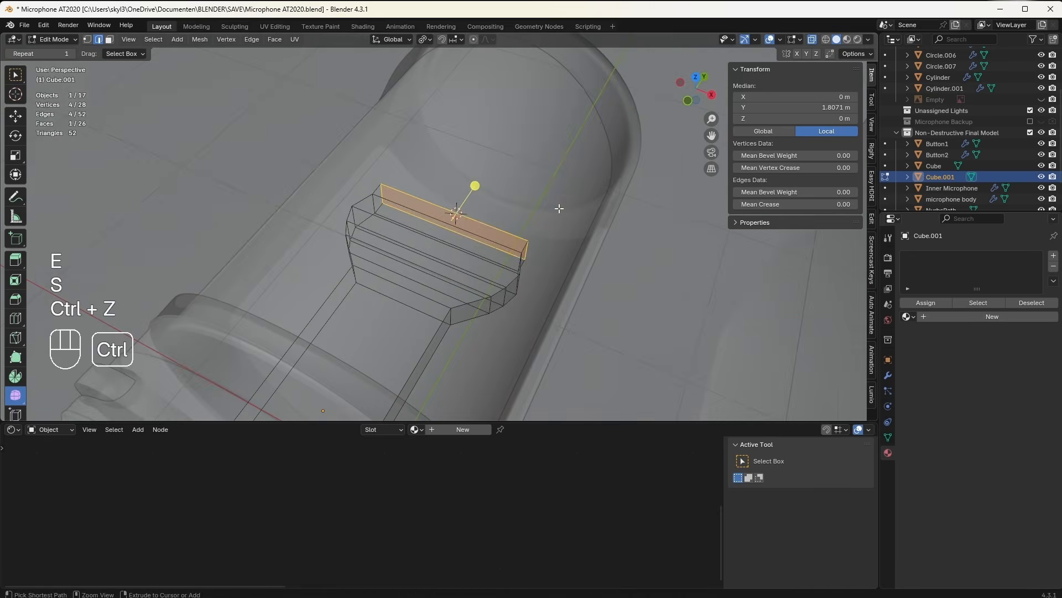
key(ctrl+z)
key(ctrl+z)
key(ctrl+z)
Step: Extrude the flared end in successive sections, scaling each only along X to form a rounded, disc-shaped head
middle_drag(511, 275, 544, 319)
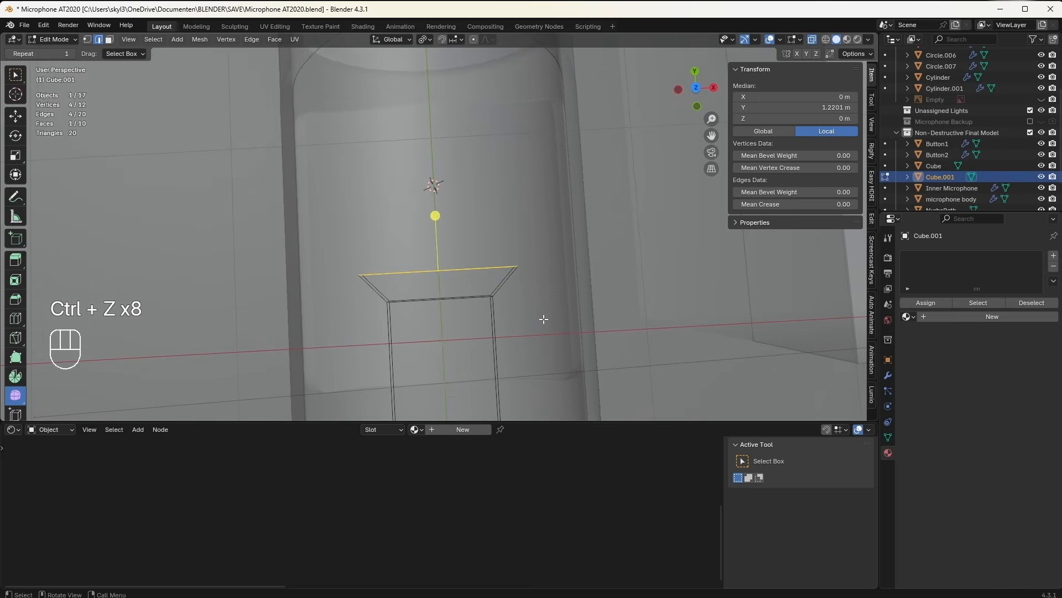
key(e)
click(549, 298)
key(s)
key(x)
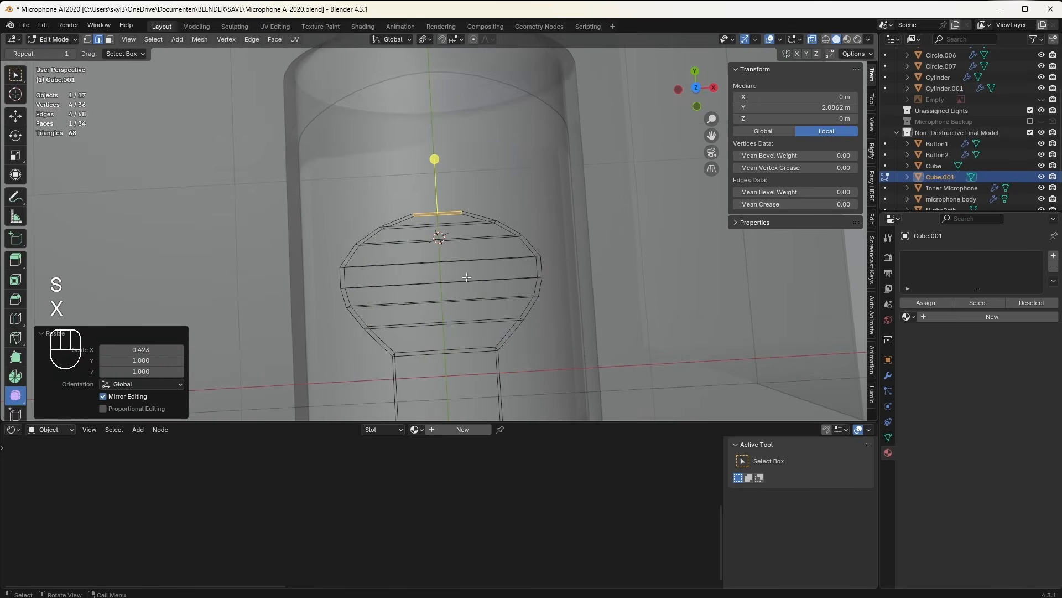
Step: Add ten evenly spaced lengthwise loop cuts through the slab and its rounded head, without sliding them
key(ctrl+r)
scroll(427, 216, up, 10)
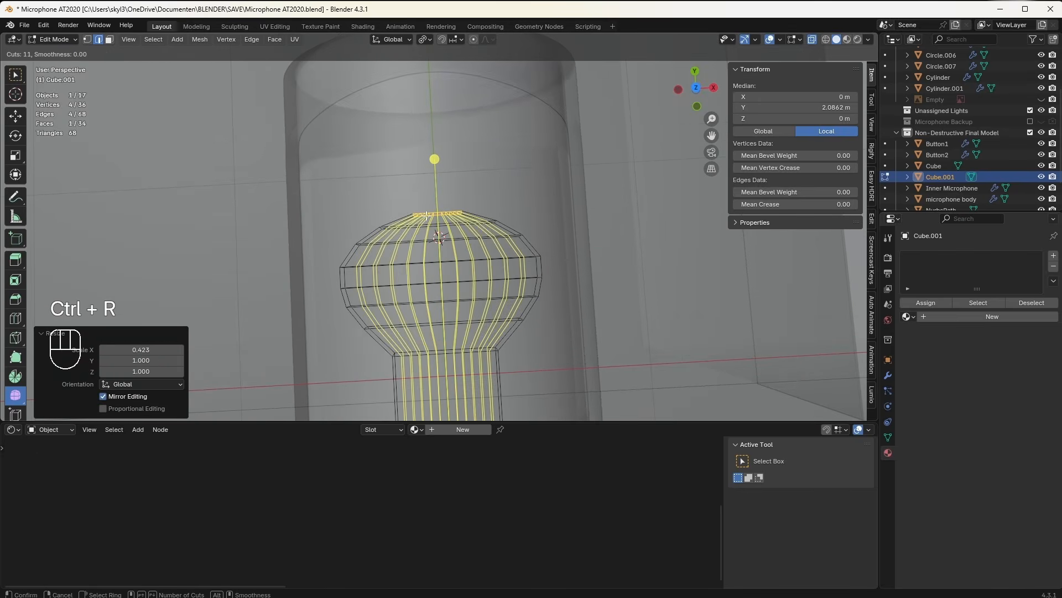
scroll(426, 215, down, 1)
click(426, 215)
right_click(426, 215)
scroll(436, 267, up, 3)
shift+middle_drag(458, 301, 453, 259)
key(alt+z)
key(alt+z)
Step: Isolate the capsule object in local view with X-ray off and frame its rounded head
key(KP_Divide)
scroll(437, 221, up, 2)
shift+middle_drag(420, 93, 412, 268)
scroll(412, 268, up, 2)
key(Tab)
scroll(412, 268, up, 3)
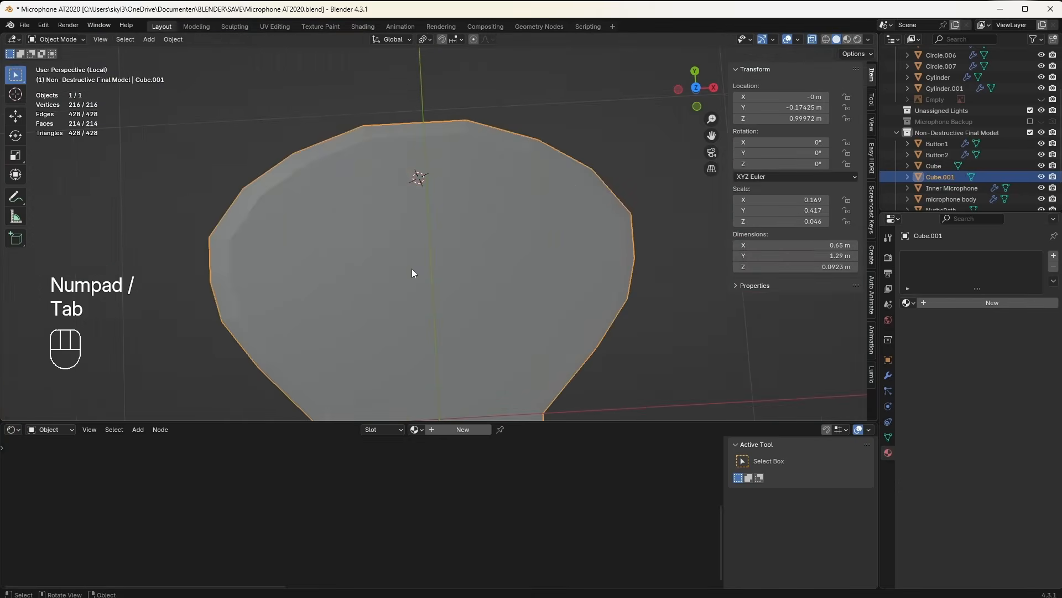
key(alt+z)
scroll(428, 251, down, 1)
Step: Select a centred block of 20 faces on the front of the rounded head
key(Tab)
key(3)
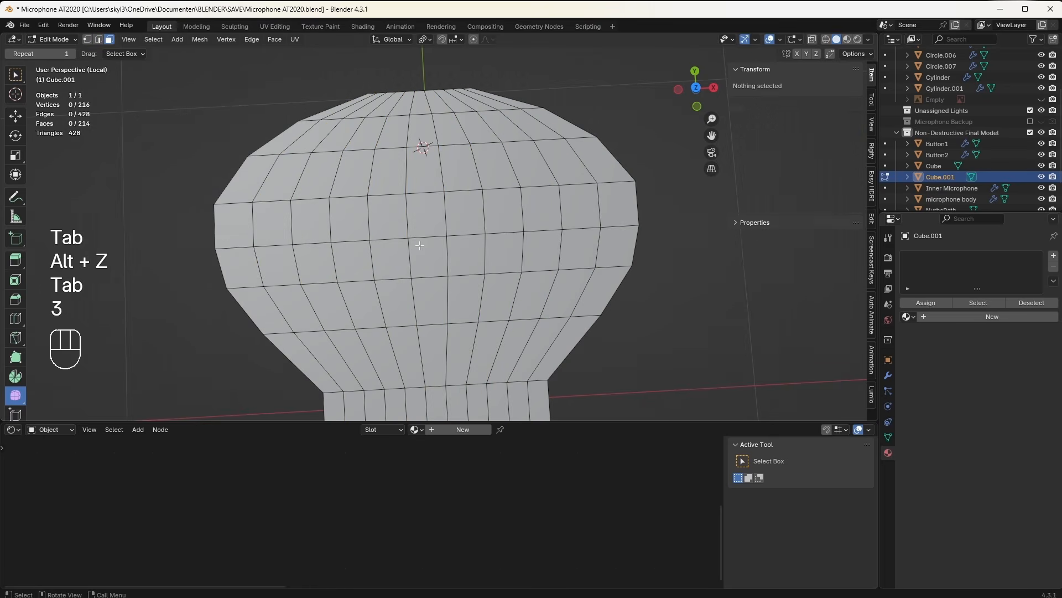
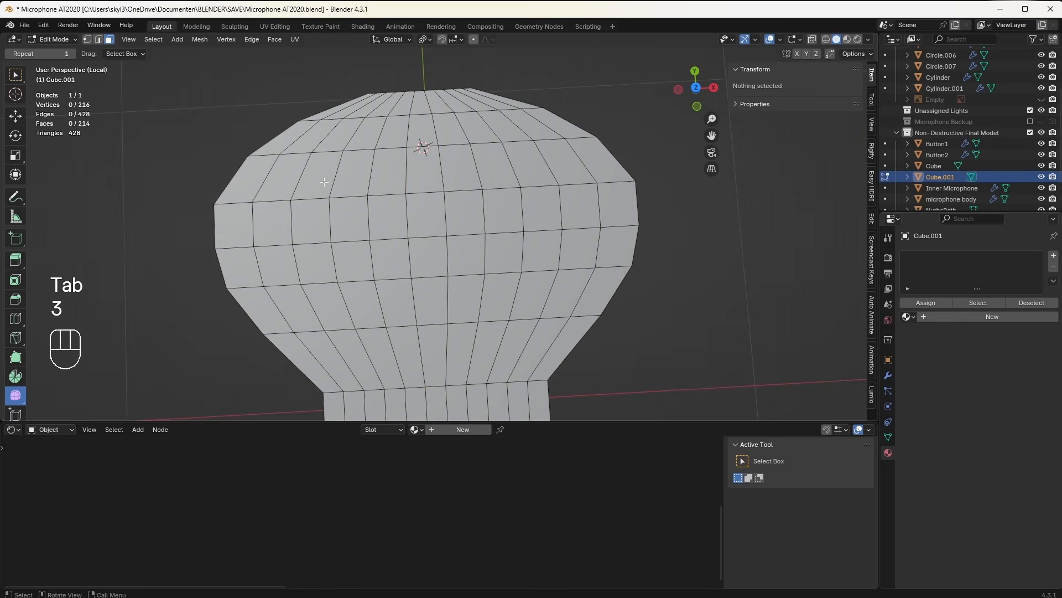
drag(515, 295, 516, 295)
shift+click(531, 166)
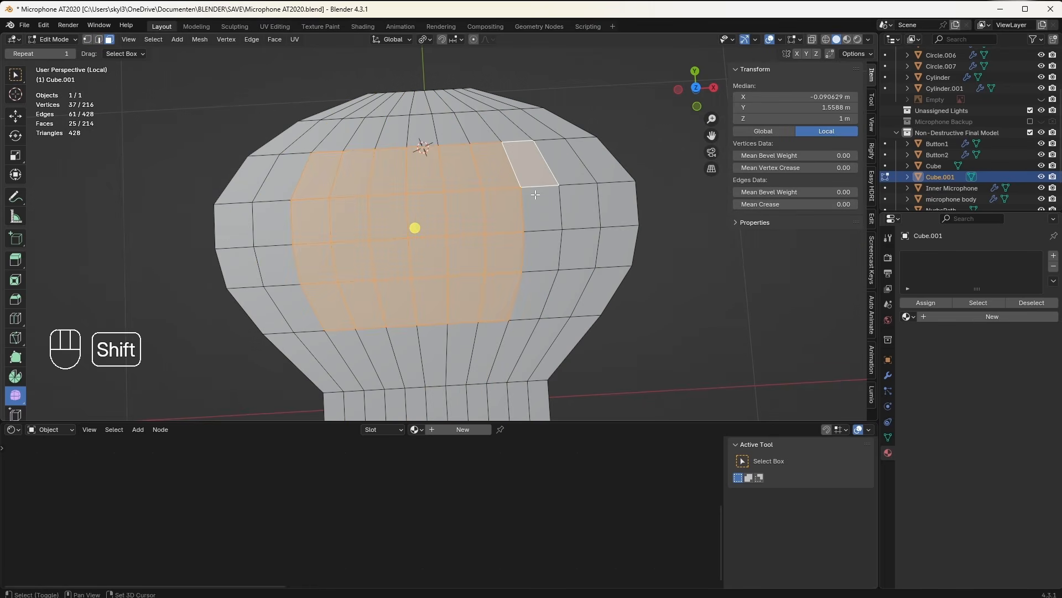
ctrl+shift+click(534, 297)
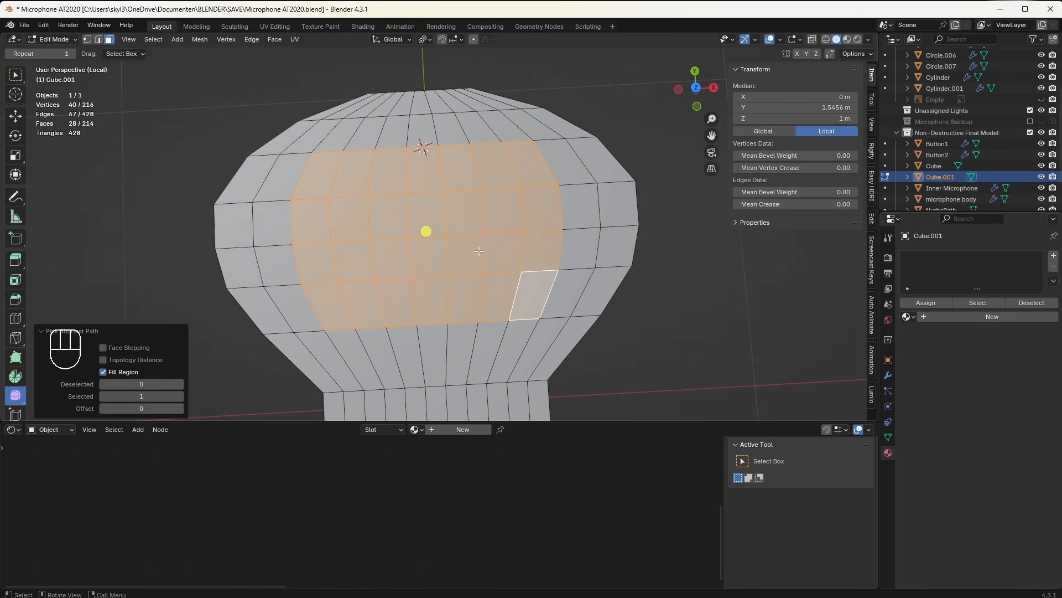
shift+click(532, 193)
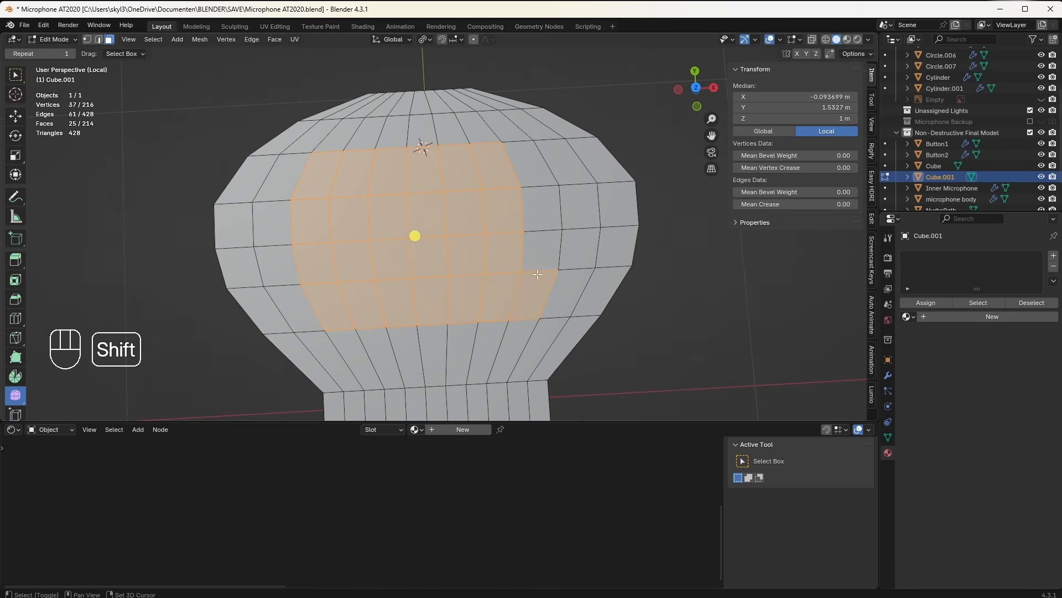
Step: Try to shape the selected faces into a circle with LoopTools, and undo it
right_click(450, 203)
mouse_move(434, 188)
click(553, 199)
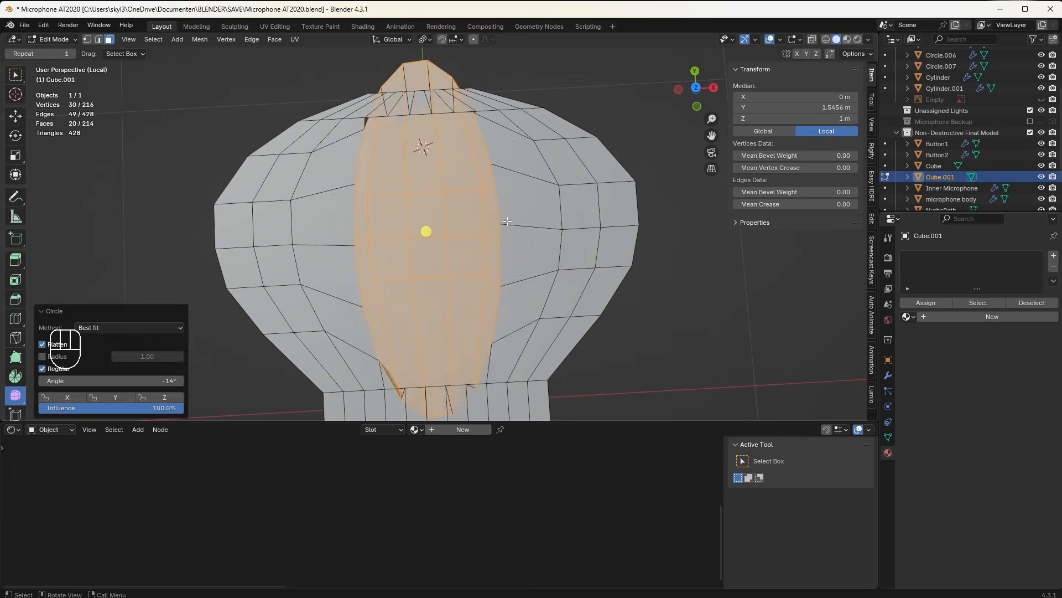
key(ctrl+z)
Step: Apply the object's scale and reshape the selected faces into a LoopTools circle with an angle of 0°
key(Tab)
key(ctrl+a)
click(532, 239)
key(Tab)
right_click(526, 255)
mouse_move(562, 239)
click(603, 252)
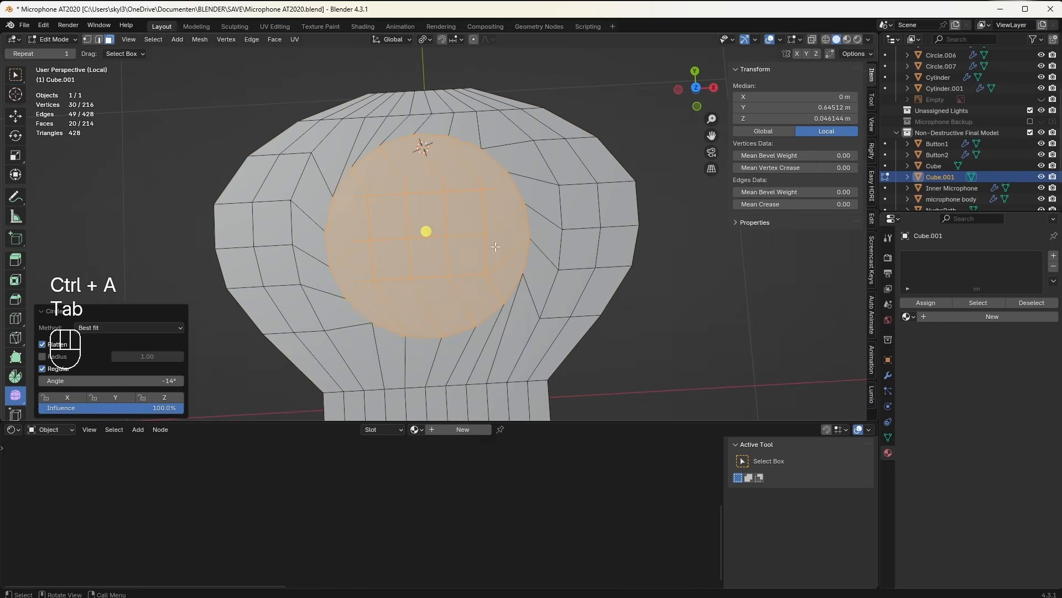
click(170, 381)
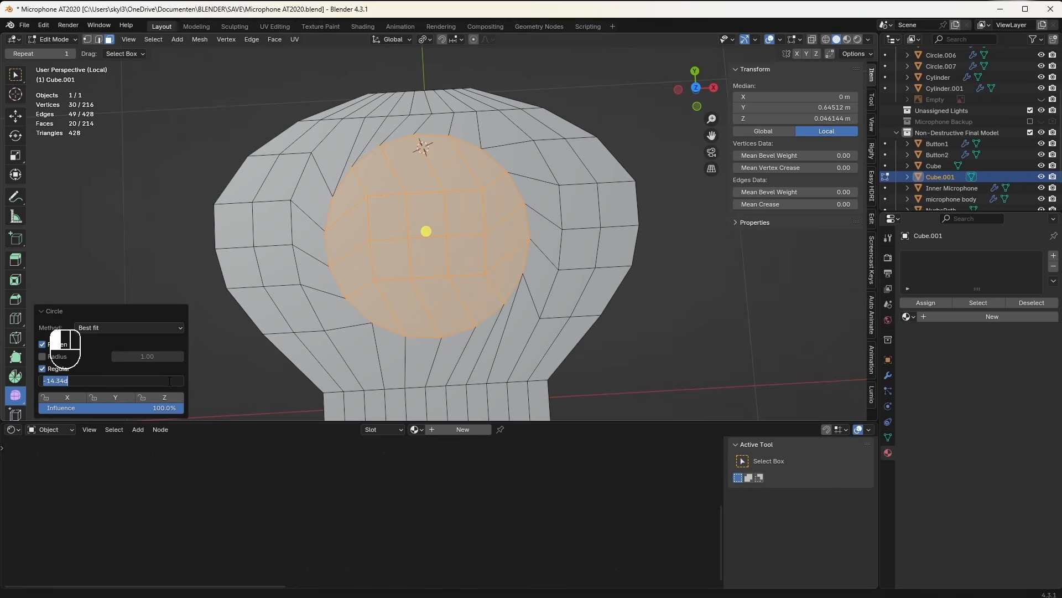
key(Return)
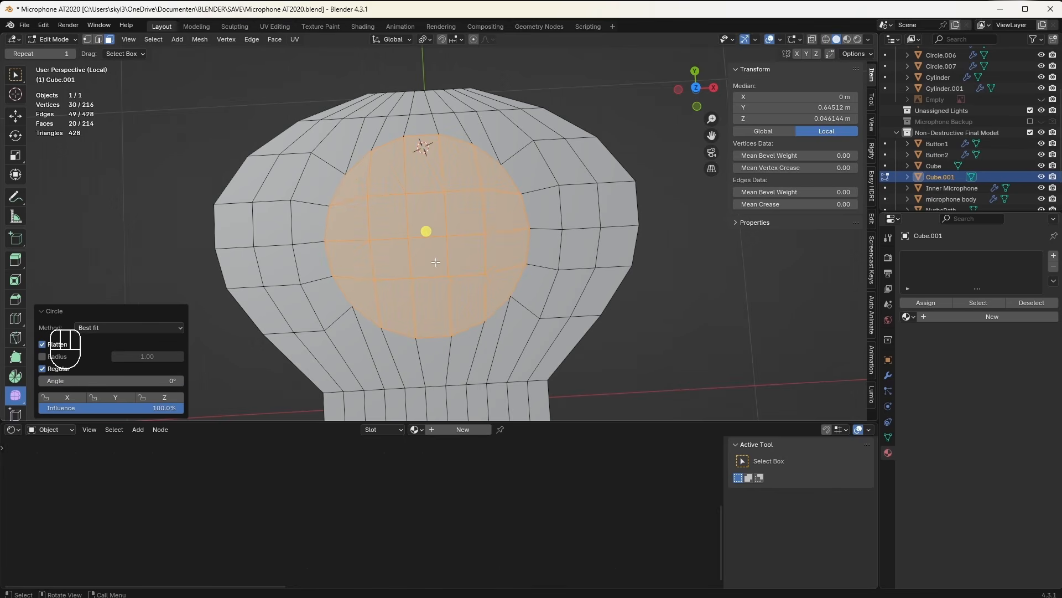
Step: Inset the circular faces by about 0.032 m and extrude them about 0.011 m inward as a recess
key(i)
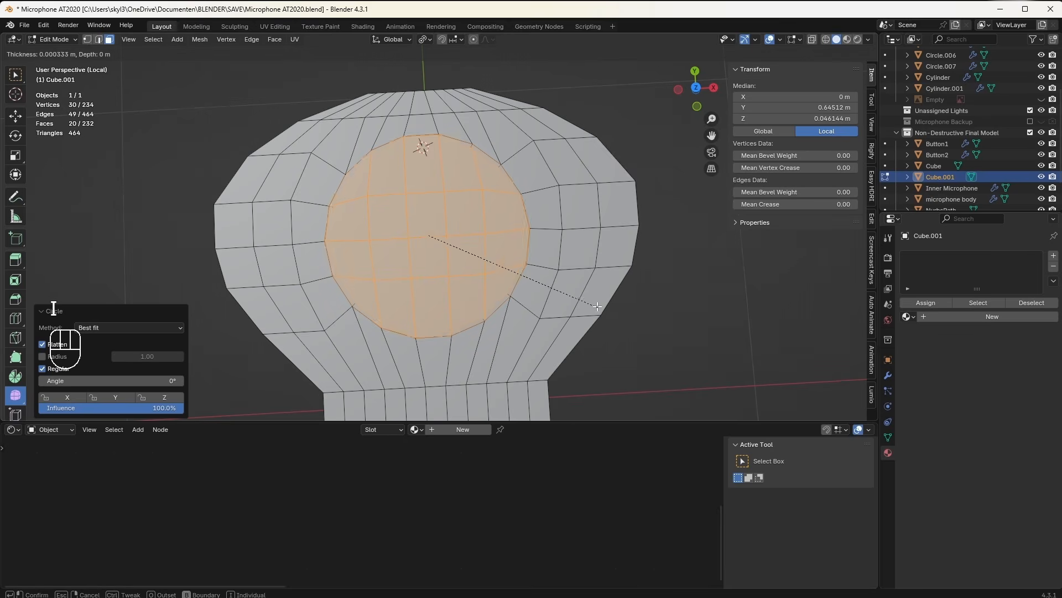
click(578, 304)
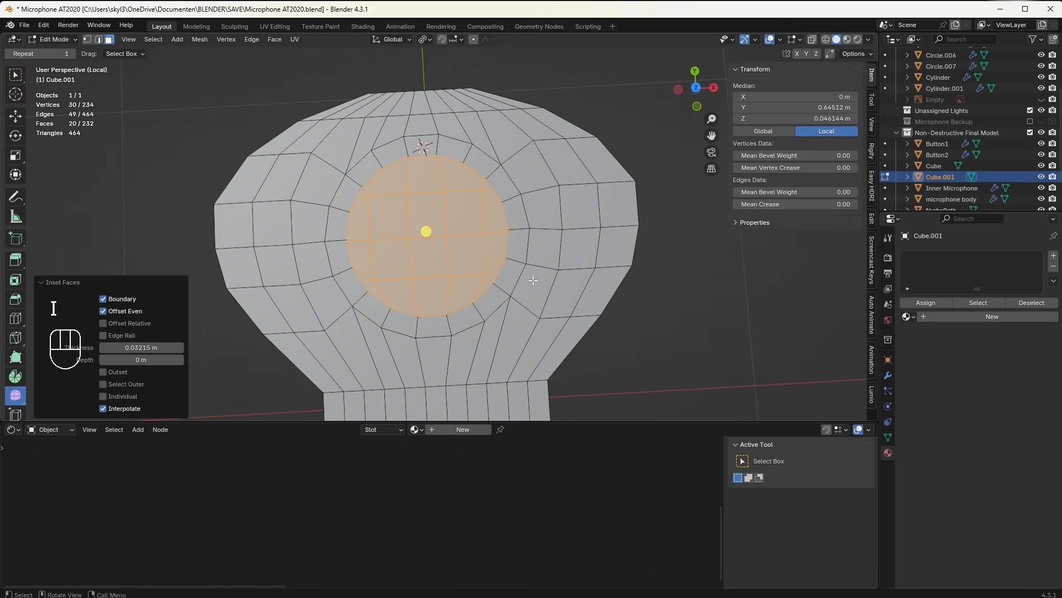
key(e)
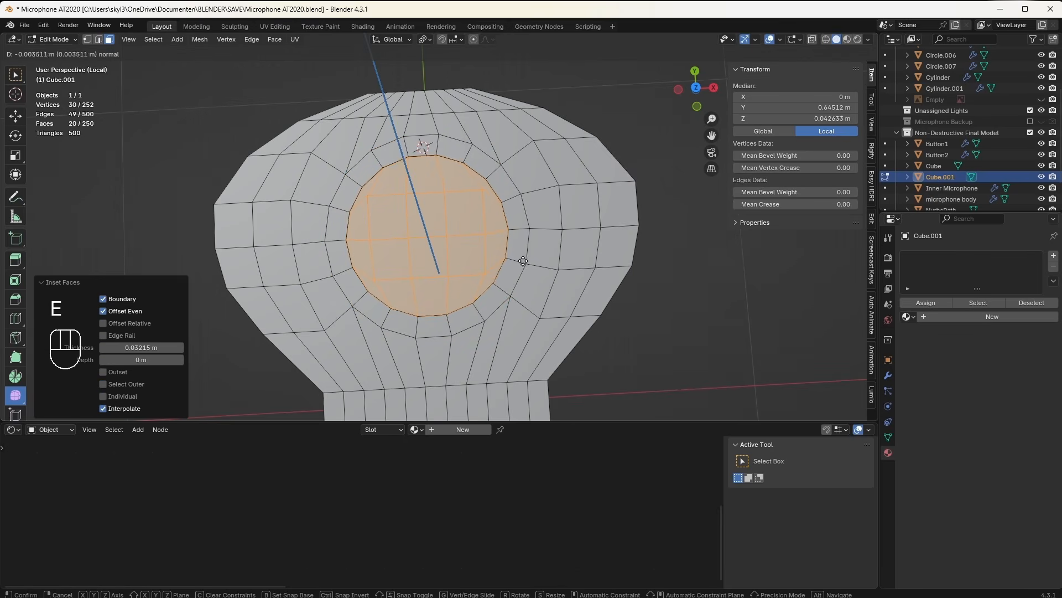
click(518, 258)
scroll(519, 269, up, 2)
Step: Delete the recess's gridded floor faces and fill the opening's inner edge loop with a single face
key(x)
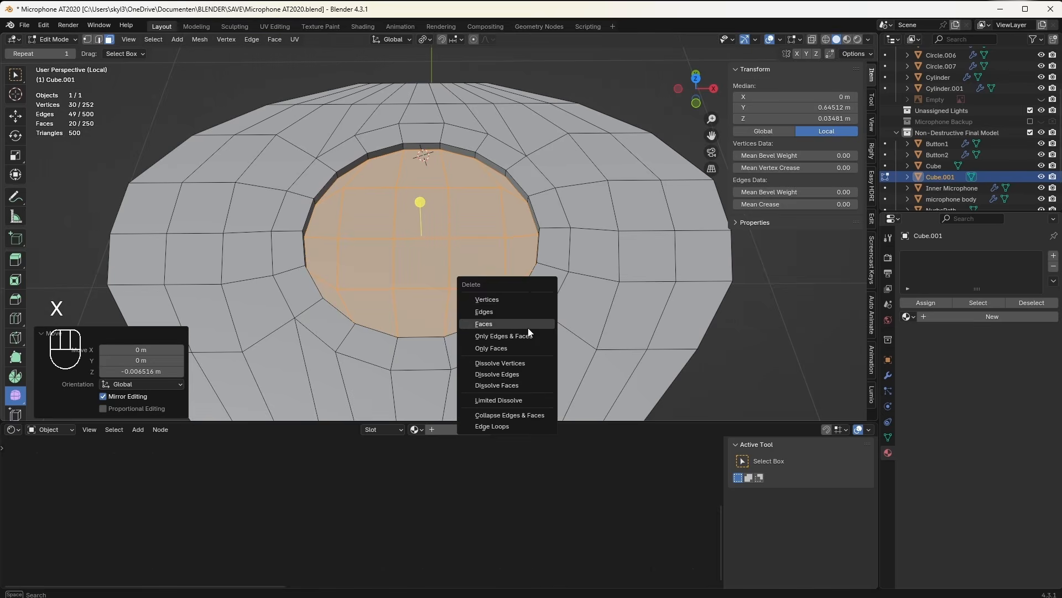
click(528, 324)
middle_drag(487, 282, 457, 232)
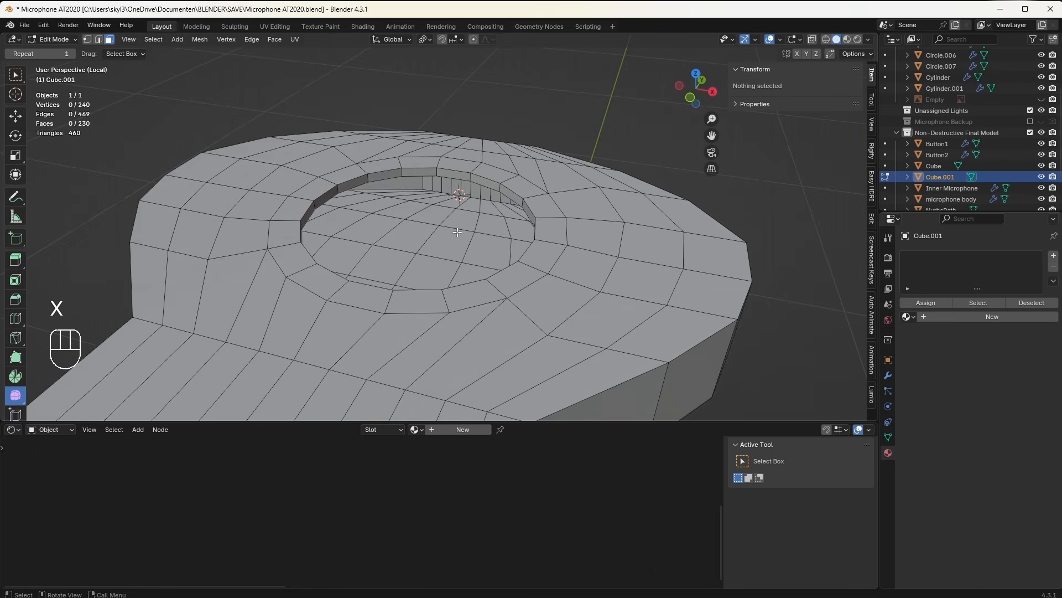
alt+click(431, 178)
key(f)
middle_drag(431, 178, 554, 307)
Step: Inset the recess floor by about 0.037 m and extrude the inner disc about 0.008 m outward
key(s)
click(554, 307)
key(i)
click(545, 302)
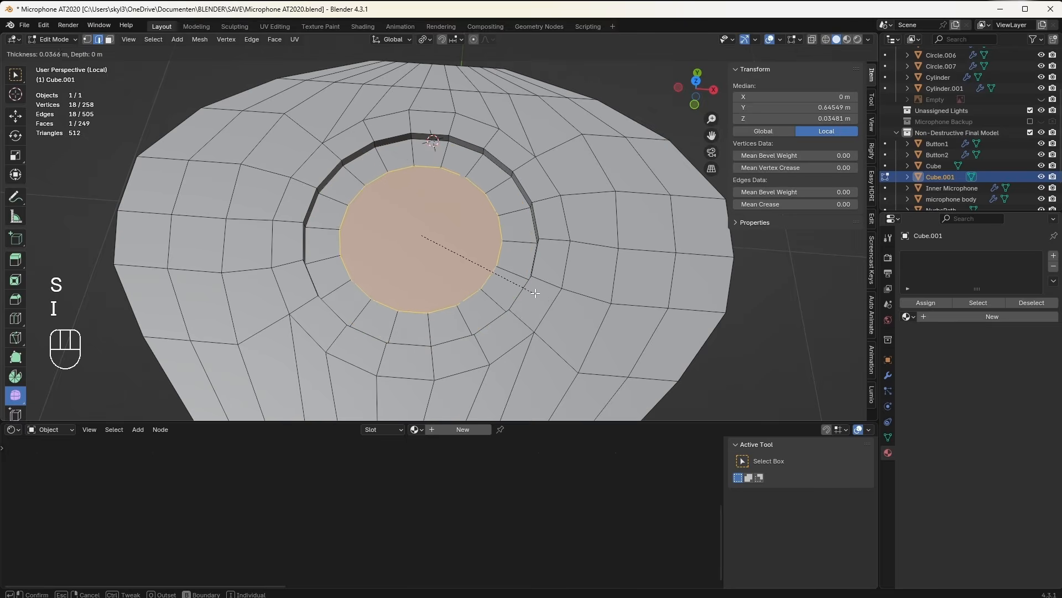
key(e)
click(529, 285)
Step: Inset the raised disc's top face and lower the inner face about 0.0018 m along Z
scroll(530, 286, up, 2)
middle_drag(530, 287, 546, 269)
key(i)
click(546, 287)
key(g)
key(z)
click(547, 289)
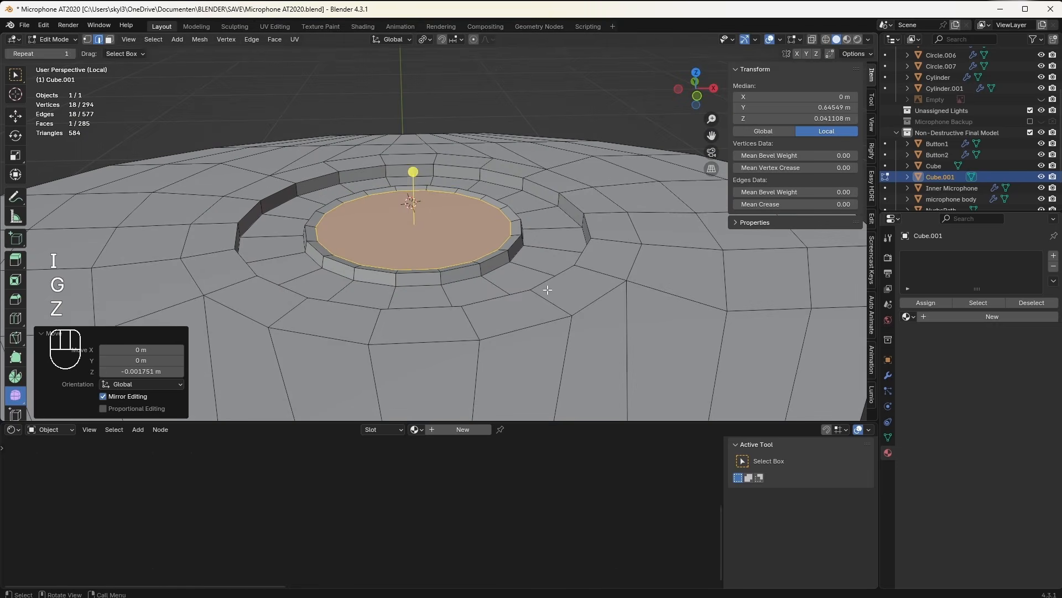
Step: Extrude and shrink the disc's inner face, inset it about 0.005 m, and sink it about 0.014 m into a tapered well
key(e)
key(s)
click(541, 286)
key(i)
click(532, 287)
key(e)
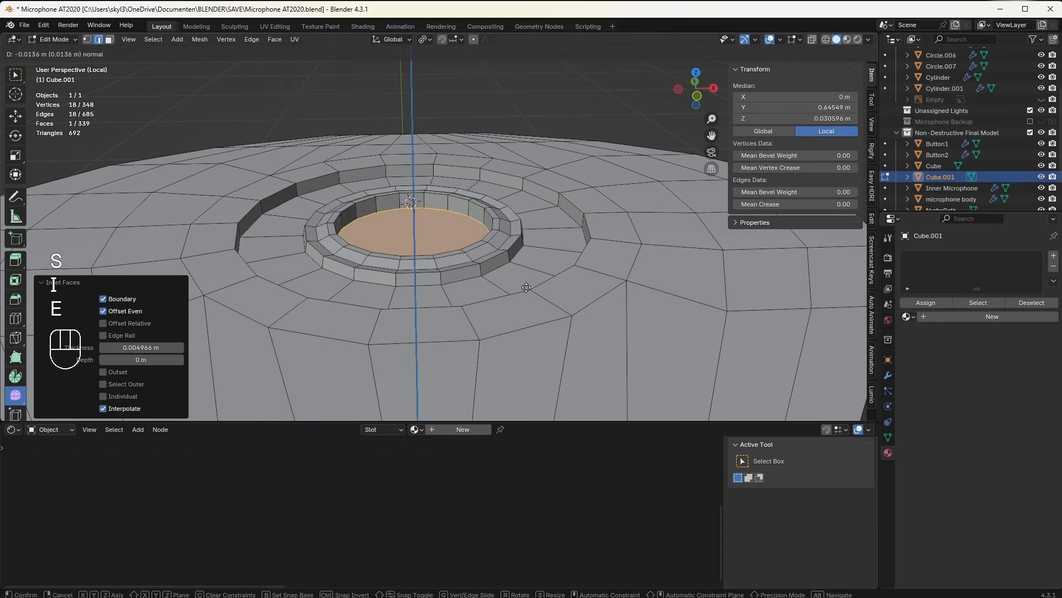
click(526, 288)
key(s)
click(508, 281)
Step: Build a rounded central knob from the well's floor with four successive extrusions, scaling each one inward and the last to 0.835
key(e)
click(567, 246)
key(s)
click(549, 241)
key(e)
click(550, 240)
key(s)
click(550, 239)
key(e)
click(549, 235)
key(s)
click(548, 234)
key(e)
click(539, 230)
key(s)
click(528, 224)
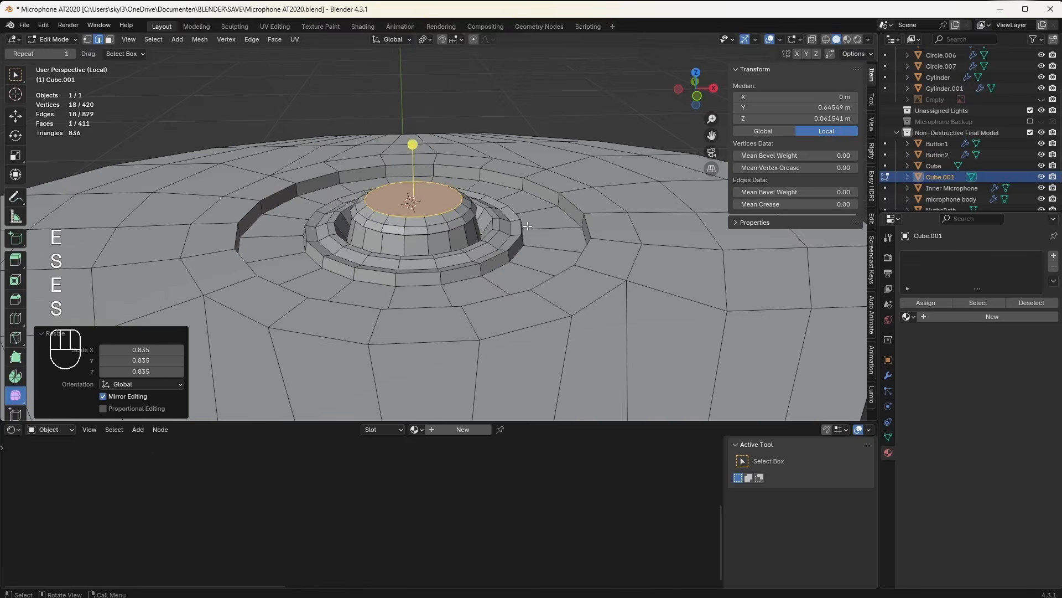
Step: Add a Subdivision modifier to the capsule object and set it to level 2
middle_drag(528, 224, 469, 226)
key(Tab)
scroll(484, 274, up, 4)
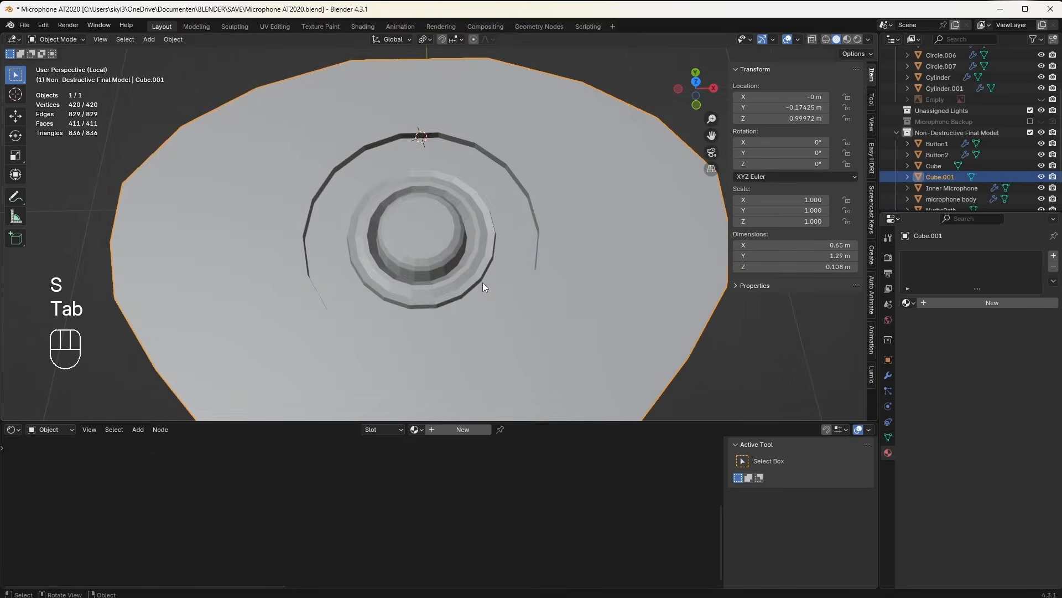
scroll(483, 288, down, 6)
key(Tab)
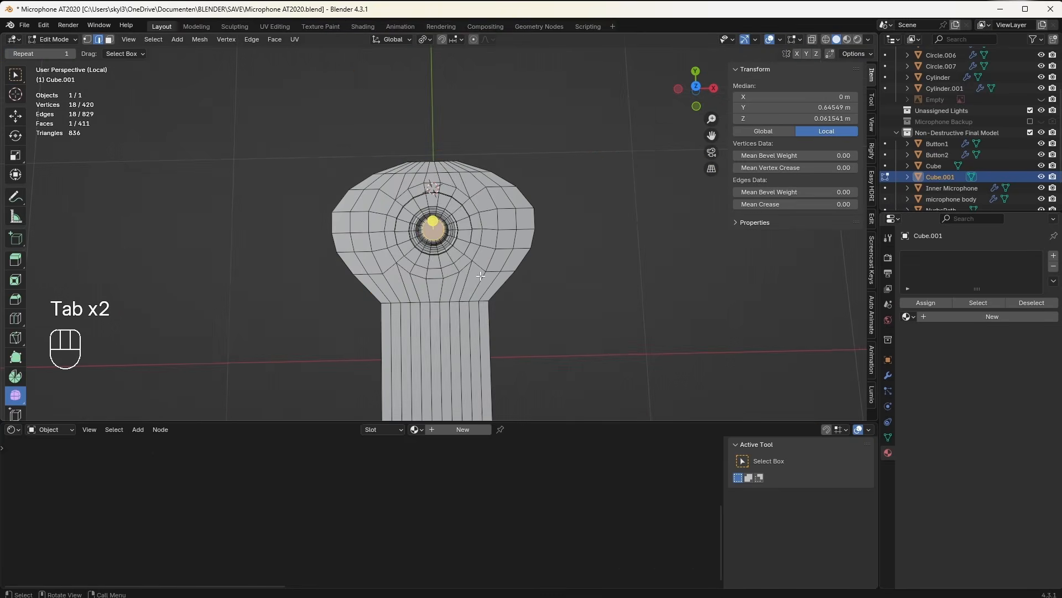
key(Tab)
key(ctrl+1)
middle_drag(493, 314, 435, 254)
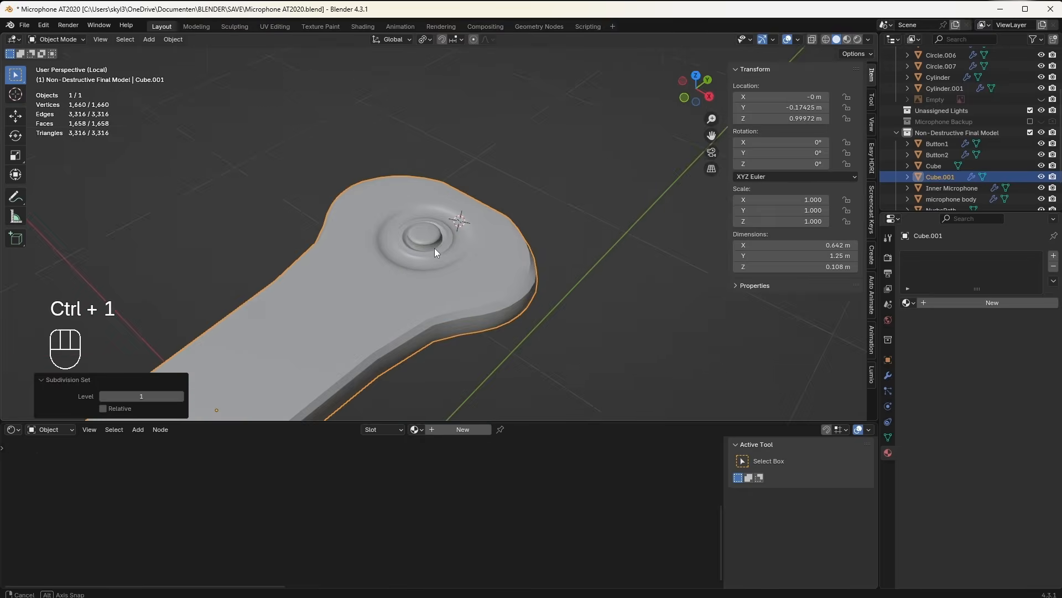
key(ctrl+2)
Step: Select the row of faces across the stem's flat end and inset them to sharpen its subdivided corners
middle_drag(343, 321, 366, 267)
key(Tab)
middle_drag(290, 315, 302, 325)
key(3)
click(367, 354)
ctrl+click(173, 326)
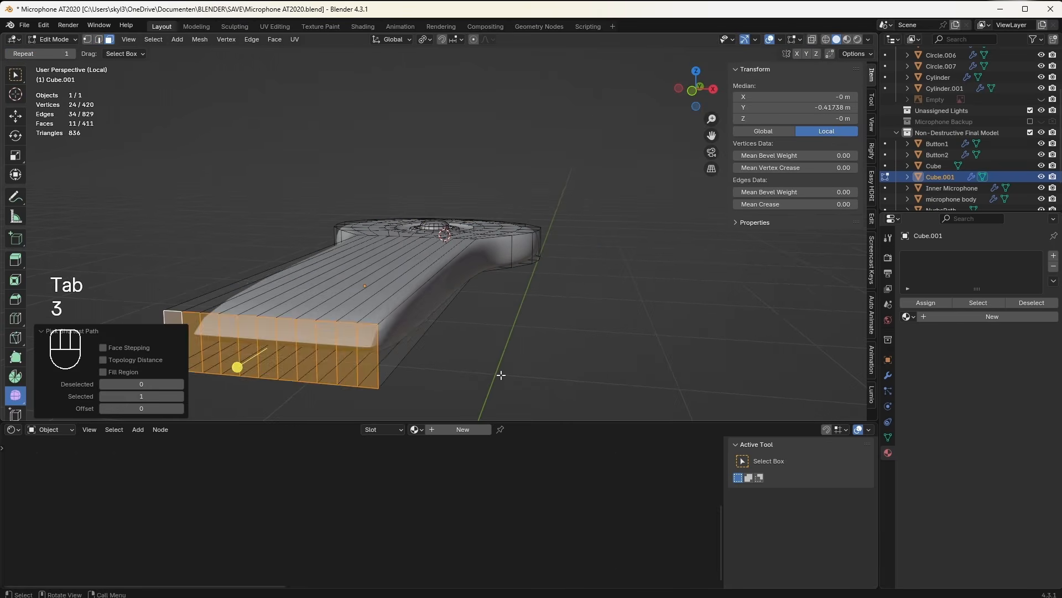
key(i)
Step: Select the three face loops that form the raised ring around the central knob
key(Tab)
middle_drag(453, 337, 468, 313)
middle_drag(468, 312, 531, 193)
scroll(478, 329, up, 2)
scroll(525, 277, up, 5)
key(Tab)
scroll(529, 257, up, 2)
scroll(529, 257, up, 2)
key(3)
alt+click(517, 275)
alt+shift+click(382, 279)
alt+shift+click(410, 296)
Step: Create a pale gold material with Metallic 1.0 and Roughness 0.406, and switch the viewport to rendered shading
click(1052, 256)
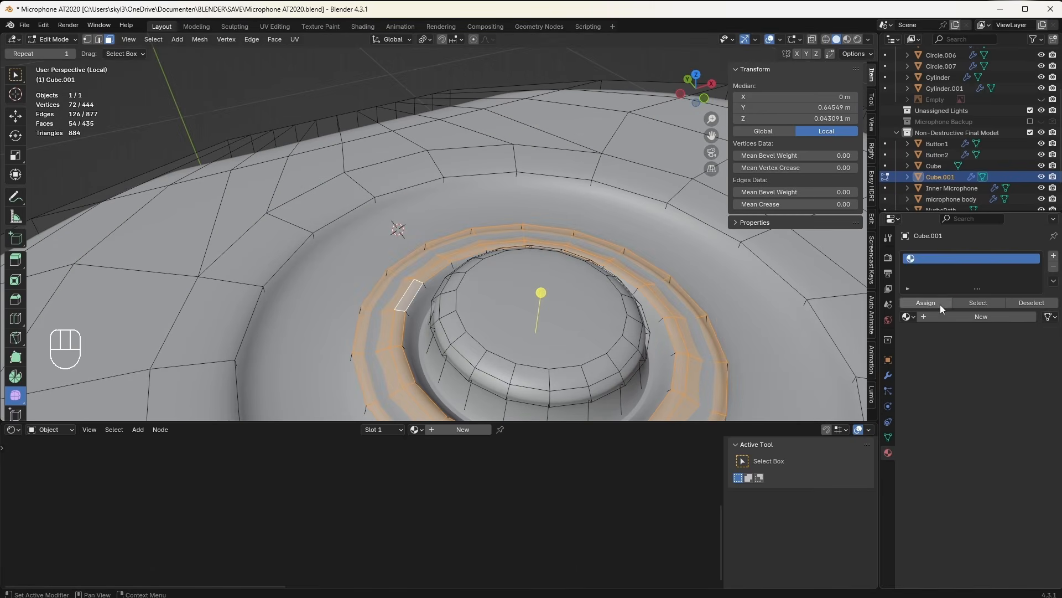
click(974, 316)
click(1012, 386)
drag(985, 260, 973, 257)
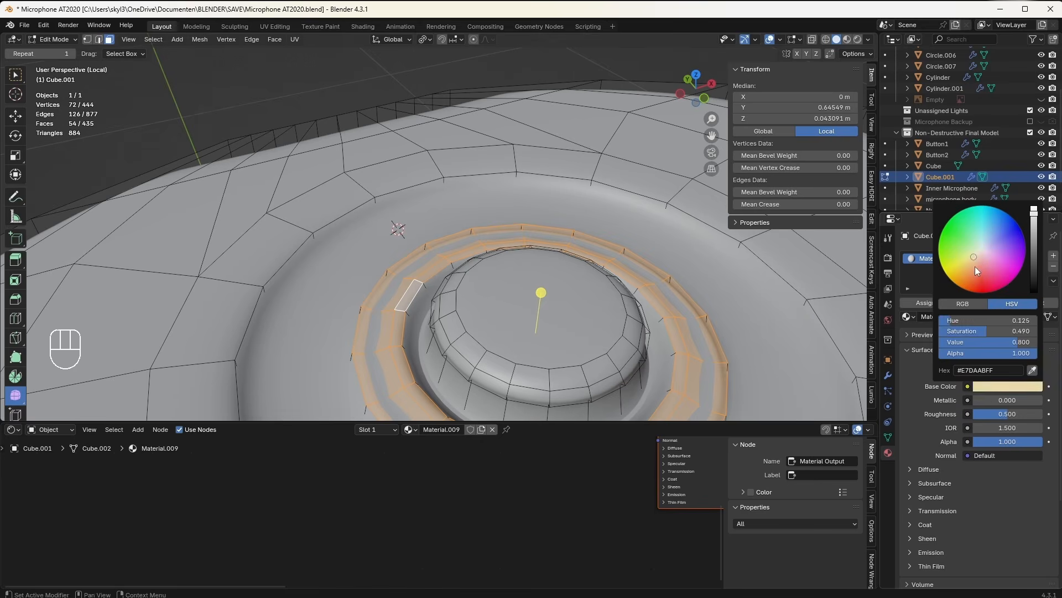
click(858, 40)
scroll(502, 229, down, 4)
middle_drag(502, 231, 488, 277)
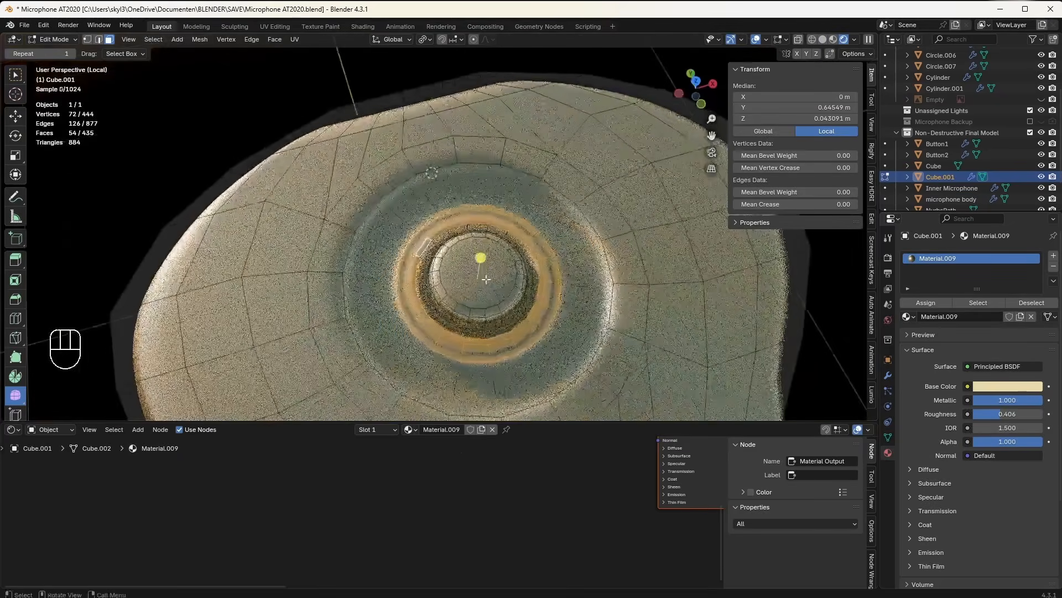
Step: Invert the face selection and assign a new near-black material in a second slot to everything except the ring
key(ctrl+i)
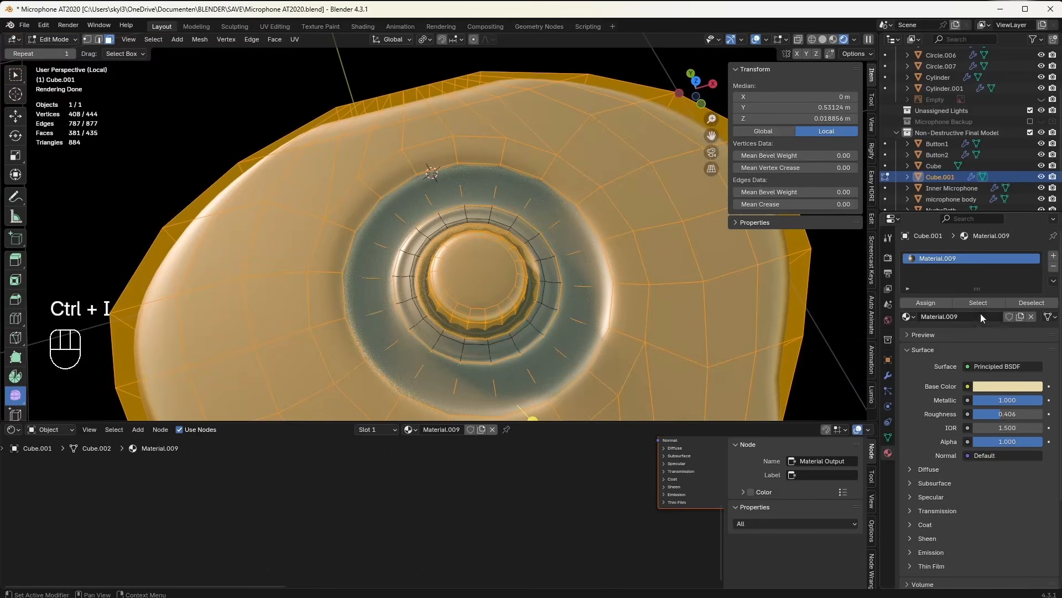
click(1053, 256)
click(941, 333)
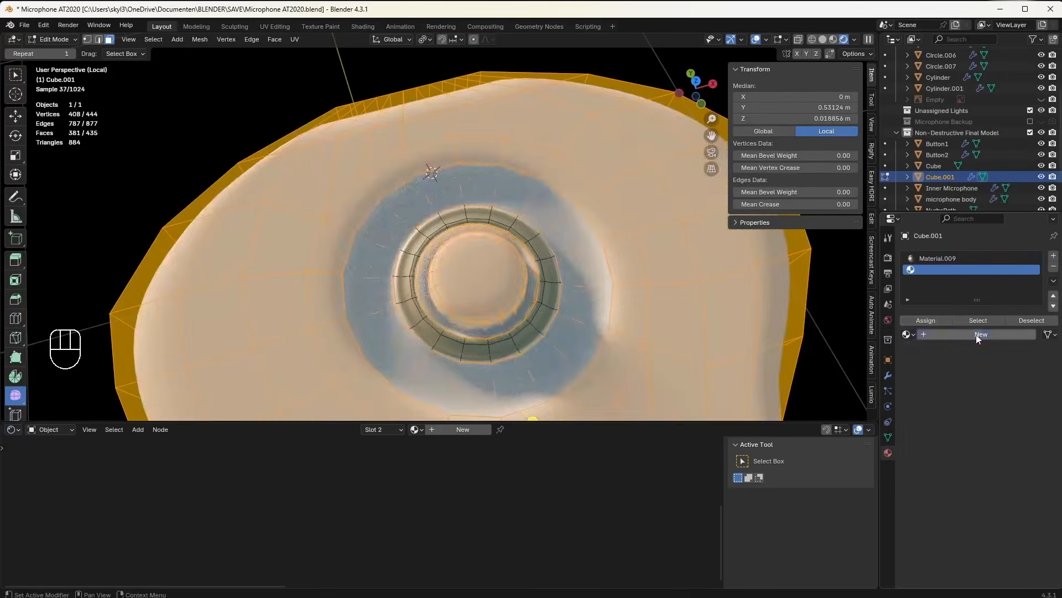
click(1030, 403)
click(1038, 305)
scroll(557, 327, down, 3)
key(Tab)
key(Tab)
scroll(542, 333, up, 4)
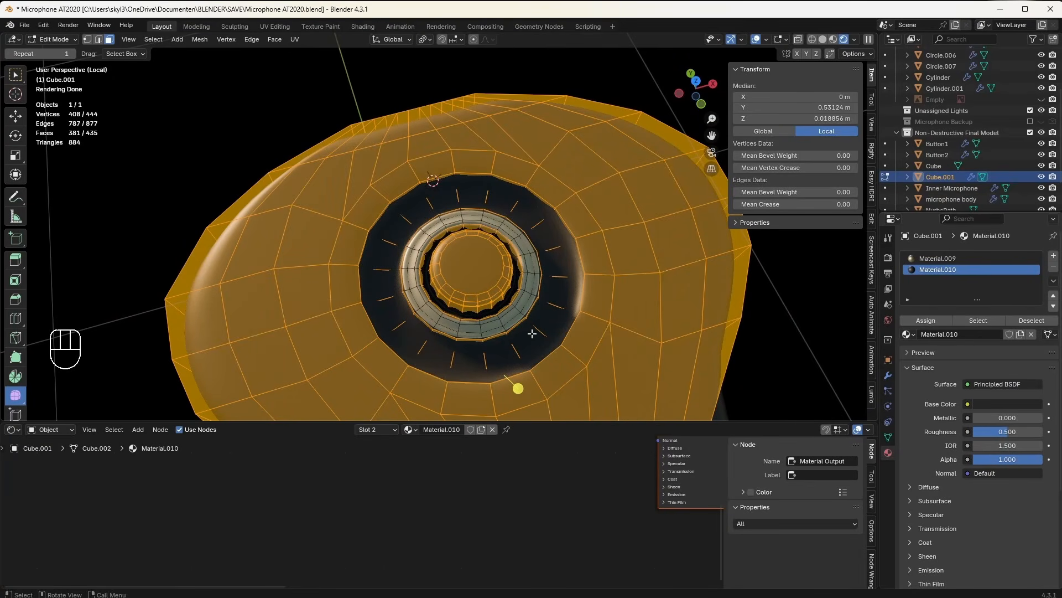
scroll(543, 331, up, 6)
key(Tab)
key(Tab)
key(3)
alt+click(420, 281)
alt+shift+click(403, 263)
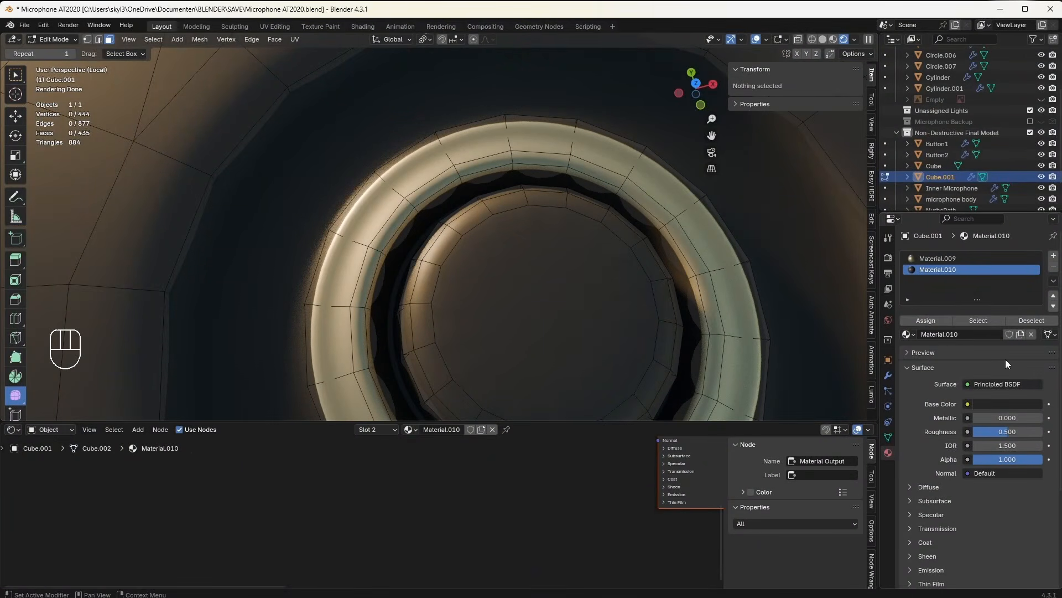
Step: Turn off the Subdivision modifier's viewport display and select the groove's face loops between the ring and the knob
click(888, 376)
click(1004, 274)
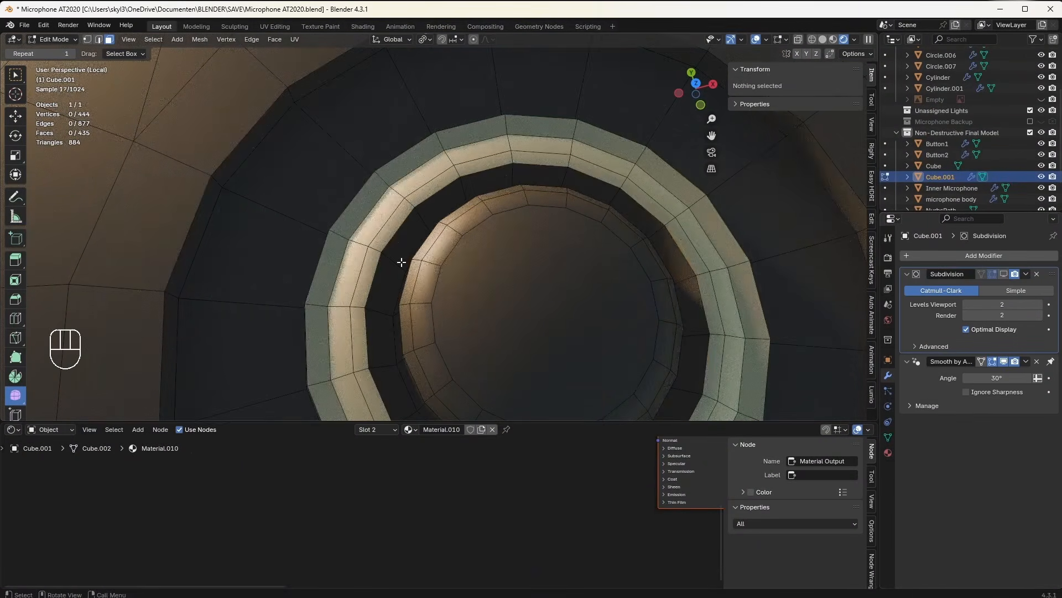
alt+click(408, 266)
middle_drag(407, 266, 472, 332)
alt+shift+click(440, 357)
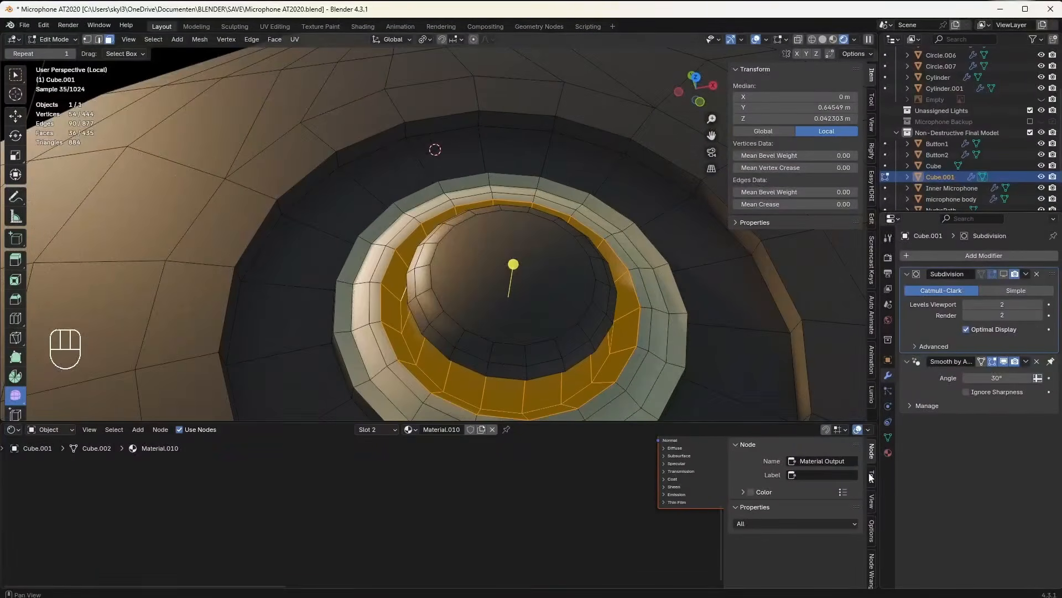
Step: Assign the groove faces a new pale blue-grey material with base colour #D8E4E7, Metallic 1.0 and Roughness 0.272
click(888, 452)
click(1053, 258)
click(949, 334)
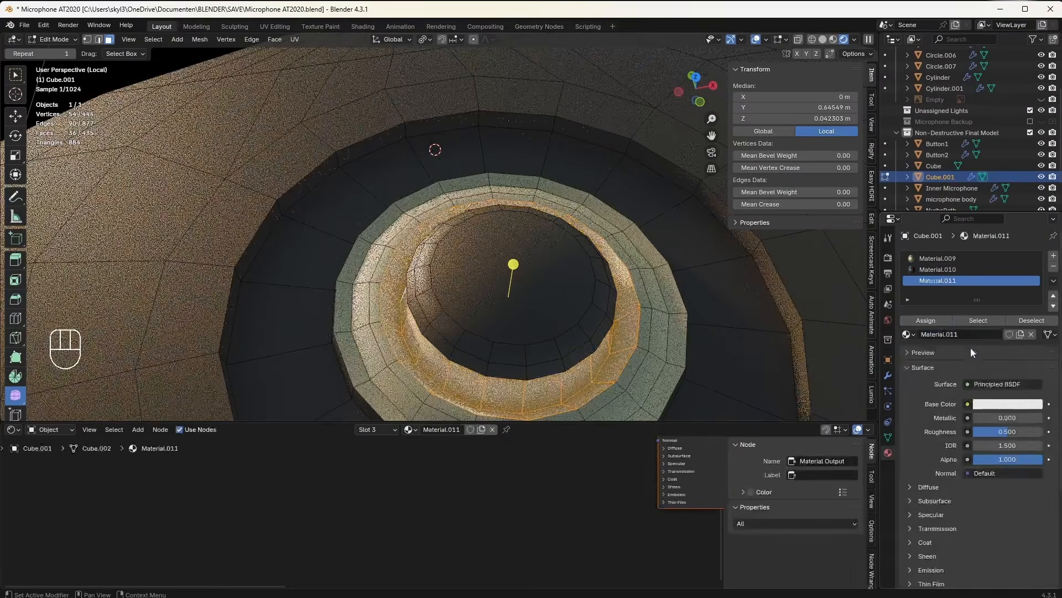
click(1007, 404)
click(983, 265)
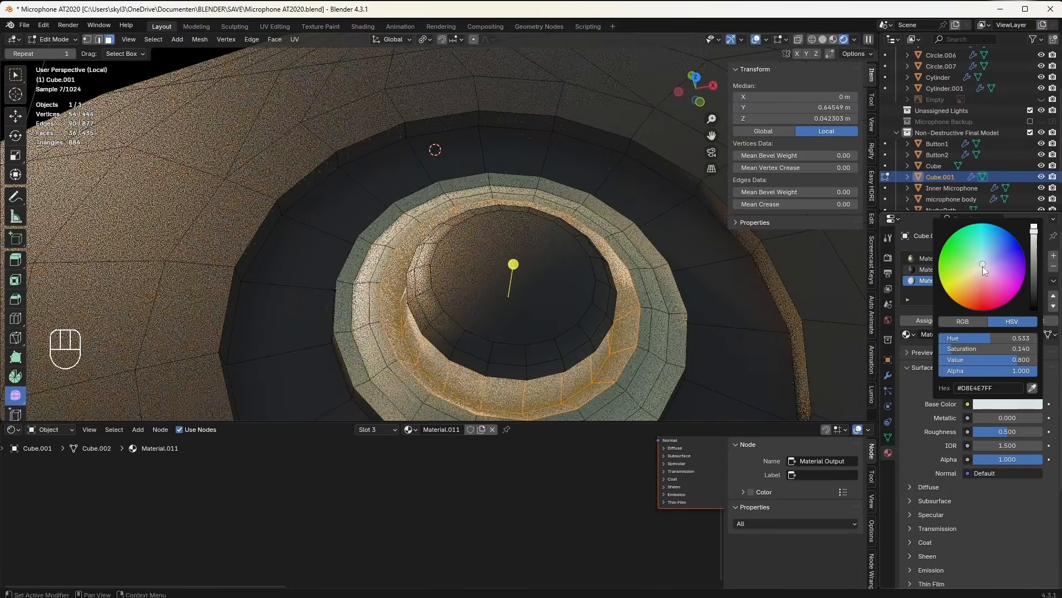
mouse_move(991, 417)
mouse_down()
mouse_move(1044, 418)
mouse_move(1001, 434)
mouse_up()
Step: Select the knob's top with its two surrounding face rows, scale them to 0.682 and raise them along Z
mouse_move(503, 279)
middle_down()
mouse_move(500, 290)
mouse_move(502, 258)
middle_up()
click(503, 259)
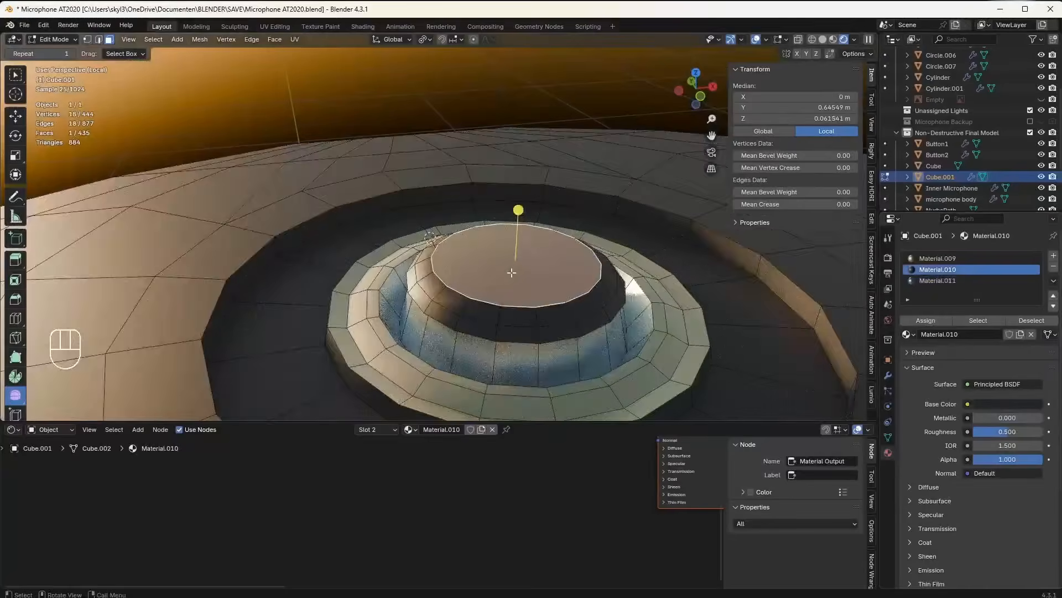
key(ctrl+KP_Add)
key(ctrl+KP_Add)
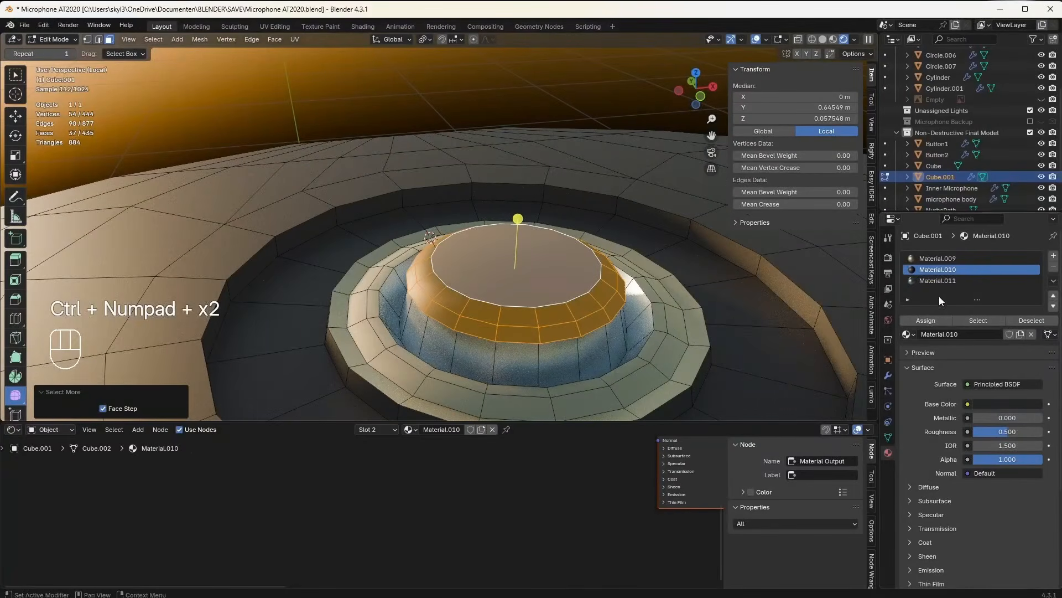
key(s)
click(645, 337)
key(g)
key(z)
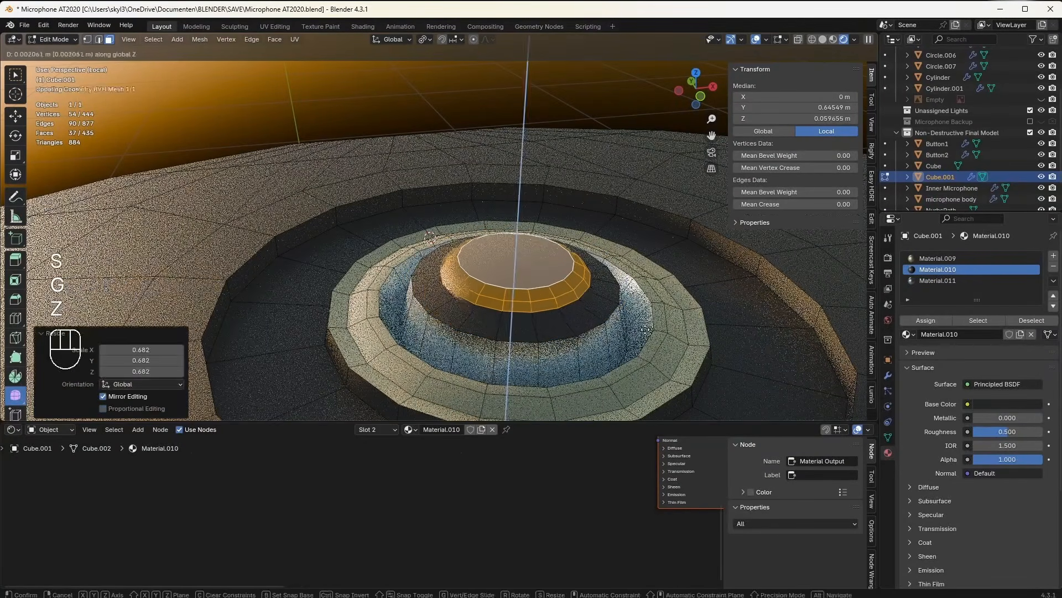
click(652, 322)
Step: Scale the edge loop at the knob's lower rim to 0.698 and lower it about 0.0065 m along Z
key(ctrl+KP_Add)
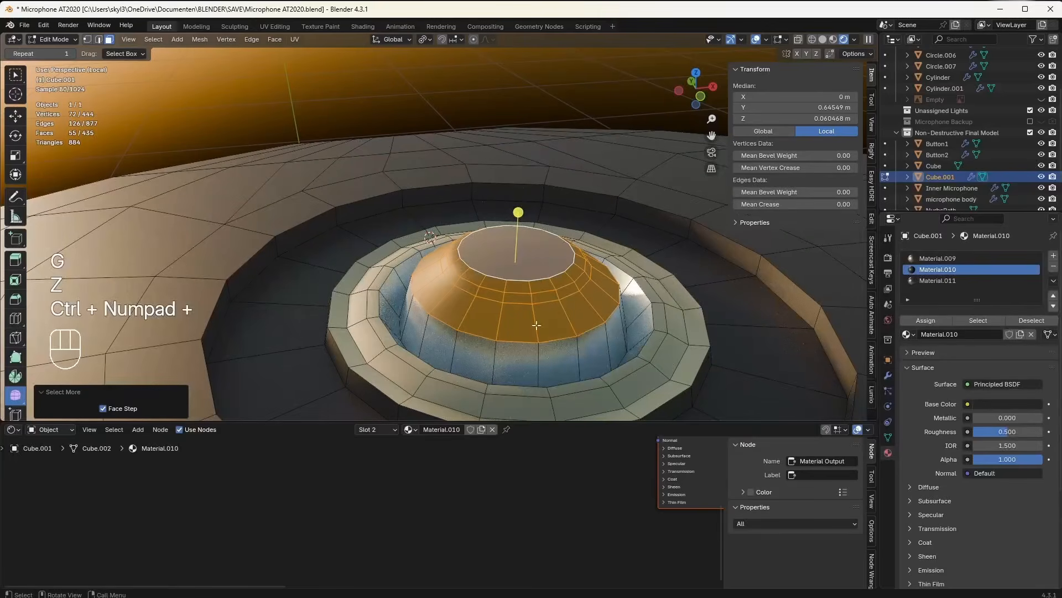
key(2)
alt+click(558, 338)
key(s)
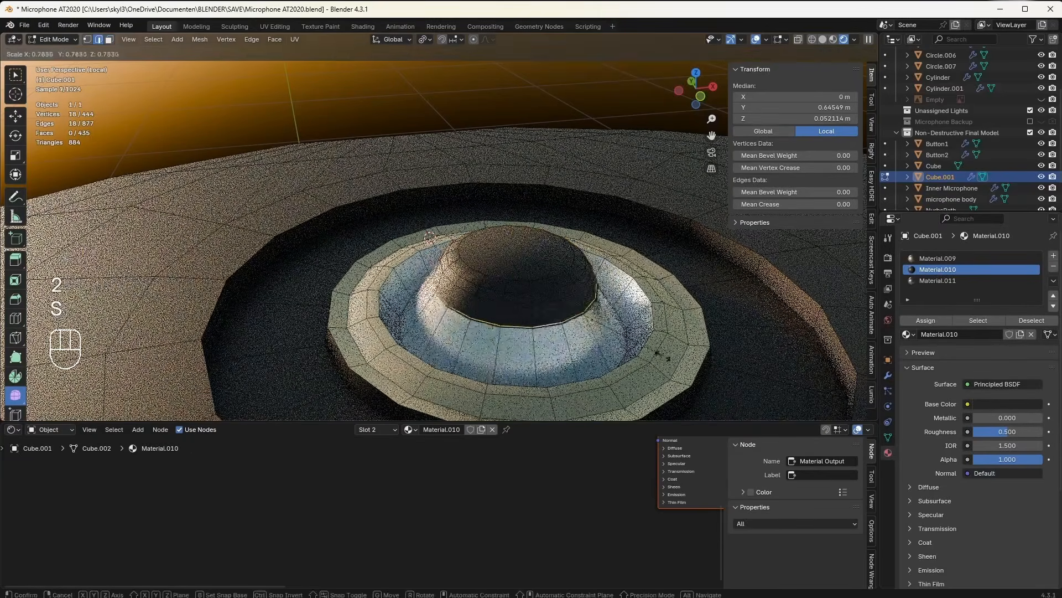
click(650, 349)
key(g)
key(z)
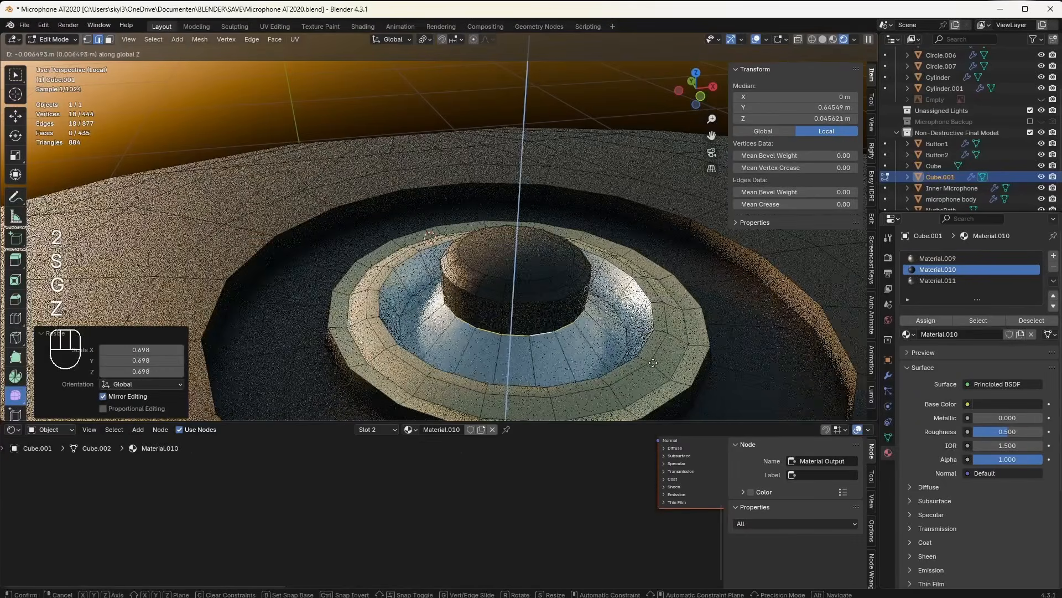
click(651, 362)
Step: Select all the knob's top and side faces and assign them Material.011
key(3)
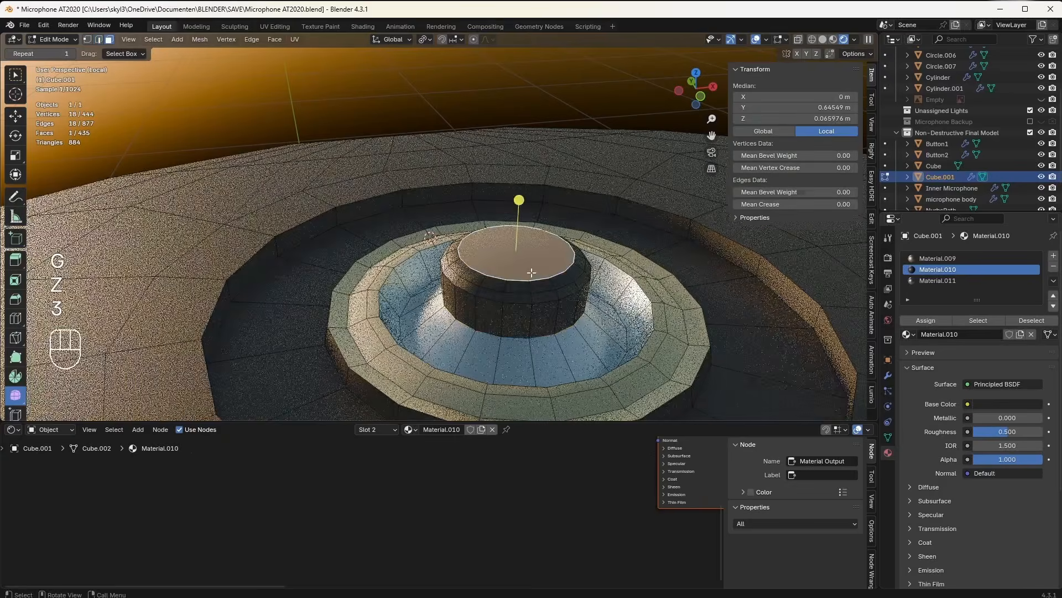
key(ctrl+KP_Add)
key(ctrl+KP_Add)
key(ctrl+KP_Add)
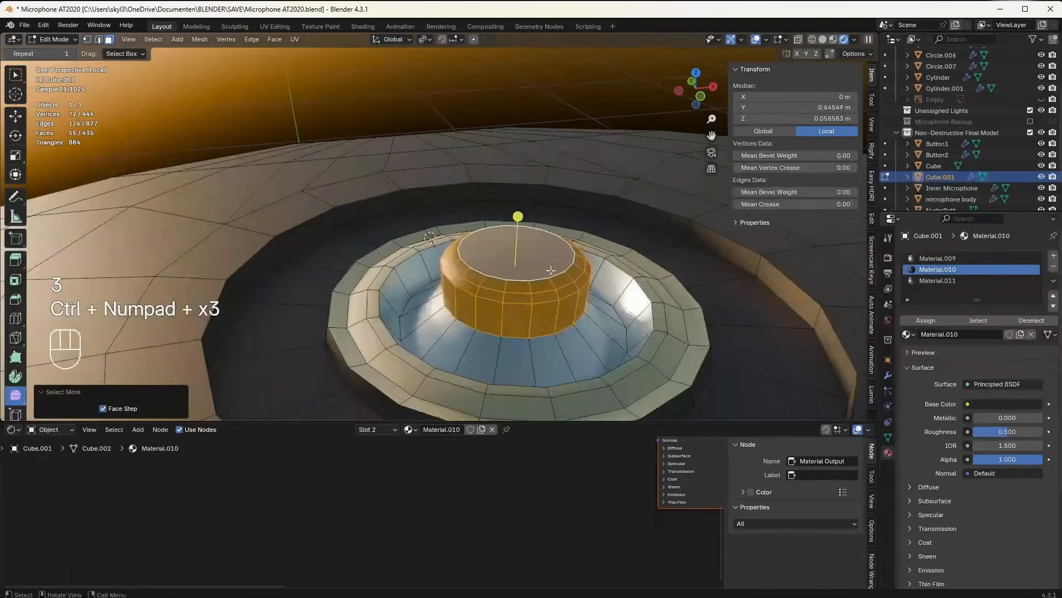
click(931, 279)
click(933, 320)
Step: Turn the Subdivision modifier's viewport display back on for the capsule and save the file
key(Tab)
middle_drag(563, 303, 521, 330)
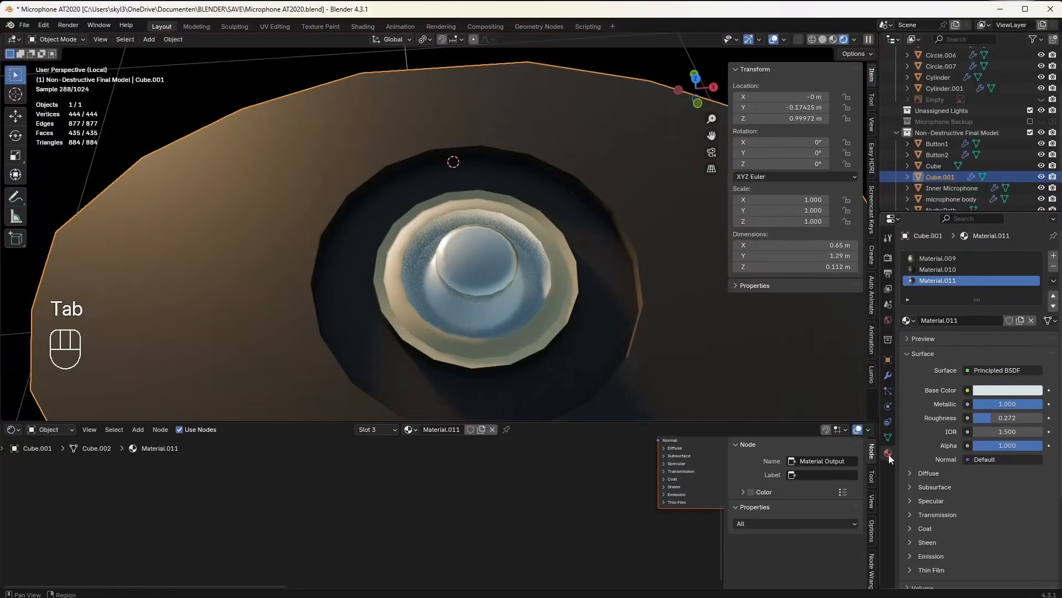
click(888, 376)
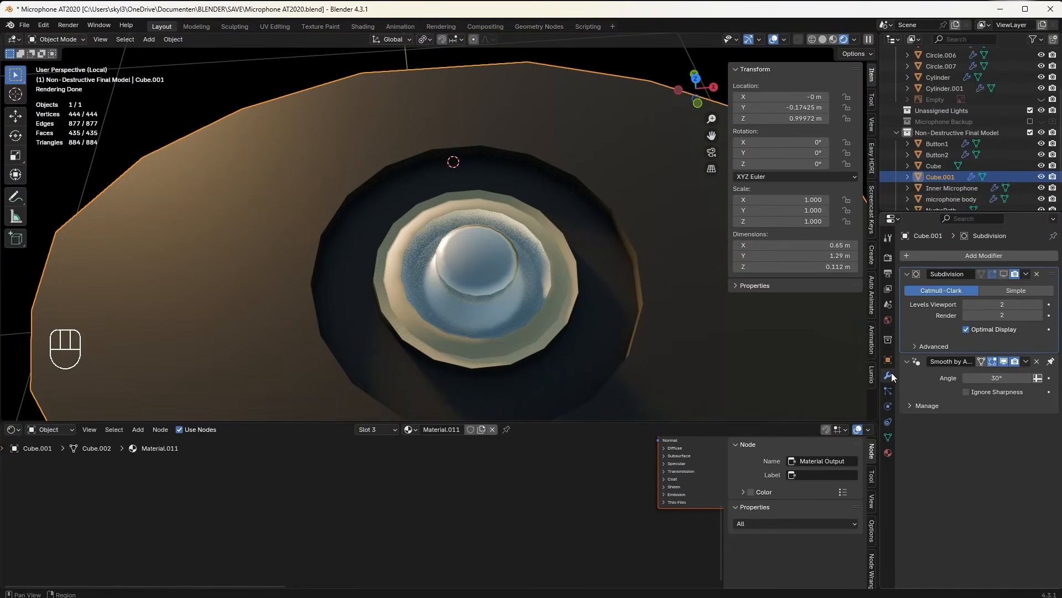
click(1003, 273)
scroll(609, 309, down, 3)
key(Tab)
key(Tab)
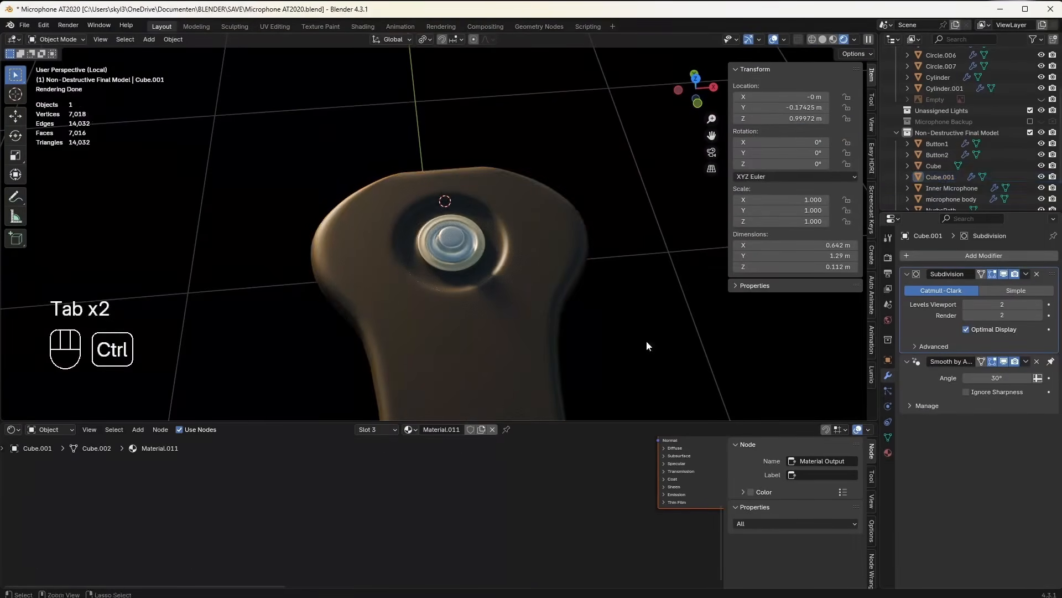
key(ctrl+s)
Step: Return to the full scene, select the grille mesh Circle.007 and isolate it for editing
click(509, 319)
key(KP_Divide)
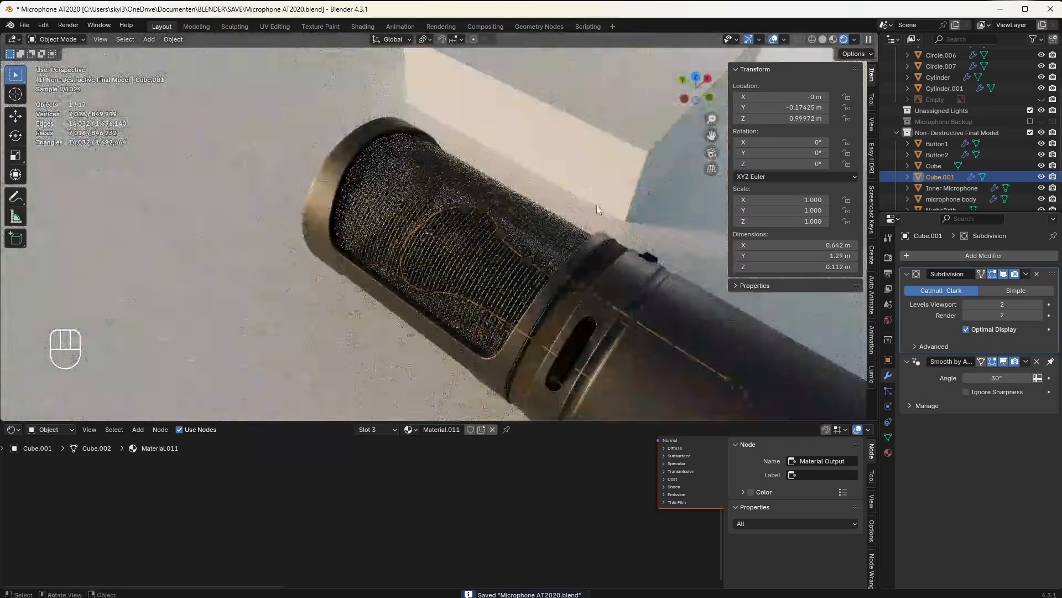
scroll(615, 170, up, 2)
click(607, 178)
scroll(552, 228, down, 5)
mouse_move(543, 247)
middle_down()
mouse_move(533, 300)
mouse_move(618, 272)
mouse_move(473, 282)
mouse_move(554, 247)
mouse_move(533, 211)
mouse_move(524, 266)
mouse_move(652, 220)
mouse_move(616, 248)
mouse_move(558, 259)
middle_up()
click(553, 247)
scroll(556, 259, up, 5)
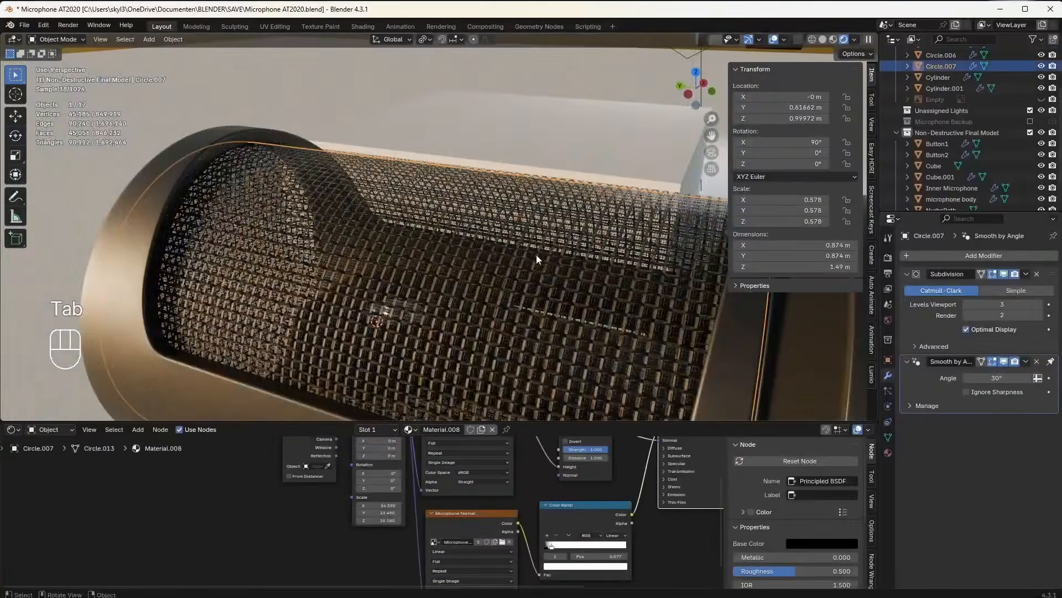
key(KP_Divide)
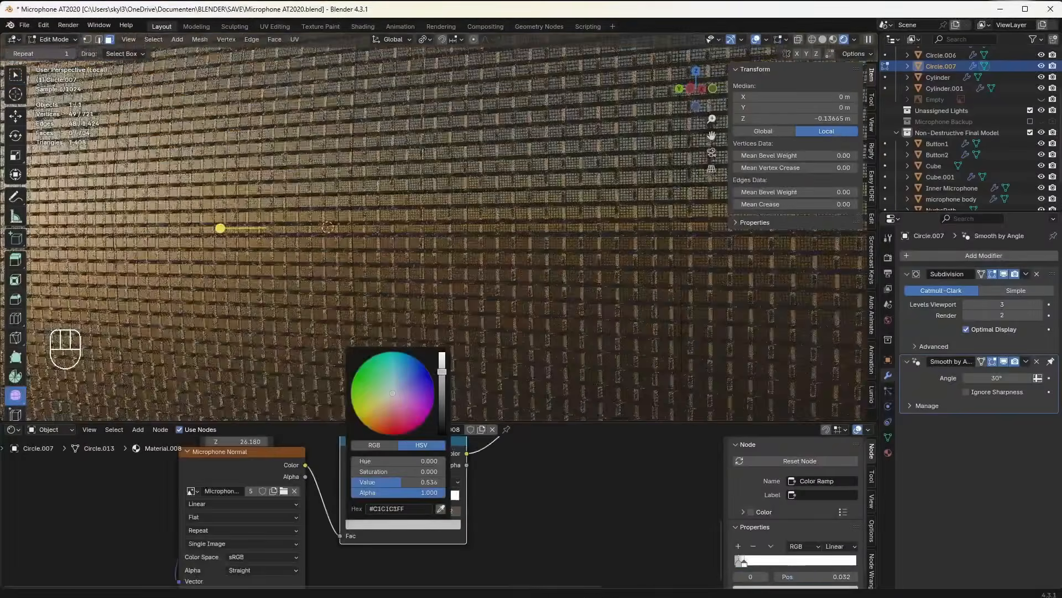
Step: Brighten the first grey stop of the grille material's Color Ramp slightly and return to the full microphone scene
drag(441, 372, 442, 368)
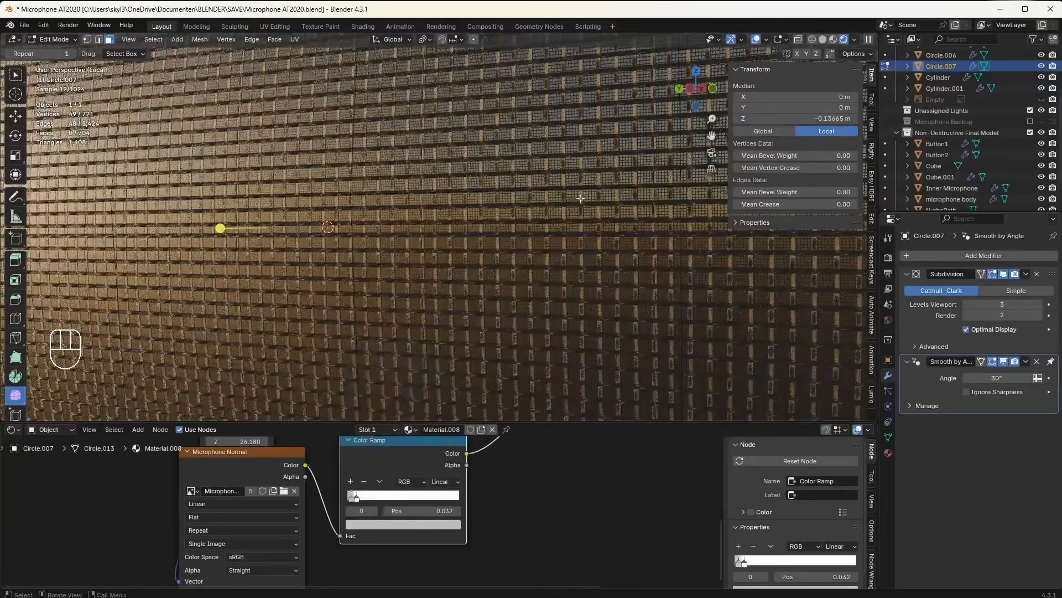
scroll(567, 240, down, 4)
key(KP_Divide)
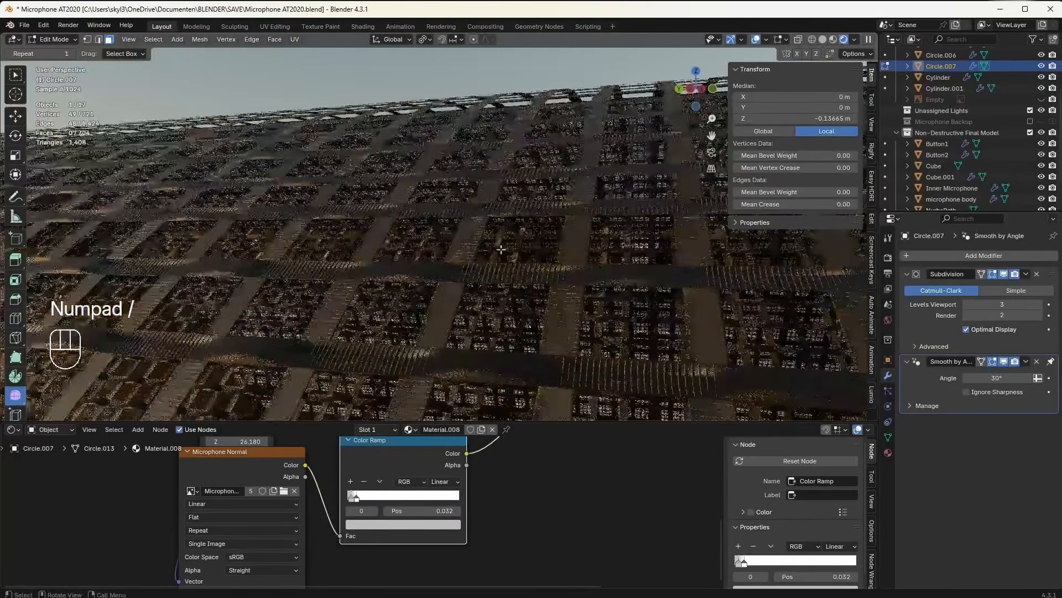
scroll(504, 256, down, 5)
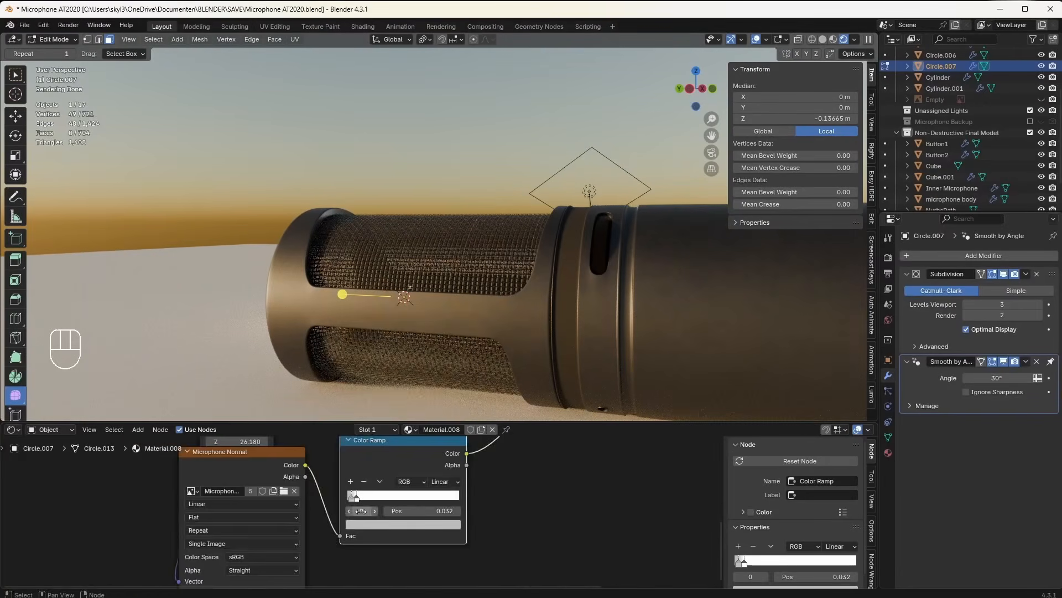
scroll(360, 510, up, 1)
click(391, 523)
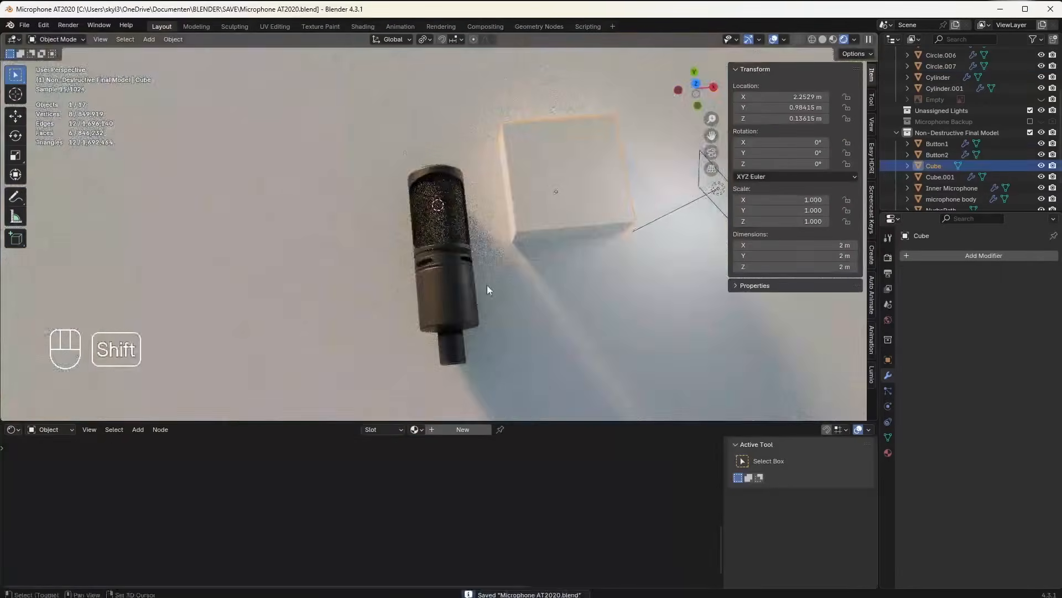
Step: Save the file and set the world background's strength to 0
middle_drag(487, 285, 504, 327)
key(ctrl+s)
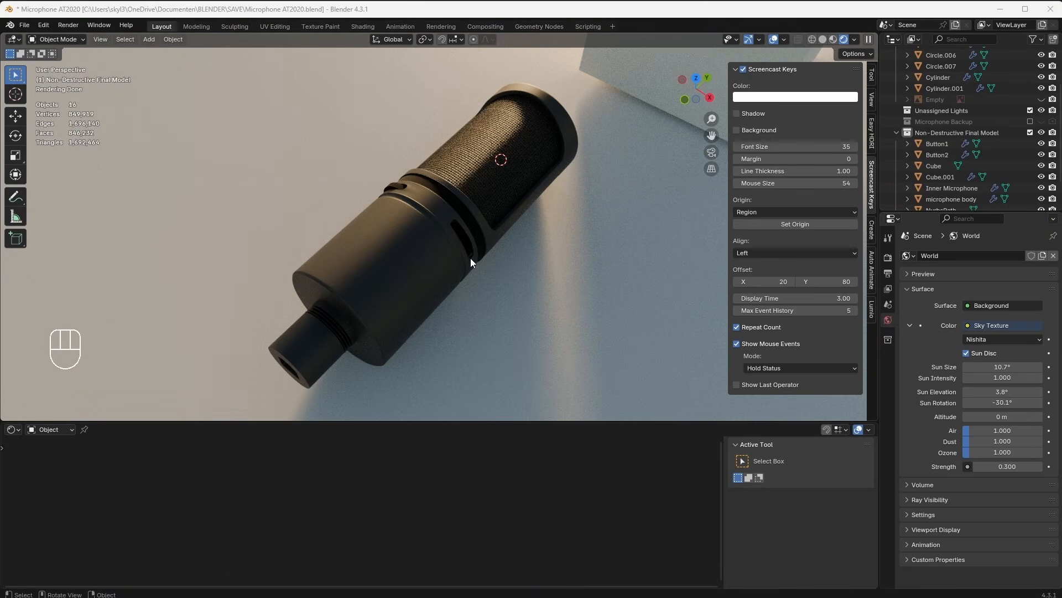
middle_drag(443, 253, 540, 244)
scroll(525, 252, down, 4)
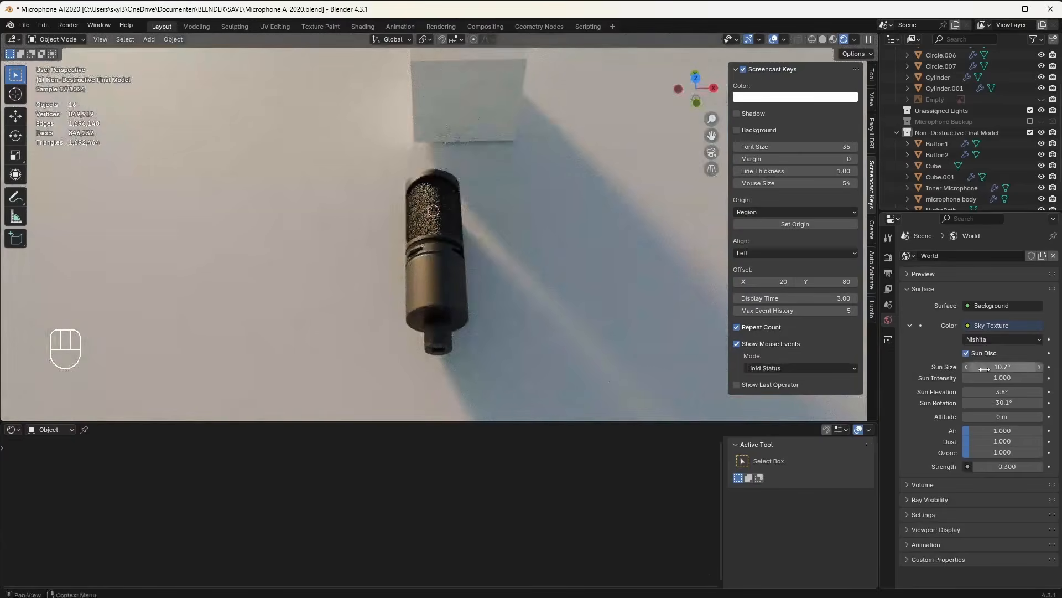
click(1011, 469)
text(0)
key(Return)
Step: Add an area light and scale it up to about 2.44
key(shift+a)
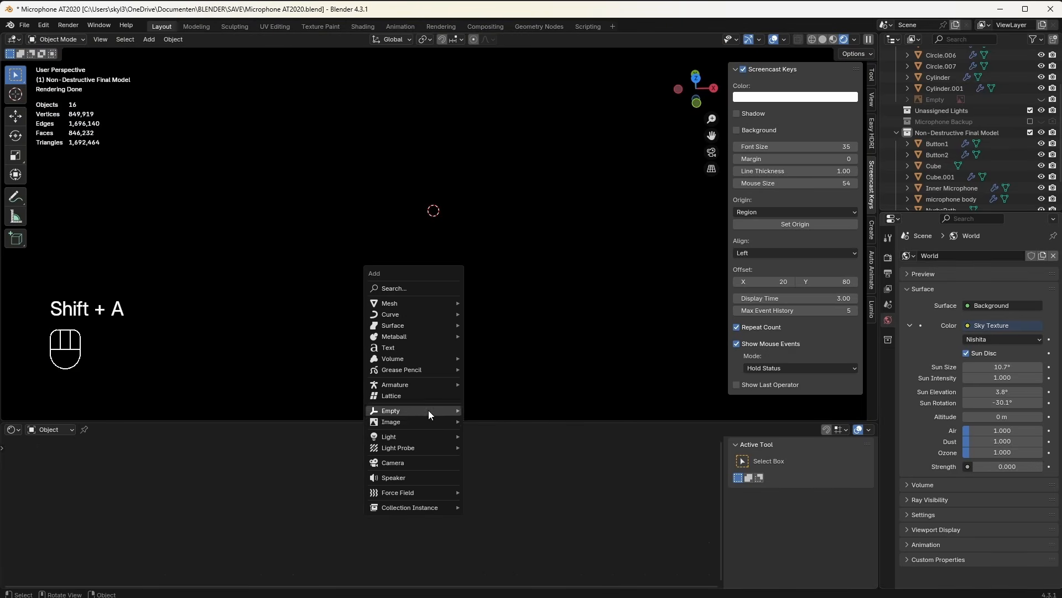
mouse_move(413, 431)
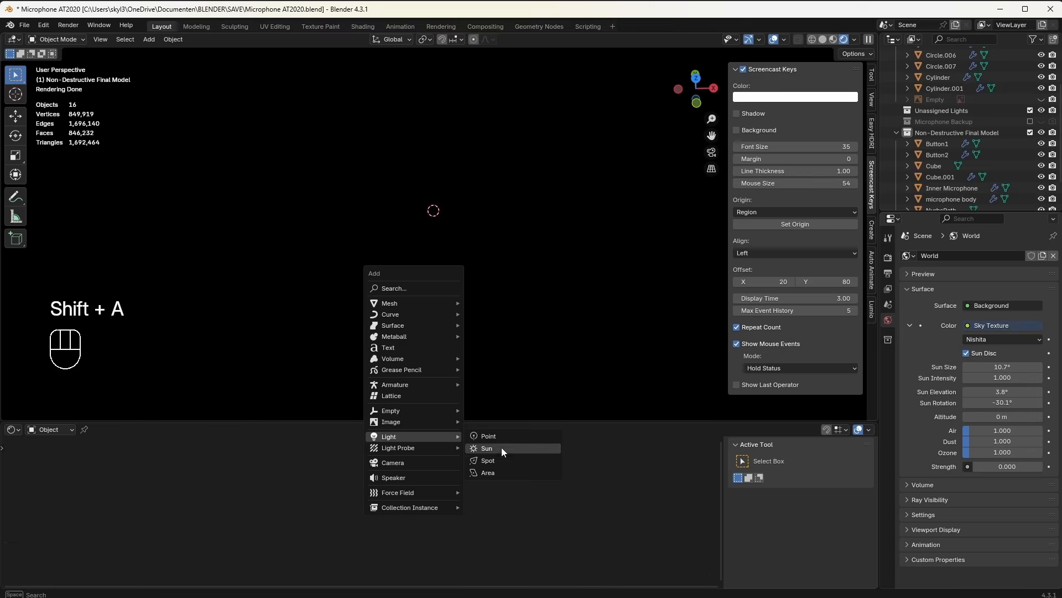
click(509, 467)
key(s)
click(598, 304)
Step: Raise the area light, rotate it about -30° around Y and move it beside the microphone at about X -1.35 m, Z 2.29 m
key(g)
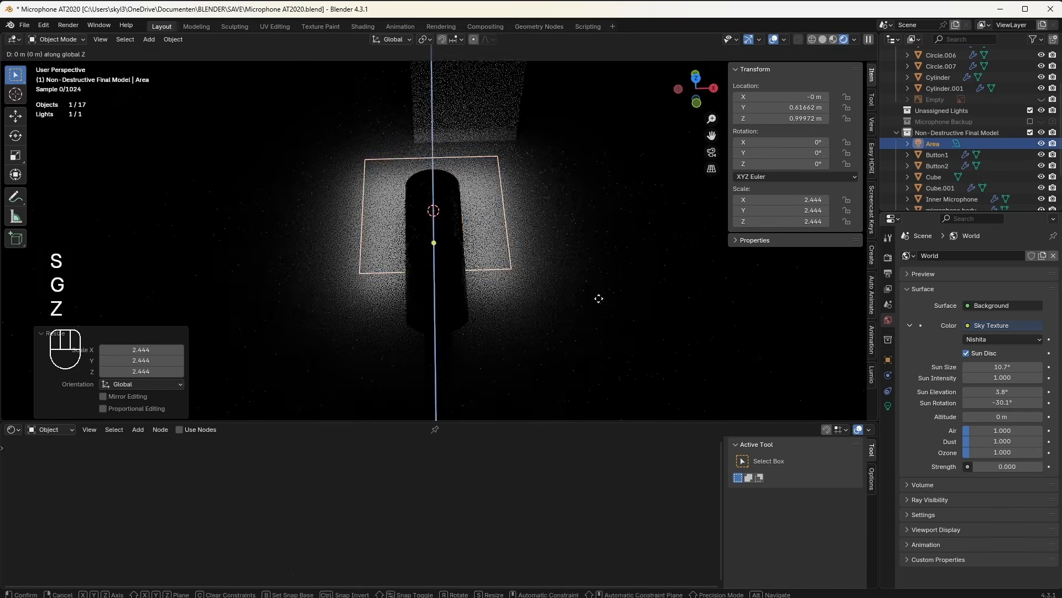
key(z)
click(585, 237)
key(r)
key(x)
key(y)
click(561, 147)
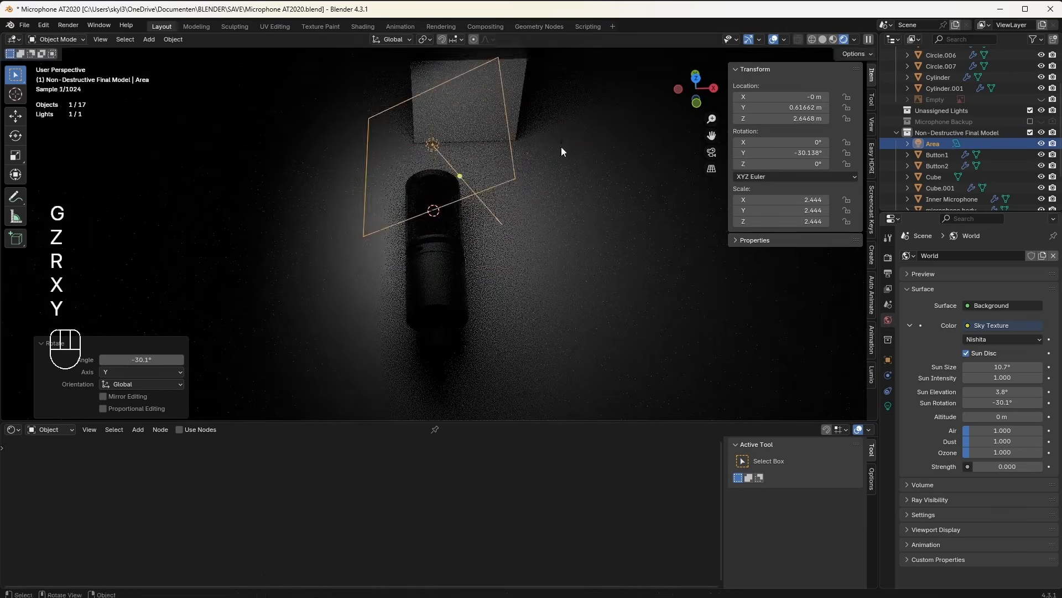
key(g)
click(473, 188)
Step: Brighten the area light to about 169 W and aim a duplicate at the microphone from the opposite side with about 54 W
click(888, 406)
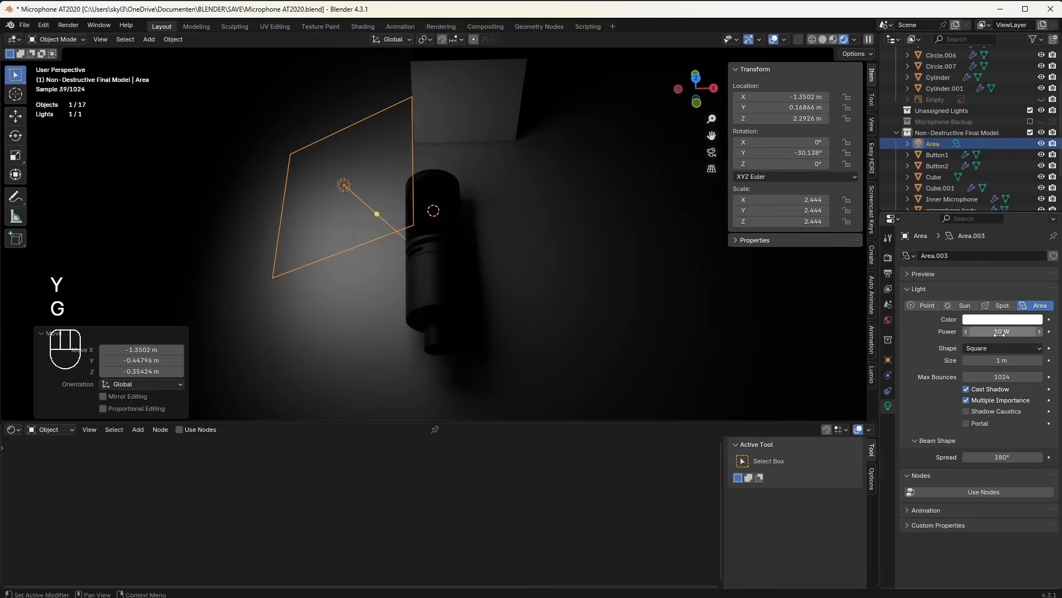
key(shift+d)
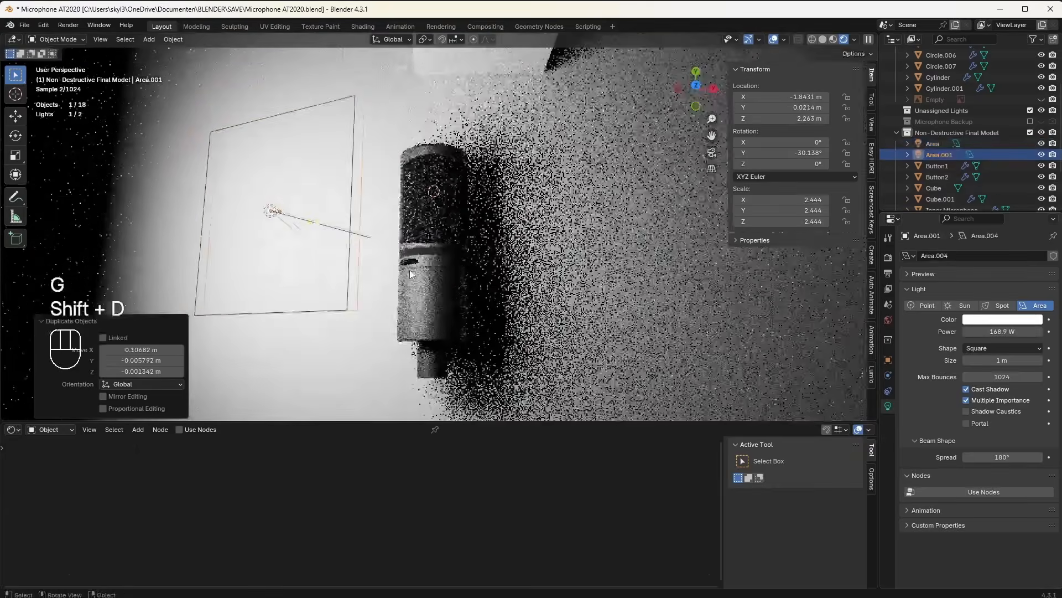
key(shift+Tab)
click(458, 261)
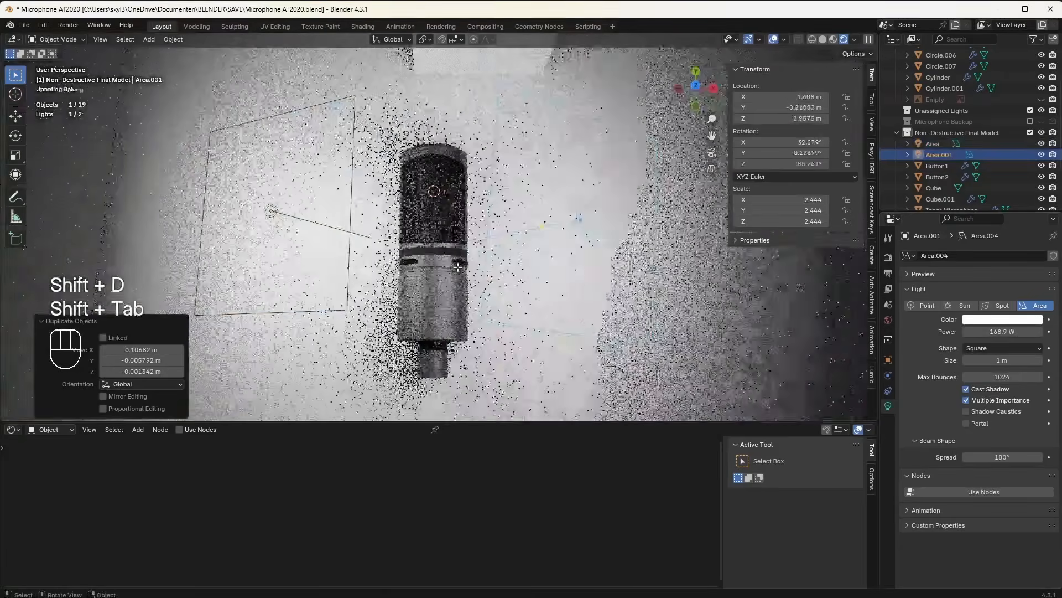
click(463, 264)
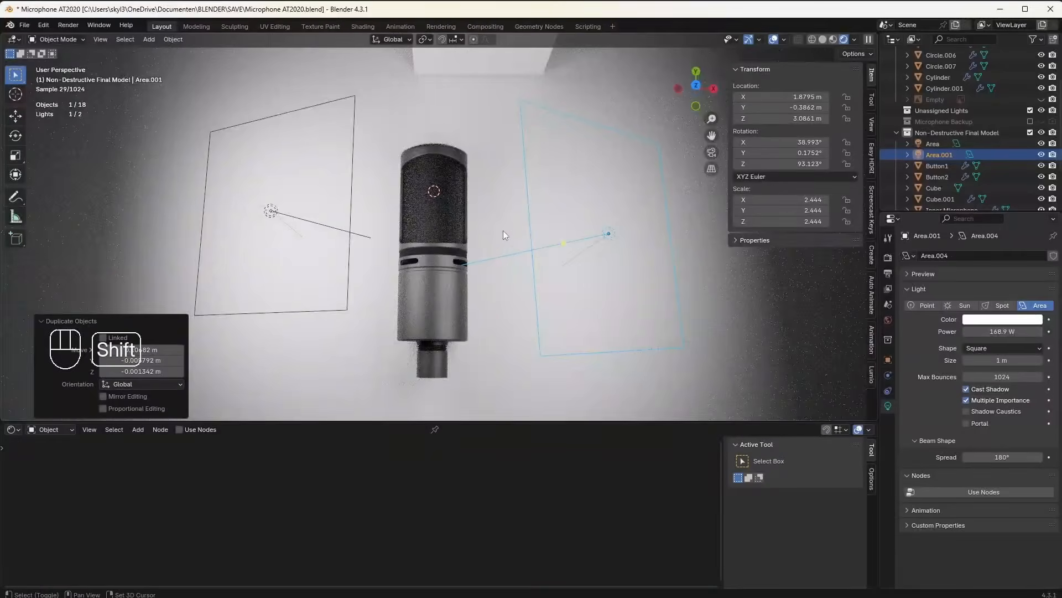
shift+scroll(503, 254, up, 5)
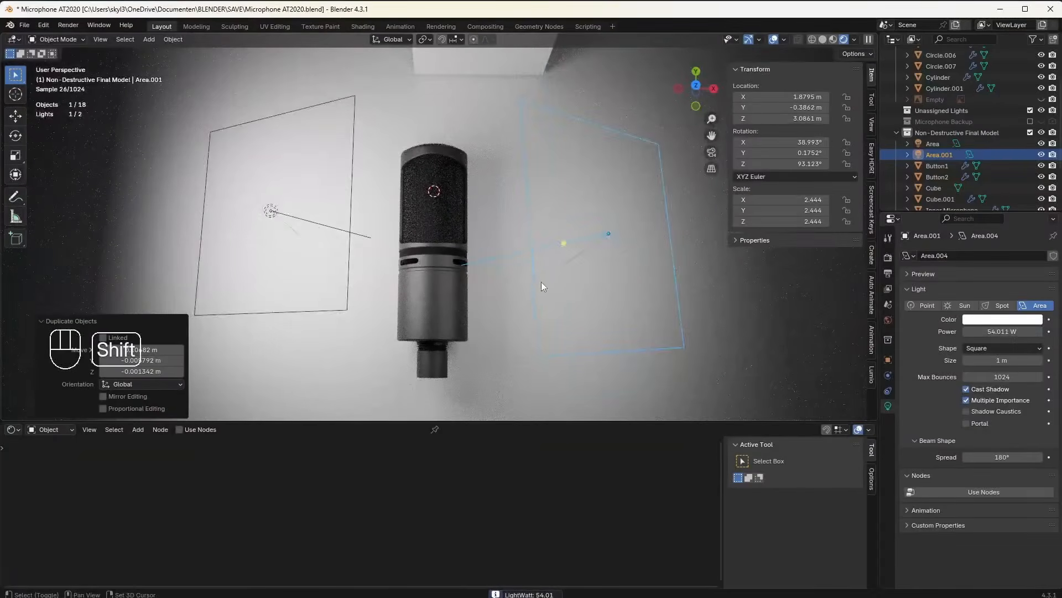
Step: Edit the microphone body Circle and select the full recessed face band between the grille and the slots, including its bordering faces
scroll(478, 265, up, 3)
click(472, 284)
scroll(467, 280, up, 6)
mouse_move(469, 344)
shift+middle_down()
mouse_move(467, 280)
mouse_move(448, 271)
mouse_move(521, 226)
mouse_move(453, 349)
shift+middle_up()
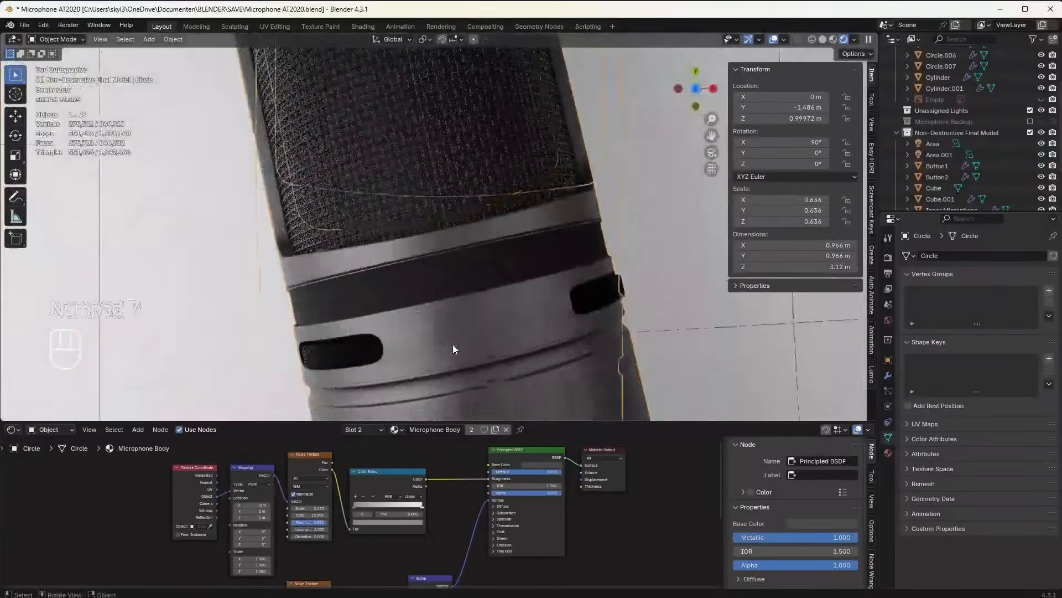
key(KP_7)
key(Tab)
key(3)
scroll(438, 299, up, 2)
alt+click(439, 299)
key(ctrl+KP_Add)
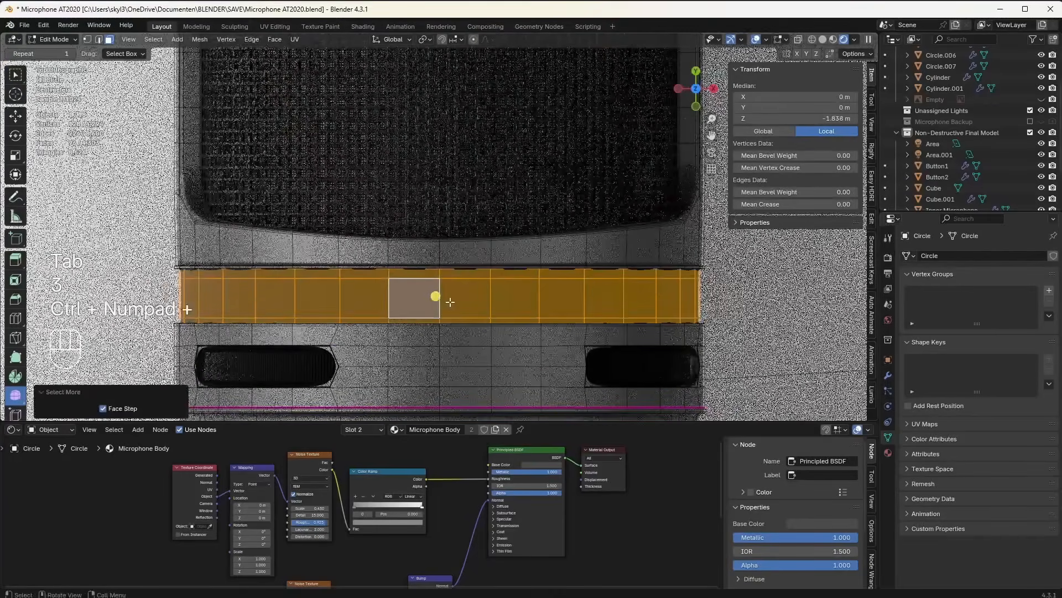
Step: Unwrap the selected band with Cube Projection and enlarge the shader editor area
key(u)
mouse_move(444, 295)
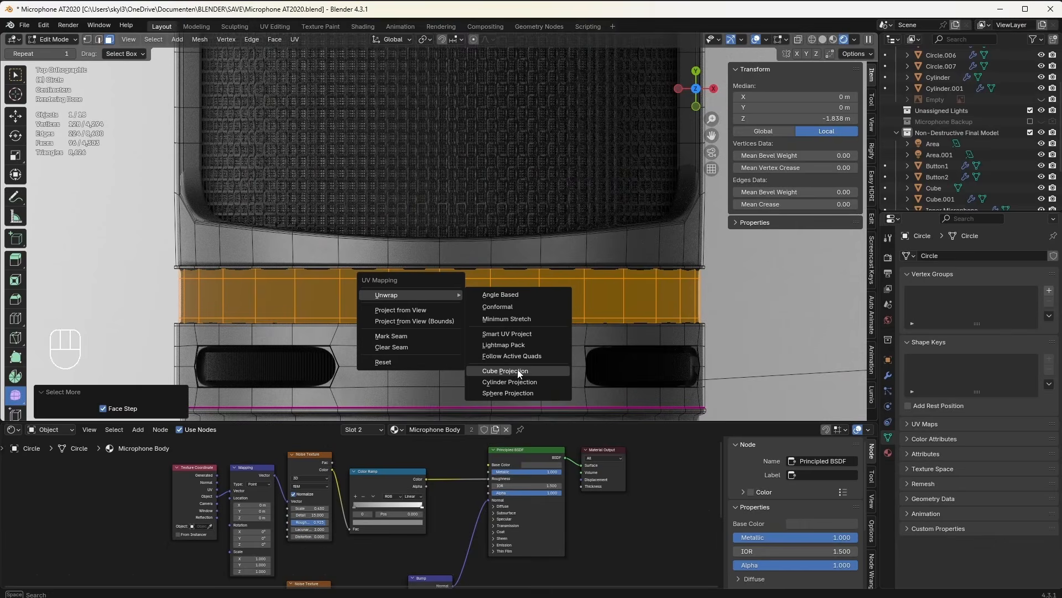
key(Return)
scroll(343, 483, down, 2)
drag(382, 422, 383, 271)
scroll(543, 425, up, 1)
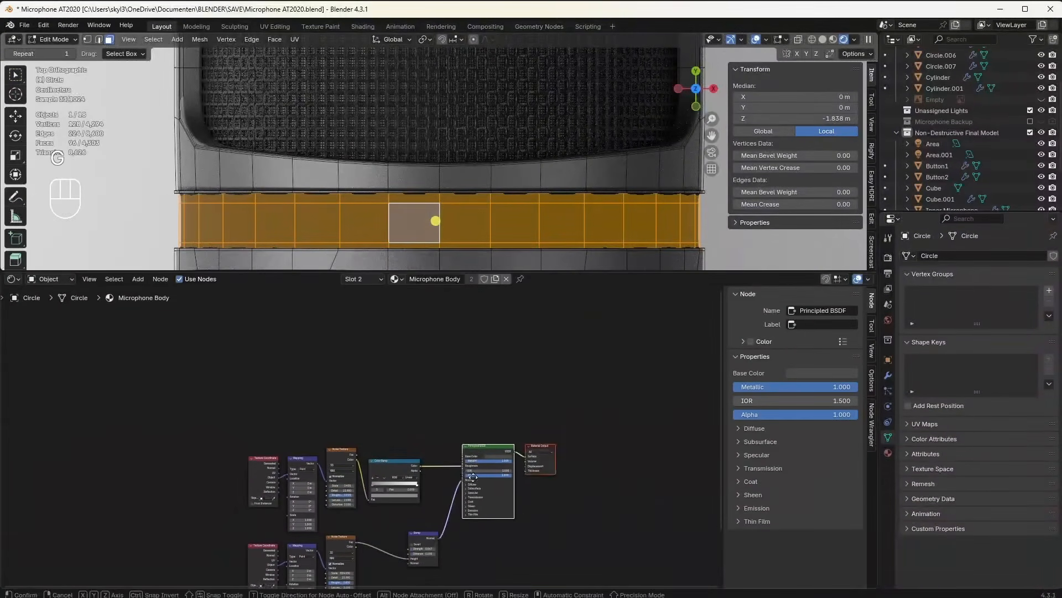
Step: Duplicate the Principled BSDF in the Microphone Body material and combine it with the original through a Mix Shader
key(g)
click(497, 515)
click(512, 486)
key(shift+d)
click(502, 341)
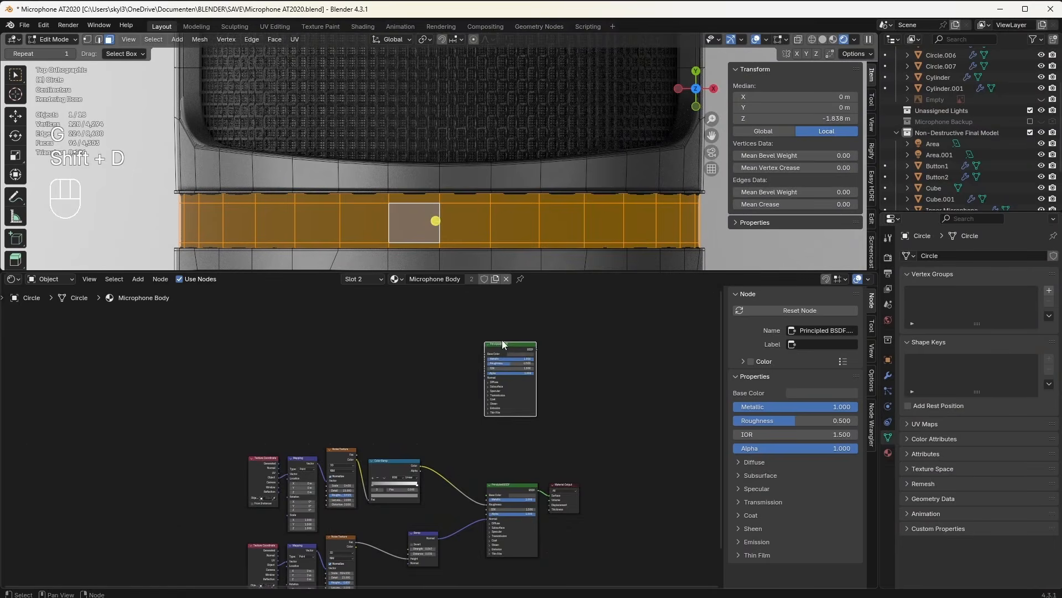
scroll(512, 360, up, 2)
middle_drag(542, 407, 463, 427)
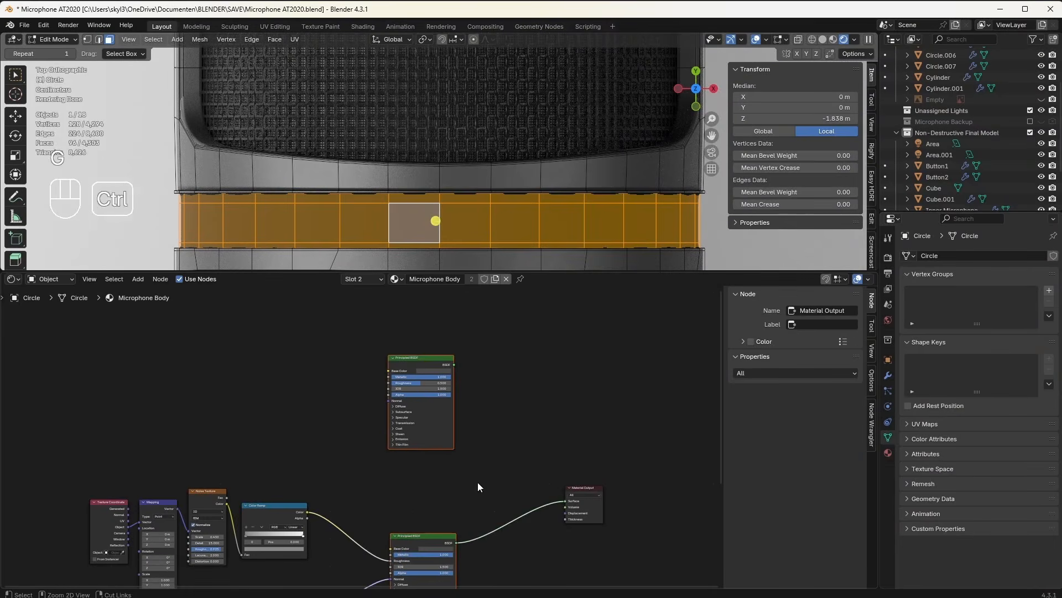
key(ctrl+KP_0)
scroll(362, 456, up, 2)
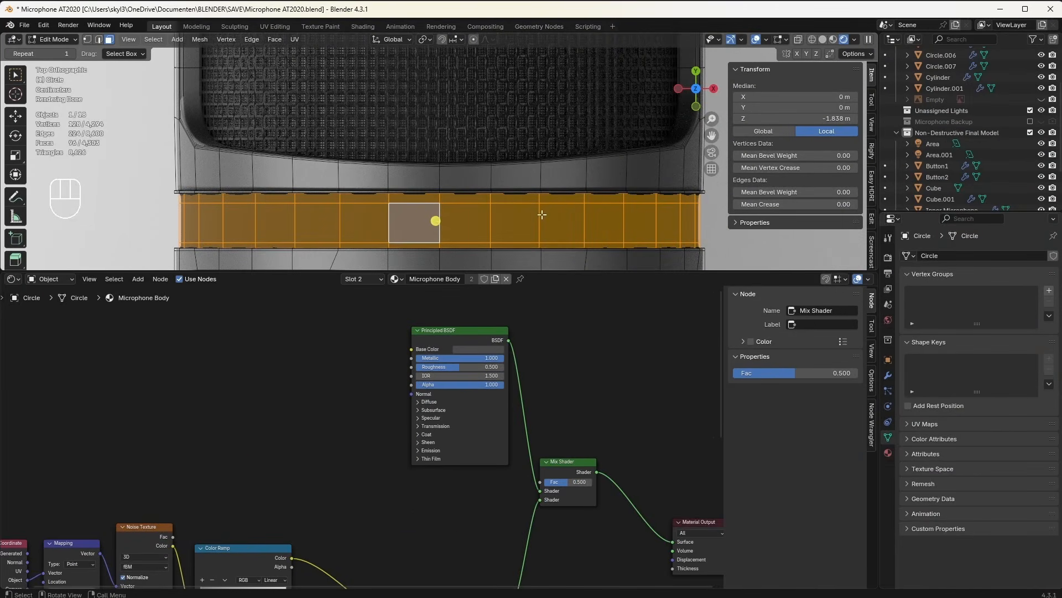
Step: Add an Image Texture node and load AT2020 Audio Technica Logo.png from the Pictures folder
scroll(333, 453, down, 3)
middle_drag(242, 513, 294, 408)
middle_drag(180, 564, 182, 540)
middle_drag(273, 392, 258, 502)
middle_drag(321, 404, 307, 431)
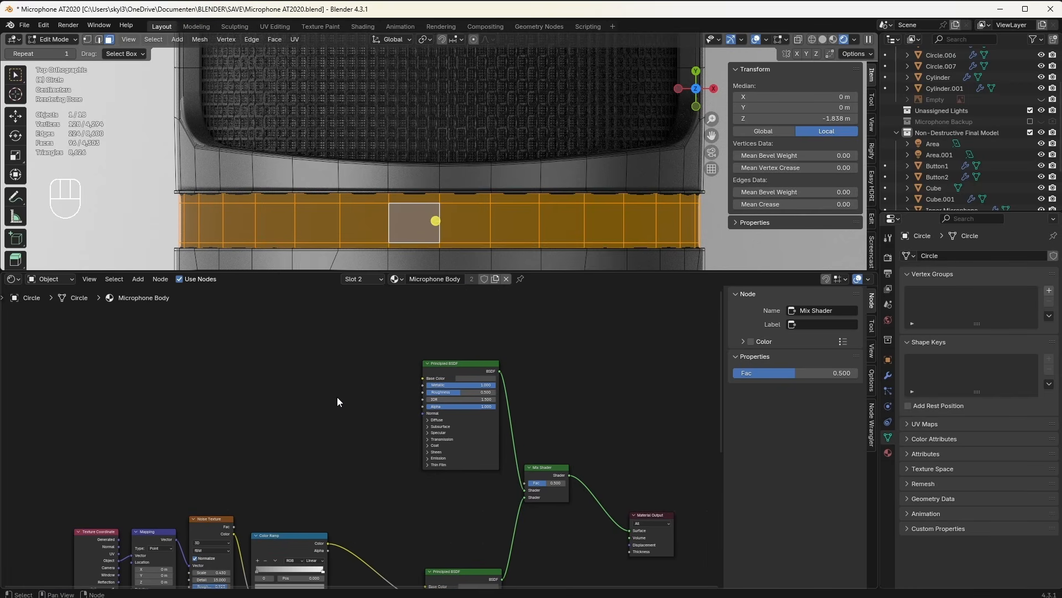
key(shift+a)
text(ima)
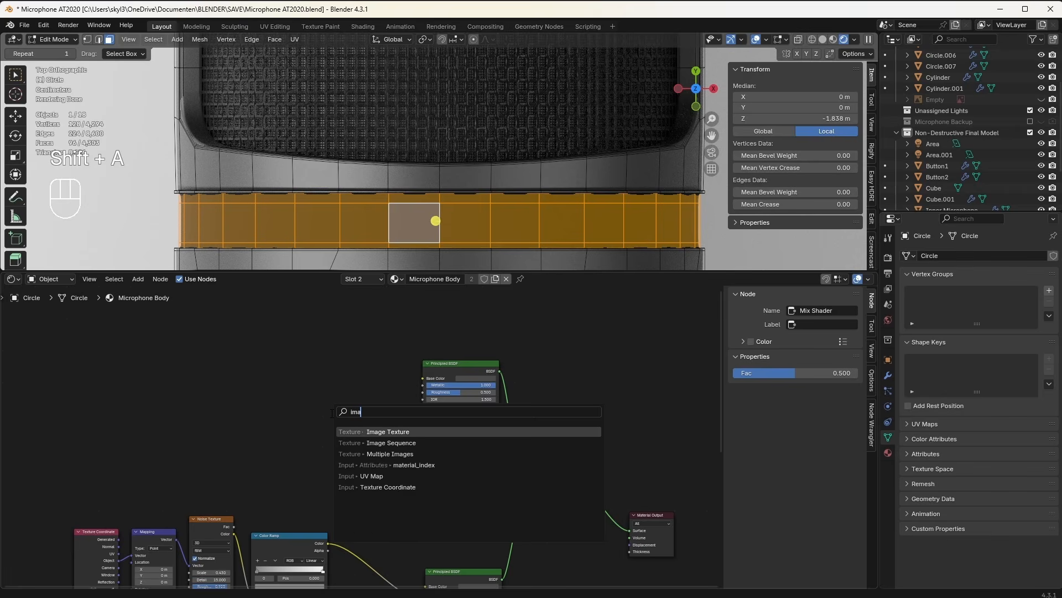
text(ge)
click(383, 432)
click(291, 444)
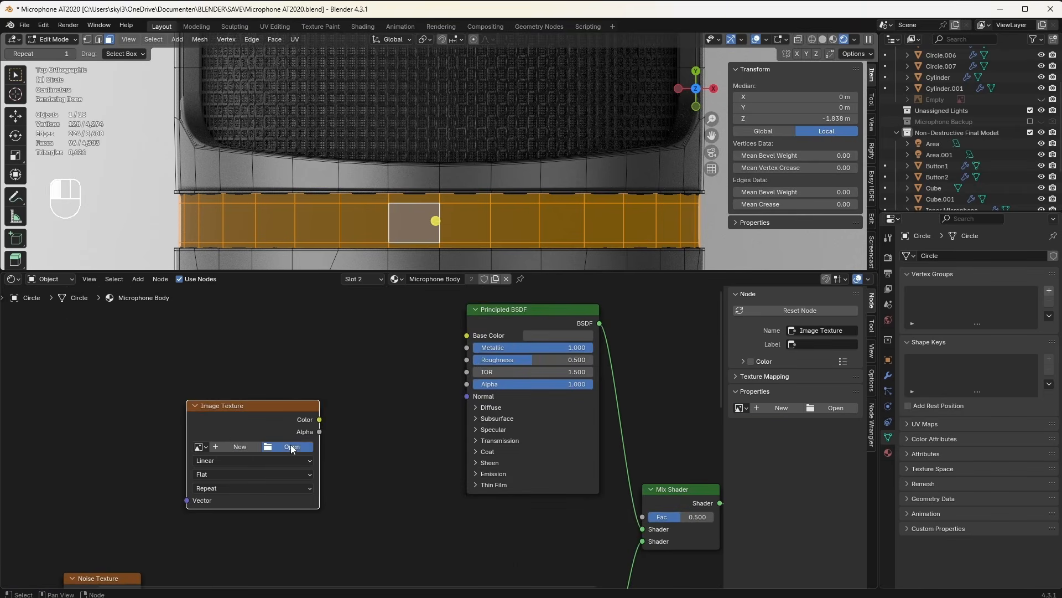
click(291, 443)
click(182, 310)
scroll(384, 284, down, 3)
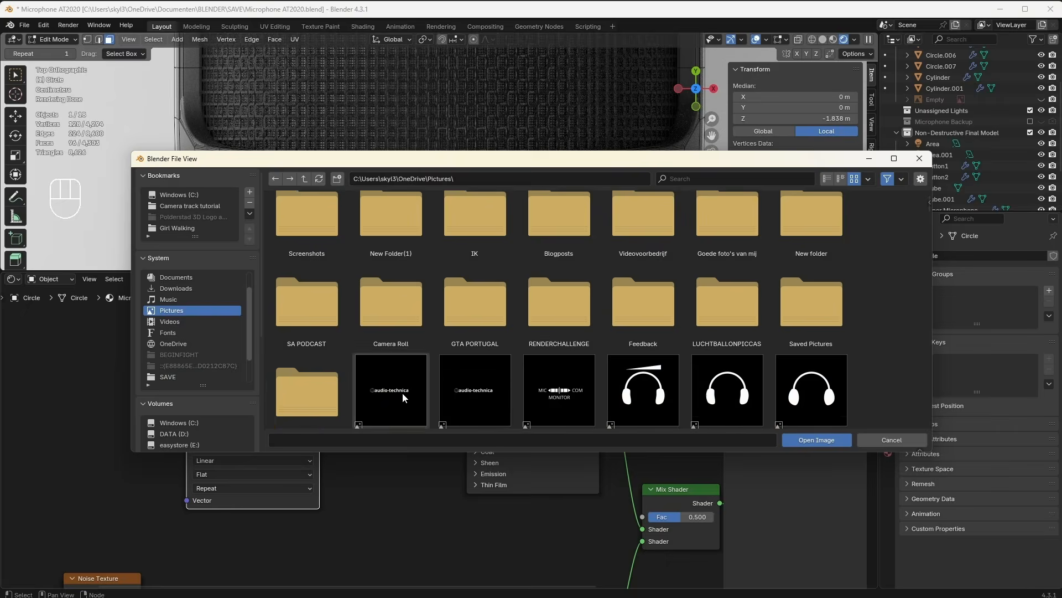
double_click(403, 336)
Step: Drive the Mix Shader factor with the logo image and set the duplicated Principled BSDF's base color to white
drag(319, 432, 644, 516)
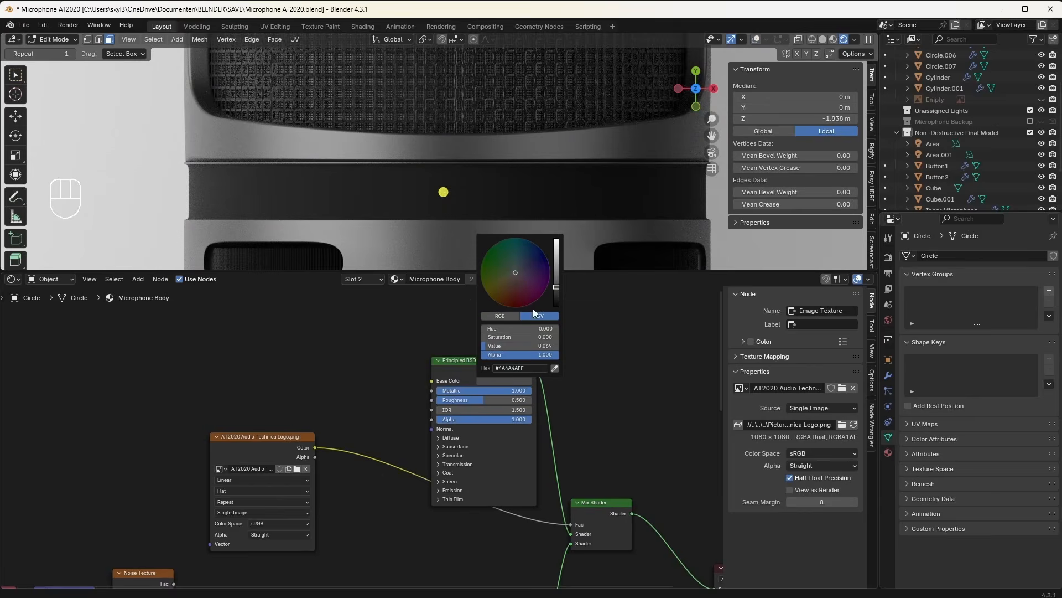
drag(556, 270, 556, 240)
scroll(543, 357, down, 3)
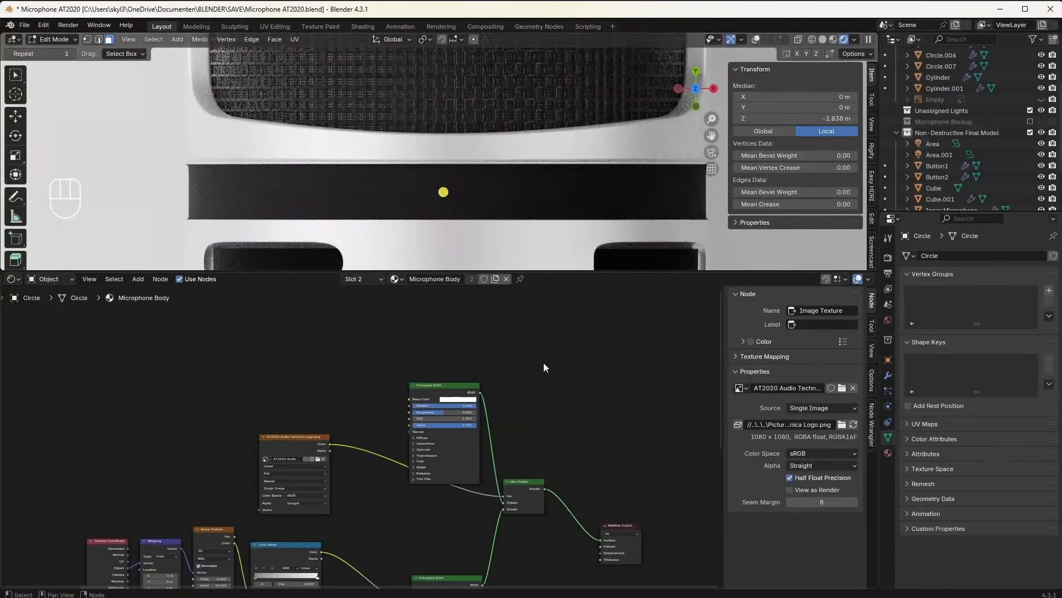
Step: Detach the logo and mix nodes and reconnect the original Principled BSDF directly to the Microphone Body's Material Output
key(ctrl+z)
drag(524, 419, 300, 490)
alt+click(522, 490)
alt+drag(523, 490, 520, 464)
middle_drag(523, 535, 522, 523)
drag(482, 572, 598, 528)
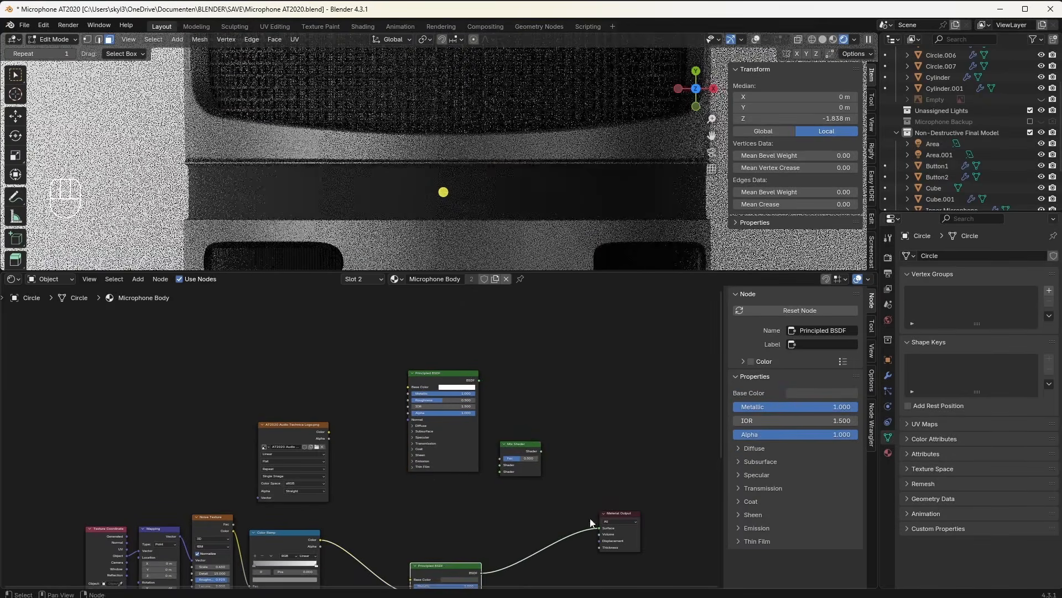
Step: Move the logo image, white Principled BSDF and Mix Shader nodes from the Microphone Body material into Material.007
middle_drag(598, 529, 619, 556)
drag(567, 500, 320, 467)
right_click(318, 465)
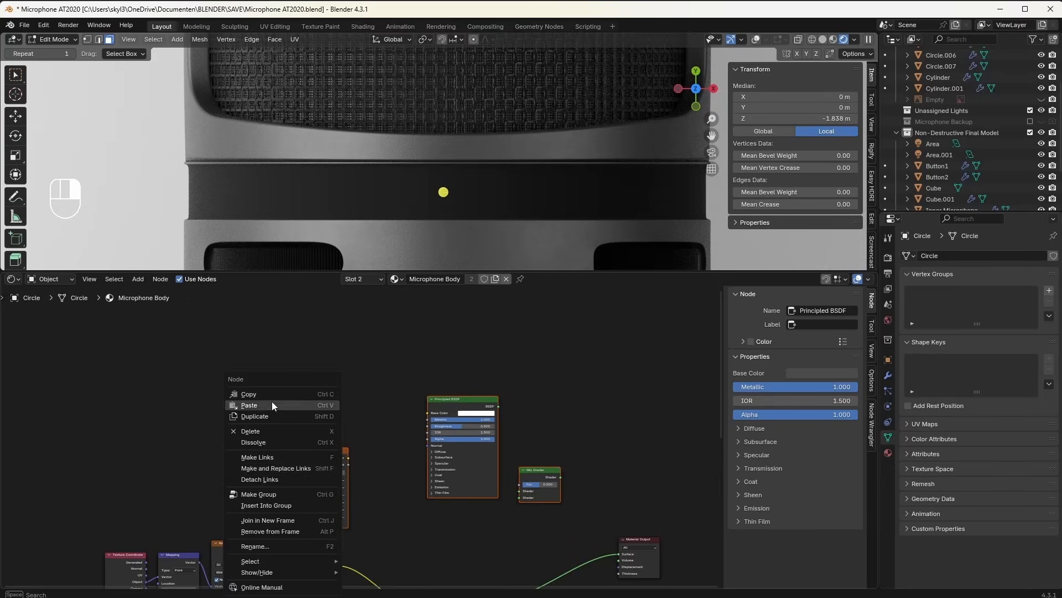
click(330, 395)
key(Delete)
click(375, 279)
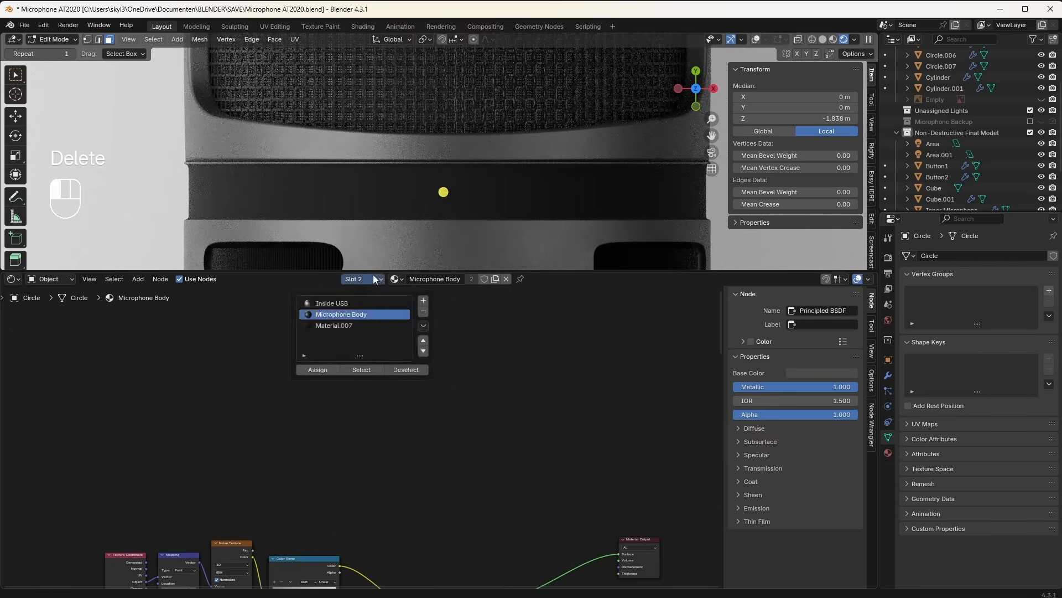
click(358, 326)
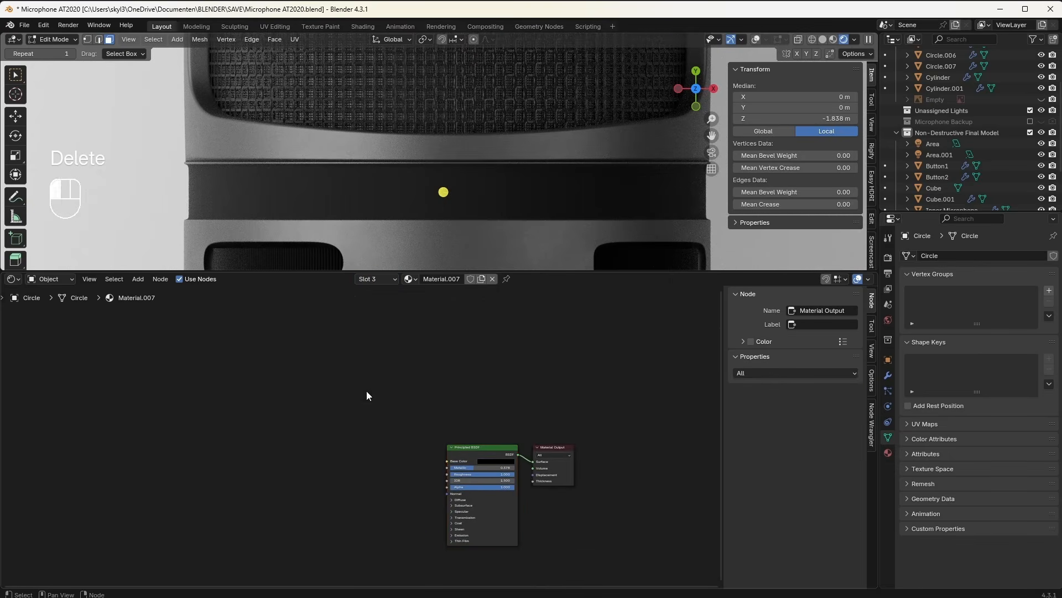
key(ctrl+v)
Step: Connect both Principled shaders to the Mix Shader with the logo color as factor, and link the mix to the Material Output
drag(470, 447, 464, 536)
scroll(464, 498, down, 1)
middle_drag(466, 458, 473, 469)
drag(460, 533, 391, 454)
drag(422, 351, 433, 395)
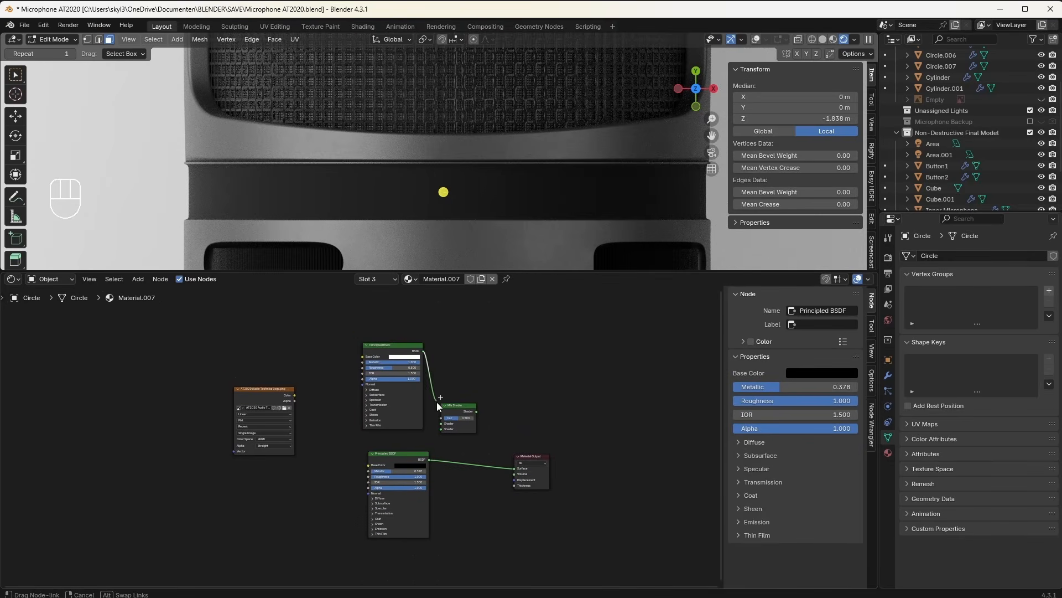
scroll(444, 428, up, 2)
drag(453, 468, 467, 433)
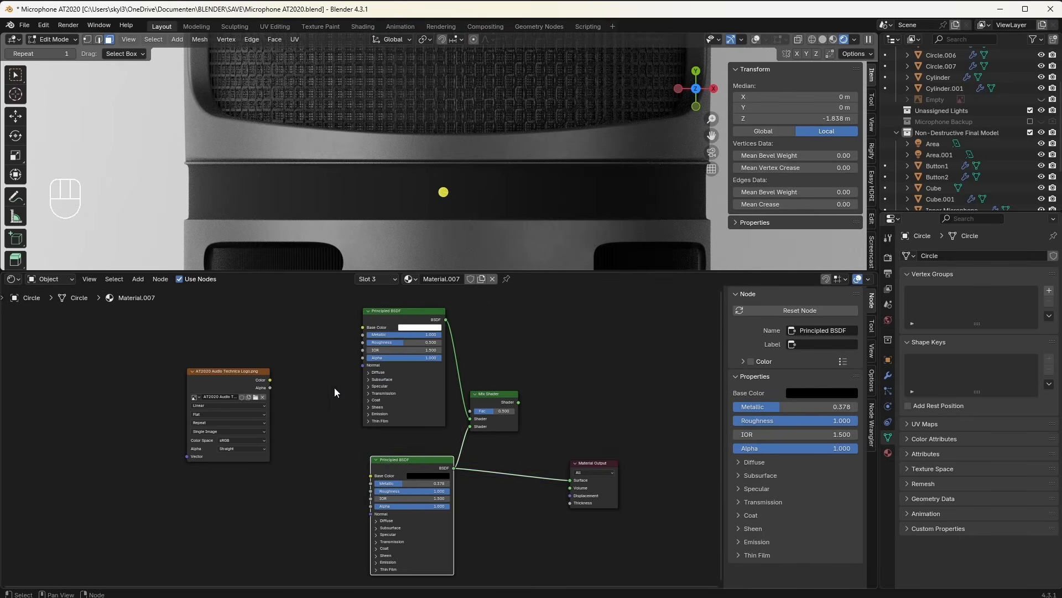
drag(271, 380, 570, 480)
click(513, 402)
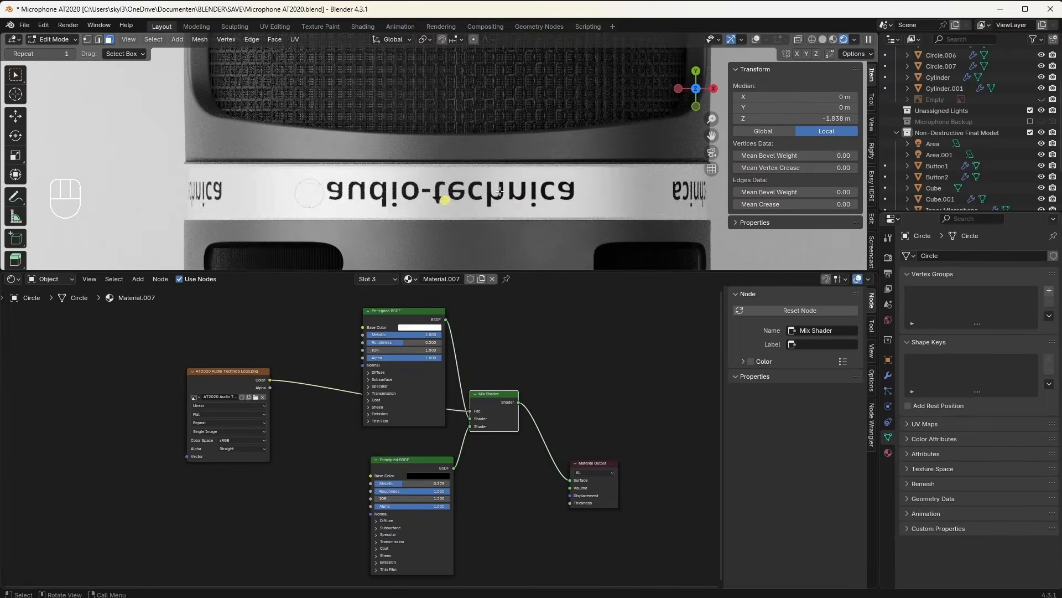
Step: Swap the Mix Shader's two shader inputs so the logo renders white on the black band
scroll(443, 205, up, 1)
shift+middle_drag(443, 211, 444, 193)
scroll(330, 373, up, 4)
scroll(330, 373, up, 1)
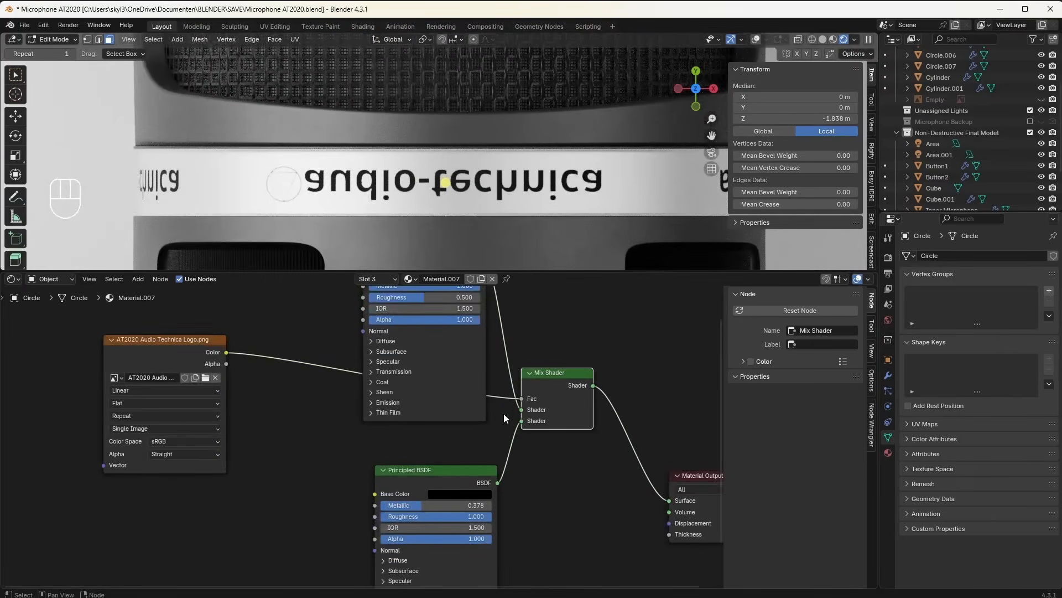
drag(522, 411, 469, 494)
scroll(498, 459, down, 1)
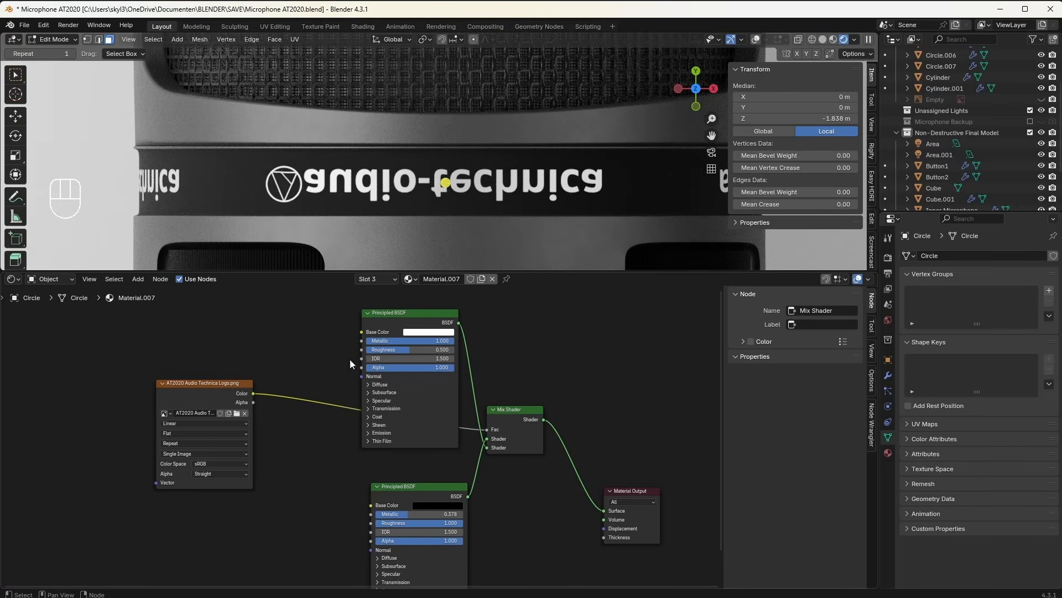
Step: Add Texture Coordinate and Mapping nodes to the logo's Image Texture
shift+scroll(334, 421, up, 2)
click(233, 426)
middle_drag(265, 451, 360, 439)
key(ctrl+t)
scroll(83, 258, down, 1)
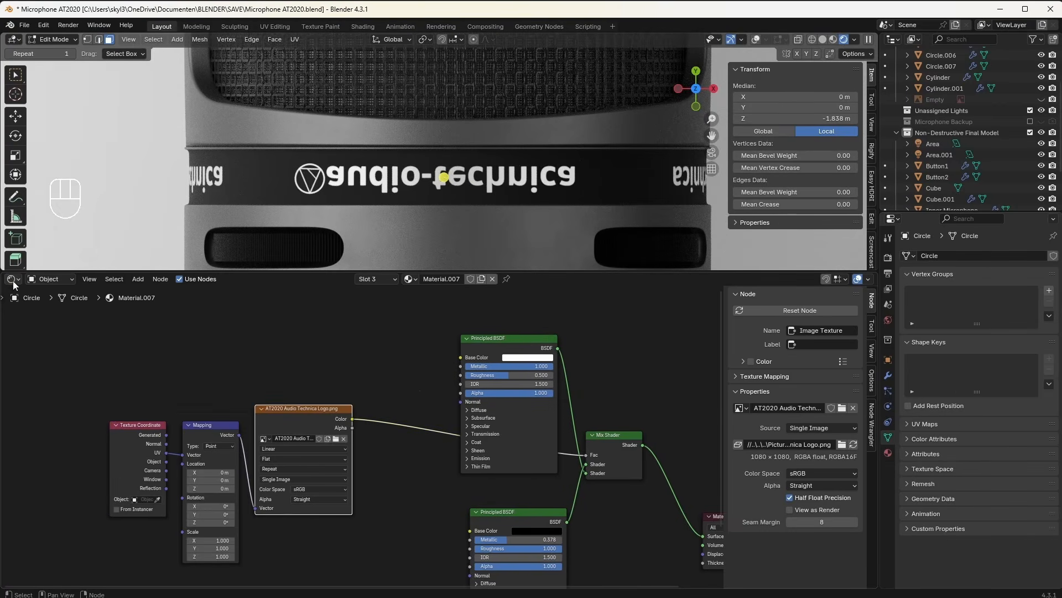
Step: Replace the Shader Editor with the UV Editor and display the AT2020 Audio Technica Logo.png image in it
click(12, 279)
click(37, 333)
key(Tab)
key(a)
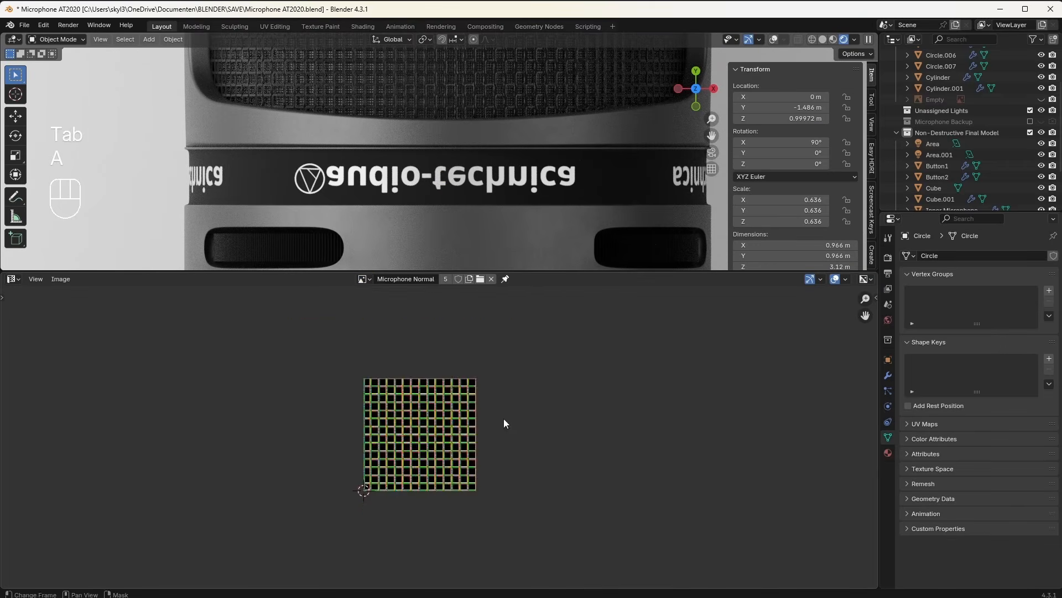
scroll(443, 387, up, 3)
click(365, 279)
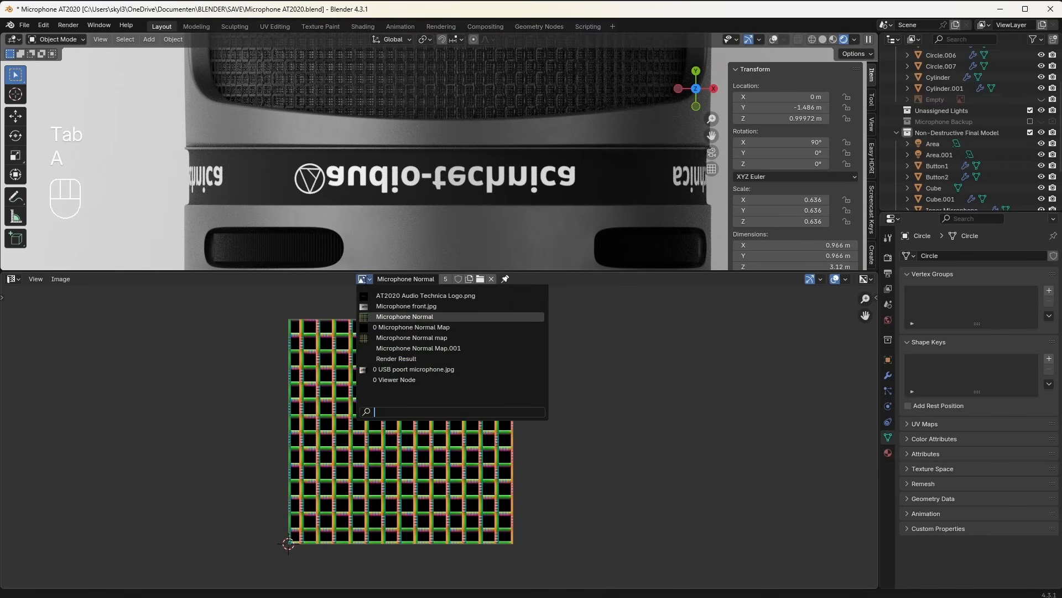
click(407, 296)
scroll(437, 427, up, 5)
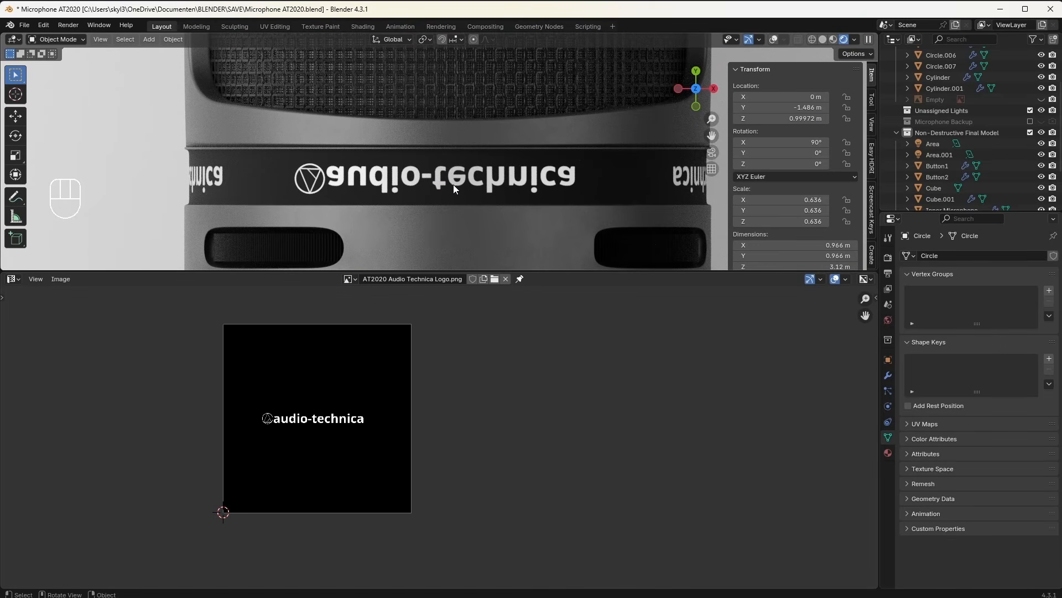
Step: Turn the viewport overlays on and flip the logo band's UVs vertically so the lettering reads upright
click(774, 40)
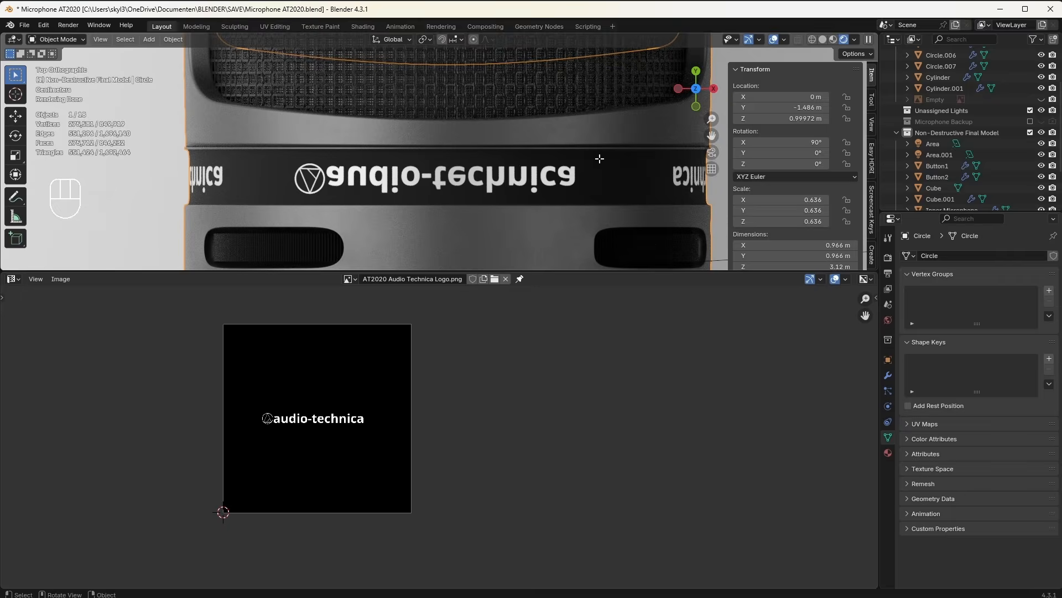
key(Tab)
key(a)
middle_drag(432, 405, 463, 410)
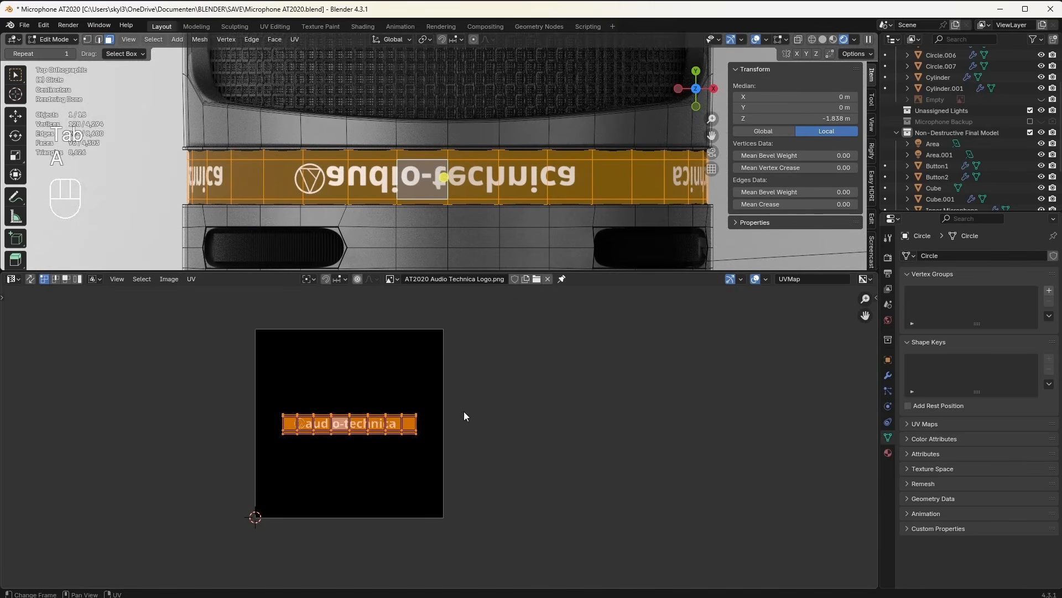
key(s)
key(1)
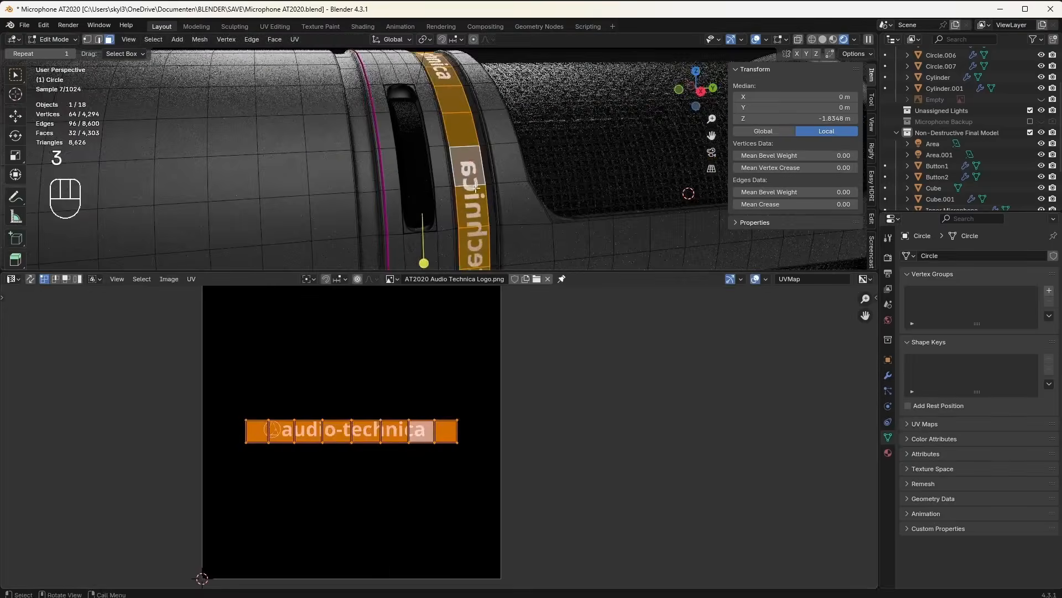
Step: Deselect the front band faces that carry the audio-technica lettering, keeping the rest of the band selected
middle_drag(465, 201, 547, 229)
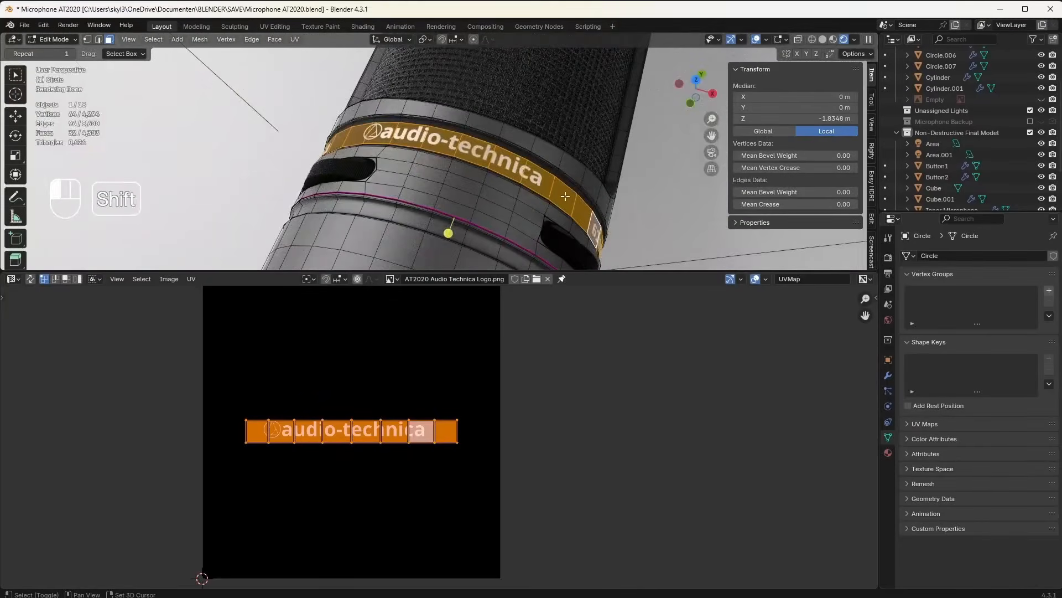
shift+click(582, 211)
shift+click(564, 195)
shift+click(536, 178)
shift+click(506, 162)
shift+click(474, 151)
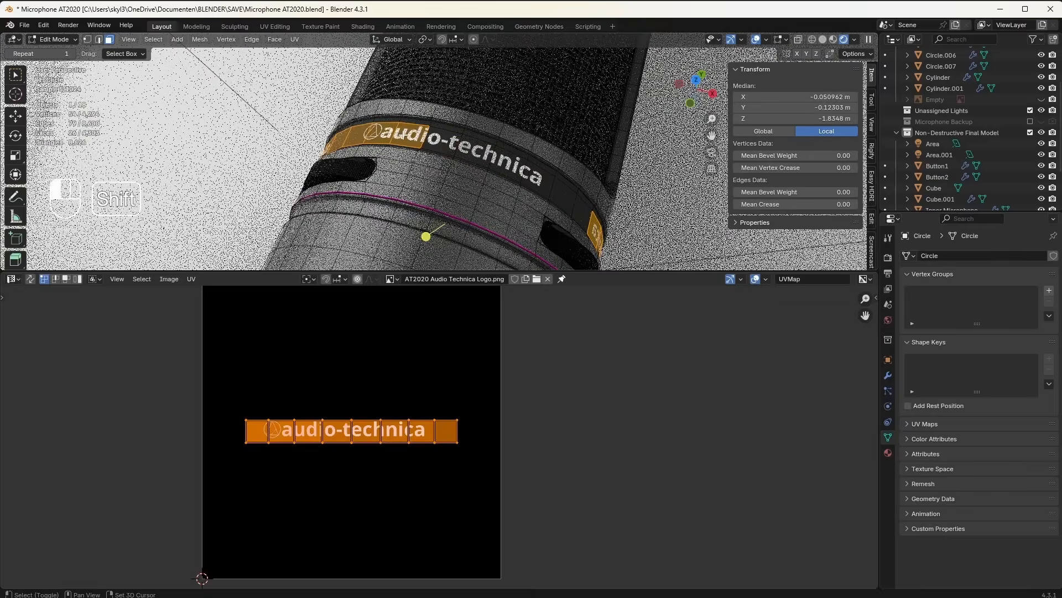
shift+click(374, 136)
shift+click(355, 138)
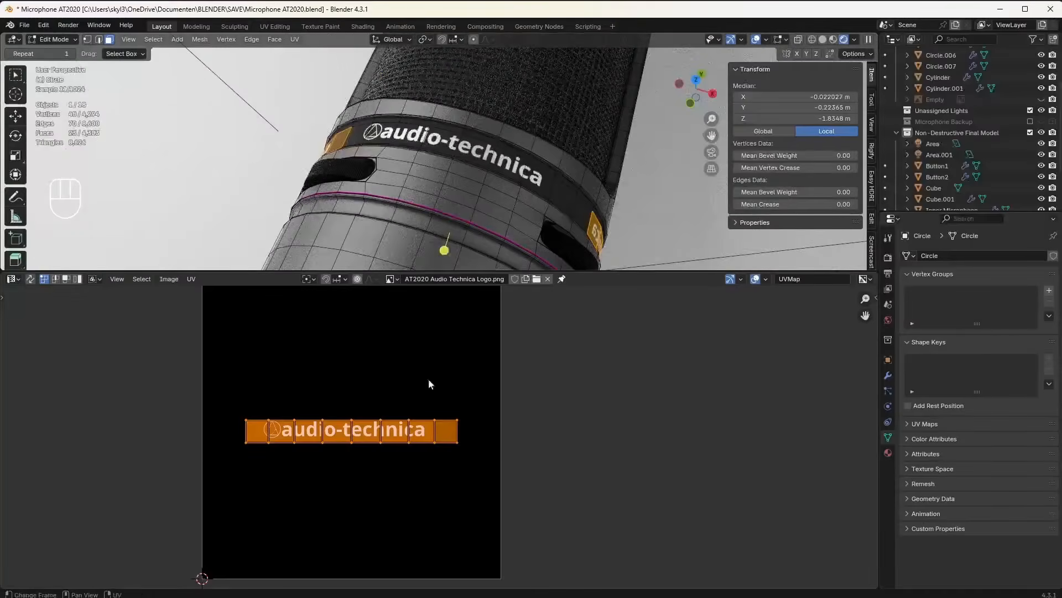
Step: Shrink the remaining band faces' UVs and move them onto the black area below the logo lettering
key(s)
click(380, 447)
key(g)
click(382, 470)
middle_drag(424, 147, 453, 200)
key(Tab)
scroll(486, 154, down, 6)
scroll(452, 201, up, 5)
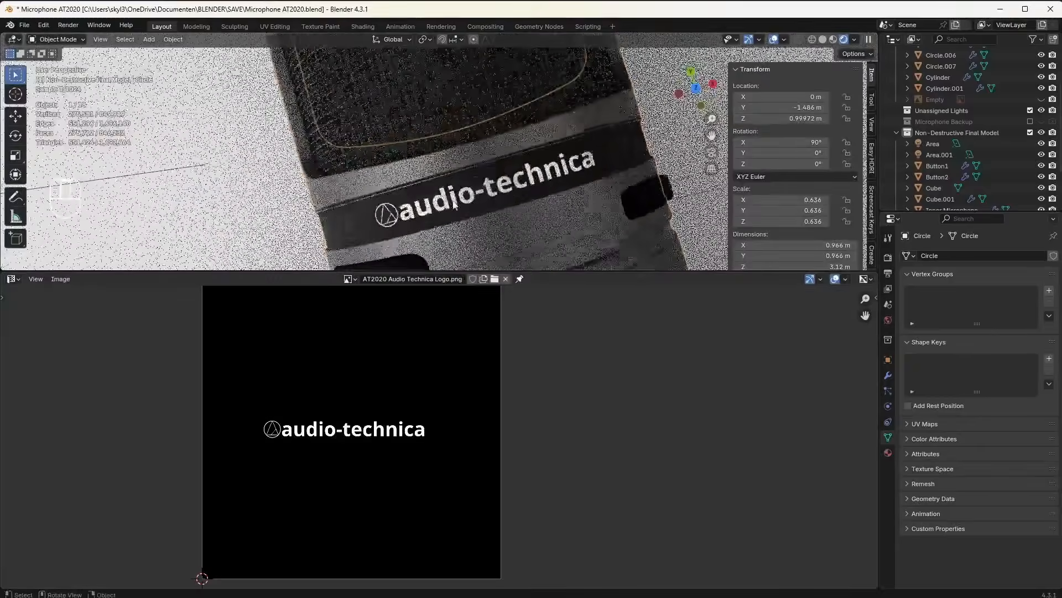
Step: Set the logo's white Principled BSDF in Material.007 to roughness 0.264 and a gray base color with value 0.508
click(16, 280)
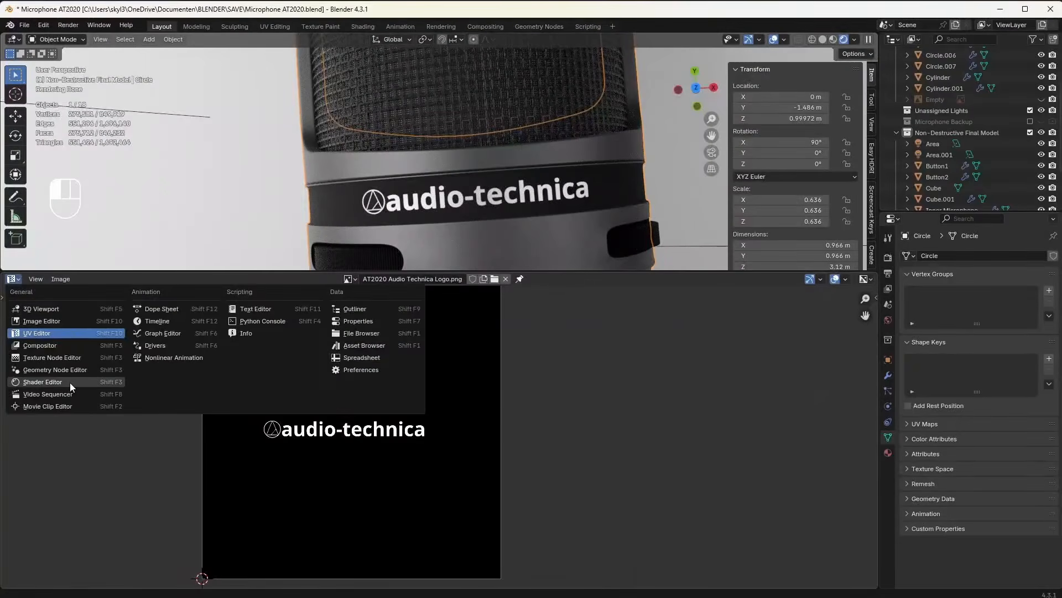
click(70, 382)
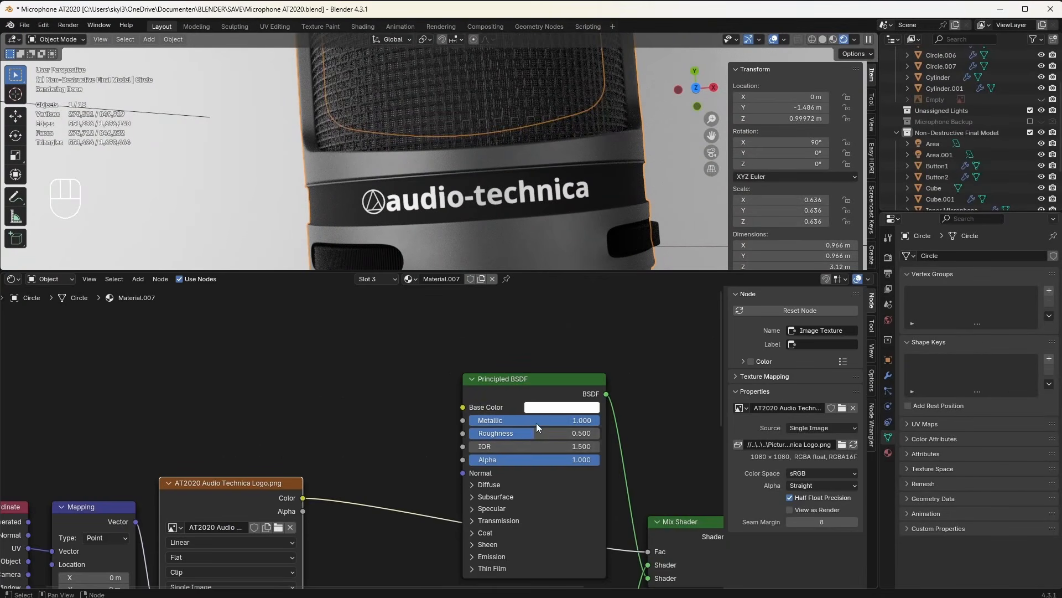
drag(523, 435, 492, 435)
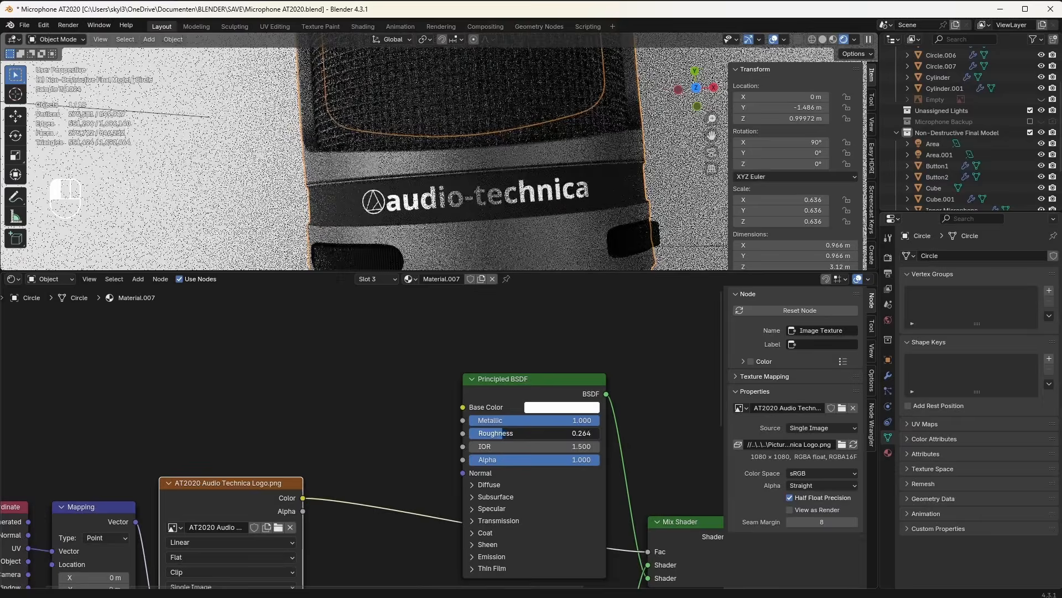
click(562, 407)
drag(634, 228, 634, 237)
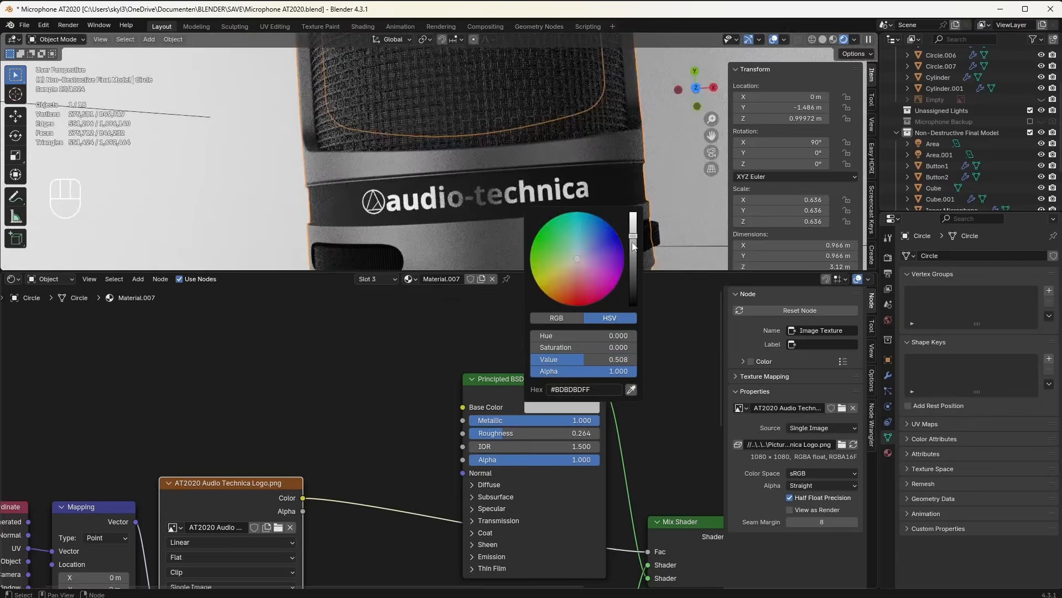
scroll(463, 222, down, 3)
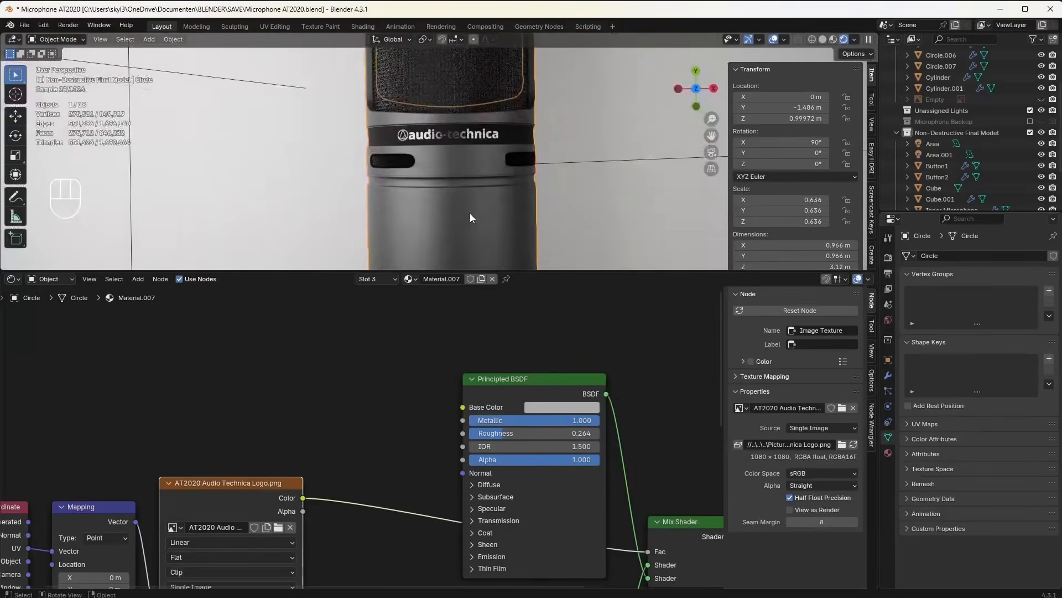
Step: Open the Microphone Body material in slot 2 and frame all of its nodes
middle_drag(470, 213, 365, 158)
scroll(365, 158, up, 3)
key(Tab)
key(Tab)
click(363, 279)
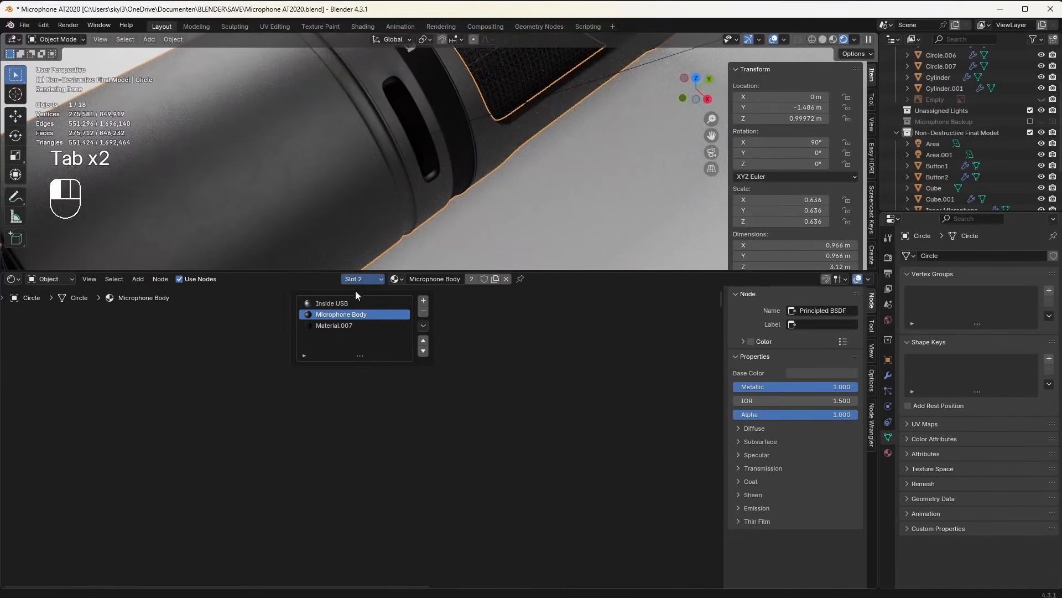
key(a)
key(KP_Decimal)
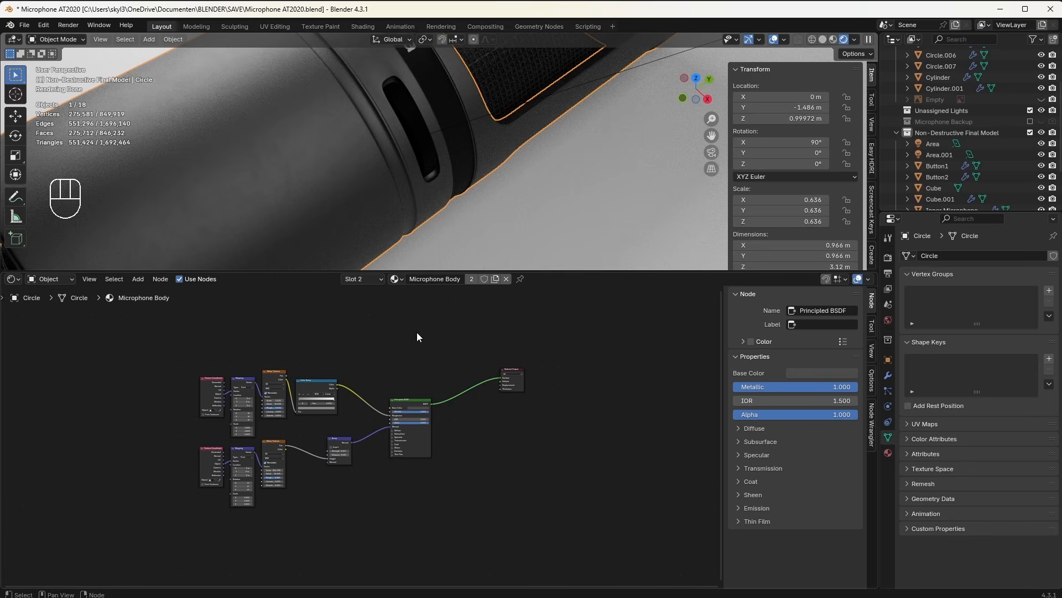
Step: Duplicate the Microphone Body material's Principled BSDF and place the copy above the original
middle_drag(421, 366, 524, 371)
click(419, 515)
key(shift+d)
click(417, 406)
scroll(417, 405, up, 6)
drag(524, 371, 501, 489)
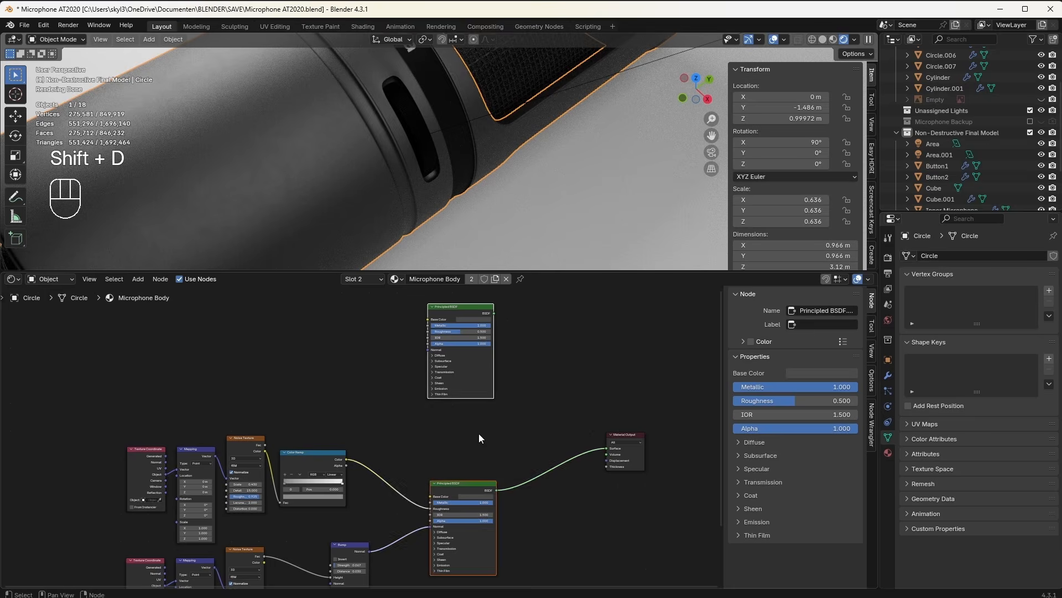
Step: Mix both Principled shaders, using the color of a mapped image texture of the at2020 front headphone logo.png as the factor
key(ctrl+KP_0)
click(458, 308)
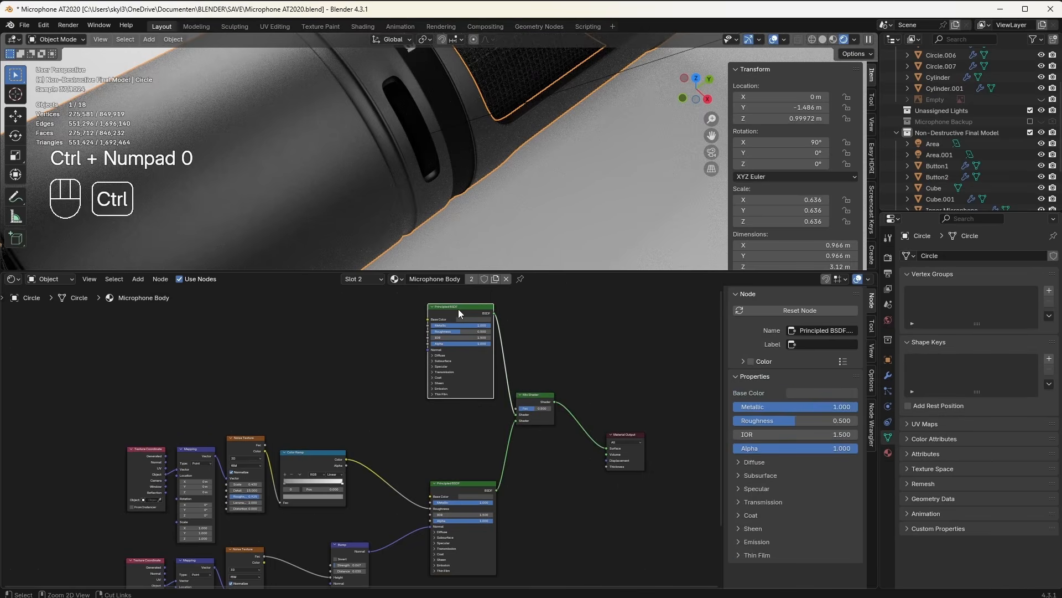
key(ctrl+t)
drag(514, 407, 515, 409)
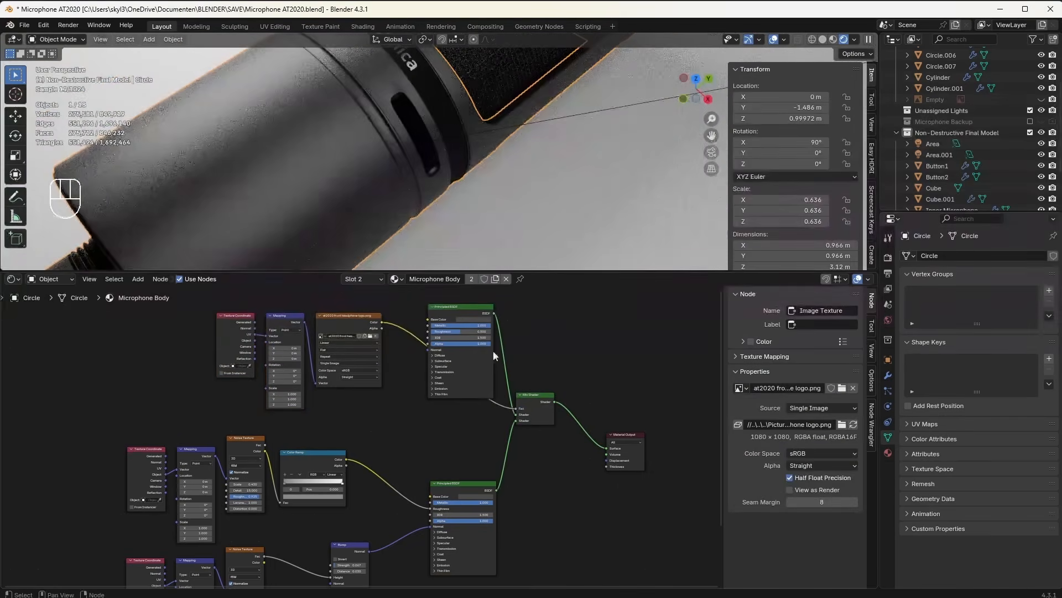
Step: Select all faces of the microphone body and unwrap them with Cube Projection
middle_drag(424, 170, 403, 175)
key(Tab)
click(382, 176)
key(3)
key(a)
key(u)
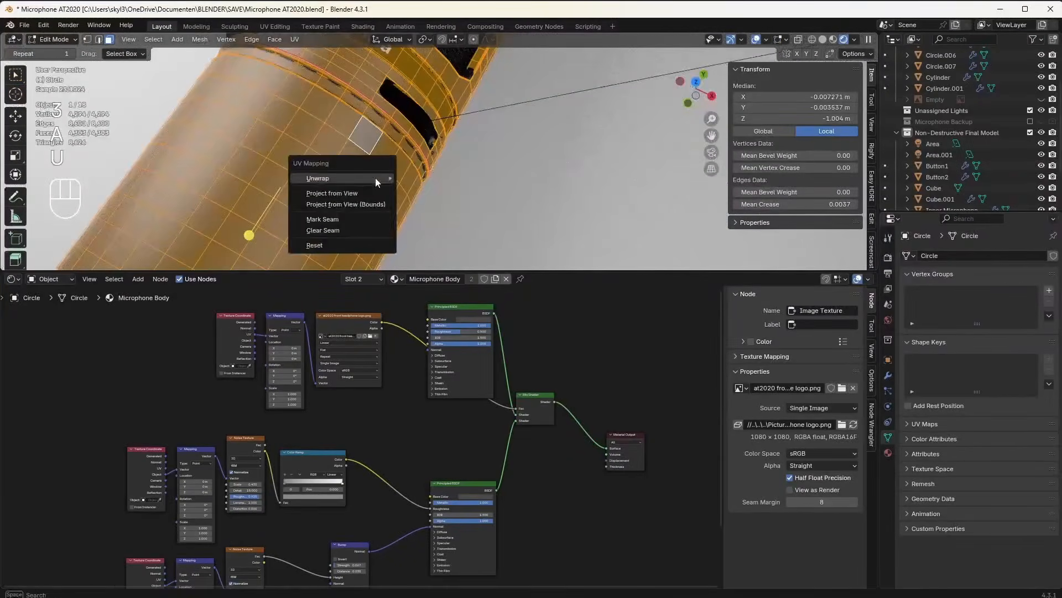
mouse_move(376, 178)
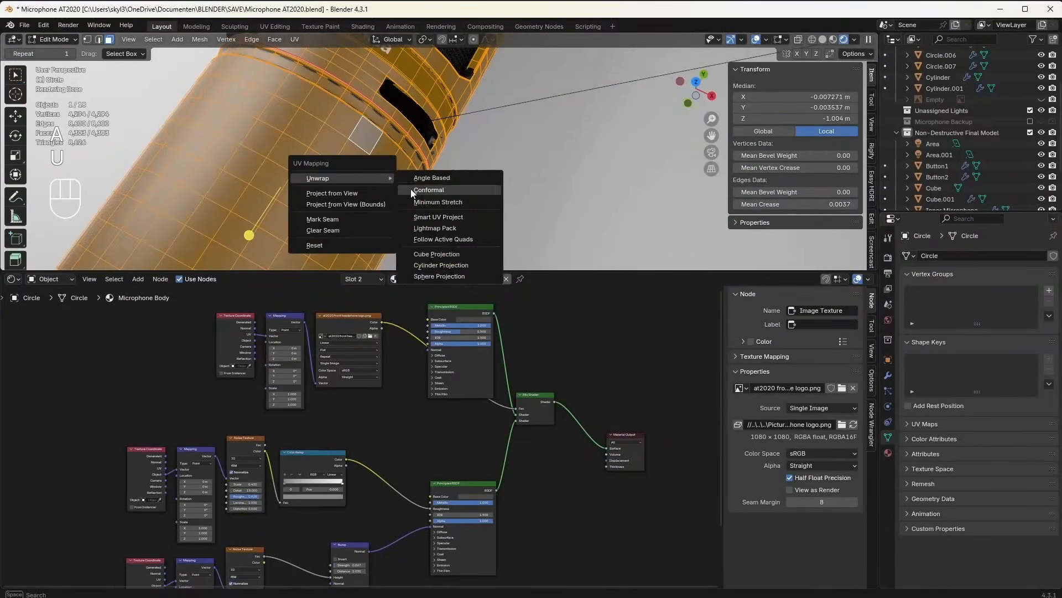
click(437, 254)
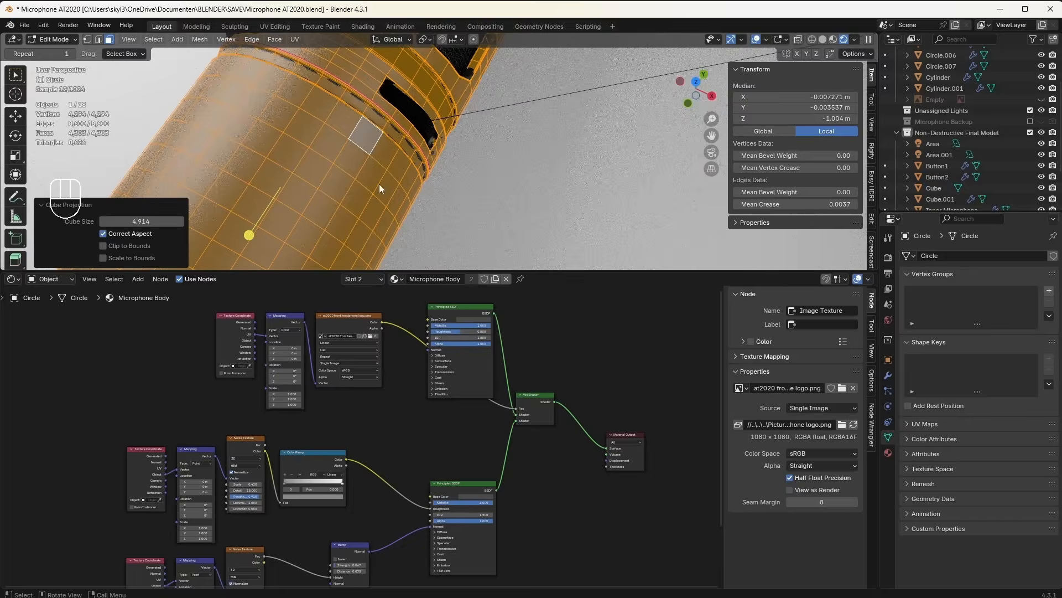
key(Tab)
middle_drag(380, 188, 358, 190)
scroll(357, 190, down, 6)
Step: Select a three-by-three block of faces on the microphone body just below the slotted ring
middle_drag(390, 154, 441, 148)
scroll(440, 148, up, 5)
middle_drag(161, 493, 173, 476)
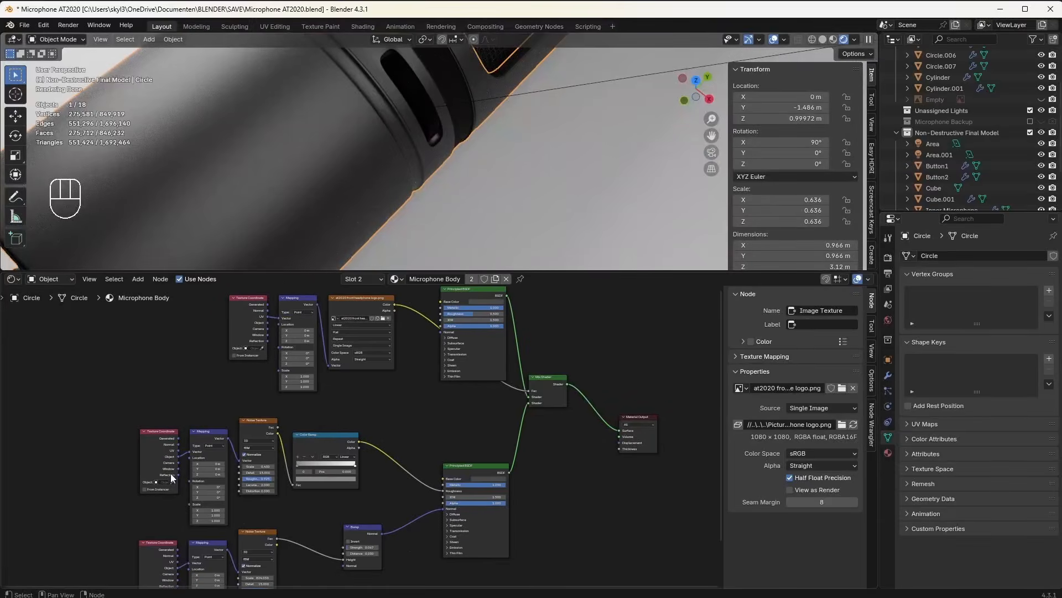
key(Tab)
key(3)
click(359, 103)
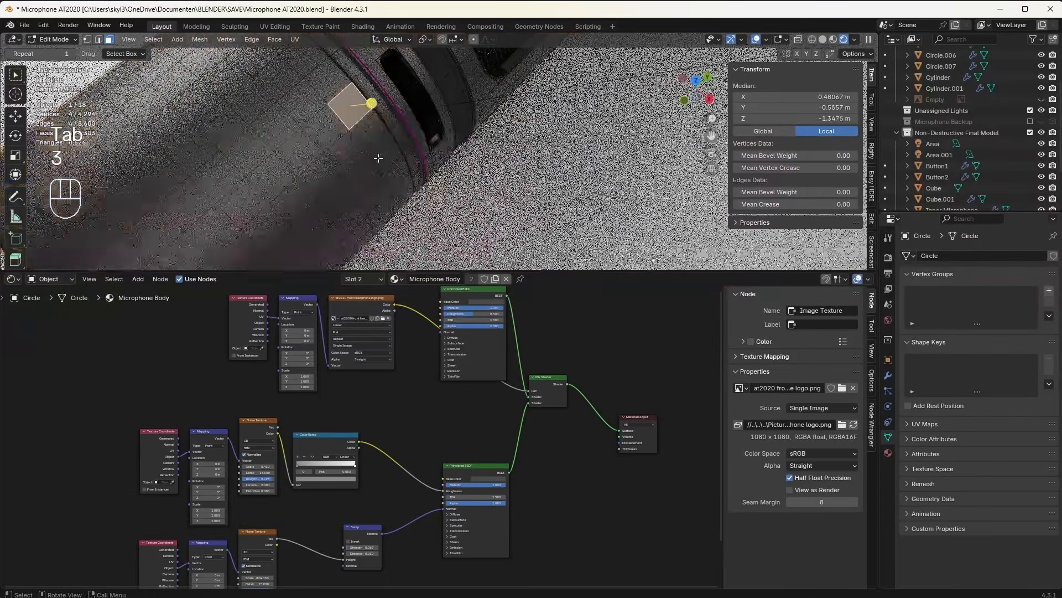
ctrl+click(303, 157)
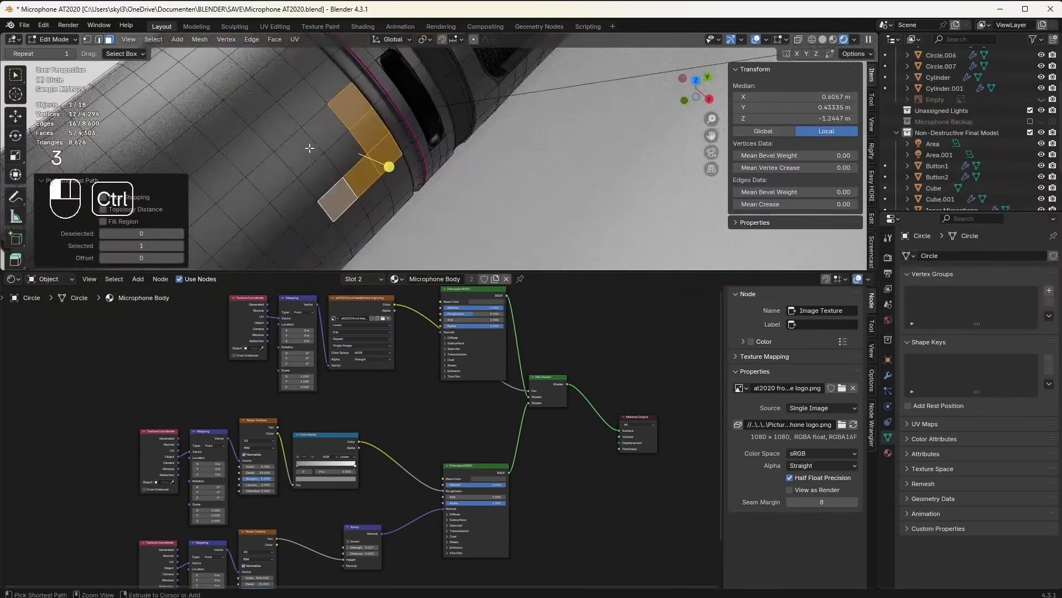
ctrl+click(335, 150)
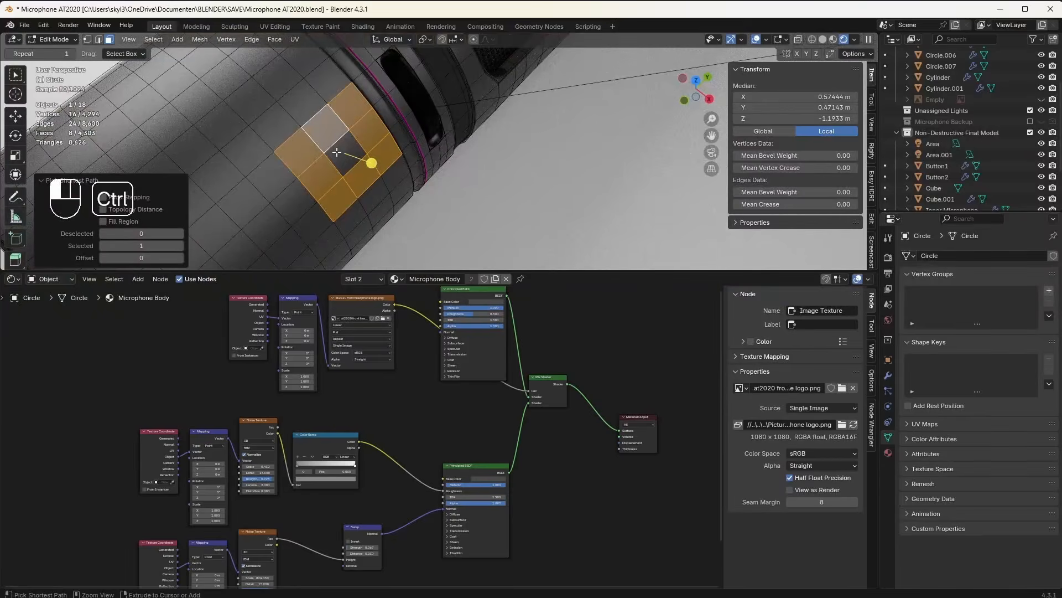
ctrl+click(337, 152)
Step: Display the at2020 front headphone logo.png image behind the selected faces' UVs in the UV Editor
click(13, 279)
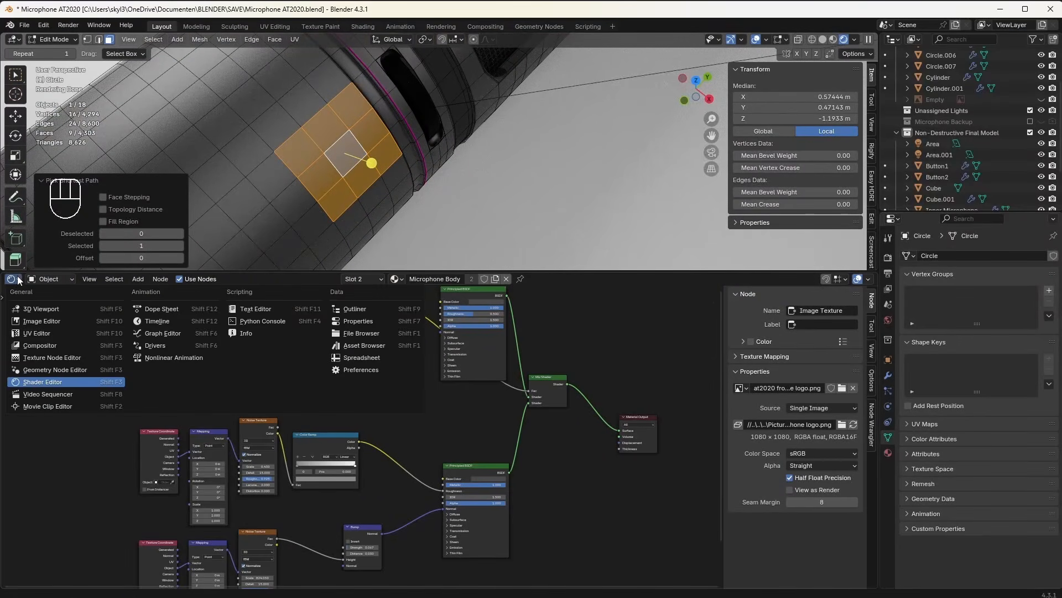
click(39, 333)
scroll(377, 449, up, 2)
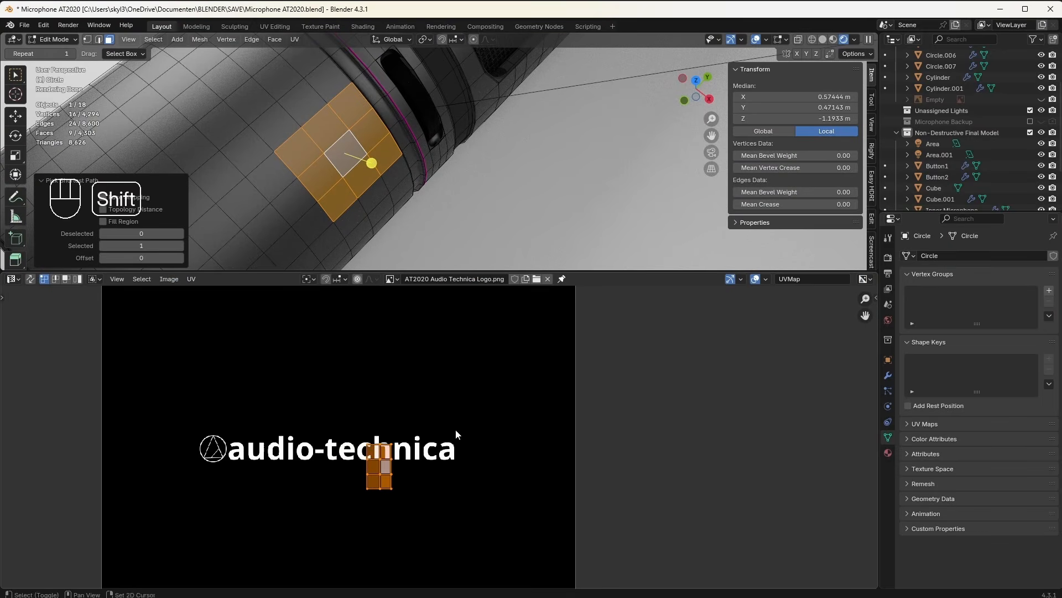
click(391, 279)
click(452, 306)
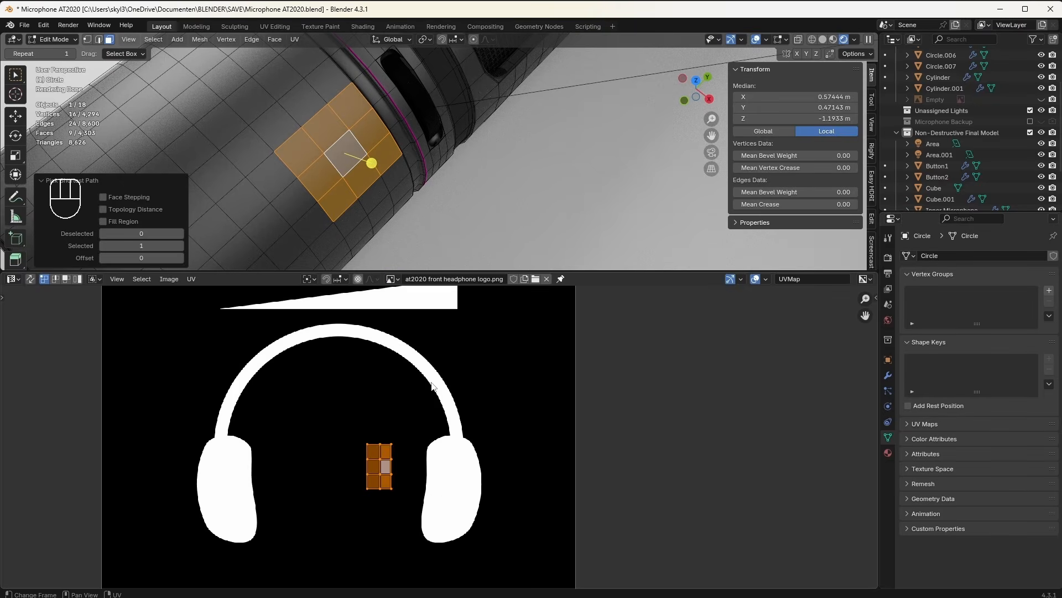
Step: Try to enlarge the selected faces' UVs over the headphone logo and move them into place
scroll(443, 446, down, 3)
key(a)
key(s)
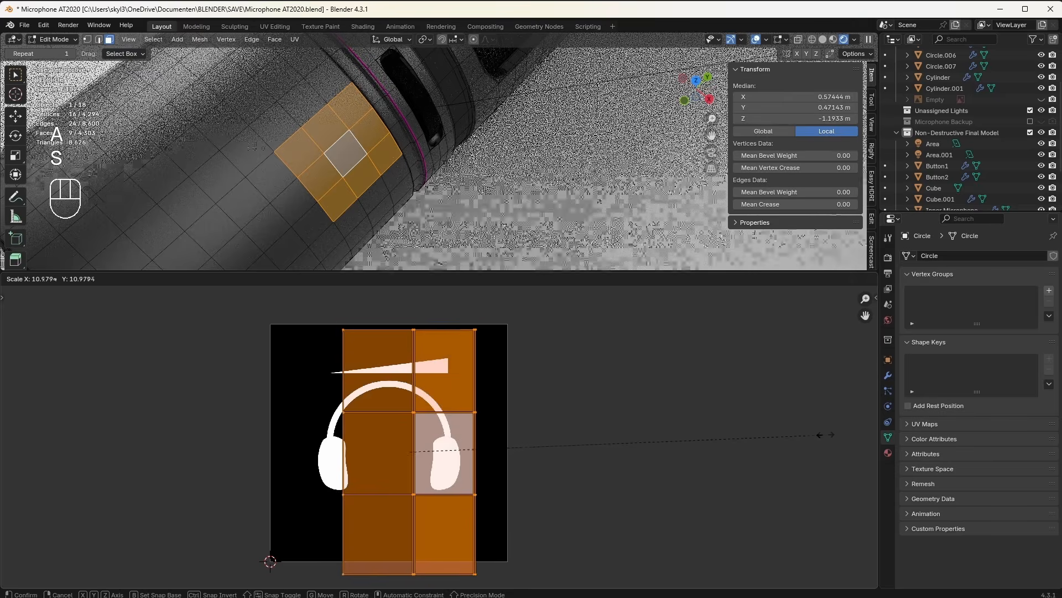
click(791, 431)
key(g)
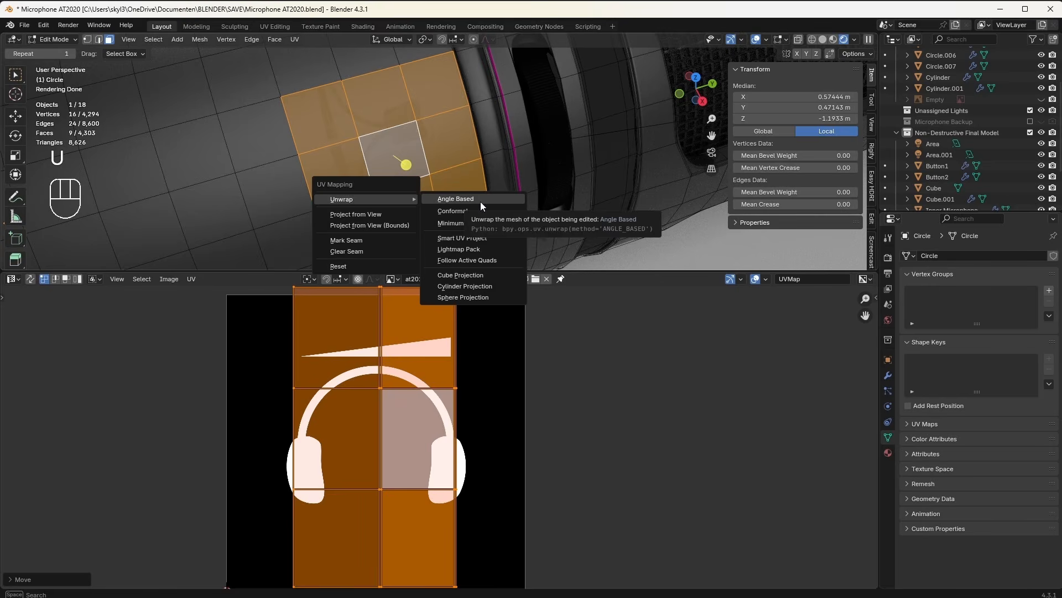
Step: Unwrap the nine selected faces with the Angle Based method and shrink and center their UVs around the headphone logo
click(481, 200)
scroll(435, 398, down, 2)
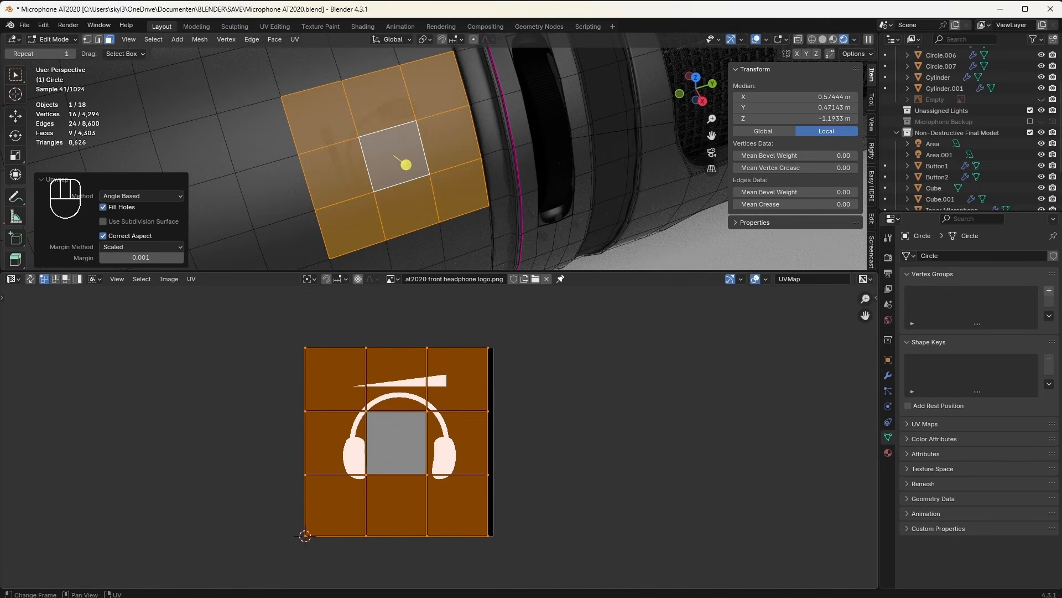
key(s)
click(585, 427)
key(g)
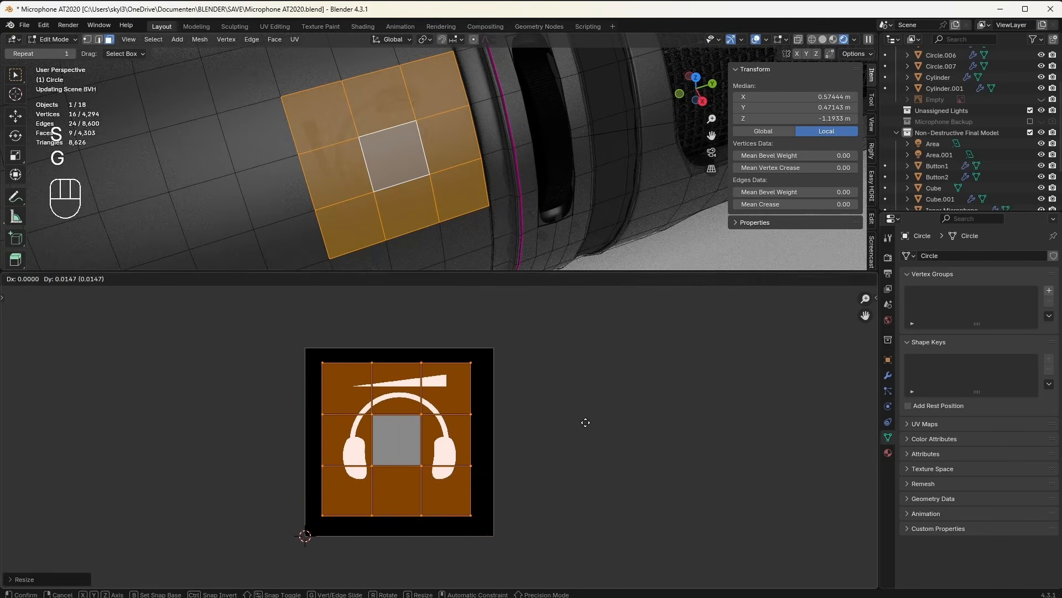
Step: Flip the headphone logo's UVs in both directions by scaling them by -1 along Y and X, and hide the viewport overlays
text(sy-1)
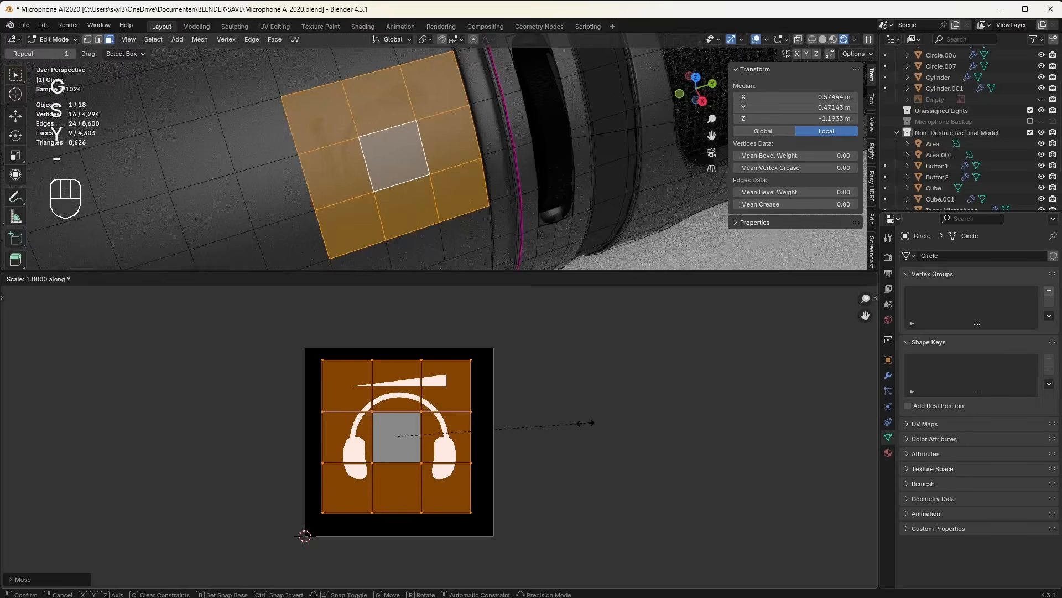
click(585, 423)
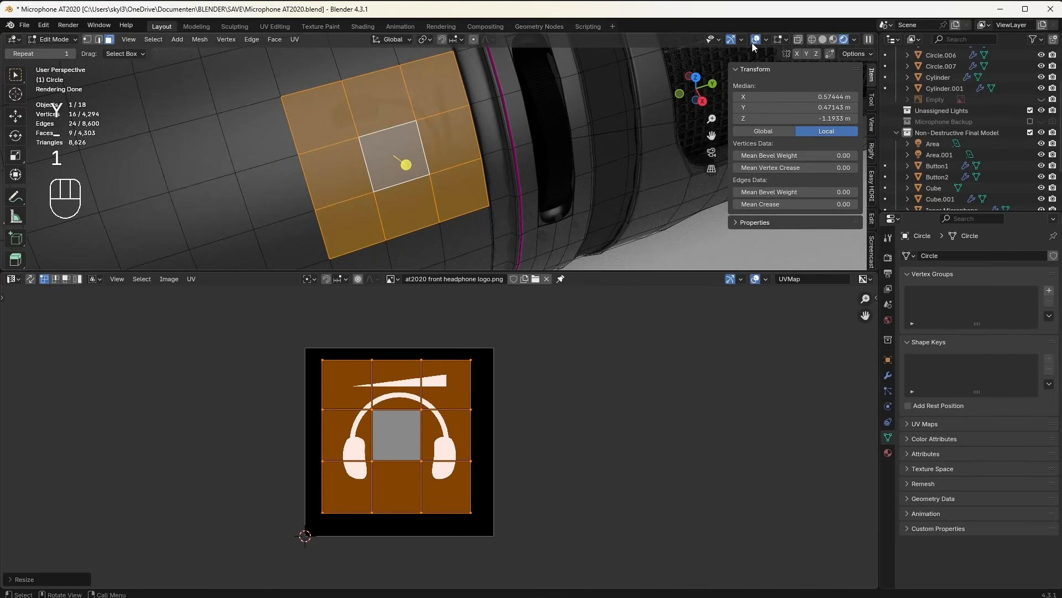
text(x-)
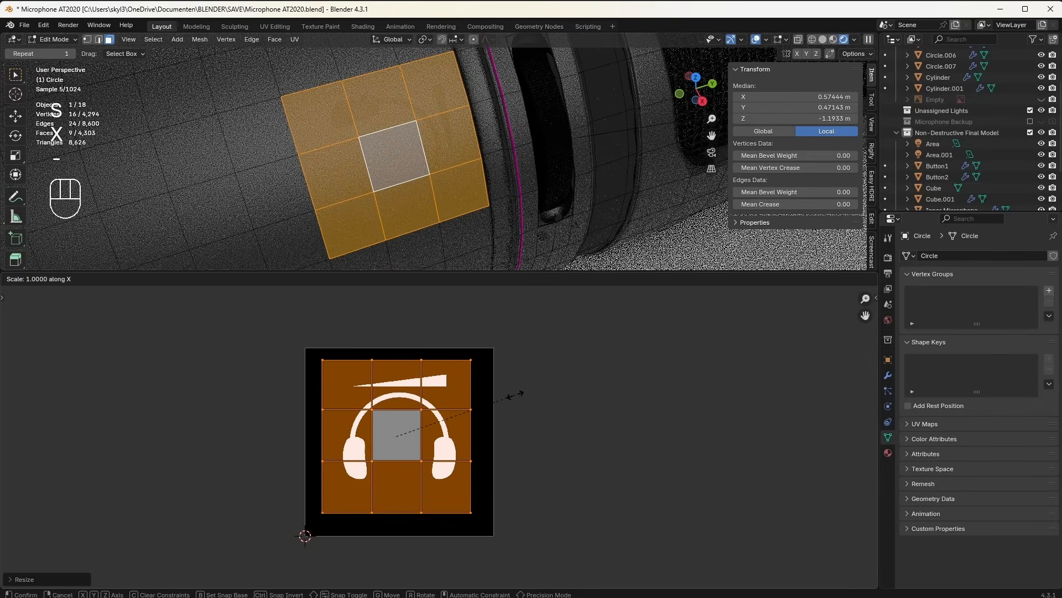
text(1)
click(515, 394)
click(756, 41)
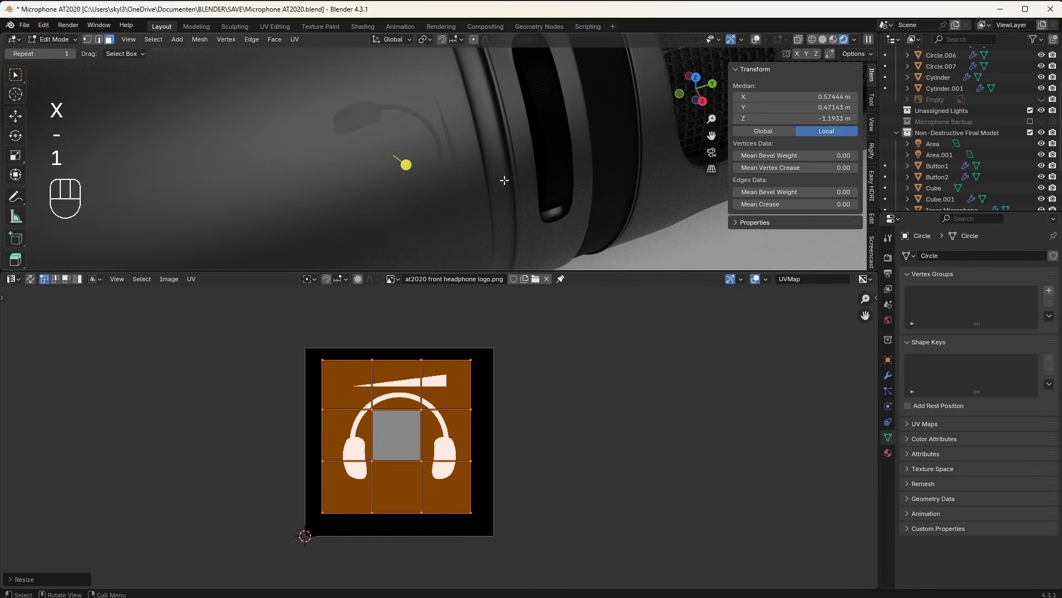
middle_drag(499, 171, 576, 207)
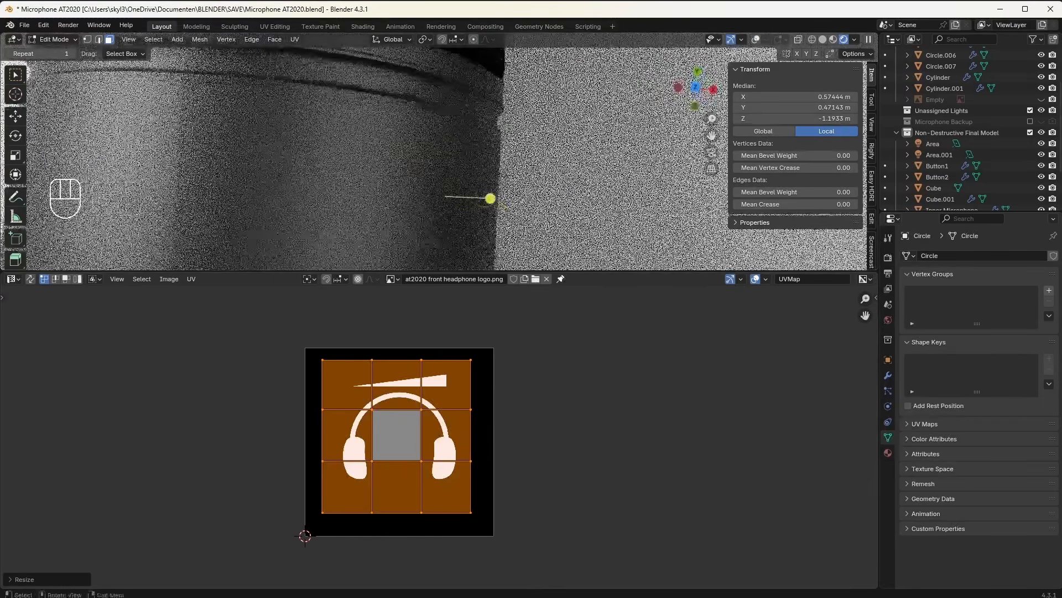
Step: In the Microphone Body material, set the logo shader's base color to white and swap the Mix Shader's two shader inputs
click(13, 279)
click(42, 381)
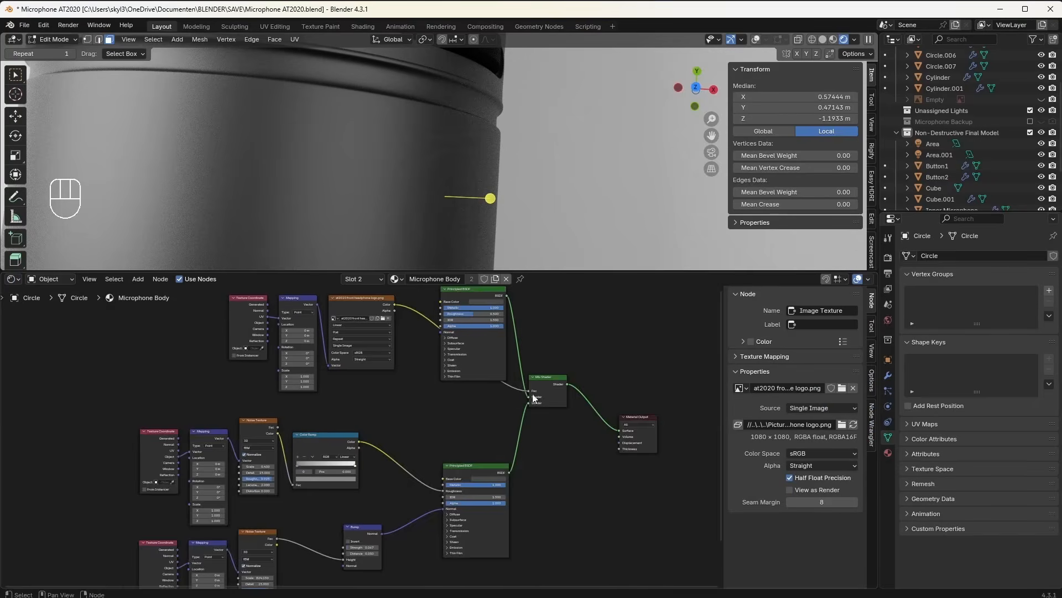
scroll(498, 415, up, 3)
click(451, 388)
drag(498, 272, 503, 258)
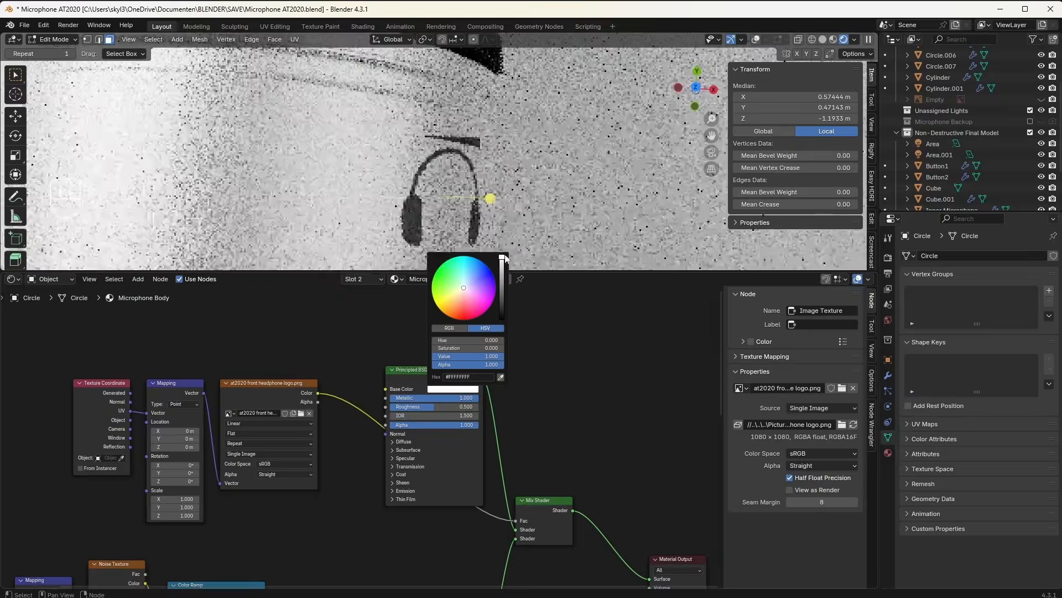
drag(525, 520, 529, 452)
drag(529, 529, 526, 528)
mouse_move(418, 191)
middle_down()
mouse_move(389, 158)
mouse_move(398, 185)
middle_up()
Step: Enlarge the selected faces' UVs to shrink the headphone logo on the body, and set its image texture's extension to Extend
click(13, 279)
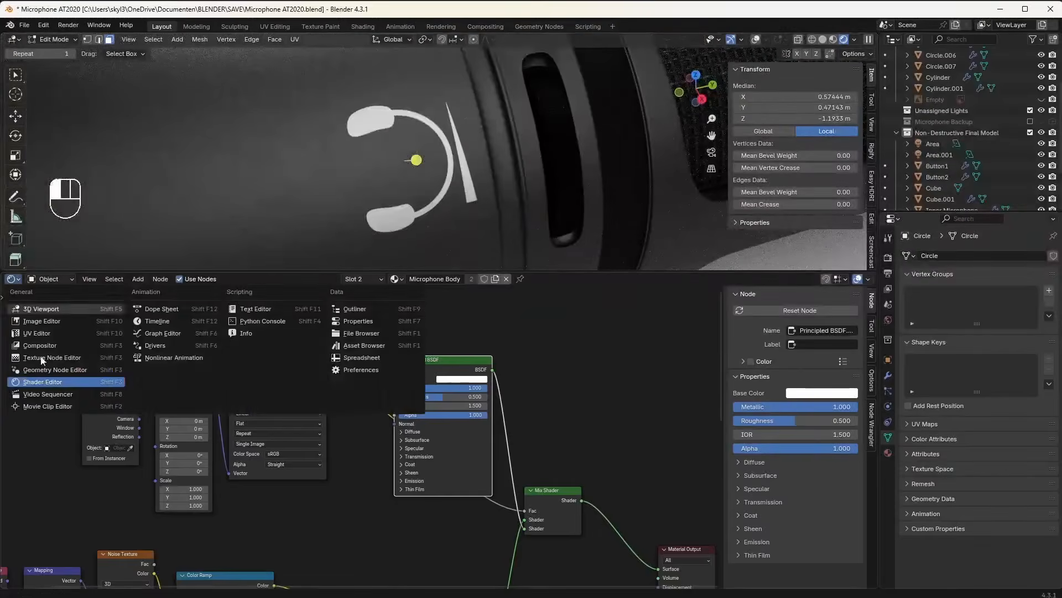
click(63, 333)
scroll(438, 133, down, 3)
middle_drag(438, 133, 515, 194)
scroll(515, 194, up, 3)
key(s)
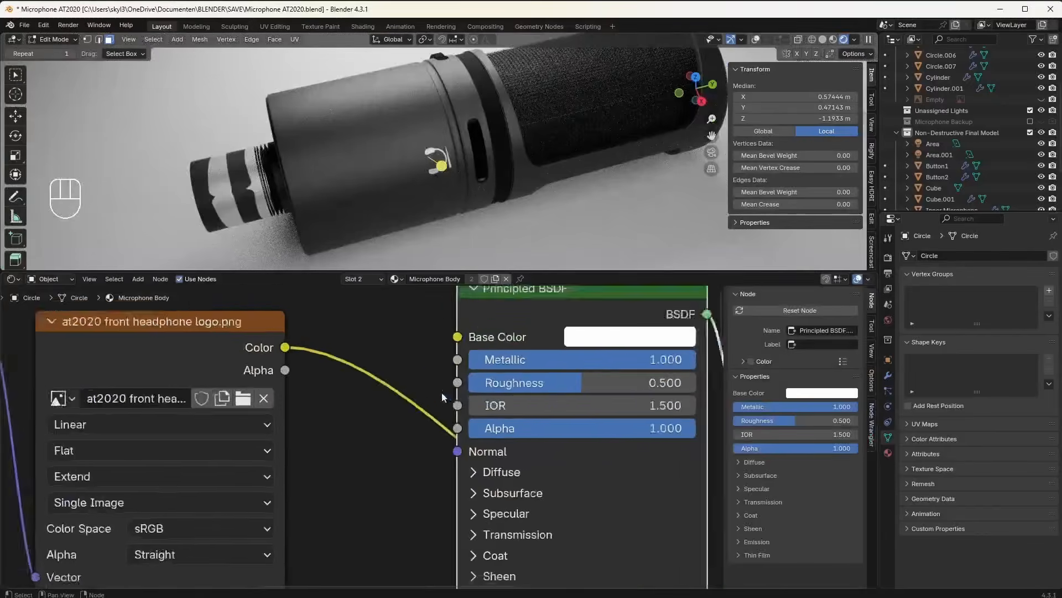
Step: Set the headphone logo shader's roughness to 0.400 and darken its base color to a mid gray
scroll(441, 393, up, 1)
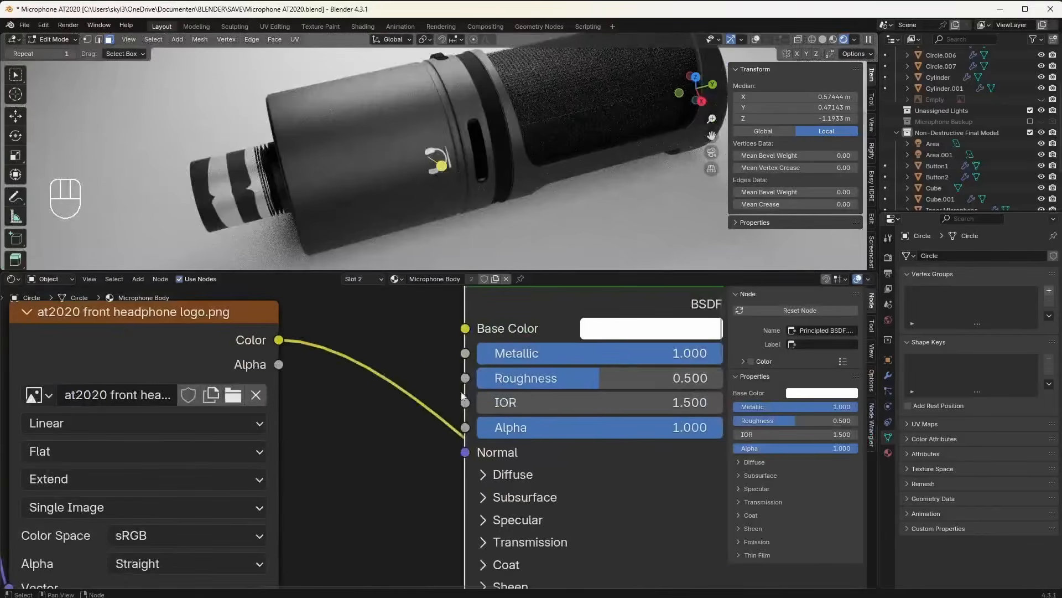
drag(599, 386, 575, 386)
click(610, 332)
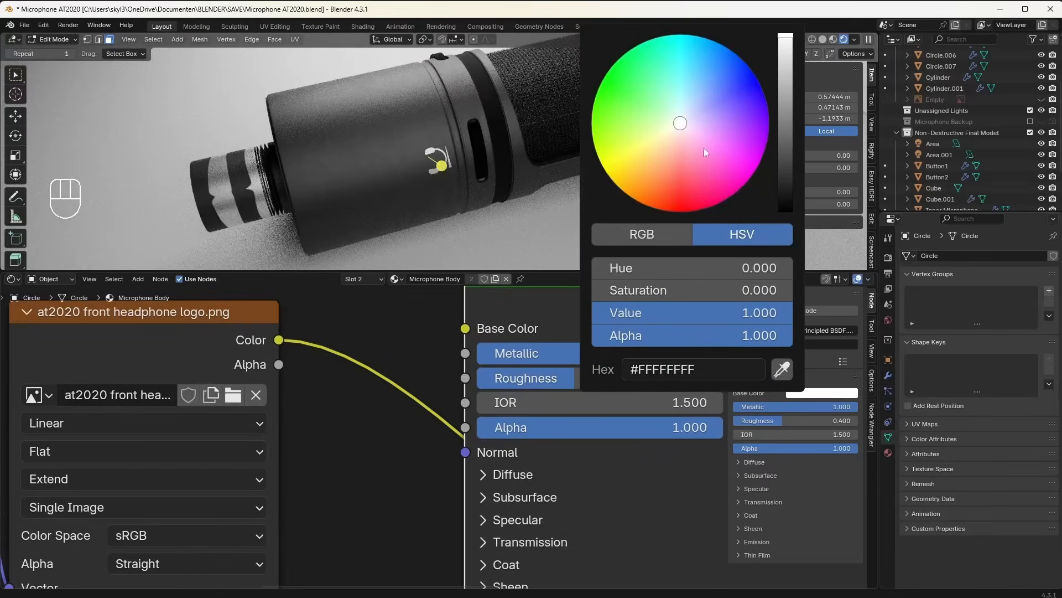
drag(787, 92, 787, 148)
scroll(528, 153, down, 3)
middle_drag(528, 153, 450, 181)
key(Tab)
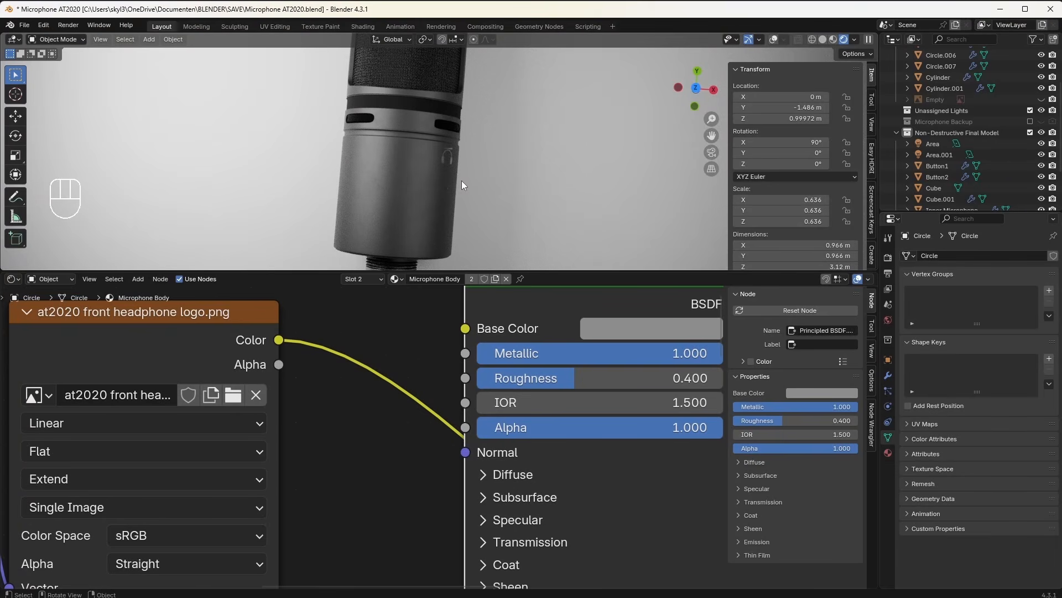
middle_drag(396, 135, 490, 176)
Step: Make room before the Material Output and duplicate the logo's Texture Coordinate, Mapping, image and Principled BSDF nodes above the originals
key(Tab)
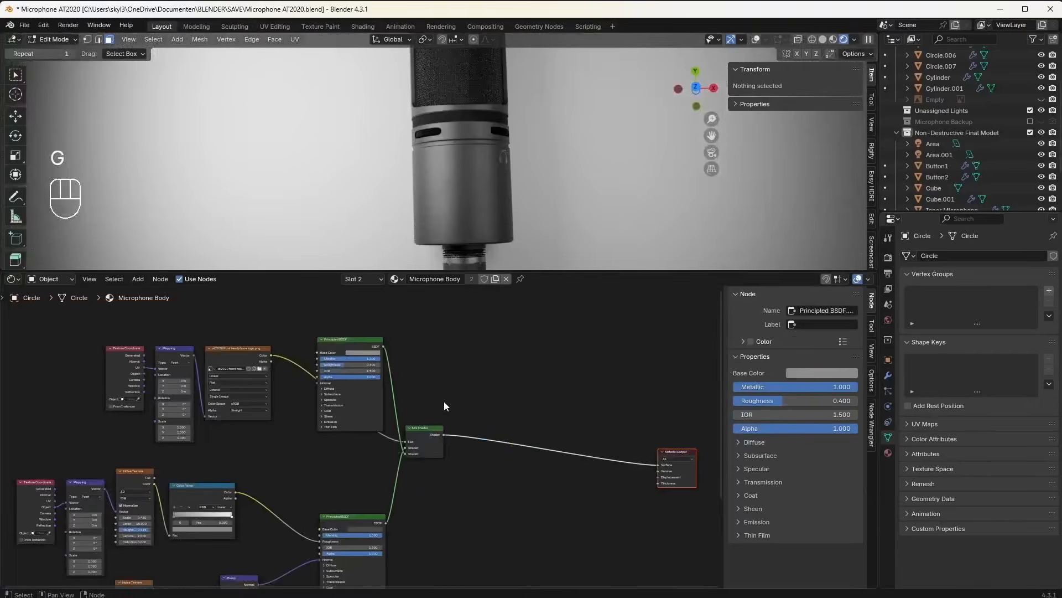
middle_drag(444, 401, 397, 436)
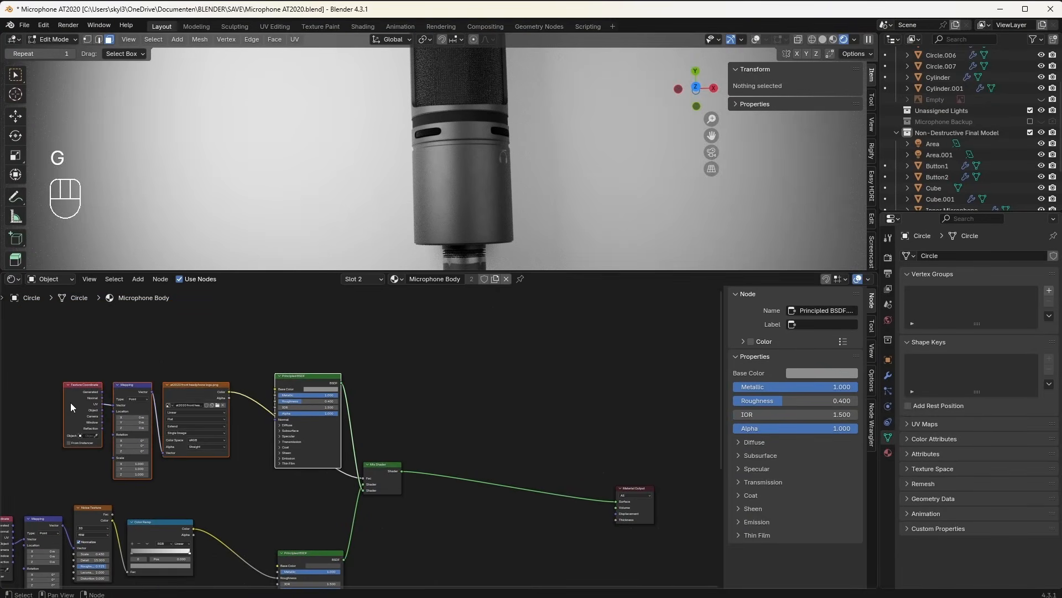
key(shift+d)
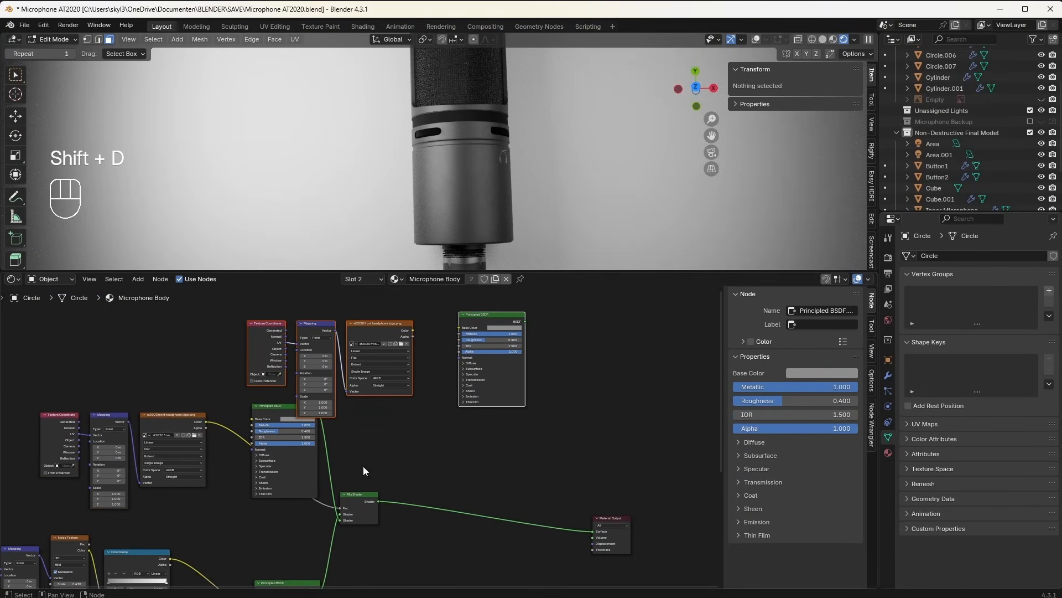
Step: Insert a duplicate Mix Shader before the Material Output, link the copied image and Principled BSDF into it, and load at2020 front MIc COm Monitor.png
click(372, 505)
key(shift+d)
click(559, 516)
key(g)
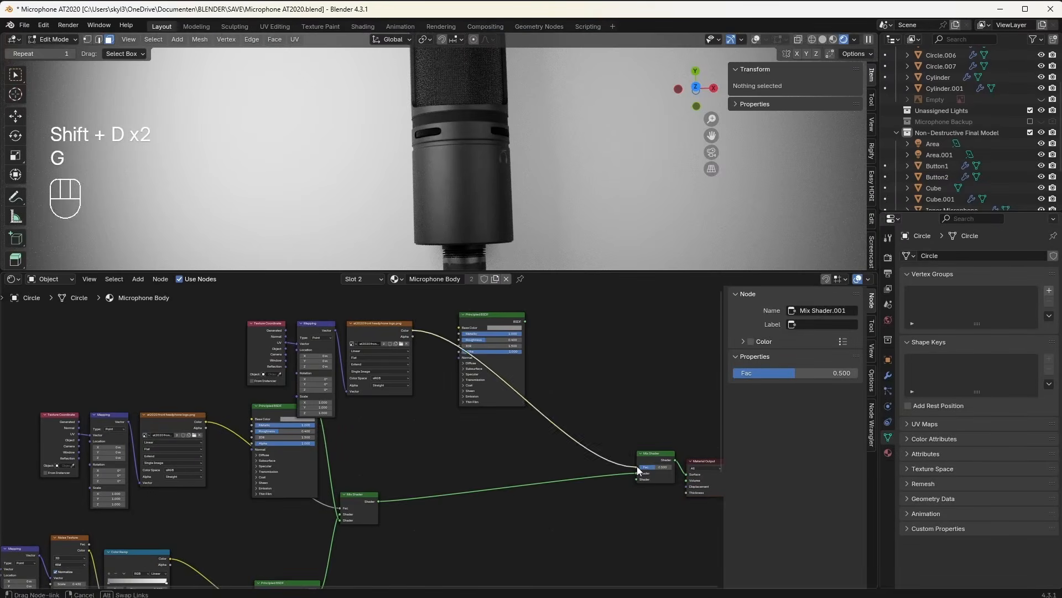
drag(637, 467, 637, 467)
drag(519, 317, 639, 479)
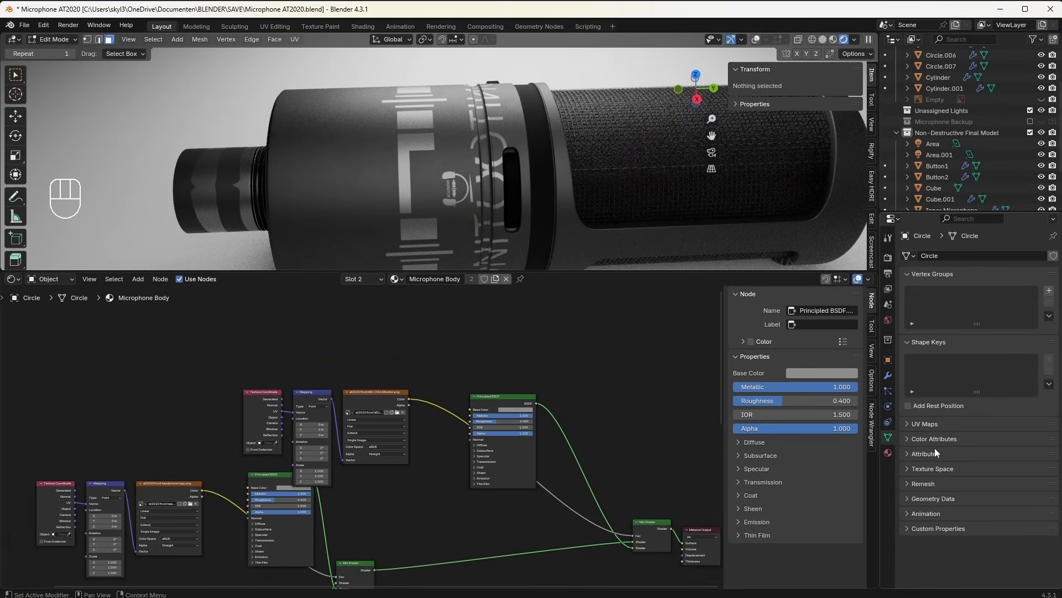
Step: Add a second UV map to the mesh, name it miccom, and make it the active render map
click(904, 424)
click(1049, 442)
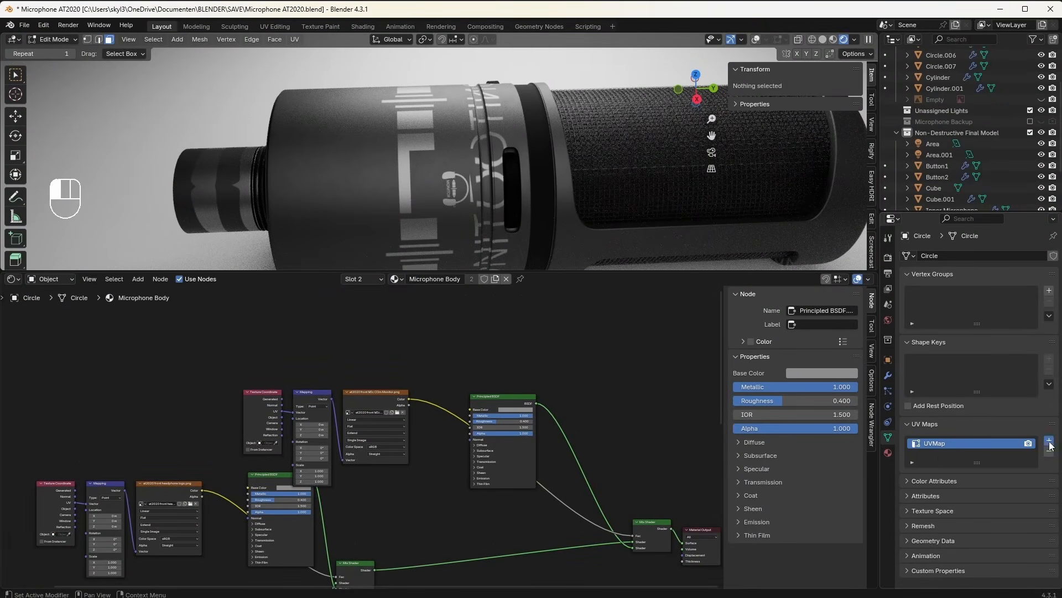
double_click(960, 455)
text(miccom)
key(Return)
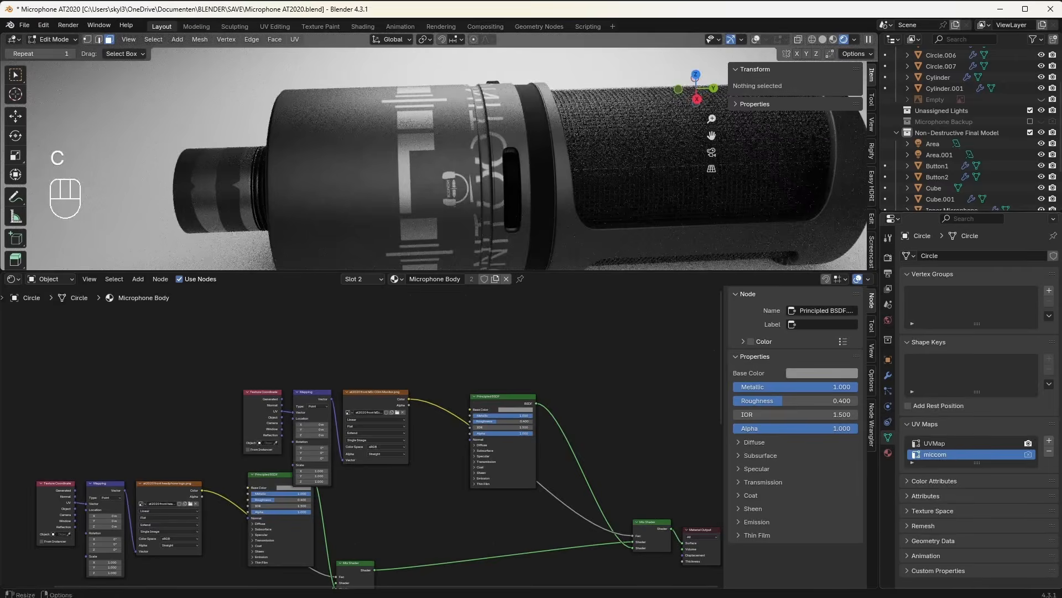
click(1030, 454)
Step: Remove the Texture Coordinate nodes feeding the MIC COM Monitor and headphone logo mappings
click(258, 402)
middle_drag(258, 402, 449, 357)
key(ctrl+x)
scroll(357, 432, up, 5)
middle_drag(277, 441, 377, 410)
click(297, 434)
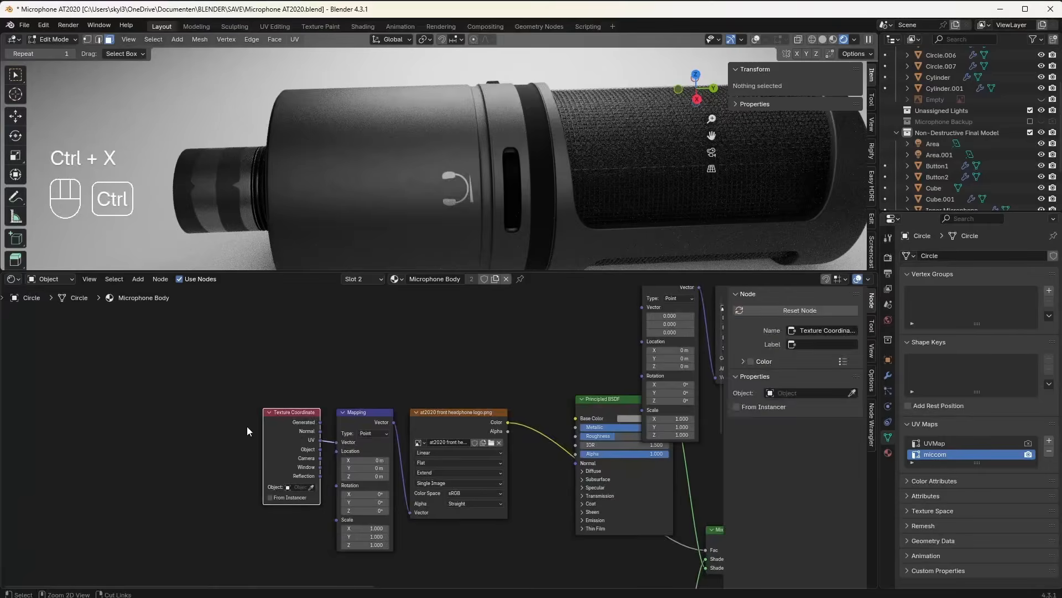
key(ctrl+x)
Step: Add a UV Map node set to UVMap and connect it to the headphone logo's Mapping vector
key(shift+a)
text(uv map)
key(Return)
click(257, 453)
click(257, 451)
click(260, 464)
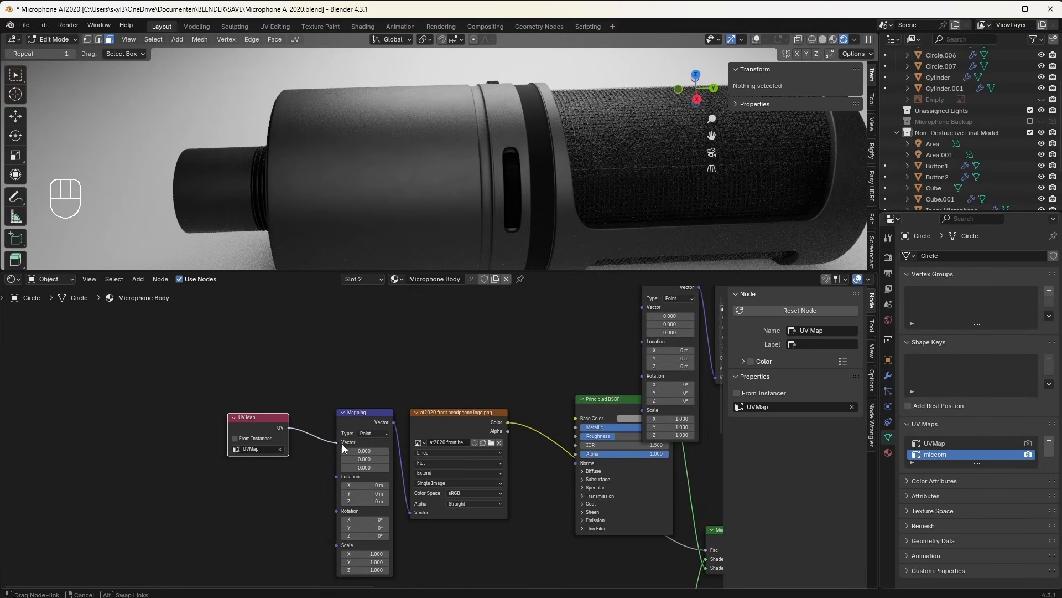
drag(339, 443, 337, 442)
Step: Duplicate the UV Map node, set the copy to miccom, and connect it to the MIC COM Monitor image's Mapping vector
middle_drag(289, 404, 134, 474)
key(shift+d)
click(392, 360)
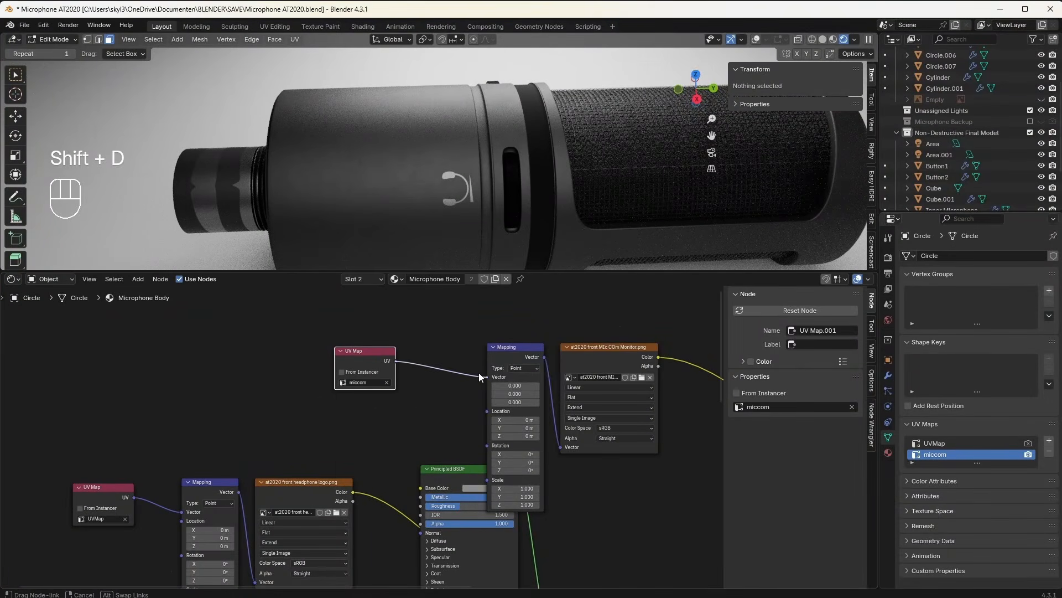
drag(477, 376, 484, 374)
middle_drag(484, 374, 457, 401)
Step: Unwrap the entire microphone body mesh into the miccom UV map with the Angle Based method
middle_drag(410, 178, 487, 161)
key(Tab)
key(a)
key(u)
scroll(529, 160, down, 3)
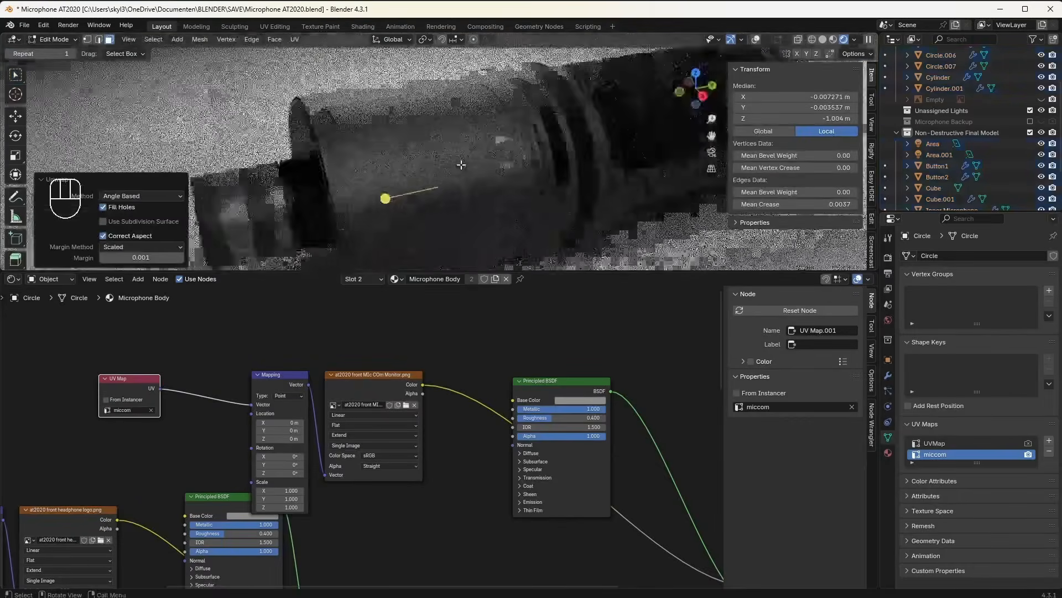
middle_drag(463, 164, 579, 145)
shift+middle_drag(487, 83, 526, 152)
scroll(508, 150, down, 4)
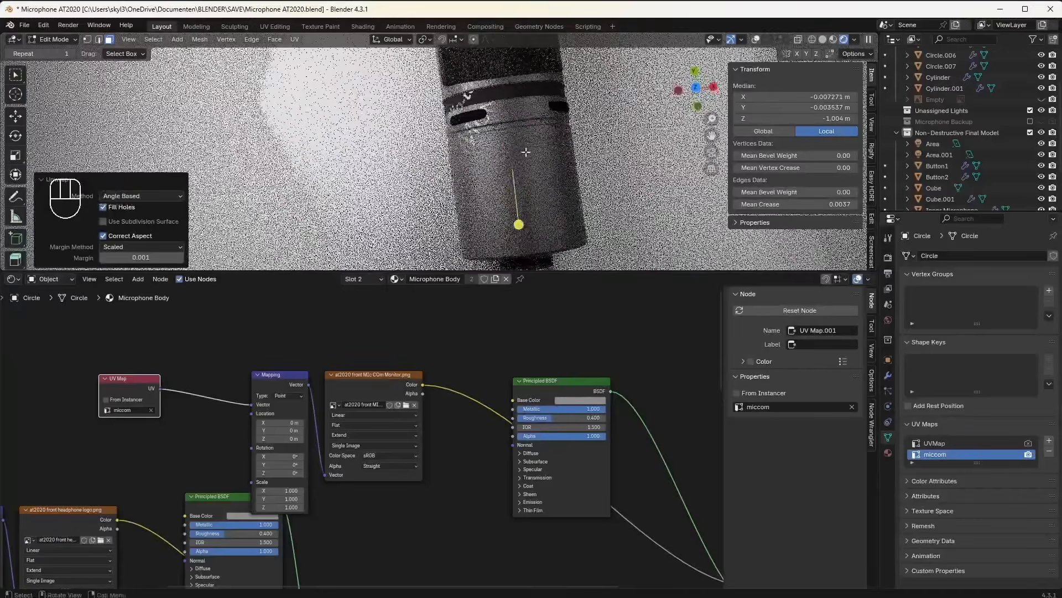
scroll(526, 152, up, 5)
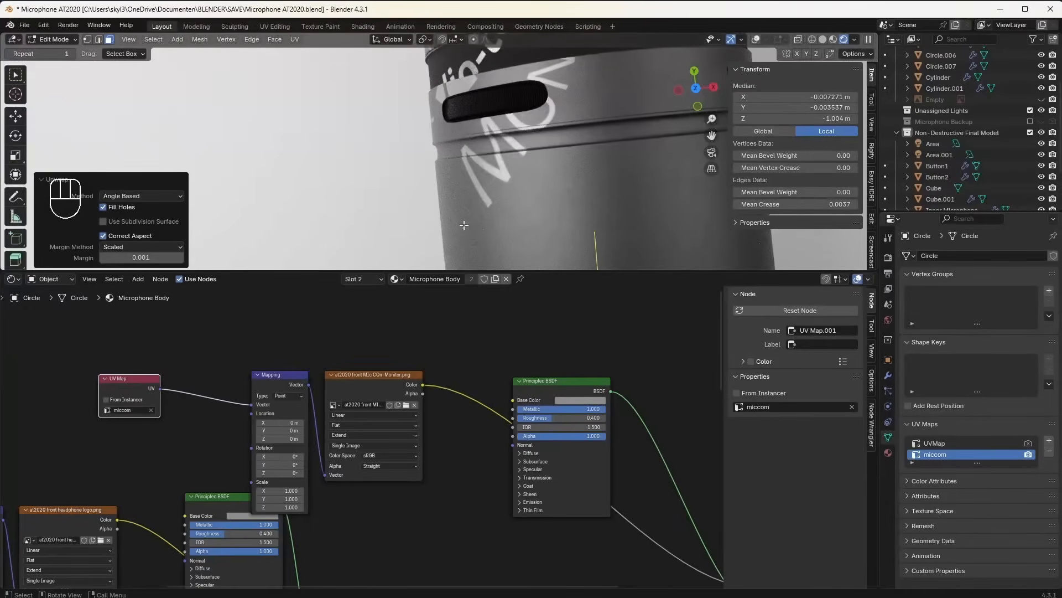
middle_drag(485, 201, 494, 194)
Step: Show the overlays and select a block of faces three high and six wide on the body just below the slotted ring
key(shift+alt+z)
shift+middle_drag(569, 157, 602, 145)
key(3)
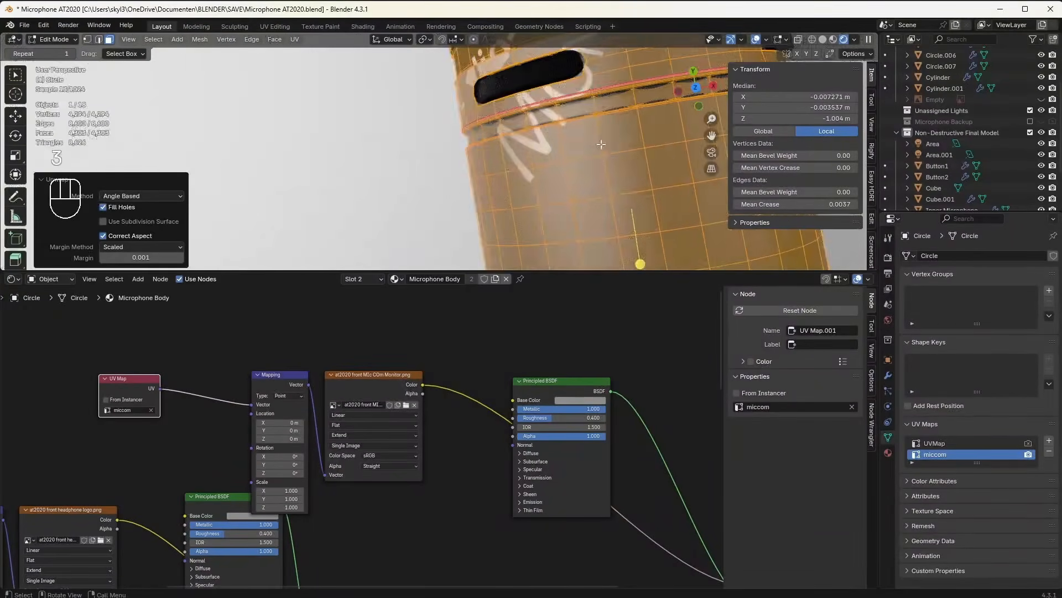
click(612, 133)
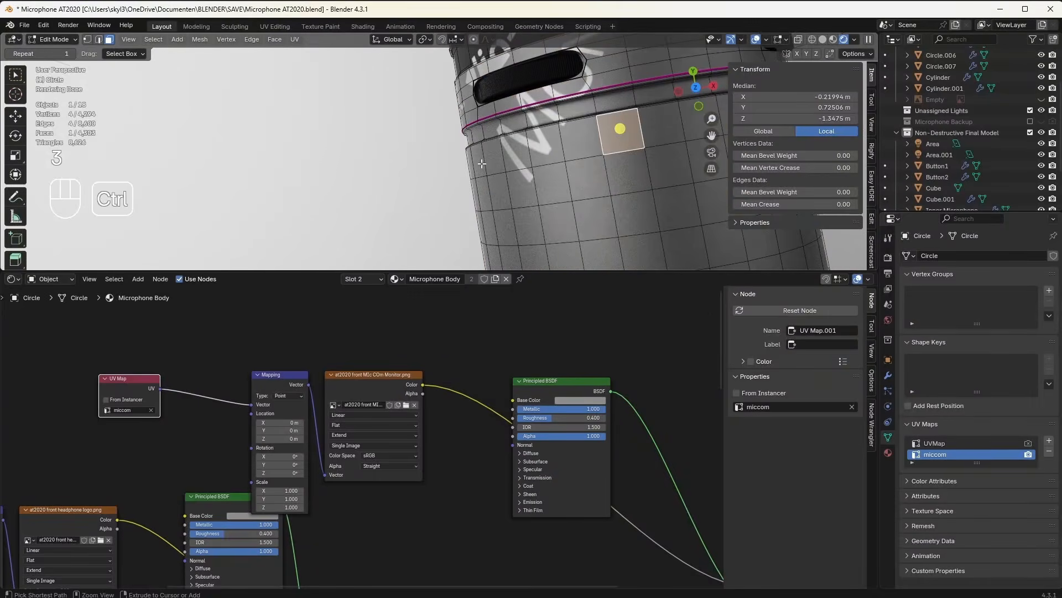
ctrl+click(501, 191)
Step: Unwrap the selected block of faces with the Angle Based method
click(12, 279)
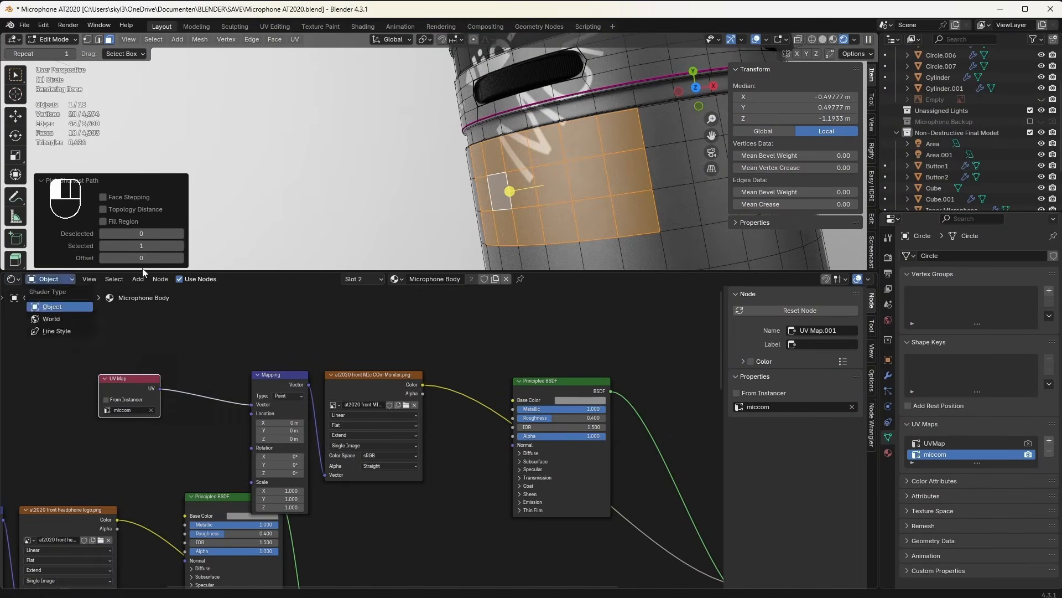
key(u)
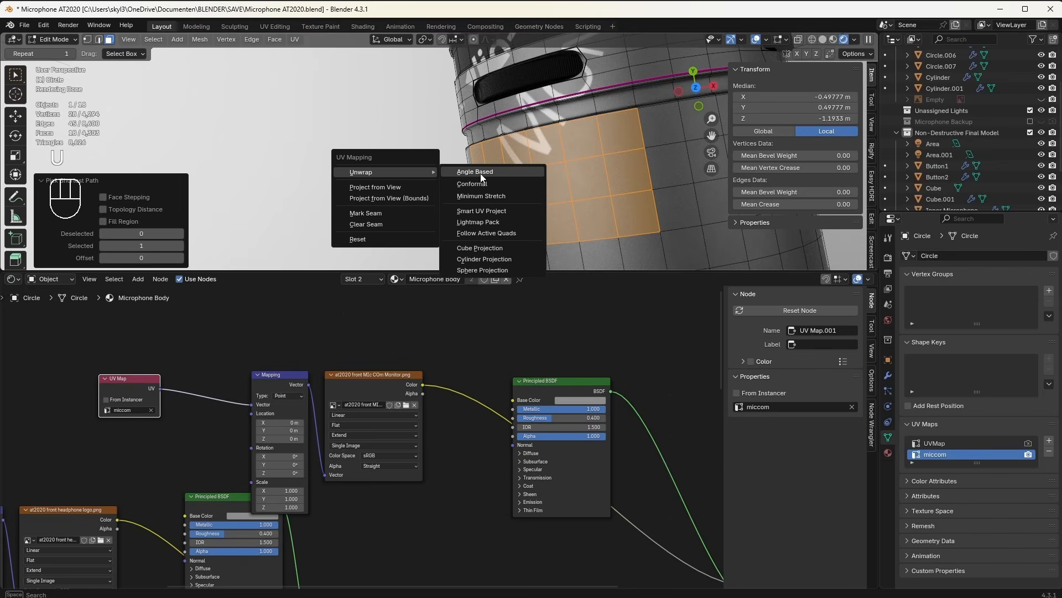
click(463, 172)
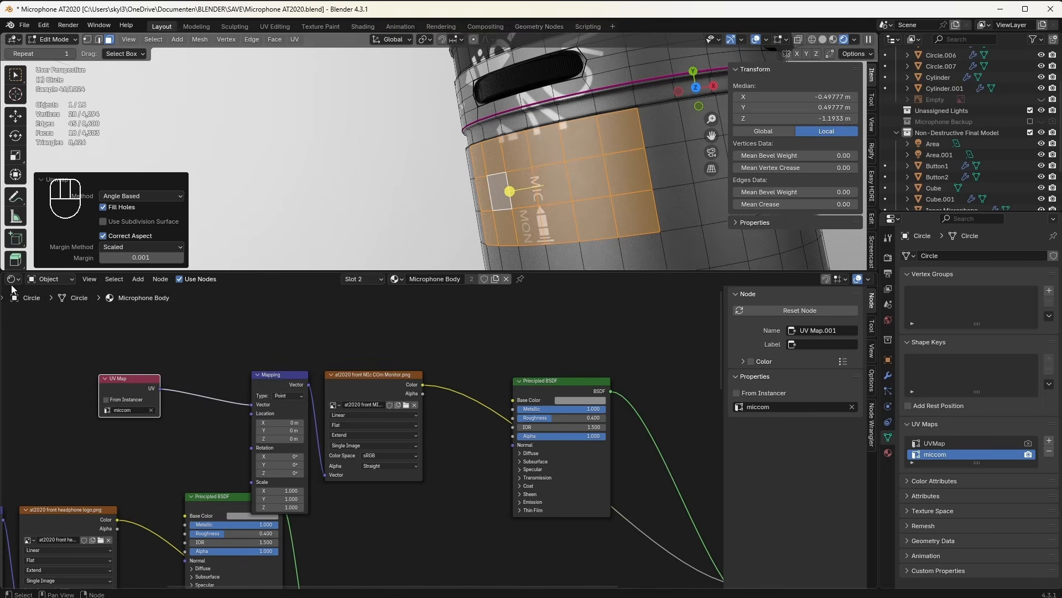
Step: Display at2020 front MIc COm Monitor.png behind the selected faces' UVs in the UV Editor and select all the UVs
click(15, 280)
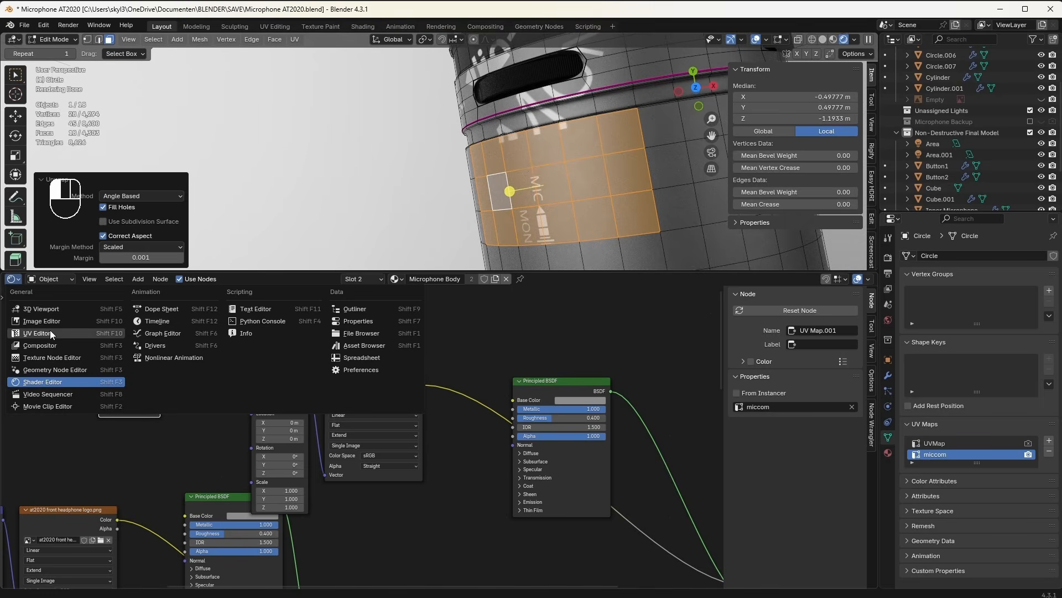
click(50, 332)
key(a)
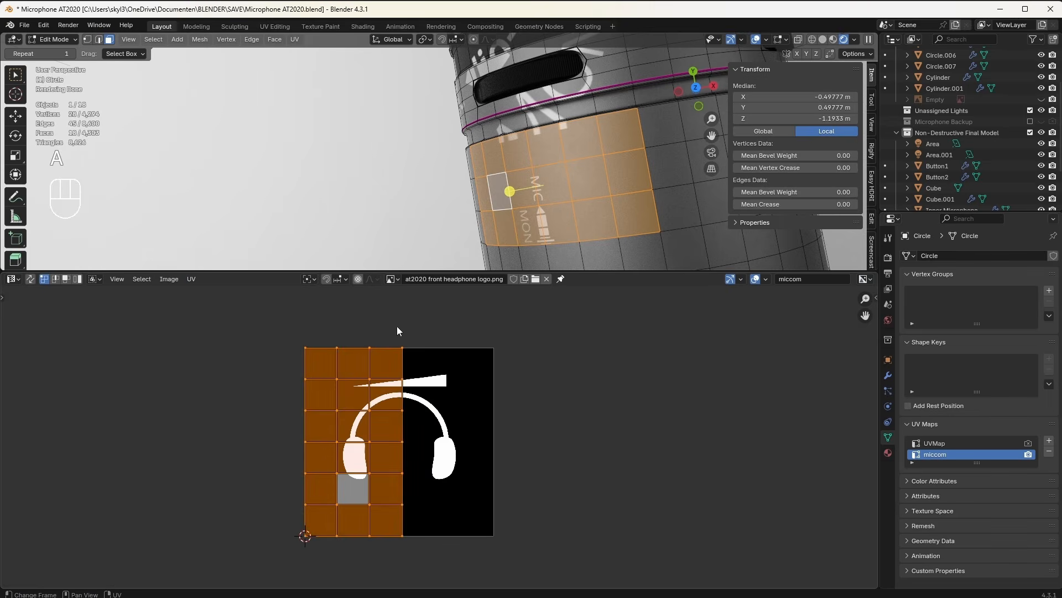
click(389, 283)
click(448, 316)
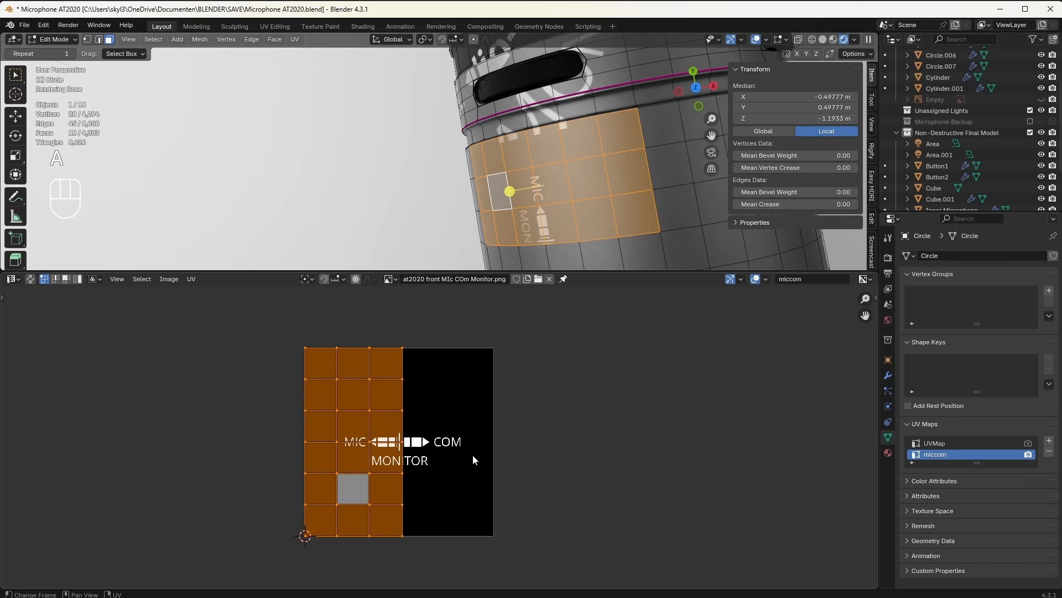
Step: Rotate the selected UVs by 90 degrees, then move and shrink them over the MIC COM MONITOR artwork
key(9)
key(0)
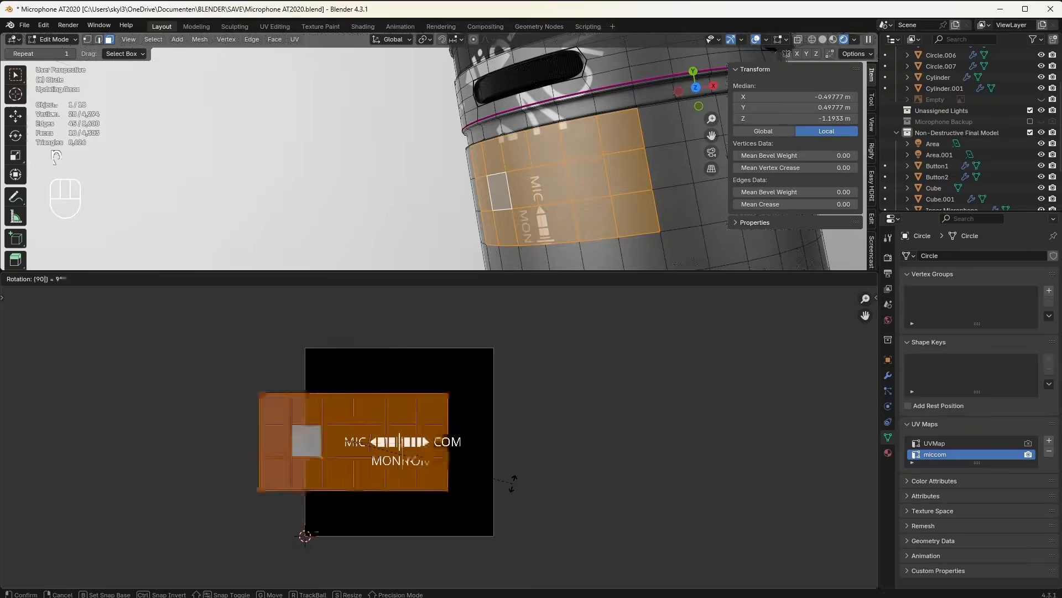
click(510, 479)
key(g)
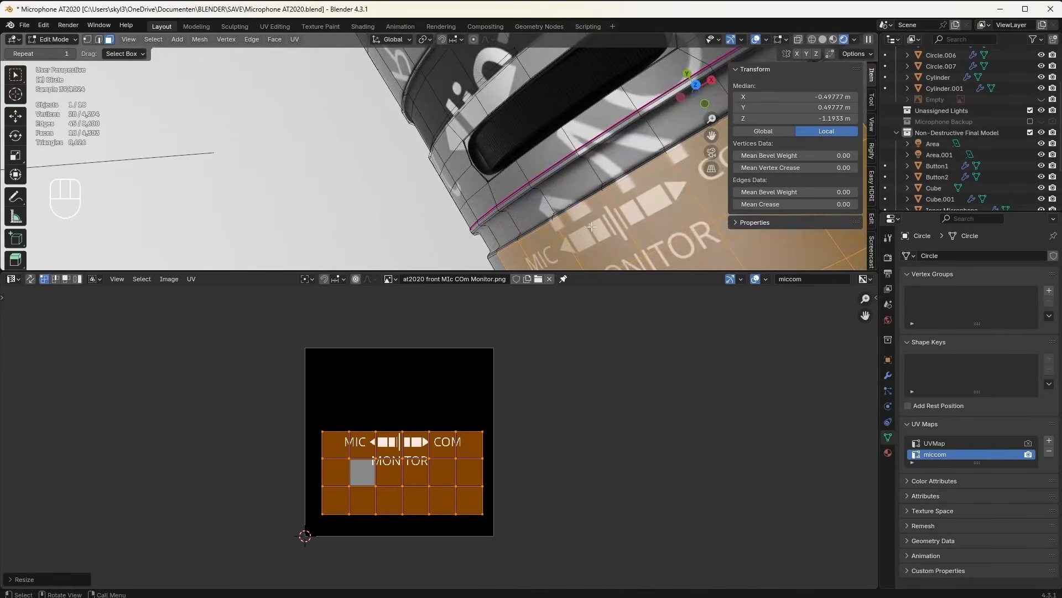
Step: Invert the face selection, then shrink the remaining UVs and move them to a blank area away from the MIC COM MONITOR artwork
click(13, 279)
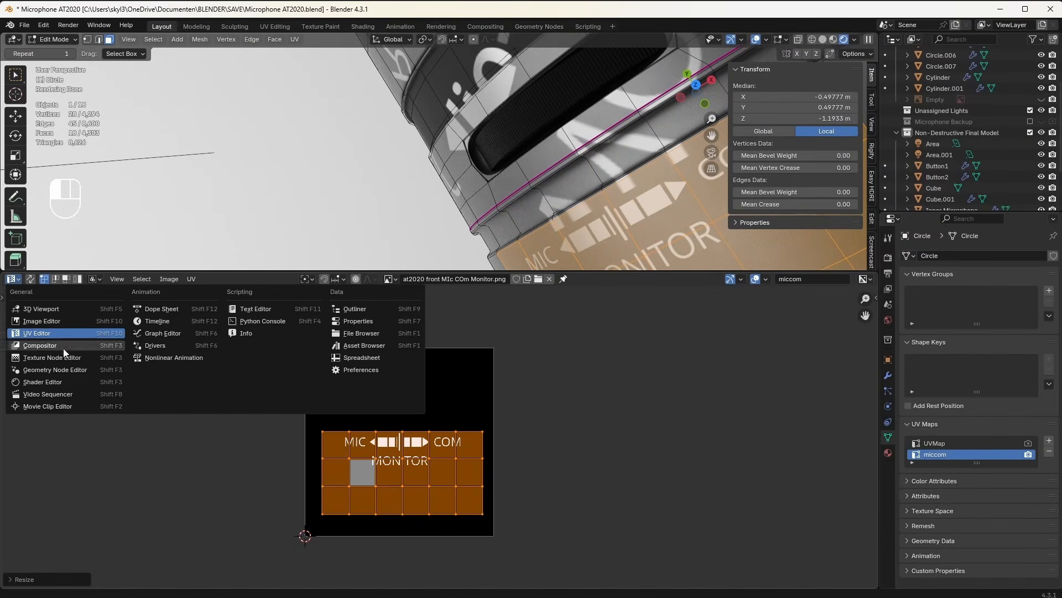
key(ctrl+i)
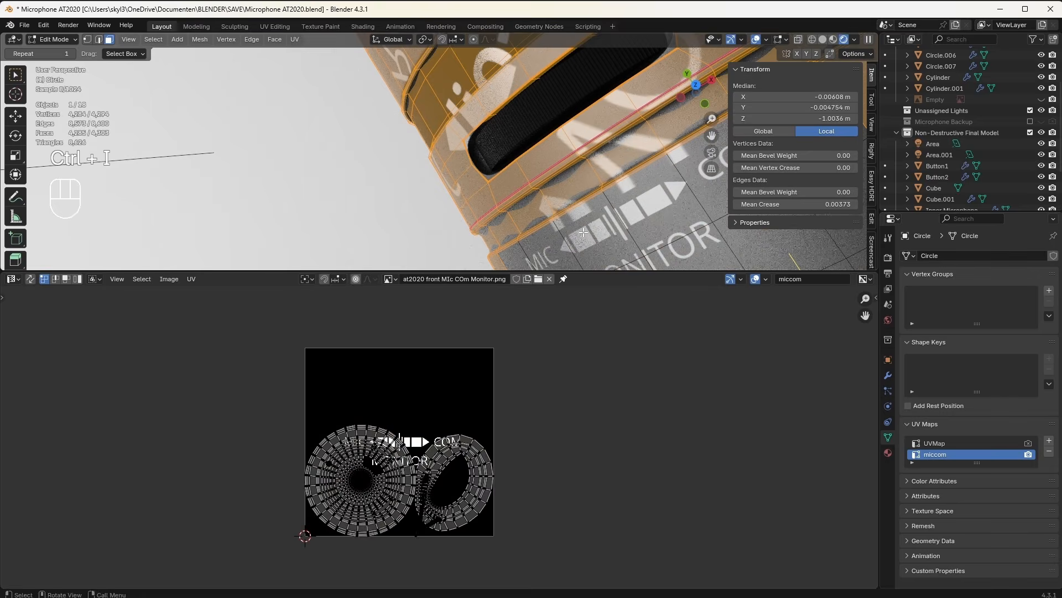
scroll(569, 447, down, 2)
key(a)
key(s)
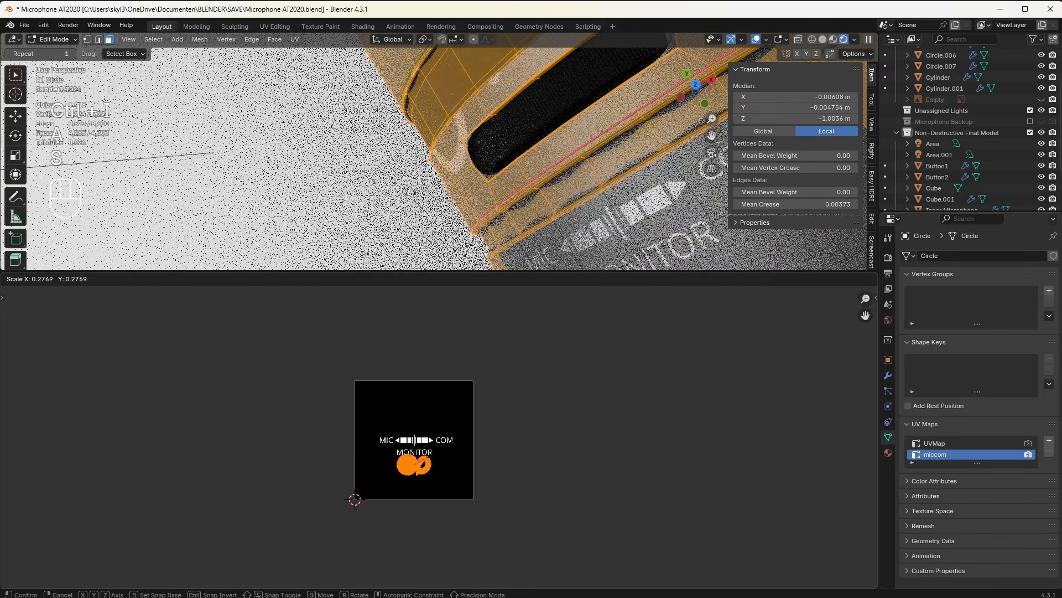
click(463, 459)
key(g)
click(497, 478)
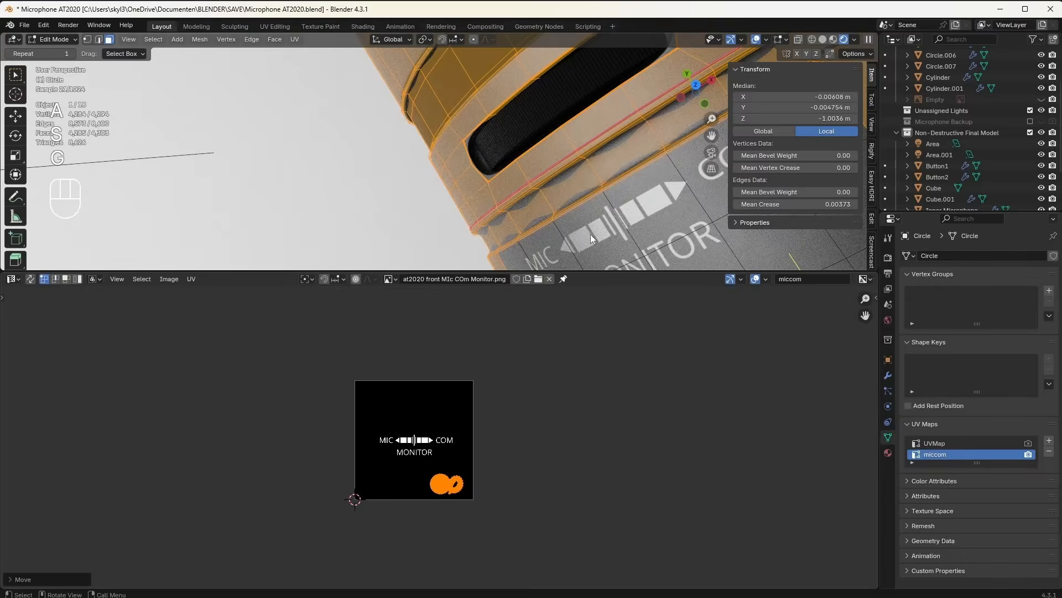
Step: Leave mesh editing, bring back the body material's shader nodes and save the file
key(Tab)
click(12, 279)
click(40, 381)
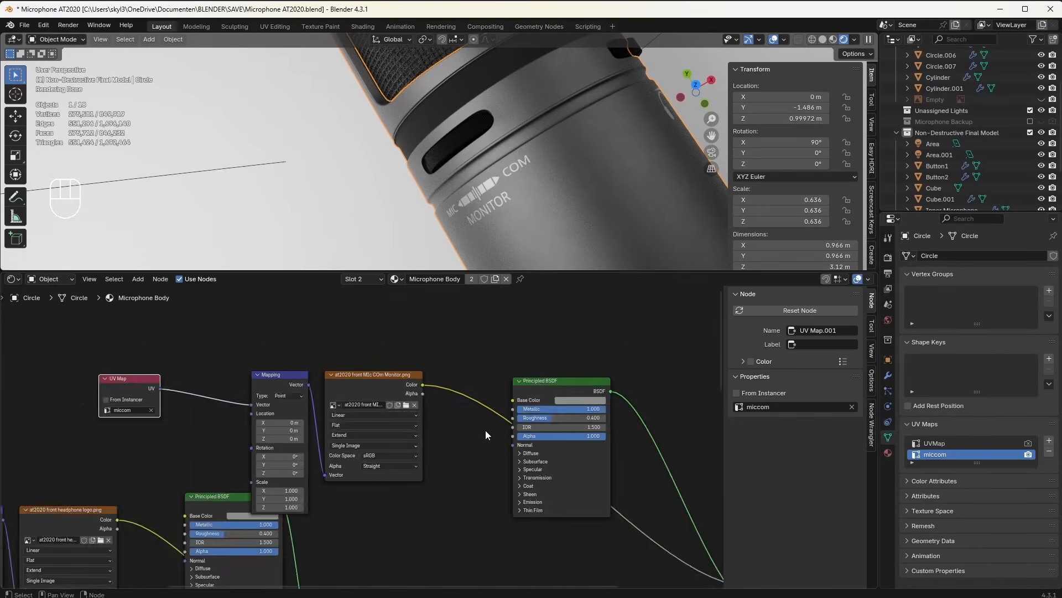
scroll(455, 443, up, 5)
middle_drag(526, 416, 454, 445)
middle_drag(567, 182, 539, 198)
scroll(414, 225, down, 4)
key(ctrl+s)
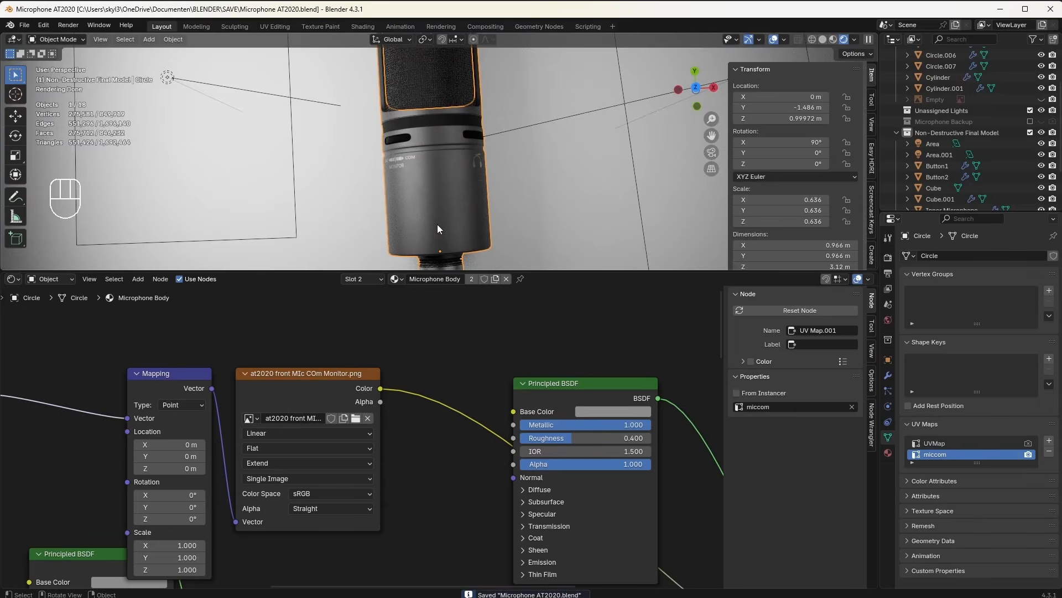
Step: Move the final Mix Shader and Material Output nodes apart to make room for another shader
middle_drag(443, 239, 456, 192)
scroll(456, 193, up, 4)
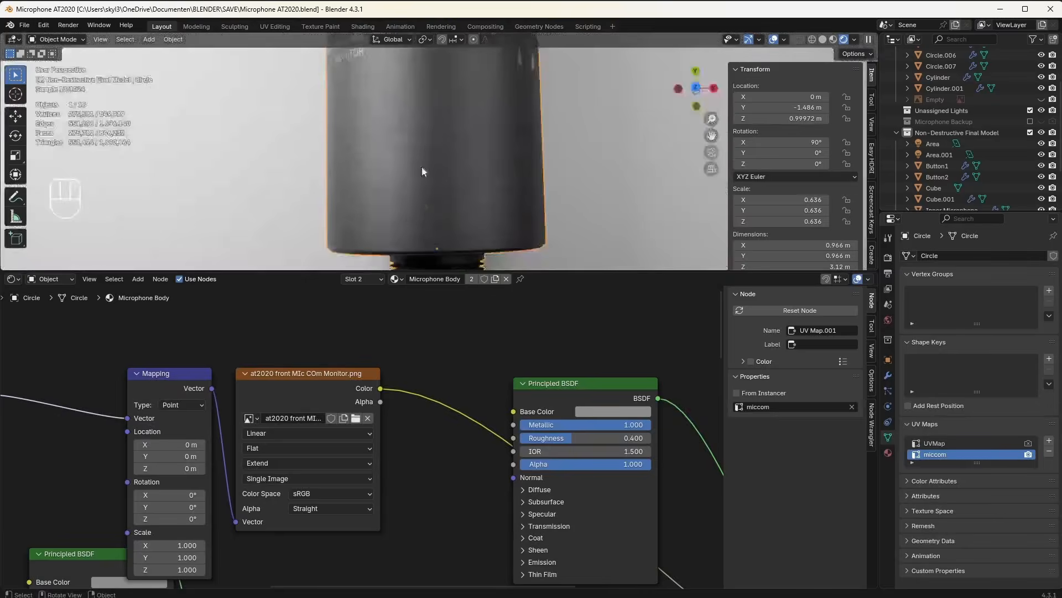
shift+middle_drag(441, 229, 443, 219)
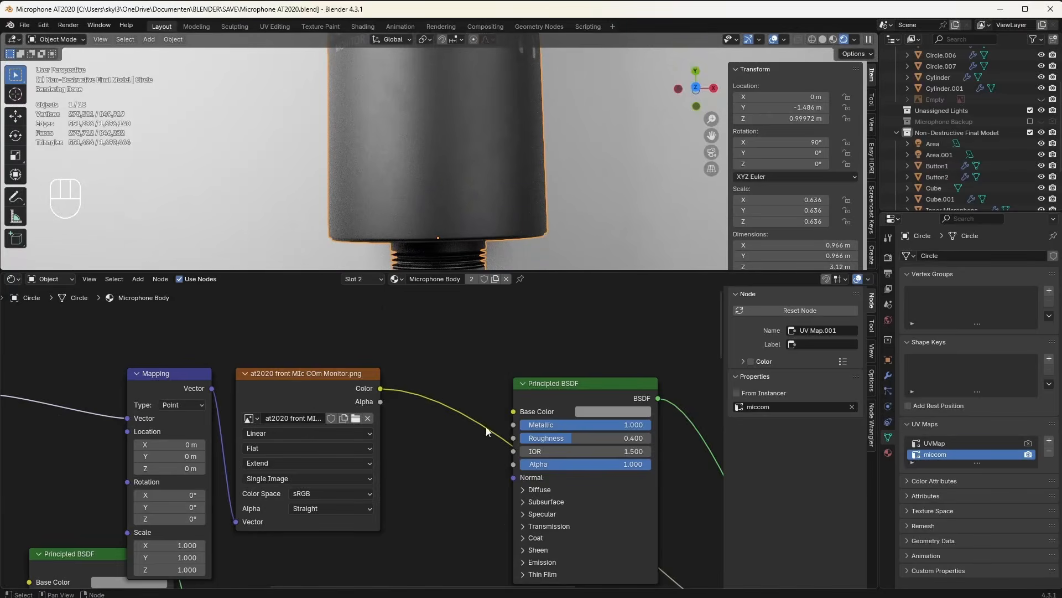
scroll(450, 413, down, 8)
middle_drag(620, 482, 337, 467)
drag(339, 467, 376, 520)
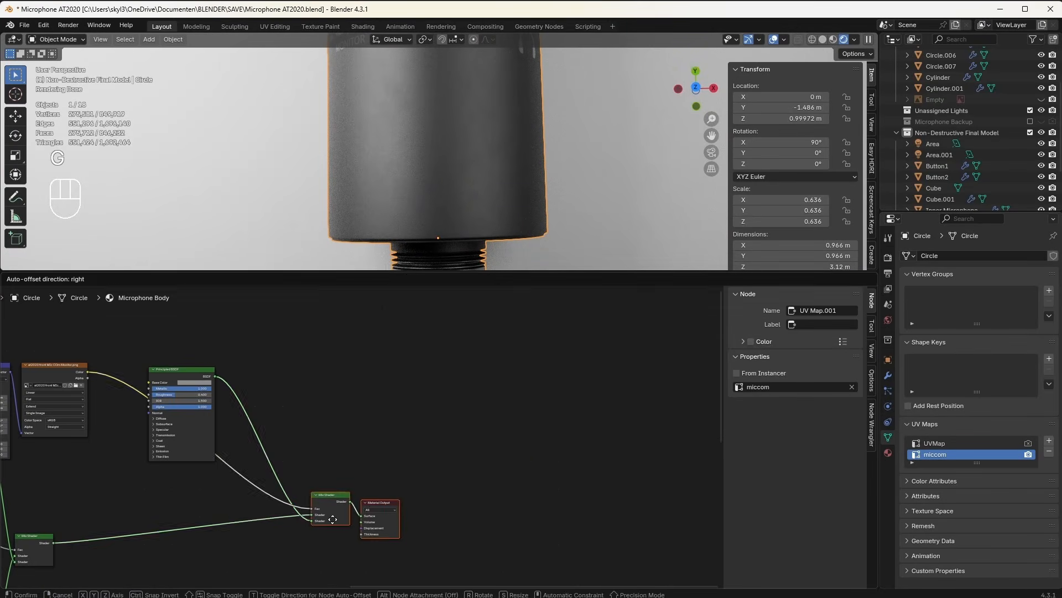
key(g)
click(455, 513)
click(485, 504)
key(g)
click(645, 496)
Step: Duplicate the final Mix Shader and insert the copy before the Material Output
click(450, 493)
key(shift+d)
click(570, 483)
Step: Duplicate the miccom UV Map, Mapping, image texture and Principled BSDF nodes and place the copies beside the originals
scroll(248, 343, down, 3)
middle_drag(248, 344, 312, 356)
drag(314, 341, 33, 392)
key(shift+d)
click(299, 350)
scroll(394, 378, up, 2)
middle_drag(396, 378, 309, 417)
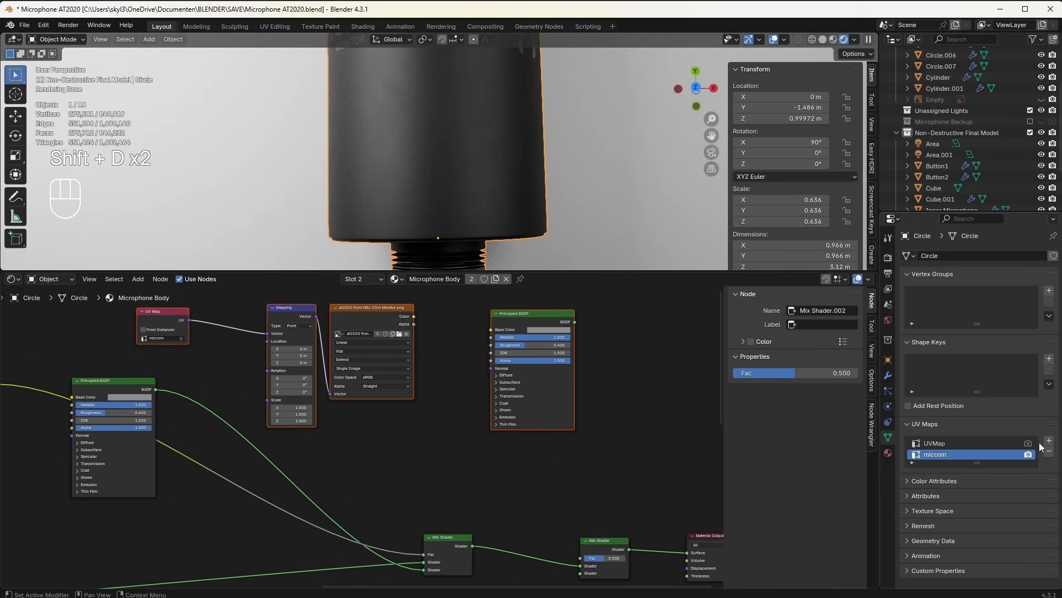
Step: Add a UV map named USBlogo, make it active for rendering and choose it in the copied UV Map node
double_click(942, 464)
key(Return)
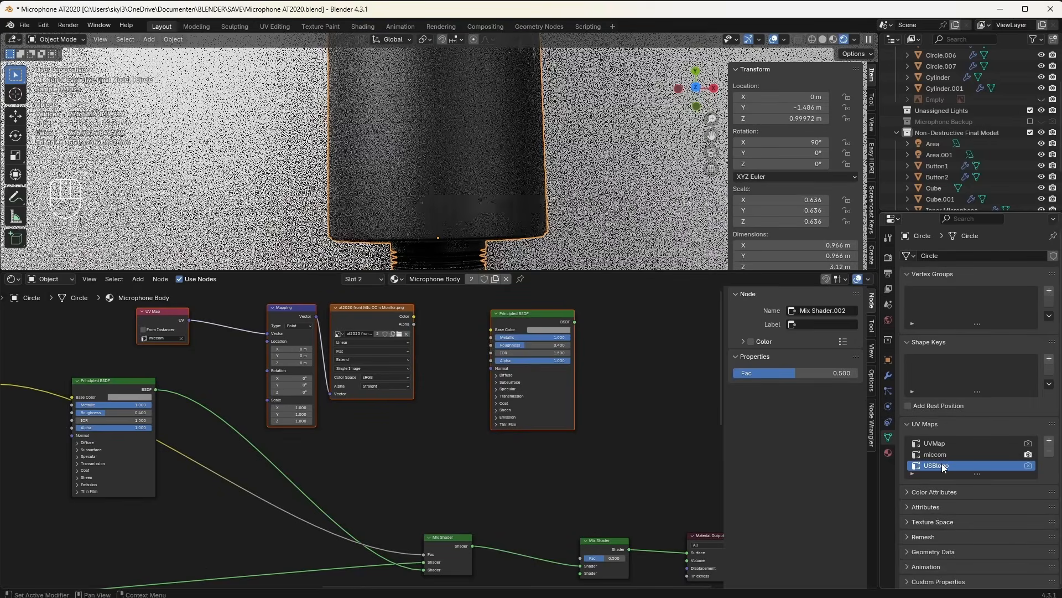
click(1027, 466)
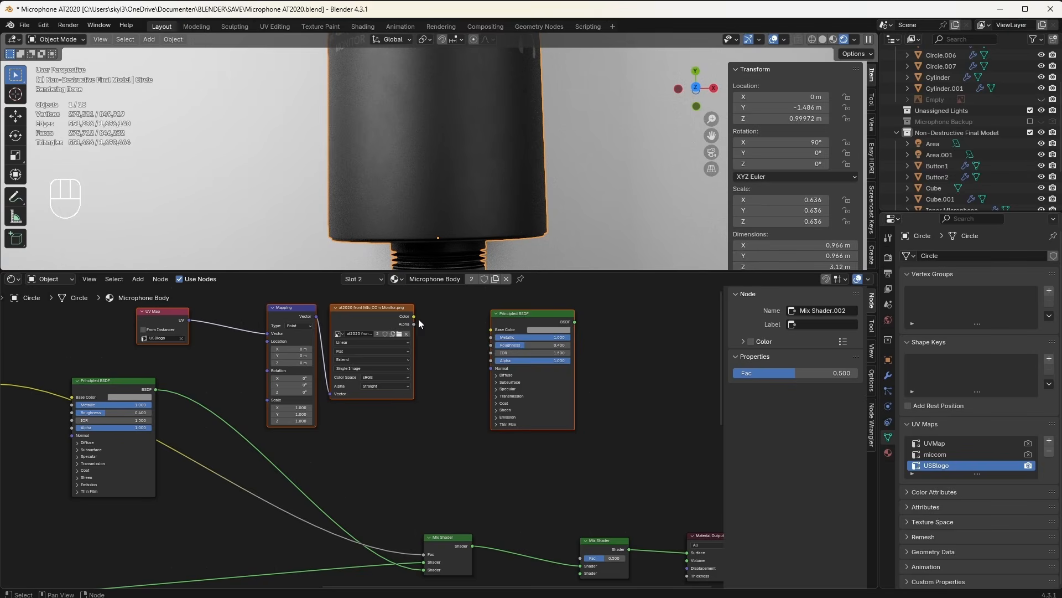
Step: Load USB lOGO.png in the copied texture and connect its color and the copied Principled BSDF to the new Mix Shader's factor and shader inputs
drag(588, 548, 580, 557)
drag(574, 322, 581, 381)
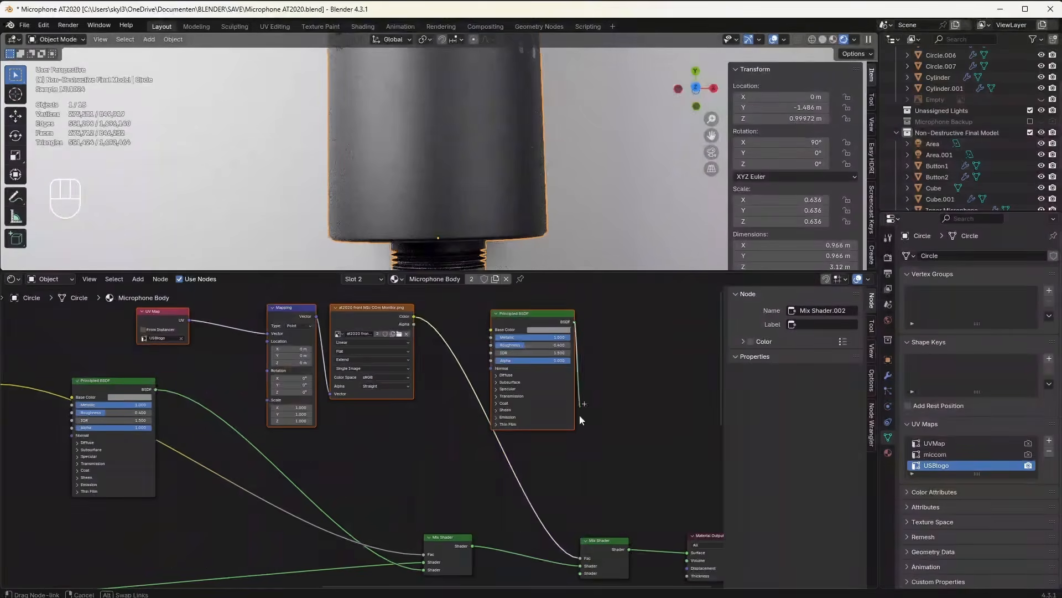
drag(571, 573, 573, 559)
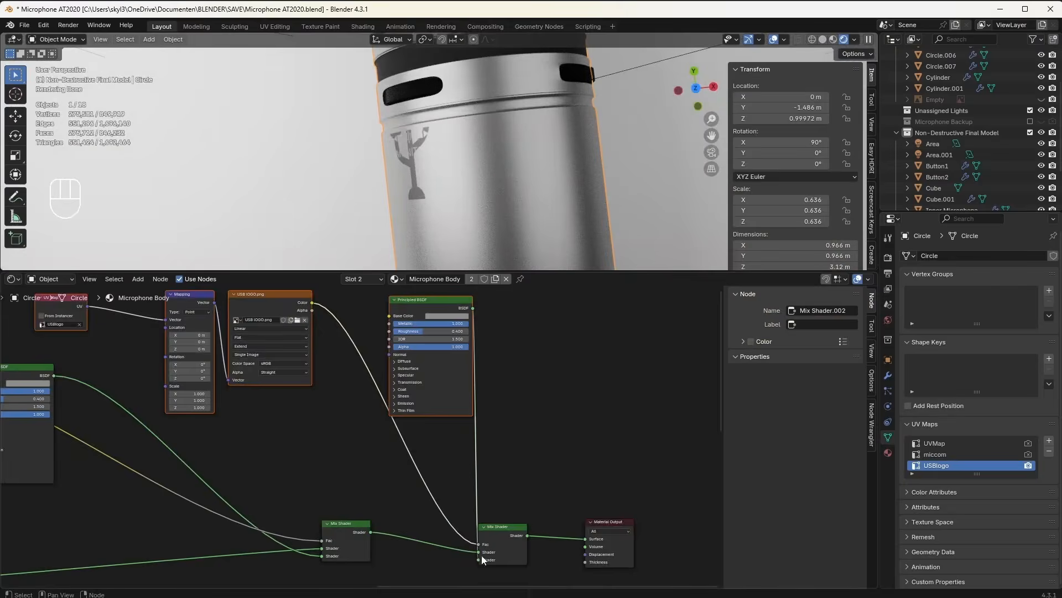
drag(480, 560, 479, 552)
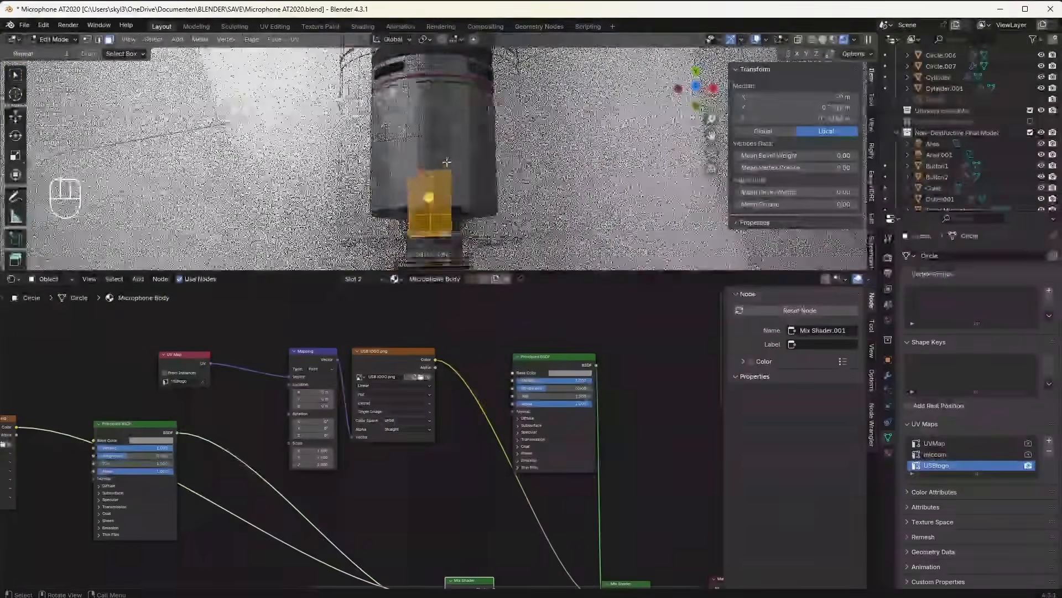
Step: Unwrap the block of faces three high and two wide at the body's lower end with the Angle Based method
shift+middle_drag(442, 216, 455, 204)
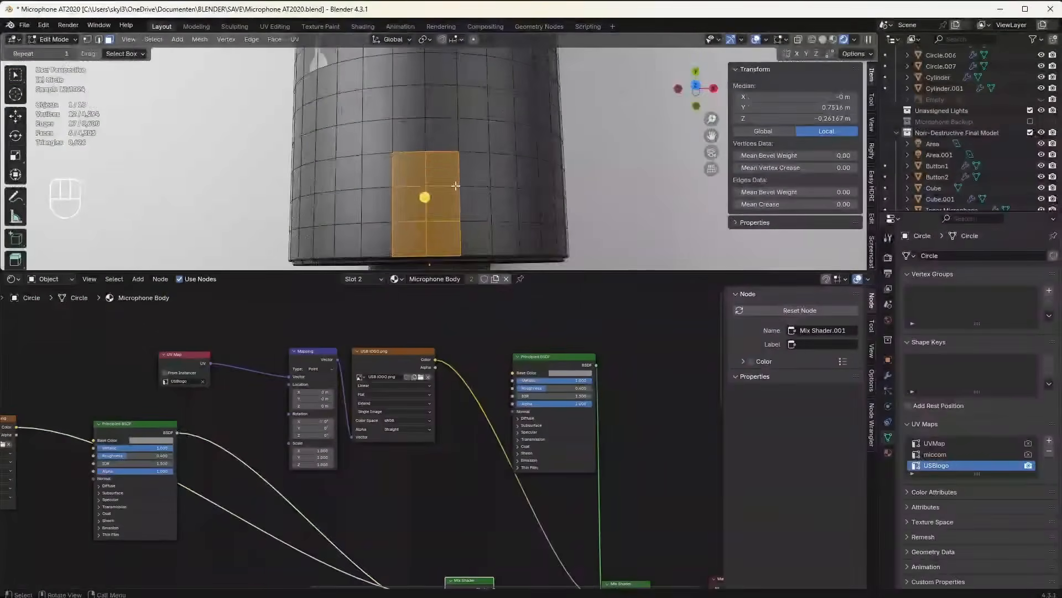
key(u)
mouse_move(448, 188)
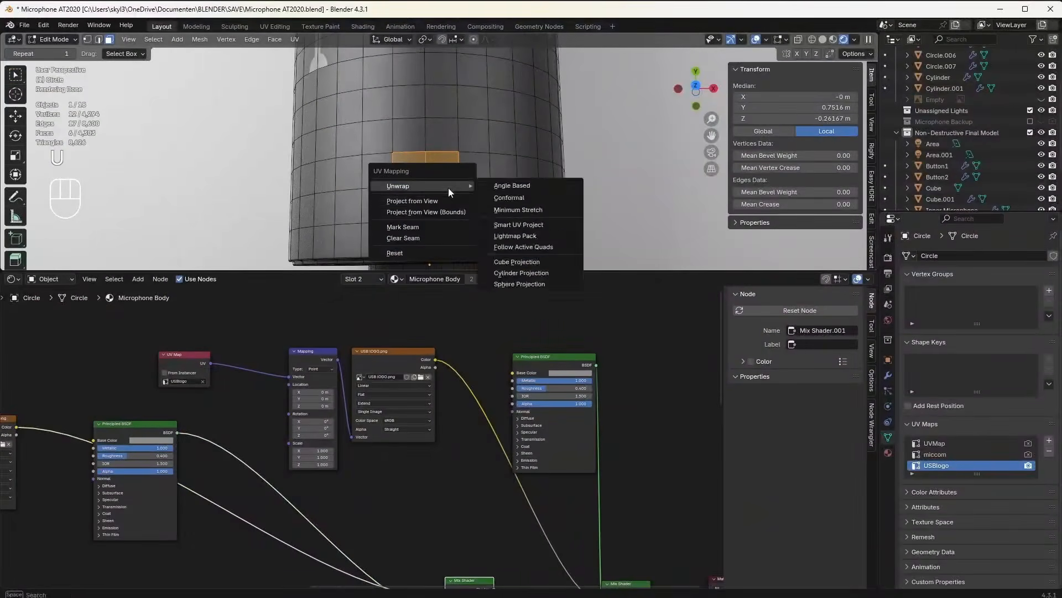
click(524, 186)
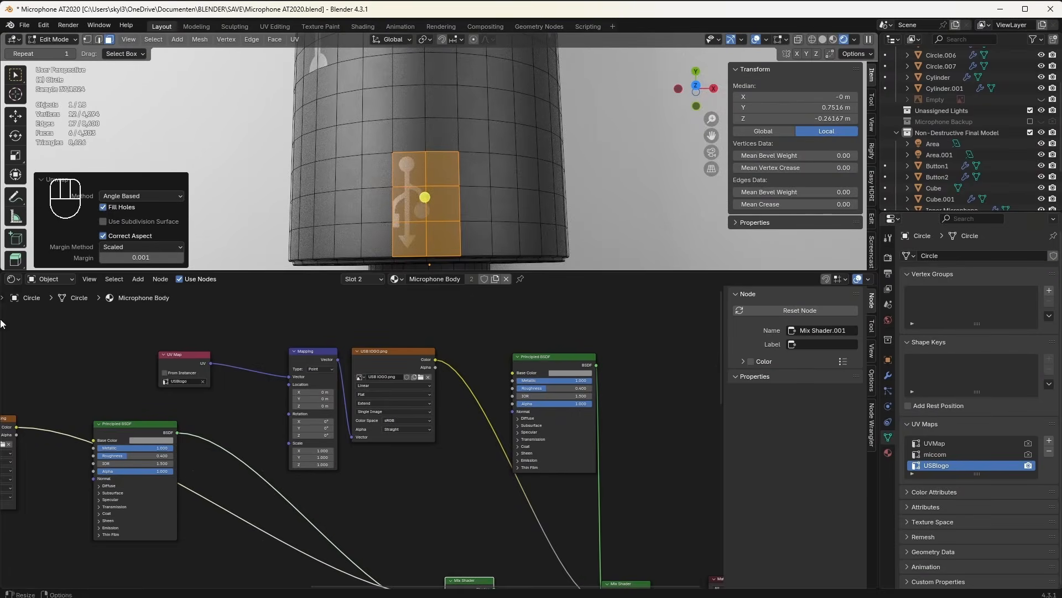
Step: Show the UV Editor with USB lOGO.png behind the unwrapped faces
click(13, 280)
click(55, 333)
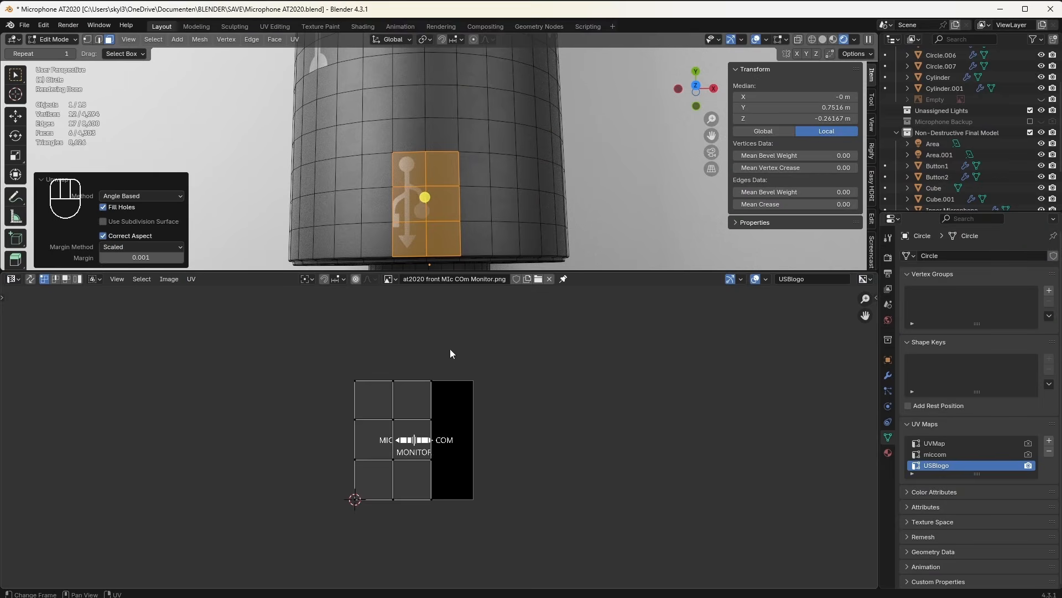
scroll(495, 429, up, 2)
click(389, 279)
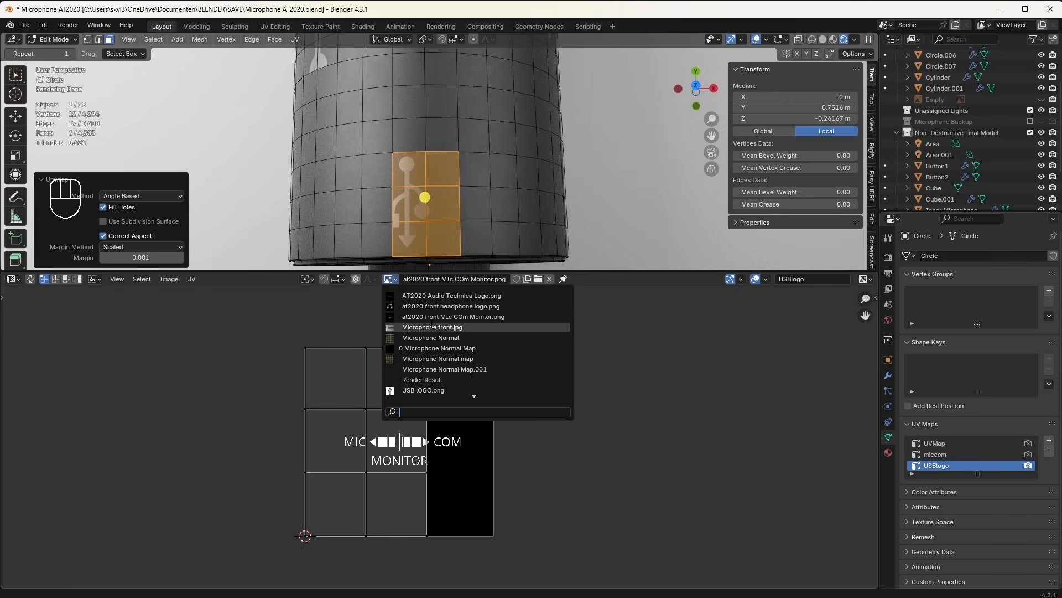
click(424, 390)
scroll(496, 405, down, 3)
Step: Select all the UVs and center them horizontally over the USB symbol
key(a)
key(s)
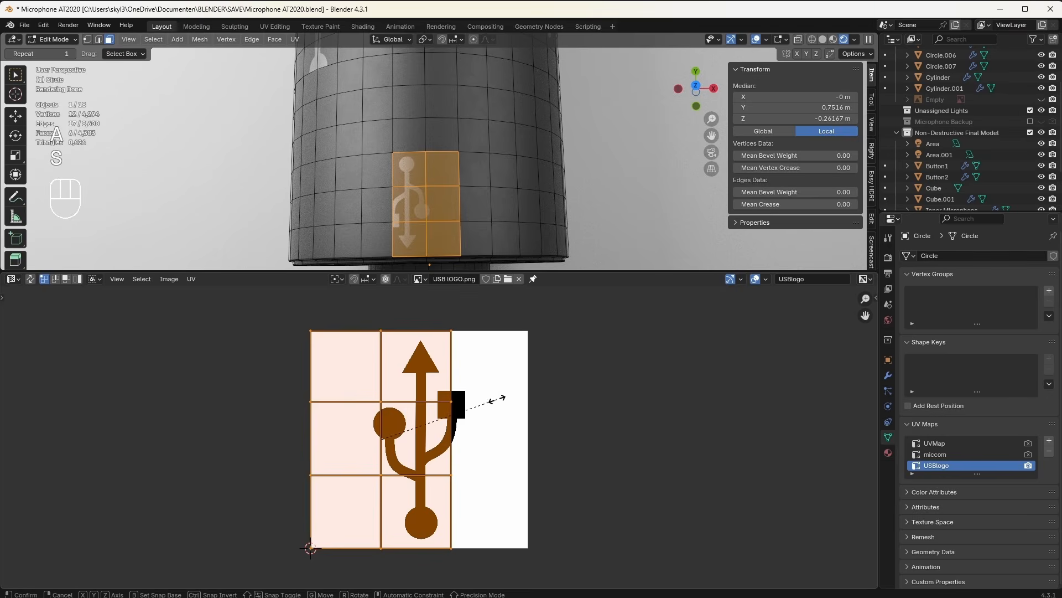
key(g)
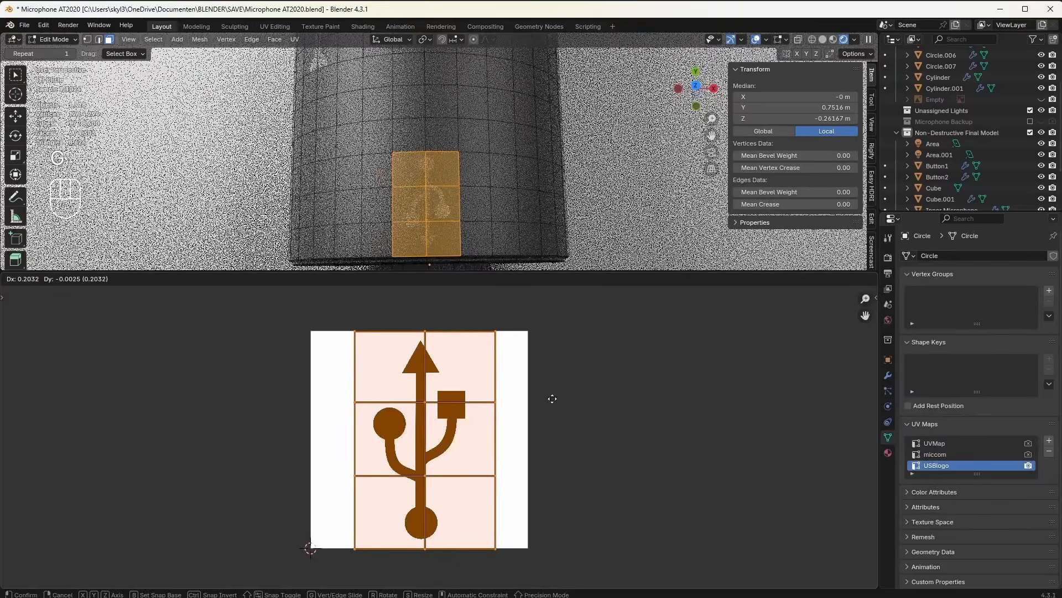
click(549, 398)
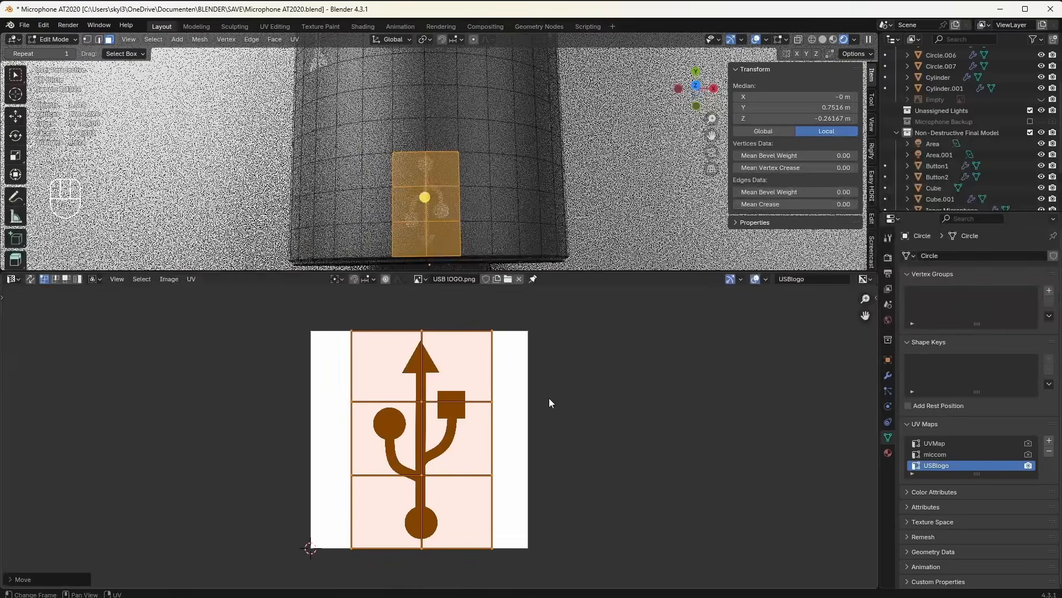
Step: Flip the UVs along Y and, with a scale of -1, along X, then enlarge them well beyond the logo image
key(y)
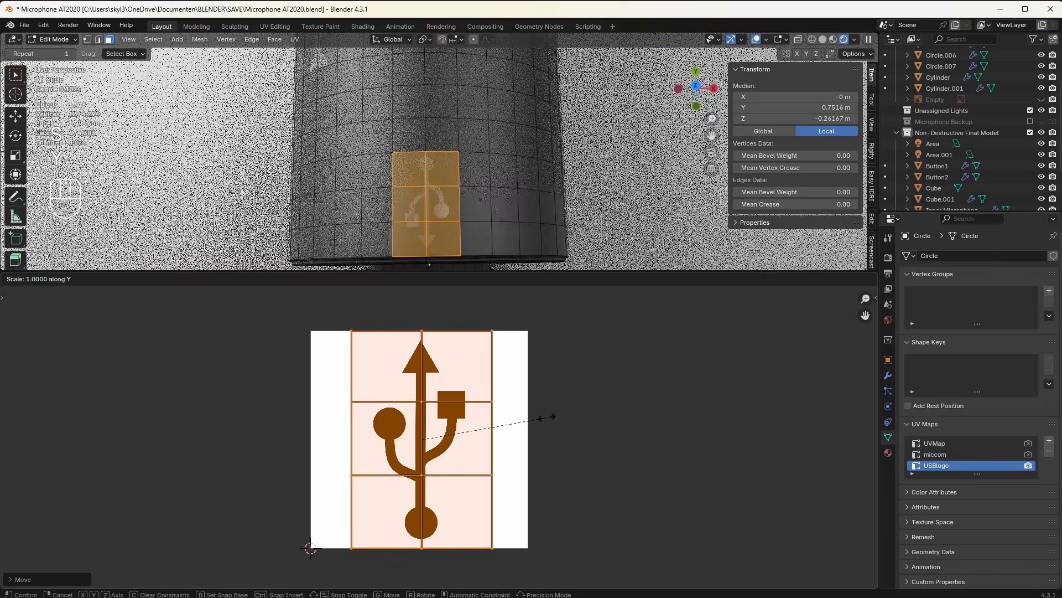
click(548, 417)
key(s)
key(x)
key(1)
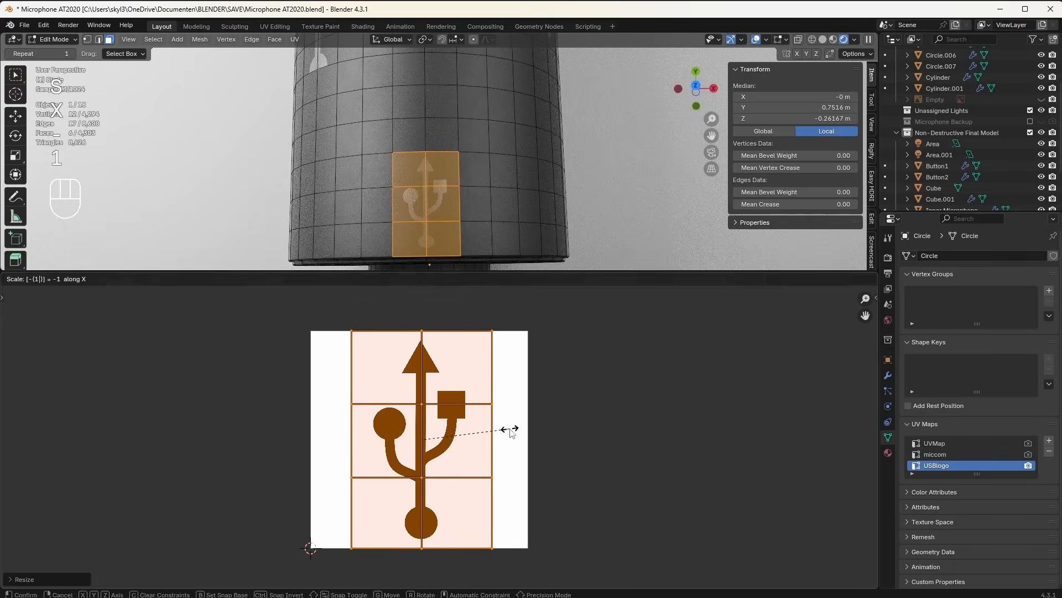
click(520, 426)
key(s)
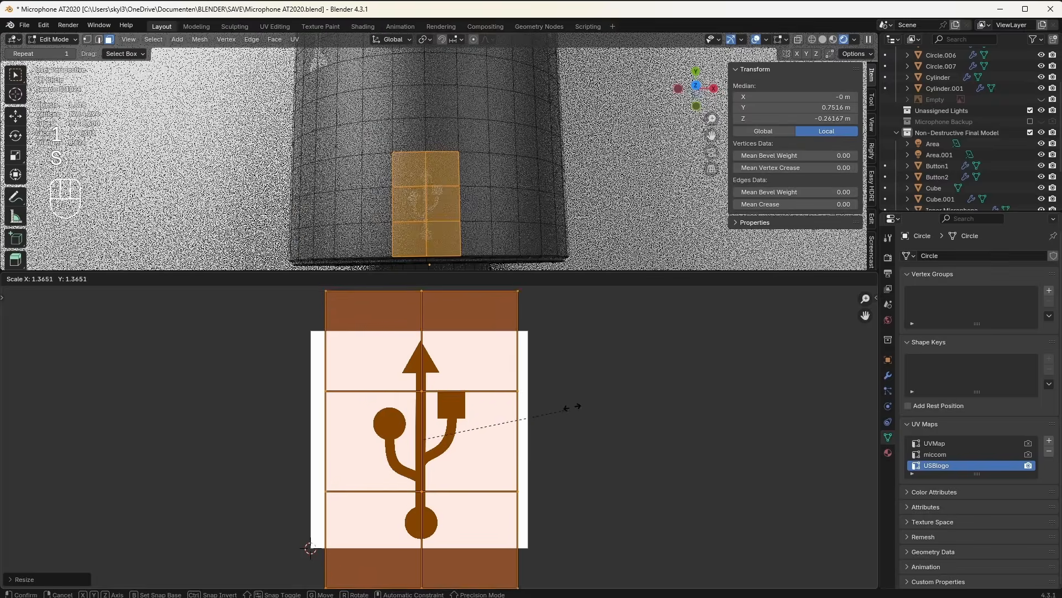
click(431, 134)
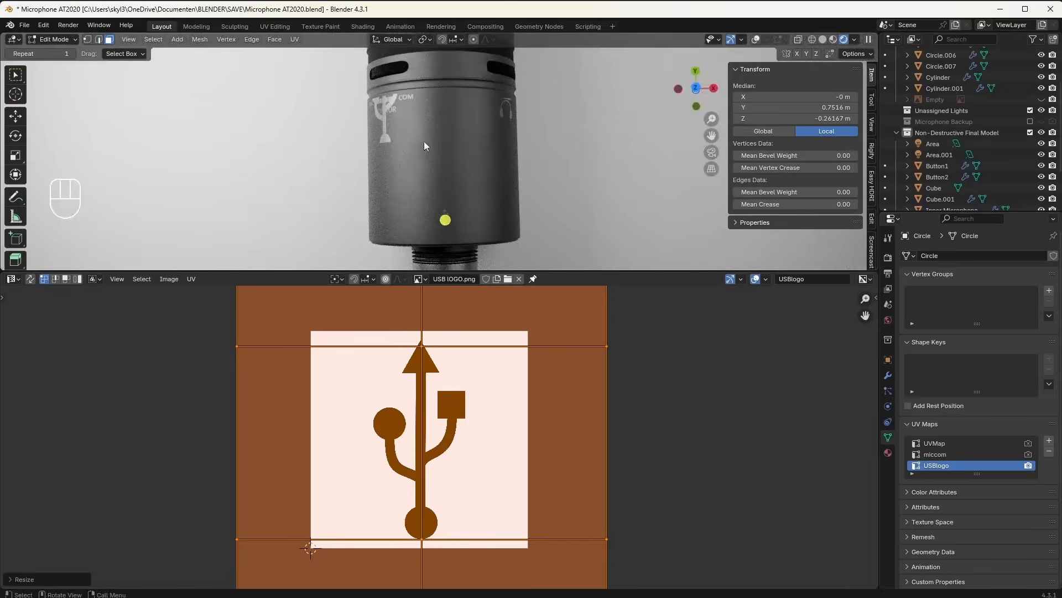
Step: Invert the face selection, then shrink the remaining UVs and move them clear of the USB symbol
key(Tab)
key(Tab)
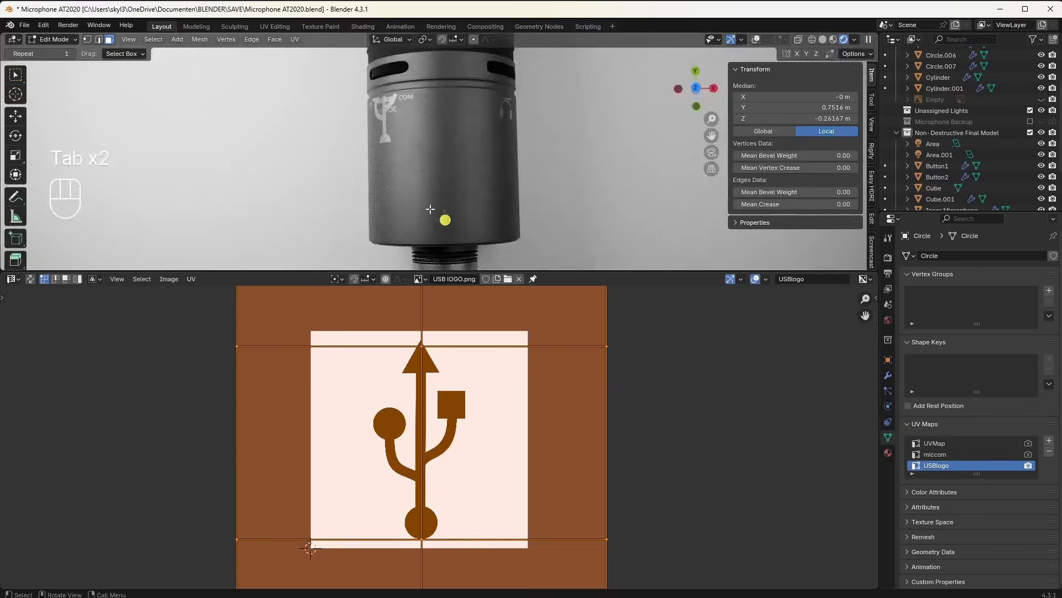
key(ctrl+i)
key(a)
key(s)
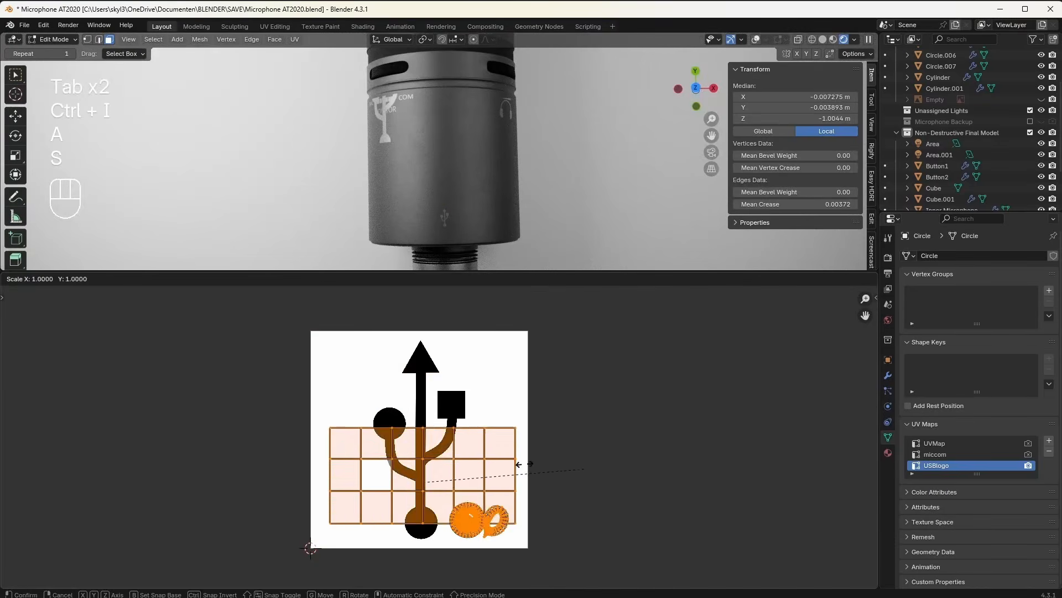
click(487, 478)
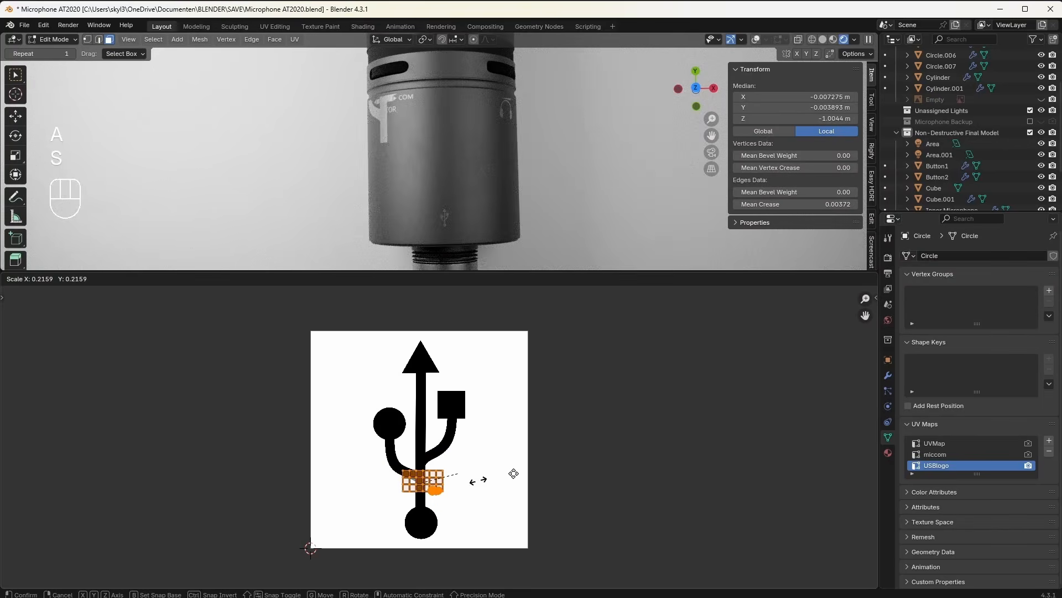
key(g)
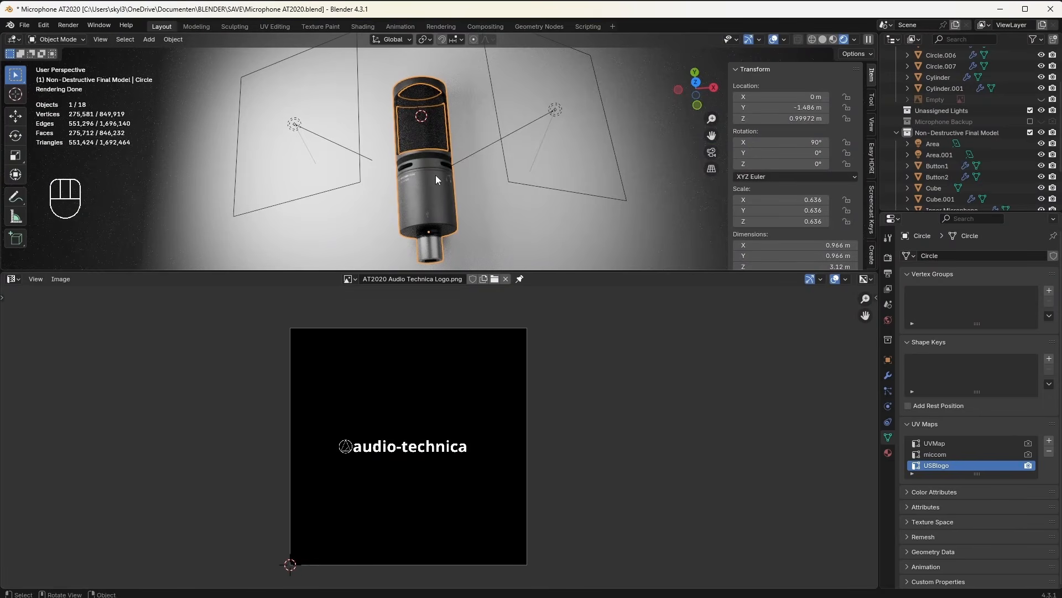
Step: Move the selected microphone objects to a new collection named Microphone Full
scroll(487, 205, up, 5)
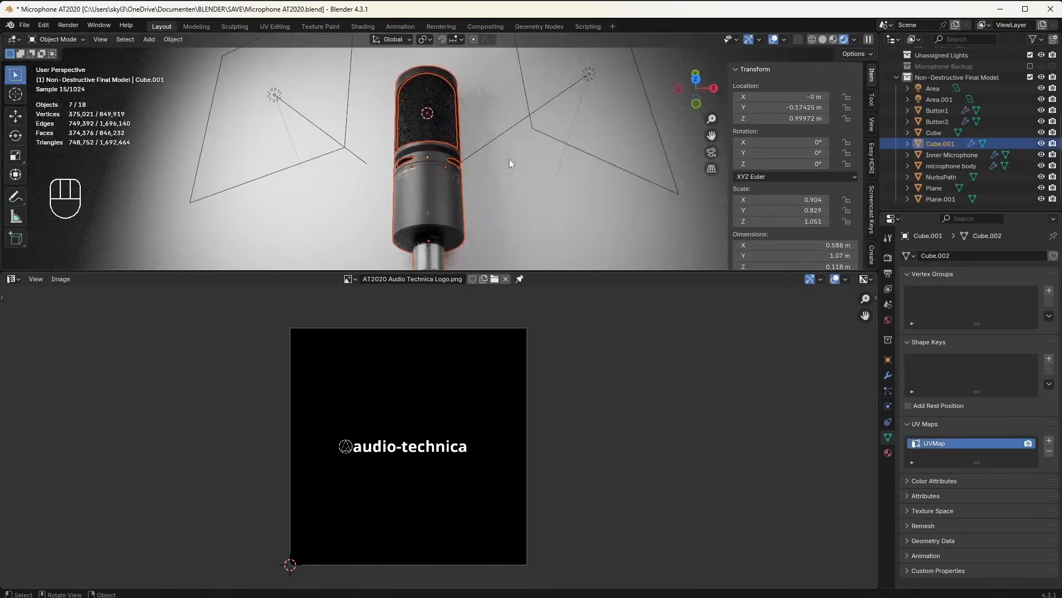
key(m)
click(509, 158)
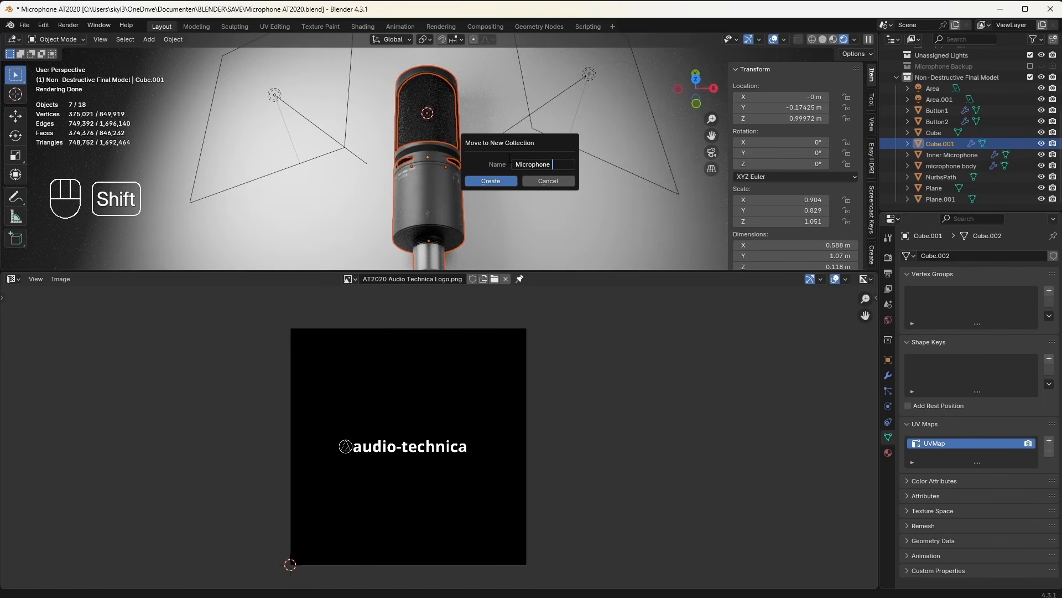
key(Return)
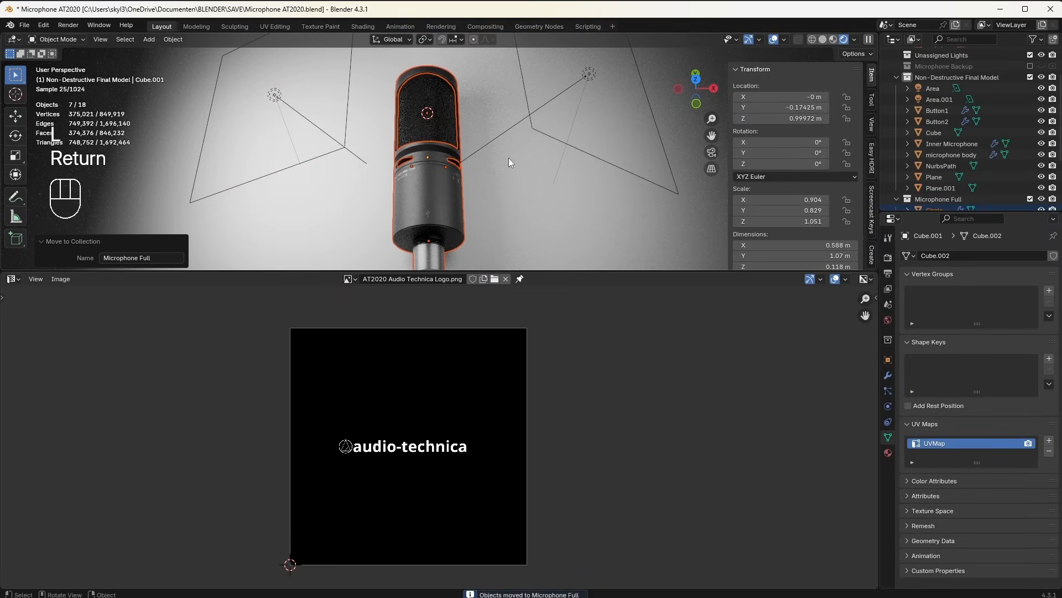
Step: Rotate the selected microphone objects 180° about the global Y axis
mouse_move(509, 158)
middle_down()
mouse_move(490, 197)
mouse_move(465, 195)
mouse_move(505, 178)
middle_up()
key(g)
right_click(487, 191)
scroll(576, 194, down, 5)
text(r)
text(x)
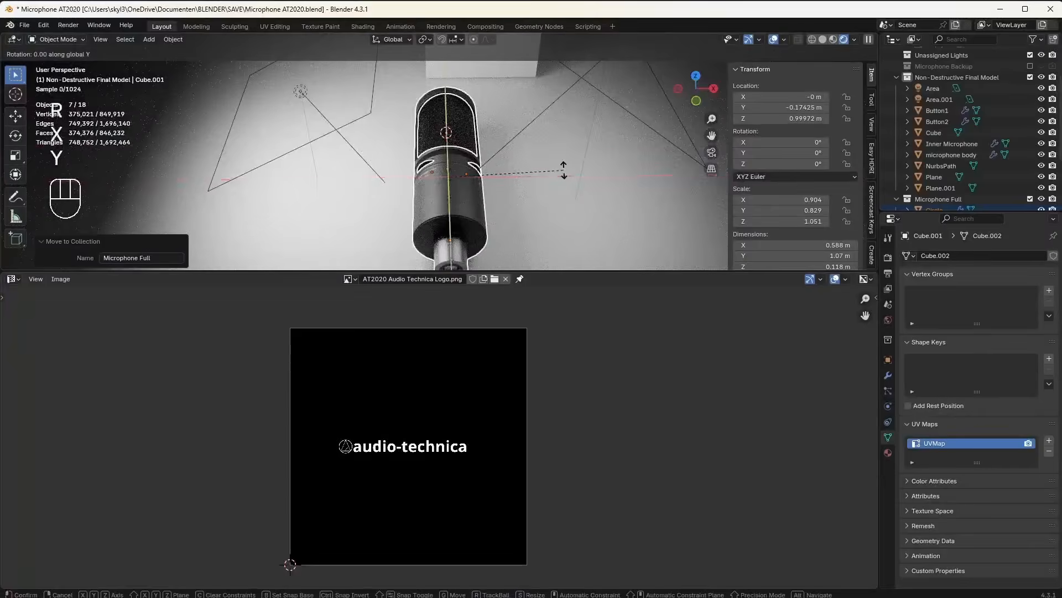
text(y180)
click(565, 172)
Step: Select the faces forming the small round hole in the microphone body and assign Material.007 to them
middle_drag(564, 175, 470, 170)
click(471, 171)
key(KP_Decimal)
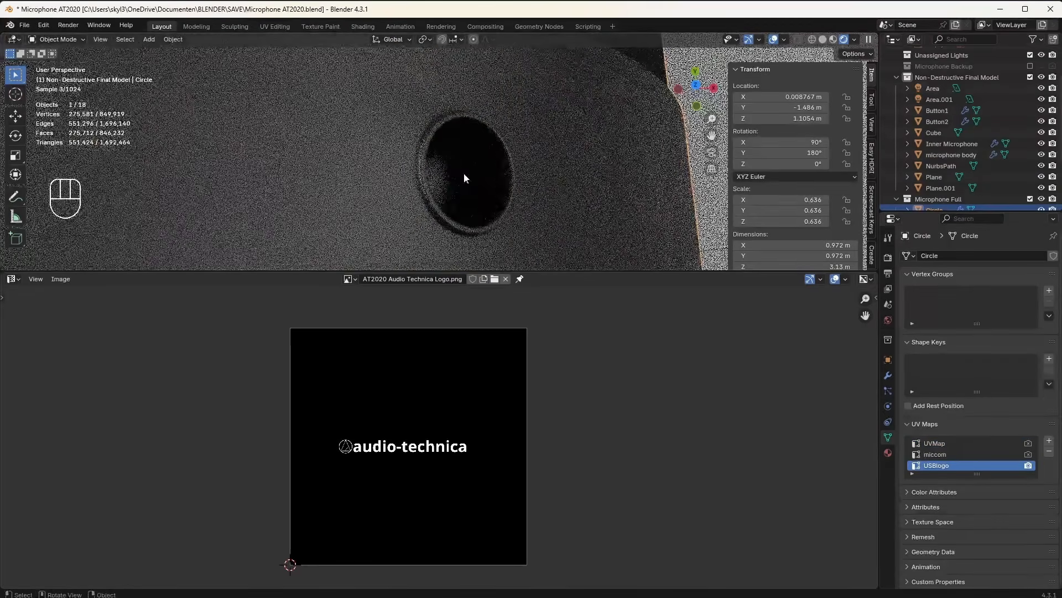
key(Tab)
key(3)
click(444, 179)
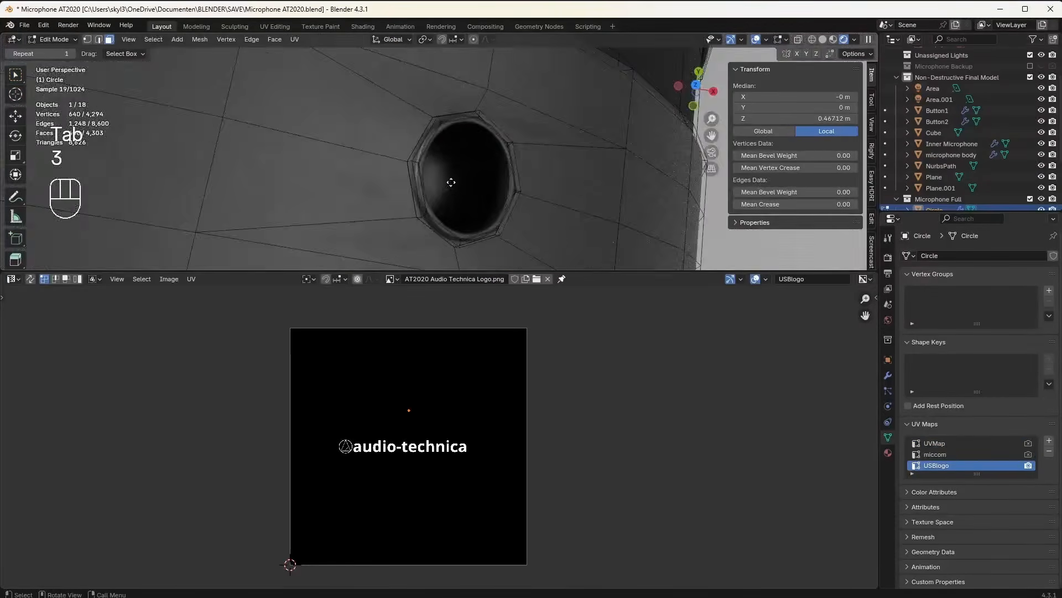
key(ctrl+KP_Add)
key(ctrl+KP_Add)
key(ctrl+KP_Add)
key(ctrl+KP_Add)
key(ctrl+KP_Add)
key(ctrl+KP_Add)
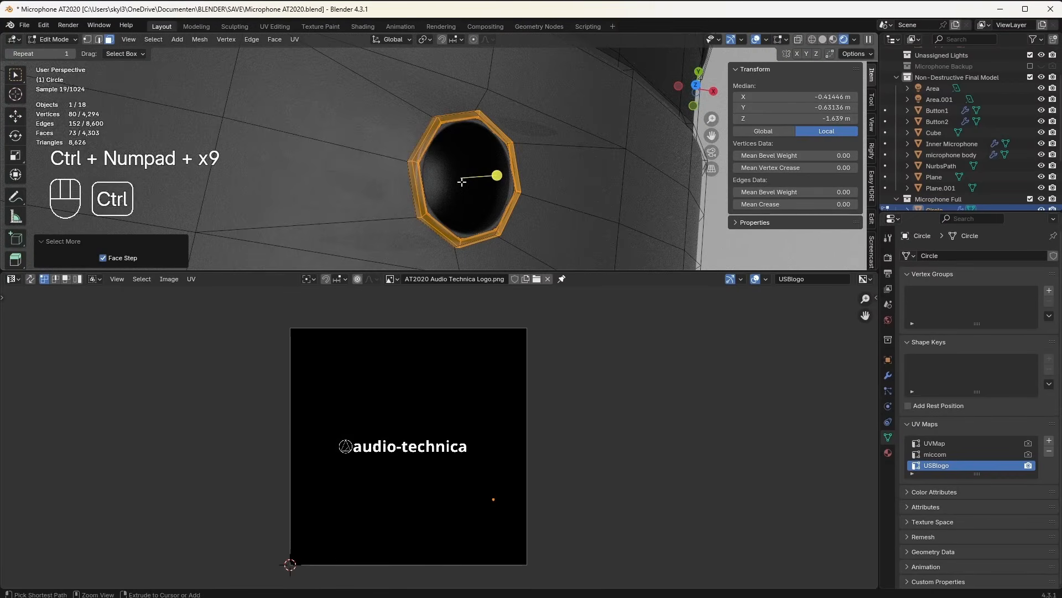
middle_drag(450, 191, 477, 167)
click(888, 453)
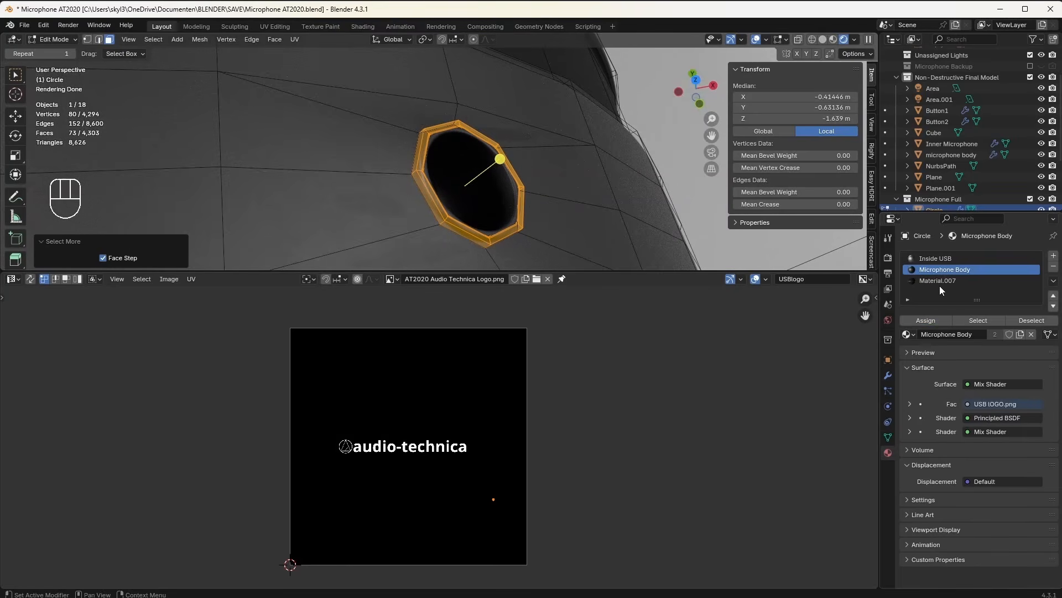
click(939, 284)
click(908, 319)
scroll(494, 224, down, 2)
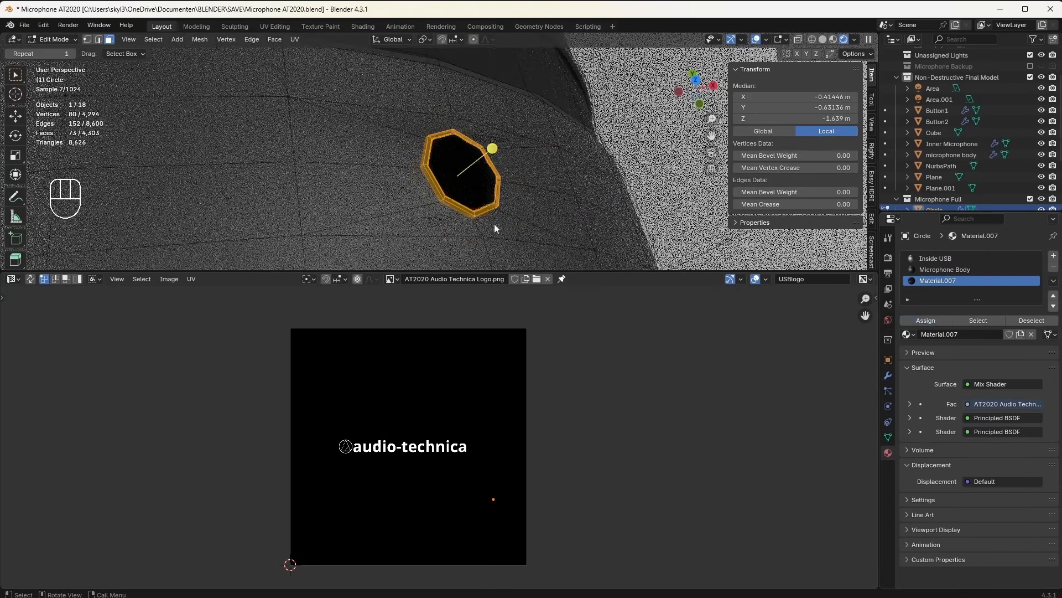
key(Tab)
Step: Show the shader nodes of Material.007 and add a UV map named back to the body mesh
scroll(410, 176, down, 4)
mouse_move(382, 171)
middle_down()
mouse_move(367, 200)
mouse_move(383, 180)
middle_up()
scroll(367, 200, down, 3)
click(14, 279)
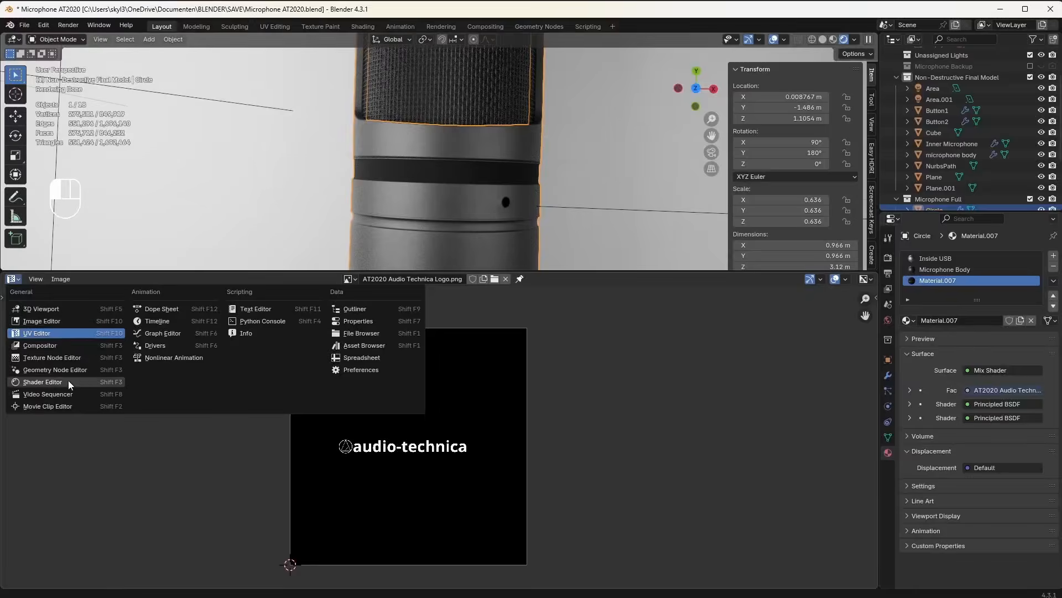
click(61, 387)
click(391, 278)
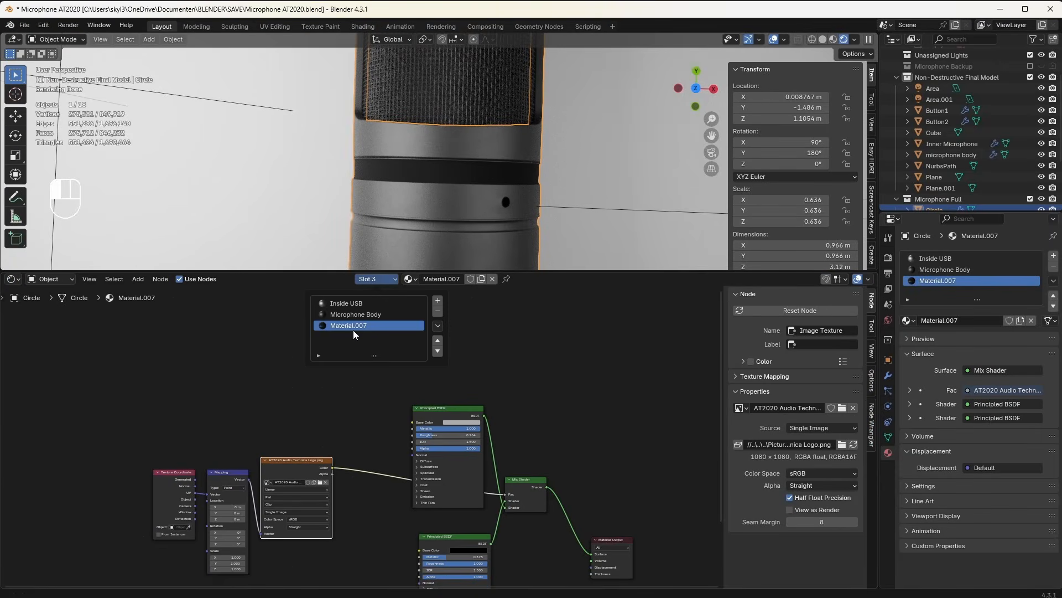
click(528, 454)
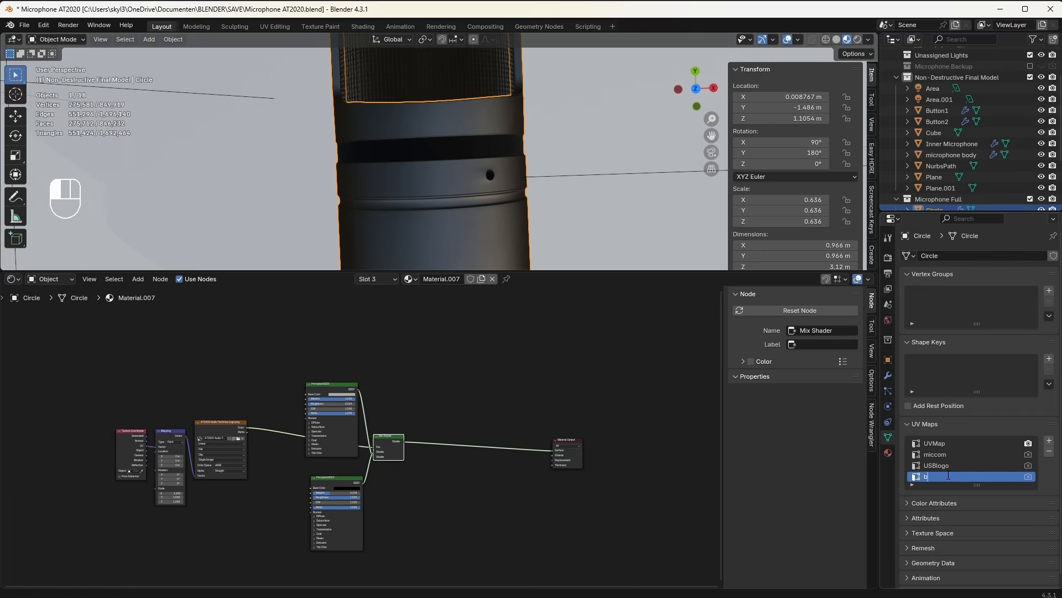
key(Return)
Step: Add a UV Map node set to UVMap and connect it to the logo texture's Mapping vector
scroll(59, 426, up, 4)
key(shift+a)
text(uv)
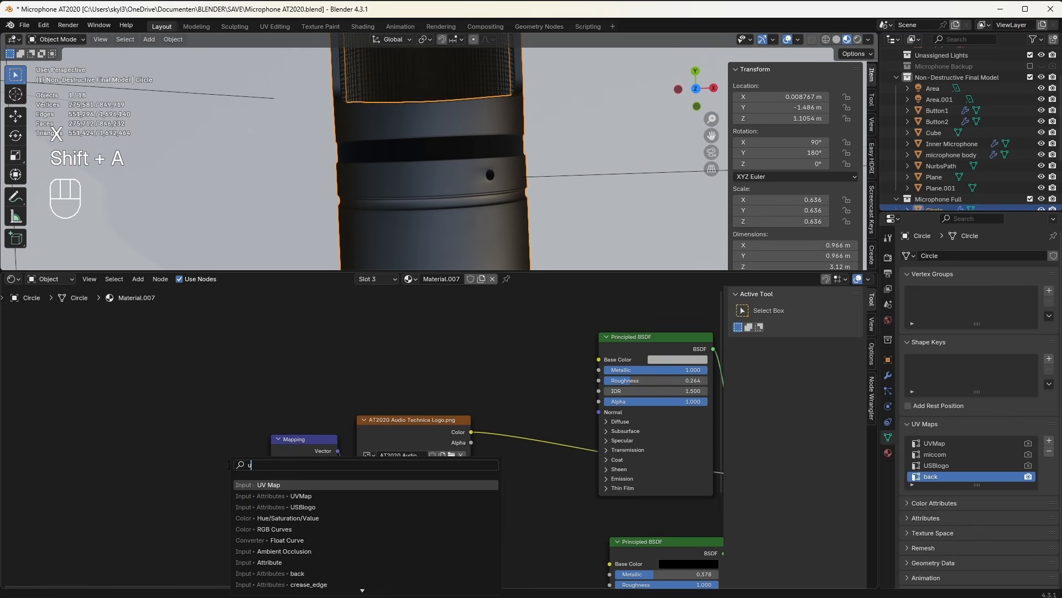
key(Return)
click(135, 447)
click(175, 490)
click(175, 490)
click(175, 490)
click(177, 503)
drag(213, 464, 271, 474)
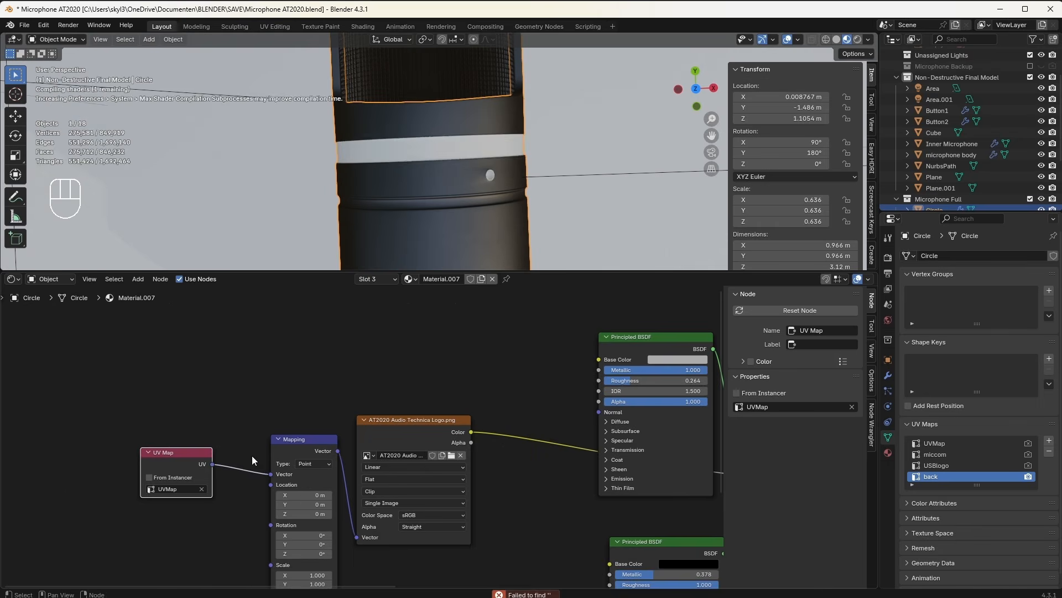
Step: Duplicate the UV Map, Mapping and logo Image Texture nodes and place the copies above the originals
middle_drag(207, 462, 139, 503)
key(shift+d)
scroll(434, 360, down, 4)
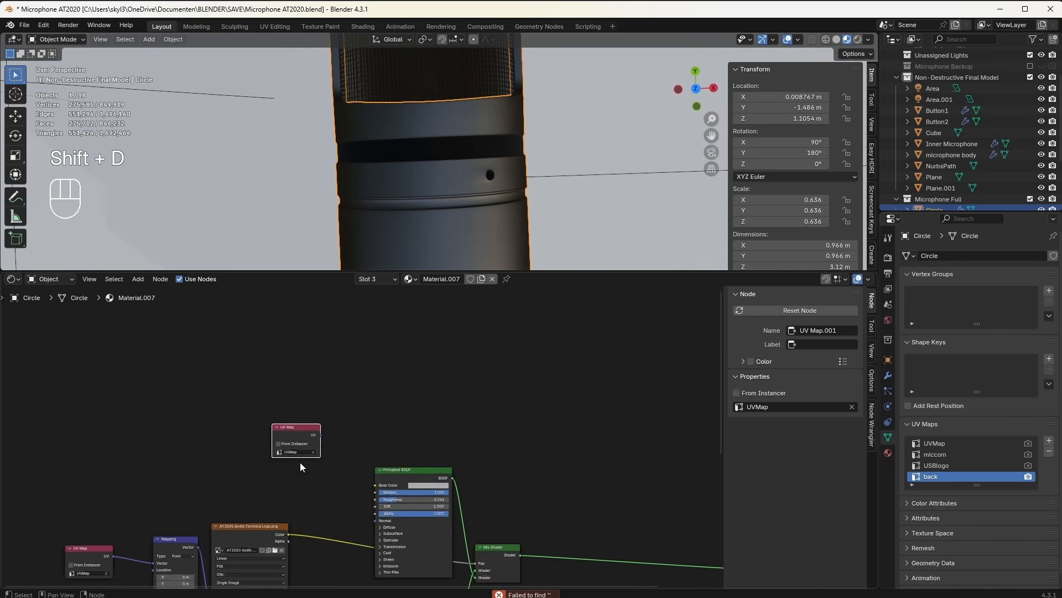
drag(251, 520, 213, 531)
key(shift+d)
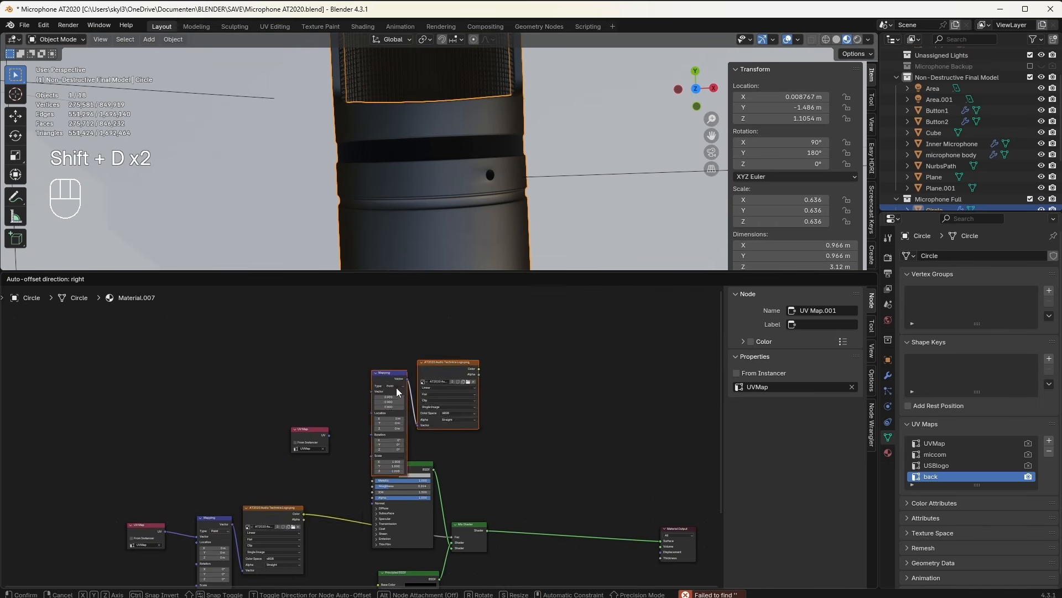
click(389, 409)
Step: Connect the duplicated UV Map node to the duplicated Mapping node and set it to the back UV map
scroll(389, 408, up, 2)
scroll(343, 432, up, 2)
drag(296, 434, 381, 345)
click(256, 466)
click(256, 465)
click(249, 506)
scroll(435, 410, down, 2)
middle_drag(435, 410, 426, 416)
scroll(426, 416, down, 2)
Step: Duplicate the Mix Shader and Principled BSDF, then feed the copied texture's colour and copied BSDF into the new Mix Shader
click(327, 503)
key(shift+d)
click(471, 504)
click(261, 437)
key(shift+d)
click(428, 334)
drag(332, 340, 398, 422)
drag(448, 501, 449, 508)
drag(453, 338, 449, 514)
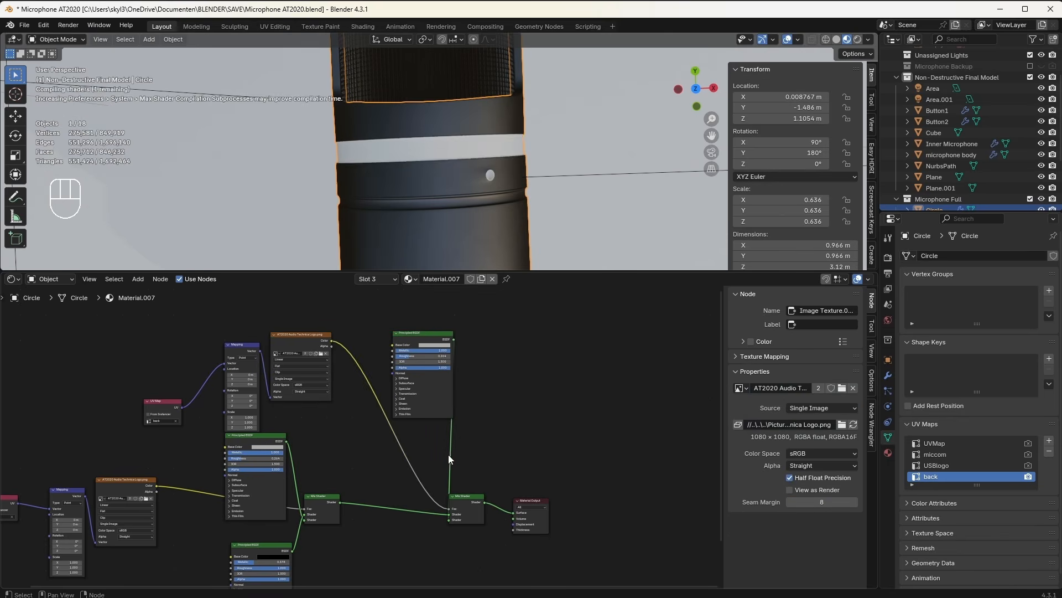
Step: Select the row of faces on the dark band beside the hole and unwrap it with the Angle Based method
middle_drag(465, 243, 466, 190)
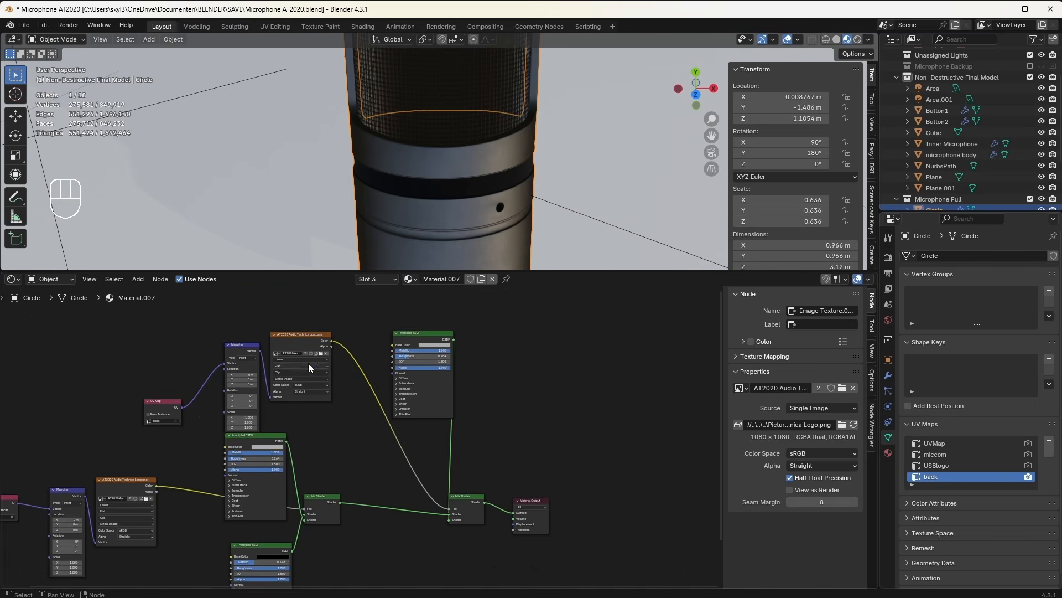
scroll(362, 317, up, 5)
middle_drag(348, 376, 384, 381)
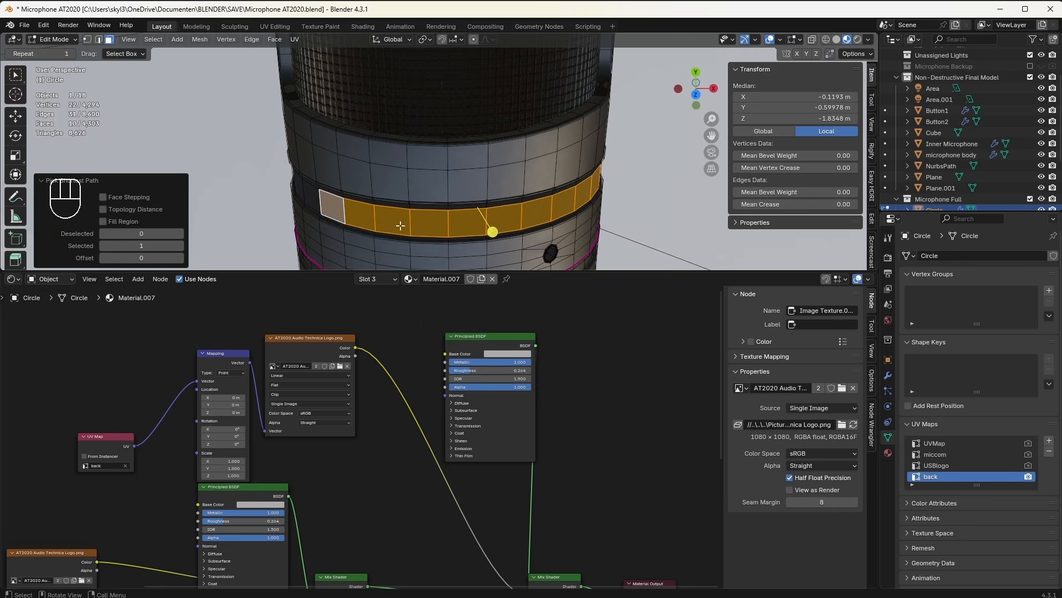
key(u)
mouse_move(398, 228)
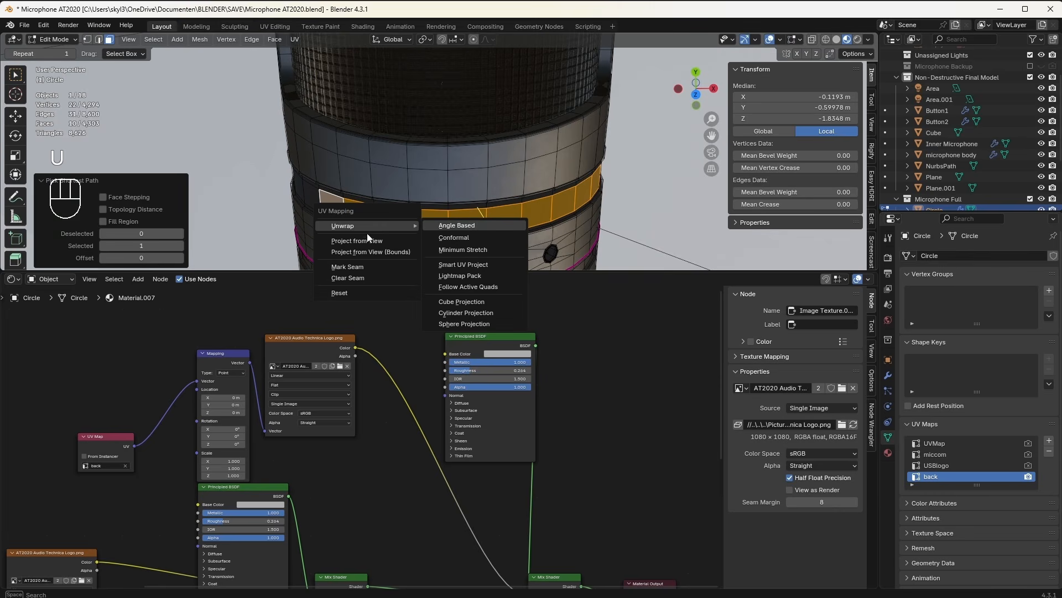
click(473, 226)
Step: Set the duplicated texture's image to AT2020 Back.png and show that image behind the UVs in the UV Editor
click(13, 278)
click(111, 335)
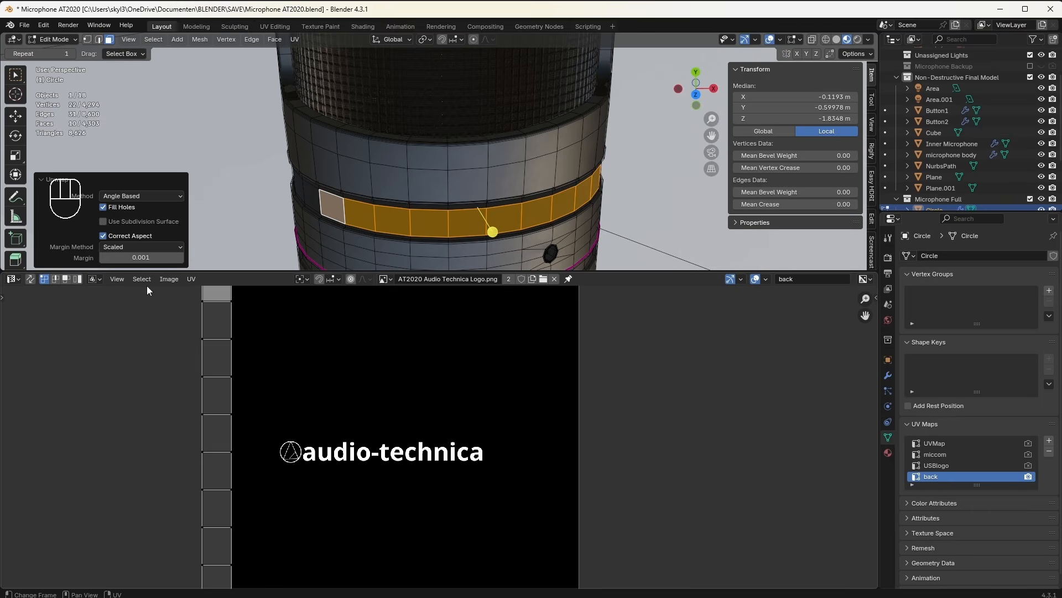
click(13, 279)
click(60, 384)
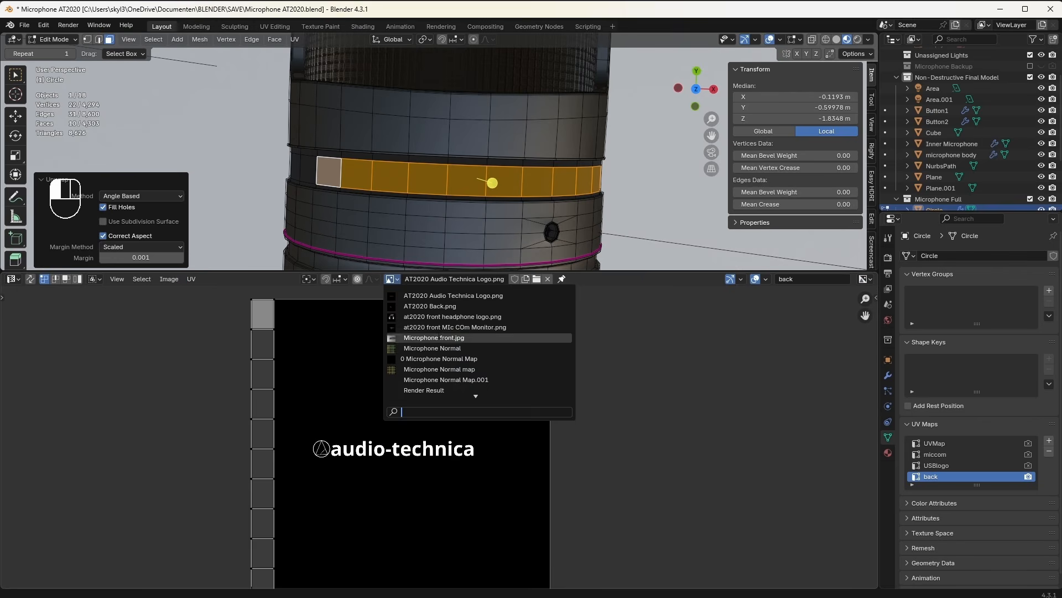
click(420, 307)
Step: Rotate all the band's UVs by 90° and move the strip over the back lettering
scroll(430, 404, down, 2)
key(a)
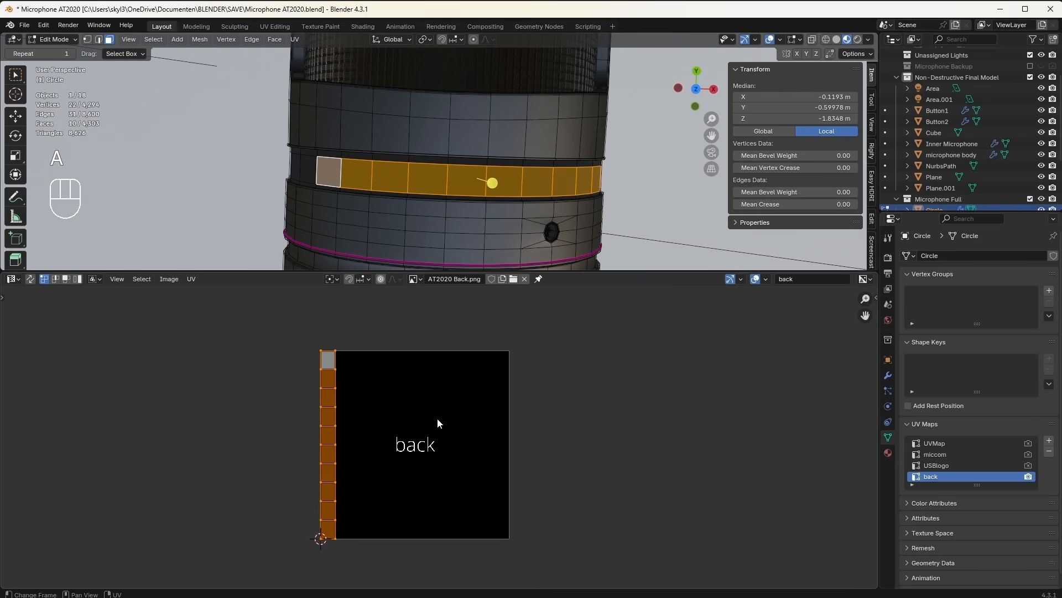
key(r)
key(9)
key(0)
click(422, 431)
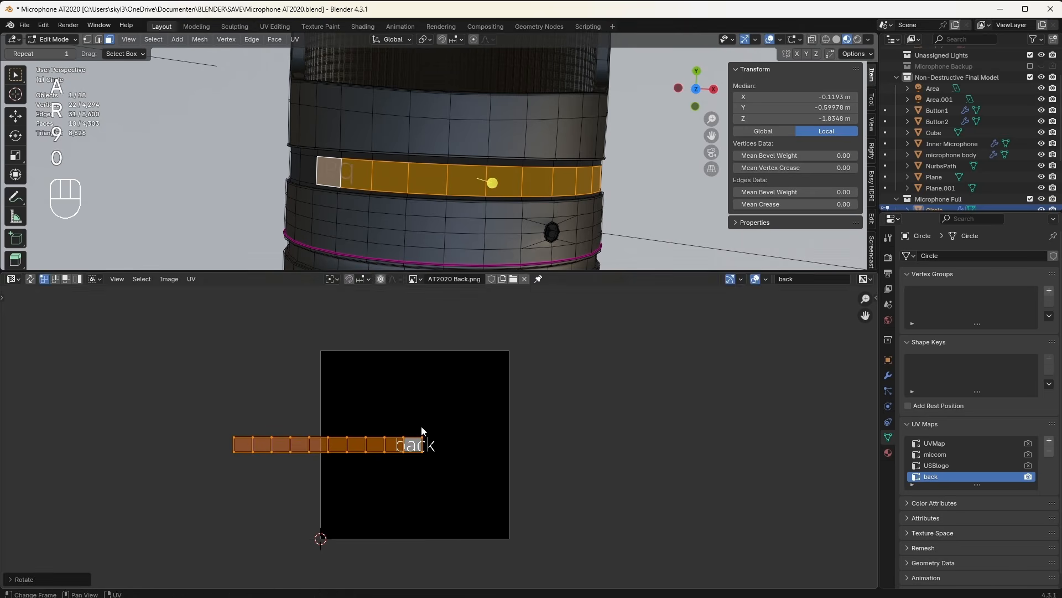
key(g)
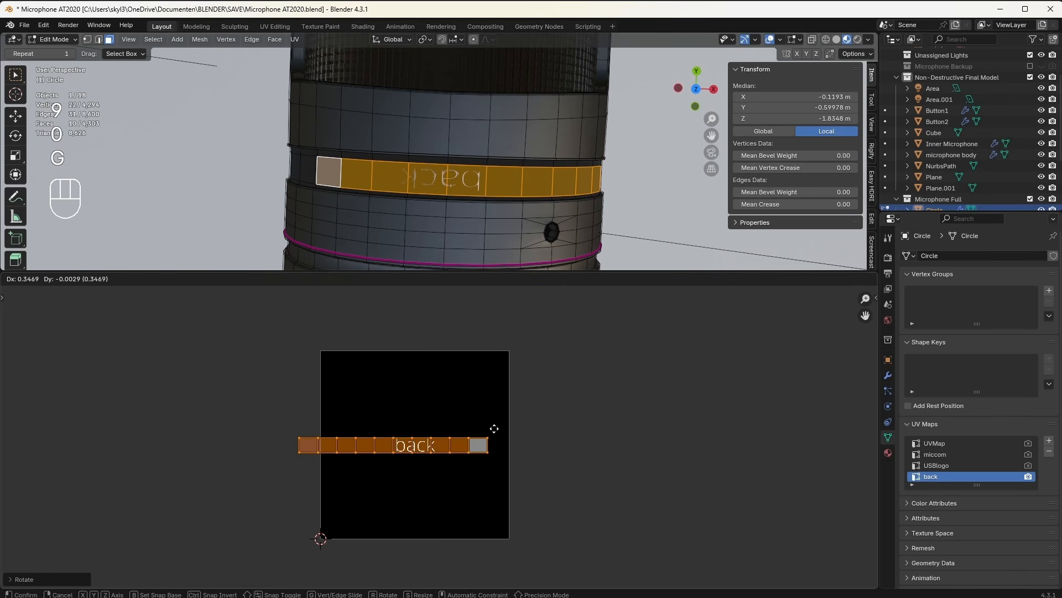
click(495, 433)
Step: Enlarge the UV strip around the lettering, then flip it along Y and, with a scale of -1, along X
key(s)
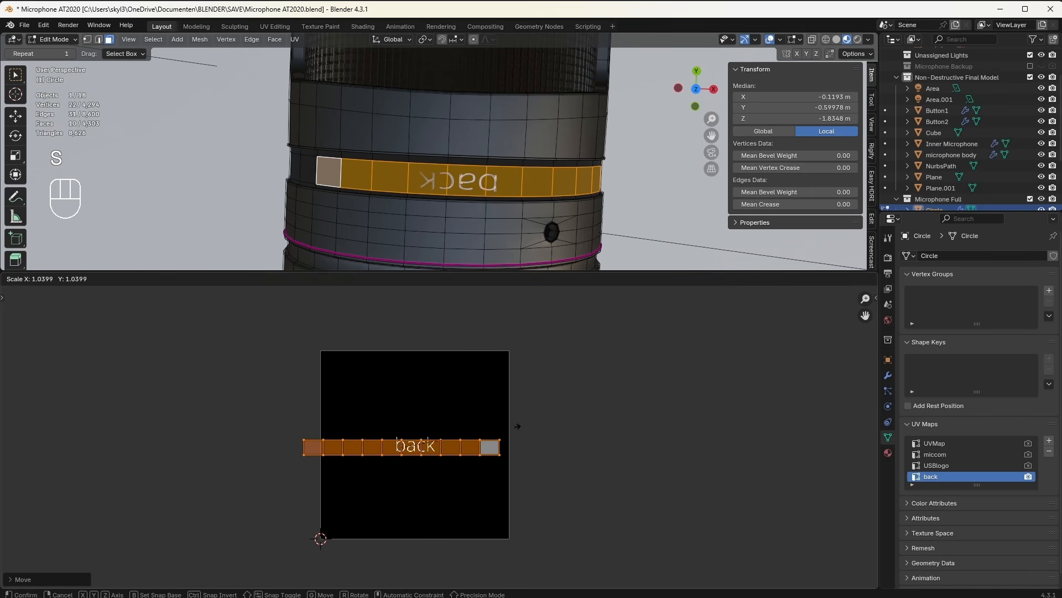
click(524, 429)
key(g)
click(524, 421)
key(s)
key(y)
click(524, 421)
text(sx-1)
click(524, 421)
Step: Align the UV strip vertically with the back lettering and adjust its final position on the band
key(g)
key(y)
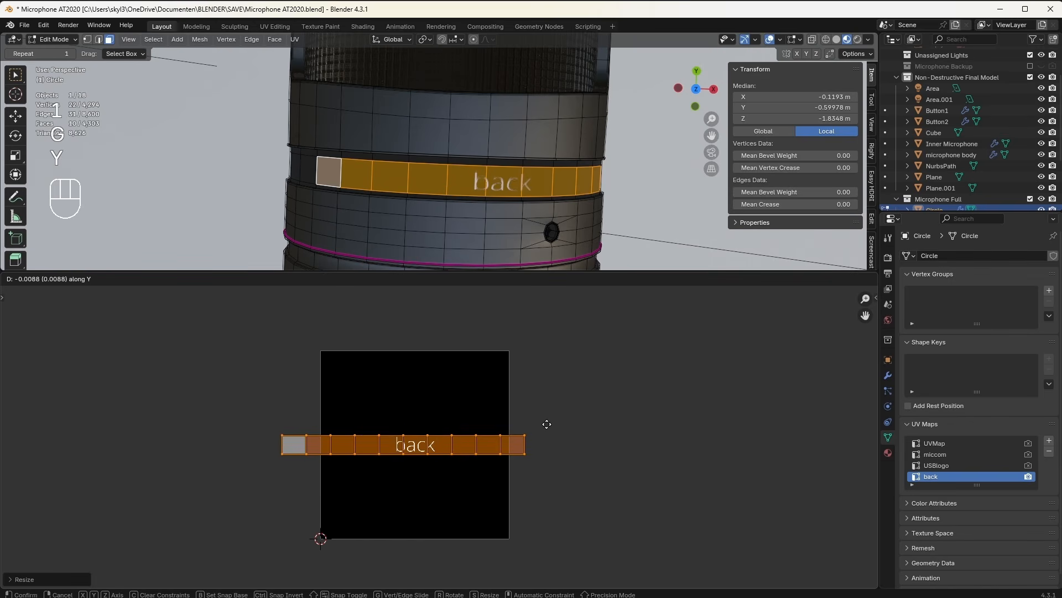
click(547, 423)
key(g)
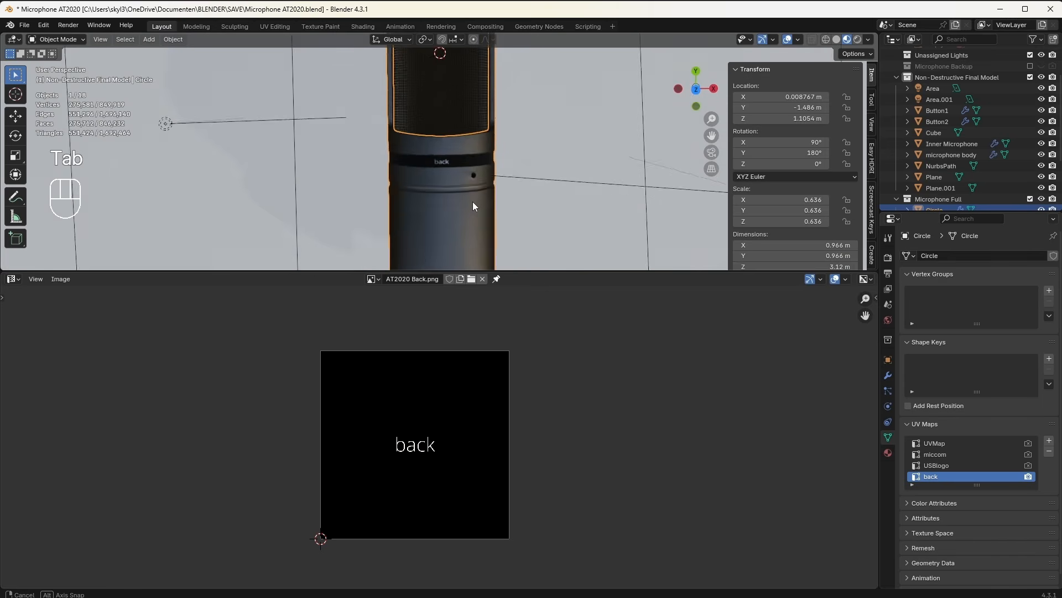
Step: Examine the back lettering on the microphone band with the body isolated
middle_drag(473, 205, 548, 327)
key(KP_Divide)
scroll(548, 327, up, 1)
scroll(497, 194, up, 5)
middle_drag(497, 195, 411, 165)
key(KP_Divide)
scroll(411, 165, down, 3)
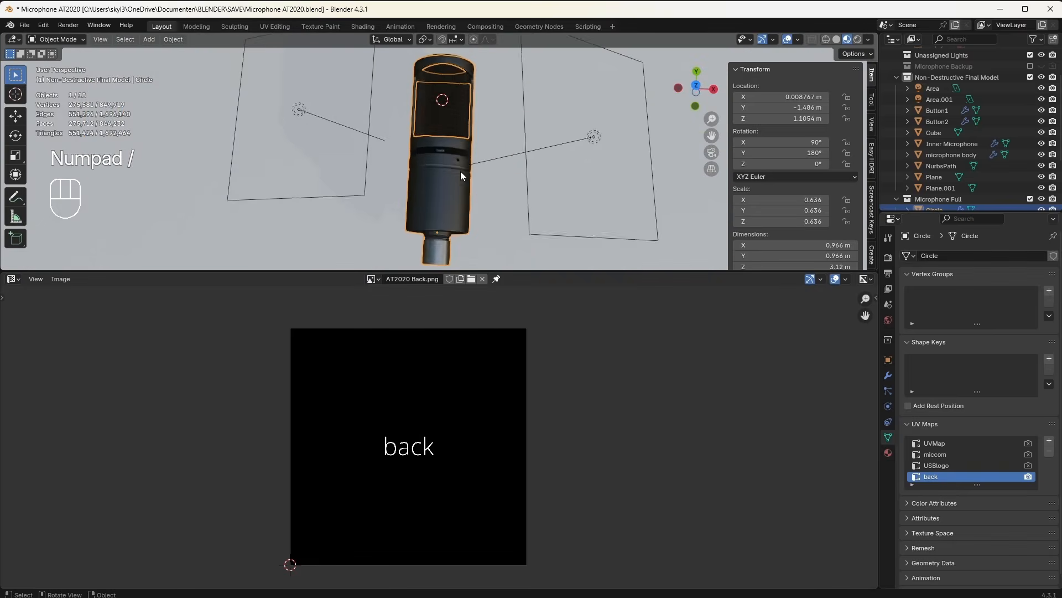
Step: Show the Microphone Body material's nodes for the microphone body in the Shader Editor
click(470, 102)
scroll(469, 102, up, 5)
click(411, 213)
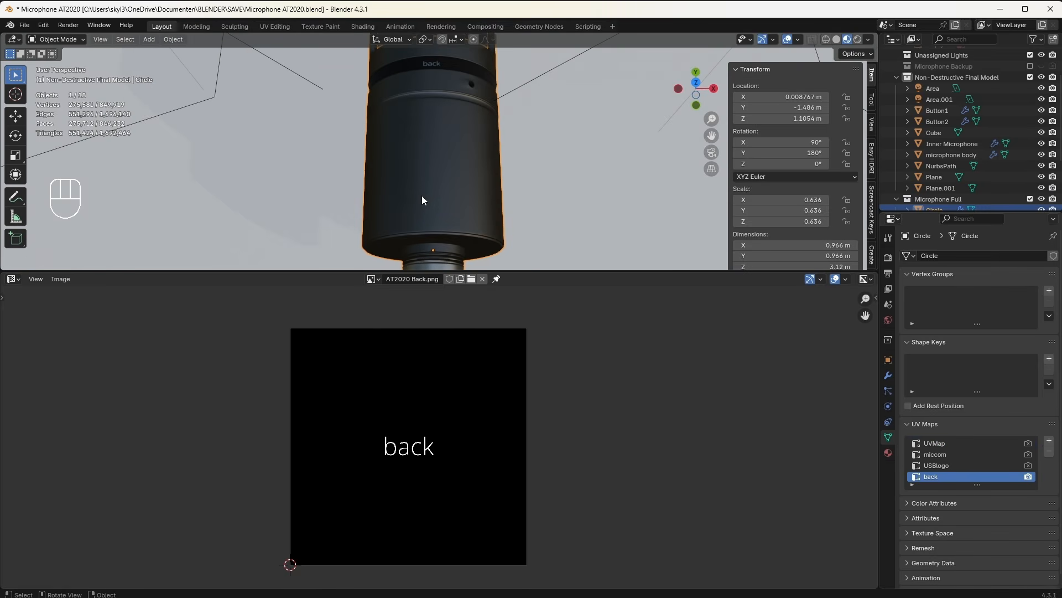
click(13, 279)
click(30, 382)
click(376, 278)
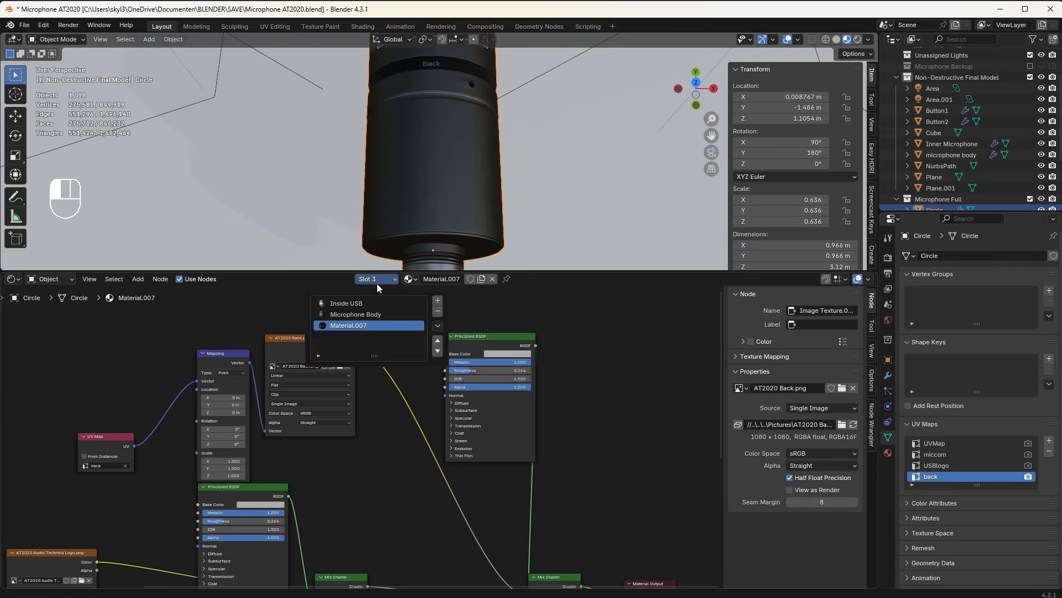
click(370, 313)
Step: Insert a duplicate Mix Shader before the Material Output and duplicate the USB logo's UV Map, Mapping, texture and Principled BSDF nodes
click(586, 471)
key(shift+d)
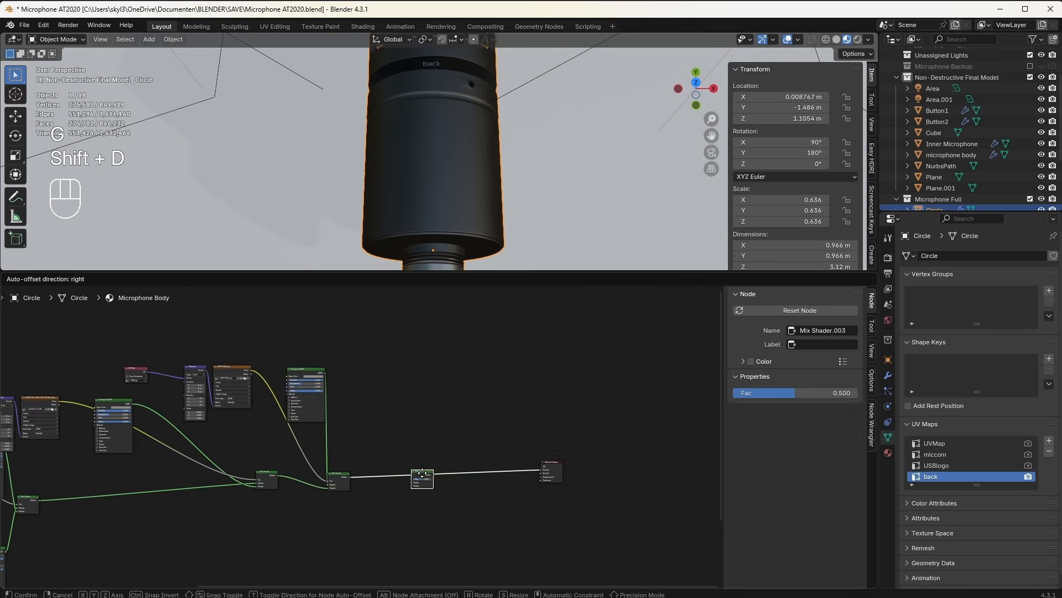
click(462, 474)
drag(360, 351, 133, 382)
key(shift+d)
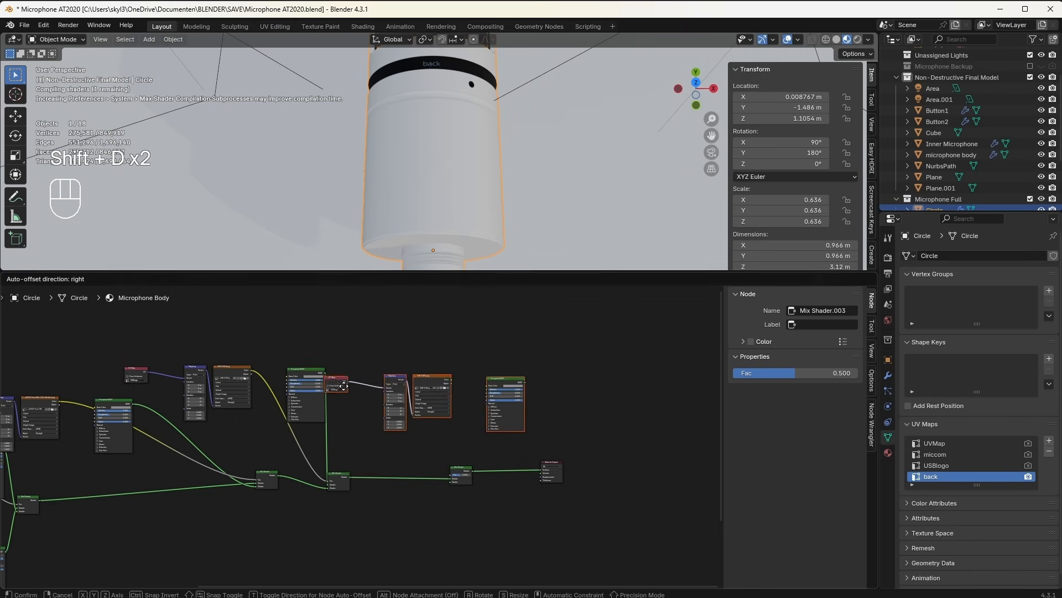
click(376, 381)
Step: Move the new Mix Shader and Material Output further along and connect the duplicated Principled BSDF to that Mix Shader
scroll(398, 384, up, 4)
middle_drag(482, 422, 367, 426)
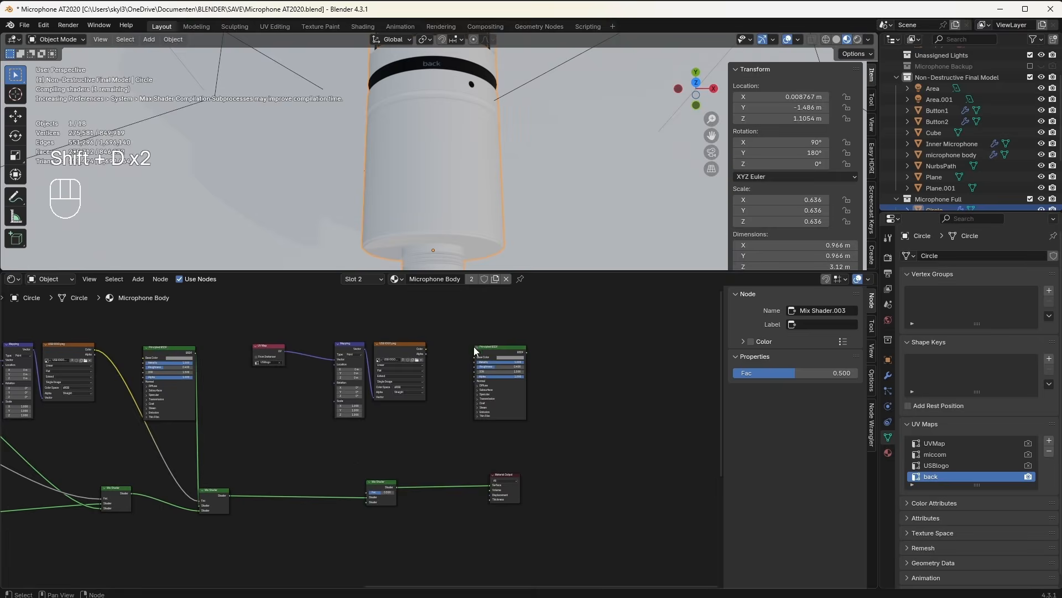
click(489, 348)
drag(563, 445, 366, 504)
key(g)
click(482, 497)
drag(521, 360, 476, 364)
drag(486, 492, 486, 497)
Step: Reposition the duplicated UV Map, Mapping and texture nodes ahead of the duplicated Principled BSDF
scroll(406, 372, up, 2)
click(414, 313)
drag(407, 302, 234, 330)
key(g)
click(199, 355)
click(257, 320)
click(198, 341)
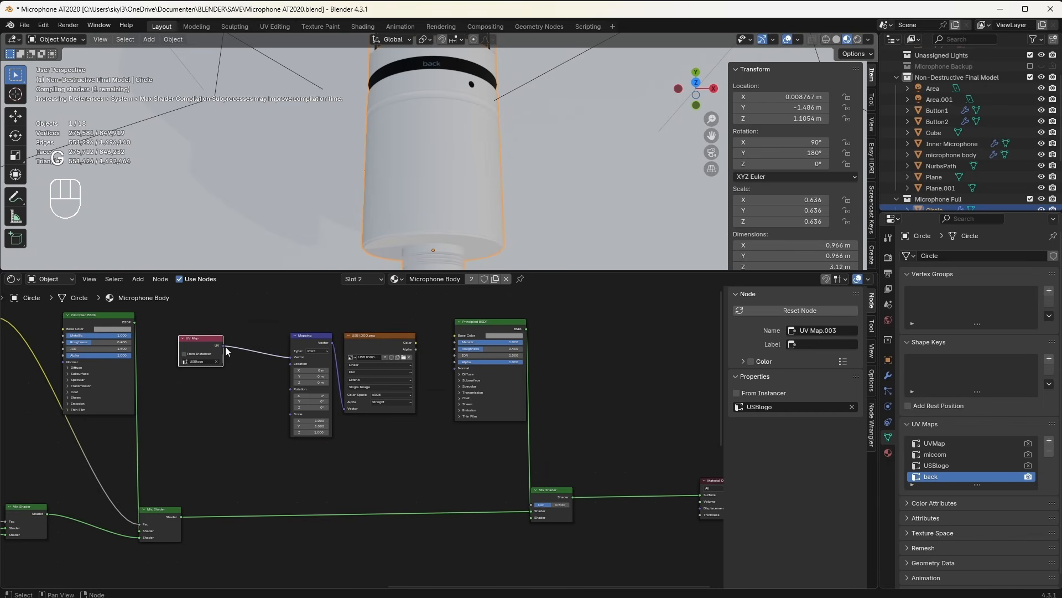
Step: Add a UV map named specificaitons and select it in the duplicated UV Map node
scroll(243, 350, up, 2)
key(ctrl+x)
key(ctrl+z)
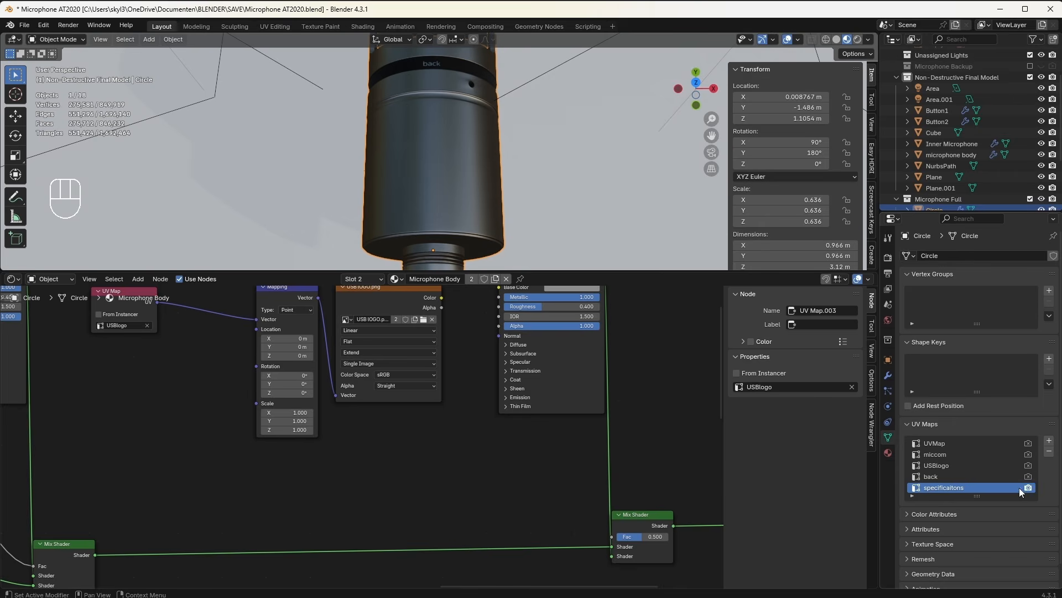
click(123, 326)
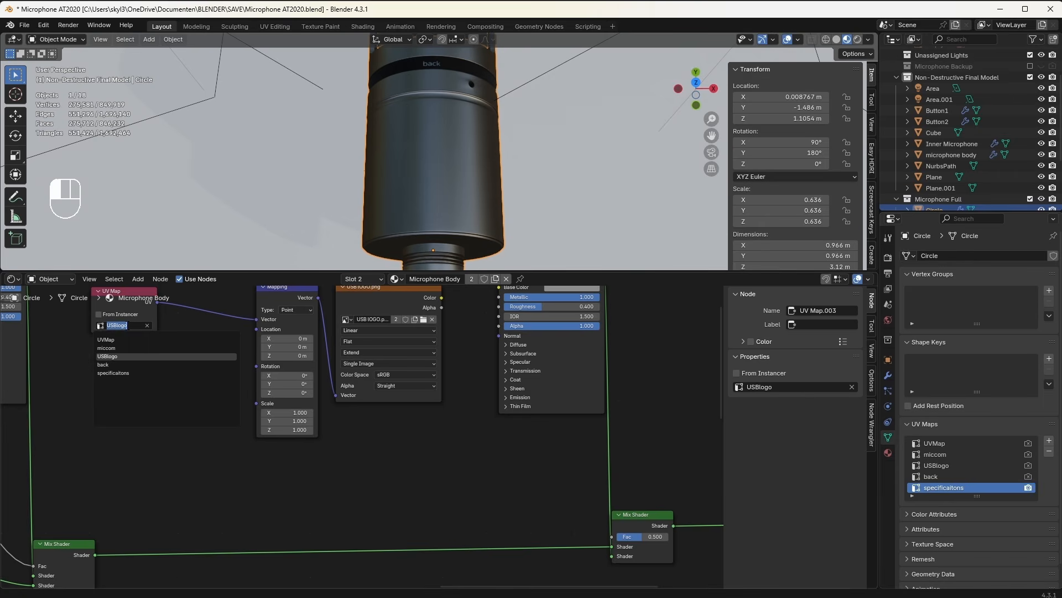
click(131, 372)
Step: Connect the duplicated texture's colour to the new Mix Shader's factor and set its image to AT2020 Back Text.png
middle_drag(498, 399, 449, 414)
drag(393, 313, 563, 552)
click(375, 334)
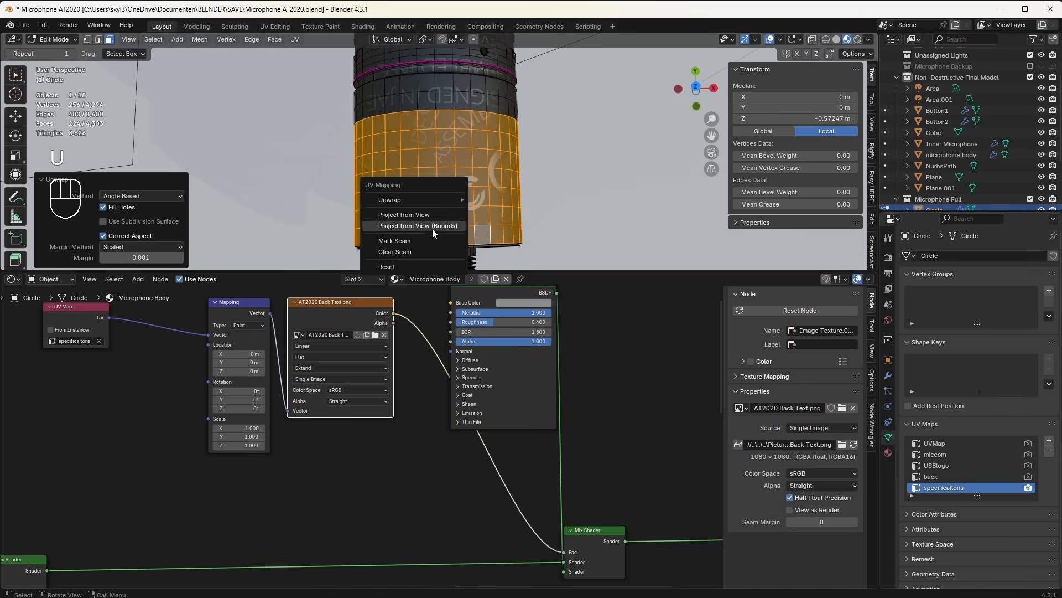
Step: Unwrap the selected lower body faces with Cube Projection and show AT2020 Back Text.png in the UV Editor
mouse_move(426, 198)
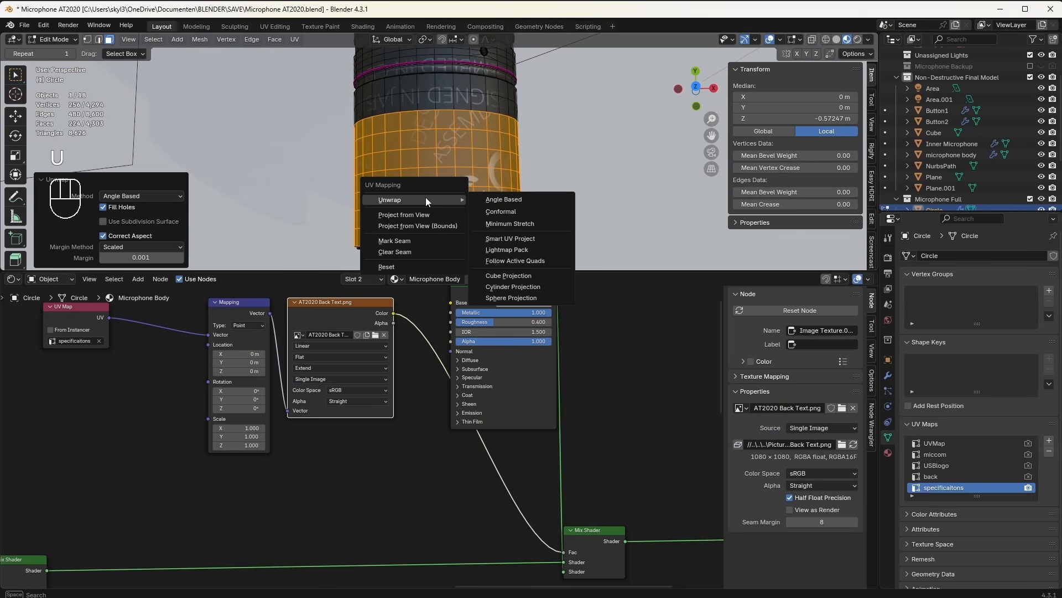
click(508, 275)
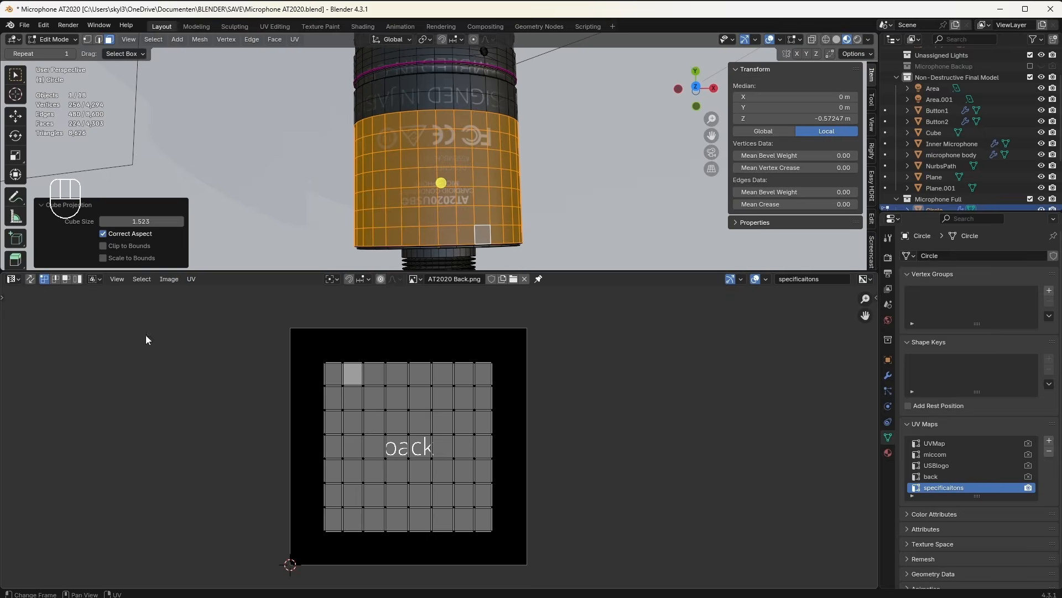
click(413, 279)
click(443, 339)
Step: Mirror all the projected UVs vertically and horizontally by scaling them by -1 on Y and X
key(a)
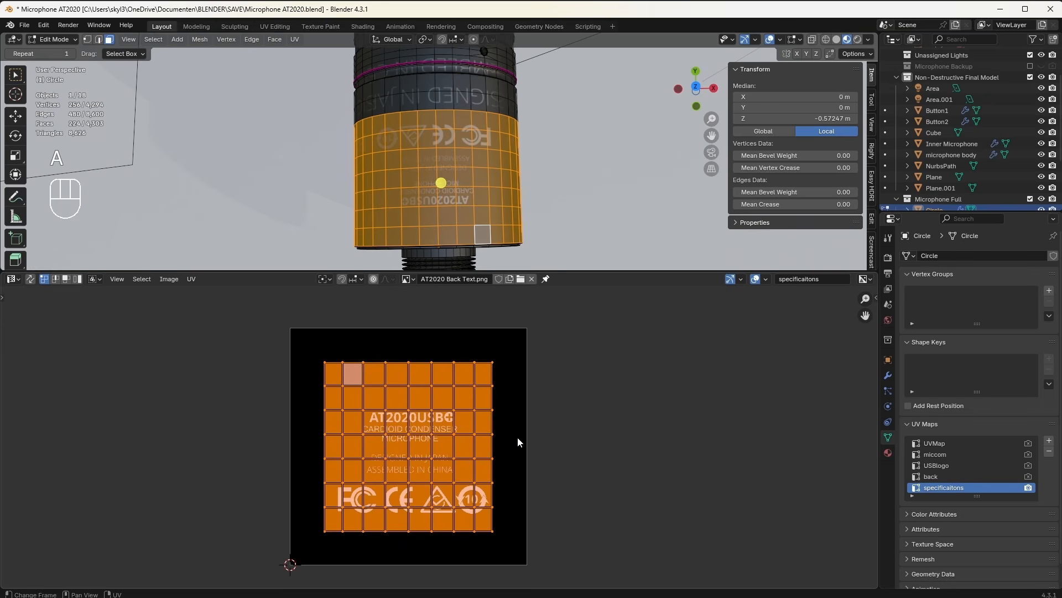
key(s)
key(y)
key(minus)
key(1)
key(Return)
key(s)
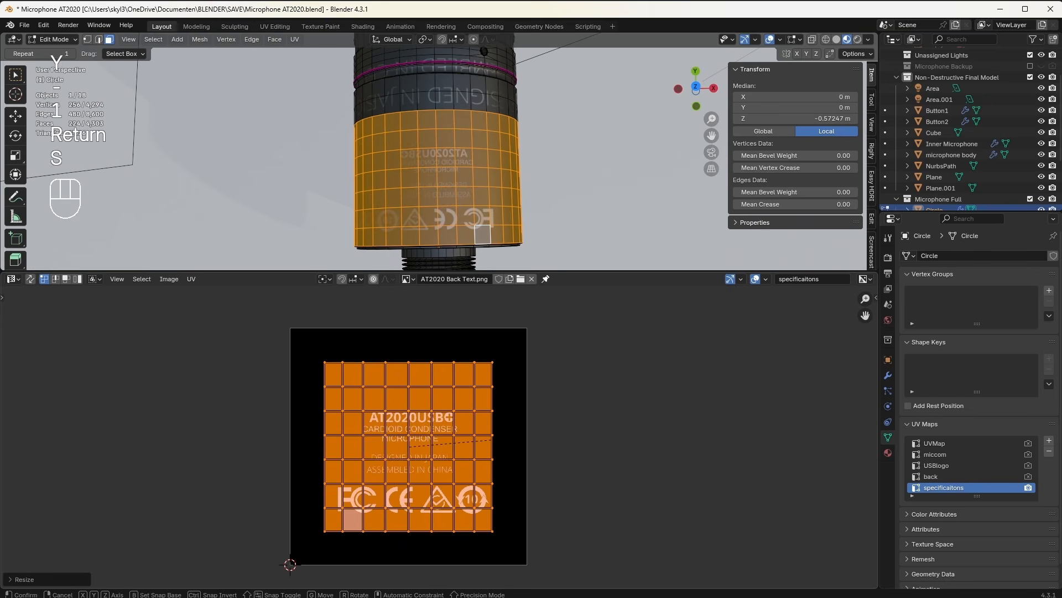
key(x)
key(minus)
key(1)
key(Return)
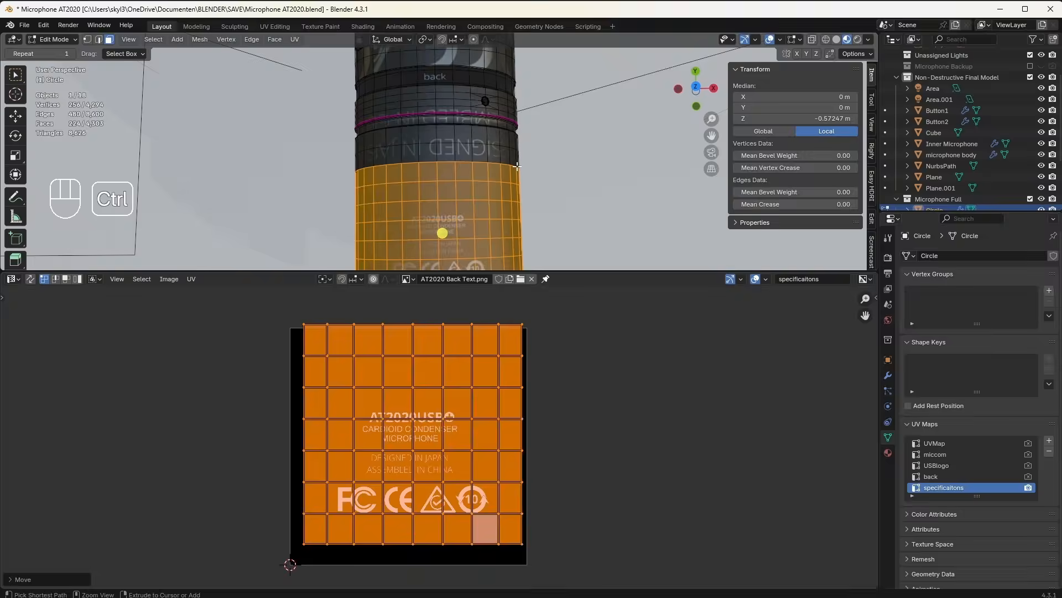
Step: Invert the face selection and collapse the other faces' UVs so the specification text does not repeat across the body
key(ctrl+i)
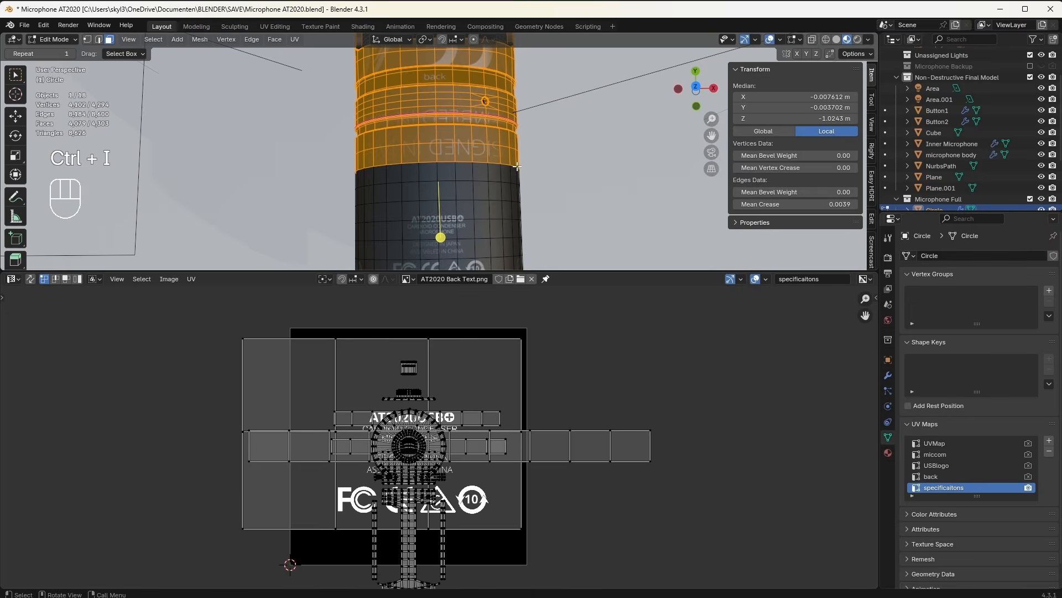
key(a)
key(s)
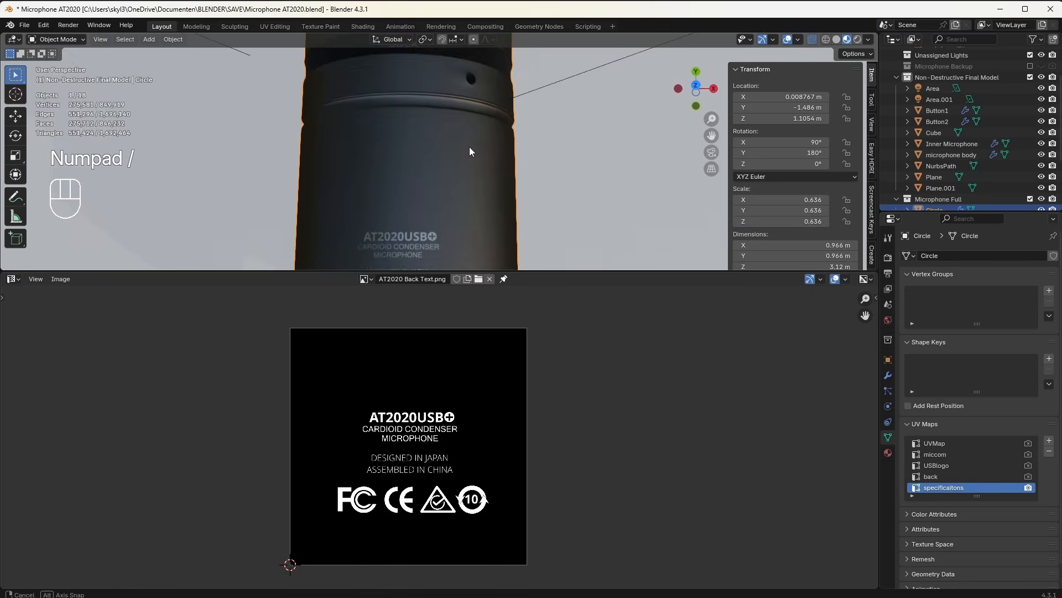
middle_drag(470, 147, 439, 130)
Step: In the Shader Editor, duplicate the specification text's shader nodes and place the copy further along the node chain
click(13, 279)
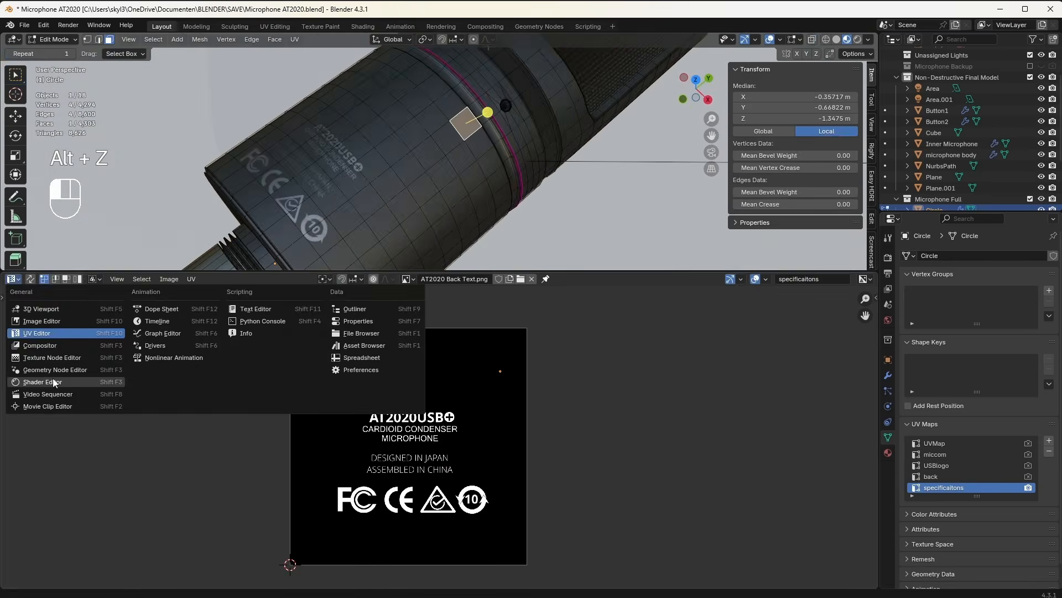
click(55, 382)
middle_drag(525, 396, 496, 394)
scroll(496, 394, down, 5)
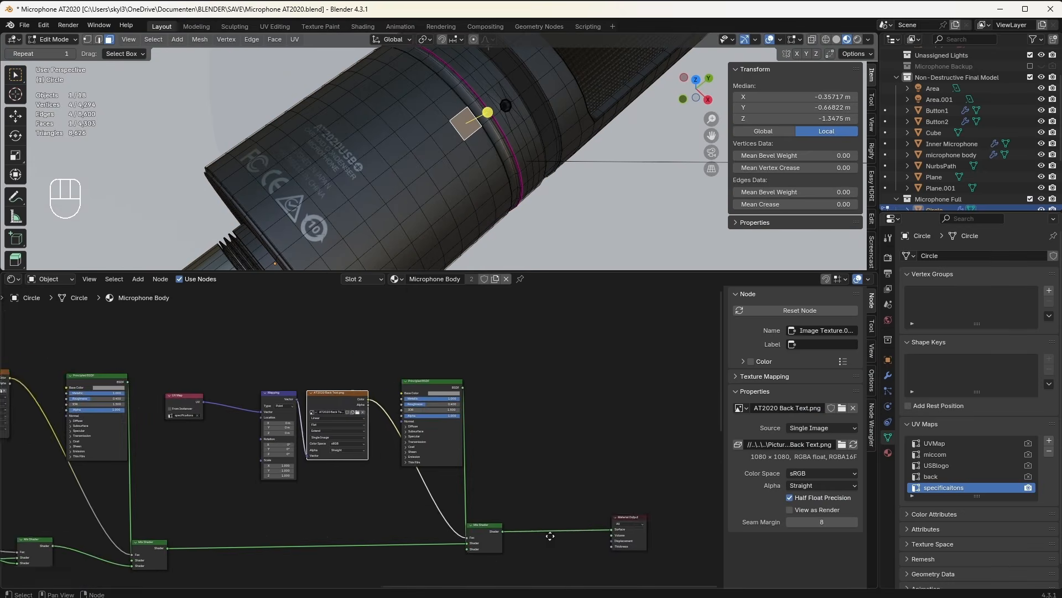
drag(481, 366, 222, 518)
key(g)
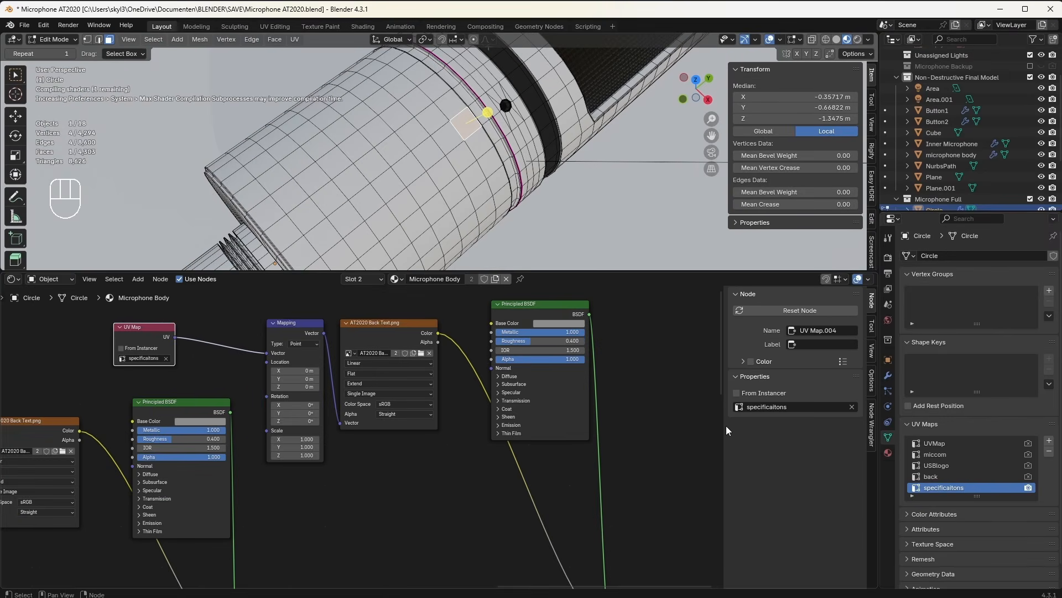
Step: Add a UV map named Headphonelogo and select it in the duplicated UV Map node
click(1049, 440)
double_click(953, 487)
text(Head)
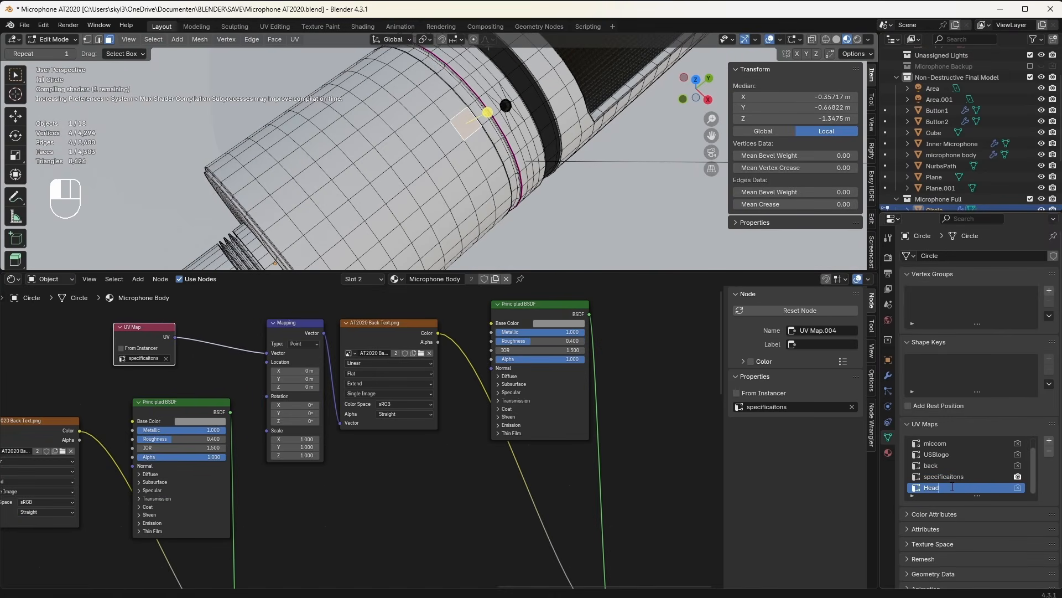
text(phonelogo)
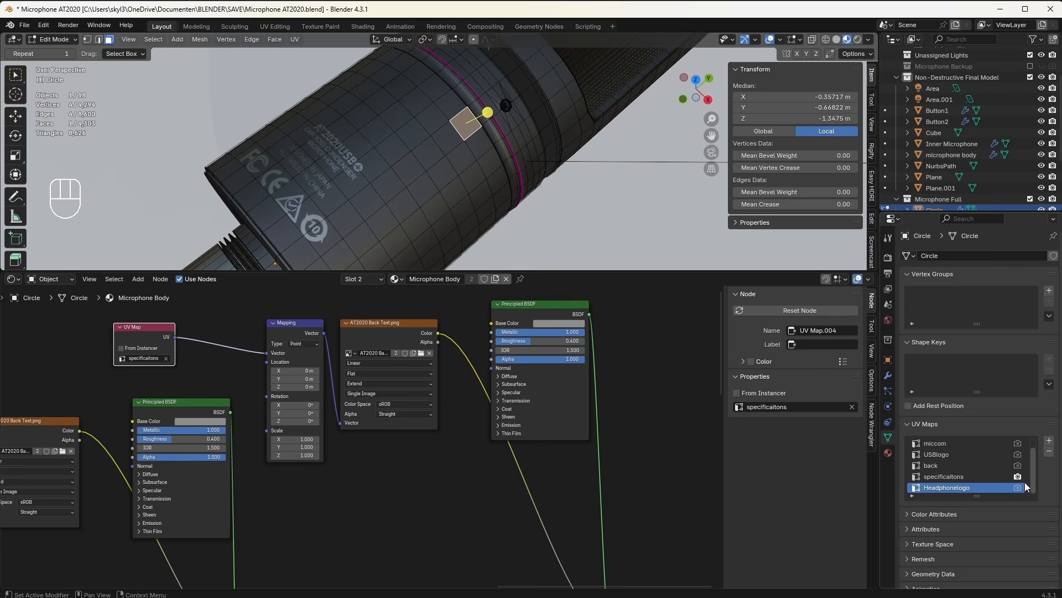
click(143, 358)
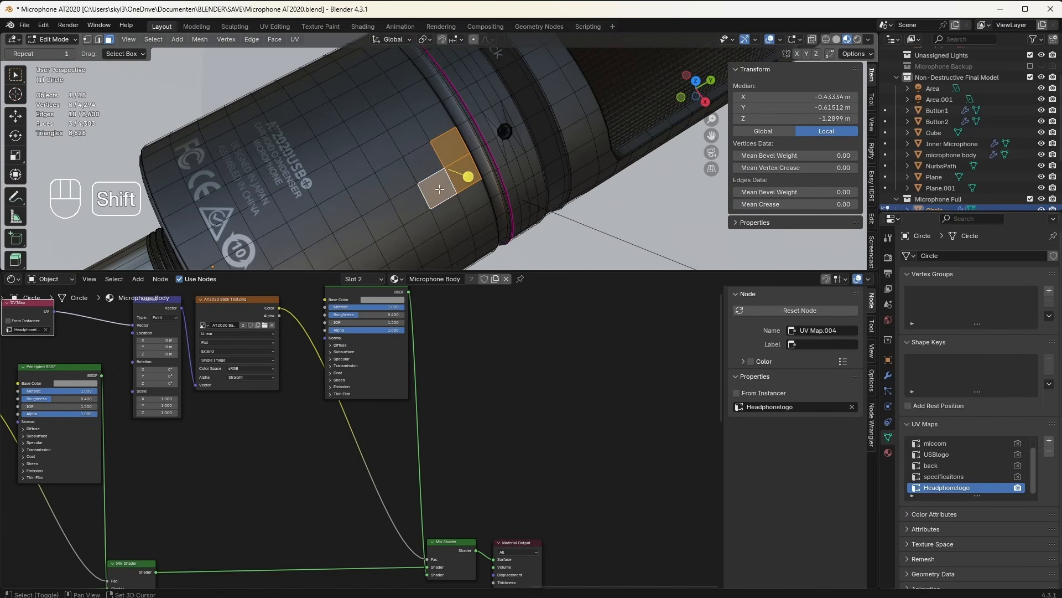
Step: Unwrap a two-by-two patch of body faces below the round hole as Angle Based and load AT2020 headphones logo 2.png into the duplicated texture node
shift+click(427, 177)
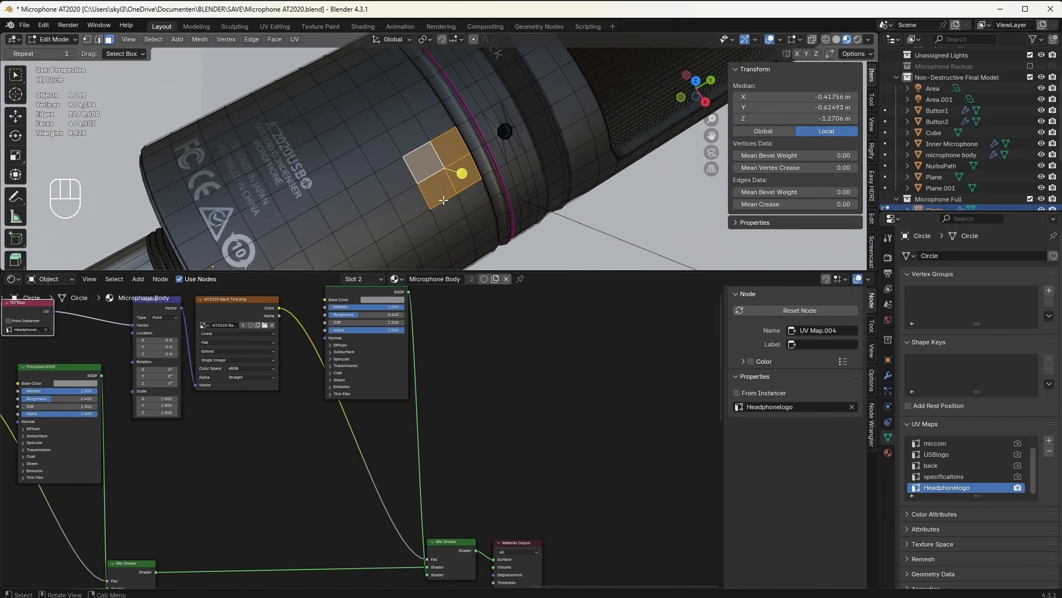
key(u)
mouse_move(438, 201)
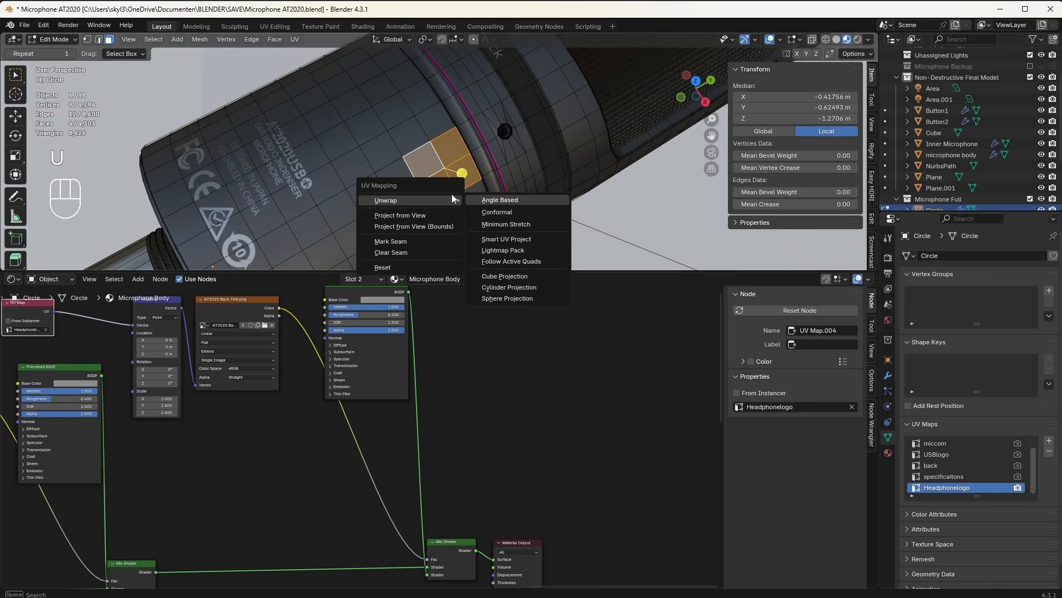
click(489, 201)
click(265, 326)
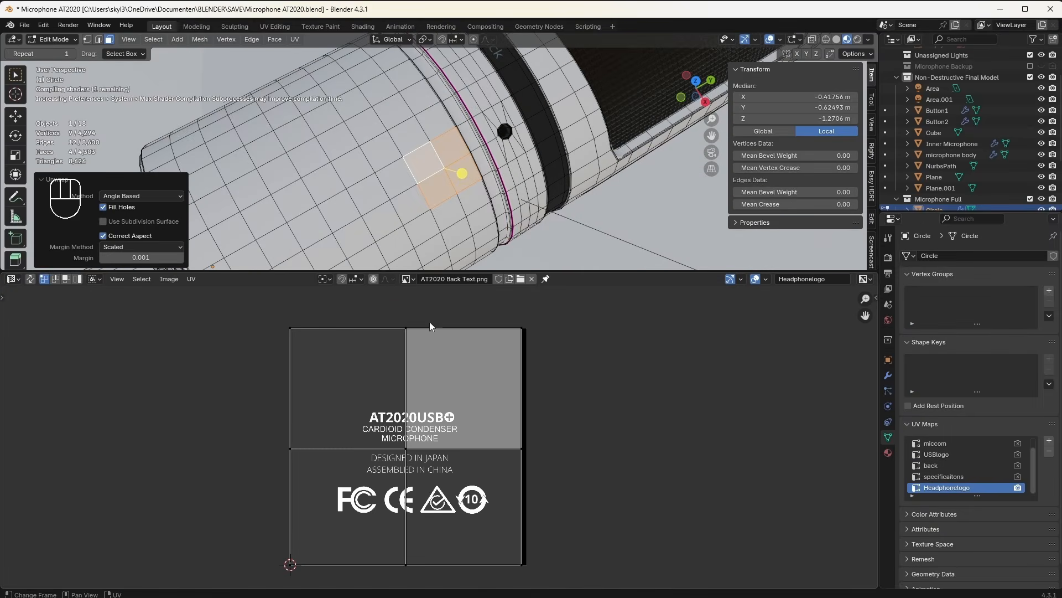
Step: Flip the headphone patch's UVs on Y and X and enlarge them slightly around the logo
key(a)
key(s)
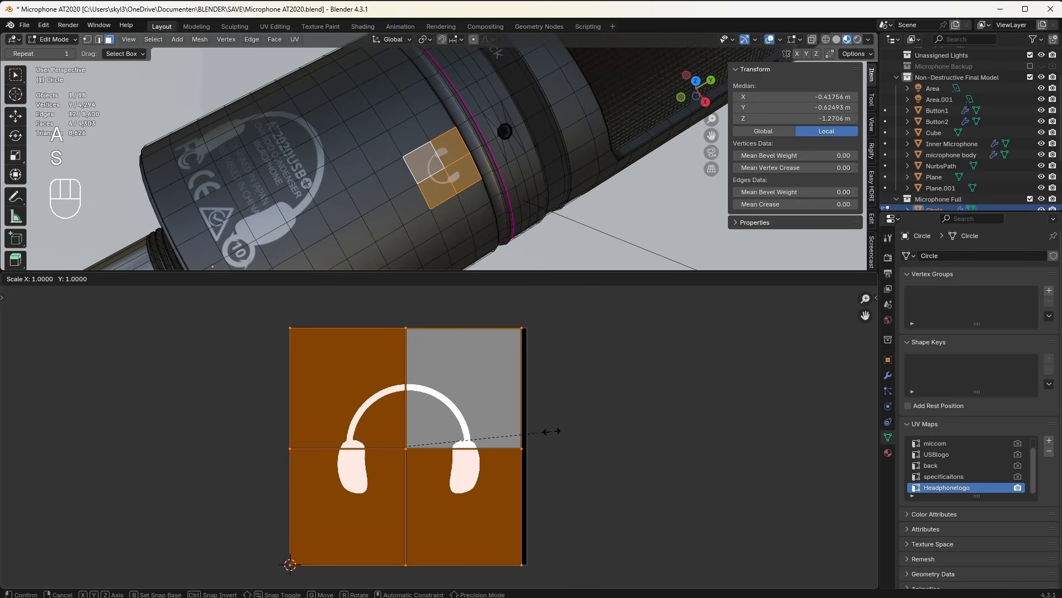
key(y)
key(1)
click(553, 431)
key(s)
key(x)
key(1)
click(552, 431)
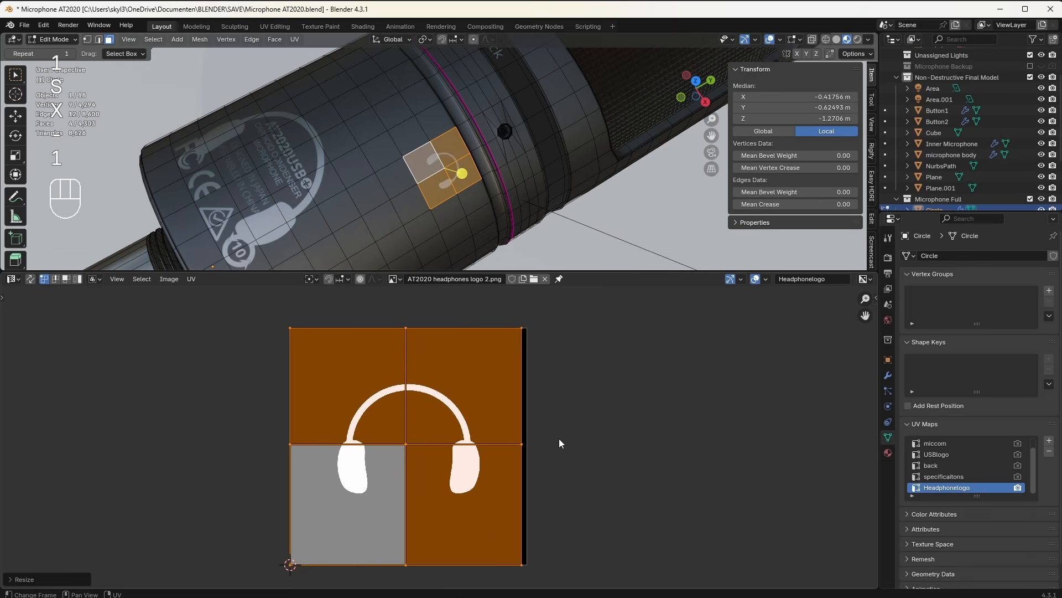
key(s)
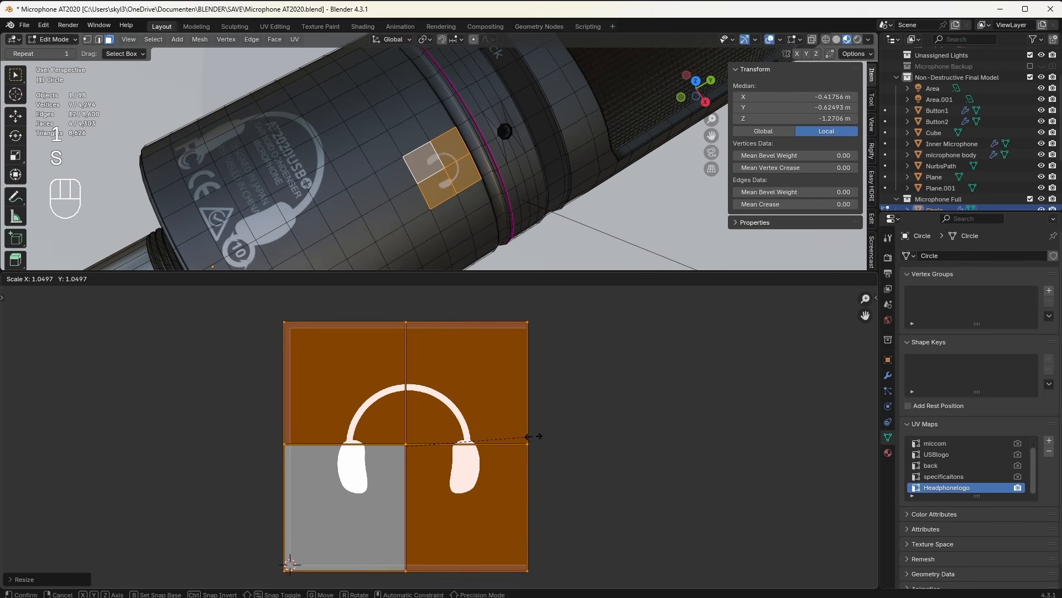
Step: Invert the face selection, scale the remaining UVs to 0, move them off the headphone logo, and return to Object Mode
key(ctrl+i)
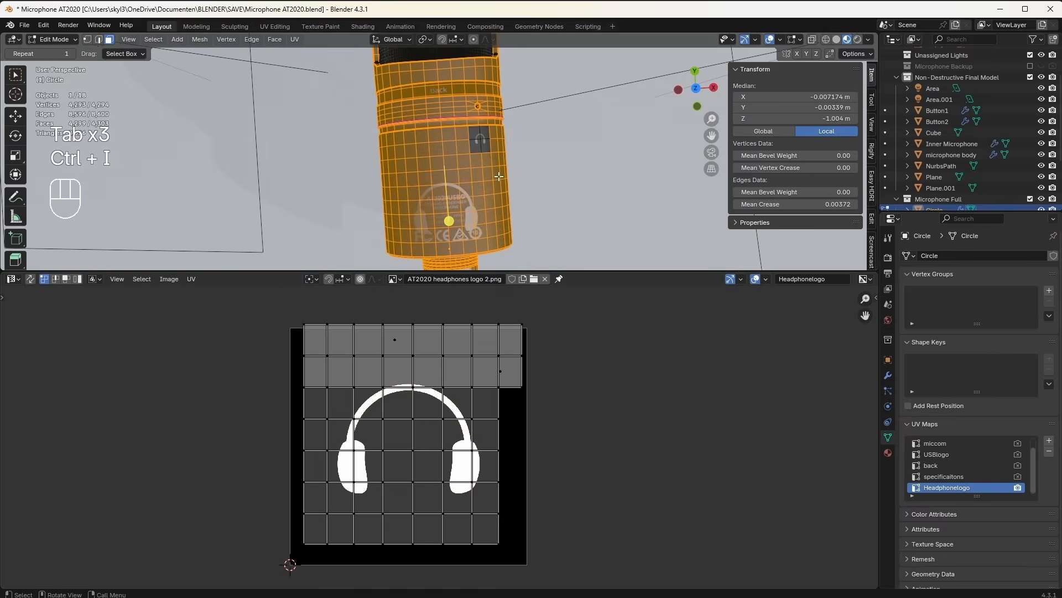
key(a)
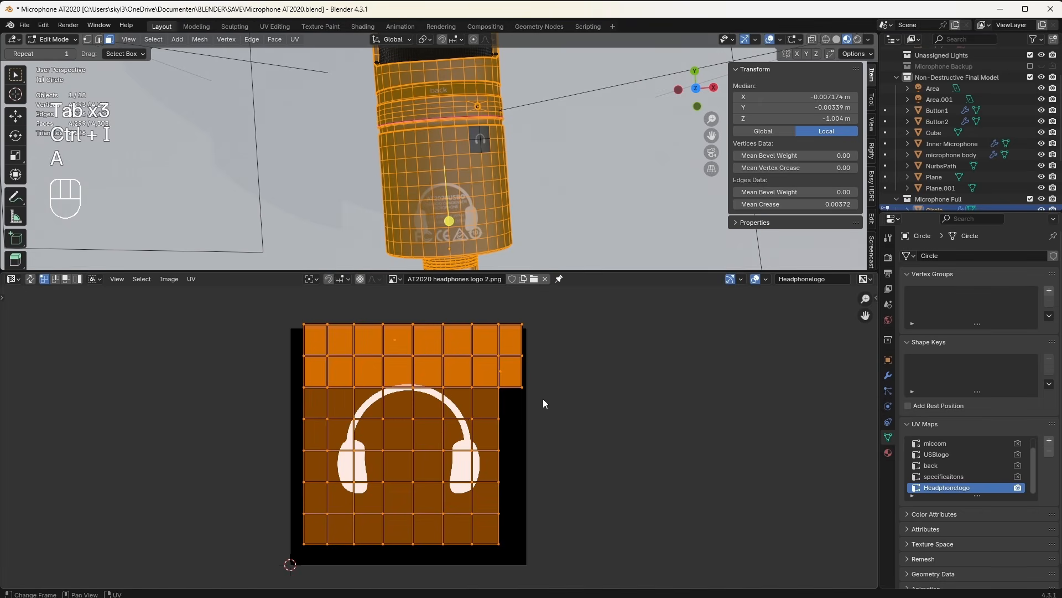
key(s)
key(0)
click(542, 400)
key(g)
click(555, 347)
key(Tab)
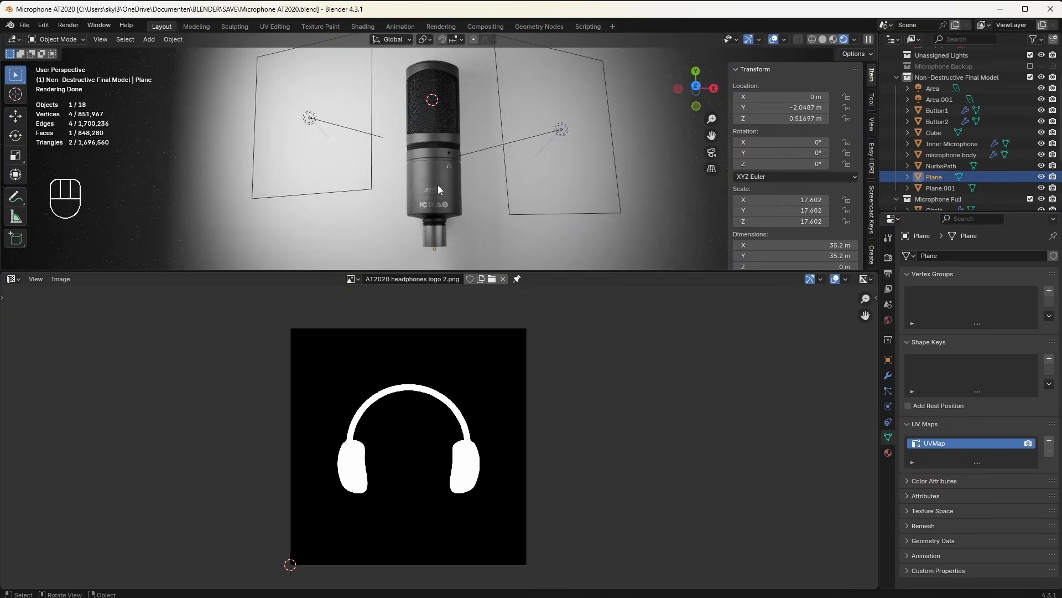
Step: Add a Plain Axes empty, move it along Y to about -0.296 m at the microphone's middle, and scale it to about 1.5
scroll(437, 185, up, 8)
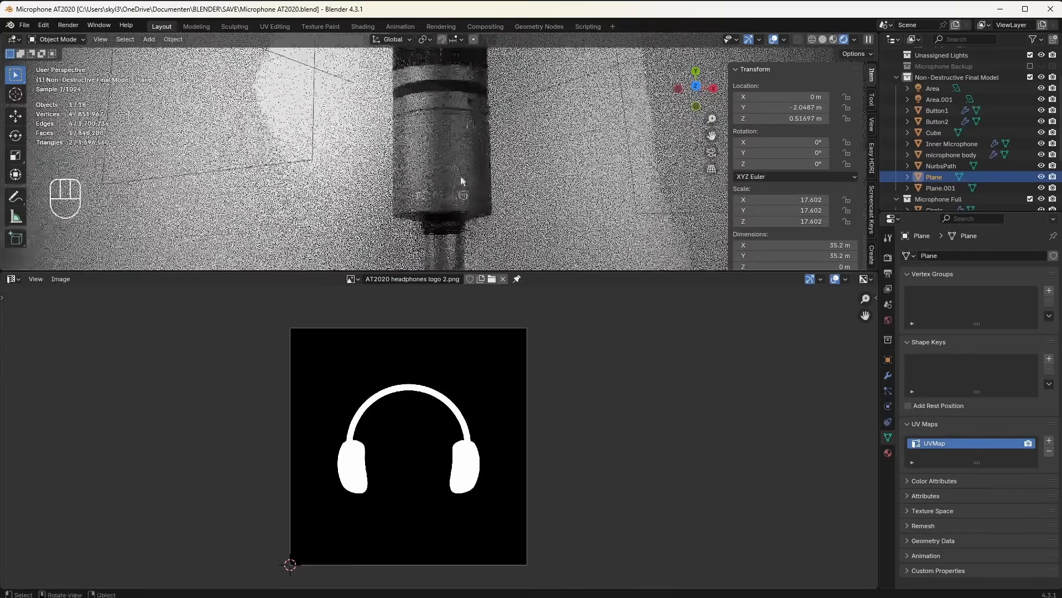
scroll(479, 208, down, 3)
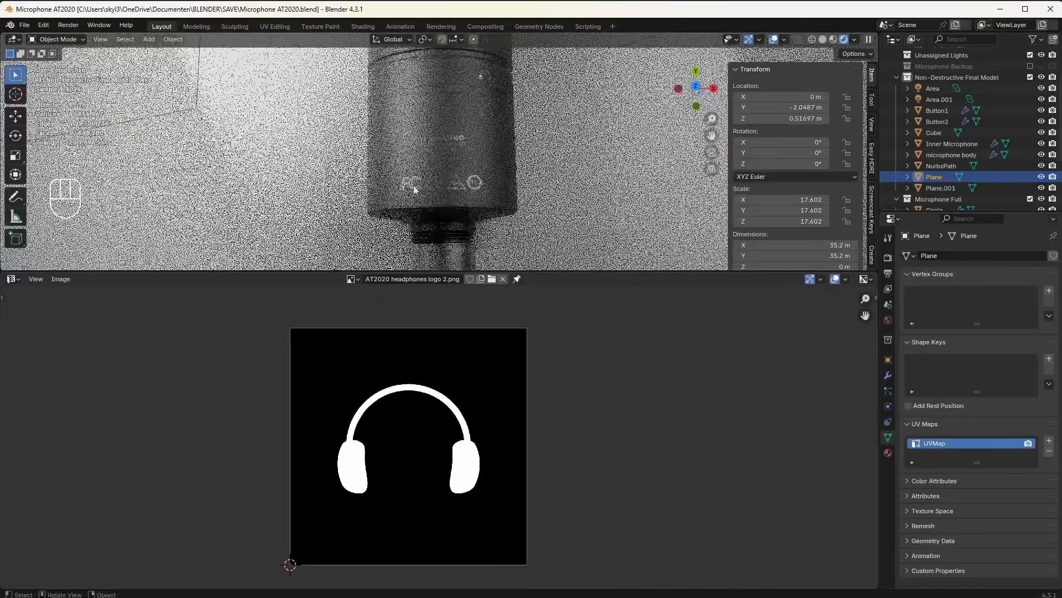
middle_drag(445, 76, 445, 86)
shift+middle_drag(445, 86, 452, 171)
scroll(453, 171, up, 5)
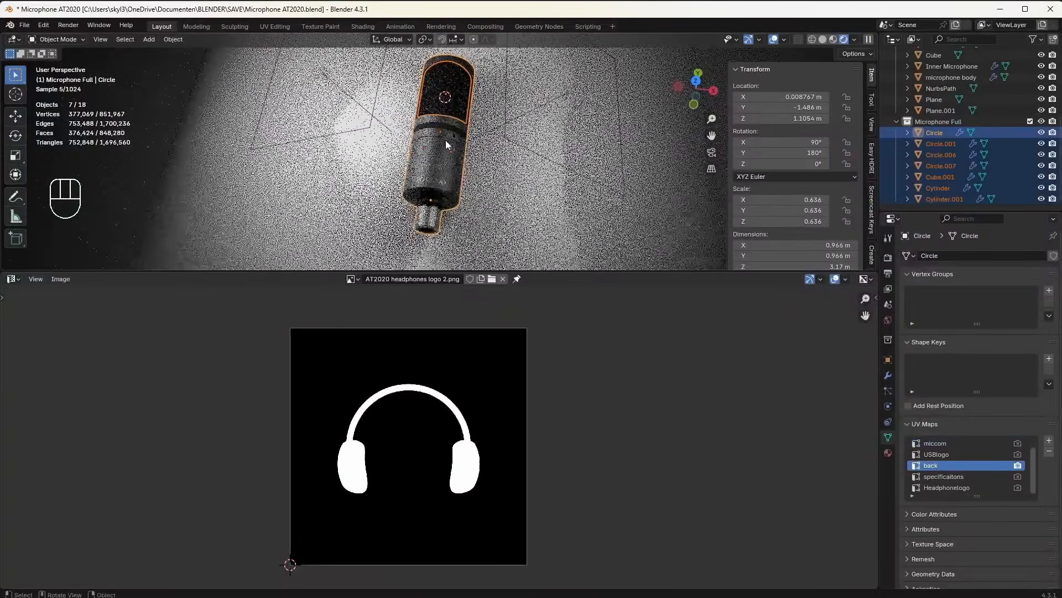
key(shift+a)
click(506, 269)
key(g)
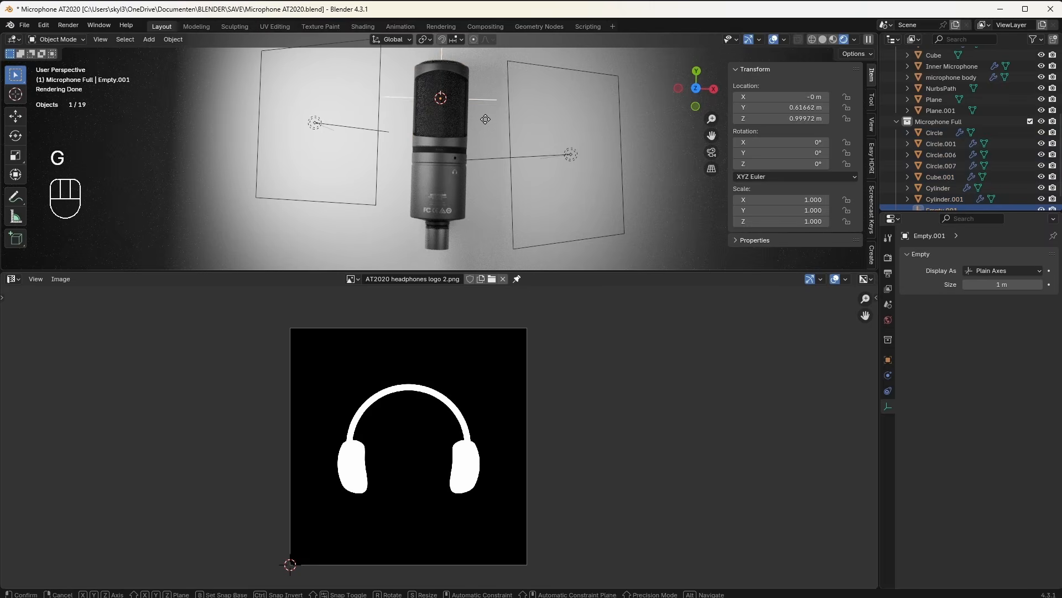
key(y)
click(484, 170)
key(s)
click(596, 135)
Step: Select all objects in the Microphone Full collection and parent them to the empty with Object (Keep Transform)
right_click(951, 120)
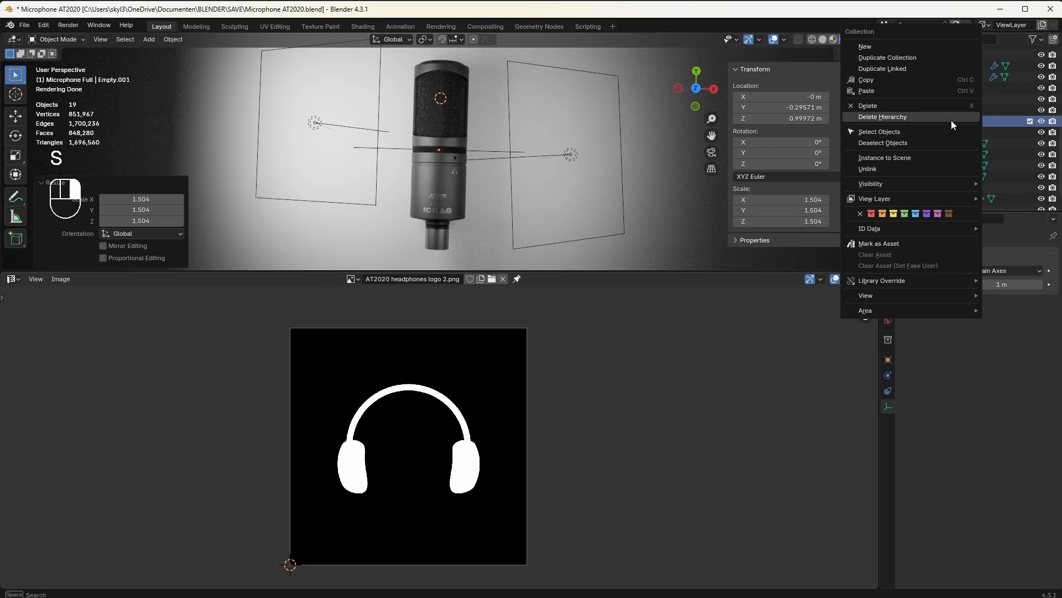
click(912, 131)
scroll(482, 161, up, 3)
scroll(482, 164, up, 2)
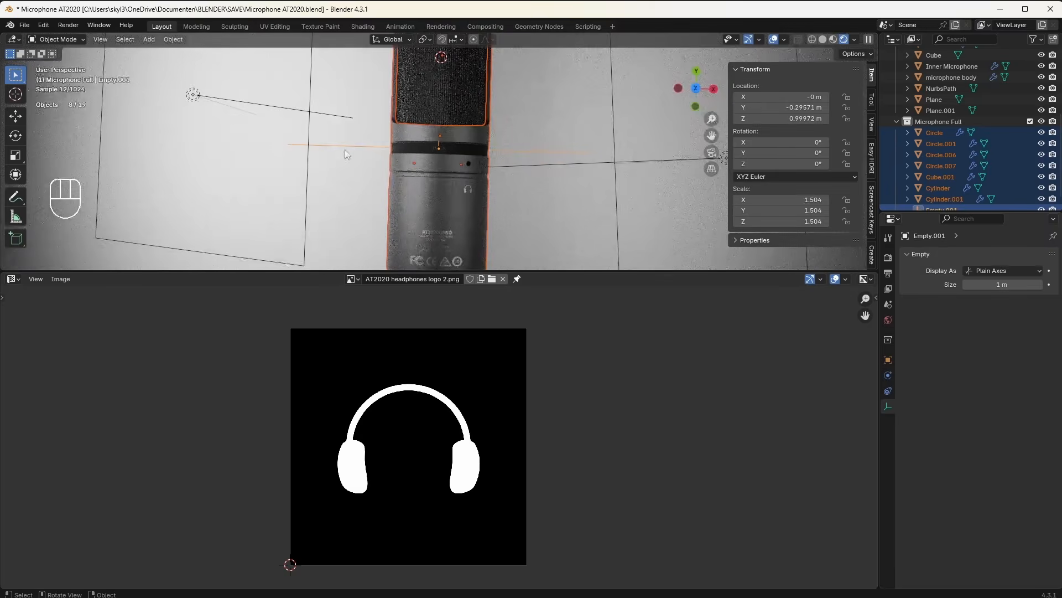
key(ctrl+p)
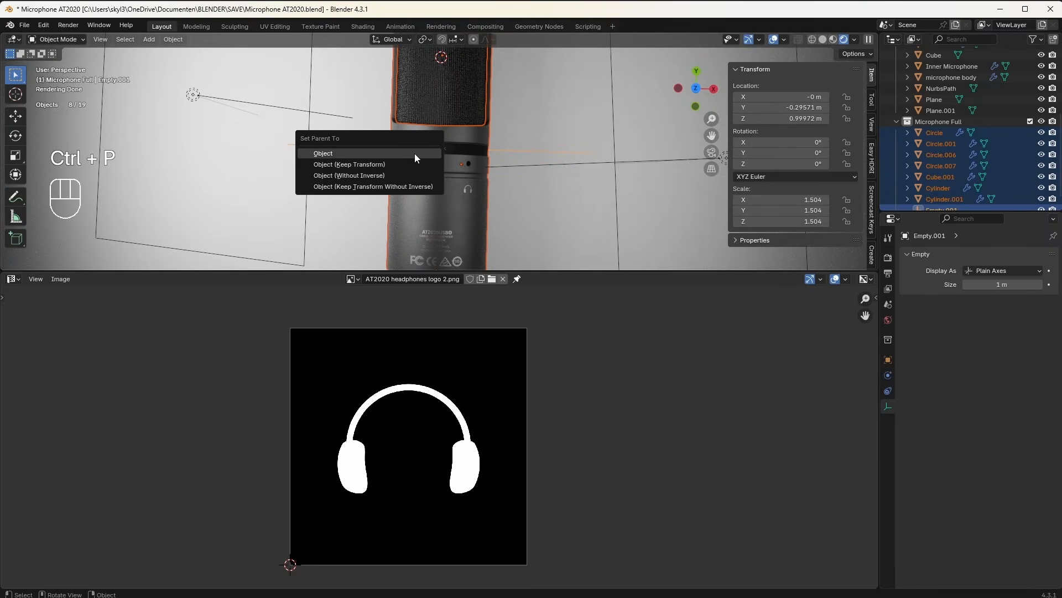
click(420, 165)
Step: Rotate the empty about the global X axis to stand the microphone upright
click(536, 164)
scroll(535, 163, down, 2)
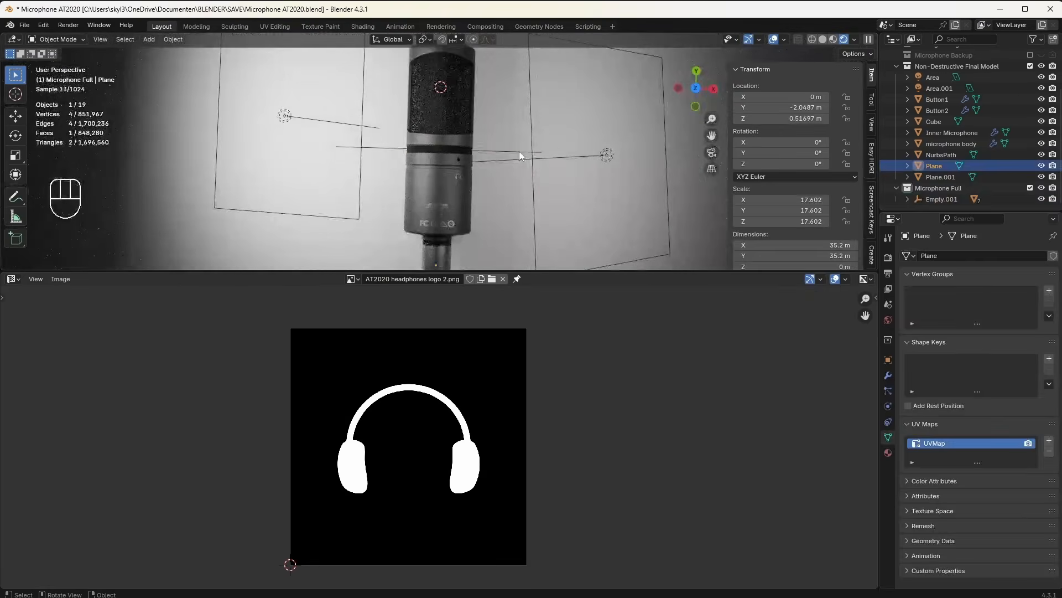
click(521, 152)
key(r)
key(x)
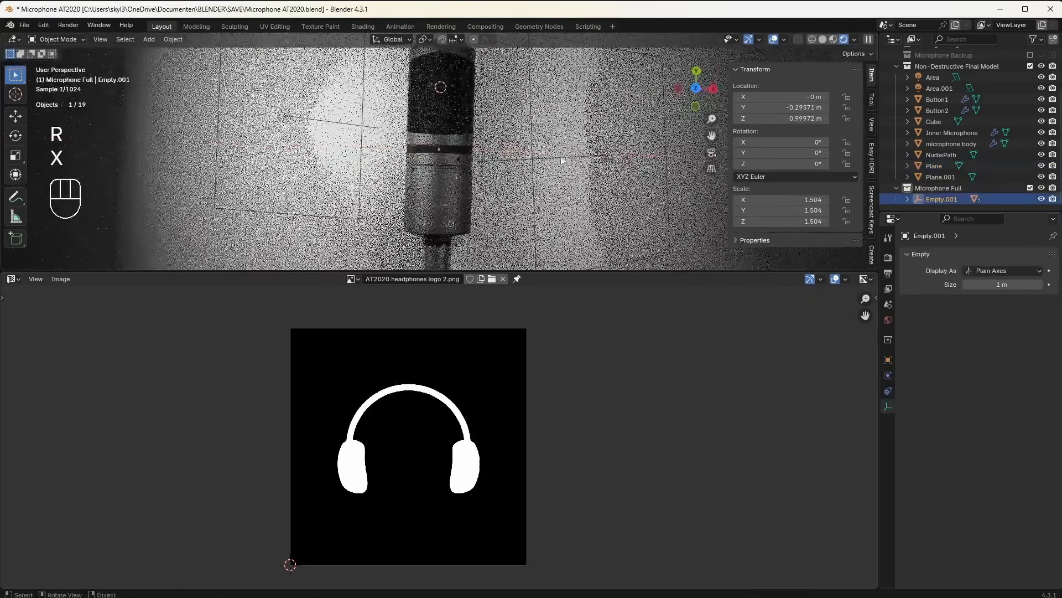
key(9)
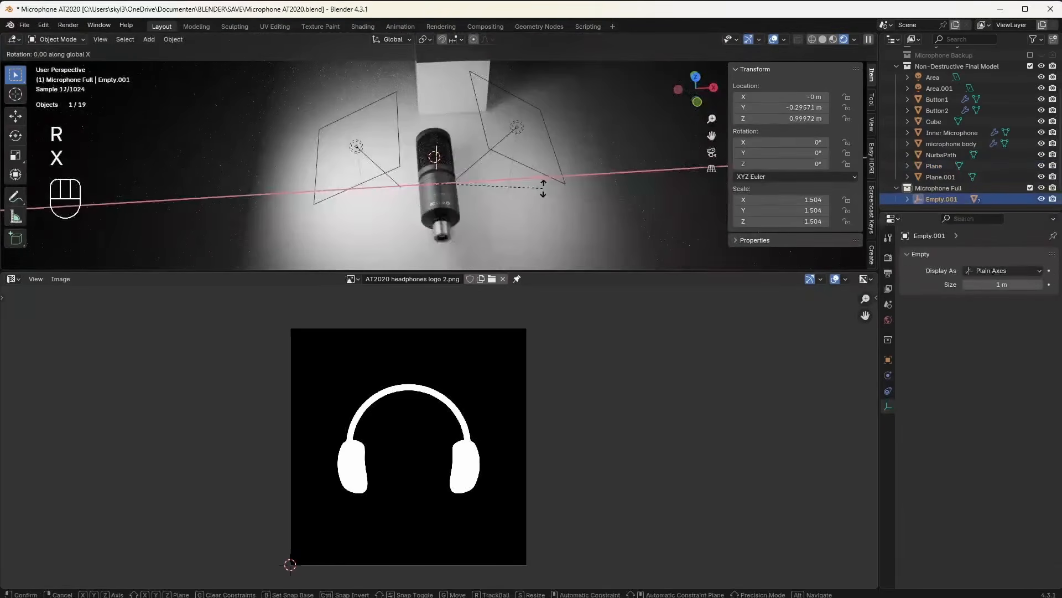
key(Return)
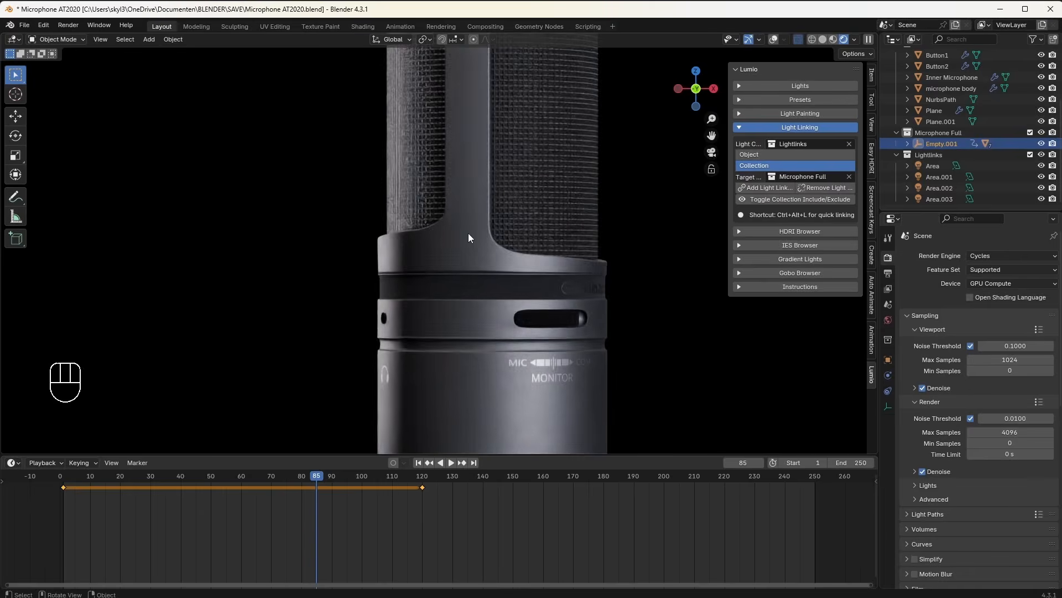
Step: Enter Edit Mode on the microphone body with X-ray on and view it from the front
scroll(468, 235, down, 5)
middle_drag(468, 234, 469, 245)
scroll(469, 246, up, 6)
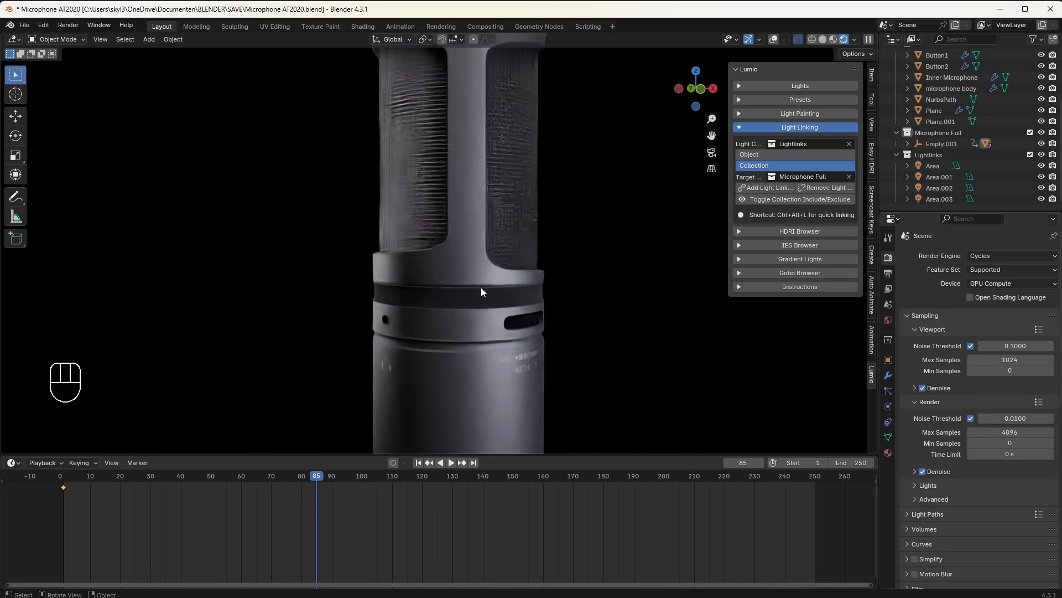
key(Tab)
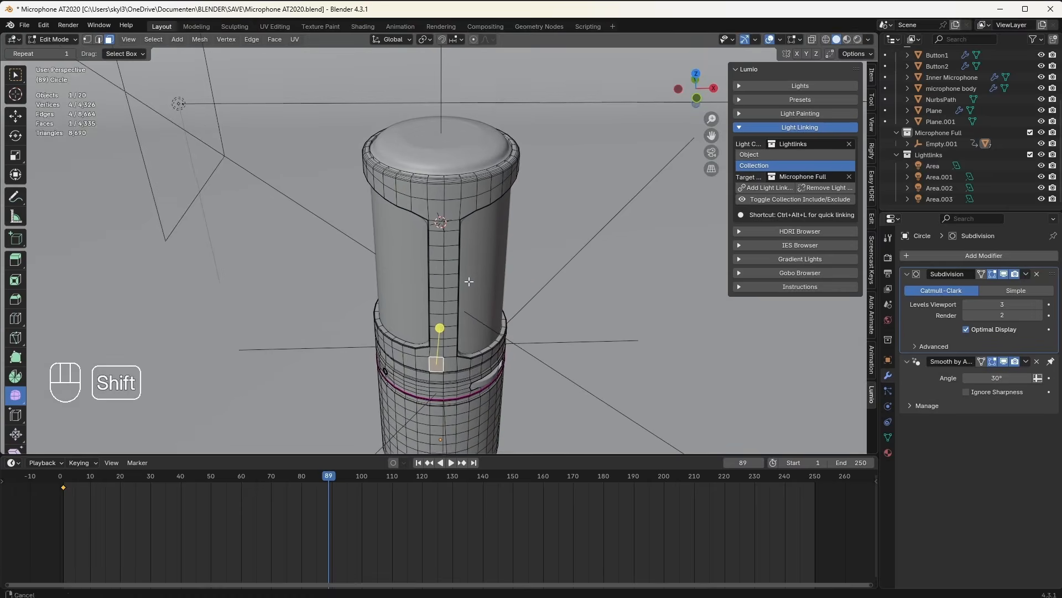
key(alt+z)
middle_drag(470, 282, 470, 222)
key(KP_1)
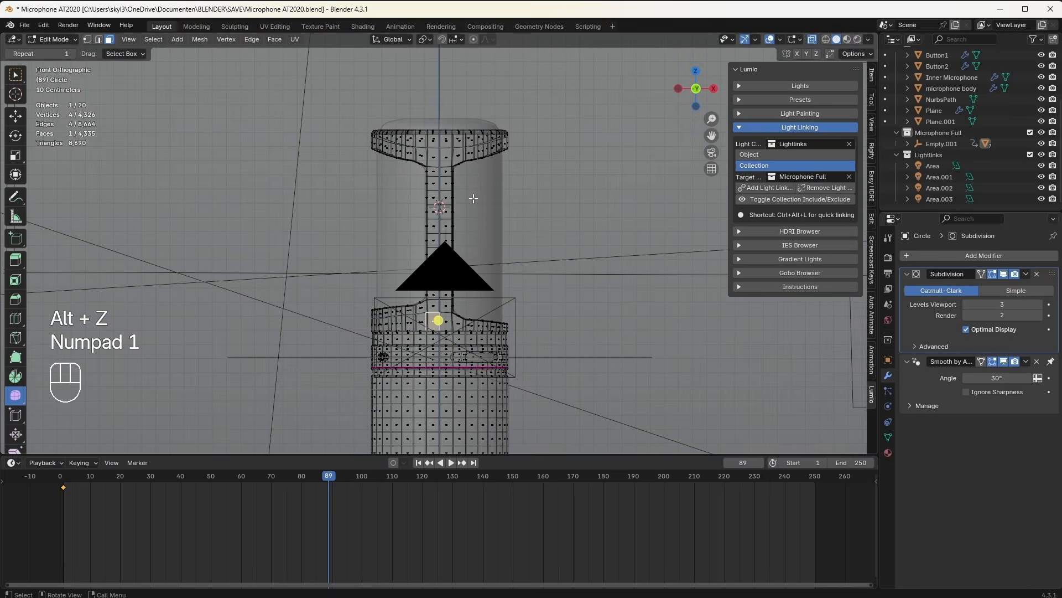
Step: Grow the face selection over the upper frame, add the remaining faces down to the frame's lower edge, and separate them into their own object
key(ctrl+KP_Add)
key(ctrl+KP_Add)
key(ctrl+KP_Add)
key(ctrl+KP_Add)
key(ctrl+KP_Add)
key(ctrl+KP_Add)
key(ctrl+KP_Add)
key(ctrl+KP_Add)
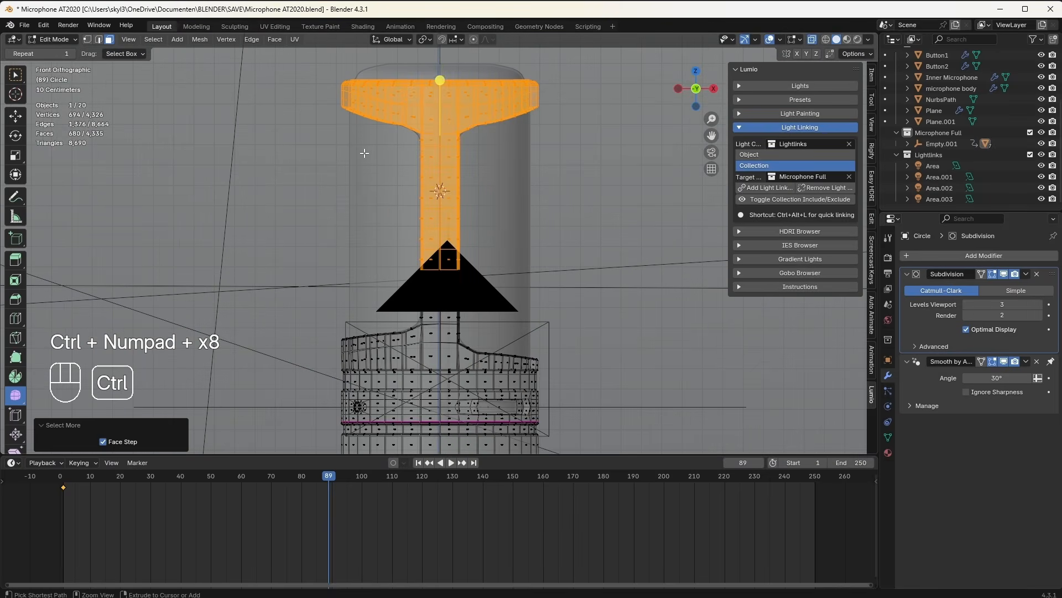
key(ctrl+KP_Add)
key(ctrl+KP_Add)
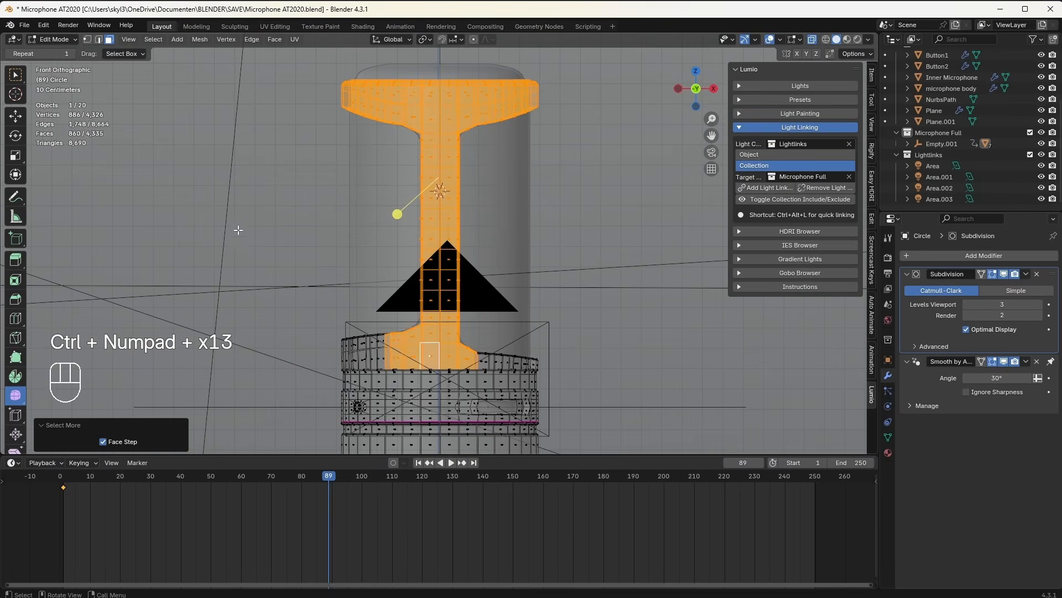
drag(248, 226, 588, 369)
key(p)
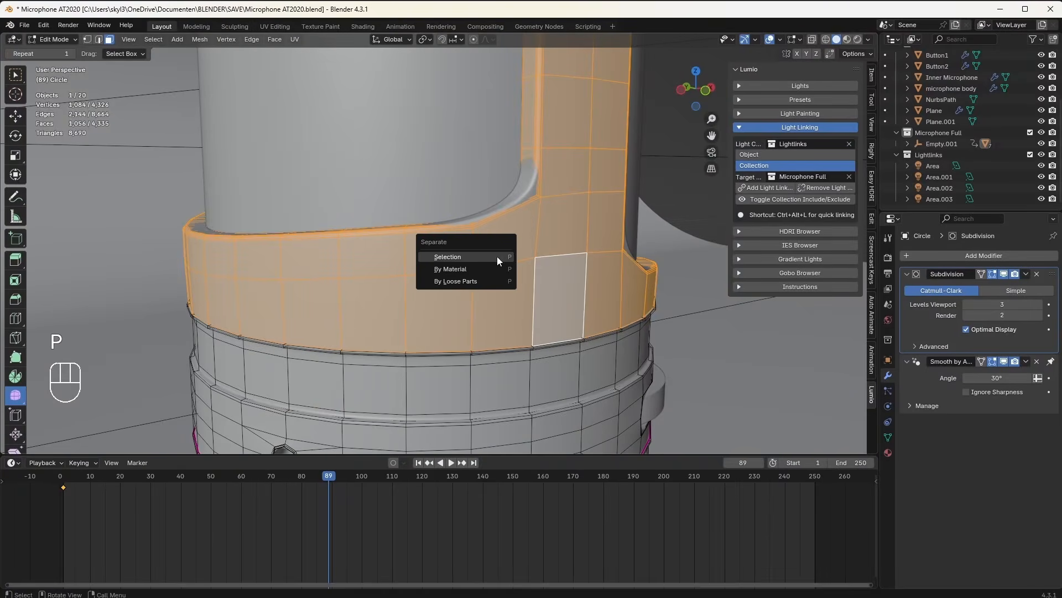
click(470, 258)
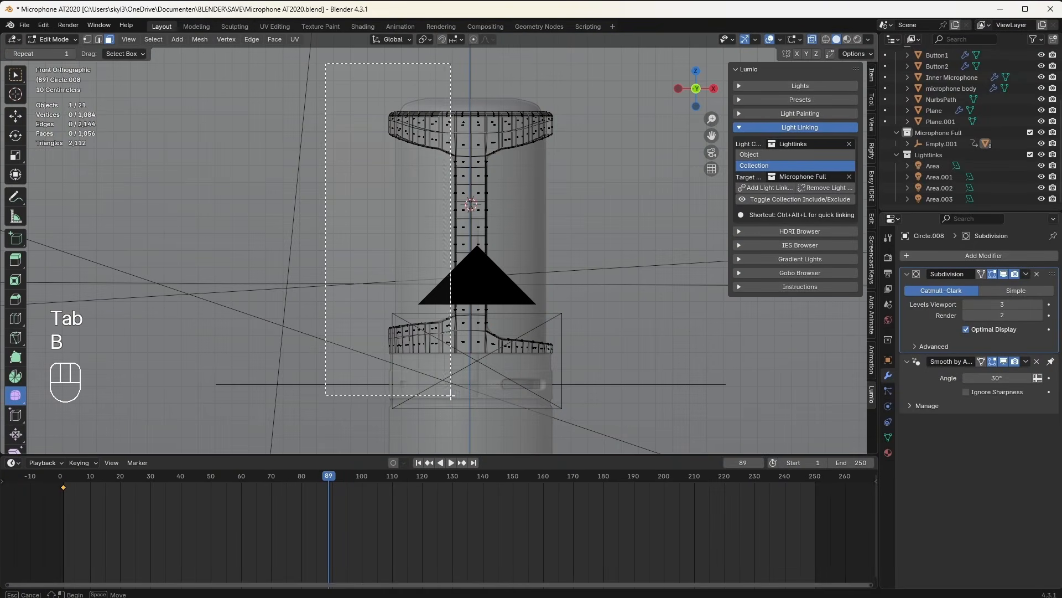
Step: Box-select the left half of the separated upper frame in front view, delete it, and return to Object Mode
drag(451, 395, 467, 395)
key(x)
click(467, 395)
key(Tab)
Step: Add a Mirror modifier to the remaining half of the frame and move it to the top of the modifier stack
click(985, 258)
key(r)
drag(1051, 362, 1051, 273)
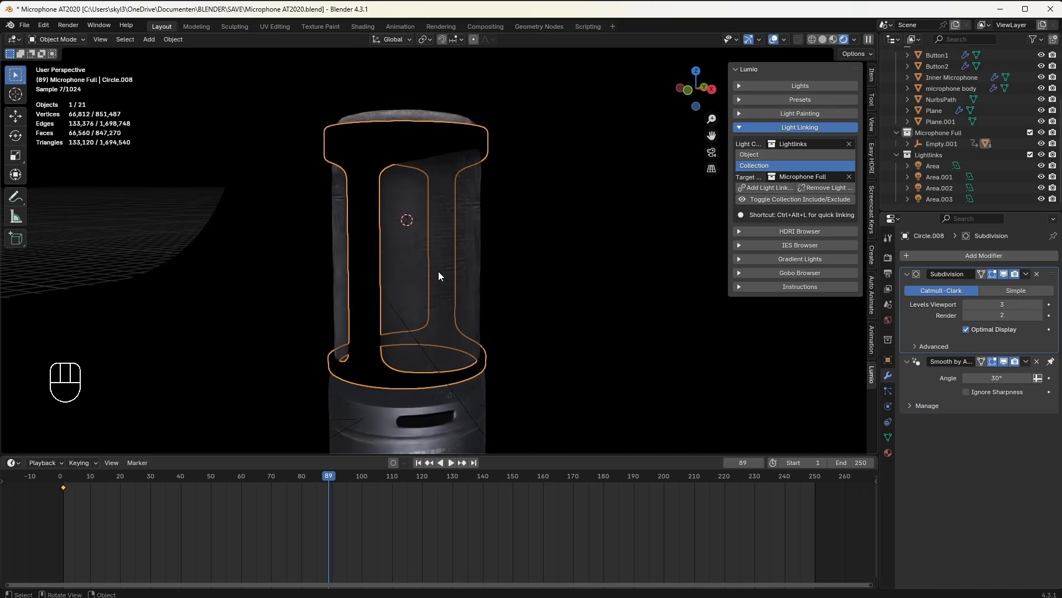
Step: Hide the viewport overlays and inspect the upright microphone in the rendered view
click(773, 40)
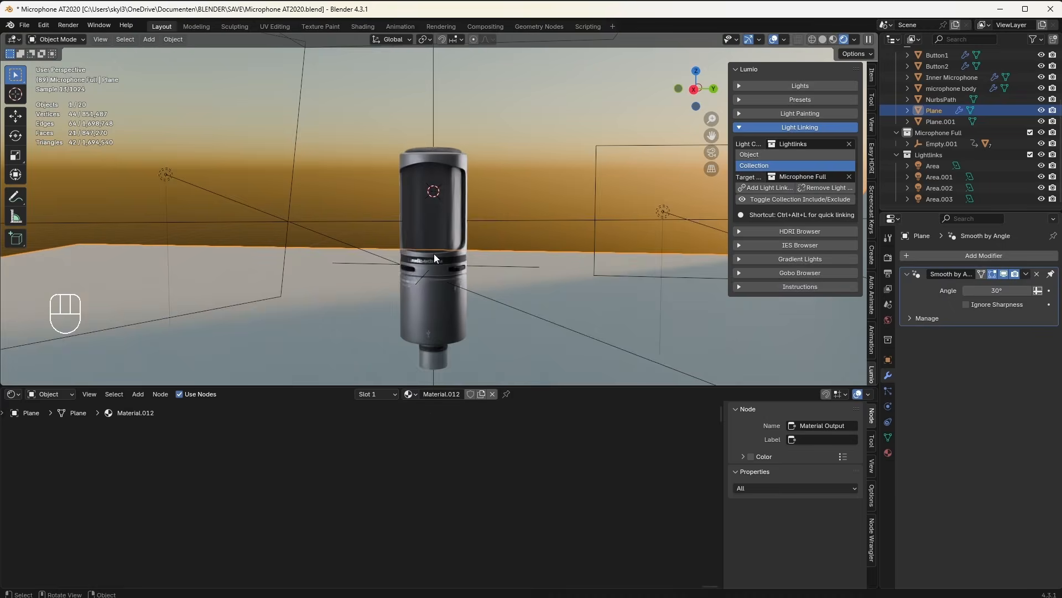
scroll(436, 250, up, 3)
shift+middle_drag(439, 247, 479, 275)
scroll(470, 226, up, 2)
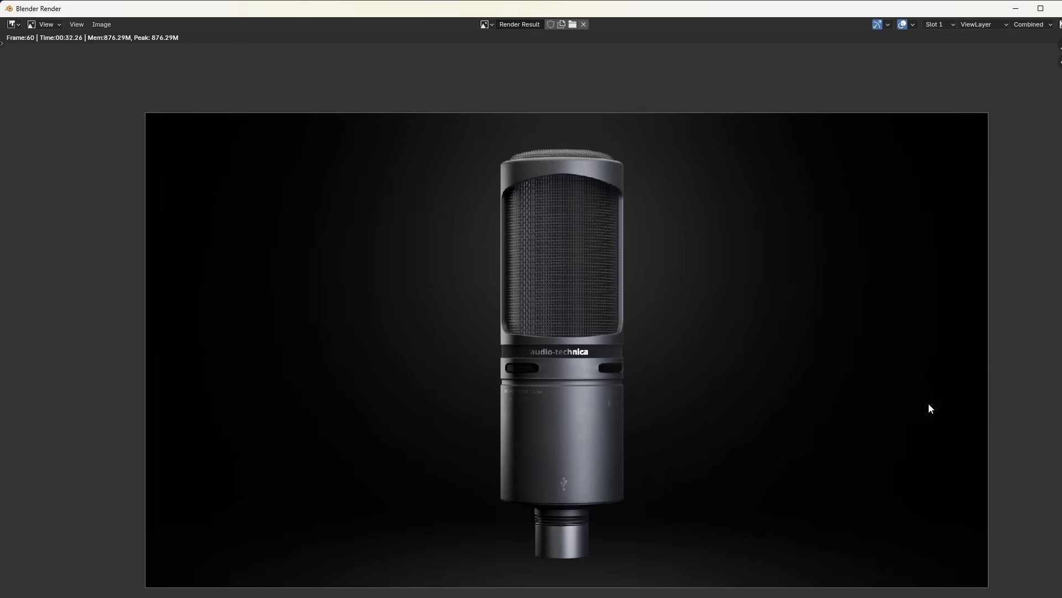
Step: Examine the final render's grille, upper frame, audio-technica logo and body lettering up close, then as a whole
scroll(797, 312, up, 6)
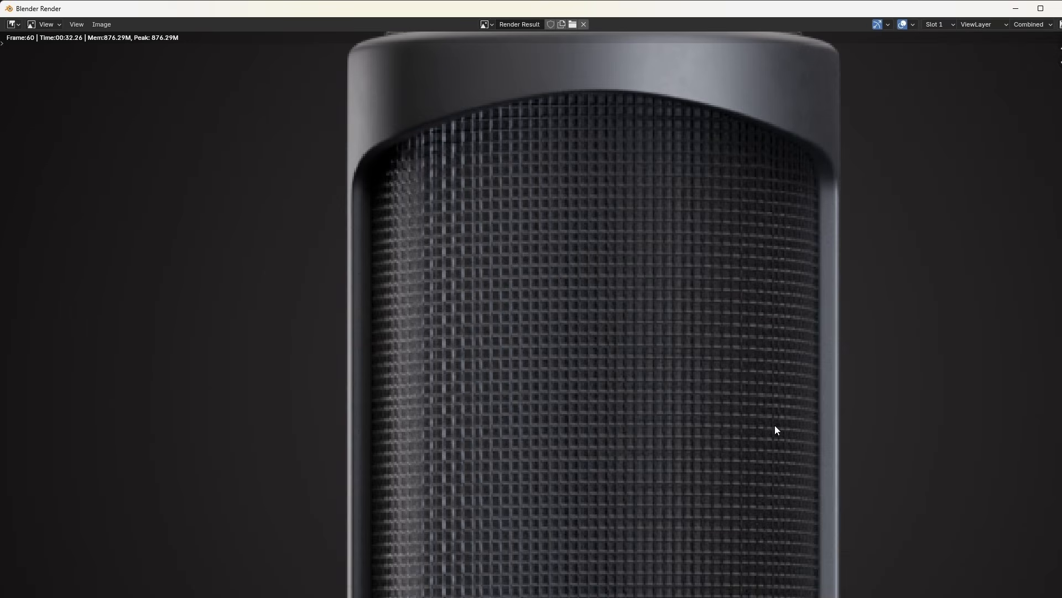
scroll(579, 173, down, 1)
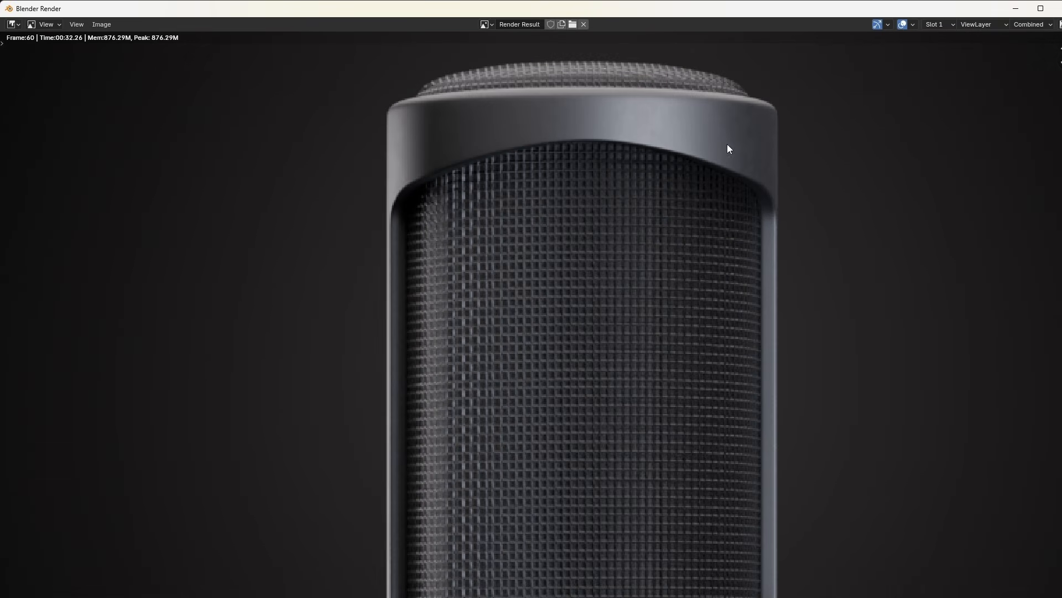
scroll(705, 227, down, 3)
middle_drag(825, 445, 714, 154)
scroll(543, 334, up, 3)
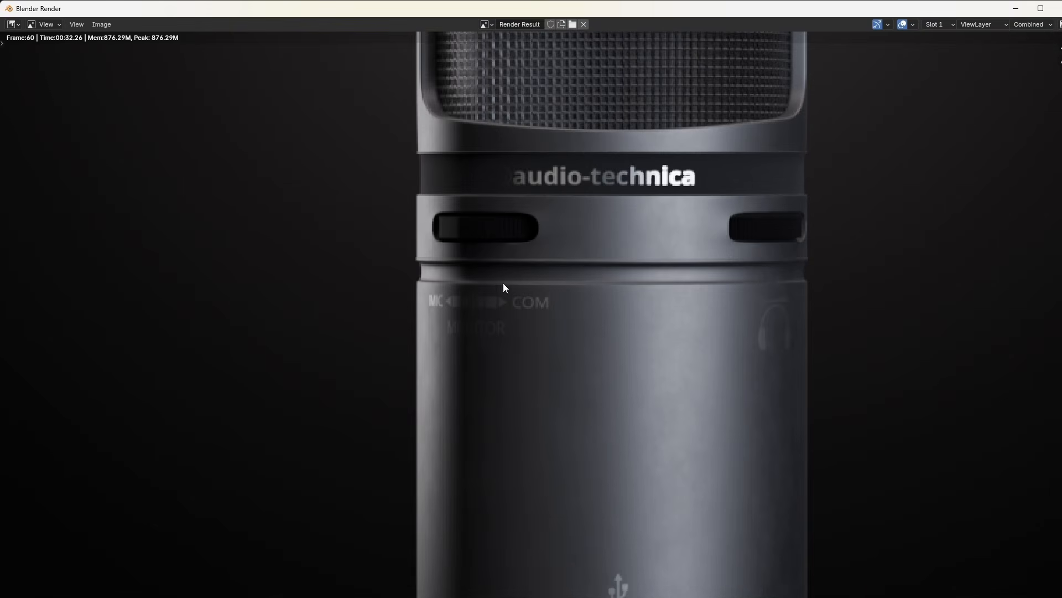
scroll(696, 479, down, 6)
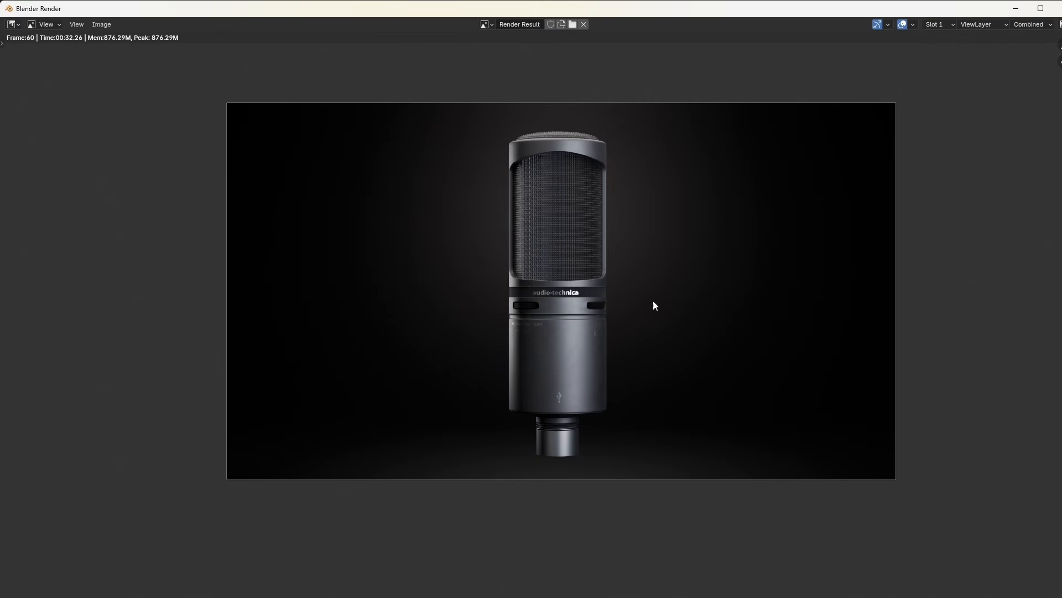
scroll(575, 329, up, 1)
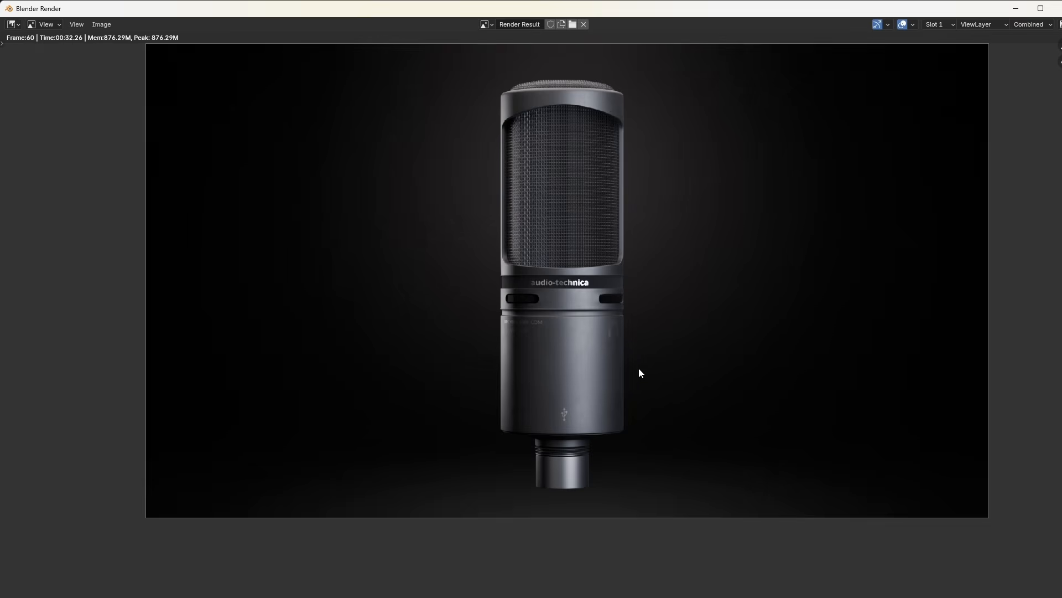
scroll(643, 388, up, 1)
scroll(647, 413, down, 2)
scroll(651, 418, up, 2)
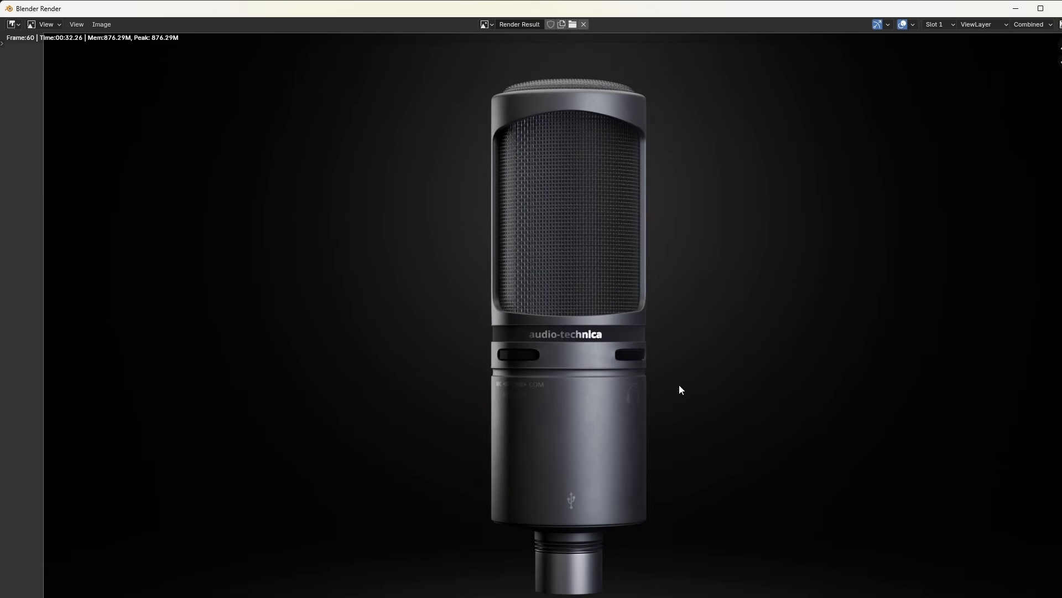
scroll(768, 283, down, 1)
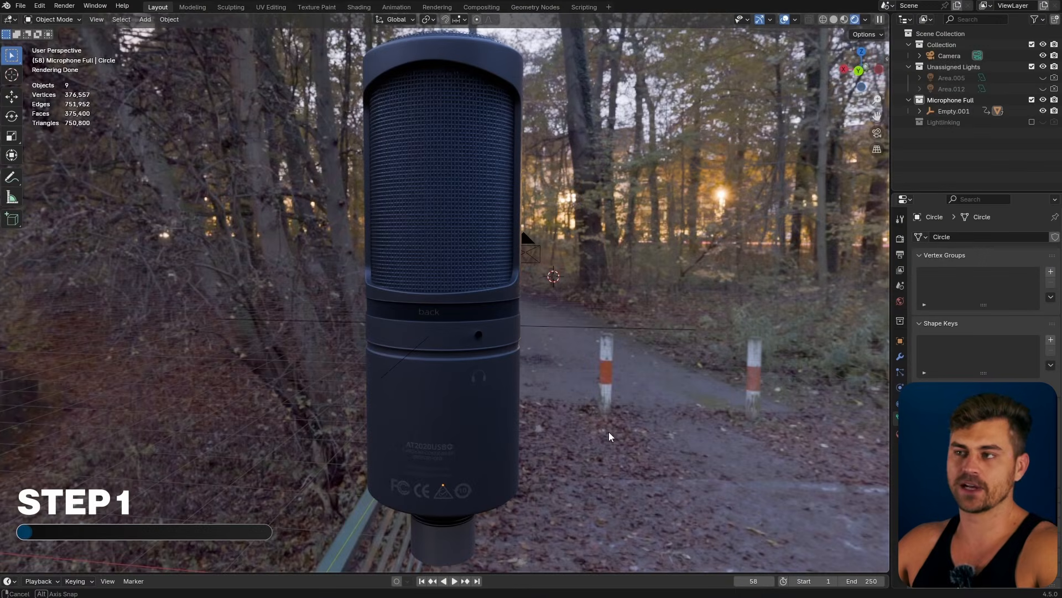
Step: Choose the sunset_jhbcentral_2k environment in Lumio's HDRI browser and apply it to the scene
middle_drag(609, 432, 594, 432)
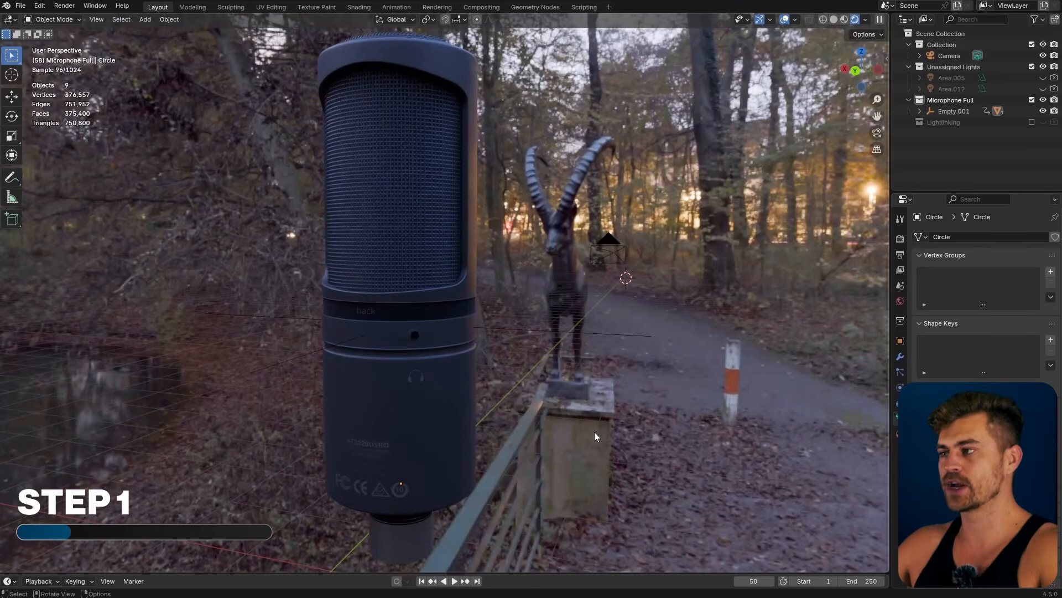
key(n)
click(781, 188)
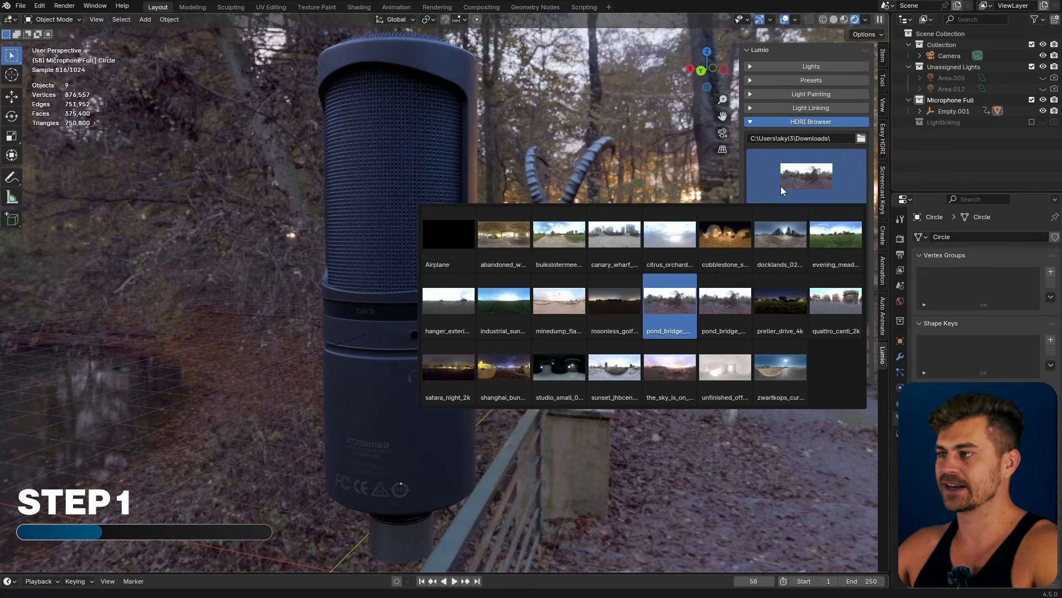
click(615, 371)
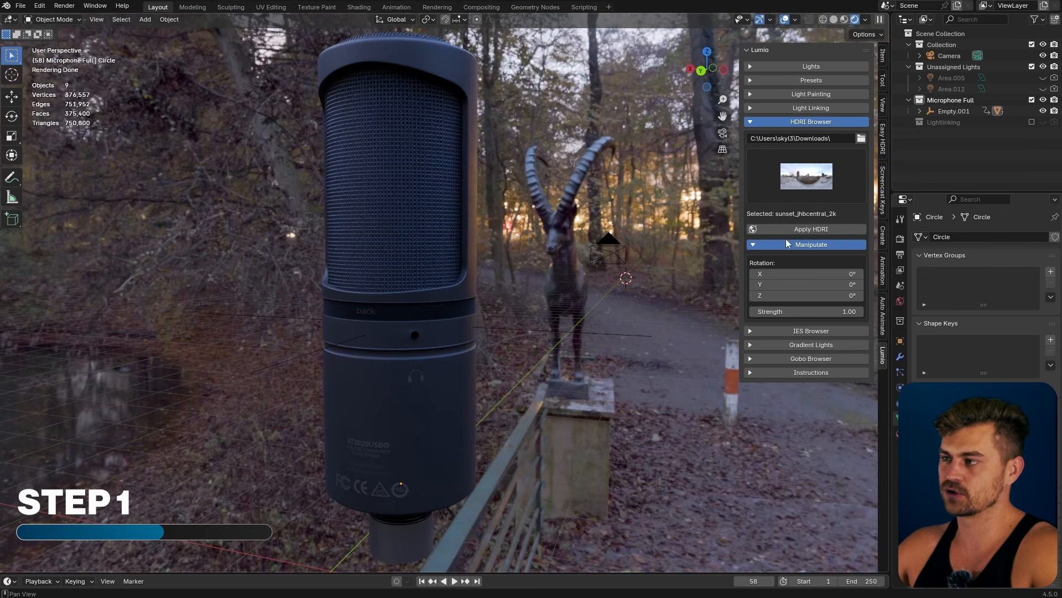
click(818, 229)
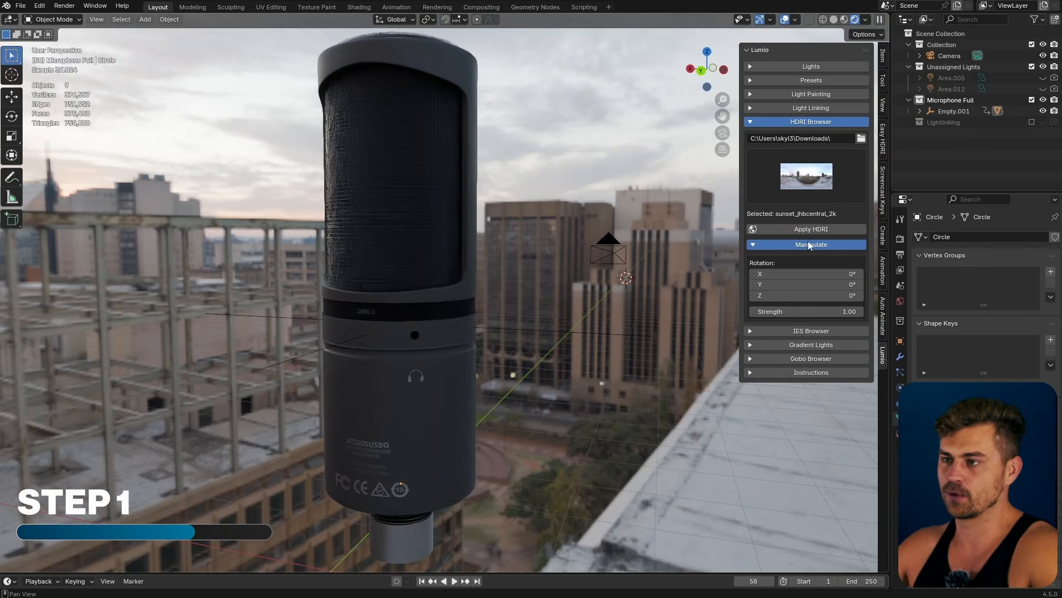
Step: Look through the camera and make the render background transparent
key(KP_0)
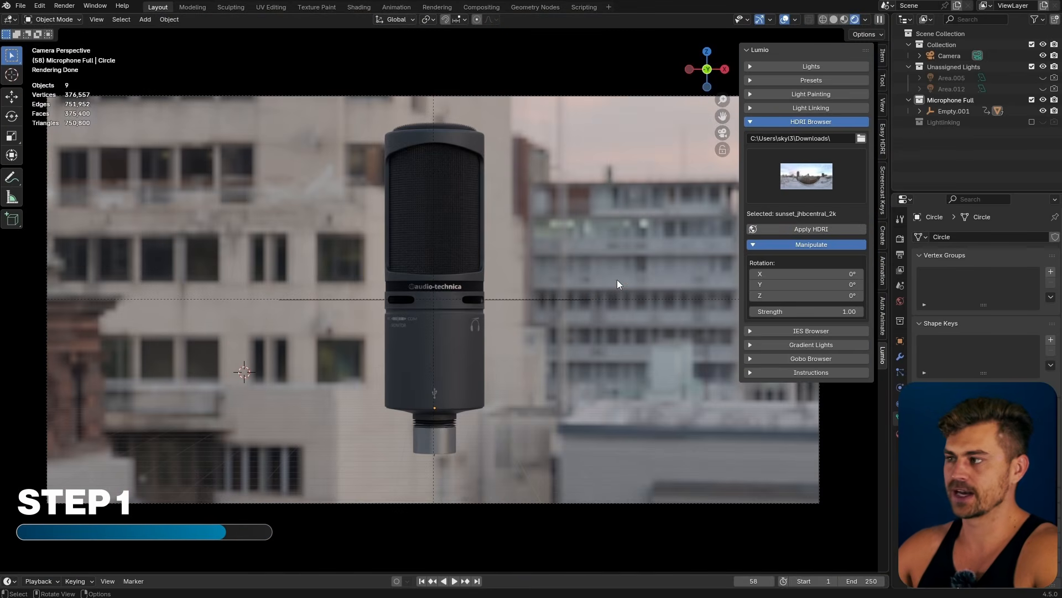
click(900, 239)
scroll(917, 279, down, 12)
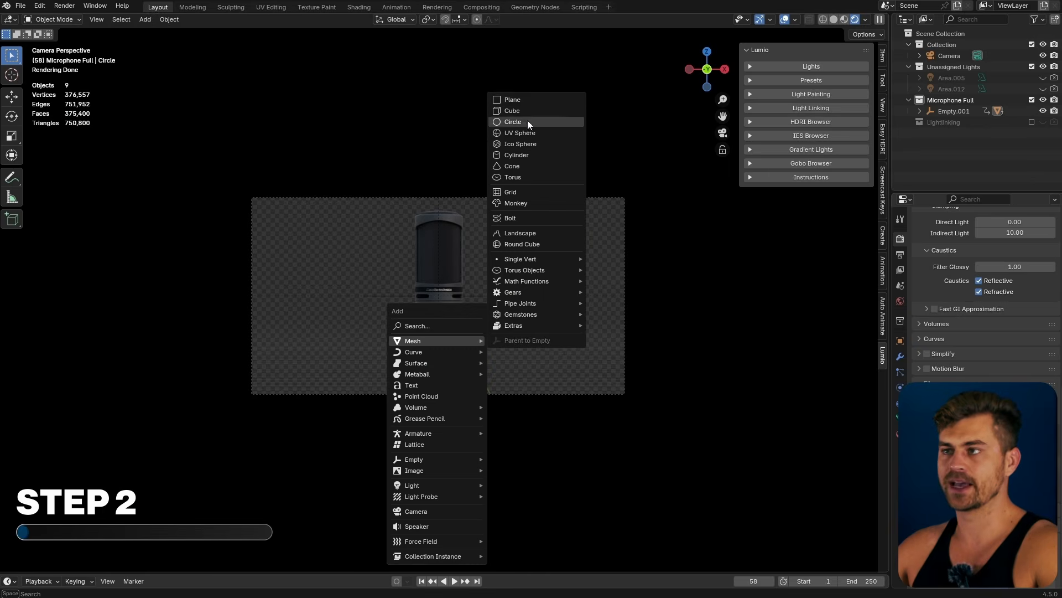
Step: Add a plane as the floor beneath the microphone and scale it up beyond the width of the camera frame
click(513, 99)
key(s)
click(291, 45)
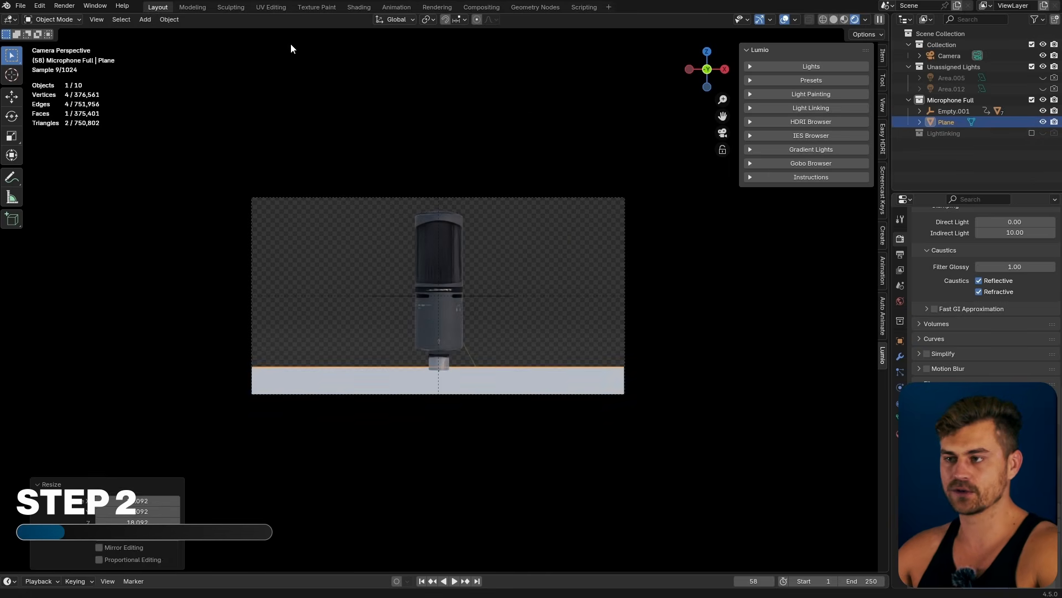
Step: In Edit Mode, extrude the floor plane's back edge upward along Z by about 8.5 m to form a backdrop wall
key(Tab)
key(2)
click(517, 366)
key(e)
key(z)
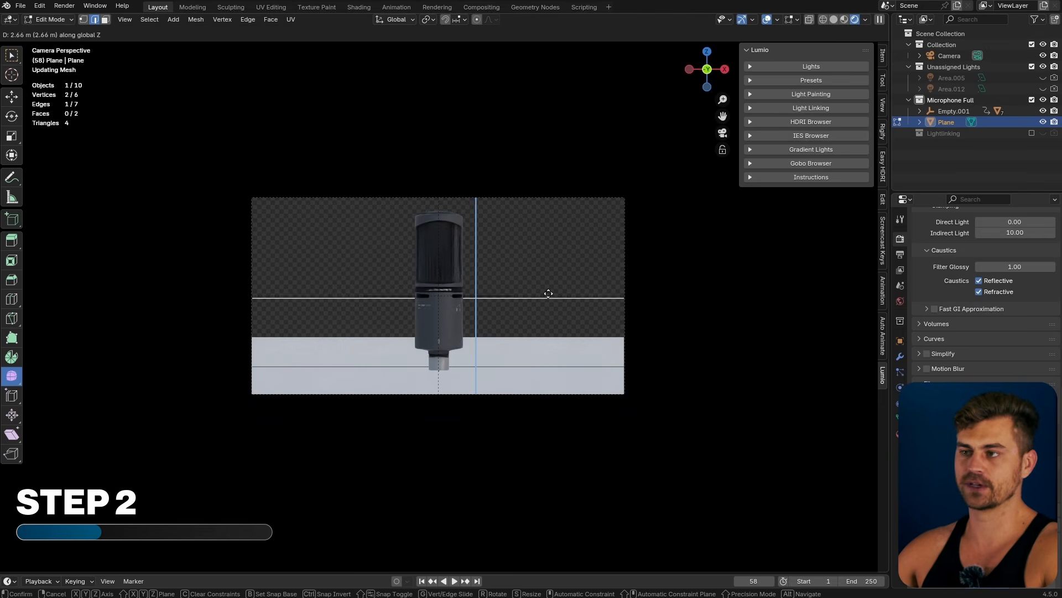
click(598, 148)
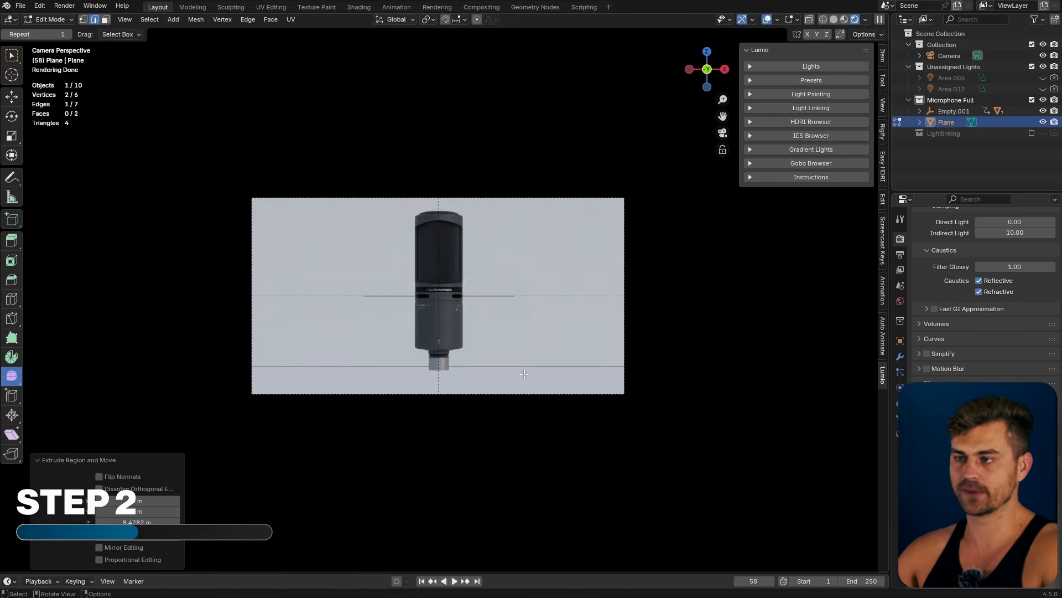
Step: Bevel the edge between floor and wall to 2.07 m with 11 segments, and smooth the backdrop's shading in Object Mode
right_click(534, 342)
click(561, 376)
scroll(561, 376, up, 10)
click(618, 376)
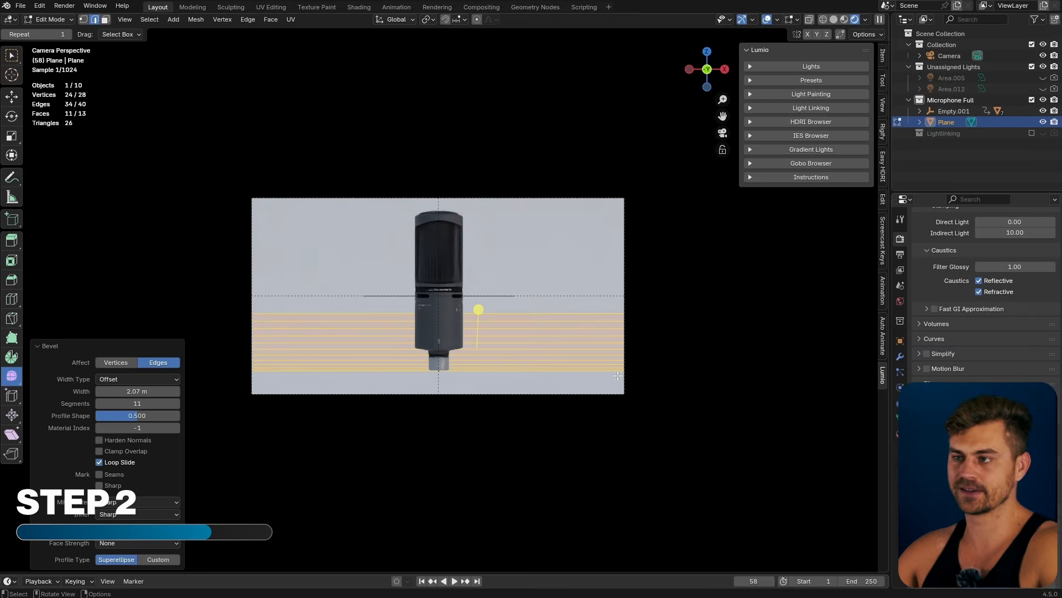
key(Tab)
right_click(605, 363)
click(598, 371)
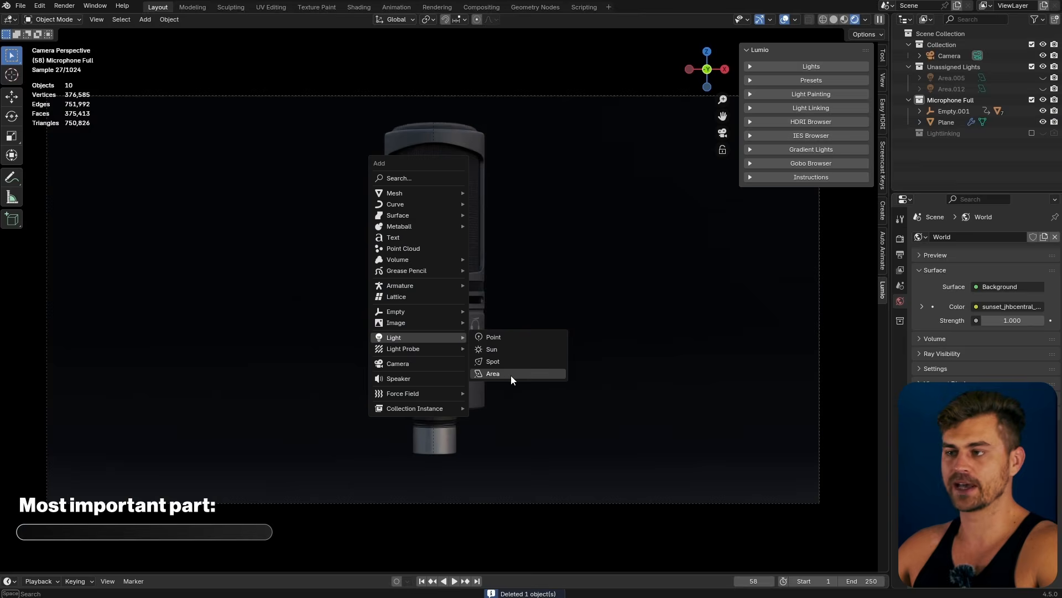
Step: Add an area light, aim it at the microphone from the right side with light painting, and raise its power to about 375 W
click(509, 374)
alt+drag(443, 349, 384, 278)
alt+scroll(461, 332, up, 10)
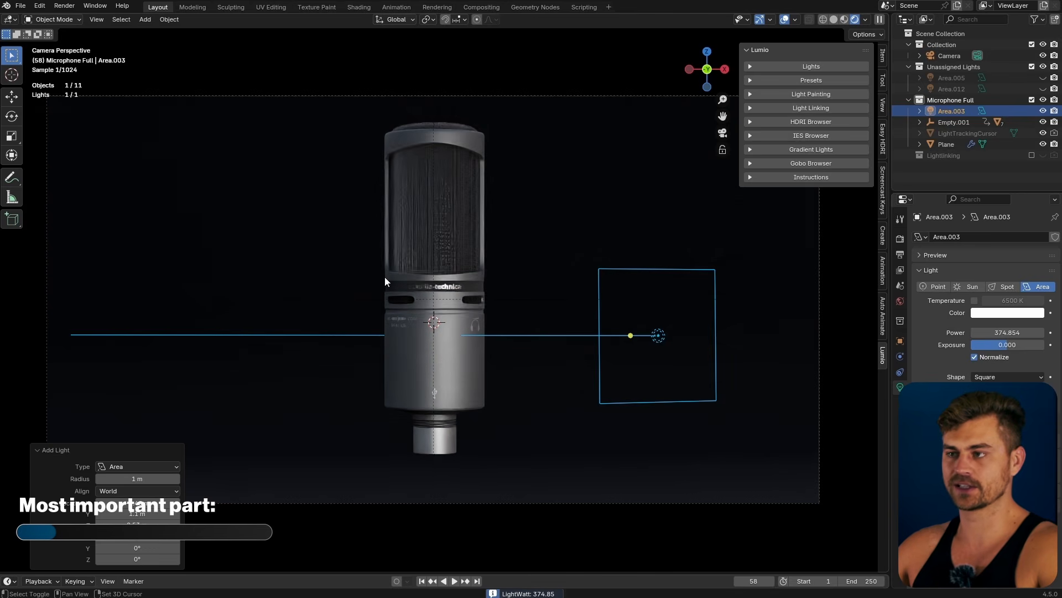
Step: Duplicate the area light in place and position the copy as a back light on the microphone's left side
key(shift+d)
right_click(565, 348)
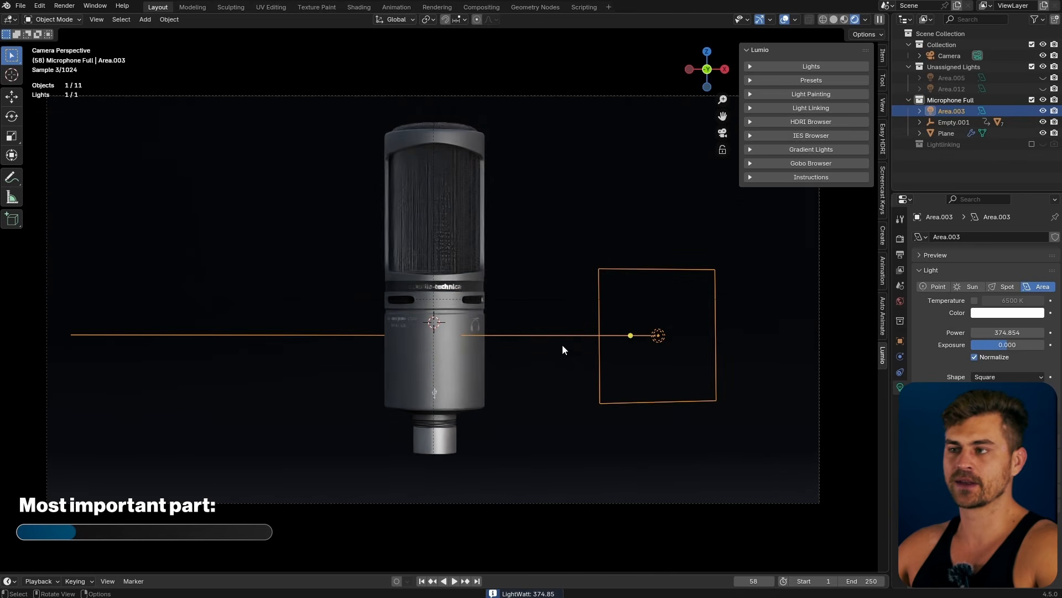
key(b)
click(446, 343)
drag(449, 343, 462, 339)
Step: Enlarge the back light, raise its power to 617.6 W, and rotate it upward around its pivot point
ctrl+scroll(478, 352, up, 10)
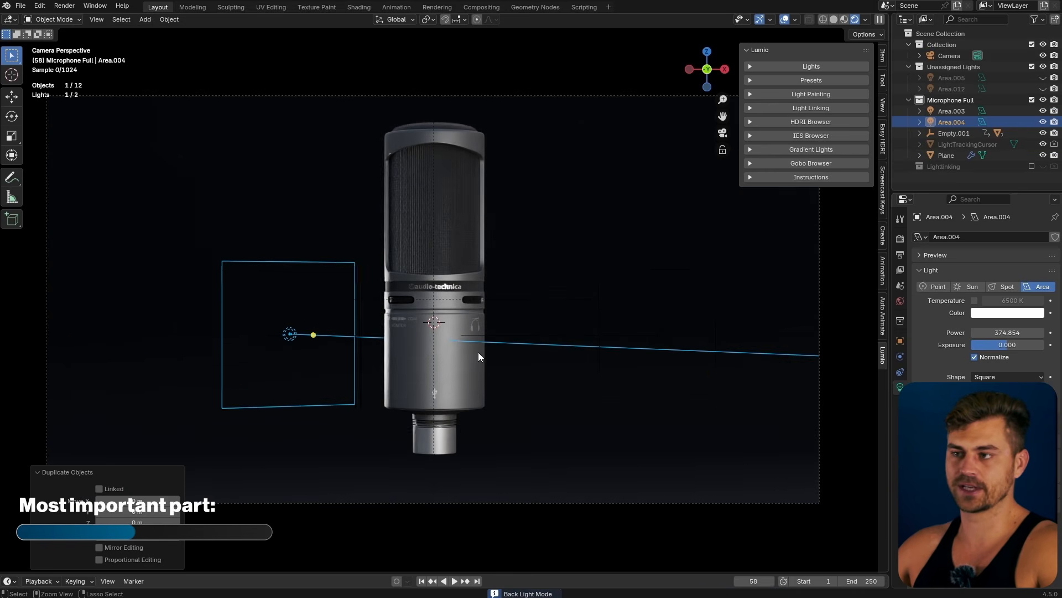
shift+scroll(489, 362, up, 2)
shift+scroll(490, 360, up, 3)
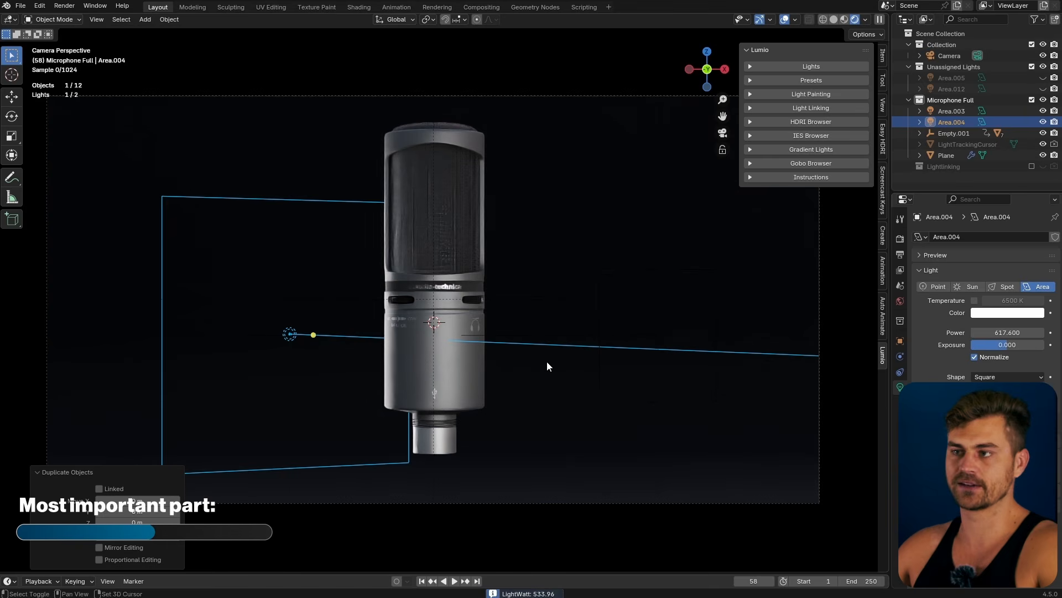
key(r)
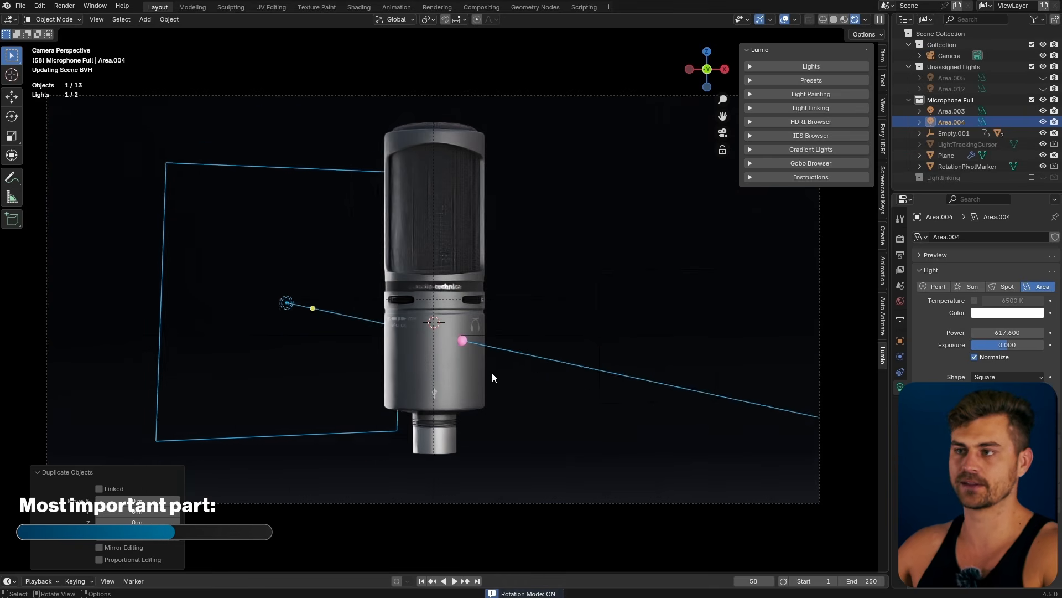
click(492, 361)
Step: Duplicate the back light in place and light-paint the copy onto the front of the microphone's lower body as a fill light
key(shift+d)
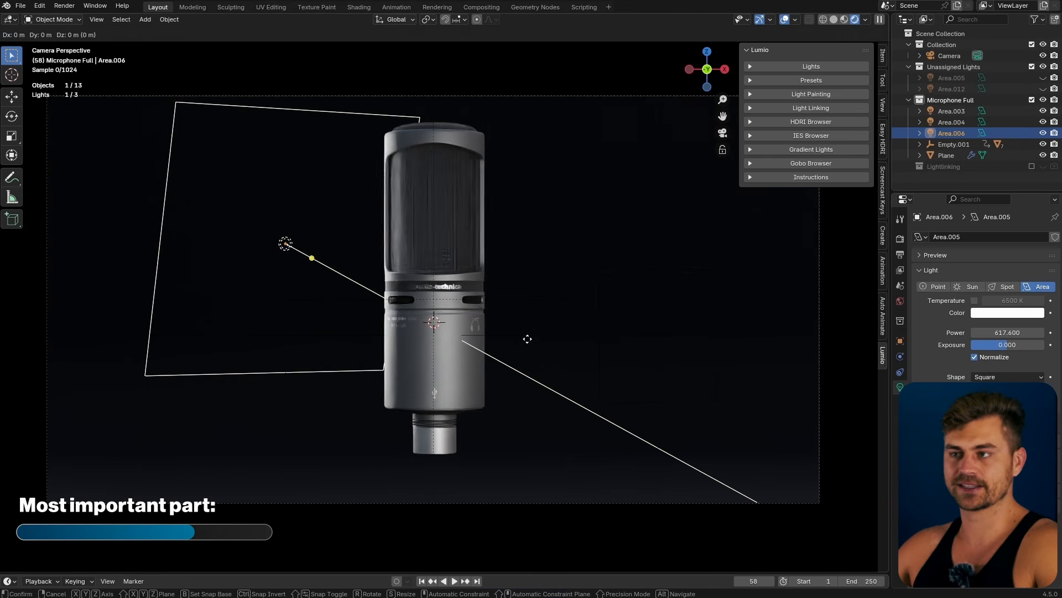
right_click(527, 339)
key(e)
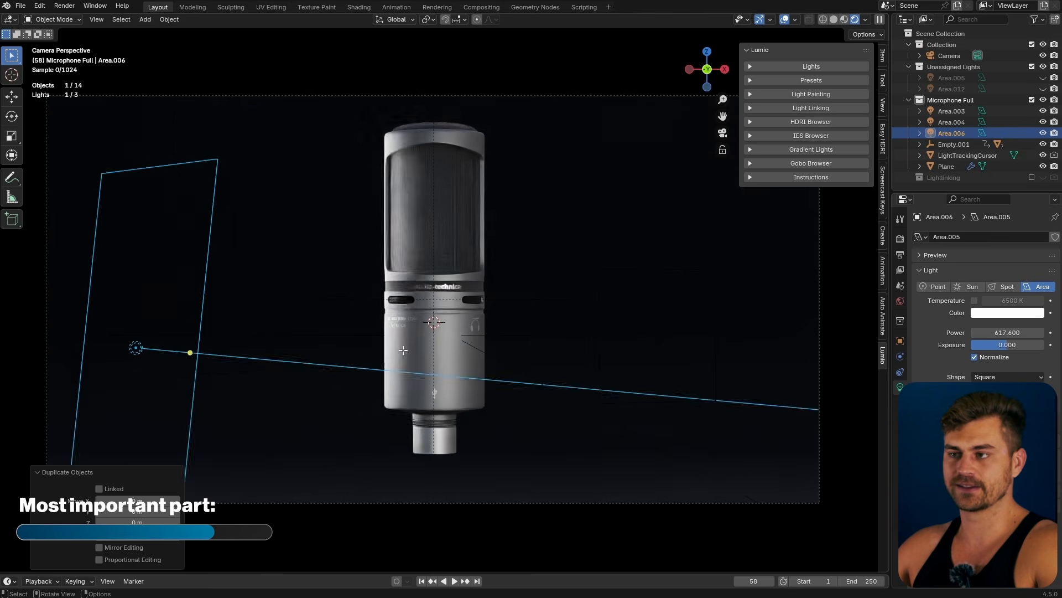
click(413, 352)
Step: Enlarge the front fill light to a size of 8.619 and reduce its power
ctrl+scroll(505, 367, up, 5)
ctrl+scroll(505, 365, up, 5)
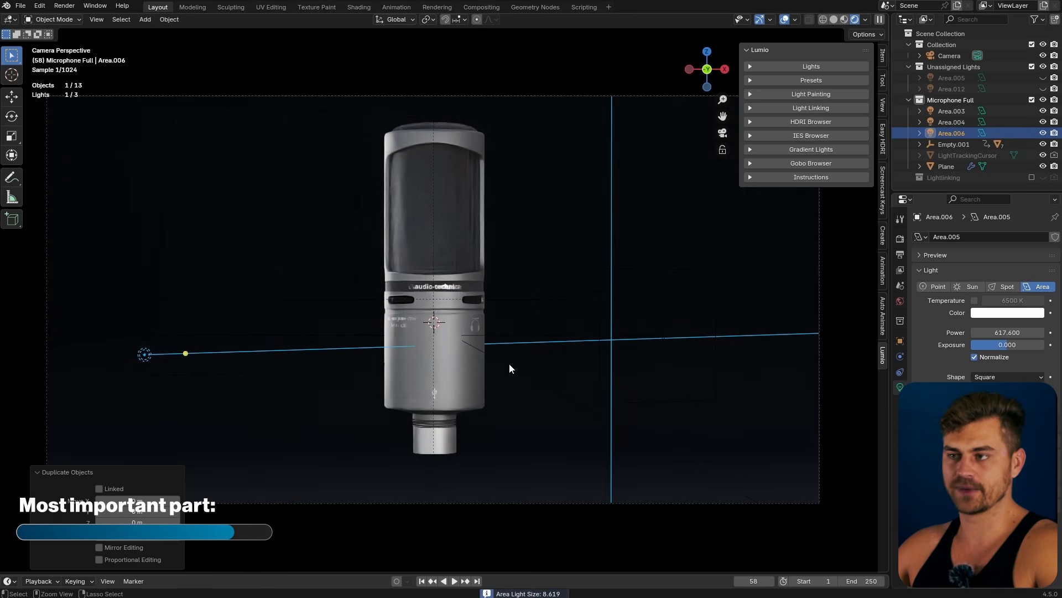
shift+scroll(424, 419, down, 8)
shift+scroll(415, 430, up, 3)
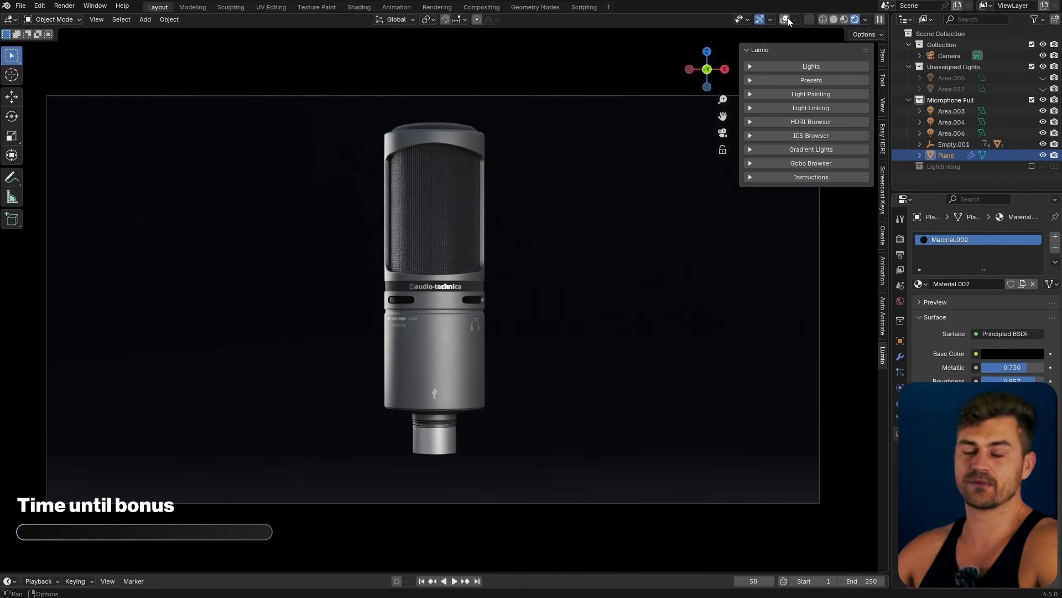
Step: Show the viewport overlays and examine how each of the three area lights is placed around the microphone
click(786, 20)
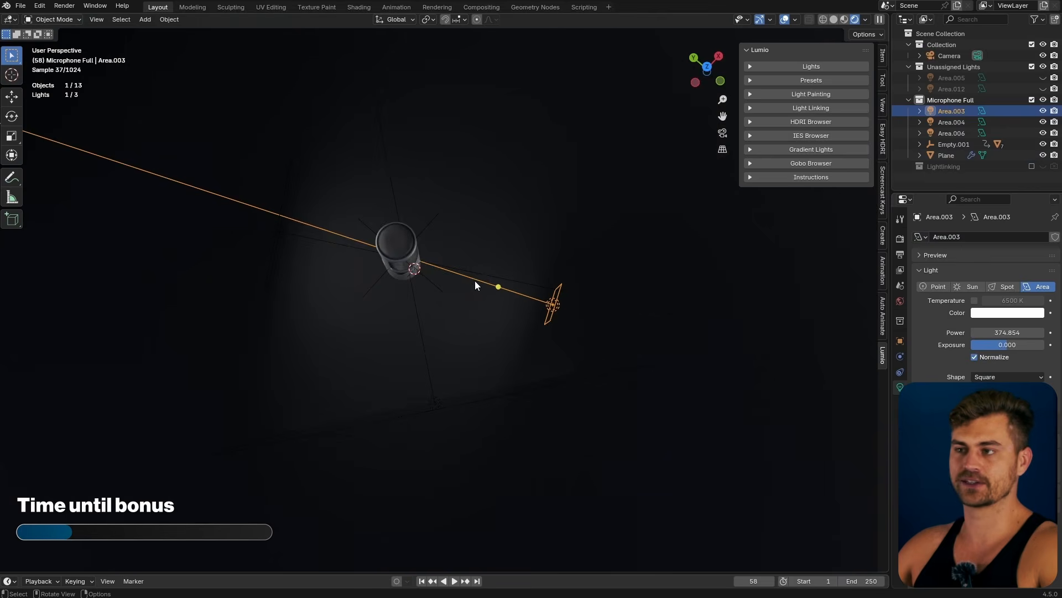
middle_drag(474, 280, 469, 322)
middle_drag(539, 372, 549, 336)
click(288, 218)
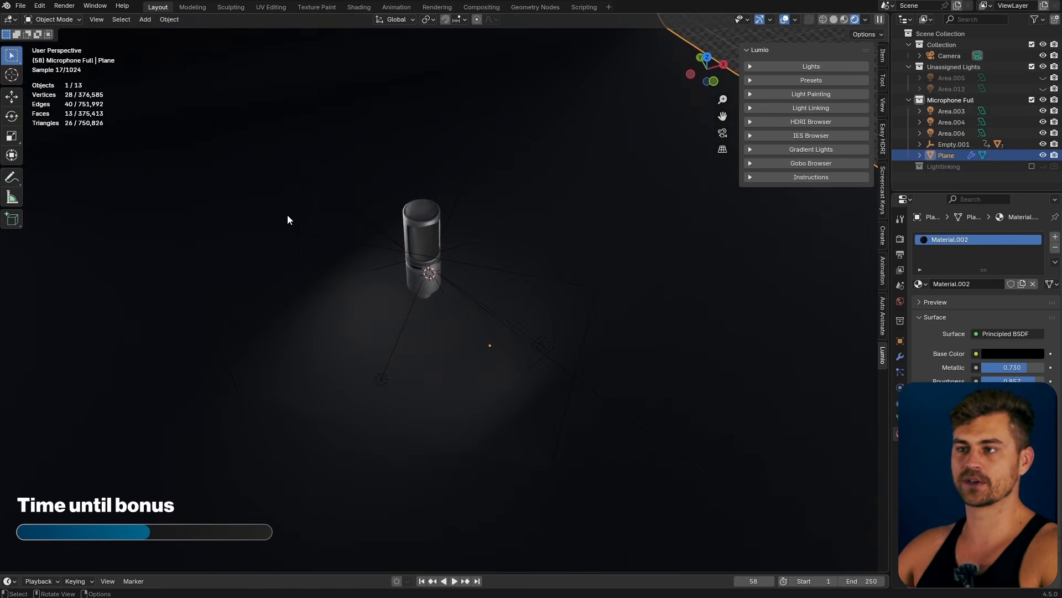
click(310, 201)
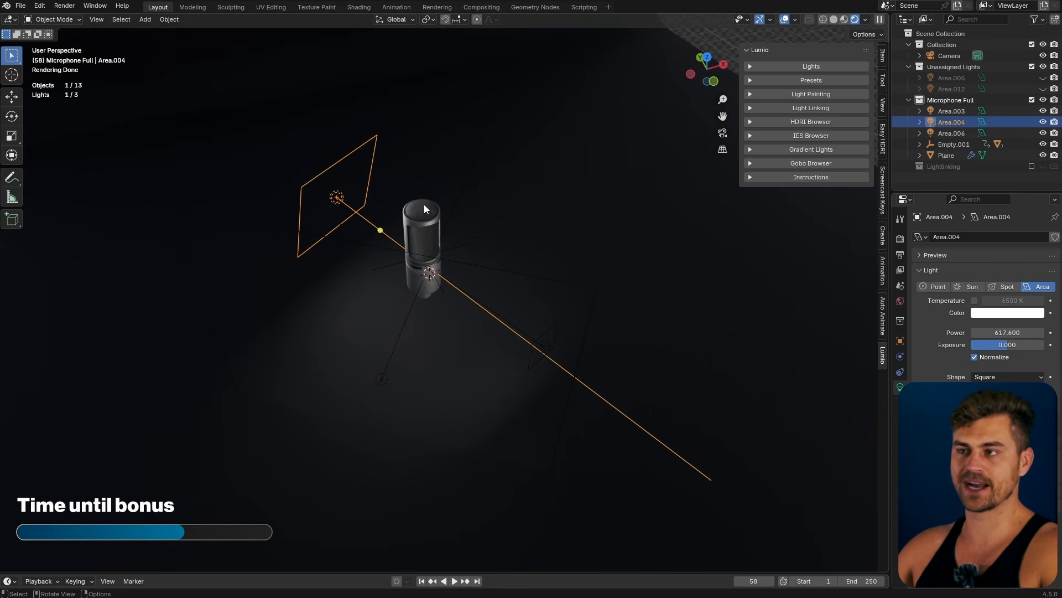
click(384, 377)
middle_drag(456, 354, 448, 281)
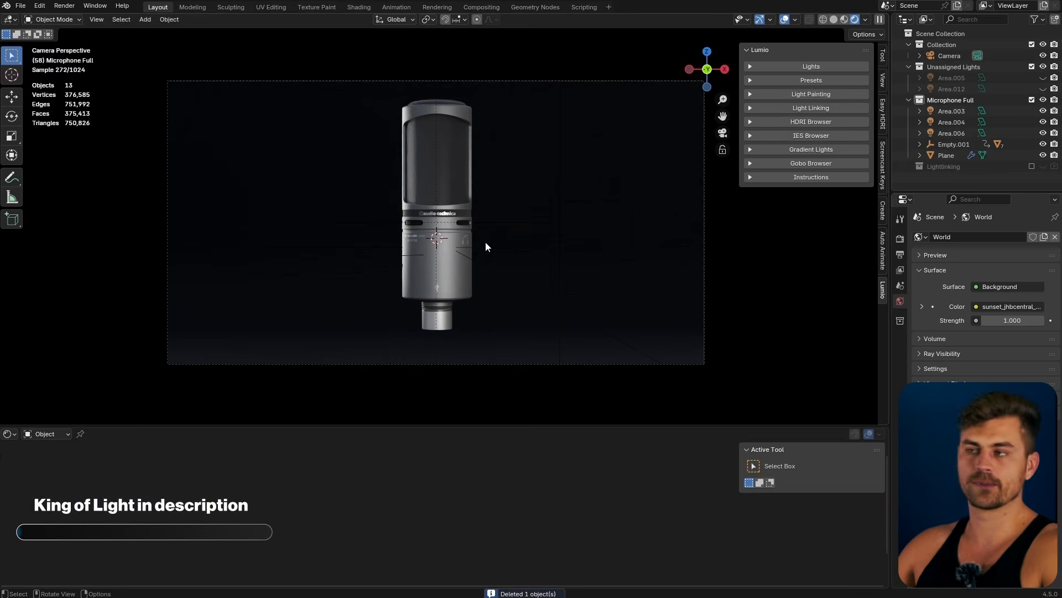
Step: Start adding a new light object to the microphone scene
key(shift+a)
mouse_move(495, 254)
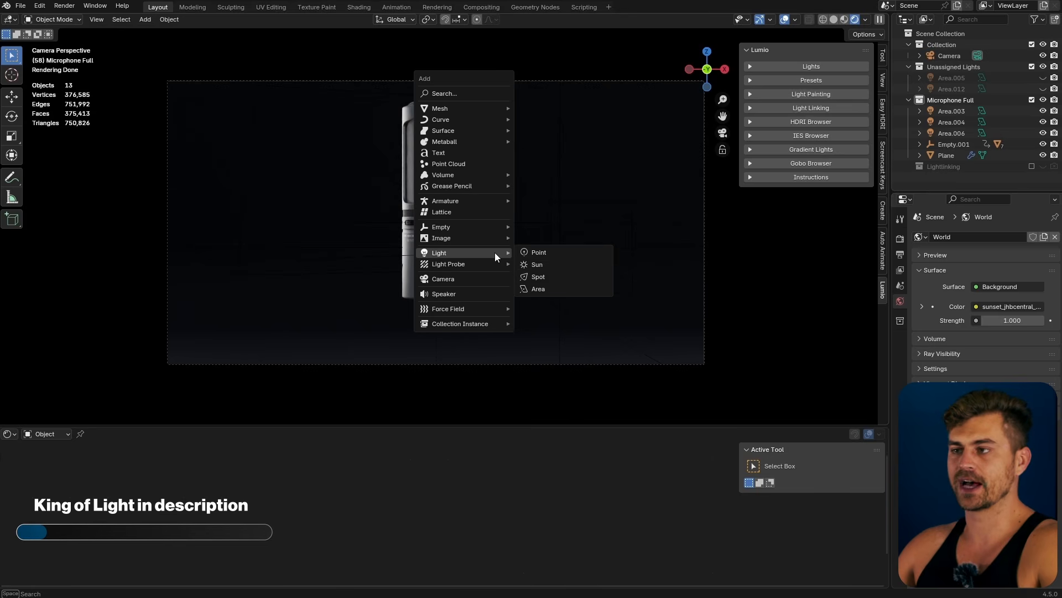
Step: Add a spot light and apply the built-in tree gobo preset to it
click(556, 277)
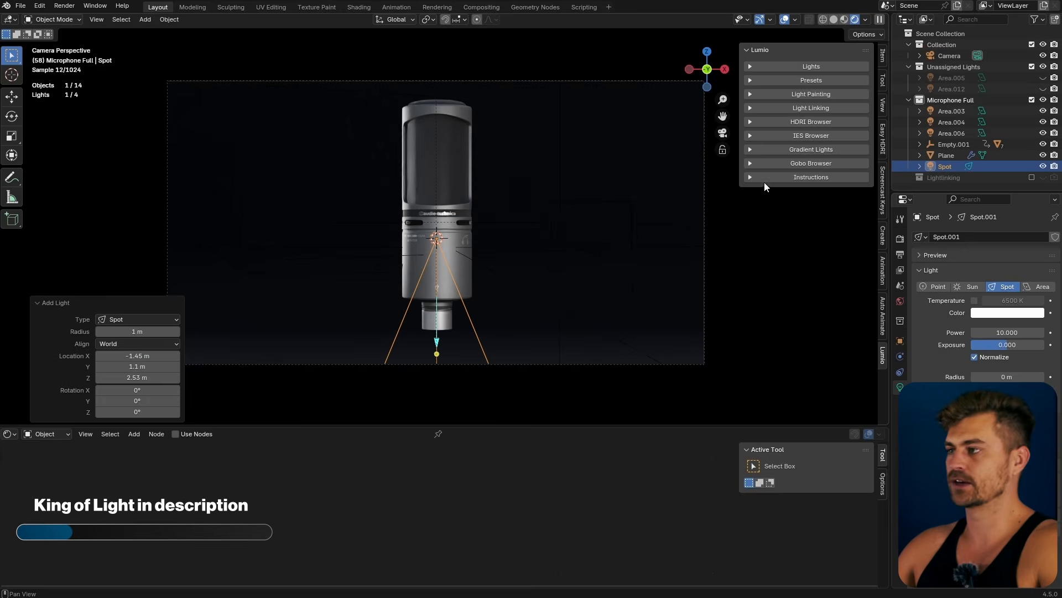
click(811, 163)
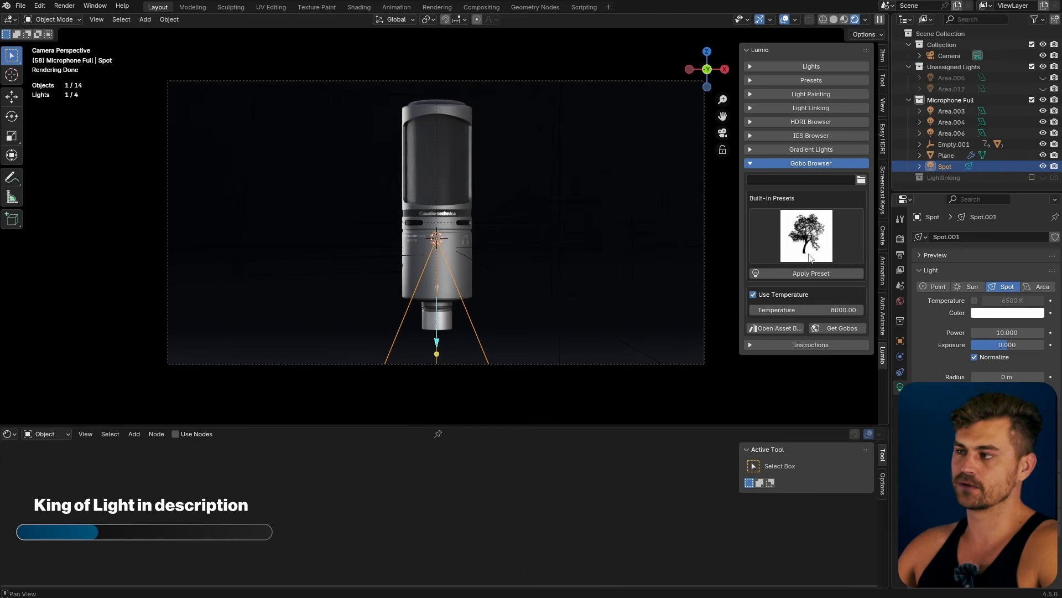
click(817, 274)
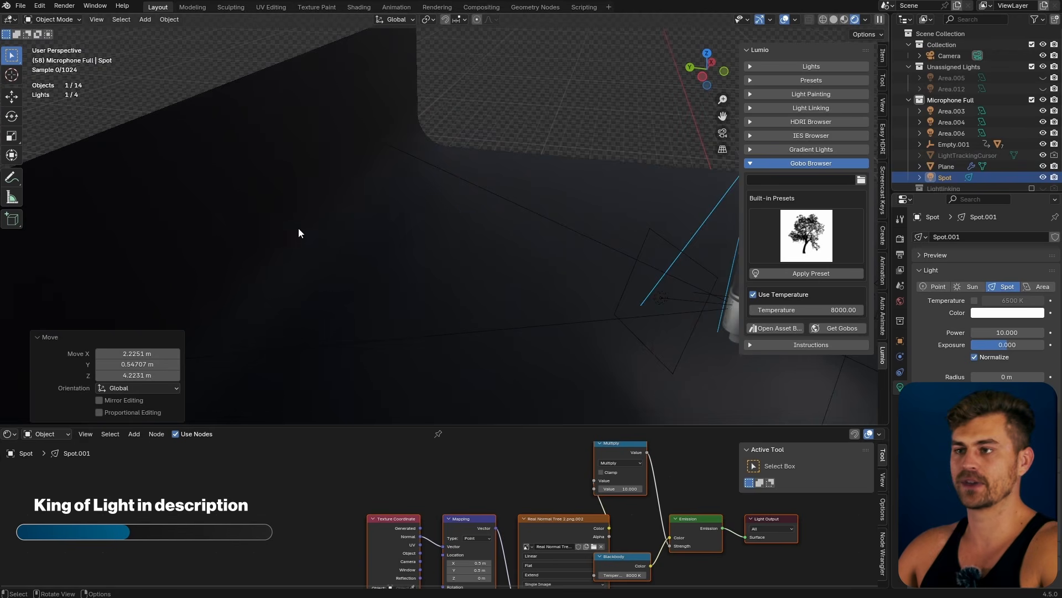
Step: Aim the spot light at the backdrop with light tracking, and set its exposure to 10 and power to about 36
key(shift+t)
click(274, 229)
key(r)
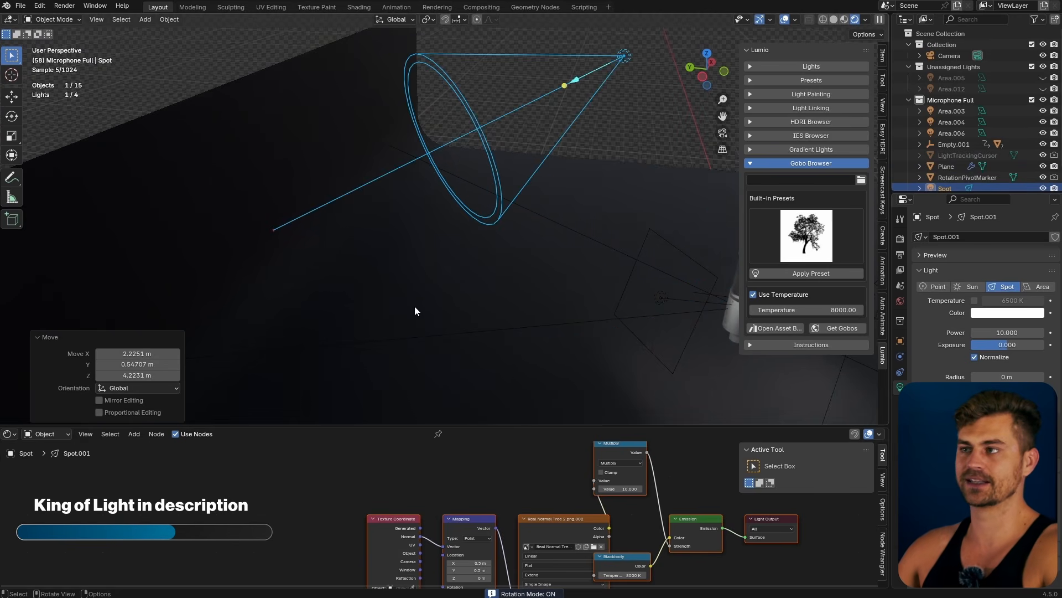
click(416, 314)
drag(975, 344, 1045, 377)
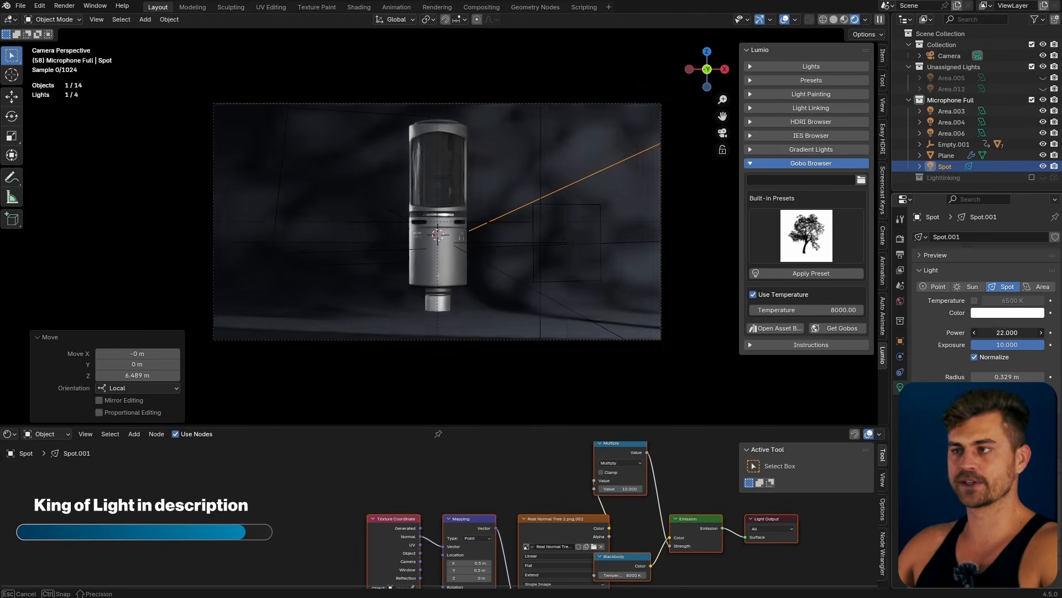
drag(1008, 333, 1023, 332)
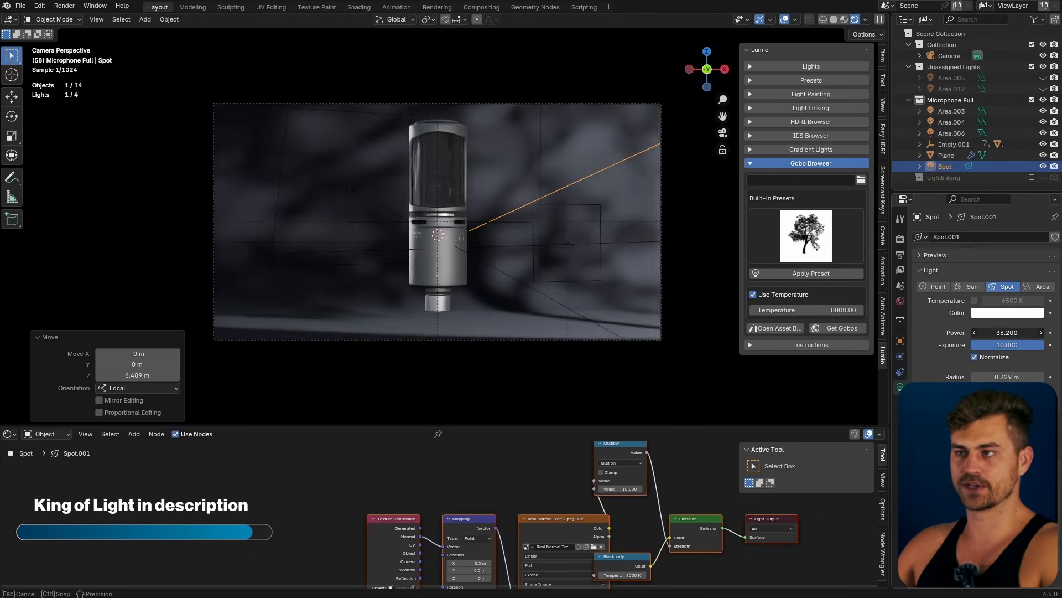
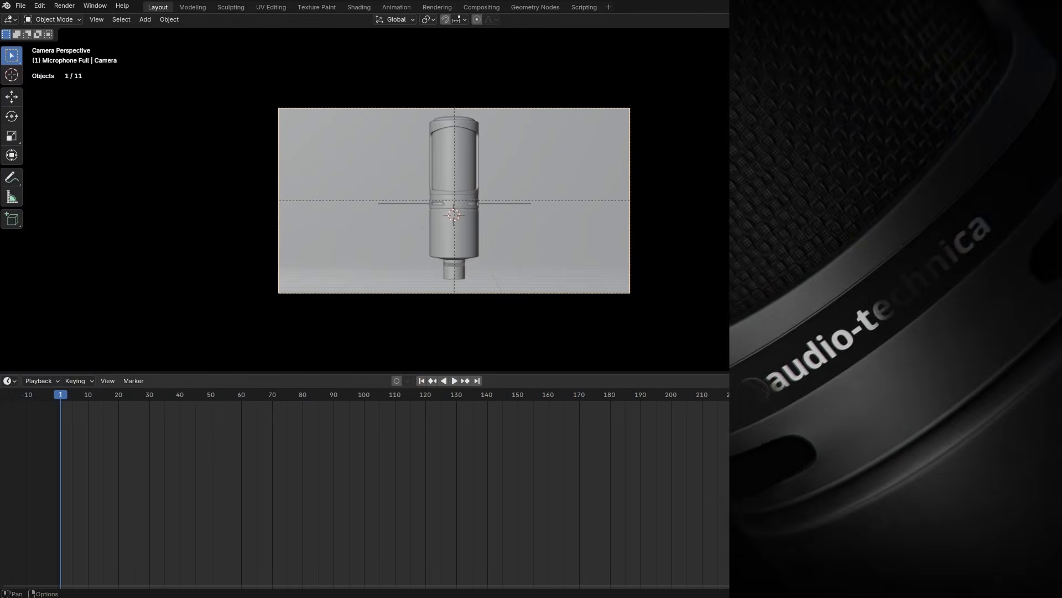
Step: Switch the viewport to rendered shading and add an area light rotated -90° about X
key(z)
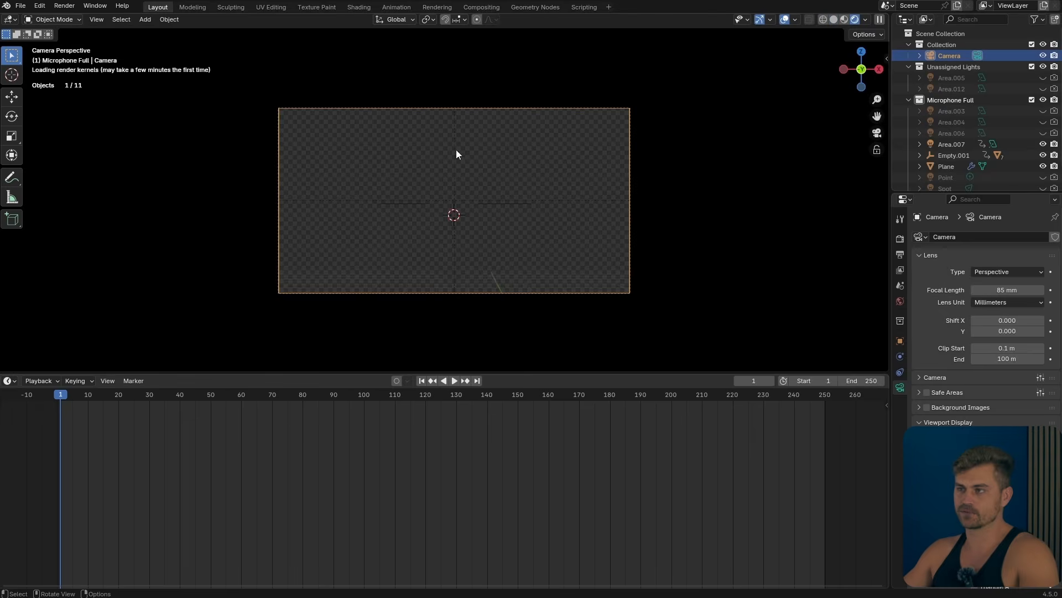
scroll(439, 226, up, 2)
key(shift+a)
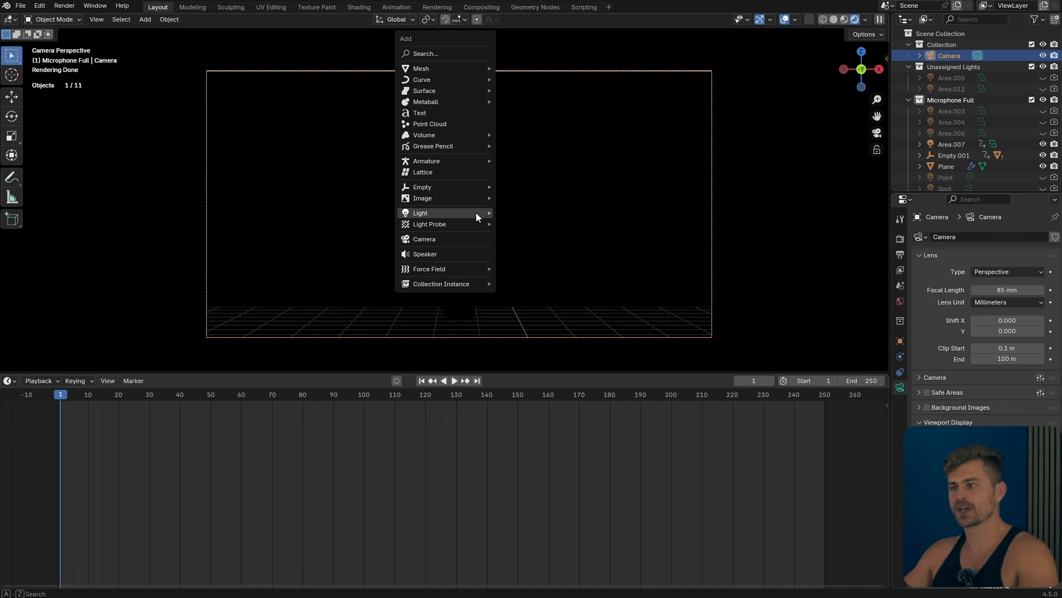
click(526, 245)
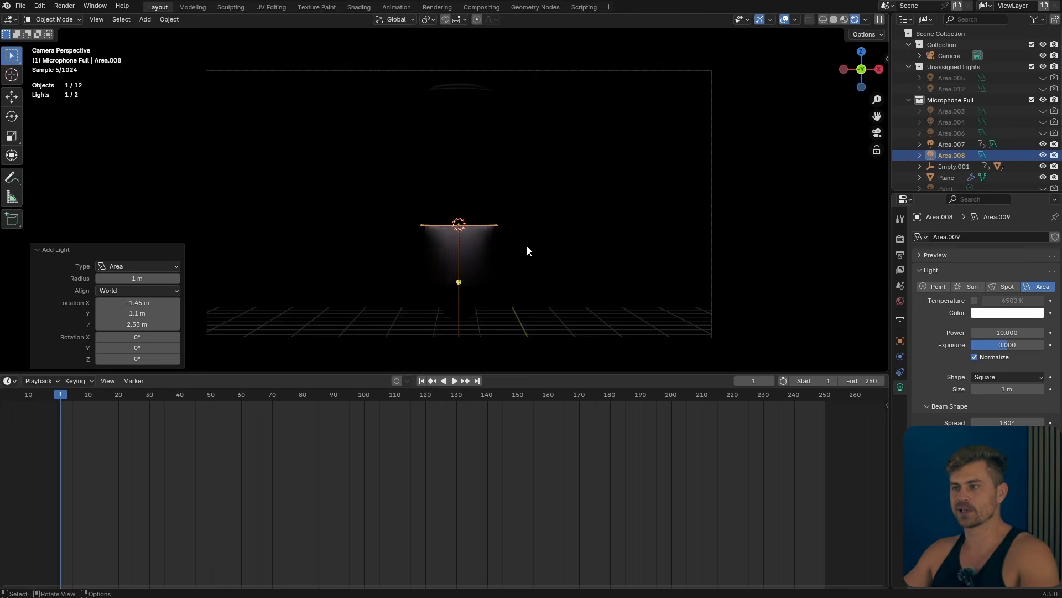
middle_drag(515, 255, 579, 274)
text(rx)
text(-90)
key(Return)
Step: Move the area light about 2.46 m along Y to behind the microphone and scale it up well beyond the microphone's height
key(g)
key(y)
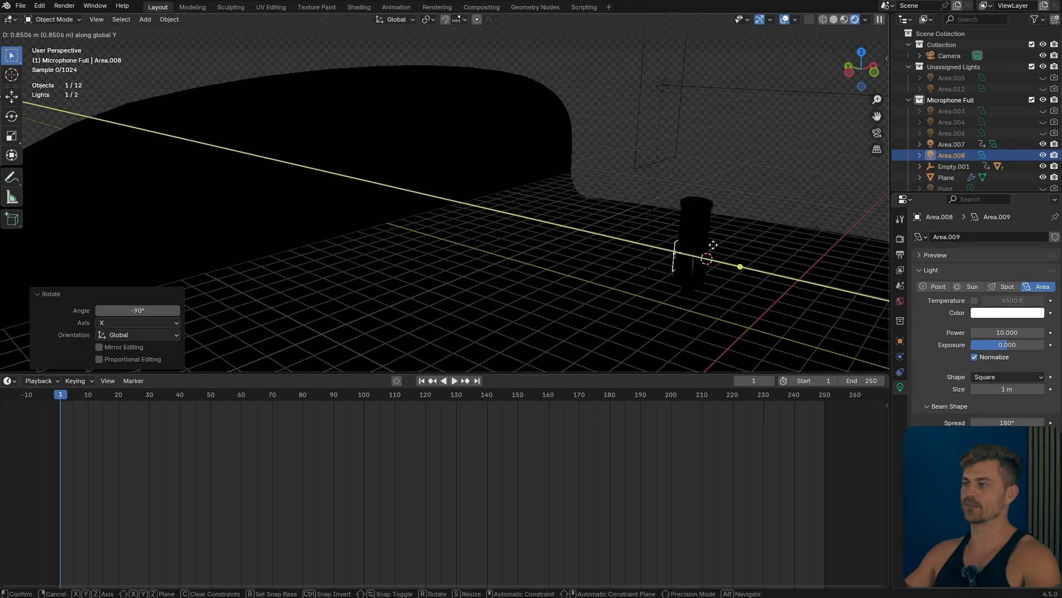
click(672, 222)
key(s)
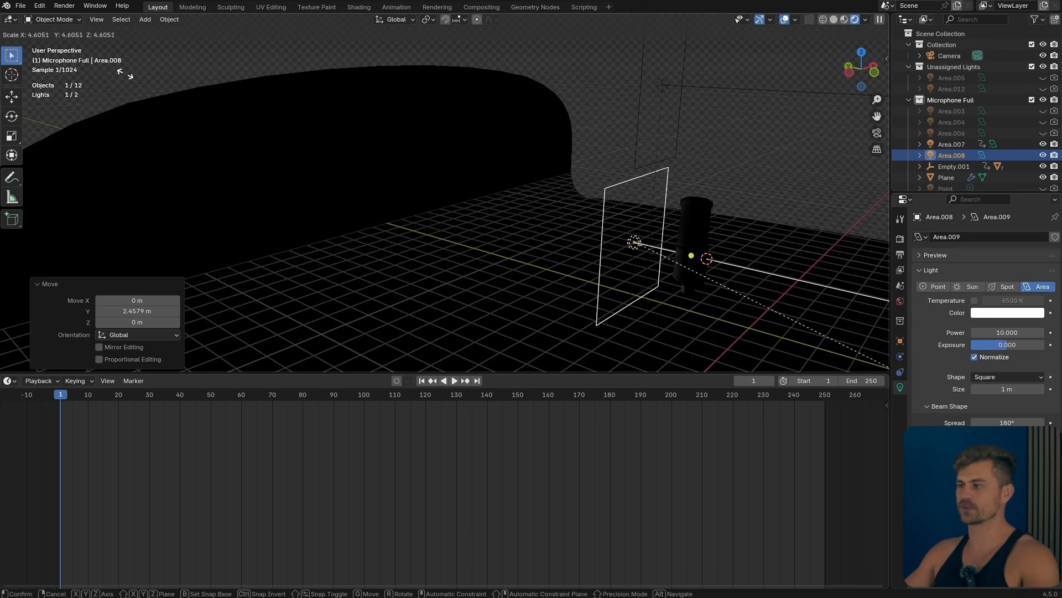
click(390, 133)
Step: Set the area light's exposure to about 5.48 and scale its width to about 0.79 along X in the camera view
drag(998, 346, 1017, 346)
key(KP_0)
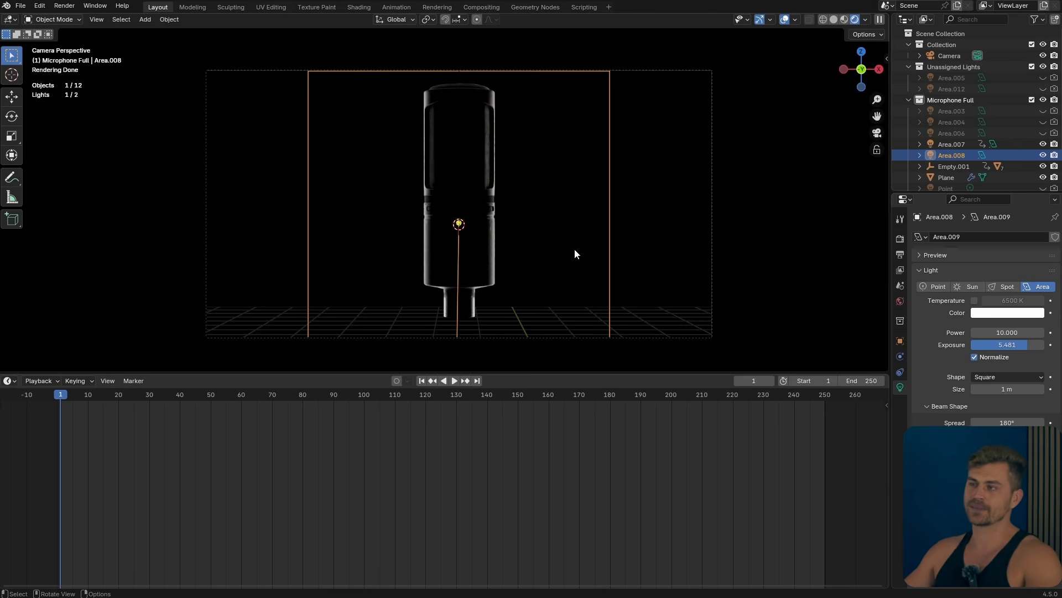
key(s)
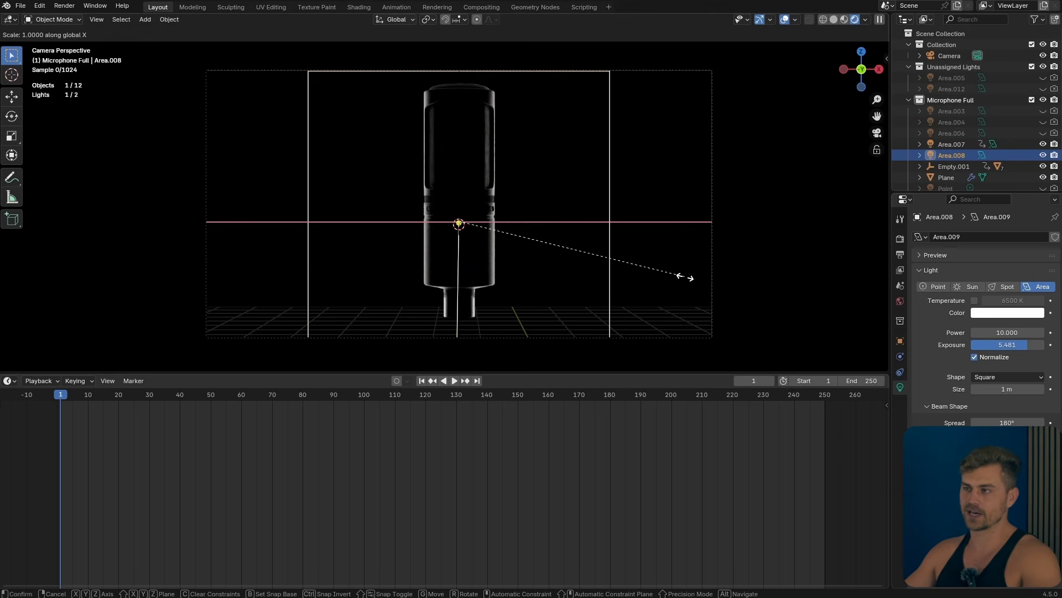
key(x)
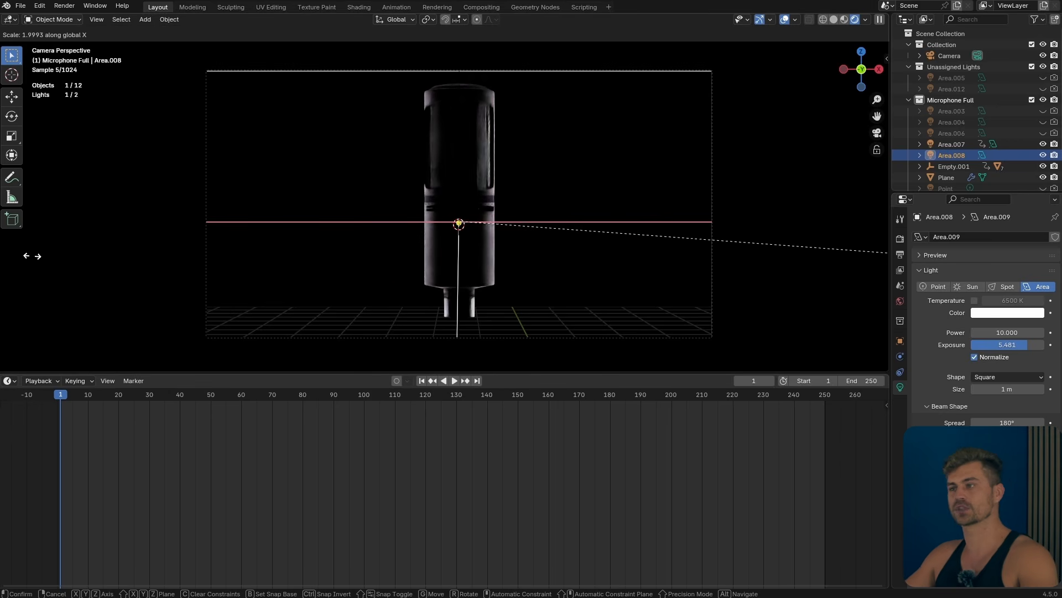
click(642, 233)
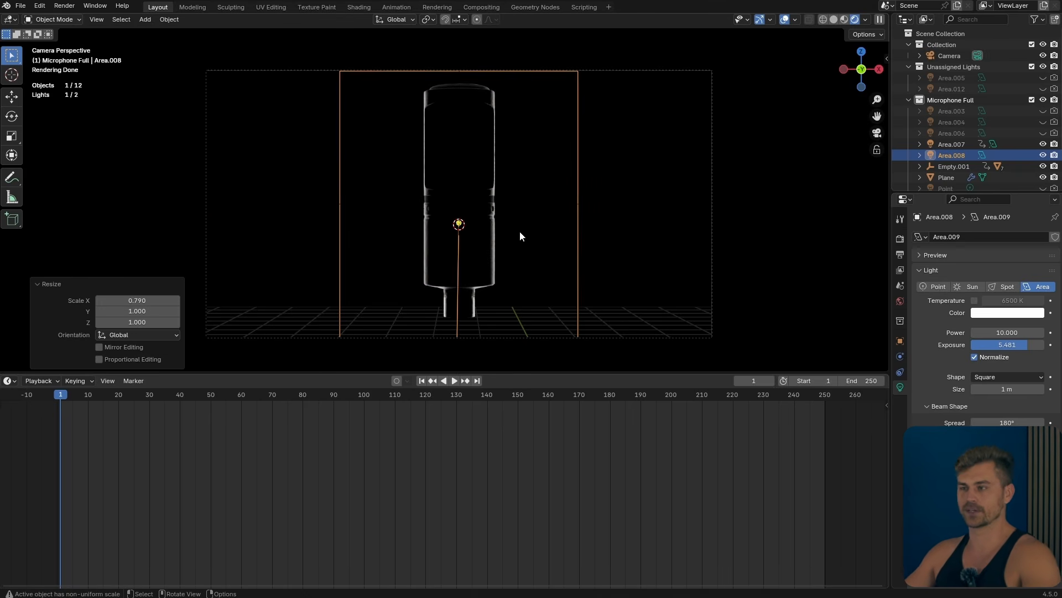
Step: Lower the area light about 4.51 m along Z and keyframe its position and its power of 10 at frame 1
scroll(490, 256, down, 1)
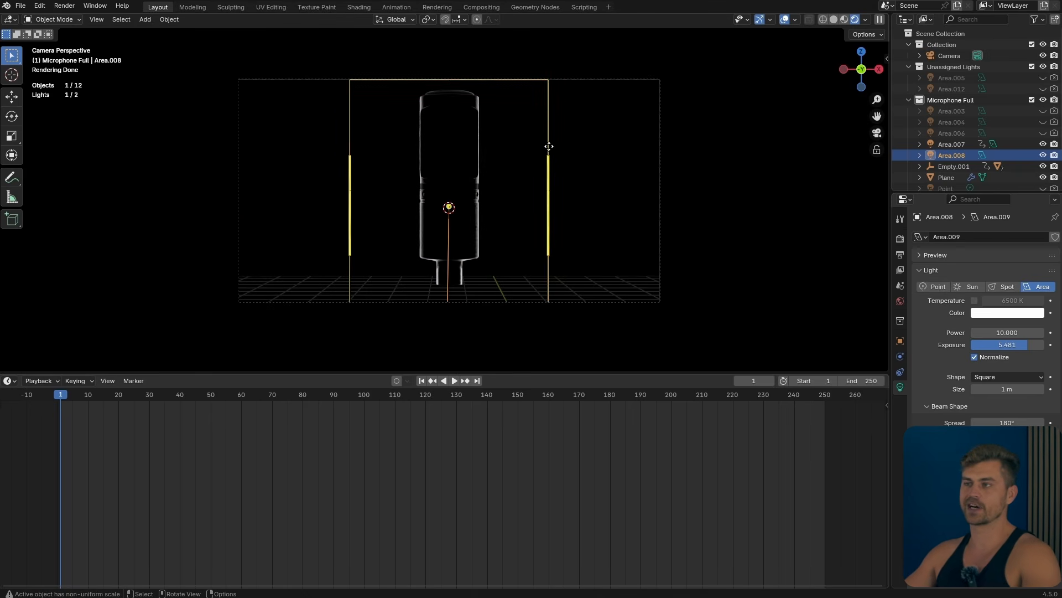
key(g)
key(z)
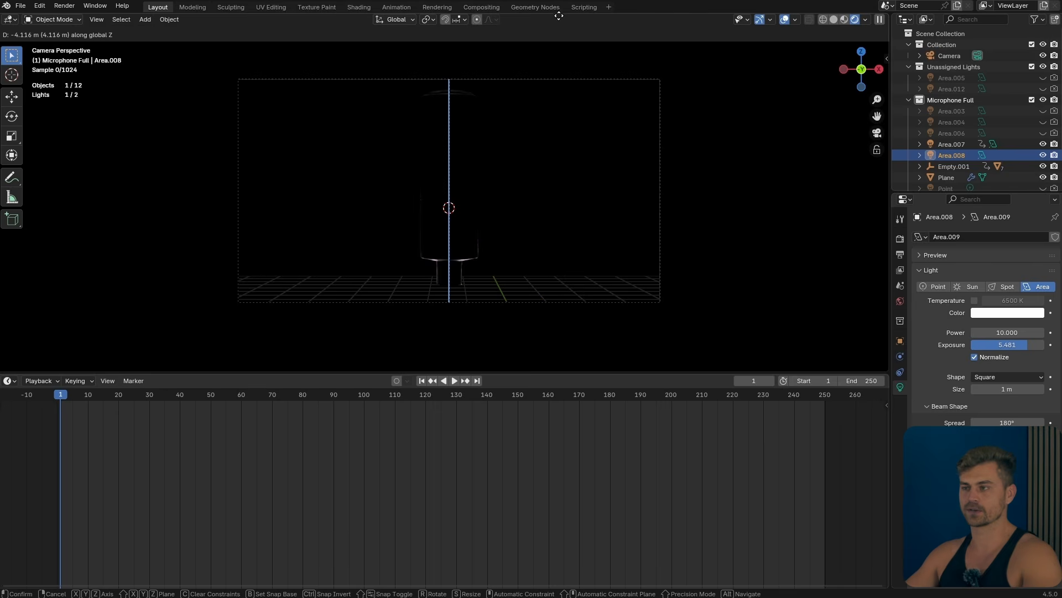
click(548, 76)
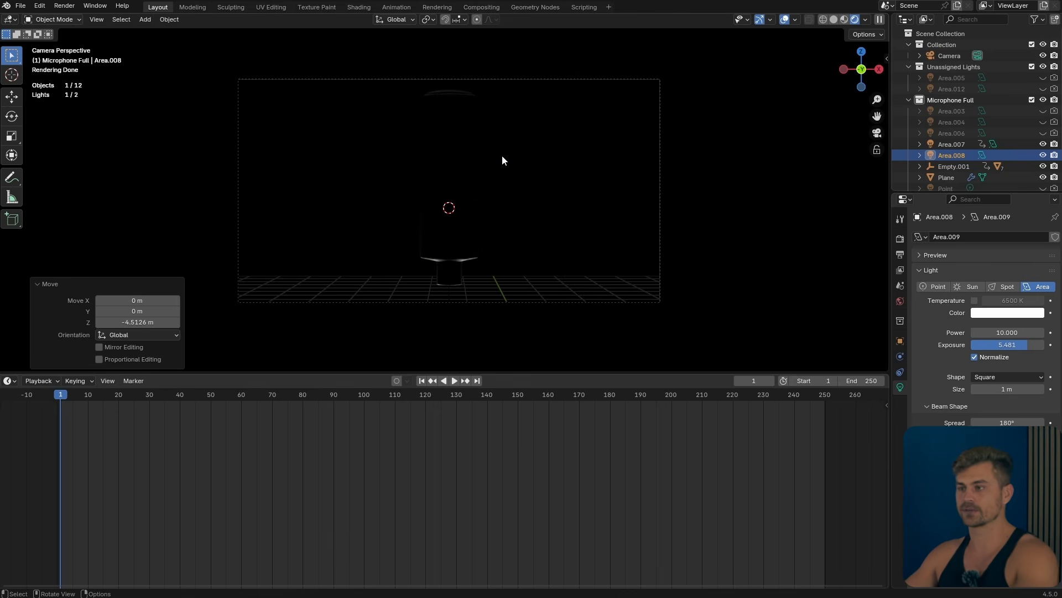
key(i)
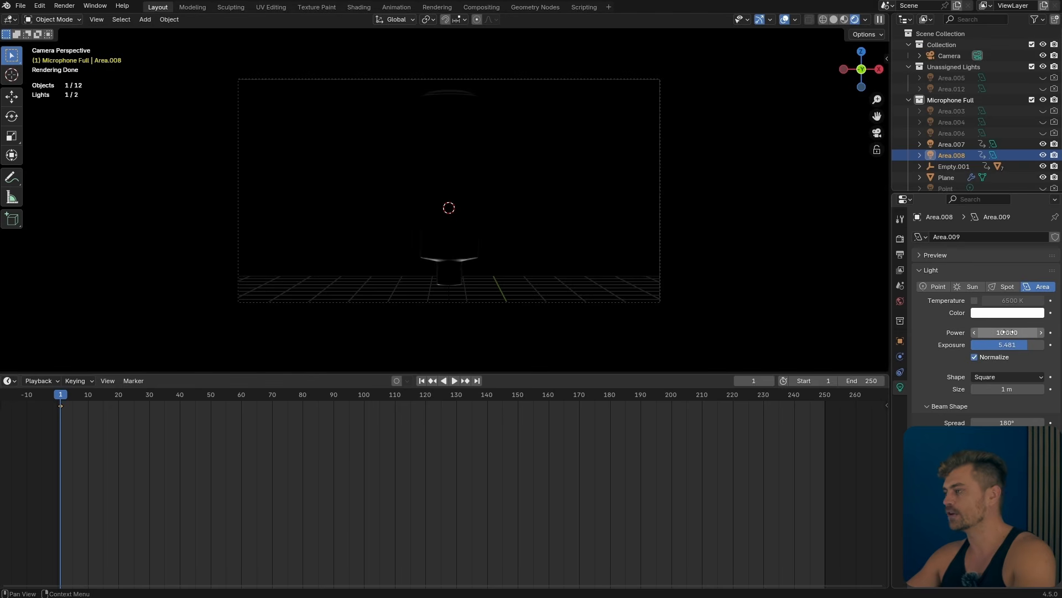
key(i)
Step: At frame 72, raise the area light above the microphone along Z and keyframe its position and a power of 0
drag(277, 406, 278, 401)
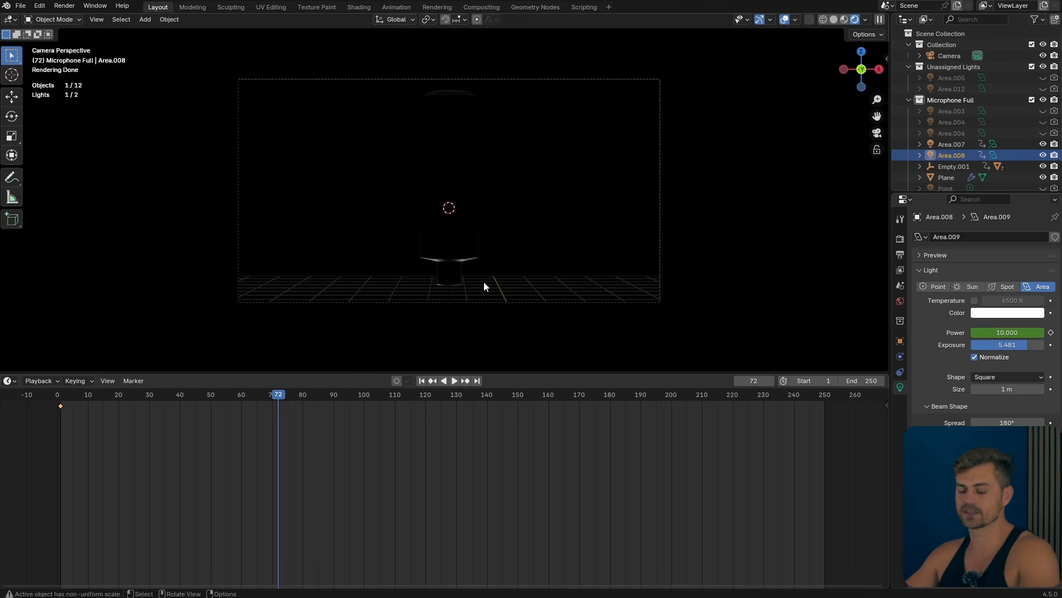
key(g)
key(z)
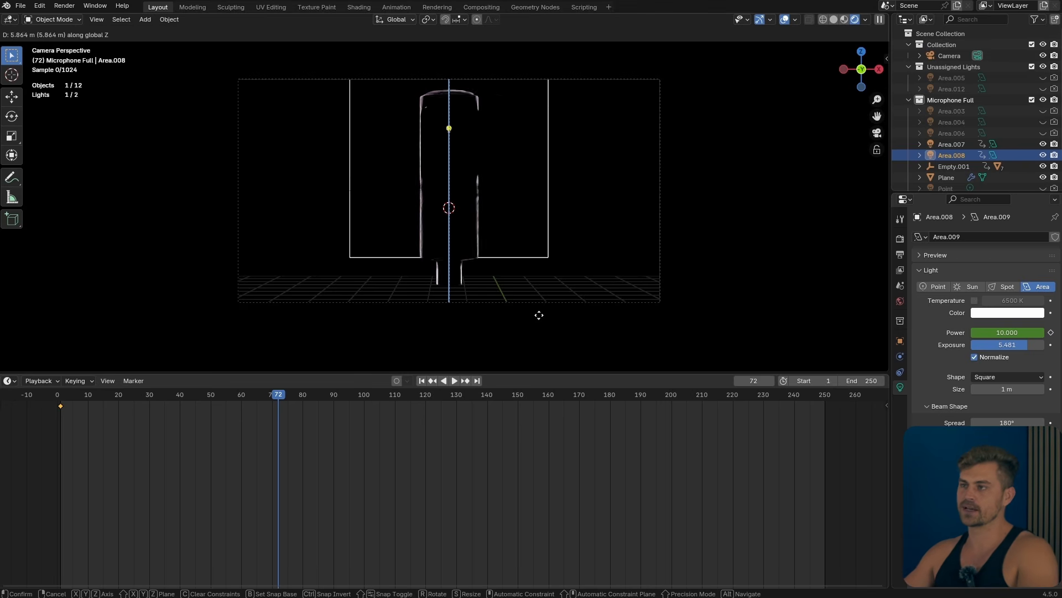
click(554, 128)
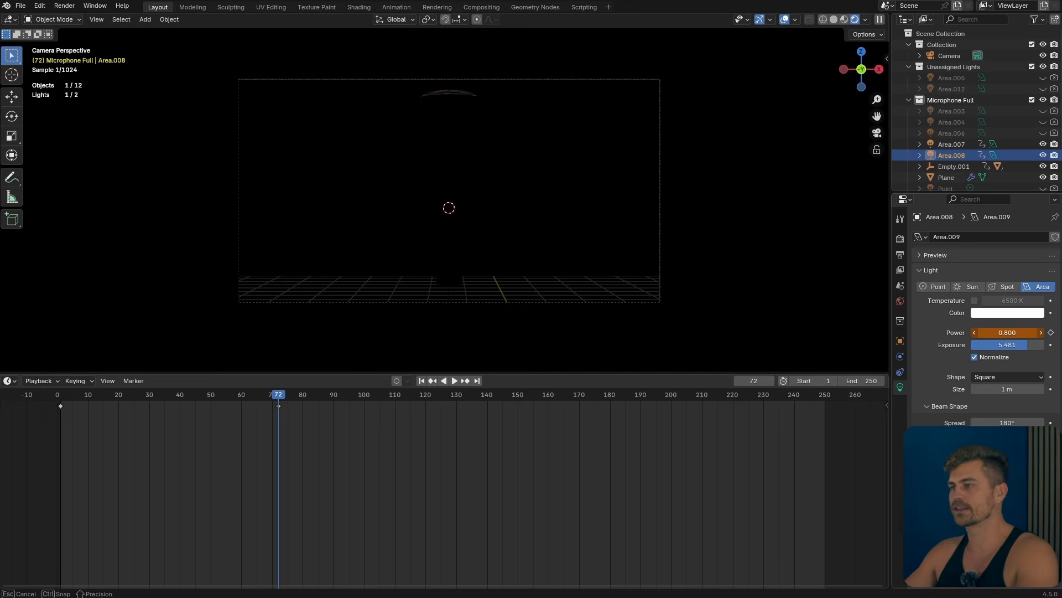
mouse_move(1020, 332)
mouse_down()
mouse_move(990, 333)
mouse_move(1020, 332)
mouse_up()
key(i)
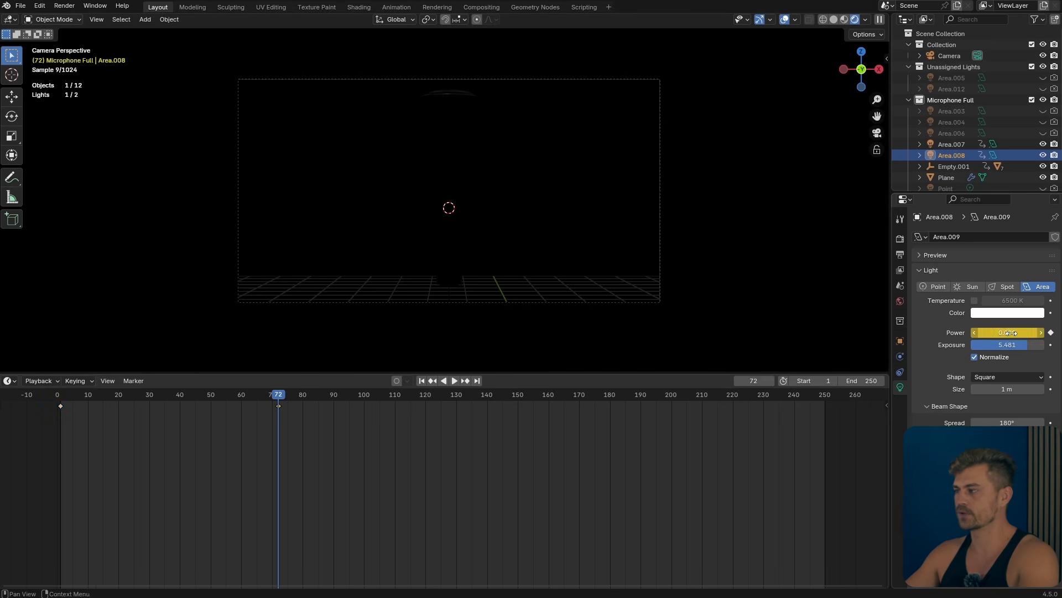
Step: Play back the area light animation from frame 1 to review the moving rim light
drag(289, 389, 62, 407)
key(space)
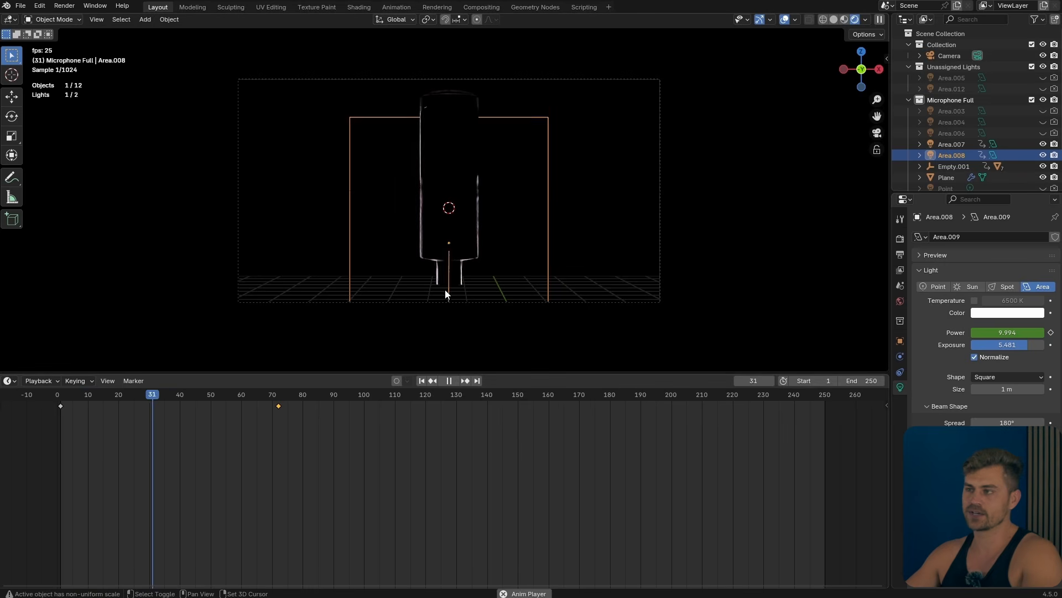
key(space)
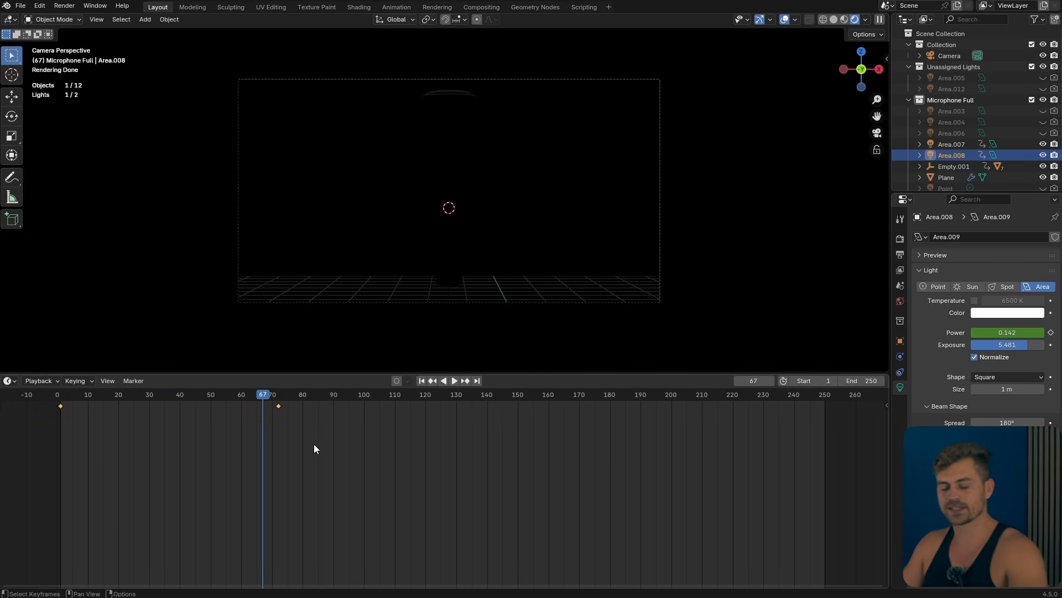
Step: Set the area light's keyframes to linear interpolation and play the animation again from frame 1
key(t)
click(120, 476)
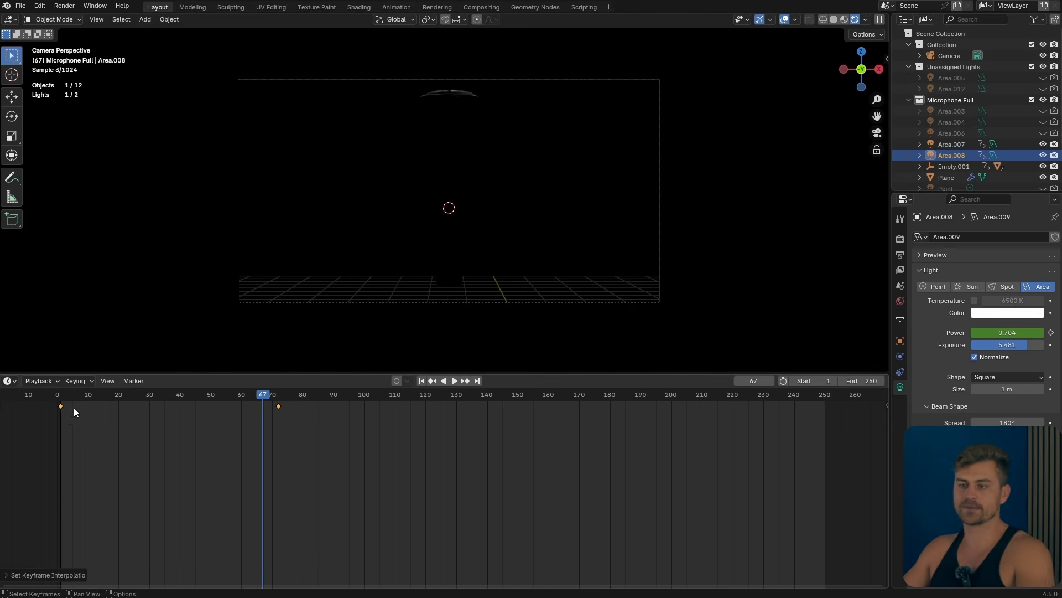
click(63, 396)
key(space)
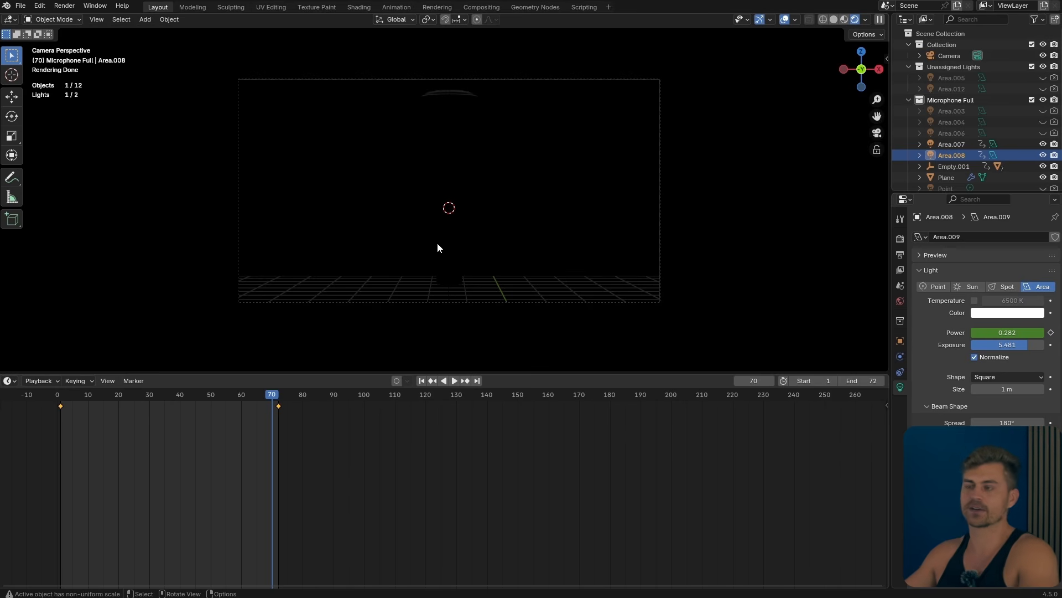
Step: Set the scene's frame range to start at 73 and end at 120, and go to frame 73
drag(275, 396, 282, 396)
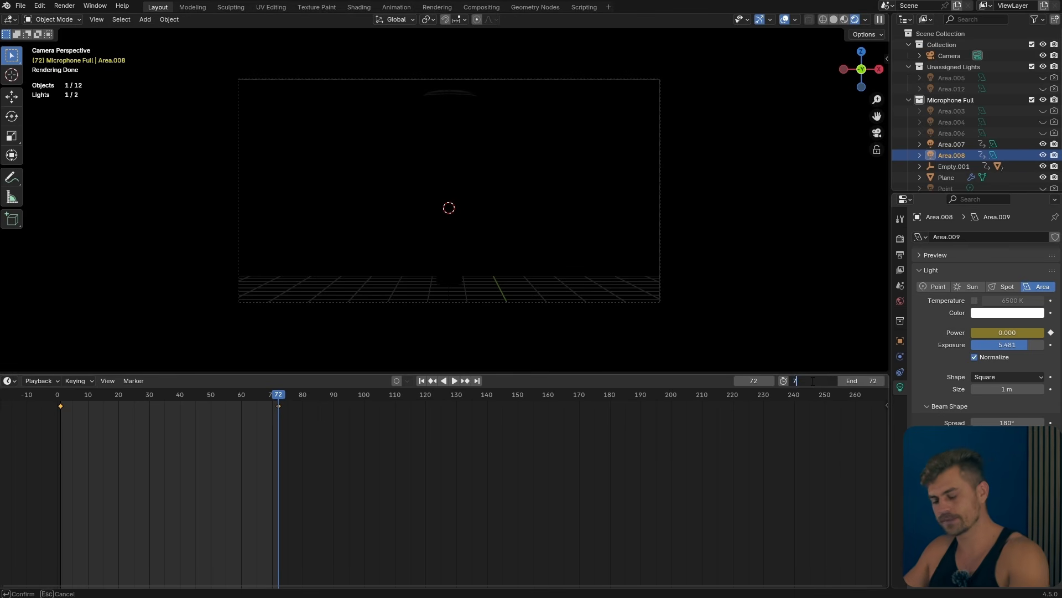
key(Return)
drag(861, 381, 905, 381)
drag(278, 398, 281, 397)
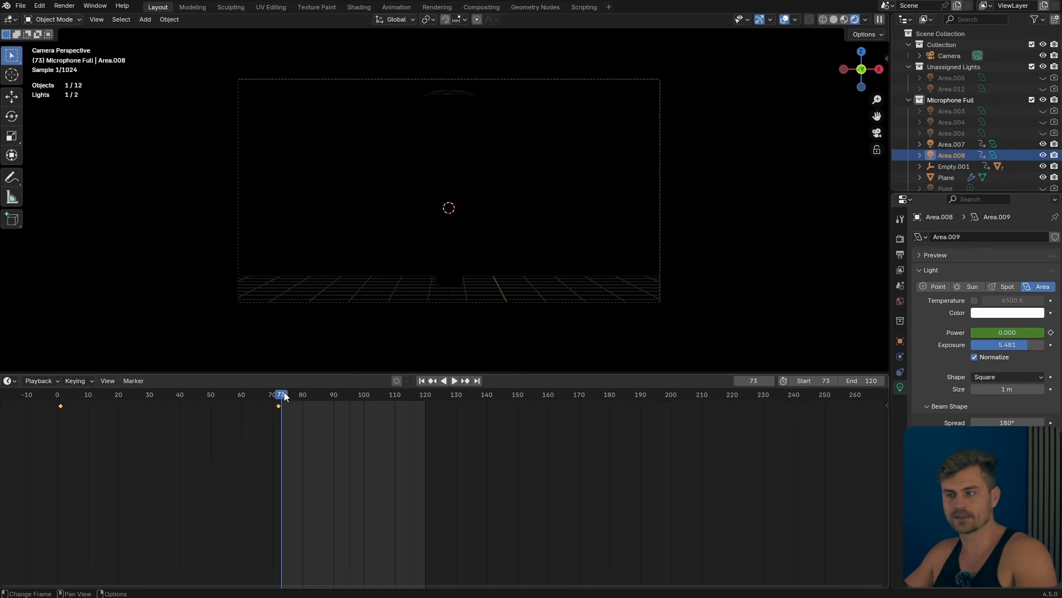
Step: Add a second camera to the scene and make it the active scene camera
middle_drag(490, 243, 466, 244)
key(shift+a)
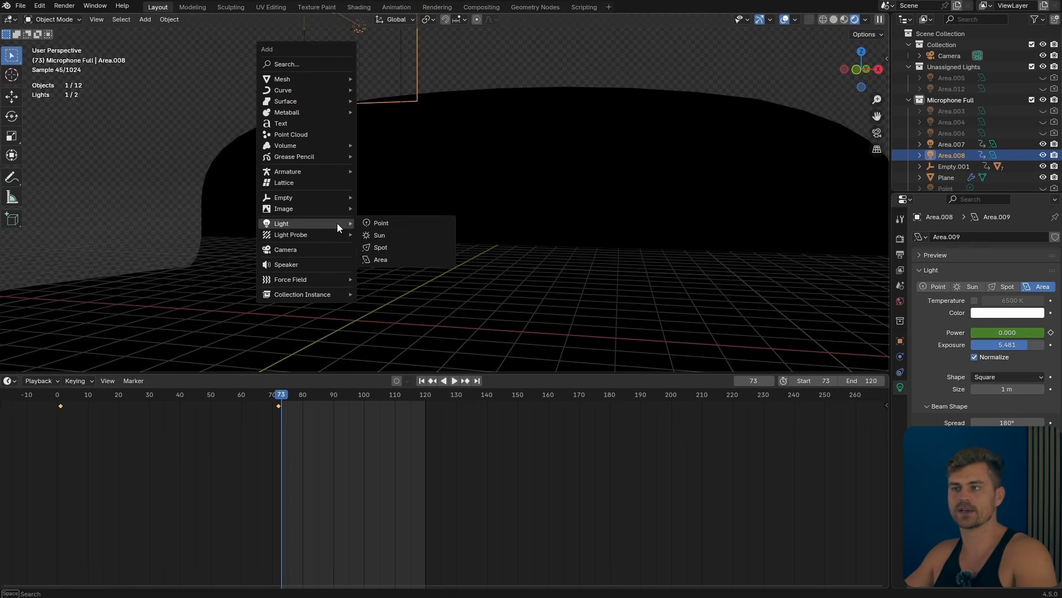
click(285, 249)
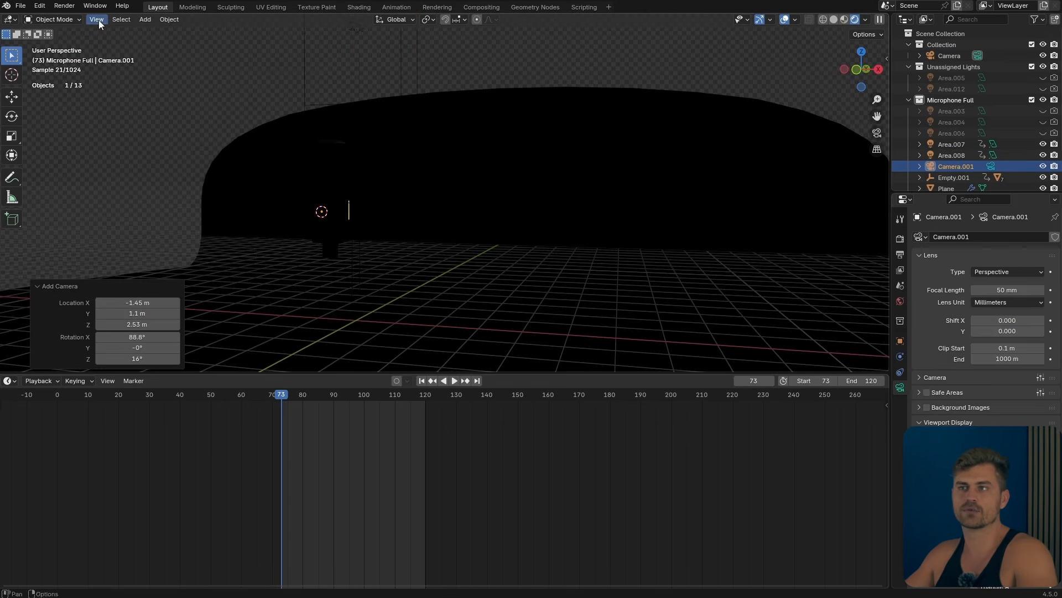
click(96, 19)
mouse_move(141, 153)
click(282, 151)
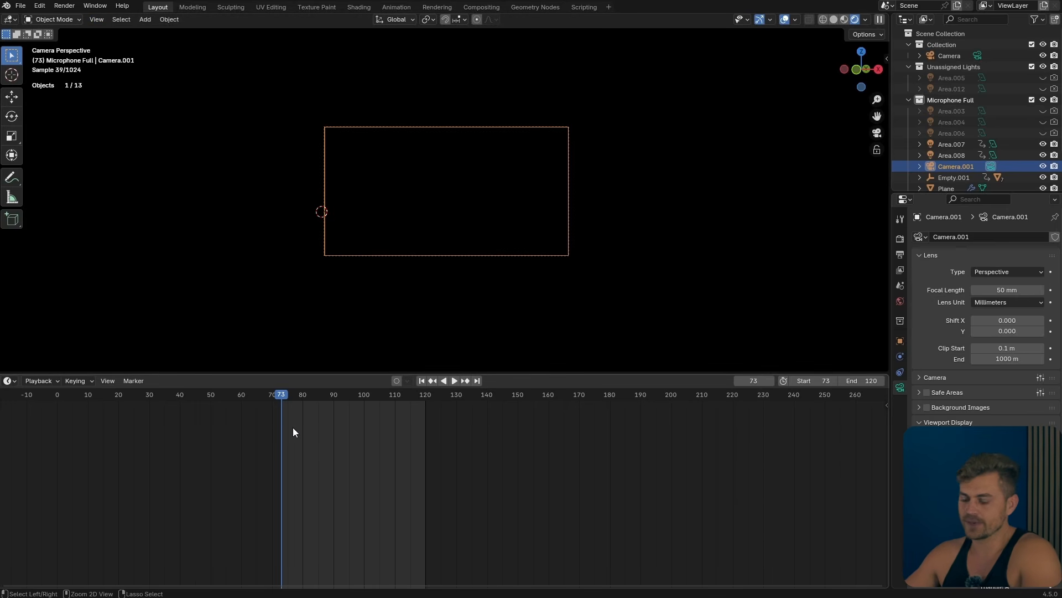
Step: Bind the new camera to a timeline marker at frame 73
key(ctrl+b)
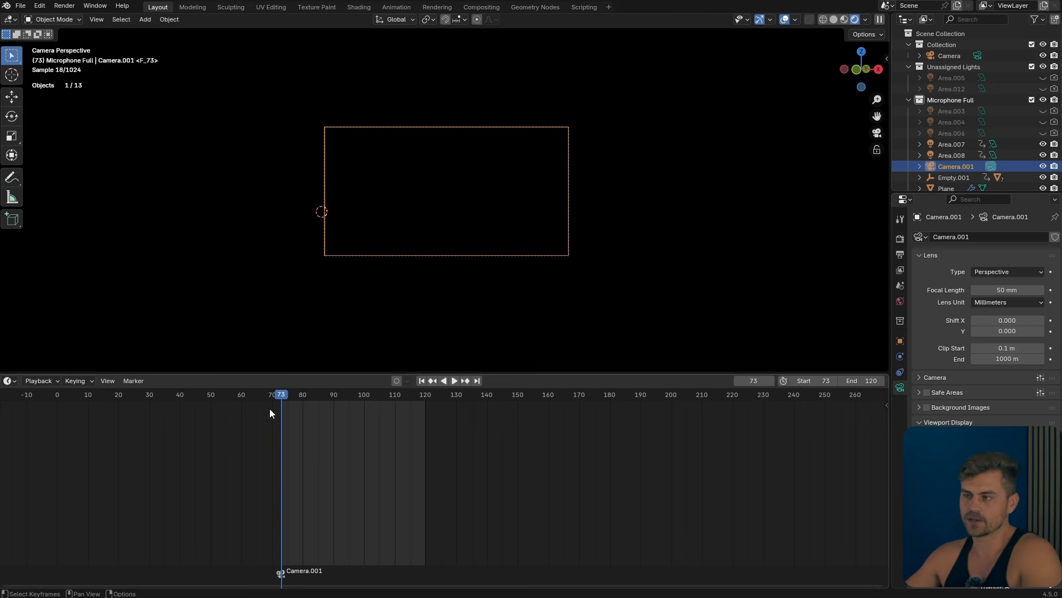
scroll(332, 437, down, 3)
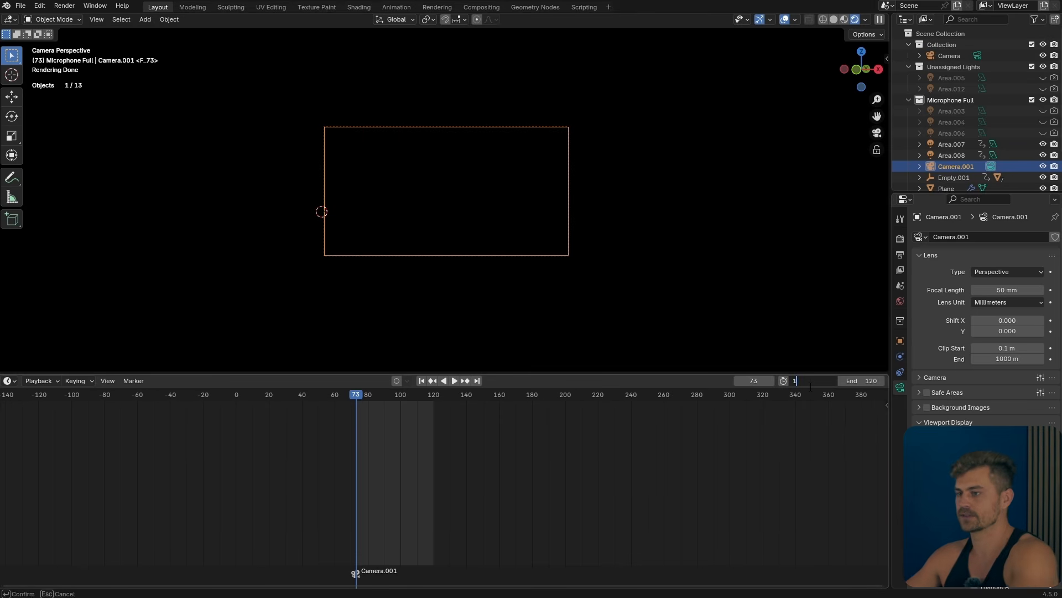
Step: Set the scene's start frame to 1 and bind the original camera to a timeline marker at frame 1
key(Return)
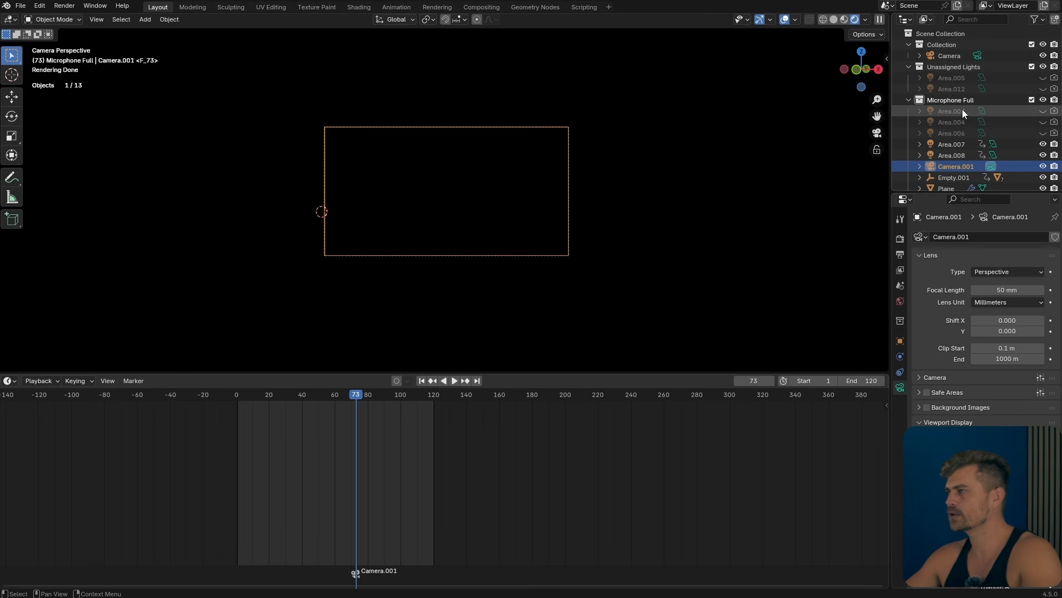
click(951, 56)
drag(235, 396, 239, 397)
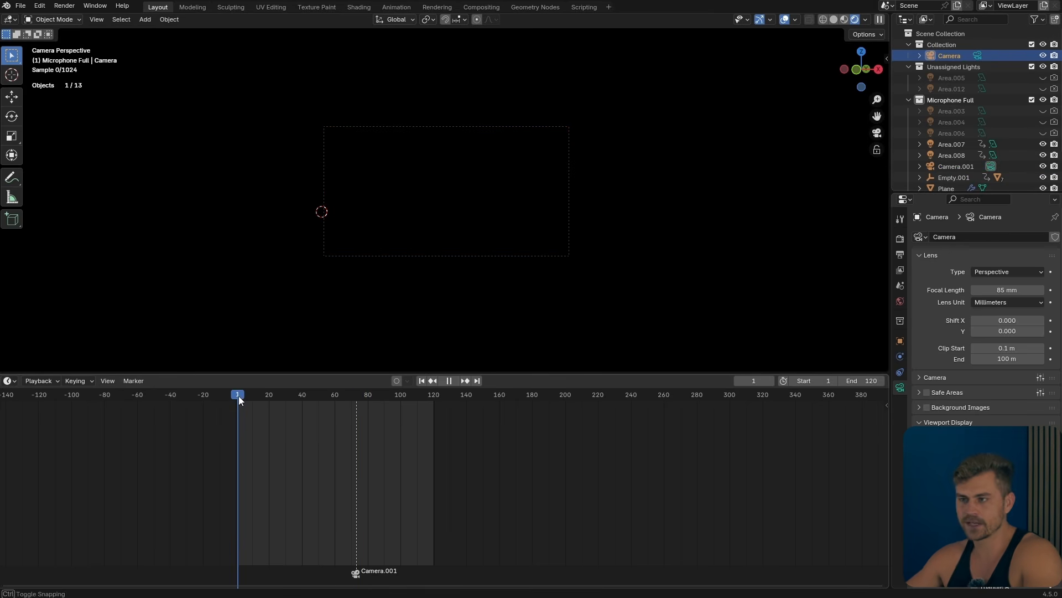
key(ctrl+b)
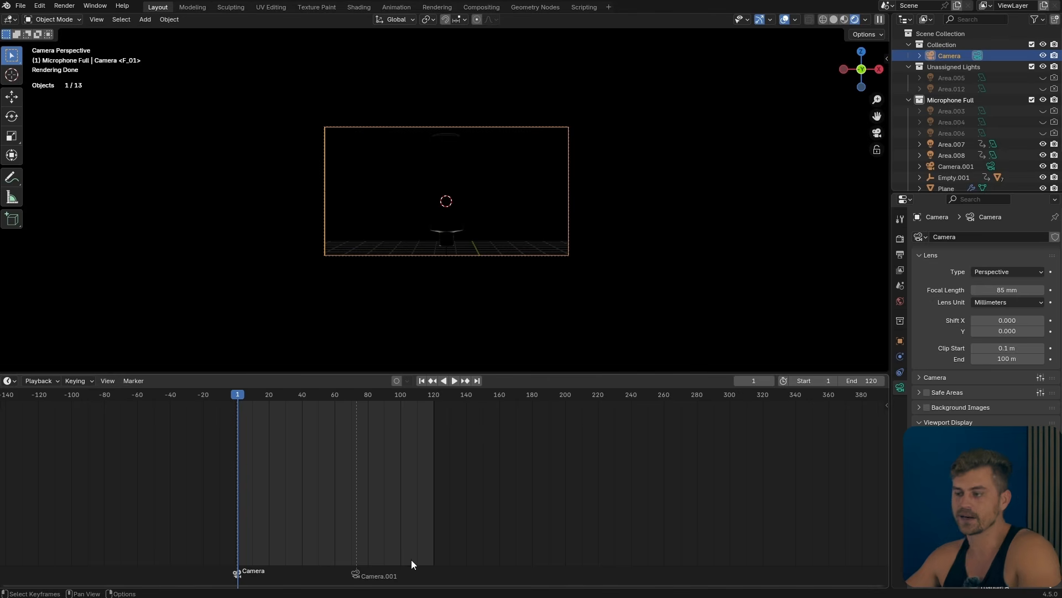
Step: Play the animation from frame 1 through the camera change at frame 73
key(space)
scroll(426, 214, up, 3)
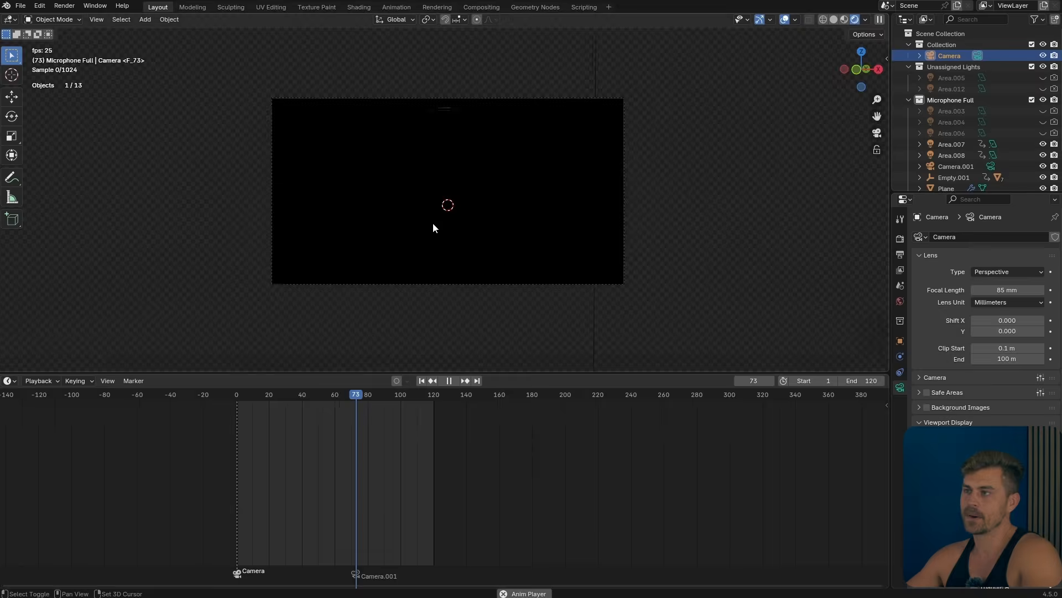
key(space)
Step: Reposition Camera.001 for a close-up of the microphone's logo band and set its focal length to 128 mm
click(593, 103)
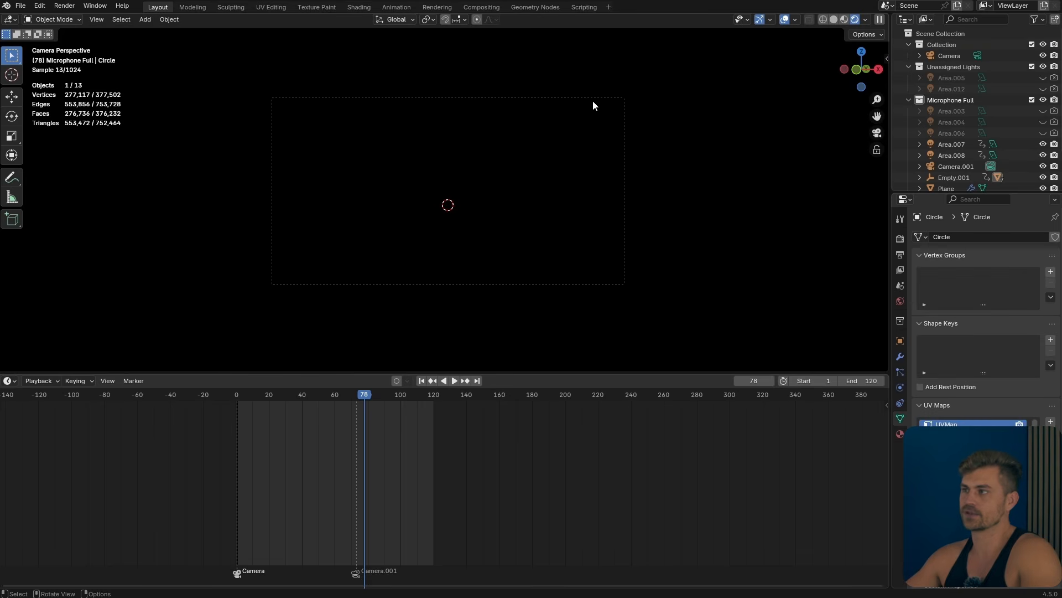
click(965, 166)
key(g)
click(425, 195)
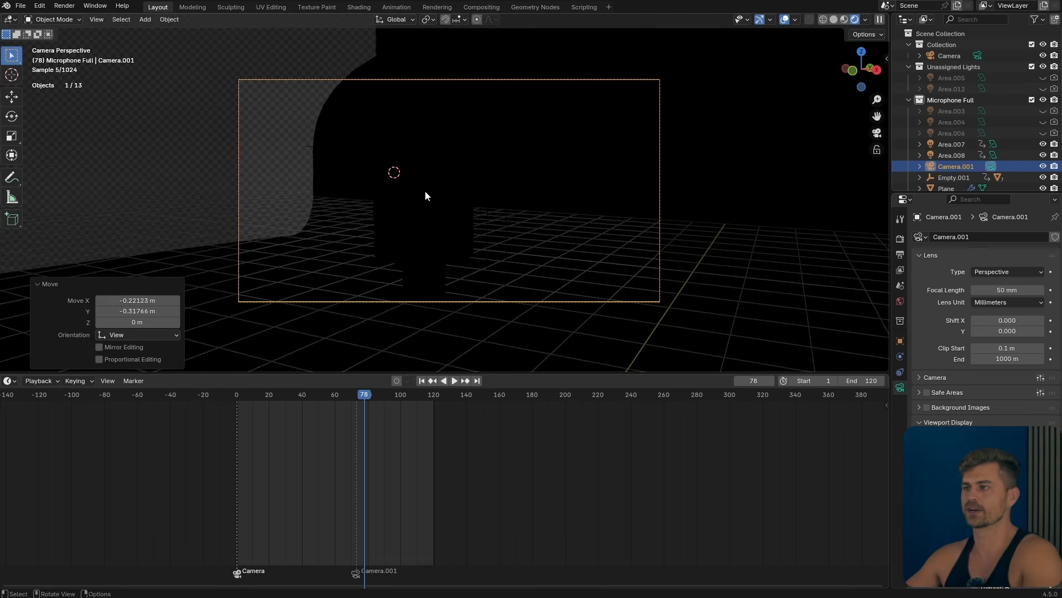
drag(1007, 290, 1043, 289)
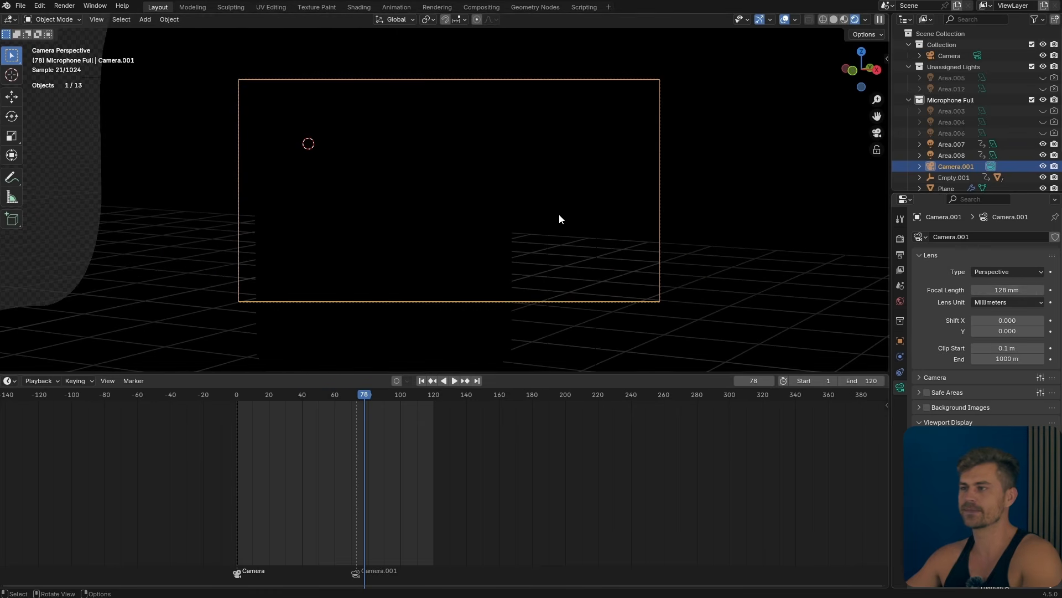
Step: Add a new area light beside the microphone and aim it at the lower body
key(Delete)
key(shift+a)
mouse_move(496, 241)
click(558, 277)
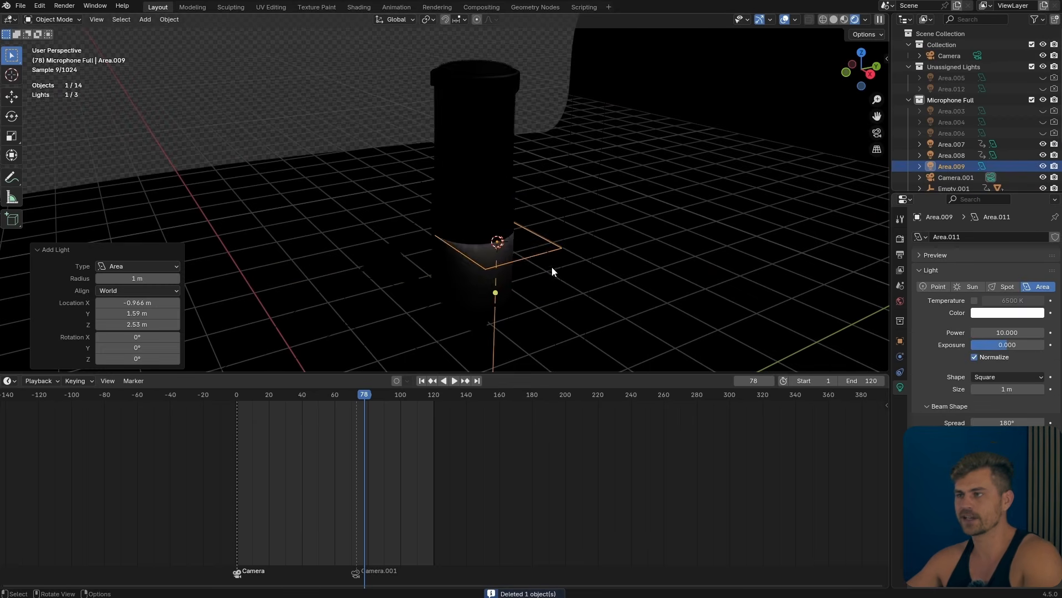
drag(509, 239, 469, 259)
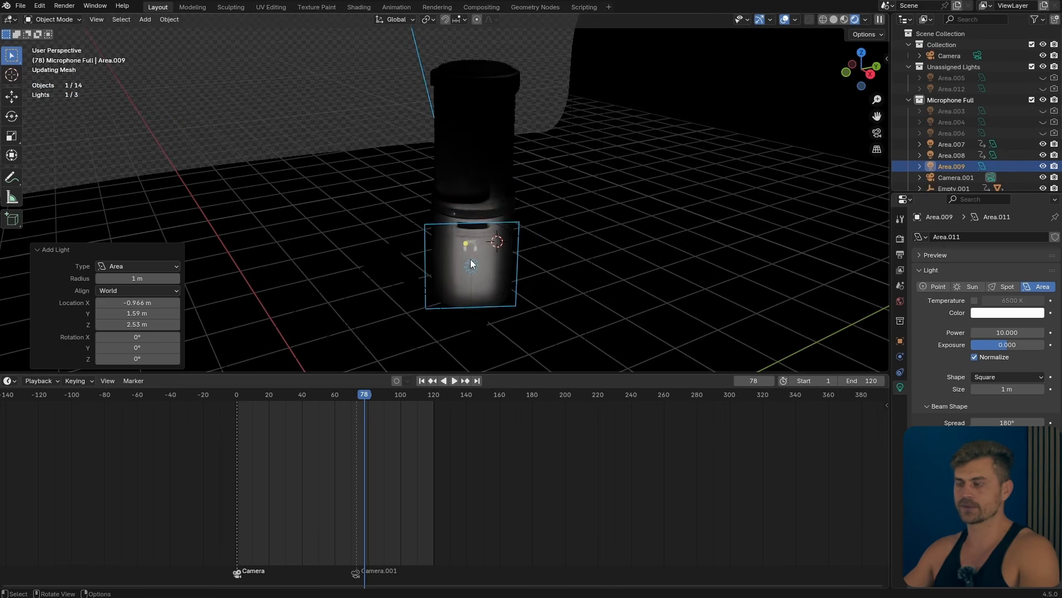
Step: In the close-up camera view, aim the new area light at the logo band's left edge and keyframe it at frame 77
key(KP_0)
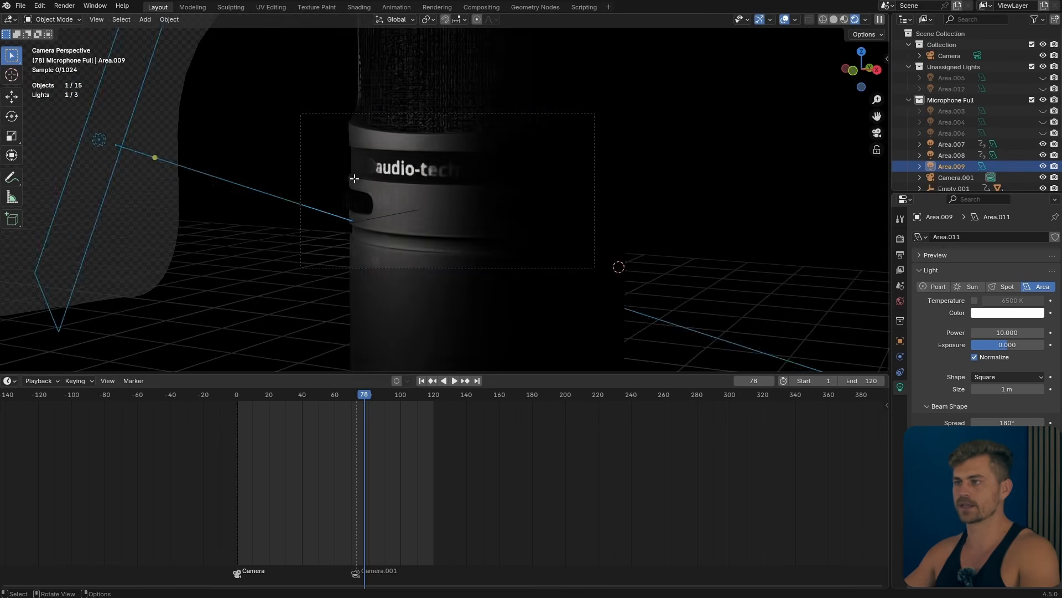
mouse_move(353, 177)
mouse_down()
mouse_move(365, 189)
mouse_move(496, 199)
mouse_move(378, 198)
mouse_move(371, 191)
mouse_move(384, 188)
mouse_move(352, 183)
mouse_up()
key(Left)
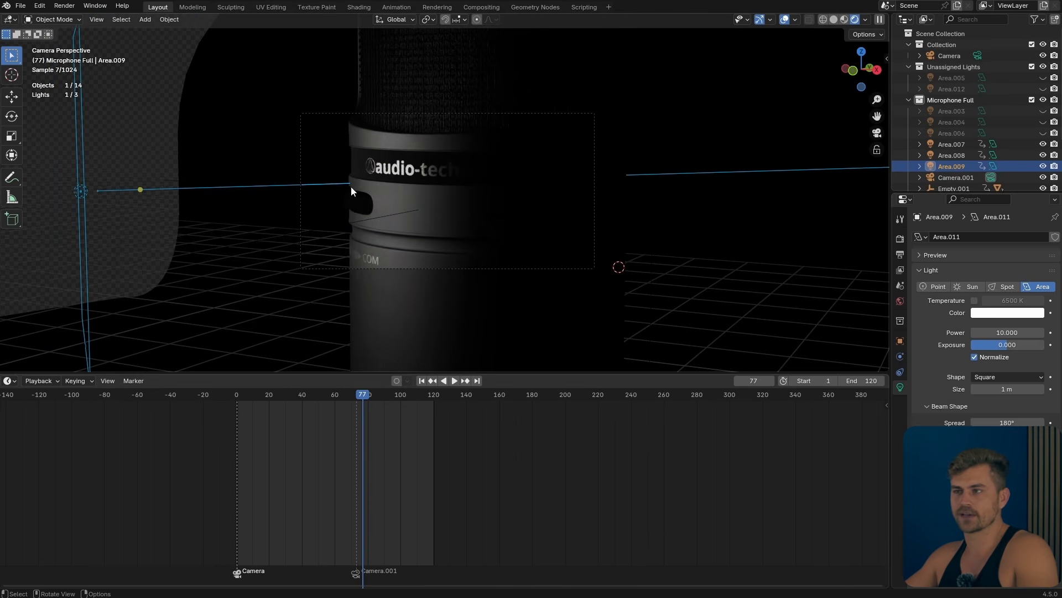
key(i)
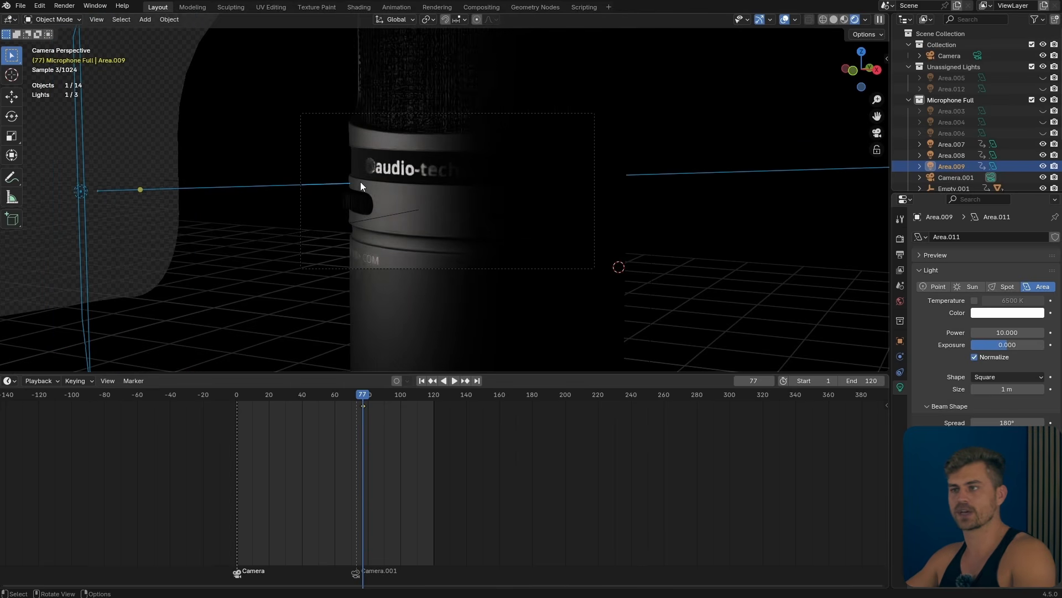
Step: At frame 103, re-aim the area light at the right side of the logo band and keyframe it
drag(362, 395, 406, 398)
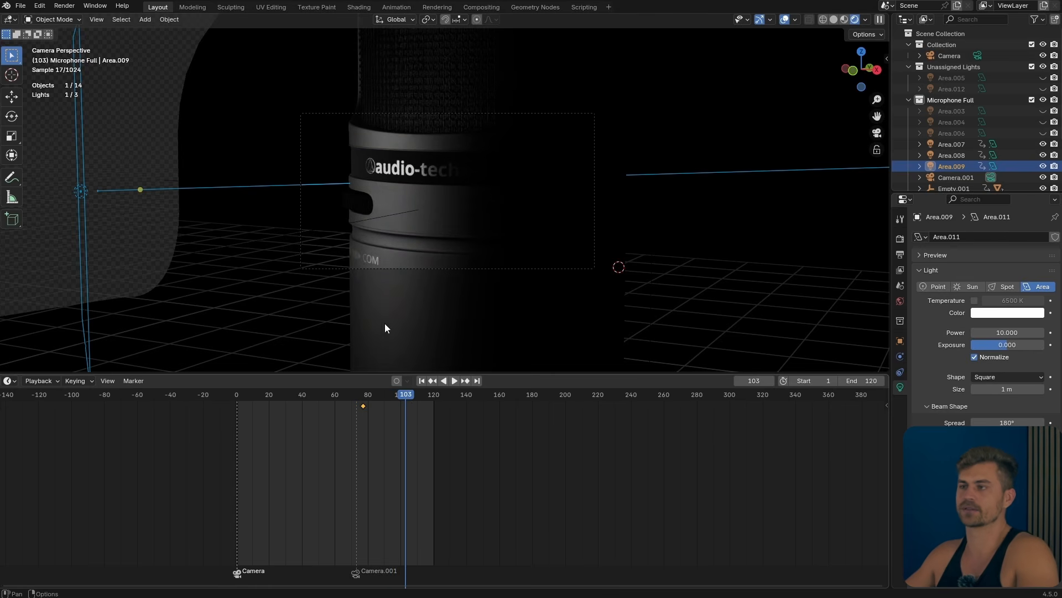
key(f)
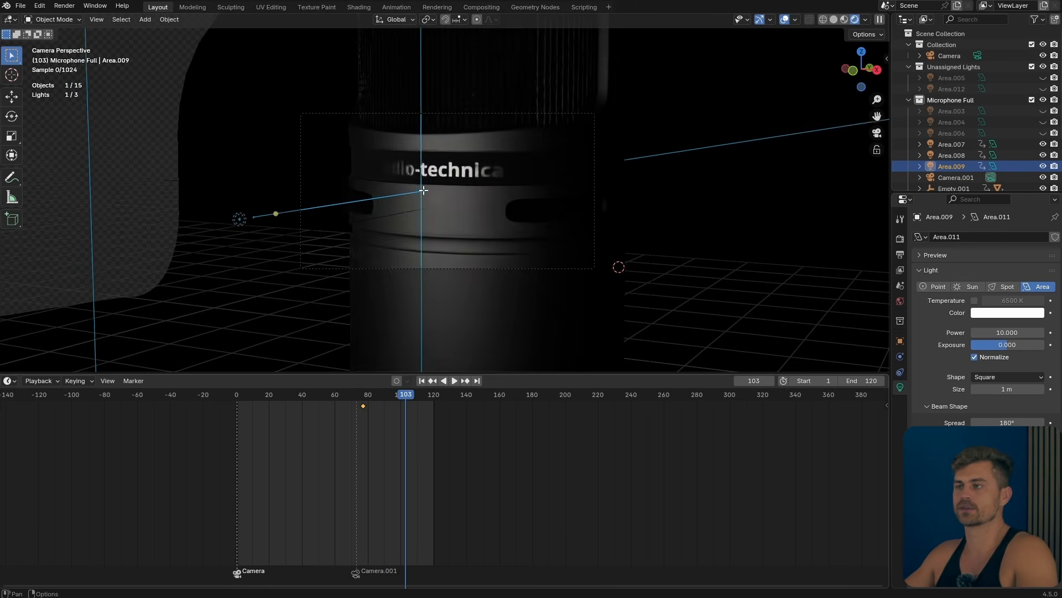
click(507, 195)
key(i)
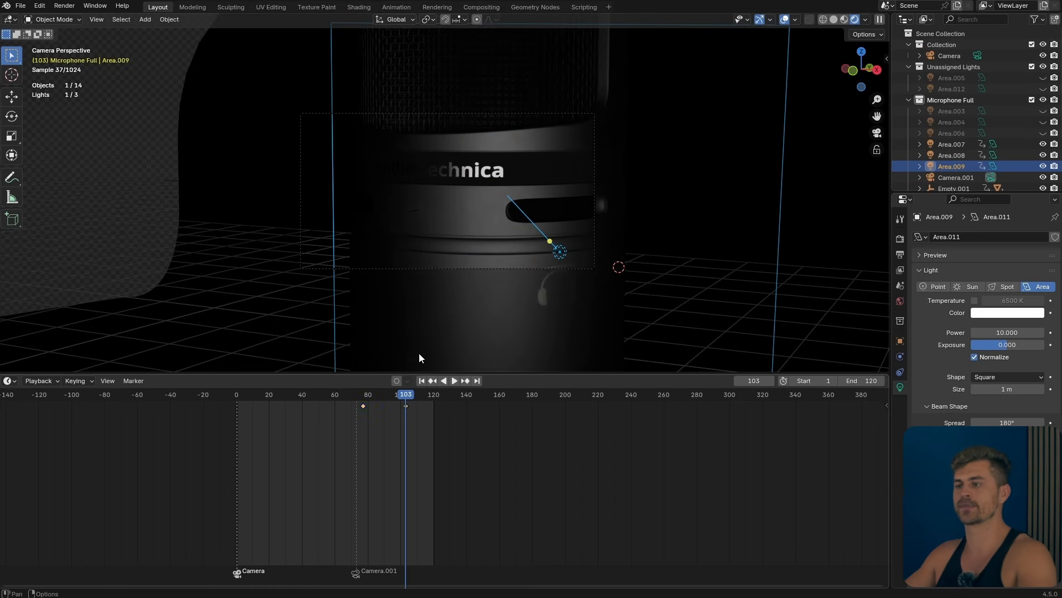
Step: Play the light sweep from frame 77 and move its second keyframe to frame 136
drag(406, 394, 366, 399)
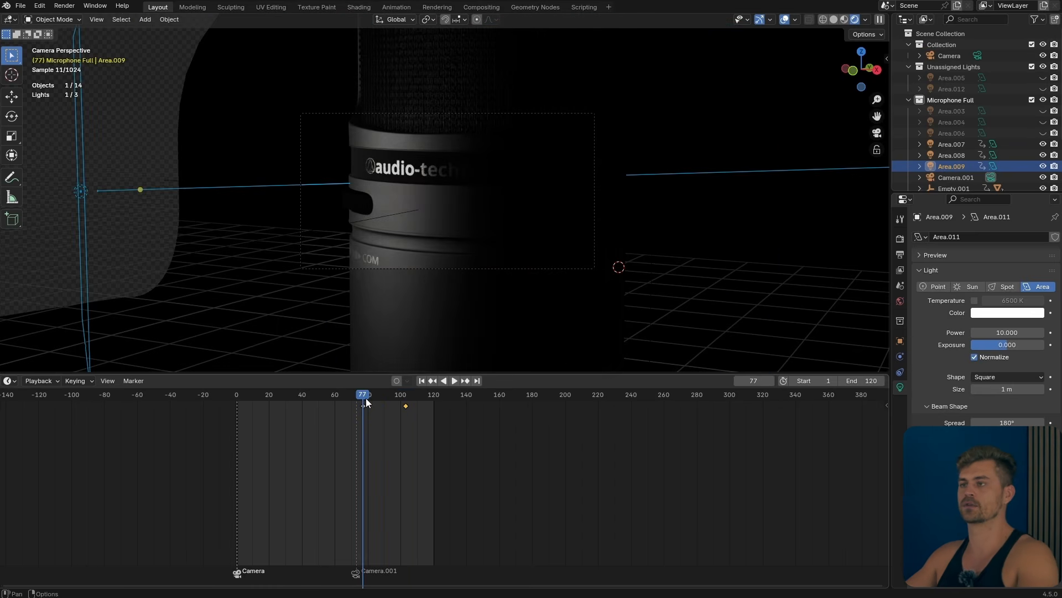
click(453, 380)
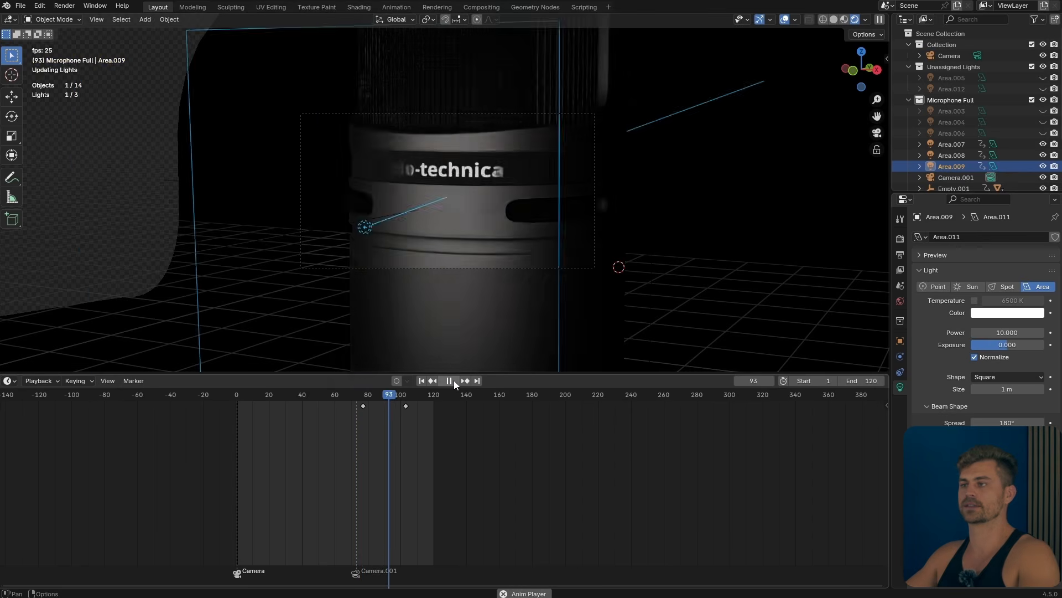
click(405, 407)
key(g)
click(445, 404)
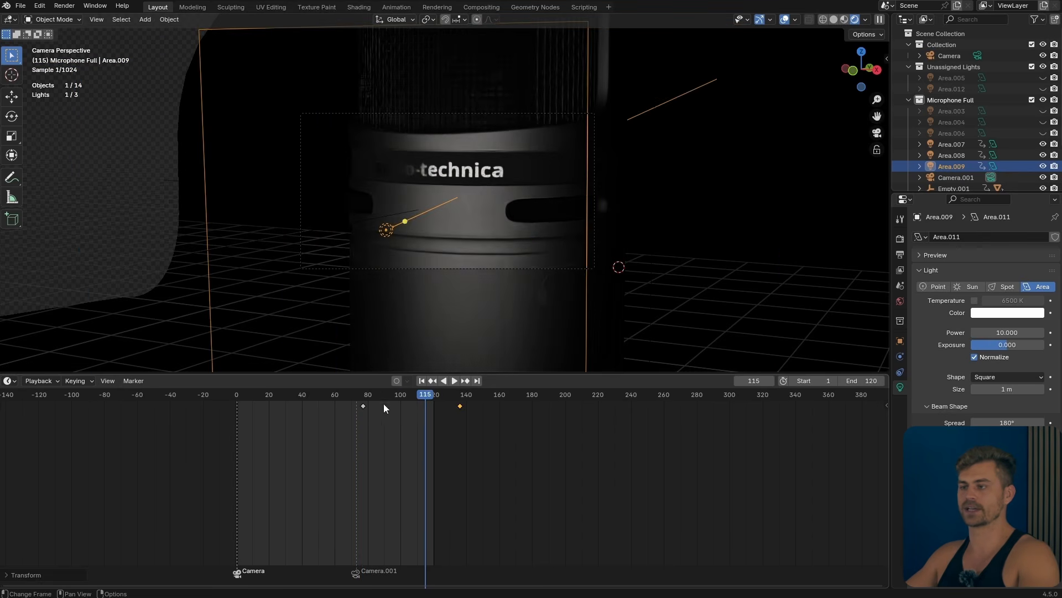
Step: Extend the scene's end frame to 138, set the light's keyframes to linear interpolation and replay the sweep
click(362, 395)
key(space)
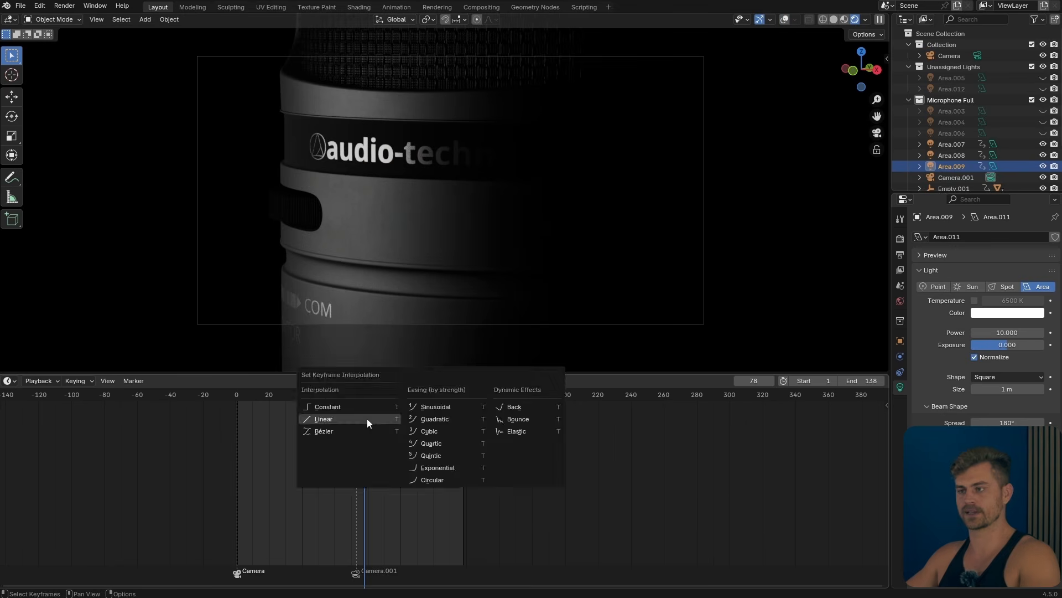
click(367, 420)
click(362, 395)
key(space)
key(space)
Step: Move the area light's first keyframe to frame 73, replay the sweep from there and save the file
drag(384, 420, 347, 403)
key(g)
click(341, 405)
click(357, 396)
key(g)
click(364, 412)
click(357, 397)
key(space)
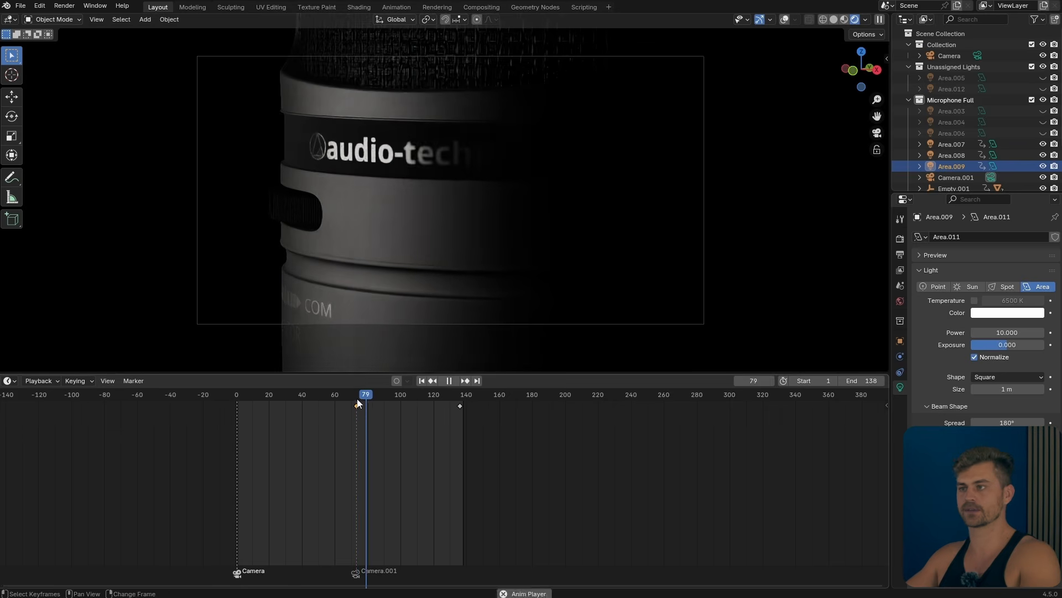
click(356, 398)
key(space)
key(ctrl+s)
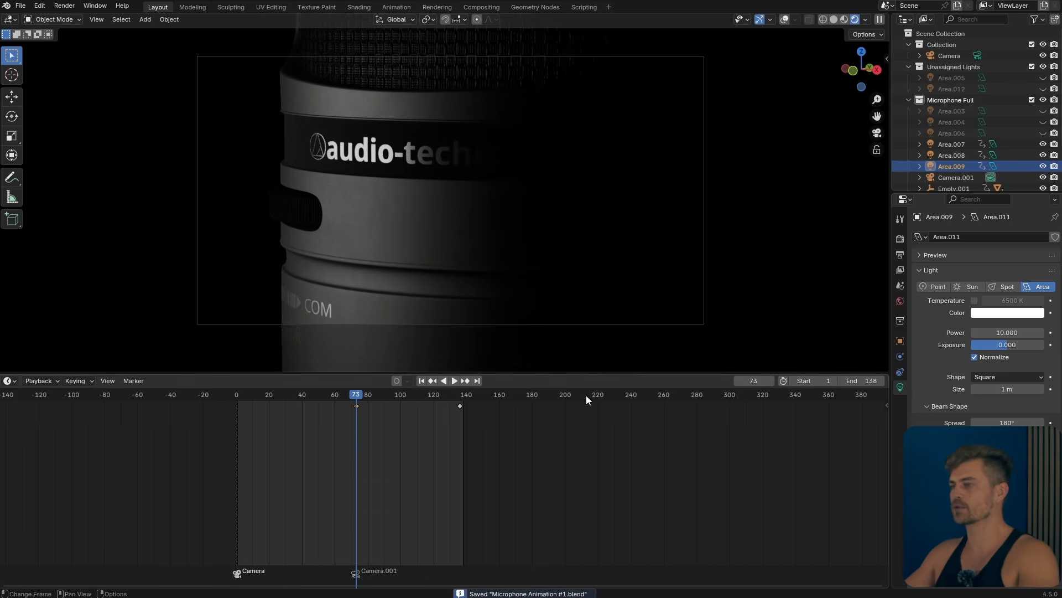
Step: Show the viewport overlays again and keyframe the area light's power at 0 on frame 73
click(784, 22)
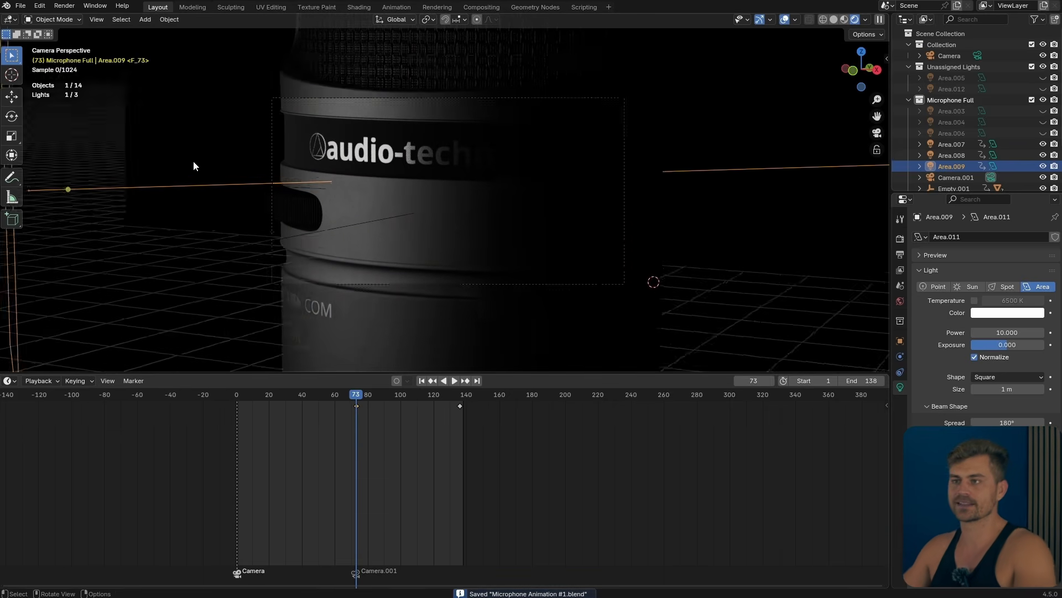
scroll(194, 164, down, 5)
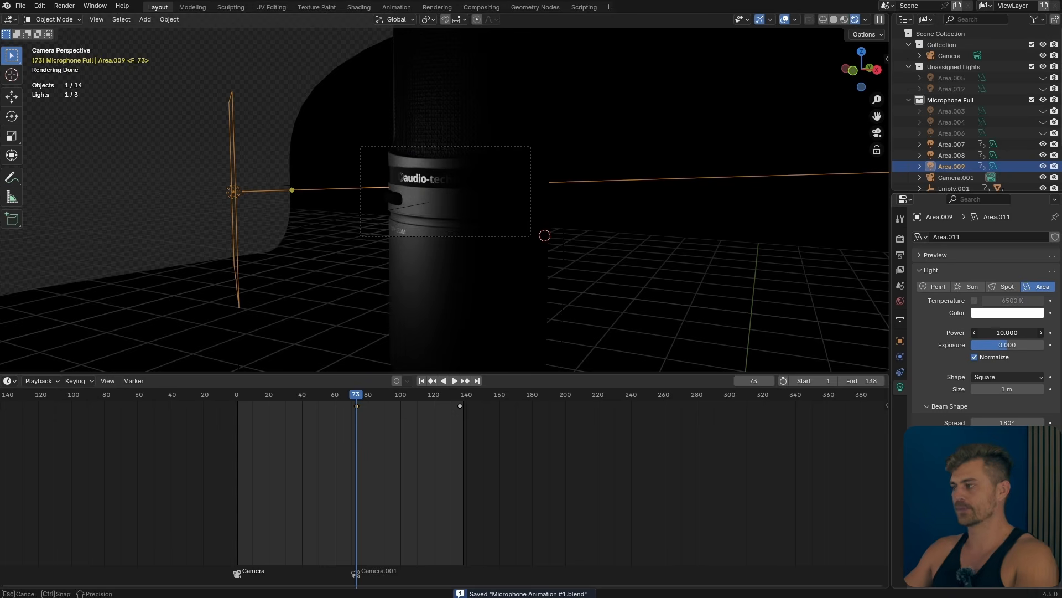
key(BackSpace)
key(i)
Step: At frame 100, set the area light's power to 10 and keyframe it
click(400, 394)
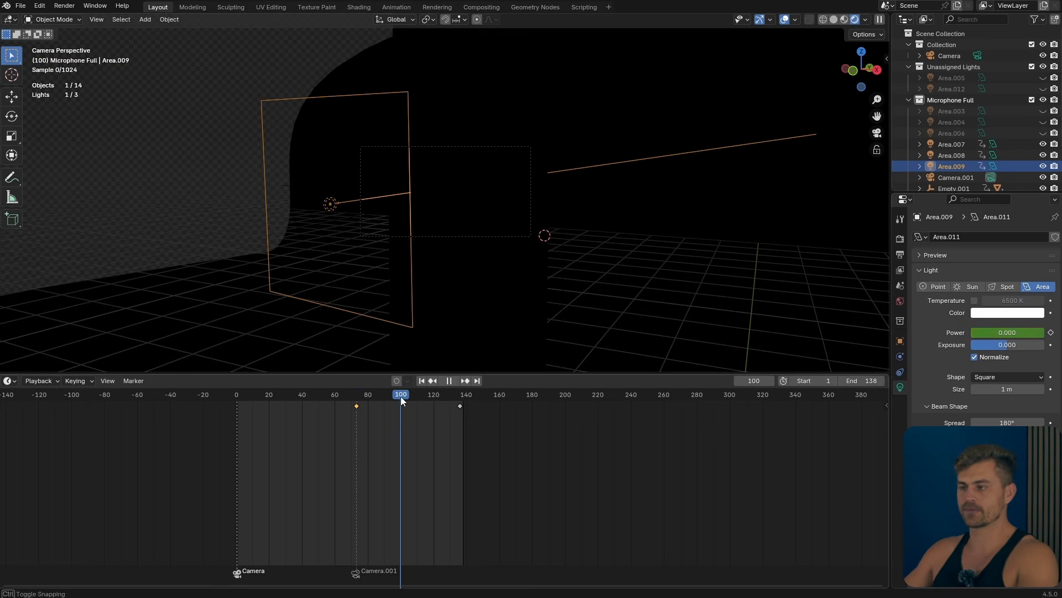
drag(1003, 332, 1013, 333)
click(1002, 332)
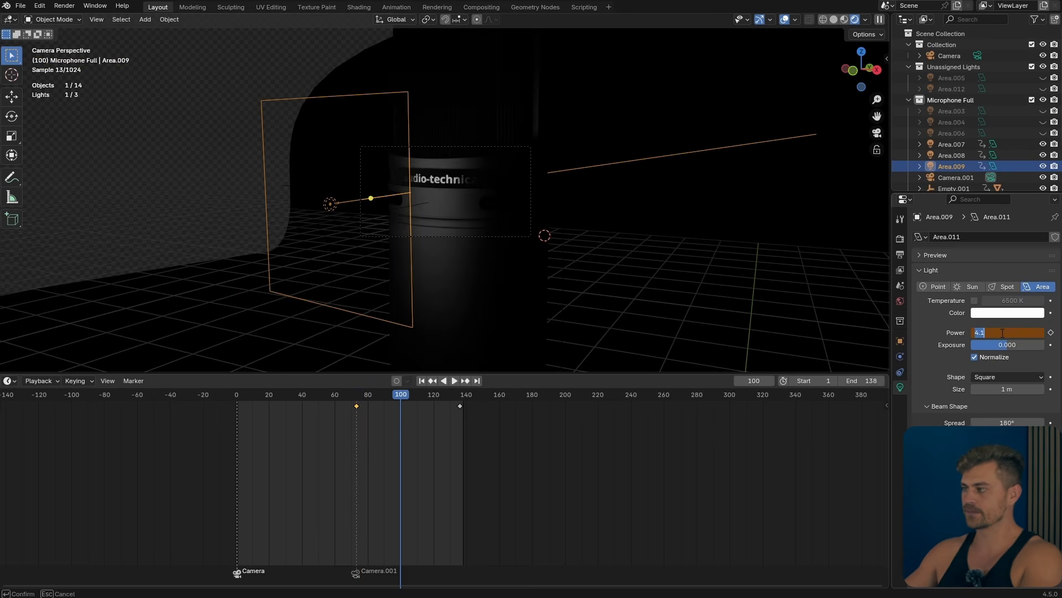
text(10)
key(Return)
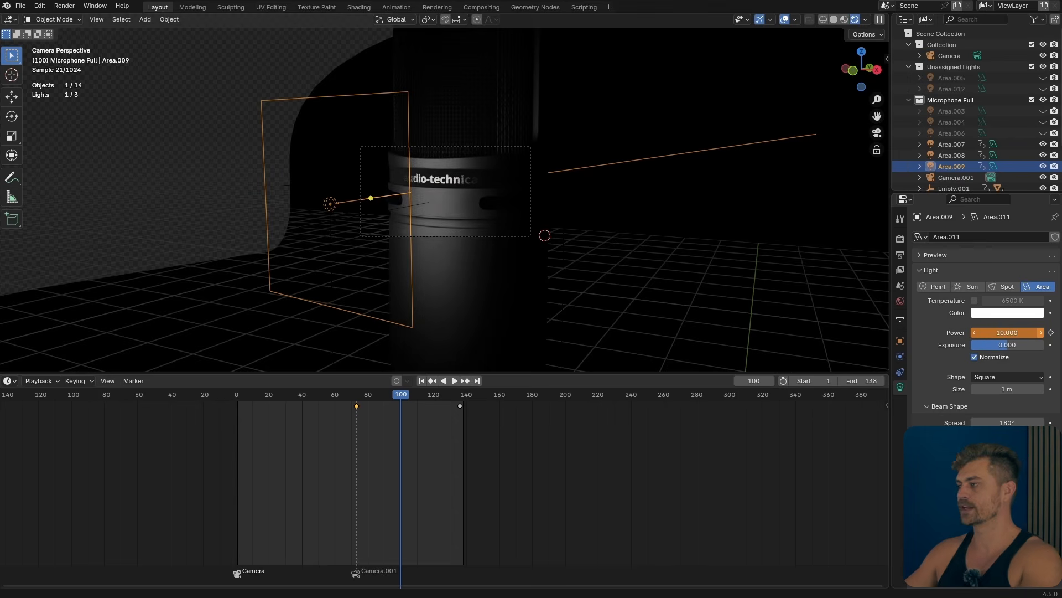
key(i)
Step: Keyframe the area light's power at 0 on frame 136 and move the middle power keyframe to about frame 106
click(460, 395)
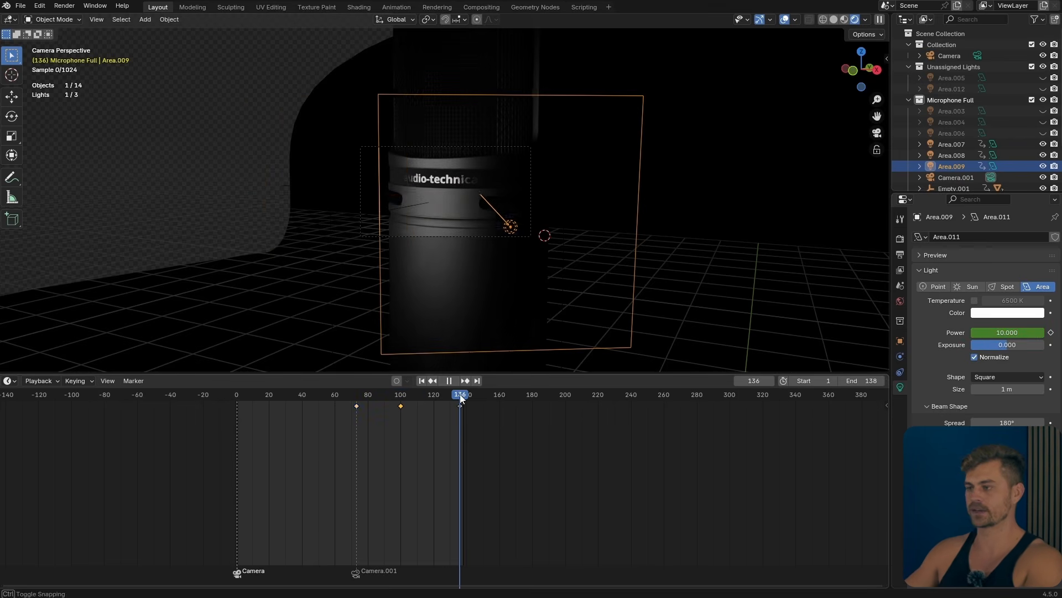
drag(1019, 332, 973, 332)
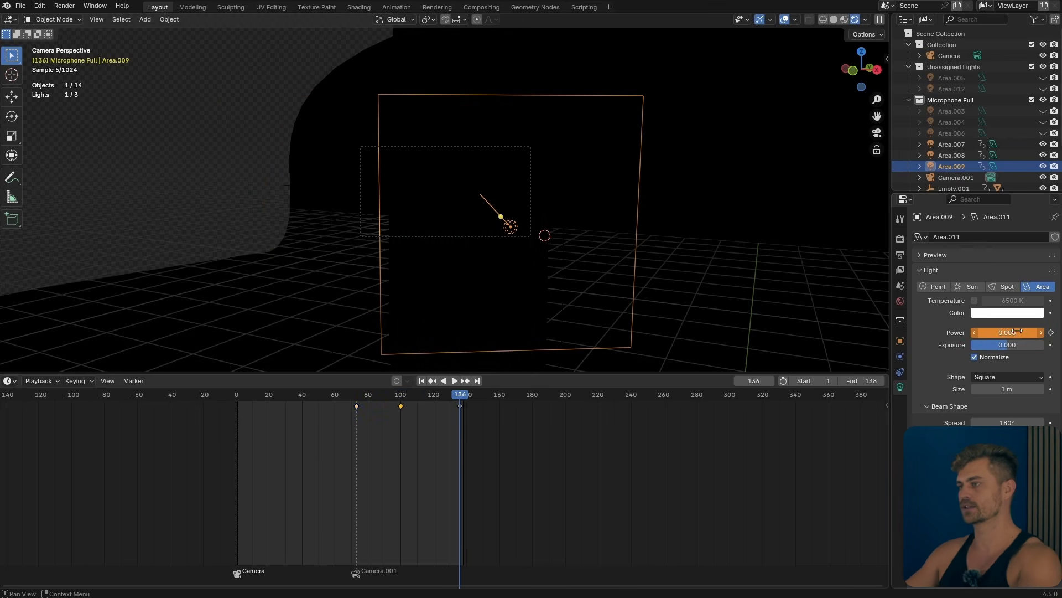
key(g)
click(404, 407)
Step: Play the close-up light sweep from frame 73 repeatedly, with the viewport overlays hidden
click(356, 394)
key(space)
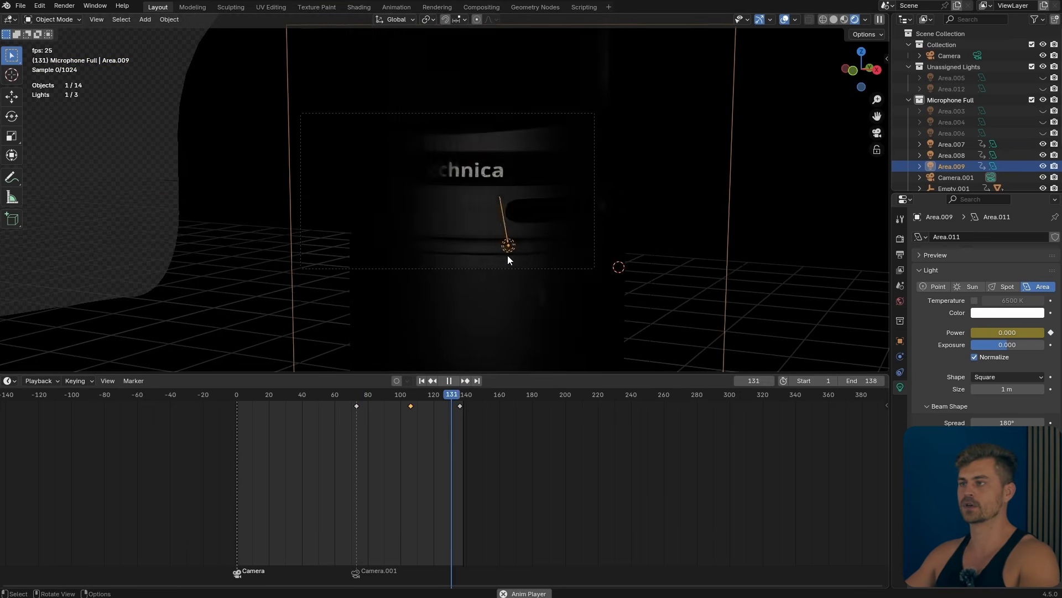
key(space)
click(784, 20)
key(space)
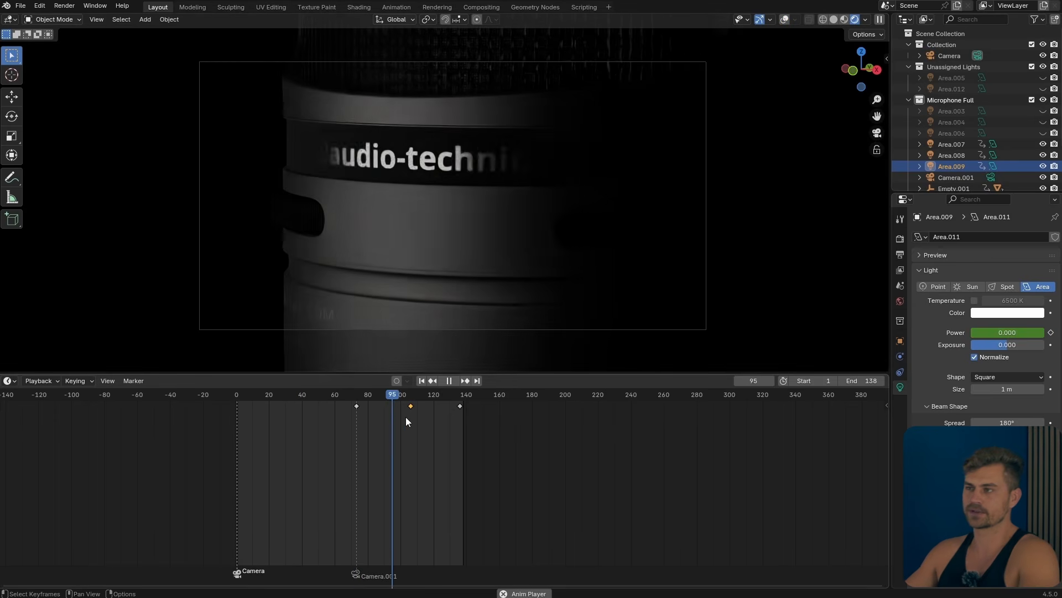
click(357, 394)
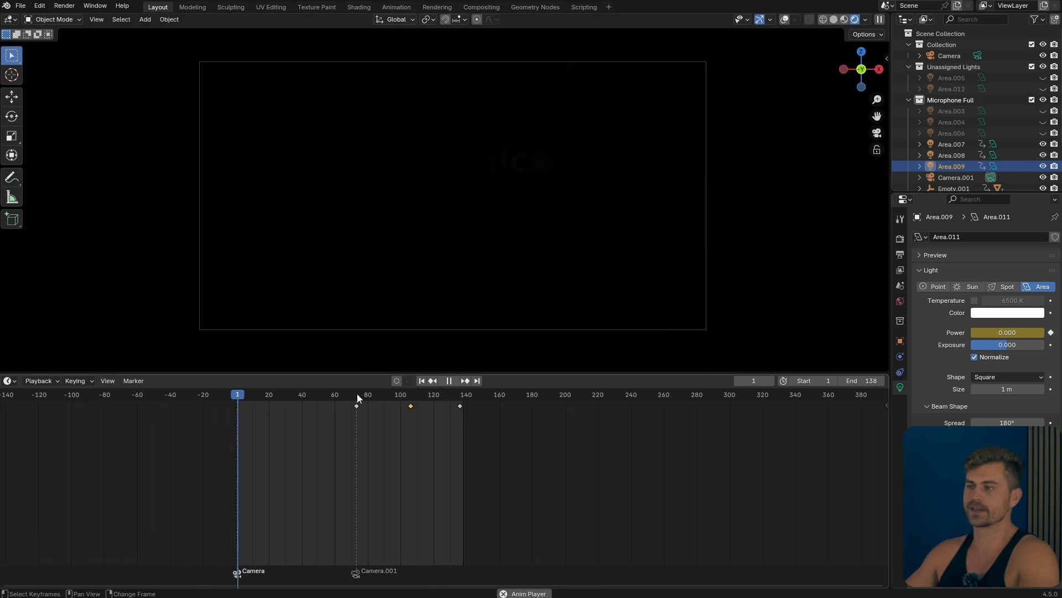
click(357, 393)
key(space)
Step: Select the close-up camera, save the file and play the sequence from frame 7 without viewport overlays
click(786, 20)
click(694, 65)
click(699, 64)
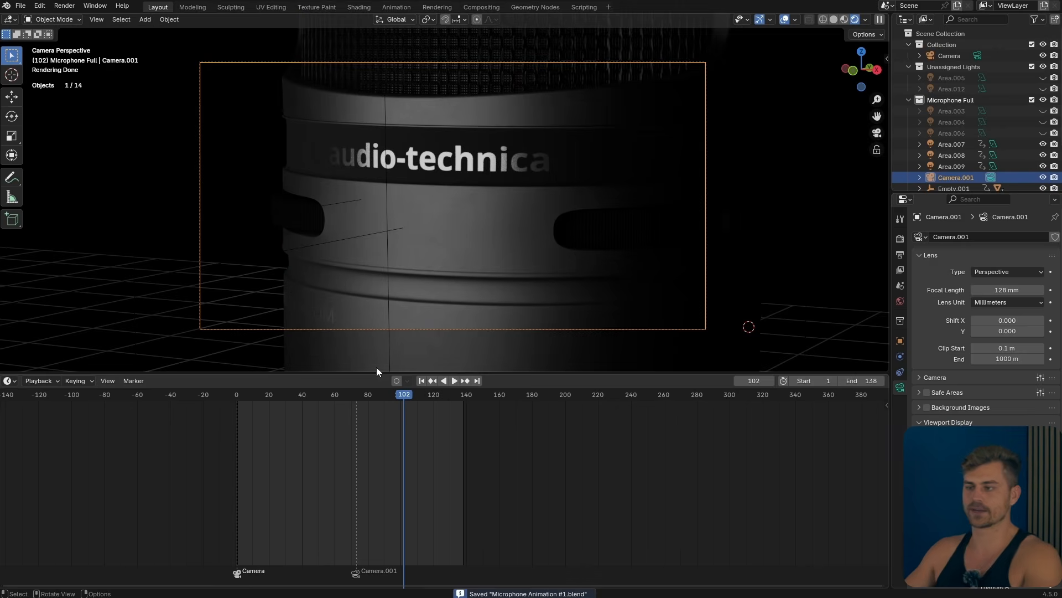
drag(376, 395, 248, 407)
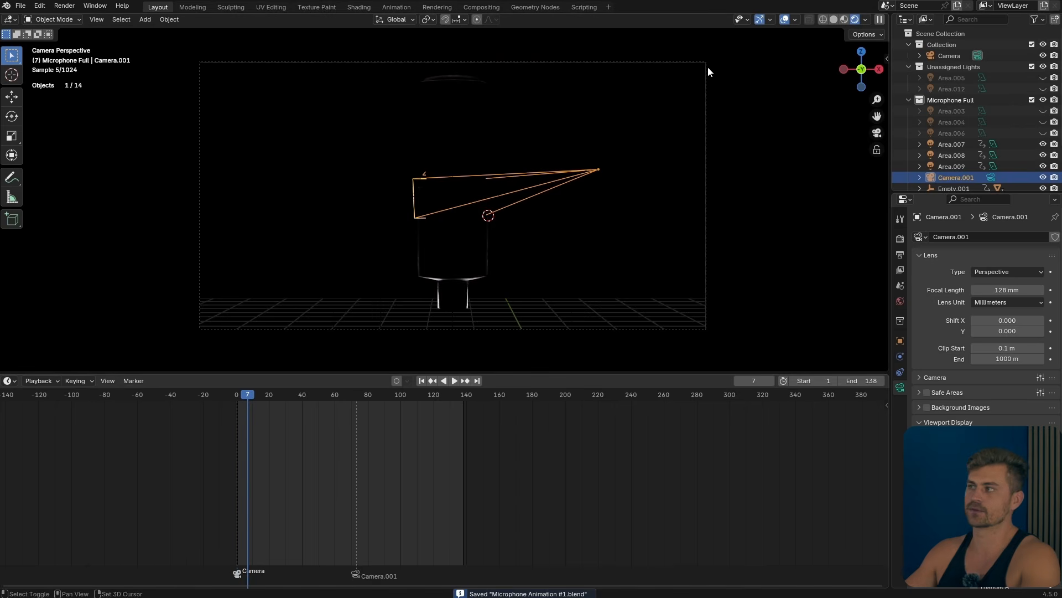
click(785, 19)
key(space)
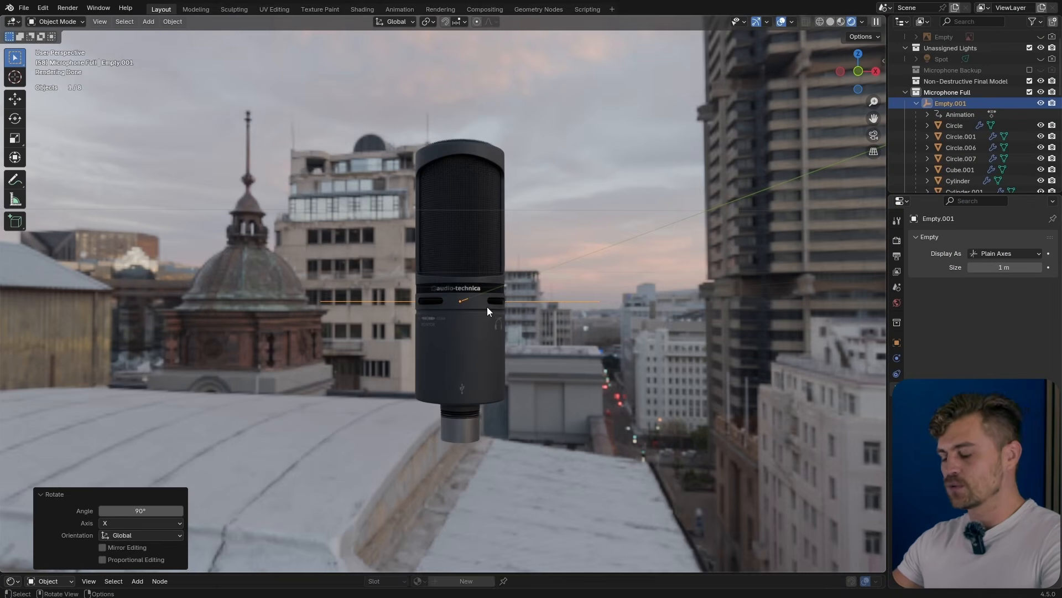
Step: Add a new camera to the scene with the microphone against the city rooftop environment
middle_drag(488, 304, 495, 330)
key(shift+a)
click(470, 512)
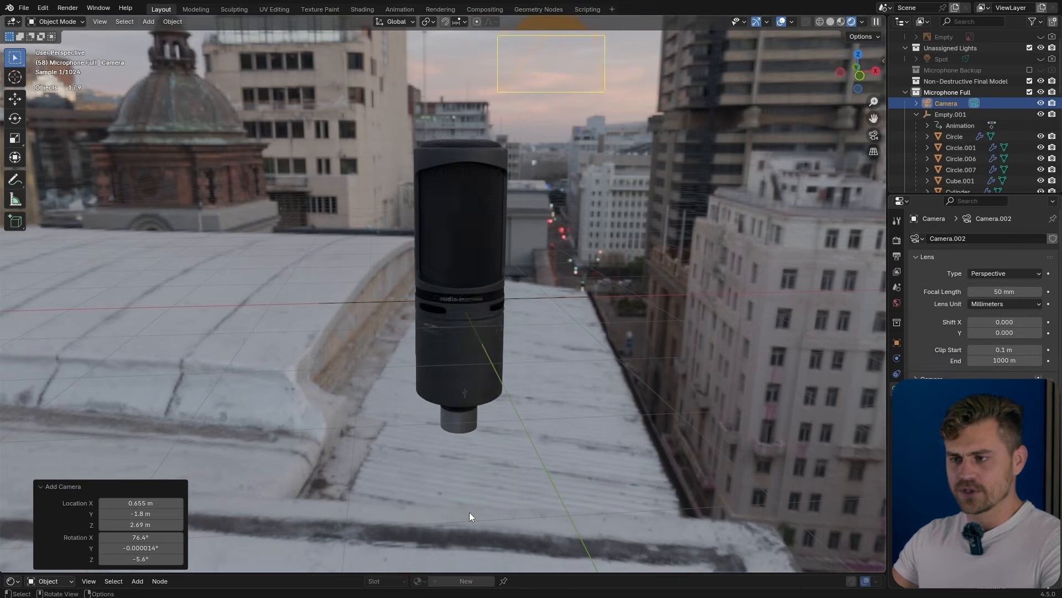
Step: Turn on the Screencast Keys display for the 3D viewport, collapsing the expanded Lumio gobo section
key(n)
click(811, 122)
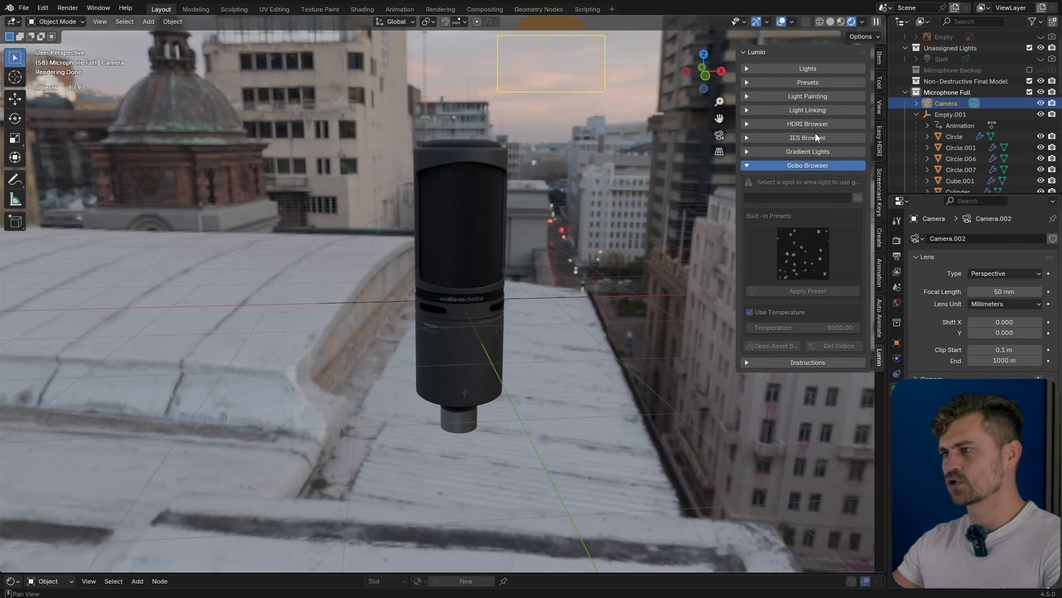
click(825, 166)
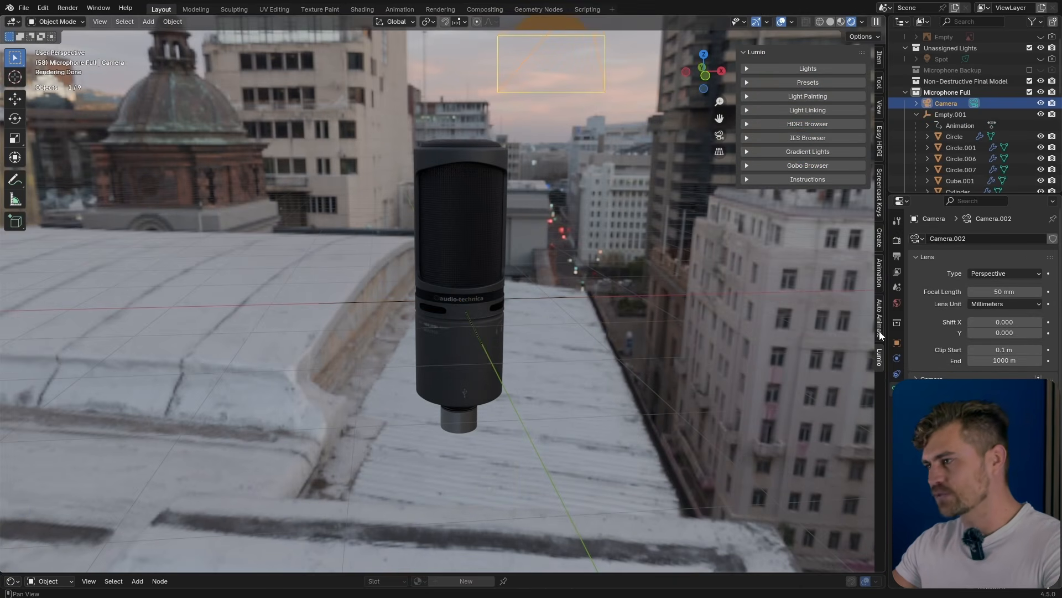
click(881, 191)
click(751, 52)
key(n)
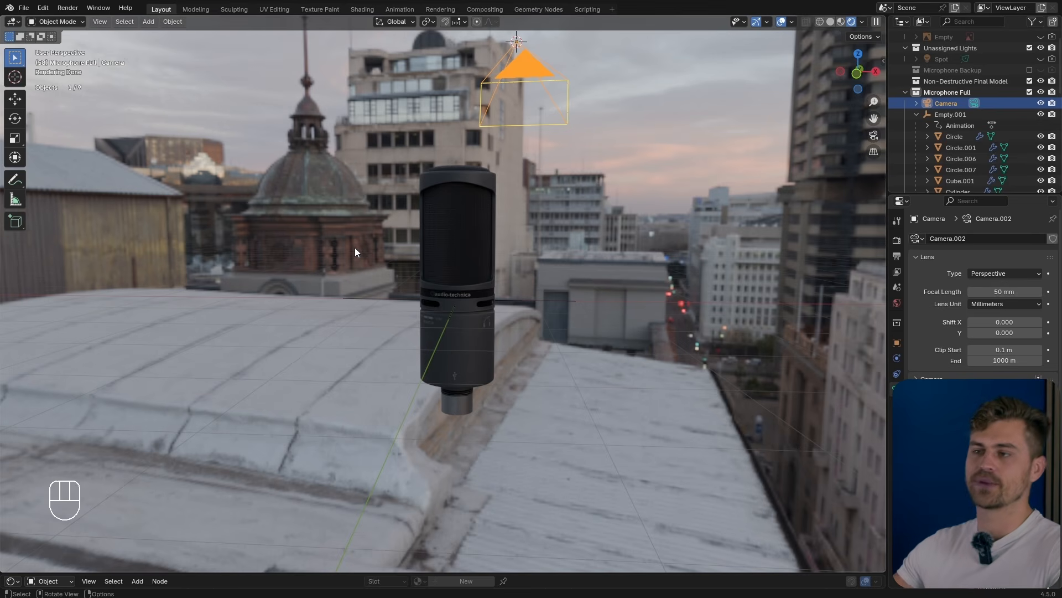
Step: Snap the 3D cursor to the microphone's centre empty and add a sphere empty there, scaled up slightly
click(517, 301)
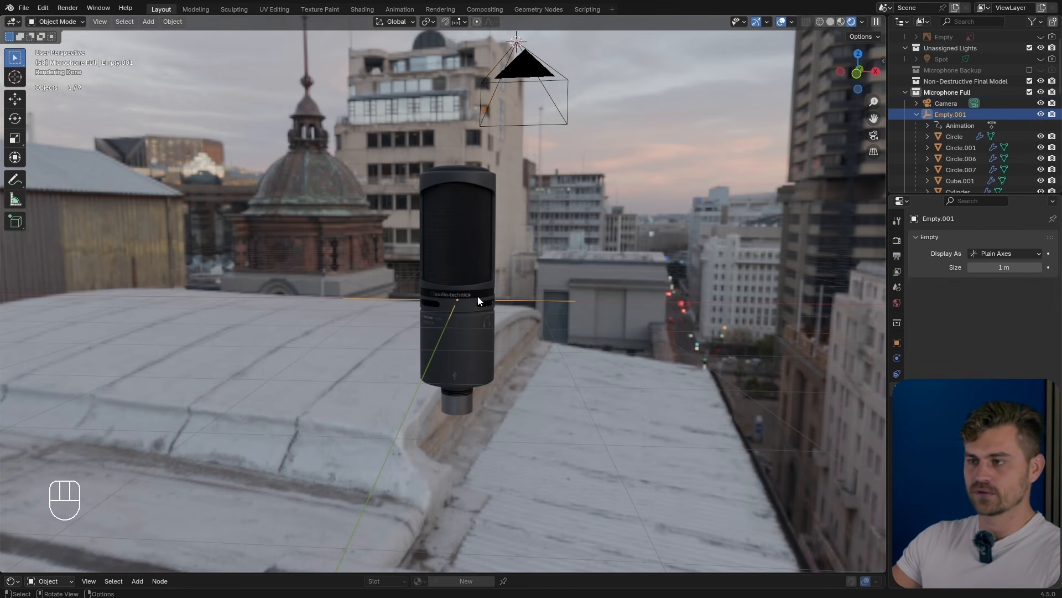
key(shift+s)
click(542, 369)
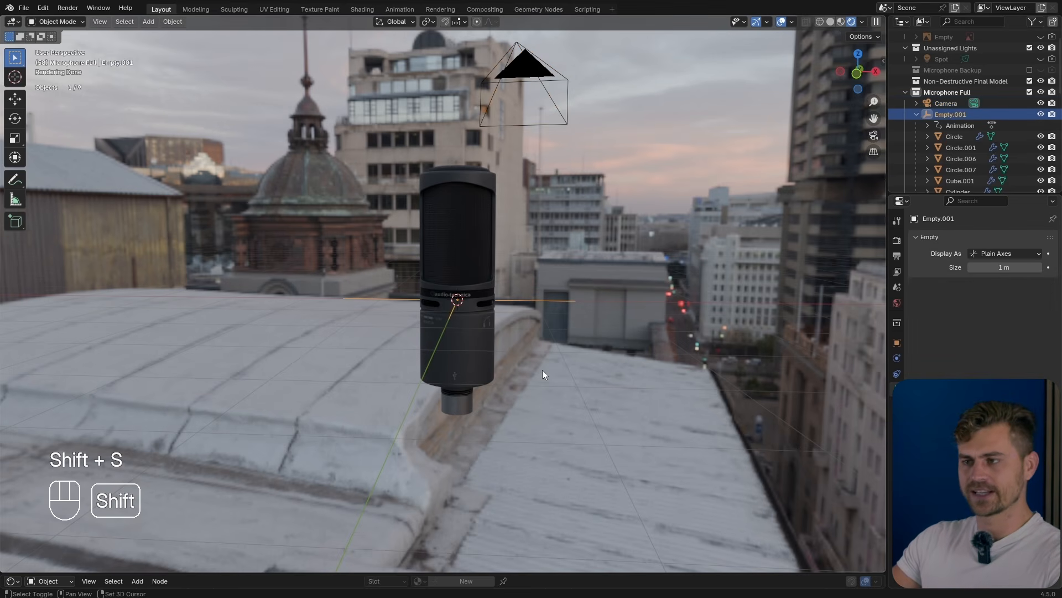
key(shift+a)
mouse_move(522, 323)
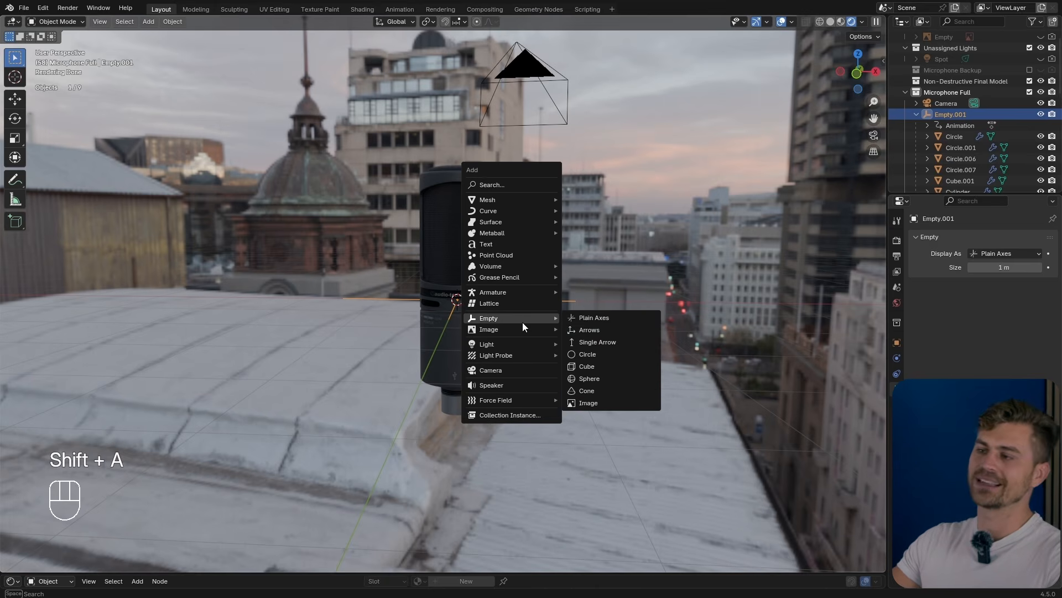
click(594, 378)
key(s)
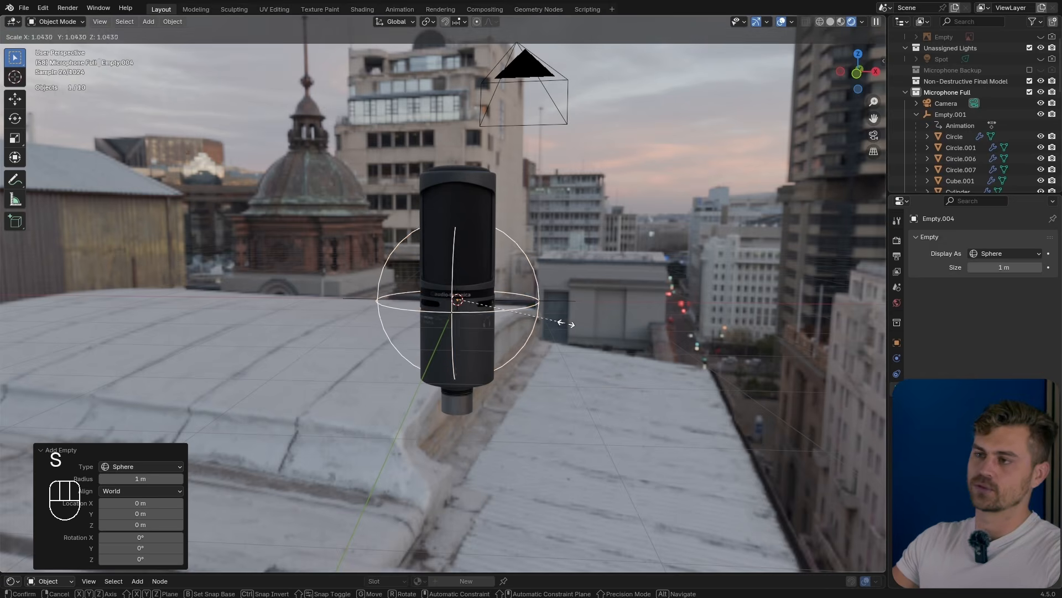
click(559, 258)
Step: Parent the new camera to the sphere empty as Object with Keep Transform
click(526, 70)
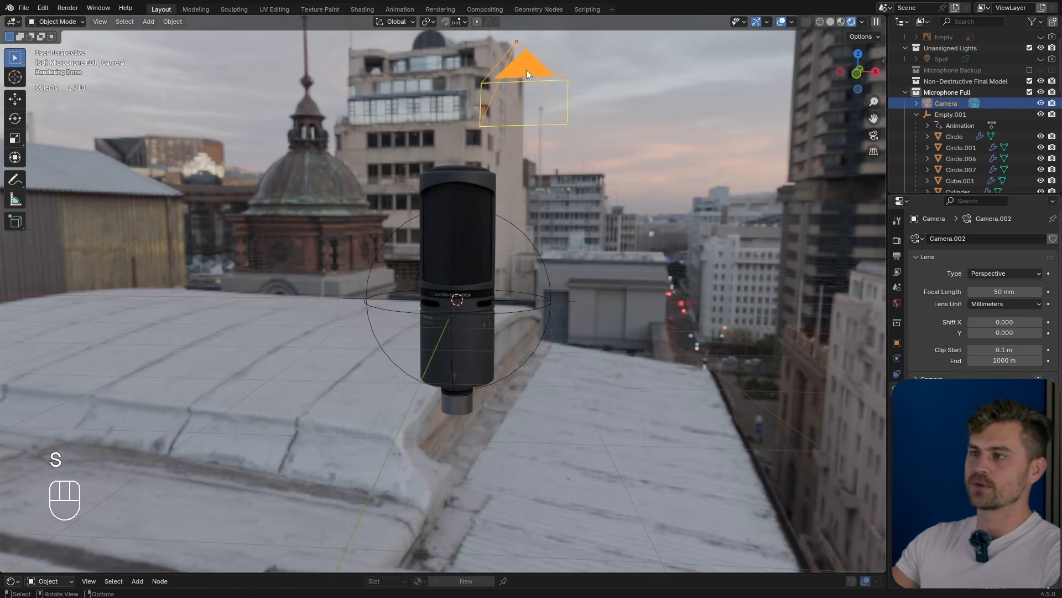
shift+click(534, 237)
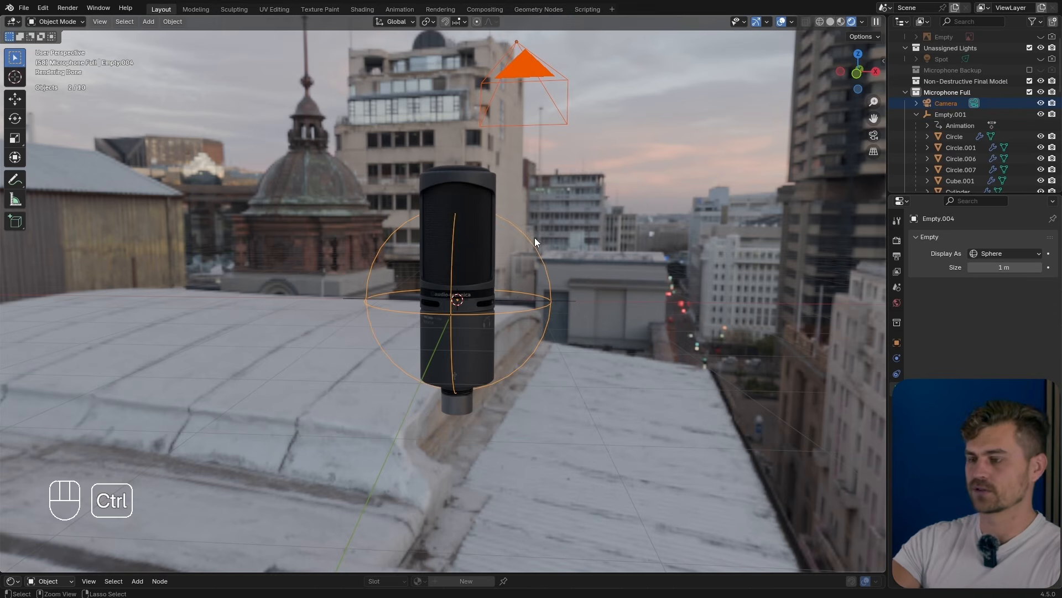
key(ctrl+p)
click(513, 250)
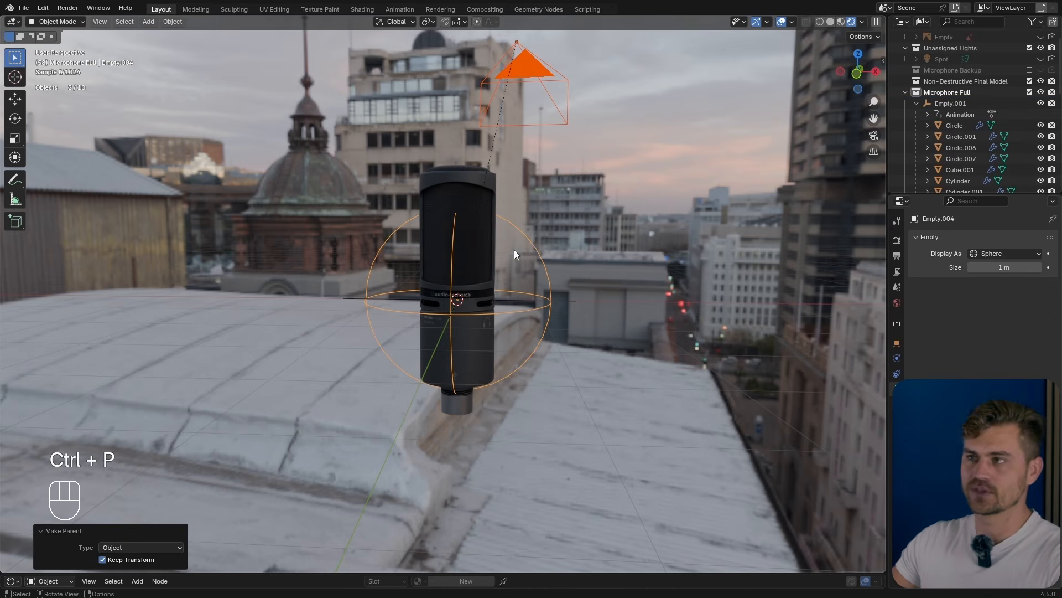
Step: Try scaling and rotating the sphere empty to test how the parented camera follows it
click(536, 239)
middle_drag(542, 232, 608, 229)
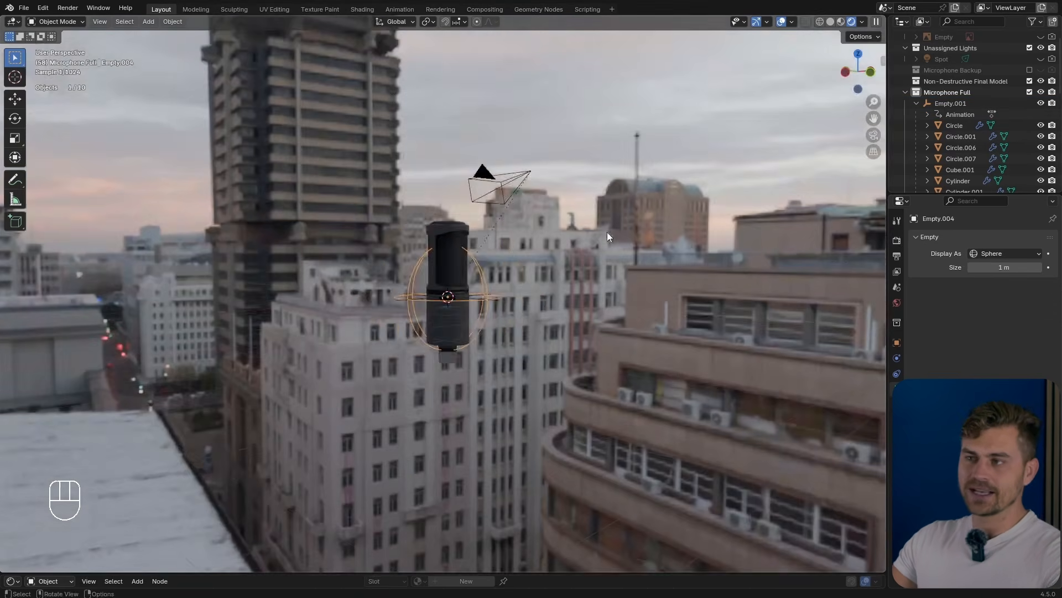
key(s)
right_click(686, 354)
key(r)
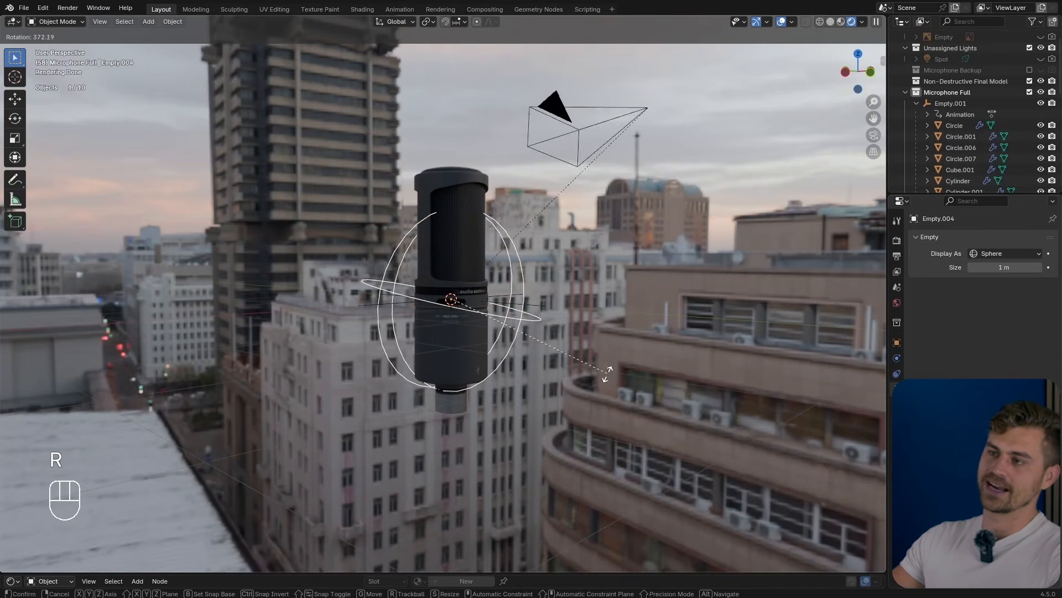
right_click(605, 377)
Step: Look through the new camera, centre it on the microphone and pull it back 2.886 m along its local Z axis
key(KP_0)
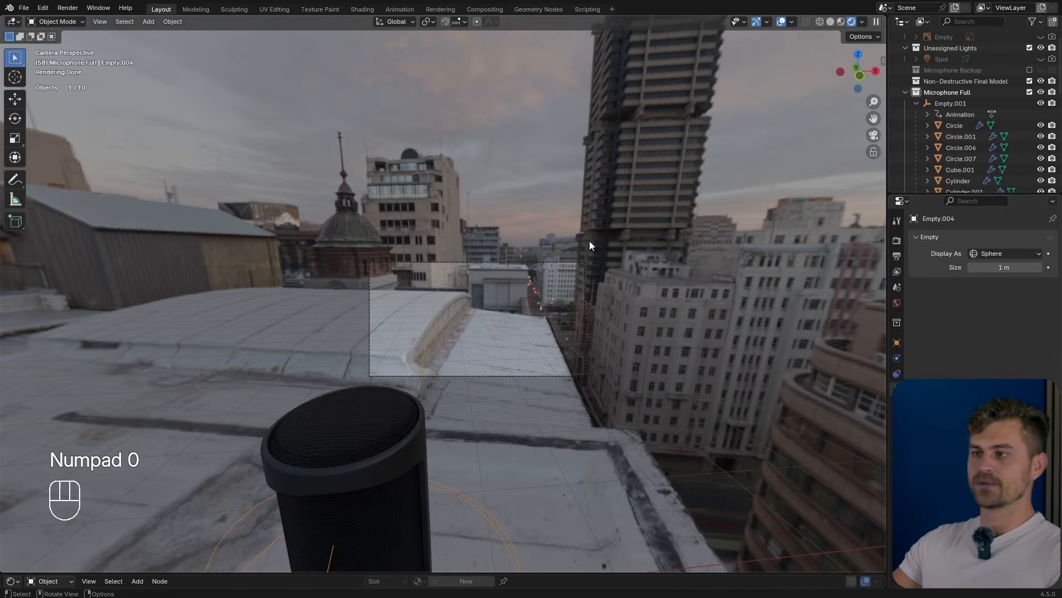
click(570, 262)
key(g)
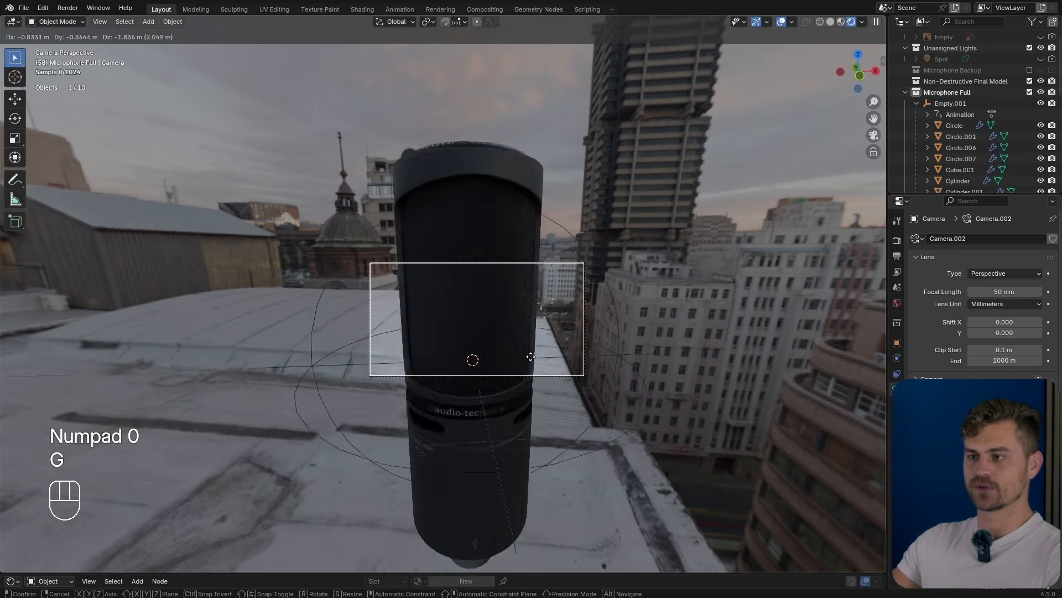
click(528, 360)
key(g)
key(z)
key(z)
click(536, 413)
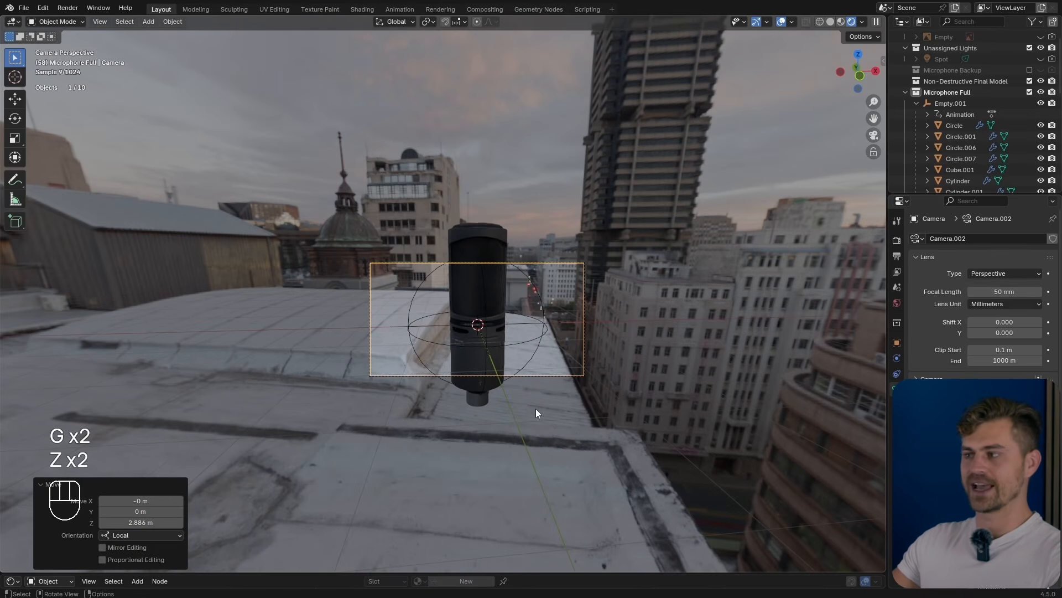
scroll(606, 331, up, 3)
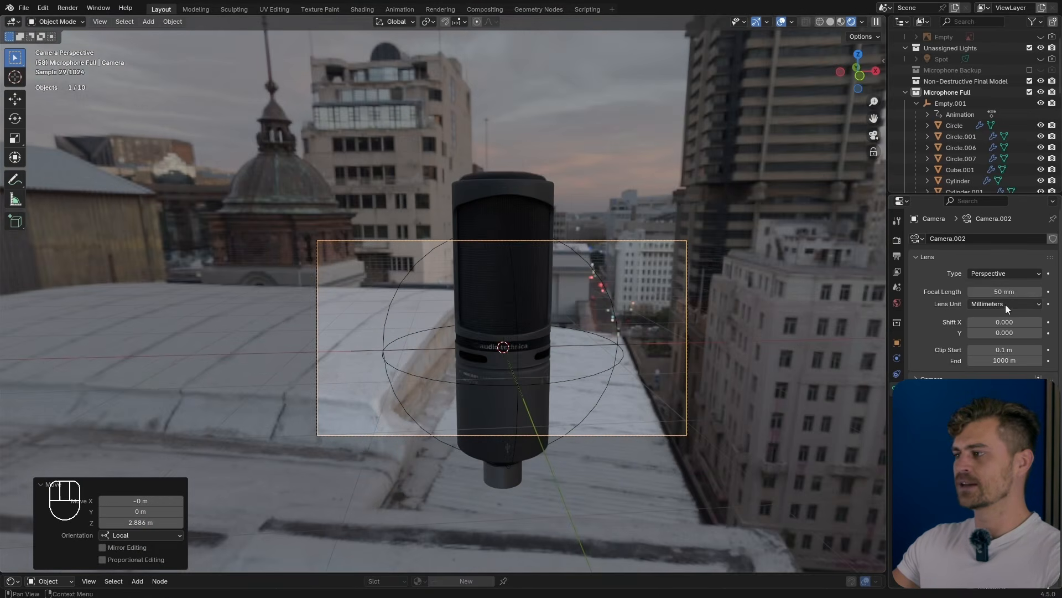
Step: Set the camera's focal length to 85 mm and pull it back along its local Z axis until the microphone fits the frame
click(1007, 295)
text(85)
key(Return)
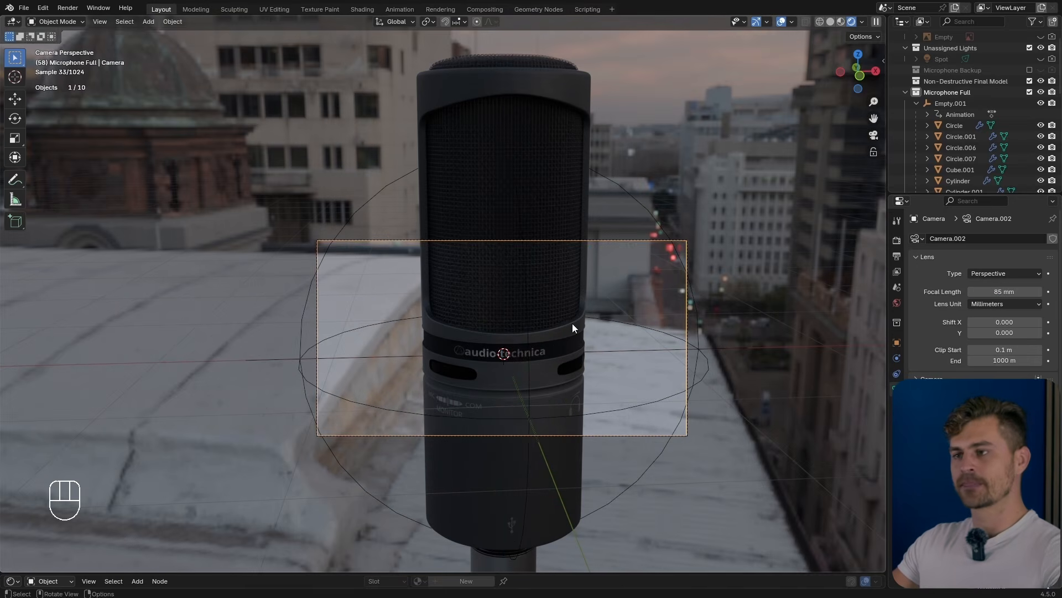
key(g)
key(z)
key(z)
click(583, 515)
Step: Try scaling the sphere empty to 0.271 and orbiting it around the global Z axis in camera view
click(568, 356)
key(r)
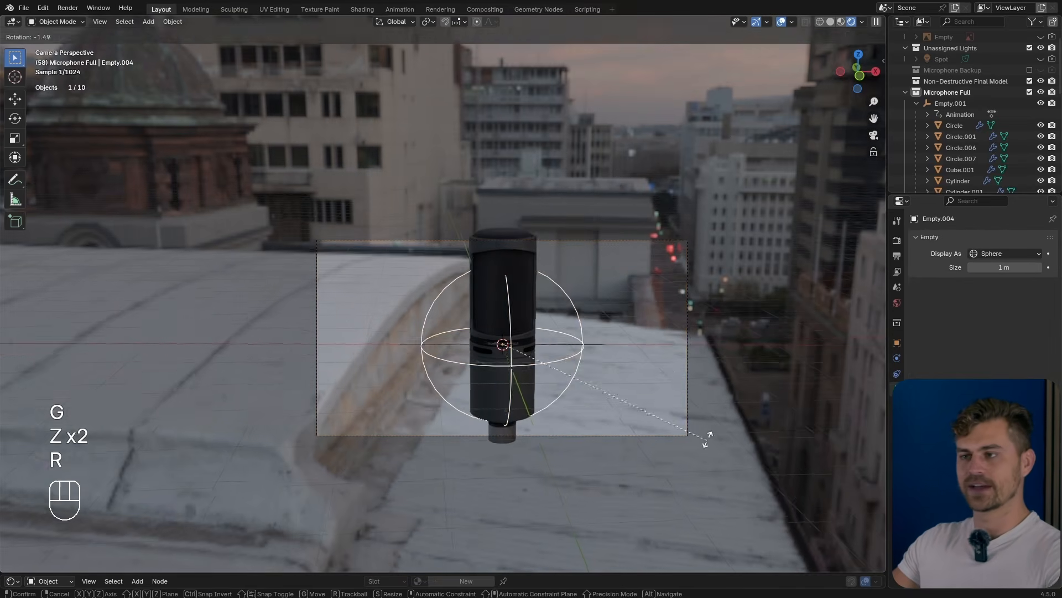
key(s)
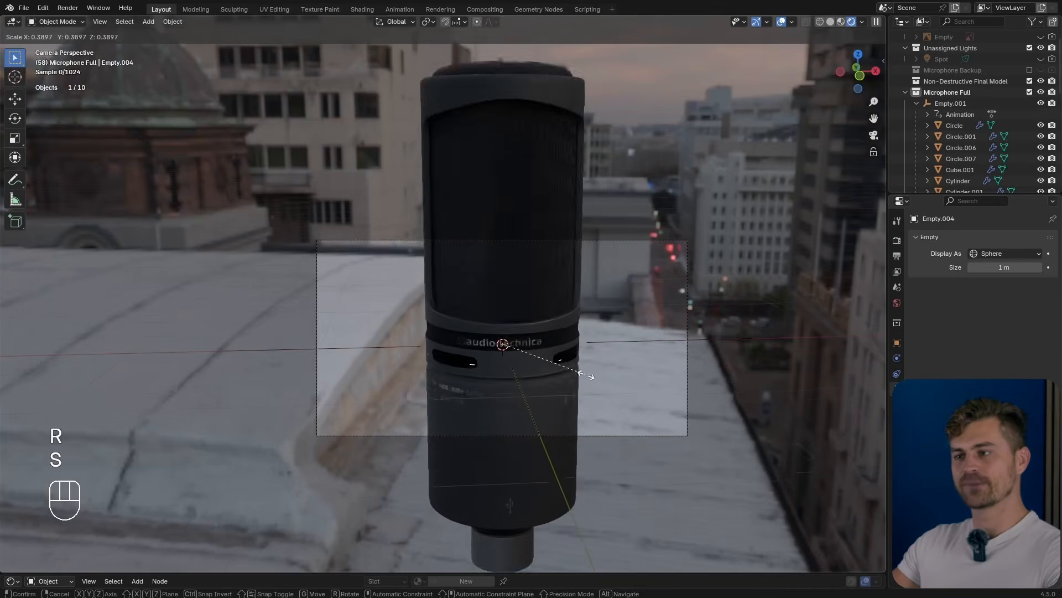
click(546, 389)
key(r)
key(z)
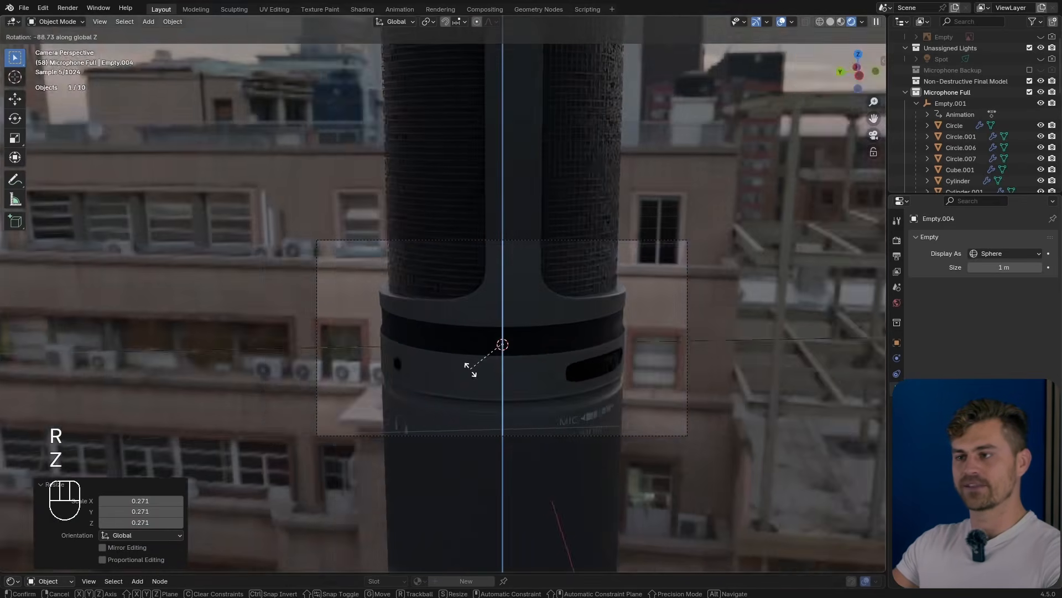
right_click(704, 370)
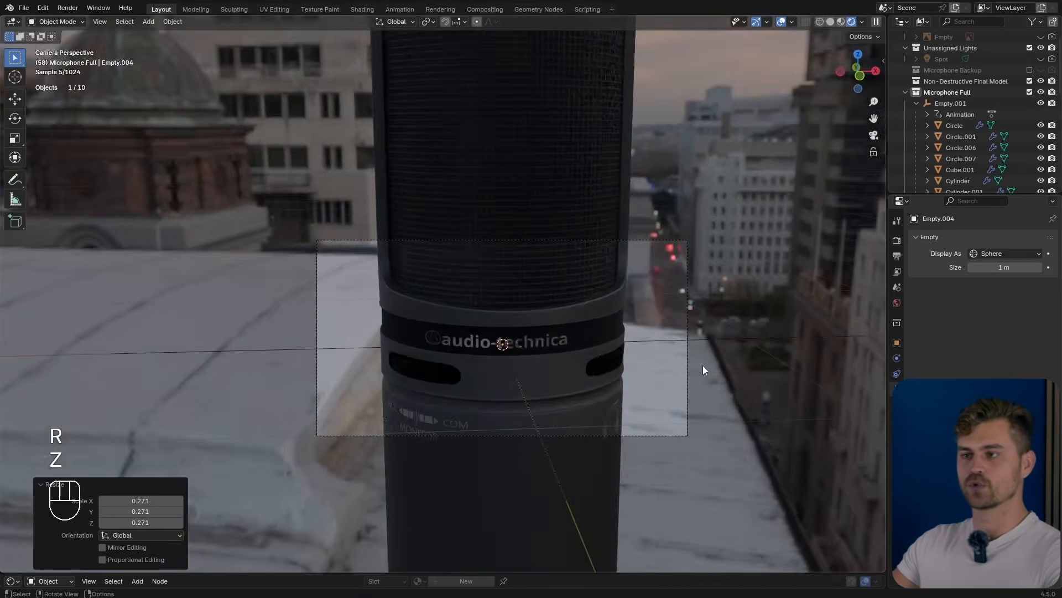
key(r)
right_click(715, 313)
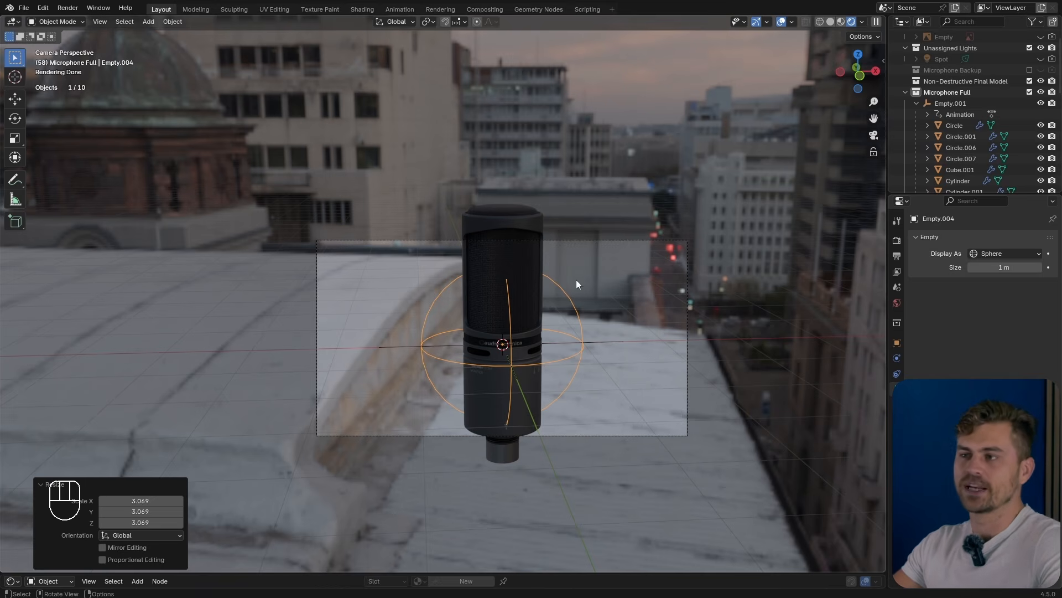
Step: Enlarge the lower editor, switch it to a Timeline and go to frame 1
drag(258, 572, 257, 452)
click(12, 460)
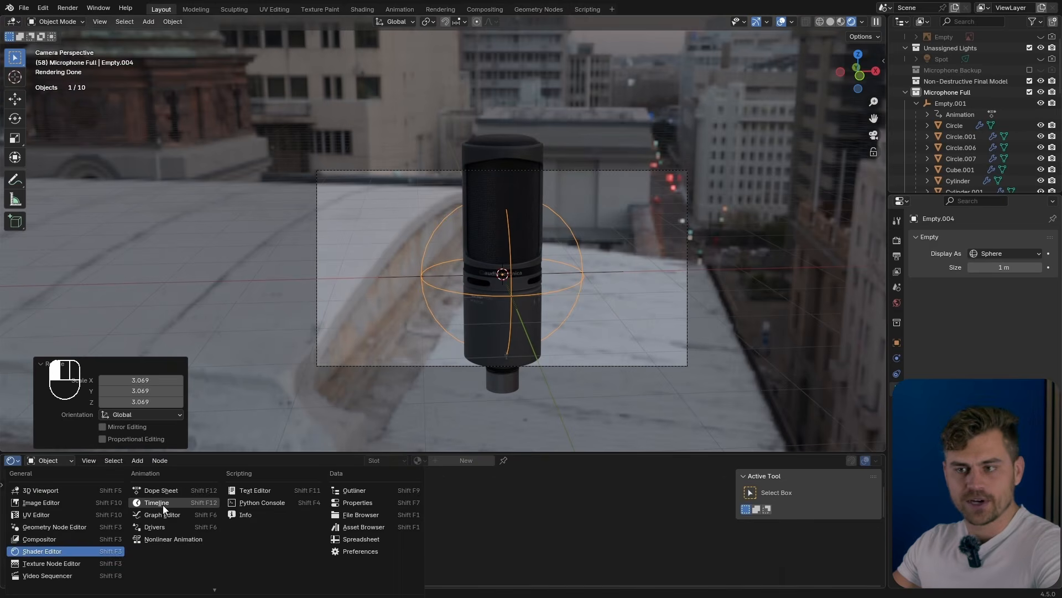
click(158, 503)
click(65, 477)
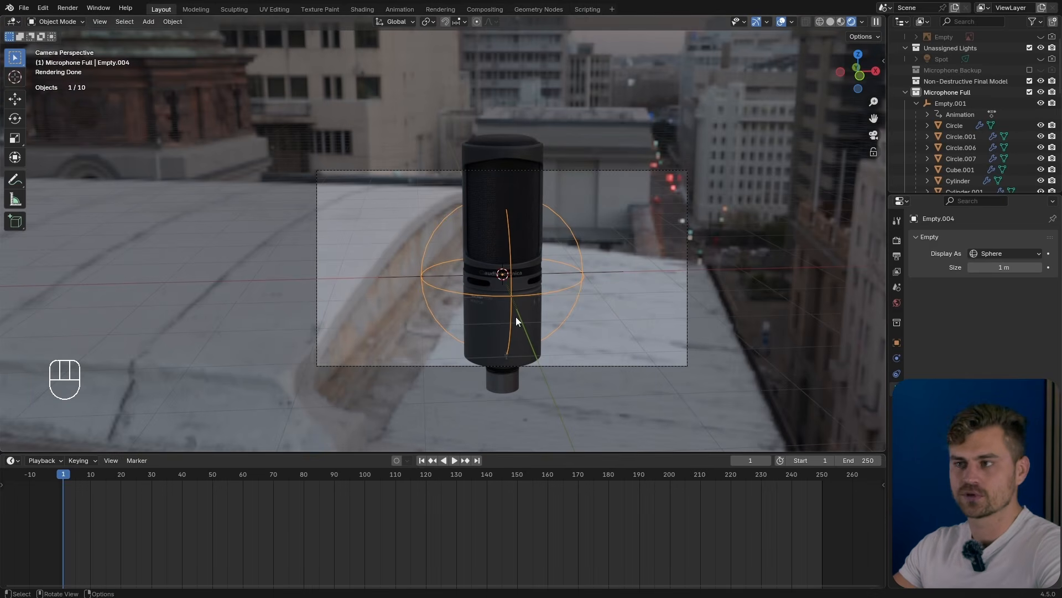
Step: Scale the sphere empty to 0.241, rotate it 9.93° about global X and roll it -13.7° in the camera view
key(s)
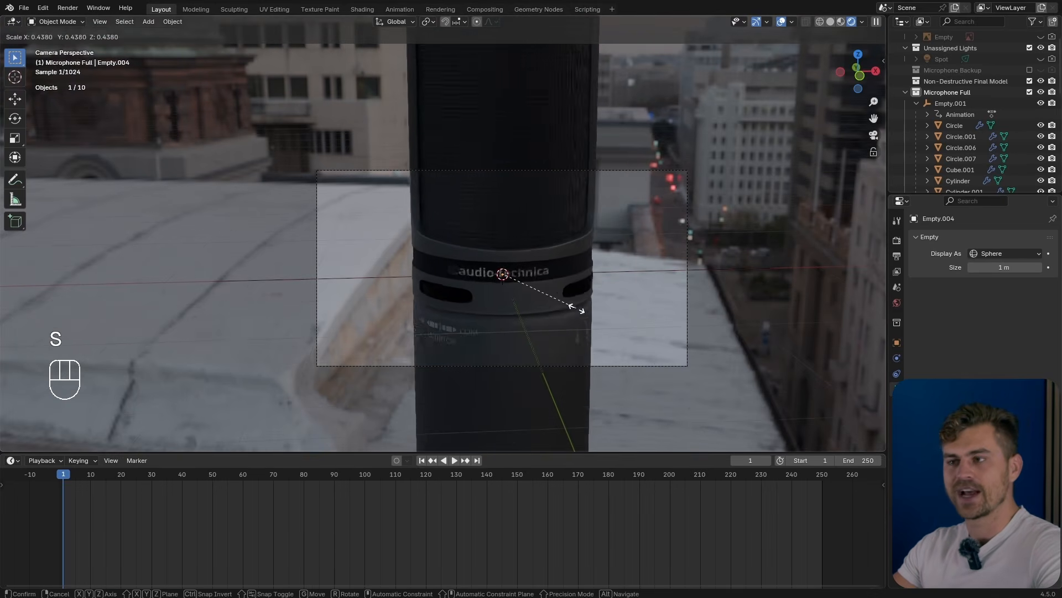
click(541, 302)
key(r)
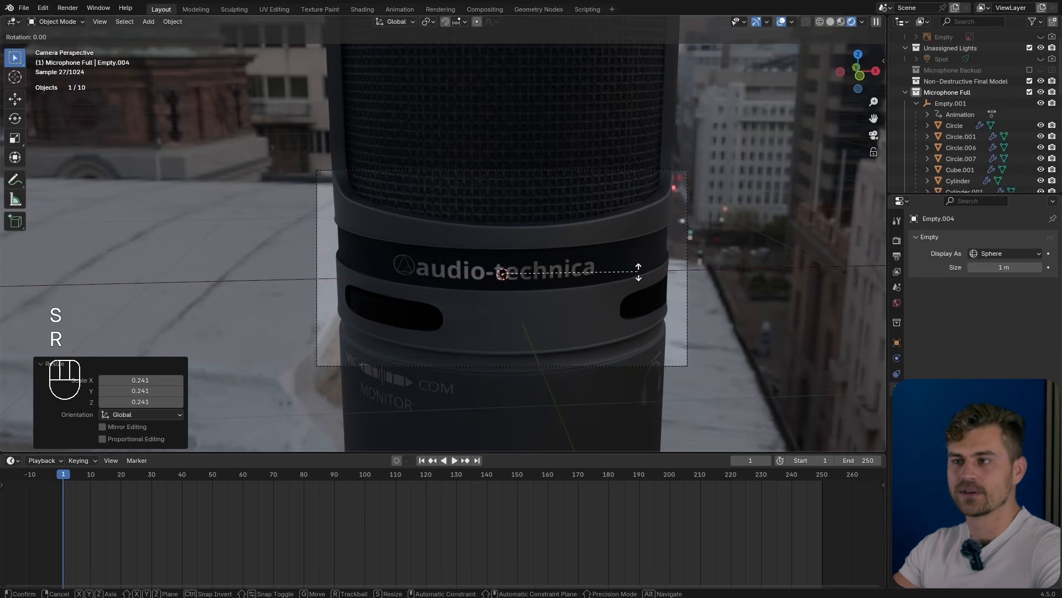
key(x)
click(669, 285)
key(r)
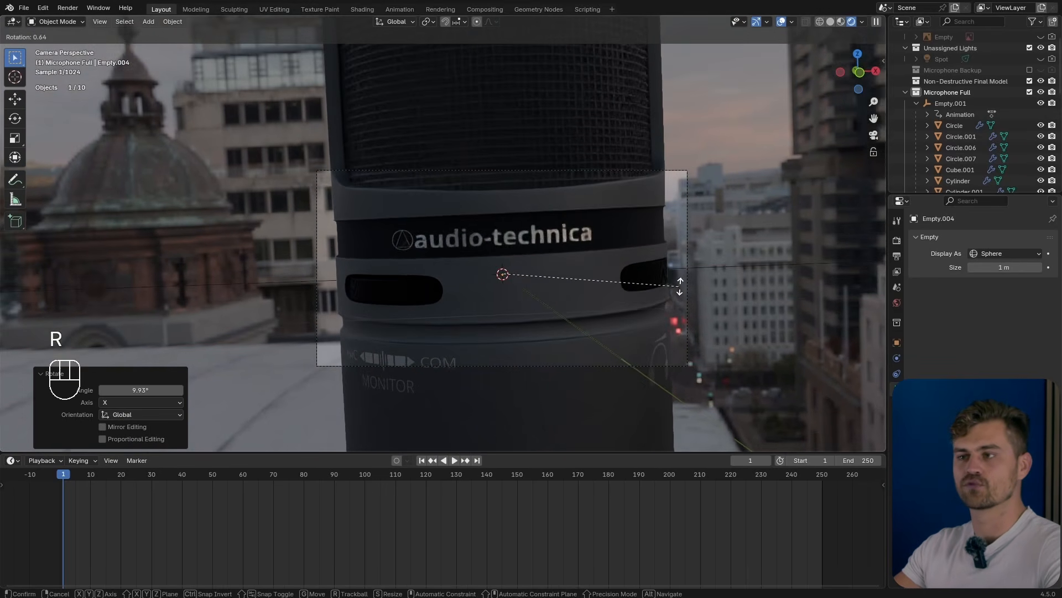
click(705, 237)
Step: Try rotation axis constraints on the sphere empty, then rotate it -37.7° about the global Z axis
key(r)
key(z)
key(z)
key(x)
key(x)
key(y)
key(y)
key(z)
key(z)
key(r)
key(z)
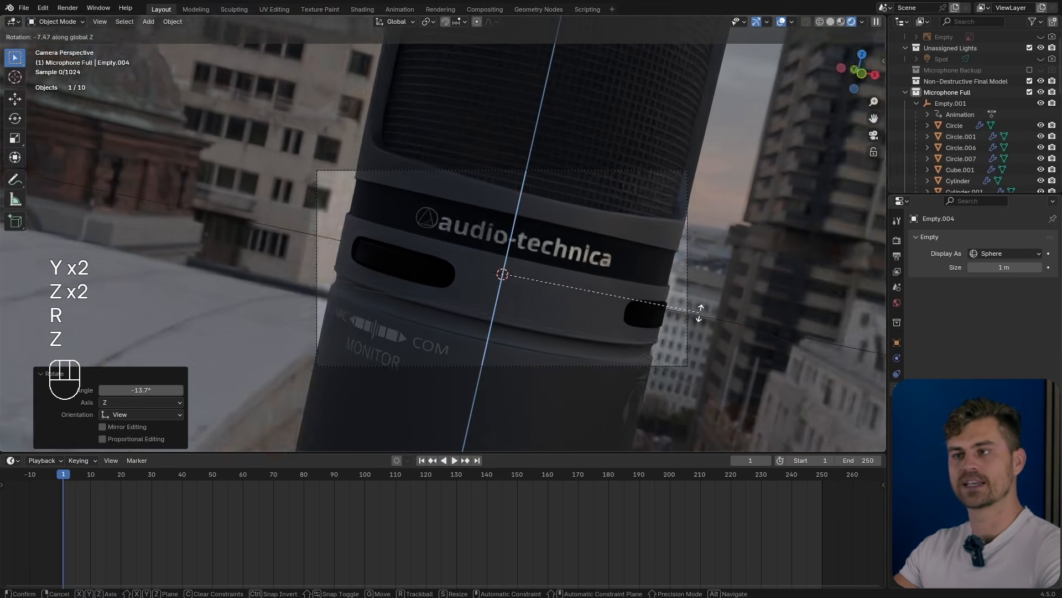
click(633, 389)
Step: Move the sphere empty about -0.37 m in X and 0.027 m in Y in view orientation and keyframe it on frame 1
key(g)
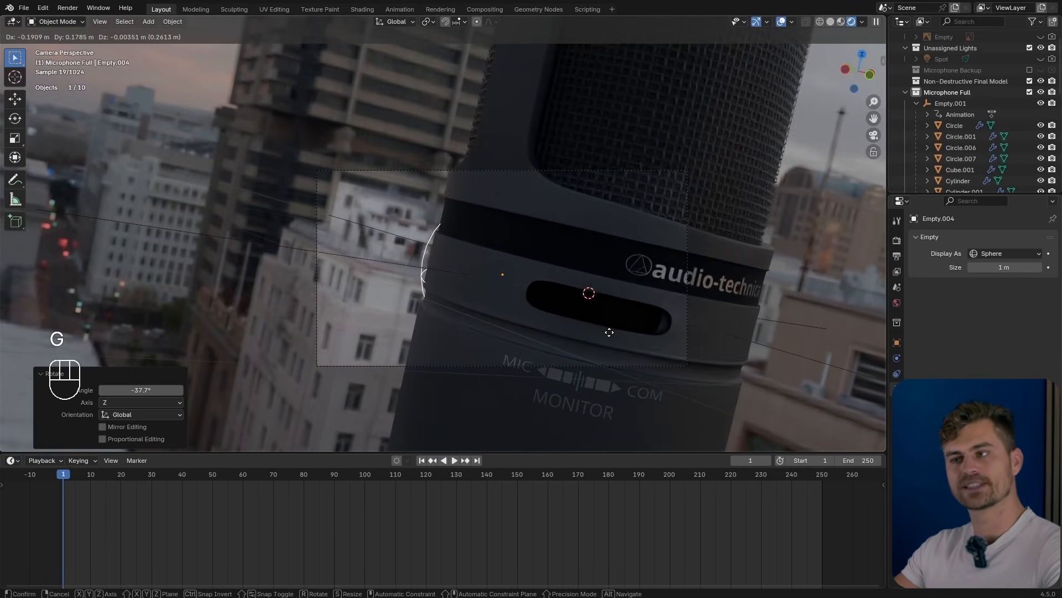
click(602, 332)
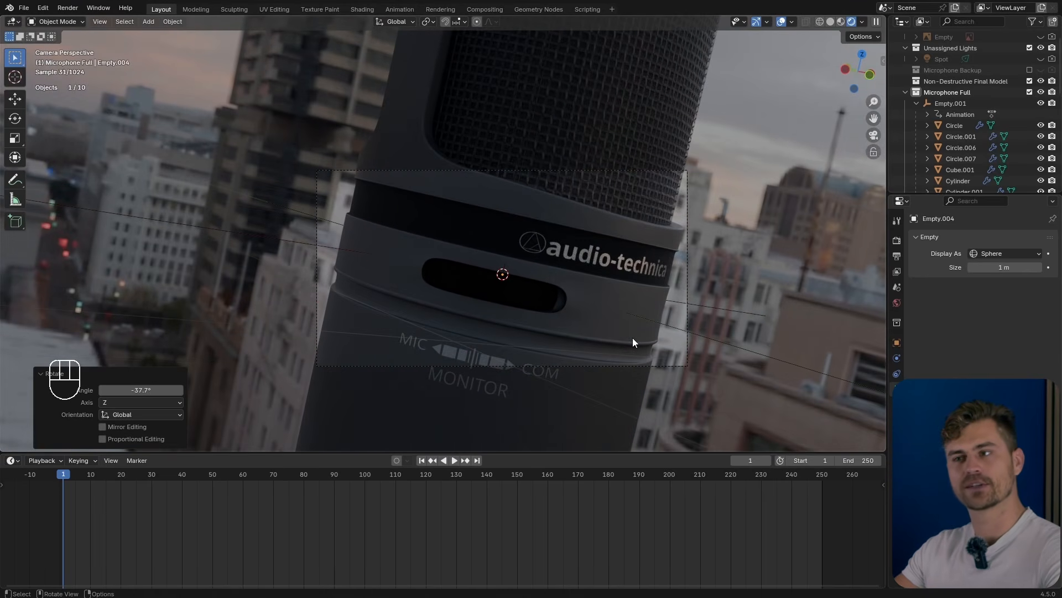
key(g)
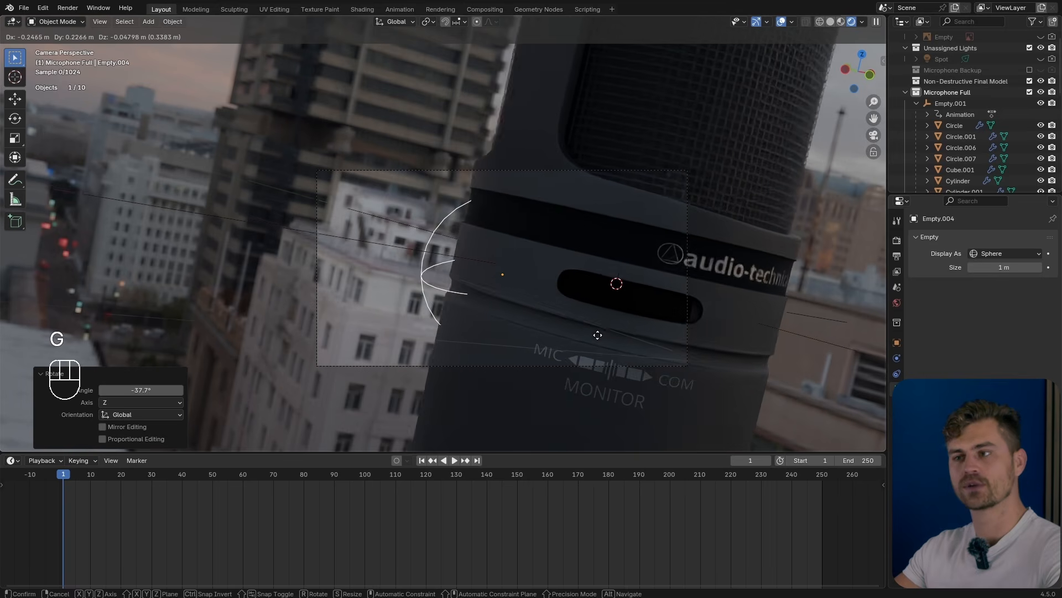
click(596, 338)
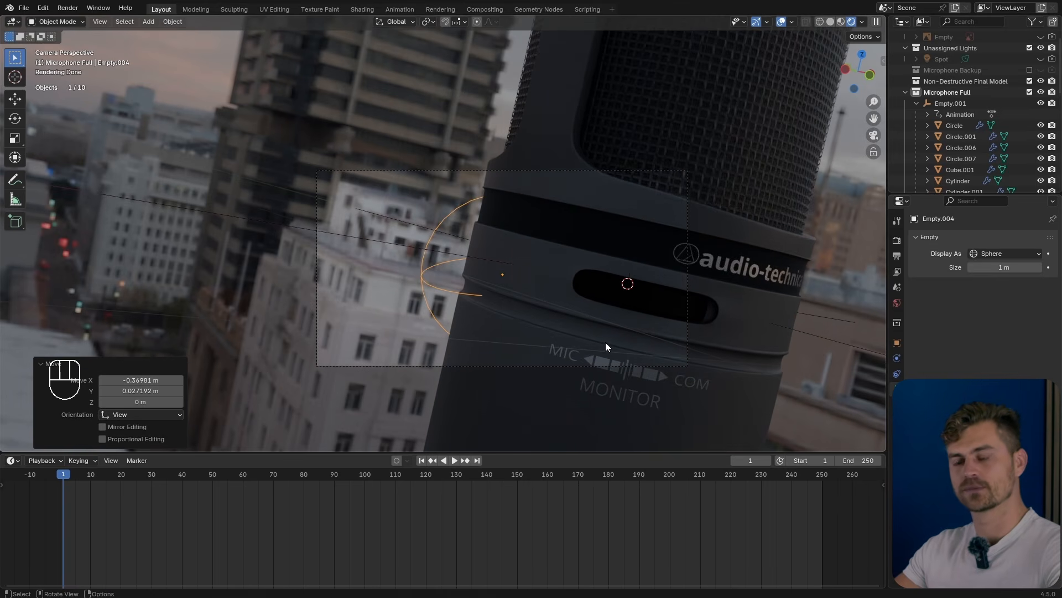
key(i)
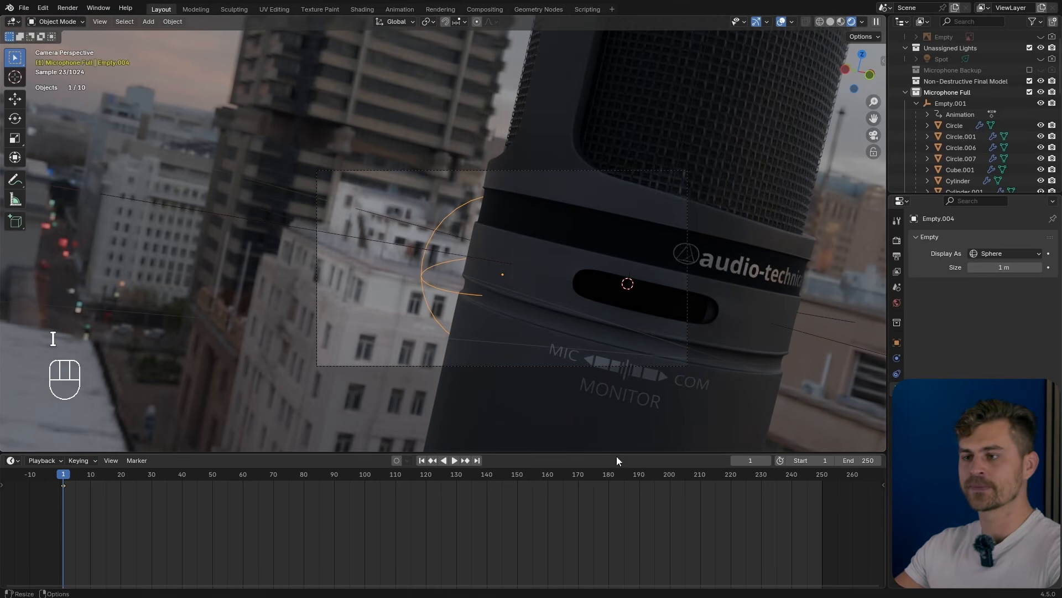
Step: Set the end frame to 72 and, at frame 72, move the sphere empty about 0.598 m along global X
drag(274, 477, 277, 476)
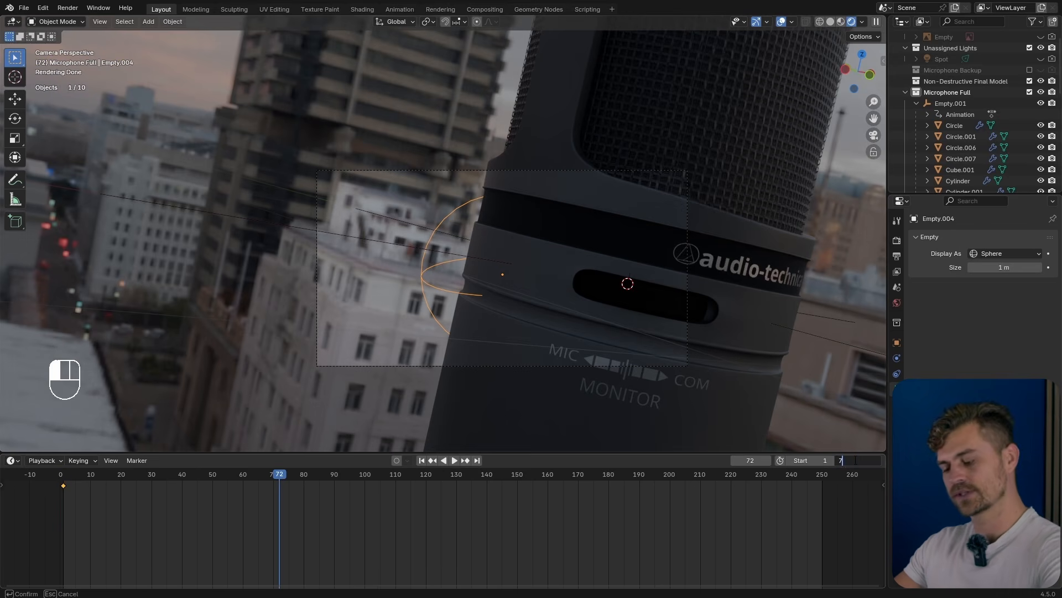
key(Return)
key(g)
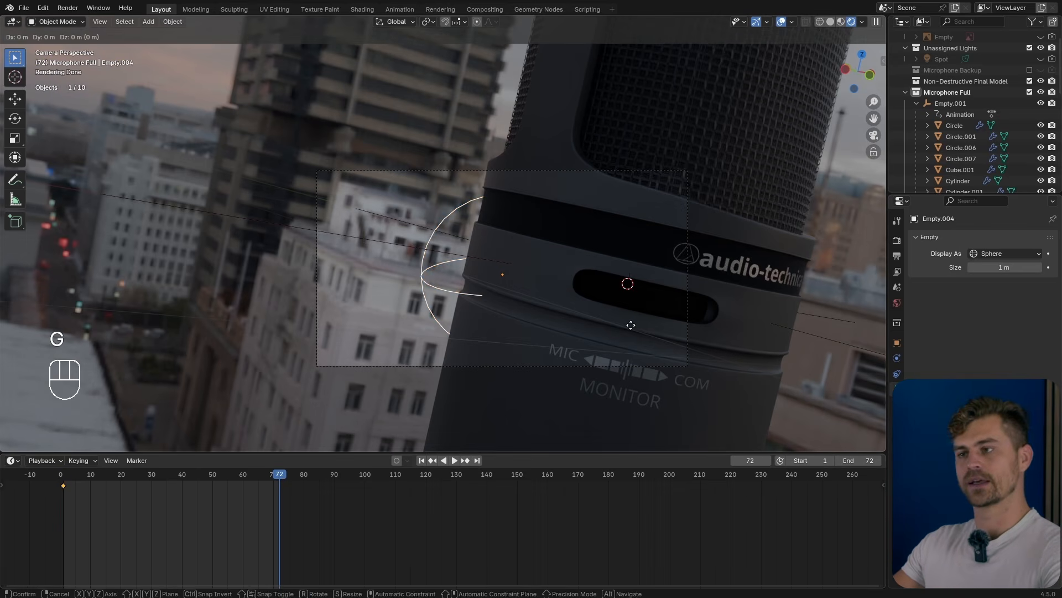
key(y)
key(x)
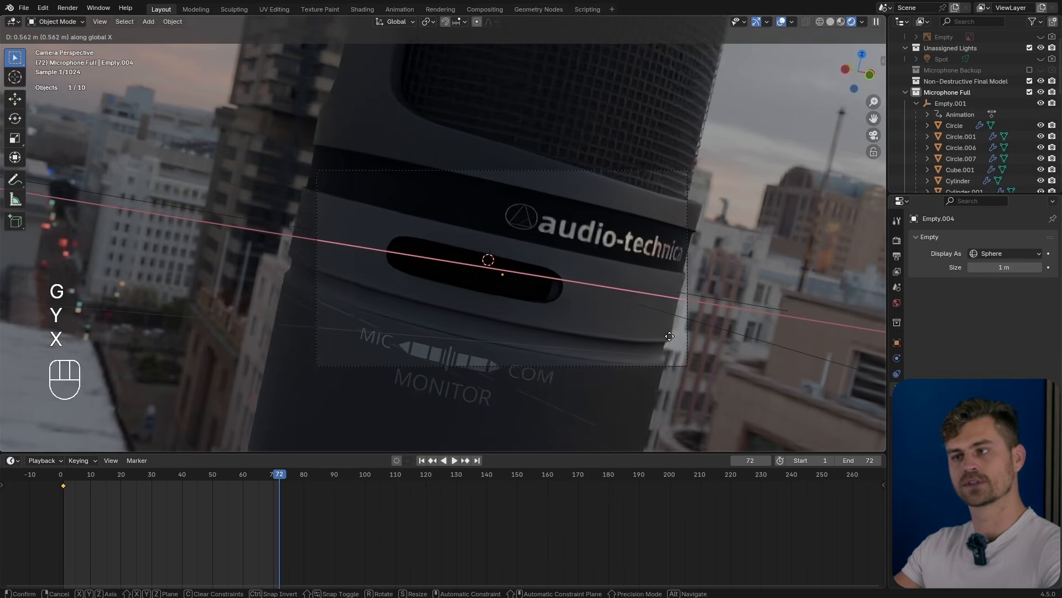
click(672, 337)
Step: Scale the sphere empty by 2.379, roll it 22.8° in the camera view and rotate it 37.7° about global Z
key(s)
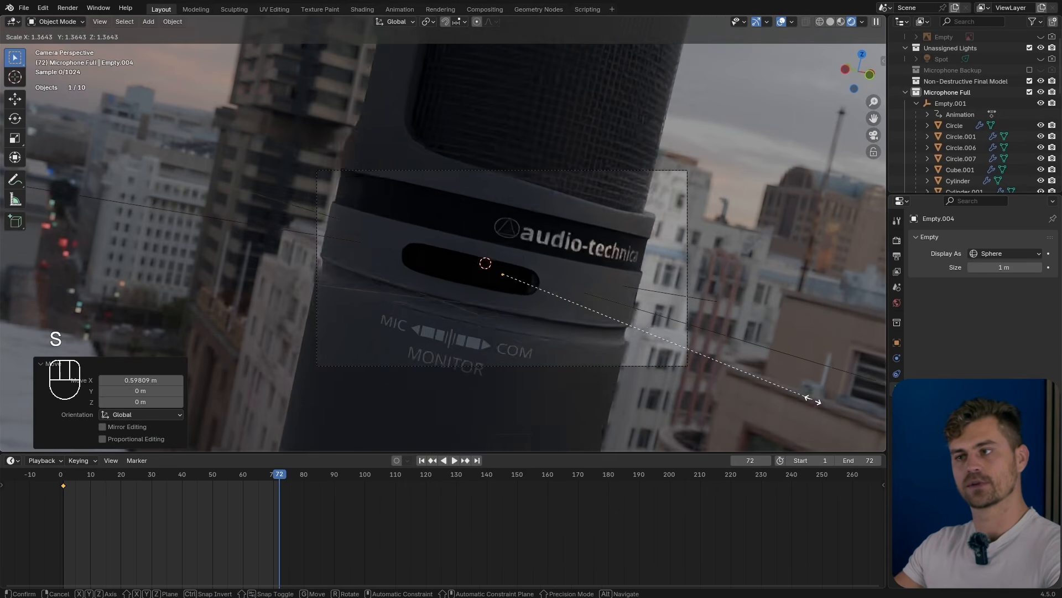
click(172, 41)
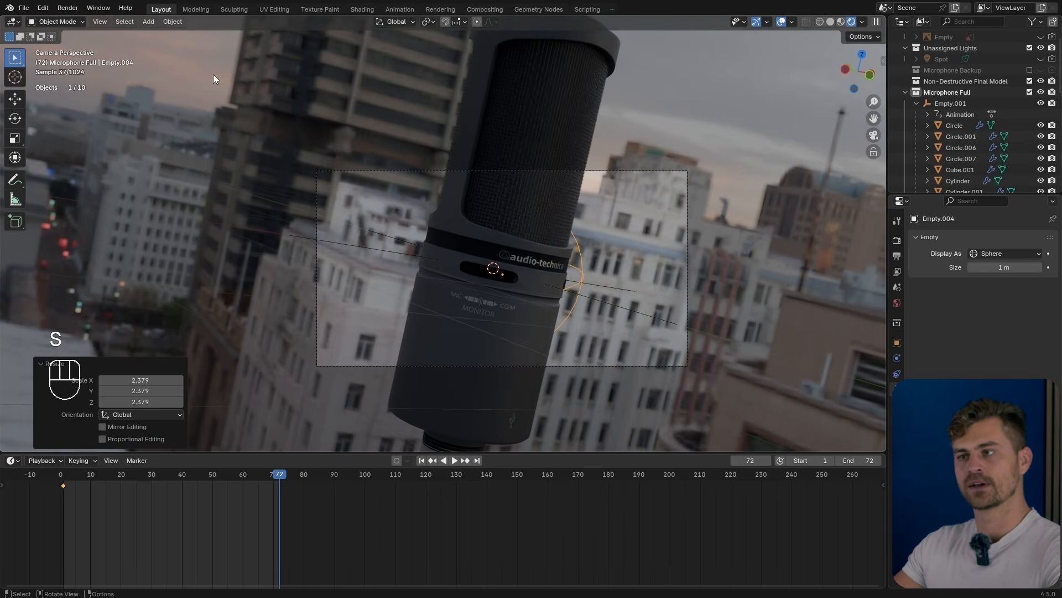
key(r)
click(749, 340)
key(r)
key(z)
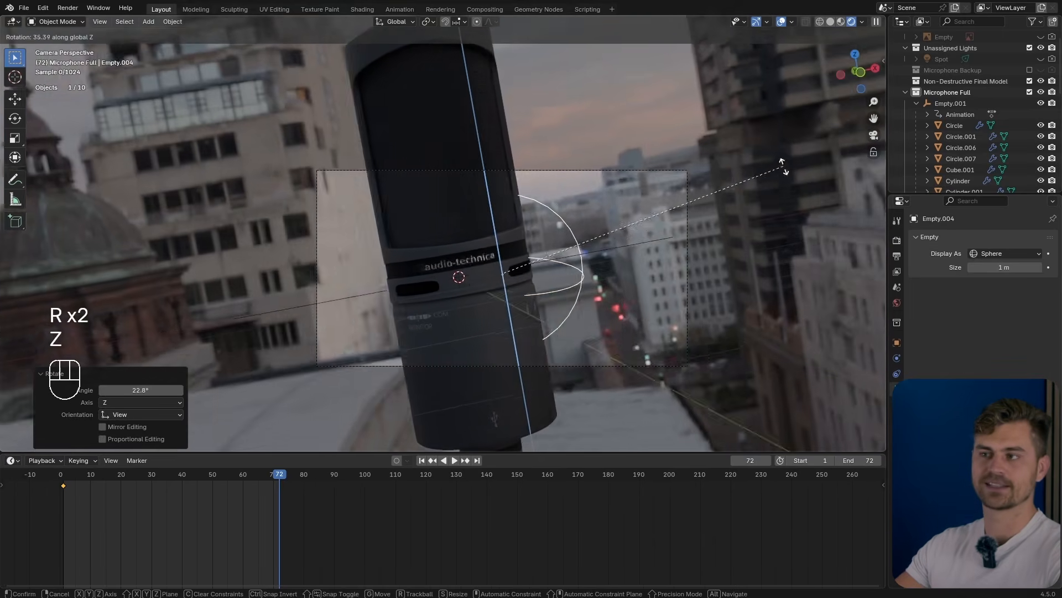
click(789, 151)
Step: Scale the sphere empty by 2.609, move it about -0.321 m in view X and -0.014 m in view Y, and keyframe it at frame 72
key(s)
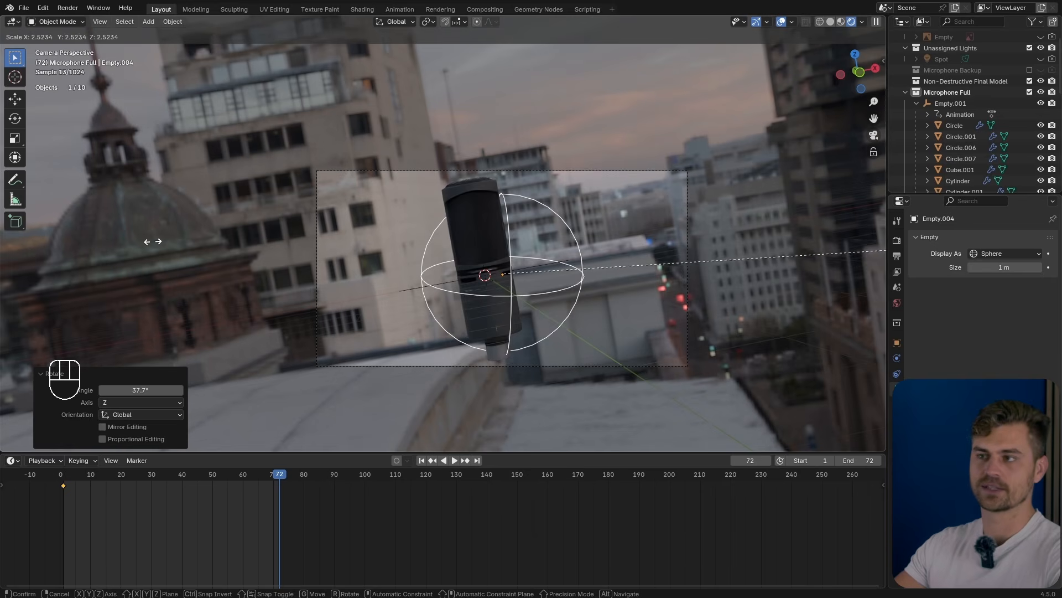
click(171, 247)
key(g)
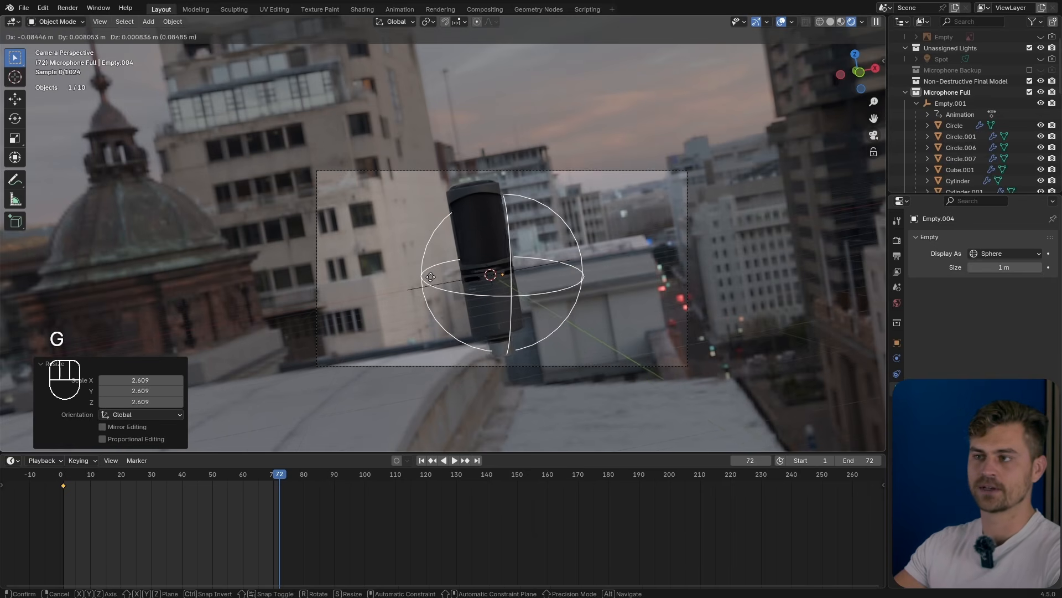
click(421, 277)
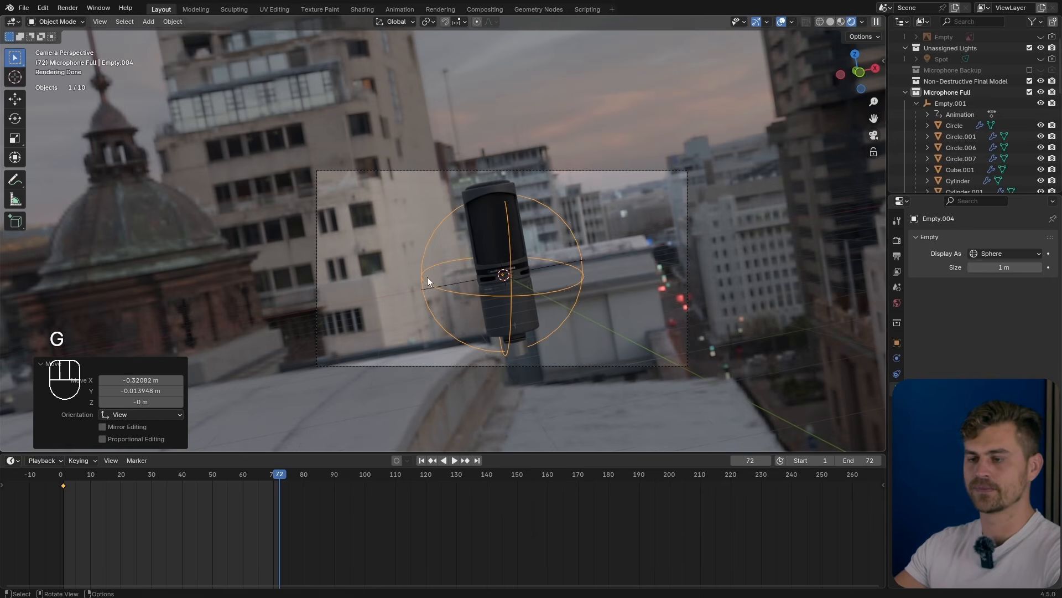
key(i)
Step: Scrub and play back the animation to check the camera move
drag(255, 479, 77, 509)
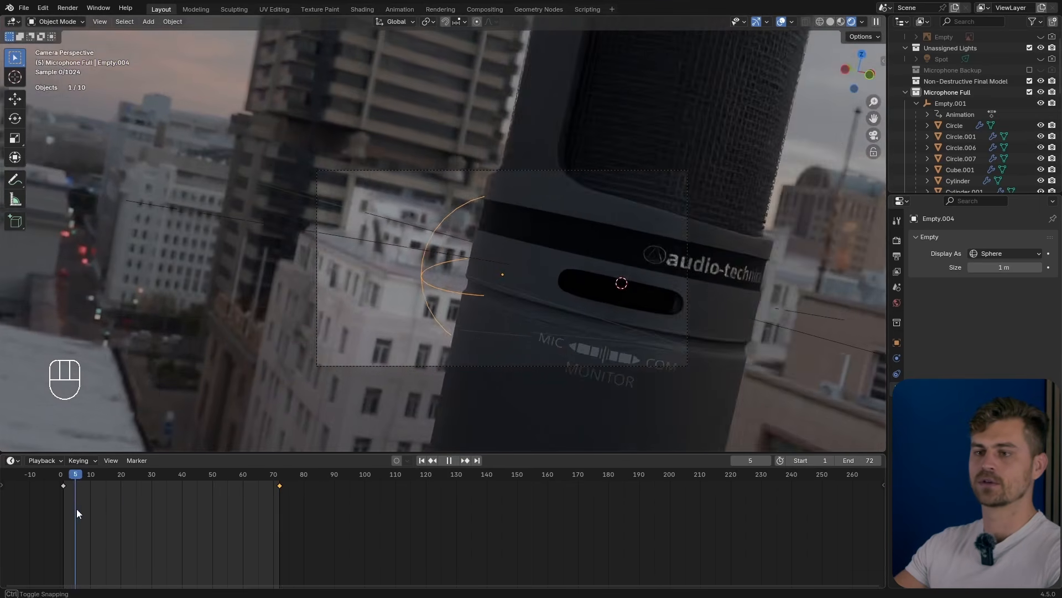
key(shift+space)
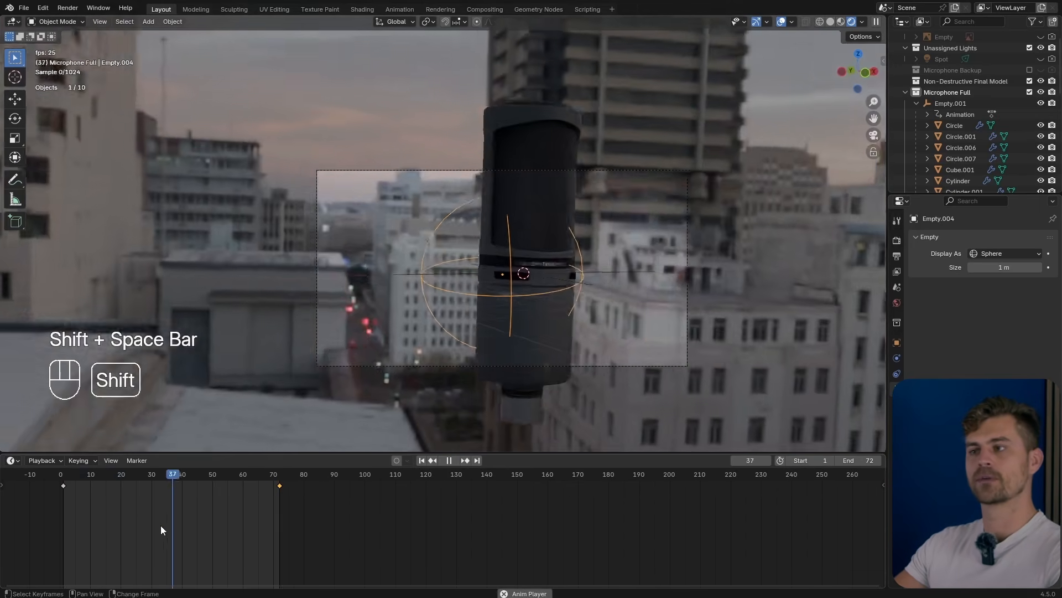
key(shift+space)
scroll(541, 281, up, 2)
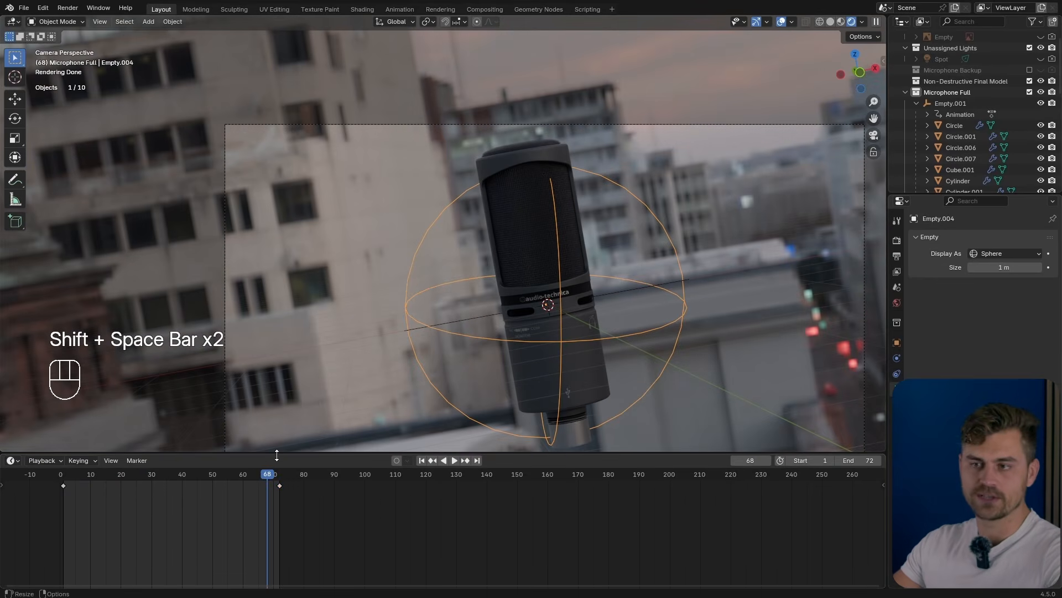
Step: Enlarge the lower editor, switch it to the Graph Editor and frame all the sphere empty's curves with Normalize enabled
drag(277, 452, 273, 389)
key(ctrl+Tab)
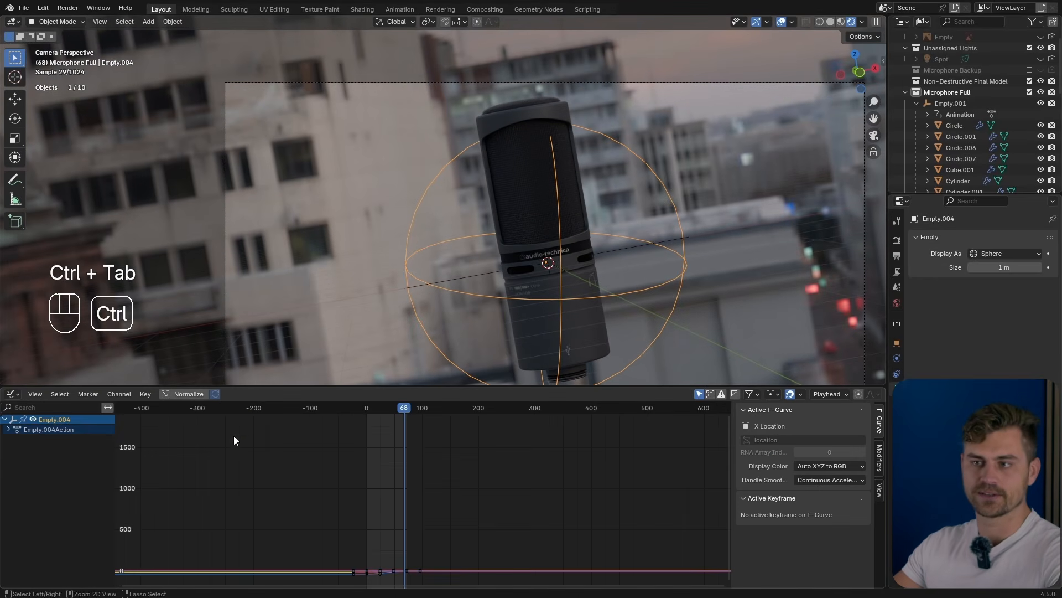
click(12, 439)
key(a)
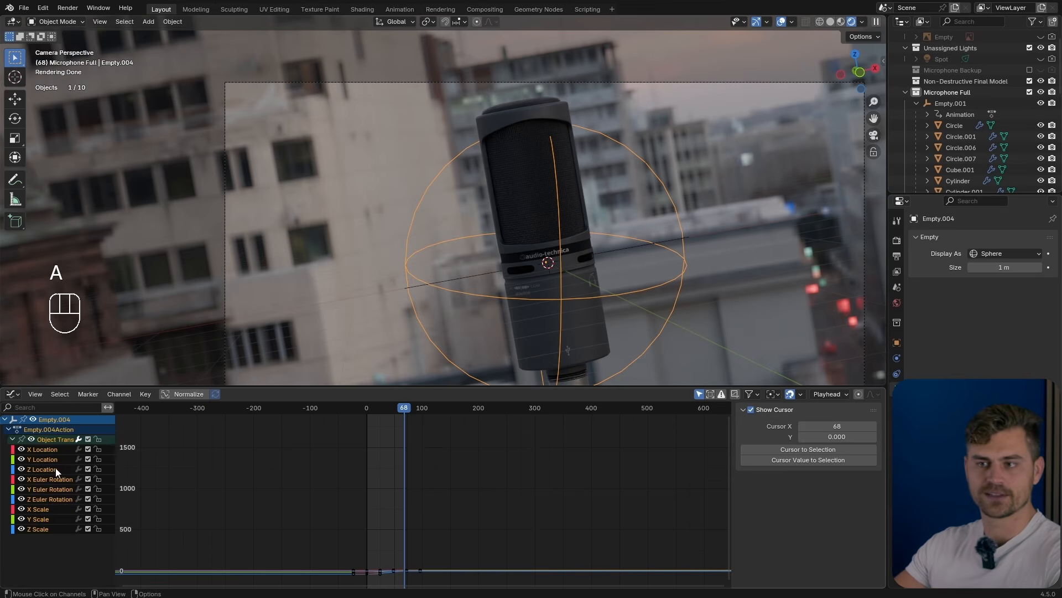
click(186, 397)
key(a)
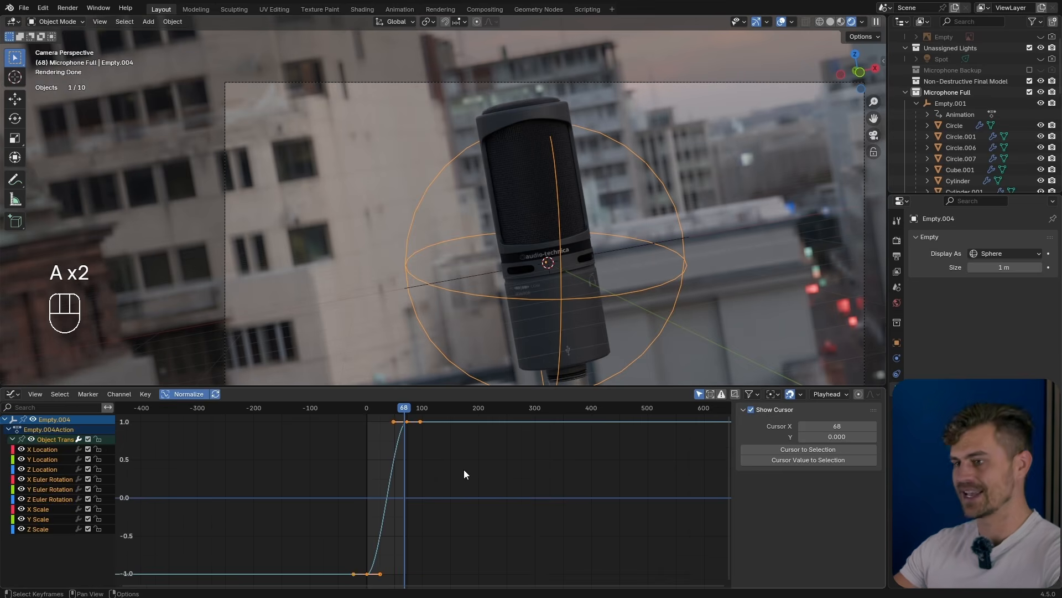
key(KP_Decimal)
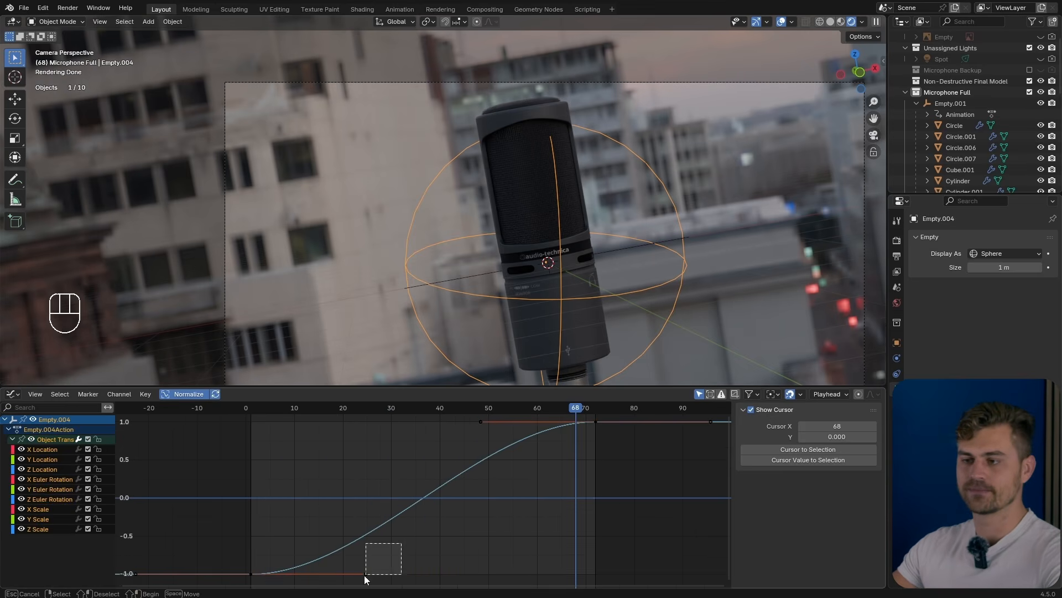
Step: Move the outgoing handles of the frame 1 keyframes about 16 frames earlier and 1.5 upward, and play the animation
drag(371, 573, 364, 576)
key(g)
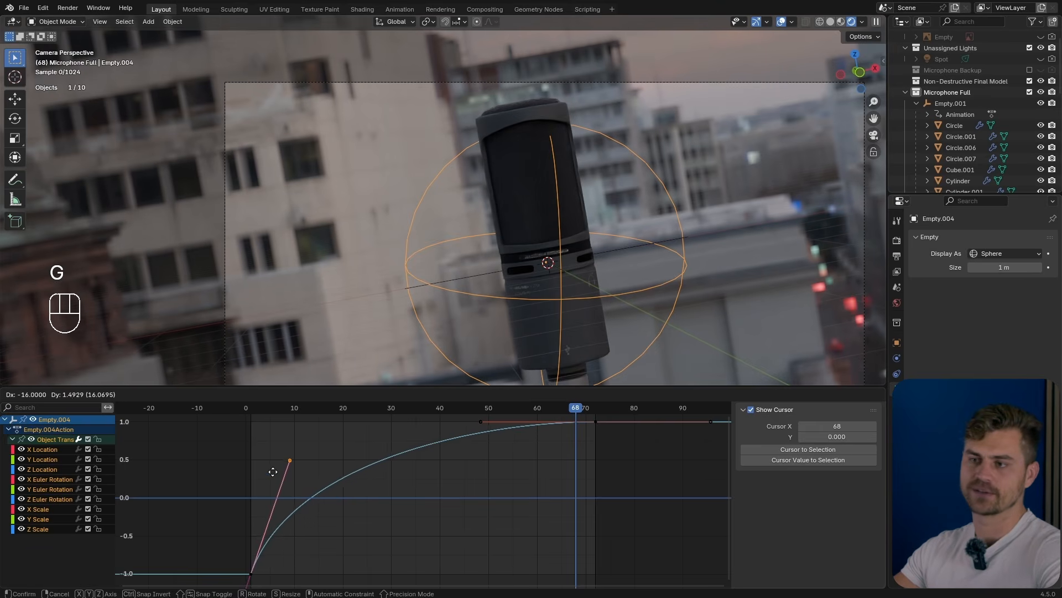
click(271, 471)
key(shift+space)
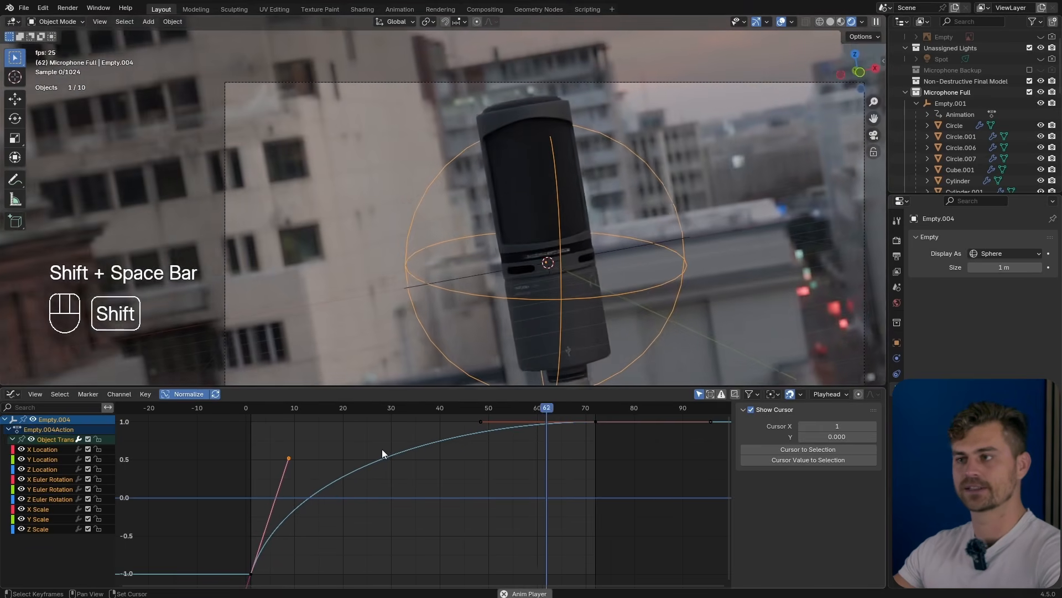
key(shift+space)
Step: Pull the incoming handles of the frame 72 keyframes straight below their keys and play the animation
middle_drag(455, 461, 400, 490)
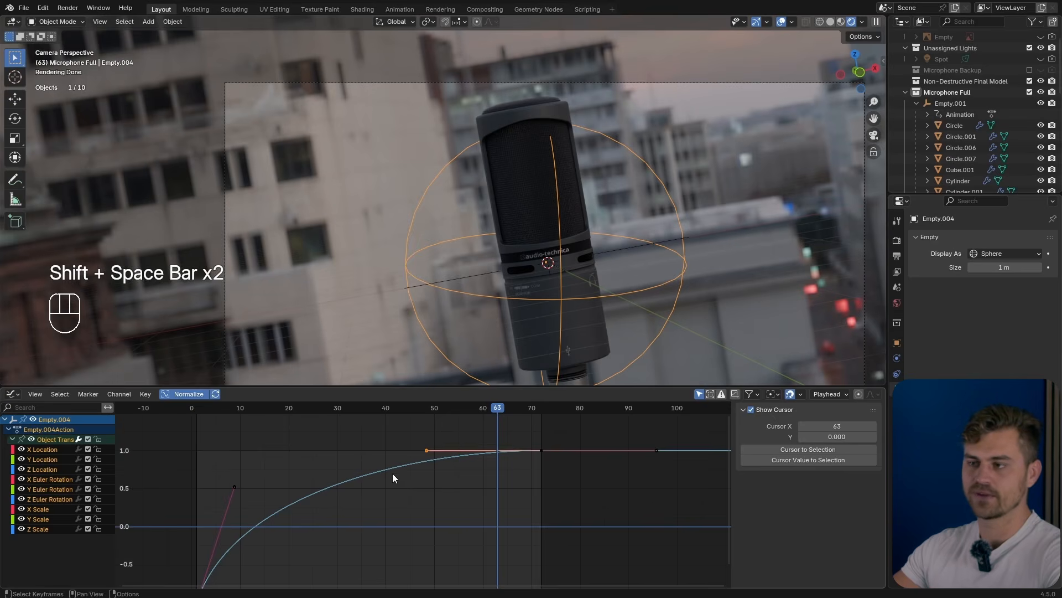
key(g)
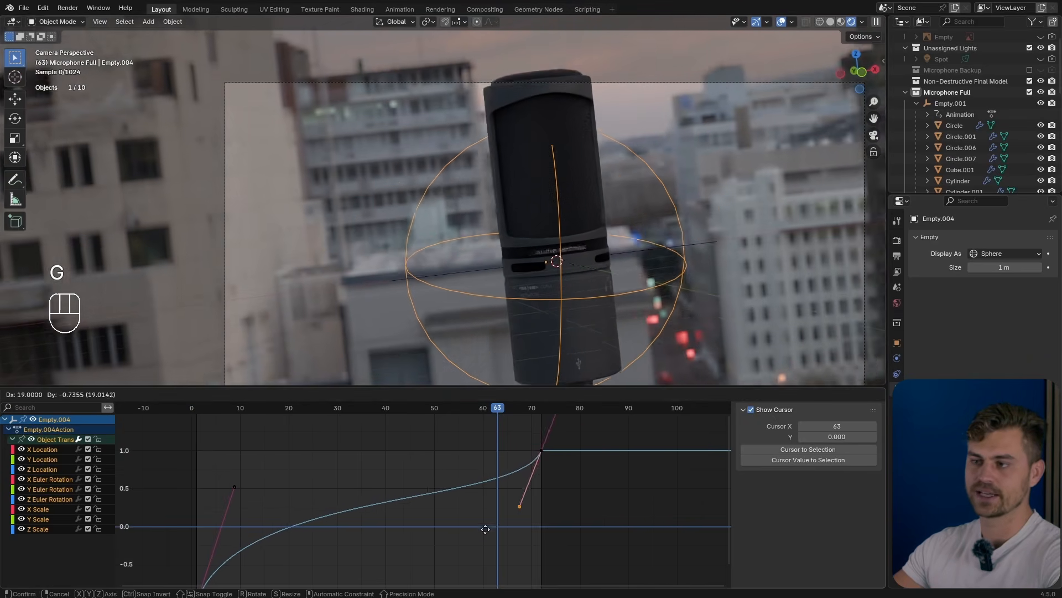
click(505, 543)
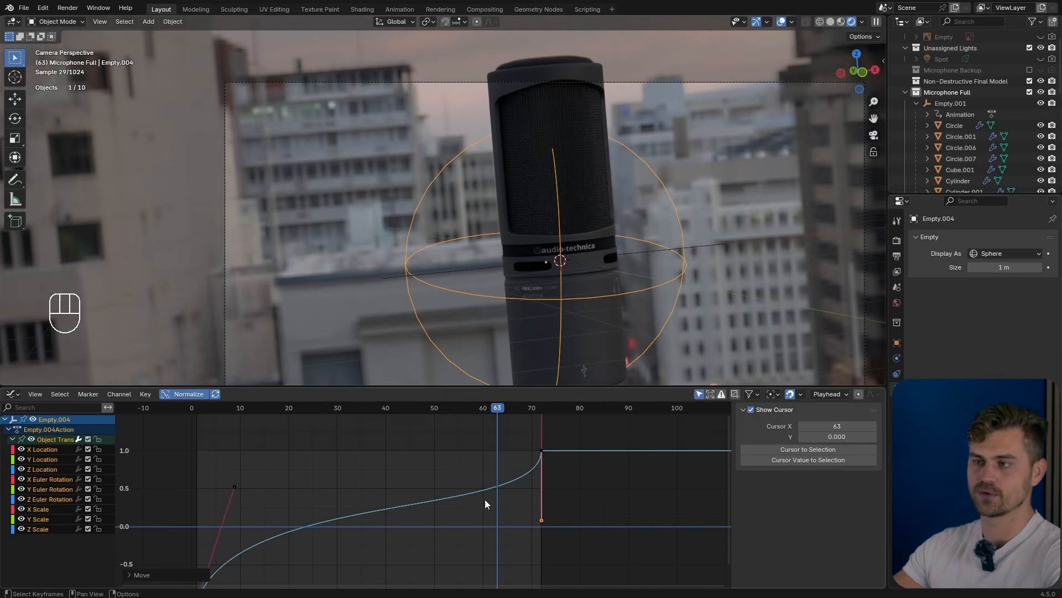
key(shift+space)
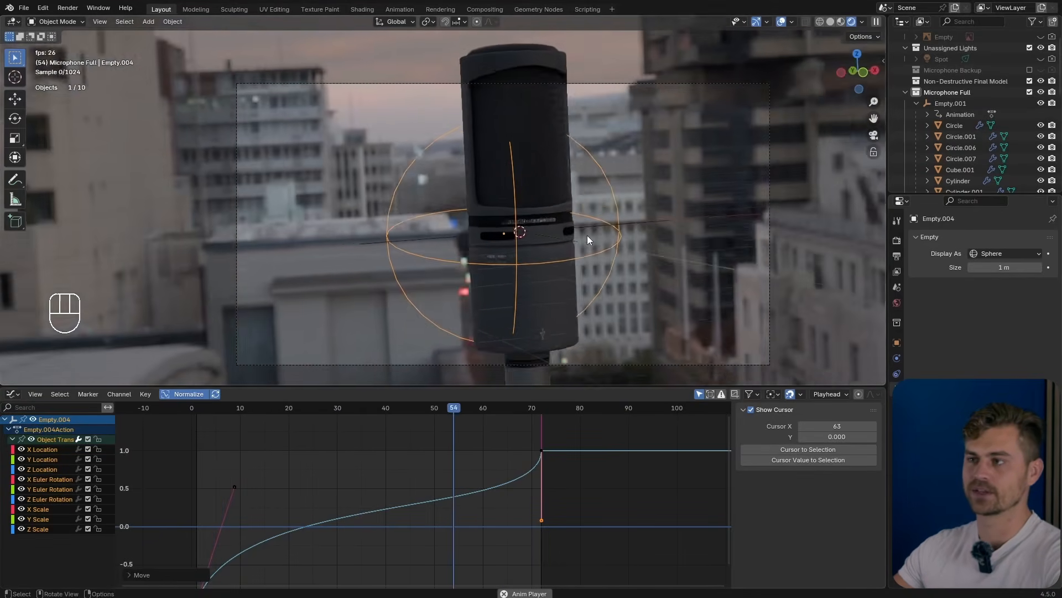
key(shift+space)
Step: Save the file and switch the Graph Editor back to a Timeline
key(ctrl+s)
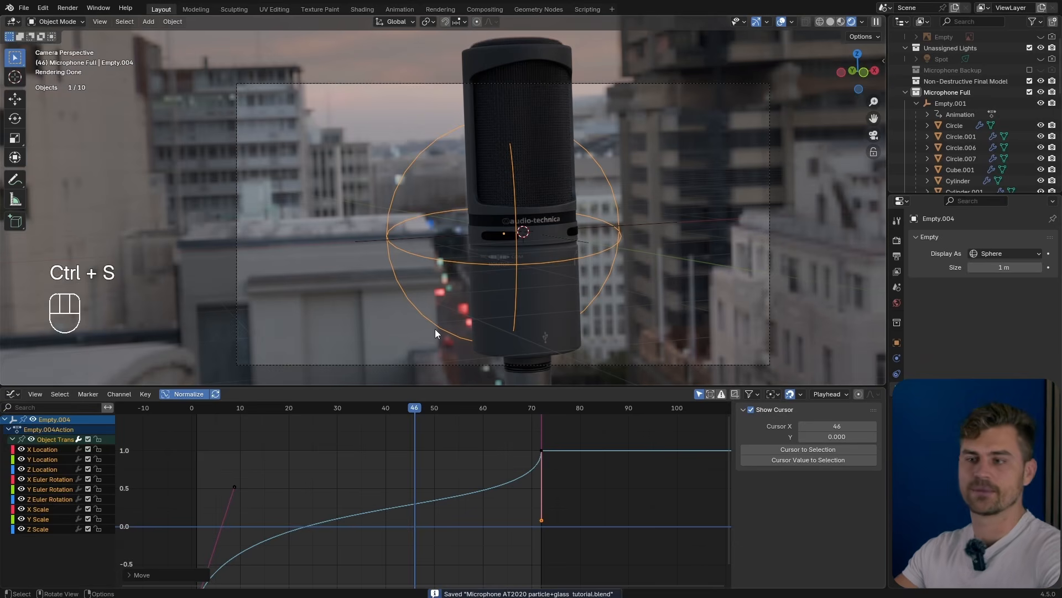
click(12, 394)
click(161, 435)
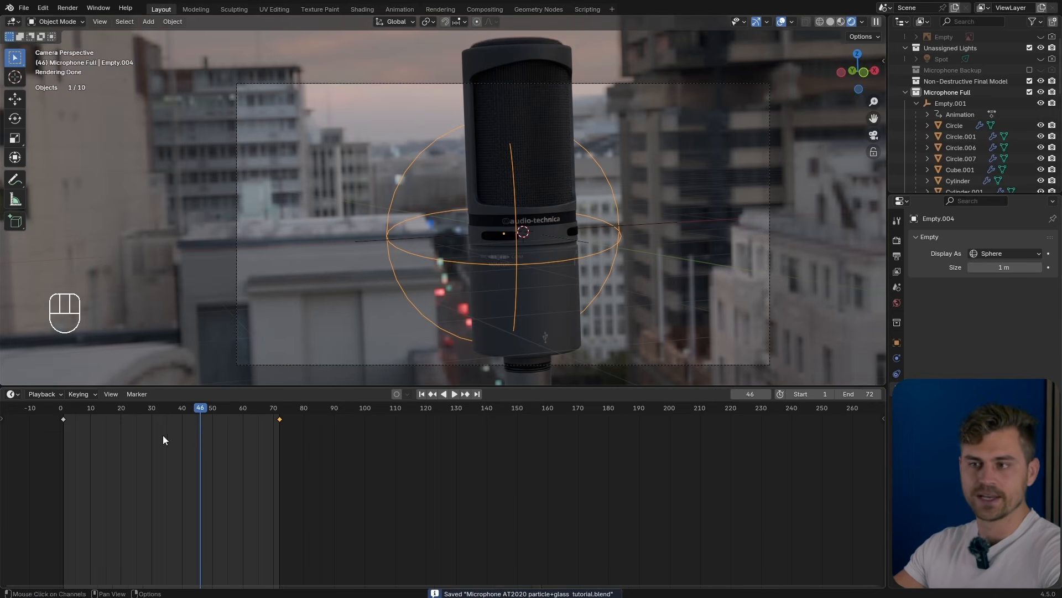
Step: Add a plane, scale it by 7.3 and lower it about 2.4 m along global Z beneath the microphone
scroll(450, 226, down, 1)
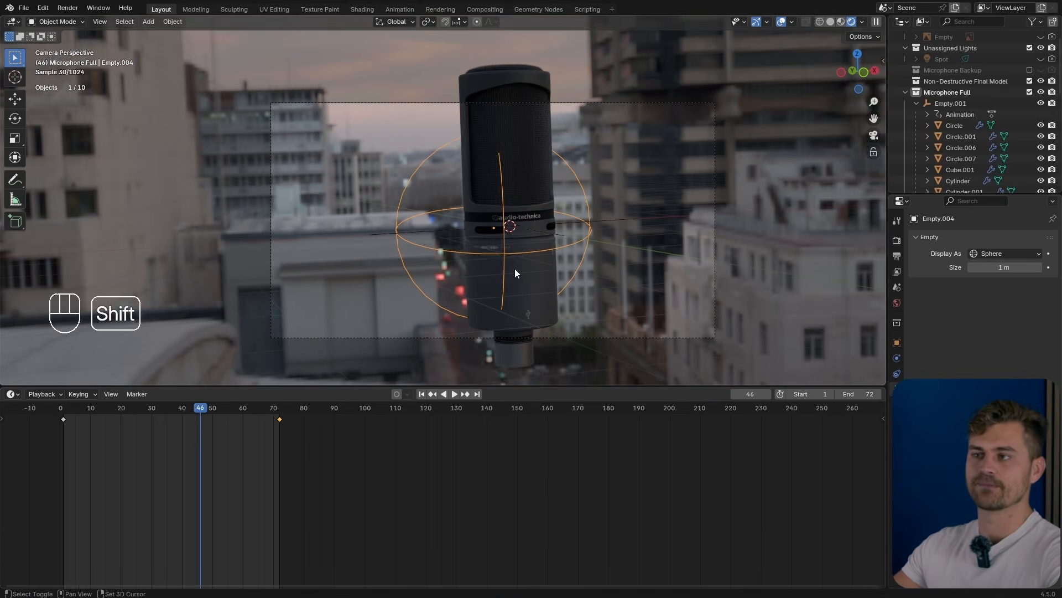
key(shift+a)
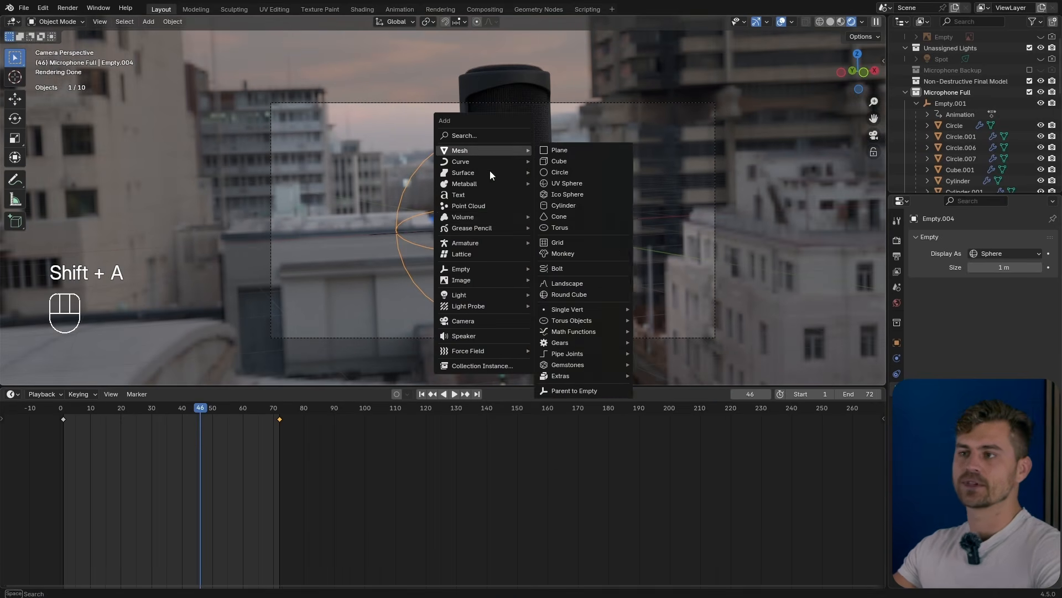
key(shift+a)
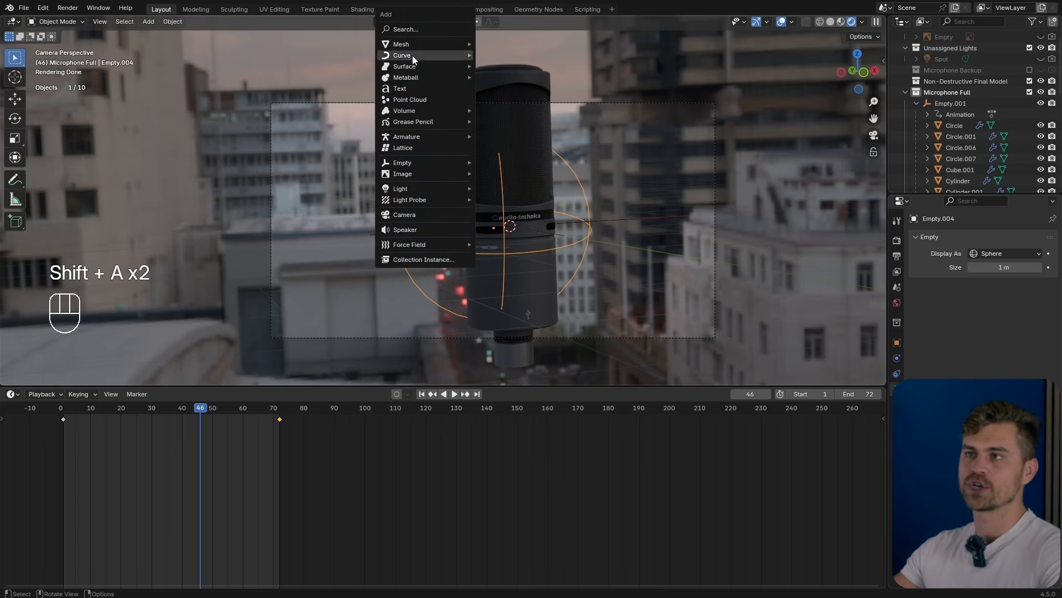
click(516, 45)
key(s)
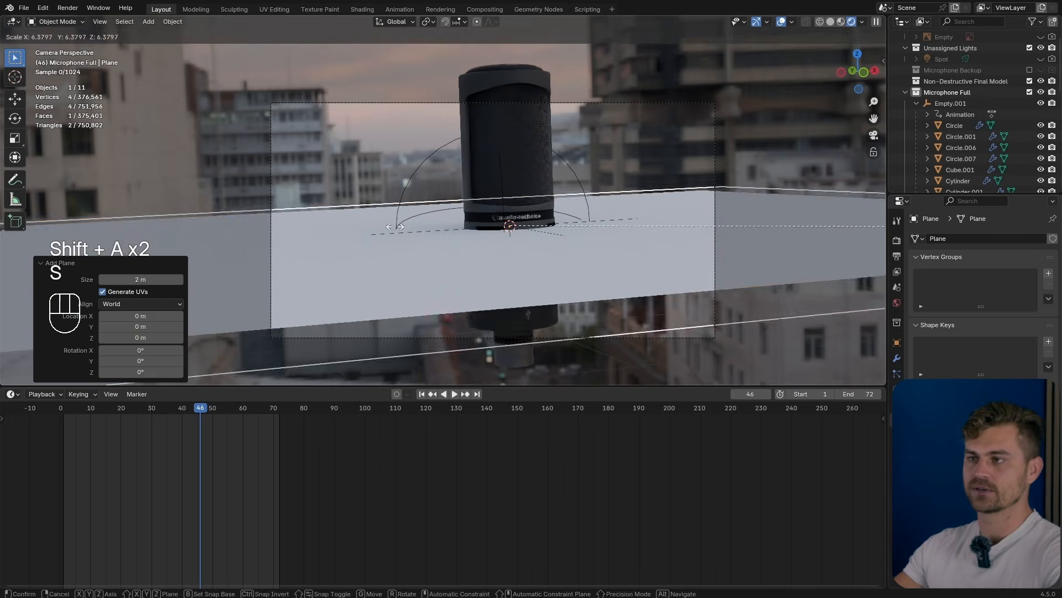
click(503, 249)
key(g)
key(z)
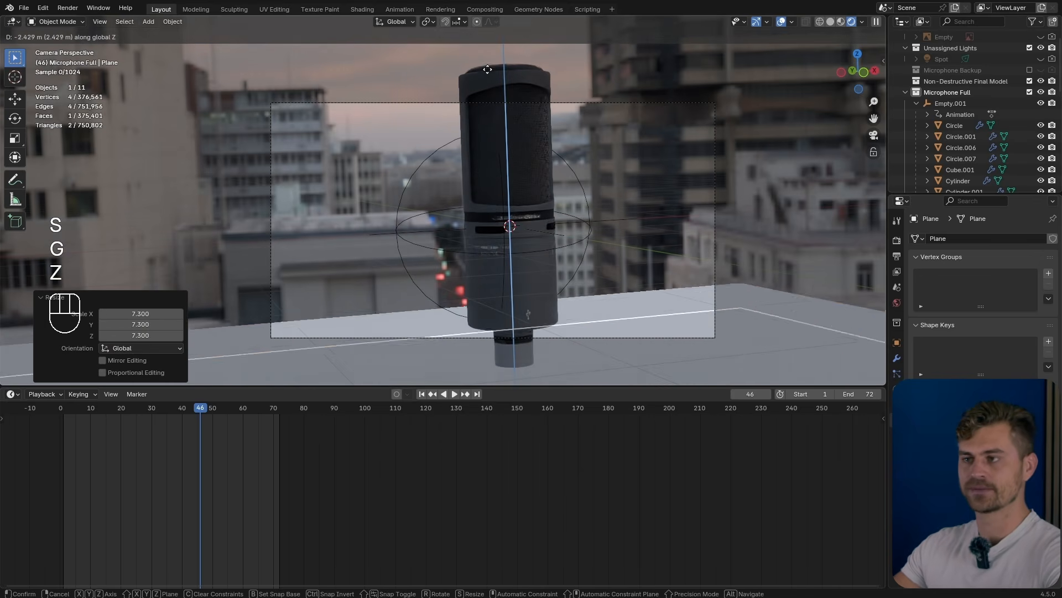
click(647, 316)
Step: Extrude the floor plane's far edge upward along global Z to form a tall wall behind the microphone
key(Tab)
key(2)
click(649, 317)
key(e)
key(z)
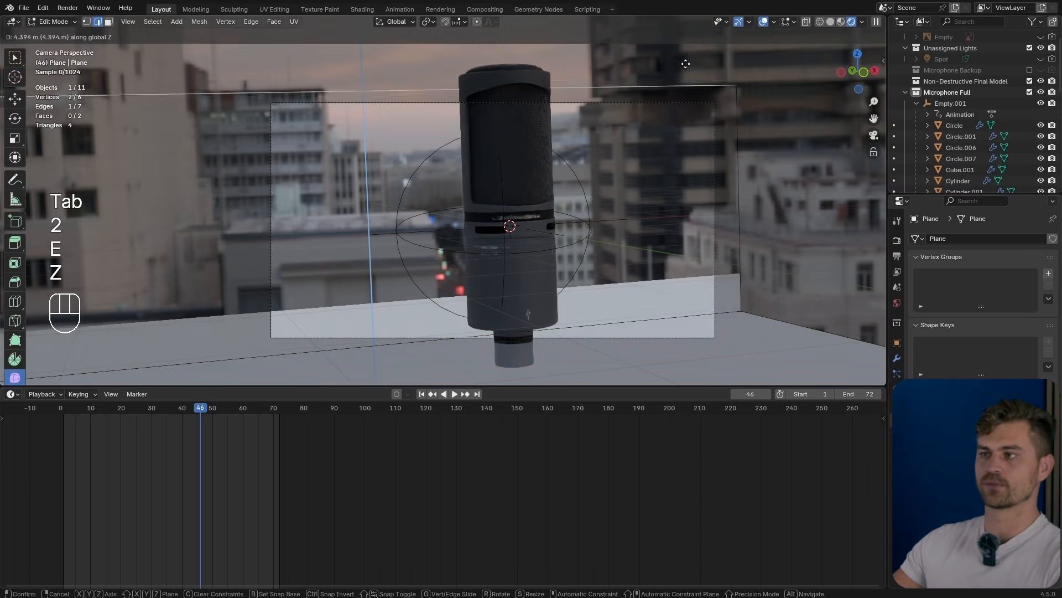
click(714, 321)
Step: At frame 6, move the outer side edges of the floor and wall 5.018 m along global X and save the file
drag(200, 412, 71, 433)
drag(69, 438, 79, 436)
scroll(604, 259, down, 1)
shift+click(619, 179)
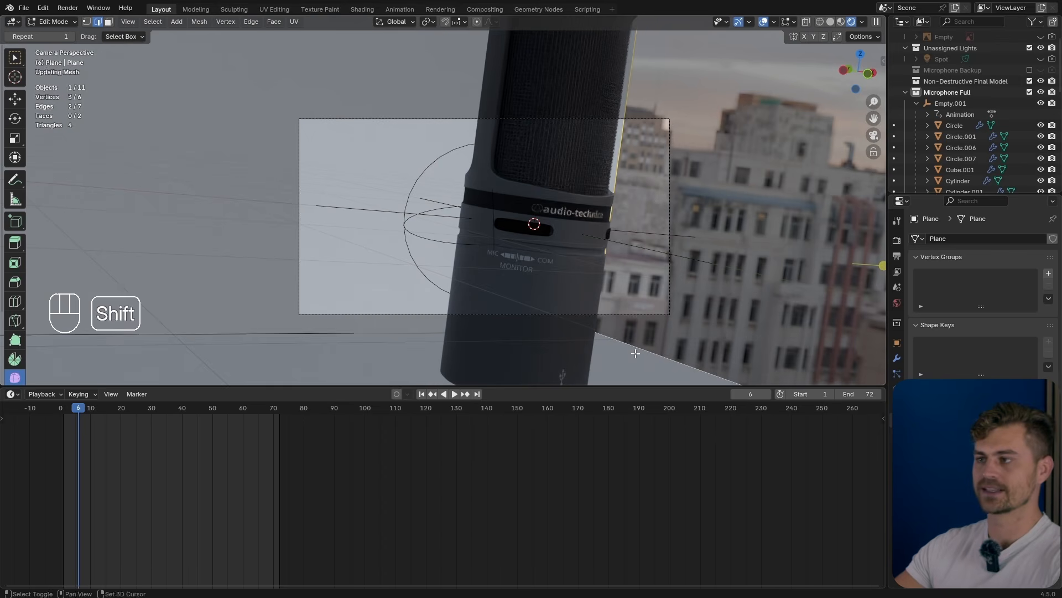
key(g)
key(y)
key(x)
click(772, 295)
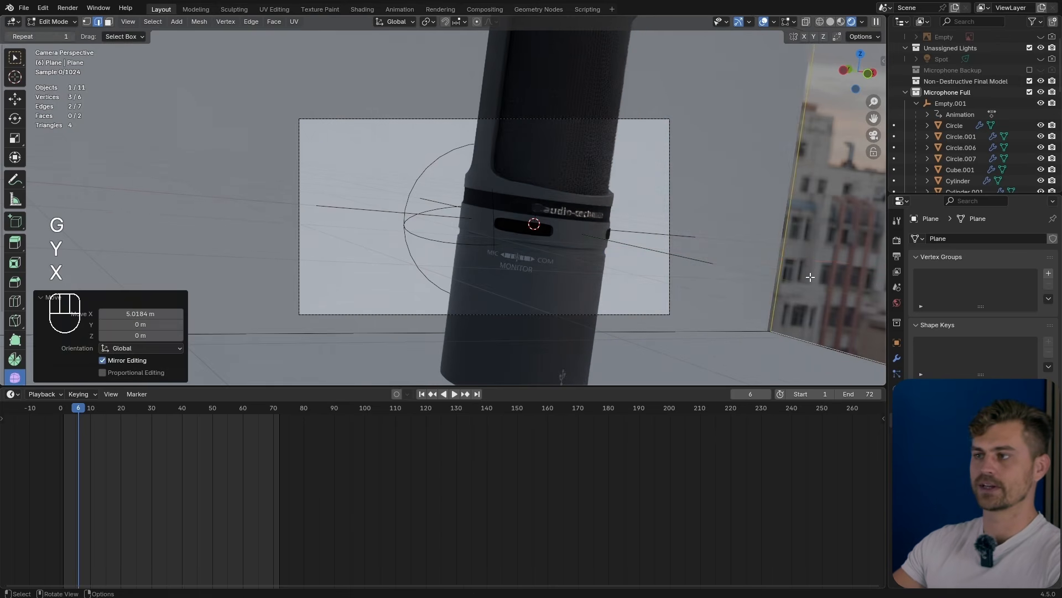
key(Tab)
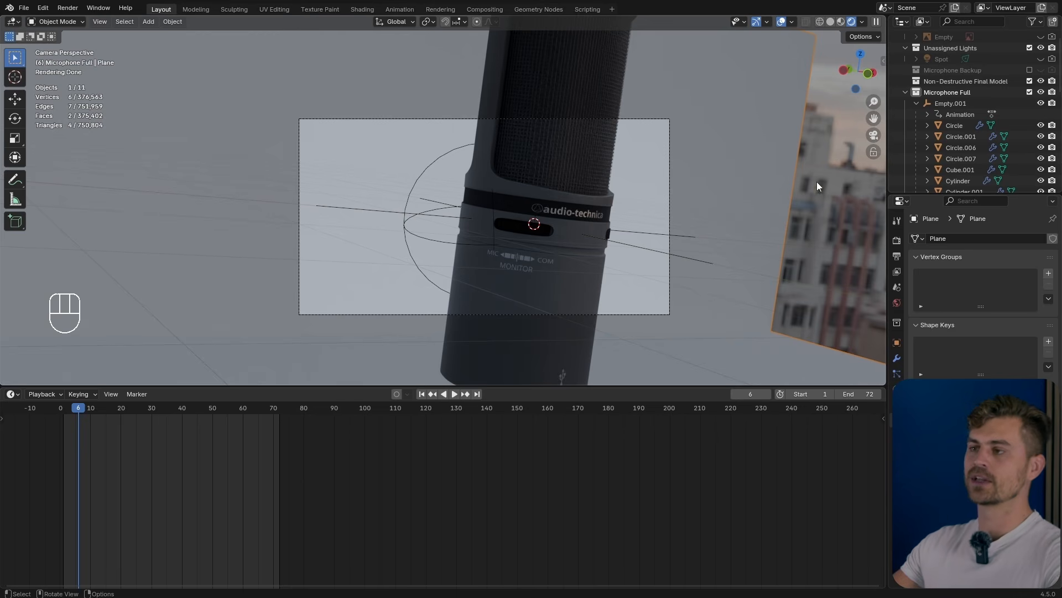
key(ctrl+s)
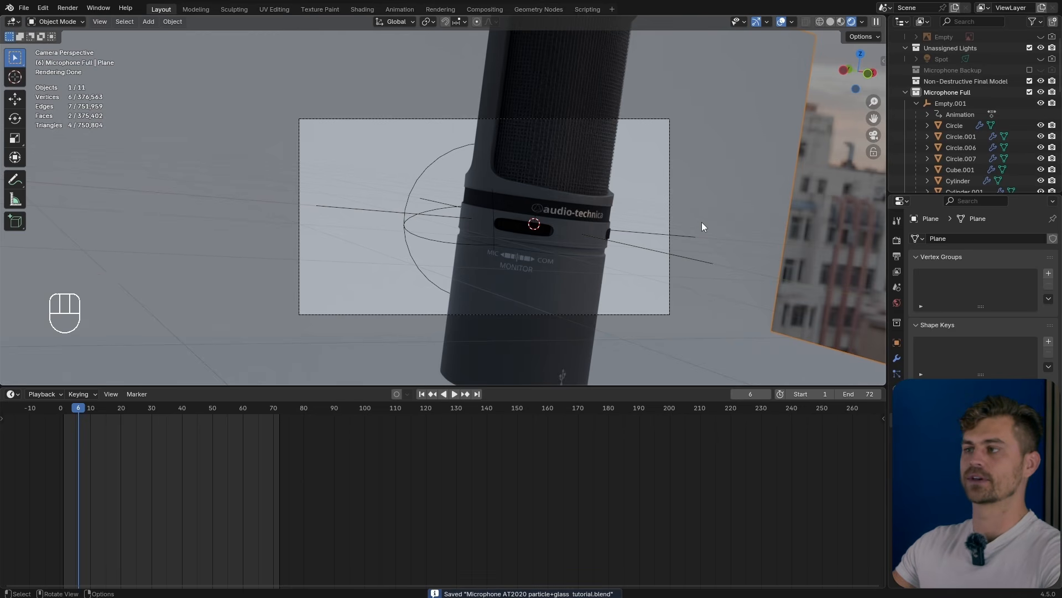
Step: Bevel the edge between floor and wall with 18 segments, about 0.162 m wide, and shade the backdrop auto smooth at 30°
key(Tab)
key(2)
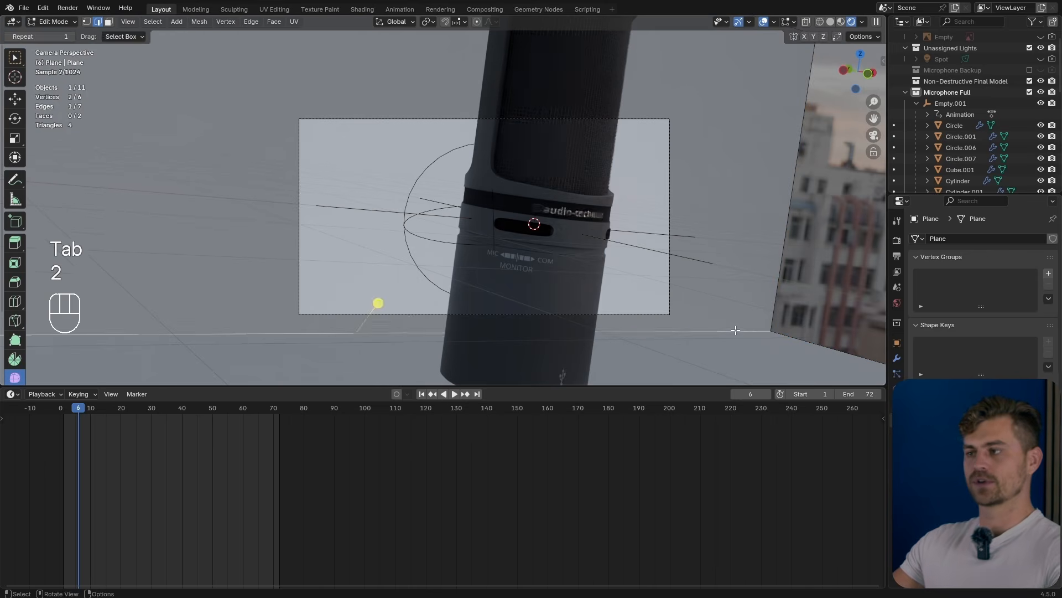
key(ctrl+b)
click(820, 341)
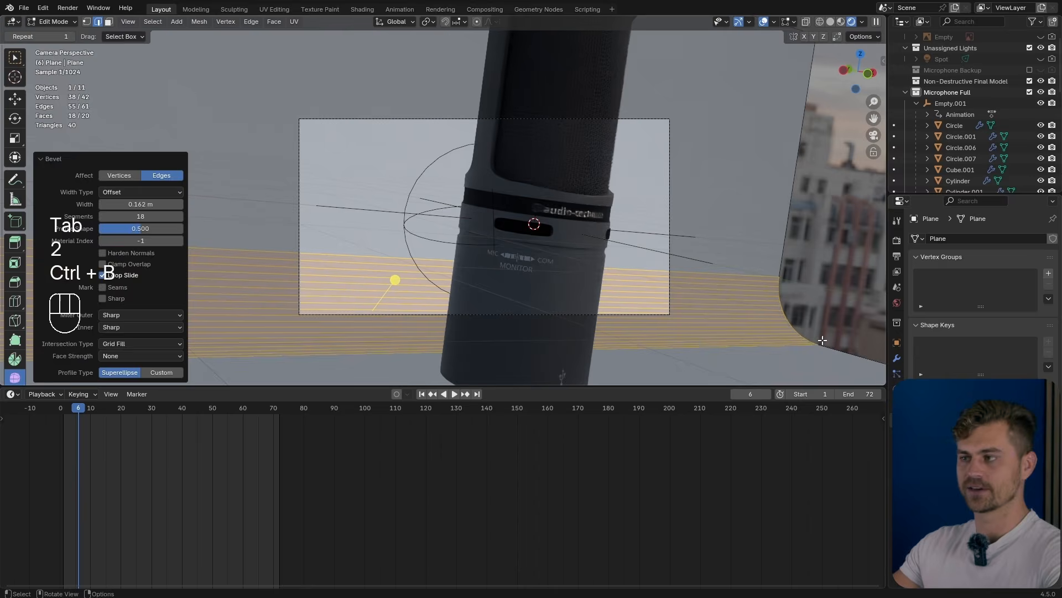
key(Tab)
right_click(748, 309)
click(746, 310)
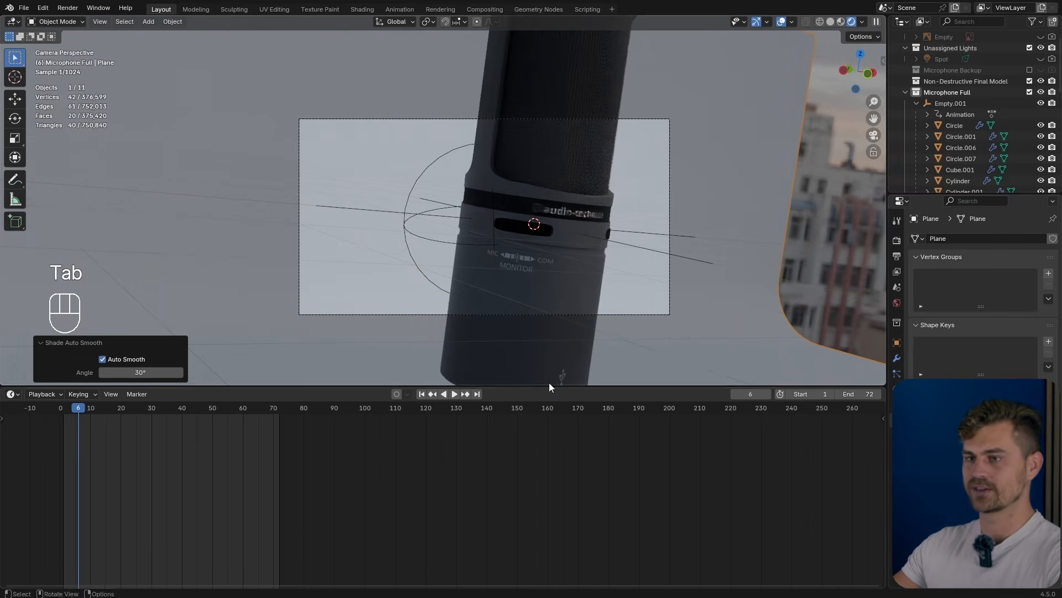
Step: Give the backdrop a new material with black base color, metallic 1.000 and roughness 0.441, and save the file
click(14, 394)
click(45, 495)
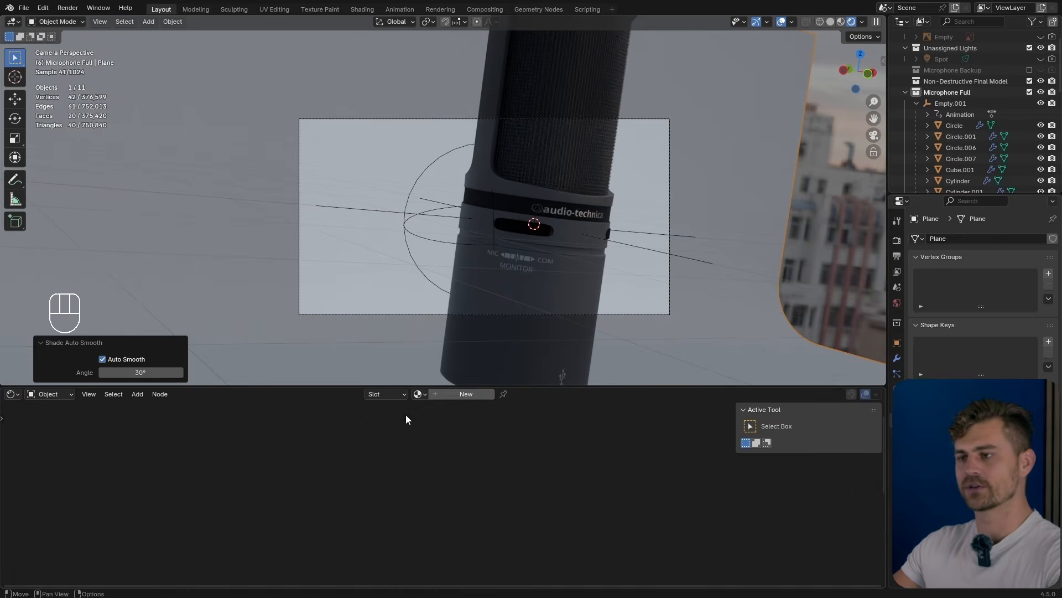
click(475, 393)
click(342, 440)
drag(550, 59, 550, 209)
drag(299, 467, 427, 470)
mouse_move(323, 497)
mouse_down()
mouse_move(279, 497)
mouse_move(333, 497)
mouse_move(324, 497)
mouse_up()
click(786, 21)
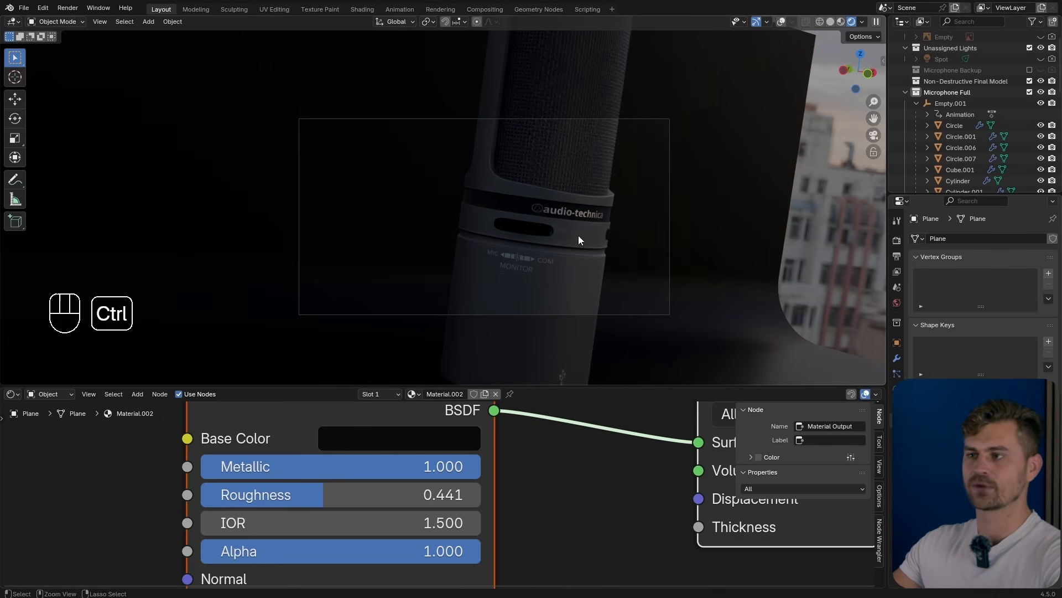
key(ctrl+s)
Step: Play back the camera animation to check the microphone against the dark backdrop
key(shift+space)
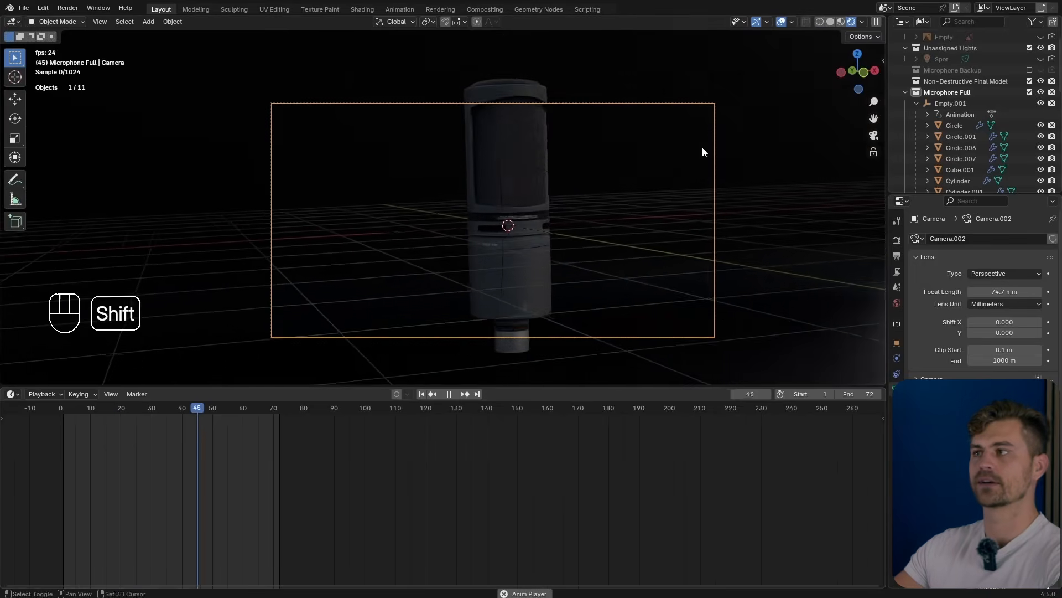
key(shift+space)
click(785, 24)
key(shift+space)
key(shift+space)
key(shift+space)
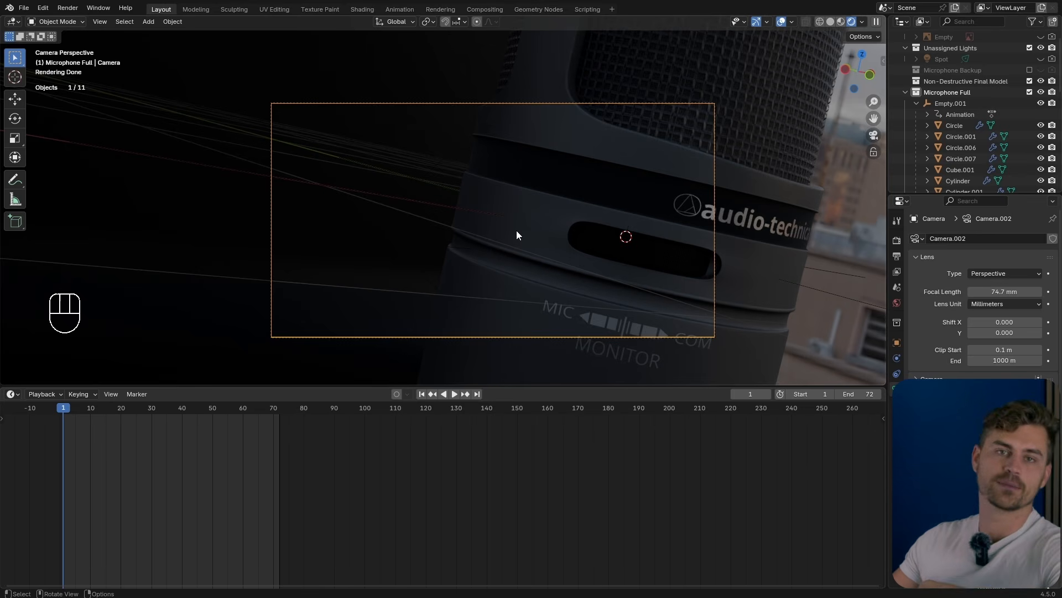
Step: At frame 58, add a cube at the center of the microphone
drag(166, 408, 237, 413)
key(shift+a)
mouse_move(433, 261)
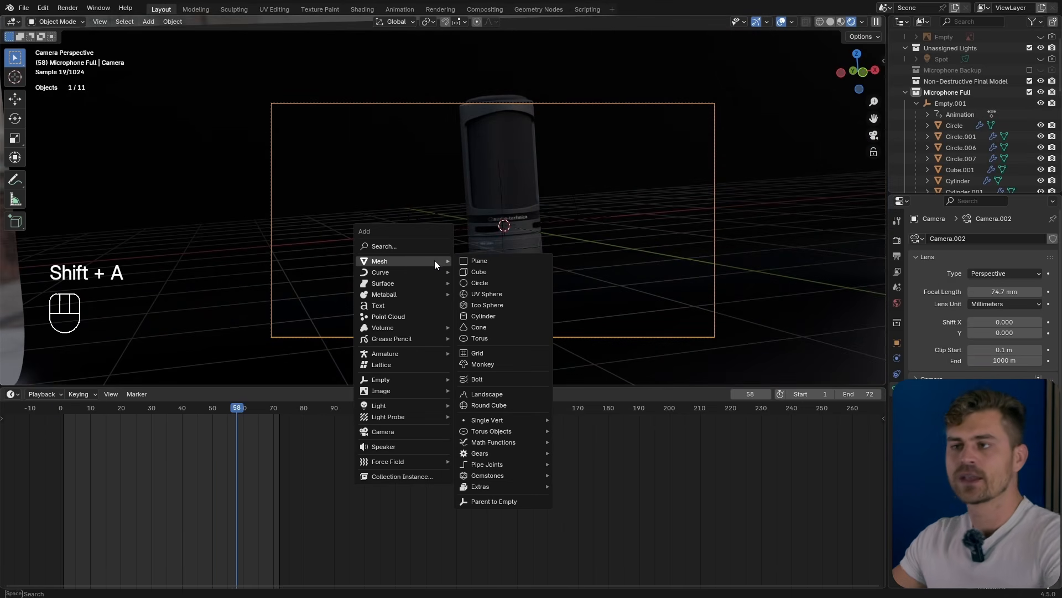
click(479, 272)
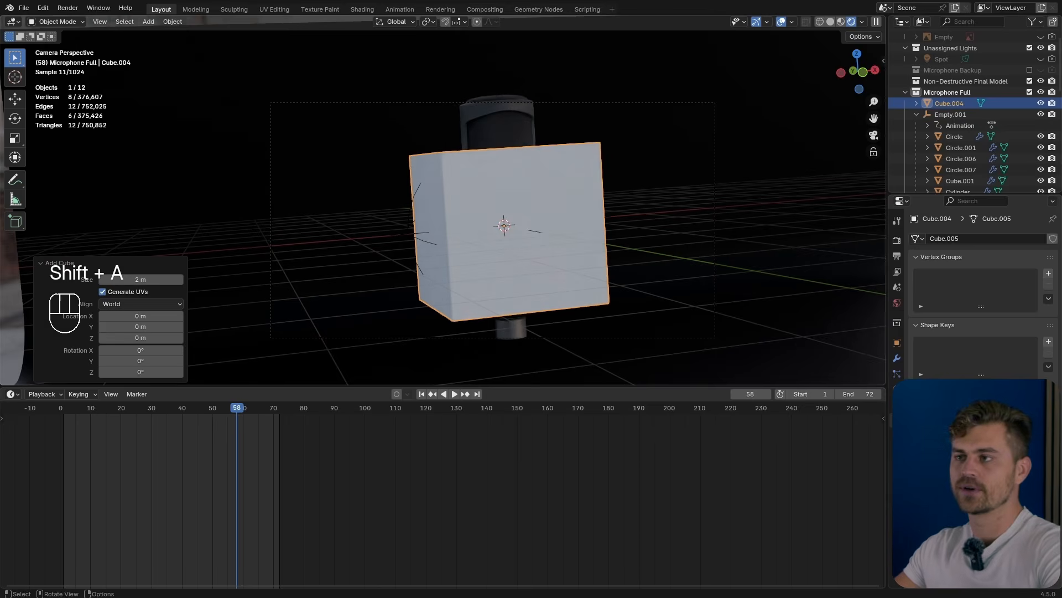
Step: Scale the cube to 0.191 along global X, narrow it along Y, and move it about 2.668 m along global Y
key(s)
key(x)
click(529, 232)
key(s)
key(y)
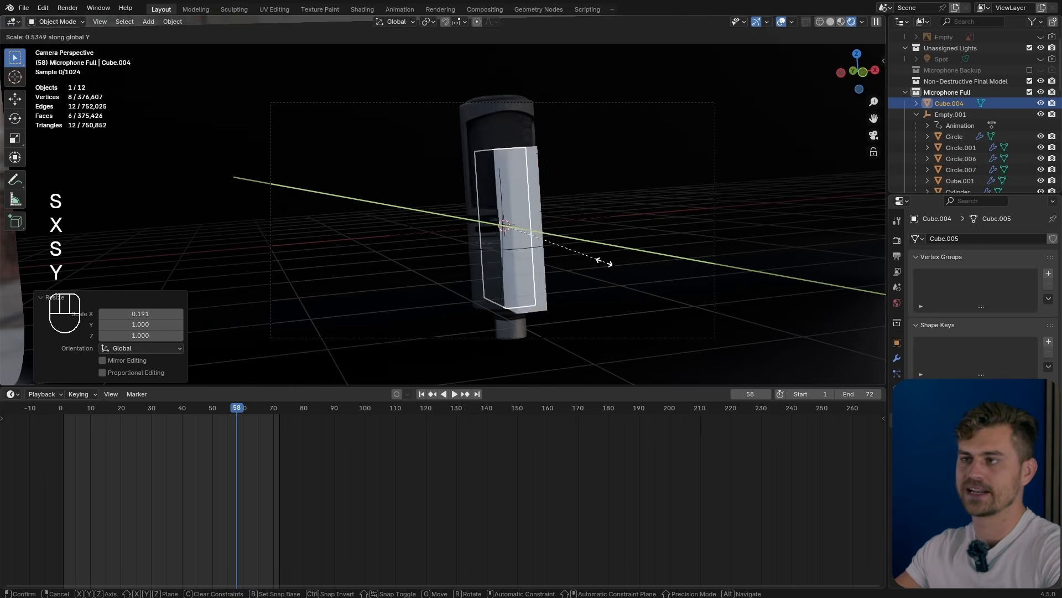
click(564, 238)
key(g)
key(y)
click(520, 216)
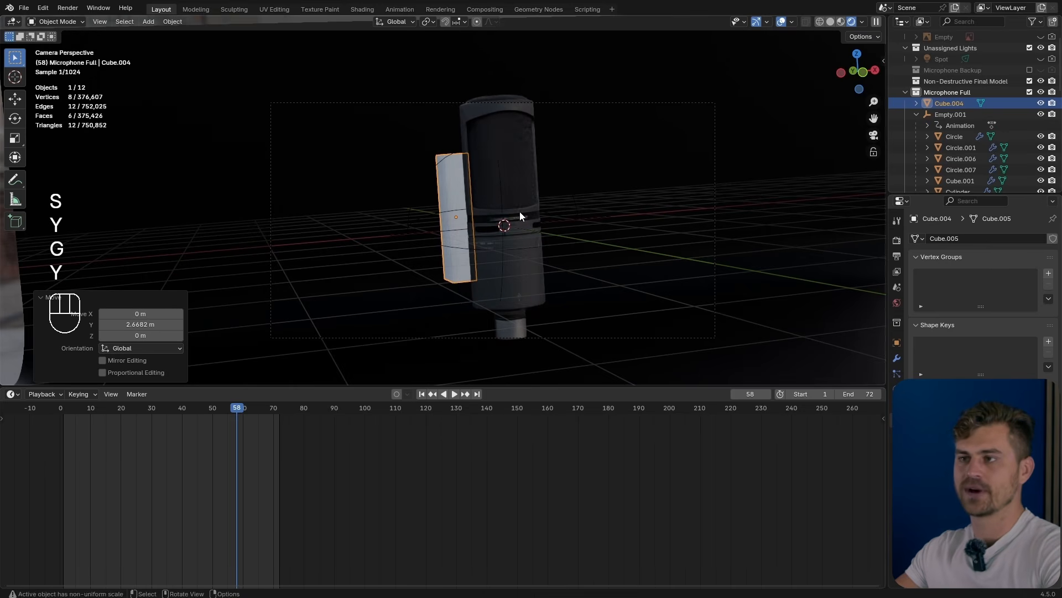
Step: In the Shader Editor, create a new material for the cube and delete its Principled BSDF node
click(12, 394)
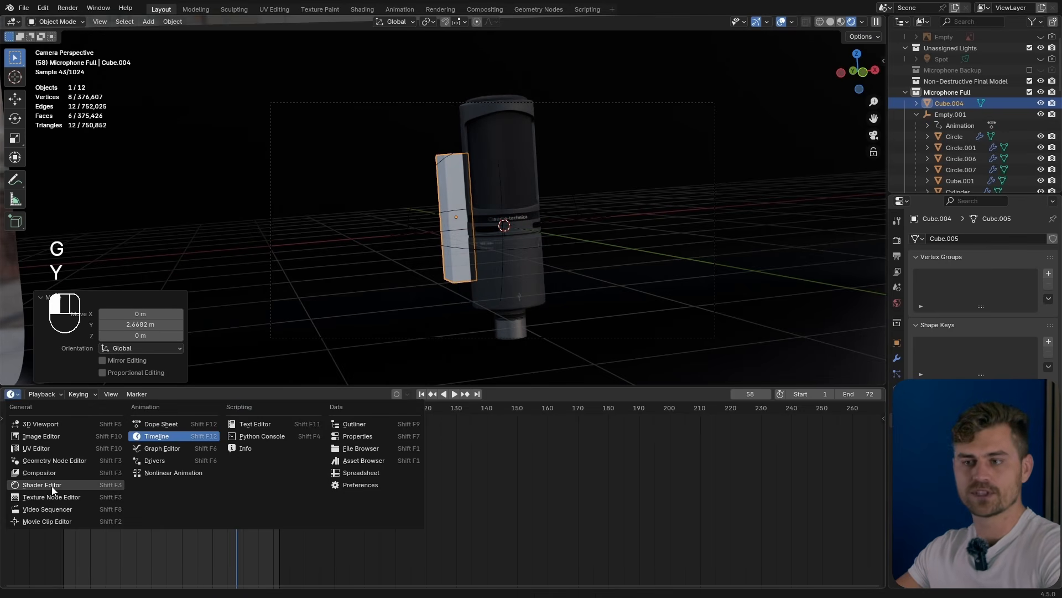
click(44, 486)
double_click(448, 393)
click(502, 448)
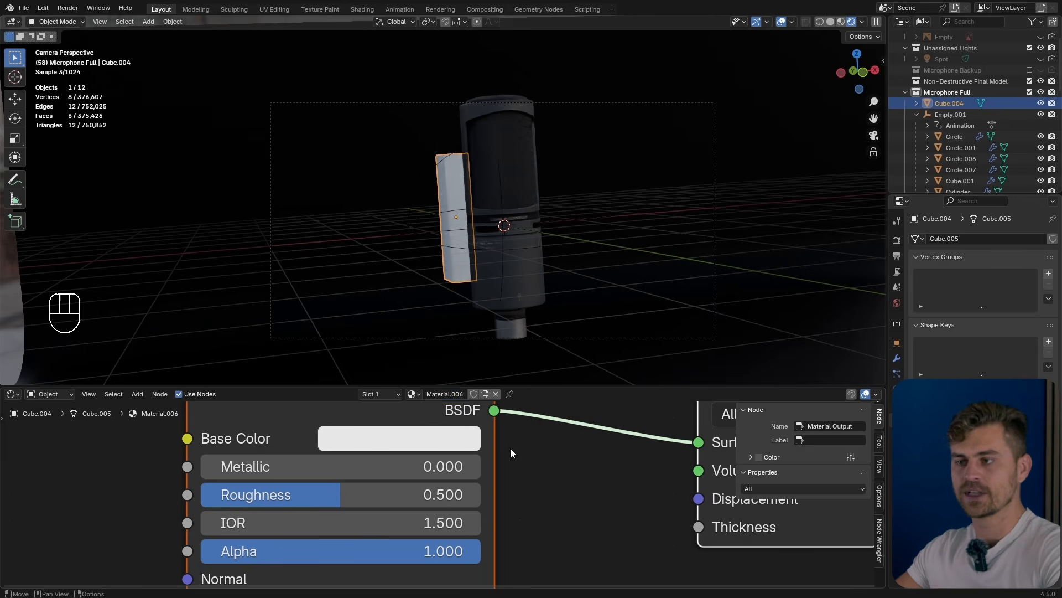
scroll(508, 452, down, 8)
click(405, 446)
key(ctrl+x)
Step: Add a Glass BSDF node and connect it to the Surface input of the Material Output
key(shift+a)
text(glass)
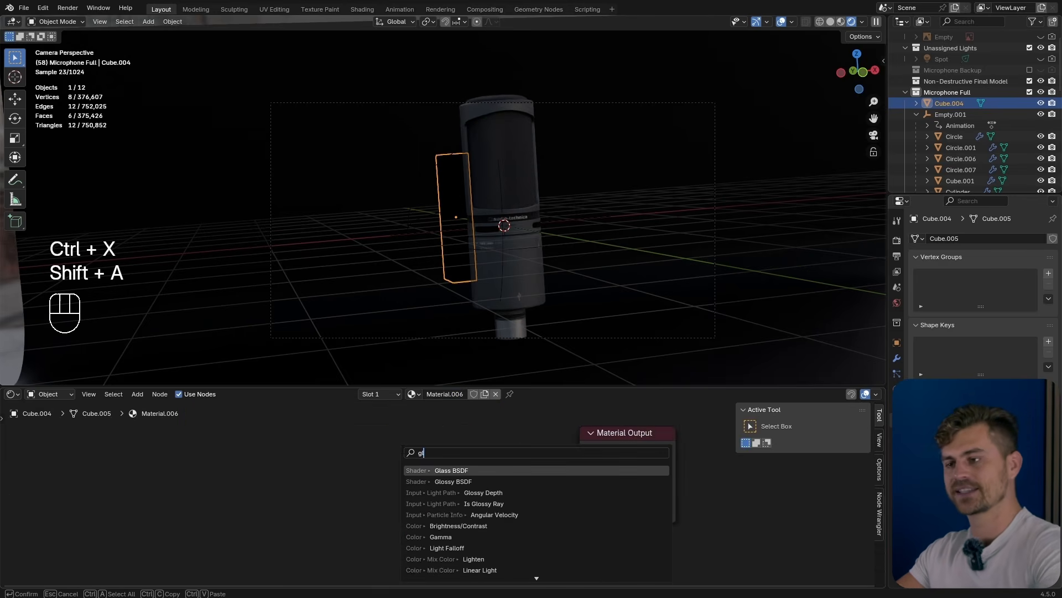
key(Return)
click(417, 449)
drag(441, 454, 623, 454)
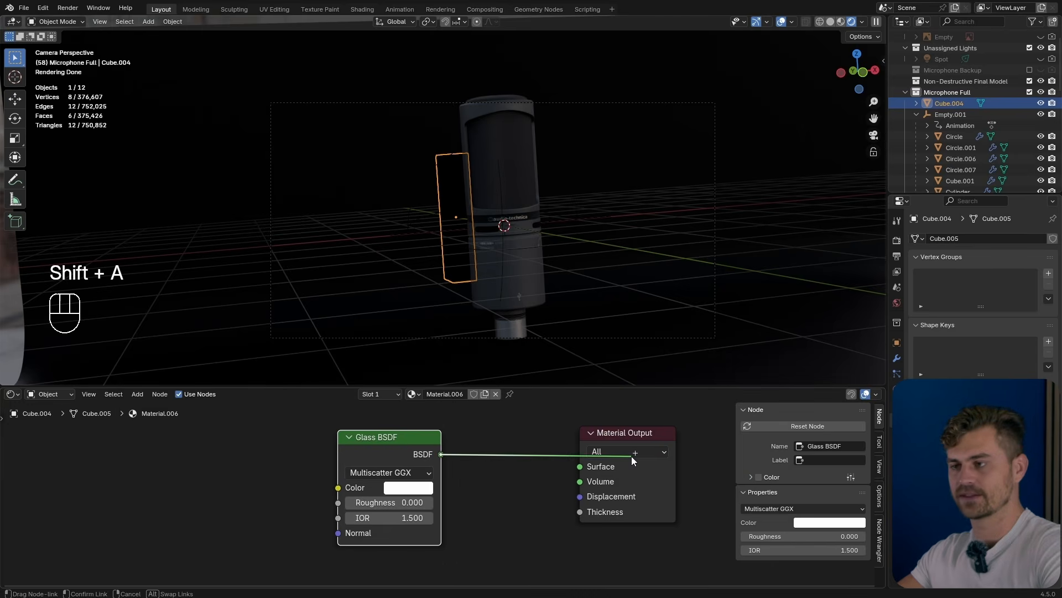
drag(556, 472, 599, 469)
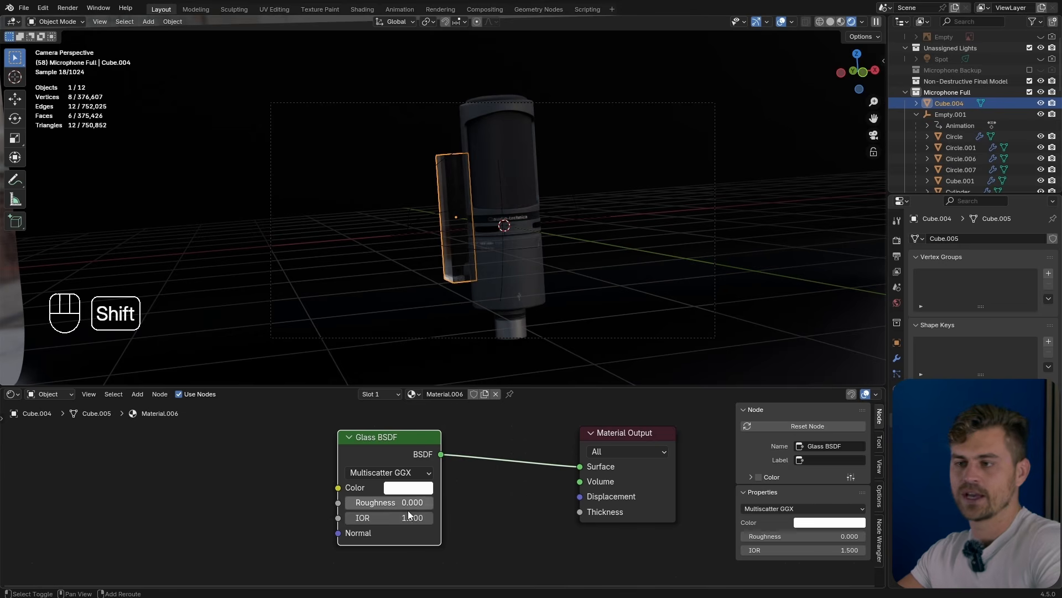
Step: Move the glass block about -0.902 m along global X, away from the microphone
key(g)
key(y)
key(x)
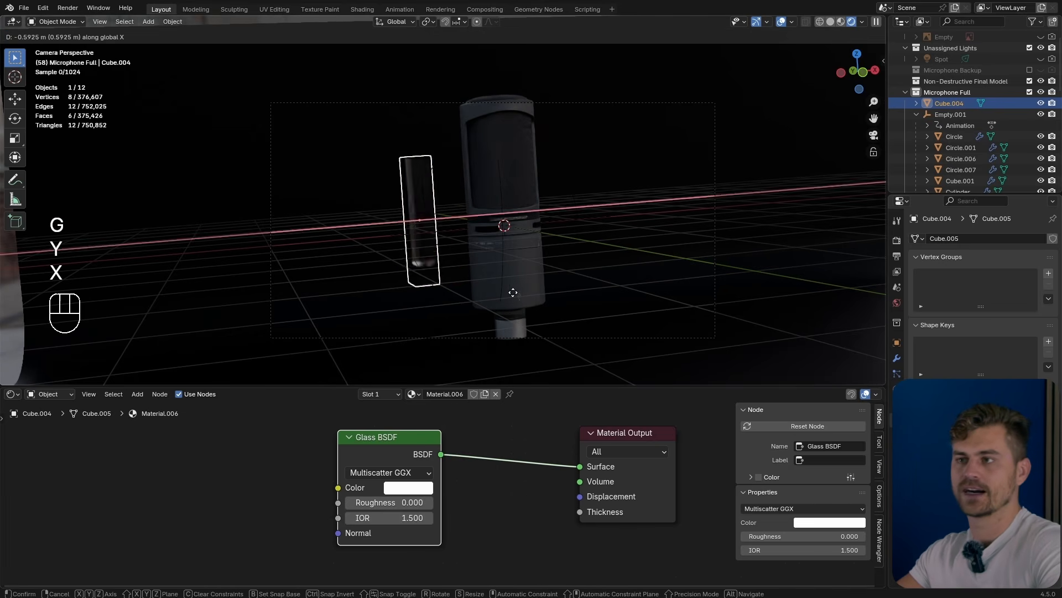
click(494, 307)
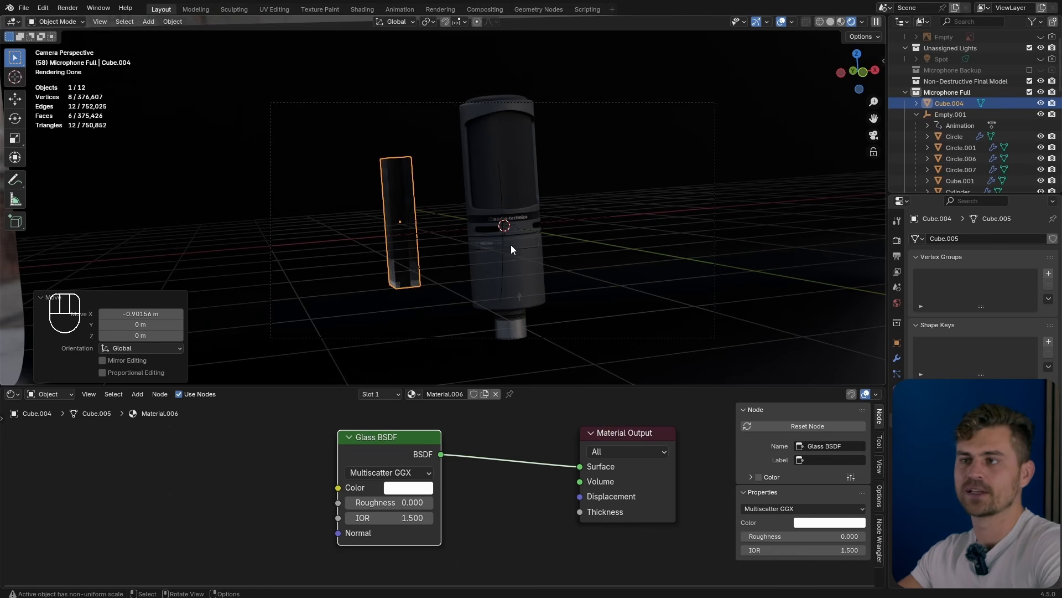
Step: Add an area light aimed at the microphone's lower body, set its power to about 68 and move it farther away
key(shift+a)
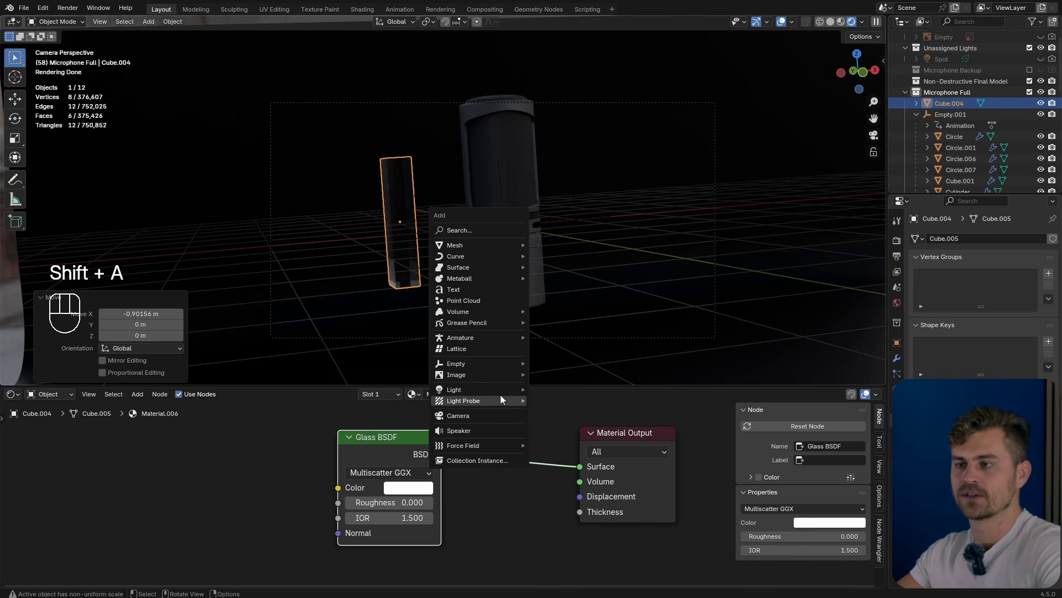
mouse_move(491, 390)
click(553, 426)
key(shift+Tab)
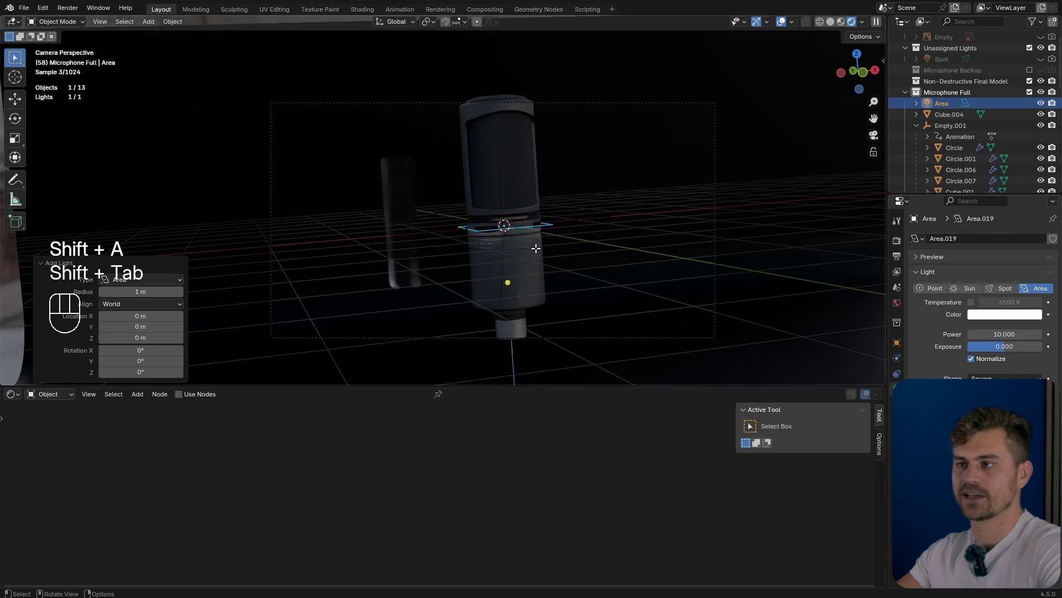
ctrl+drag(535, 270, 535, 275)
ctrl+scroll(535, 271, down, 2)
shift+scroll(519, 243, up, 8)
shift+scroll(526, 249, down, 4)
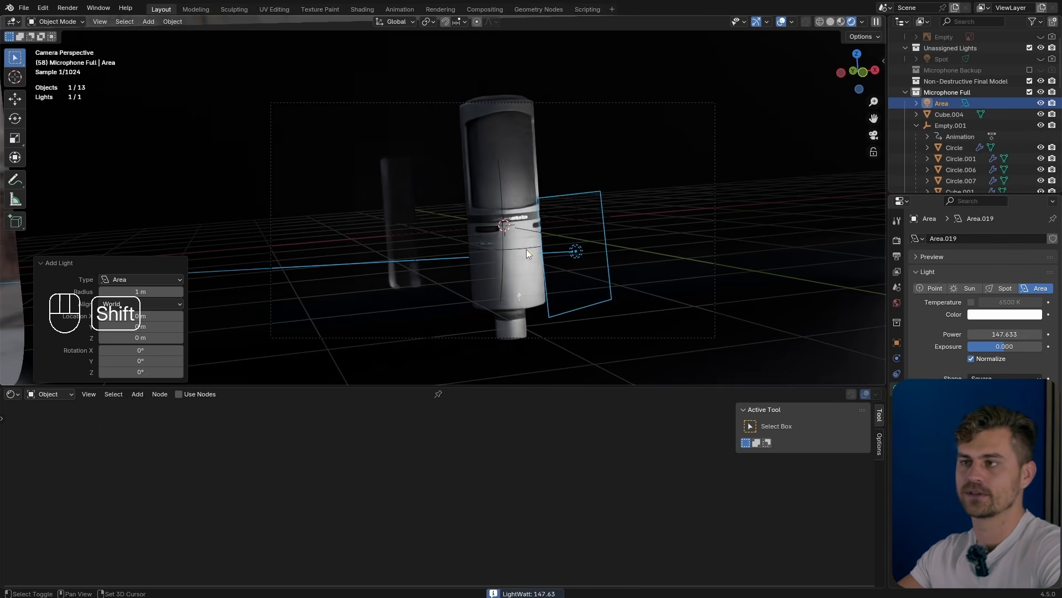
alt+scroll(532, 259, up, 5)
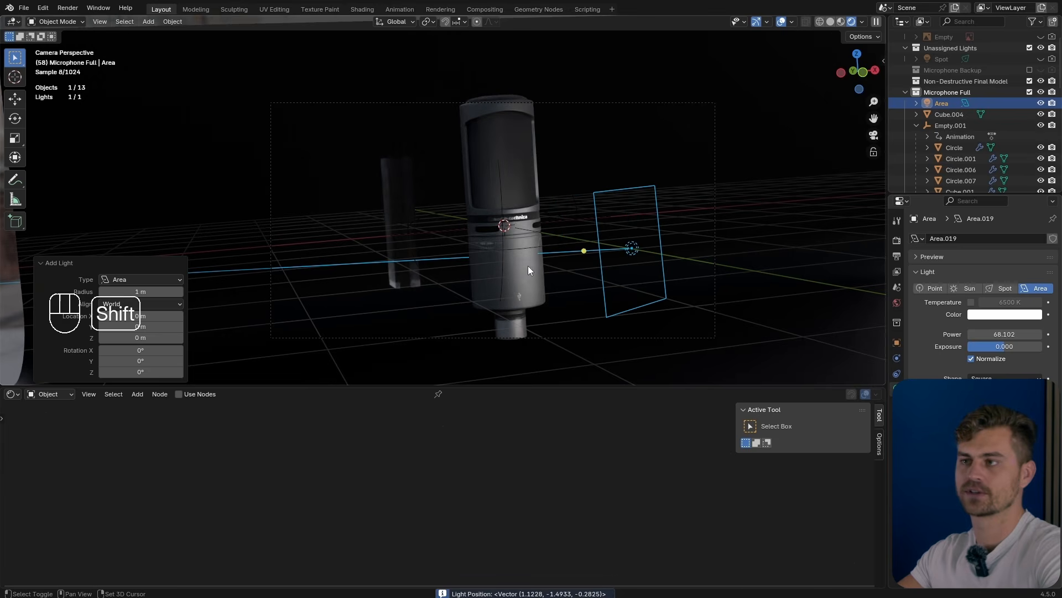
key(shift+Tab)
Step: Duplicate the light to the opposite side of the microphone with size 6.790 and power about 148, and save the file
key(shift+d)
right_click(535, 261)
key(shift+Tab)
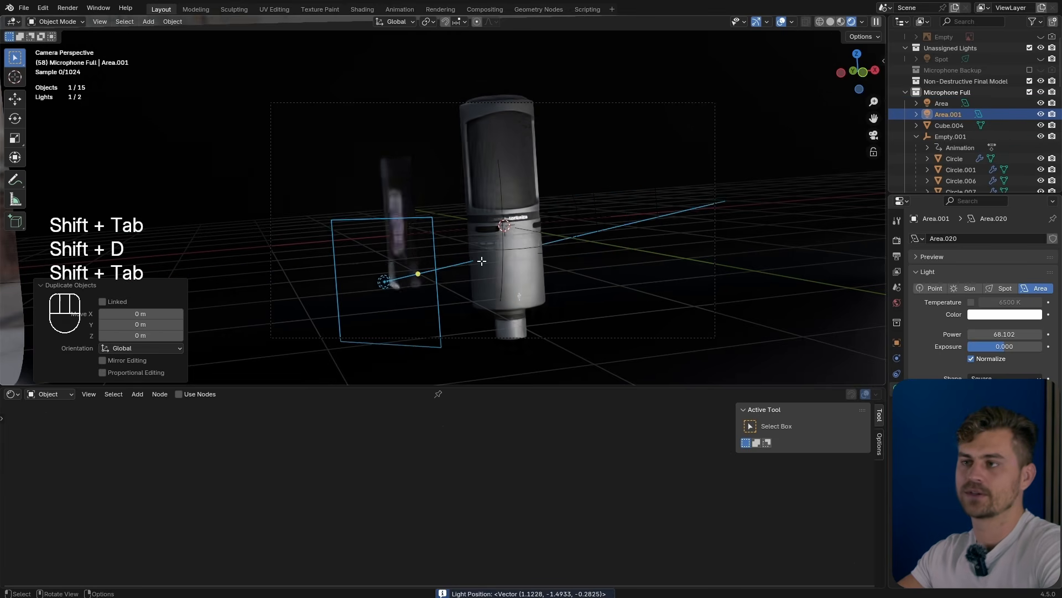
ctrl+scroll(556, 264, up, 5)
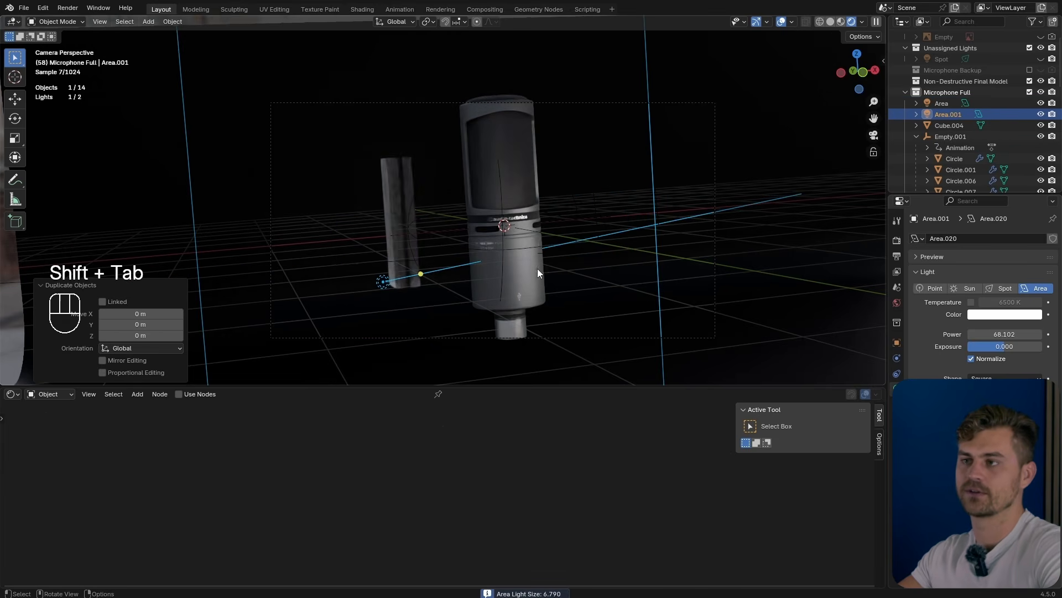
shift+scroll(545, 261, up, 4)
shift+scroll(556, 247, up, 1)
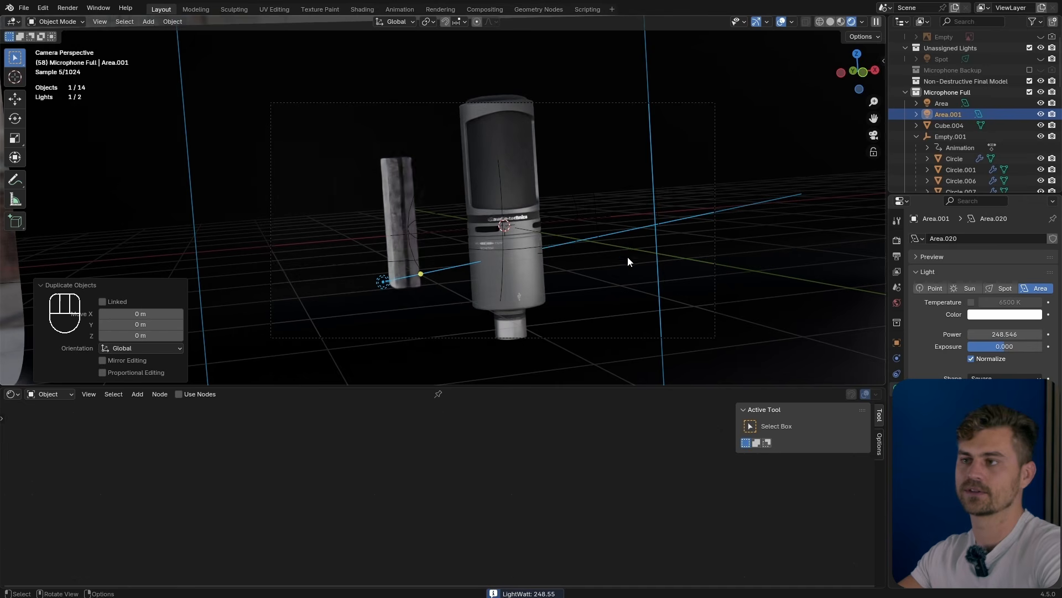
shift+scroll(570, 257, down, 3)
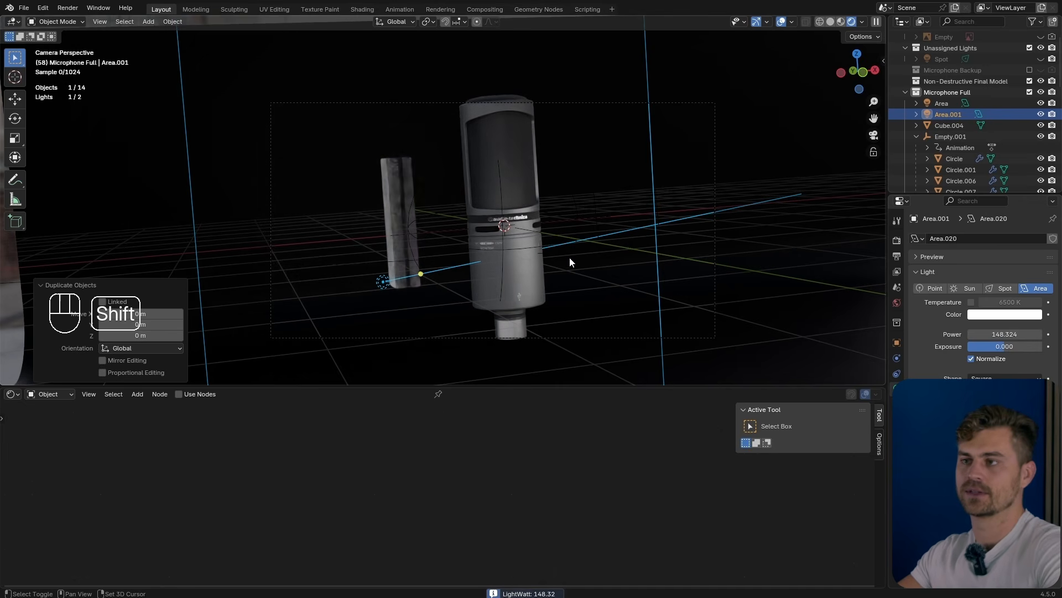
key(ctrl+s)
key(shift+Tab)
Step: Duplicate the large light as a back light for the microphone, with power about 456 and size 3.871
key(shift+d)
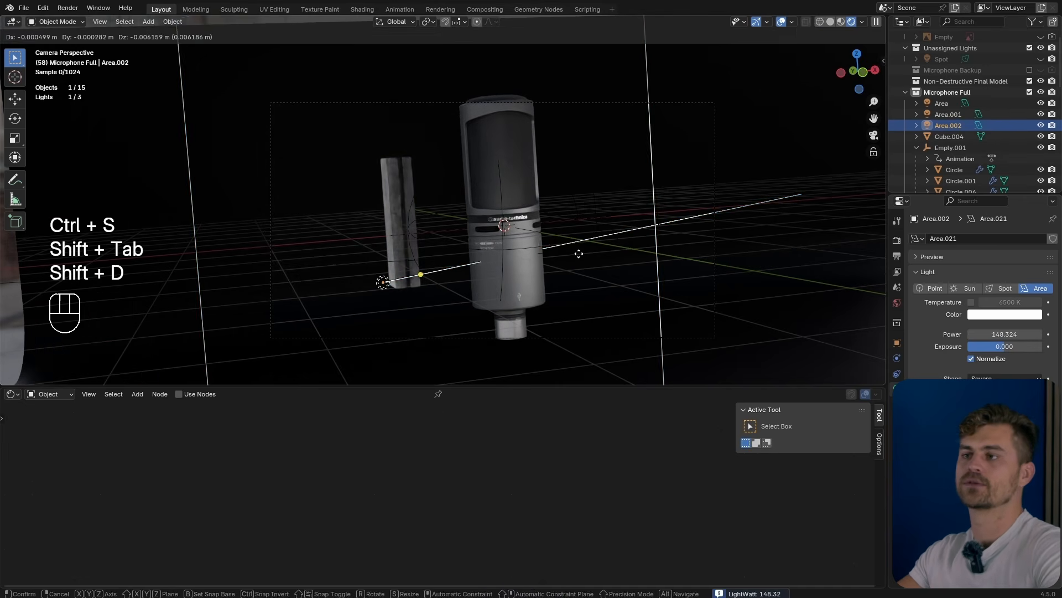
click(540, 270)
key(shift+Tab)
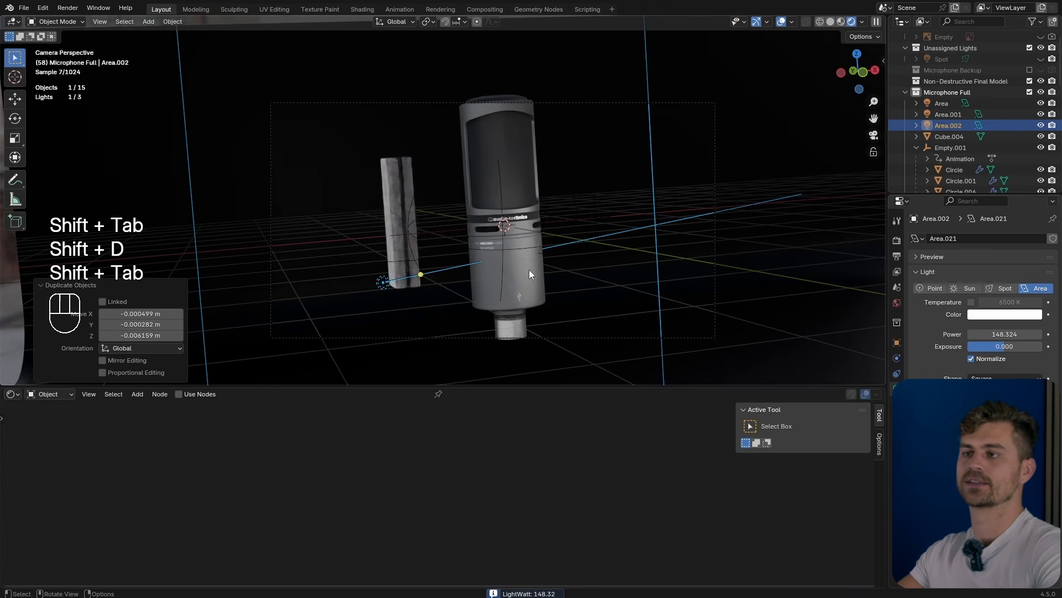
key(2)
click(534, 266)
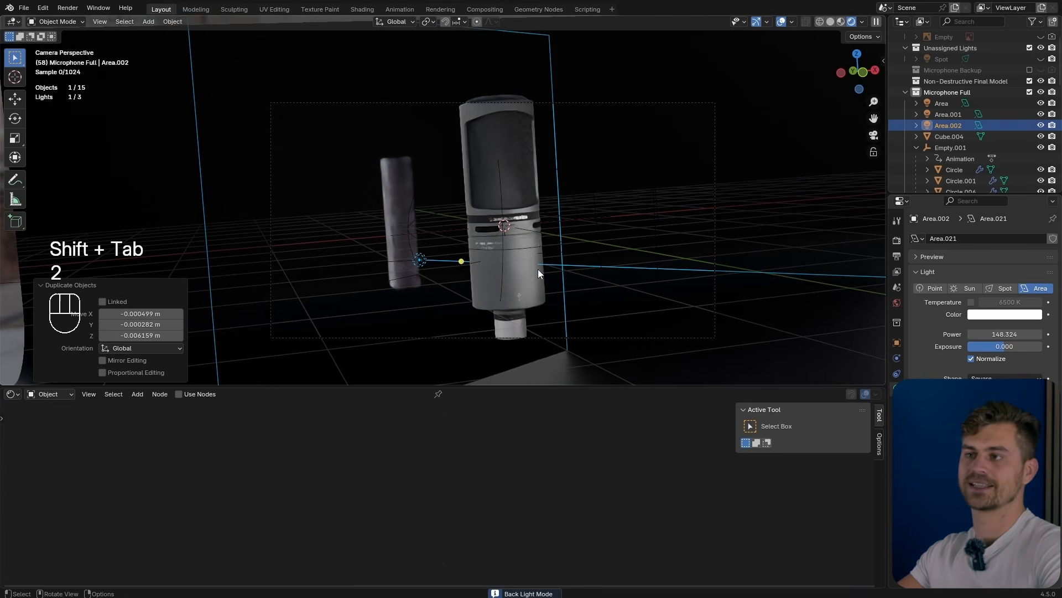
shift+scroll(545, 257, down, 8)
shift+scroll(543, 278, up, 10)
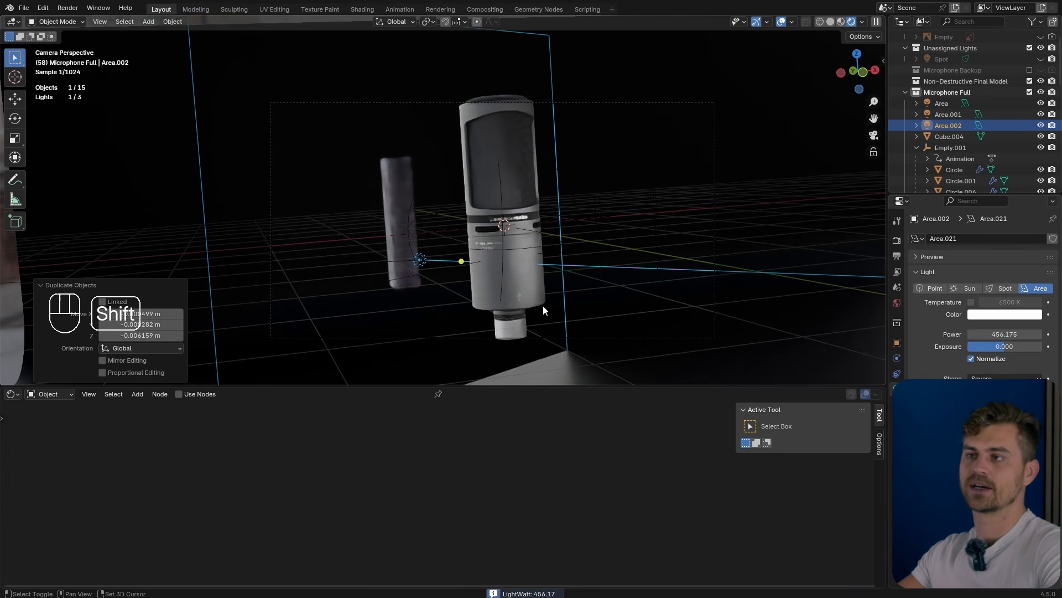
ctrl+scroll(622, 323, down, 10)
ctrl+scroll(620, 320, up, 8)
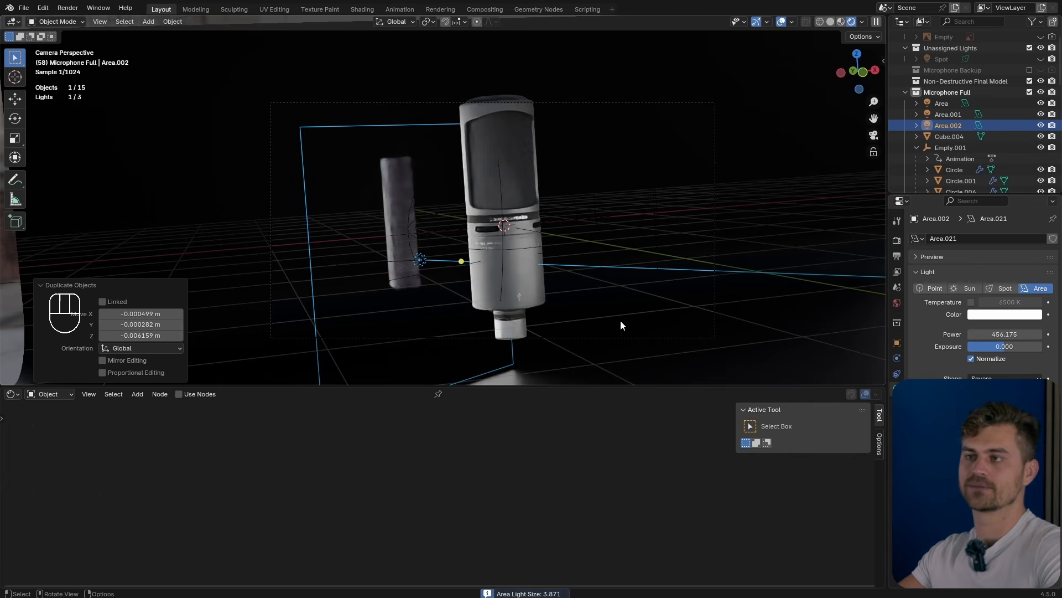
Step: Rotate the back light around the microphone and move it behind the glass block, to about (-1.63, 2.96, 0.79)
key(3)
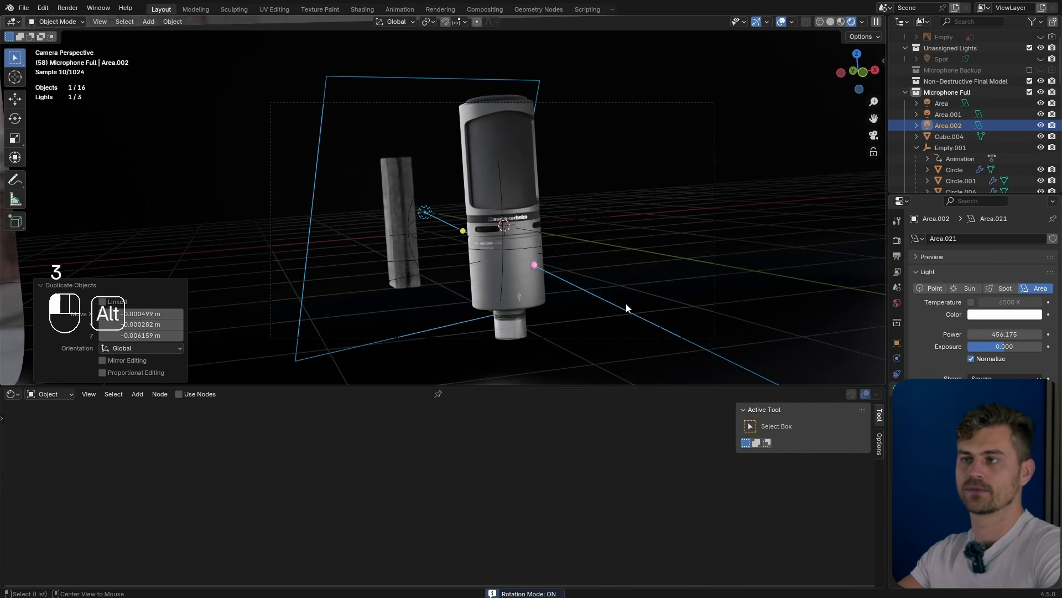
alt+scroll(625, 303, up, 8)
alt+scroll(626, 294, down, 5)
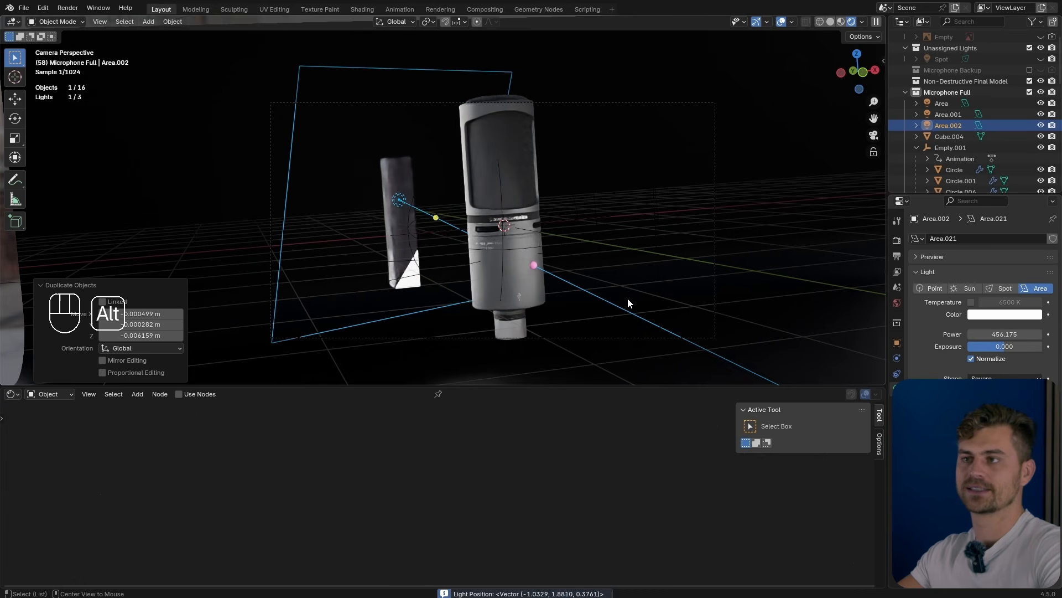
alt+scroll(626, 294, up, 6)
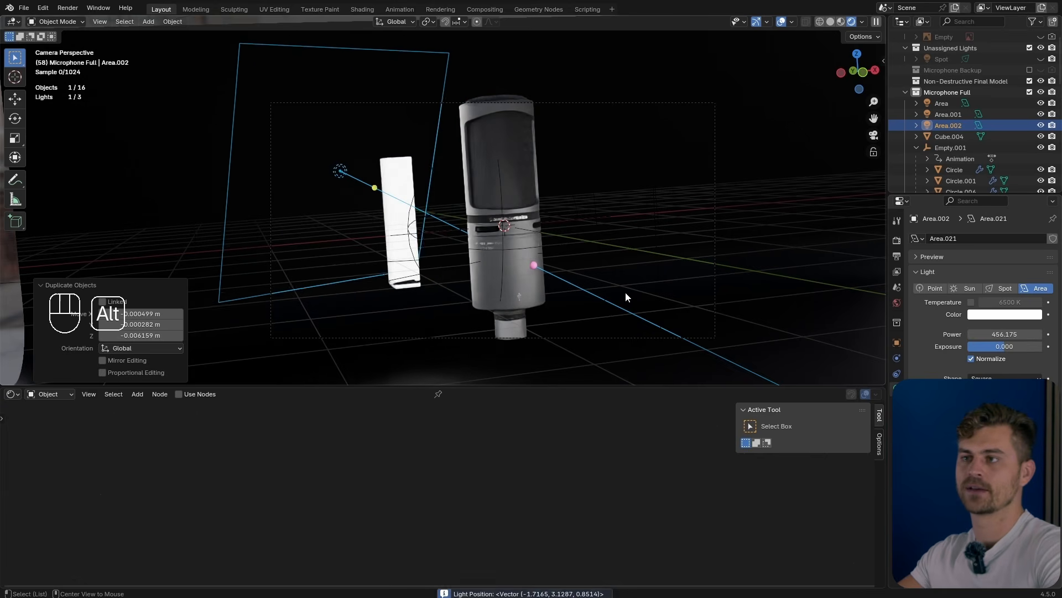
key(shift+Tab)
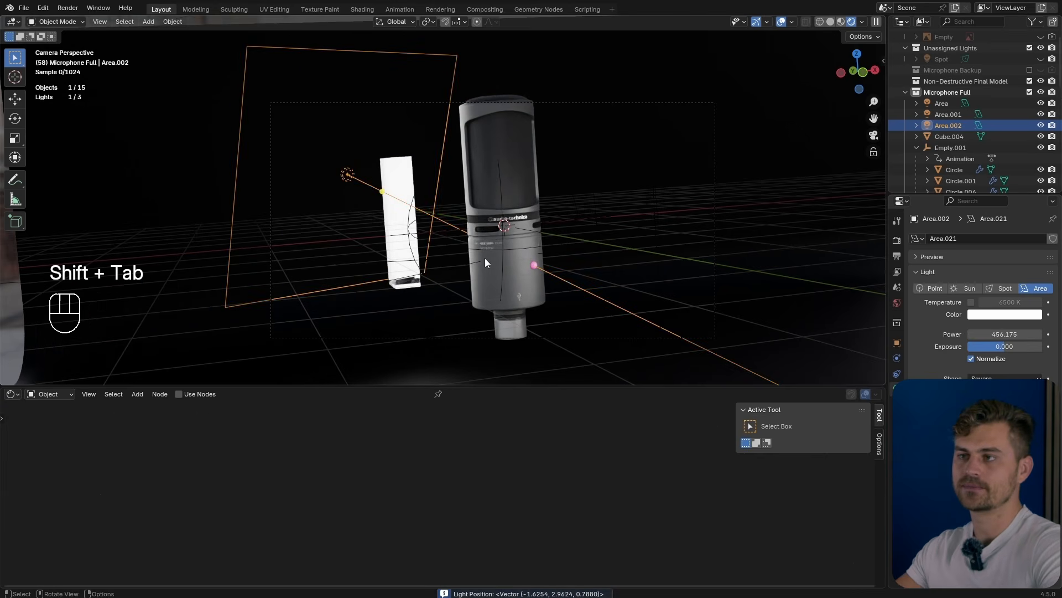
Step: Move the three microphone area lights into a new collection named Lightlinks Mics
mouse_move(1040, 103)
mouse_down()
mouse_move(1041, 125)
mouse_move(1041, 103)
mouse_up()
click(948, 105)
shift+click(951, 126)
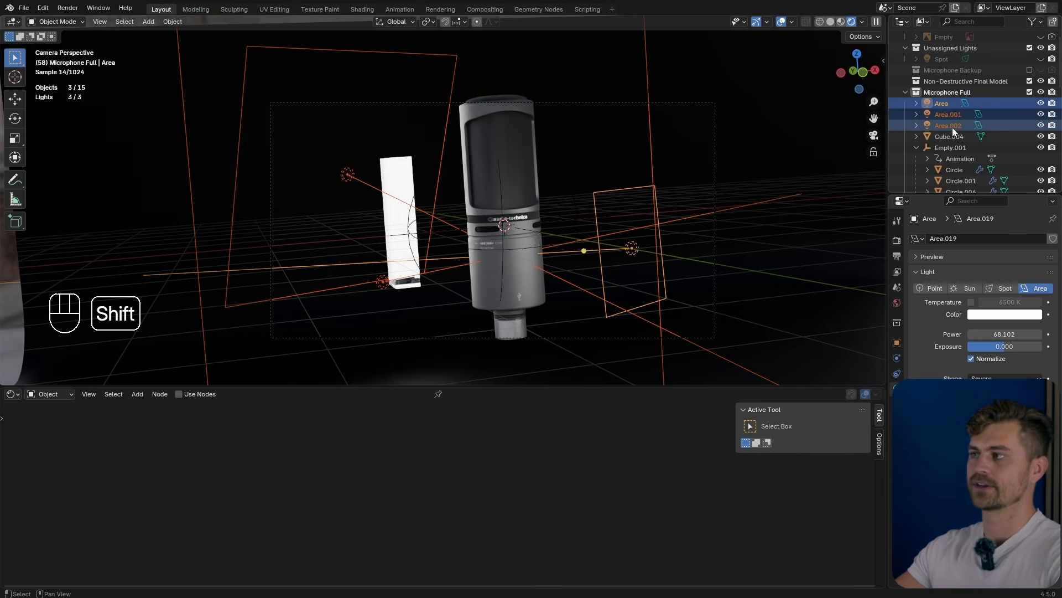
key(m)
click(486, 184)
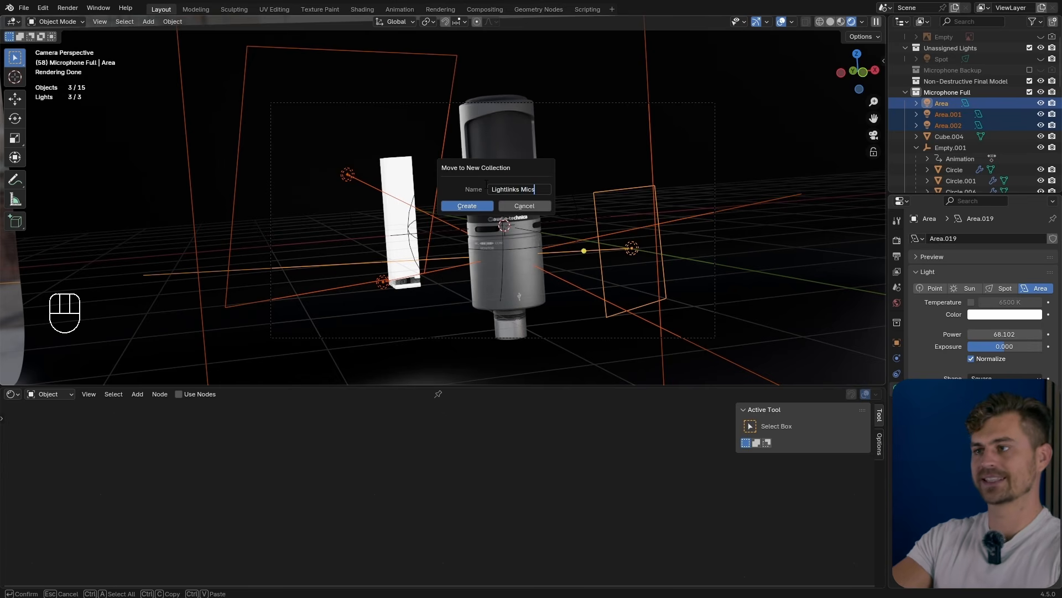
key(Return)
Step: Select the microphone's parent empty with its whole hierarchy and move it into a new collection named dropthemic
key(n)
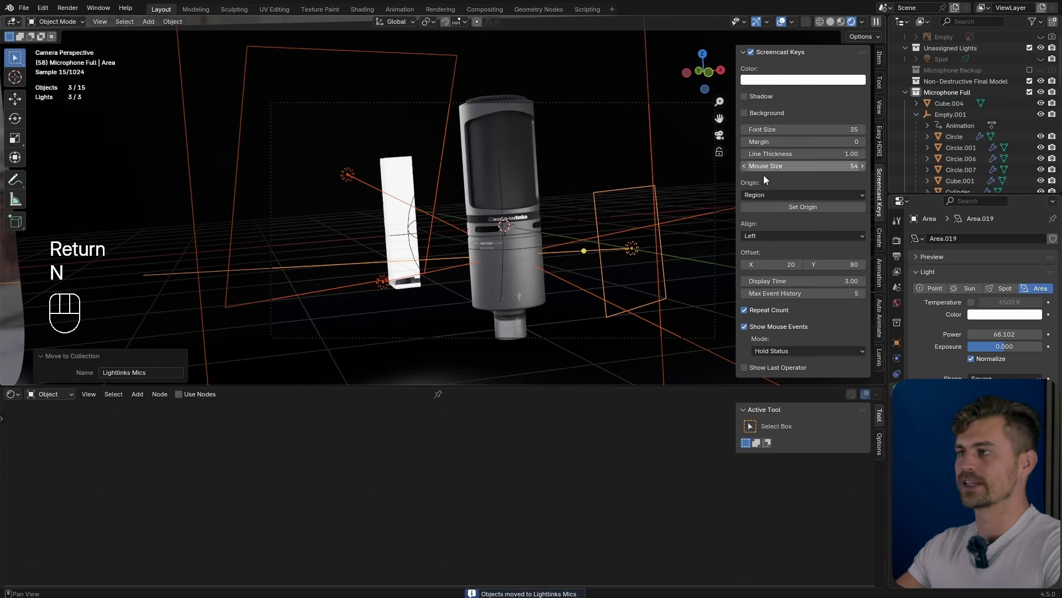
click(879, 359)
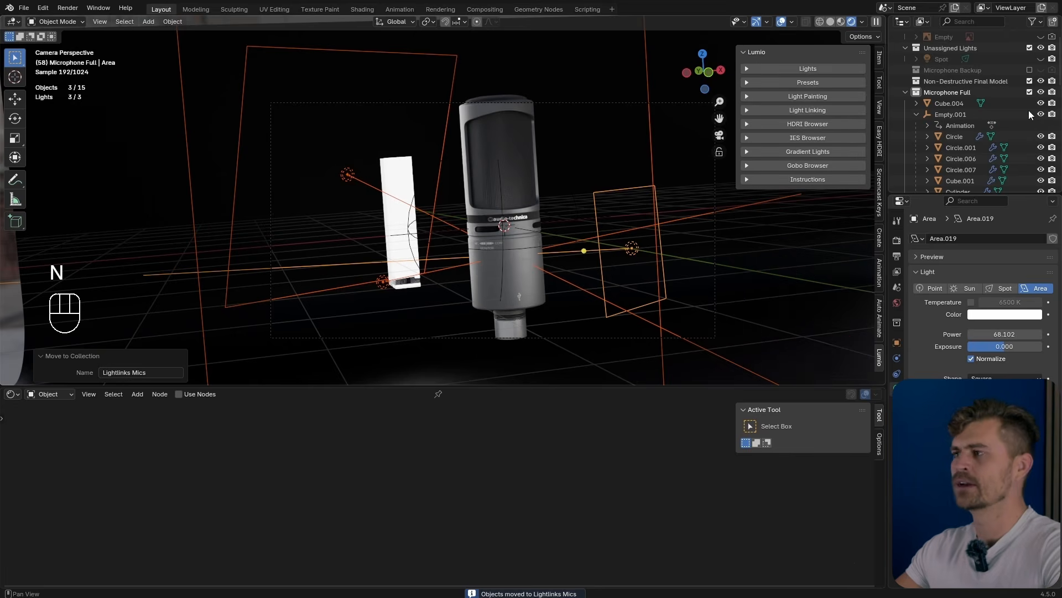
scroll(970, 105, up, 2)
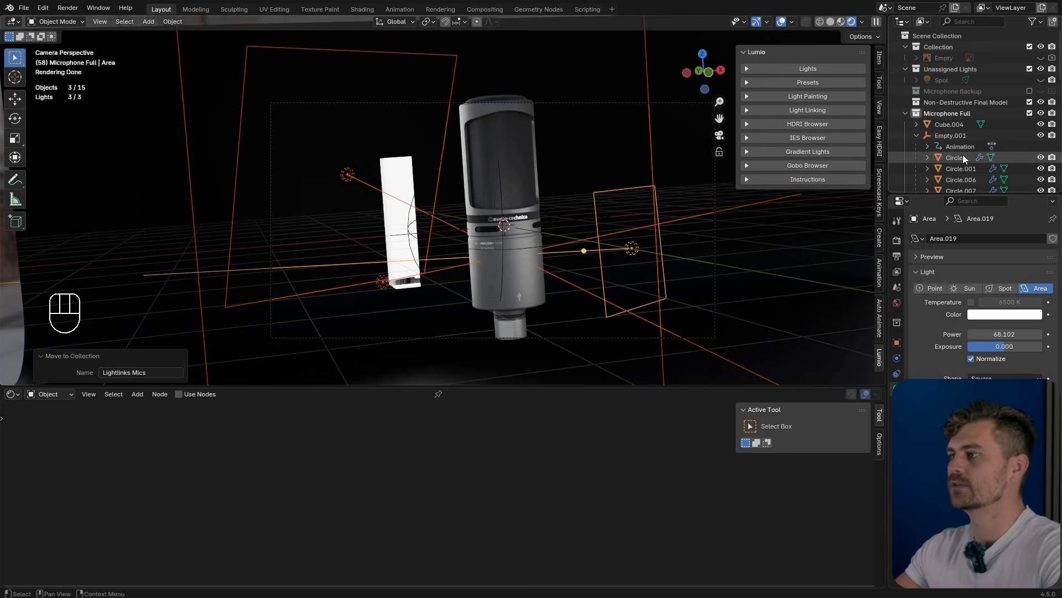
right_click(958, 138)
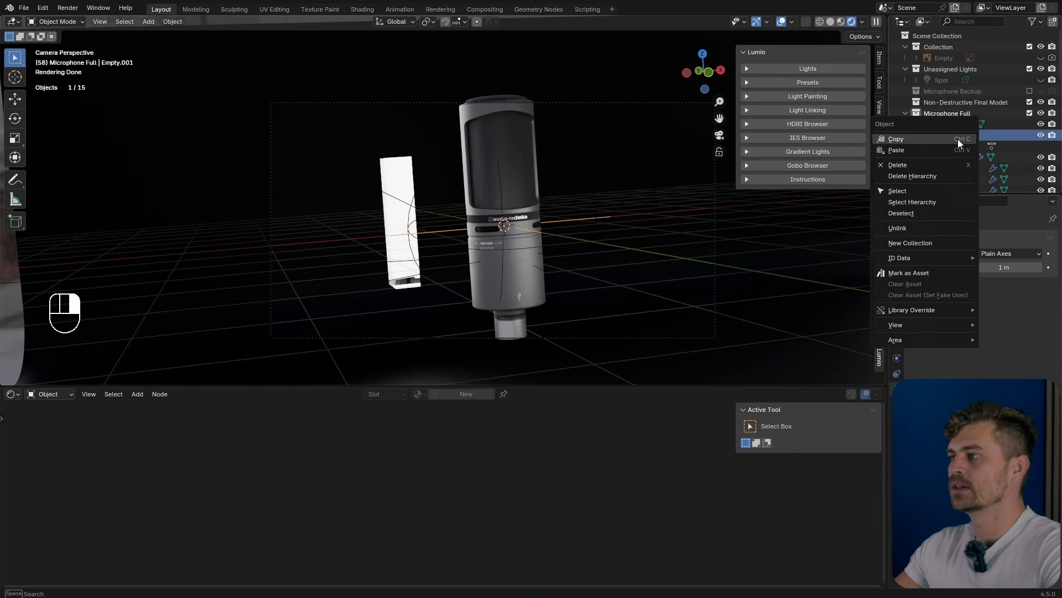
click(921, 202)
key(m)
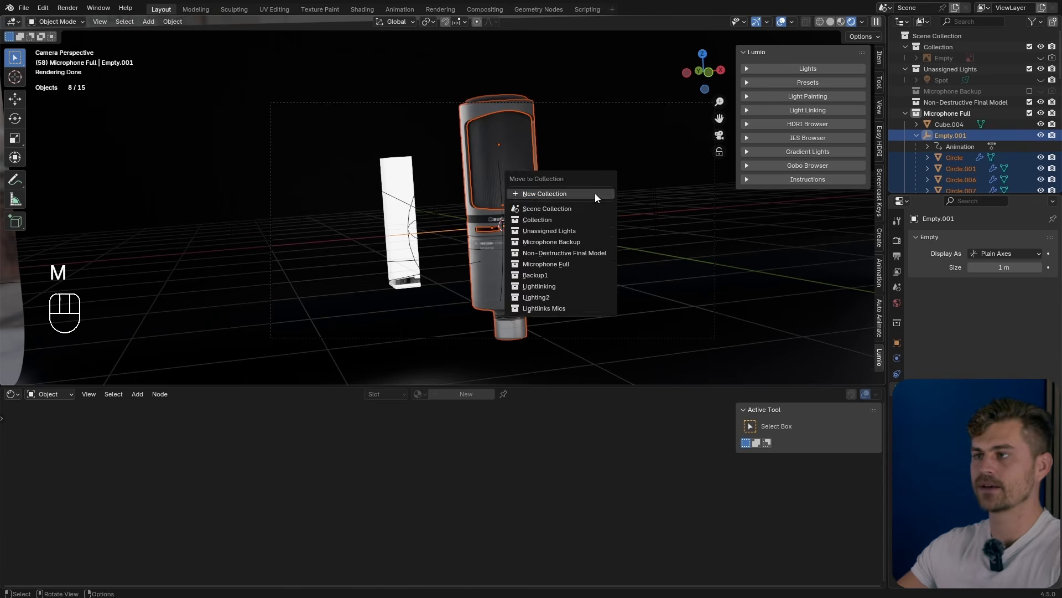
click(596, 194)
text(M)
key(BackSpace)
key(BackSpace)
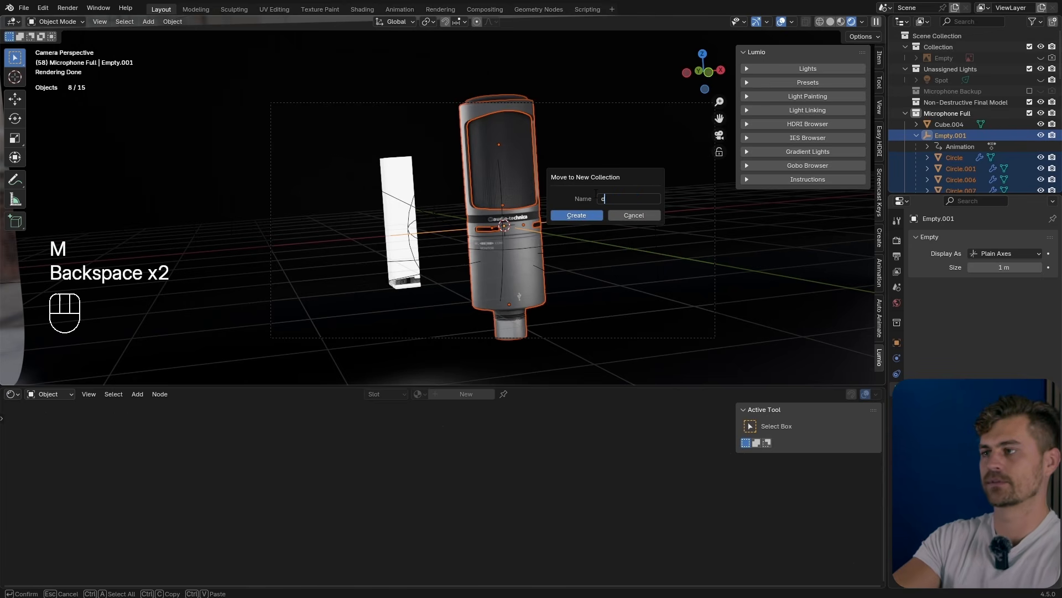
text(ropthemic)
key(Return)
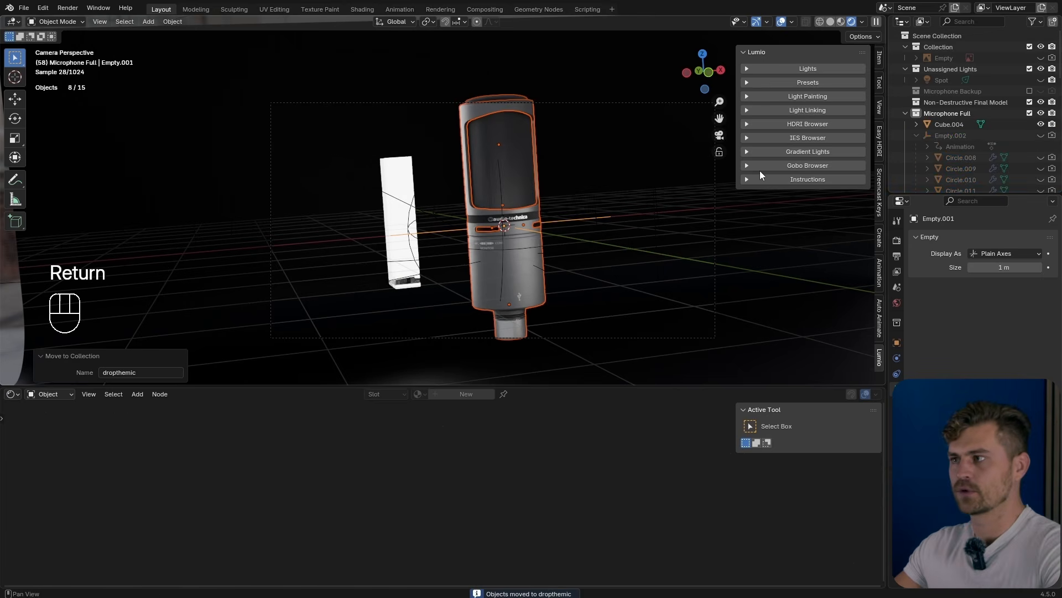
Step: Add collection light linking with Lightlinks Mics as the light collection and dropthemic as the target
click(824, 110)
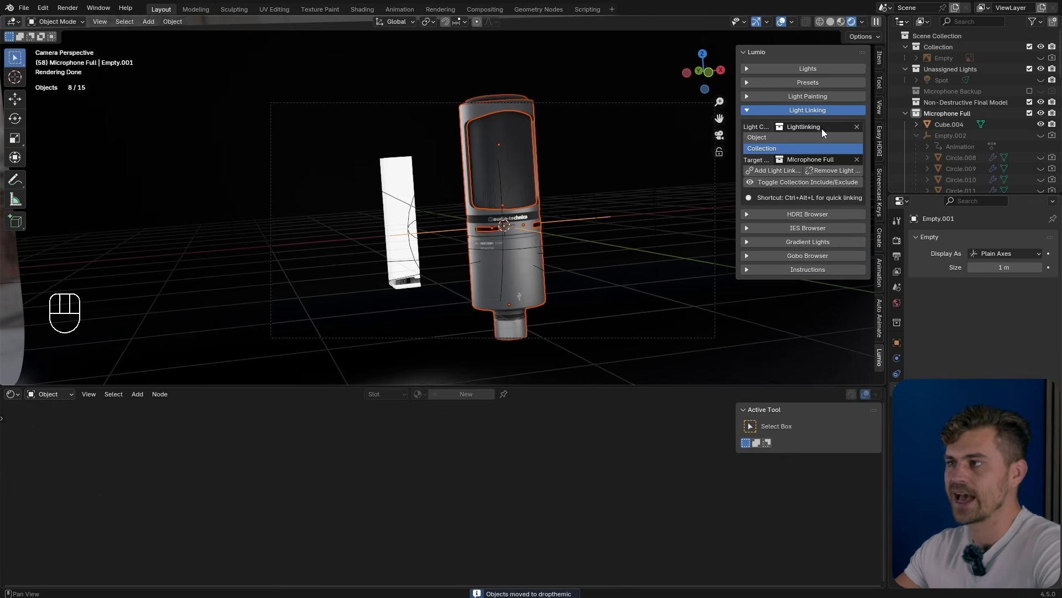
click(824, 128)
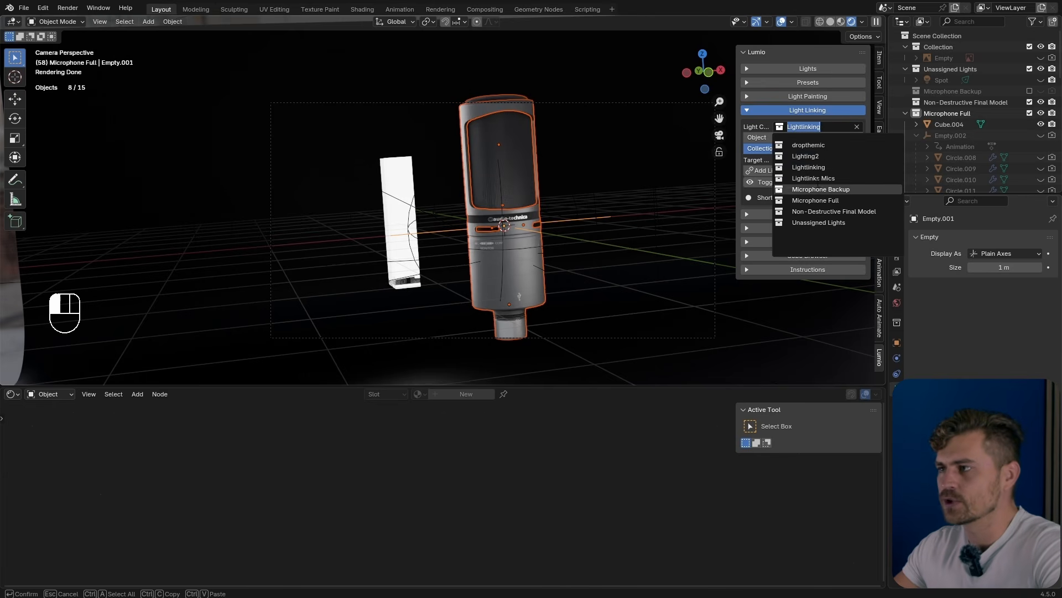
click(814, 178)
click(810, 159)
click(792, 179)
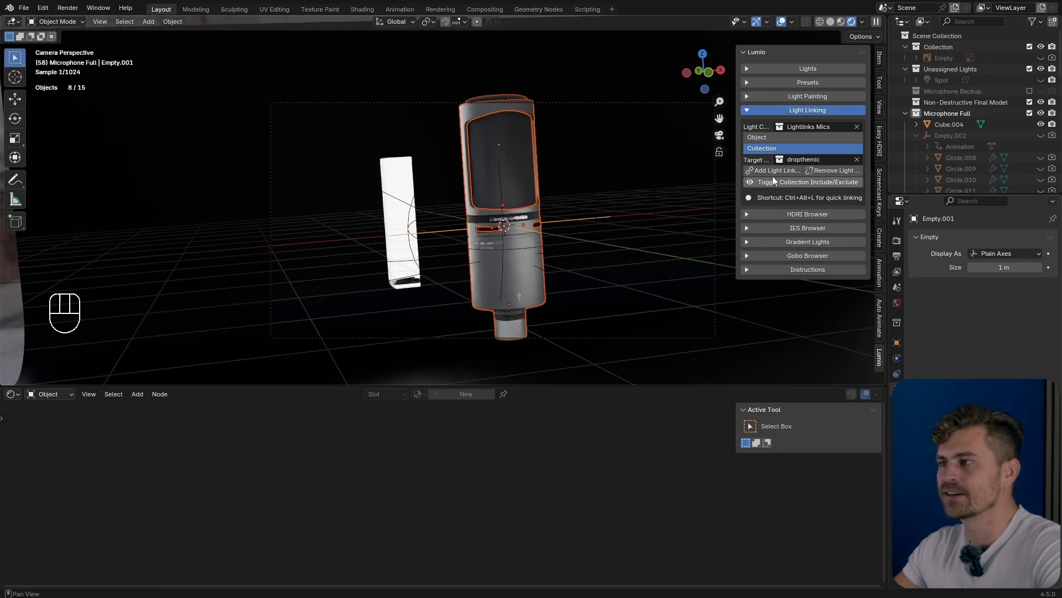
click(787, 171)
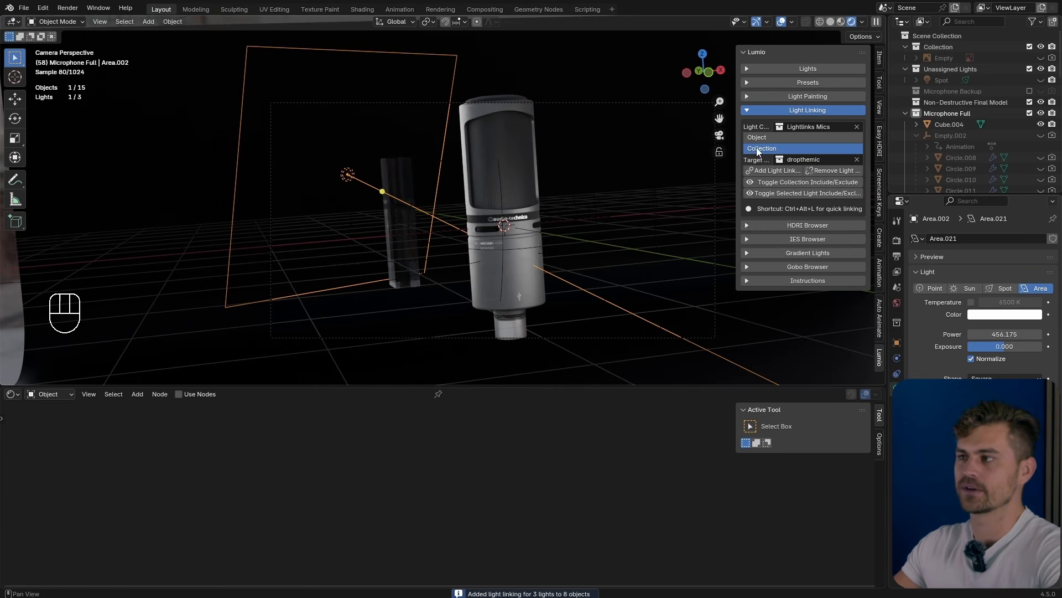
Step: Toggle the collection light linking to exclude and back to include, and save the file
click(789, 183)
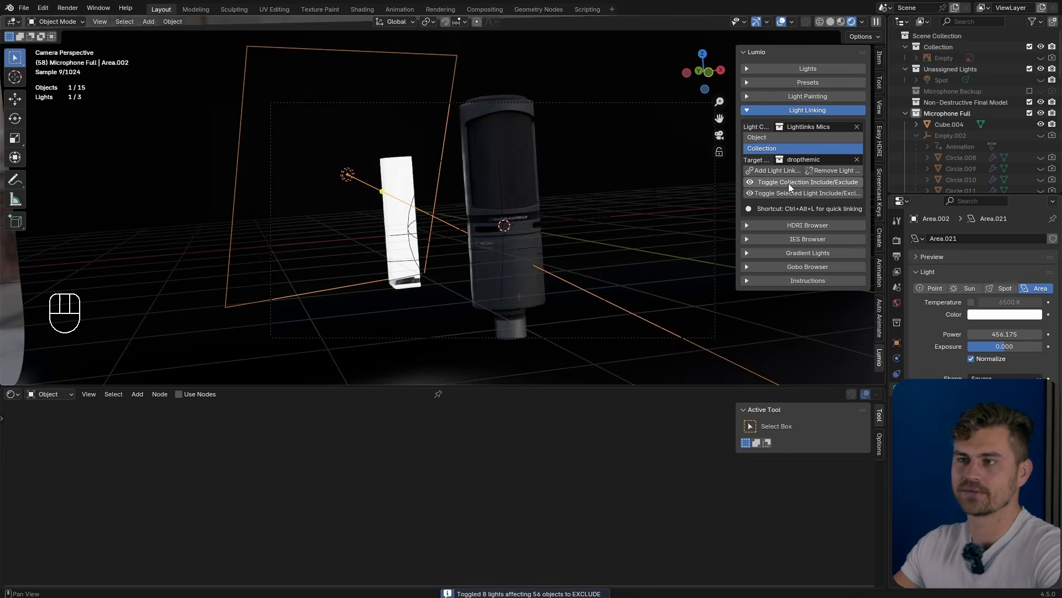
click(788, 184)
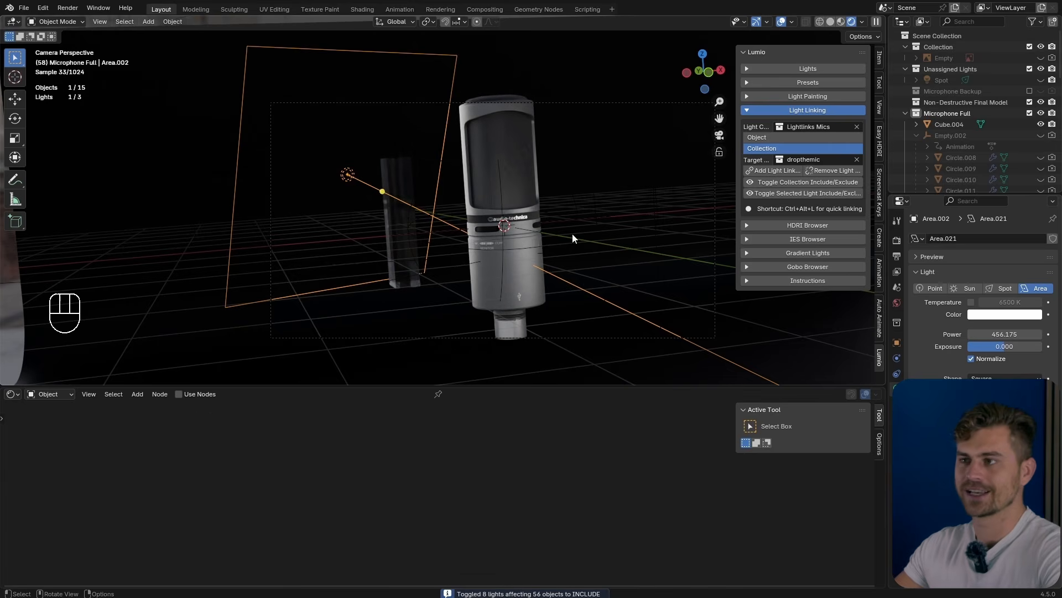
click(572, 233)
key(ctrl+s)
Step: Stretch the glass block beside the microphone to about 2.753 times its height along Z
click(398, 222)
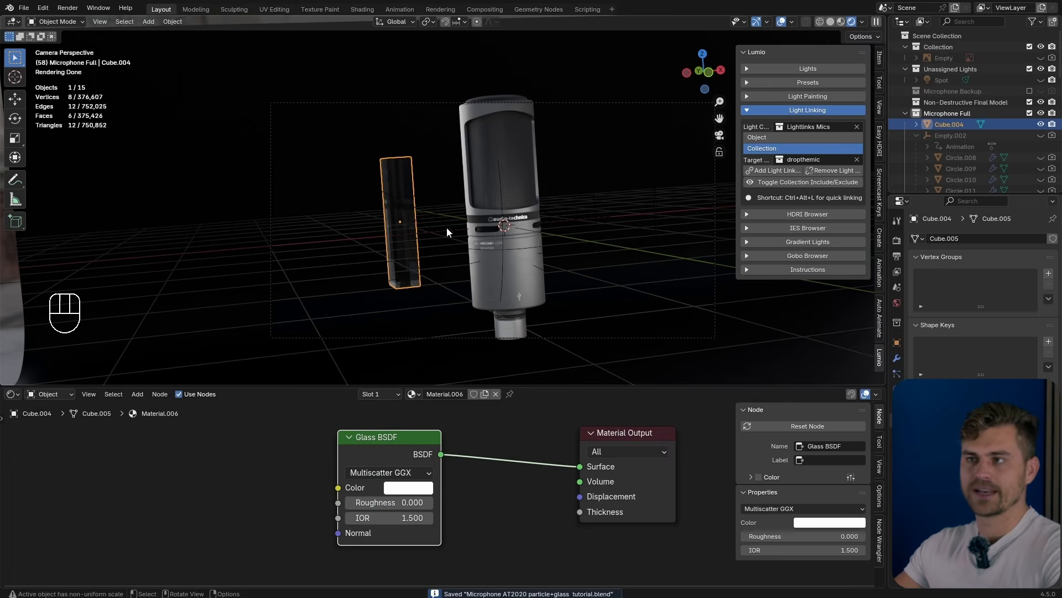
key(s)
key(z)
click(102, 228)
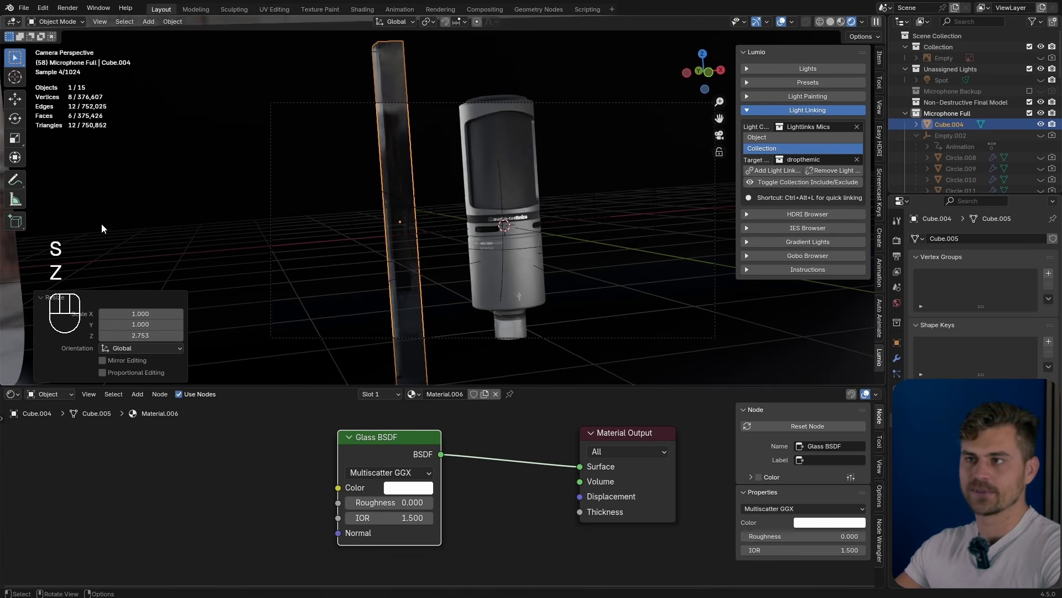
Step: Set the HDRI environment's strength to 0.96
click(811, 214)
scroll(831, 358, down, 2)
shift+drag(831, 360, 840, 359)
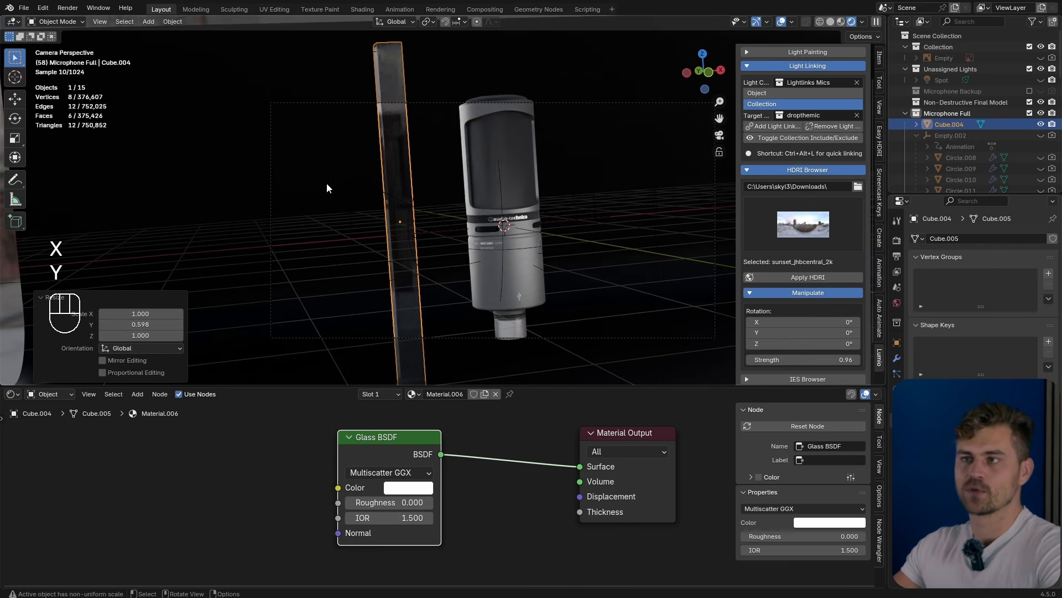
Step: Add a point light about 9.89 m back along Y, with power 138.2 and exposure 10
key(shift+a)
mouse_move(409, 194)
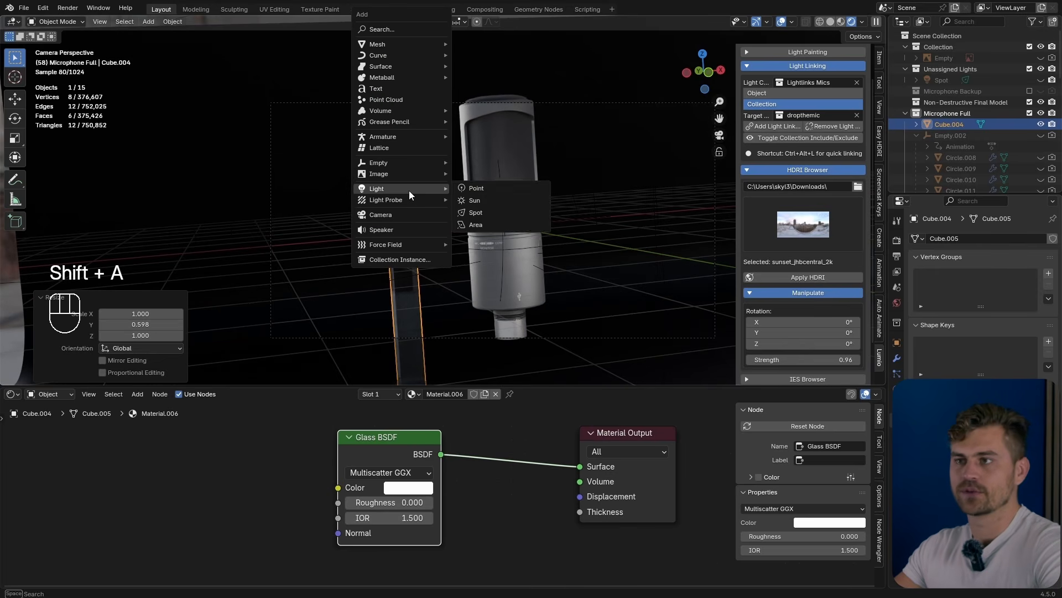
click(479, 187)
key(g)
key(y)
click(520, 241)
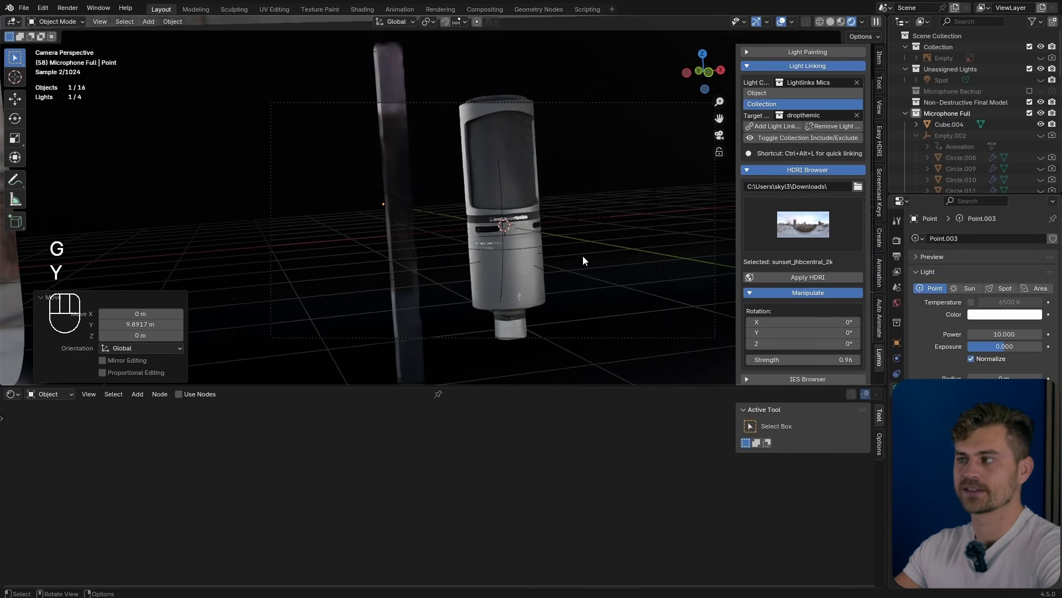
drag(994, 334, 1030, 334)
drag(996, 346, 1044, 346)
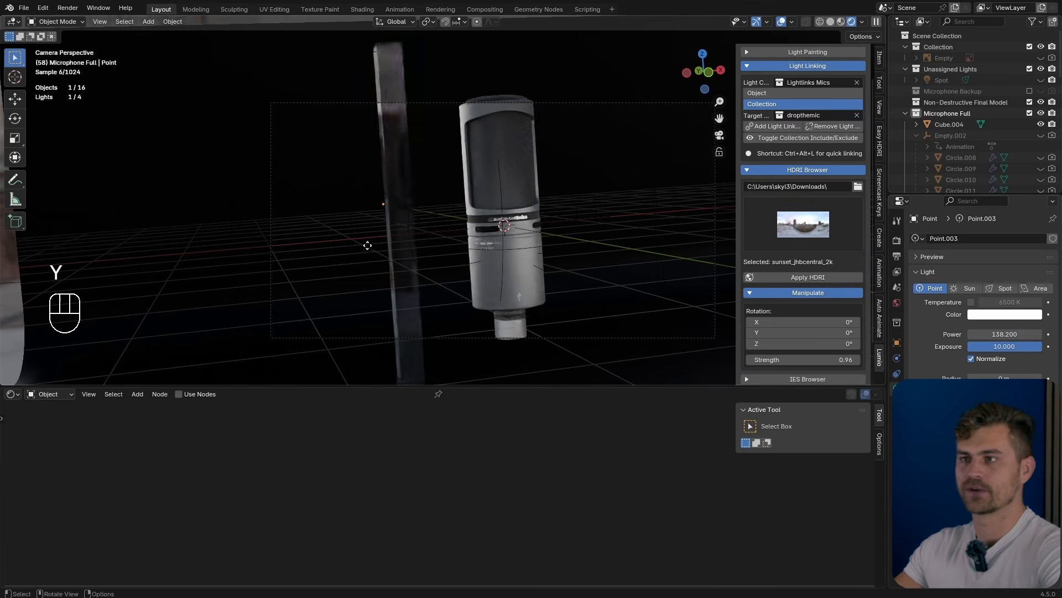
Step: Move the point light about 3.98 m forward along Y and up beside the microphone's head, and set its exposure to about 4.453
key(g)
key(y)
click(397, 273)
key(g)
key(z)
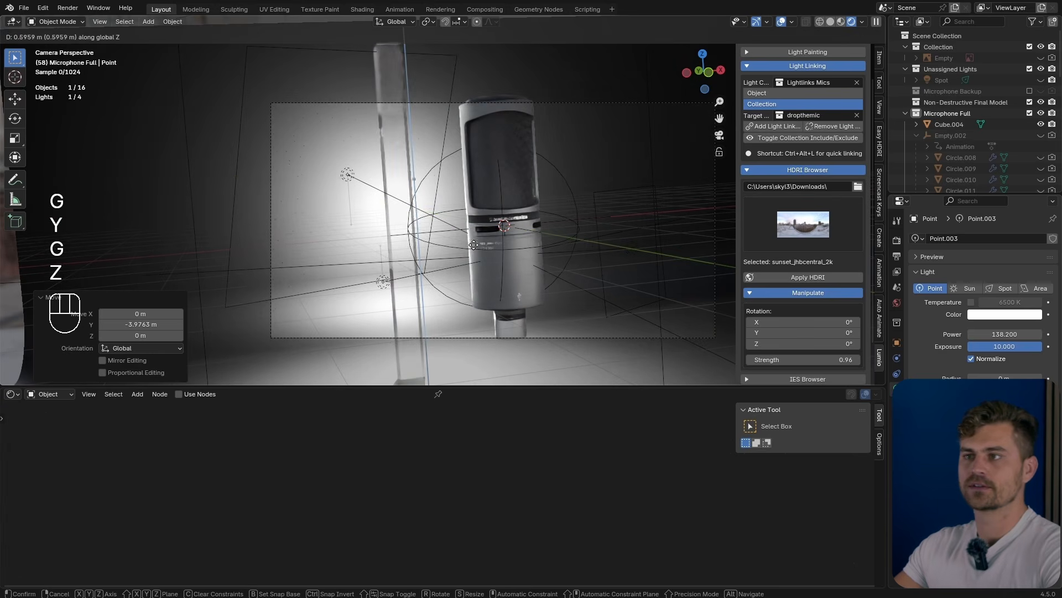
click(476, 204)
key(g)
click(534, 184)
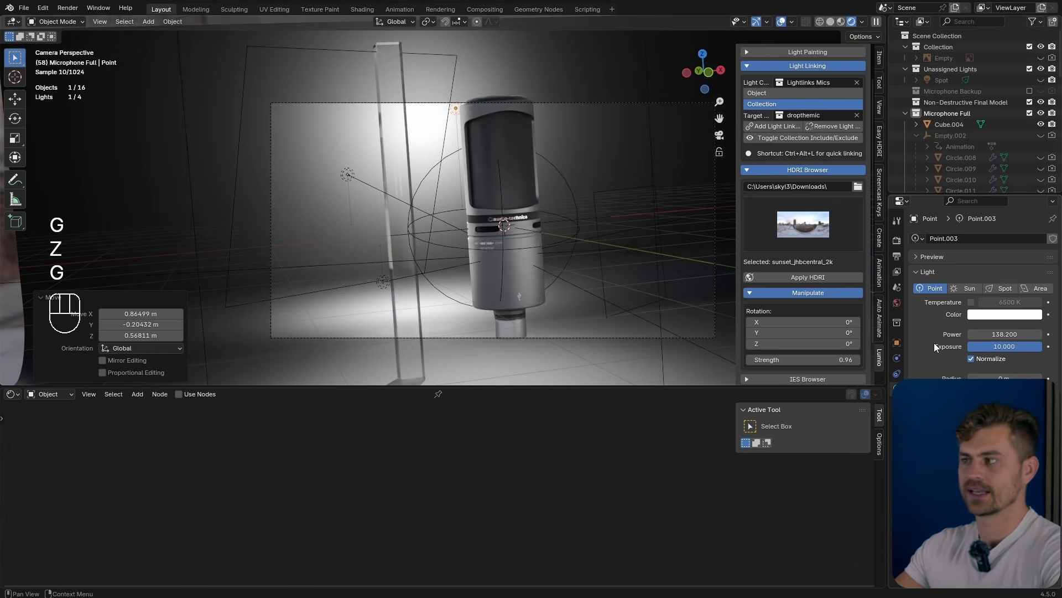
drag(1028, 346, 1022, 347)
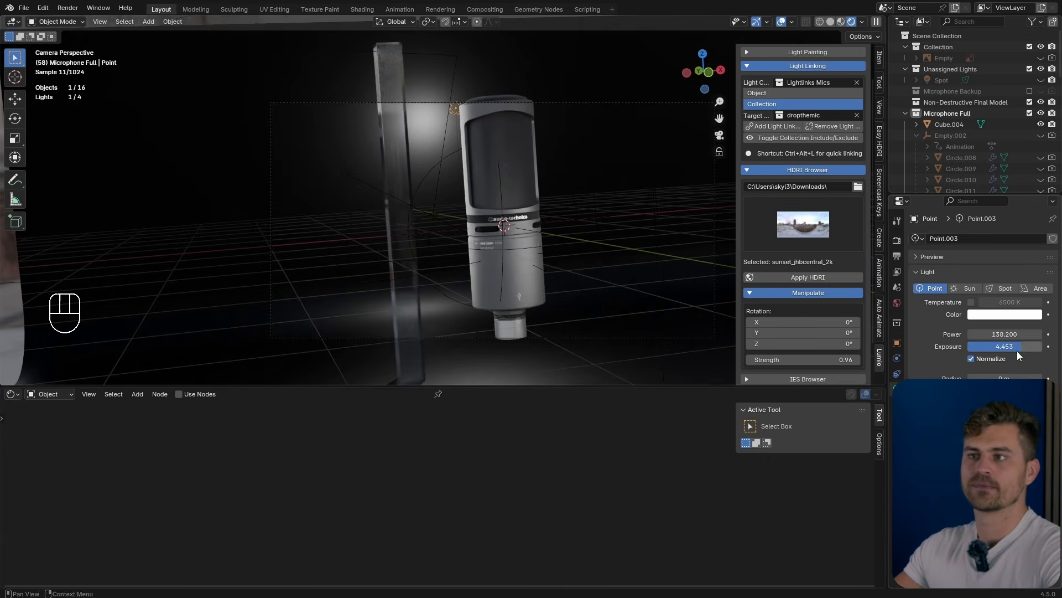
Step: Widen the glass block by about 1.462 along X and move it about -2.49 m along X
click(404, 166)
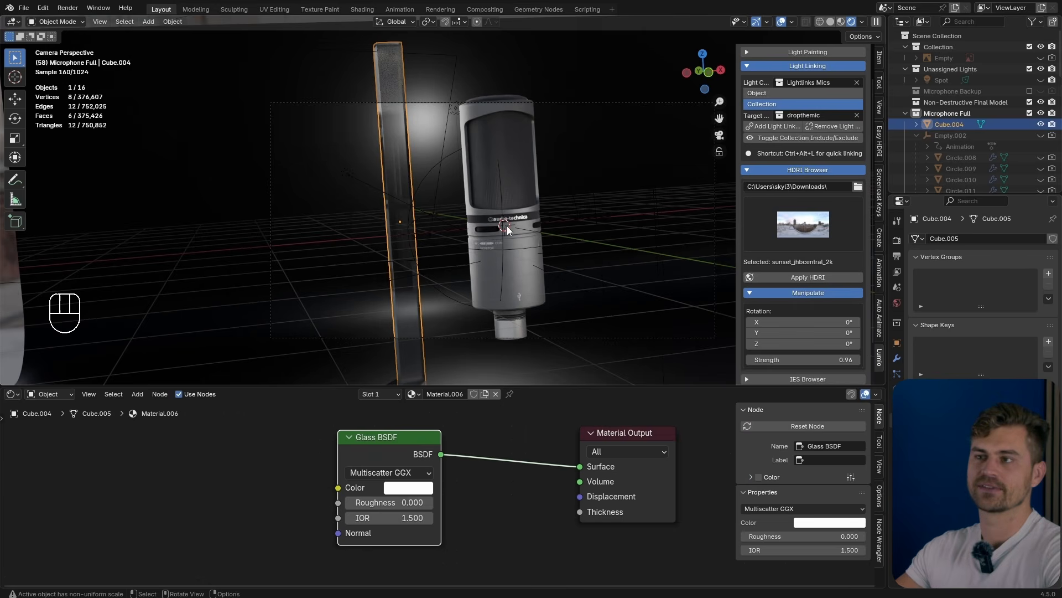
key(s)
key(x)
click(542, 249)
key(g)
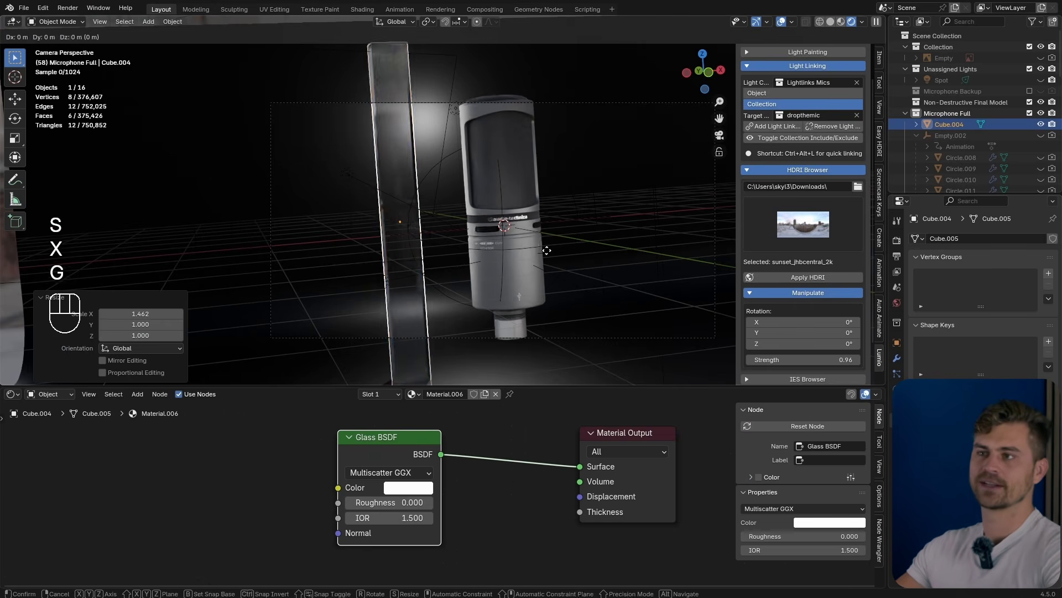
key(y)
key(x)
click(384, 278)
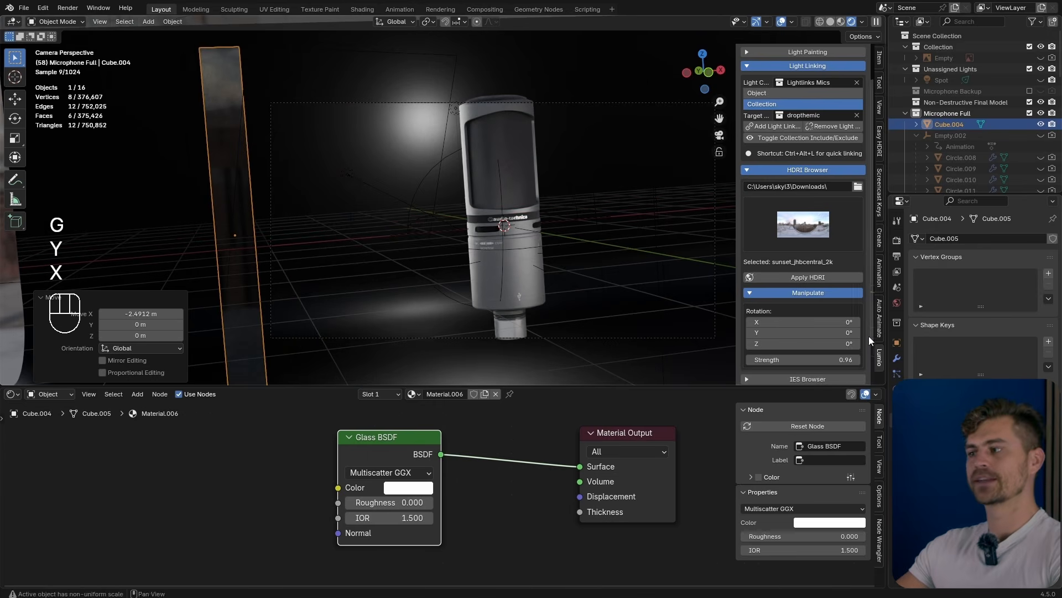
Step: Add an Array modifier to the glass block with a relative X offset of 1.160 and a count of 14
click(897, 360)
click(984, 234)
text(arr)
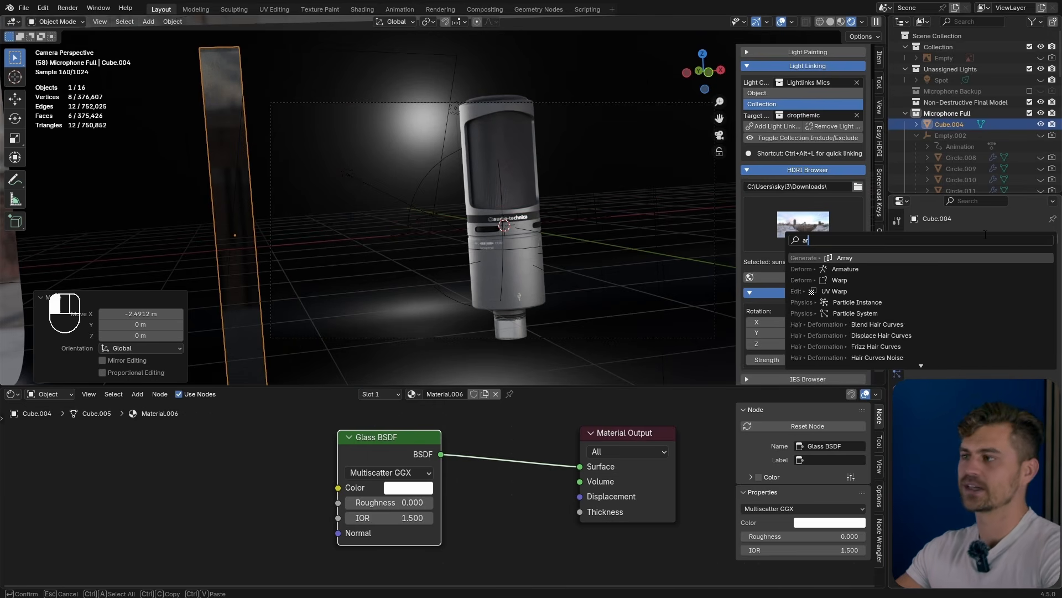
click(845, 257)
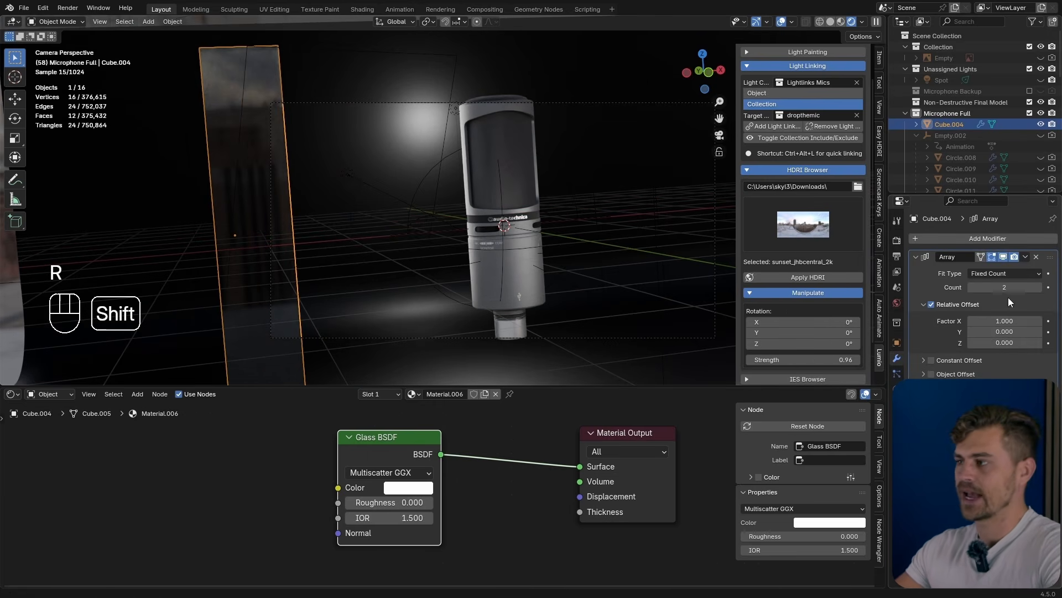
shift+drag(1004, 320, 1027, 321)
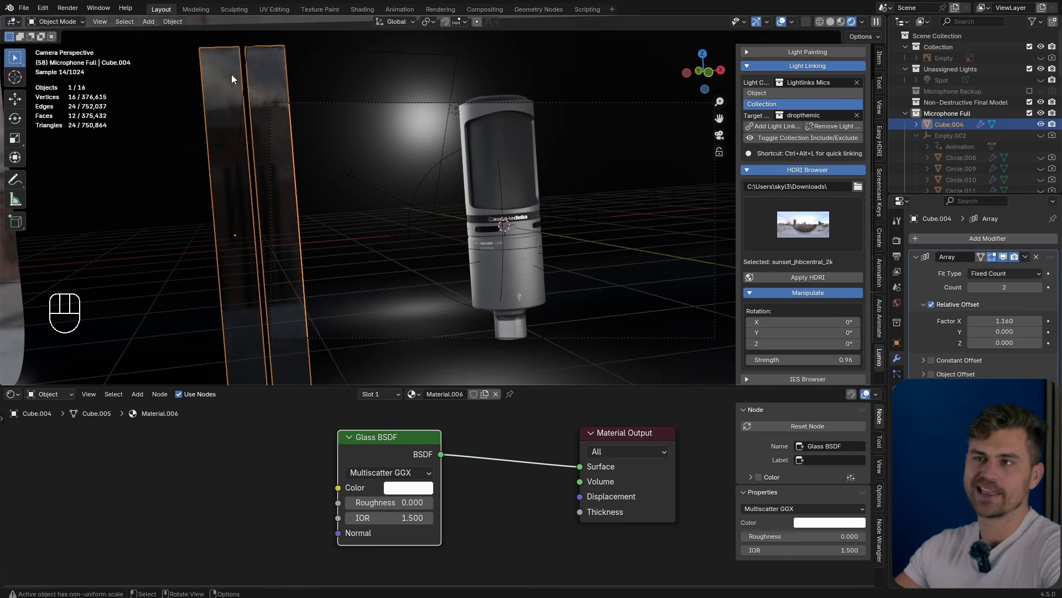
drag(1005, 287, 1044, 287)
Step: Scale the arrayed glass panels by about 1.914 along Z
scroll(589, 232, down, 3)
key(s)
key(z)
click(872, 246)
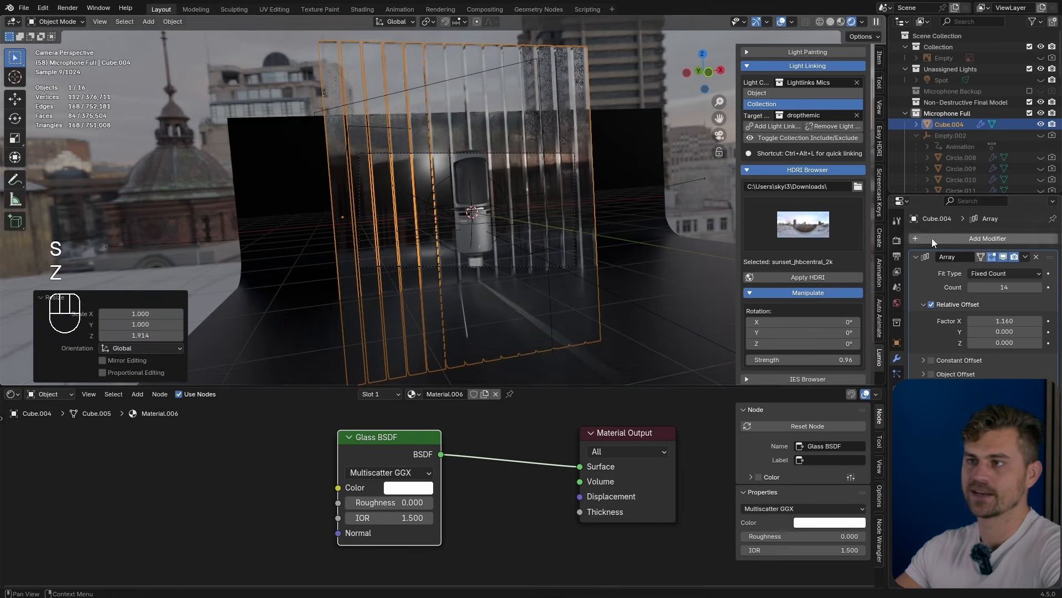
click(557, 152)
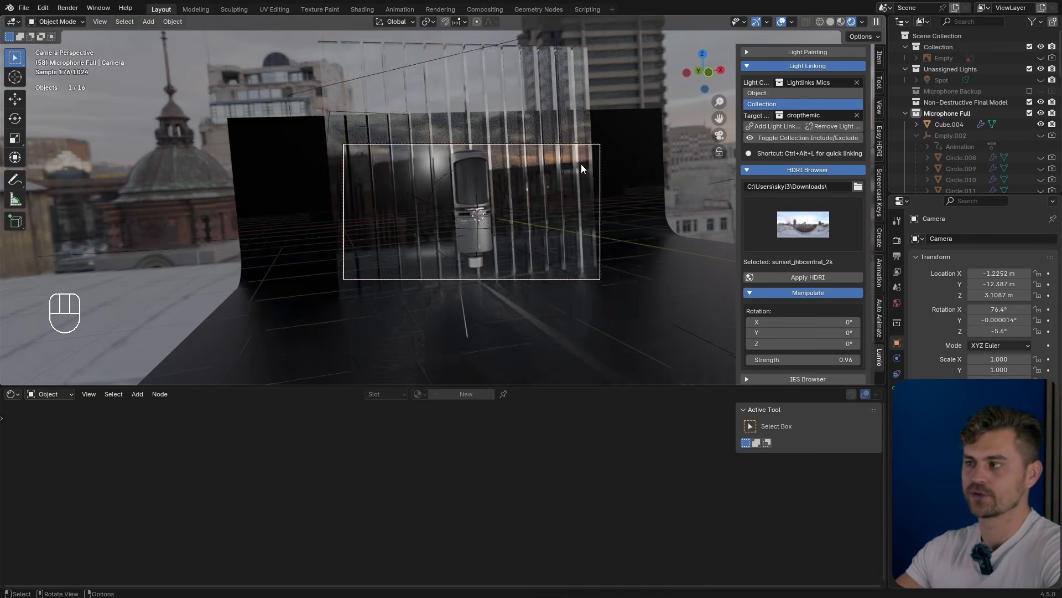
scroll(581, 164, up, 5)
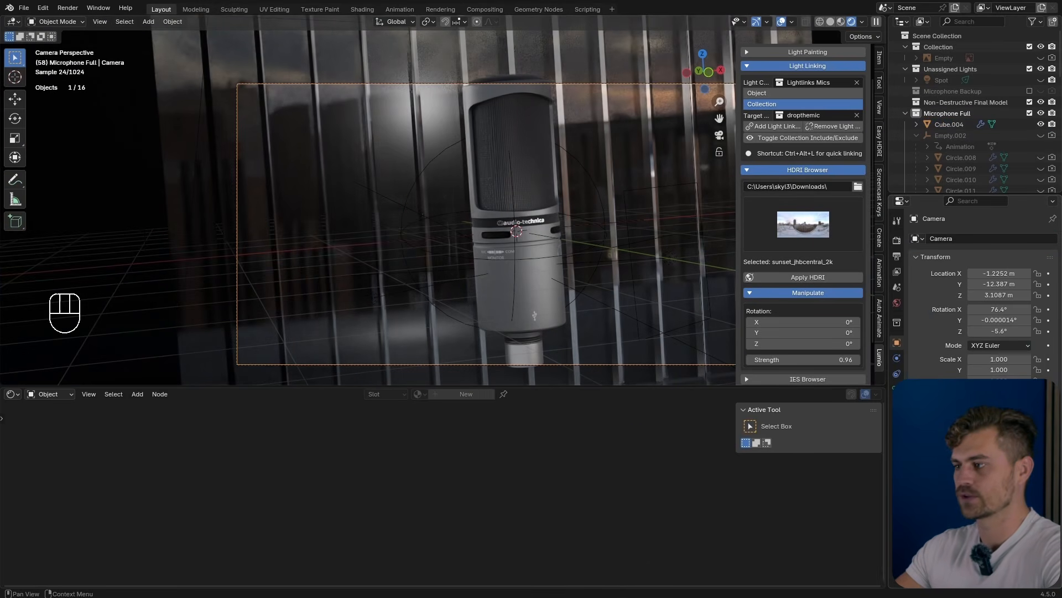
scroll(982, 293, down, 2)
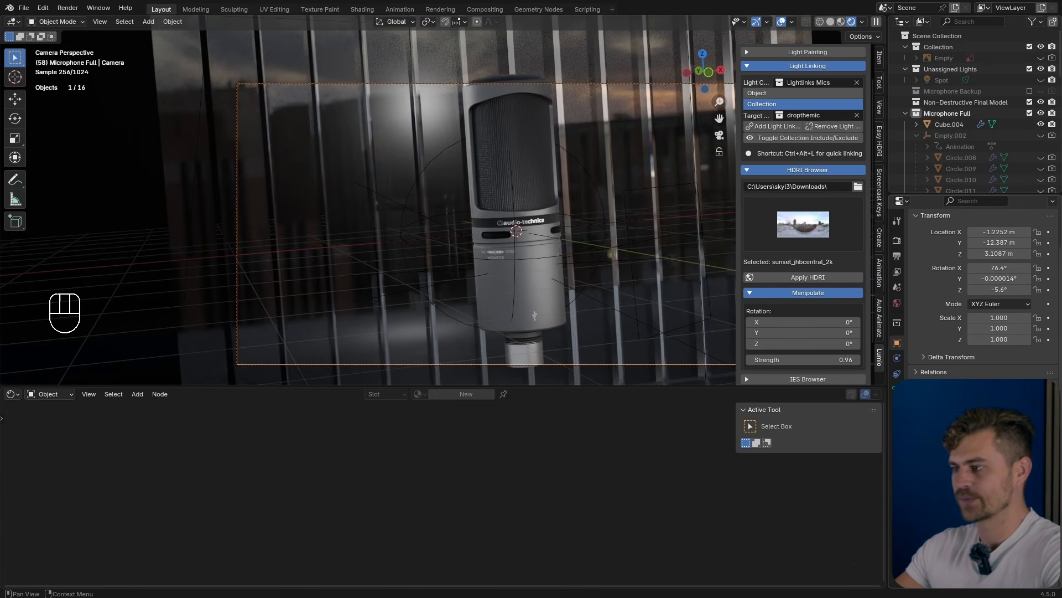
click(896, 389)
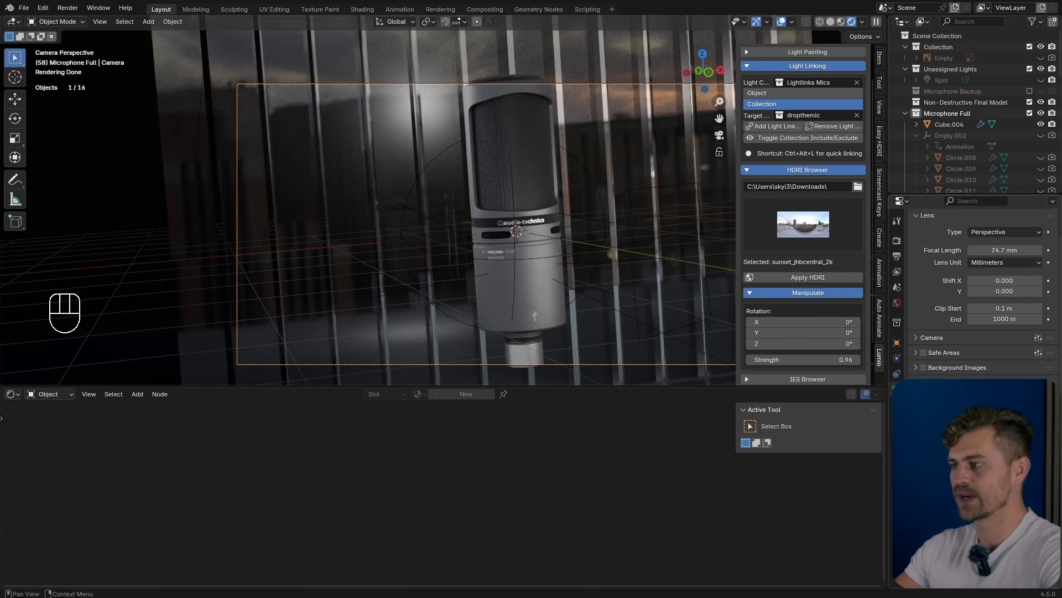
scroll(623, 164, down, 2)
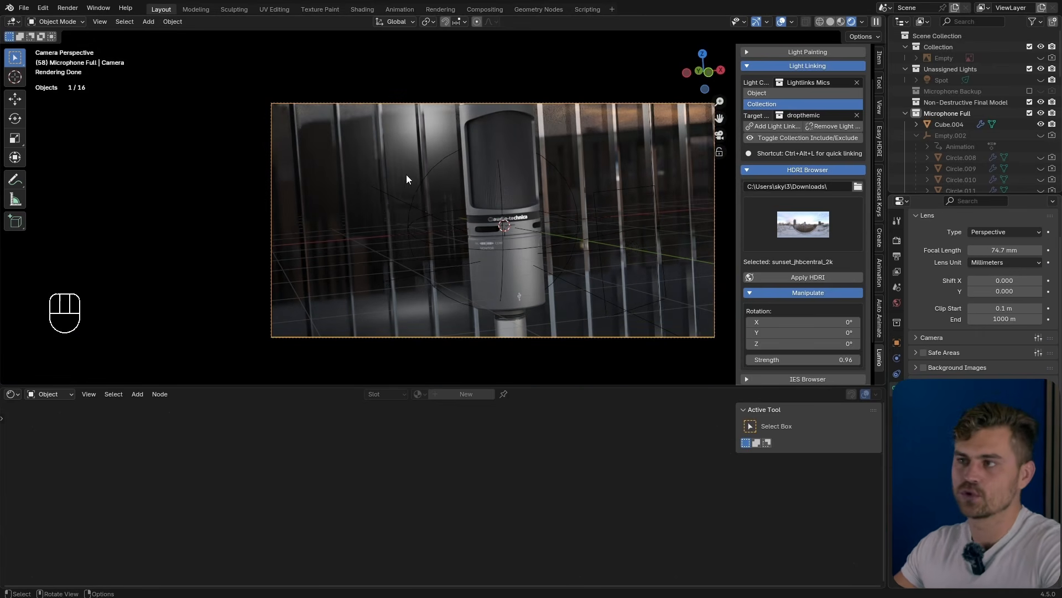
Step: Set the glass panels' Glass BSDF roughness to 0.108 and hide the 3D viewport's overlays and sidebar
click(632, 127)
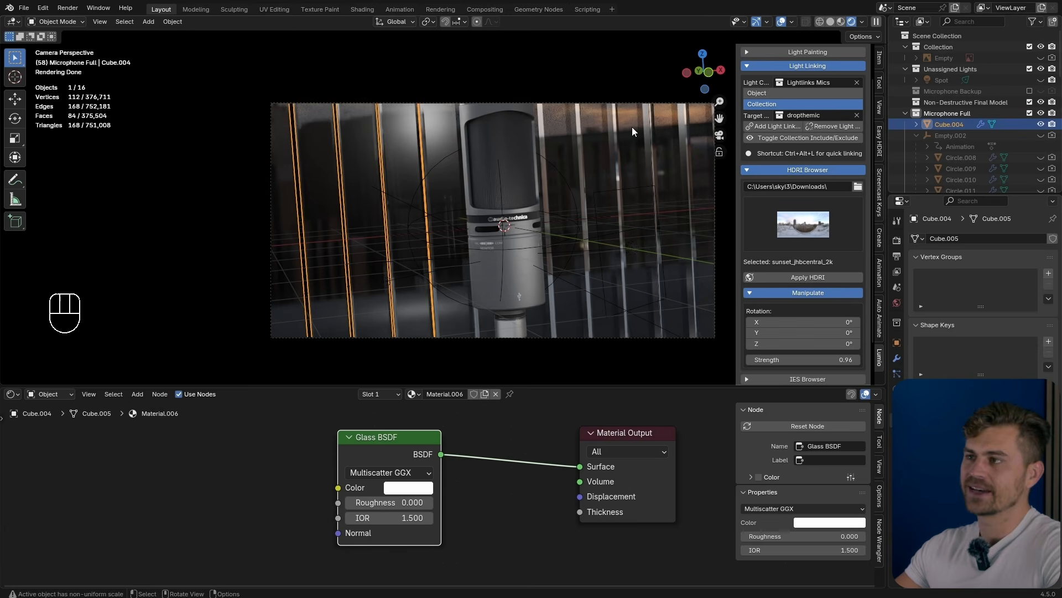
drag(463, 366, 454, 374)
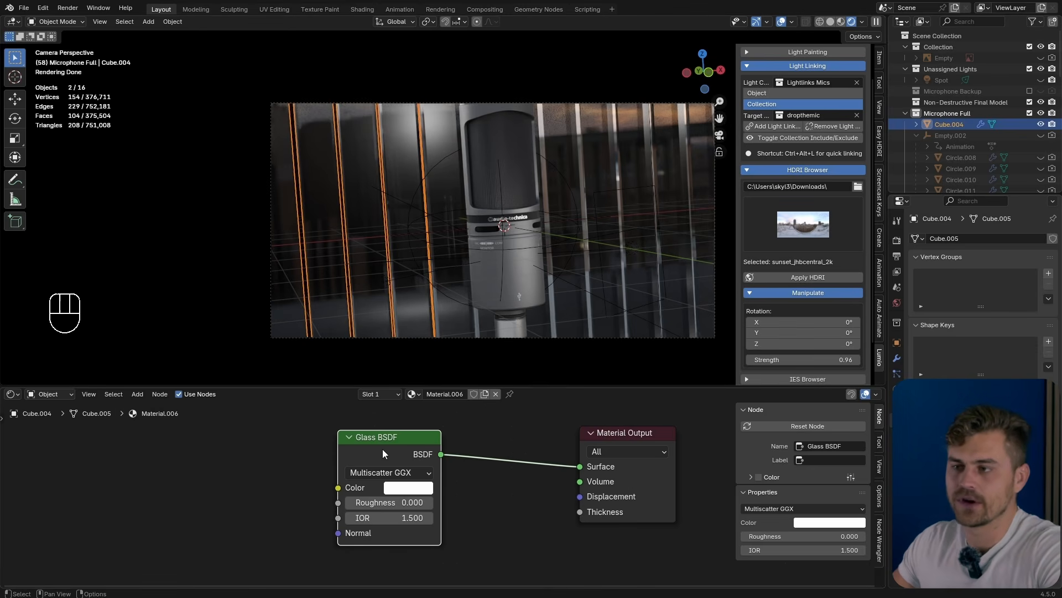
mouse_move(354, 502)
mouse_down()
mouse_move(387, 503)
mouse_move(355, 506)
mouse_up()
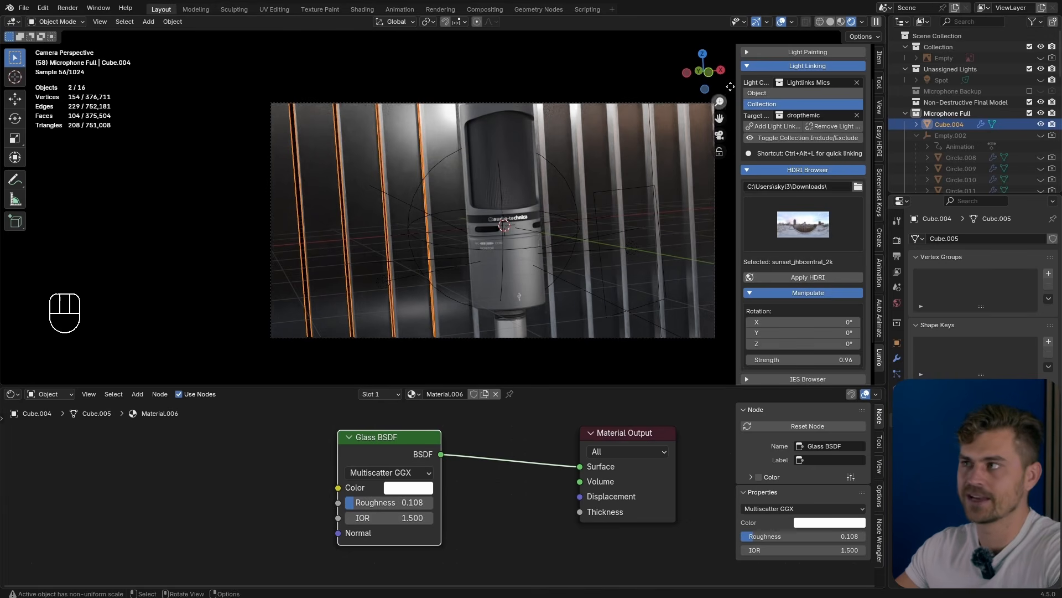
click(782, 22)
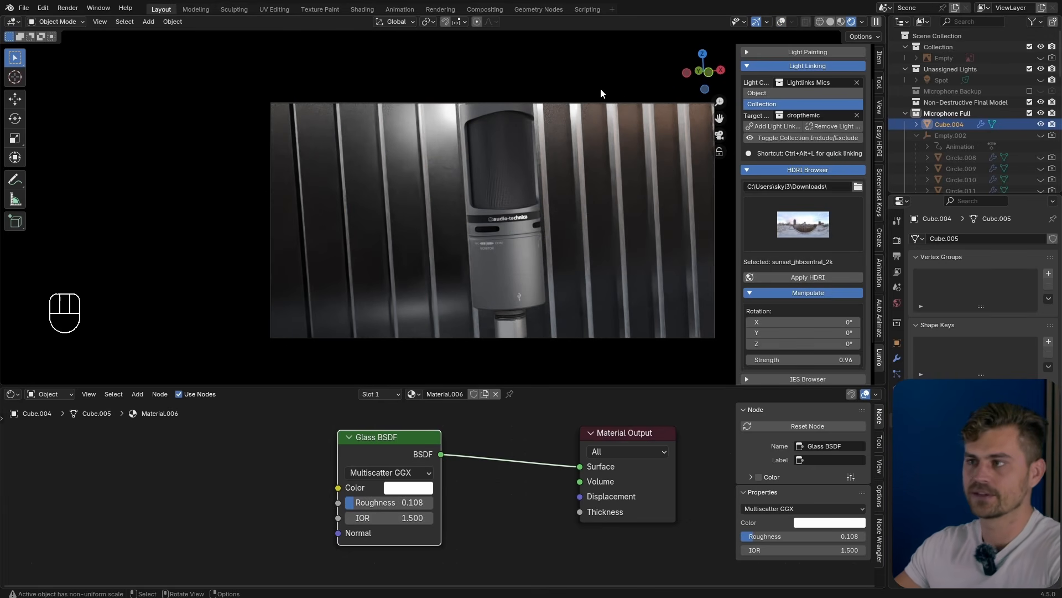
key(n)
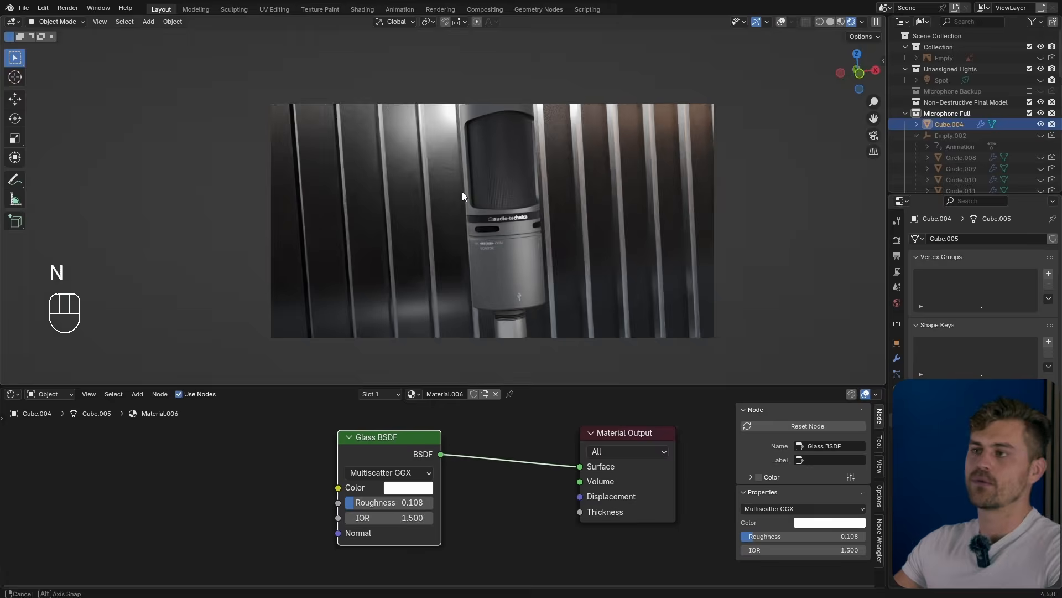
mouse_move(463, 191)
middle_down()
mouse_move(433, 188)
mouse_move(454, 173)
mouse_move(473, 181)
middle_up()
key(shift+d)
key(x)
key(y)
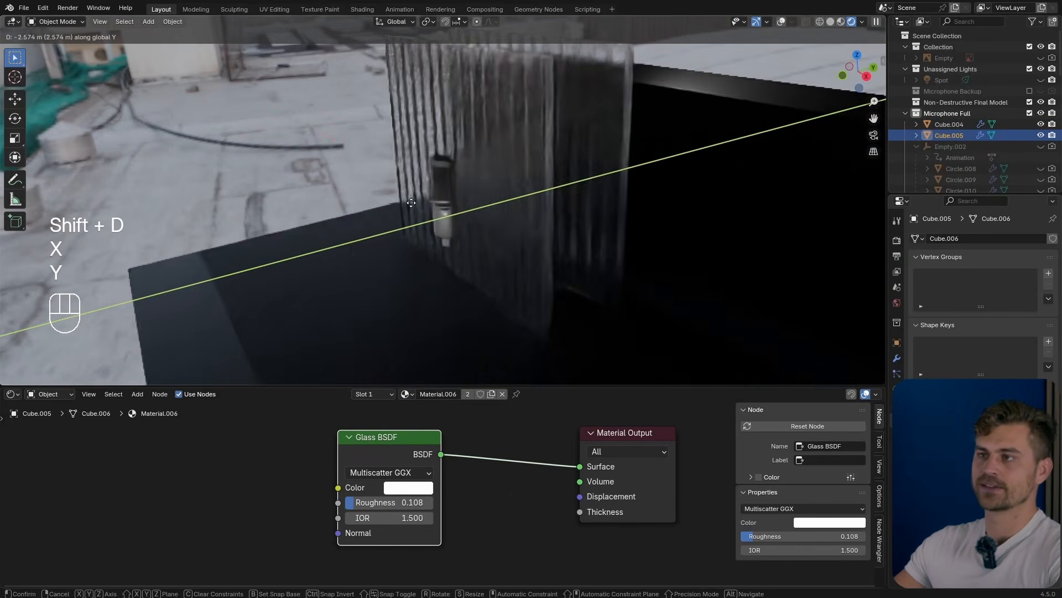
click(344, 238)
key(x)
click(504, 119)
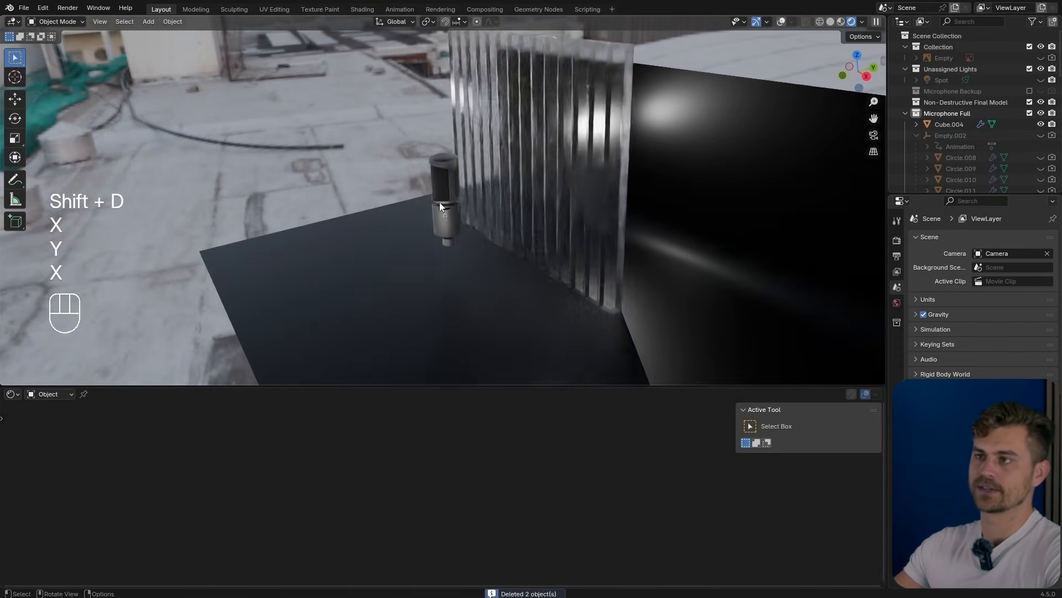
Step: Duplicate the glass panel wall about -4.743 m along Y and remove the copy's Array modifier
key(shift+d)
key(x)
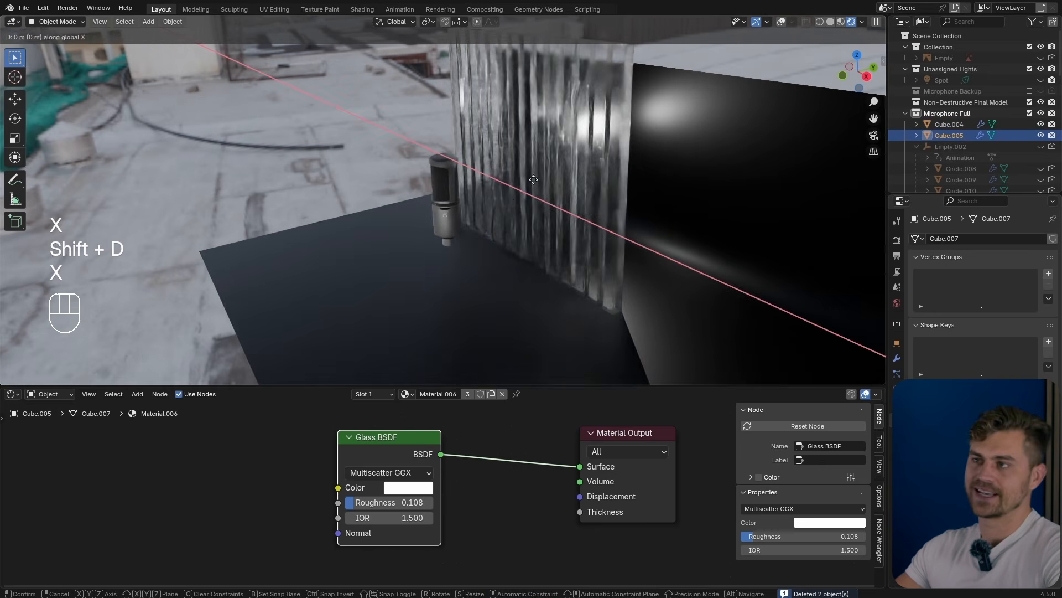
key(y)
click(522, 198)
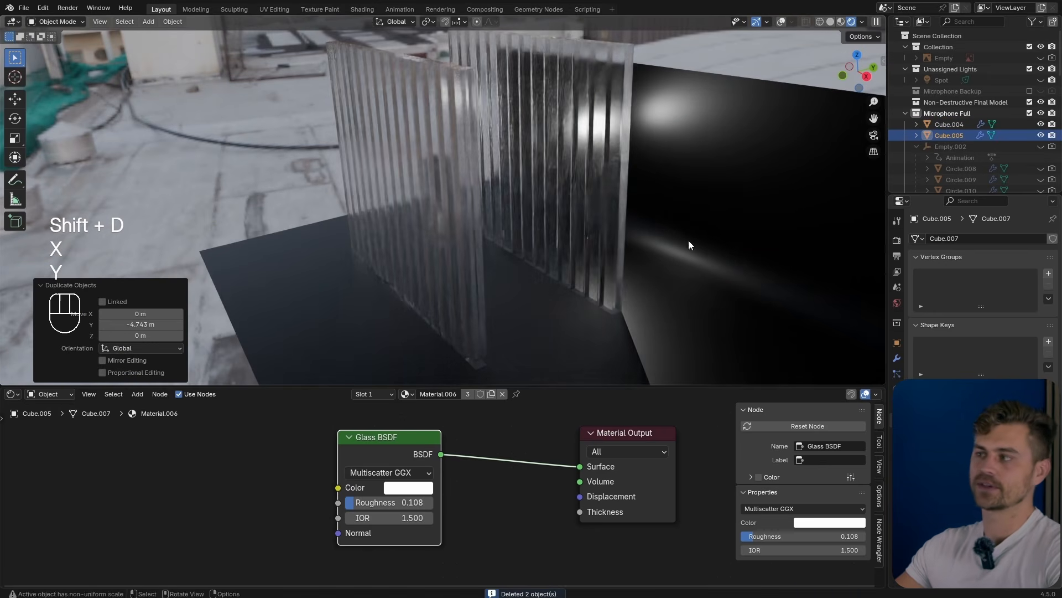
click(897, 358)
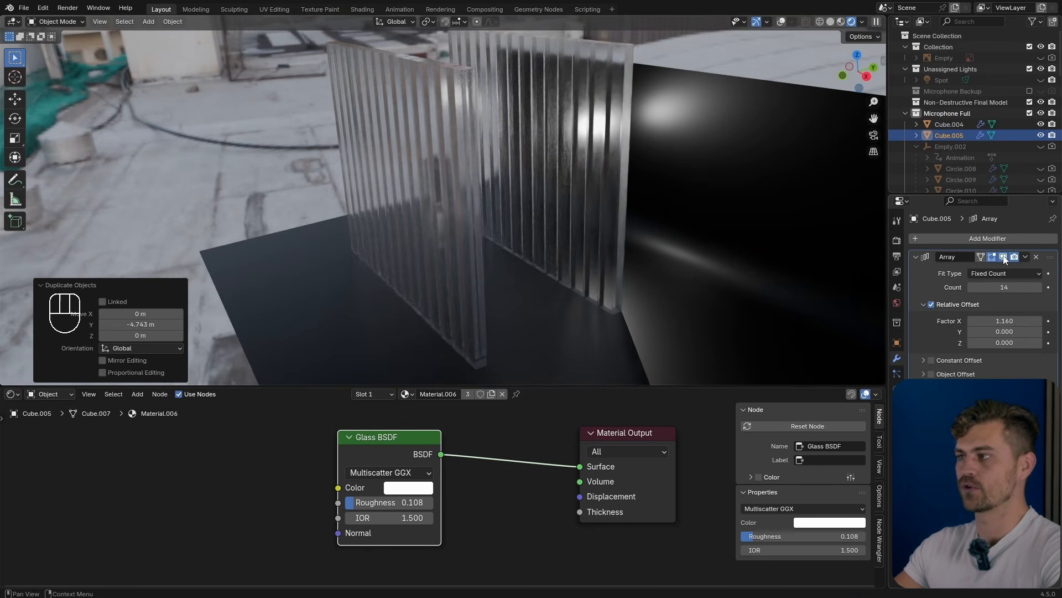
click(1035, 256)
middle_drag(457, 215, 499, 214)
Step: Add a Bevel modifier to the single glass block with 3 segments and an amount of about 0.226 m
click(988, 238)
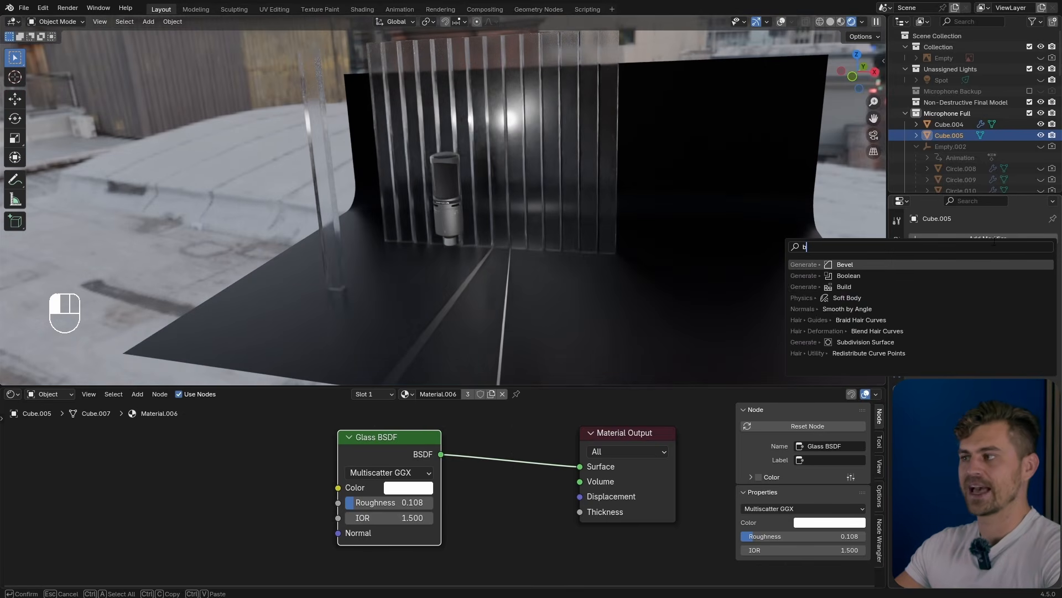
click(875, 264)
shift+middle_drag(373, 138, 487, 195)
scroll(484, 188, up, 5)
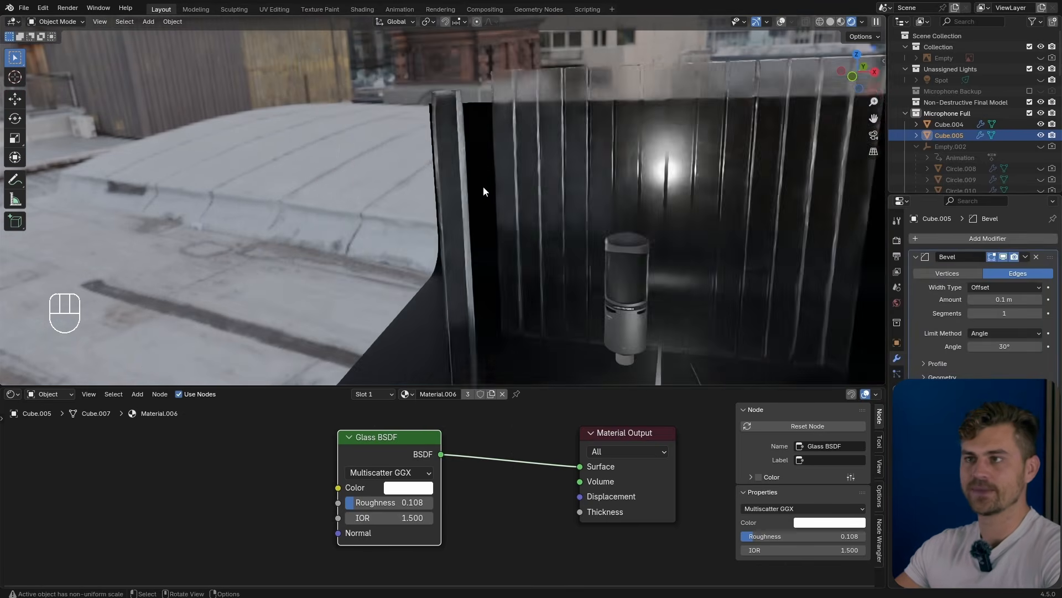
shift+middle_drag(492, 126, 468, 165)
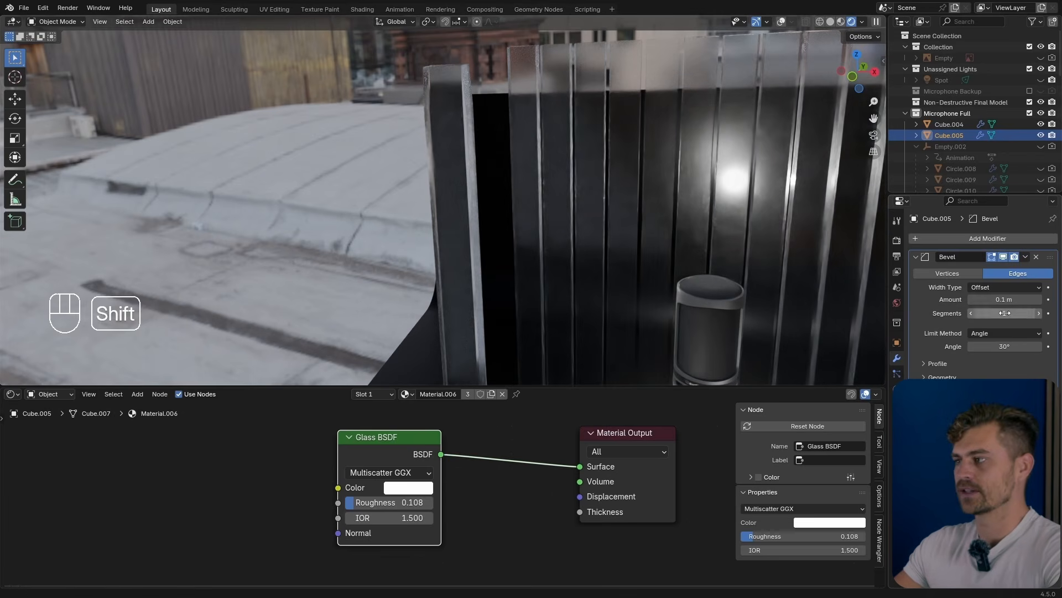
click(1039, 313)
click(1039, 313)
mouse_move(1029, 299)
shift+mouse_down()
mouse_move(1013, 300)
mouse_move(1024, 299)
shift+mouse_up()
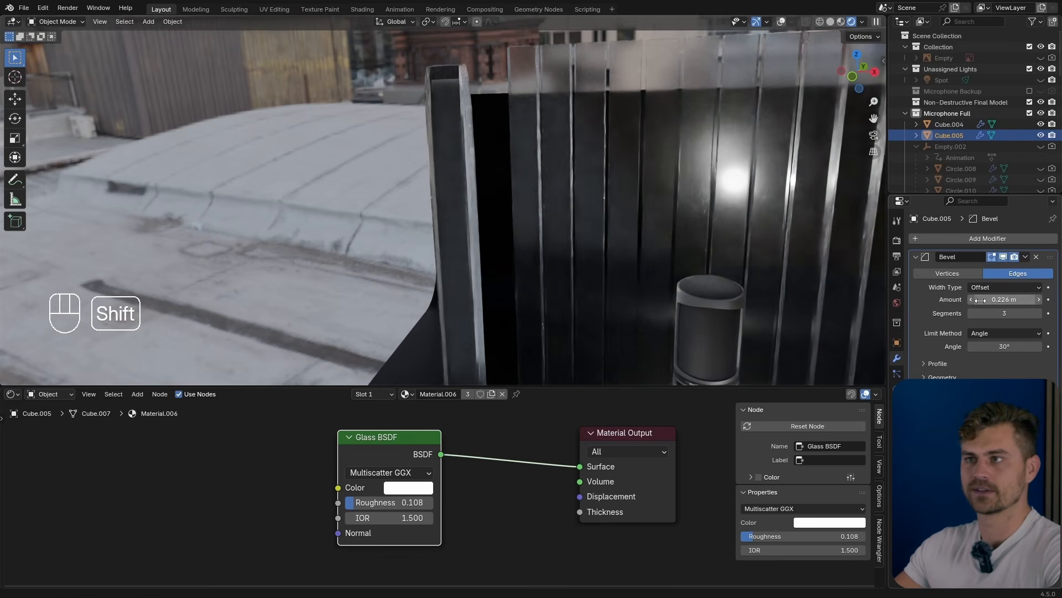
Step: Move the bevelled glass block about 3.83 m along X and -4.40 m along Z, in front of the microphone
scroll(444, 84, down, 6)
key(a)
key(g)
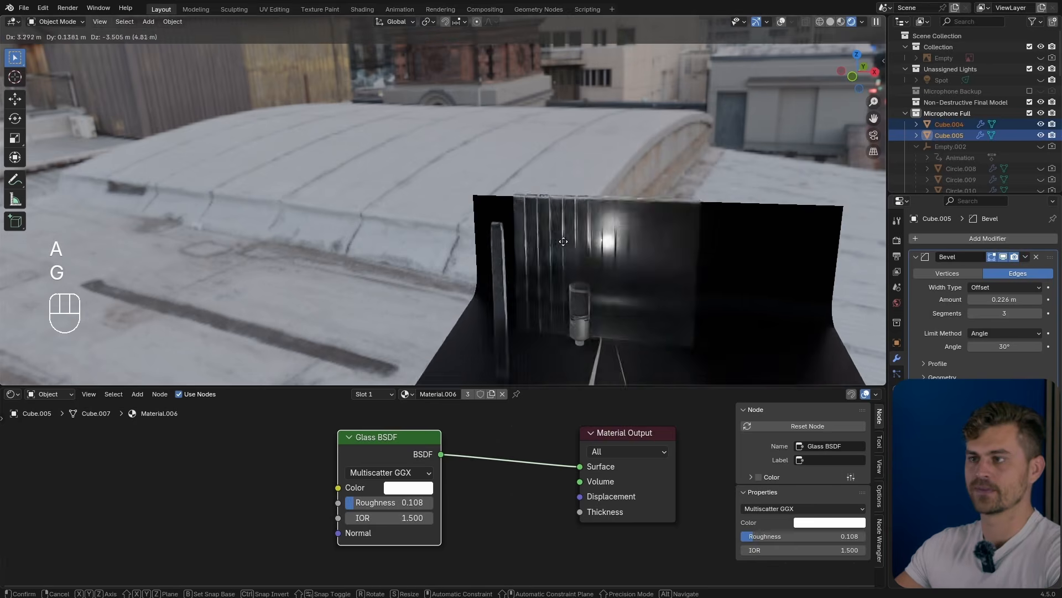
right_click(559, 220)
click(443, 177)
key(g)
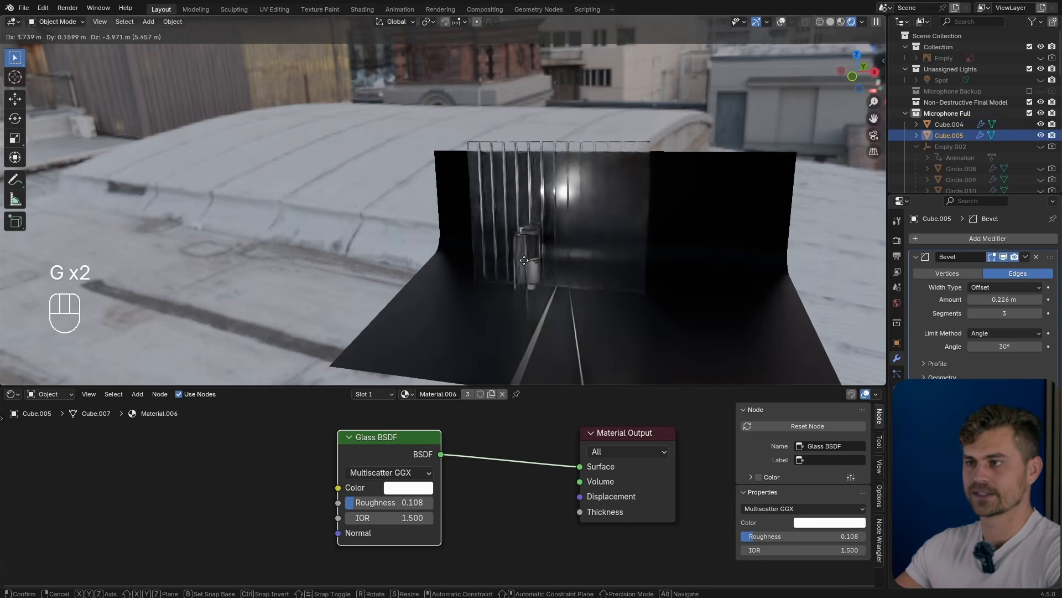
click(525, 265)
Step: In the camera view, bring the glass block closer along Y and shift it about -0.81 m in X and -1.03 m in Z
key(KP_0)
key(g)
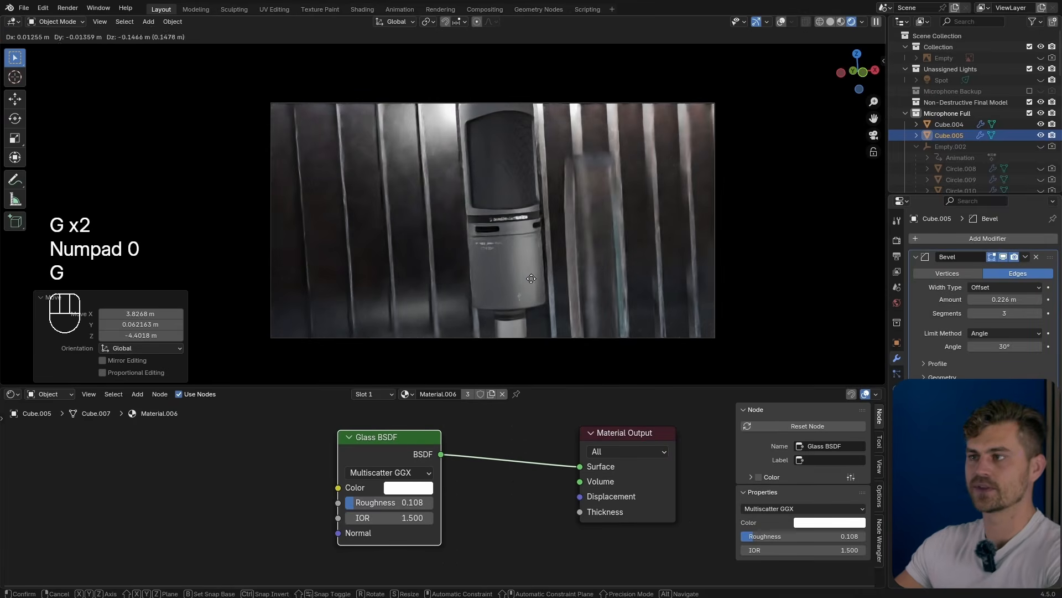
key(y)
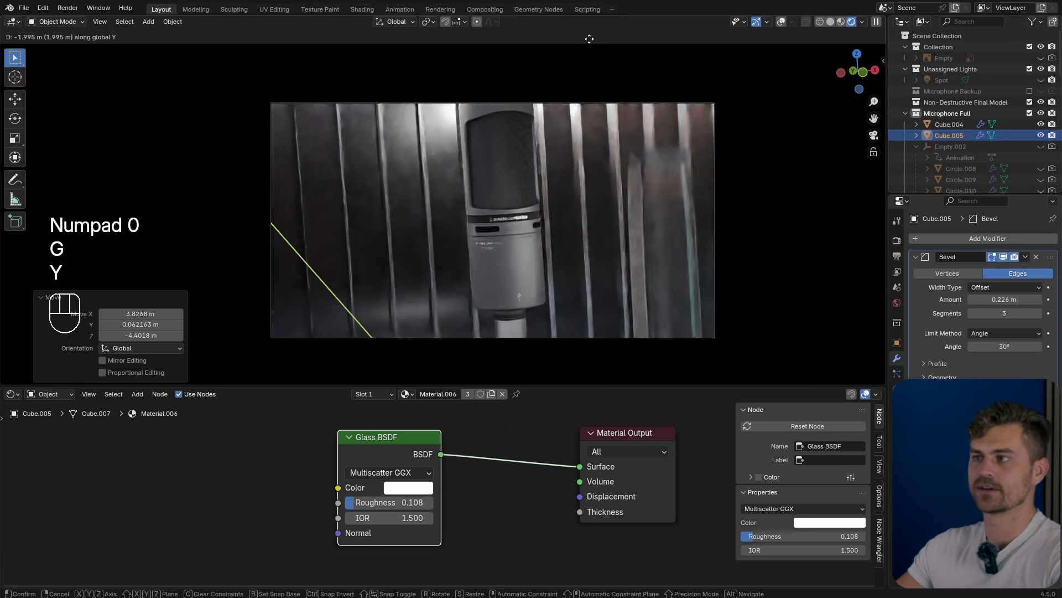
key(g)
click(500, 188)
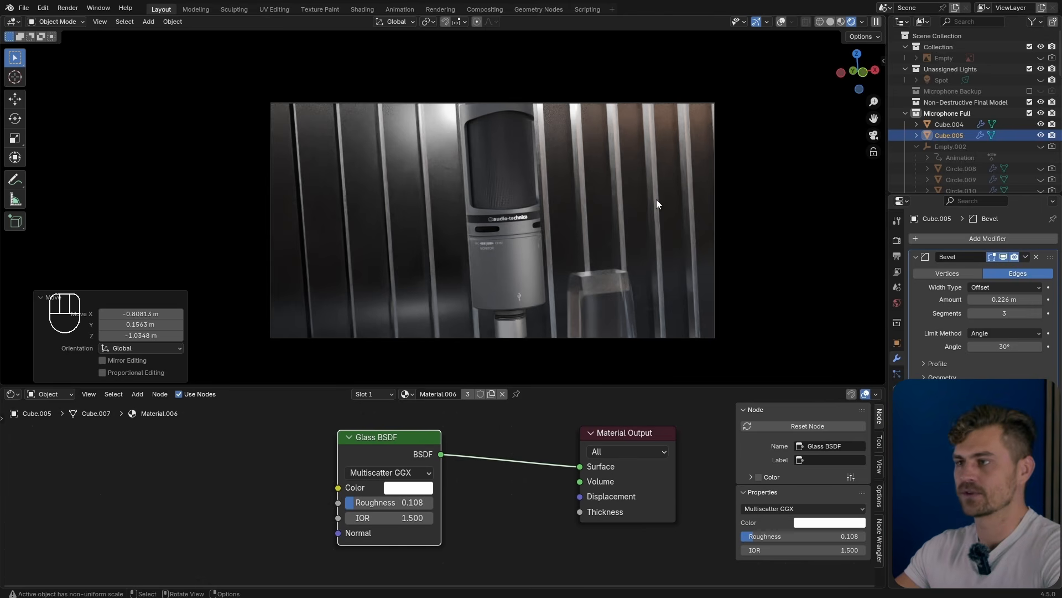
Step: Show the viewport overlays again and enable depth of field on the camera
key(shift+alt+z)
click(696, 103)
click(897, 390)
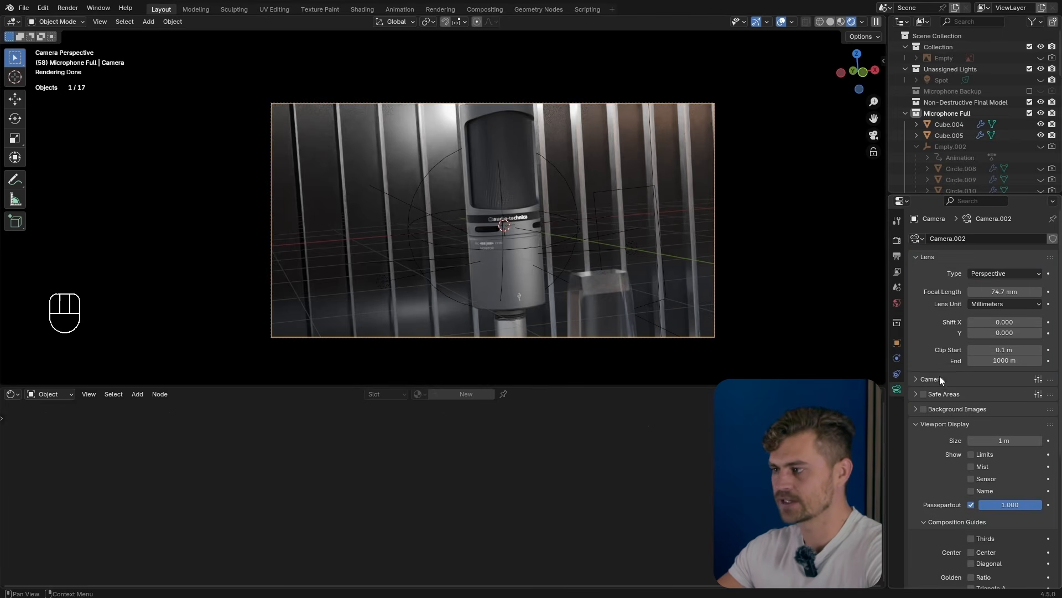
scroll(935, 382, down, 8)
click(923, 448)
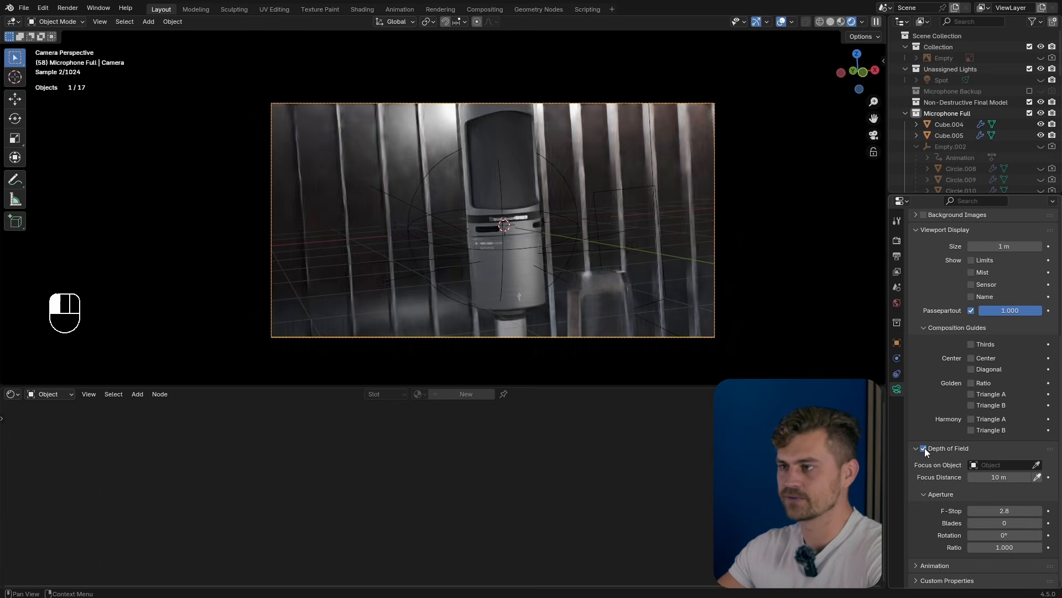
scroll(532, 273, up, 2)
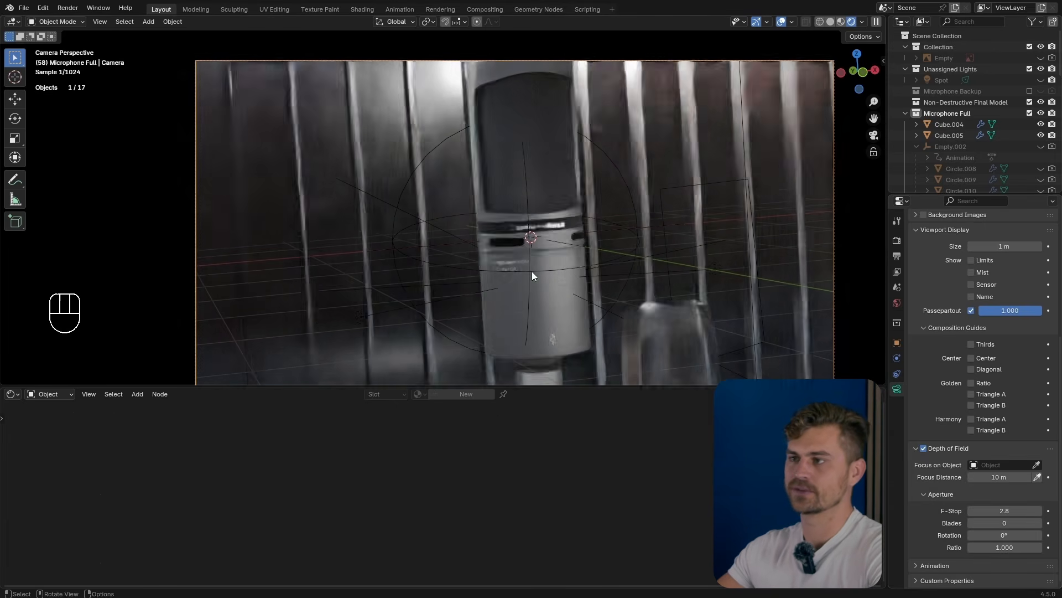
shift+middle_drag(554, 267, 524, 229)
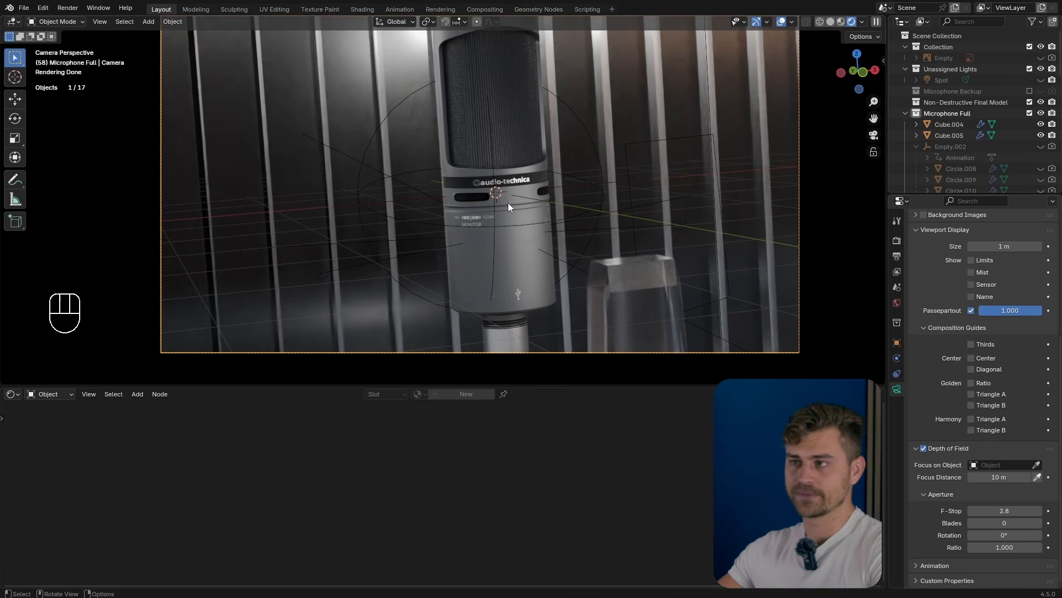
Step: Add an Arrows empty at the world origin, leaving it unmoved
key(shift+a)
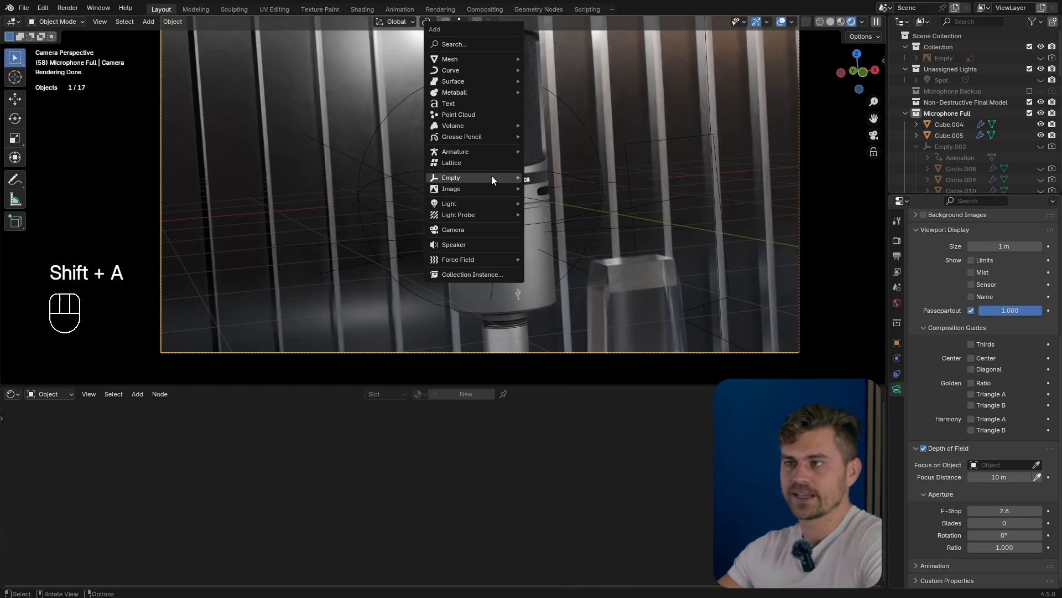
mouse_move(491, 177)
click(573, 191)
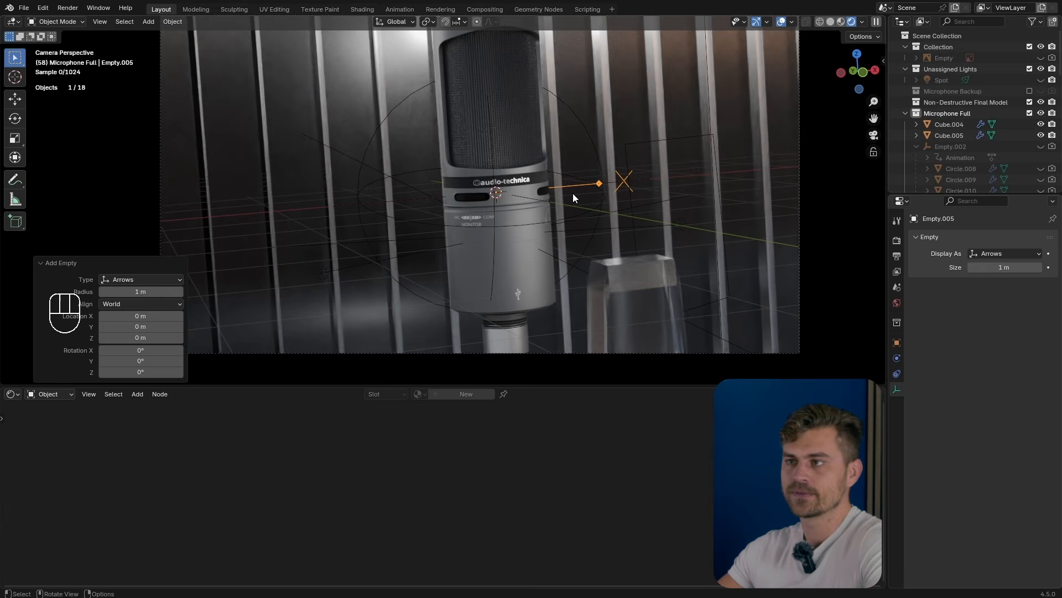
key(g)
right_click(693, 196)
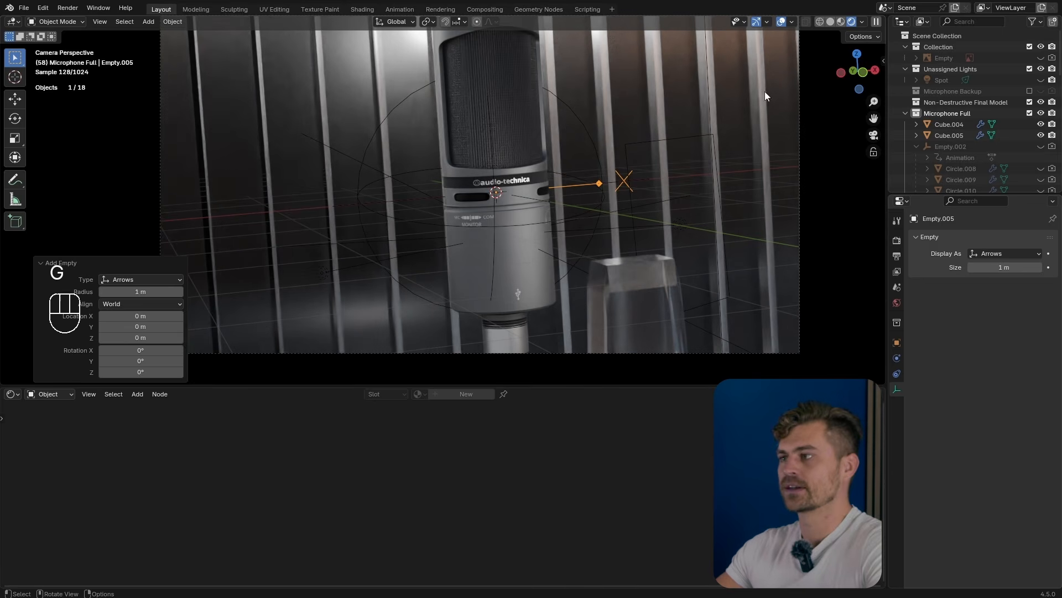
Step: Set the camera's depth-of-field focus object to the Arrows empty, clearing the wrongly picked area light
click(802, 194)
scroll(1011, 496, down, 8)
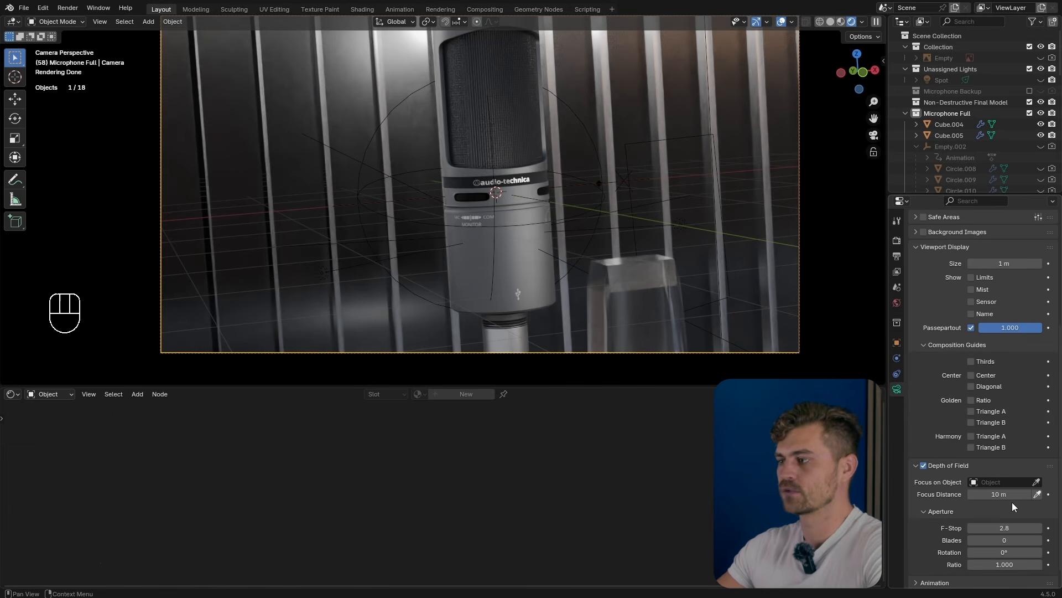
click(623, 181)
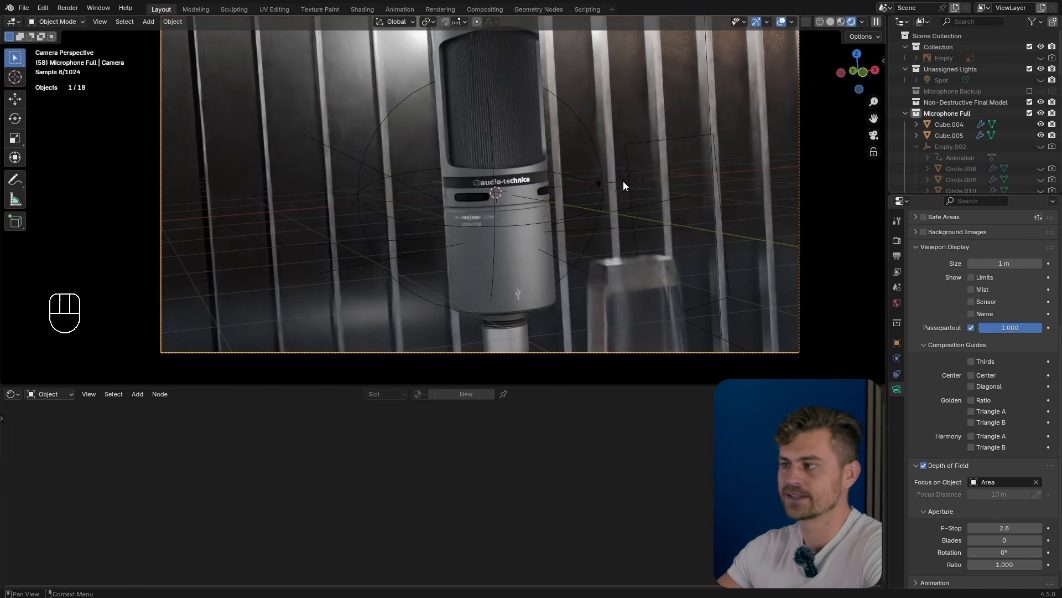
click(1036, 482)
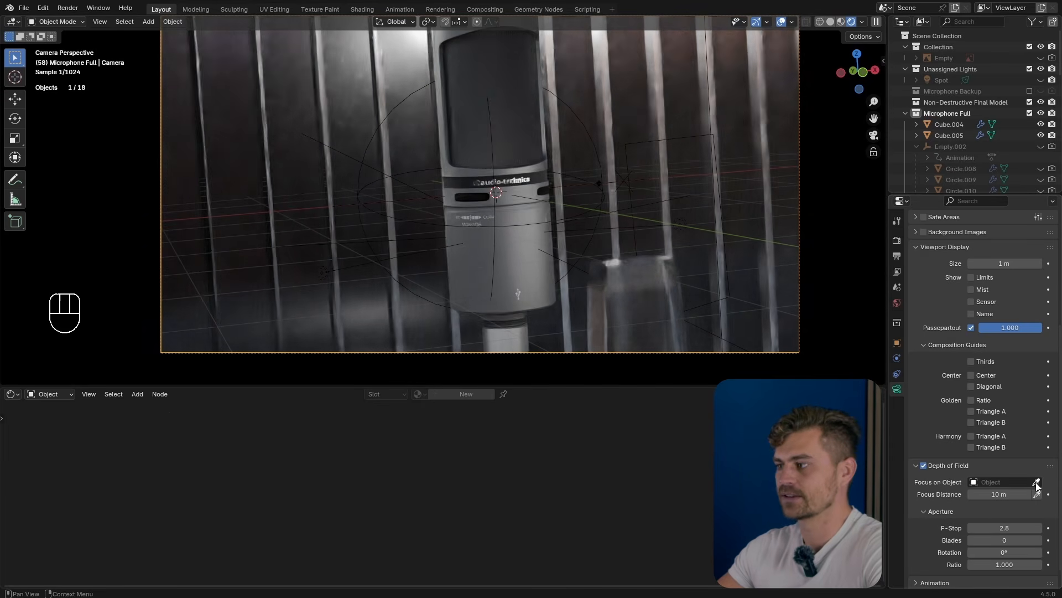
click(1036, 481)
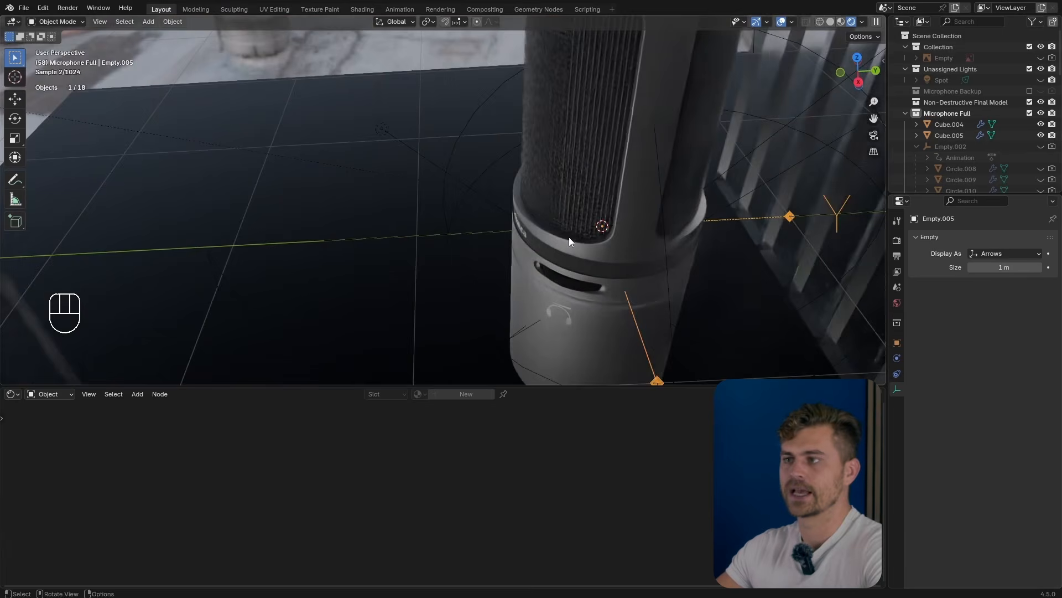
Step: Move the Arrows empty about -0.48 m along Y to the microphone's front face and return to the camera view
key(g)
key(y)
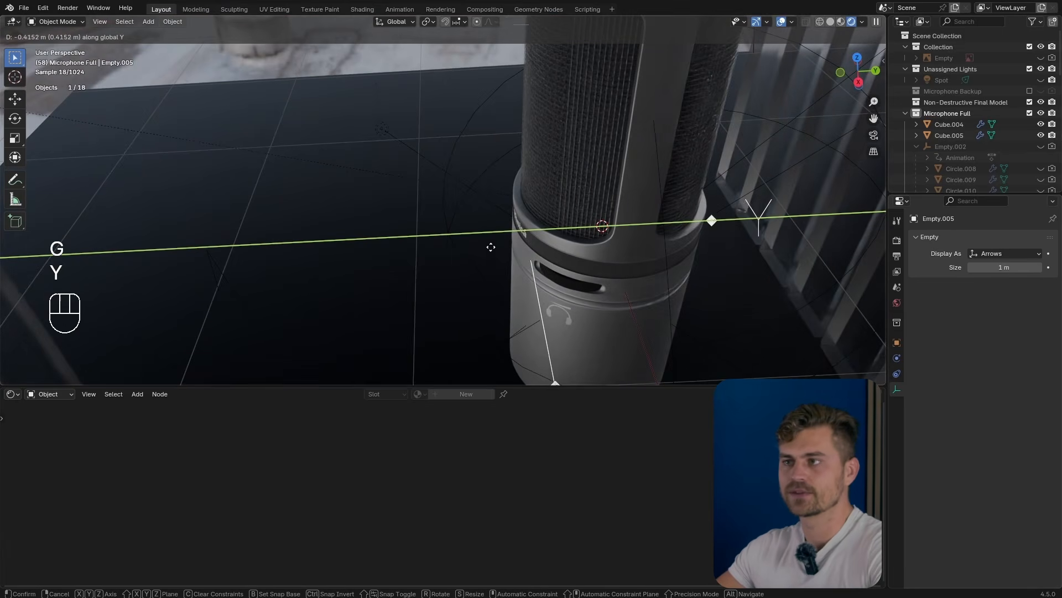
click(479, 255)
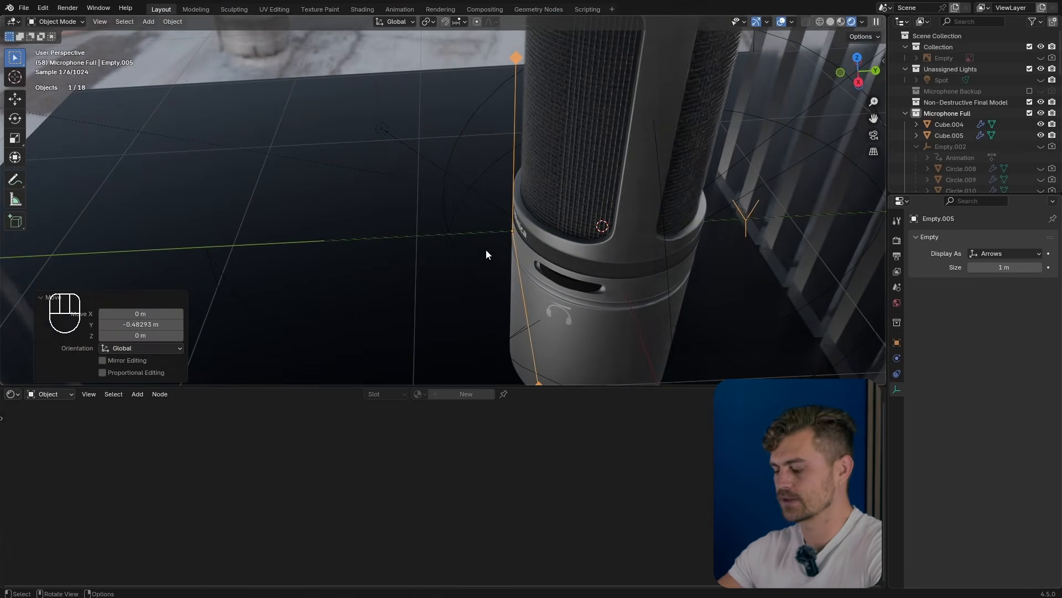
key(KP_0)
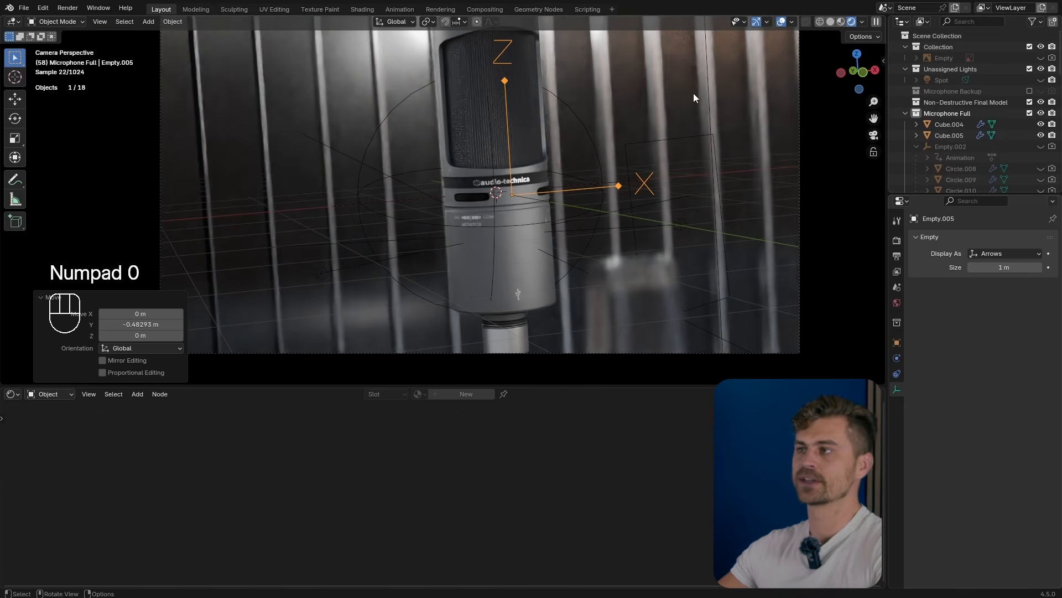
Step: Hide the viewport overlays in the camera view and save the file
click(653, 353)
click(653, 353)
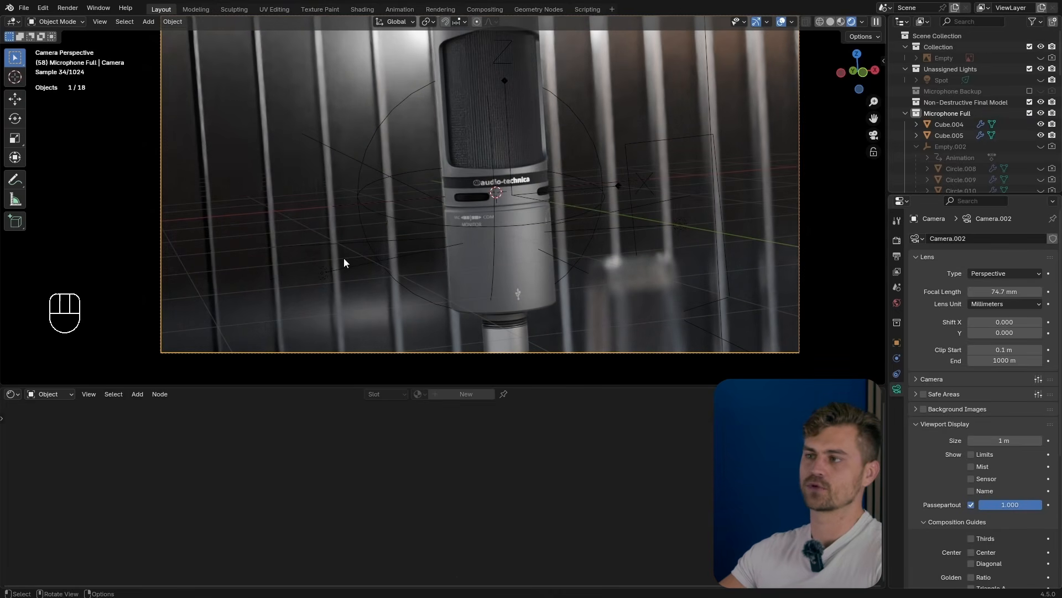
scroll(937, 433, down, 3)
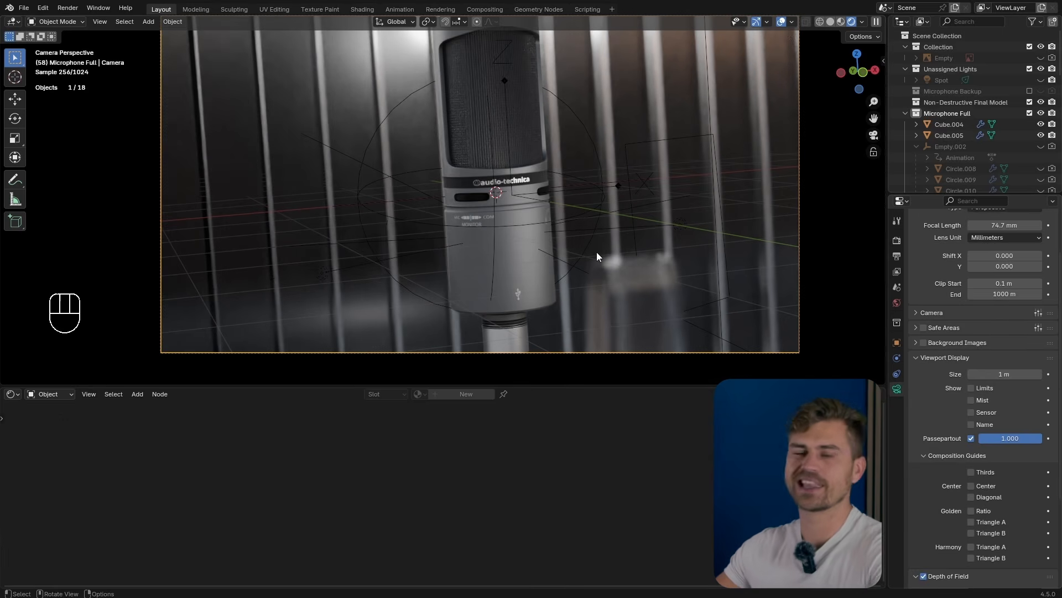
click(603, 262)
scroll(623, 327, down, 1)
key(ctrl+s)
scroll(495, 286, down, 1)
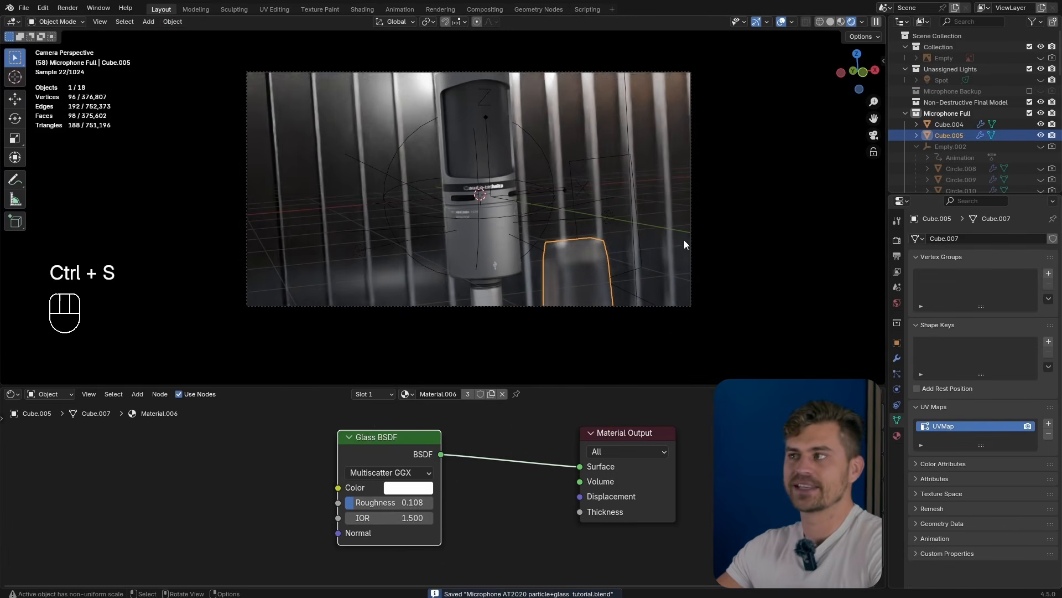
click(775, 23)
key(ctrl+s)
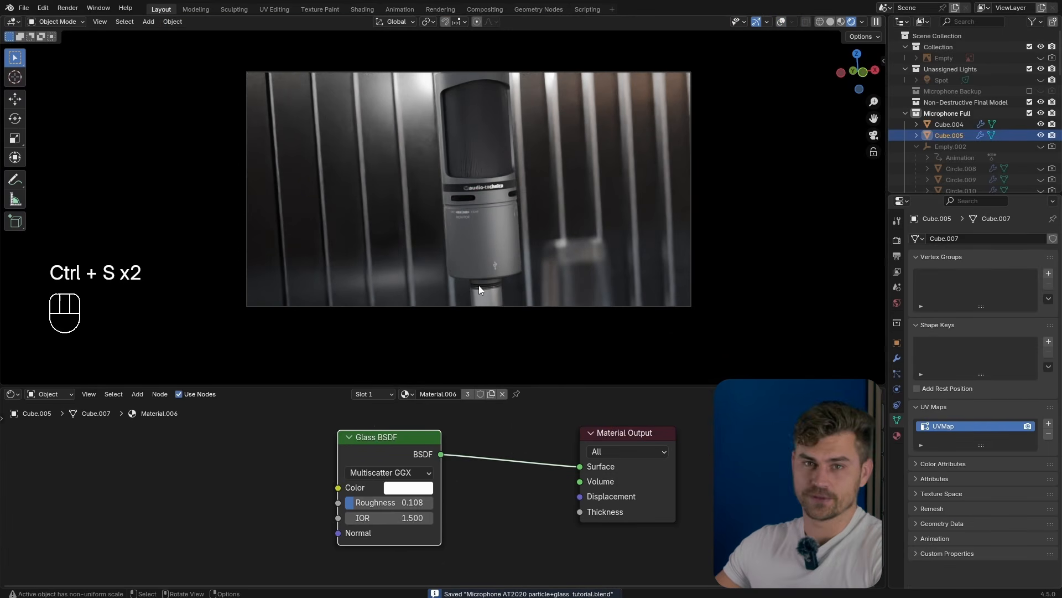
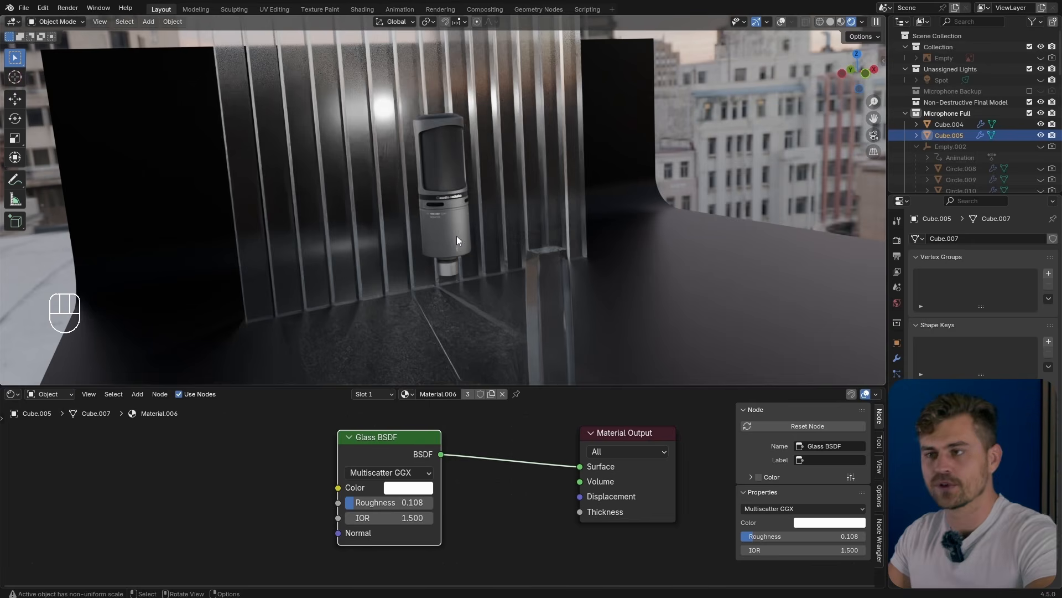
Step: Add a Path curve at the world origin and show the viewport overlays again
scroll(457, 238, up, 2)
key(shift+a)
mouse_move(458, 243)
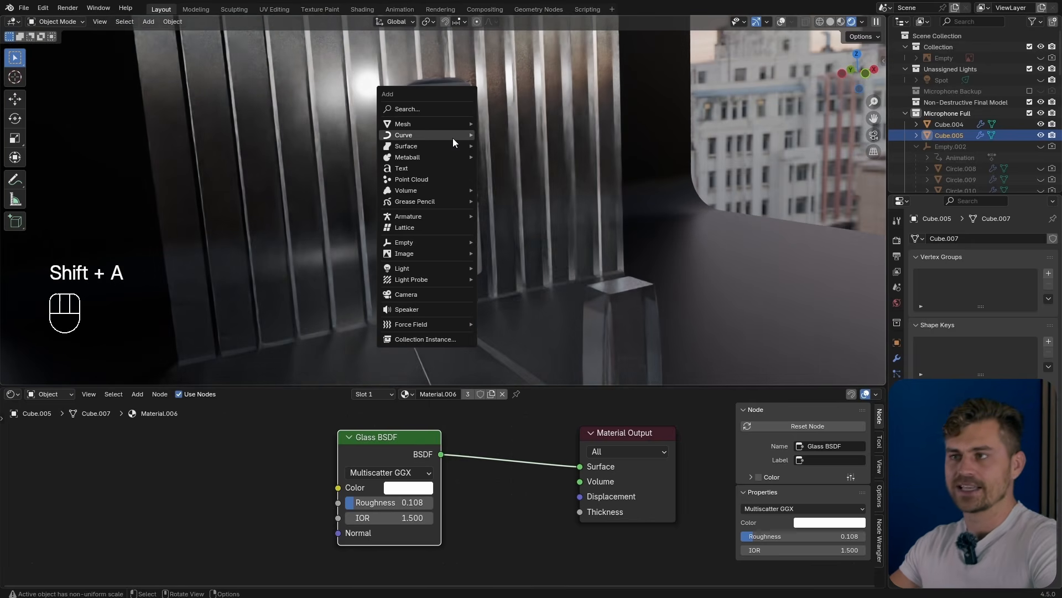
mouse_move(453, 137)
click(502, 182)
scroll(498, 199, down, 5)
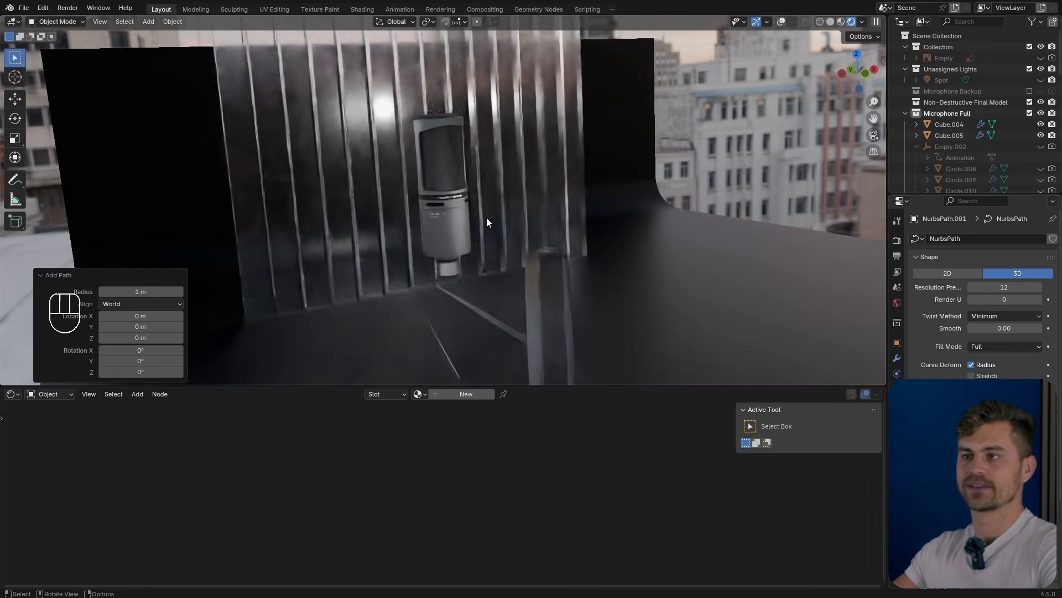
click(785, 21)
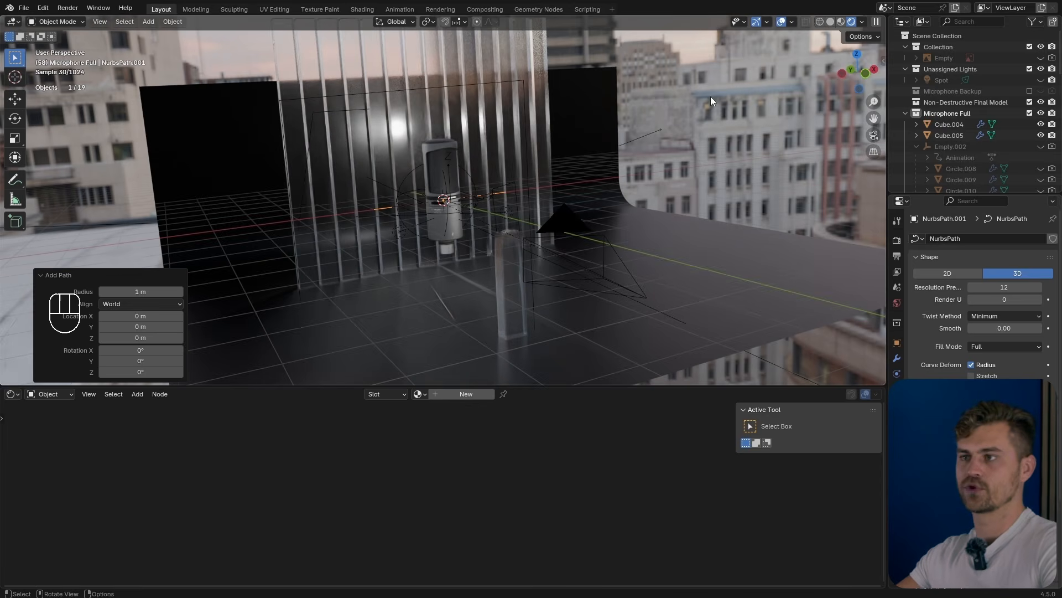
Step: Move the path in front of the microphone and delete all of its control points except one
middle_drag(565, 201, 636, 246)
key(g)
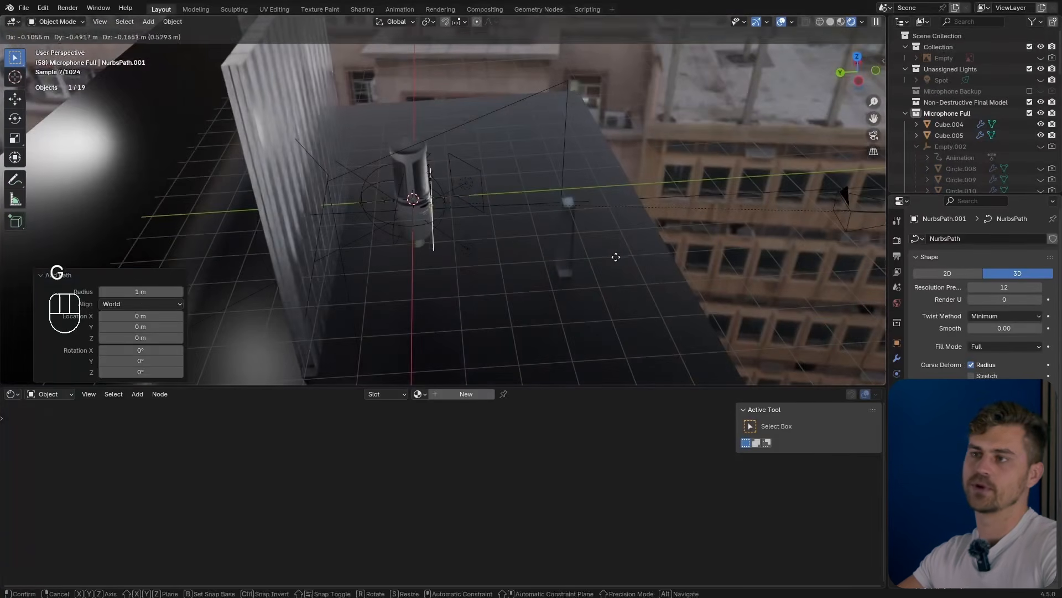
click(636, 278)
key(Tab)
middle_drag(520, 238, 494, 258)
drag(497, 143, 447, 266)
key(x)
click(448, 262)
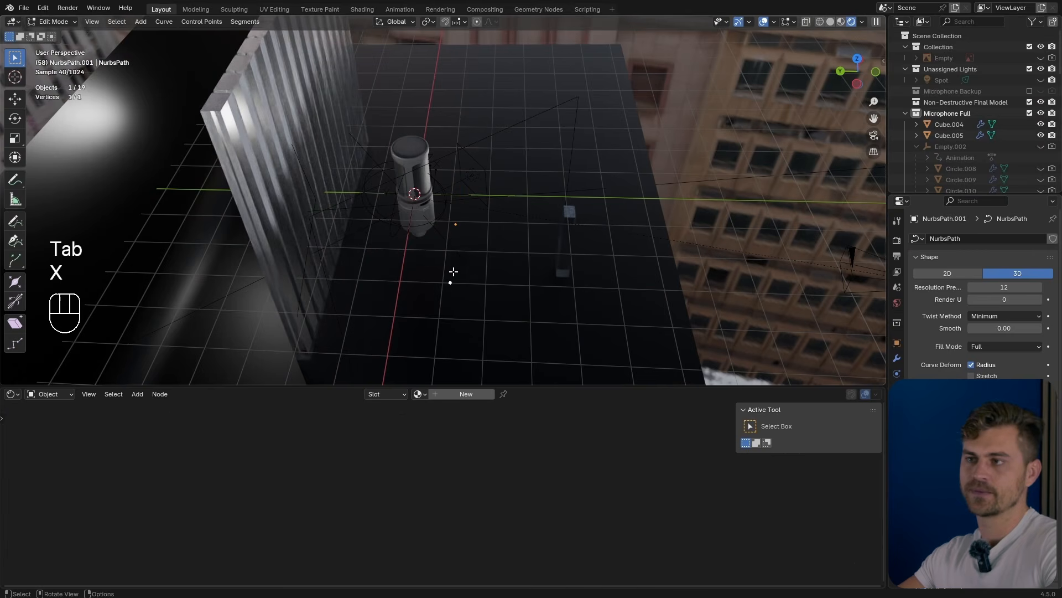
Step: Place the remaining control point beside the microphone's lower body as the start of the spiral
middle_drag(468, 258, 388, 210)
key(g)
click(437, 216)
scroll(456, 221, up, 4)
shift+middle_drag(463, 224, 445, 223)
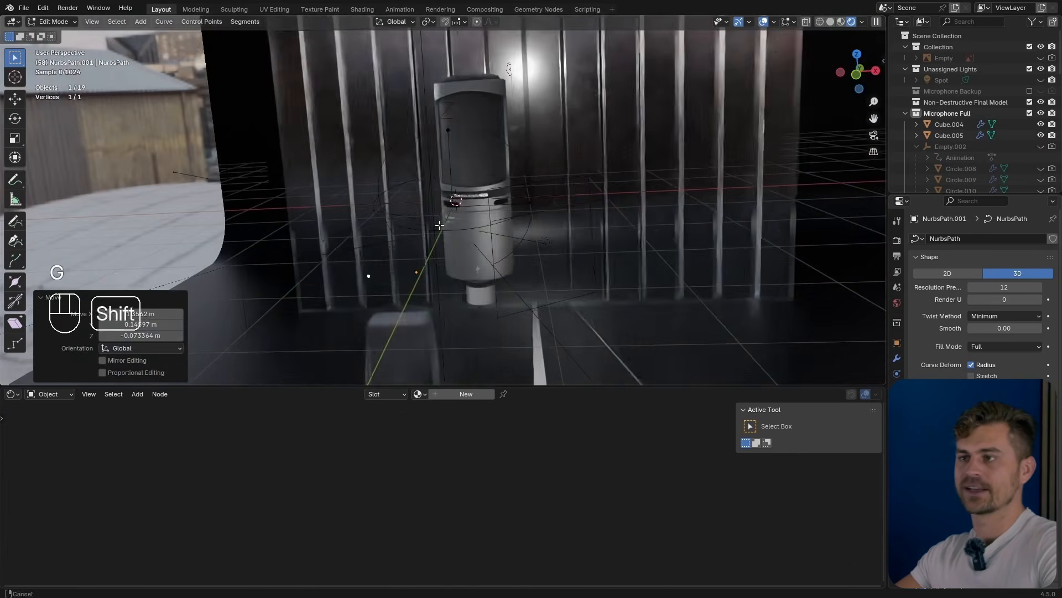
Step: Extrude nine control points from the start point to form a first rising loop around the microphone's lower half
key(e)
click(544, 196)
middle_drag(543, 197, 506, 221)
key(e)
click(539, 215)
key(e)
click(562, 192)
middle_drag(563, 192, 519, 219)
key(e)
click(565, 195)
middle_drag(565, 195, 467, 201)
key(e)
click(544, 197)
key(e)
click(591, 160)
middle_drag(591, 161, 479, 132)
key(e)
middle_drag(581, 81, 481, 124)
key(g)
click(502, 120)
key(e)
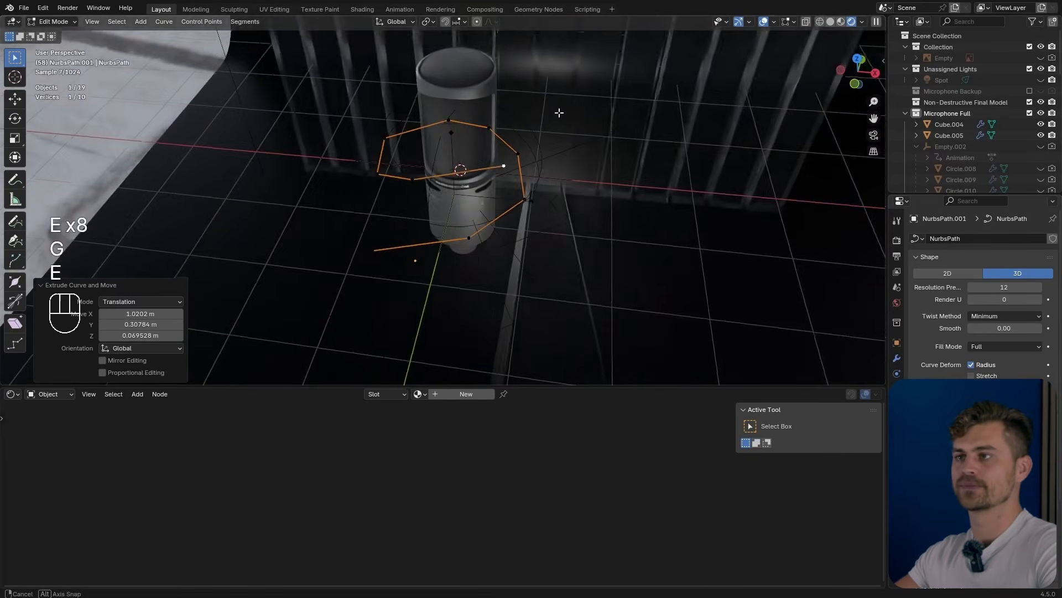
Step: Extrude four more control points around the microphone's upper half and reposition the spiral's last points
middle_drag(561, 113, 481, 119)
key(e)
click(589, 103)
middle_drag(589, 103, 529, 109)
key(e)
click(626, 74)
middle_drag(626, 74, 508, 70)
key(e)
click(595, 67)
middle_drag(595, 67, 517, 59)
key(e)
click(583, 45)
middle_drag(583, 44, 491, 27)
key(g)
click(409, 49)
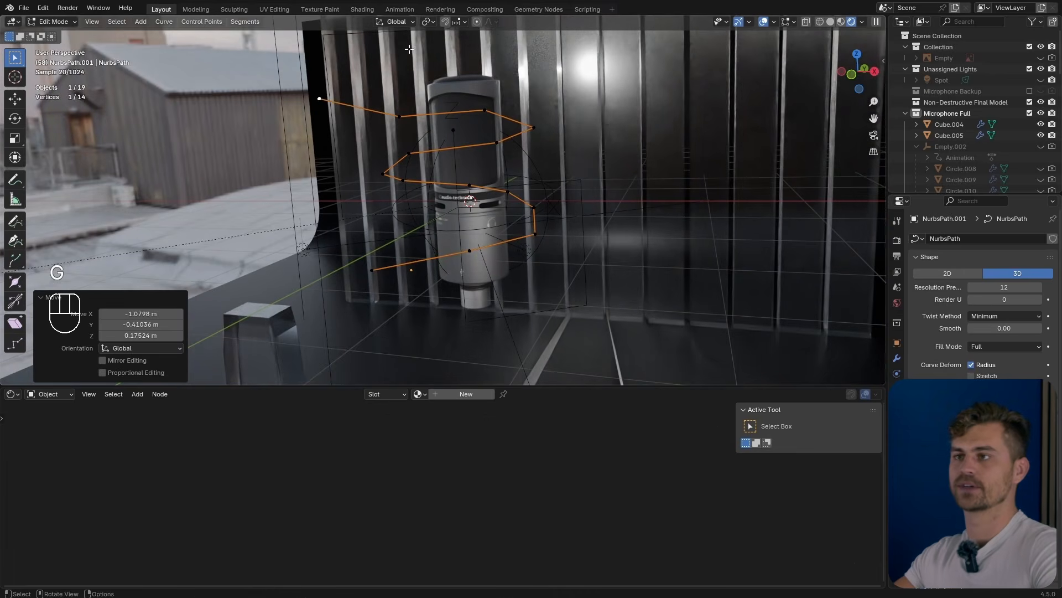
click(404, 113)
key(g)
click(408, 104)
Step: Snap the 3D cursor to the spiral path's lowest control point
middle_drag(415, 185, 467, 294)
key(f)
key(Tab)
key(Tab)
key(1)
key(shift+a)
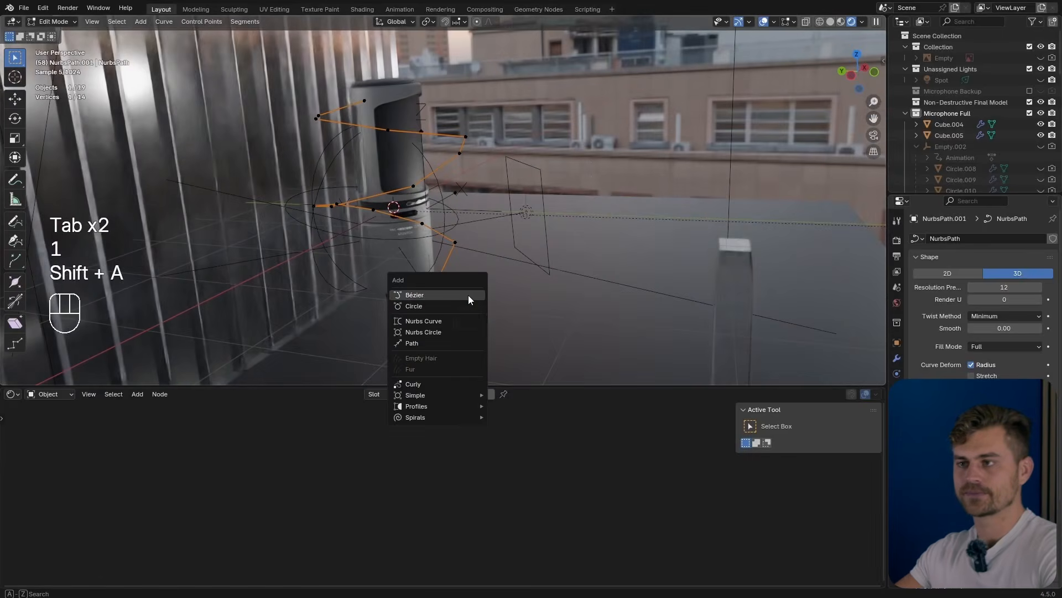
key(Tab)
key(Tab)
key(shift+s)
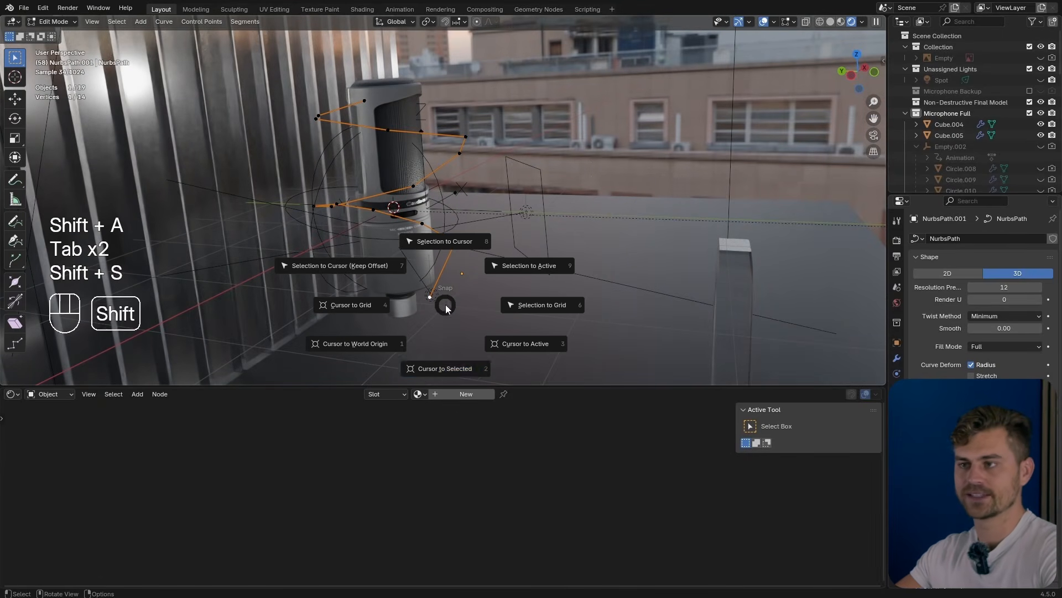
click(447, 368)
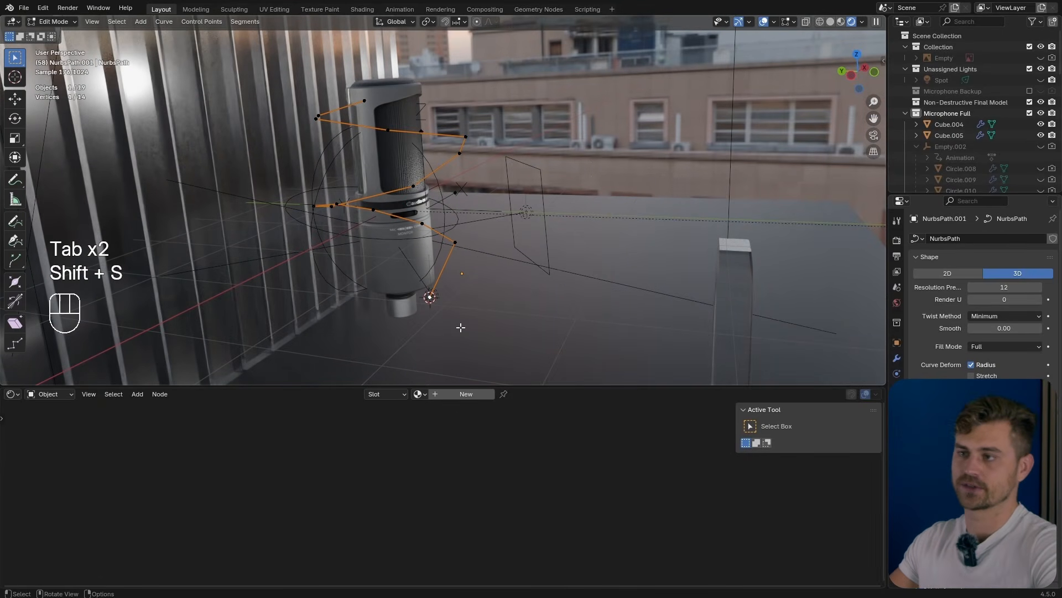
Step: Add a UV sphere at the 3D cursor in Object Mode and scale it down to about 0.126
key(Tab)
key(shift+a)
mouse_move(473, 290)
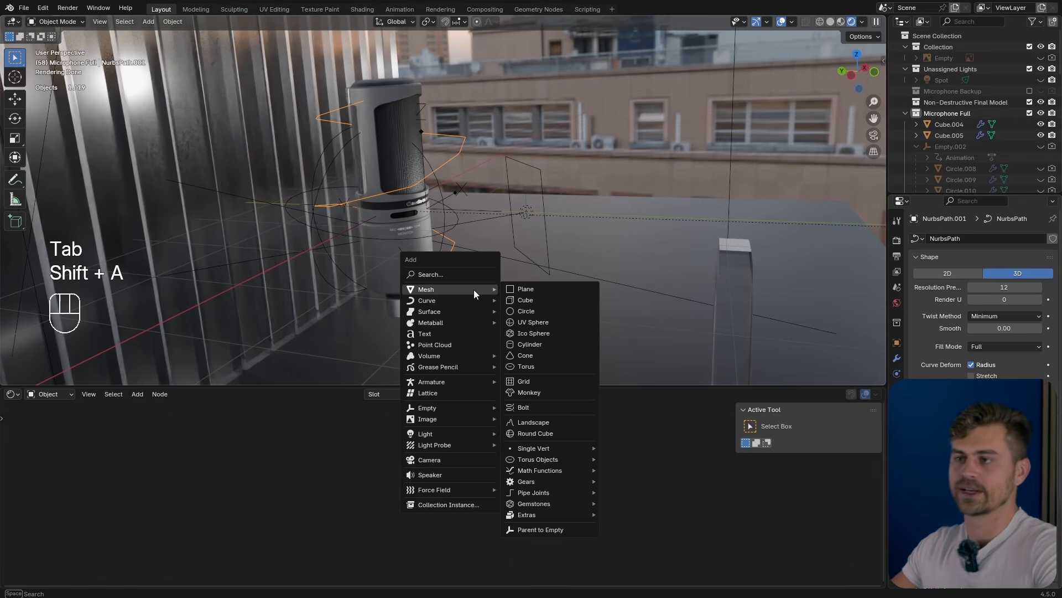
click(552, 326)
key(s)
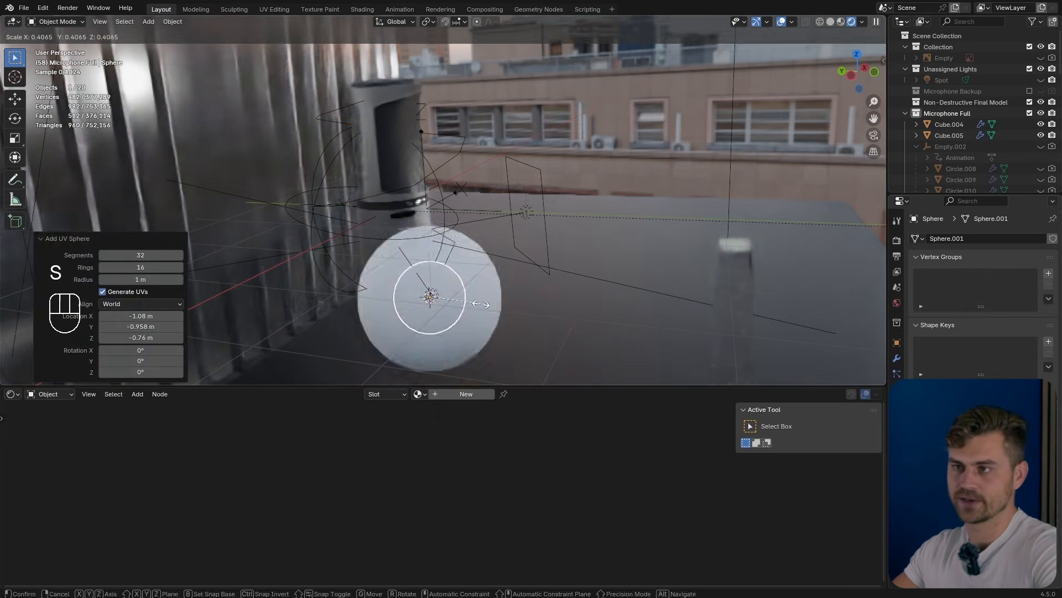
click(446, 309)
Step: Add an emitter particle system to the small sphere and play the animation to preview the emission
click(897, 373)
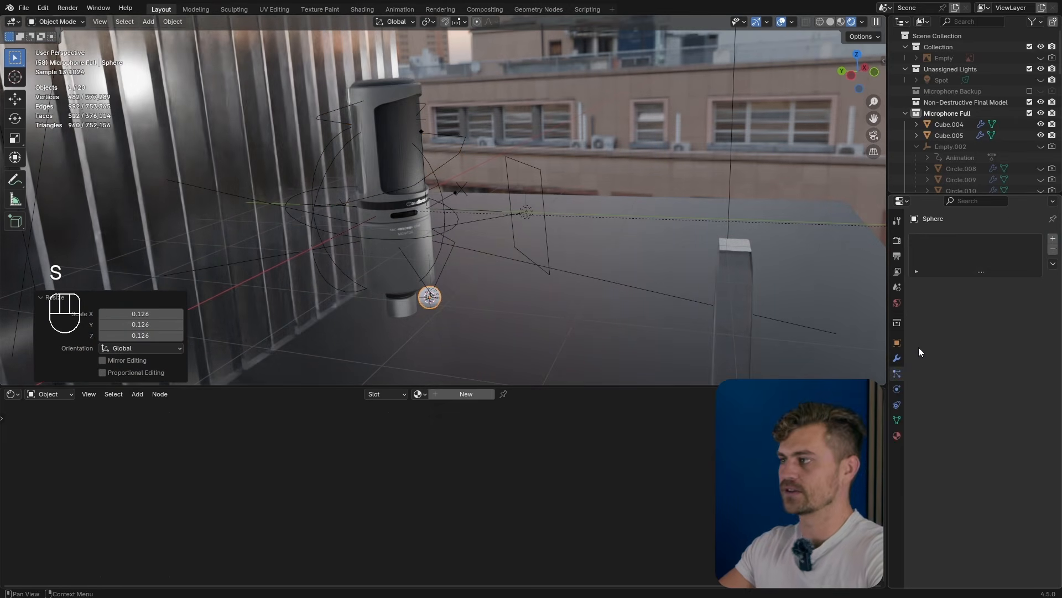
click(1053, 239)
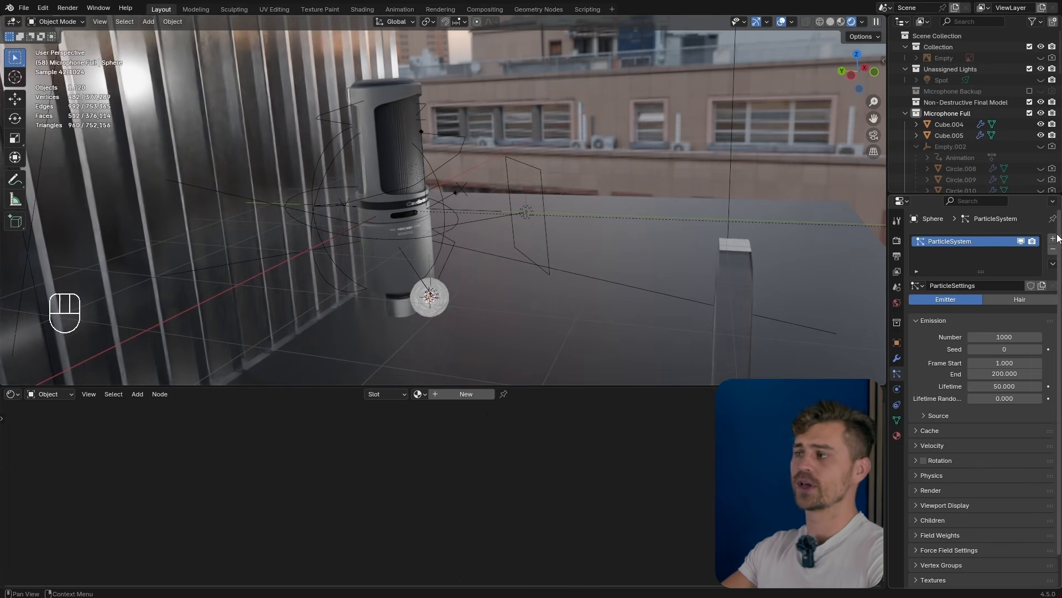
middle_drag(313, 225, 411, 308)
key(shift+space)
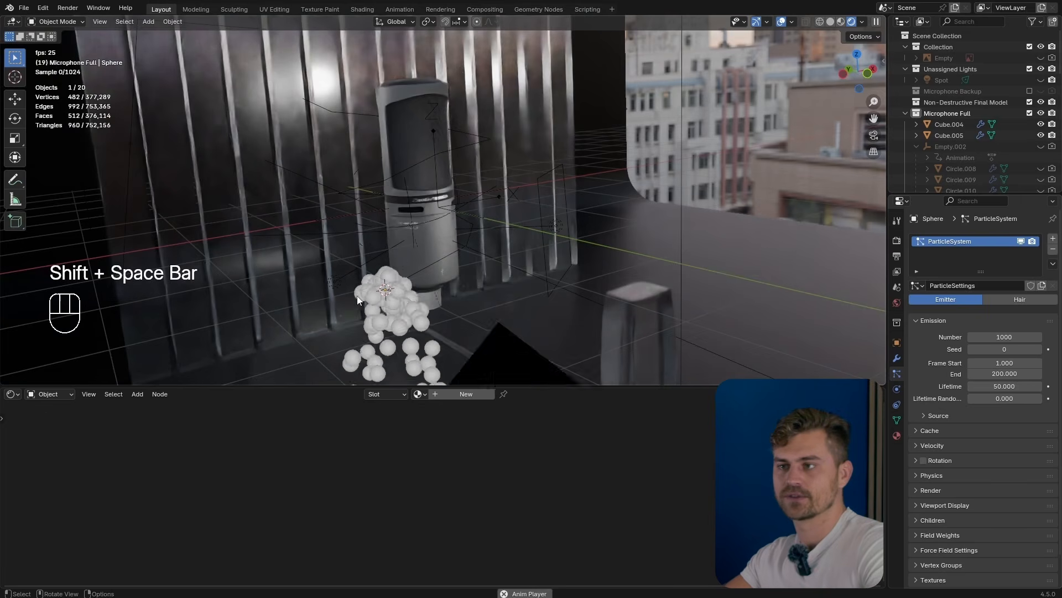
key(shift+space)
Step: Add an icosphere and move it about -3.06 m in X, -1.12 m in Y and 1.57 m in Z, away from the microphone
shift+middle_drag(446, 277, 424, 246)
scroll(393, 215, down, 4)
key(shift+a)
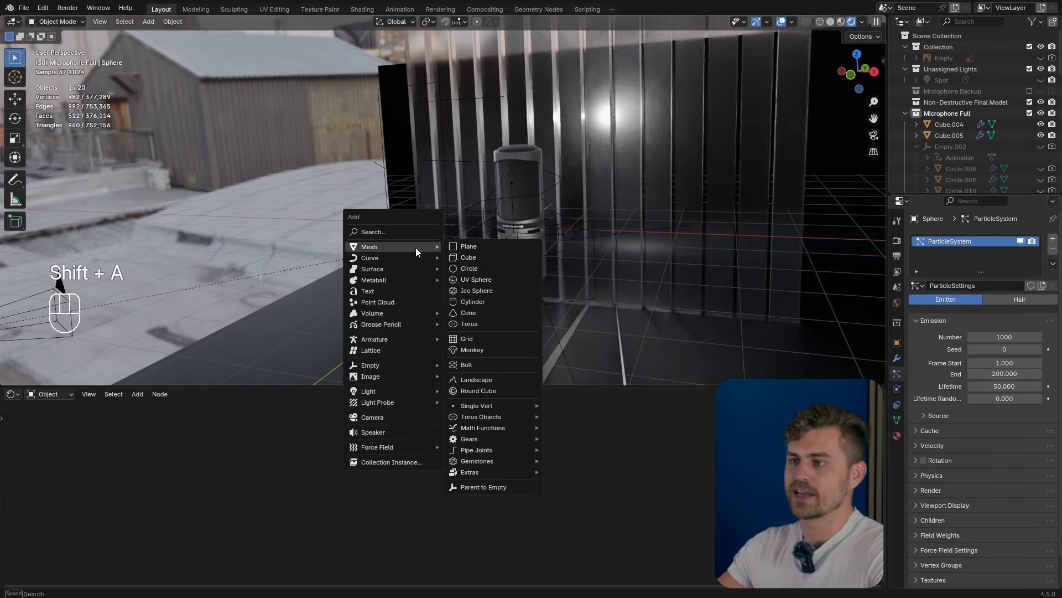
click(477, 291)
key(g)
click(374, 213)
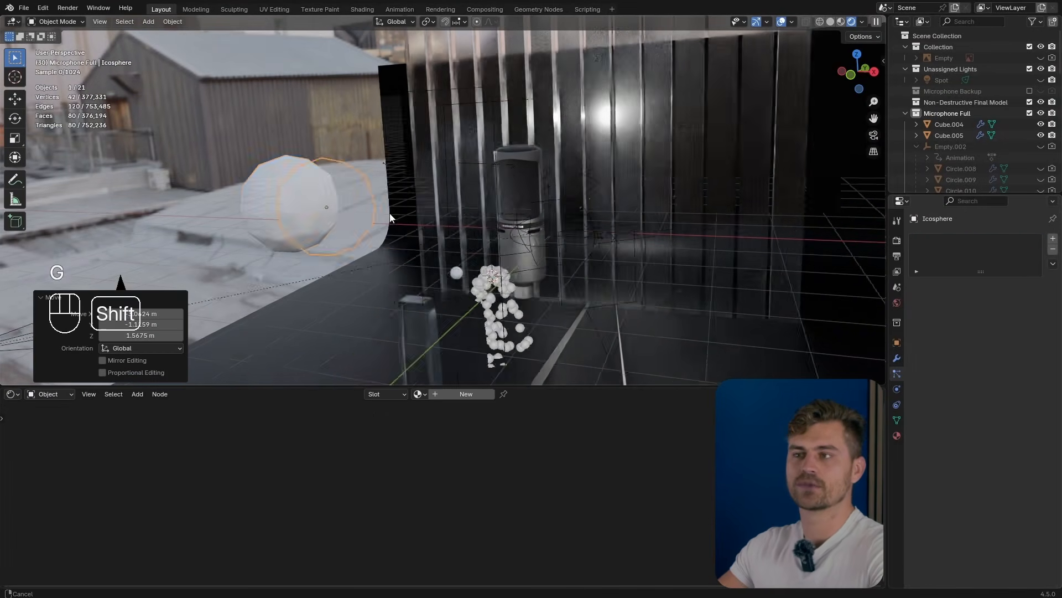
Step: Give the icosphere a new material with a pale gold base color, metallic 1.000 and roughness 0.291
shift+middle_drag(374, 213, 480, 220)
scroll(479, 221, up, 3)
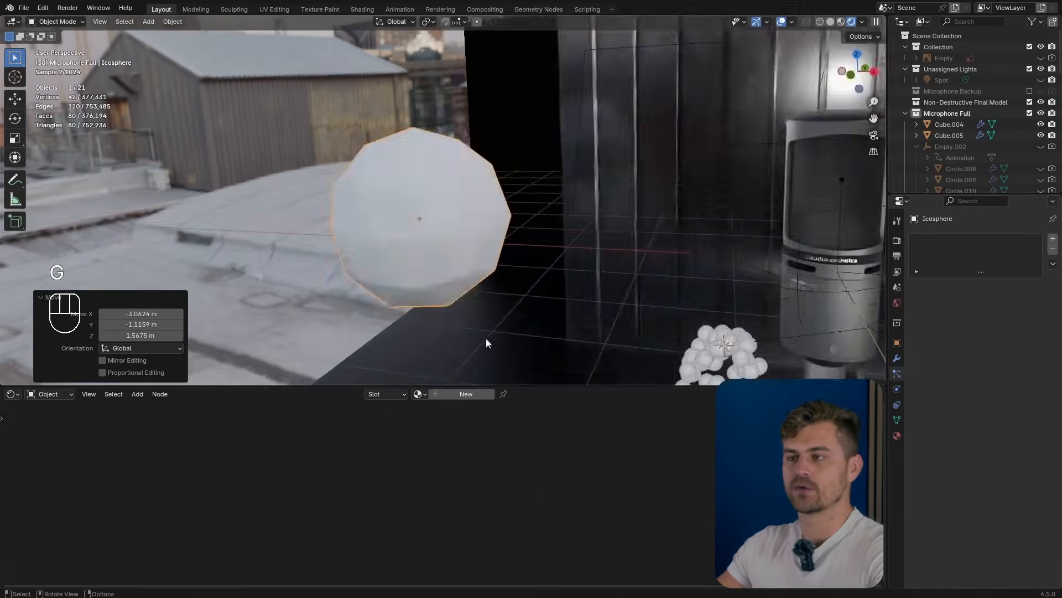
click(465, 394)
click(419, 466)
drag(428, 306, 424, 310)
drag(366, 480, 487, 480)
drag(391, 495, 358, 495)
Step: Apply Shade Auto Smooth to the icosphere with a 30° angle
right_click(494, 234)
click(489, 244)
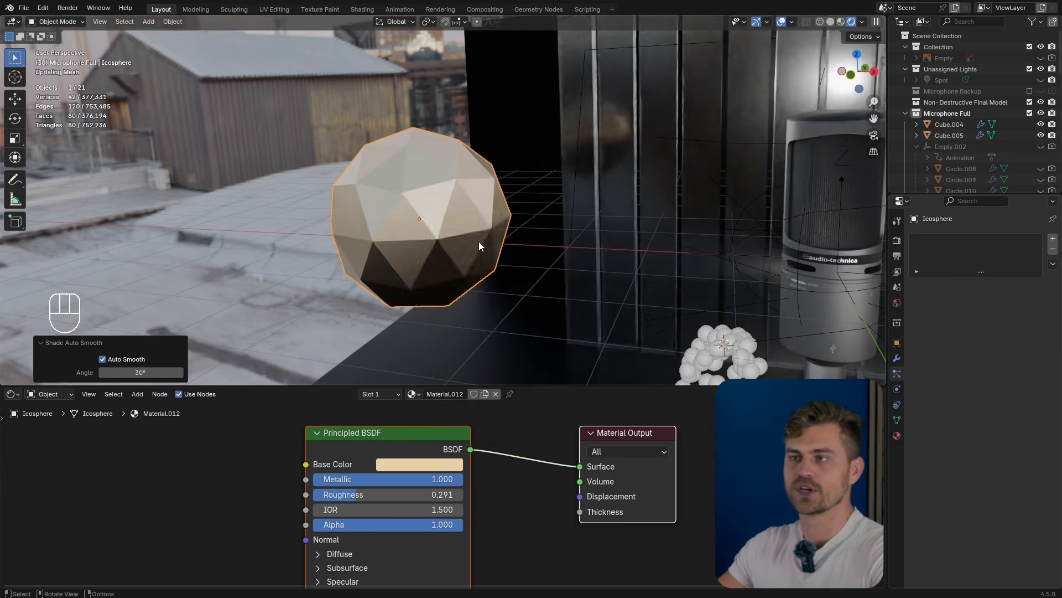
middle_drag(403, 229, 433, 248)
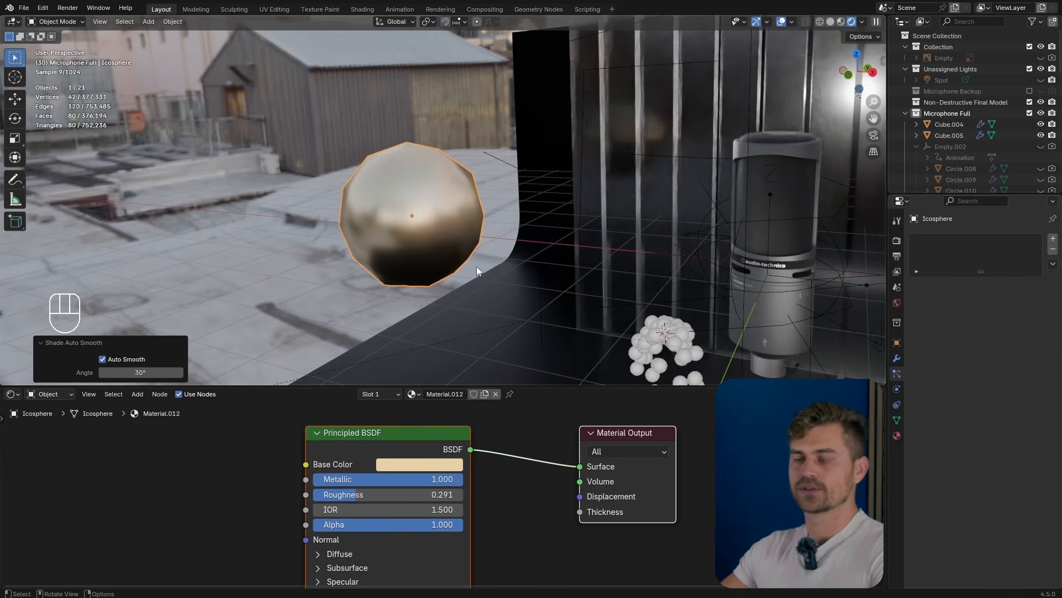
Step: Pull an edge of the icosphere about -0.25 m in X, -0.06 m in Y and 0.51 m in Z with smooth proportional editing, size 1.611
key(o)
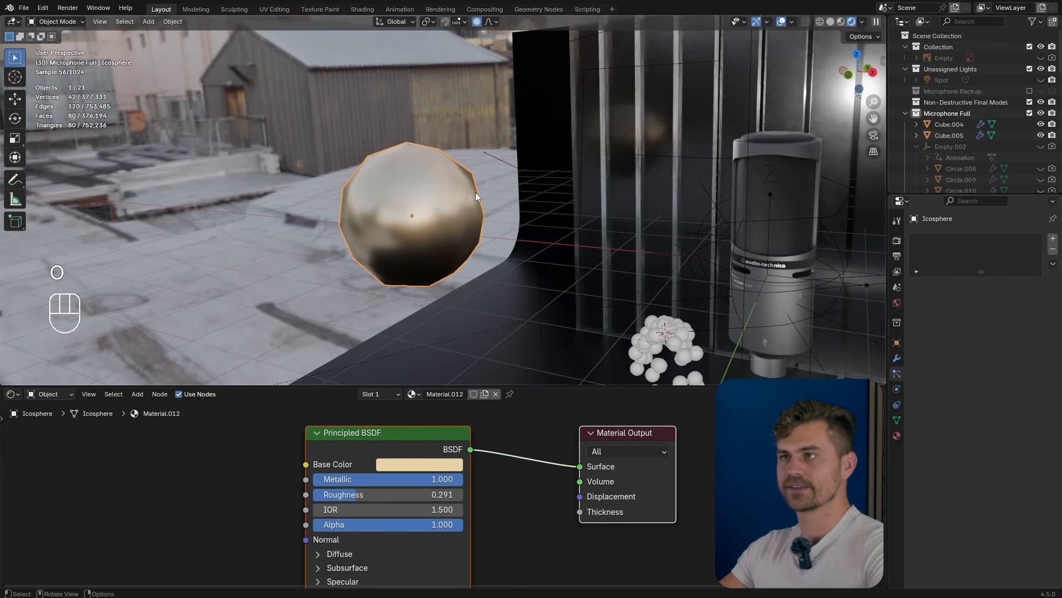
key(Tab)
click(458, 253)
key(g)
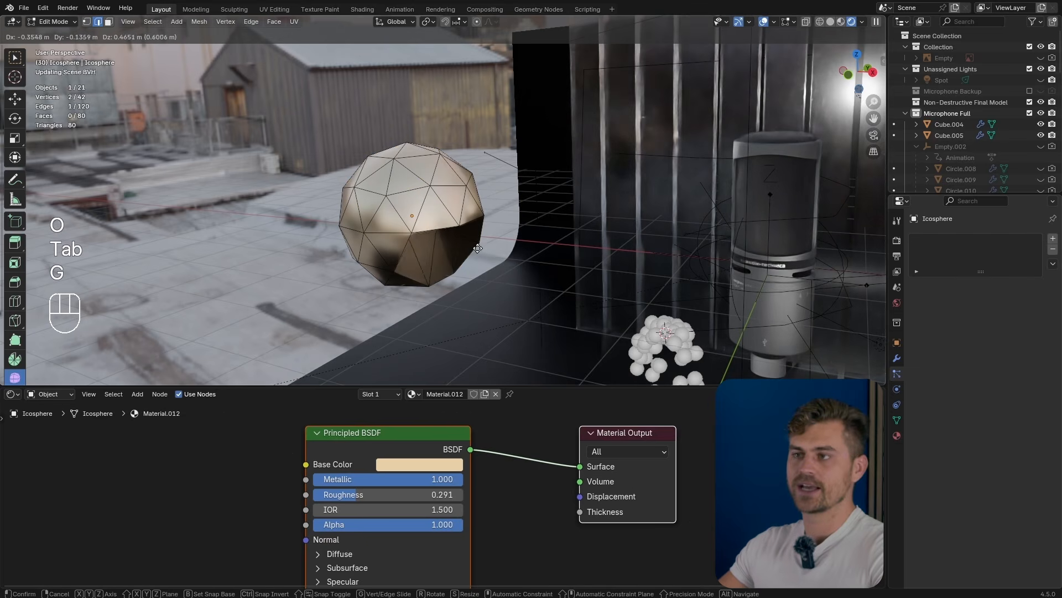
key(o)
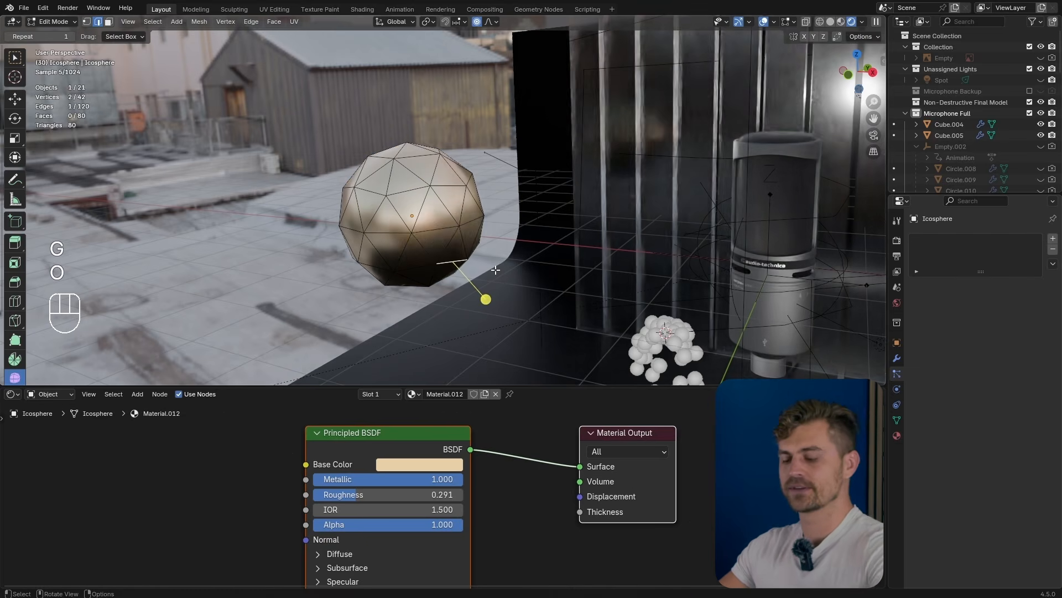
scroll(484, 249, down, 6)
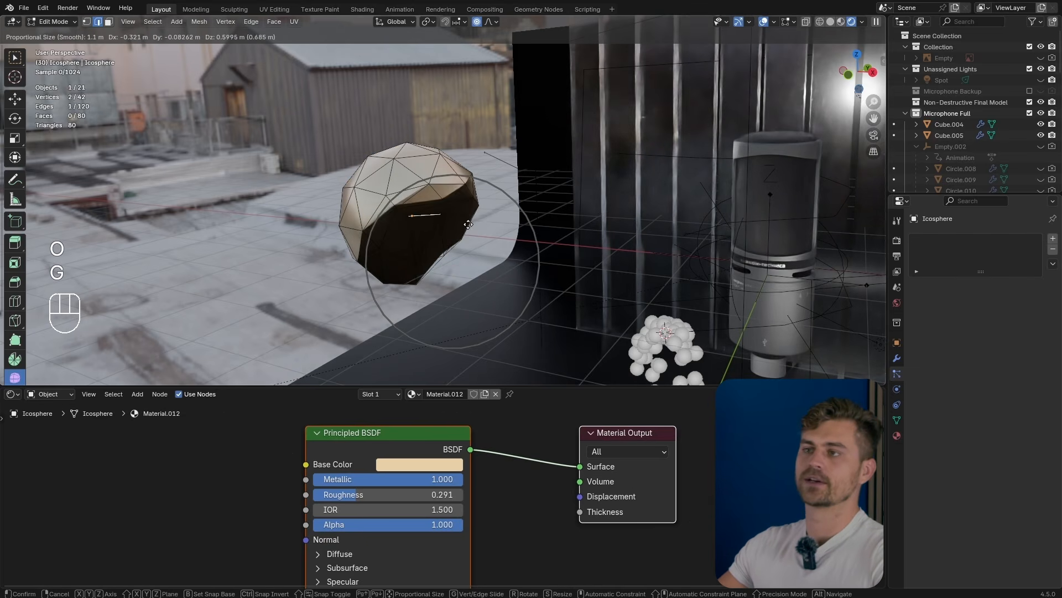
click(479, 235)
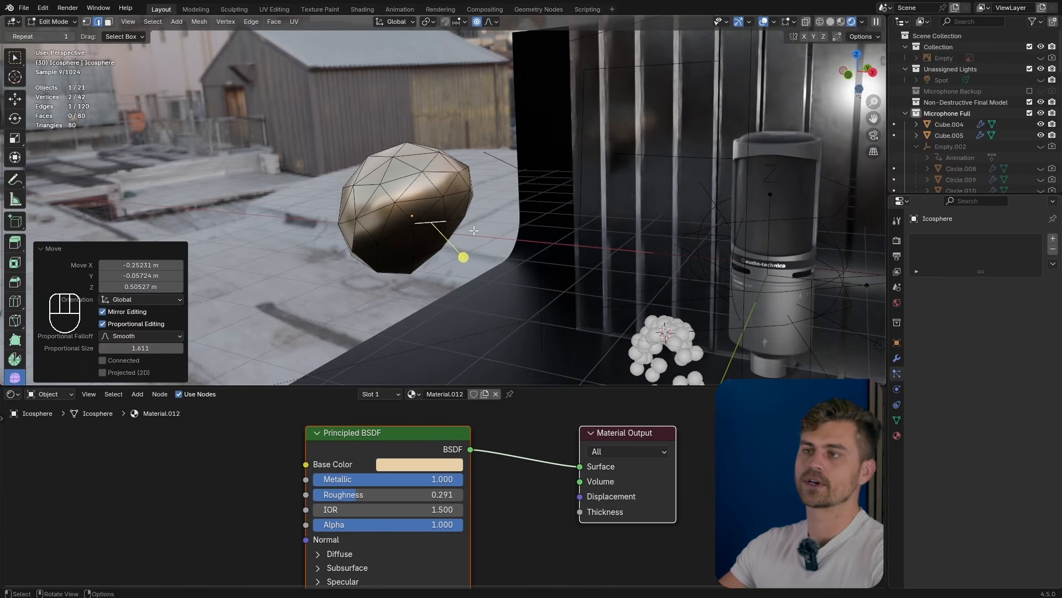
key(Tab)
Step: Duplicate the deformed icosphere beside the original and pull edges of the copy inward to give it a different rock shape
key(shift+d)
key(Tab)
click(317, 147)
key(g)
click(282, 175)
click(238, 189)
key(g)
key(g)
click(261, 214)
key(Tab)
middle_drag(318, 211, 408, 248)
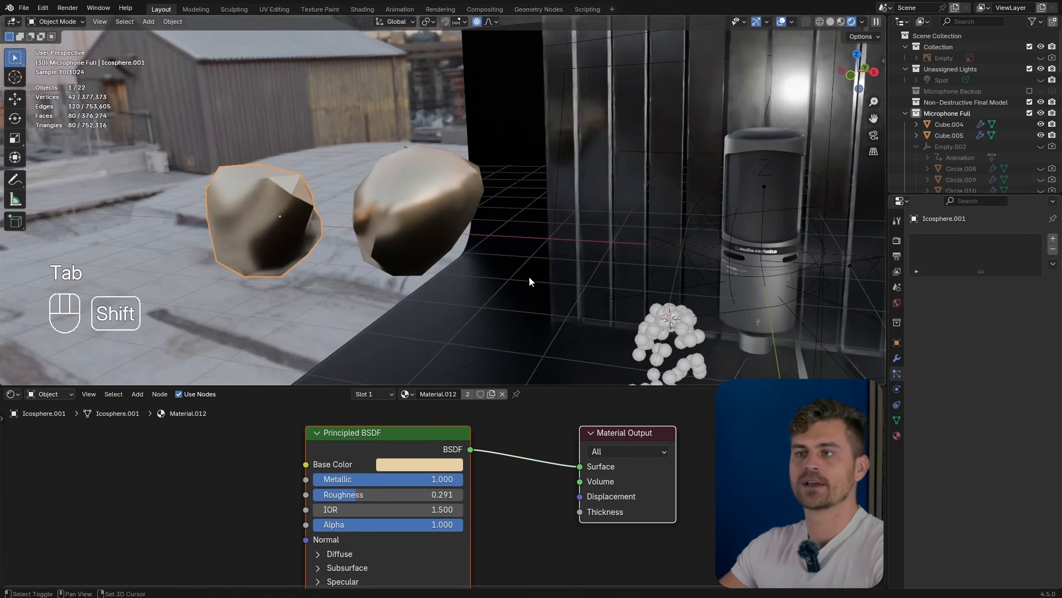
Step: Duplicate the second rock about 0.47 m in X, 0.47 m in Y and 1.09 m in Z, and scale the copy to 0.144
key(shift+d)
click(459, 116)
key(s)
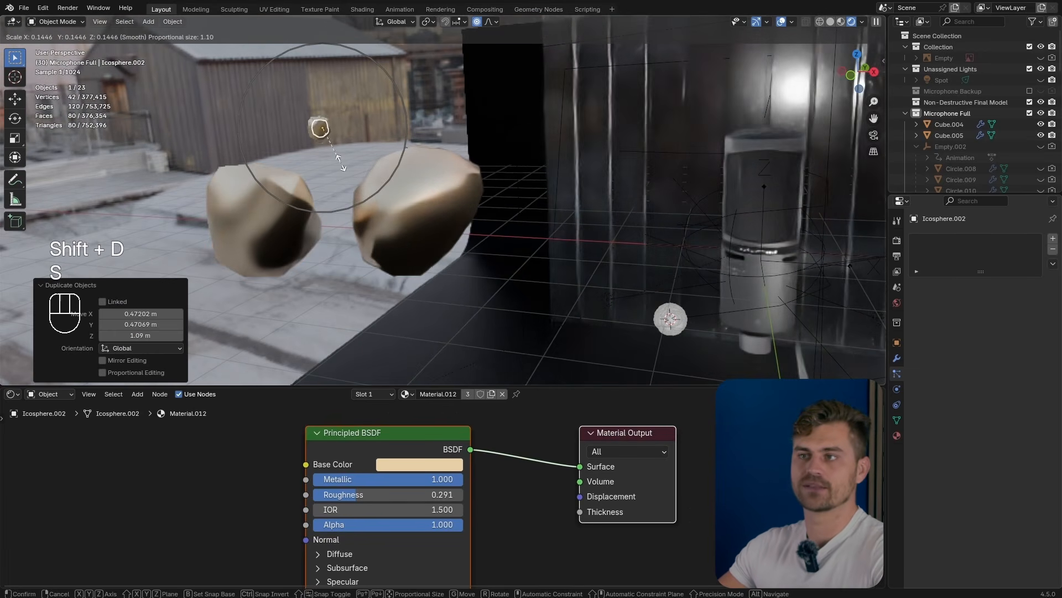
click(340, 162)
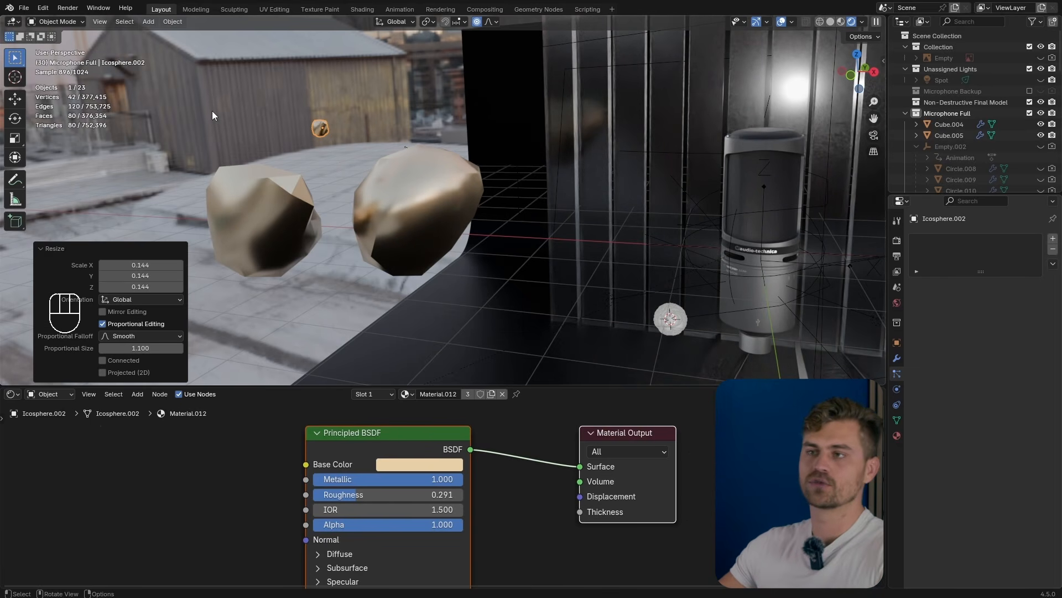
Step: Duplicate the small rock about 0.32 m in X, 0.10 m in Y and -0.23 m in Z, and scale the copy up slightly
key(shift+d)
click(405, 189)
key(s)
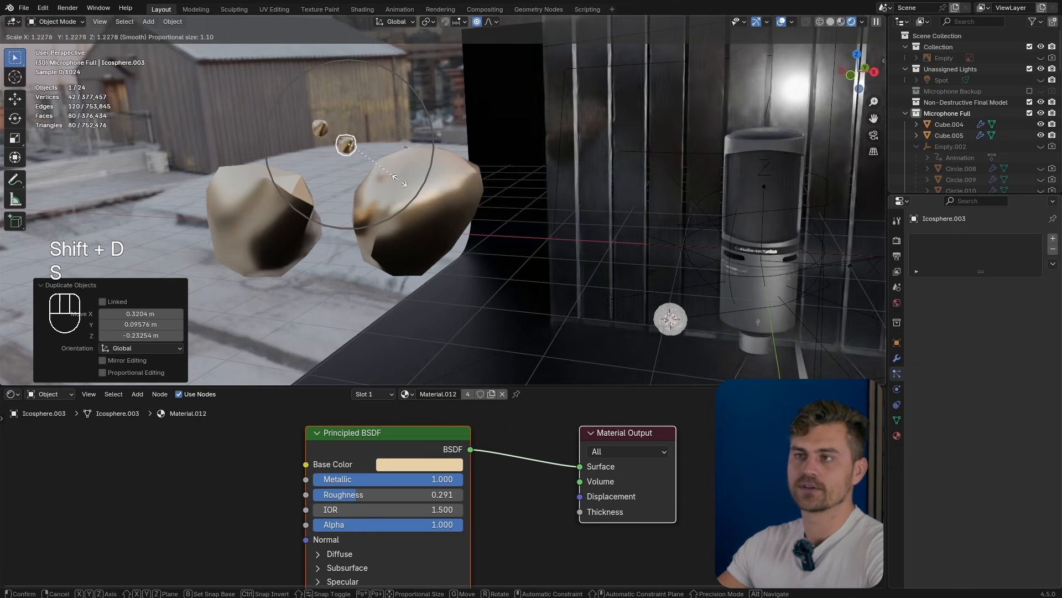
click(420, 190)
Step: Deform the newest small rock by pulling its edge about 0.15 m up in Z with proportional size 0.386
scroll(338, 167, up, 2)
key(Tab)
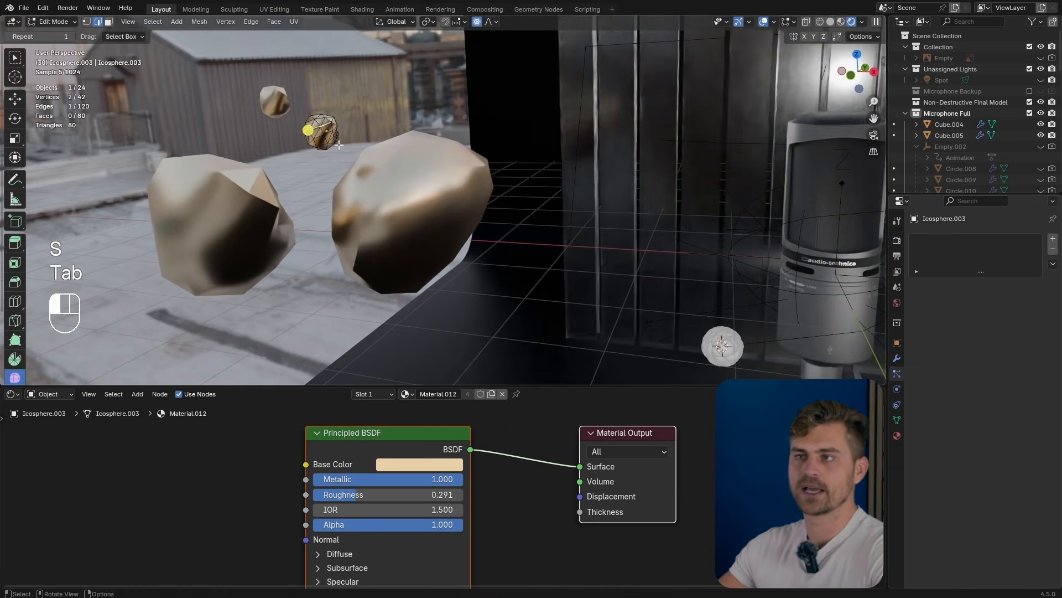
key(g)
scroll(322, 144, up, 3)
click(322, 144)
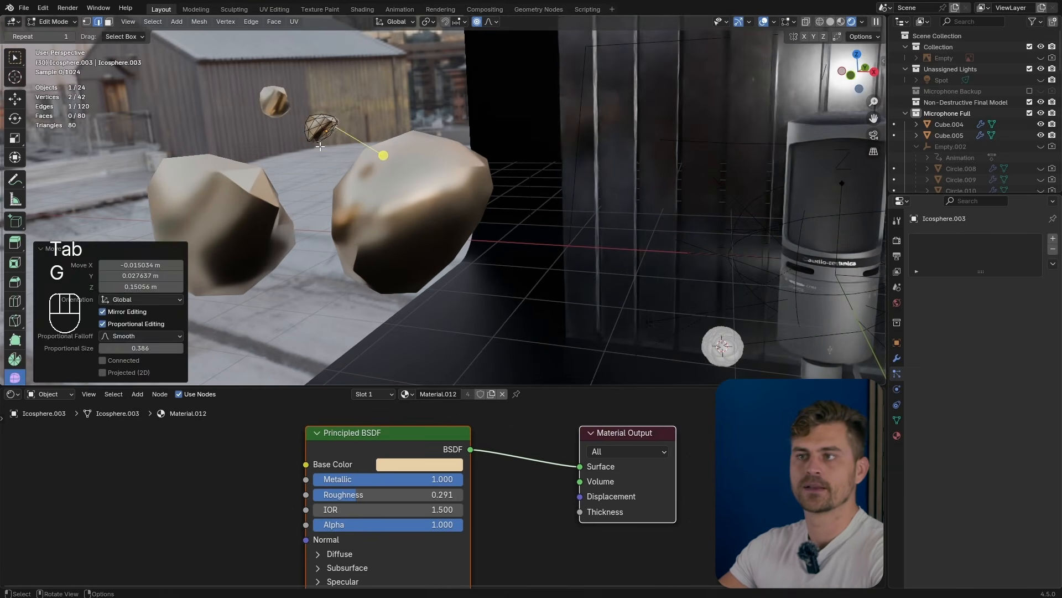
key(Tab)
Step: Reshape the other small rock by pulling its selected edge with proportional editing, making it flatter
shift+click(381, 176)
shift+click(319, 121)
click(275, 95)
key(Tab)
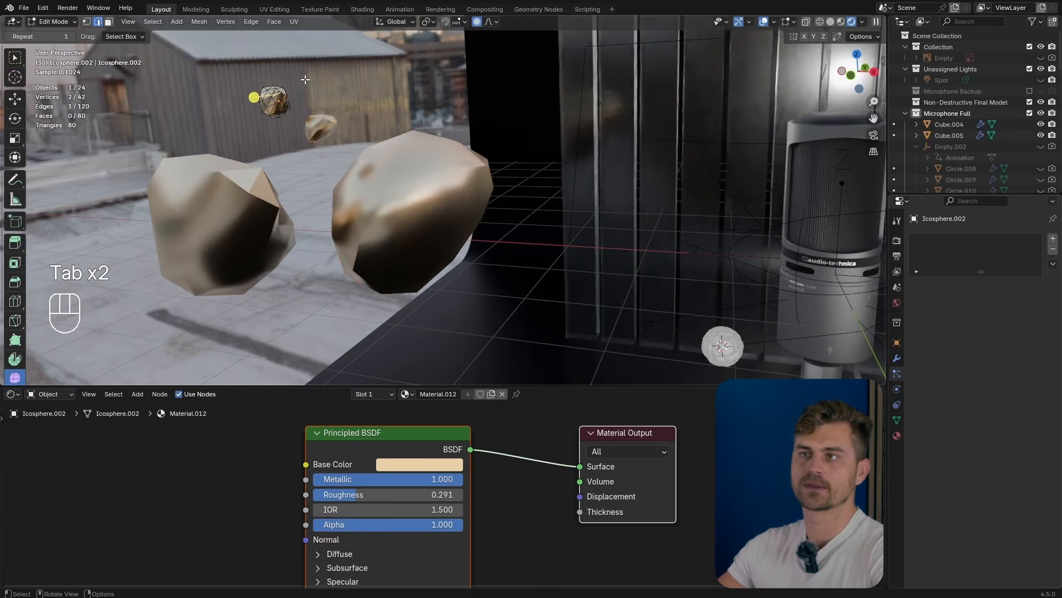
key(g)
click(285, 102)
key(Tab)
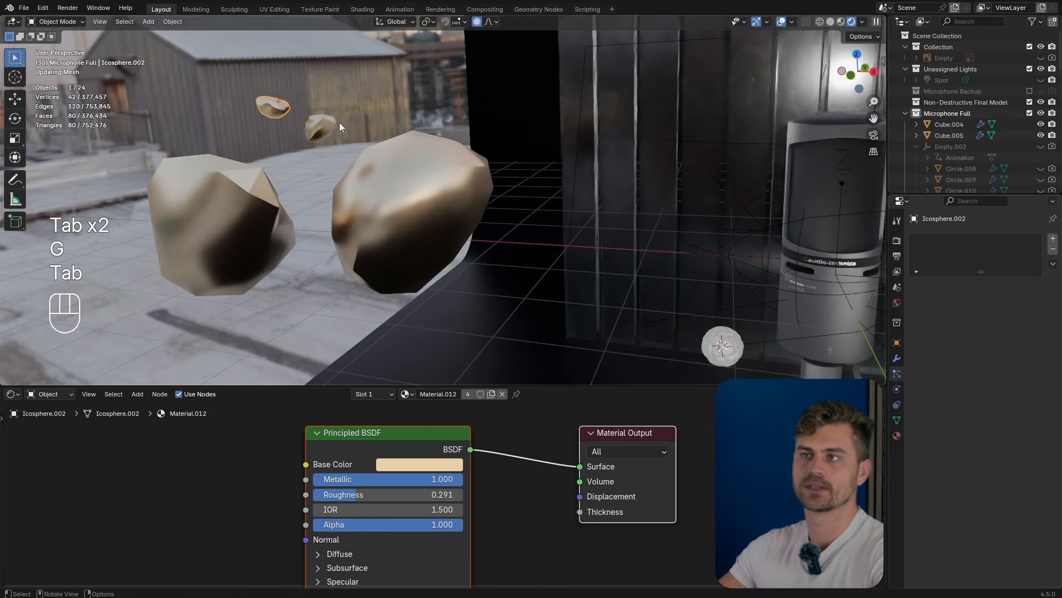
Step: Select all four rocks and move them into a new collection named "Gold particles"
shift+click(315, 131)
shift+click(408, 187)
shift+click(280, 105)
shift+click(254, 181)
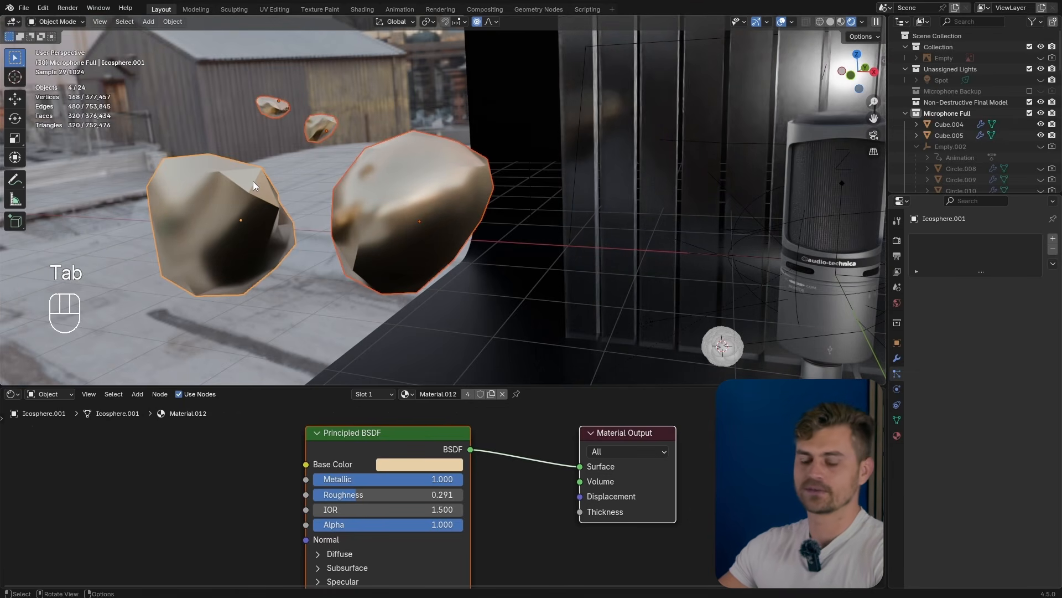
key(m)
click(253, 181)
text(Gold particles)
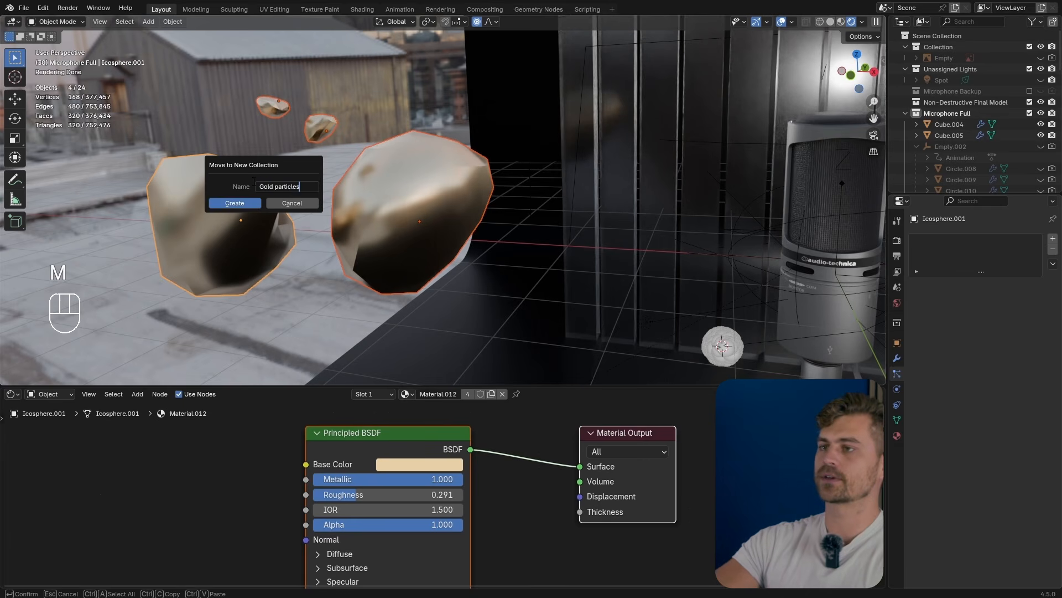
key(Return)
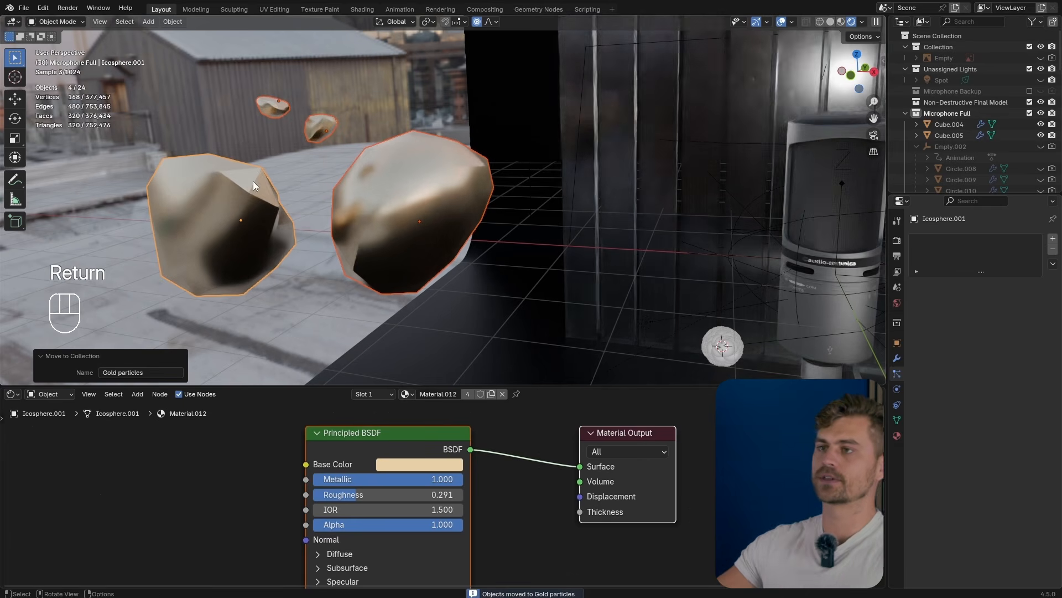
Step: Move the four rocks about -15.58 m along X, far away from the microphone scene
scroll(280, 178, down, 5)
key(g)
key(y)
key(x)
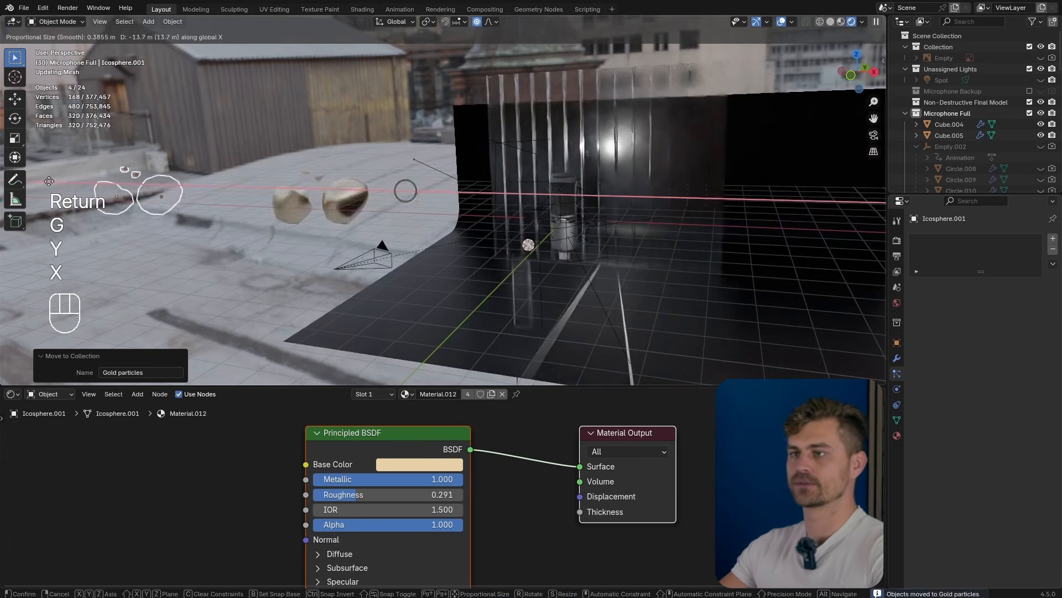
click(113, 170)
Step: Set the particle system of the small emitter sphere to render as Collection
scroll(564, 213, up, 5)
shift+middle_drag(570, 206, 453, 199)
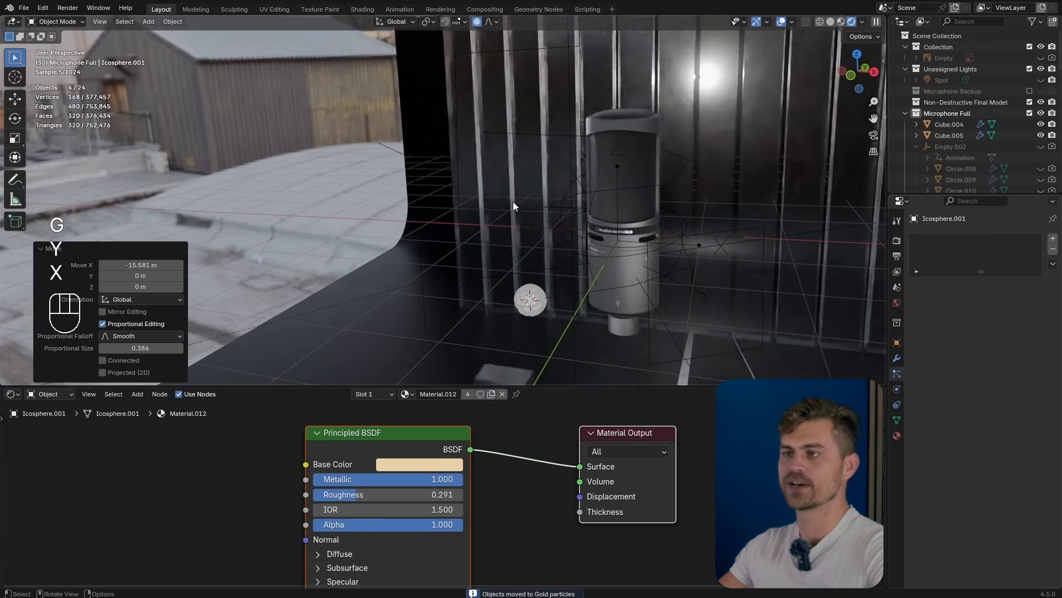
shift+middle_drag(558, 287, 506, 234)
click(481, 246)
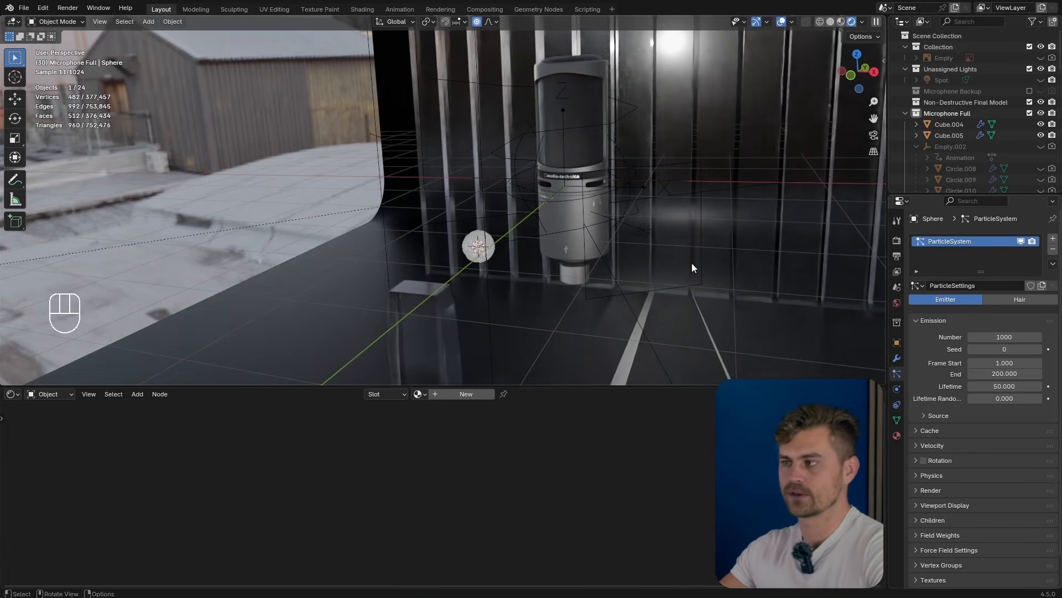
scroll(951, 397, down, 1)
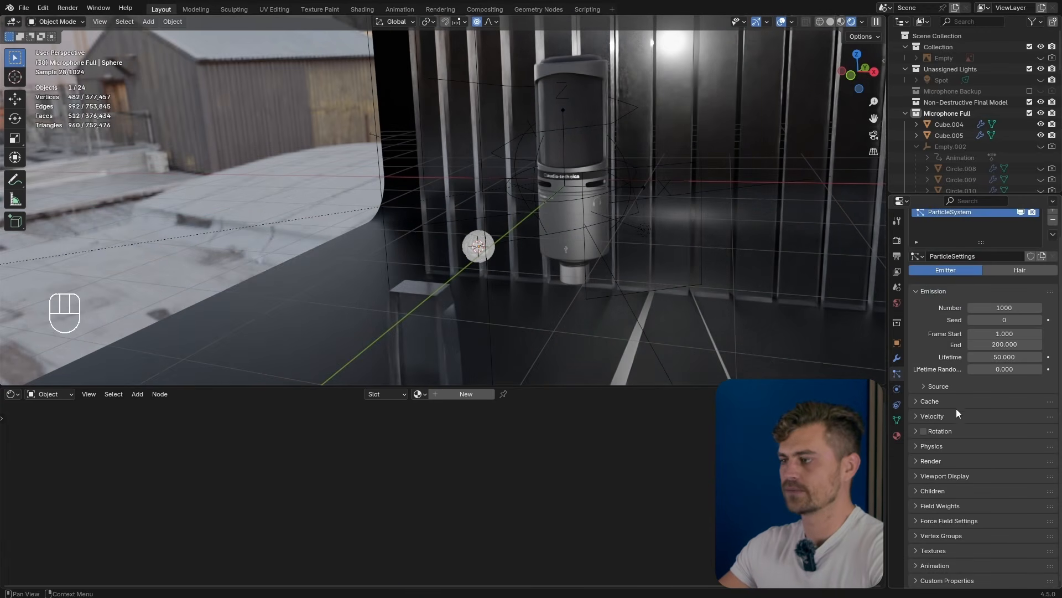
click(939, 462)
click(1010, 478)
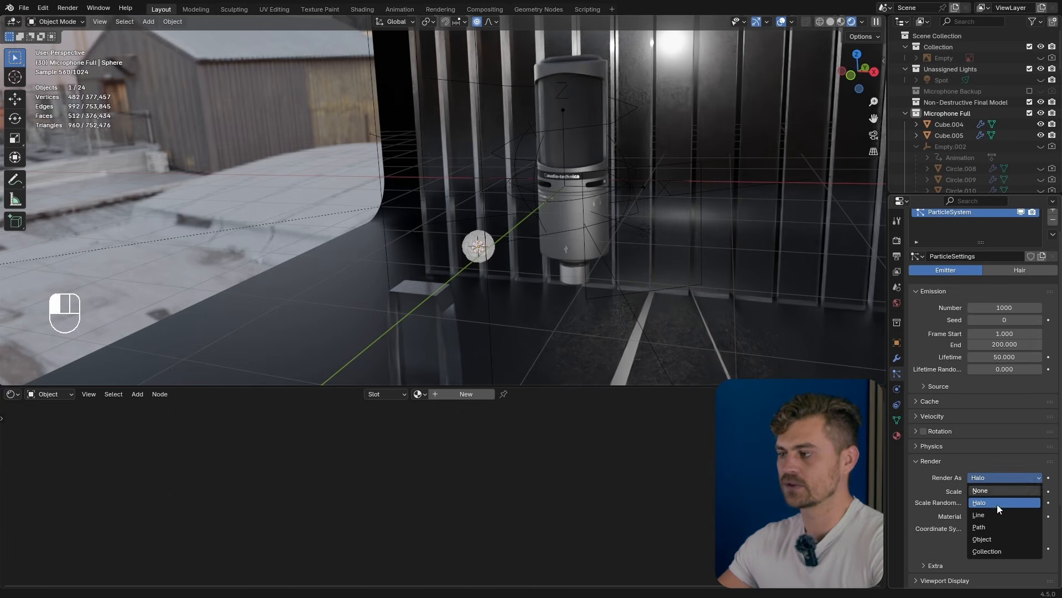
click(996, 547)
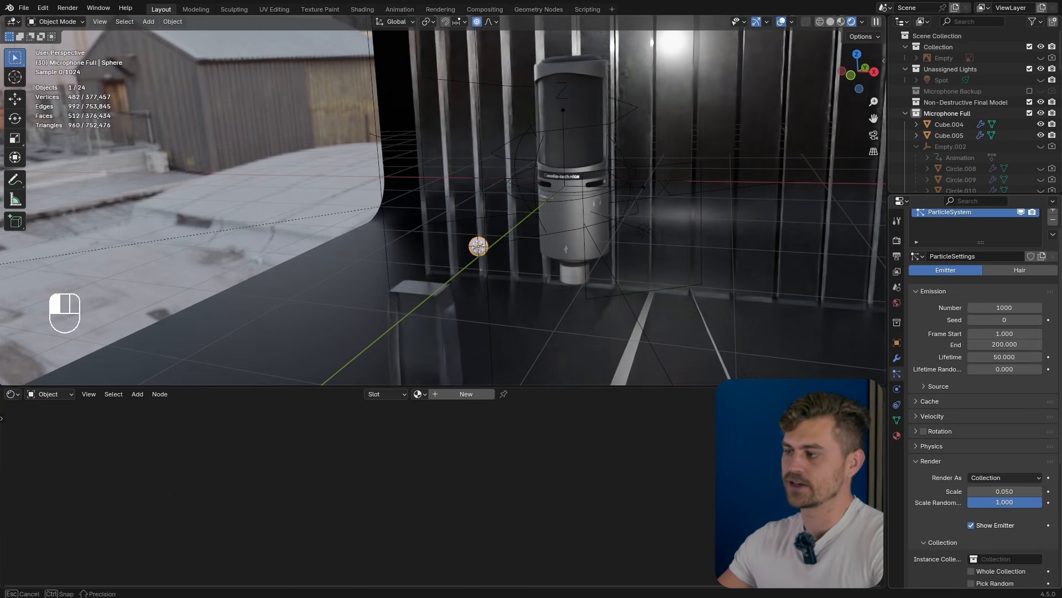
Step: Use Gold particles as the instance collection and enable Pick Random
click(1007, 559)
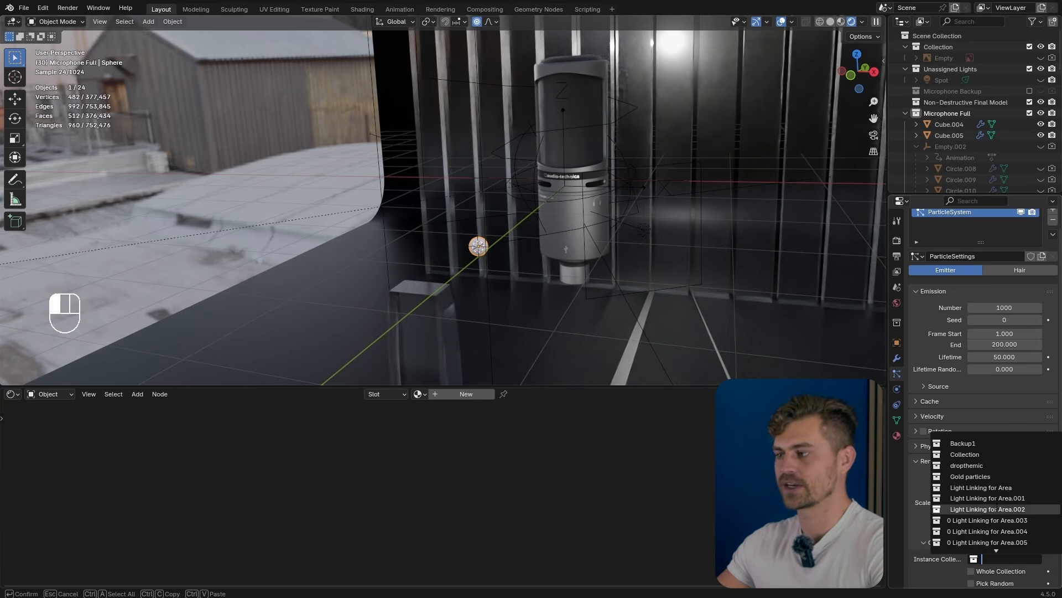
click(976, 476)
scroll(990, 534, down, 5)
click(985, 447)
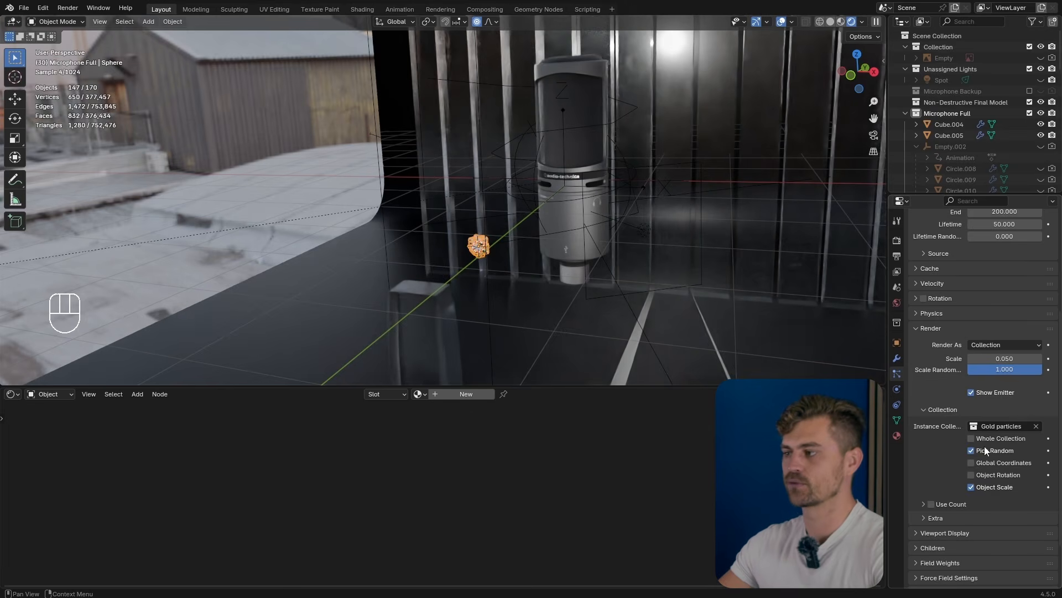
Step: Play the animation to examine the size of the rock particles falling from the emitter sphere
scroll(532, 235, up, 6)
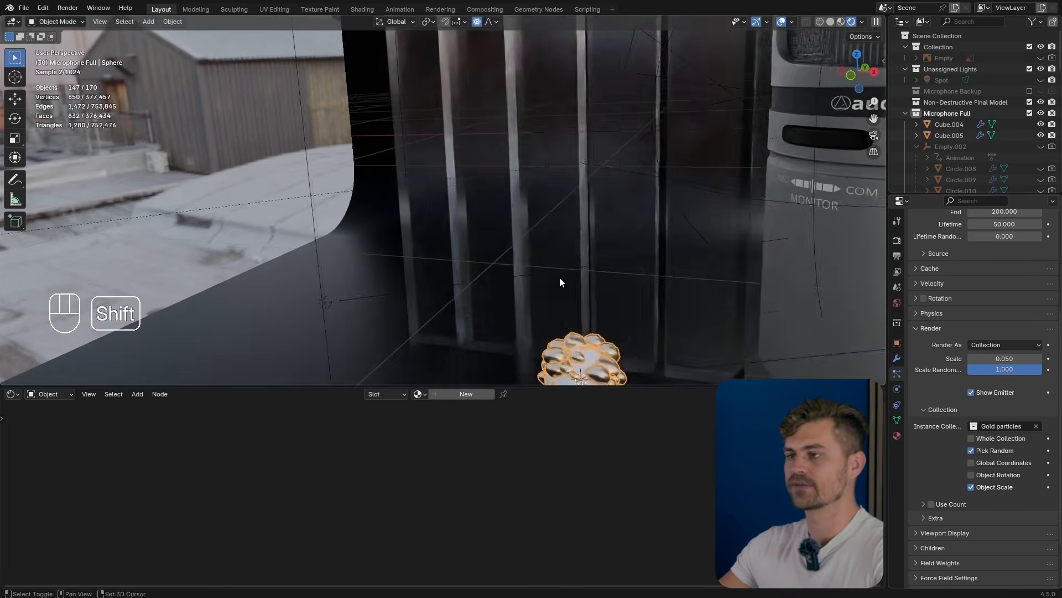
scroll(558, 276, down, 2)
key(shift+space)
scroll(578, 279, down, 2)
shift+middle_drag(578, 278, 705, 112)
key(shift+space)
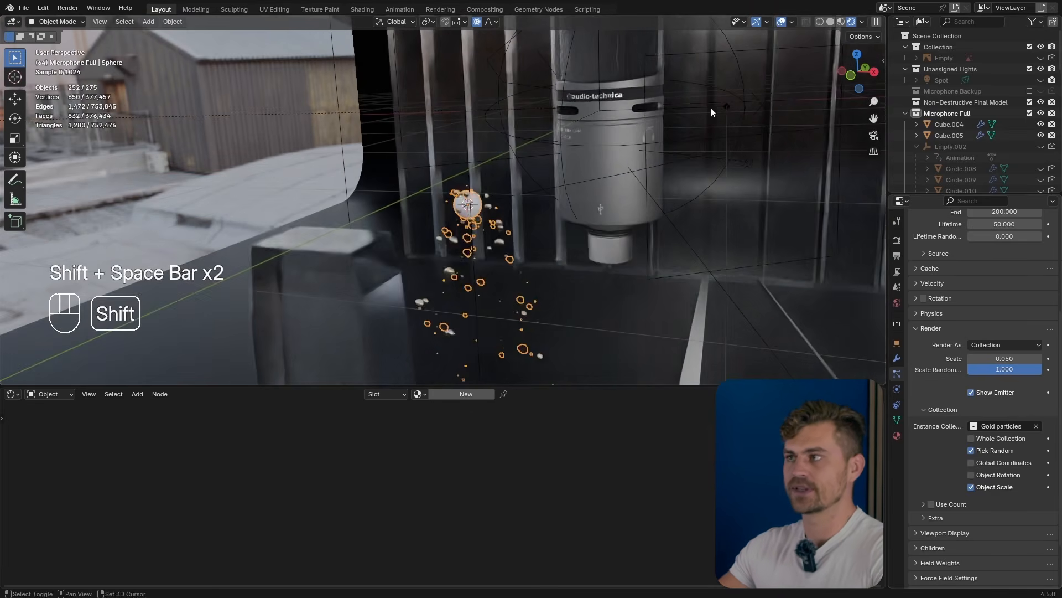
key(shift+space)
key(shift+space)
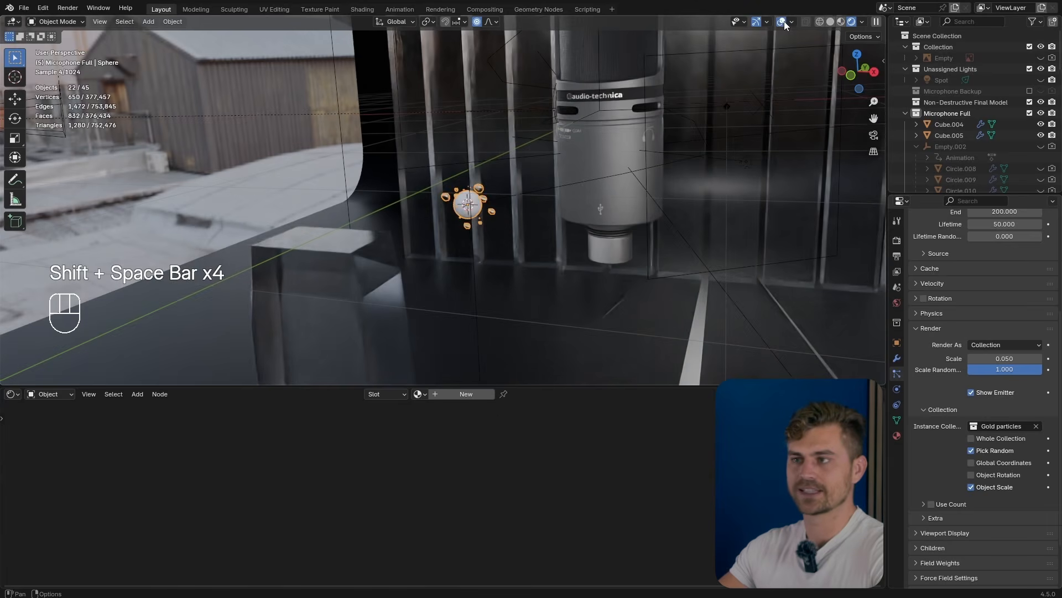
Step: Set the particles' render scale to 0.010 and give the particle system Simple children
scroll(597, 224, up, 5)
shift+drag(1004, 358, 989, 358)
scroll(962, 438, down, 3)
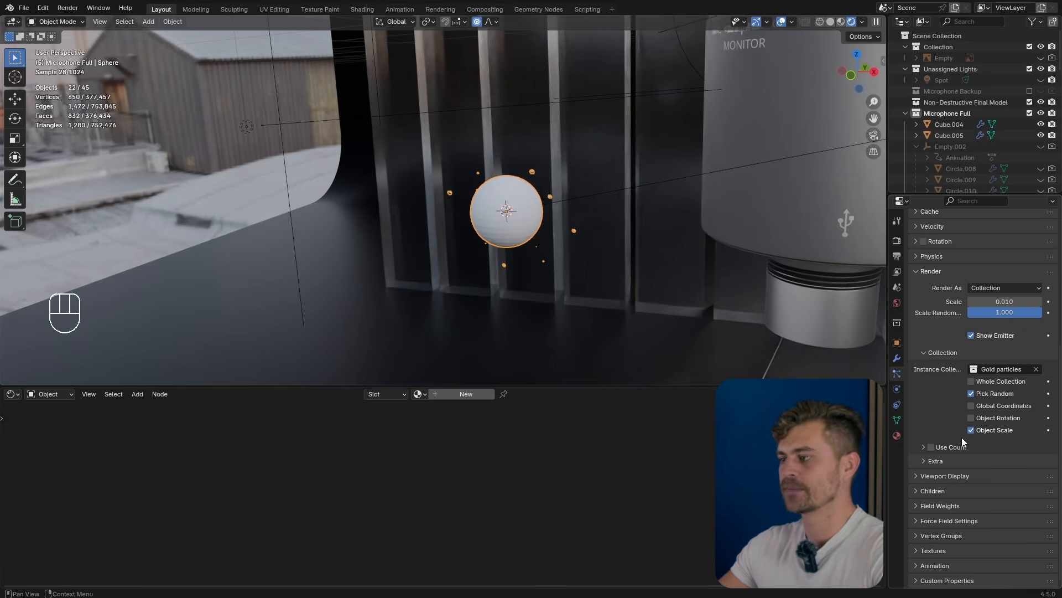
click(918, 491)
click(976, 509)
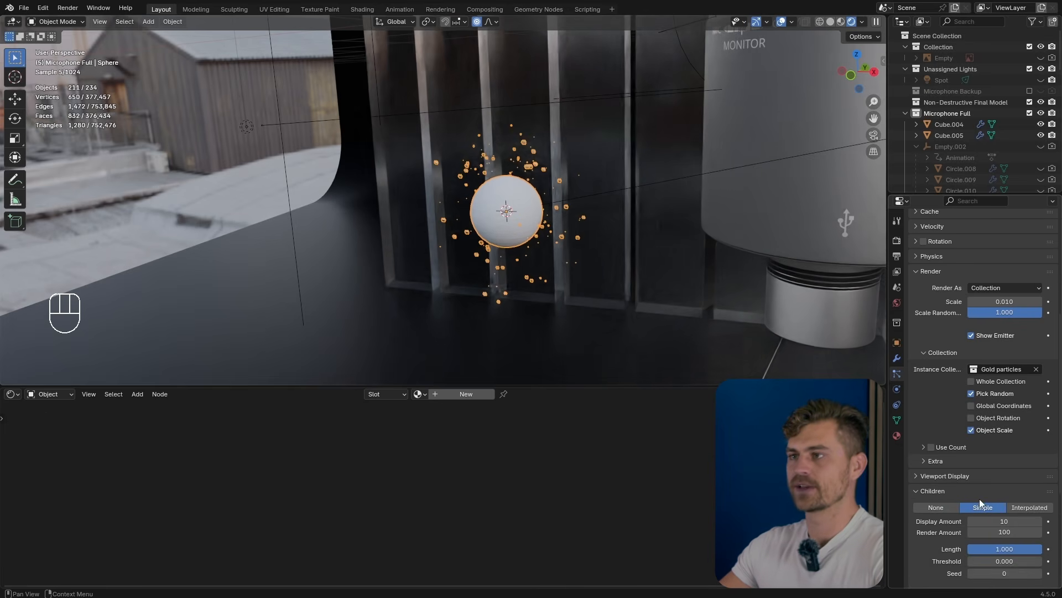
click(1032, 508)
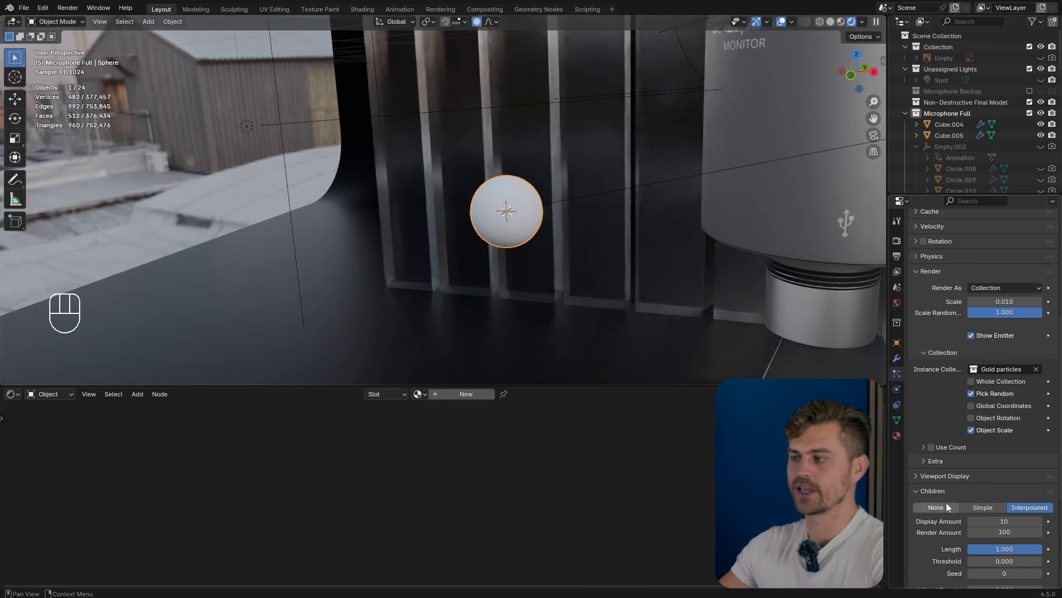
click(978, 509)
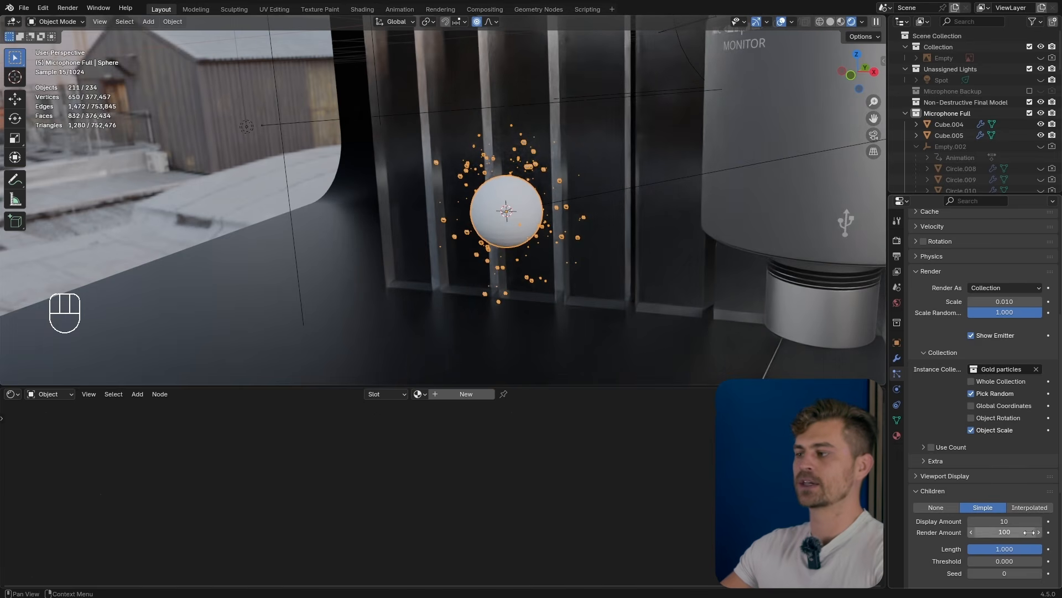
Step: Set the render amount of the particle children to 10
click(1005, 532)
text(10)
key(Return)
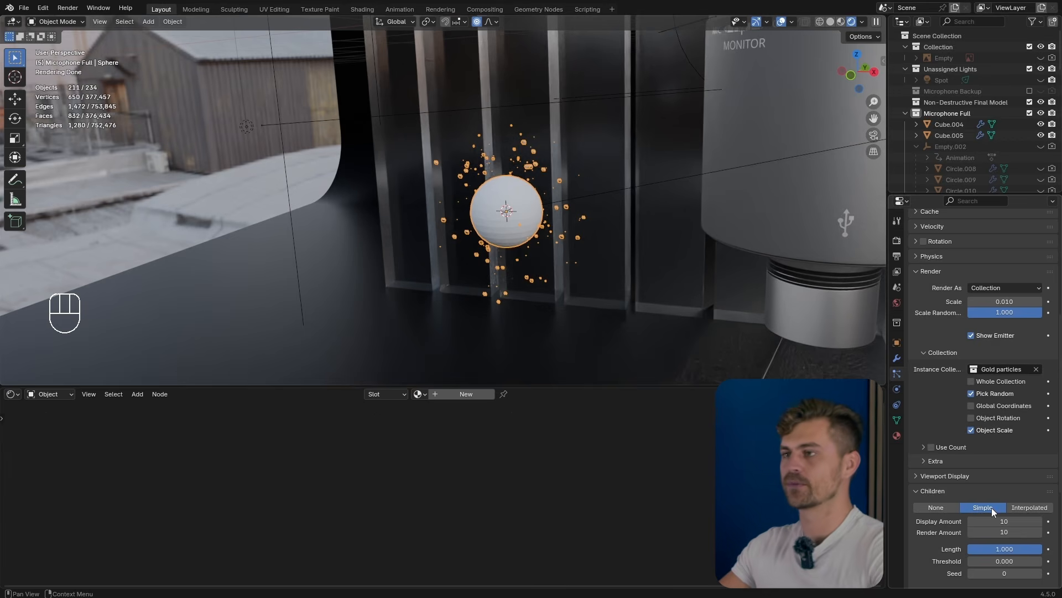
Step: Play the animation with and without viewport overlays to examine the child particles around the sphere
key(shift+space)
key(shift+space)
key(shift+space)
key(shift+space)
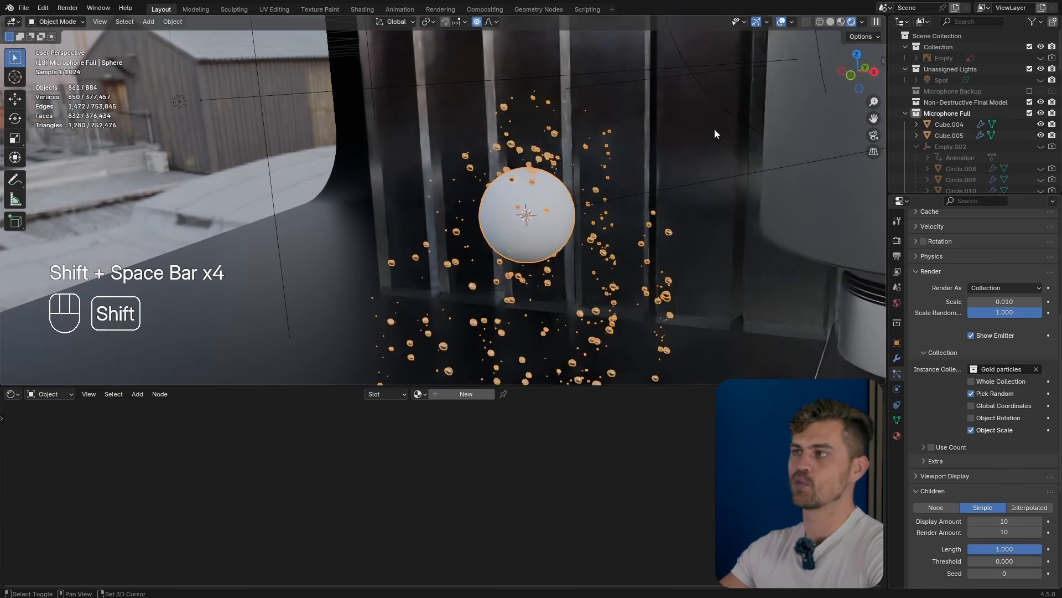
click(780, 21)
key(shift+space)
key(shift+space)
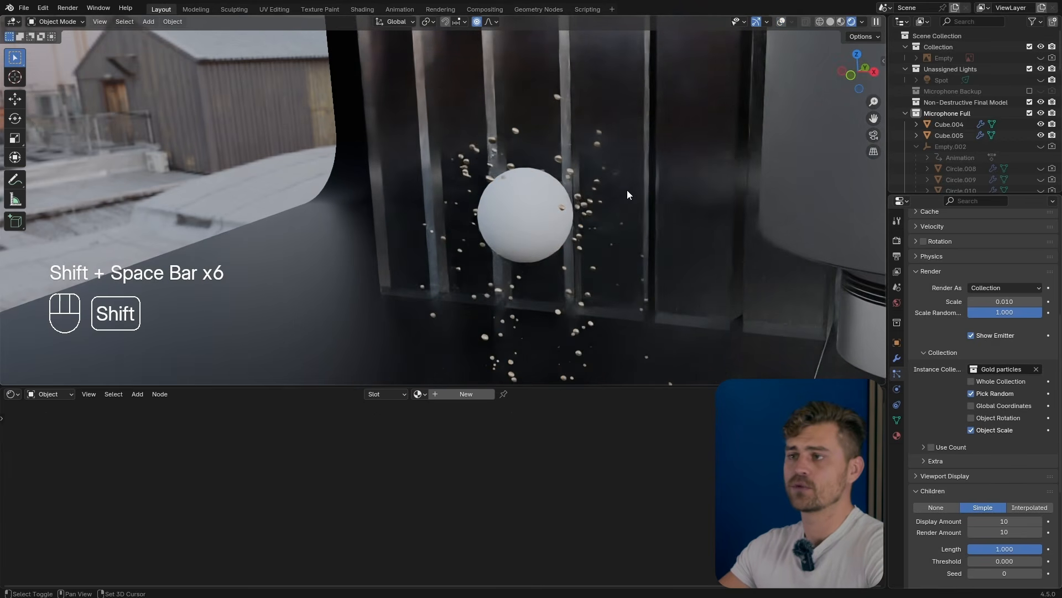
click(782, 21)
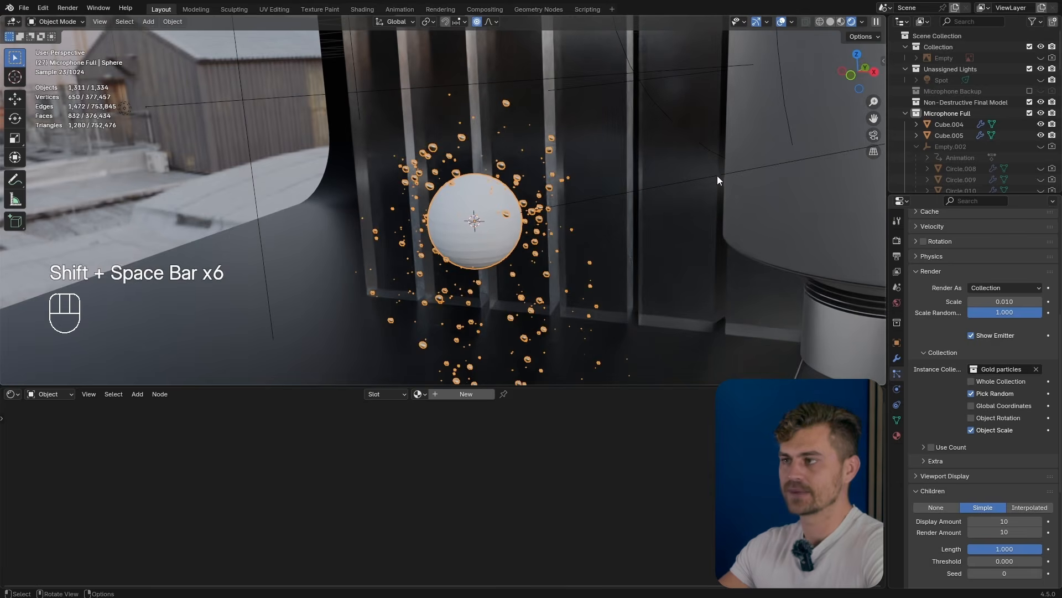
Step: Add a Force Field to the spiral path around the microphone and play the animation
click(718, 175)
click(898, 374)
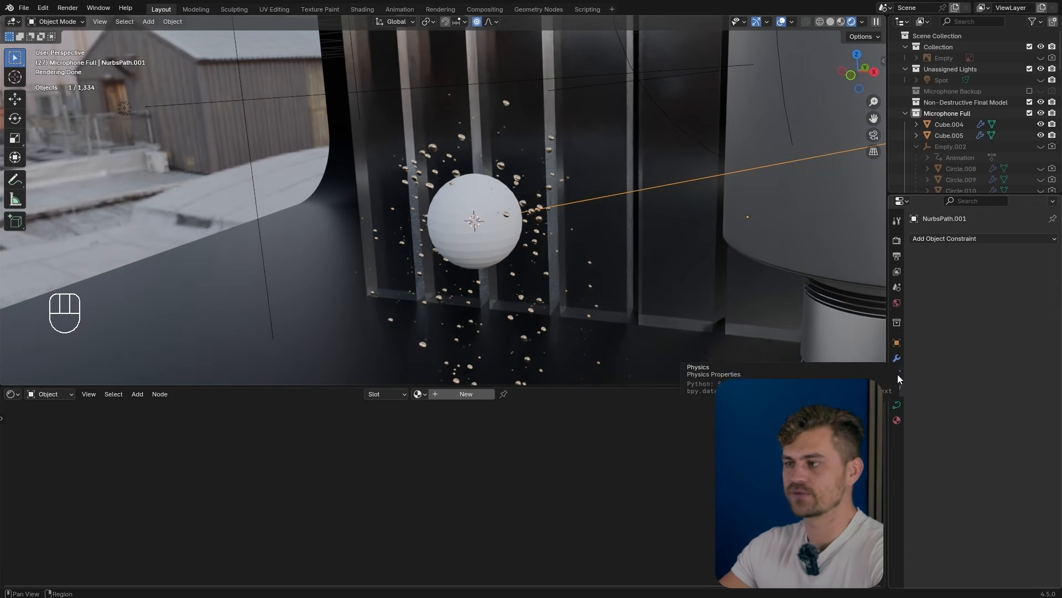
click(949, 238)
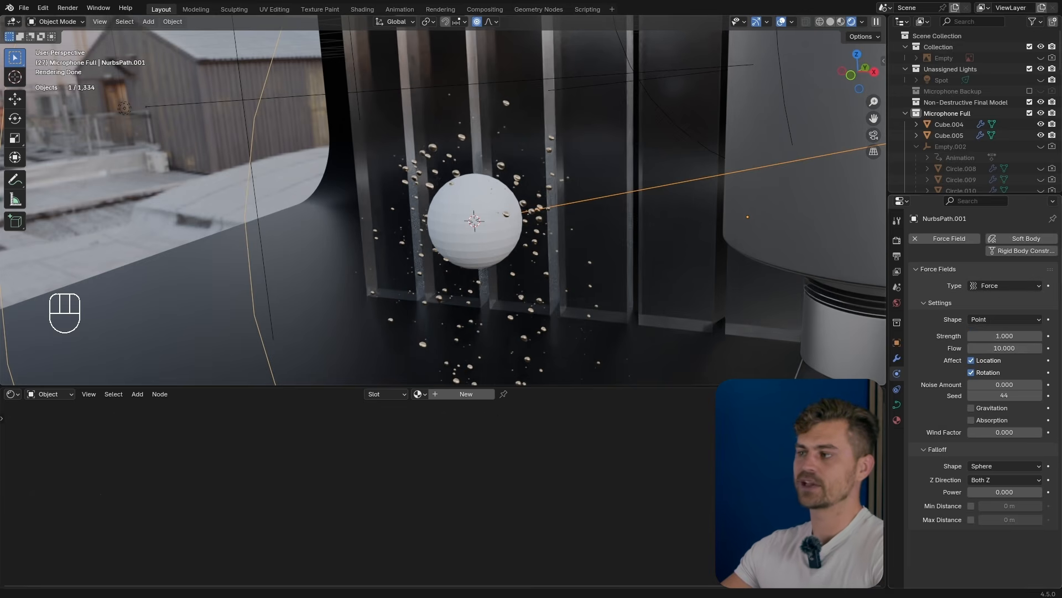
key(shift+space)
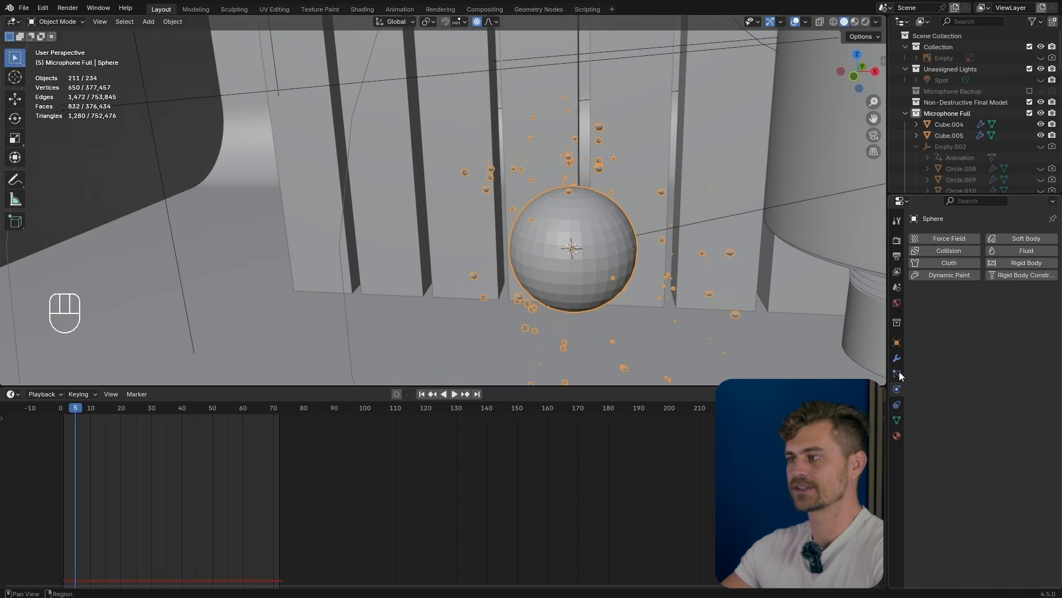
Step: Set the gravity field weight of the emitter sphere's particle system to 0 and play the animation
click(897, 373)
click(942, 506)
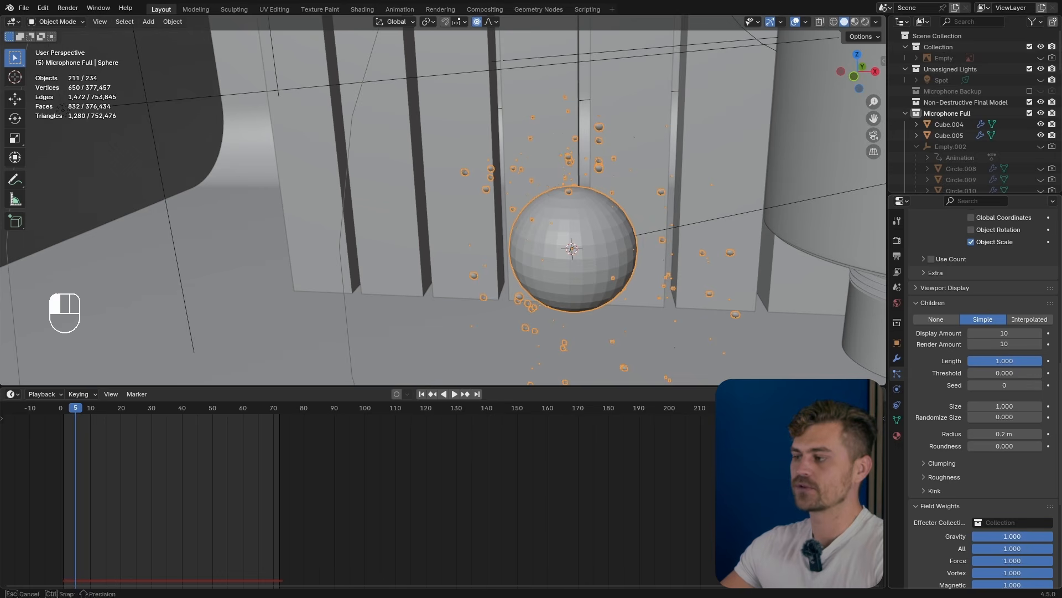
key(shift+space)
scroll(581, 276, down, 4)
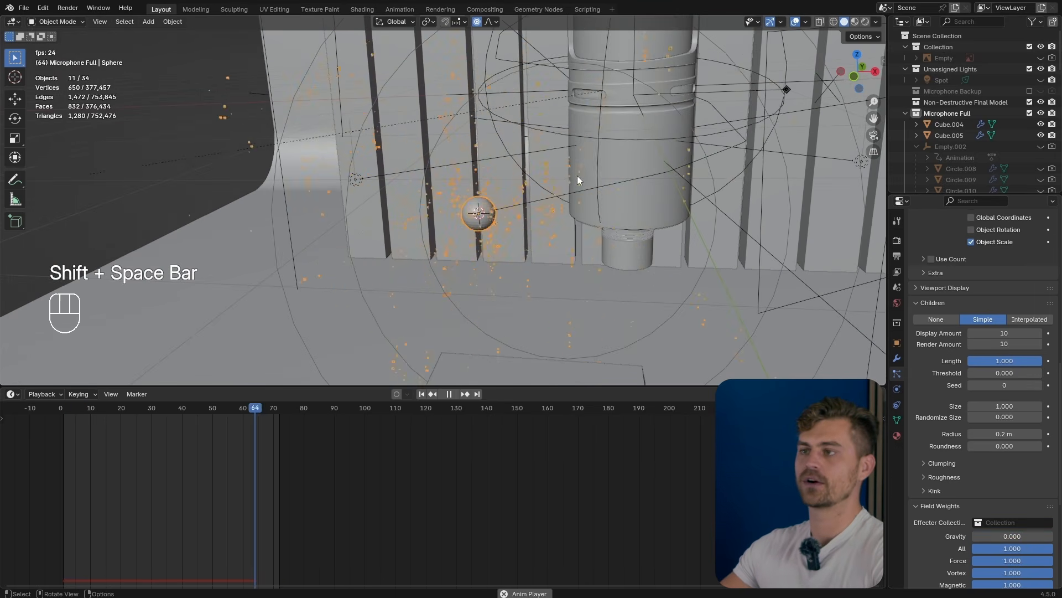
Step: Set the spiral path's force strength to -109 and play the animation from the first frame to check the pull on the particles
key(shift+space)
click(592, 193)
click(898, 374)
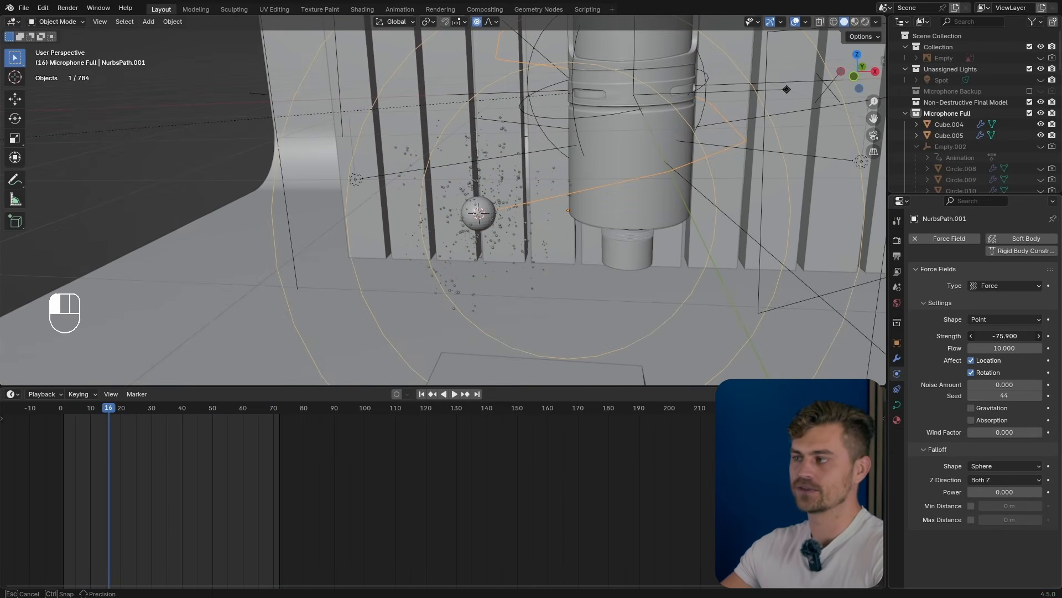
click(422, 394)
key(shift+space)
key(shift+space)
key(shift+space)
key(shift+space)
key(shift+space)
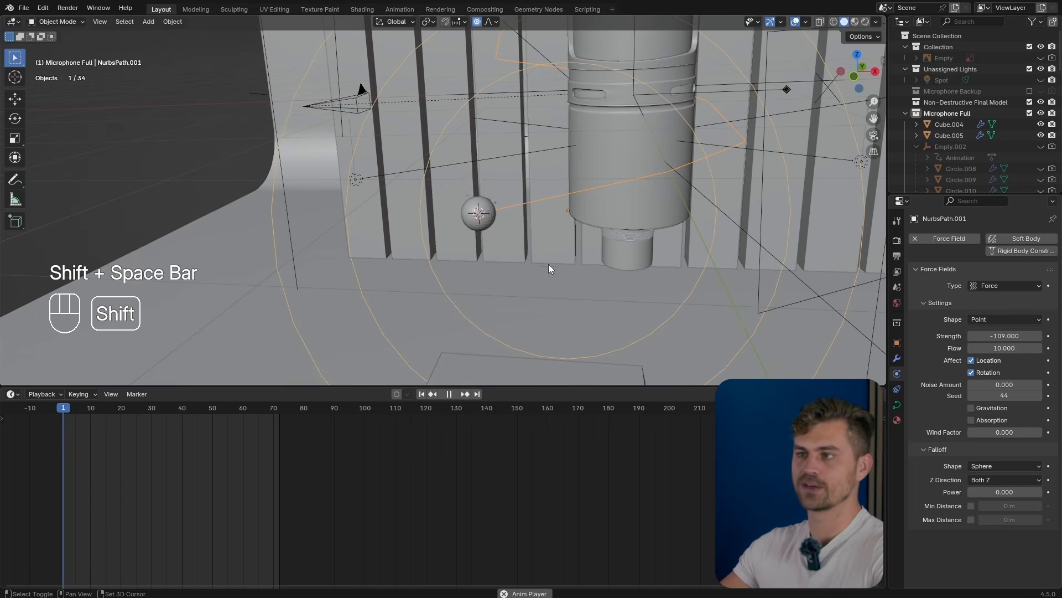
scroll(562, 202, up, 4)
shift+middle_drag(563, 199, 512, 175)
key(shift+space)
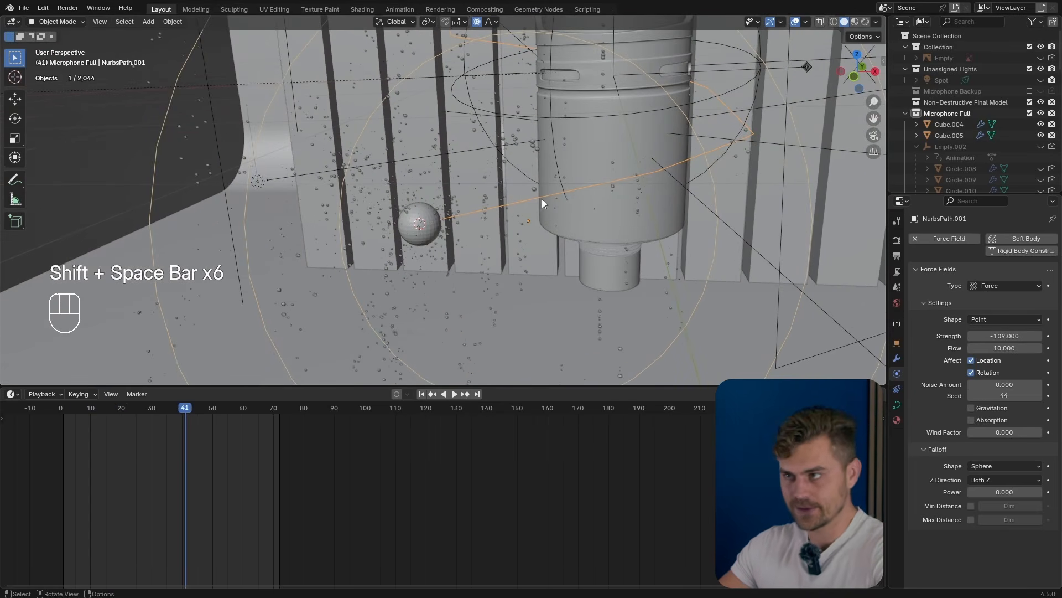
Step: Change the force field's shape to Curve and play the animation from the first frame
click(985, 317)
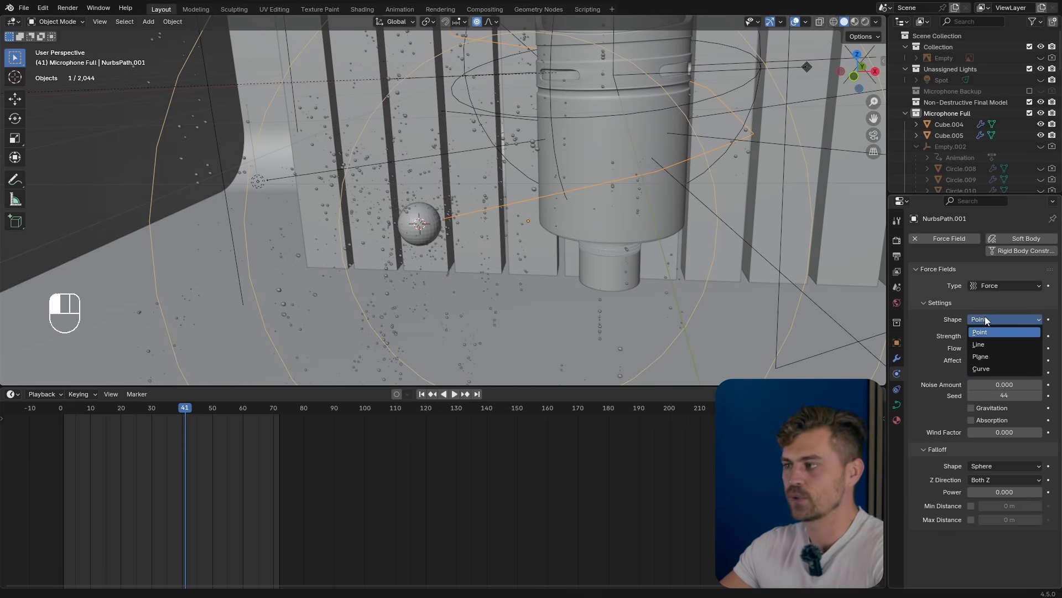
click(993, 368)
click(421, 394)
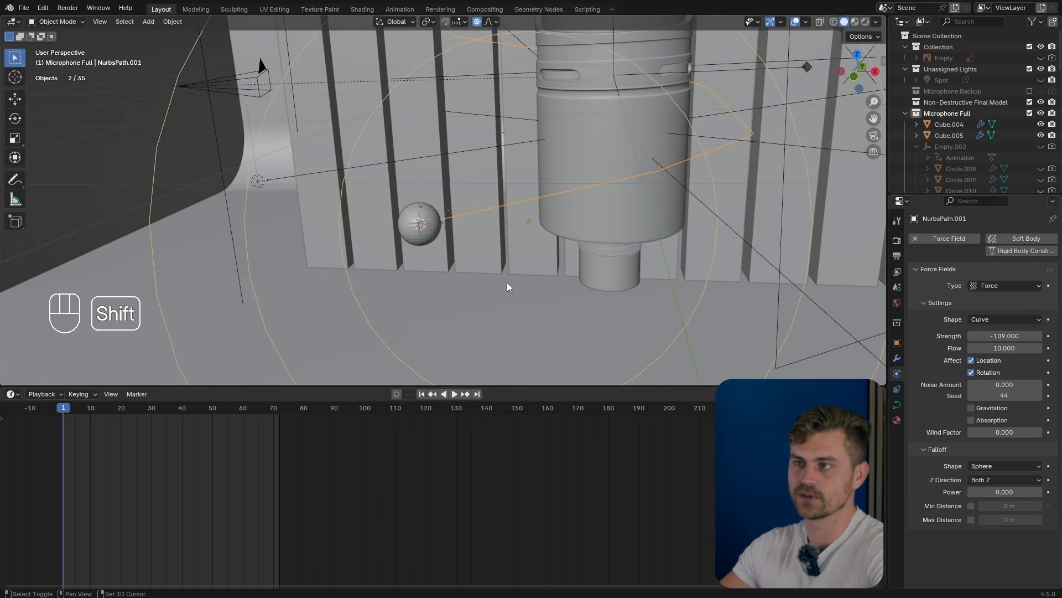
key(shift+space)
scroll(469, 221, down, 4)
shift+middle_drag(485, 210, 465, 284)
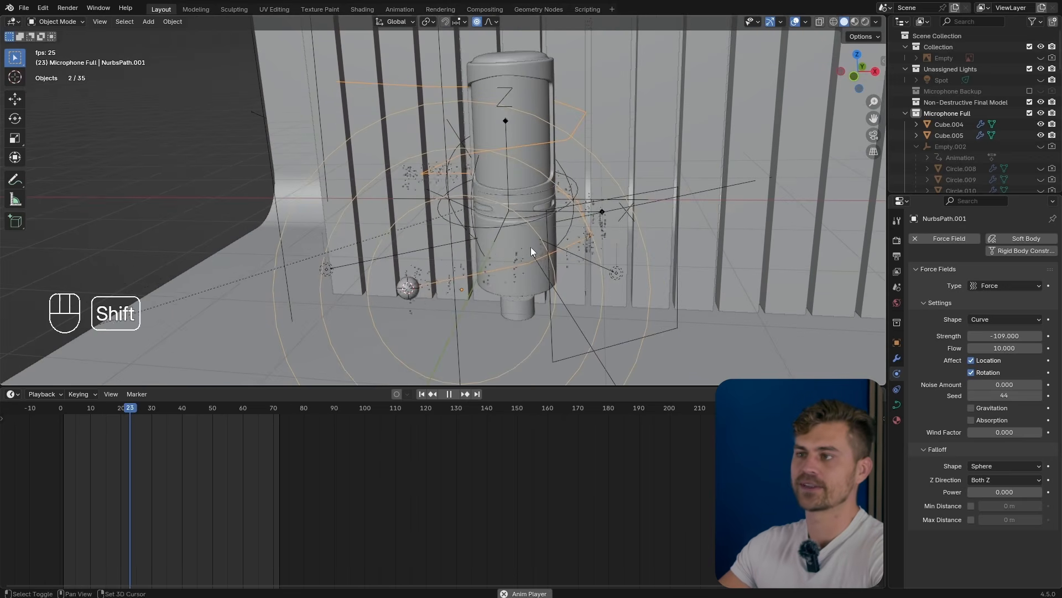
Step: Set the force field's strength to -5 and play the animation to examine how the particles follow the curve
key(shift+space)
scroll(581, 249, up, 3)
double_click(1005, 336)
text(-5)
key(Return)
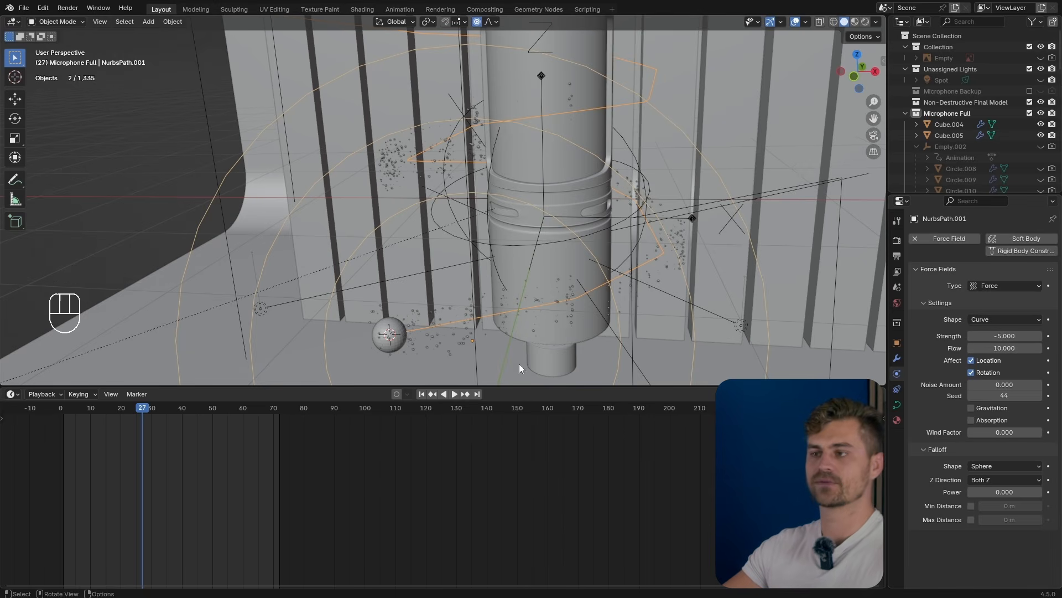
click(422, 394)
key(shift+space)
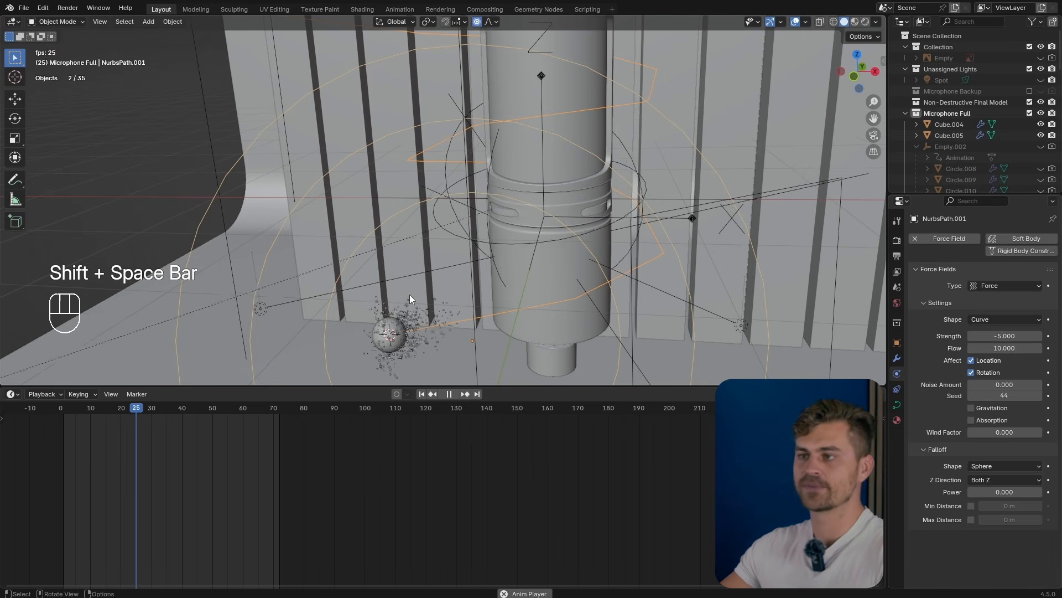
key(shift+space)
scroll(559, 333, up, 2)
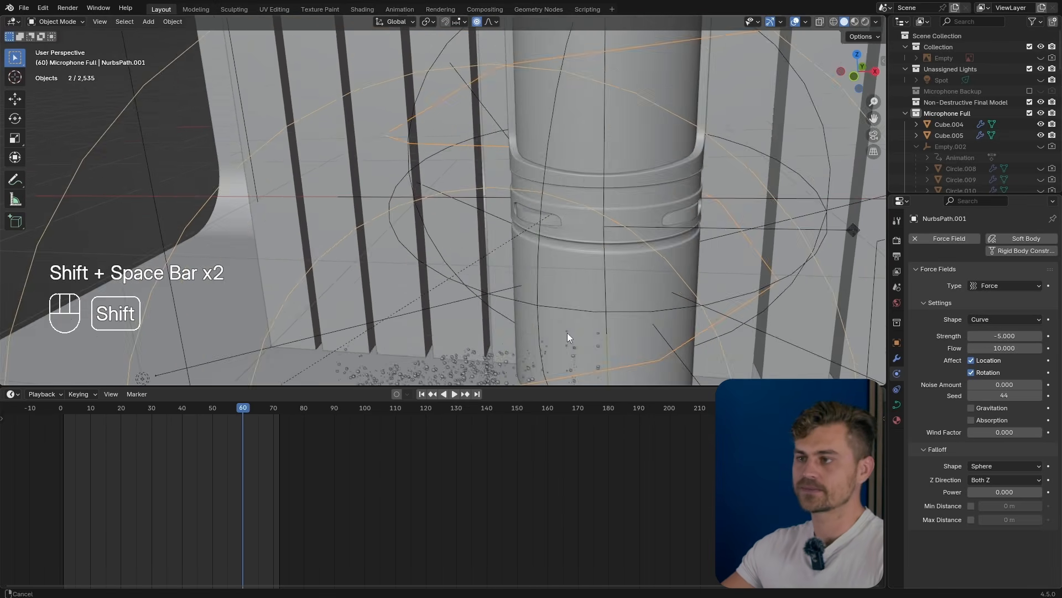
shift+middle_drag(573, 344, 539, 271)
key(shift+space)
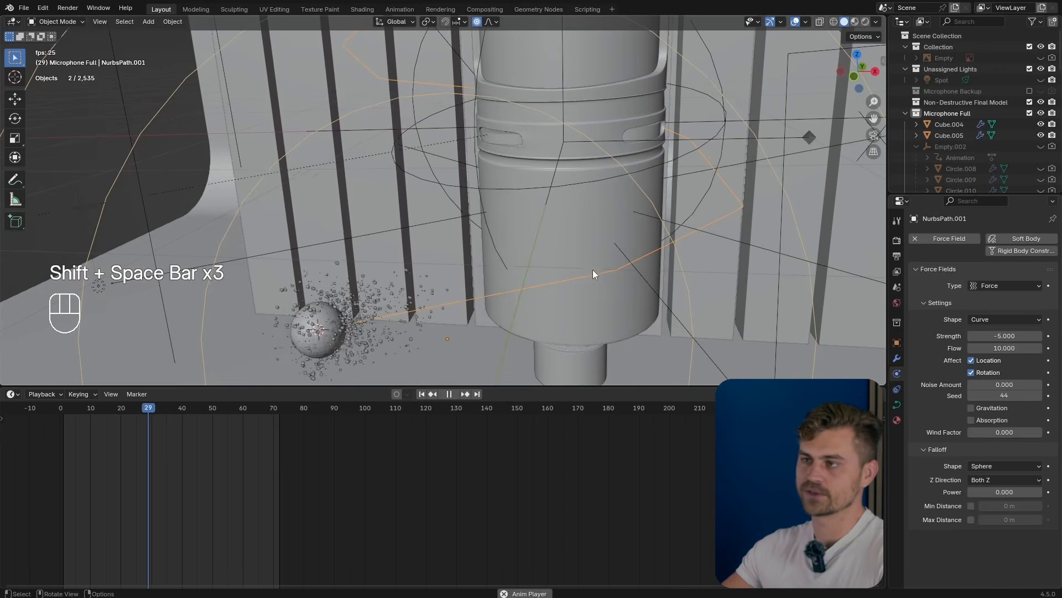
key(shift+space)
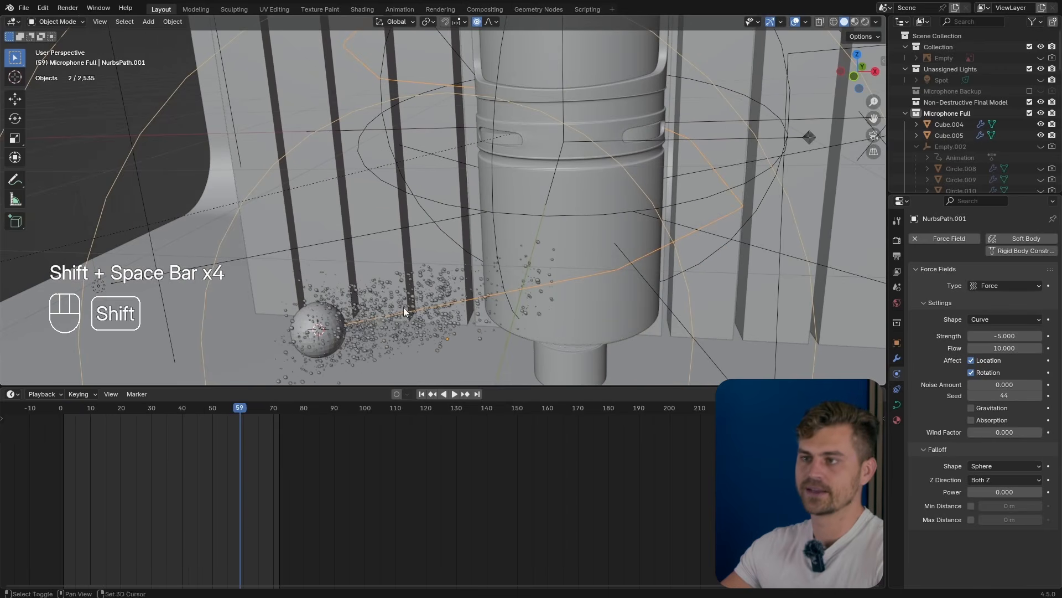
Step: Set the particle lifetime of the emitter sphere's particle system to 381
click(367, 290)
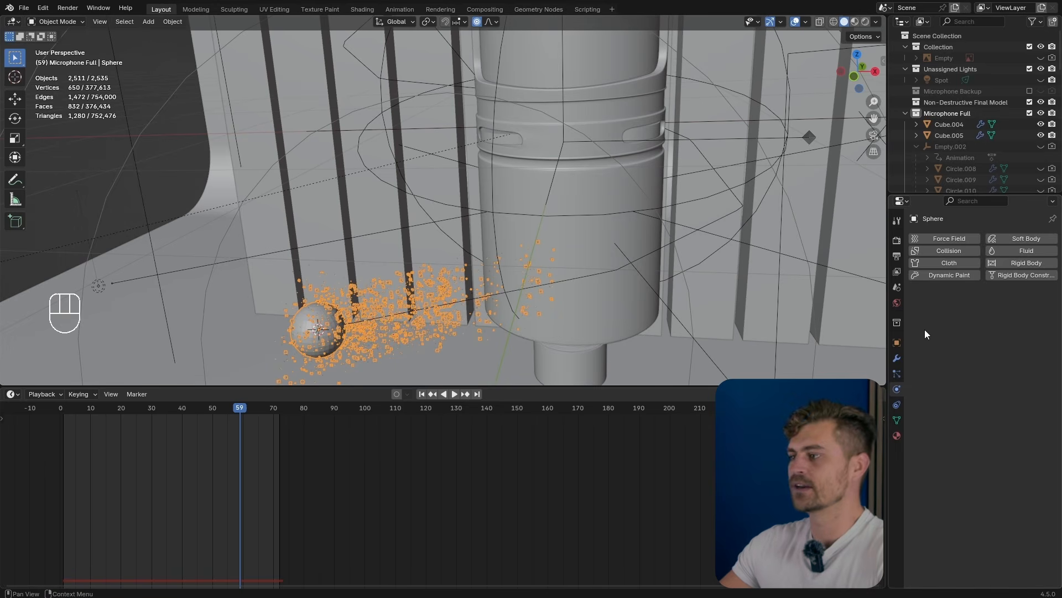
click(896, 374)
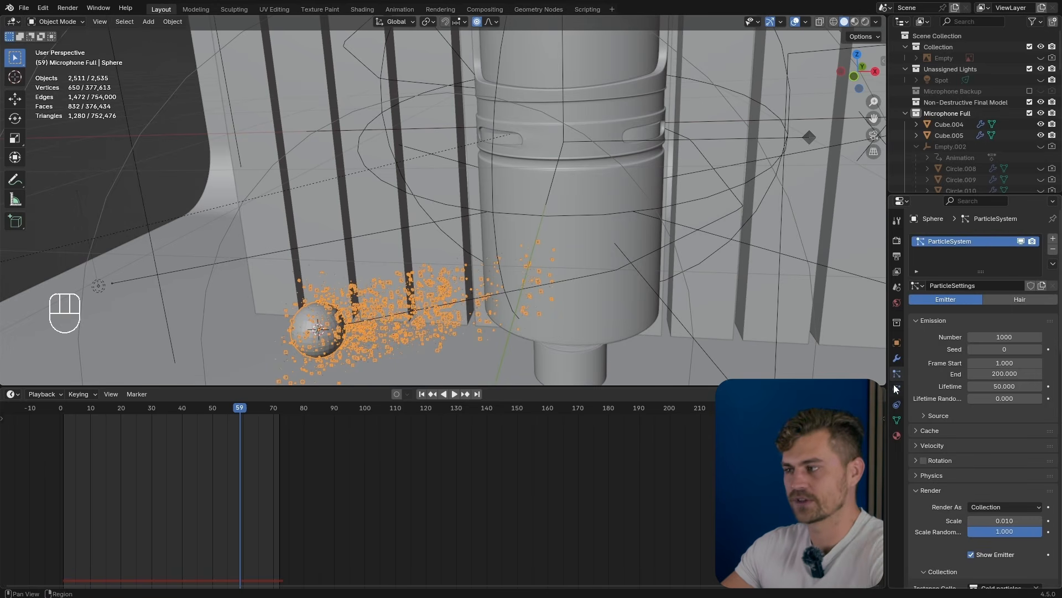
drag(1005, 387, 1029, 386)
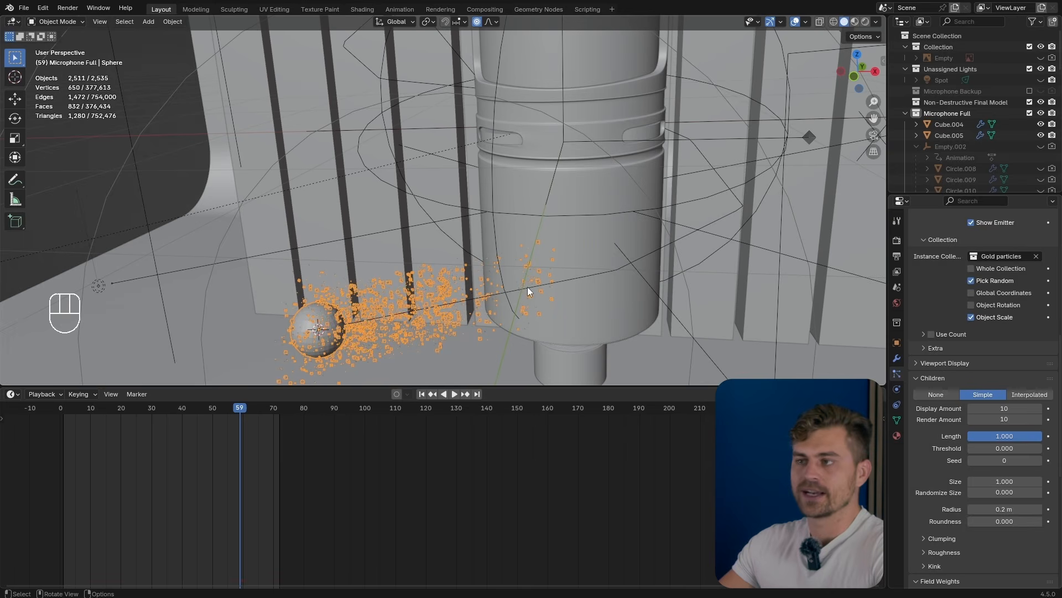
Step: Try a noise amount of 9.3 on the spiral path's force field, play the animation, and return the noise to 0
click(526, 287)
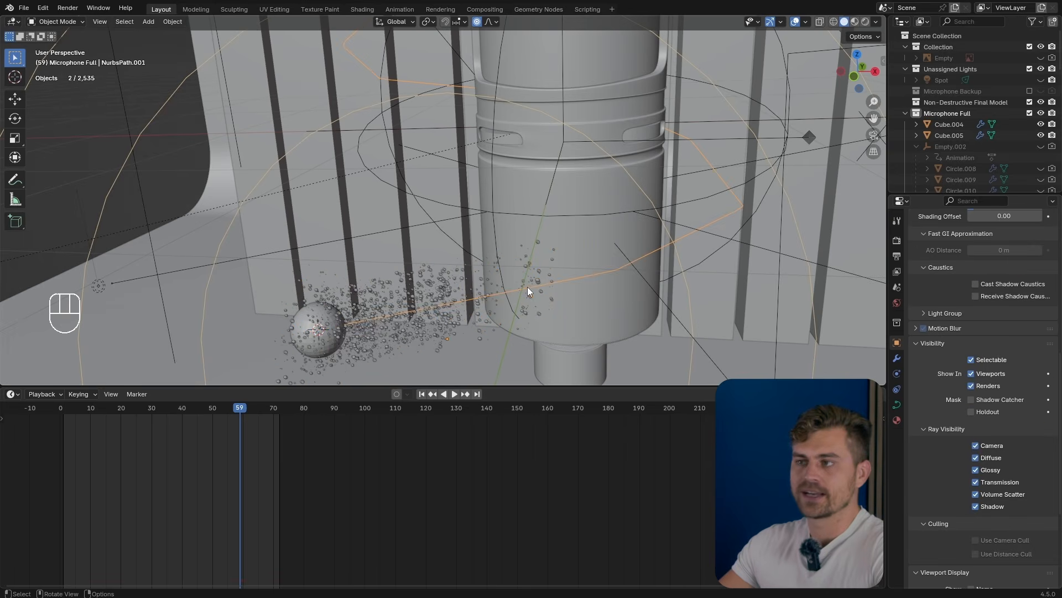
click(897, 374)
drag(996, 384, 1040, 384)
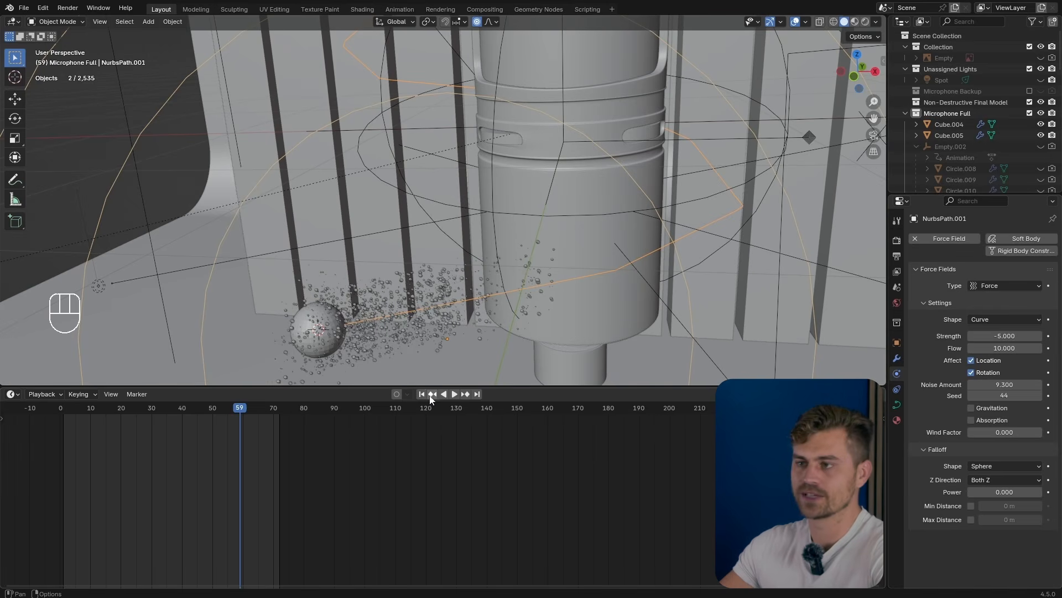
key(shift+space)
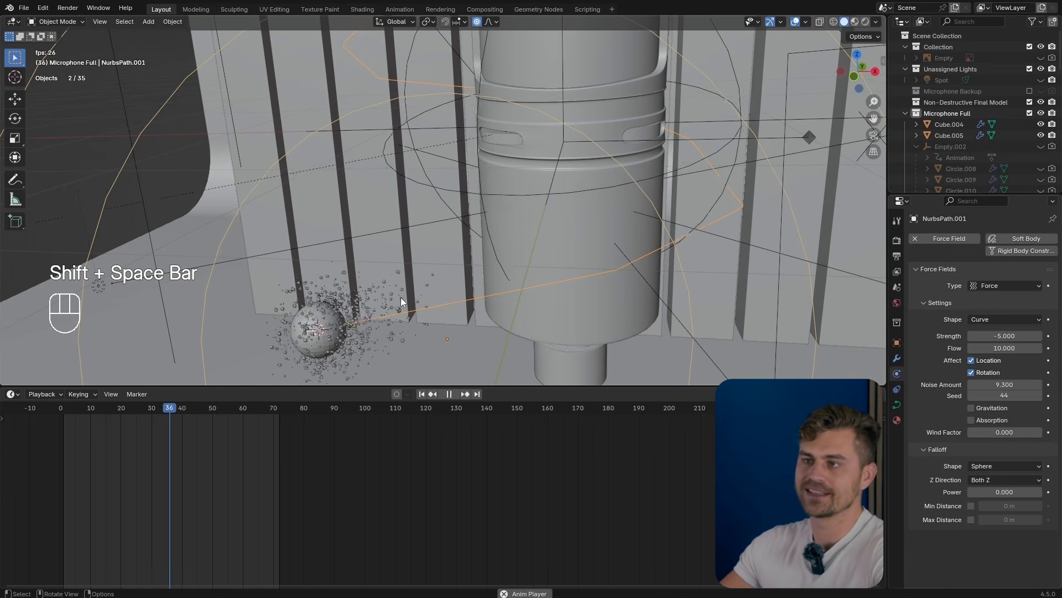
scroll(554, 293, up, 3)
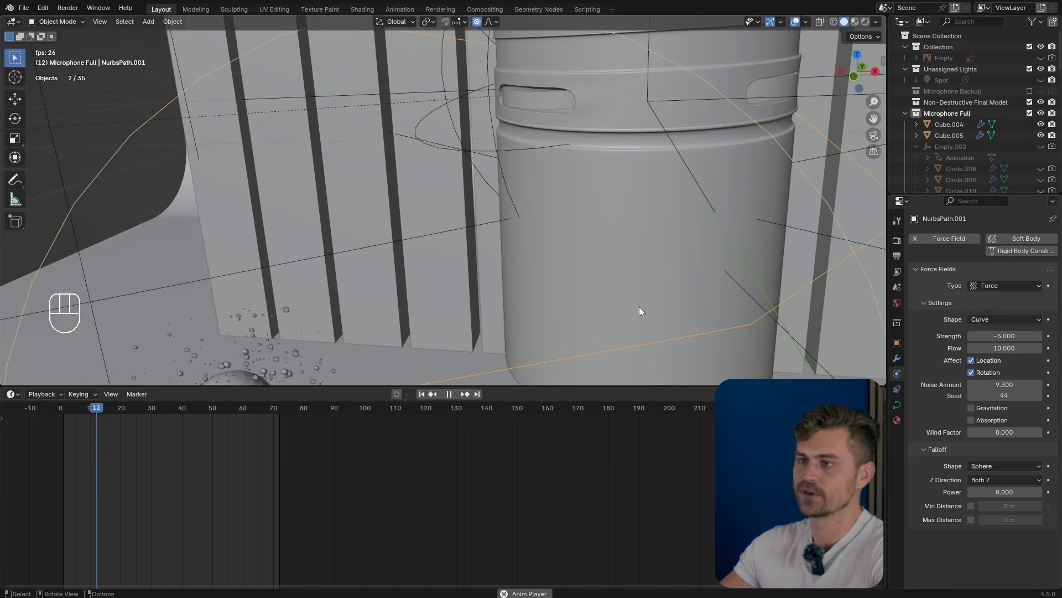
key(shift+space)
drag(1005, 385, 991, 384)
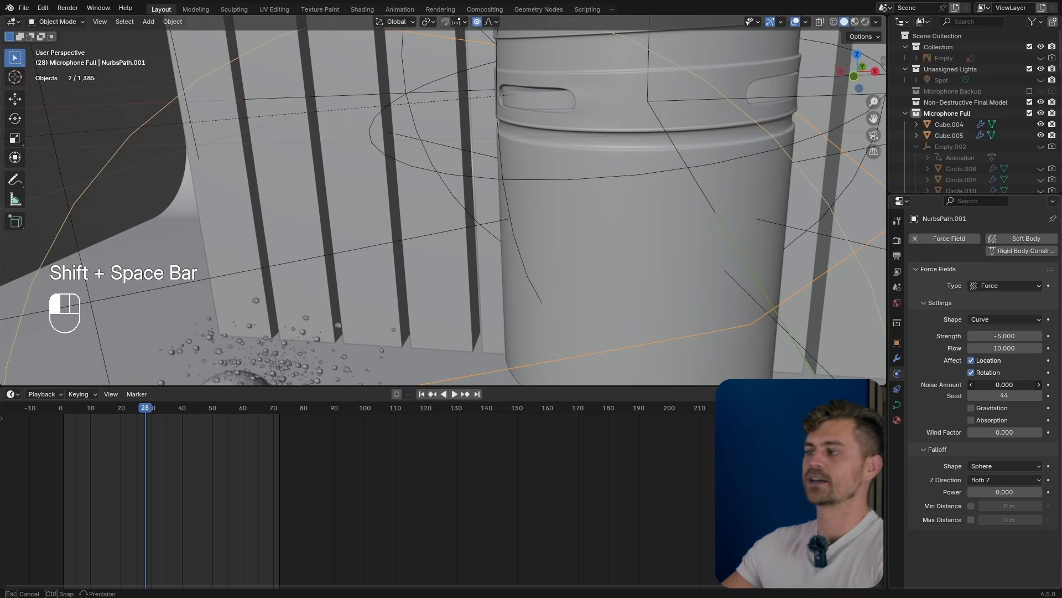
key(shift+space)
scroll(536, 314, down, 4)
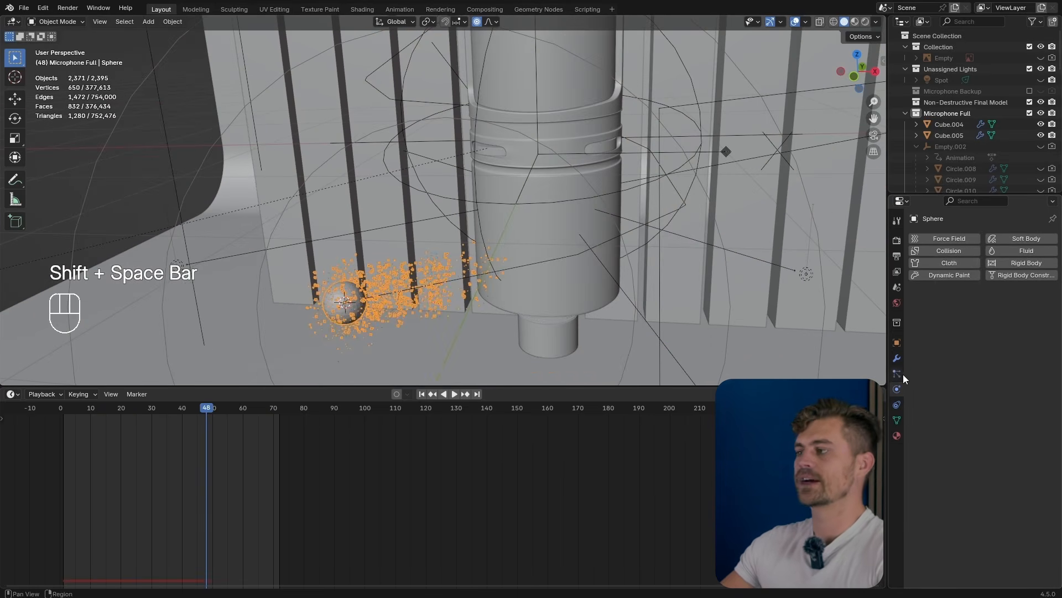
Step: Play the animation from the first frame in camera view to examine where the emitter sphere and particles appear in the shot
click(897, 374)
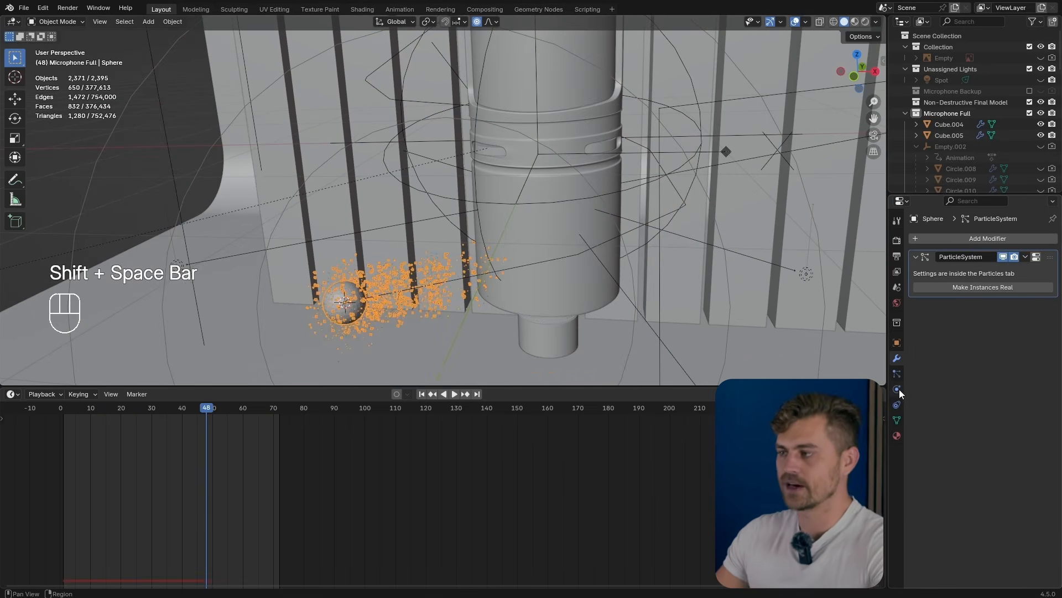
click(580, 255)
click(63, 412)
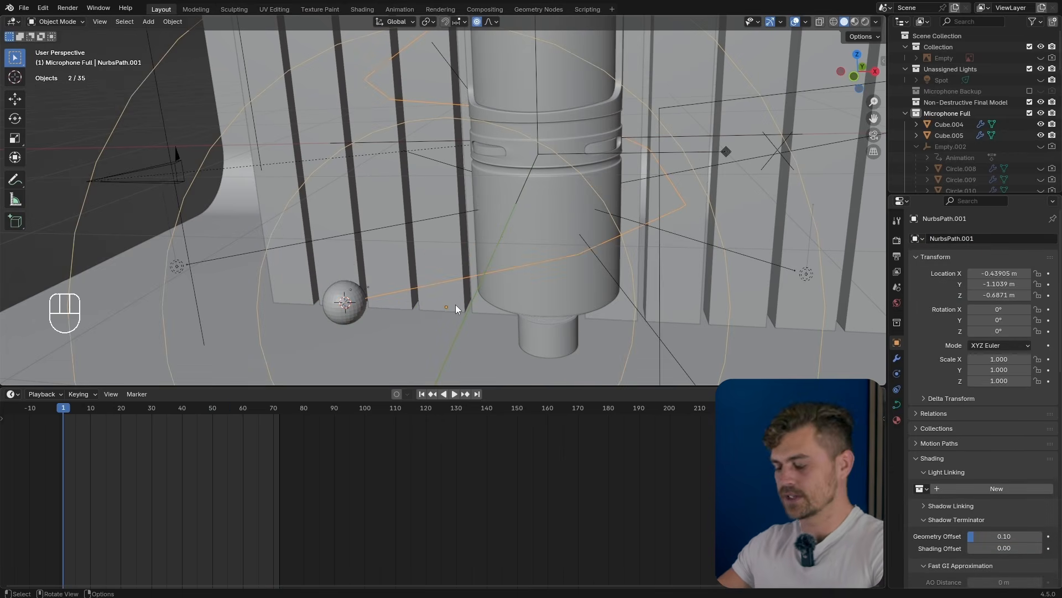
key(KP_0)
key(shift+space)
key(shift+space)
key(shift+space)
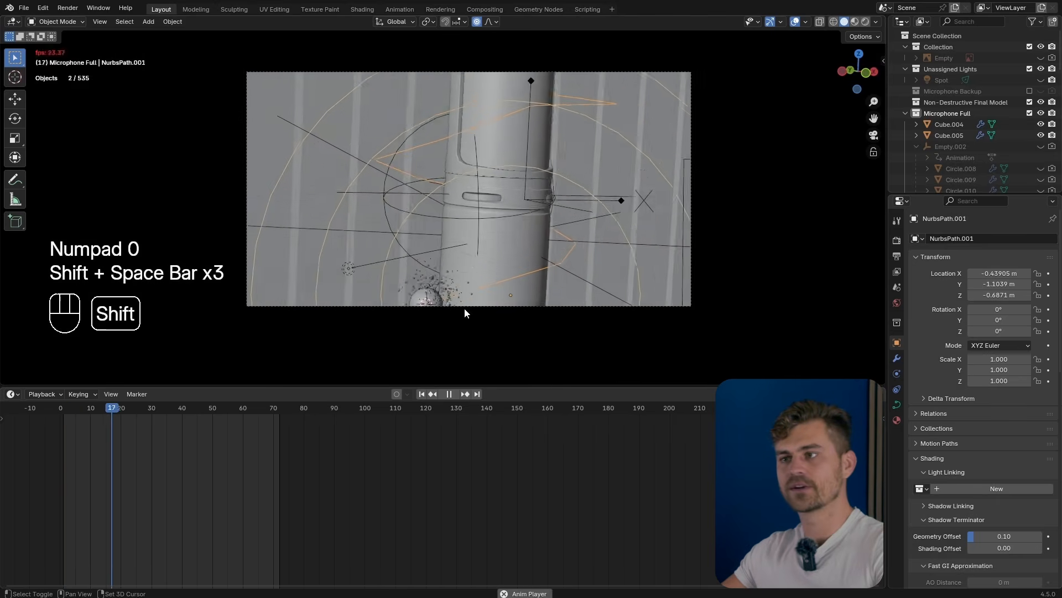
key(shift+space)
key(shift+space)
key(shift+space)
key(shift+space)
key(shift+space)
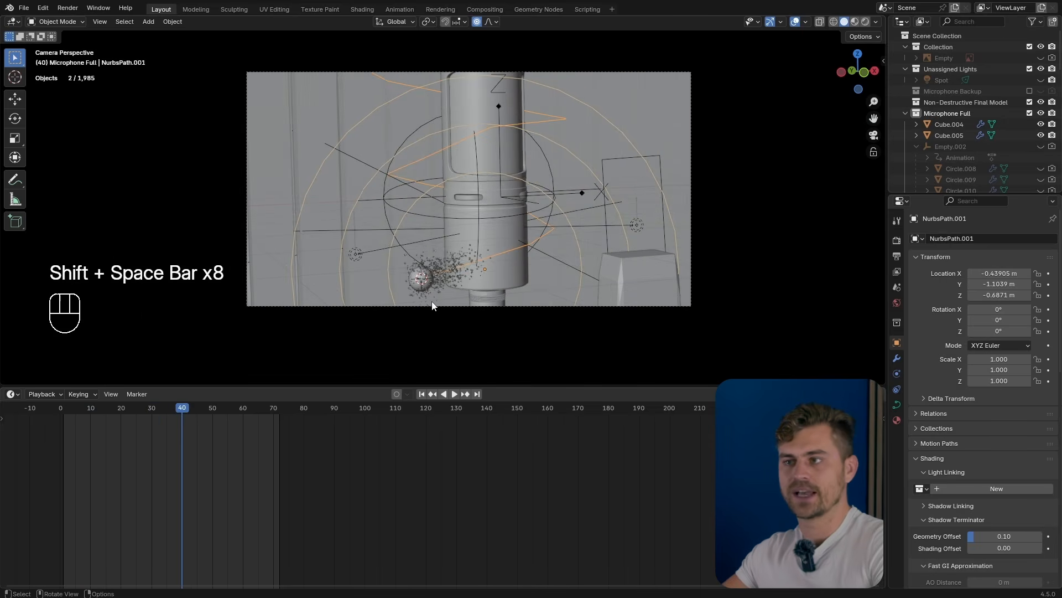
scroll(434, 306, up, 2)
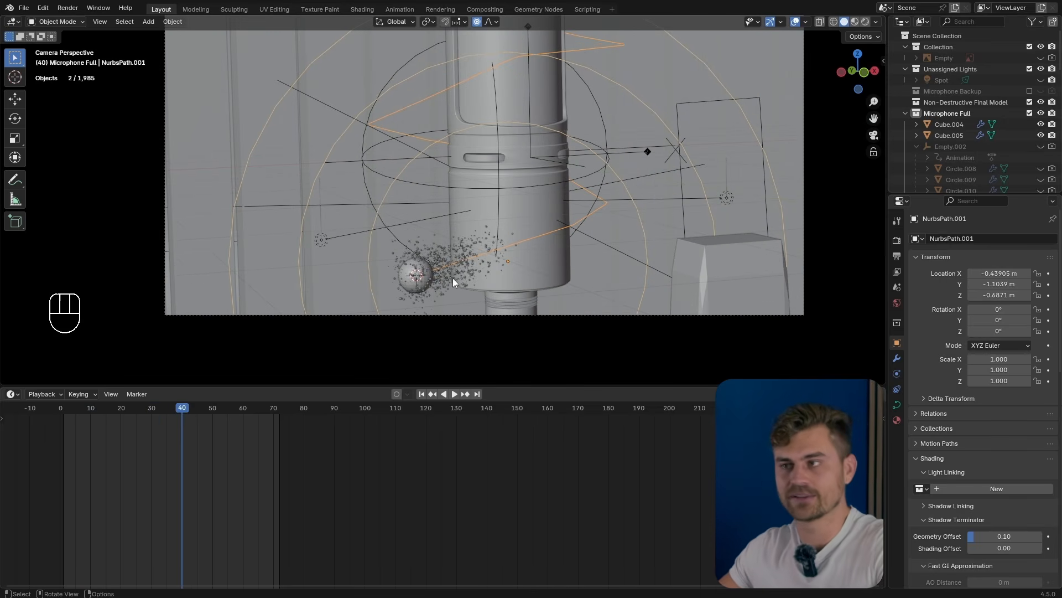
key(e)
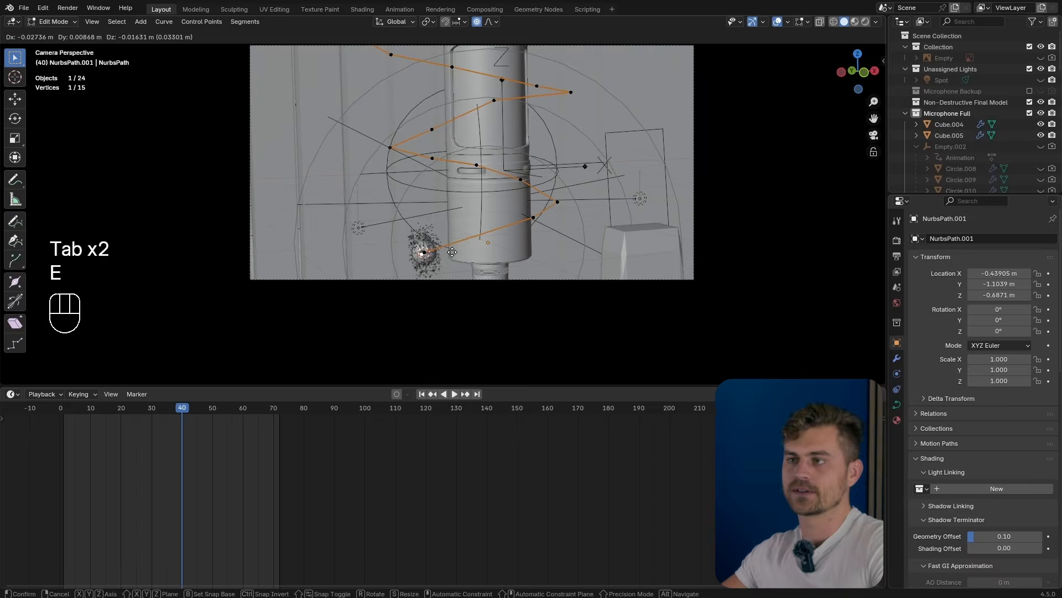
right_click(438, 256)
key(ctrl+z)
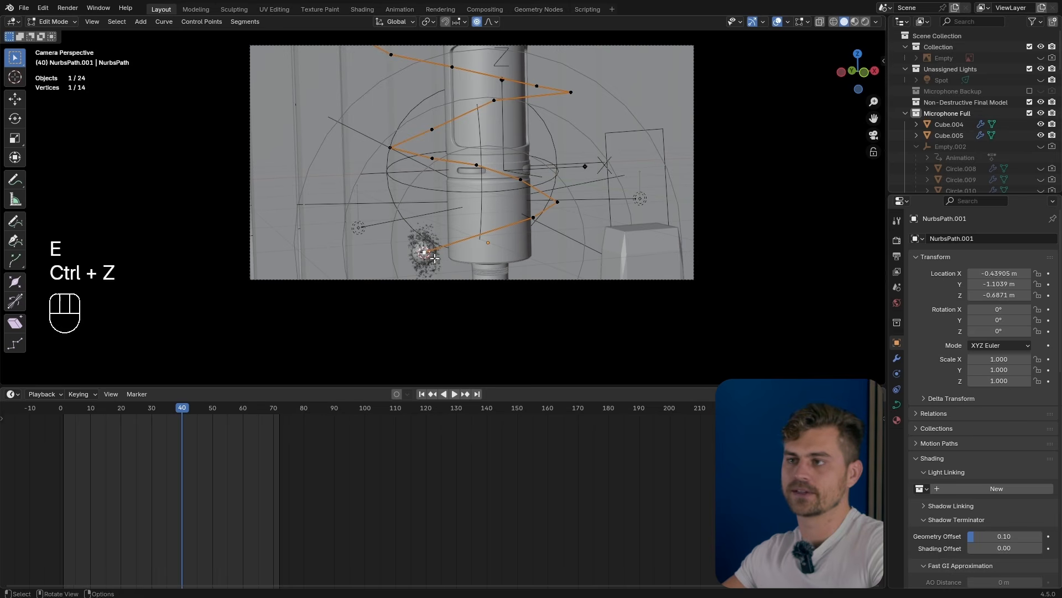
Step: Move the spiral path's lower end point about 1.4 m outward and down, beyond the camera frame
key(g)
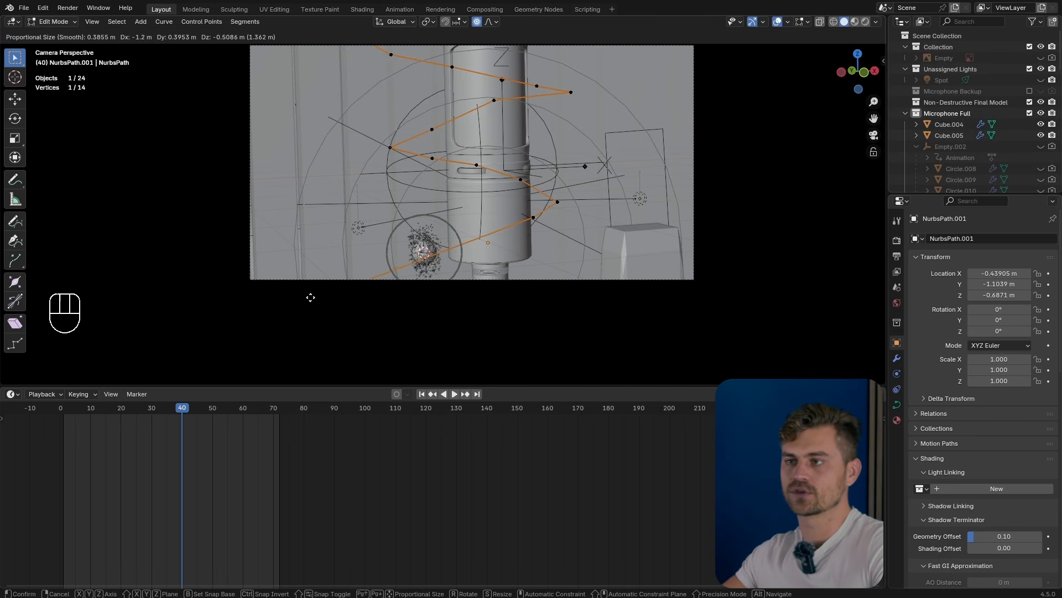
key(Tab)
Step: Snap the emitter sphere onto the spiral path's moved lower end point using the 3D cursor
key(Tab)
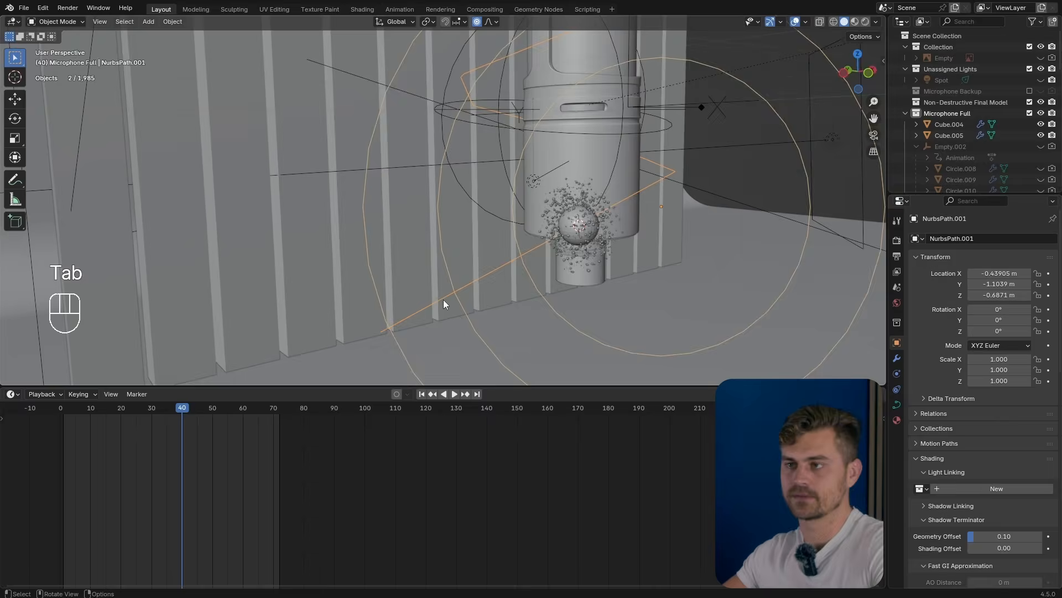
key(1)
key(shift+s)
click(437, 382)
key(Tab)
click(574, 221)
key(shift+s)
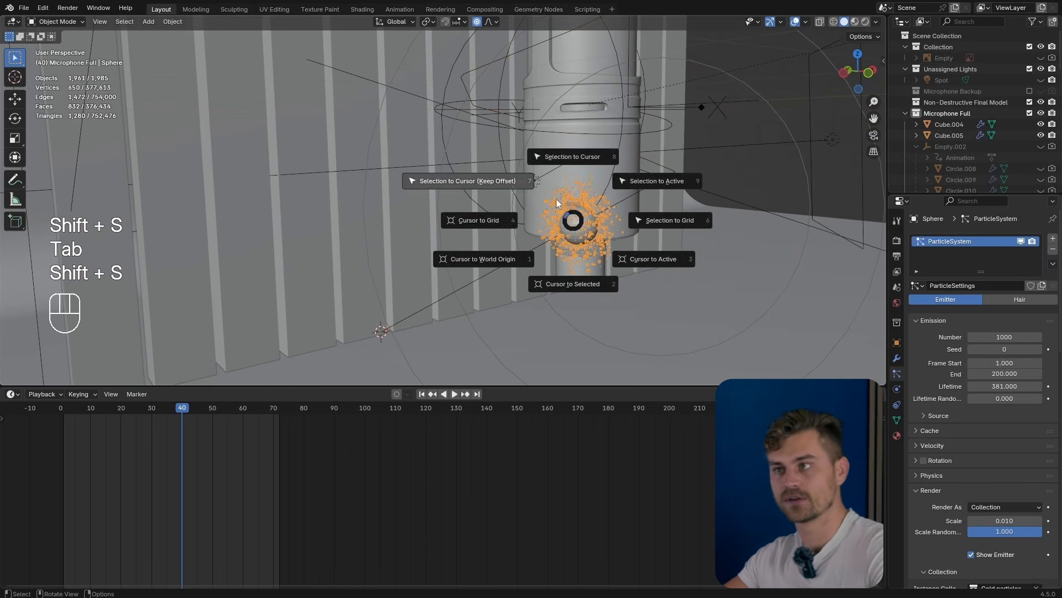
click(566, 157)
Step: Play the animation in camera view to examine how the particles travel from the relocated emitter sphere
key(shift+space)
key(shift+space)
key(KP_0)
key(shift+space)
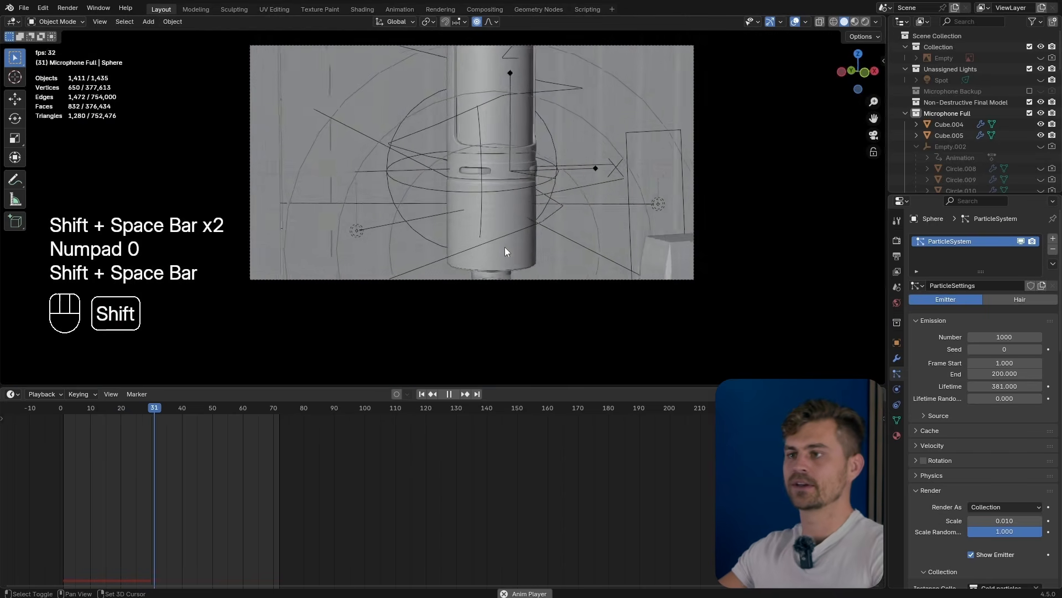
key(shift+space)
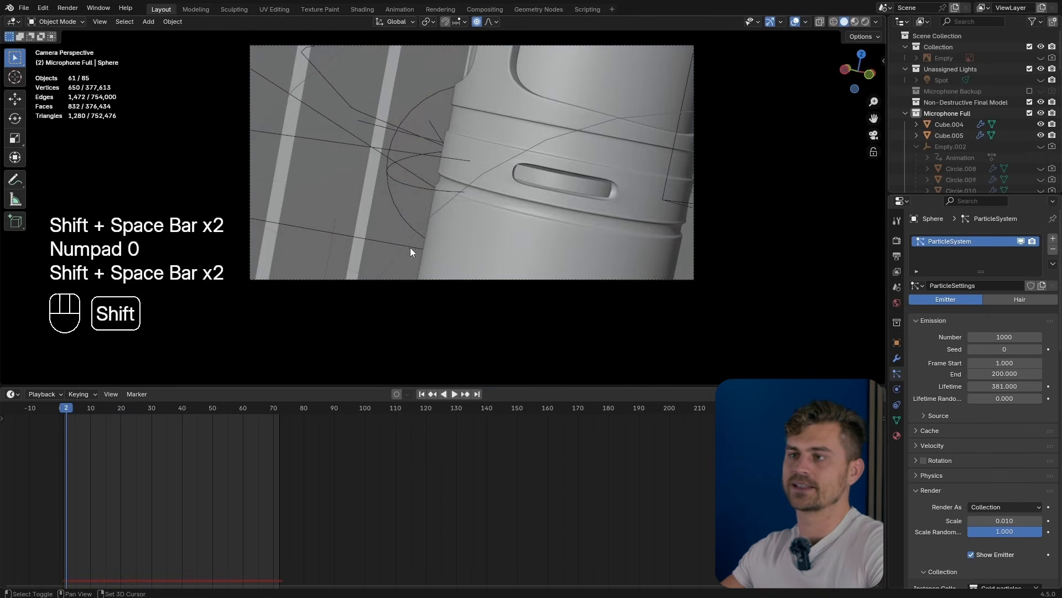
key(shift+space)
drag(110, 410, 184, 412)
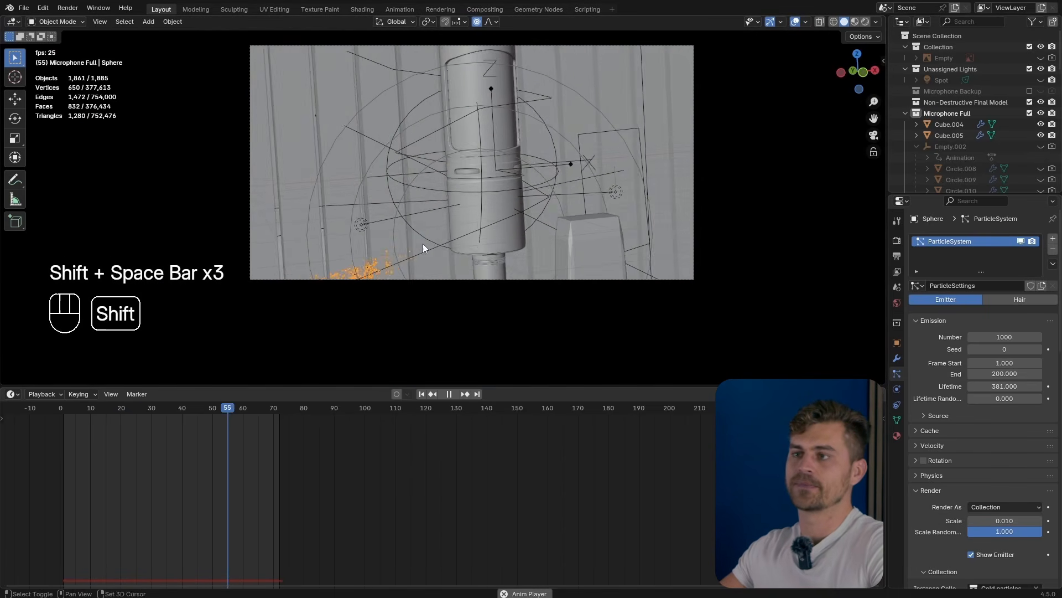
key(shift+space)
Step: Save the file and replay the animation to check the particle stream beside the microphone base
key(ctrl+s)
key(shift+space)
key(shift+space)
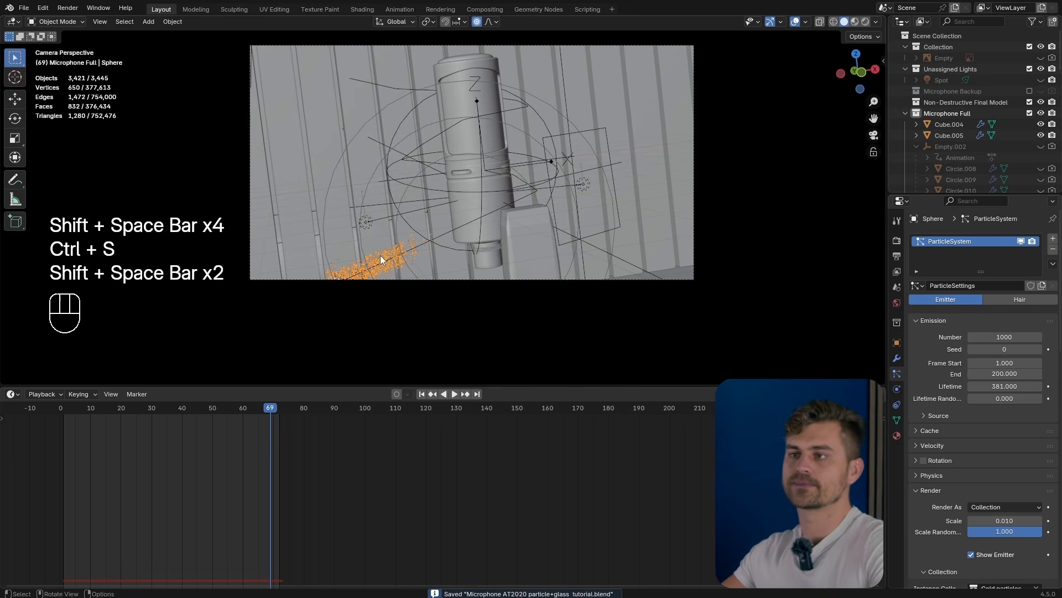
scroll(371, 263, up, 3)
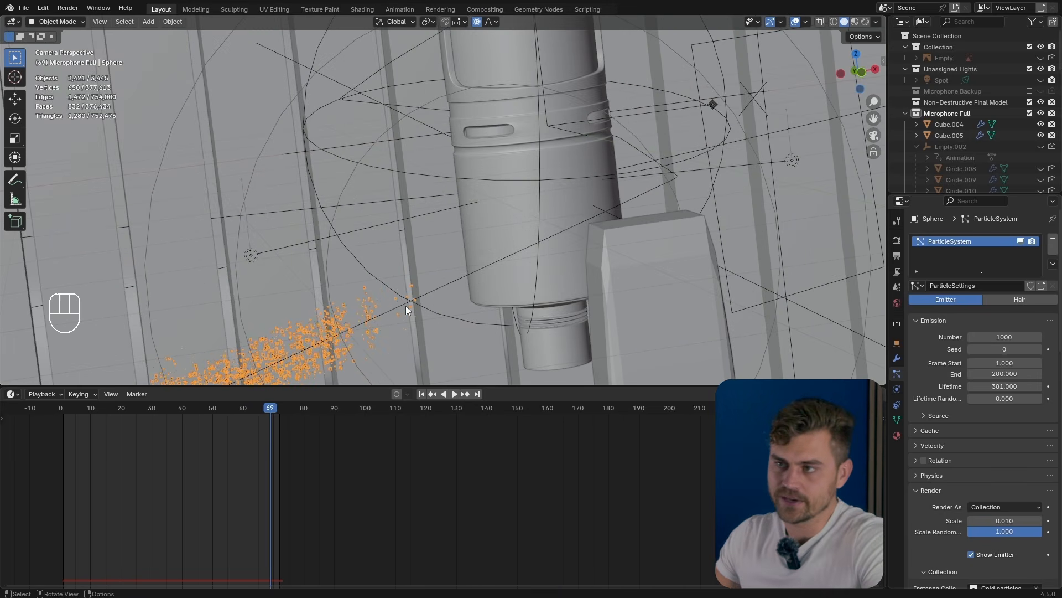
Step: Set the spiral path's force field strength to -63 at frame 1 and keyframe it
click(327, 237)
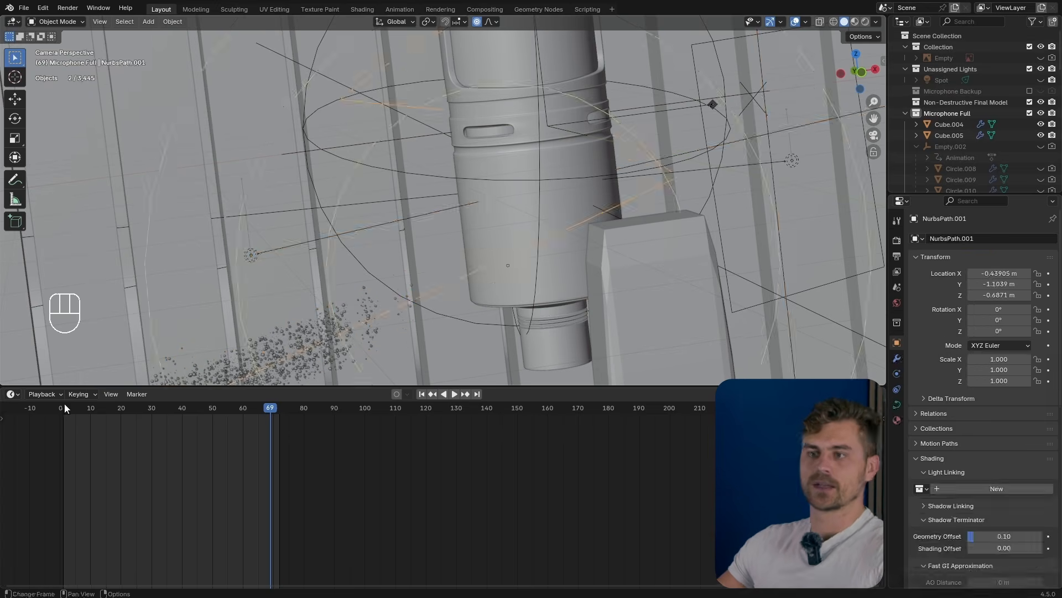
click(64, 408)
scroll(580, 249, down, 6)
scroll(578, 264, up, 4)
click(897, 374)
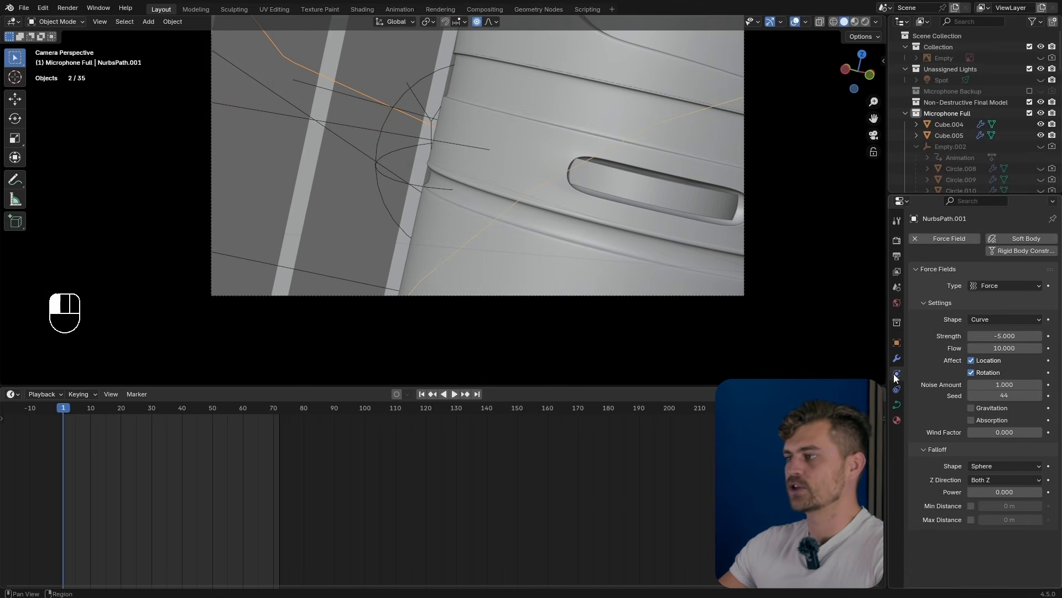
mouse_move(993, 332)
mouse_down()
mouse_move(979, 333)
mouse_move(999, 337)
mouse_up()
key(i)
key(i)
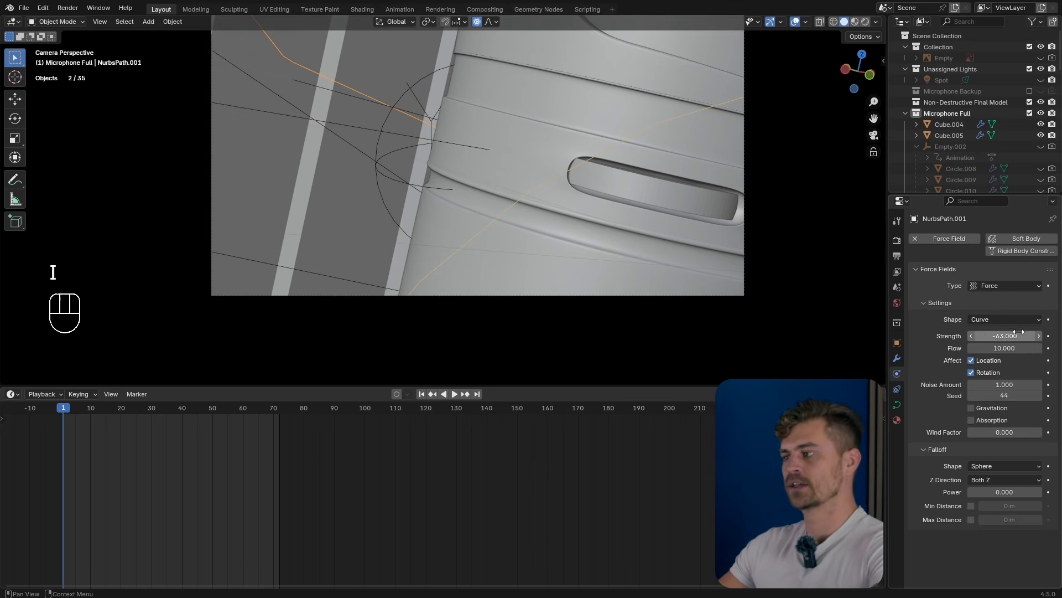
Step: Set the spiral path's force field strength to -10 at frame 14 and keyframe it
drag(78, 414, 102, 410)
click(1011, 335)
text(-10)
key(Return)
key(i)
Step: Play the animation in solid view and in rendered view without overlays to examine the particle flow
key(shift+space)
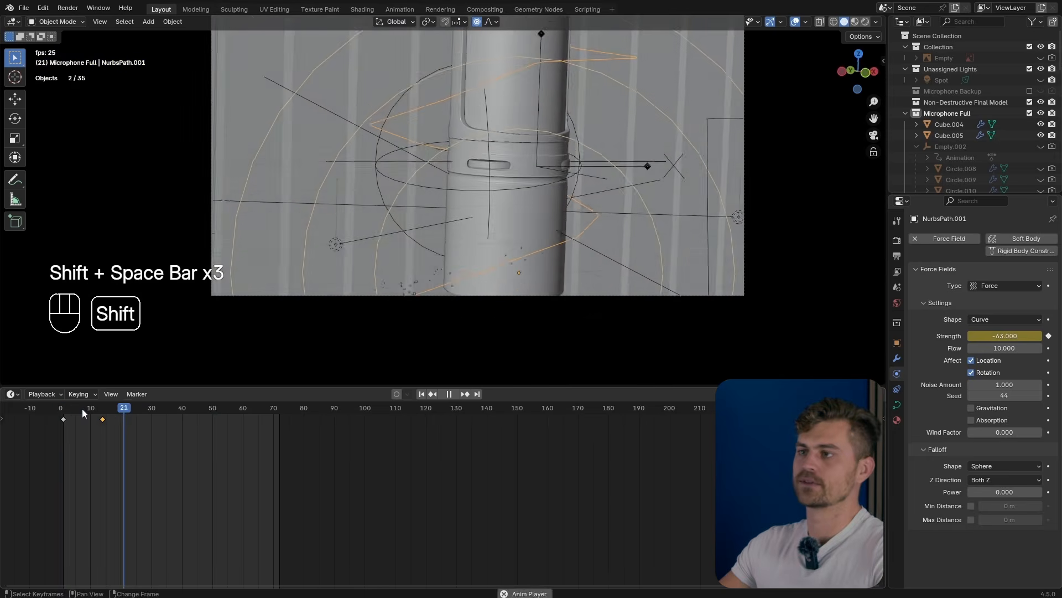
key(shift+space)
key(shift+space)
key(shift+space)
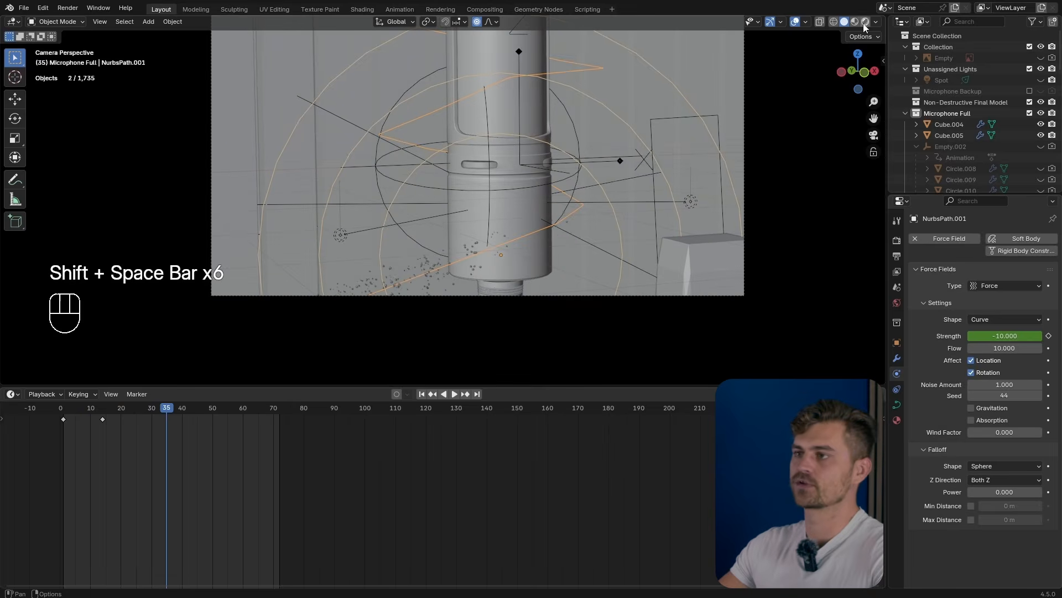
click(865, 23)
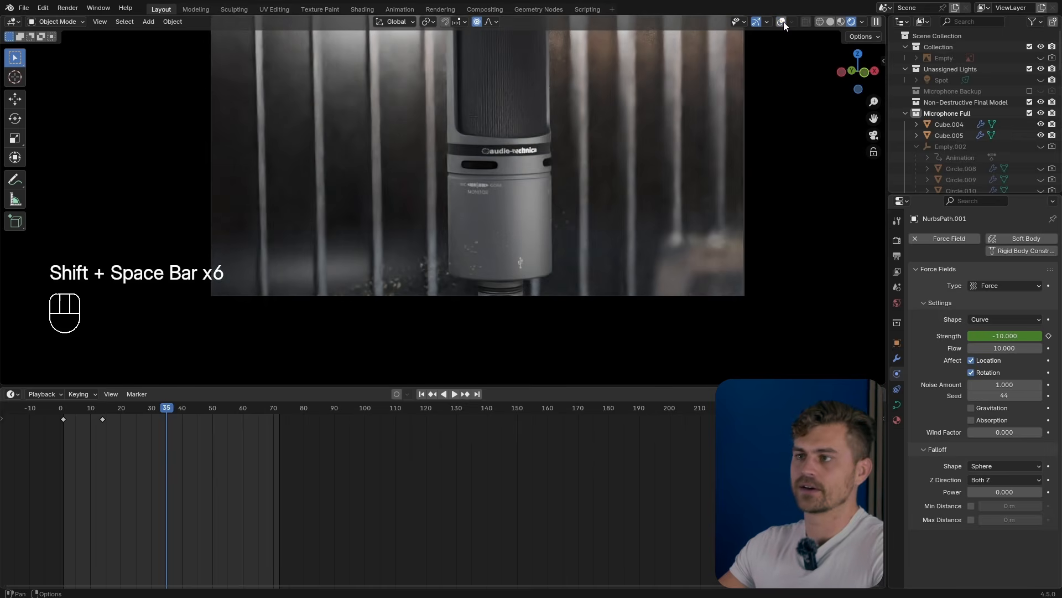
key(shift+space)
key(shift+space)
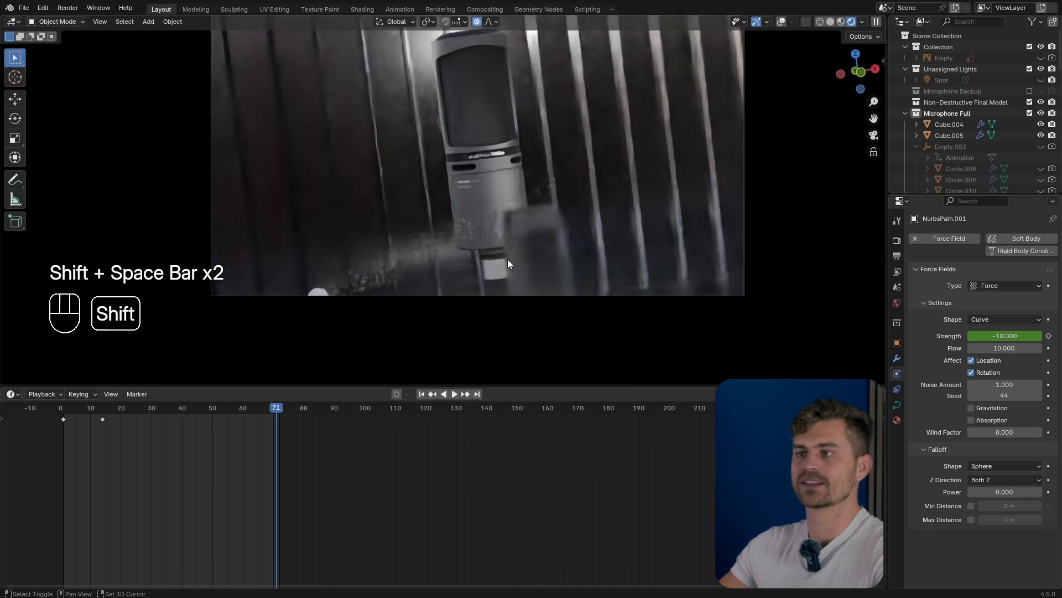
key(shift+space)
key(shift+space)
Step: Examine the emitter sphere and particle stream up close at frame 72 and the full shot at frame 53
drag(267, 407, 280, 411)
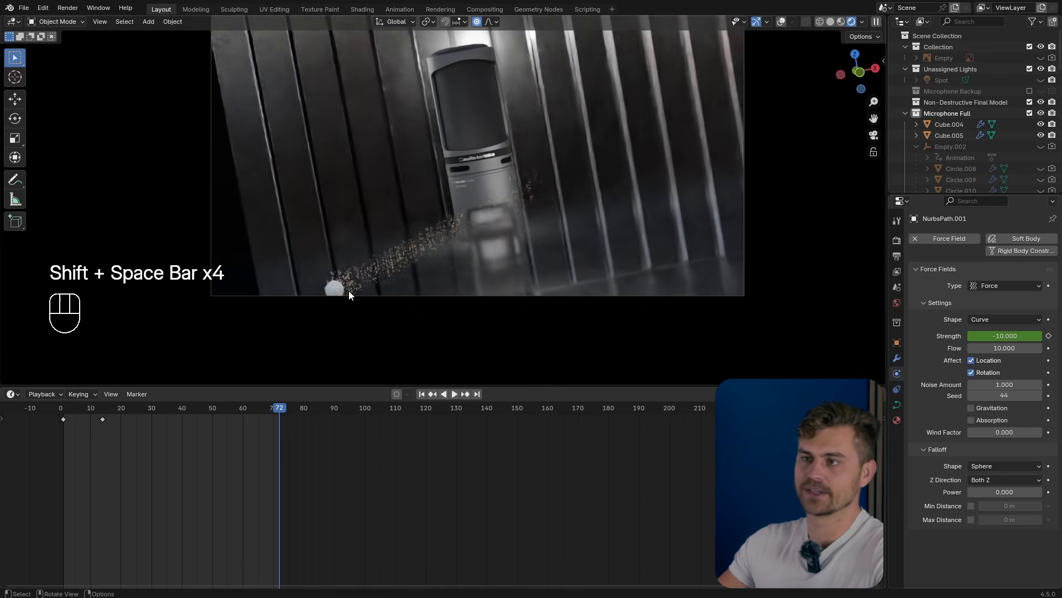
scroll(343, 288, up, 3)
shift+middle_drag(343, 288, 391, 208)
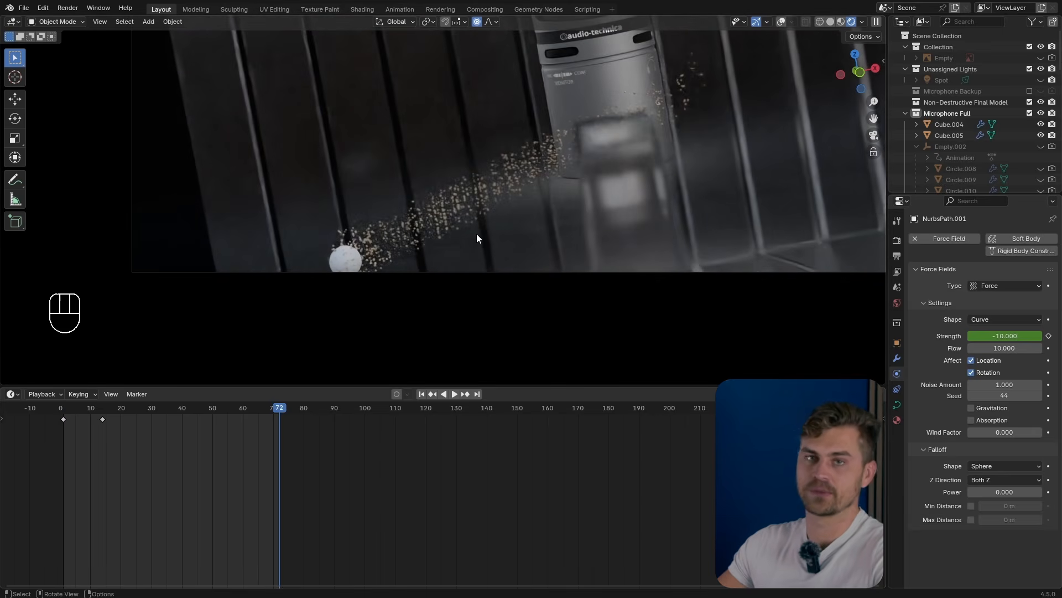
shift+middle_drag(509, 235, 487, 296)
key(Home)
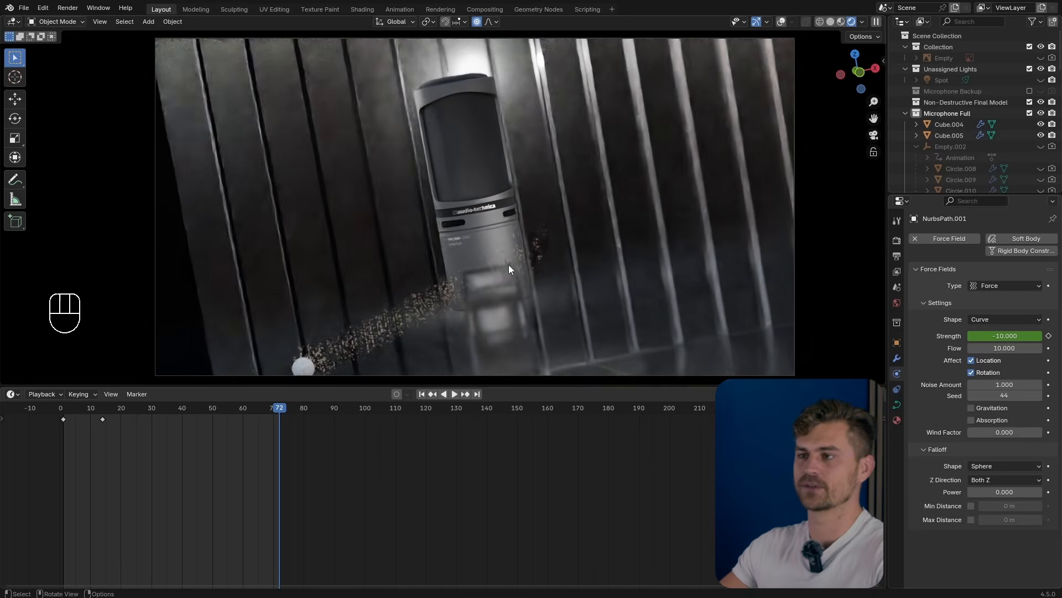
drag(277, 411, 223, 408)
scroll(473, 231, down, 1)
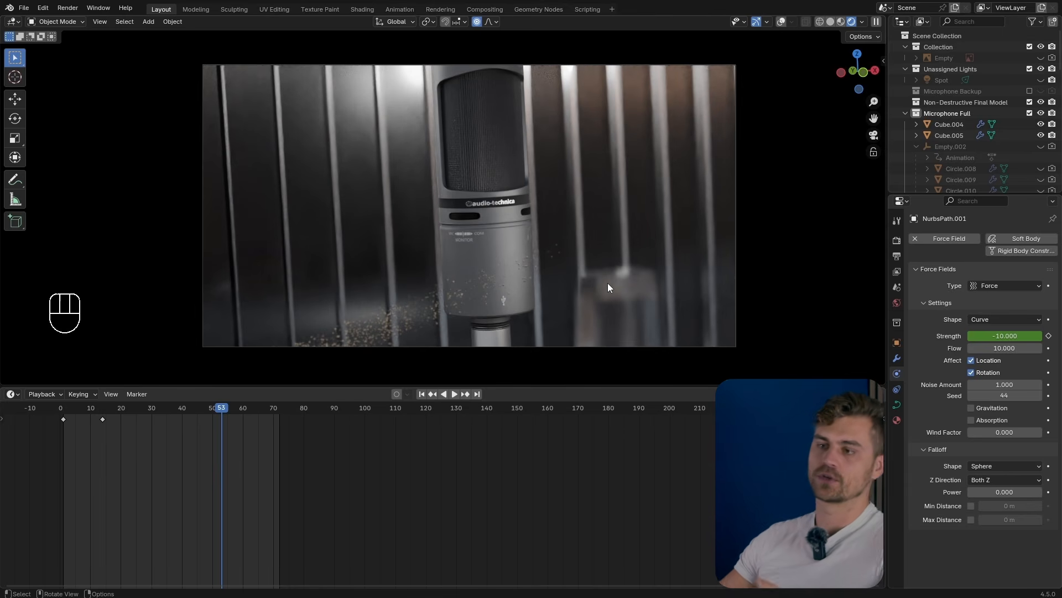
Step: Show the overlays, select all objects, and move all their keyframes about 51 frames later
key(shift+alt+z)
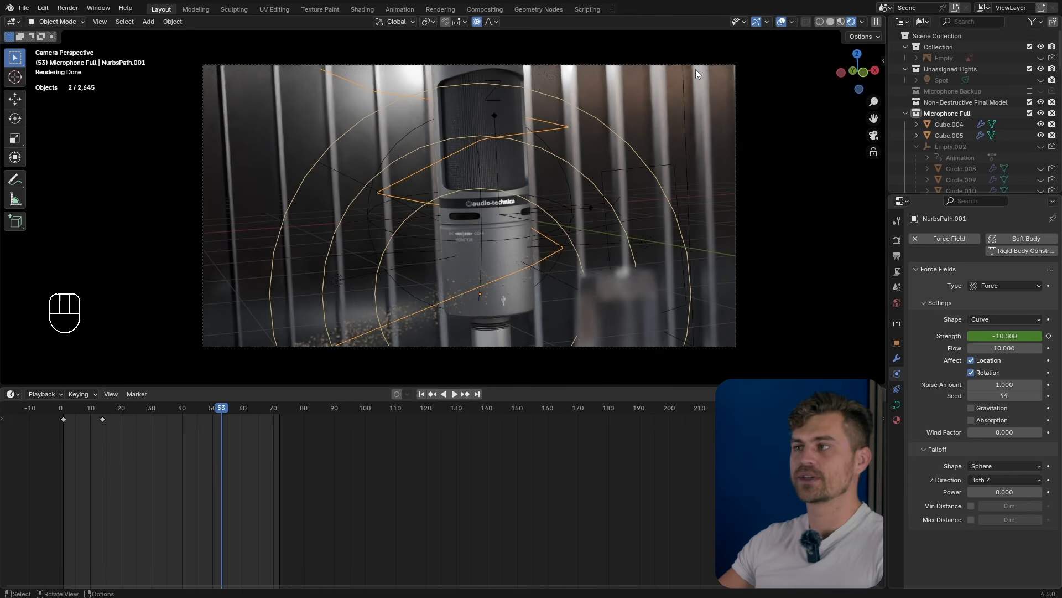
click(696, 67)
key(a)
key(a)
scroll(295, 474, down, 3)
scroll(294, 473, down, 2)
key(g)
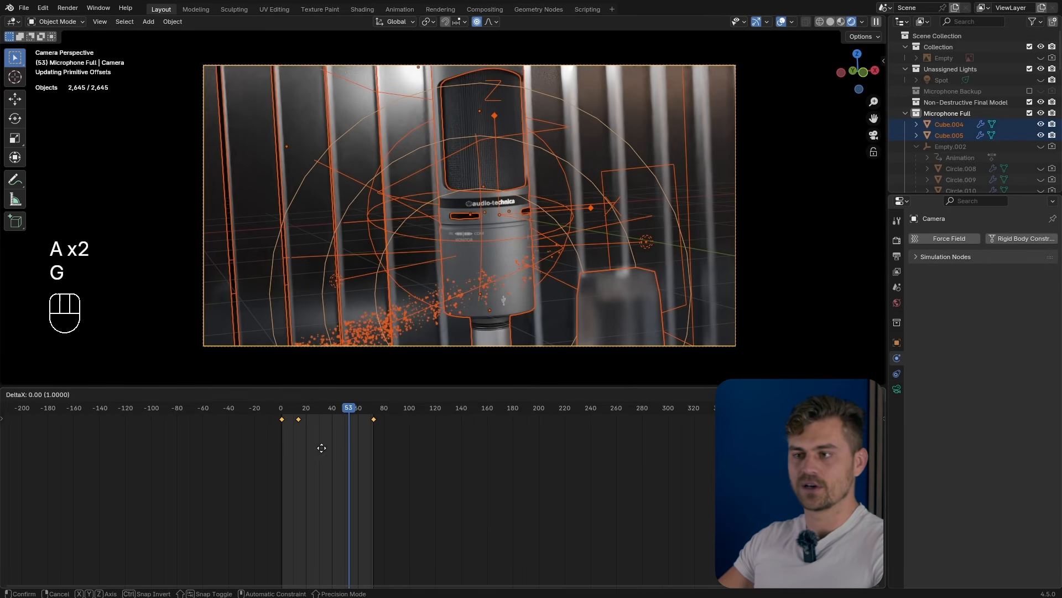
click(387, 457)
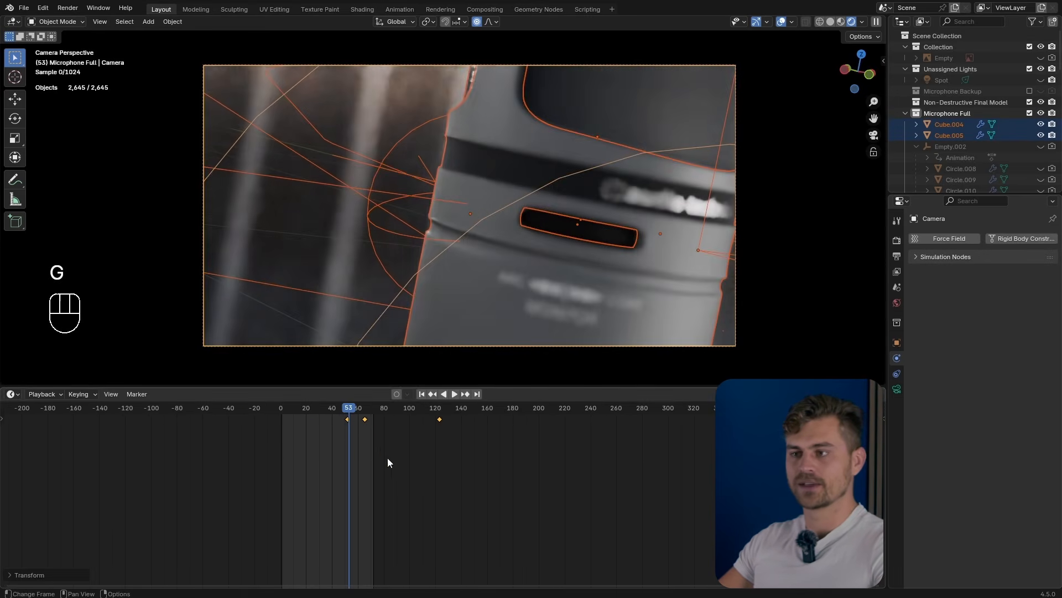
Step: Play the retimed animation from frame 5 to examine the particles around the microphone when the camera move begins
click(300, 416)
drag(300, 416, 287, 420)
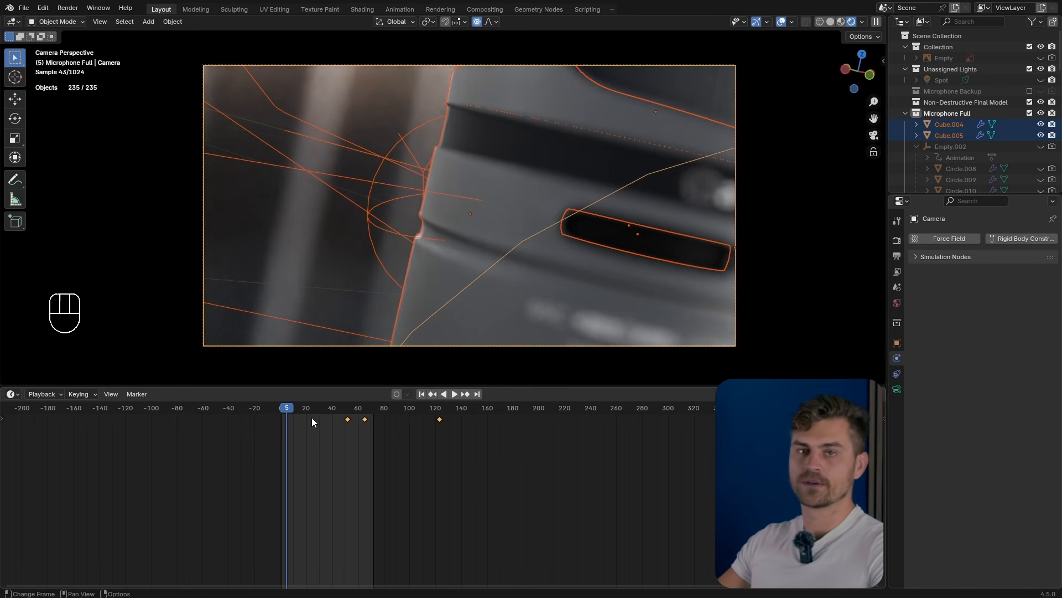
key(shift+space)
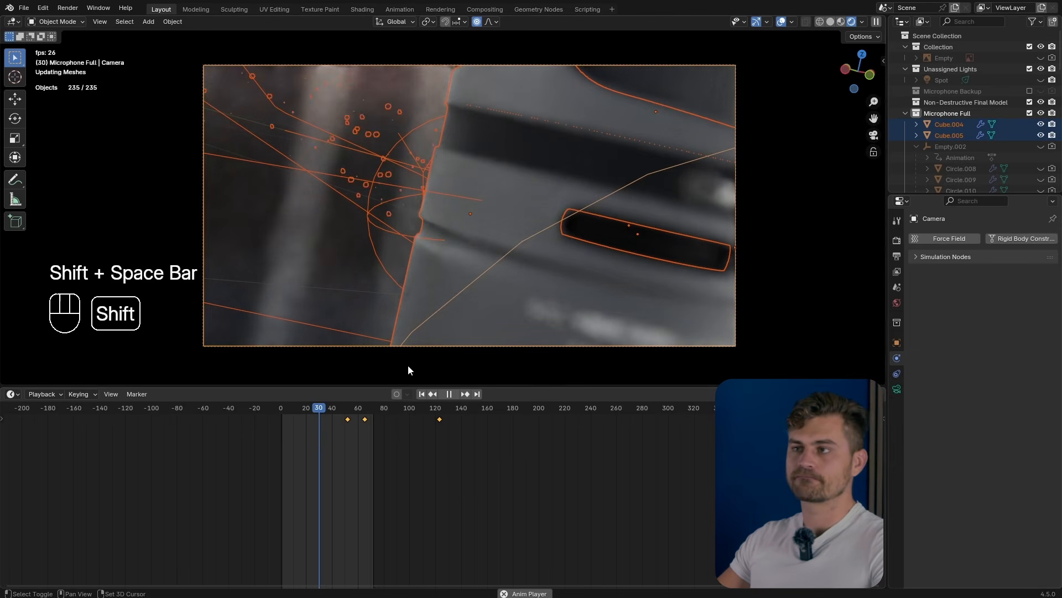
key(shift+space)
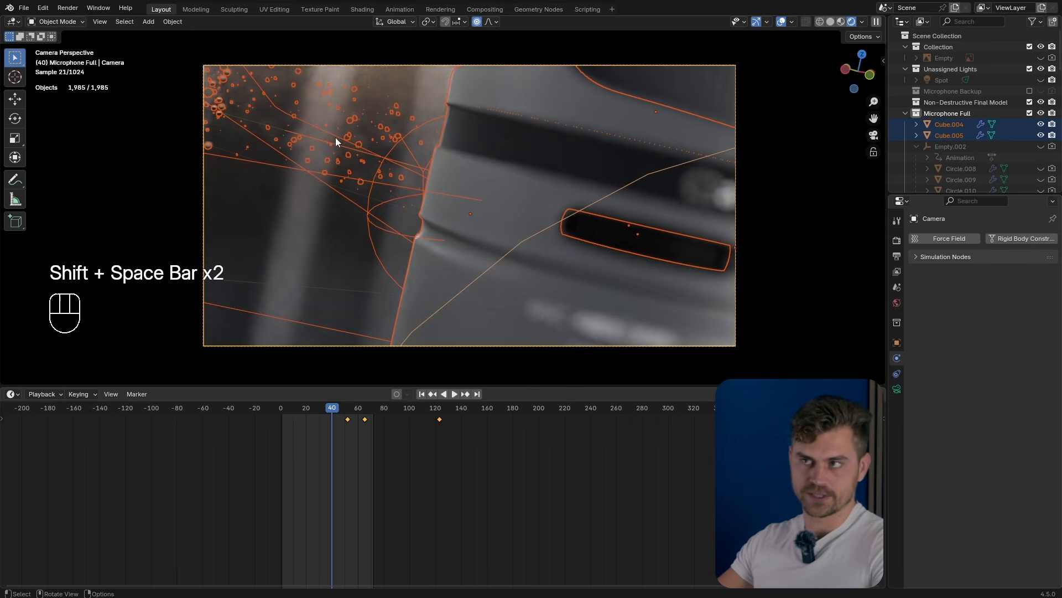
key(shift+space)
key(shift+space)
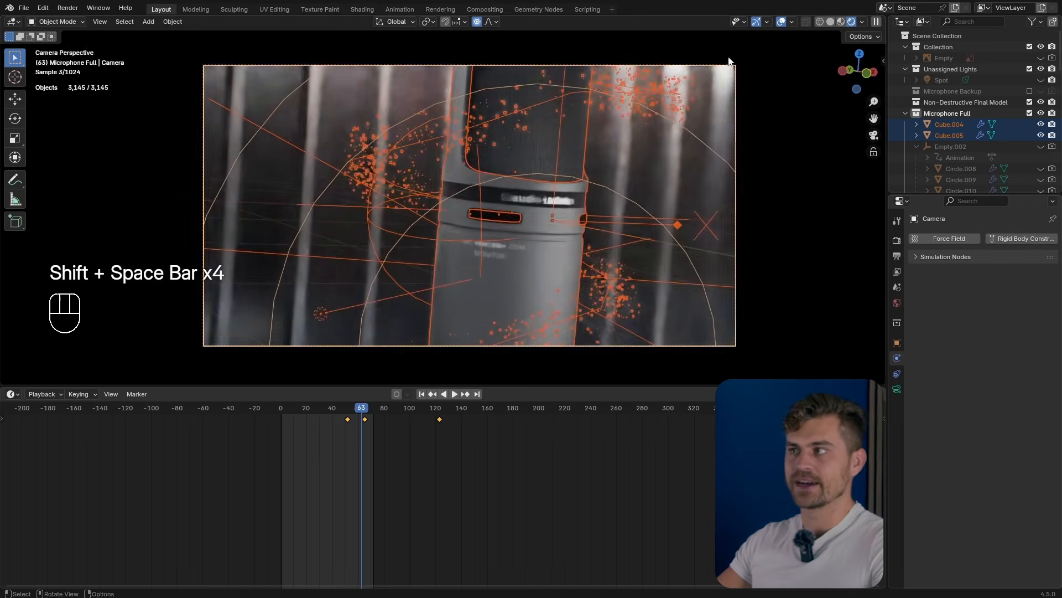
key(shift+space)
key(shift+space)
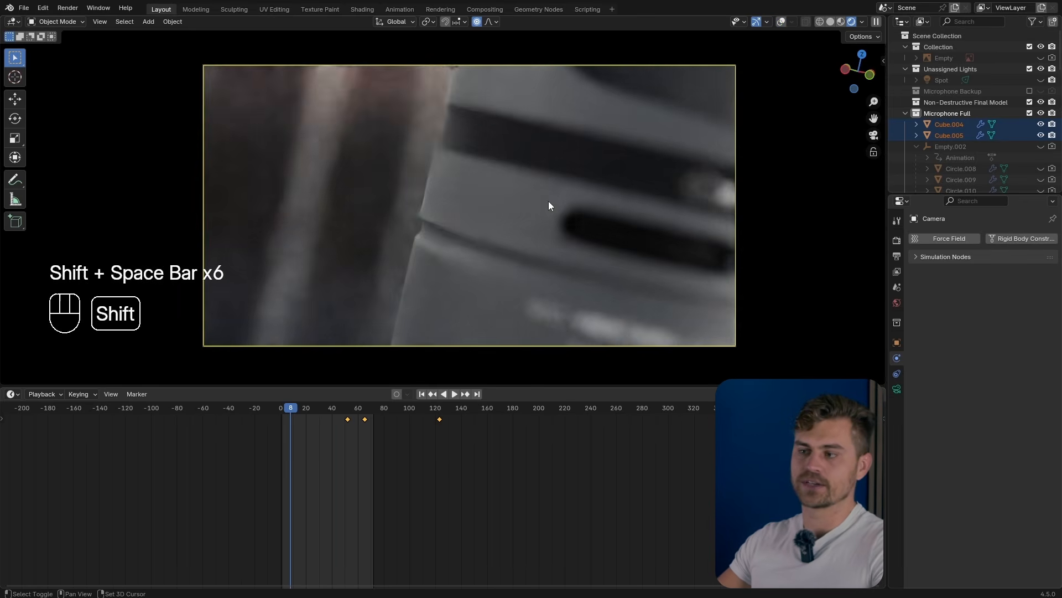
Step: Play the retimed animation over the longer frame range up to frame 89 and undo the last change
key(shift+space)
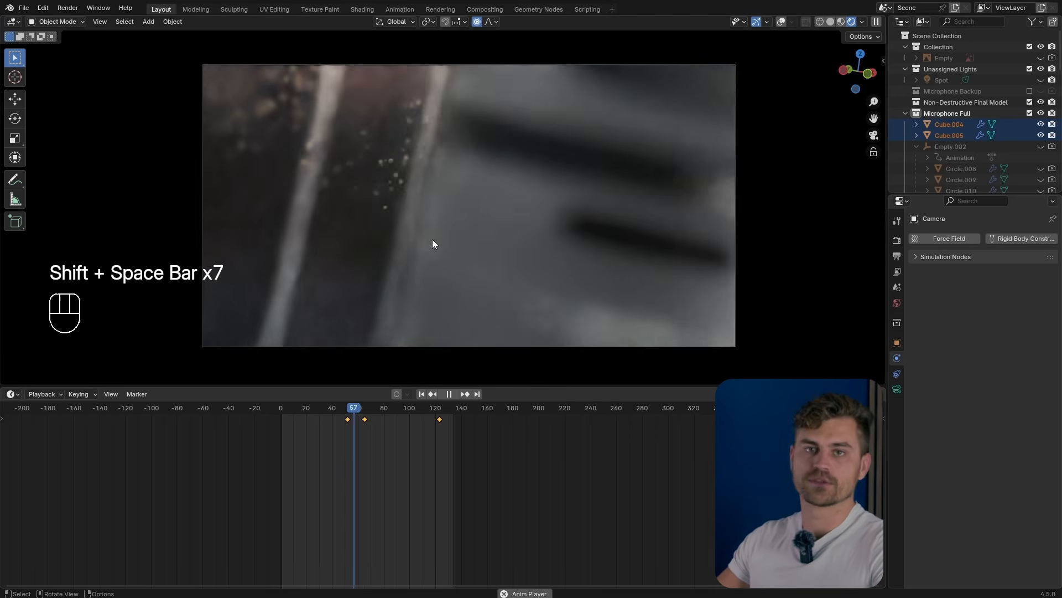
key(shift+space)
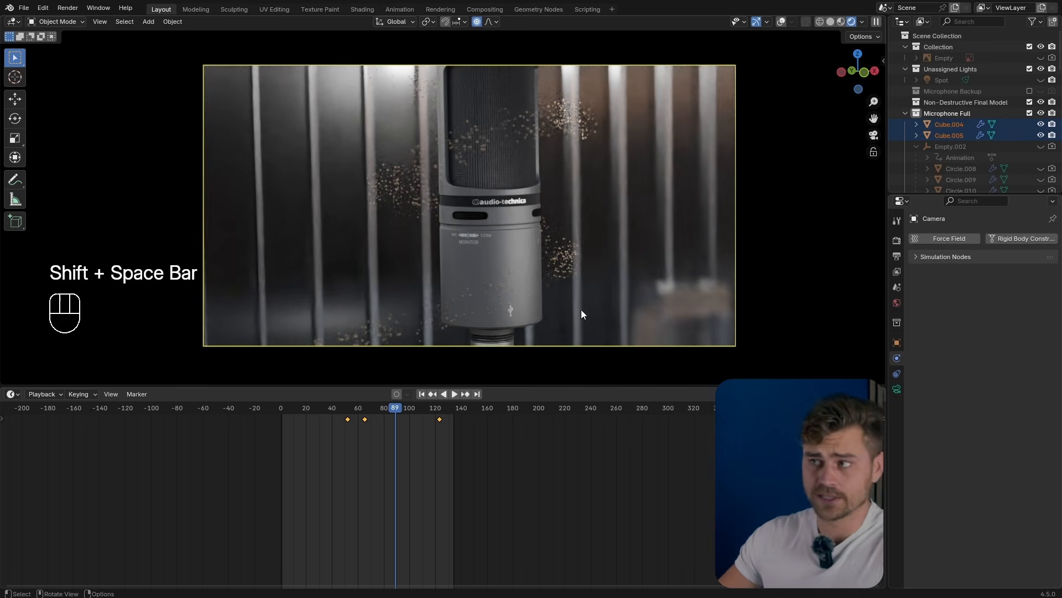
key(ctrl+z)
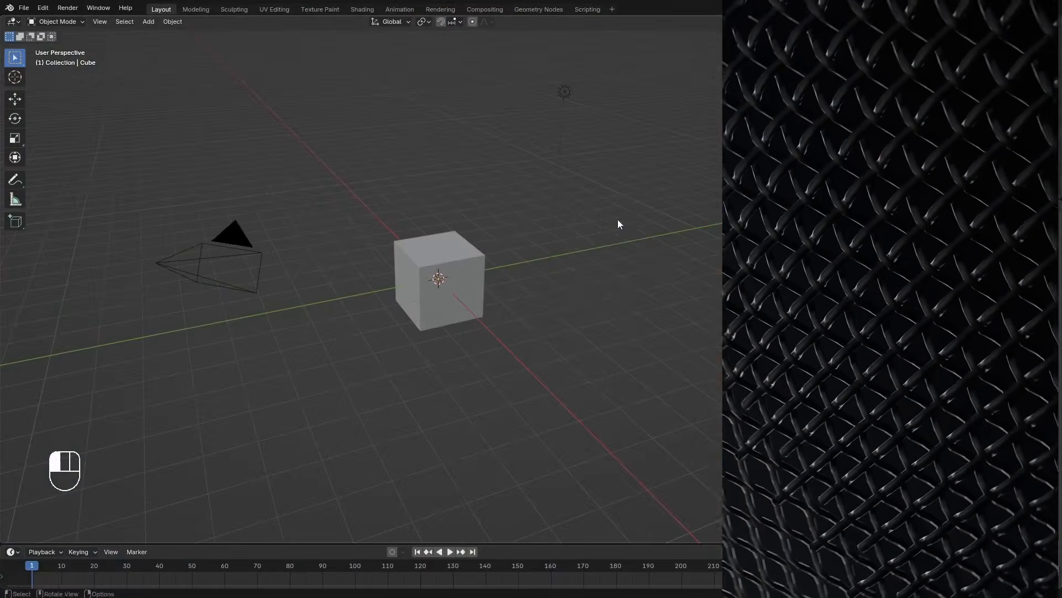
Step: Delete the default light from the new scene
drag(618, 219, 540, 275)
key(x)
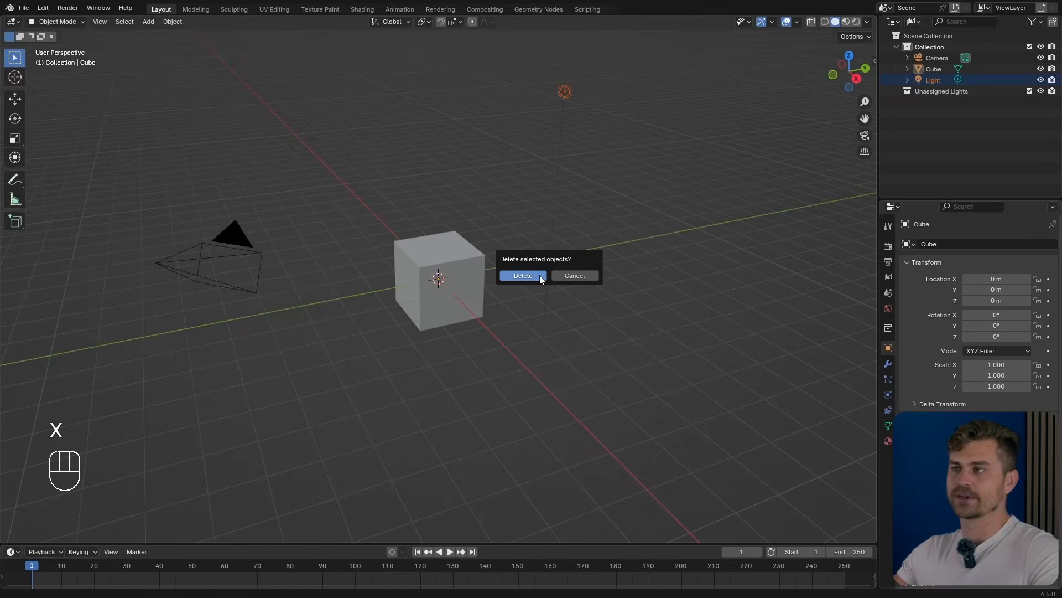
click(539, 275)
Step: Enlarge the timeline area, change it to a Geometry Node Editor, and create a new node tree on the cube
click(443, 270)
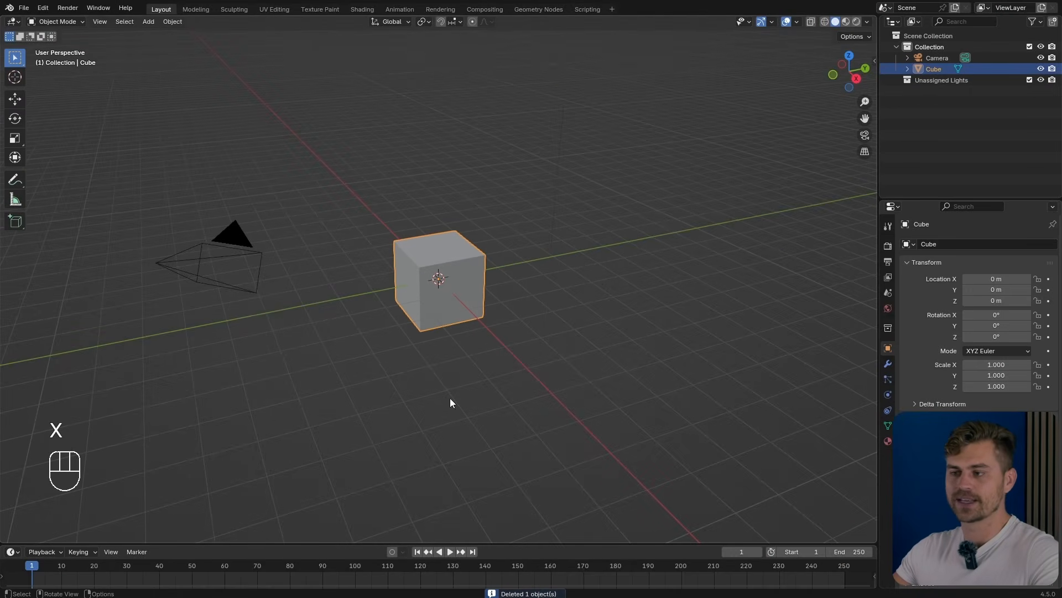
drag(442, 544, 131, 327)
click(15, 337)
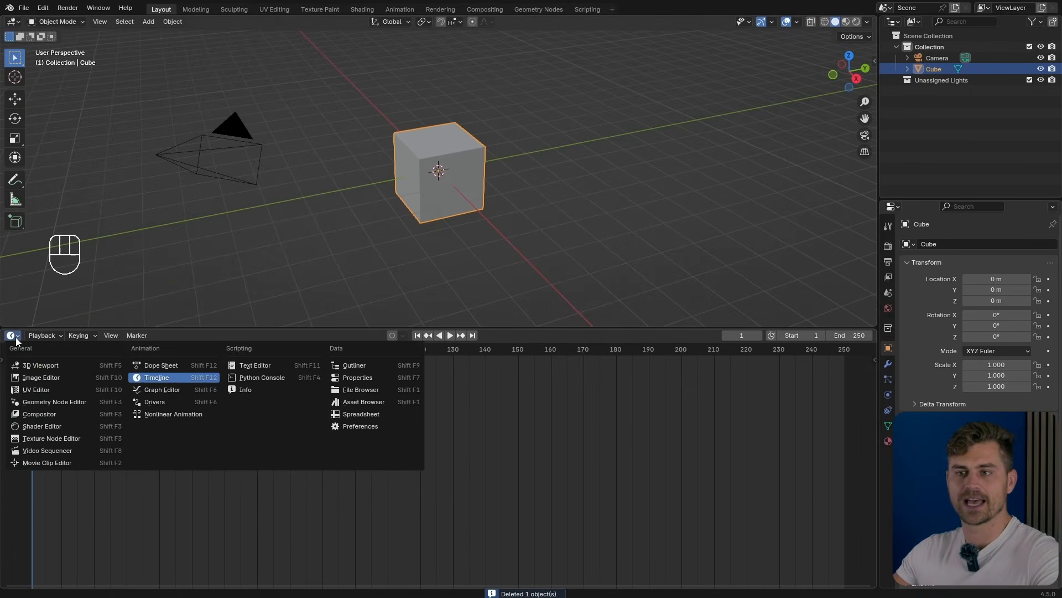
click(68, 402)
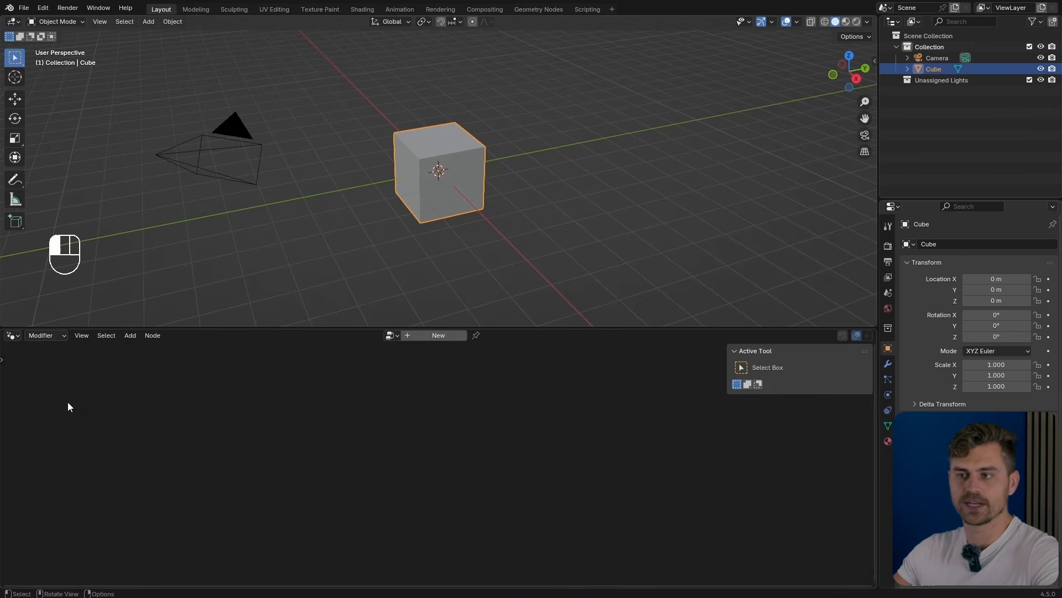
click(438, 335)
Step: Delete the Group Input node from the cube's geometry node tree
scroll(365, 467, up, 5)
click(306, 482)
key(ctrl+x)
Step: Add a Grid node to the empty tree and connect its Mesh output to the Group Output's Geometry input
middle_drag(273, 479, 391, 443)
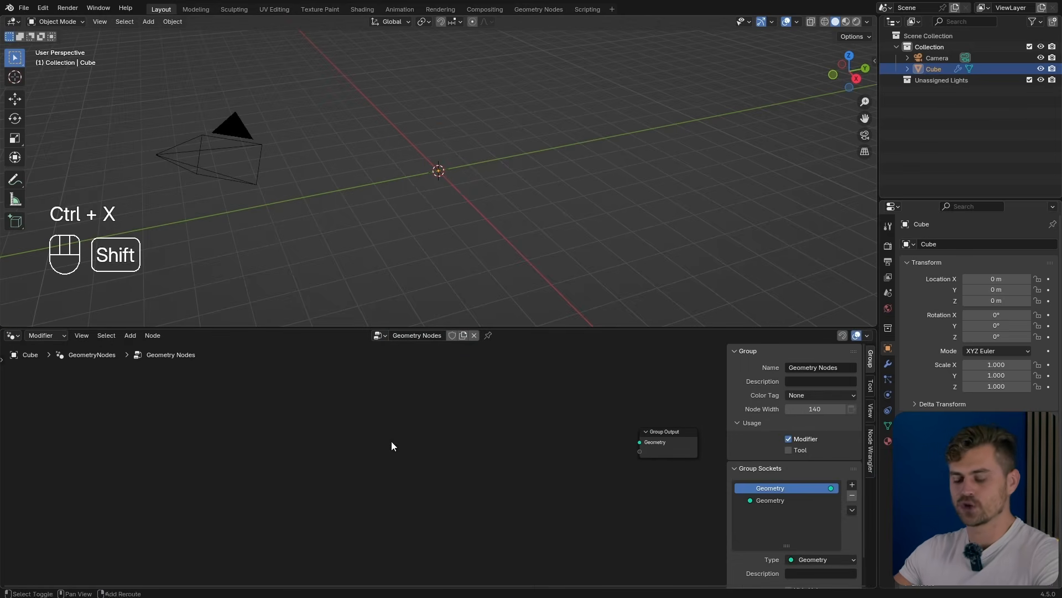
key(shift+a)
text(grid)
key(Return)
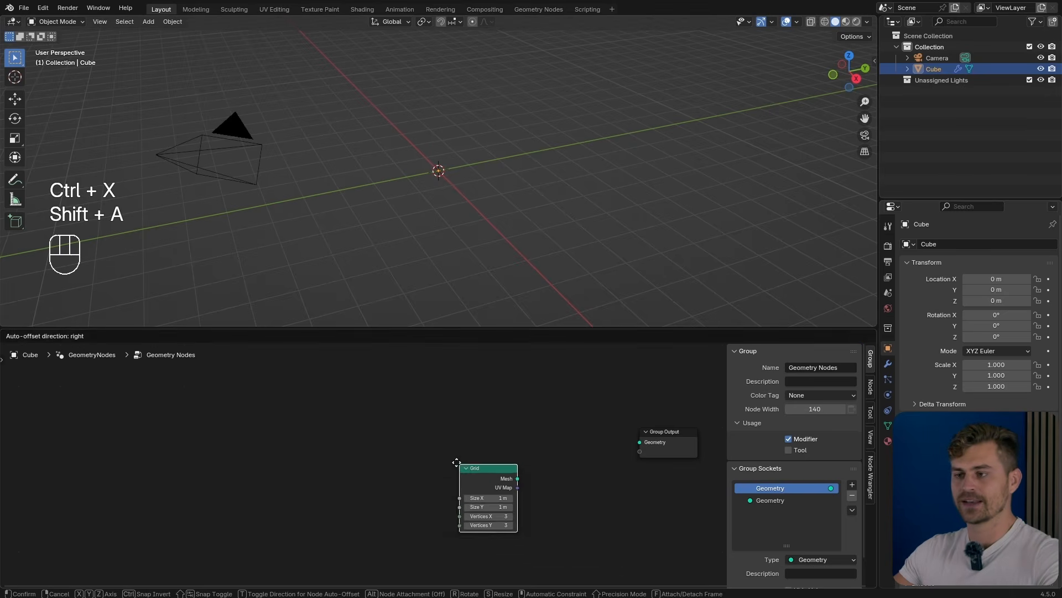
click(238, 416)
drag(298, 430, 639, 442)
Step: Insert an Instance on Points node into the link between the Grid and the Group Output
key(shift+a)
text(instance)
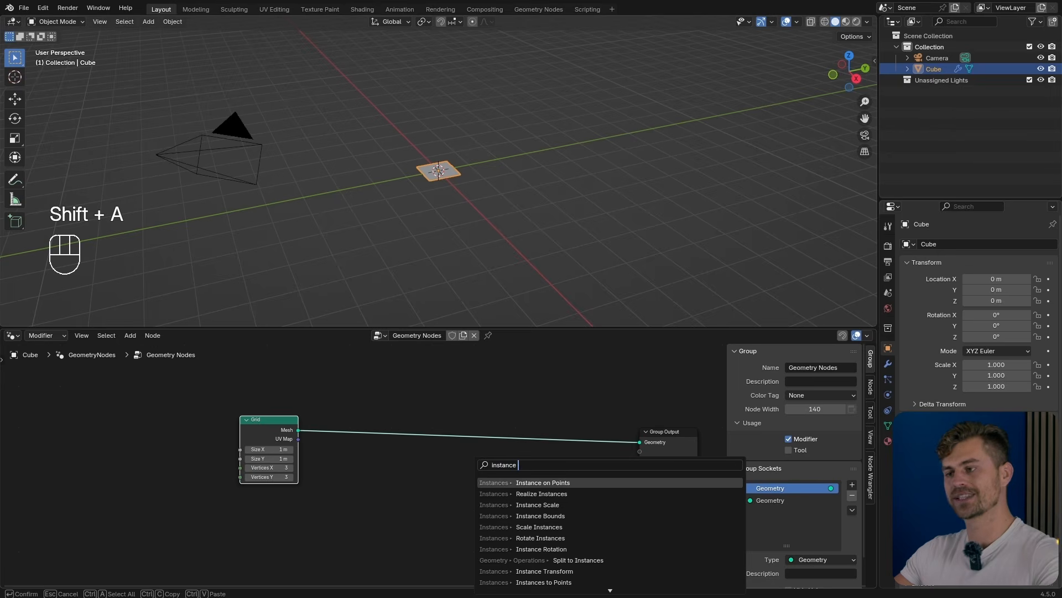
key(Return)
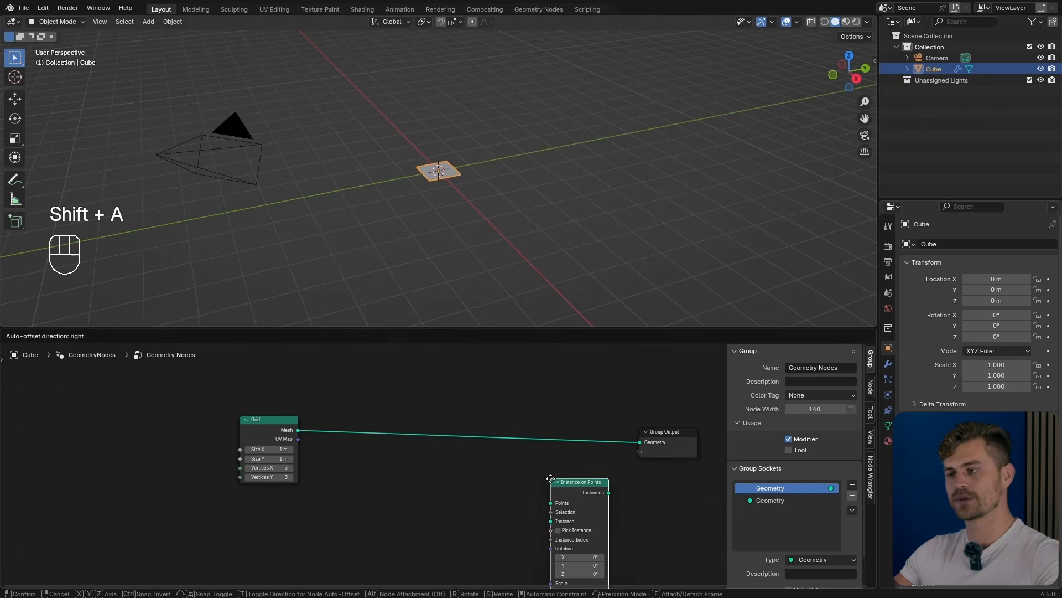
click(488, 410)
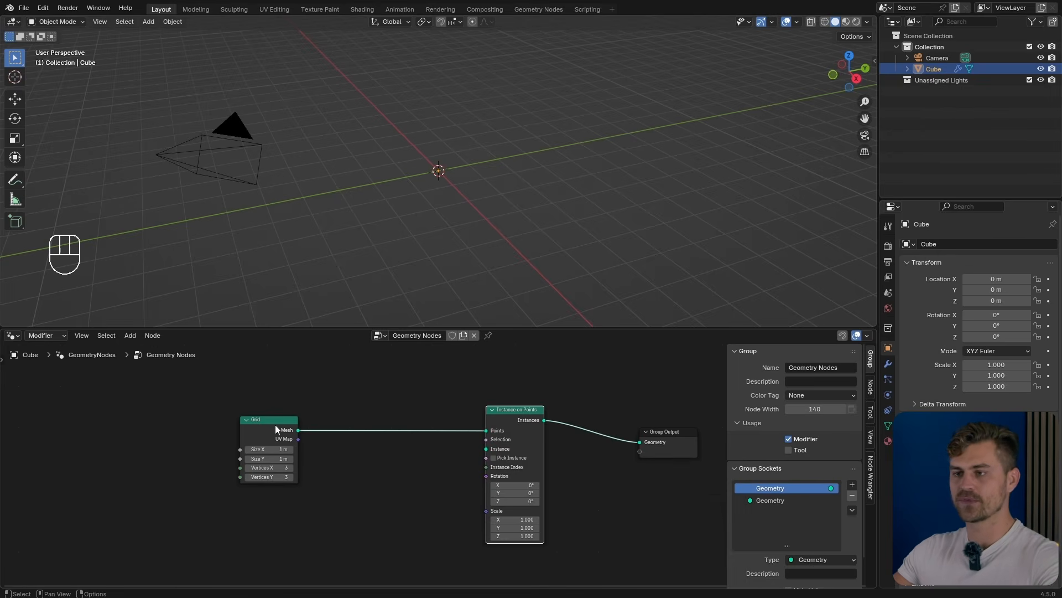
Step: Add a Curve Line node and connect its Curve output to the Instance input of Instance on Points
key(shift+a)
text(Curve line)
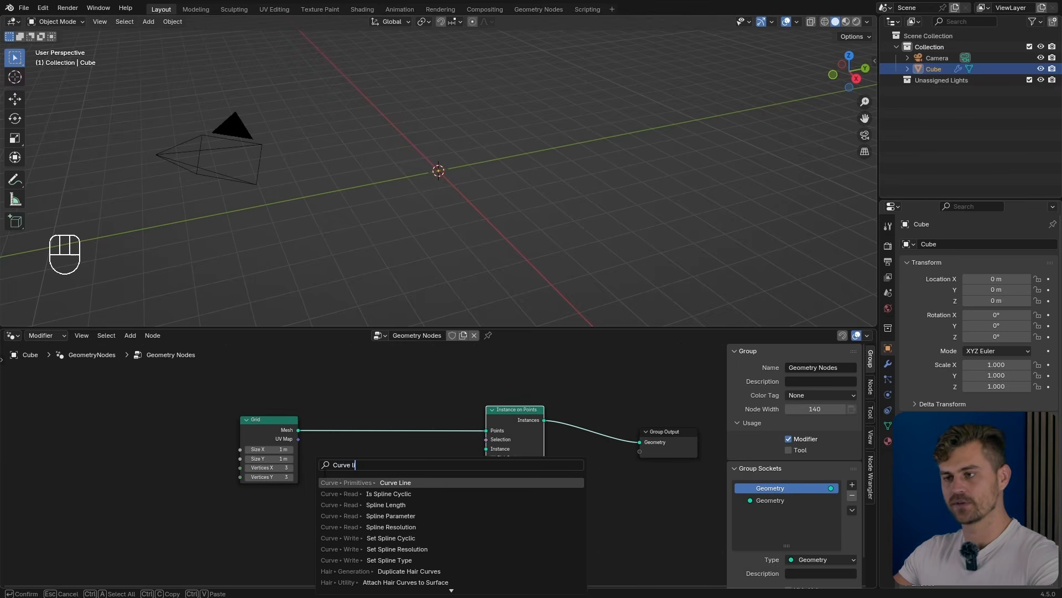
key(Return)
click(381, 496)
drag(386, 495, 486, 449)
scroll(419, 147, up, 5)
shift+middle_drag(424, 146, 519, 162)
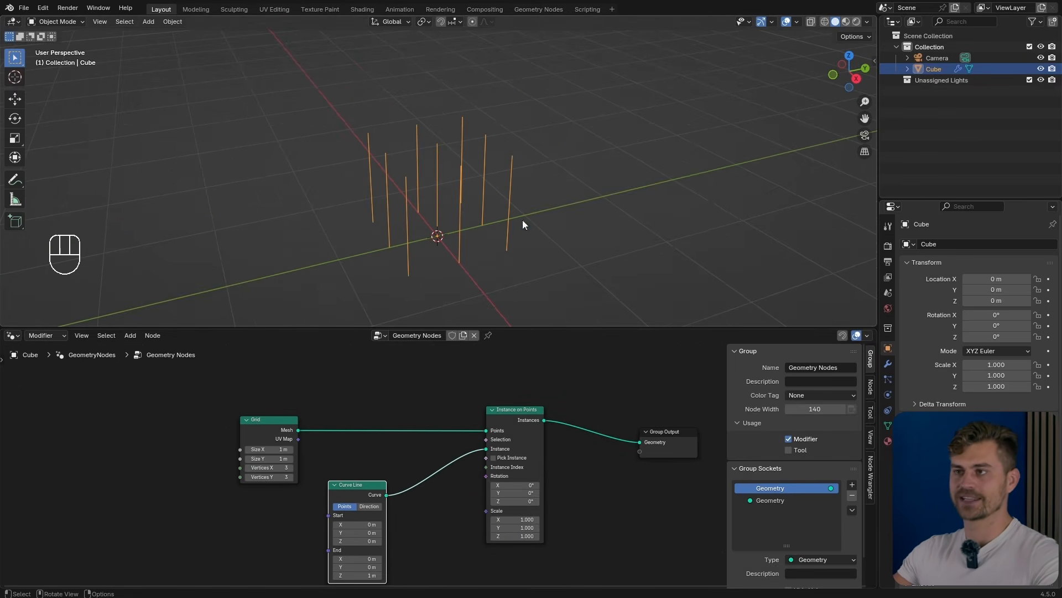
middle_drag(456, 224, 529, 216)
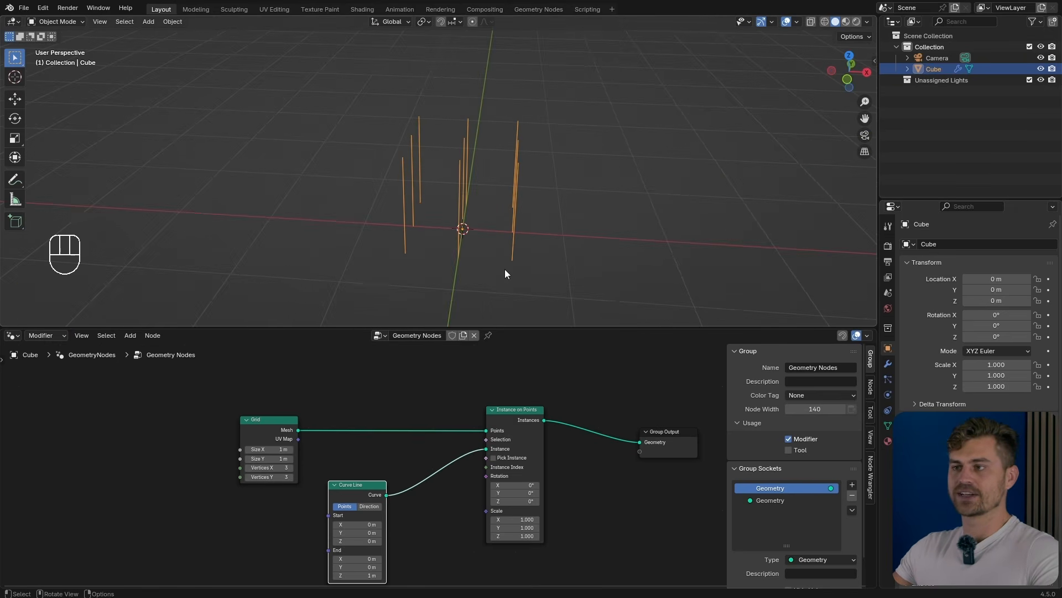
middle_drag(498, 261, 441, 276)
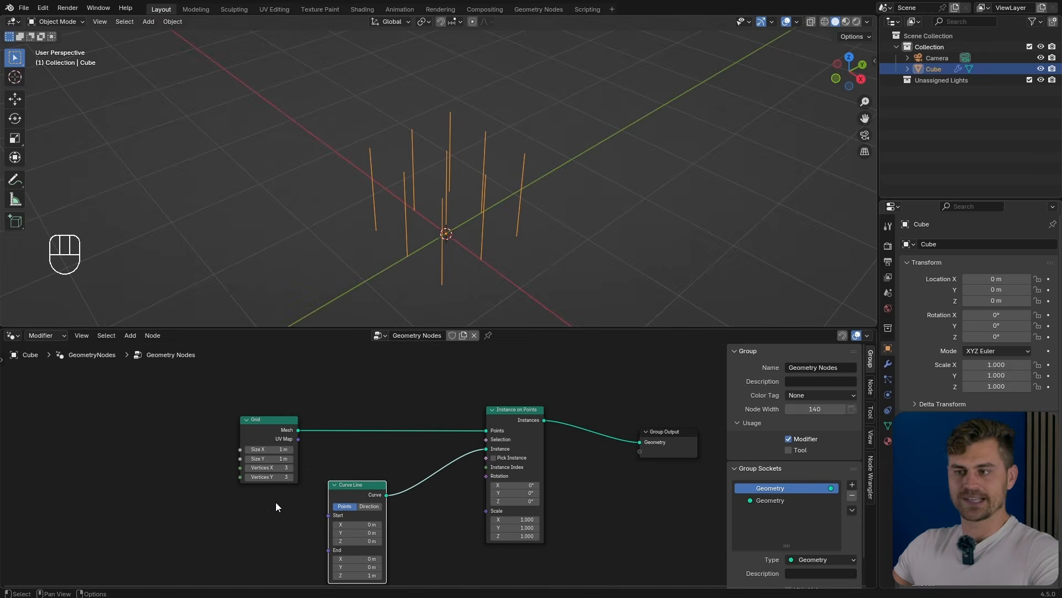
Step: Set the Grid node's Vertices X to 1 so the lines form a single row
scroll(275, 501, up, 2)
click(207, 472)
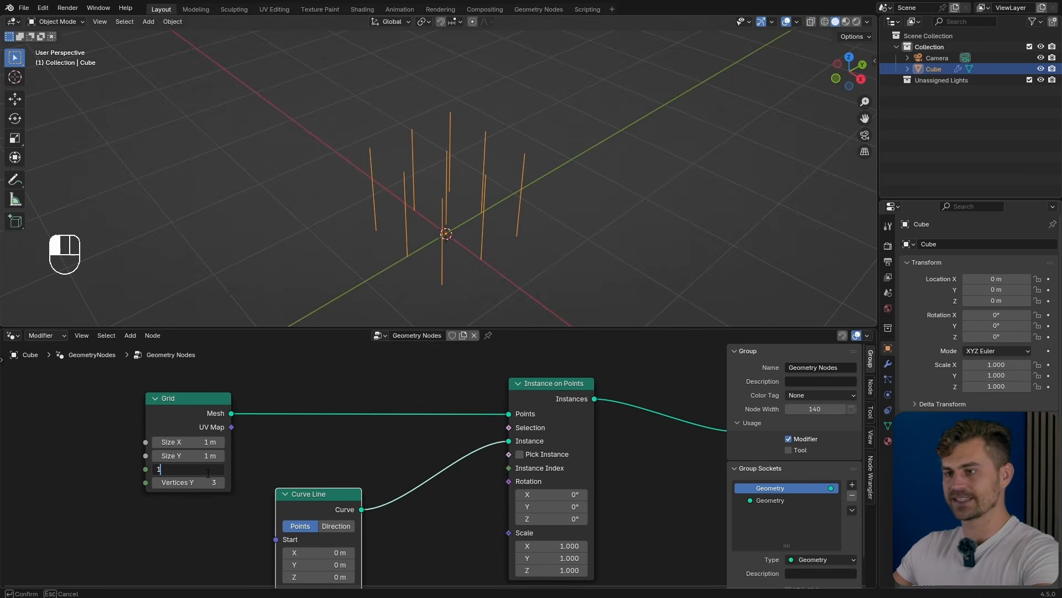
text(1)
key(Return)
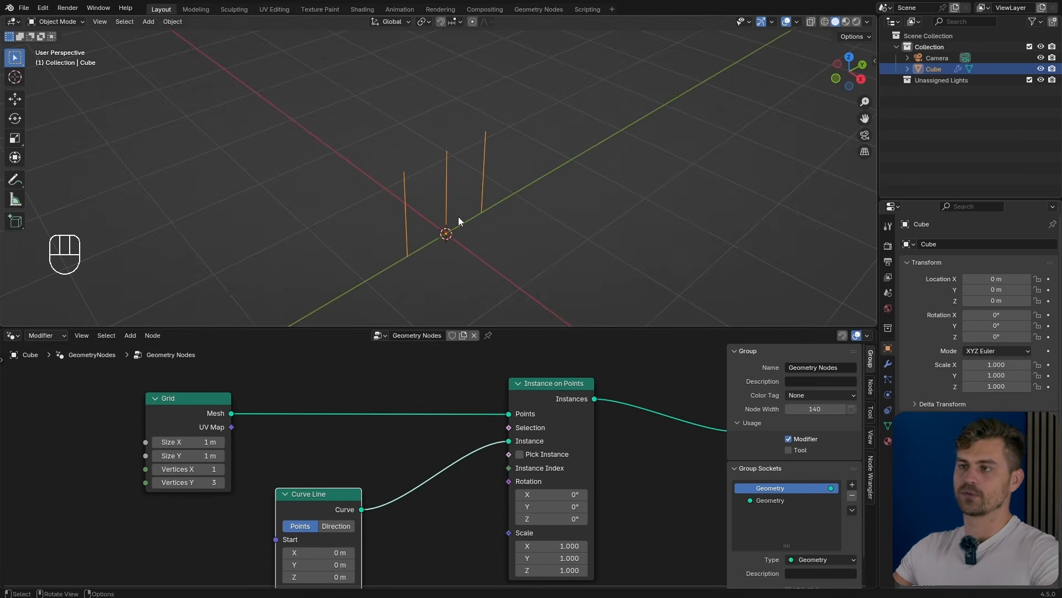
middle_drag(440, 213, 403, 229)
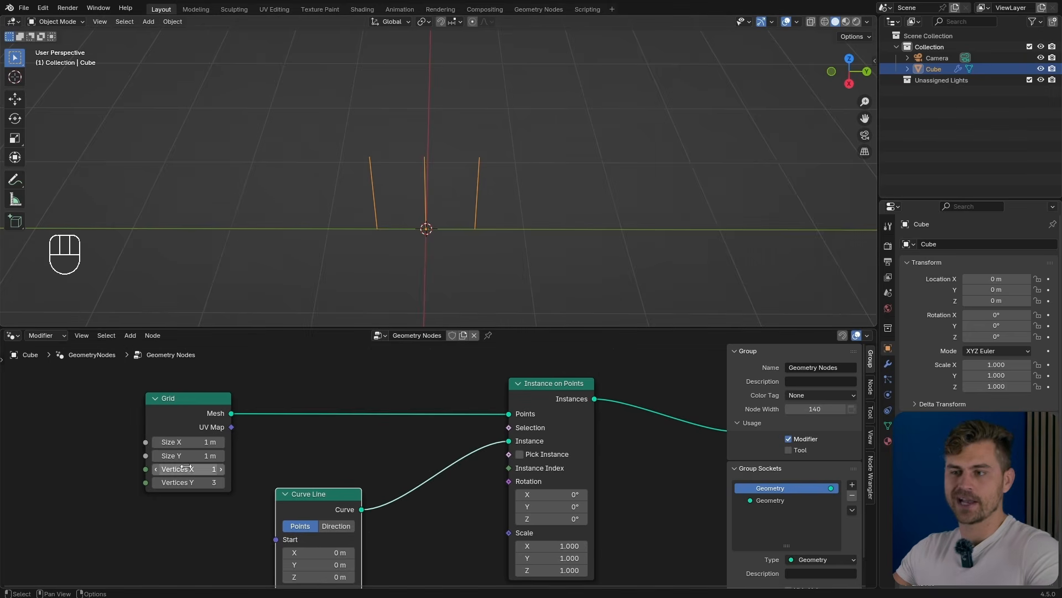
Step: Set the Grid node's Size X to 0 m and Size Y to 5 m
drag(191, 442, 161, 441)
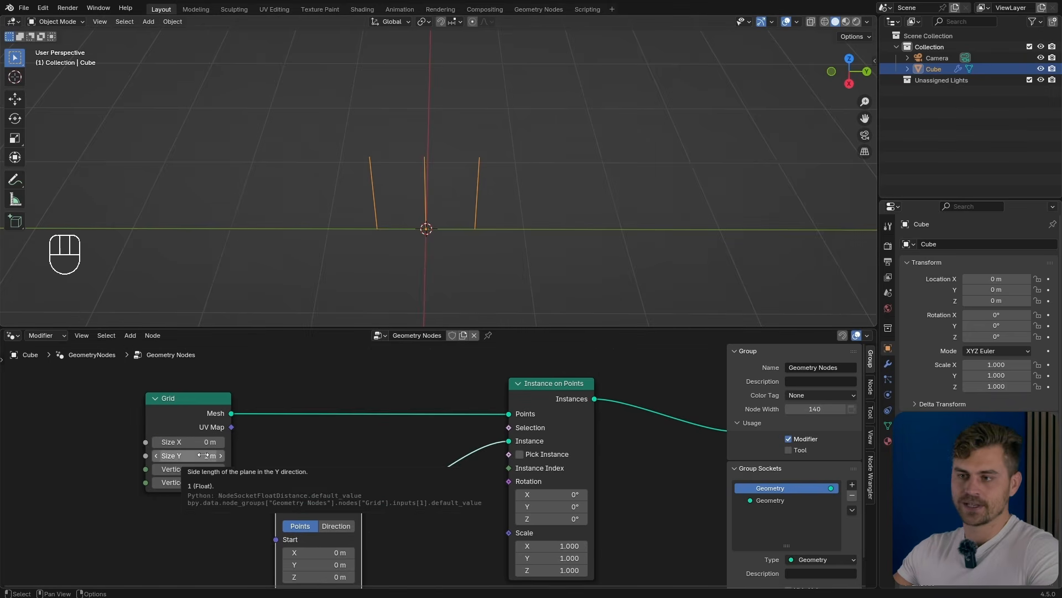
click(206, 456)
text(5)
key(Return)
scroll(371, 255, down, 4)
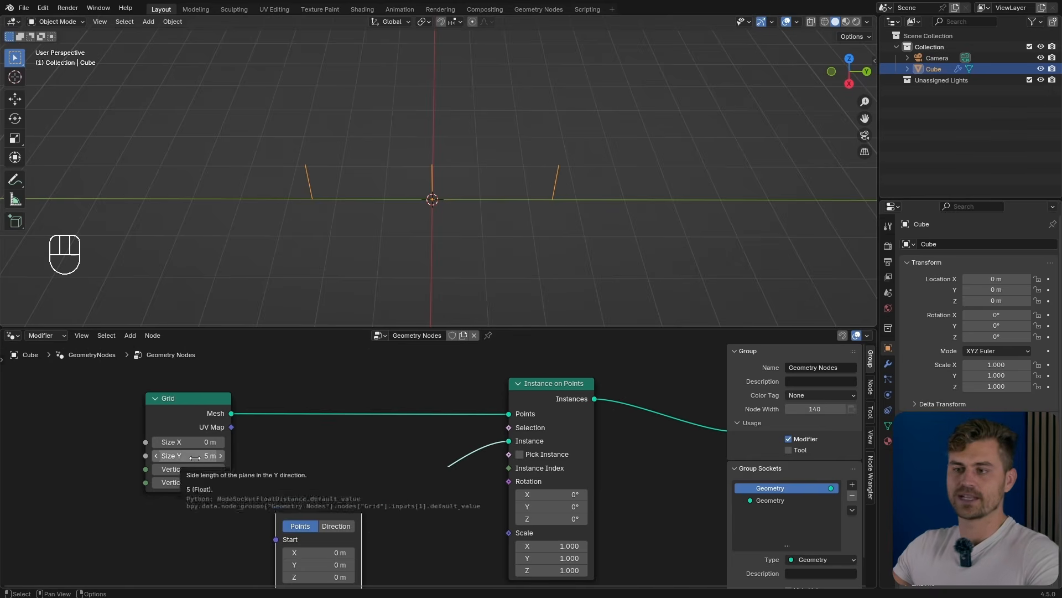
Step: Set the Grid node's Vertices Y to 20 to increase the number of lines in the row
click(196, 479)
text(20)
key(Return)
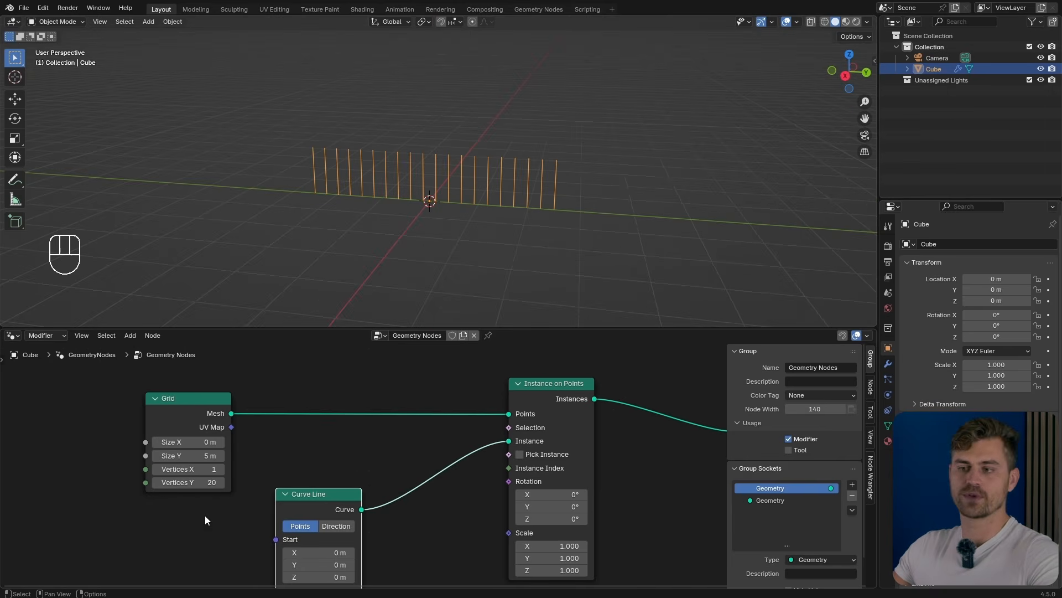
scroll(477, 190, up, 3)
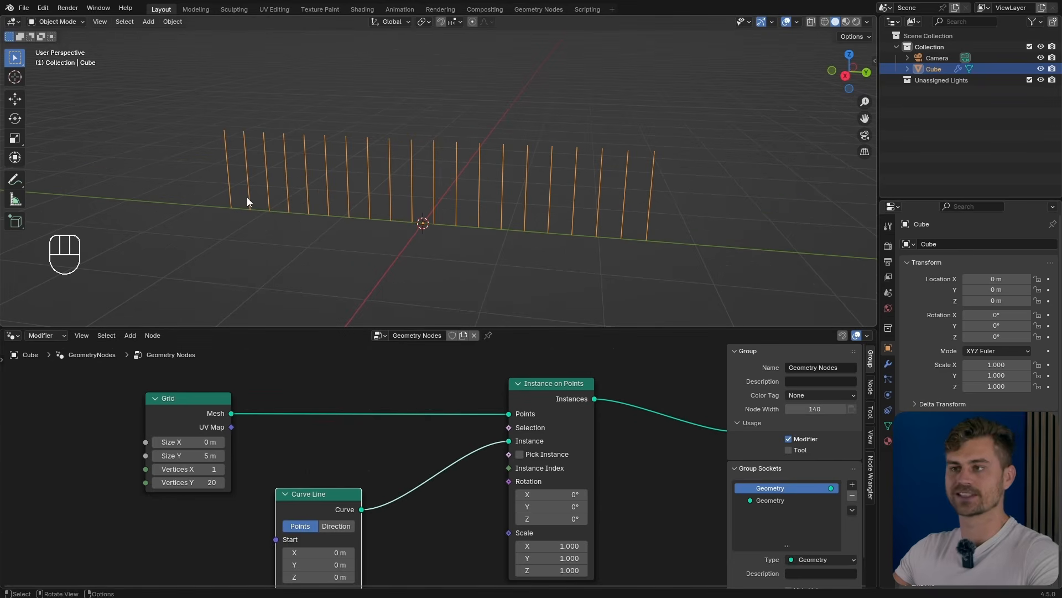
scroll(433, 241, down, 2)
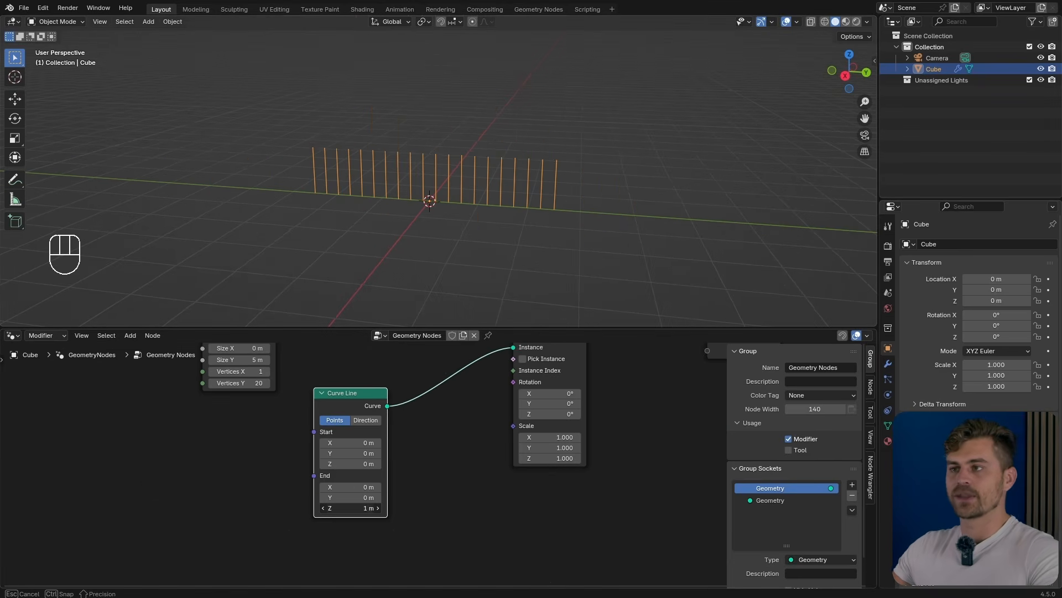
Step: Set the End Z value of the Curve Line node to 5 m to lengthen the vertical lines
drag(351, 508, 387, 508)
click(370, 507)
text(5)
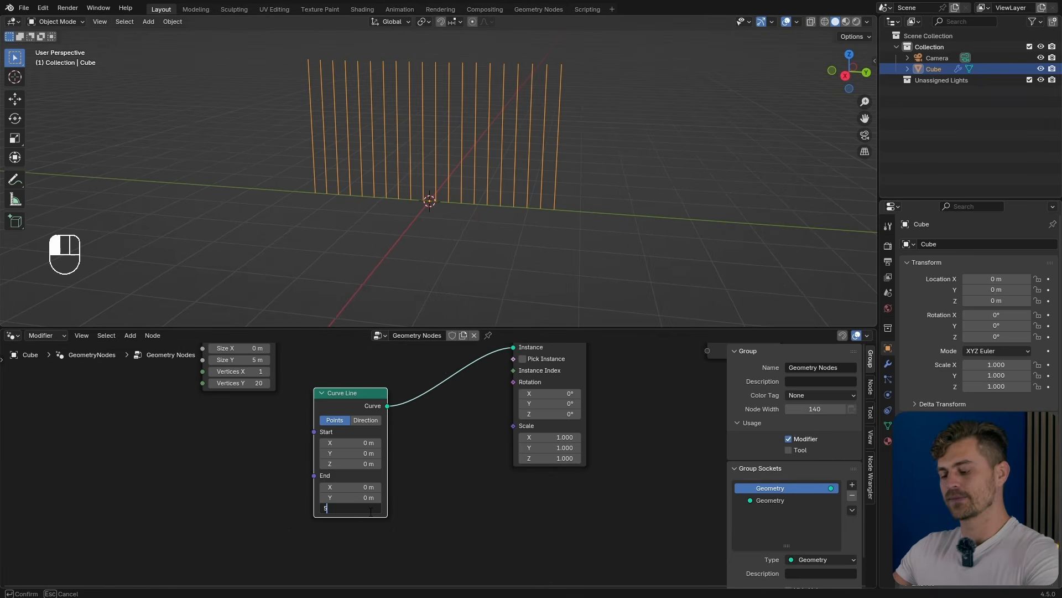
key(Return)
scroll(483, 221, down, 6)
scroll(478, 270, up, 5)
shift+middle_drag(483, 222, 503, 247)
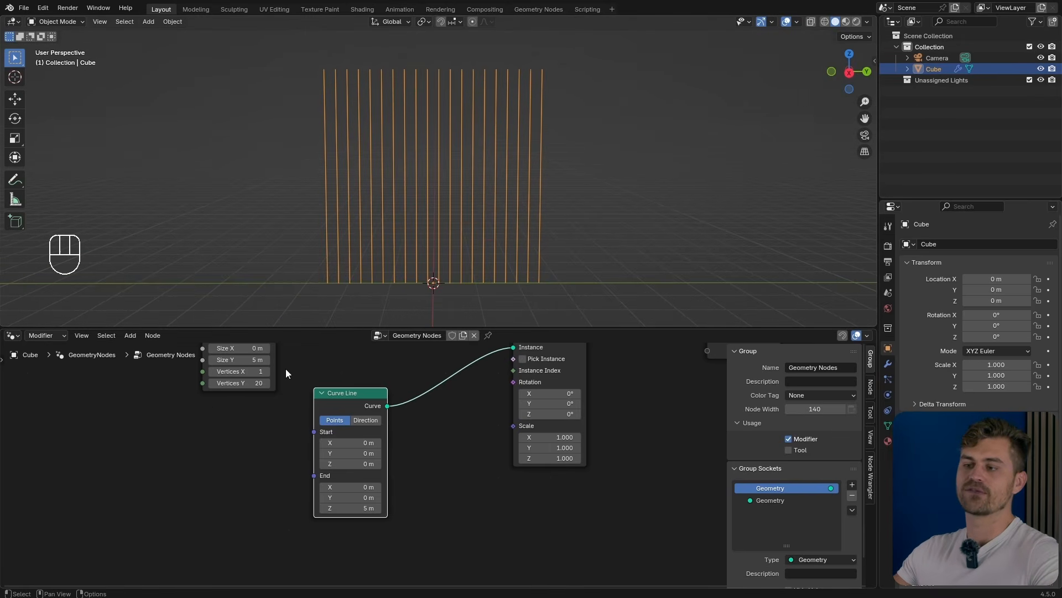
Step: Add a mesh plane at the origin and rotate it 90° about the Y axis
scroll(468, 182, down, 1)
key(shift+a)
mouse_move(468, 182)
click(515, 181)
key(r)
key(y)
key(9)
key(0)
click(520, 242)
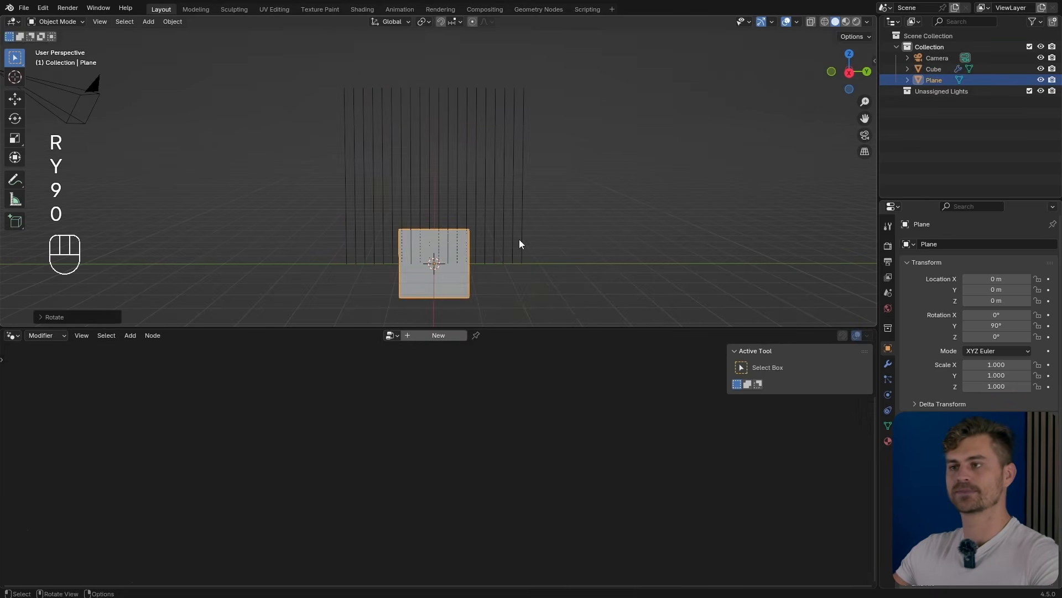
Step: Scale the plane up by about 2.46 and raise it along Z to cover the vertical lines
key(s)
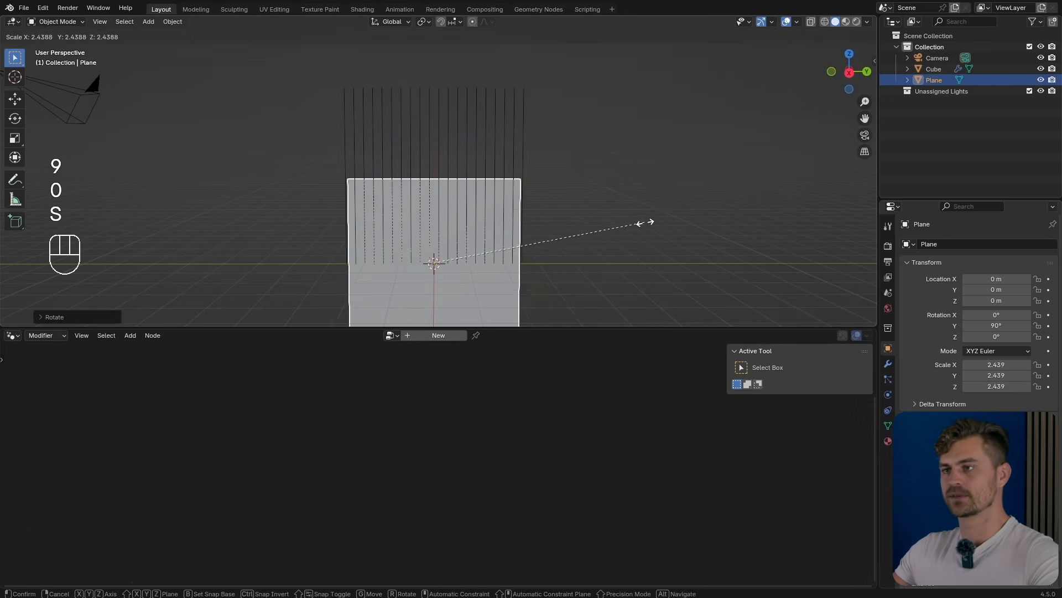
click(640, 231)
key(g)
key(z)
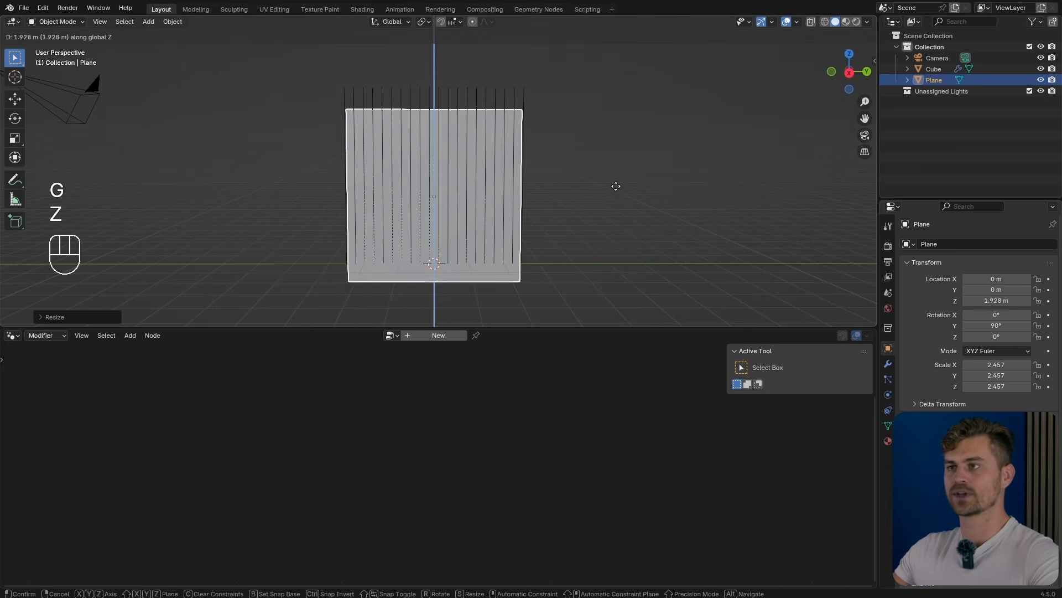
click(616, 178)
Step: Delete the plane and reselect the Cube object holding the vertical lines
mouse_move(617, 178)
middle_down()
mouse_move(574, 169)
mouse_move(631, 172)
middle_up()
key(x)
click(631, 171)
click(394, 141)
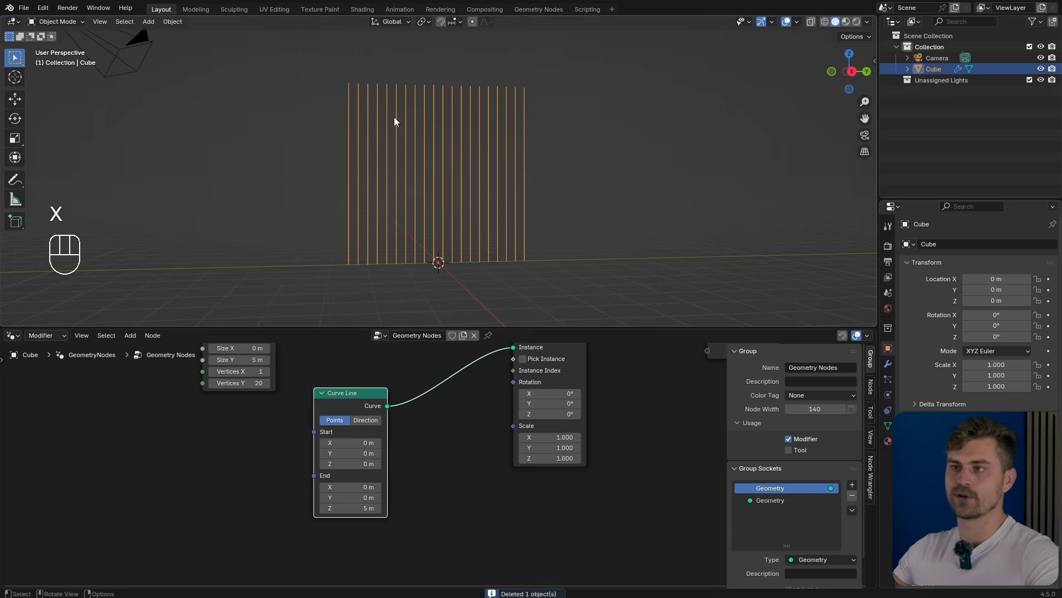
Step: Insert a Set Position node between Curve Line and Instance on Points, and tidy the node layout
middle_drag(500, 308, 433, 188)
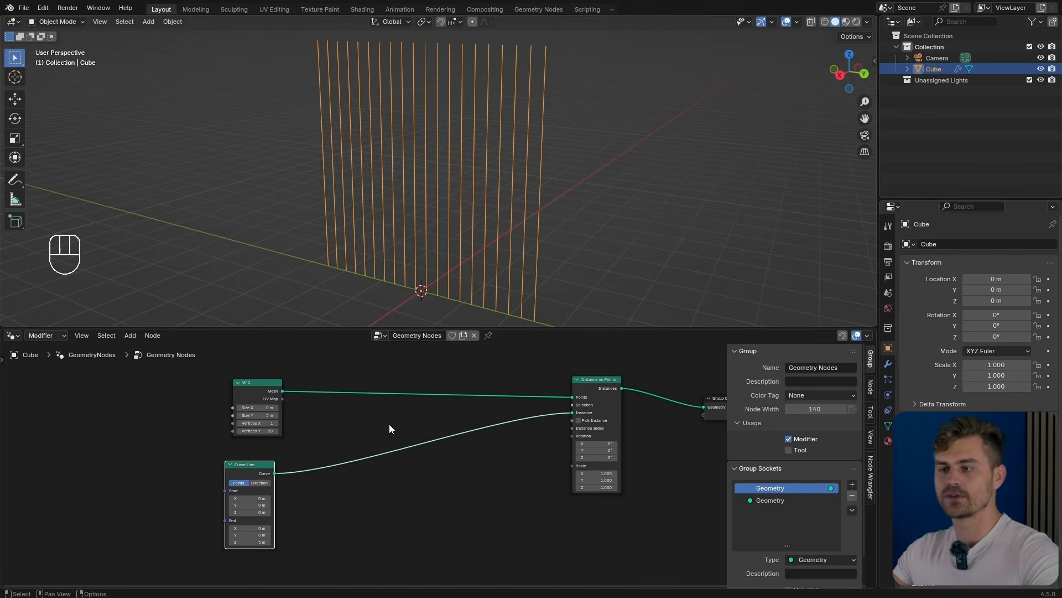
scroll(367, 441, up, 2)
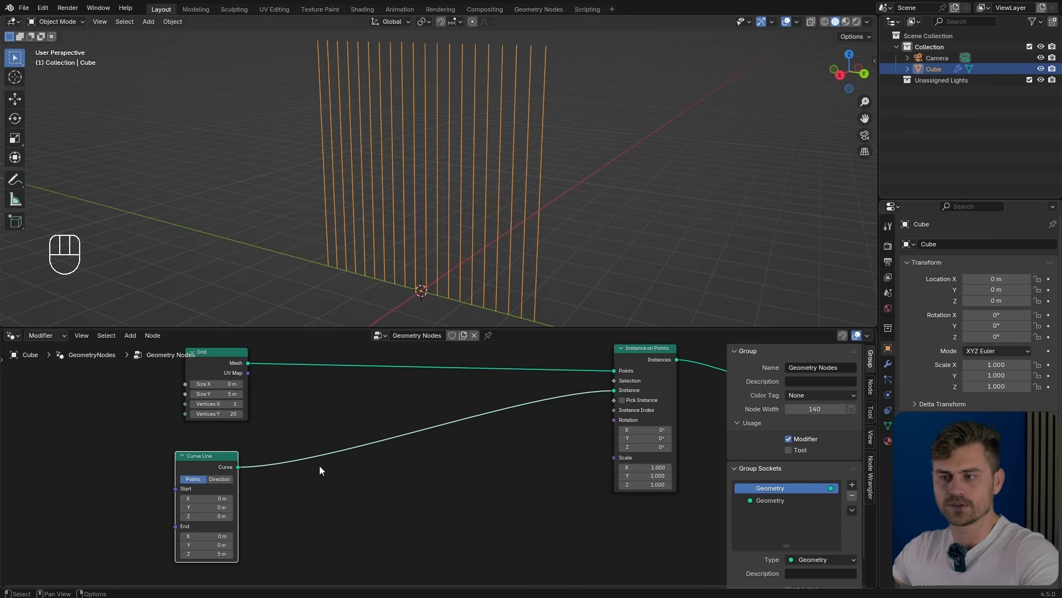
key(shift)
key(shift+a)
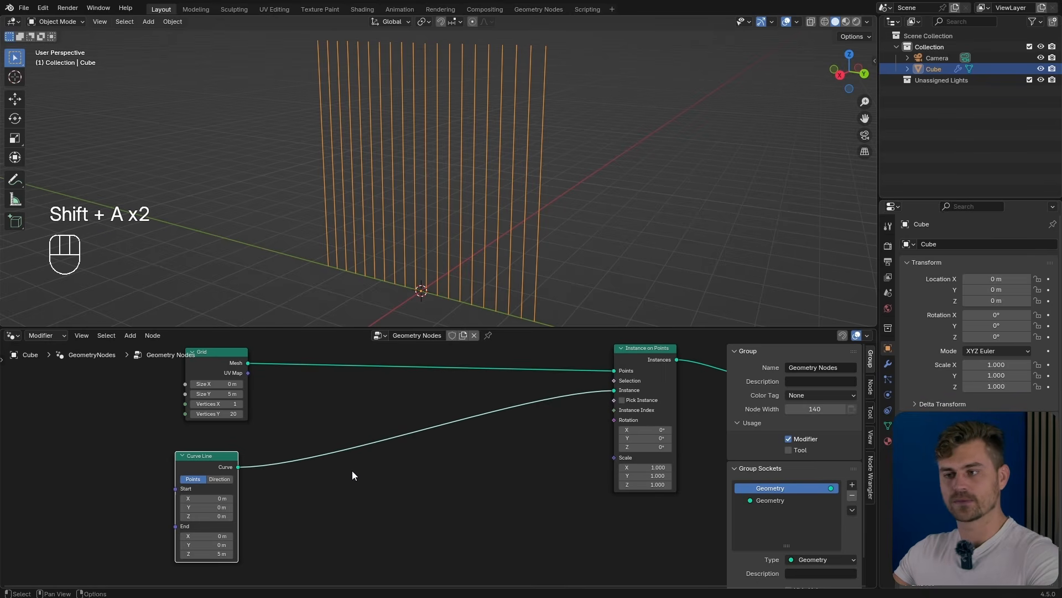
text(set po)
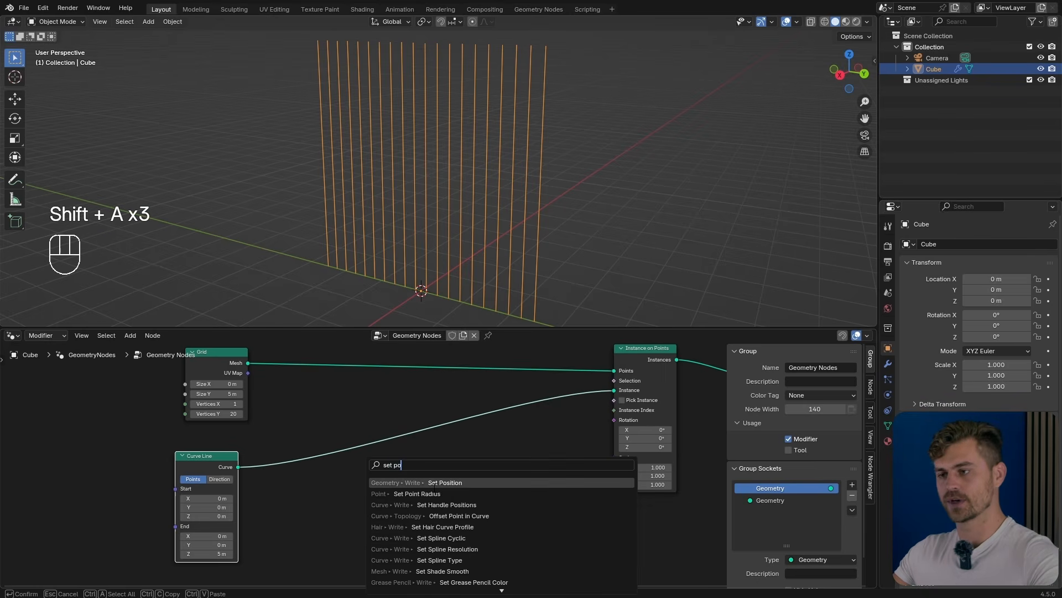
key(Return)
click(426, 417)
drag(220, 453, 223, 436)
mouse_move(457, 487)
mouse_down()
mouse_move(475, 488)
mouse_move(449, 487)
mouse_up()
key(ctrl+z)
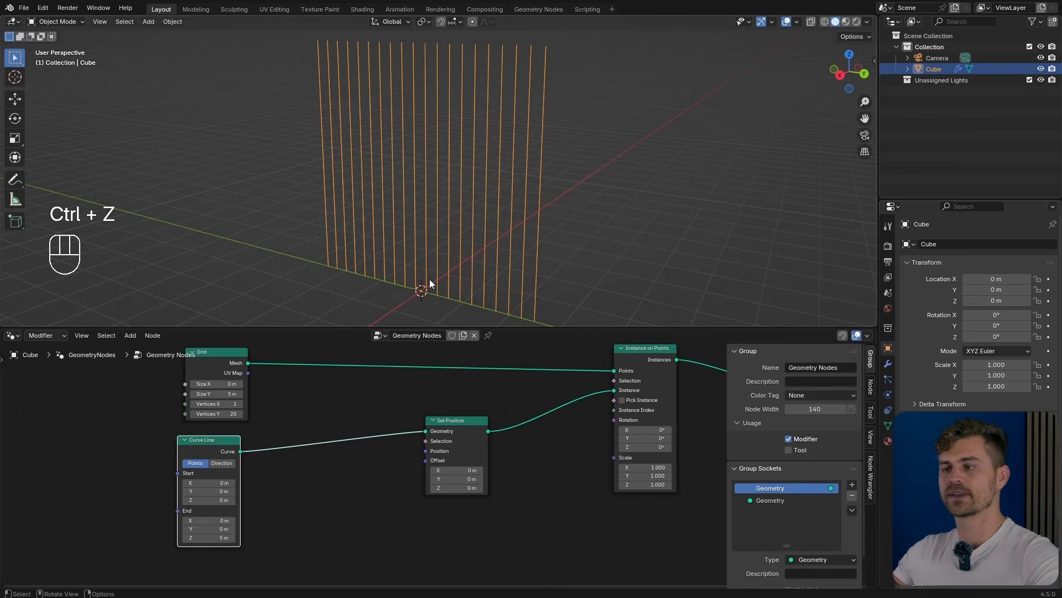
drag(454, 421, 454, 430)
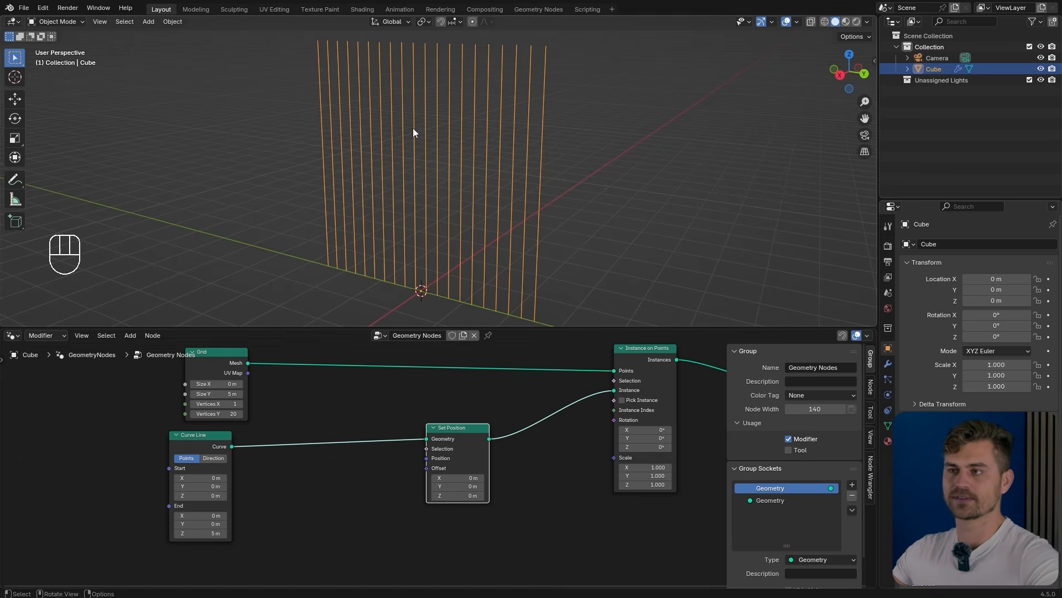
Step: Add a Wave Texture node below Curve Line and connect its Color to the Offset of Set Position
scroll(245, 512, down, 2)
middle_drag(268, 551, 303, 483)
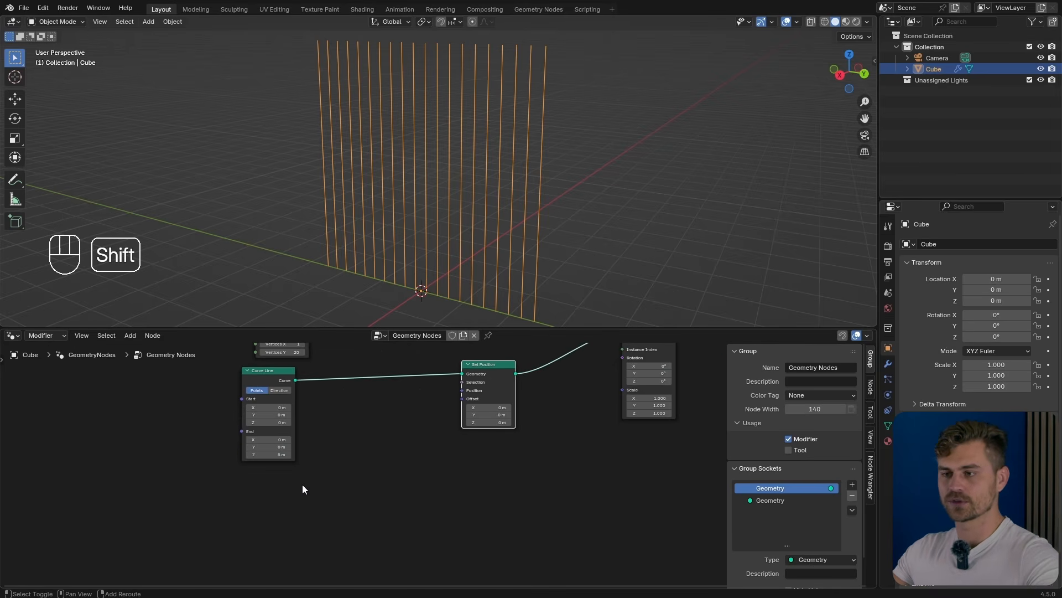
key(shift+a)
text(wave)
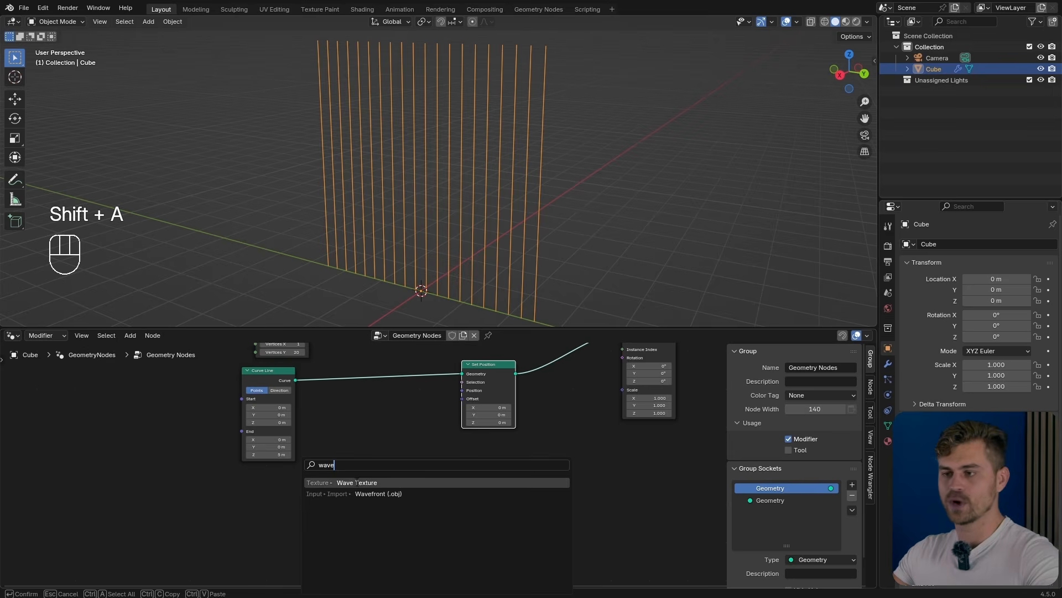
key(Return)
click(255, 471)
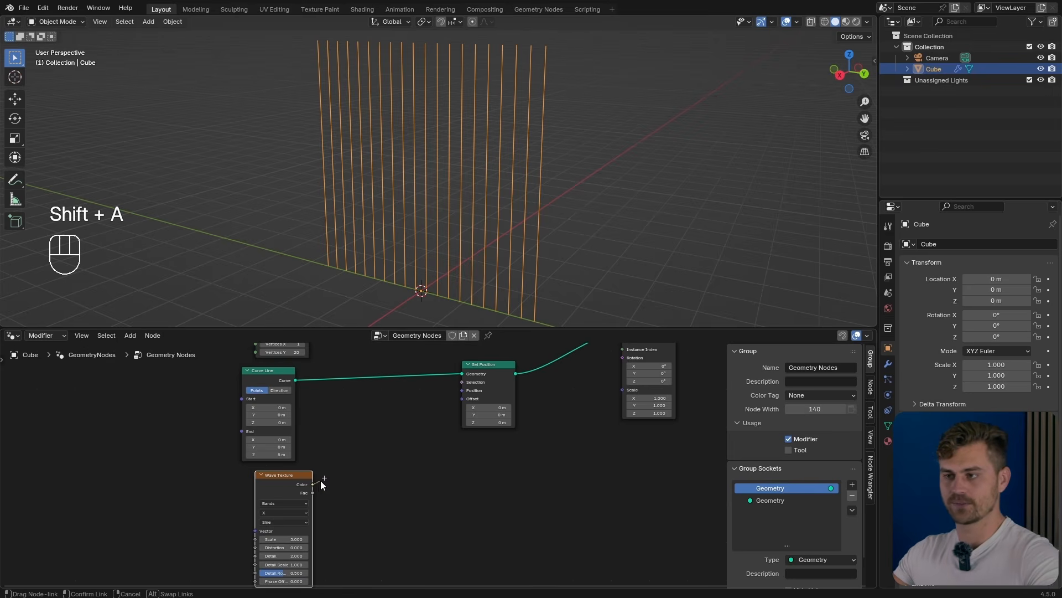
drag(461, 406, 460, 406)
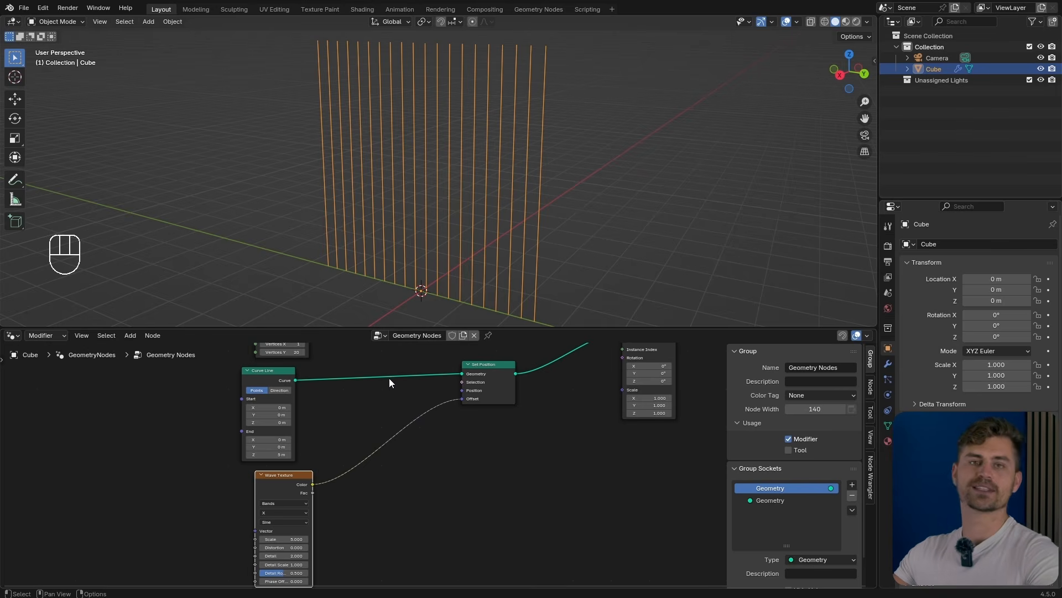
Step: Insert a Resample Curve node between Curve Line and Set Position
scroll(396, 388, up, 2)
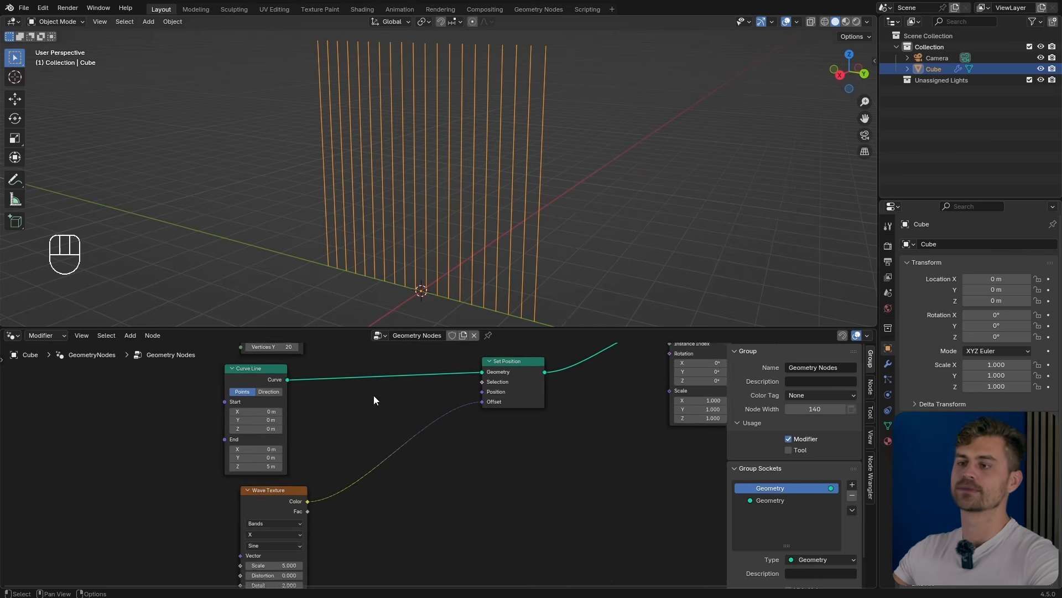
middle_drag(374, 395, 395, 463)
scroll(394, 462, down, 1)
scroll(280, 451, up, 2)
middle_drag(276, 463, 312, 454)
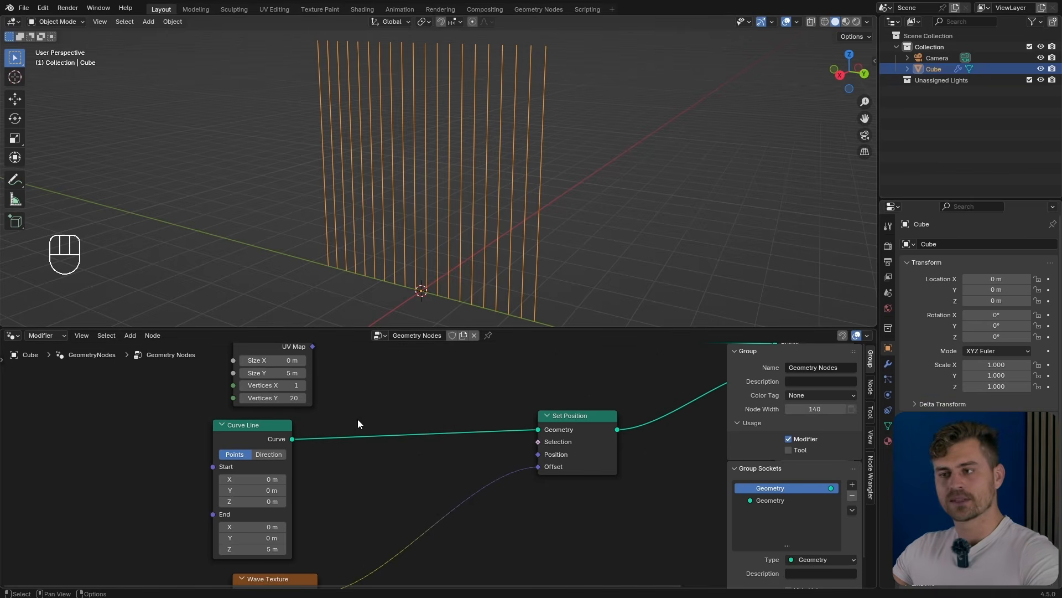
key(shift+a)
mouse_move(363, 409)
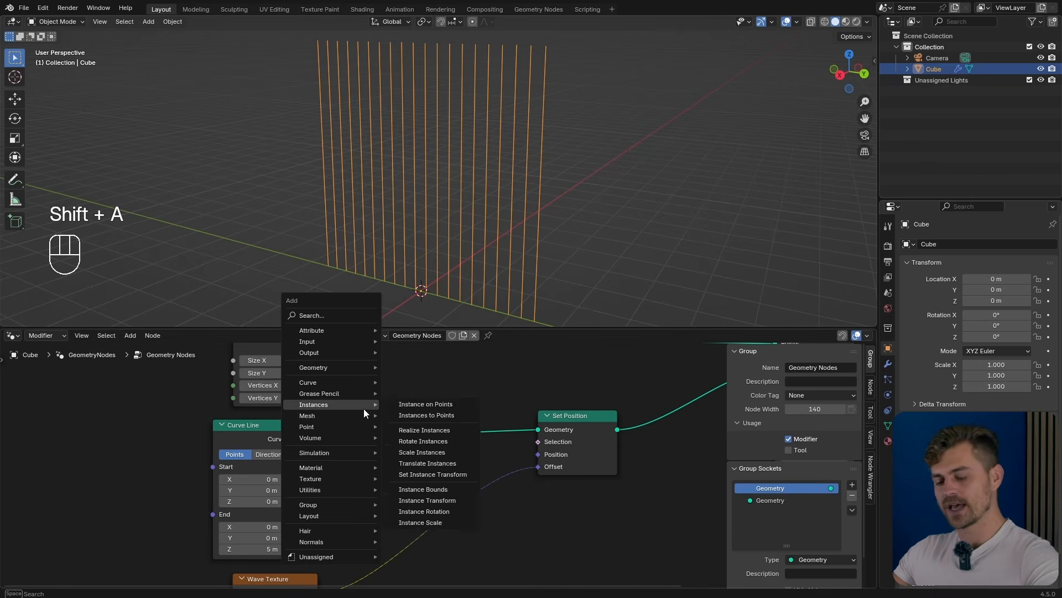
text(resample)
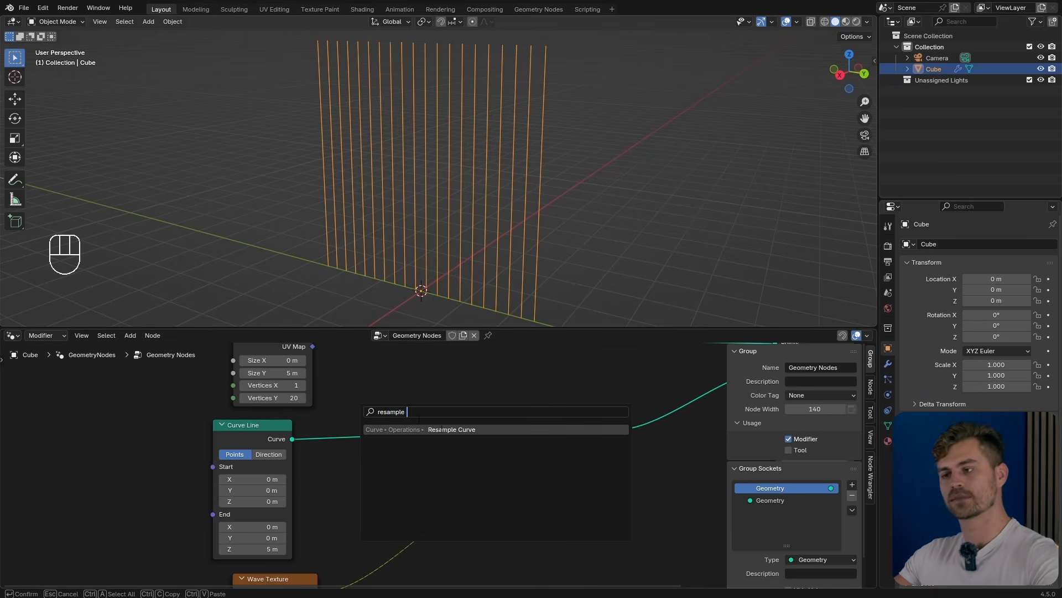
key(Return)
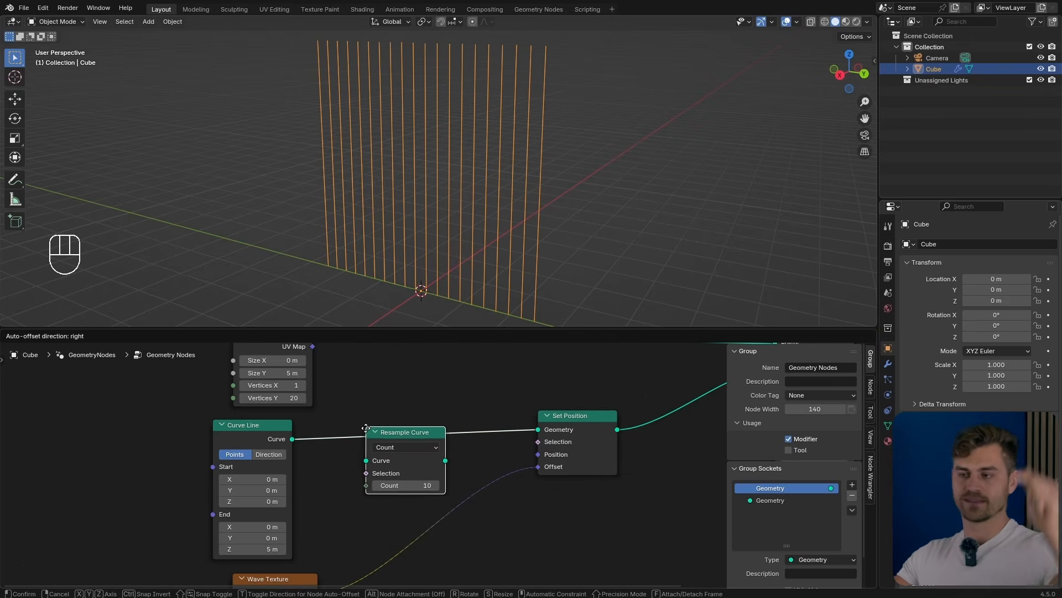
click(362, 413)
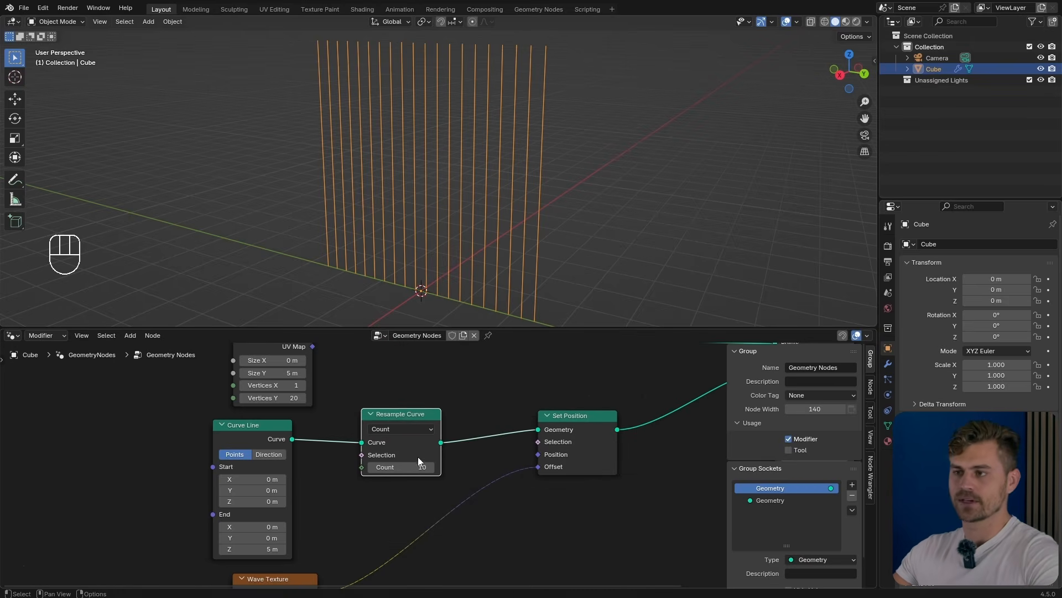
Step: Set the Resample Curve count to 42
shift+drag(419, 461, 440, 461)
key(ctrl+z)
key(ctrl+z)
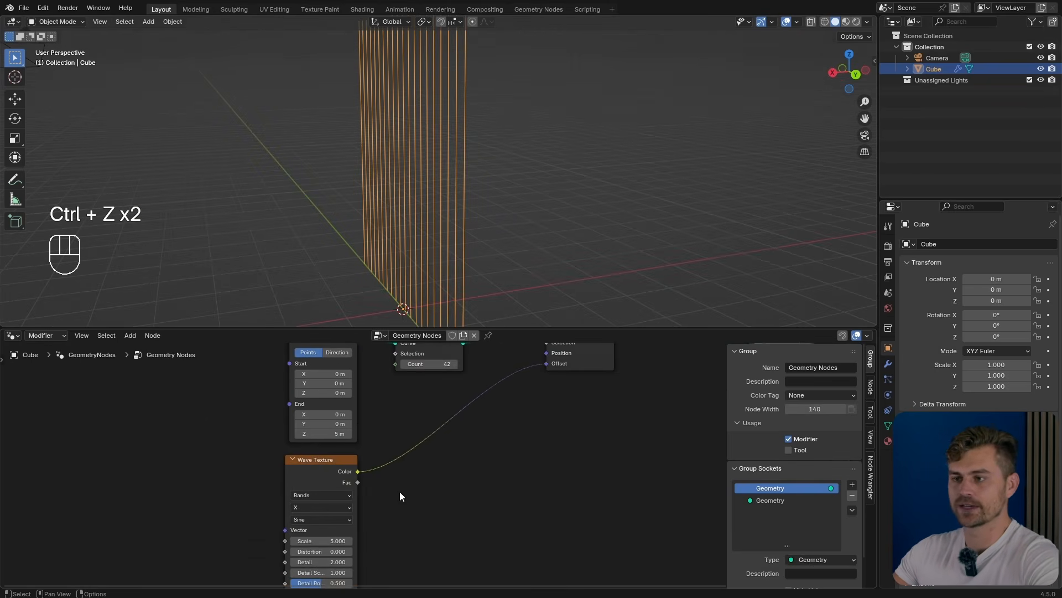
Step: Change the Wave Texture type to Rings
middle_drag(400, 491, 404, 440)
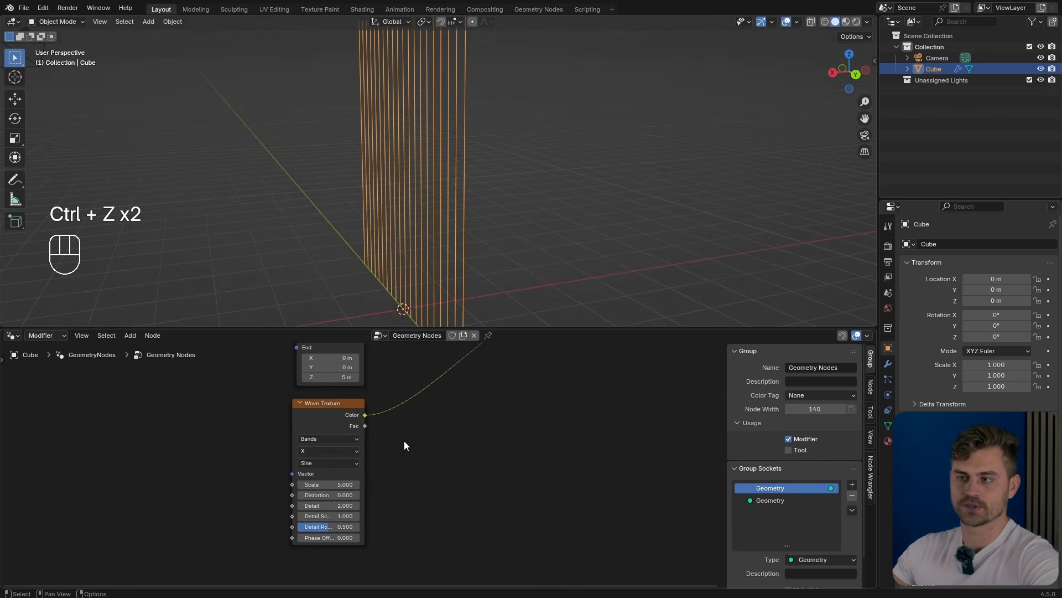
scroll(394, 446, up, 1)
click(301, 433)
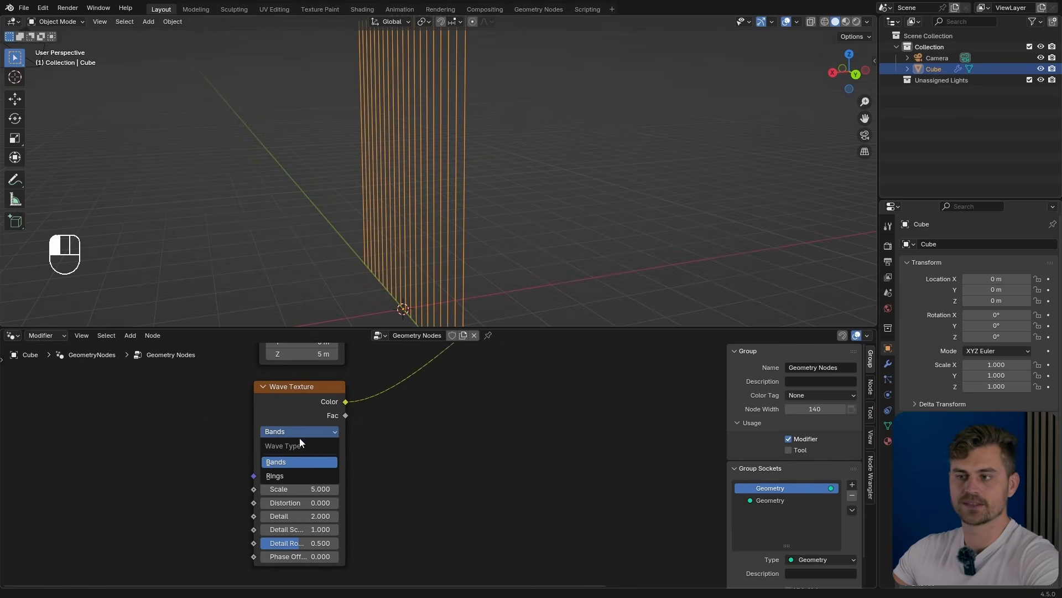
click(285, 477)
Step: Set the Wave Texture's Detail, Detail Scale and Detail Roughness to 0 and its Phase Offset to 11.8, and save the file
middle_drag(410, 266, 445, 263)
mouse_move(325, 518)
mouse_down()
mouse_move(279, 518)
mouse_move(322, 530)
mouse_move(260, 545)
mouse_move(362, 556)
mouse_up()
text(0)
key(Return)
key(ctrl+z)
middle_drag(372, 224, 429, 181)
key(ctrl+s)
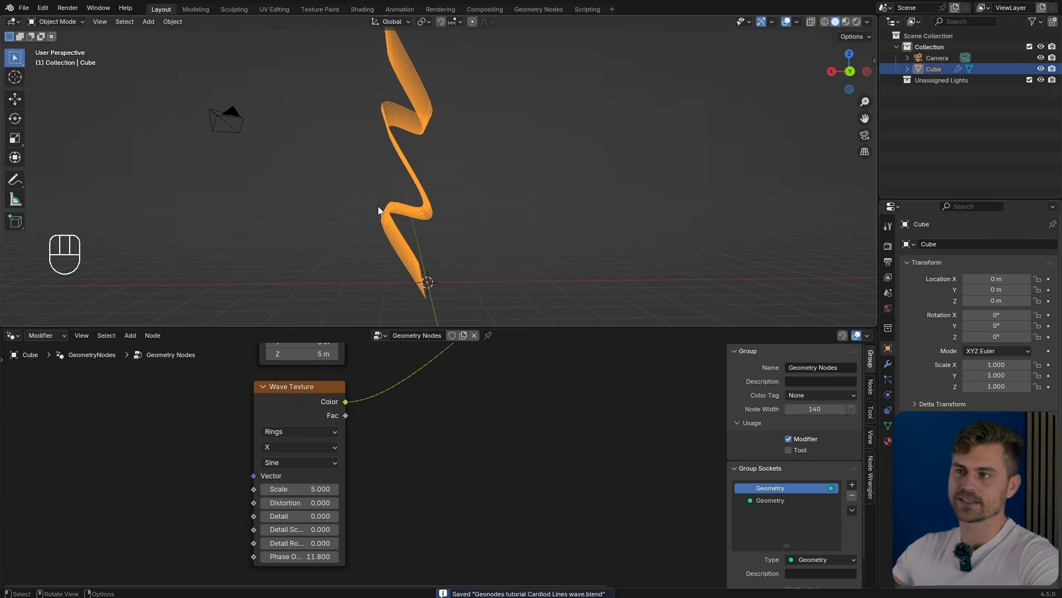
drag(391, 201, 457, 221)
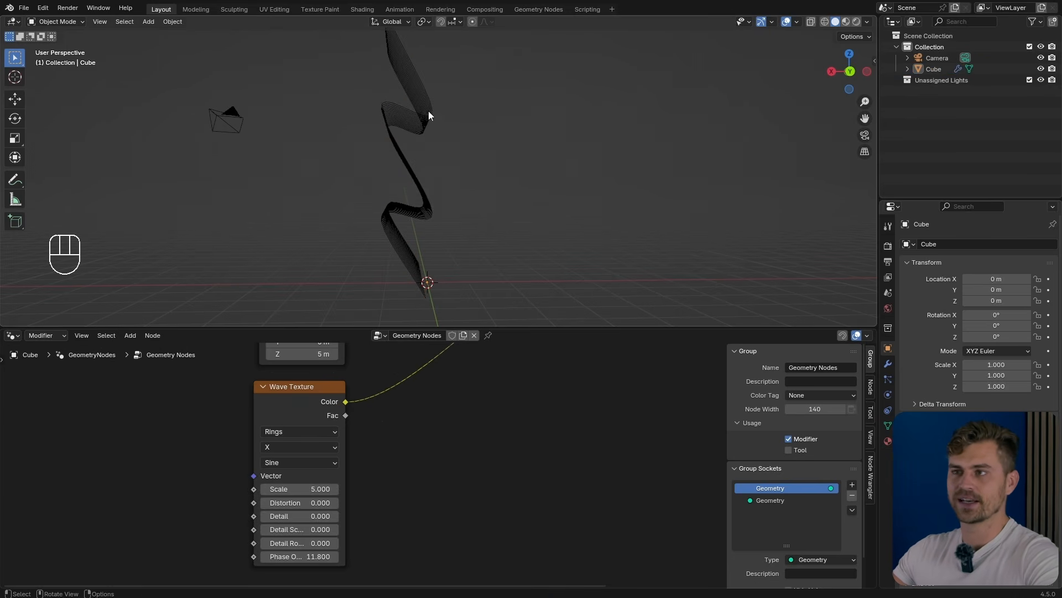
click(425, 130)
shift+middle_drag(450, 172, 452, 198)
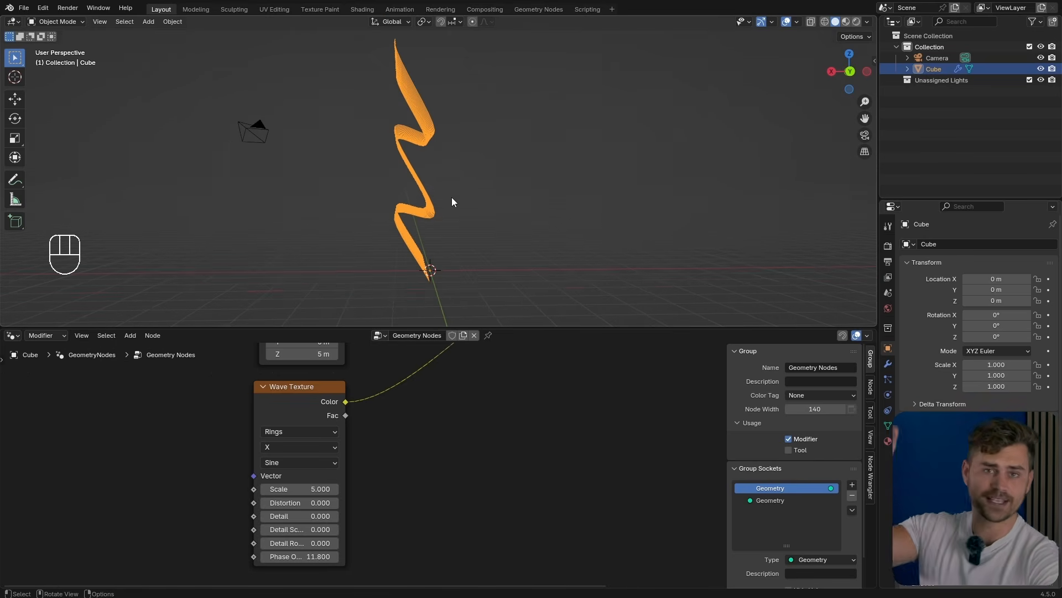
Step: Insert a Separate XYZ node on the link between the Wave Texture's Color and the Offset of Set Position
middle_drag(424, 456, 388, 492)
scroll(407, 488, down, 6)
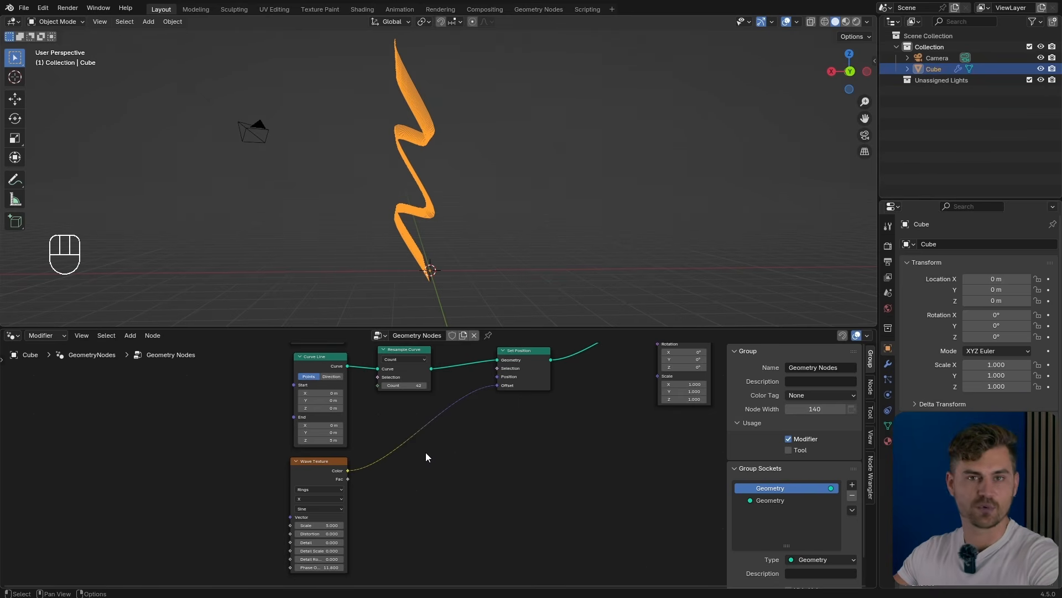
key(shift+a)
text(seper)
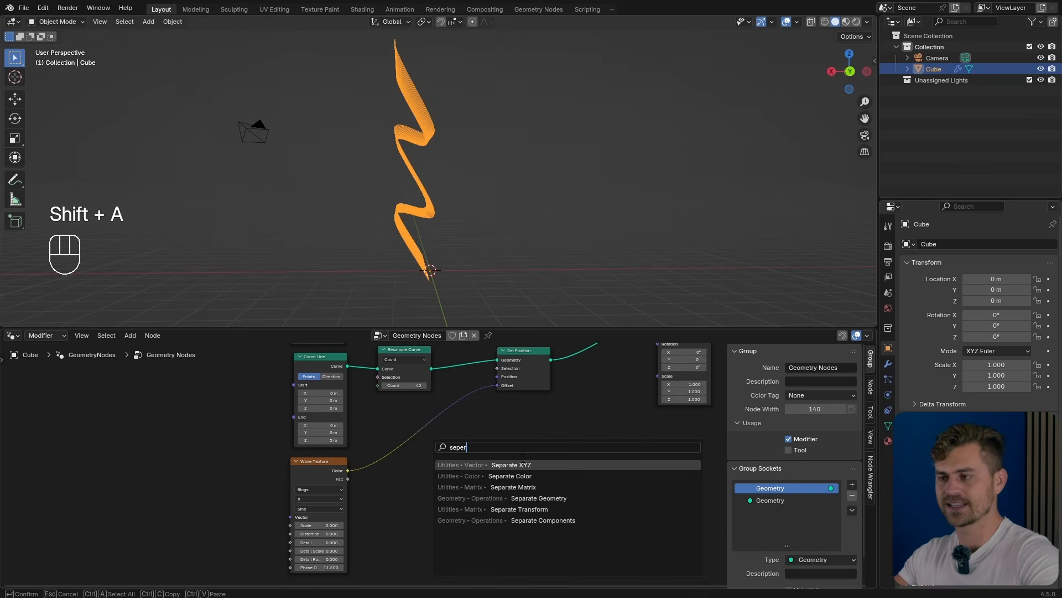
text(ate)
key(Return)
click(409, 459)
scroll(436, 466, up, 1)
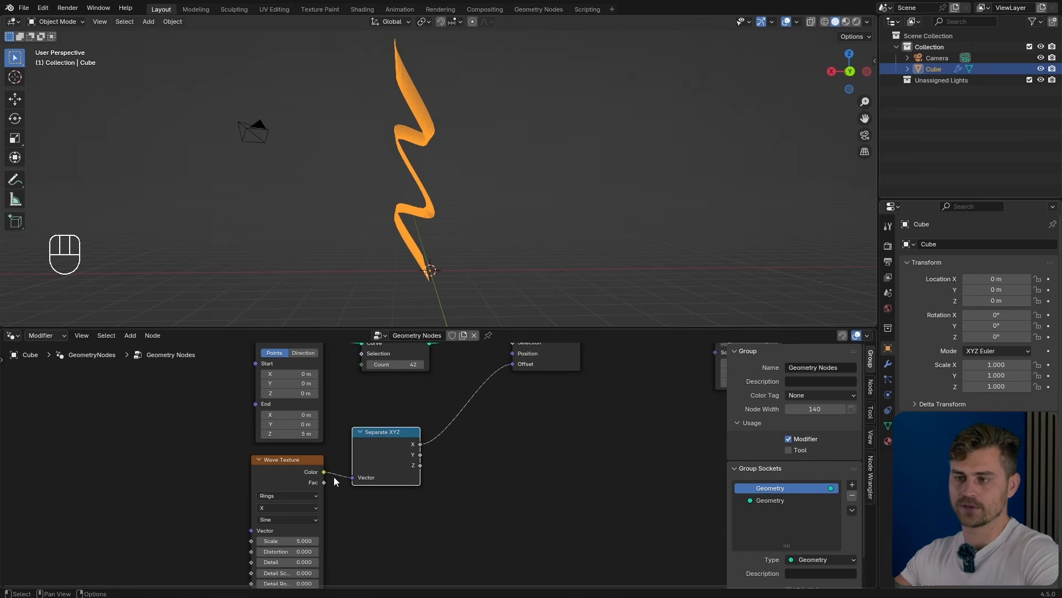
Step: Add a Combine XYZ node next to Separate XYZ, below Set Position
middle_drag(379, 451, 386, 479)
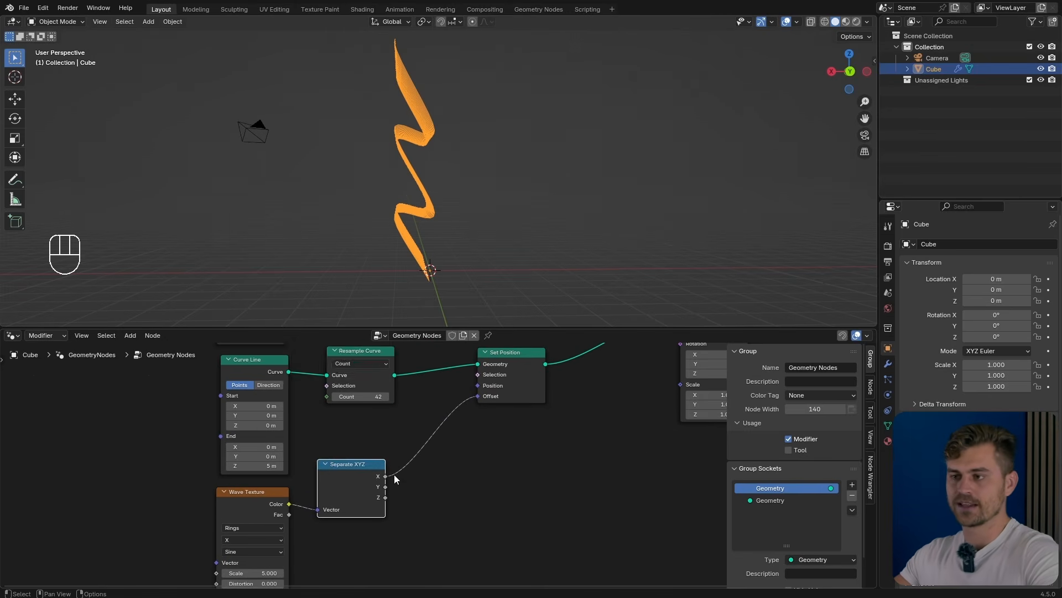
key(shift+a)
text(combin)
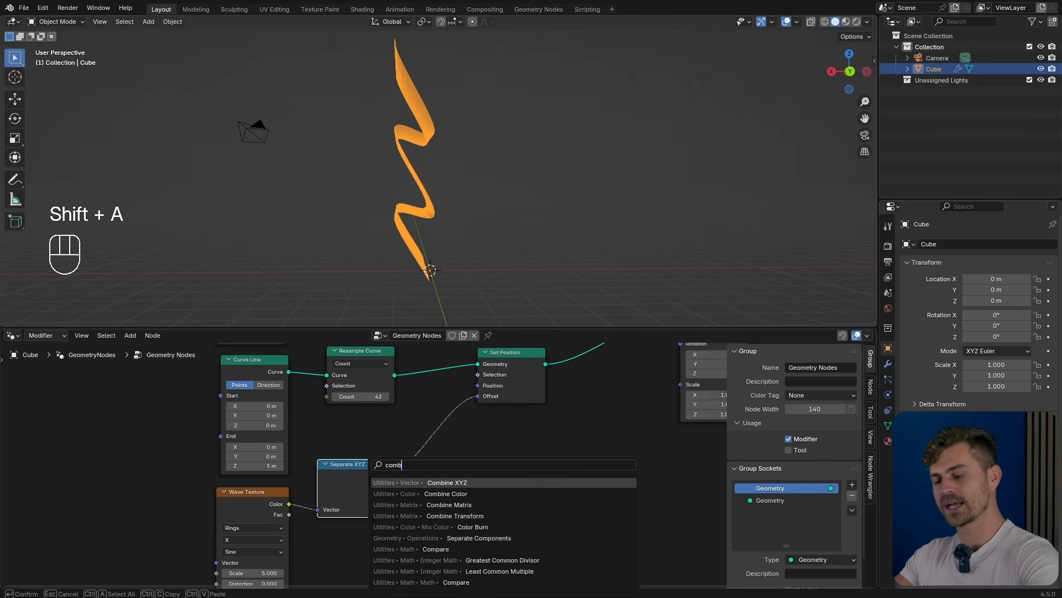
key(Return)
click(442, 470)
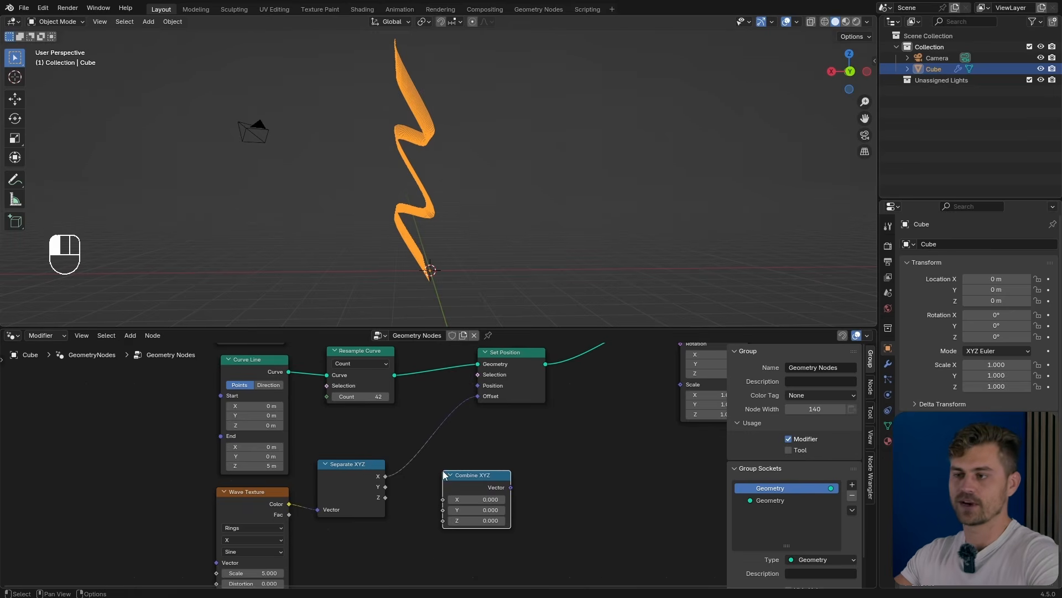
Step: Connect the X output of Separate XYZ to X of Combine XYZ, and its Vector to the Offset of Set Position
scroll(423, 487, up, 3)
middle_drag(356, 483, 325, 540)
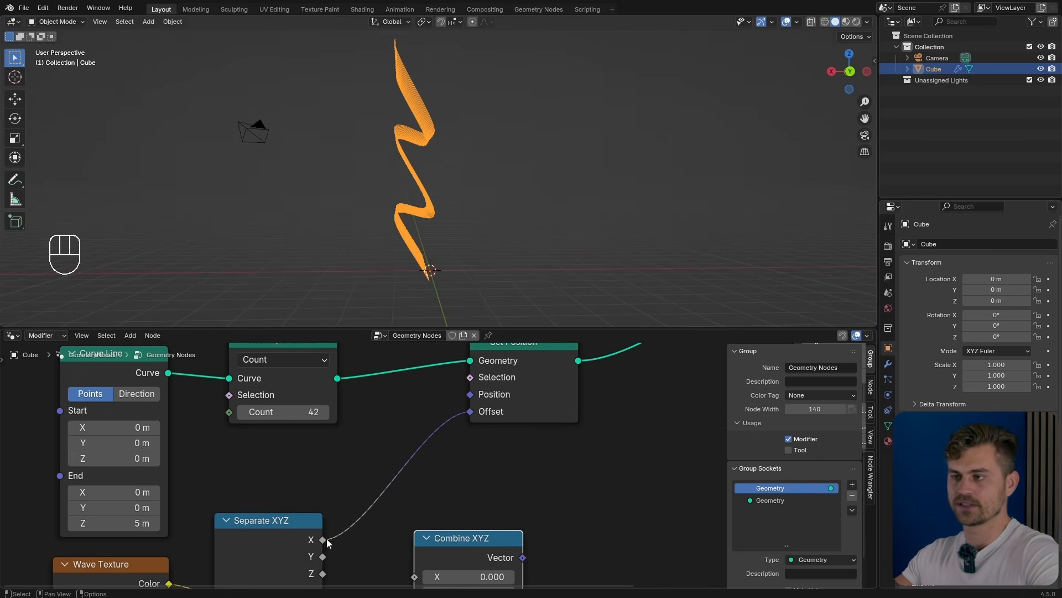
middle_drag(467, 506, 488, 445)
drag(490, 479, 437, 413)
mouse_move(490, 432)
middle_down()
mouse_move(456, 499)
mouse_move(500, 414)
middle_up()
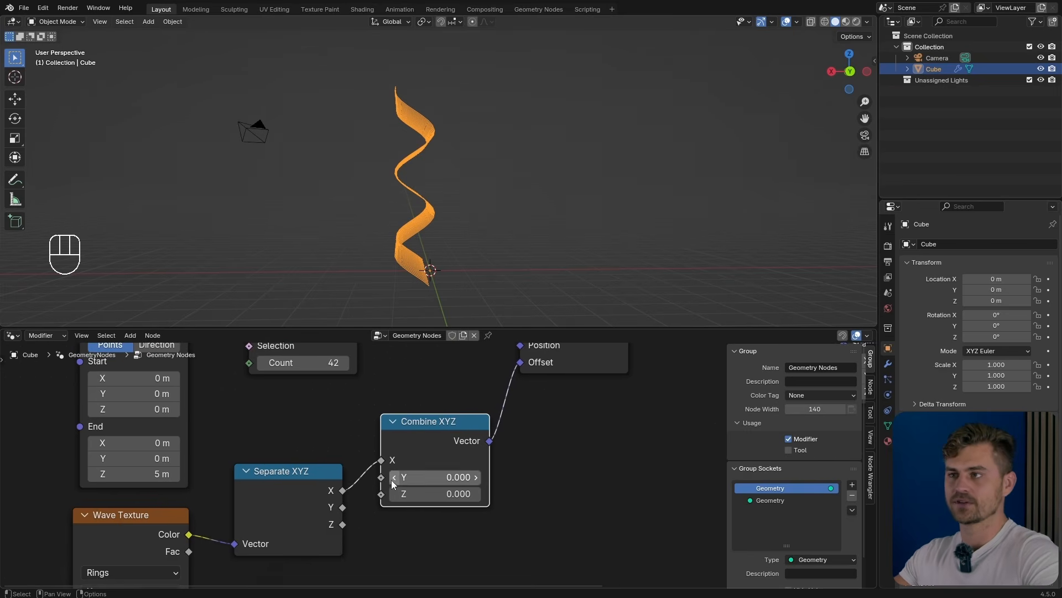
middle_drag(413, 159, 437, 162)
scroll(408, 156, up, 2)
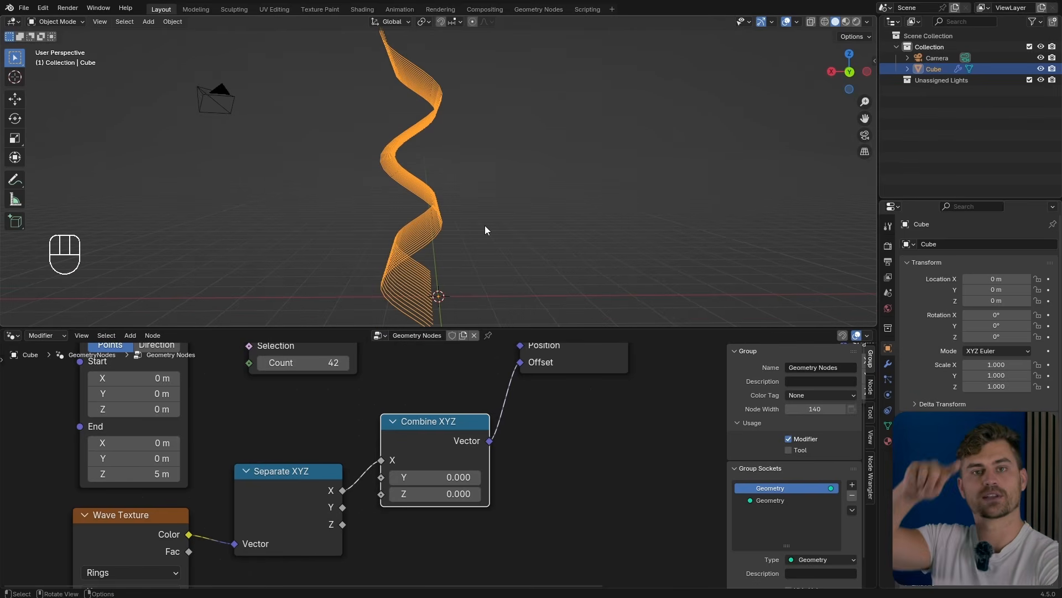
middle_drag(485, 225, 475, 207)
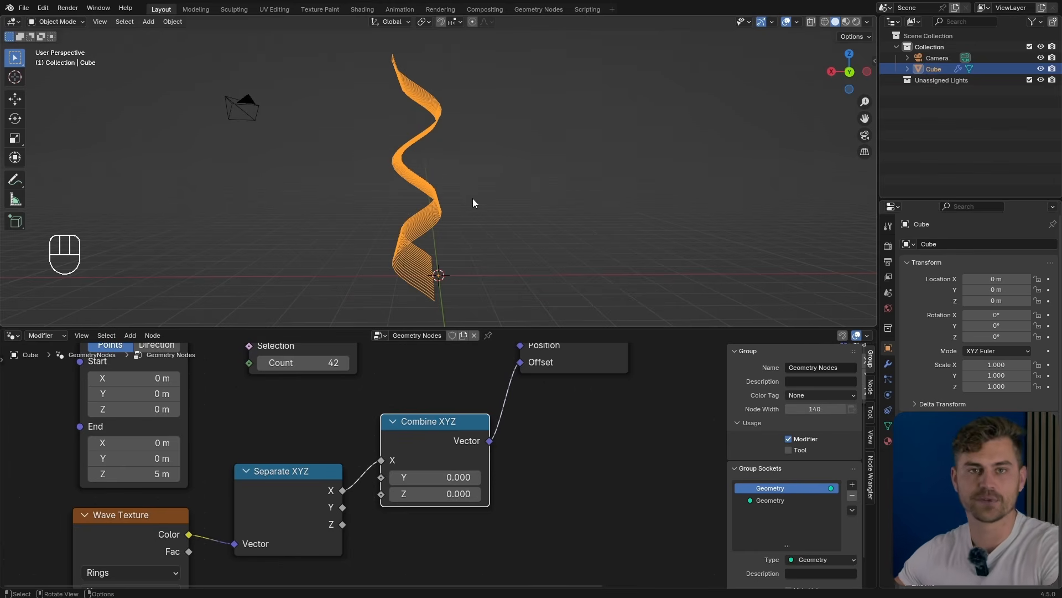
key(ctrl+z)
mouse_move(453, 214)
middle_down()
mouse_move(473, 233)
mouse_move(543, 237)
mouse_move(517, 247)
mouse_move(516, 207)
mouse_move(457, 194)
middle_up()
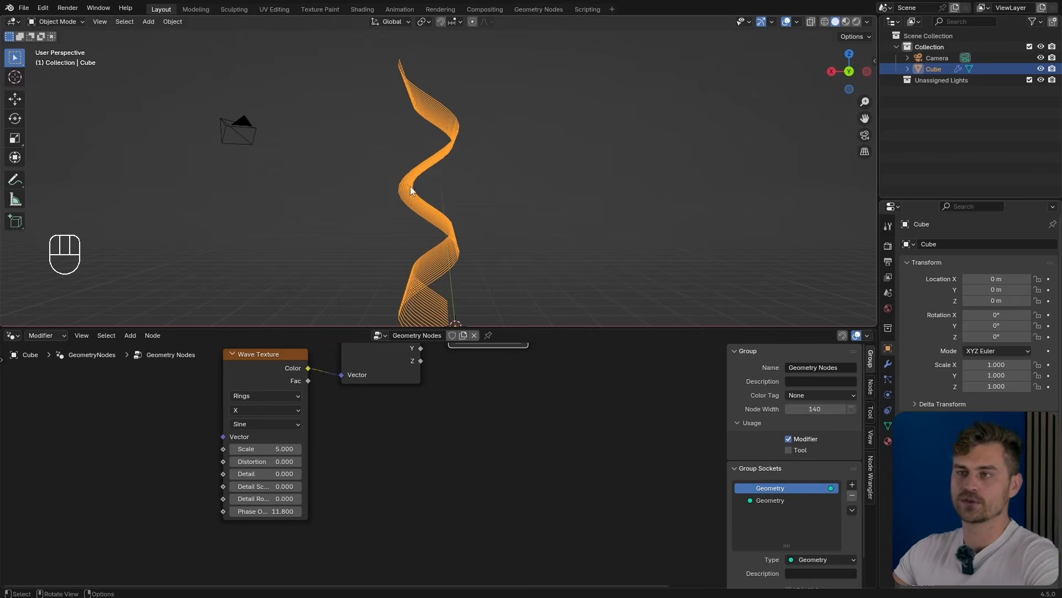
scroll(447, 272, down, 2)
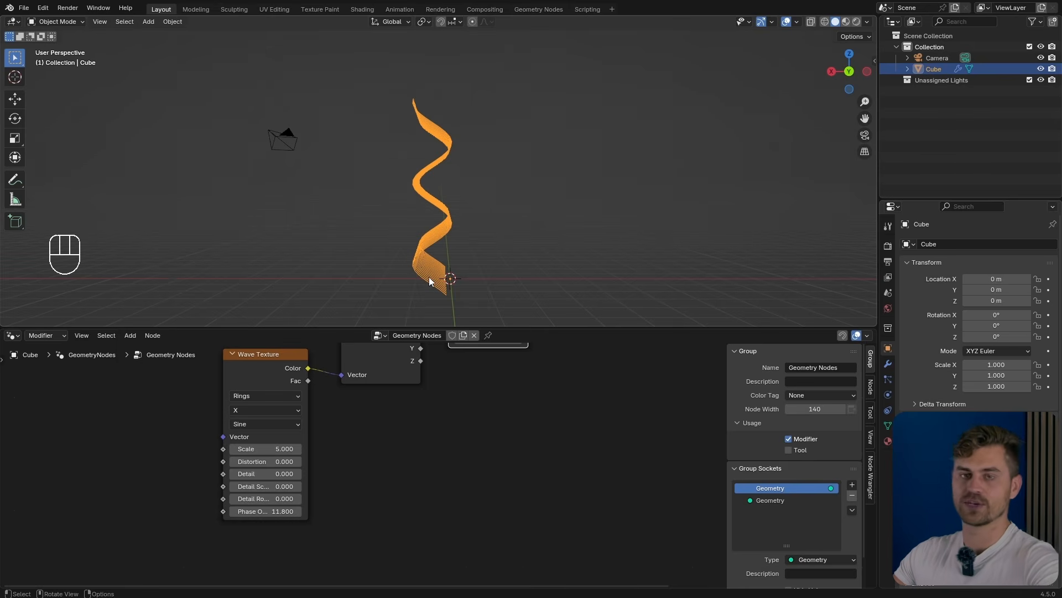
drag(277, 449, 298, 449)
middle_drag(459, 221, 503, 198)
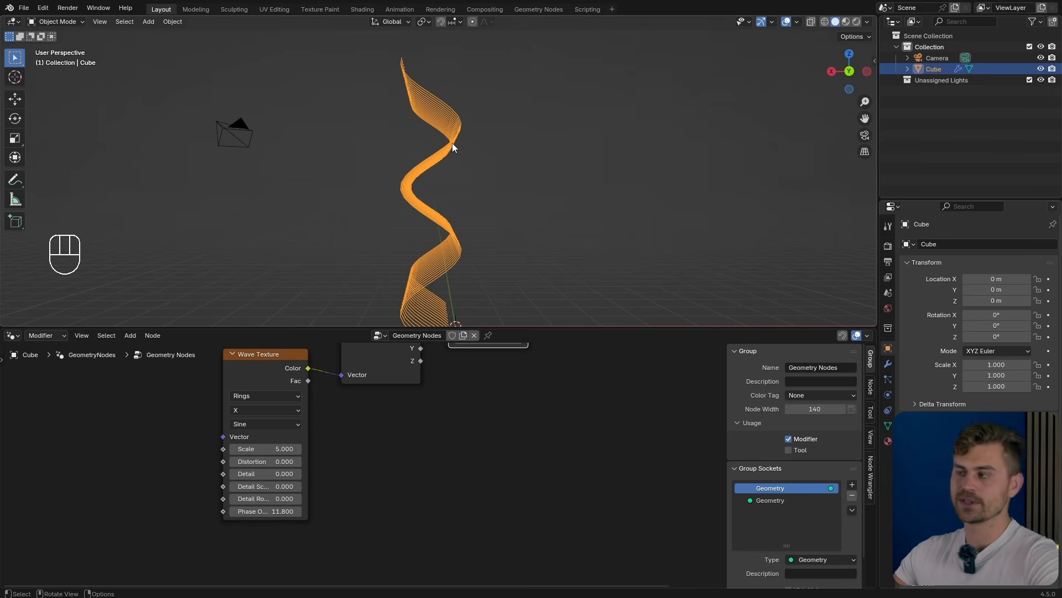
Step: Insert a Map Range node on the link between the X output of Separate XYZ and X of Combine XYZ
middle_drag(493, 421, 419, 546)
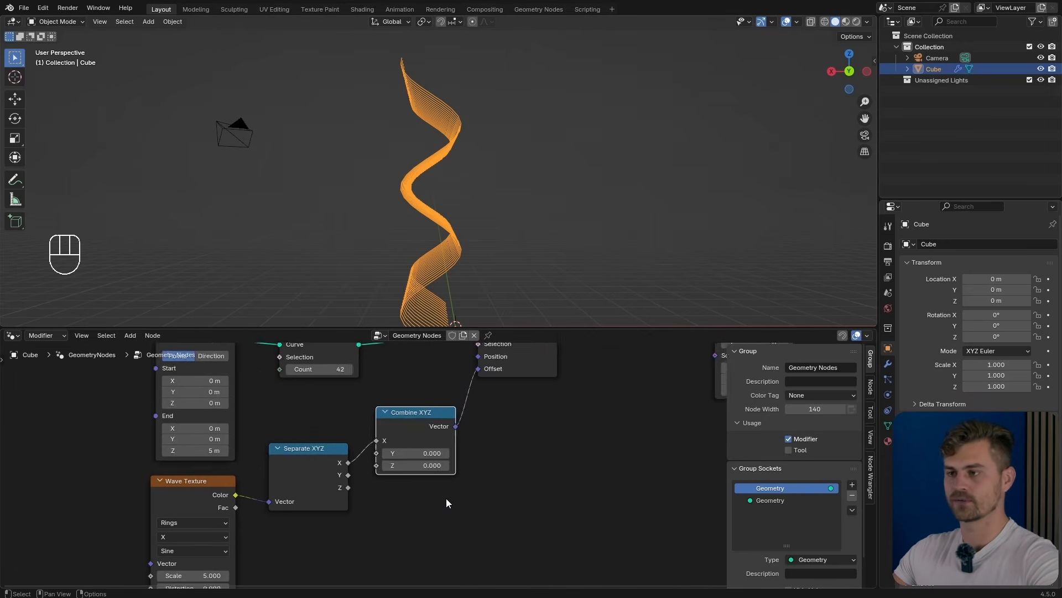
scroll(457, 471, down, 1)
middle_drag(465, 467, 426, 512)
key(shift+a)
text(map ra)
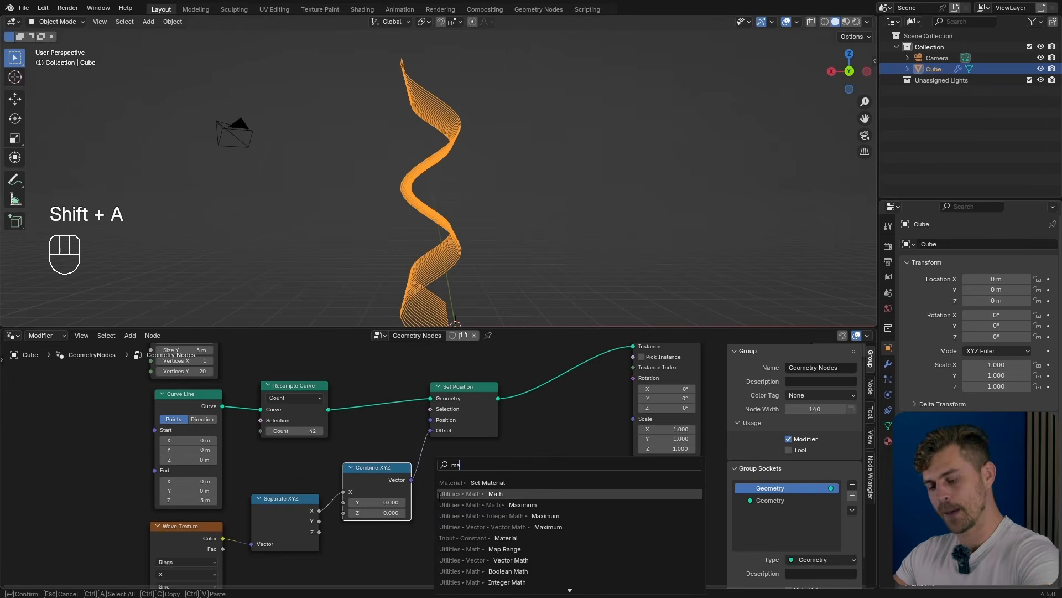
click(506, 482)
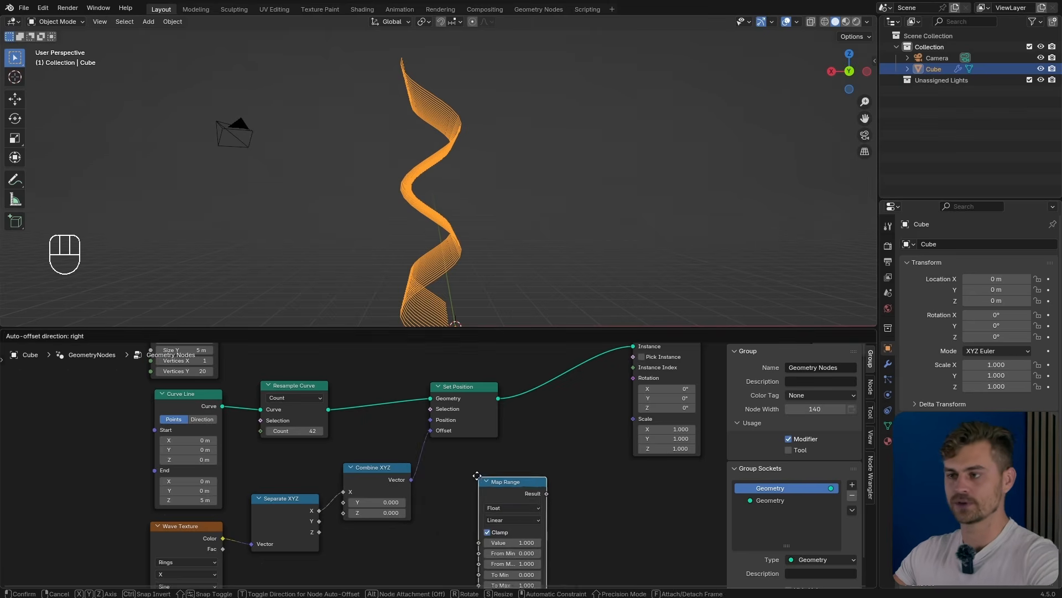
key(ctrl+z)
key(ctrl+z)
key(ctrl+z)
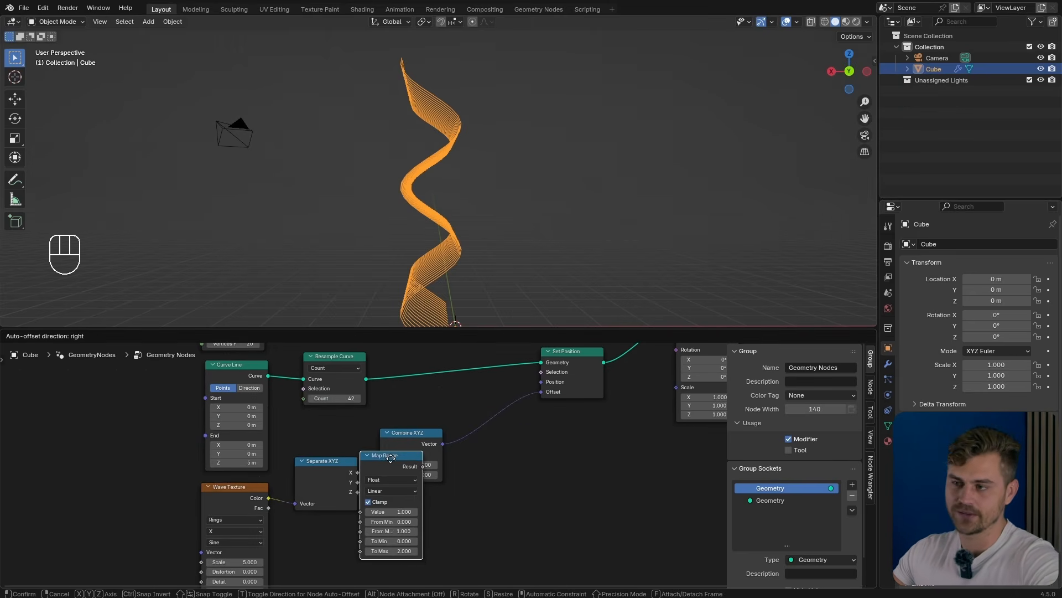
click(407, 471)
Step: Set the Map Range node's From Max to 1 and To Max to 0.35, and save the file
scroll(446, 530, up, 1)
shift+drag(413, 531, 539, 530)
mouse_move(413, 555)
shift+mouse_down()
mouse_move(393, 555)
mouse_move(435, 555)
mouse_move(416, 555)
shift+mouse_up()
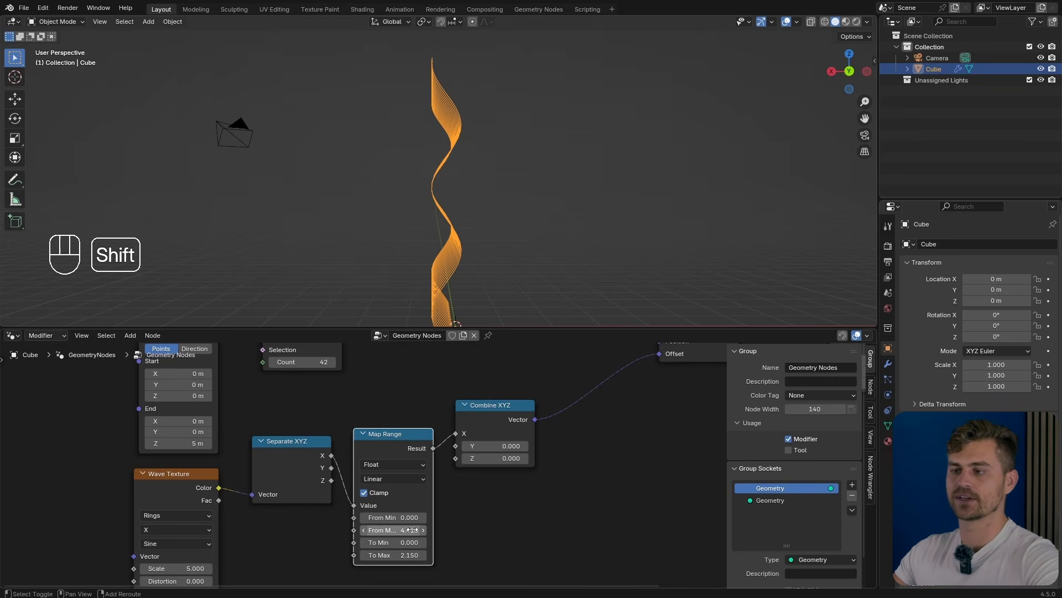
click(412, 530)
text(1)
key(Return)
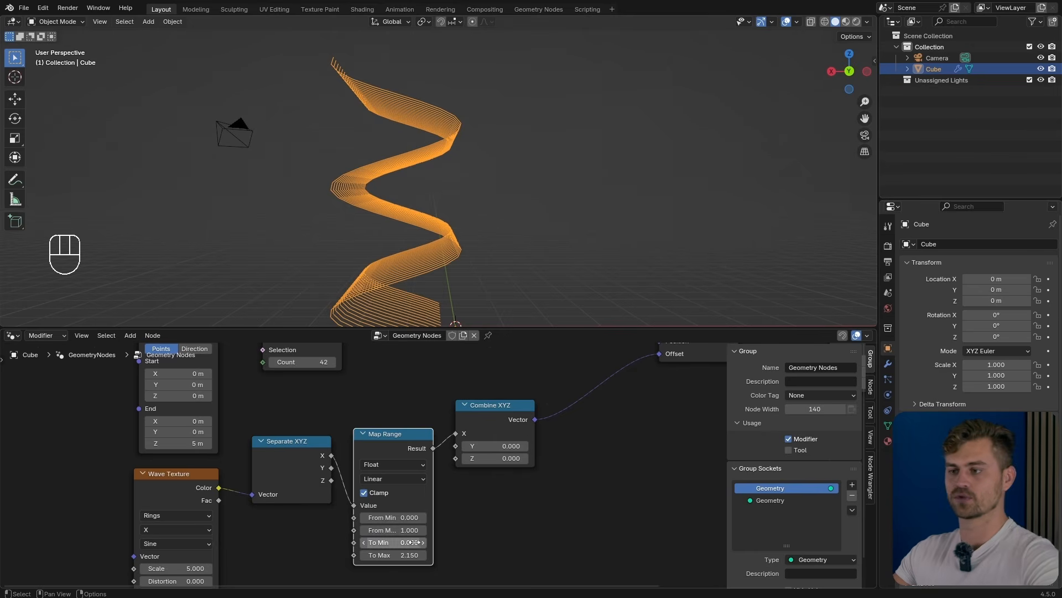
shift+drag(403, 555, 334, 555)
scroll(509, 444, down, 5)
key(ctrl+s)
Step: Set the Wave Texture's Scale to 6.05 so the waves on the curve lines get tighter
middle_drag(410, 226, 486, 85)
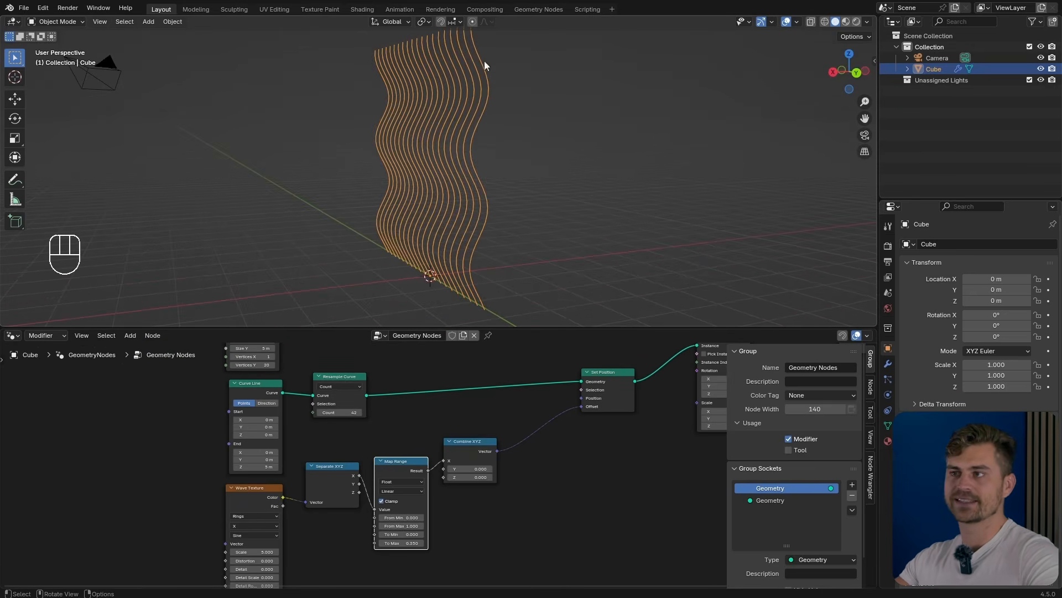
middle_drag(465, 205, 442, 256)
scroll(329, 473, up, 3)
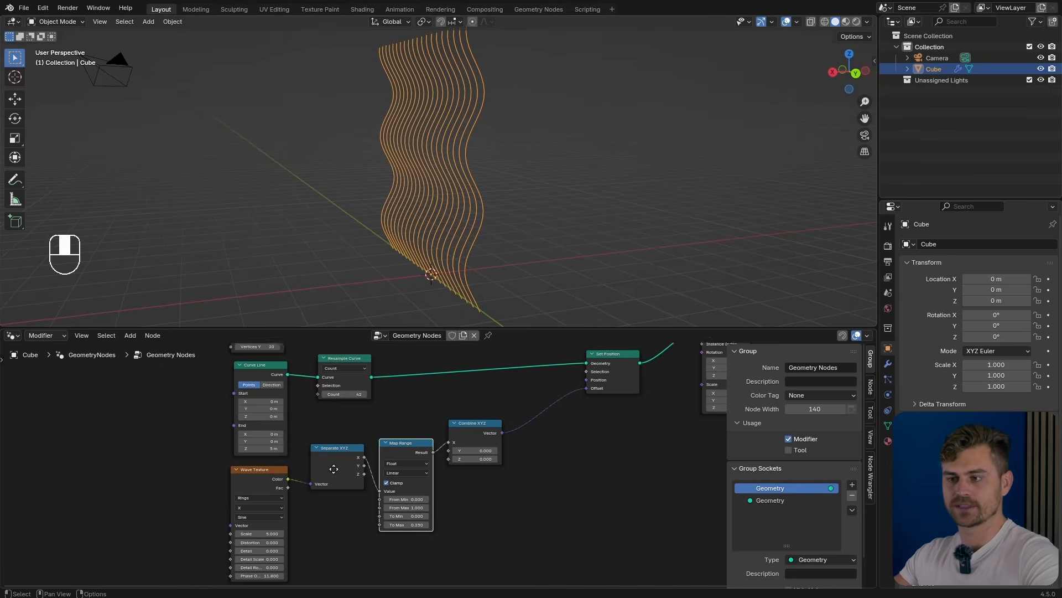
shift+drag(202, 485, 224, 486)
middle_drag(370, 172, 413, 201)
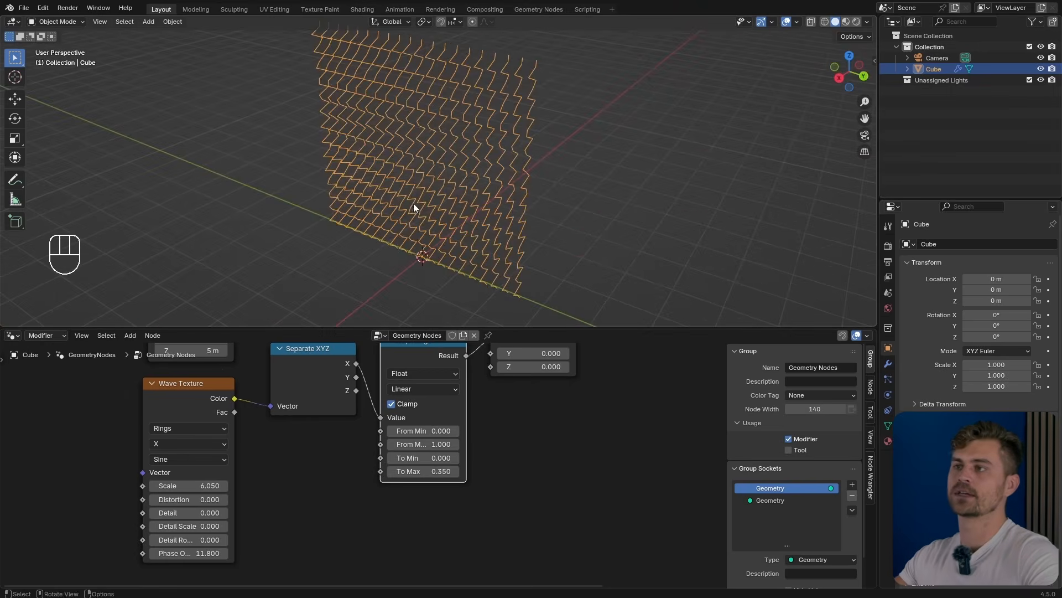
Step: Set the Resample Curve Count to 114 and the Map Range To Max to 0.18, and save the file
middle_drag(223, 400, 184, 481)
middle_drag(426, 247, 392, 219)
middle_drag(304, 373, 287, 484)
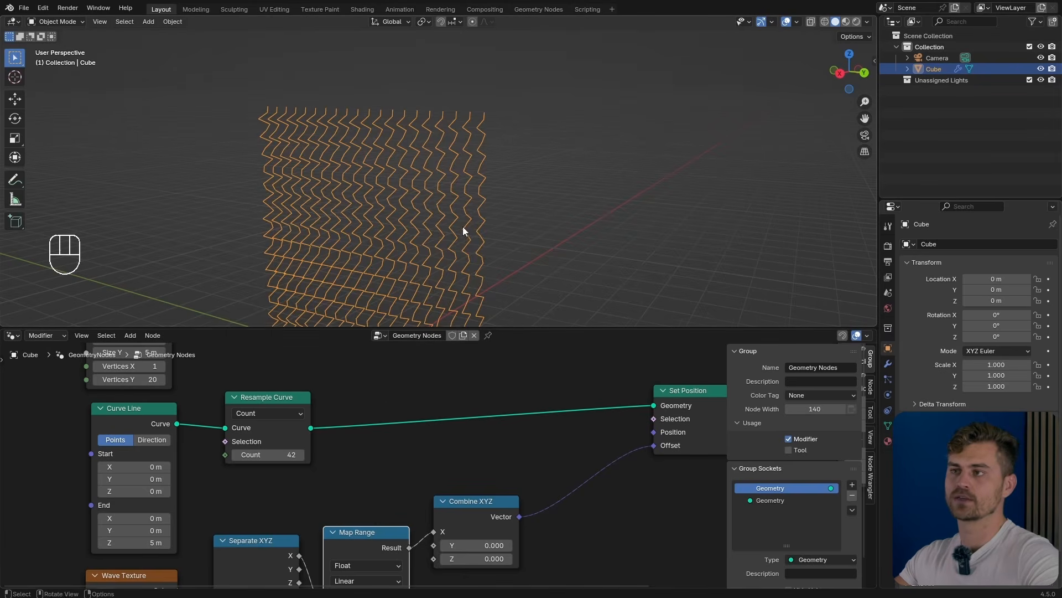
middle_drag(448, 228, 460, 212)
shift+drag(280, 455, 338, 454)
shift+drag(338, 454, 343, 454)
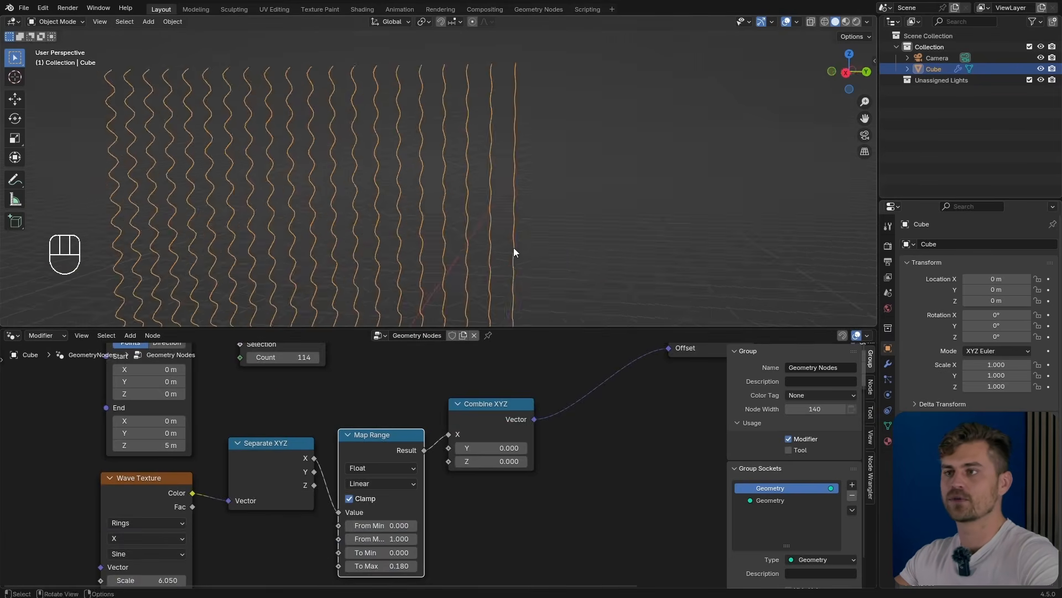
mouse_move(513, 248)
middle_down()
mouse_move(451, 260)
mouse_move(453, 270)
mouse_move(471, 257)
mouse_move(411, 234)
middle_up()
key(ctrl+s)
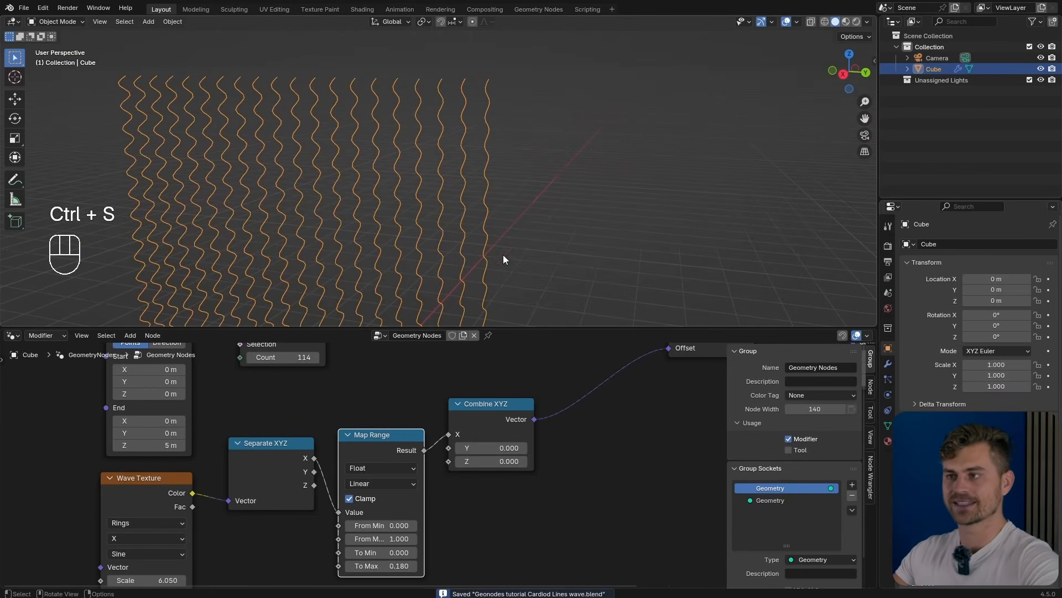
Step: Move the Instance on Points and Group Output nodes farther away from Set Position to make room for more nodes
scroll(496, 505, down, 5)
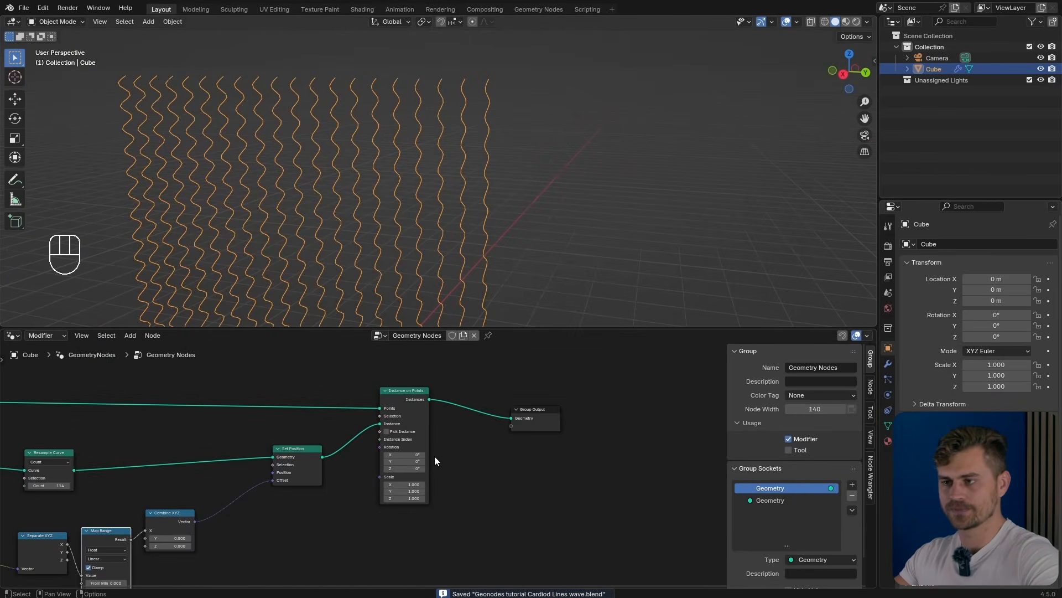
drag(620, 489, 434, 399)
key(g)
click(585, 395)
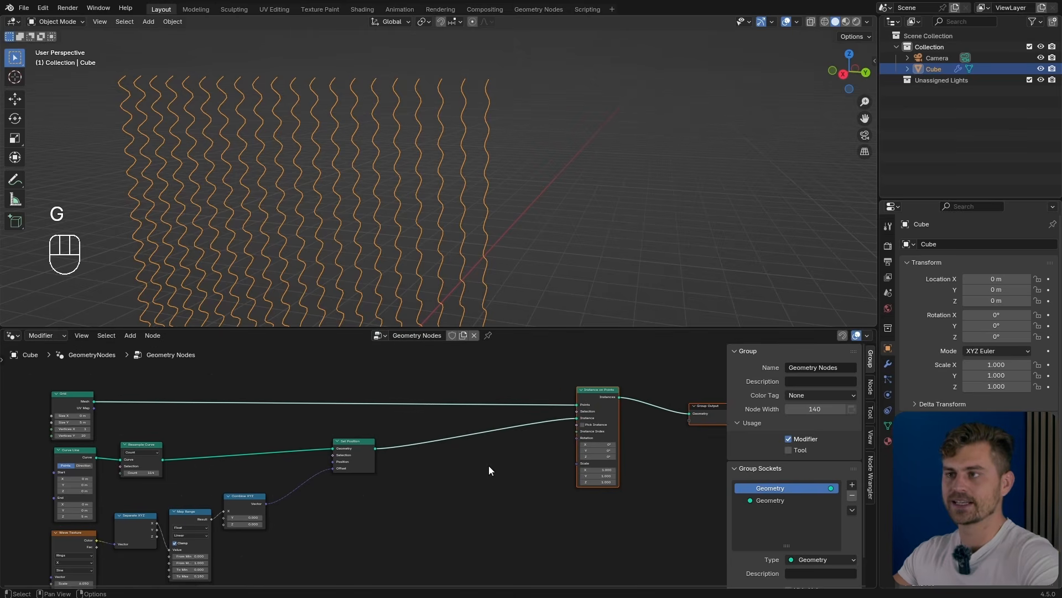
middle_drag(489, 468, 457, 472)
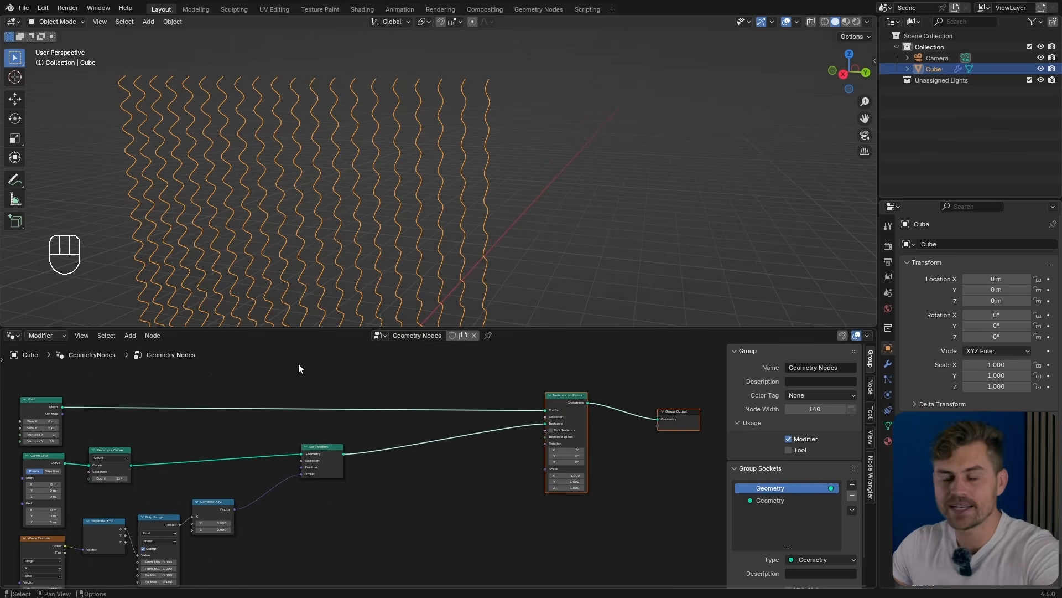
click(391, 483)
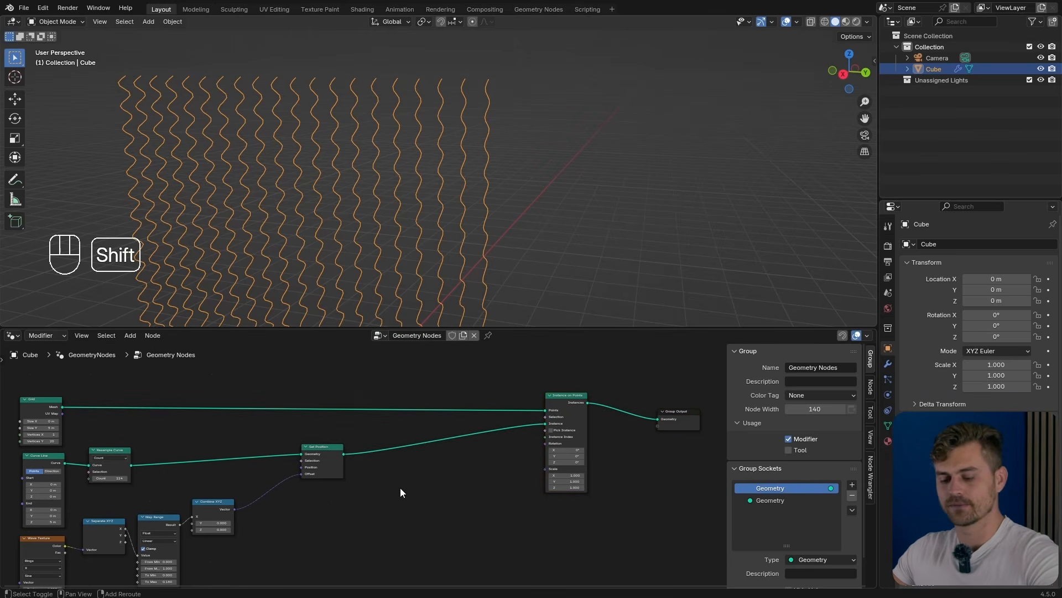
Step: Insert a Trim Curve node on the link between Set Position and the Instance input of Instance on Points
key(shift+a)
text(trim cu)
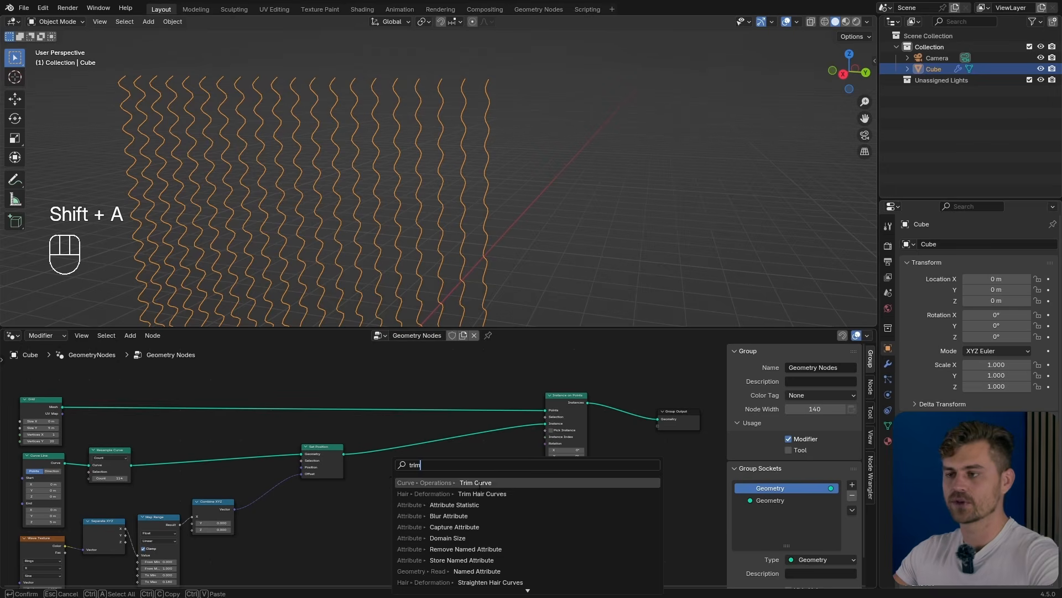
key(Return)
click(424, 451)
scroll(410, 445, up, 5)
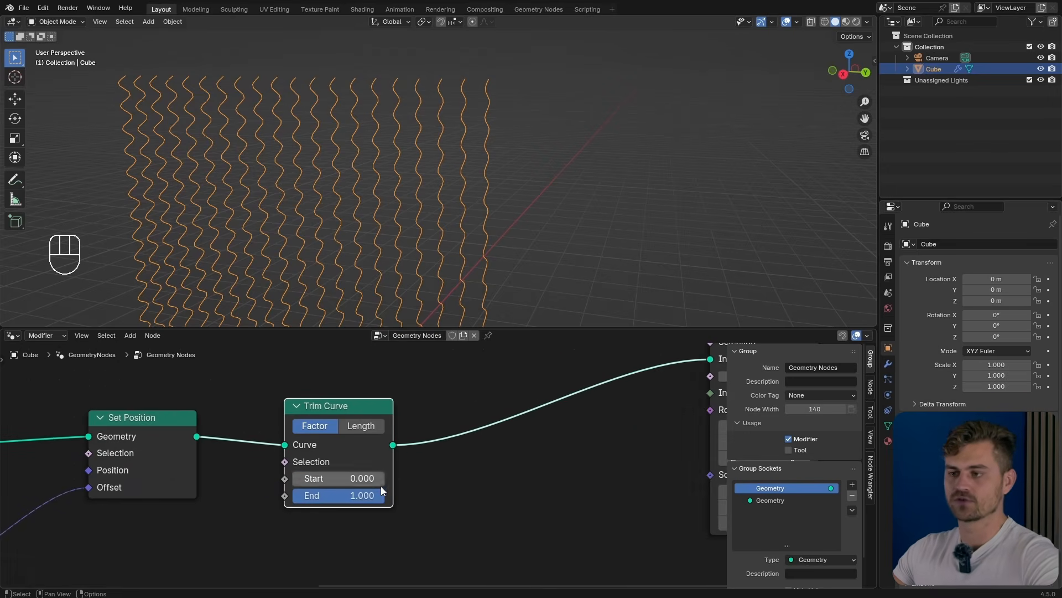
mouse_move(384, 495)
mouse_down()
mouse_move(308, 495)
mouse_move(384, 500)
mouse_up()
scroll(384, 502, down, 4)
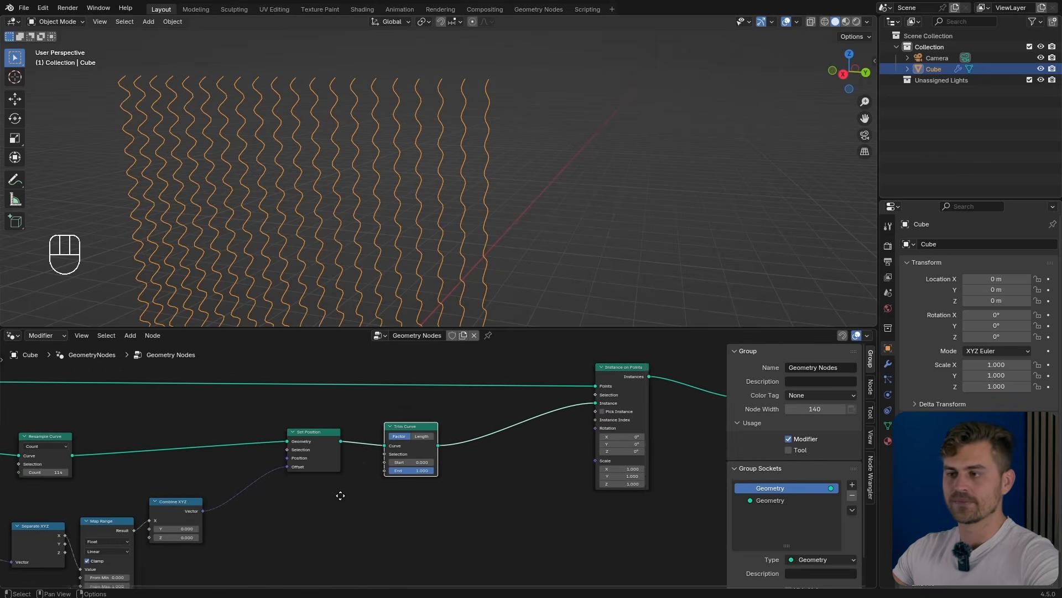
Step: Show the cube's modifier properties and try out the End factor of Trim Curve
middle_drag(330, 498, 451, 466)
key(shift)
click(888, 363)
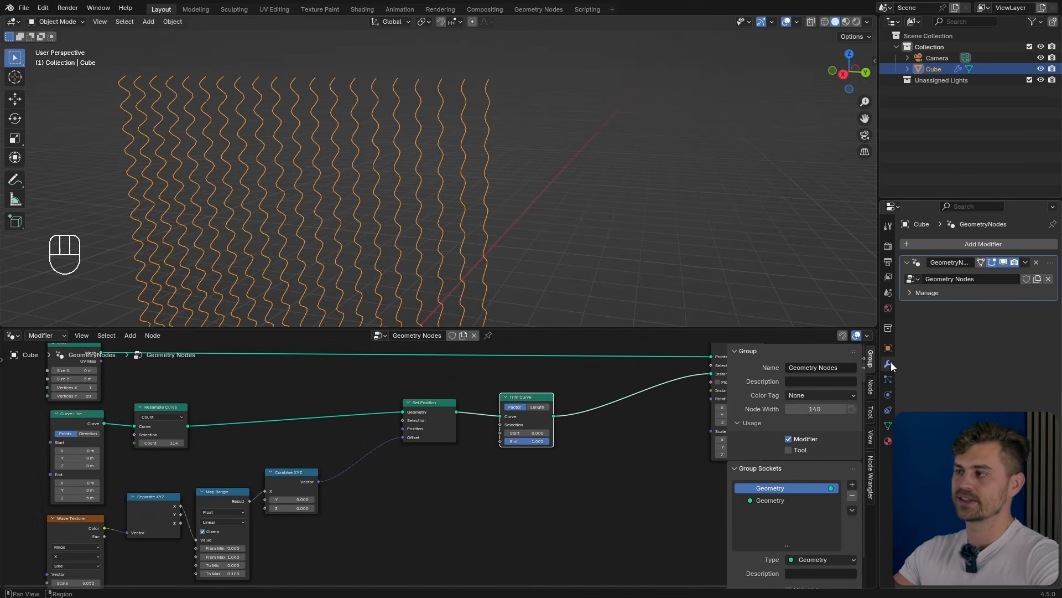
scroll(532, 453, up, 2)
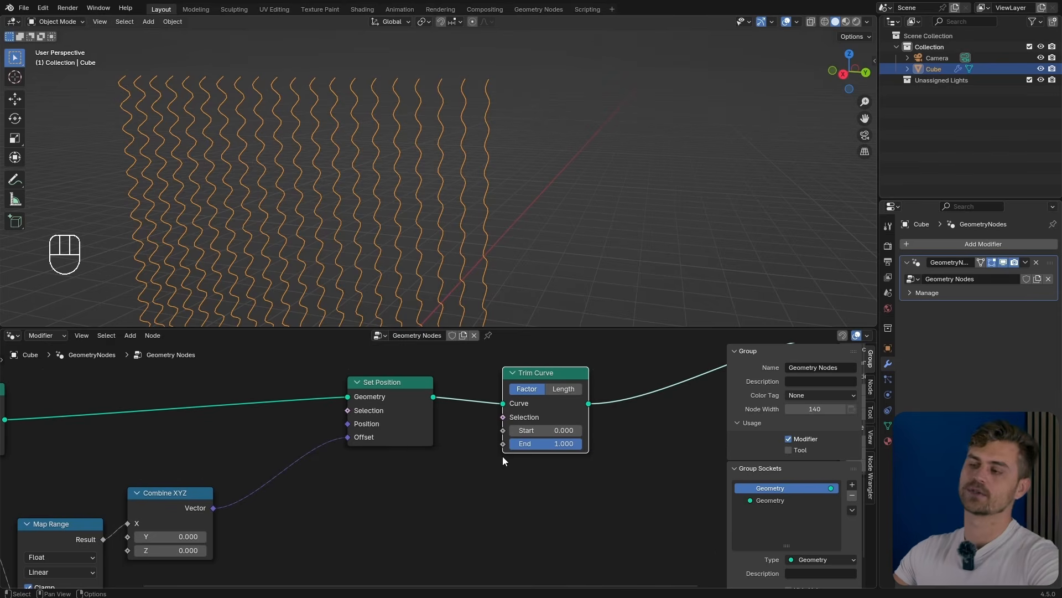
drag(548, 444, 550, 471)
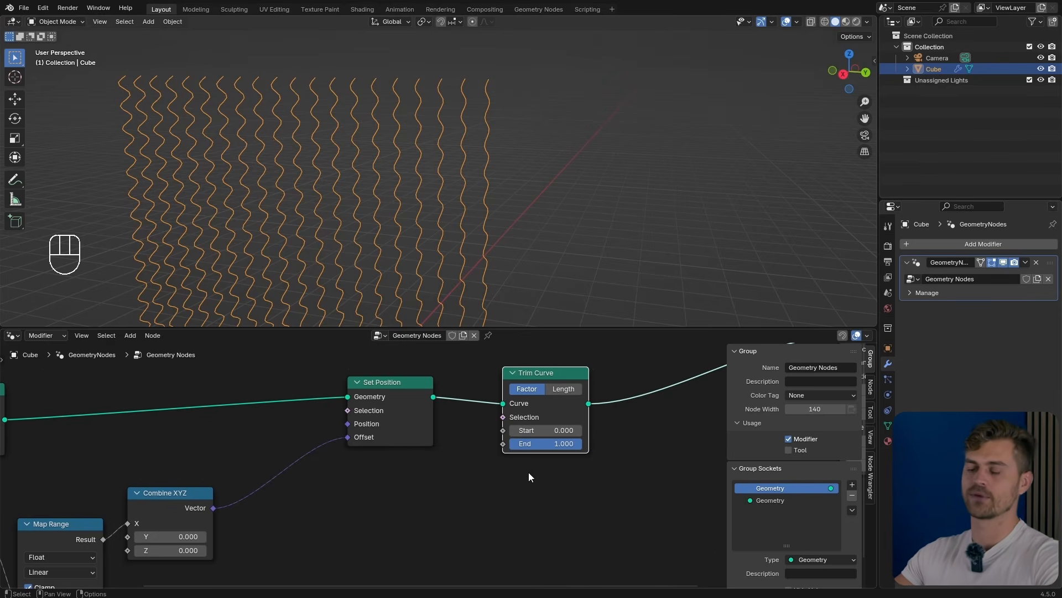
Step: Add a Group Input node, connect its empty socket to End of Trim Curve, and try out the exposed End value in the modifier
key(shift+a)
text(group)
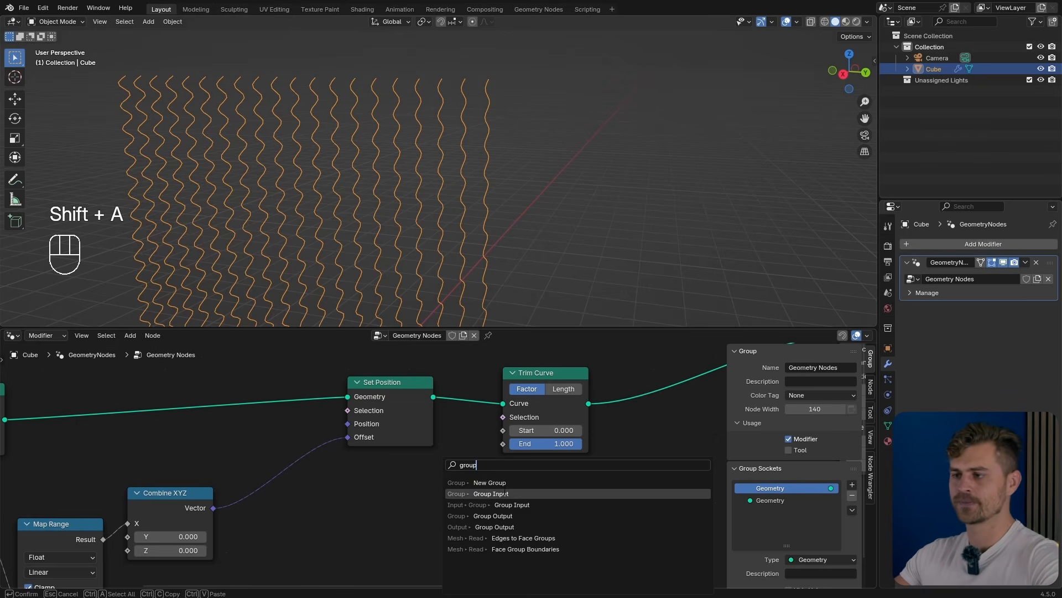
click(490, 493)
click(401, 516)
drag(425, 512, 505, 446)
mouse_move(997, 294)
mouse_down()
mouse_move(935, 294)
mouse_move(1005, 294)
mouse_up()
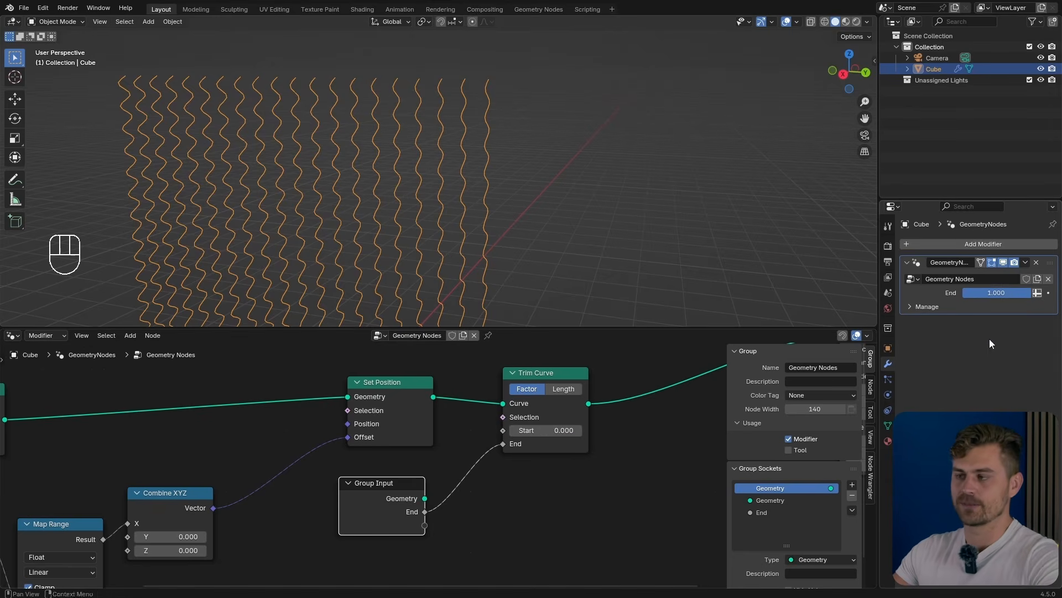
Step: Insert a Curve to Mesh node on the link between Trim Curve and Instance on Points
scroll(476, 434, down, 5)
middle_drag(528, 412, 391, 460)
middle_drag(502, 466, 370, 483)
scroll(370, 483, up, 2)
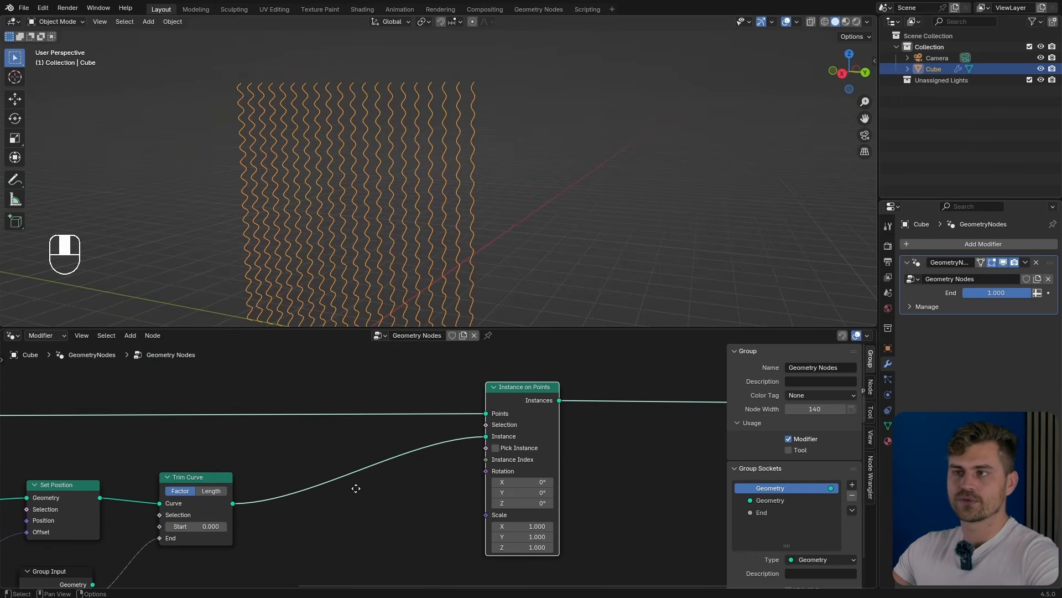
scroll(331, 481, up, 2)
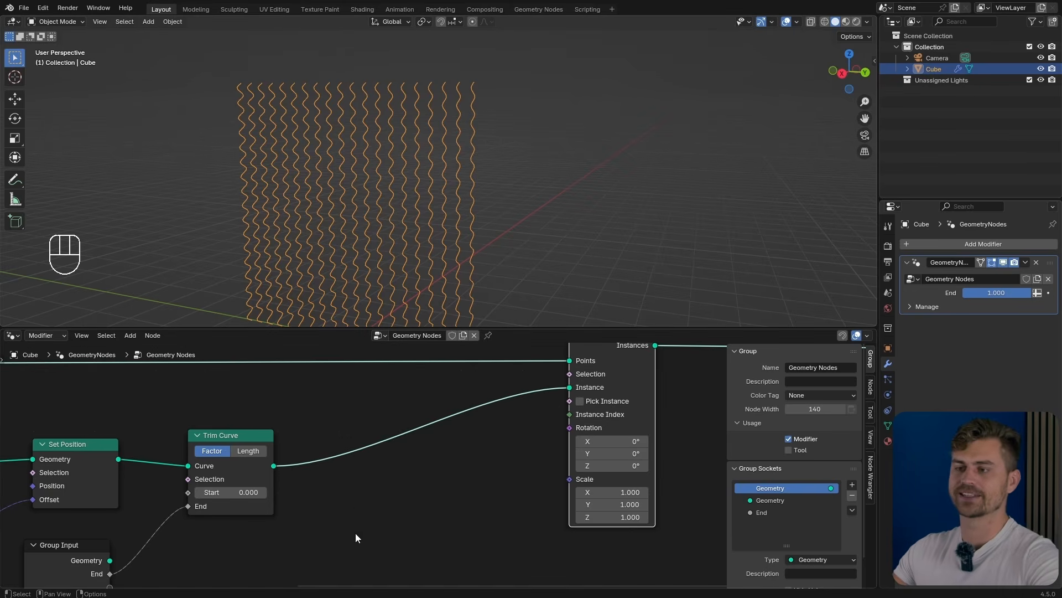
key(shift+a)
text(curve to mesh)
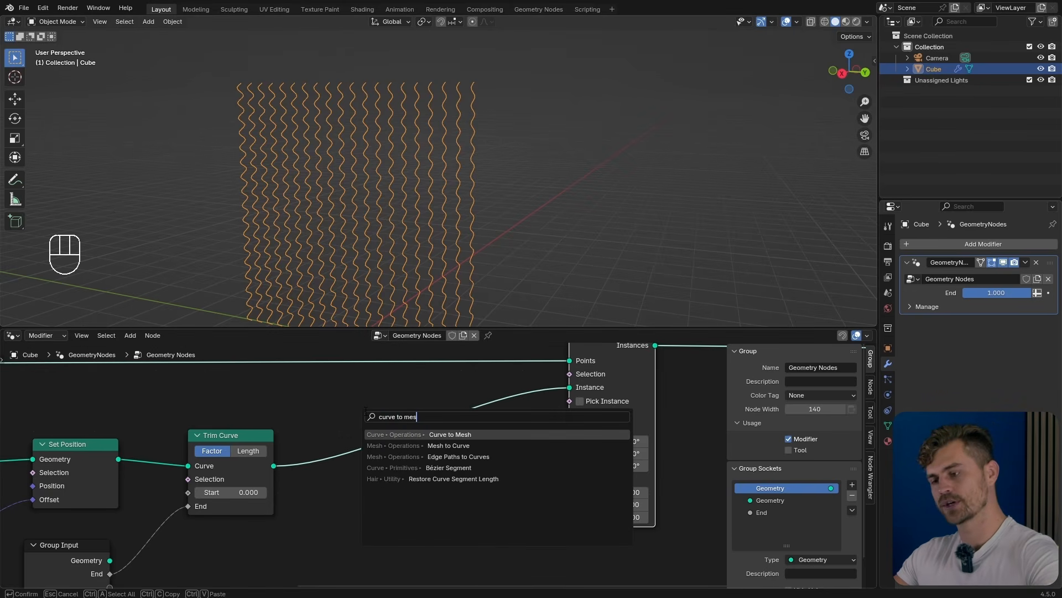
click(451, 435)
click(447, 480)
middle_drag(436, 497, 467, 460)
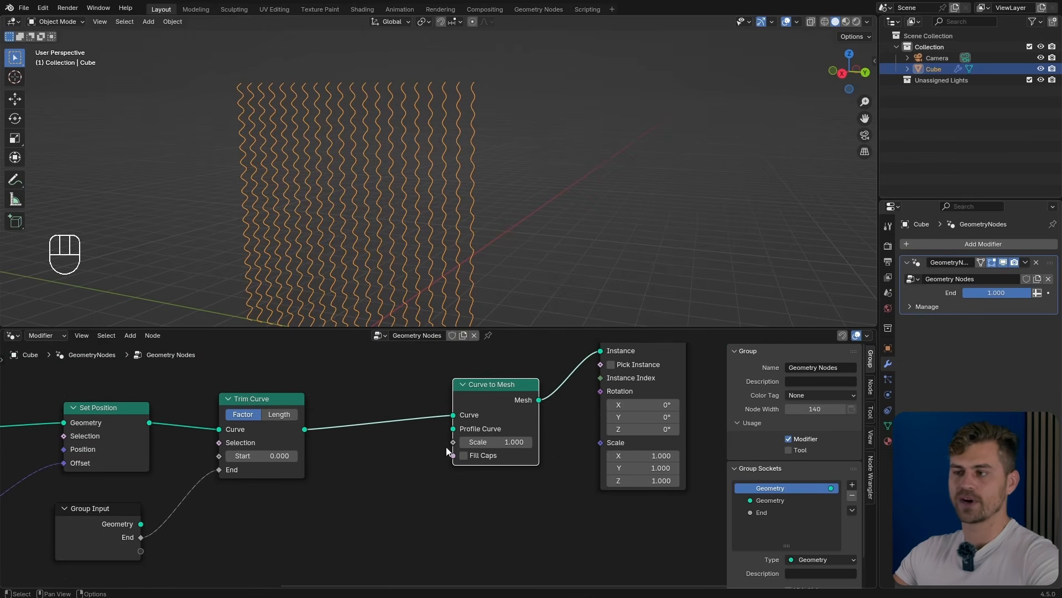
Step: Add a Curve Circle node below the link between Trim Curve and Curve to Mesh
key(shift+a)
text(c)
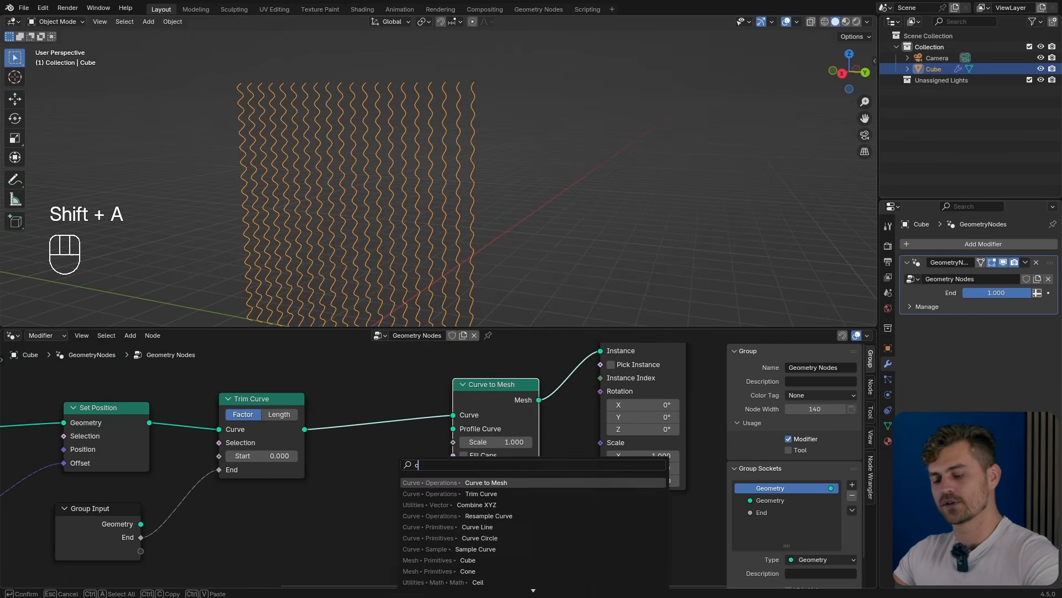
text(urve cir)
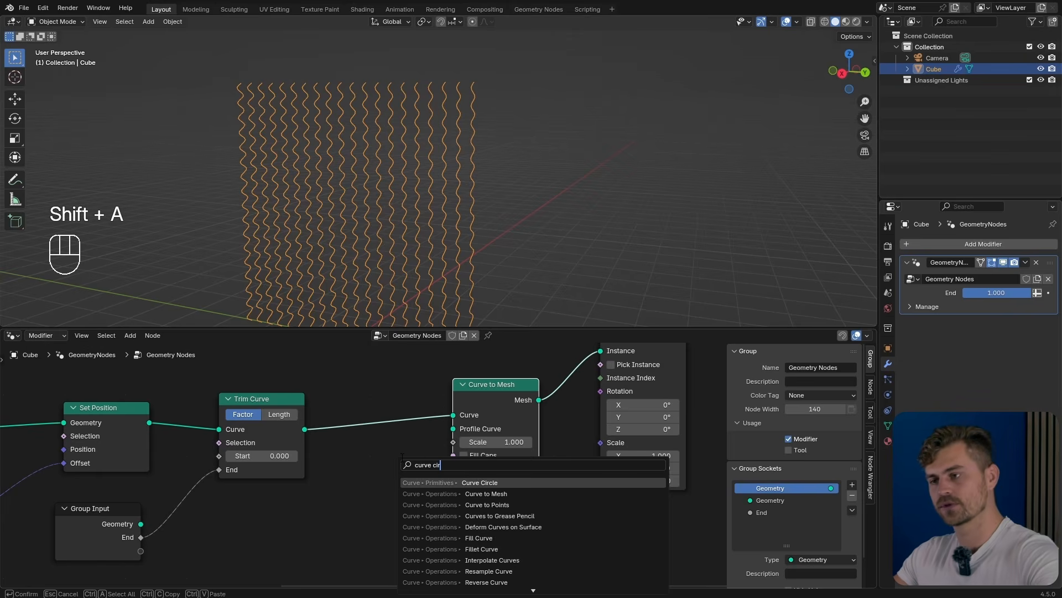
key(Return)
click(294, 491)
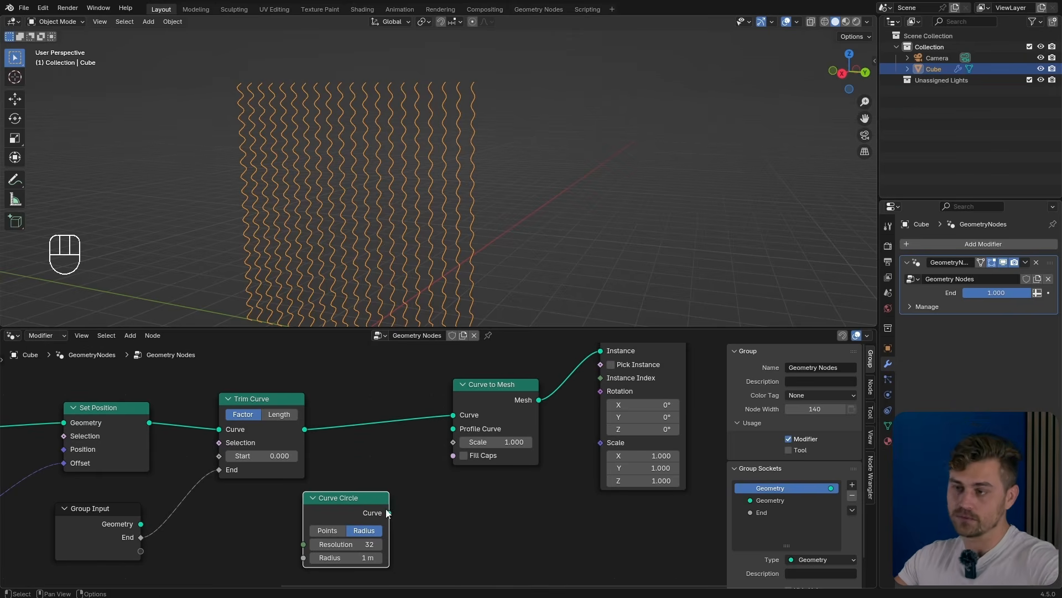
Step: Connect the Curve Circle to Profile Curve of Curve to Mesh and set the circle's radius to 0.02 m
drag(389, 513, 453, 428)
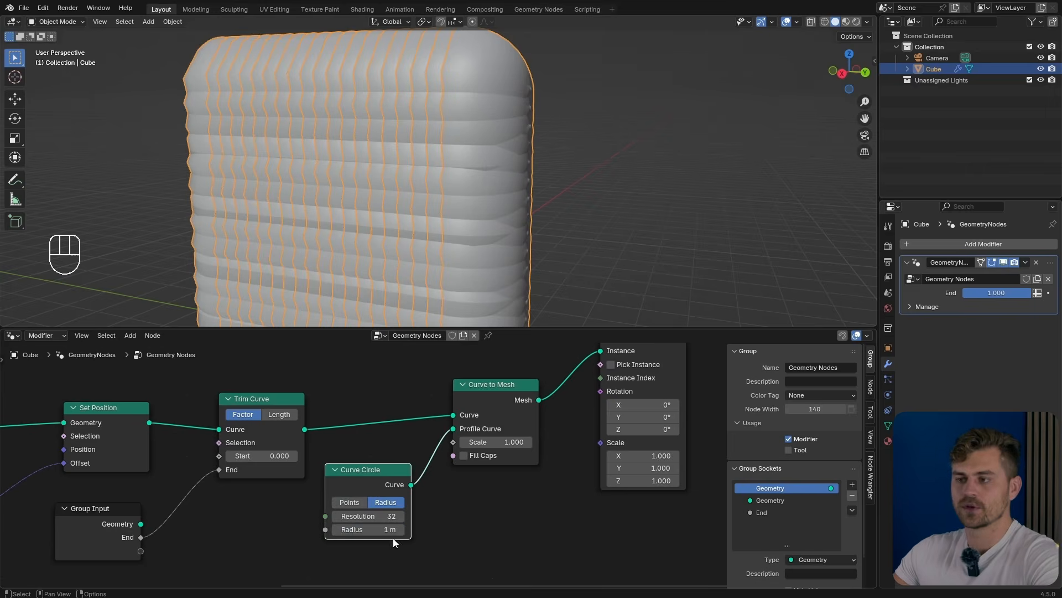
shift+drag(368, 529, 321, 529)
middle_drag(520, 241, 489, 246)
scroll(569, 218, up, 6)
middle_drag(489, 246, 441, 269)
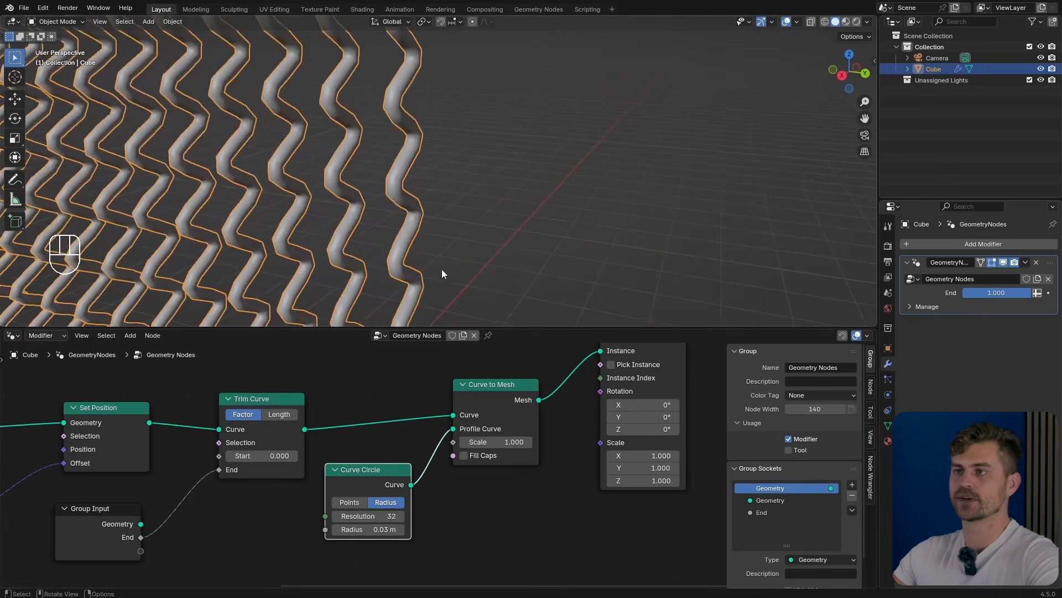
shift+drag(385, 529, 377, 529)
scroll(409, 272, down, 7)
click(485, 255)
middle_drag(485, 254, 512, 241)
Step: Try out the exposed End value in the modifier and save the file
mouse_move(1031, 293)
mouse_down()
mouse_move(989, 292)
mouse_move(1031, 293)
mouse_up()
scroll(542, 229, down, 2)
middle_drag(538, 227, 510, 224)
key(ctrl+s)
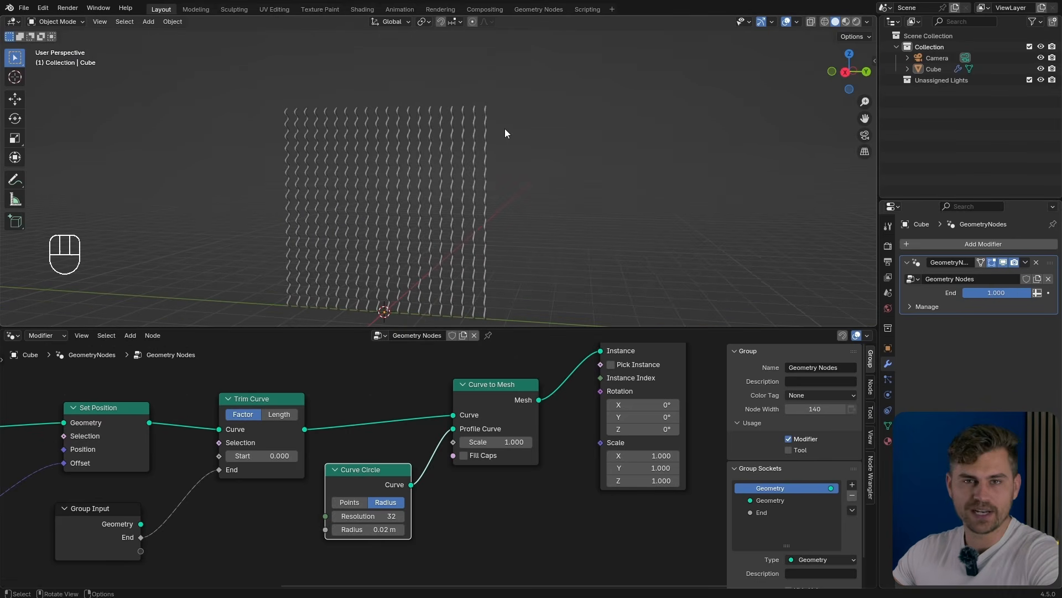
Step: Examine the trimmed wavy lines from several angles and distances
middle_drag(500, 138, 460, 141)
scroll(459, 145, up, 2)
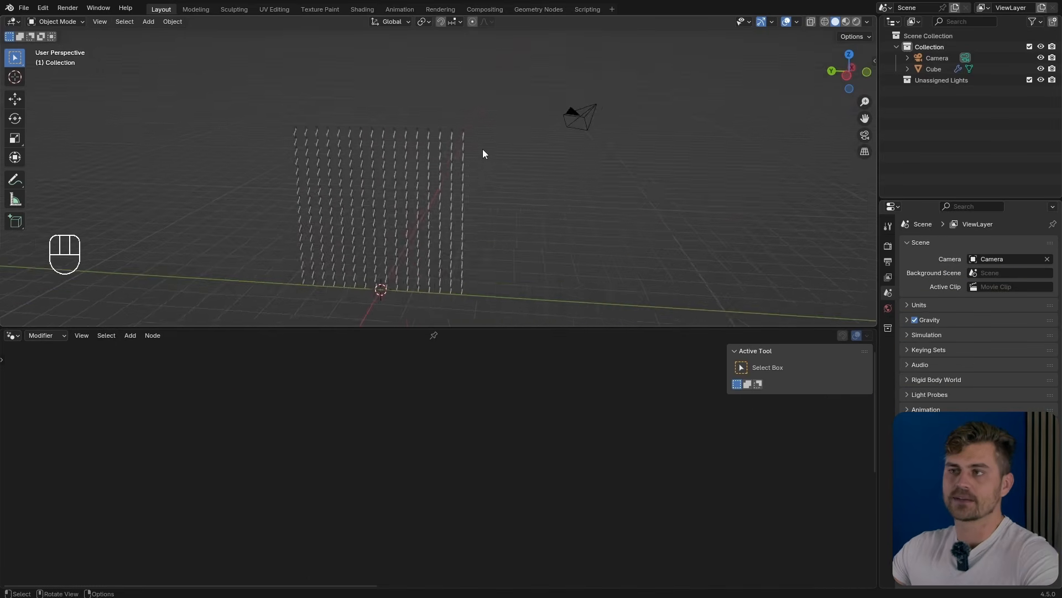
shift+middle_drag(483, 149, 516, 144)
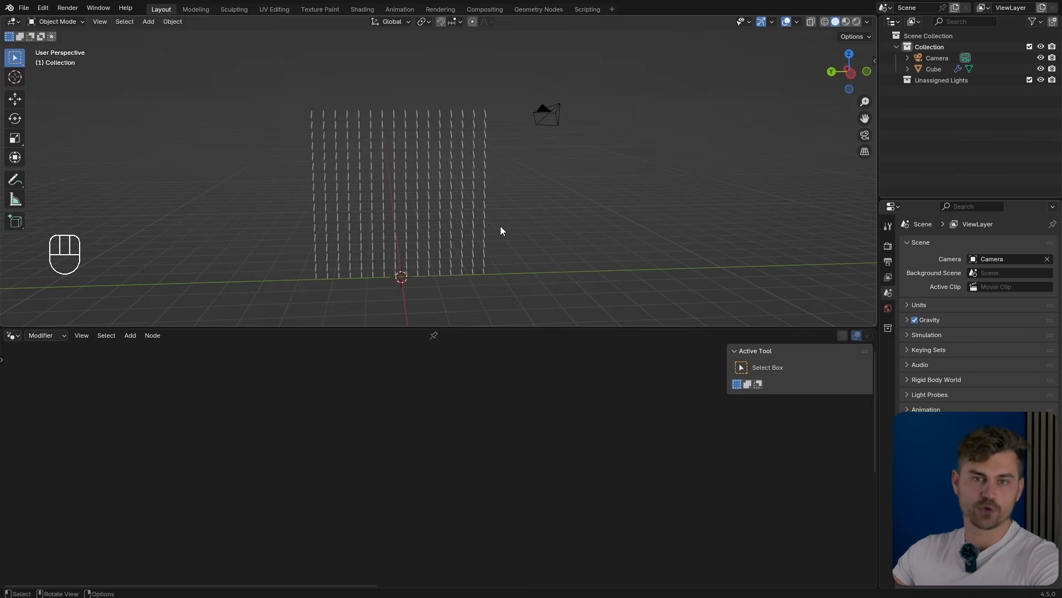
middle_drag(505, 169, 411, 198)
scroll(468, 216, up, 5)
scroll(506, 167, down, 1)
scroll(587, 171, down, 2)
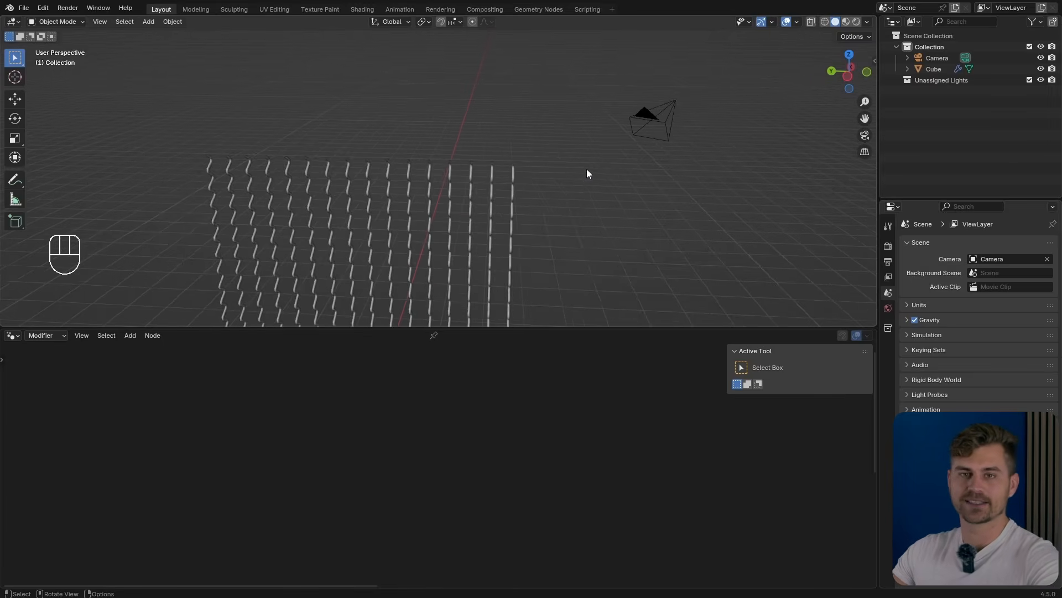
middle_drag(586, 156, 455, 211)
Step: Duplicate the wavy line object and rotate the copy 90° about the X axis
click(455, 209)
key(shift+d)
key(r)
key(x)
key(9)
key(0)
click(456, 209)
Step: Move the rotated copy along Z and Y so that it overlaps the original vertical lines
scroll(460, 215, down, 3)
key(g)
key(z)
click(476, 155)
scroll(475, 155, up, 3)
key(g)
key(y)
click(358, 168)
middle_drag(493, 180, 424, 85)
scroll(436, 203, up, 4)
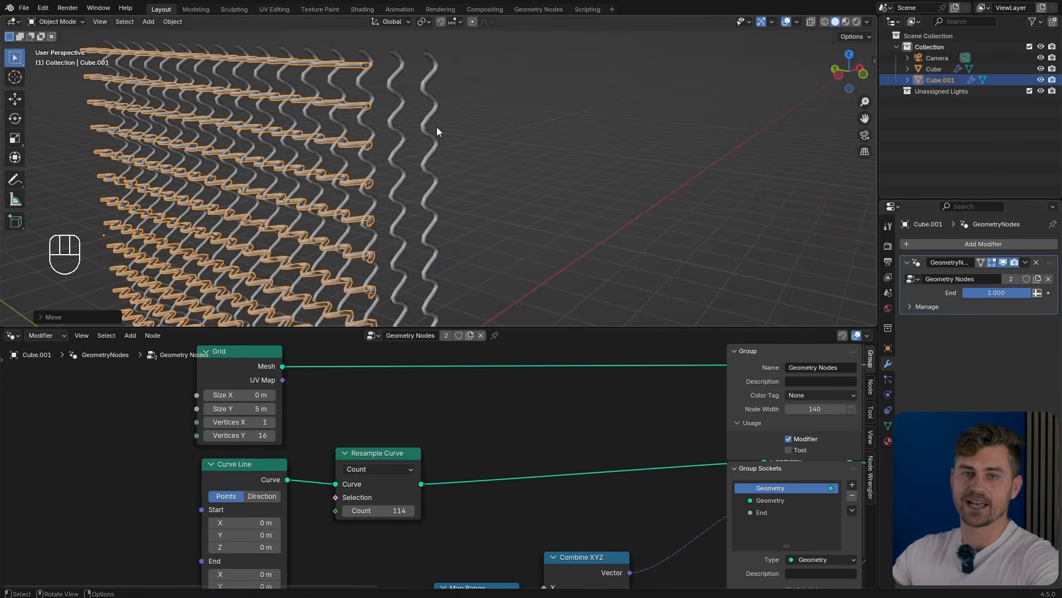
Step: Examine the wave shape of the vertical lines up close and from several angles
scroll(428, 471, down, 7)
middle_drag(449, 486, 459, 391)
scroll(382, 469, up, 5)
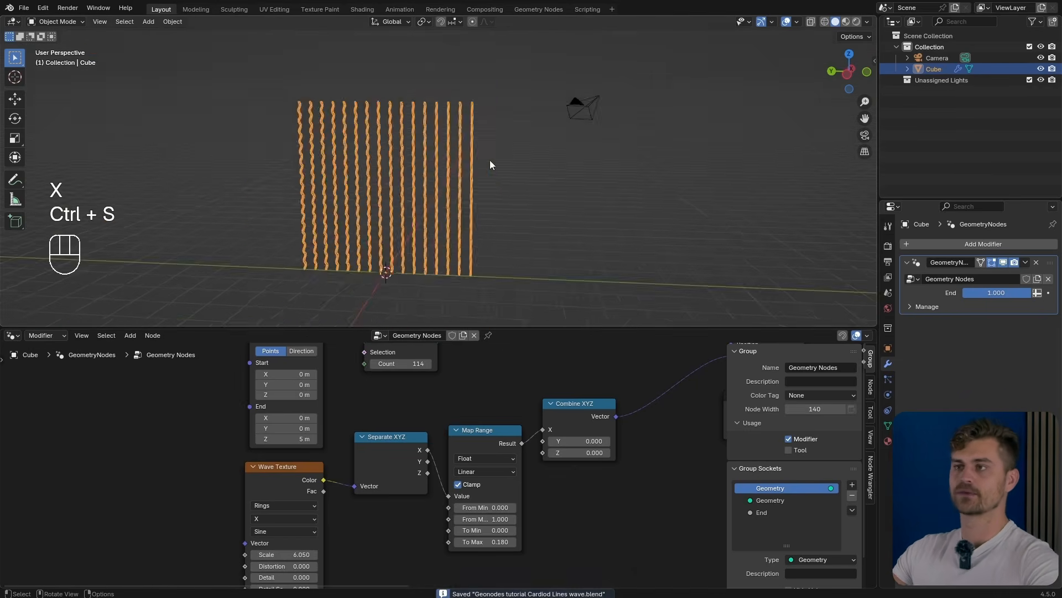
scroll(492, 172, up, 3)
shift+middle_drag(494, 183, 490, 207)
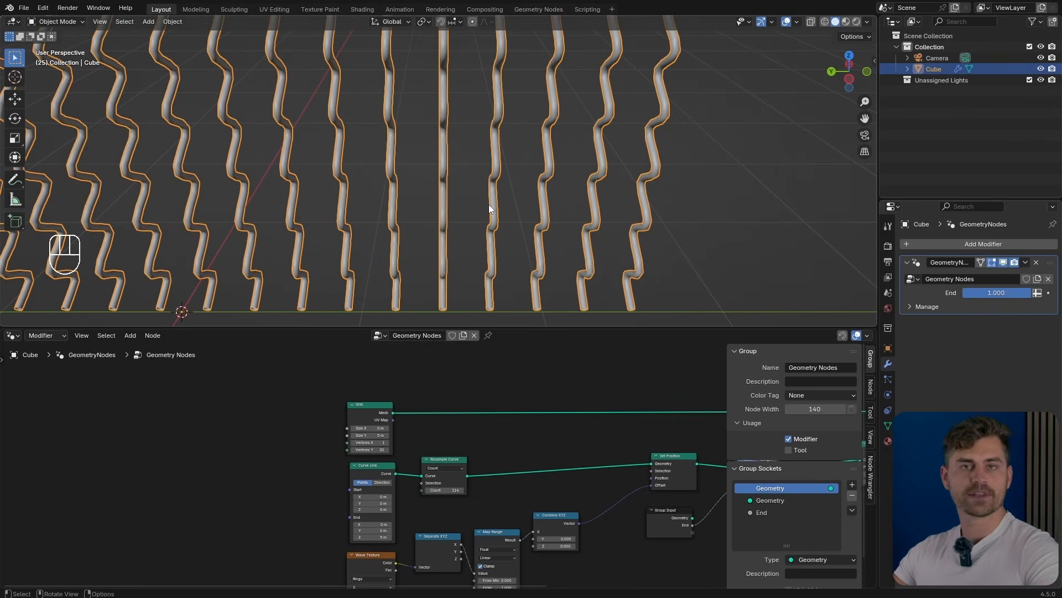
scroll(498, 195, down, 2)
shift+middle_drag(504, 180, 537, 274)
scroll(500, 230, down, 2)
scroll(522, 227, down, 3)
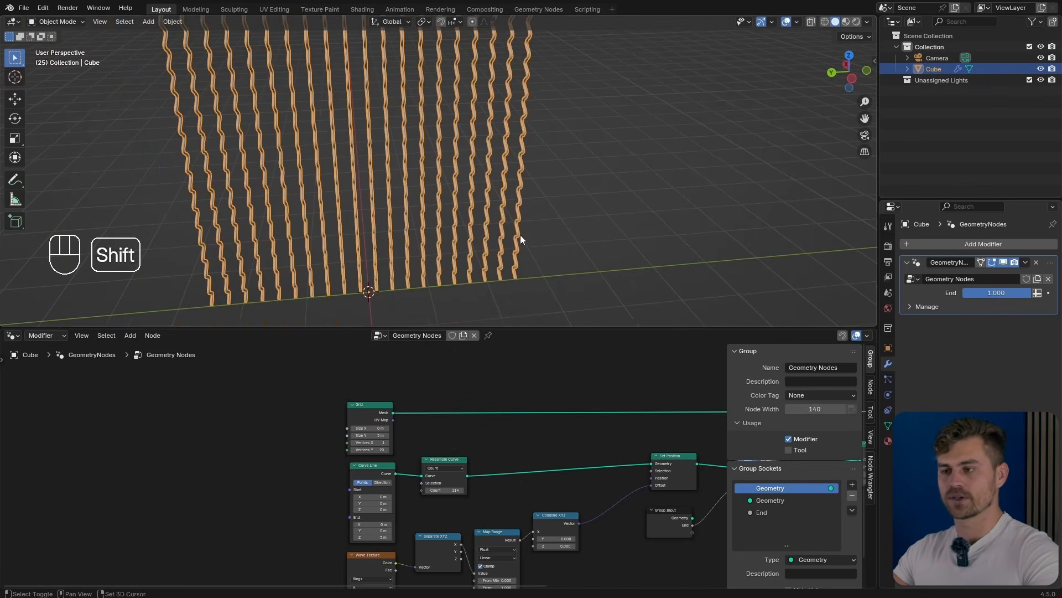
middle_drag(514, 222, 491, 252)
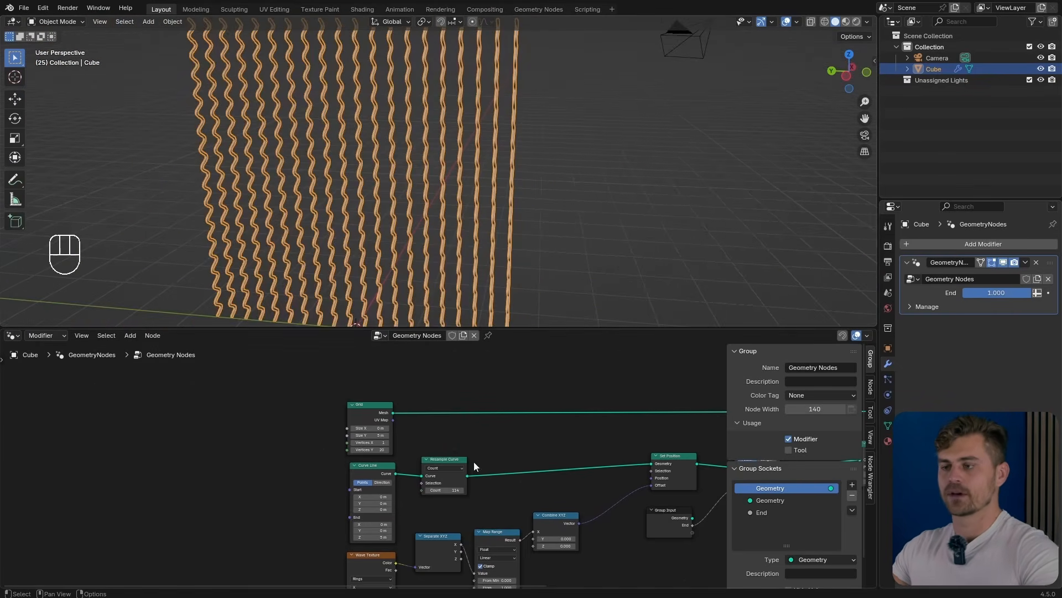
Step: Delete the Wave Texture, Separate XYZ and Map Range nodes, and reposition the Combine XYZ node
middle_drag(470, 496, 461, 394)
middle_drag(516, 510, 434, 513)
drag(524, 528, 232, 471)
key(ctrl+x)
drag(449, 424, 501, 470)
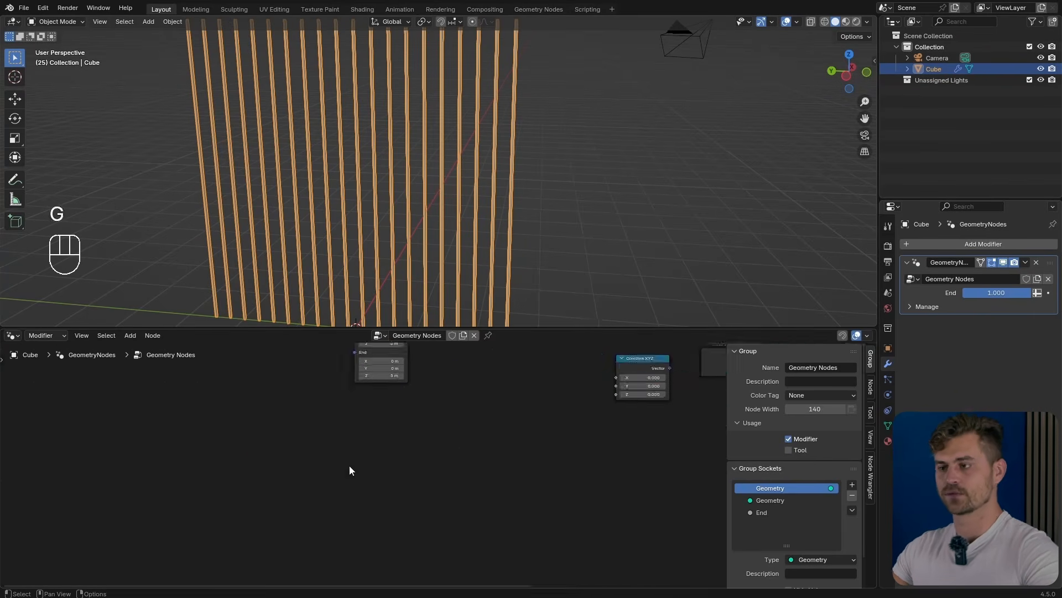
Step: Add a Position node below Curve Line and feed it into a new Vector Math node set to Distance
middle_drag(350, 466, 341, 503)
key(shift+a)
text(post)
key(Return)
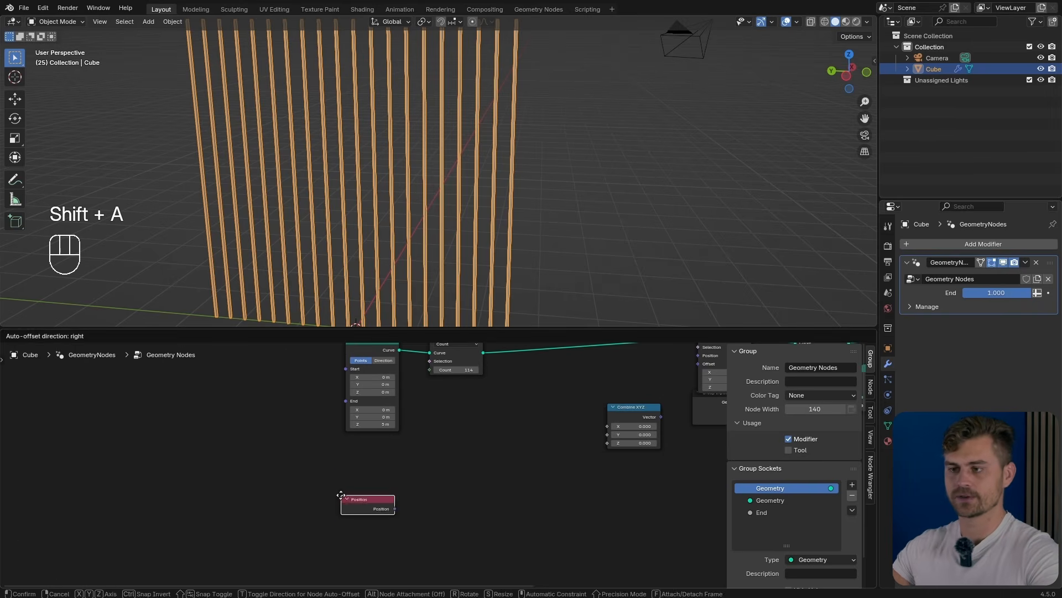
click(325, 479)
drag(307, 480, 341, 490)
click(375, 477)
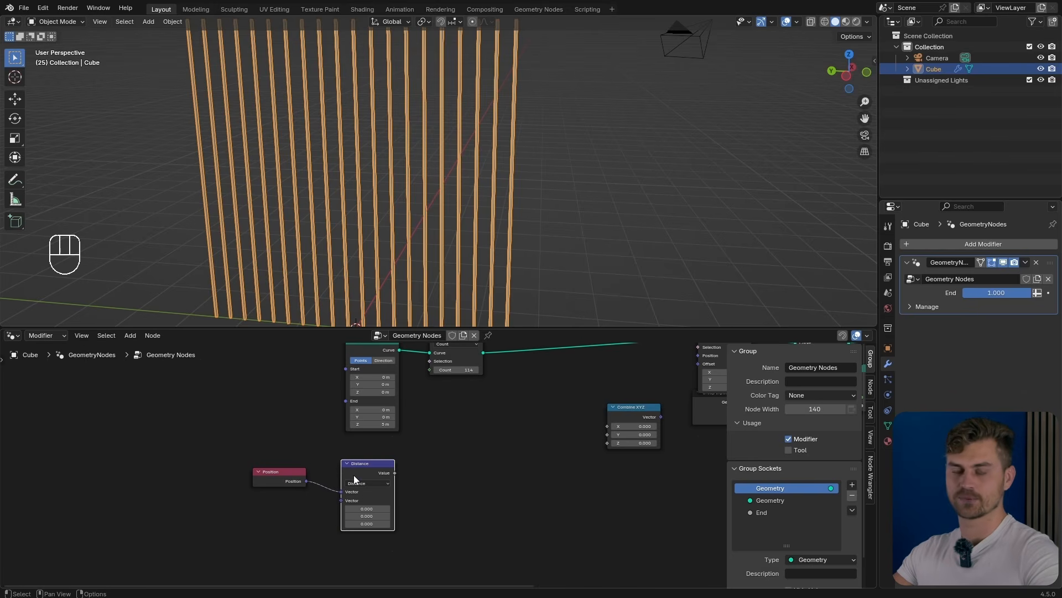
Step: Add a Math node set to Add and connect the Distance value to its first input
key(shift+a)
text(math)
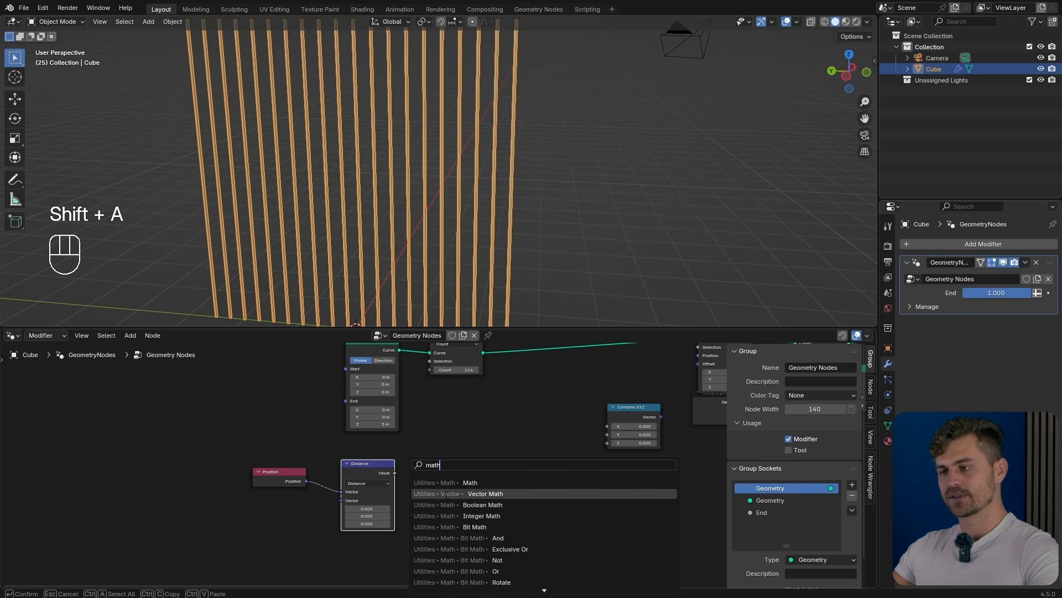
click(470, 482)
click(470, 483)
drag(395, 472, 460, 508)
middle_drag(439, 517, 435, 488)
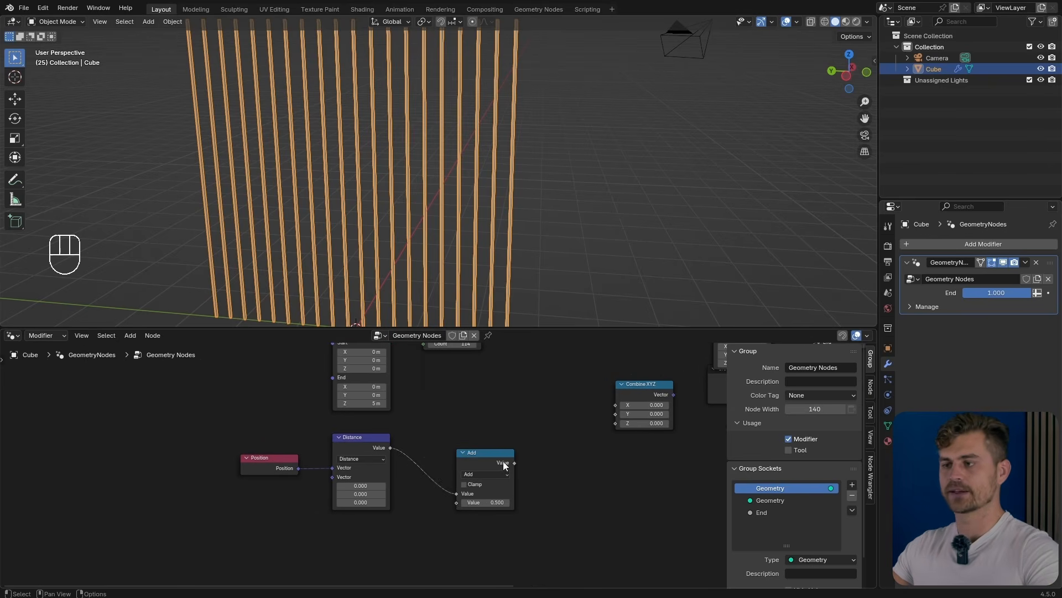
Step: Connect the Add value to X of Combine XYZ and its Vector output to Offset of Set Position
drag(513, 463, 615, 405)
middle_drag(666, 399, 566, 453)
drag(574, 448, 614, 392)
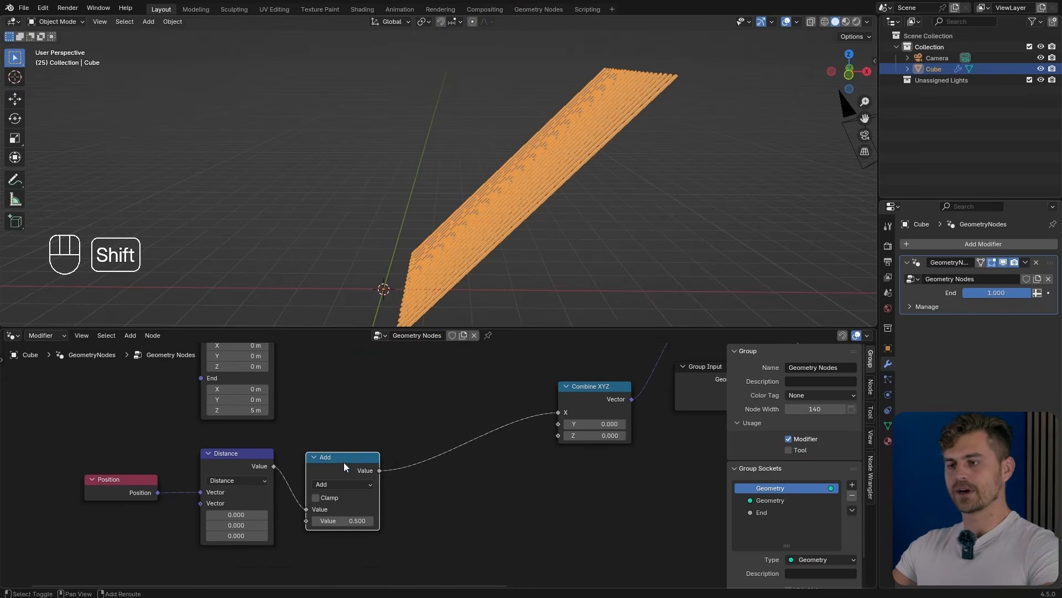
Step: Duplicate the Add node onto the link to Combine XYZ and switch the copy to Multiply
key(shift+d)
click(447, 443)
click(437, 472)
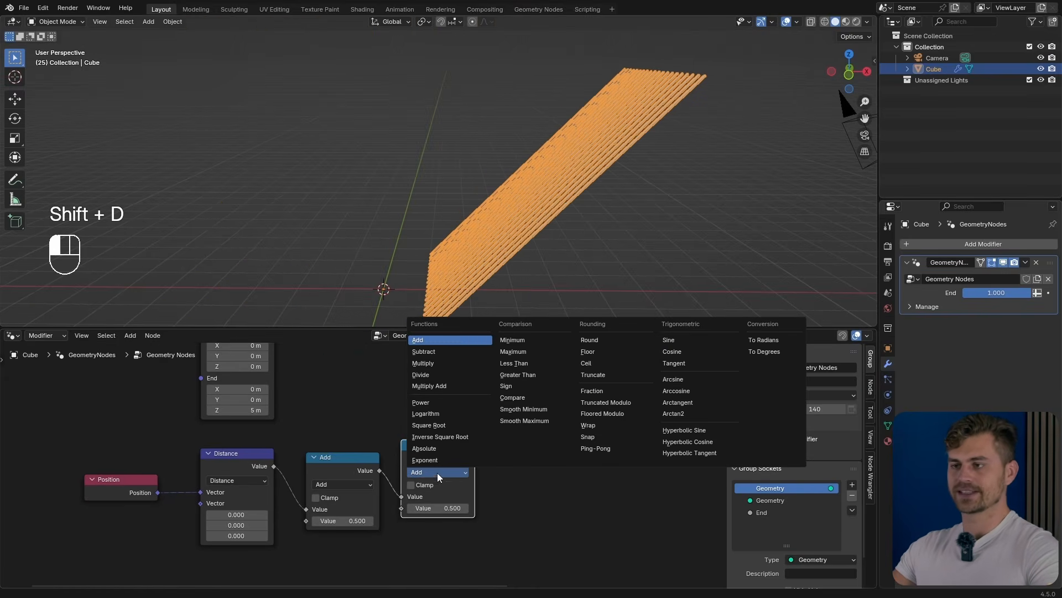
click(423, 363)
drag(448, 509, 415, 509)
key(ctrl+z)
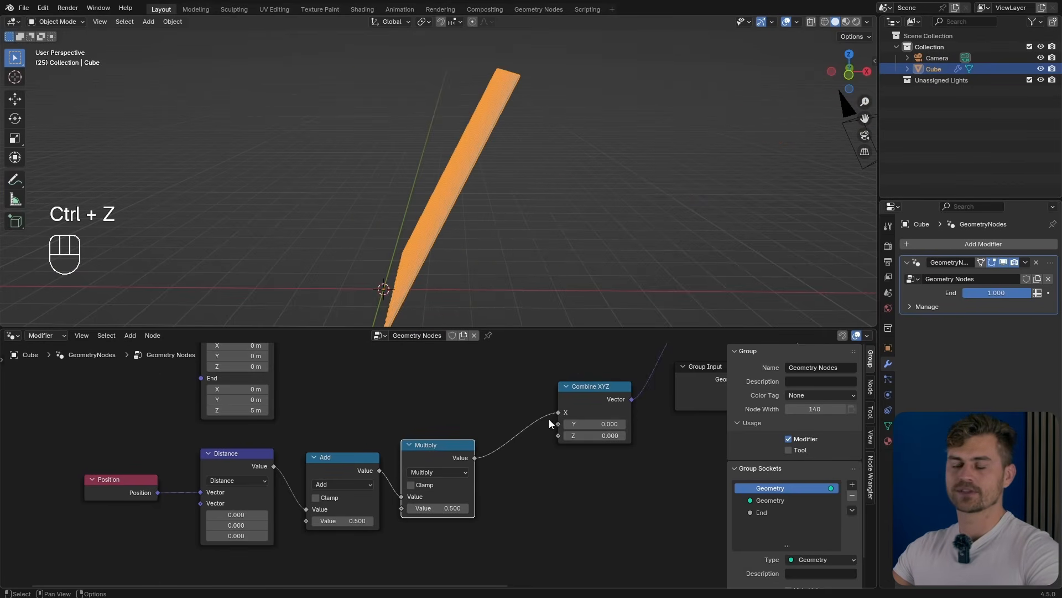
Step: Duplicate the Multiply node onto the link to Combine XYZ and switch the copy to Sine
key(shift+d)
click(536, 443)
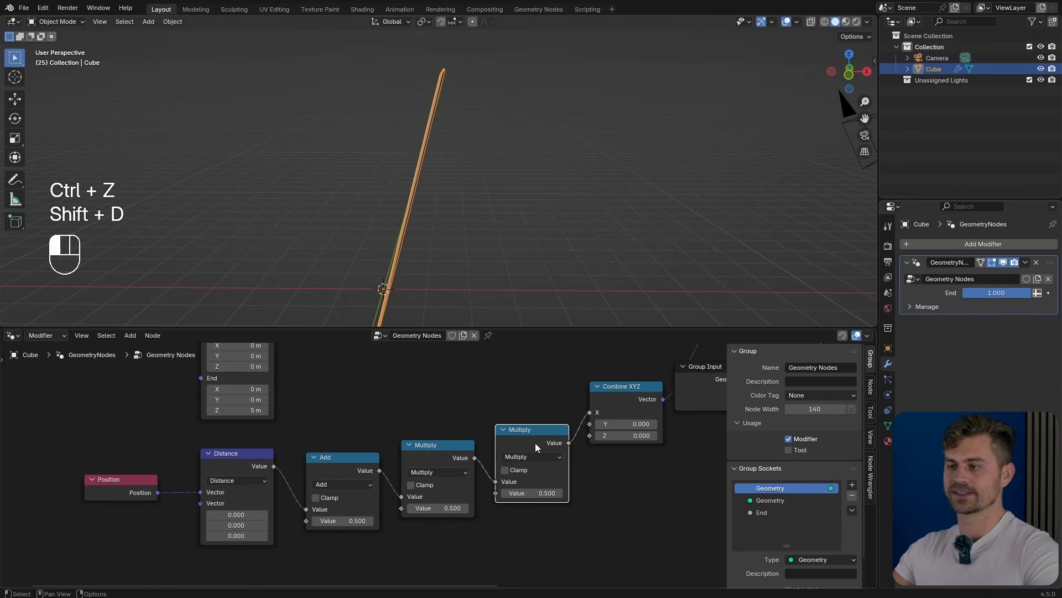
click(537, 457)
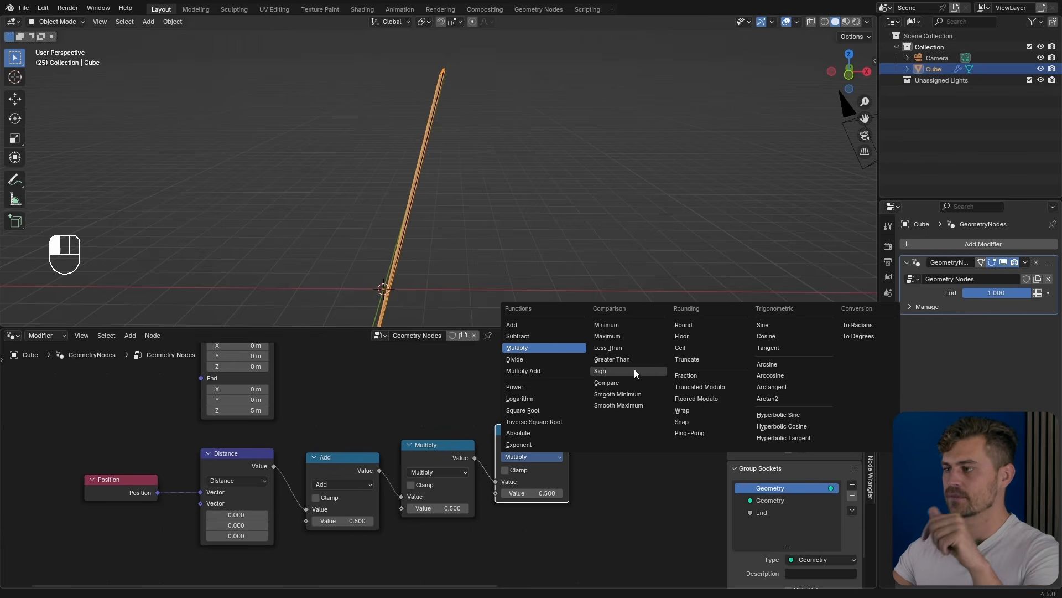
click(780, 324)
middle_drag(436, 245, 484, 319)
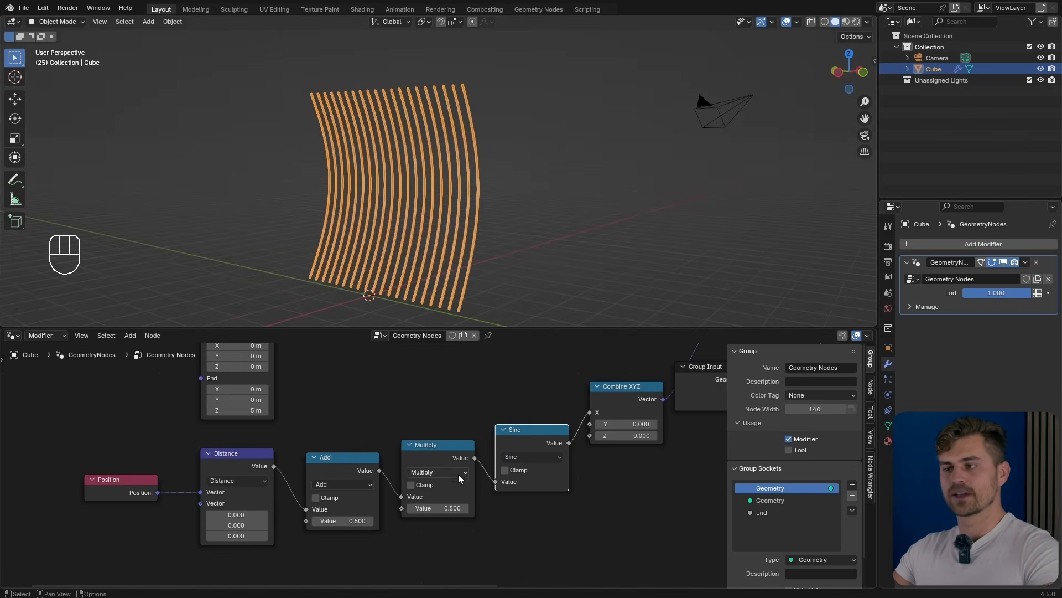
middle_drag(609, 250, 545, 241)
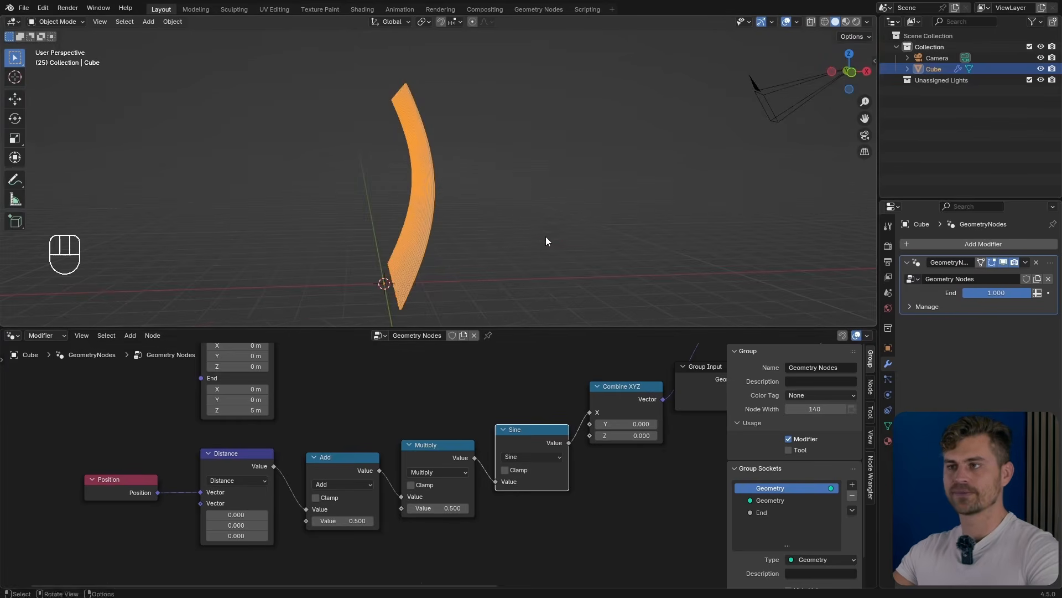
Step: Set the Multiply node's value to 5 and the Add node's value to 1
scroll(463, 495, up, 2)
mouse_move(455, 518)
shift+mouse_down()
mouse_move(1024, 517)
mouse_move(772, 517)
shift+mouse_up()
click(444, 524)
text(5)
key(Return)
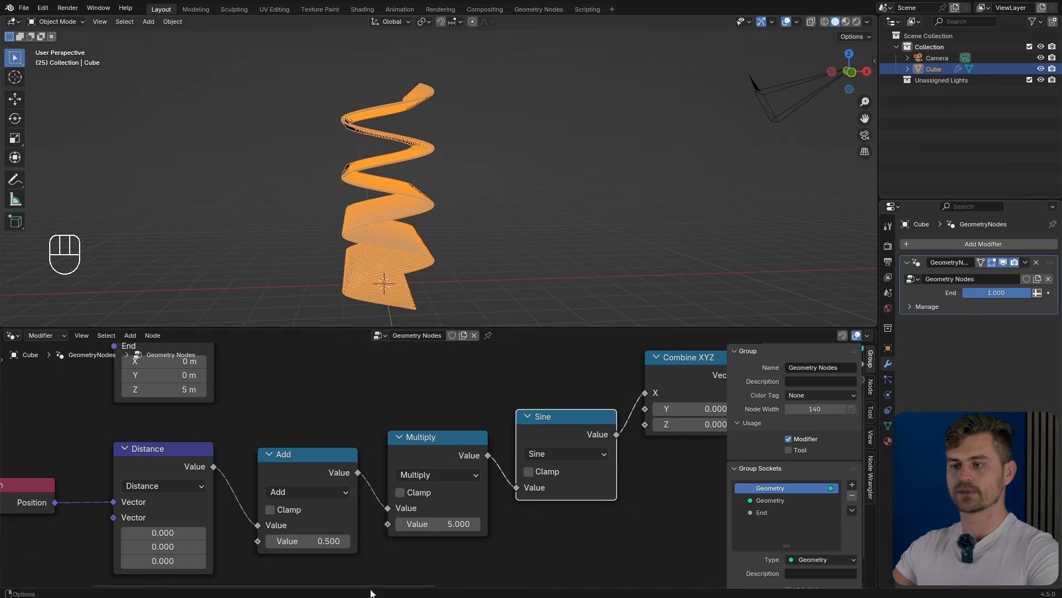
click(321, 541)
text(1)
key(Return)
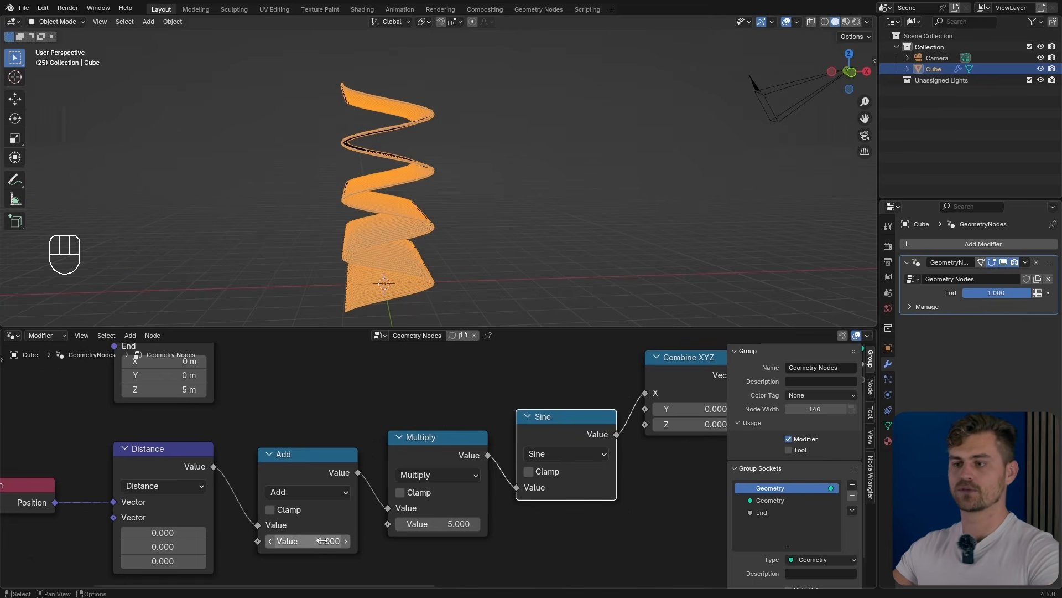
Step: Set the Multiply node's value to 6 and check the wave from the side
mouse_move(437, 524)
shift+mouse_down()
mouse_move(493, 524)
mouse_move(430, 530)
shift+mouse_up()
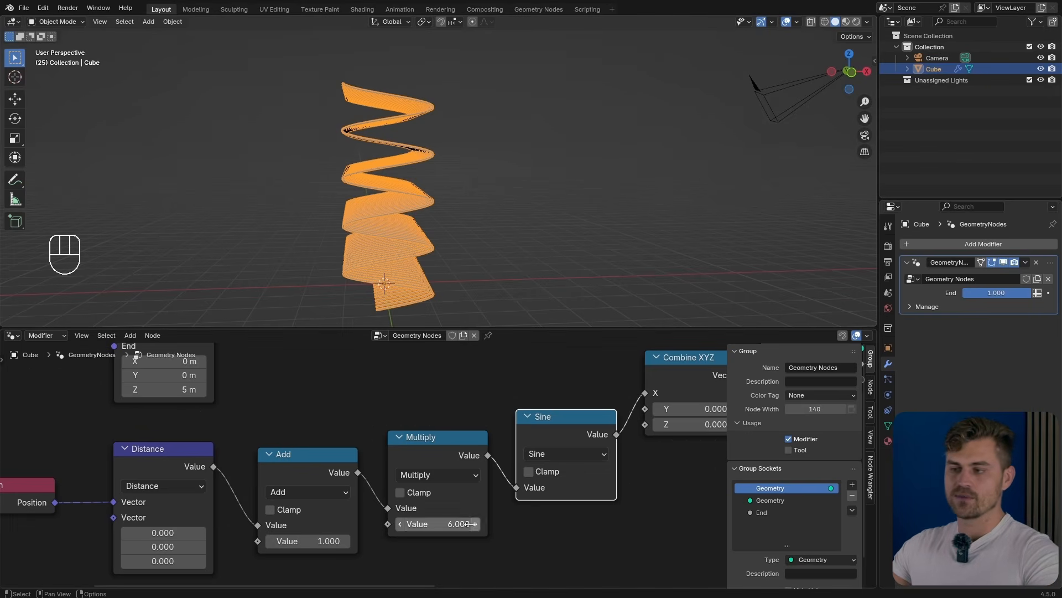
middle_drag(391, 171, 418, 212)
middle_drag(432, 103, 439, 121)
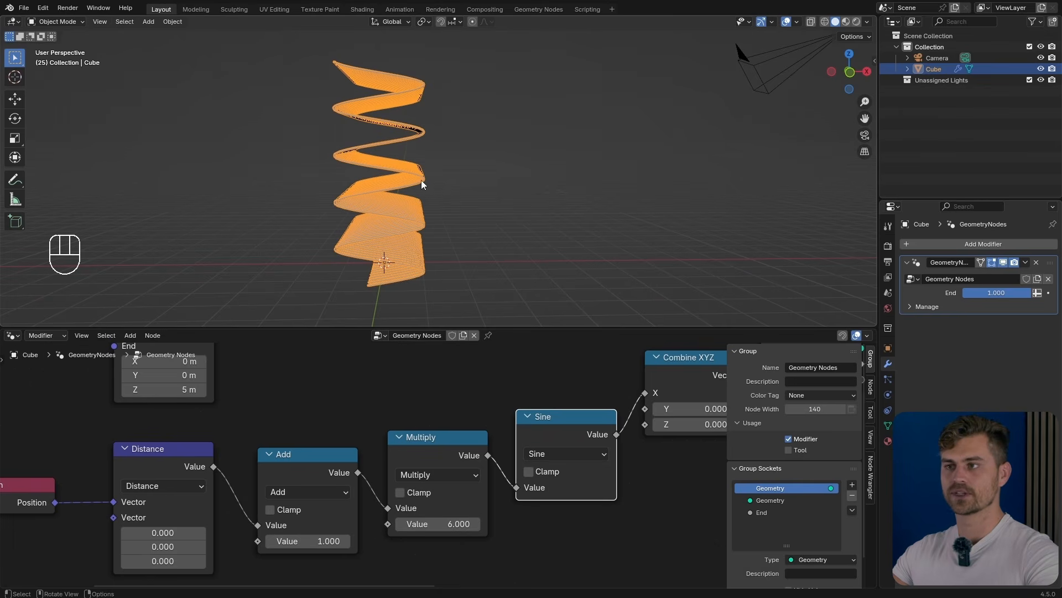
Step: Set the value of the Multiply node before Sine to 12 and inspect the denser wave
click(455, 526)
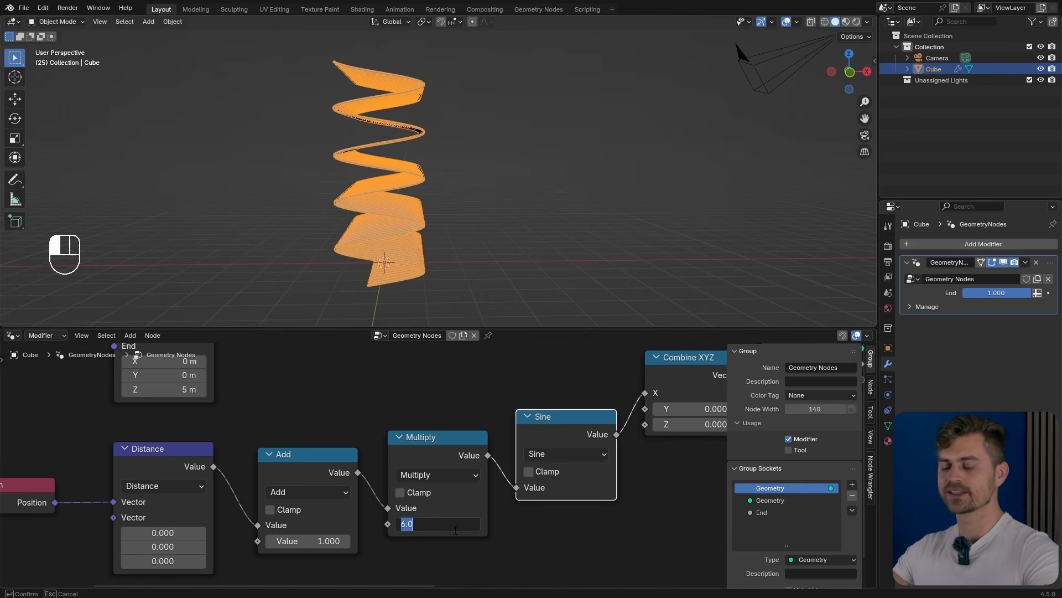
key(Return)
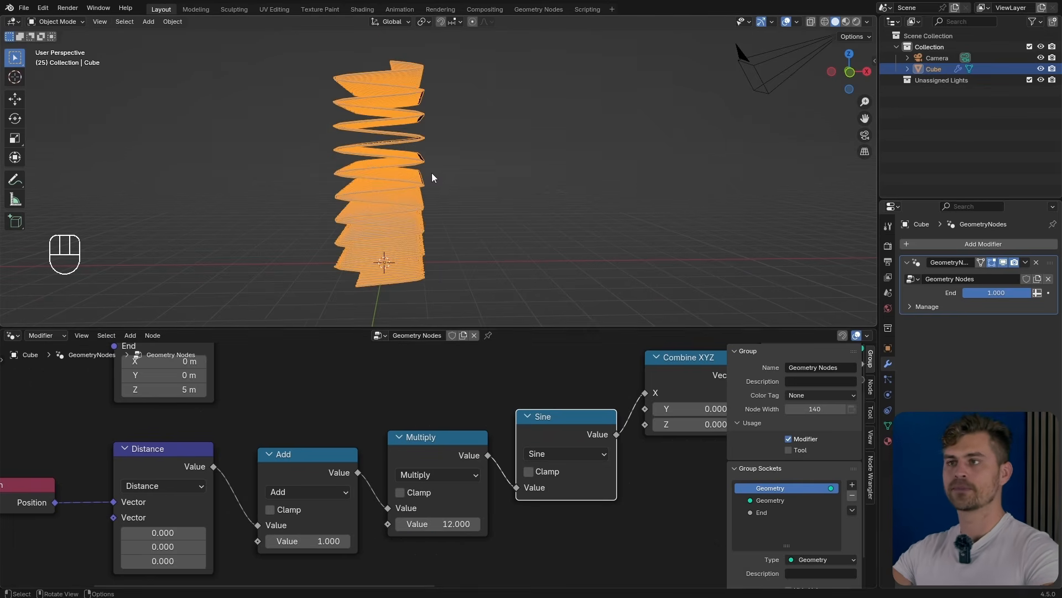
scroll(432, 172, up, 1)
shift+middle_drag(433, 79, 435, 96)
middle_drag(435, 96, 436, 101)
scroll(436, 100, down, 1)
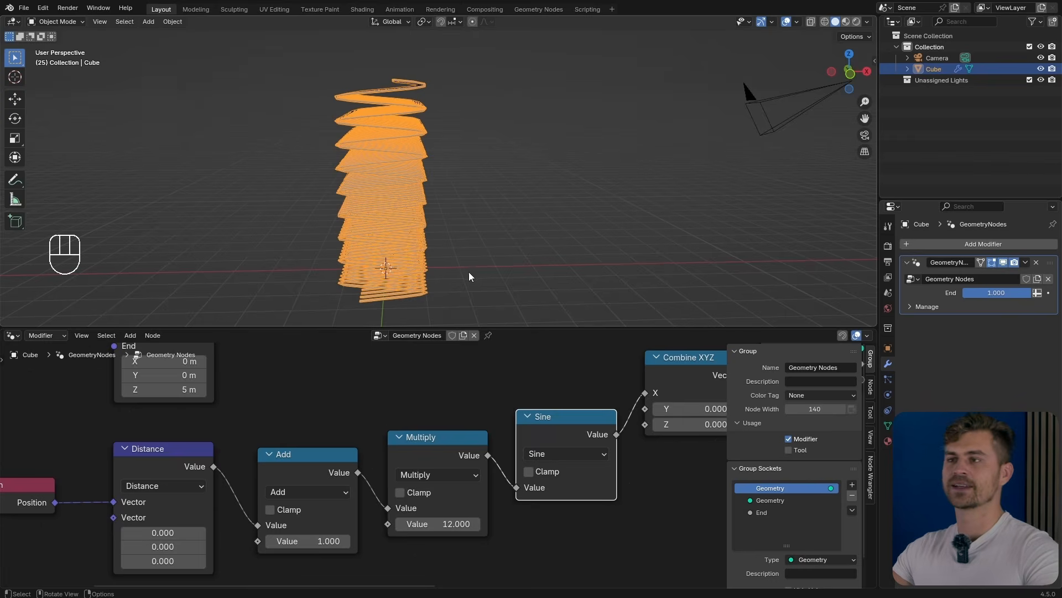
key(ctrl+x)
key(ctrl+x)
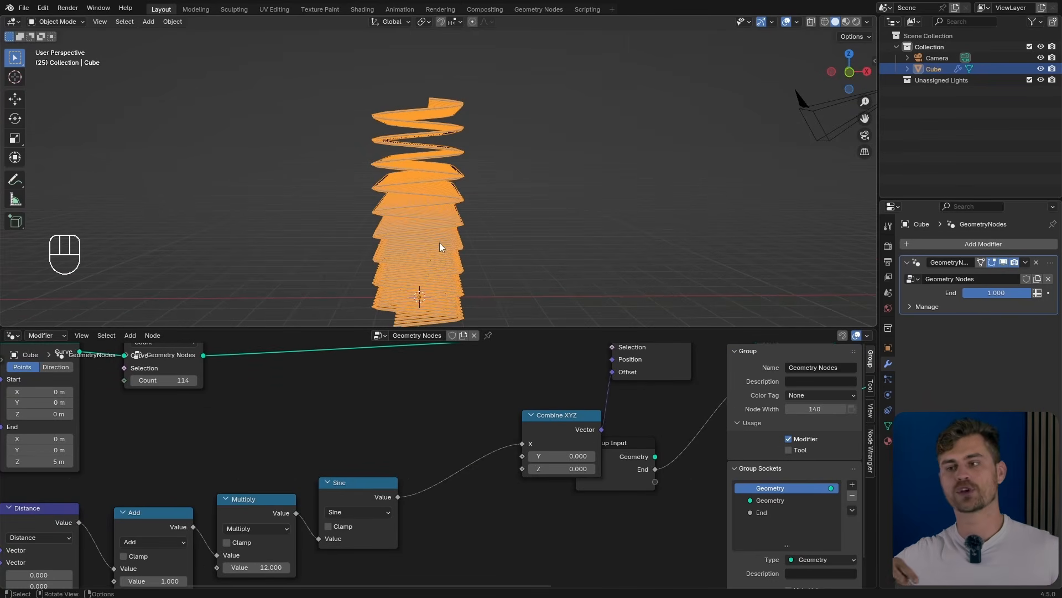
Step: Duplicate the Multiply node onto the link between the Sine and Combine XYZ nodes
click(268, 505)
key(shift+d)
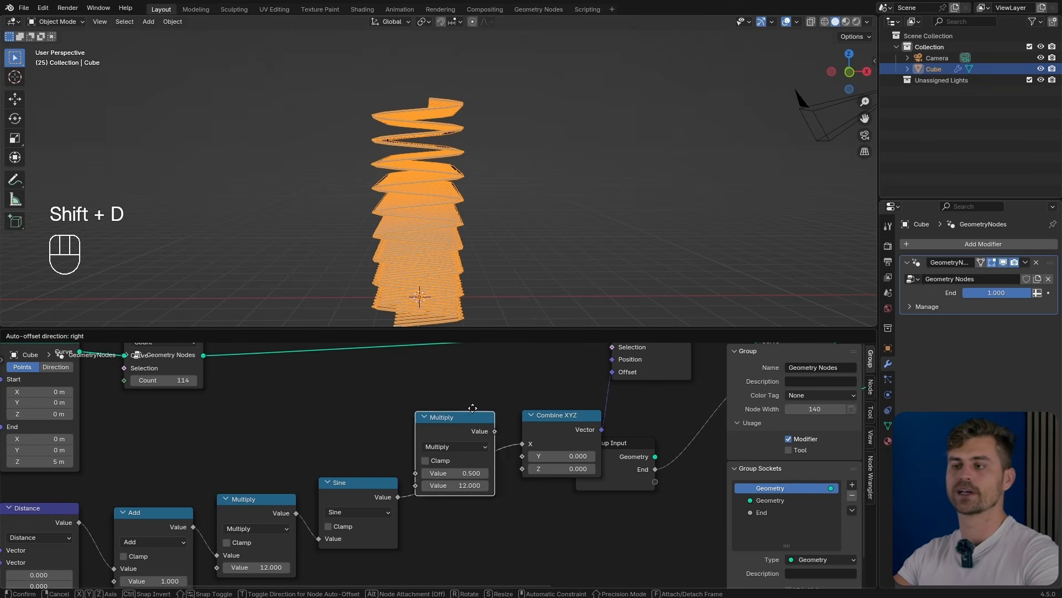
click(485, 449)
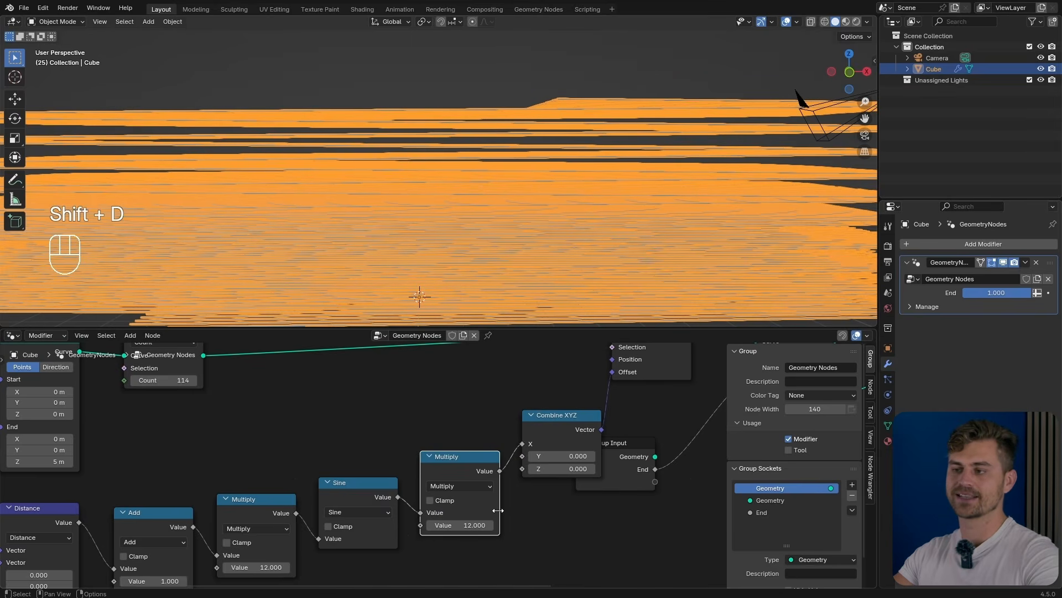
scroll(483, 232, down, 5)
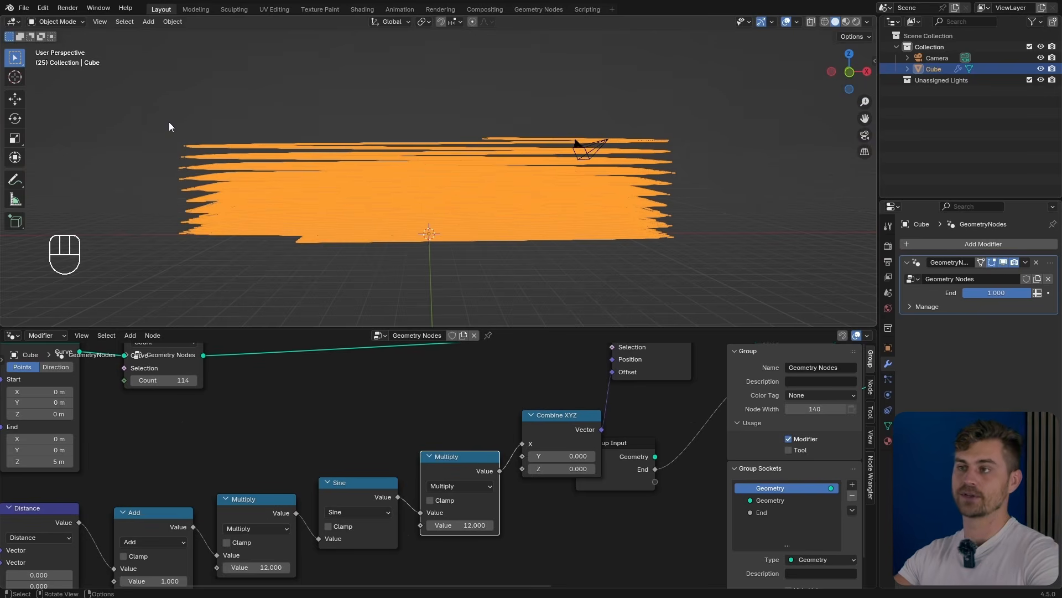
Step: Set the value of the Multiply node after Sine to 0.3, reduce it to 0.16 and inspect the wave
click(462, 525)
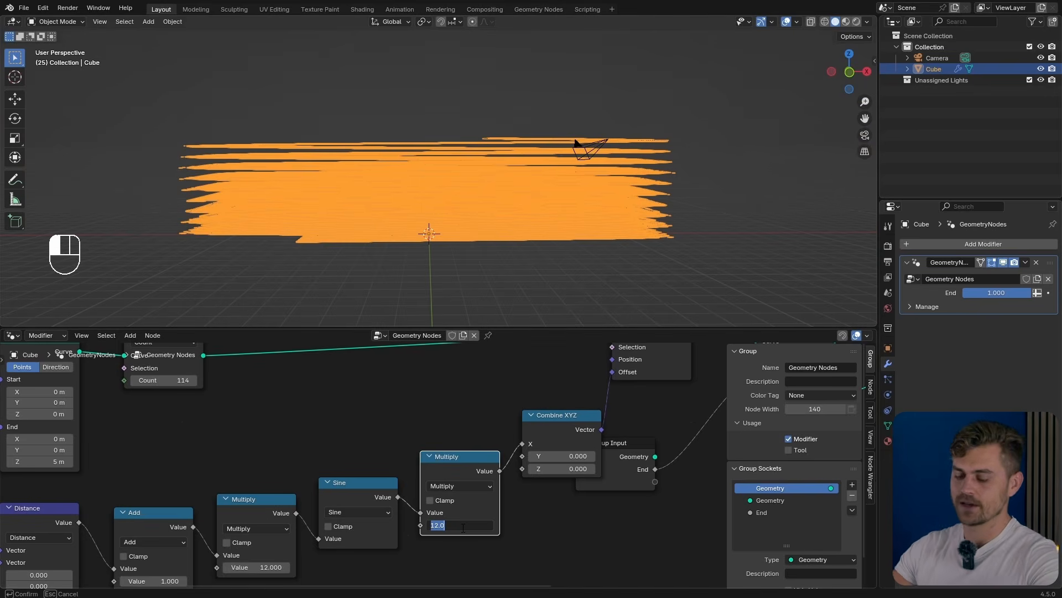
text(0.3)
key(Return)
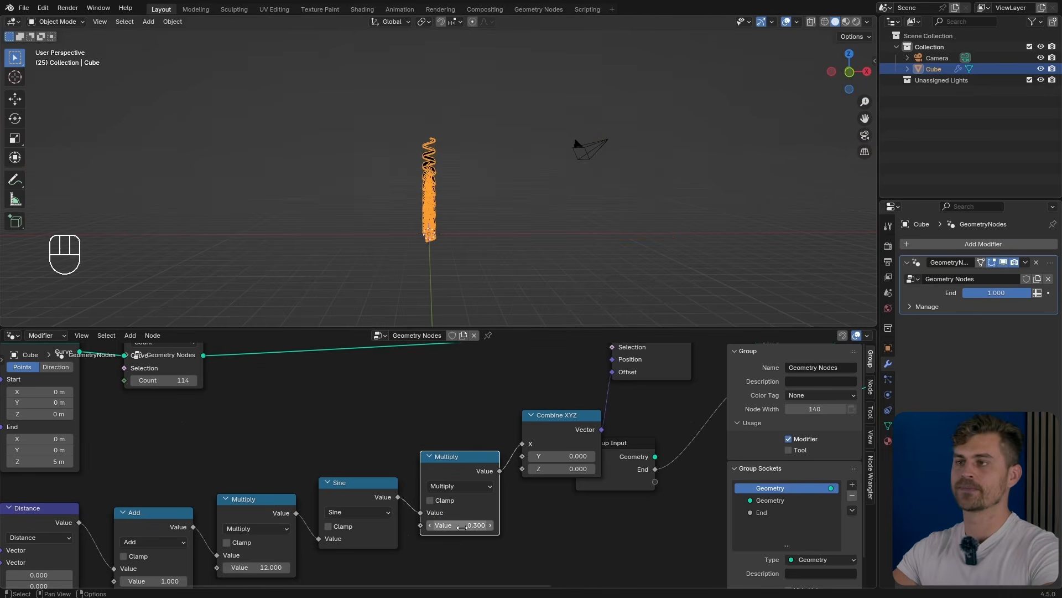
scroll(446, 158, up, 4)
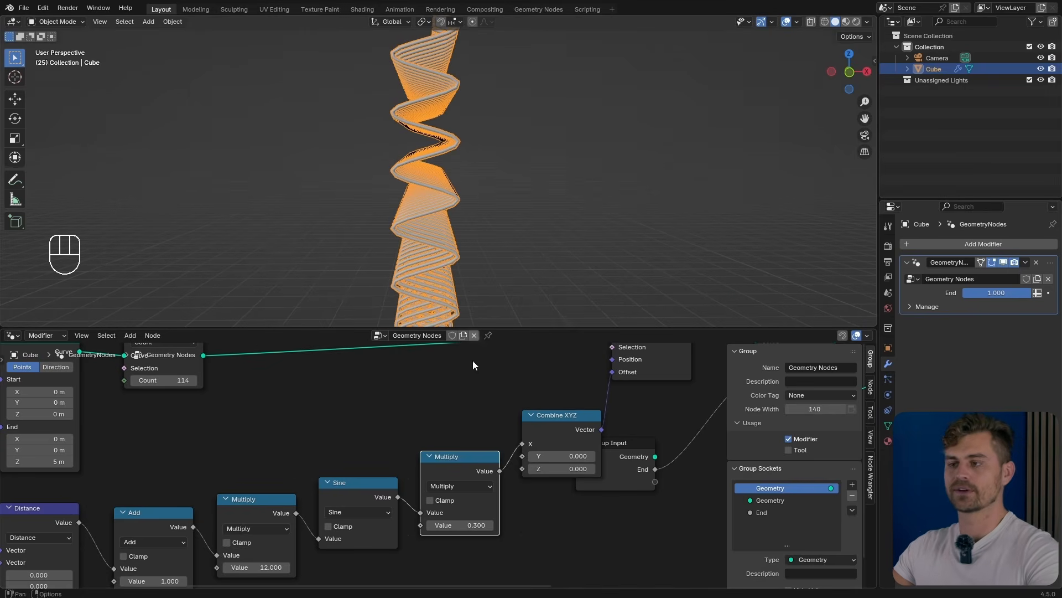
shift+drag(477, 525, 449, 524)
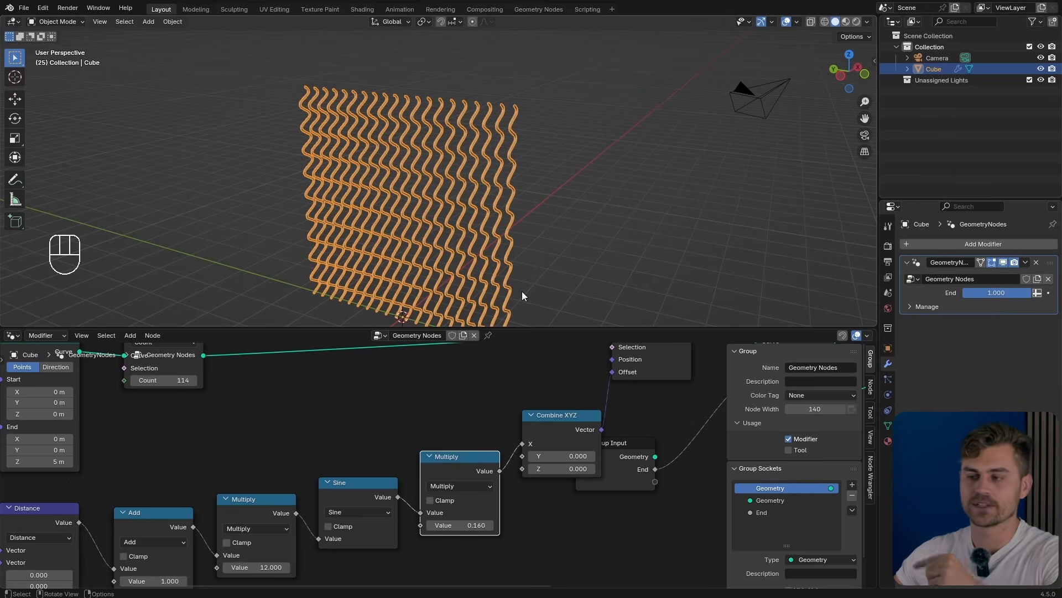
scroll(420, 477, down, 2)
middle_drag(394, 466, 407, 442)
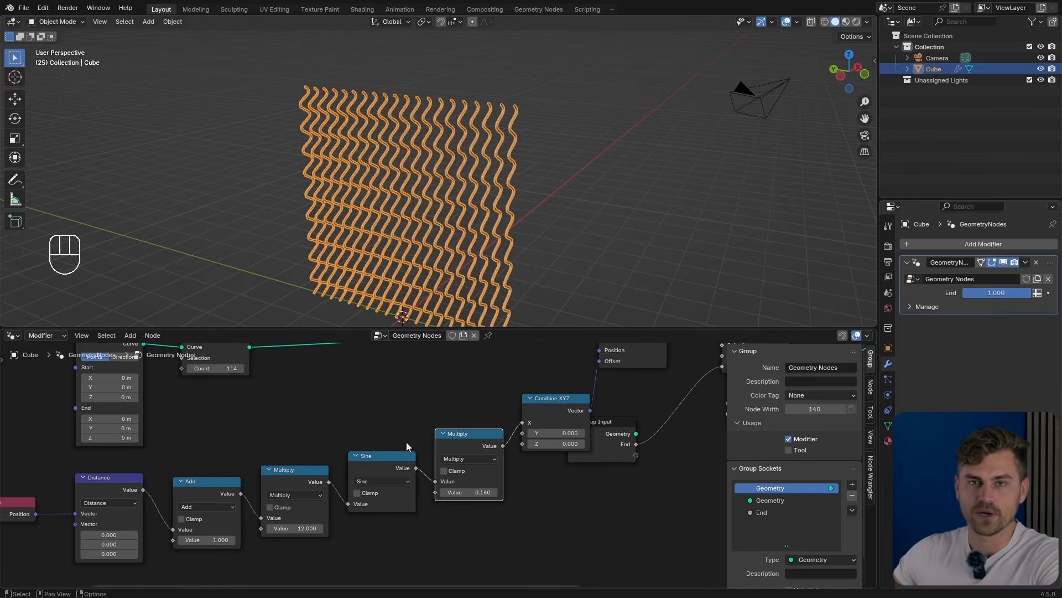
scroll(374, 557, up, 2)
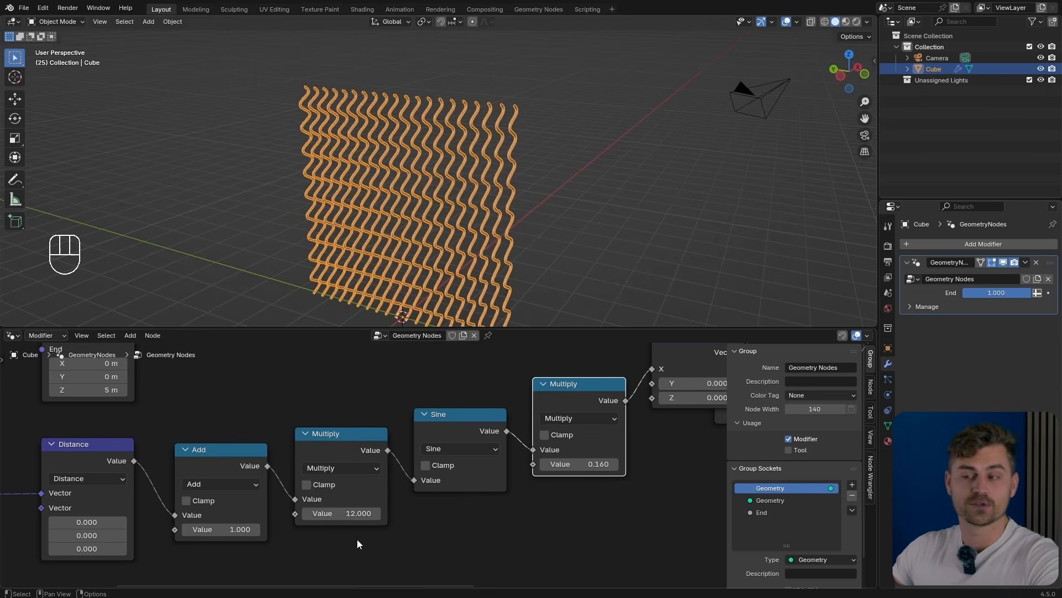
mouse_move(477, 175)
middle_down()
mouse_move(426, 171)
mouse_move(434, 149)
mouse_move(457, 163)
mouse_move(436, 167)
middle_up()
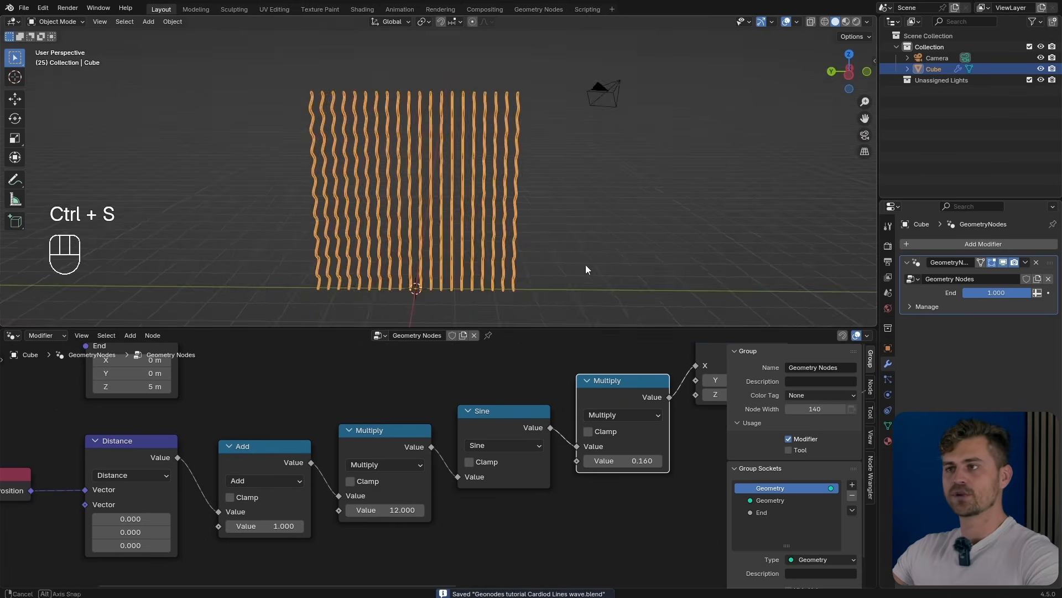
scroll(576, 238, up, 4)
shift+middle_drag(561, 148, 564, 197)
scroll(563, 197, down, 1)
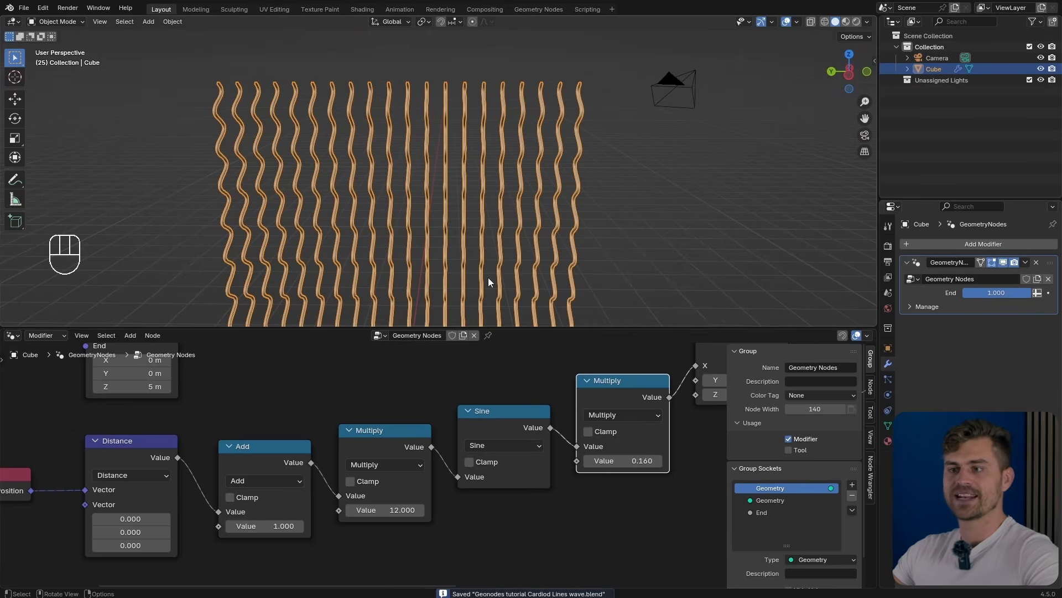
Step: Move Group Input clear of Combine XYZ and line up the Sine, Multiply and Combine XYZ nodes with the rest of the math chain
scroll(437, 464, down, 6)
middle_drag(234, 398, 248, 437)
middle_drag(308, 467, 205, 486)
middle_drag(396, 488, 380, 462)
drag(570, 454, 607, 442)
click(526, 425)
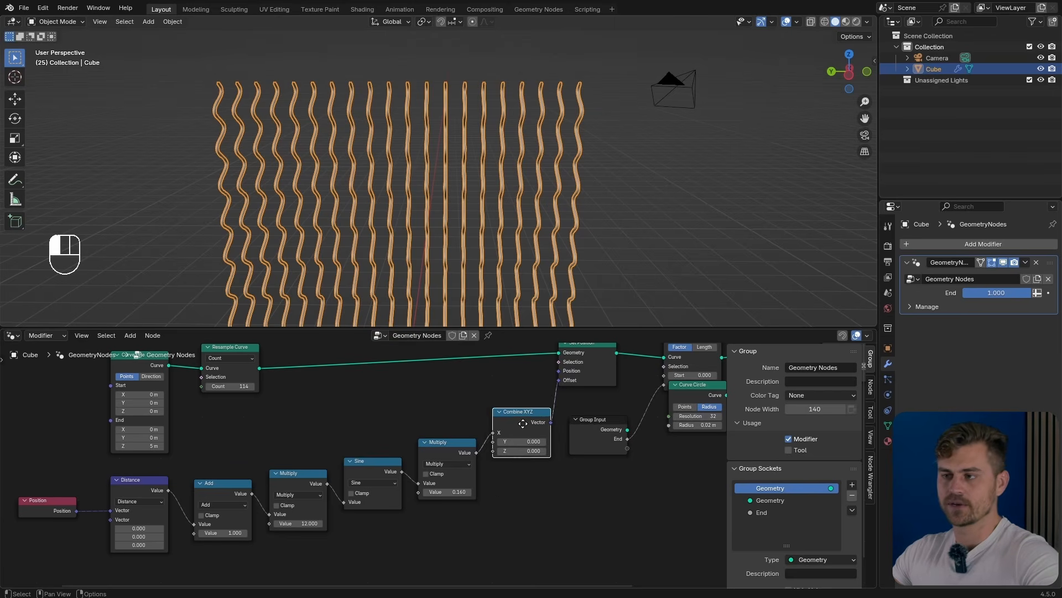
drag(526, 425, 518, 456)
drag(438, 454, 430, 476)
click(495, 454)
drag(494, 454, 440, 473)
click(440, 475)
drag(350, 471, 348, 482)
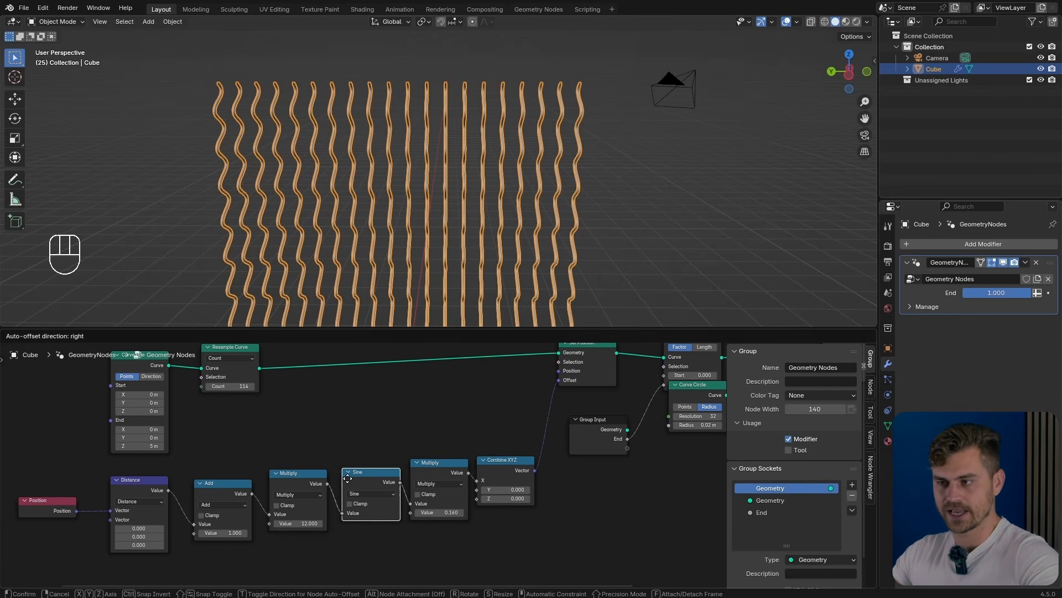
drag(503, 462, 502, 466)
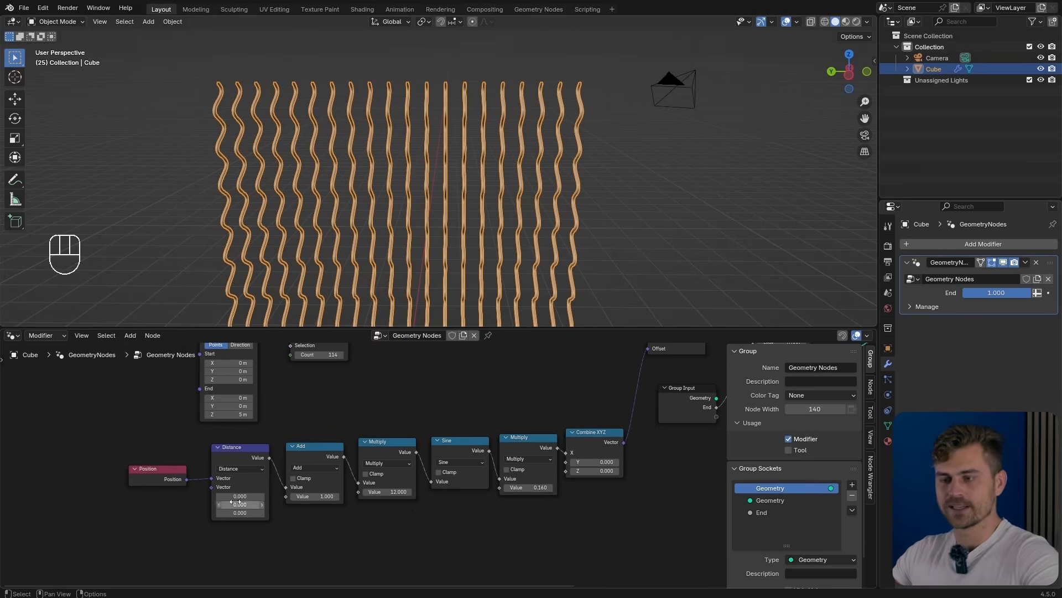
Step: Add a second Group Input node below Position and link its empty socket to the value of the Multiply node before Sine
key(shift+a)
text(gro)
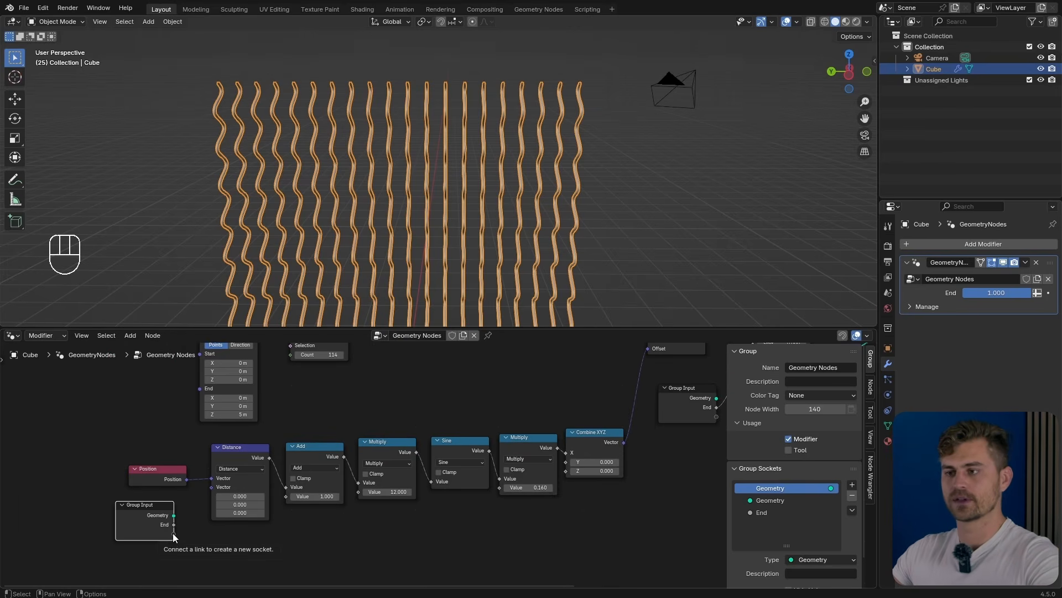
drag(172, 533, 184, 537)
drag(301, 534, 364, 493)
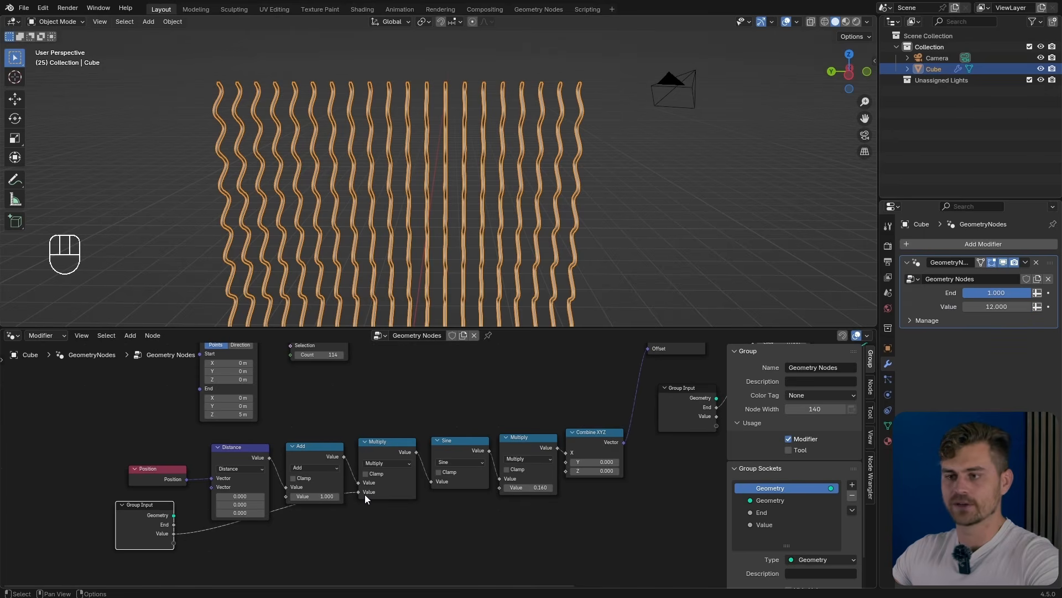
Step: Rename the new Value group socket to Wave Frequency
key(n)
key(n)
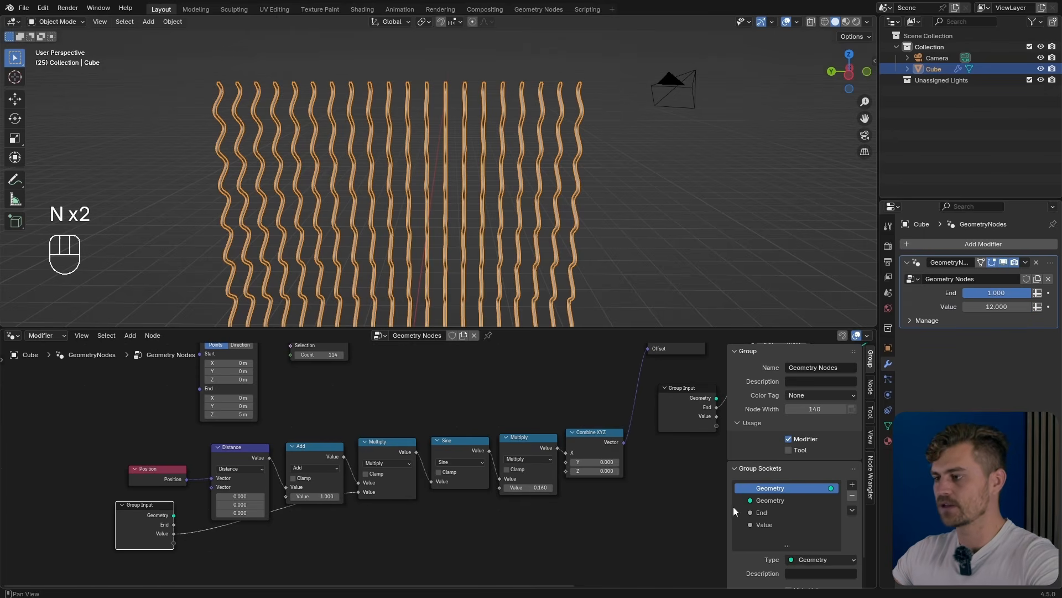
click(772, 524)
double_click(773, 524)
text(F)
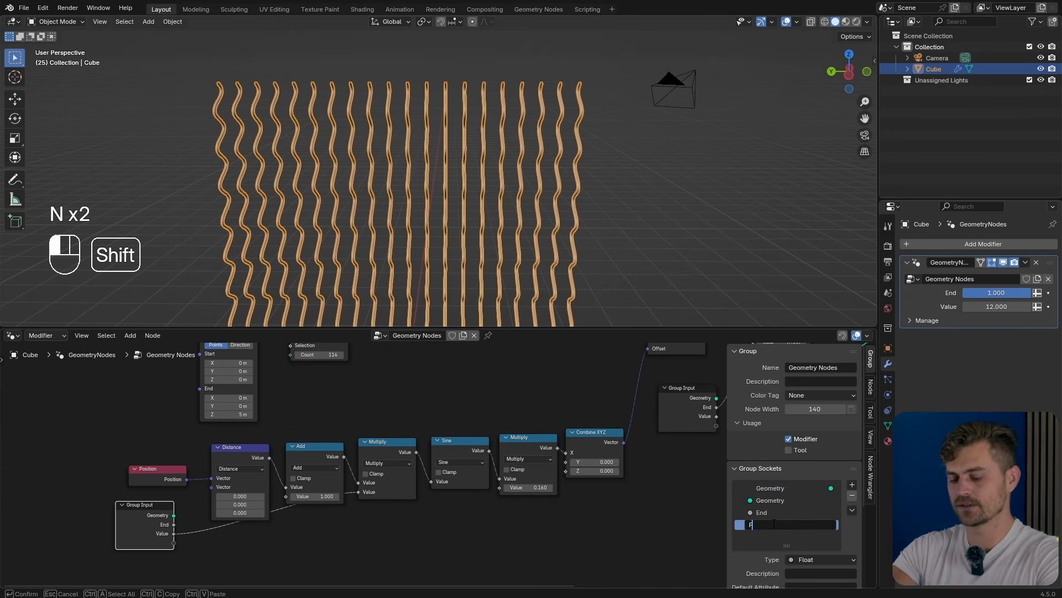
text(re)
key(BackSpace)
key(BackSpace)
key(BackSpace)
key(BackSpace)
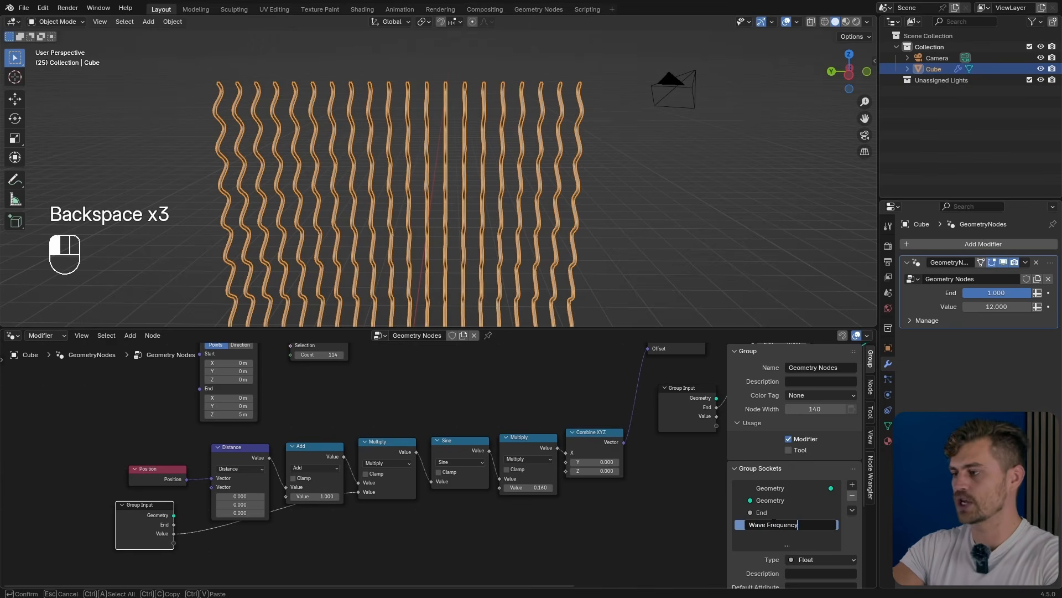
key(Return)
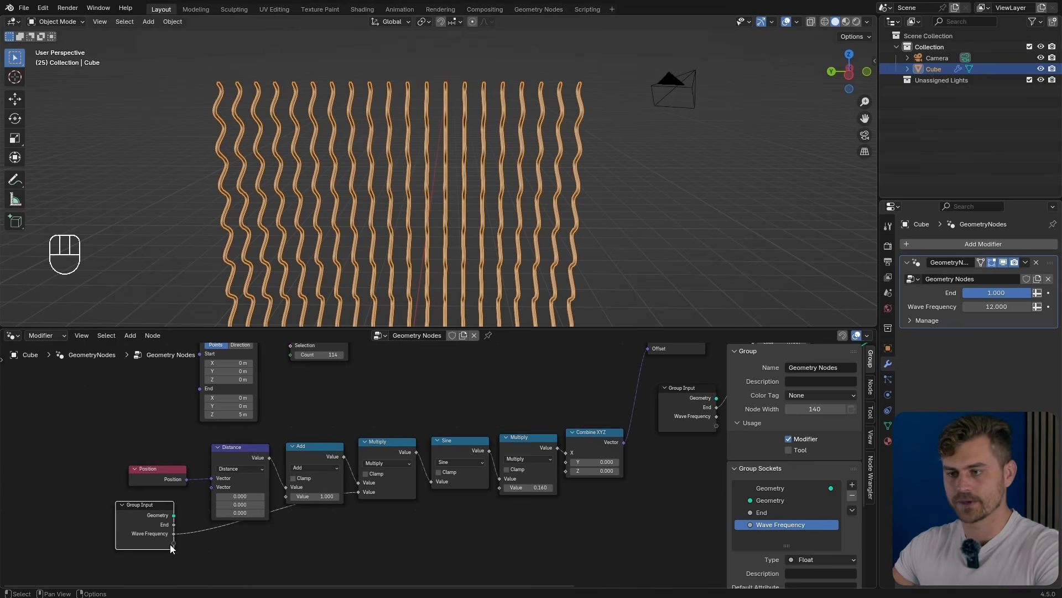
Step: Expose the value of the Multiply node after Sine as a group input named Wave Amplitude
drag(489, 517, 510, 486)
double_click(778, 537)
text(W)
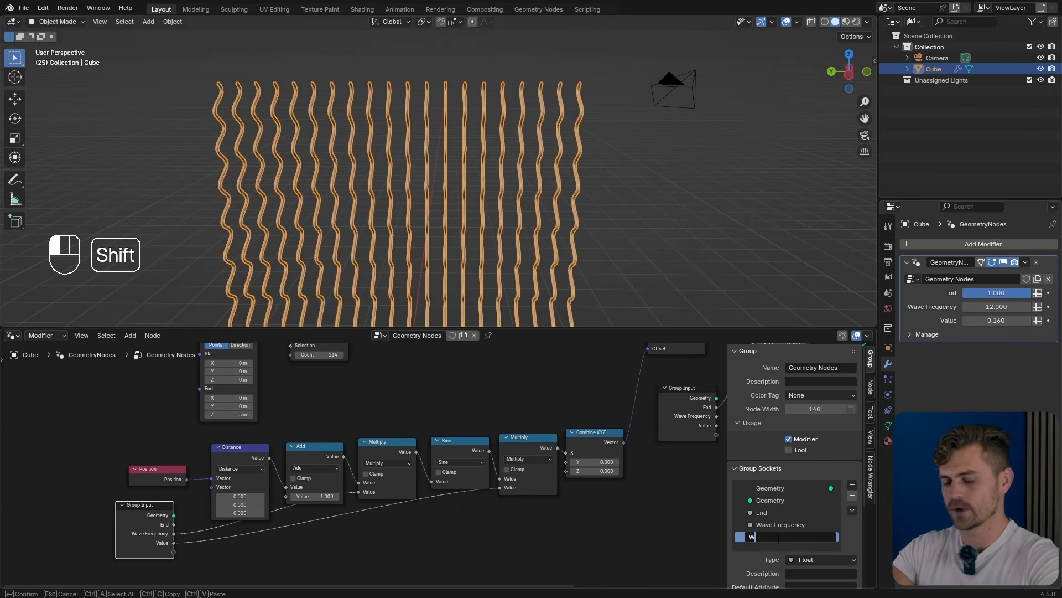
text(ave Amplitude)
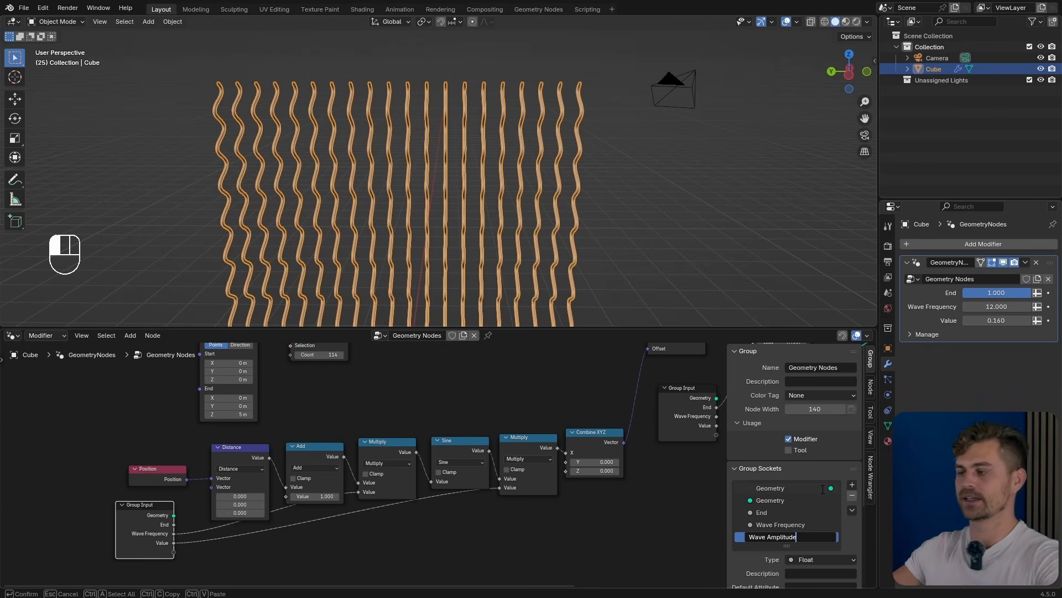
key(Return)
Step: Set the modifier's Wave Amplitude to 0.12 and Wave Frequency to 24
middle_drag(609, 213, 851, 308)
mouse_move(996, 307)
mouse_down()
mouse_move(1013, 306)
mouse_move(941, 299)
mouse_move(998, 303)
mouse_up()
middle_drag(620, 224, 565, 240)
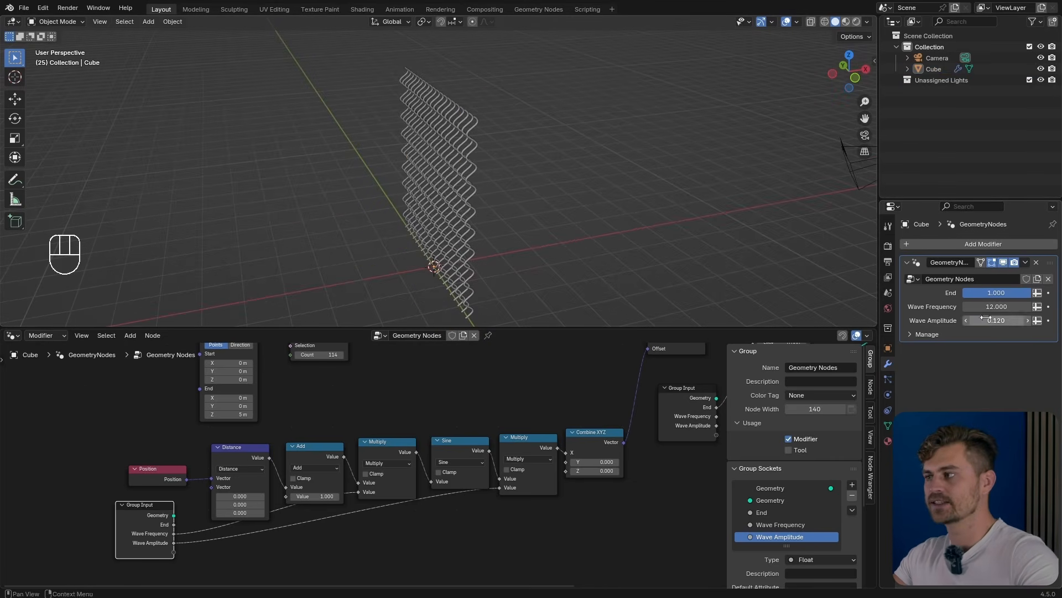
drag(990, 306, 990, 307)
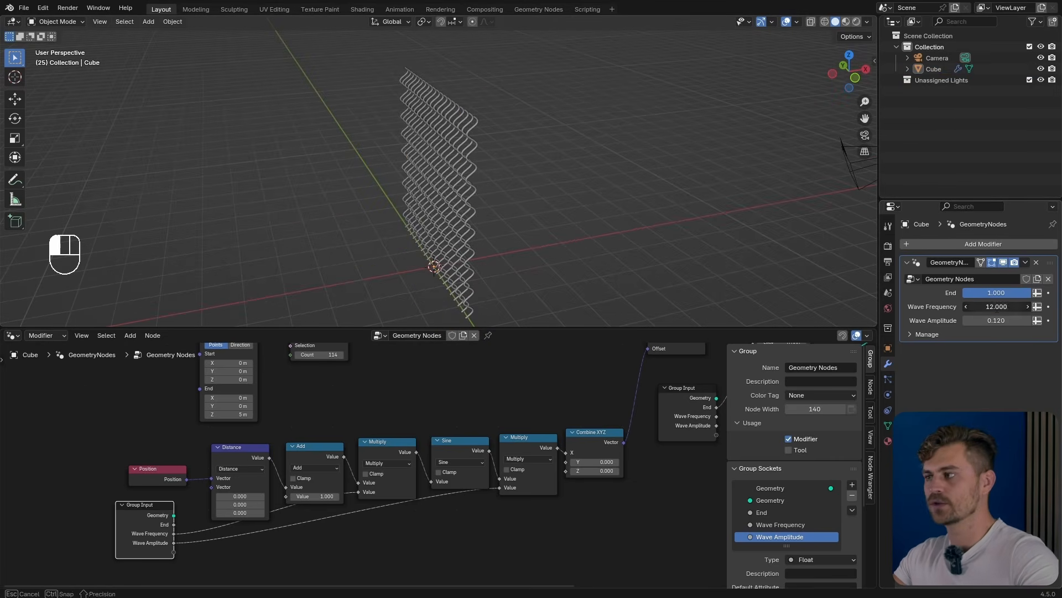
key(Return)
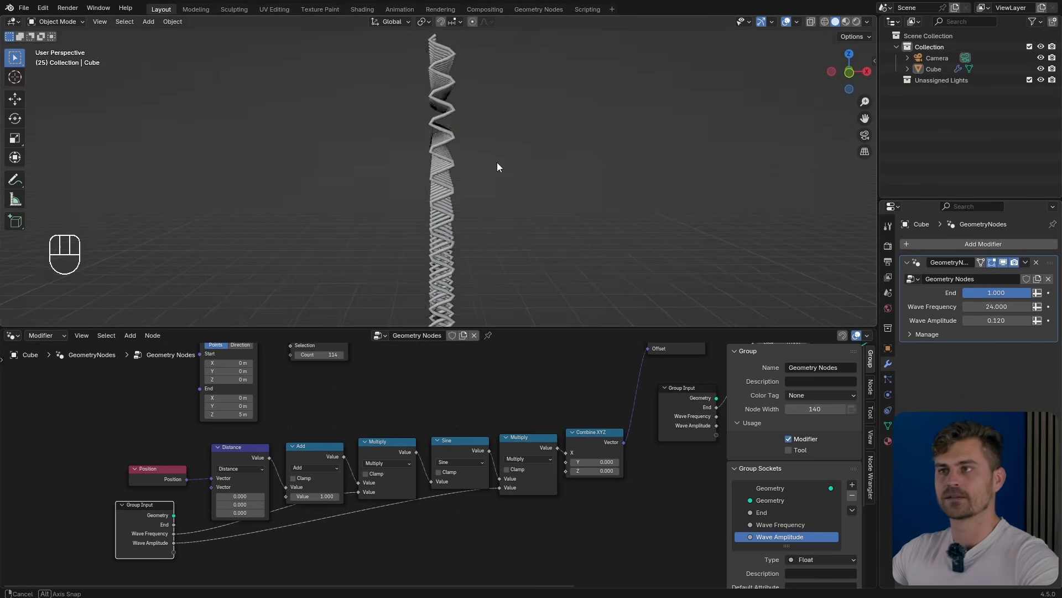
Step: Check the denser wave lines from several angles, select the line object and save the file
scroll(497, 162, down, 5)
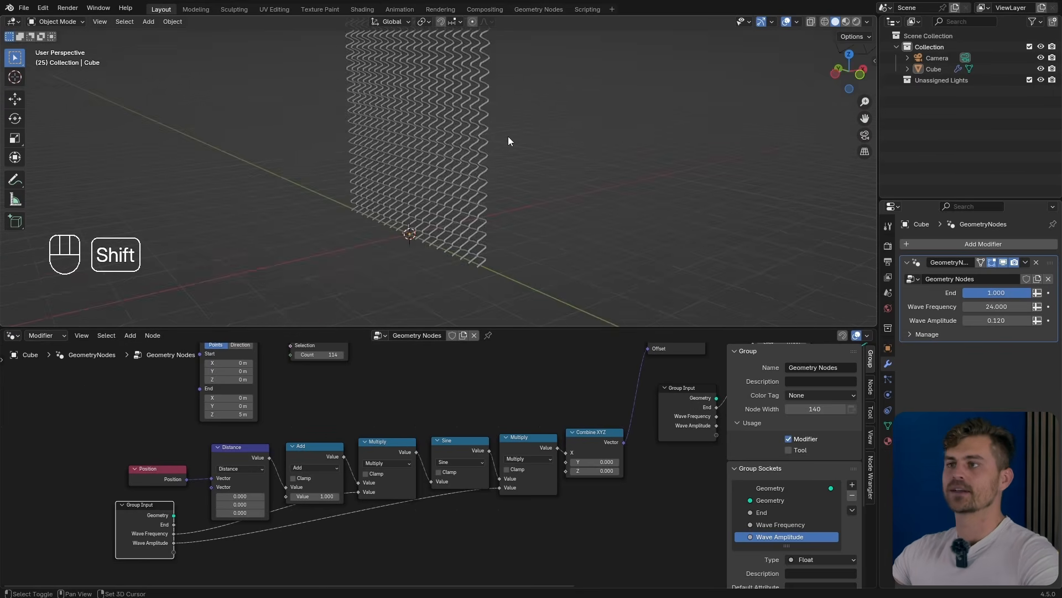
middle_drag(509, 142, 540, 176)
click(510, 124)
key(ctrl+s)
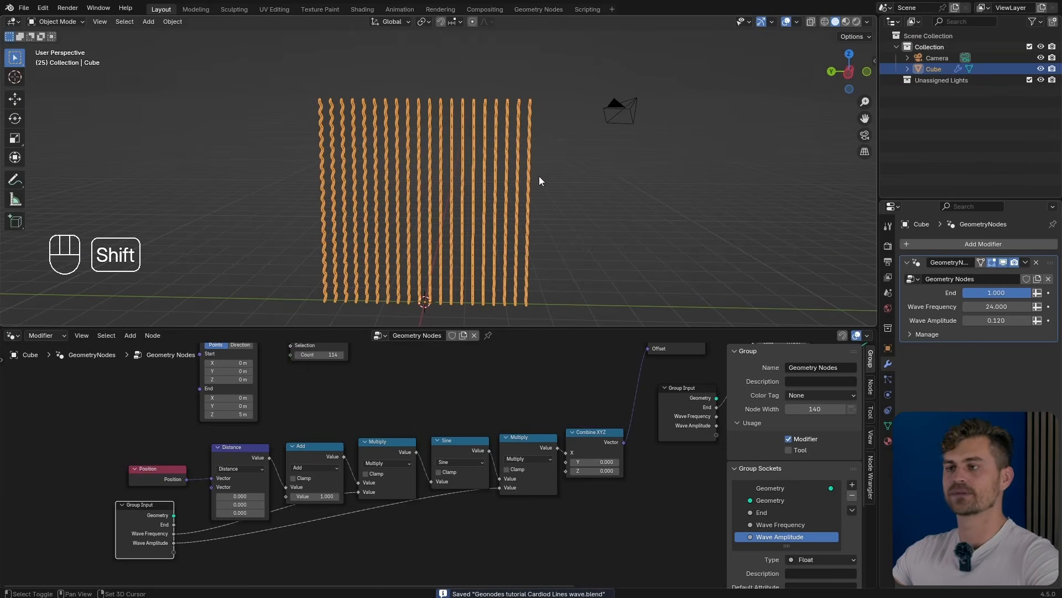
Step: Duplicate the wave line object and rotate the copy 90 degrees around the X axis
key(shift+d)
key(r)
key(x)
key(9)
key(0)
click(539, 176)
Step: Move the rotated copy 2.5 m along Z and 2.5 m along Y
key(g)
key(z)
key(2)
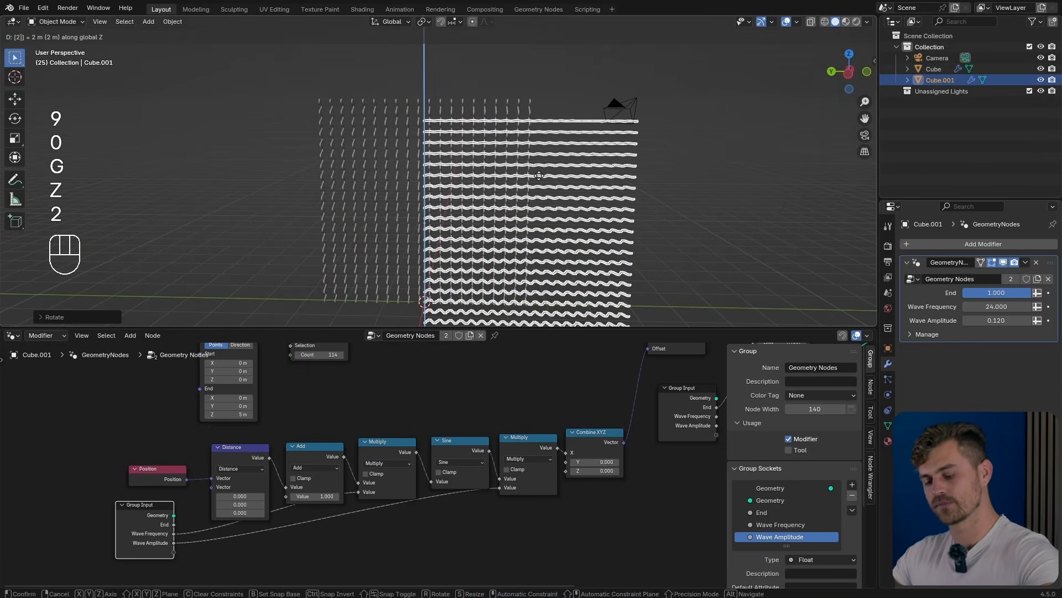
key(period)
key(5)
key(Return)
key(g)
key(y)
key(2)
key(period)
key(5)
key(Return)
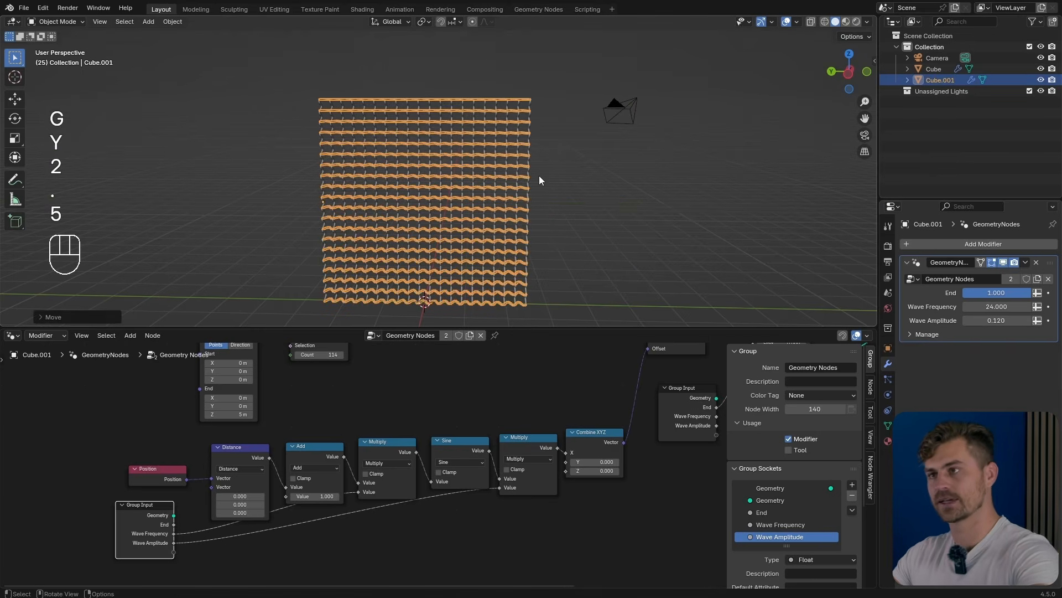
Step: Nudge the horizontal wave lines along Z and Y to interweave them with the vertical ones
scroll(542, 160, up, 4)
shift+middle_drag(546, 141, 557, 206)
scroll(466, 185, up, 4)
key(g)
key(z)
click(466, 169)
key(g)
key(y)
click(487, 174)
key(g)
key(y)
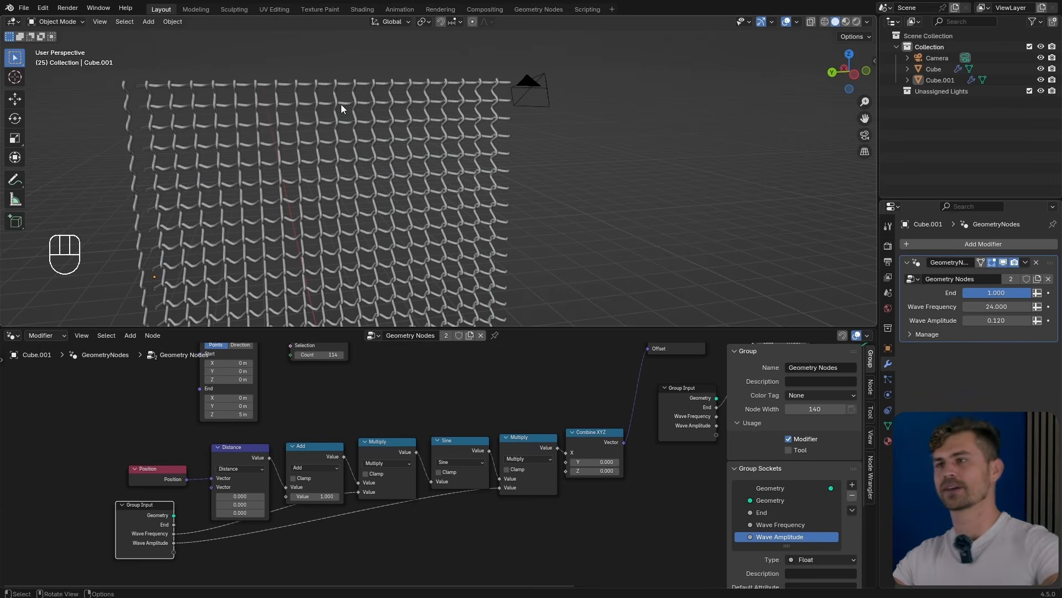
middle_drag(487, 155, 499, 217)
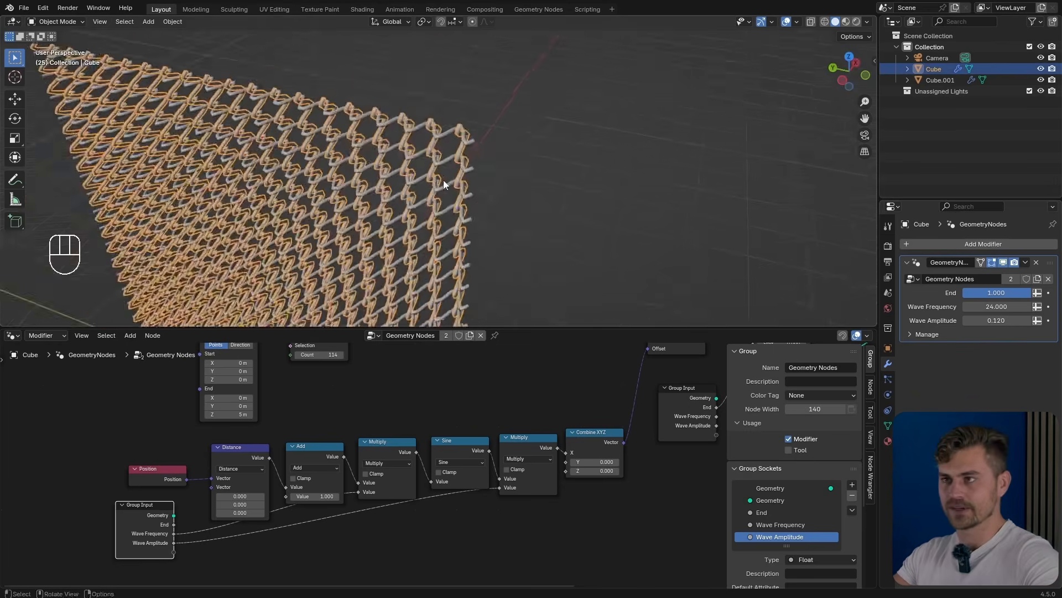
Step: Duplicate the vertical wave lines, mirrored with an X scale of -1, and shift the copy along Y between the originals
scroll(443, 179, up, 4)
key(shift+d)
key(s)
key(x)
key(minus)
key(1)
key(Return)
key(g)
key(y)
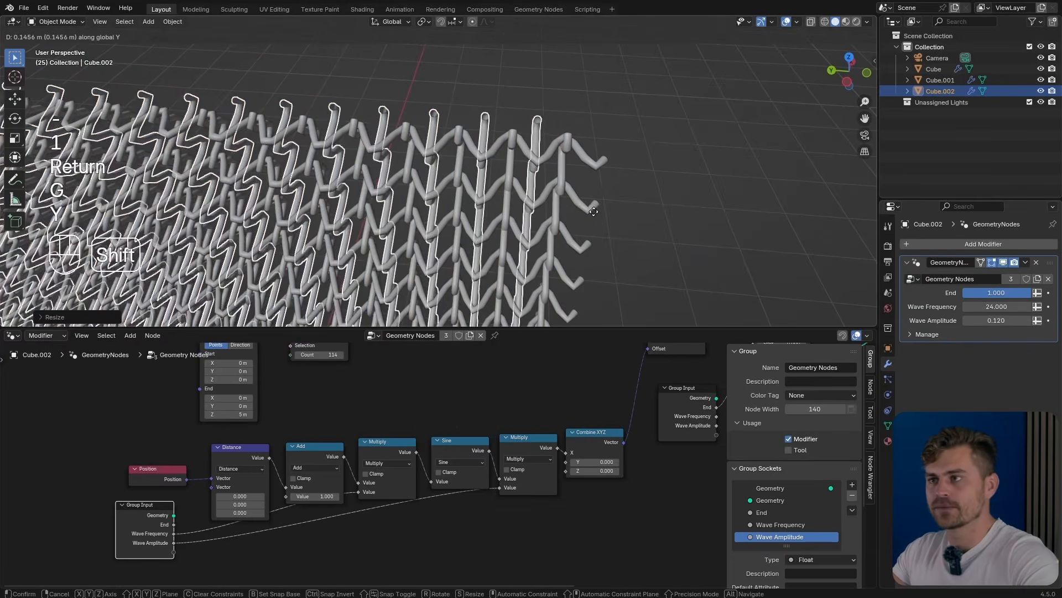
click(549, 180)
middle_drag(549, 180, 503, 166)
Step: Duplicate the horizontal wave lines and shift the copy along Z between the original rows
click(501, 169)
shift+middle_drag(500, 168, 596, 169)
scroll(596, 169, up, 4)
key(shift+d)
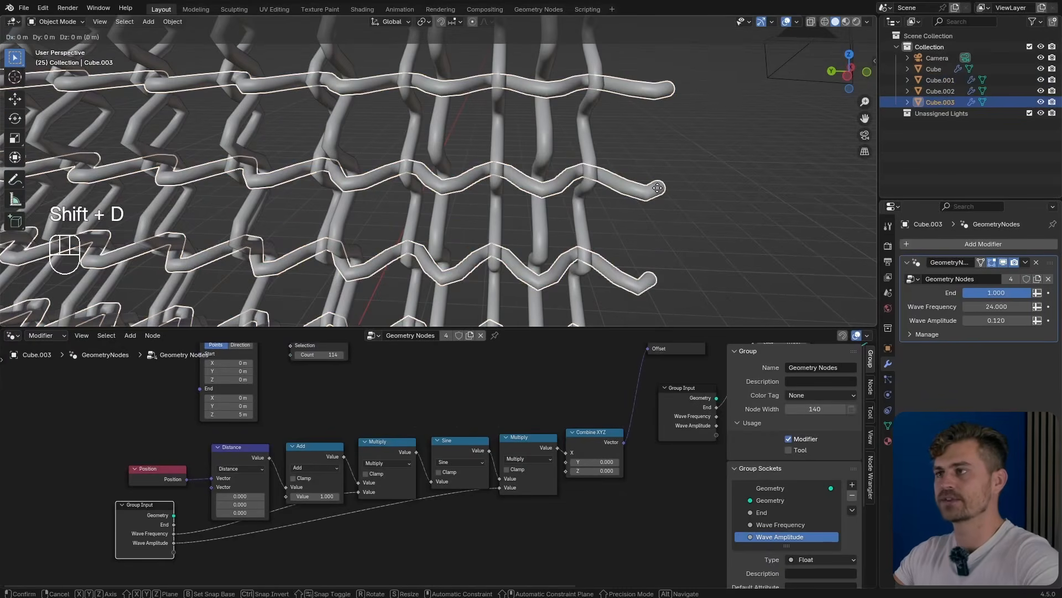
key(z)
click(670, 143)
Step: Mirror the duplicated horizontal wave lines with an X scale of -1 and shift them along X to interweave with the verticals
text(sx-1)
key(Return)
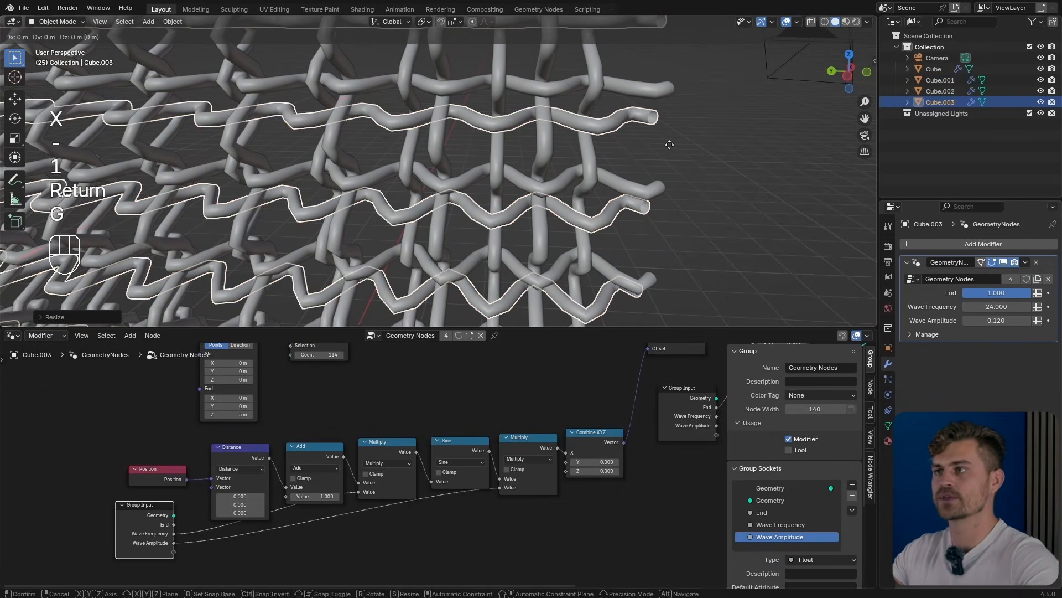
key(g)
key(x)
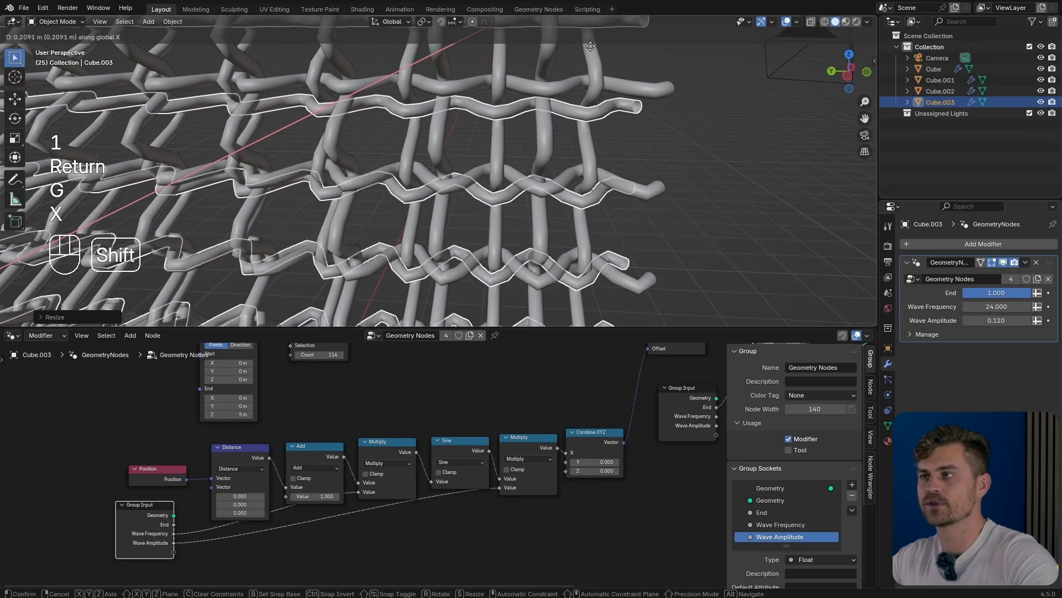
click(628, 164)
Step: Check the finished weave in the right orthographic view and save the file
scroll(629, 160, down, 6)
click(563, 178)
key(KP_1)
key(KP_3)
shift+middle_drag(646, 137, 477, 172)
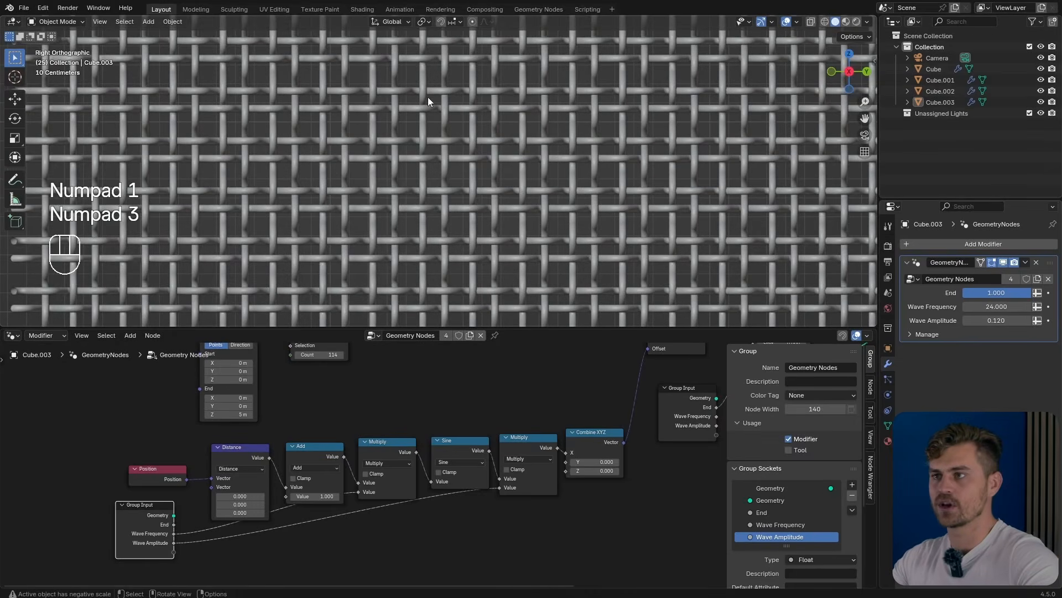
scroll(378, 227, down, 4)
key(ctrl+s)
Step: Shift the mirrored vertical wave lines about 0.26 m along X in front view to align them with the other strands
shift+middle_drag(522, 223, 567, 160)
scroll(567, 161, up, 4)
shift+middle_drag(567, 161, 564, 202)
scroll(502, 194, down, 3)
shift+middle_drag(501, 194, 556, 228)
click(556, 228)
key(KP_3)
key(KP_1)
scroll(434, 193, up, 3)
shift+middle_drag(469, 166, 473, 194)
scroll(473, 192, up, 1)
key(g)
key(x)
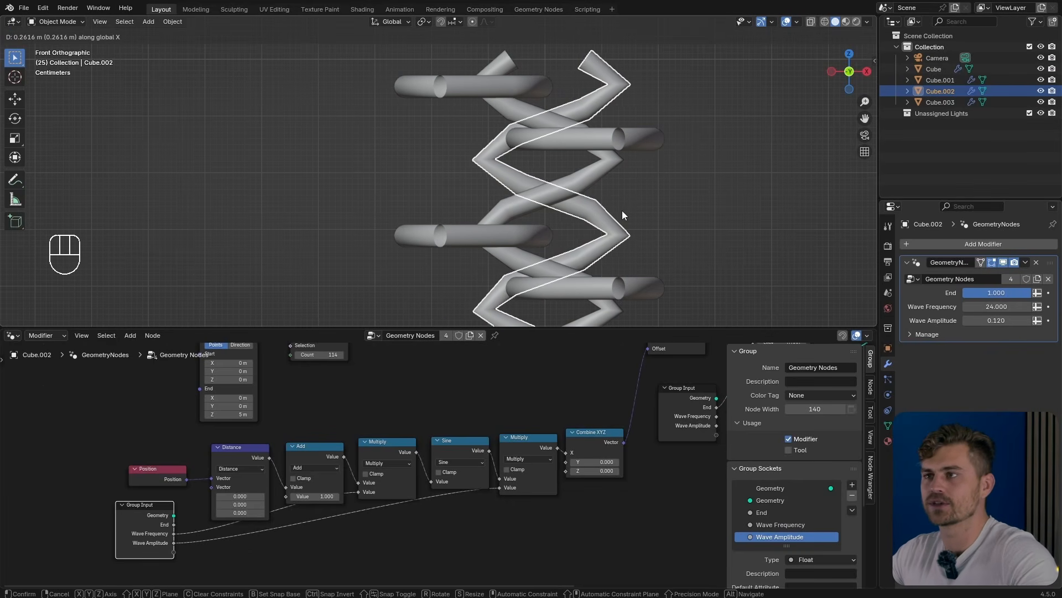
click(623, 208)
Step: Undo the last two actions and lower the End value of all four wave-line objects together
click(492, 80)
middle_drag(492, 80, 623, 174)
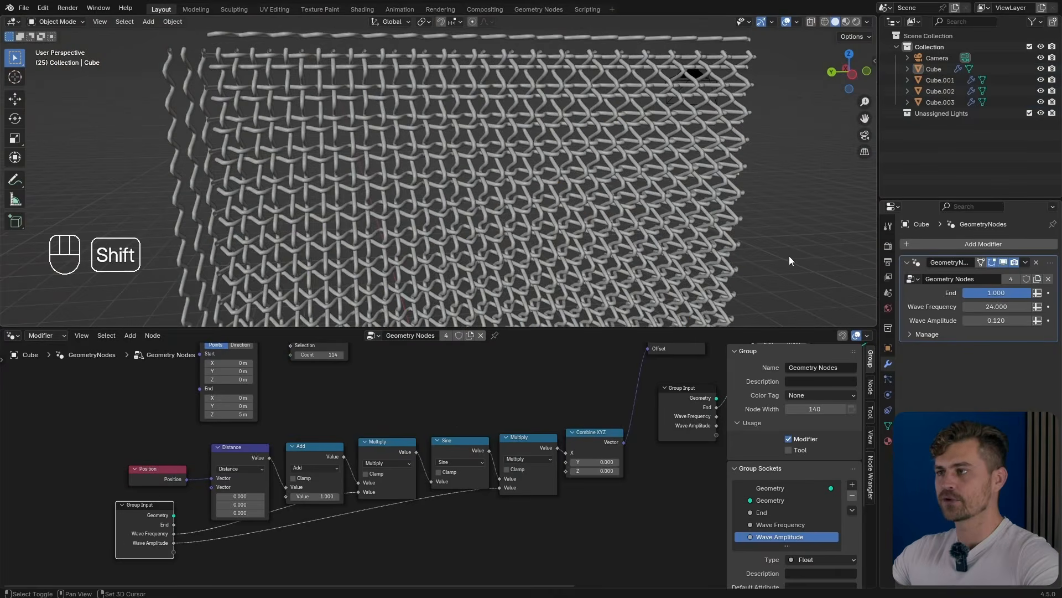
shift+middle_drag(789, 255, 863, 243)
key(ctrl+z)
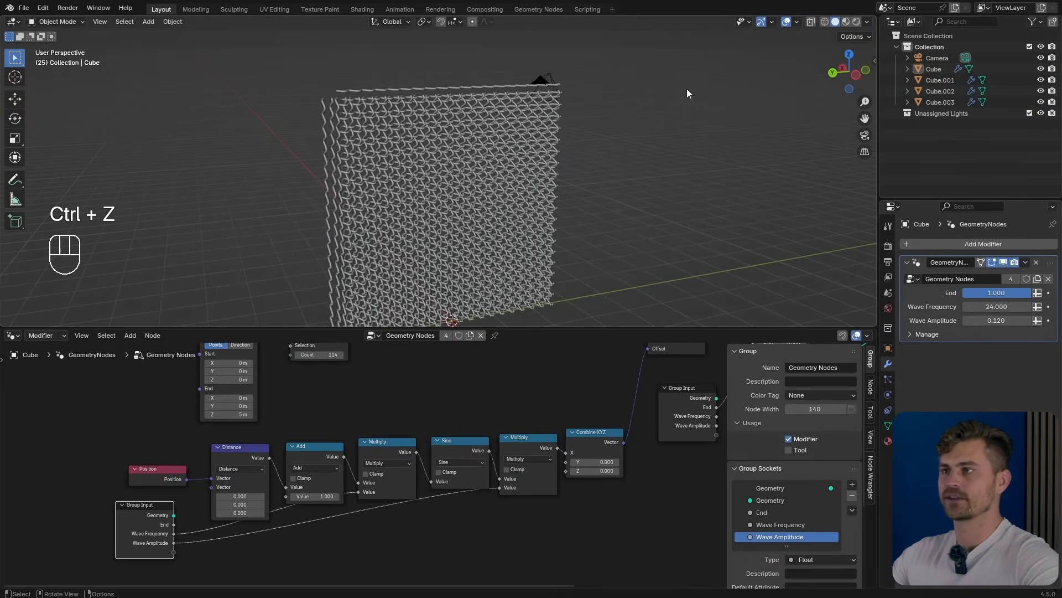
key(ctrl+z)
scroll(563, 254, up, 5)
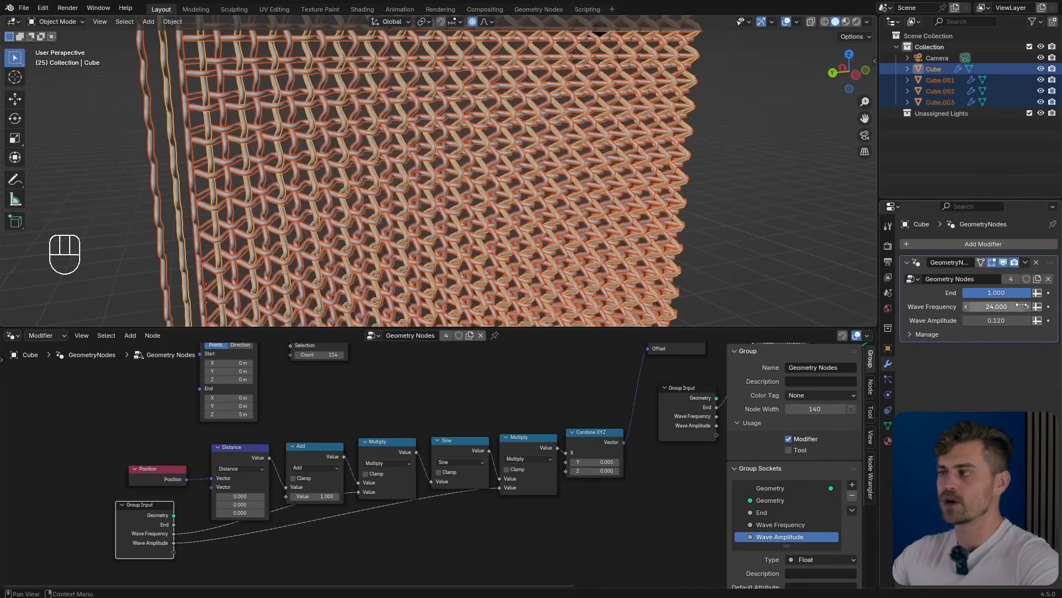
alt+drag(1025, 291, 996, 291)
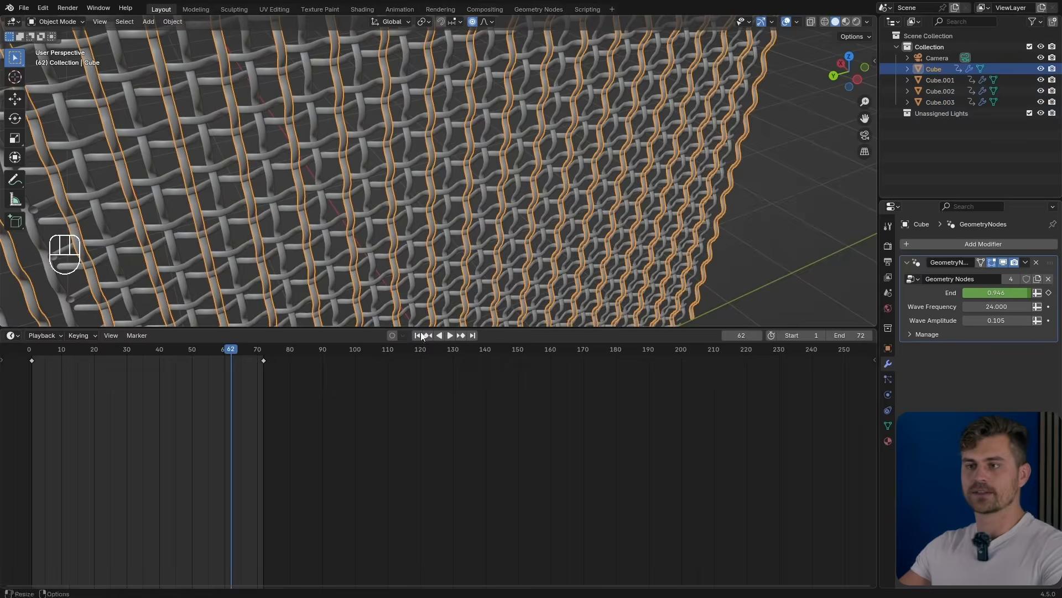
Step: Enlarge the viewport and play back the animation of the mesh lines growing
key(shift+space)
drag(550, 328, 539, 577)
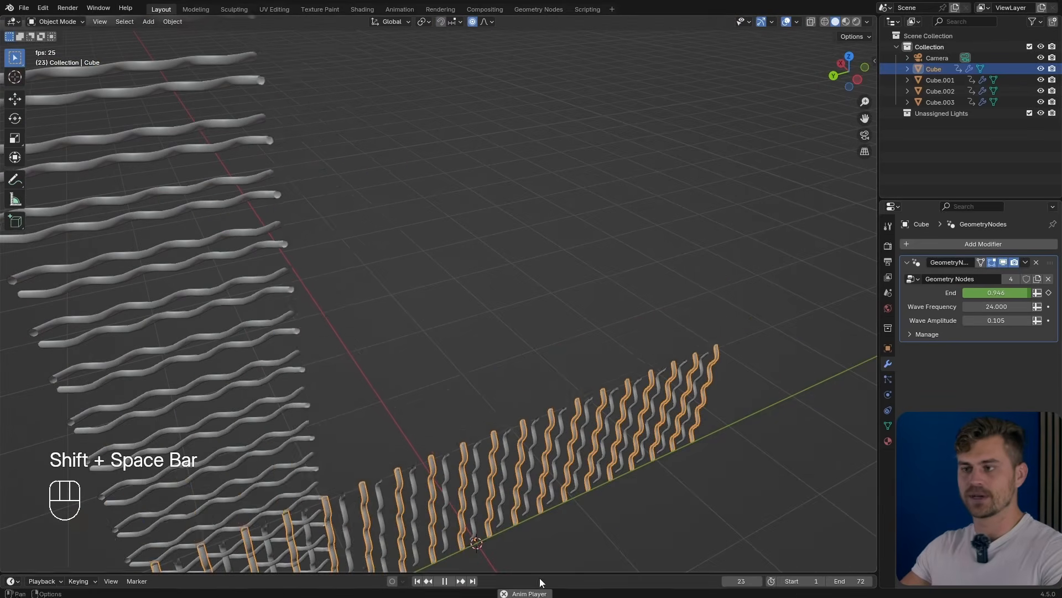
scroll(702, 482, down, 2)
click(697, 451)
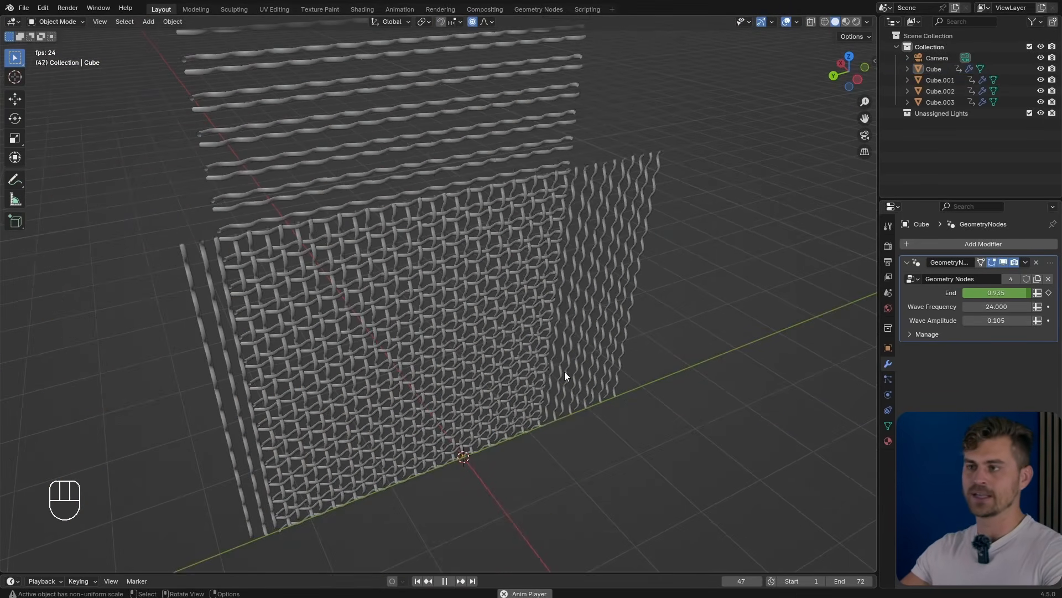
key(shift+space)
shift+middle_drag(547, 308, 569, 287)
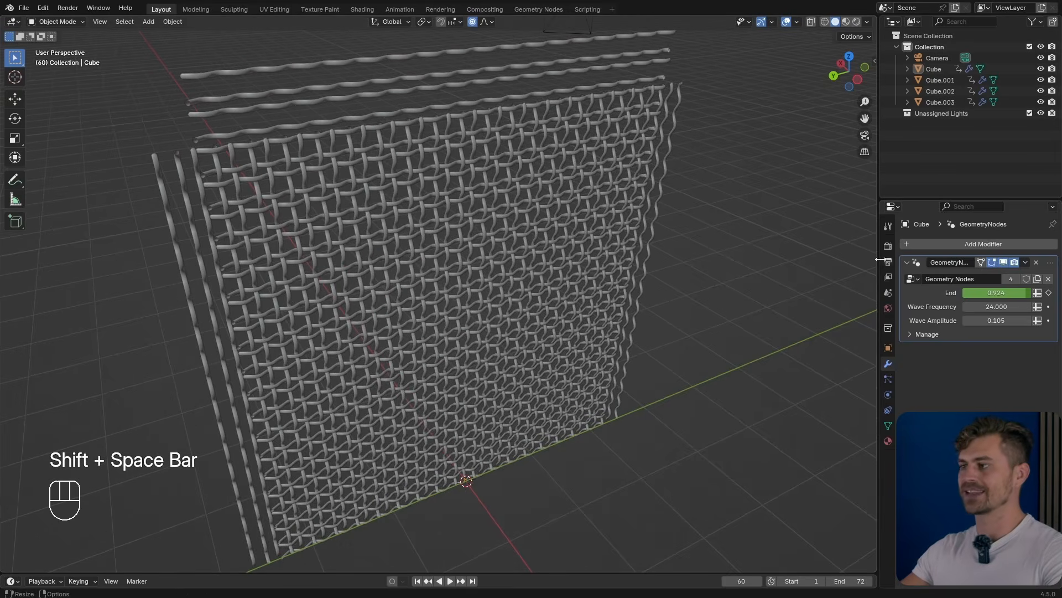
Step: Set the render engine to Cycles with GPU Compute as the device
click(887, 245)
click(998, 245)
click(990, 282)
click(992, 273)
click(995, 297)
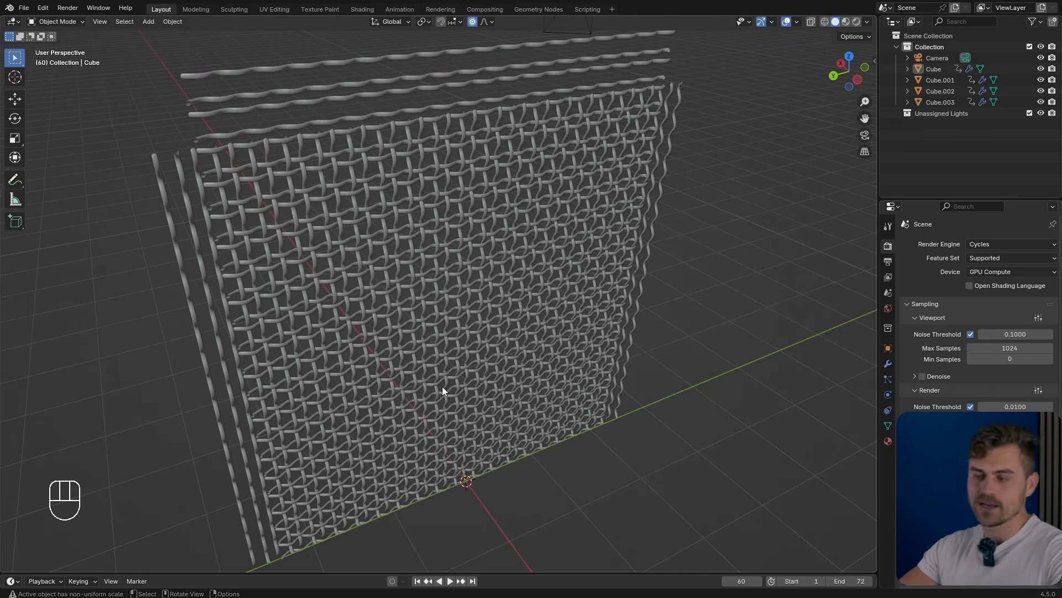
Step: Switch the viewport to rendered shading and open the sidebar with the HDRI browser
mouse_move(509, 165)
middle_down()
mouse_move(436, 151)
mouse_move(487, 144)
middle_up()
click(856, 21)
middle_drag(665, 300, 642, 284)
key(n)
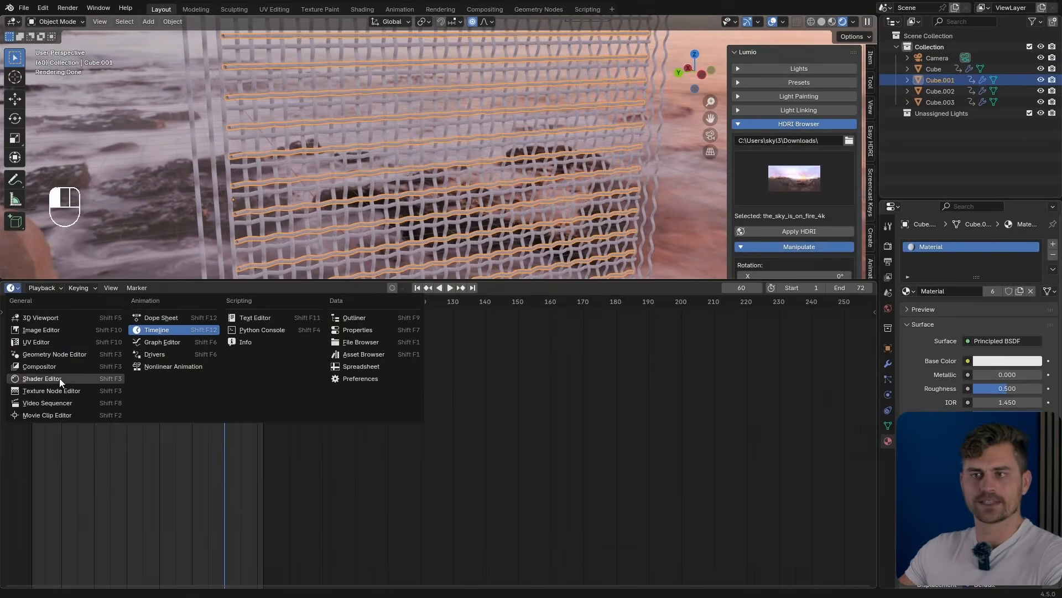
Step: Switch to the geometry node tree and insert a Set Material node before the Group Output, assigning the material "Material"
click(60, 354)
middle_drag(702, 380, 245, 431)
middle_drag(593, 327, 309, 420)
key(shift+a)
text(set)
key(Return)
click(427, 355)
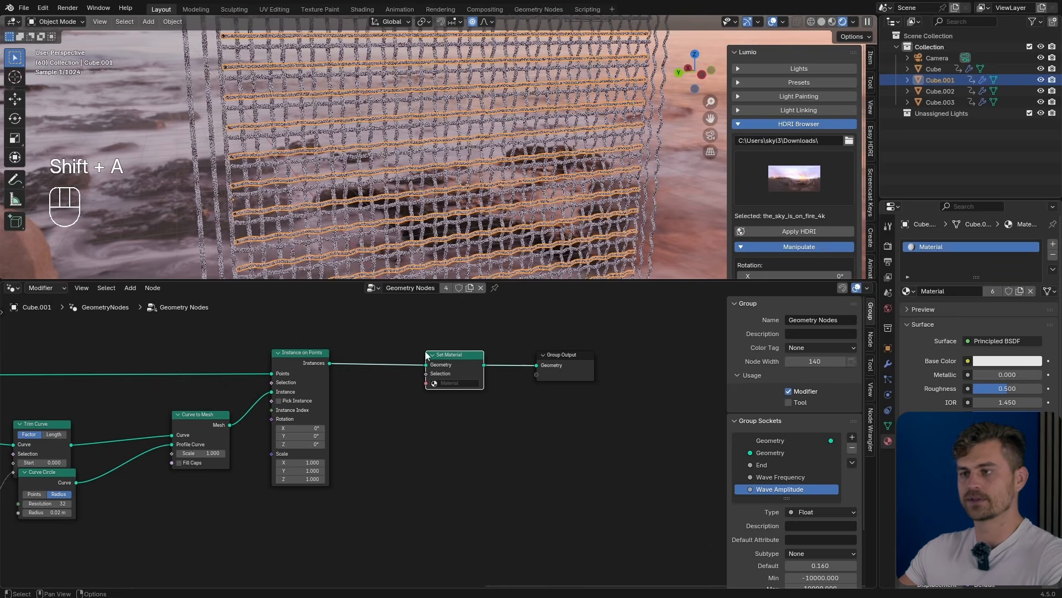
click(484, 398)
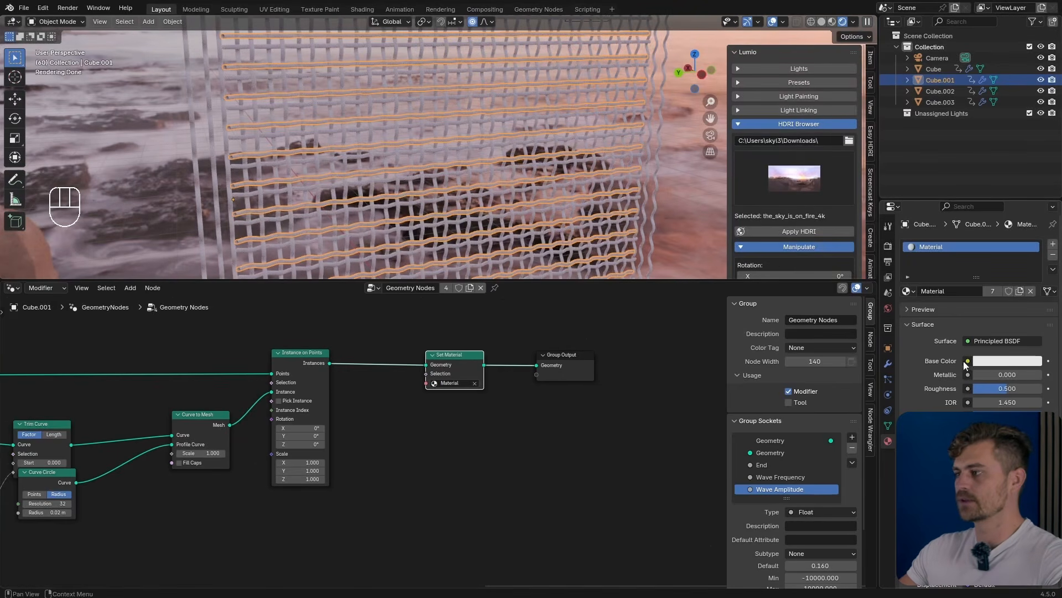
Step: Make the mesh material black with metallic 0.548 and roughness 0.270
click(996, 361)
click(1033, 263)
mouse_move(985, 376)
mouse_down()
mouse_move(947, 379)
mouse_move(1011, 376)
mouse_move(992, 387)
mouse_up()
mouse_move(580, 154)
middle_down()
mouse_move(619, 143)
mouse_move(576, 165)
middle_up()
click(623, 142)
scroll(623, 143, up, 3)
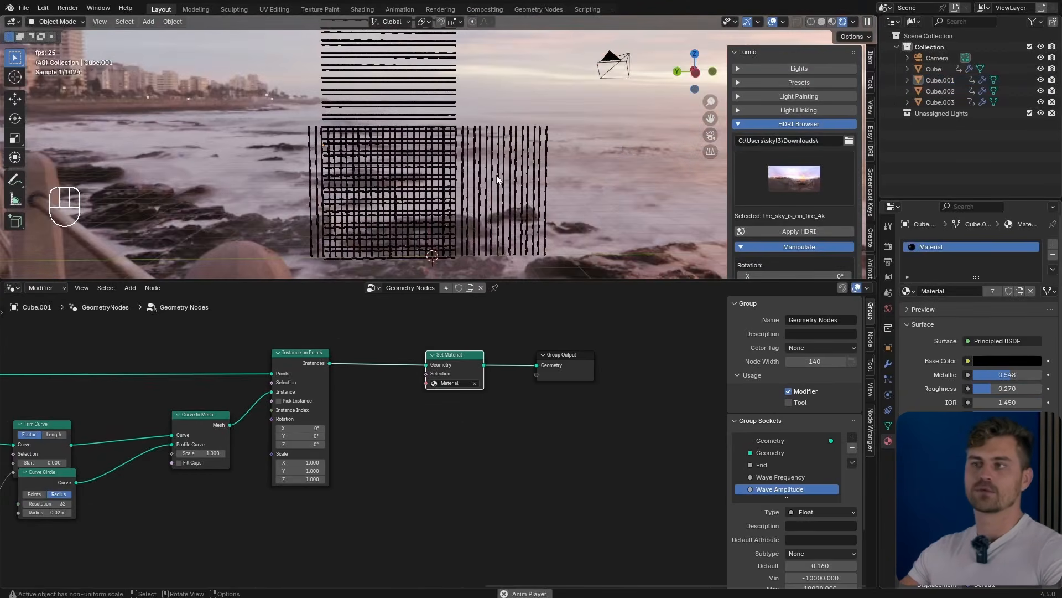
Step: Stop the animation playback and make the render background transparent
middle_drag(499, 173, 431, 165)
shift+middle_drag(522, 193, 290, 61)
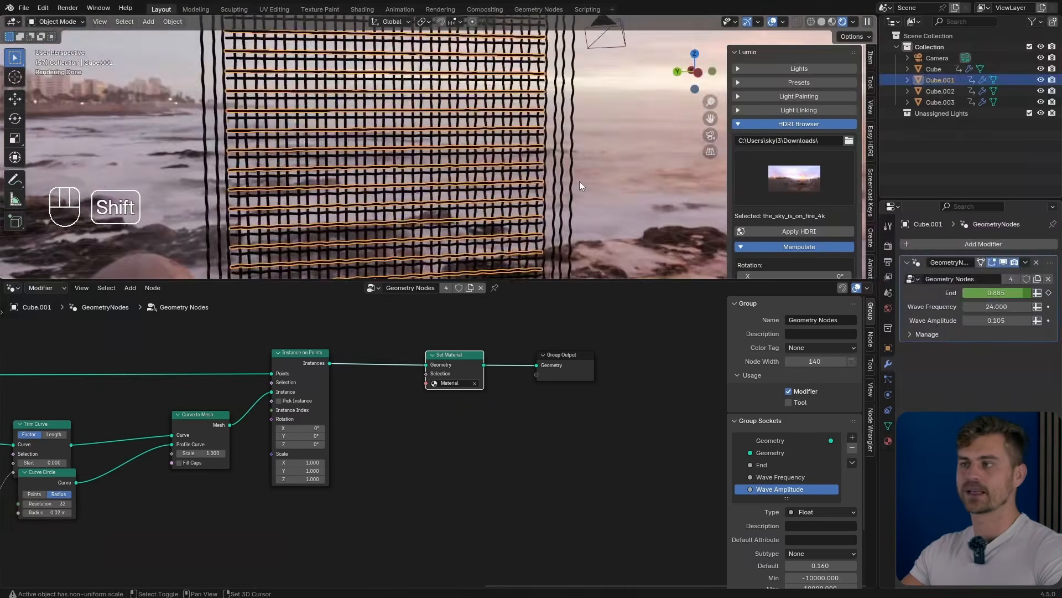
key(space)
click(888, 247)
scroll(974, 310, down, 5)
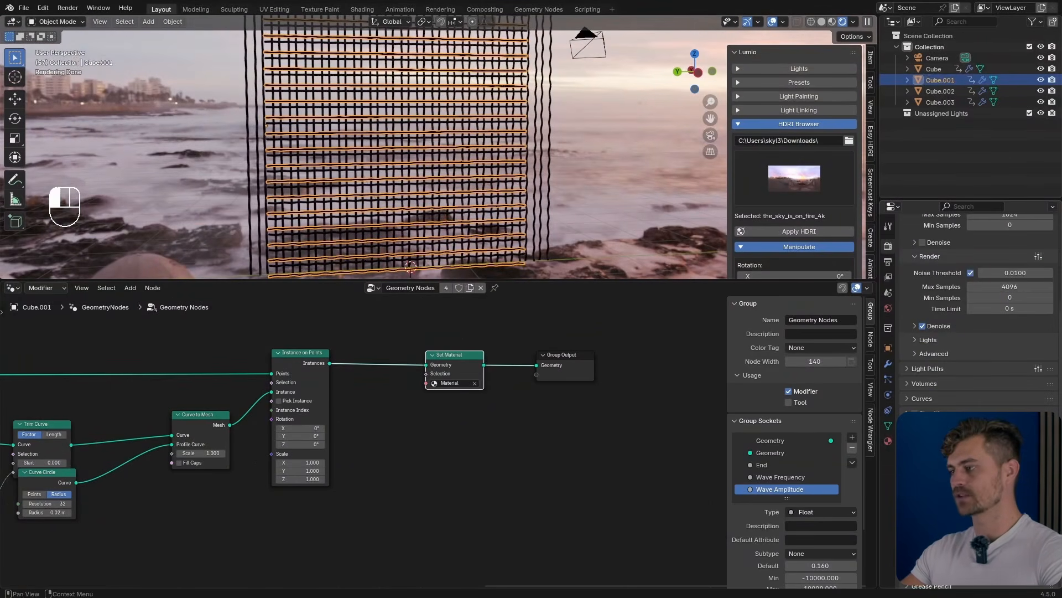
click(922, 490)
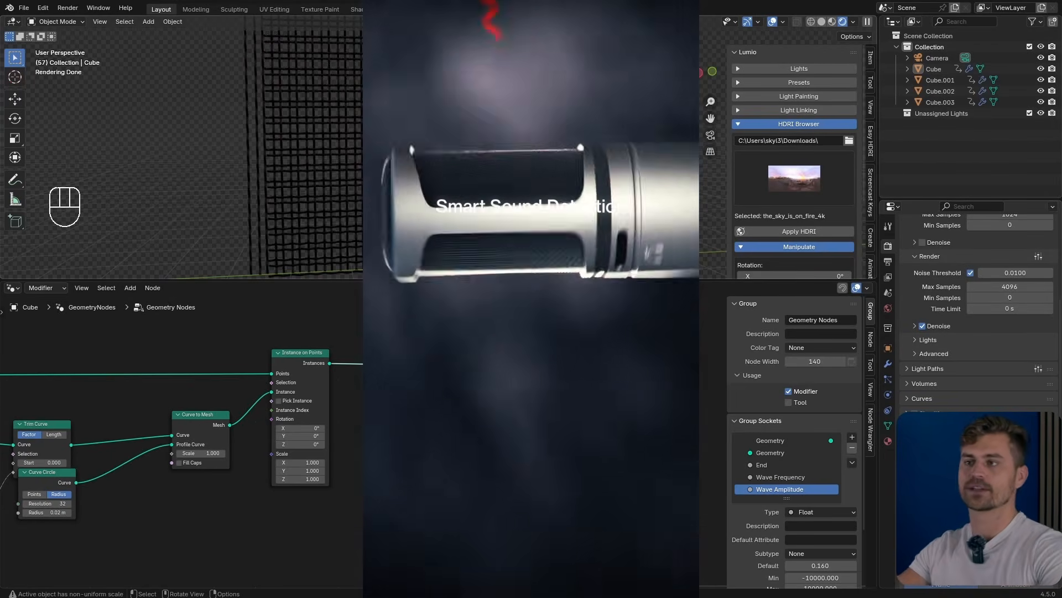
scroll(437, 155, up, 6)
middle_drag(437, 155, 459, 150)
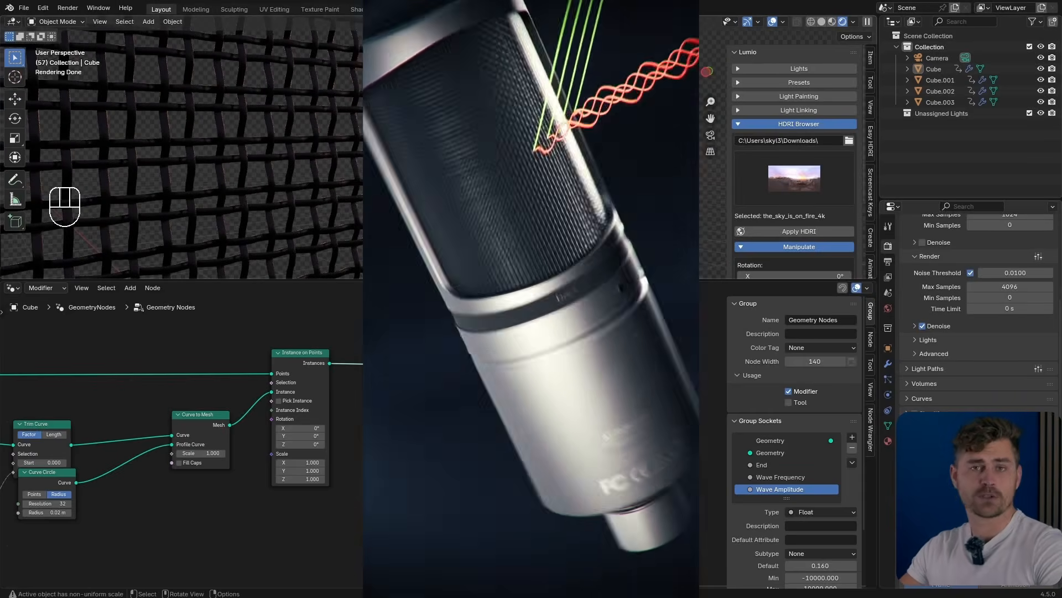
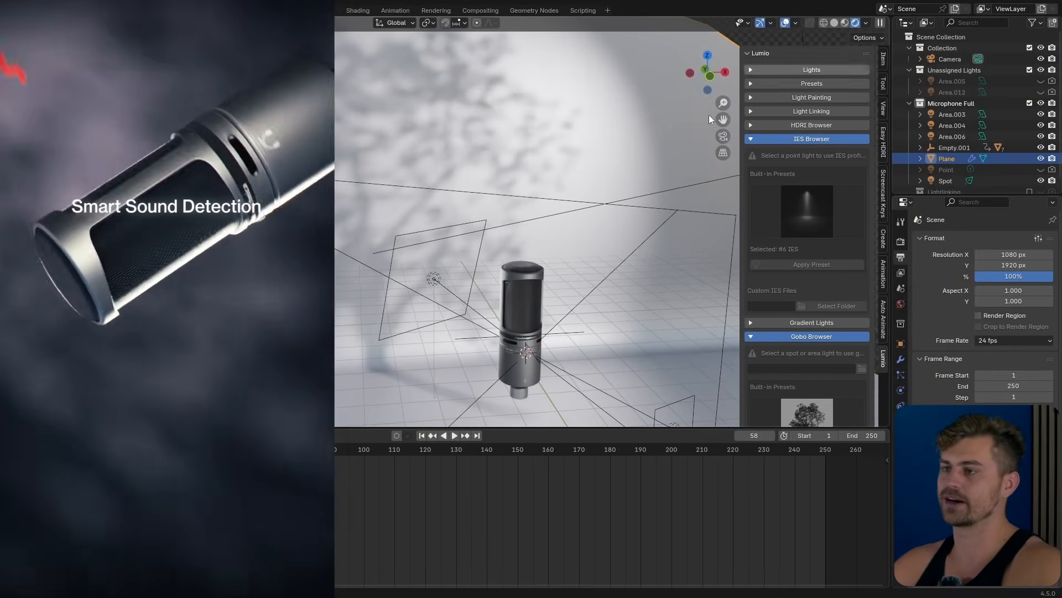
Step: In the microphone scene, add a sphere empty at the 3D cursor on the microphone
scroll(552, 264, down, 5)
middle_drag(525, 269, 483, 227)
scroll(493, 235, up, 3)
scroll(482, 228, up, 5)
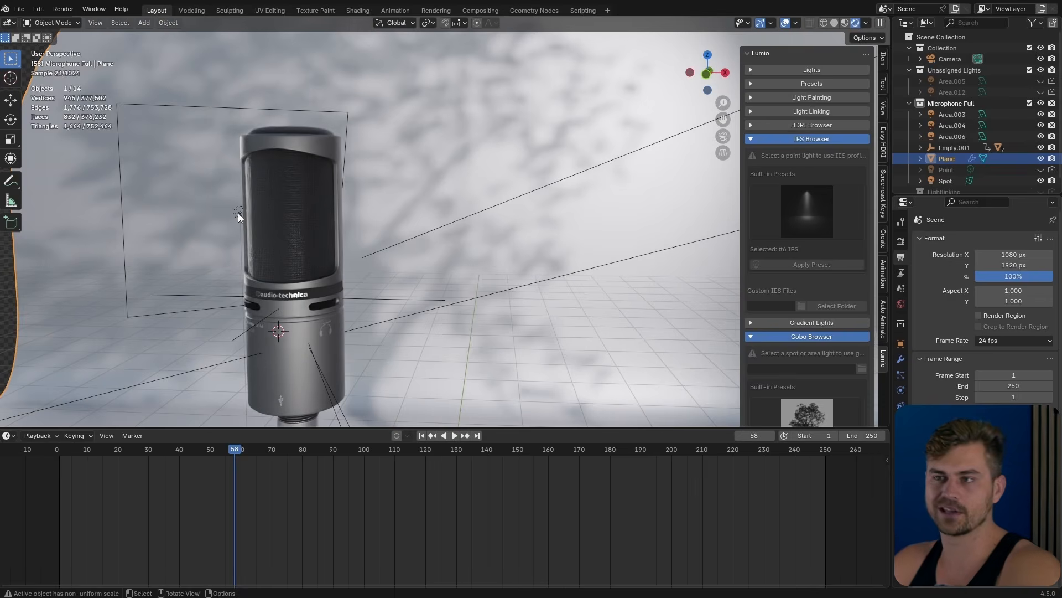
click(238, 213)
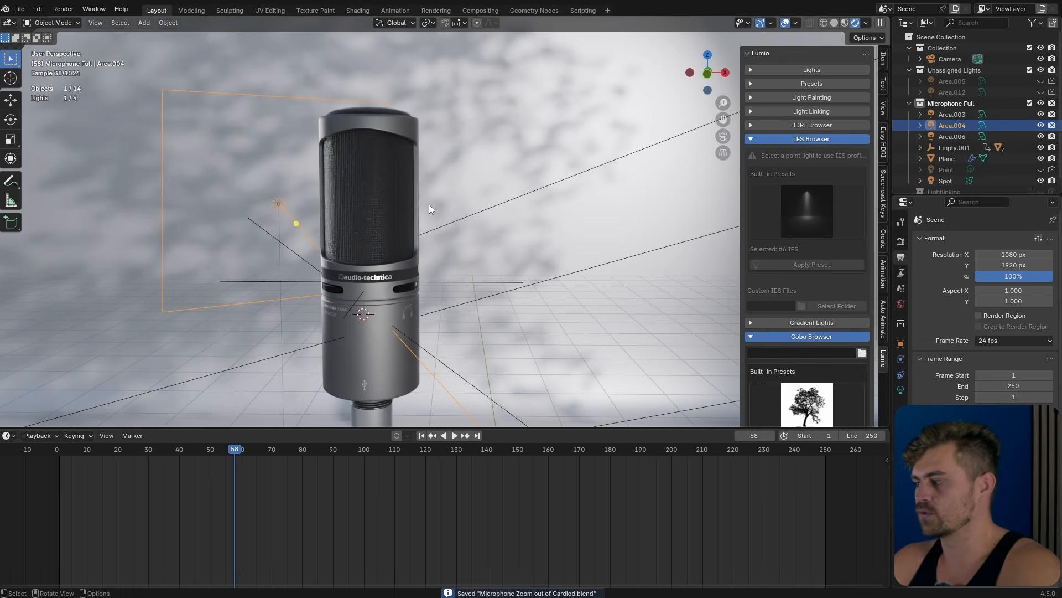
shift+middle_drag(515, 242, 463, 252)
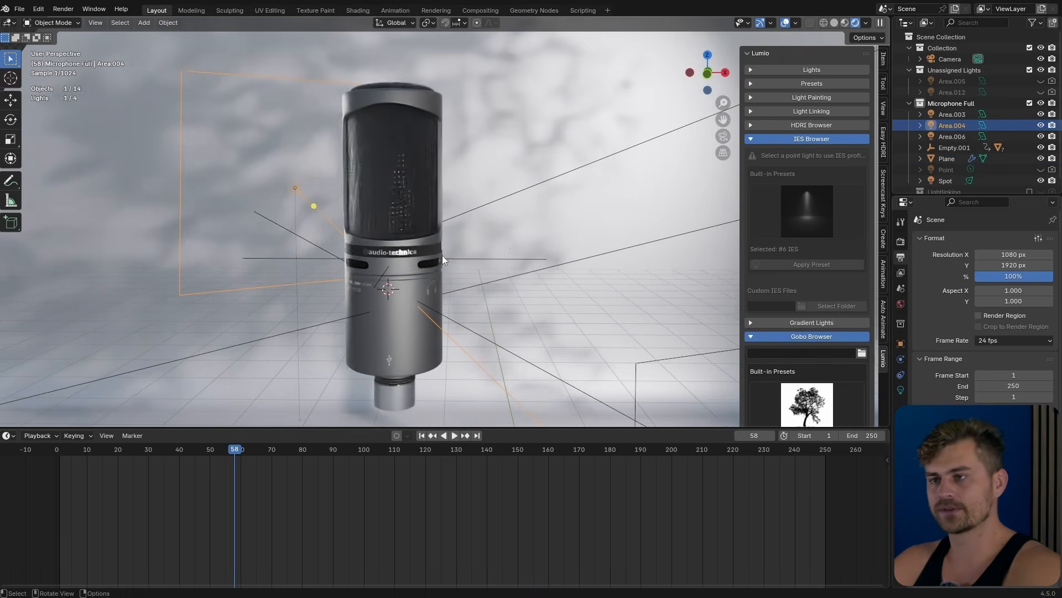
key(shift+a)
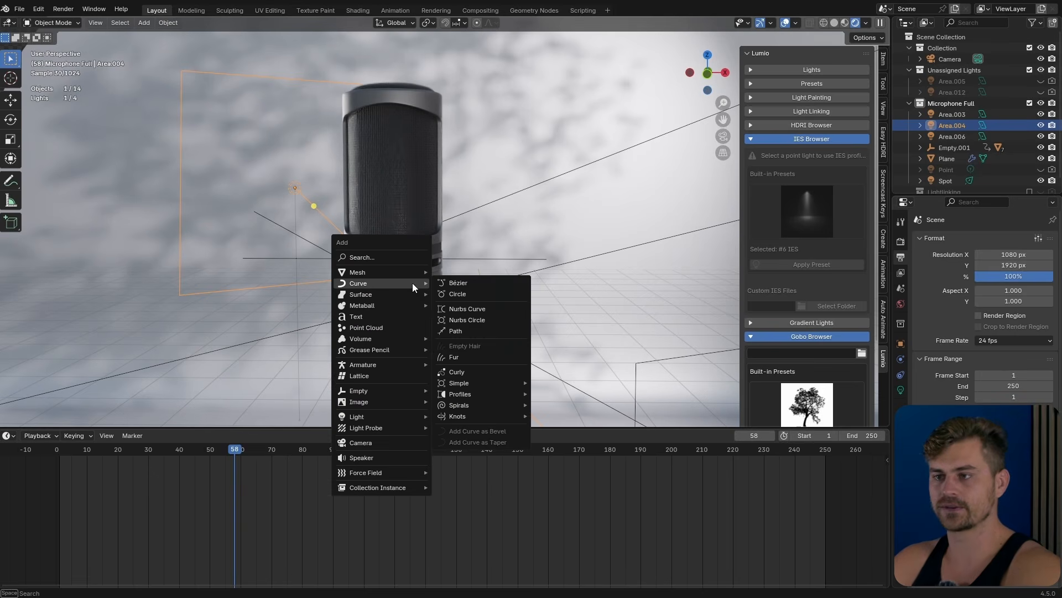
mouse_move(385, 390)
click(484, 450)
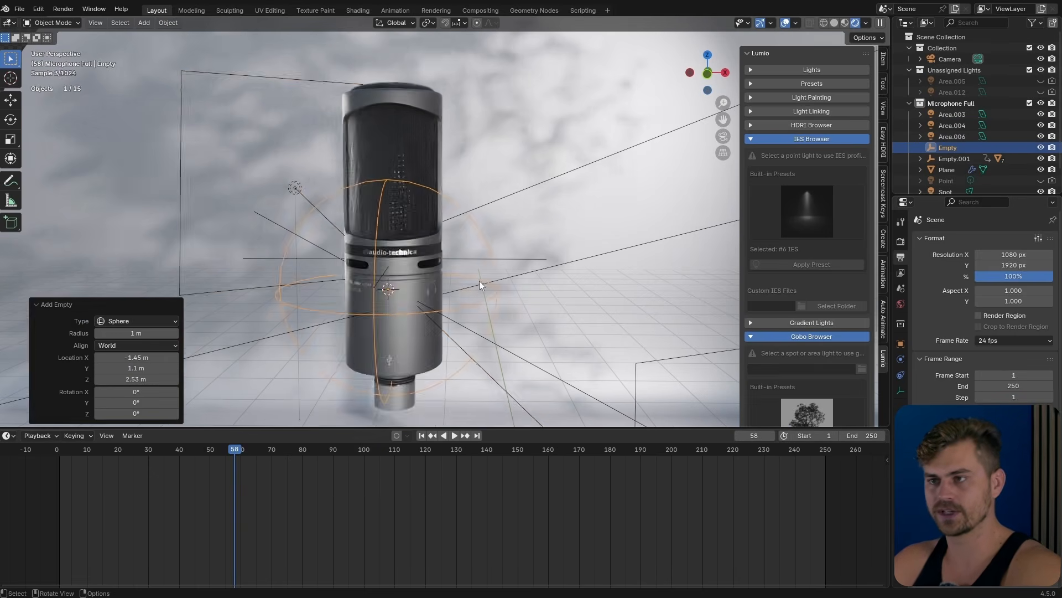
Step: Raise the sphere empty along Z to the microphone's grille, by about 0.38 m and another 0.54 m
key(g)
key(z)
click(485, 259)
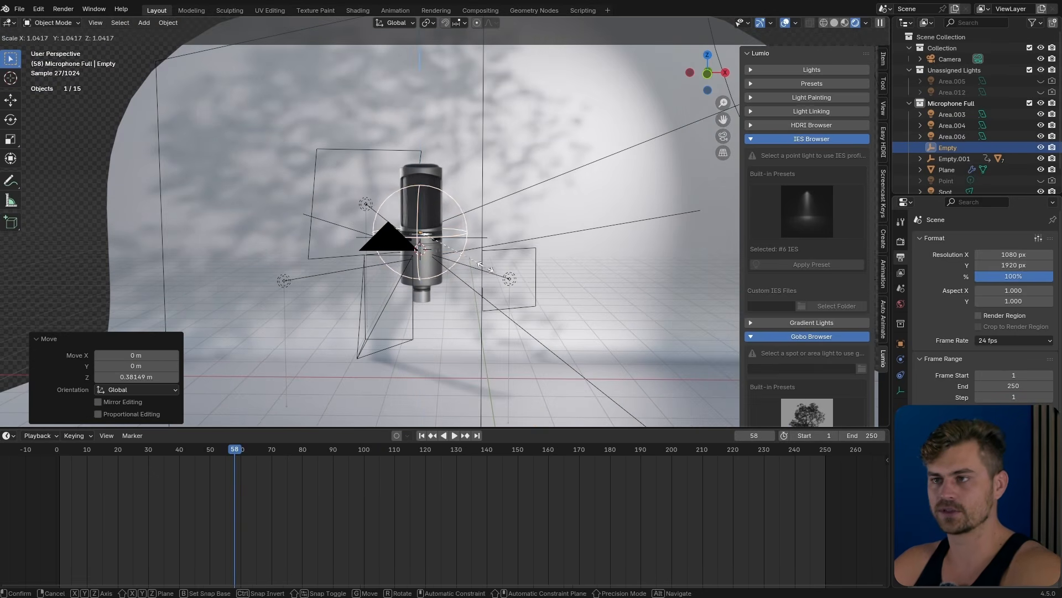
scroll(454, 207, up, 11)
scroll(337, 154, down, 11)
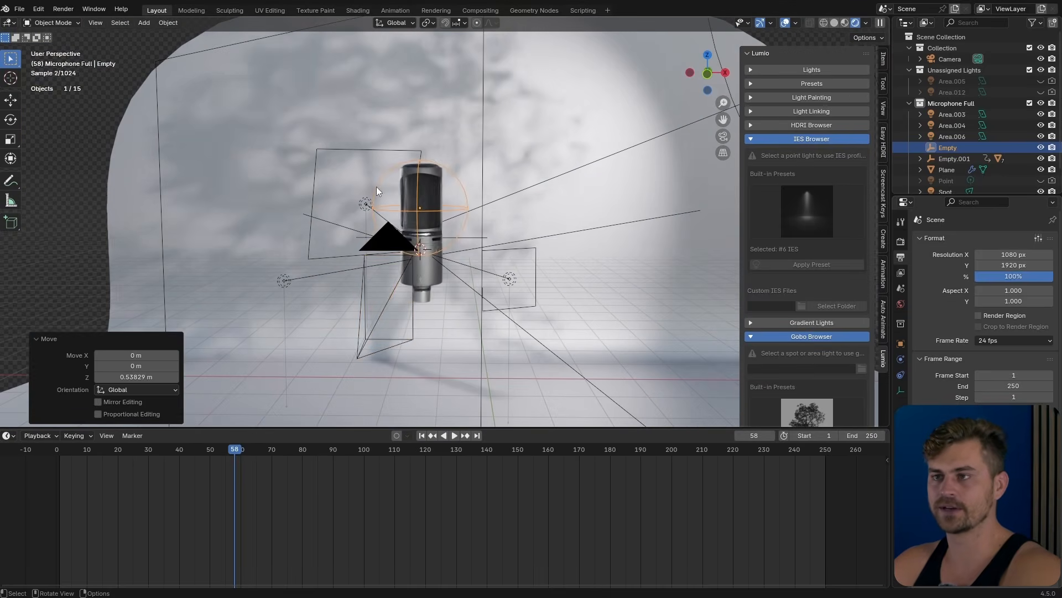
Step: Parent the camera to the sphere empty as Object with Keep Transform
click(396, 228)
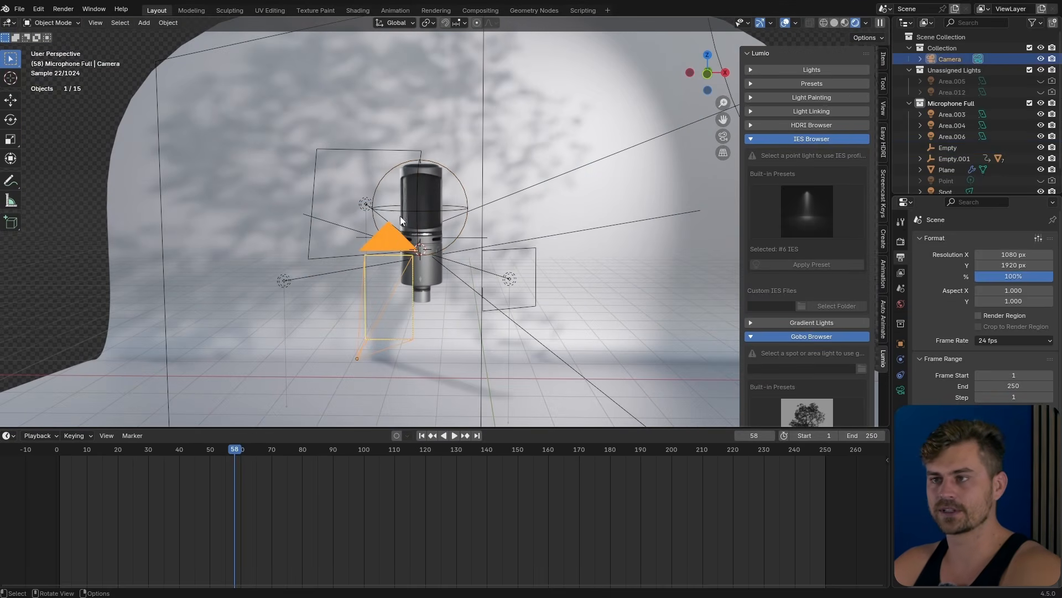
shift+click(459, 176)
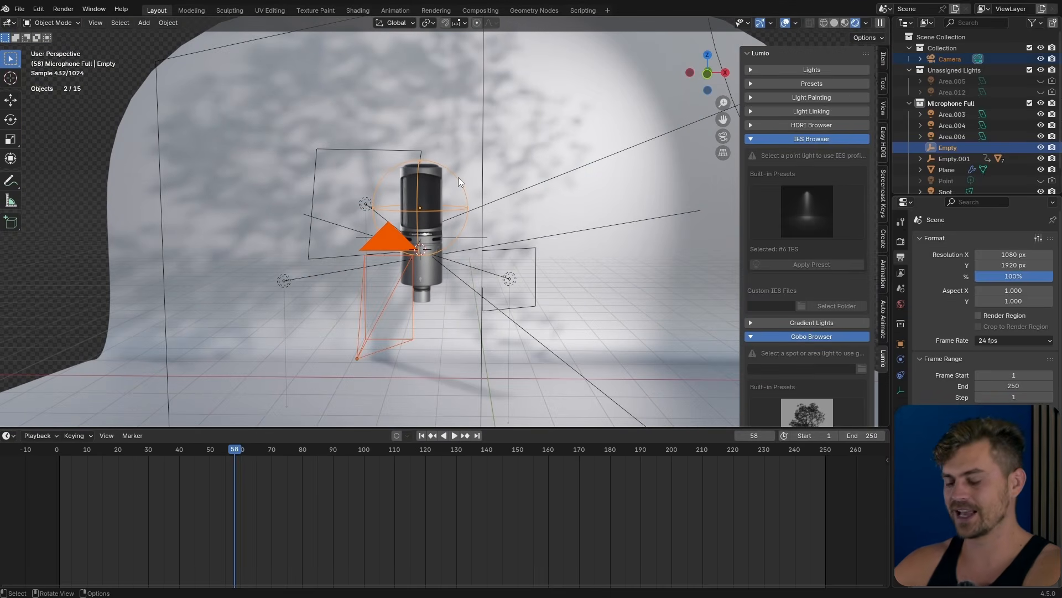
key(ctrl+p)
click(458, 177)
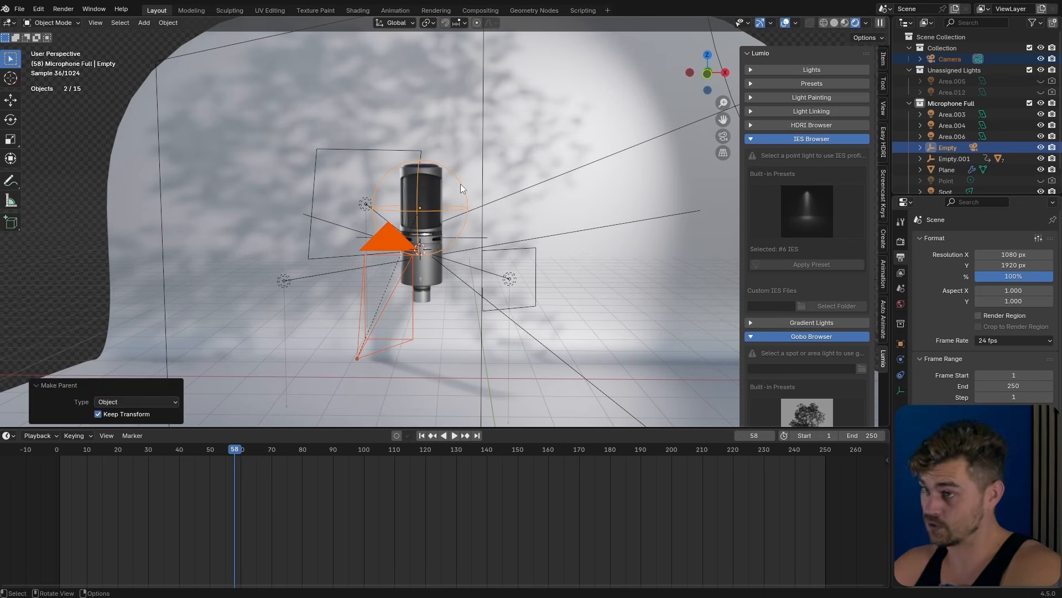
Step: In camera view at frame 1, scale the empty to 0.114 to bring the camera close to the microphone's mesh
click(461, 187)
key(r)
right_click(466, 220)
key(KP_0)
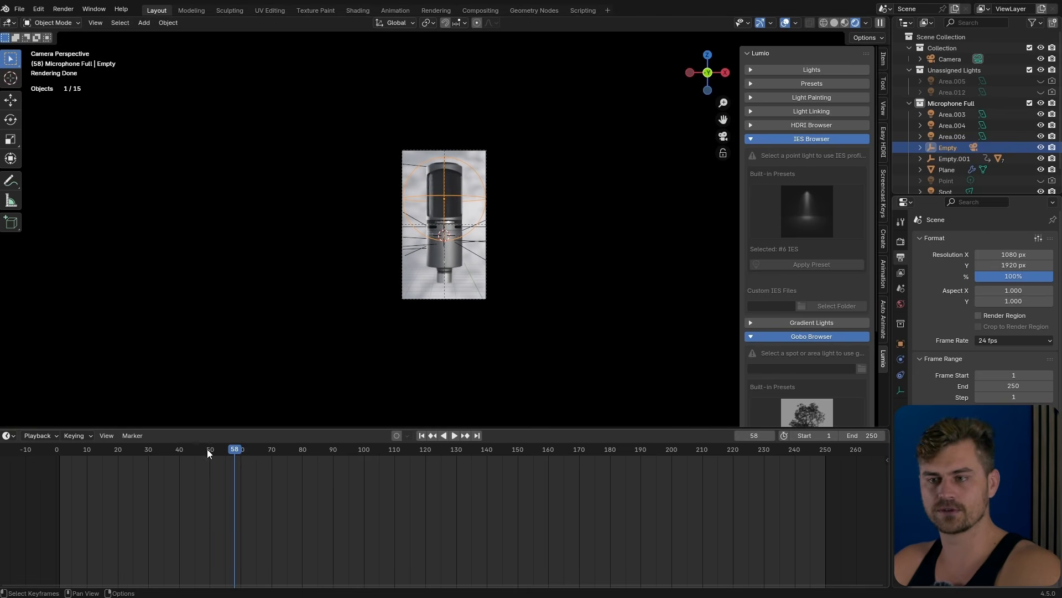
key(s)
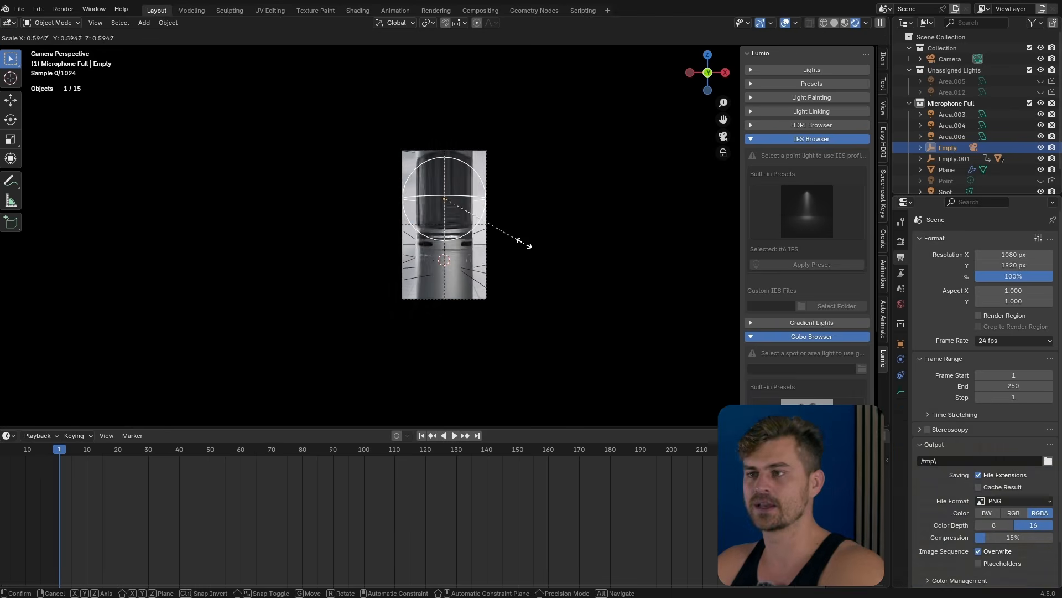
click(460, 222)
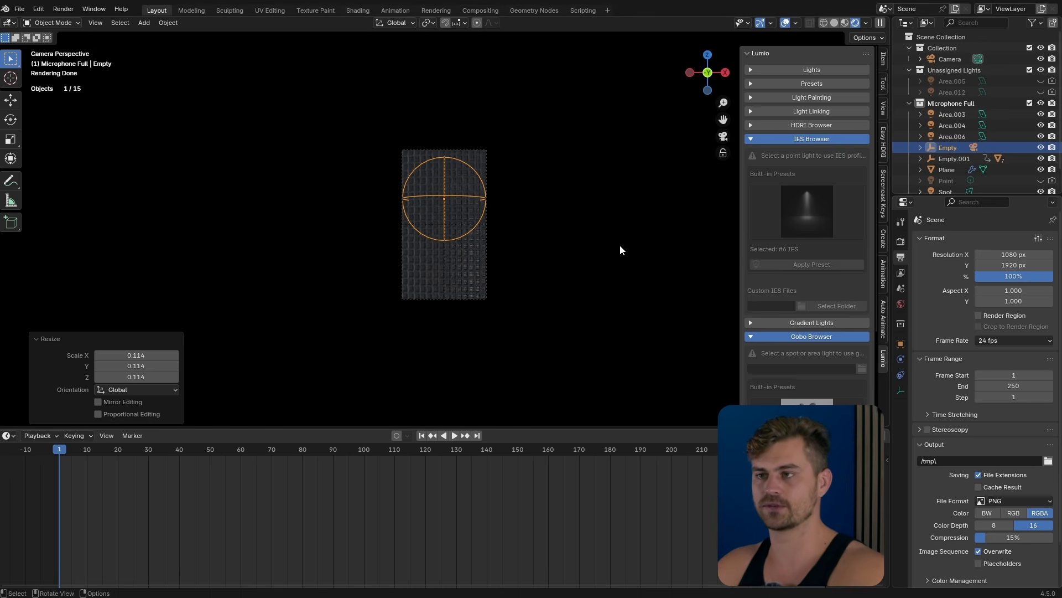
key(r)
key(Escape)
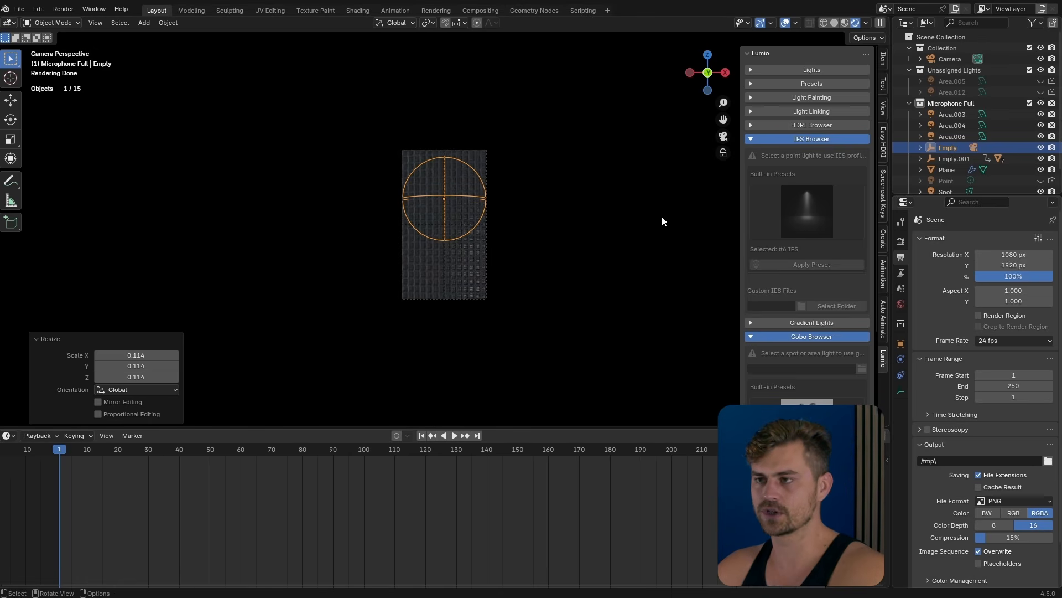
Step: Select the camera and turn on its background image, Third Animation 0061.png
click(486, 150)
scroll(488, 177, up, 3)
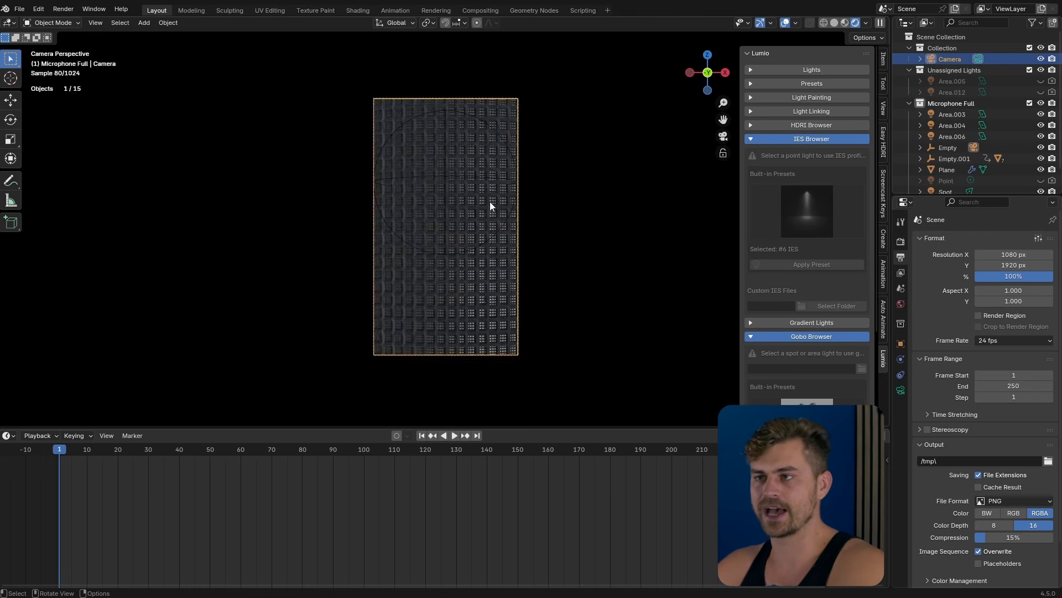
click(901, 390)
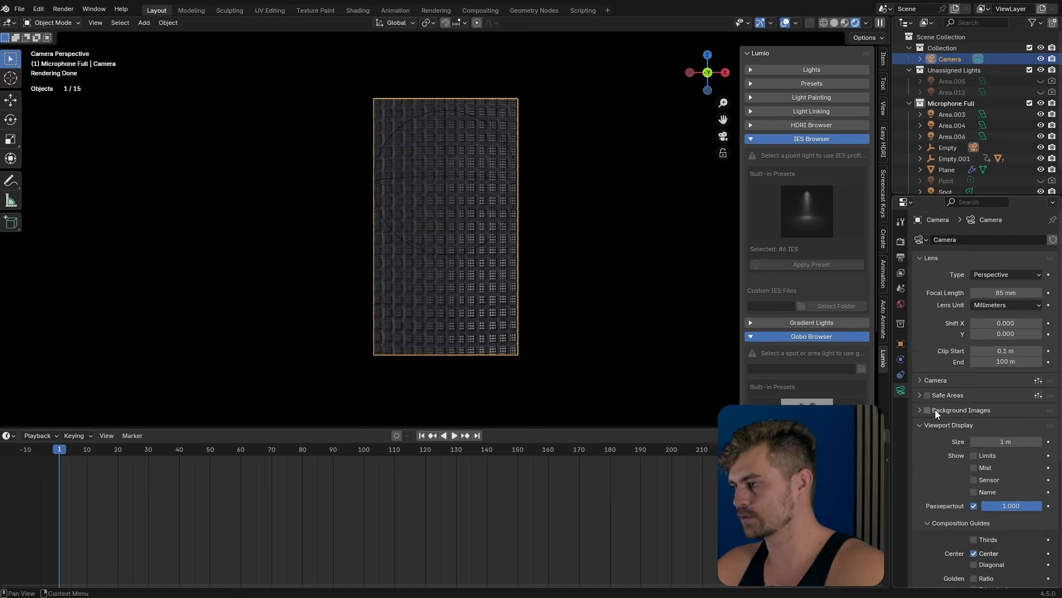
scroll(952, 412, down, 10)
scroll(951, 427, up, 7)
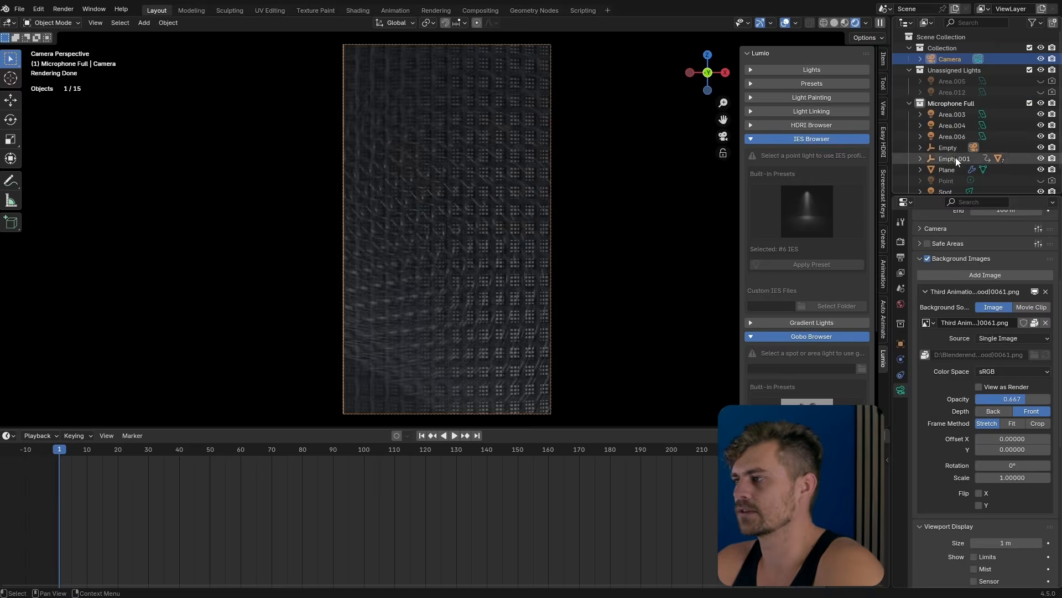
Step: Rotate the microphone's parent Empty.001 by 25° about the view axis
click(955, 160)
key(r)
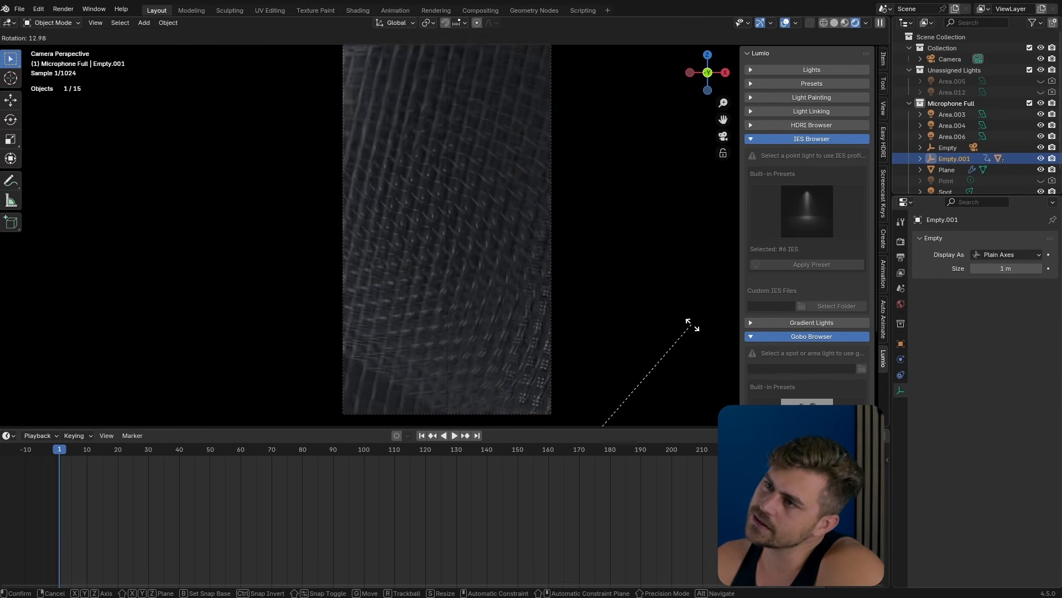
click(703, 411)
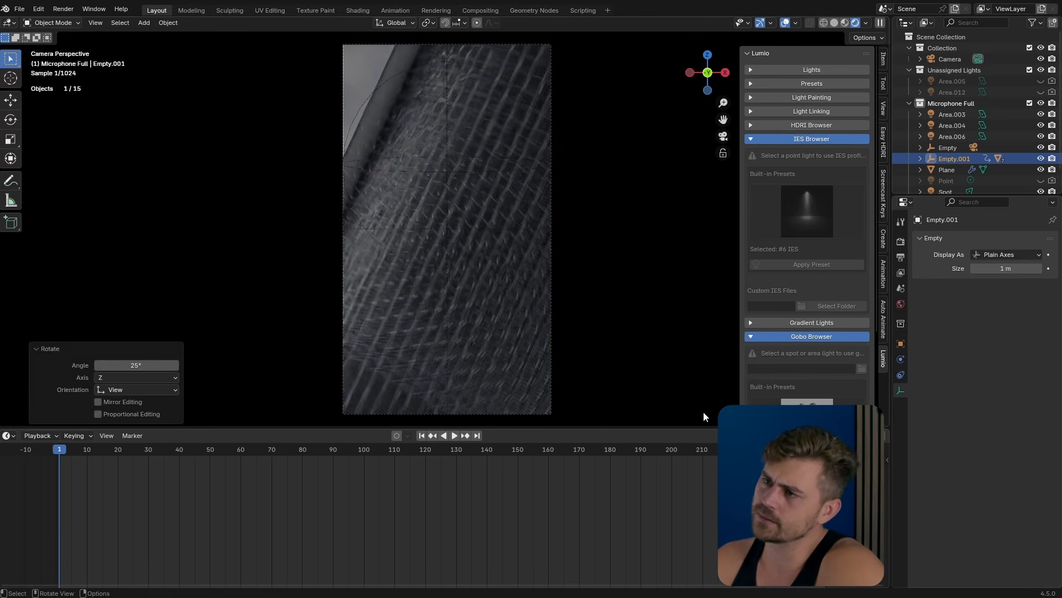
Step: Select the camera's sphere empty and insert a keyframe for it at frame 1
scroll(470, 171, down, 1)
click(470, 171)
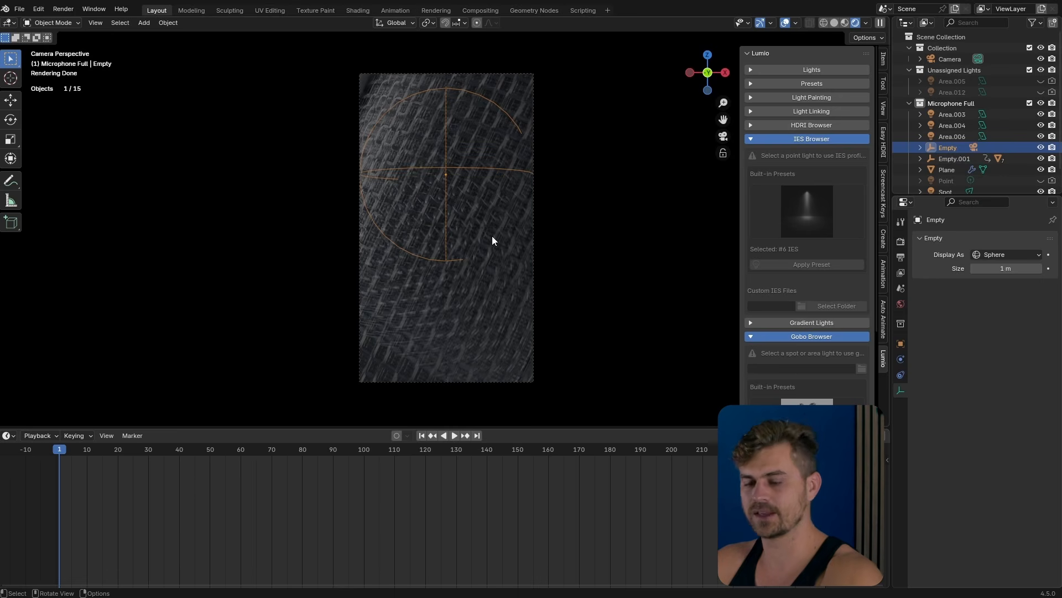
key(i)
Step: At frame 49, rotate the sphere empty and scale it by 0.548 and then 14.490 to pull the camera back from the microphone
drag(202, 453, 206, 455)
key(r)
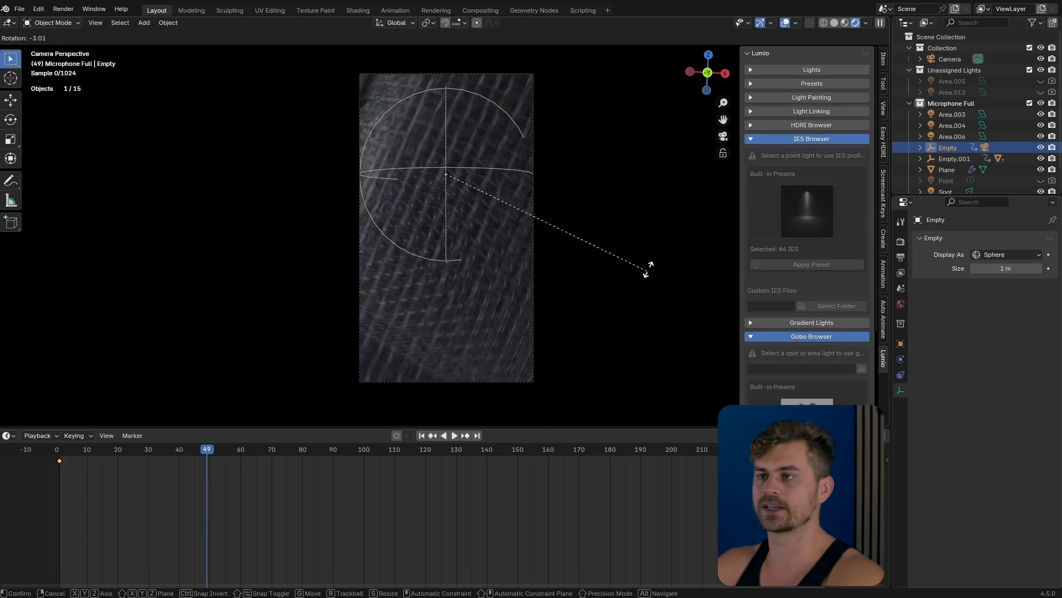
click(562, 313)
key(s)
click(512, 279)
key(s)
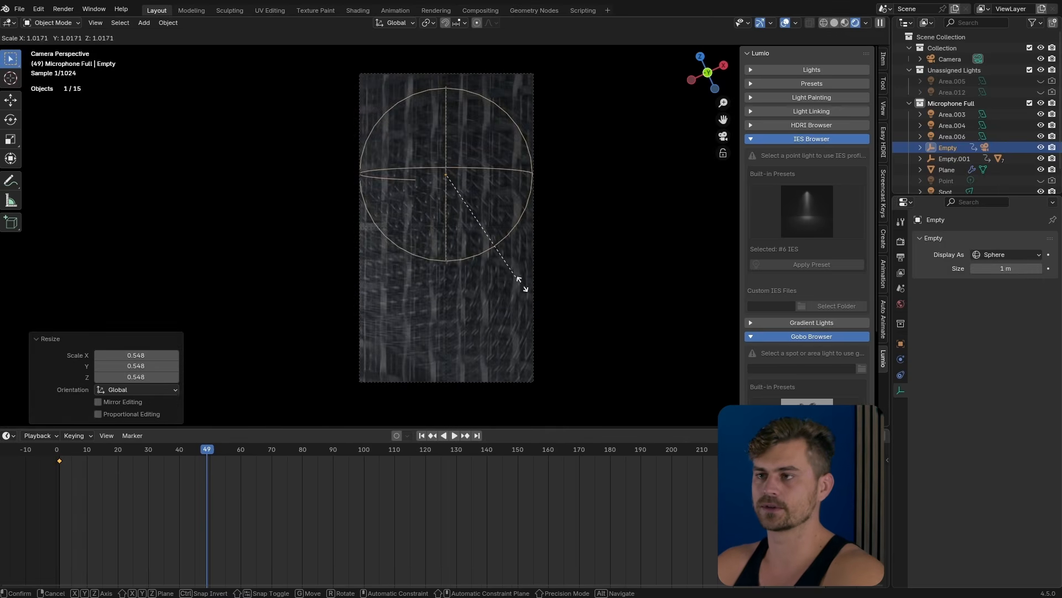
click(628, 144)
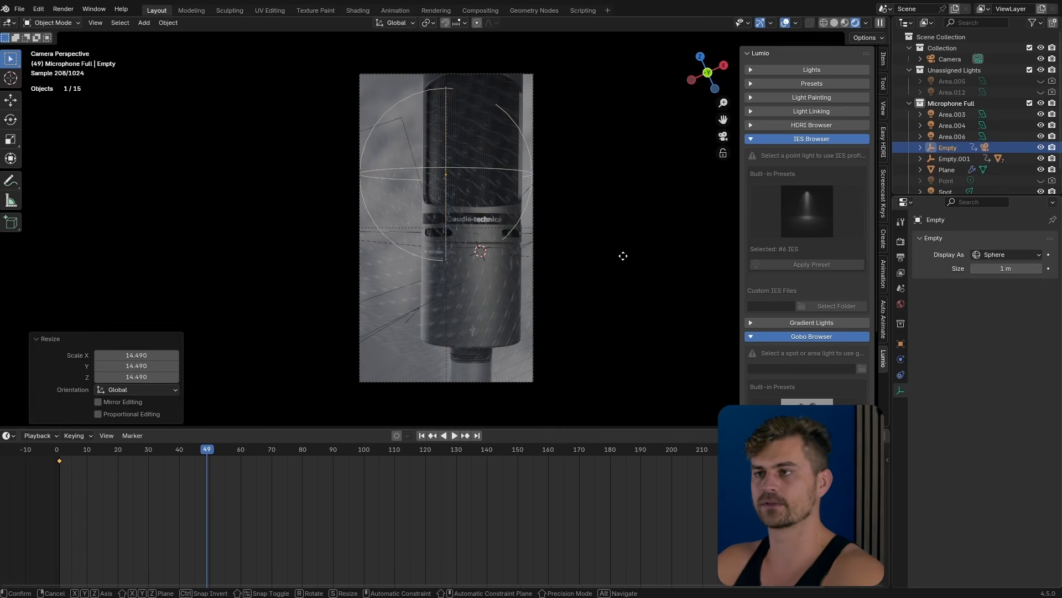
Step: Move the sphere empty along X, scale it by 0.950 and keyframe it at frame 49, ending on frame 100
key(g)
key(x)
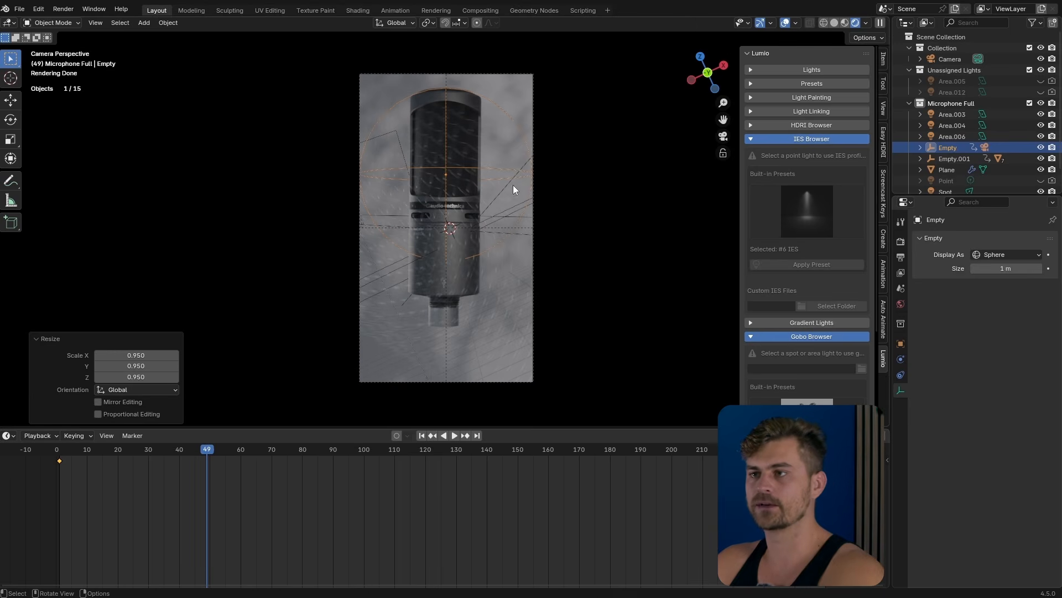
key(i)
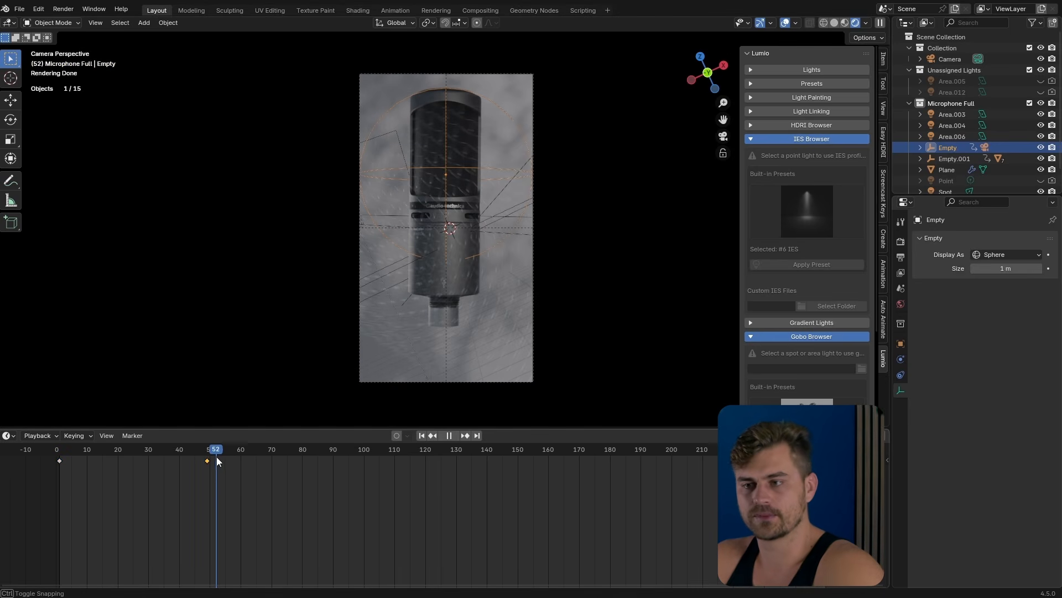
drag(207, 468, 363, 505)
key(r)
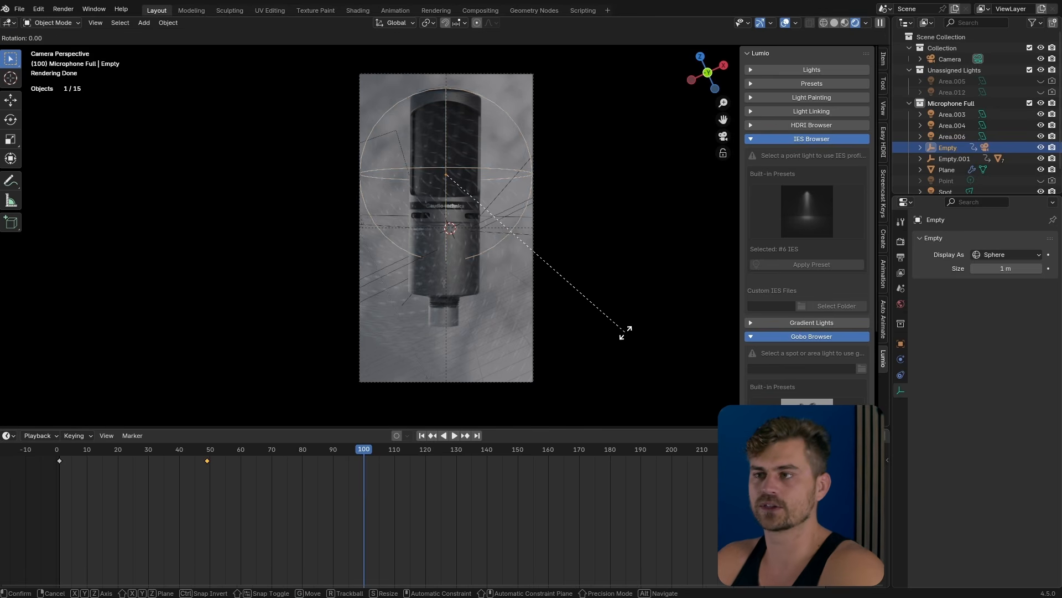
key(z)
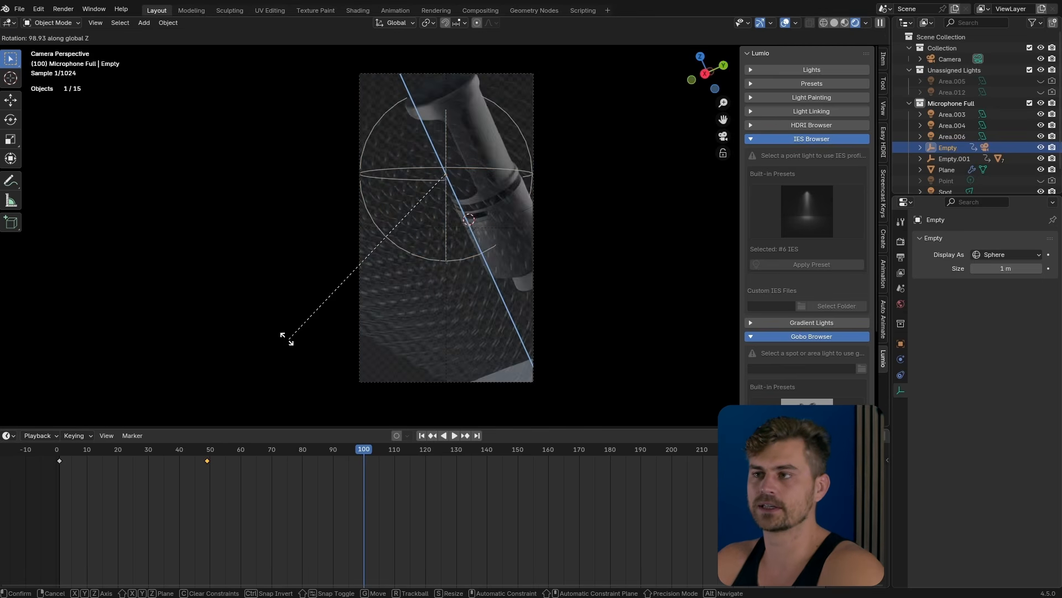
right_click(547, 235)
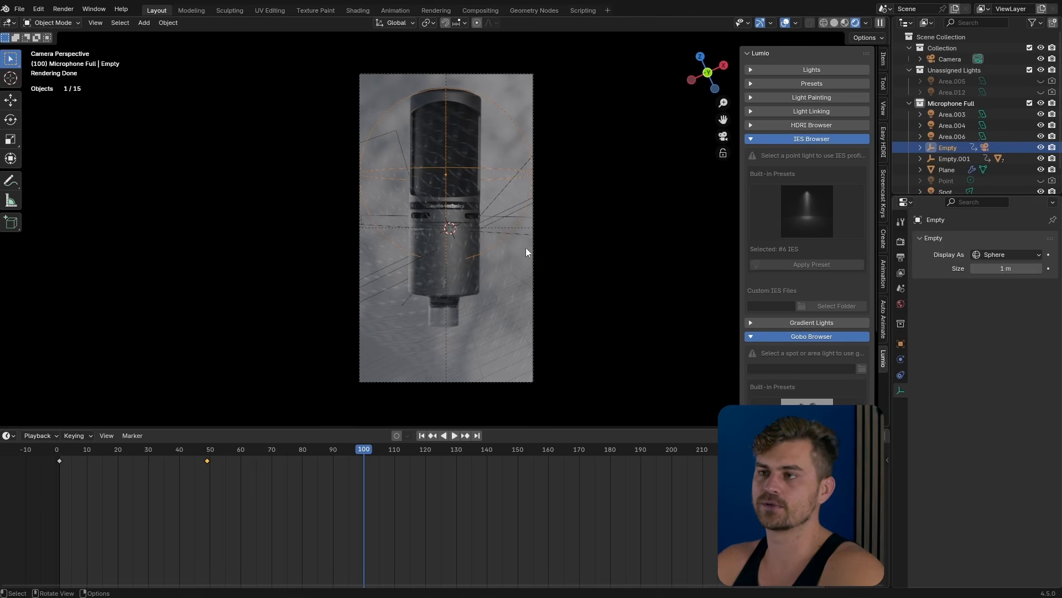
Step: Rotate the sphere empty 22° about global Z and keyframe it at frame 100
scroll(518, 247, up, 1)
shift+middle_drag(536, 226, 512, 272)
key(r)
key(z)
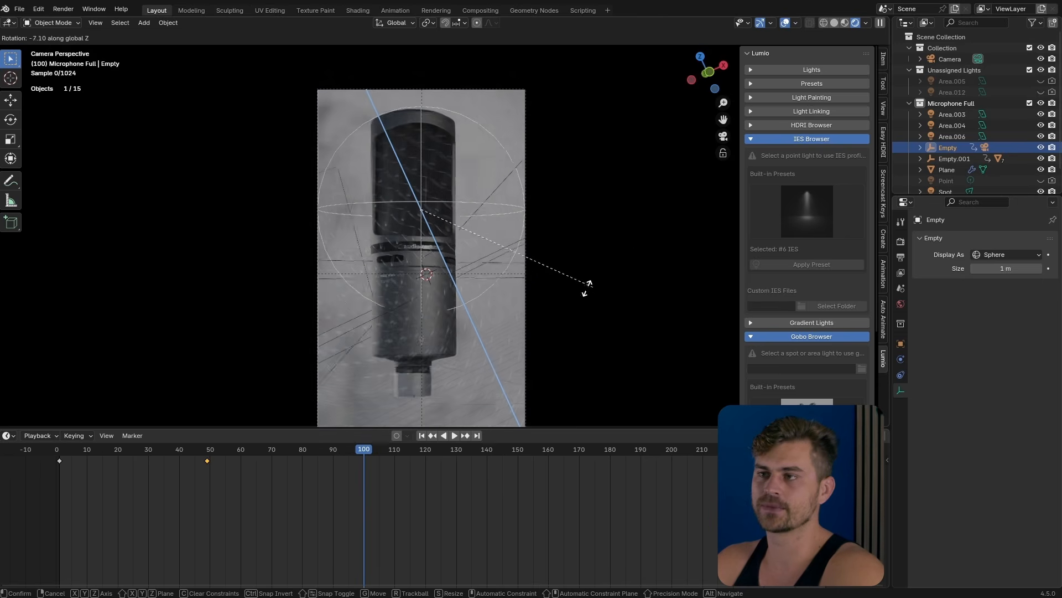
click(483, 300)
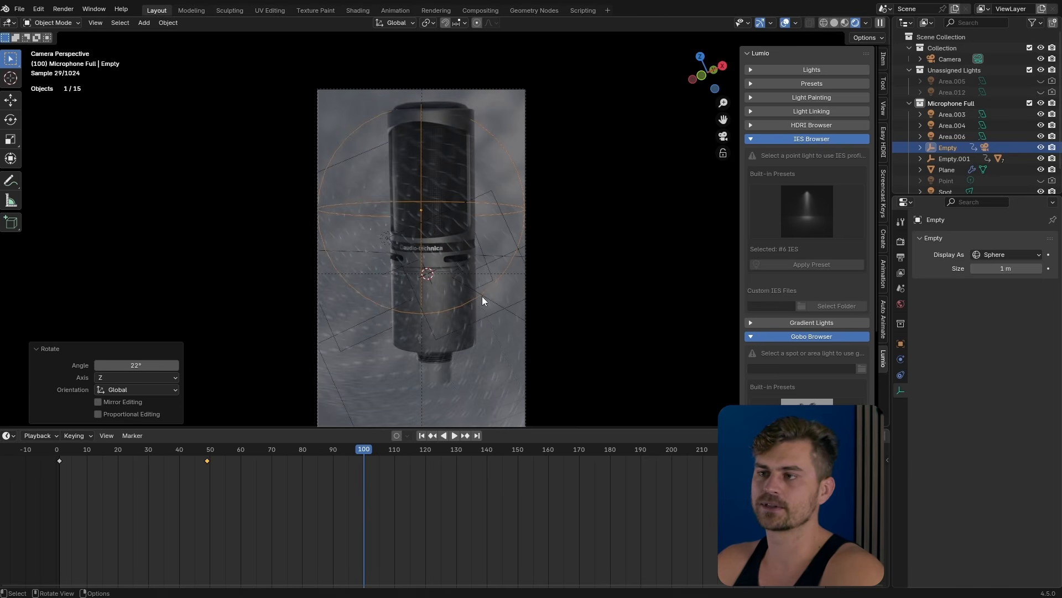
key(i)
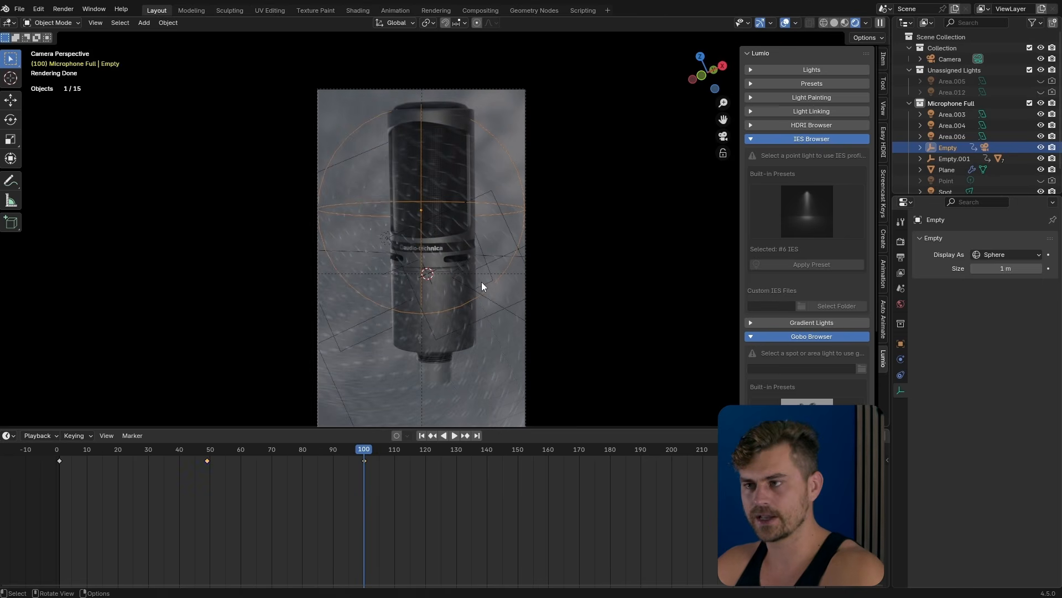
Step: Return to frame 49, select the microphone's parent Empty.001 and insert a keyframe for it
drag(208, 455, 208, 454)
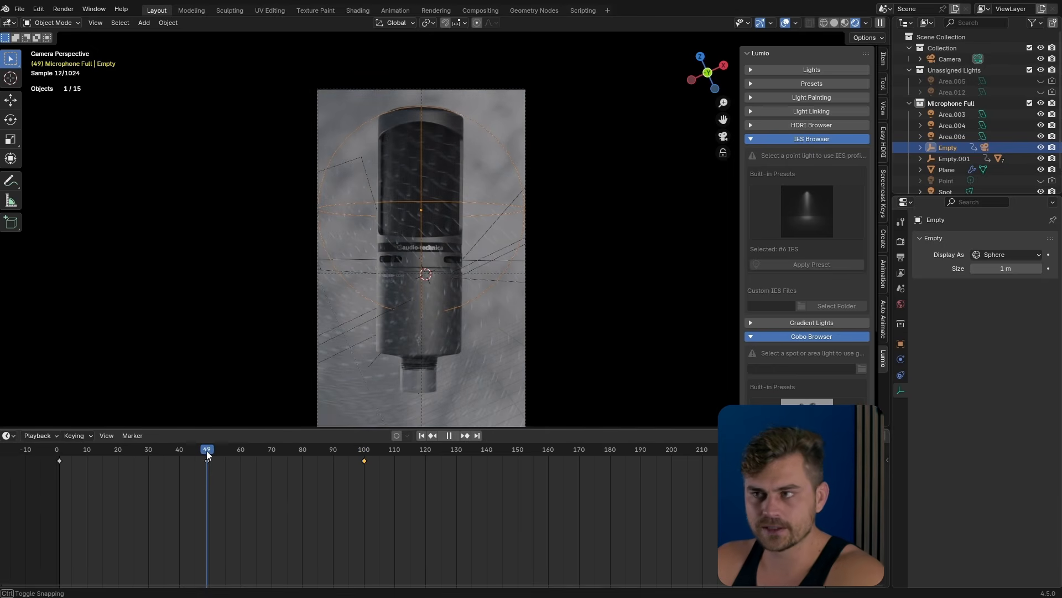
click(475, 266)
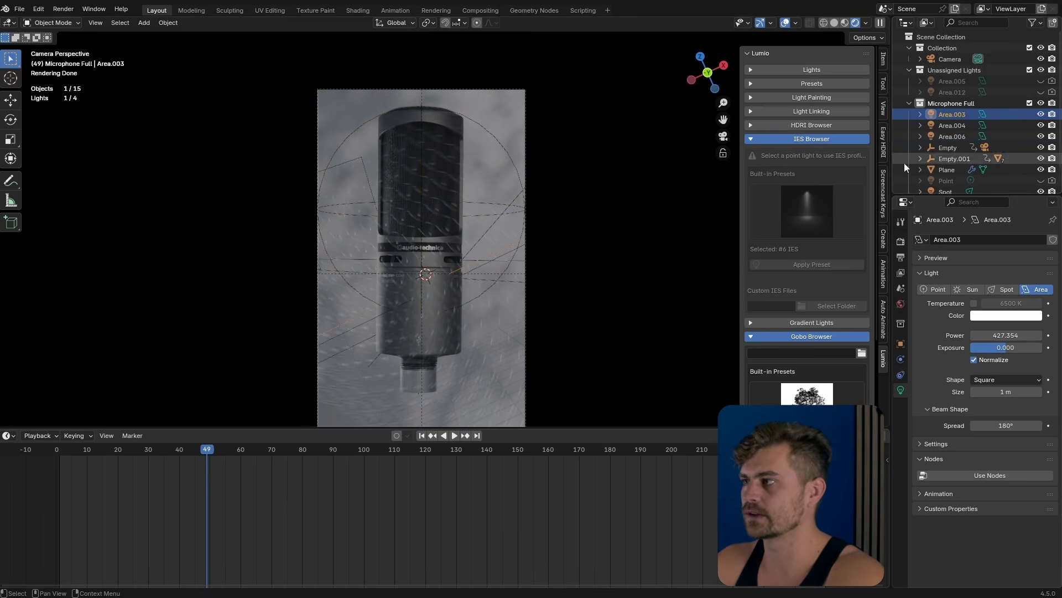
click(962, 159)
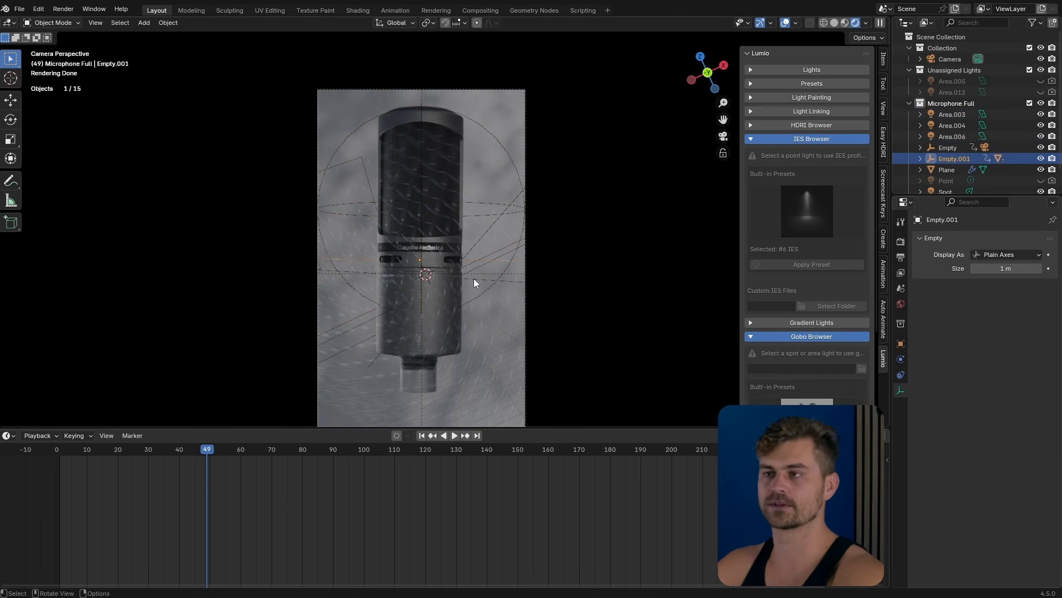
key(i)
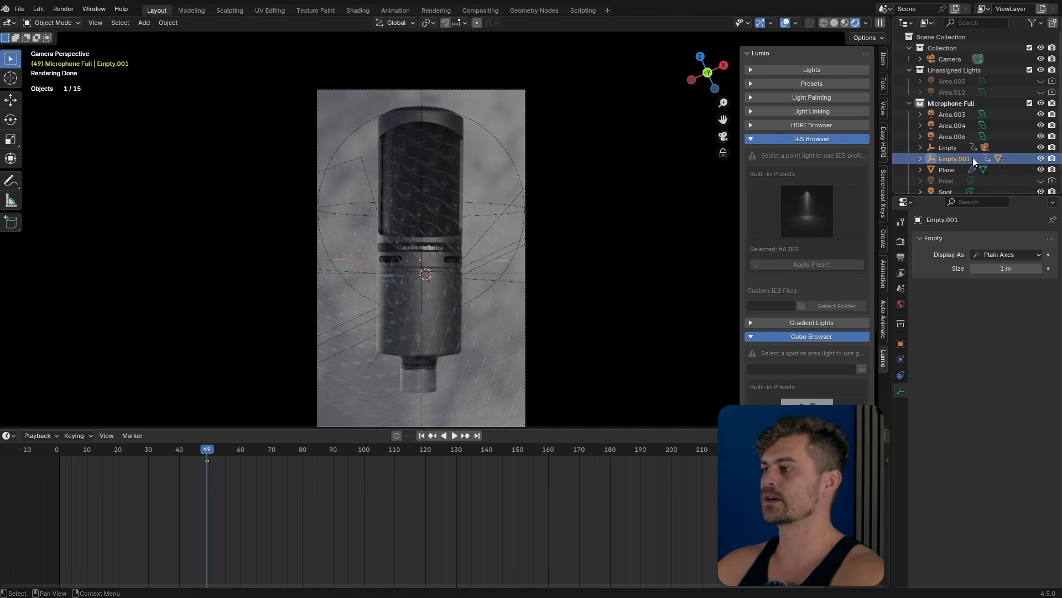
Step: Go to frame 100 and set the opacity of the camera's background image to 0
click(498, 137)
click(363, 462)
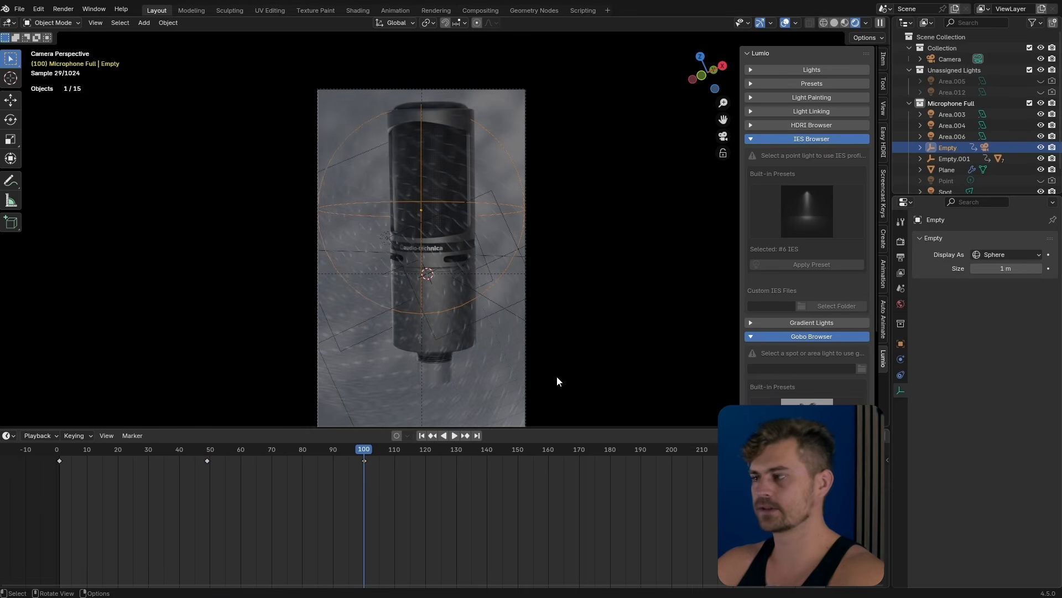
click(520, 90)
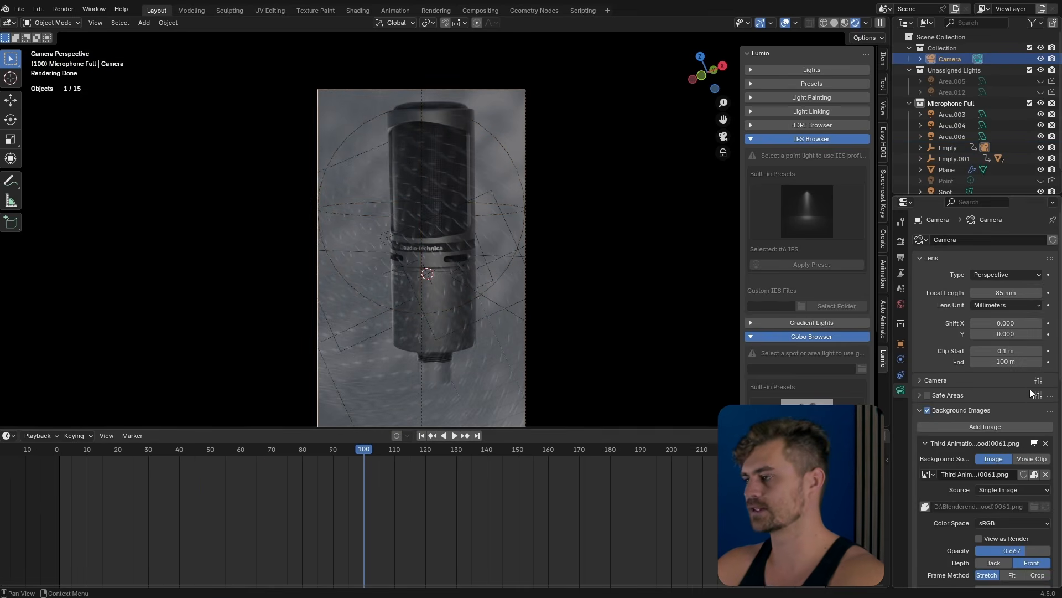
scroll(1030, 389, down, 6)
drag(1030, 418, 941, 415)
scroll(477, 264, up, 1)
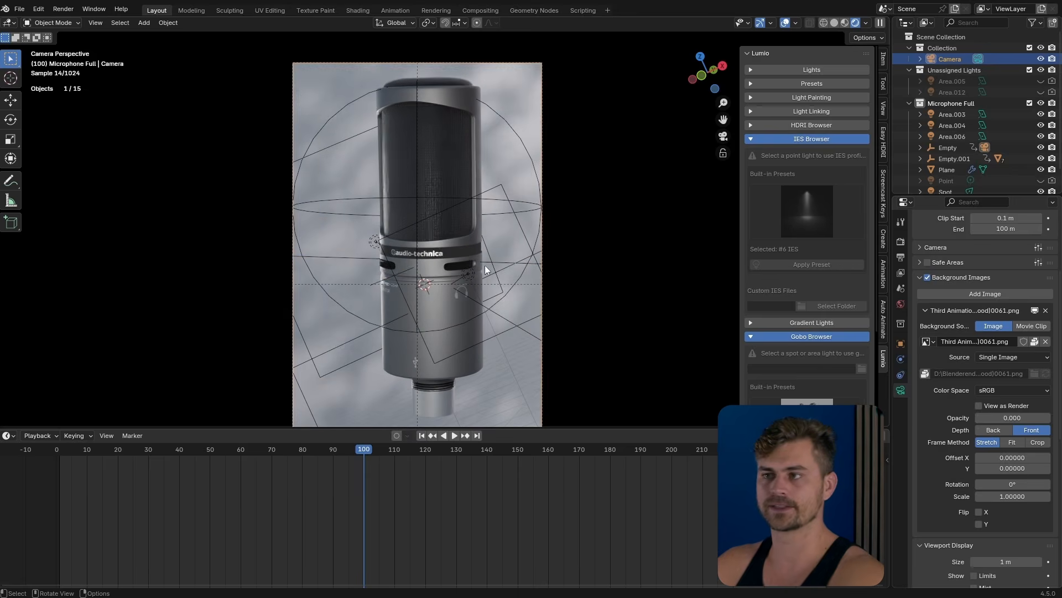
Step: Rotate Empty.001 about Z and -18.8° about Y, then move it -1.817 m along Y and reposition the microphone in the frame
click(498, 260)
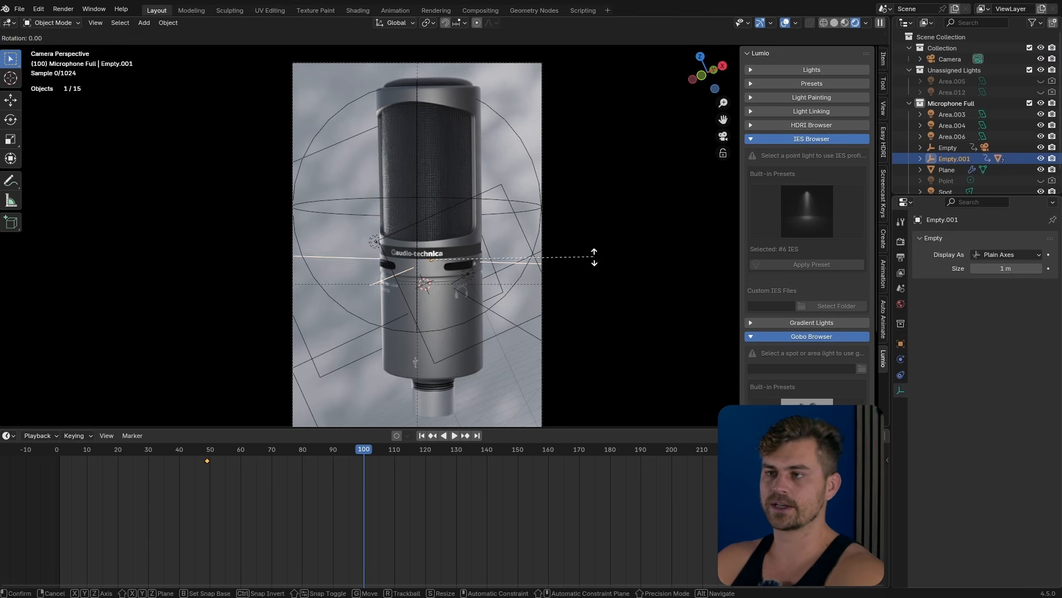
key(z)
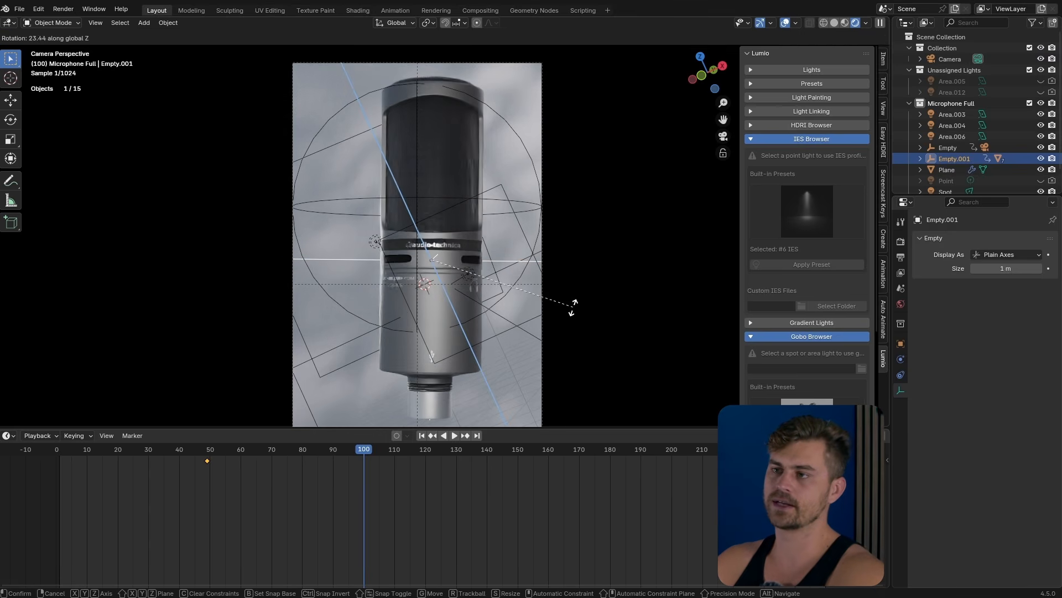
key(z)
key(y)
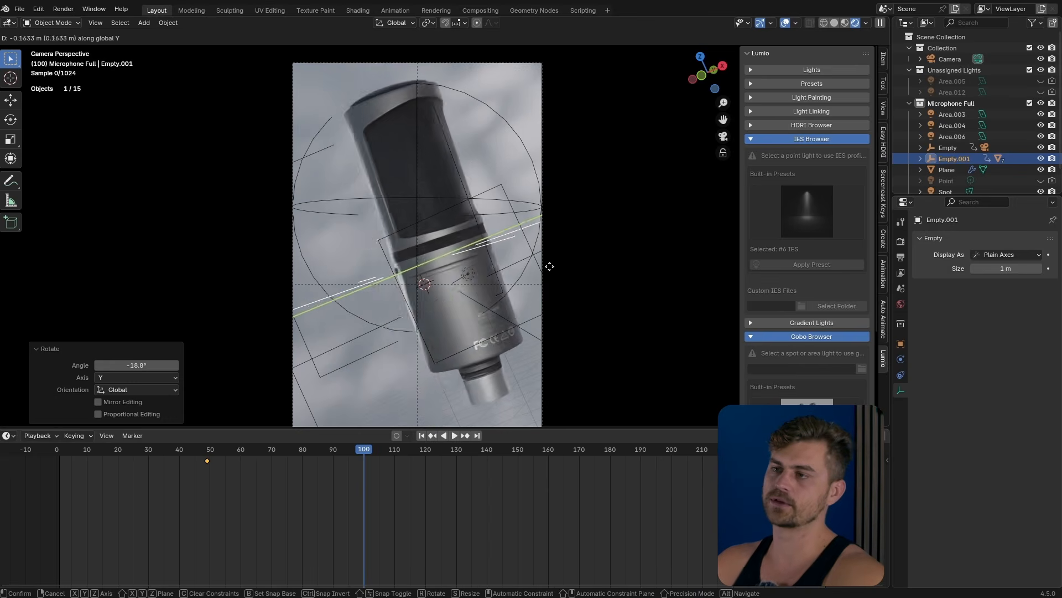
click(525, 358)
key(g)
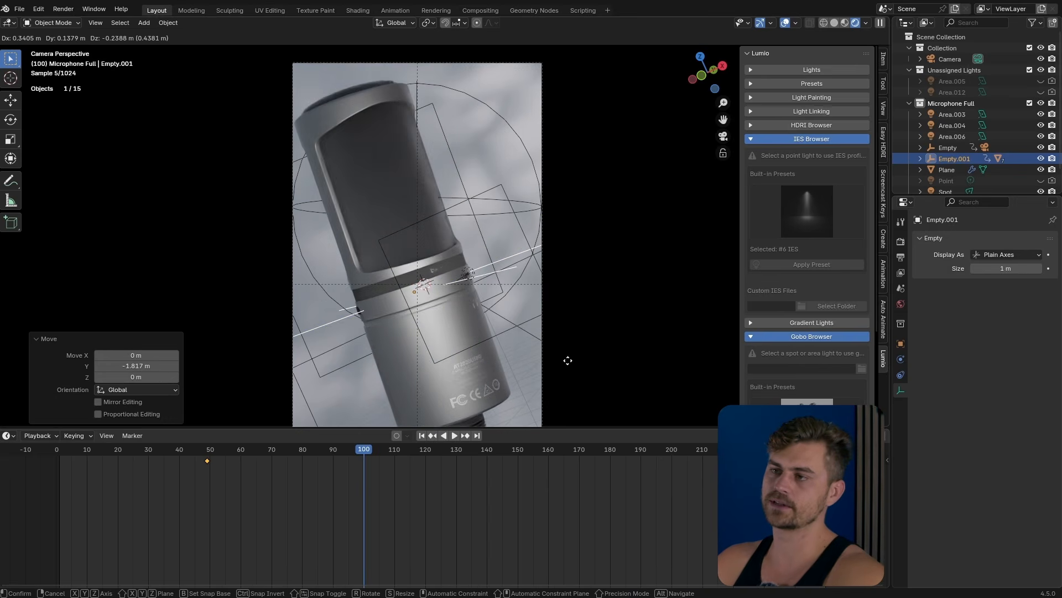
click(535, 232)
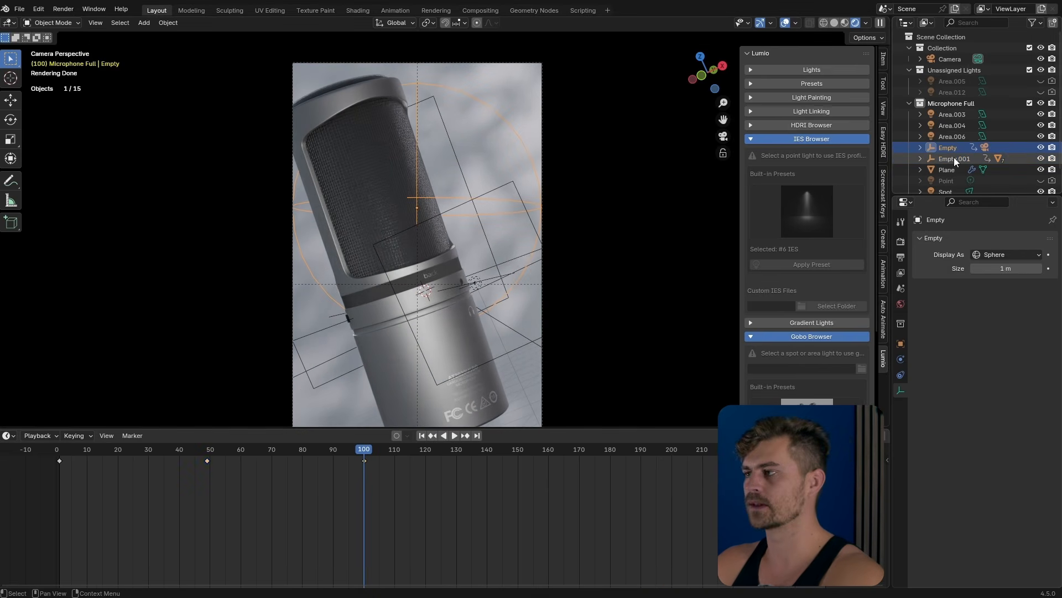
Step: Keyframe Empty.001 at frame 100 and play the animation from frame 1
click(955, 159)
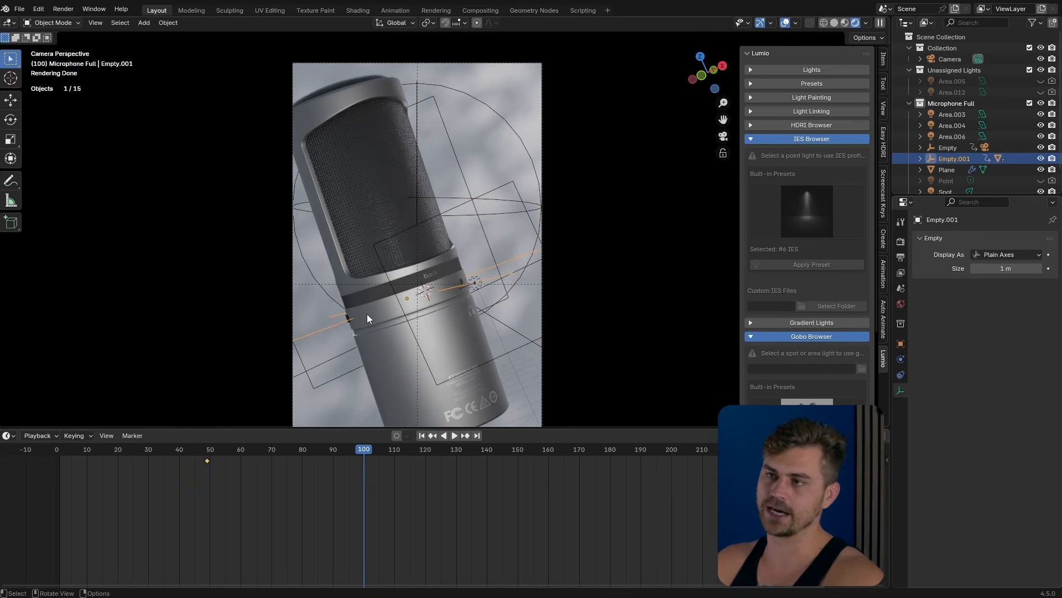
drag(365, 451, 61, 453)
key(space)
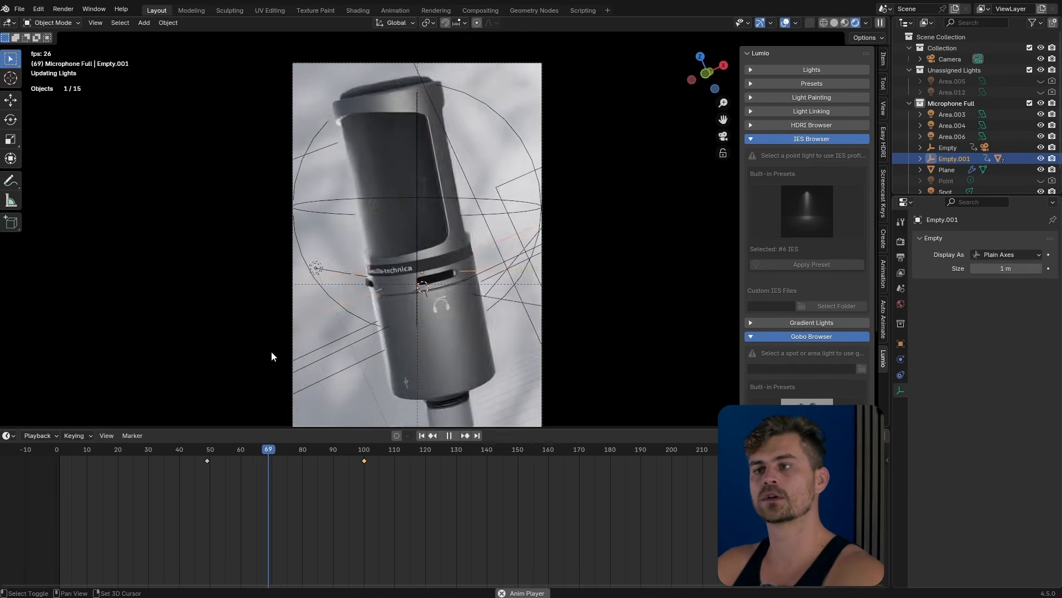
key(space)
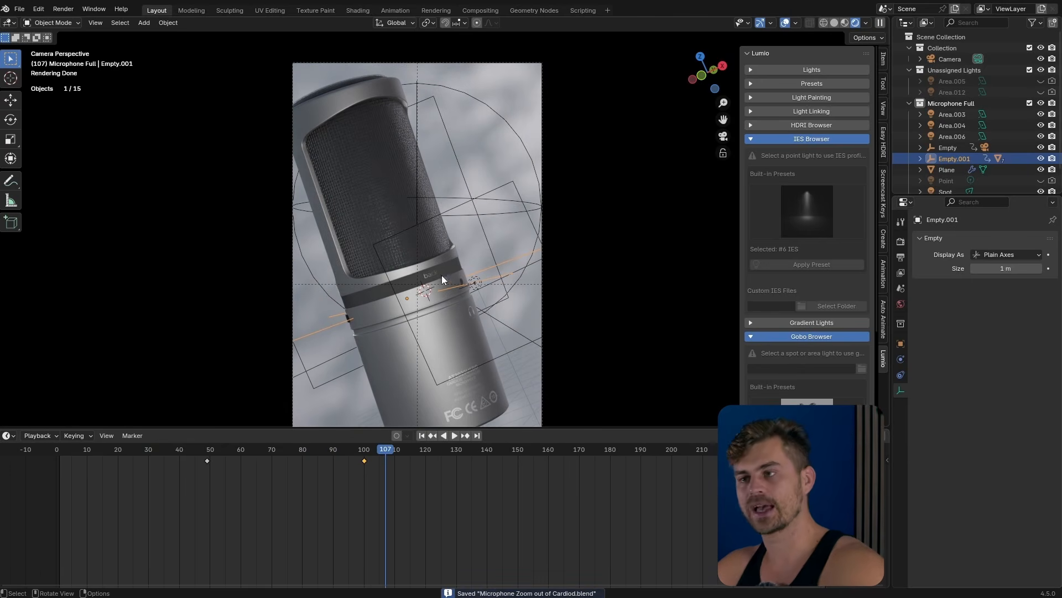
Step: Leave the camera view and paste the copied Bézier curve mesh objects into the microphone scene
middle_drag(507, 255, 530, 215)
key(ctrl+v)
scroll(523, 238, up, 4)
click(530, 215)
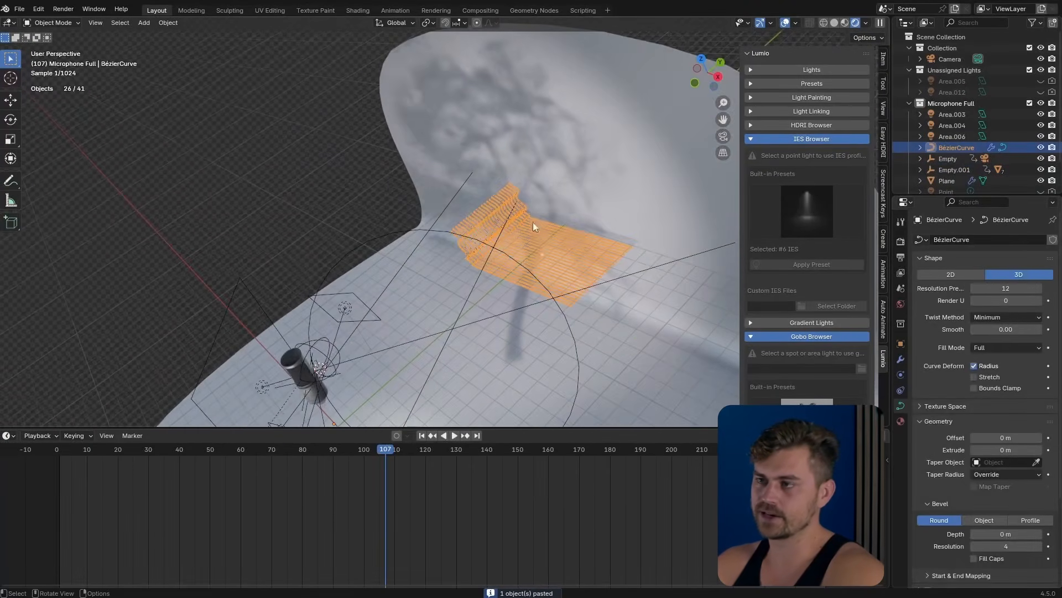
scroll(534, 238, down, 1)
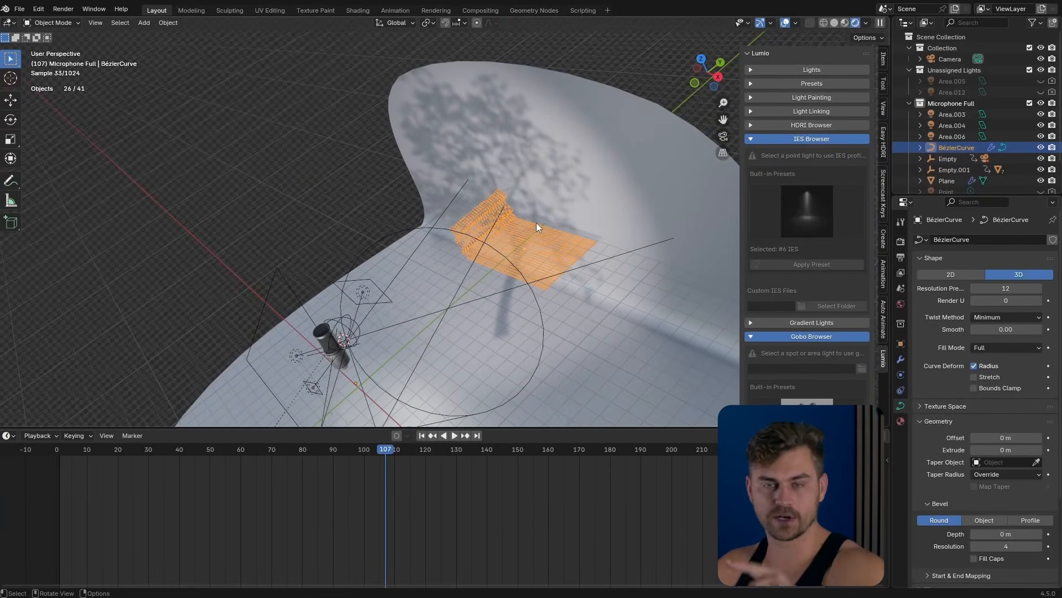
Step: Enlarge the timeline area and turn it into a Geometry Node Editor showing the pasted mesh's node tree
middle_drag(536, 214, 482, 217)
drag(325, 426, 325, 329)
click(9, 338)
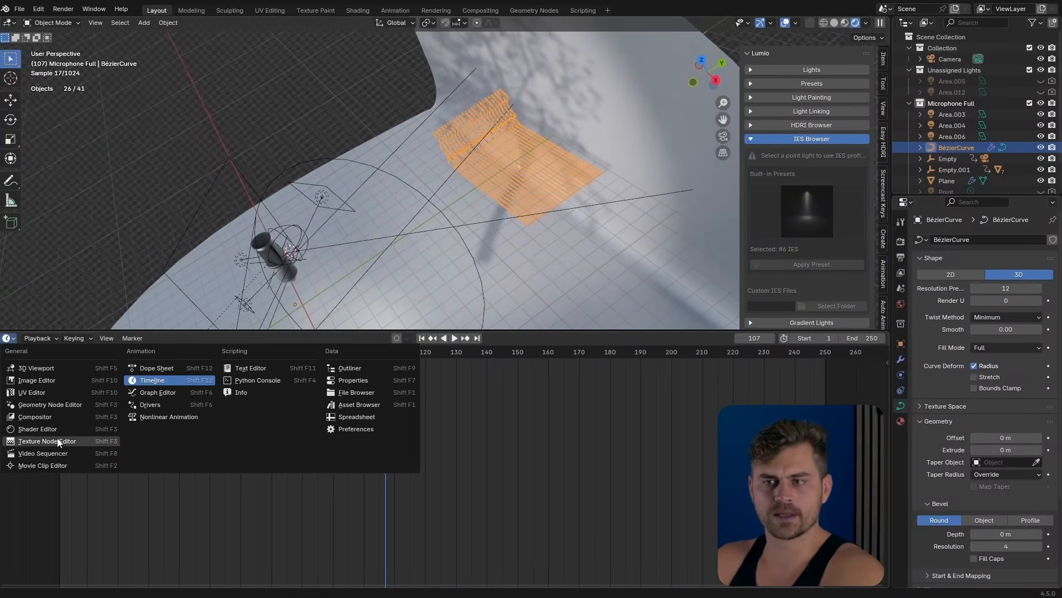
click(67, 406)
Step: Connect the Curve Line node's output to the Curve input of Resample Curve
scroll(386, 391, down, 13)
middle_drag(122, 437, 364, 430)
scroll(277, 459, up, 6)
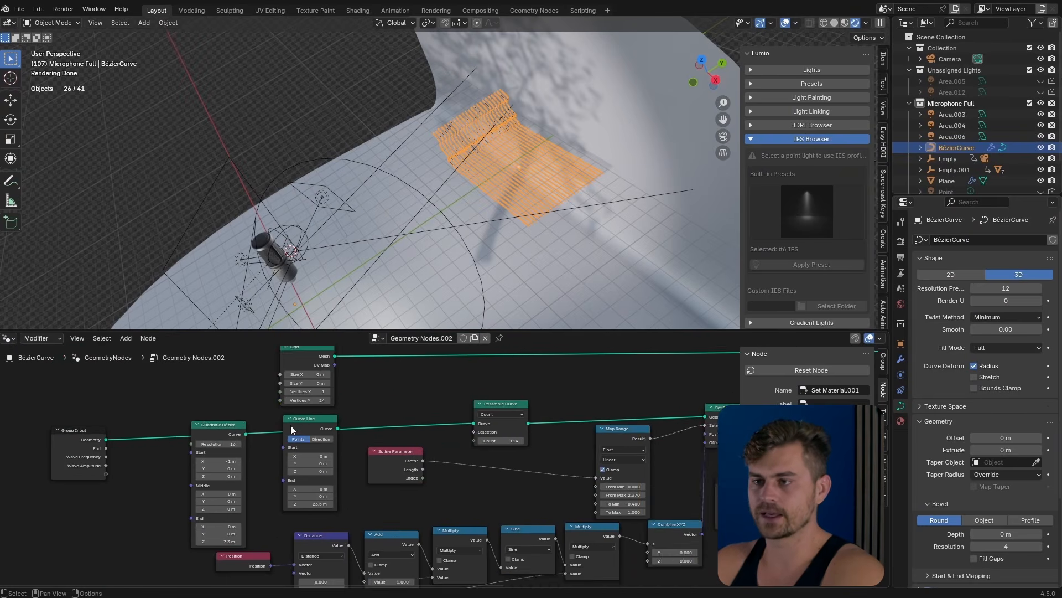
middle_drag(293, 418, 374, 427)
click(389, 432)
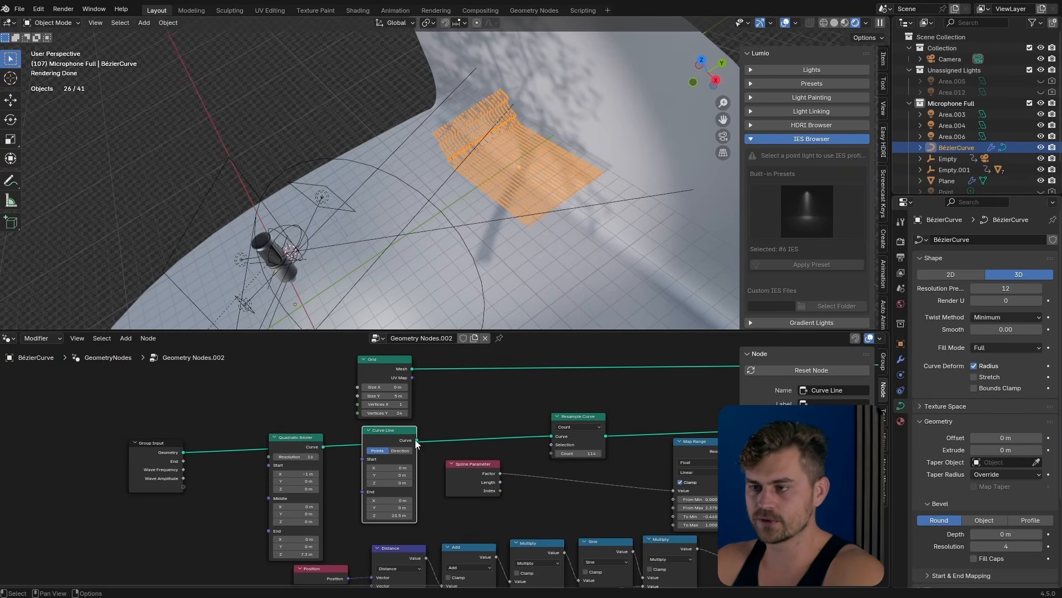
drag(535, 437, 549, 436)
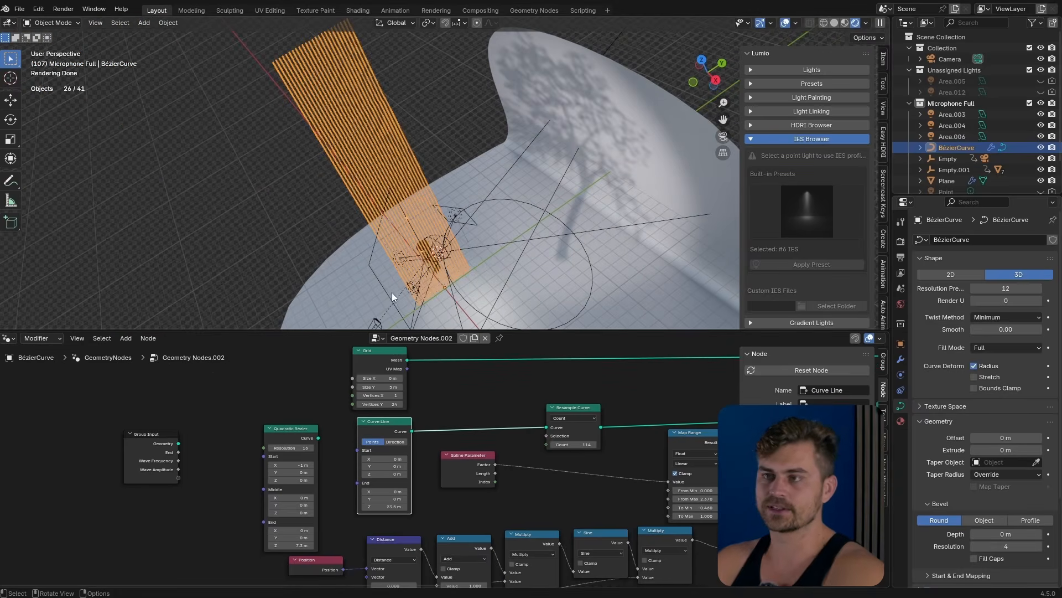
Step: Add a Bézier curve and move it about -11.6 m in X, -7.8 m in Y and 11.3 m in Z, away from the microphone
scroll(398, 114, down, 3)
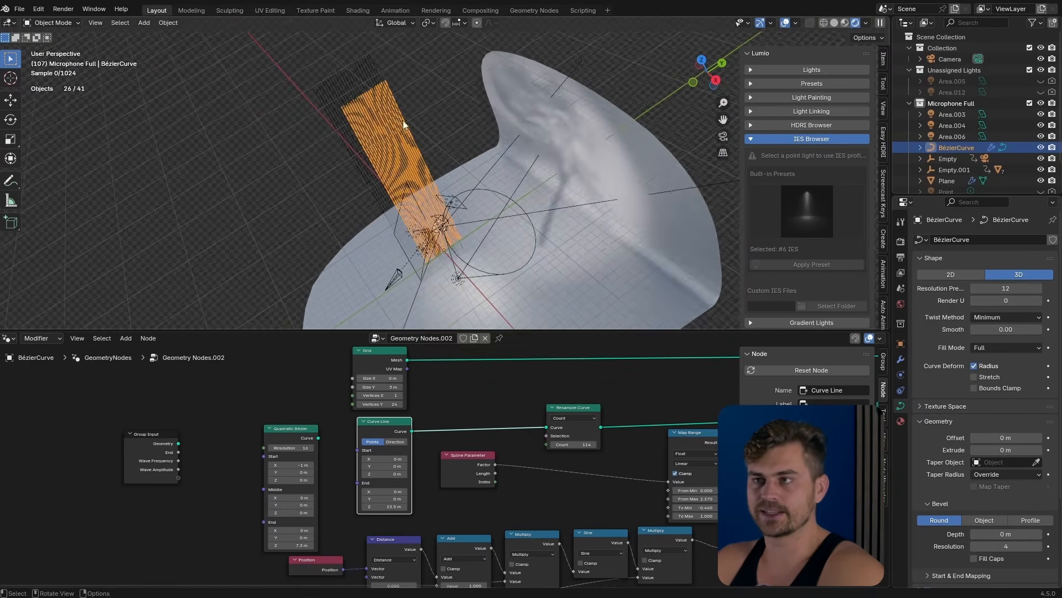
middle_drag(399, 114, 424, 136)
key(shift+a)
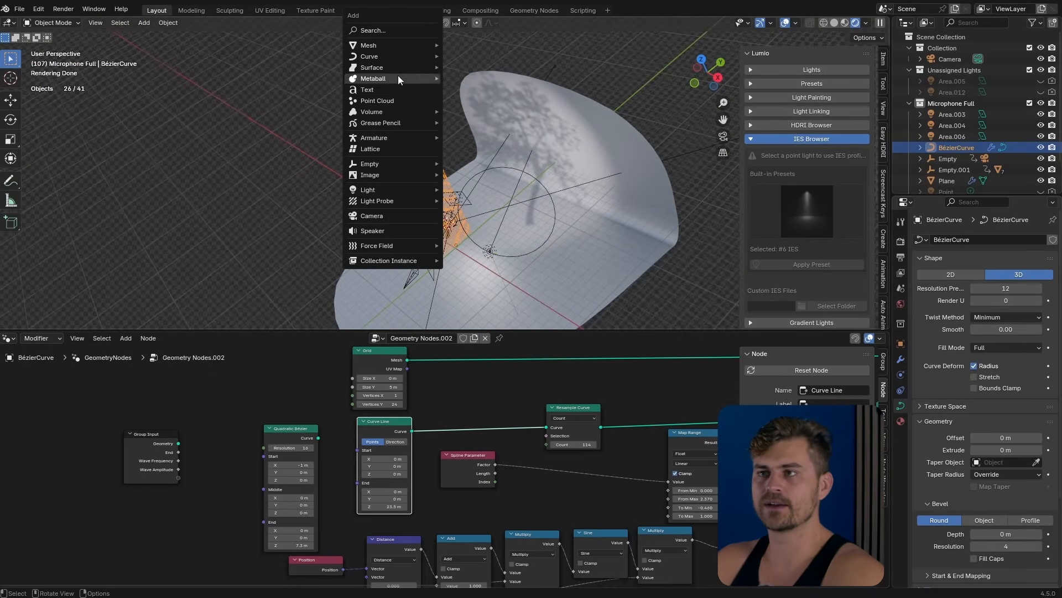
mouse_move(395, 56)
click(460, 58)
key(g)
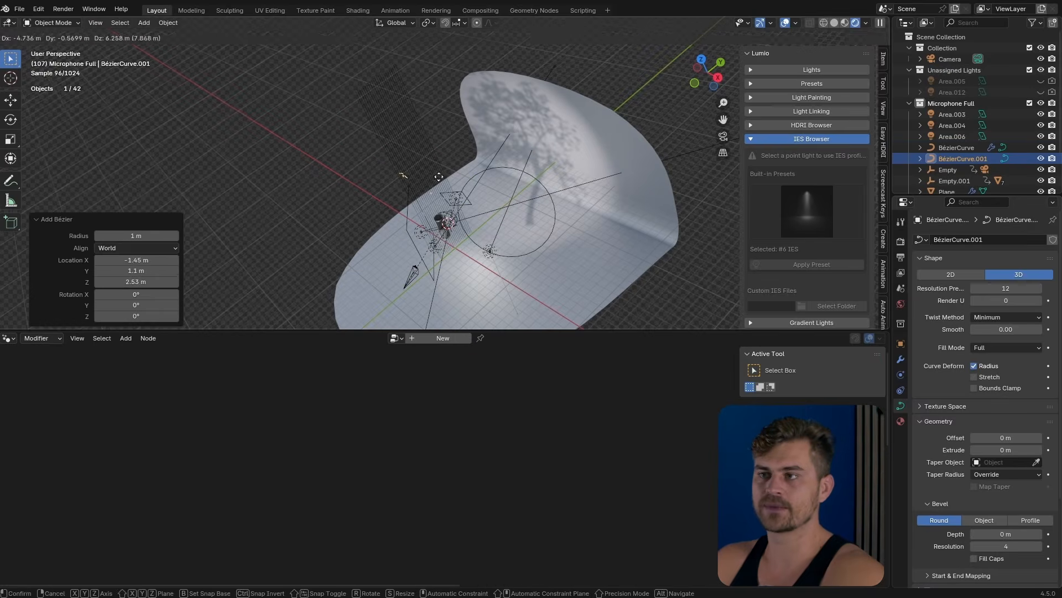
click(356, 169)
Step: Copy the Geometry Nodes modifier from the pasted BézierCurve mesh to the new Bézier curve
middle_drag(356, 168, 450, 153)
scroll(450, 154, up, 4)
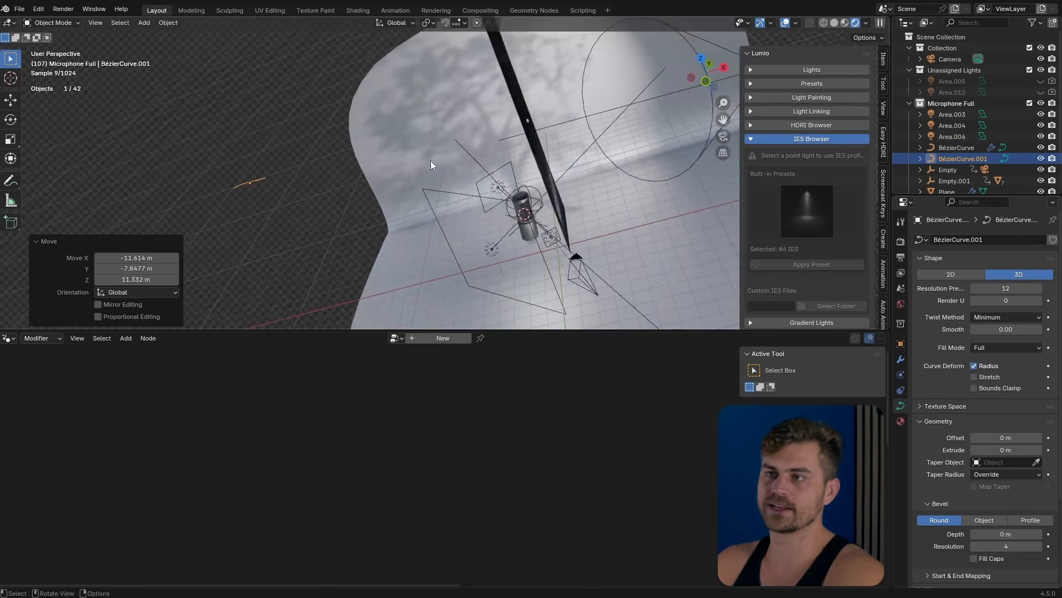
shift+middle_drag(437, 115, 486, 185)
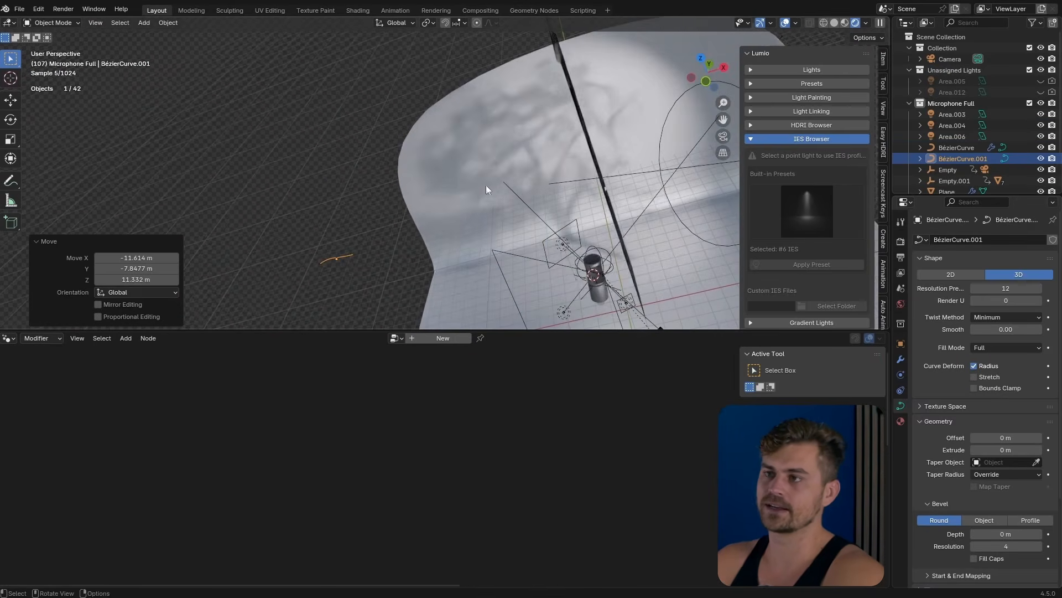
shift+click(570, 89)
click(901, 359)
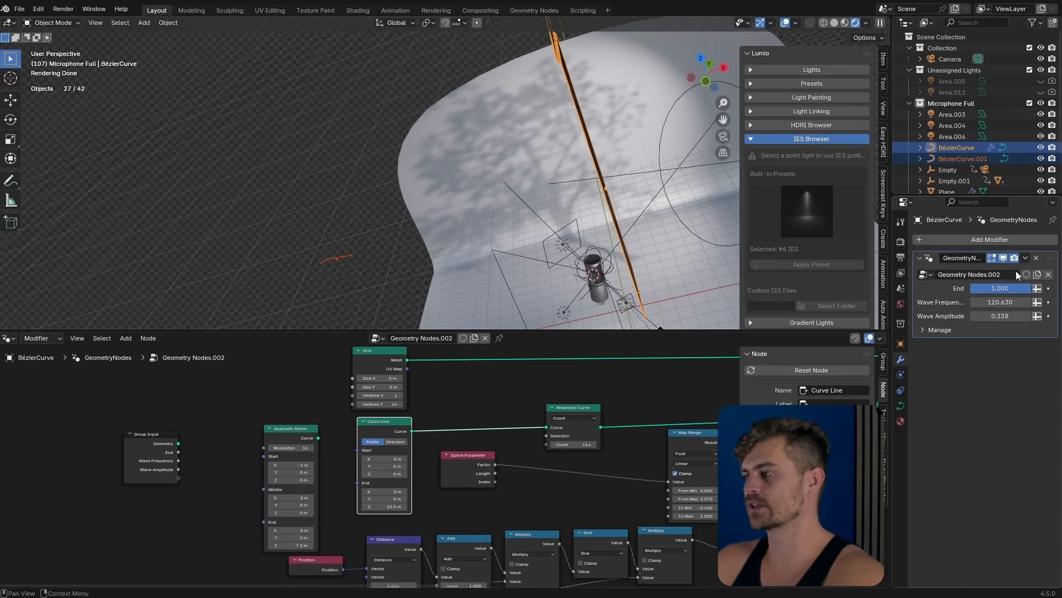
click(1026, 258)
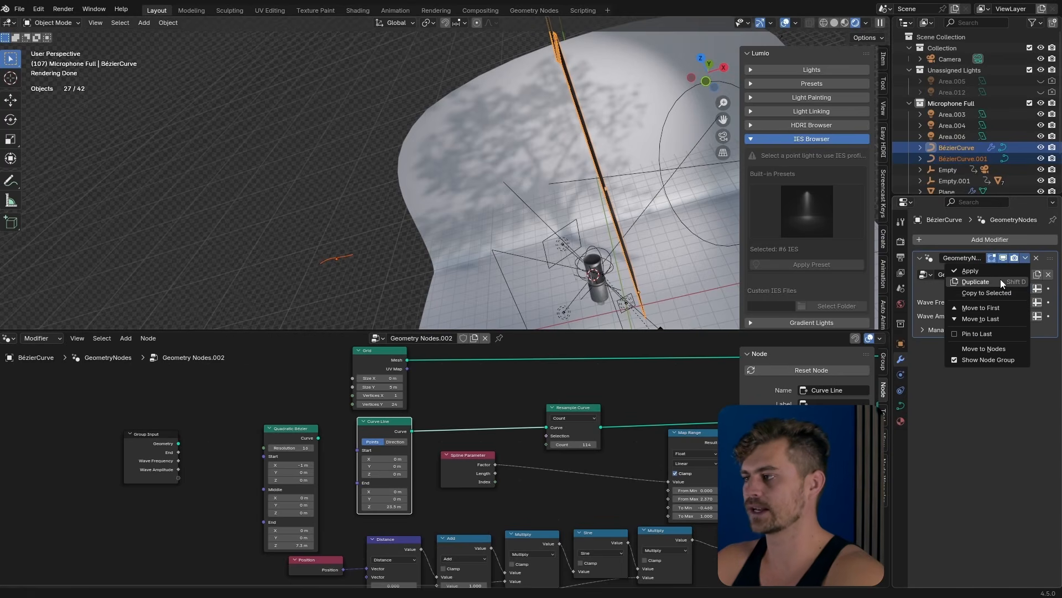
click(989, 295)
Step: Delete the original BézierCurve mesh and select the new curve that carries the copied modifier
click(244, 158)
middle_drag(244, 158, 390, 188)
scroll(390, 187, down, 5)
click(559, 185)
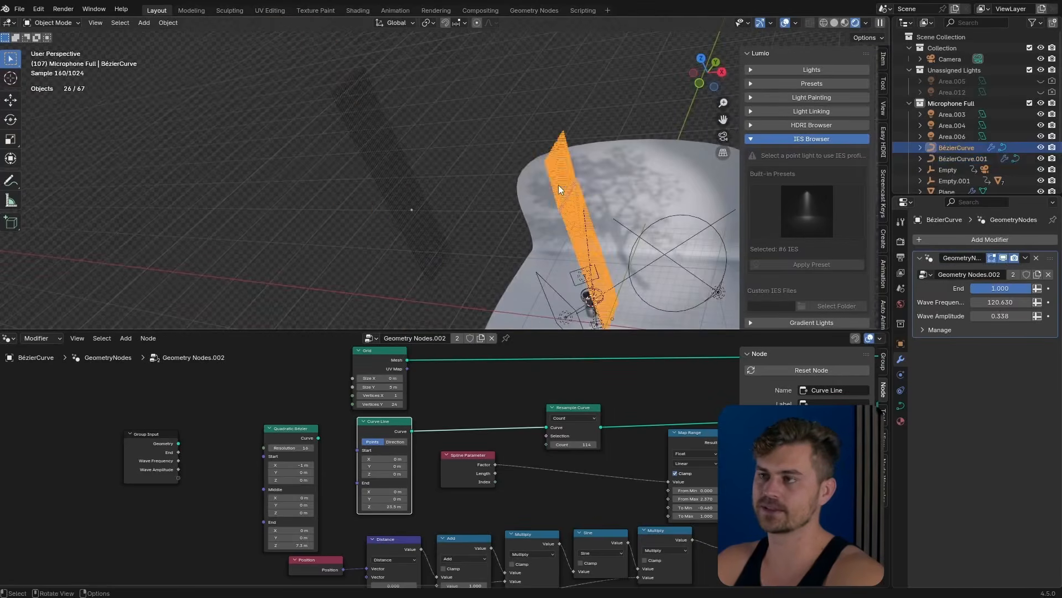
key(Delete)
click(416, 173)
scroll(441, 175, up, 3)
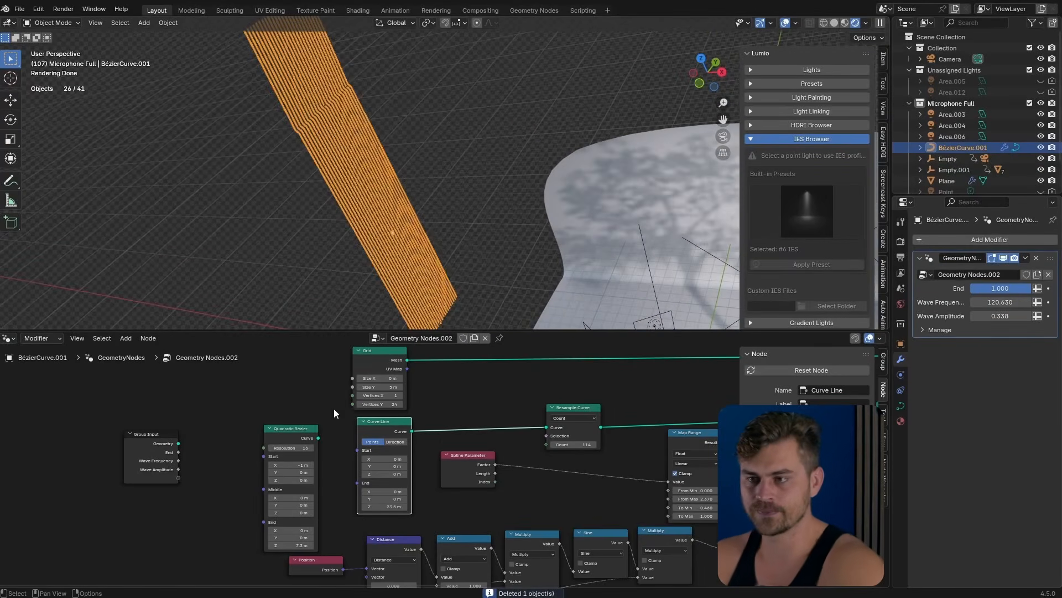
Step: Connect the Group Input's Geometry to the Curve input of Resample Curve and inspect the curve's control points
drag(159, 452, 547, 426)
scroll(503, 282, down, 2)
middle_drag(447, 288, 513, 182)
key(Tab)
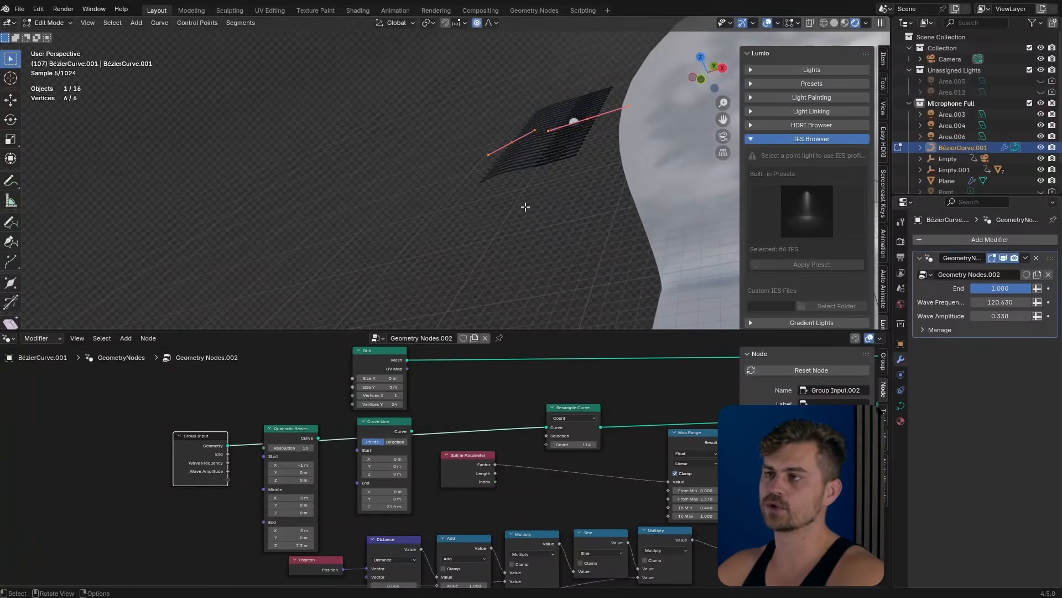
key(Tab)
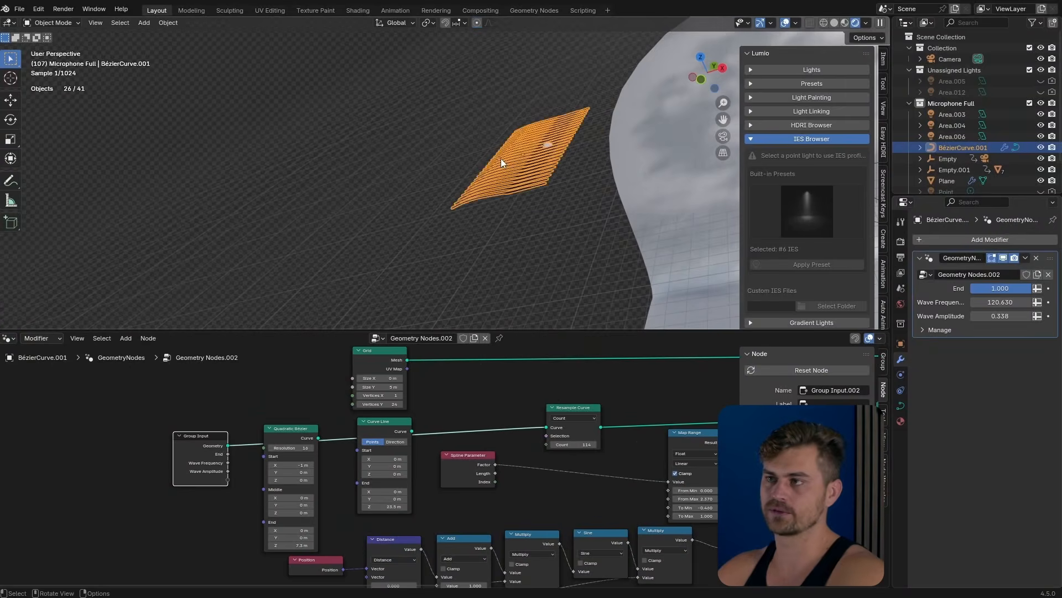
middle_drag(500, 158, 470, 217)
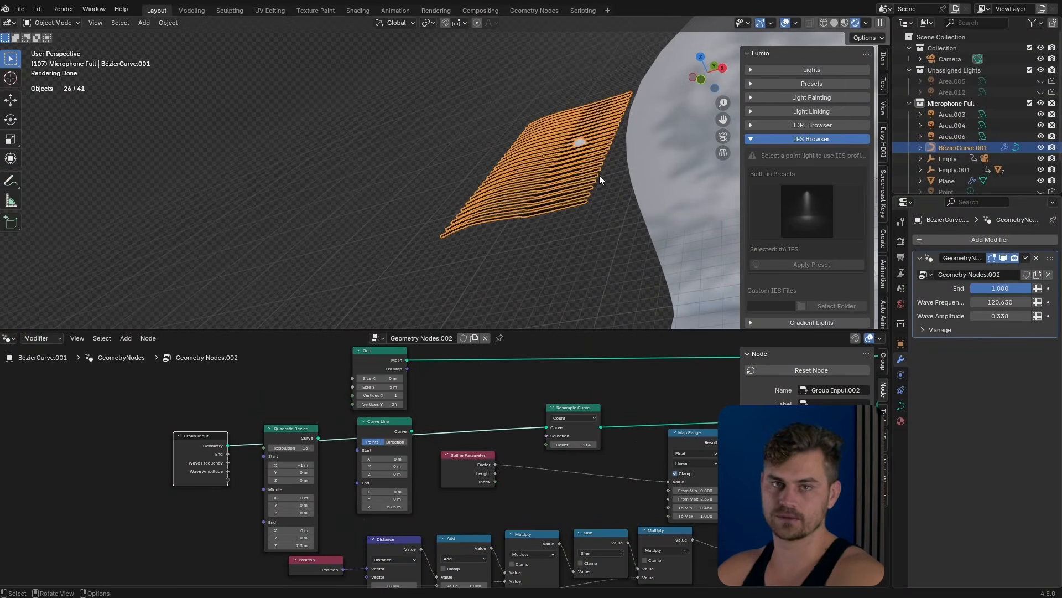
Step: Draw a freehand wavy stroke beside the existing curve with the curve Draw tool in Edit Mode, then return to Object Mode
key(Tab)
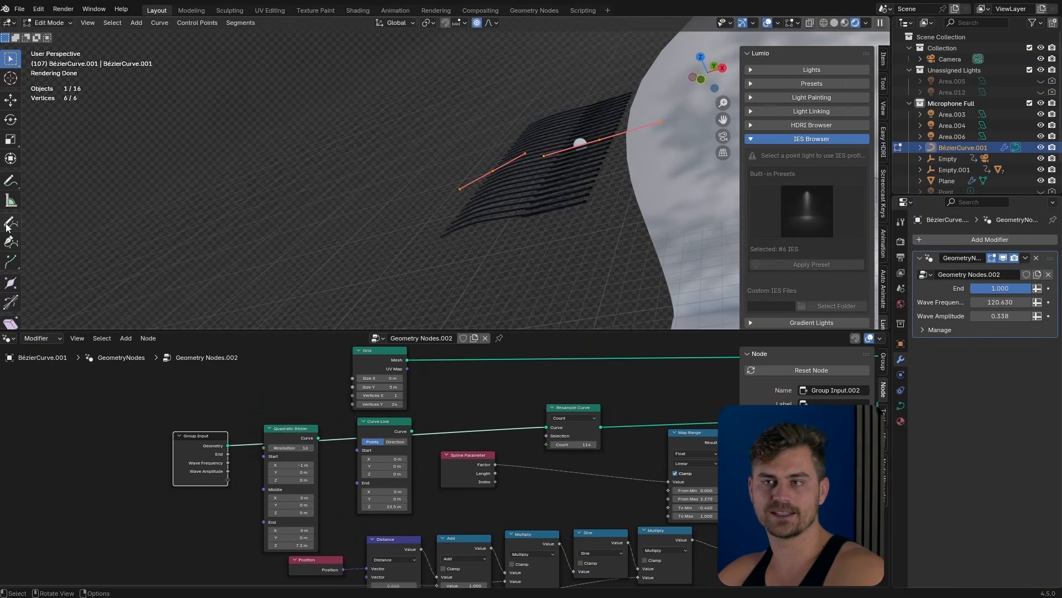
click(11, 222)
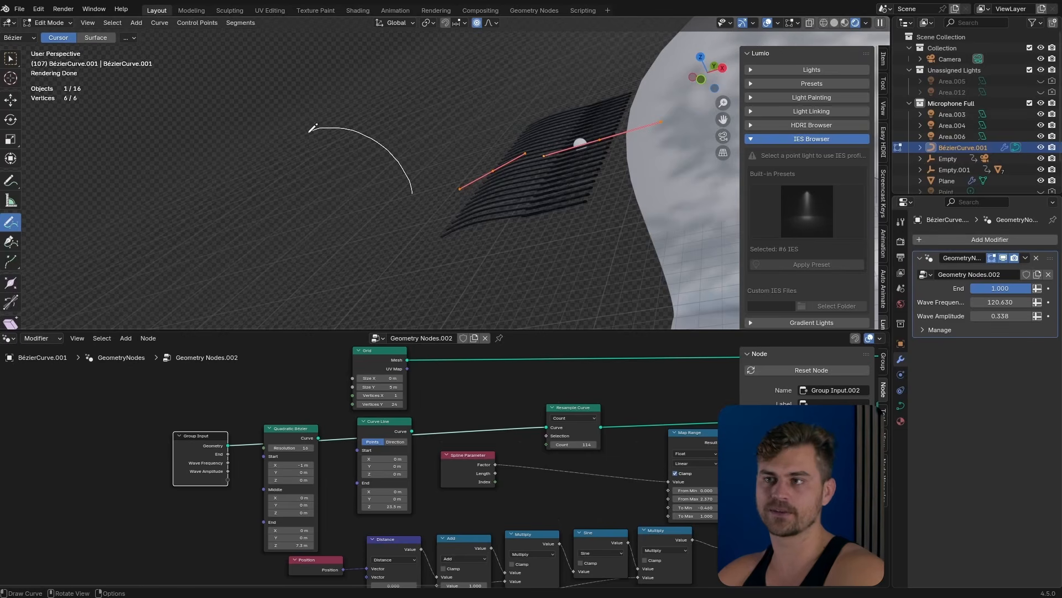
drag(182, 176, 199, 114)
key(Tab)
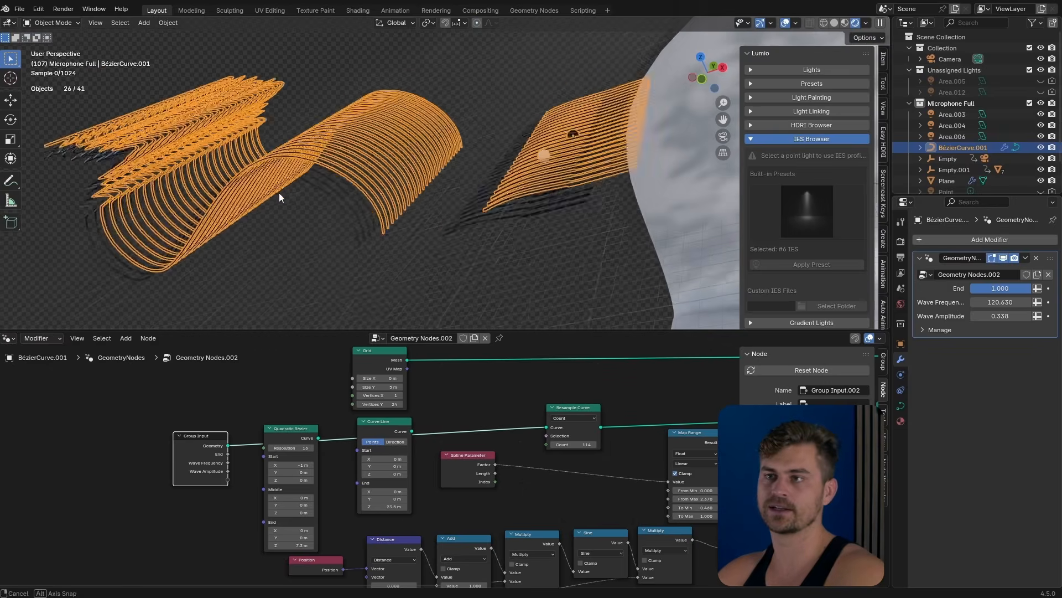
middle_drag(294, 181, 440, 168)
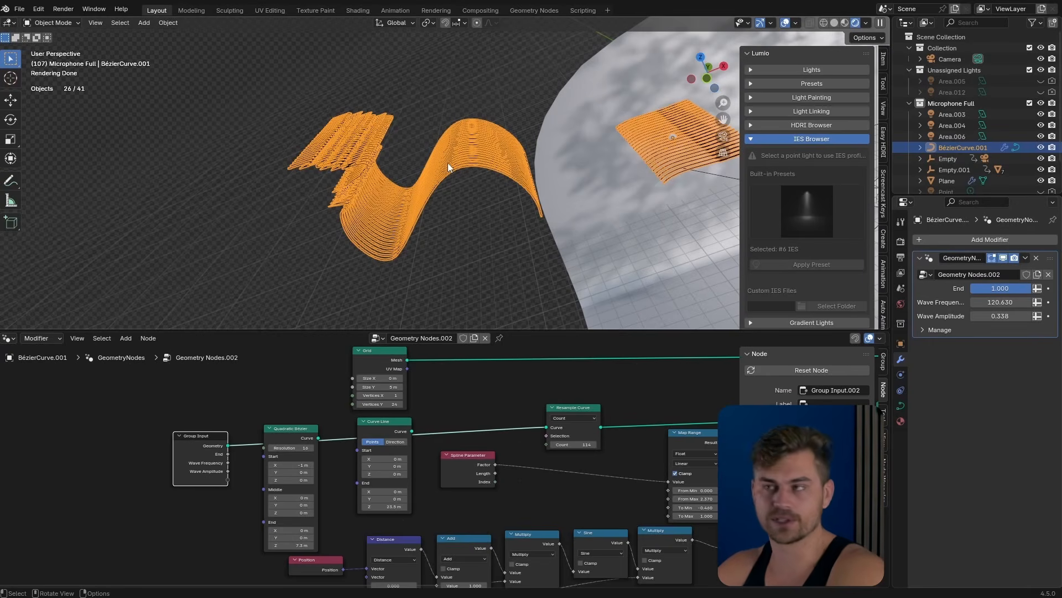
Step: Draw a freehand curve stroke across the microphone from the camera view in Edit Mode, then orbit around the result
key(KP_1)
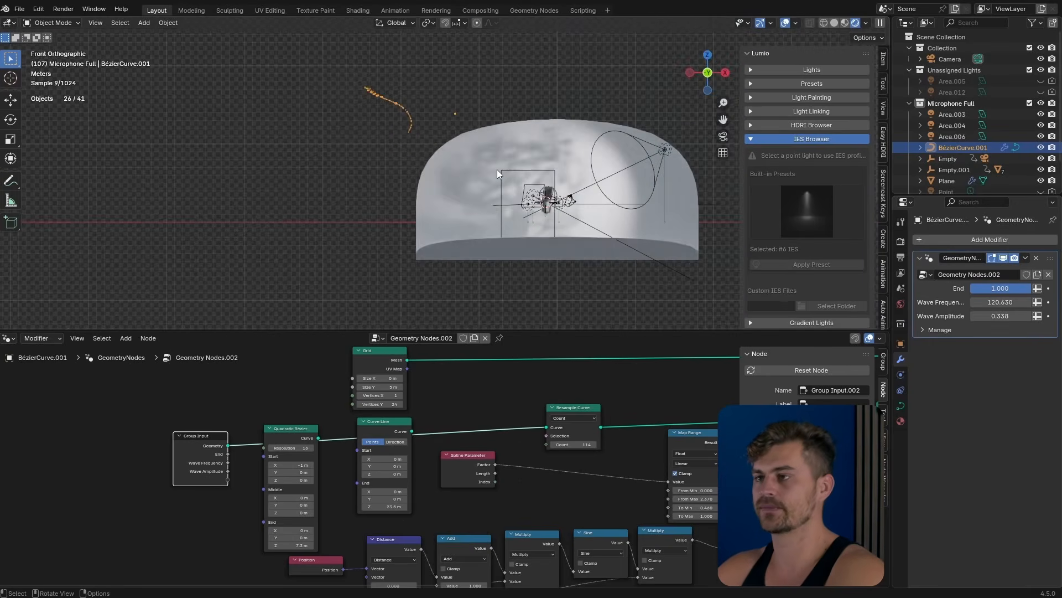
key(KP_0)
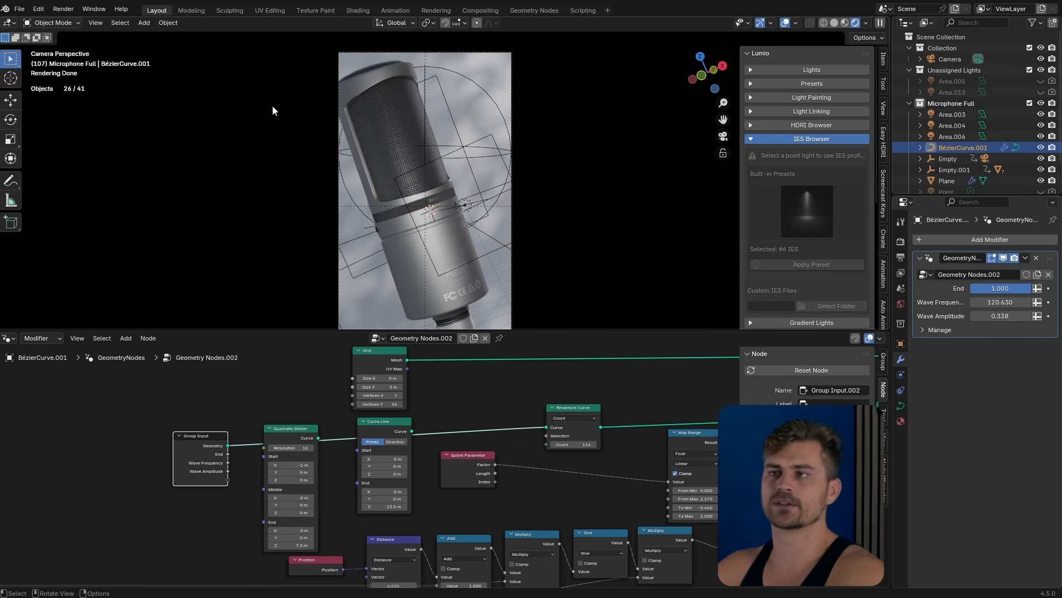
key(Tab)
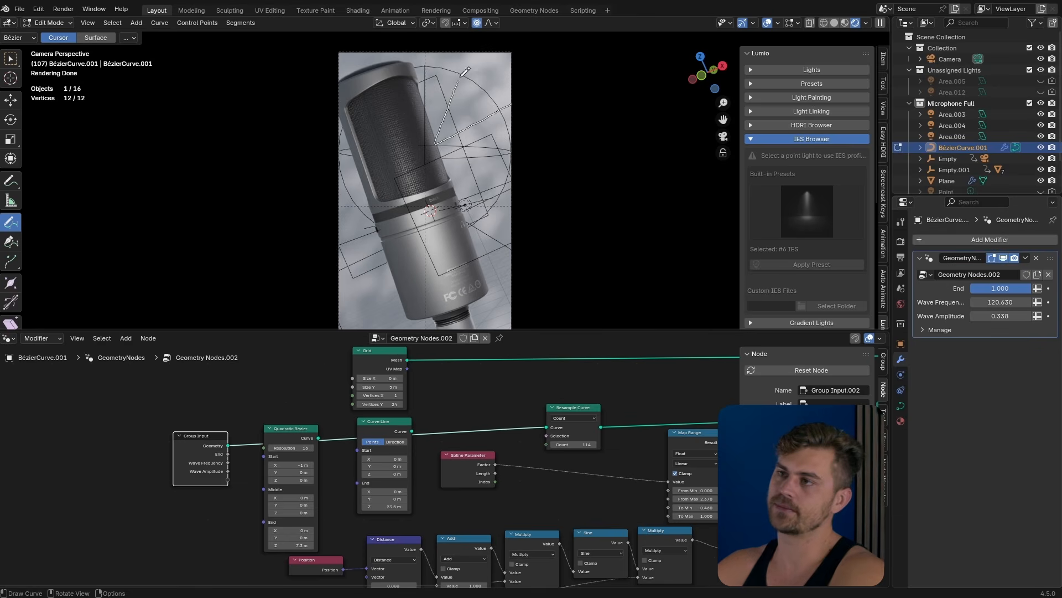
drag(459, 81, 463, 74)
middle_drag(467, 110, 463, 157)
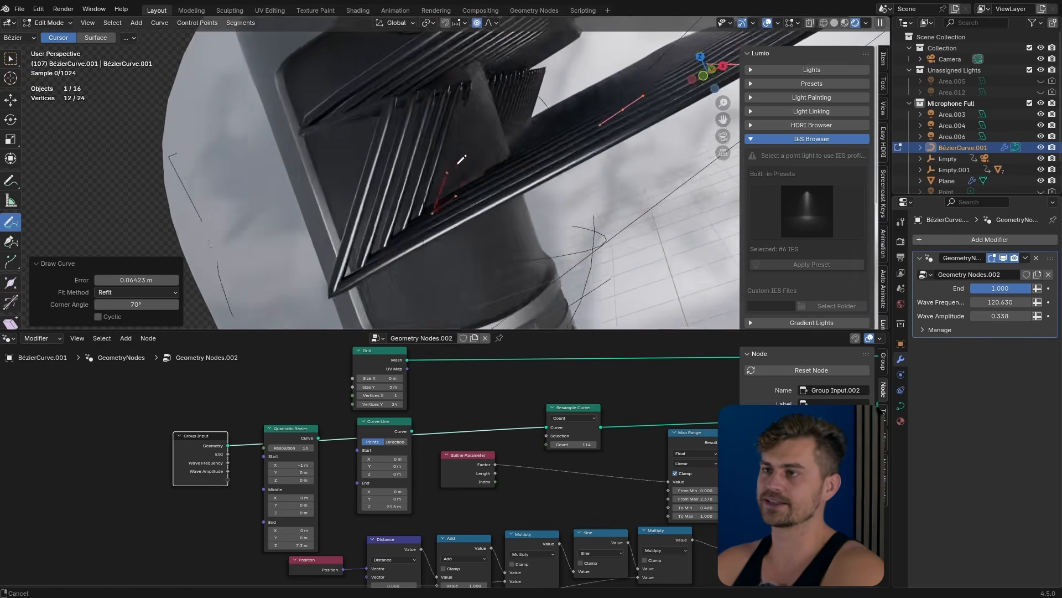
Step: Delete the Spline Parameter and Map Range nodes that feed the Set Position selection
scroll(463, 157, down, 5)
scroll(508, 228, down, 2)
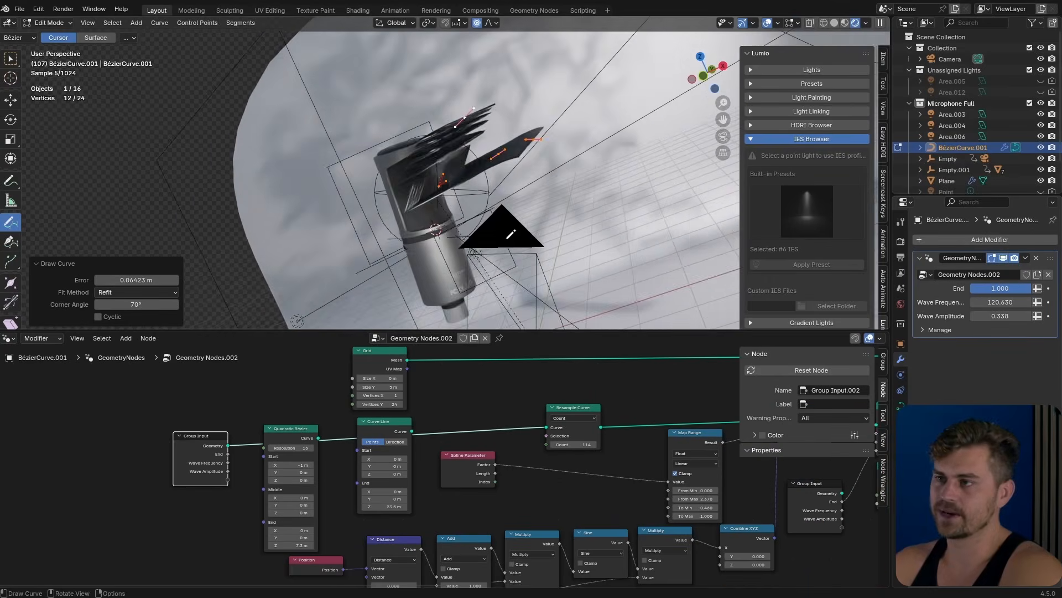
scroll(508, 228, up, 2)
middle_drag(617, 505, 518, 461)
click(369, 429)
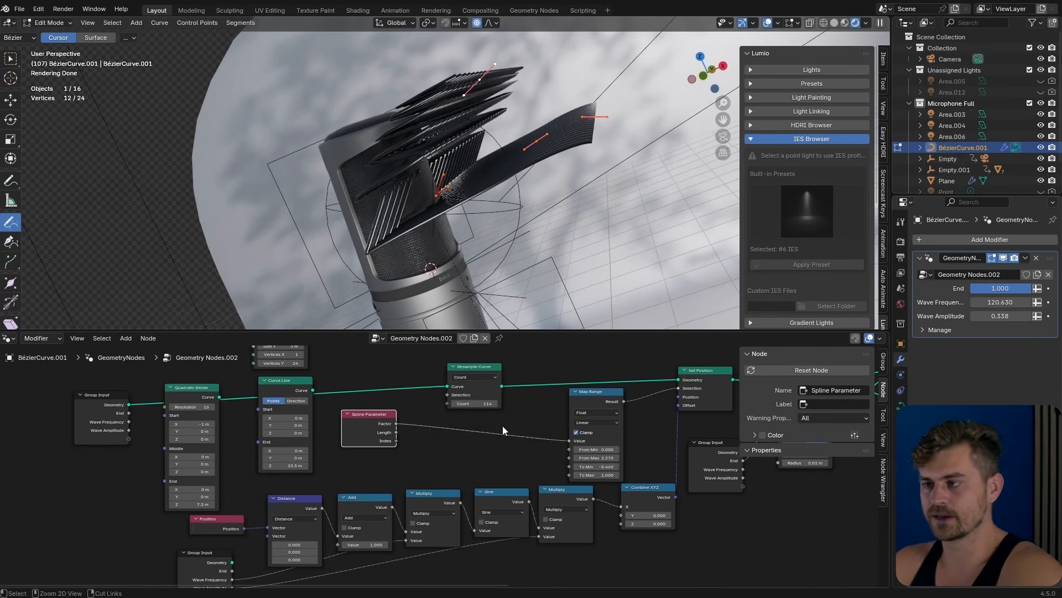
key(x)
click(587, 397)
key(x)
middle_drag(588, 401, 495, 426)
drag(577, 439, 588, 422)
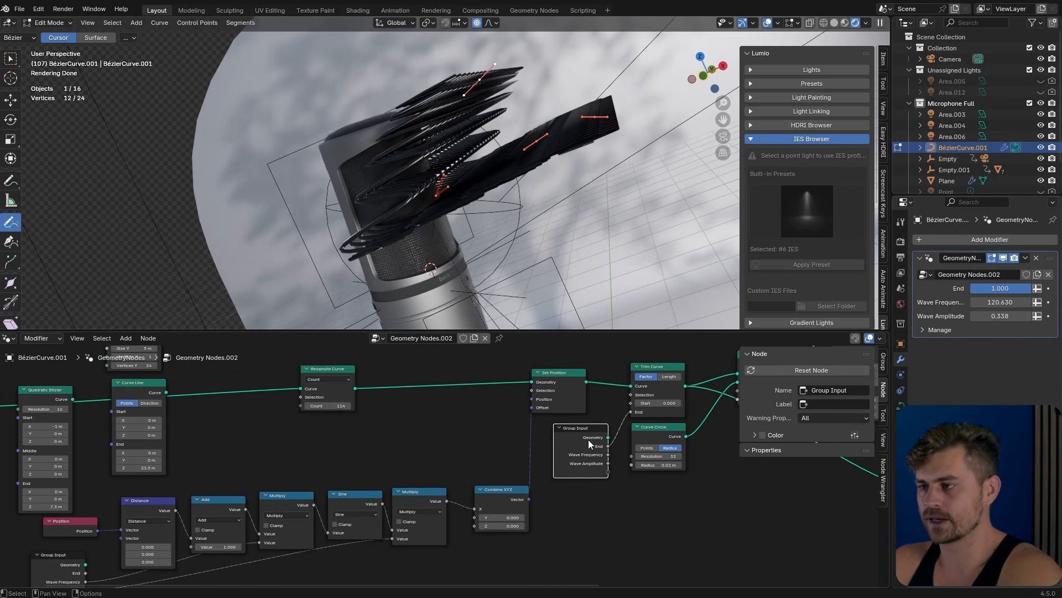
Step: Move the link from the last Multiply node to the Z input of Combine XYZ
middle_drag(519, 479, 647, 438)
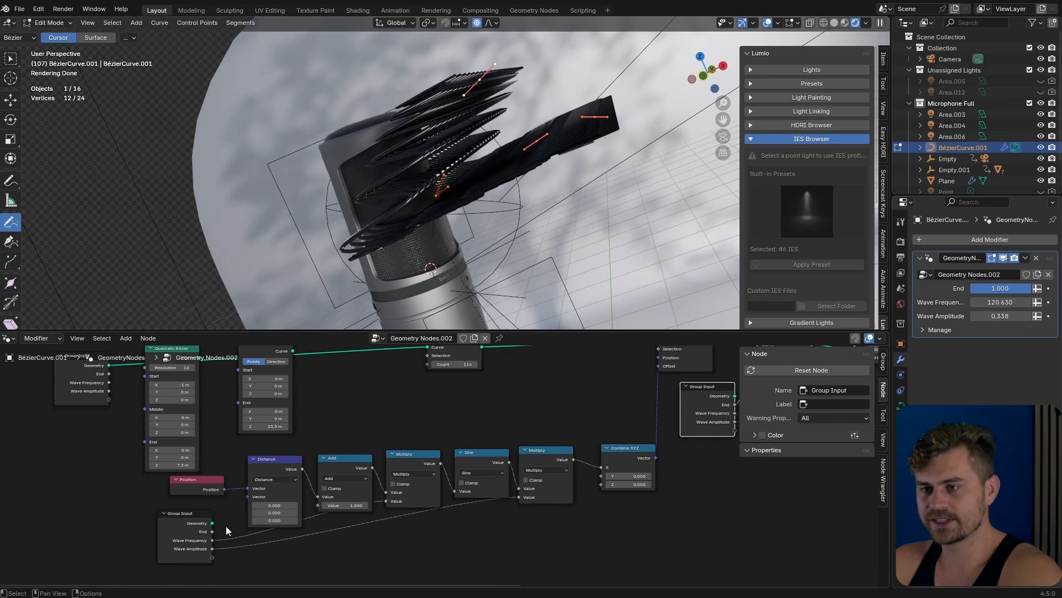
scroll(653, 490, up, 3)
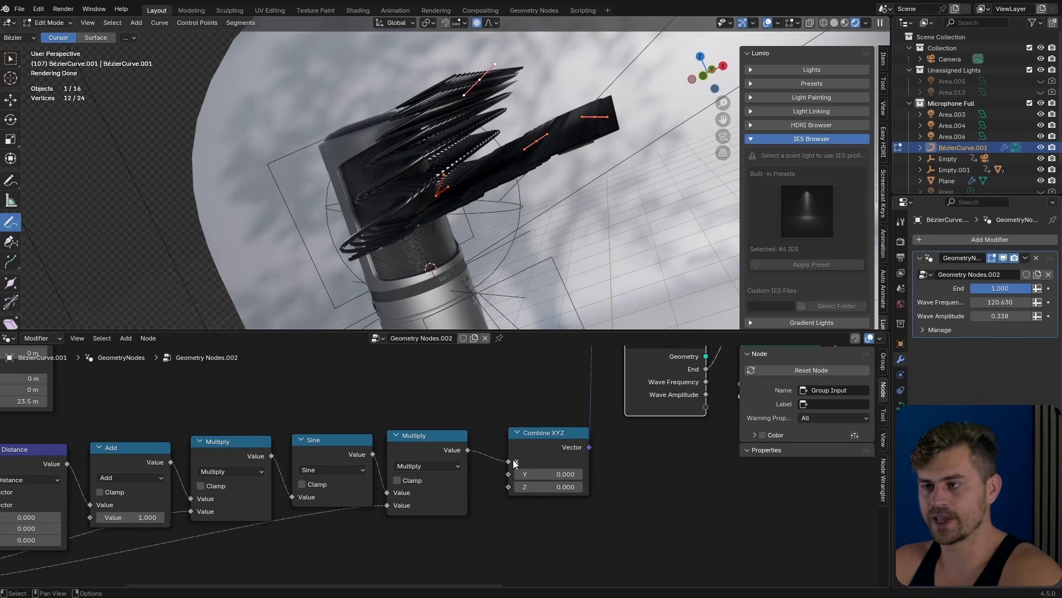
drag(467, 451, 493, 431)
key(o)
middle_drag(503, 202, 480, 240)
middle_drag(542, 391, 554, 478)
scroll(546, 429, down, 1)
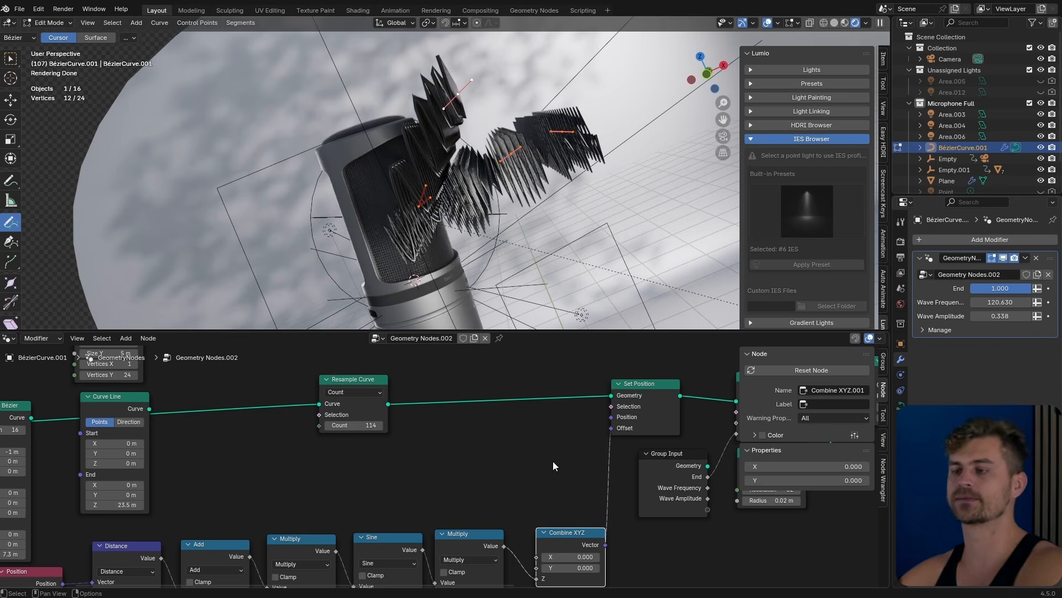
Step: Add a Spline Parameter node below Resample Curve and connect its Factor to the Selection input of Set Position
key(shift+a)
text(splin)
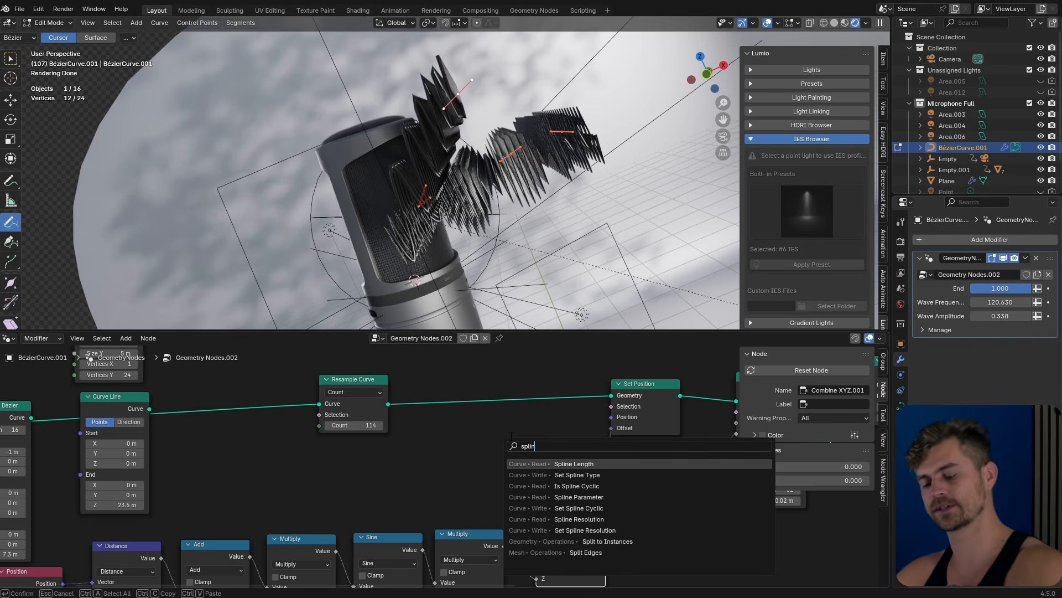
text(e)
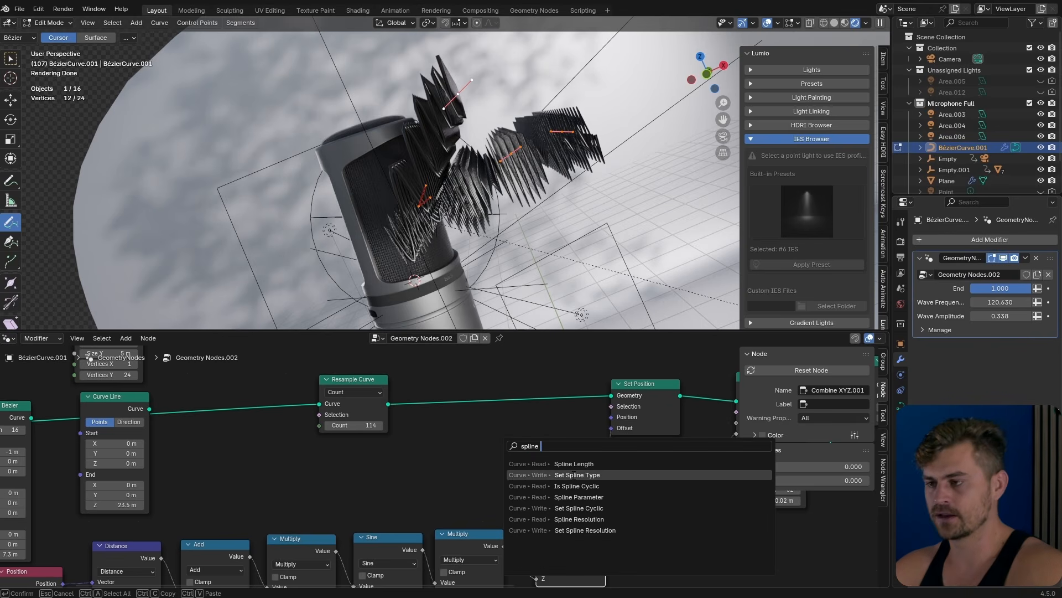
click(578, 497)
click(365, 452)
drag(392, 463, 546, 423)
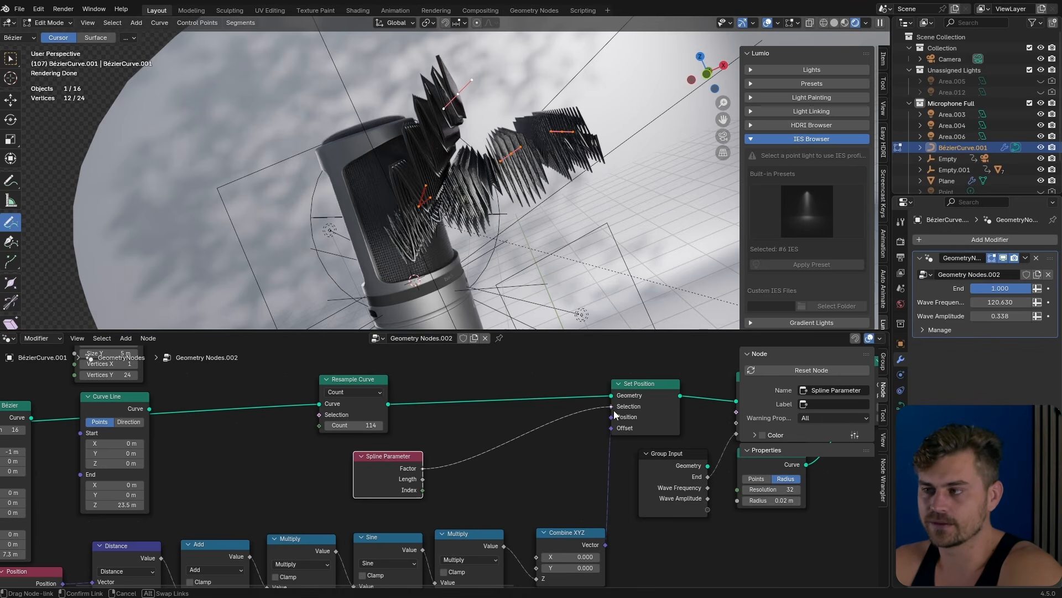
drag(613, 410, 611, 406)
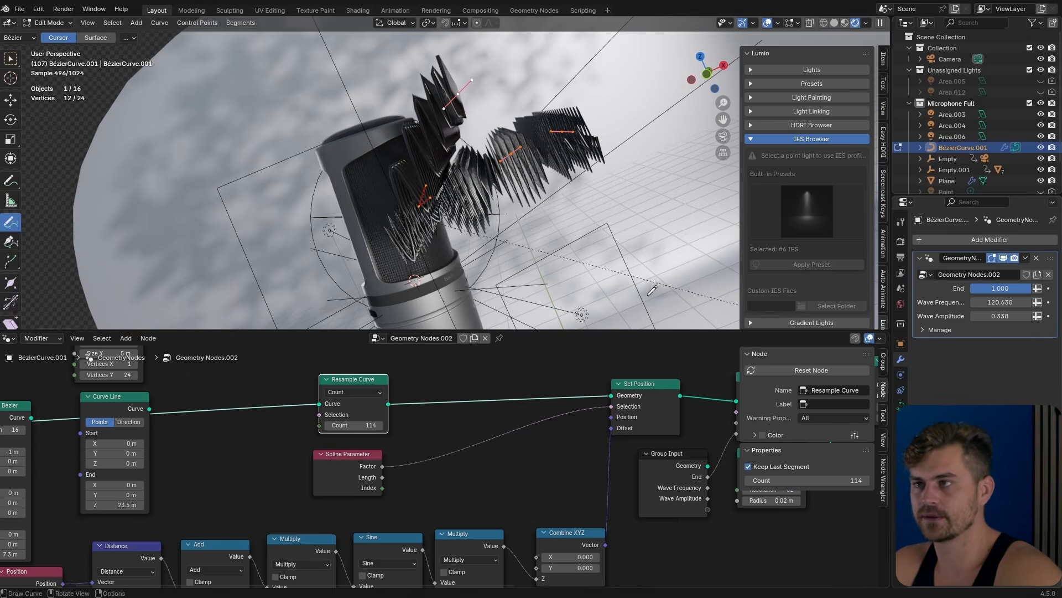
Step: Set the modifier's Wave Frequency to 122.690 and inspect the strands up close in solid shading
mouse_move(996, 302)
mouse_down()
mouse_move(1022, 302)
mouse_move(996, 300)
mouse_up()
mouse_move(658, 131)
shift+middle_down()
mouse_move(553, 168)
mouse_move(564, 184)
shift+middle_up()
scroll(553, 168, up, 5)
click(835, 23)
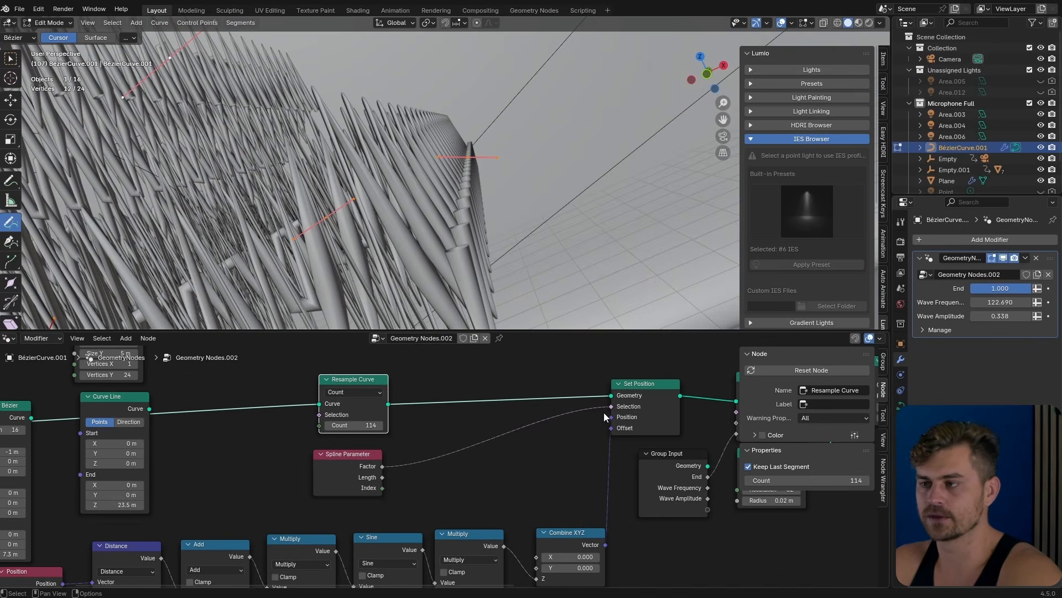
Step: Unlink and reconnect the Spline Parameter Factor at Set Position's Selection to compare results, and set the modifier's Wave Frequency to 123.900
drag(603, 412, 553, 428)
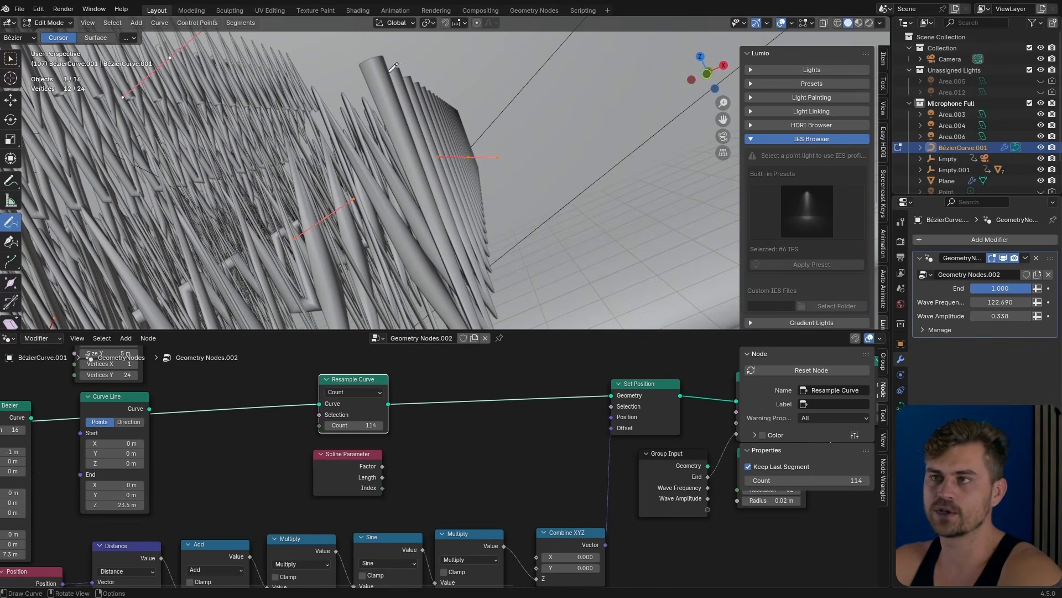
drag(998, 302, 1023, 302)
drag(382, 467, 613, 407)
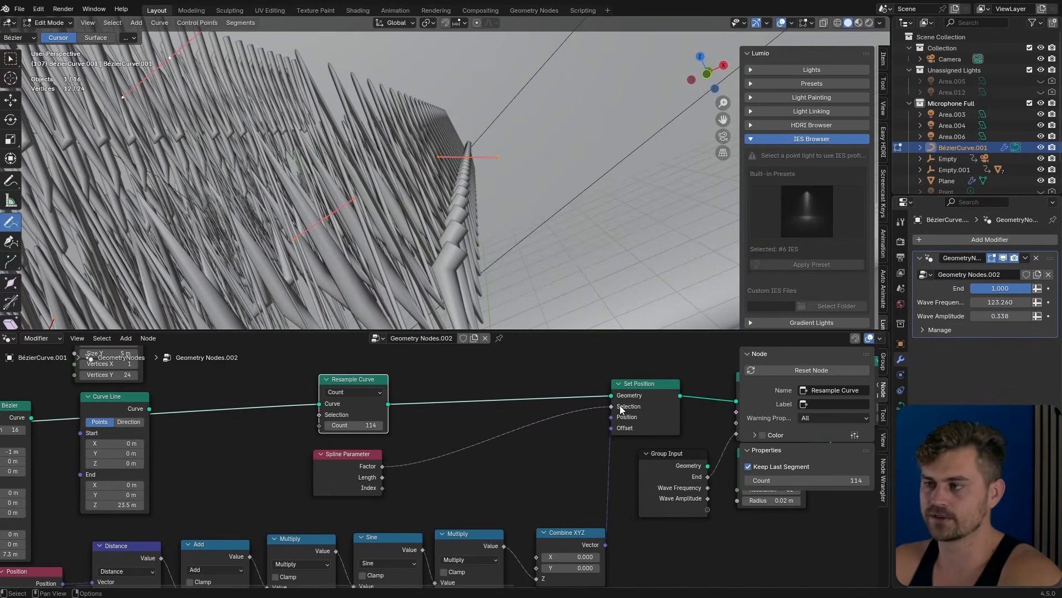
drag(990, 302, 1018, 302)
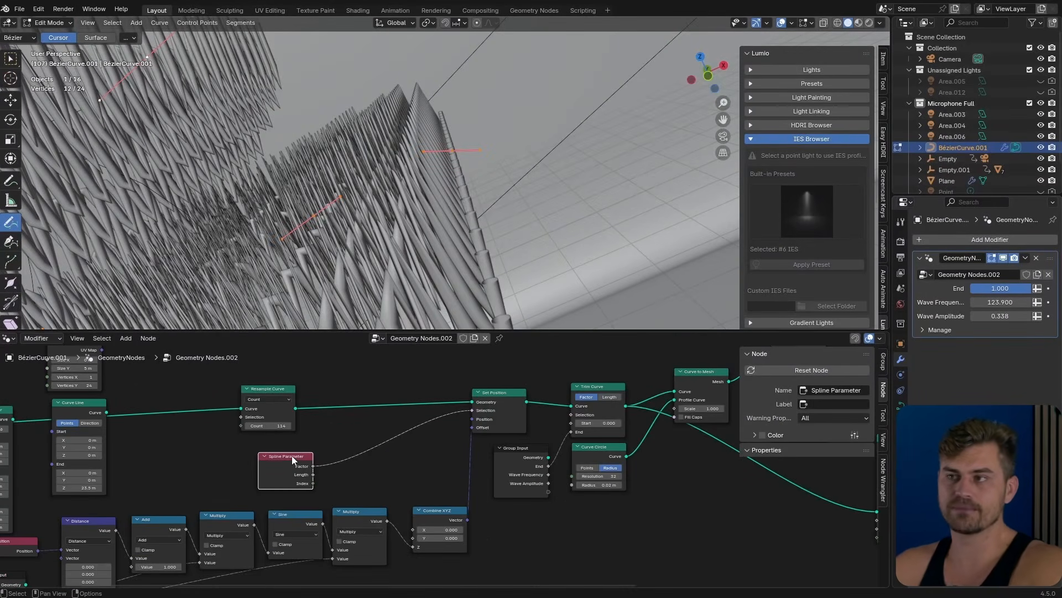
scroll(485, 162, down, 9)
scroll(504, 193, up, 3)
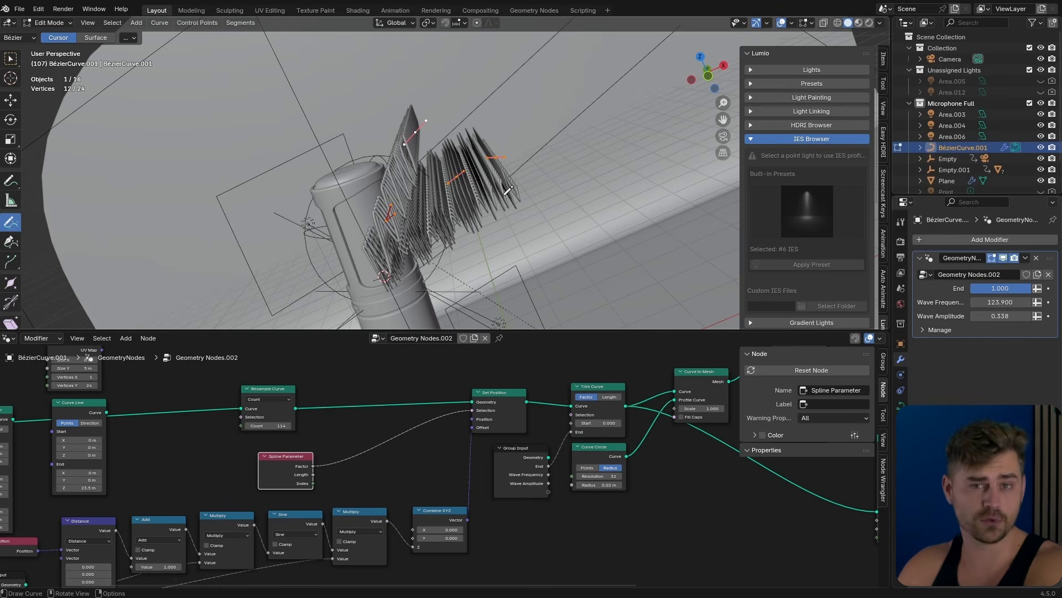
Step: Insert a Map Range node between the Spline Parameter's Factor and the Selection input of Set Position
key(shift+a)
text(msa)
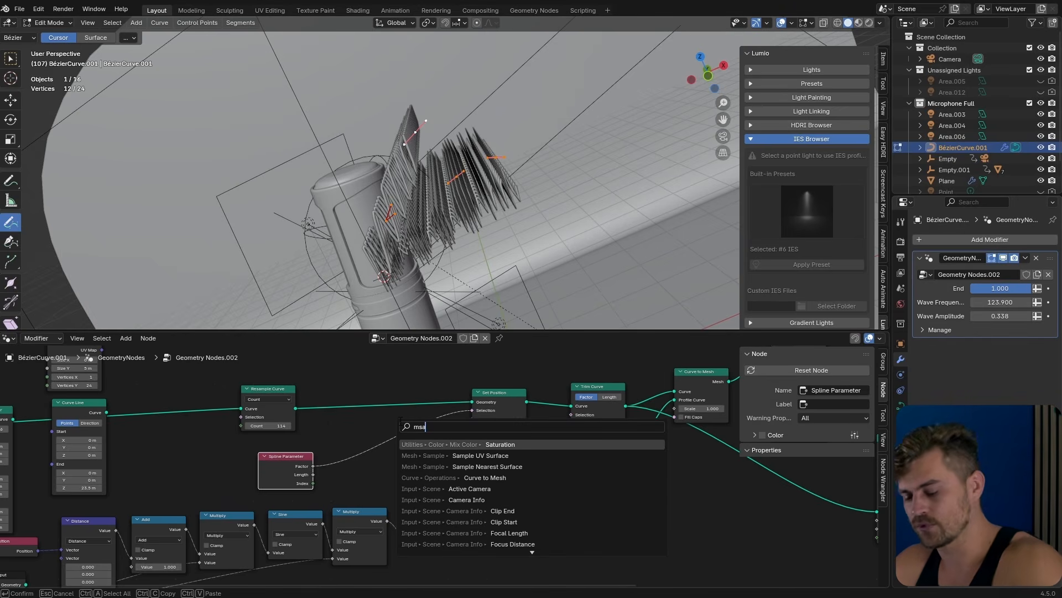
text(map range)
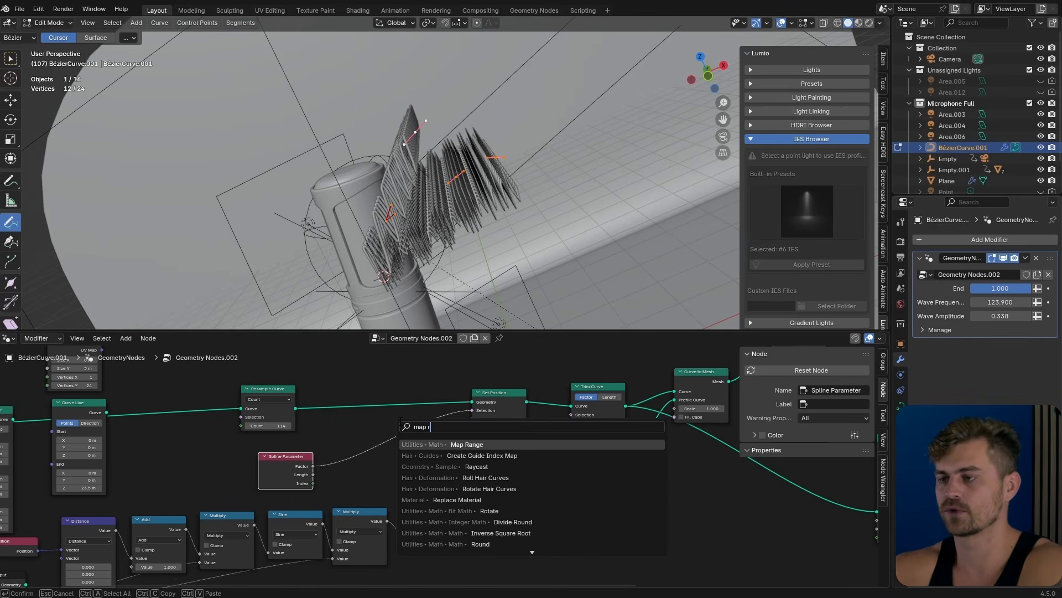
key(Return)
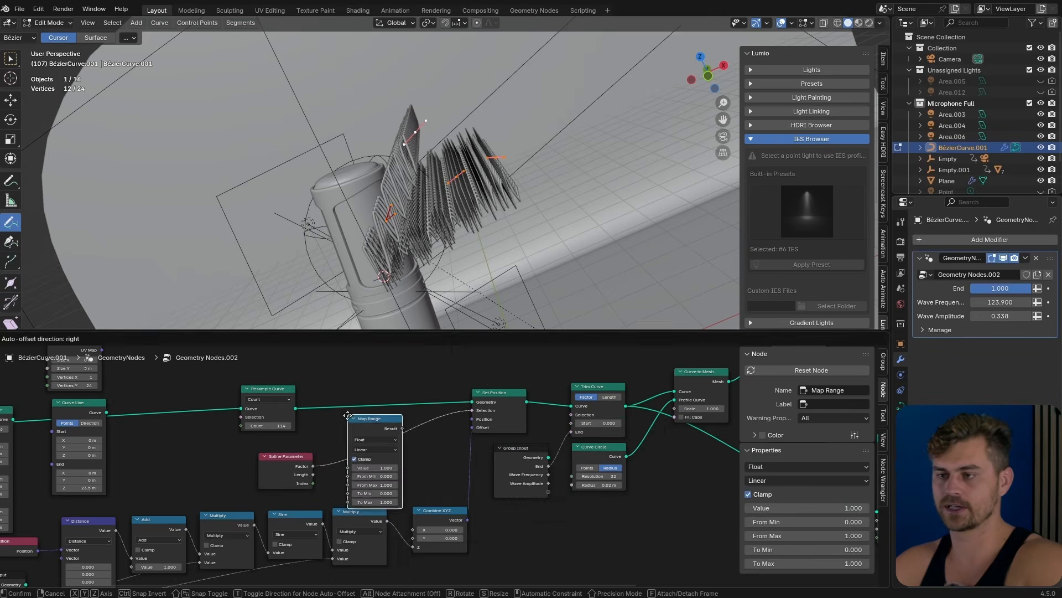
click(387, 442)
Step: Set the Map Range node's From Min to 1, From Max to 0, To Min to -0.150 and To Max to 0.200
scroll(411, 454, up, 7)
drag(357, 525, 339, 540)
double_click(364, 495)
text(1)
key(Return)
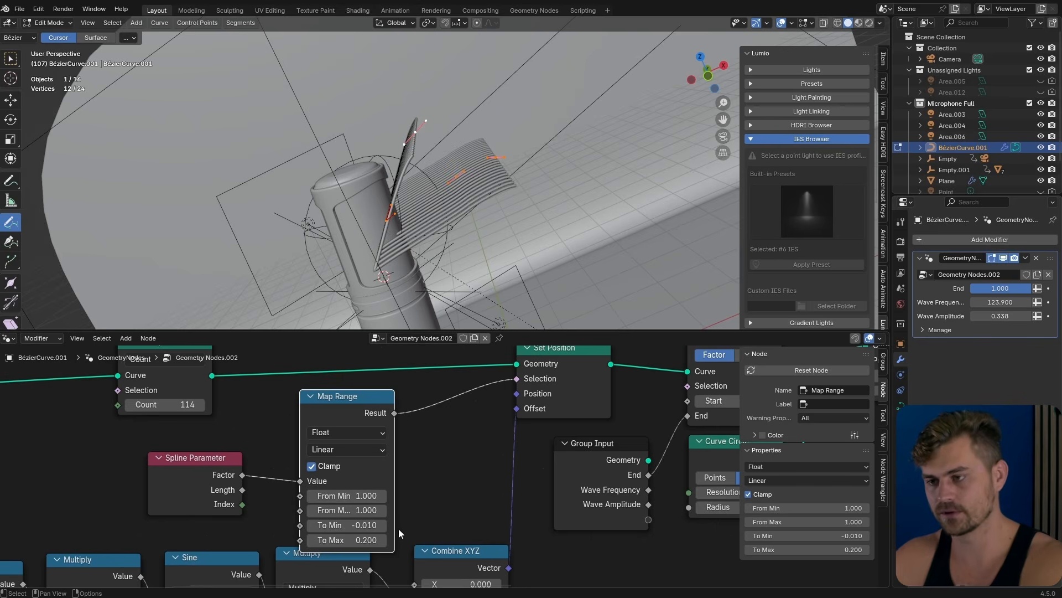
double_click(372, 510)
text(0)
key(Return)
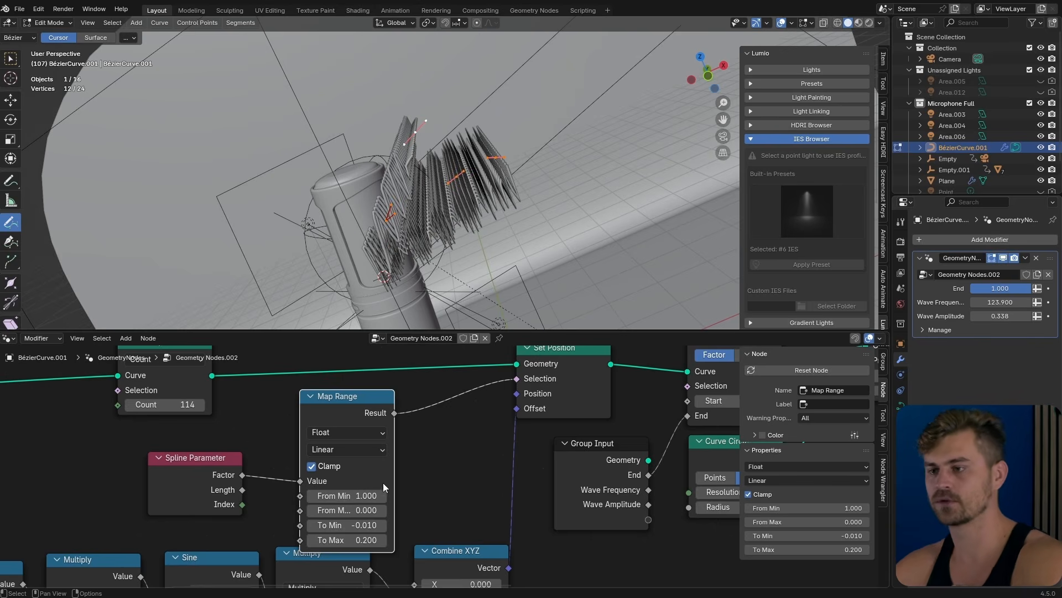
drag(363, 524, 326, 525)
Step: Set the modifier's Wave Frequency to 20.360 and Wave Amplitude to 0.046
middle_drag(426, 243, 443, 225)
scroll(437, 214, up, 4)
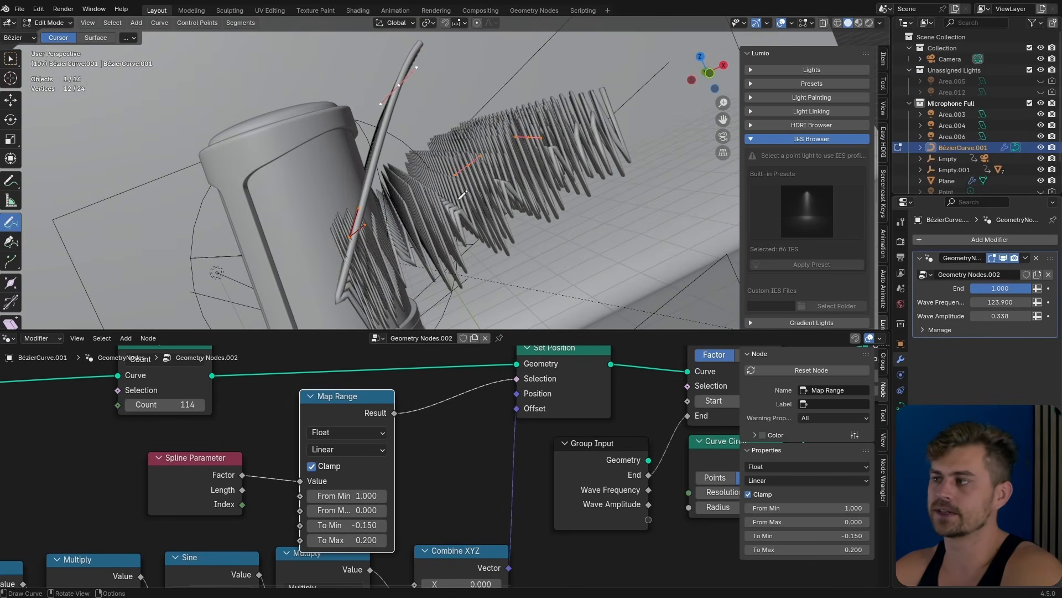
drag(1000, 315, 945, 303)
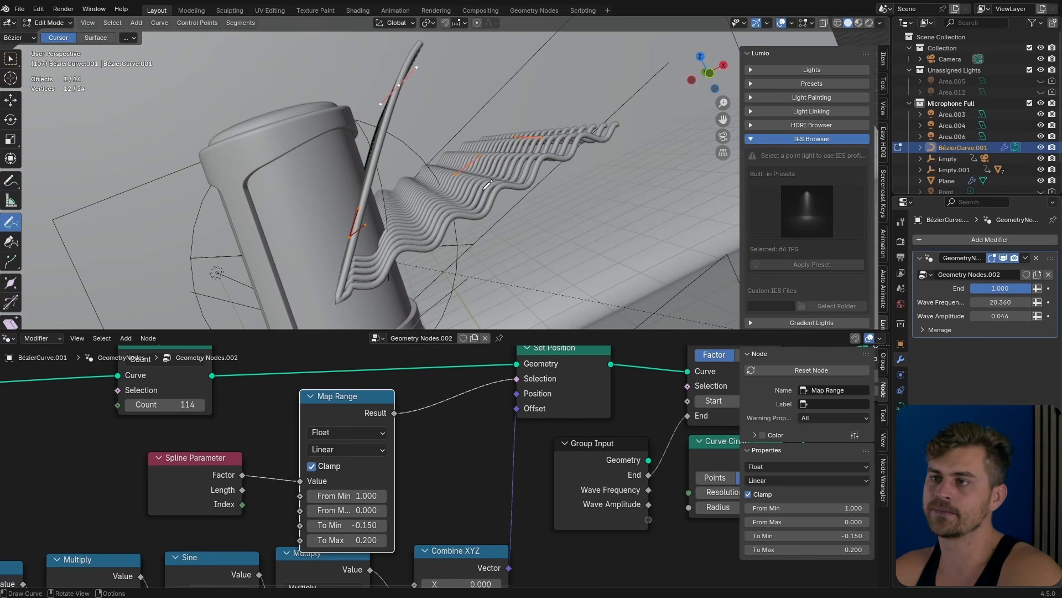
Step: Switch from curve drawing to the selection tool and move the curve's control points
key(w)
key(g)
click(464, 167)
middle_drag(464, 167, 454, 205)
scroll(244, 410, down, 1)
scroll(244, 407, down, 1)
Step: Reduce the strand grid's Vertices Y to 4 and its Size Y to 0.48 m
middle_drag(244, 406, 329, 468)
middle_drag(158, 461, 289, 462)
drag(138, 428, 102, 427)
drag(135, 402, 106, 402)
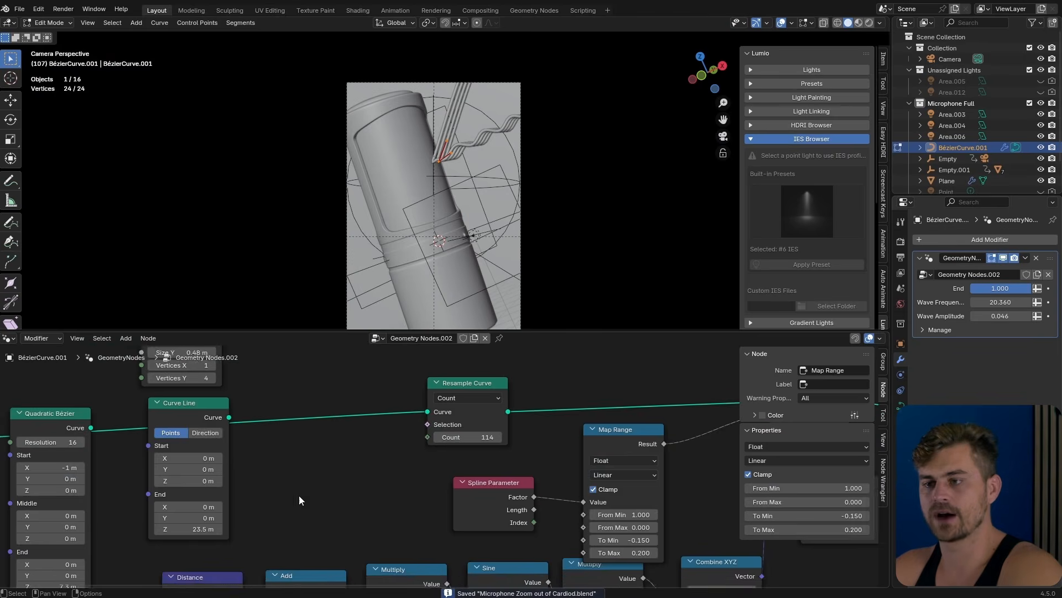
Step: Set the Add node's Value to 5.940 and the modifier's End to 0.804, saving the scene file
middle_drag(301, 501, 289, 376)
drag(309, 490, 554, 491)
scroll(438, 178, up, 5)
key(ctrl+s)
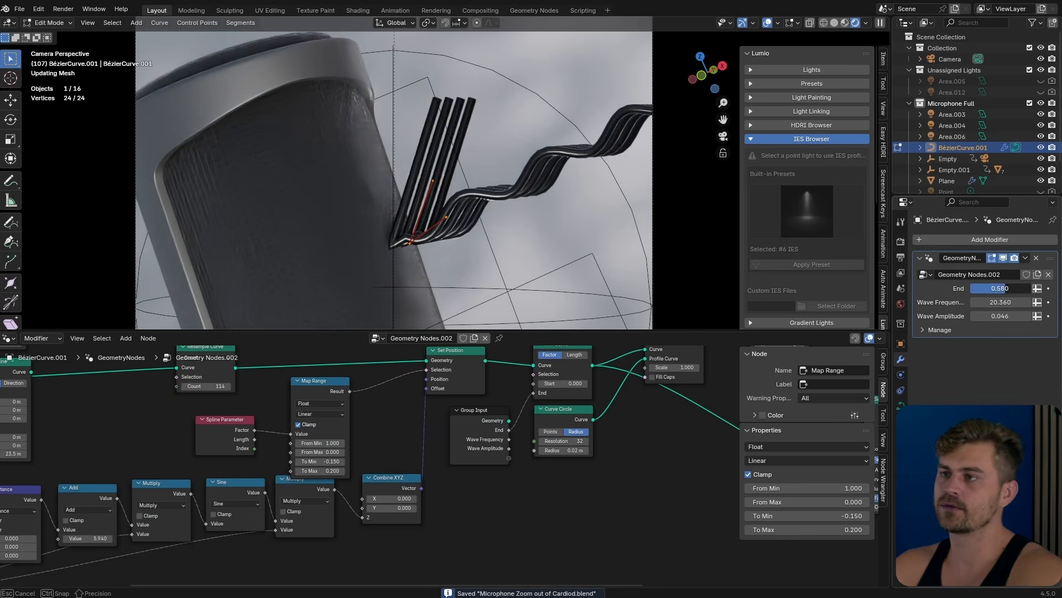
drag(1006, 288, 1019, 289)
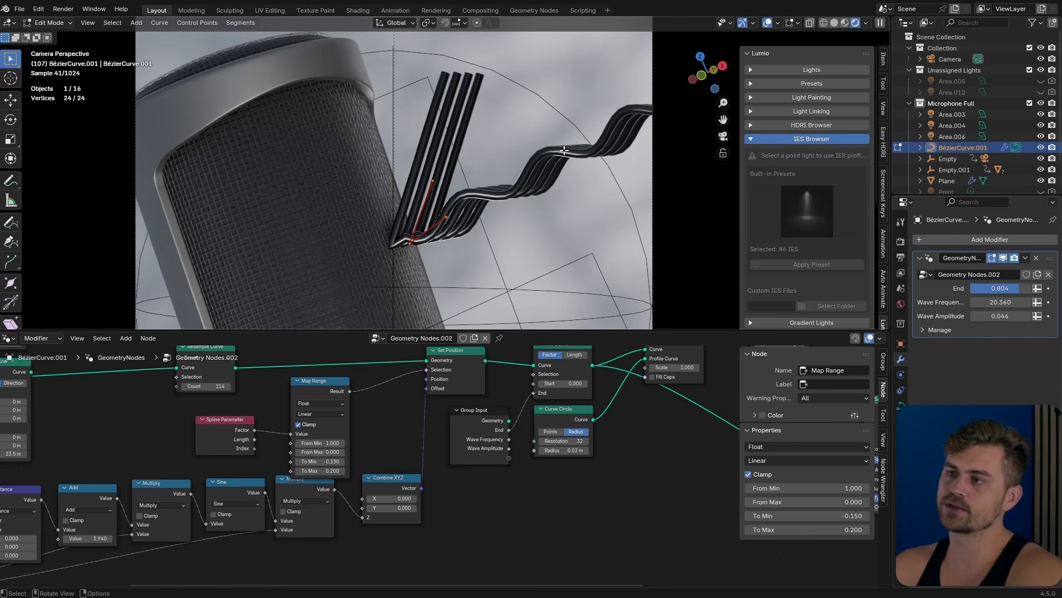
Step: Move the wave's Group Input node clear of the Math nodes and connect its End output to the Add node's lower Value input
middle_drag(35, 508, 243, 412)
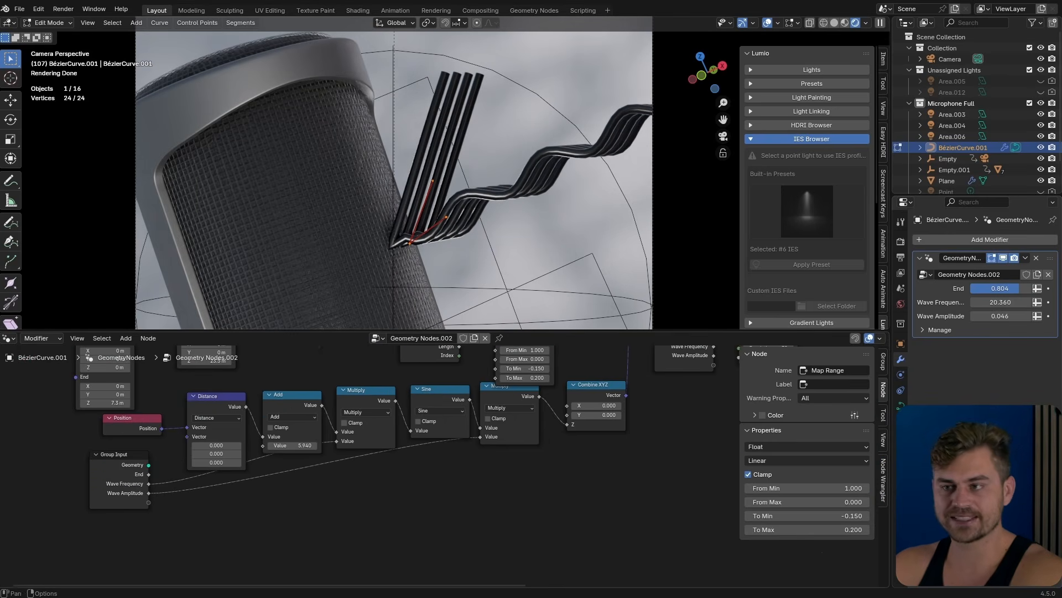
drag(293, 397, 295, 394)
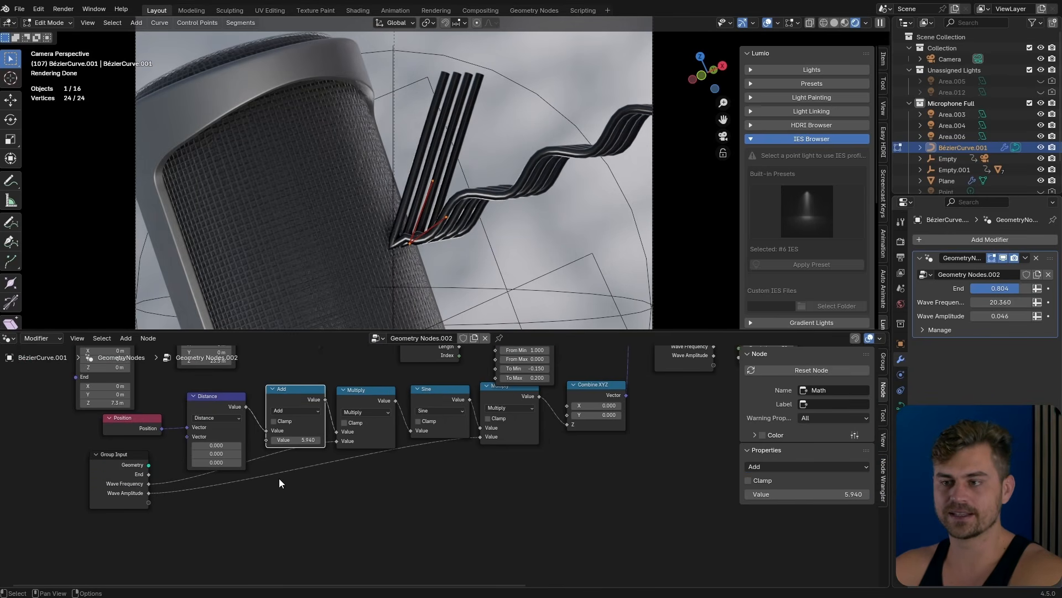
middle_drag(294, 464, 318, 478)
drag(137, 491, 73, 545)
middle_drag(241, 449, 183, 522)
middle_drag(439, 434, 414, 415)
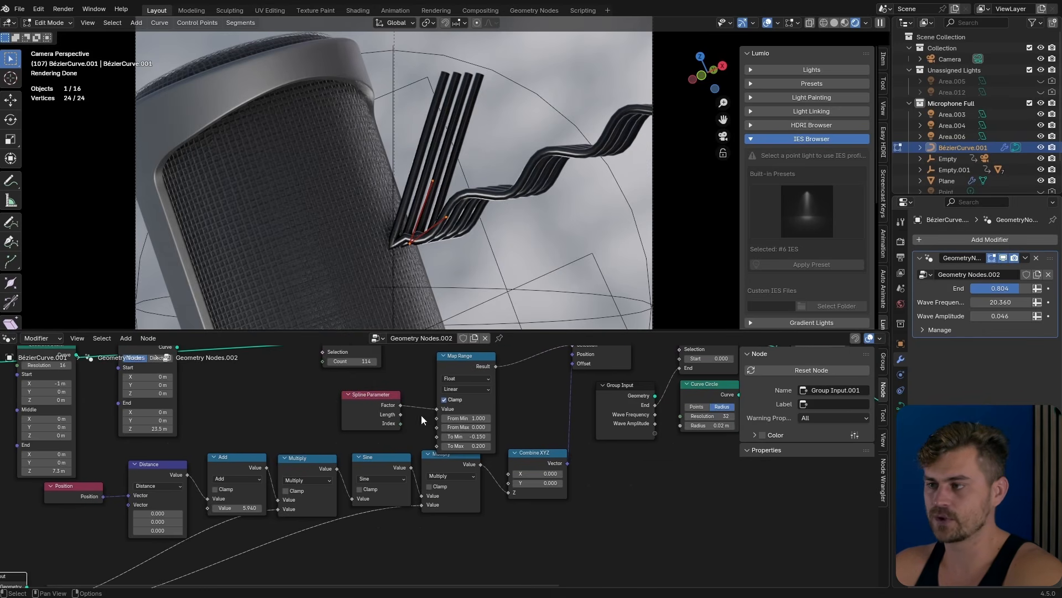
middle_drag(310, 484, 482, 421)
drag(200, 532, 380, 445)
Step: Set the modifier's End to 1.000 and save the scene file
mouse_move(1023, 288)
mouse_down()
mouse_move(1000, 287)
mouse_move(1032, 294)
mouse_up()
scroll(443, 173, down, 2)
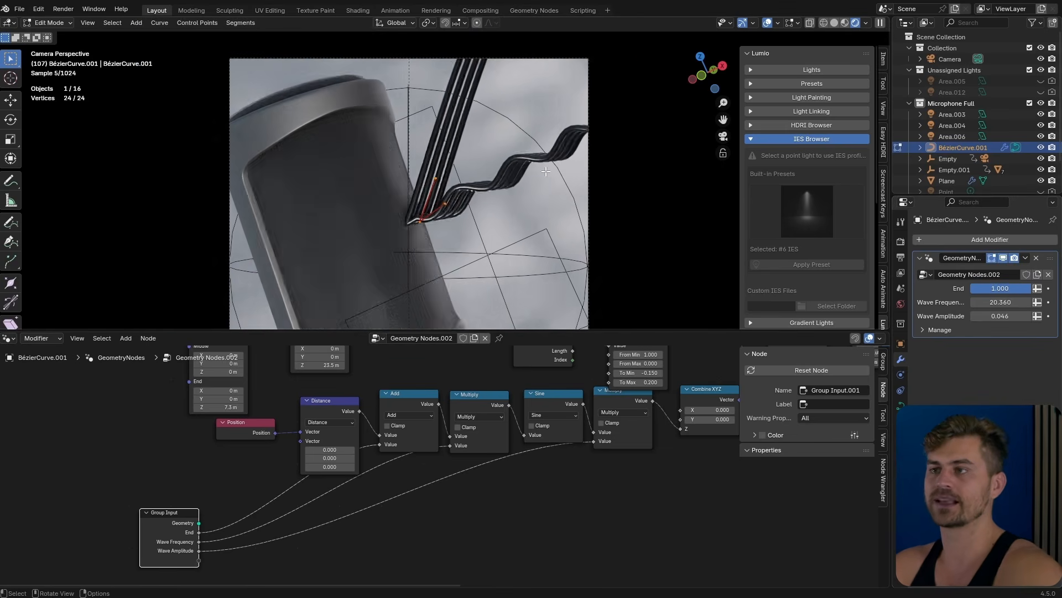
scroll(443, 173, down, 1)
key(ctrl+s)
shift+middle_drag(526, 208, 543, 200)
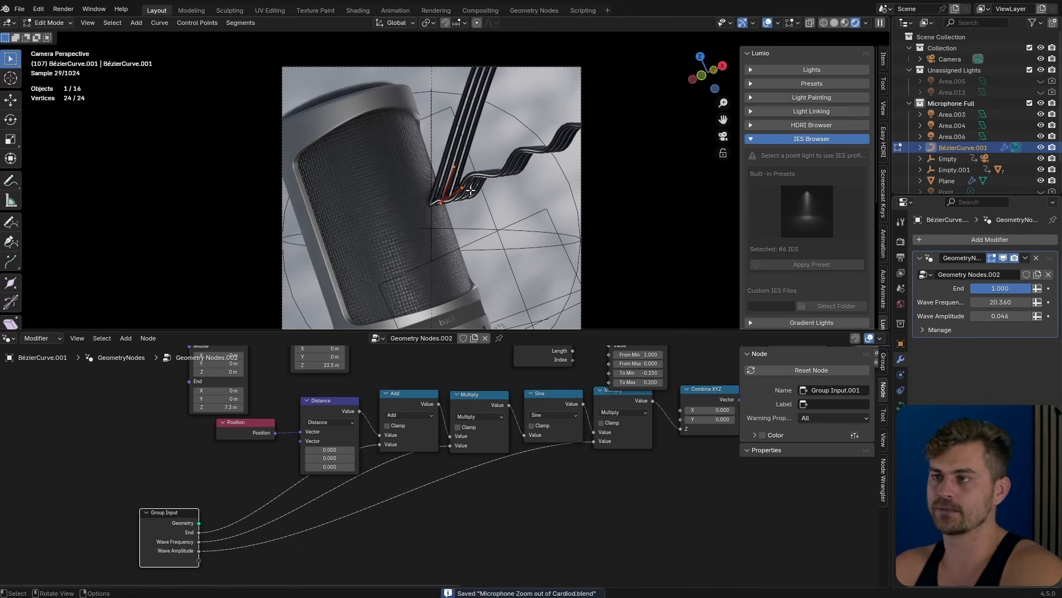
Step: Open the curve's material properties and inspect the Set Material nodes before the Group Output
click(901, 421)
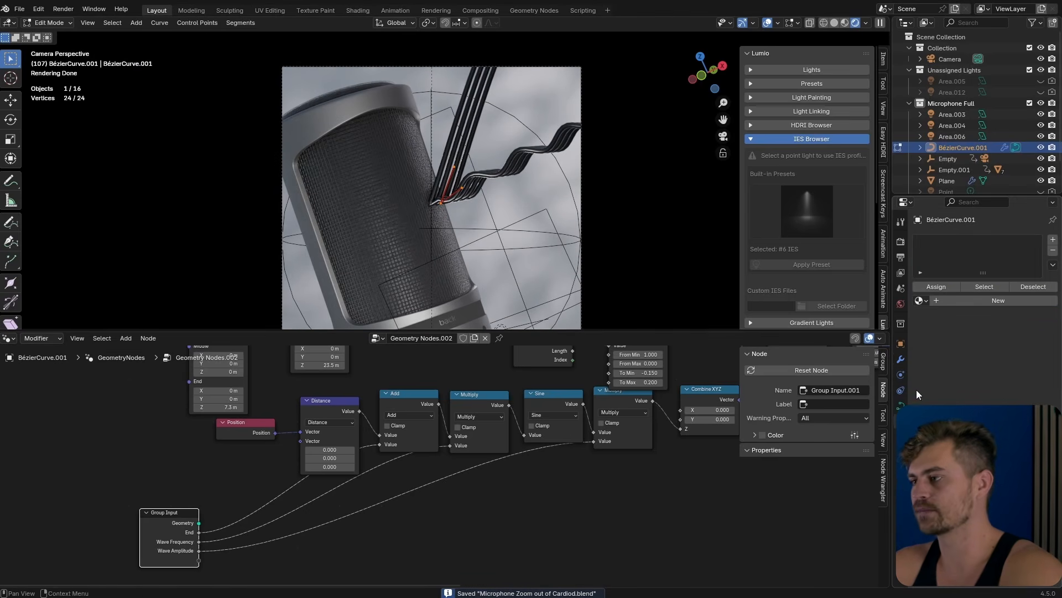
middle_drag(670, 446, 301, 495)
scroll(464, 453, up, 2)
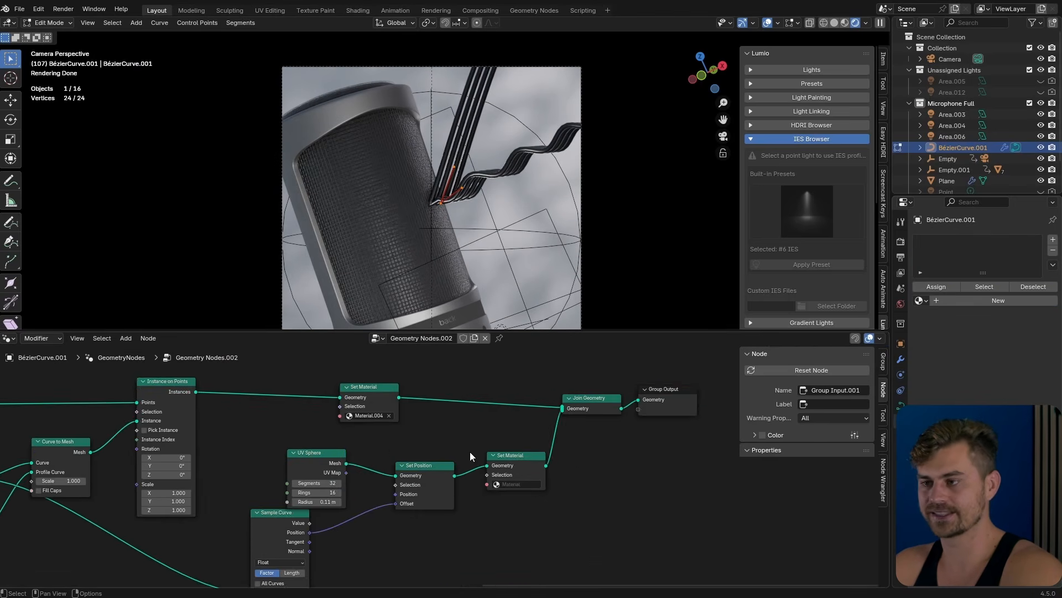
scroll(385, 408, up, 2)
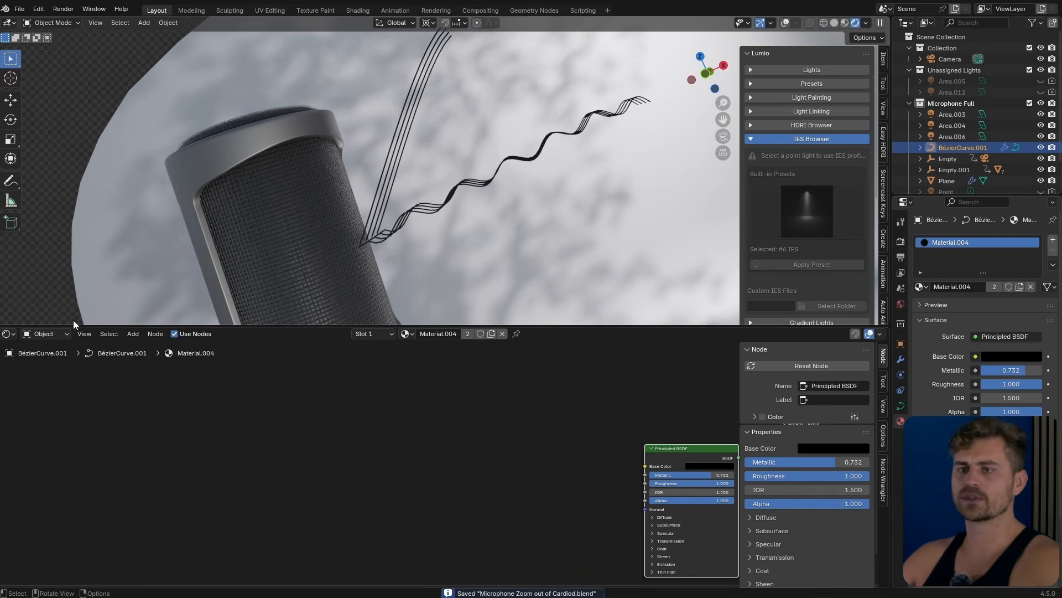
Step: Switch the shader node area to the Geometry Node Editor and view the strands beside the whole microphone
click(8, 333)
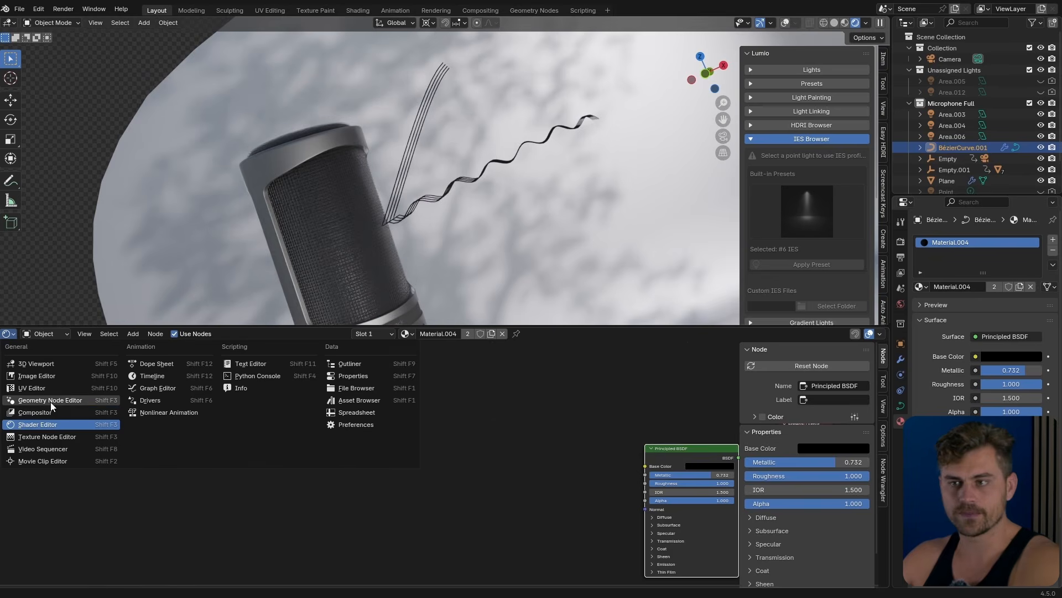
click(51, 401)
middle_drag(424, 178, 560, 144)
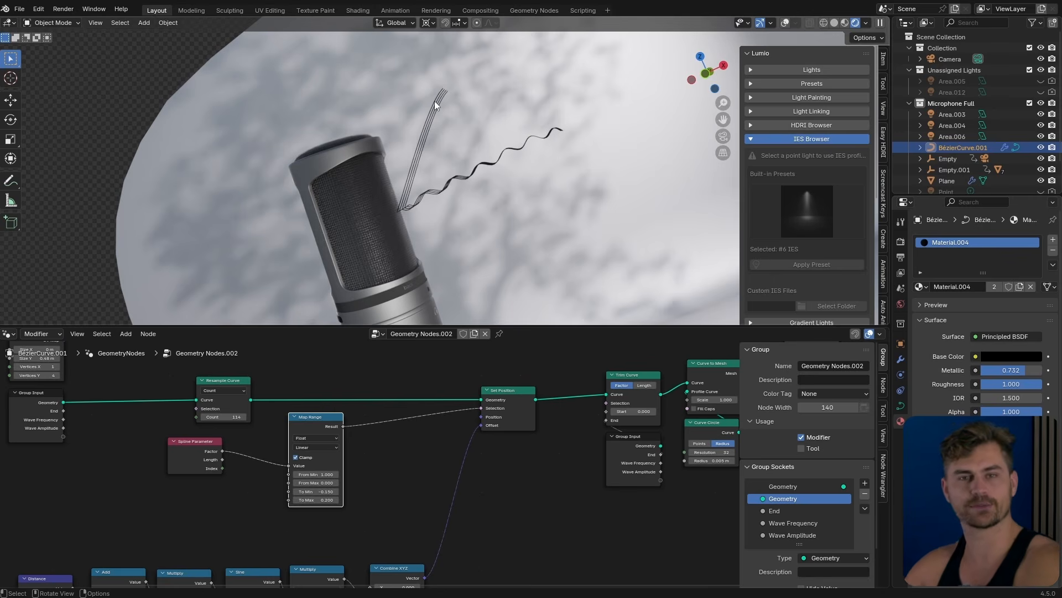
scroll(434, 100, down, 3)
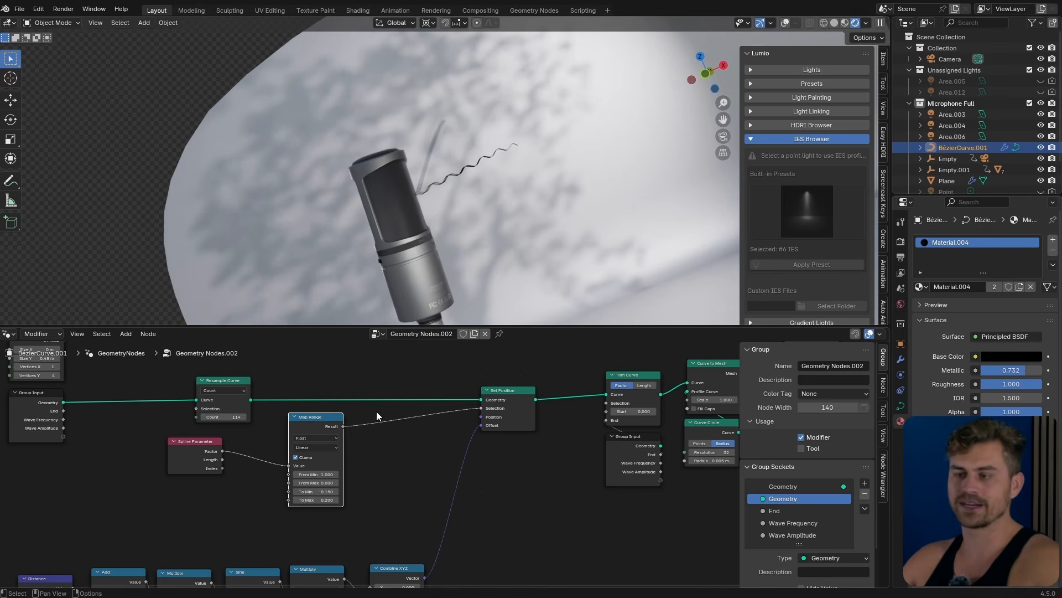
scroll(374, 415, up, 3)
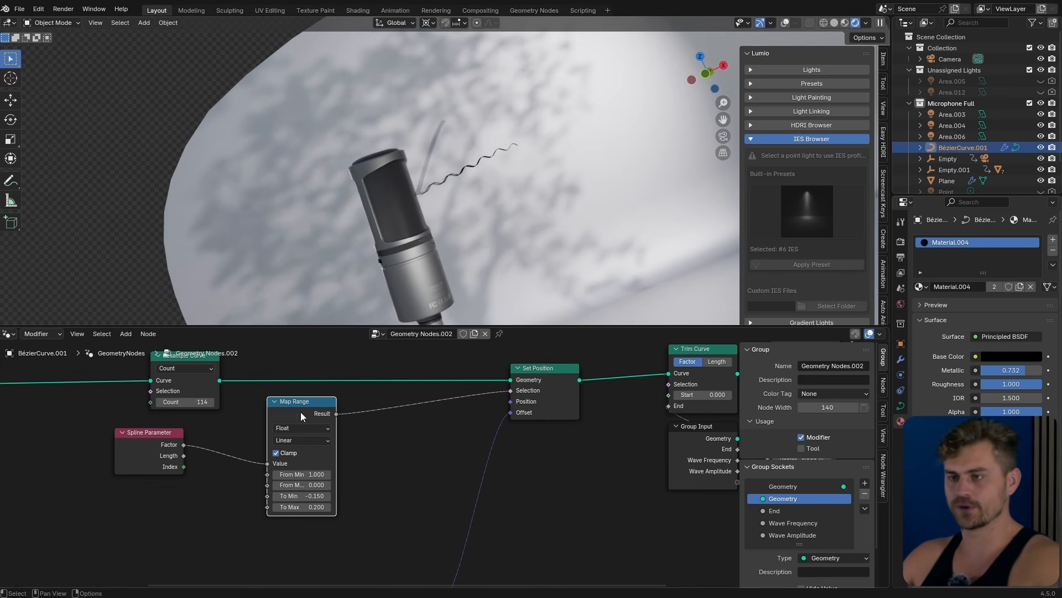
Step: Add a Capture Attribute node to the geometry link between Resample Curve and Set Position, moving Map Range aside
drag(302, 416, 282, 413)
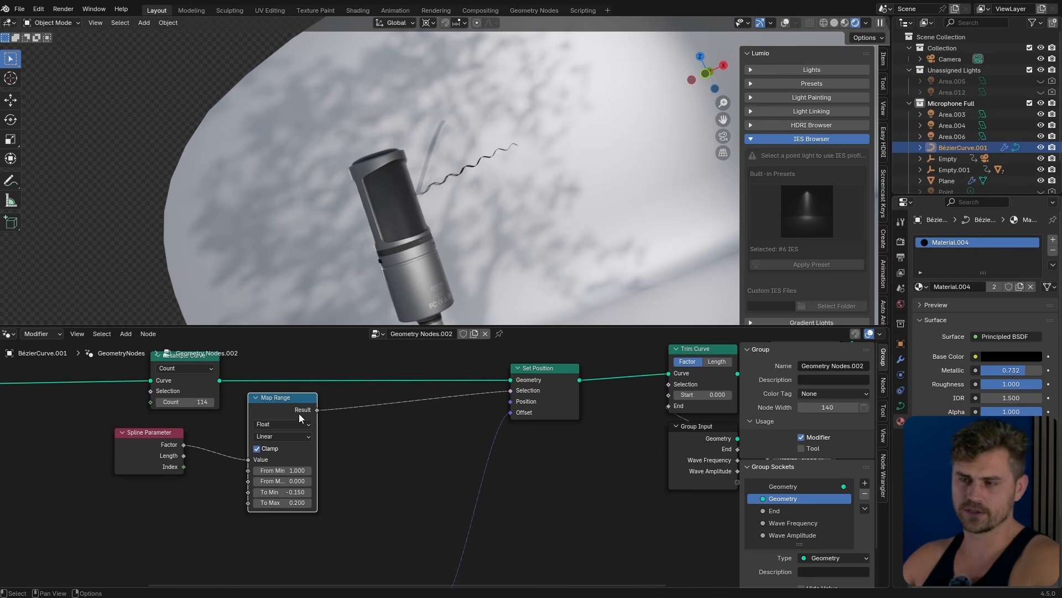
scroll(349, 430, down, 1)
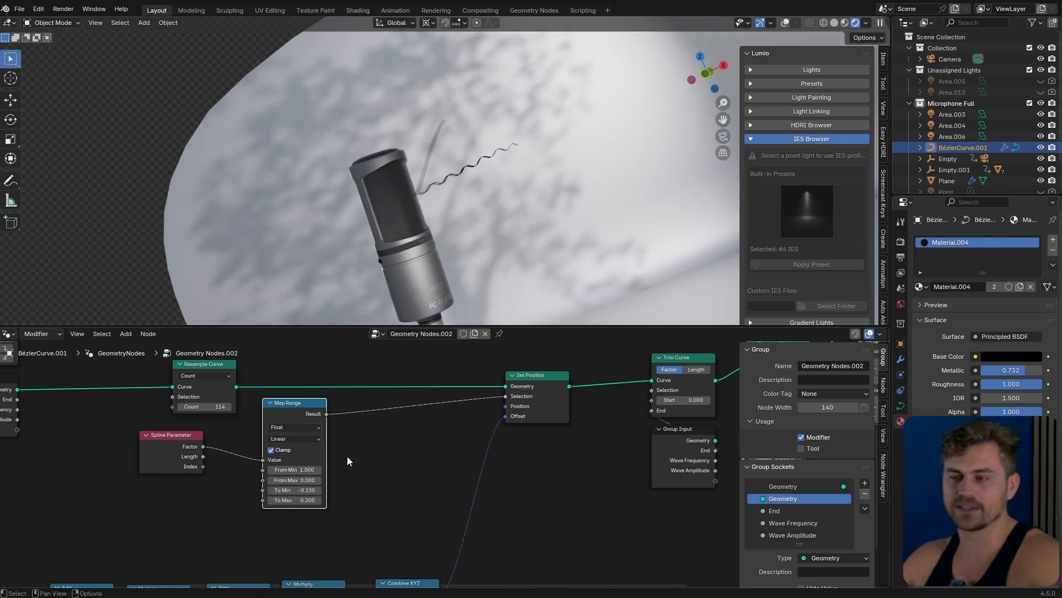
key(shift+a)
text(captu)
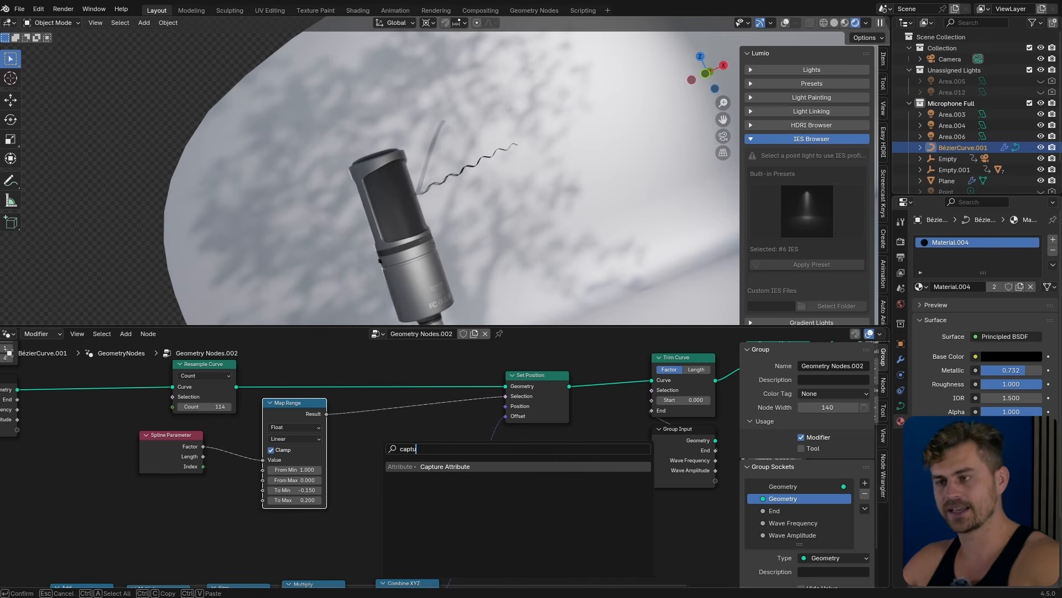
click(449, 466)
click(383, 425)
drag(236, 387, 505, 386)
scroll(458, 434, up, 2)
drag(205, 403, 205, 392)
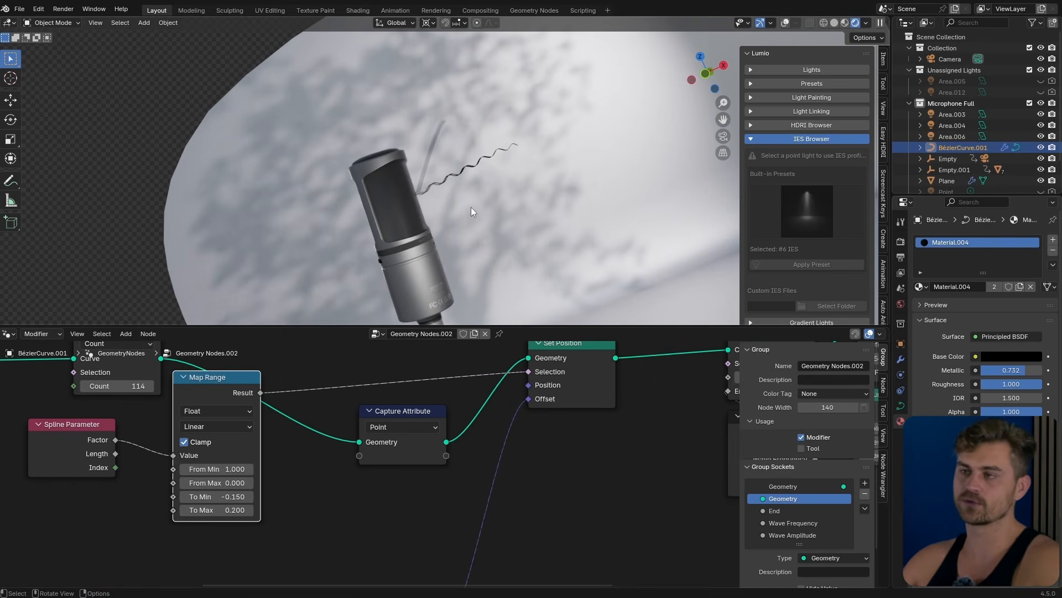
Step: Add a Compare node below Capture Attribute and feed the Spline Parameter's Index into it
scroll(472, 213, up, 6)
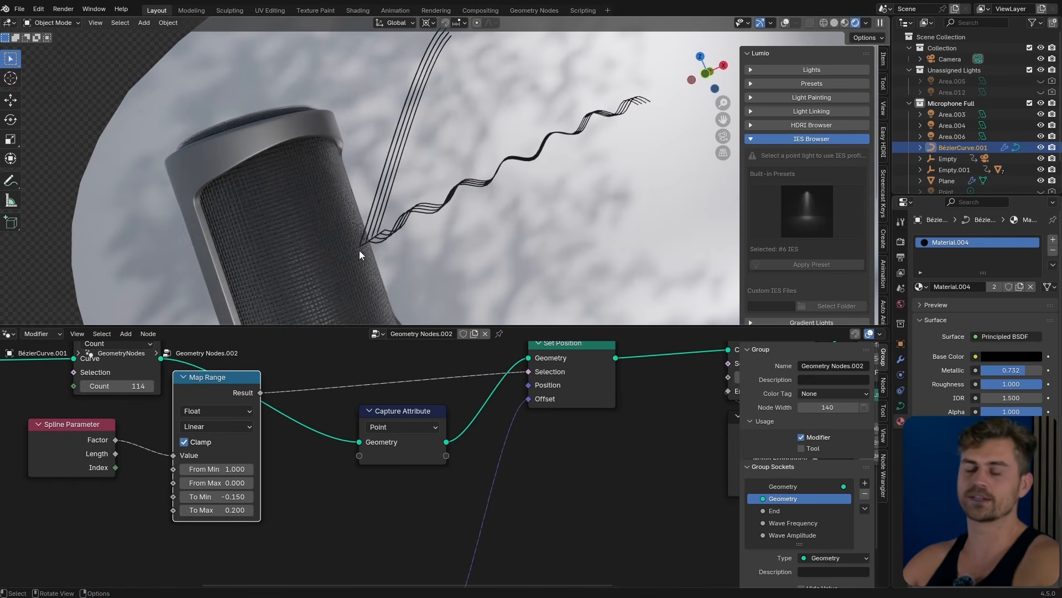
click(388, 412)
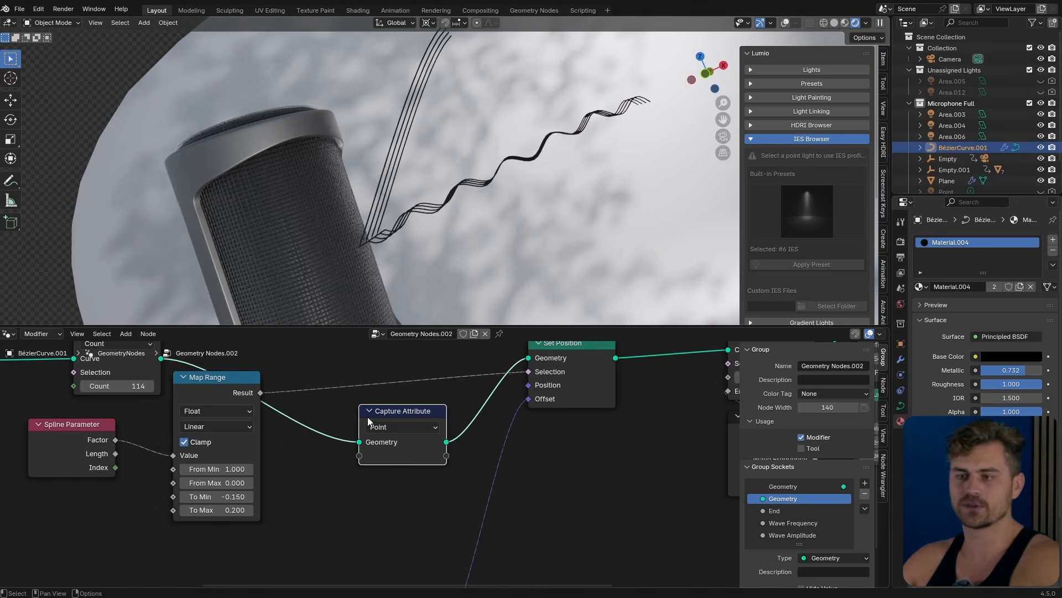
drag(116, 467, 134, 469)
drag(203, 500, 142, 467)
middle_drag(336, 500, 353, 472)
scroll(374, 473, down, 1)
key(shift+a)
text(compare)
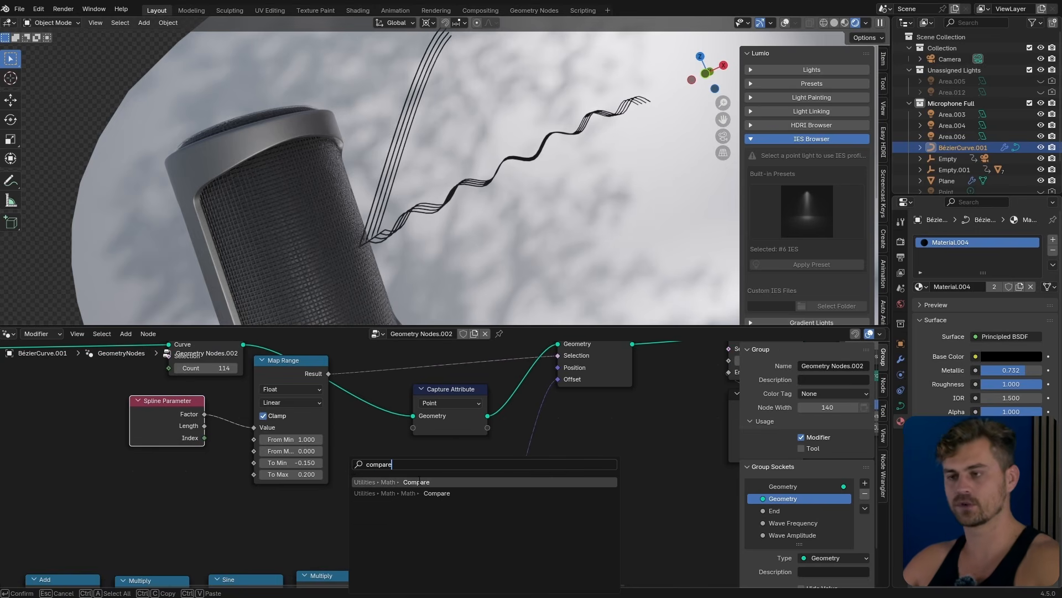
click(419, 481)
click(358, 464)
drag(205, 437, 363, 511)
drag(400, 477, 392, 478)
Step: Set the Compare node's input type to Integer with Index feeding A, and connect its Result to Capture Attribute
click(386, 493)
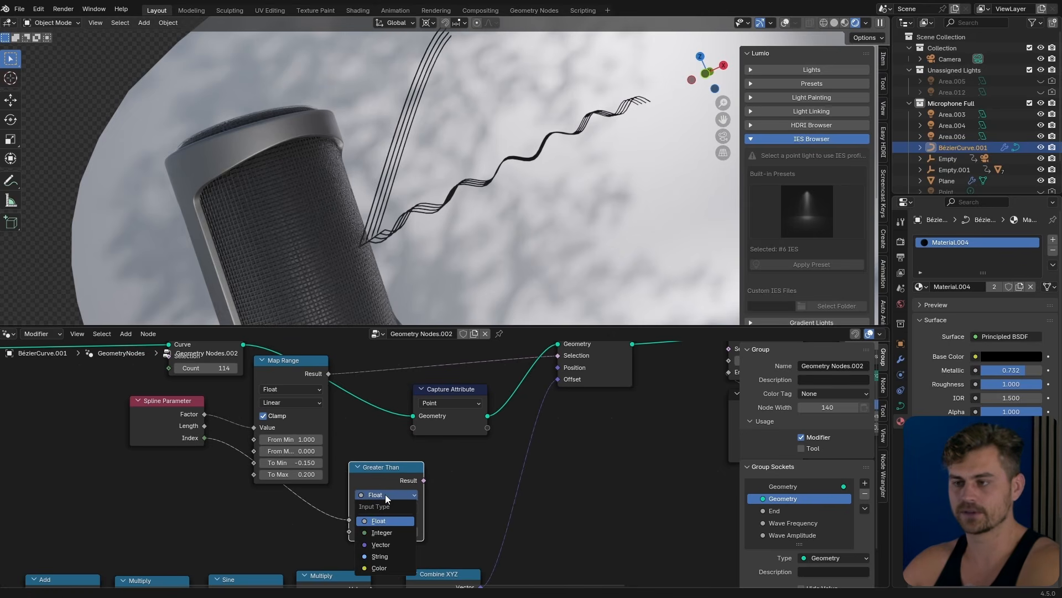
click(382, 532)
drag(205, 437, 351, 520)
drag(424, 480, 434, 477)
drag(430, 434, 421, 427)
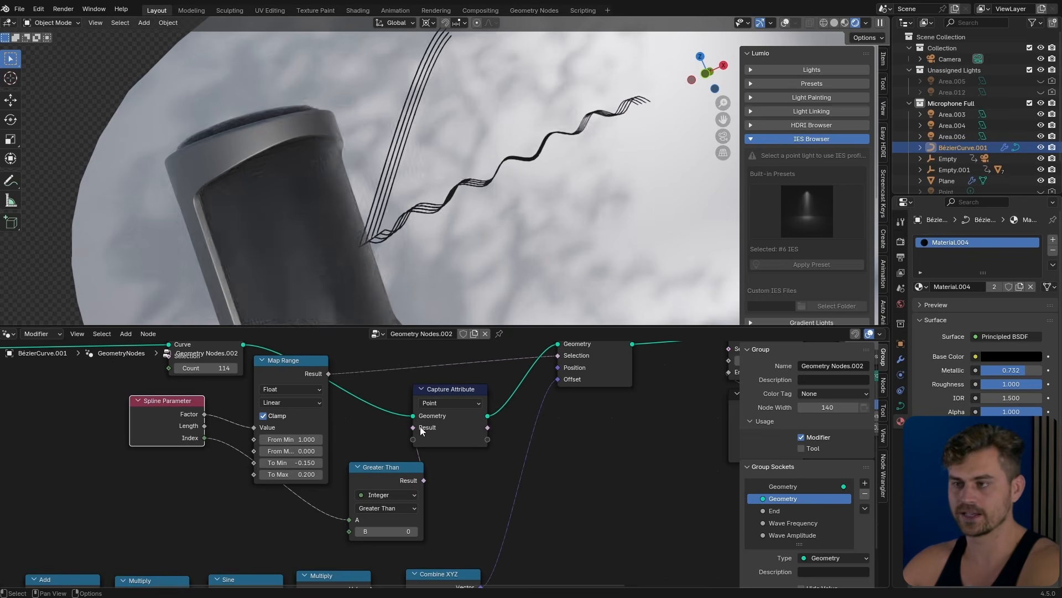
Step: Connect Capture Attribute's Result to a new output on the Group Output node
scroll(434, 431, down, 3)
middle_drag(455, 467, 237, 469)
scroll(287, 454, down, 1)
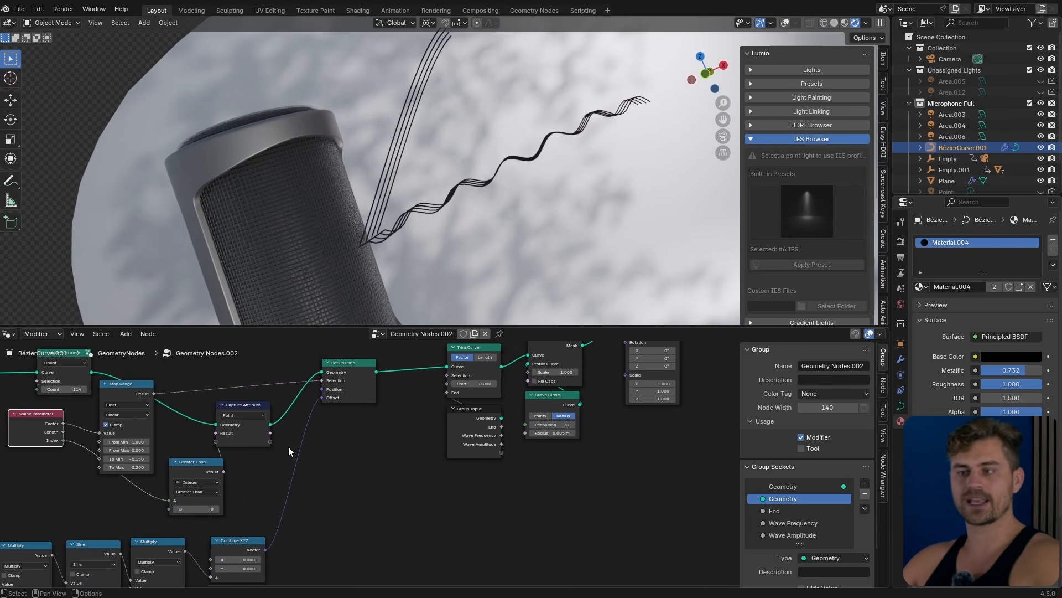
drag(271, 437, 539, 430)
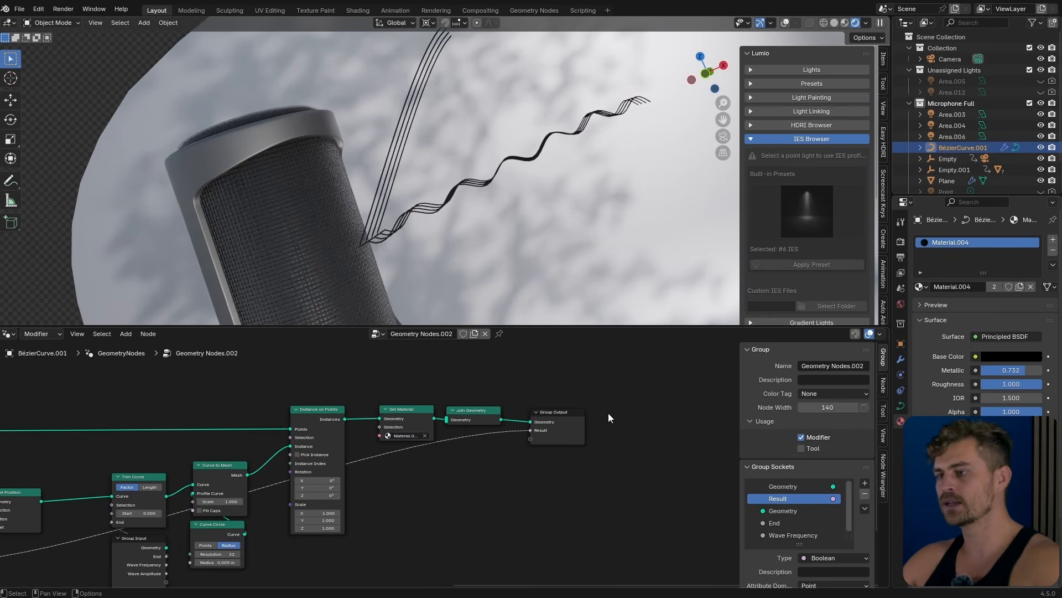
Step: Name the modifier's Result output attribute "index" on the strand curve
click(900, 360)
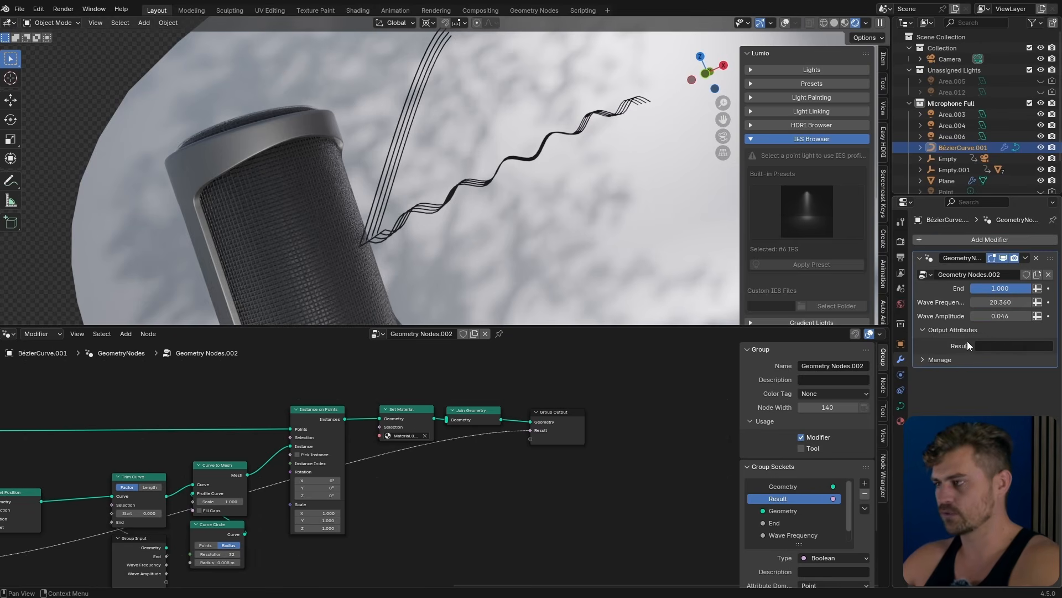
click(996, 344)
text(index)
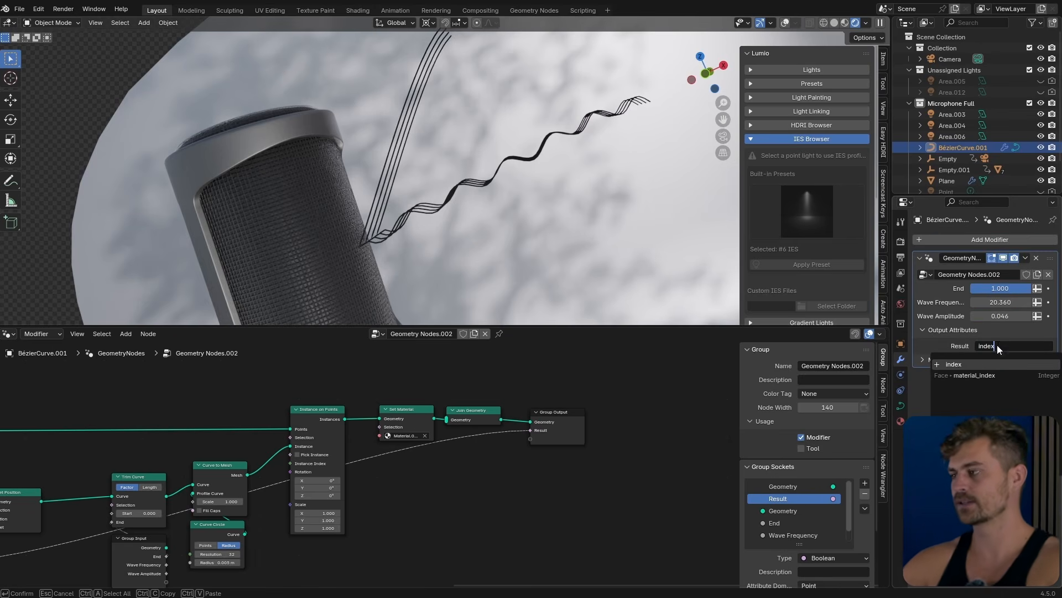
key(Return)
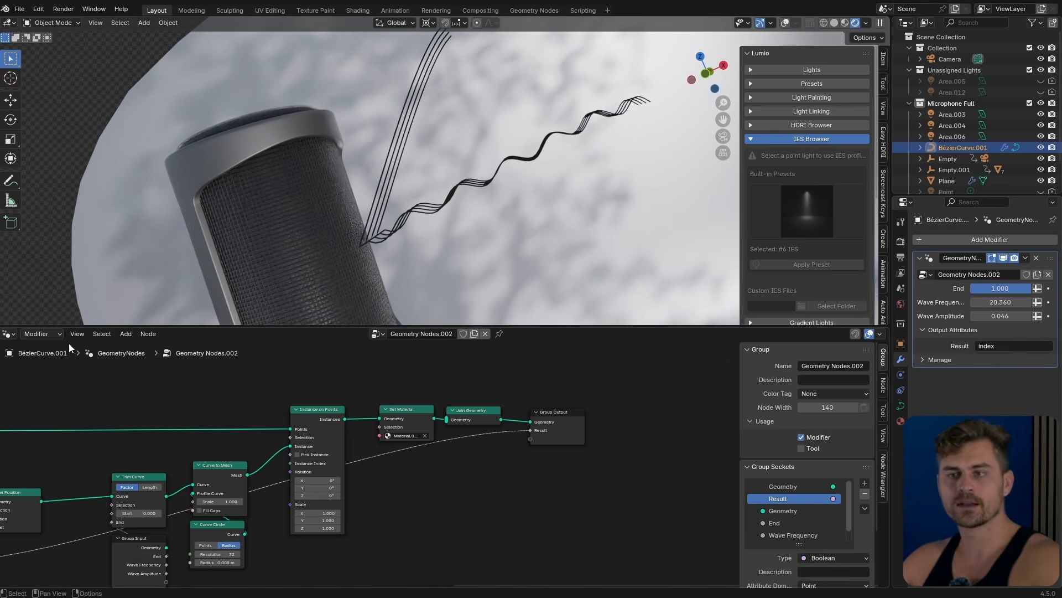
Step: Switch the node area to the Shader Editor and move Material.004's Principled BSDF farther from the Material Output
click(11, 335)
click(53, 426)
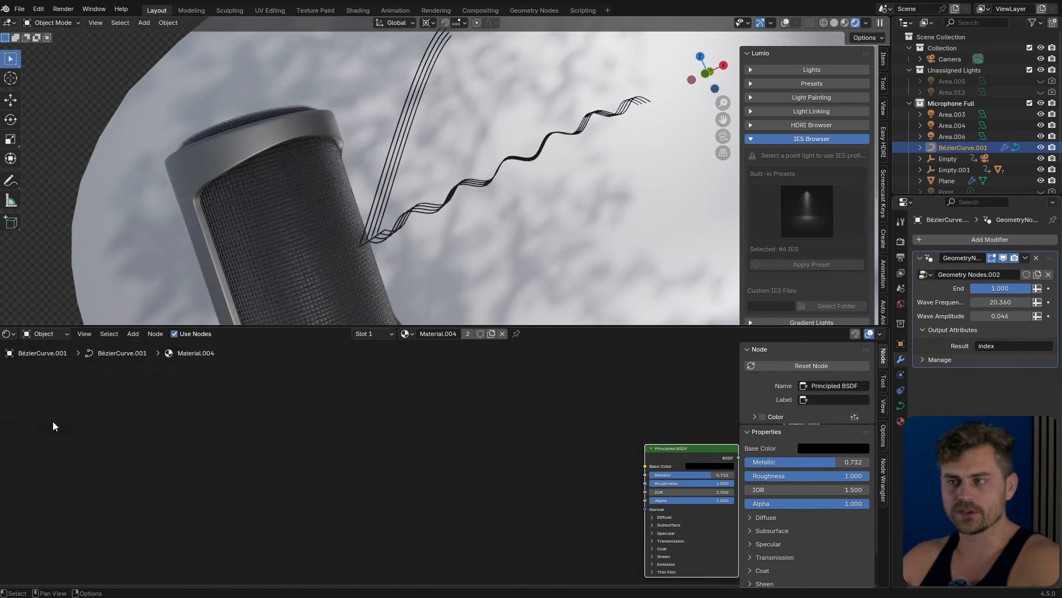
middle_drag(487, 434, 344, 402)
click(467, 431)
scroll(467, 433, up, 3)
drag(541, 417, 472, 394)
middle_drag(472, 398, 432, 426)
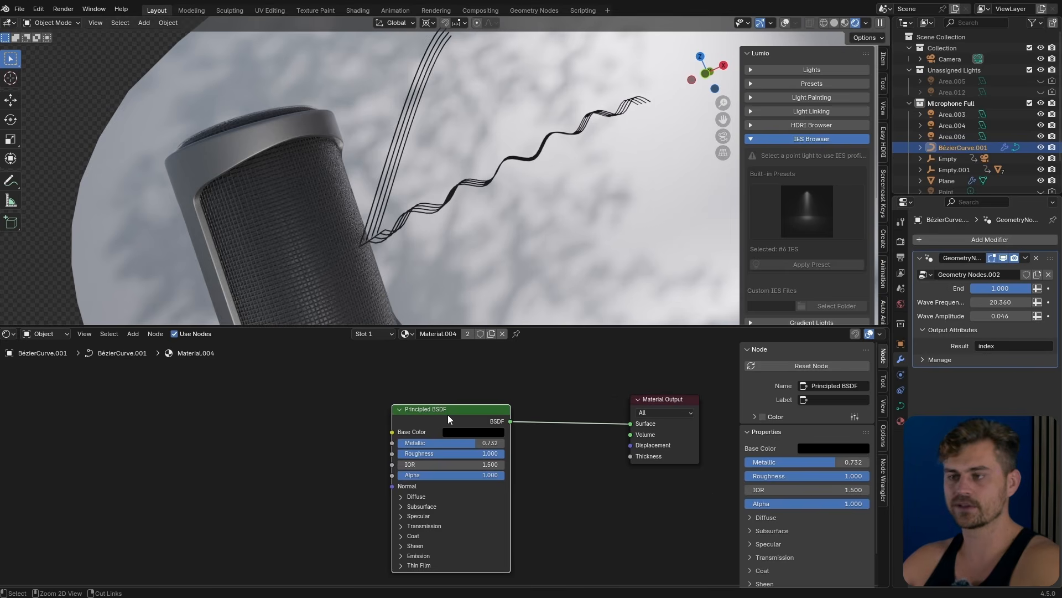
Step: Replace the Principled BSDF with an Emission shader connected to the Material Output's Surface
key(x)
key(shift+a)
text(emi)
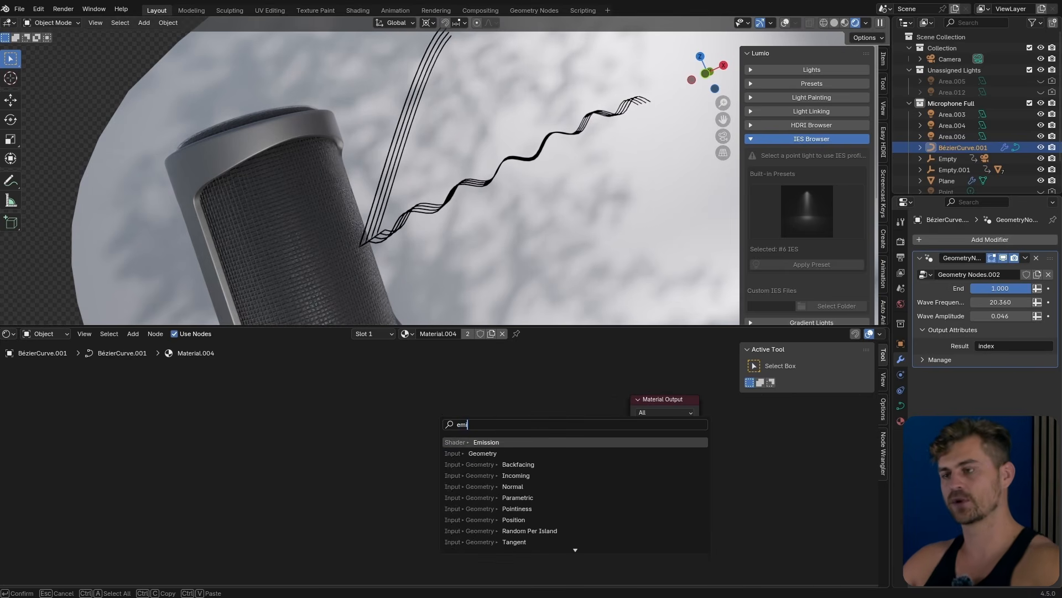
key(Return)
click(435, 409)
drag(502, 421, 630, 424)
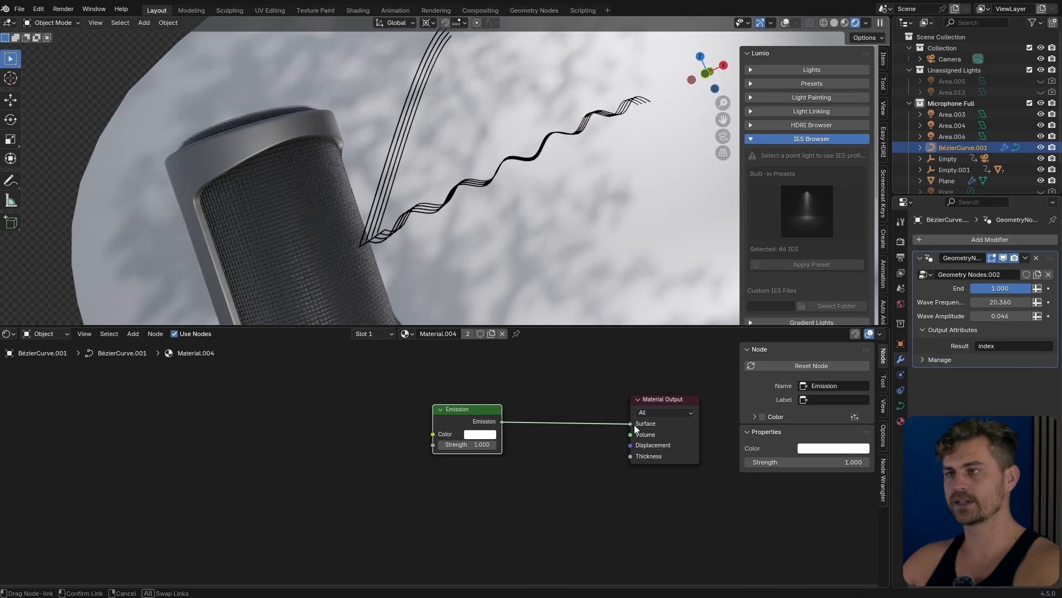
Step: Add an Attribute node named "index" and connect its Color to the Emission shader's Color
middle_drag(390, 411, 507, 418)
key(shift+a)
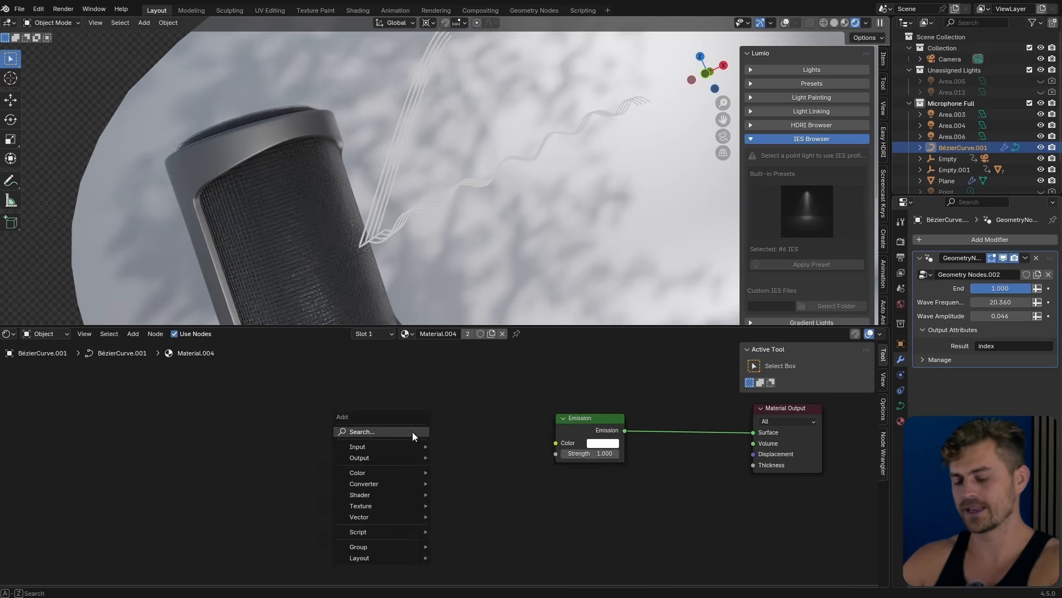
text(attr)
key(Return)
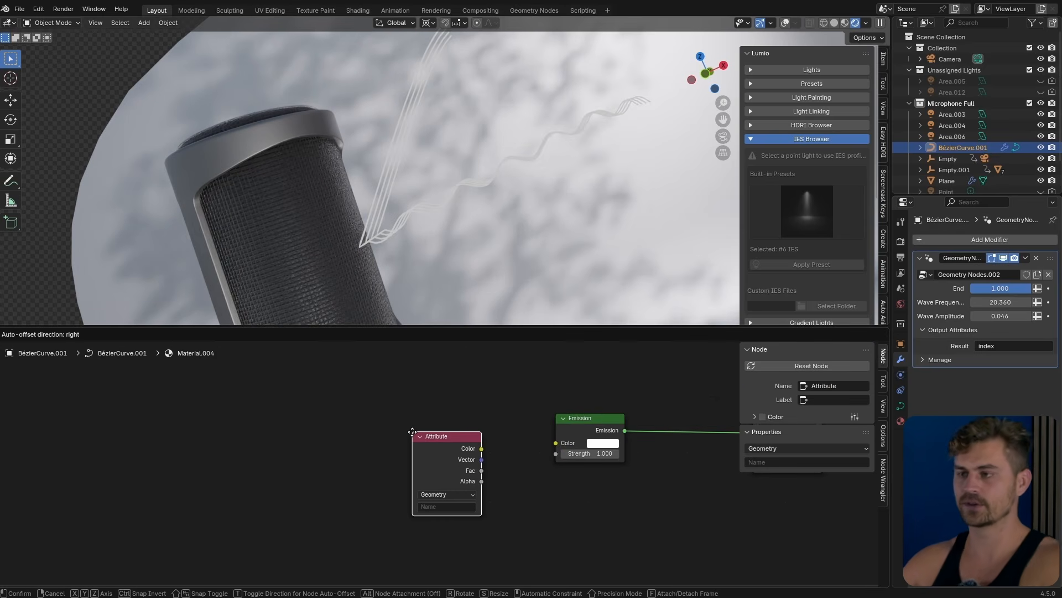
click(235, 397)
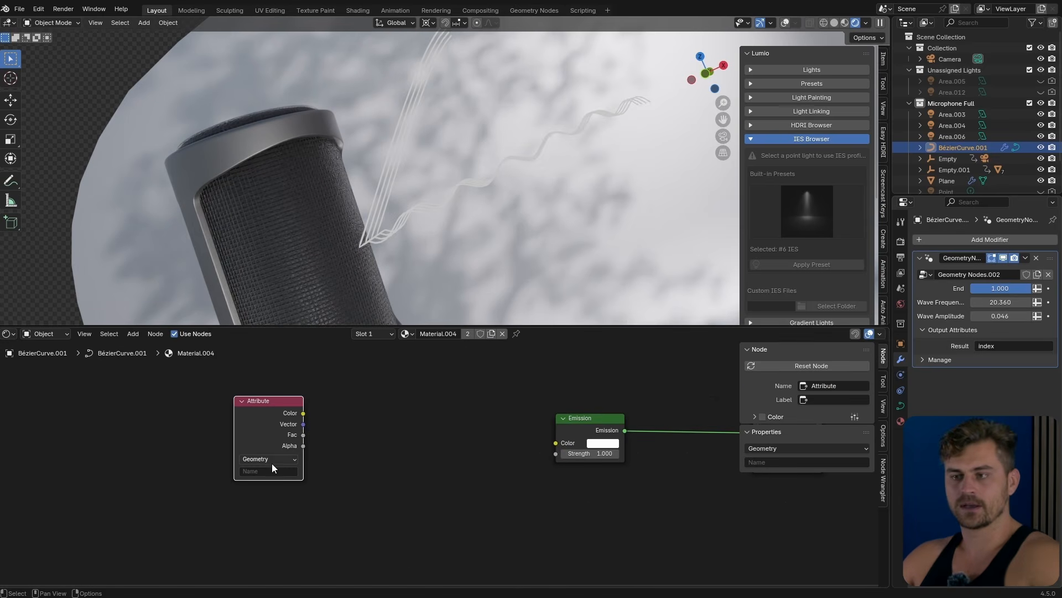
click(271, 470)
key(Return)
drag(302, 415, 550, 440)
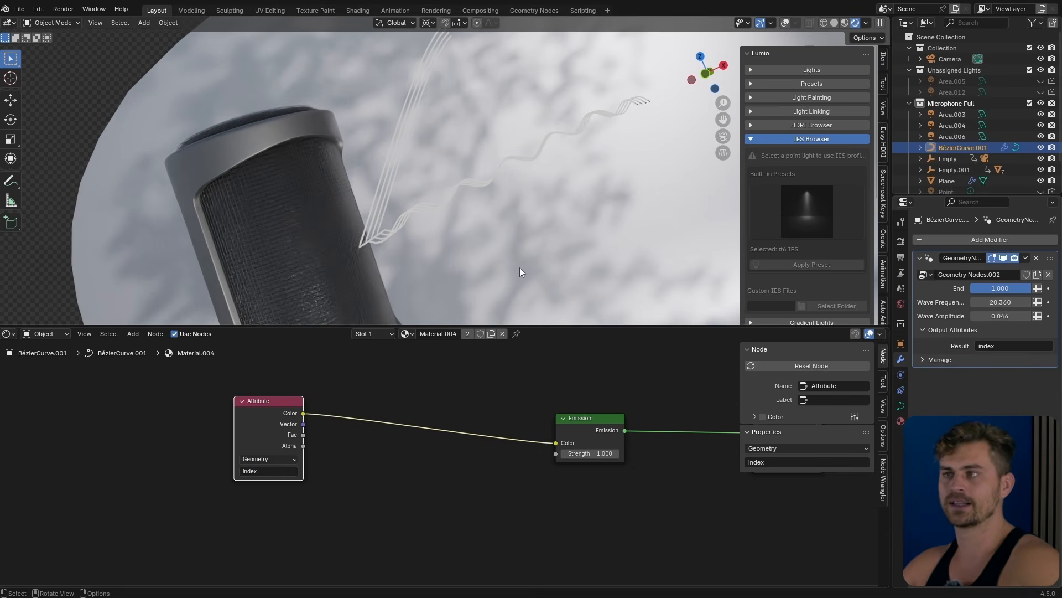
Step: Try a Color Ramp on the link between the Attribute and Emission nodes and delete it again
middle_drag(603, 123, 558, 147)
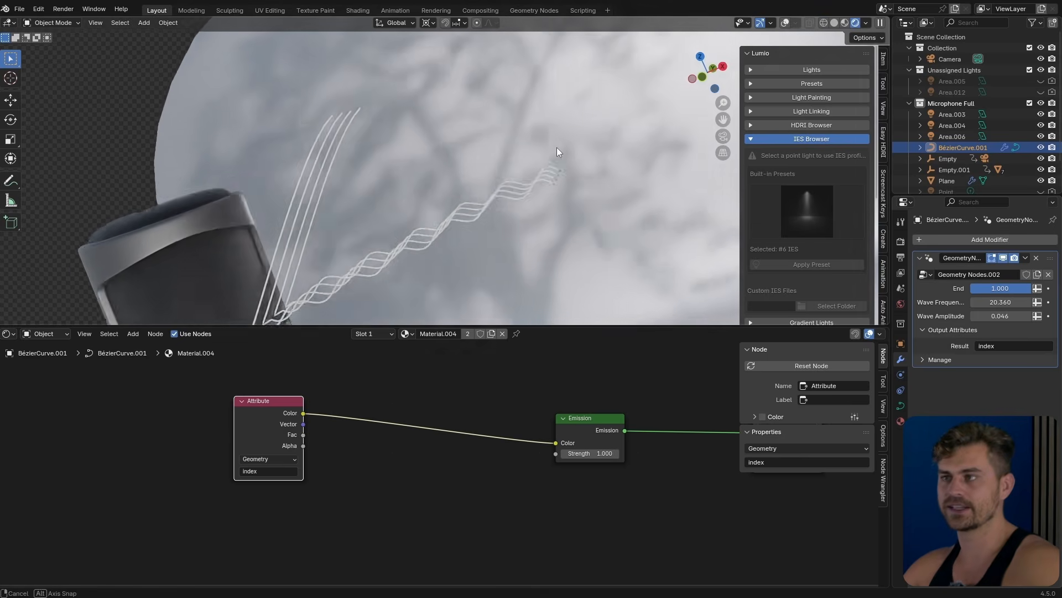
scroll(572, 221, up, 2)
scroll(573, 221, up, 3)
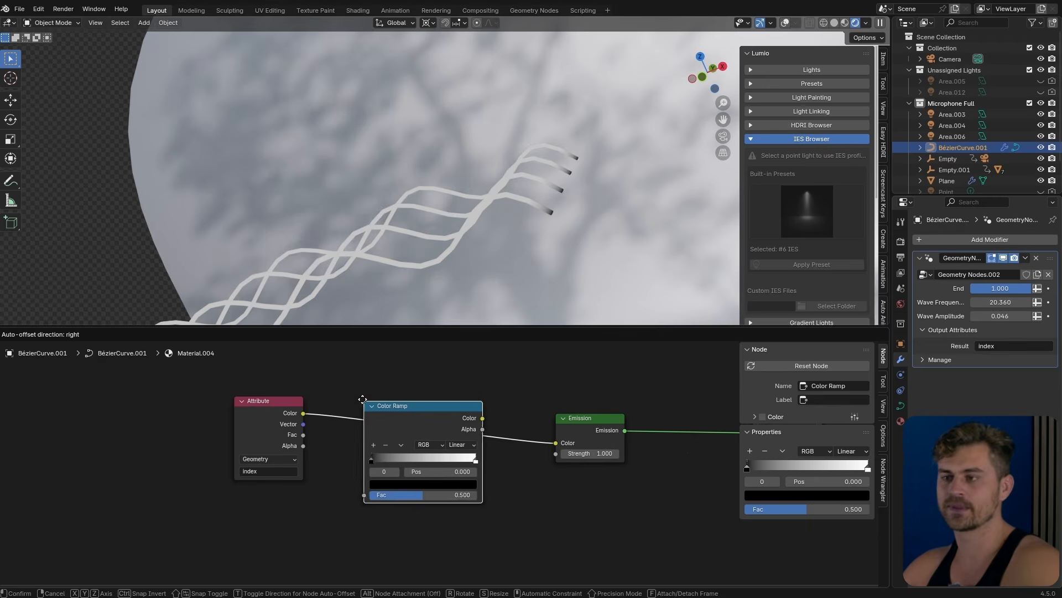
click(359, 394)
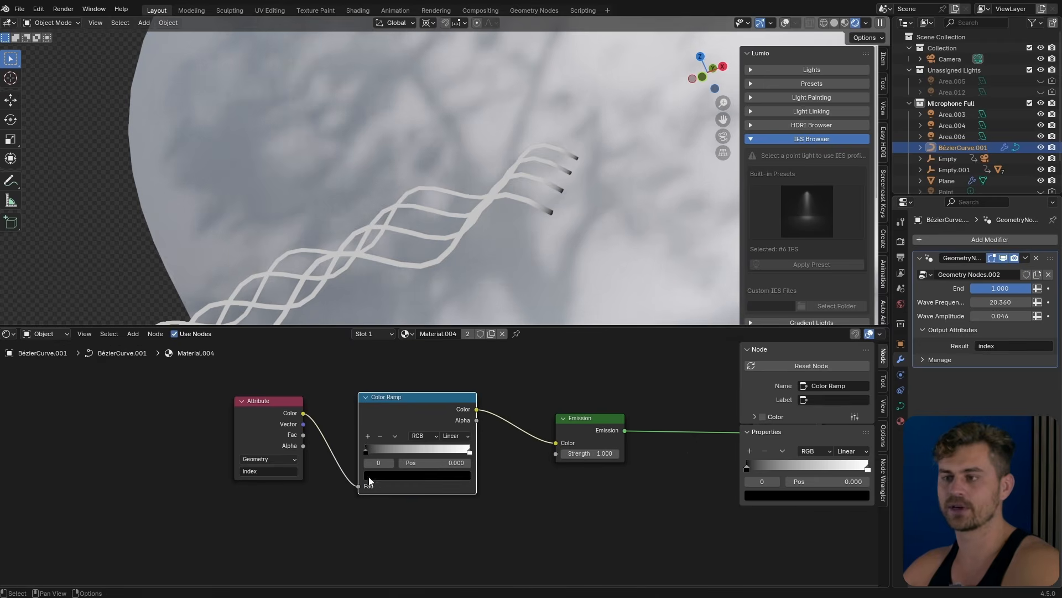
mouse_move(368, 450)
mouse_down()
mouse_move(450, 447)
mouse_move(362, 451)
mouse_up()
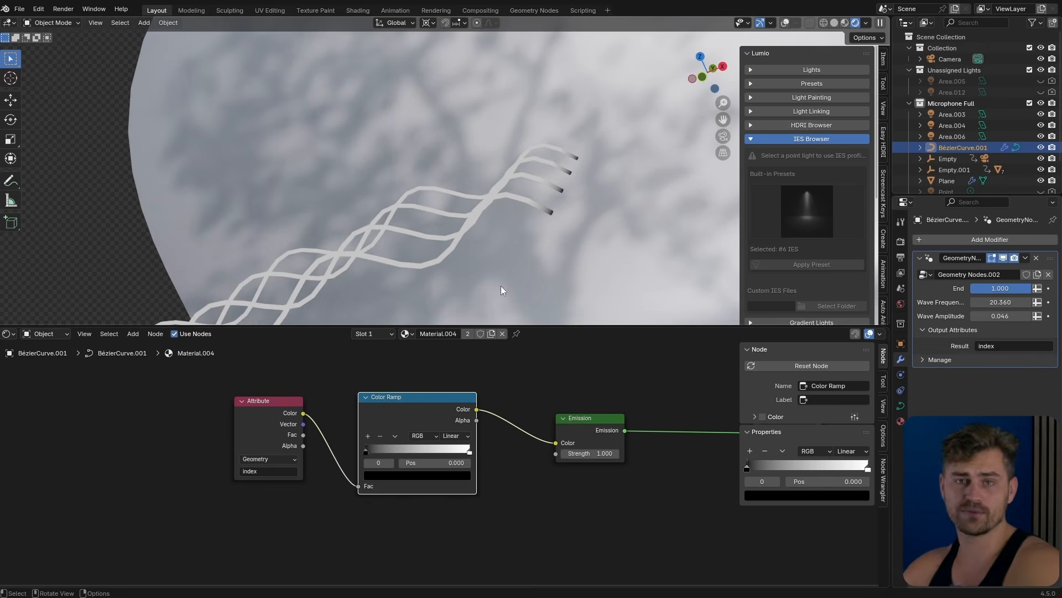
key(ctrl+x)
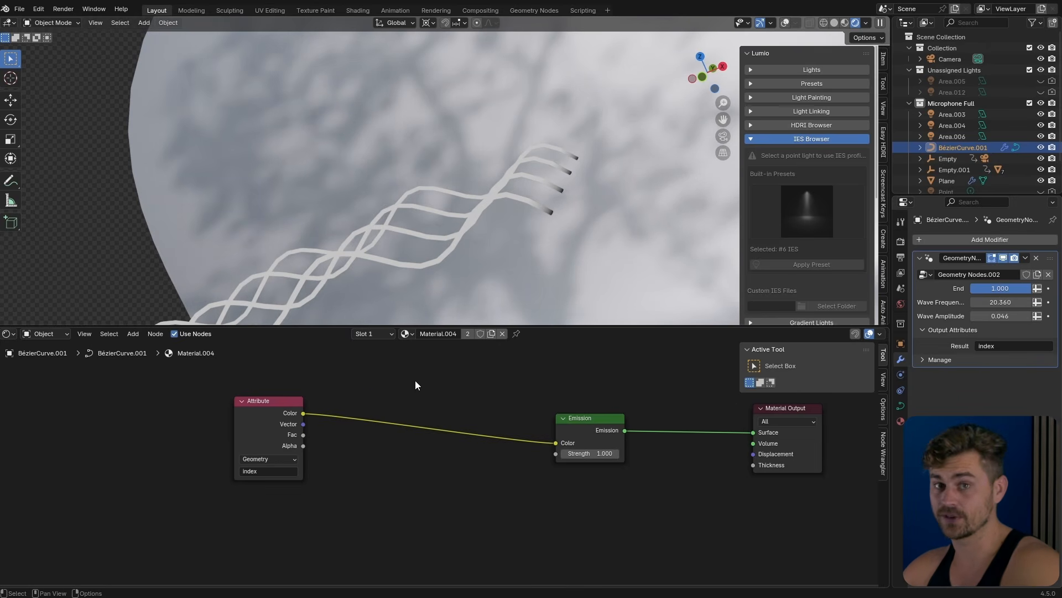
click(8, 334)
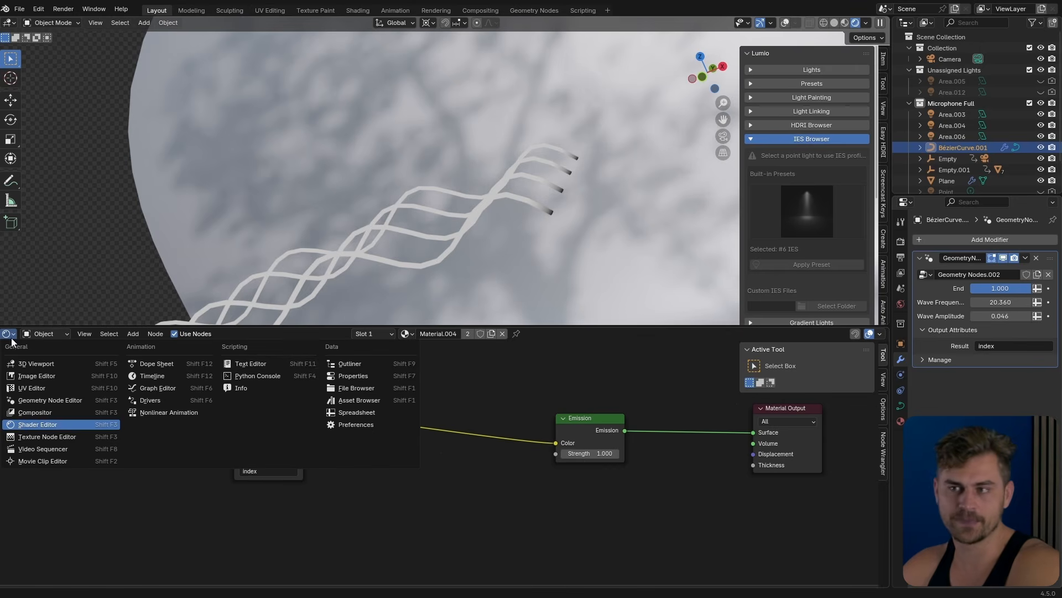
Step: Insert a Mix Color node before Emission and drive its Factor with the Attribute's Fac output
middle_drag(347, 442, 351, 442)
key(shift+a)
text(mix c)
key(Return)
click(379, 409)
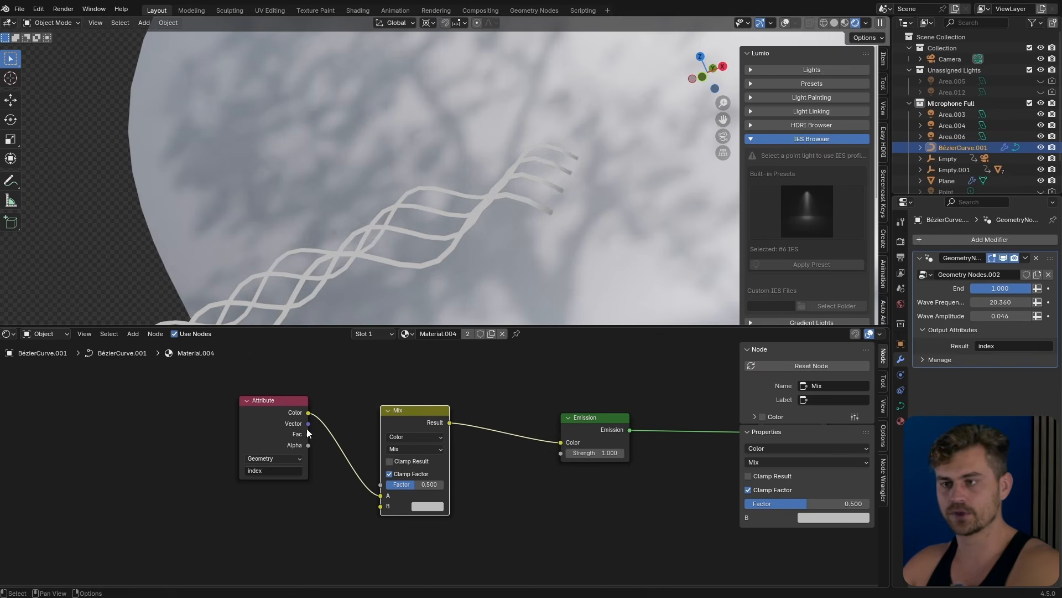
drag(309, 434, 367, 509)
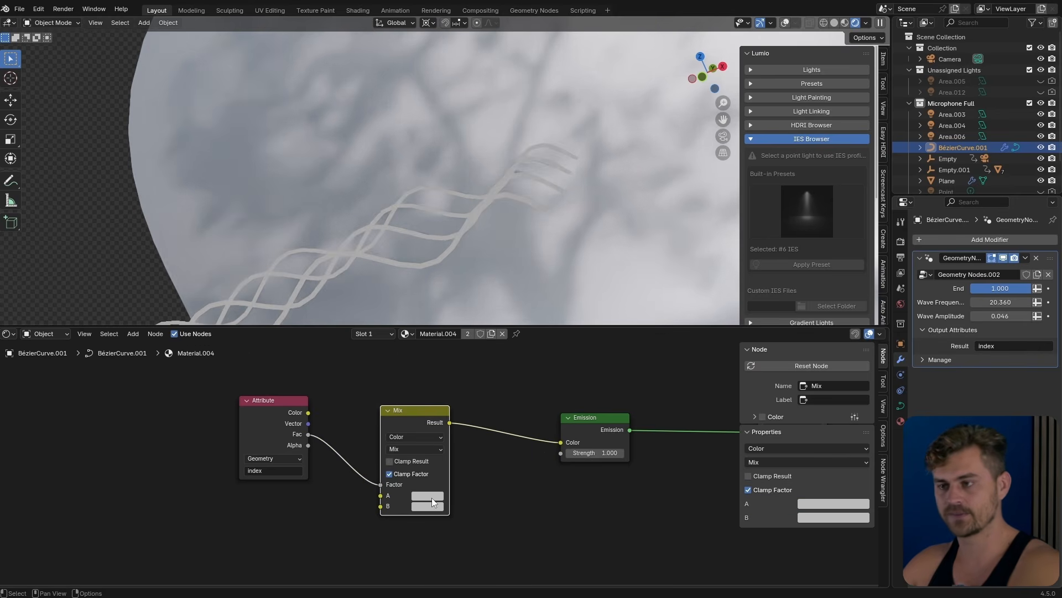
Step: Set the Mix node's A color to red and its B color to green
click(432, 496)
drag(459, 369, 453, 408)
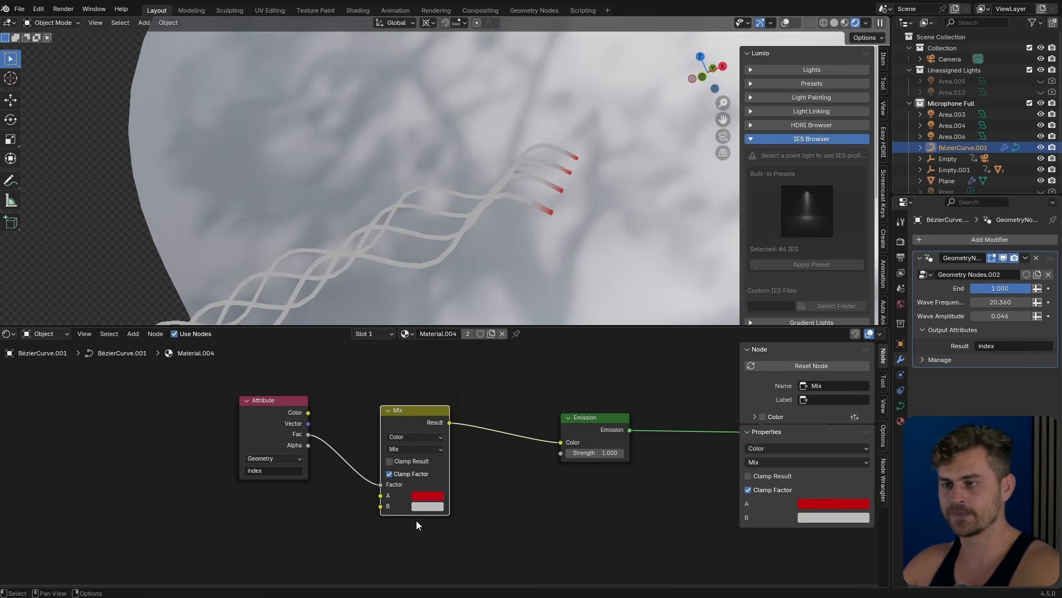
click(430, 507)
click(451, 381)
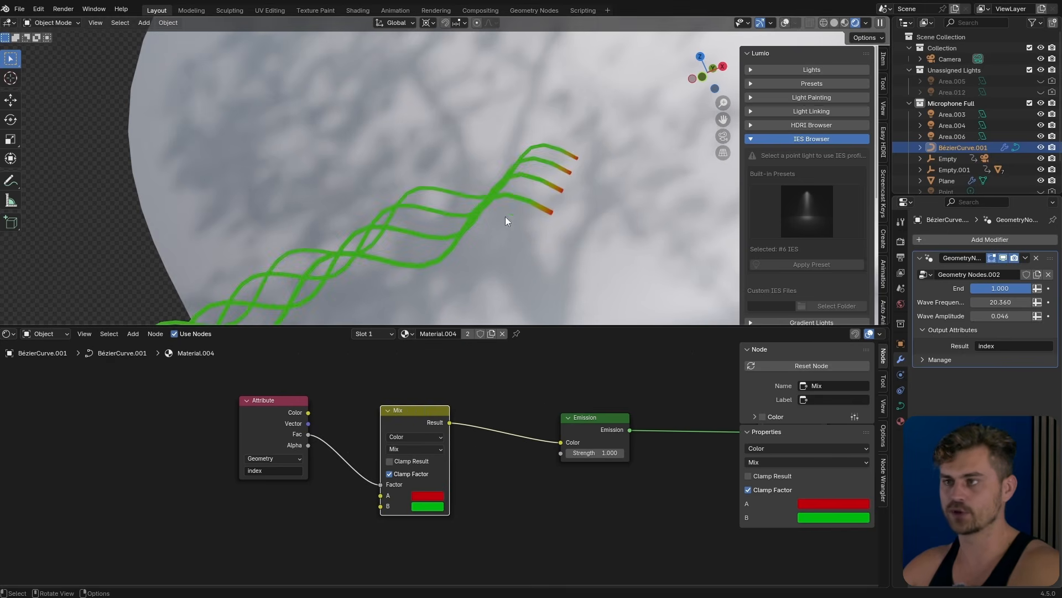
scroll(509, 221, down, 5)
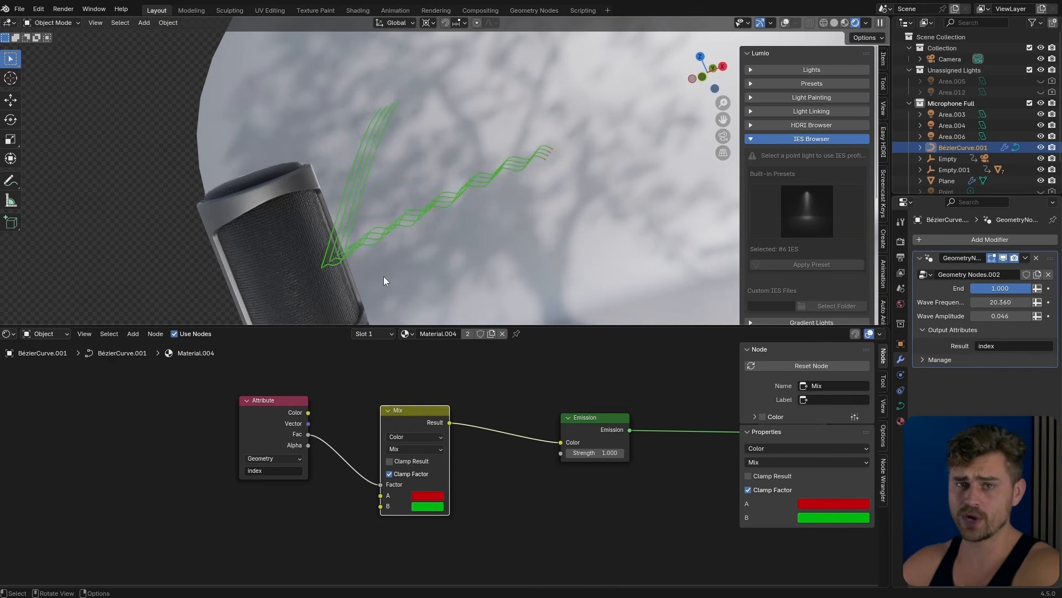
Step: Switch the node area to the Geometry Node Editor and select the strand curve to show its node tree
click(417, 81)
click(8, 333)
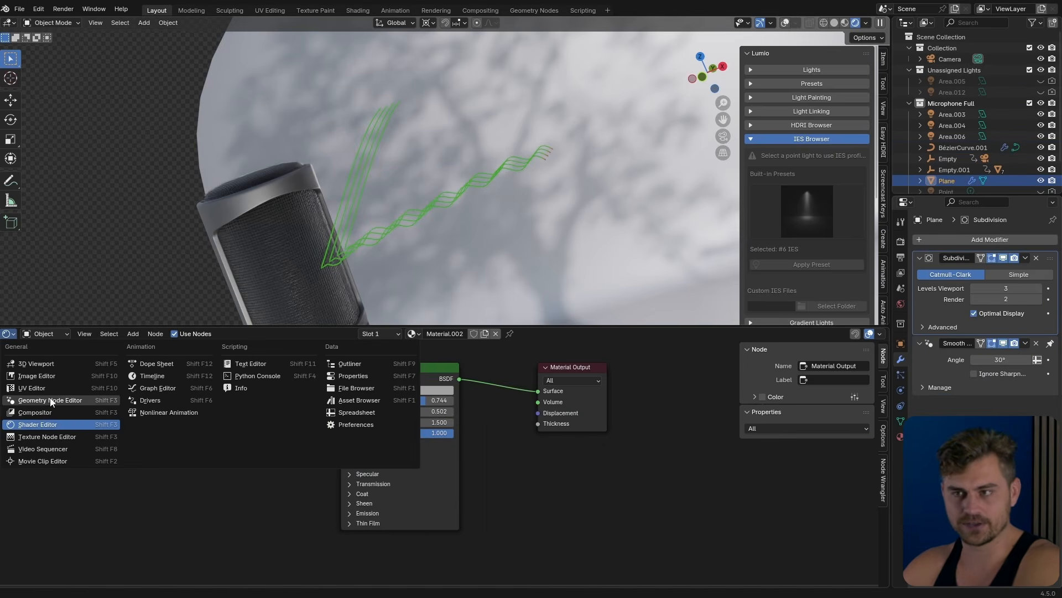
click(49, 399)
click(414, 217)
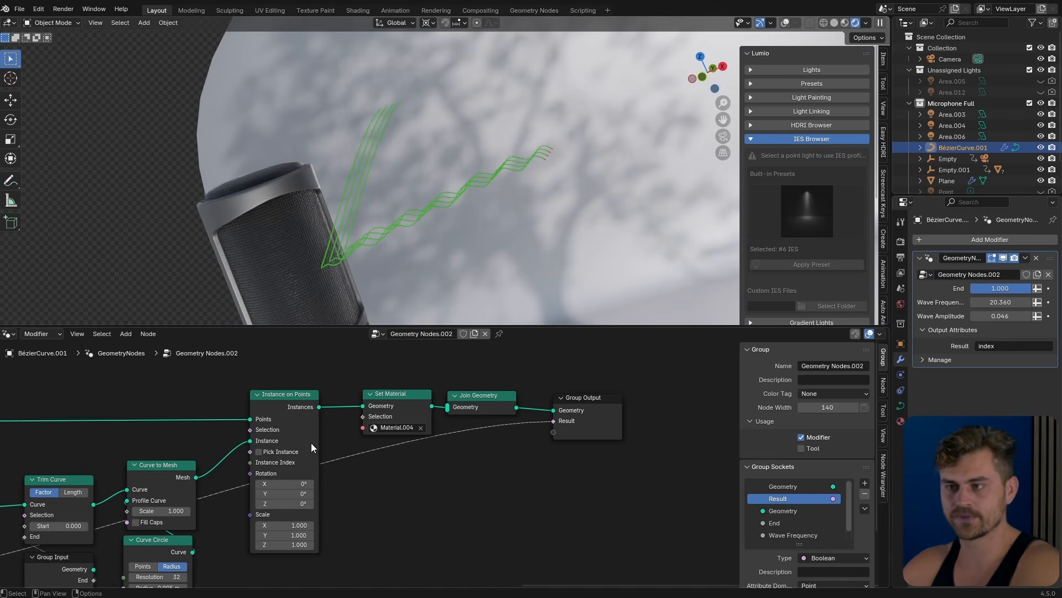
Step: Set the B value of the integer Greater Than node to 67
middle_drag(349, 460, 390, 437)
scroll(389, 438, down, 5)
middle_drag(359, 499, 648, 408)
middle_drag(351, 435, 417, 455)
scroll(354, 468, up, 6)
middle_drag(375, 498, 427, 449)
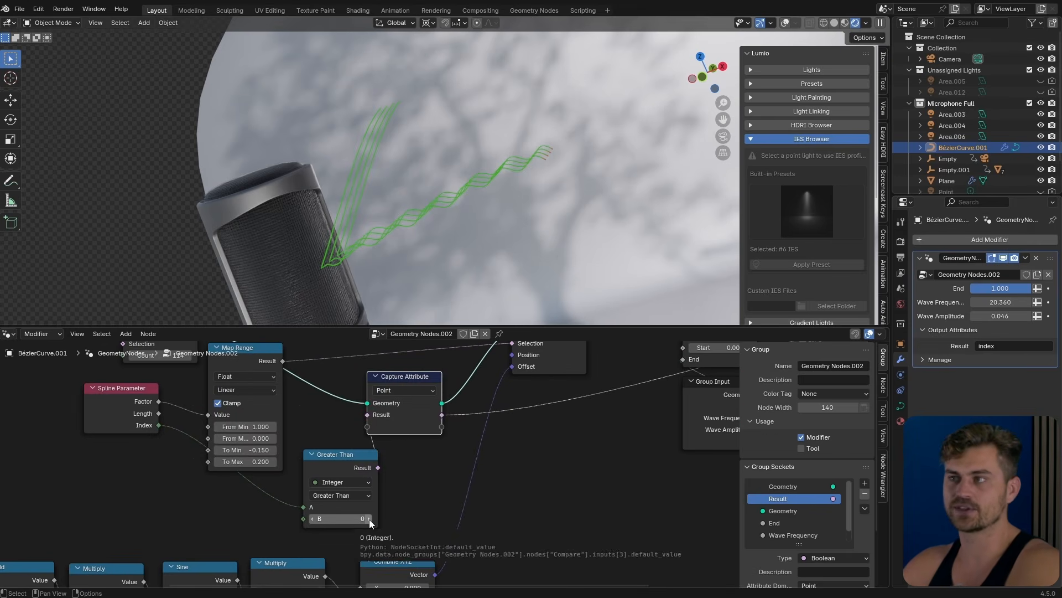
drag(369, 519, 414, 520)
click(360, 520)
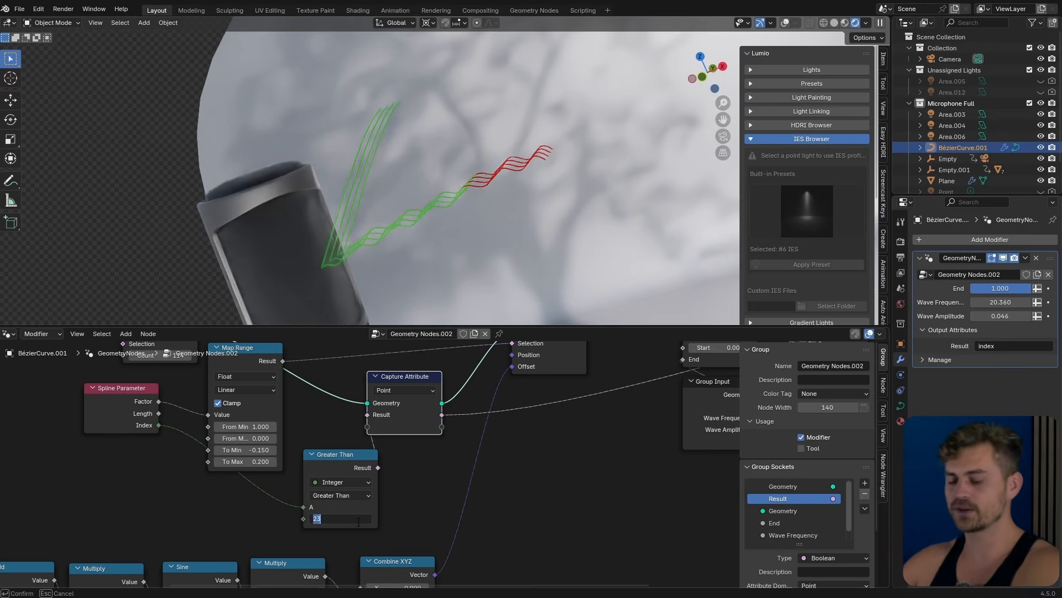
text(67)
key(Return)
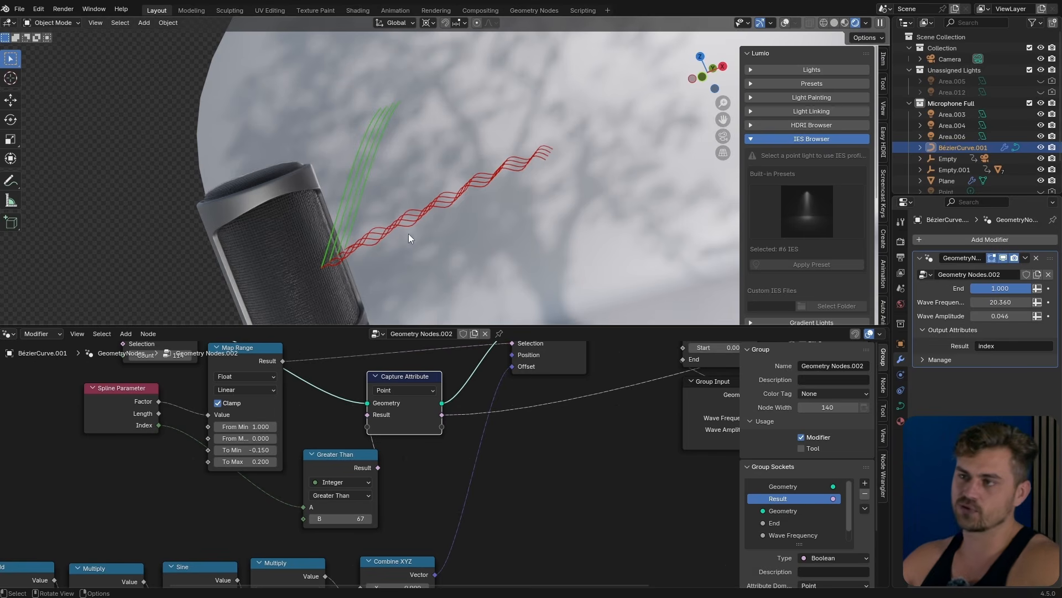
Step: View the strands through the scene camera with the modifier's End at 1.000 and save the file
middle_drag(440, 193, 450, 193)
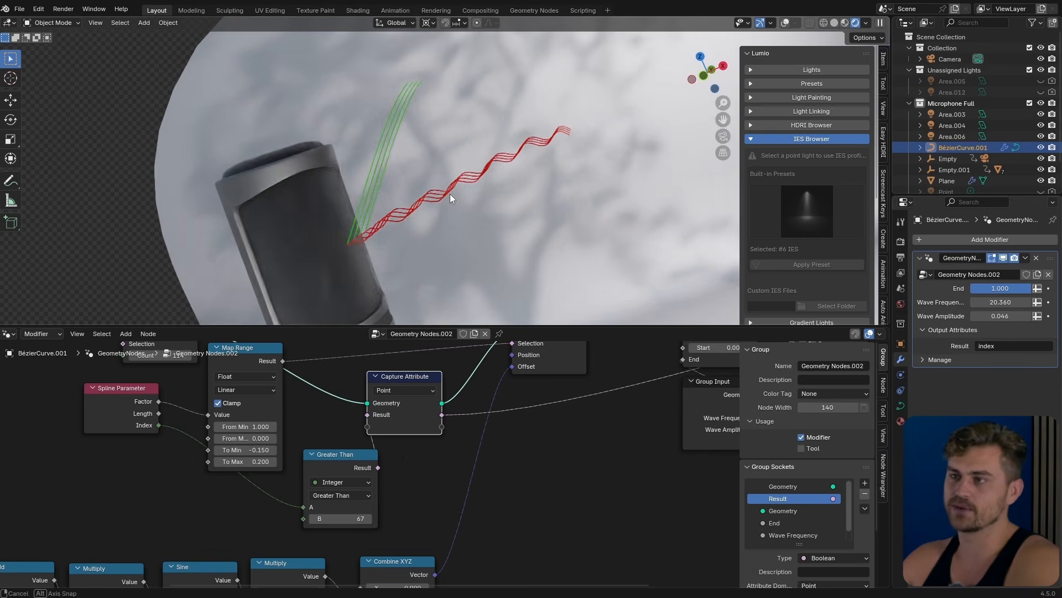
key(KP_0)
mouse_move(1029, 288)
mouse_down()
mouse_move(983, 288)
mouse_move(1034, 288)
mouse_up()
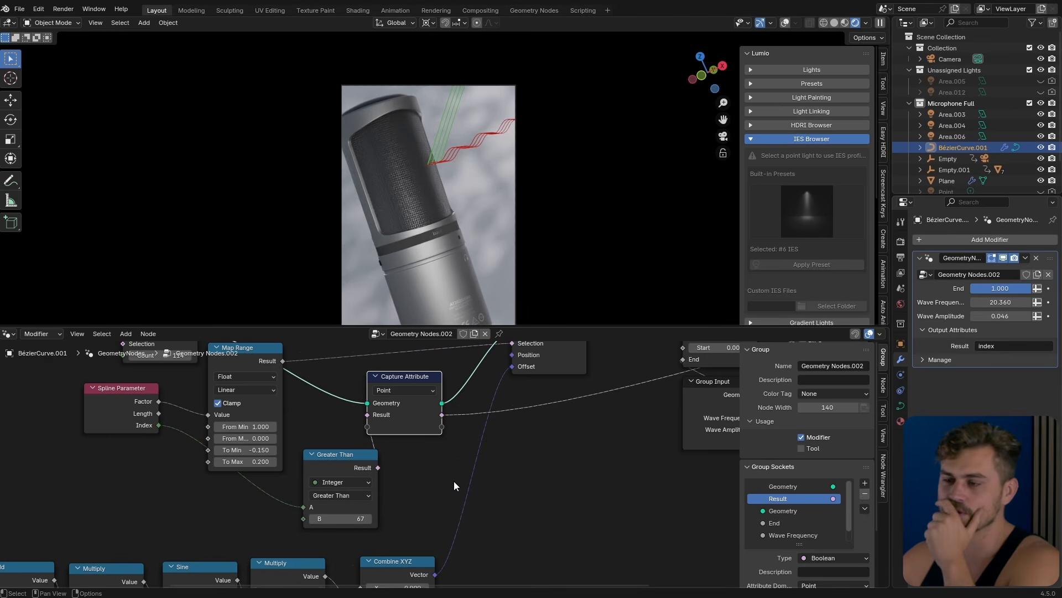
scroll(458, 471, down, 1)
key(ctrl+s)
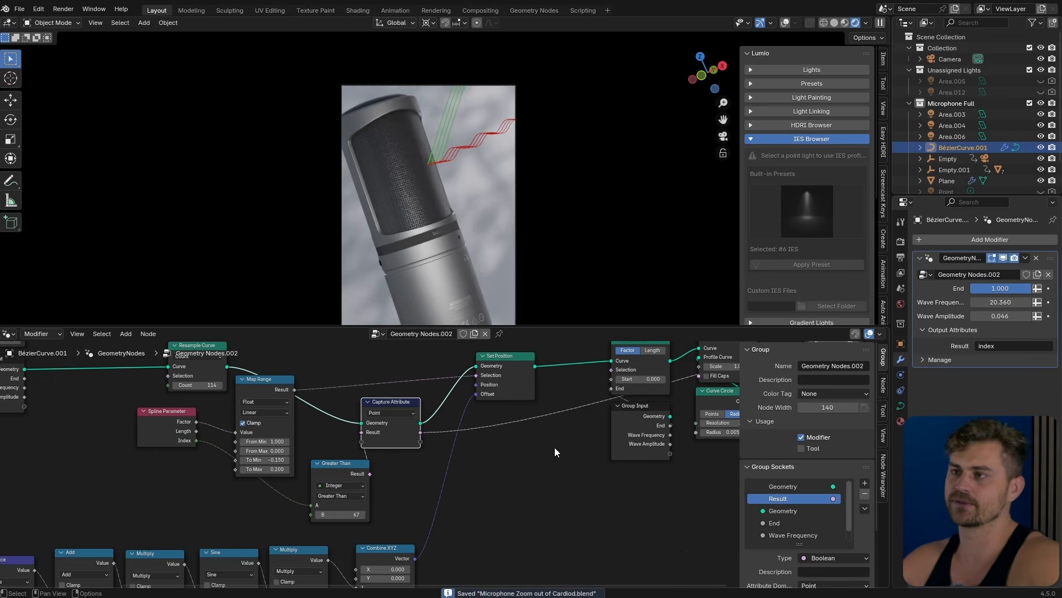
middle_drag(554, 447, 509, 467)
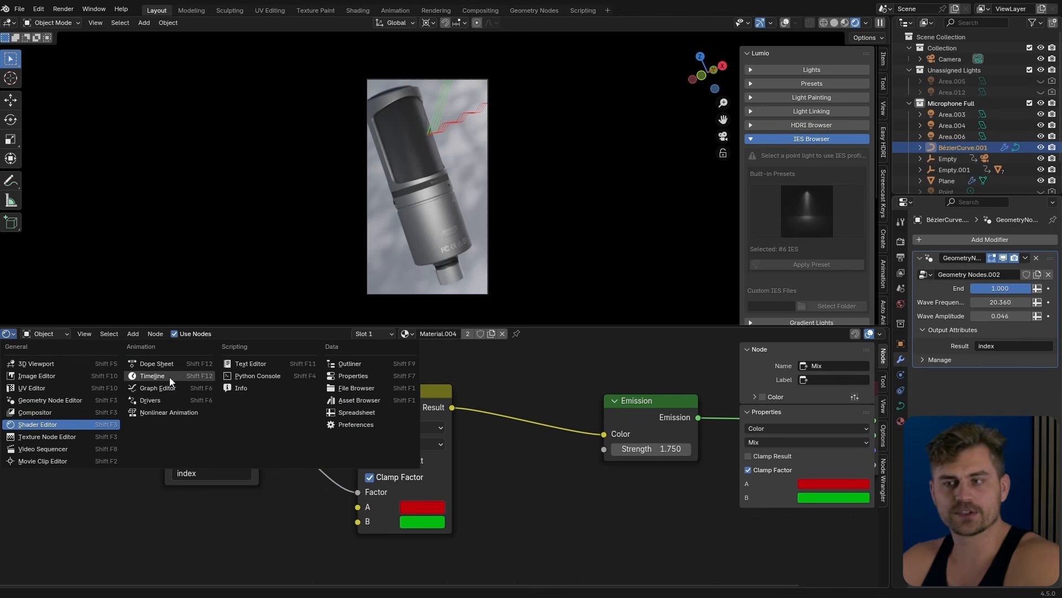
Step: Switch the node area to the Graph Editor, turn on viewport overlays and select the Empty around the microphone
click(158, 388)
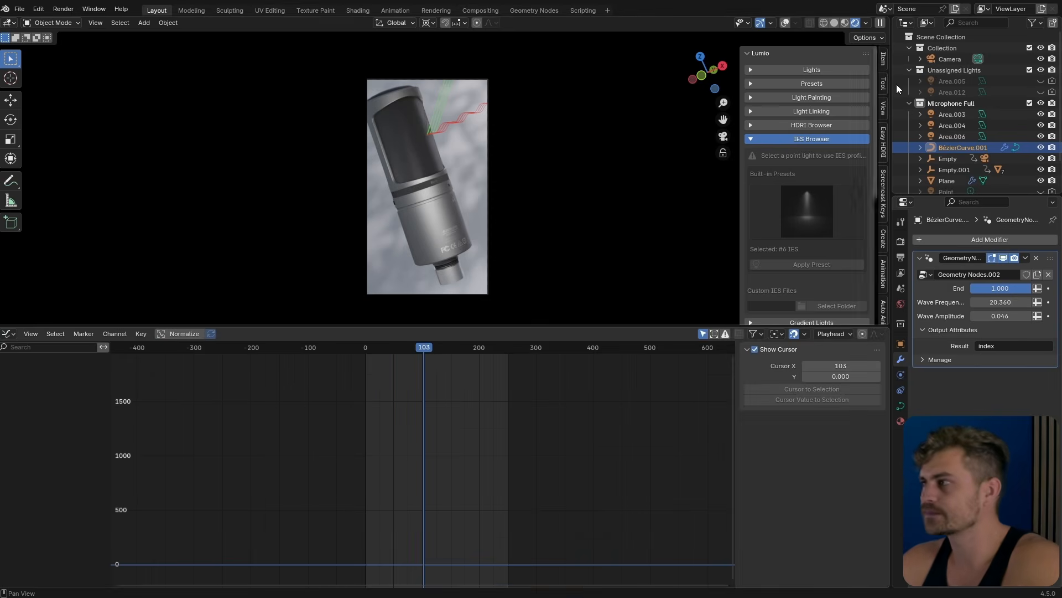
click(785, 22)
click(470, 102)
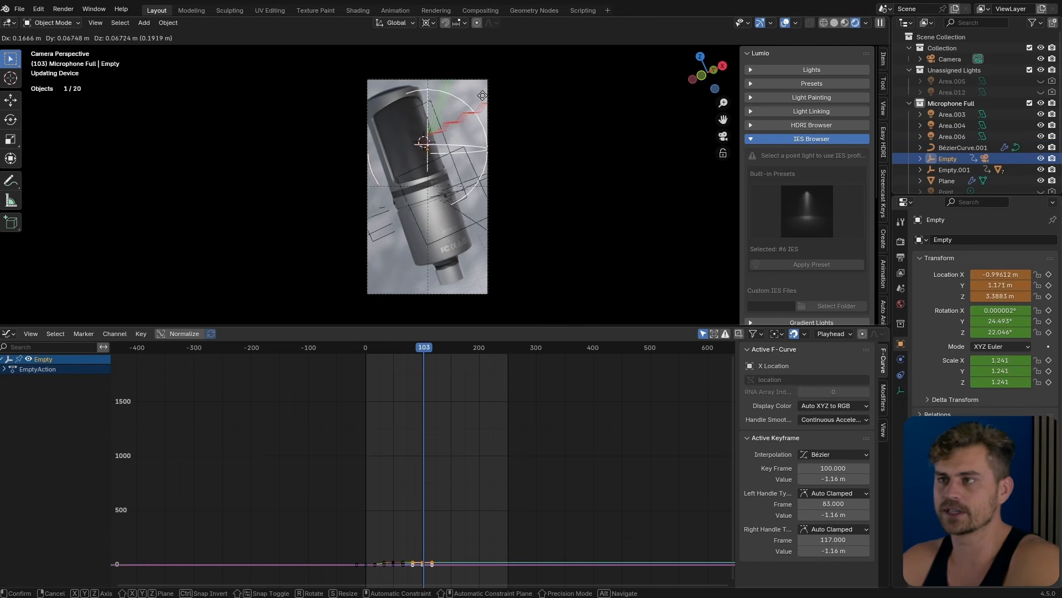
Step: Show the animation curves of Empty and Empty.001 together in the Graph Editor, normalized and framed to fit
key(shift+F12)
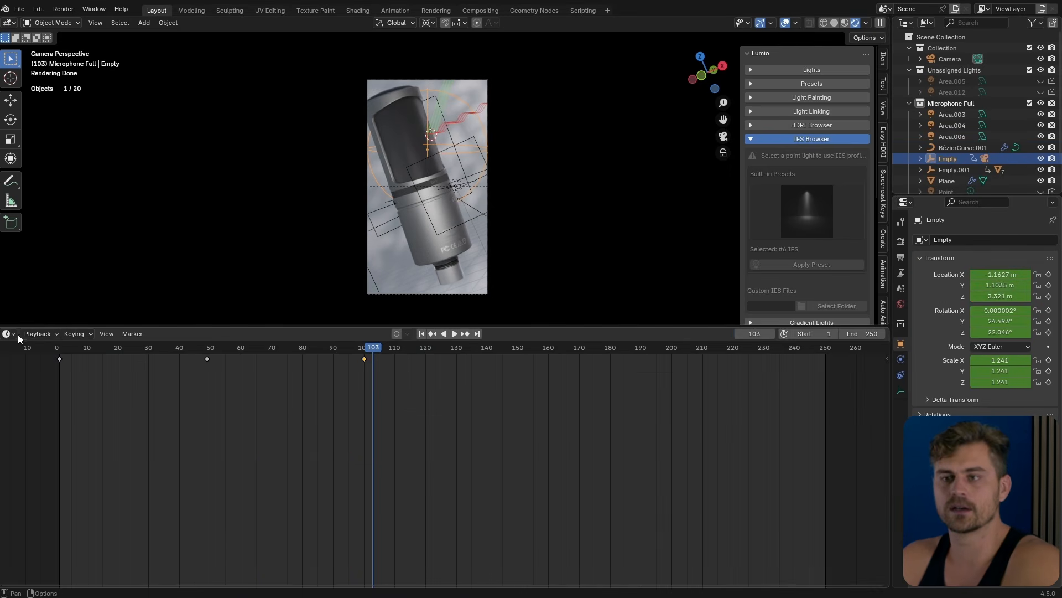
click(8, 334)
click(173, 391)
scroll(410, 191, up, 3)
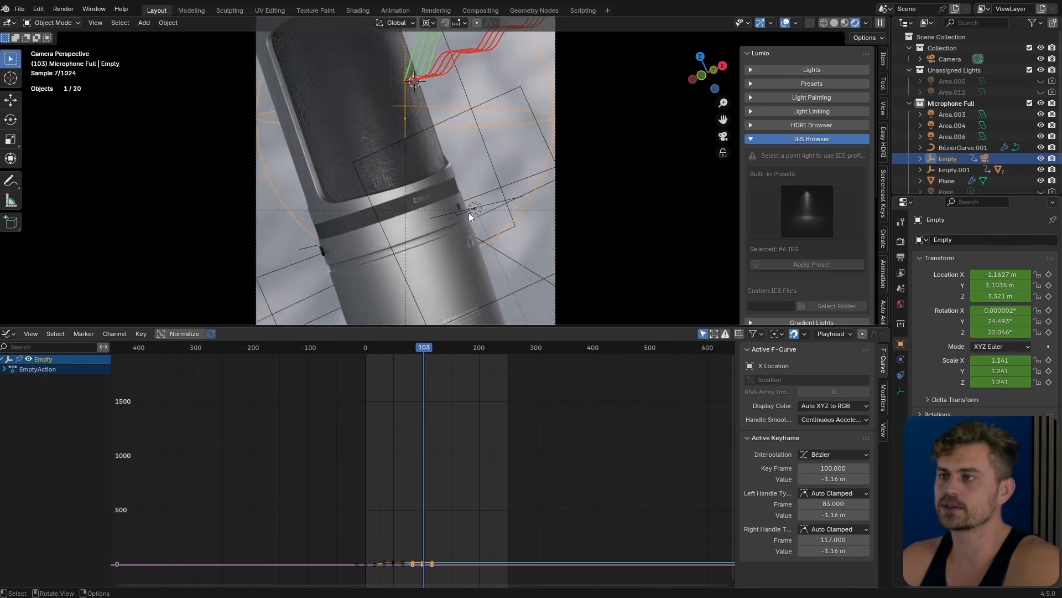
middle_drag(453, 223, 493, 260)
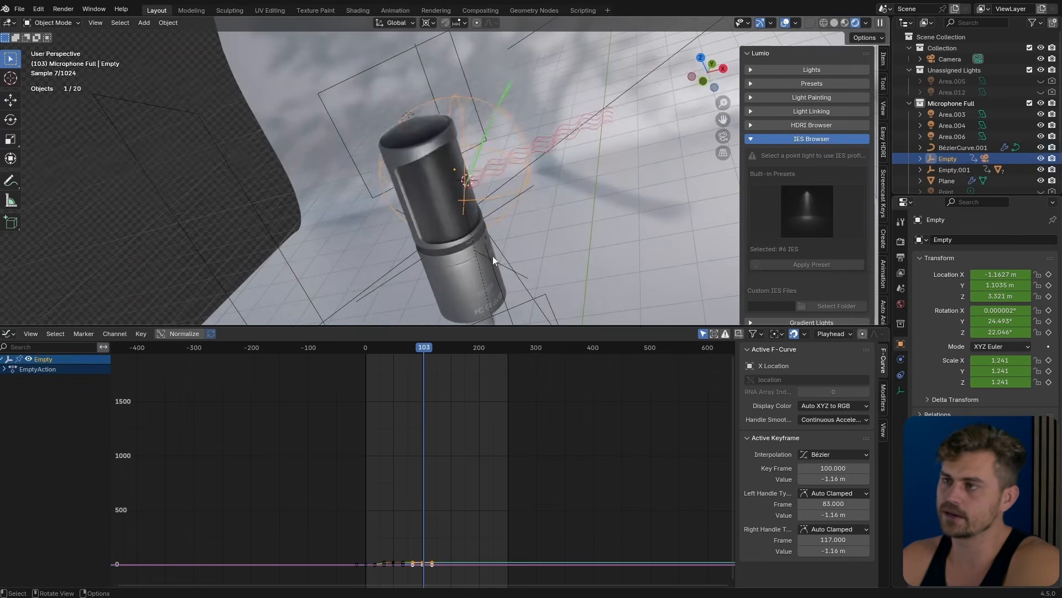
shift+click(529, 190)
key(KP_0)
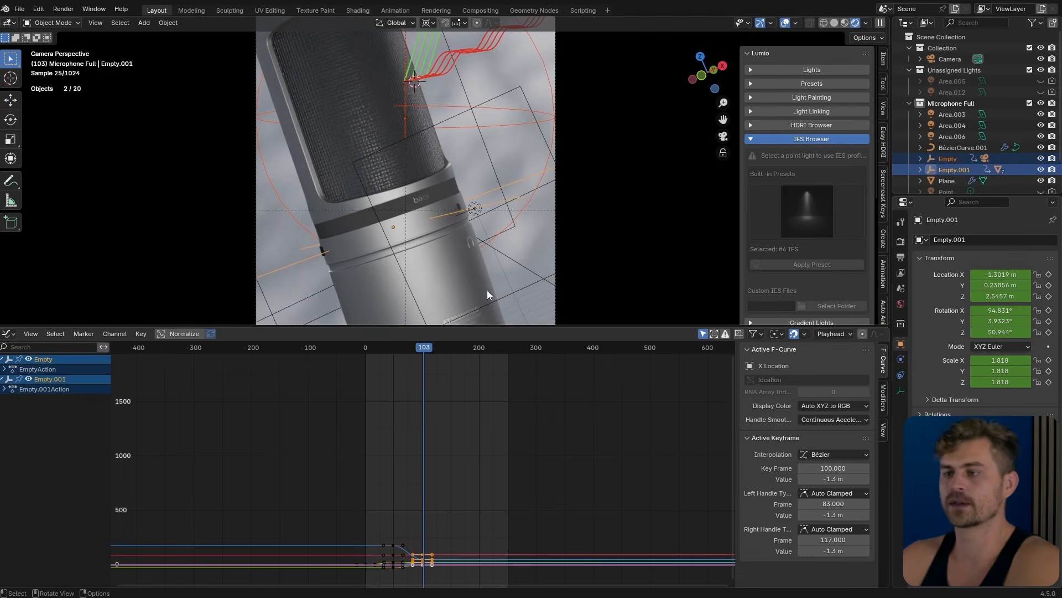
click(182, 333)
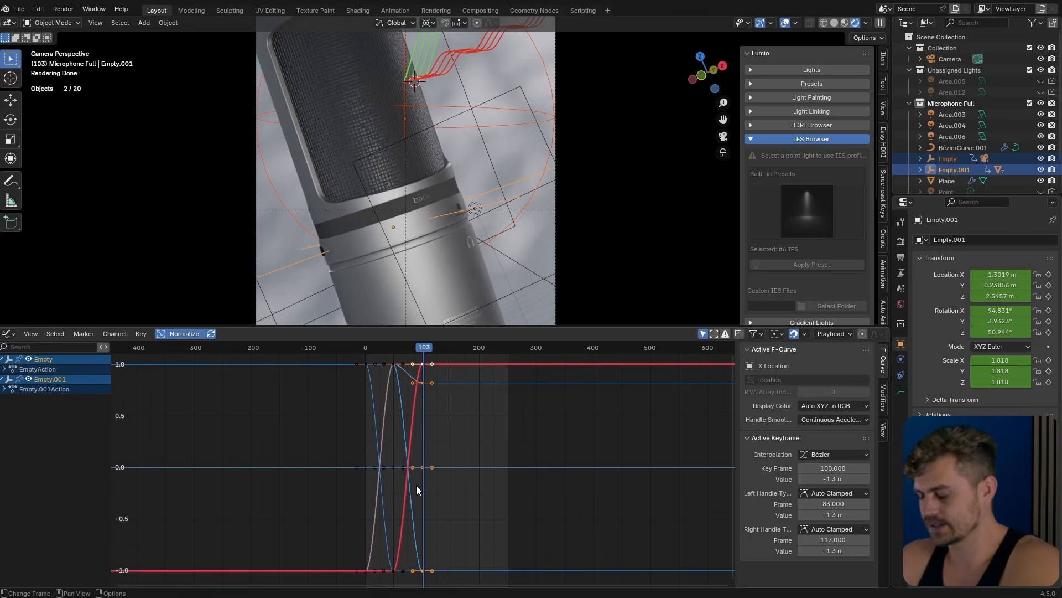
key(Home)
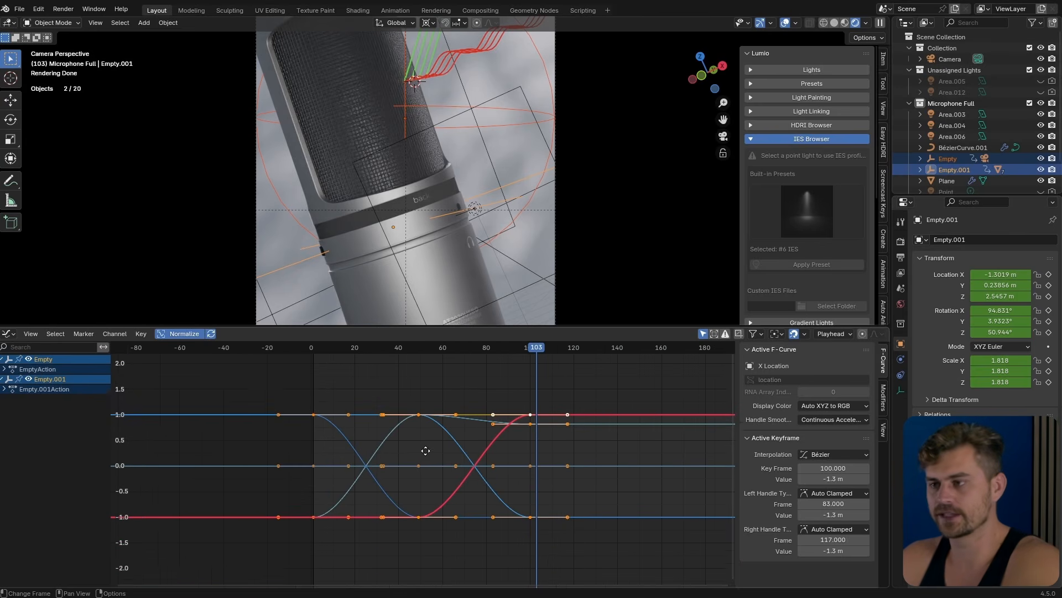
middle_drag(426, 451, 414, 468)
key(s)
key(x)
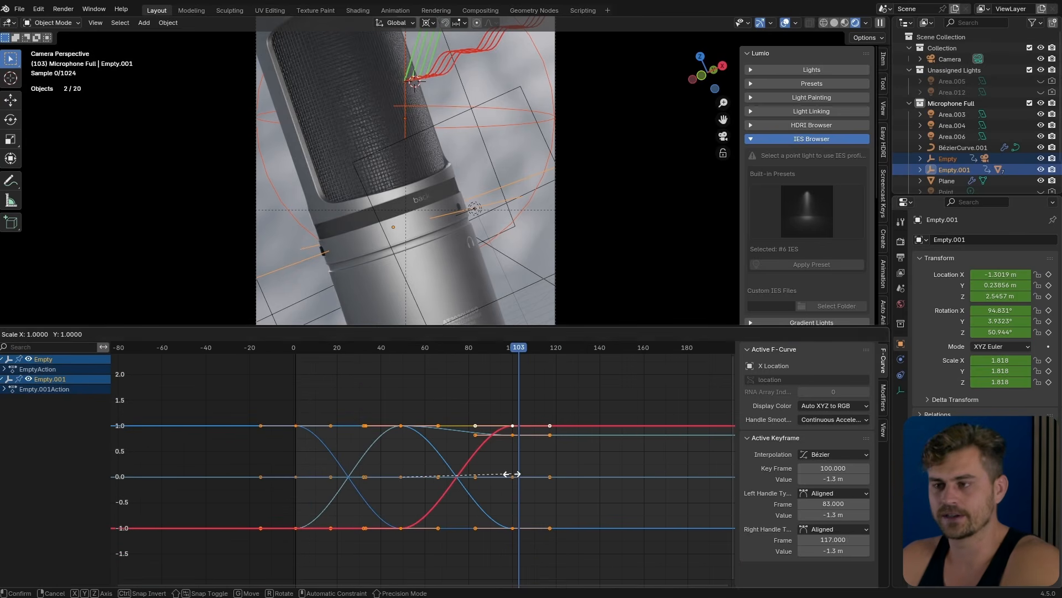
key(Escape)
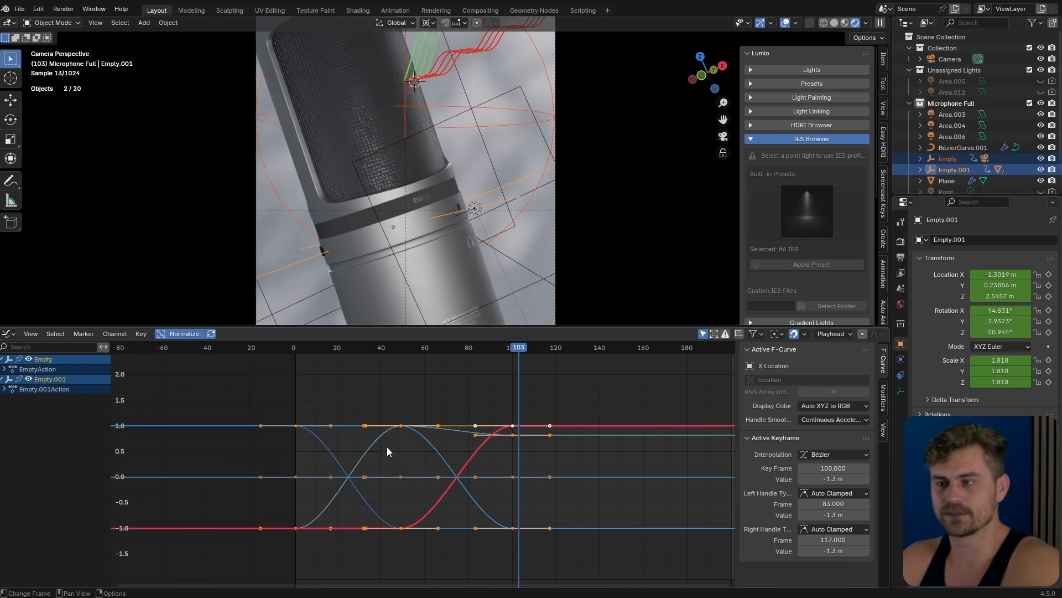
Step: Pull the outgoing handle of the falling curve's first keyframe sharply down for a faster start and play the animation from the beginning
click(343, 372)
drag(339, 404, 324, 443)
key(g)
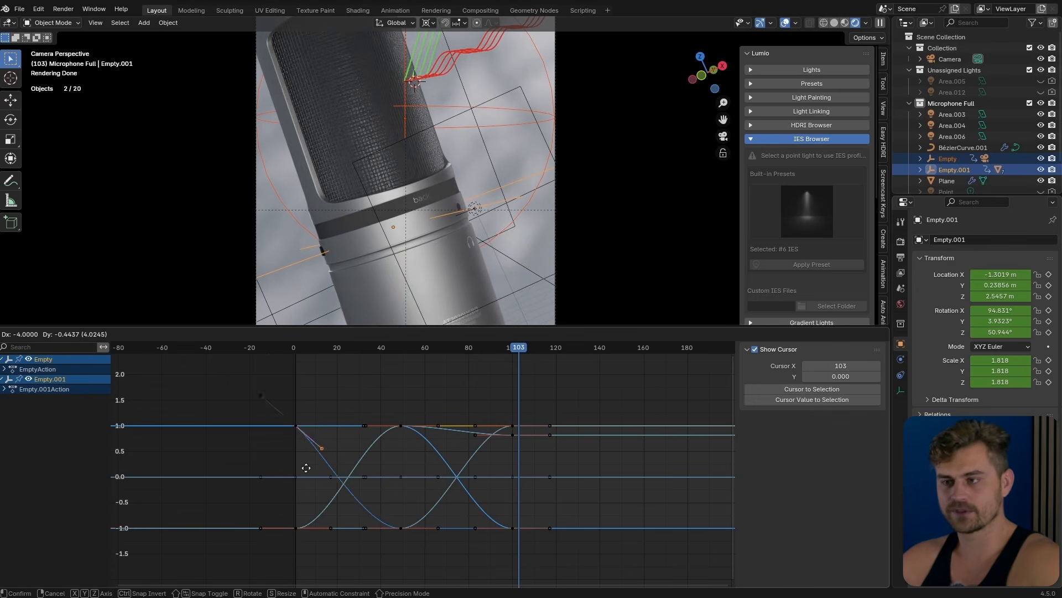
key(Escape)
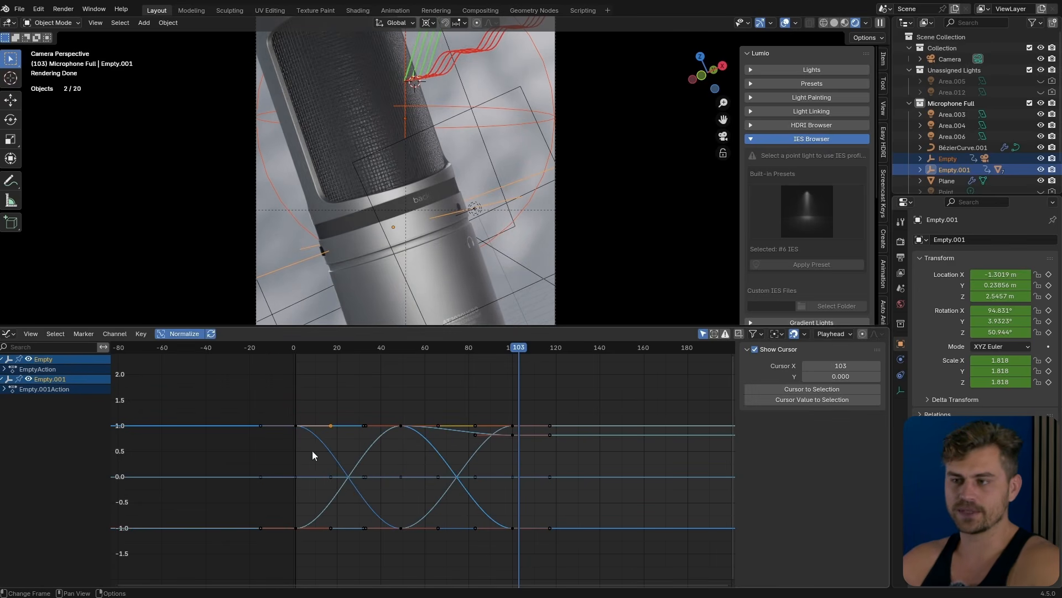
drag(299, 347, 334, 417)
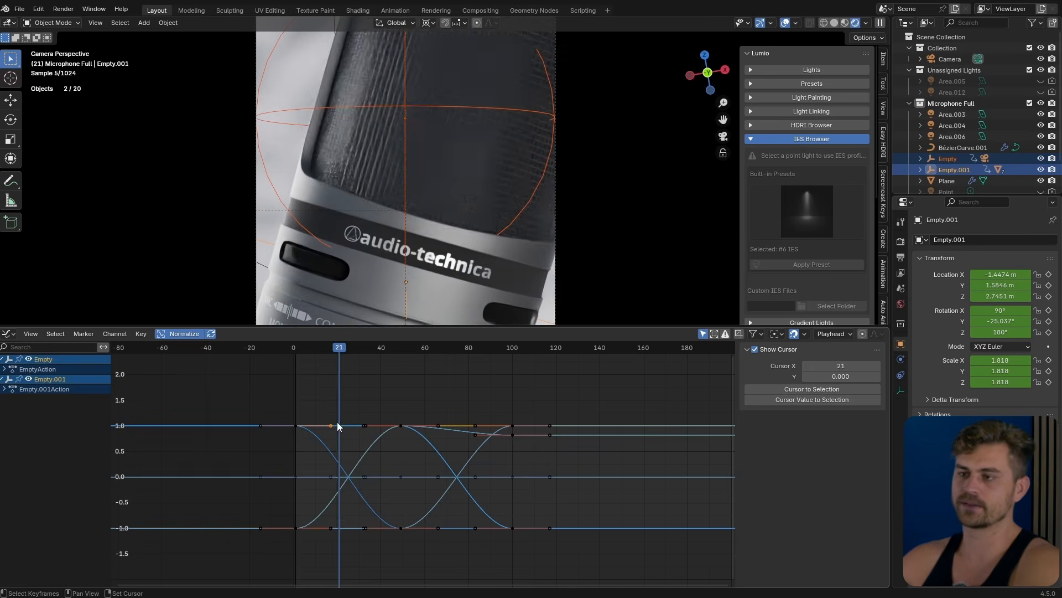
scroll(320, 404, up, 2)
key(g)
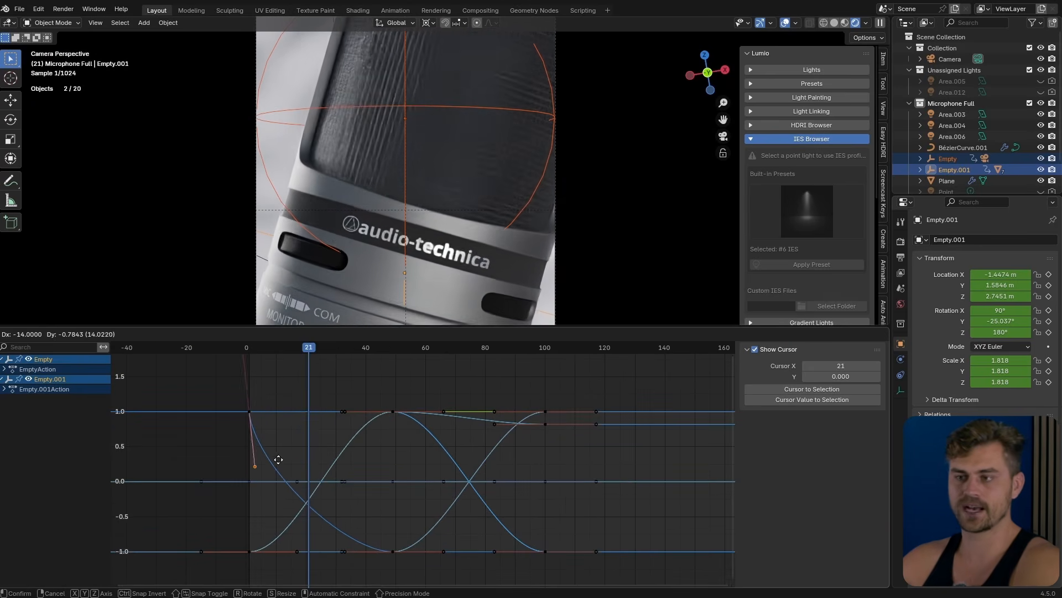
click(276, 461)
click(250, 347)
key(space)
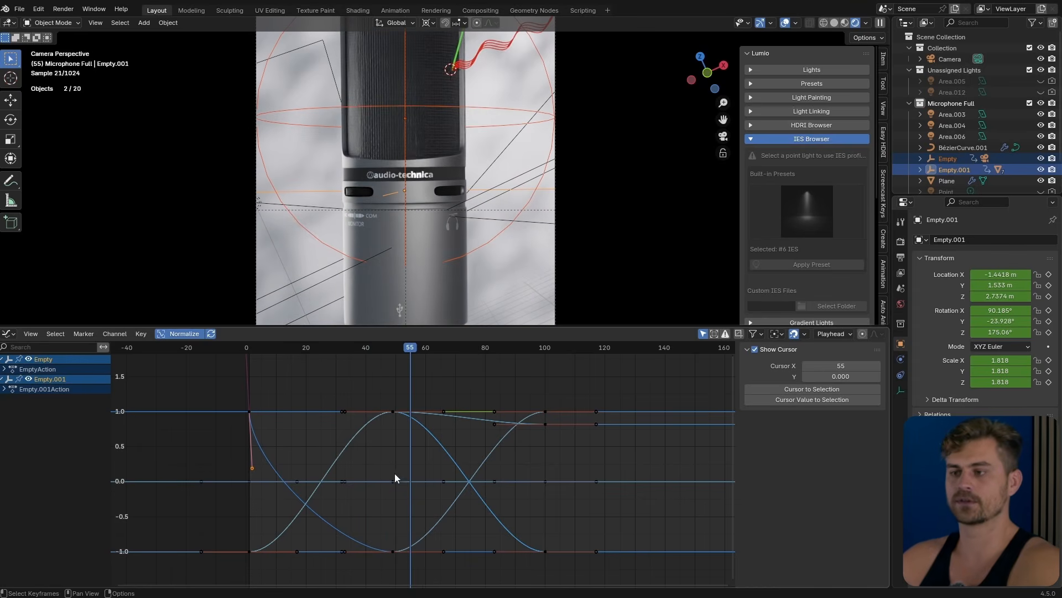
Step: Move the incoming handles of the upper keyframes near frame 49 down and earlier, and play the animation back
middle_drag(415, 497, 422, 488)
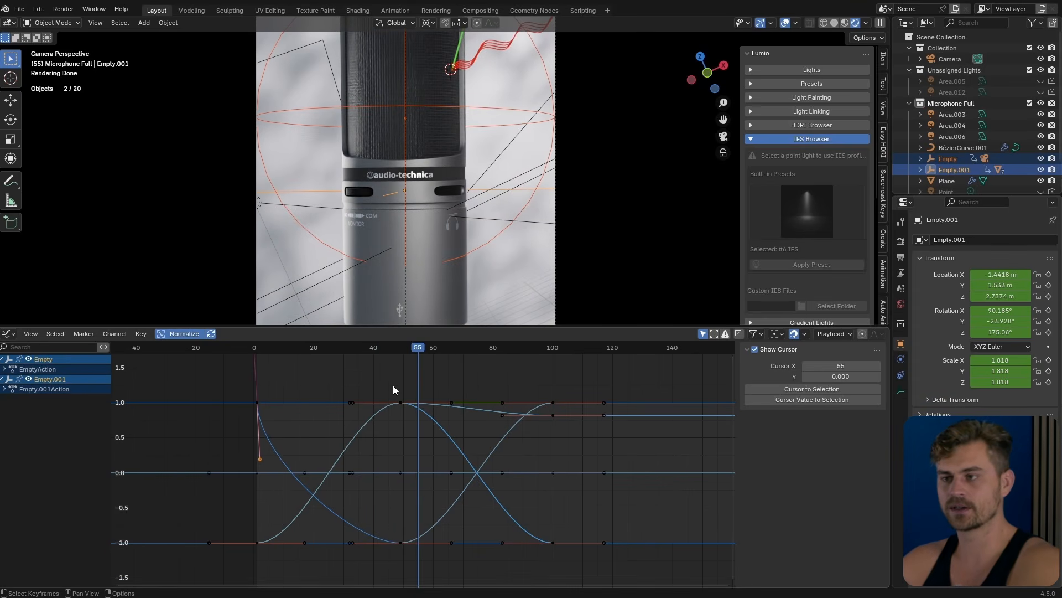
drag(347, 418, 346, 417)
key(g)
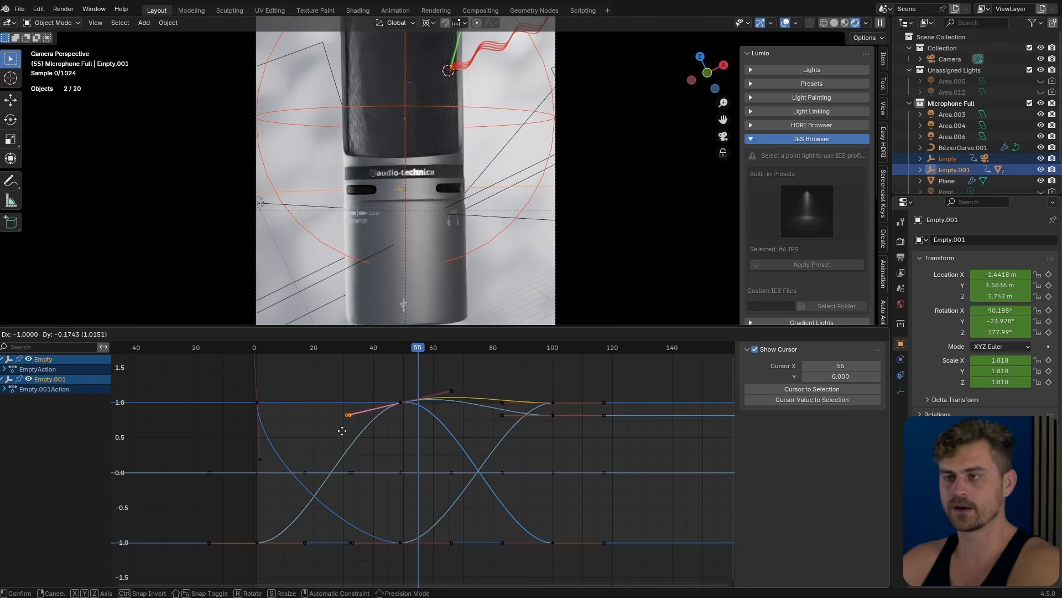
click(303, 436)
click(311, 347)
key(space)
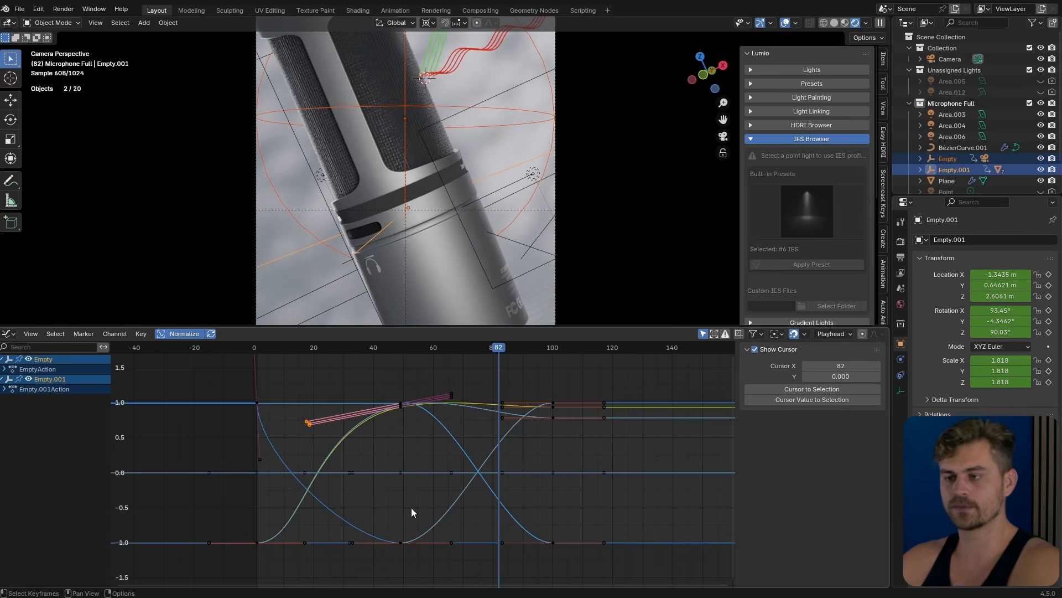
Step: Raise the outgoing handles of the rising curves' first keyframes for a steeper start and play the animation through
drag(293, 566, 290, 560)
key(g)
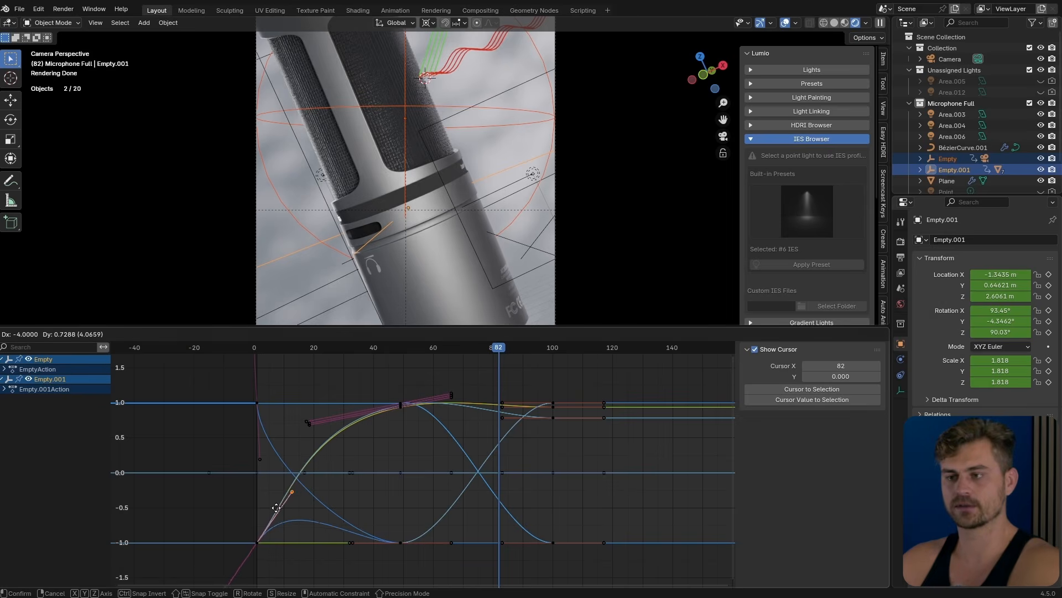
click(274, 487)
click(257, 347)
key(space)
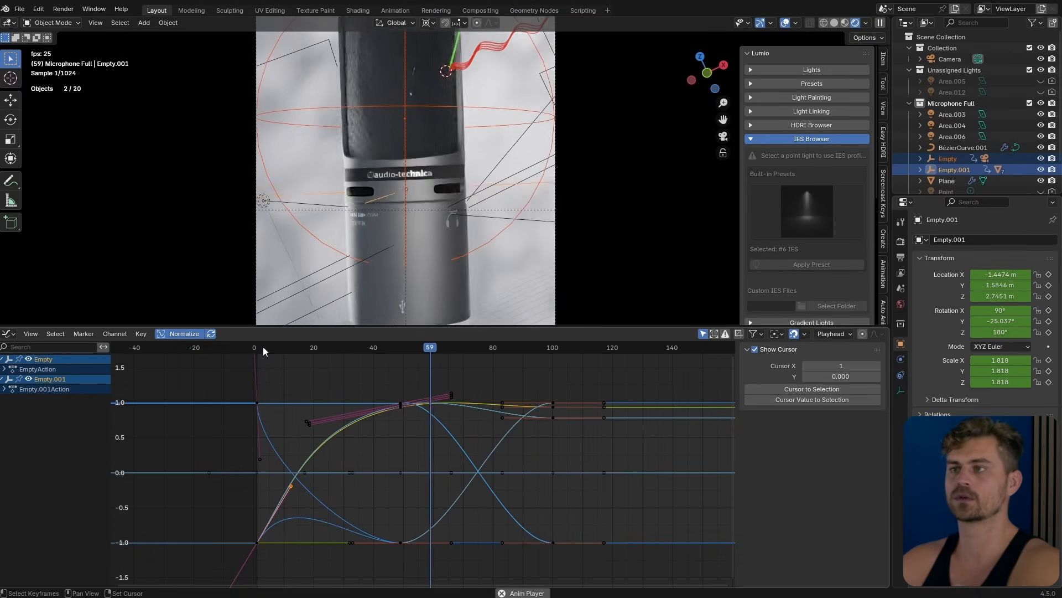
key(space)
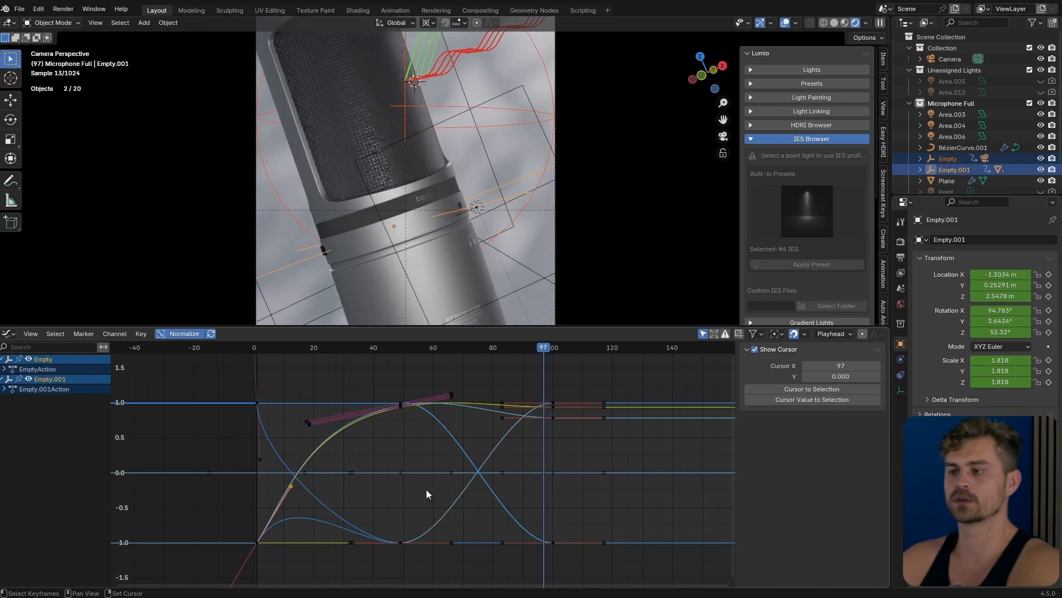
Step: Move the incoming handles at frame 100 earlier and the outgoing handles near frame 49 later along X, and scrub the result
drag(508, 480, 493, 558)
key(g)
click(445, 397)
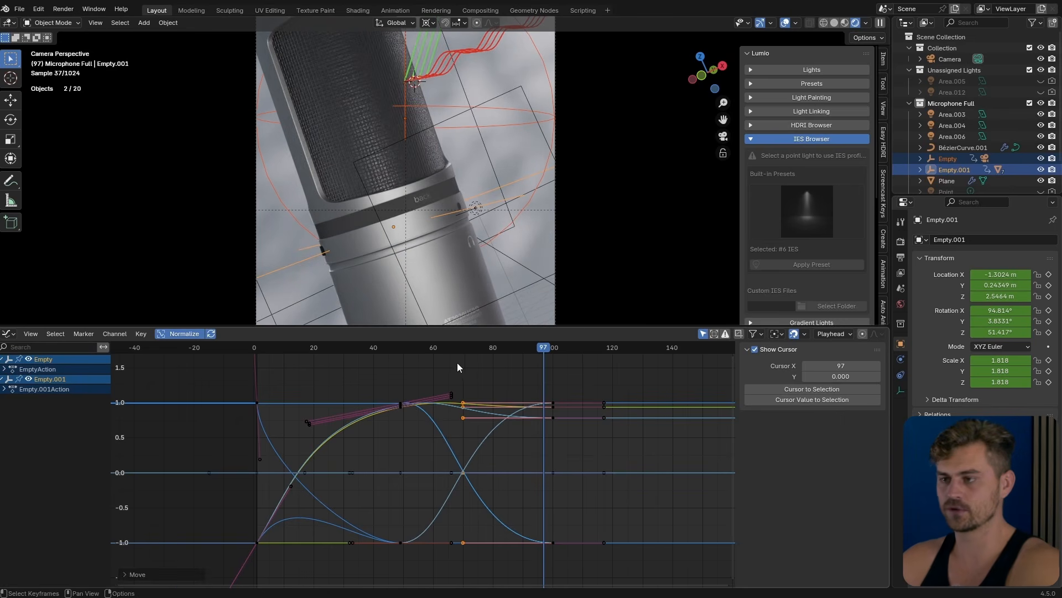
drag(430, 558, 429, 559)
key(g)
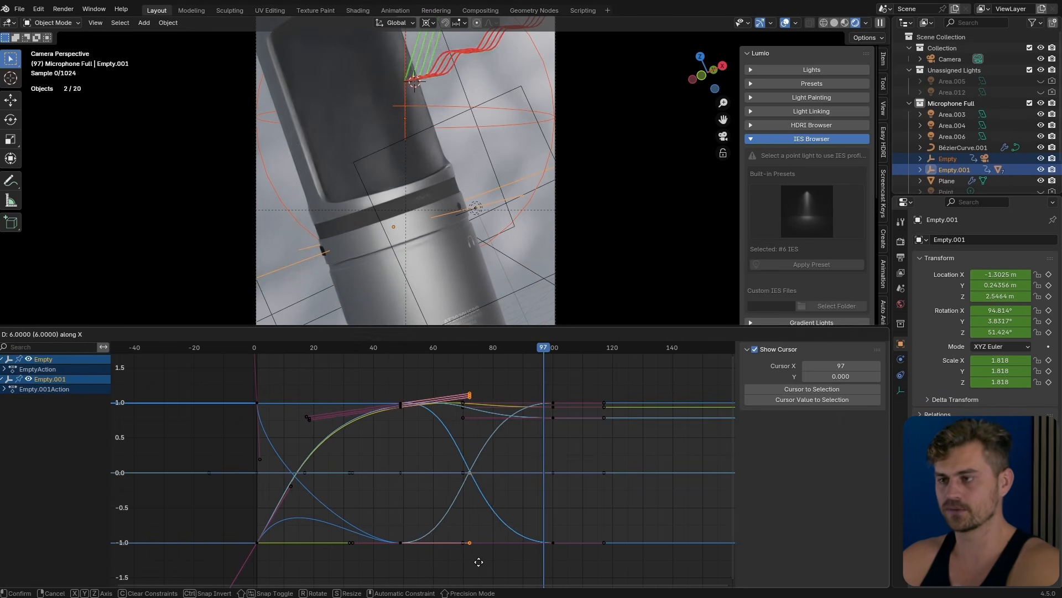
click(518, 564)
drag(435, 349, 430, 349)
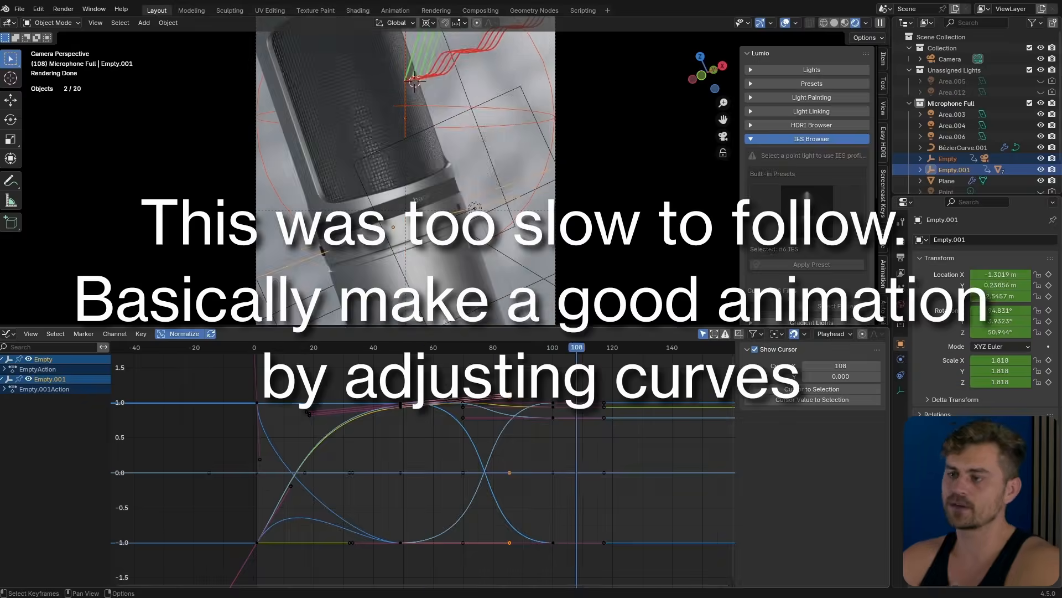
Step: Refine the Empty's rotation curves by moving and rotating their keyframe handles, and play the animation to check the motion
shift+click(57, 439)
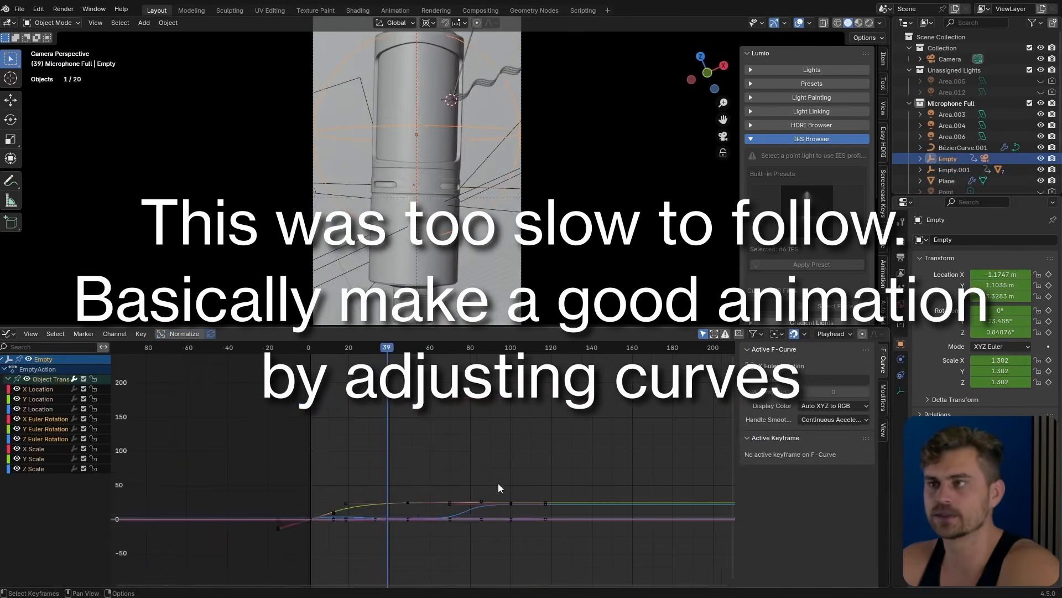
key(g)
click(330, 536)
key(r)
click(403, 441)
click(84, 431)
key(g)
drag(437, 526, 364, 488)
key(KP_Decimal)
click(317, 348)
key(space)
key(space)
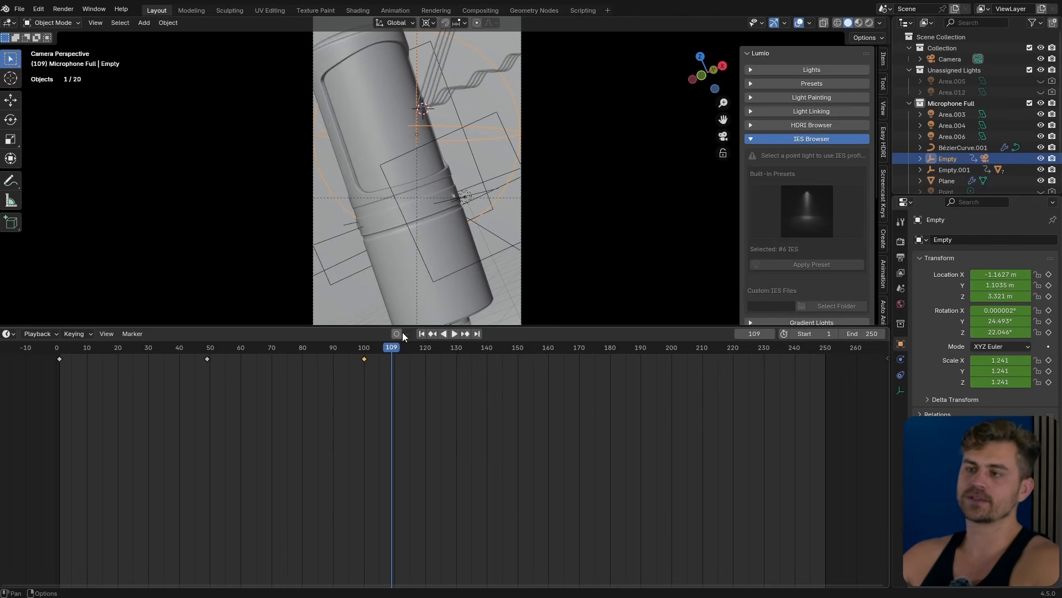
Step: Rotate the Empty about 7° around the global Z axis at frame 160 and insert a keyframe there
drag(369, 352, 550, 361)
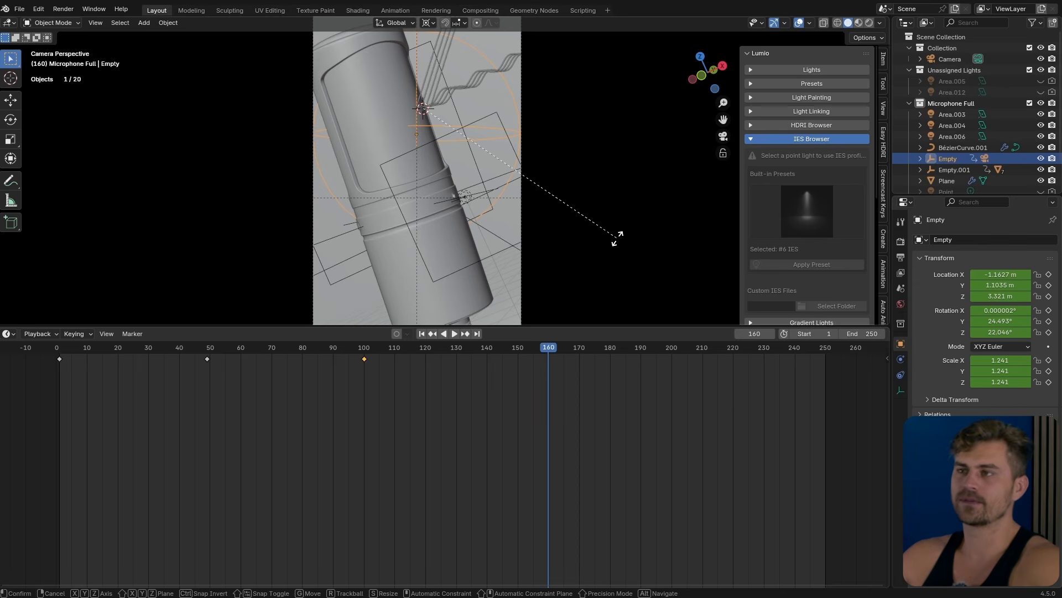
key(r)
key(z)
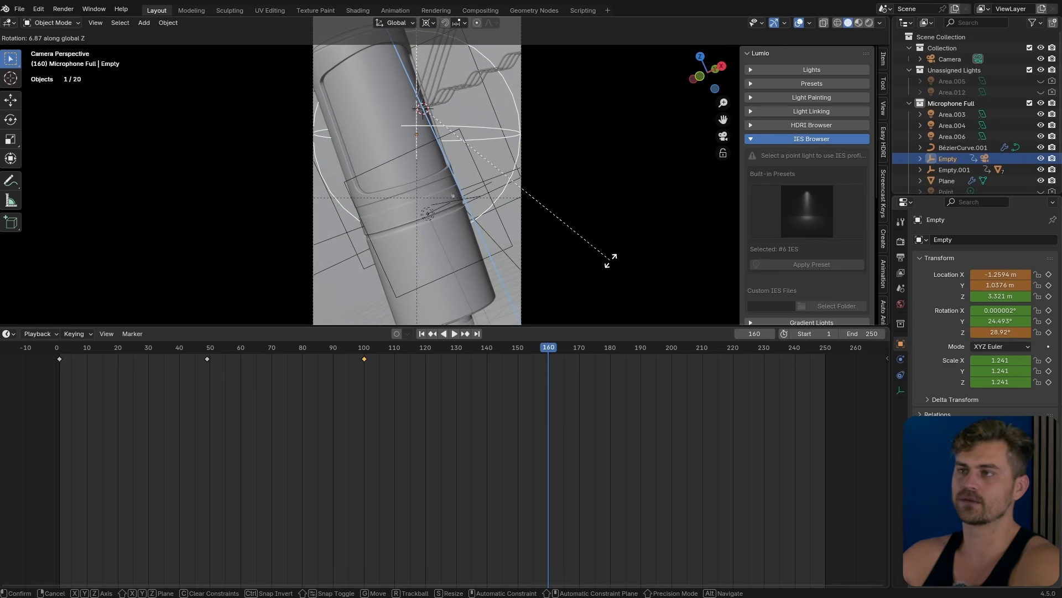
click(611, 259)
scroll(563, 219, down, 3)
key(i)
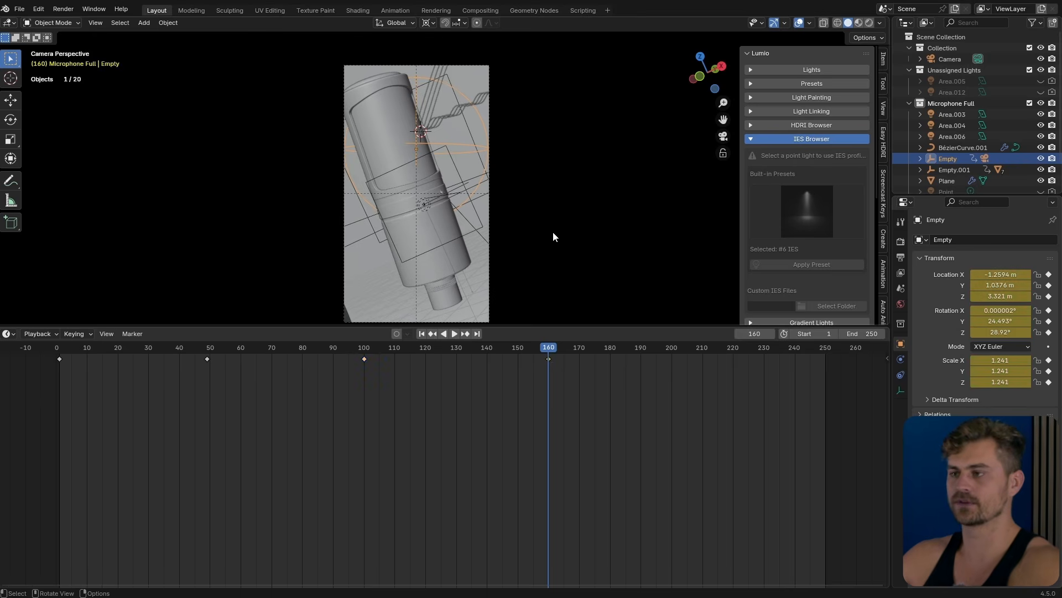
Step: Scrub back to frame 89, show the Empty's curves in the Graph Editor and select its X Euler Rotation channel
drag(543, 348, 330, 349)
key(ctrl+Tab)
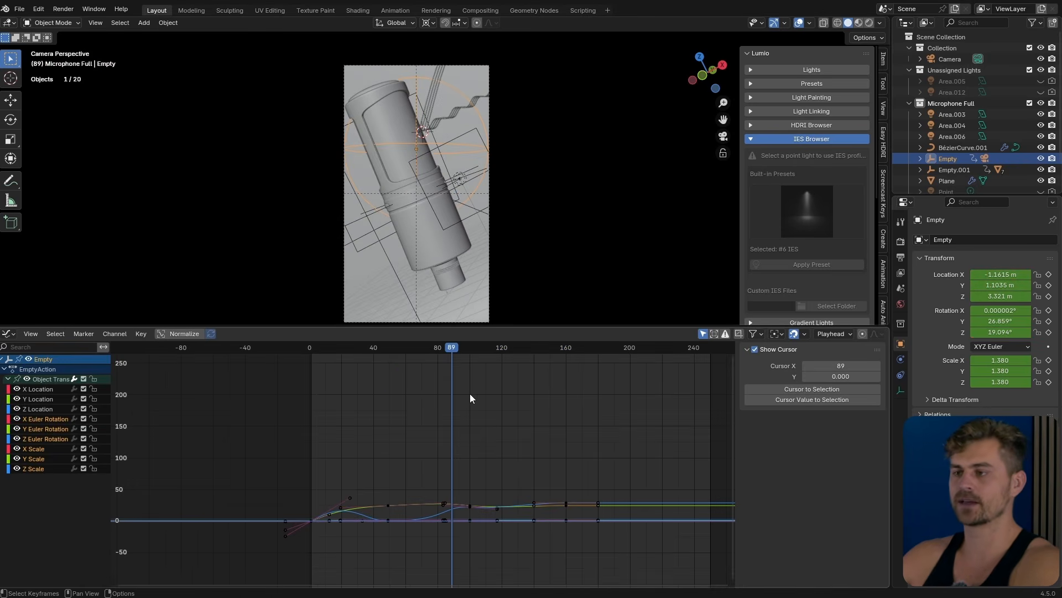
click(54, 419)
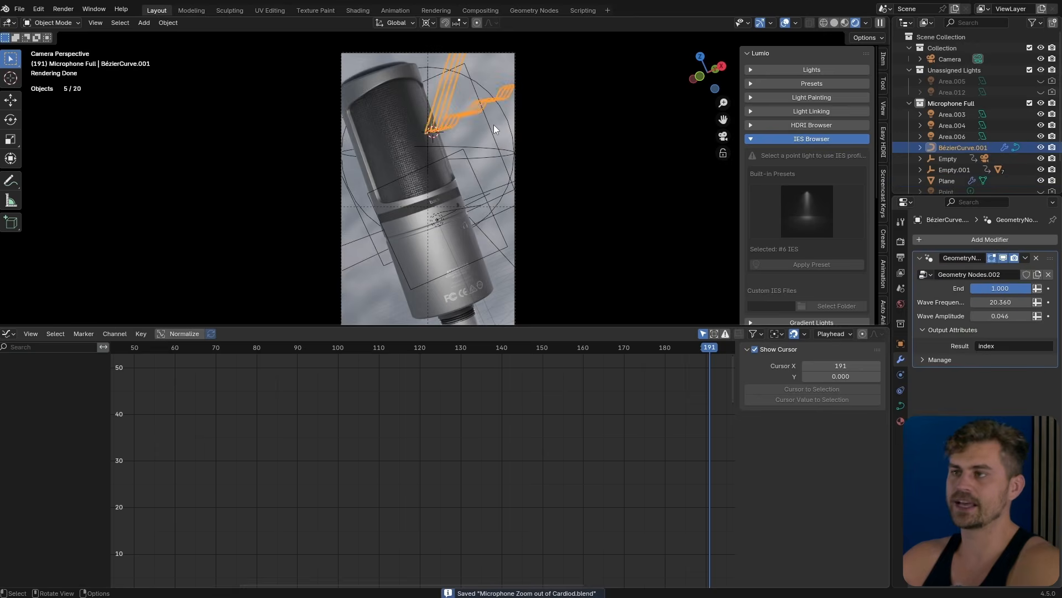
Step: Set the strand modifier's End to 0.000 at frame 95 and insert a keyframe on it
scroll(498, 111, up, 3)
drag(360, 347, 341, 381)
scroll(407, 256, down, 2)
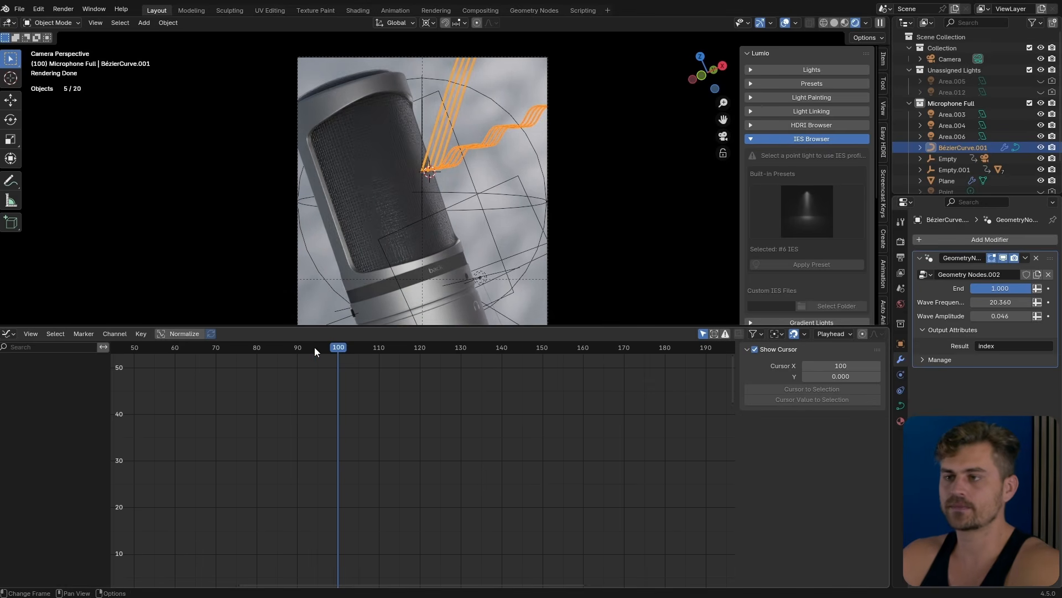
click(317, 348)
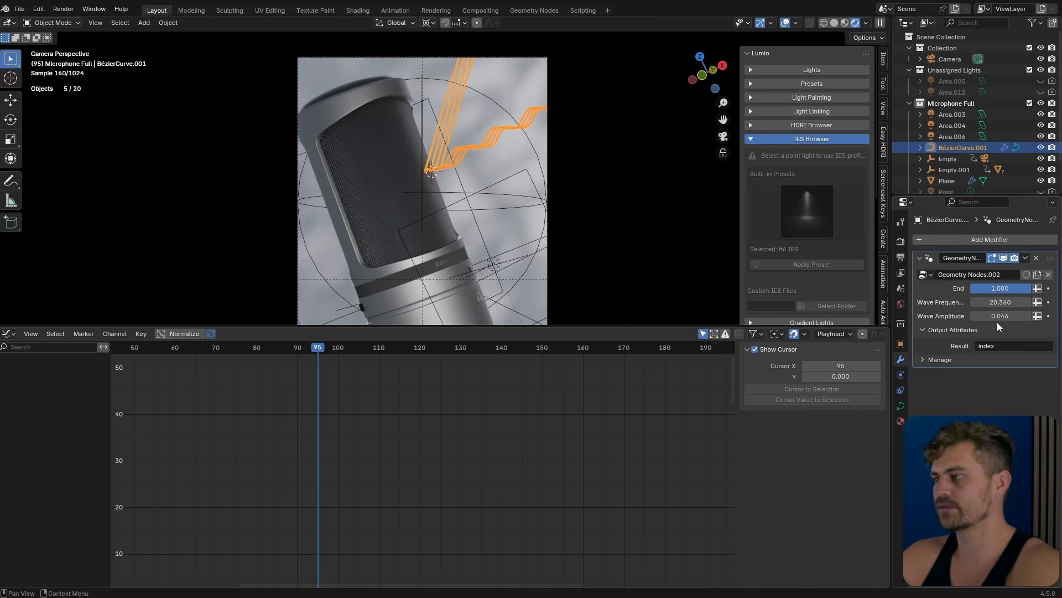
drag(1001, 288, 971, 289)
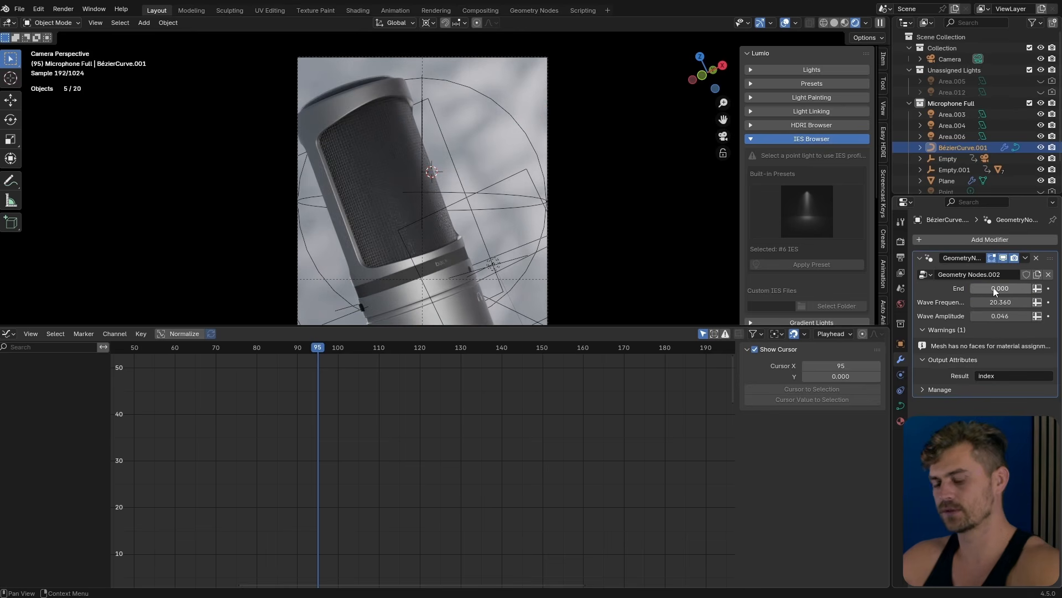
key(i)
Step: Set the strand modifier's End to 1.000 at frame 160 and keyframe it
drag(313, 352, 577, 366)
drag(993, 287, 1015, 289)
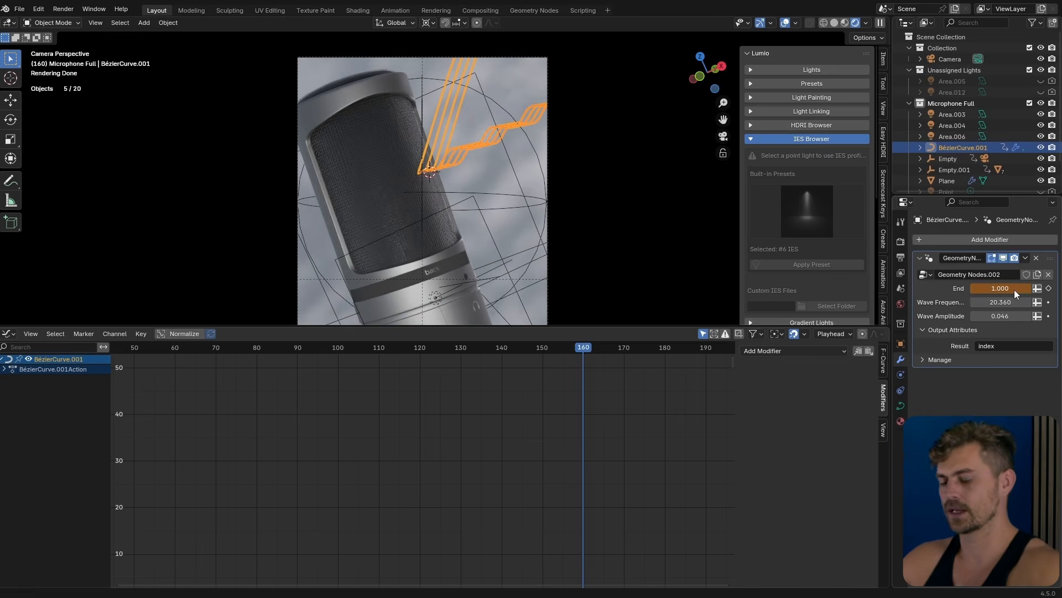
click(607, 353)
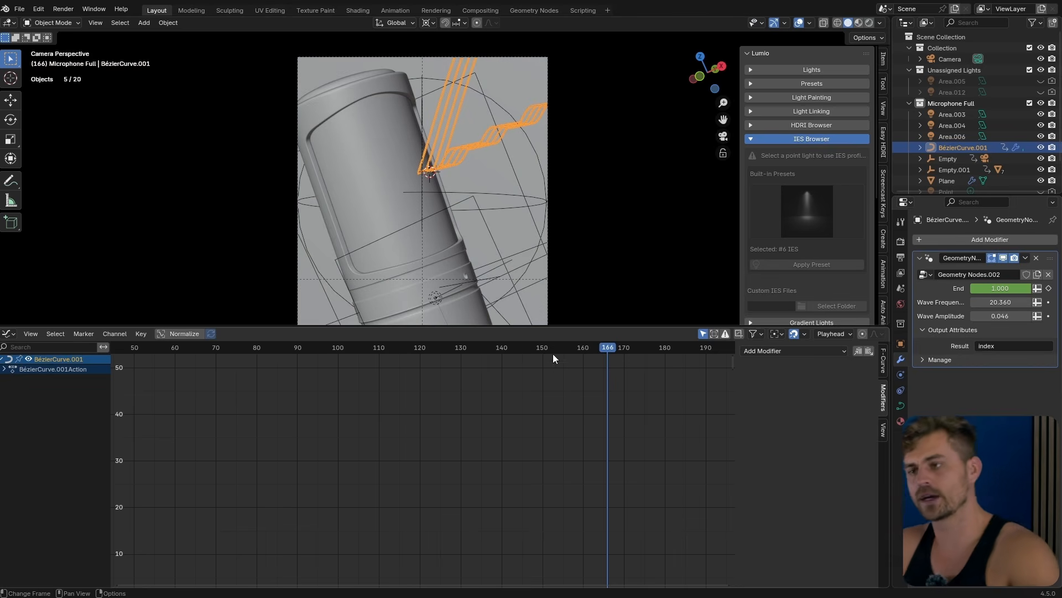
Step: Show the strand's keyframes in the Timeline, select those at frames 95 and 160, and set their interpolation to Linear
click(10, 336)
click(148, 376)
drag(686, 385, 262, 362)
key(t)
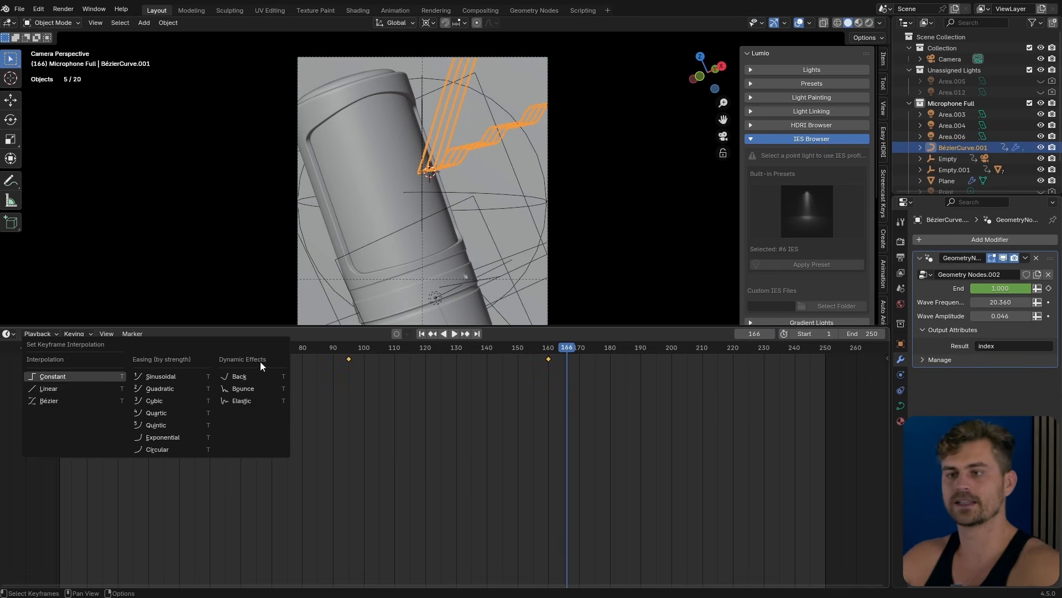
click(89, 390)
Step: Select the Empty, insert a keyframe on it at frame 170 and go to frame 180
click(480, 158)
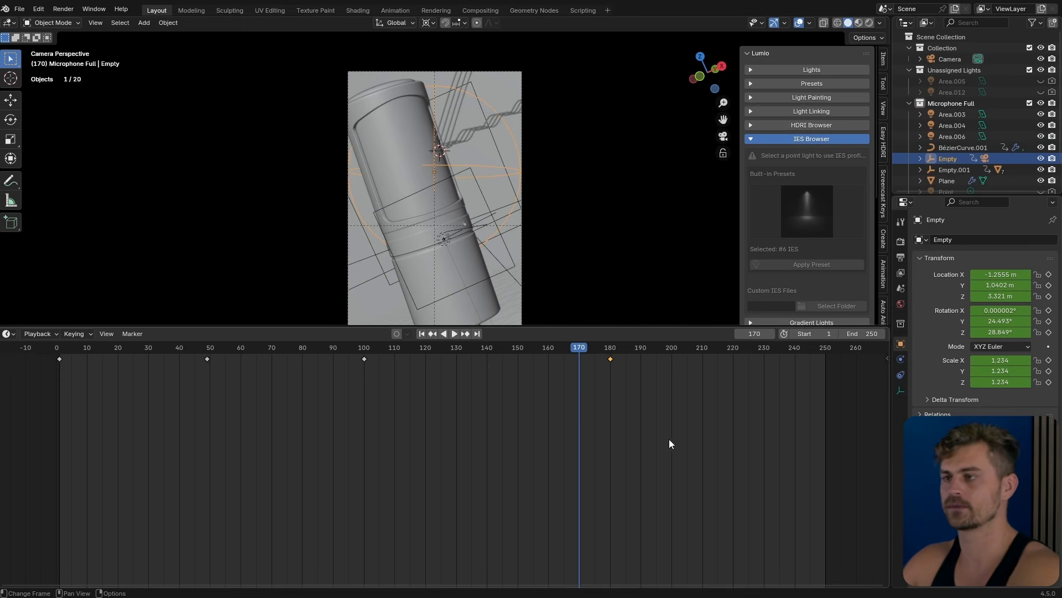
key(i)
click(610, 348)
key(r)
right_click(586, 271)
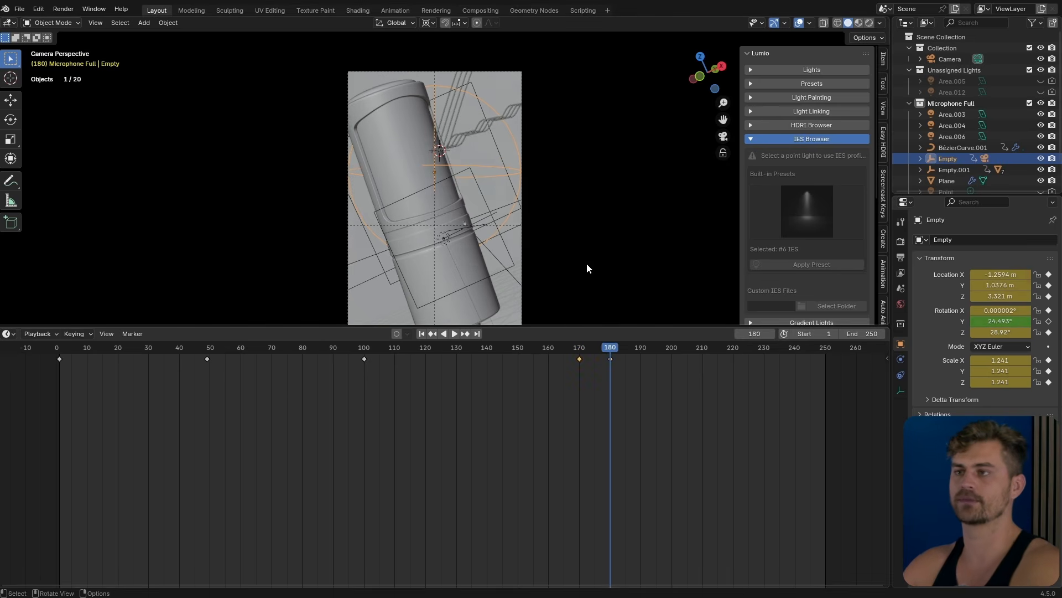
Step: Rotate the Empty about -9° around the global X axis and scale it by about 0.7 at frame 180
key(r)
key(x)
click(590, 287)
key(s)
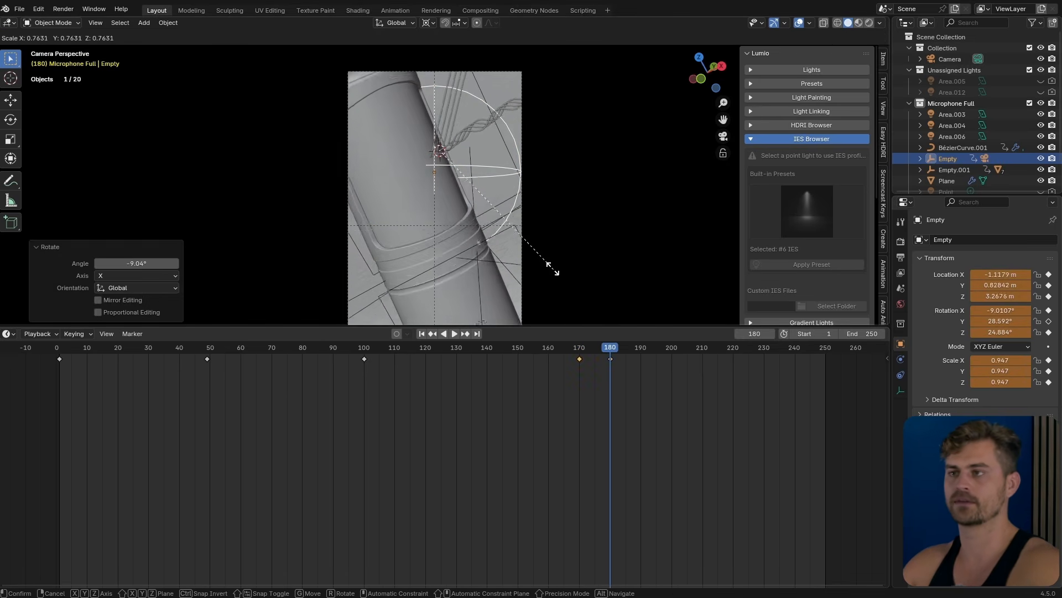
click(548, 269)
Step: Rotate the Empty about -22.4° around global X and 28.8° around global Z, and keyframe it at frame 180
key(r)
key(x)
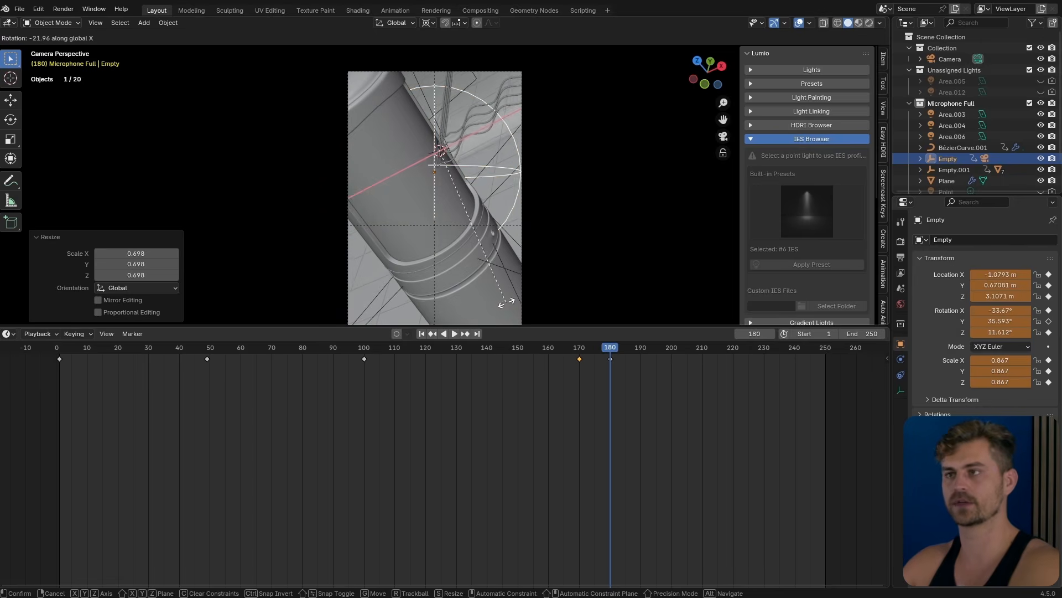
click(506, 302)
key(r)
key(z)
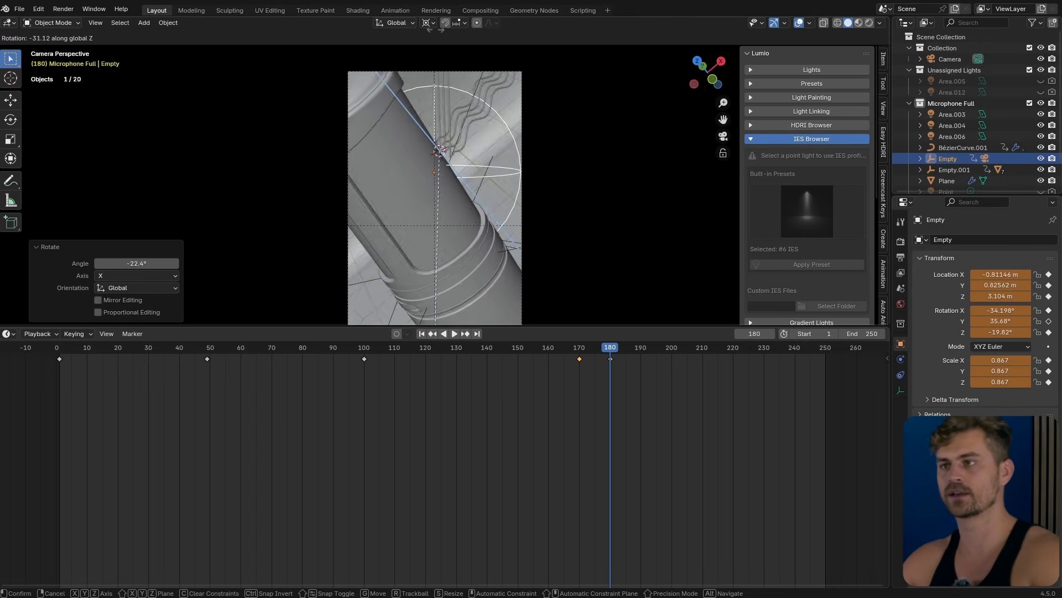
click(558, 258)
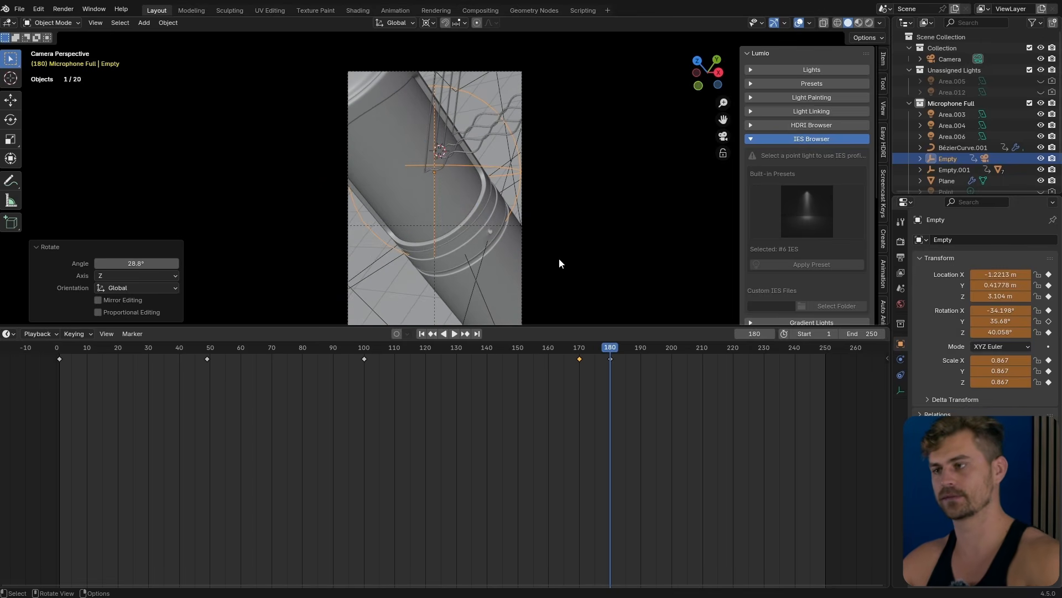
key(i)
Step: Play back the Empty's transition starting from frame 170
click(580, 350)
key(space)
key(space)
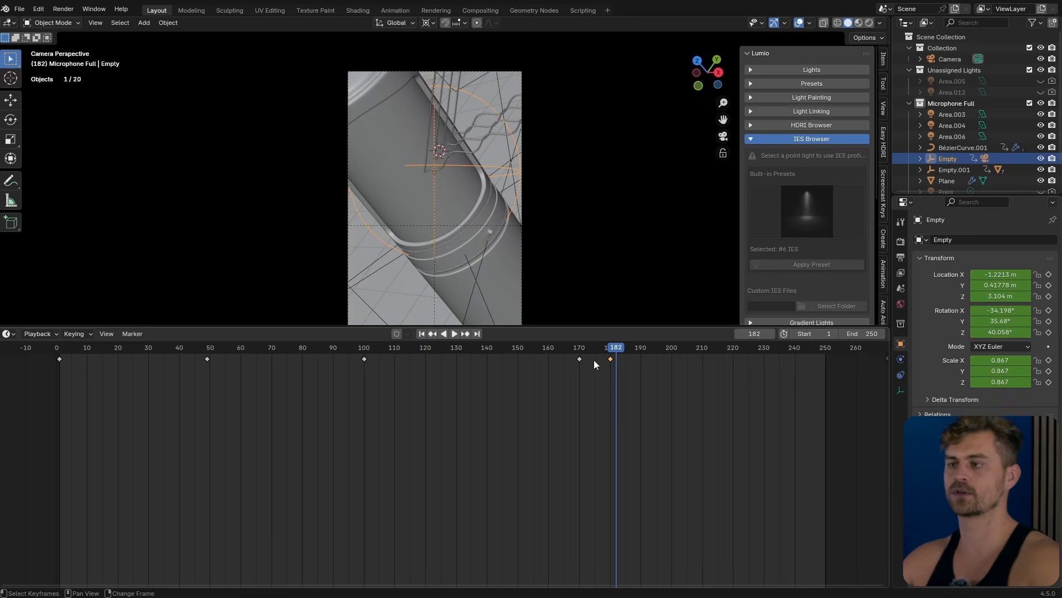
Step: Show the Empty's rotation and scale curves together in the Graph Editor, framed around the transition with normalized values
click(592, 347)
key(ctrl+Tab)
scroll(562, 438, up, 4)
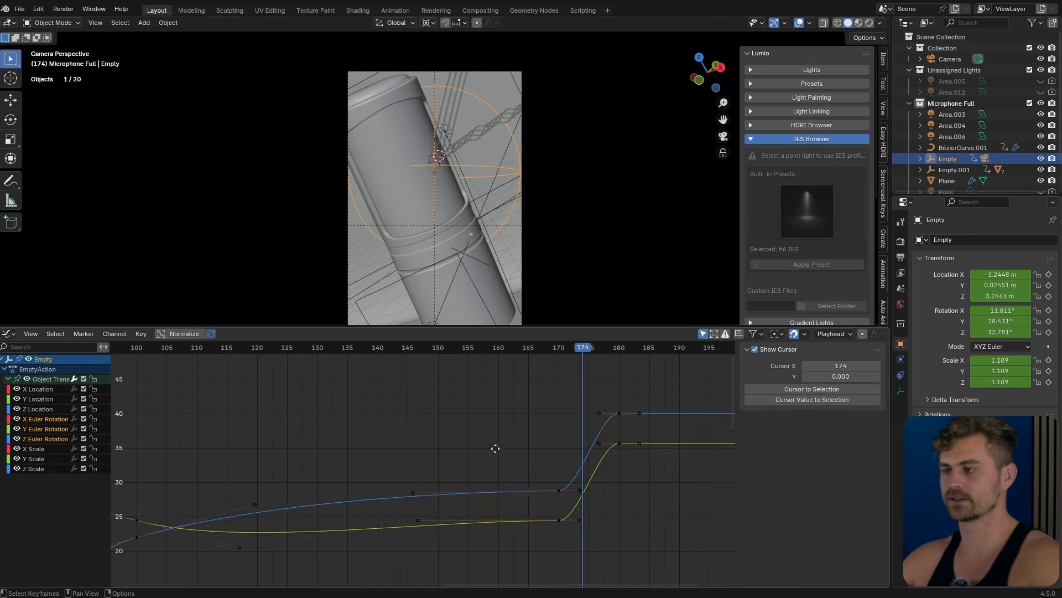
drag(45, 493, 44, 491)
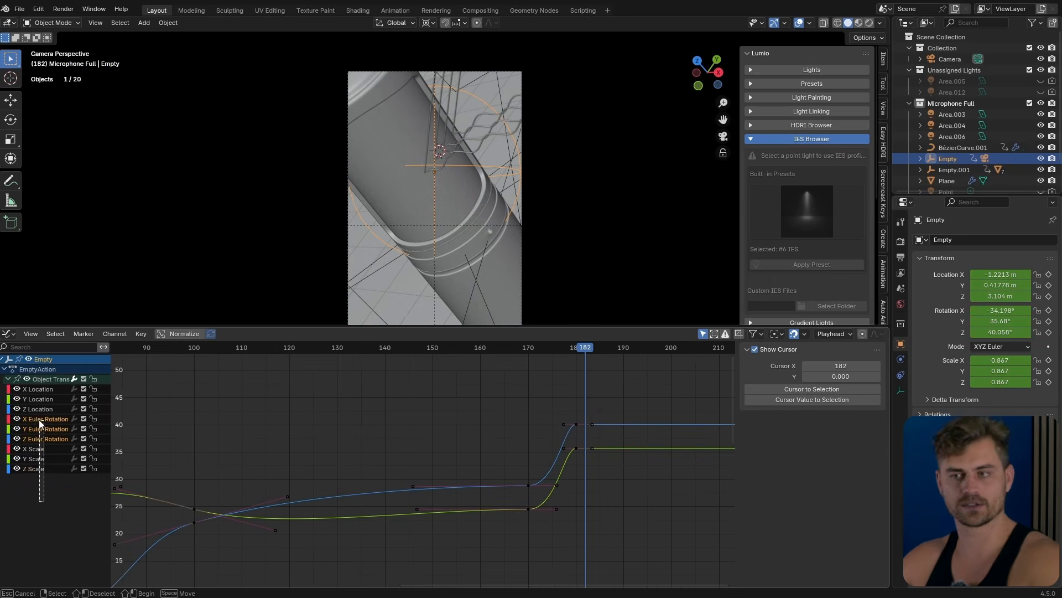
drag(40, 423, 39, 421)
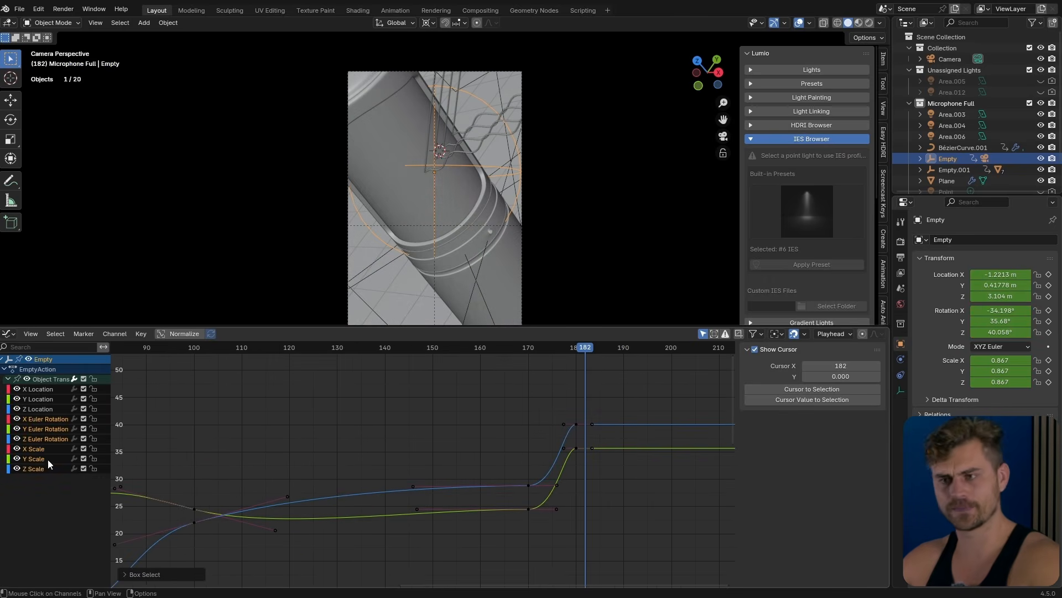
key(a)
key(KP_Decimal)
middle_drag(656, 413, 499, 427)
click(184, 333)
scroll(612, 407, up, 2)
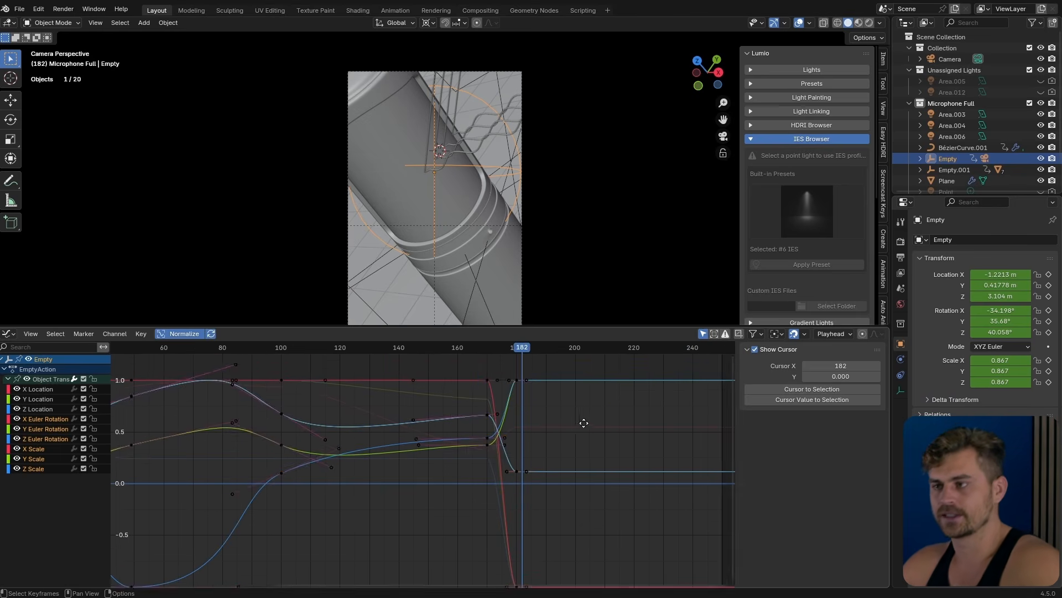
Step: Lengthen the outgoing curve handles of the Empty's frame 170 keyframes by about 4 frames along the time axis
drag(432, 368, 425, 471)
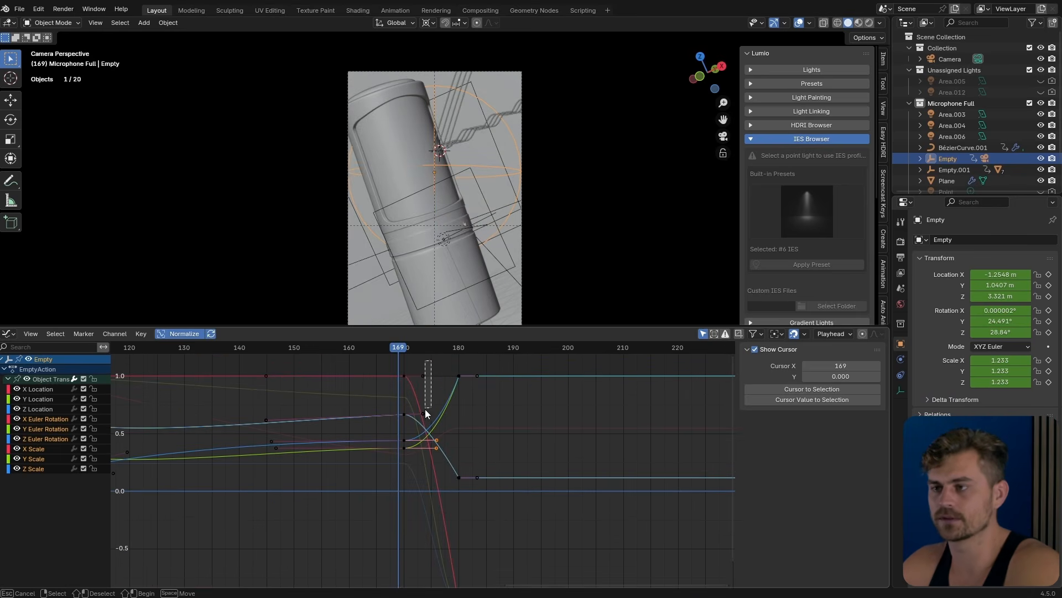
drag(425, 412, 425, 412)
key(g)
key(x)
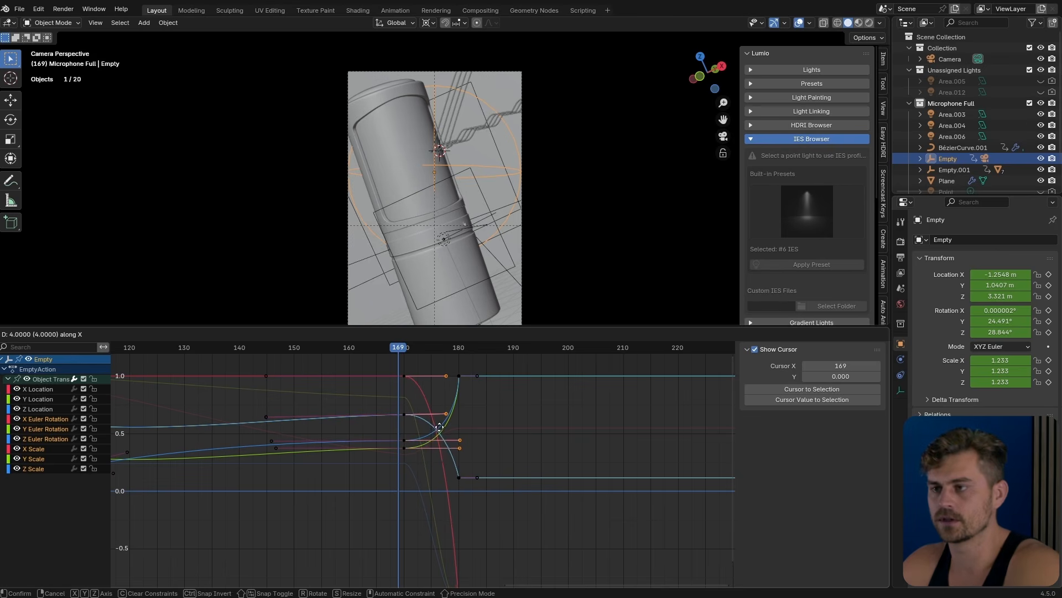
click(437, 426)
Step: Play back the eased transition and save the blend file
key(space)
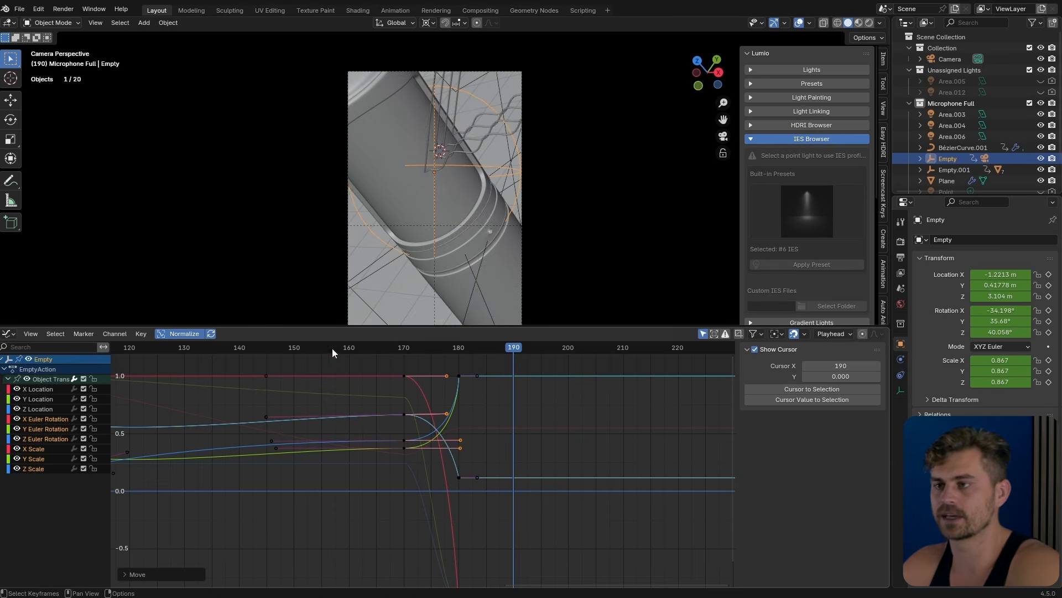
click(331, 347)
key(space)
key(space)
key(ctrl+s)
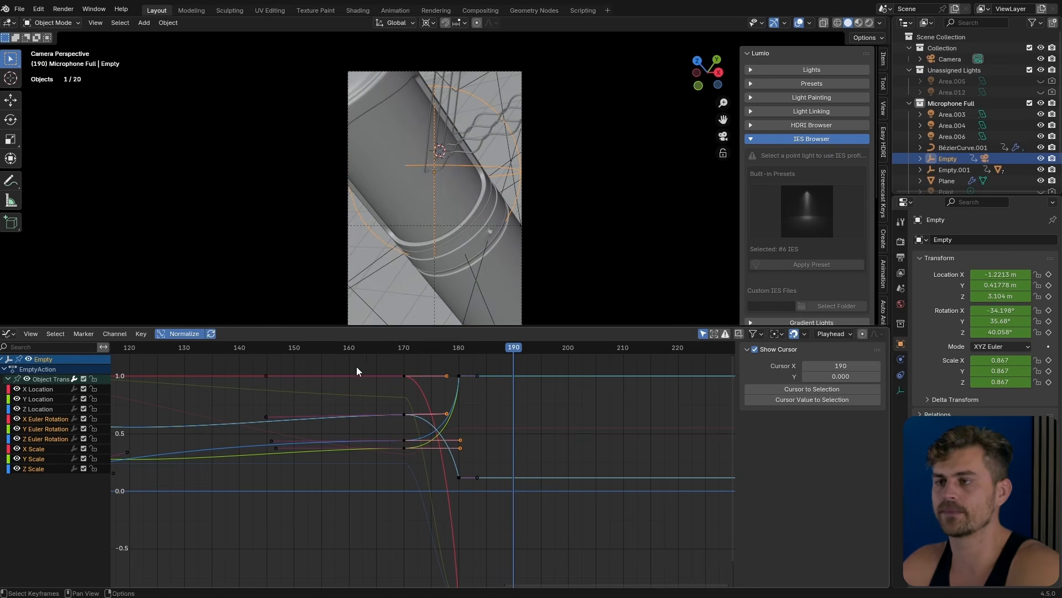
Step: Set the scene's end frame to 180 in the Timeline and save the file
click(459, 347)
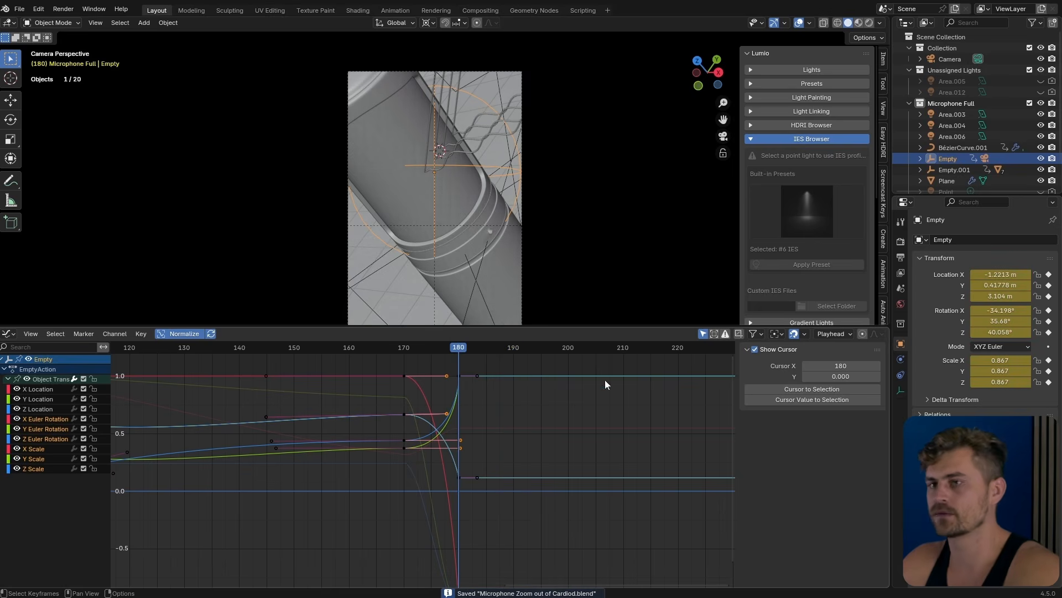
click(9, 333)
click(152, 376)
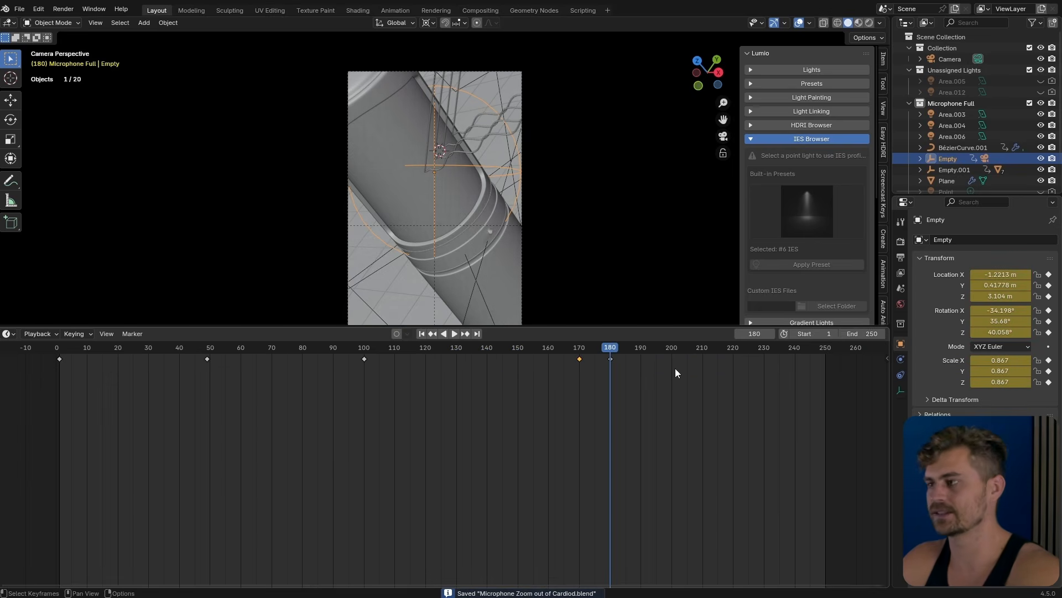
key(Return)
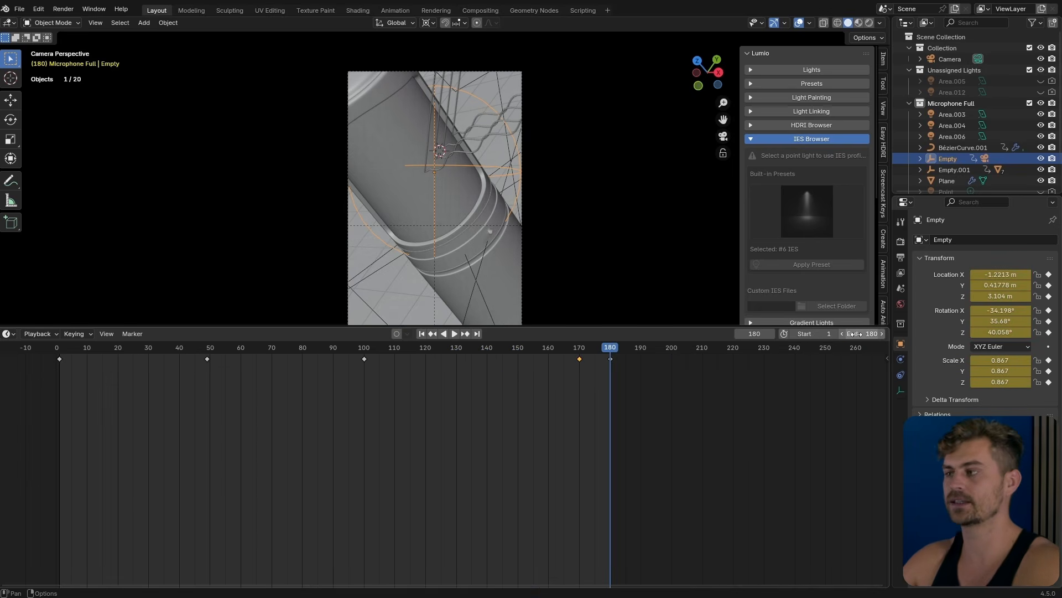
key(ctrl+s)
key(space)
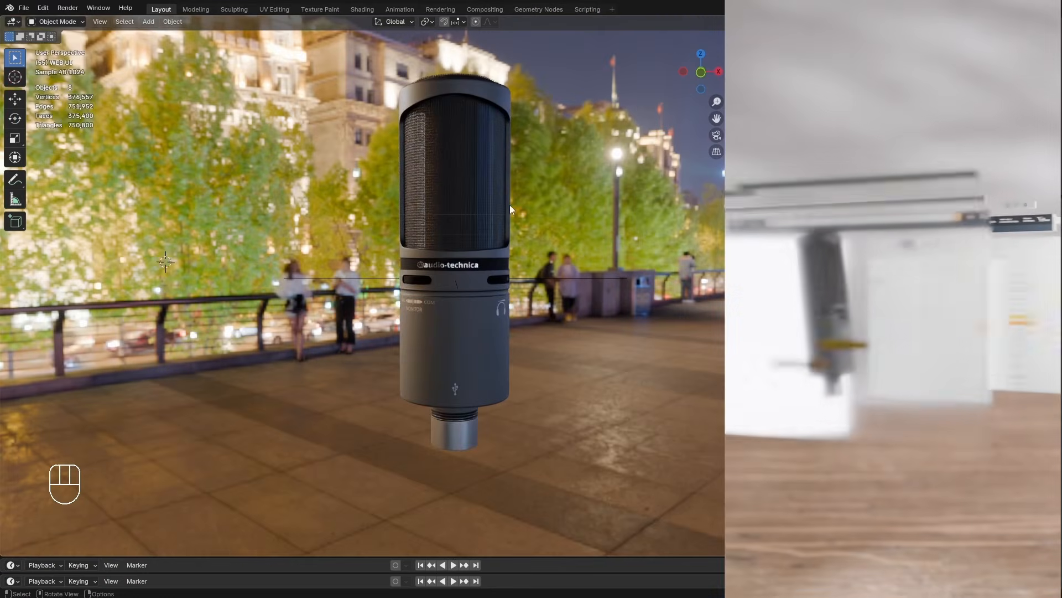
middle_drag(557, 240, 507, 289)
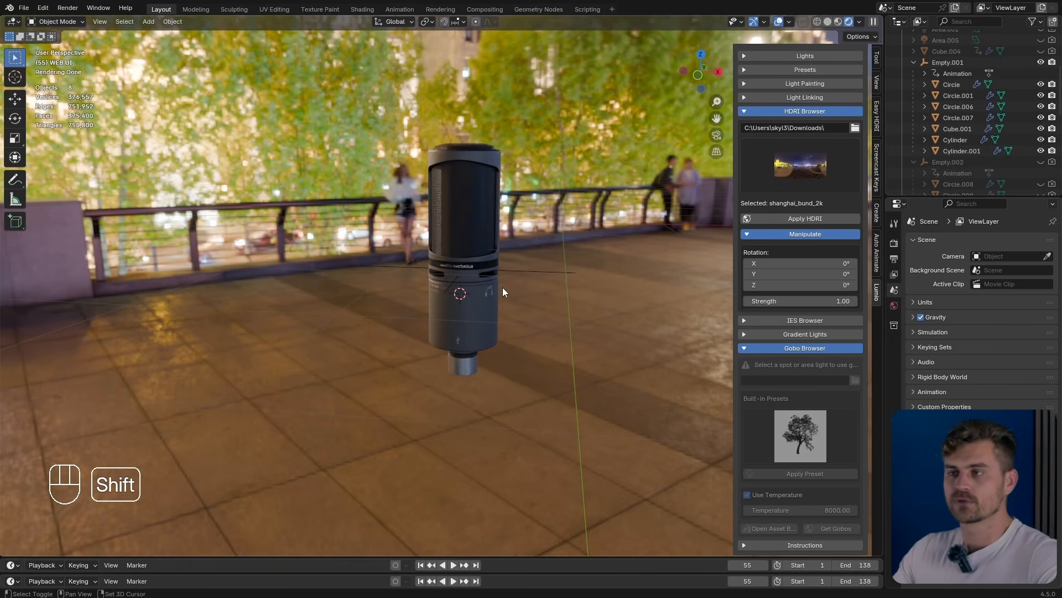
key(shift+a)
mouse_move(501, 293)
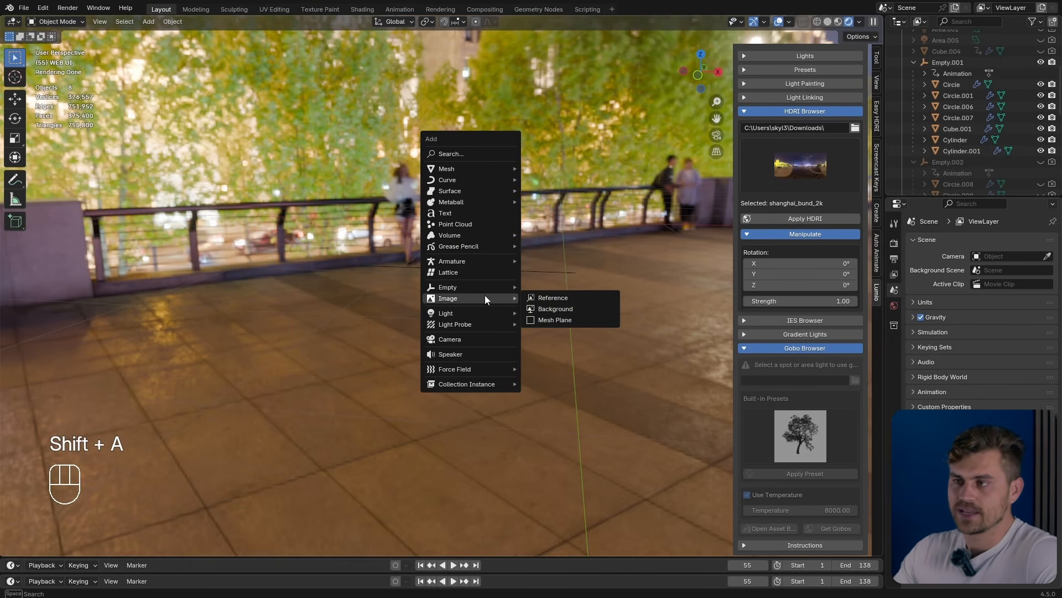
click(550, 320)
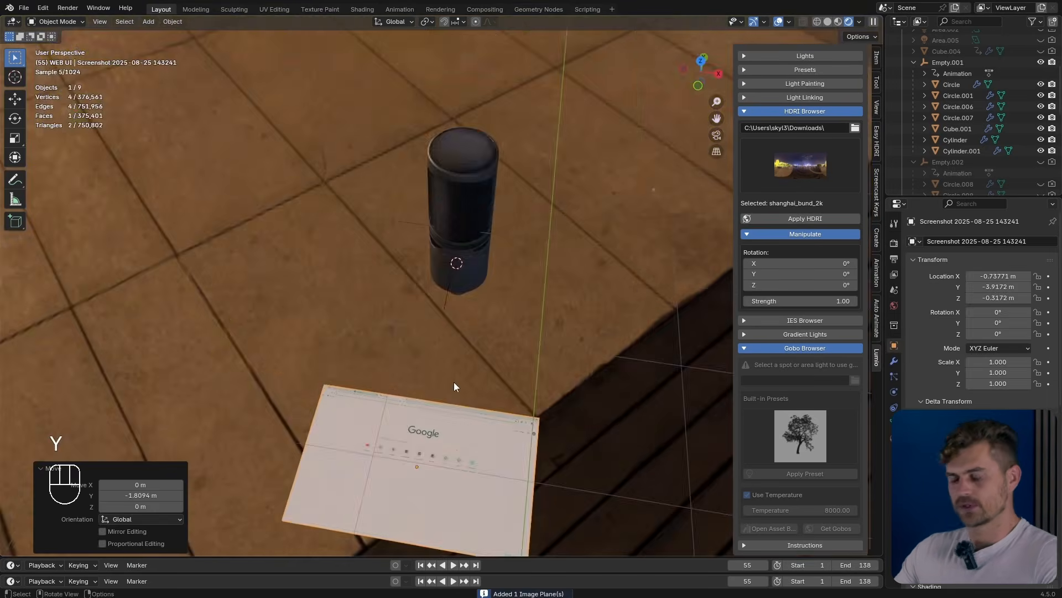
Step: Add a horizontal loop cut to the screenshot plane and slide it to just below the browser's bookmarks bar
key(KP_Decimal)
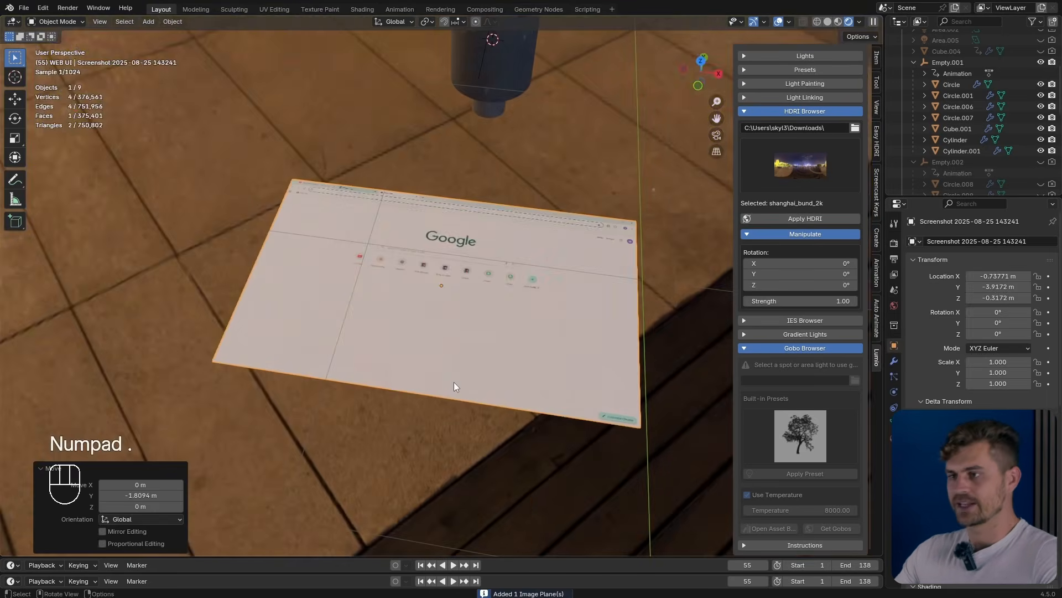
middle_drag(472, 315, 486, 364)
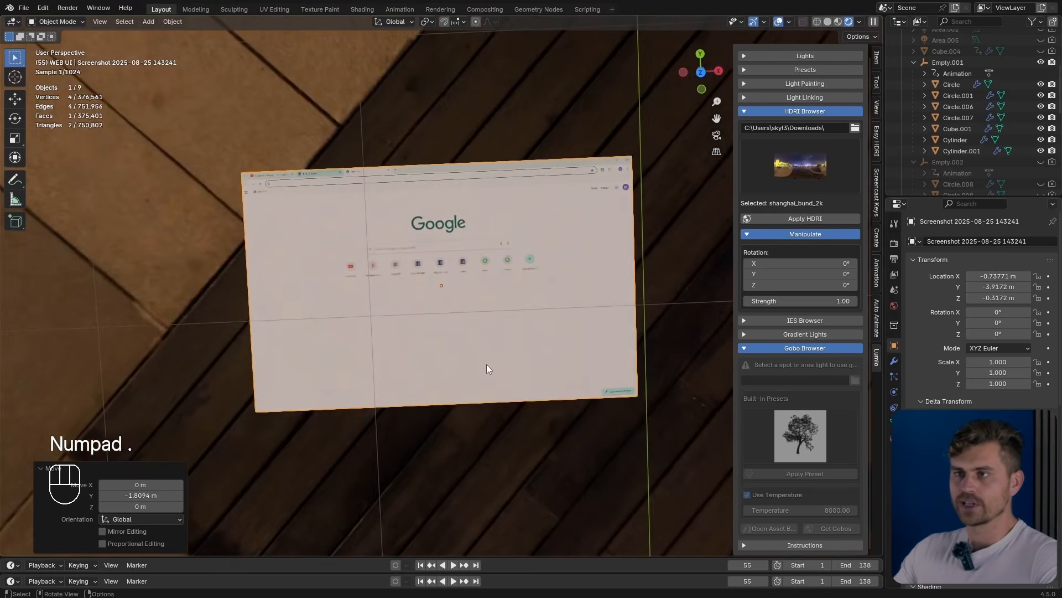
scroll(486, 360, up, 3)
scroll(471, 266, down, 1)
shift+middle_drag(470, 262, 434, 271)
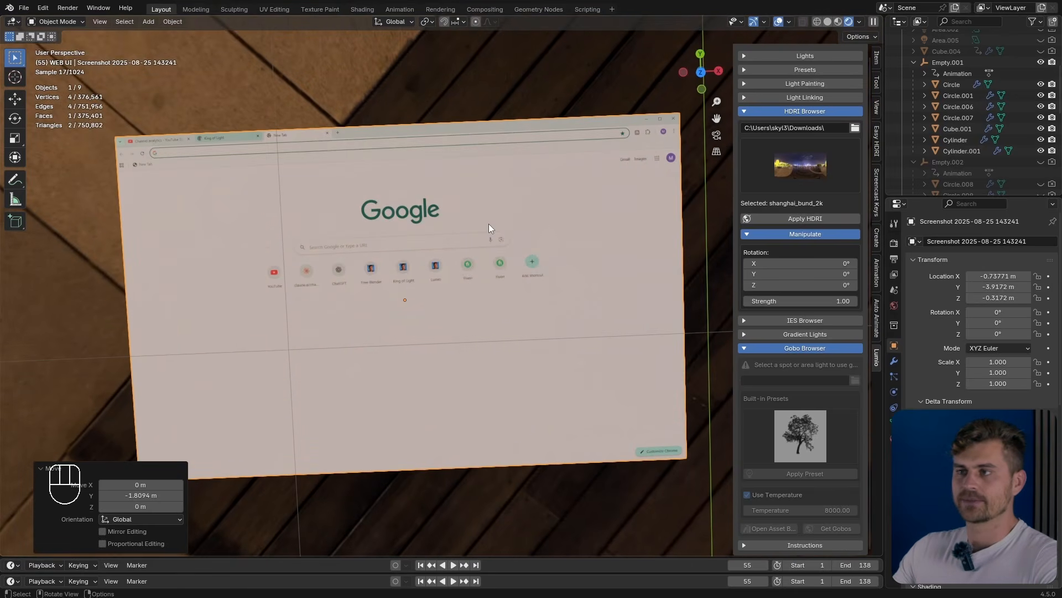
key(Tab)
key(ctrl+r)
click(684, 145)
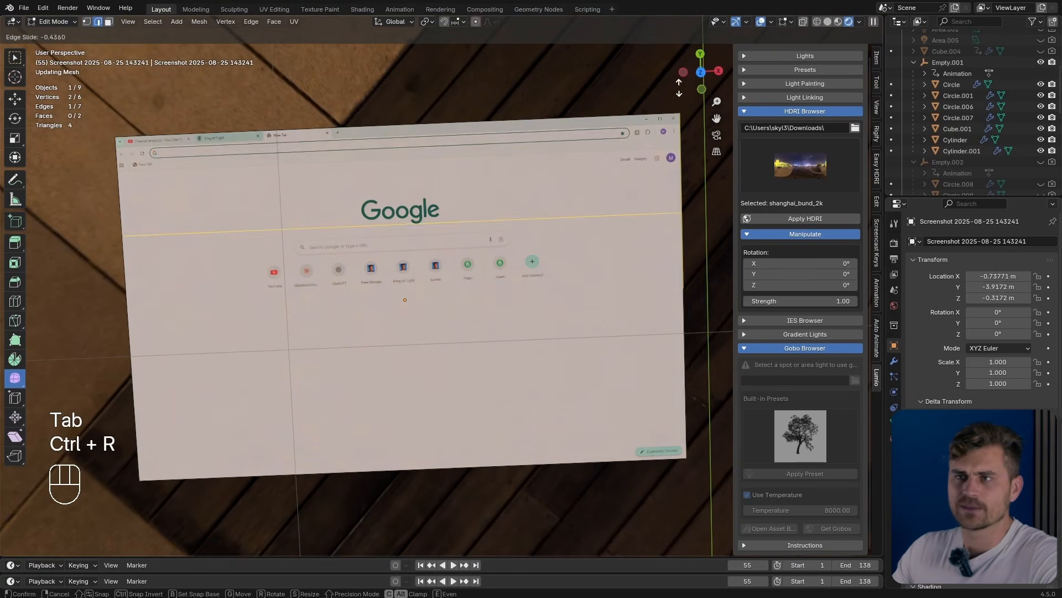
click(680, 30)
Step: Add a horizontal loop cut and slide it to the lower edge of the browser's tab strip
scroll(305, 117, up, 3)
shift+middle_drag(105, 55, 298, 155)
key(ctrl+r)
click(83, 152)
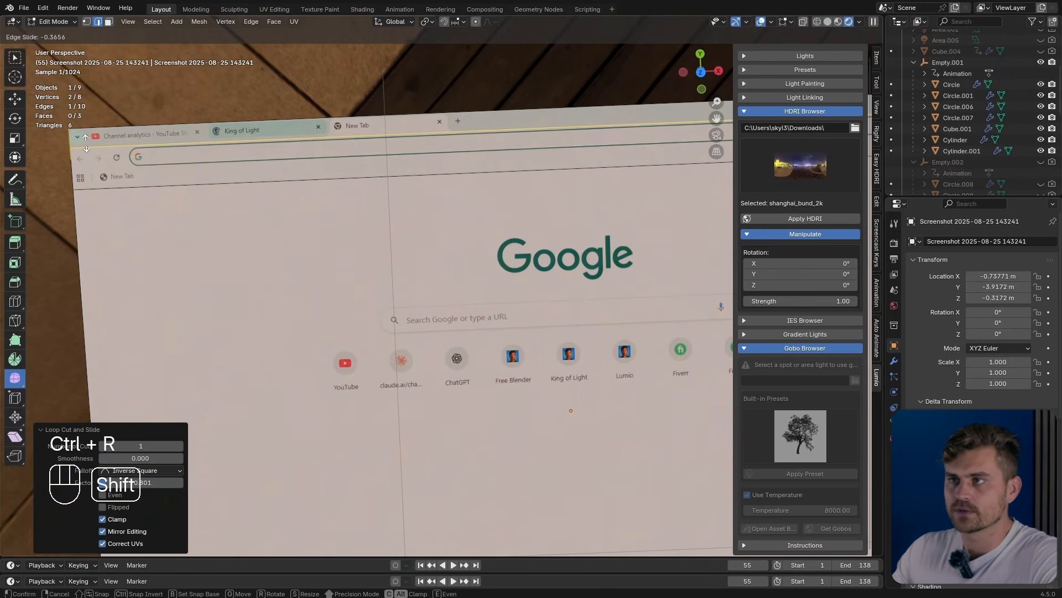
click(203, 132)
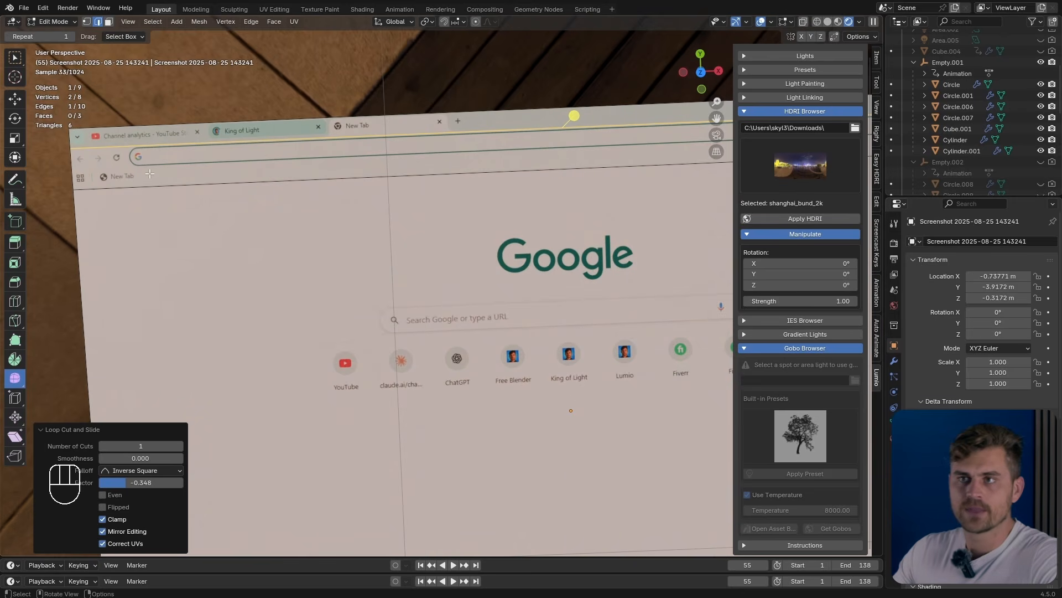
Step: Add a centred horizontal loop cut under the address bar, and cut the plane vertically around the tabs and toolbar icons
key(ctrl+r)
click(152, 155)
right_click(152, 155)
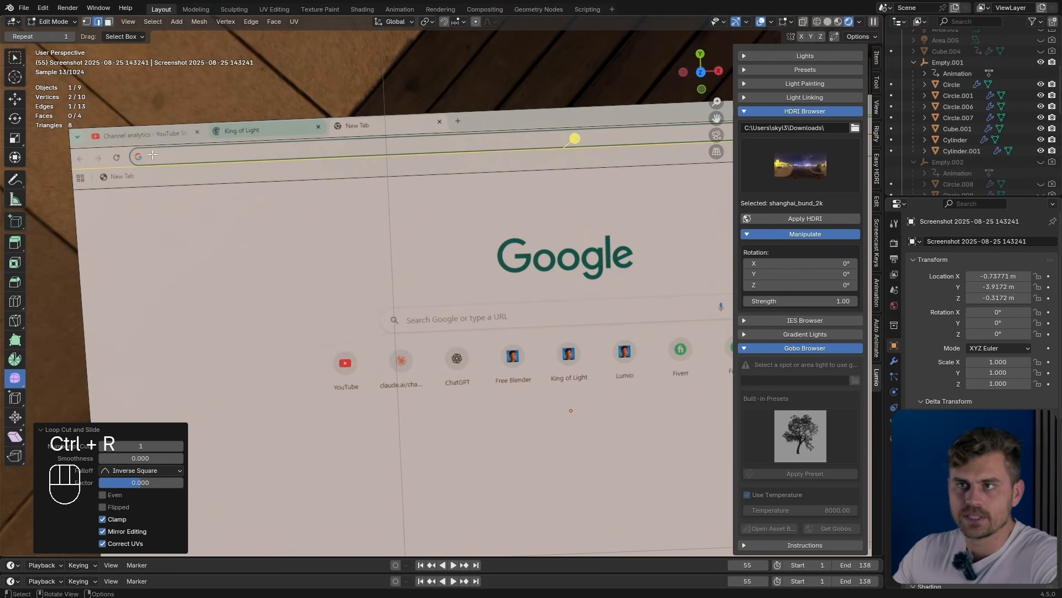
key(ctrl+r)
click(127, 142)
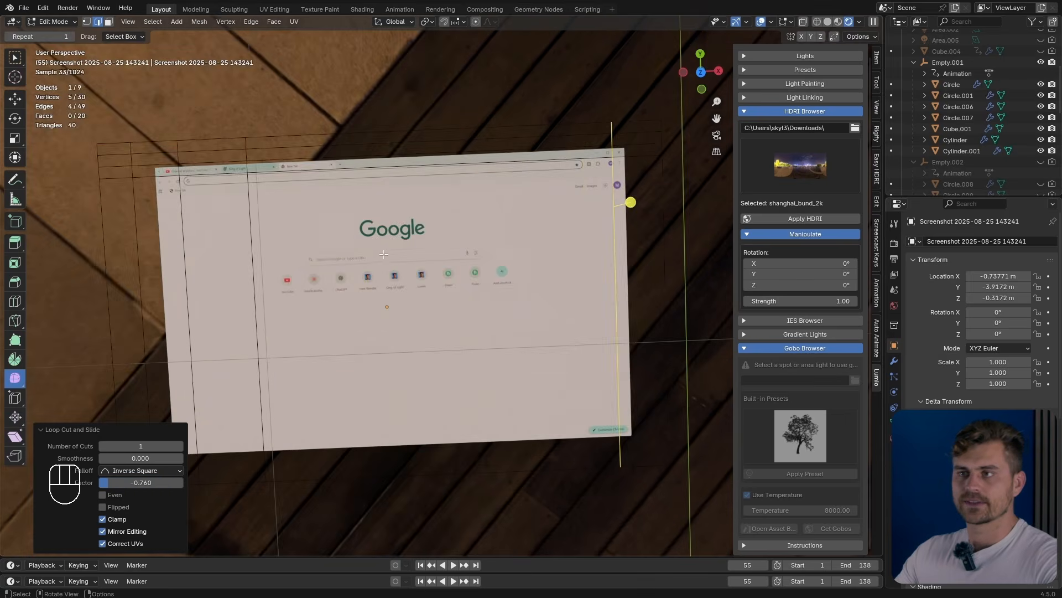
Step: Select the five faces of the page area below the bookmarks bar and separate them into their own object
scroll(446, 303, up, 2)
key(3)
click(447, 303)
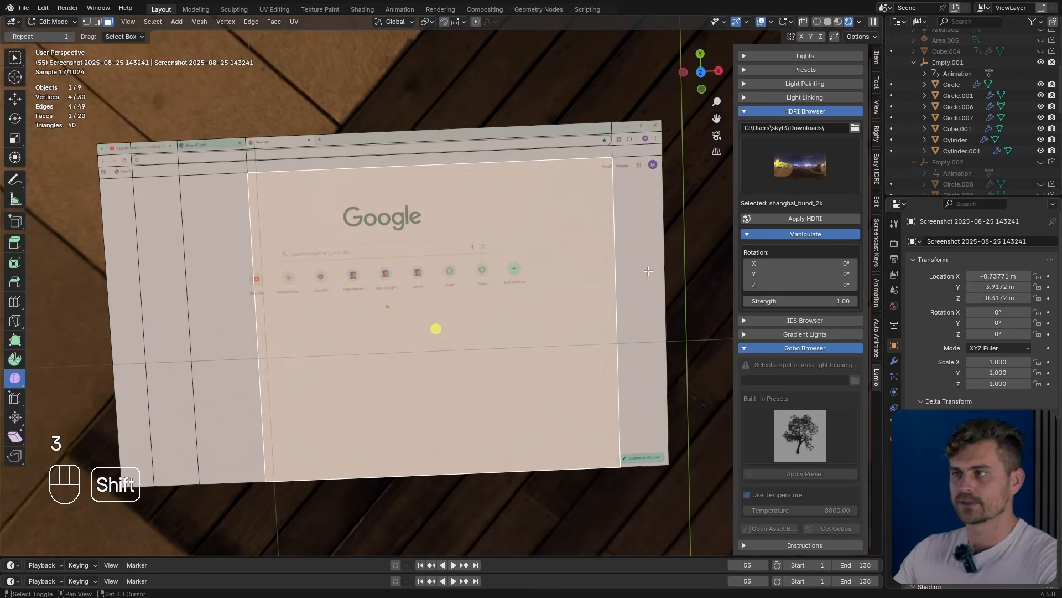
shift+click(648, 271)
shift+click(221, 265)
shift+click(165, 255)
shift+click(123, 250)
key(p)
key(p)
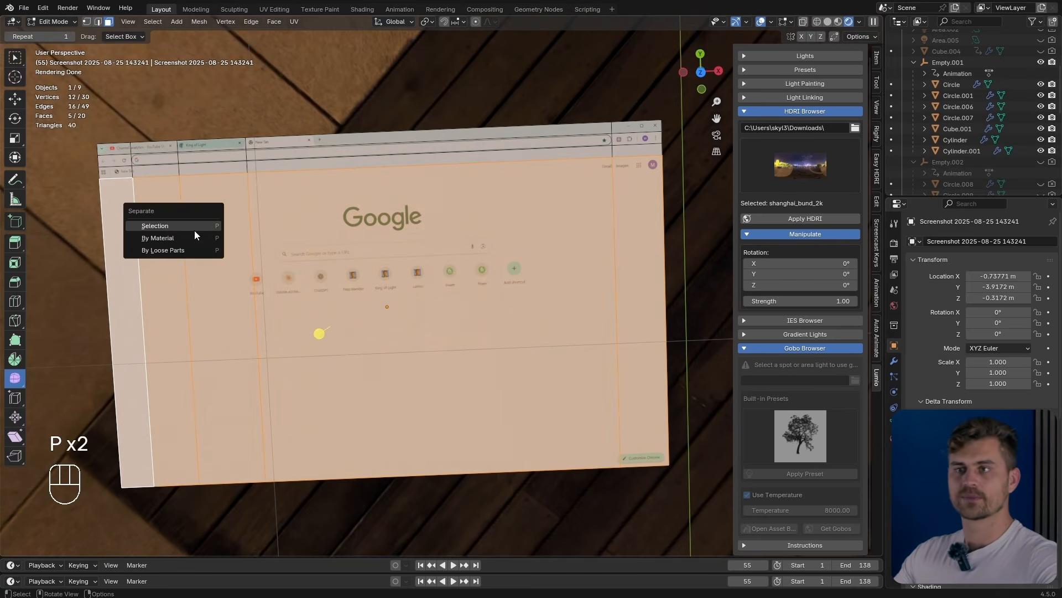
click(195, 230)
key(Tab)
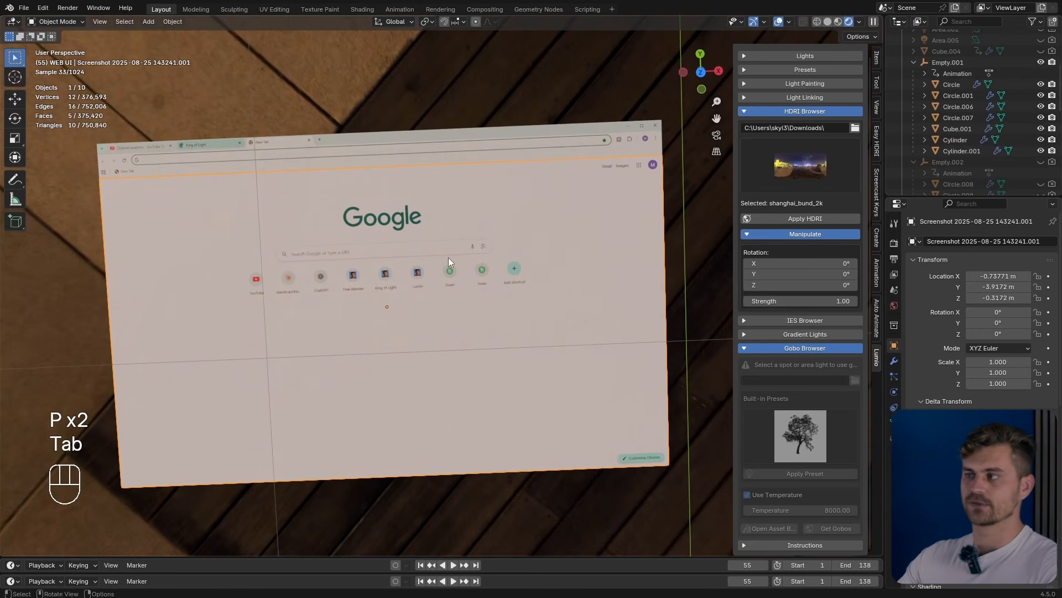
Step: Replace the page area's material with a new Glass BSDF material with roughness 0.258 and IOR 1.410
click(894, 437)
click(1053, 252)
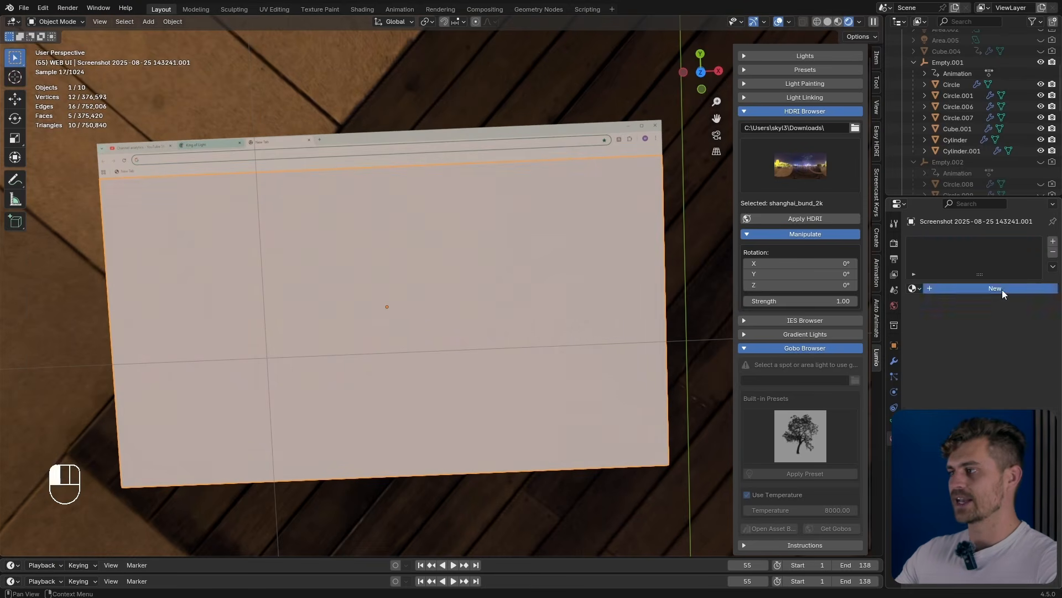
click(1001, 289)
click(1005, 338)
click(1011, 337)
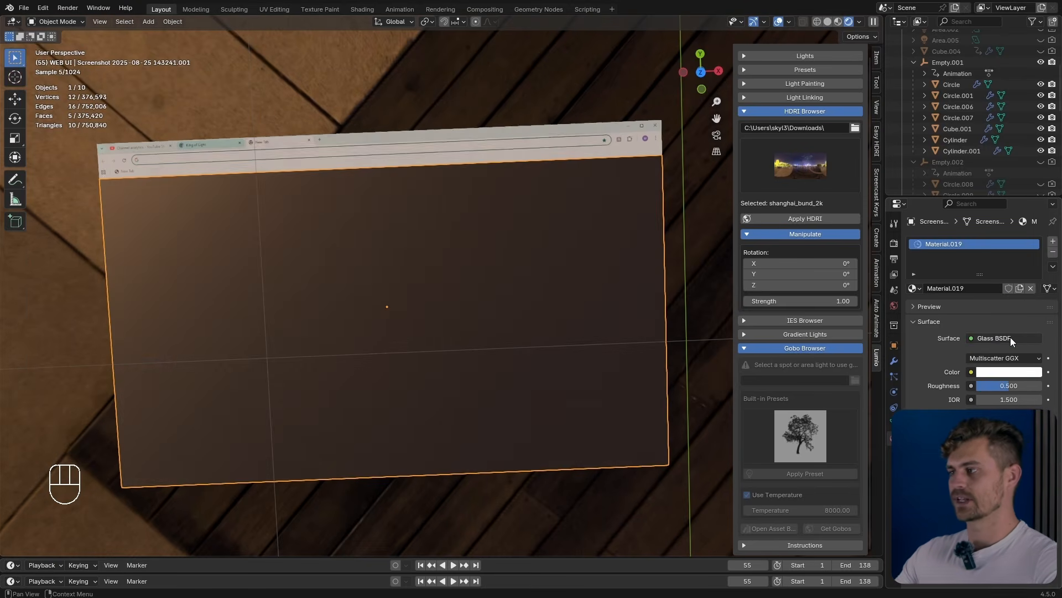
mouse_move(988, 385)
mouse_down()
mouse_move(958, 386)
mouse_move(988, 386)
mouse_move(989, 399)
mouse_up()
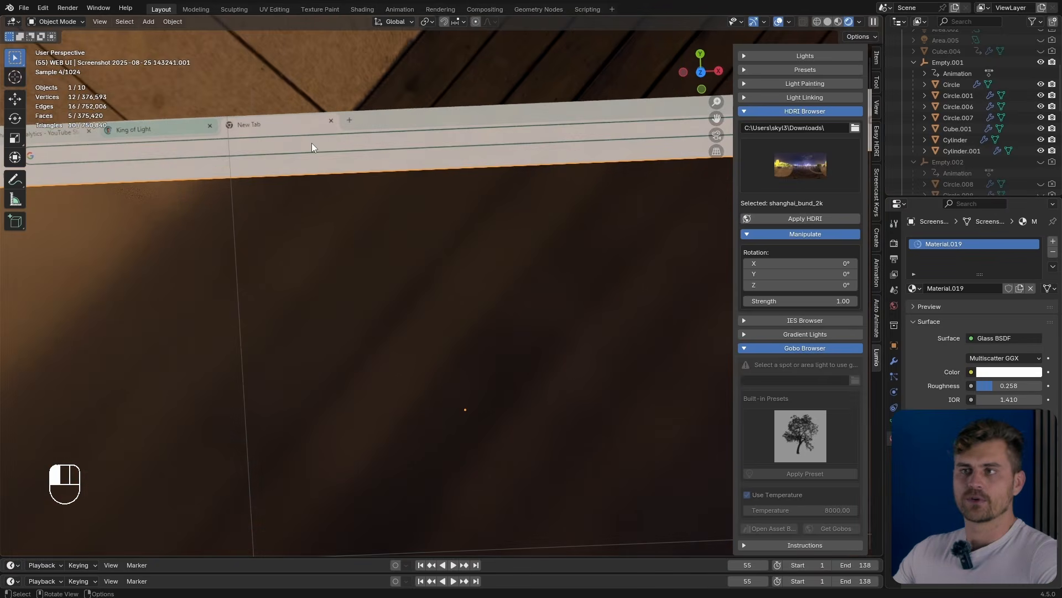
Step: Select the browser's upper bar object containing the tabs and address bar
click(311, 148)
scroll(375, 158, down, 2)
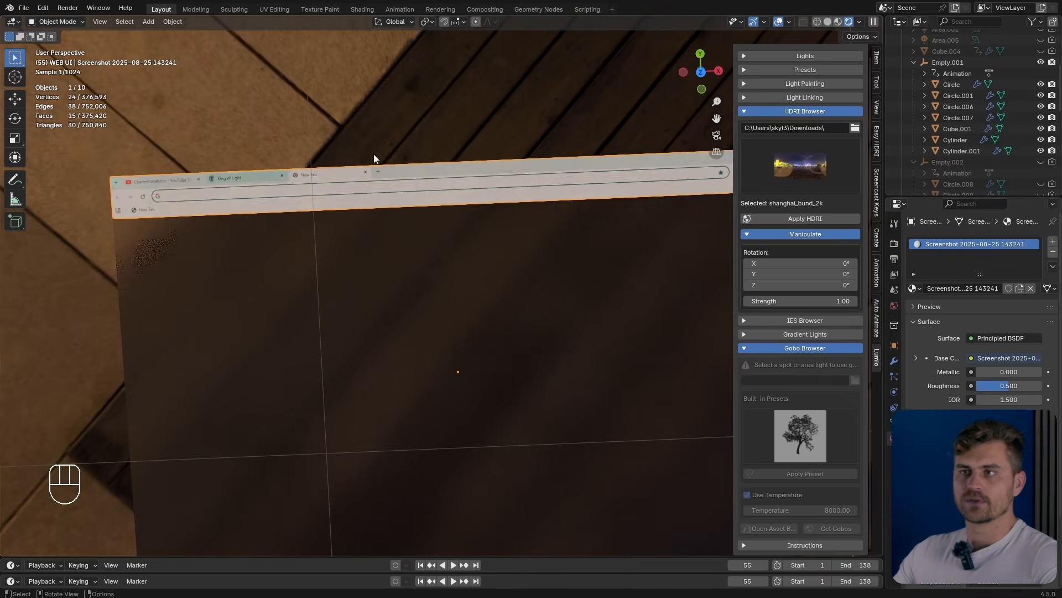
Step: Try to separate the two faces of the first browser tab into their own object
key(Tab)
key(3)
click(132, 182)
shift+click(163, 184)
key(p)
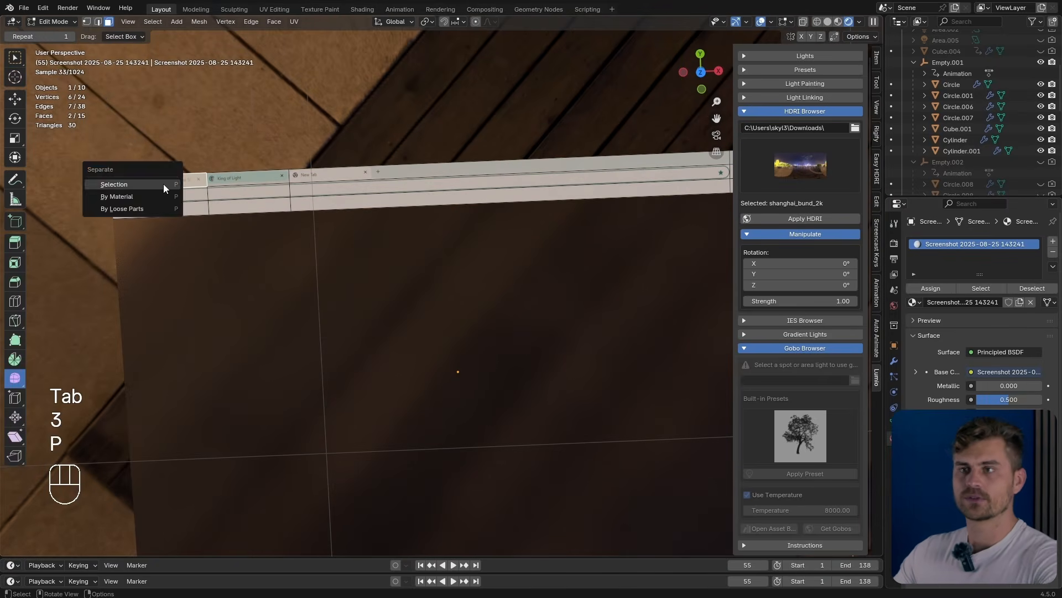
click(147, 183)
key(Tab)
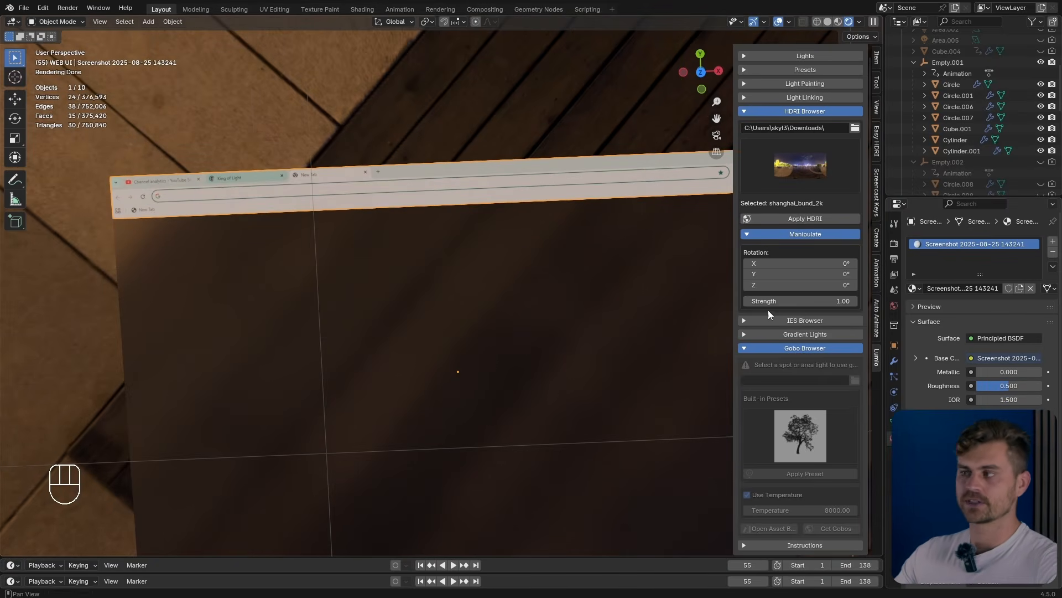
Step: Add a Solidify modifier and a Bevel modifier to the browser's upper bar
click(894, 361)
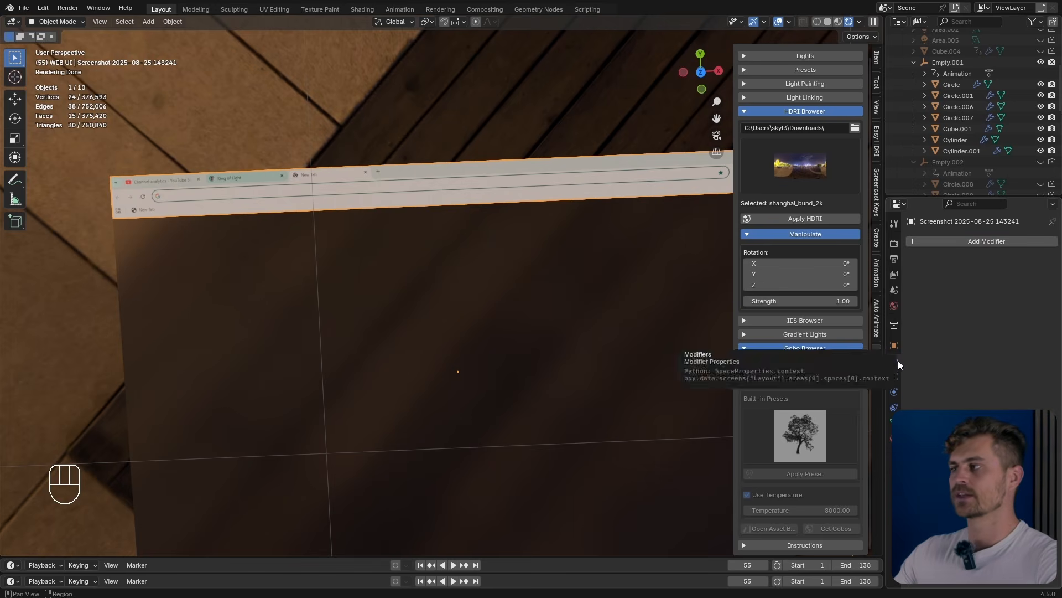
click(975, 237)
text(solid)
key(Return)
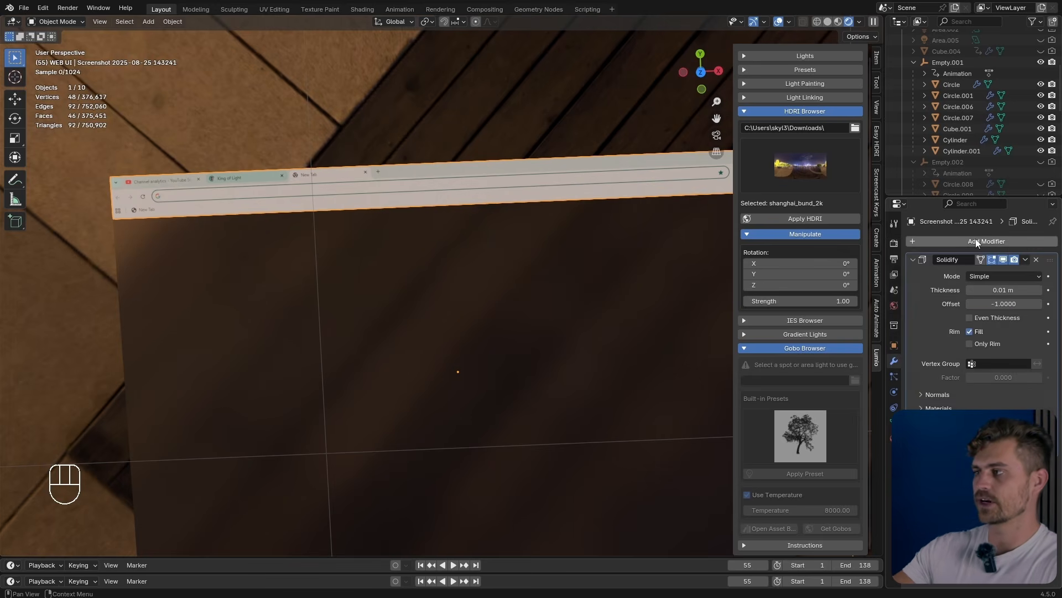
click(974, 238)
text(vel)
key(Return)
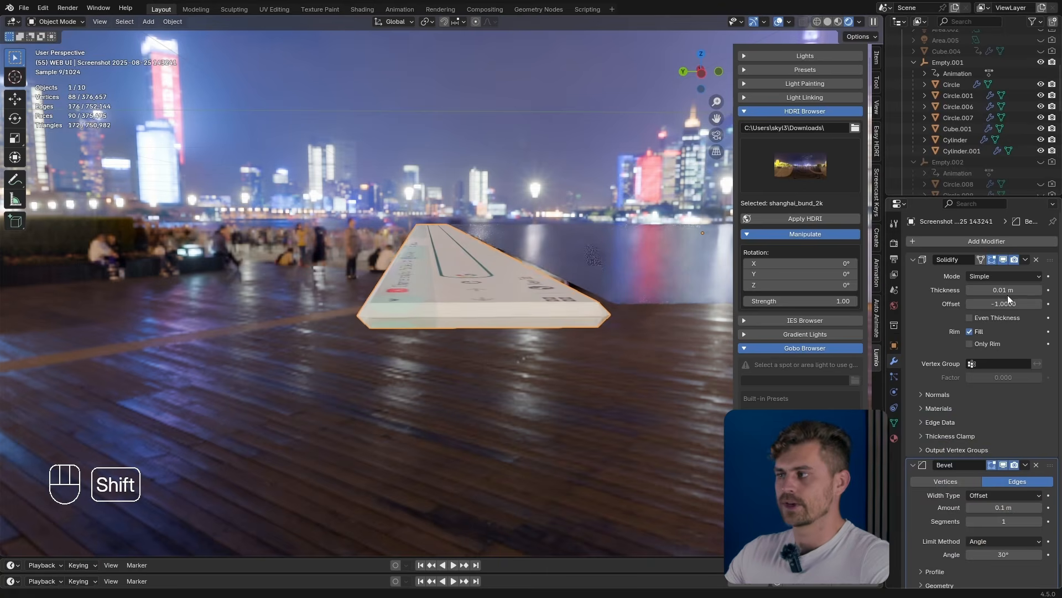
Step: Set the upper bar's Solidify thickness to 0.013 m and its bevel to 7 segments with an amount of 0.005 m
mouse_move(1004, 290)
shift+mouse_down()
mouse_move(1035, 289)
mouse_move(1019, 290)
shift+mouse_up()
click(1040, 522)
click(1040, 523)
click(1040, 523)
click(1040, 523)
click(1040, 523)
click(1040, 523)
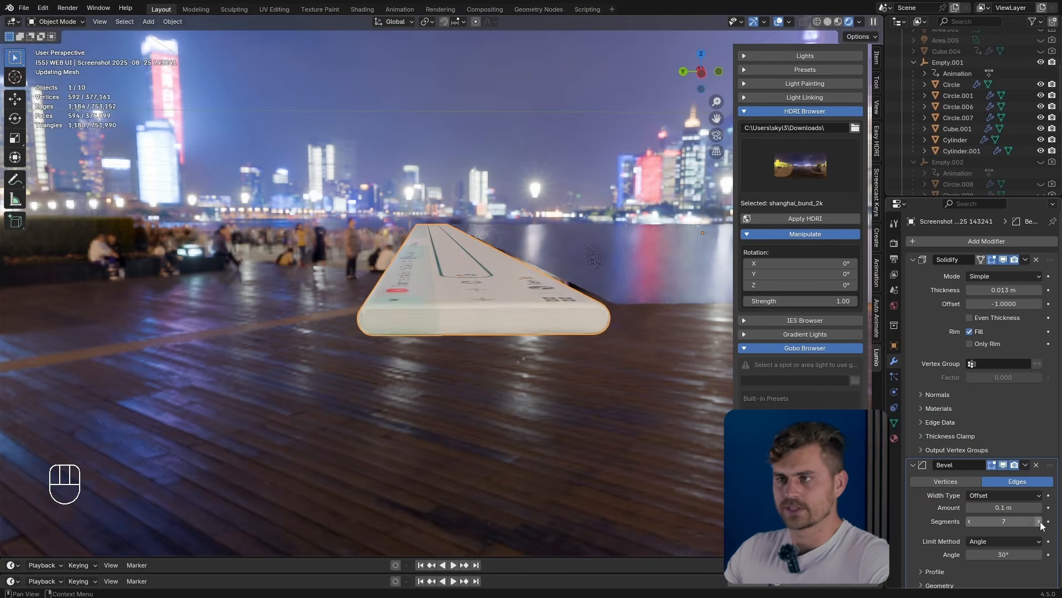
mouse_move(1003, 507)
shift+mouse_down()
mouse_move(979, 508)
mouse_move(1002, 507)
shift+mouse_up()
click(576, 357)
middle_drag(576, 356, 457, 405)
Step: Select the two faces of the first browser tab on the upper bar and separate them into their own object
key(Tab)
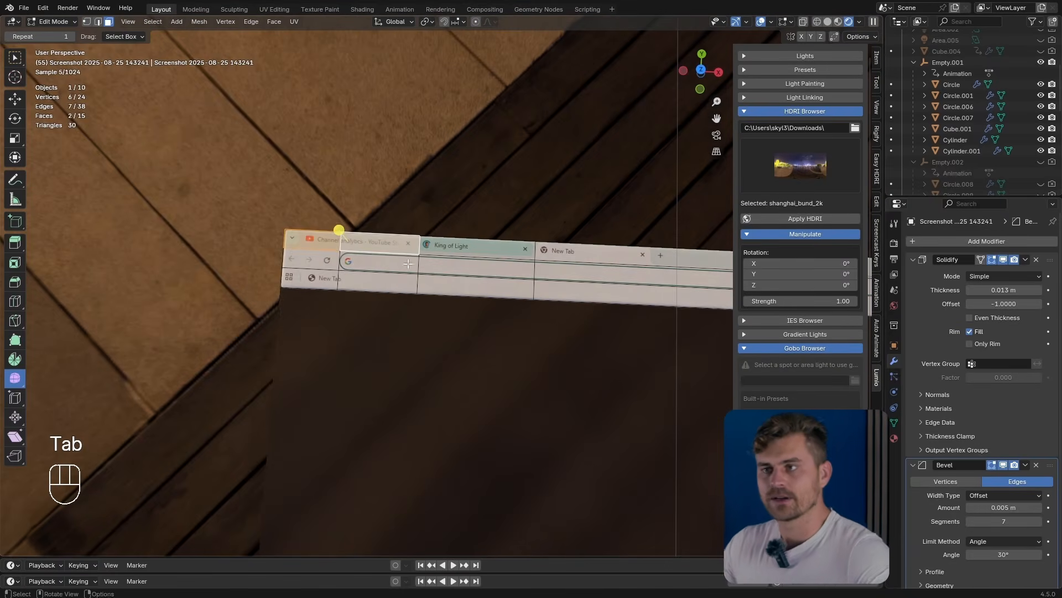
click(322, 235)
shift+click(363, 242)
key(p)
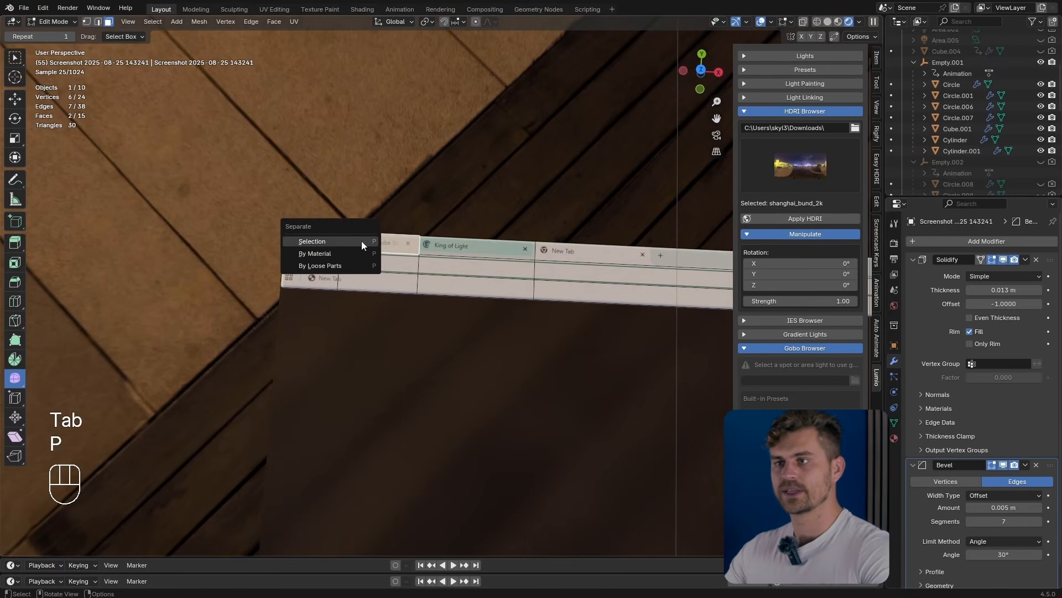
Step: Separate the selected faces and the King of Light tab face of the browser strip into their own objects
click(362, 241)
key(Tab)
key(Tab)
click(464, 245)
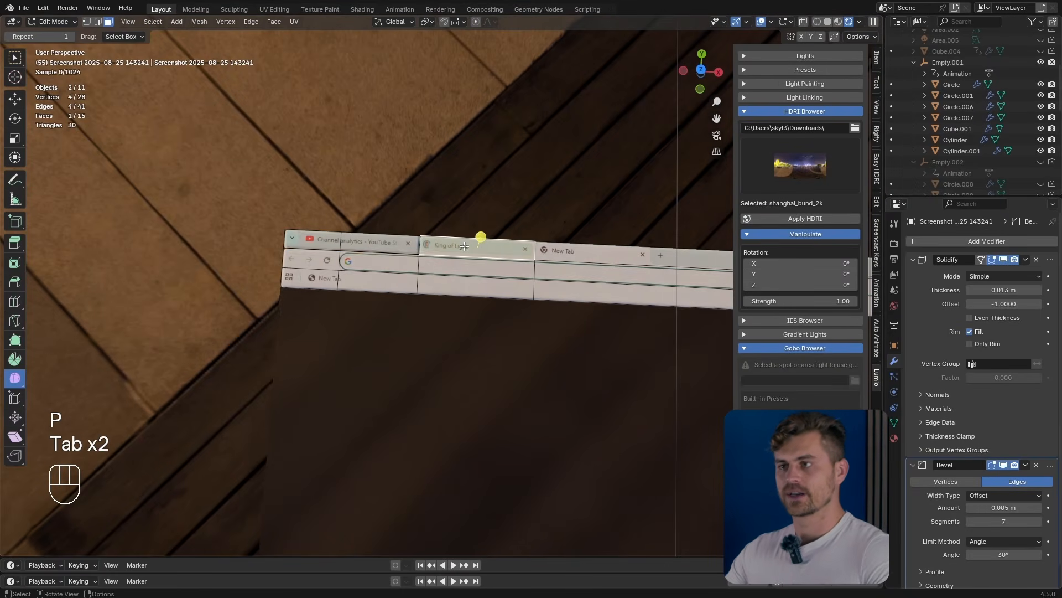
key(p)
click(494, 259)
Step: Add a vertical loop cut to the browser strip just past the end of the New Tab tab
shift+click(601, 268)
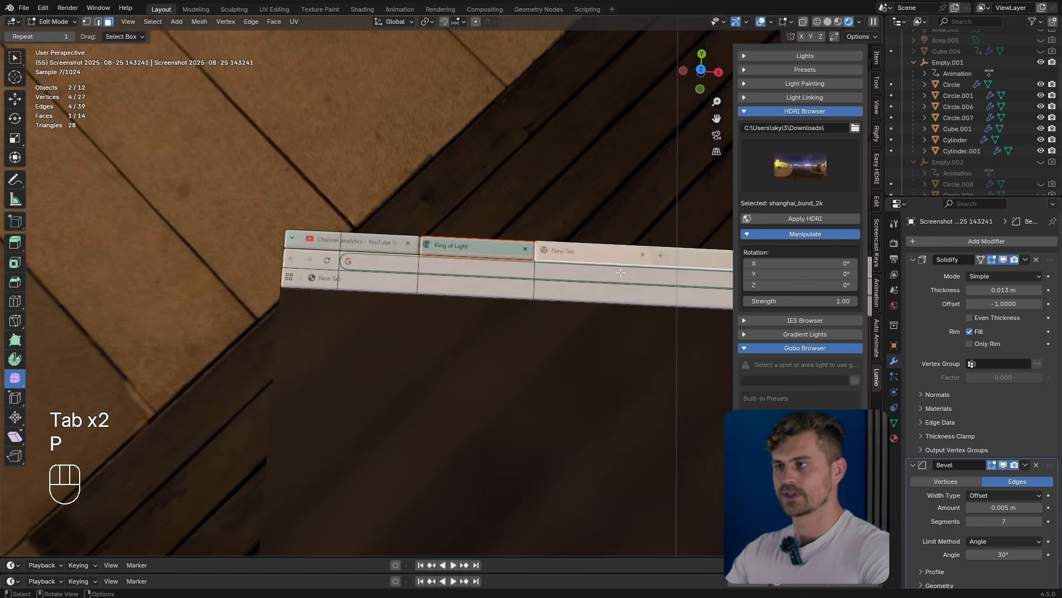
shift+middle_drag(601, 268, 492, 273)
key(ctrl+r)
click(484, 271)
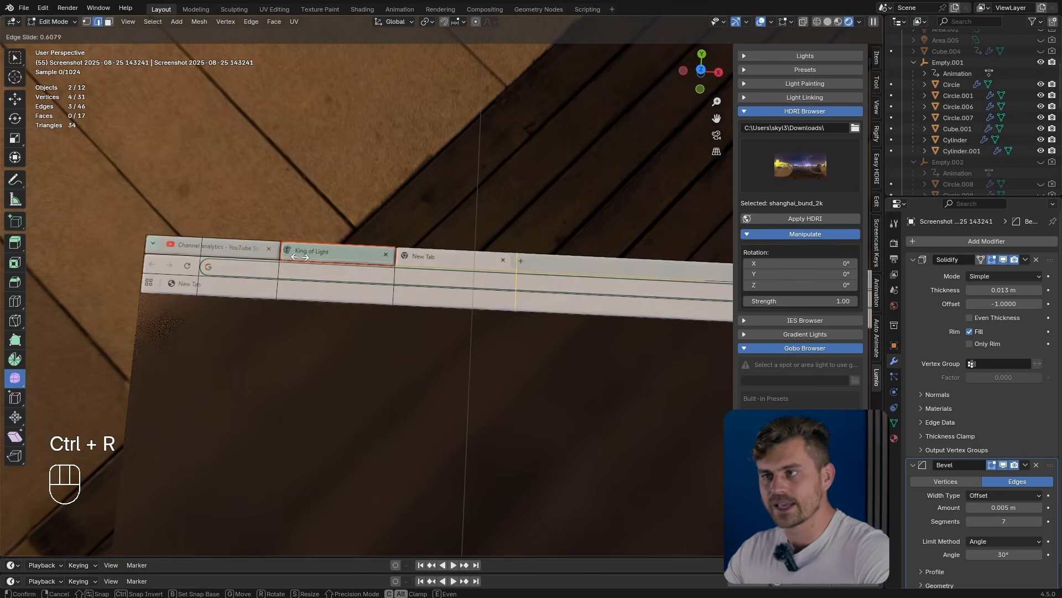
click(516, 272)
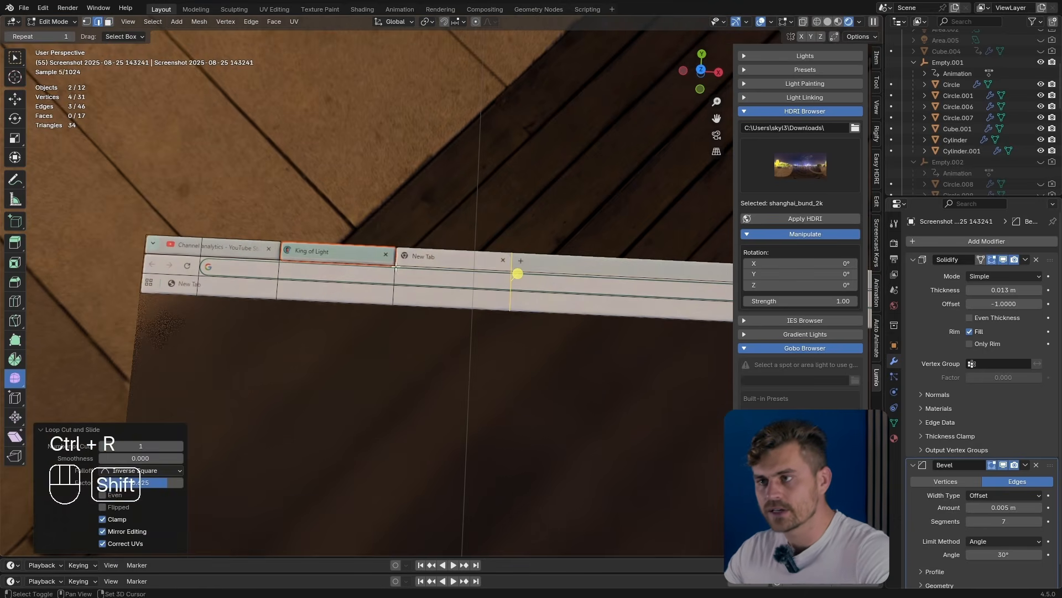
Step: Separate the New Tab tab face into its own object
click(454, 260)
key(3)
click(455, 249)
key(p)
click(442, 260)
Step: Separate the whole row of address bar faces into its own object
click(224, 272)
scroll(216, 267, down, 2)
shift+middle_drag(202, 261, 57, 256)
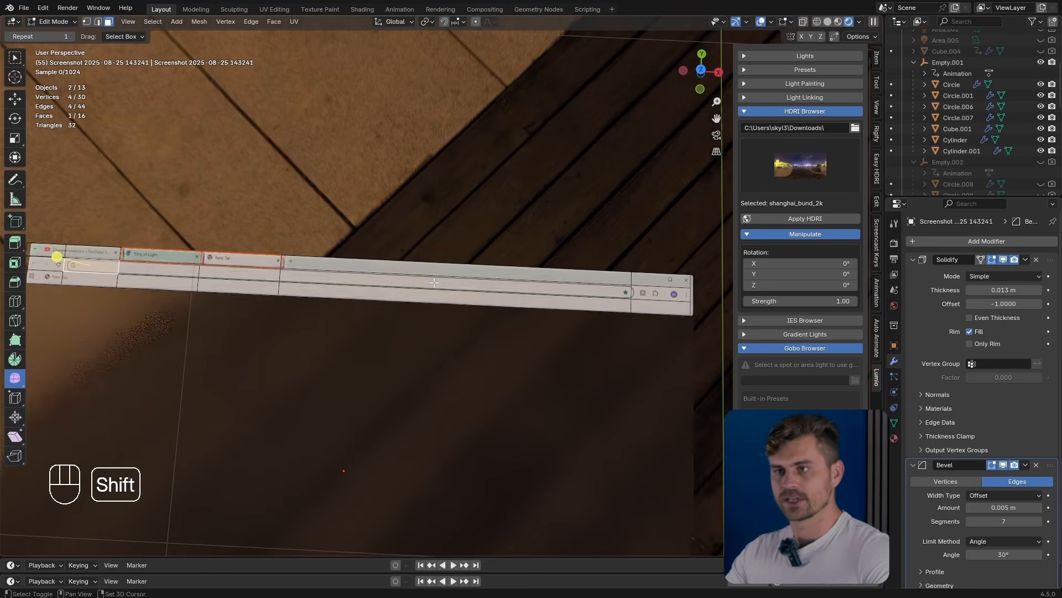
ctrl+click(615, 290)
key(p)
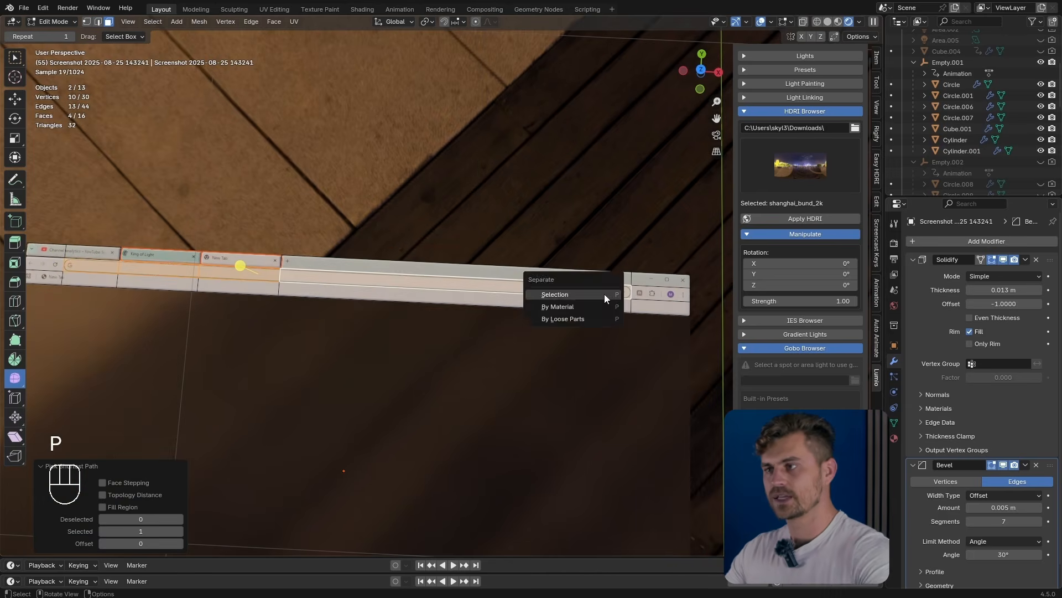
click(605, 293)
Step: Separate the face with the toolbar icons beside the address bar into its own object and leave Edit Mode
click(657, 297)
key(p)
click(655, 299)
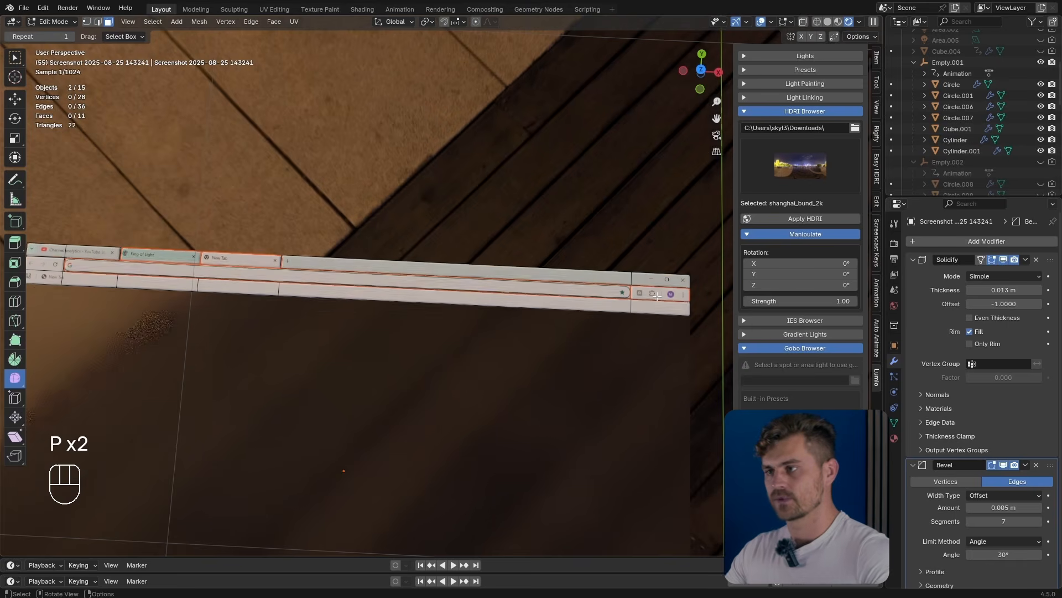
key(Tab)
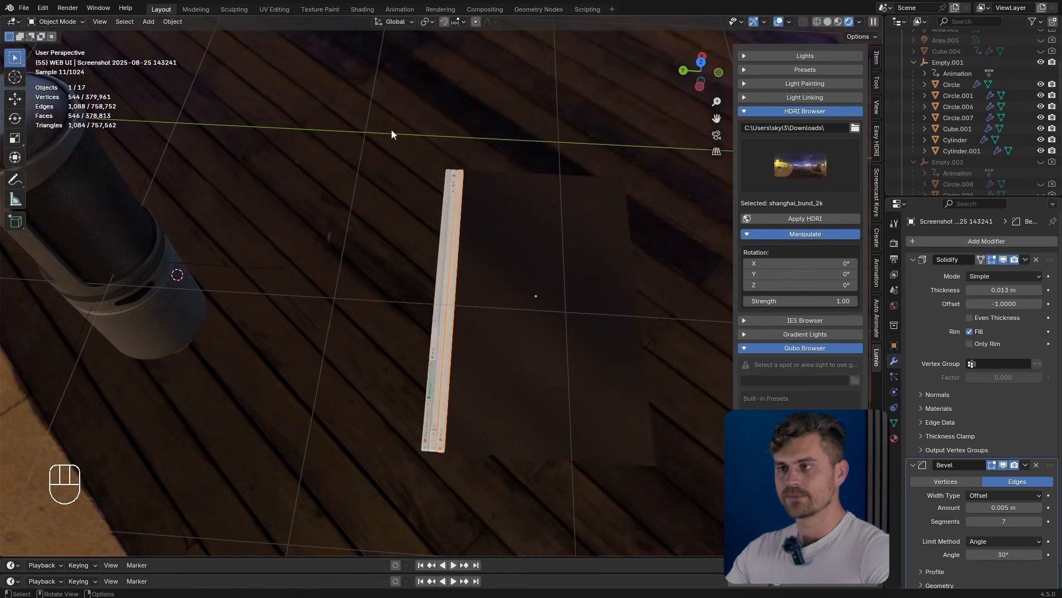
Step: Move all the browser window pieces, including the page panel, into a new collection and save the file
drag(392, 132, 558, 450)
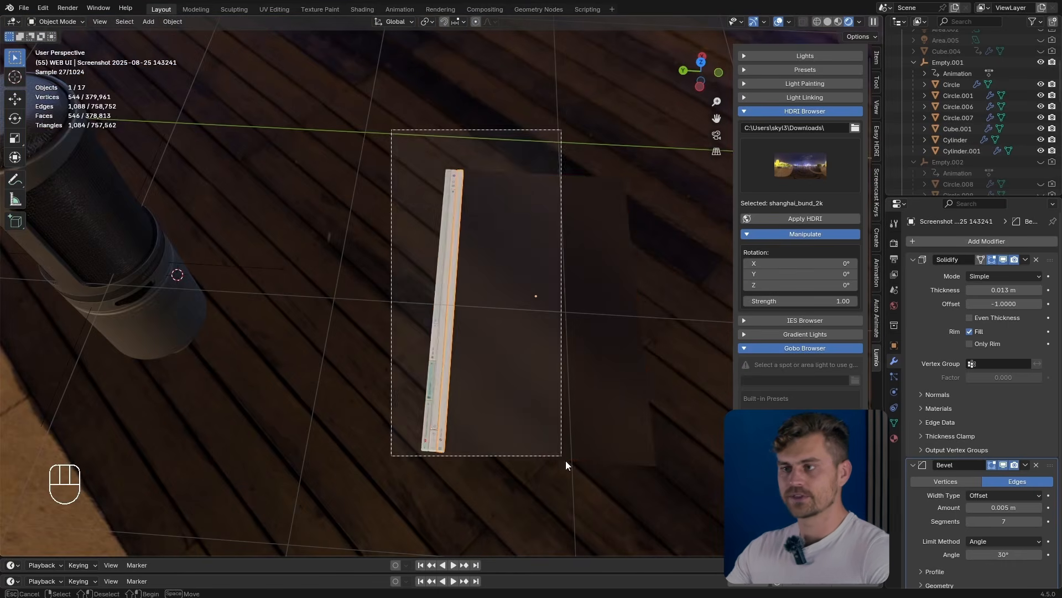
key(m)
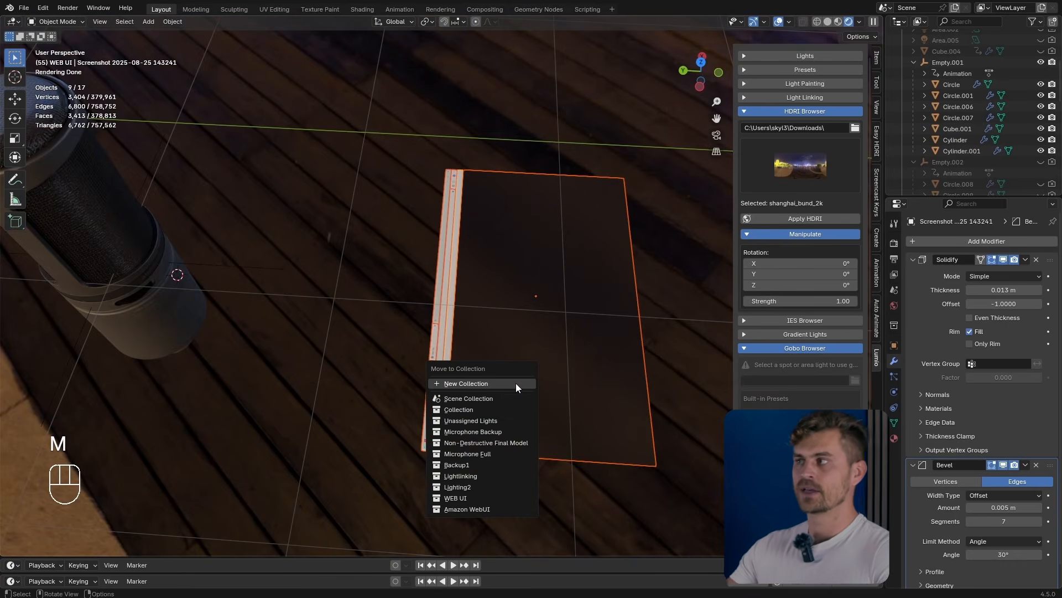
click(515, 383)
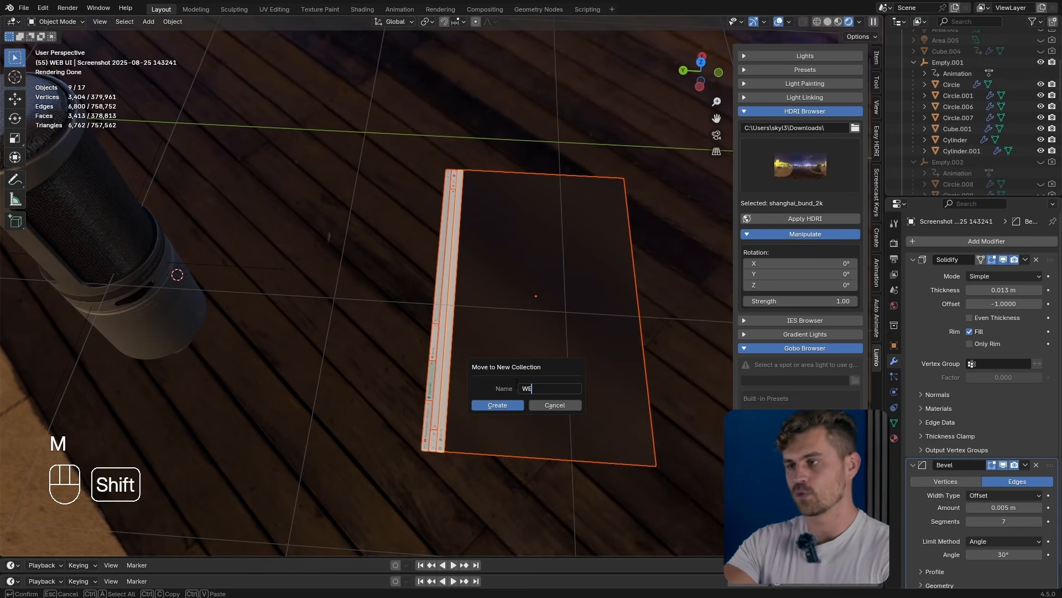
key(Return)
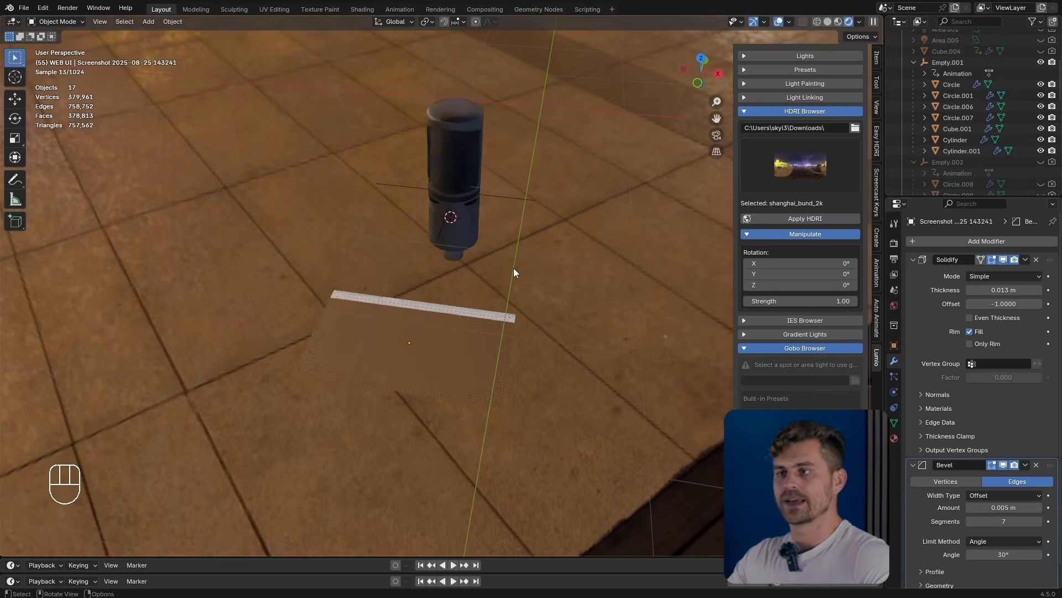
key(ctrl+s)
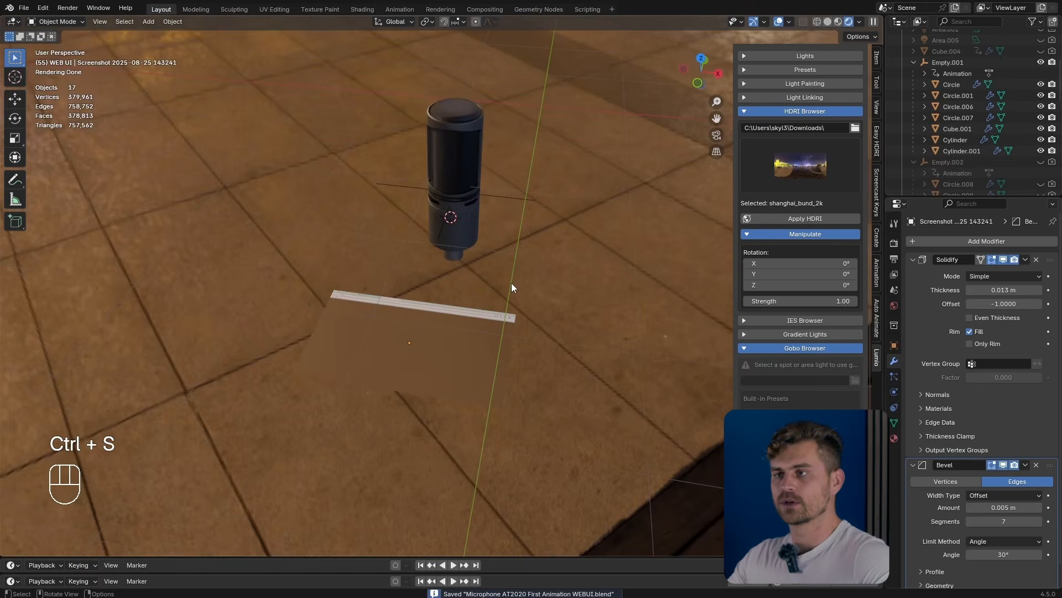
key(shift+a)
mouse_move(496, 314)
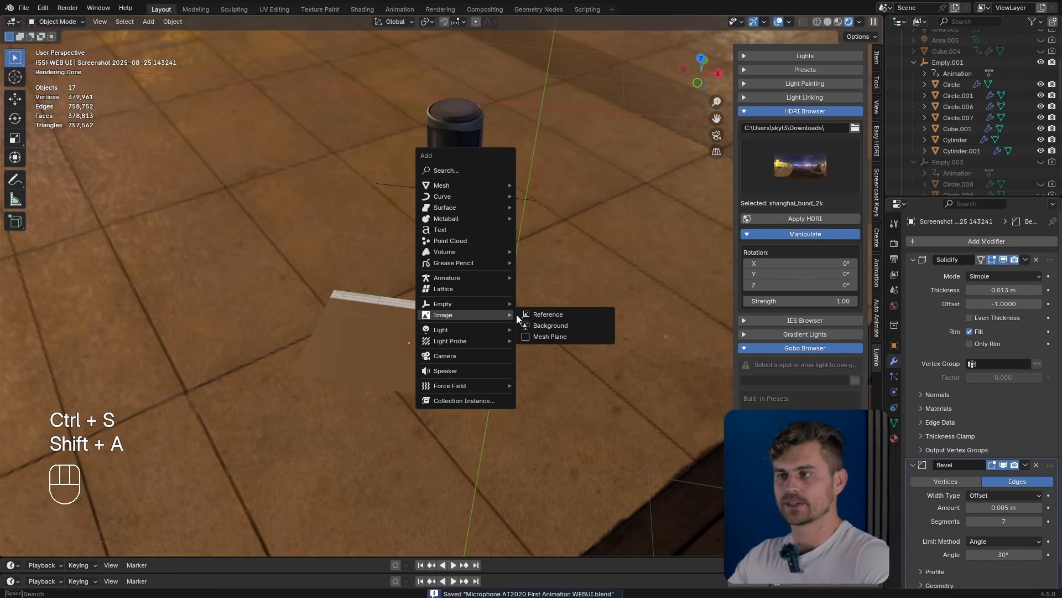
click(553, 336)
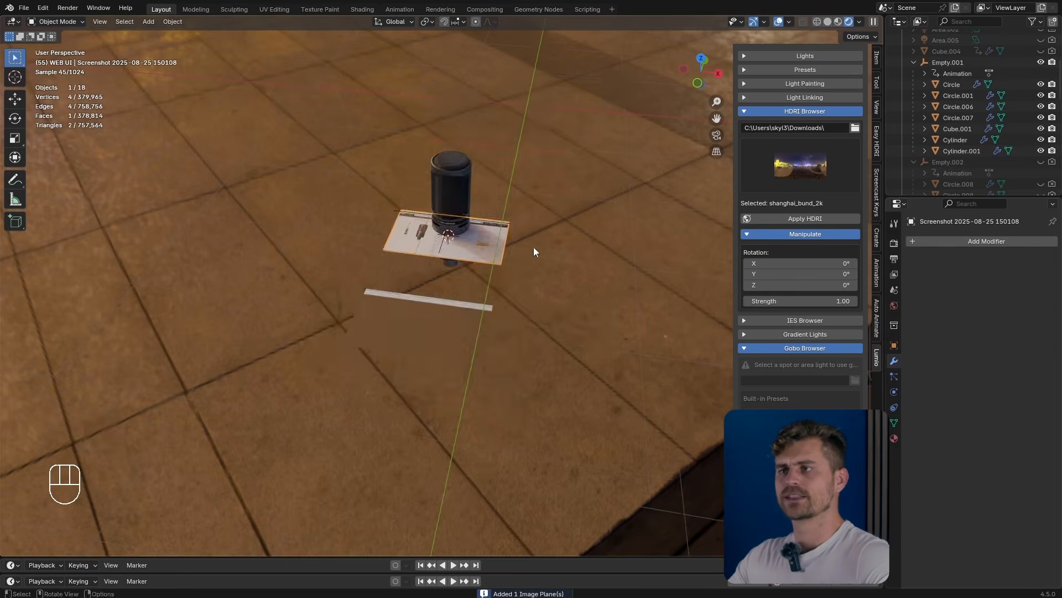
middle_drag(533, 246, 468, 351)
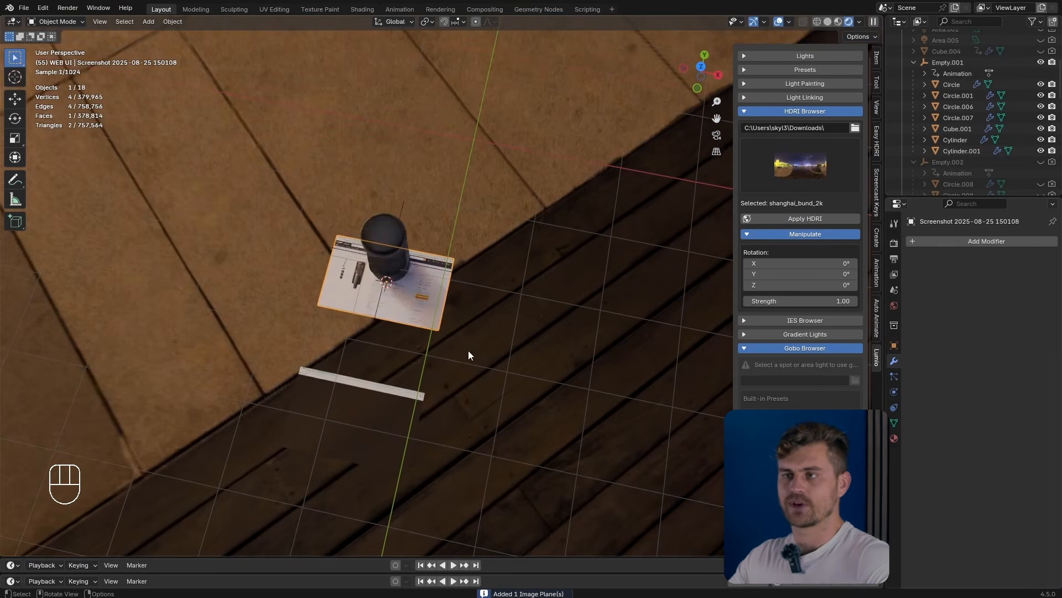
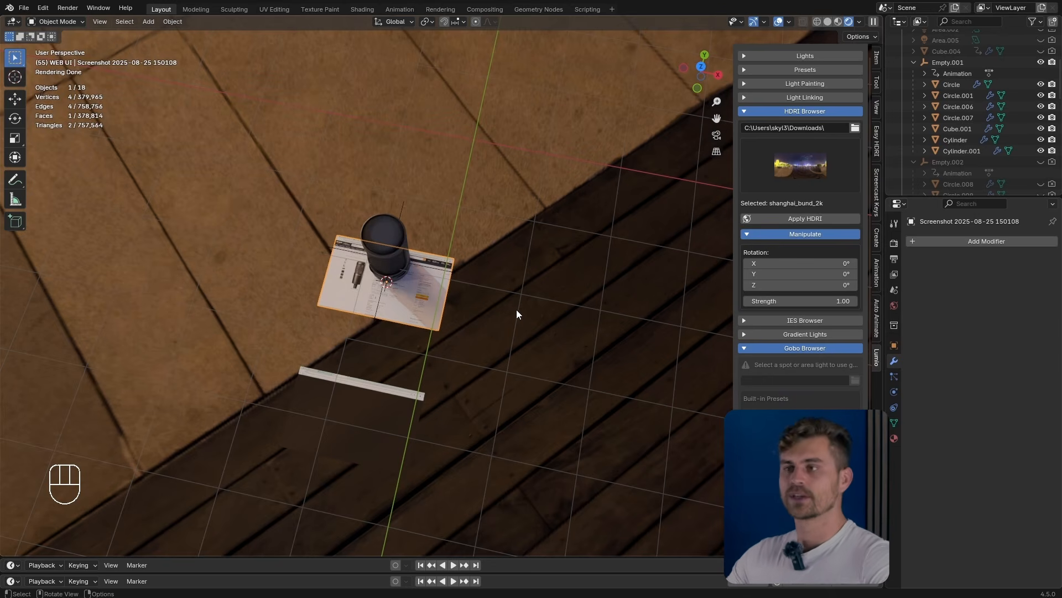
Step: Rotate the Amazon screenshot plane upright about the global X axis
key(g)
shift+middle_drag(382, 427, 526, 335)
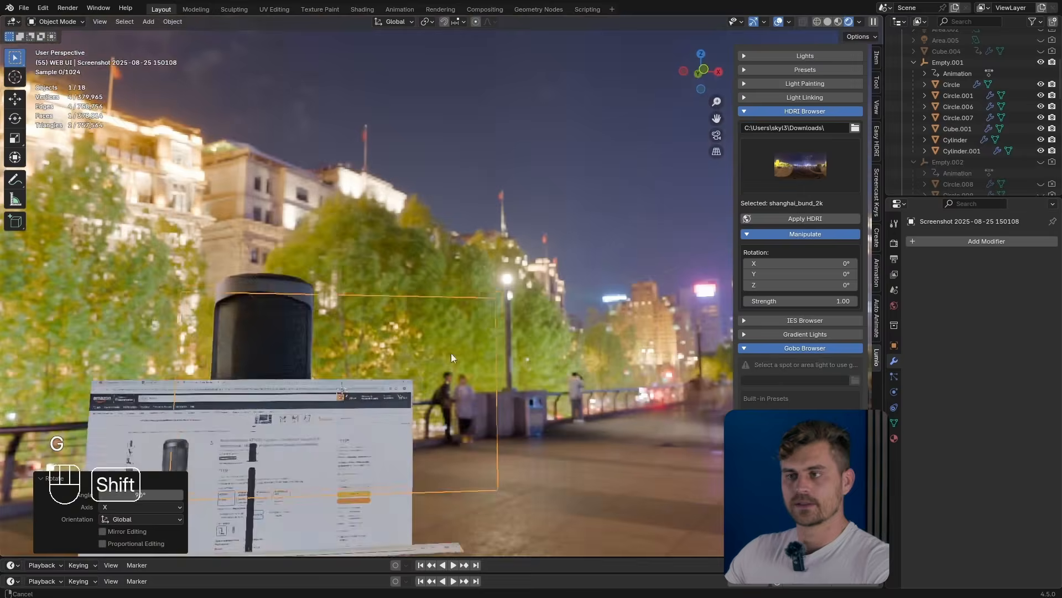
scroll(448, 368, up, 2)
Step: Cut the Amazon plane horizontally just below the browser bar and delete the browser bar face above the cut
key(Tab)
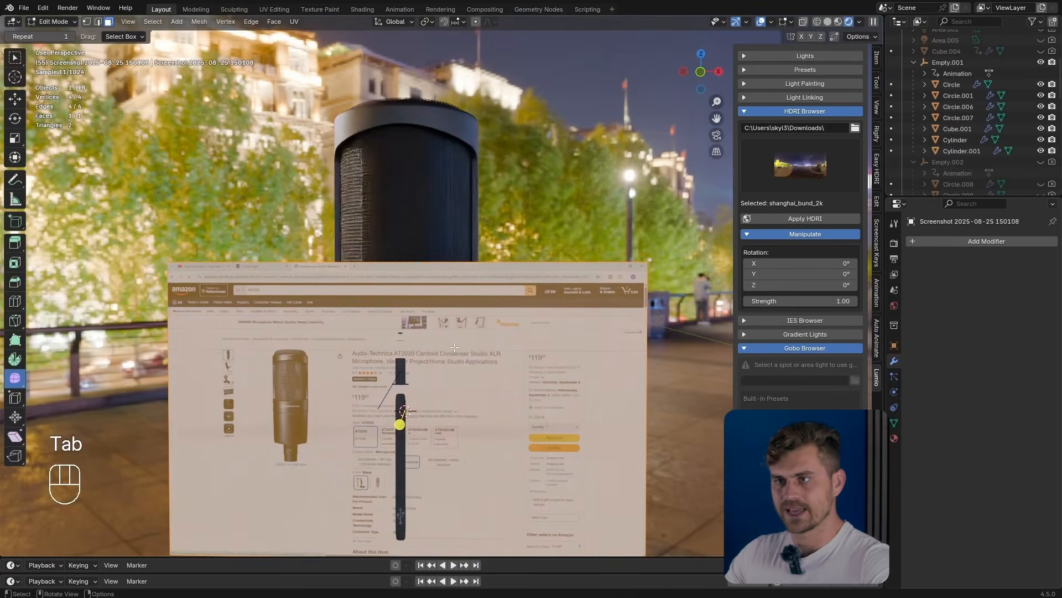
key(ctrl+r)
click(404, 410)
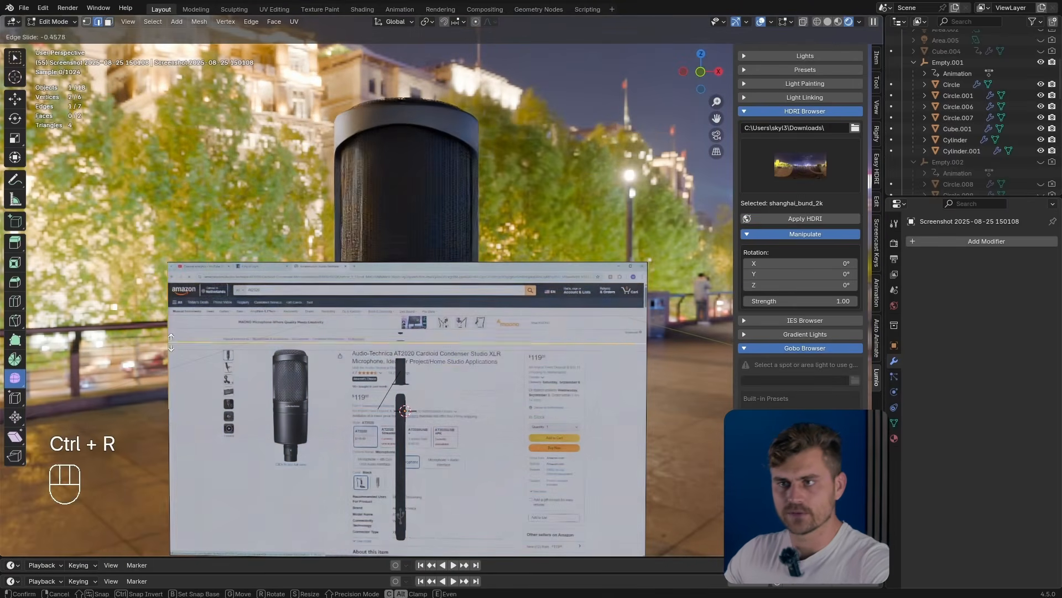
click(169, 286)
key(3)
key(x)
click(205, 269)
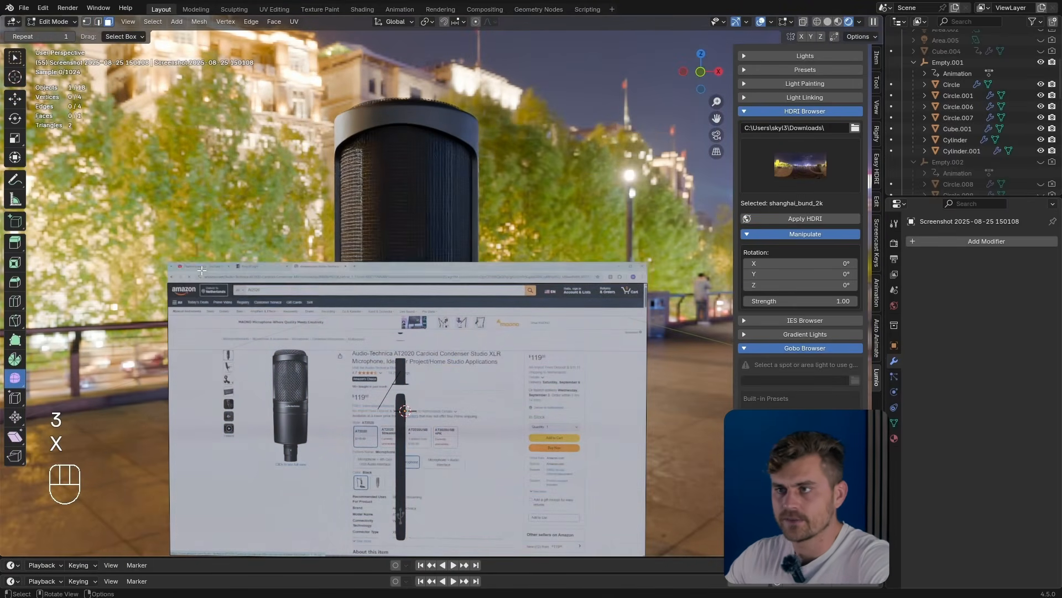
Step: Add a horizontal loop cut along the lower edge of the dark Amazon header
shift+middle_drag(151, 320, 135, 246)
scroll(135, 245, up, 1)
key(ctrl+r)
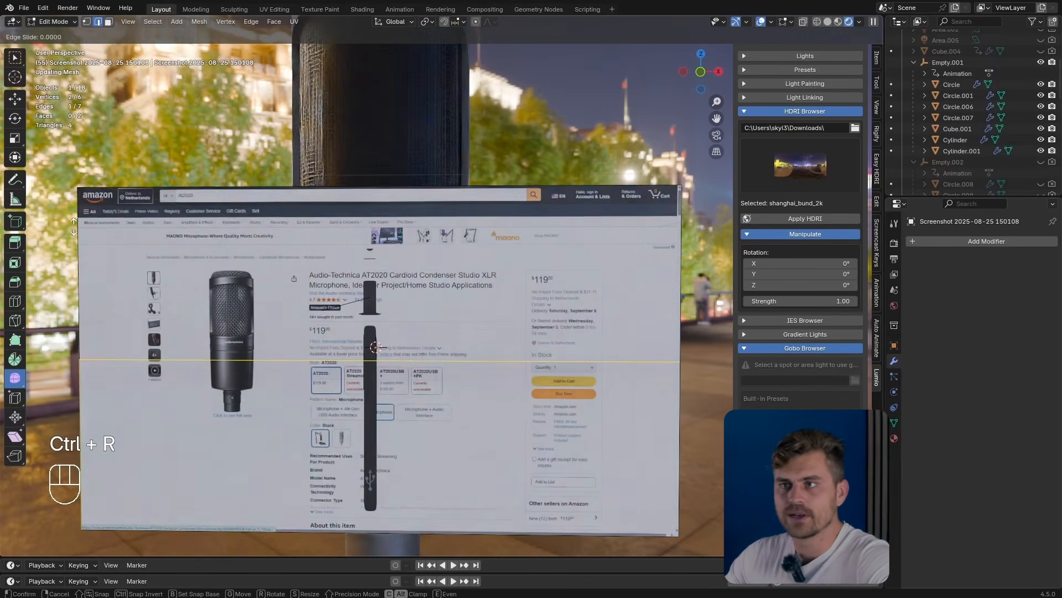
click(80, 277)
click(100, 84)
Step: Cut the Amazon plane vertically between the product image and the title, and delete the face with the product image
key(ctrl+r)
click(218, 235)
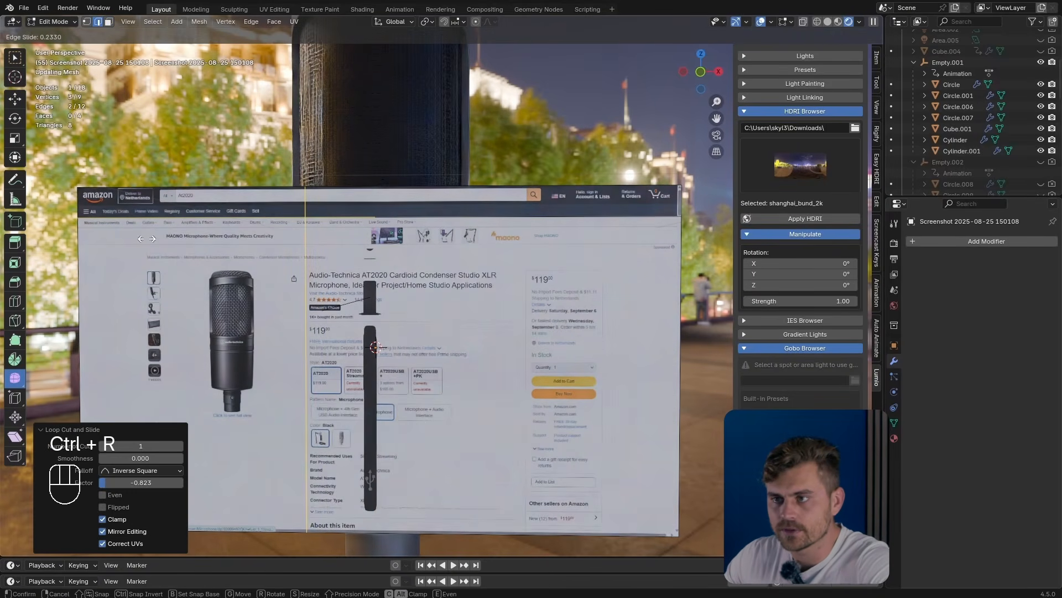
click(308, 254)
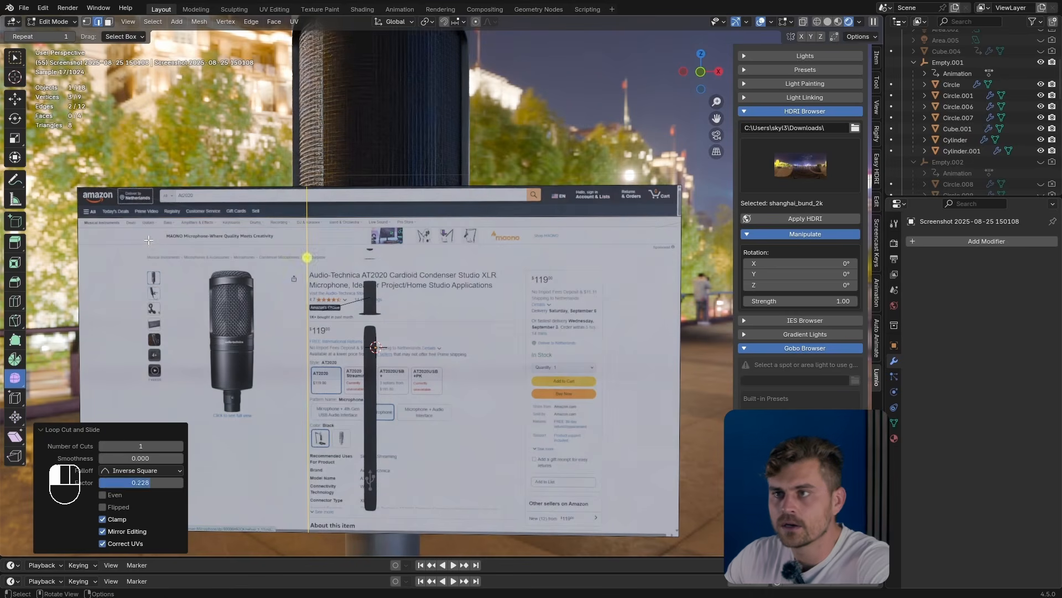
key(3)
click(197, 330)
key(x)
click(197, 330)
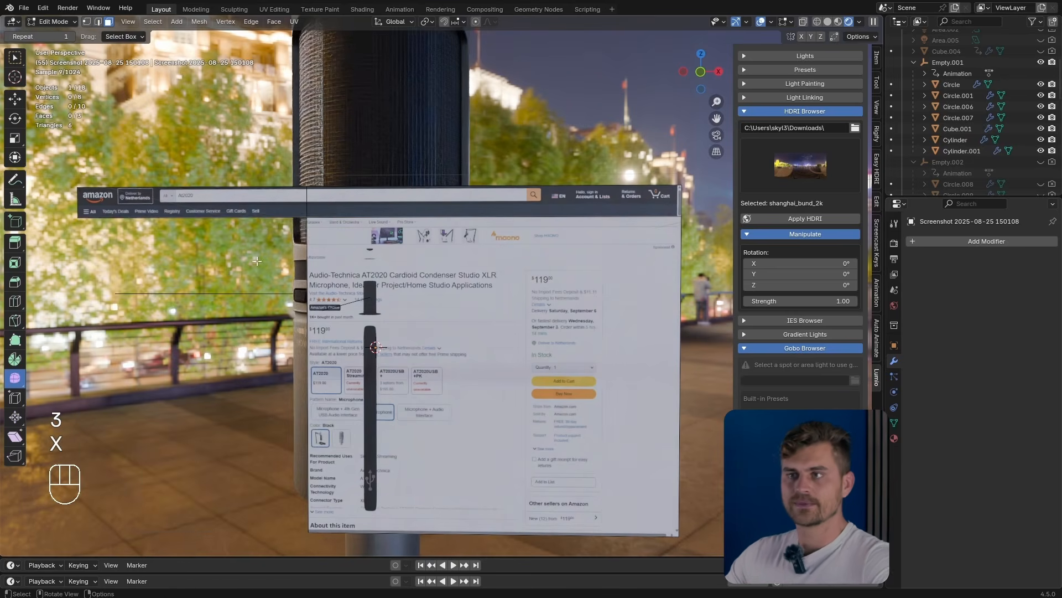
Step: Separate the two Amazon header faces into their own object and leave Edit Mode
shift+click(166, 197)
shift+click(358, 213)
key(p)
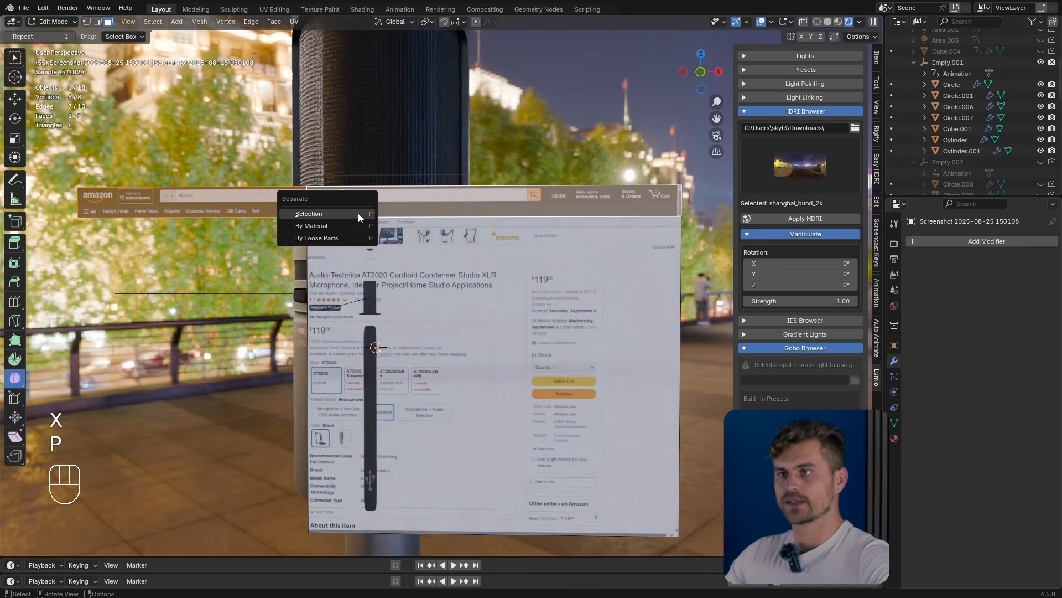
key(p)
click(430, 235)
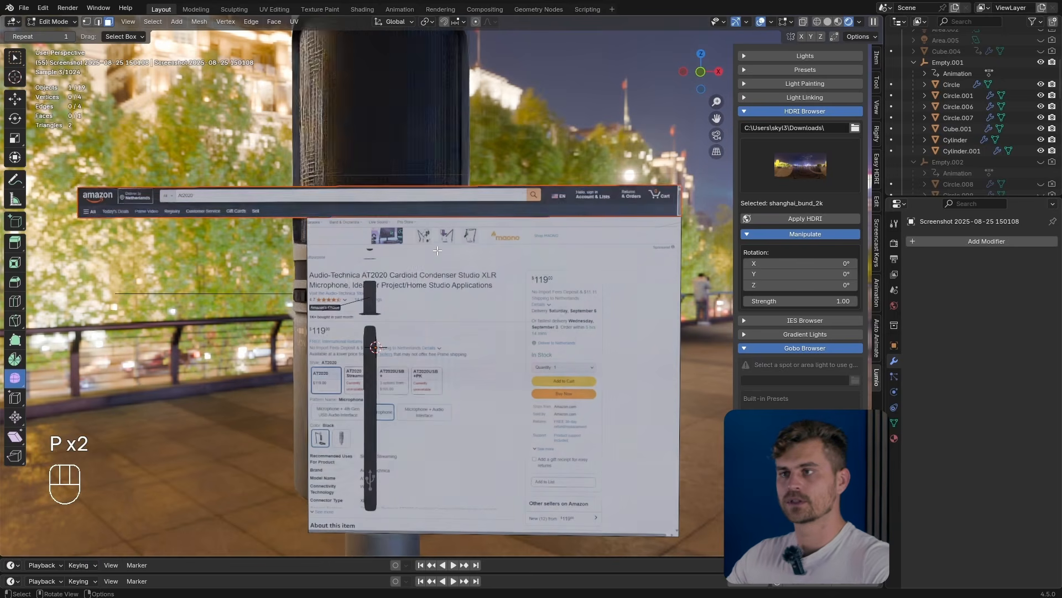
key(Tab)
Step: Copy the Solidify and Bevel modifiers from a browser toolbar piece to the Amazon header and product details panels
scroll(437, 258, down, 5)
shift+click(438, 256)
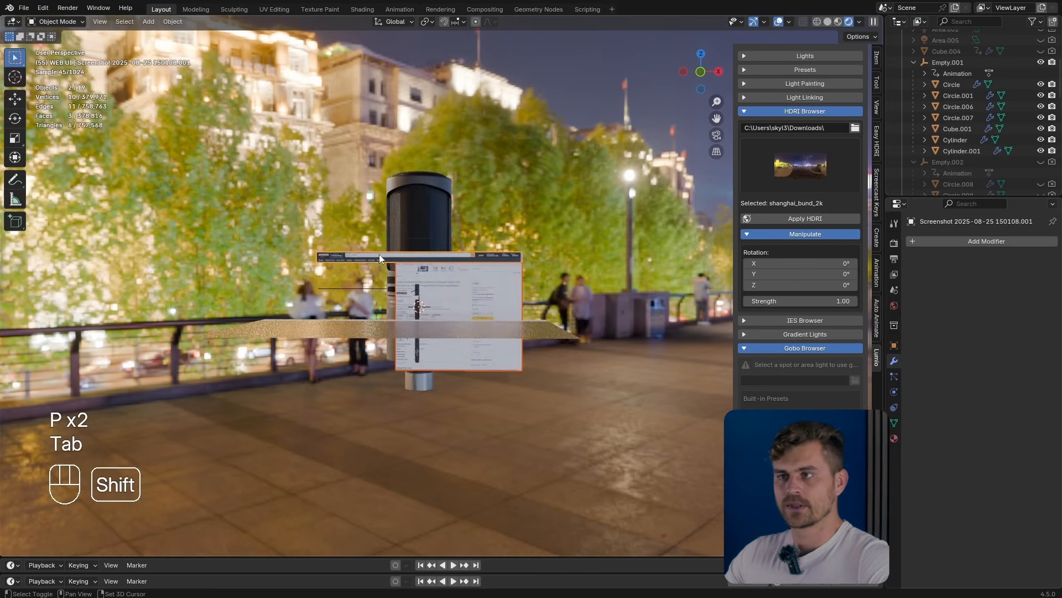
middle_drag(416, 261, 291, 390)
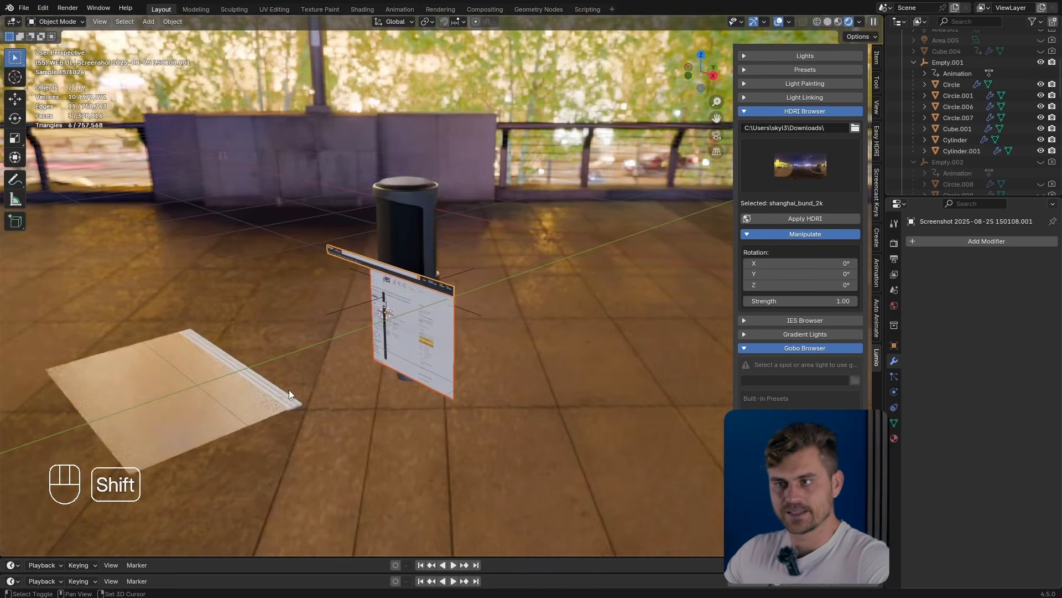
shift+click(283, 394)
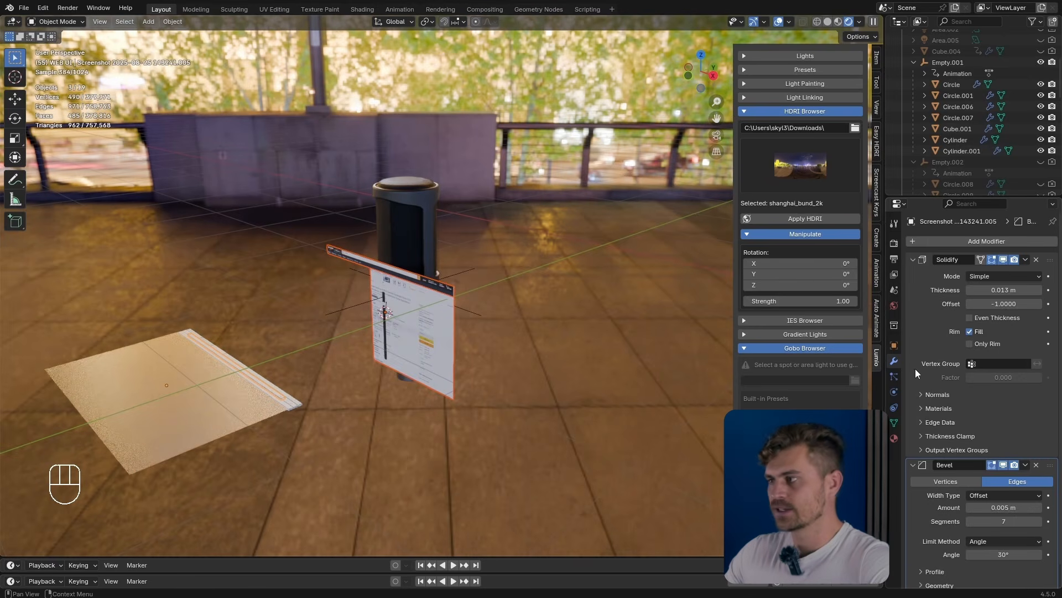
click(1027, 261)
click(1001, 298)
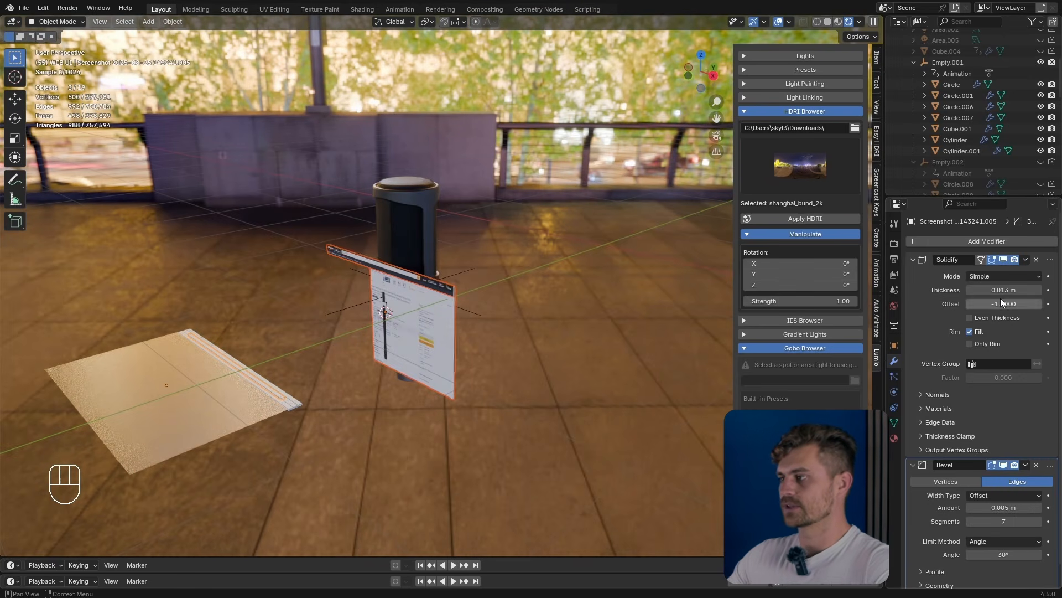
click(1025, 465)
click(993, 497)
click(536, 312)
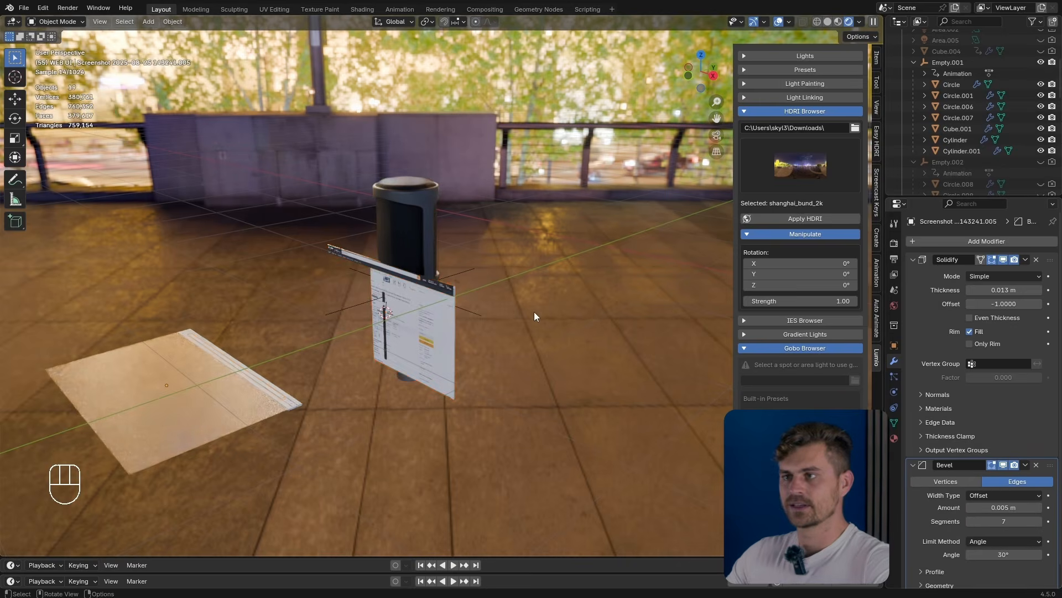
Step: Add a camera with an X rotation of 90° and move it 2.9949 m along its local Z axis
middle_drag(536, 312, 482, 321)
scroll(481, 321, up, 5)
middle_drag(331, 275, 400, 274)
key(shift+a)
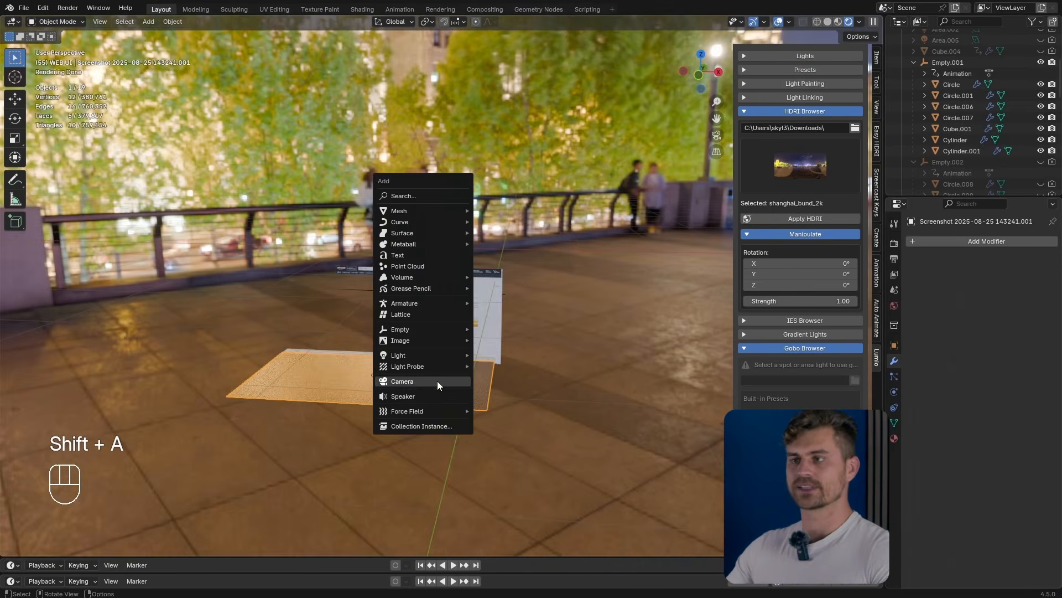
click(437, 380)
key(KP_1)
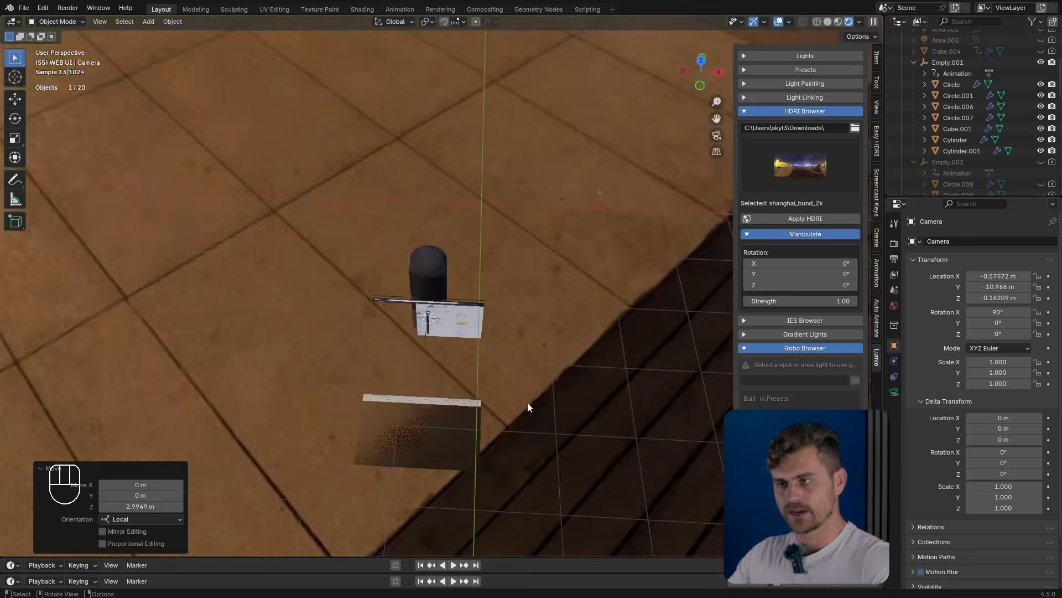
Step: Rotate all the browser window pieces together 90° about the global X axis and check them through the camera
drag(541, 384, 265, 478)
key(r)
key(x)
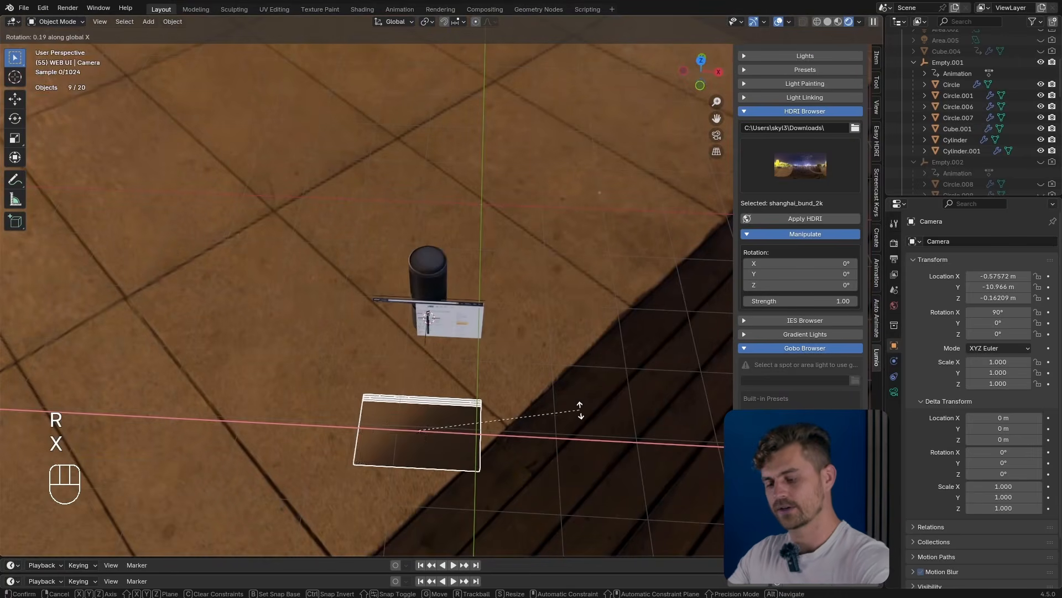
key(9)
key(0)
click(579, 410)
key(KP_0)
scroll(576, 343, down, 3)
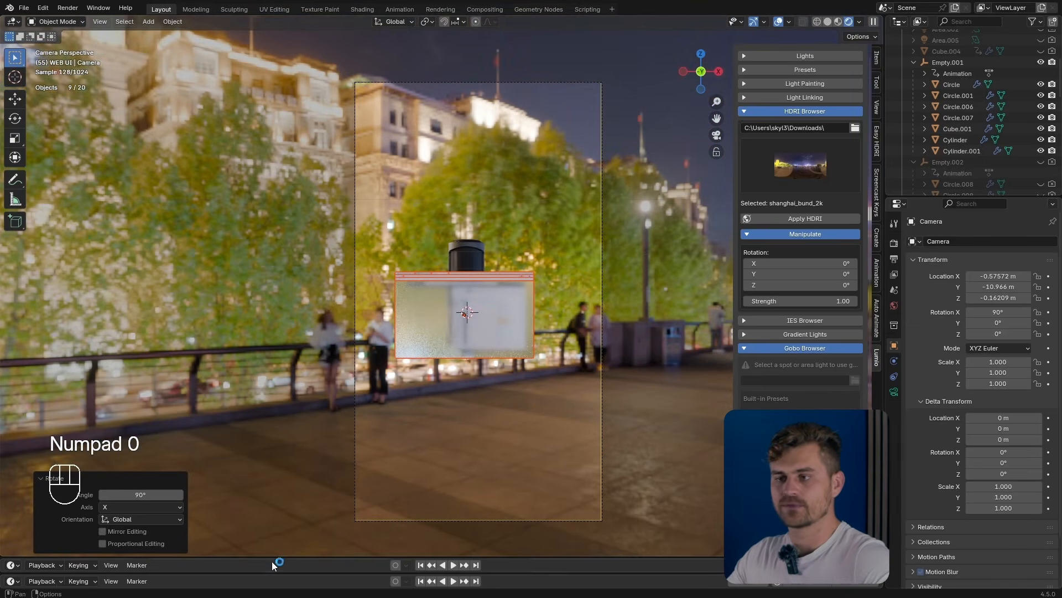
Step: Enlarge the timeline area and rotate the browser window pieces -22.1° about the global Z axis
mouse_move(271, 559)
mouse_down()
mouse_move(244, 488)
mouse_move(258, 509)
mouse_up()
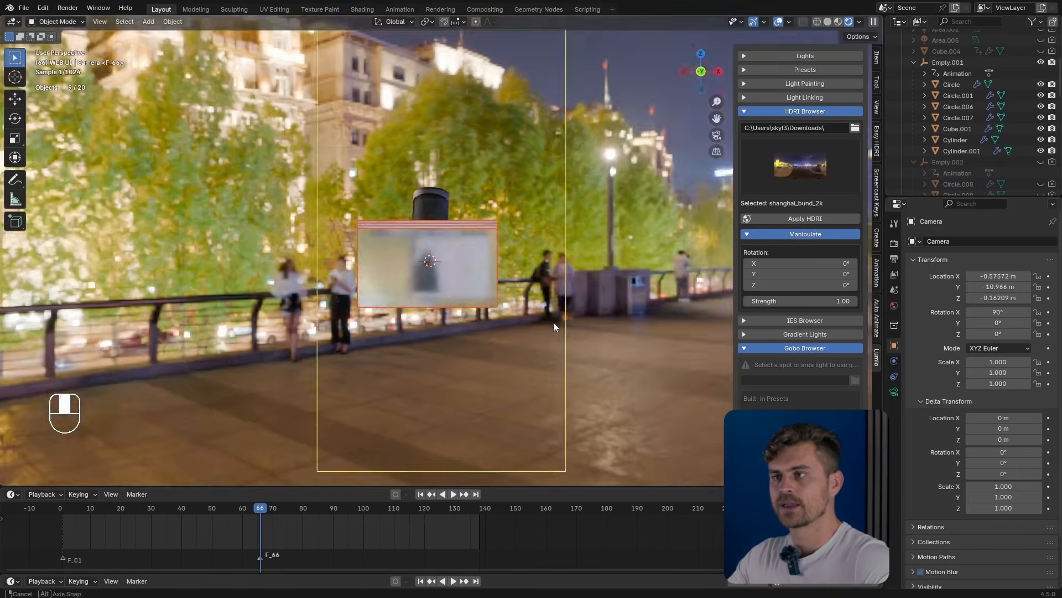
middle_drag(553, 321, 487, 334)
key(r)
key(z)
click(421, 367)
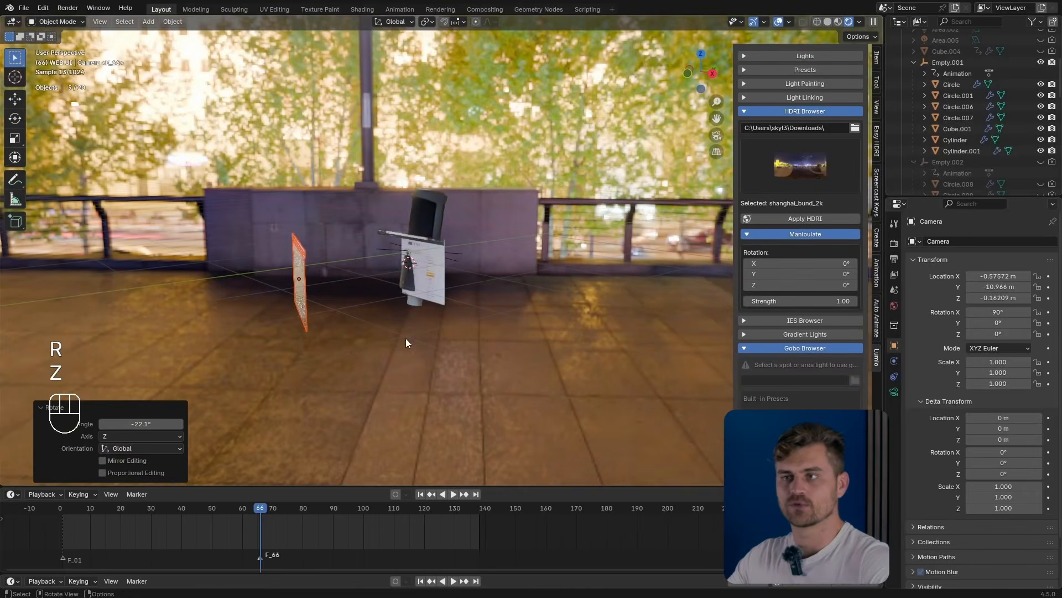
Step: In camera view, move the browser window pieces -1.9035 m and a further -0.47197 m along Y, and centre them in the frame
key(KP_0)
key(g)
key(y)
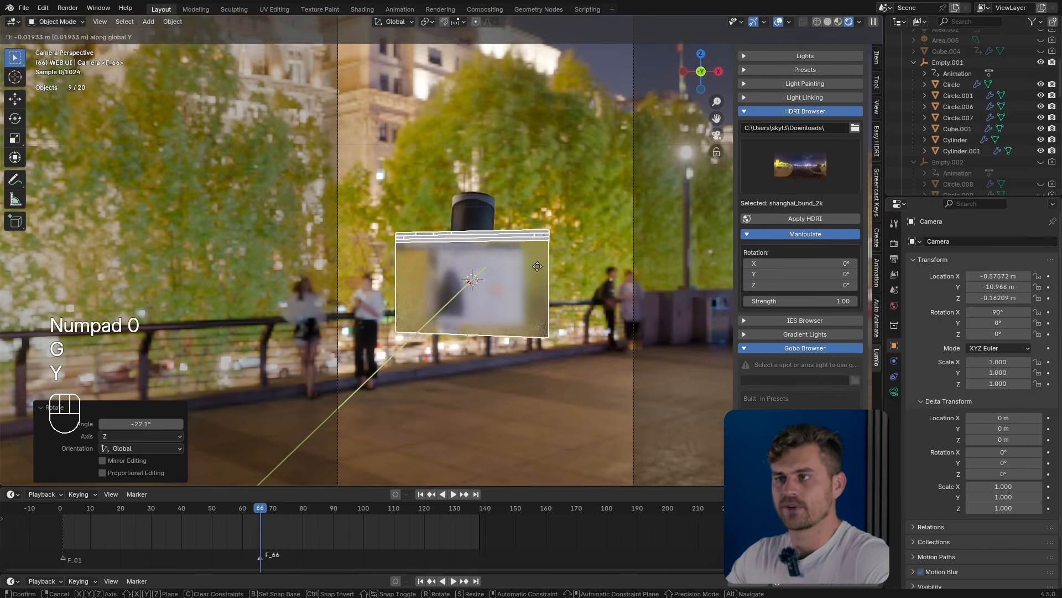
click(575, 239)
key(g)
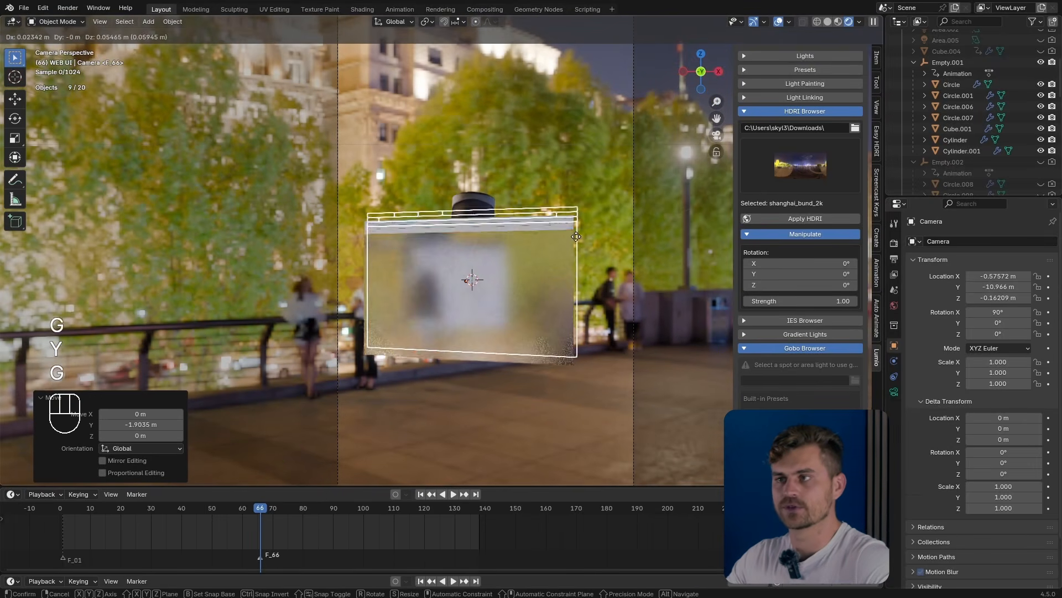
click(579, 230)
key(g)
key(y)
click(587, 193)
scroll(587, 194, down, 2)
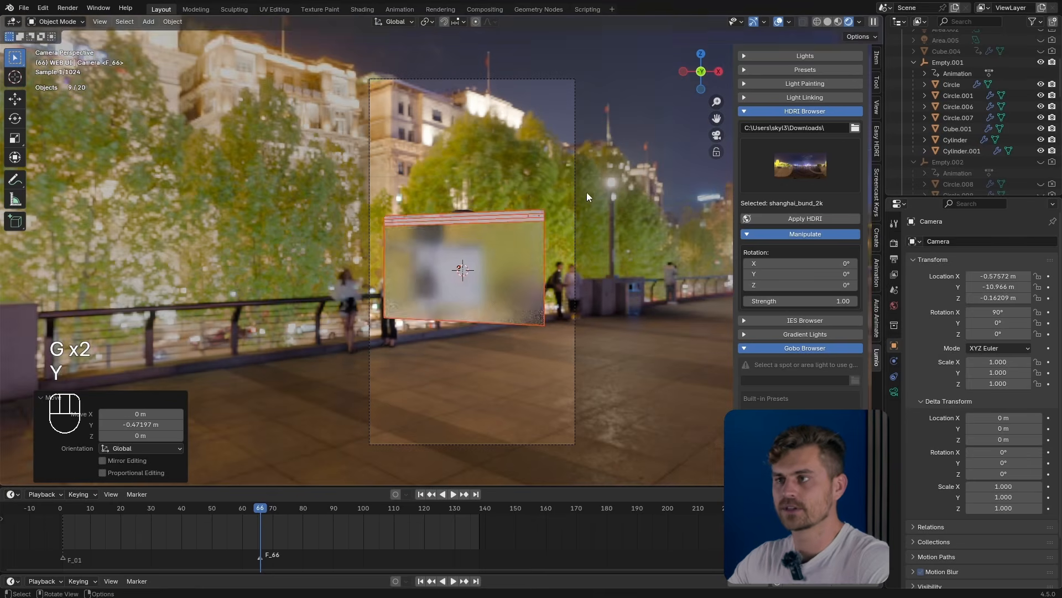
key(g)
click(588, 194)
scroll(589, 194, up, 2)
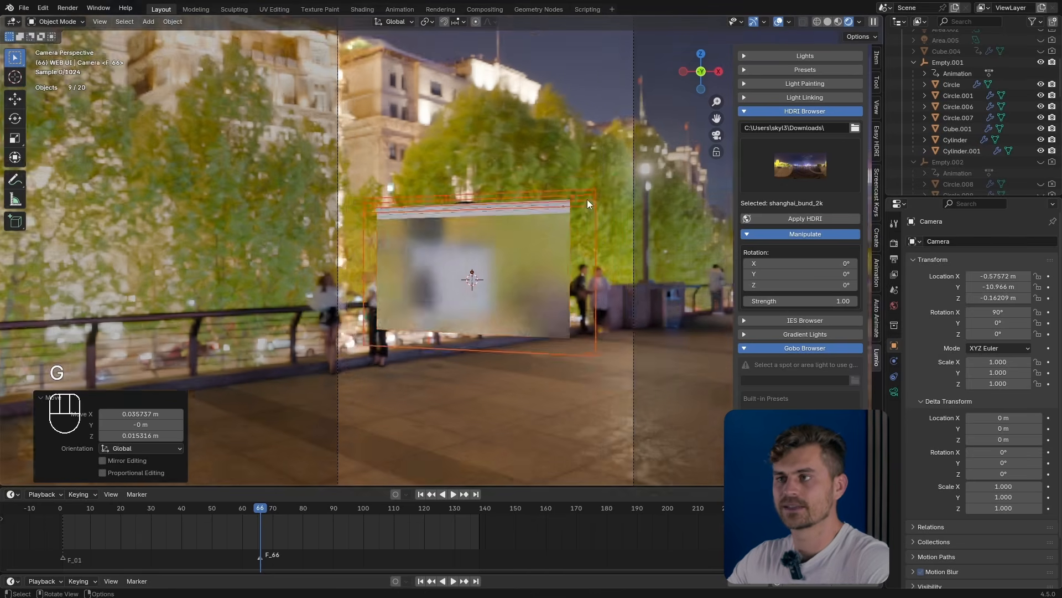
Step: From the top view, angle the two Amazon panels about Z to match the browser window and move them 0.32586 m in X and -3.4721 m in Y
middle_drag(556, 250, 528, 268)
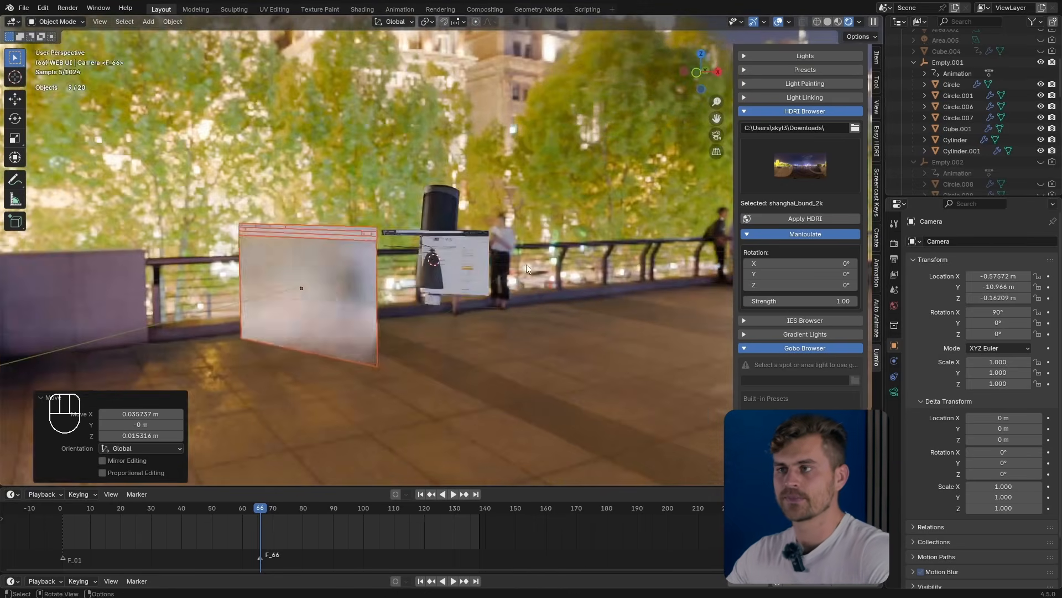
click(472, 269)
middle_drag(473, 229, 440, 304)
key(KP_7)
shift+scroll(463, 323, down, 5)
key(r)
key(z)
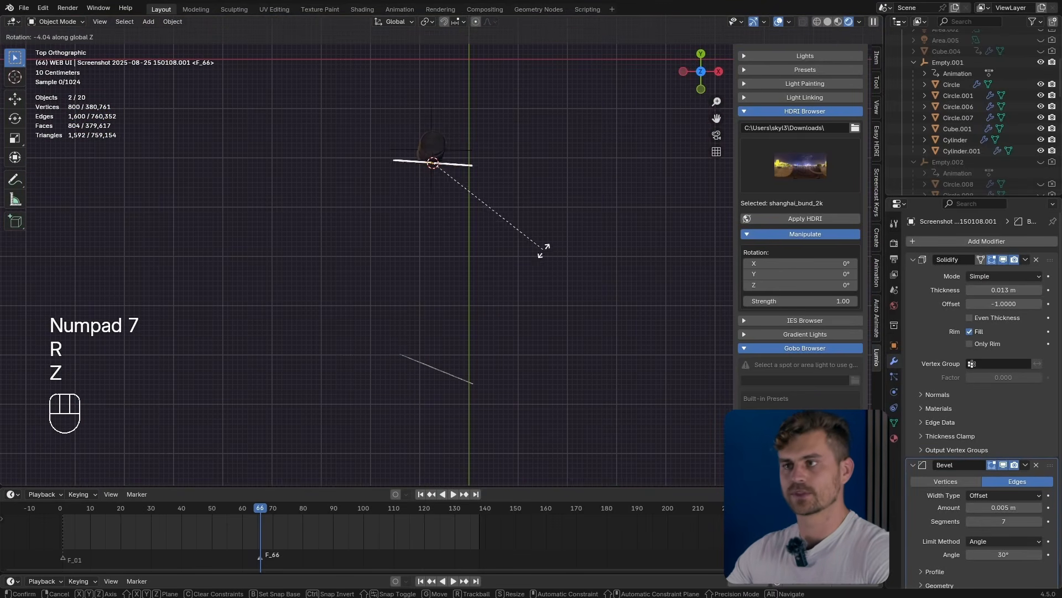
click(523, 315)
key(g)
click(541, 462)
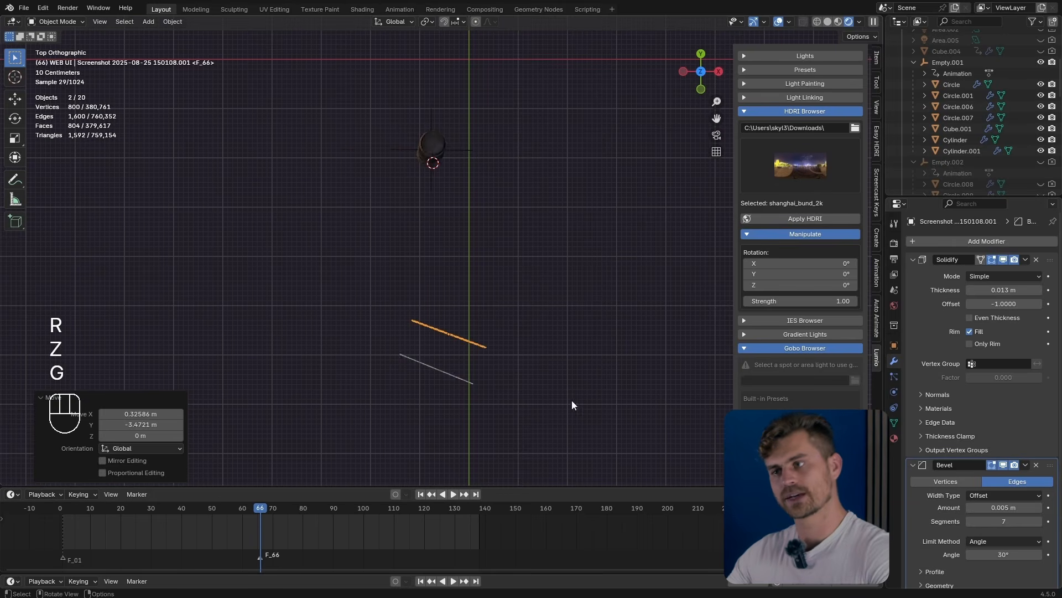
key(r)
key(z)
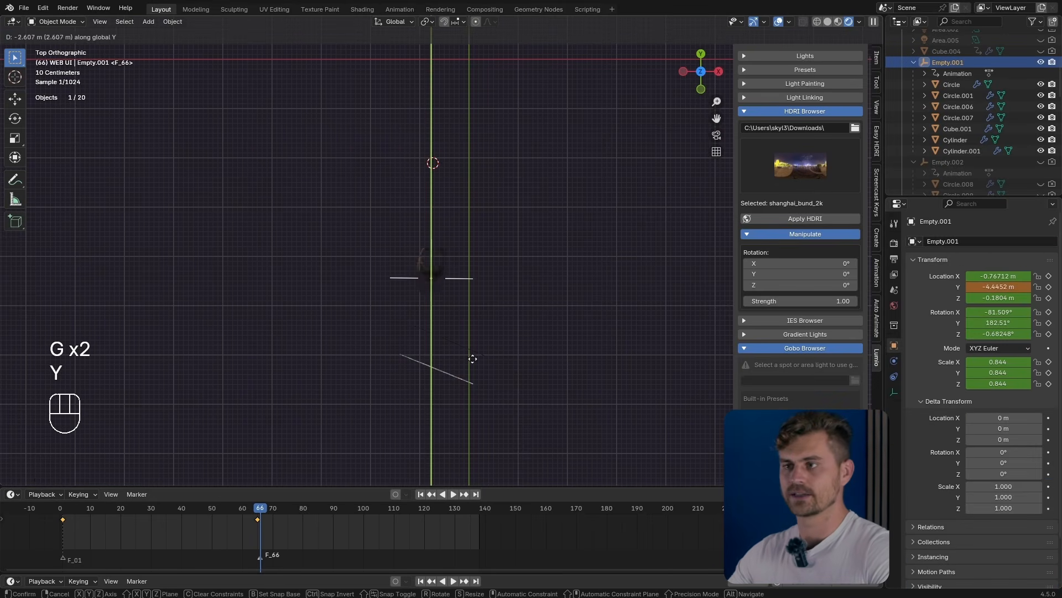
Step: Move the microphone's Empty.001 -3.9216 m along Y, scale it by 0.467 and place it behind the browser window
click(477, 417)
middle_drag(487, 387, 547, 332)
scroll(619, 338, up, 4)
key(s)
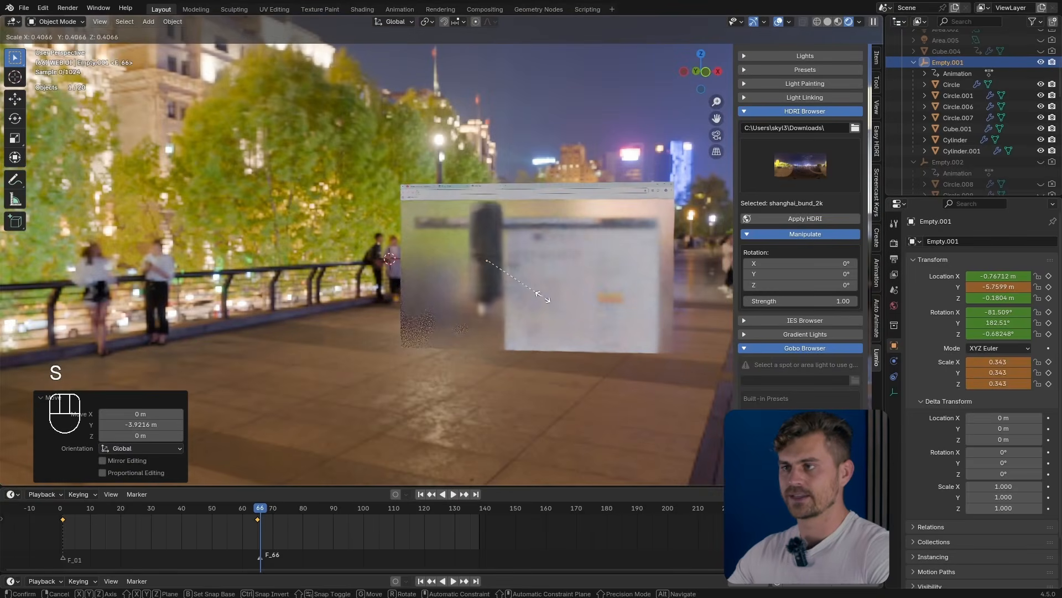
key(g)
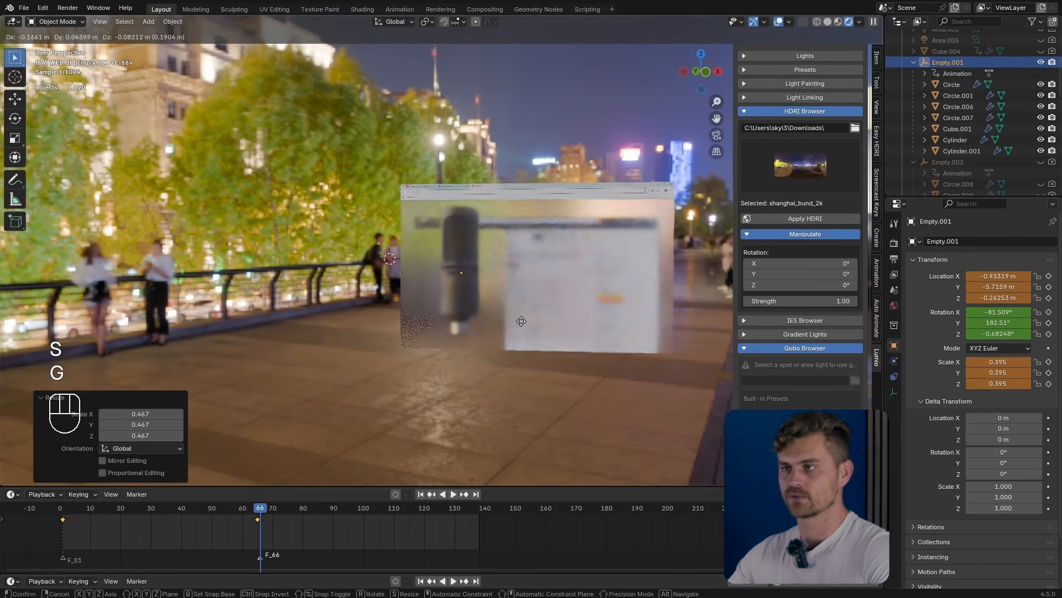
click(562, 289)
Step: Select the two Amazon panels and, in camera view, scale and reposition them to fit inside the browser window frame
middle_drag(558, 296, 332, 288)
shift+click(332, 287)
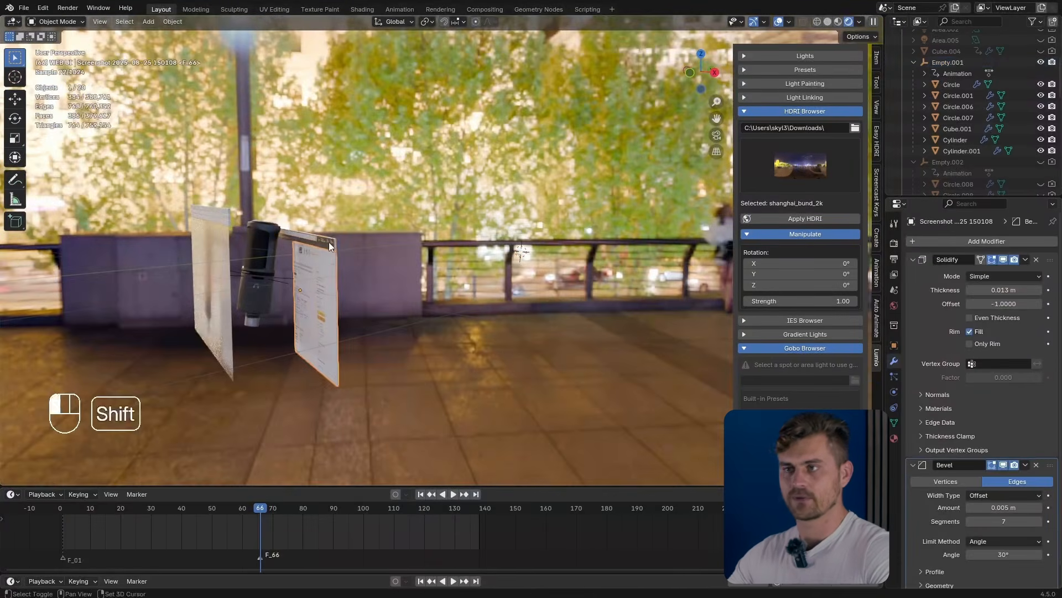
key(KP_0)
scroll(498, 277, up, 2)
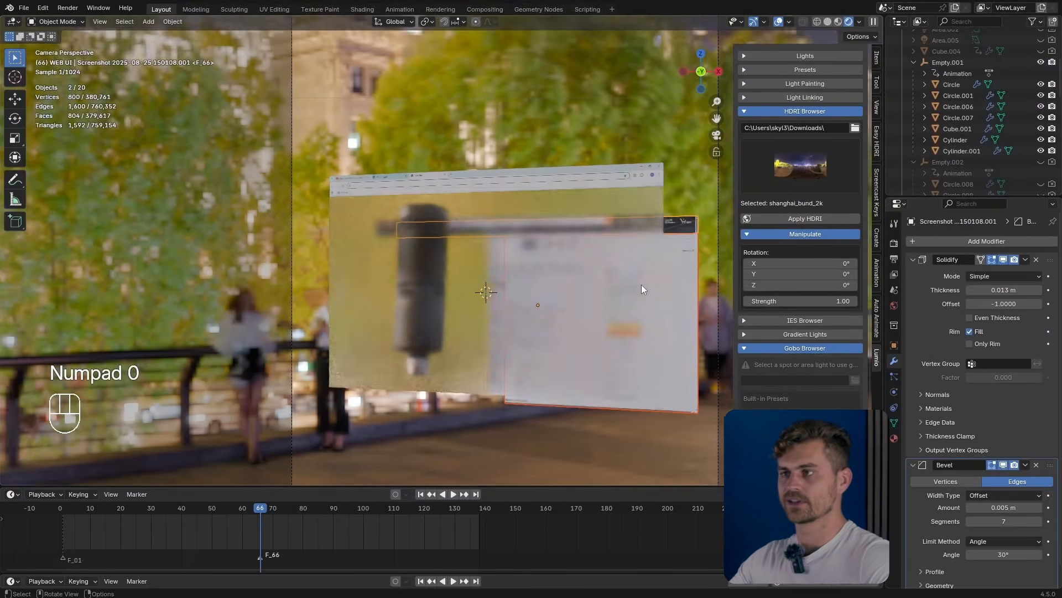
shift+middle_drag(641, 285, 602, 280)
key(g)
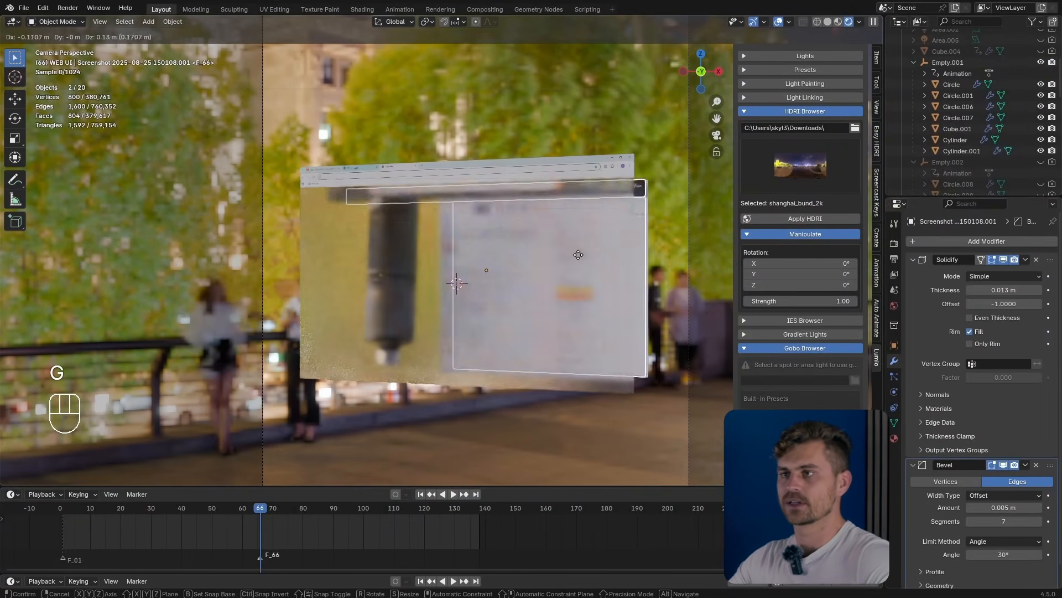
click(564, 255)
key(s)
click(662, 275)
key(g)
click(657, 271)
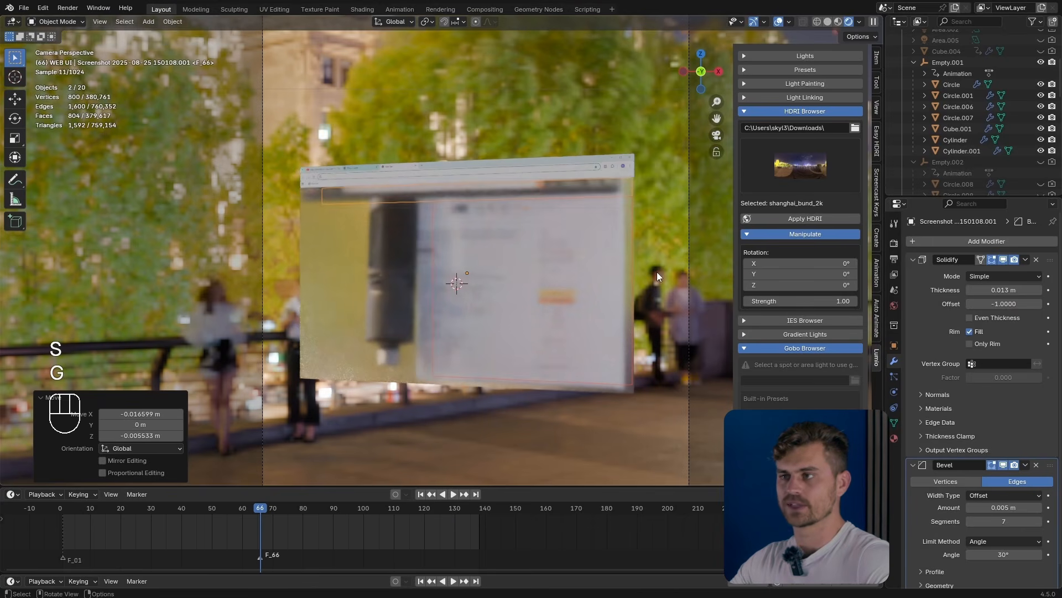
Step: Adjust the depth of the two Amazon panels along Y relative to the browser window
key(g)
key(y)
key(x)
key(y)
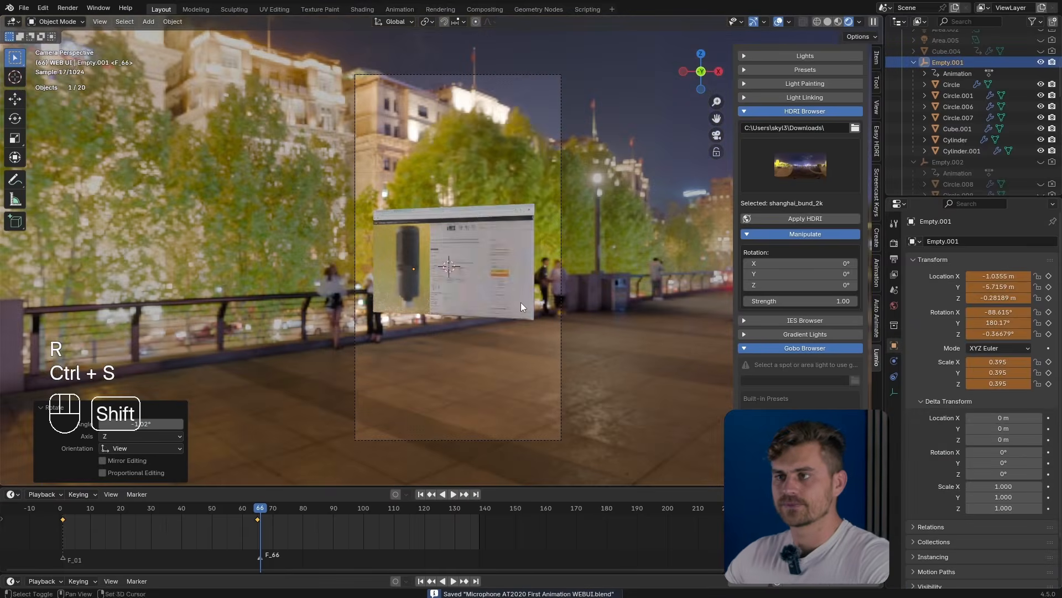
Step: Add a mesh plane and scale it up by 10.047
key(shift+a)
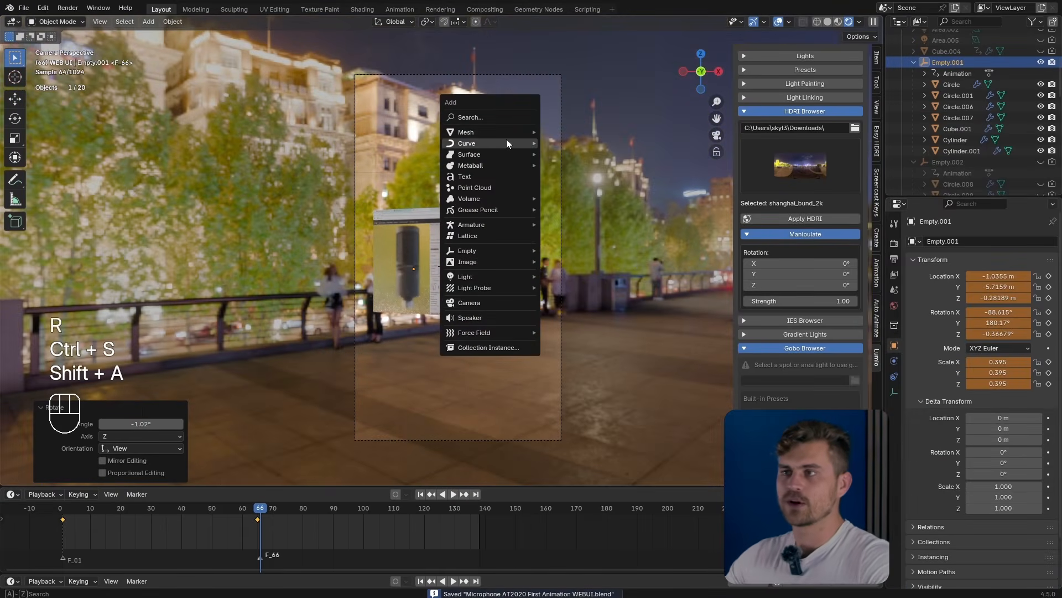
mouse_move(504, 135)
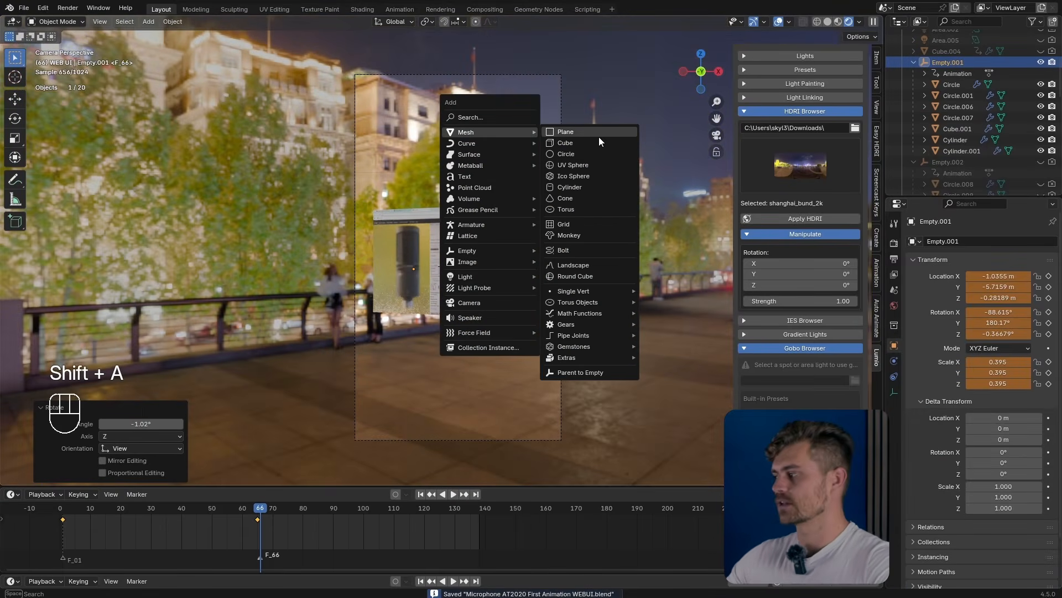
click(599, 137)
key(s)
click(609, 224)
Step: Rotate the large plane 90° about X and move it 5.7988 m along Y behind the browser scene as a backdrop
key(r)
key(x)
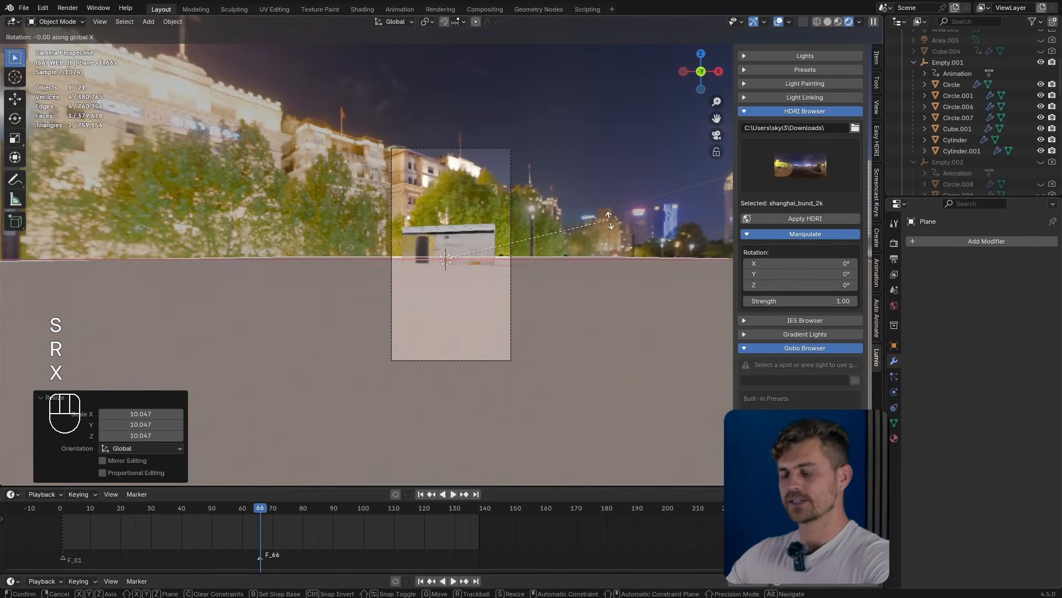
key(9)
key(0)
click(609, 224)
key(g)
key(y)
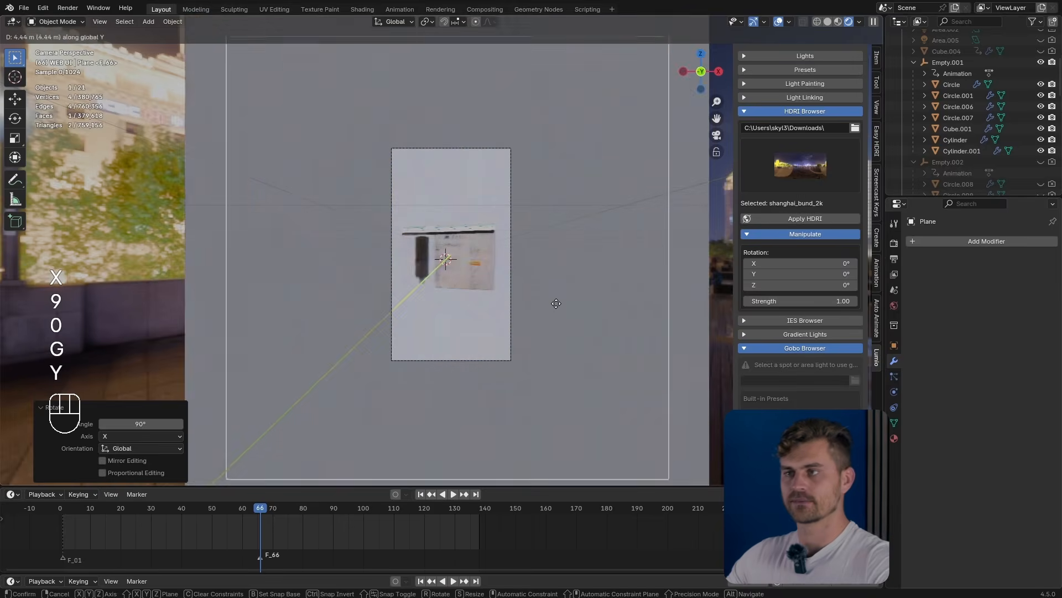
click(556, 305)
Step: Duplicate the backdrop plane
middle_drag(551, 237, 490, 267)
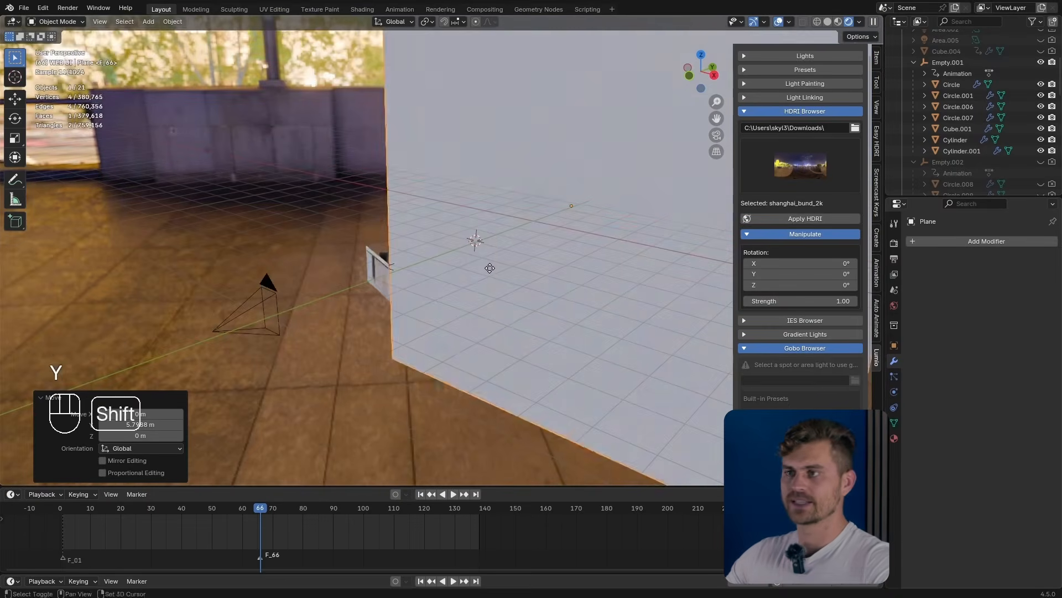
key(shift+d)
key(x)
key(r)
key(x)
key(9)
key(8)
key(0)
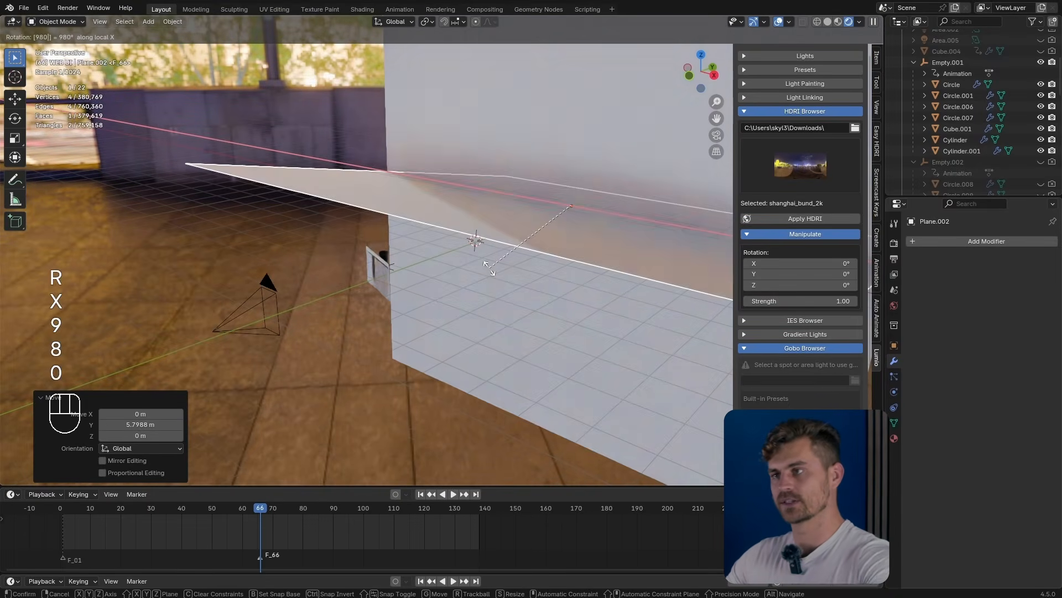
right_click(489, 268)
Step: Rotate the duplicated plane 90° about X so it lies horizontal
key(r)
key(x)
key(9)
key(0)
click(518, 240)
Step: Move the horizontal plane -1.8739 m along Z and toward the camera along Y as a floor, then fine-tune its height by 0.053379 m
key(g)
key(z)
key(g)
key(y)
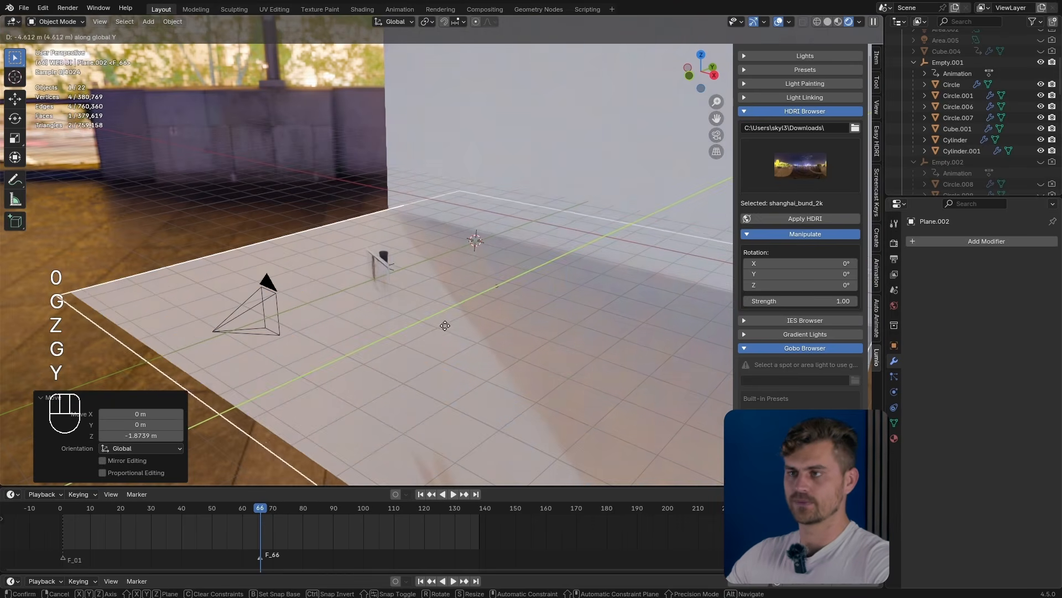
click(428, 336)
middle_drag(428, 336, 463, 288)
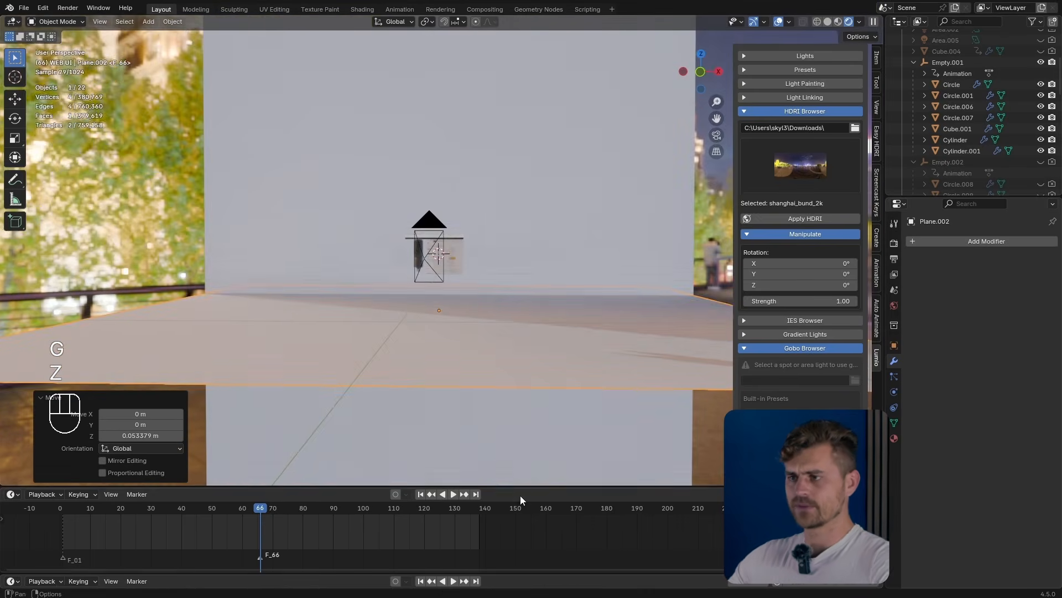
Step: Enlarge the timeline area, switch it to the Shader Editor and create a new material for the floor plane
drag(521, 487, 547, 293)
click(13, 306)
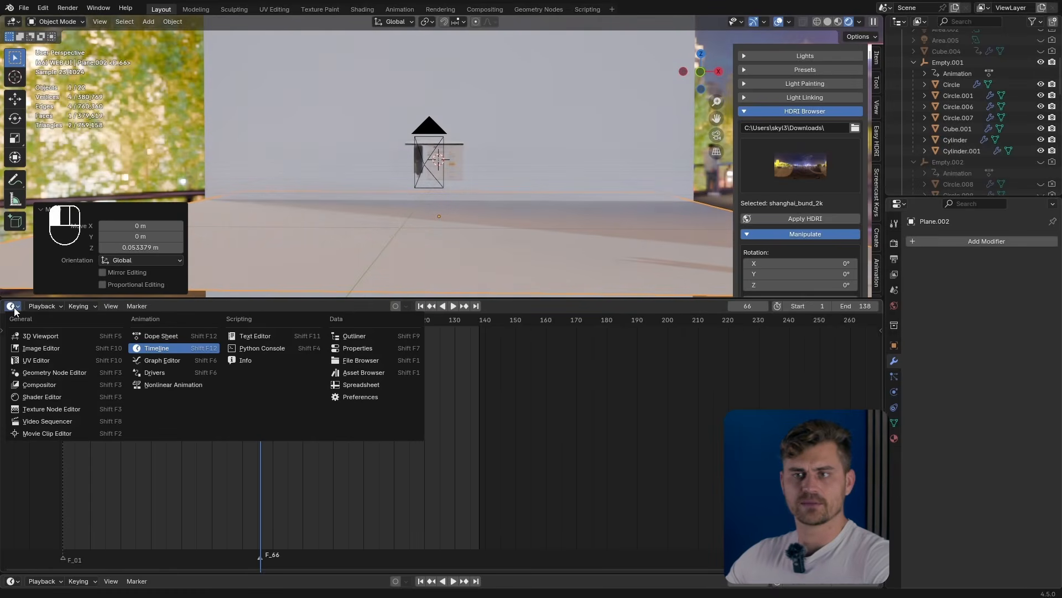
click(65, 396)
click(469, 316)
Step: Load all the files of the Wood058_2K-JPG texture folder into the floor's Principled BSDF with the Node Wrangler texture setup
click(391, 405)
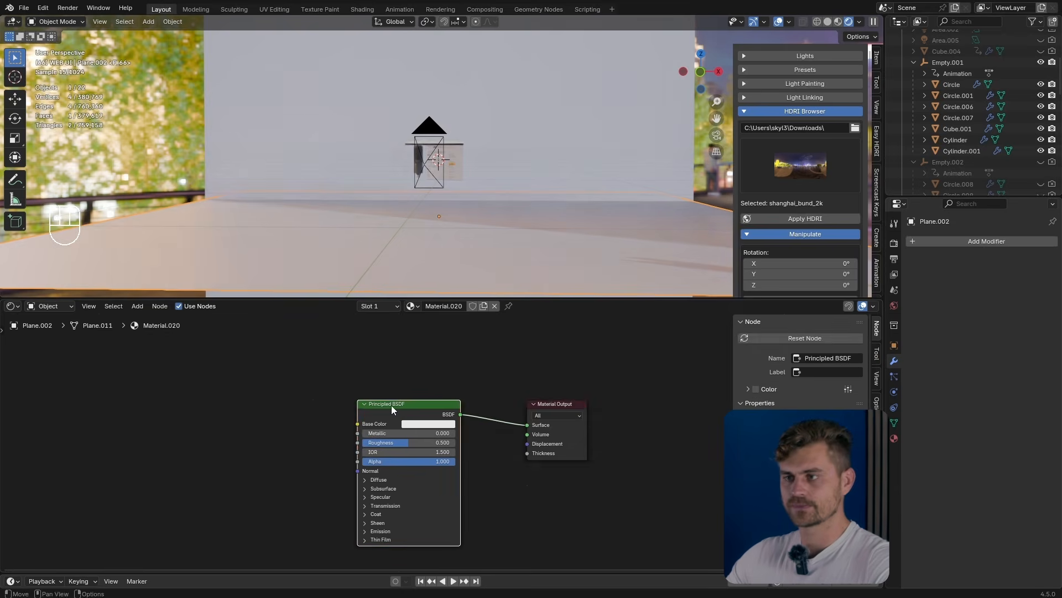
key(ctrl+shift+t)
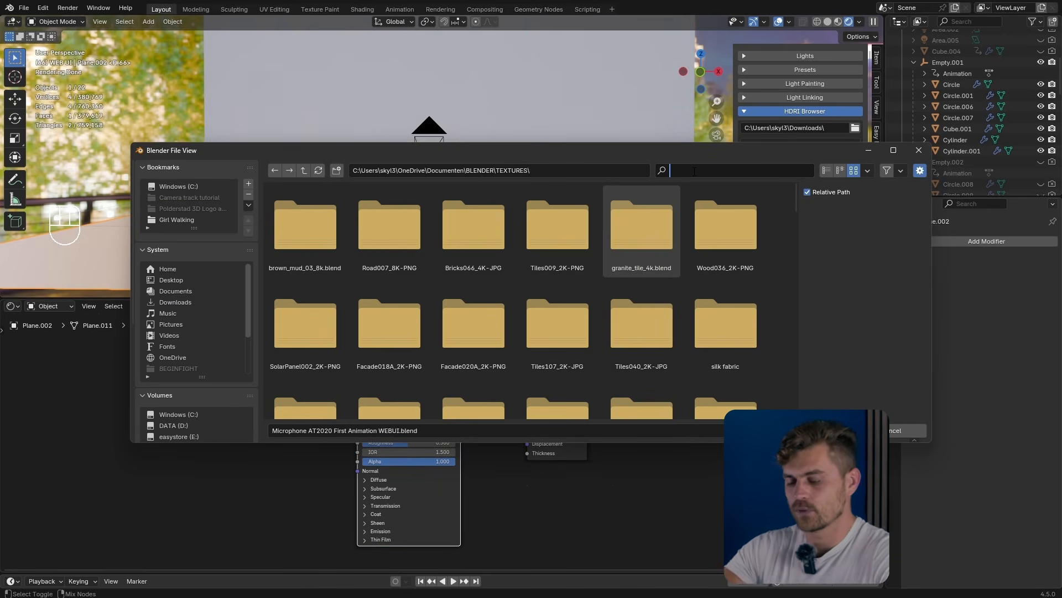
click(695, 170)
text(wood)
double_click(577, 248)
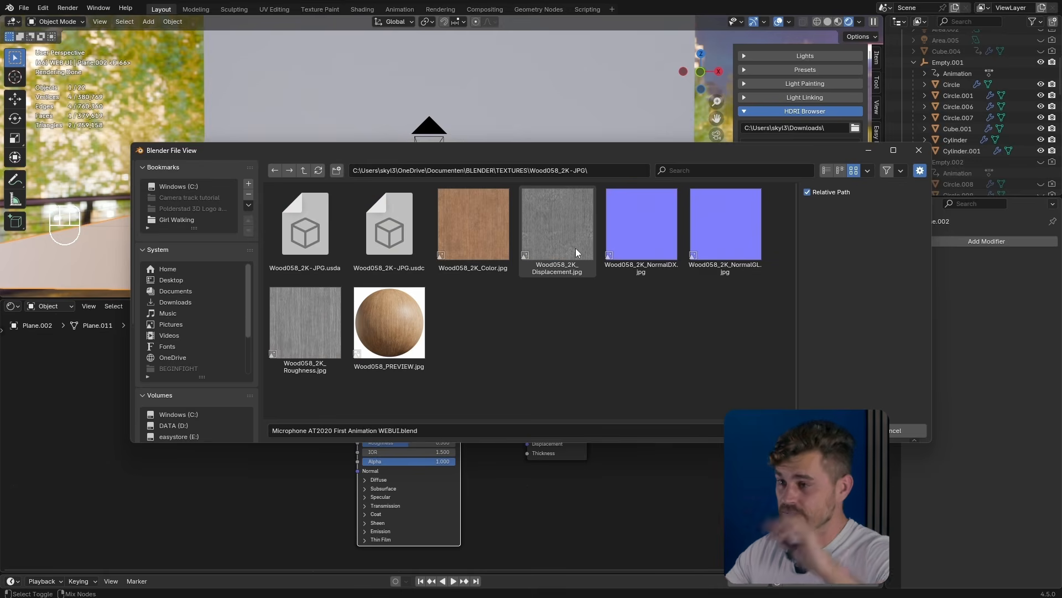
key(a)
key(Return)
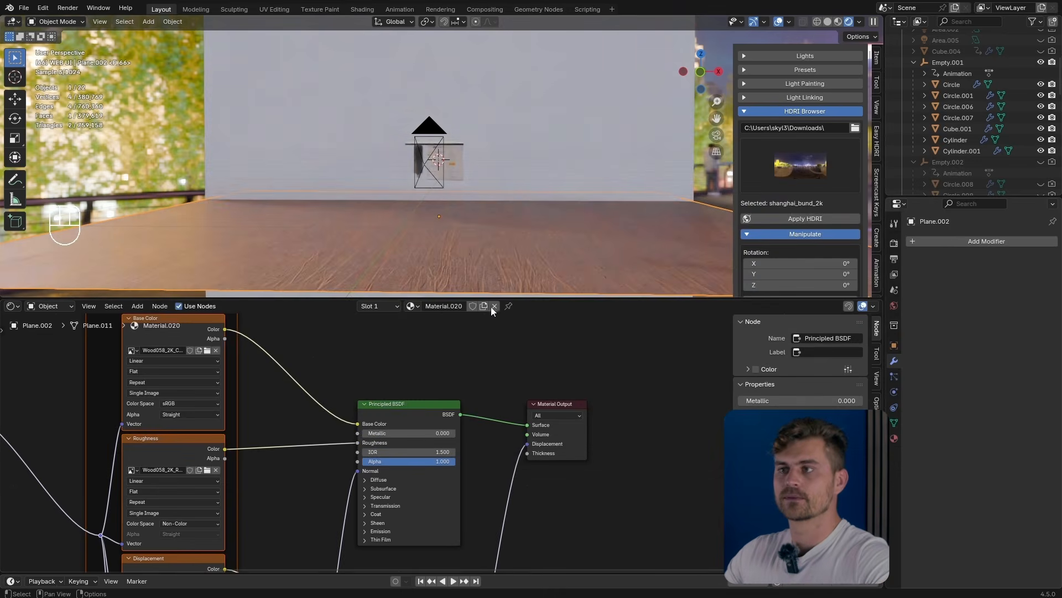
Step: Select all of the floor plane's geometry in Edit Mode and unwrap it with Cube Projection
mouse_move(474, 238)
middle_down()
mouse_move(487, 231)
mouse_move(489, 244)
middle_up()
key(Tab)
key(a)
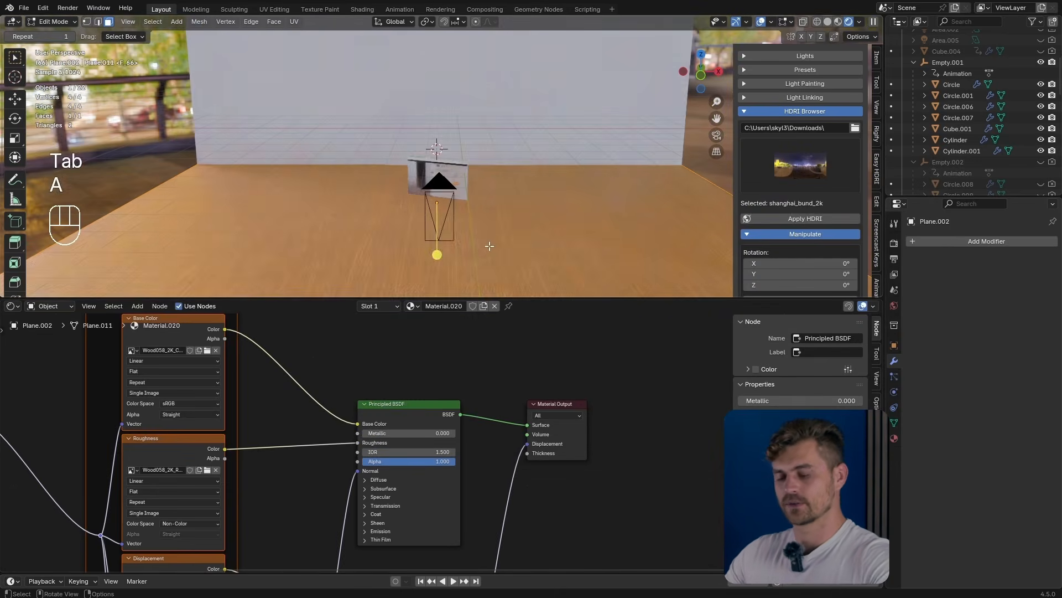
key(u)
click(470, 320)
scroll(91, 292, down, 1)
Step: Switch the Shader Editor area to the UV Editor and rotate all of the floor's UVs by 90°
click(17, 305)
click(36, 360)
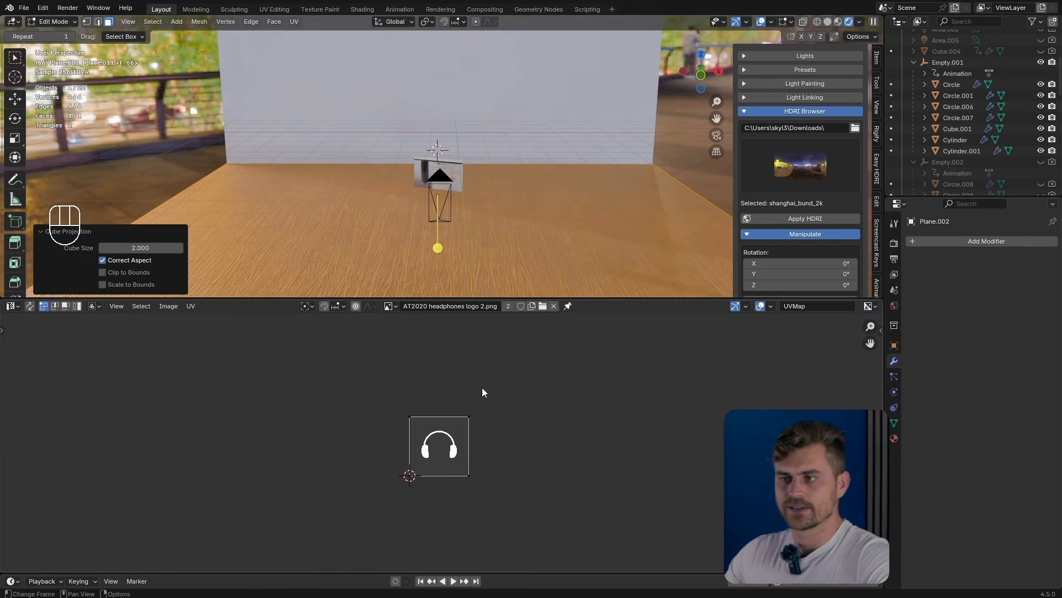
key(a)
key(r)
click(522, 420)
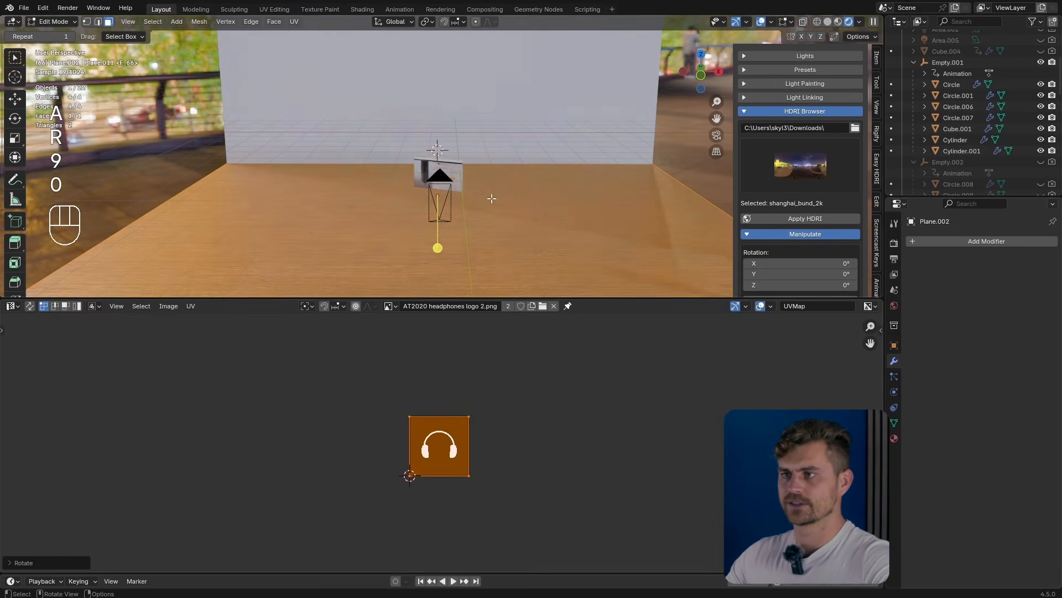
Step: Leave Edit Mode, tilt the floor plane about X and lower it by about 0.36 m in the camera view
key(Tab)
key(KP_0)
scroll(490, 187, up, 1)
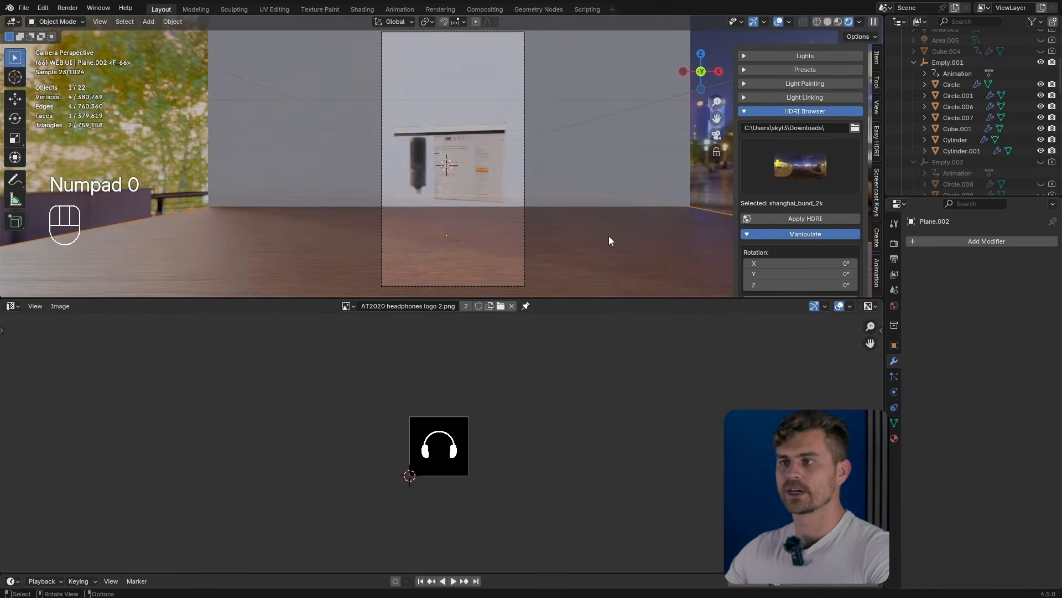
key(r)
key(x)
click(697, 190)
key(g)
key(z)
click(649, 188)
scroll(583, 217, up, 1)
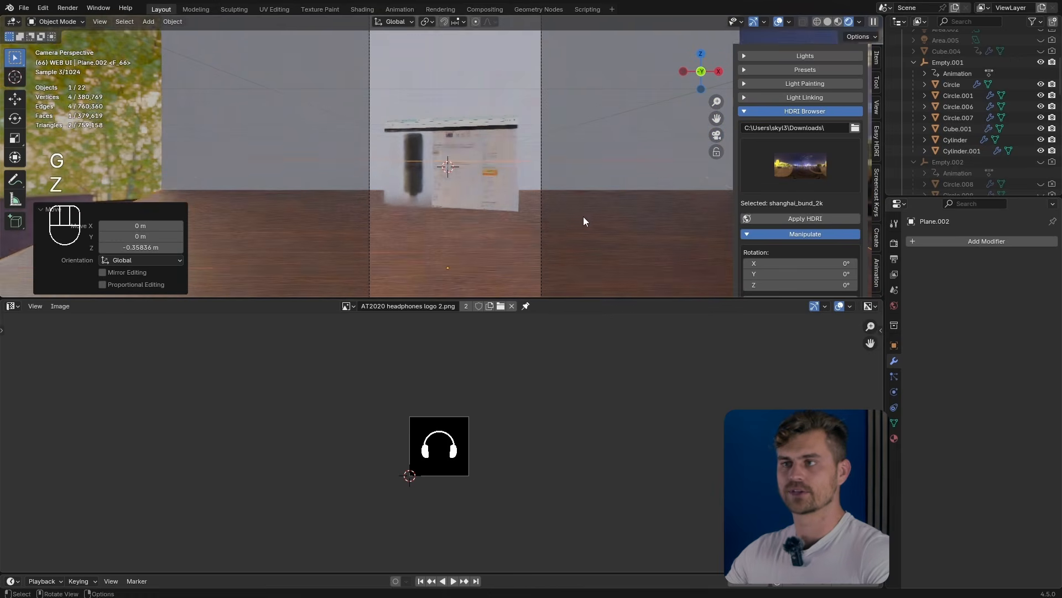
Step: Refine the floor plane's framing by rotating it about 3.4° around X and adjusting its height and tilt again
key(r)
key(x)
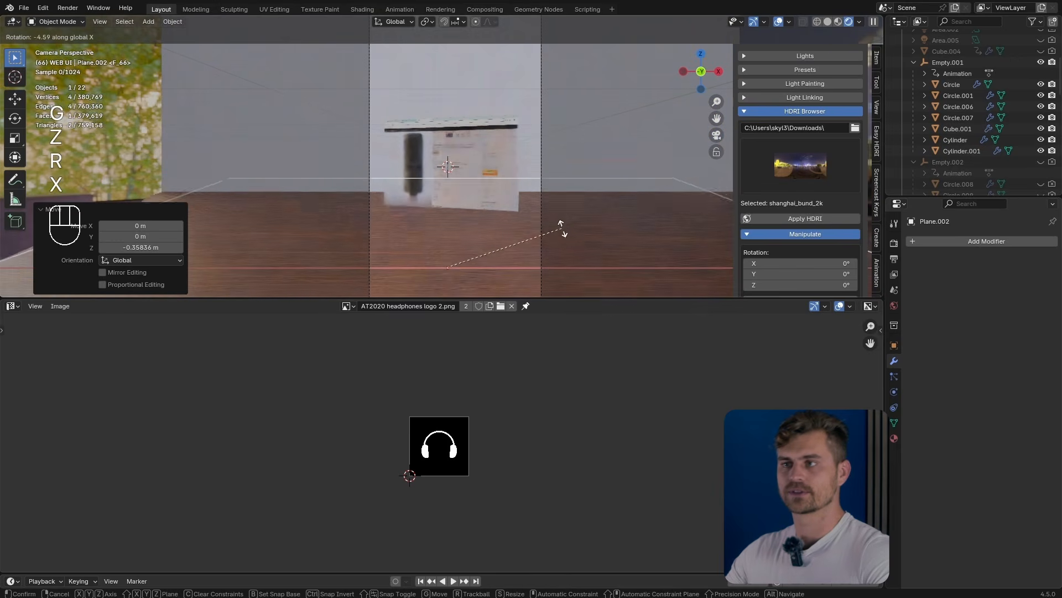
click(423, 186)
key(g)
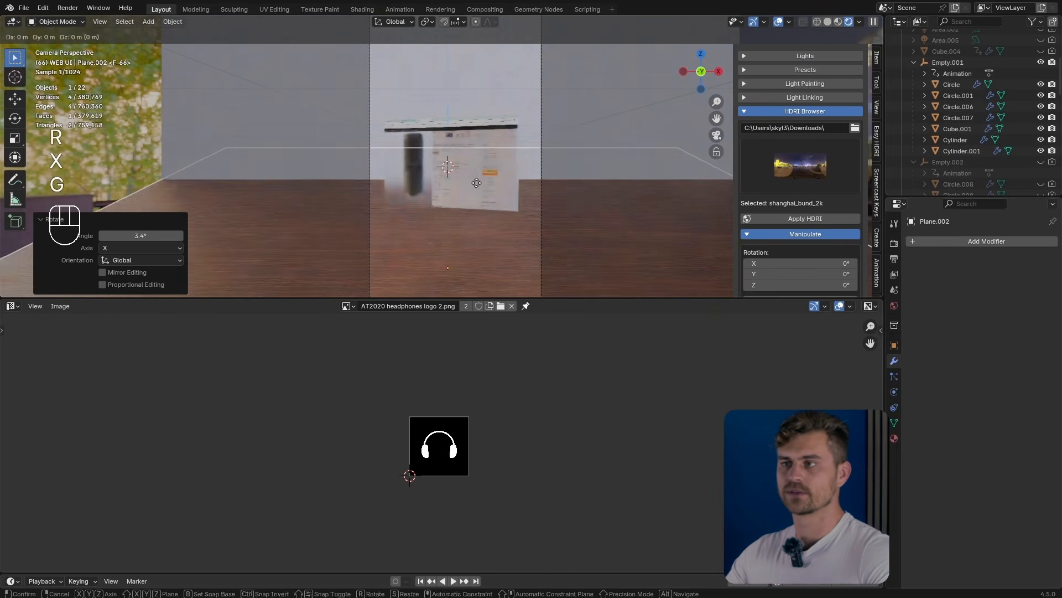
key(z)
click(708, 237)
key(r)
key(x)
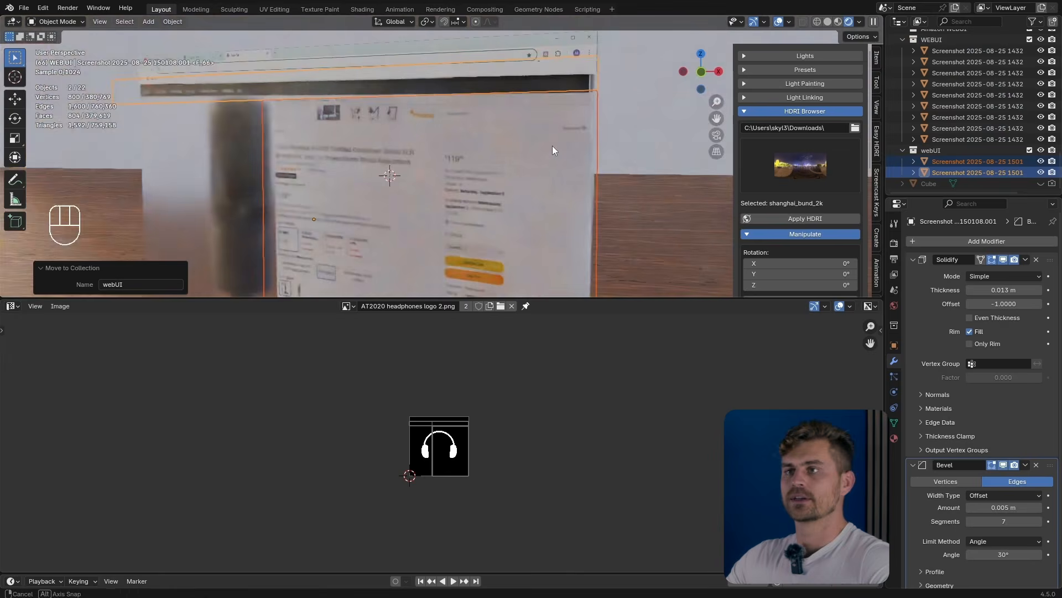
Step: Switch the lower editor area from the image view back to the Timeline
middle_drag(553, 145, 526, 157)
scroll(514, 171, down, 1)
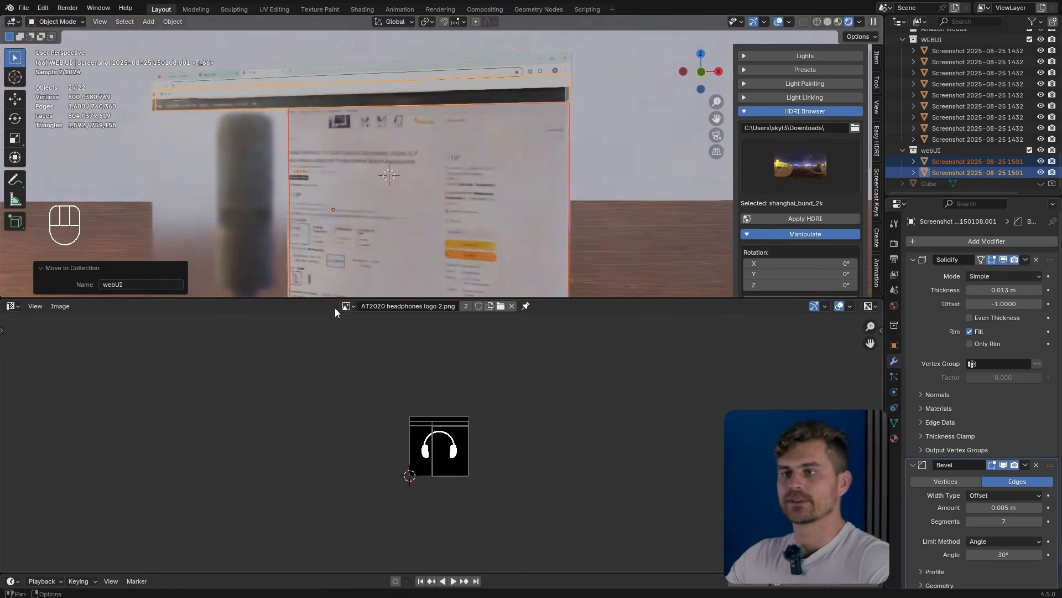
click(12, 306)
click(161, 347)
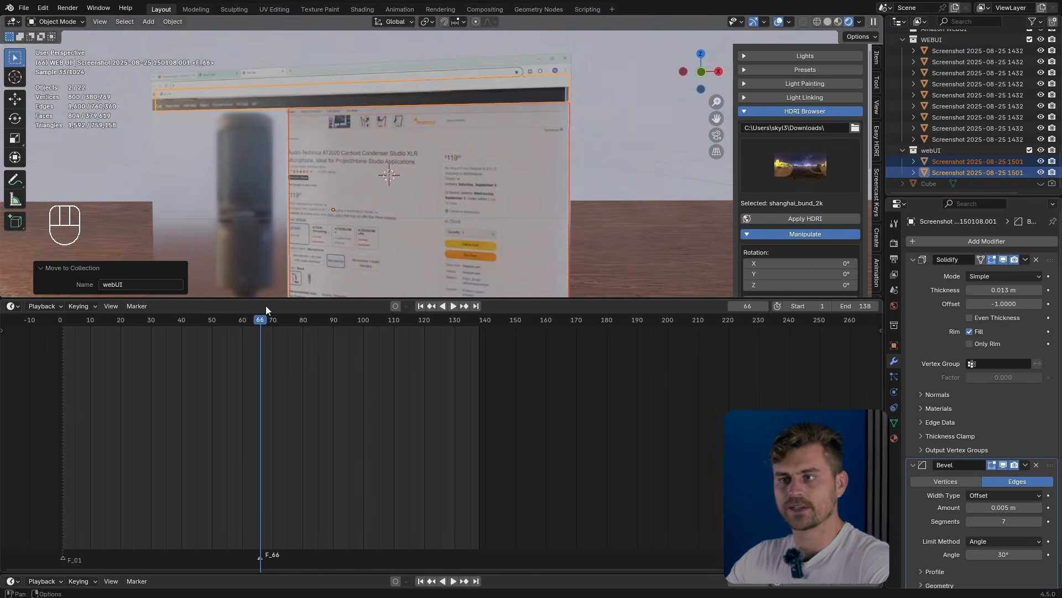
Step: Select the microphone's empty and all screenshot objects in the WEBUI and webUI collections and insert keyframes at frame 66
middle_drag(310, 228, 455, 231)
shift+middle_drag(456, 231, 451, 226)
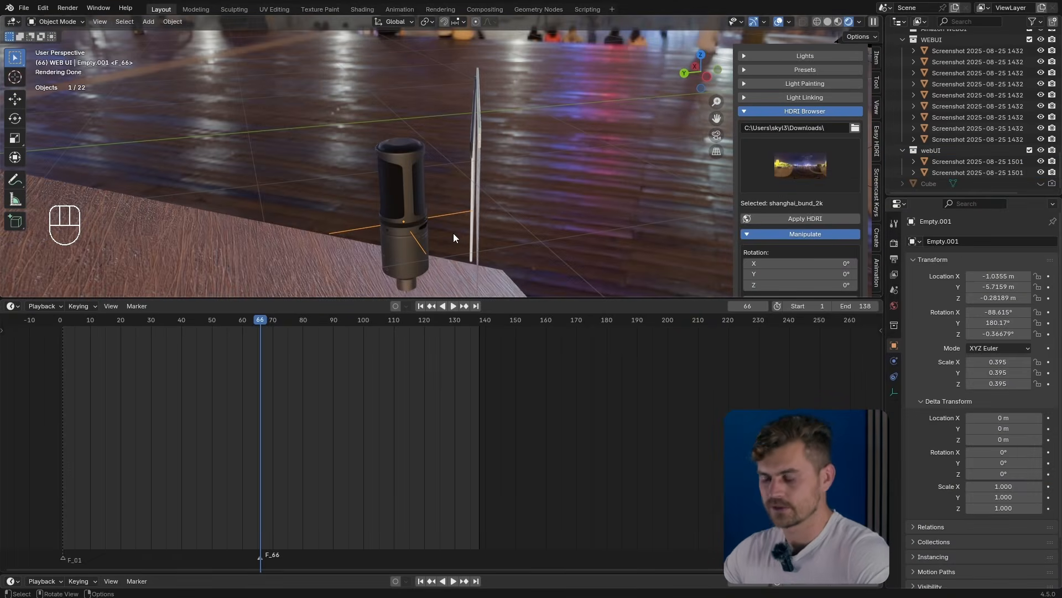
key(KP_0)
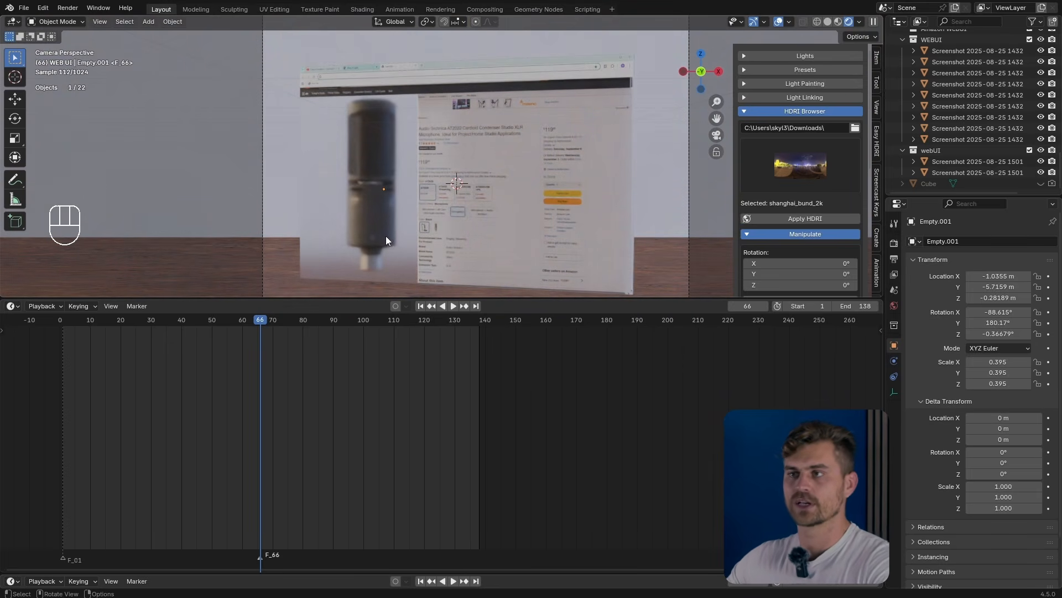
shift+click(974, 52)
ctrl+shift+click(975, 64)
ctrl+shift+click(976, 75)
ctrl+shift+click(978, 84)
ctrl+shift+click(979, 95)
ctrl+shift+click(980, 106)
ctrl+shift+click(982, 117)
ctrl+shift+click(985, 128)
ctrl+shift+click(985, 140)
ctrl+shift+click(985, 161)
ctrl+shift+click(984, 172)
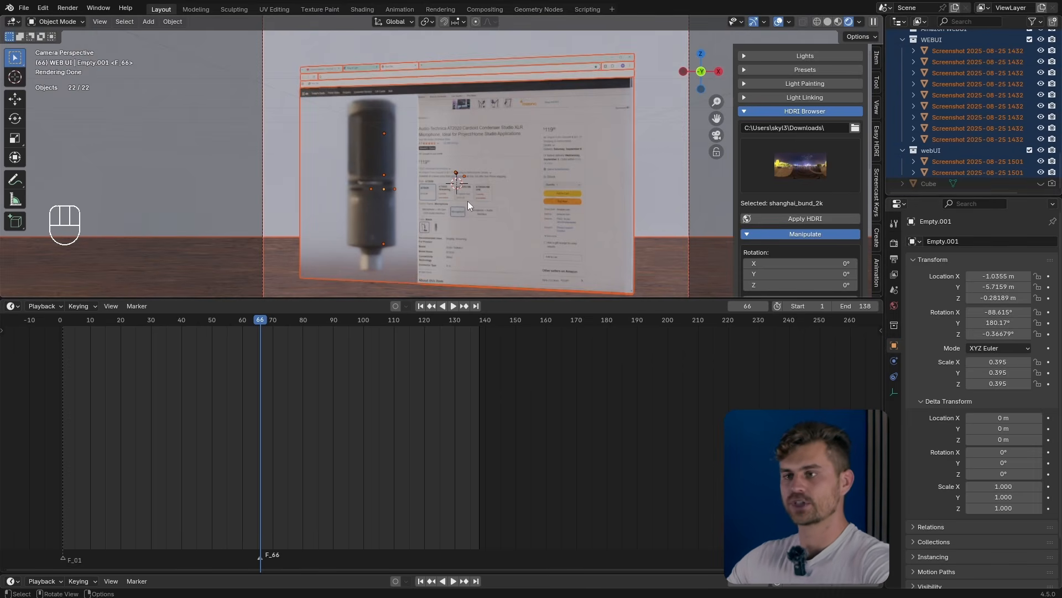
key(i)
Step: At frame 1, move the large browser background panel about 1.65 m toward the camera along its local Z axis
drag(260, 319, 177, 324)
drag(82, 326, 60, 327)
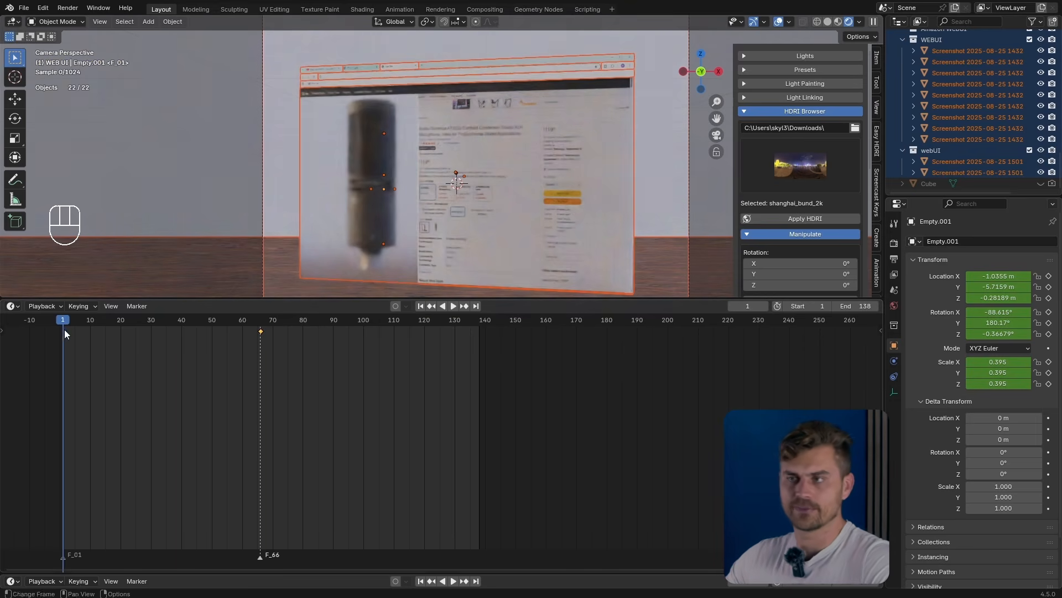
click(503, 158)
scroll(507, 173, down, 1)
key(g)
key(z)
key(z)
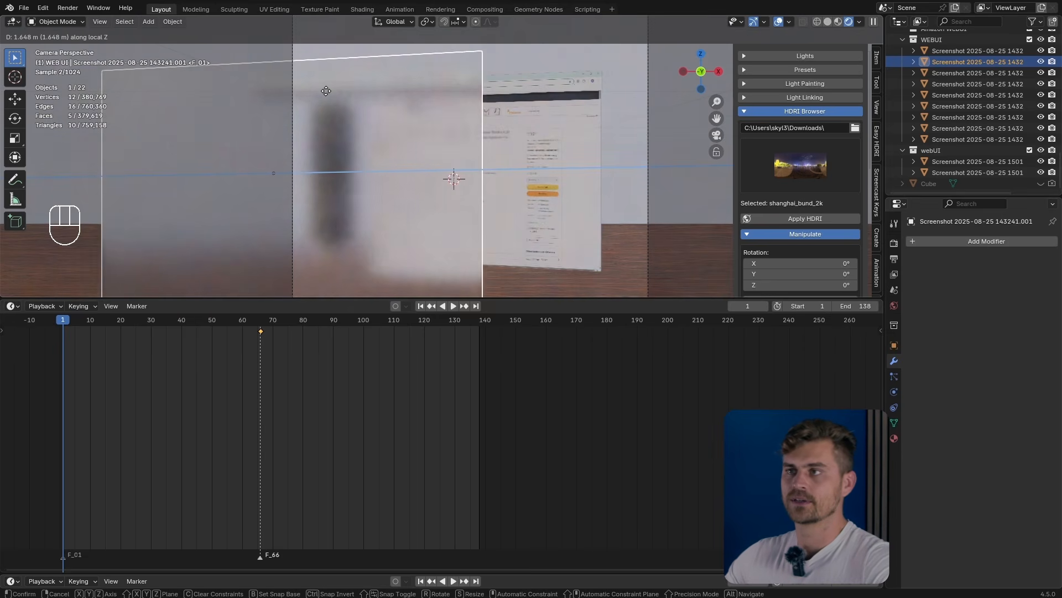
click(327, 91)
Step: Move the thin browser bar above the panel about 1.5 m toward the camera along its local Z axis
scroll(380, 145, down, 1)
click(498, 106)
key(g)
key(z)
key(z)
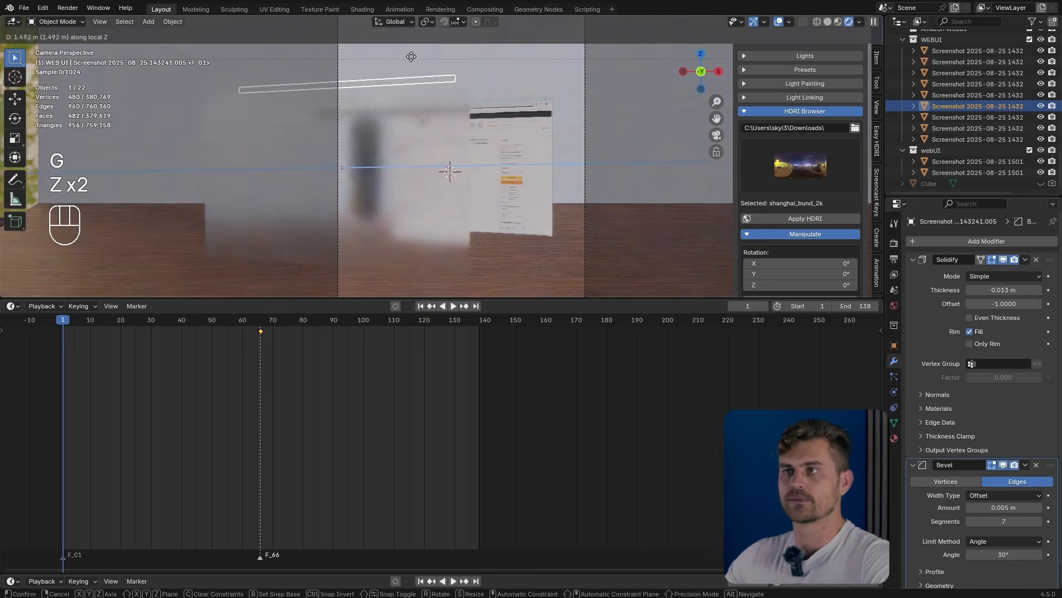
click(396, 55)
Step: Spread the remaining interface pieces, including the navigation bar and product page, apart in depth along their local Z axes
middle_drag(434, 101, 413, 111)
click(421, 110)
key(g)
key(z)
key(z)
click(457, 114)
click(493, 134)
key(g)
key(z)
key(z)
click(546, 135)
click(490, 105)
Step: Select all screenshot objects in both web UI collections and insert keyframes for their spread positions at frame 1
click(985, 51)
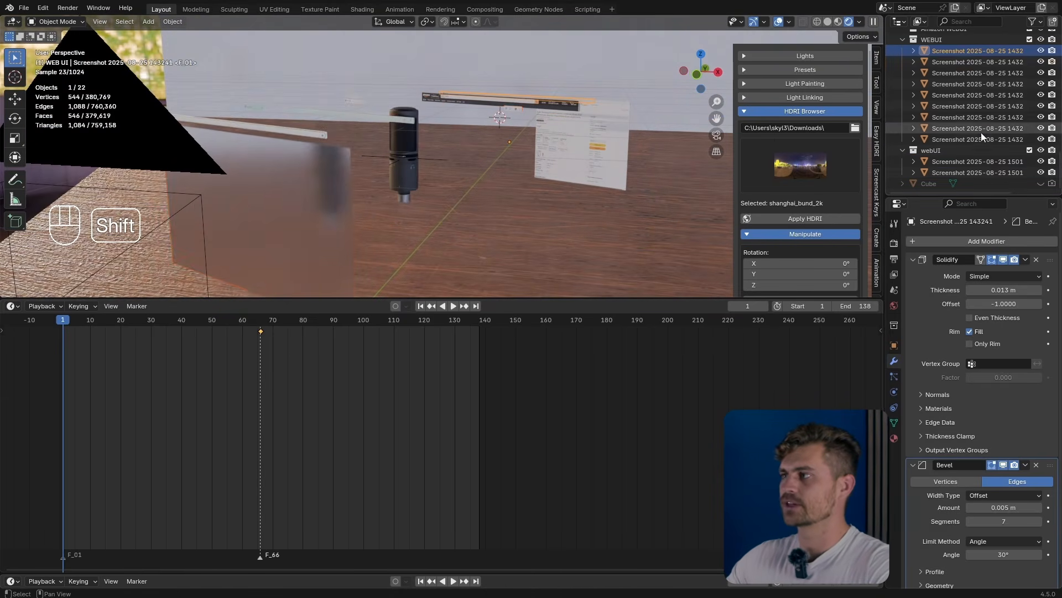
shift+click(981, 139)
ctrl+shift+click(968, 170)
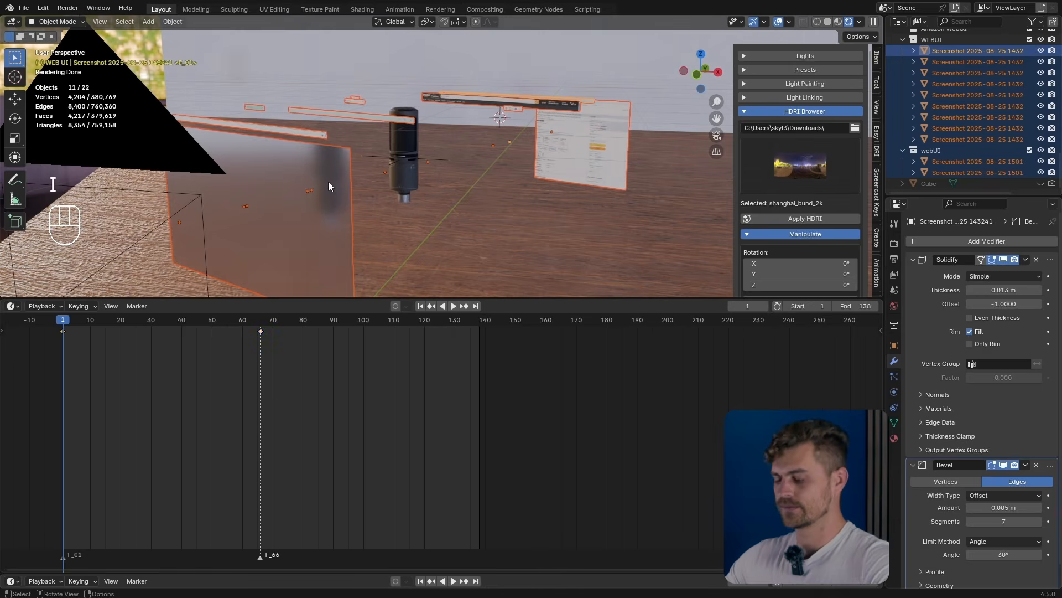
Step: Play the layer animation through the camera view and save the file
key(KP_0)
click(523, 184)
key(shift+space)
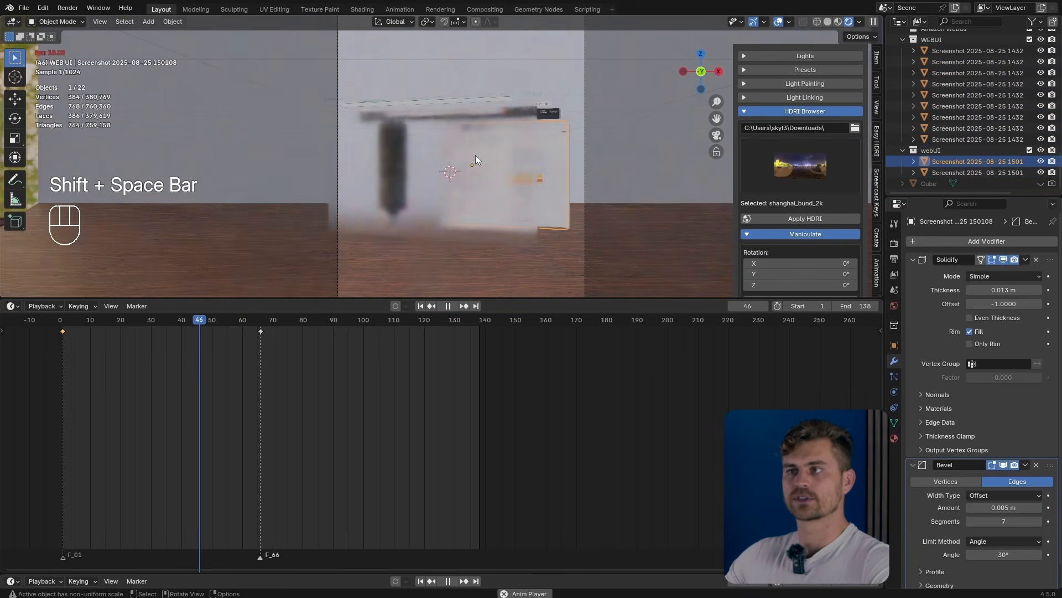
key(shift+space)
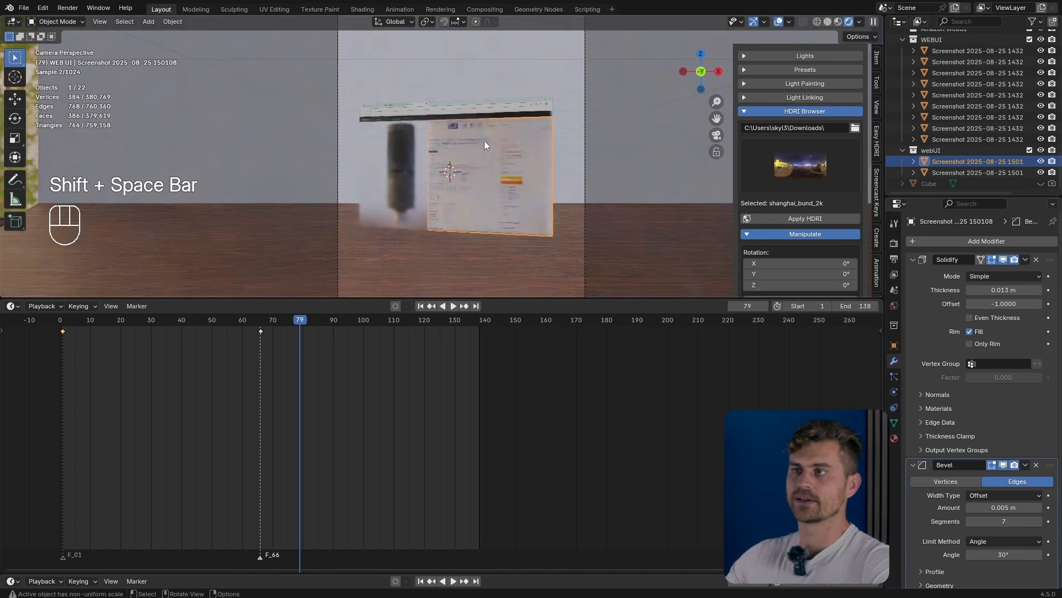
key(ctrl+s)
Step: Return to frame 1, select the microphone's empty and move it about 0.58 m along X in the camera view
middle_drag(483, 143, 412, 160)
drag(123, 325, 63, 326)
middle_drag(390, 178, 470, 157)
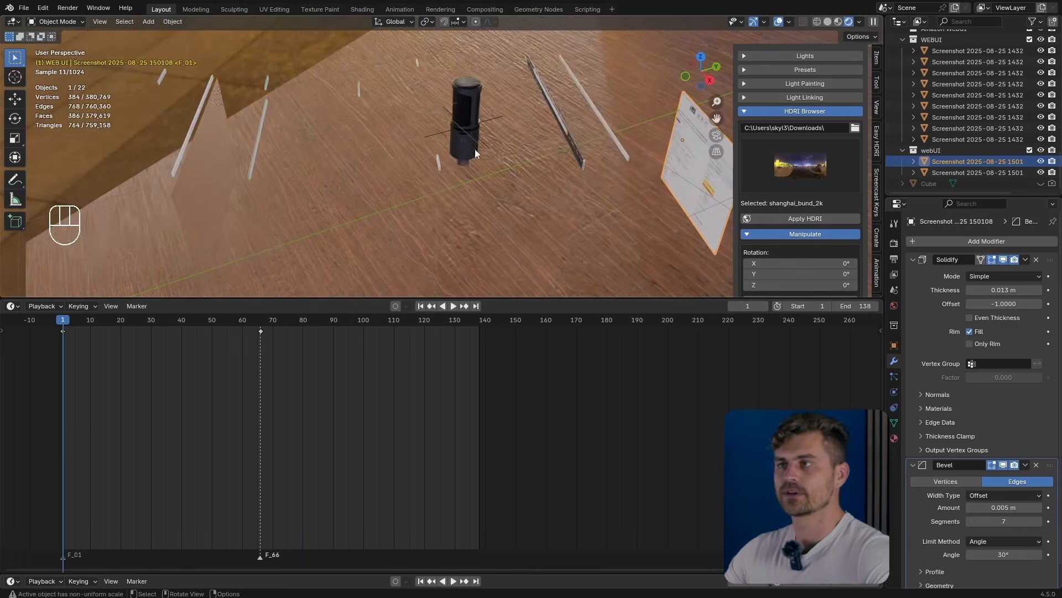
click(483, 141)
key(KP_0)
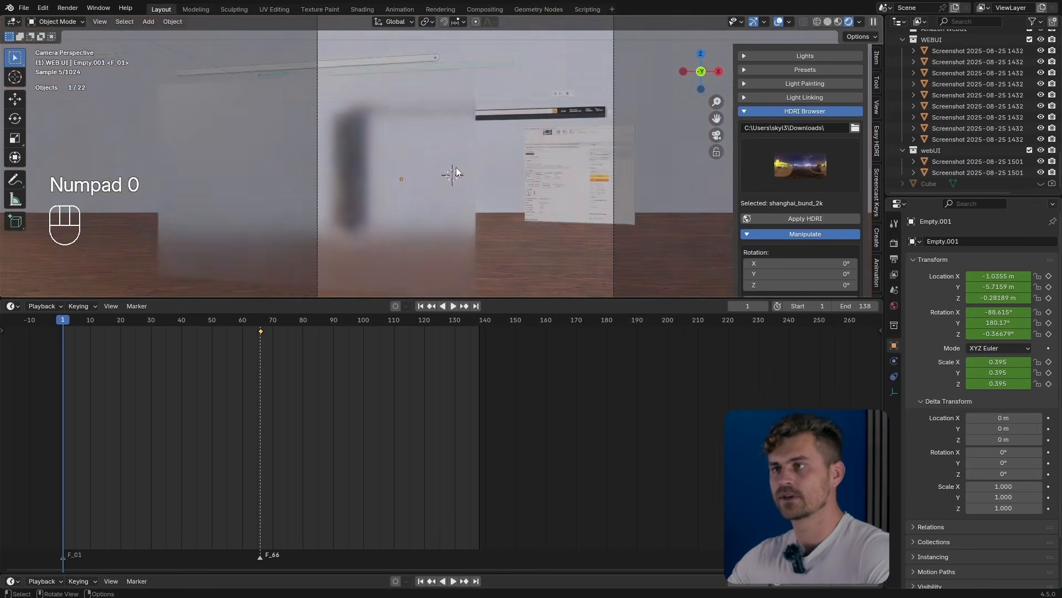
key(g)
click(534, 188)
Step: Tilt the microphone's empty freely and around its local Z, X (about 11°) and Y (about -36°) axes, and keyframe it at frame 1
key(r)
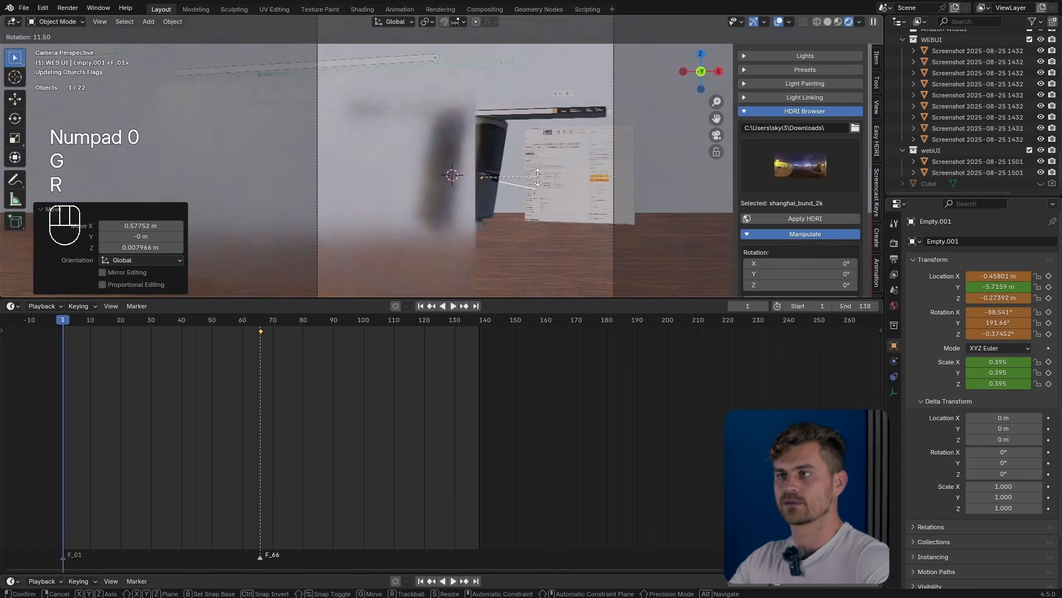
click(539, 147)
key(r)
key(z)
key(z)
click(536, 155)
key(r)
key(x)
key(x)
click(530, 149)
key(r)
key(y)
key(y)
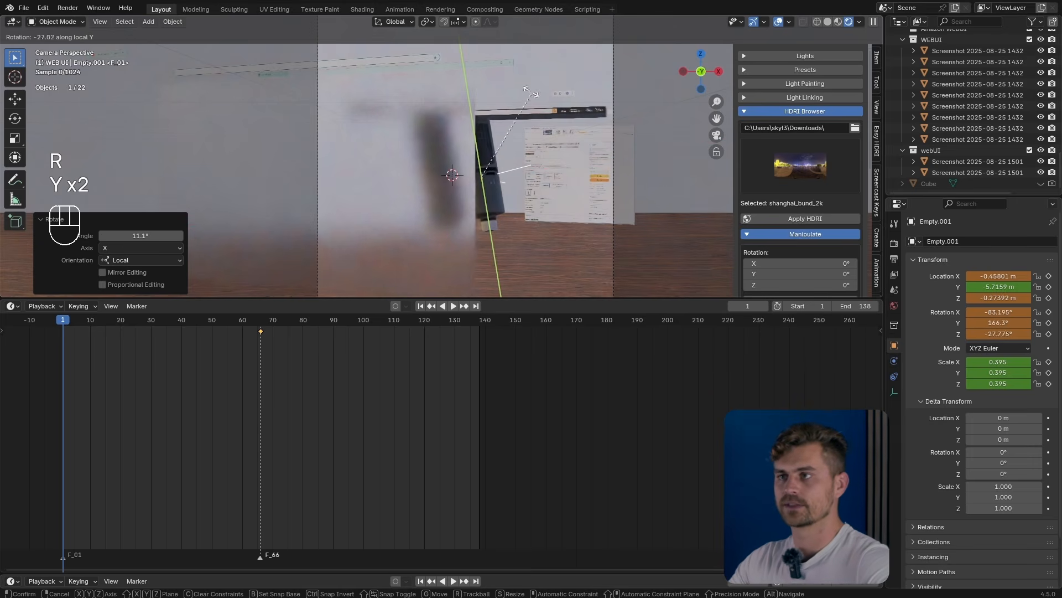
click(528, 61)
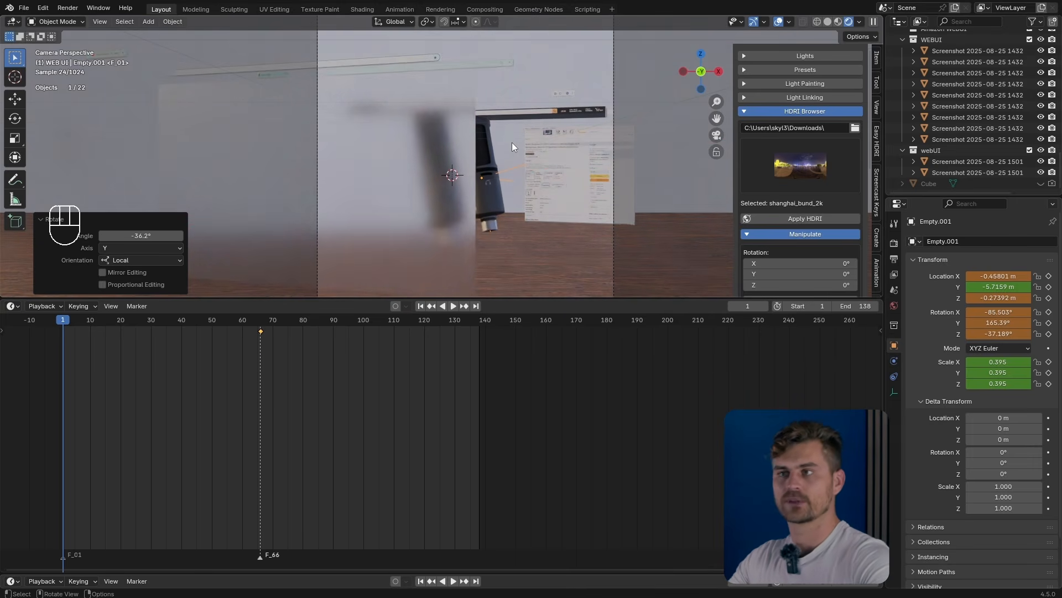
key(i)
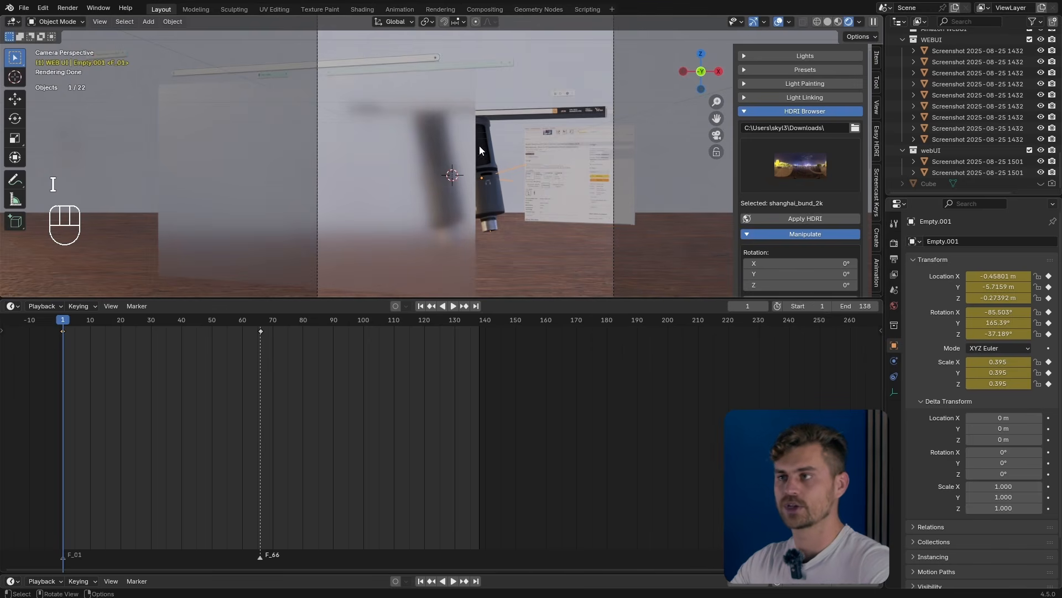
Step: Snap the 3D cursor to the microphone's empty and add a sphere empty there
scroll(482, 164, down, 1)
key(shift+s)
click(501, 251)
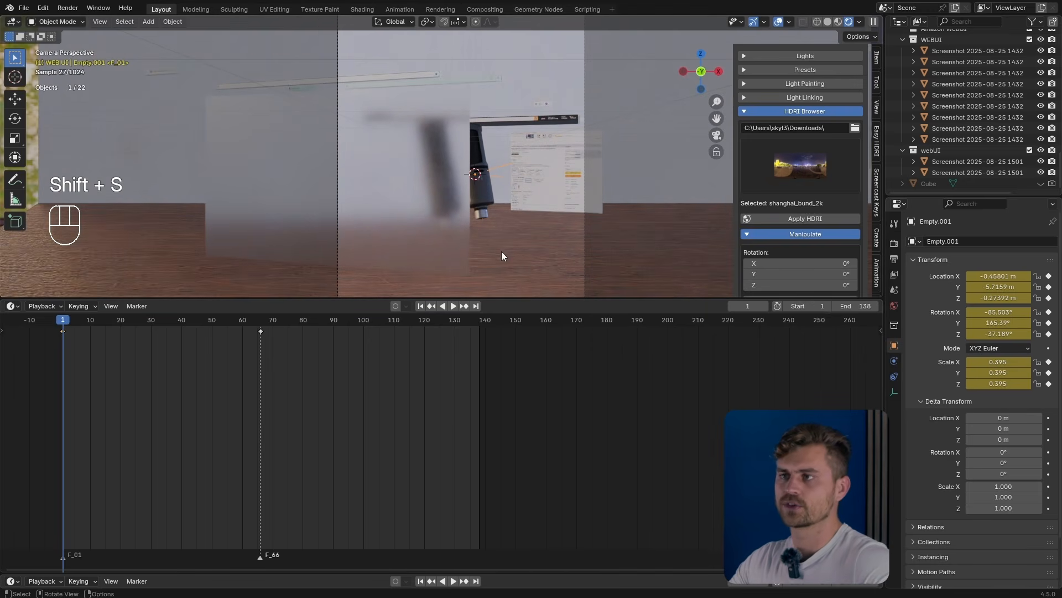
key(shift+a)
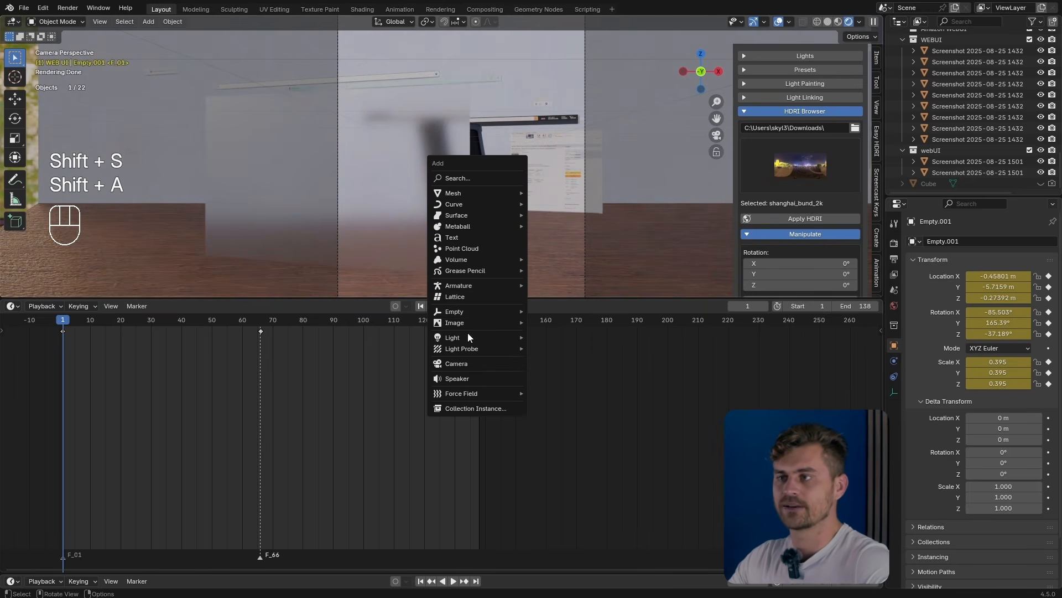
key(shift+a)
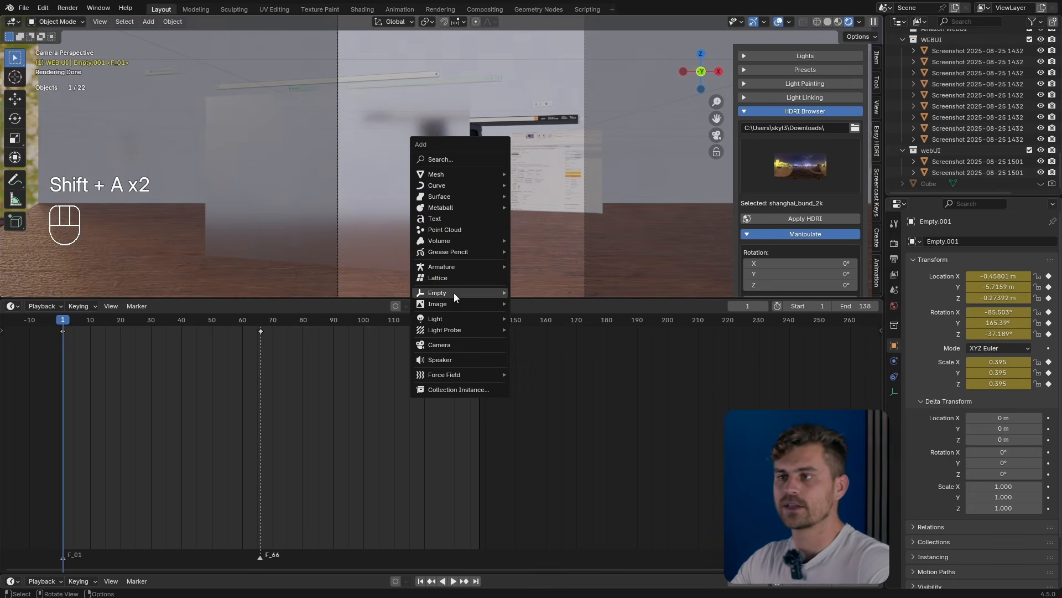
mouse_move(454, 292)
click(541, 353)
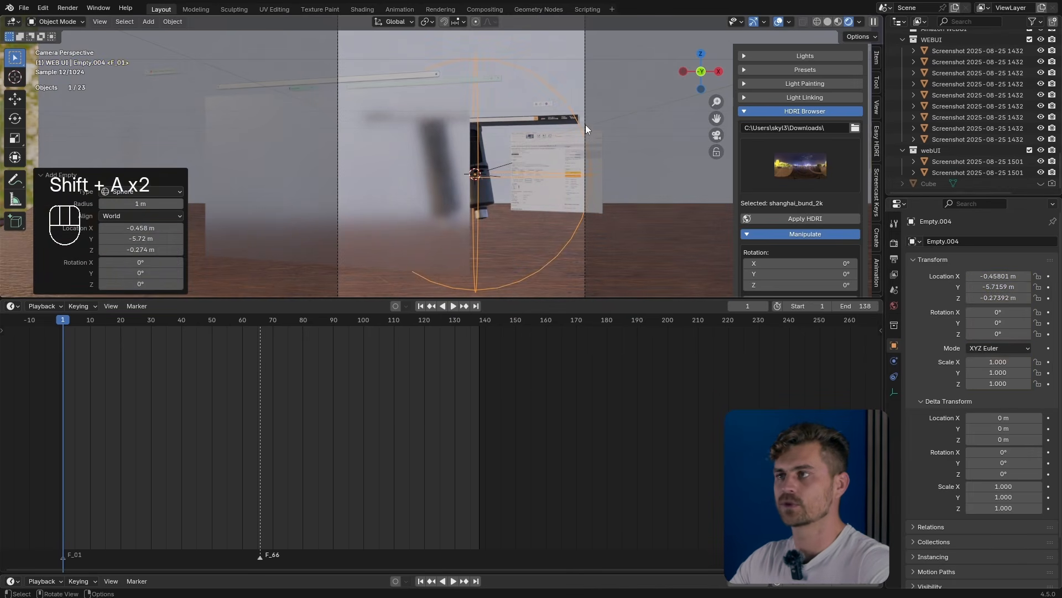
Step: Parent the camera to the new sphere empty as Object with Keep Transform
click(586, 87)
shift+click(539, 78)
key(ctrl+p)
click(538, 79)
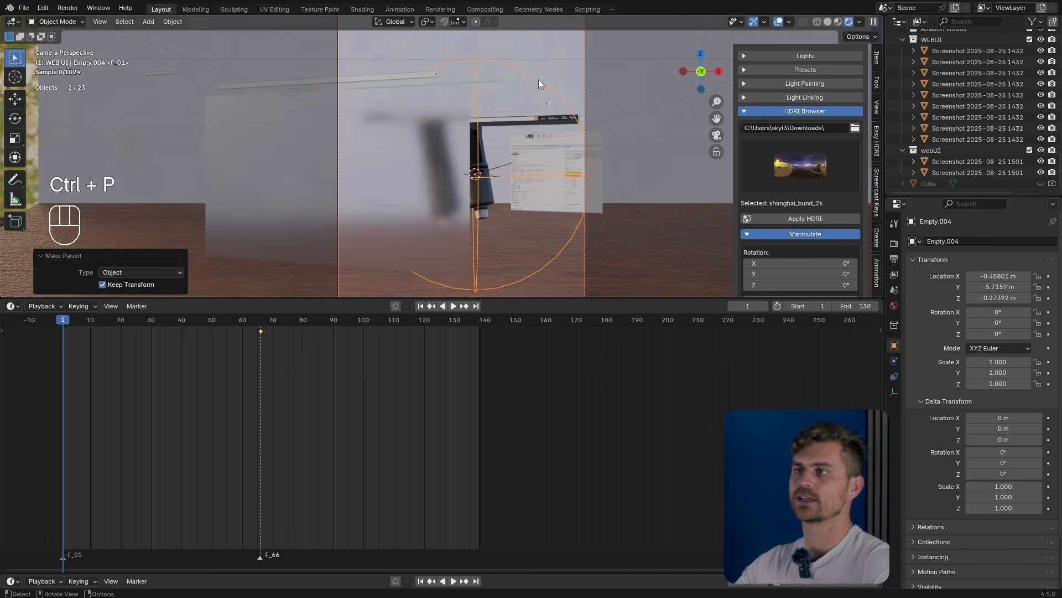
Step: Go to frame 66 and insert a keyframe on the sphere empty that controls the camera
click(260, 321)
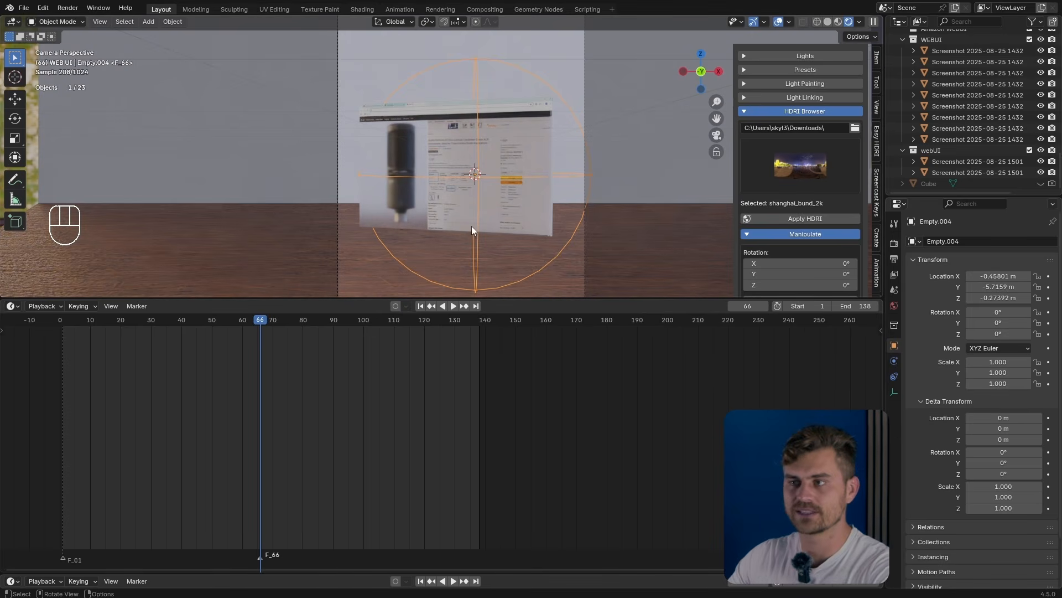
click(485, 148)
click(489, 60)
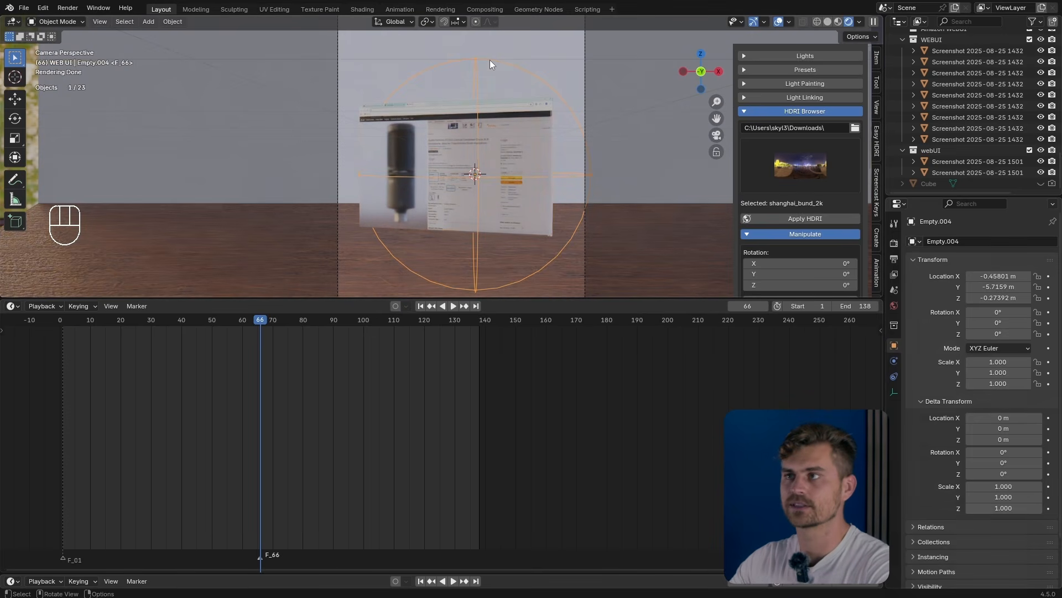
key(i)
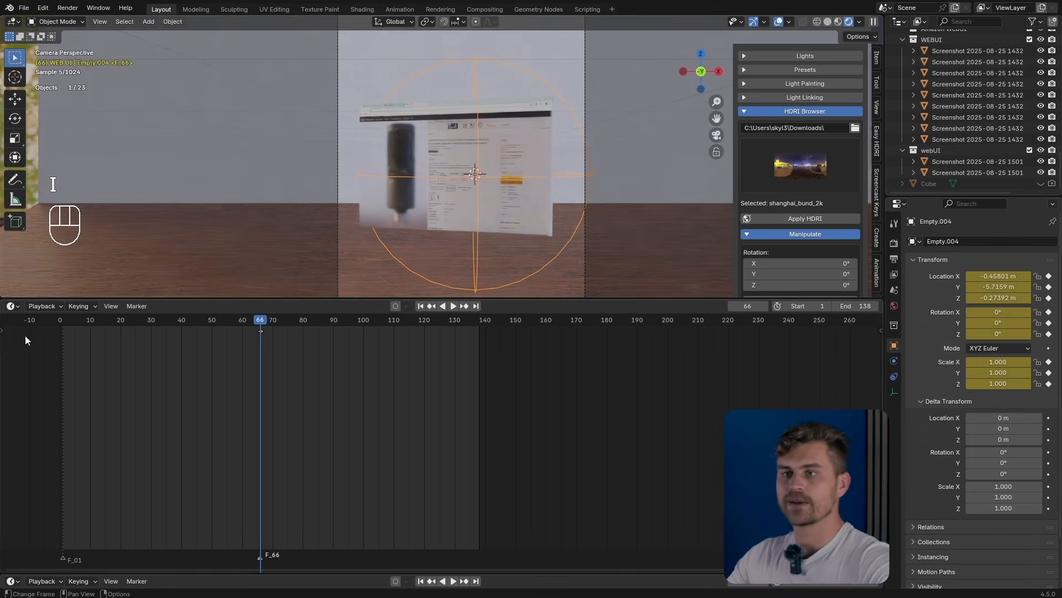
Step: At frame 1, scale the camera's sphere empty to about 0.49 and rotate it about 15° around global Z
drag(57, 324, 63, 326)
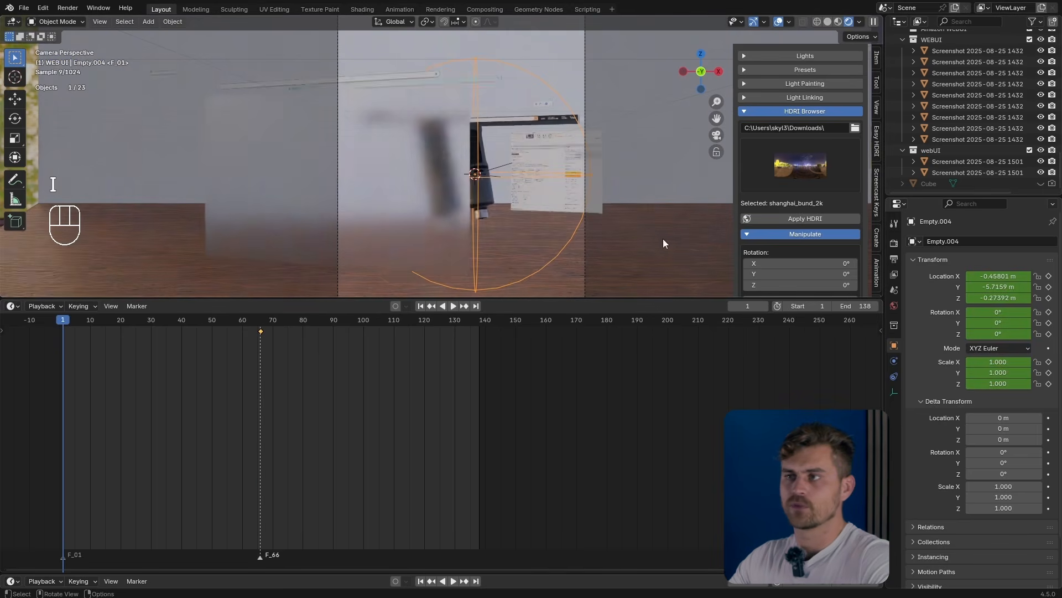
key(s)
click(567, 206)
key(r)
key(z)
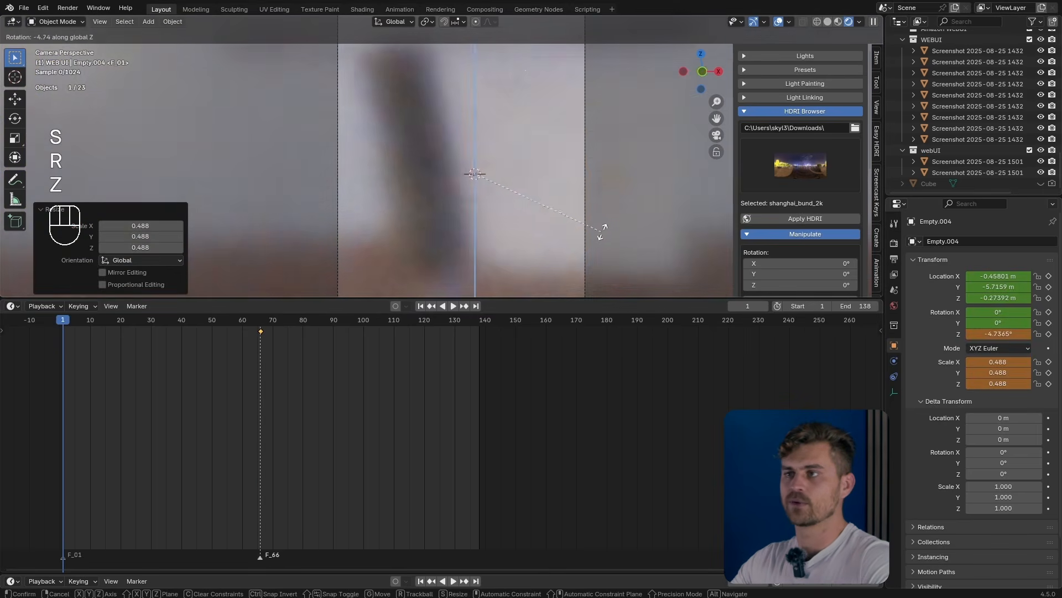
click(626, 203)
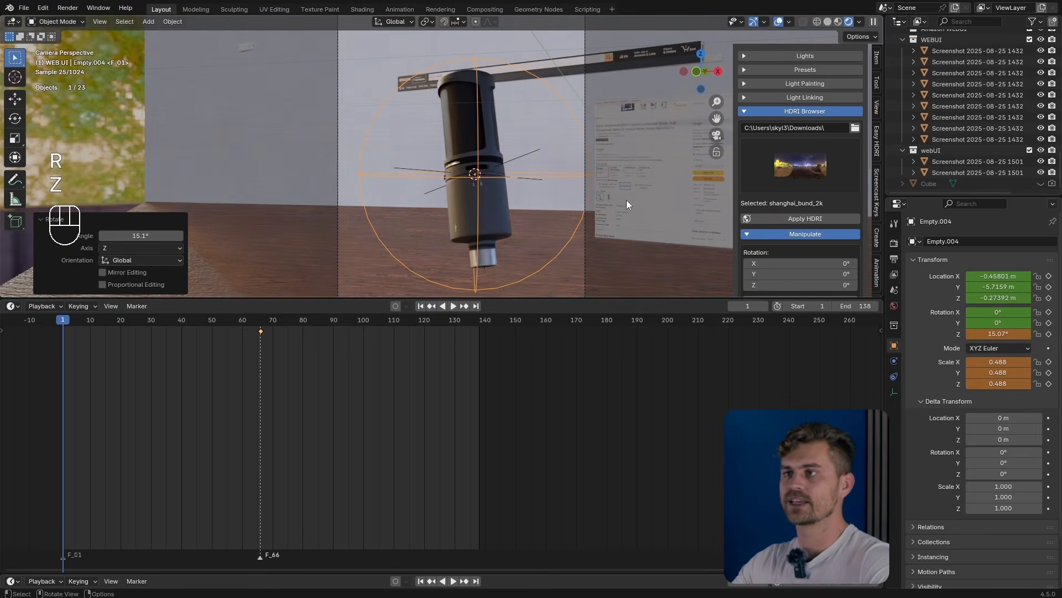
Step: Rotate the sphere empty about -7.9° around X and to about 4.4° on Z, keyframe it at frame 1 and save the file
key(r)
key(x)
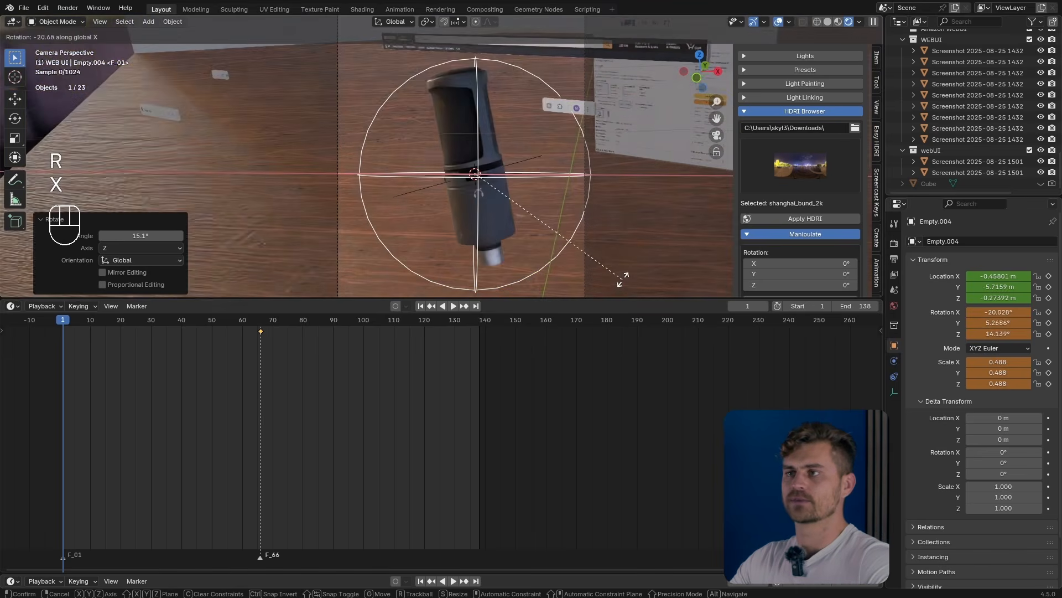
click(644, 243)
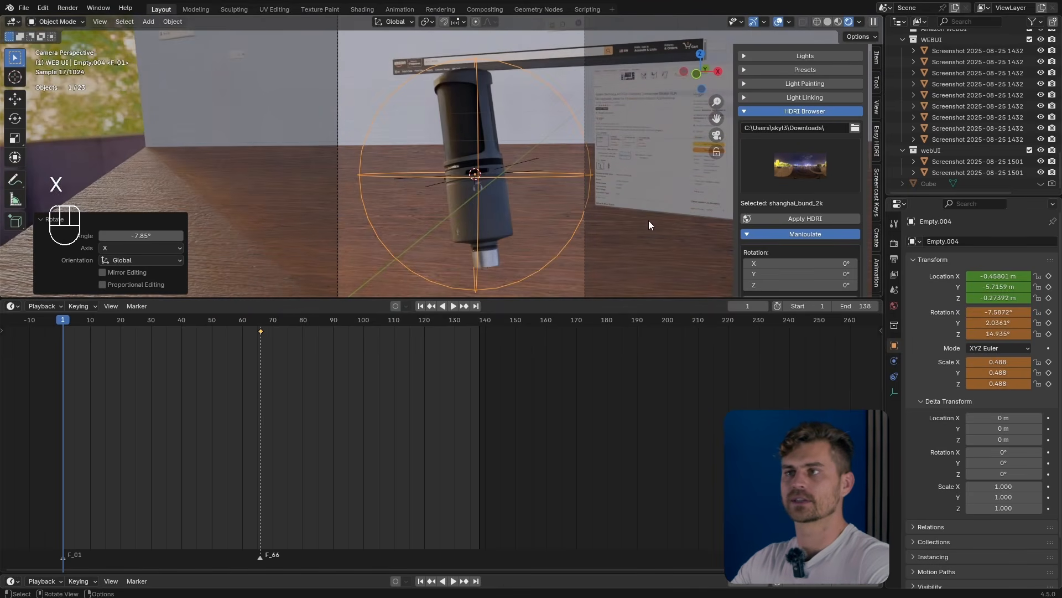
key(r)
key(z)
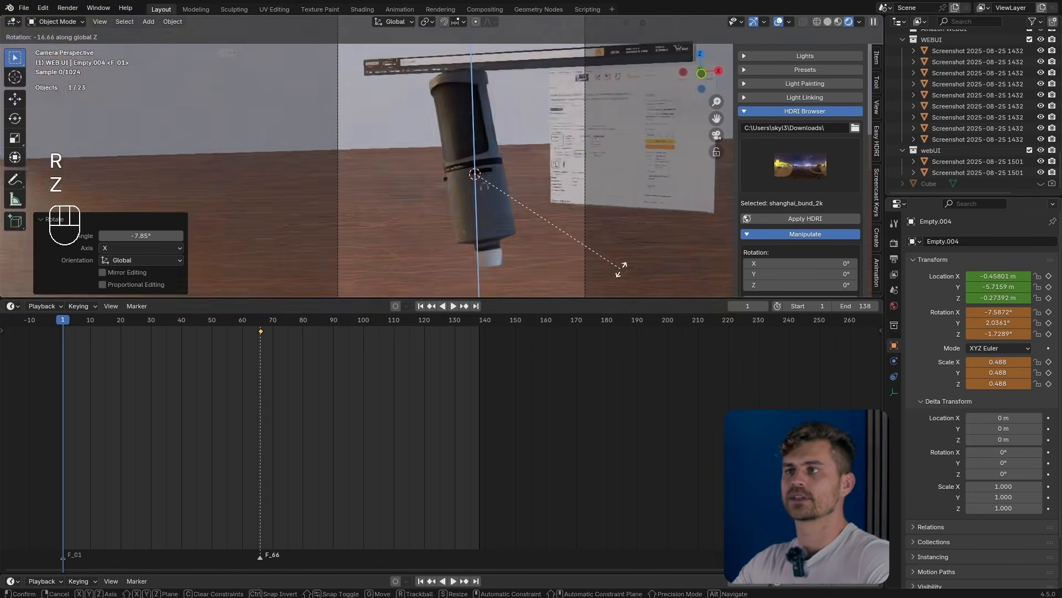
click(633, 247)
key(ctrl+s)
key(i)
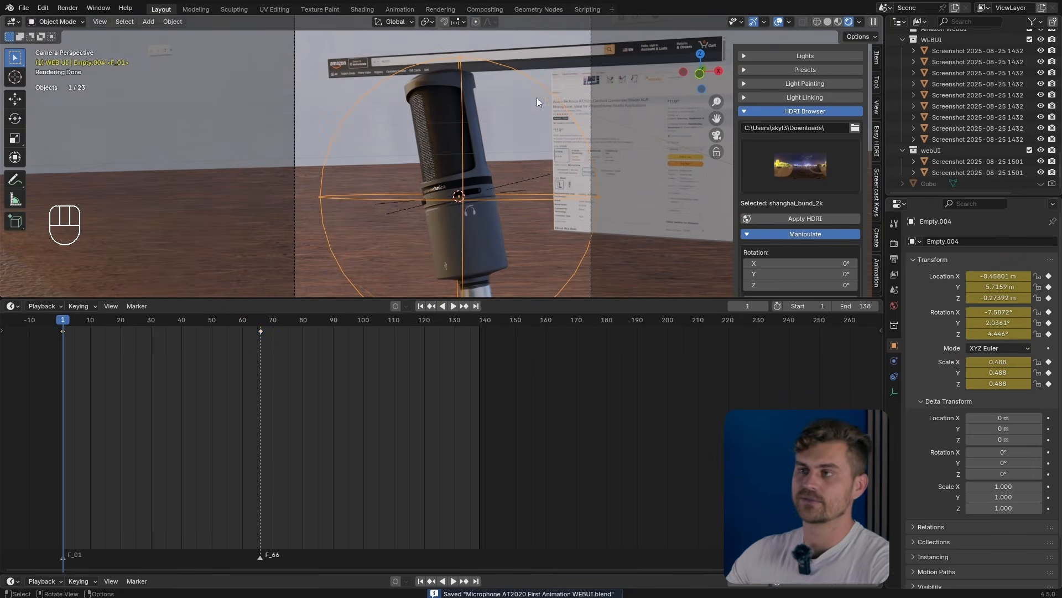
Step: Place the 3D cursor on the lower front of the microphone's body and add an Arrows empty there
scroll(466, 237, up, 1)
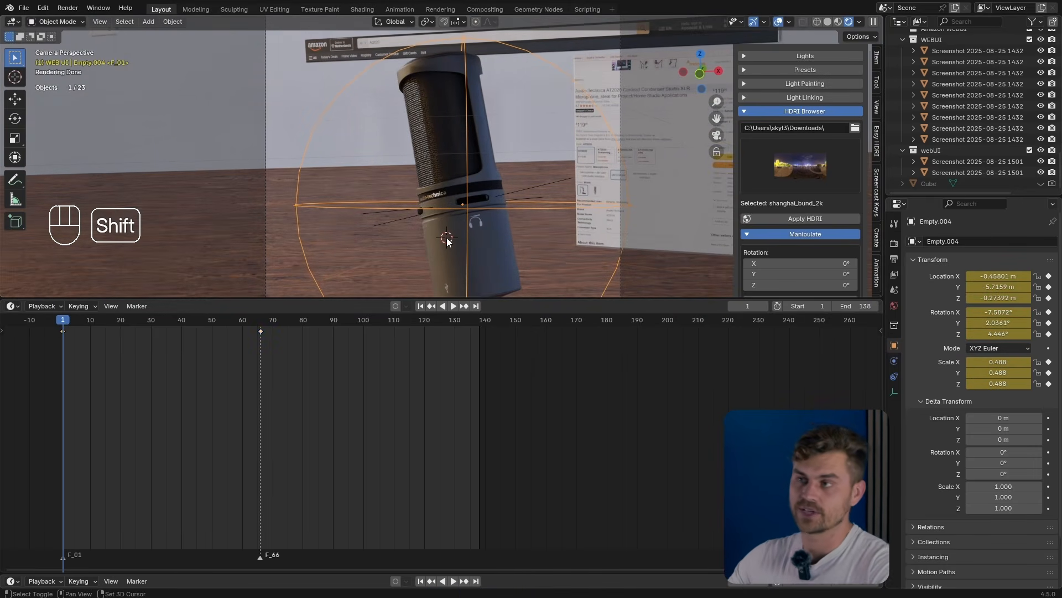
key(shift+a)
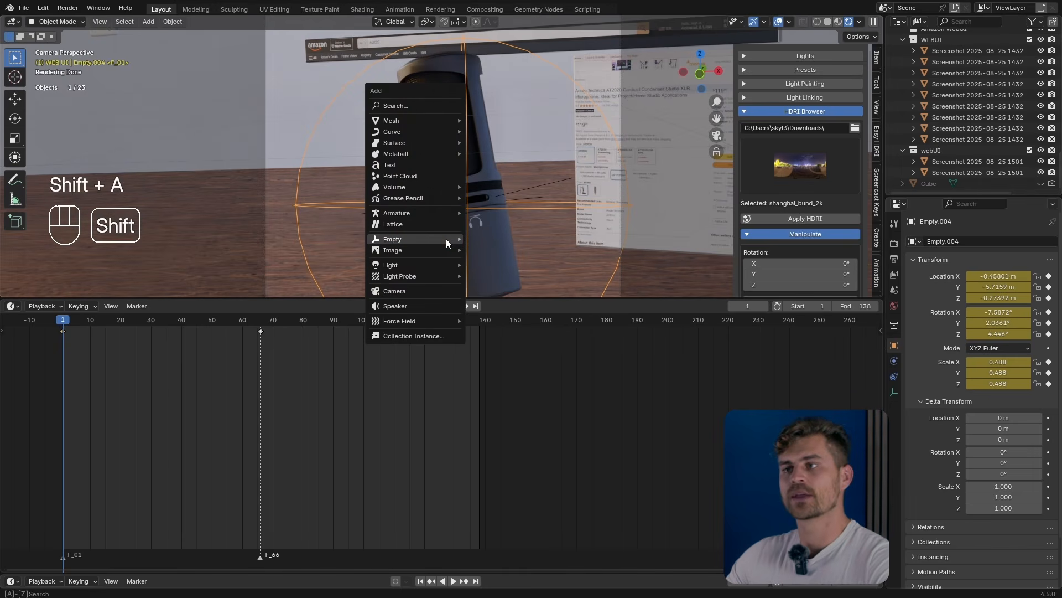
mouse_move(446, 238)
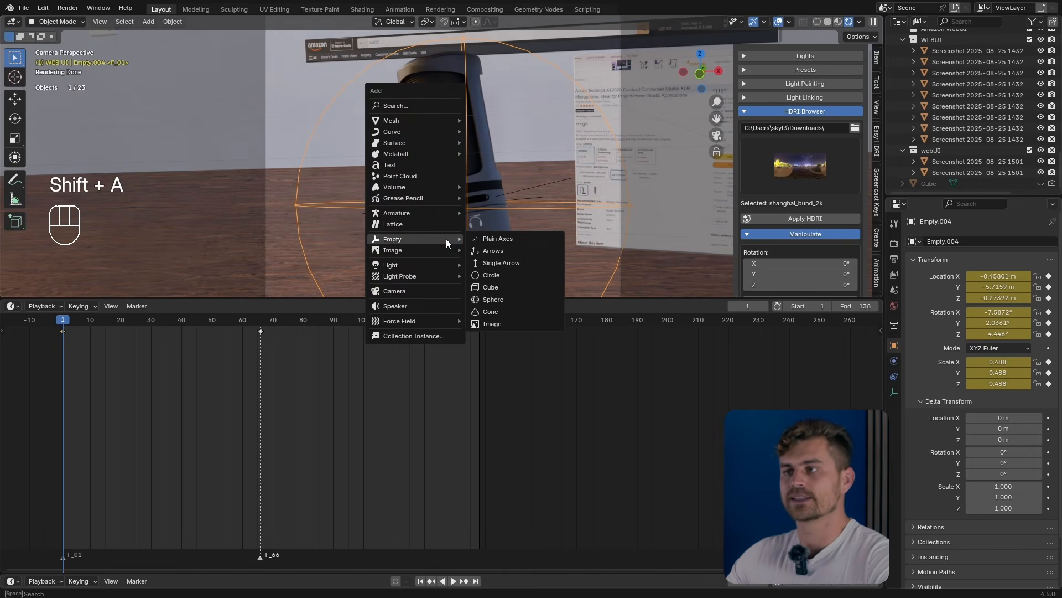
click(503, 251)
Step: Enable depth of field on the camera and set the new Arrows empty as its focus object
scroll(495, 231, down, 4)
scroll(584, 212, down, 2)
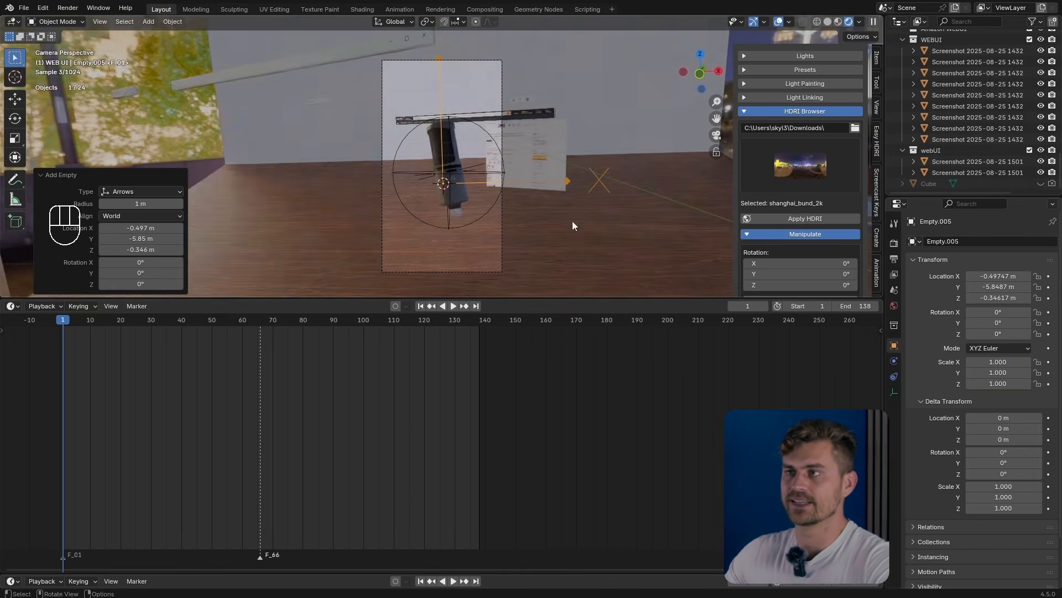
scroll(531, 154, up, 2)
shift+middle_drag(626, 187, 616, 210)
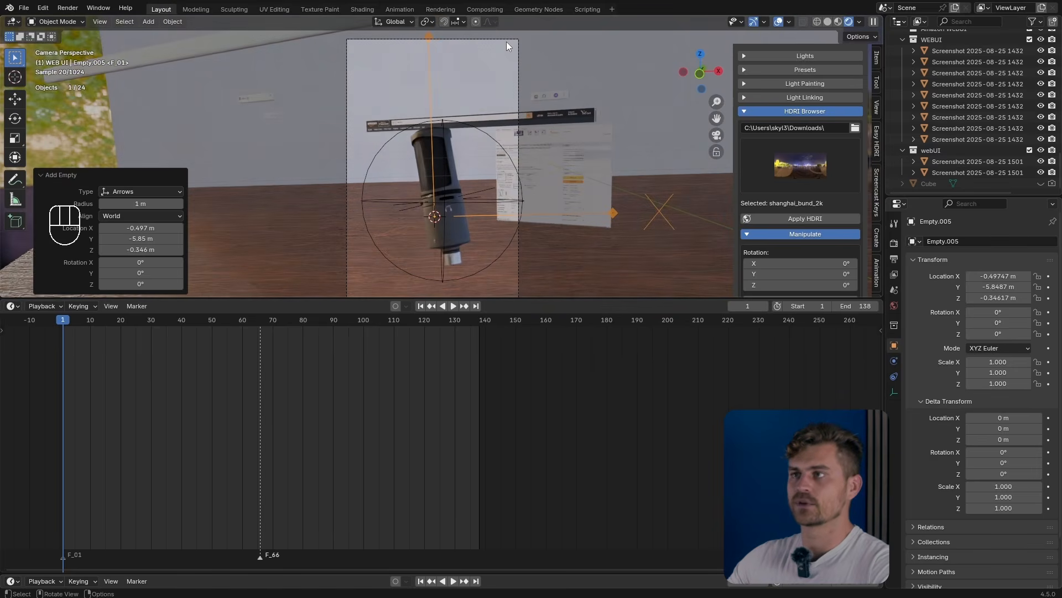
click(507, 41)
click(894, 392)
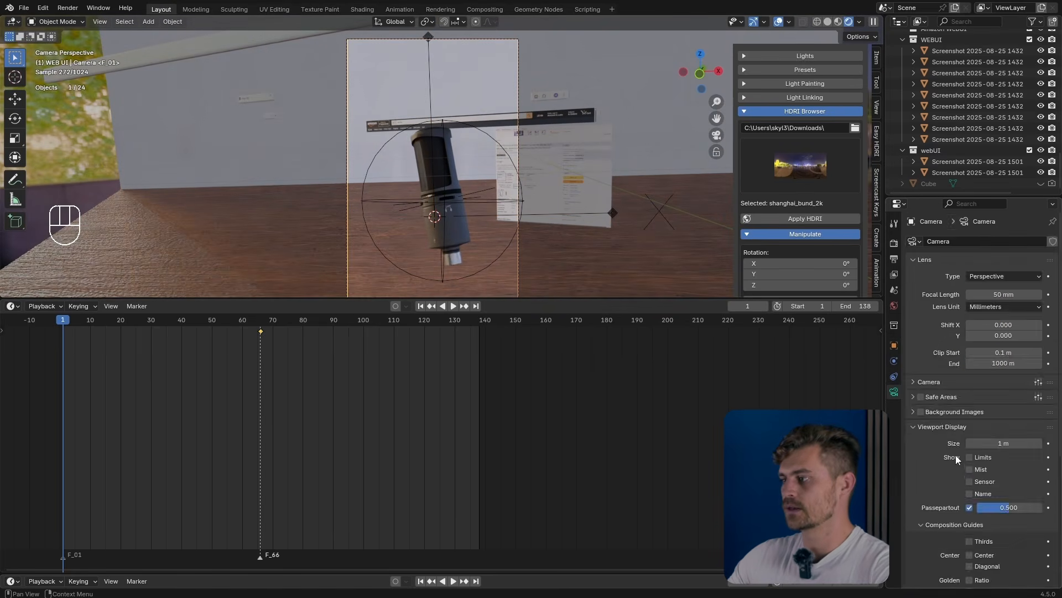
scroll(959, 464, down, 5)
scroll(959, 464, down, 1)
click(921, 448)
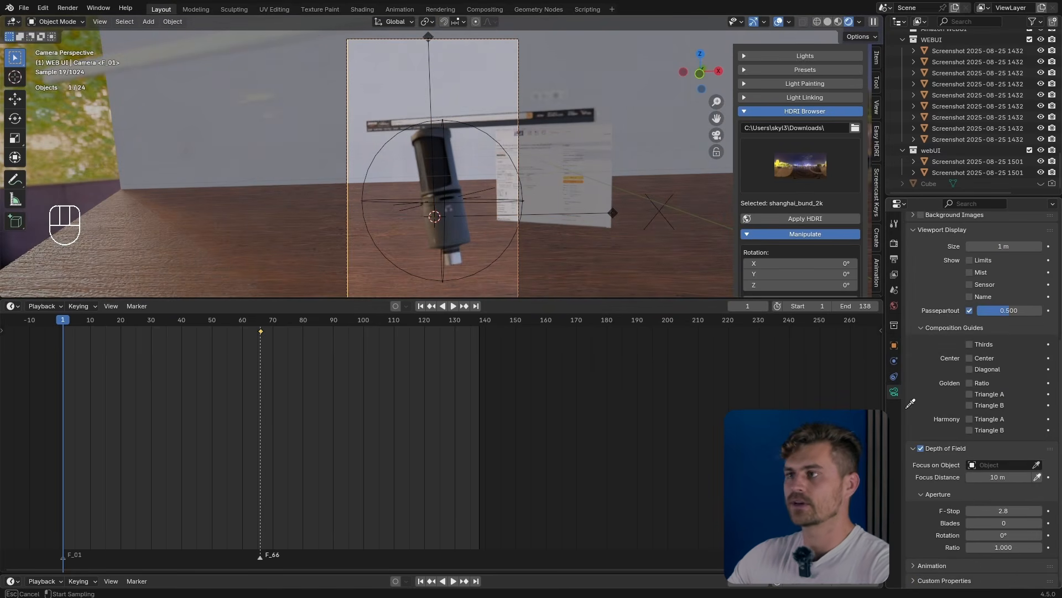
click(613, 211)
Step: Parent the Arrows empty to the microphone body as Object with Keep Transform
click(613, 211)
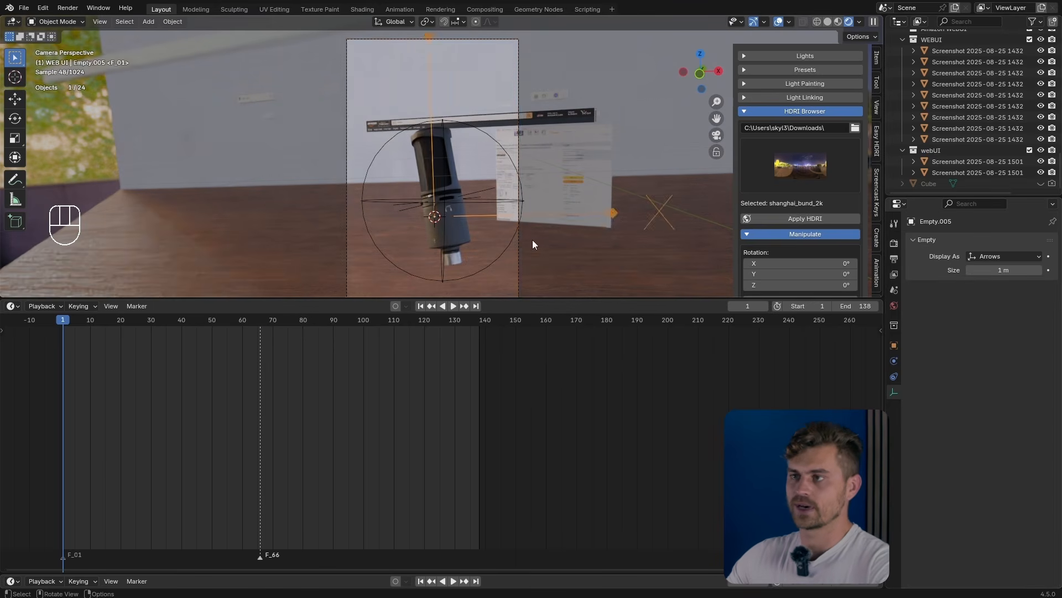
scroll(538, 237, up, 4)
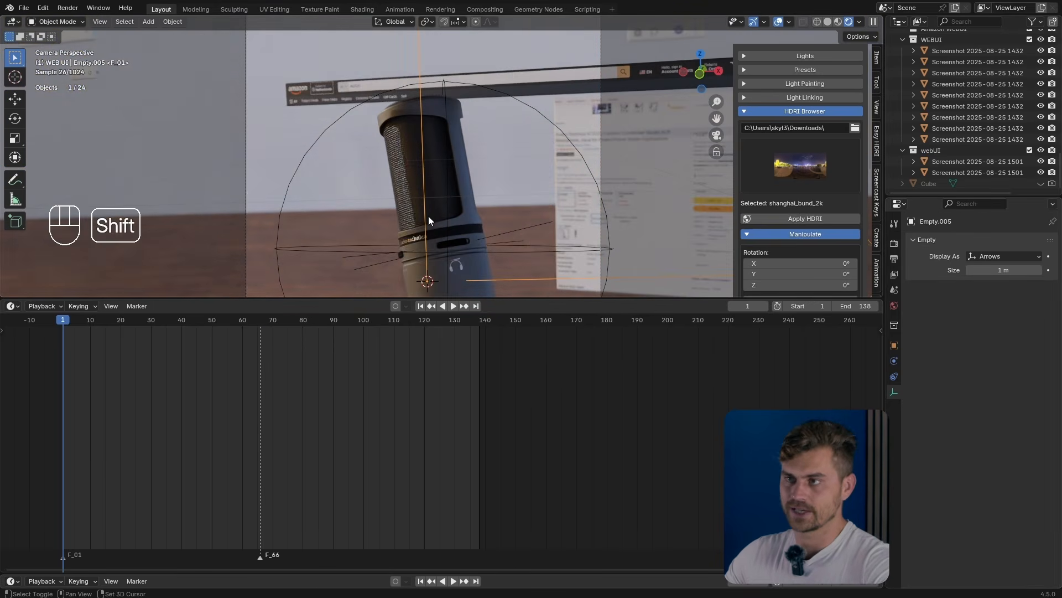
shift+middle_drag(428, 216, 441, 202)
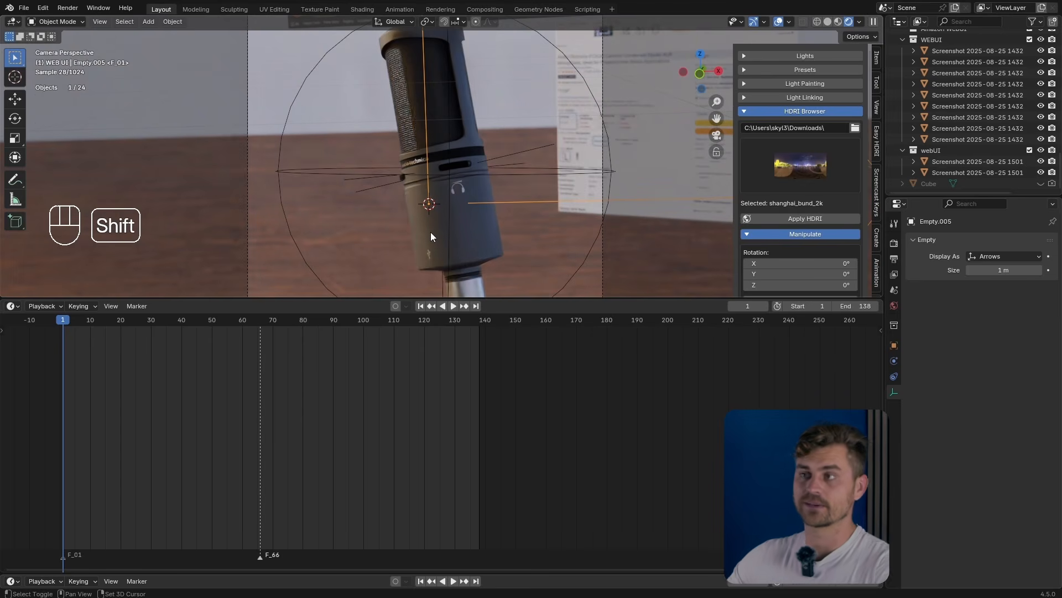
shift+click(431, 234)
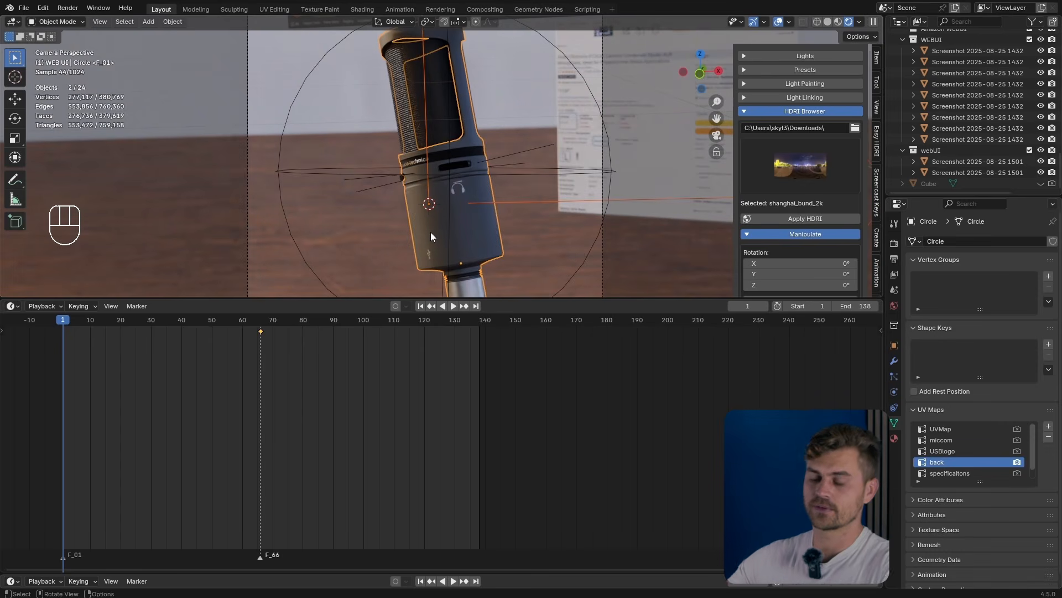
key(ctrl+p)
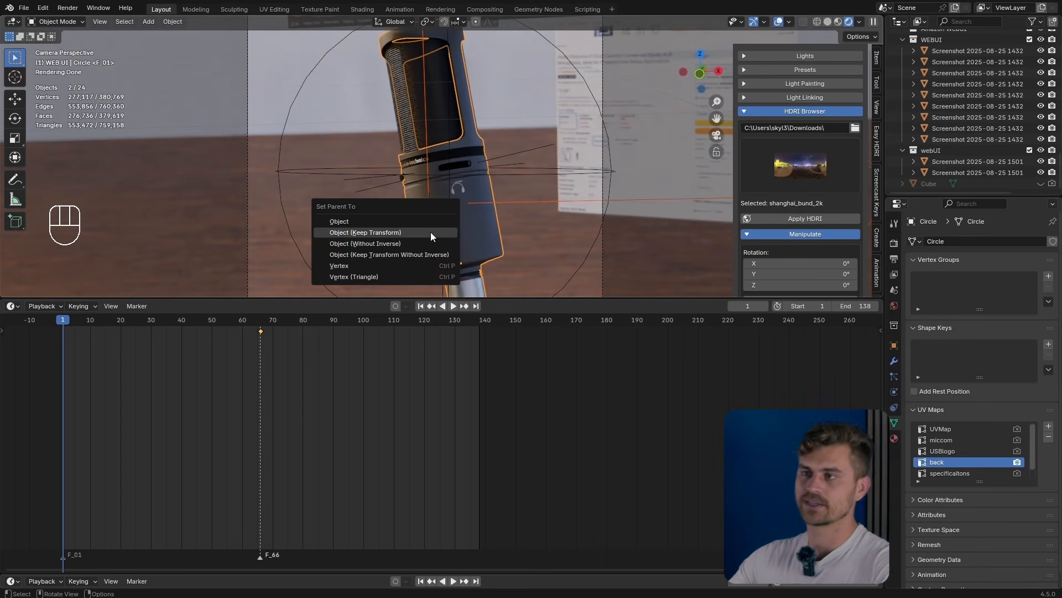
click(431, 231)
Step: Set the camera's depth of field f-stop to 0.5 and make its passepartout fully opaque, saving the file in between
key(space)
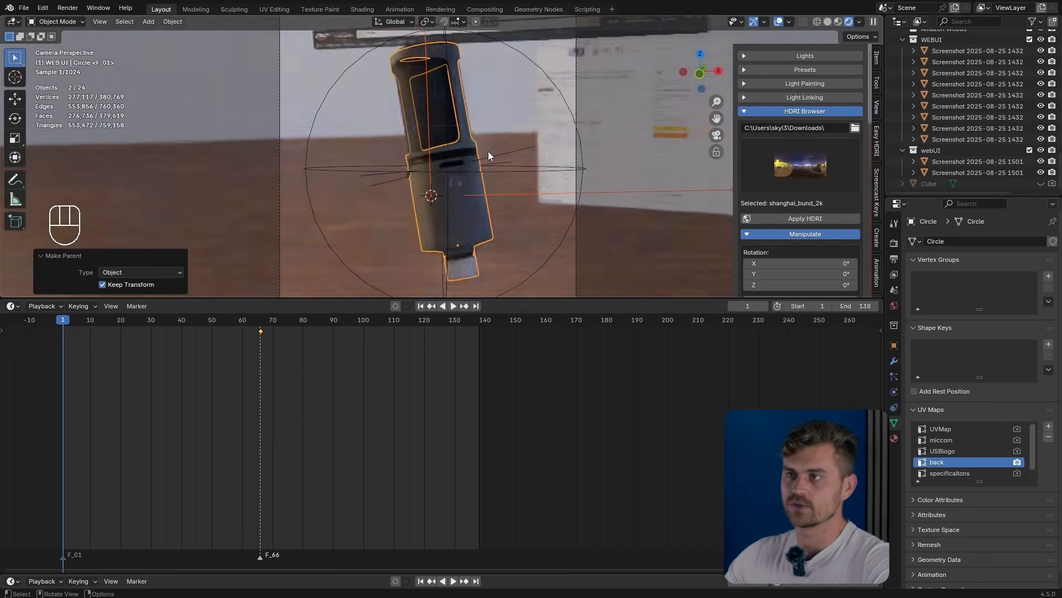
click(520, 98)
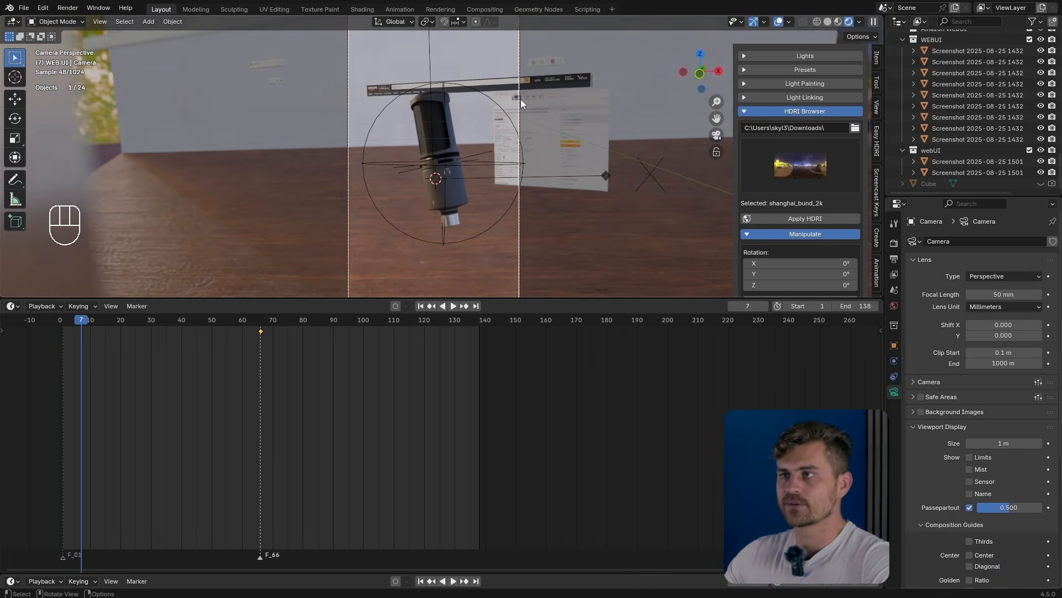
scroll(989, 504, down, 10)
shift+drag(1006, 510, 997, 511)
scroll(477, 132, up, 4)
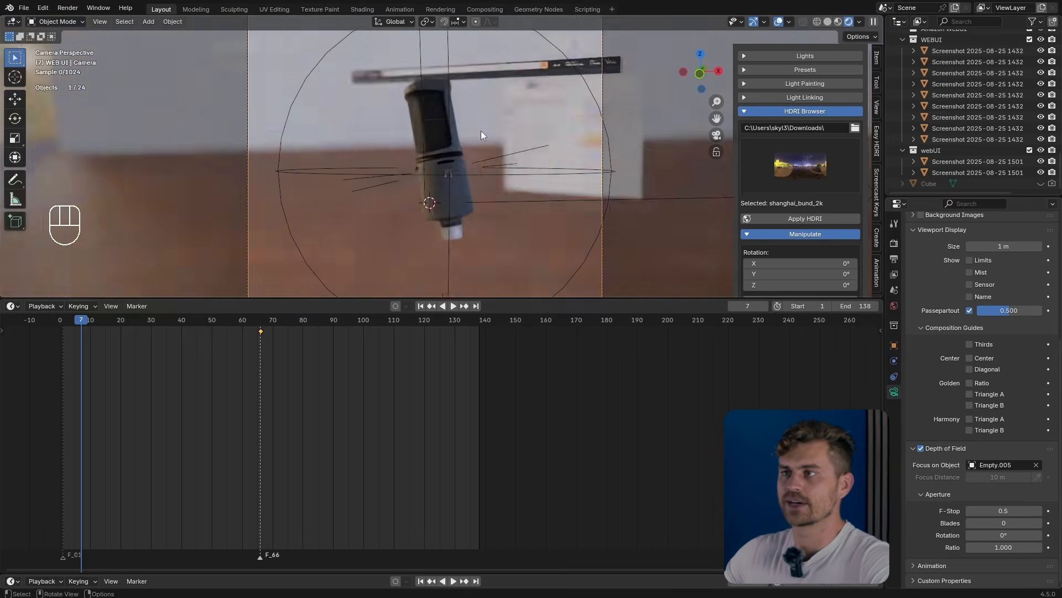
scroll(520, 111, down, 3)
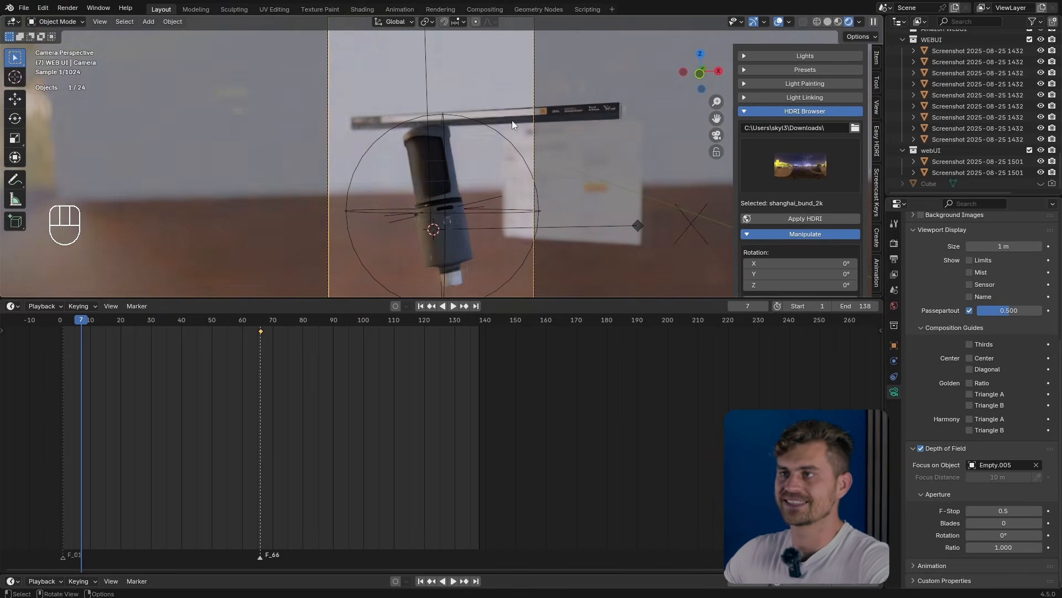
key(ctrl+s)
scroll(459, 168, down, 3)
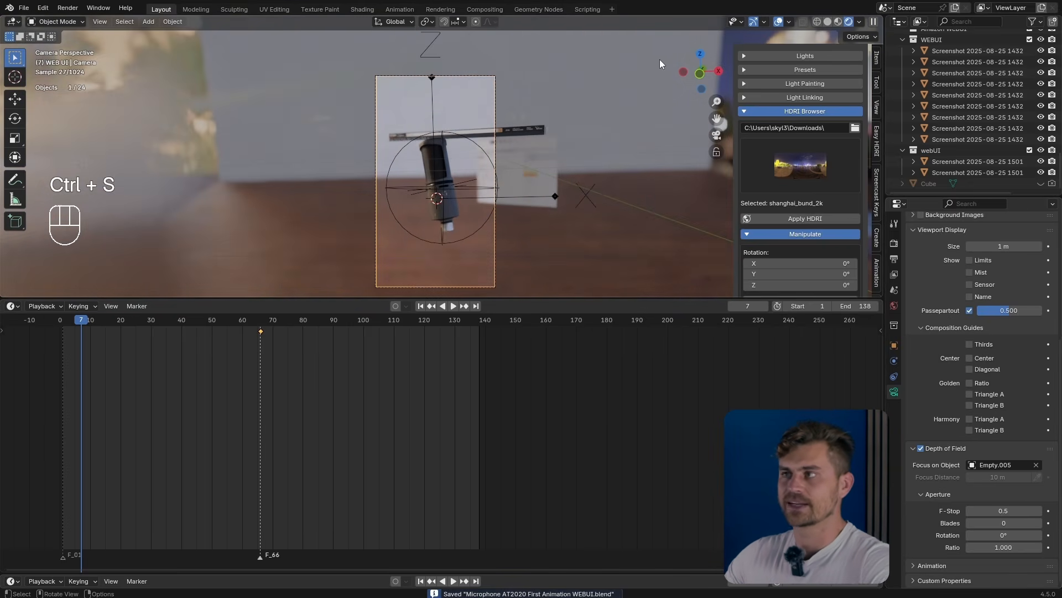
drag(1000, 315, 1040, 314)
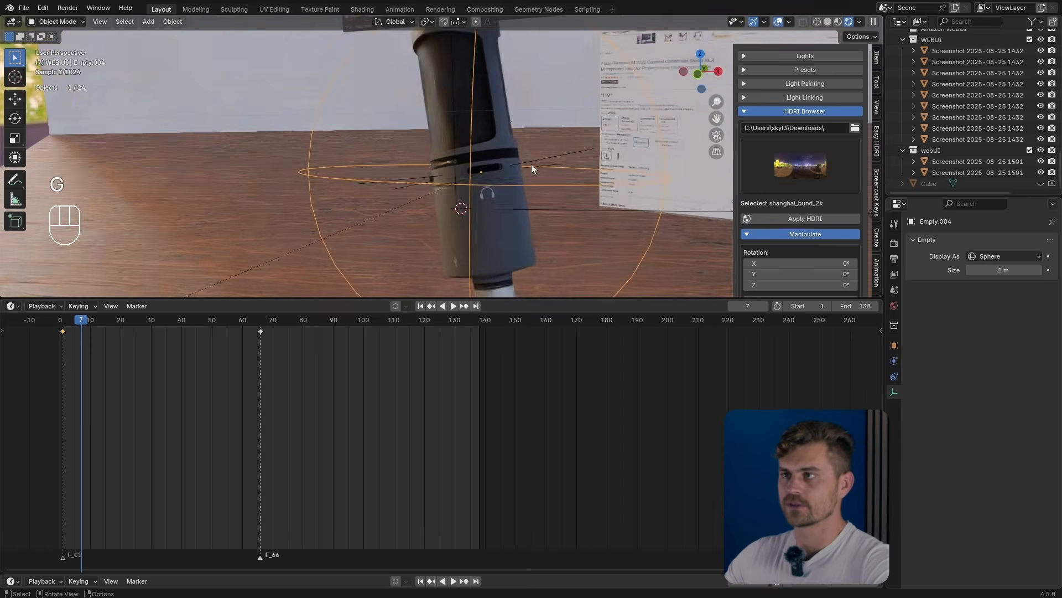
Step: Select the microphone's plain axes empty together with all screenshot planes in the WEBUI and webUI collections
click(570, 155)
key(g)
right_click(549, 162)
scroll(696, 154, down, 6)
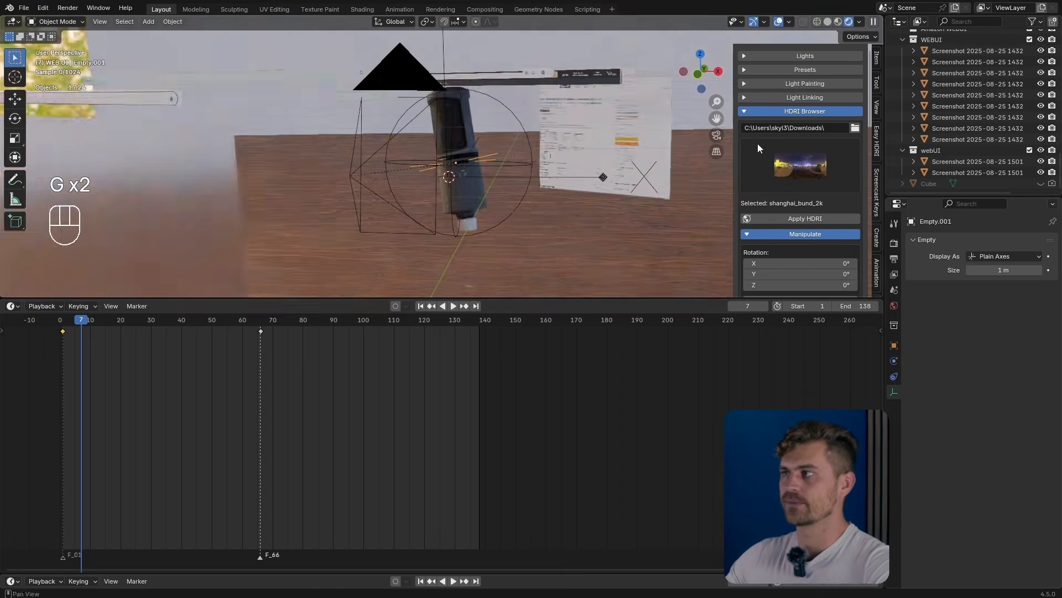
shift+click(962, 52)
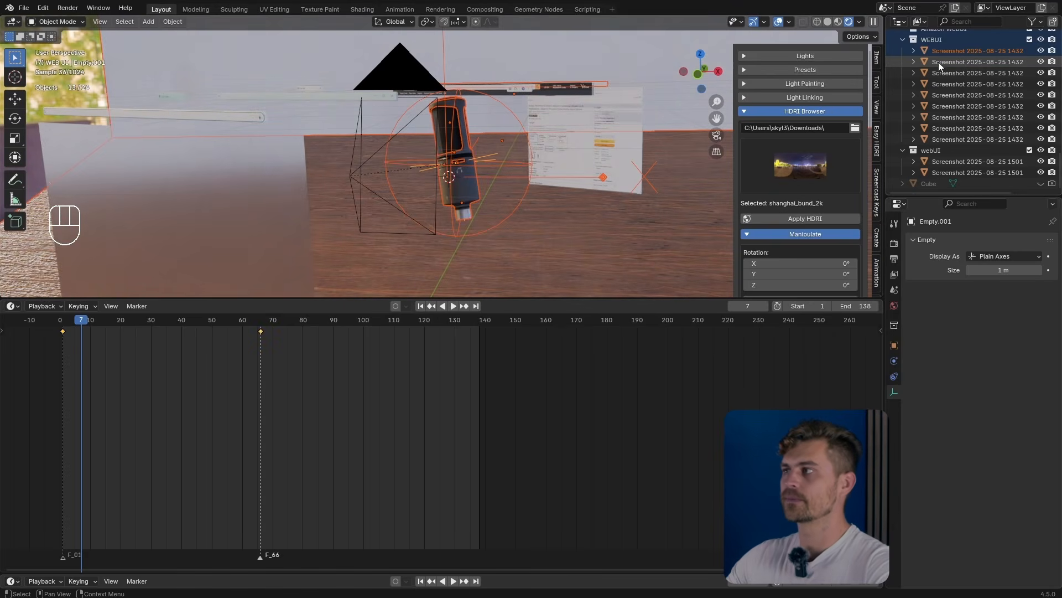
key(ctrl+z)
ctrl+click(970, 62)
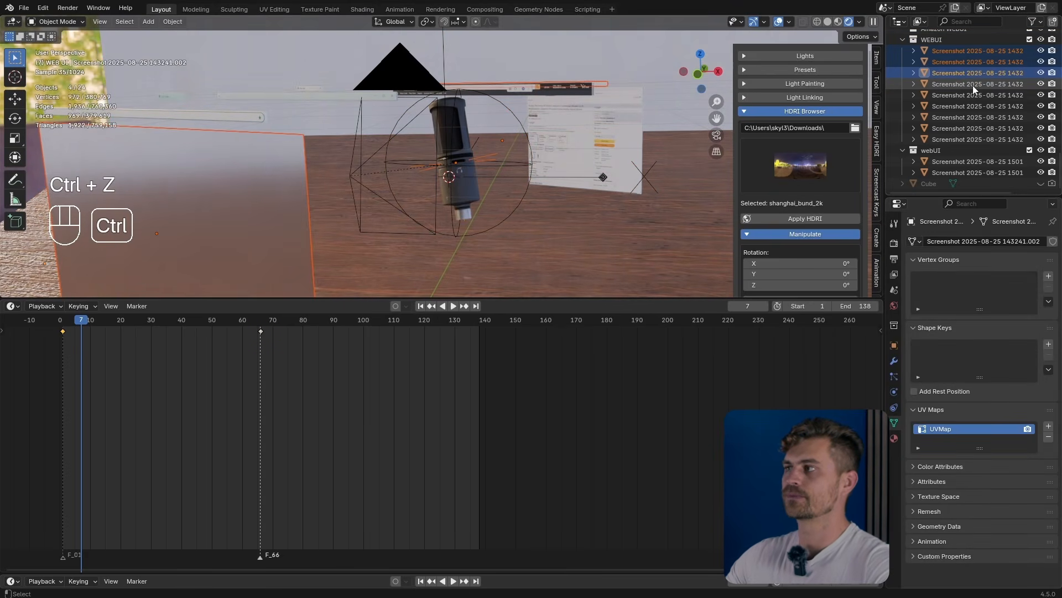
shift+click(974, 172)
Step: Switch the timeline area to the Graph Editor and frame all keyframes of the selected objects
click(12, 306)
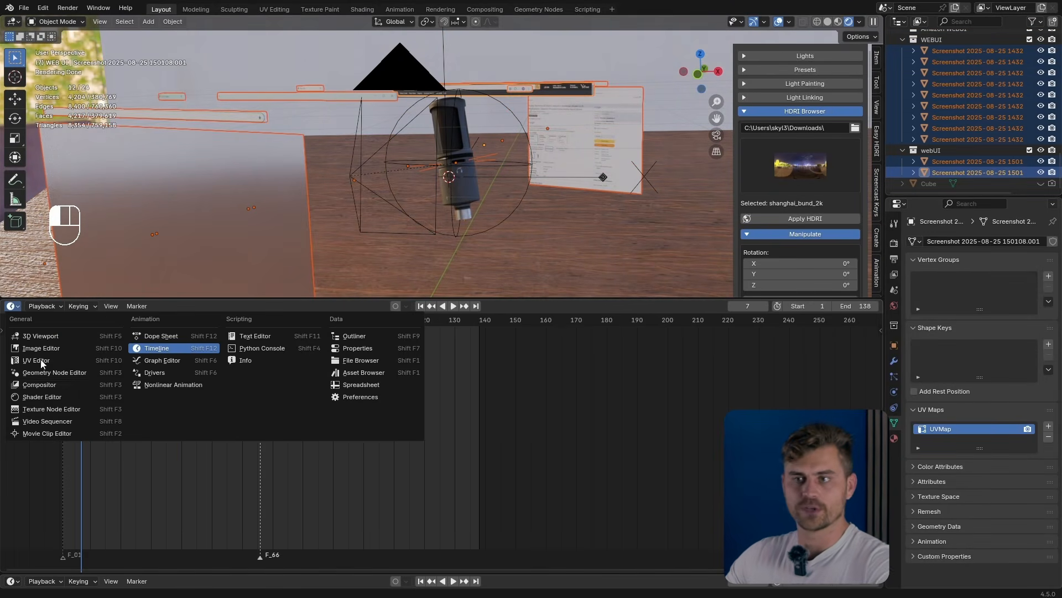
click(197, 359)
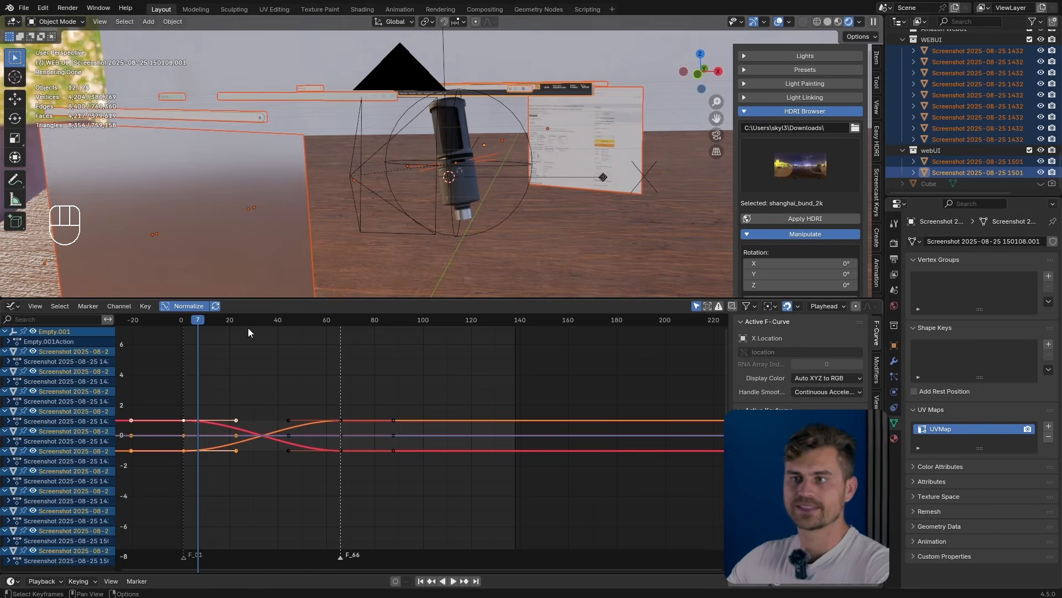
key(a)
key(KP_Decimal)
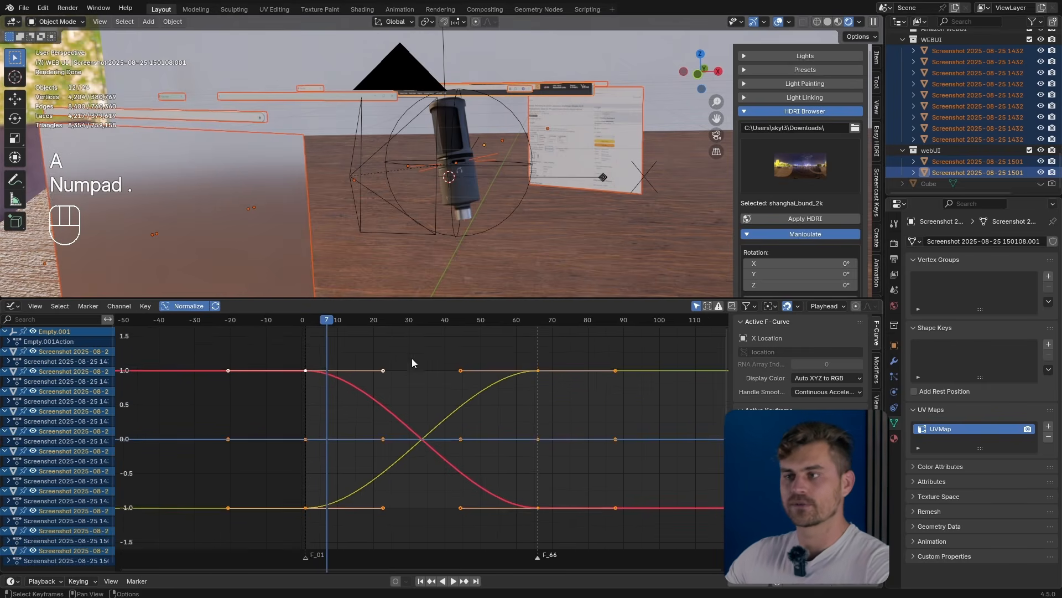
Step: Select the inner Bezier handles between frames 1 and 66 and scale them about -2.27 along X to steepen the easing
scroll(413, 357, down, 1)
drag(334, 351, 478, 531)
key(s)
key(x)
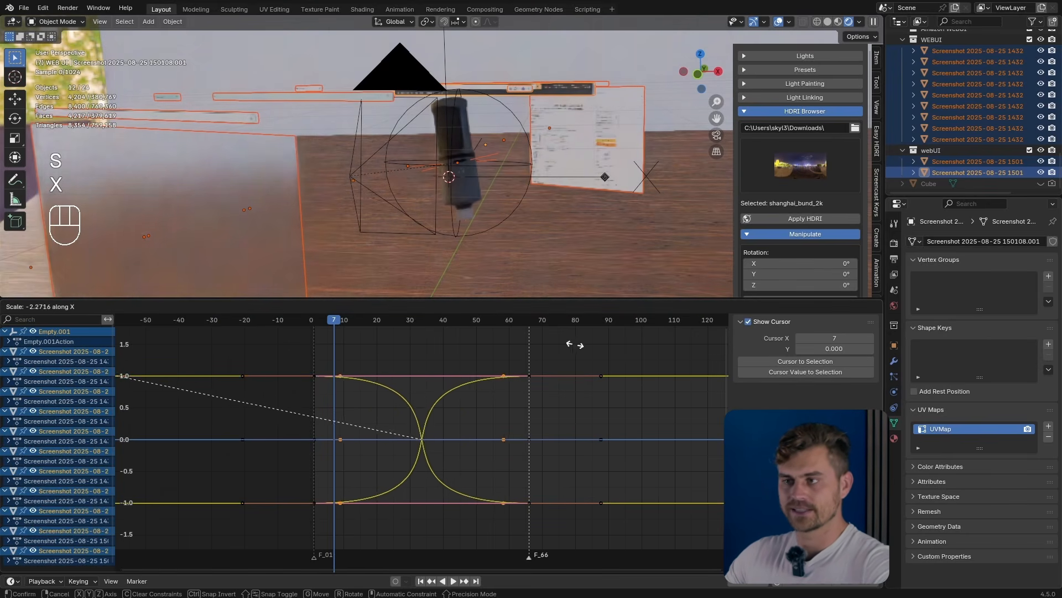
click(571, 364)
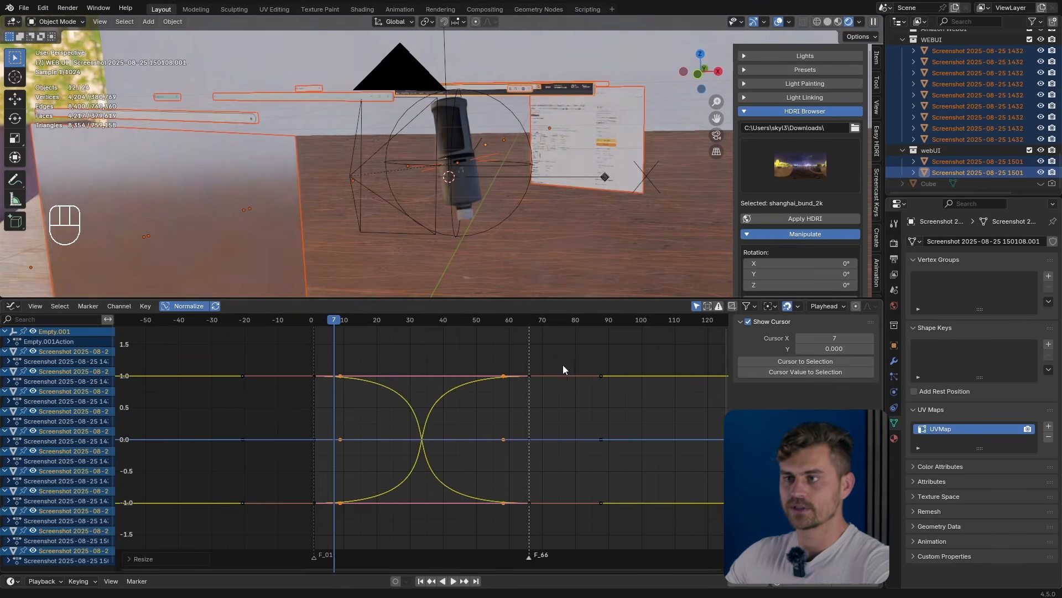
Step: Return to frame 1 and play the animation through the camera view to check the new easing
drag(331, 322, 319, 323)
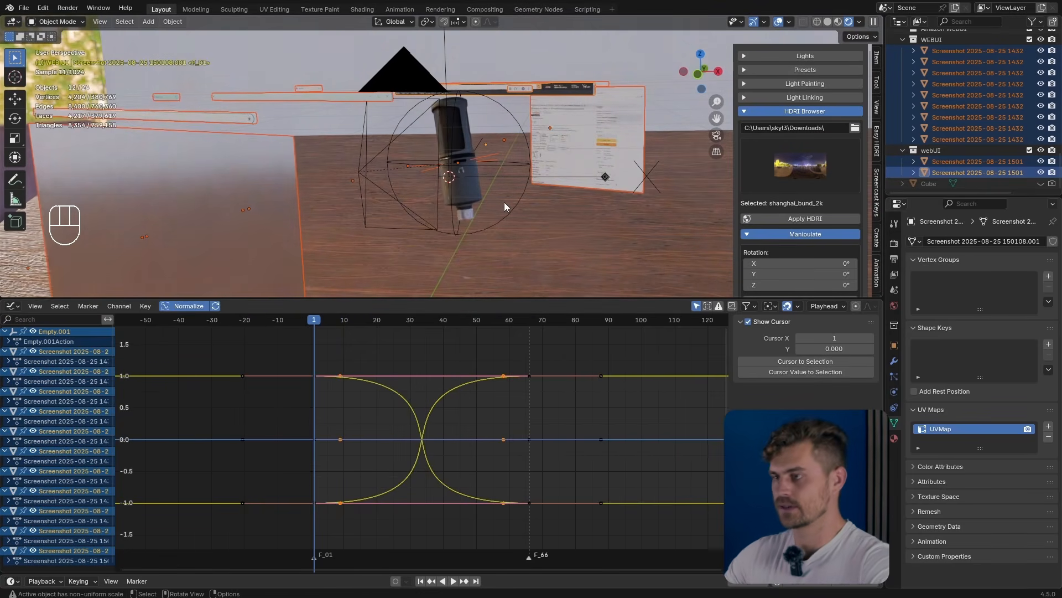
key(KP_0)
key(shift+space)
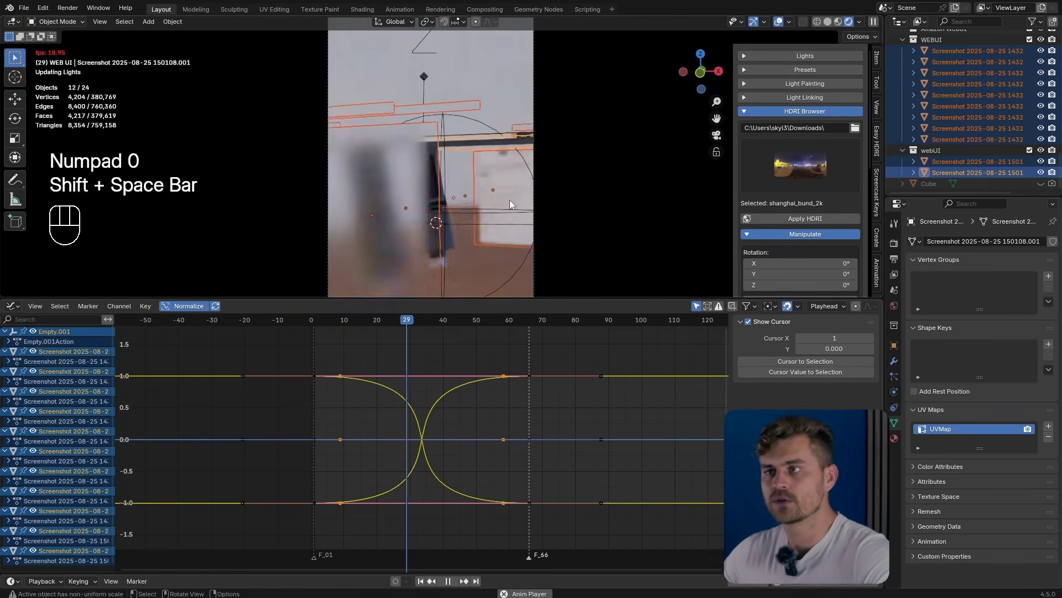
Step: Finish reviewing the eased animation playback, deselect the screenshot planes and save the file
key(shift+space)
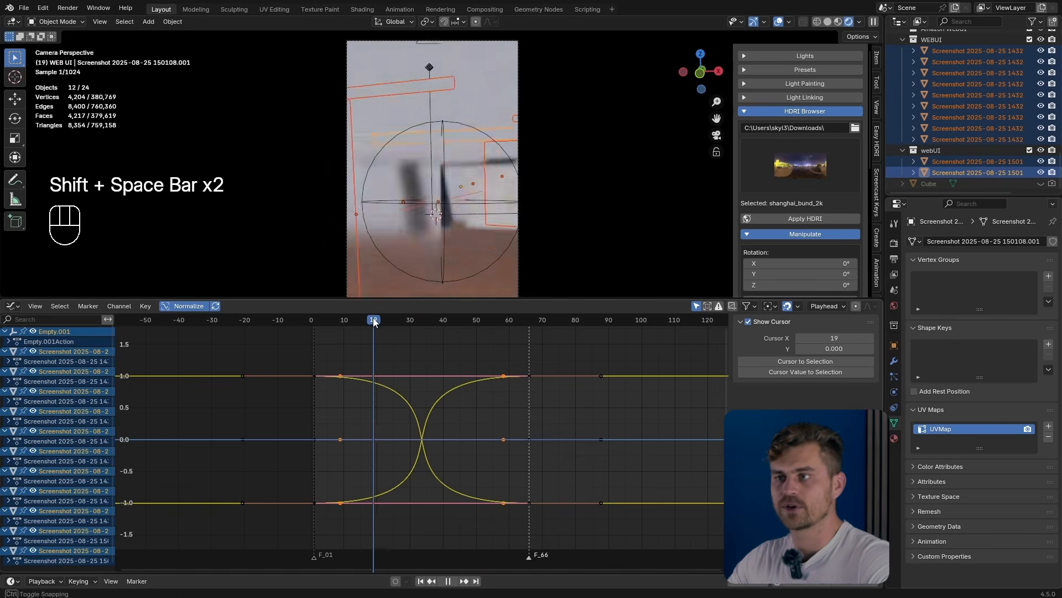
key(shift+space)
key(shift+space)
click(642, 158)
key(ctrl+s)
scroll(997, 95, up, 5)
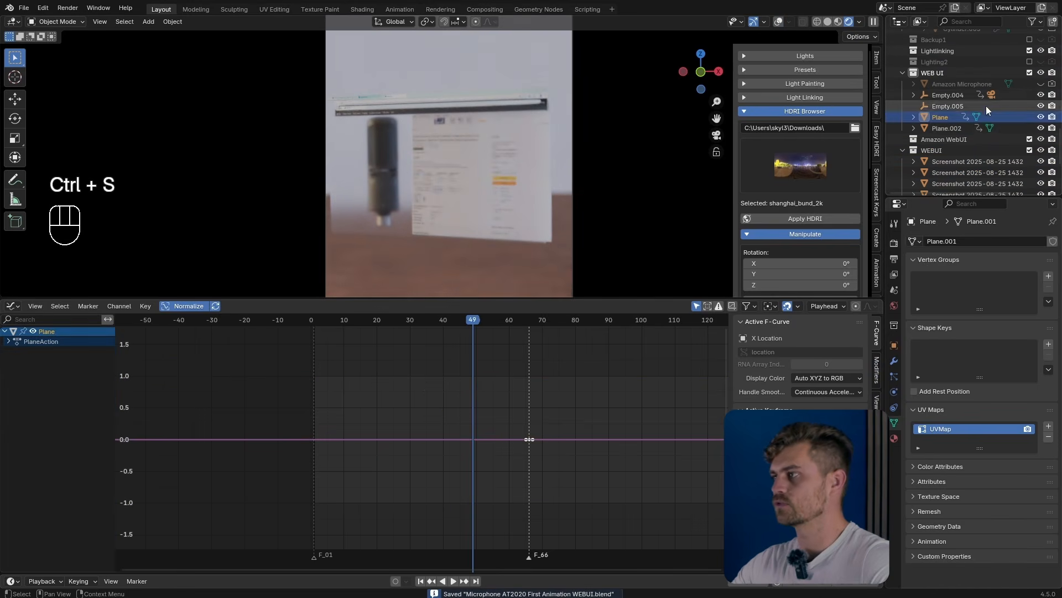
click(947, 106)
key(g)
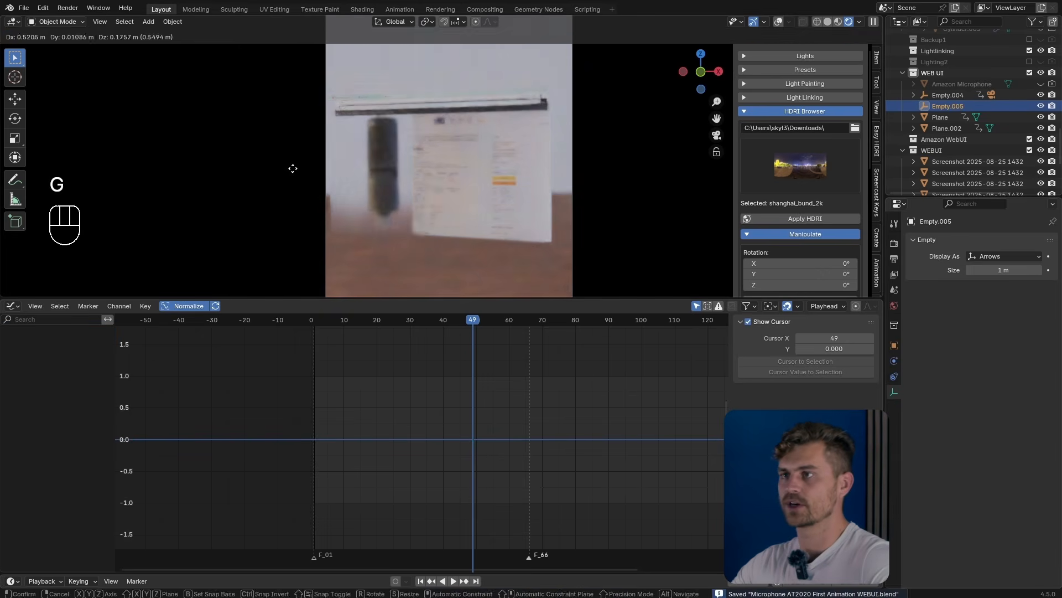
key(g)
Step: At frame 75, rotate Empty.004 by 11.2° about the global Z axis and insert a keyframe
click(947, 94)
key(g)
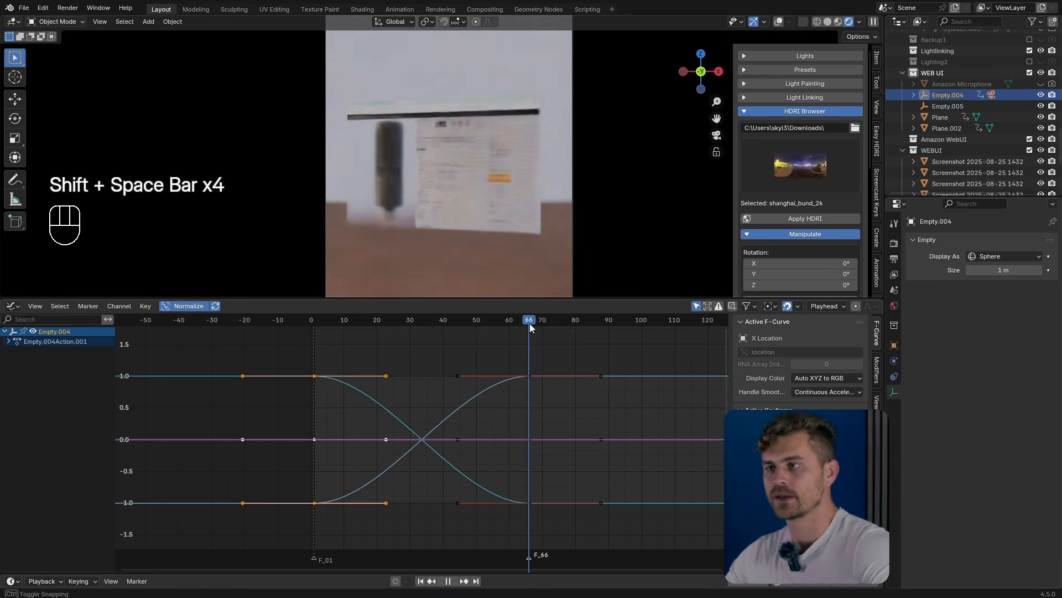
drag(530, 323, 560, 340)
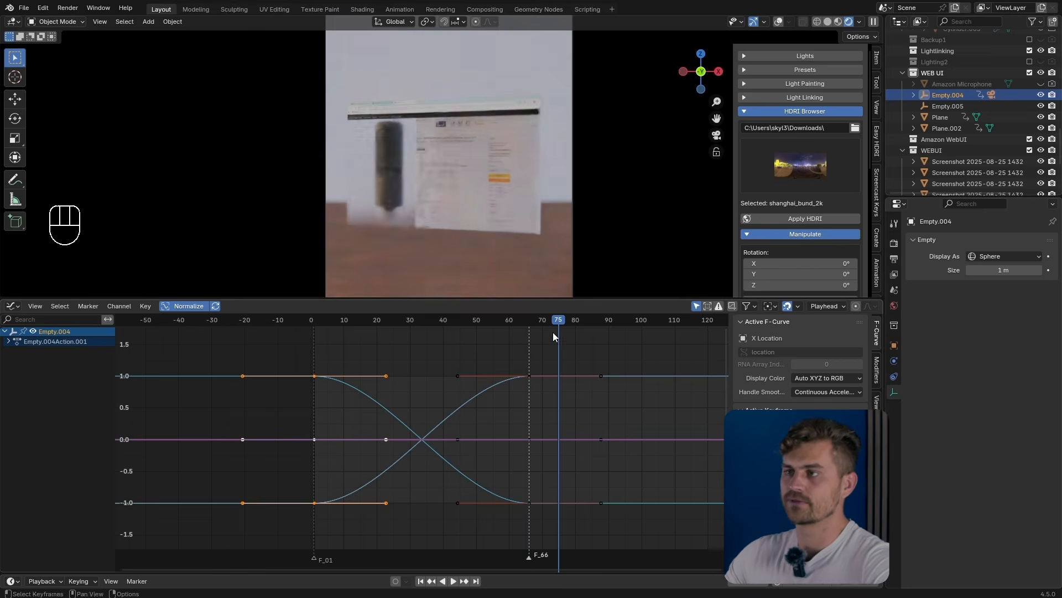
key(r)
key(z)
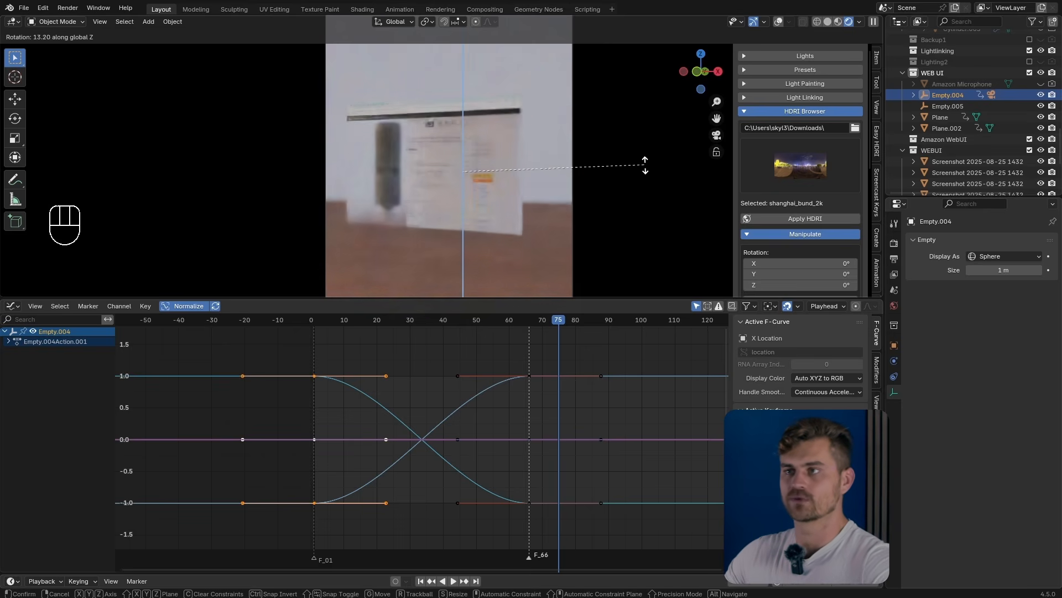
key(r)
key(y)
key(z)
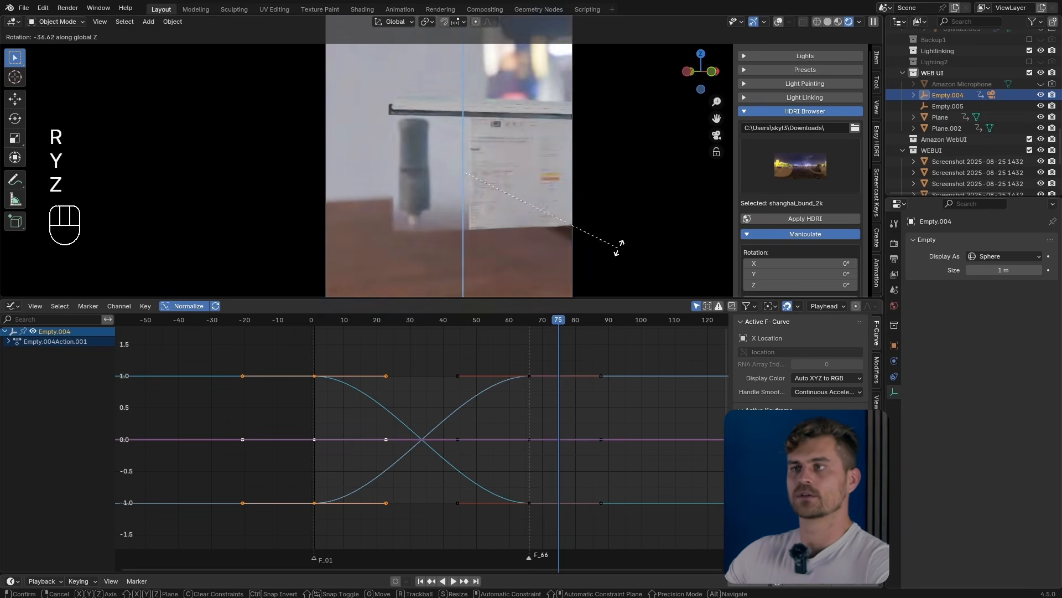
click(706, 78)
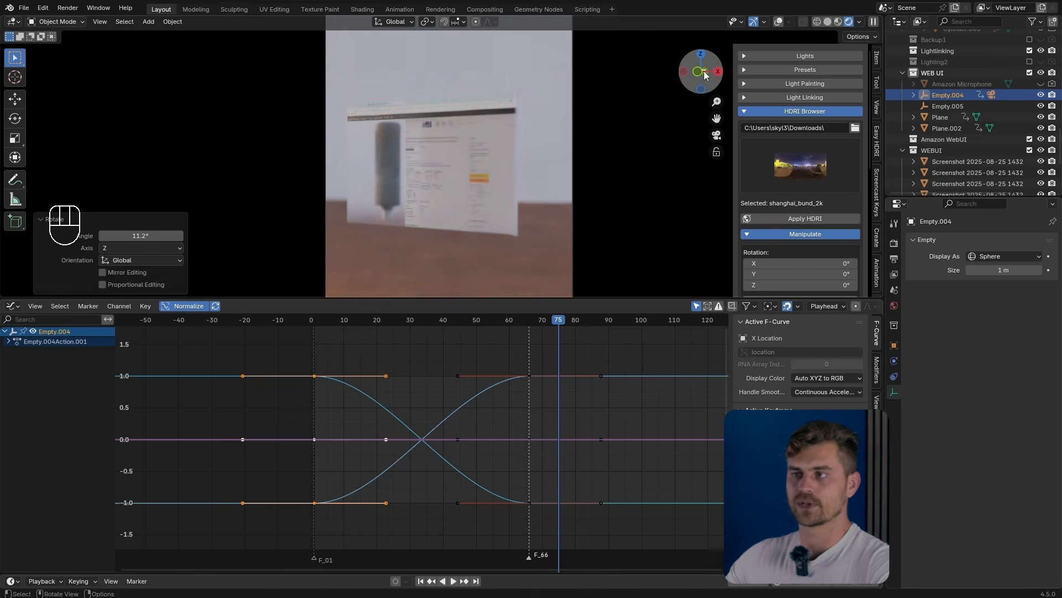
key(i)
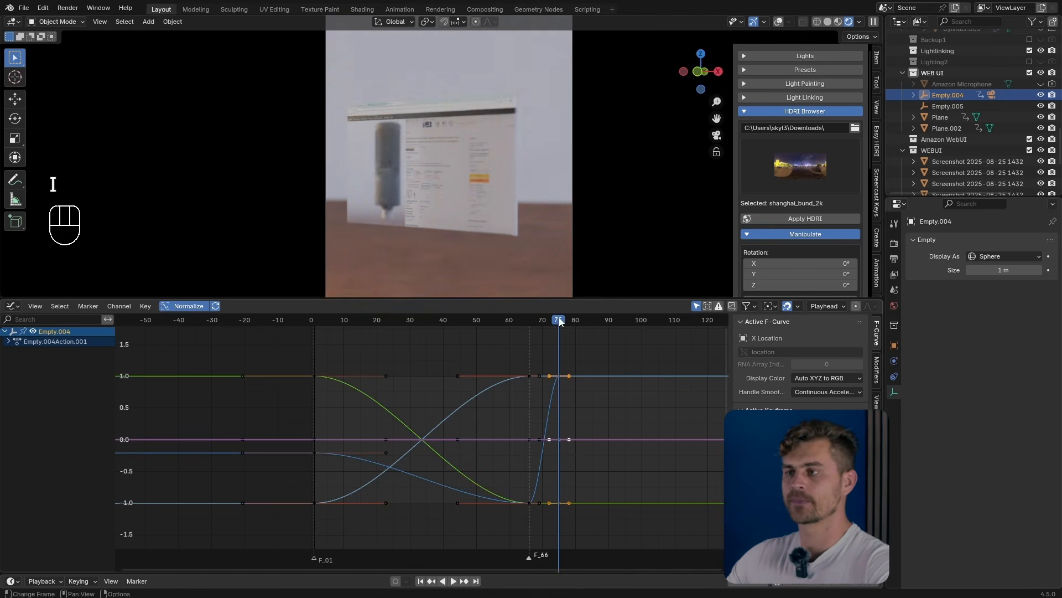
Step: Play the animation from before frame 66 to check the added camera rotation
drag(560, 322, 499, 323)
key(shift+space)
key(shift+space)
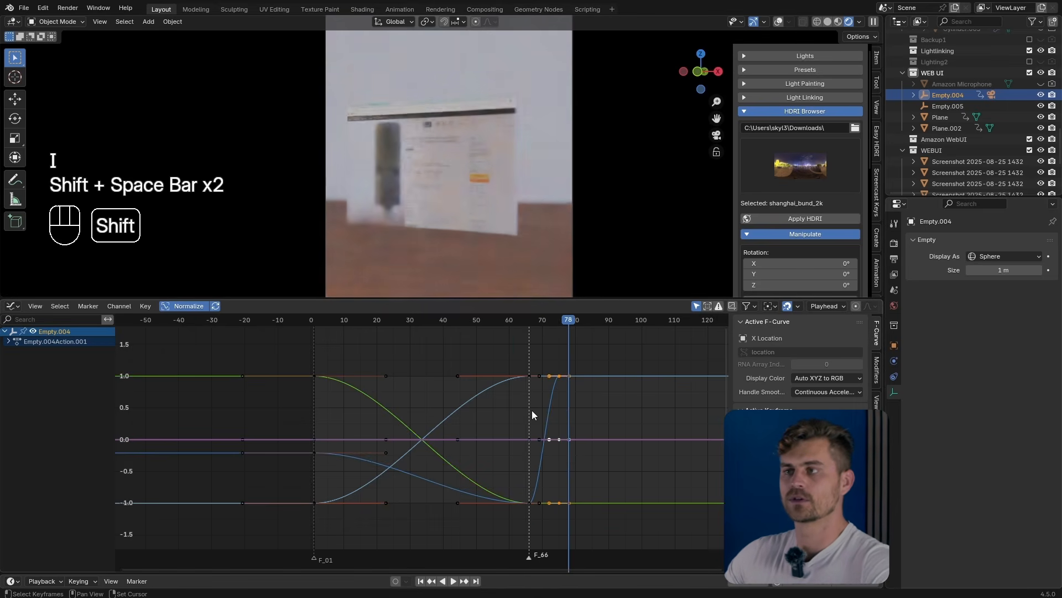
Step: Expand Empty.004's object transforms in the Graph Editor, isolate the Z Euler Rotation curve and frame its keyframes
scroll(545, 423, up, 5)
middle_drag(602, 473, 560, 445)
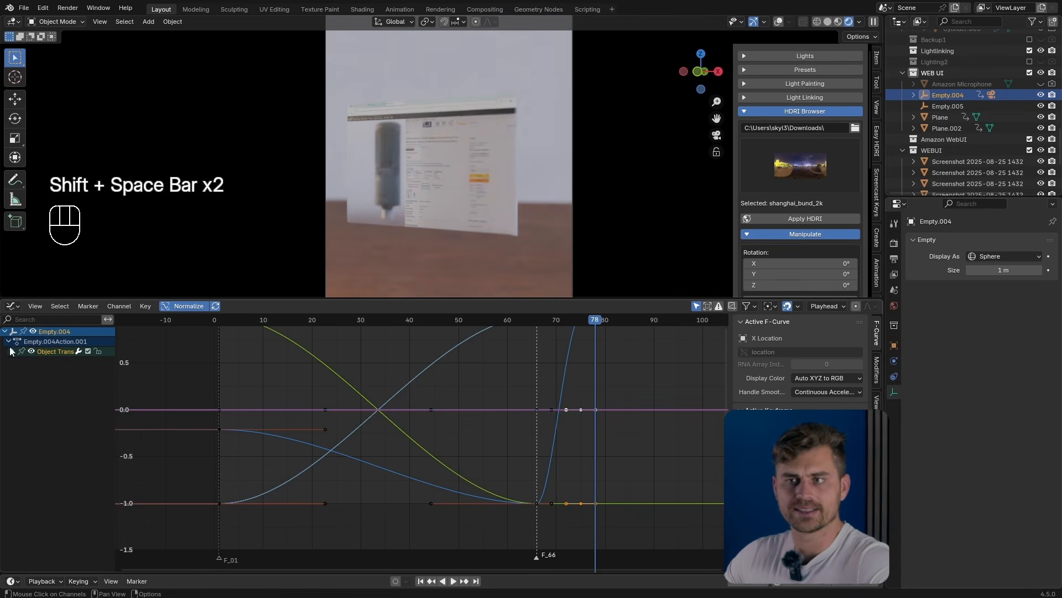
click(10, 350)
click(54, 411)
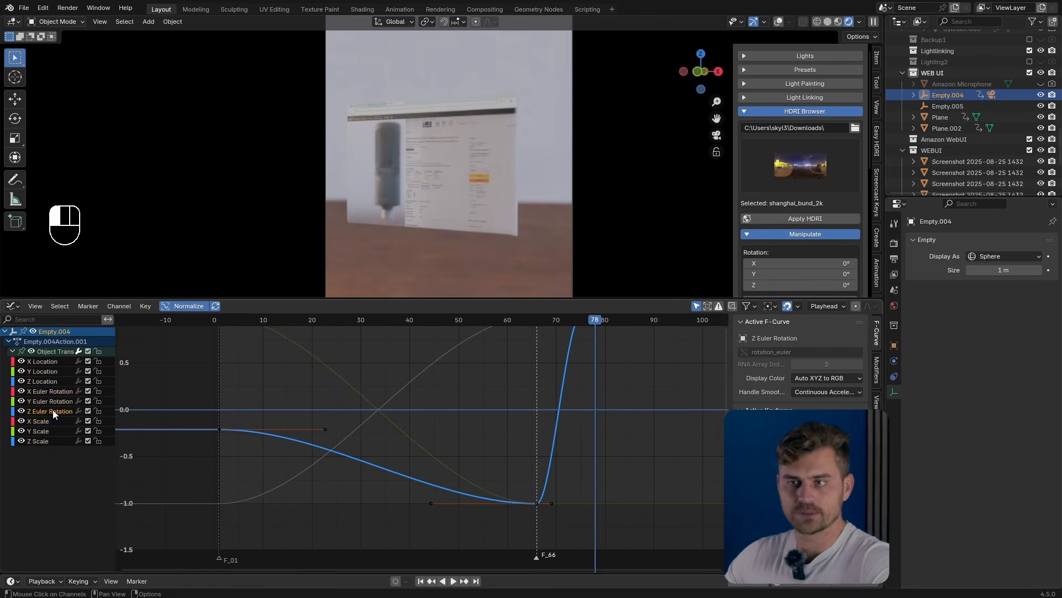
key(a)
key(KP_Decimal)
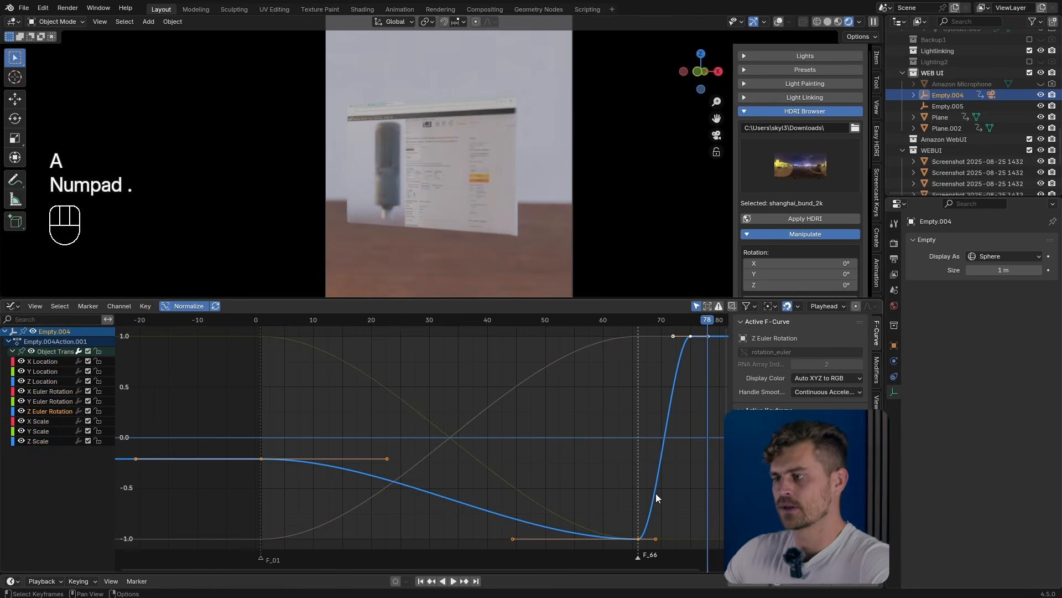
Step: Move the incoming handle of the Z Euler Rotation keyframe at frame 75 along X to about frame 66
middle_drag(693, 517, 642, 510)
scroll(611, 409, down, 3)
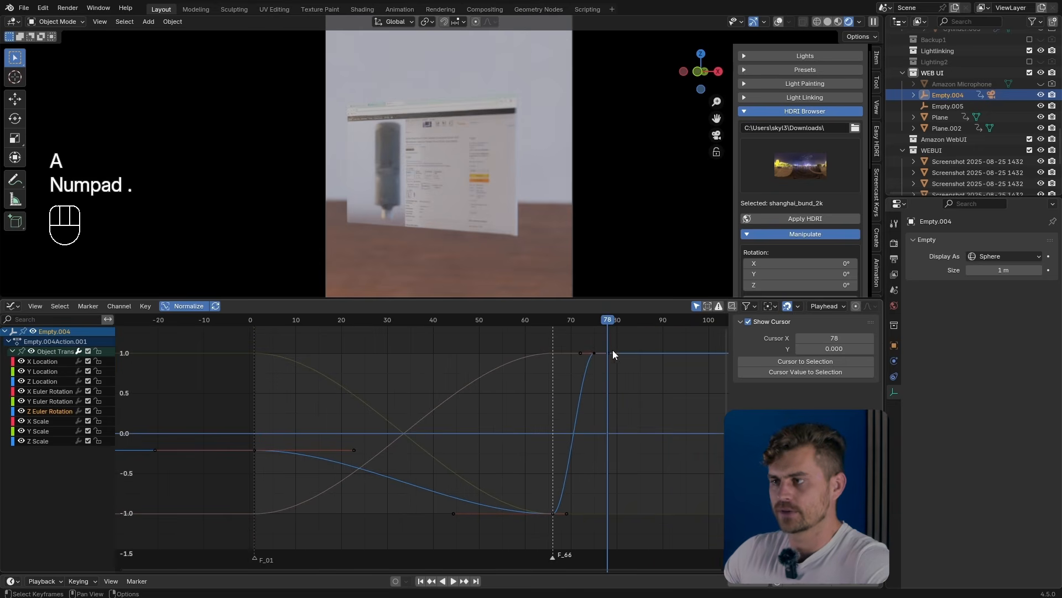
click(580, 351)
key(g)
key(x)
click(541, 364)
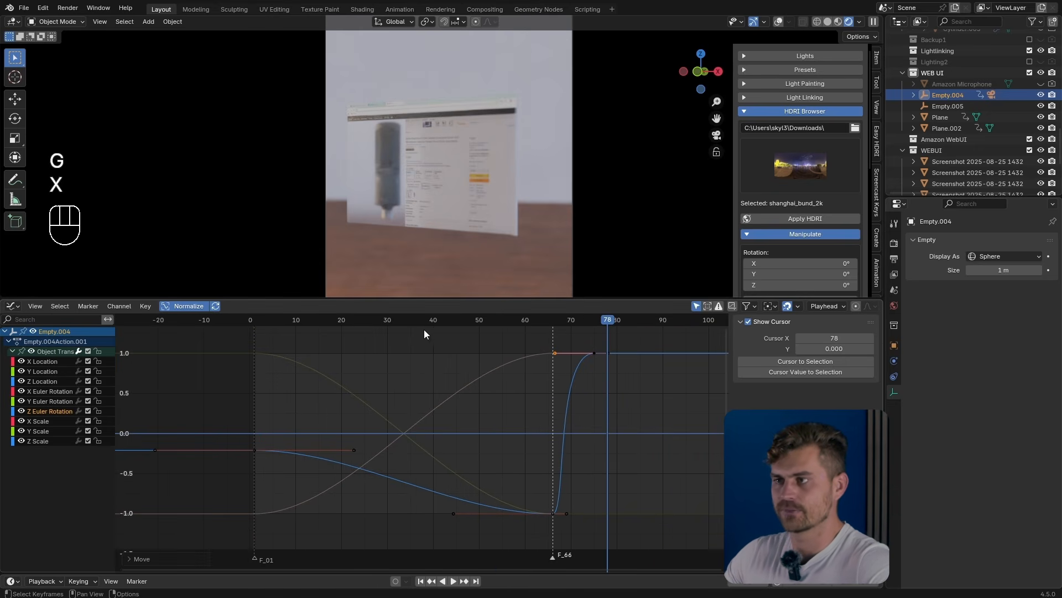
Step: Play the animation from frame 54 to check the sharper rotation easing
click(499, 319)
key(shift+space)
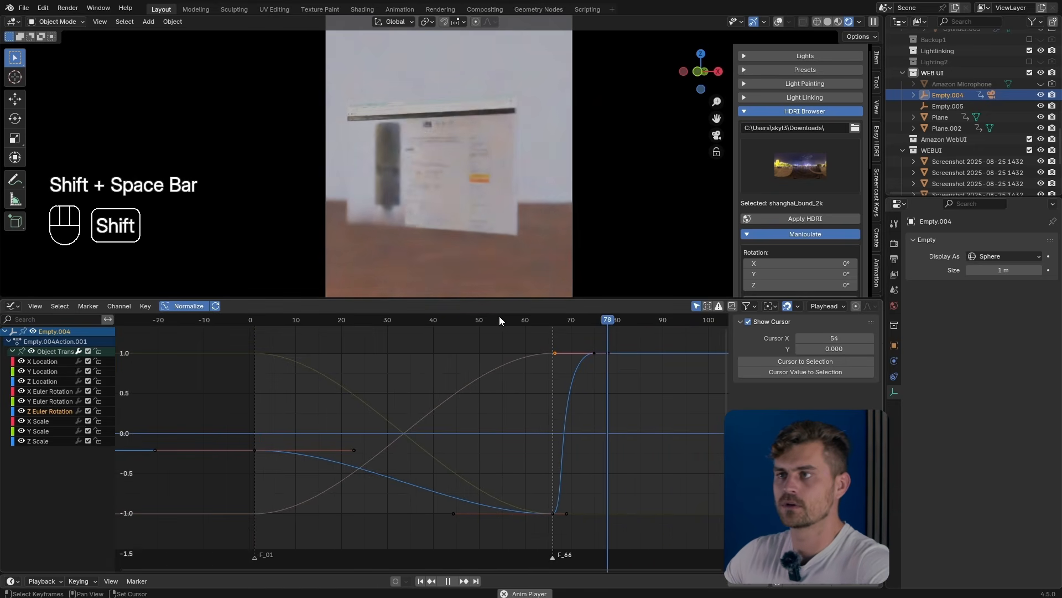
key(shift+space)
Step: Raise the frame 75 keyframe of Empty.004's Z Euler Rotation curve along Y to strengthen the rotation
scroll(587, 354, down, 3)
click(519, 392)
key(g)
key(y)
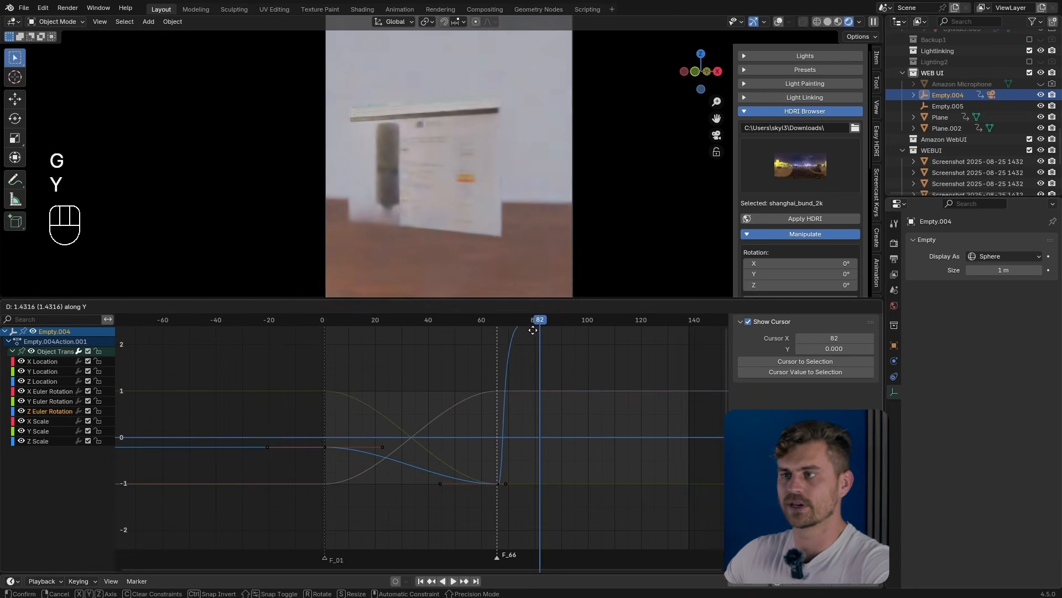
click(534, 326)
Step: Play and scrub the animation around frames 62 to 82, then from the start, to check the stronger rotation
click(486, 320)
key(shift+space)
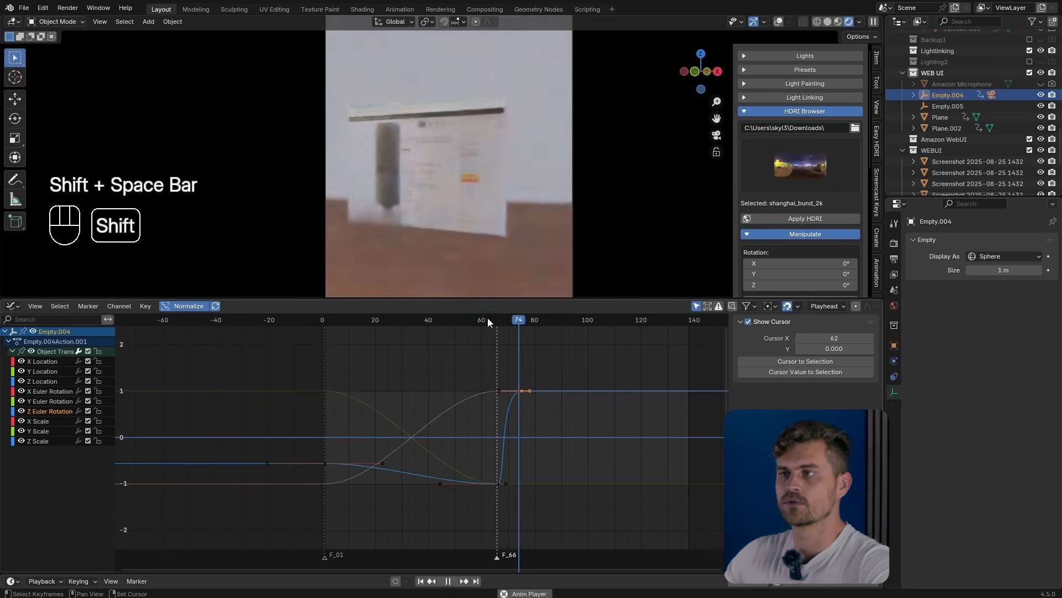
key(shift+space)
drag(513, 324, 506, 327)
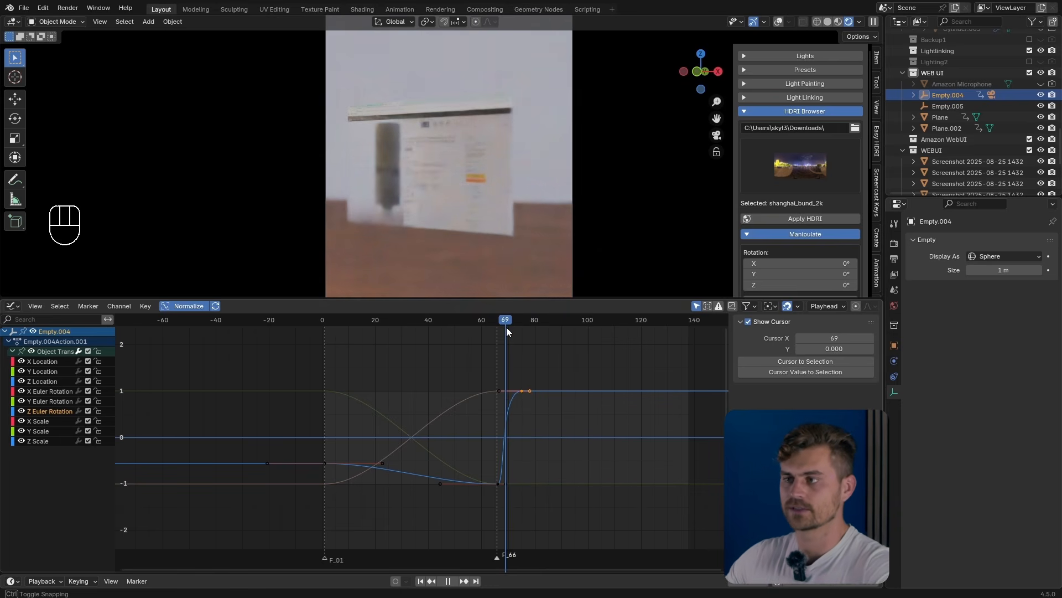
key(shift+space)
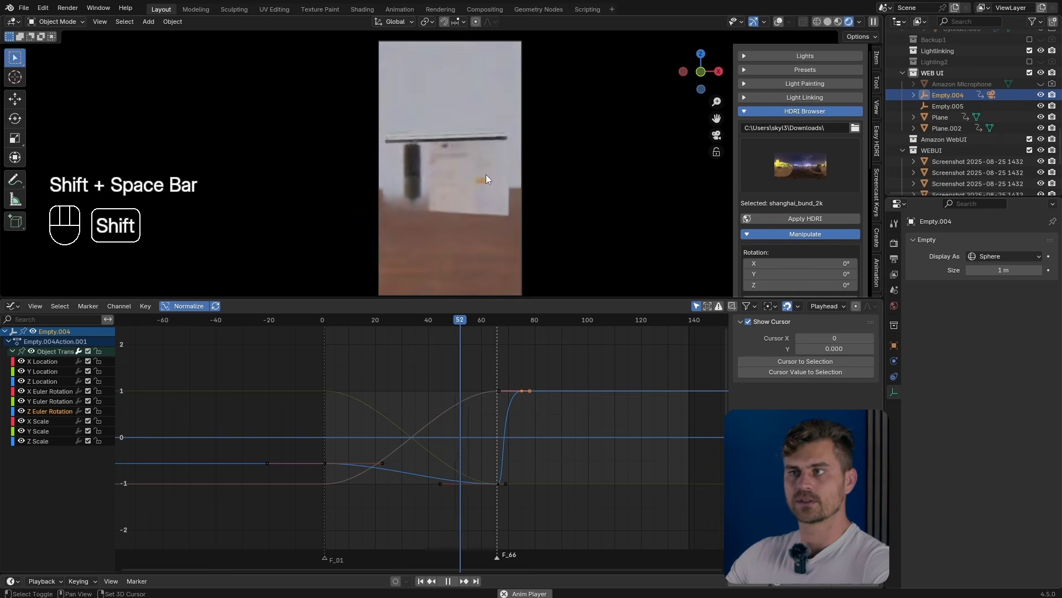
key(shift+space)
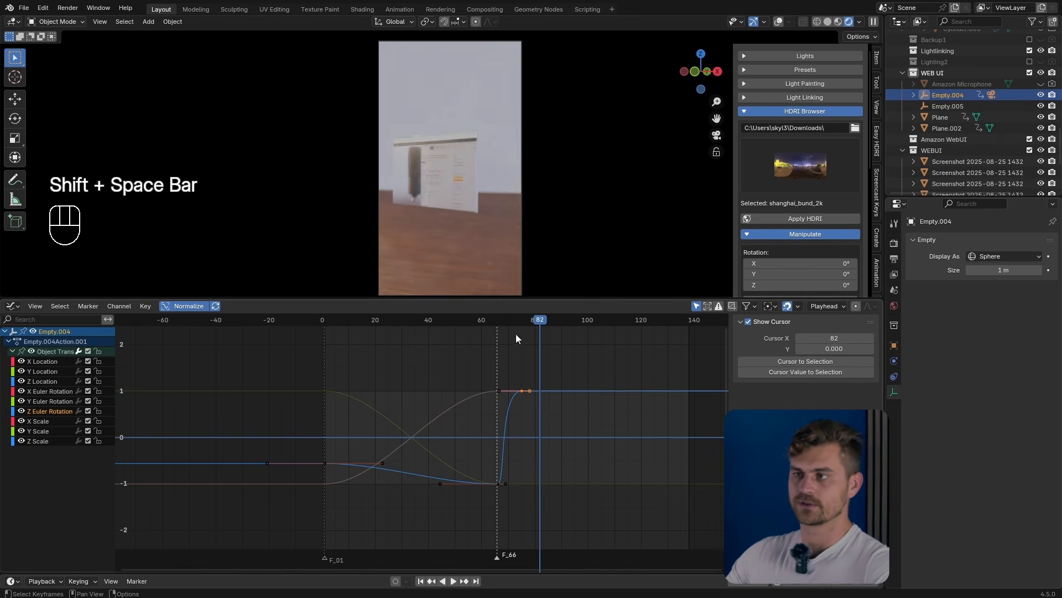
Step: At frame 69, add a new camera and move it -1.4376 m in X, -0.33353 m in Y and -0.10458 m in Z
drag(511, 320, 506, 320)
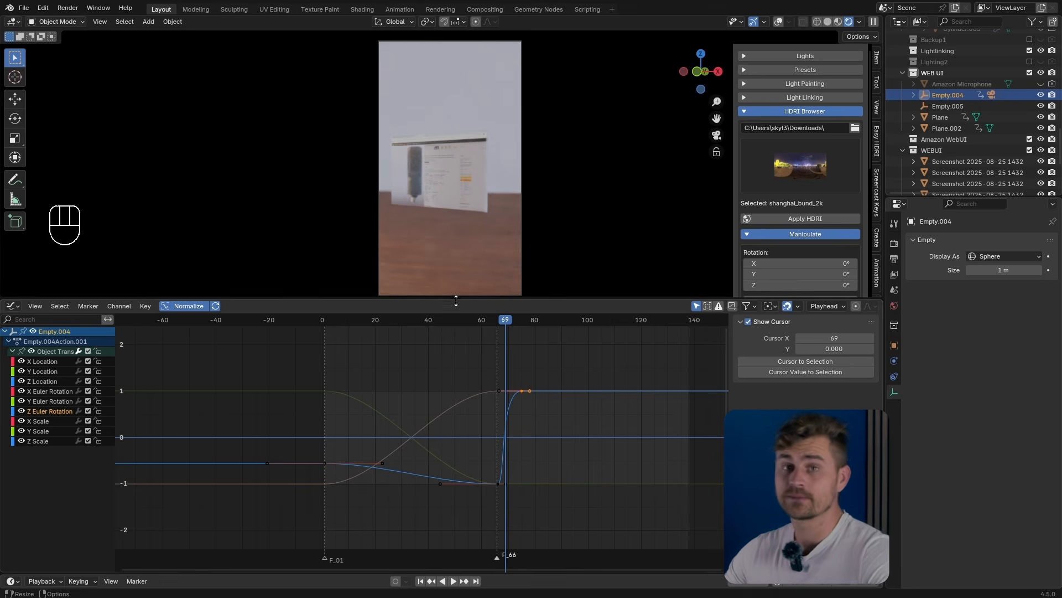
key(shift+a)
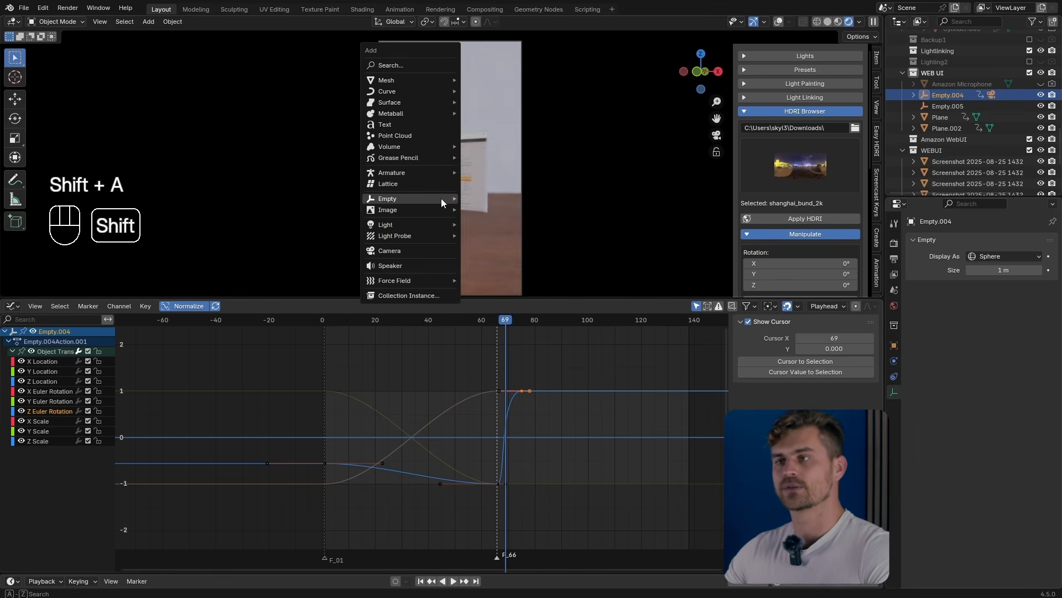
click(411, 252)
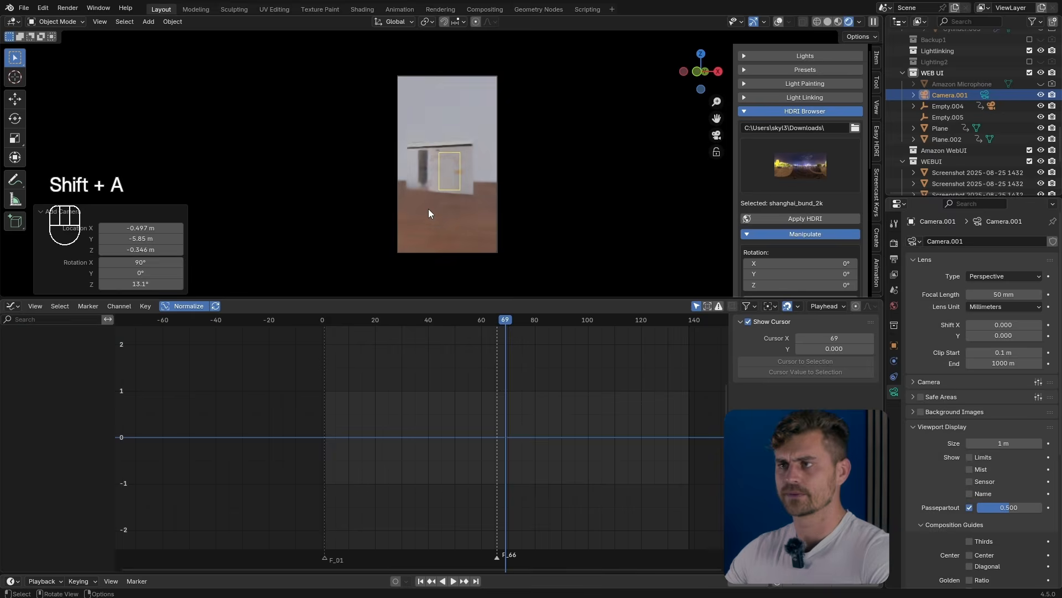
key(g)
Step: Switch the Graph Editor area to the Timeline and bind Camera.001 to a marker at frame 69
click(13, 306)
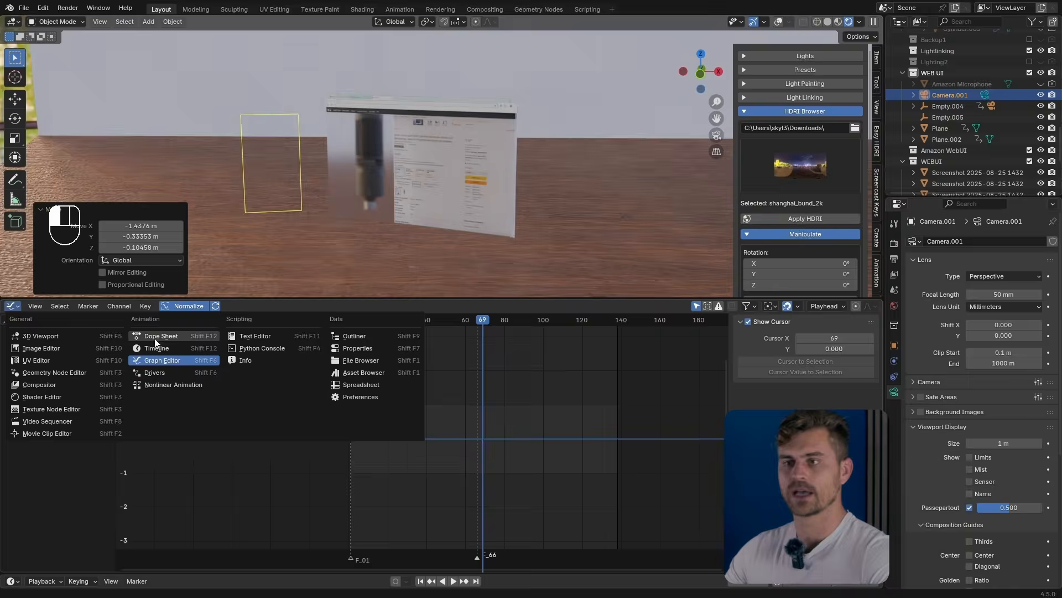
click(157, 346)
key(ctrl+b)
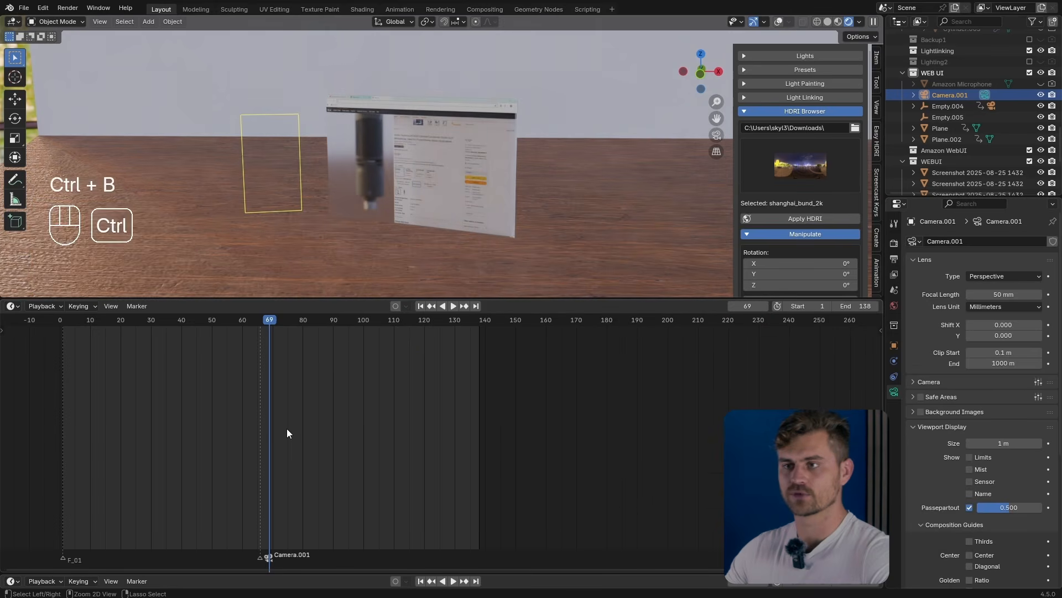
Step: Play the animation from frame 1 through the camera view to check which camera is active
click(65, 320)
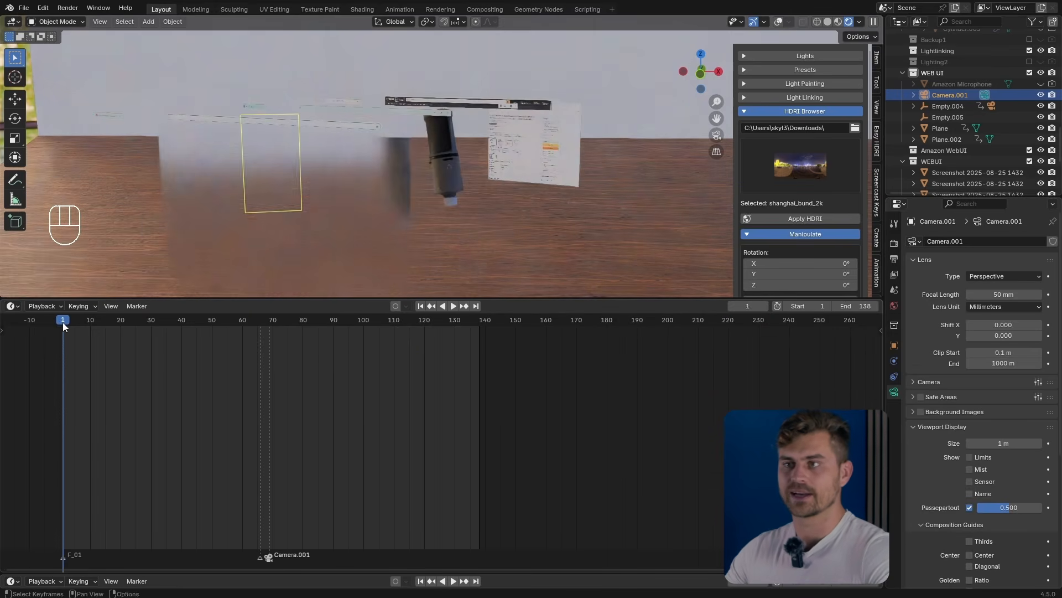
key(shift+space)
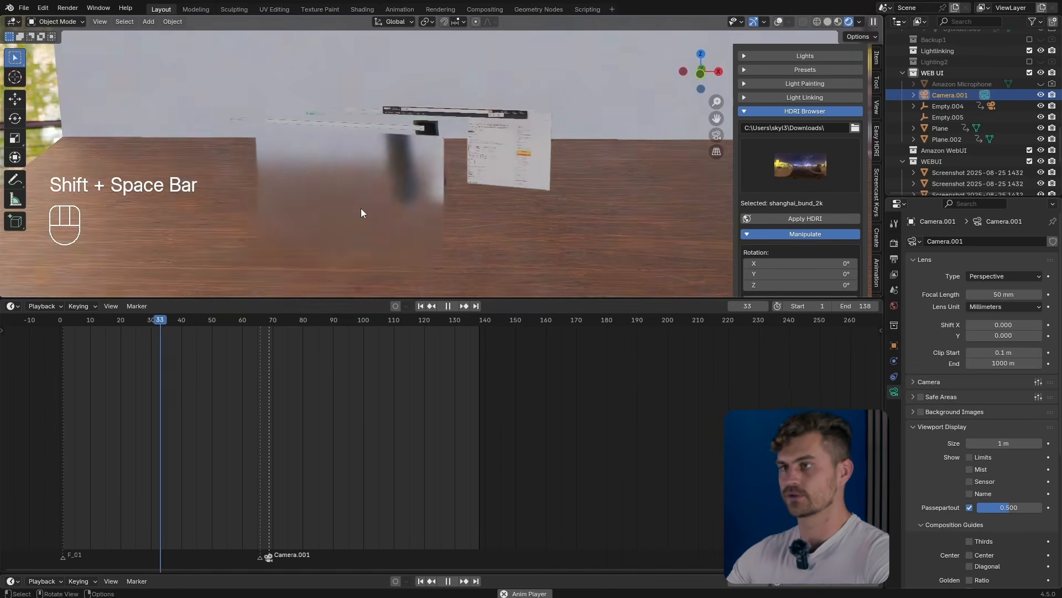
key(KP_0)
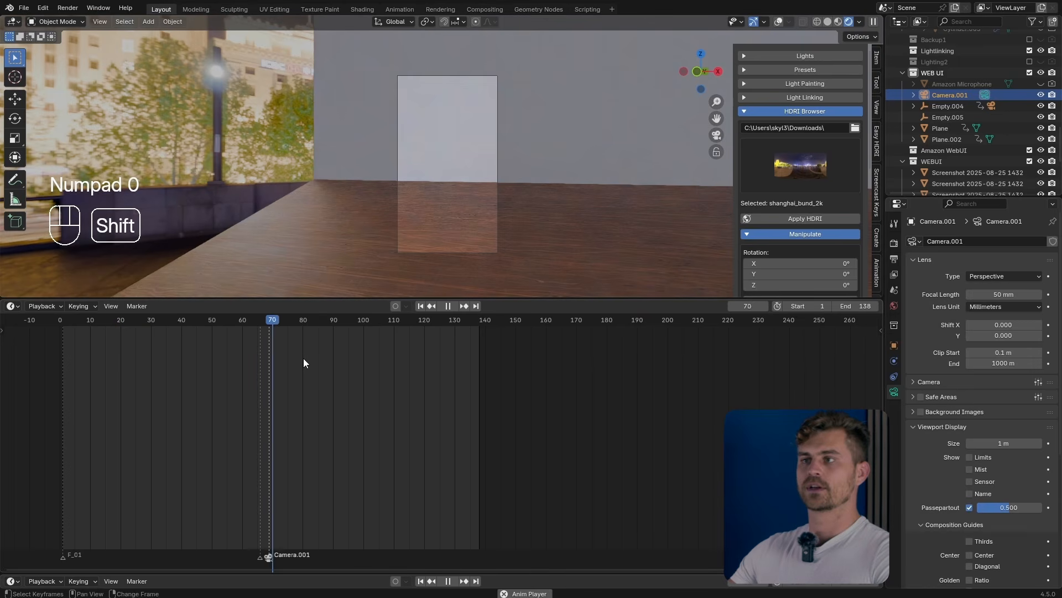
key(shift+space)
Step: Return to frame 1, select the original camera in the scene and bind it to the frame 1 marker
click(64, 320)
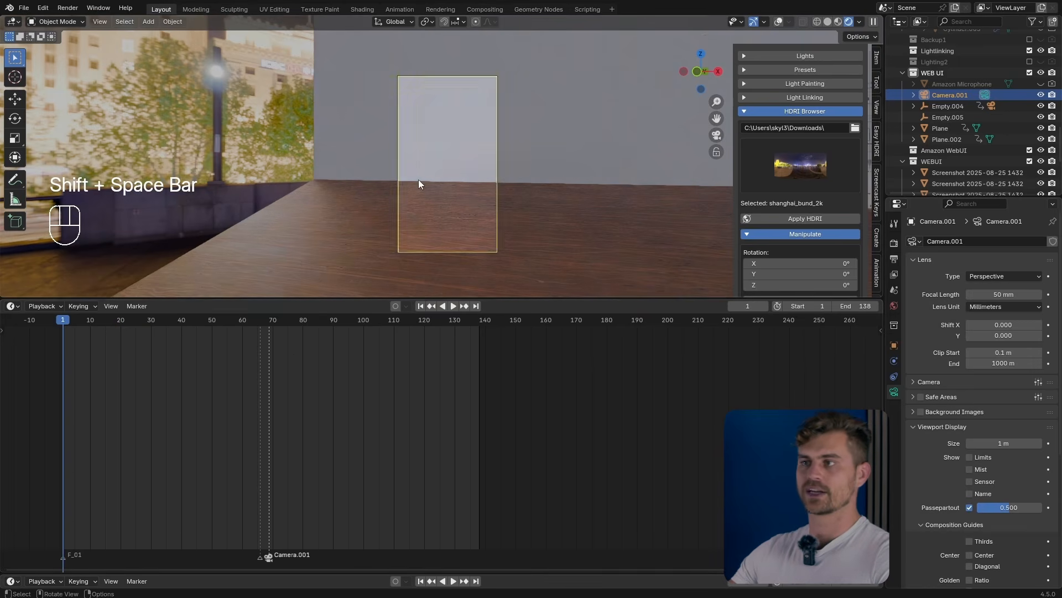
middle_drag(474, 178, 487, 179)
scroll(988, 114, down, 5)
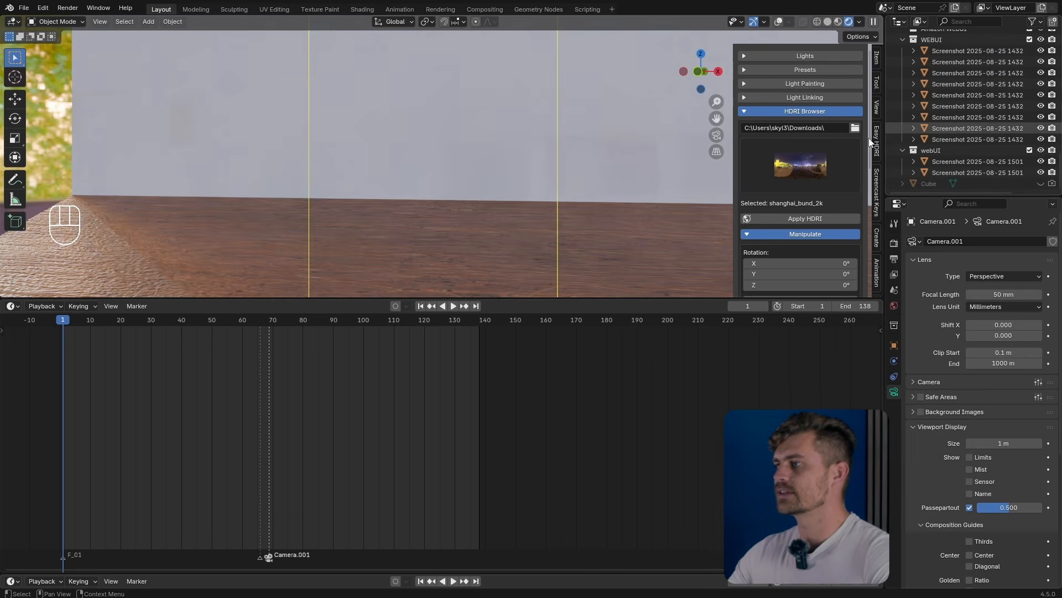
scroll(587, 190, down, 5)
scroll(557, 199, down, 3)
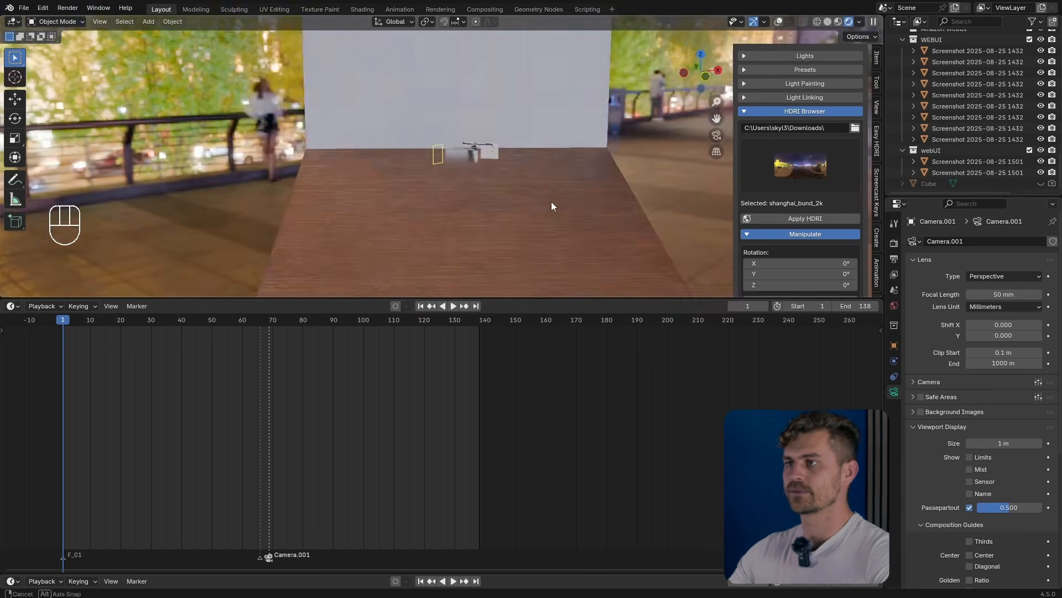
middle_drag(546, 202, 556, 171)
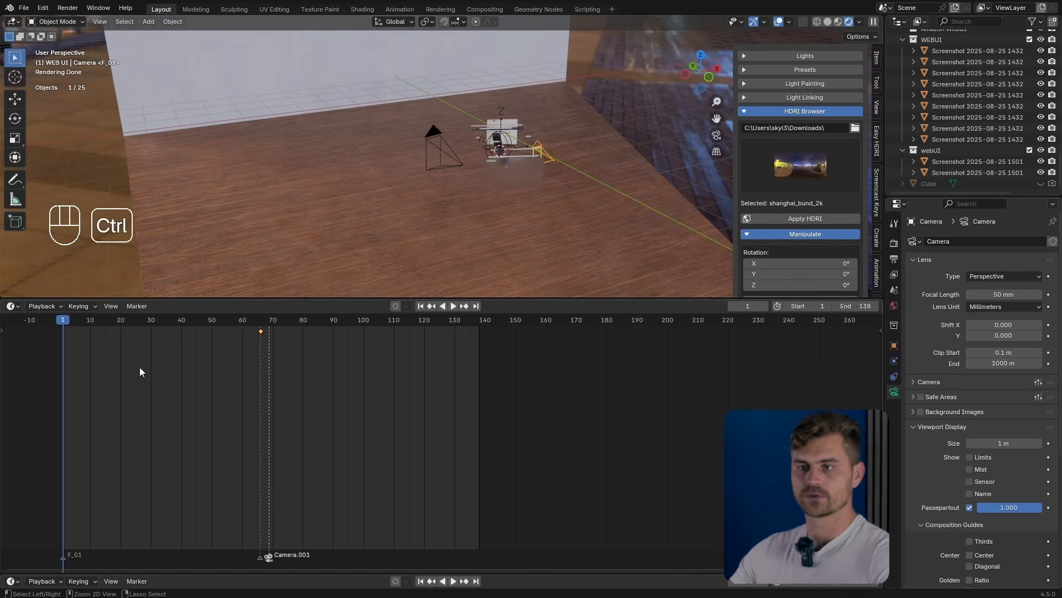
key(ctrl+b)
Step: Play the animation through the camera view with overlays hidden to check the camera switch at frame 69
key(KP_0)
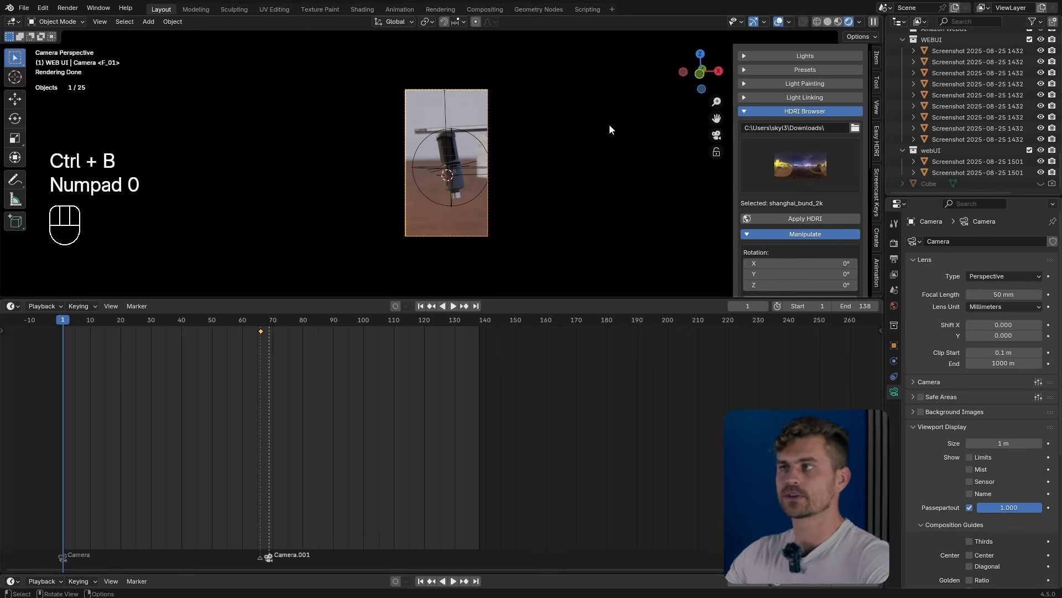
click(781, 21)
key(shift+space)
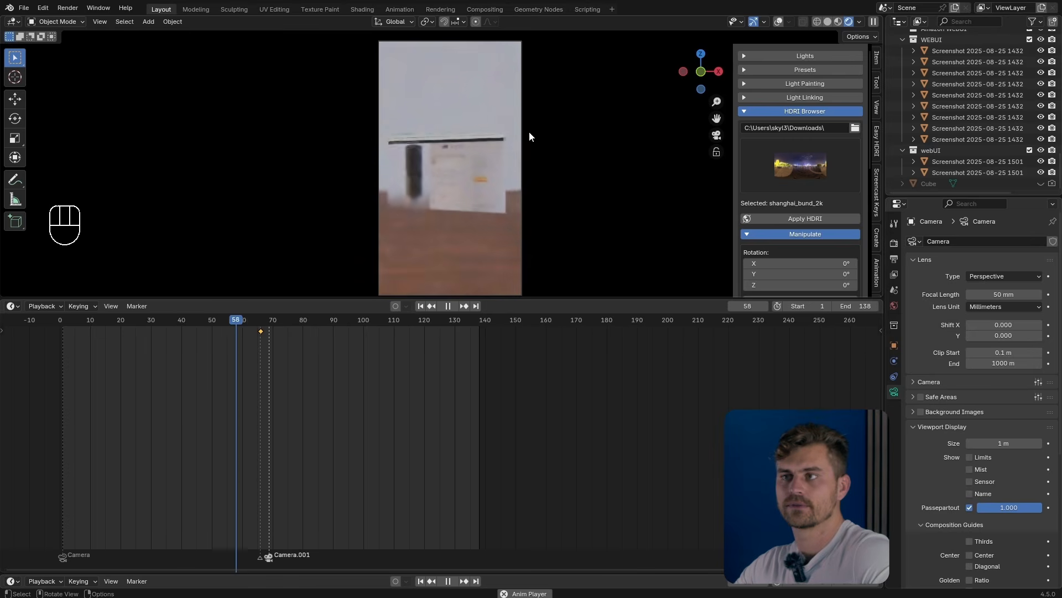
Step: Play the camera switch through, move the Camera.001 marker to frame 71 and save the file
key(shift+space)
key(shift+space)
key(shift+space)
drag(271, 341, 247, 330)
key(ctrl+s)
Step: Import the Amazon Microphone image as a mesh plane, rotate it 90° about X, place it in front of Camera.001 and save
key(shift+a)
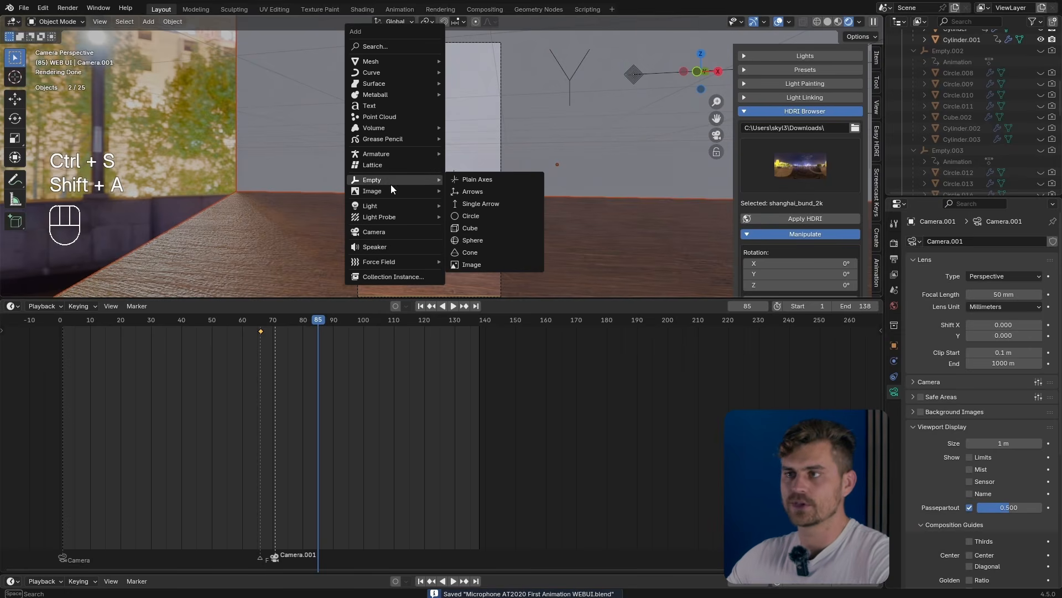
mouse_move(426, 191)
click(479, 213)
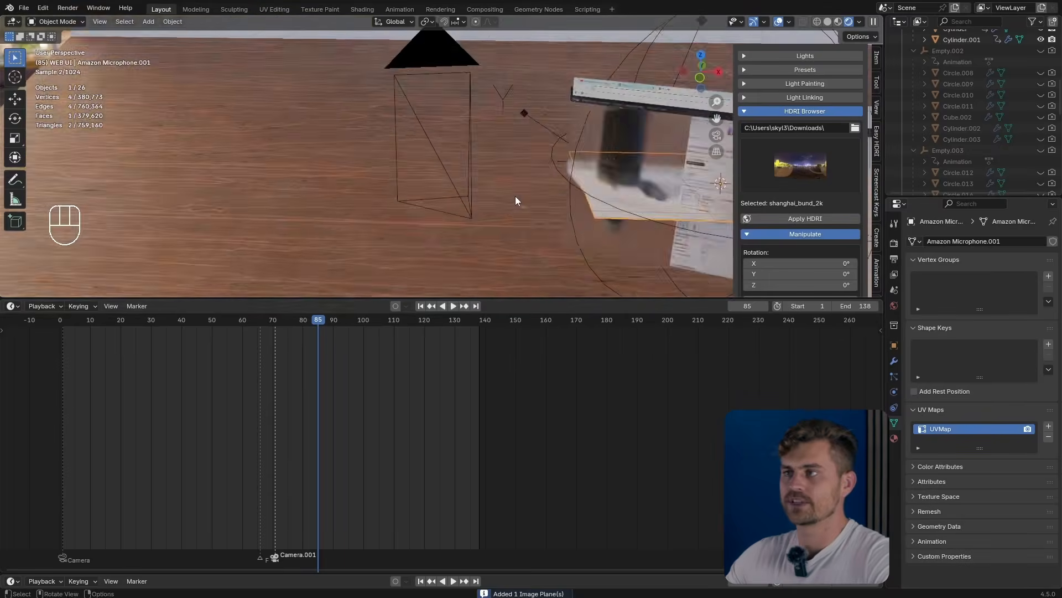
text(rx90)
click(540, 210)
middle_drag(538, 209, 584, 207)
key(g)
click(463, 201)
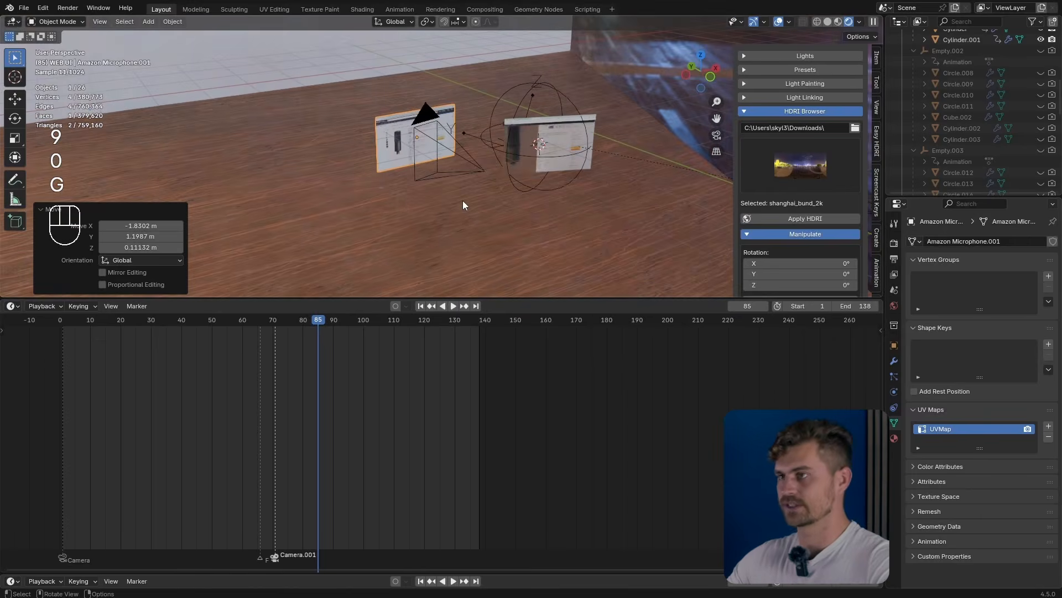
key(KP_0)
key(ctrl+s)
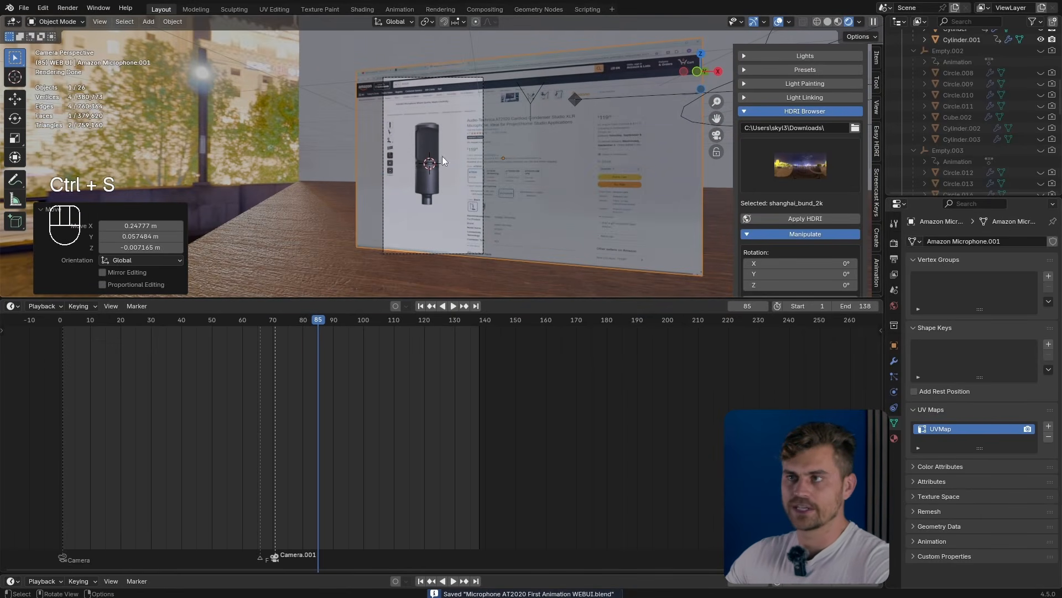
Step: Add a sphere empty at the microphone and parent Camera.001 to it with Object (Keep Transform)
key(shift+a)
mouse_move(442, 167)
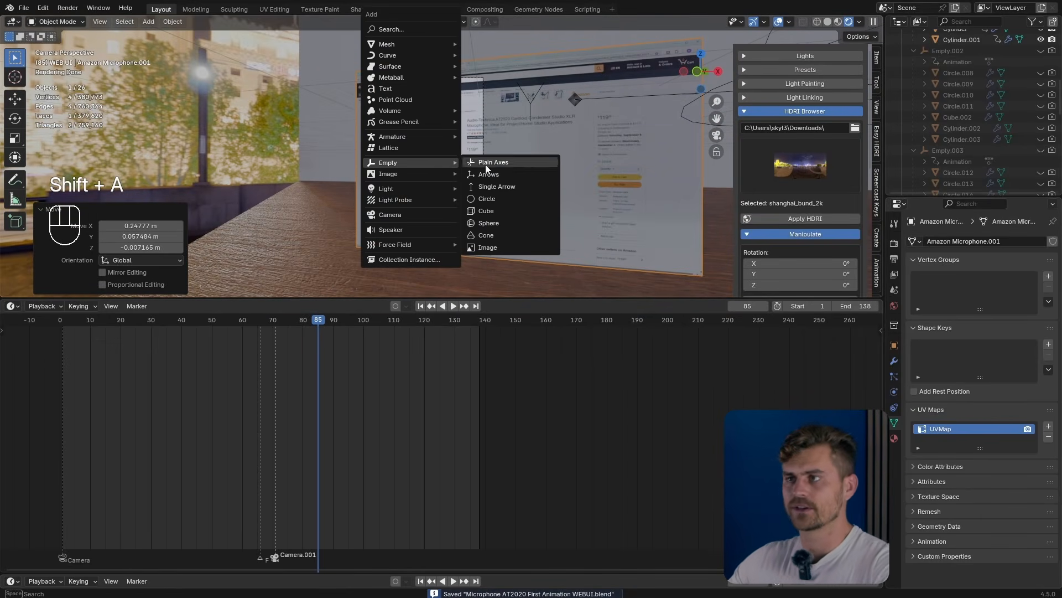
click(510, 222)
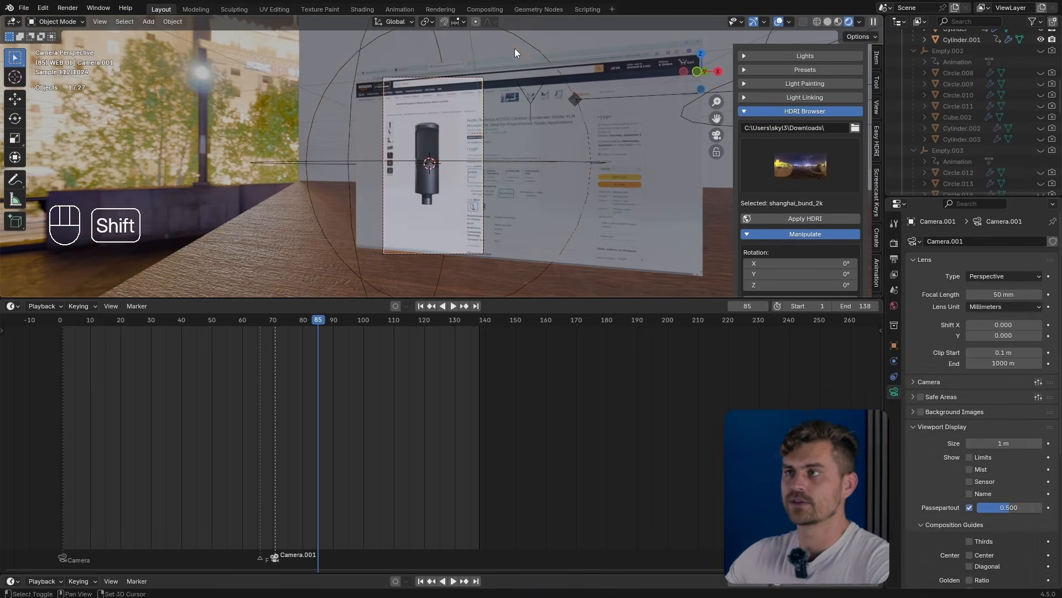
shift+click(522, 39)
key(ctrl+p)
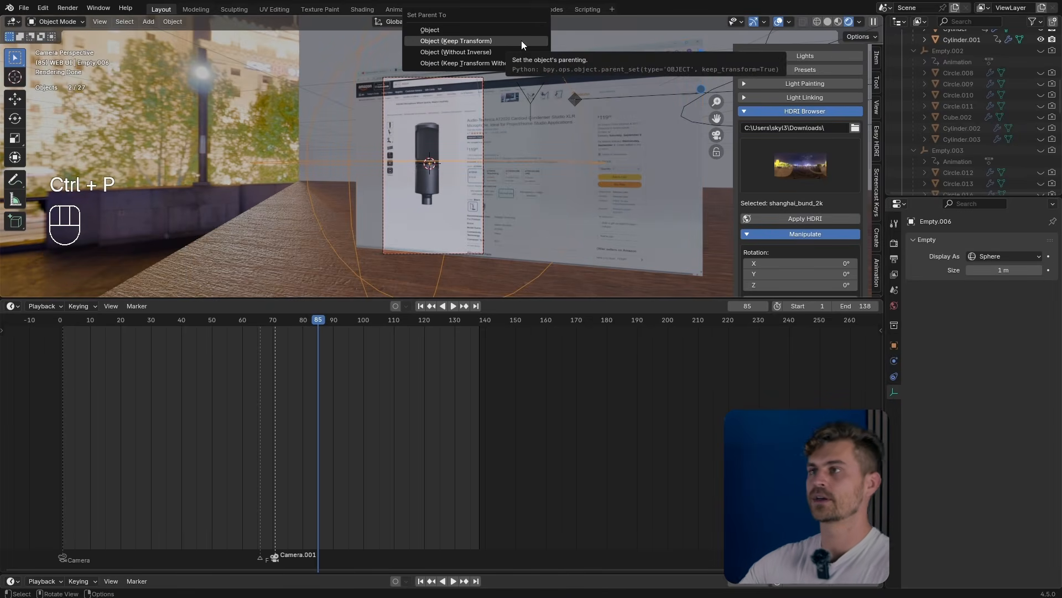
click(521, 41)
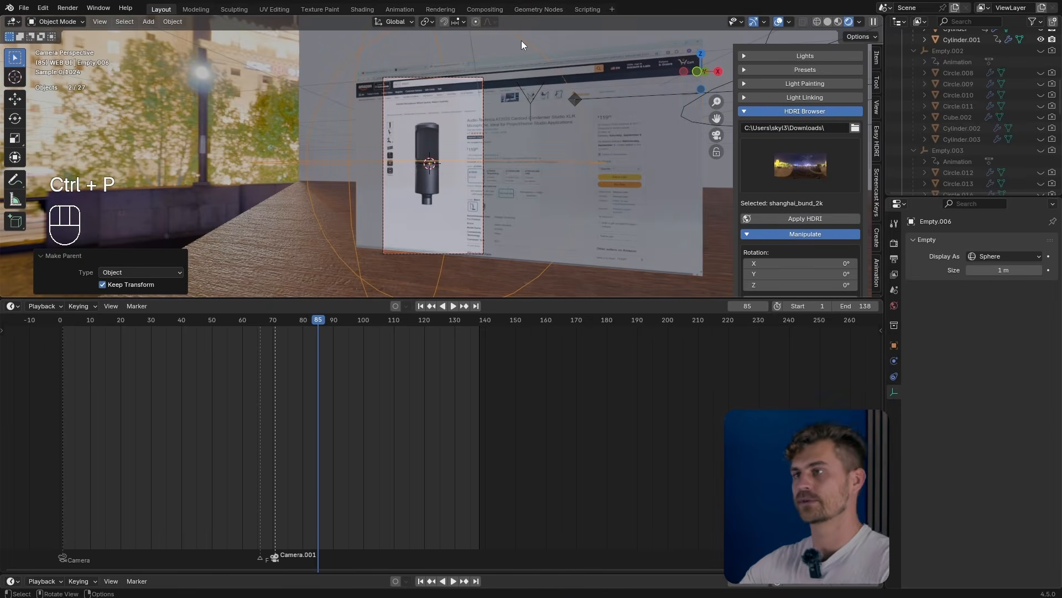
Step: Keyframe the sphere empty at frame 71, then rotate it about Z and keyframe it at frame 120
click(276, 321)
click(340, 161)
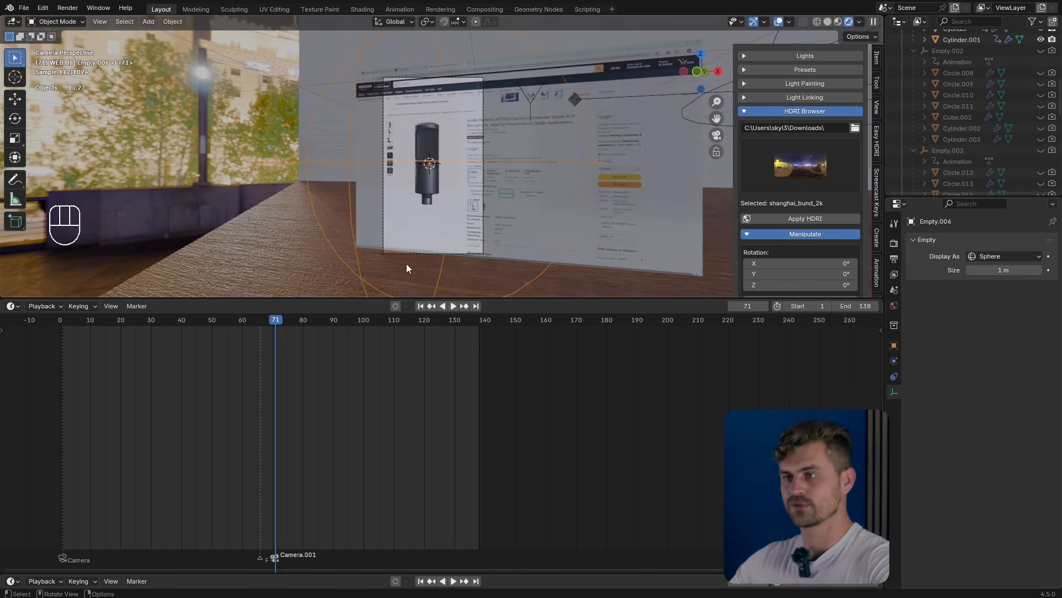
drag(310, 330, 424, 332)
key(r)
key(z)
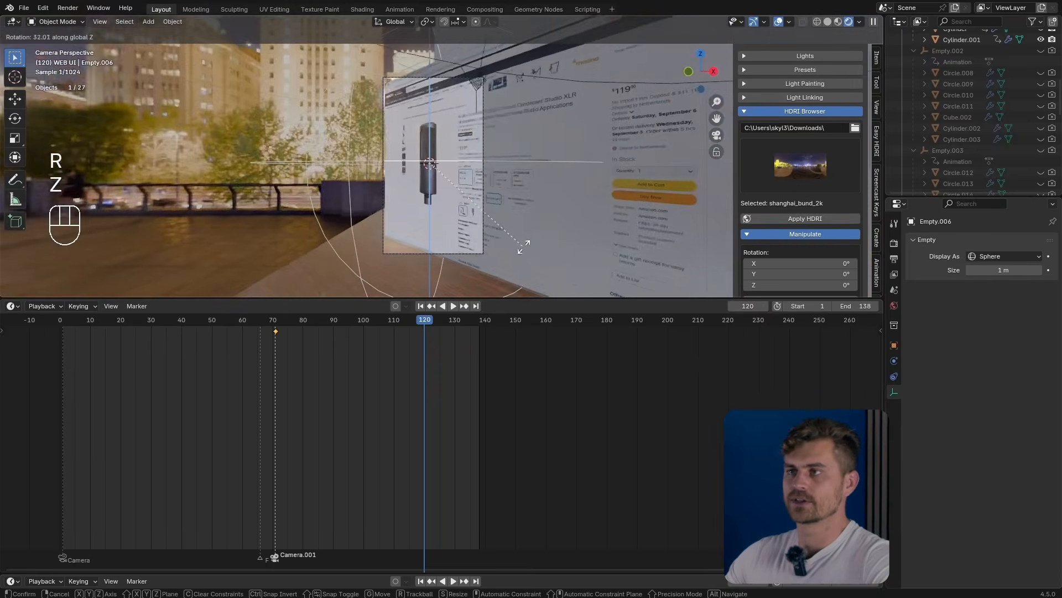
click(534, 236)
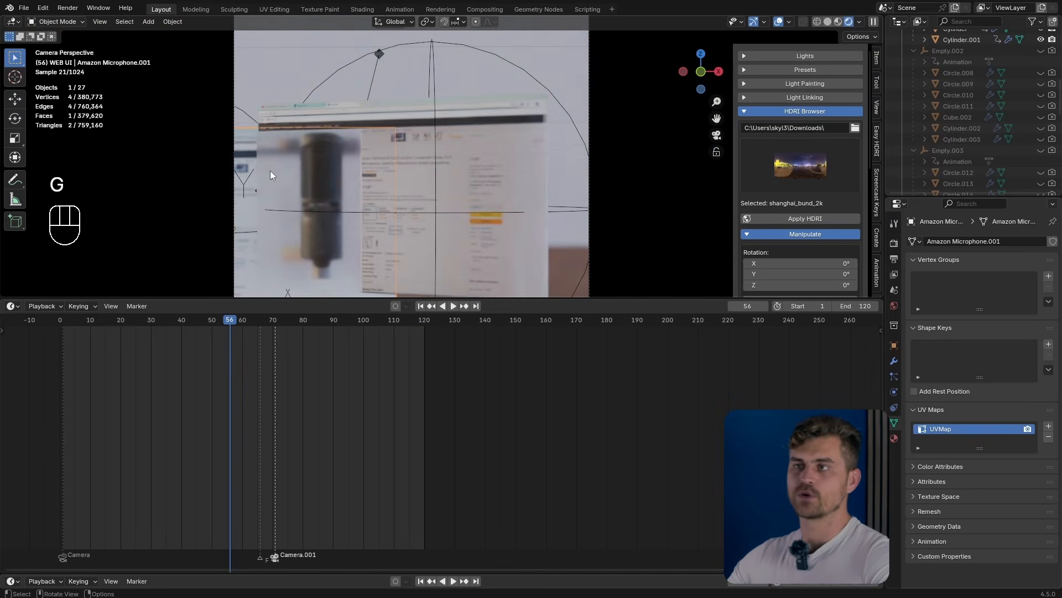
Step: Keyframe the new Amazon Microphone plane as disabled in renders at frame 70 and enabled at frame 71, and play the result
scroll(270, 172, down, 2)
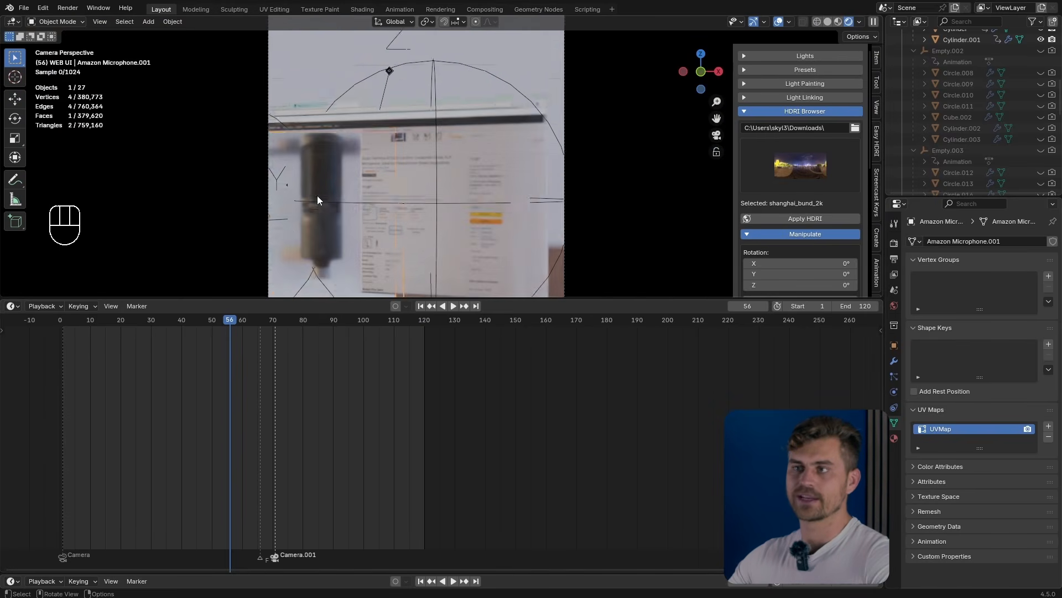
click(273, 321)
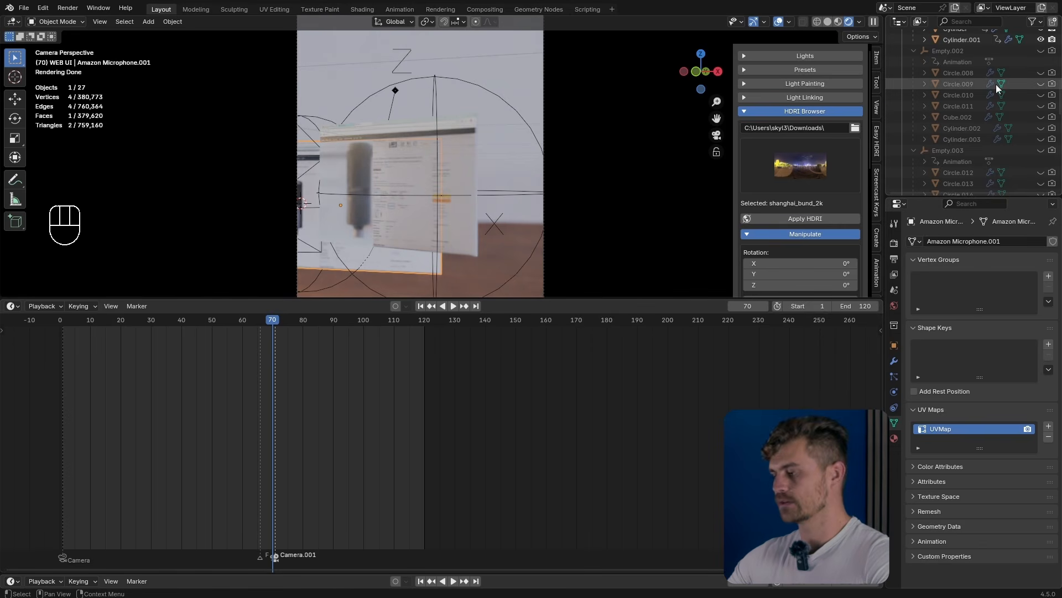
key(KP_Decimal)
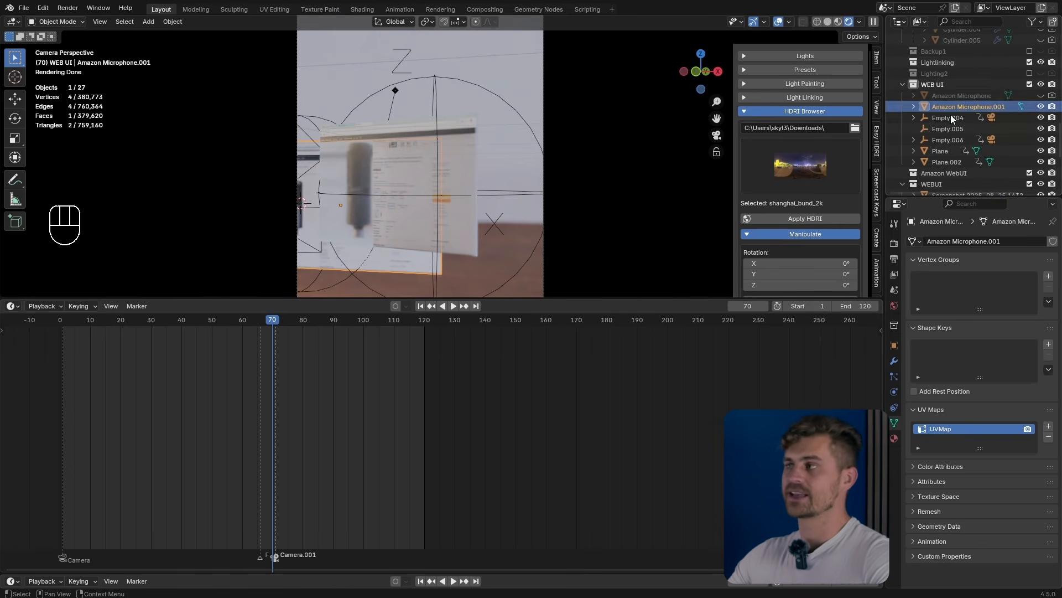
click(1052, 107)
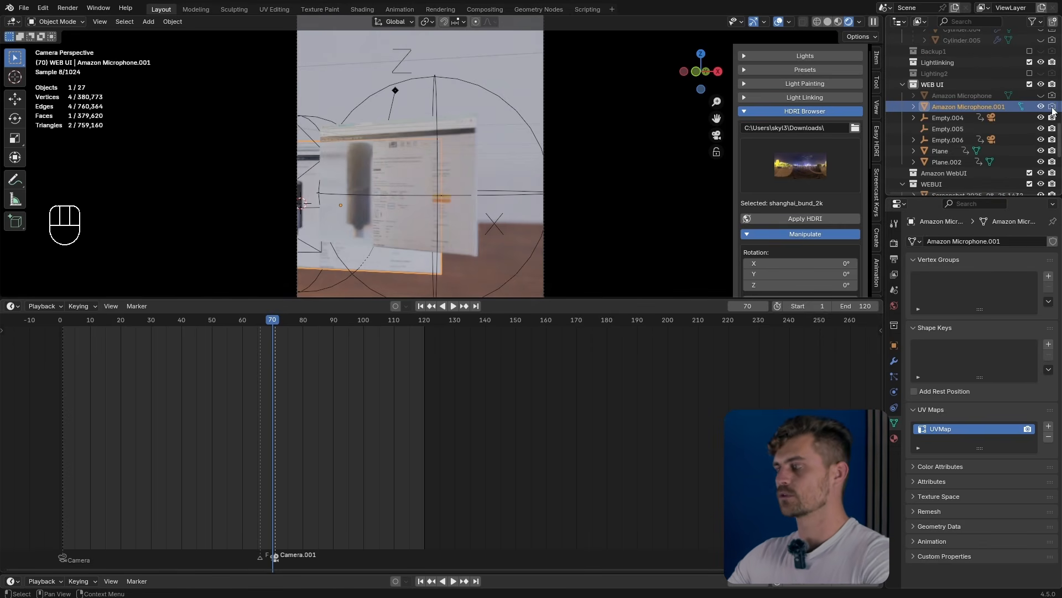
click(274, 332)
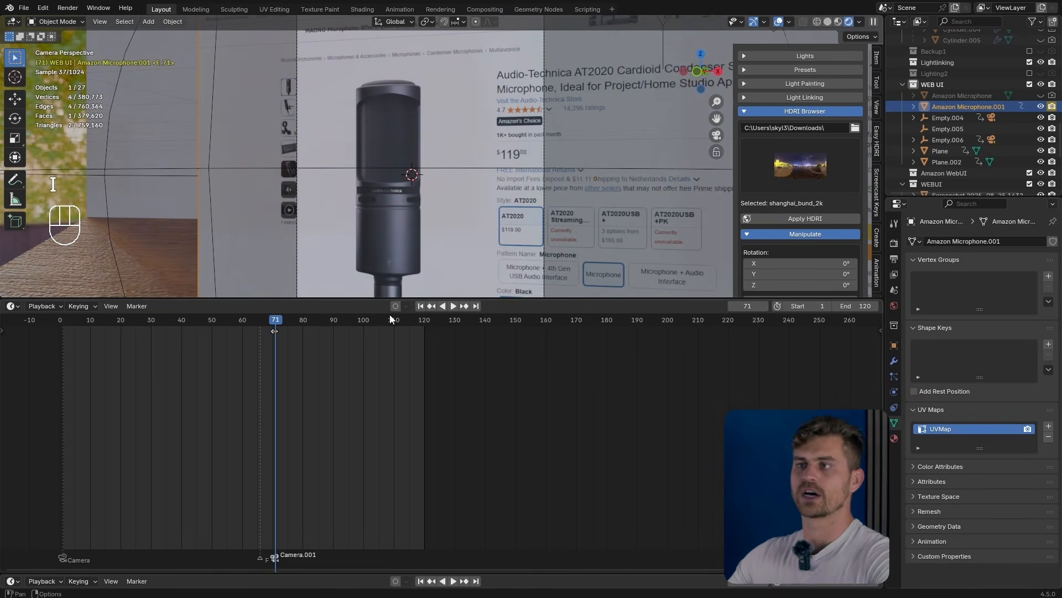
key(shift+space)
key(shift+space)
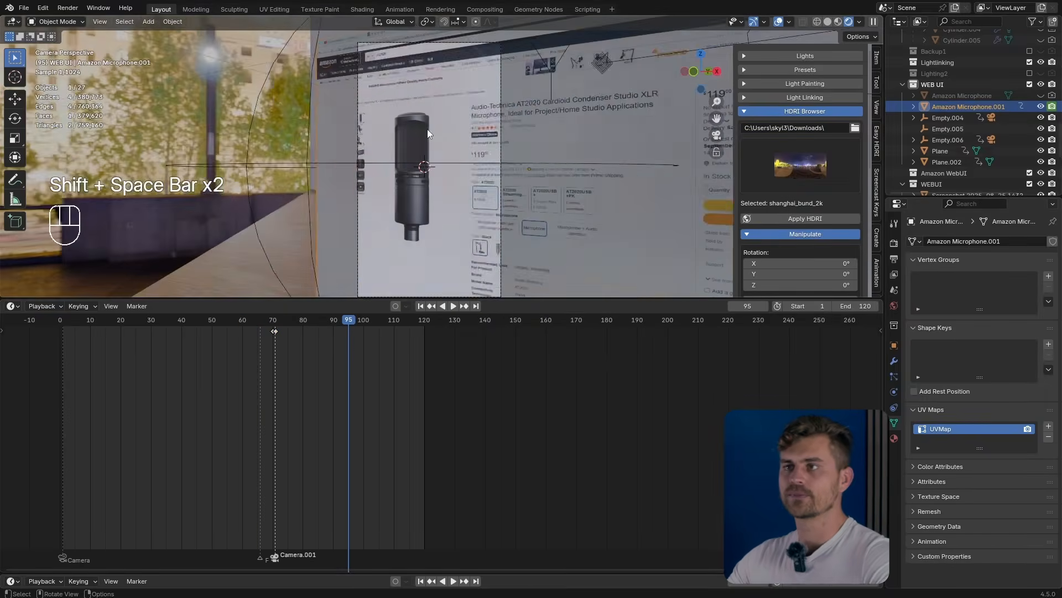
Step: Show the sphere empty's curves in the Graph Editor and steepen the frame 71 keyframe's handle for a fast start
click(355, 86)
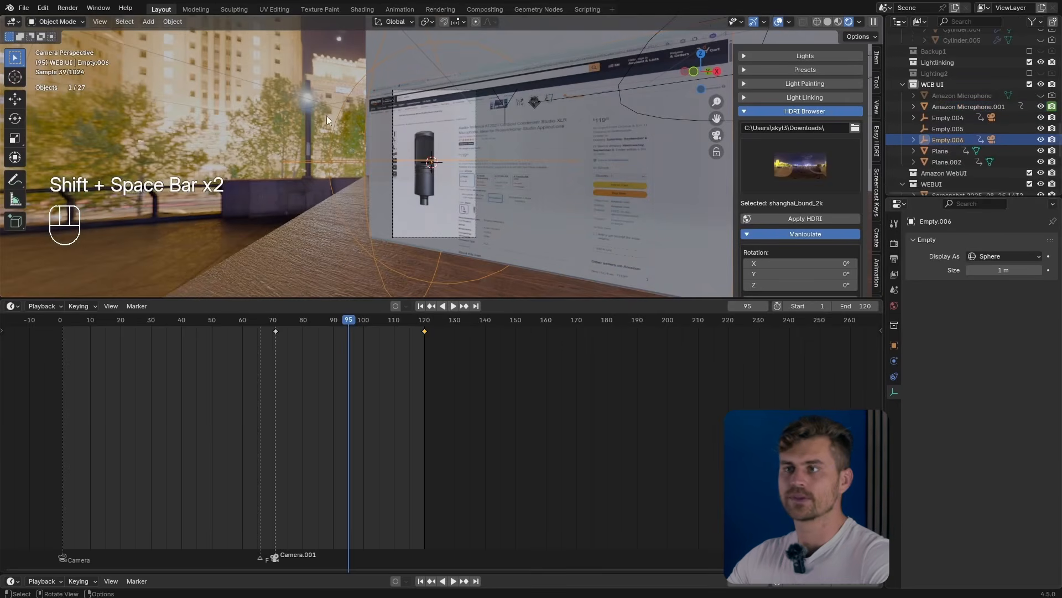
click(12, 306)
click(162, 361)
key(a)
key(KP_Decimal)
drag(443, 504, 356, 536)
key(g)
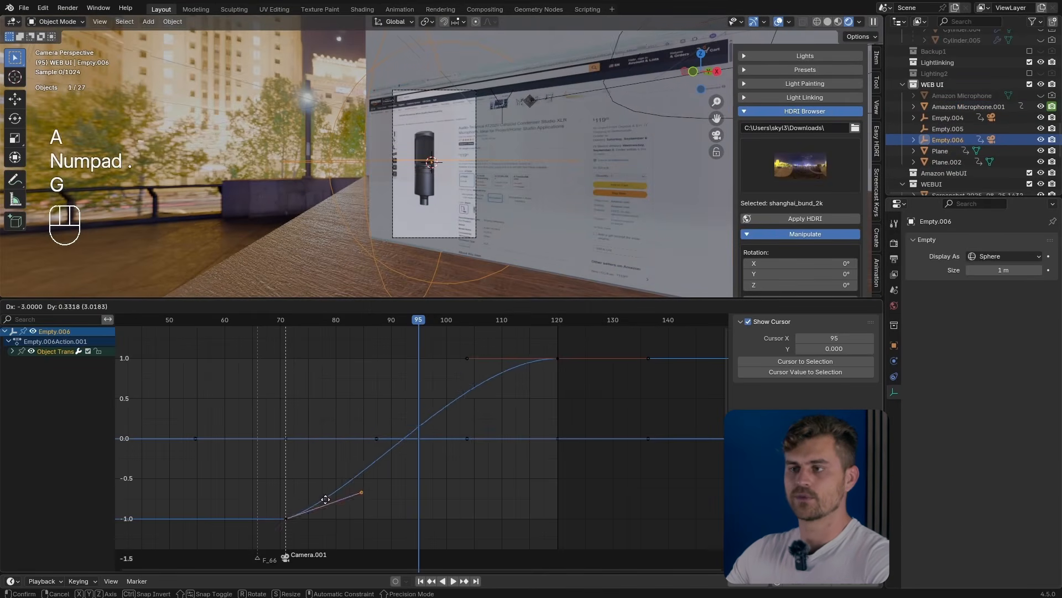
click(296, 441)
Step: Play the camera rotation with its new easing and check it again in solid shading
click(277, 319)
key(shift+space)
key(shift+space)
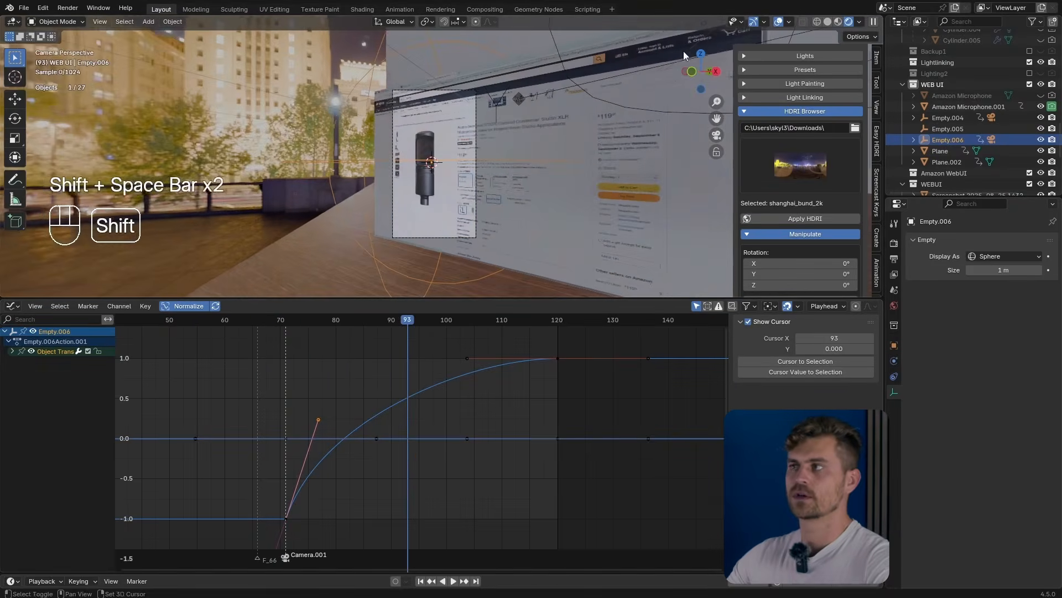
click(828, 21)
key(shift+space)
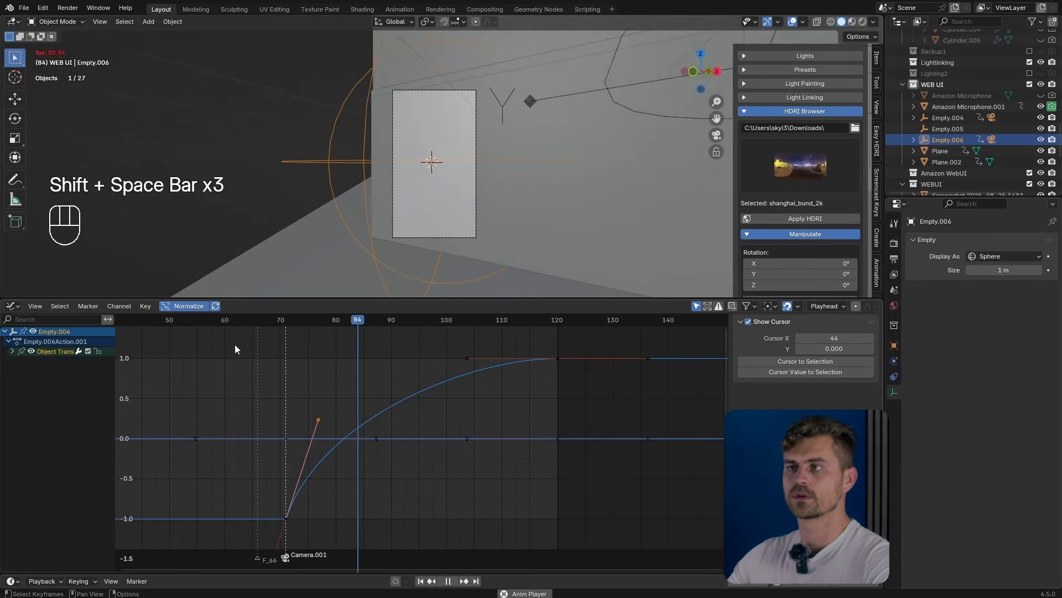
key(shift+space)
Step: Enlarge the 3D viewport over the Graph Editor and replay the animation from the beginning and from about frame 56
scroll(243, 355, down, 8)
middle_drag(238, 358, 295, 366)
drag(257, 301, 254, 473)
click(178, 493)
scroll(415, 305, up, 5)
key(shift+space)
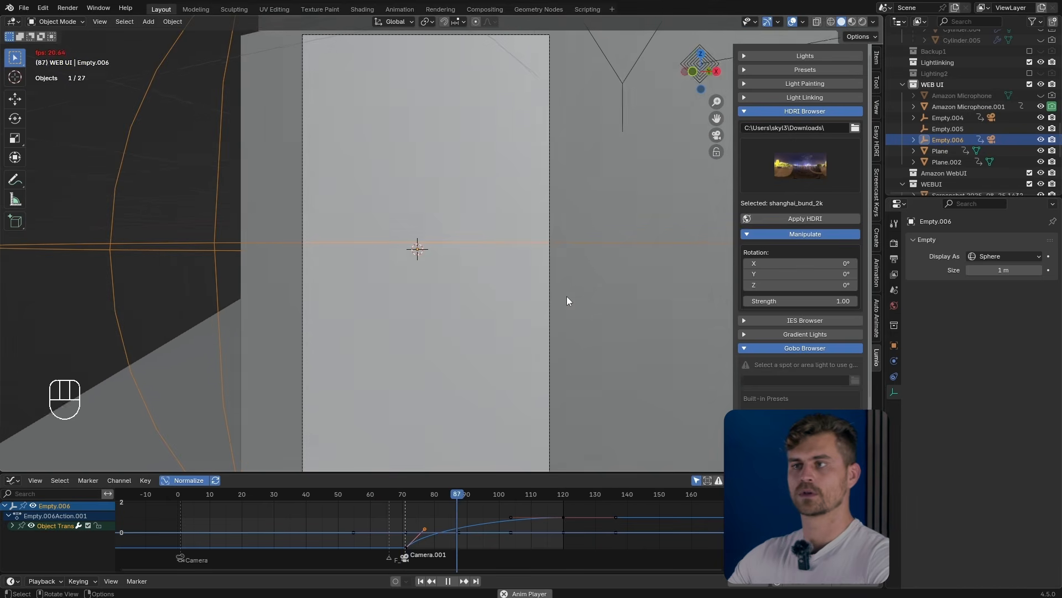
key(shift+space)
click(357, 494)
key(shift+space)
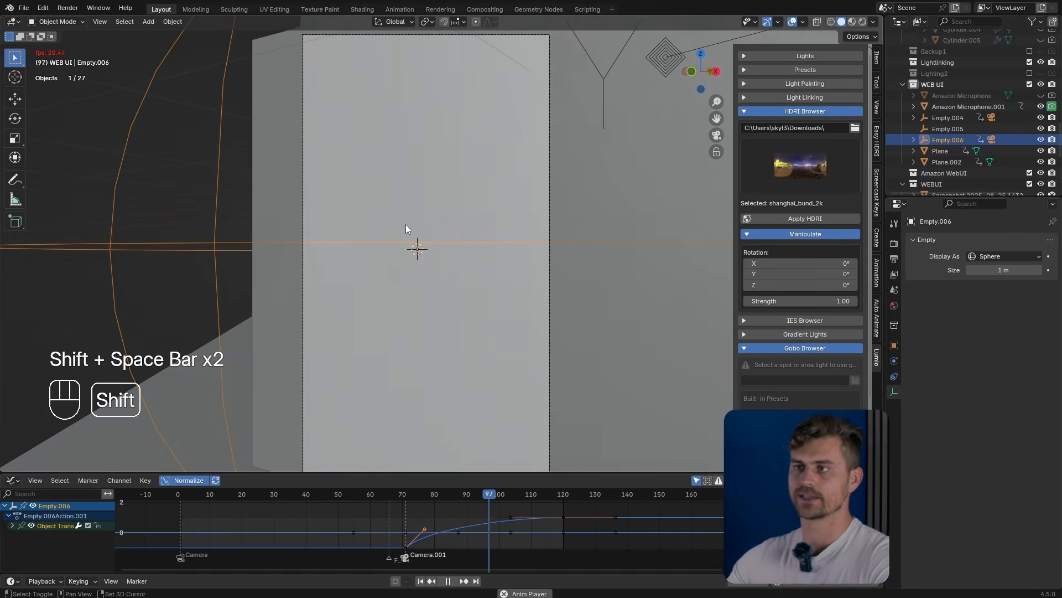
key(shift+space)
Step: Add a cube mesh in front of the microphone image and scale it down to about 0.113
key(shift+a)
mouse_move(405, 270)
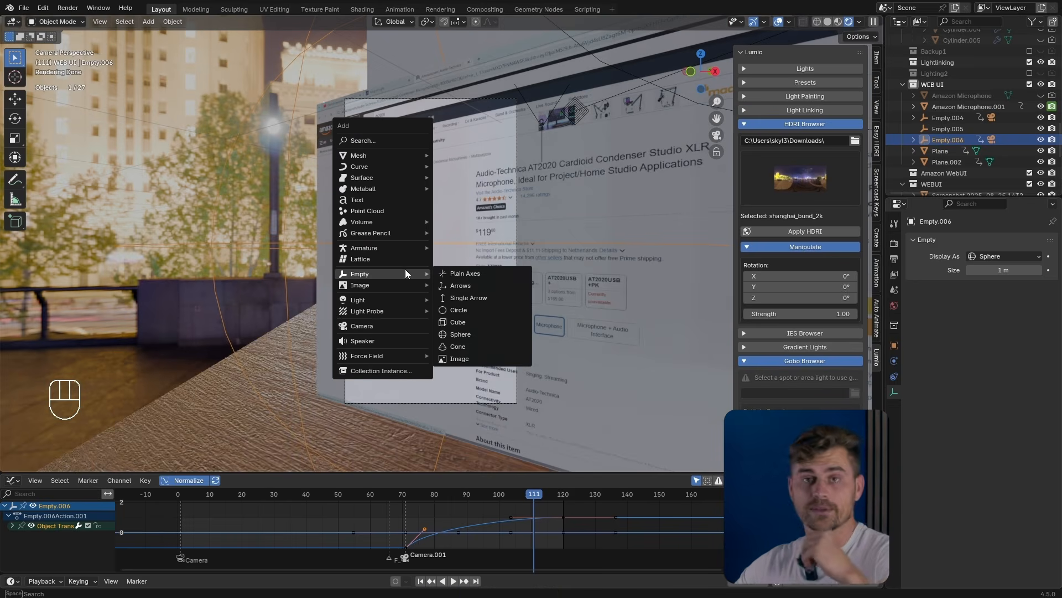
mouse_move(377, 154)
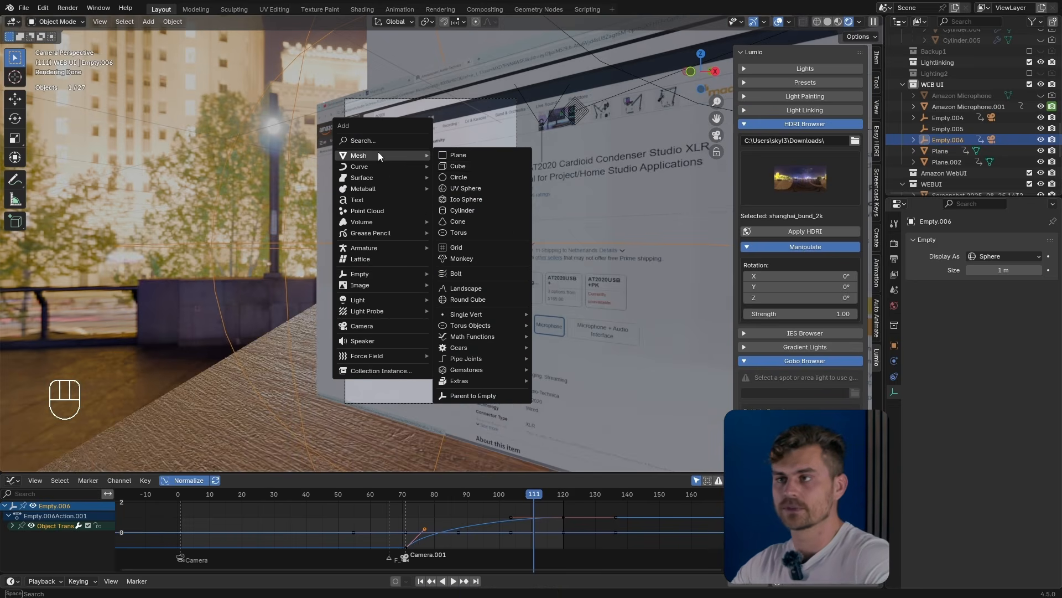
click(491, 166)
scroll(443, 226, down, 4)
middle_drag(444, 228, 470, 253)
key(s)
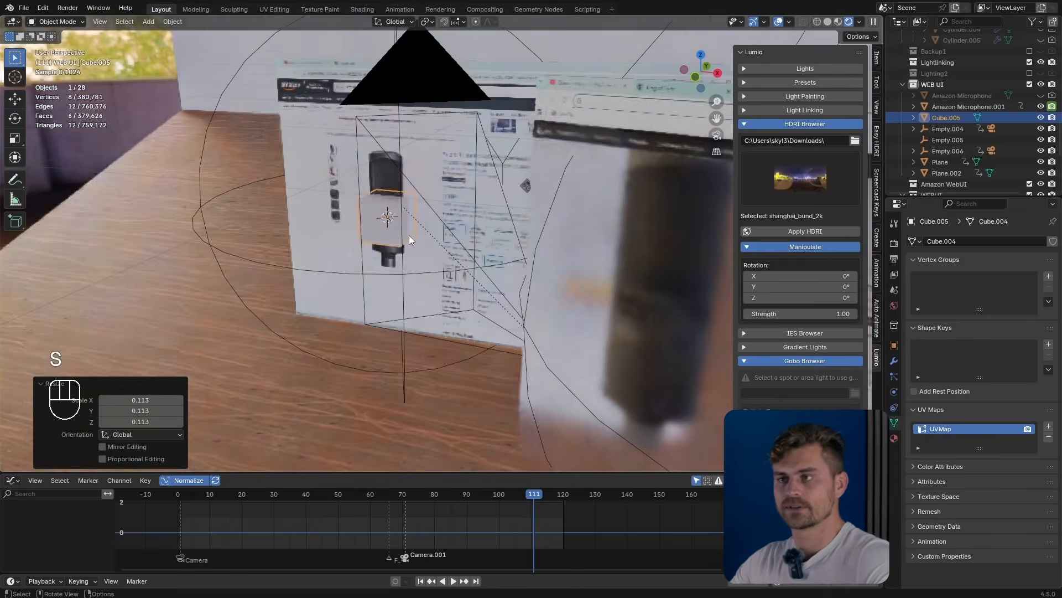
click(409, 234)
Step: Cut the cube with two vertical edge loops and extrude the middle bottom face about 0.076 m downward
scroll(408, 232, up, 4)
key(Tab)
key(ctrl+r)
scroll(420, 282, up, 1)
shift+middle_drag(408, 232, 441, 263)
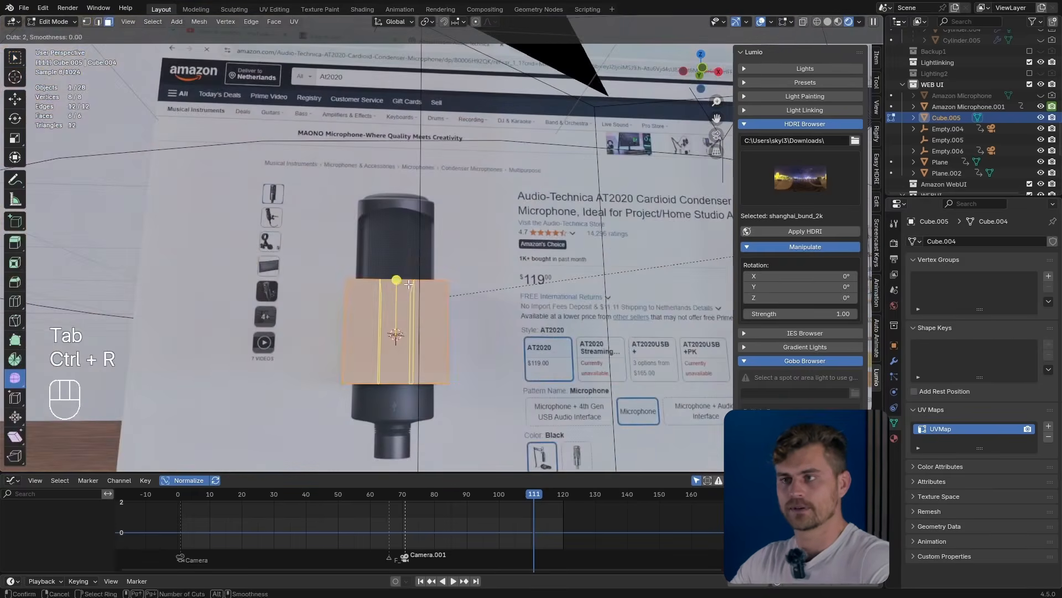
click(421, 283)
right_click(420, 282)
key(3)
click(404, 383)
key(e)
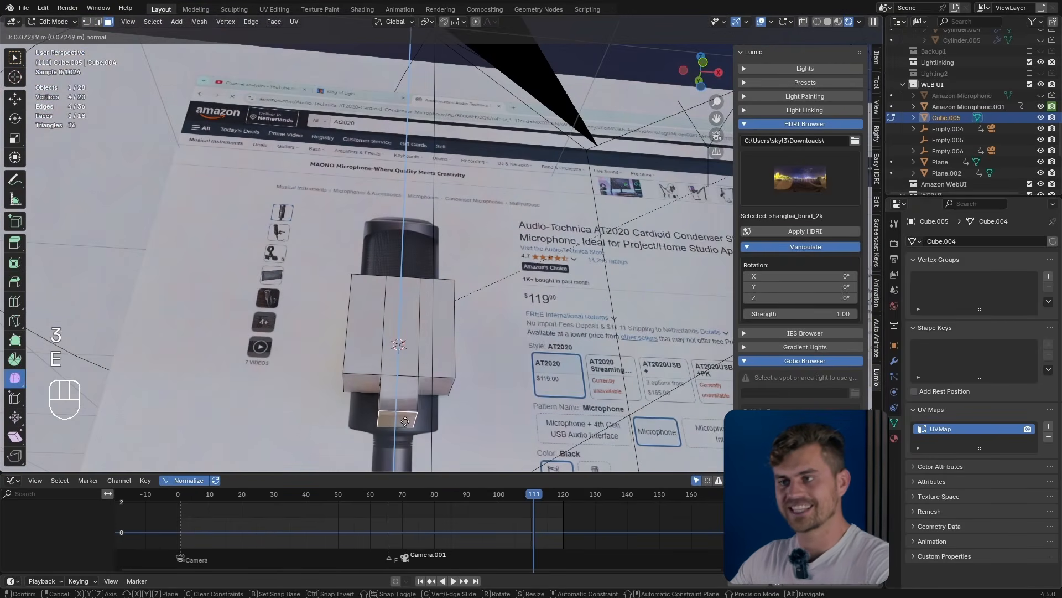
click(407, 385)
Step: Select the cube's three top faces and scale them along X almost to a point to form an arrowhead
middle_drag(407, 385, 386, 141)
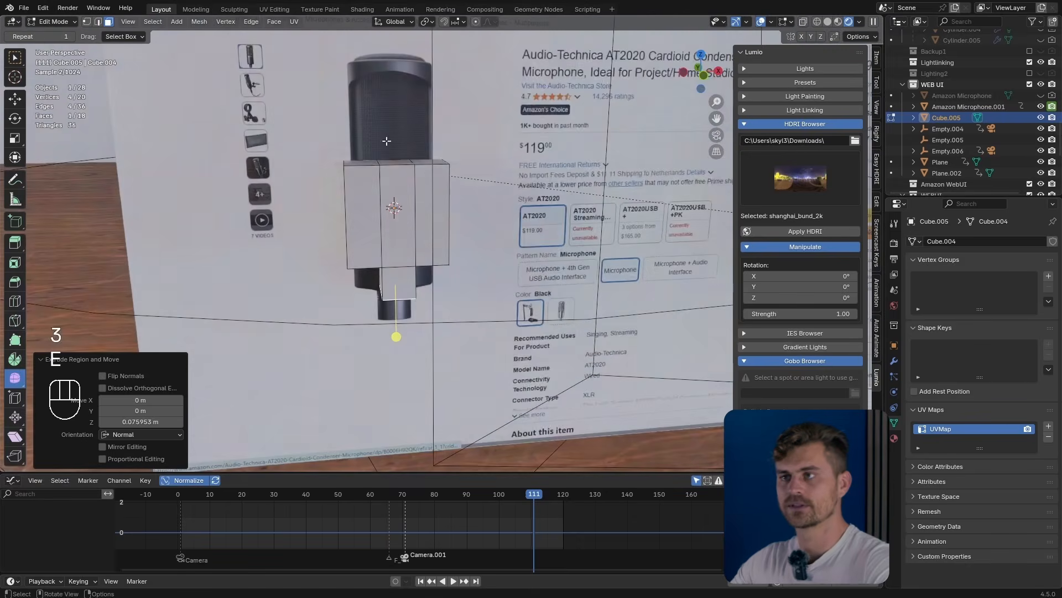
click(367, 162)
ctrl+click(429, 161)
key(s)
key(y)
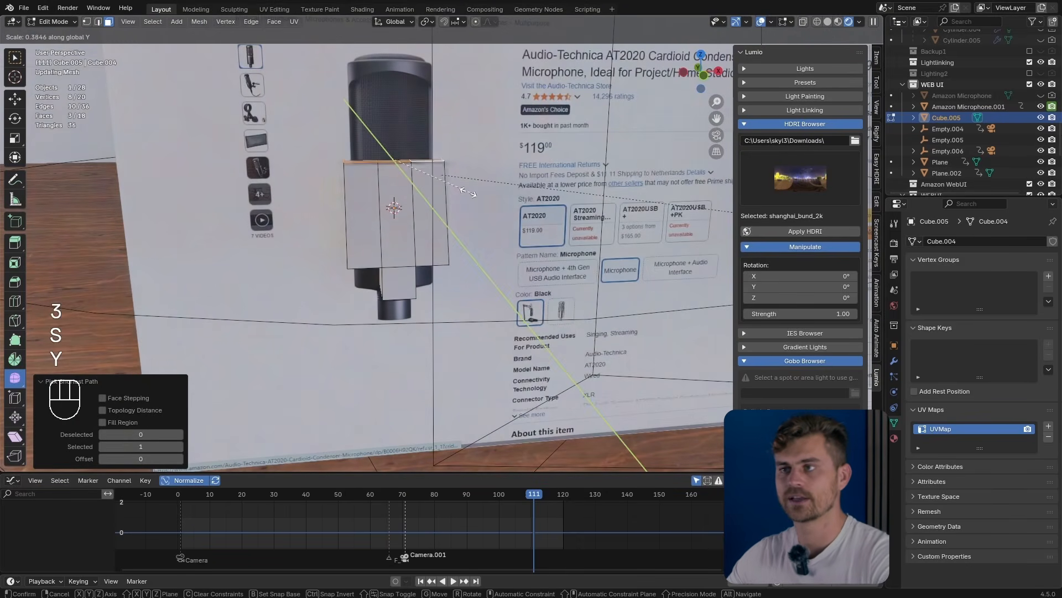
key(x)
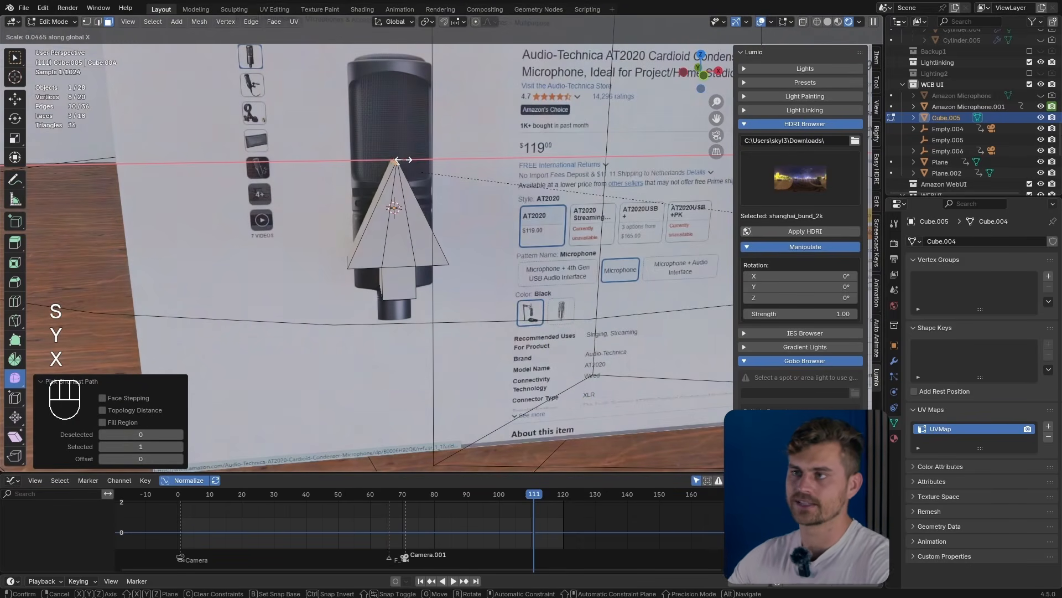
click(443, 182)
Step: Flatten the arrow by scaling it along Y and move it about 0.13 m along Y in front of the image
key(Tab)
middle_drag(468, 221, 503, 238)
key(s)
key(y)
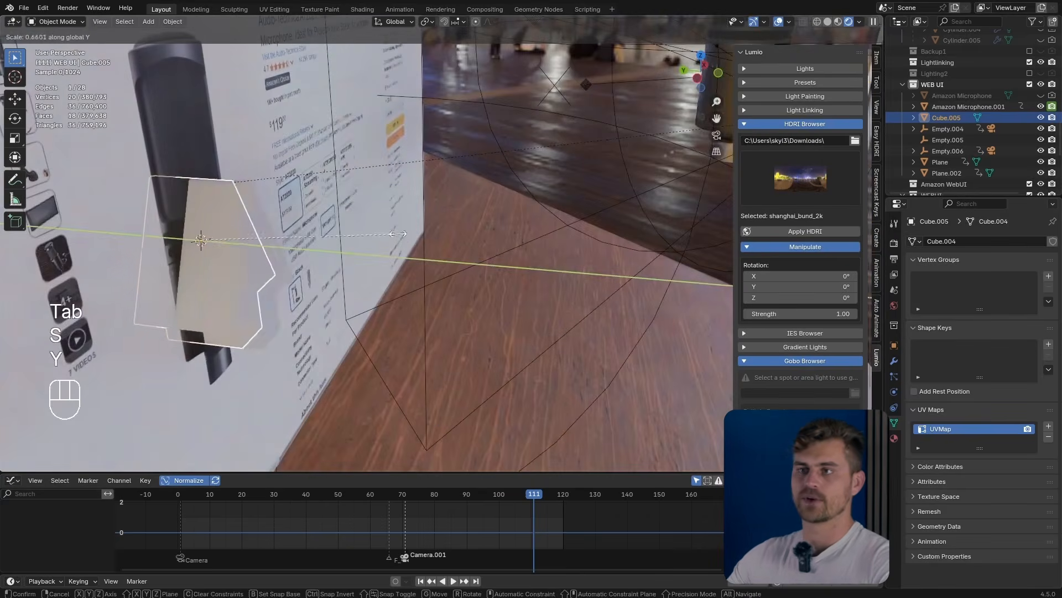
click(230, 233)
key(g)
key(y)
click(324, 264)
middle_drag(324, 265, 219, 232)
Step: Apply the arrow's scale and add a Bevel modifier to it
key(ctrl+a)
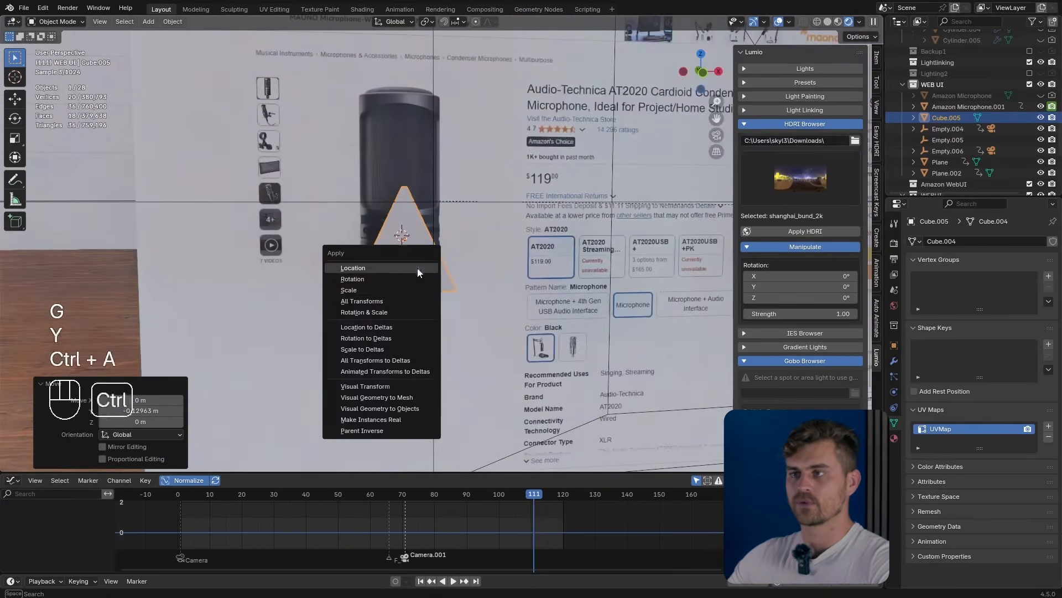
click(384, 289)
click(894, 361)
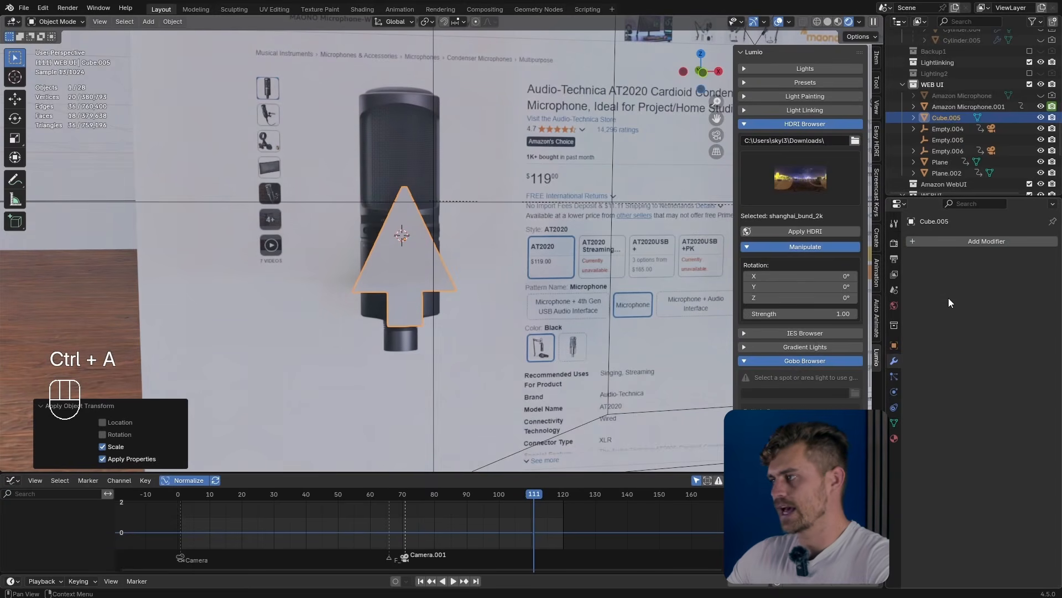
click(977, 241)
text(bevel)
key(Return)
scroll(449, 300, up, 4)
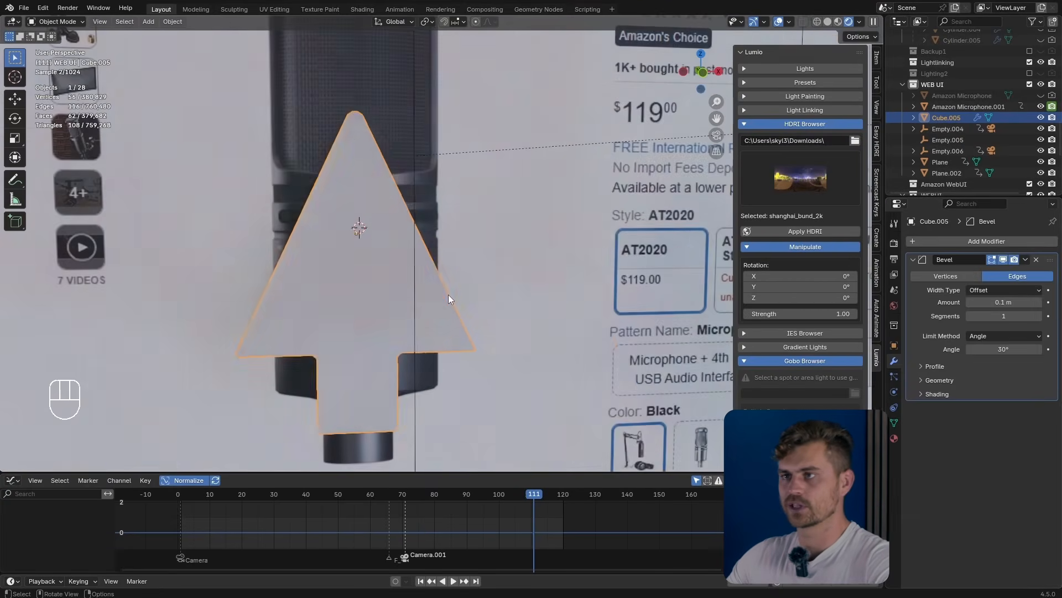
Step: Set the arrow's Bevel modifier to 5 segments
middle_drag(449, 299, 339, 287)
drag(996, 316, 1007, 316)
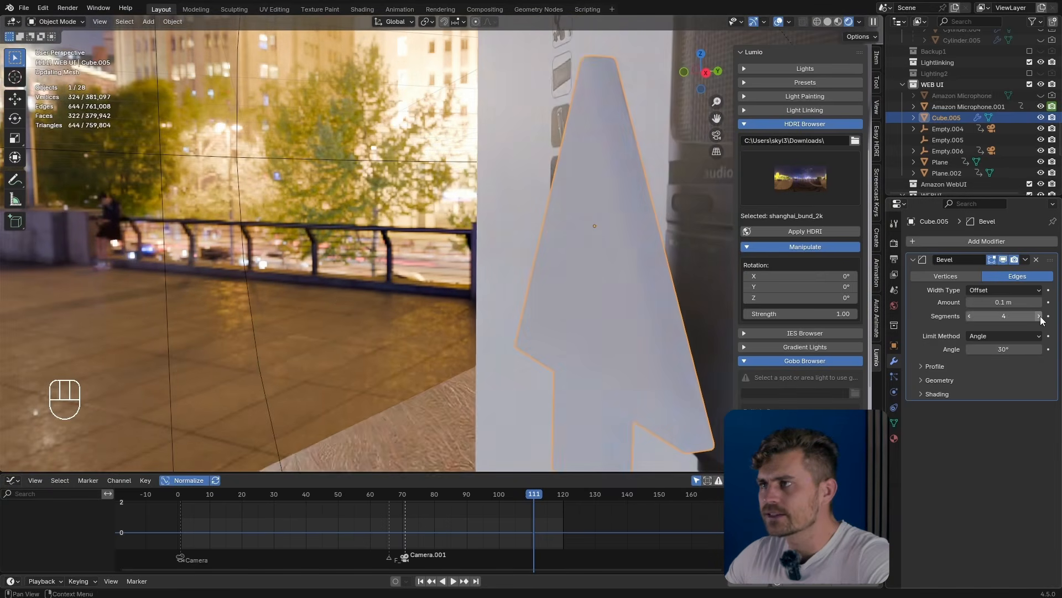
scroll(623, 304, down, 4)
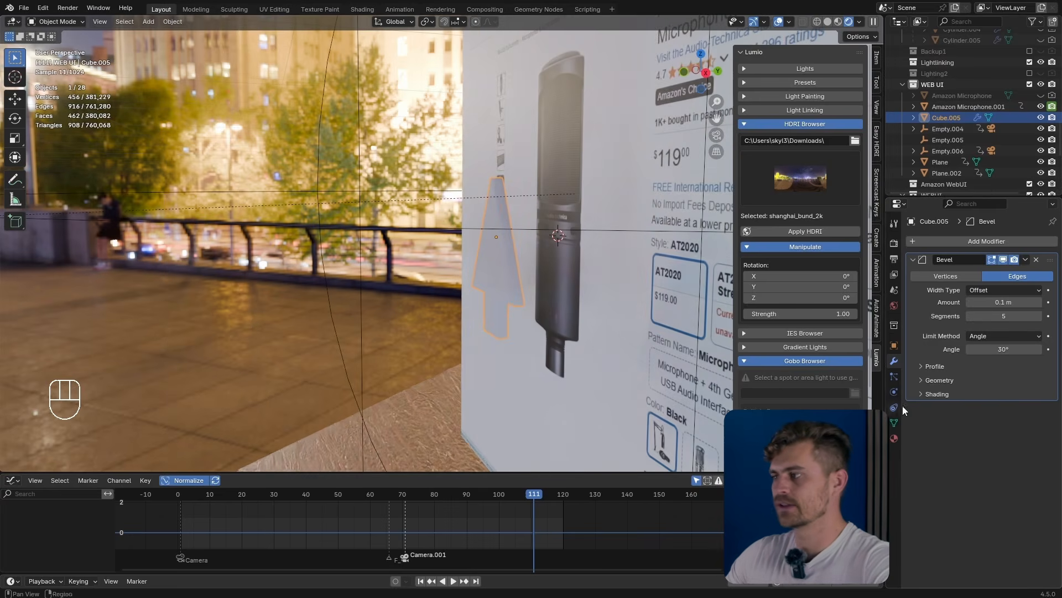
Step: Change the arrow's material surface to Glass BSDF and lower its roughness to 0.225
click(895, 439)
click(991, 290)
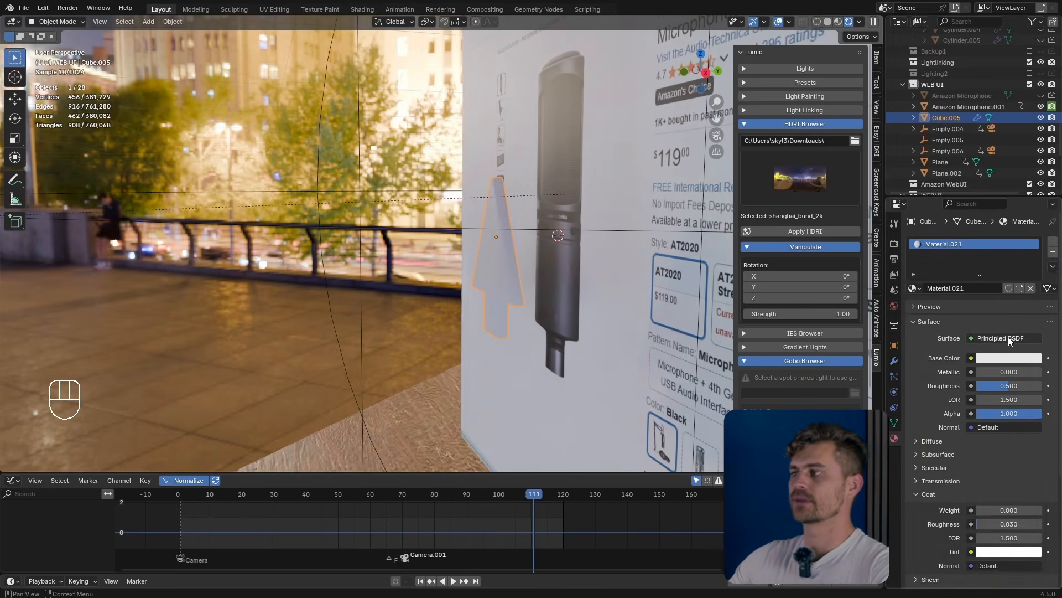
click(1008, 336)
click(1009, 339)
drag(1008, 387, 987, 387)
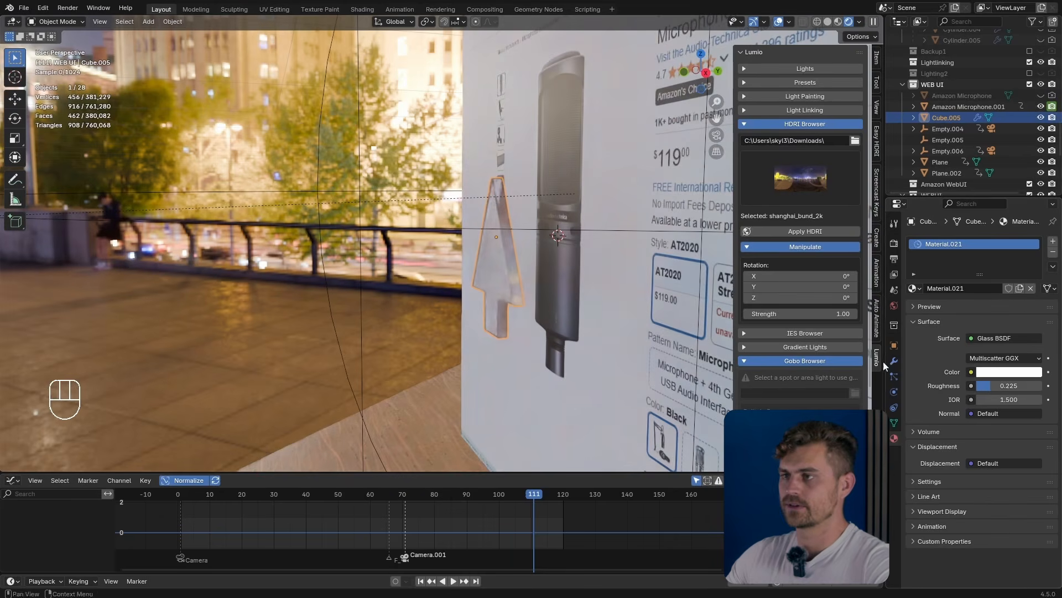
Step: Rotate the arrow in the camera view, lower it about 0.13 m so it points at the microphone, and save the file
key(KP_0)
key(r)
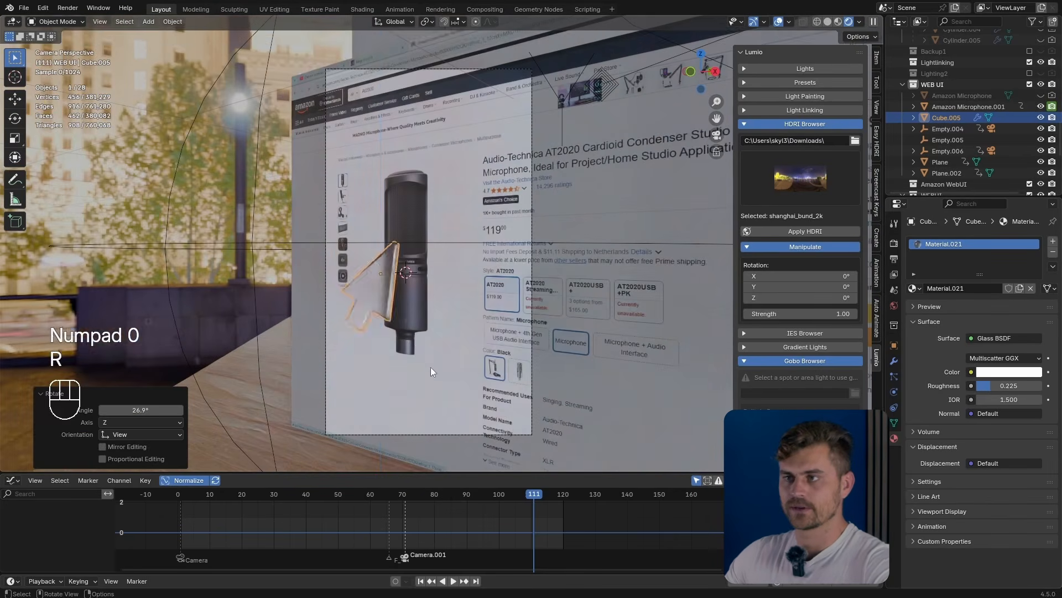
key(r)
key(z)
click(520, 248)
key(g)
click(426, 296)
key(ctrl+s)
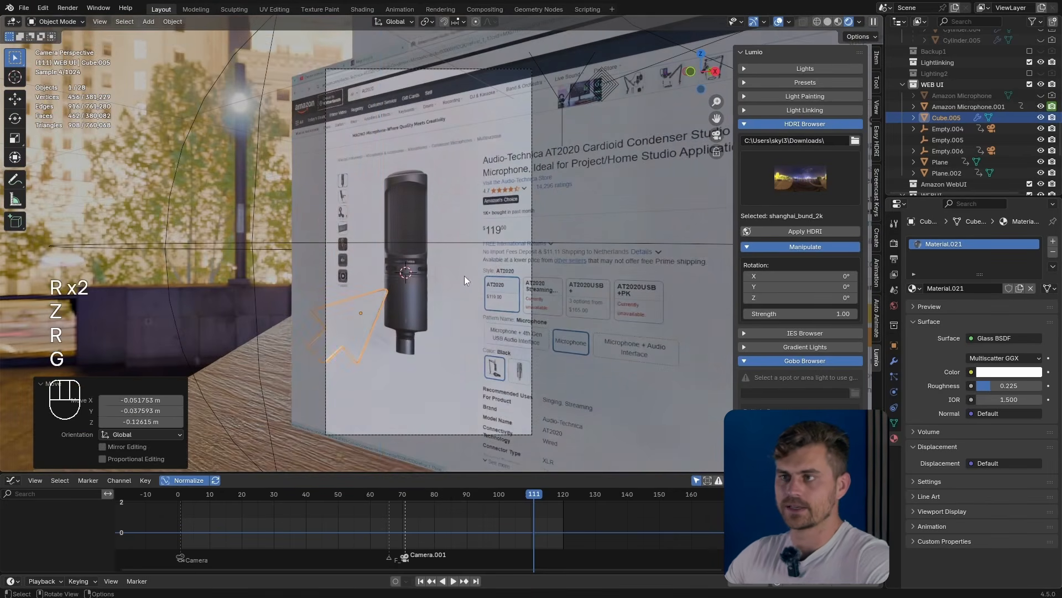
Step: Add a cube at the 3D cursor on the microphone and scale it down uniformly to about the microphone's width
scroll(407, 258, up, 4)
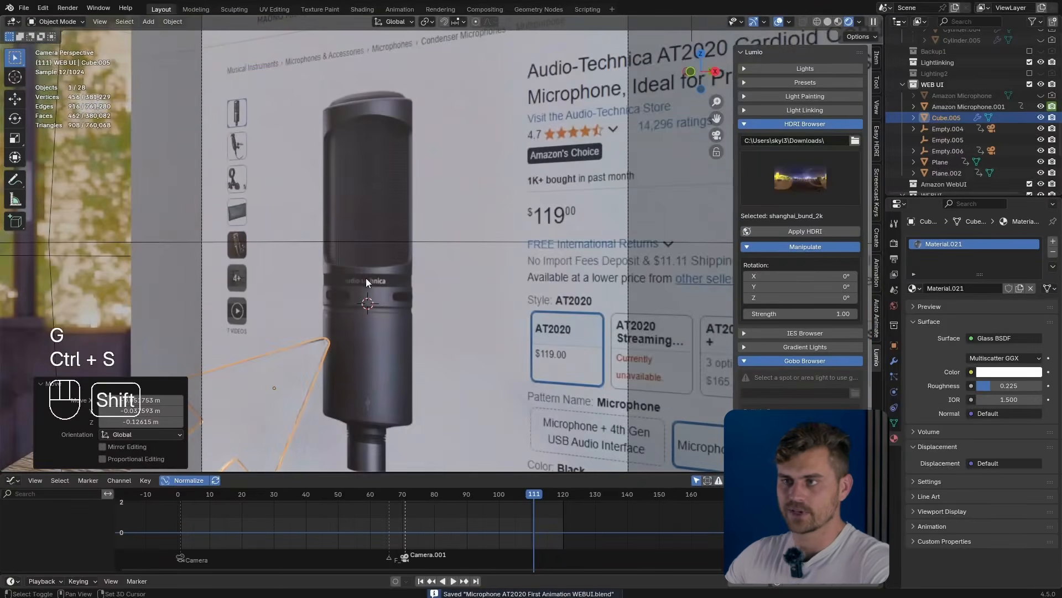
key(shift+a)
mouse_move(347, 282)
click(428, 292)
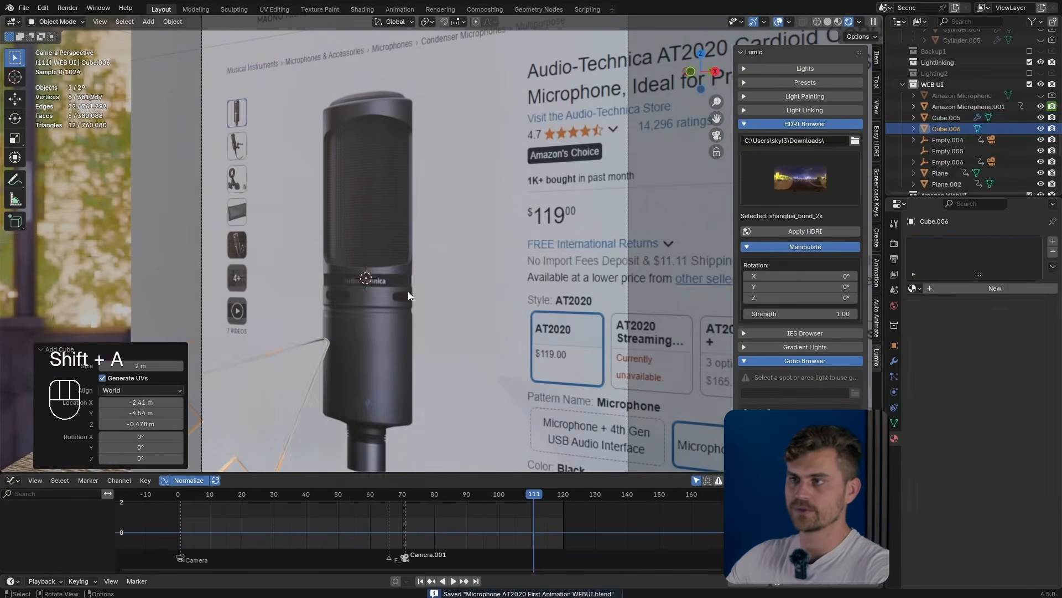
key(s)
click(443, 296)
key(s)
click(489, 303)
Step: Flatten the new cube along Y into a thin plate and move it along Y in front of the microphone image
key(s)
key(x)
key(y)
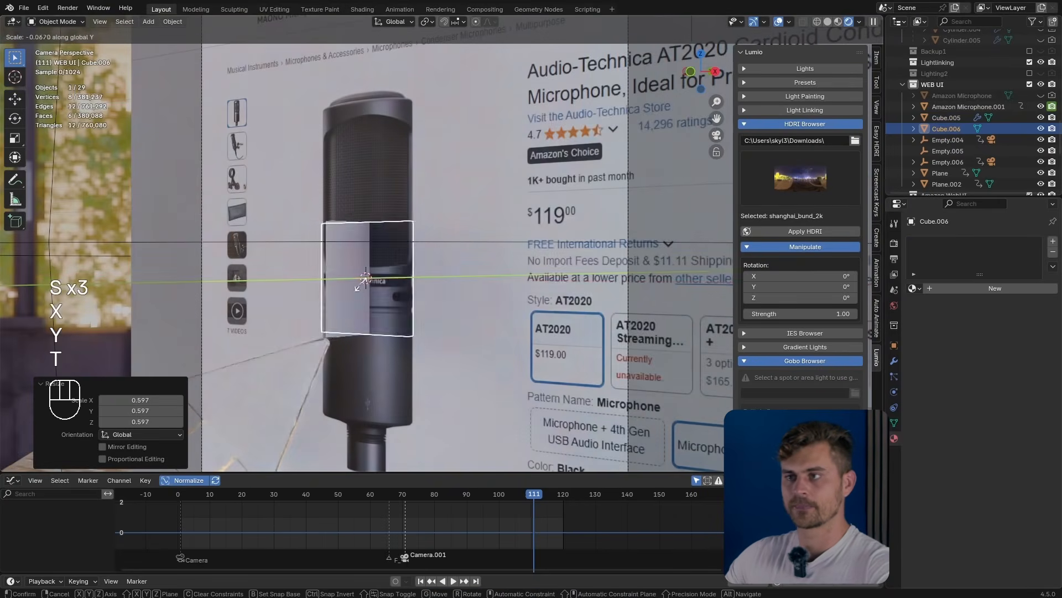
key(t)
click(367, 282)
key(g)
key(y)
click(529, 319)
key(s)
key(y)
click(400, 281)
middle_drag(400, 281, 466, 317)
scroll(420, 274, up, 3)
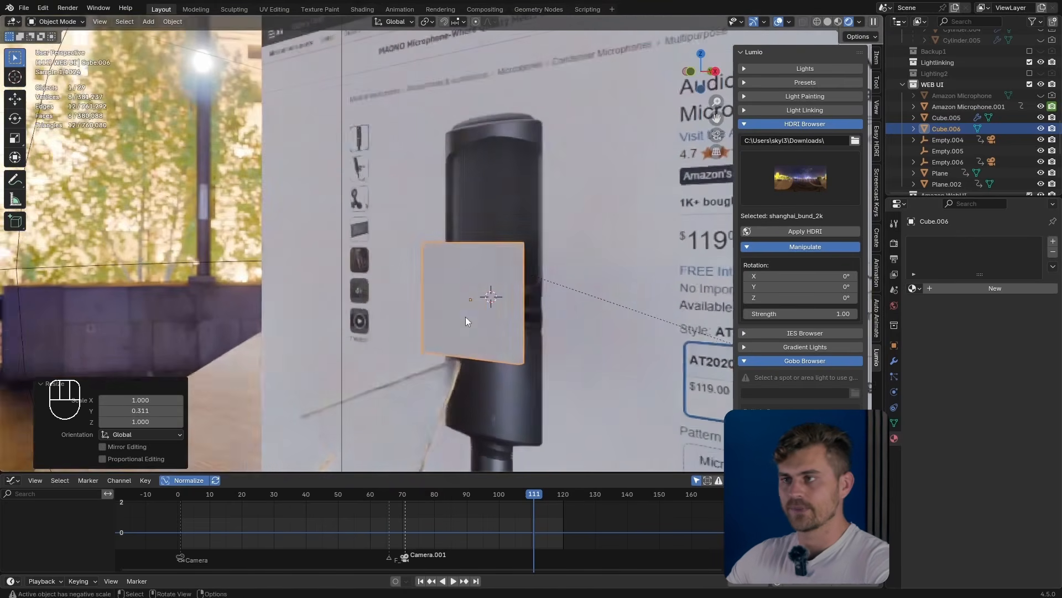
Step: Scale the plate's side face along Z almost to a point to form a play-button triangle
key(Tab)
key(3)
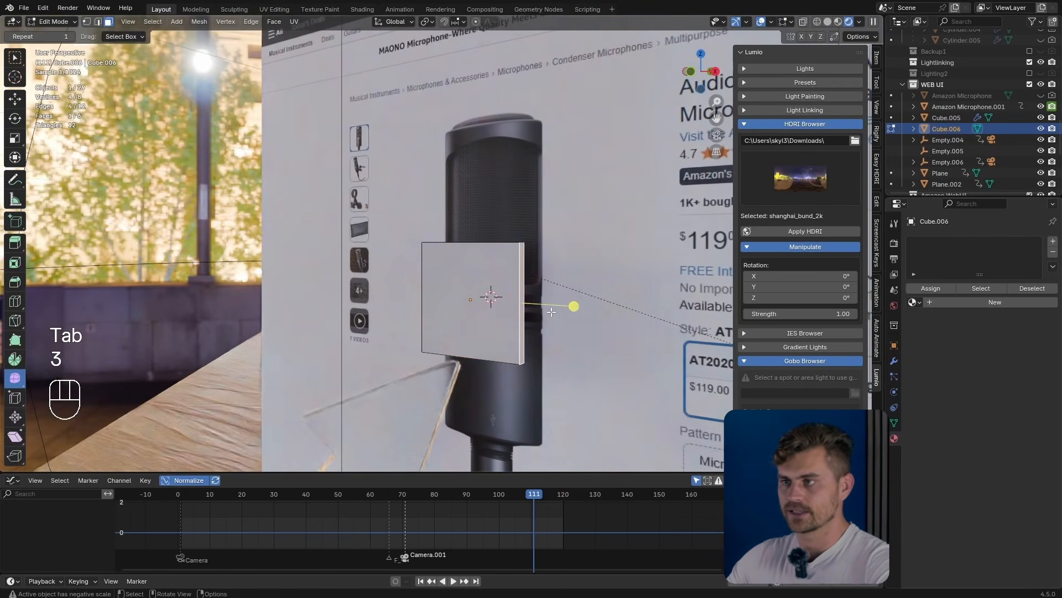
key(s)
key(z)
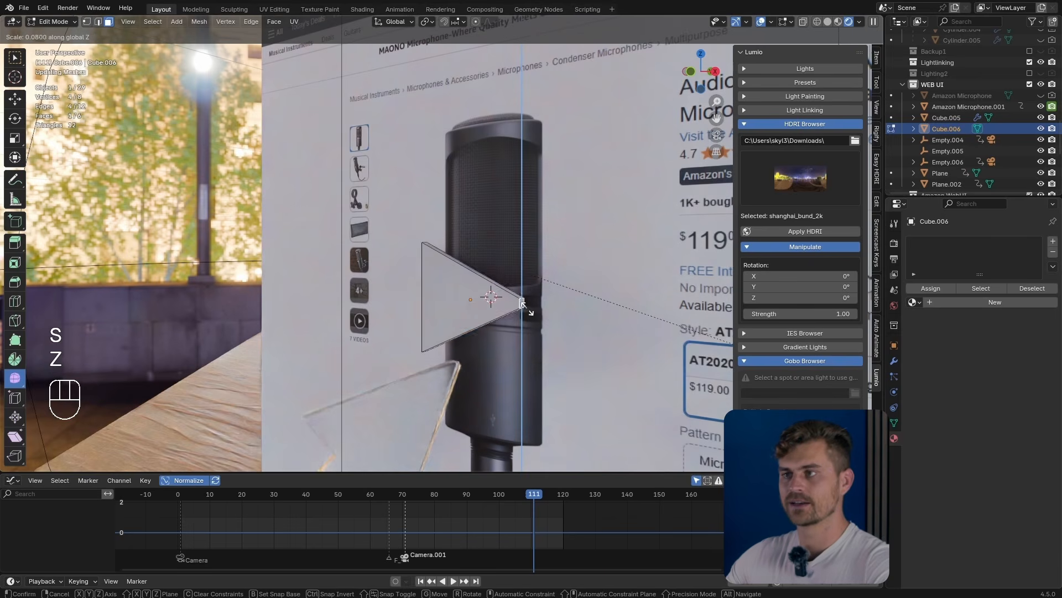
click(526, 307)
key(Tab)
Step: Give the play-button triangle a new material with a dark grey base color
middle_drag(512, 321, 526, 359)
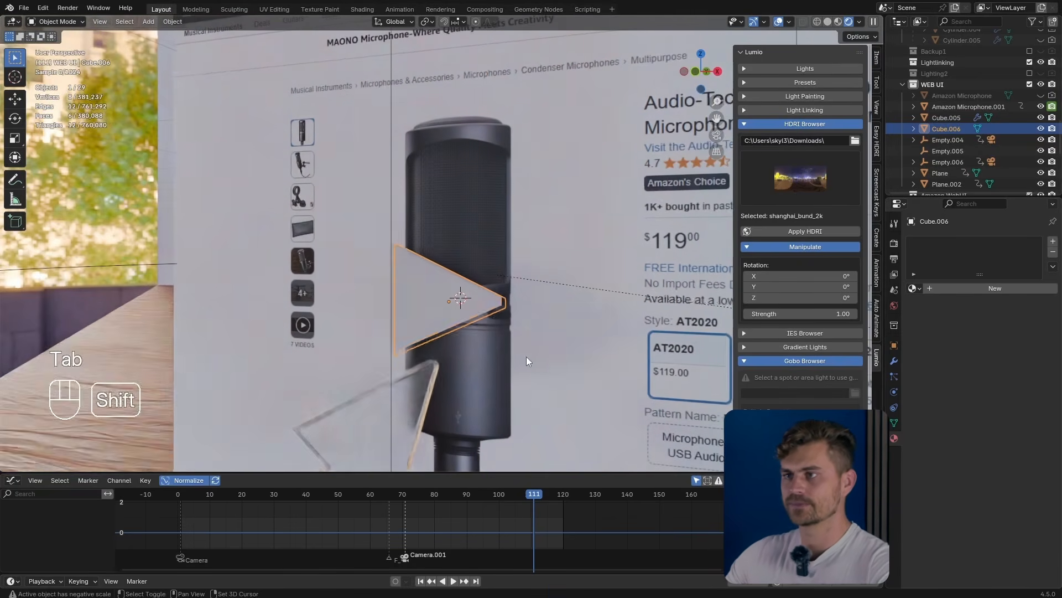
click(981, 289)
click(1009, 358)
drag(1033, 191, 1035, 236)
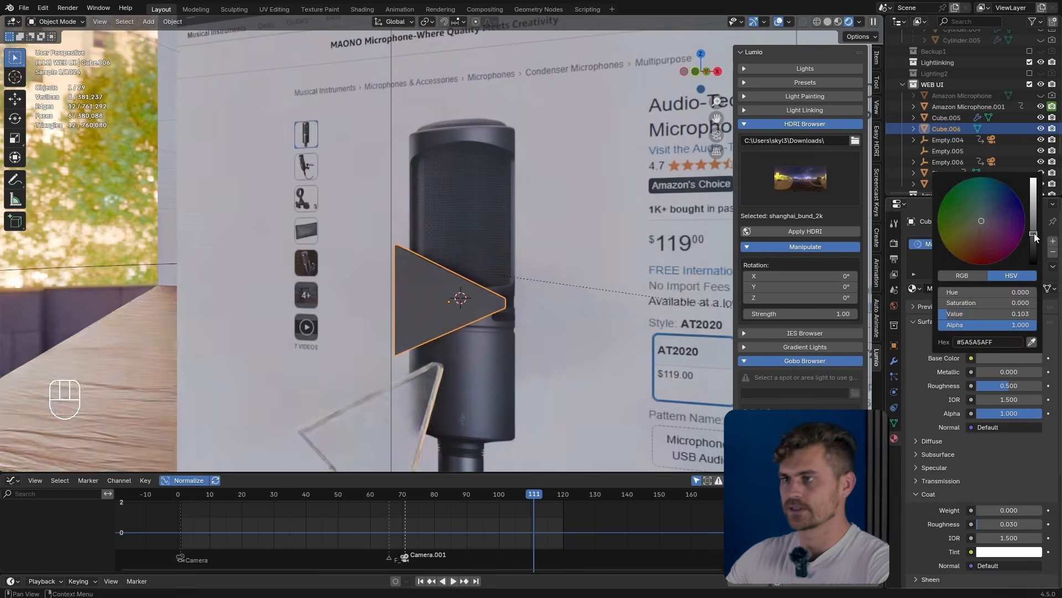
mouse_move(993, 373)
mouse_down()
mouse_move(1042, 372)
mouse_move(987, 387)
mouse_up()
Step: Apply the triangle's scale and add a Bevel modifier to it
middle_drag(434, 281, 441, 283)
middle_drag(441, 283, 470, 288)
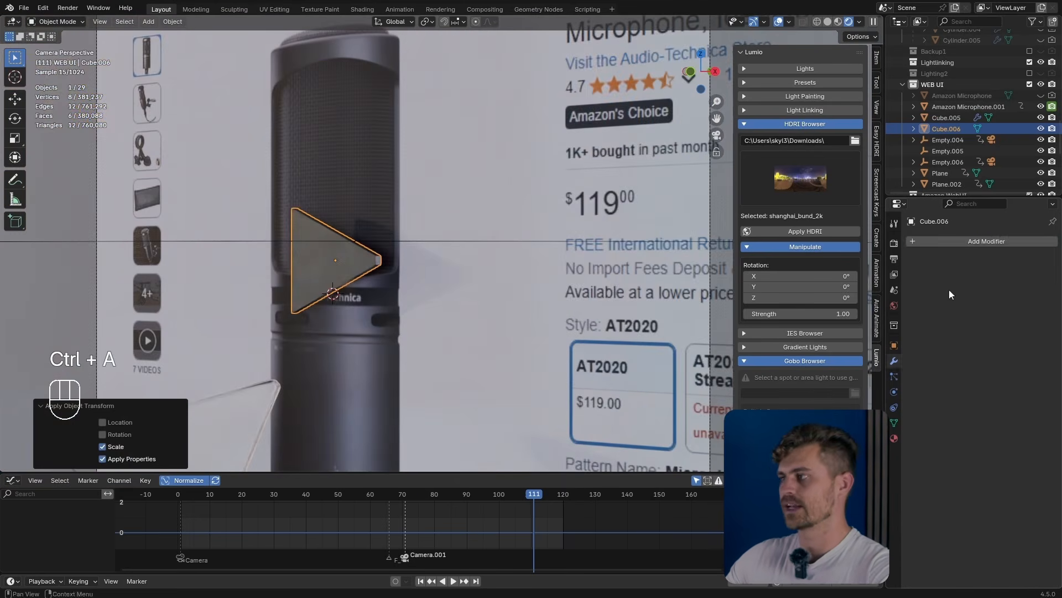
click(965, 242)
text(bave)
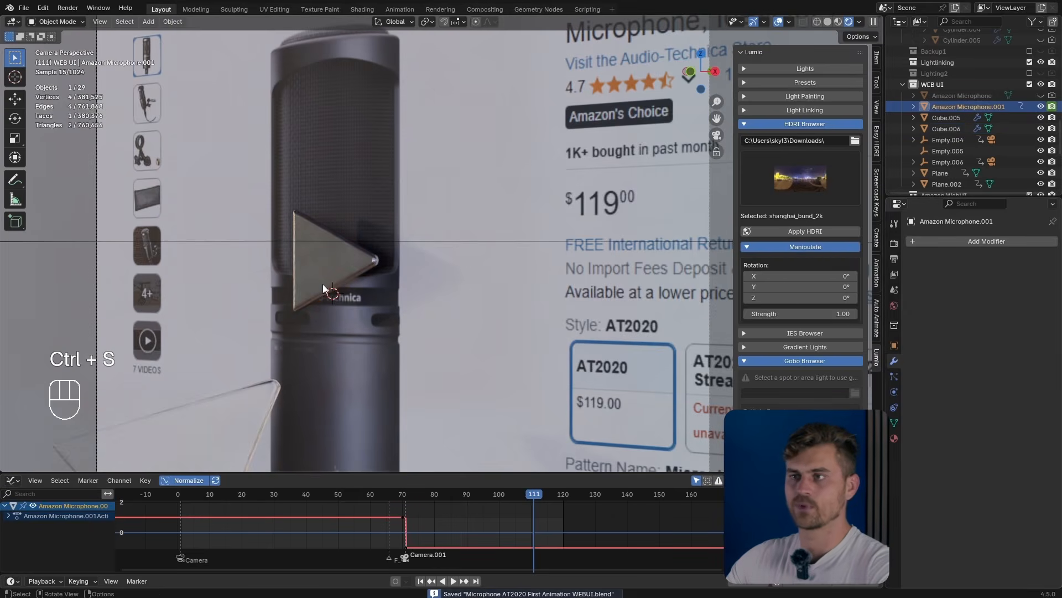
Step: Select the glass arrow in the camera view and save the file
scroll(306, 282, down, 2)
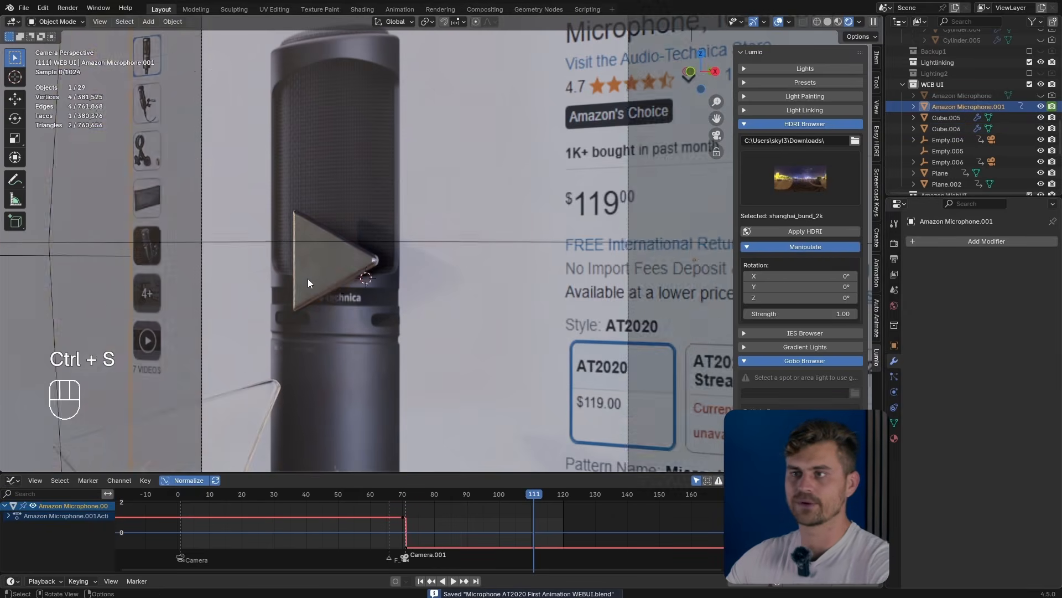
scroll(307, 278, down, 3)
click(349, 310)
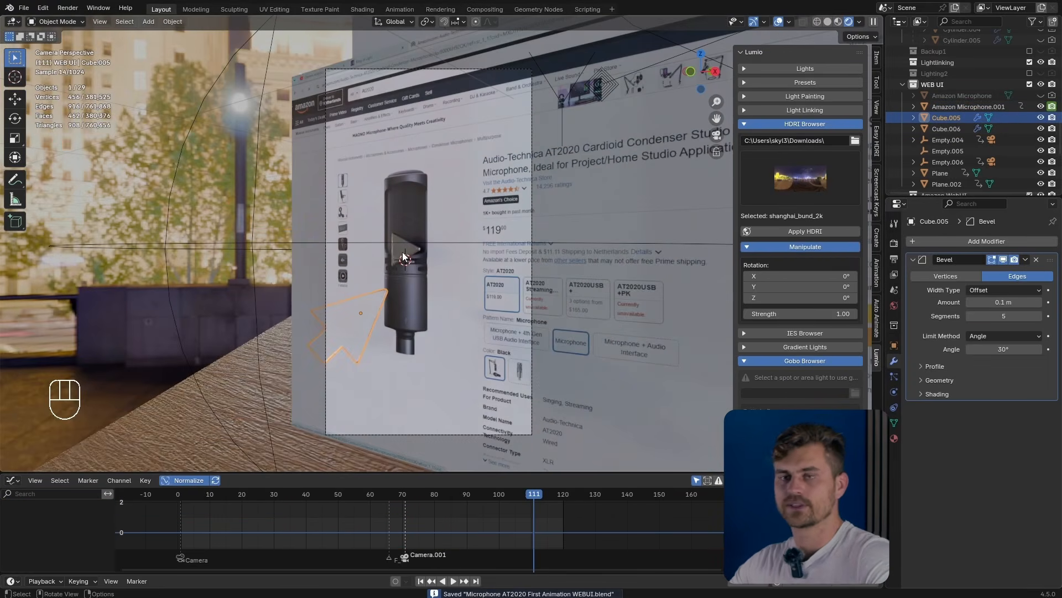
key(ctrl+s)
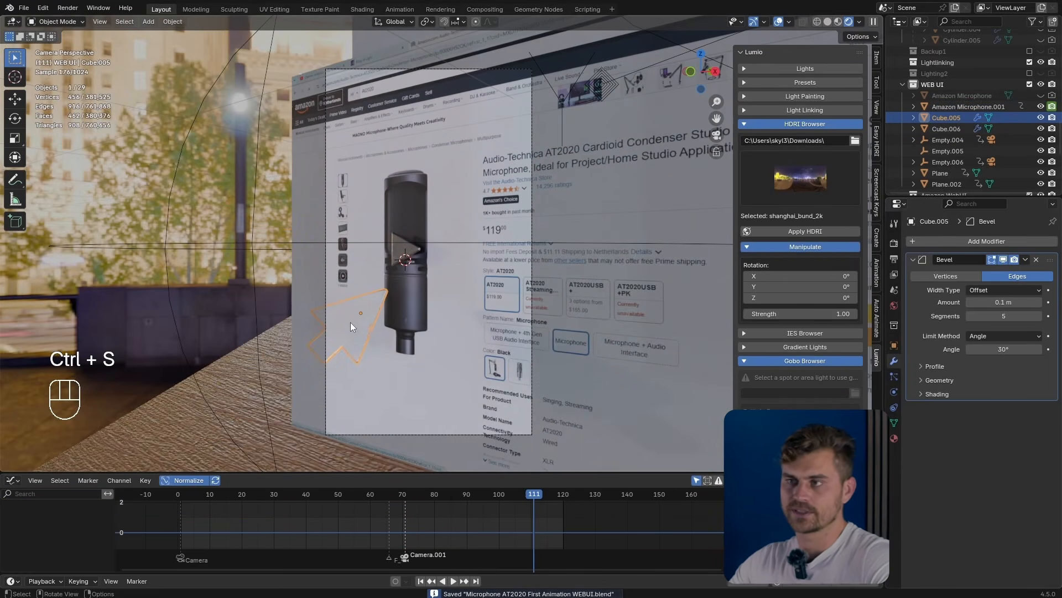
Step: Add a path curve at the 3D cursor and rotate it 90° about Z
key(shift+a)
mouse_move(407, 261)
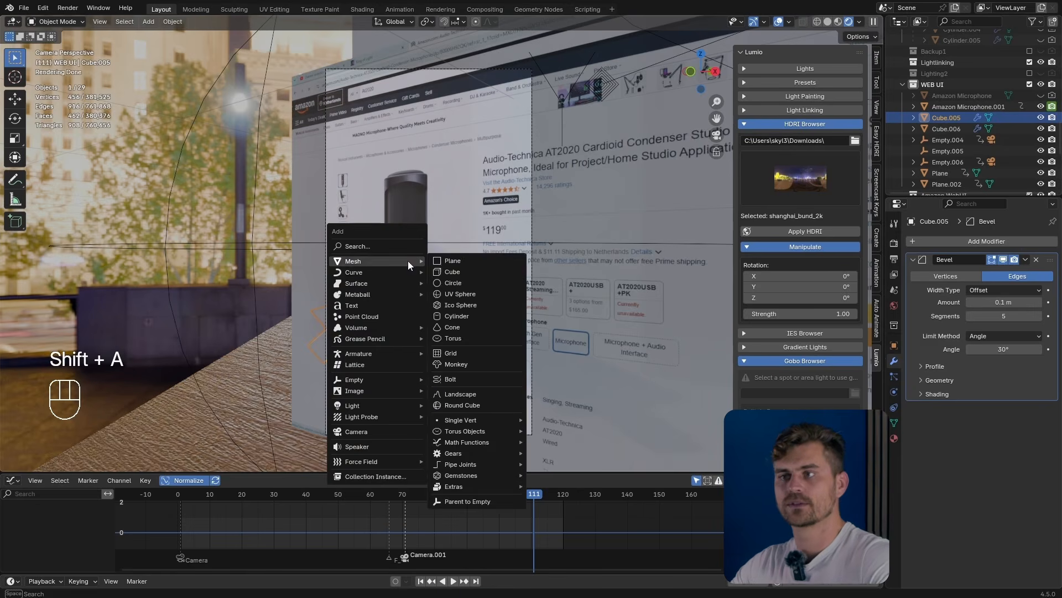
click(471, 320)
middle_drag(472, 320, 472, 314)
text(rz90)
click(472, 313)
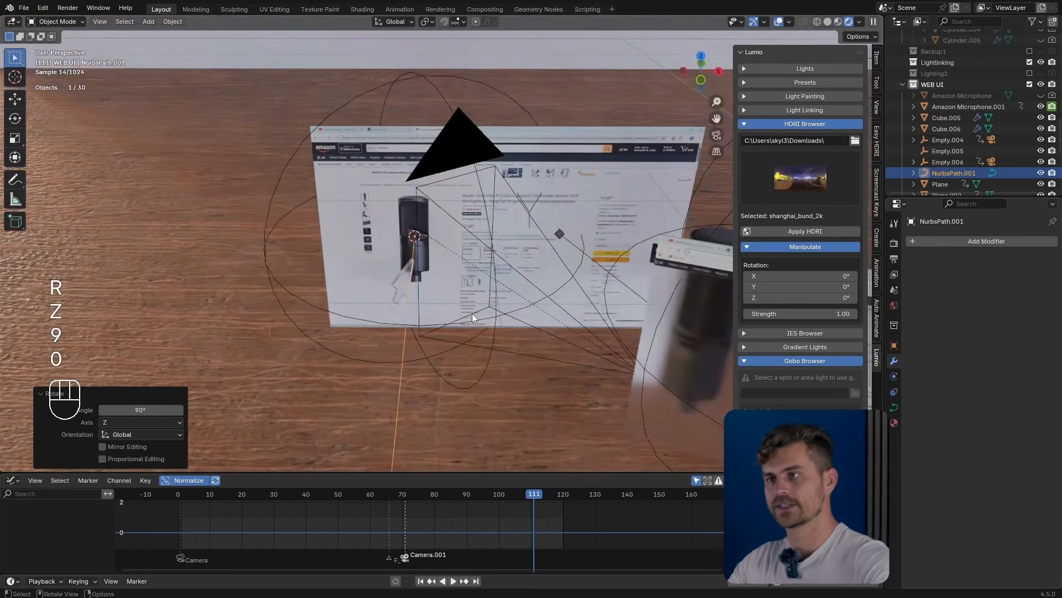
Step: Delete the path's control points that extend behind the web page image
middle_drag(403, 326, 575, 223)
key(Tab)
drag(619, 186, 505, 256)
key(x)
click(506, 255)
scroll(505, 256, up, 4)
key(Tab)
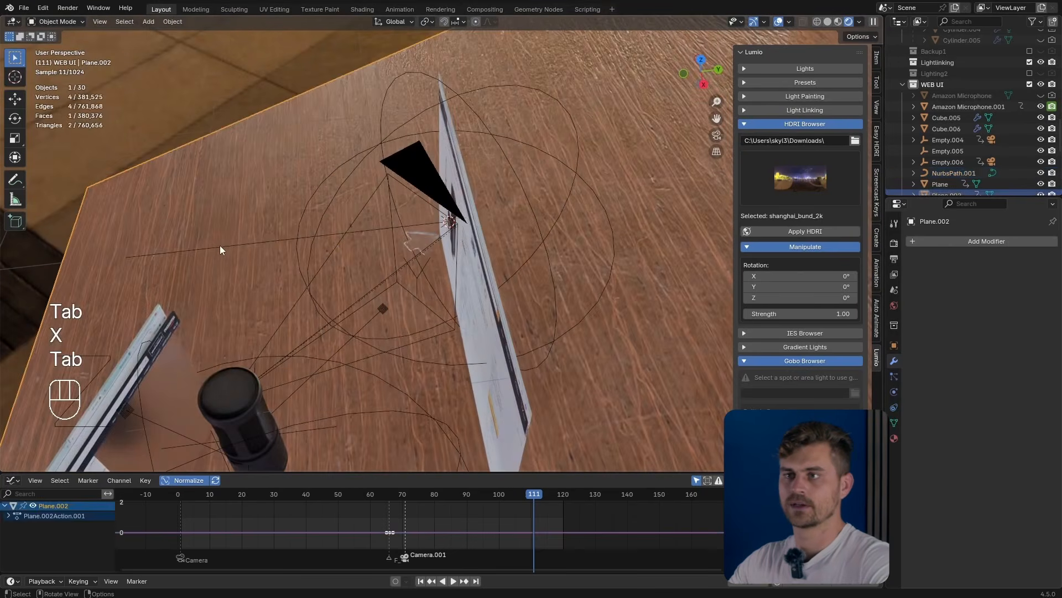
Step: Move the path's outer end control point down toward the wooden table so the path curves up to the microphone
key(Tab)
click(129, 256)
key(g)
click(96, 320)
middle_drag(96, 320, 304, 269)
key(g)
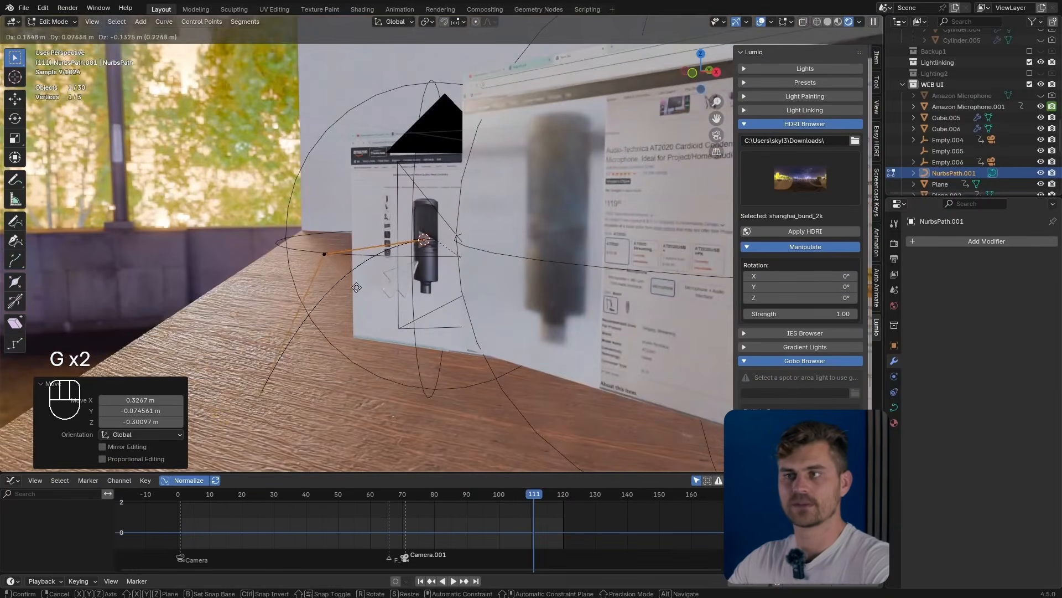
click(366, 275)
Step: Snap the 3D cursor to the path's outer end control point and snap the arrow to the cursor
key(Tab)
key(Tab)
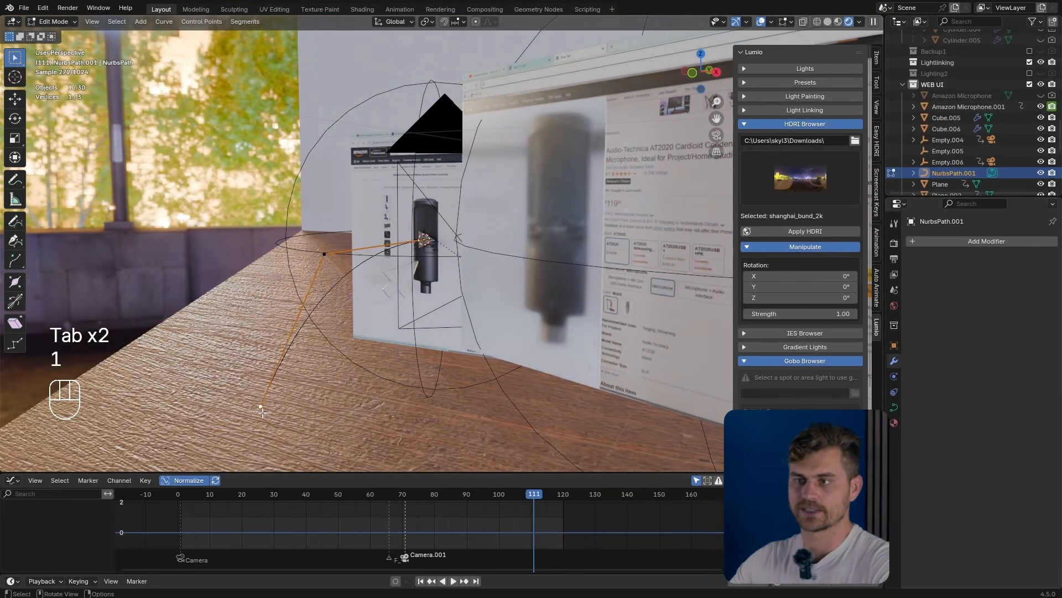
key(shift+s)
click(275, 468)
key(Tab)
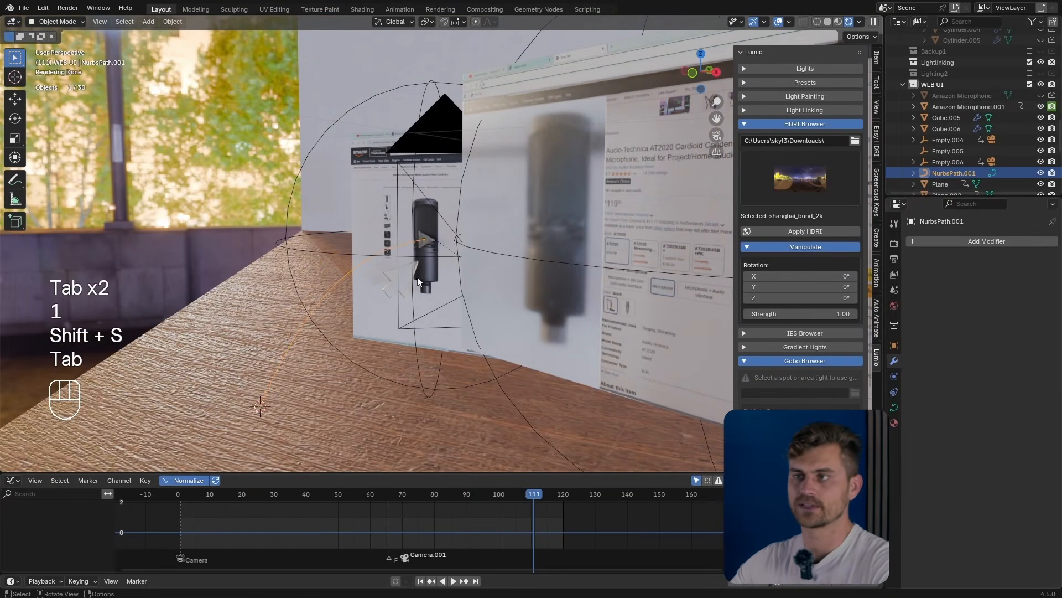
click(422, 256)
key(shift+s)
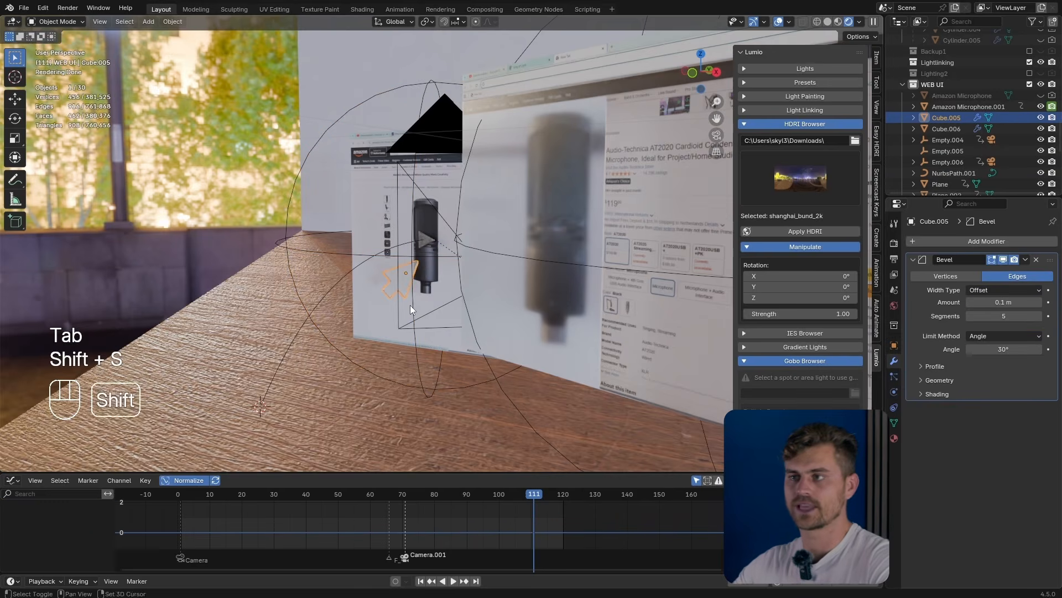
click(406, 237)
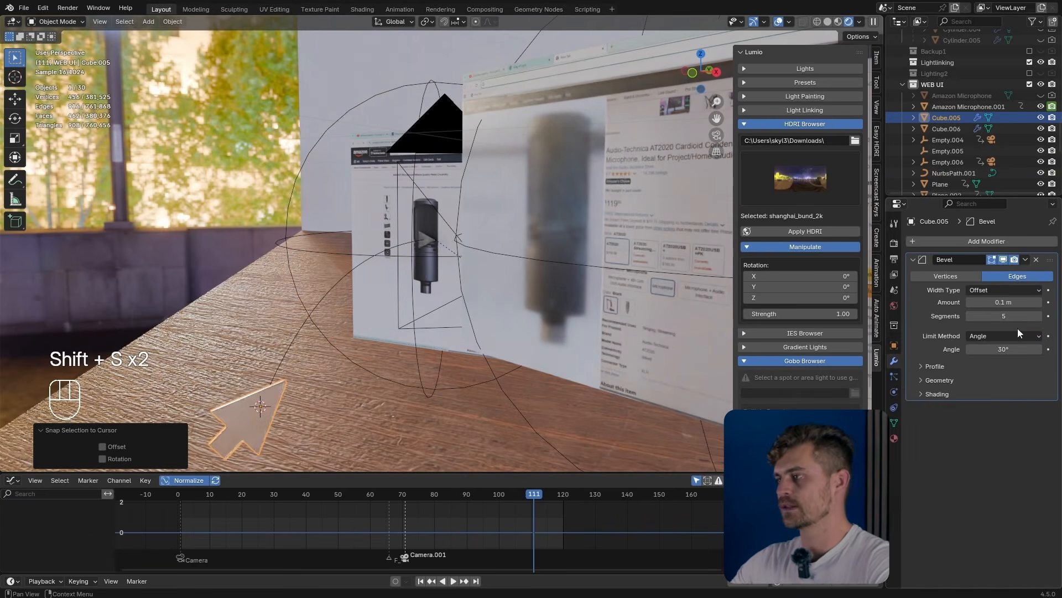
Step: Add a Follow Path constraint to the arrow with NurbsPath.001 as its target
click(894, 393)
click(894, 407)
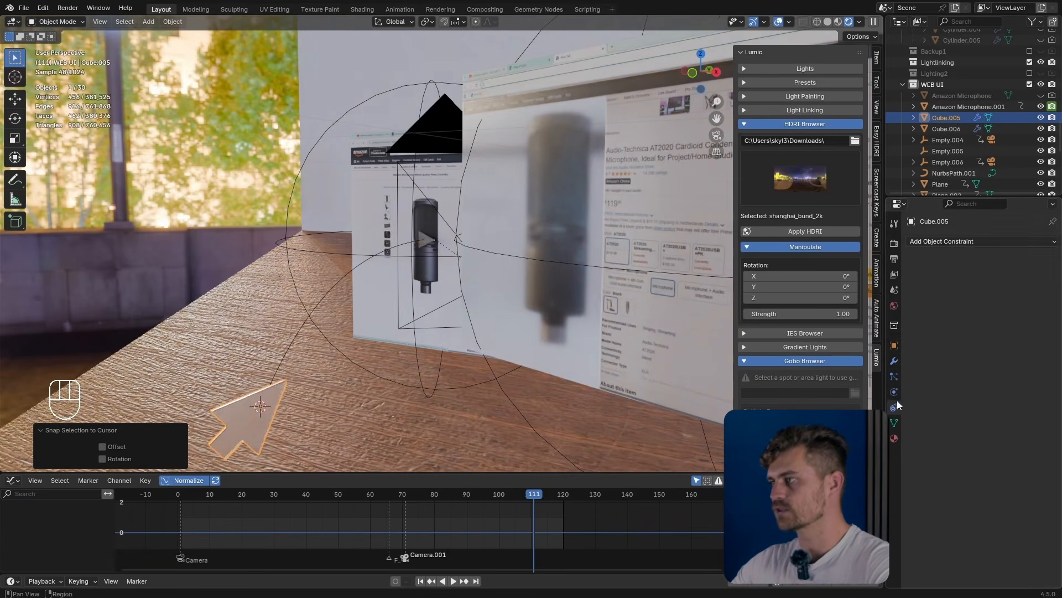
click(968, 241)
click(1022, 321)
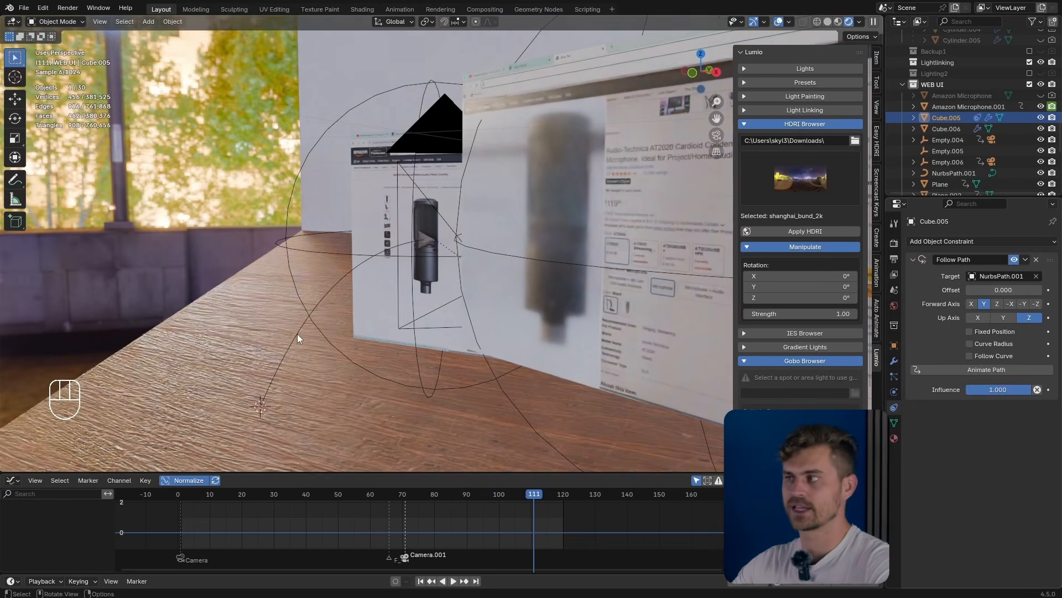
Step: Set the arrow's X, Y and Z location to 0 m so it sits on the path
key(n)
key(n)
click(875, 59)
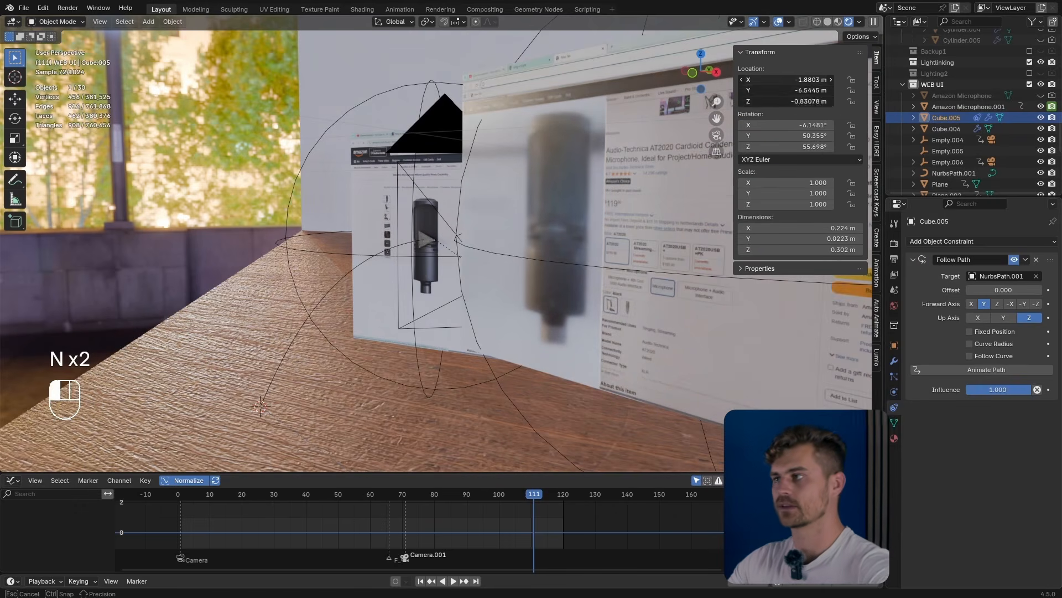
text(0)
key(Return)
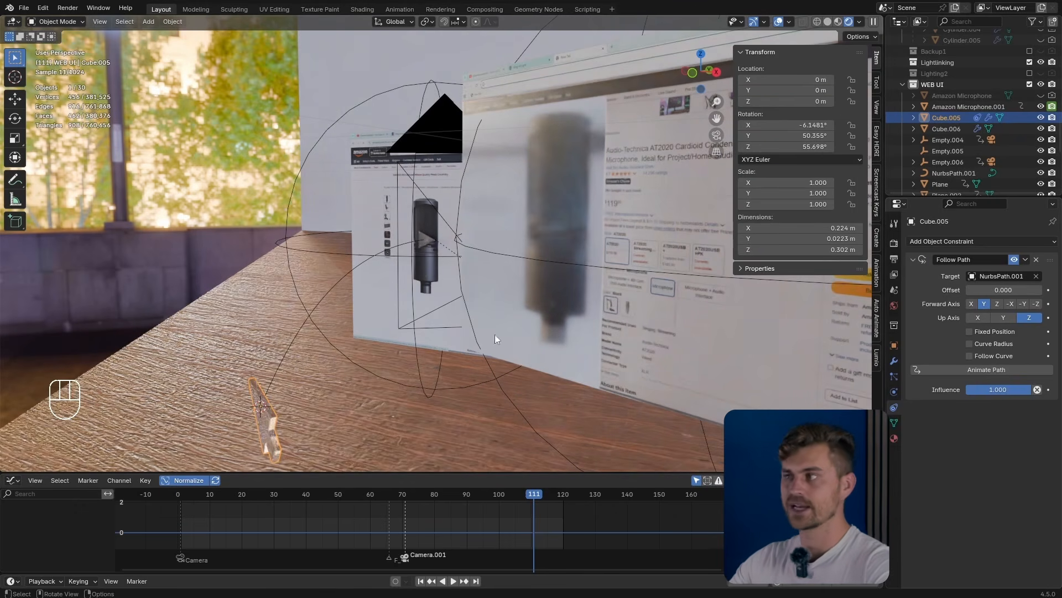
Step: Enable Follow Curve in the arrow's Follow Path constraint and set the offset to -90.9
click(993, 344)
click(995, 354)
click(994, 344)
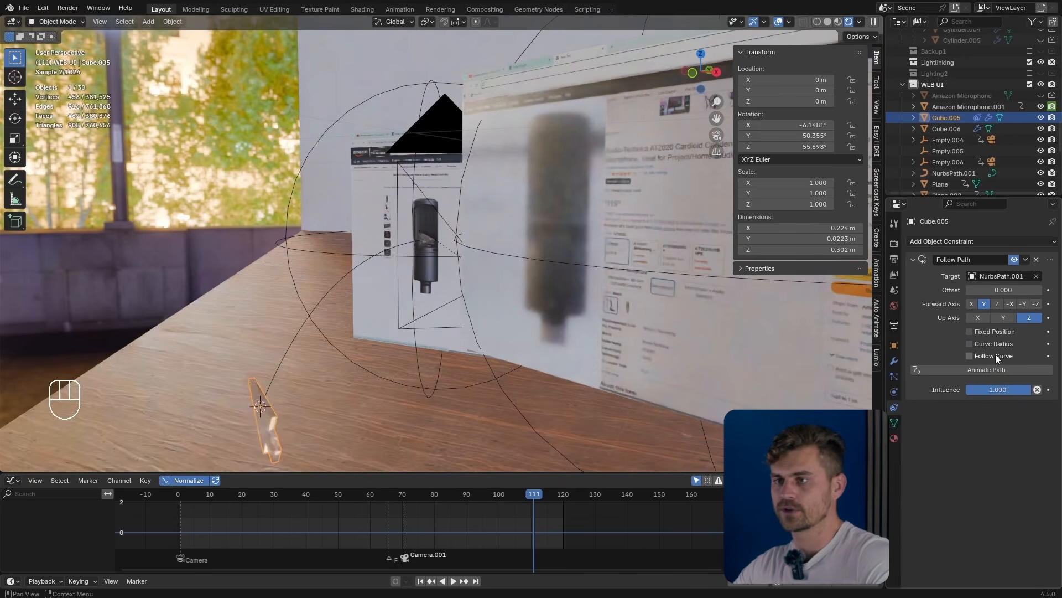
mouse_move(994, 288)
mouse_down()
mouse_move(1013, 288)
mouse_move(974, 290)
mouse_move(1005, 289)
mouse_up()
click(987, 356)
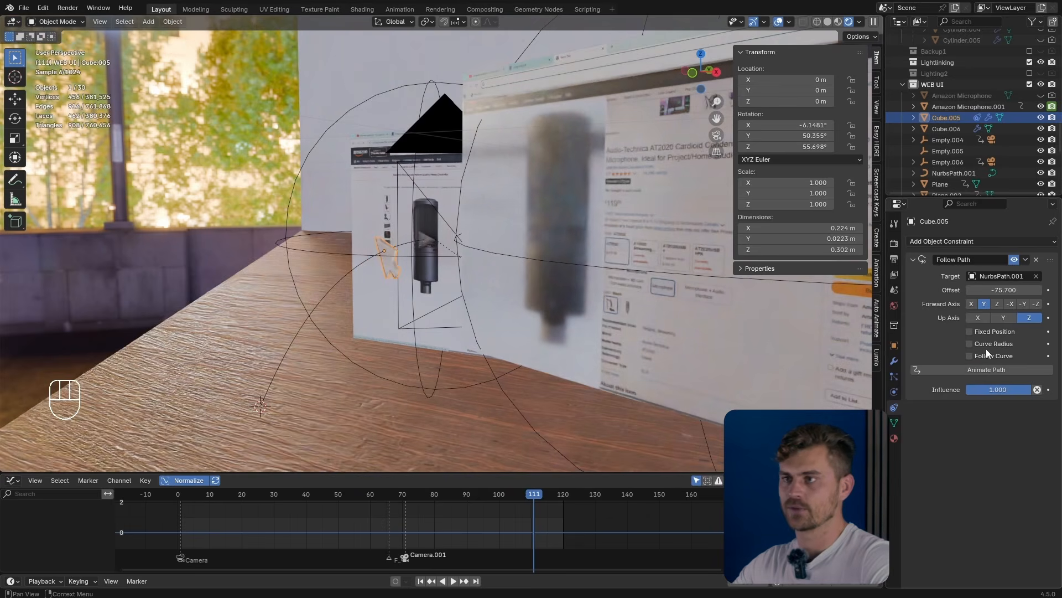
drag(996, 354, 996, 348)
click(996, 346)
drag(1004, 290, 996, 290)
Step: Rotate the arrow about 35.5° in the view so it points toward the play button, and switch to the camera view
scroll(392, 248, up, 4)
key(r)
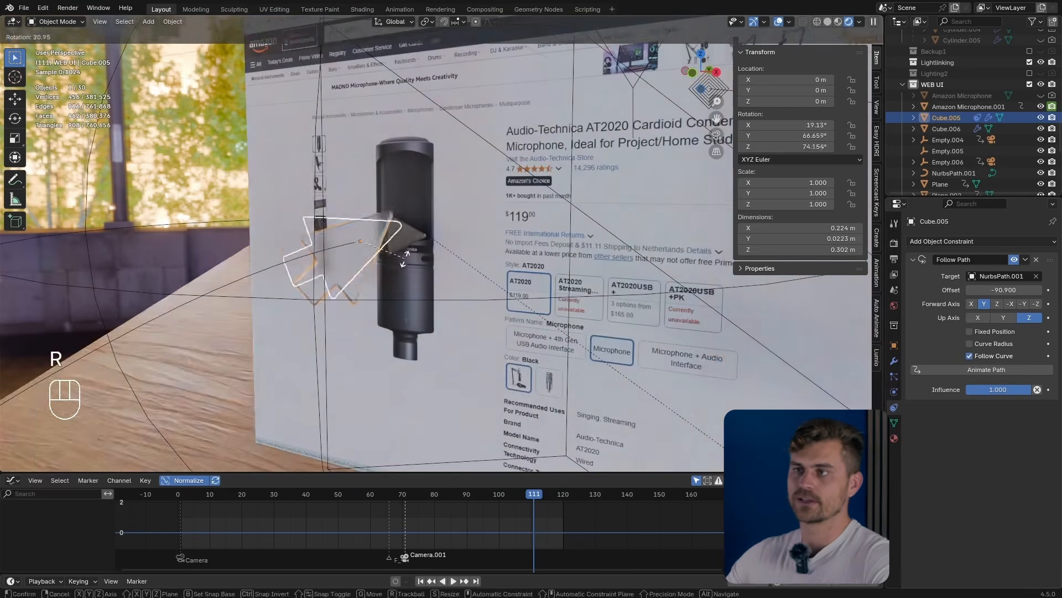
click(407, 271)
middle_drag(408, 270, 402, 273)
key(KP_0)
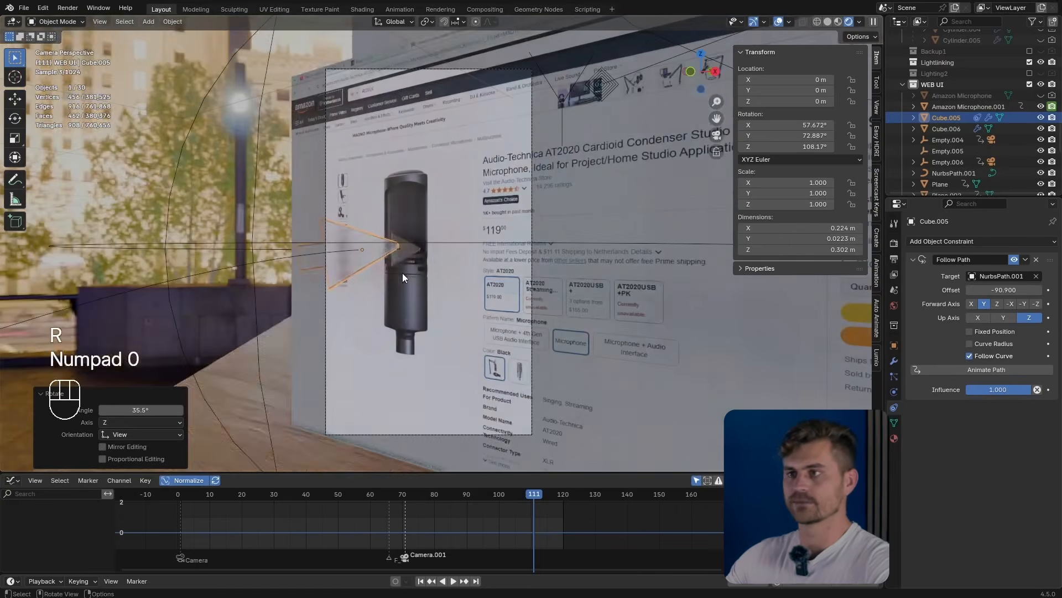
Step: Rotate the arrow toward the play button and keyframe its Follow Path offset at -43.4 on frame 71 and -98.5 on frame 110
key(r)
click(480, 248)
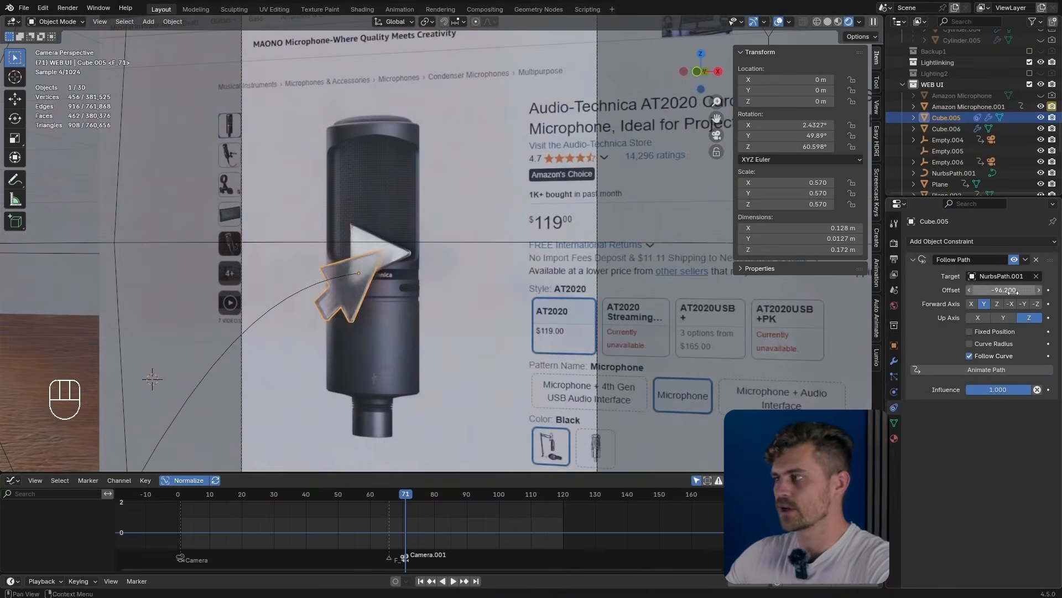
mouse_move(1005, 289)
mouse_down()
mouse_move(990, 290)
mouse_move(1020, 290)
mouse_up()
key(i)
drag(409, 494, 531, 506)
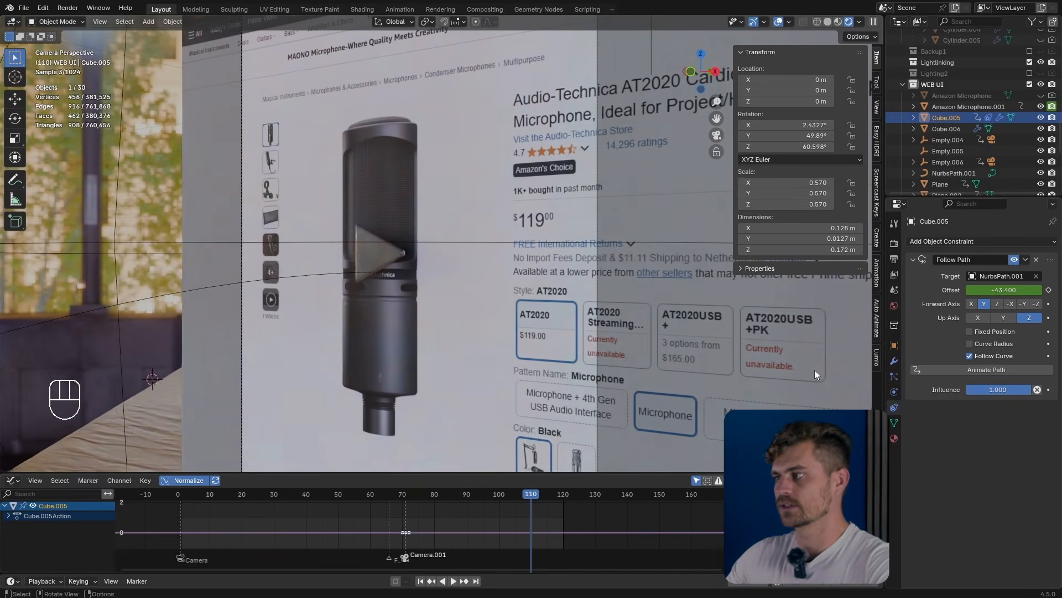
drag(996, 290, 970, 290)
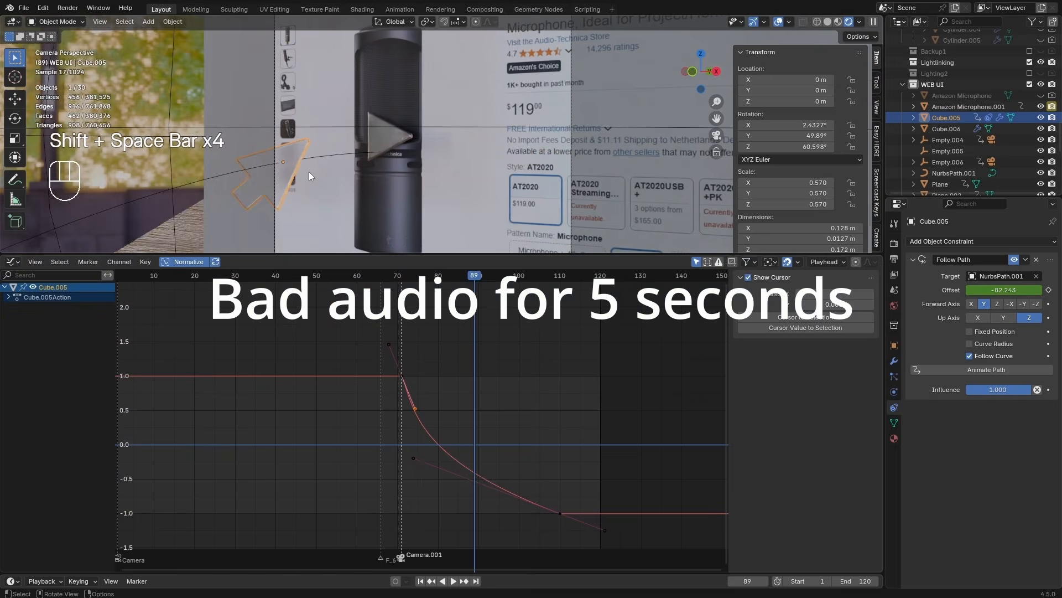
Step: Play back the arrow's approach and add another Follow Path offset keyframe at frame 102
key(shift+space)
key(shift+space)
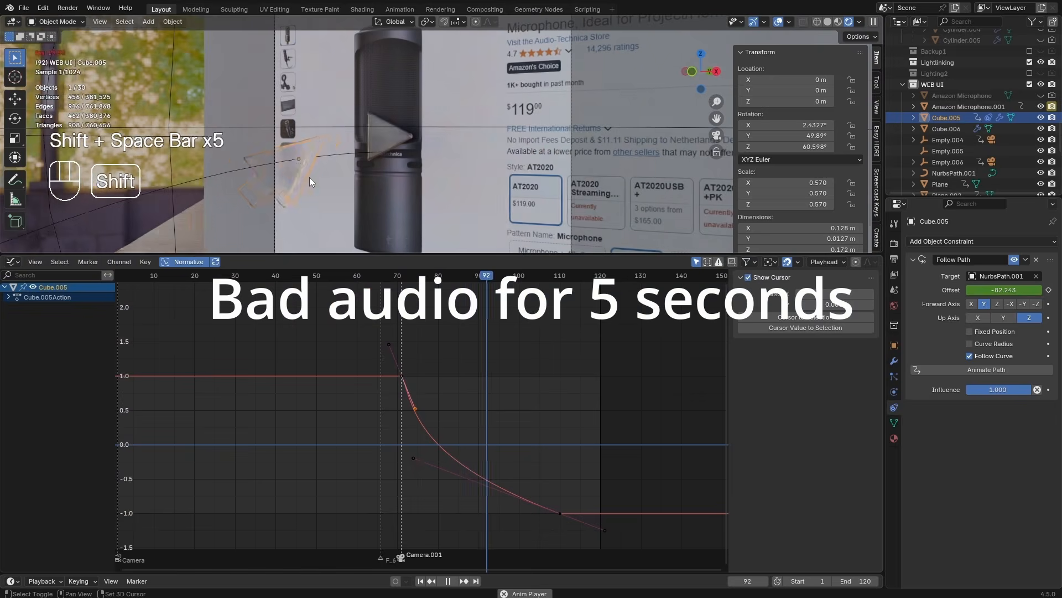
shift+middle_drag(551, 481, 564, 449)
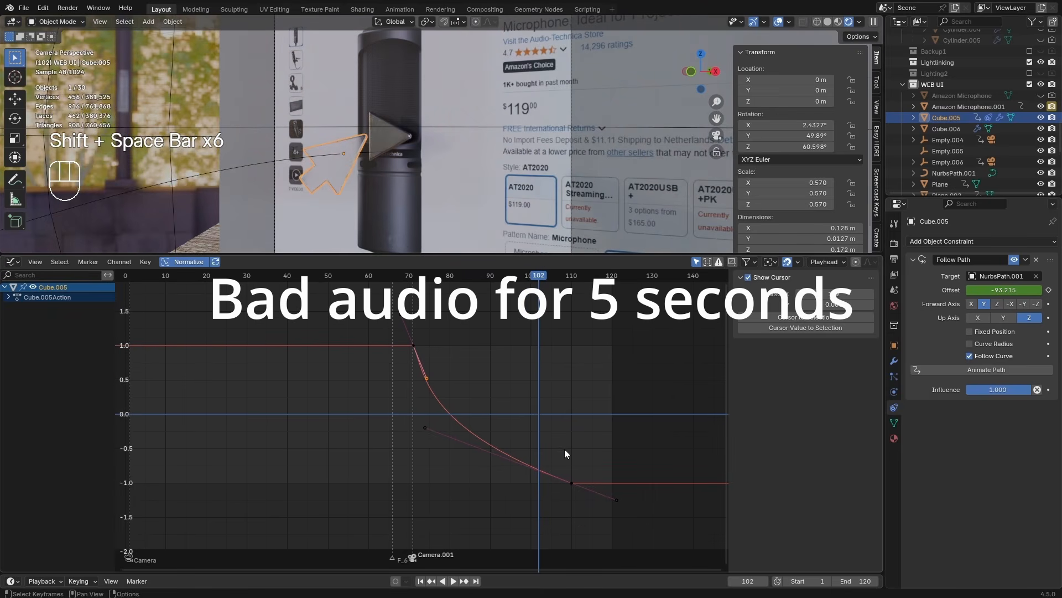
scroll(397, 184, up, 2)
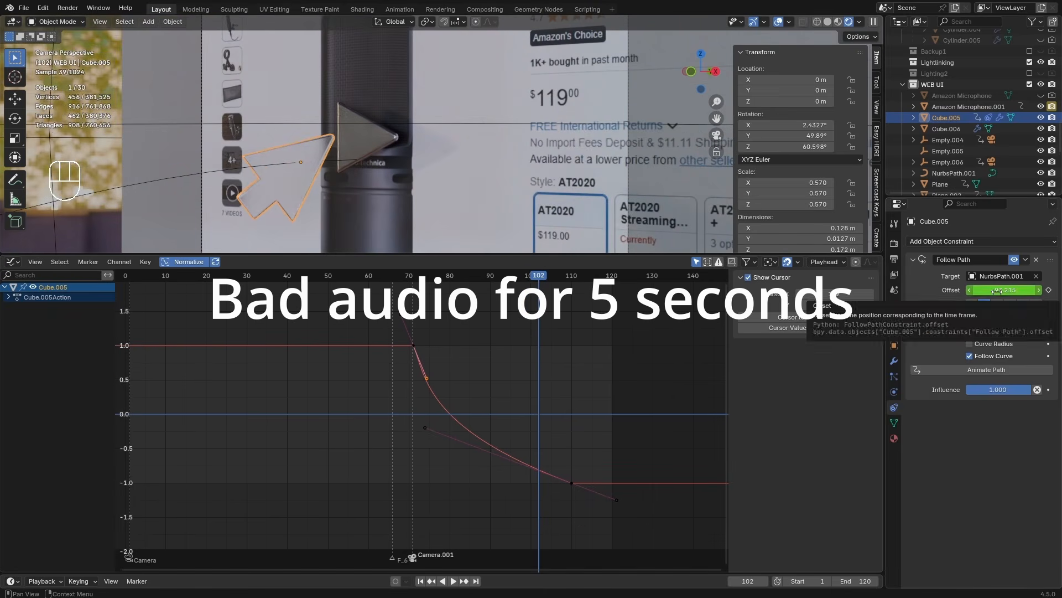
key(i)
key(shift+space)
key(shift+space)
key(shift+space)
key(shift+space)
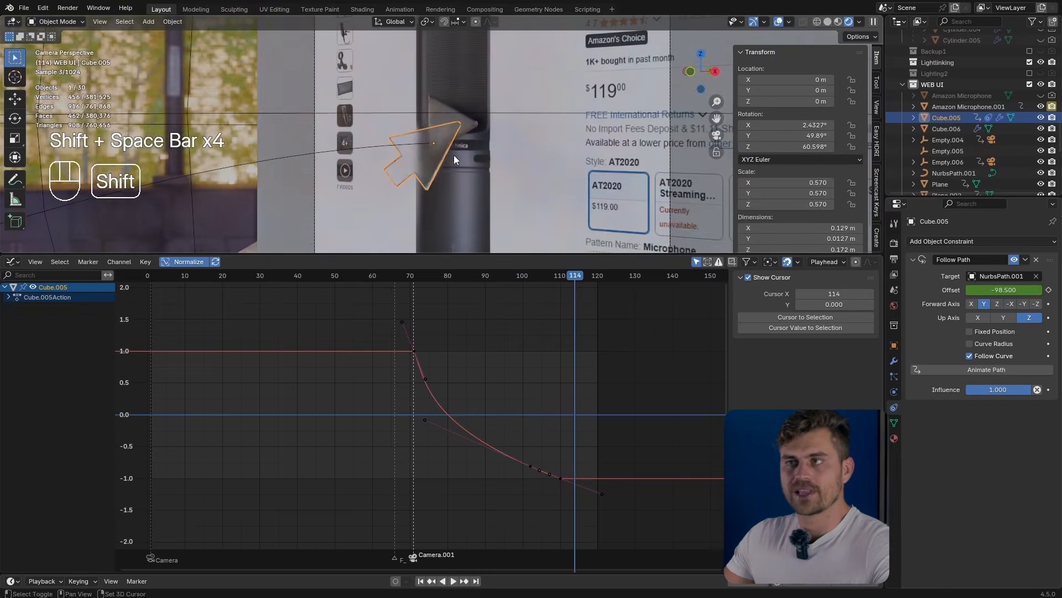
Step: Keyframe the arrow's location, rotation and scale at frame 112
click(458, 151)
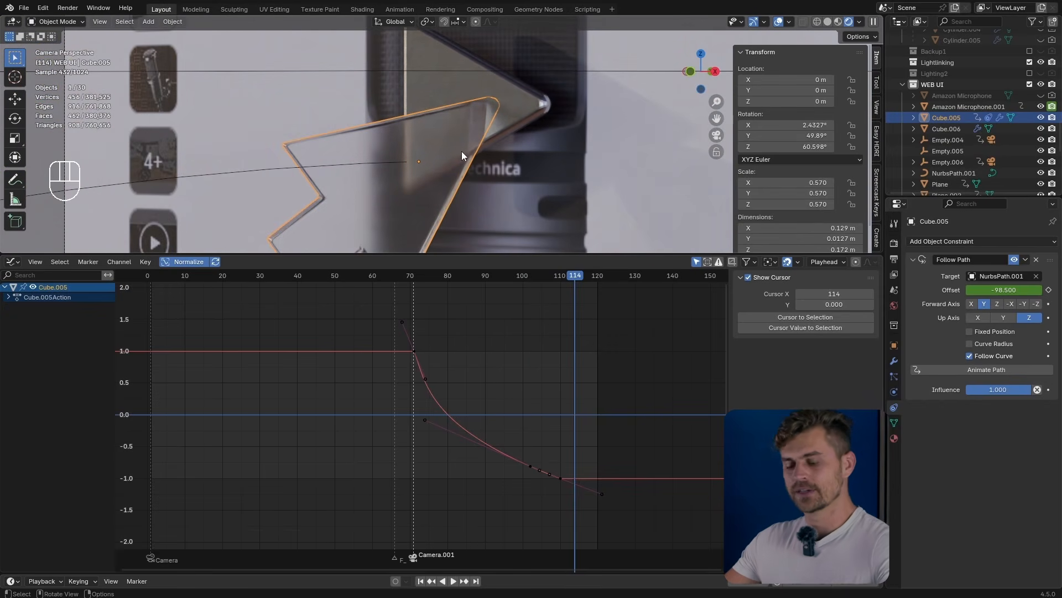
key(Left)
key(Left)
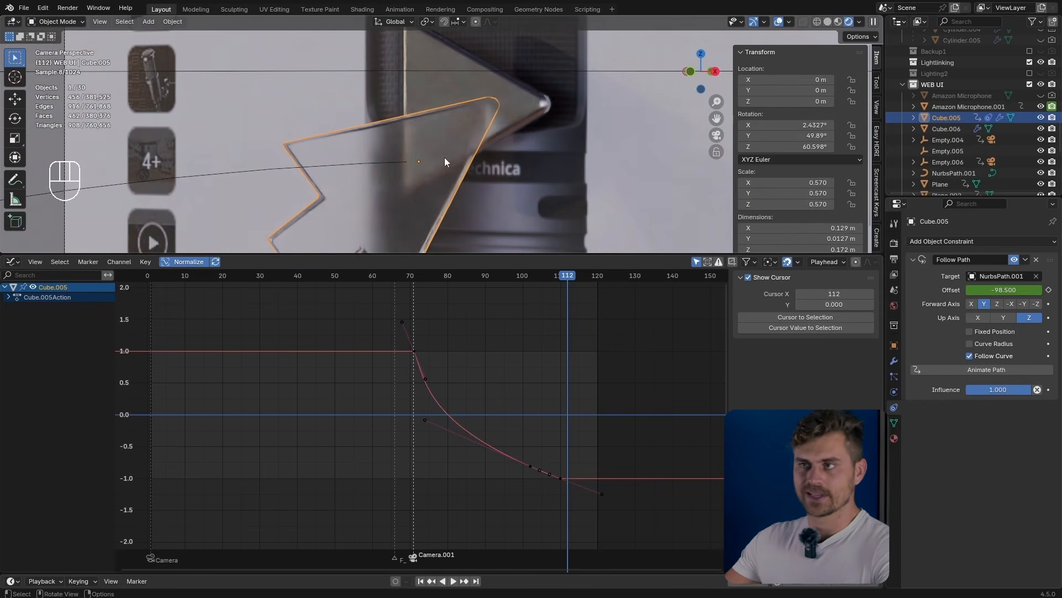
key(i)
Step: At frame 115, pull the arrow slightly back from the play button, scale it to about 0.615 and keyframe the pose
drag(565, 278, 579, 280)
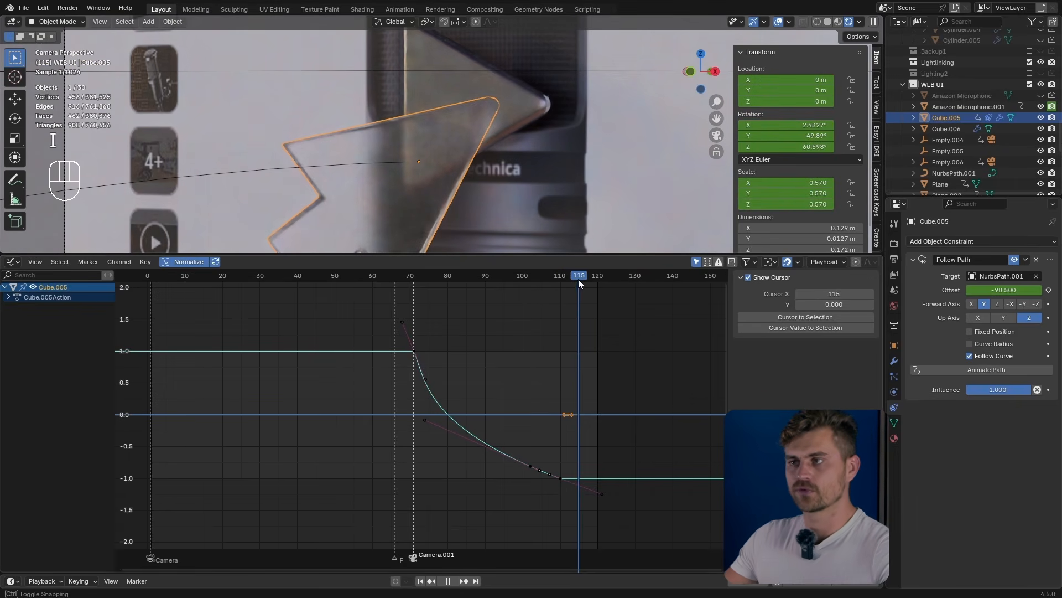
key(g)
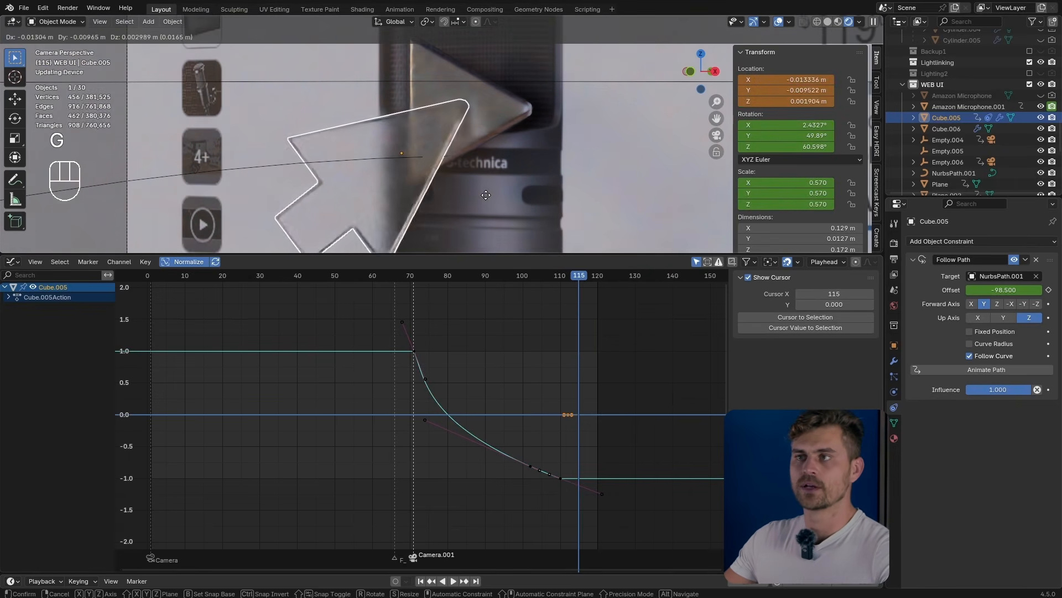
click(481, 200)
key(s)
click(488, 204)
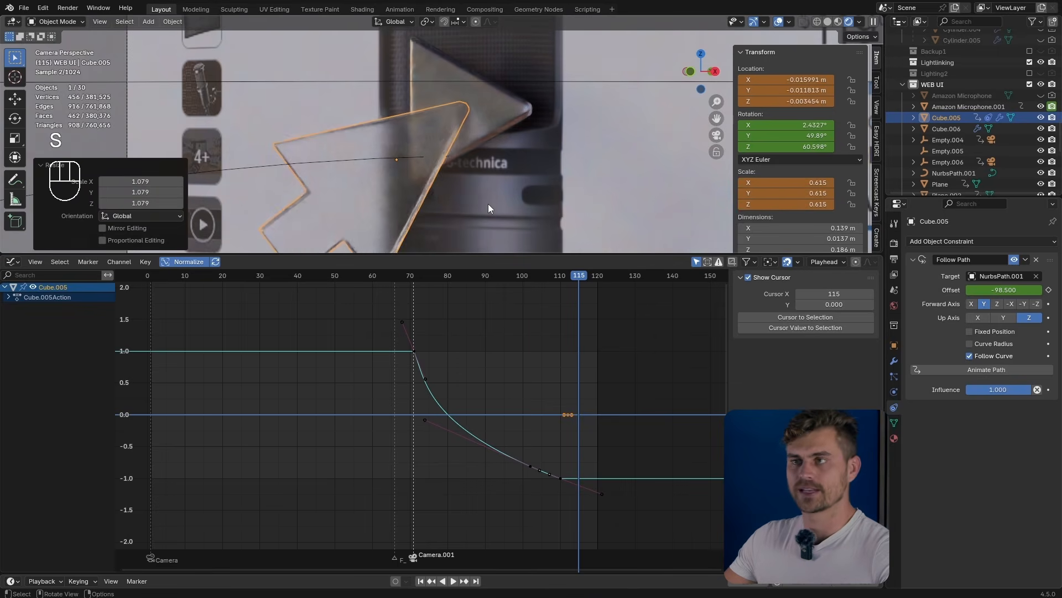
key(i)
Step: At frame 118, rotate the arrow about 12.2° in the view and turn it around the global Z axis
drag(579, 278, 591, 281)
scroll(511, 211, down, 2)
key(r)
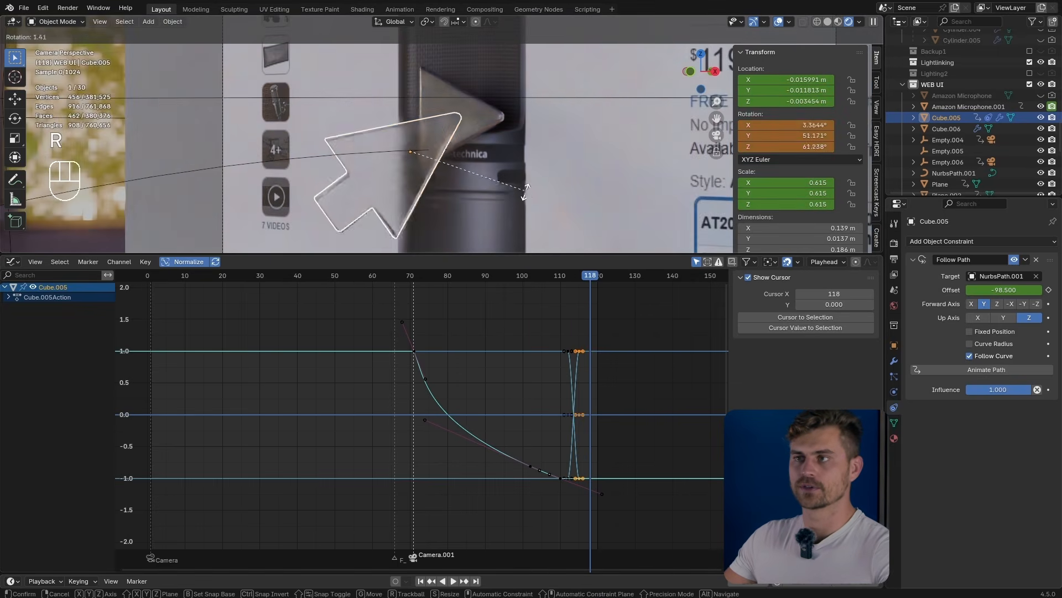
click(527, 216)
key(r)
key(z)
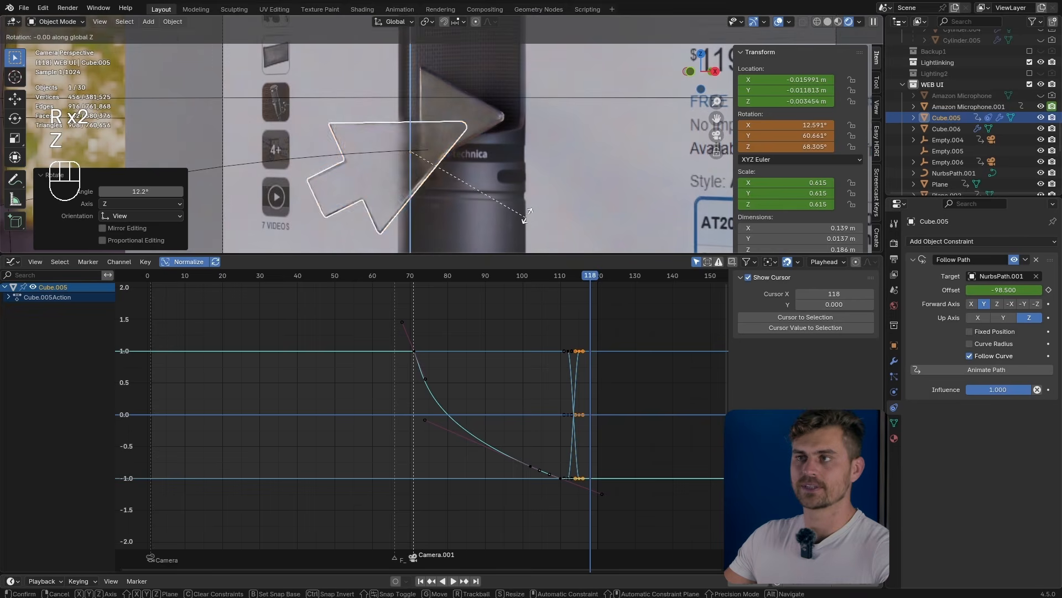
click(535, 191)
Step: Shift the arrow along the Y axis and fine-tune its position against the play button from a side view
key(g)
key(y)
click(556, 181)
key(g)
click(540, 175)
middle_drag(539, 176, 504, 187)
scroll(470, 148, up, 5)
middle_drag(467, 145, 461, 141)
key(g)
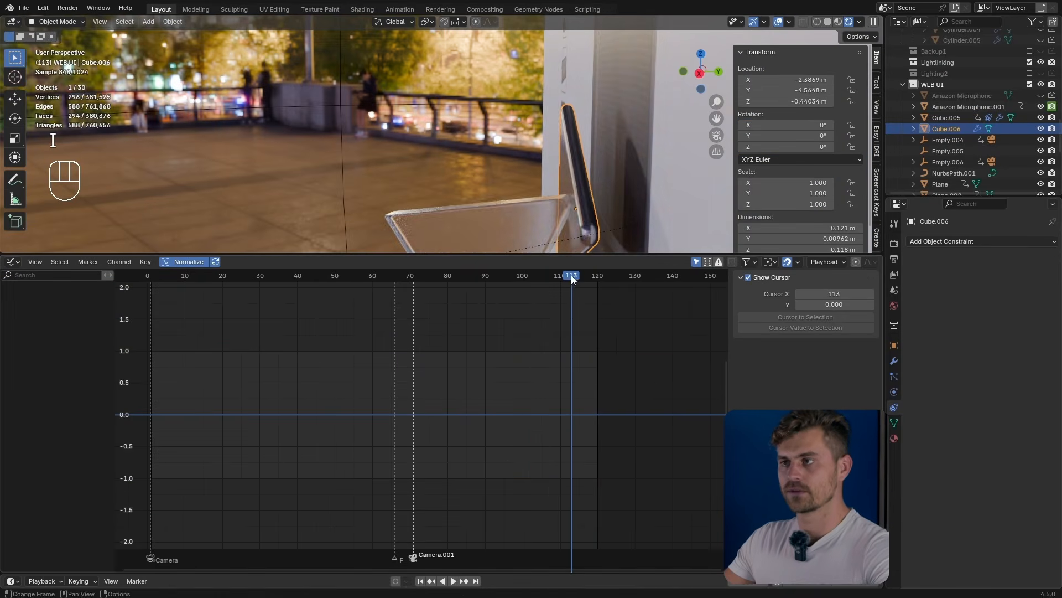
Step: Keyframe the play button's transform at frame 112, scale it to about 1.189 at frame 113 and keyframe it again
drag(571, 275, 567, 277)
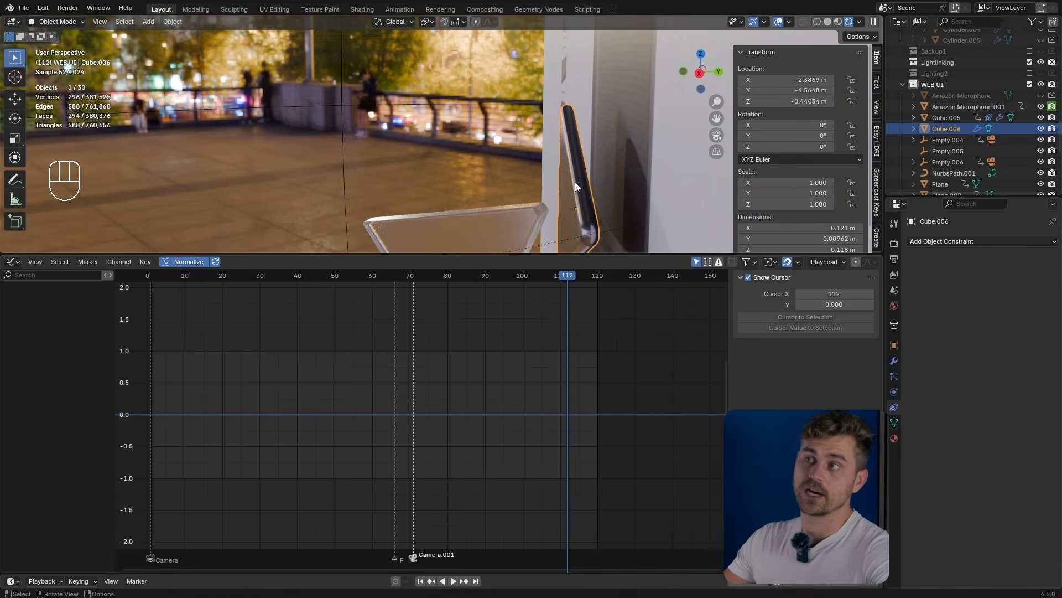
key(i)
drag(569, 277, 574, 278)
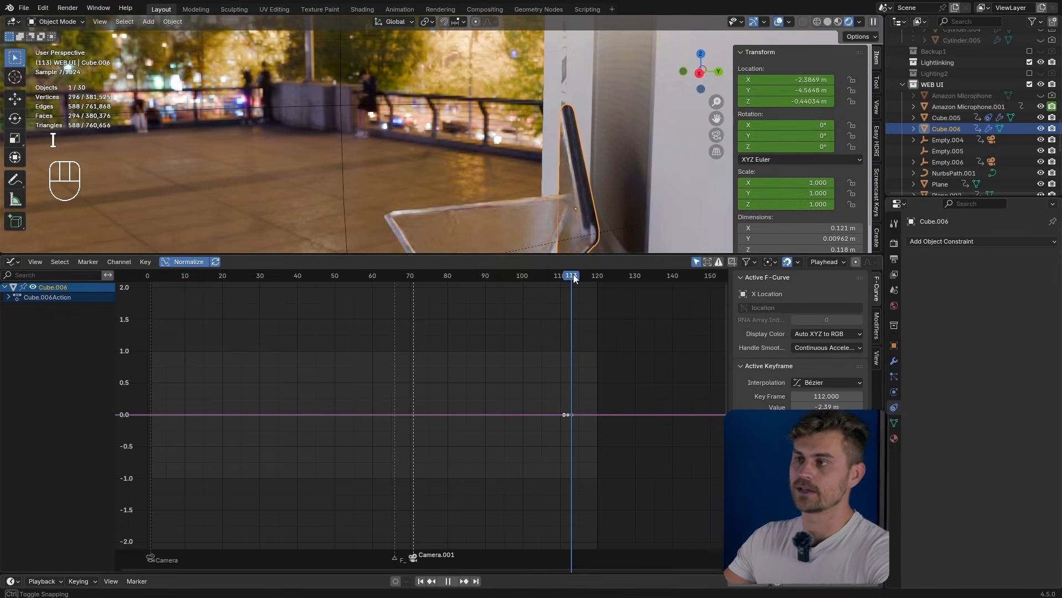
key(s)
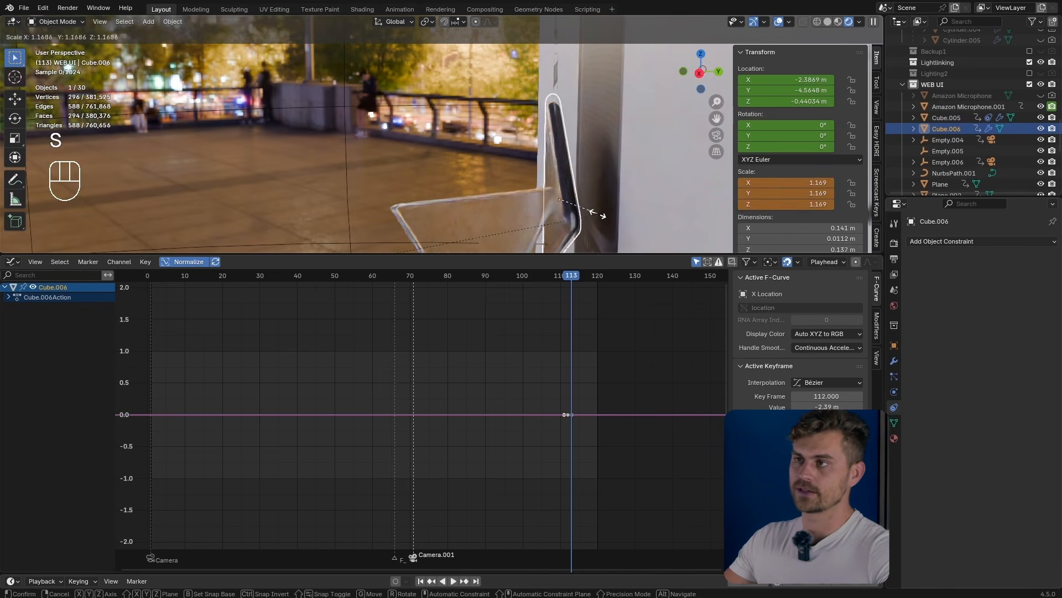
click(599, 214)
key(i)
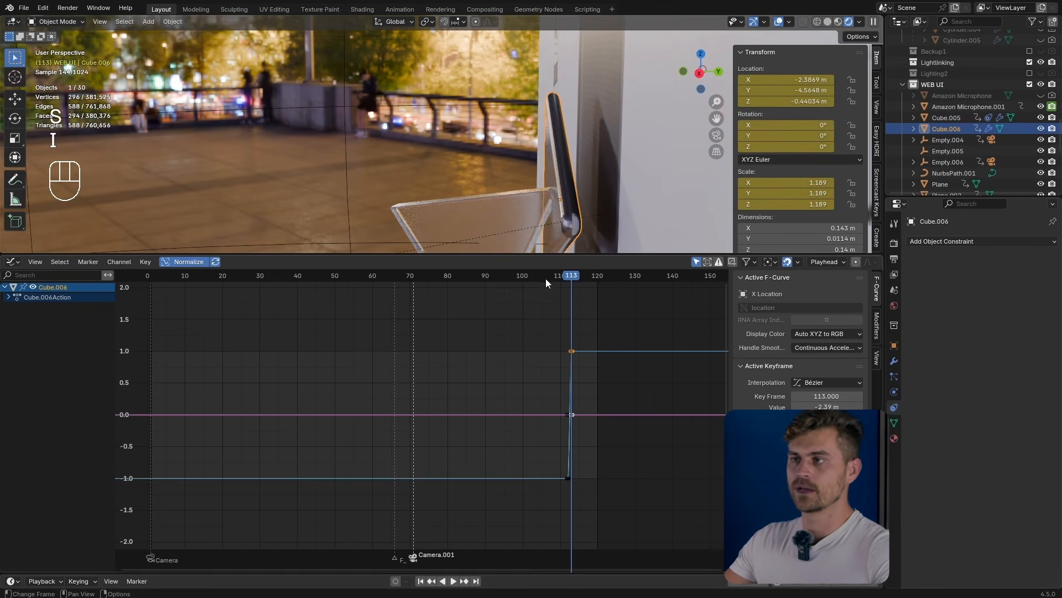
Step: In the camera view, scale the play button back down at frame 118 and keyframe it
key(KP_0)
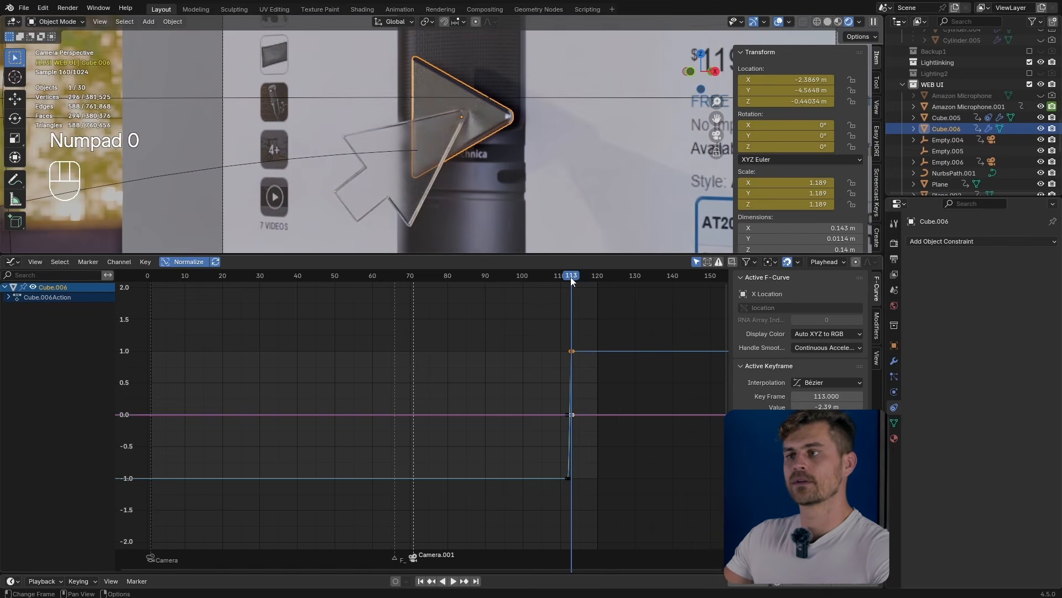
drag(572, 280, 590, 284)
key(s)
click(556, 177)
key(i)
Step: Enlarge the 3D viewport and play back the full animation to check the arrow's click on the play button
key(shift+space)
key(shift+space)
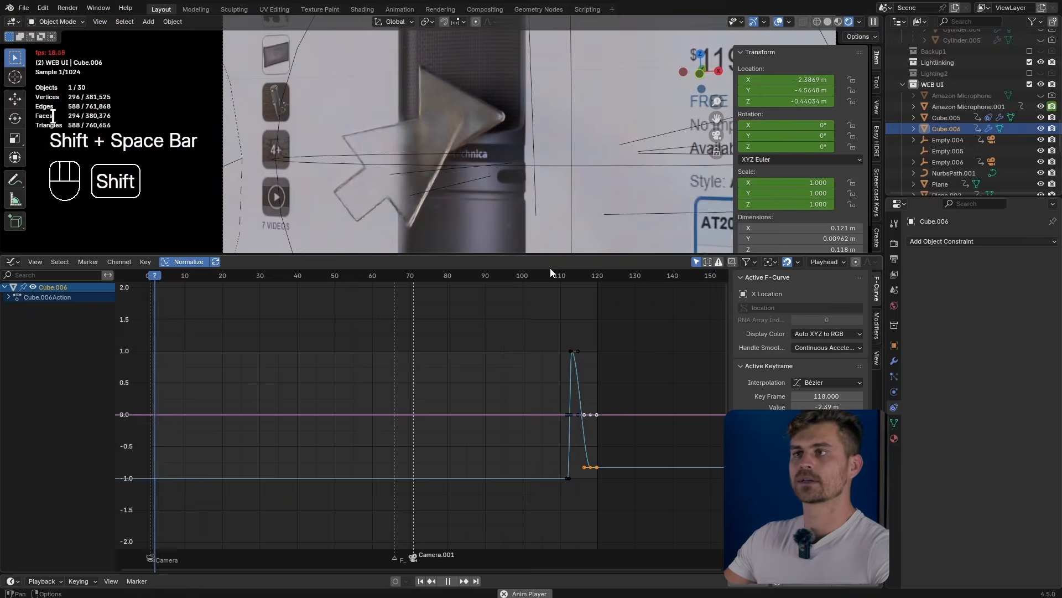
click(530, 279)
key(shift+space)
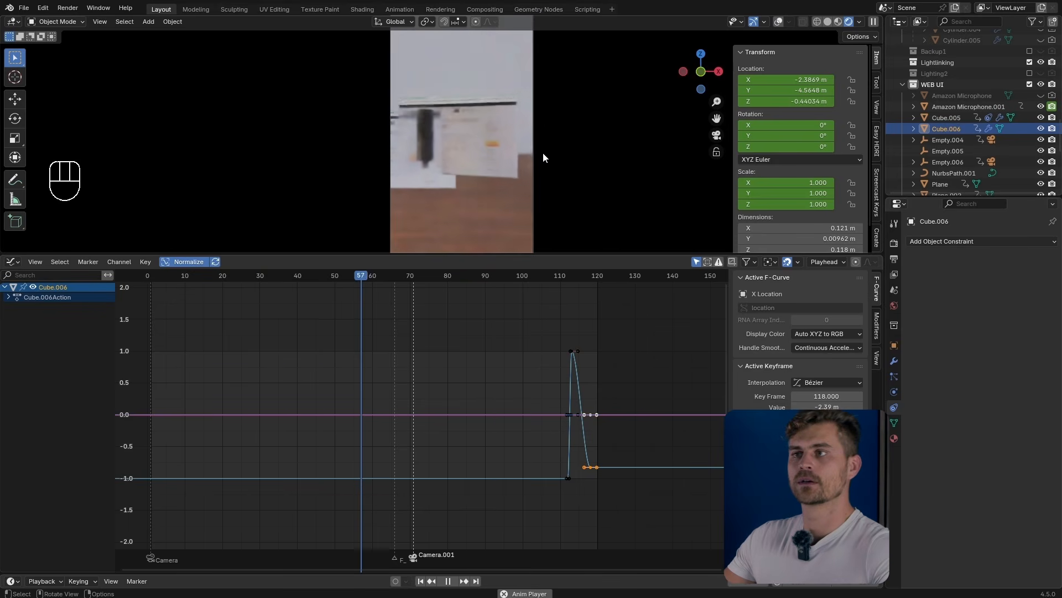
key(shift+space)
drag(533, 254, 532, 504)
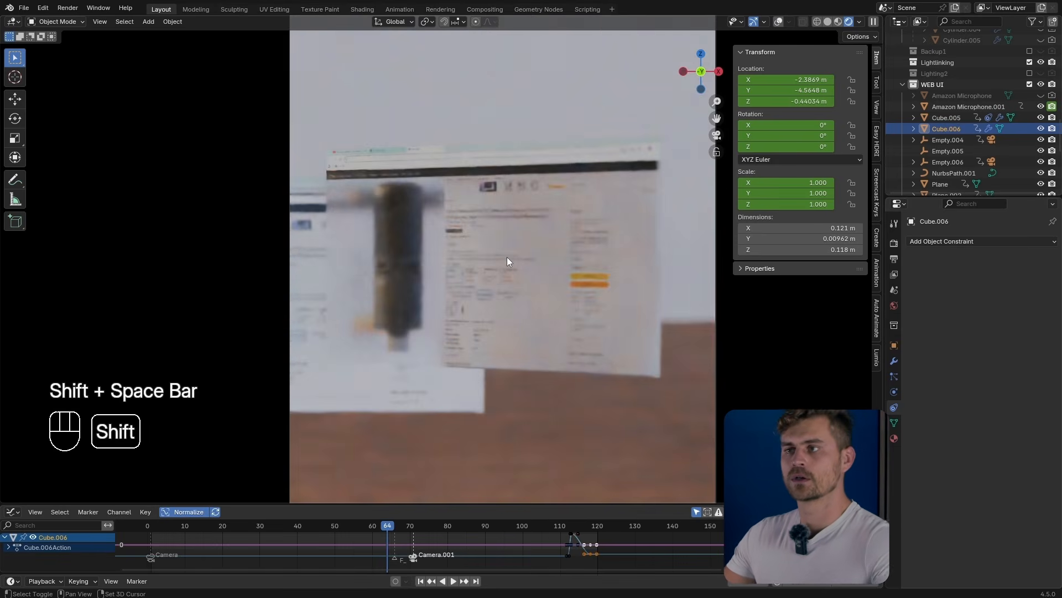
key(shift+space)
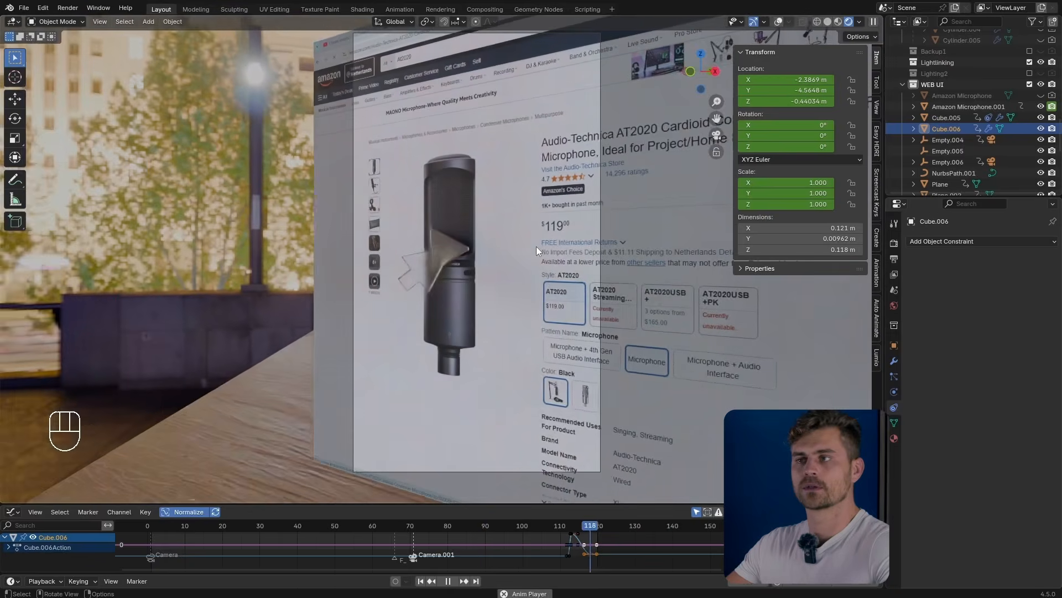
key(shift+space)
Step: Save the Blender file and play the animation up to frame 14
key(ctrl+s)
key(shift+space)
key(shift+space)
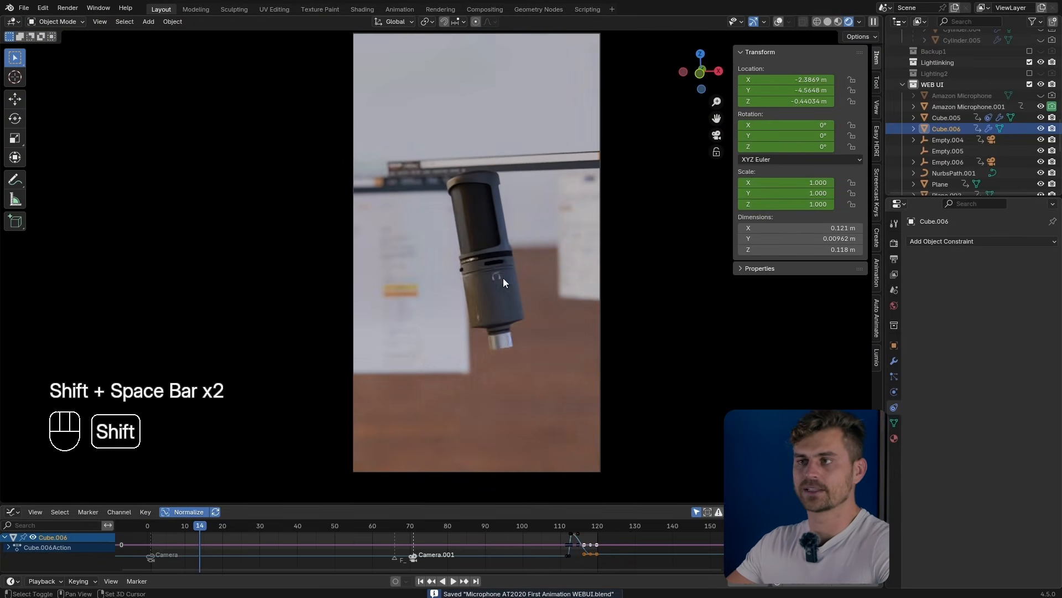
Step: Add an area light and use light painting to aim it at the microphone with a power of about 57.92 W
key(shift+a)
mouse_move(476, 410)
click(565, 446)
key(shift+Tab)
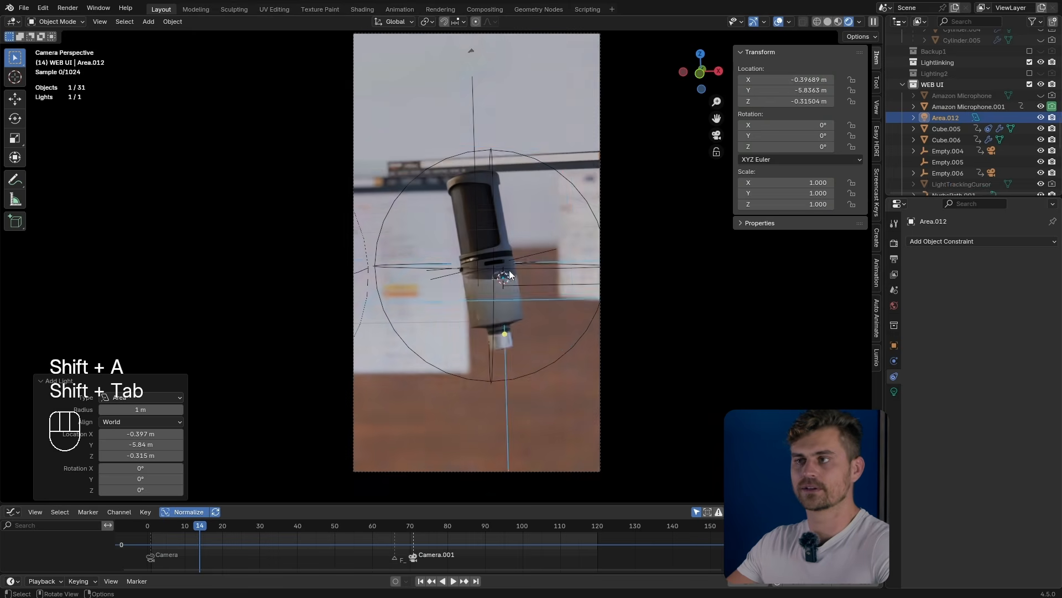
key(alt)
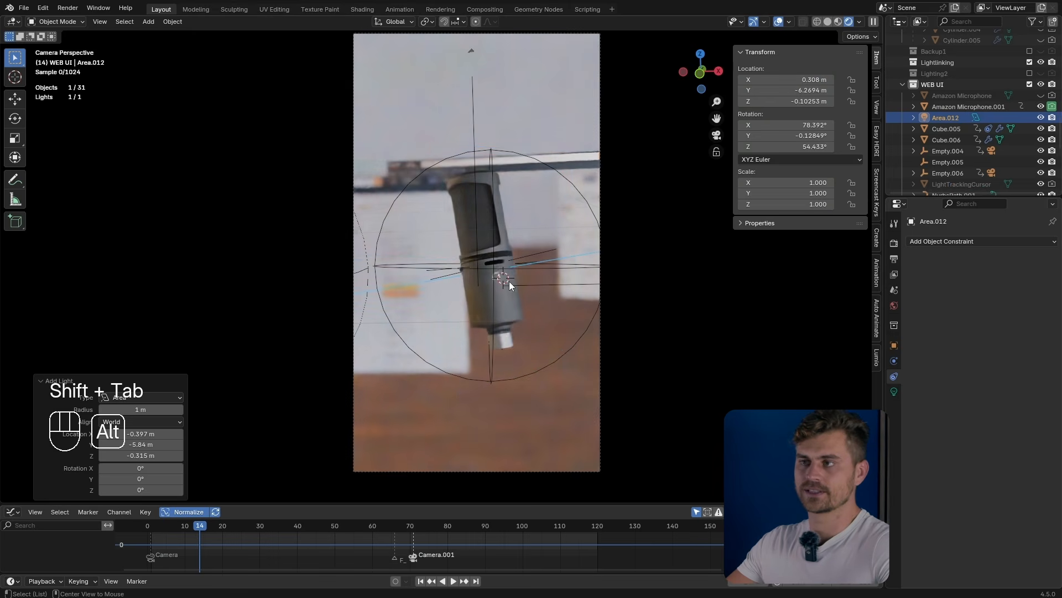
key(shift)
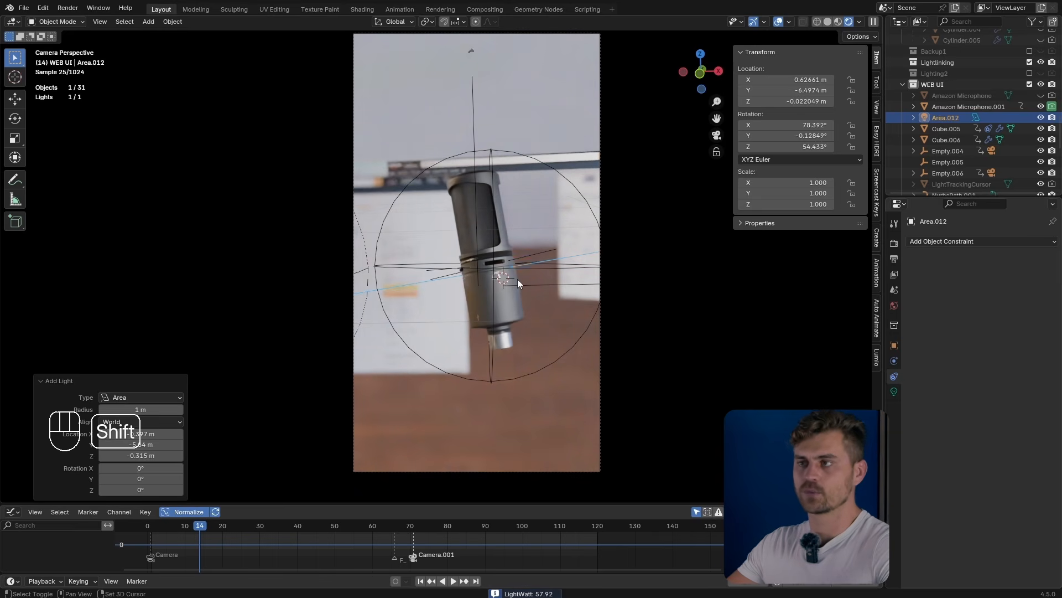
key(shift+Tab)
Step: Duplicate the area light in place and reposition the copy behind the microphone using Back Light Mode
key(shift+d)
click(517, 279)
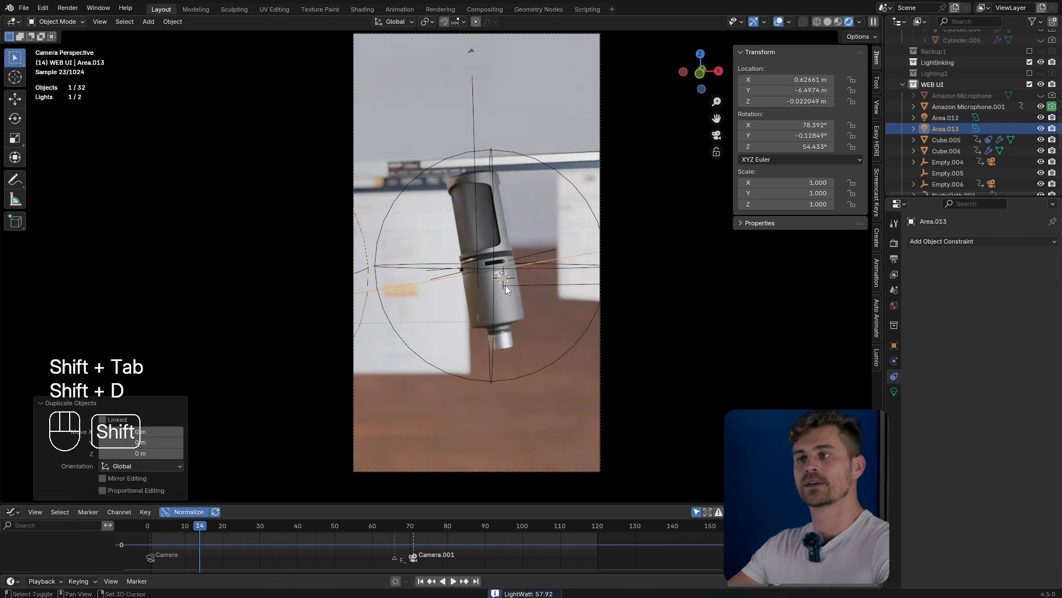
key(shift+Tab)
key(2)
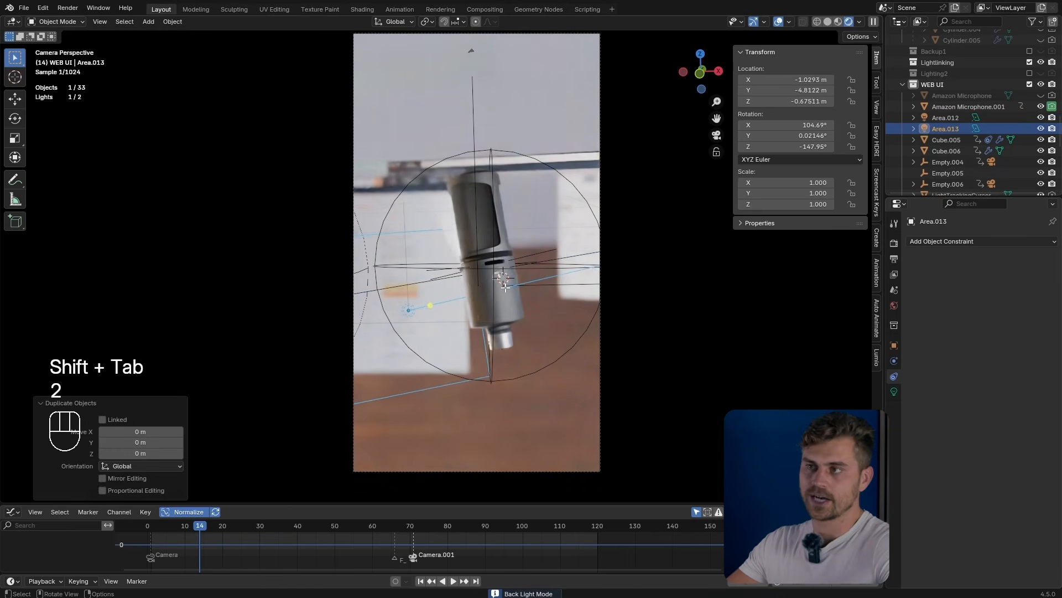
click(502, 290)
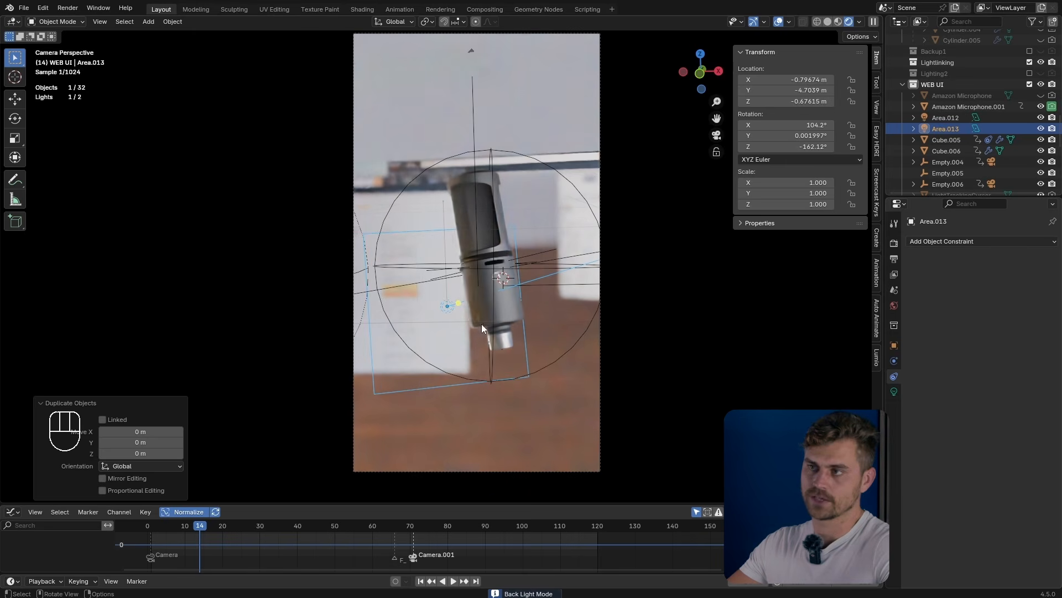
Step: Add a spot light over the wooden desk beside the microphone and bring up its Lumio gobo options
scroll(504, 285, up, 2)
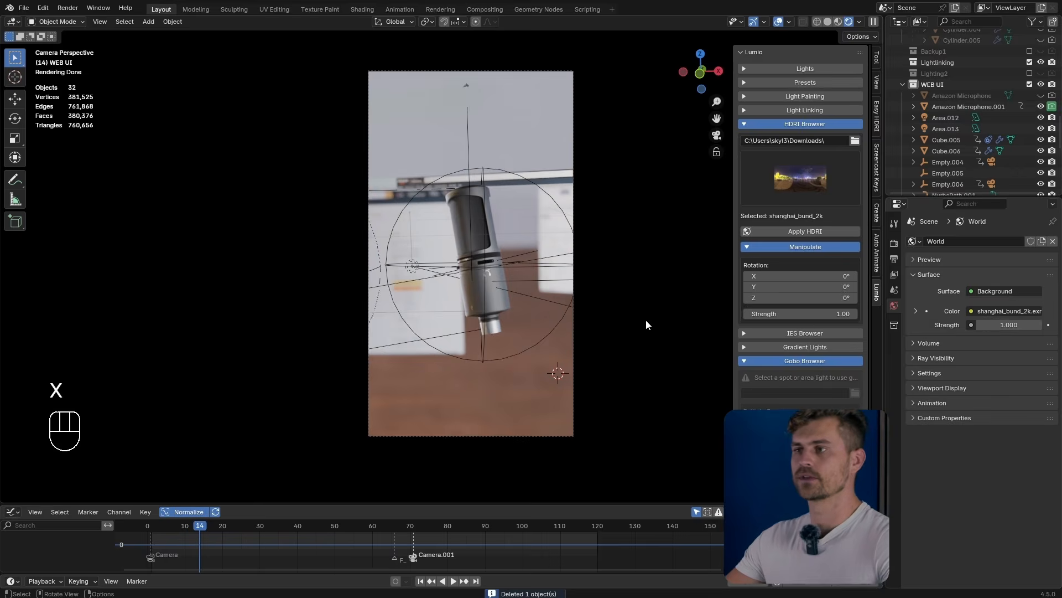
middle_drag(645, 320, 517, 318)
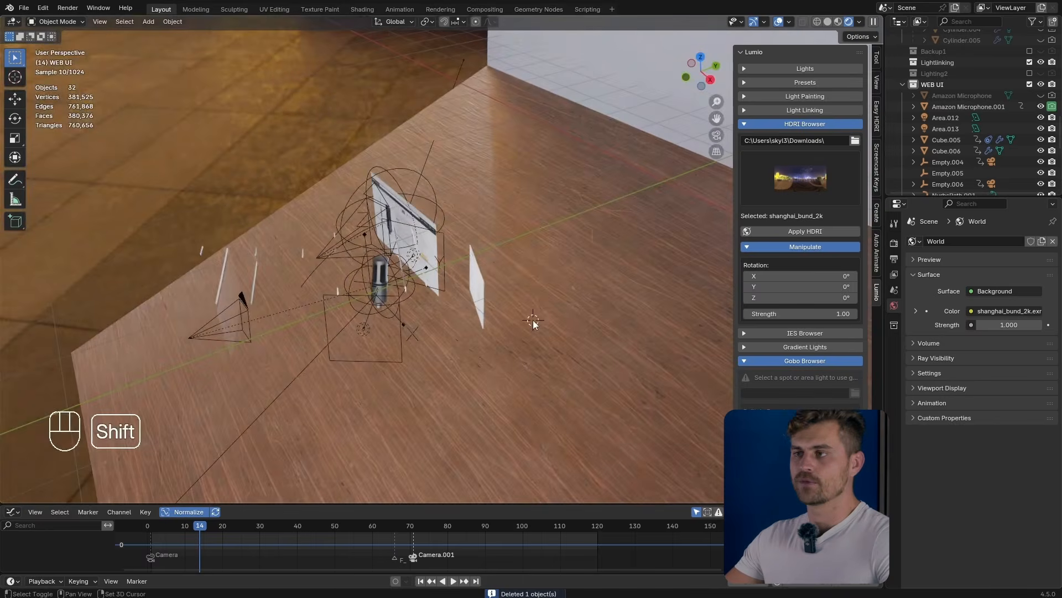
key(shift+a)
mouse_move(533, 321)
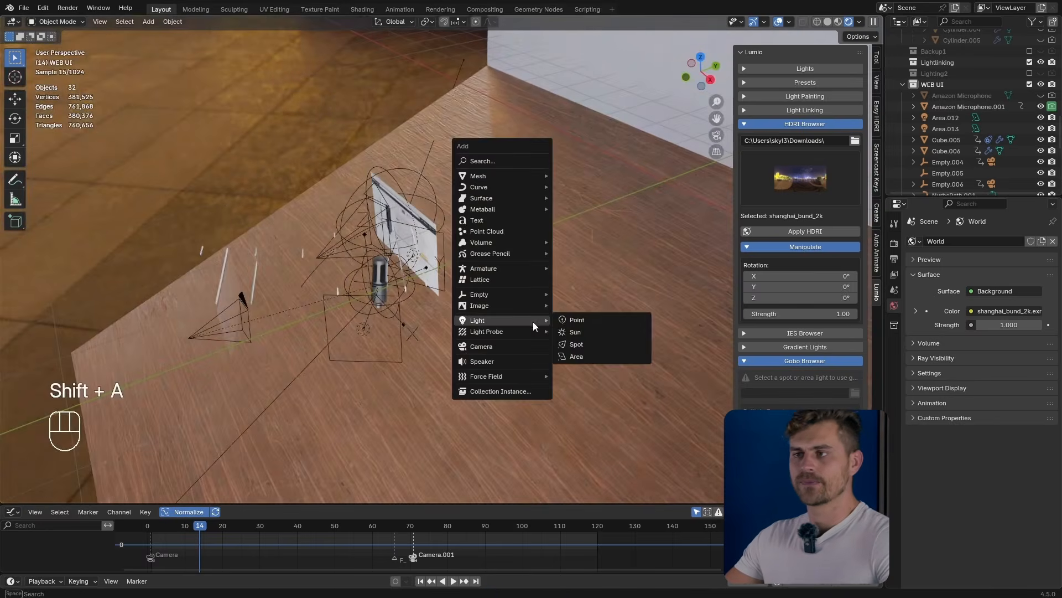
click(605, 345)
click(877, 357)
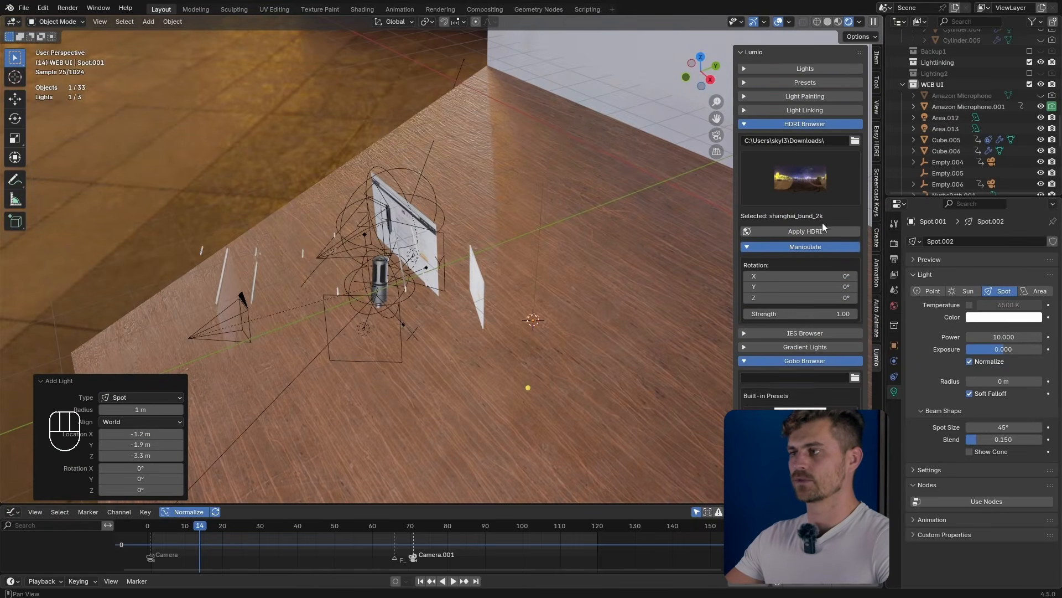
Step: Raise the new spot light about 2.95 m straight up above the wooden desk
scroll(832, 241, down, 2)
middle_drag(602, 407, 564, 340)
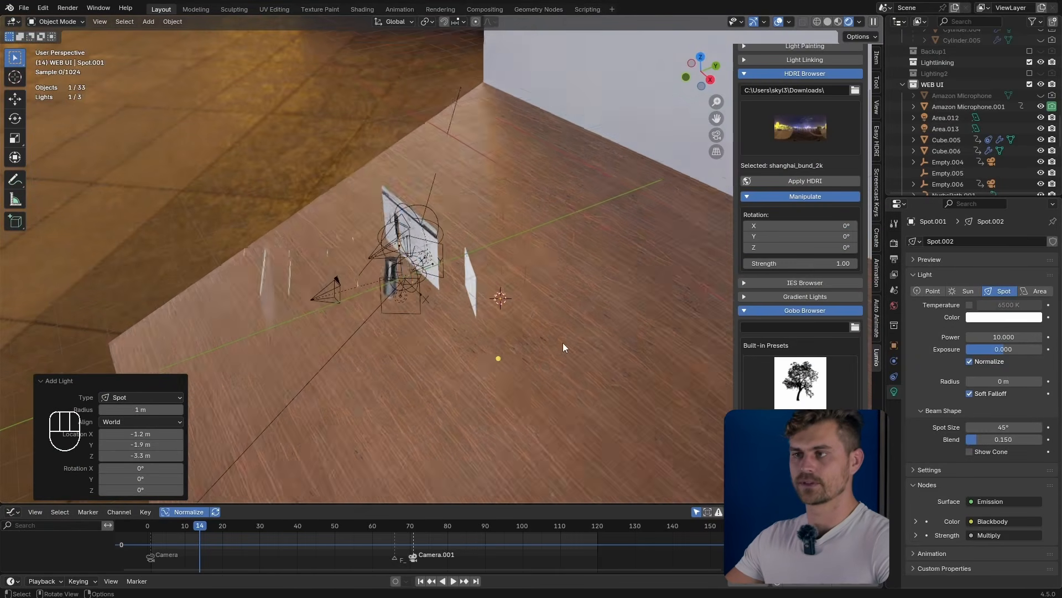
key(g)
key(z)
click(566, 317)
key(shift+Tab)
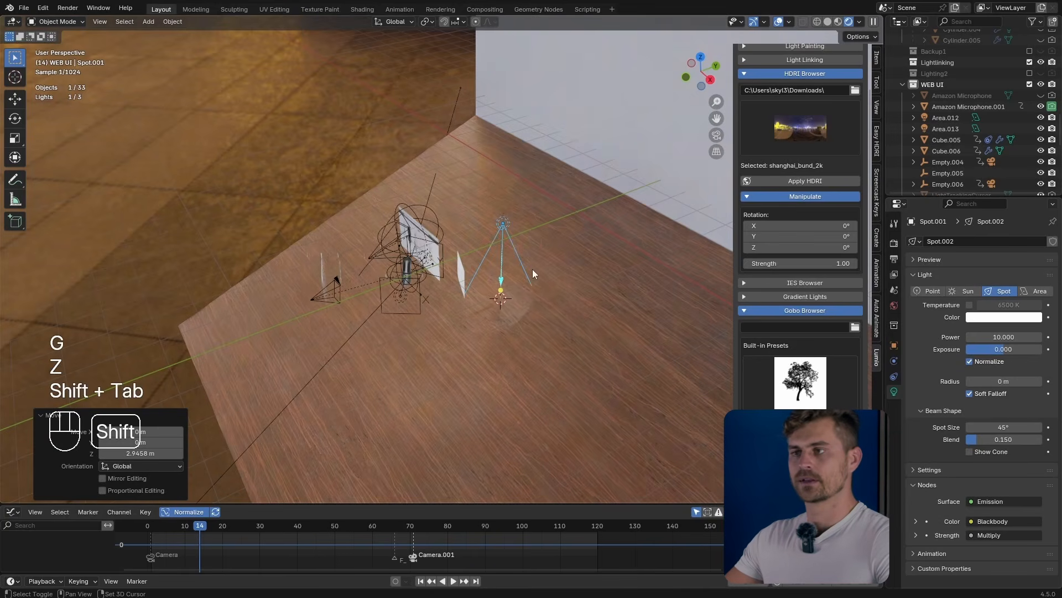
Step: Project the tree gobo from the spot light onto the desk with a power of 1330 W and a radius of 0.17 m, and save
shift+scroll(533, 270, up, 5)
mouse_move(530, 270)
shift+middle_down()
mouse_move(497, 319)
mouse_move(529, 267)
shift+middle_up()
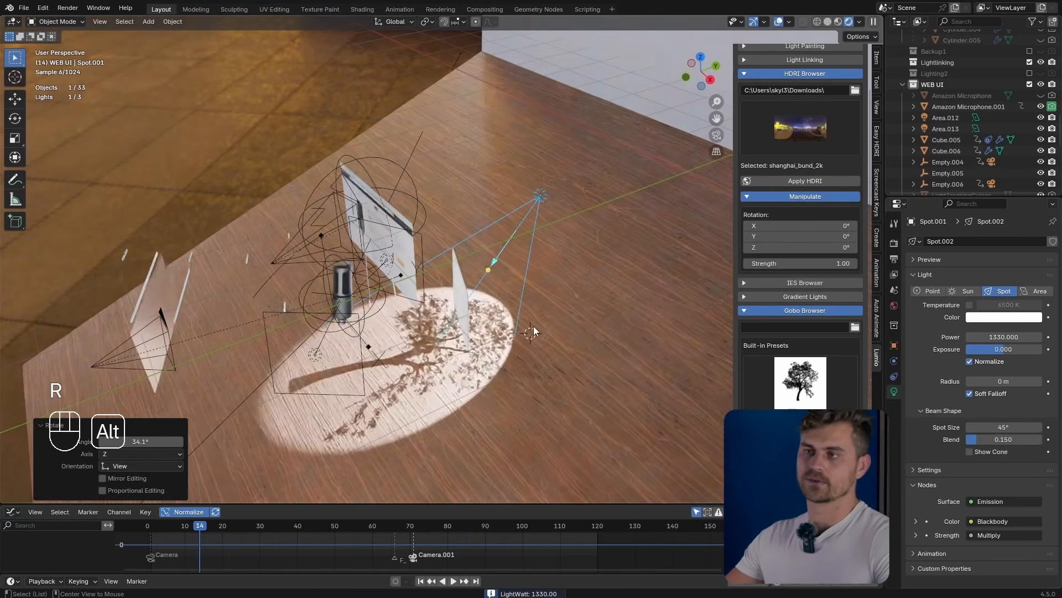
alt+scroll(537, 327, up, 17)
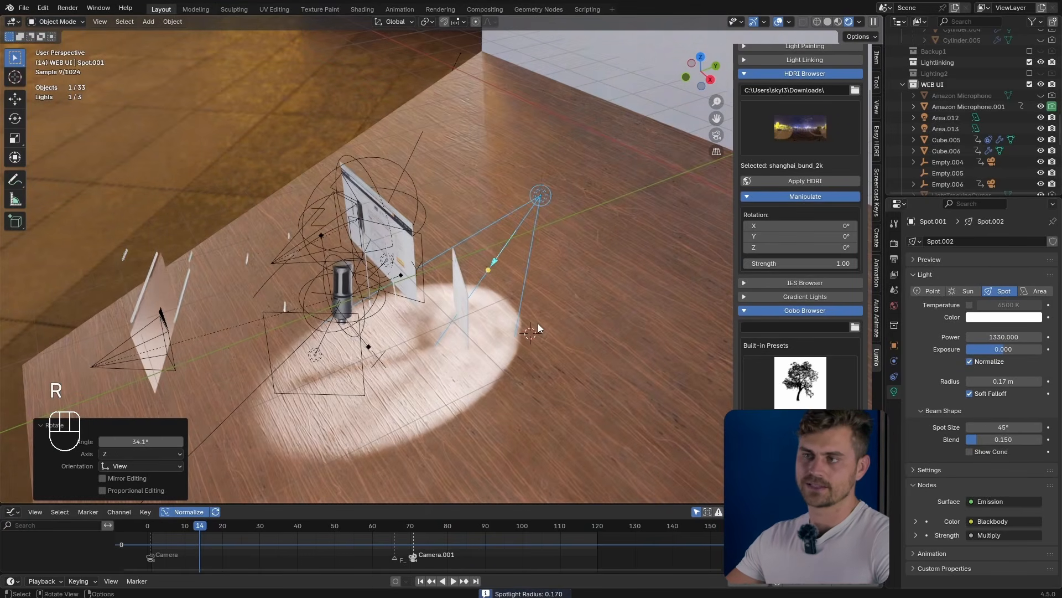
key(ctrl+s)
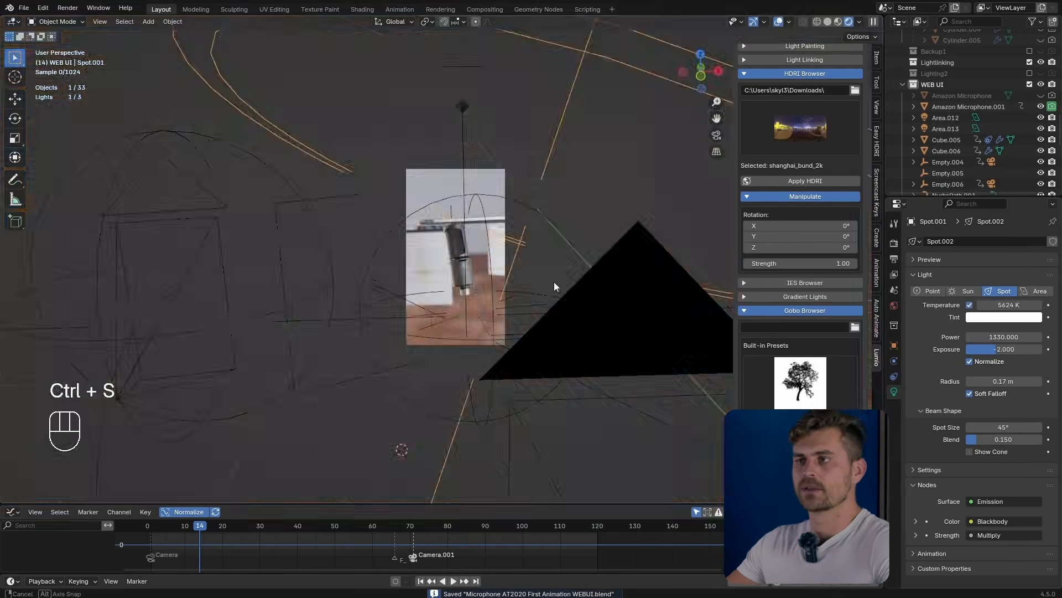
Step: Reposition the gobo spot light above the interface, set its power to about 1636.86 W and exposure to 0.857, and save the file
middle_drag(553, 281, 600, 284)
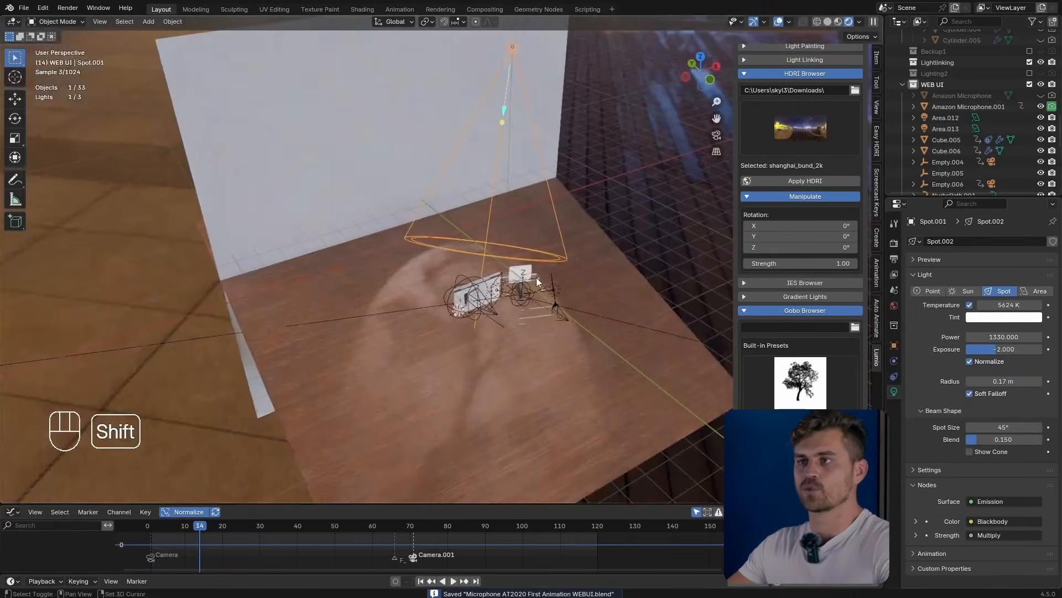
key(shift+Tab)
key(g)
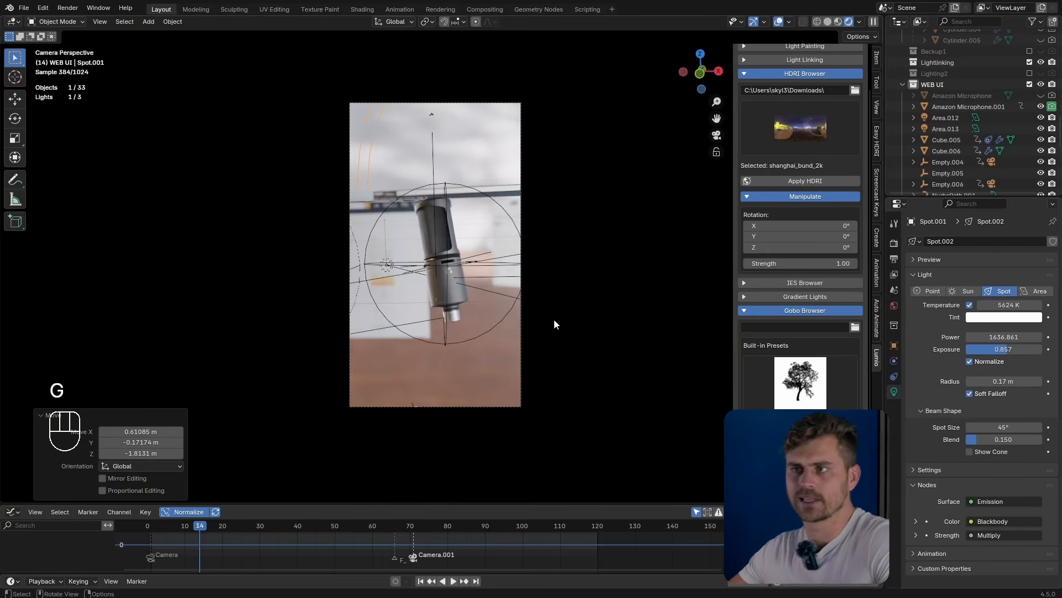
key(ctrl+s)
Step: Play the web interface animation through the camera to check the lighting, and save the file
key(shift+space)
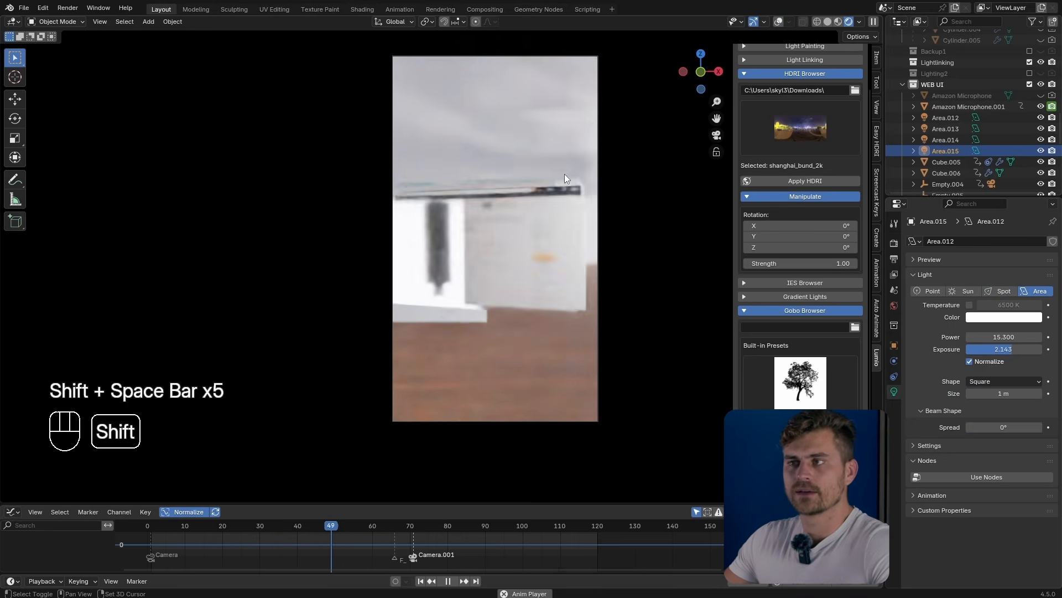
key(shift+space)
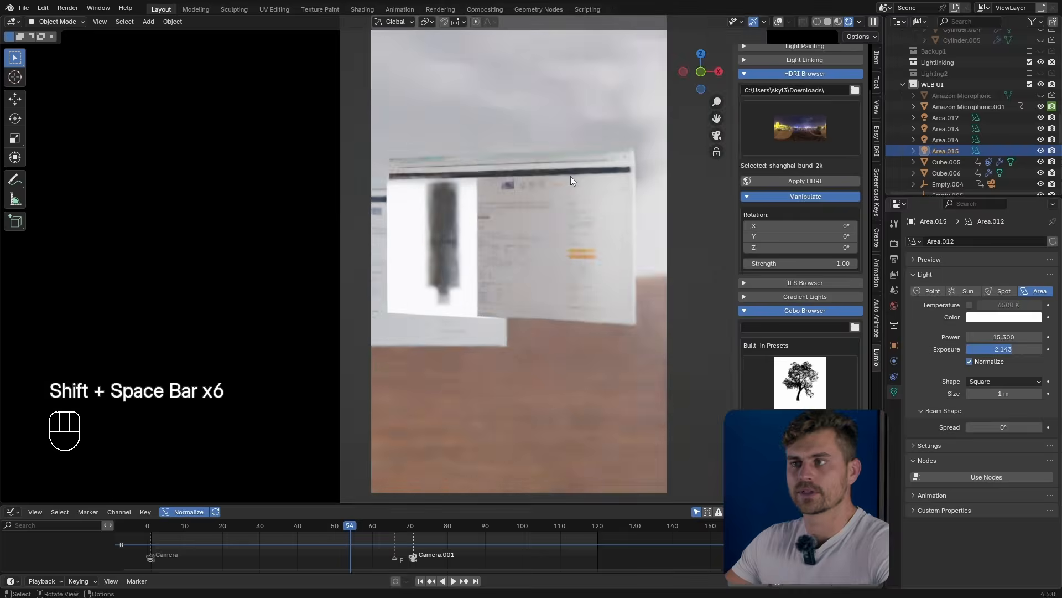
key(shift+space)
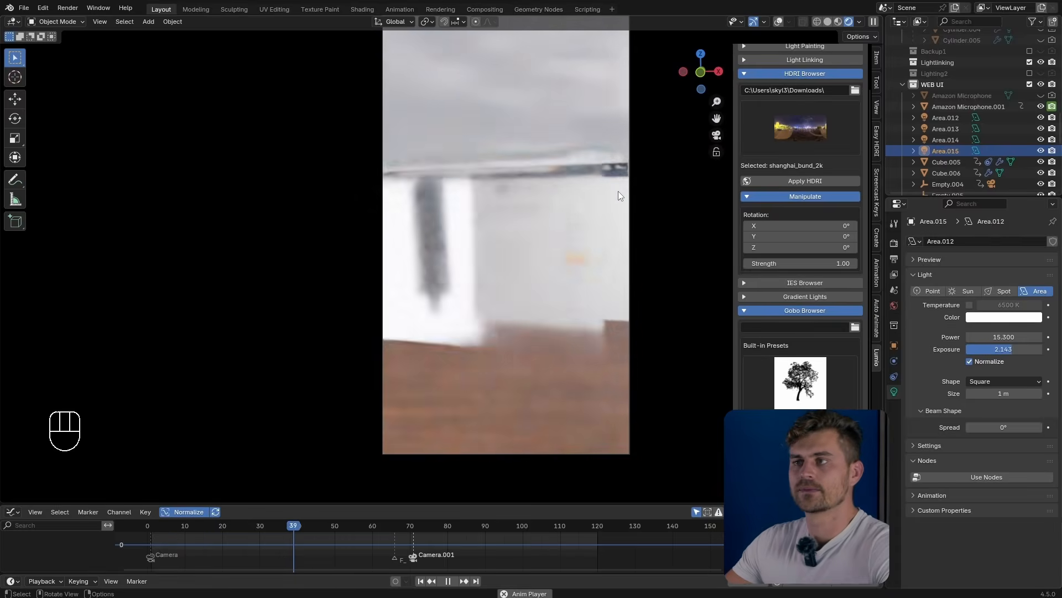
key(shift+space)
key(ctrl+s)
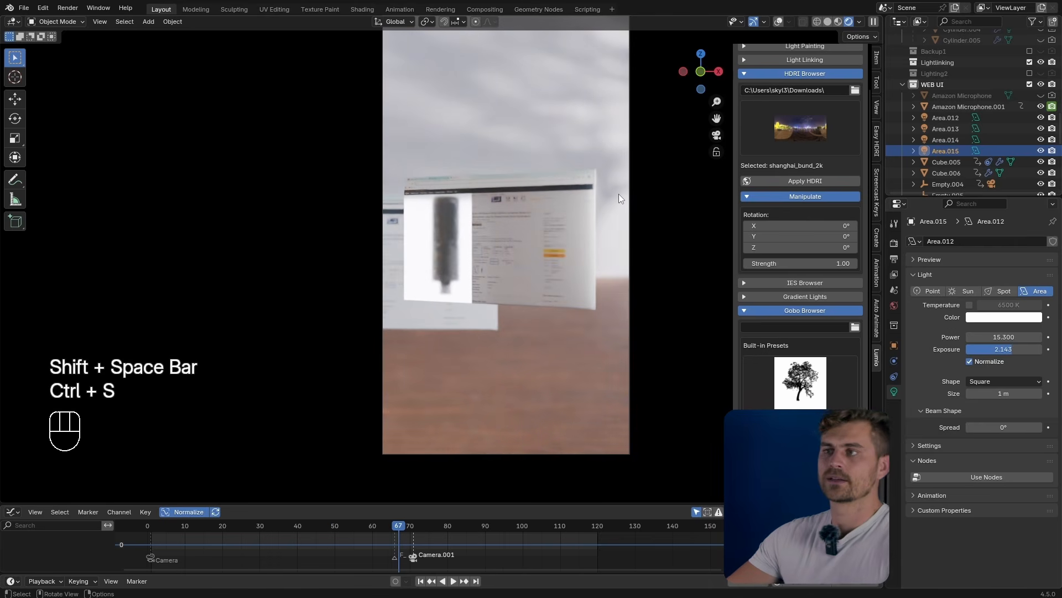
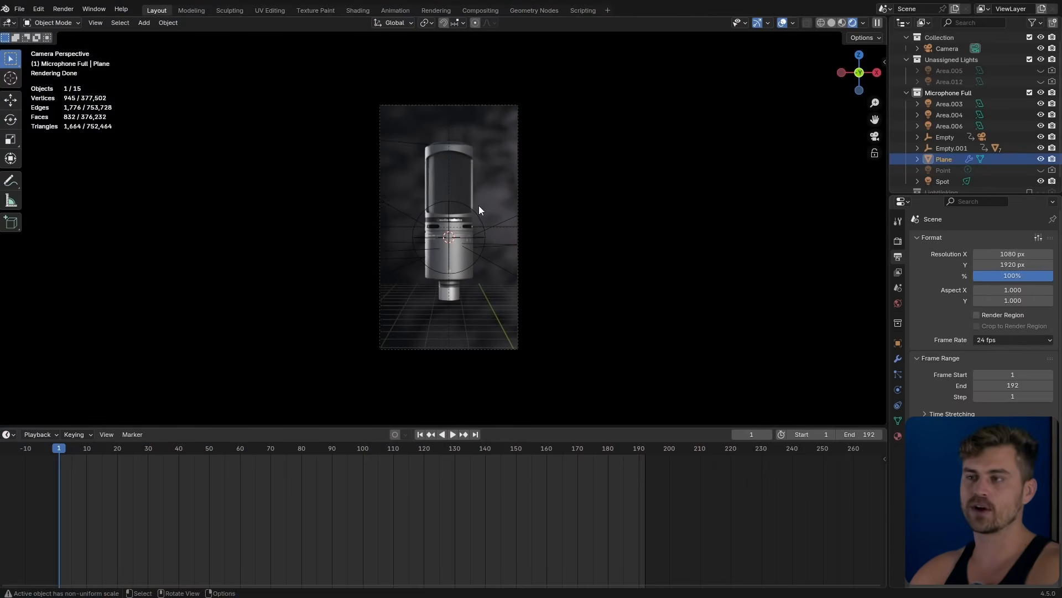
Step: Parent the camera to the empty at the microphone's centre in the full microphone scene
click(479, 219)
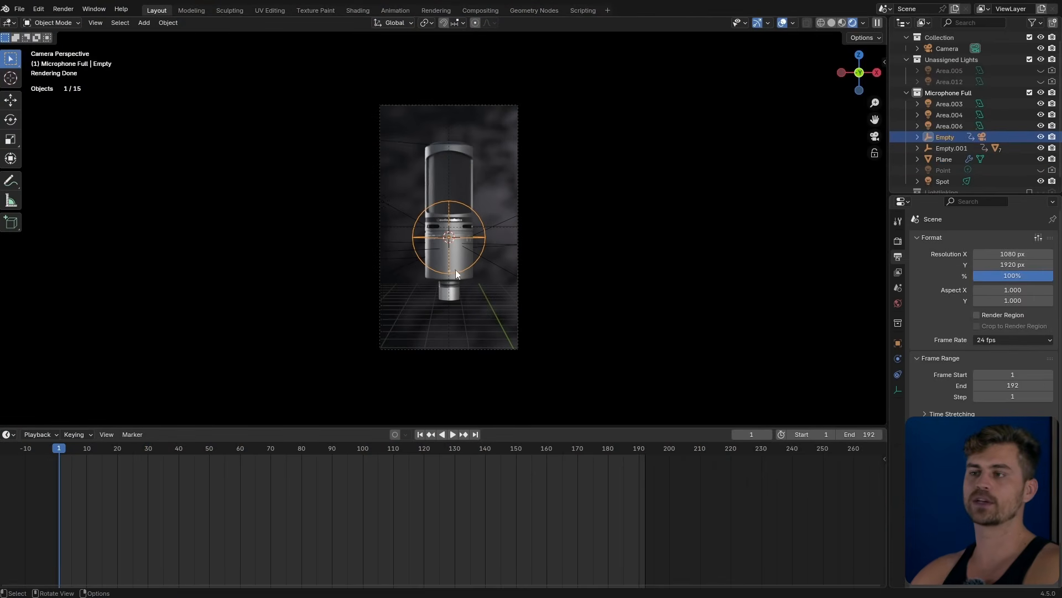
key(r)
key(Escape)
middle_drag(543, 166, 588, 204)
scroll(592, 207, down, 4)
shift+click(761, 299)
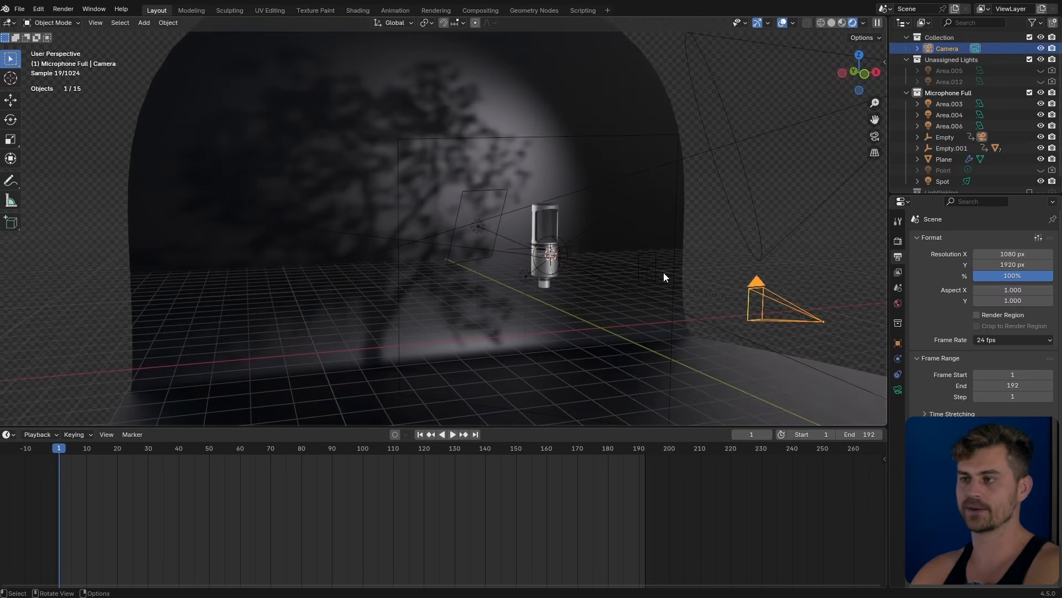
shift+click(564, 240)
key(ctrl+p)
click(563, 240)
click(566, 241)
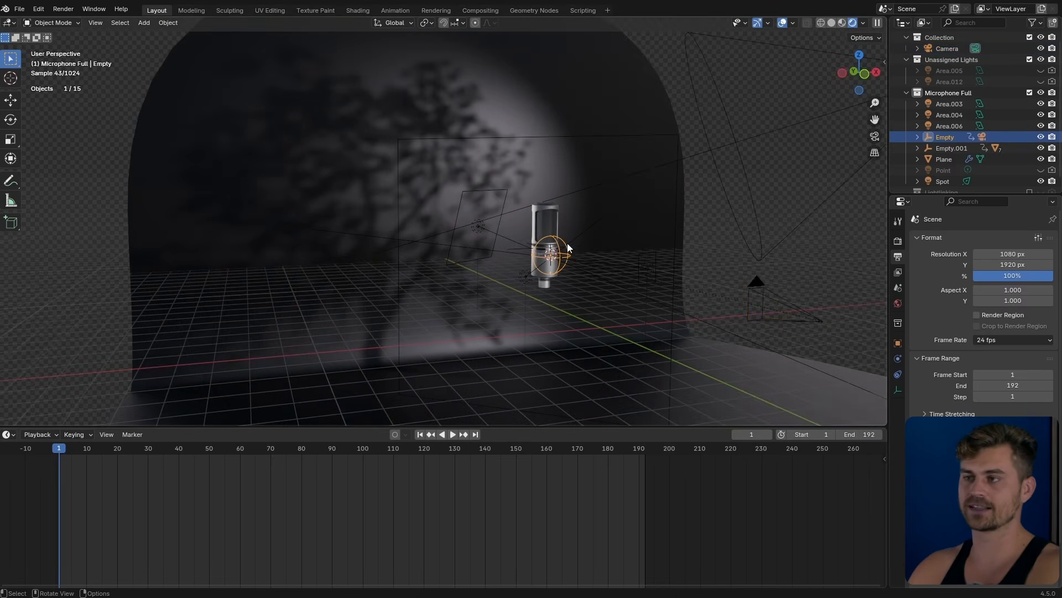
Step: Test-rotate the empty to check that the camera follows it, return to the camera view and save the file
key(r)
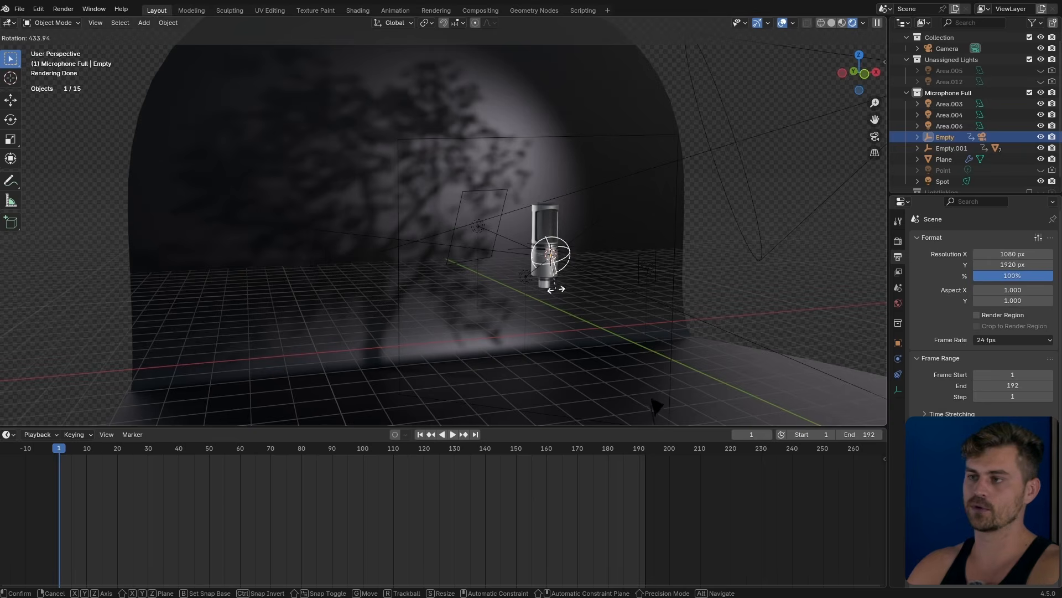
right_click(557, 286)
key(KP_0)
scroll(554, 287, up, 4)
key(ctrl+s)
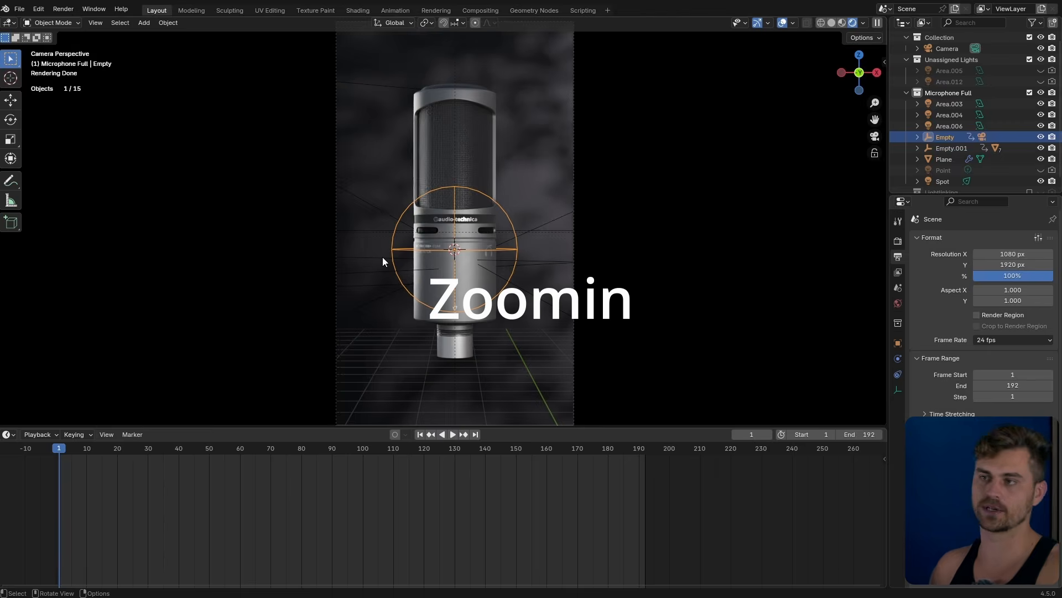
Step: Scale the empty to 0.96 to bring the camera closer and keyframe it at frame 1
scroll(541, 247, down, 2)
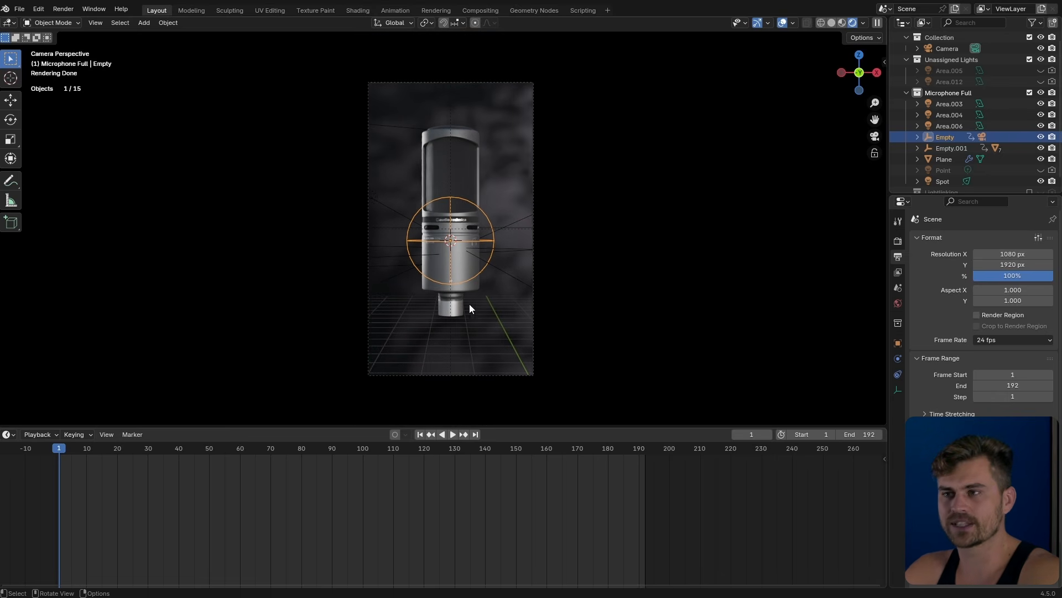
key(s)
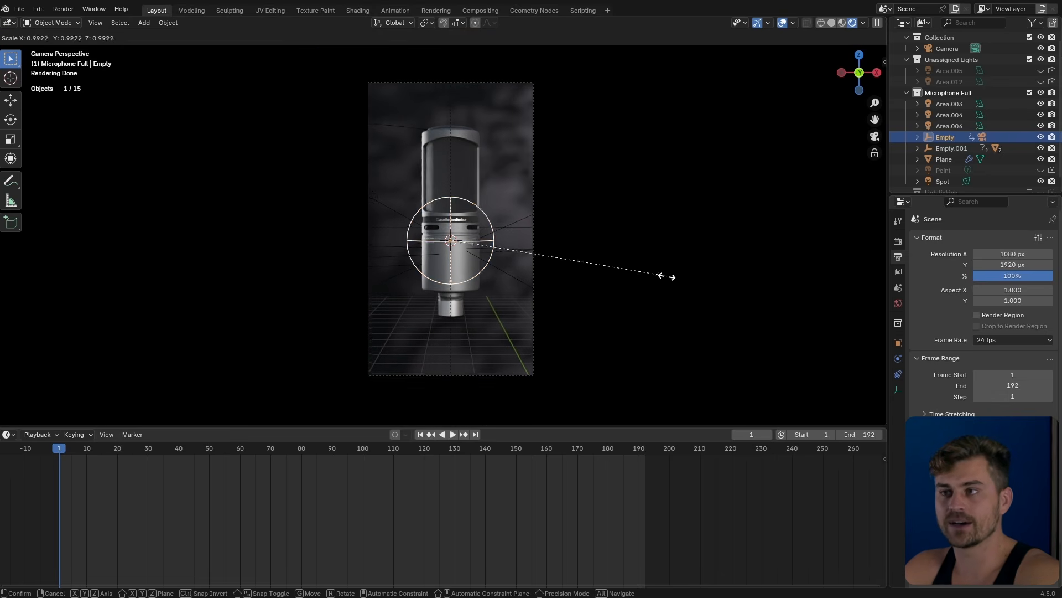
click(662, 273)
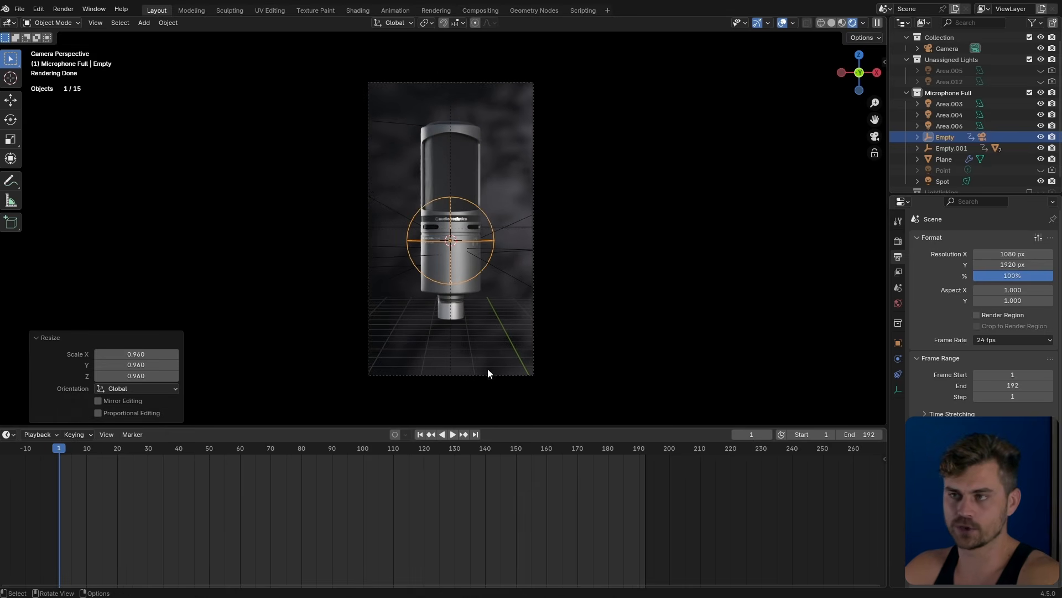
key(i)
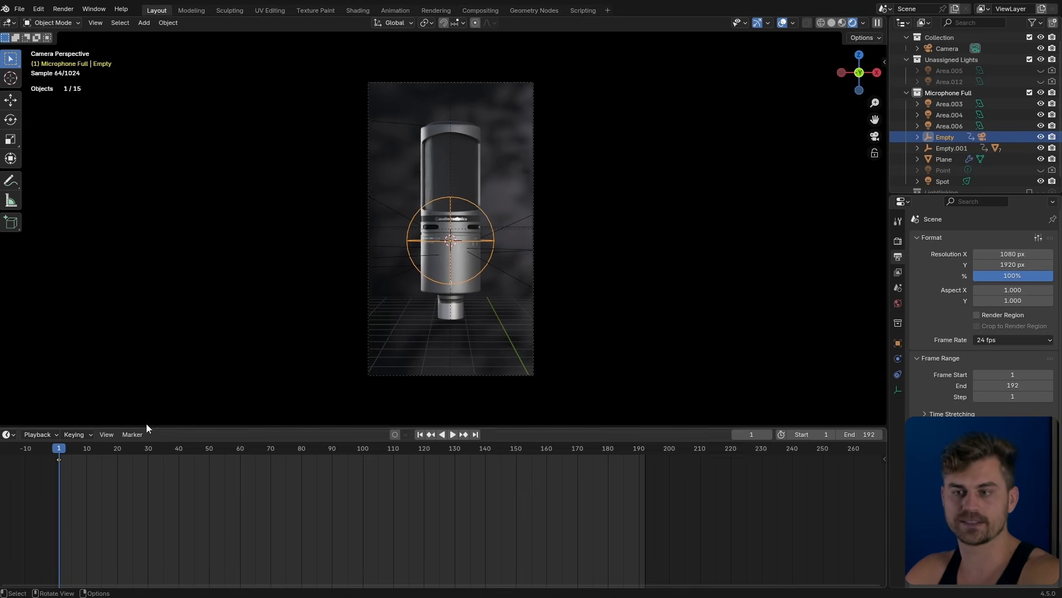
Step: Scale the empty to 0.288 at frame 24 and rotate it 35° about the global Z axis for a close-up
drag(91, 456, 130, 453)
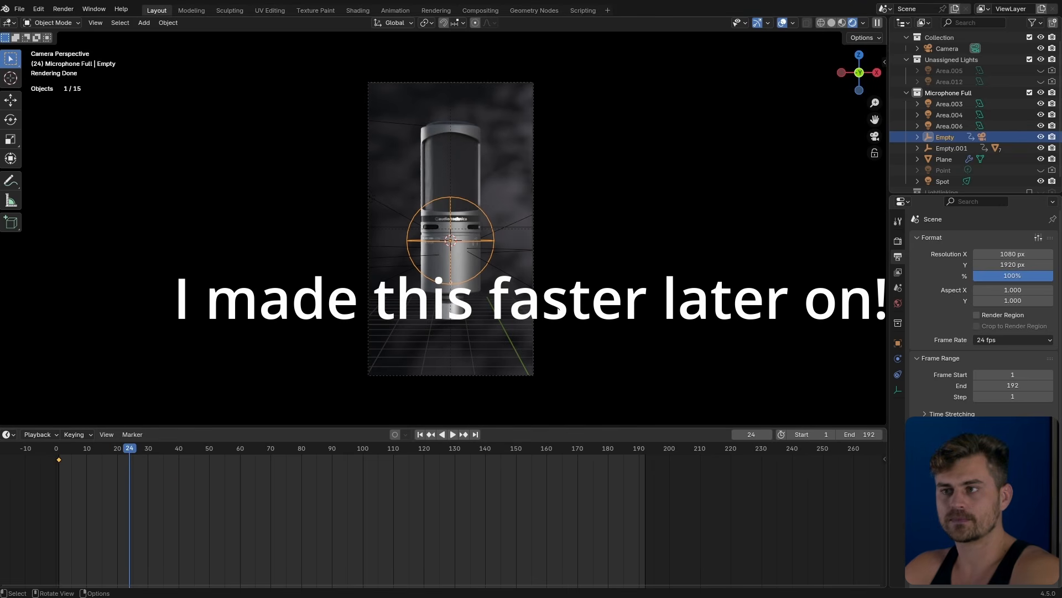
key(s)
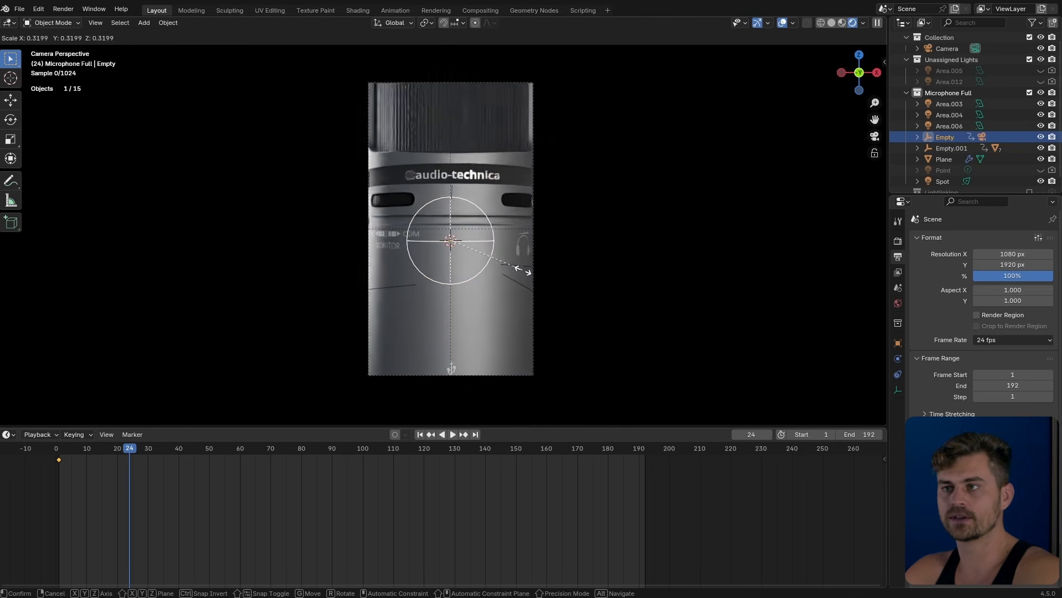
click(516, 271)
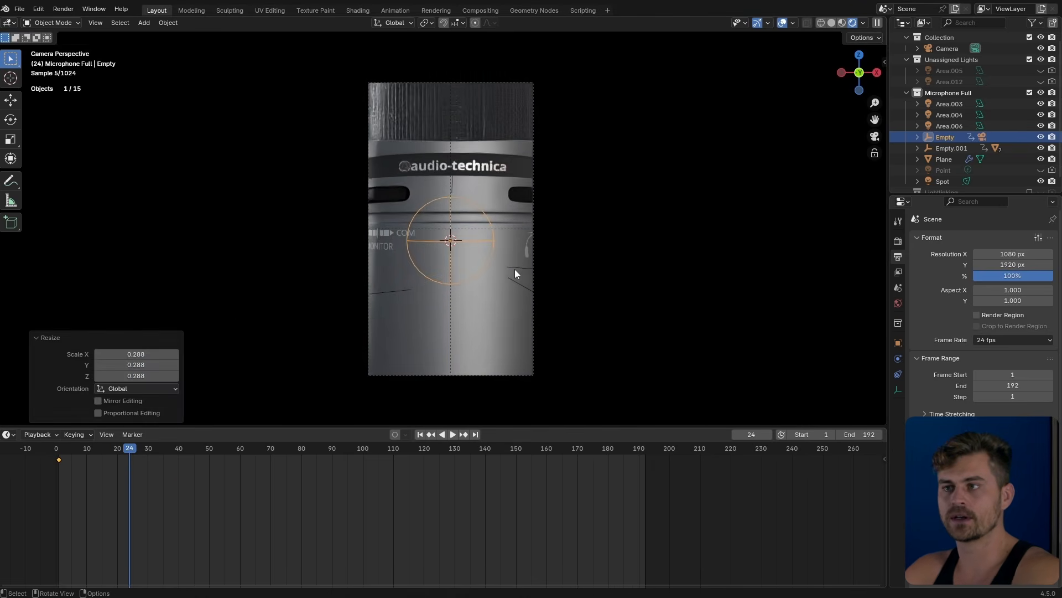
key(r)
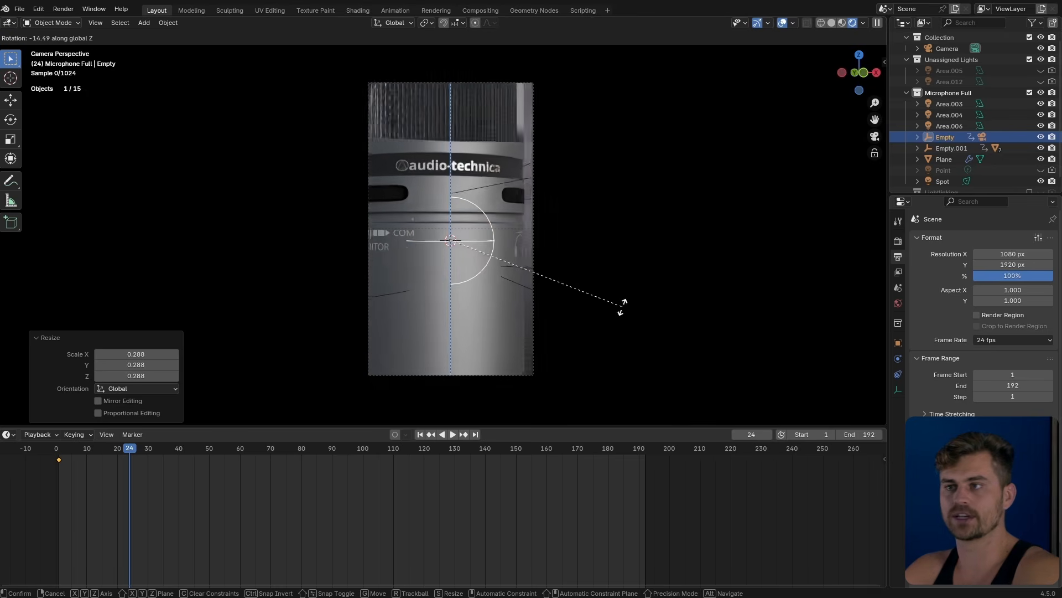
click(609, 154)
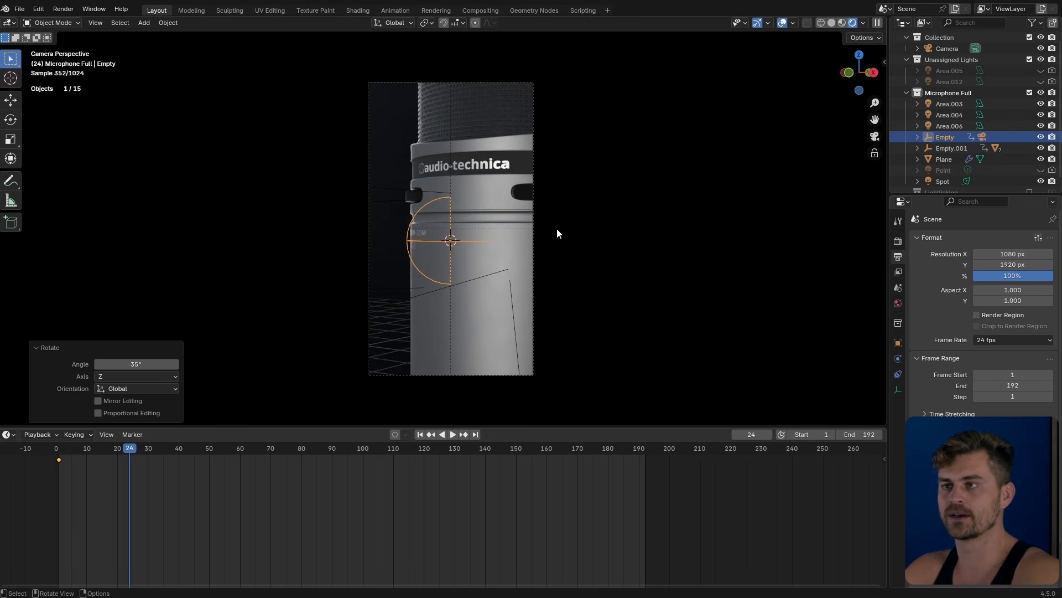
Step: Move the empty along X to centre the camera on the microphone's headphone symbol and keyframe it at frame 24
key(g)
key(x)
click(608, 245)
key(g)
key(x)
click(616, 246)
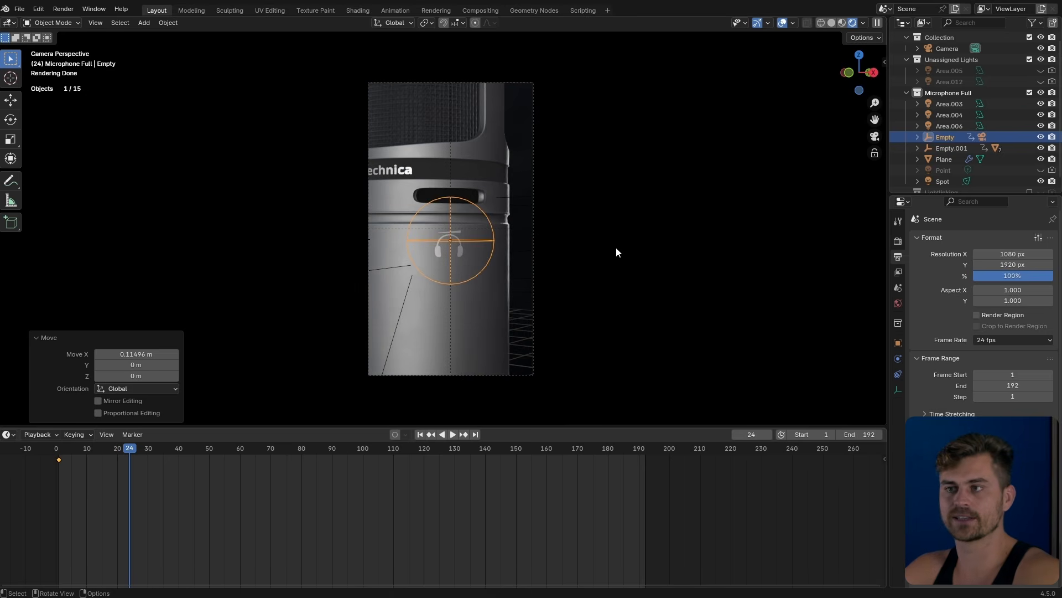
key(g)
key(x)
click(470, 255)
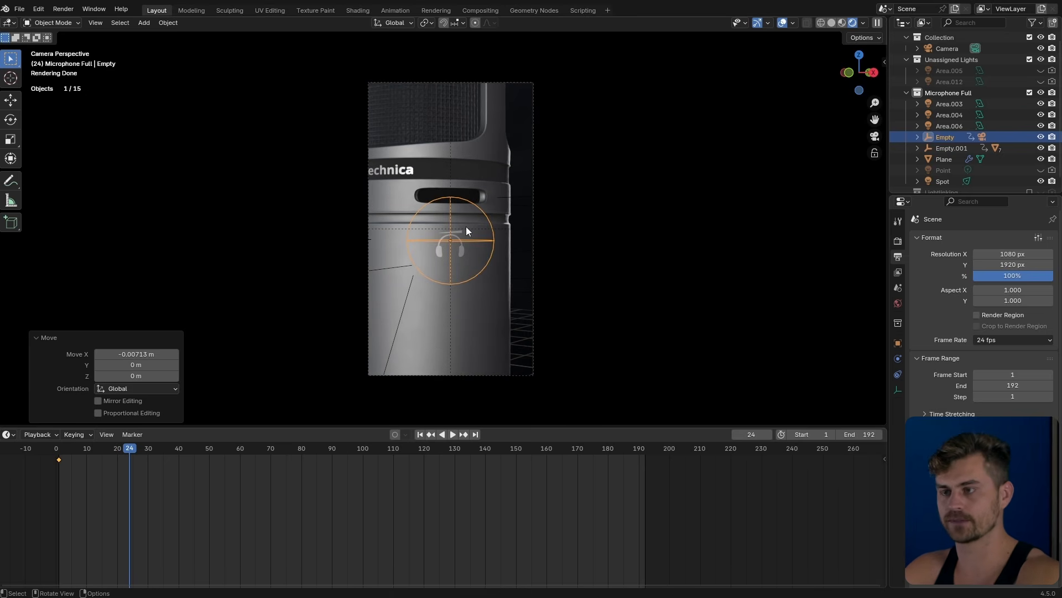
key(i)
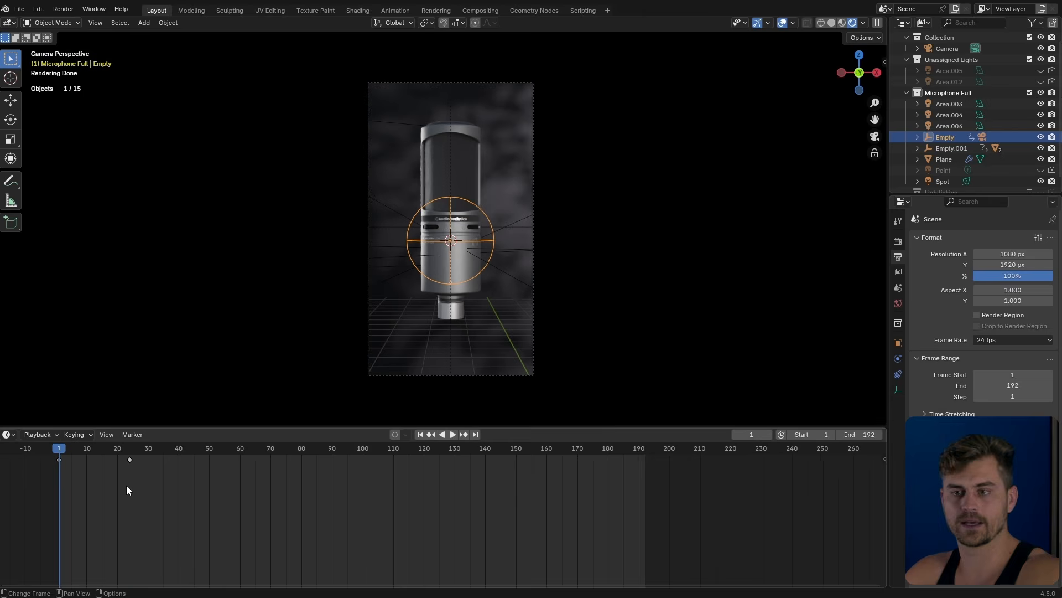
Step: Copy the empty's frame 1 keyframe to frame 48 and play the animation from the start
drag(127, 486, 204, 471)
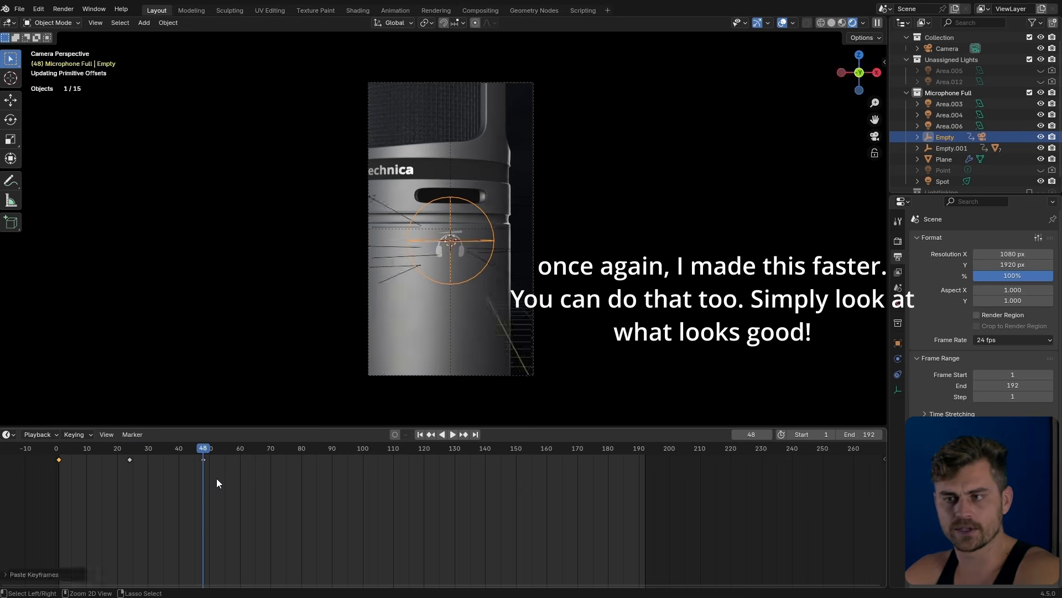
key(i)
click(58, 446)
key(space)
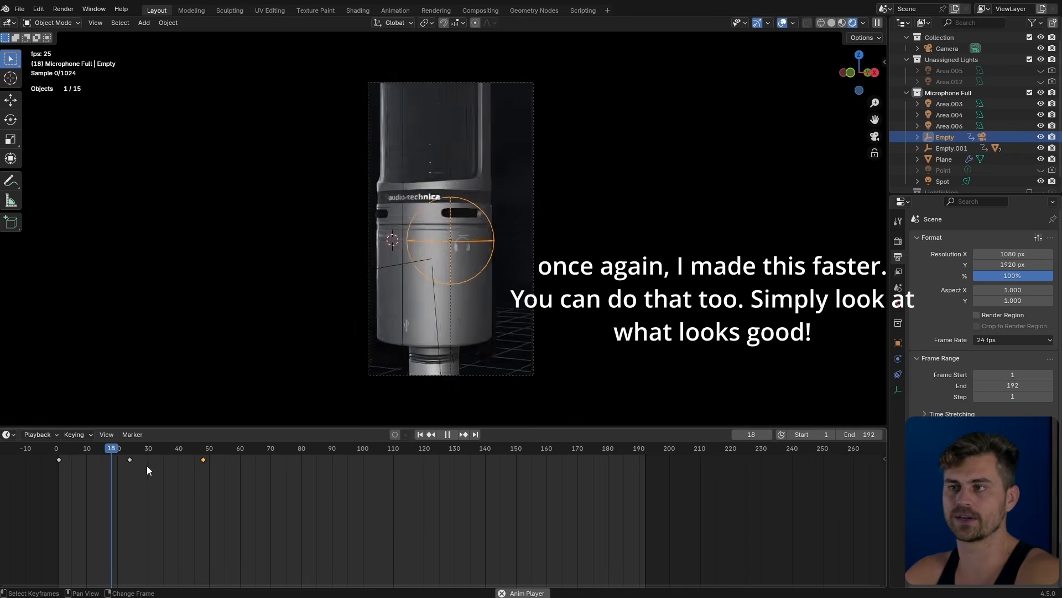
key(space)
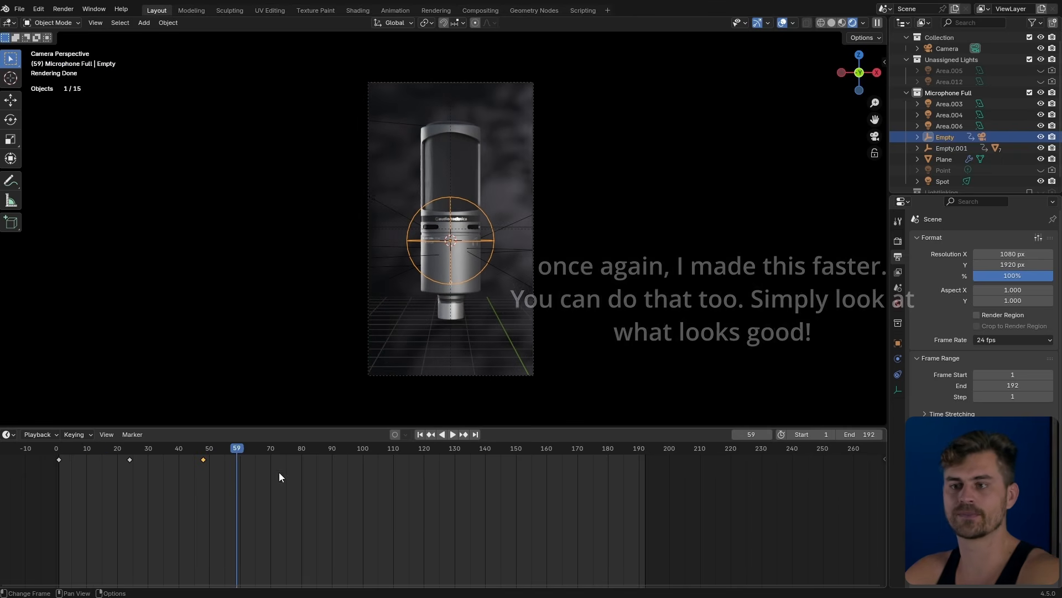
Step: Rotate the empty -34.3° about the global Z axis at frame 72 and keyframe it
click(203, 475)
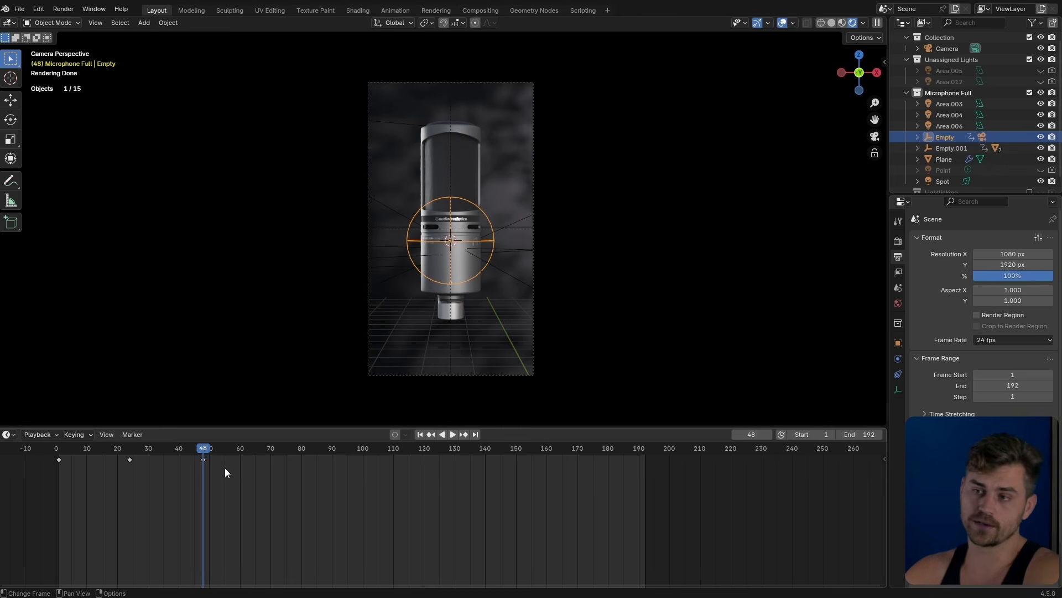
drag(209, 452, 277, 460)
key(r)
click(519, 352)
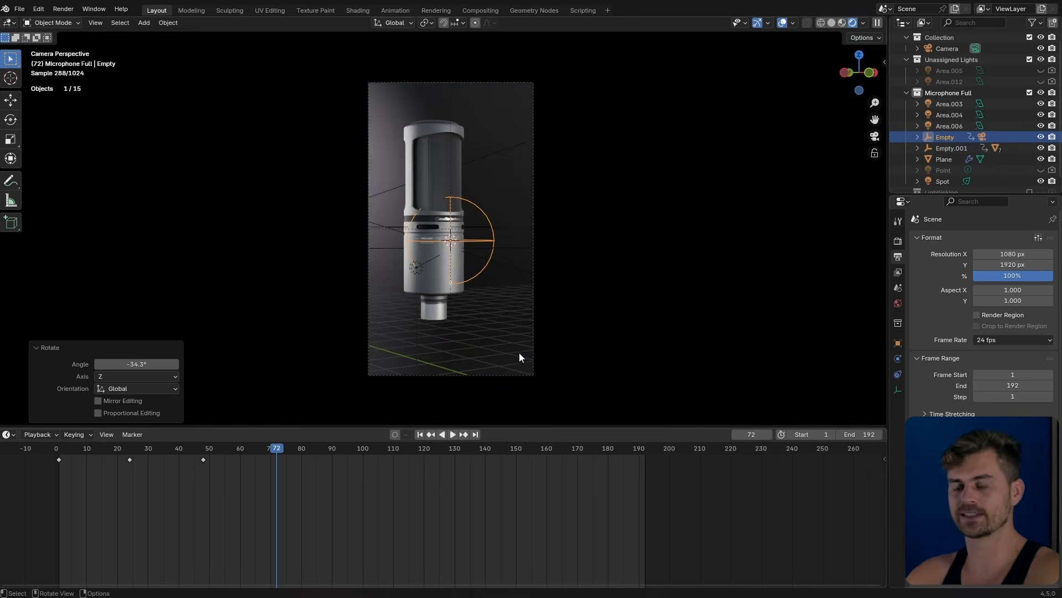
key(i)
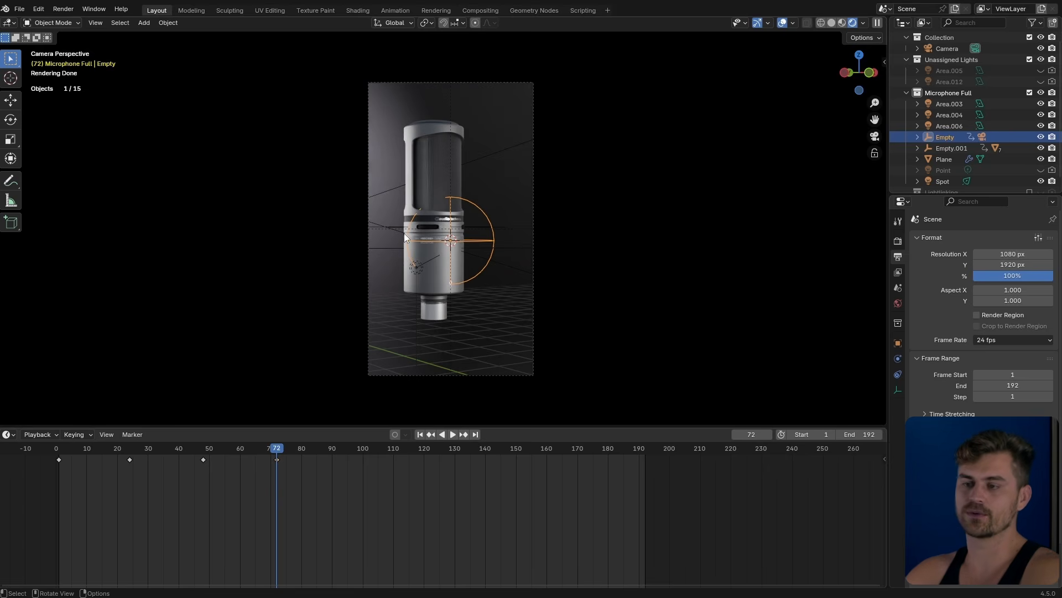
Step: Save the file, copy the empty's frame 48 keyframe and paste it at frame 96
key(ctrl+s)
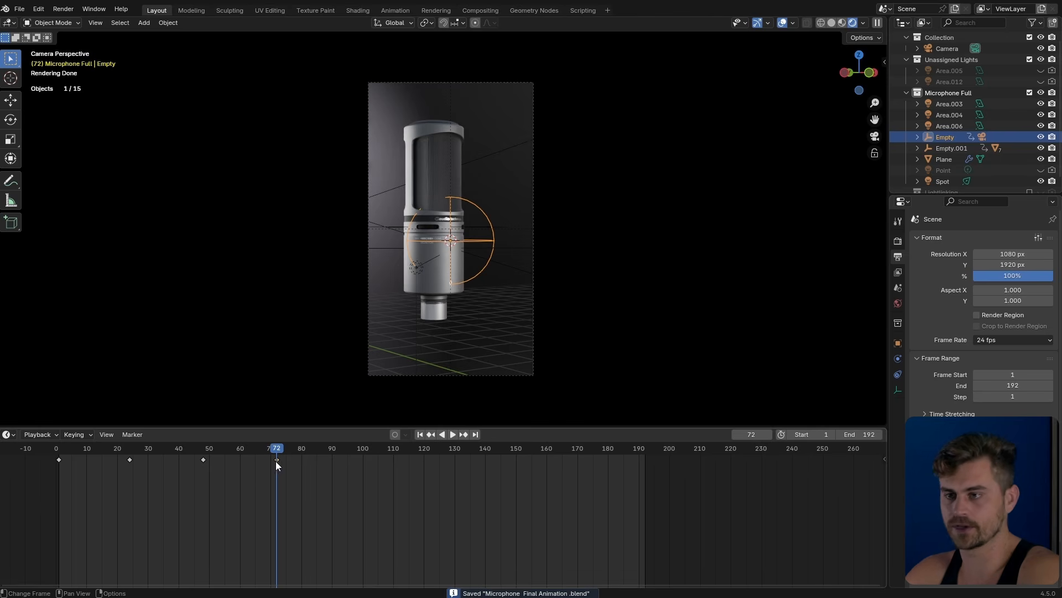
drag(199, 471, 194, 452)
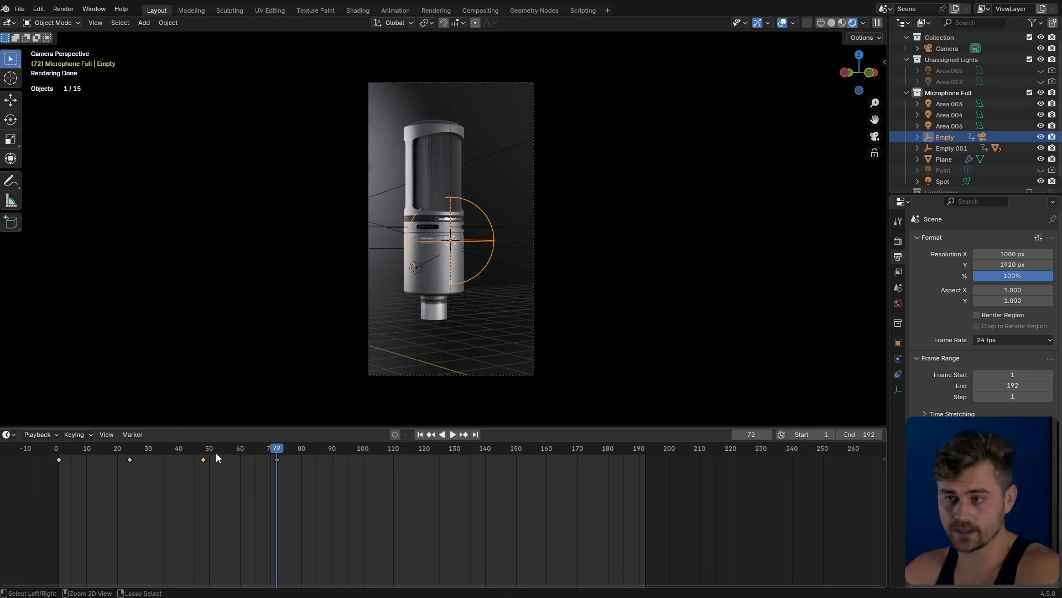
key(ctrl+c)
click(351, 450)
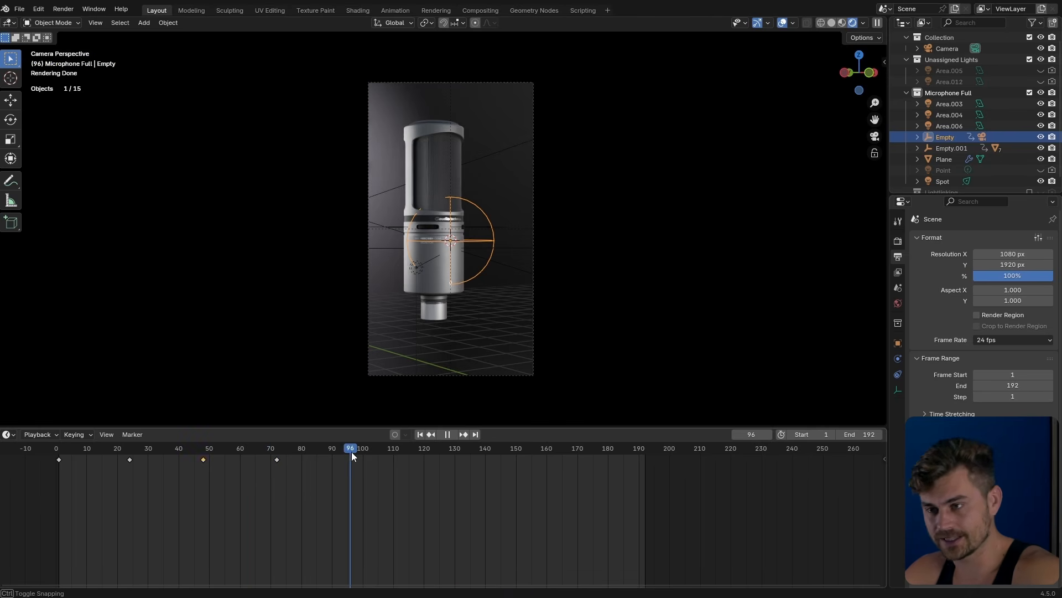
key(ctrl+v)
Step: Play the animation from the start to check the camera move past frame 96 and save the file
click(63, 453)
key(space)
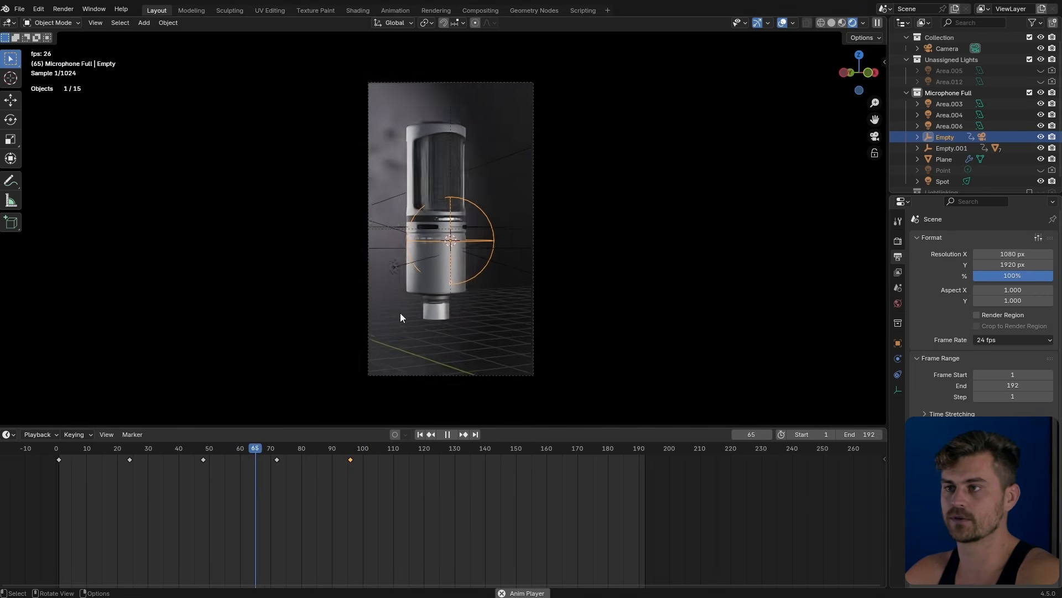
key(space)
key(ctrl+s)
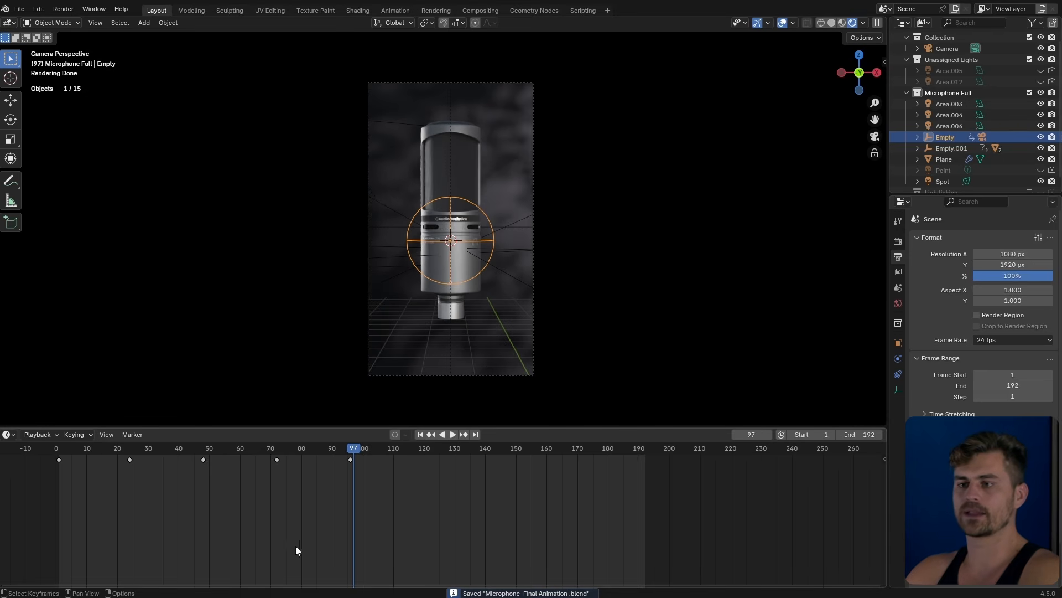
Step: At frame 96, select the camera, duplicate it and move the copy along the Y axis
click(351, 449)
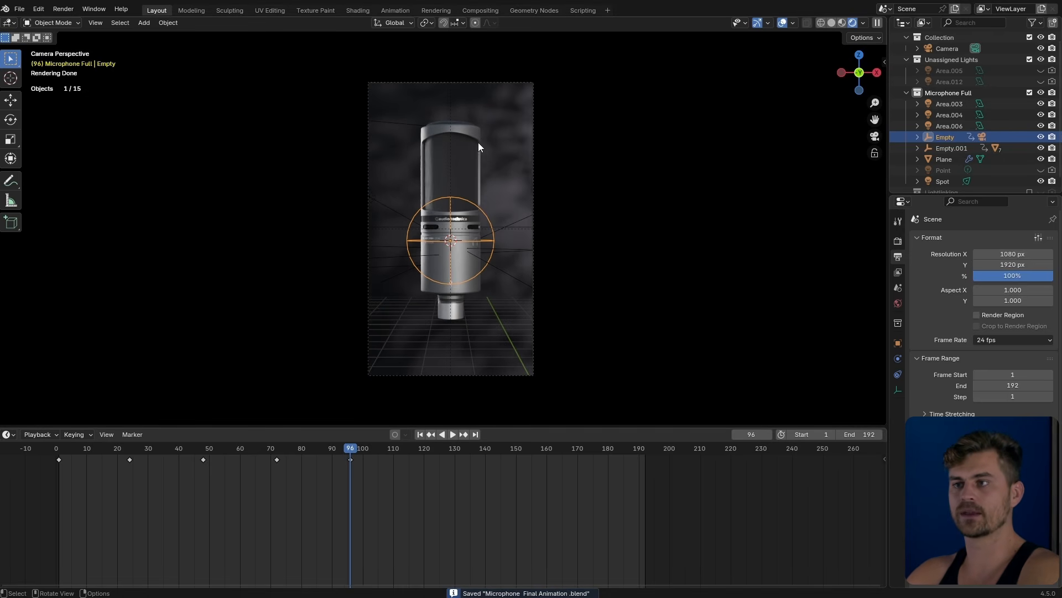
click(500, 82)
key(KP_0)
shift+middle_drag(676, 280, 654, 280)
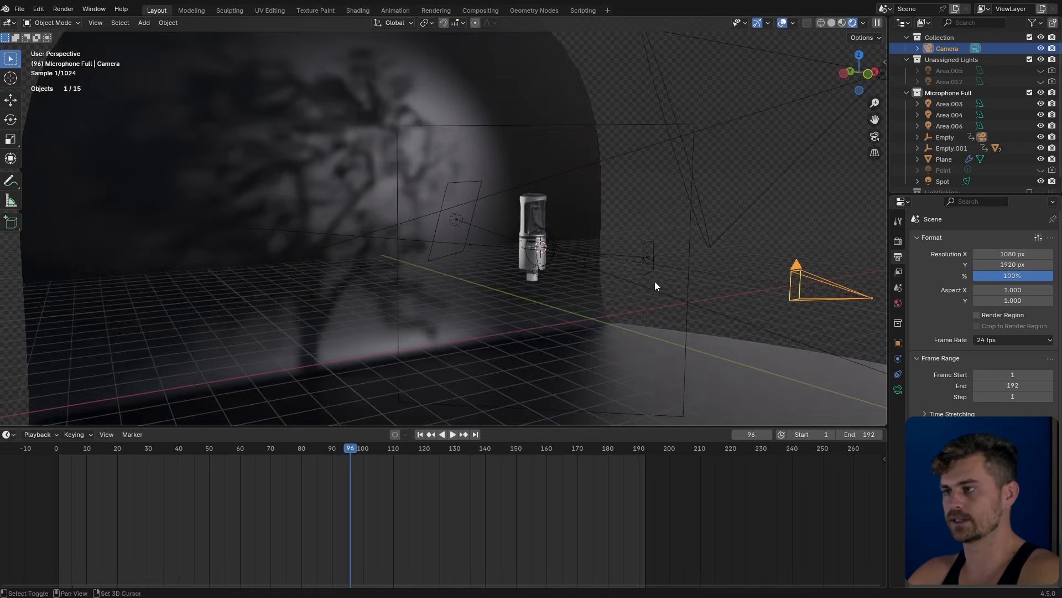
key(shift+d)
key(x)
key(y)
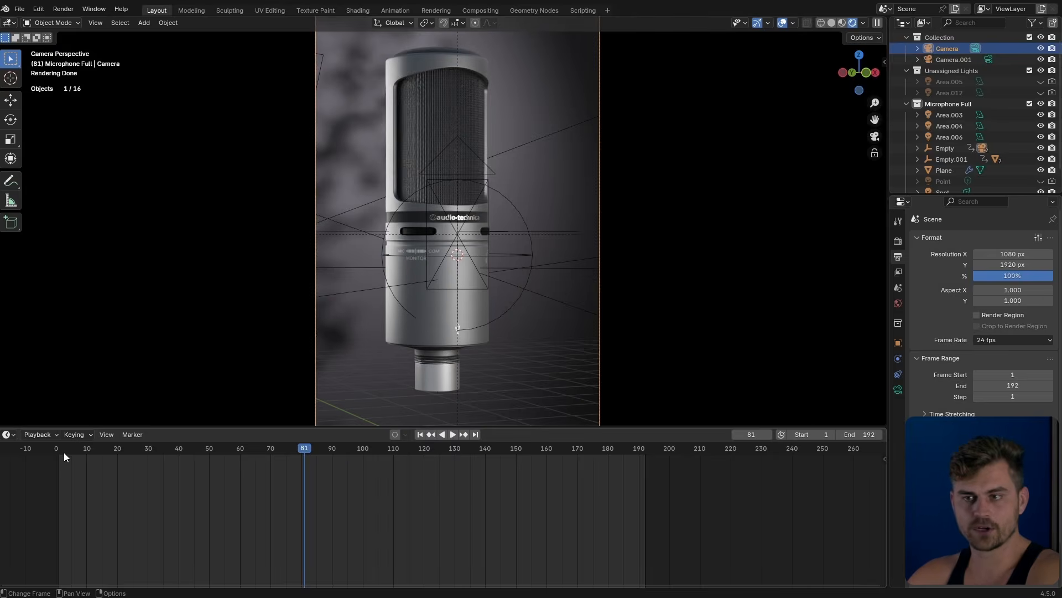
Step: Bind the original camera to a marker at frame 1 and play the animation through its view
click(61, 450)
key(ctrl+b)
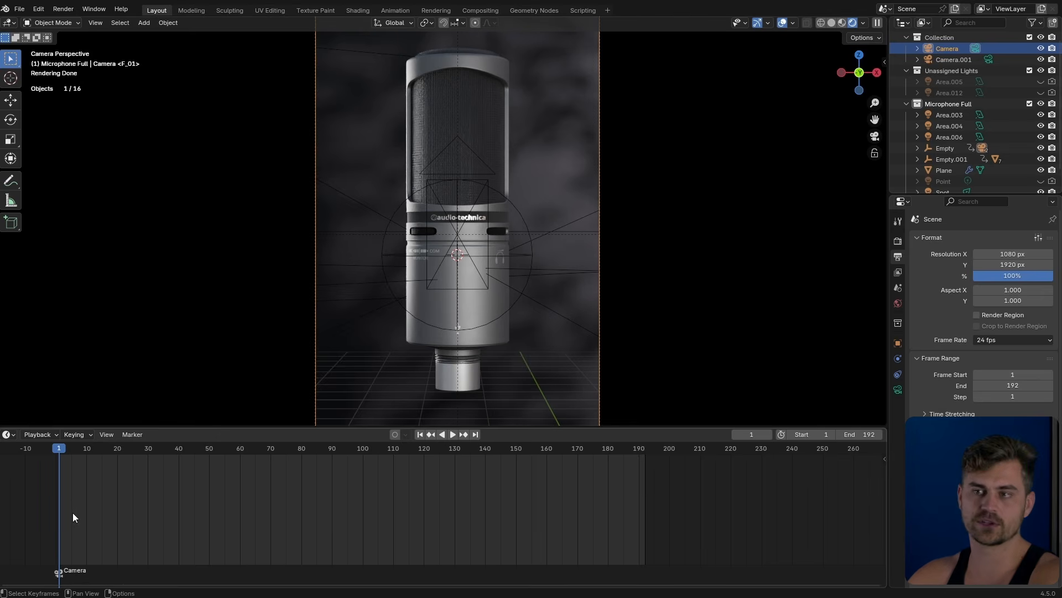
key(space)
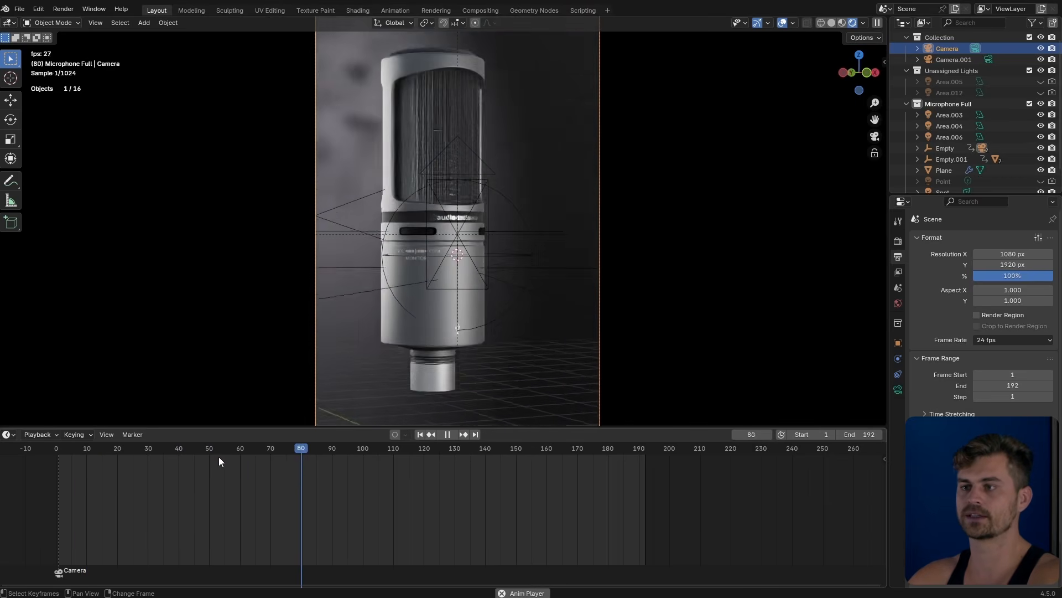
key(space)
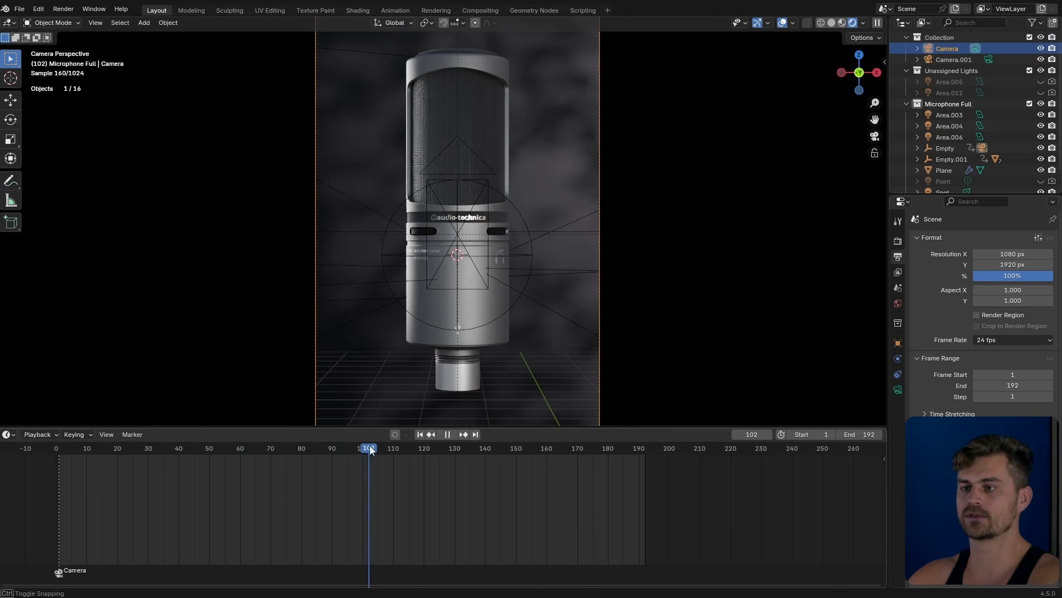
drag(363, 451, 363, 450)
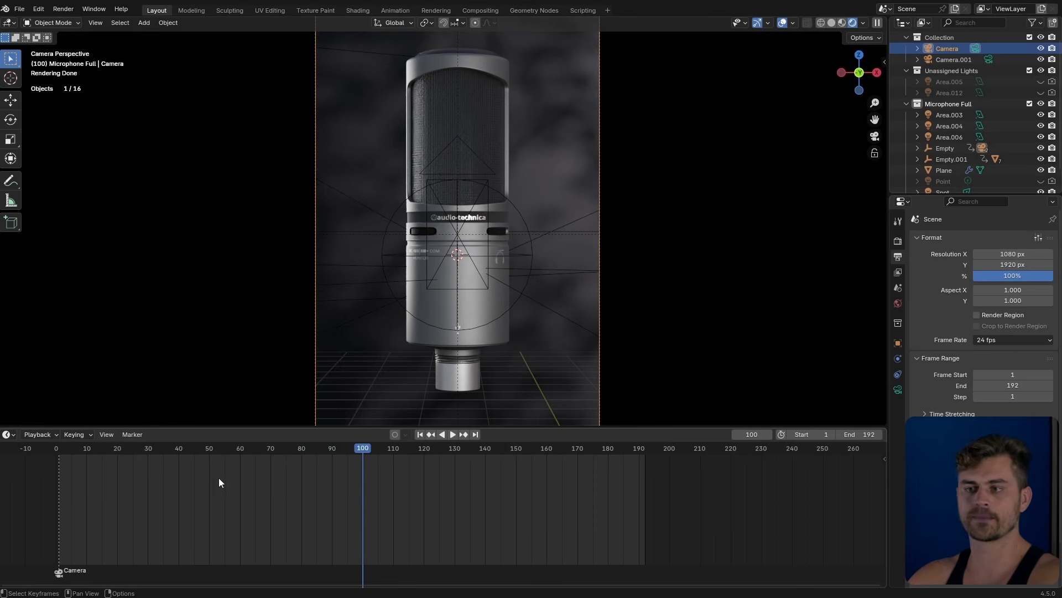
key(ctrl+Tab)
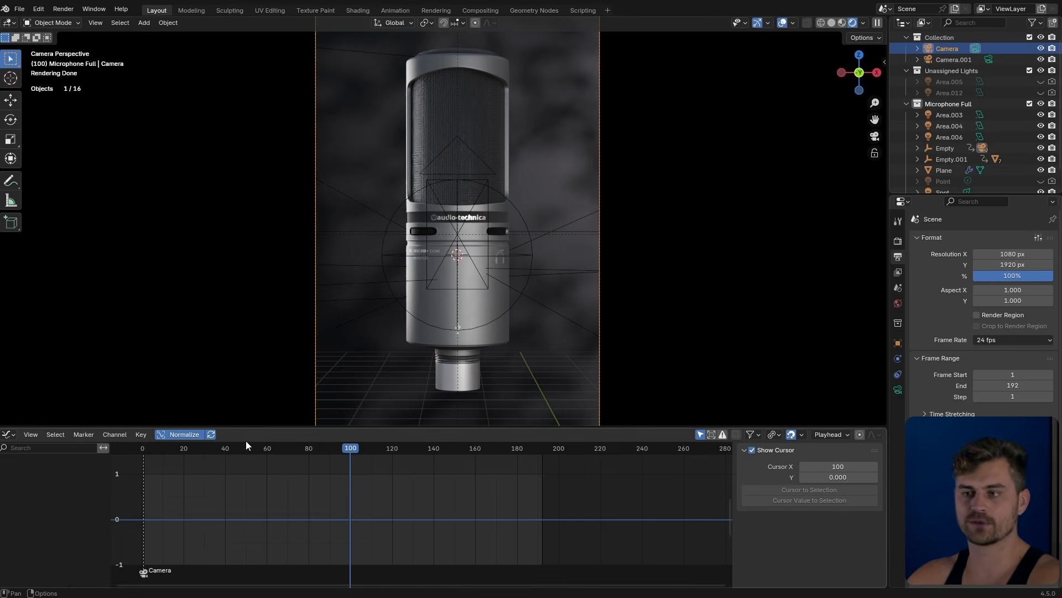
key(ctrl+Tab)
key(Home)
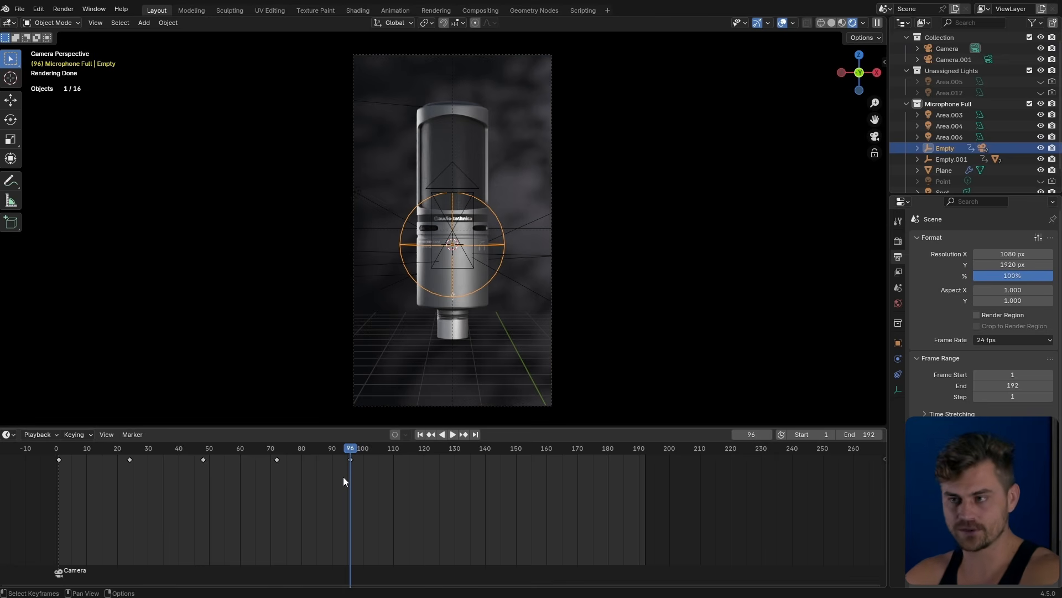
Step: Play the empty's animation from frame 1 and review the rotation between frames 72 and 96
drag(301, 453, 60, 449)
key(space)
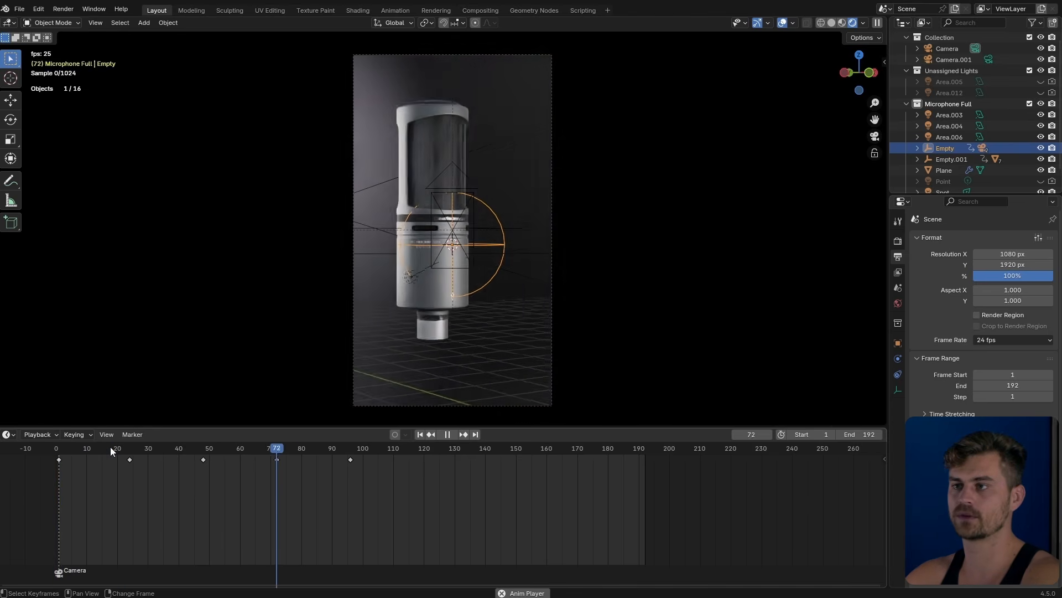
key(space)
click(278, 451)
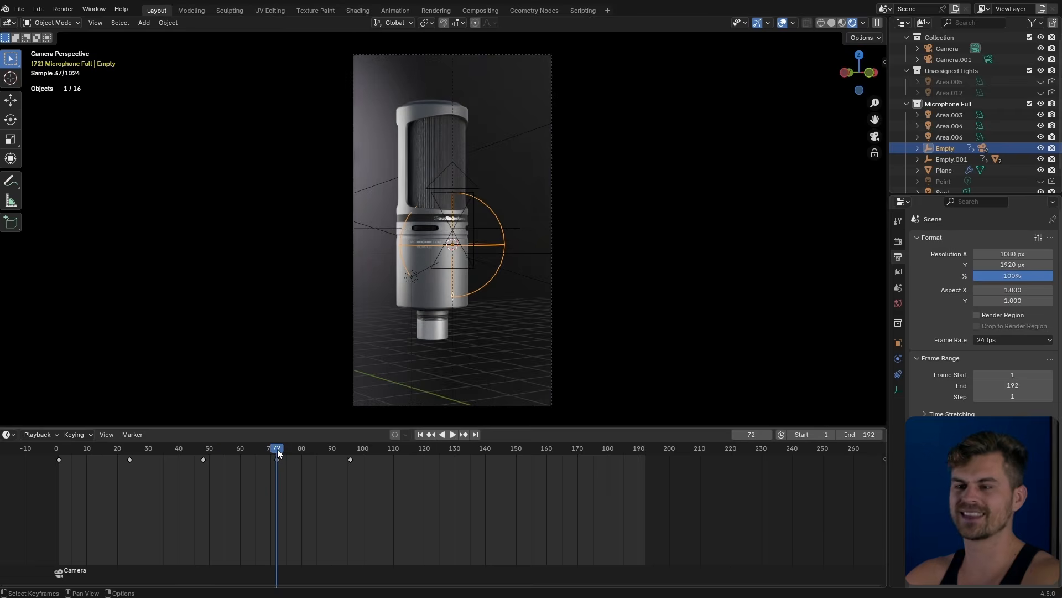
key(space)
click(352, 456)
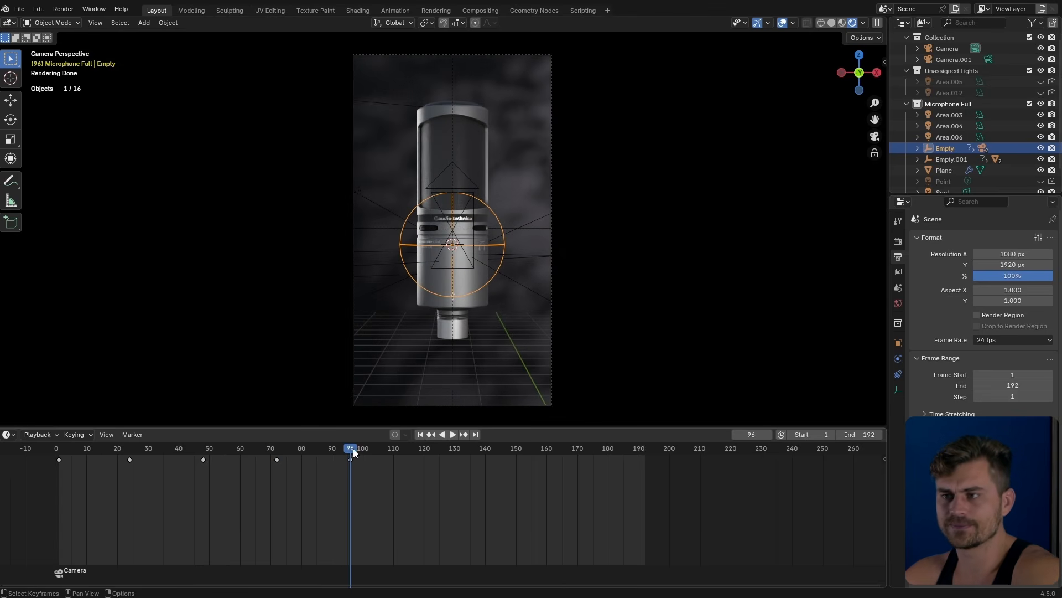
Step: Rotate the empty about 35° around the global Z axis at frame 120
drag(360, 463, 424, 453)
key(r)
key(z)
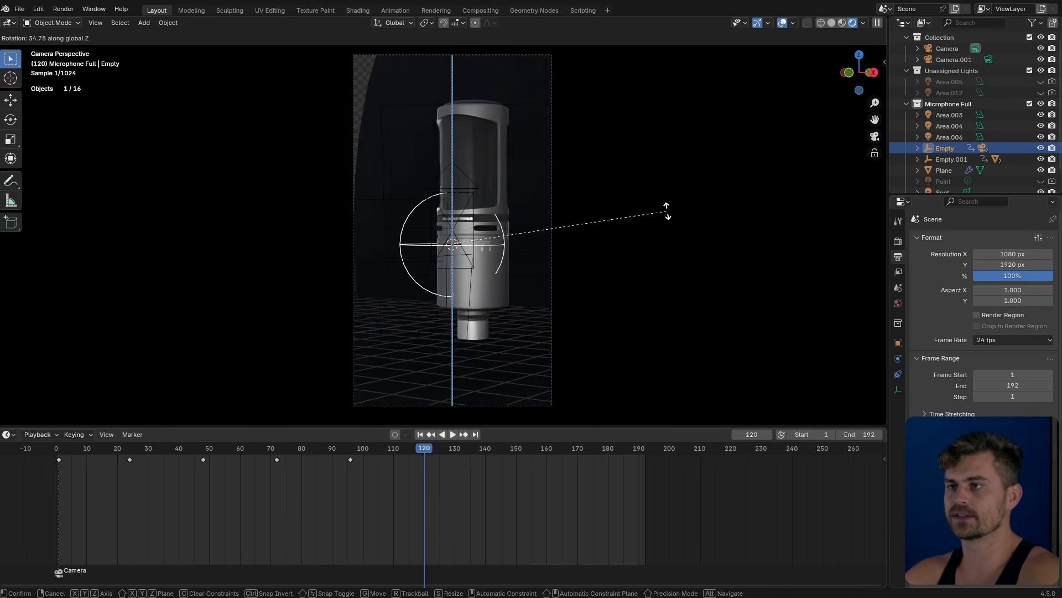
click(680, 226)
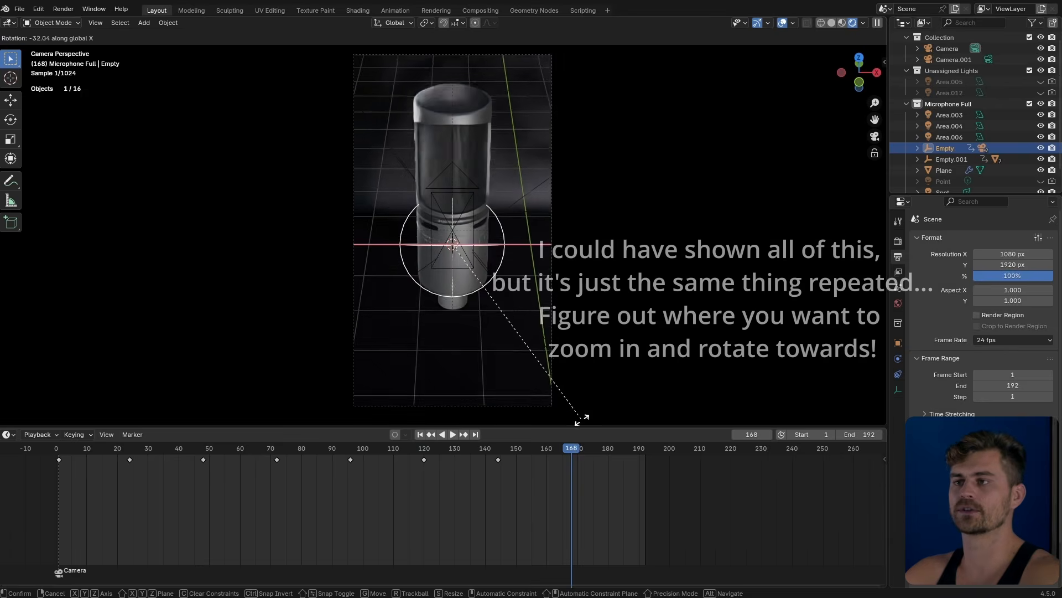
Step: Rotate the empty -36.5° about the global X axis at frame 168 and scale it to adjust the zoom
click(588, 52)
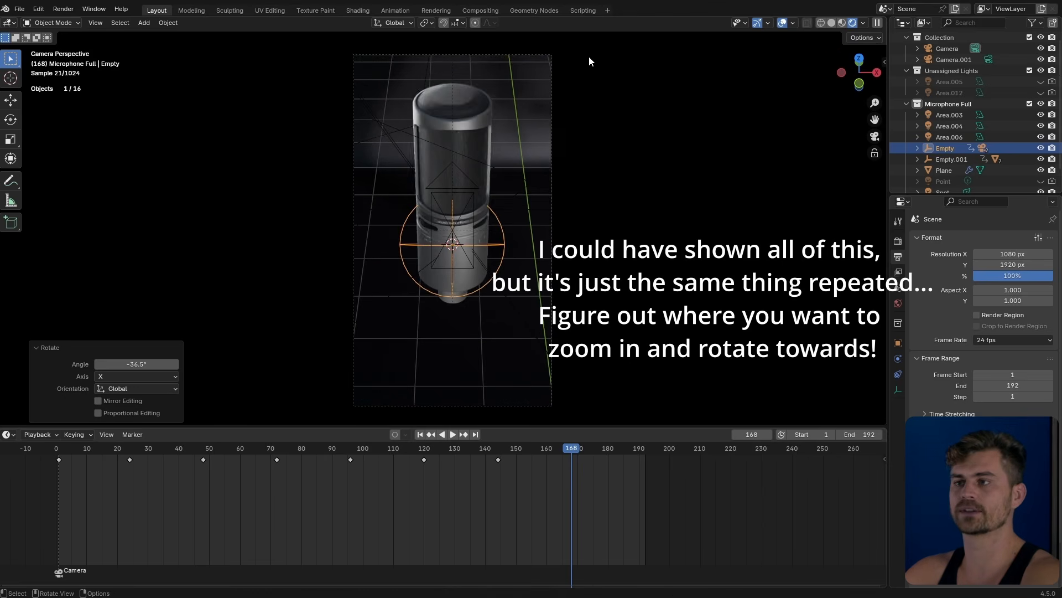
key(s)
click(548, 165)
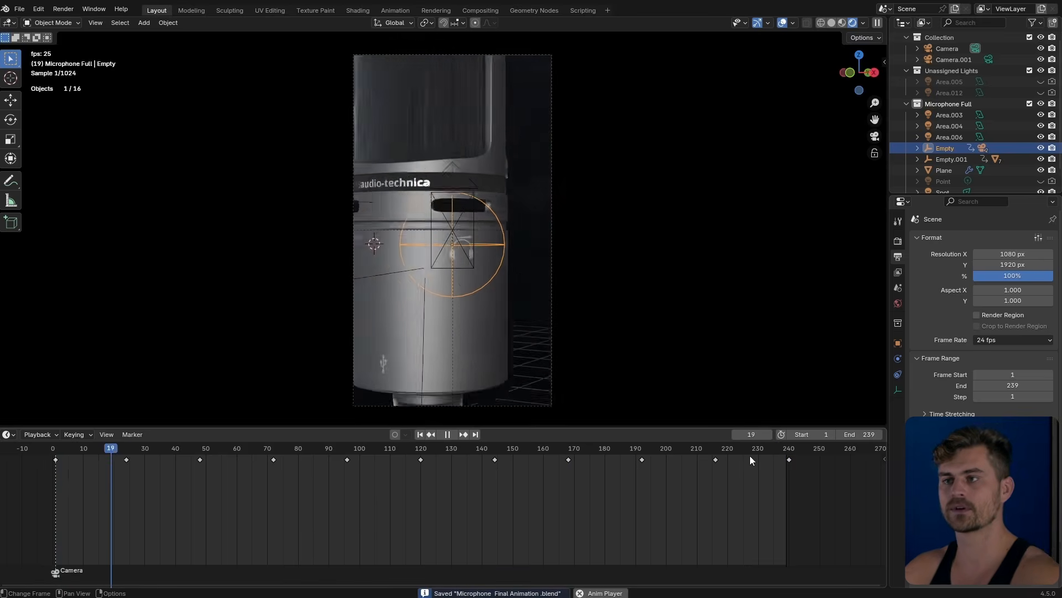
Step: Hide the viewport overlays, stop playback on the frame 120 keyframe and save the file
click(783, 23)
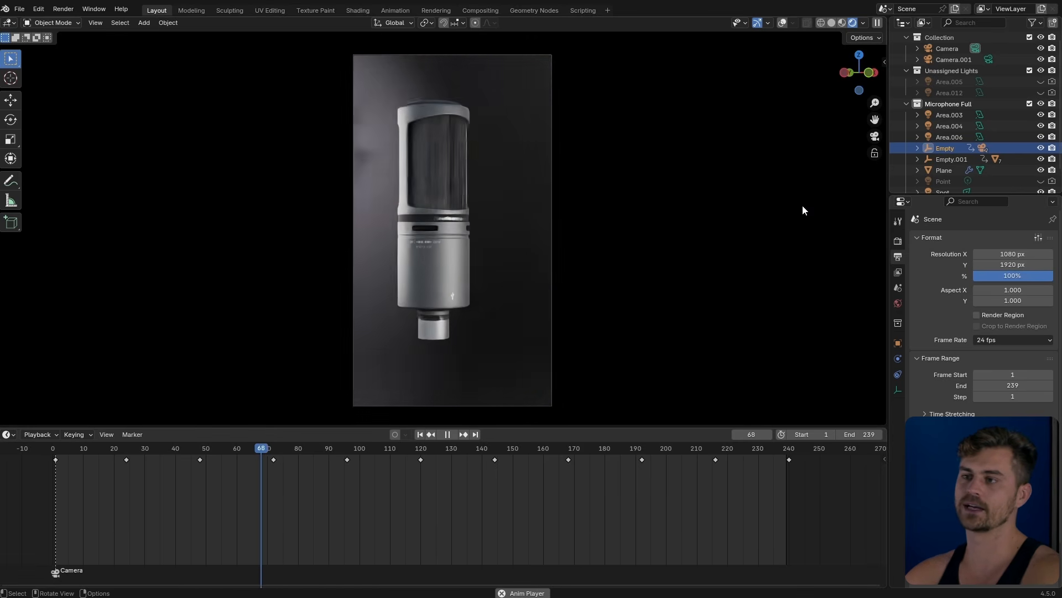
key(space)
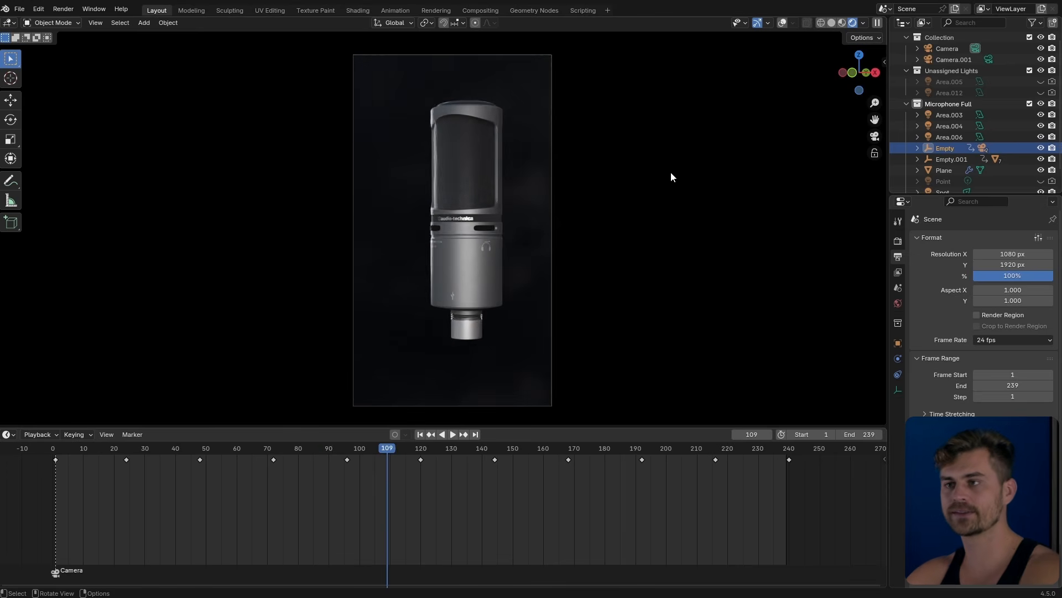
key(Up)
key(ctrl+s)
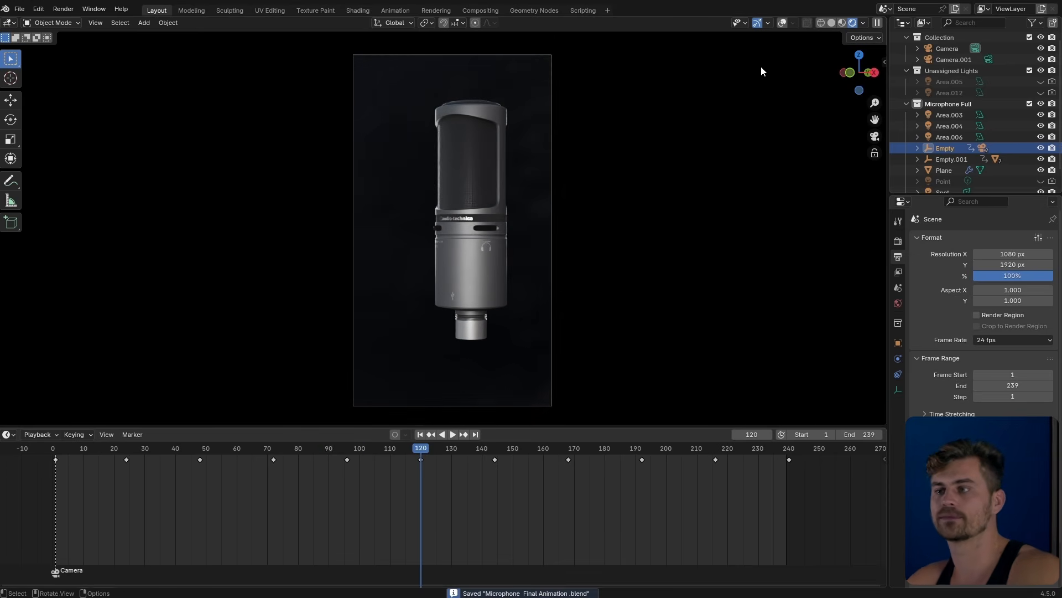
scroll(473, 484, down, 1)
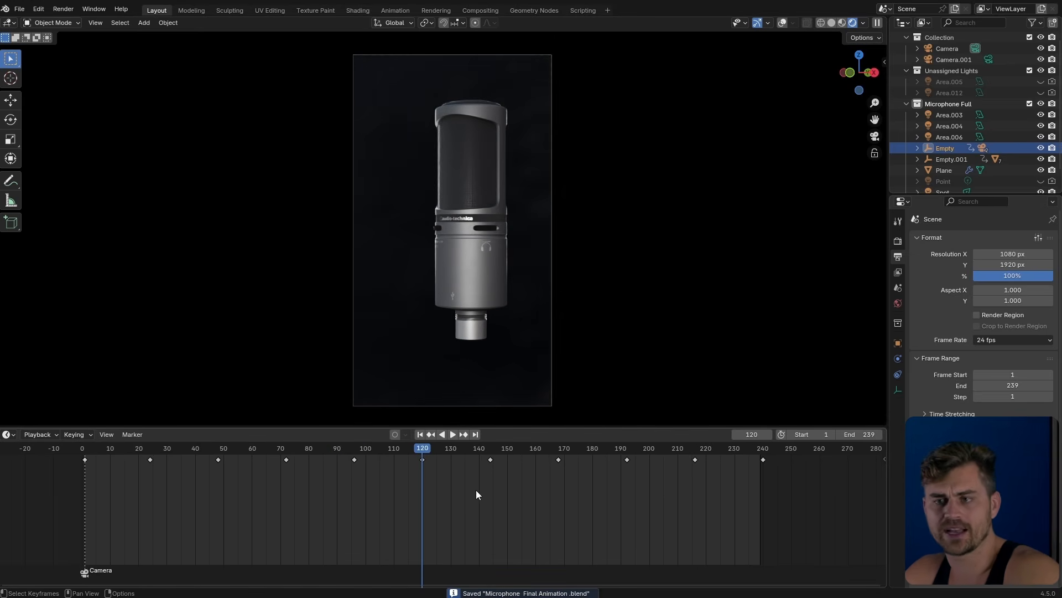
click(85, 449)
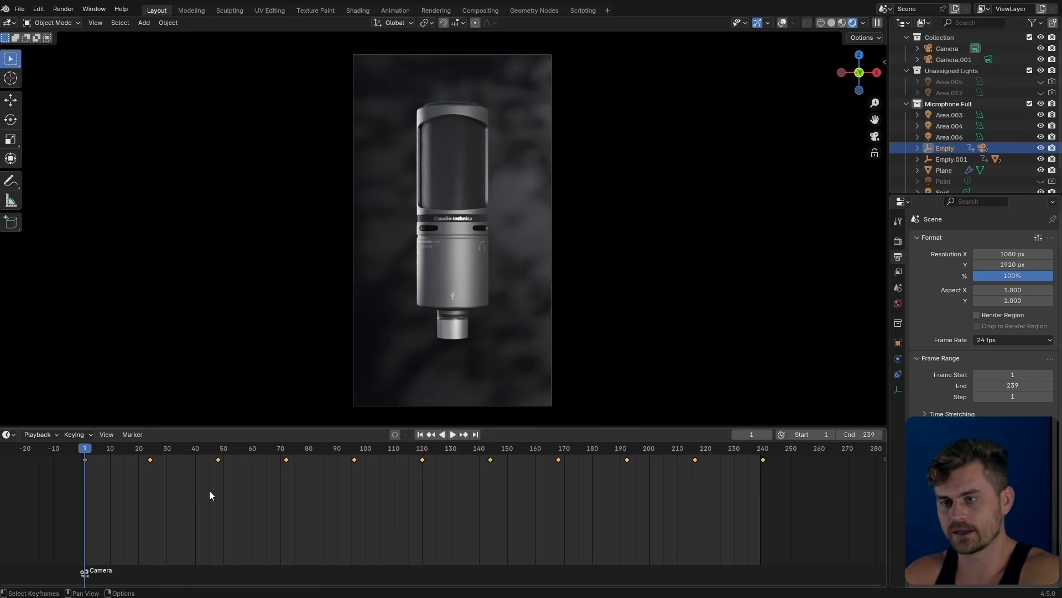
key(s)
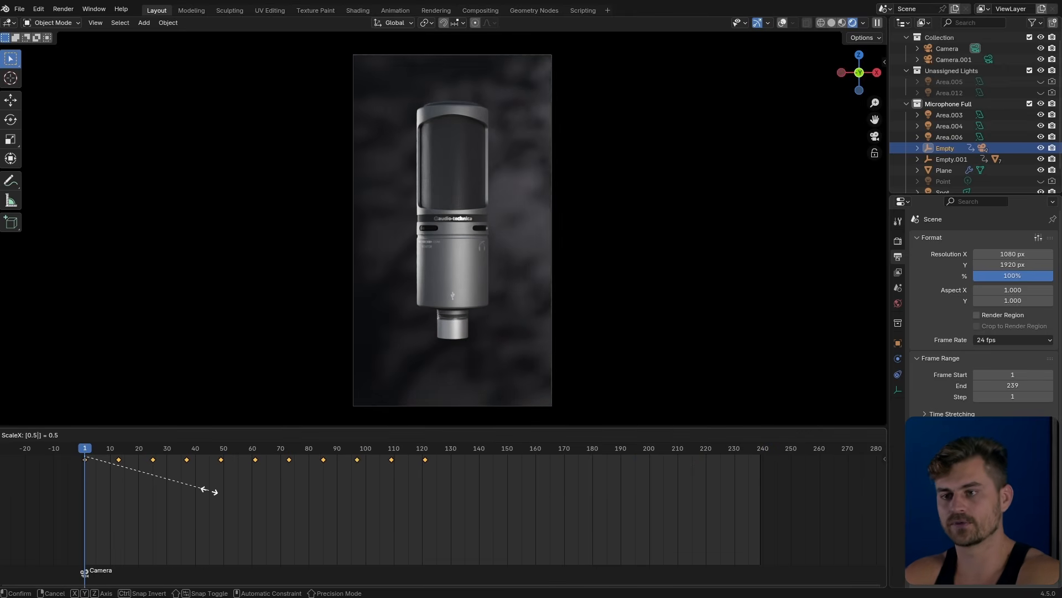
key(Escape)
Step: Play and scrub the animation to examine the keyframe timing between frames 24 and 72
key(space)
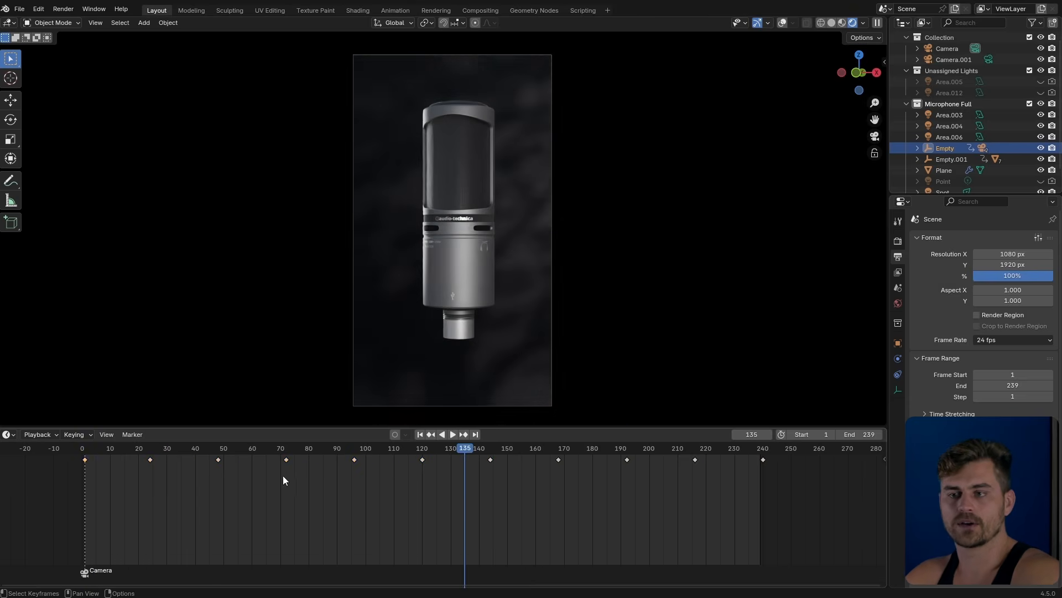
drag(143, 446, 150, 459)
key(space)
key(space)
drag(254, 466, 287, 465)
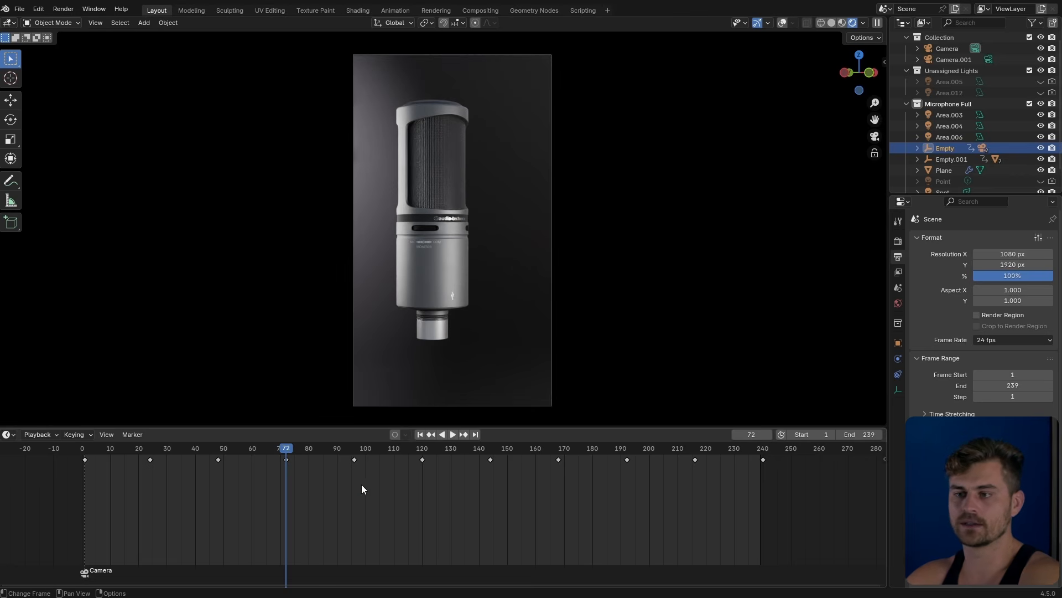
click(220, 457)
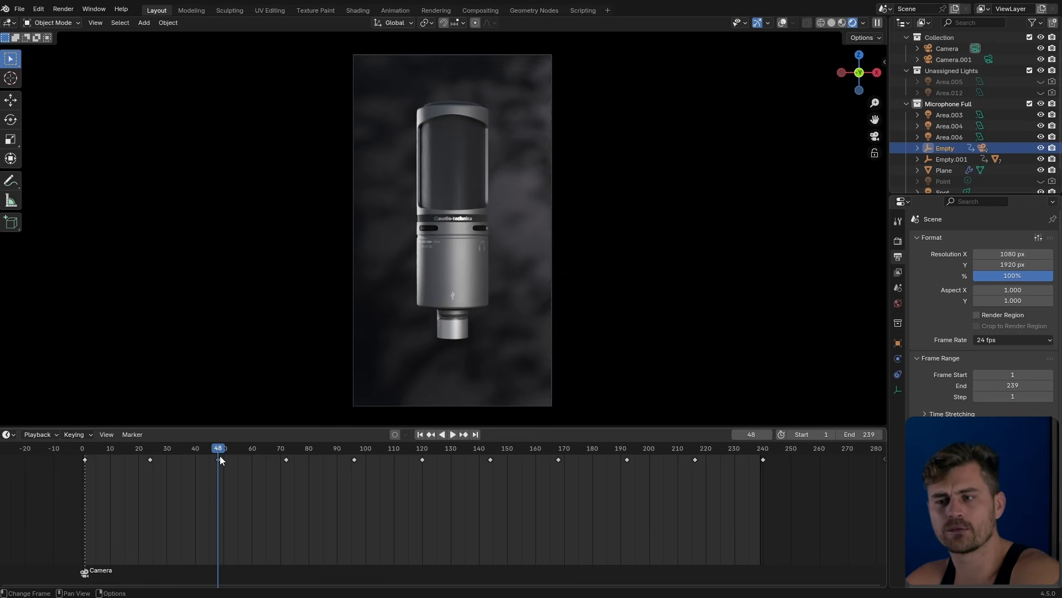
Step: Move the empty's frame 72 keyframe to frame 60 and its frame 96 keyframe to about frame 72
drag(220, 457, 251, 460)
drag(339, 481, 268, 460)
key(g)
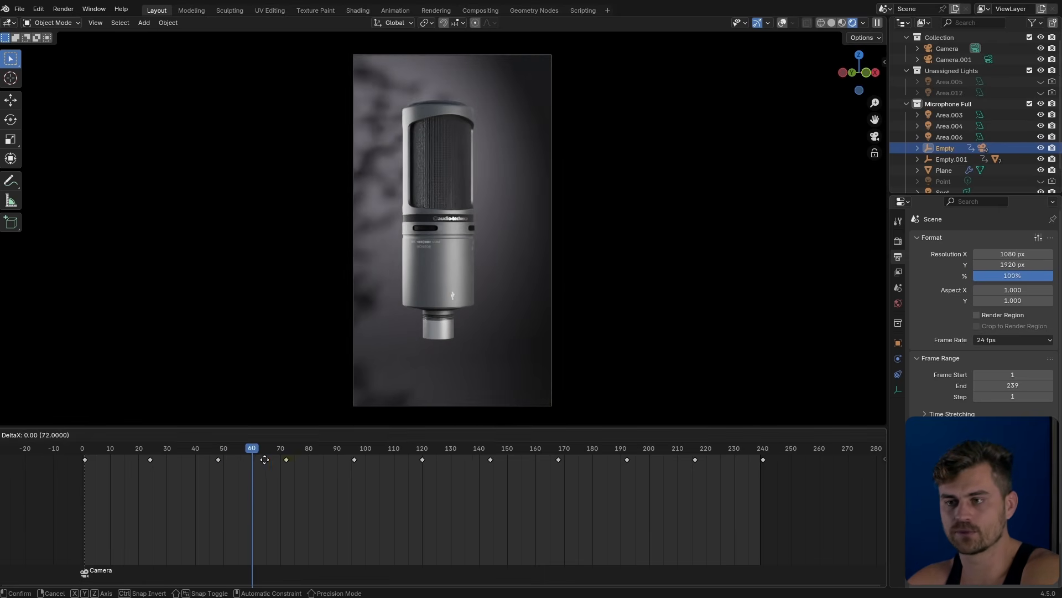
click(232, 468)
drag(370, 469, 334, 457)
key(g)
click(254, 479)
Step: Move the frame 144 keyframe to frame 96, shift the keyframes from 168 onward 48 frames earlier and play the animation
key(space)
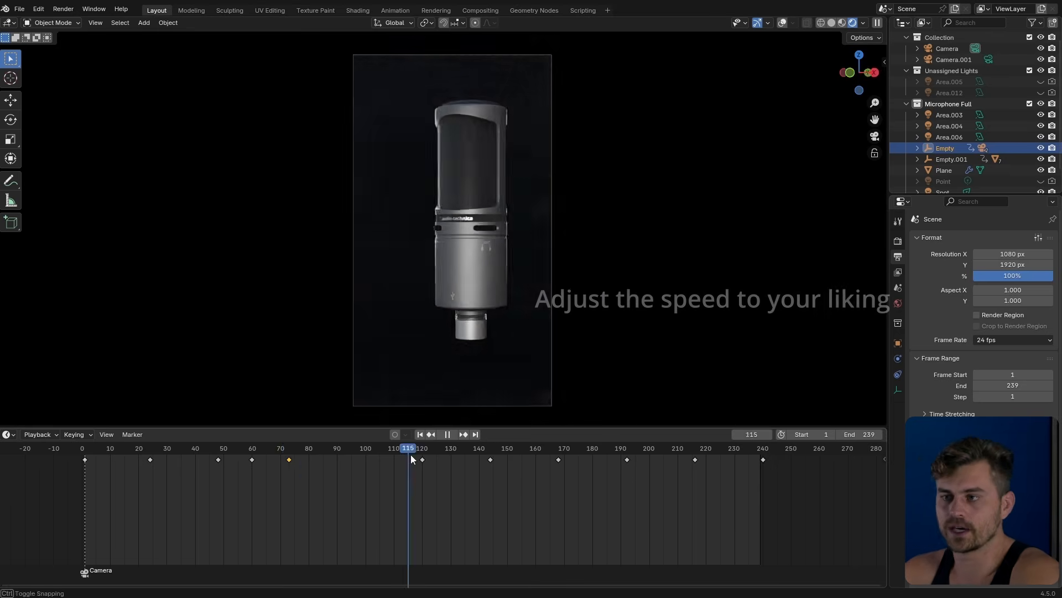
key(space)
drag(497, 466, 483, 455)
key(g)
click(354, 461)
drag(805, 477, 512, 458)
key(g)
click(347, 472)
key(space)
key(space)
Step: Save the file with the end frame set to 192 and play the retimed animation from frame 1
double_click(859, 435)
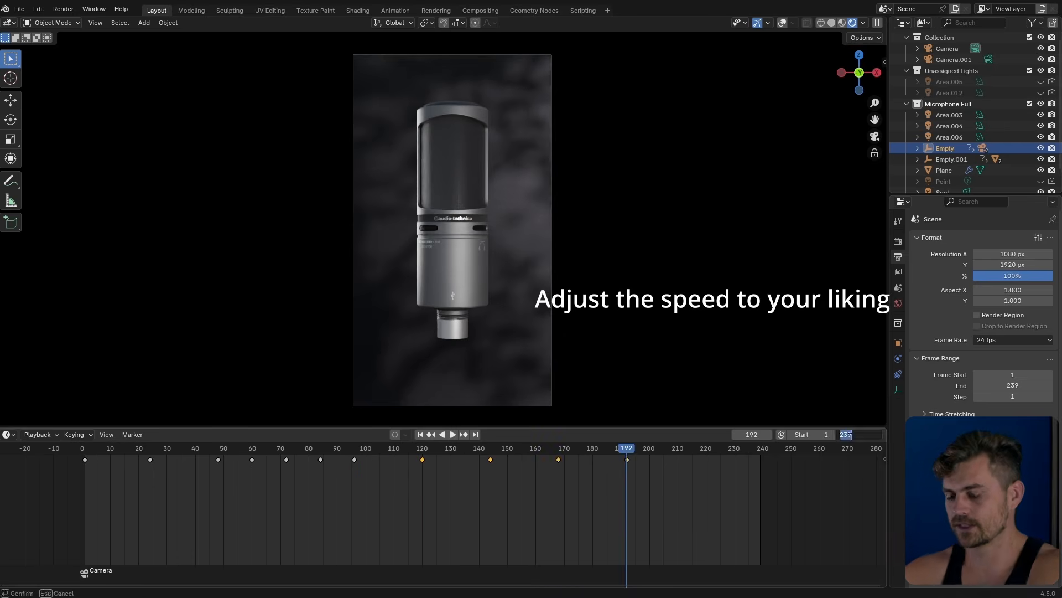
text(192)
key(Return)
key(ctrl+s)
key(space)
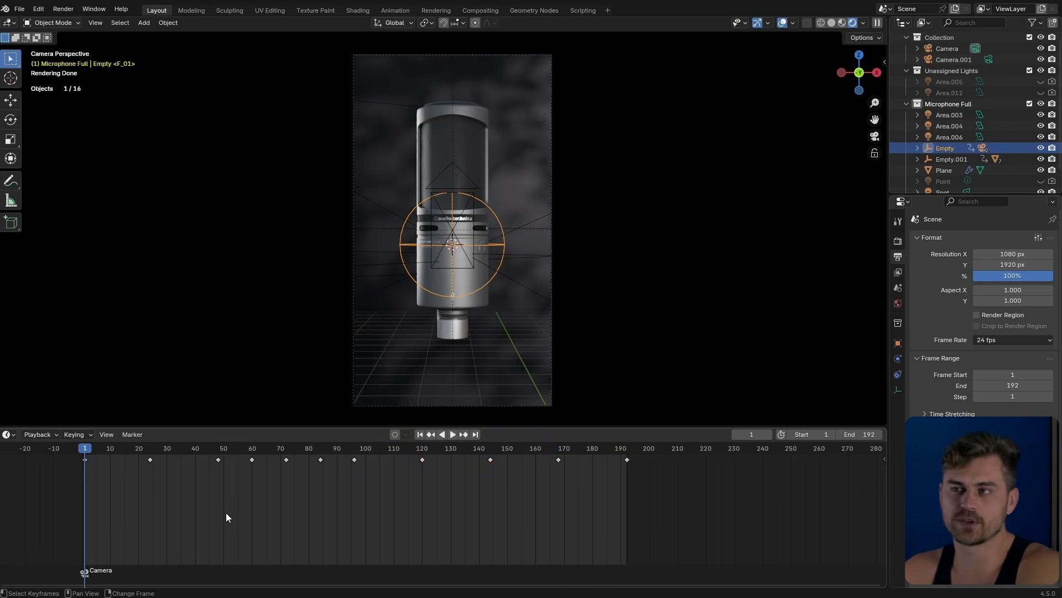
key(space)
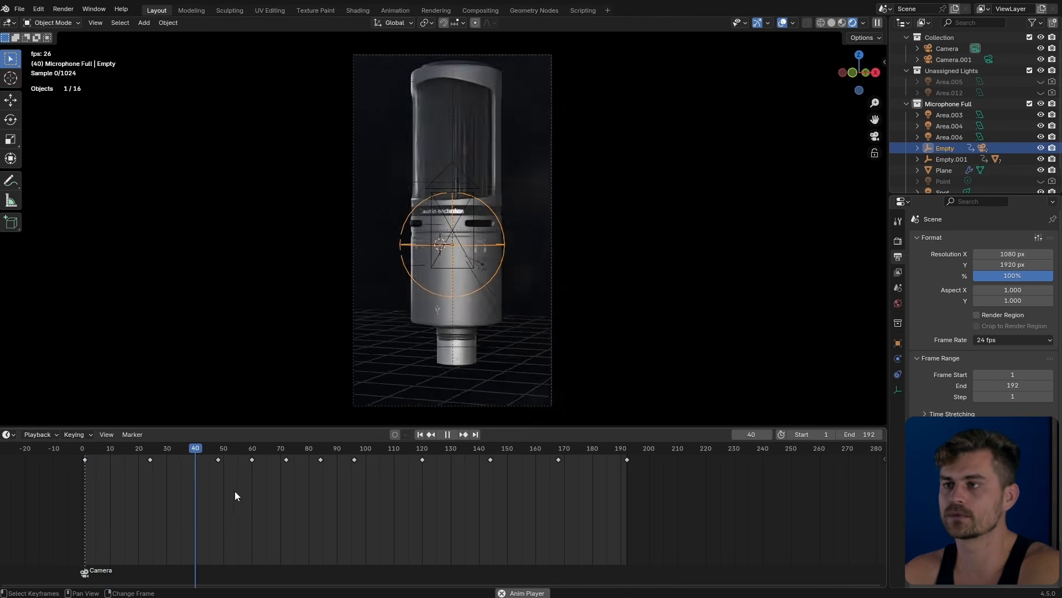
Step: Bind Camera.001 to a timeline marker at frame 65 and play the animation across the camera switch
key(space)
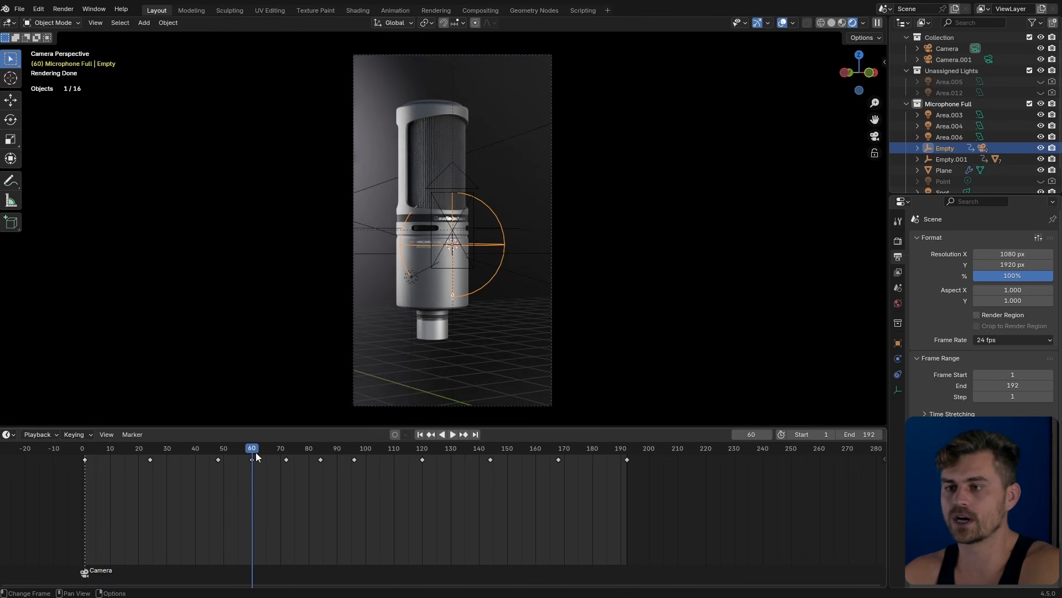
drag(256, 453, 267, 457)
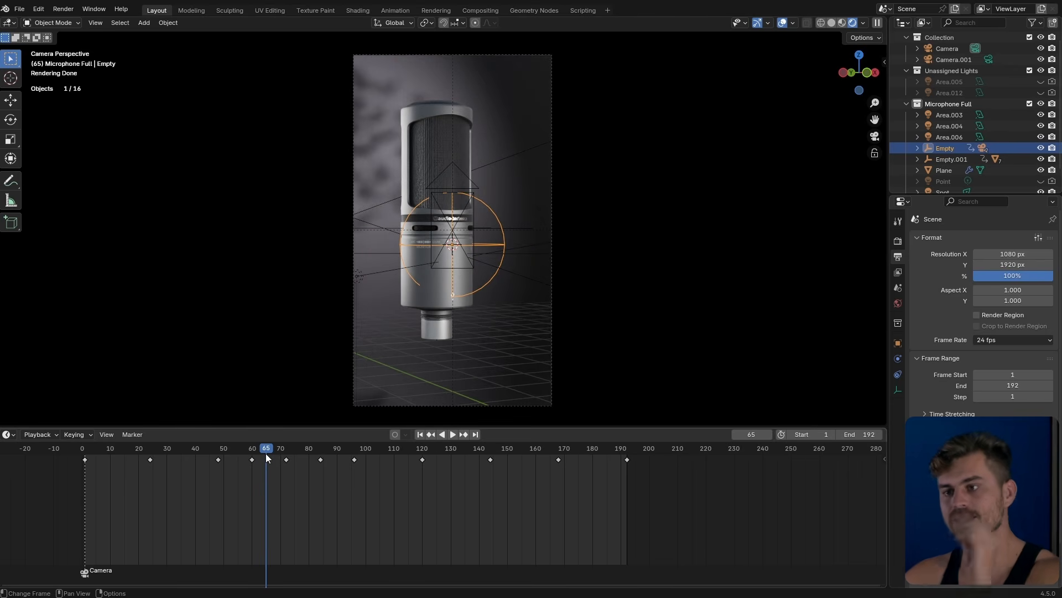
click(953, 60)
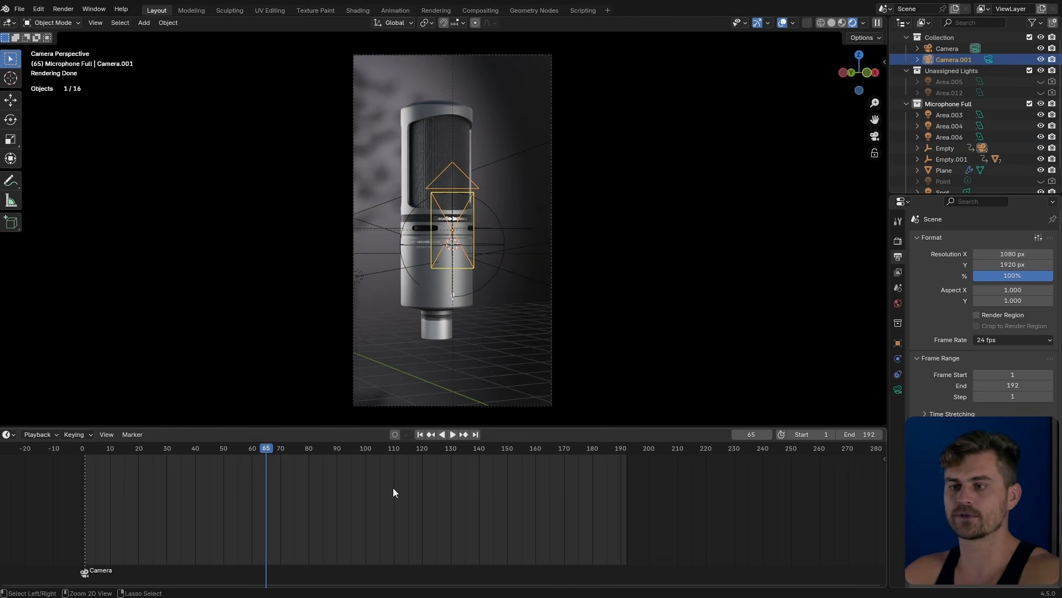
key(ctrl+b)
click(237, 450)
key(space)
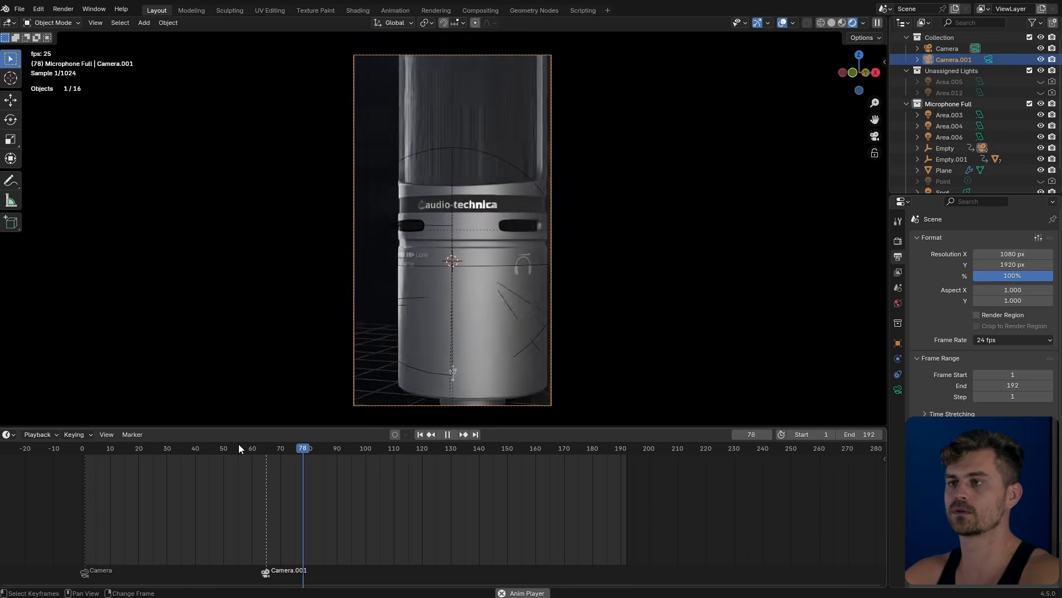
Step: Turn off the viewport overlays and replay the camera switch at frame 65
click(223, 446)
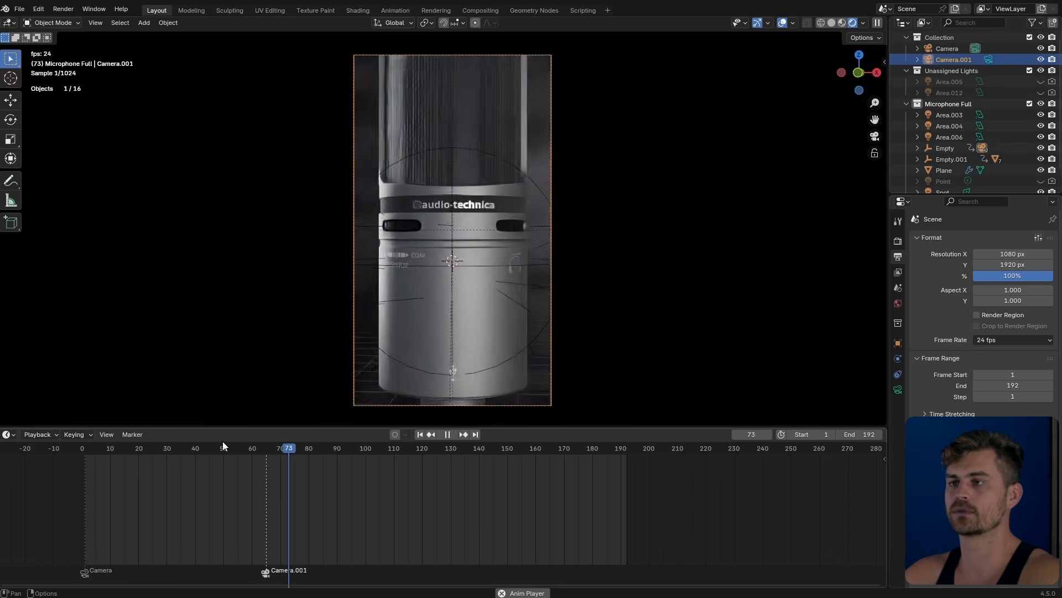
key(space)
click(782, 22)
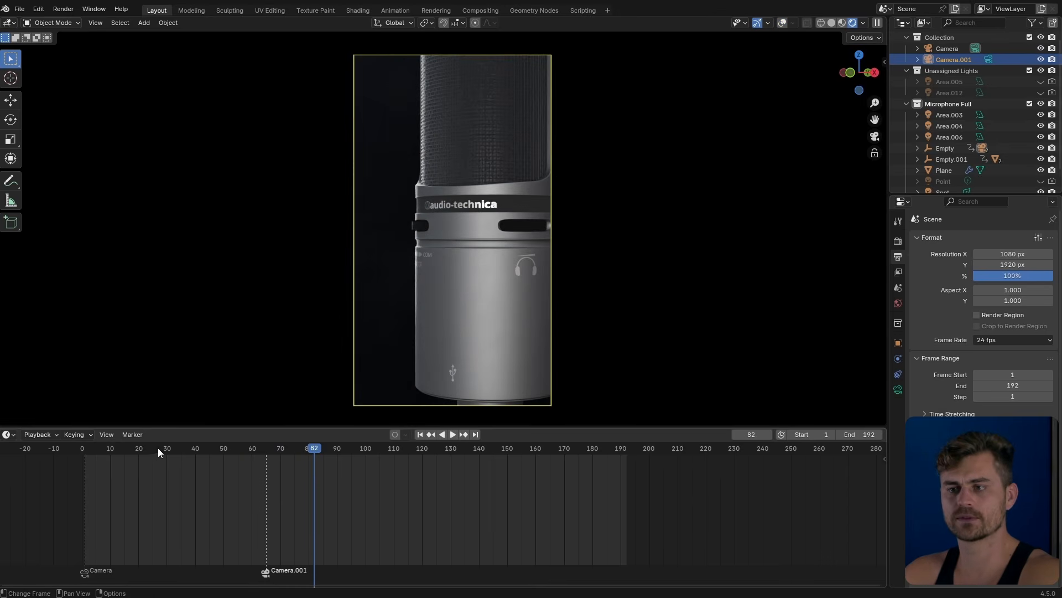
click(214, 450)
key(space)
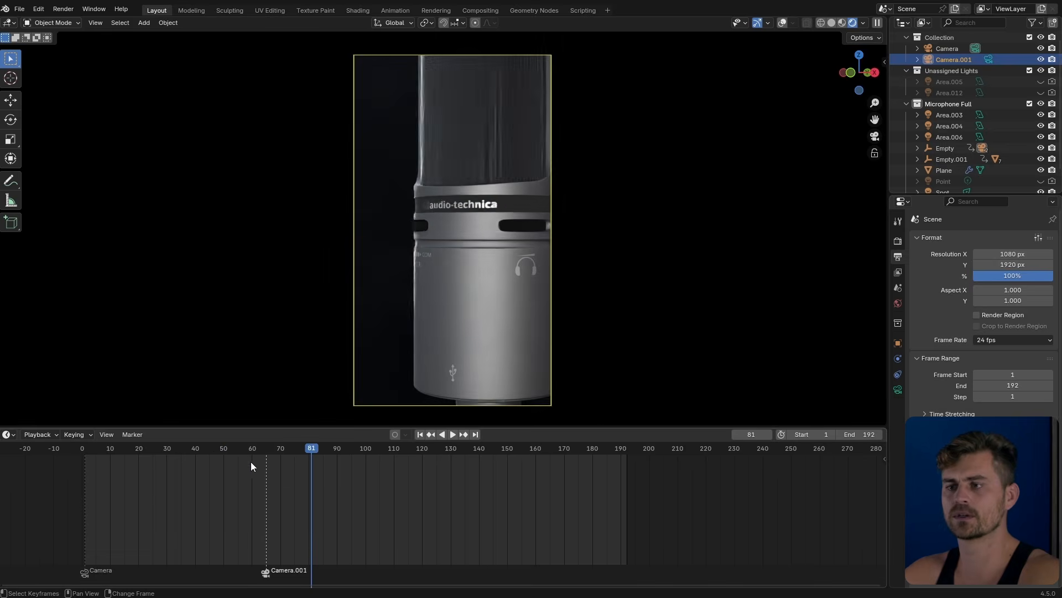
Step: Move the Camera.001 marker to frame 60 and play the animation across it
key(ctrl+z)
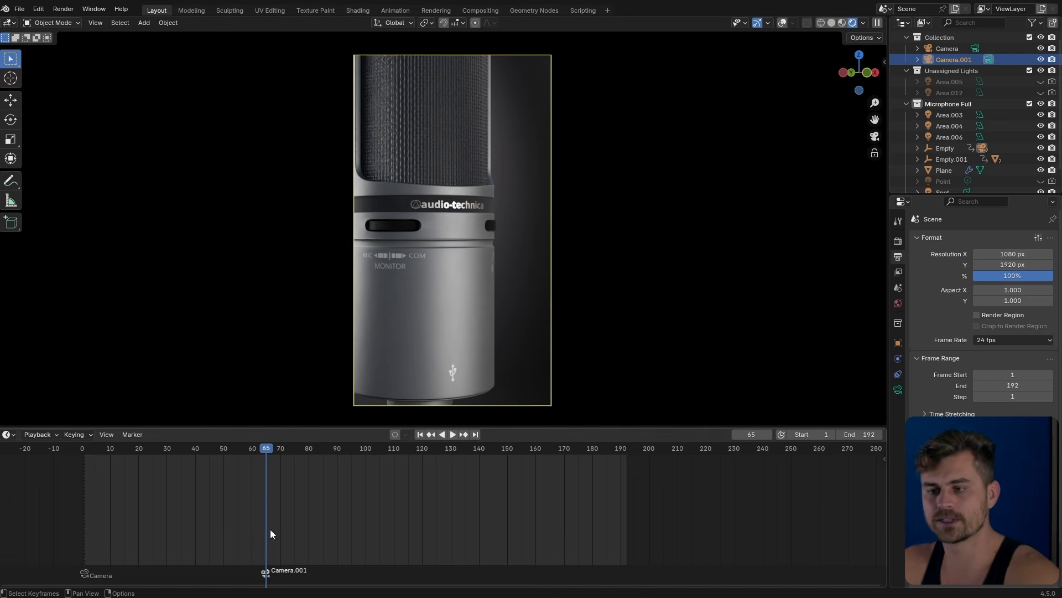
drag(266, 572, 249, 580)
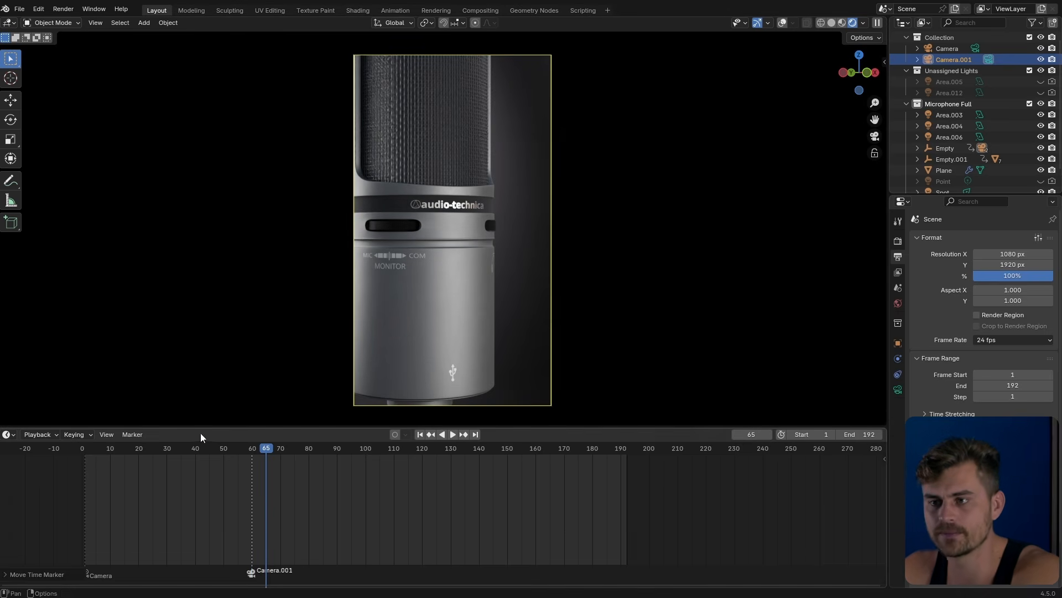
click(186, 446)
key(space)
key(space)
Step: Move the Camera.001 marker to frame 70 and replay the camera switch
drag(250, 572, 284, 574)
click(205, 446)
key(space)
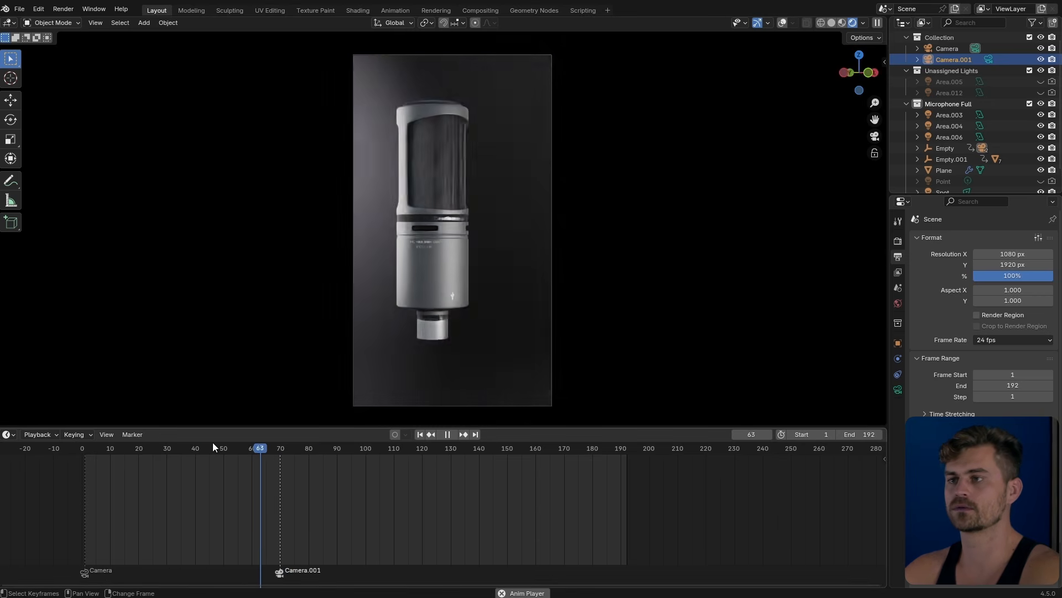
key(space)
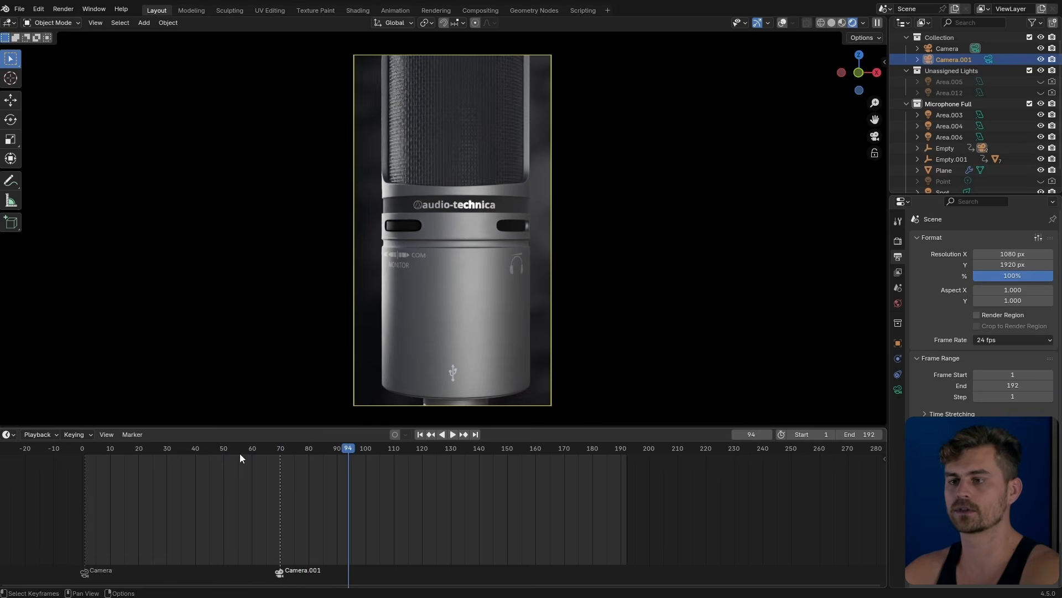
click(232, 451)
key(space)
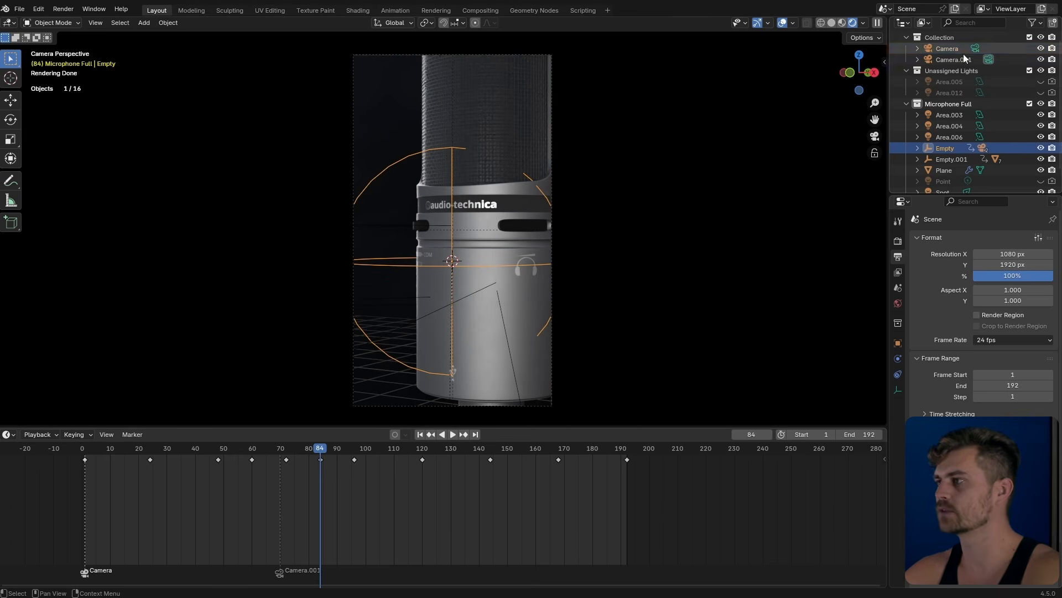
Step: Bind Camera to a timeline marker at frame 84 and play the animation through both camera switches
click(963, 50)
key(ctrl+b)
click(263, 447)
key(space)
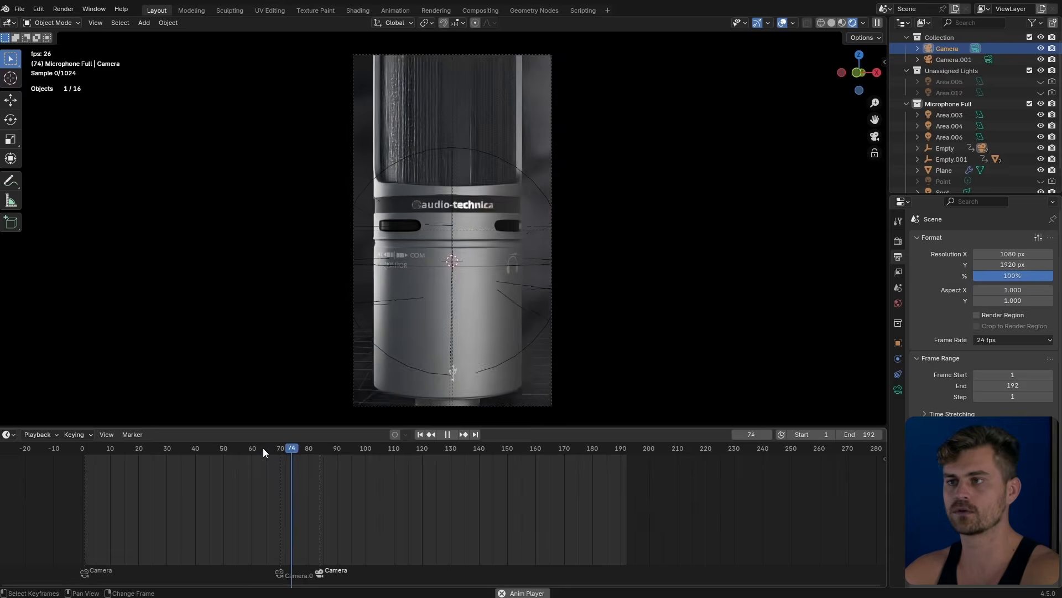
key(space)
Step: Move the second Camera marker past the empty's frame 96 keyframe, to about frame 102
mouse_move(322, 576)
mouse_down()
mouse_move(344, 572)
mouse_move(332, 522)
mouse_up()
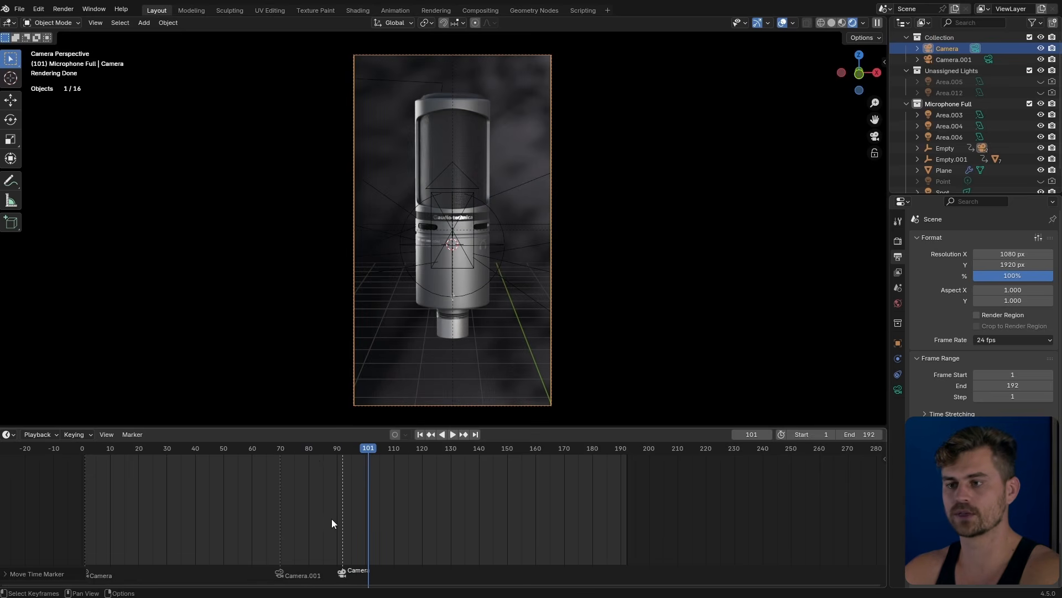
click(417, 209)
click(355, 447)
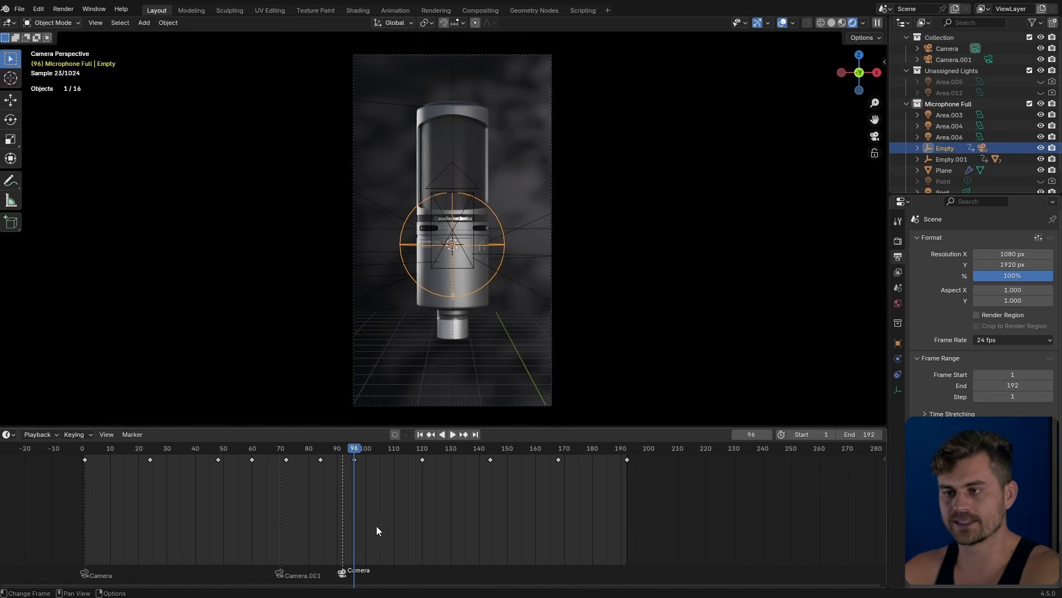
drag(344, 574, 358, 573)
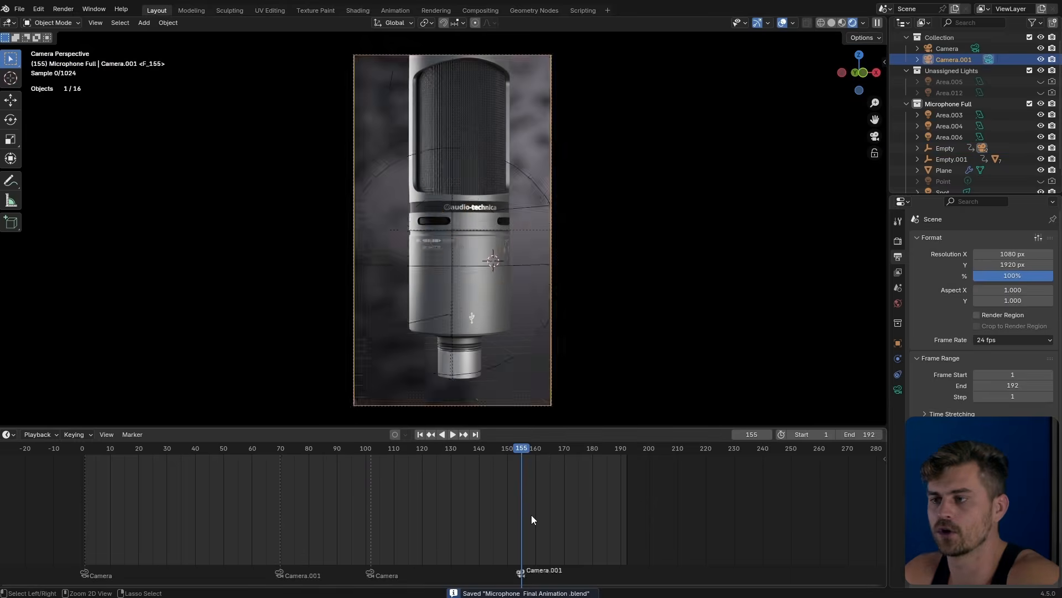
Step: Play the animation around the Camera.001 switch at frame 155 to check the camera cuts
key(space)
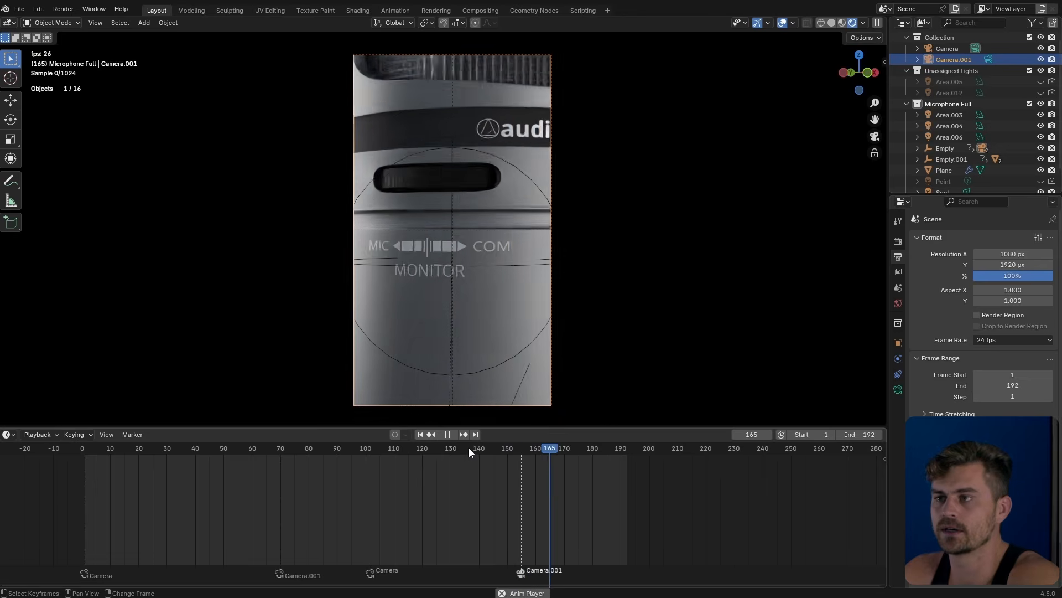
click(416, 447)
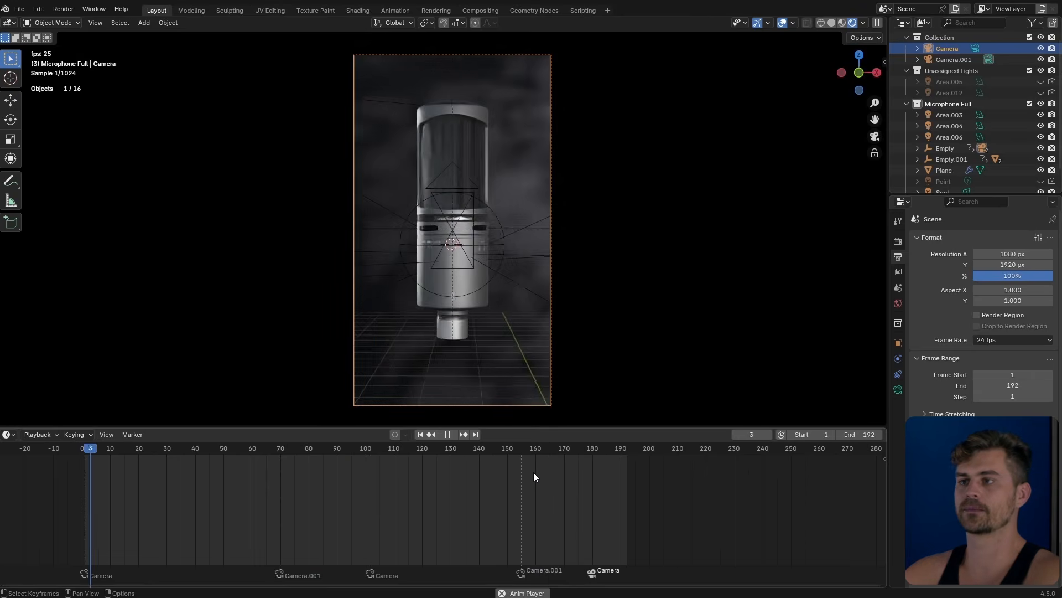
key(space)
Step: Show the empty's curves in an enlarged Graph Editor and frame all of its keyframes
click(500, 223)
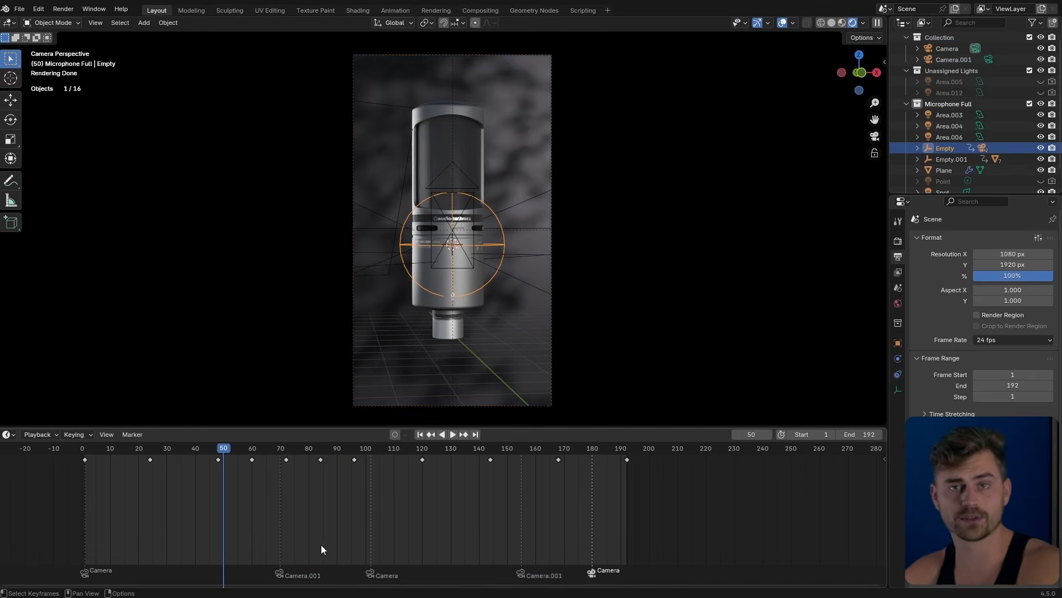
key(ctrl+Tab)
middle_drag(255, 475, 283, 473)
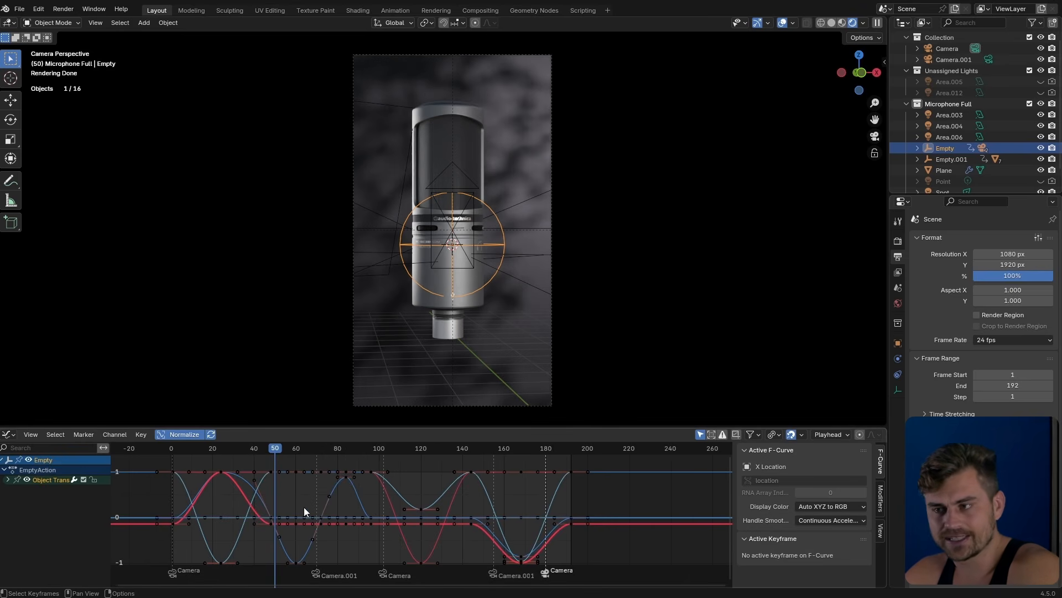
scroll(304, 507, down, 1)
drag(346, 429, 346, 321)
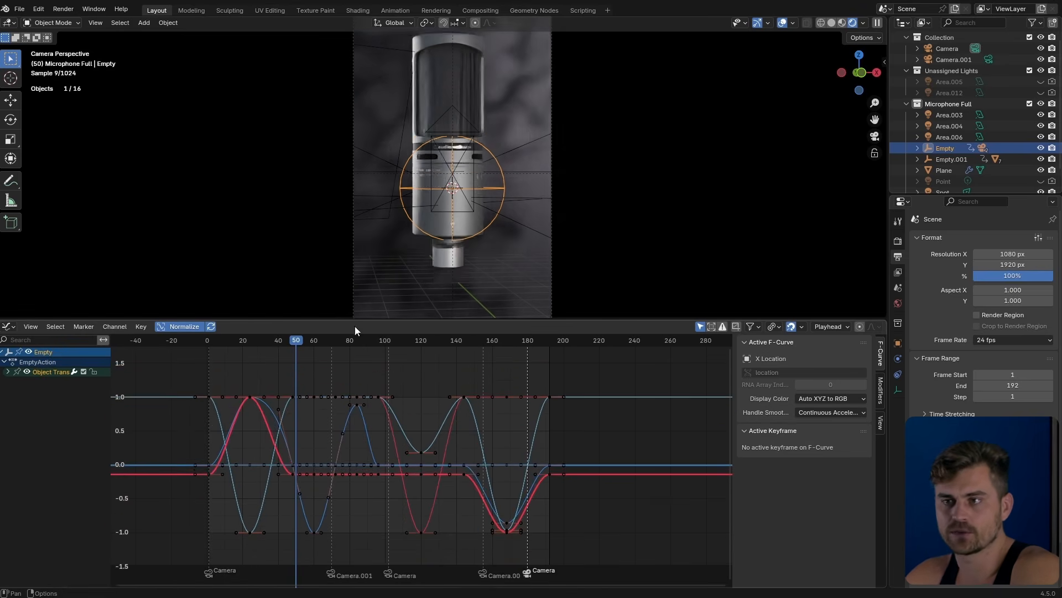
key(a)
key(Home)
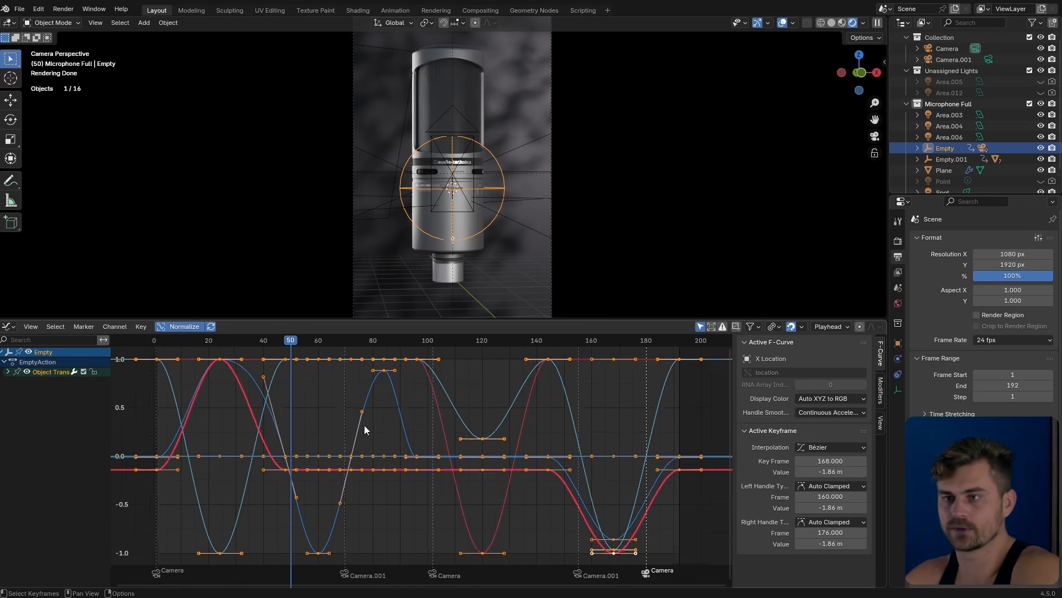
Step: Lengthen all the empty's keyframe handles by scaling them along X around Individual Centers, and play the animation
click(341, 422)
scroll(322, 435, down, 1)
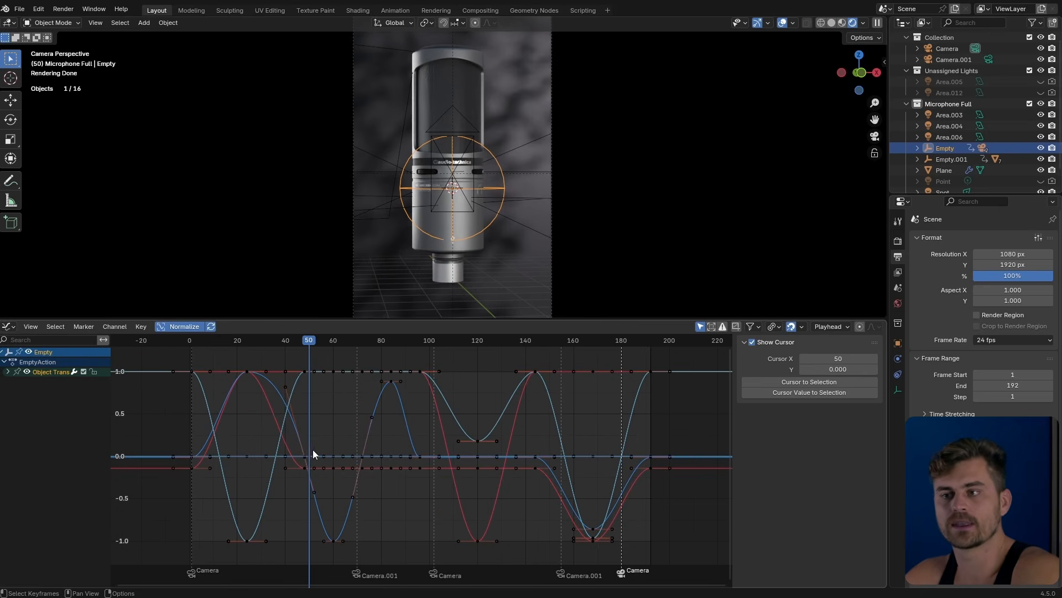
scroll(313, 422, down, 1)
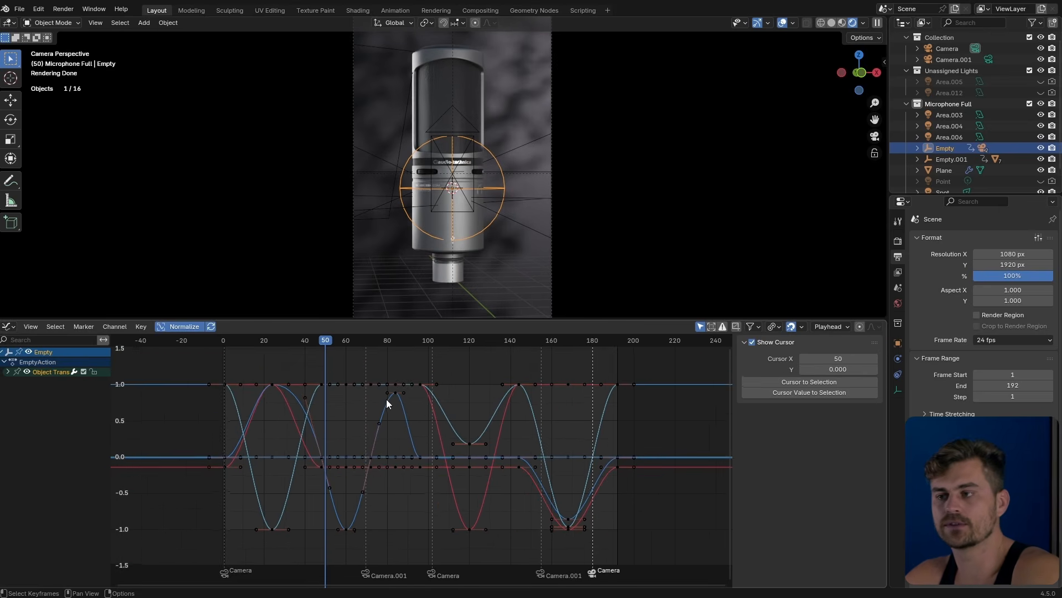
scroll(422, 427, down, 1)
key(a)
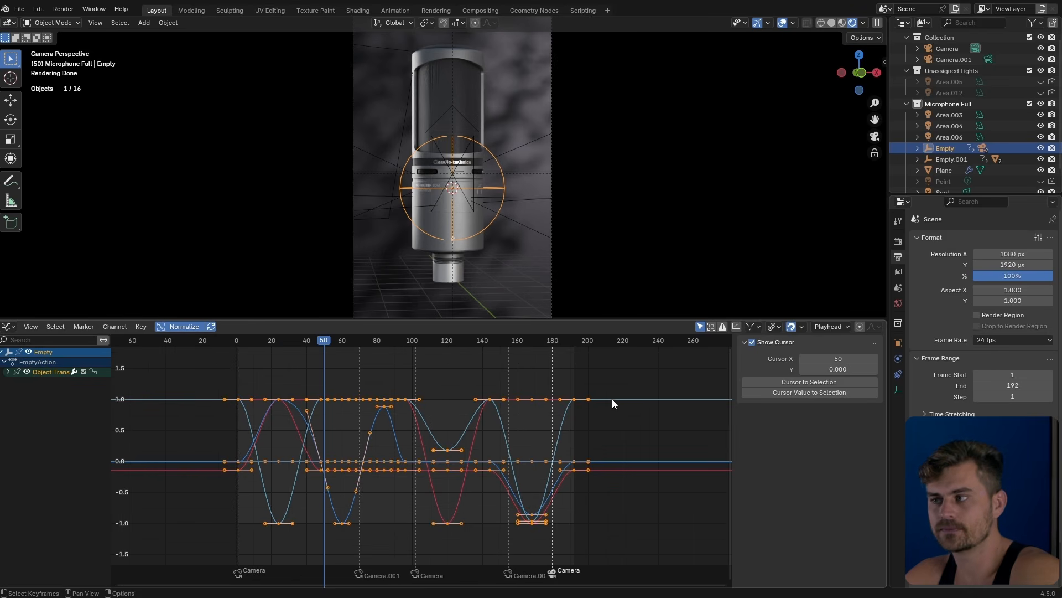
click(774, 327)
click(822, 376)
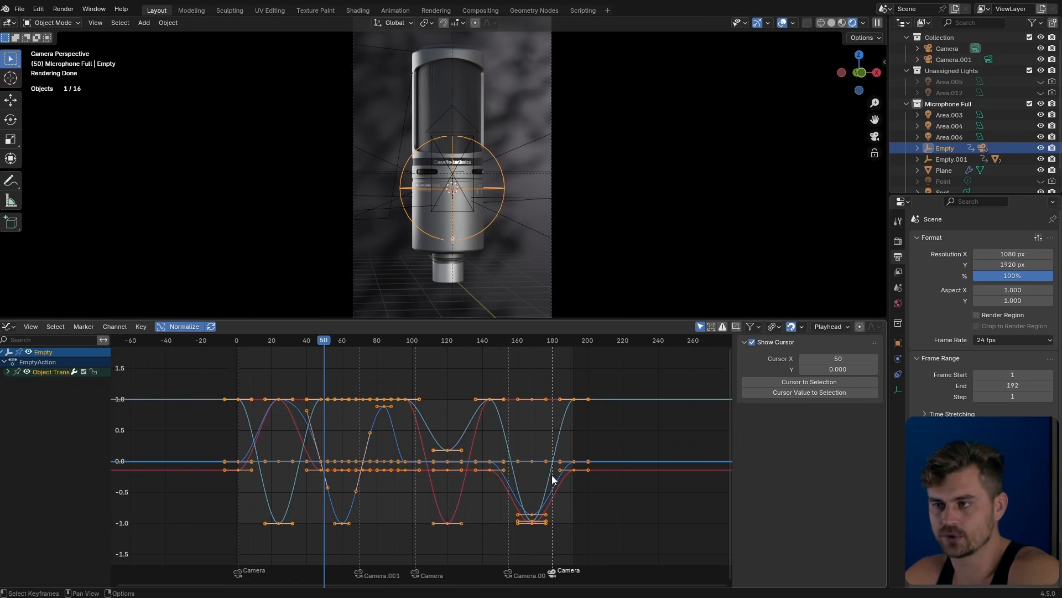
key(s)
key(x)
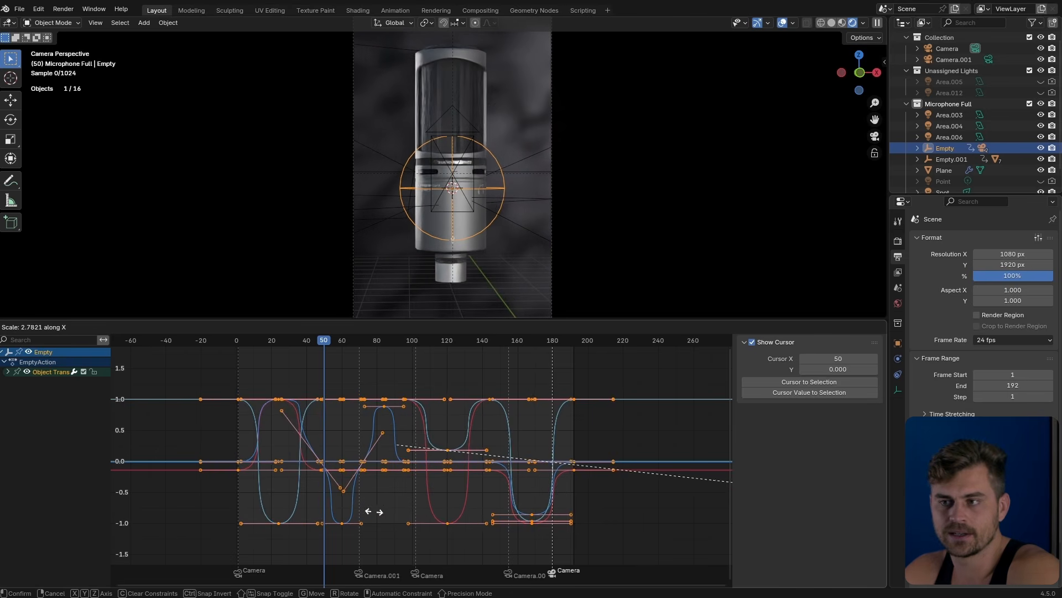
click(251, 433)
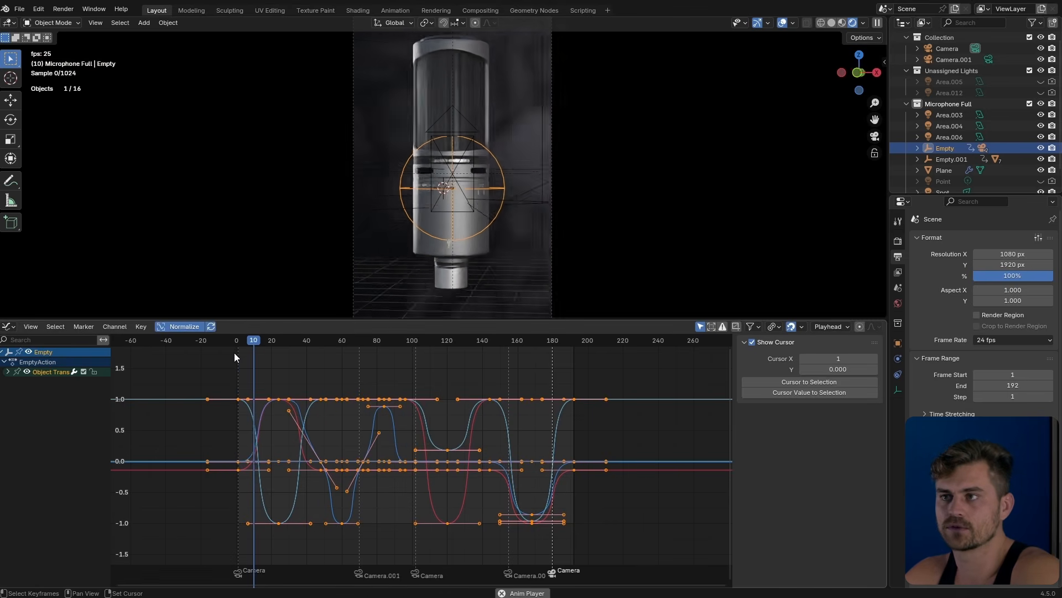
key(space)
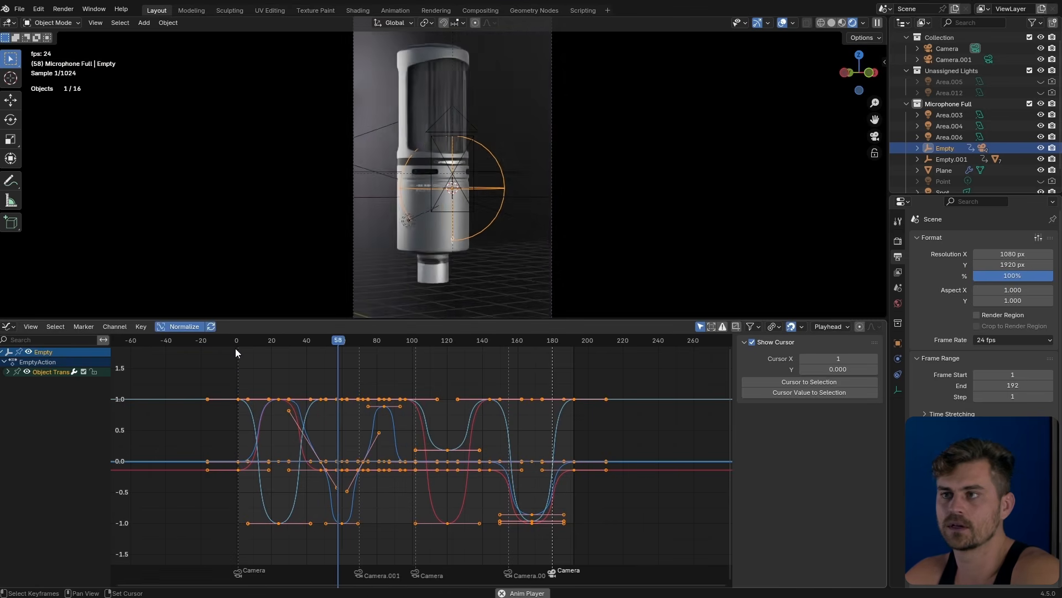
key(space)
Step: Shorten all the keyframe handles slightly by scaling them along X and play the animation from frame 1
key(s)
key(x)
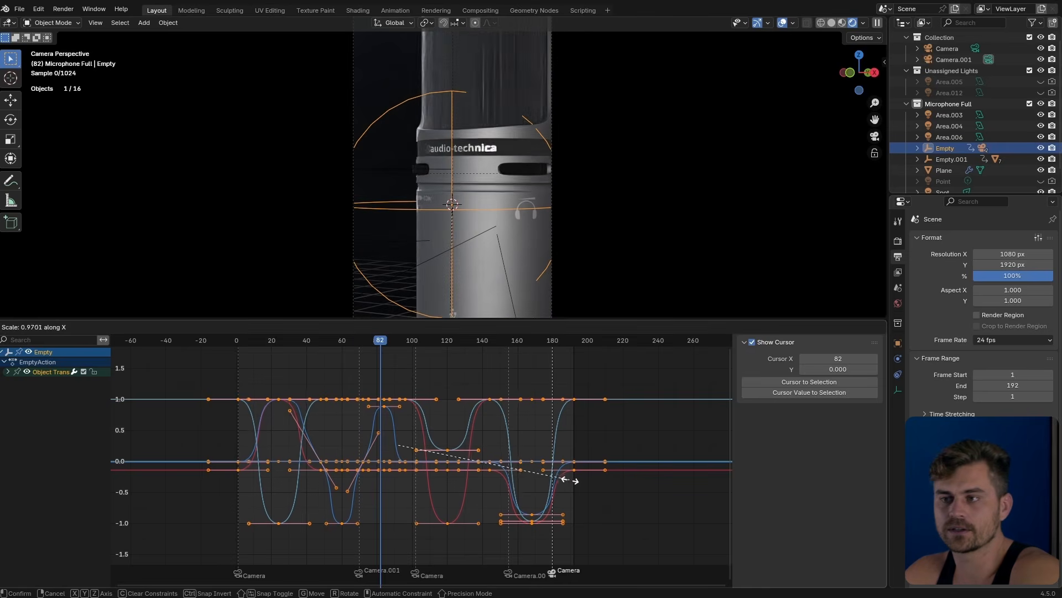
click(511, 457)
click(239, 341)
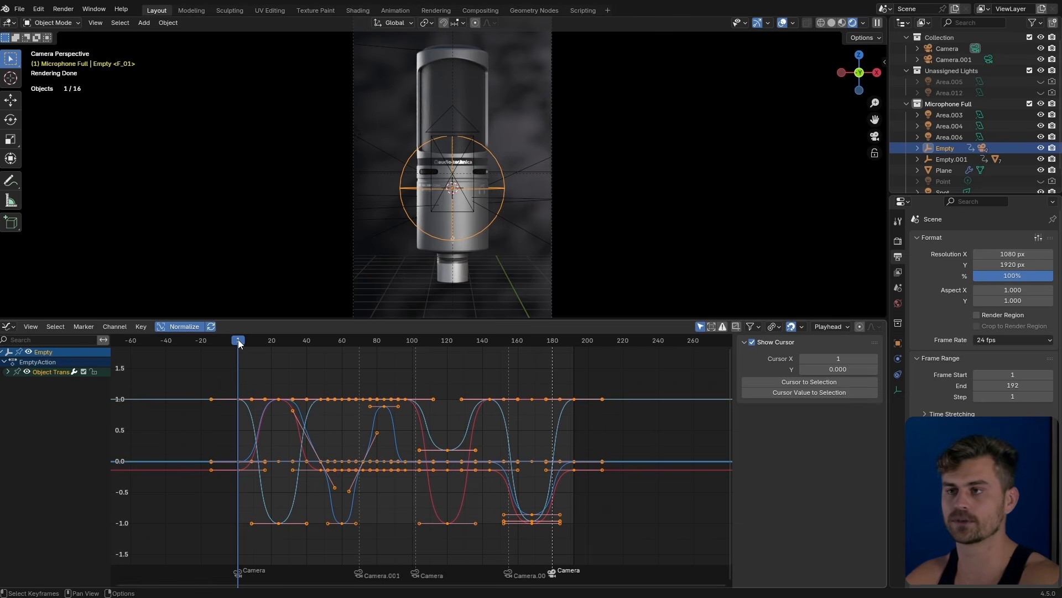
key(space)
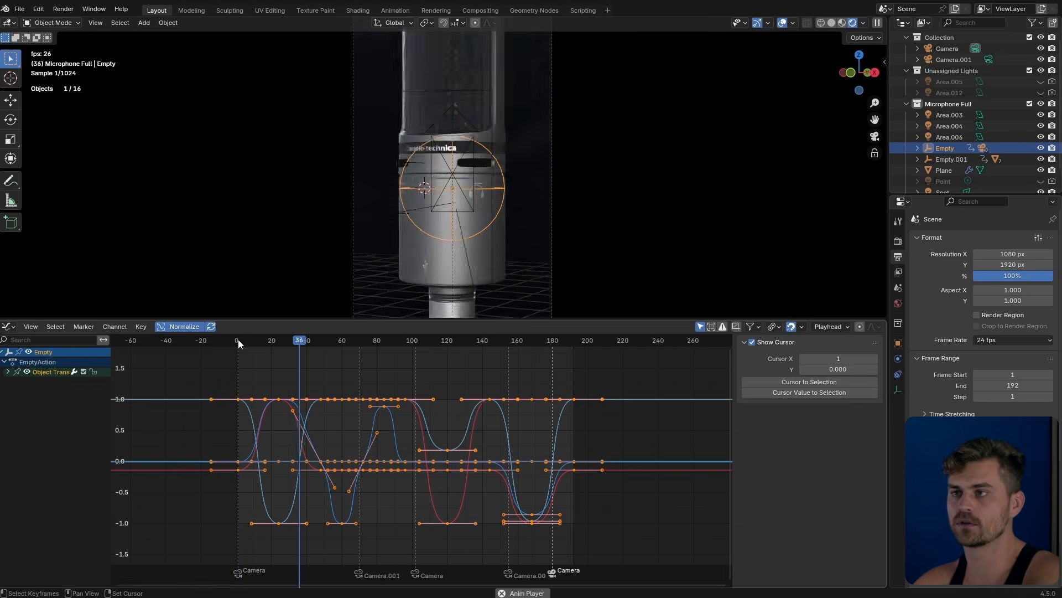
Step: Lengthen the keyframe handles again by scaling them along X and replay the animation from the start
key(s)
key(x)
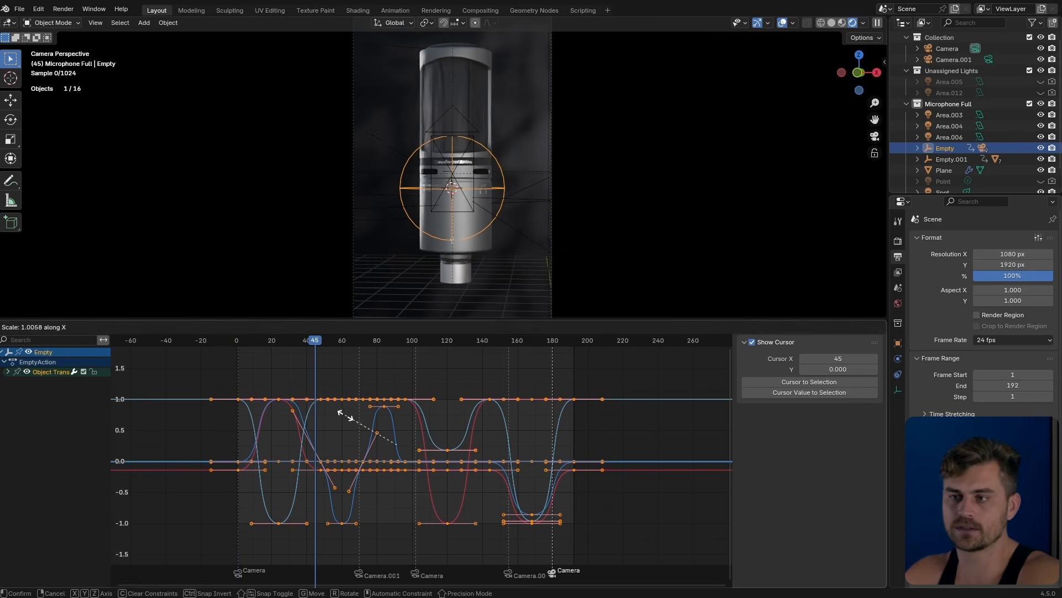
click(304, 400)
key(shift+Left)
key(space)
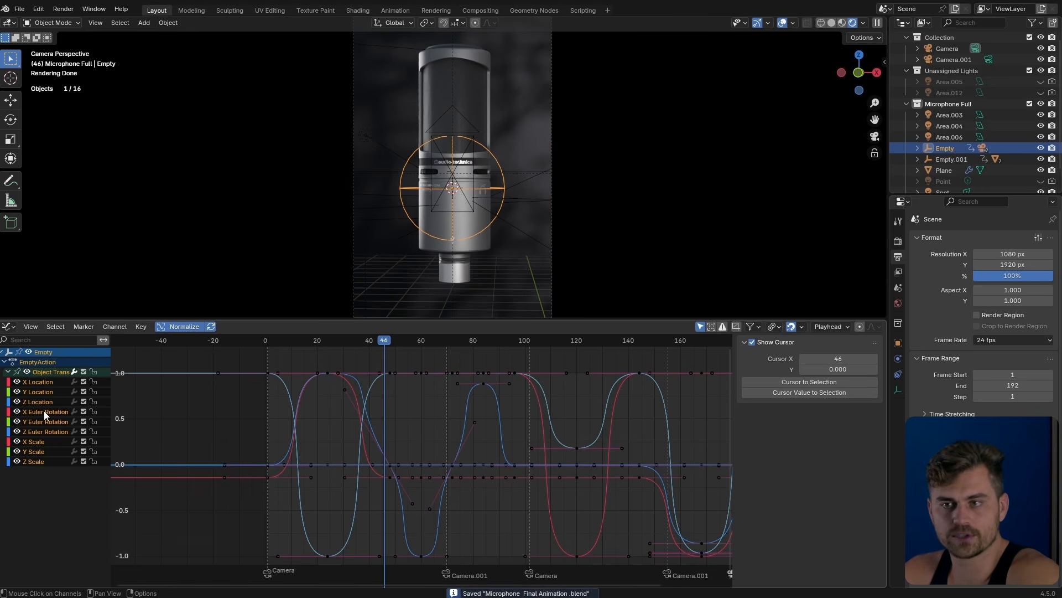
Step: Flatten the handles of the Z Euler Rotation keyframes around frames 48 and 72 by scaling them to 0 along Y
click(49, 412)
click(51, 422)
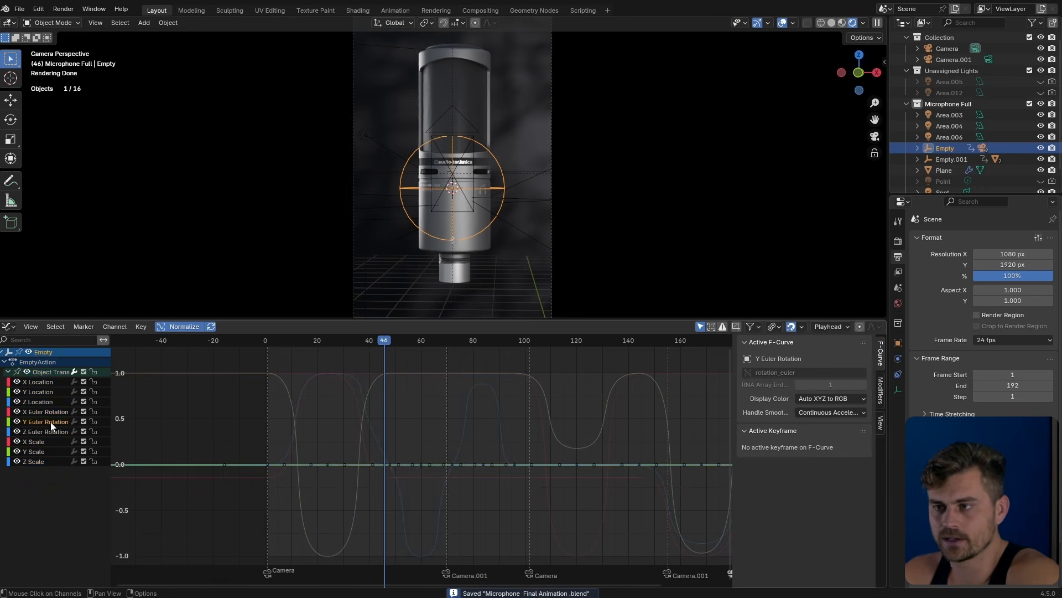
click(49, 432)
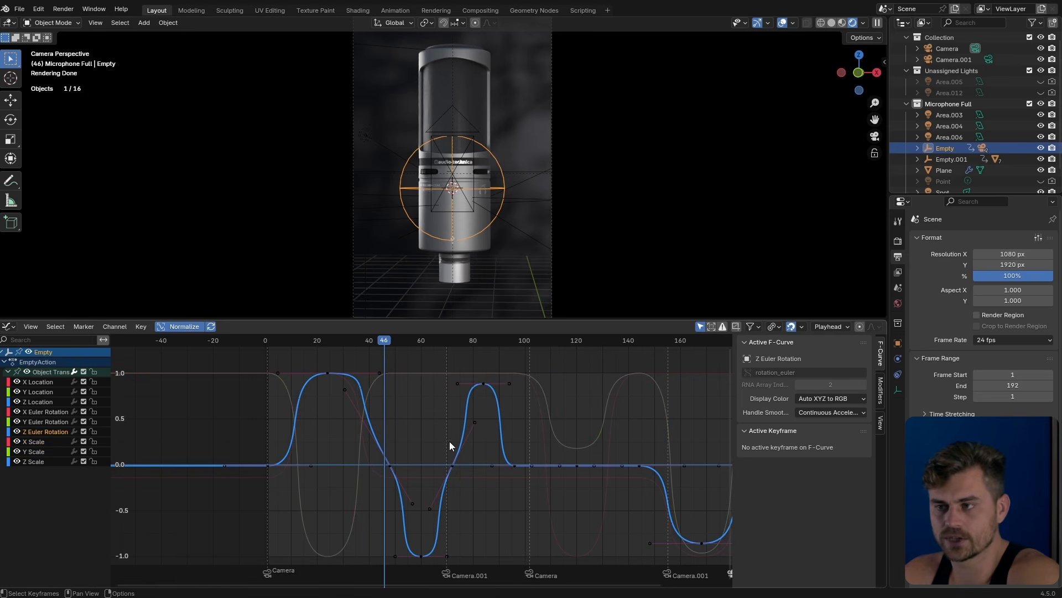
scroll(437, 459, down, 2)
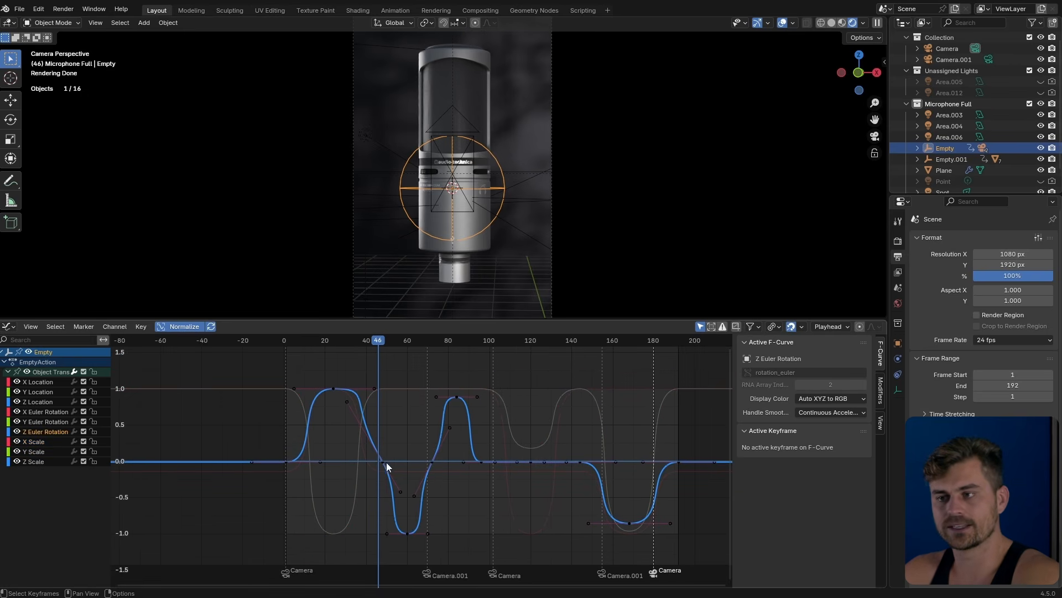
drag(463, 451, 394, 457)
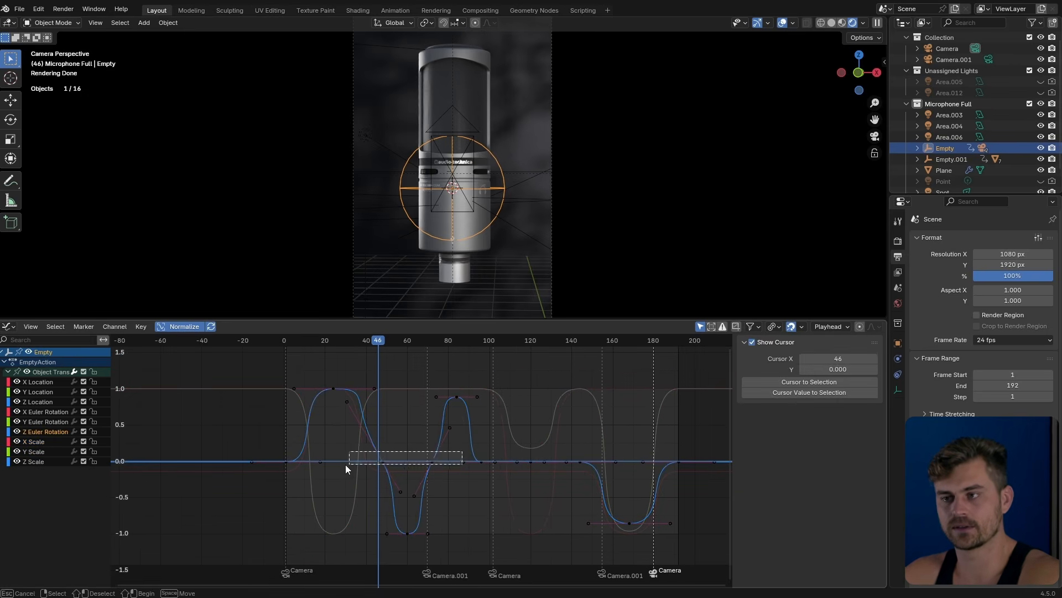
key(y)
key(0)
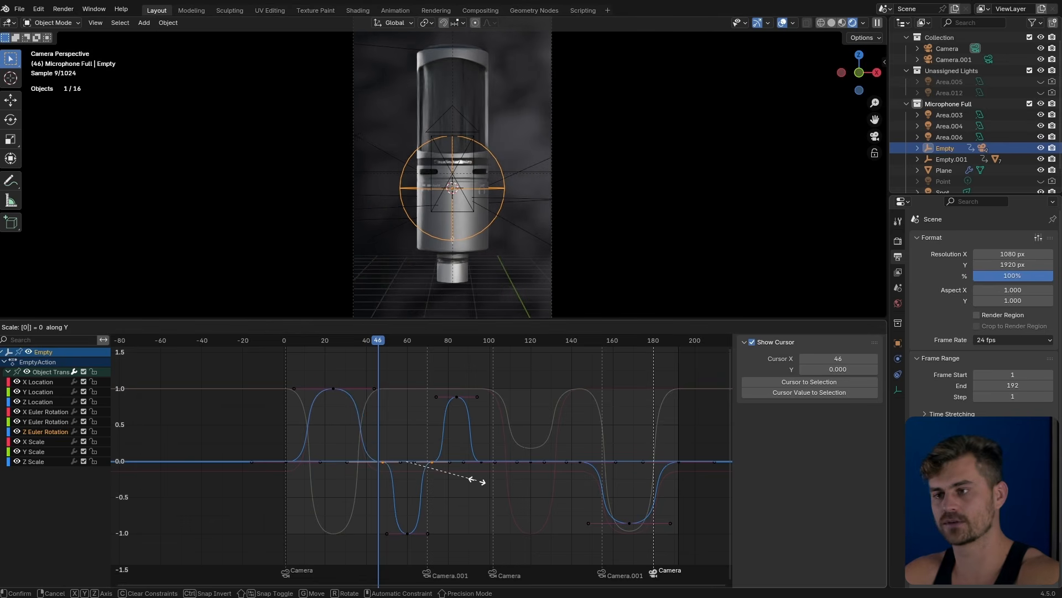
key(Return)
Step: Lengthen the two flattened Z Euler Rotation keyframes' handles by scaling about 1.13 along X, and play the animation from near the start
scroll(467, 469, up, 6)
key(s)
key(x)
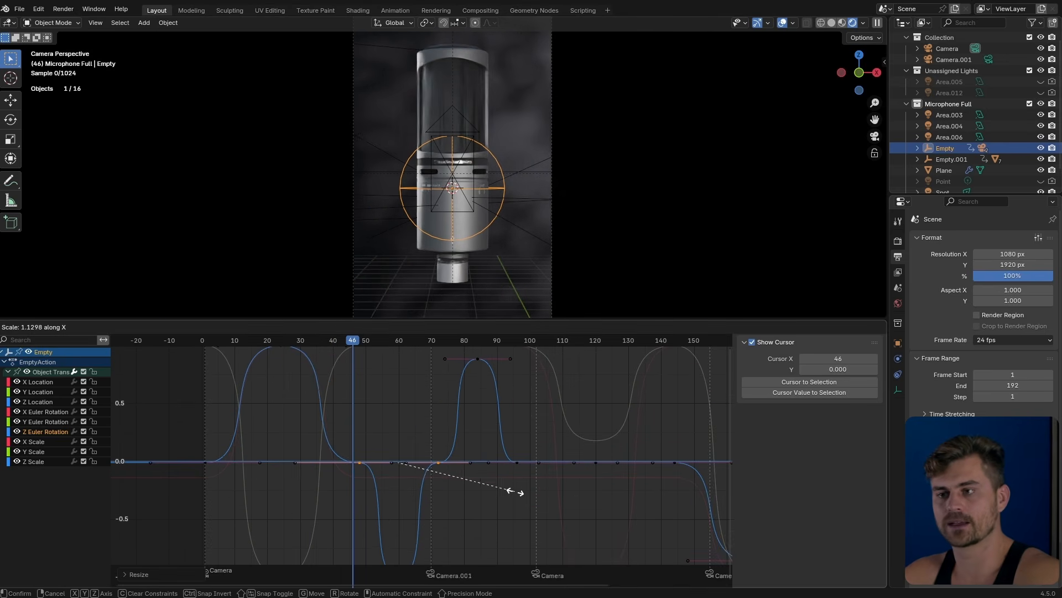
click(523, 492)
middle_drag(211, 445, 227, 472)
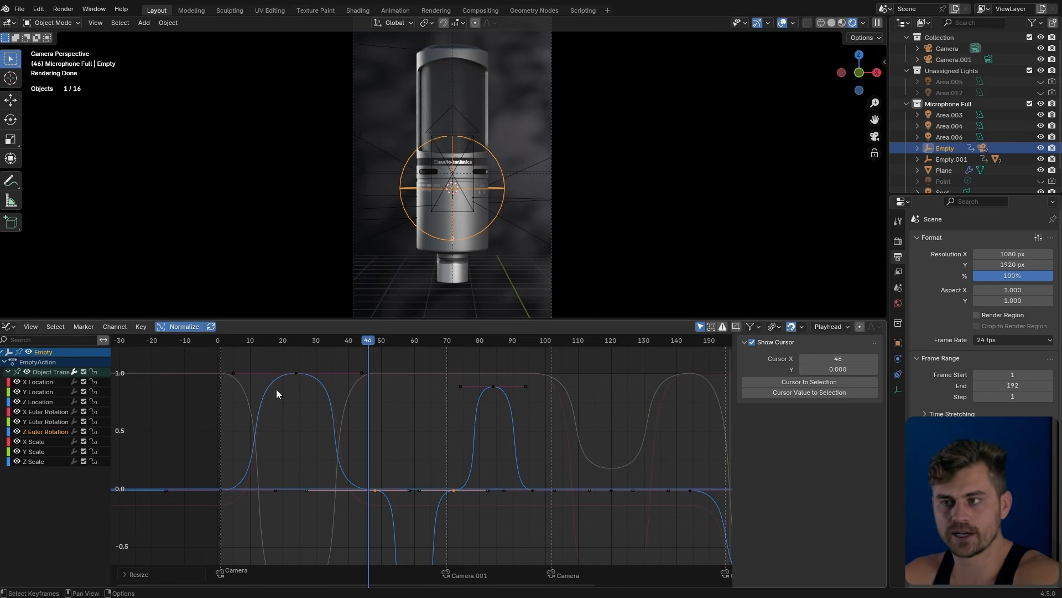
click(223, 344)
key(space)
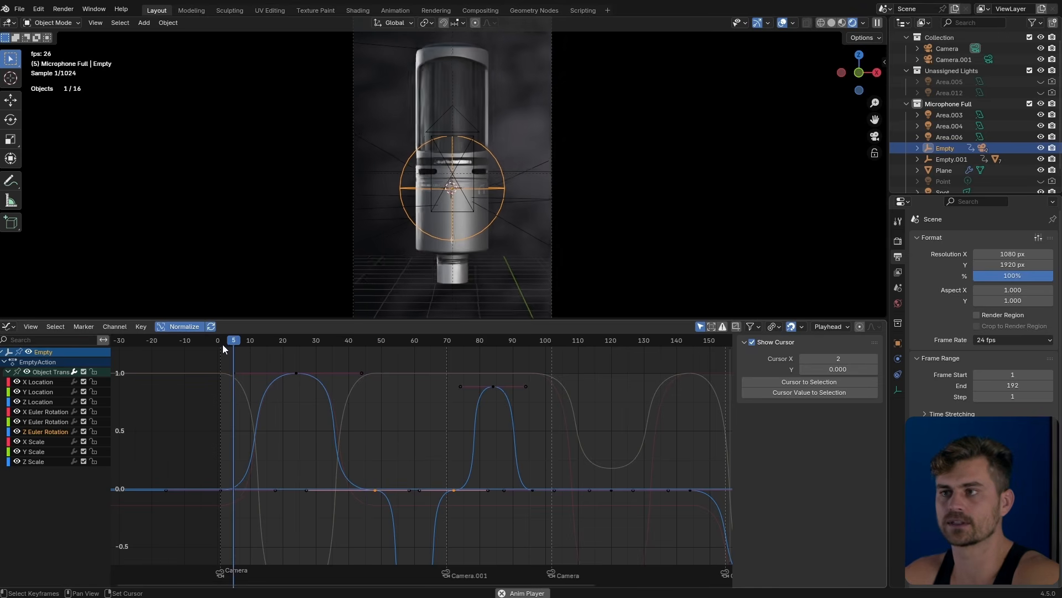